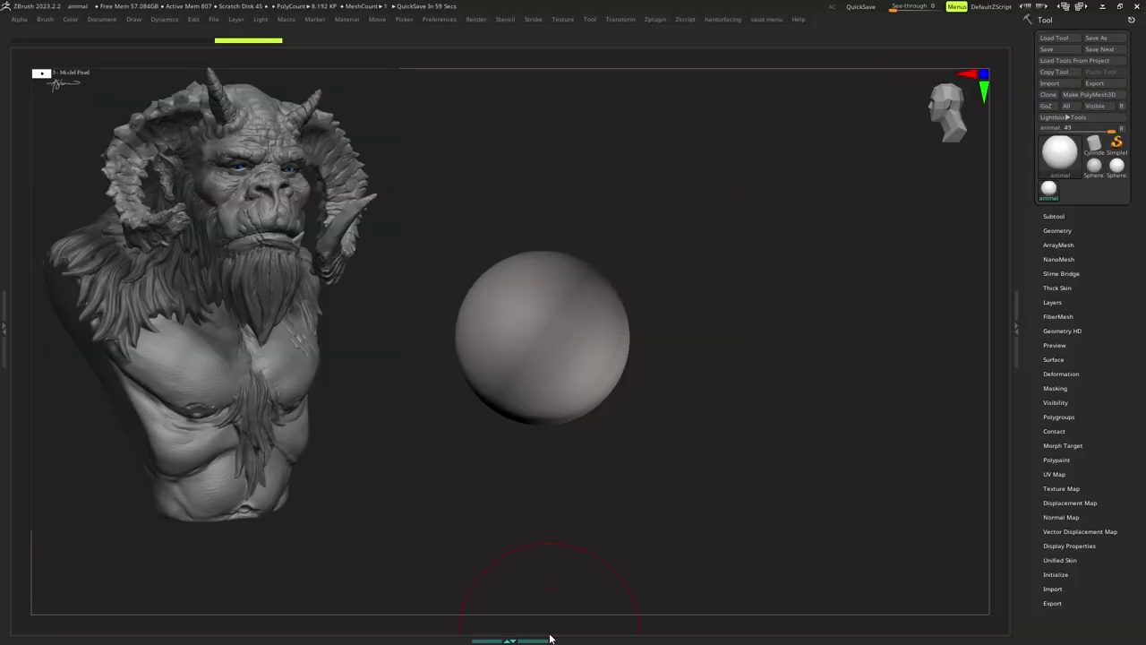
Pull the lower front of the sphere downward with the Move brush to suggest a jaw in the side view.
drag(437, 331, 441, 310)
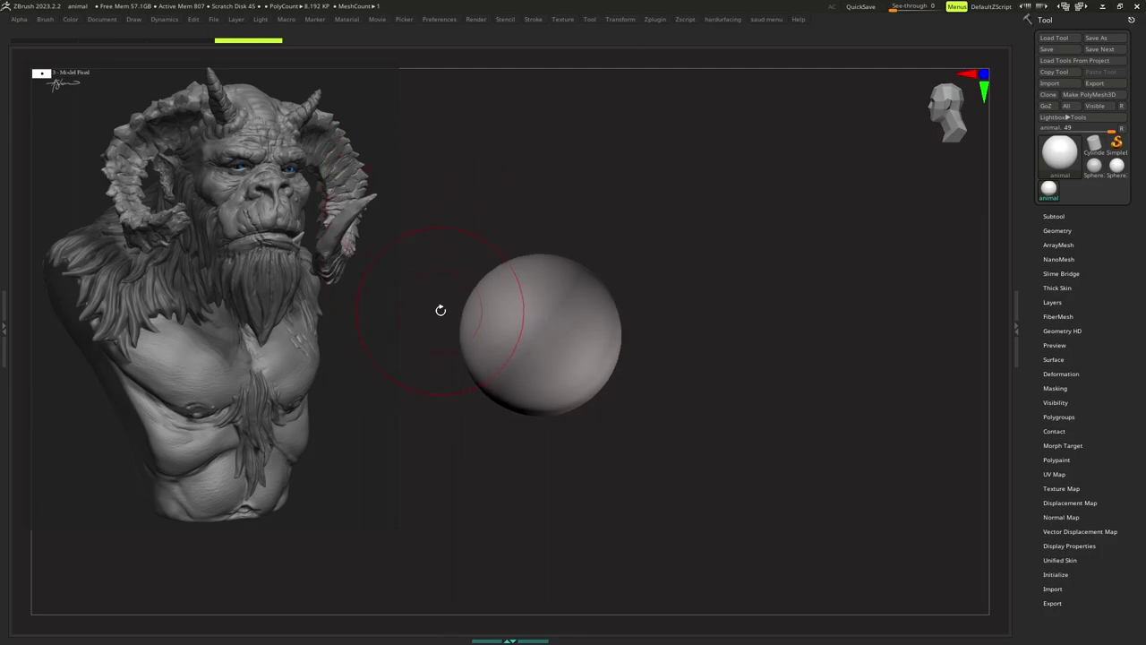
mouse_move(452, 351)
alt+mouse_down()
mouse_move(468, 335)
mouse_move(474, 345)
alt+mouse_up()
key(s)
drag(488, 350, 489, 351)
key(space)
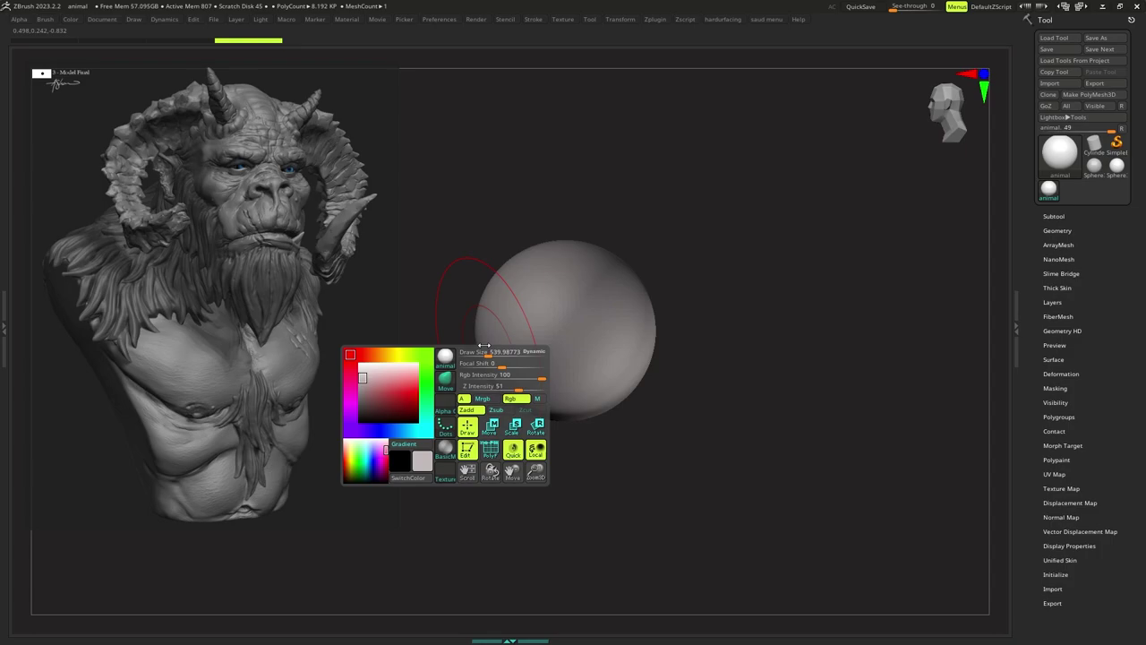
mouse_move(523, 325)
right_down()
mouse_move(522, 361)
mouse_move(533, 366)
right_up()
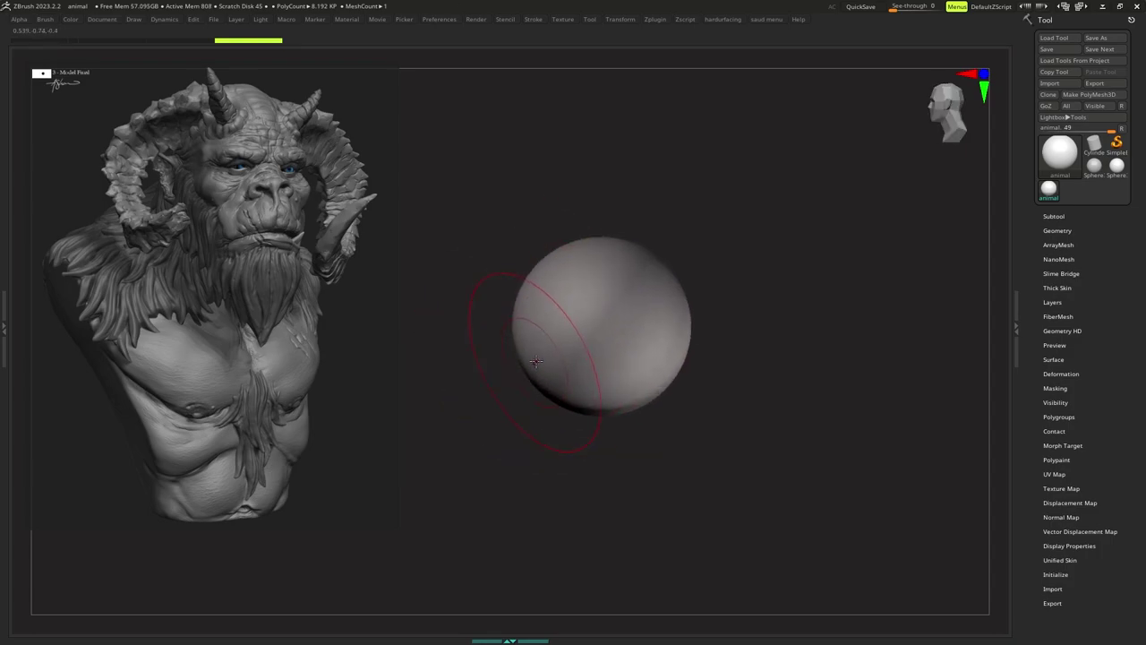
key(s)
mouse_move(538, 362)
mouse_down()
mouse_move(523, 392)
mouse_move(535, 380)
mouse_move(535, 409)
mouse_up()
key(ctrl+z)
key(s)
right_click(534, 393)
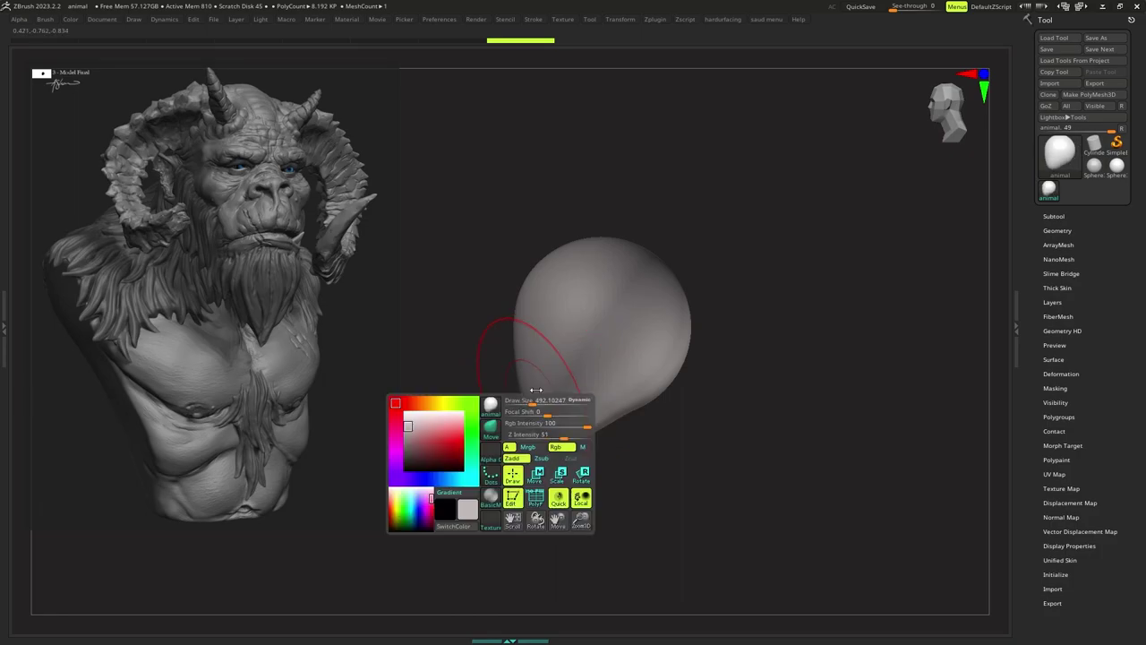
alt+right_drag(534, 392, 542, 397)
key(s)
drag(554, 372, 549, 374)
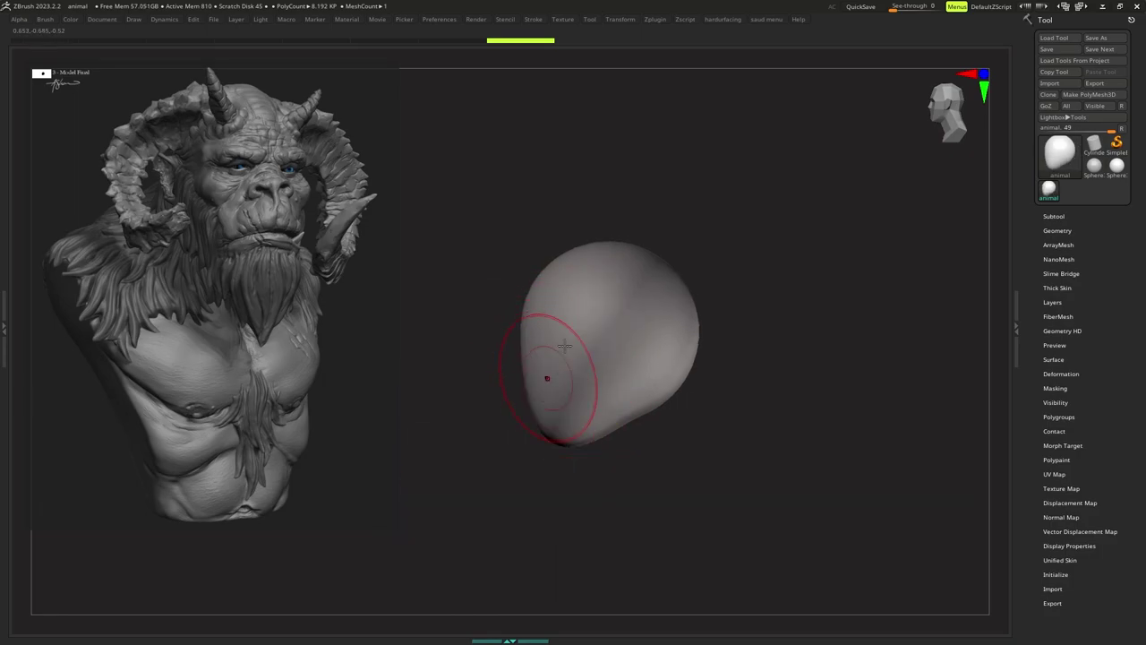
drag(550, 413, 547, 430)
Narrow both sides of the head form symmetrically with the Move brush.
shift+right_drag(547, 404, 609, 409)
key(s)
key(s)
mouse_move(622, 369)
mouse_down()
mouse_move(605, 329)
mouse_move(609, 349)
mouse_up()
key(s)
right_drag(610, 350, 613, 375)
key(s)
drag(612, 375, 609, 374)
key(s)
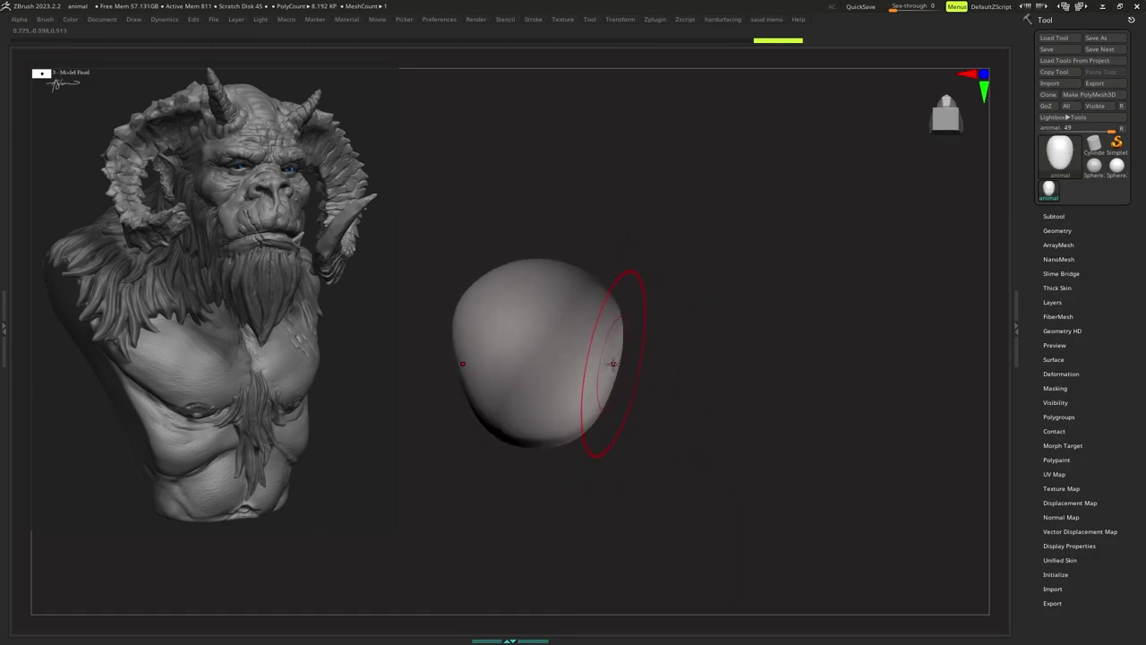
key(s)
key(space)
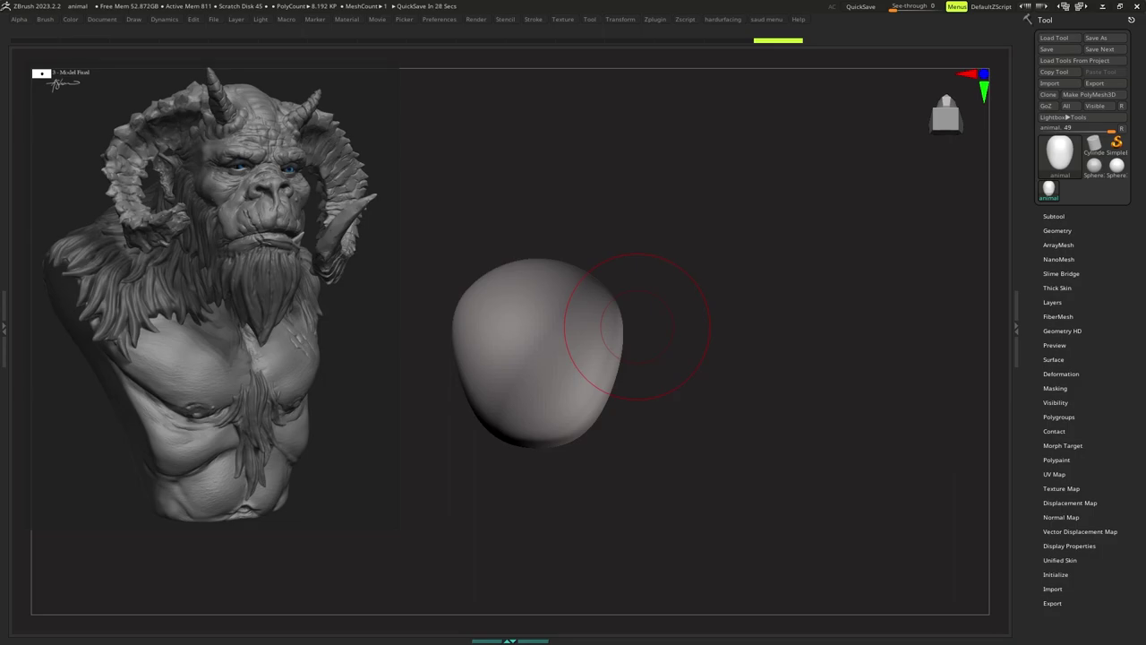
Collapse the tray holding the Tool palette to widen the canvas.
click(1016, 327)
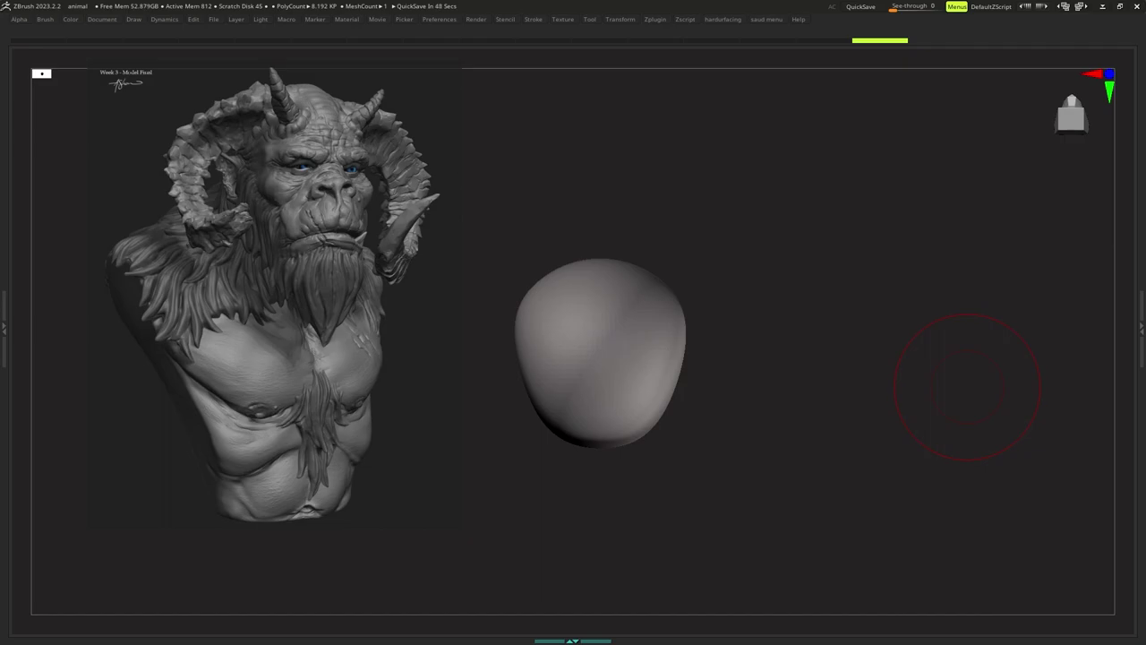
Enlarge the Move brush and inspect the head form from the front and the side.
key(s)
mouse_move(683, 300)
mouse_down()
mouse_move(707, 274)
mouse_move(698, 298)
mouse_up()
key(s)
drag(697, 299, 695, 300)
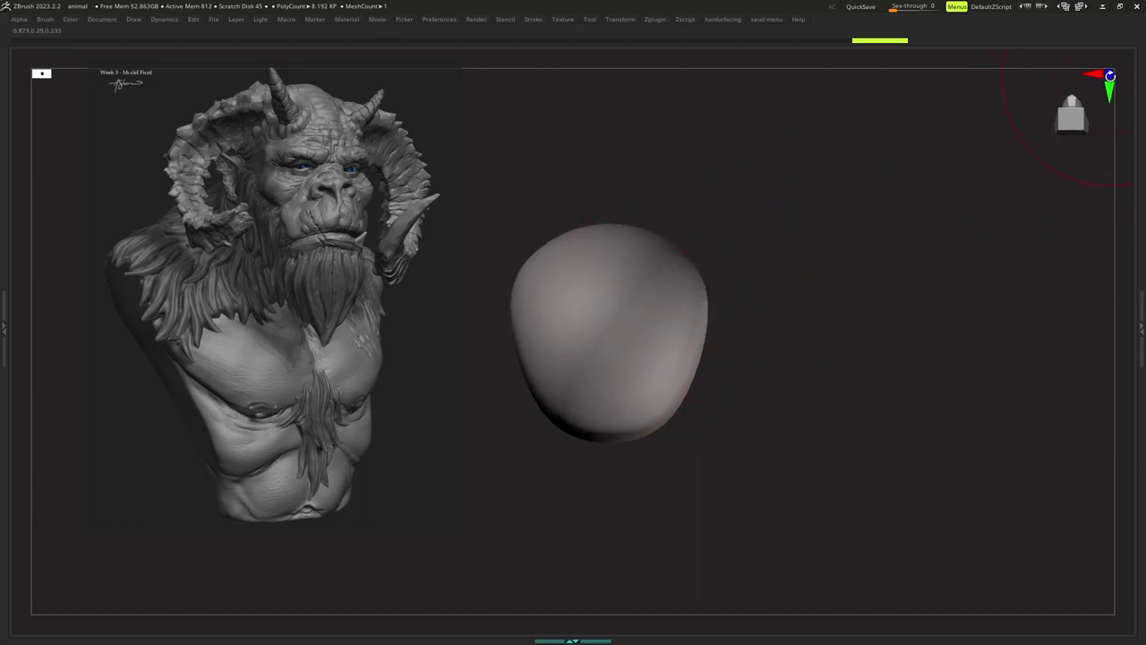
click(1111, 76)
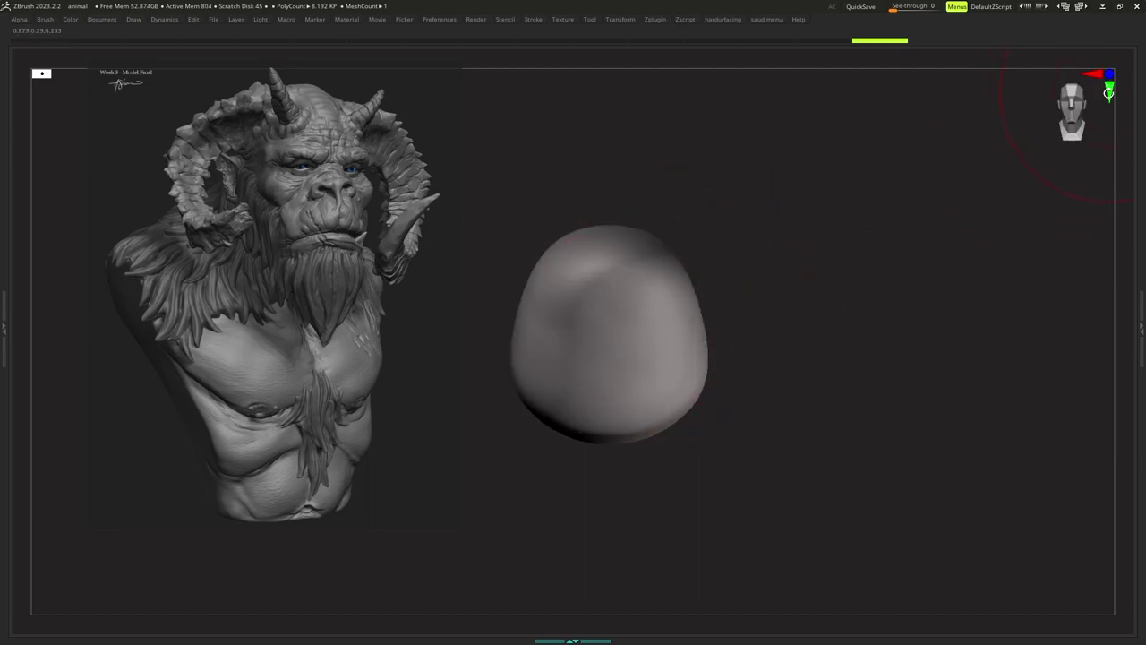
drag(829, 227, 779, 231)
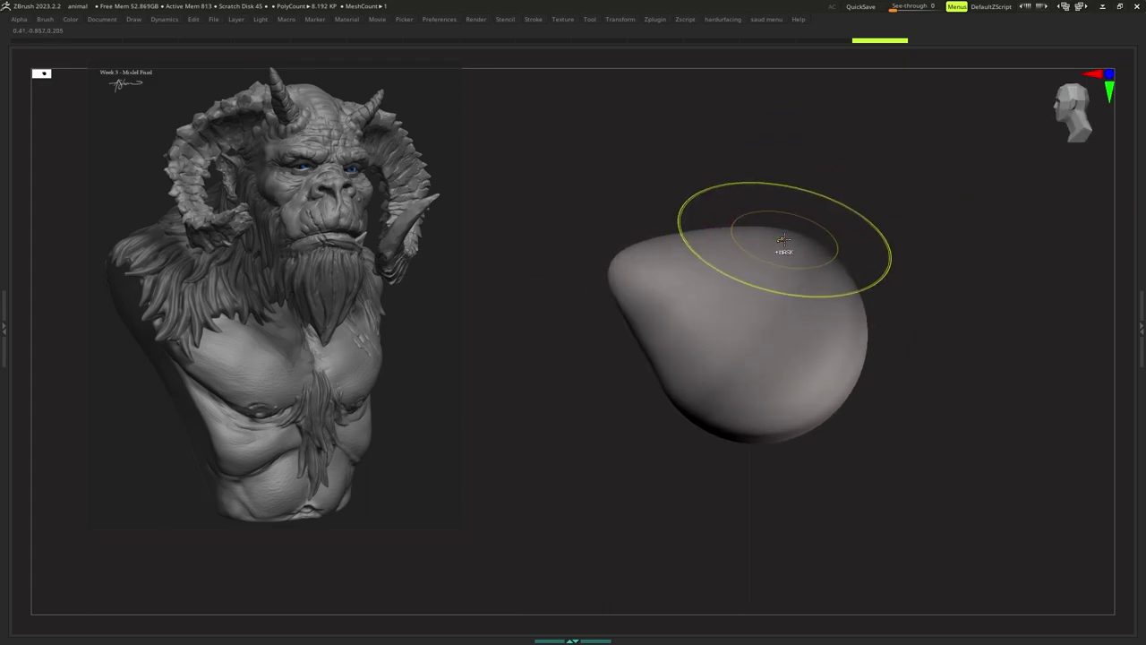
Undo all the head shaping back to the original sphere.
key(ctrl+z)
key(ctrl+z)
key(ctrl+z)
key(ctrl+z)
key(ctrl+z)
key(ctrl+z)
key(ctrl+z)
key(ctrl+z)
key(ctrl+z)
key(ctrl+z)
key(ctrl+z)
key(ctrl+z)
key(ctrl+z)
ctrl+click(839, 209)
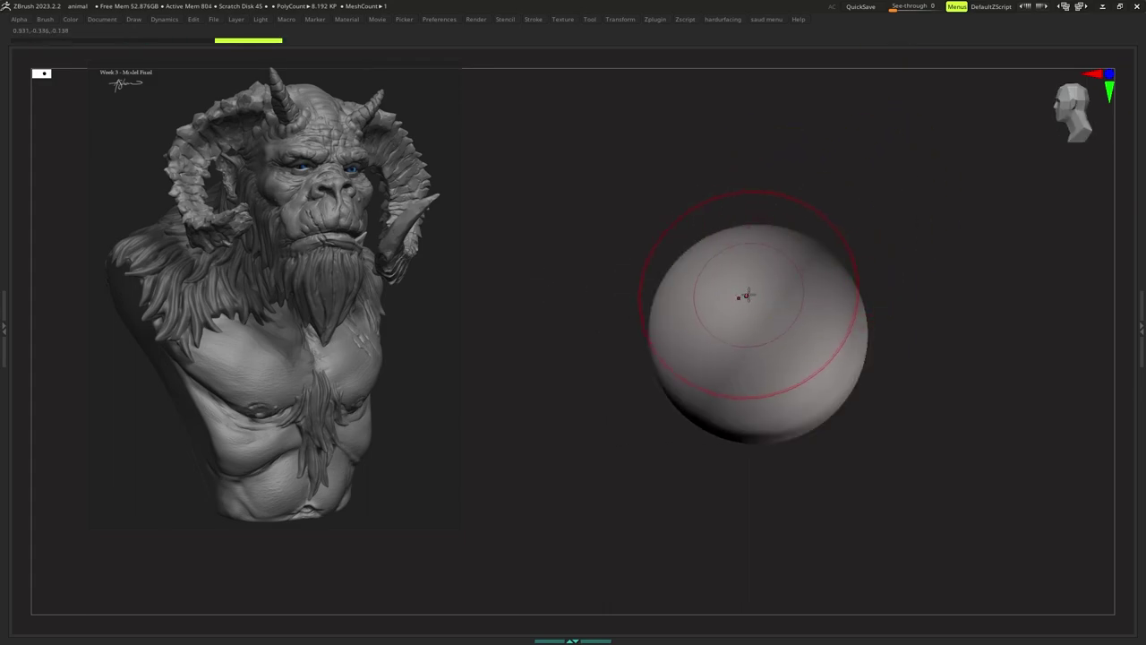
Pull the sphere's lower front downward in the side view with the Move brush to form a long jaw.
key(s)
drag(746, 296, 753, 293)
click(1098, 76)
click(1100, 75)
click(1111, 76)
click(1111, 75)
click(1111, 76)
click(1097, 74)
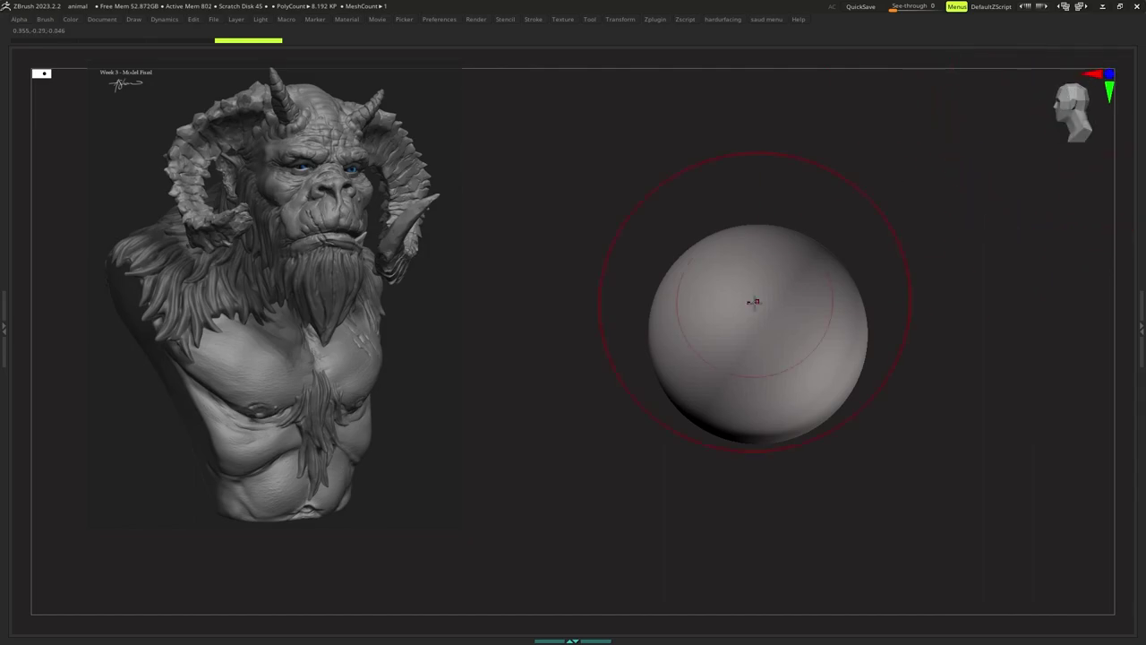
ctrl+right_drag(752, 302, 722, 320)
mouse_move(723, 321)
alt+right_down()
mouse_move(682, 328)
mouse_move(690, 341)
alt+right_up()
key(s)
drag(690, 341, 682, 341)
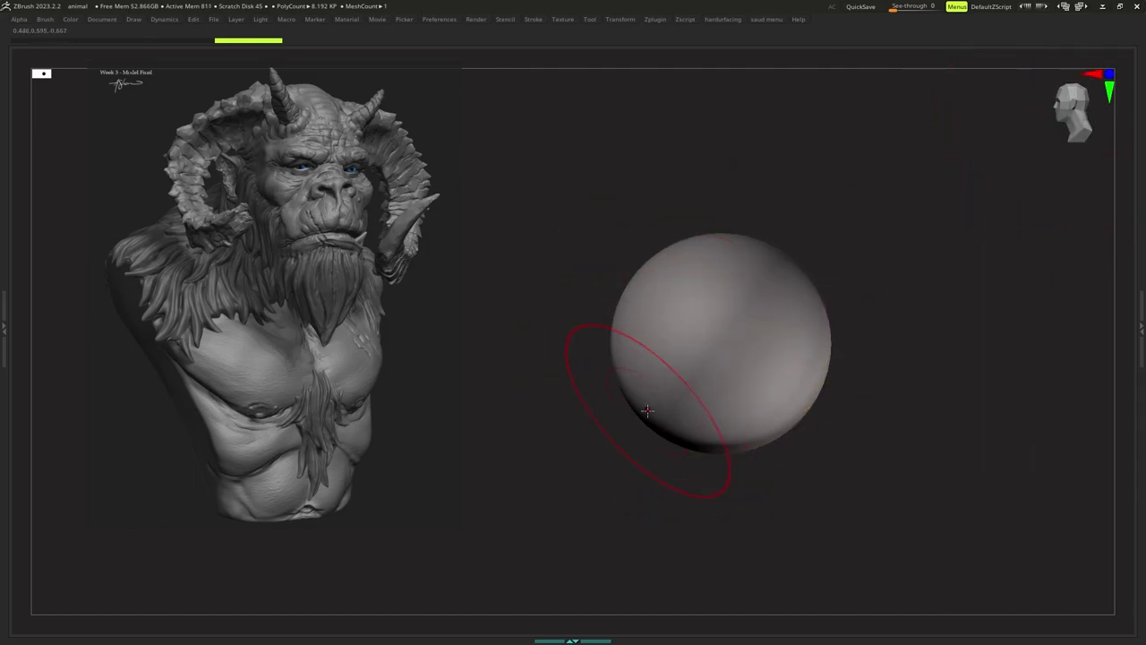
key(s)
key(space)
drag(643, 409, 653, 508)
mouse_move(653, 507)
ctrl+right_down()
mouse_move(642, 460)
mouse_move(664, 451)
ctrl+right_up()
Push in both sides of the head and cheeks symmetrically in the front view with the Move brush.
key(s)
key(space)
mouse_move(664, 451)
mouse_down()
mouse_move(669, 438)
mouse_move(627, 447)
mouse_move(686, 412)
mouse_up()
key(s)
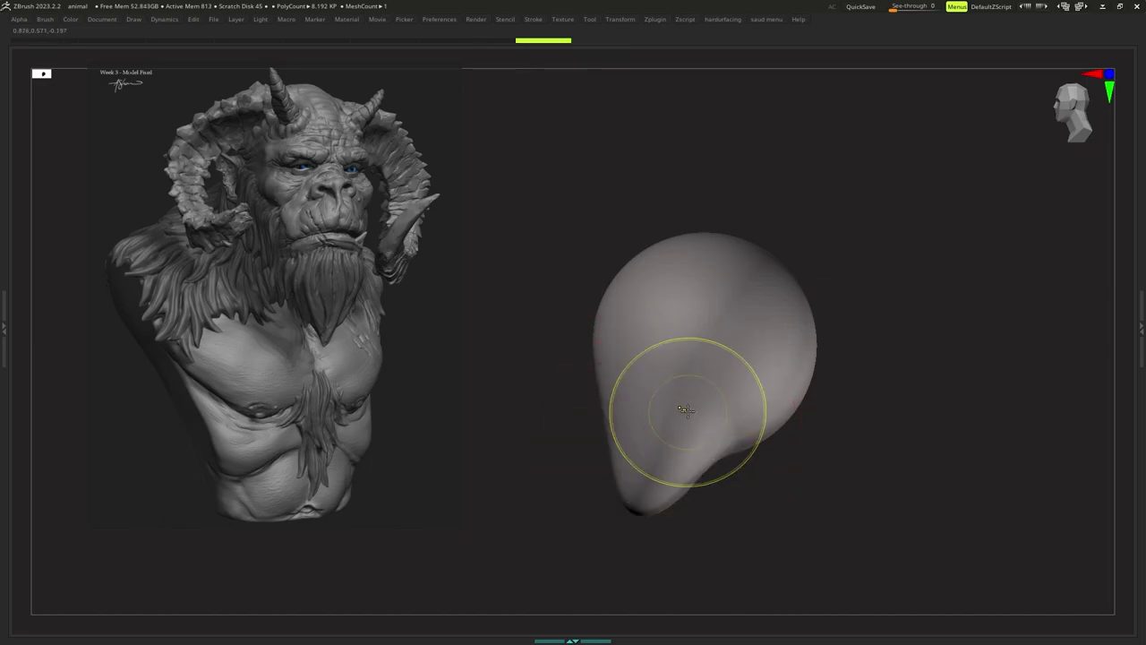
ctrl+right_drag(686, 410, 688, 415)
drag(645, 502, 731, 426)
key(s)
key(s)
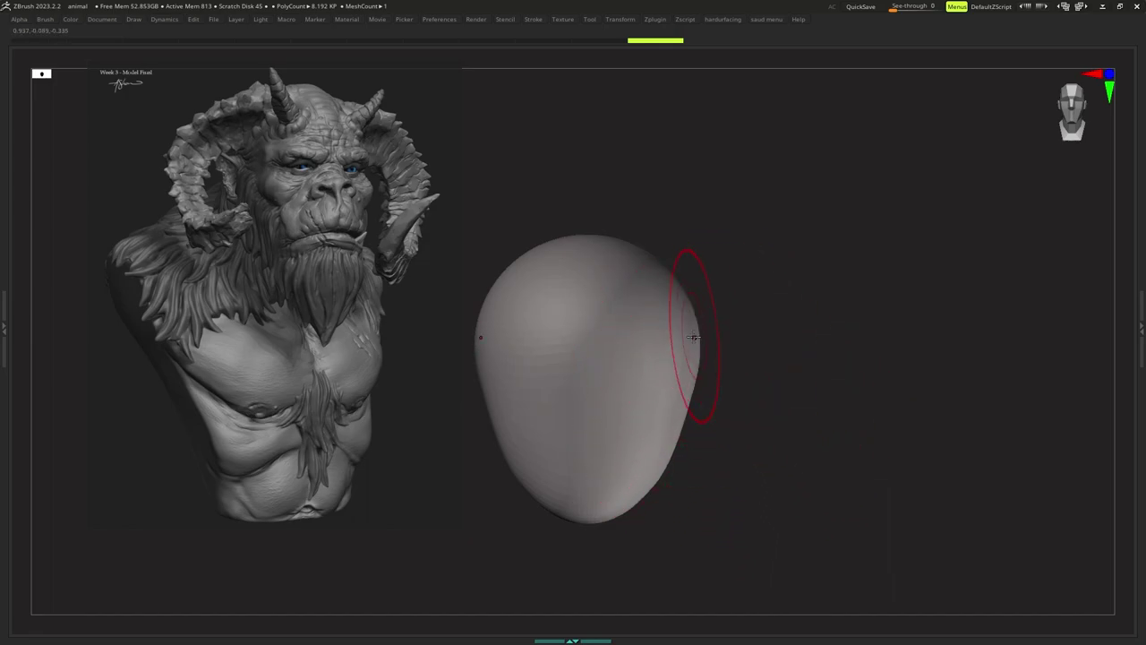
mouse_move(697, 337)
mouse_down()
mouse_move(678, 343)
mouse_move(673, 369)
mouse_move(678, 334)
mouse_up()
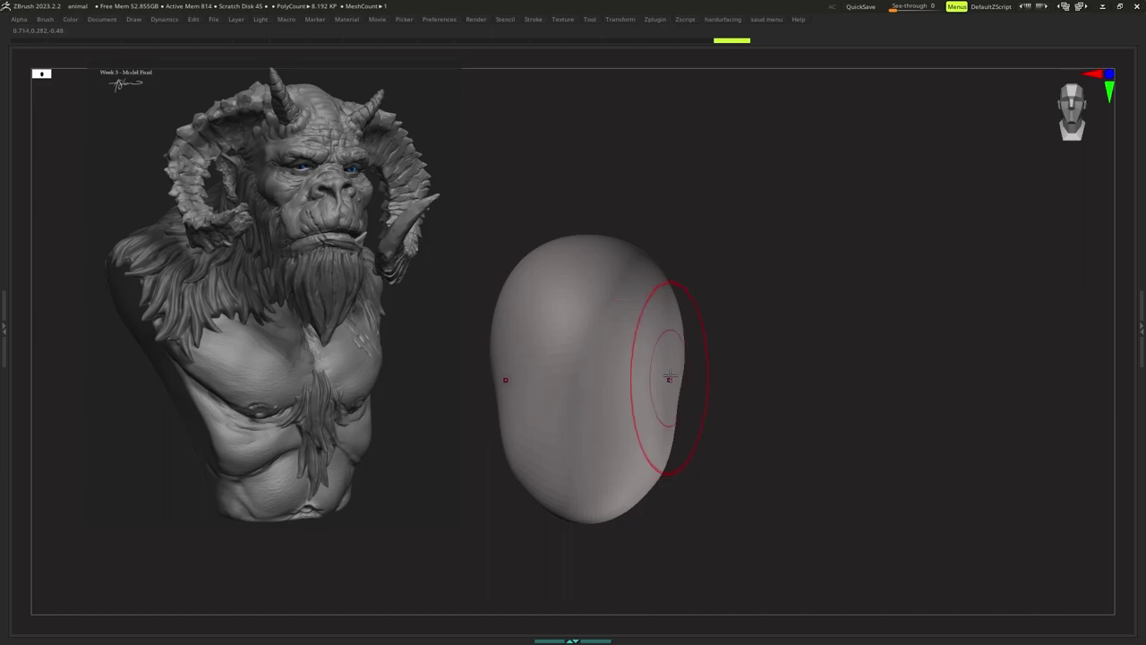
mouse_move(704, 439)
mouse_down()
mouse_move(693, 382)
mouse_move(686, 396)
mouse_up()
Slim the sides of the skull in the top view with a large Move brush.
key(s)
key(s)
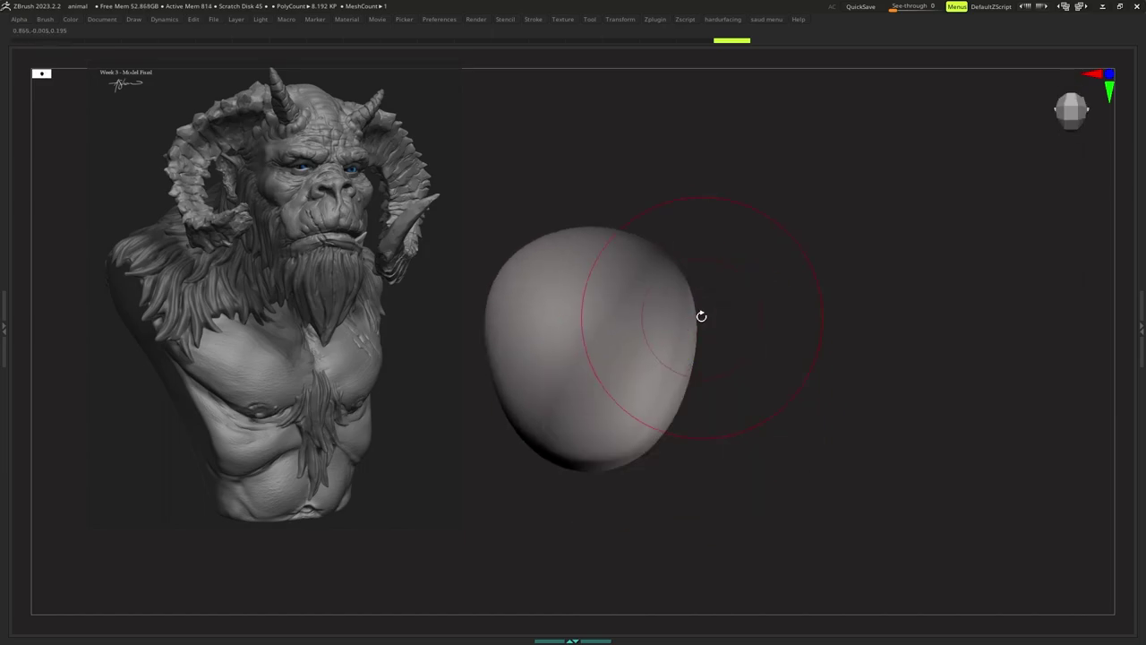
drag(699, 315, 689, 302)
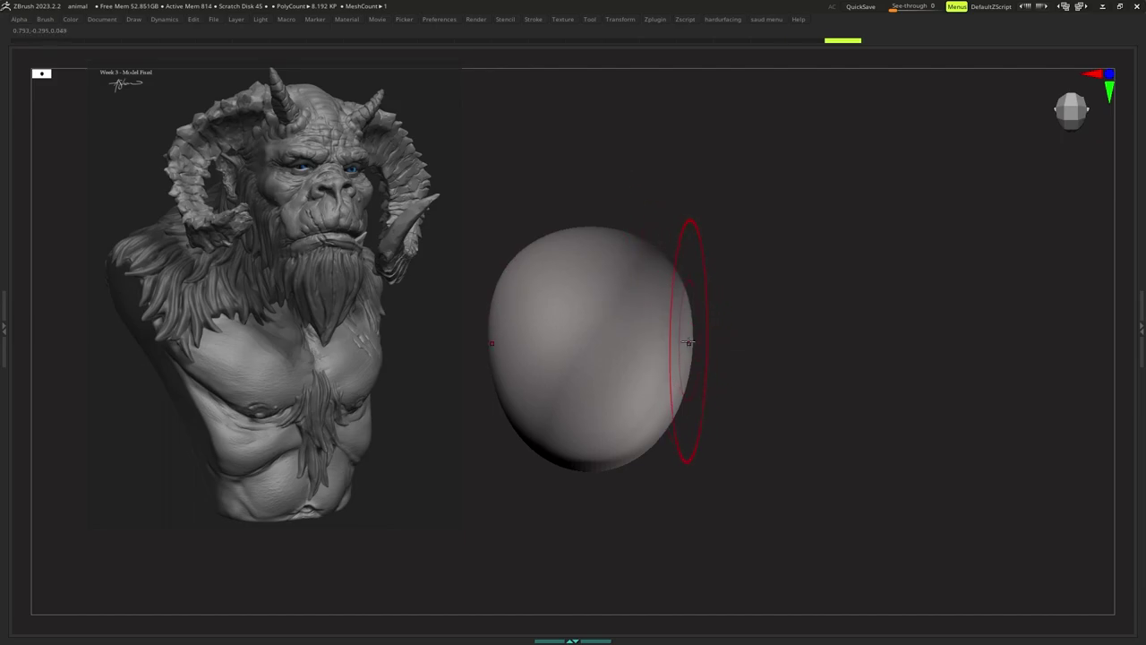
drag(688, 342, 685, 338)
right_drag(685, 339, 659, 211)
Pull the rear of the jaw backward in profile and raise the tip of the chin.
mouse_move(561, 361)
ctrl+right_down()
mouse_move(616, 405)
mouse_move(625, 391)
mouse_move(597, 392)
mouse_move(616, 398)
ctrl+right_up()
mouse_move(616, 397)
alt+right_down()
mouse_move(607, 384)
mouse_move(618, 417)
alt+right_up()
mouse_move(618, 417)
alt+right_down()
mouse_move(605, 370)
mouse_move(620, 392)
alt+right_up()
key(s)
drag(634, 385, 630, 385)
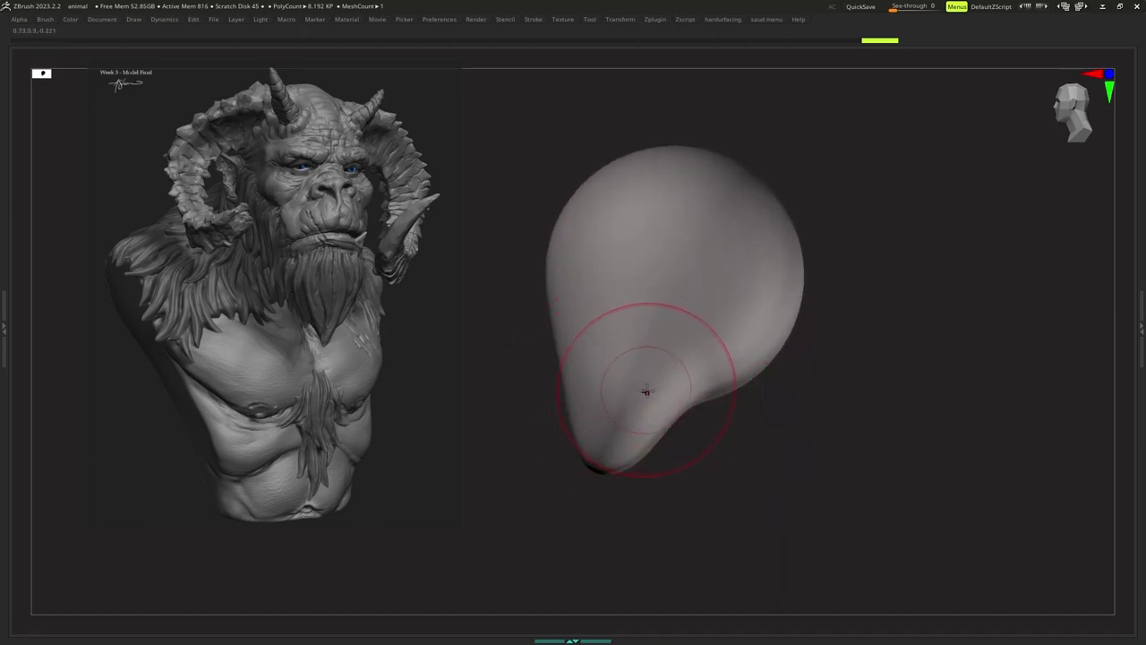
drag(684, 410, 694, 423)
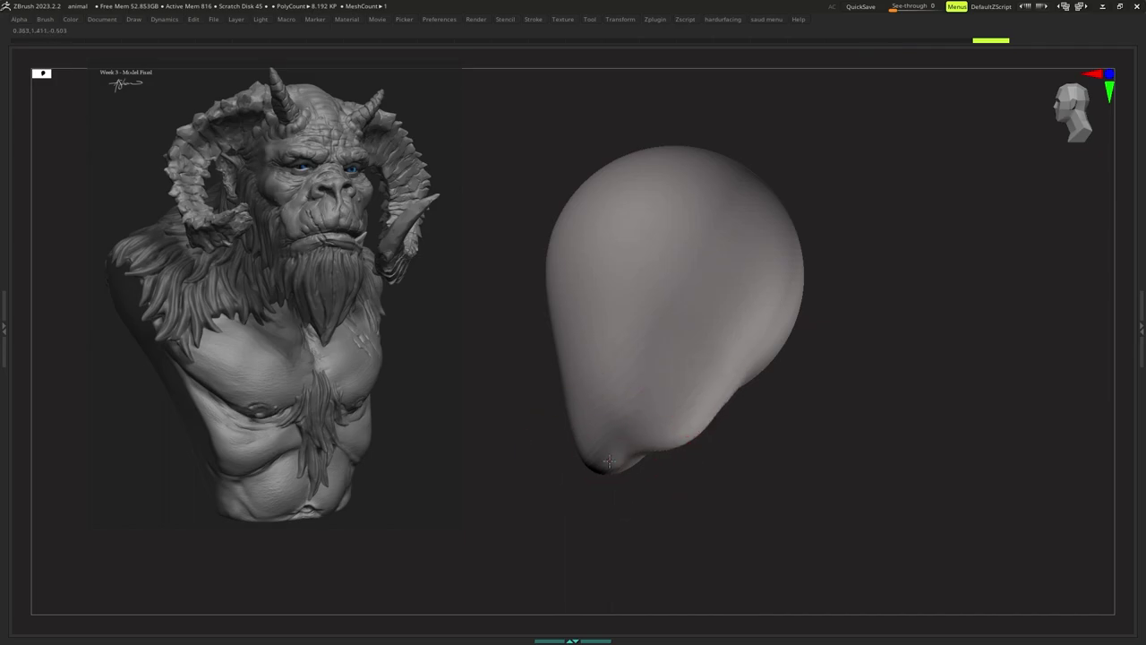
drag(609, 461, 614, 442)
key(s)
mouse_move(615, 442)
ctrl+right_down()
mouse_move(632, 394)
mouse_move(637, 419)
ctrl+right_up()
key(s)
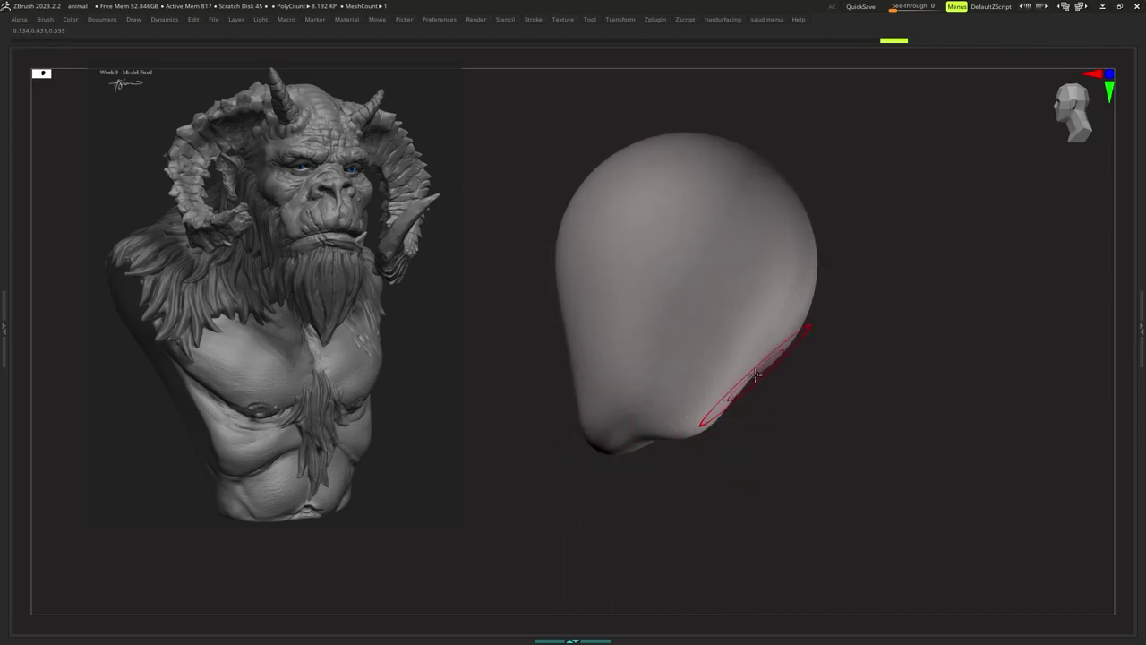
Shape the back of the skull's base and the jaw corner in profile, separating the cranium from the jaw.
drag(756, 375, 796, 340)
key(space)
key(s)
drag(728, 378, 730, 380)
right_drag(730, 381, 694, 397)
key(s)
drag(689, 404, 683, 405)
drag(672, 447, 669, 450)
mouse_move(669, 449)
right_down()
mouse_move(686, 430)
mouse_move(687, 347)
mouse_move(670, 419)
mouse_move(678, 404)
mouse_move(679, 414)
mouse_move(640, 442)
mouse_move(664, 439)
right_up()
Refine the hollow beneath the back of the skull where it meets the rear of the jaw.
key(s)
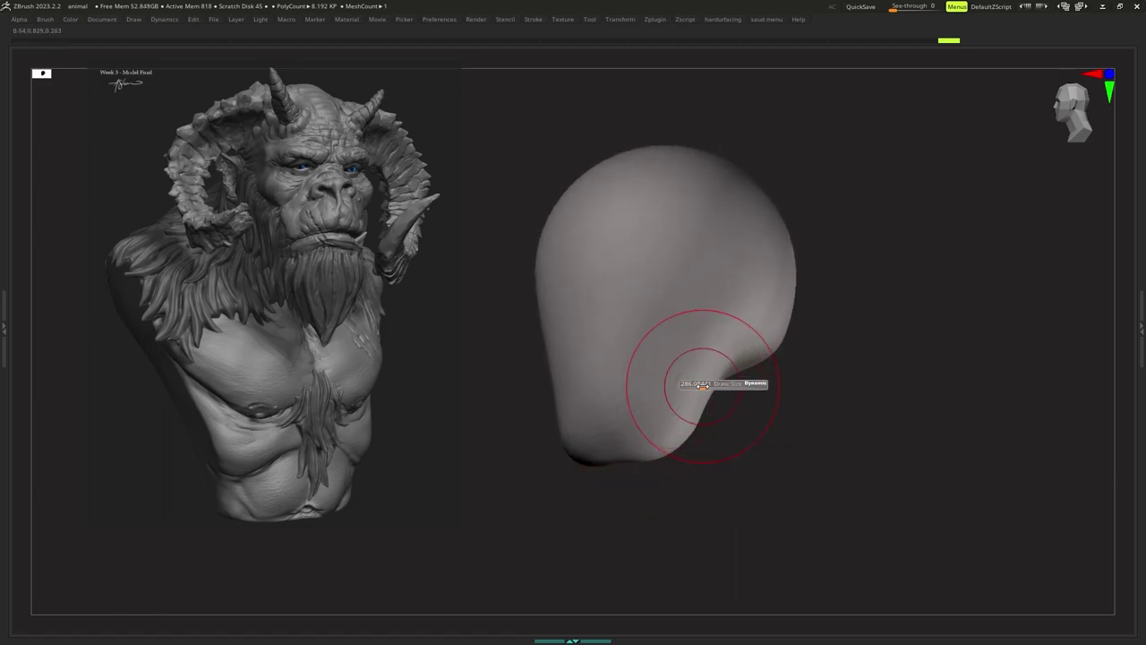
drag(715, 372, 702, 380)
right_drag(702, 380, 713, 380)
key(s)
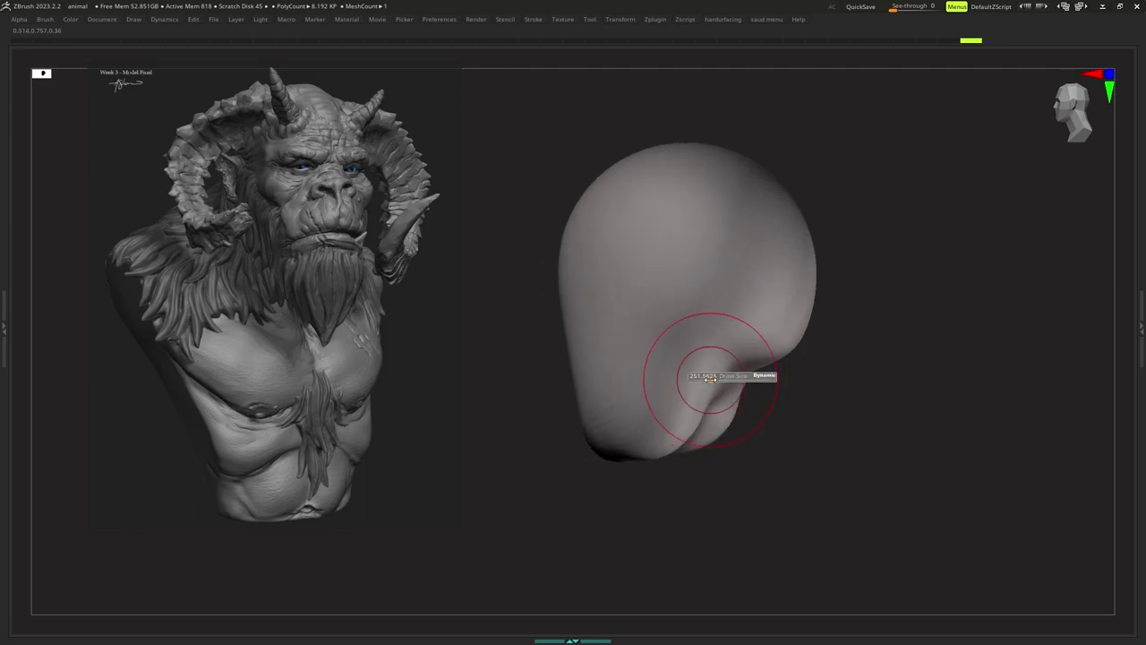
drag(729, 373, 740, 378)
mouse_move(740, 379)
right_down()
mouse_move(719, 391)
mouse_move(745, 397)
right_up()
mouse_move(745, 398)
ctrl+right_down()
mouse_move(746, 380)
mouse_move(708, 416)
ctrl+right_up()
Adjust the underside of the chin and jaw in the side view with the Move brush.
key(s)
key(s)
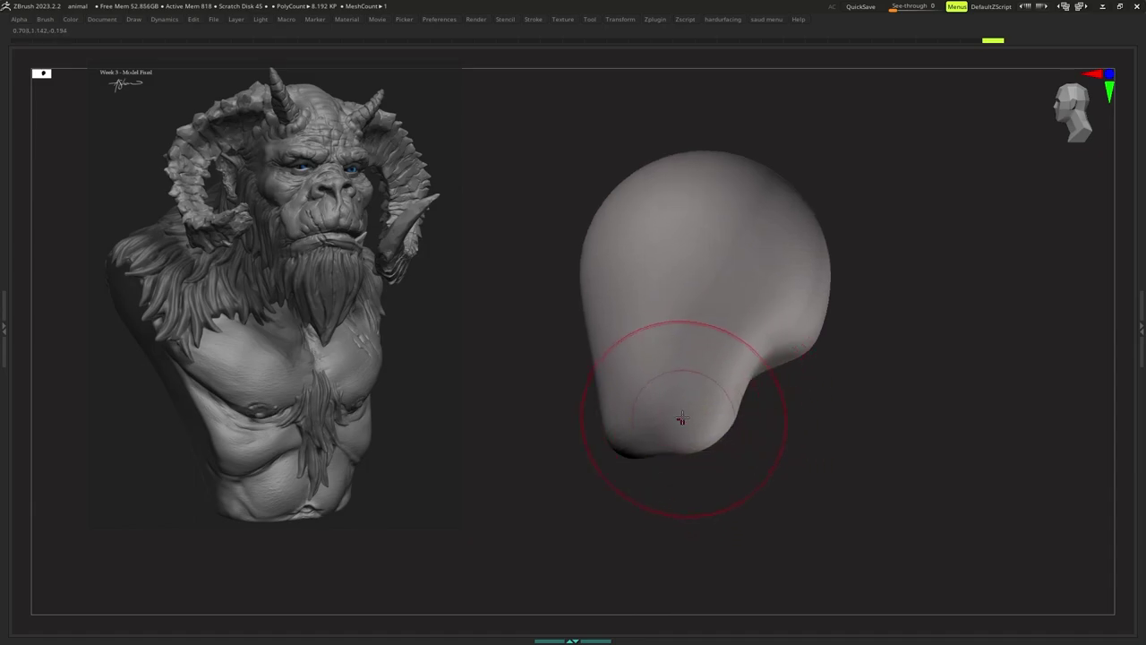
key(s)
mouse_move(621, 443)
mouse_down()
mouse_move(664, 426)
mouse_move(678, 436)
mouse_up()
key(s)
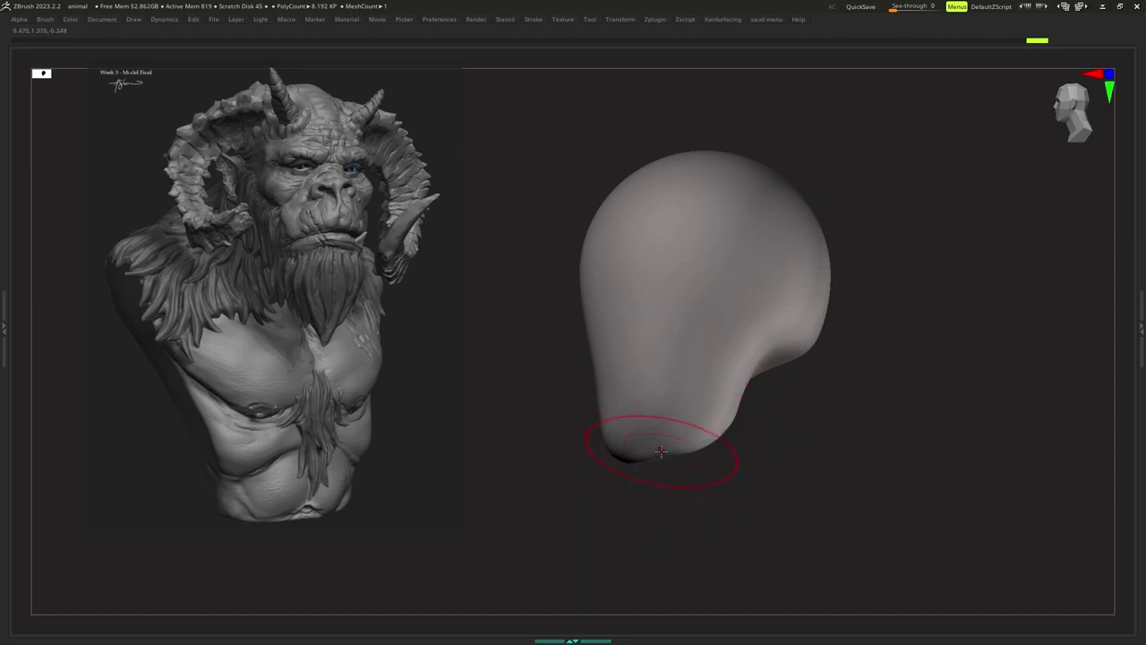
Mask an oval ear patch on the side of the head above the jaw corner and invert the mask.
alt+right_drag(690, 400, 665, 455)
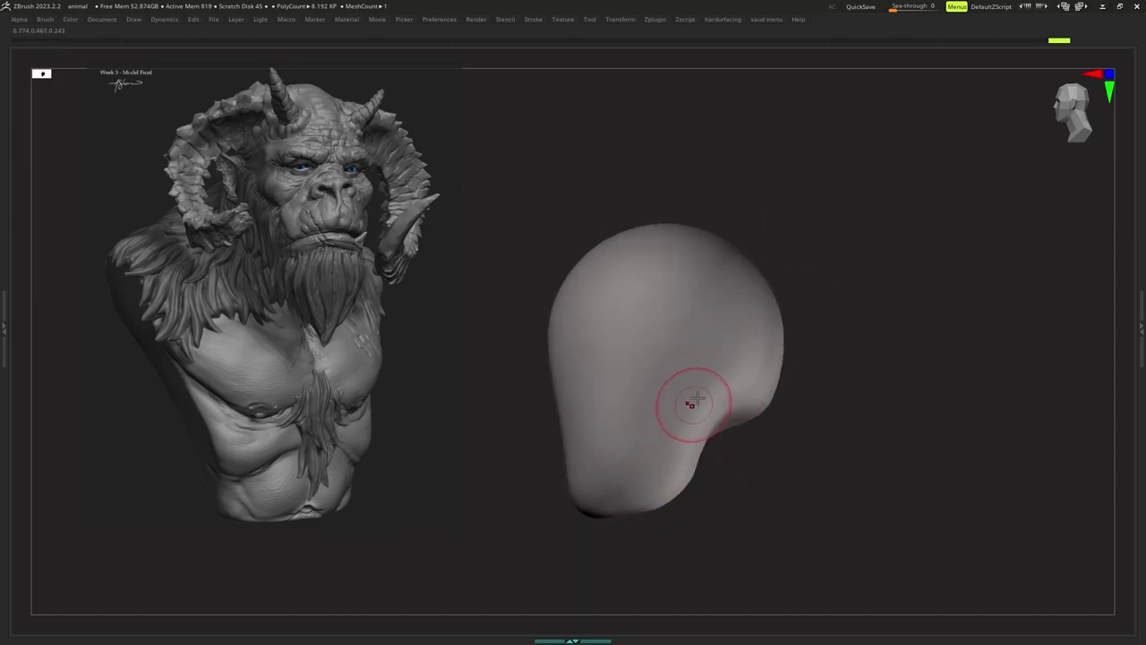
ctrl+drag(711, 399, 707, 404)
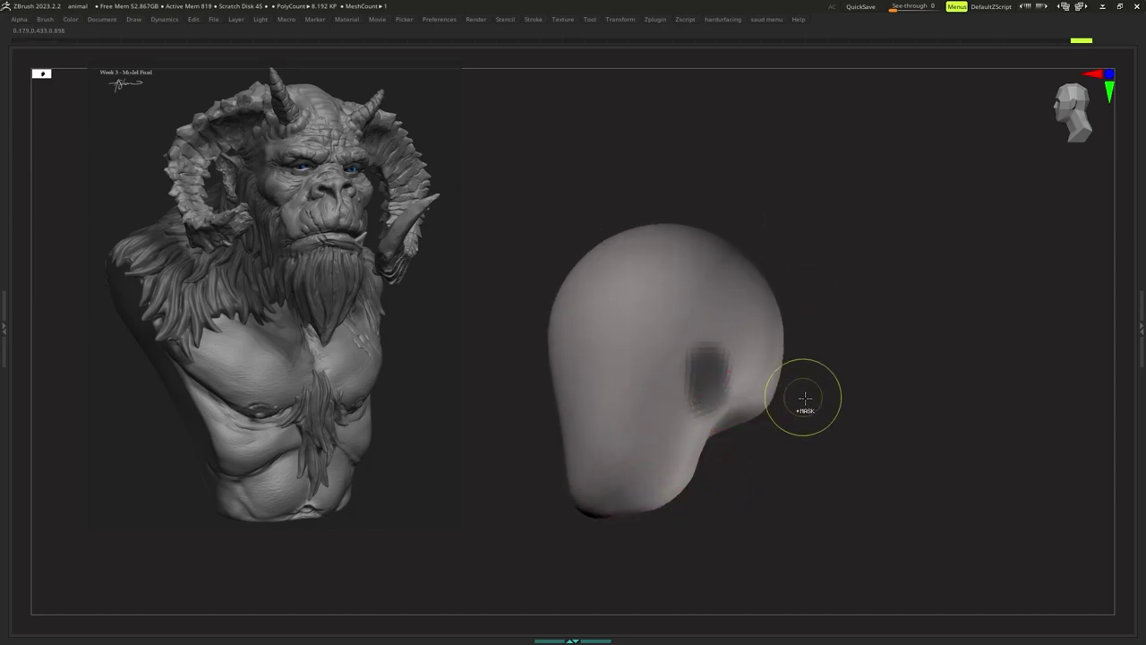
ctrl+click(803, 398)
Pull the unmasked oval patch outward from the head with the Move brush to form the ears symmetrically.
key(s)
mouse_move(777, 391)
right_down()
mouse_move(799, 384)
mouse_move(815, 355)
mouse_move(765, 371)
right_up()
key(space)
key(s)
mouse_move(765, 372)
mouse_down()
mouse_move(758, 363)
mouse_move(777, 365)
mouse_up()
alt+right_drag(777, 366, 744, 384)
key(s)
drag(750, 380, 738, 357)
mouse_move(738, 358)
right_down()
mouse_move(728, 355)
mouse_move(719, 390)
right_up()
key(s)
key(space)
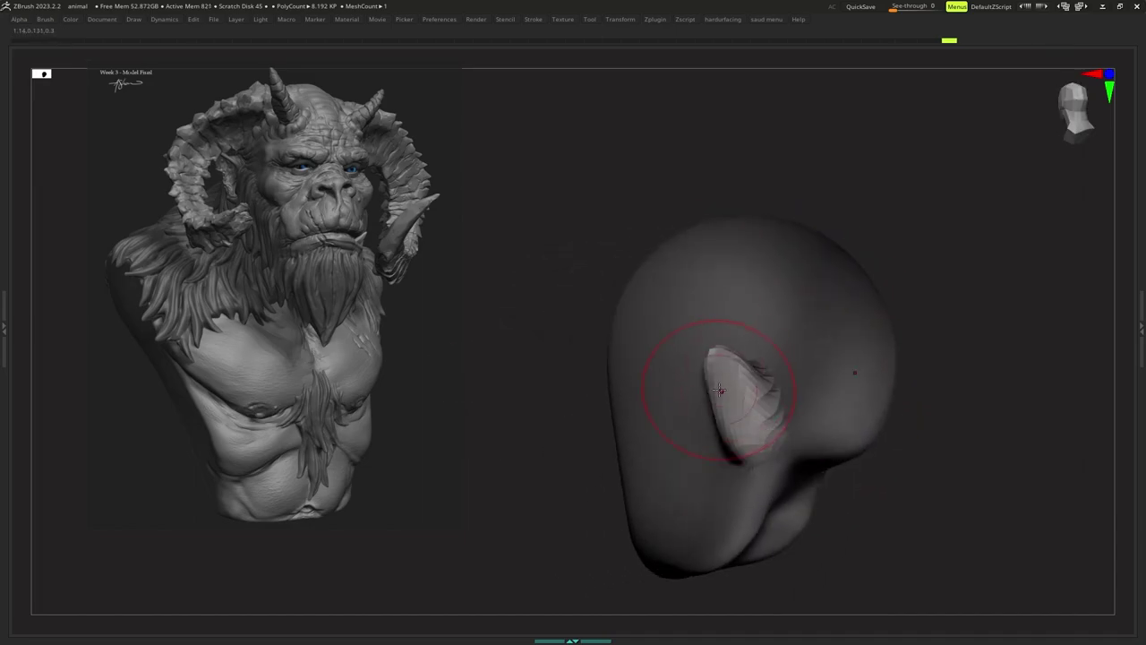
Push in the centre of the ear and shape its raised outer rim with the Move brush.
drag(736, 368, 745, 358)
right_drag(754, 409, 761, 393)
drag(761, 393, 771, 390)
mouse_move(771, 389)
right_down()
mouse_move(794, 378)
mouse_move(773, 386)
right_up()
key(space)
drag(774, 386, 766, 386)
right_drag(778, 383, 732, 386)
key(space)
key(s)
key(space)
key(s)
drag(733, 386, 726, 386)
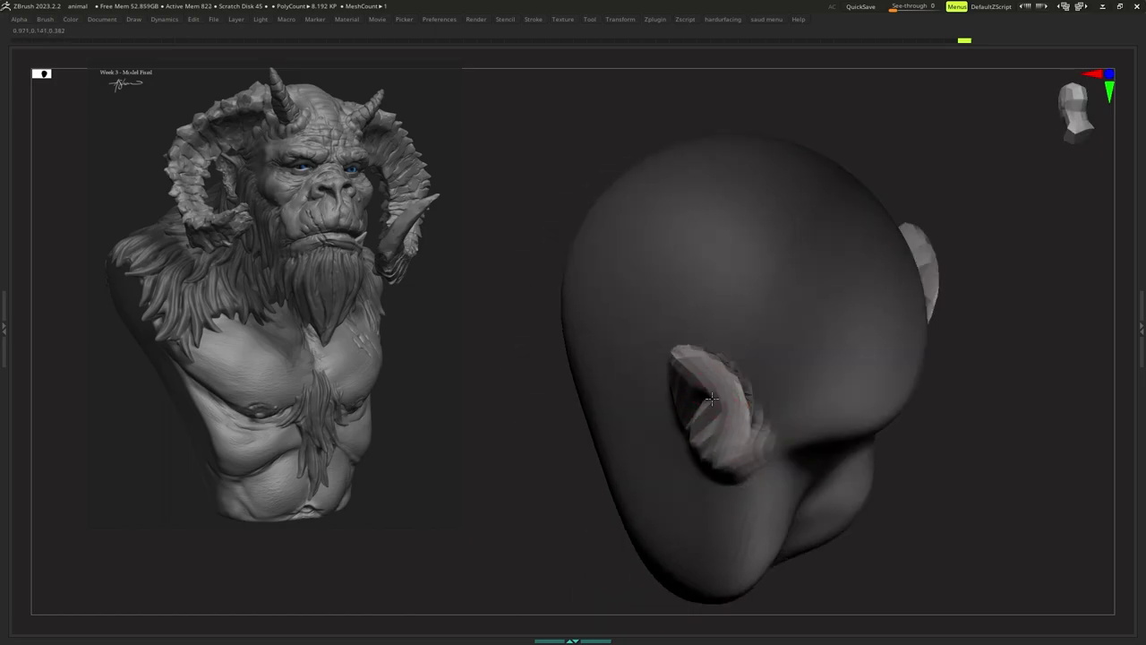
Refine the ear's curved rim and inner hollow in the side view with a smaller Move brush.
key(s)
mouse_move(712, 415)
right_down()
mouse_move(752, 382)
mouse_move(740, 389)
right_up()
key(s)
key(s)
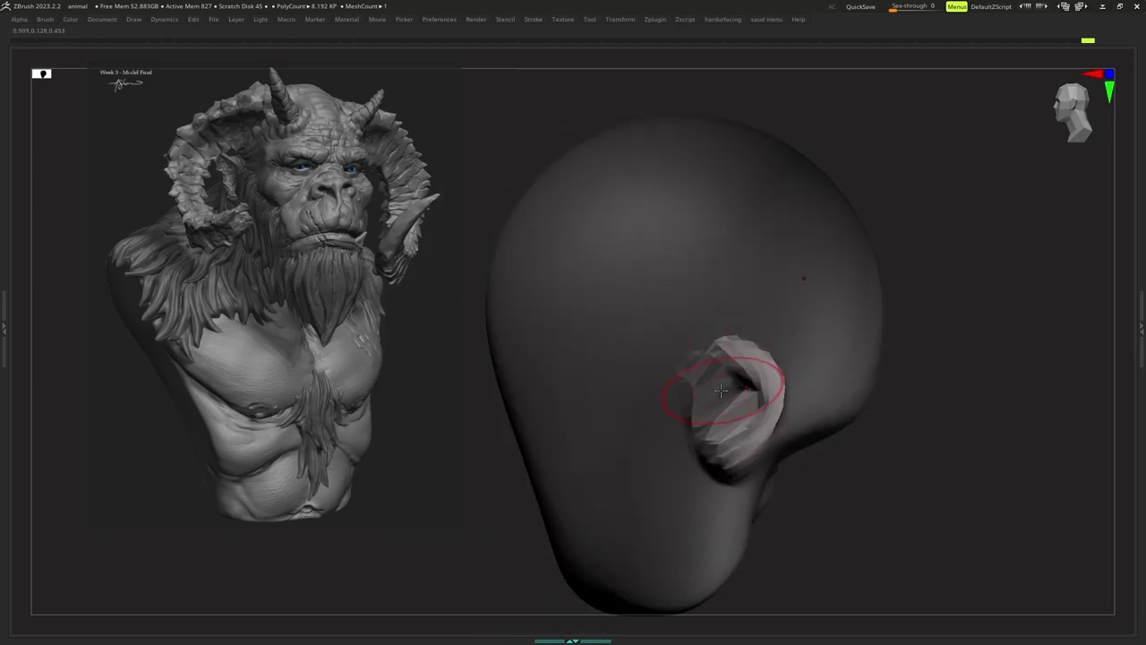
drag(743, 419, 750, 405)
mouse_move(751, 404)
right_down()
mouse_move(777, 394)
mouse_move(762, 389)
mouse_move(793, 359)
right_up()
Adjust the ear's outer edge and outward angle in the front view.
key(s)
key(s)
key(s)
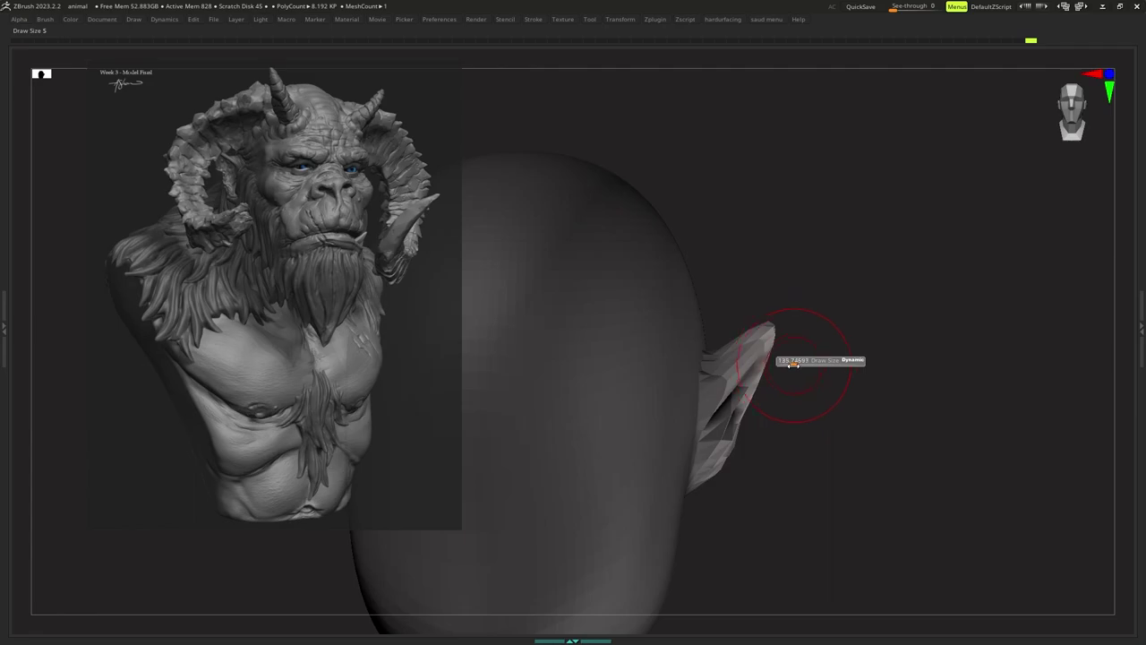
key(s)
drag(772, 376, 779, 376)
right_drag(779, 376, 768, 374)
right_click(768, 374)
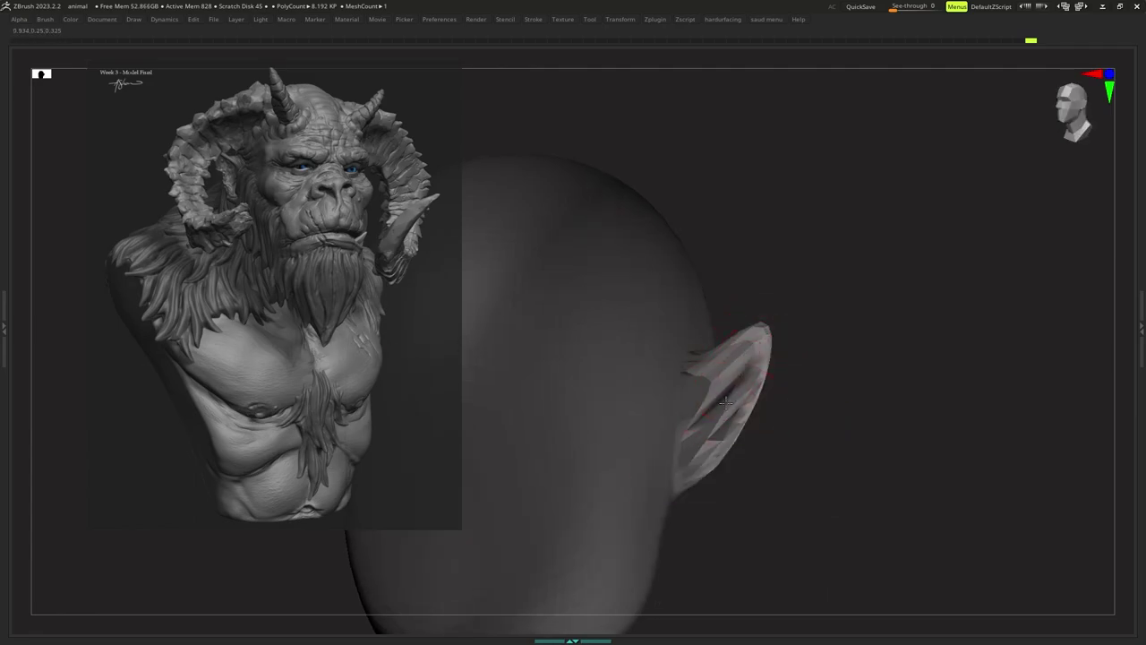
Adjust the ear's inner hollow with the Move brush in the three-quarter and side views.
key(s)
drag(721, 385, 729, 379)
key(s)
right_drag(738, 380, 724, 387)
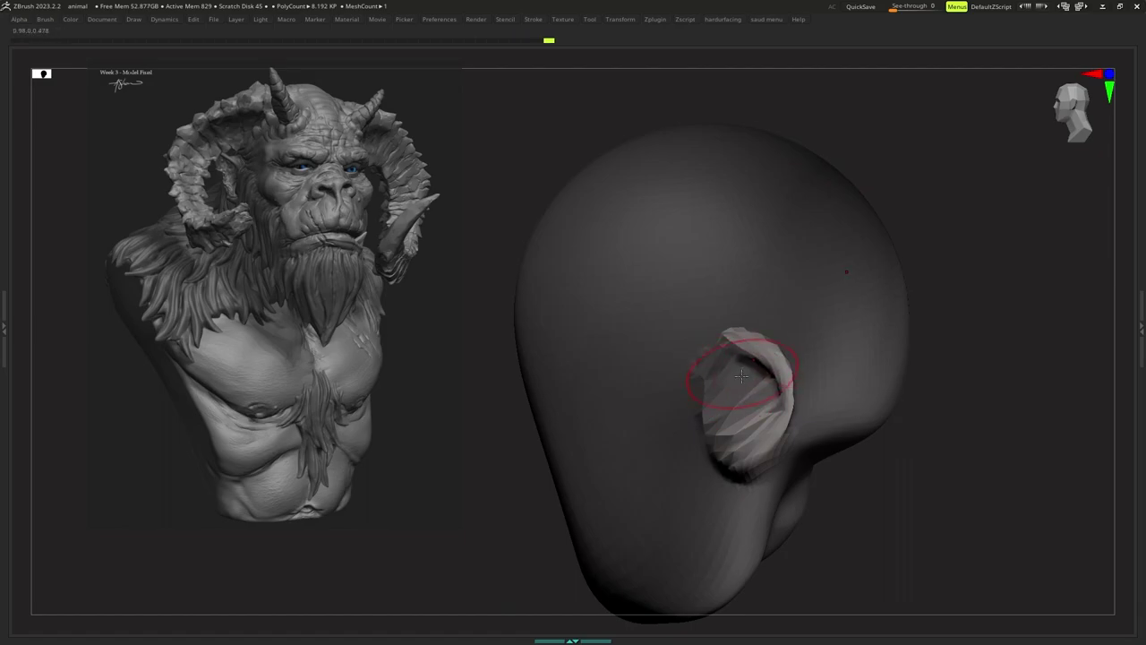
drag(757, 406, 763, 402)
right_drag(763, 402, 779, 391)
Reshape the ear's upper rim and narrow its outline in the side view with the Move brush.
key(s)
drag(779, 392, 772, 392)
mouse_move(768, 395)
right_down()
mouse_move(757, 403)
mouse_move(741, 383)
right_up()
drag(743, 385, 758, 383)
mouse_move(758, 383)
right_down()
mouse_move(773, 384)
mouse_move(750, 366)
mouse_move(751, 383)
mouse_move(754, 374)
right_up()
right_click(752, 381)
key(s)
key(s)
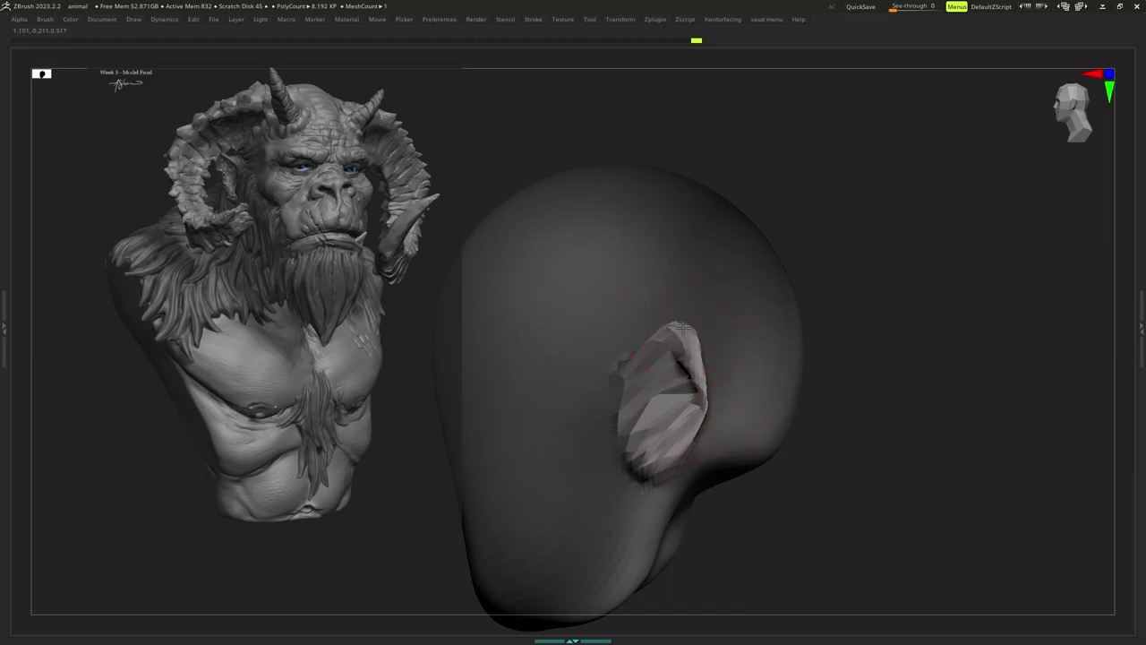
Smooth the ear's inner surface and reshape the front edge where it joins the head.
right_drag(704, 411, 748, 403)
shift+drag(748, 390, 743, 404)
mouse_move(707, 407)
shift+right_down()
mouse_move(727, 411)
mouse_move(728, 379)
mouse_move(720, 399)
mouse_move(735, 412)
shift+right_up()
key(s)
drag(742, 394, 730, 395)
mouse_move(730, 391)
right_down()
mouse_move(656, 392)
mouse_move(675, 389)
right_up()
key(space)
key(s)
drag(675, 394, 682, 394)
mouse_move(676, 394)
ctrl+right_down()
mouse_move(681, 379)
mouse_move(655, 404)
ctrl+right_up()
key(s)
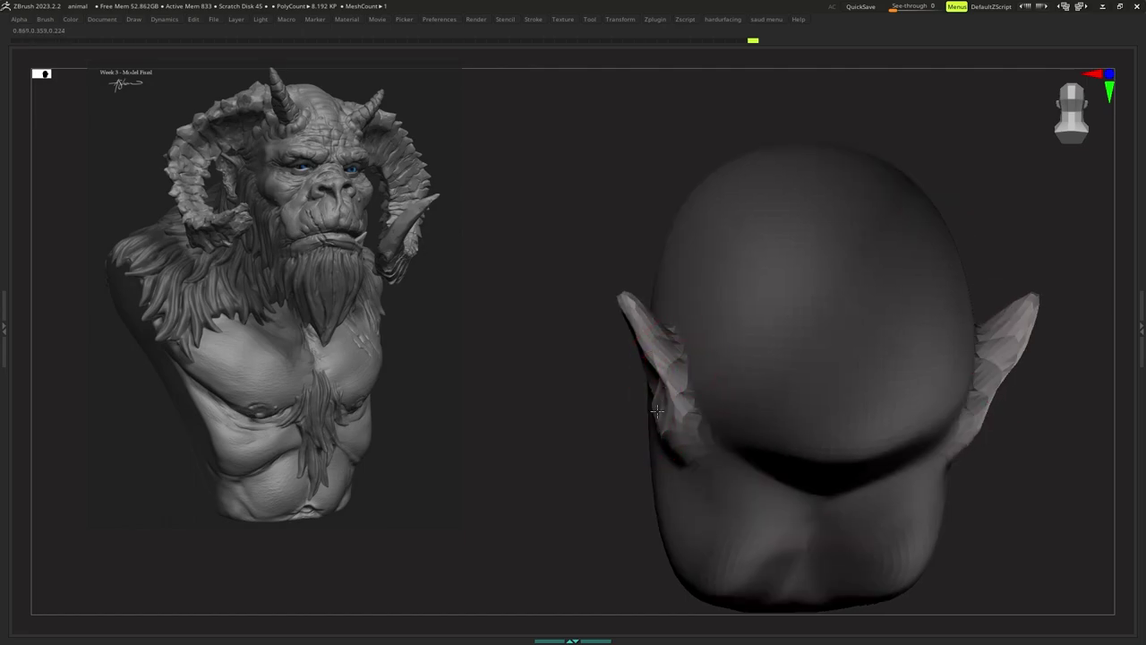
Shape the back of the ear and its junction with the skull from behind.
drag(657, 411, 664, 404)
mouse_move(664, 404)
right_down()
mouse_move(701, 396)
mouse_move(679, 393)
right_up()
key(s)
drag(679, 393, 673, 390)
key(s)
mouse_move(673, 389)
shift+right_down()
mouse_move(670, 412)
mouse_move(653, 382)
mouse_move(660, 399)
shift+right_up()
key(s)
drag(660, 398, 667, 391)
mouse_move(667, 391)
right_down()
mouse_move(736, 386)
mouse_move(727, 399)
mouse_move(729, 379)
mouse_move(744, 375)
mouse_move(852, 380)
right_up()
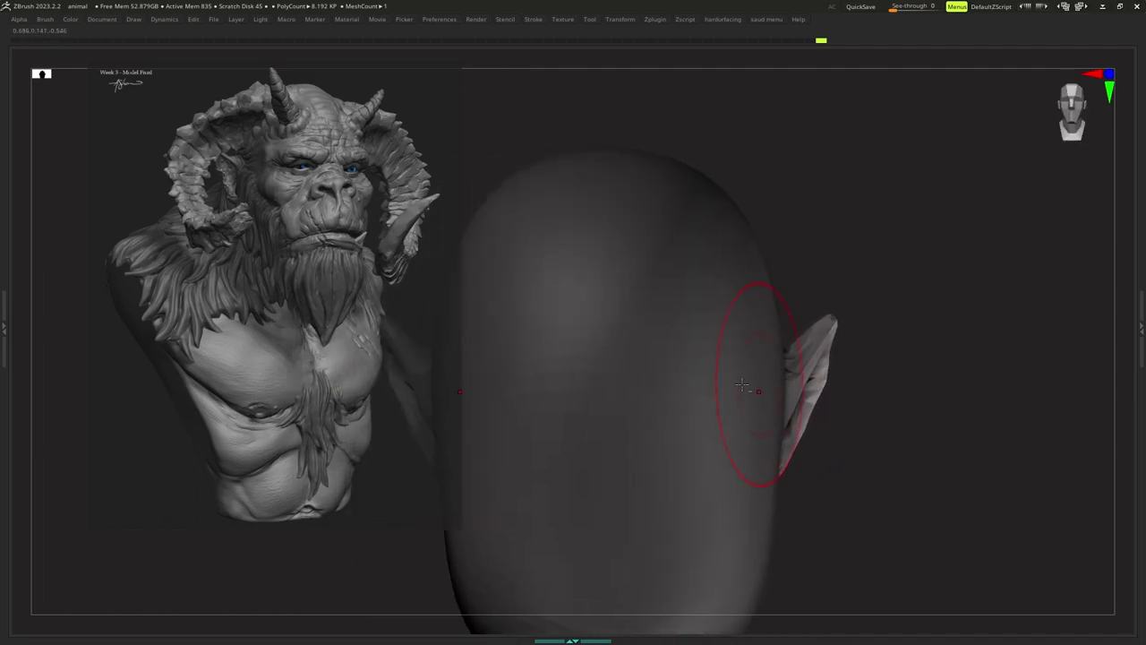
Adjust the ear's outward tilt and tip in the front view with the Move brush.
mouse_move(742, 385)
alt+right_down()
mouse_move(673, 396)
mouse_move(686, 402)
alt+right_up()
key(s)
drag(684, 399, 673, 400)
mouse_move(673, 400)
right_down()
mouse_move(675, 385)
mouse_move(724, 367)
mouse_move(707, 358)
mouse_move(751, 377)
right_up()
alt+right_drag(751, 376, 663, 377)
ctrl+right_drag(663, 376, 738, 376)
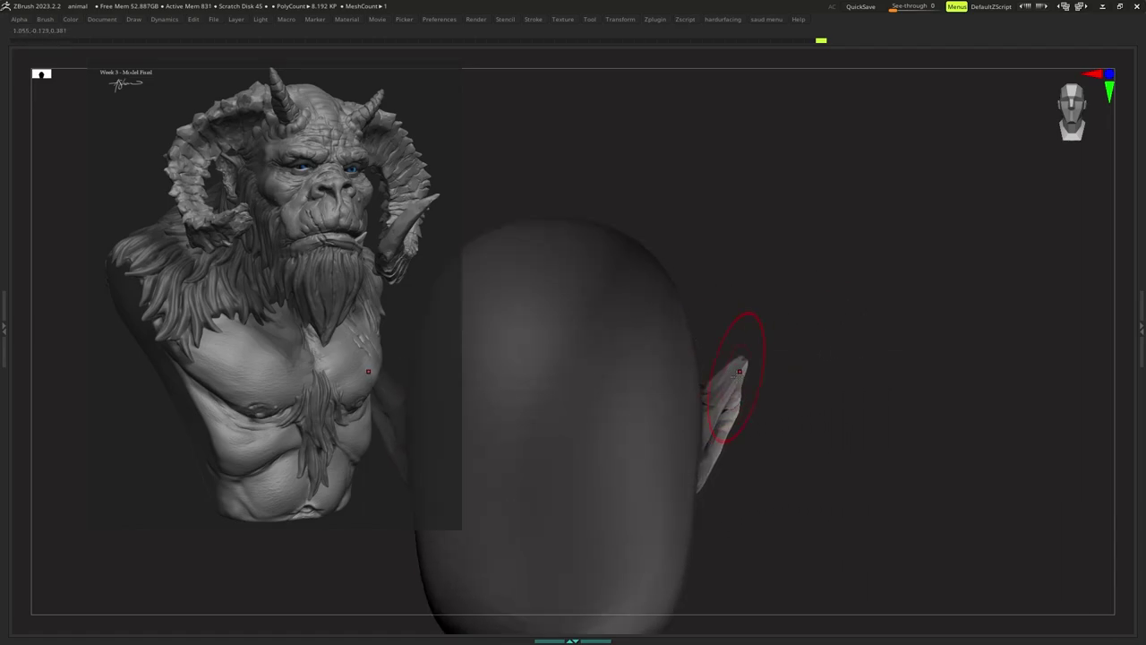
key(space)
mouse_move(743, 377)
mouse_down()
mouse_move(744, 363)
mouse_move(731, 373)
mouse_up()
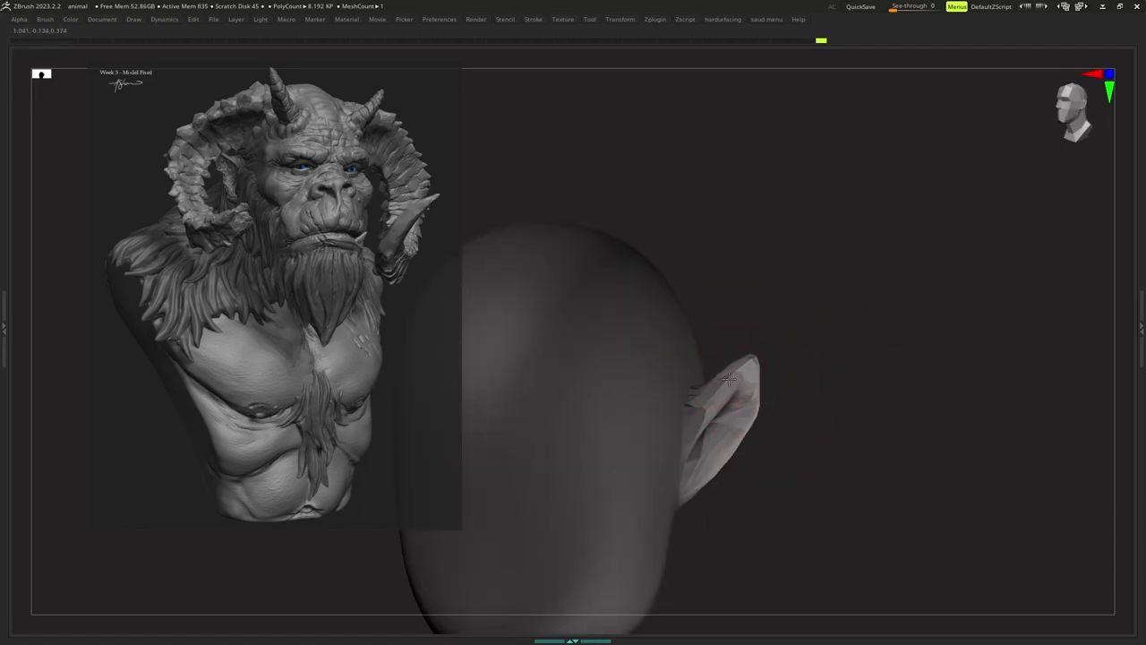
Clear the mask and remesh the head with DynaMesh at a higher resolution.
mouse_move(789, 369)
right_down()
mouse_move(761, 369)
mouse_move(791, 336)
right_up()
ctrl+drag(792, 337, 833, 339)
ctrl+right_drag(829, 342, 793, 349)
key(1)
drag(768, 245, 772, 246)
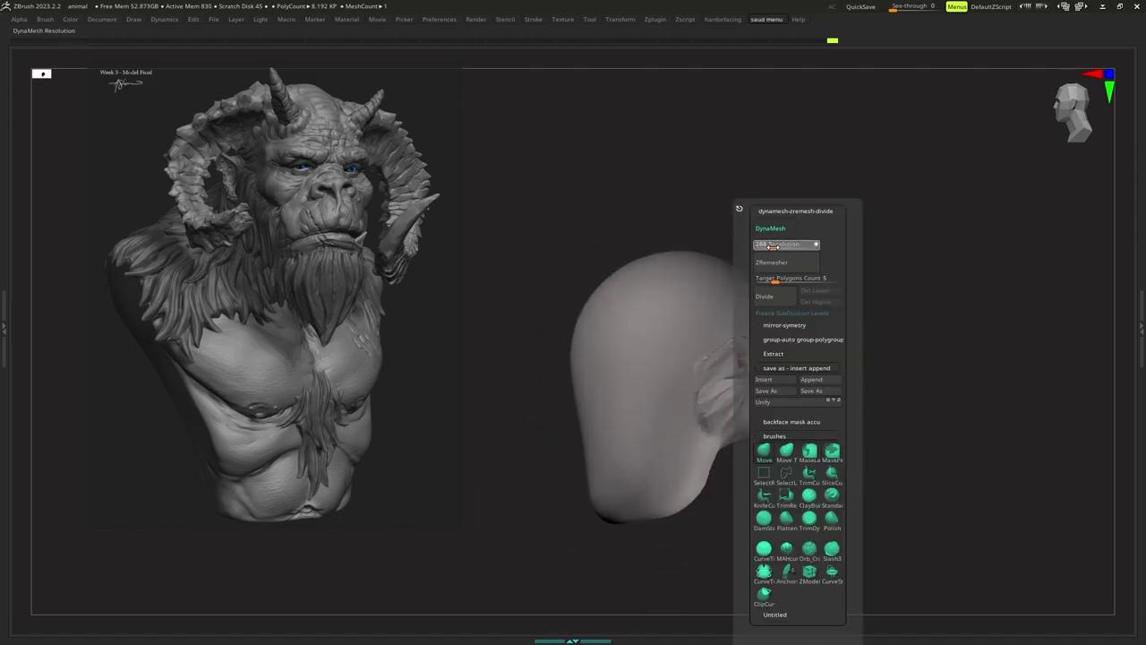
click(770, 229)
Refine the remeshed ear's rim and outer contour in the side view.
mouse_move(707, 347)
alt+right_down()
mouse_move(725, 312)
mouse_move(705, 320)
mouse_move(708, 360)
alt+right_up()
key(s)
drag(733, 352, 715, 350)
right_drag(686, 414, 700, 398)
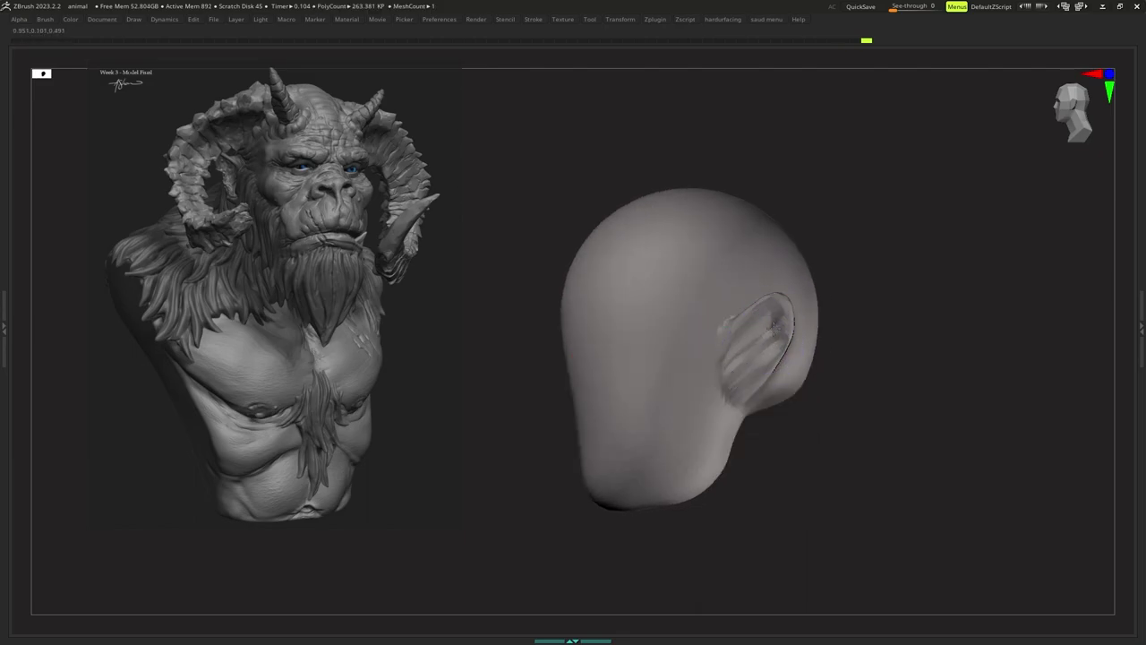
right_drag(757, 343, 824, 328)
mouse_move(759, 378)
ctrl+right_down()
mouse_move(756, 340)
mouse_move(736, 379)
ctrl+right_up()
Adjust the sides of the lower face with a large Move brush in the front view.
key(b)
key(m)
key(v)
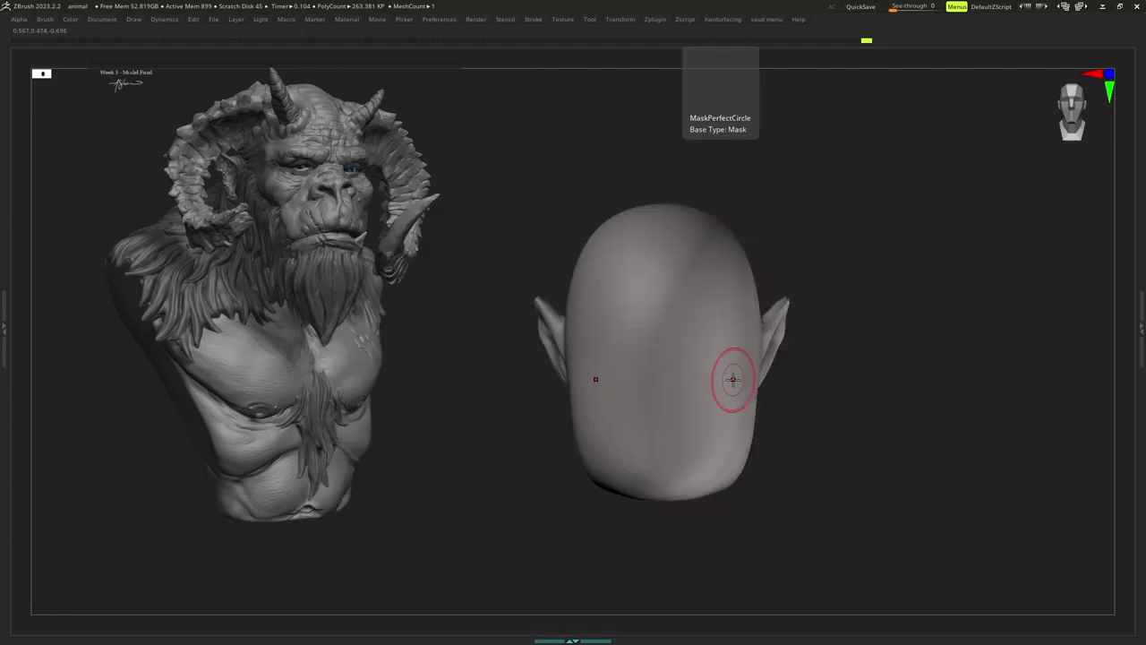
key(s)
drag(734, 379, 756, 399)
key(s)
key(s)
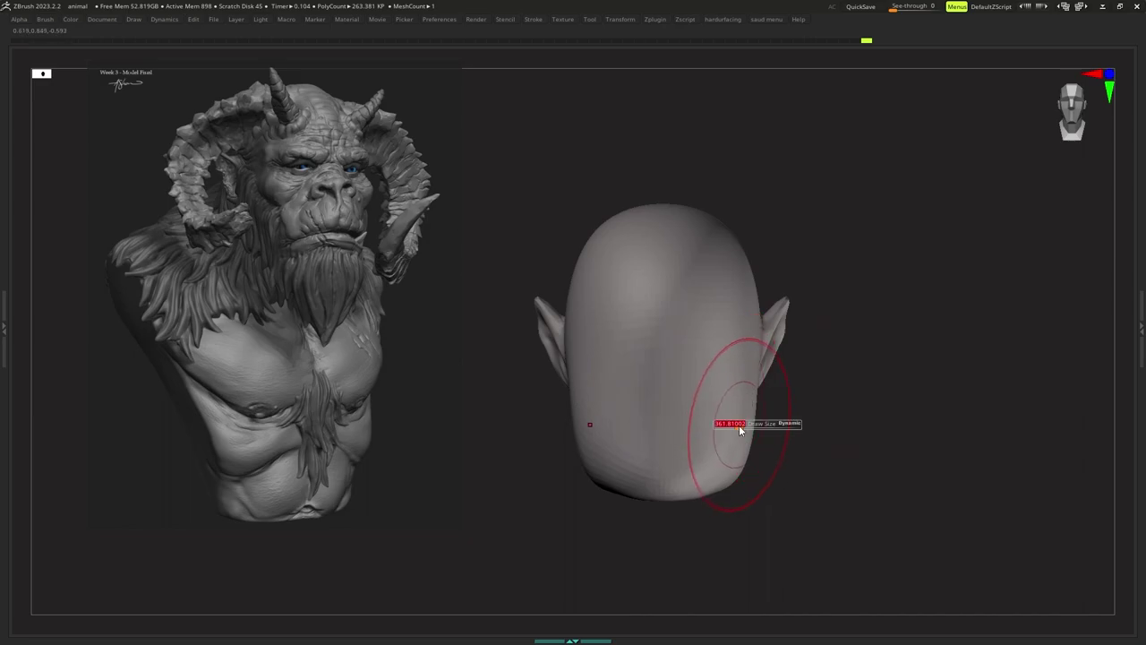
right_click(740, 402)
mouse_move(740, 399)
ctrl+right_down()
mouse_move(748, 379)
mouse_move(747, 407)
mouse_move(716, 407)
ctrl+right_up()
key(s)
shift+drag(722, 407, 741, 408)
mouse_move(740, 408)
ctrl+right_down()
mouse_move(726, 400)
mouse_move(719, 425)
mouse_move(743, 402)
ctrl+right_up()
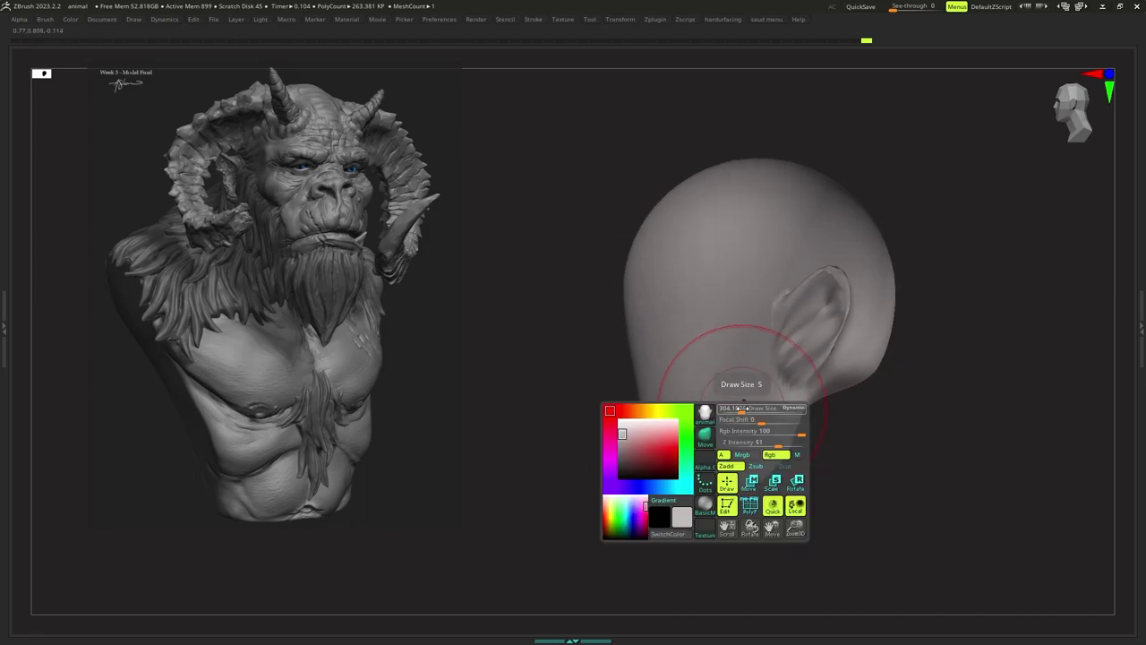
Reshape the rear edge of the jaw below the ear in the side view.
key(s)
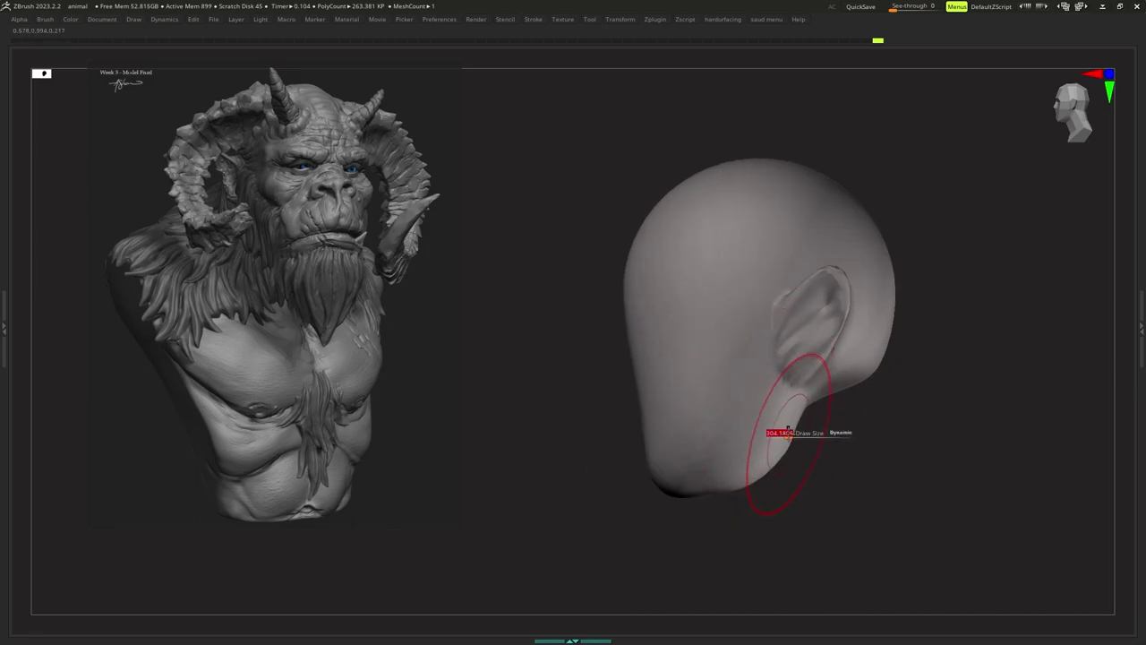
drag(788, 434, 781, 434)
right_click(785, 412)
mouse_move(769, 389)
right_down()
mouse_move(784, 392)
mouse_move(741, 426)
right_up()
Push in the lower corners of the face symmetrically to separate the chin from the jaw.
key(s)
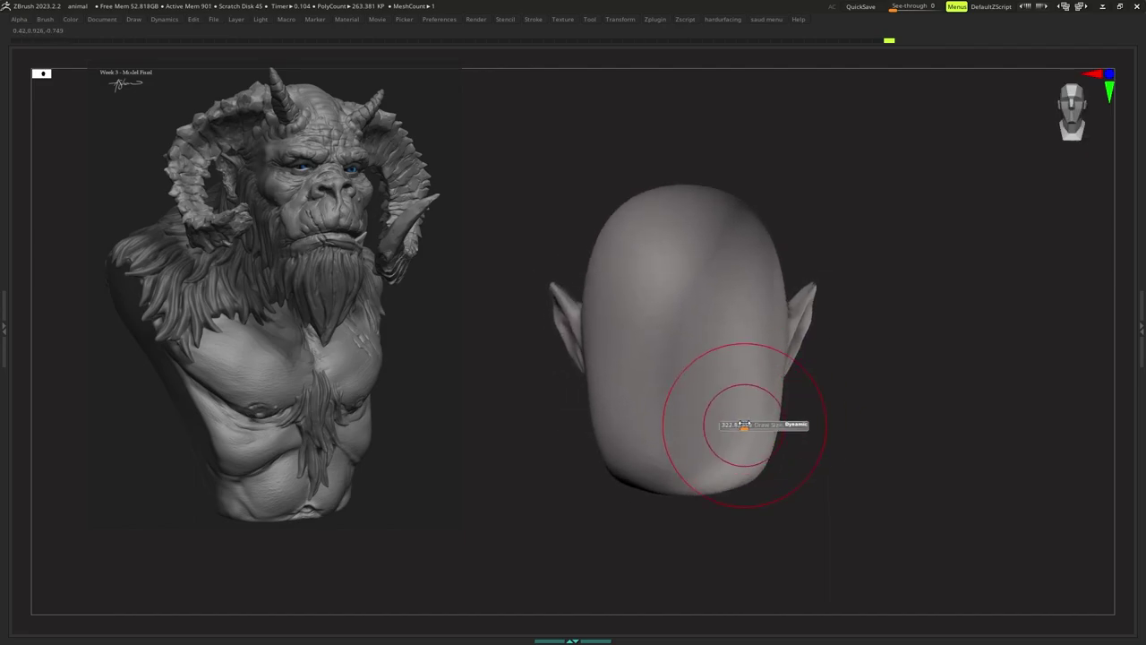
key(s)
right_click(755, 390)
drag(750, 398, 771, 421)
key(s)
right_click(777, 410)
key(s)
right_drag(773, 413, 773, 407)
shift+drag(773, 407, 781, 426)
mouse_move(788, 438)
right_down()
mouse_move(860, 455)
mouse_move(852, 437)
mouse_move(806, 423)
right_up()
Refine the chin's width and lower edge with a smaller Move brush in the front view.
key(s)
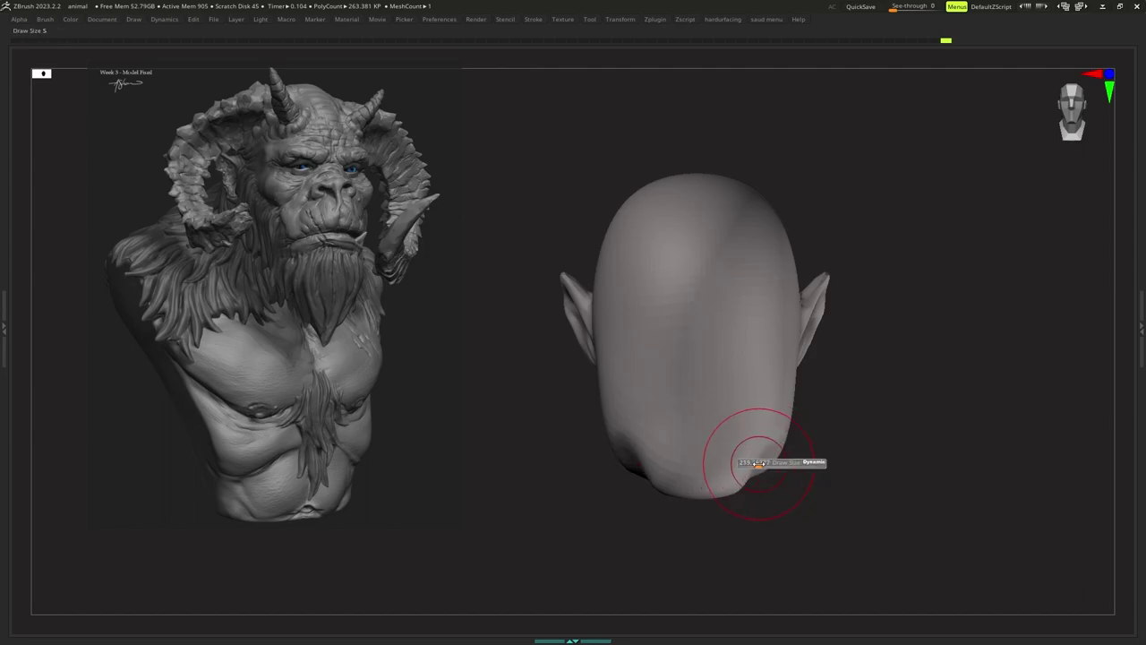
mouse_move(760, 461)
ctrl+right_down()
mouse_move(755, 418)
mouse_move(750, 444)
ctrl+right_up()
key(space)
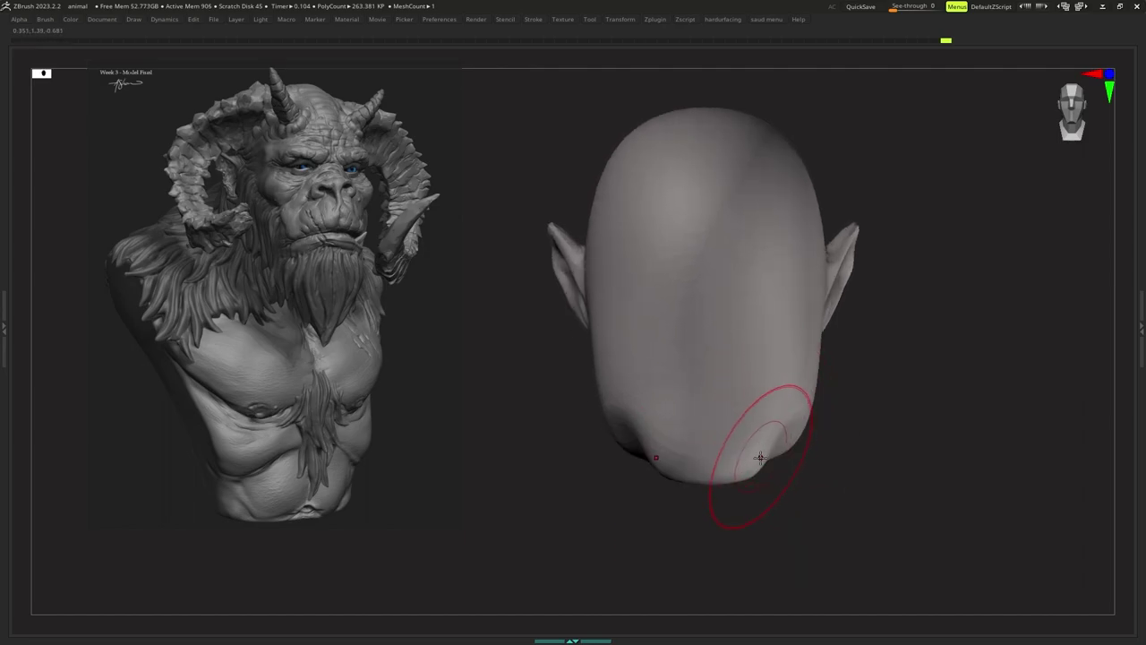
drag(761, 458, 762, 466)
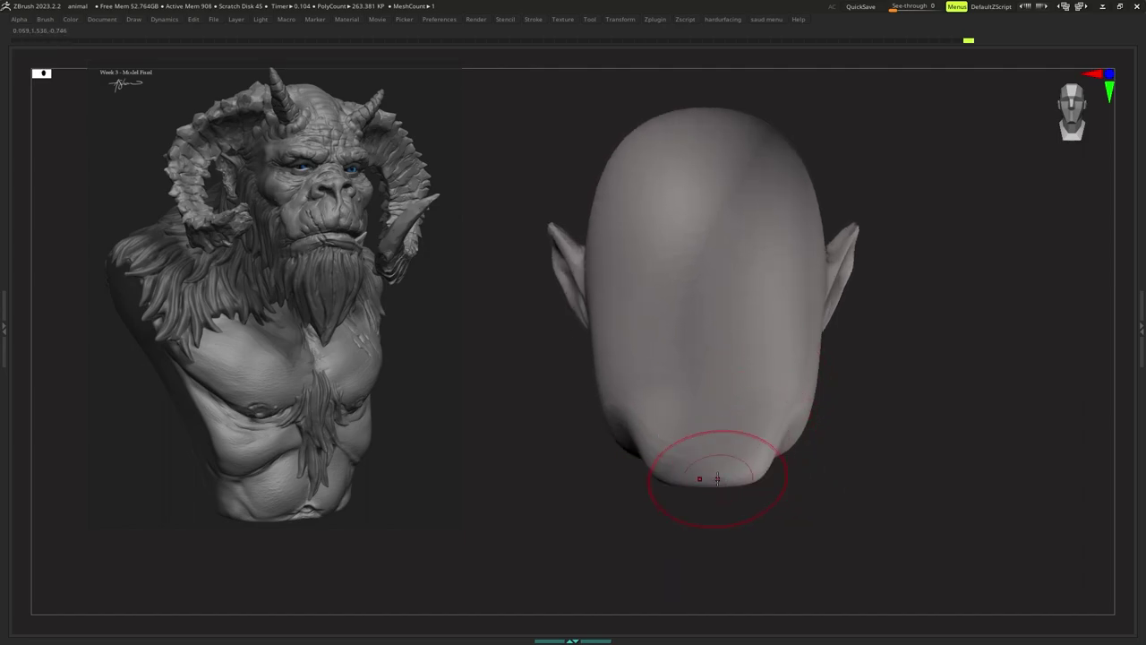
drag(777, 454, 782, 462)
mouse_move(784, 461)
right_down()
mouse_move(707, 448)
mouse_move(723, 459)
right_up()
key(s)
mouse_move(724, 458)
ctrl+right_down()
mouse_move(722, 440)
mouse_move(763, 458)
mouse_move(770, 447)
ctrl+right_up()
Reshape the transition between the chin and the jaw corner in the three-quarter view.
key(s)
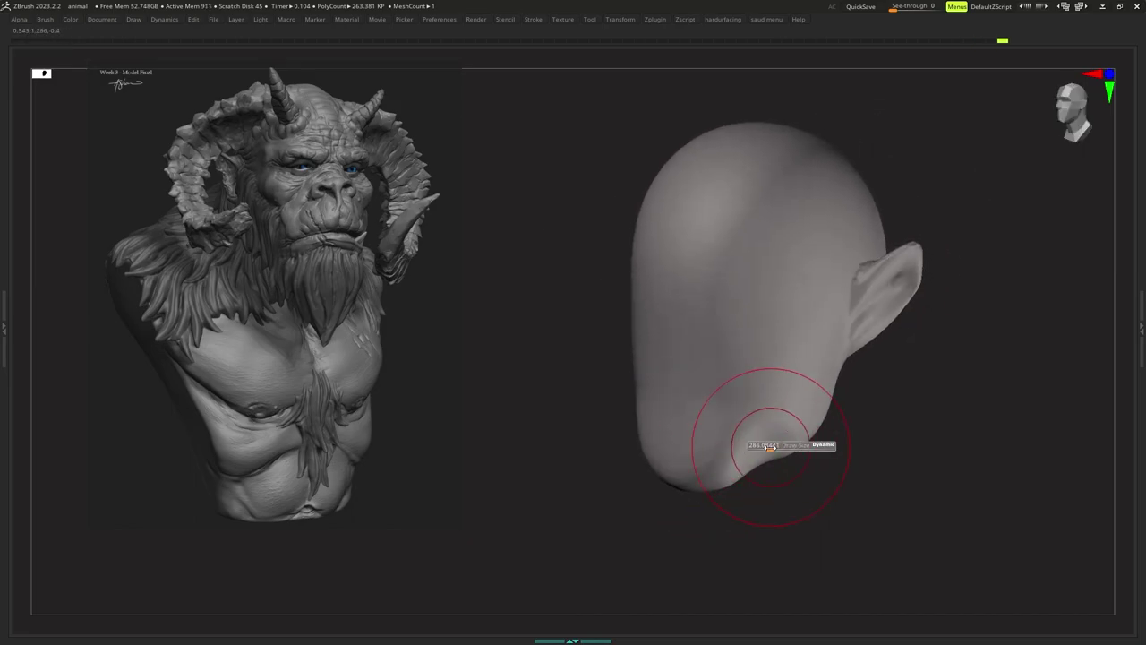
drag(758, 445, 760, 454)
mouse_move(760, 452)
right_down()
mouse_move(793, 434)
mouse_move(777, 445)
right_up()
mouse_move(777, 445)
ctrl+right_down()
mouse_move(767, 419)
mouse_move(750, 427)
ctrl+right_up()
mouse_move(751, 427)
ctrl+right_down()
mouse_move(769, 419)
mouse_move(758, 406)
mouse_move(753, 422)
mouse_move(765, 430)
ctrl+right_up()
ctrl+right_drag(765, 431, 742, 403)
key(s)
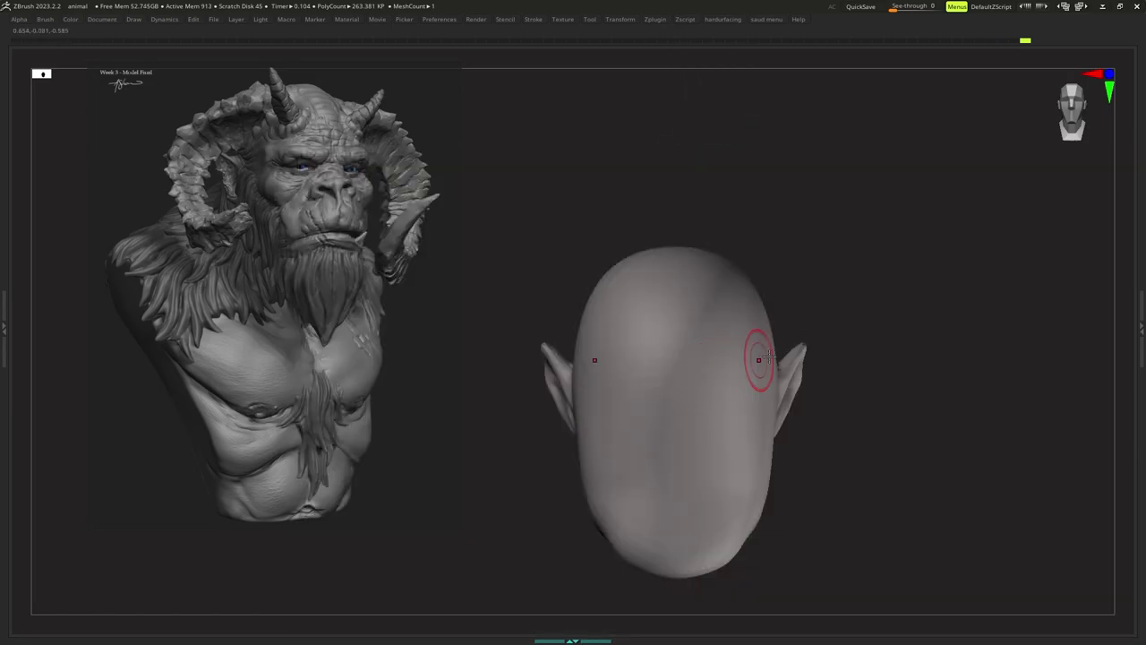
right_drag(764, 369, 716, 373)
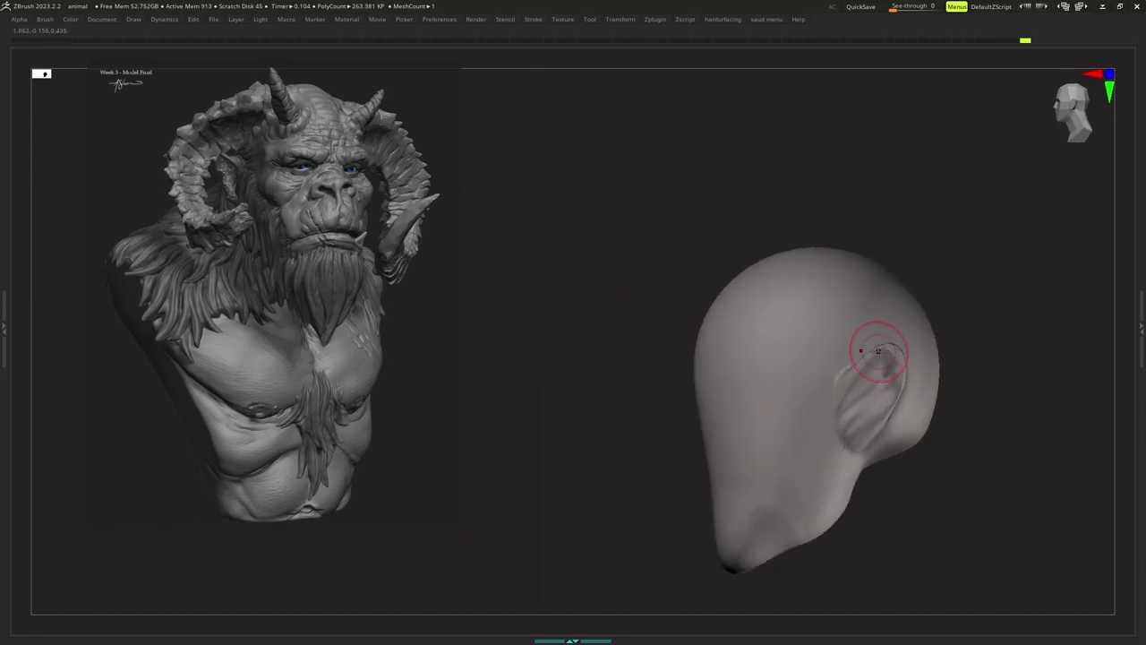
Adjust the ear's upper rim and the jawline profile in the side view with the Move brush.
mouse_move(830, 373)
ctrl+right_down()
mouse_move(791, 363)
mouse_move(760, 378)
mouse_move(764, 392)
mouse_move(787, 395)
ctrl+right_up()
key(b)
key(m)
key(v)
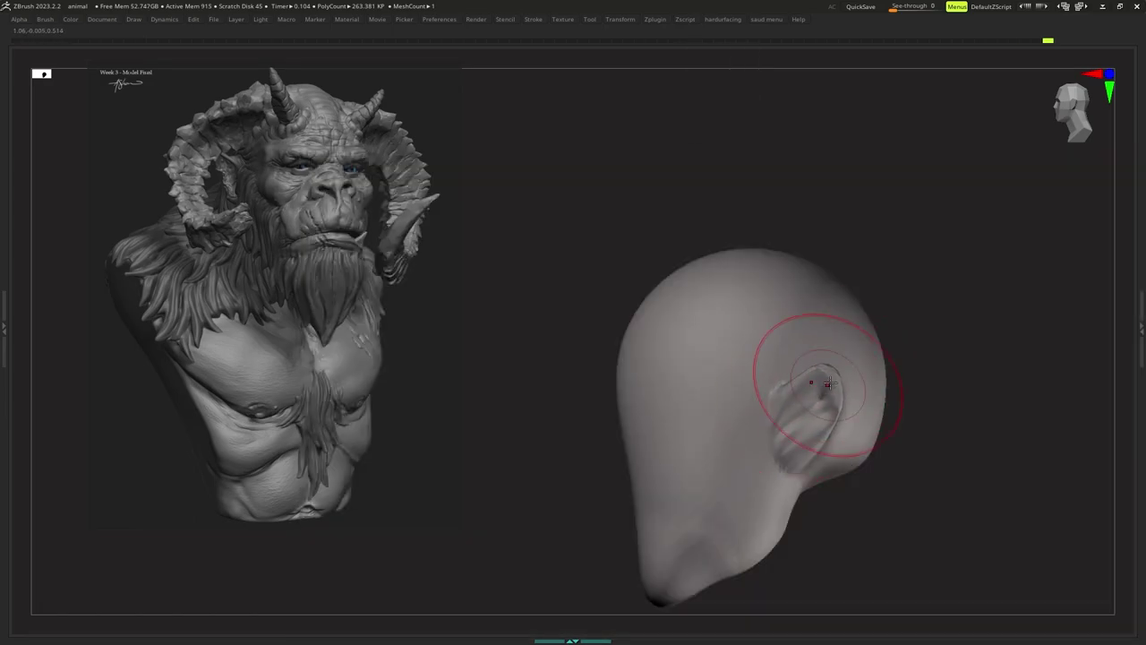
right_drag(824, 408, 756, 439)
mouse_move(756, 438)
alt+right_down()
mouse_move(762, 425)
mouse_move(748, 442)
alt+right_up()
key(s)
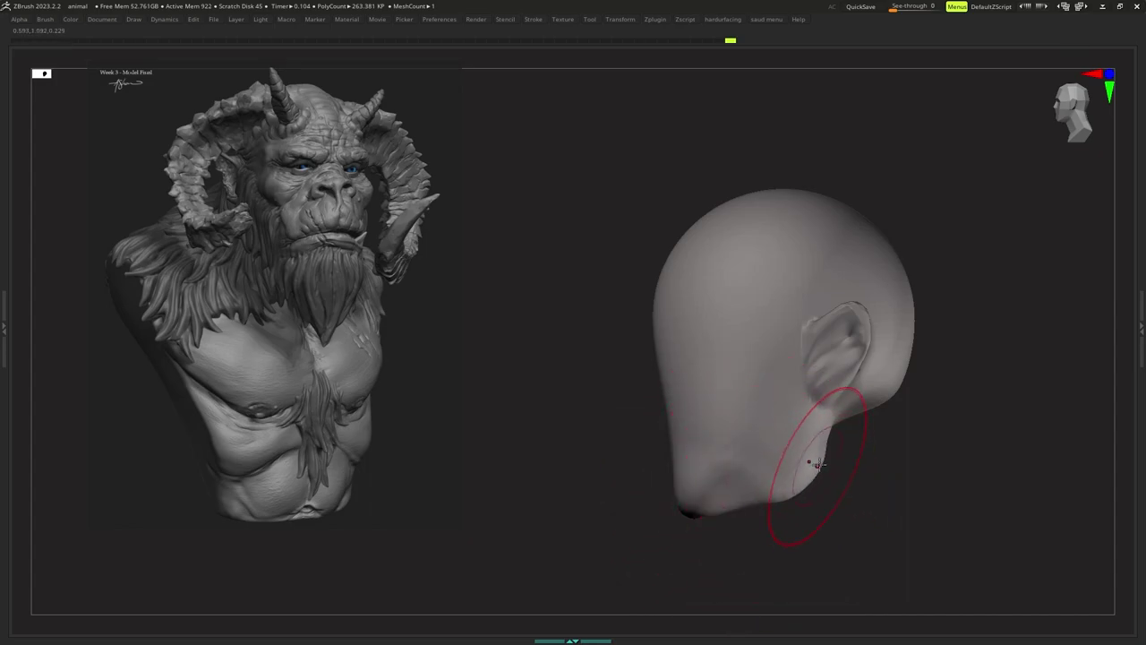
drag(787, 469, 781, 465)
mouse_move(781, 466)
right_down()
mouse_move(806, 456)
mouse_move(778, 461)
mouse_move(785, 445)
mouse_move(734, 460)
mouse_move(763, 474)
mouse_move(785, 483)
mouse_move(759, 468)
mouse_move(739, 428)
mouse_move(750, 462)
mouse_move(727, 420)
right_up()
key(s)
Carve horizontal guide lines across the face at brow and nose level with the DamStandard brush.
key(b)
key(d)
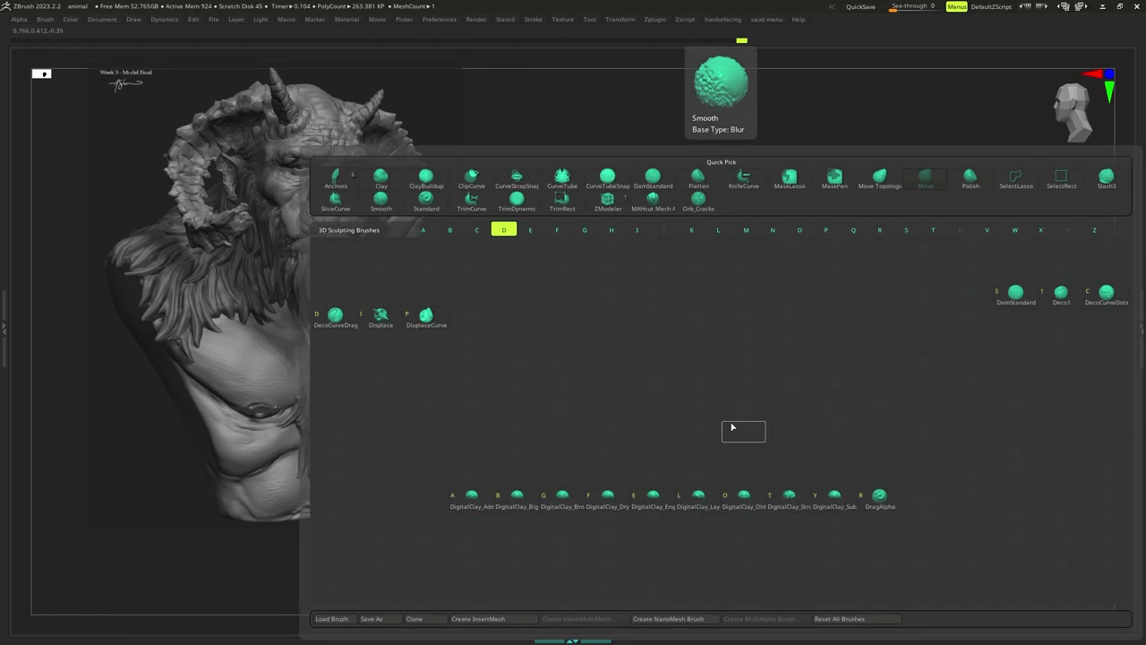
key(s)
key(s)
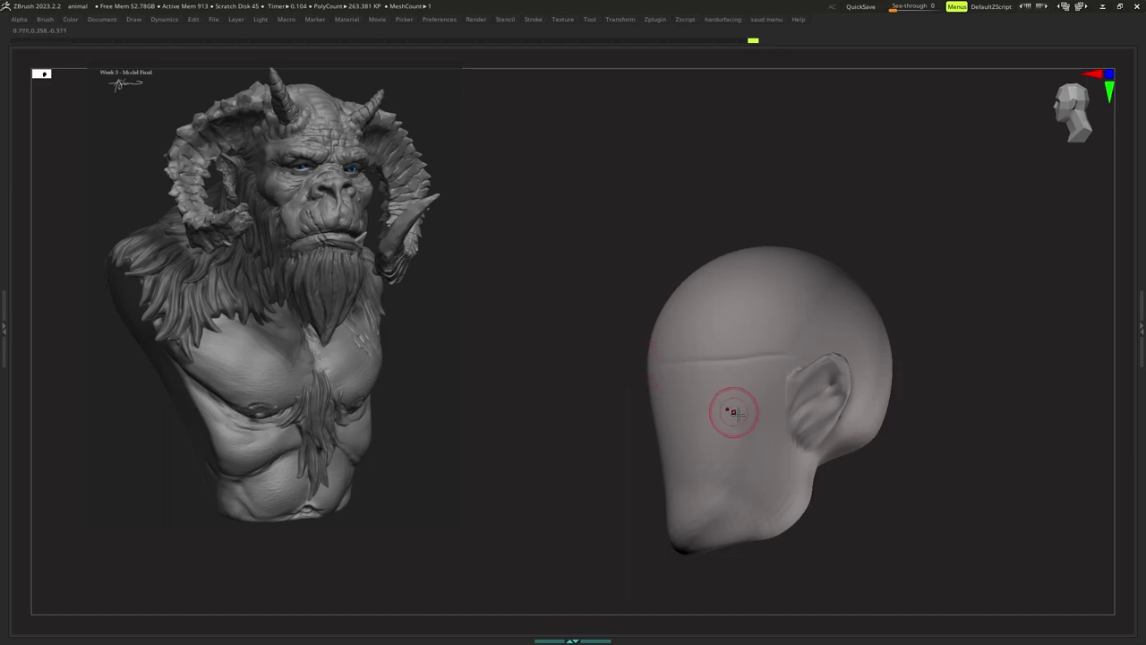
mouse_move(672, 456)
right_down()
mouse_move(716, 437)
mouse_move(686, 435)
mouse_move(694, 415)
mouse_move(691, 434)
mouse_move(719, 454)
mouse_move(724, 442)
mouse_move(726, 473)
mouse_move(728, 456)
right_up()
key(4)
key(b)
key(c)
key(b)
key(s)
key(s)
mouse_move(730, 439)
mouse_down()
mouse_move(750, 439)
mouse_move(750, 398)
mouse_up()
Narrow the forehead and temples with a large Move brush, checking the skull's shape from above.
key(b)
key(m)
key(v)
key(s)
key(s)
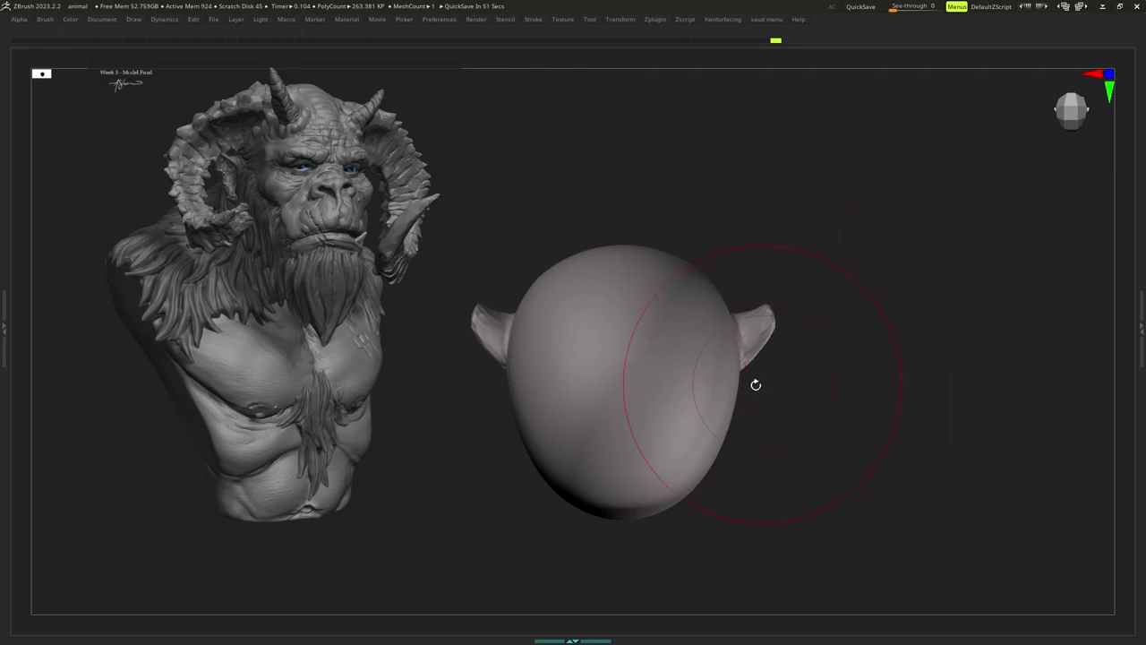
key(s)
drag(754, 395, 751, 396)
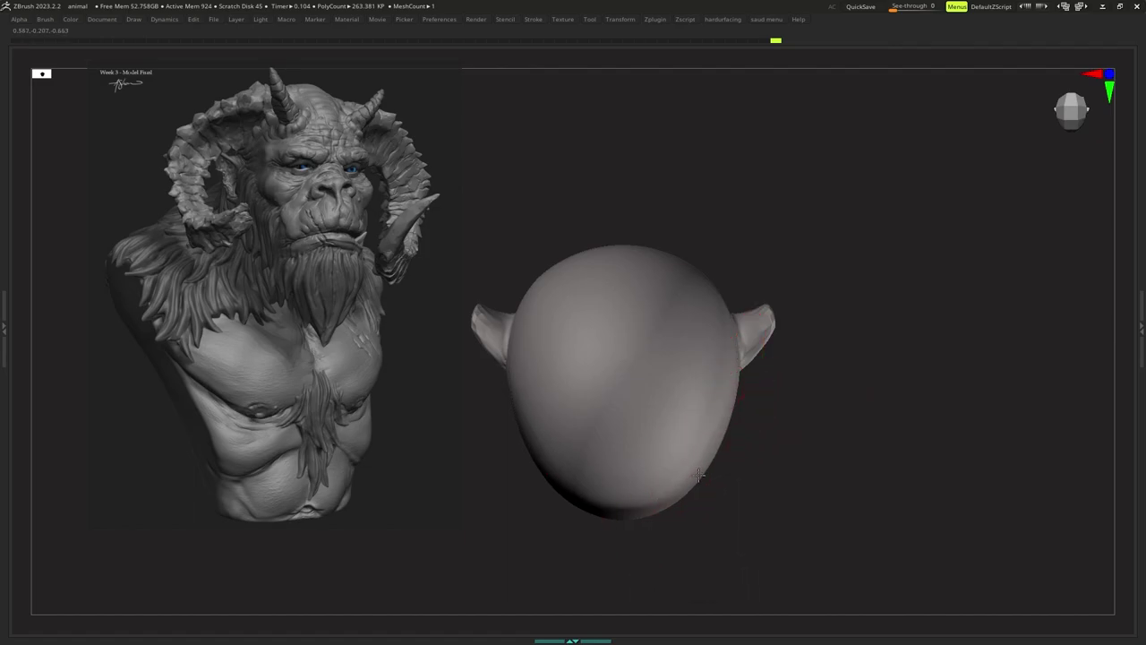
Mask the neck area on the underside of the head and invert the mask.
right_drag(708, 438, 727, 363)
mouse_move(727, 363)
ctrl+right_down()
mouse_move(760, 418)
mouse_move(774, 406)
mouse_move(744, 331)
mouse_move(730, 358)
ctrl+right_up()
key(Tab)
key(Tab)
mouse_move(730, 359)
ctrl+right_down()
mouse_move(710, 416)
mouse_move(678, 437)
mouse_move(710, 402)
ctrl+right_up()
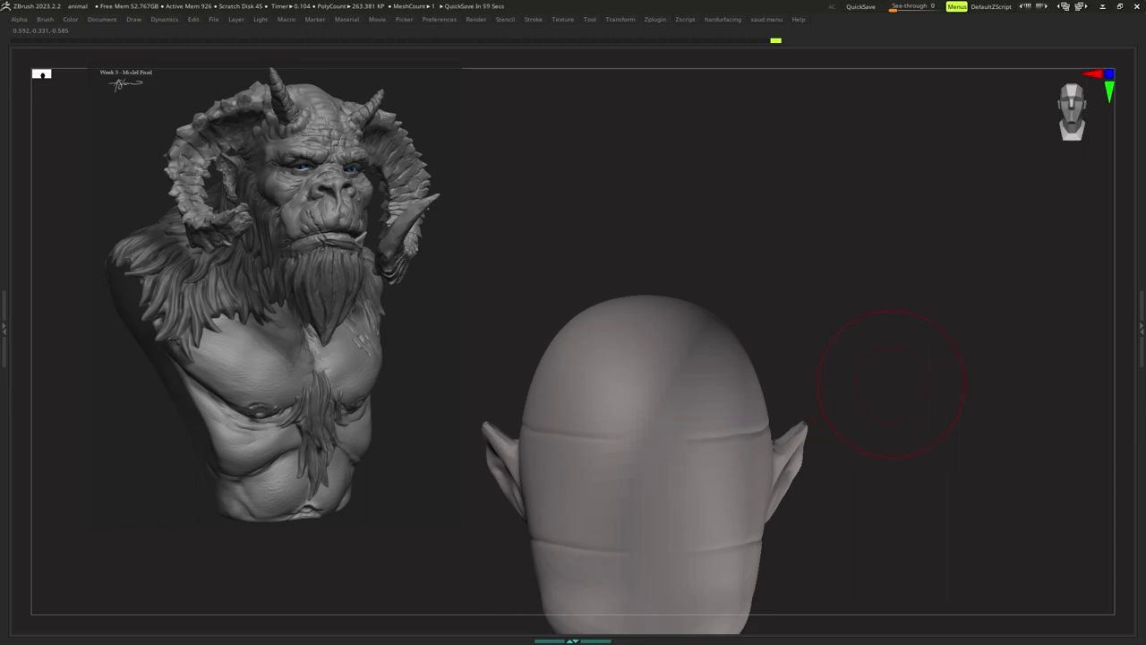
ctrl+right_drag(772, 380, 799, 312)
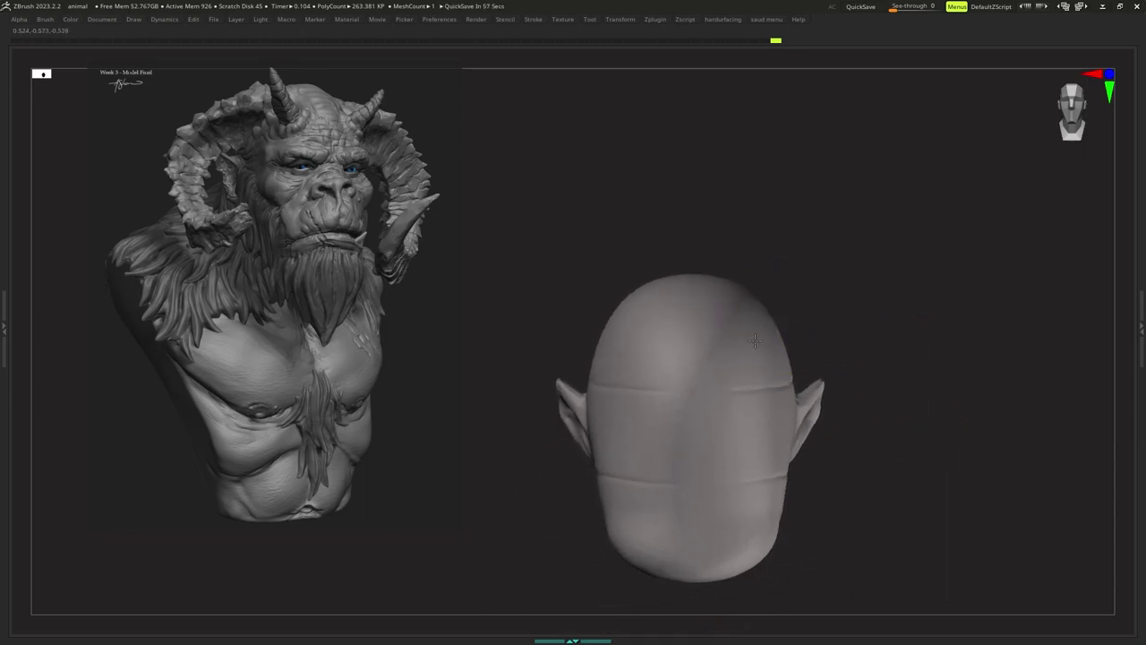
alt+right_drag(727, 372, 857, 344)
mouse_move(857, 344)
right_down()
mouse_move(657, 371)
mouse_move(696, 388)
right_up()
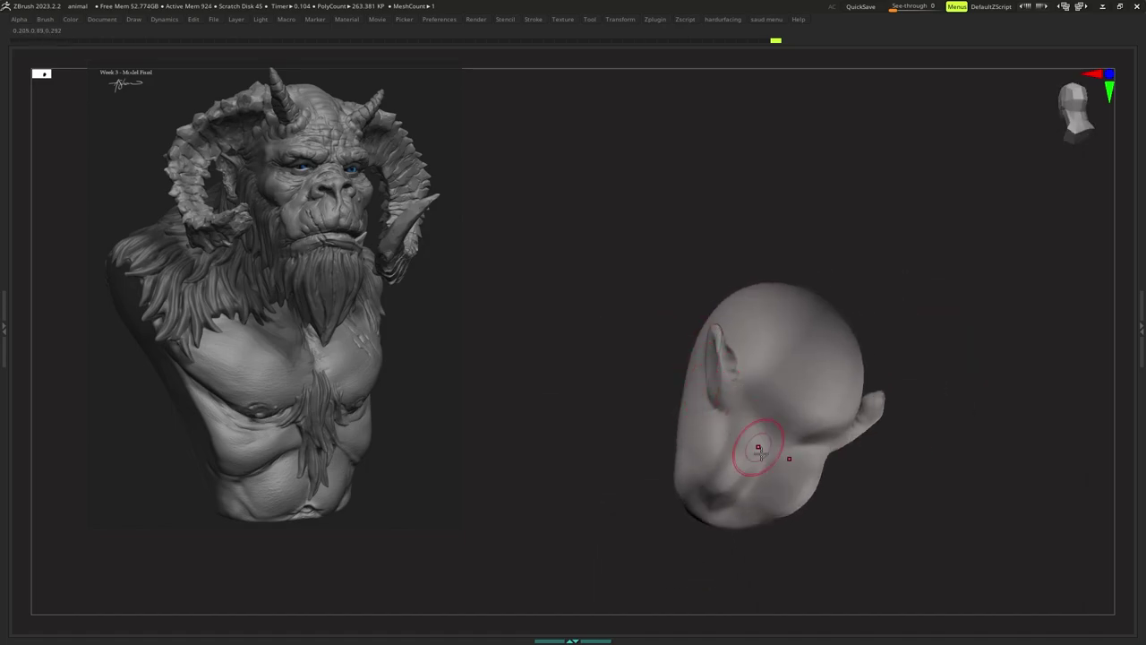
ctrl+drag(735, 498, 781, 428)
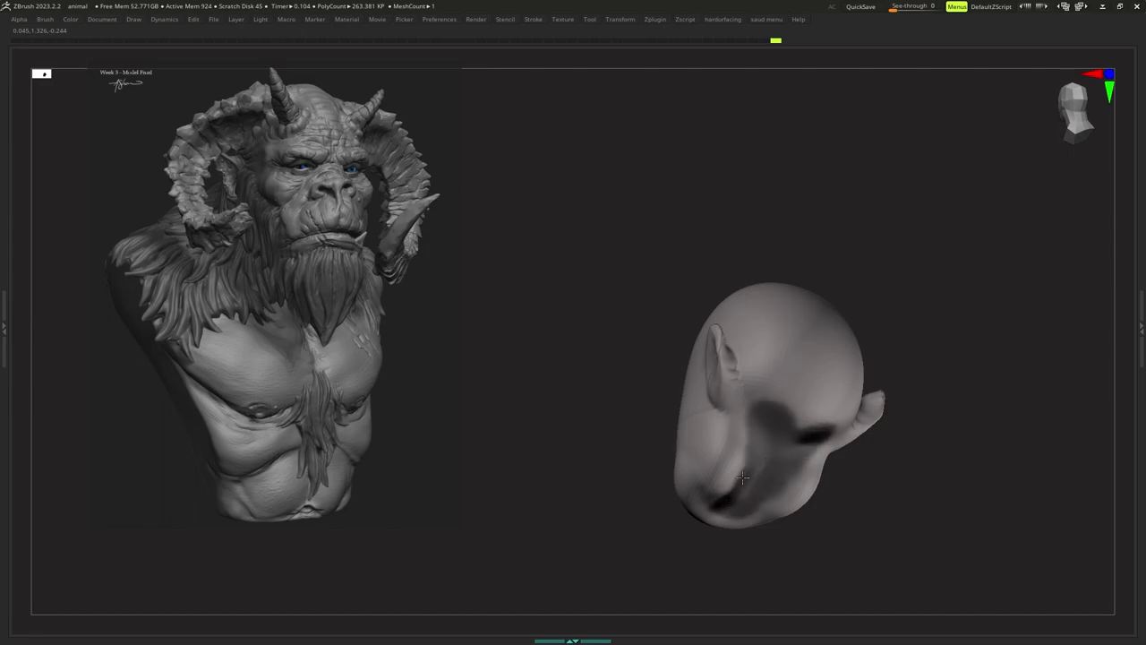
right_drag(779, 431, 791, 448)
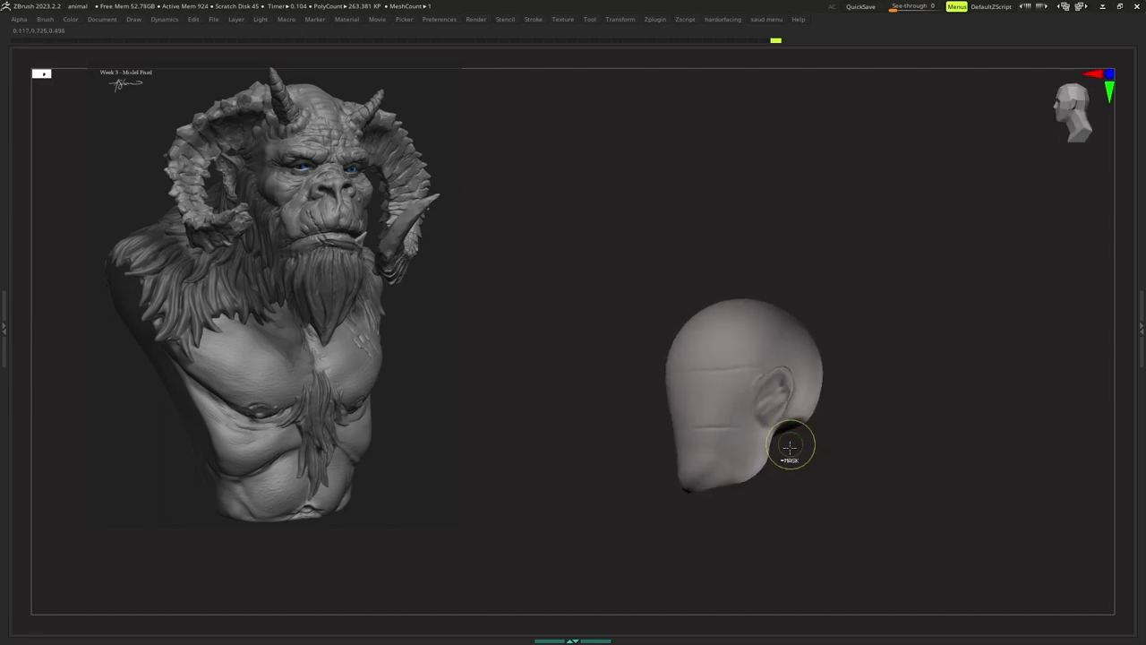
ctrl+click(802, 449)
Pull the unmasked area downward from the head with the Move brush to form the neck.
drag(794, 422, 765, 535)
mouse_move(802, 513)
right_down()
mouse_move(742, 492)
mouse_move(735, 479)
mouse_move(750, 451)
mouse_move(738, 451)
mouse_move(738, 425)
mouse_move(758, 419)
mouse_move(749, 442)
right_up()
key(s)
key(s)
right_click(737, 426)
key(s)
drag(750, 442, 760, 441)
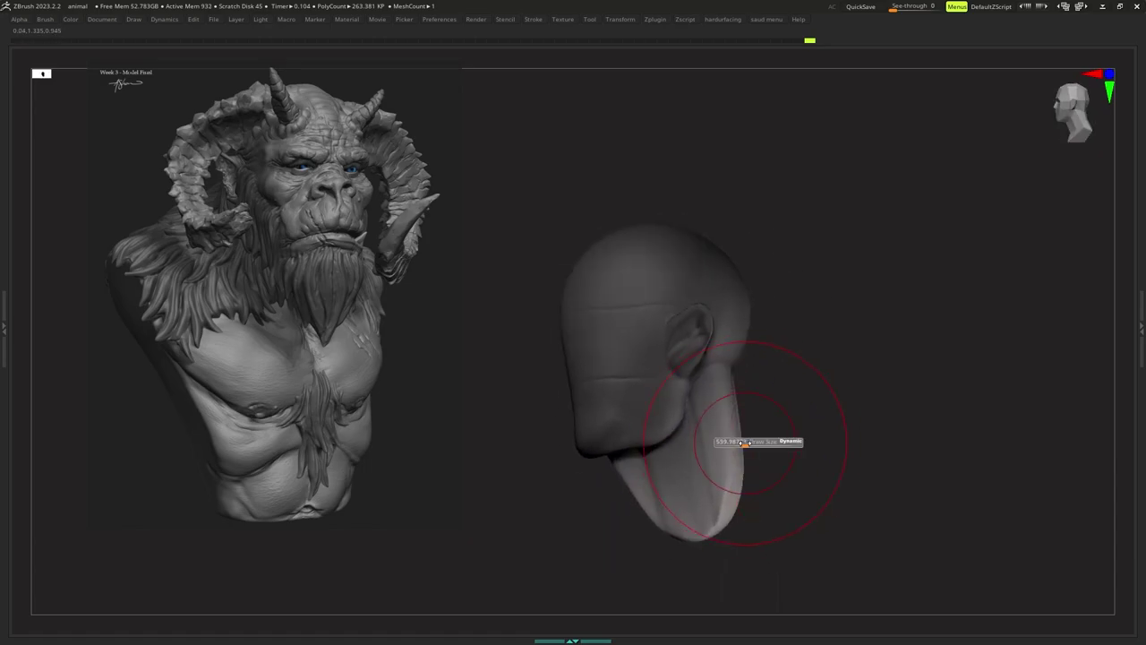
Pull the base of the neck backward and outward to start the shoulders.
right_click(757, 428)
mouse_move(757, 428)
right_down()
mouse_move(765, 396)
mouse_move(753, 425)
right_up()
key(s)
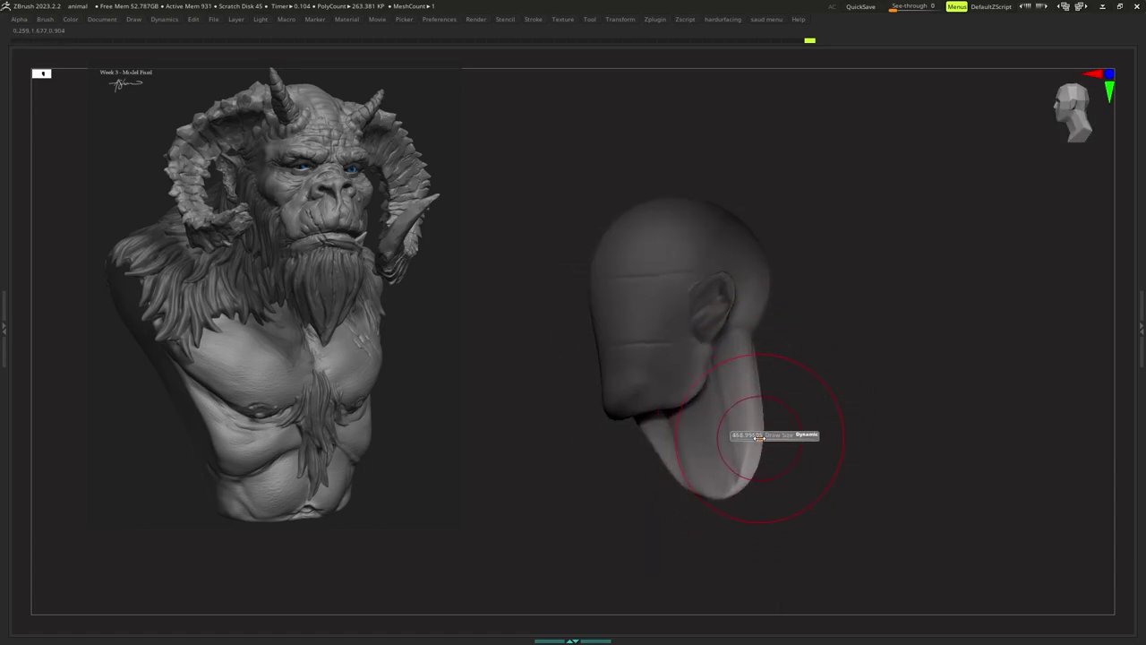
drag(757, 437, 795, 415)
right_drag(795, 415, 765, 416)
key(s)
mouse_move(765, 416)
mouse_down()
mouse_move(714, 403)
mouse_move(728, 404)
mouse_up()
Shape the upper back and the slope from neck to shoulders in the back and side views.
key(s)
mouse_move(731, 404)
ctrl+right_down()
mouse_move(735, 387)
mouse_move(772, 381)
mouse_move(733, 401)
ctrl+right_up()
drag(732, 402, 757, 400)
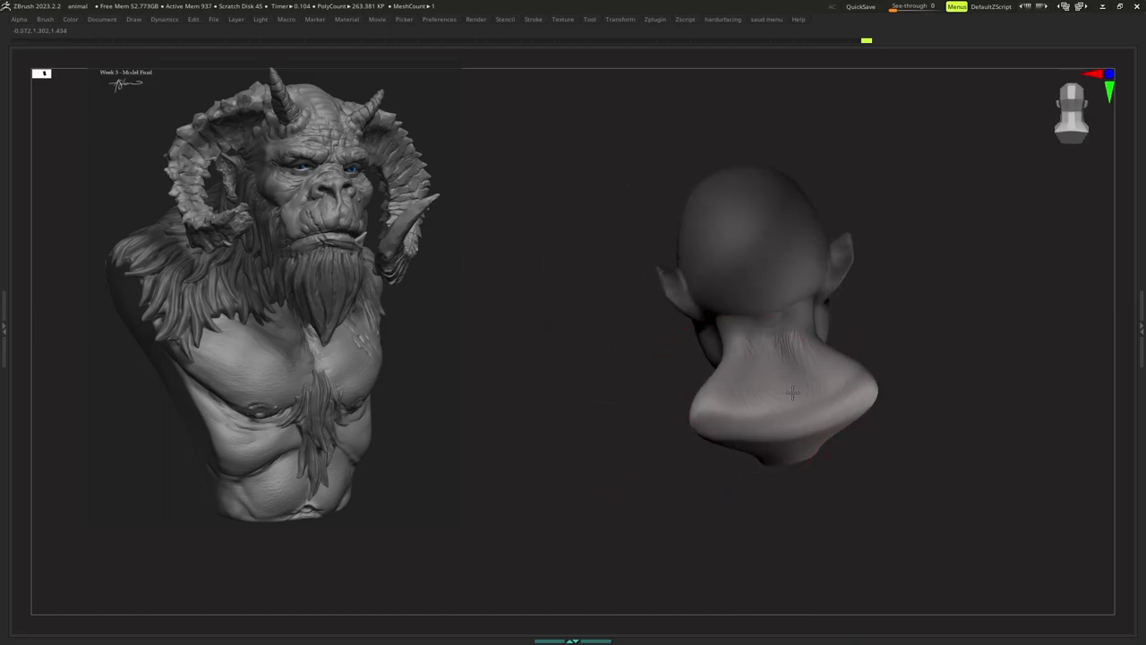
right_drag(793, 392, 833, 387)
key(s)
drag(832, 388, 833, 387)
right_drag(864, 386, 833, 389)
drag(834, 390, 822, 392)
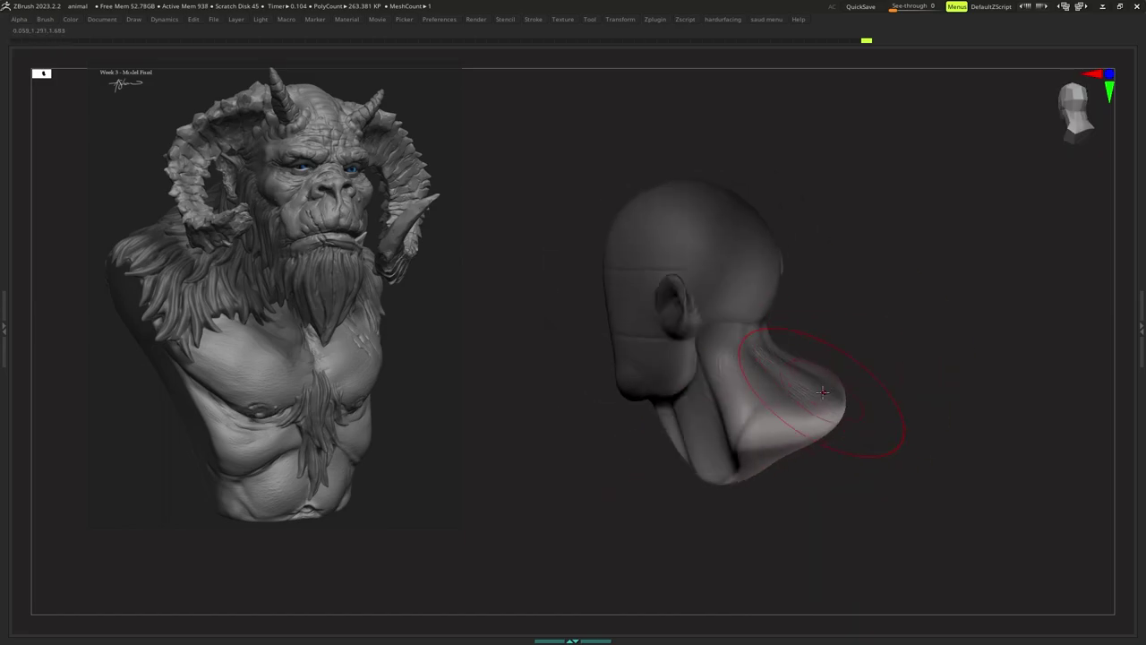
Pull the lower end of the neck downward with the Move brush to start the chest.
drag(774, 425, 783, 437)
mouse_move(790, 430)
right_down()
mouse_move(796, 398)
mouse_move(776, 434)
right_up()
key(s)
drag(774, 435, 777, 434)
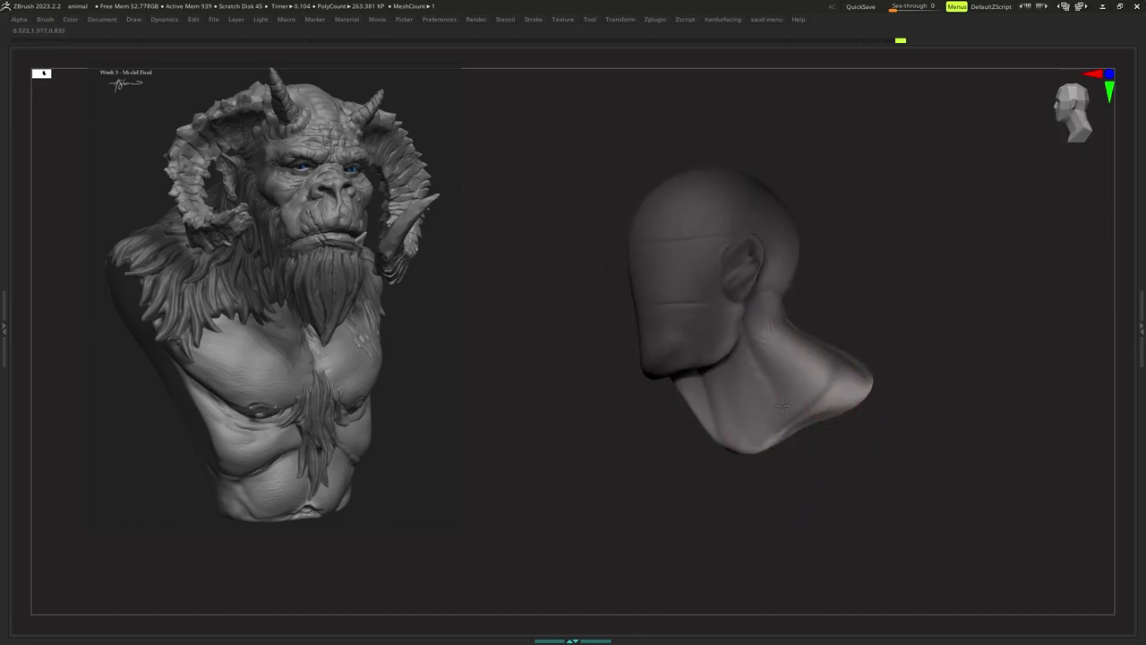
right_drag(783, 405, 783, 434)
key(s)
drag(783, 435, 777, 435)
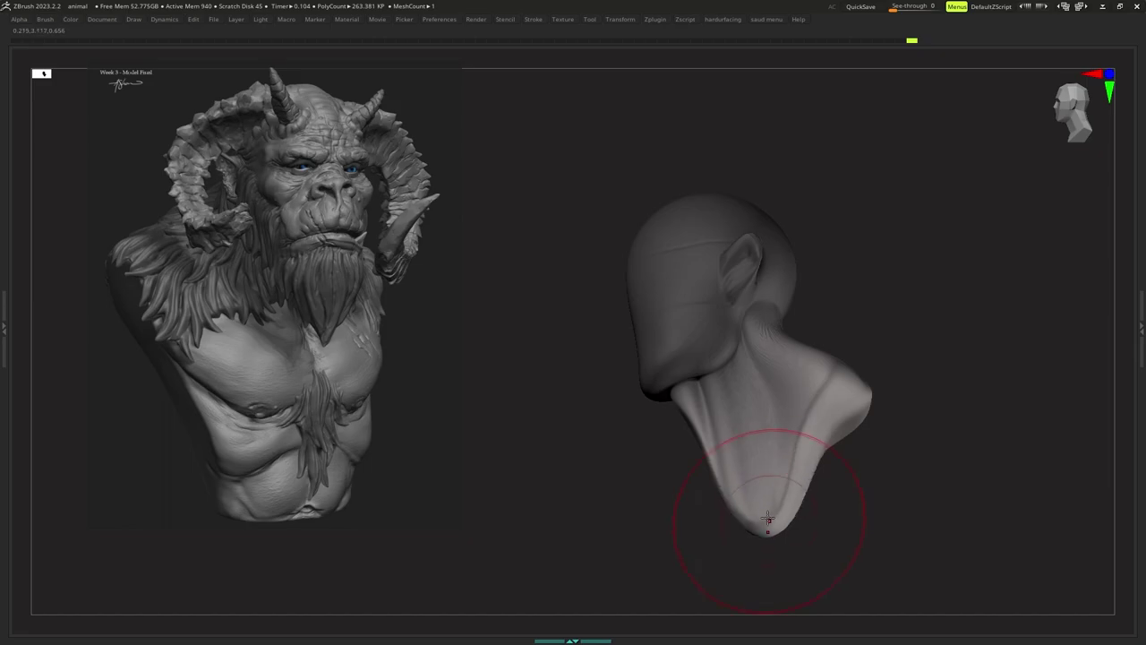
Widen and fill out the front and side of the upper chest below the neck in three-quarter view.
mouse_move(768, 519)
right_down()
mouse_move(824, 502)
mouse_move(788, 464)
mouse_move(798, 427)
mouse_move(802, 438)
right_up()
key(s)
key(s)
drag(778, 436, 796, 457)
right_drag(796, 457, 776, 449)
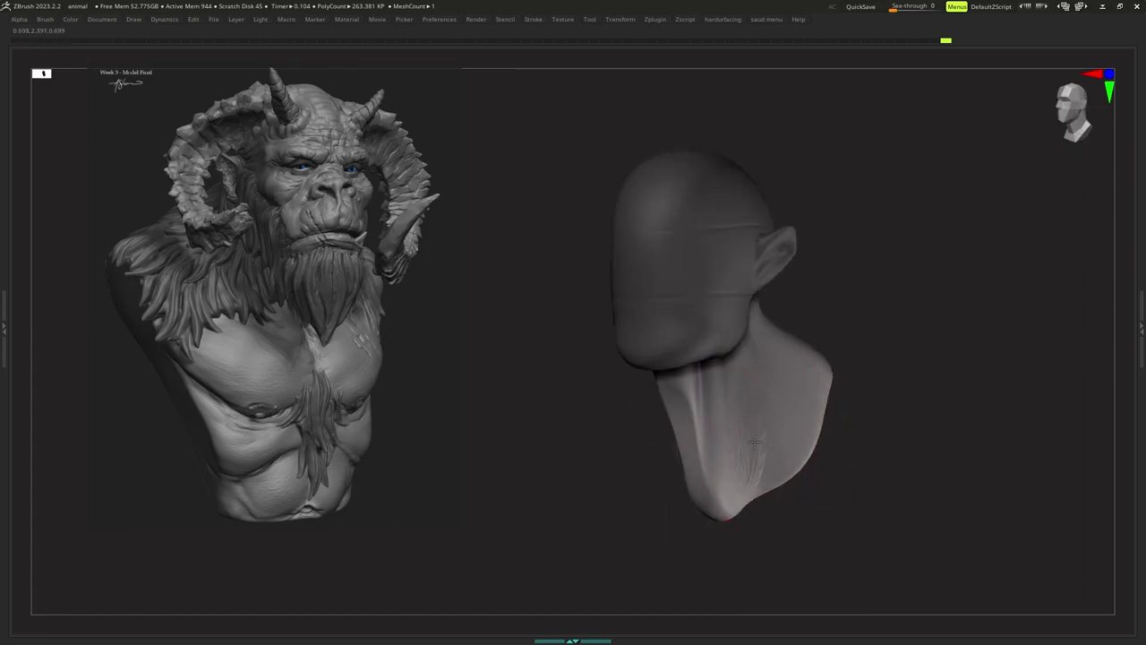
drag(767, 462, 763, 462)
right_click(778, 439)
right_drag(761, 460, 777, 468)
drag(777, 468, 791, 477)
right_drag(772, 476, 689, 445)
key(s)
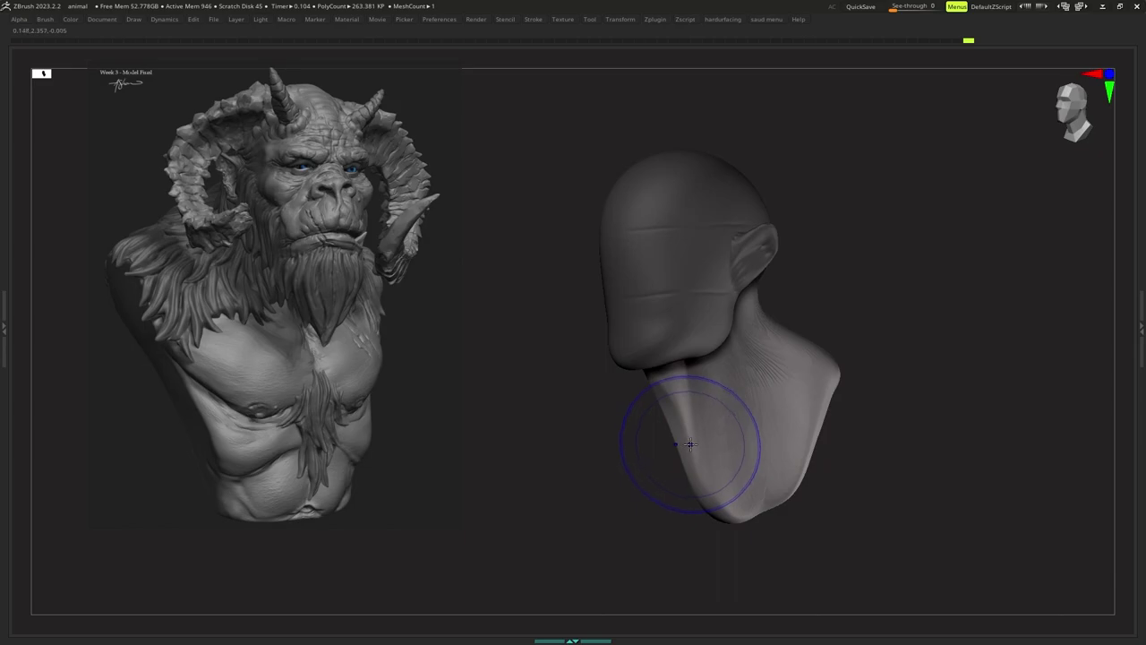
Smooth the front of the neck and adjust the contour of the throat and upper chest.
shift+right_click(690, 444)
shift+drag(701, 449, 691, 401)
mouse_move(692, 401)
ctrl+right_down()
mouse_move(684, 437)
mouse_move(697, 440)
mouse_move(652, 432)
ctrl+right_up()
right_click(687, 412)
key(s)
right_click(673, 415)
key(s)
drag(651, 433, 668, 444)
mouse_move(668, 445)
right_down()
mouse_move(730, 453)
mouse_move(722, 438)
mouse_move(708, 492)
mouse_move(708, 440)
mouse_move(724, 457)
right_up()
key(s)
drag(723, 457, 730, 451)
alt+right_drag(729, 451, 706, 455)
ctrl+right_drag(706, 455, 744, 439)
key(s)
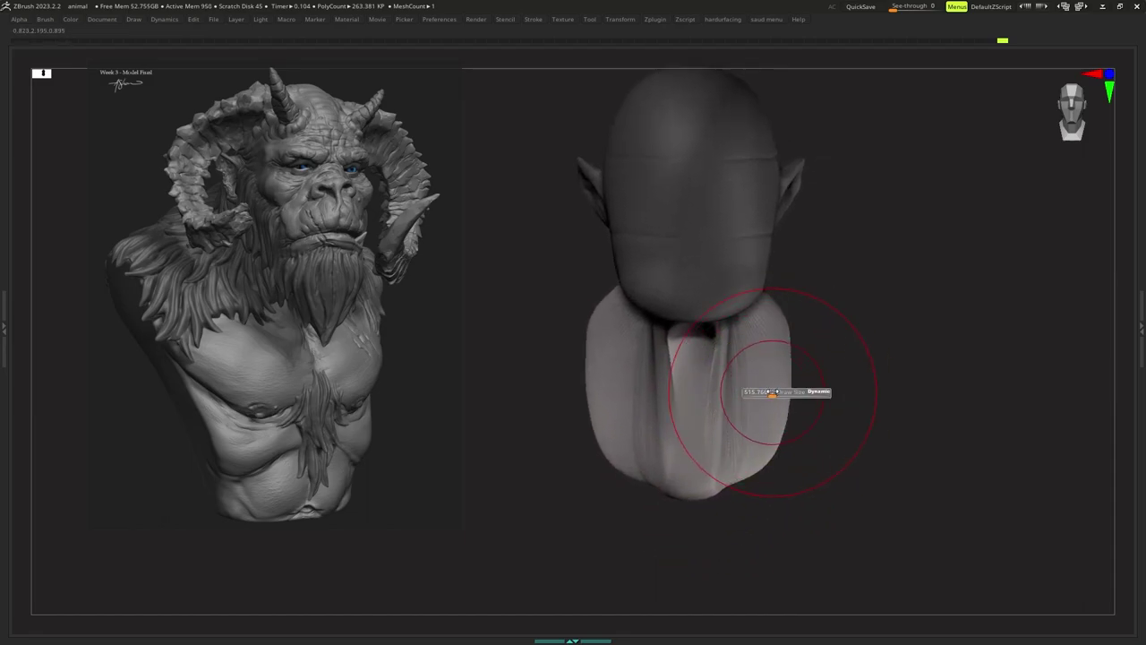
Pull the shoulders outward in front view, then clear the mask and update the DynaMesh.
key(s)
drag(782, 326, 839, 331)
ctrl+drag(846, 383, 859, 422)
mouse_move(827, 405)
ctrl+right_down()
mouse_move(829, 388)
mouse_move(823, 418)
ctrl+right_up()
ctrl+right_drag(823, 418, 832, 381)
key(s)
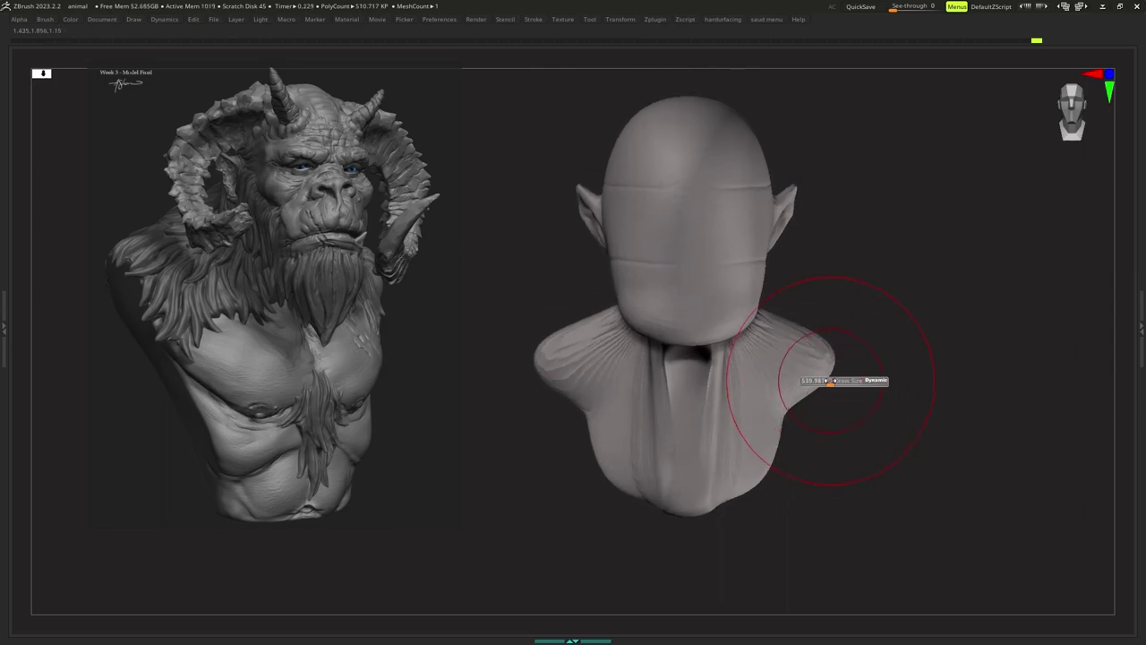
Extend the shoulder tips slightly and push out the sides of the chest below them.
drag(826, 356, 844, 346)
ctrl+right_drag(820, 403, 810, 369)
mouse_move(809, 369)
ctrl+right_down()
mouse_move(801, 364)
mouse_move(793, 379)
ctrl+right_up()
key(s)
key(space)
mouse_move(777, 393)
mouse_down()
mouse_move(797, 415)
mouse_move(788, 449)
mouse_up()
key(s)
mouse_move(787, 443)
right_down()
mouse_move(742, 430)
mouse_move(737, 397)
right_up()
key(space)
key(d)
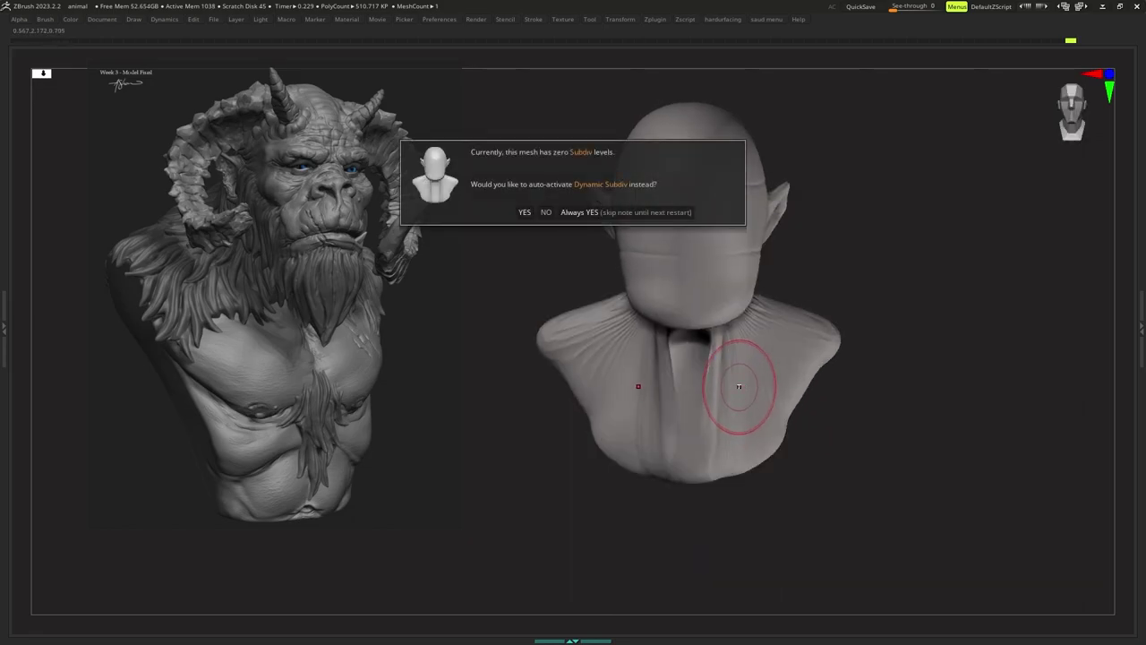
key(s)
drag(738, 386, 746, 386)
key(space)
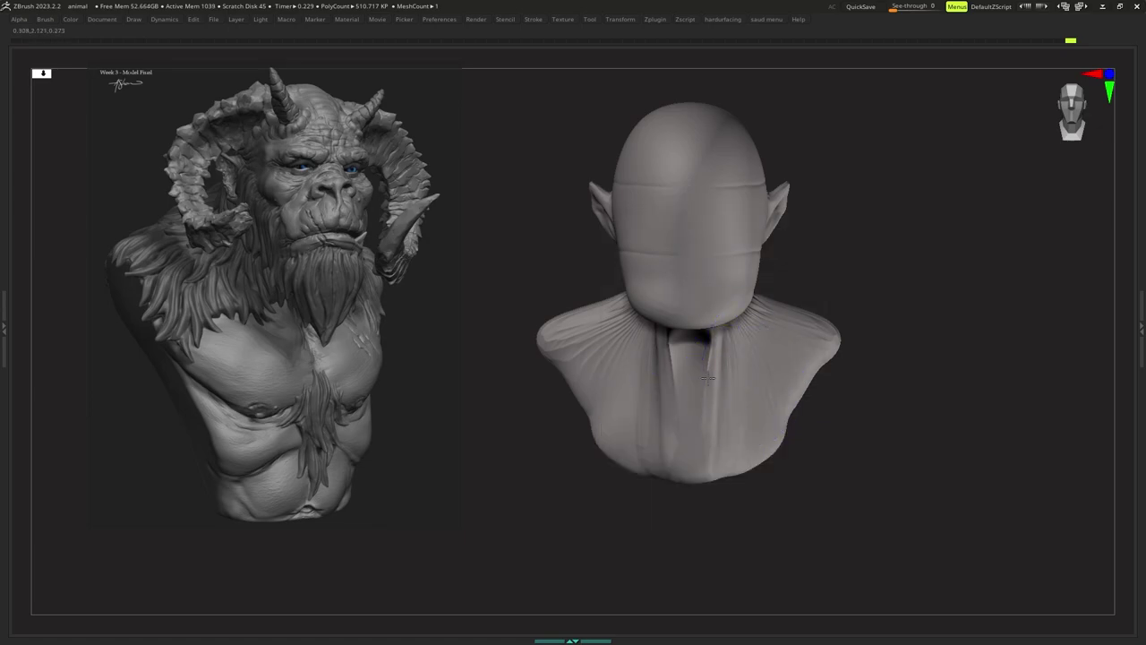
Lower the DynaMesh resolution and remesh the bust.
mouse_move(774, 377)
right_down()
mouse_move(722, 388)
mouse_move(740, 403)
mouse_move(817, 369)
mouse_move(782, 357)
right_up()
key(s)
key(s)
key(ctrl+space)
drag(759, 249, 757, 249)
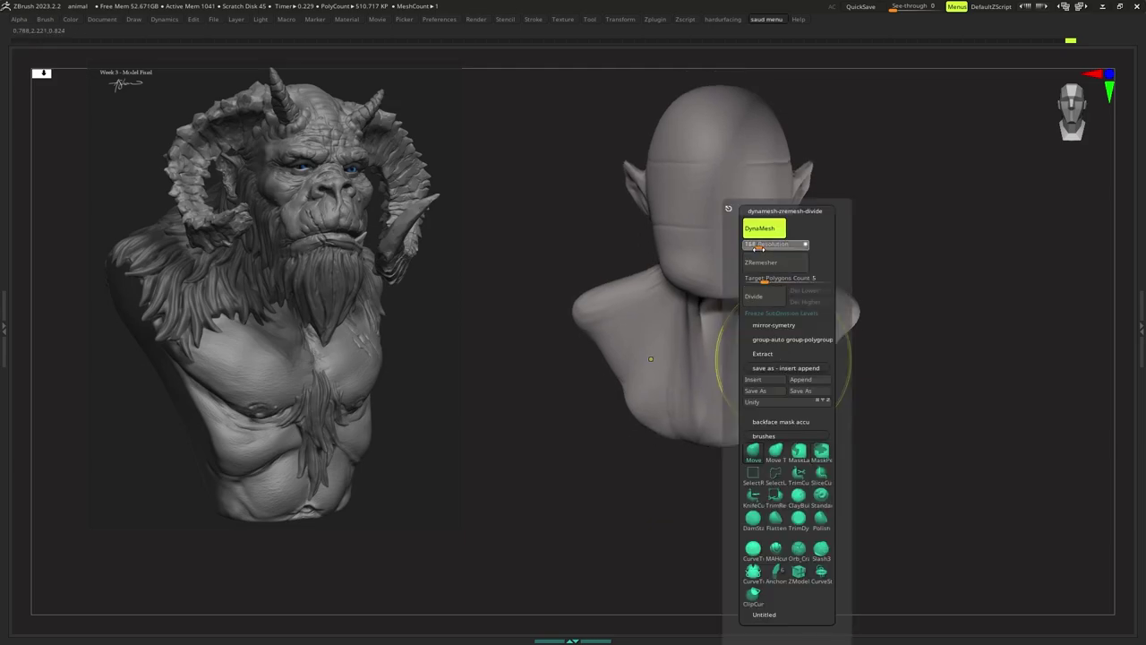
ctrl+drag(878, 230, 902, 253)
Shape the lower sides of the chest with the Move brush and remesh the bust again.
alt+right_drag(807, 334, 811, 319)
drag(778, 385, 793, 411)
ctrl+right_drag(784, 430, 772, 398)
ctrl+drag(822, 411, 839, 420)
ctrl+right_drag(806, 430, 793, 409)
key(s)
drag(794, 409, 789, 409)
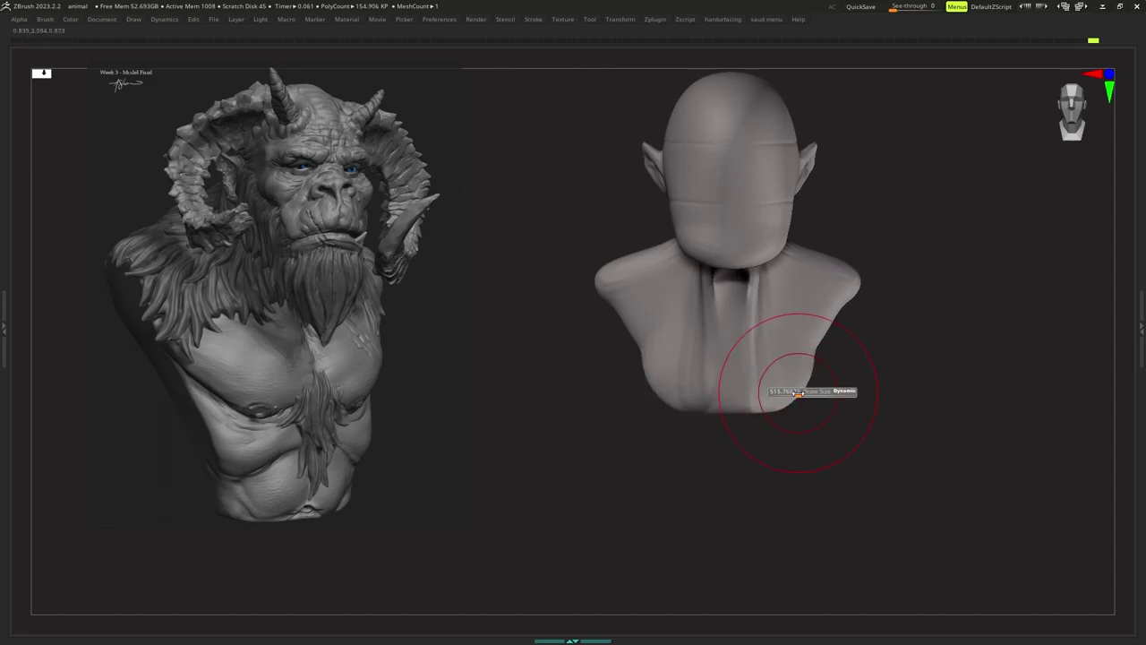
Pull the bottom of the torso downward and adjust its side contour below the shoulders.
mouse_move(786, 402)
mouse_down()
mouse_move(781, 434)
mouse_move(735, 454)
mouse_up()
mouse_move(749, 455)
ctrl+right_down()
mouse_move(741, 432)
mouse_move(776, 415)
ctrl+right_up()
key(s)
drag(796, 376, 805, 368)
right_drag(831, 340, 730, 349)
mouse_move(742, 395)
ctrl+right_down()
mouse_move(755, 371)
mouse_move(719, 378)
ctrl+right_up()
drag(716, 379, 705, 379)
Refine the upper back and the slope of the shoulders in the side and back views.
right_drag(723, 374, 751, 363)
right_click(752, 363)
key(s)
key(s)
right_drag(795, 330, 813, 321)
right_click(817, 323)
key(s)
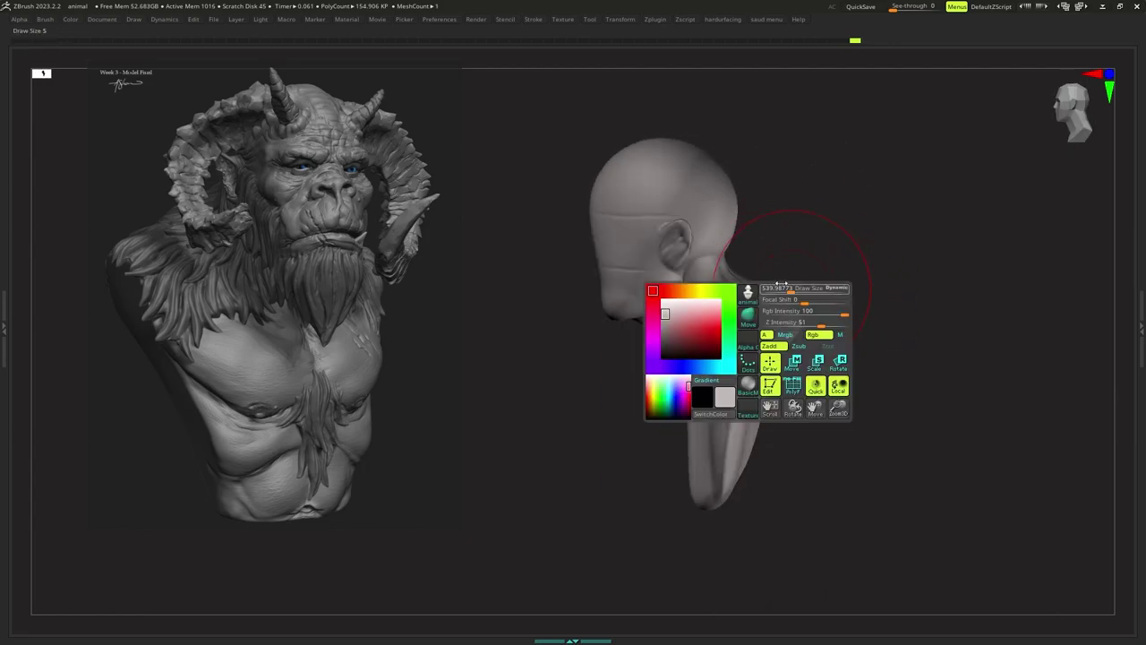
right_drag(782, 284, 693, 293)
key(s)
drag(696, 317, 702, 306)
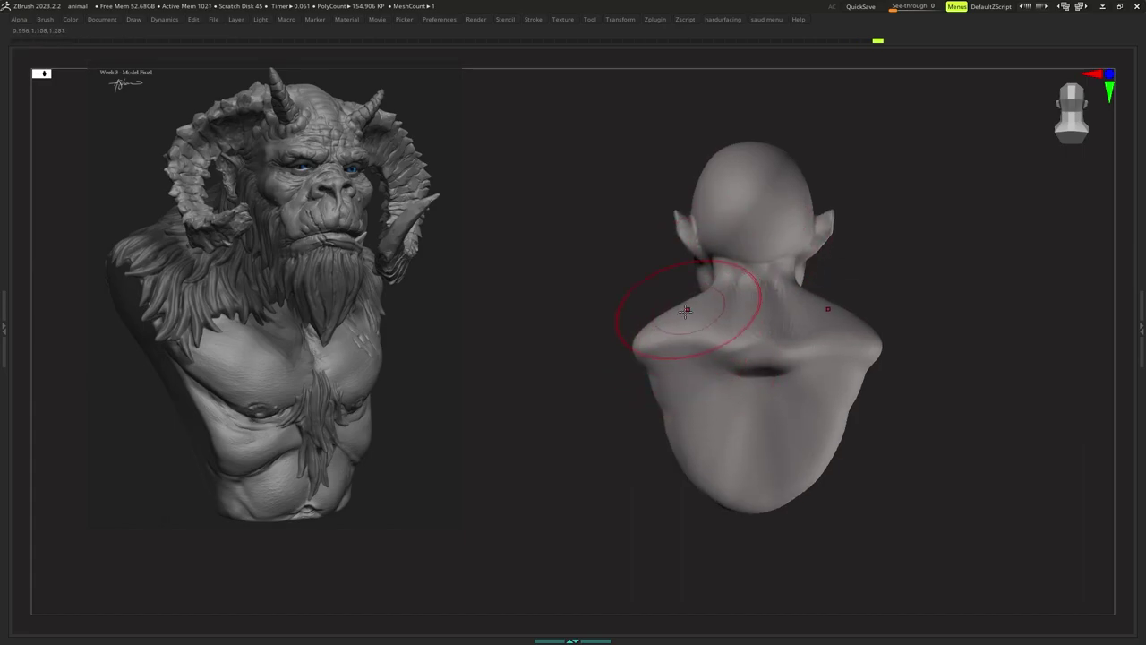
mouse_move(685, 310)
right_down()
mouse_move(765, 326)
mouse_move(750, 361)
mouse_move(777, 395)
right_up()
Adjust the side contours of the torso under the shoulders in front view.
key(s)
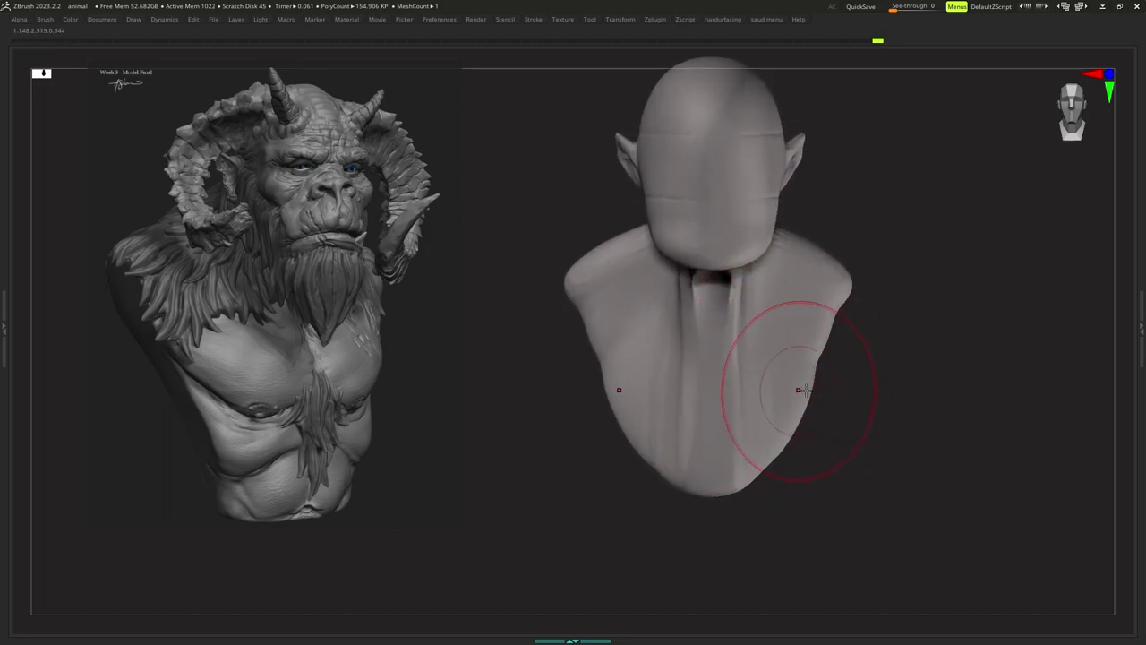
drag(806, 390, 802, 380)
drag(819, 352, 815, 352)
right_drag(788, 399, 816, 391)
mouse_move(817, 390)
ctrl+right_down()
mouse_move(772, 388)
mouse_move(774, 375)
ctrl+right_up()
Stroke the side of the neck beneath the jaw with the ClayBuildup brush.
key(b)
key(c)
key(b)
key(s)
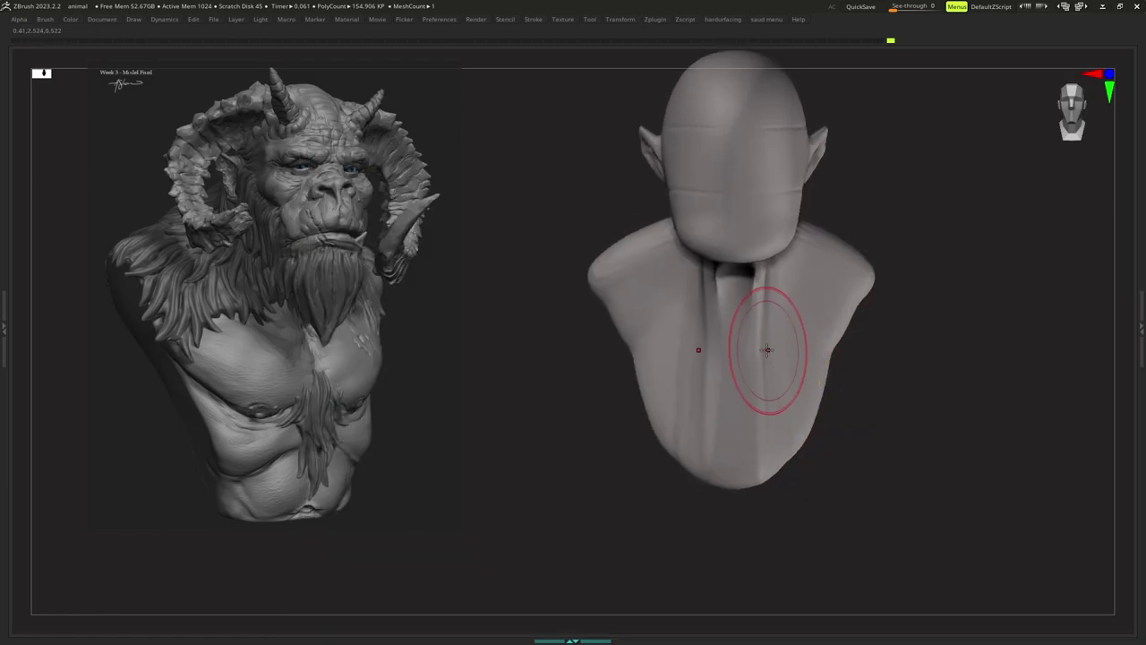
drag(768, 350, 758, 295)
mouse_move(728, 356)
ctrl+right_down()
mouse_move(758, 355)
mouse_move(742, 364)
mouse_move(773, 381)
mouse_move(791, 369)
mouse_move(758, 367)
mouse_move(772, 357)
mouse_move(725, 368)
ctrl+right_up()
Reshape the front profile of the neck and torso in side view with the Move brush.
key(b)
key(m)
key(v)
key(s)
right_click(760, 353)
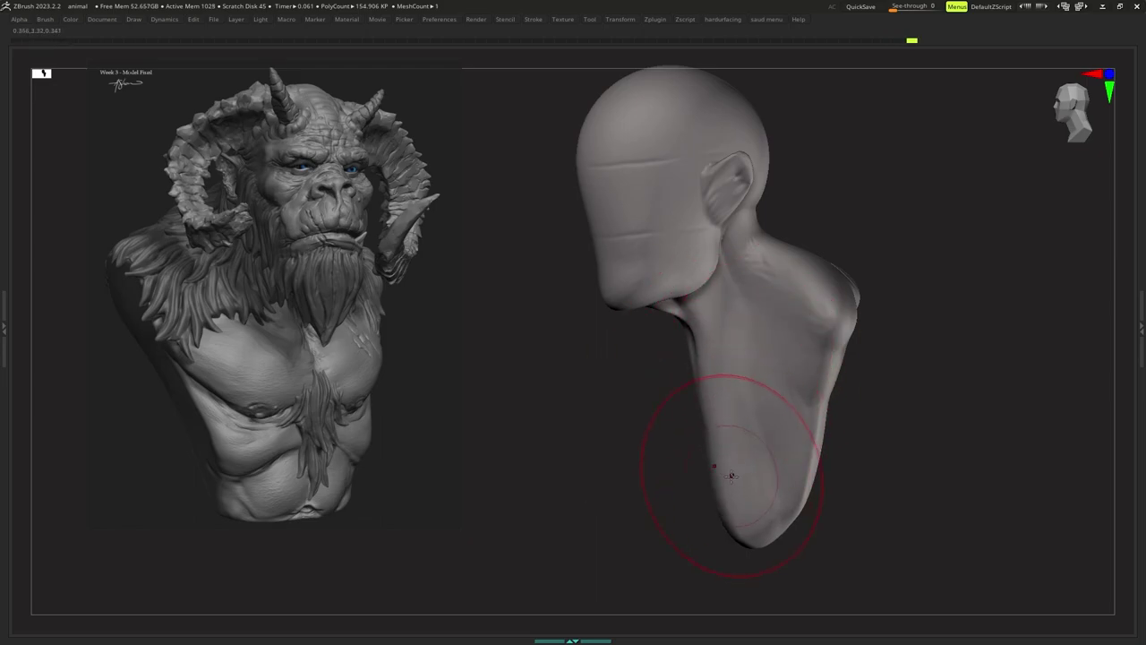
right_drag(732, 477, 740, 436)
drag(740, 436, 730, 431)
ctrl+right_drag(730, 431, 739, 416)
key(s)
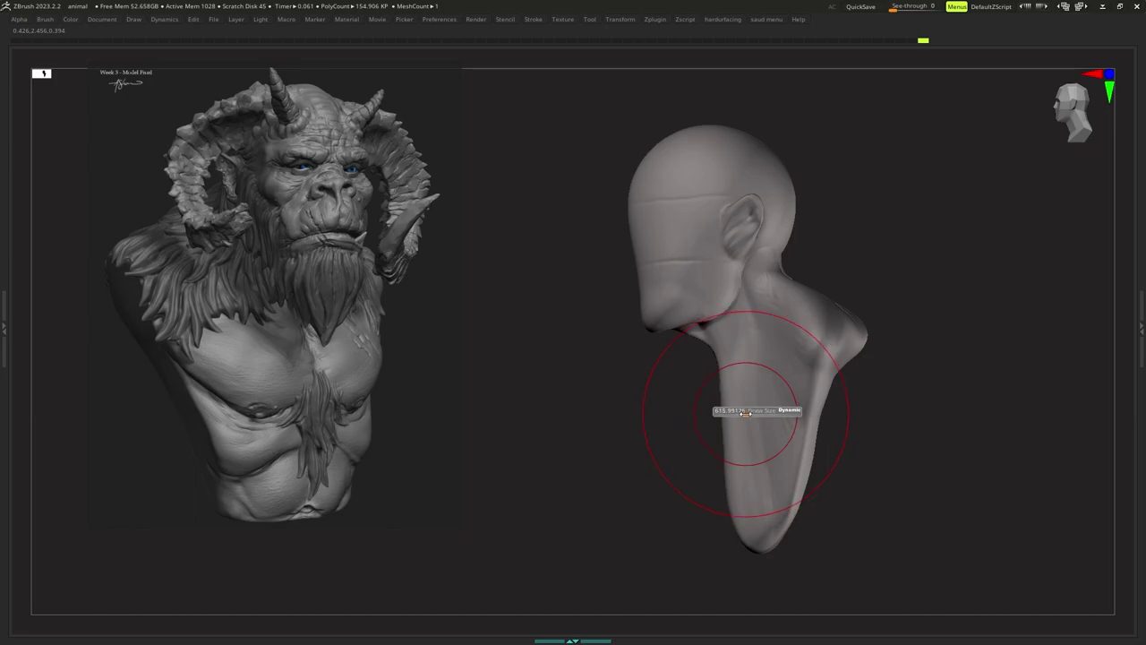
drag(747, 414, 742, 413)
key(s)
Reshape the underside of the jaw and its transition into the throat with a smaller Move brush.
mouse_move(742, 413)
right_down()
mouse_move(796, 373)
mouse_move(778, 402)
mouse_move(721, 383)
mouse_move(702, 389)
right_up()
right_click(721, 383)
key(s)
drag(694, 390, 689, 392)
right_drag(689, 392, 682, 372)
key(s)
drag(682, 372, 680, 380)
key(s)
mouse_move(681, 379)
right_down()
mouse_move(684, 392)
mouse_move(688, 377)
right_up()
key(s)
drag(688, 376, 684, 376)
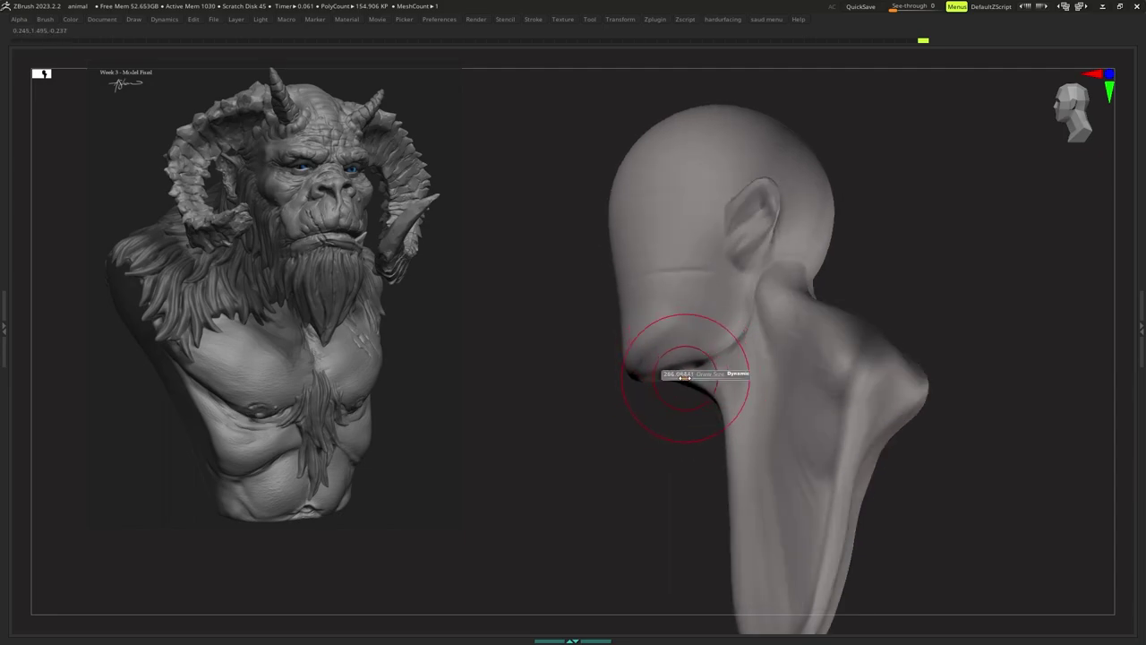
mouse_move(683, 376)
right_down()
mouse_move(736, 391)
mouse_move(737, 439)
right_up()
Build up the side neck muscle from behind the ear down toward the throat with the ClayBuildup brush.
alt+right_drag(736, 439, 743, 331)
key(b)
key(c)
key(b)
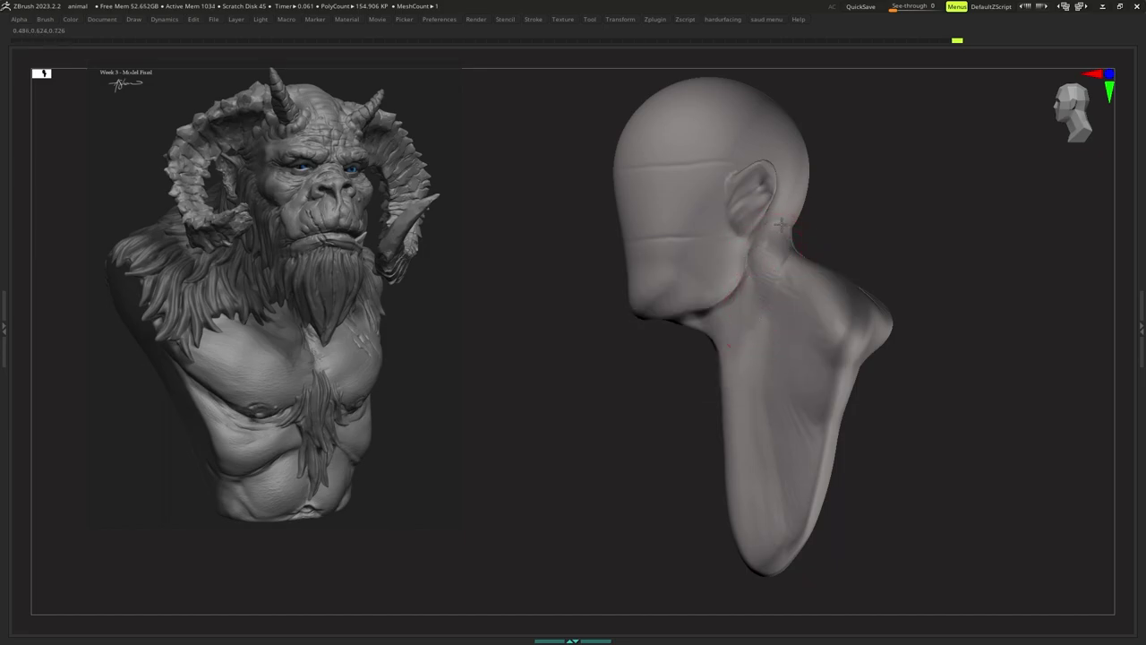
mouse_move(740, 361)
shift+right_down()
mouse_move(775, 348)
mouse_move(772, 326)
shift+right_up()
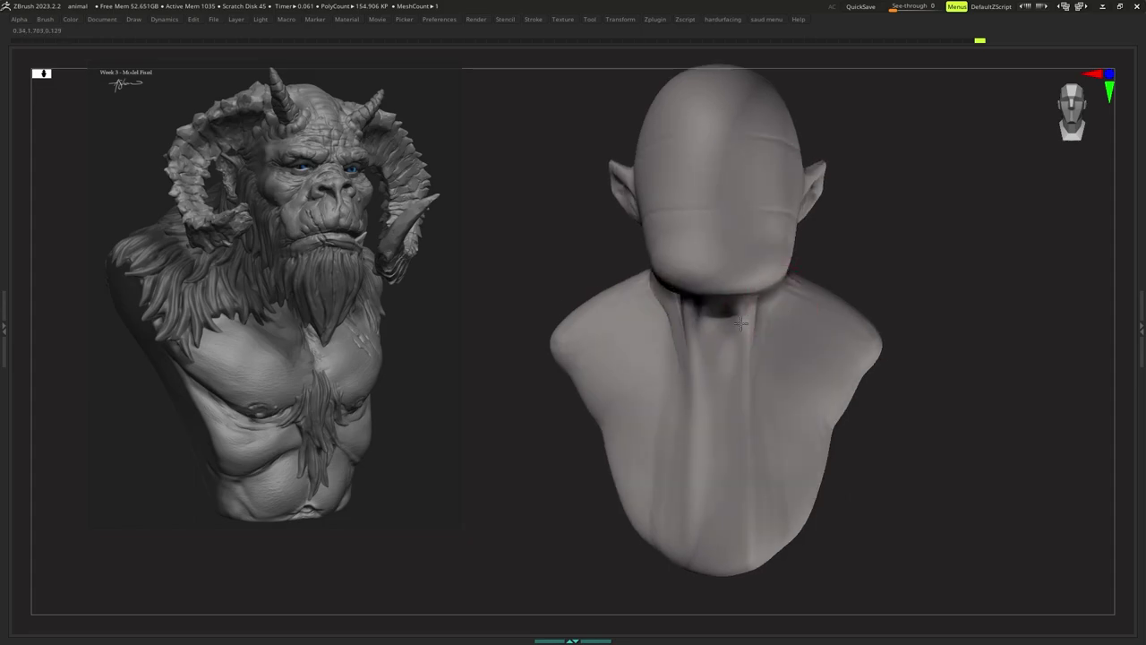
mouse_move(753, 331)
mouse_down()
mouse_move(797, 327)
mouse_move(757, 330)
mouse_up()
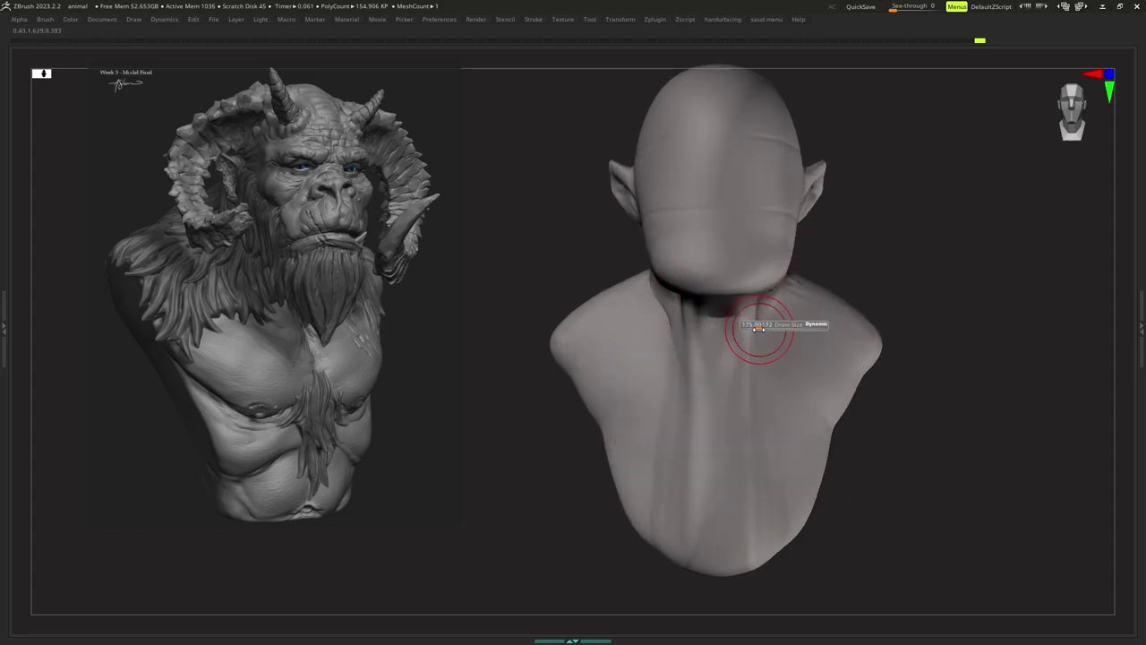
right_drag(766, 331, 737, 344)
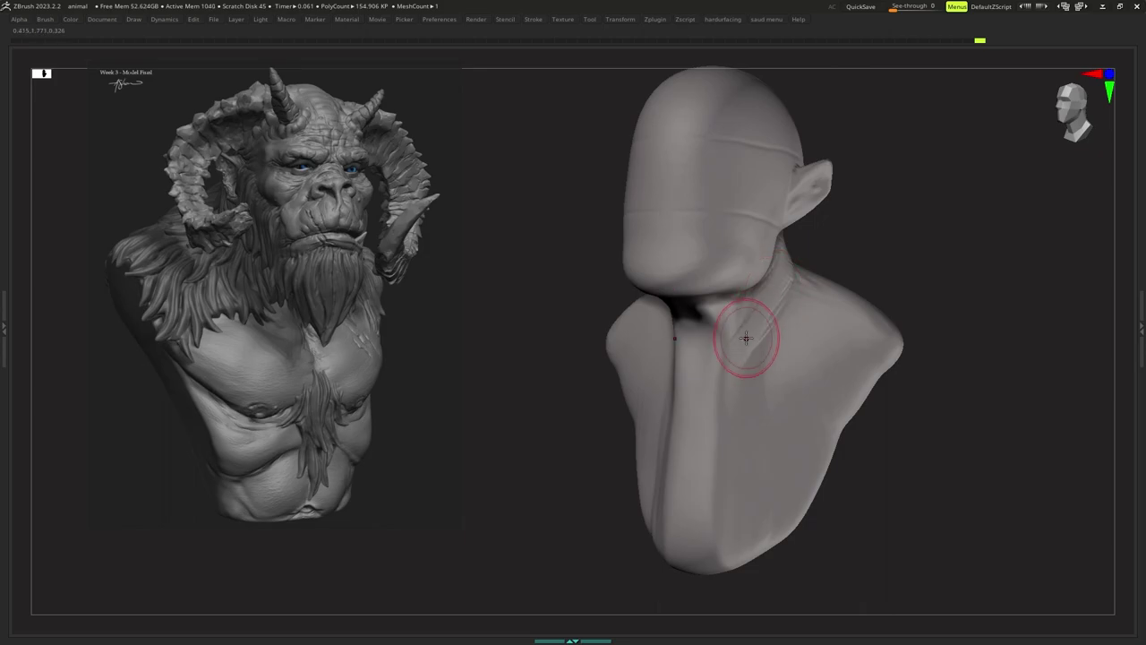
drag(787, 293, 772, 292)
right_drag(802, 285, 786, 277)
right_click(795, 258)
right_drag(785, 236, 797, 226)
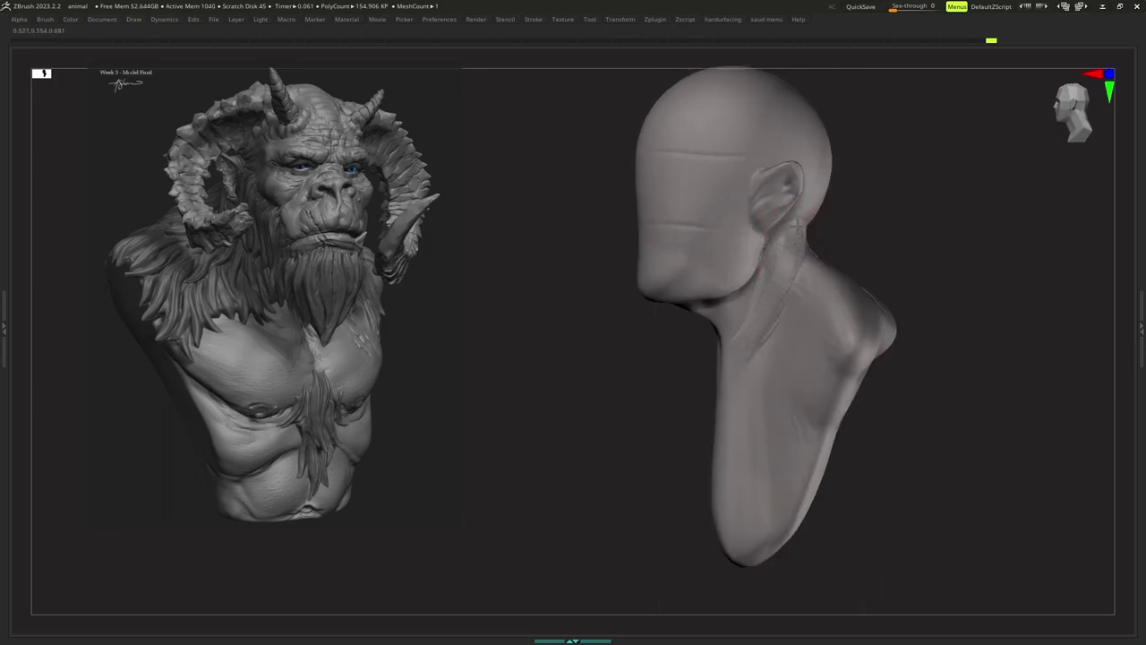
drag(773, 293, 764, 313)
Thicken the upper part of the side neck muscle below the ear with more clay strokes.
right_drag(770, 304, 807, 306)
key(s)
drag(773, 312, 783, 313)
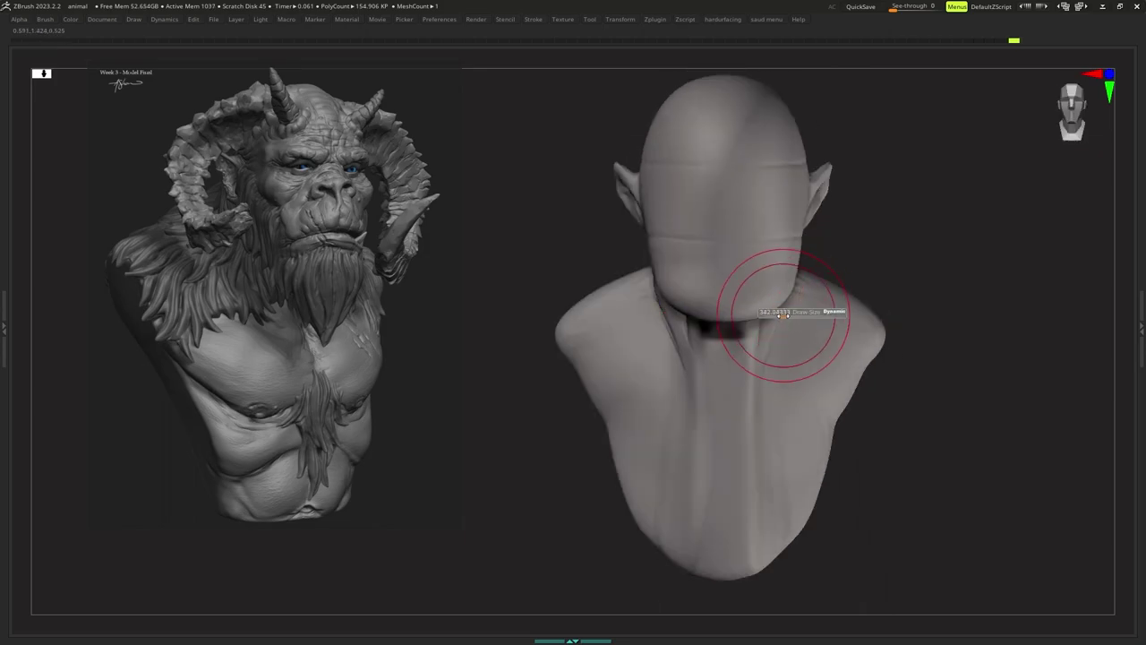
right_click(787, 310)
right_drag(792, 300, 788, 295)
key(s)
drag(788, 295, 780, 294)
right_drag(777, 309, 750, 335)
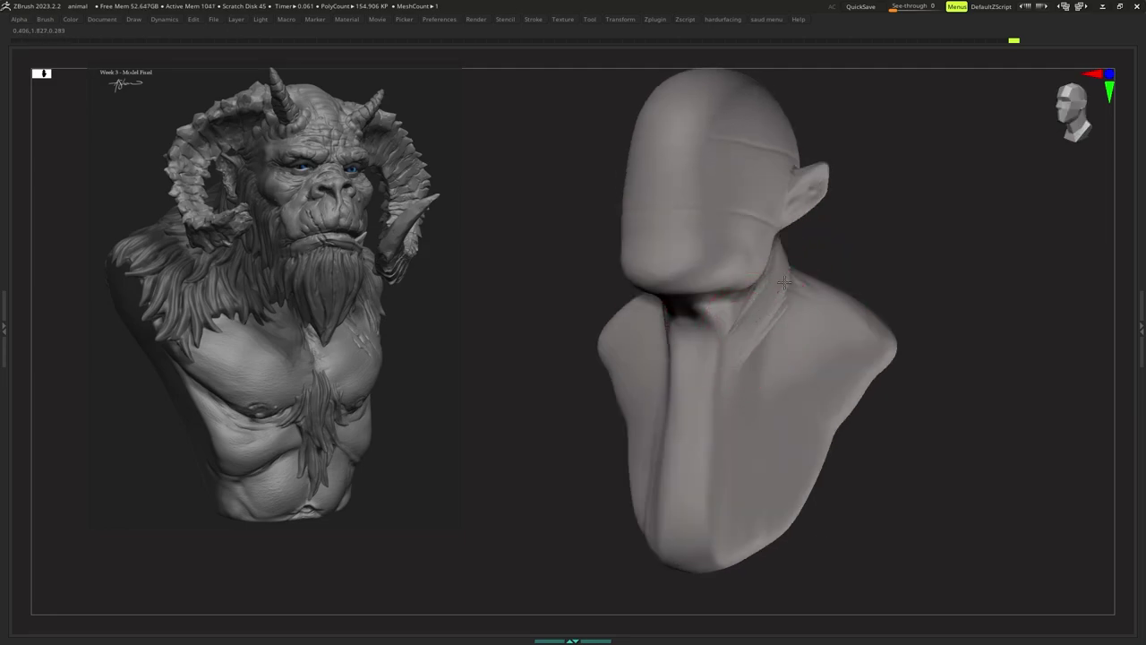
drag(781, 282, 777, 251)
Extend the neck muscle band down to the front of the neck and define its edges.
right_click(778, 287)
mouse_move(778, 285)
right_down()
mouse_move(801, 277)
mouse_move(795, 309)
mouse_move(770, 357)
mouse_move(744, 373)
right_up()
right_click(772, 335)
drag(744, 373, 759, 360)
drag(810, 289, 814, 283)
key(s)
drag(821, 302, 802, 302)
right_drag(835, 294, 811, 263)
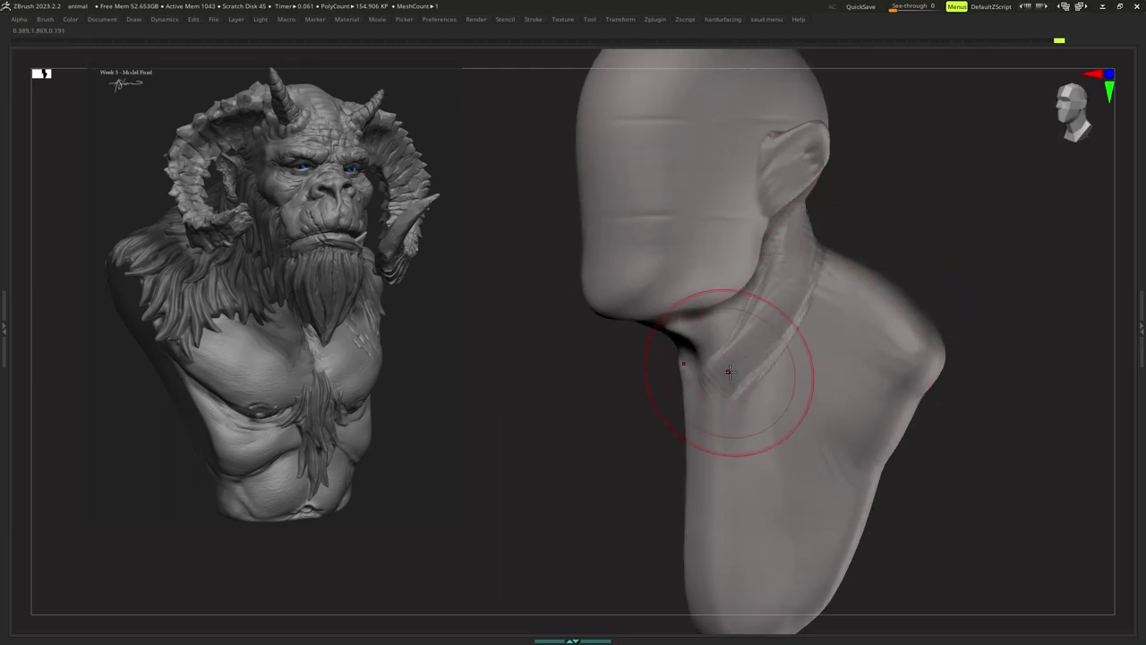
Join the neck muscles at the pit of the throat and soften the muscle band.
drag(730, 372, 725, 377)
key(s)
mouse_move(727, 375)
right_down()
mouse_move(768, 364)
mouse_move(761, 340)
mouse_move(762, 372)
mouse_move(770, 356)
mouse_move(737, 337)
right_up()
key(s)
right_click(764, 359)
key(s)
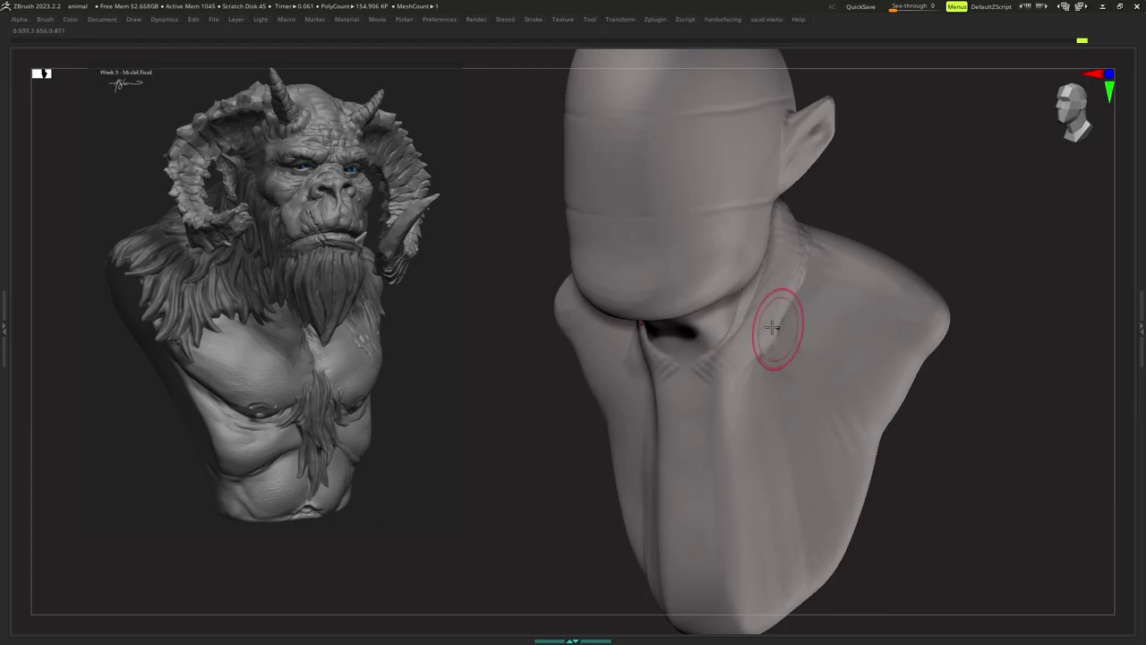
Add an outer branch of the side neck muscle reaching down toward the collarbone area with clay strokes.
drag(777, 348, 768, 349)
right_drag(763, 351, 801, 351)
key(s)
drag(806, 355, 817, 356)
right_drag(824, 341, 790, 338)
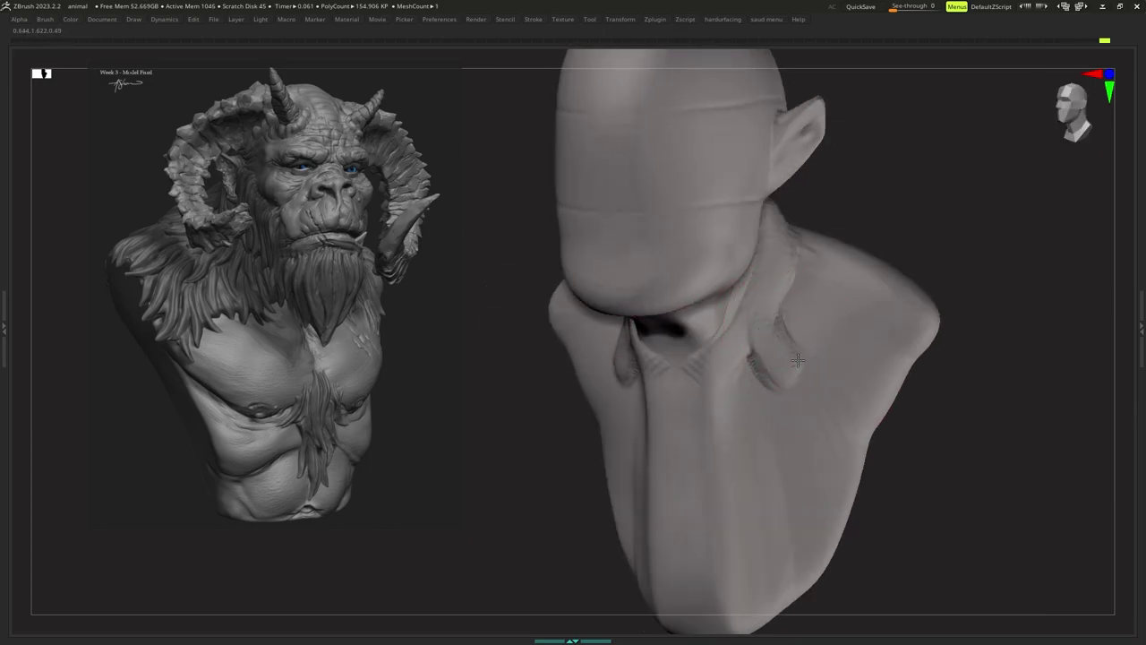
drag(798, 360, 788, 366)
right_drag(764, 349, 796, 346)
key(s)
drag(794, 346, 798, 346)
drag(796, 347, 734, 376)
mouse_move(721, 376)
right_down()
mouse_move(726, 353)
mouse_move(729, 365)
right_up()
Swell the inner lower ends of the neck muscles beside the pit of the throat with the Standard brush.
key(b)
key(s)
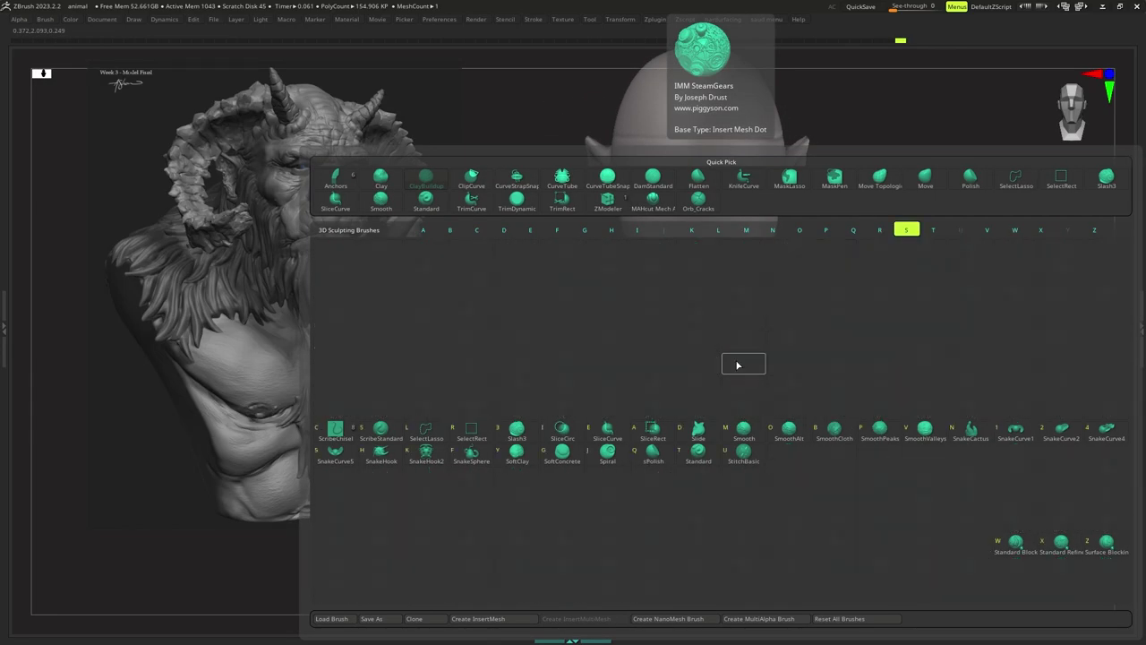
key(t)
key(s)
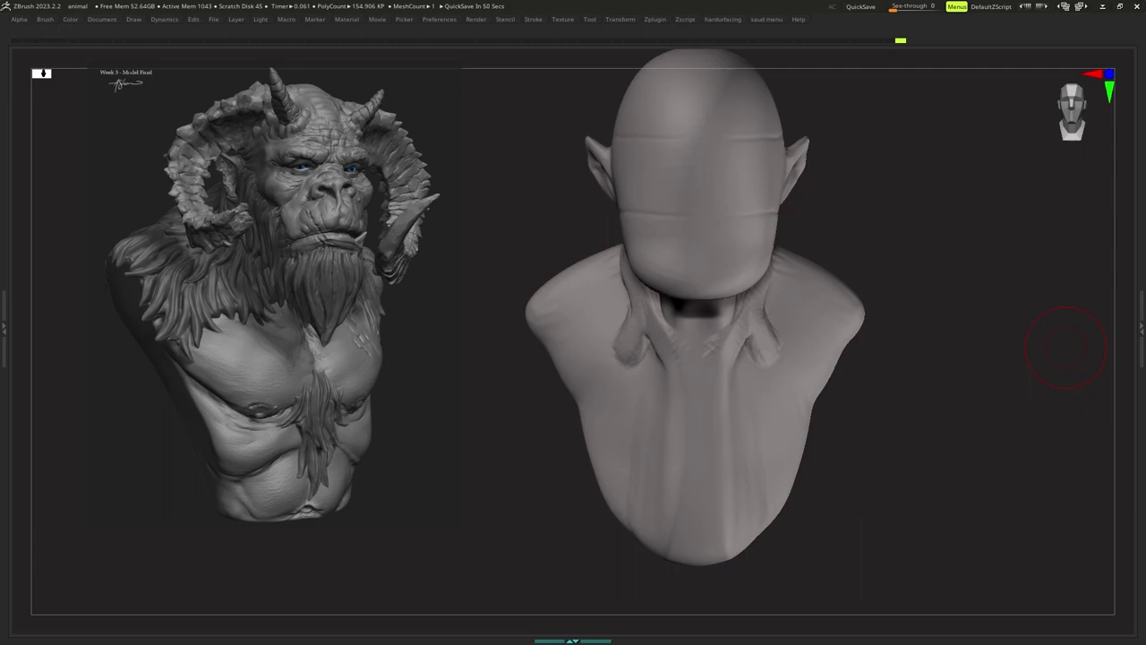
mouse_move(754, 309)
ctrl+right_down()
mouse_move(751, 295)
mouse_move(727, 338)
ctrl+right_up()
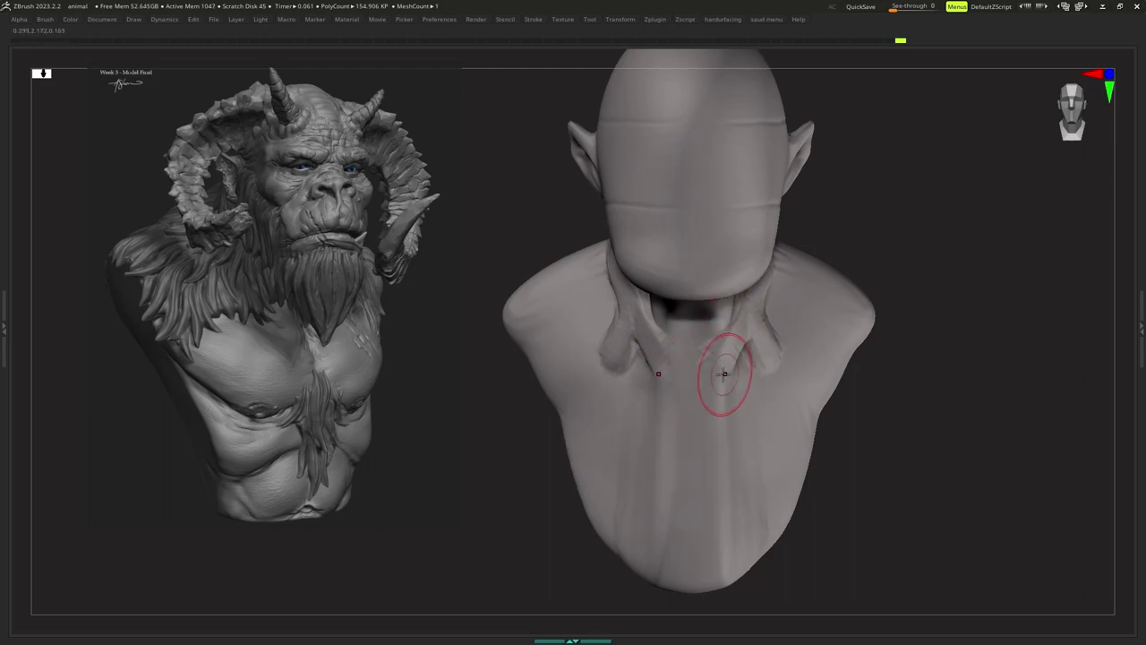
drag(717, 374, 725, 378)
ctrl+right_drag(727, 380, 729, 382)
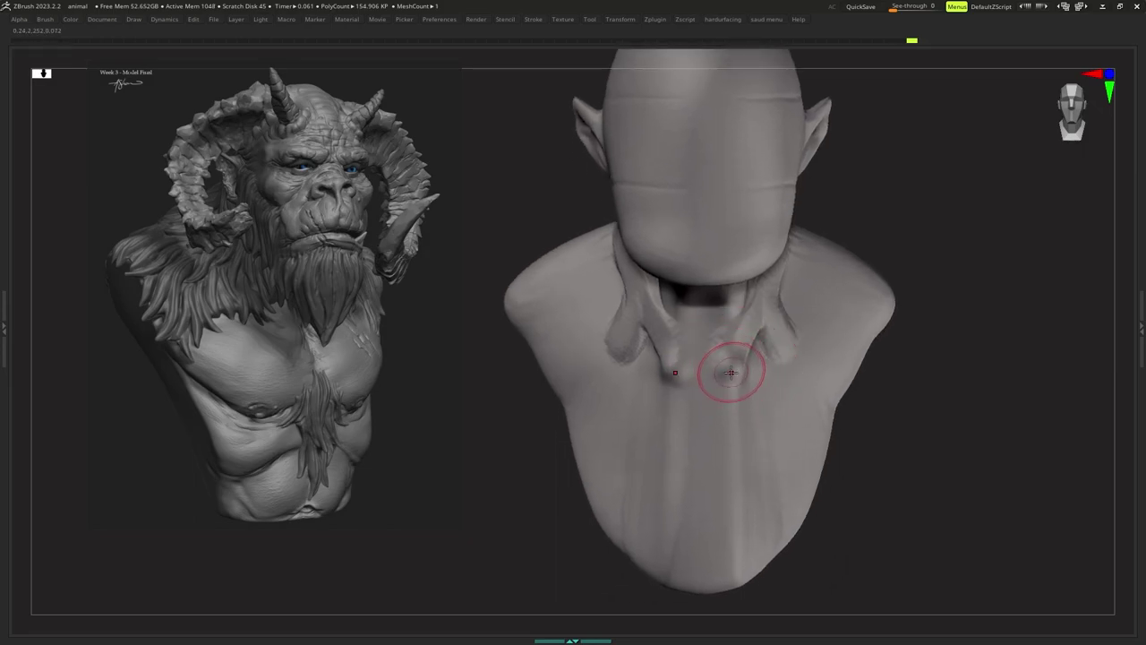
Rough in the collarbone from the pit of the throat outward to the shoulder.
key(s)
drag(732, 373, 860, 312)
mouse_move(861, 311)
ctrl+right_down()
mouse_move(806, 320)
mouse_move(778, 346)
ctrl+right_up()
key(s)
drag(762, 356, 762, 354)
key(s)
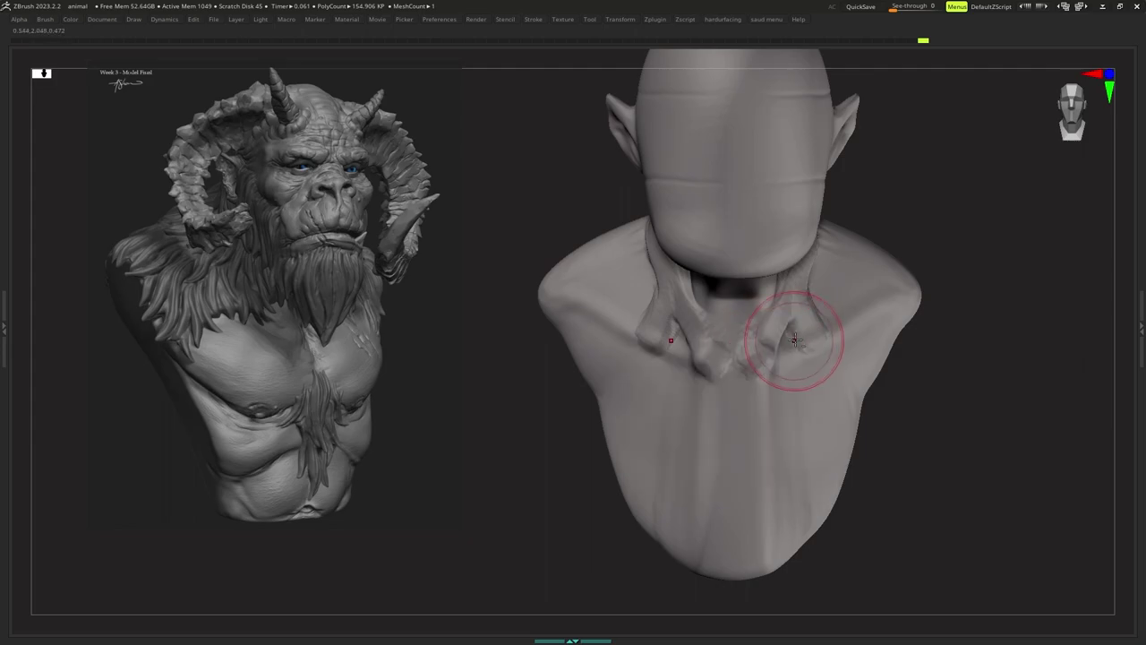
Raise the collarbone ridge between the throat and shoulder and smooth it into the surrounding surface.
alt+right_drag(797, 338, 753, 345)
key(s)
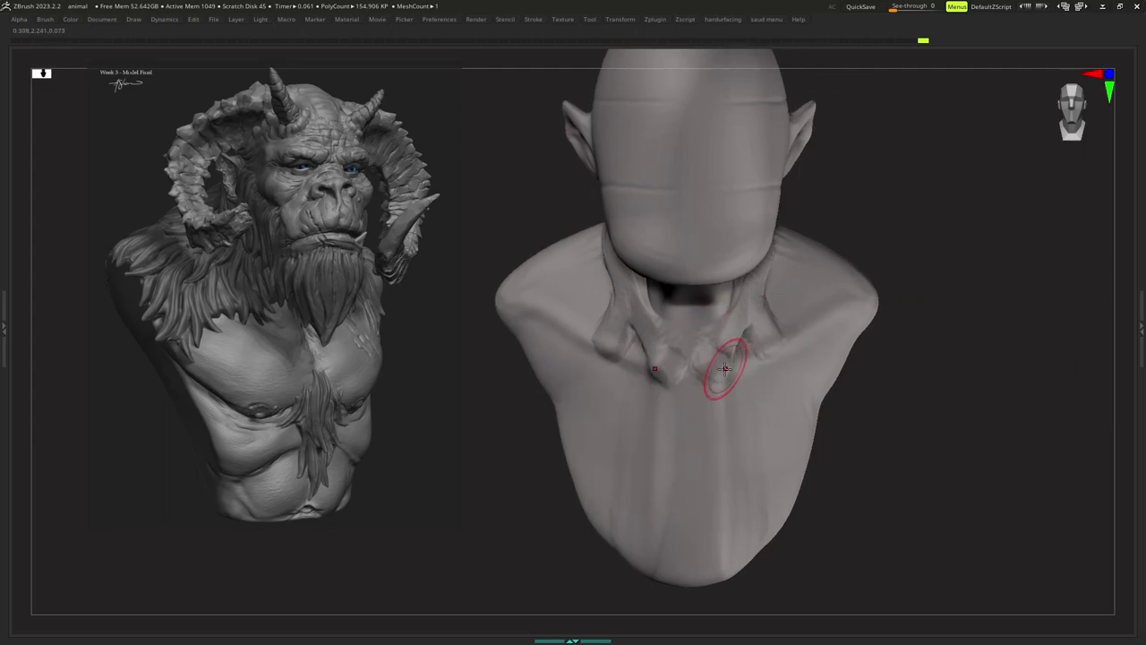
mouse_move(758, 354)
mouse_down()
mouse_move(871, 301)
mouse_move(804, 328)
mouse_up()
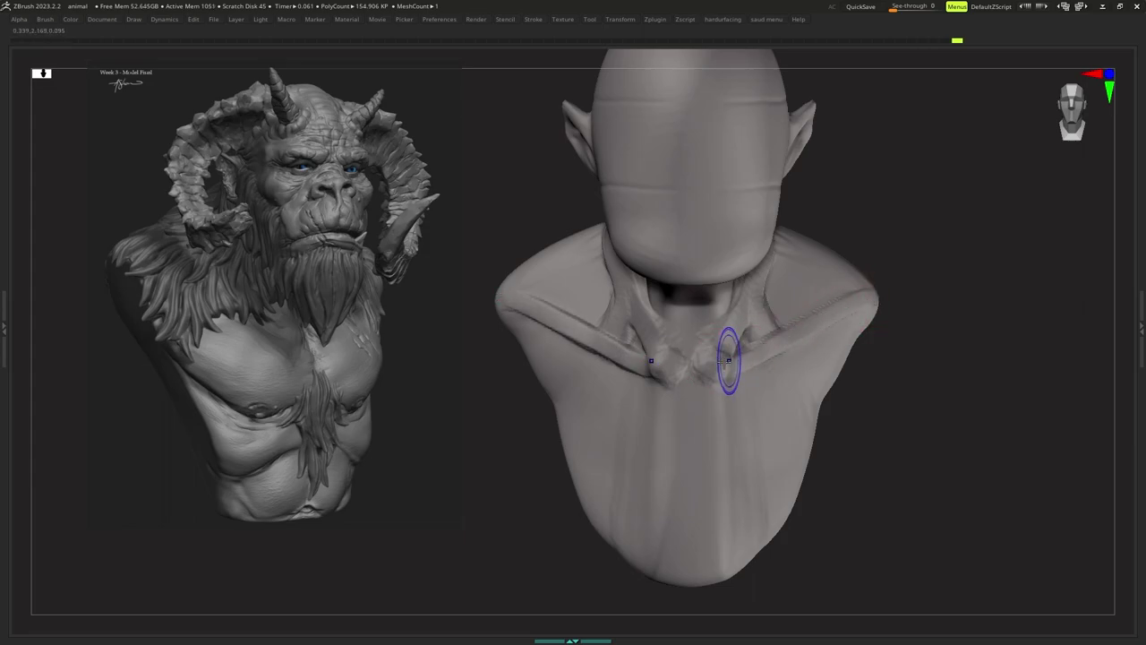
shift+drag(746, 362, 864, 304)
mouse_move(806, 335)
ctrl+right_down()
mouse_move(734, 371)
mouse_move(725, 391)
ctrl+right_up()
key(s)
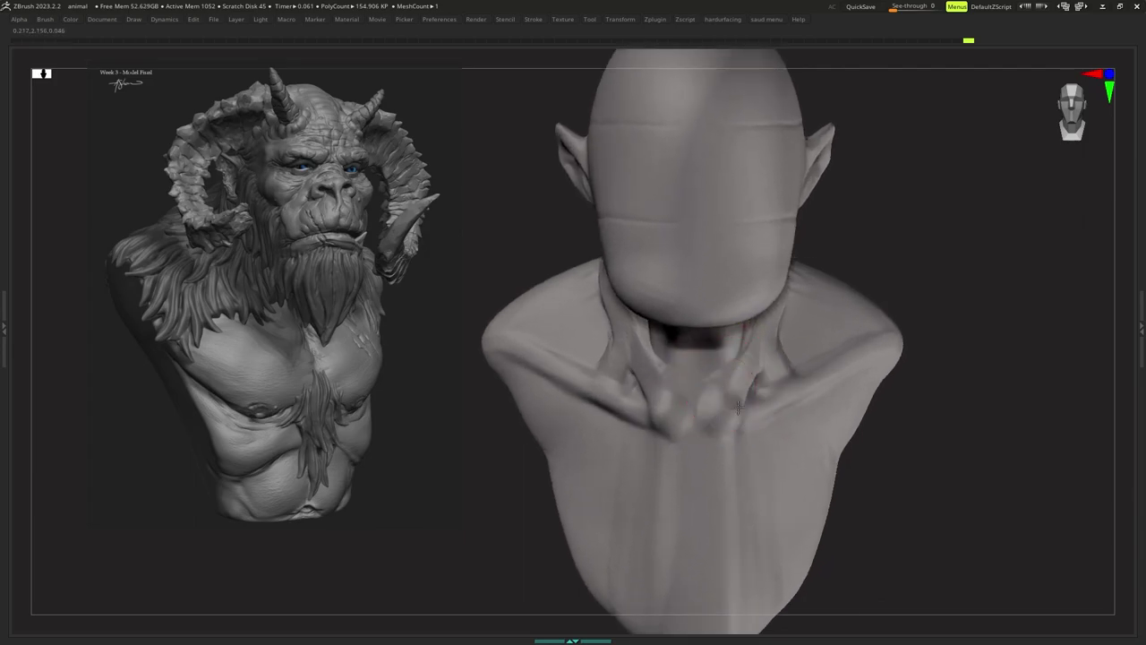
Define the collarbone's upper edge with another stroke out toward the shoulder.
ctrl+right_drag(877, 346, 860, 328)
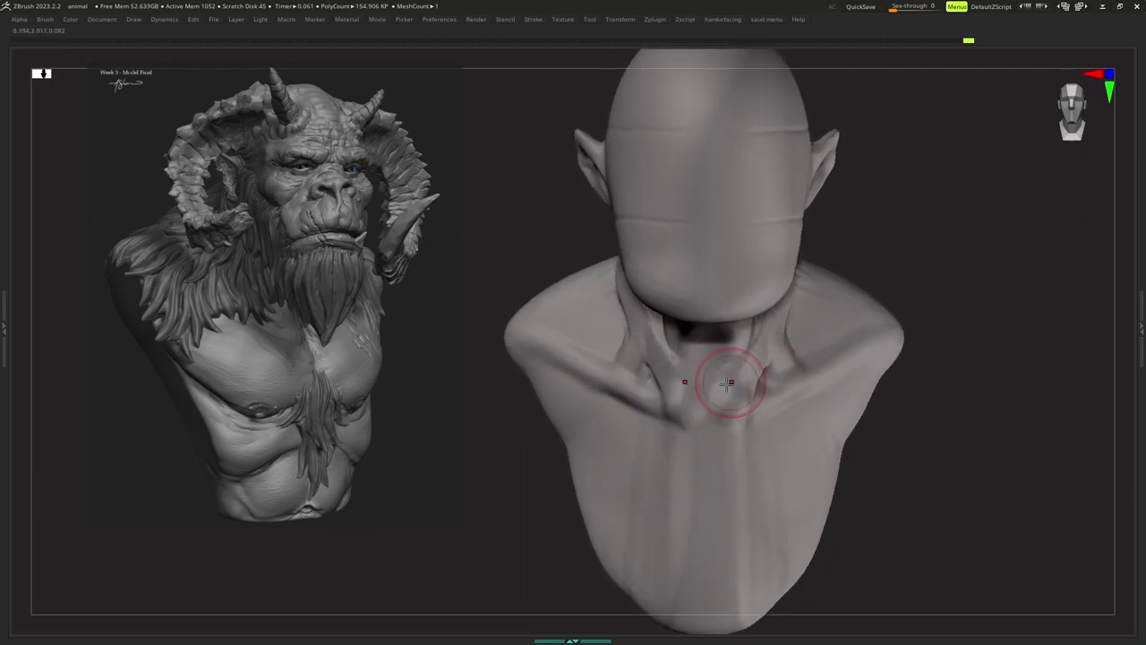
key(s)
drag(793, 370, 882, 327)
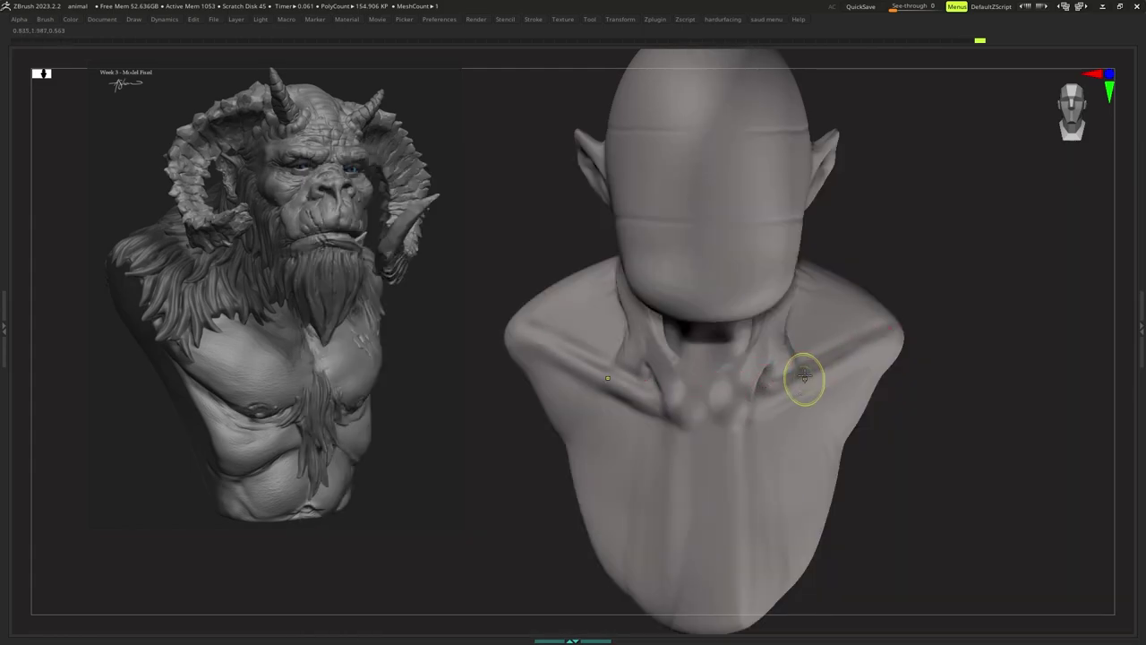
ctrl+right_drag(804, 376, 740, 383)
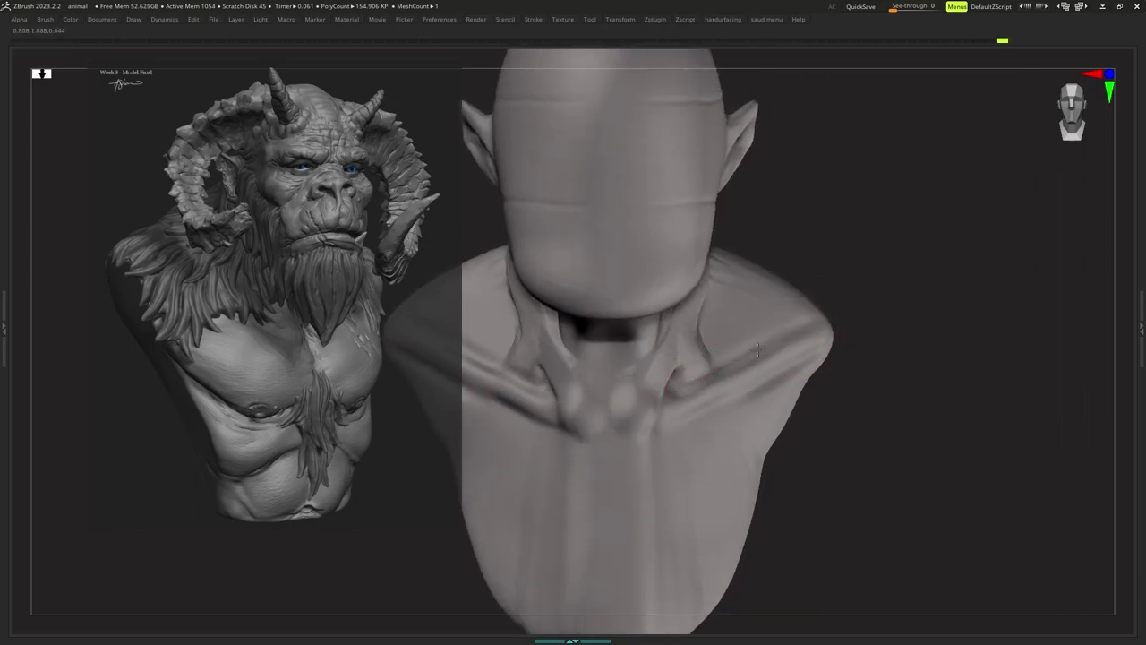
Block in the chest muscles below the collarbone with broad horizontal clay strokes.
mouse_move(734, 362)
ctrl+right_down()
mouse_move(727, 350)
mouse_move(709, 417)
mouse_move(731, 404)
mouse_move(725, 416)
ctrl+right_up()
key(s)
right_drag(752, 407, 740, 418)
key(s)
drag(719, 437, 725, 438)
ctrl+right_drag(665, 417, 668, 427)
key(s)
mouse_move(673, 436)
mouse_down()
mouse_move(684, 435)
mouse_move(628, 386)
mouse_move(691, 436)
mouse_move(684, 480)
mouse_move(665, 492)
mouse_move(666, 440)
mouse_up()
Build up the sides of the chest and the upper abdomen with larger clay strokes.
key(space)
key(s)
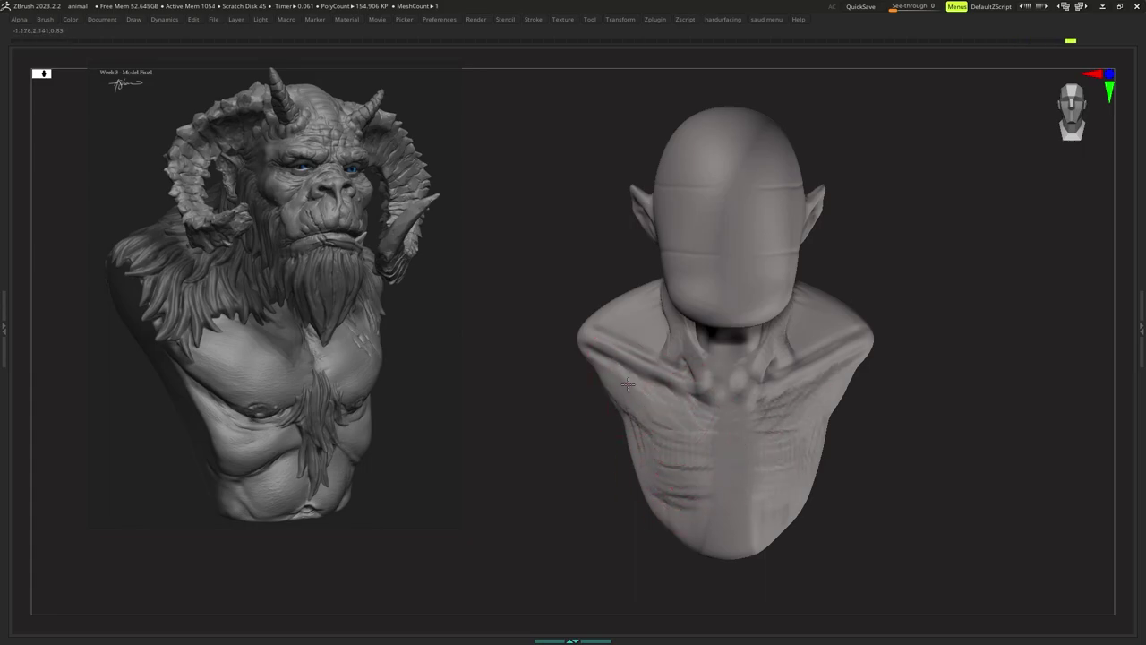
mouse_move(628, 384)
mouse_down()
mouse_move(696, 422)
mouse_move(655, 445)
mouse_move(706, 506)
mouse_up()
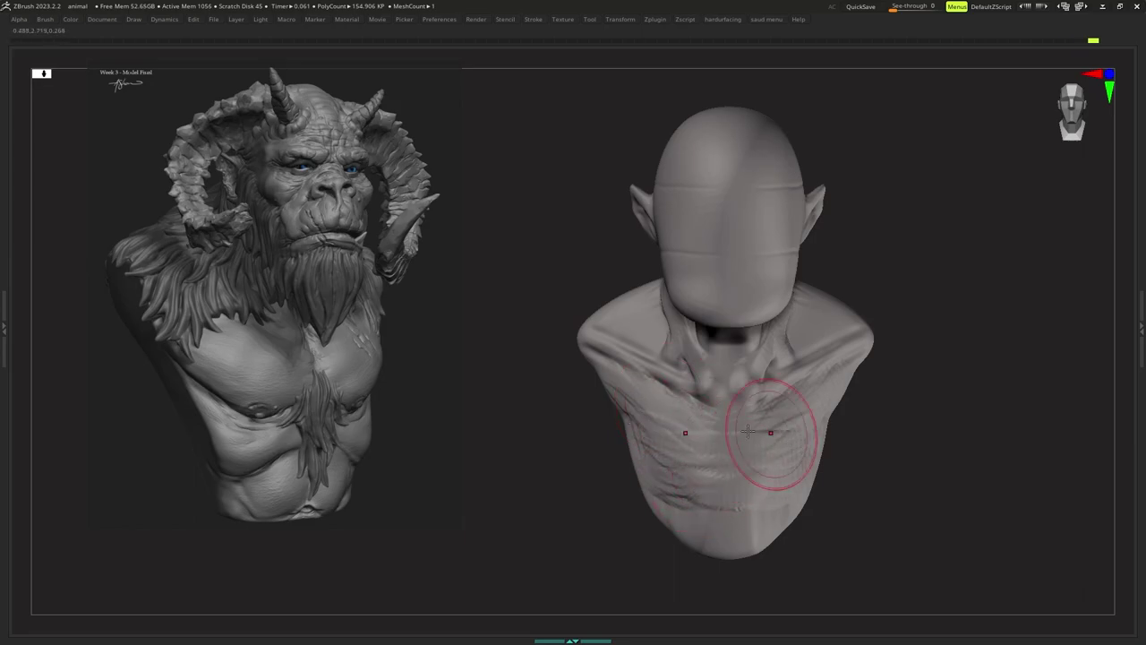
drag(806, 397, 780, 455)
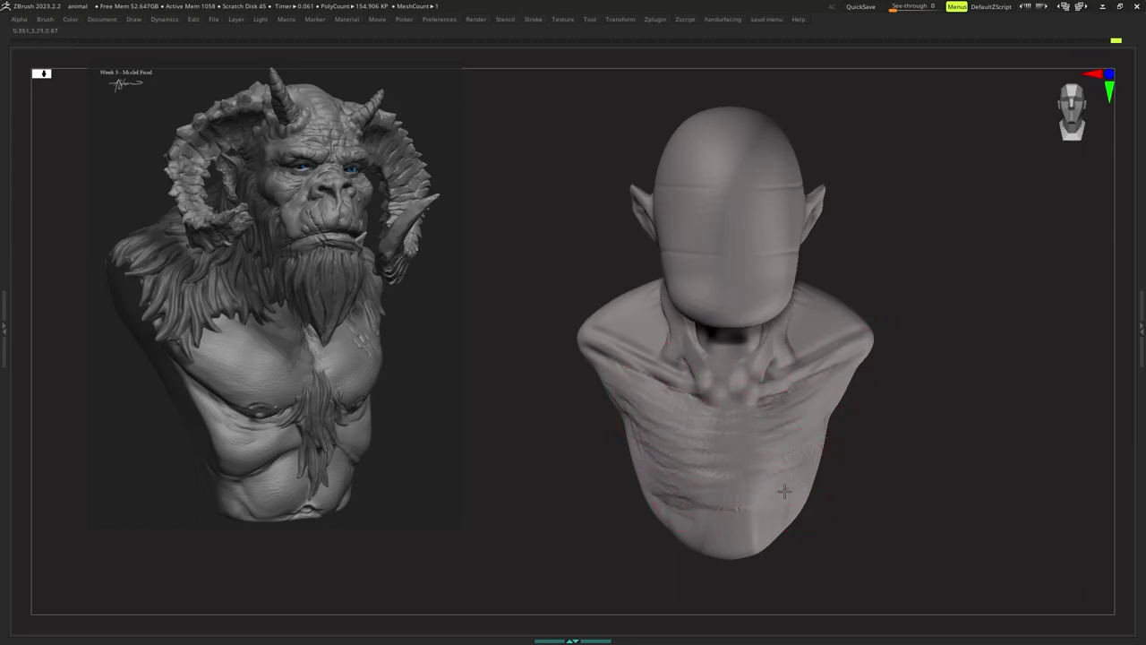
Adjust the lower torso's outline with the Move brush.
mouse_move(784, 491)
ctrl+right_down()
mouse_move(750, 469)
mouse_move(750, 404)
mouse_move(748, 418)
mouse_move(767, 380)
mouse_move(763, 422)
ctrl+right_up()
key(b)
key(m)
key(v)
key(s)
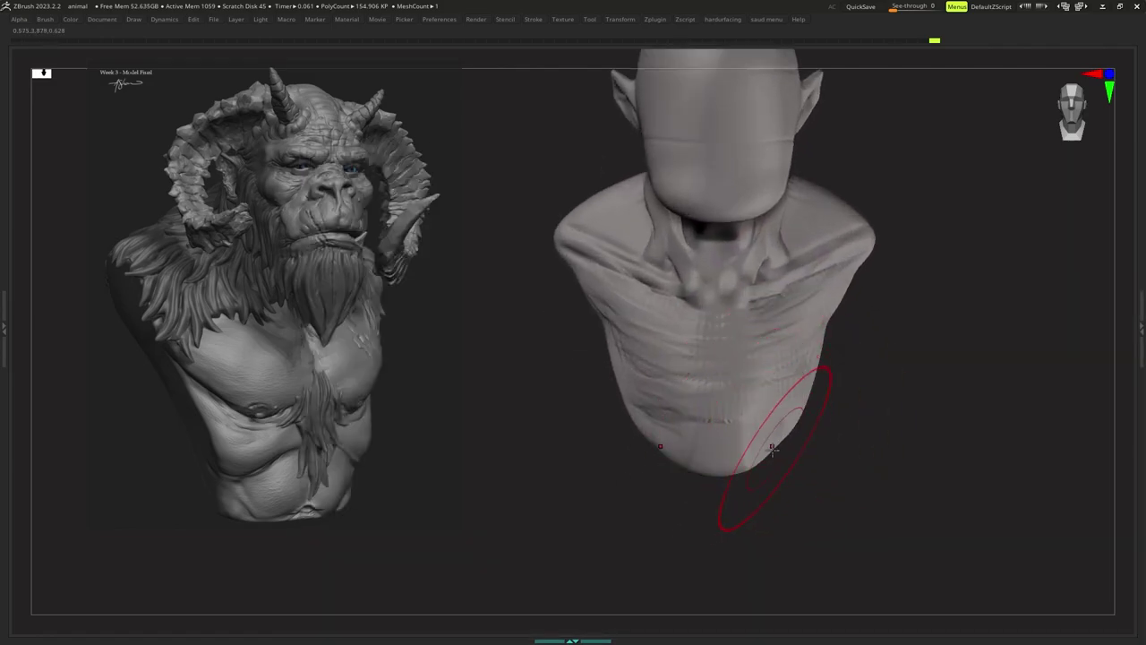
Carve the centre line down the chest from the pit of the throat with the DamStandard brush.
key(b)
key(d)
key(s)
key(s)
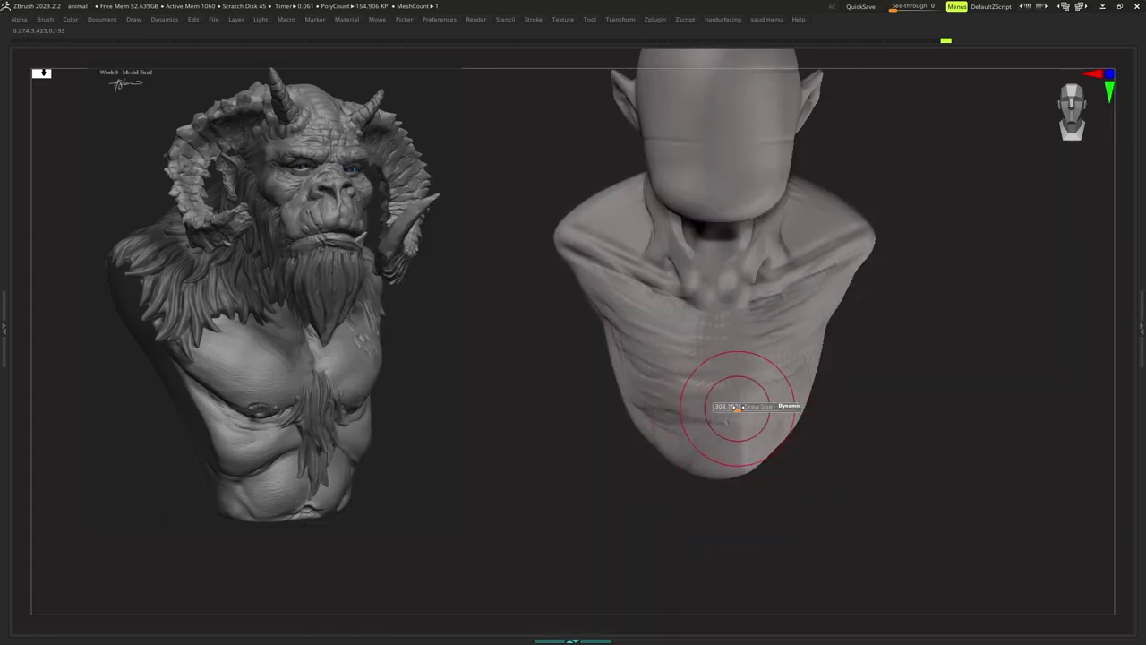
right_click(721, 336)
drag(716, 320, 721, 425)
mouse_move(727, 429)
right_down()
mouse_move(740, 428)
mouse_move(727, 406)
right_up()
Switch to the Move brush, then toggle and reposition the second scene light to bring out the torso's forms.
key(s)
key(b)
key(m)
key(v)
key(s)
key(Tab)
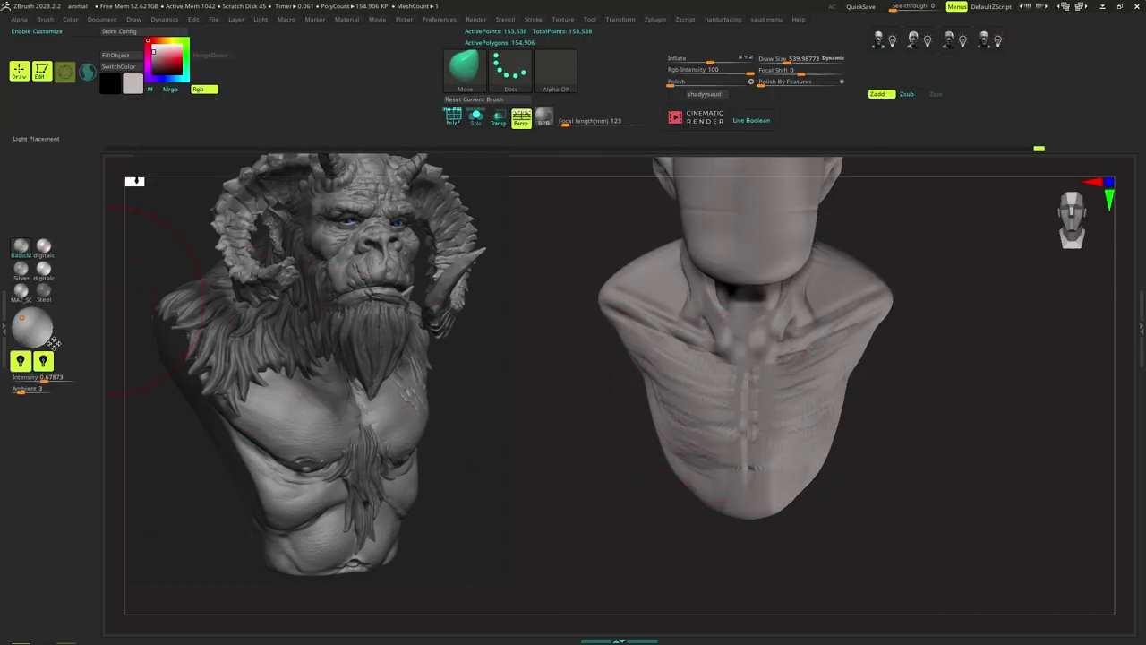
click(43, 361)
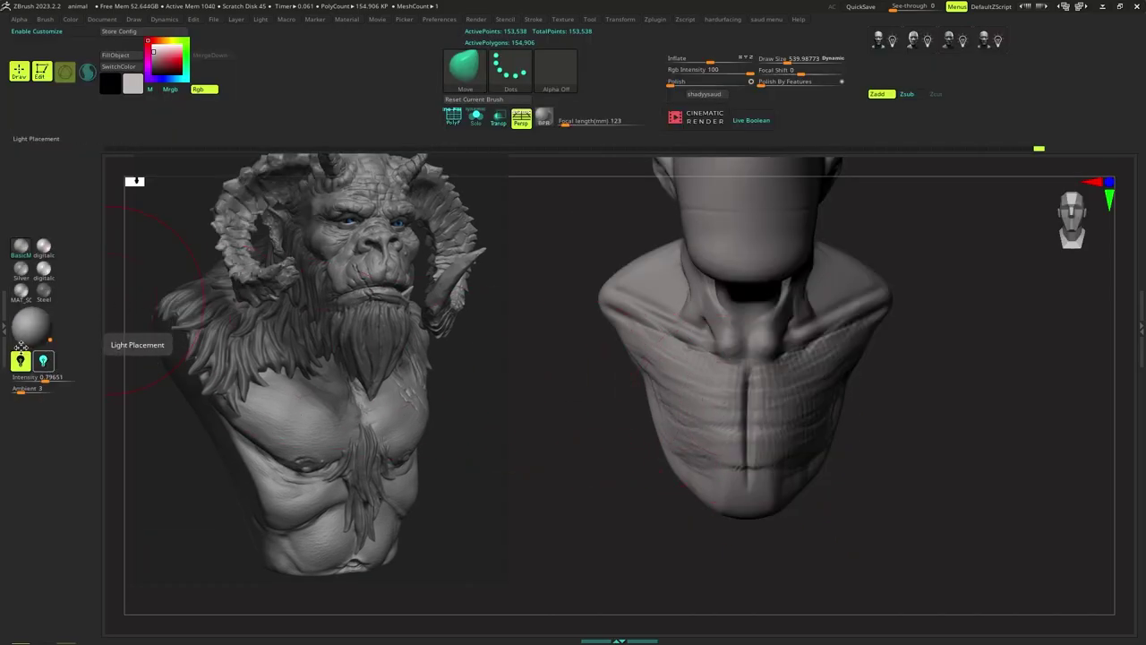
drag(27, 328, 47, 319)
click(43, 361)
click(44, 332)
click(42, 342)
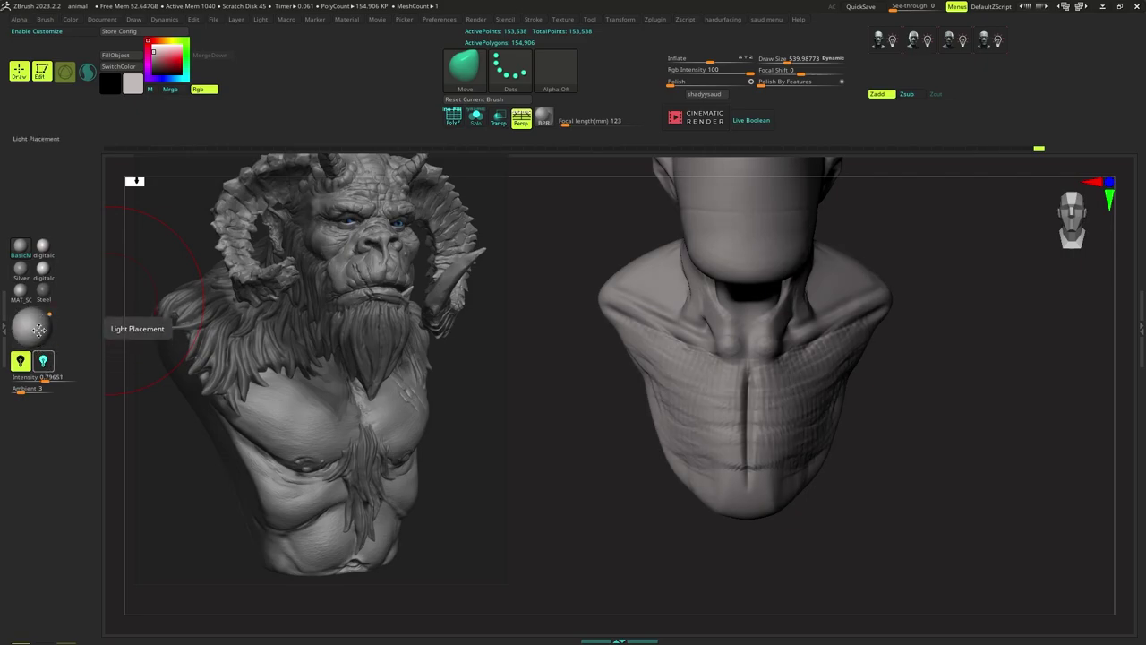
click(42, 359)
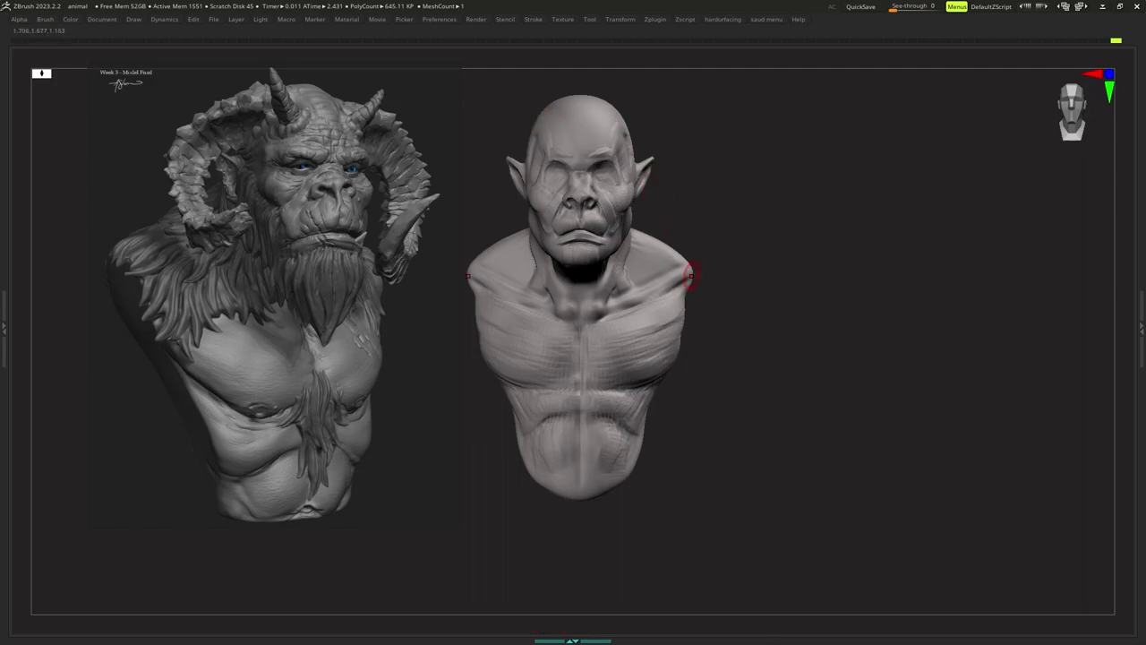
Refine the inner end of the collarbone beside the neck muscle with ClayBuildup at a draw size of about 72.
mouse_move(656, 330)
ctrl+right_down()
mouse_move(658, 308)
mouse_move(654, 357)
ctrl+right_up()
ctrl+right_drag(654, 357, 661, 367)
ctrl+right_drag(588, 343, 595, 333)
mouse_move(596, 332)
alt+right_down()
mouse_move(607, 325)
mouse_move(609, 347)
alt+right_up()
alt+right_drag(609, 348, 595, 369)
ctrl+right_drag(594, 369, 599, 379)
key(b)
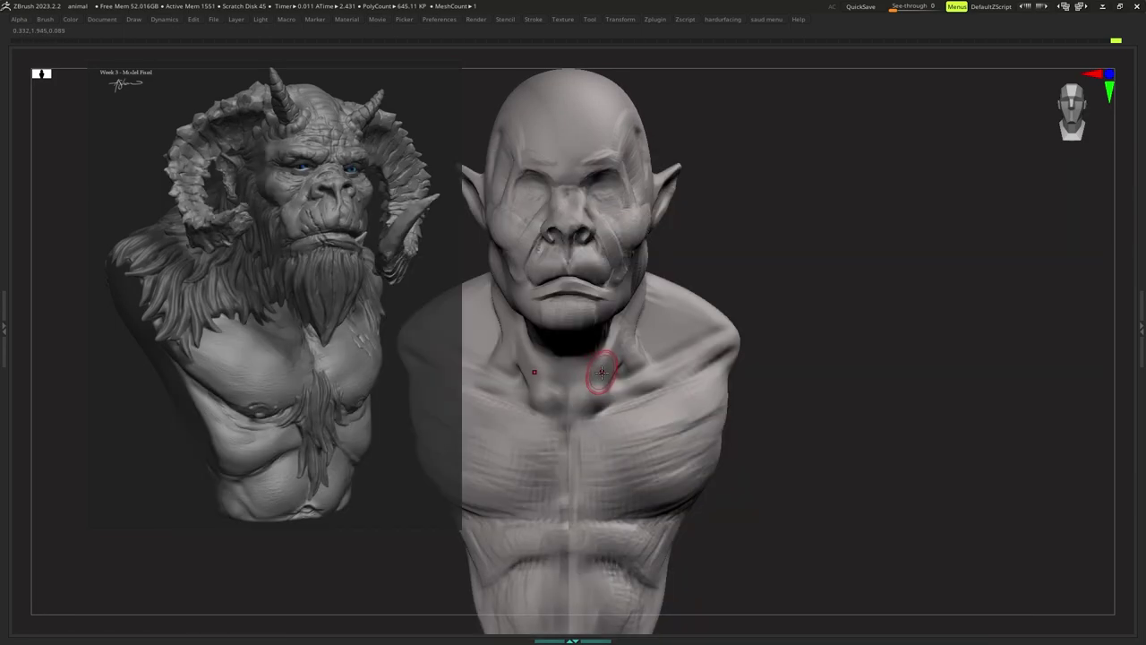
mouse_move(601, 381)
ctrl+right_down()
mouse_move(615, 350)
mouse_move(622, 368)
ctrl+right_up()
key(s)
key(space)
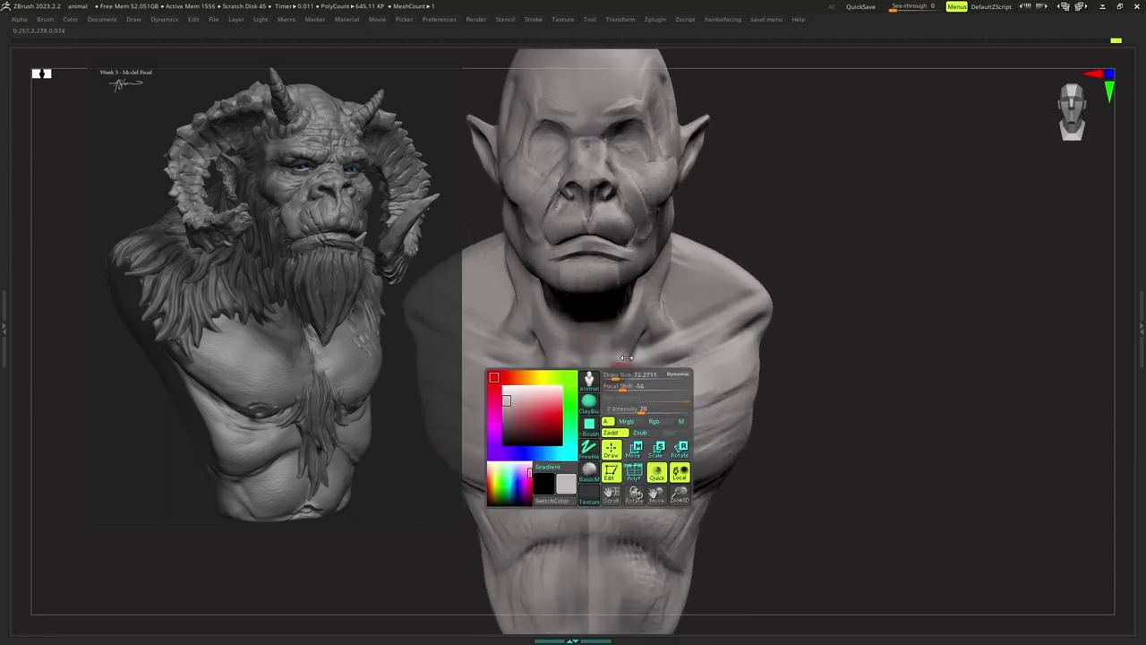
key(s)
drag(643, 358, 647, 357)
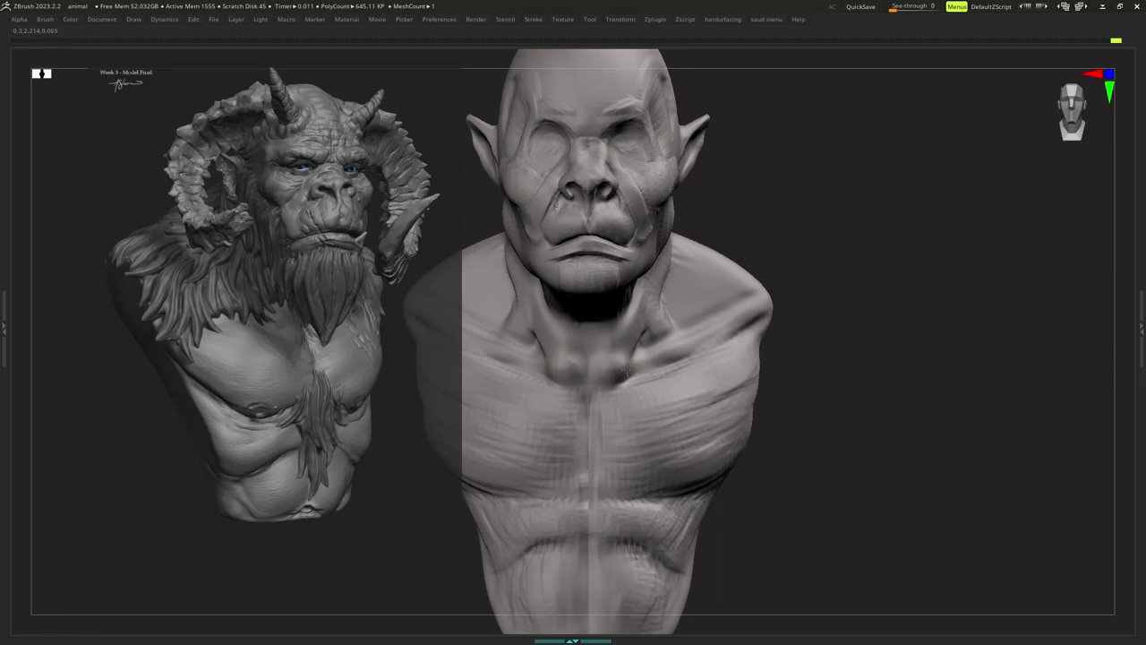
Strengthen the collarbone ridge out toward the shoulder with a larger ClayBuildup brush.
key(s)
alt+right_drag(614, 381, 618, 380)
key(s)
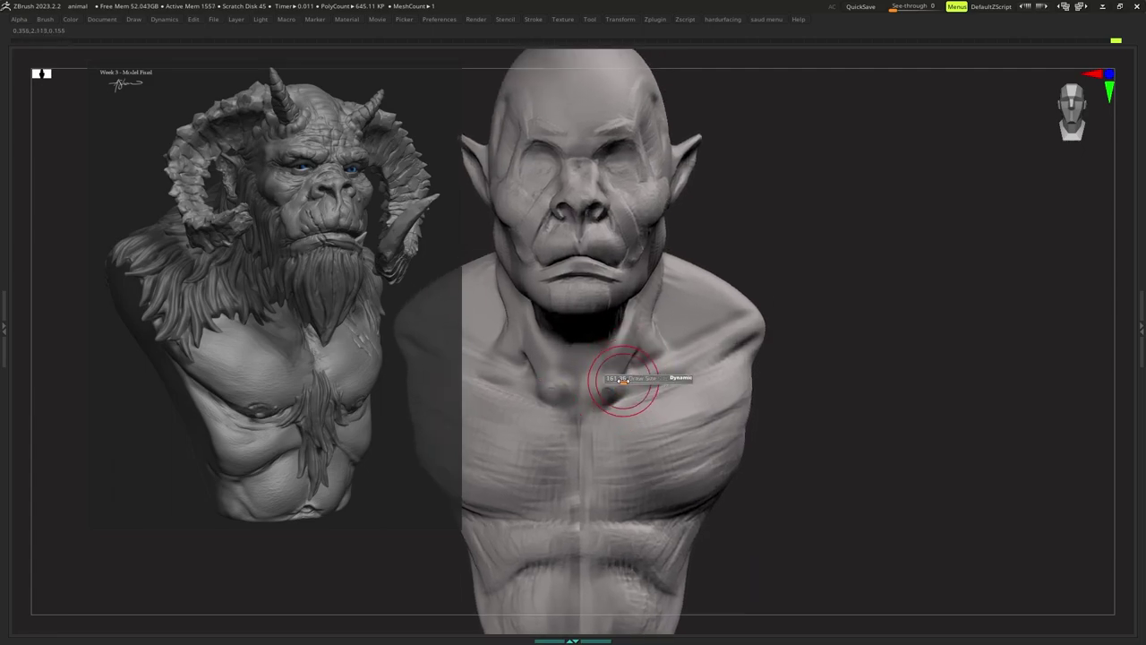
drag(630, 382, 629, 381)
right_click(632, 378)
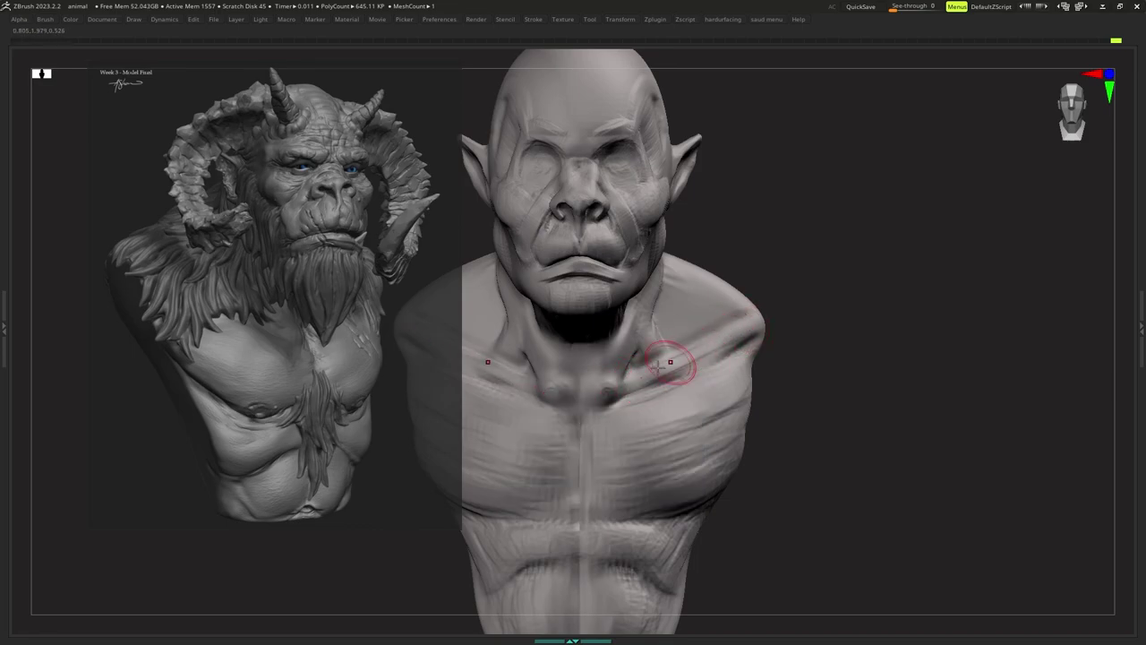
mouse_move(618, 399)
ctrl+right_down()
mouse_move(614, 387)
mouse_move(591, 395)
mouse_move(574, 376)
mouse_move(664, 358)
mouse_move(655, 348)
ctrl+right_up()
key(b)
key(m)
key(v)
right_drag(578, 419, 543, 426)
alt+right_drag(543, 426, 593, 411)
Hide the head with the SelectLasso brush, leaving only the shoulders and torso visible.
key(space)
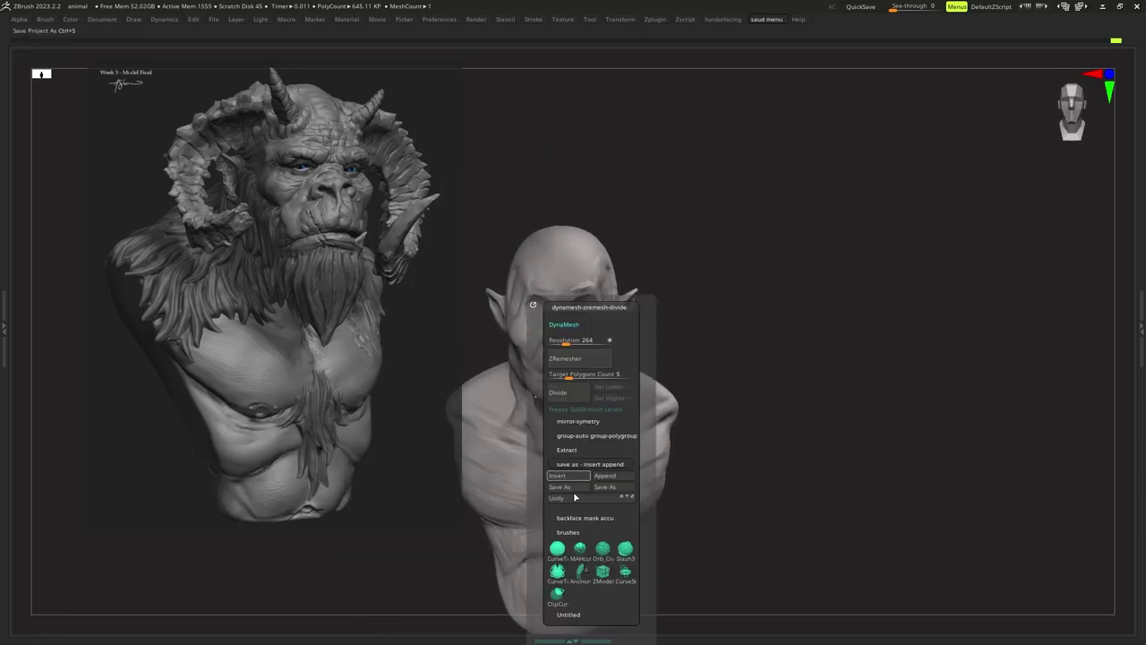
click(569, 532)
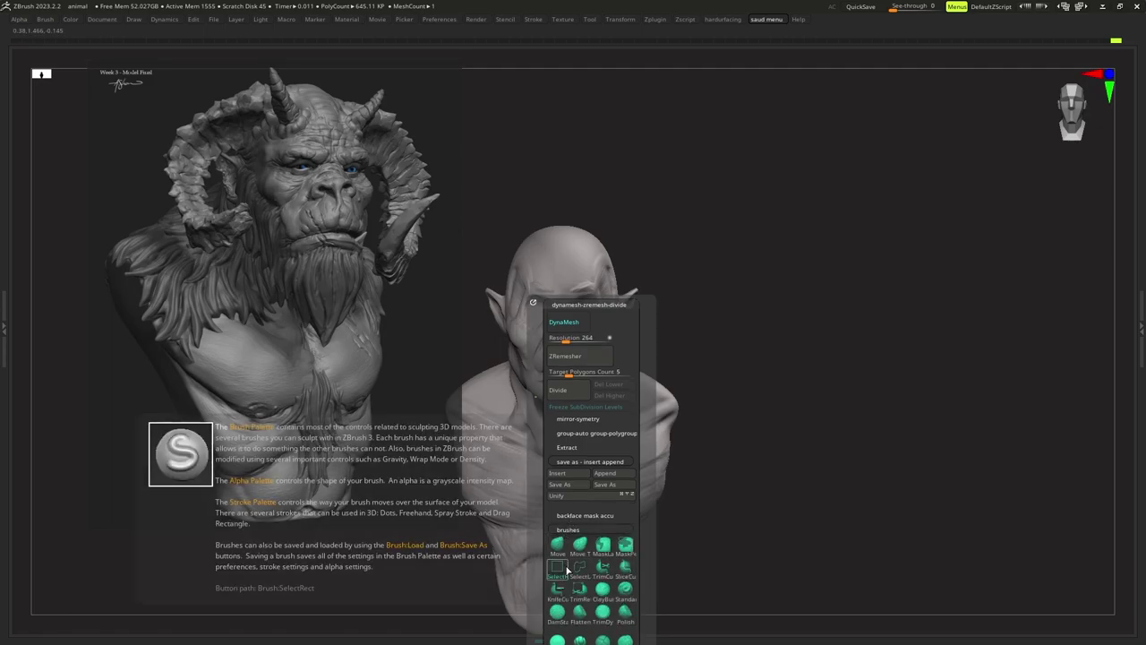
click(580, 568)
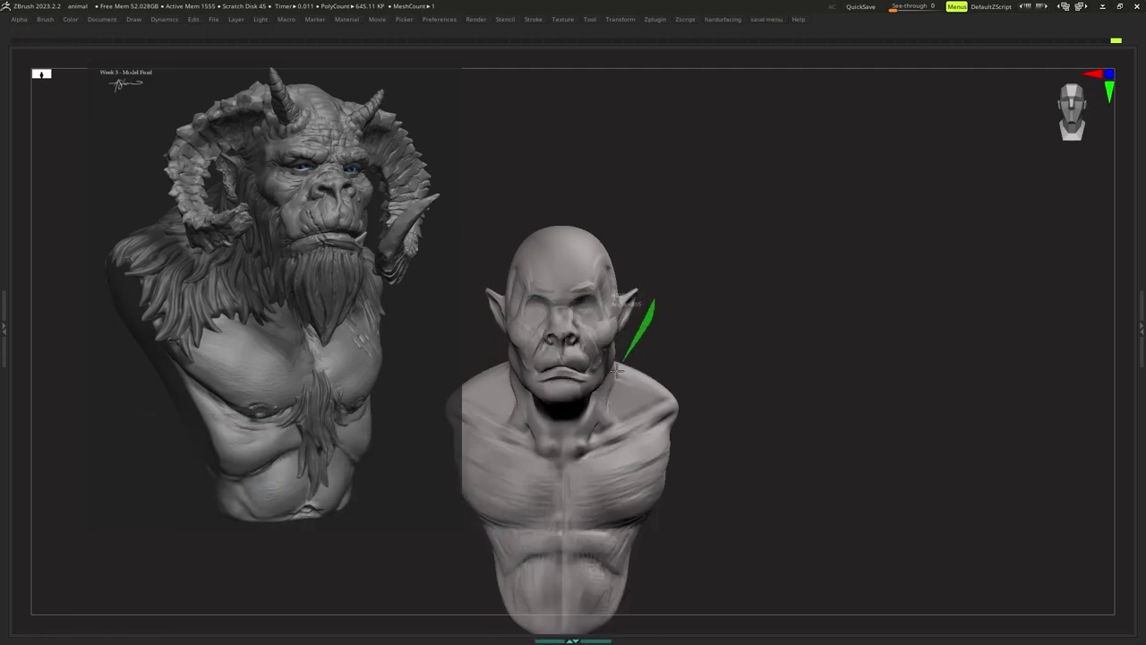
mouse_move(548, 395)
ctrl+alt+shift+mouse_down()
mouse_move(472, 336)
mouse_move(571, 195)
mouse_move(587, 200)
ctrl+alt+shift+mouse_up()
mouse_move(600, 295)
right_down()
mouse_move(591, 355)
mouse_move(604, 388)
mouse_move(616, 302)
right_up()
mouse_move(606, 347)
ctrl+right_down()
mouse_move(596, 328)
mouse_move(606, 360)
ctrl+right_up()
mouse_move(598, 425)
ctrl+shift+mouse_down()
mouse_move(517, 416)
mouse_move(503, 356)
mouse_move(518, 349)
mouse_move(573, 409)
mouse_move(568, 436)
mouse_move(574, 371)
ctrl+shift+mouse_up()
mouse_move(574, 371)
ctrl+right_down()
mouse_move(570, 395)
mouse_move(580, 397)
ctrl+right_up()
Bend the middle of the collarbone into a curve with the Move brush.
key(b)
key(m)
key(v)
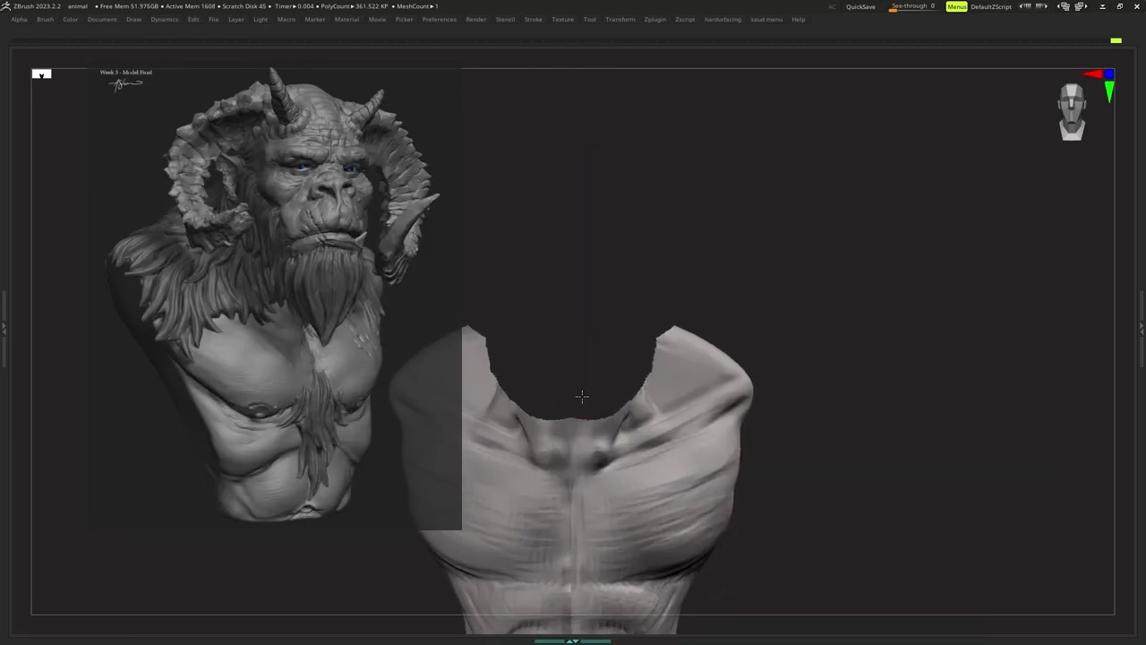
key(s)
drag(597, 394, 592, 392)
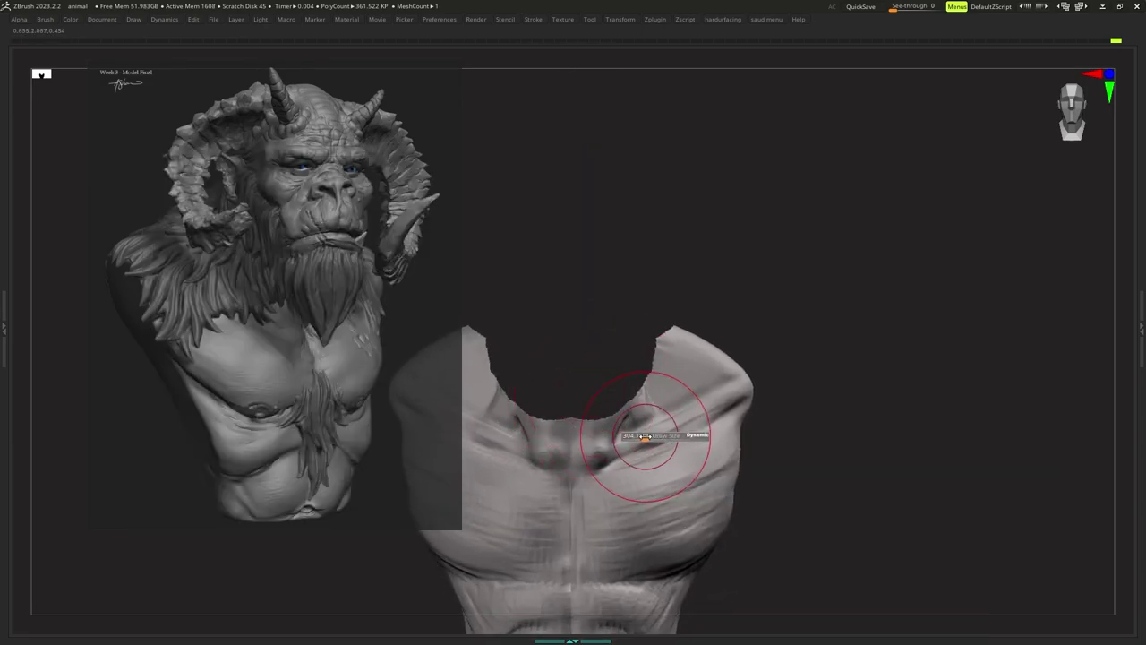
key(space)
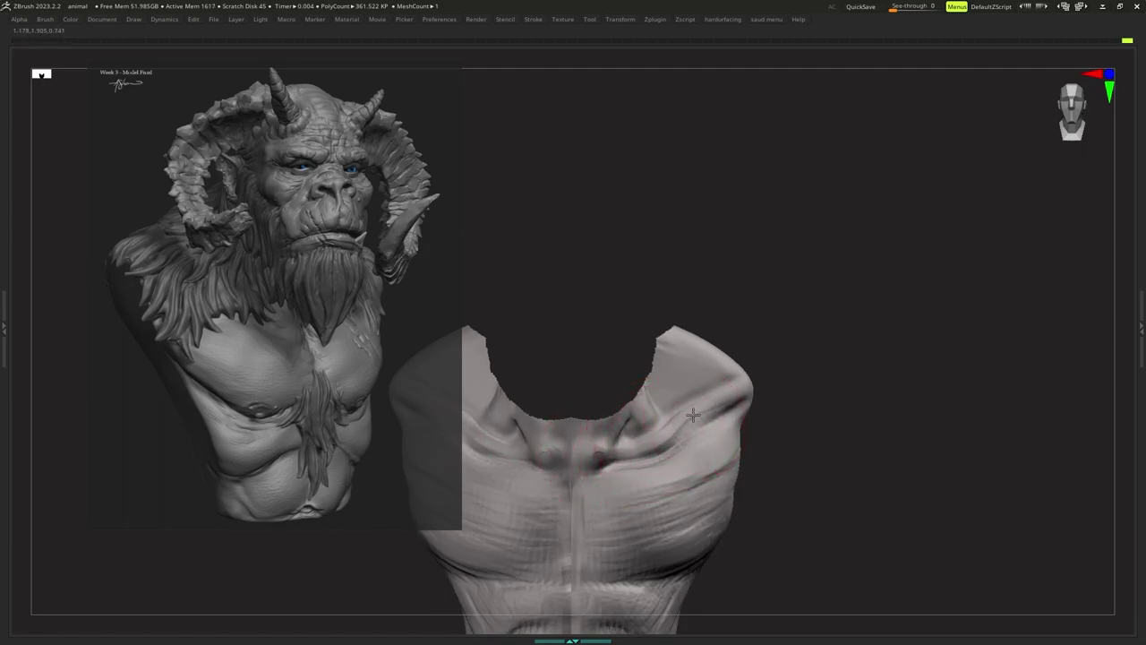
Refine the collarbone's S-curve between the throat and shoulder using a smaller Move brush.
mouse_move(692, 412)
ctrl+right_down()
mouse_move(678, 395)
mouse_move(704, 374)
ctrl+right_up()
ctrl+right_drag(704, 374, 691, 416)
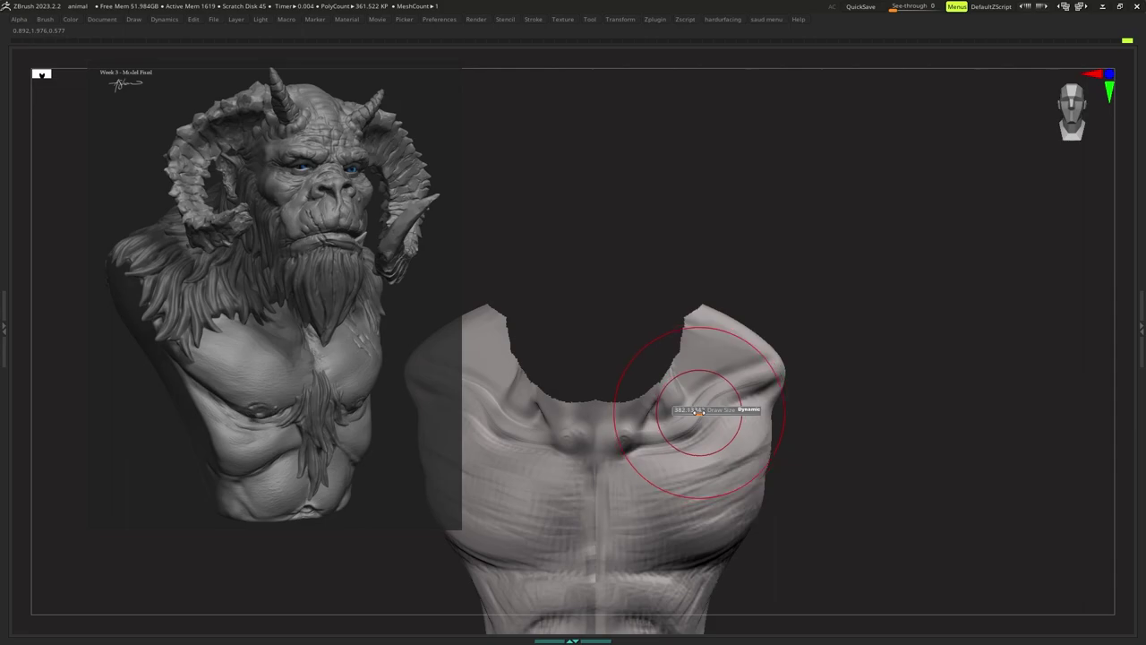
drag(699, 412, 688, 412)
ctrl+right_drag(688, 412, 685, 378)
mouse_move(685, 378)
alt+right_down()
mouse_move(706, 353)
mouse_move(707, 401)
alt+right_up()
key(s)
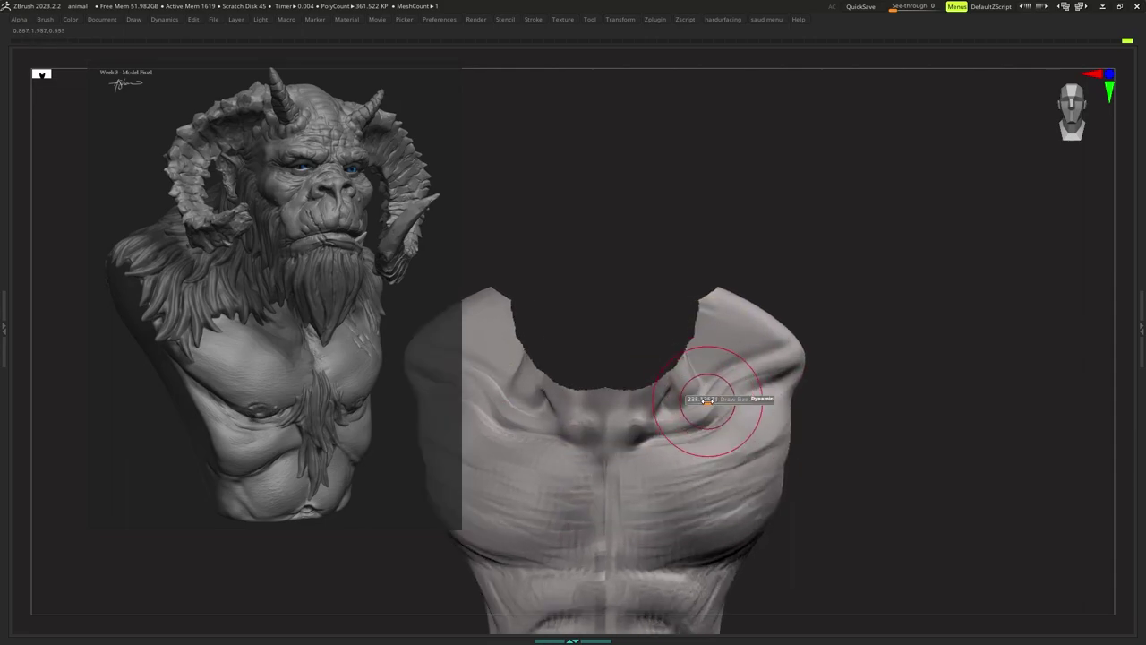
click(708, 401)
drag(716, 397, 715, 407)
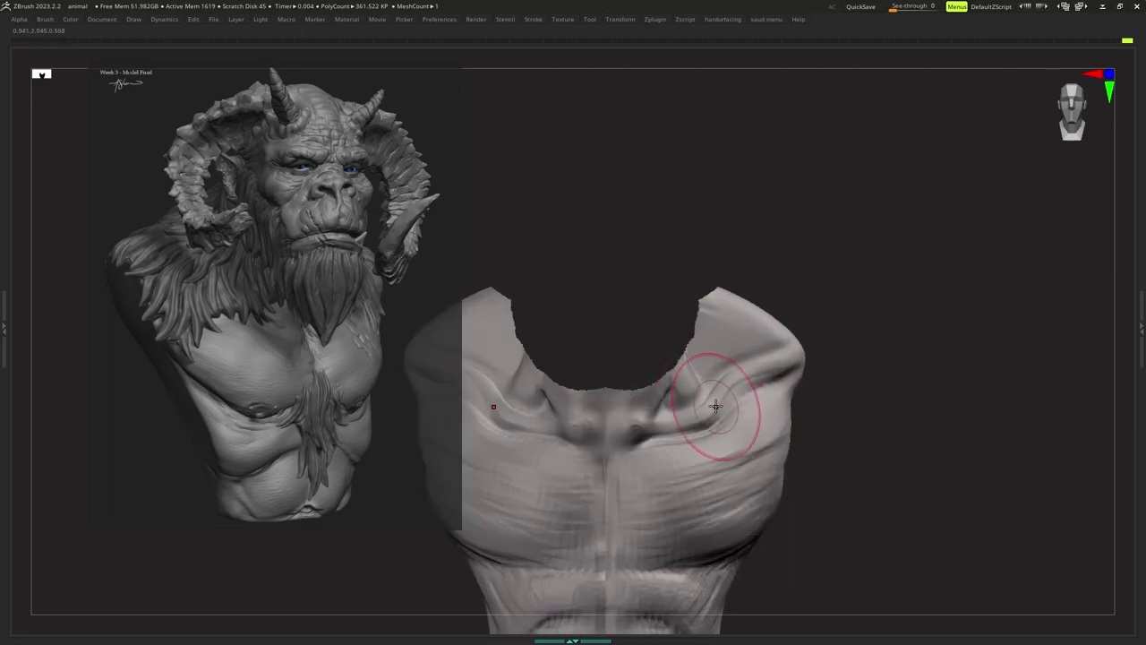
Reshape the outer half of the collarbone where it rises toward the shoulder with the Move brush.
ctrl+right_drag(746, 380, 738, 361)
alt+right_drag(738, 362, 727, 430)
mouse_move(778, 313)
alt+right_down()
mouse_move(747, 379)
mouse_move(778, 362)
mouse_move(784, 383)
mouse_move(785, 355)
mouse_move(734, 323)
mouse_move(776, 361)
mouse_move(780, 392)
mouse_move(741, 363)
mouse_move(704, 382)
alt+right_up()
key(s)
right_click(785, 360)
mouse_move(704, 381)
ctrl+right_down()
mouse_move(729, 399)
mouse_move(736, 384)
ctrl+right_up()
ctrl+right_drag(737, 383, 746, 385)
drag(762, 392, 758, 391)
right_click(758, 391)
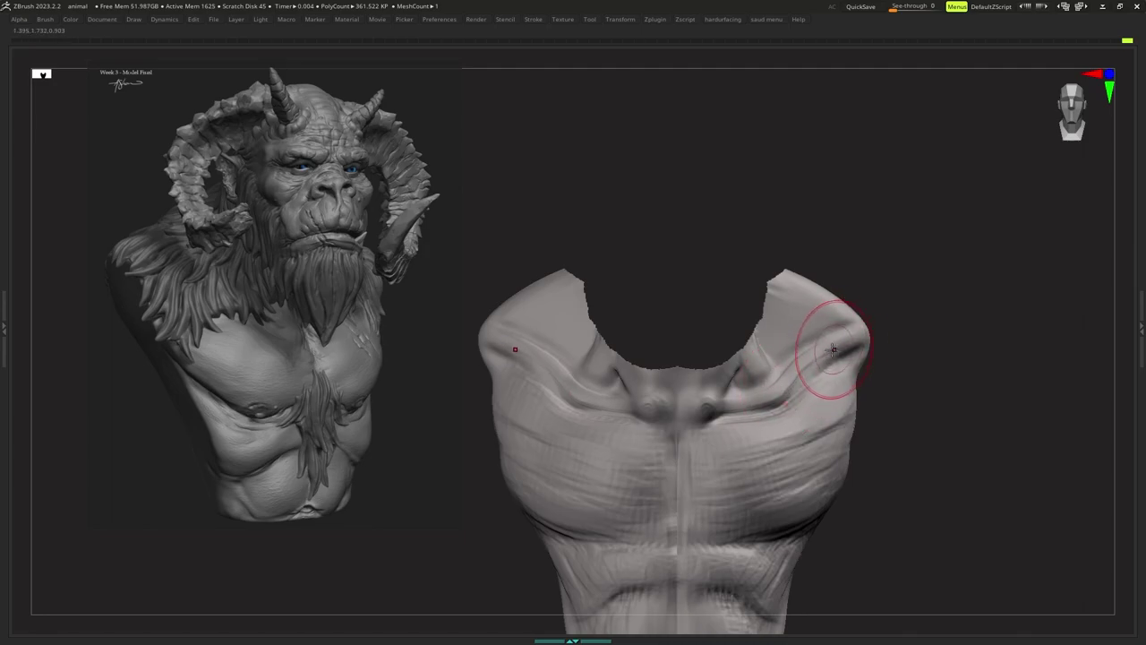
Build up the collarbone ridge between the throat and shoulder with the ClayBuildup brush.
mouse_move(834, 350)
ctrl+right_down()
mouse_move(791, 330)
mouse_move(780, 356)
ctrl+right_up()
key(b)
key(c)
key(b)
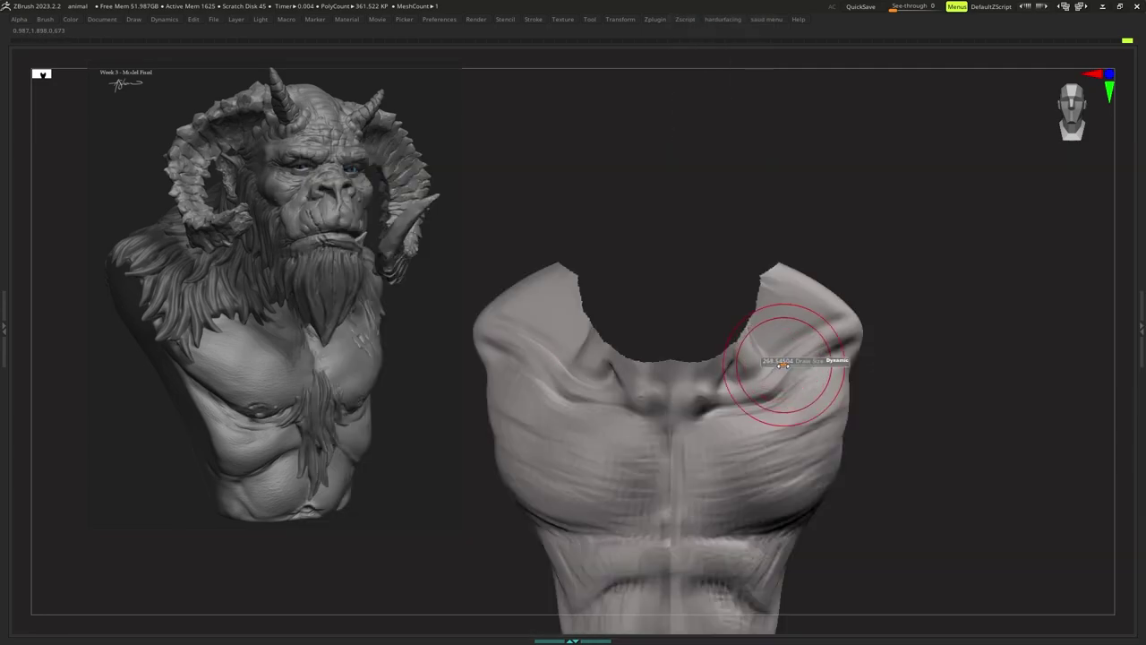
drag(765, 385, 761, 382)
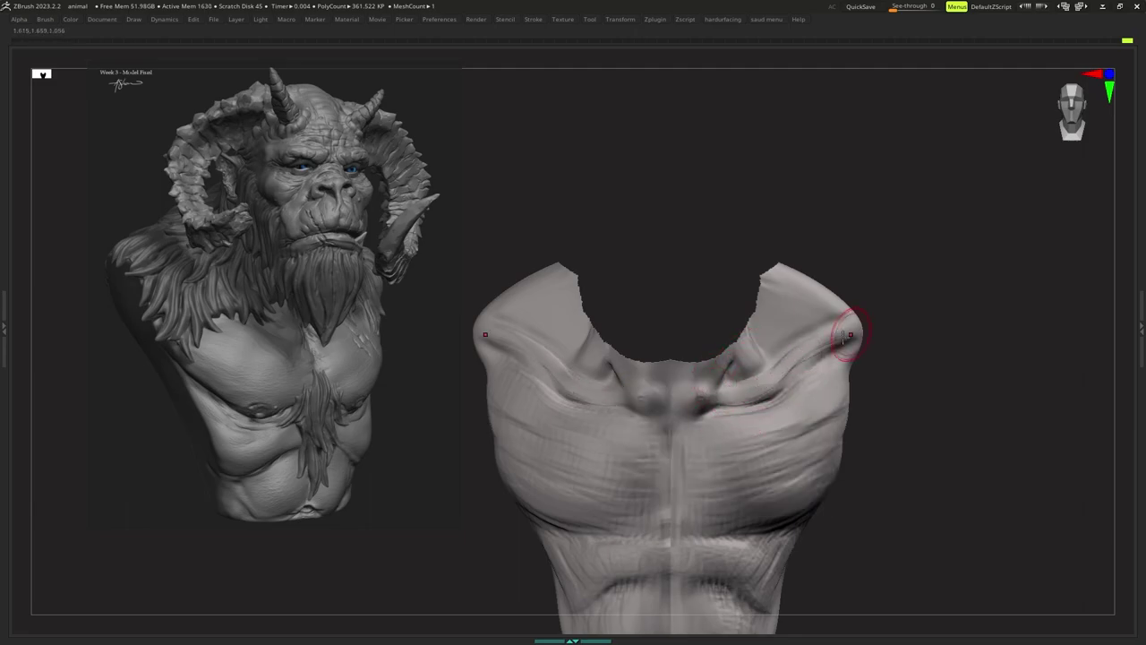
drag(821, 350, 763, 388)
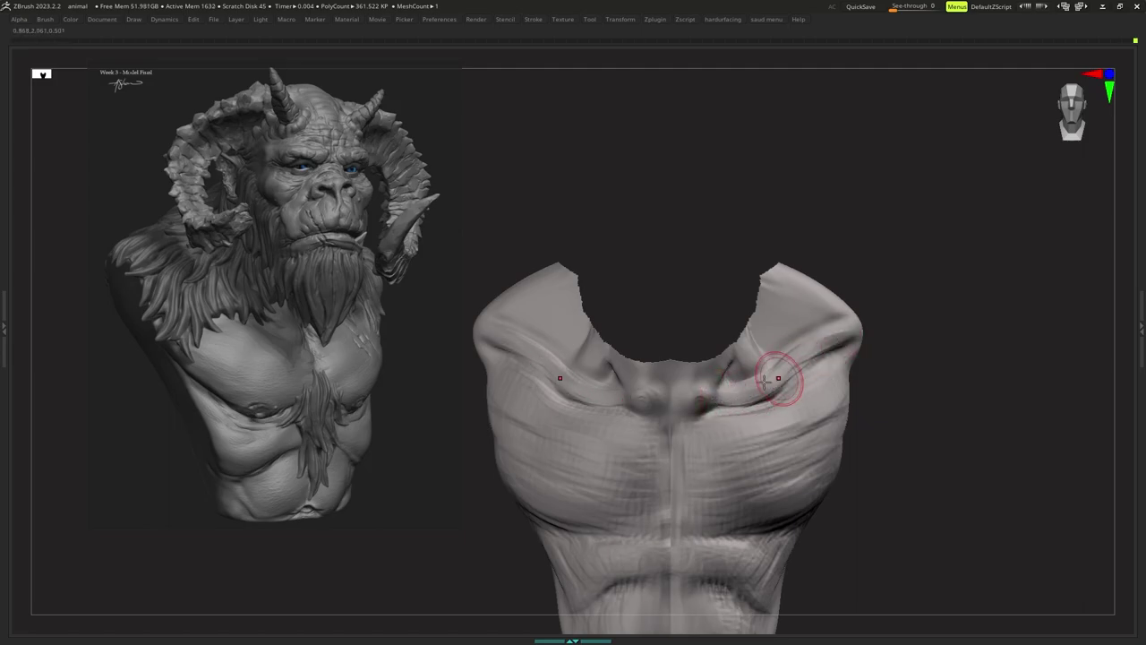
Unhide the head and remesh the whole bust with DynaMesh at resolution 264.
mouse_move(804, 376)
ctrl+right_down()
mouse_move(822, 338)
mouse_move(844, 354)
ctrl+right_up()
ctrl+shift+drag(835, 336, 826, 358)
ctrl+alt+right_drag(826, 358, 806, 373)
ctrl+shift+click(835, 331)
ctrl+right_drag(805, 373, 819, 342)
key(3)
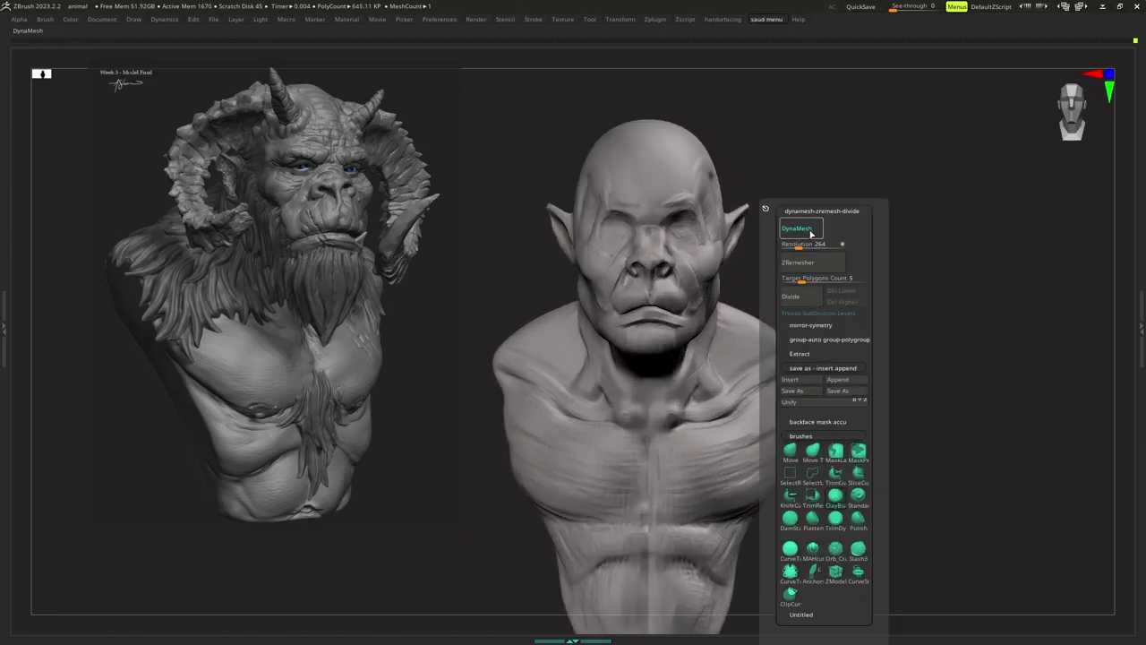
click(810, 233)
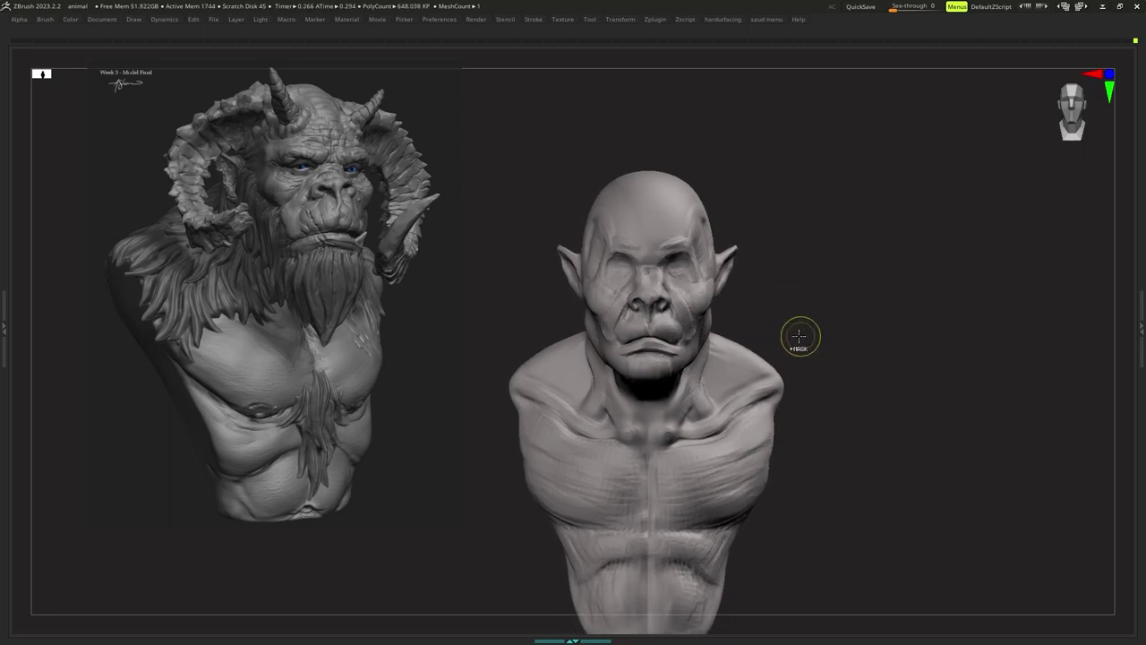
Add volume between the brows above the nose bridge with the ClayBuildup brush.
drag(799, 336, 740, 337)
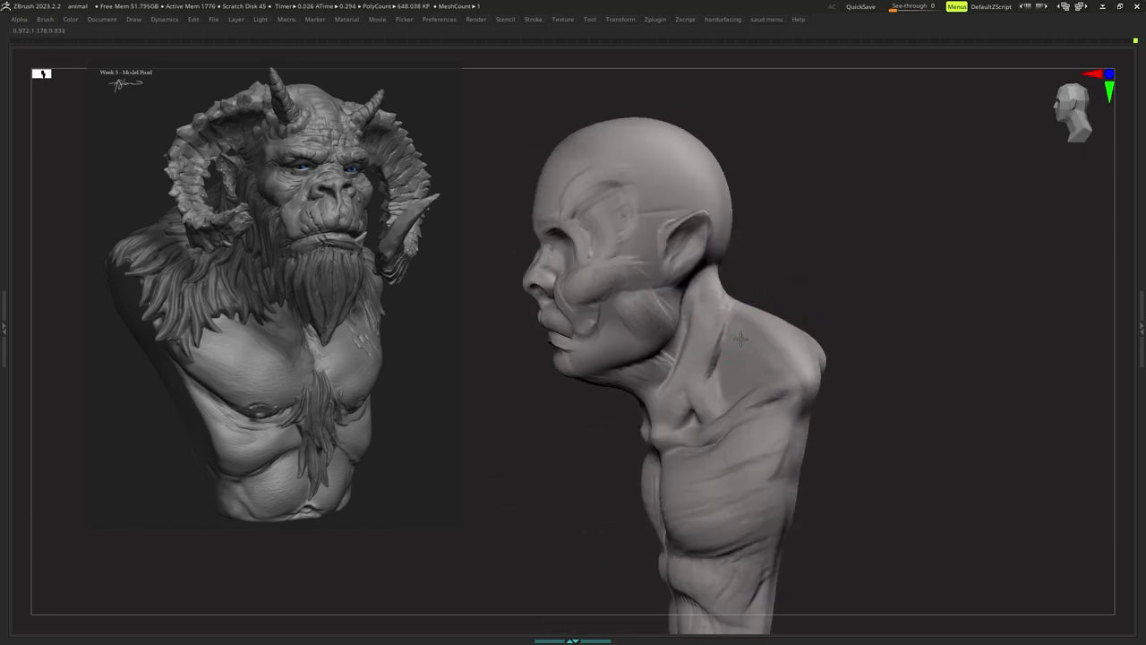
mouse_move(741, 339)
right_down()
mouse_move(729, 330)
mouse_move(727, 383)
mouse_move(731, 370)
mouse_move(719, 368)
mouse_move(712, 394)
right_up()
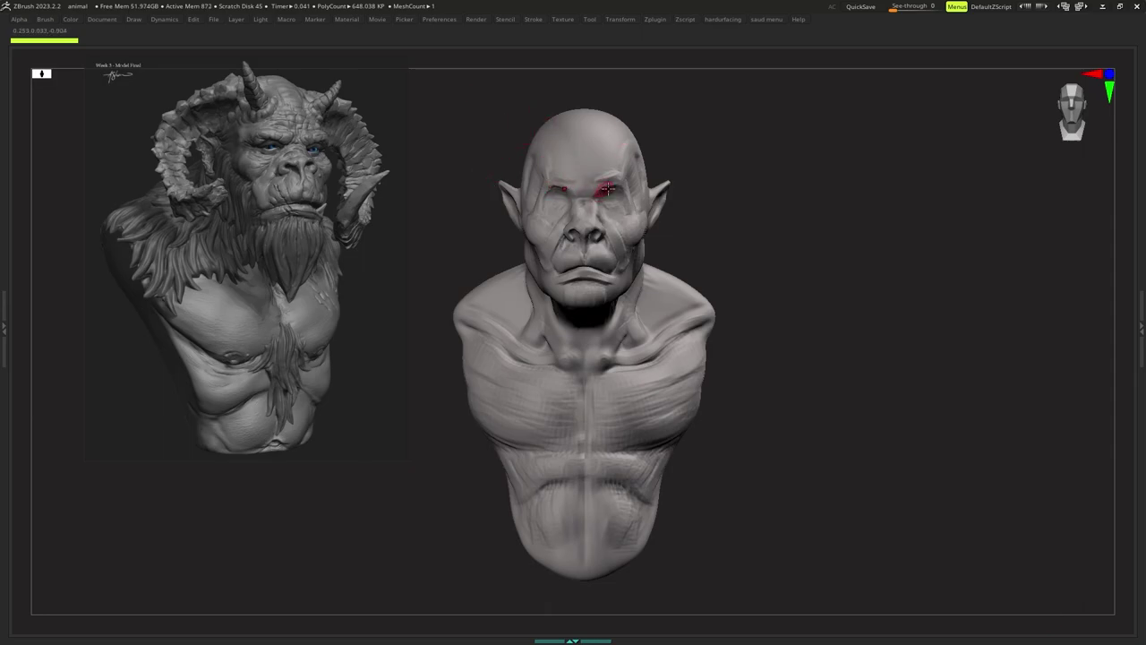
ctrl+right_drag(608, 189, 611, 223)
mouse_move(611, 224)
ctrl+right_down()
mouse_move(615, 238)
mouse_move(592, 260)
ctrl+right_up()
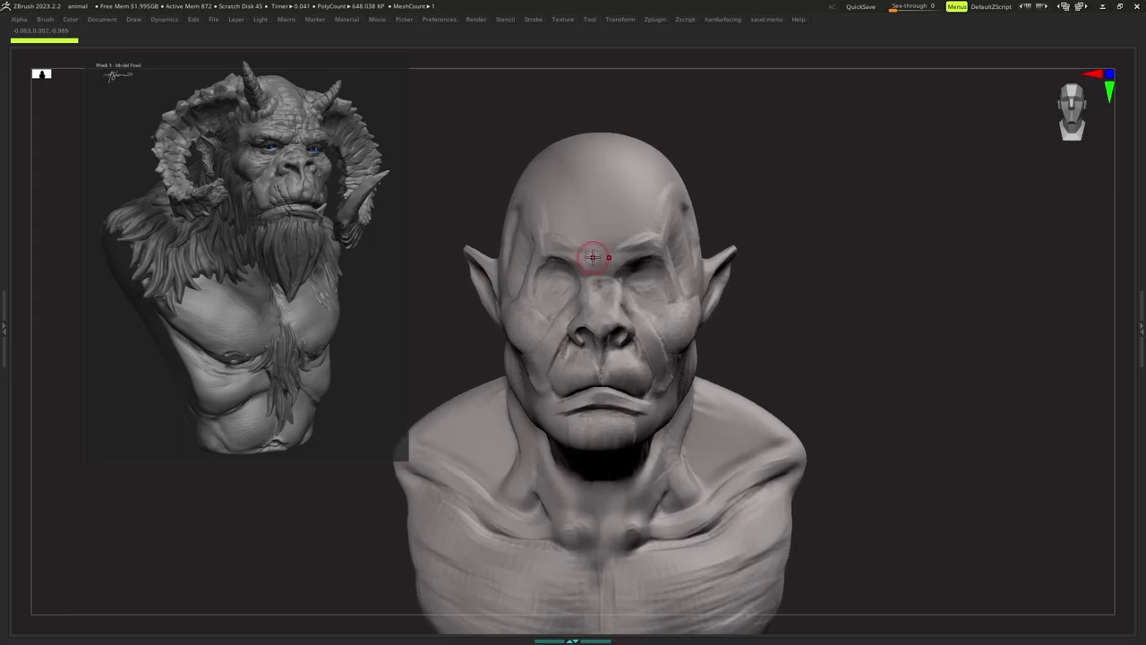
key(b)
key(c)
key(b)
key(s)
drag(593, 257, 607, 257)
mouse_move(608, 257)
ctrl+right_down()
mouse_move(602, 248)
mouse_move(592, 258)
ctrl+right_up()
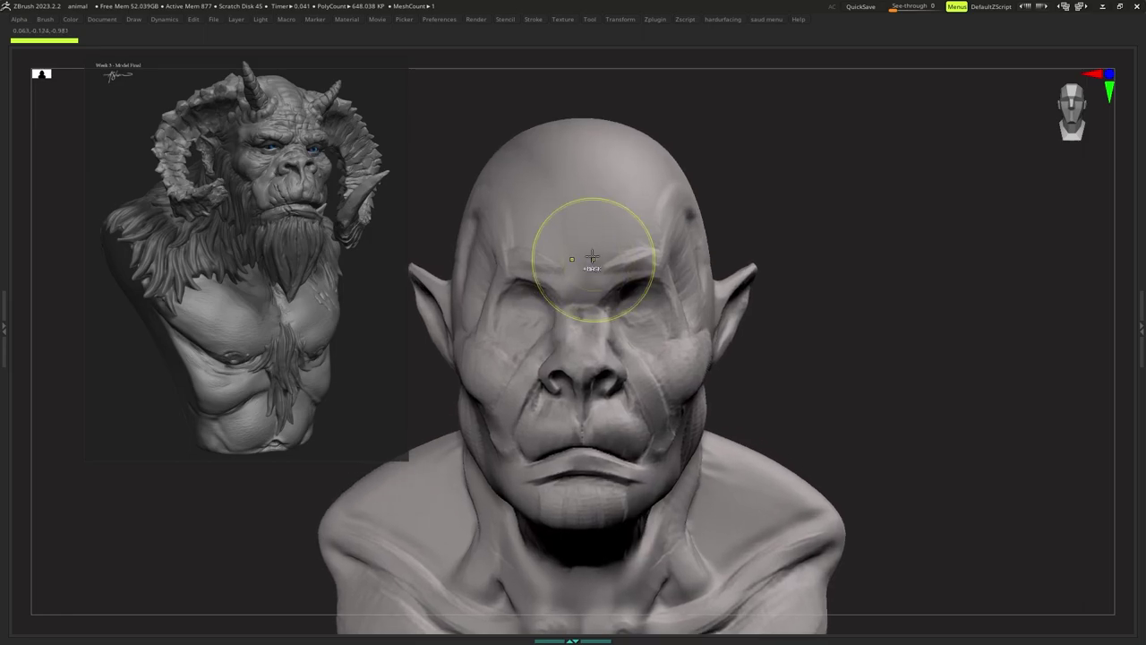
Push the brow ridge down over the nose bridge and eye sockets with the Move brush.
key(b)
key(m)
key(v)
key(s)
drag(574, 271, 583, 272)
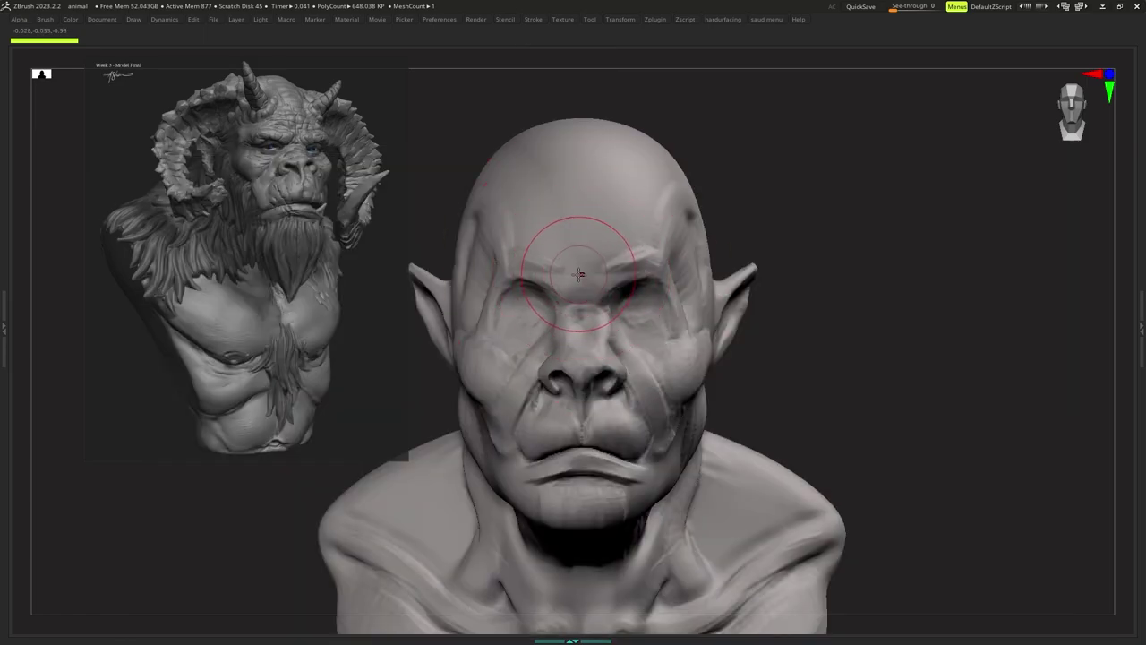
mouse_move(653, 289)
ctrl+right_down()
mouse_move(640, 271)
mouse_move(633, 293)
ctrl+right_up()
key(s)
drag(651, 303, 669, 305)
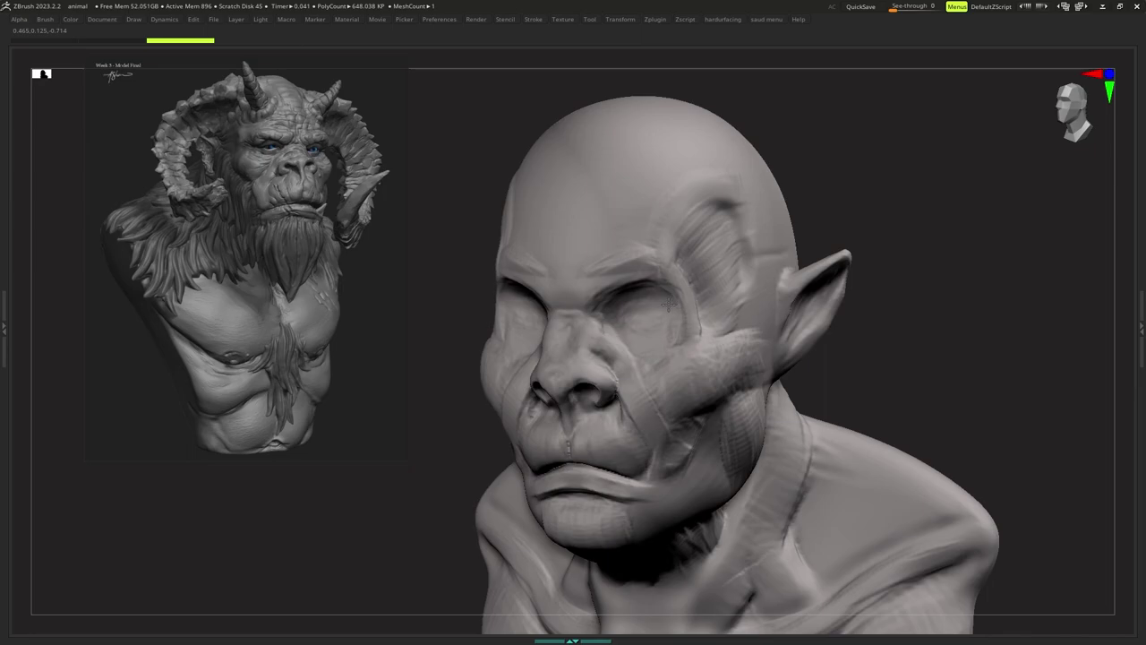
mouse_move(673, 304)
right_down()
mouse_move(635, 311)
mouse_move(631, 281)
mouse_move(627, 302)
mouse_move(588, 307)
right_up()
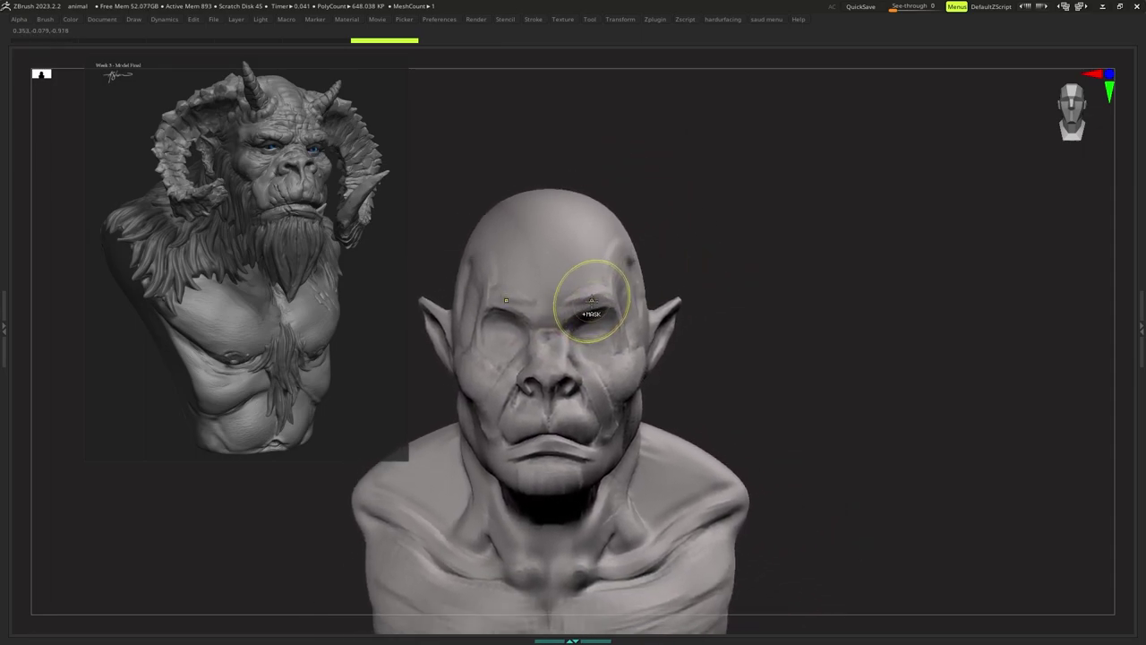
mouse_move(608, 304)
ctrl+right_down()
mouse_move(594, 279)
mouse_move(601, 257)
mouse_move(593, 319)
ctrl+right_up()
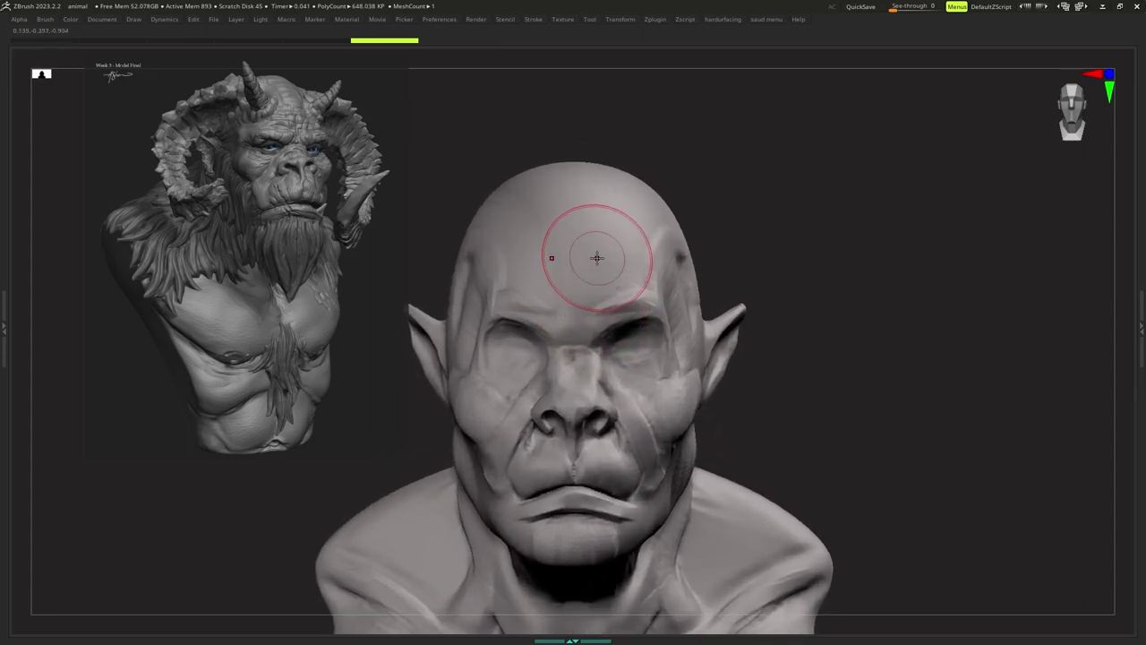
key(ctrl+alt+s)
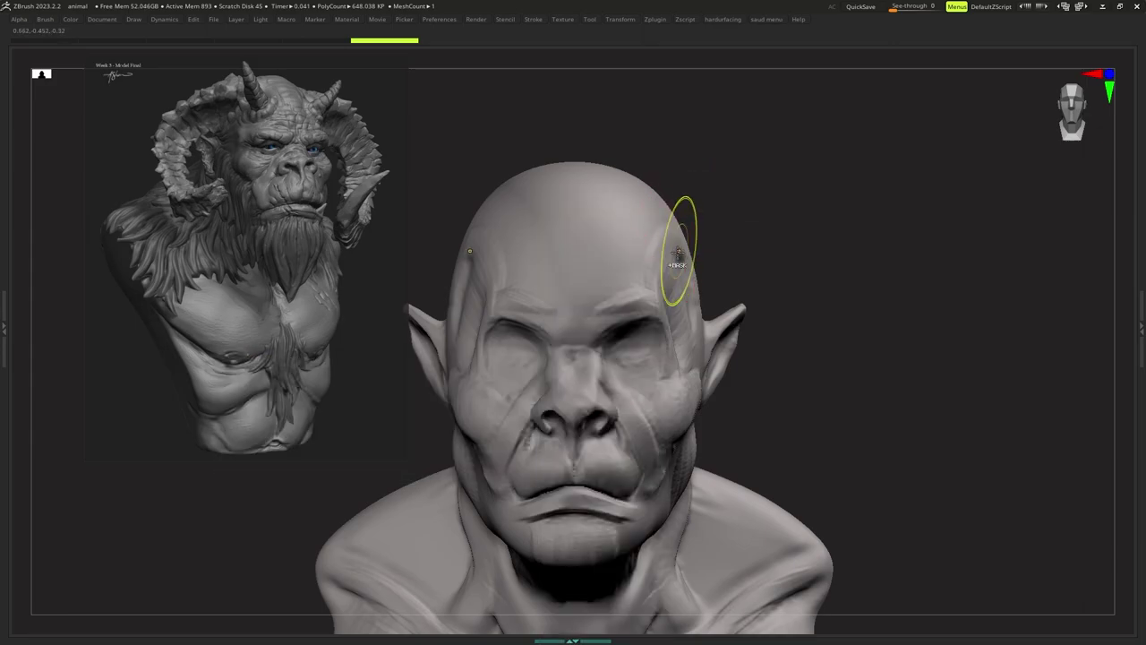
Mask a round patch on each side of the upper forehead and invert the mask for pulling out horns.
mouse_move(678, 254)
ctrl+right_down()
mouse_move(610, 256)
mouse_move(628, 246)
ctrl+right_up()
right_click(641, 263)
key(b)
key(c)
key(b)
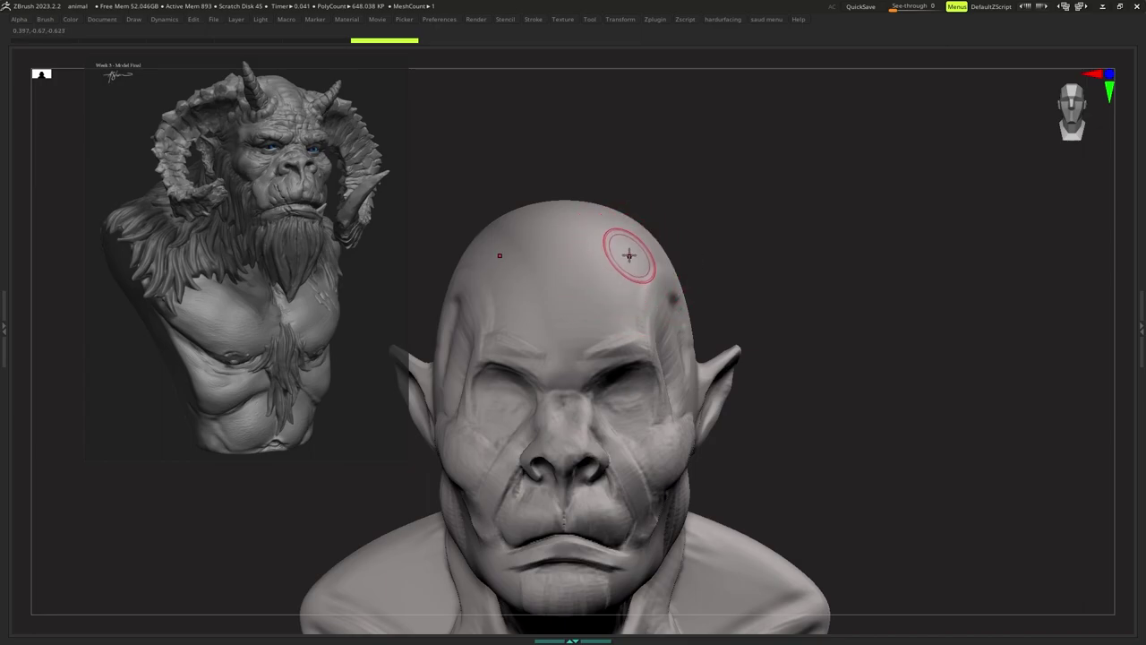
ctrl+right_drag(630, 256, 635, 266)
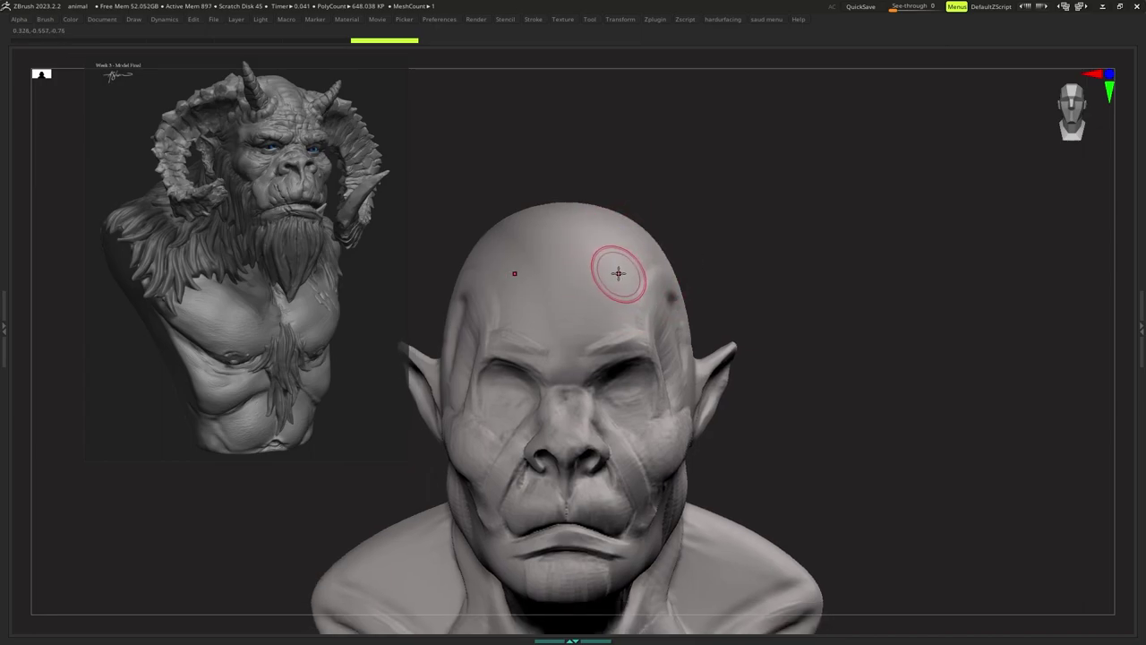
mouse_move(620, 273)
ctrl+right_down()
mouse_move(607, 300)
mouse_move(612, 282)
ctrl+right_up()
key(s)
mouse_move(613, 275)
mouse_down()
mouse_move(630, 260)
mouse_move(625, 251)
mouse_up()
key(ctrl+z)
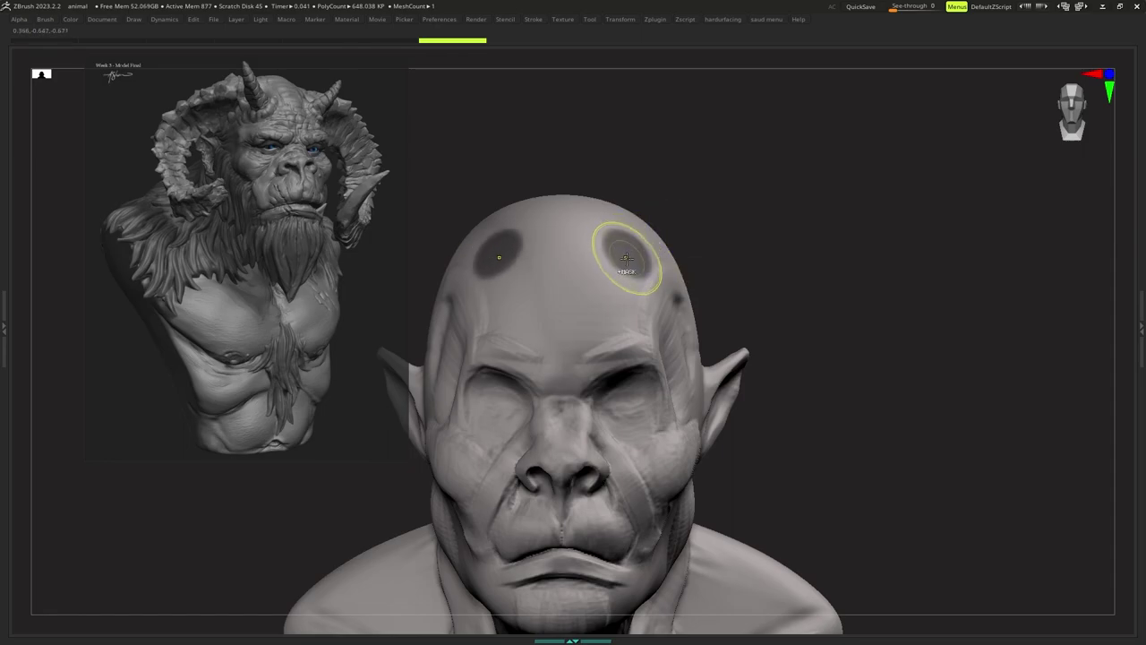
ctrl+right_drag(625, 249, 626, 260)
ctrl+click(688, 220)
Pull the two unmasked forehead patches up and outward into short horns with a large Move brush.
key(s)
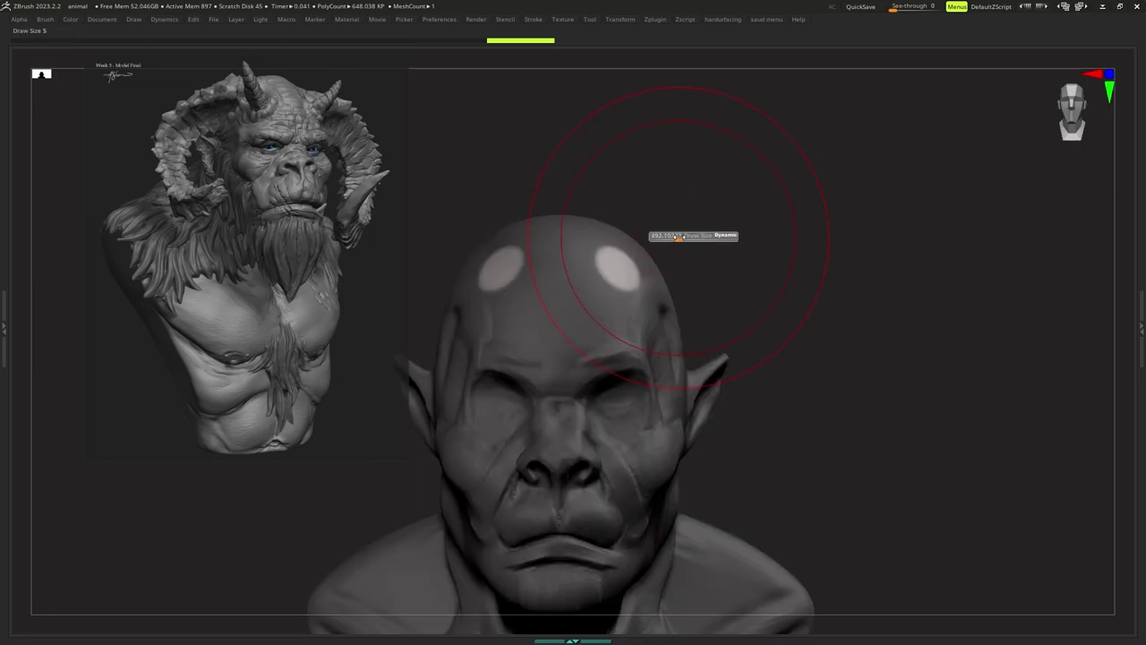
mouse_move(678, 238)
mouse_down()
mouse_move(629, 248)
mouse_move(640, 219)
mouse_up()
key(b)
key(m)
key(v)
key(s)
key(space)
ctrl+right_drag(634, 236, 632, 228)
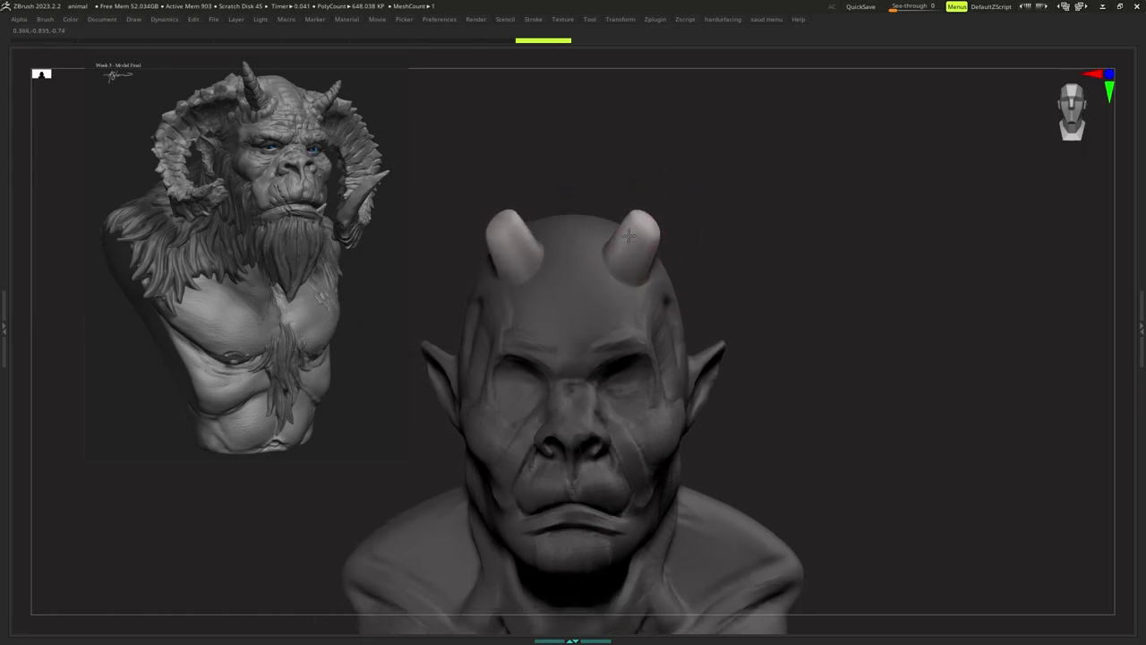
drag(633, 234, 639, 227)
Lengthen the horns and lean them forward in profile with the Move brush.
mouse_move(624, 260)
ctrl+right_down()
mouse_move(635, 240)
mouse_move(625, 237)
ctrl+right_up()
key(s)
drag(625, 238, 645, 219)
right_drag(644, 223, 631, 231)
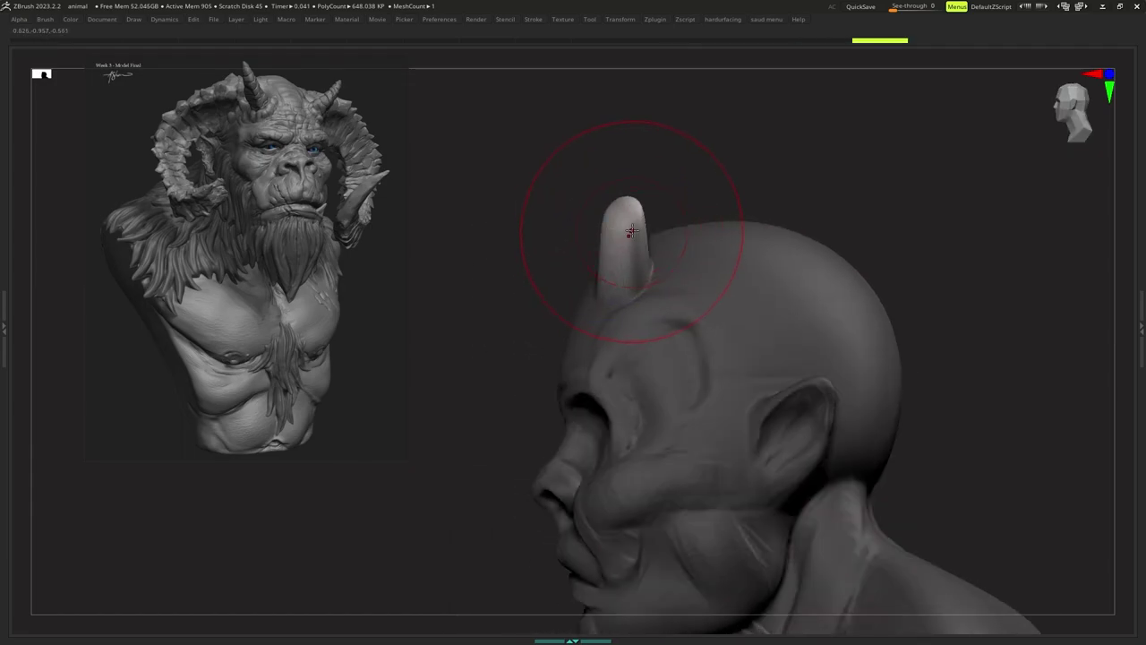
drag(628, 214, 615, 214)
ctrl+right_drag(615, 216, 615, 240)
key(s)
drag(614, 240, 599, 237)
key(s)
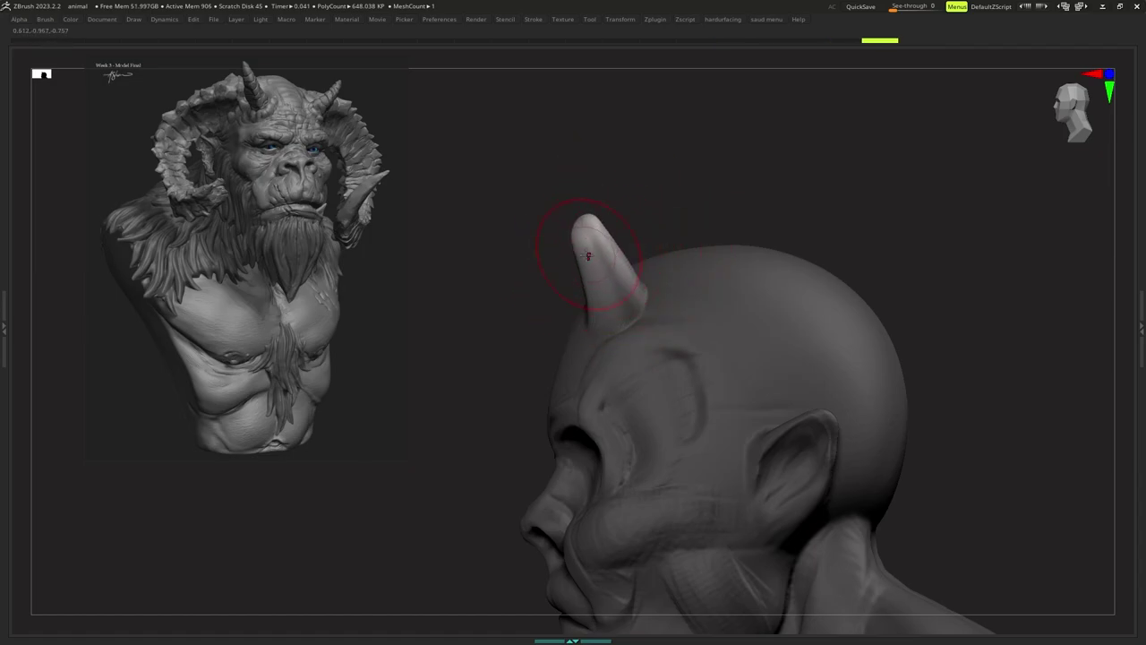
Taper the upper part of the horns from the front with a smaller Move brush.
right_drag(605, 243, 667, 245)
ctrl+right_drag(667, 245, 656, 263)
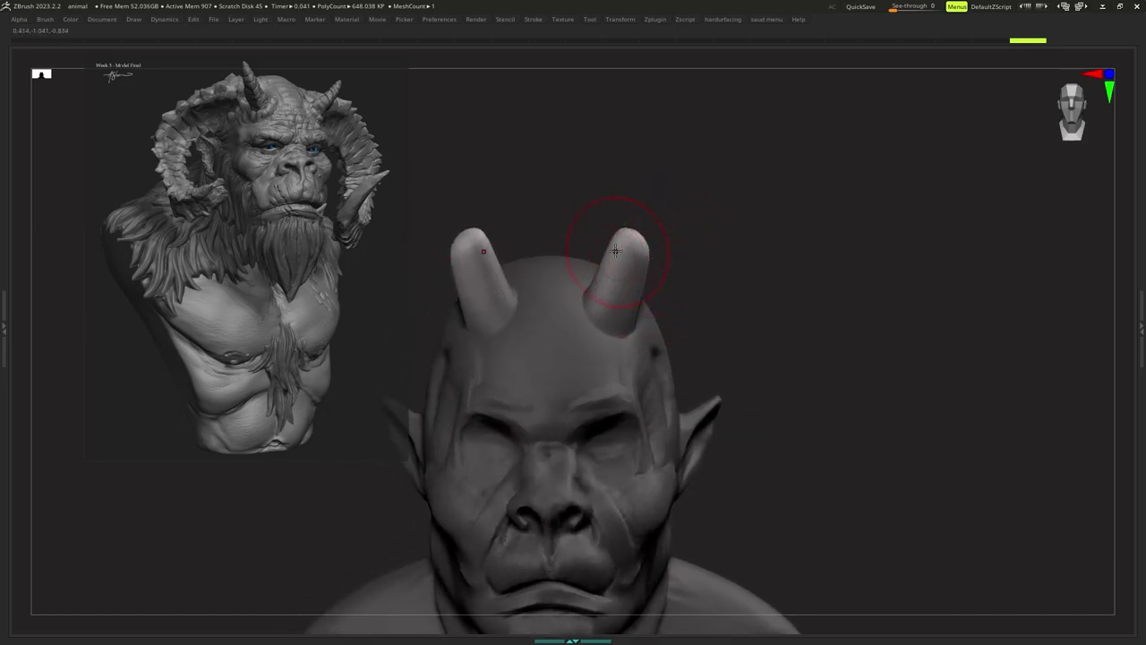
drag(616, 250, 643, 262)
mouse_move(642, 262)
ctrl+right_down()
mouse_move(636, 255)
mouse_move(630, 277)
ctrl+right_up()
ctrl+right_drag(630, 277, 634, 274)
key(s)
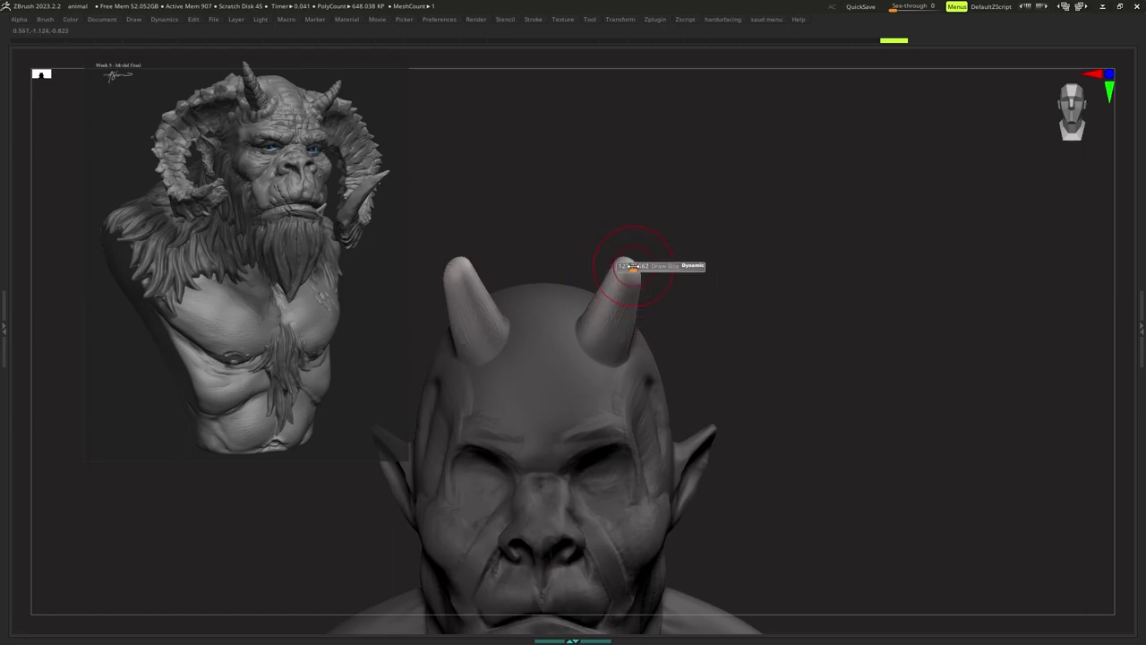
right_click(634, 266)
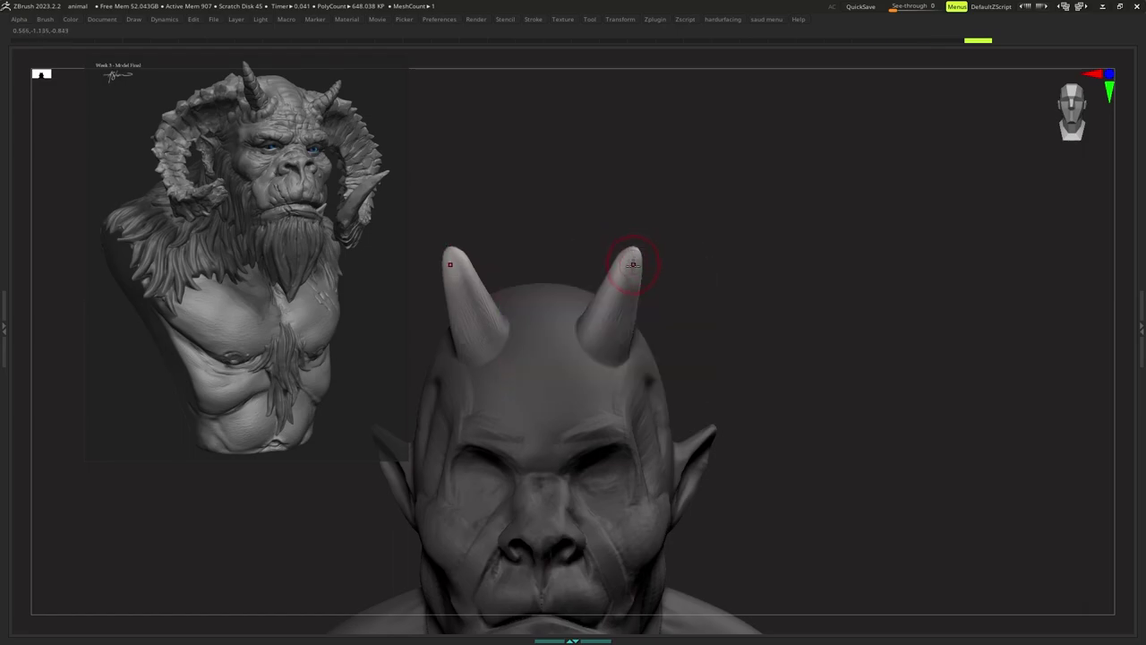
Adjust the outline of the horn tips from the front with the Move brush and undo the last adjustment.
ctrl+right_drag(634, 266, 634, 274)
key(s)
drag(634, 274, 643, 273)
ctrl+right_drag(648, 252, 647, 274)
key(s)
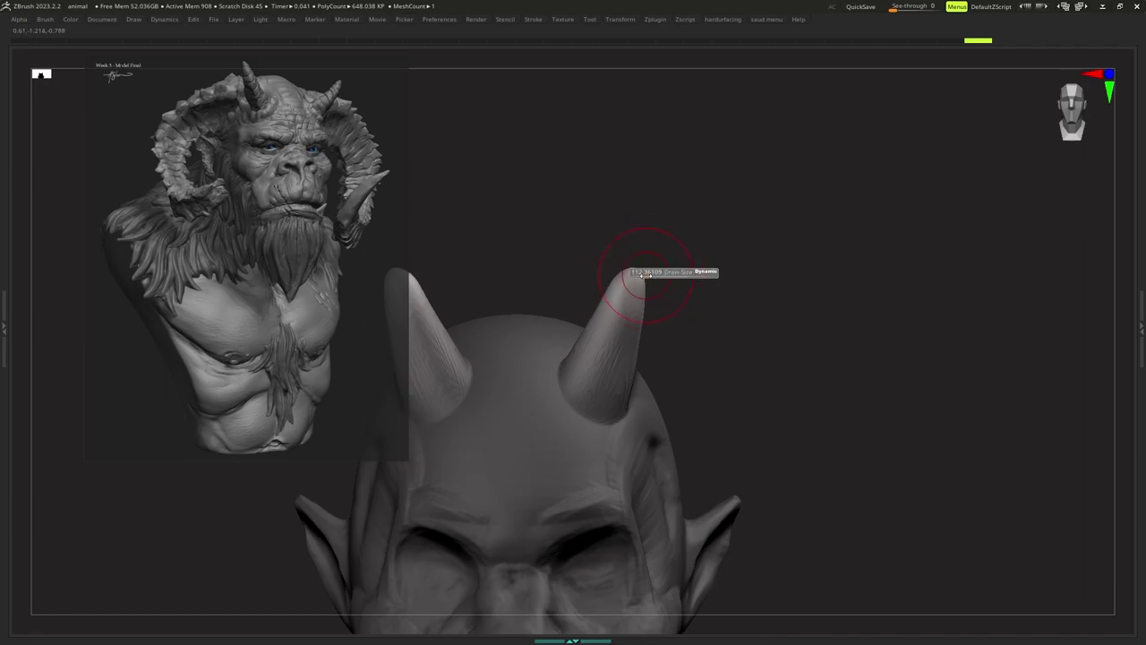
key(space)
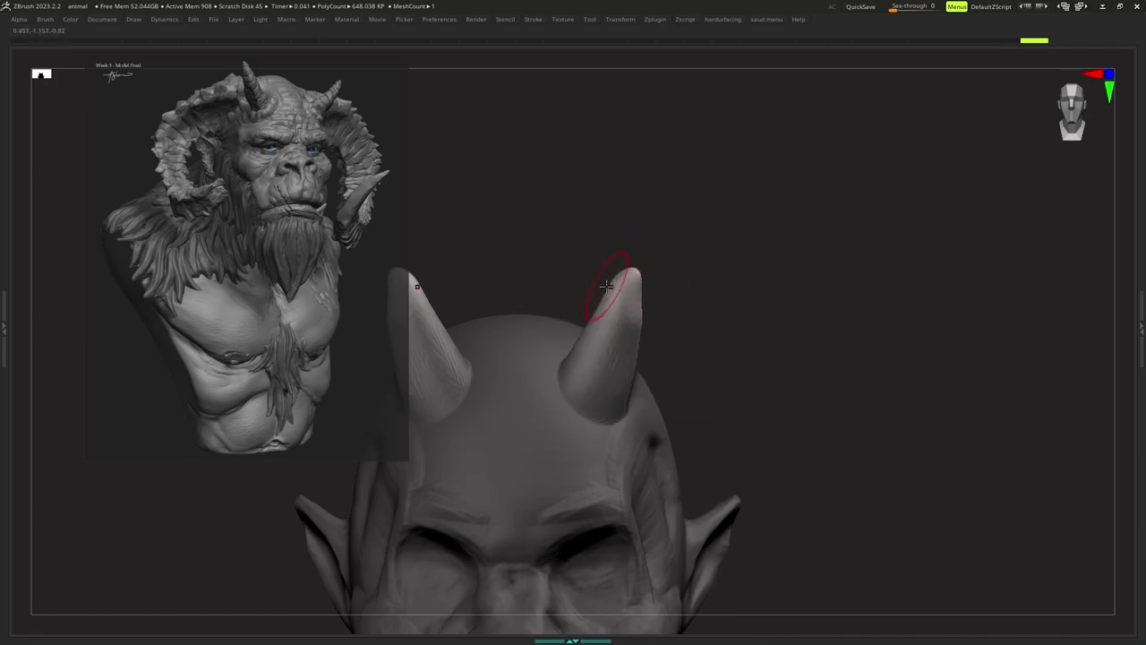
key(ctrl+z)
Reshape the front edge of the horns and slim their tips in profile.
key(s)
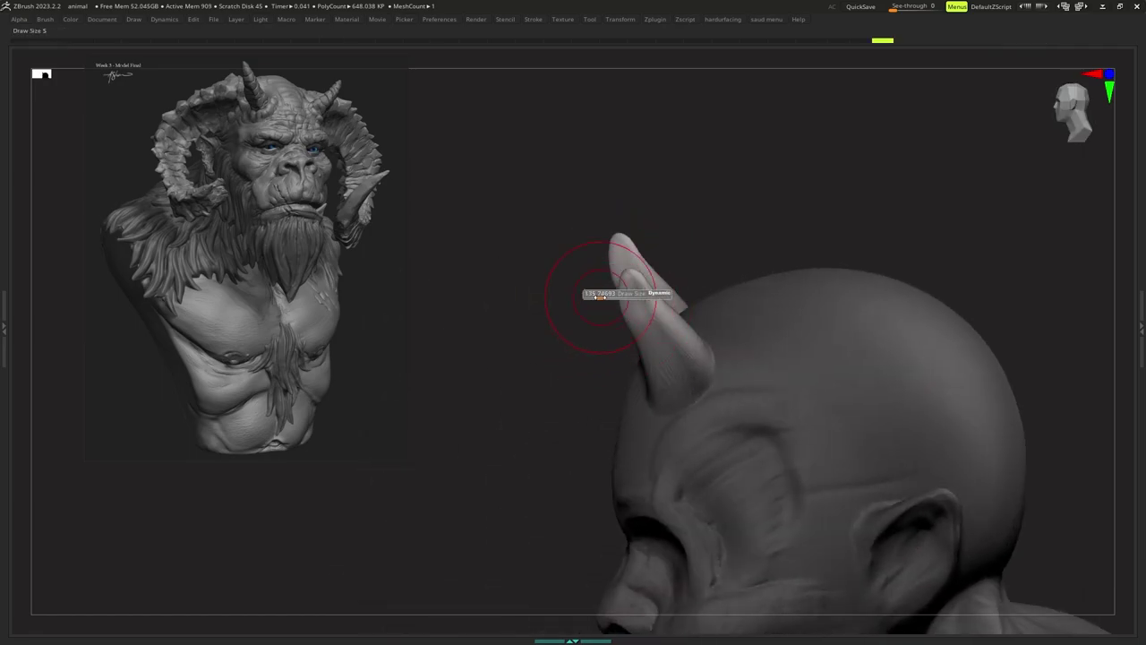
drag(601, 297, 597, 297)
key(space)
key(s)
right_drag(613, 296, 614, 275)
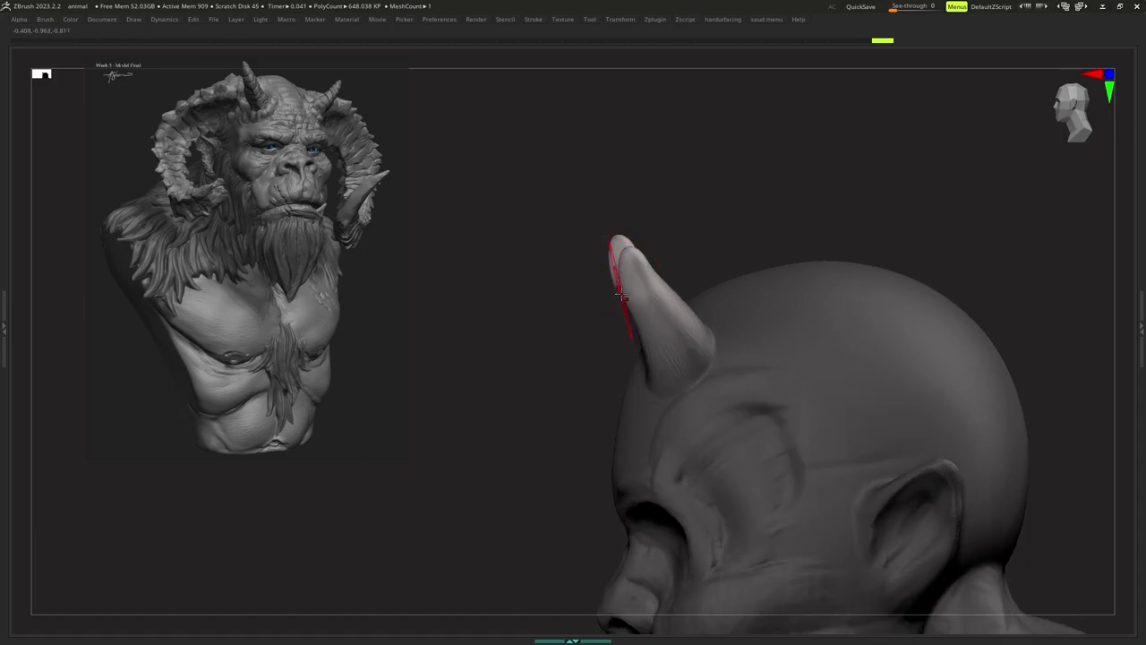
mouse_move(621, 300)
mouse_down()
mouse_move(620, 256)
mouse_move(633, 295)
mouse_move(632, 284)
mouse_up()
key(s)
right_drag(618, 292, 598, 296)
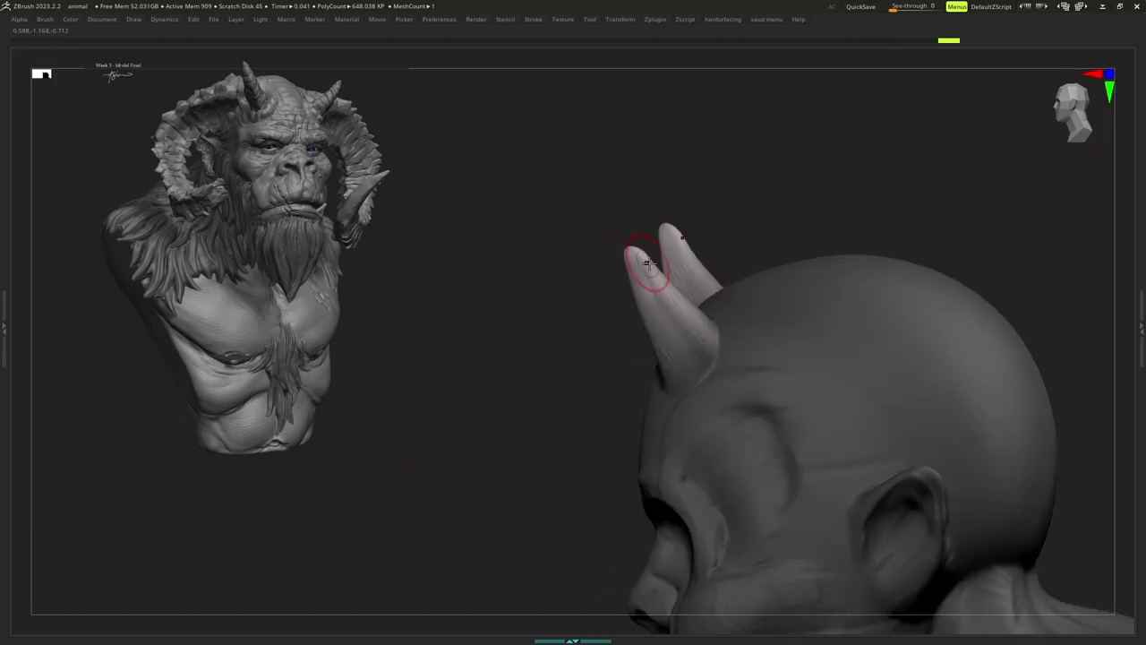
Curve the back edge of the horns inward below the tips using the Move brush from several side angles.
key(s)
mouse_move(649, 269)
right_down()
mouse_move(656, 263)
mouse_move(637, 271)
right_up()
key(s)
drag(624, 280, 627, 280)
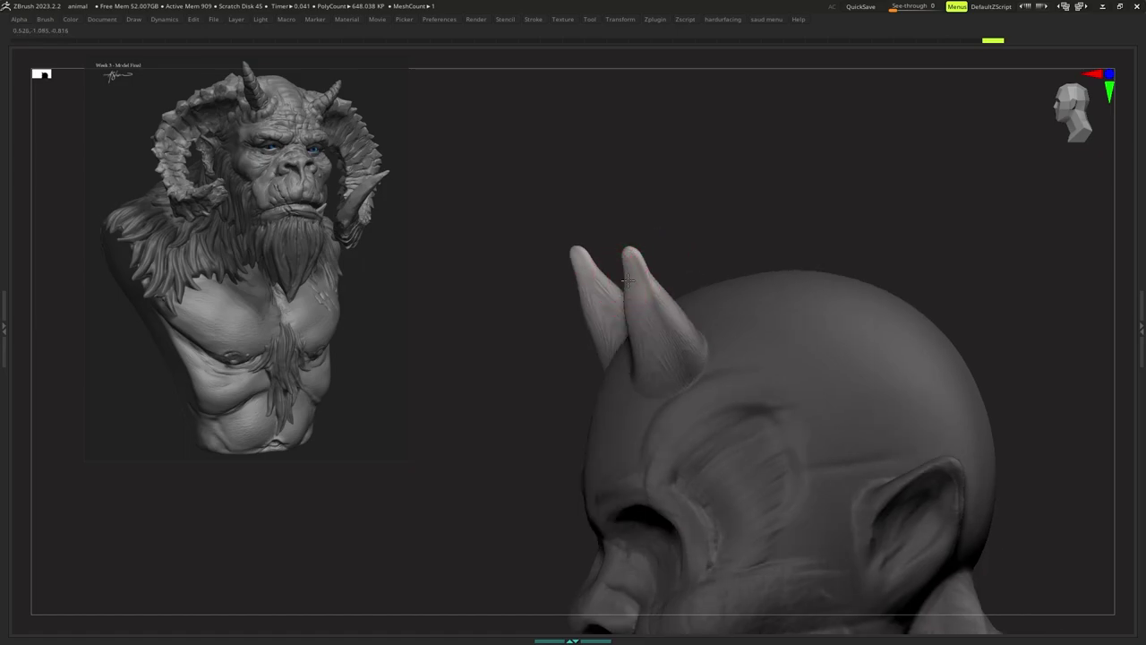
mouse_move(647, 279)
right_down()
mouse_move(696, 274)
mouse_move(671, 261)
mouse_move(650, 277)
mouse_move(660, 279)
right_up()
key(s)
key(s)
drag(660, 278, 658, 278)
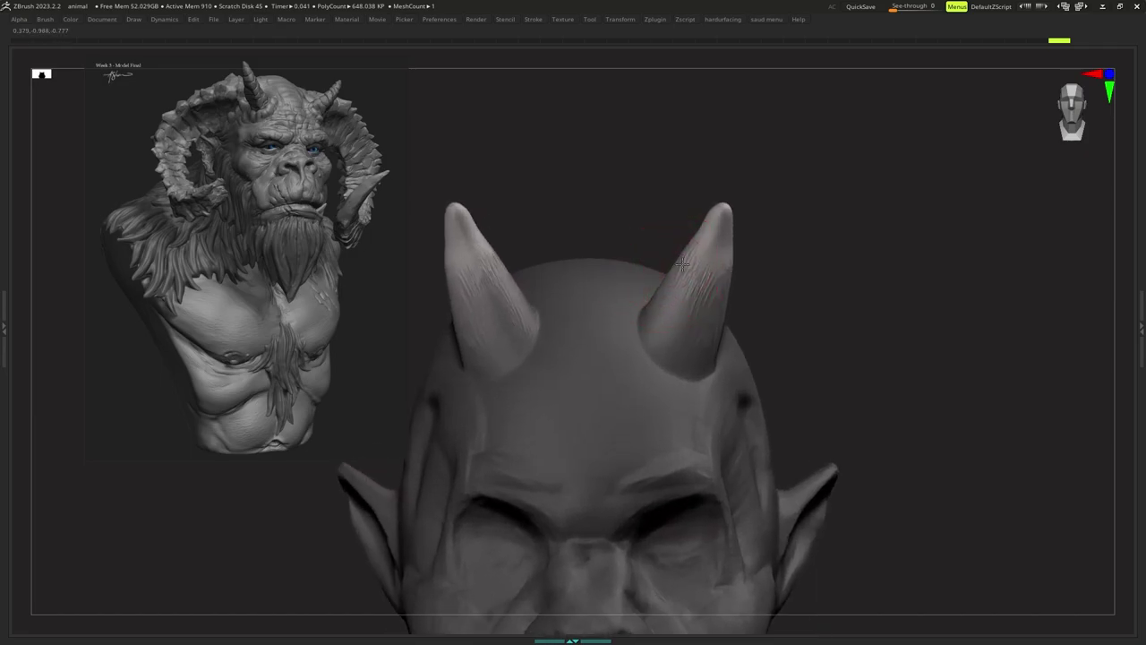
Refine the inner and outer curves of the horns from the front, drawing them into longer, slimmer points.
ctrl+right_drag(684, 263, 683, 263)
key(s)
drag(684, 266, 690, 267)
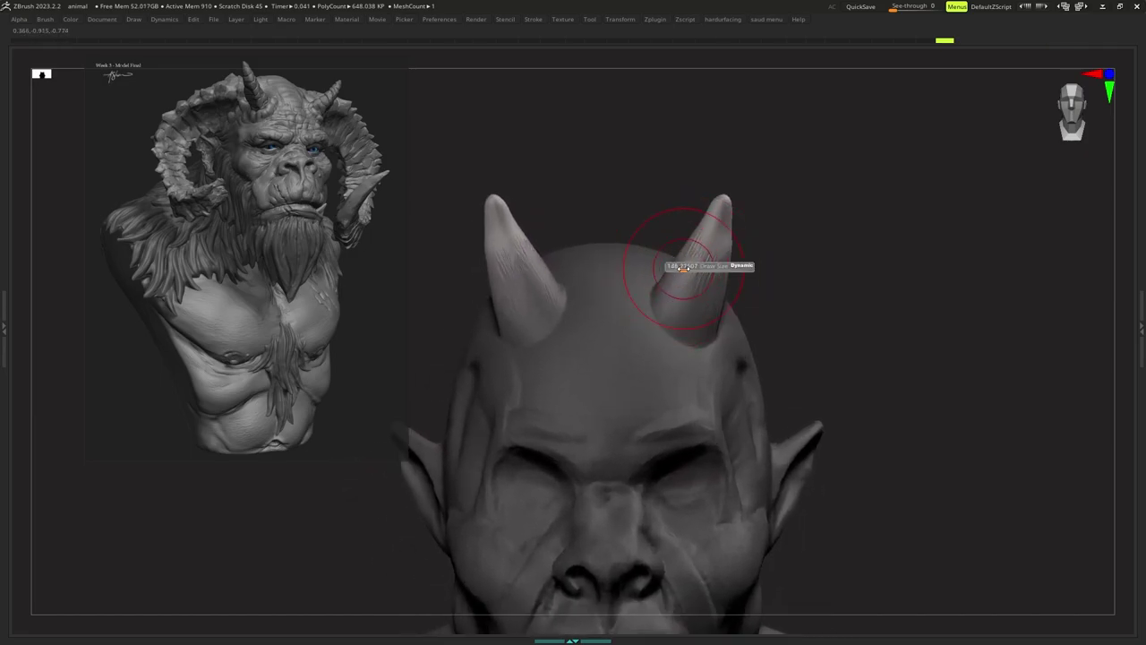
mouse_move(694, 264)
right_down()
mouse_move(704, 243)
mouse_move(719, 264)
right_up()
key(s)
drag(720, 265, 717, 263)
right_click(717, 259)
ctrl+right_drag(716, 248, 706, 254)
key(s)
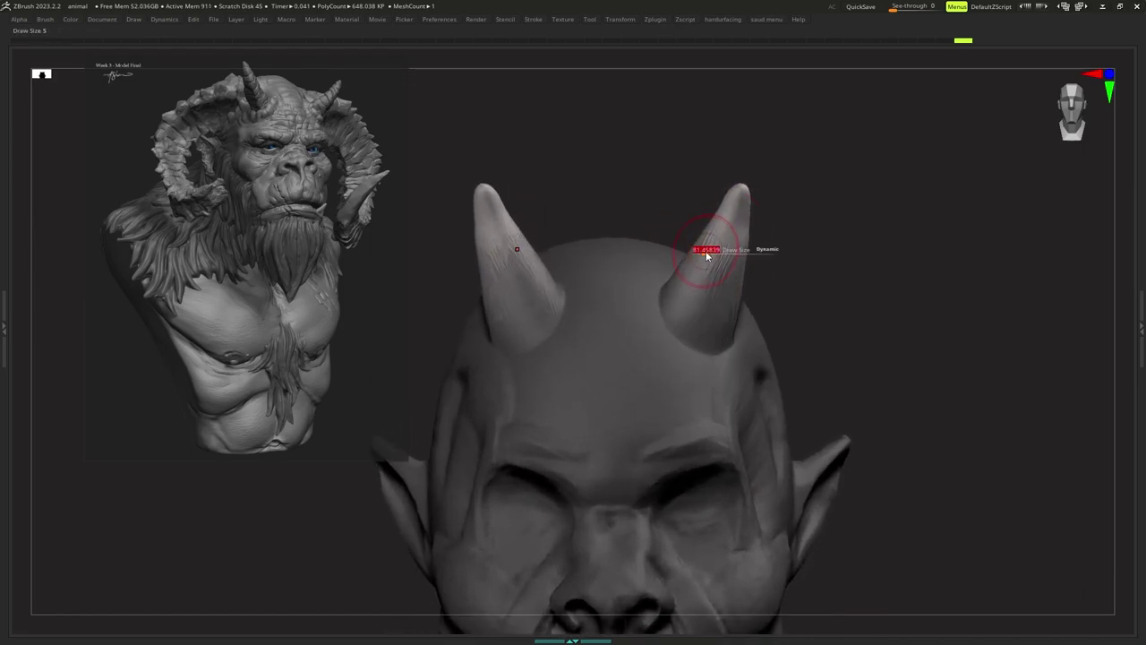
drag(707, 253, 700, 262)
Build up clay along the inner base of the forehead horns with the ClayBuildup brush.
mouse_move(694, 257)
ctrl+right_down()
mouse_move(676, 254)
mouse_move(688, 240)
ctrl+right_up()
ctrl+click(795, 242)
mouse_move(772, 261)
right_down()
mouse_move(770, 238)
mouse_move(760, 259)
right_up()
ctrl+right_drag(759, 259, 744, 277)
key(s)
drag(685, 288, 681, 291)
right_click(682, 292)
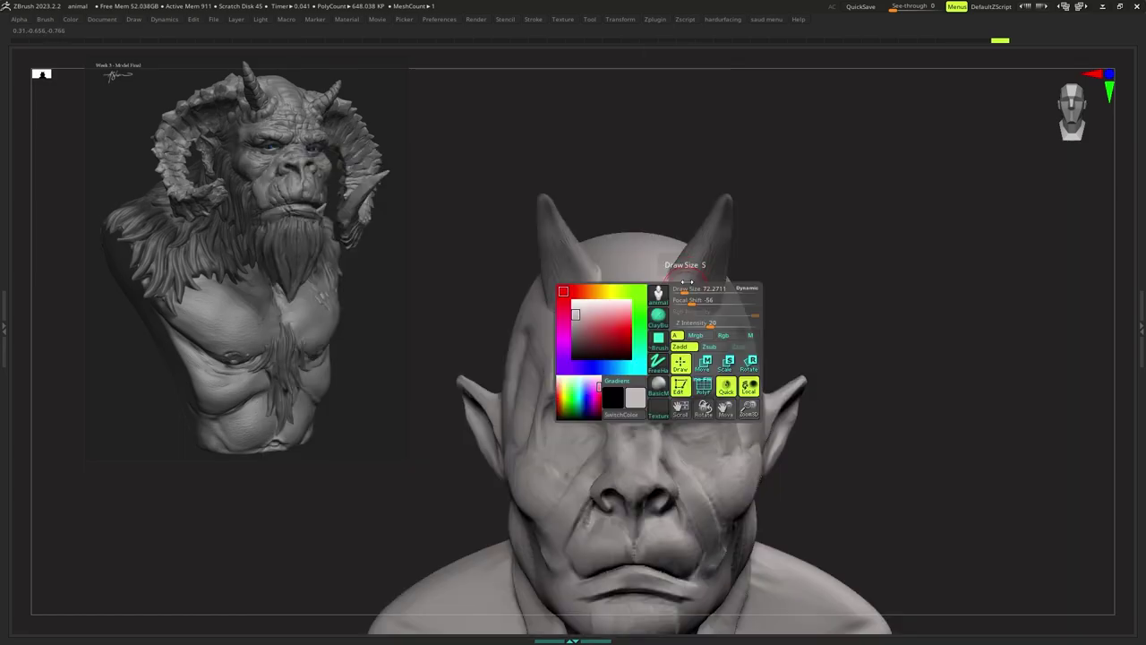
mouse_move(683, 288)
ctrl+right_down()
mouse_move(681, 279)
mouse_move(673, 292)
ctrl+right_up()
key(s)
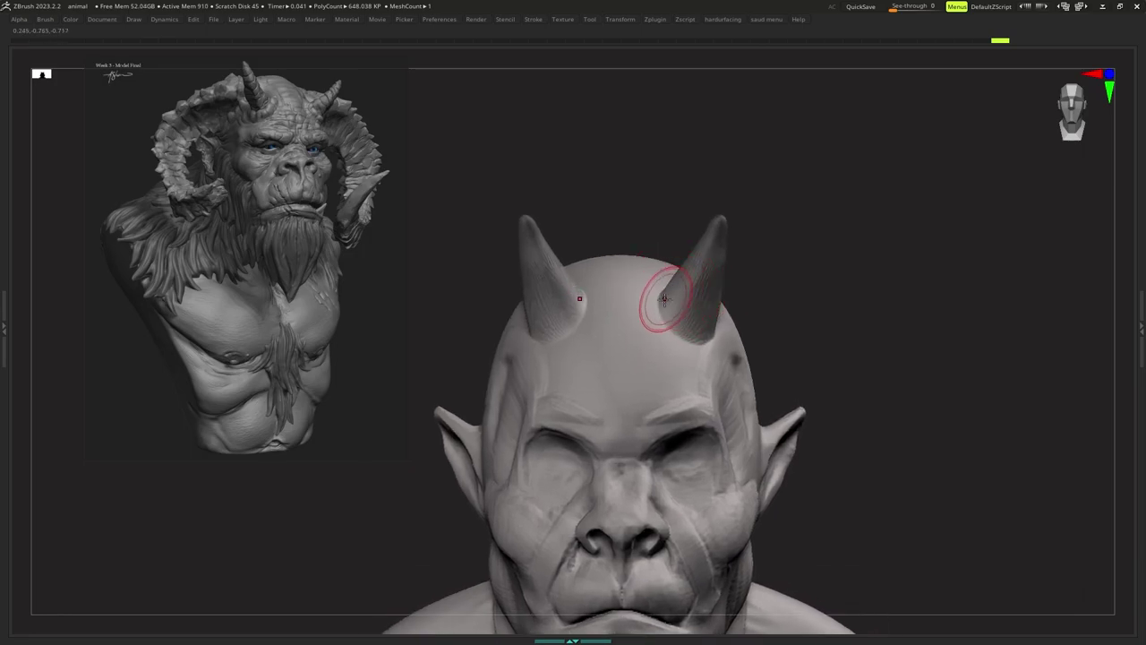
drag(667, 298, 664, 318)
Build up the front and outer base of the horns, blending them into the forehead.
mouse_move(664, 318)
ctrl+right_down()
mouse_move(657, 290)
mouse_move(575, 296)
ctrl+right_up()
key(s)
key(s)
drag(683, 308, 732, 324)
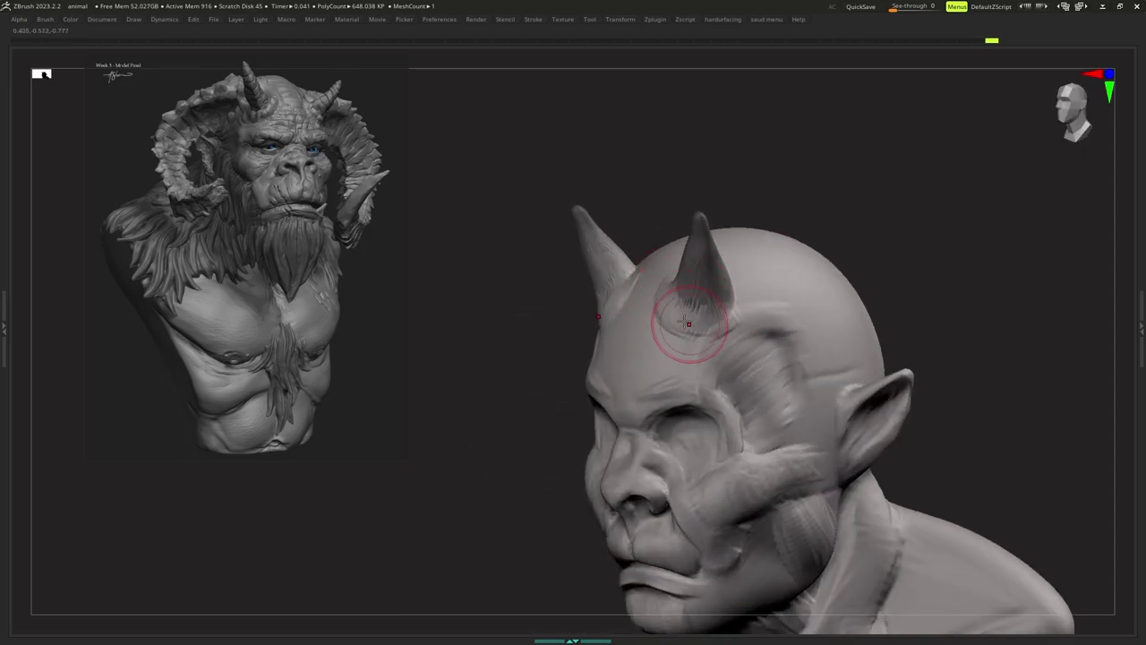
right_drag(652, 307, 722, 305)
drag(704, 310, 679, 319)
mouse_move(678, 324)
ctrl+right_down()
mouse_move(676, 313)
mouse_move(650, 315)
ctrl+right_up()
key(s)
drag(660, 314, 652, 315)
Extend the raised collar around the back of the horn bases, working from above and from the side.
right_drag(661, 311, 735, 297)
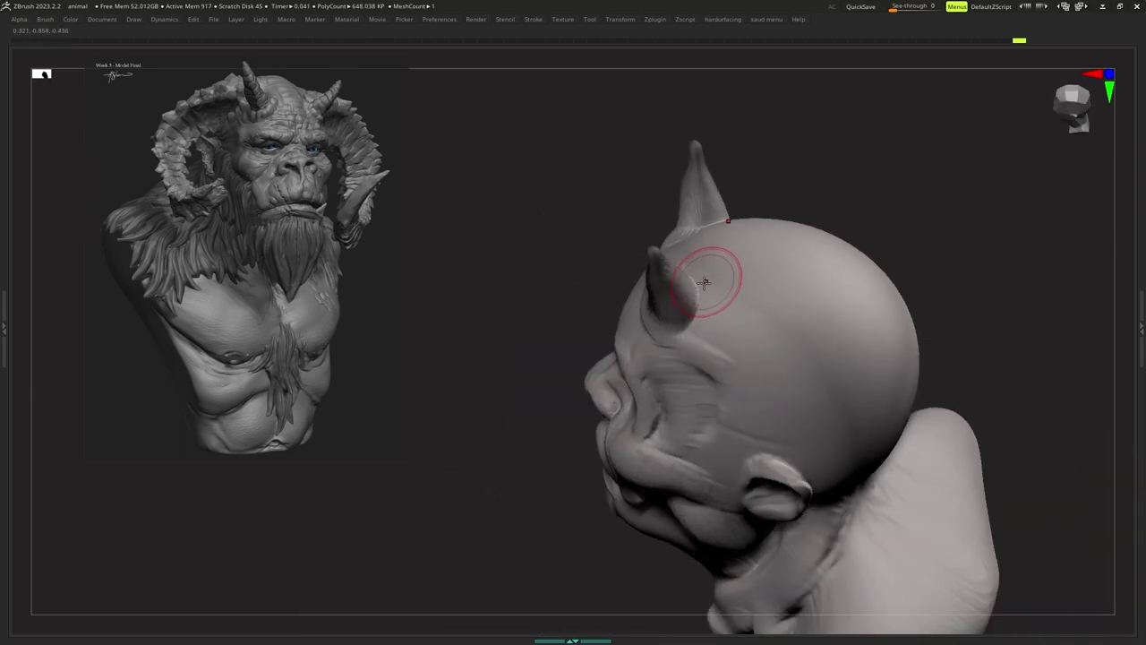
drag(700, 306, 686, 320)
mouse_move(709, 299)
right_down()
mouse_move(678, 311)
mouse_move(699, 308)
right_up()
right_click(700, 308)
drag(699, 298, 703, 320)
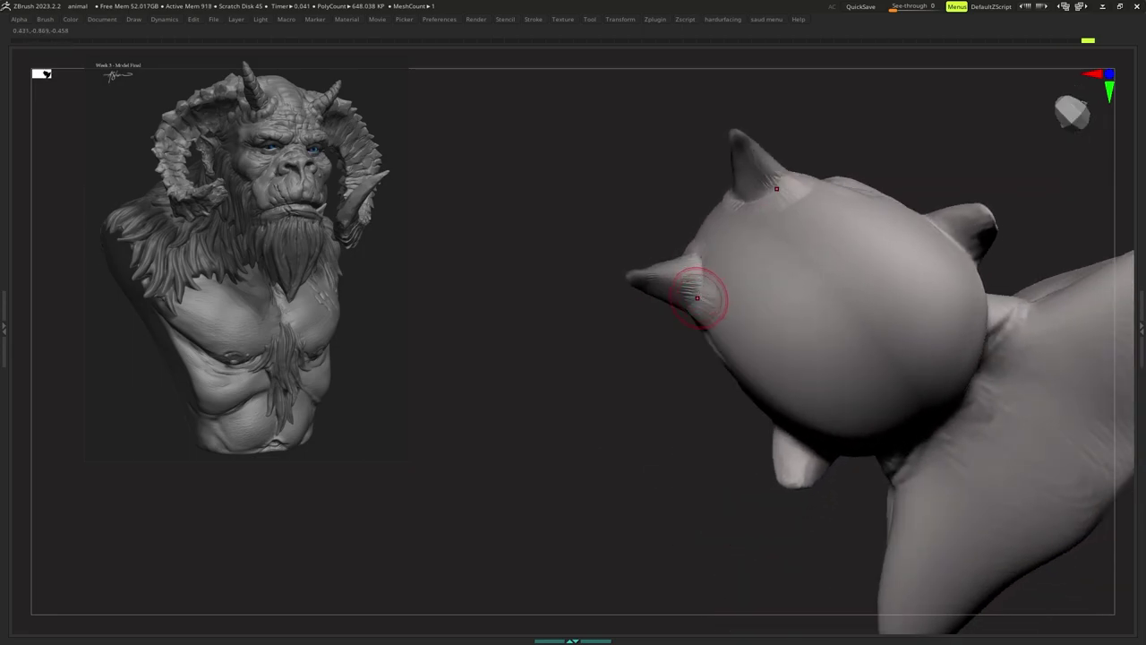
drag(698, 247, 712, 290)
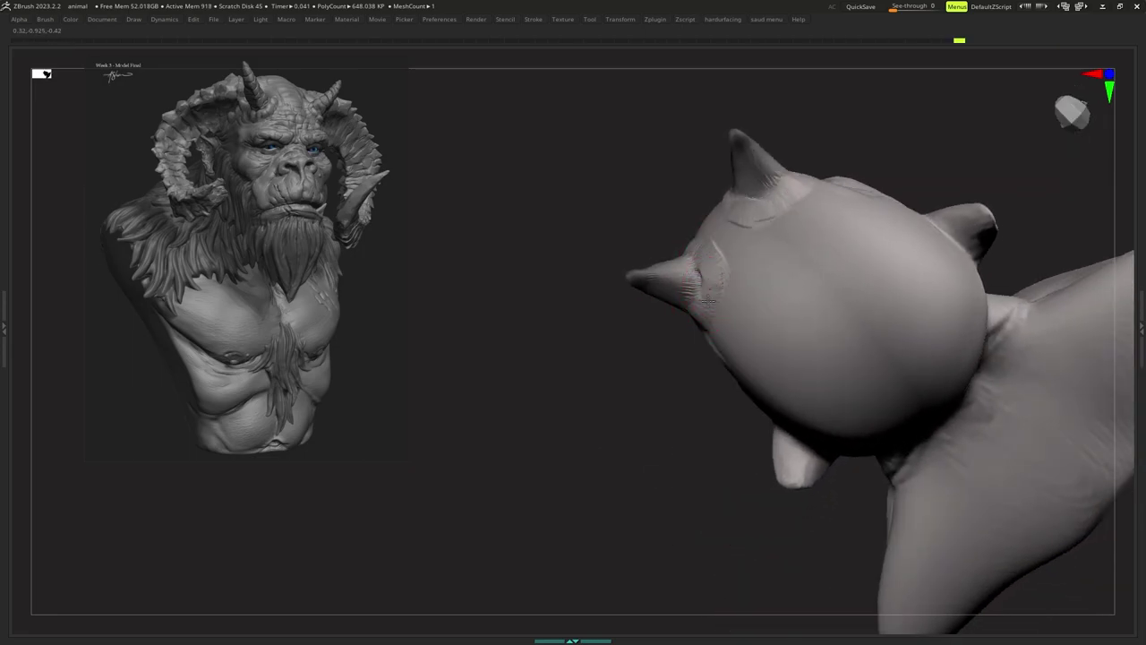
right_drag(705, 258, 677, 285)
drag(676, 284, 690, 300)
mouse_move(690, 300)
right_down()
mouse_move(738, 286)
mouse_move(715, 276)
mouse_move(706, 303)
mouse_move(704, 239)
mouse_move(714, 274)
mouse_move(741, 276)
mouse_move(729, 276)
right_up()
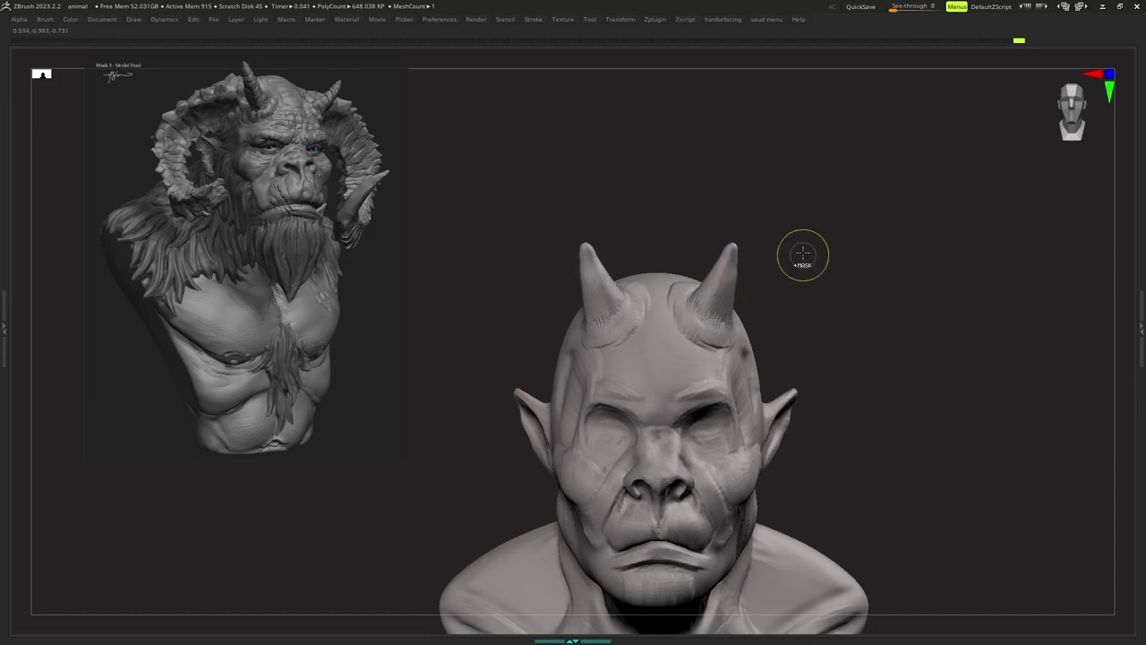
Remesh the bust with DynaMesh to even out the polygons around the new horn collars.
ctrl+drag(787, 271, 802, 283)
ctrl+right_drag(788, 273, 786, 310)
ctrl+drag(786, 310, 769, 303)
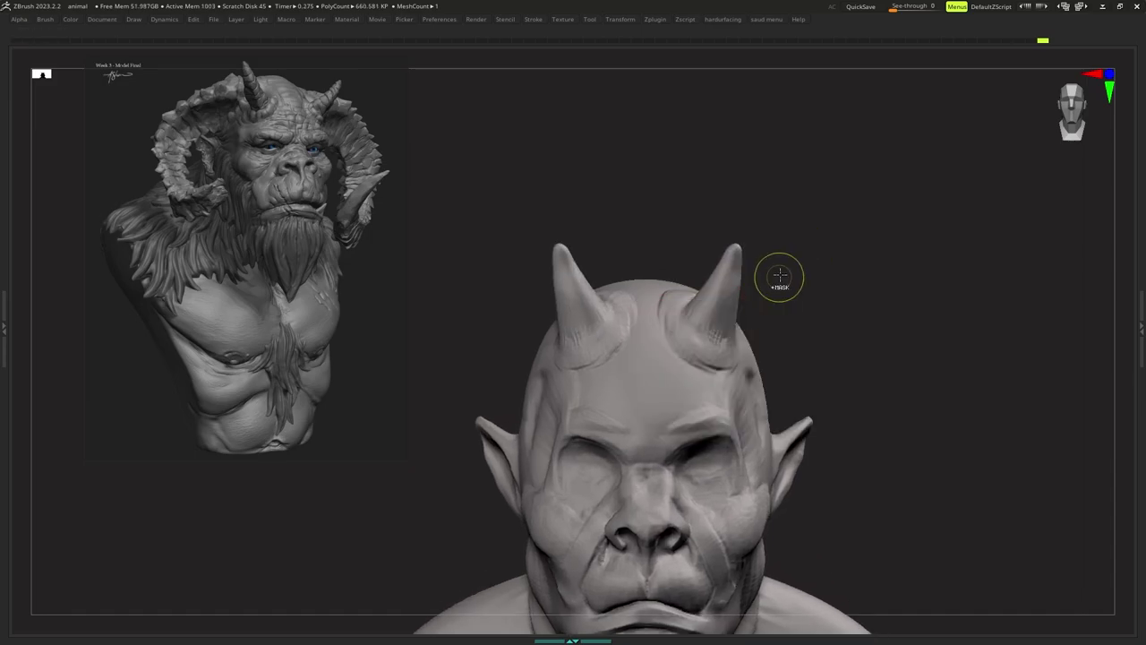
mouse_move(781, 279)
alt+right_down()
mouse_move(786, 249)
mouse_move(781, 279)
alt+right_up()
Sculpt rounded lumps along the front of the horn collars with a smaller brush.
key(s)
drag(752, 290, 749, 291)
key(s)
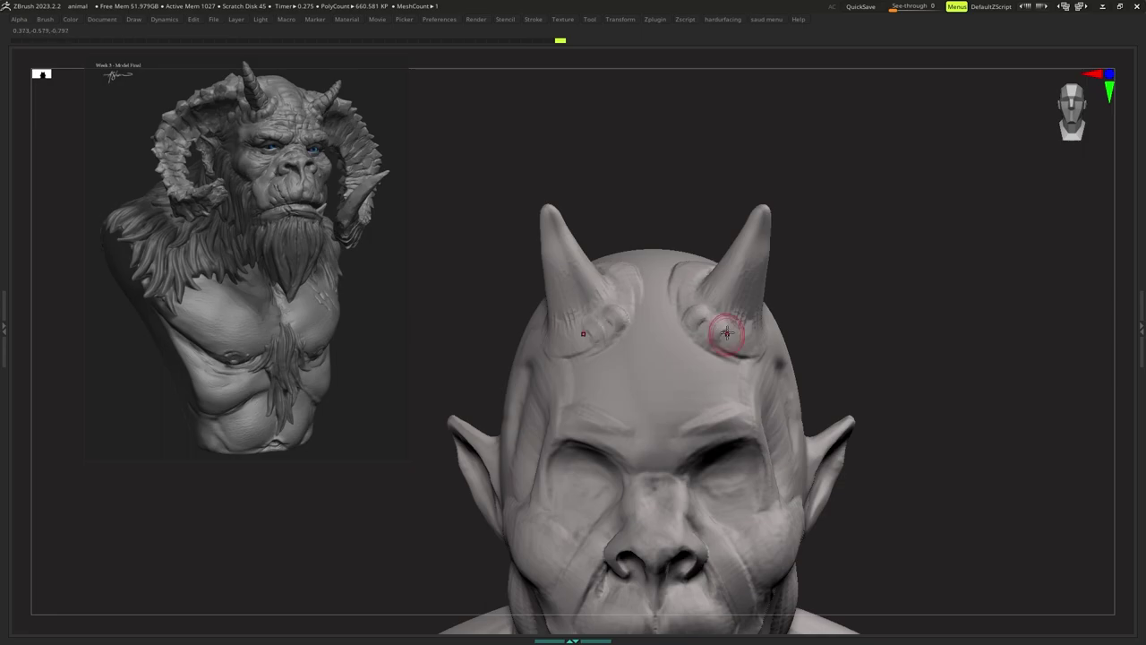
ctrl+right_drag(726, 337, 724, 330)
key(s)
key(s)
key(space)
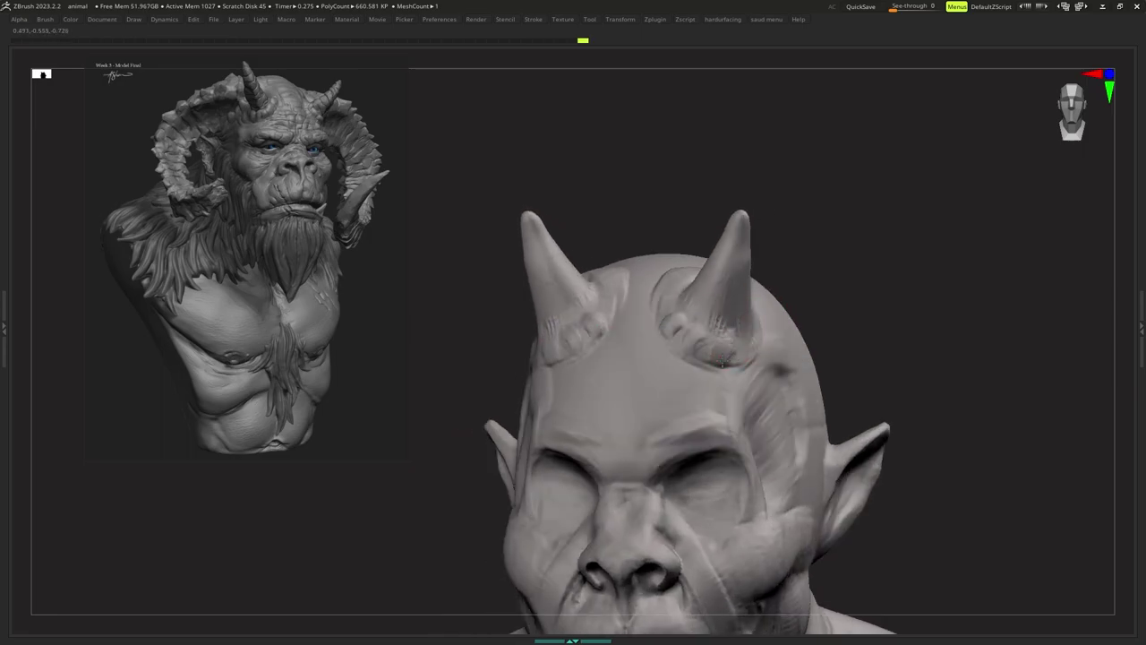
Continue the rounded lumps around the outer and upper sides of the horn collars.
mouse_move(692, 343)
right_down()
mouse_move(758, 328)
mouse_move(760, 340)
right_up()
key(s)
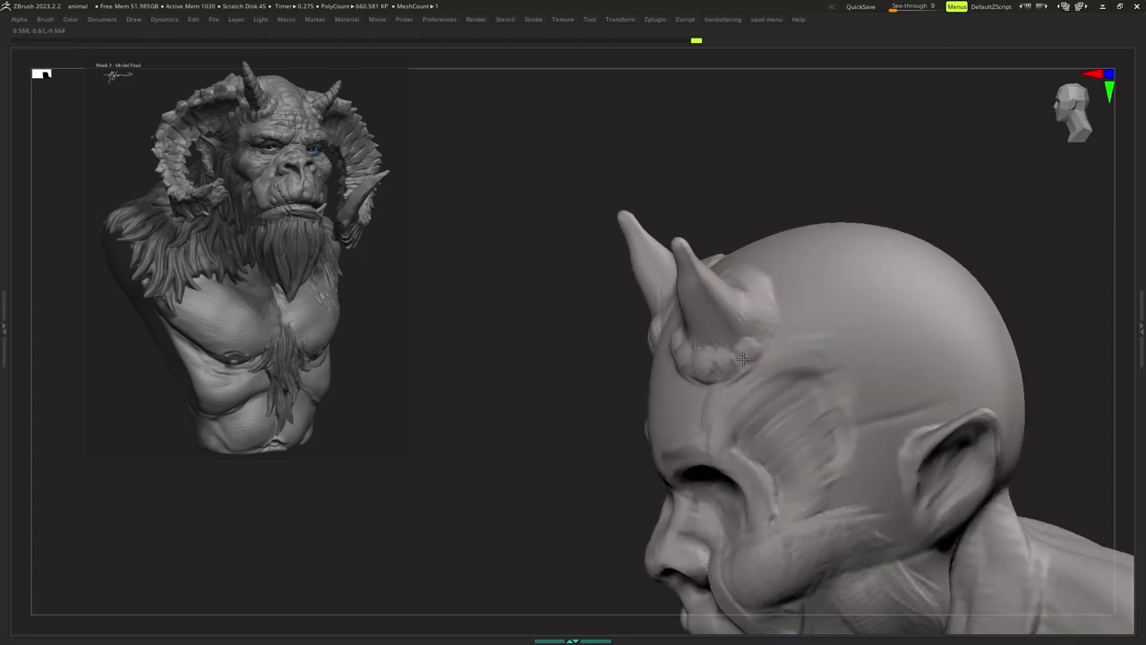
mouse_move(737, 366)
right_down()
mouse_move(751, 298)
mouse_move(747, 275)
mouse_move(721, 265)
mouse_move(736, 270)
right_up()
right_click(732, 248)
key(s)
drag(747, 261, 729, 263)
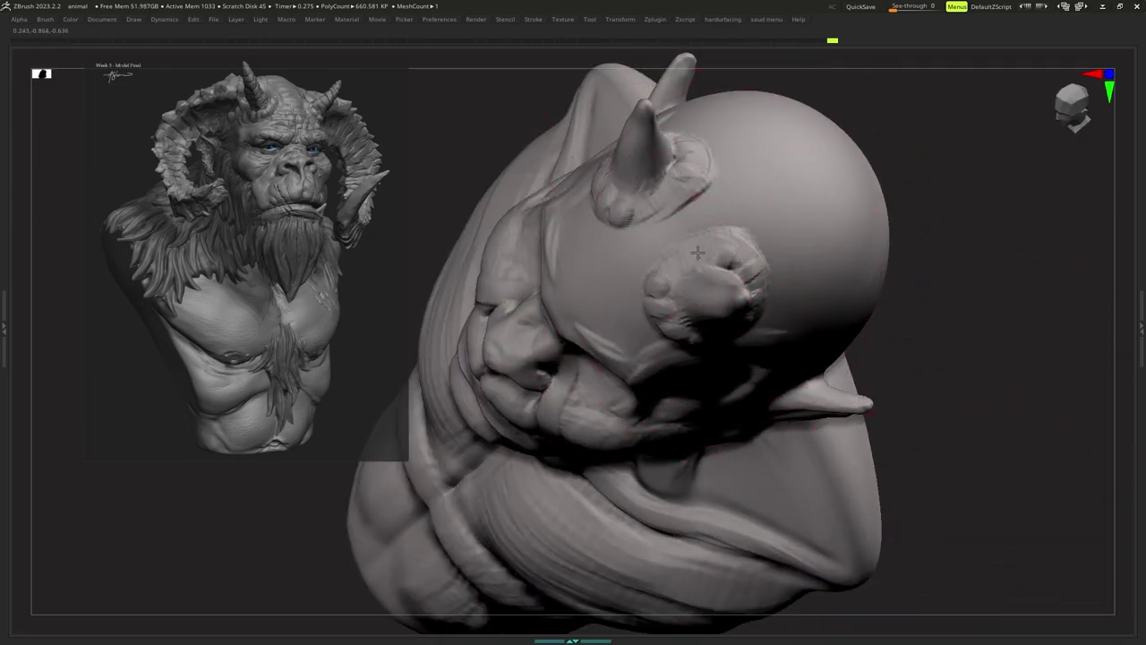
Shape the lumps on the top and rear of the horn collars from above, adjusting the brush size.
right_drag(702, 264, 702, 258)
key(s)
right_click(701, 259)
key(s)
drag(725, 249, 712, 249)
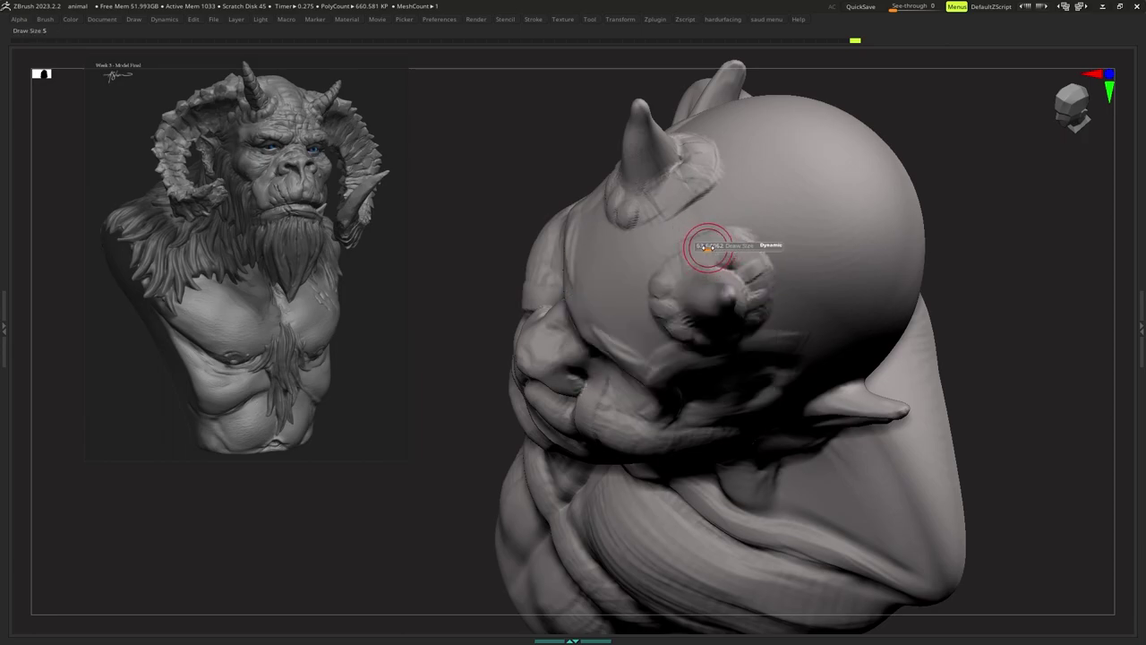
right_click(713, 248)
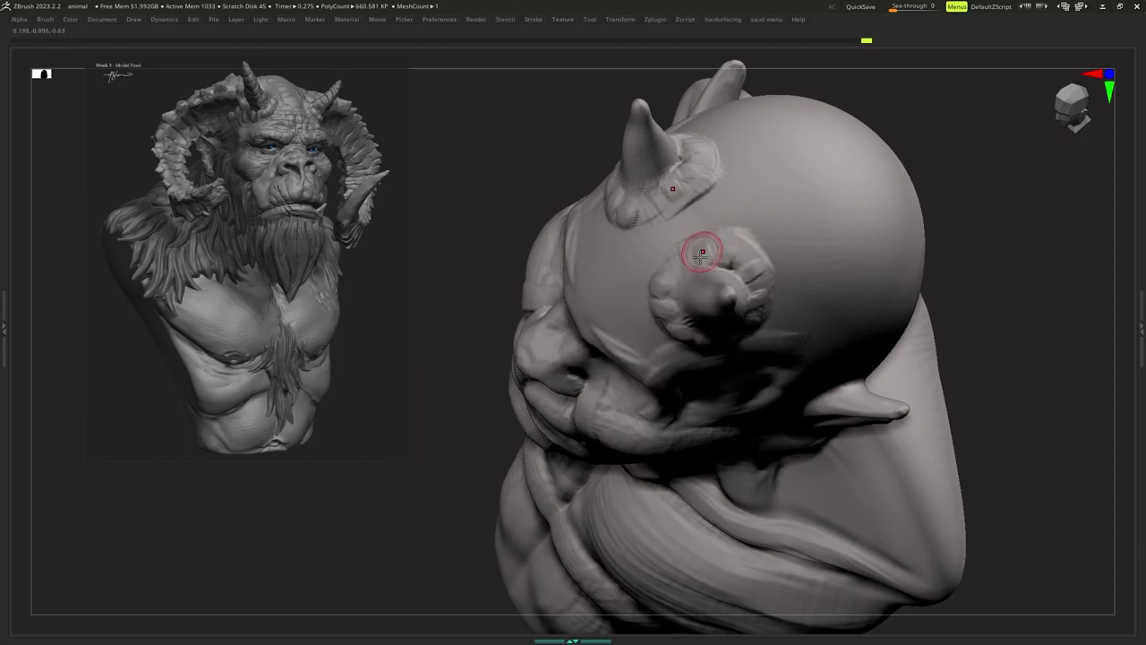
right_drag(701, 257, 695, 249)
key(s)
drag(693, 254, 715, 246)
right_click(715, 244)
Fill in the lumps along the inner side of the horn collars facing the middle of the forehead.
mouse_move(715, 244)
right_down()
mouse_move(704, 200)
mouse_move(745, 226)
mouse_move(717, 233)
mouse_move(702, 284)
mouse_move(686, 268)
mouse_move(655, 300)
right_up()
right_click(698, 277)
key(s)
right_click(668, 297)
key(s)
drag(660, 300, 652, 302)
right_drag(652, 302, 659, 304)
key(s)
drag(658, 303, 627, 312)
key(s)
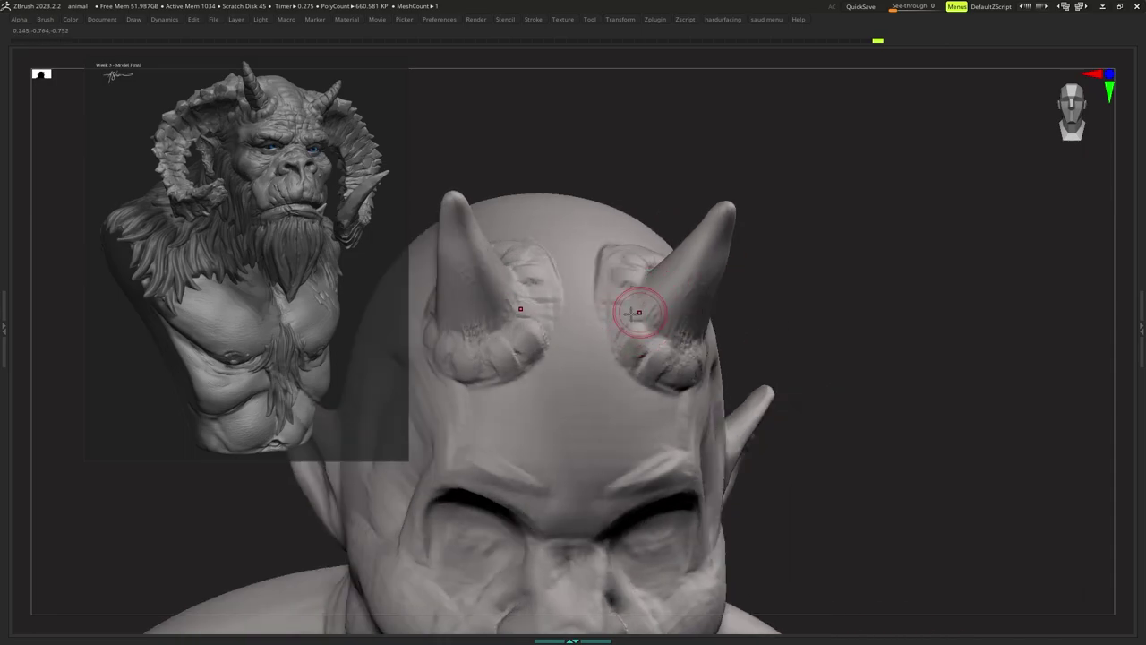
right_drag(629, 296, 627, 307)
key(s)
mouse_move(630, 302)
mouse_down()
mouse_move(613, 279)
mouse_move(629, 302)
mouse_up()
right_click(625, 291)
Carve the creases between the lumps on the inner and front parts of the collars with the DamStandard brush.
ctrl+right_drag(630, 303, 620, 307)
key(b)
key(d)
key(s)
key(s)
drag(633, 309, 628, 309)
right_drag(628, 295, 630, 305)
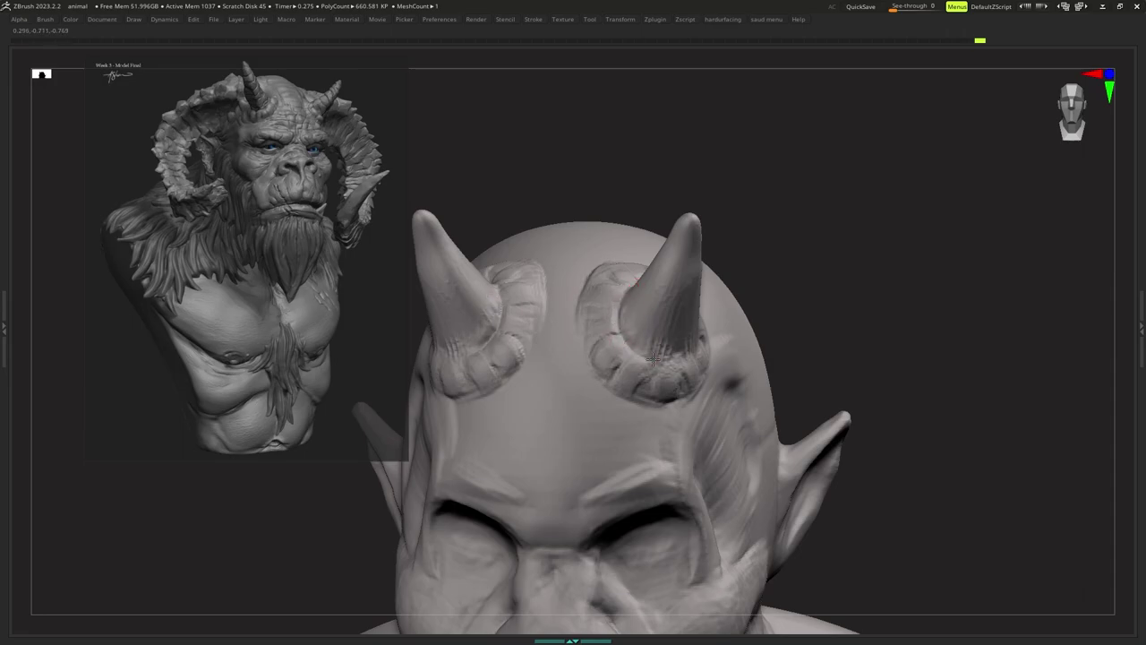
right_drag(653, 359, 629, 358)
key(s)
mouse_move(673, 342)
mouse_down()
mouse_move(655, 355)
mouse_move(711, 333)
mouse_up()
Build up the outer lumps of the horn collars with the ClayBuildup brush.
key(b)
key(c)
key(b)
key(s)
drag(704, 335, 695, 335)
right_drag(698, 315, 707, 328)
key(s)
drag(707, 325, 699, 325)
Define the creases between the lumps at the rear and outer side of the horn collars.
key(b)
right_drag(699, 312, 703, 325)
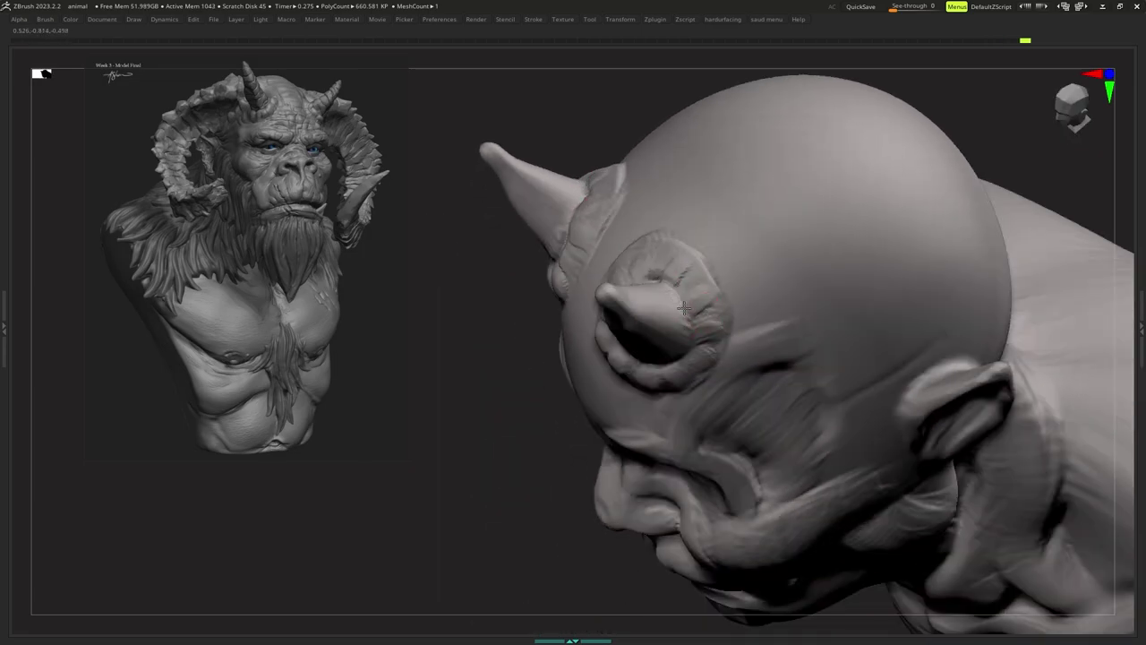
right_drag(686, 338, 700, 311)
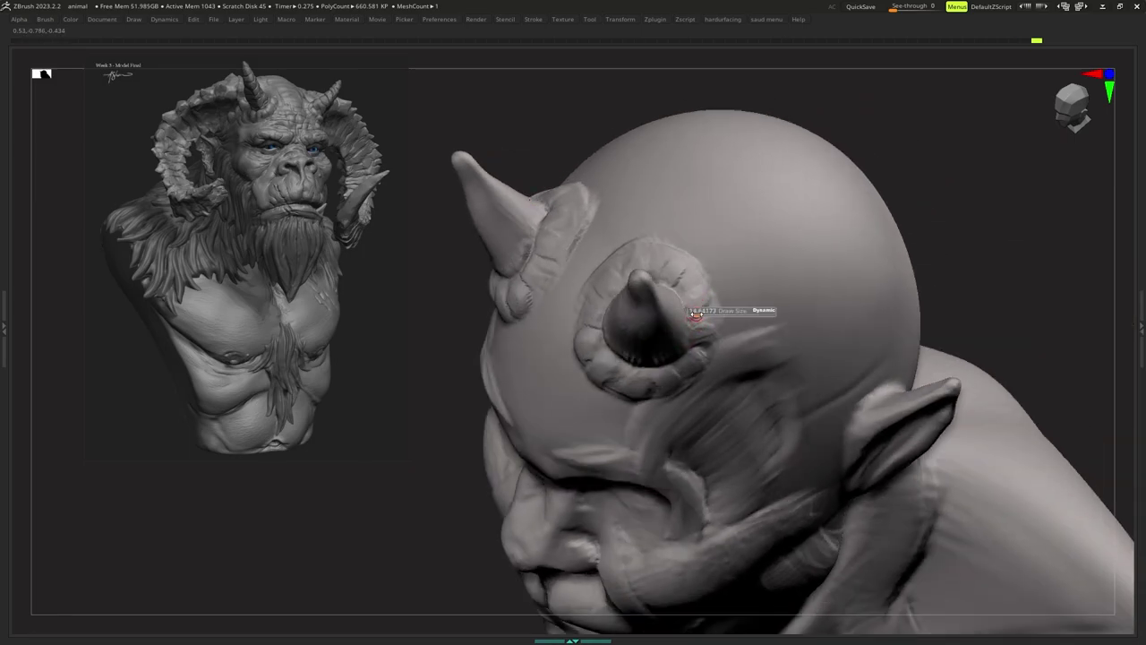
drag(700, 315, 695, 315)
mouse_move(699, 290)
right_down()
mouse_move(679, 311)
mouse_move(696, 299)
mouse_move(663, 305)
mouse_move(653, 292)
mouse_move(630, 311)
mouse_move(609, 349)
mouse_move(618, 368)
mouse_move(622, 320)
right_up()
Set up a small DamStandard brush, choose its alpha, and carve the first groove across the horns below the tips.
mouse_move(619, 313)
ctrl+right_down()
mouse_move(610, 308)
mouse_move(607, 328)
mouse_move(615, 303)
mouse_move(615, 327)
mouse_move(647, 298)
mouse_move(685, 299)
mouse_move(665, 325)
mouse_move(648, 294)
mouse_move(637, 340)
mouse_move(643, 322)
ctrl+right_up()
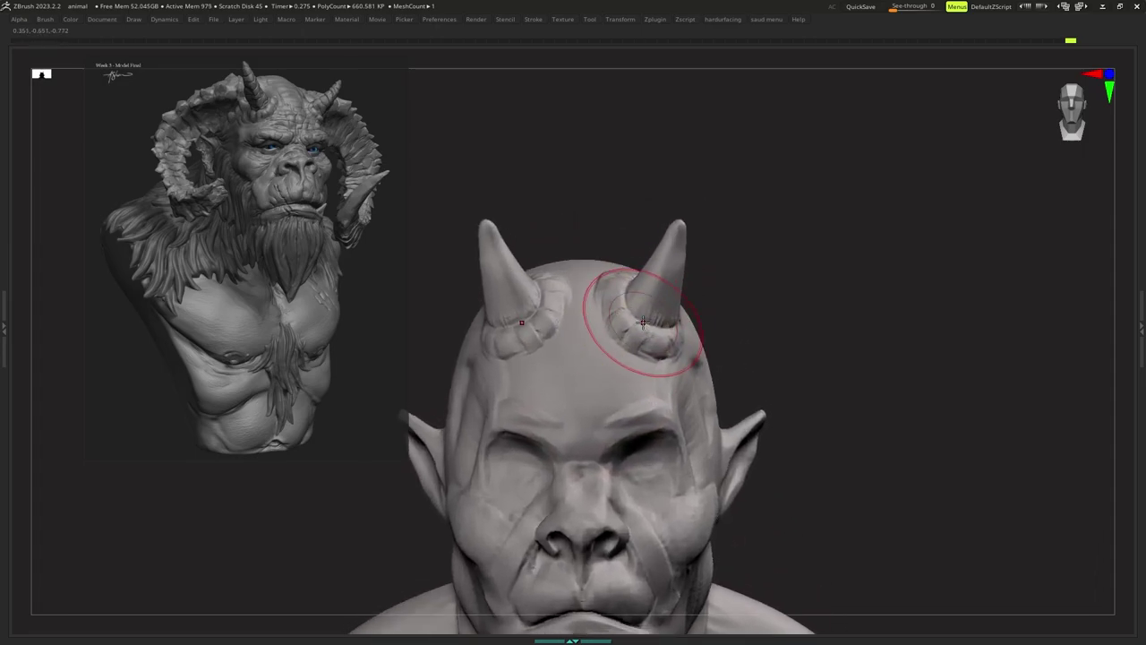
key(b)
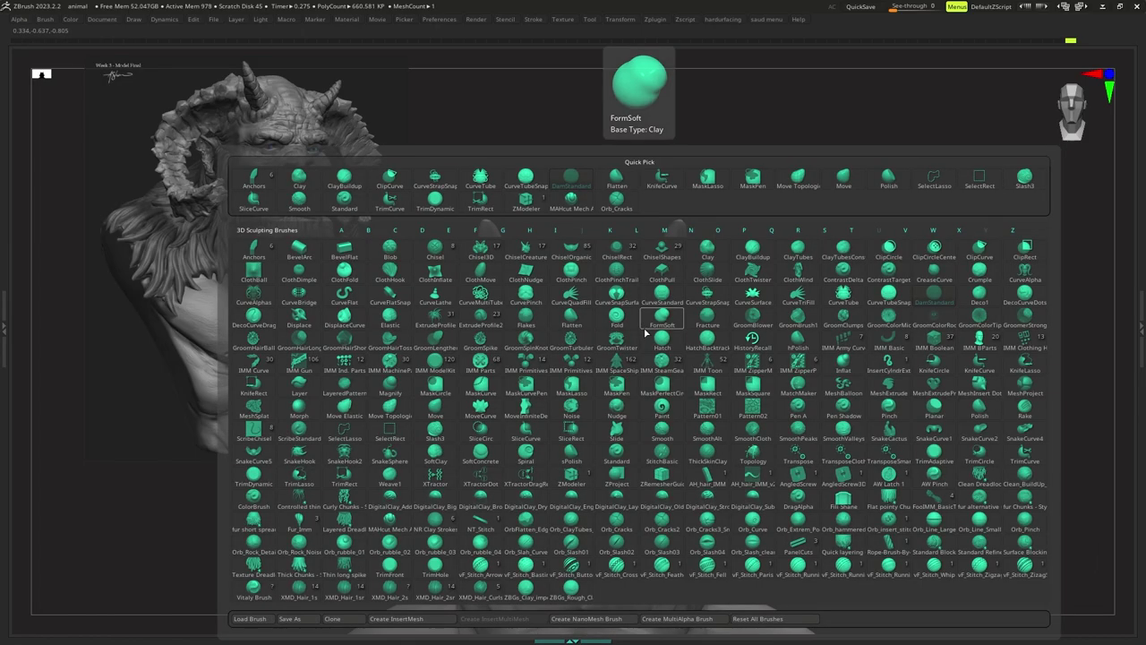
key(m)
key(v)
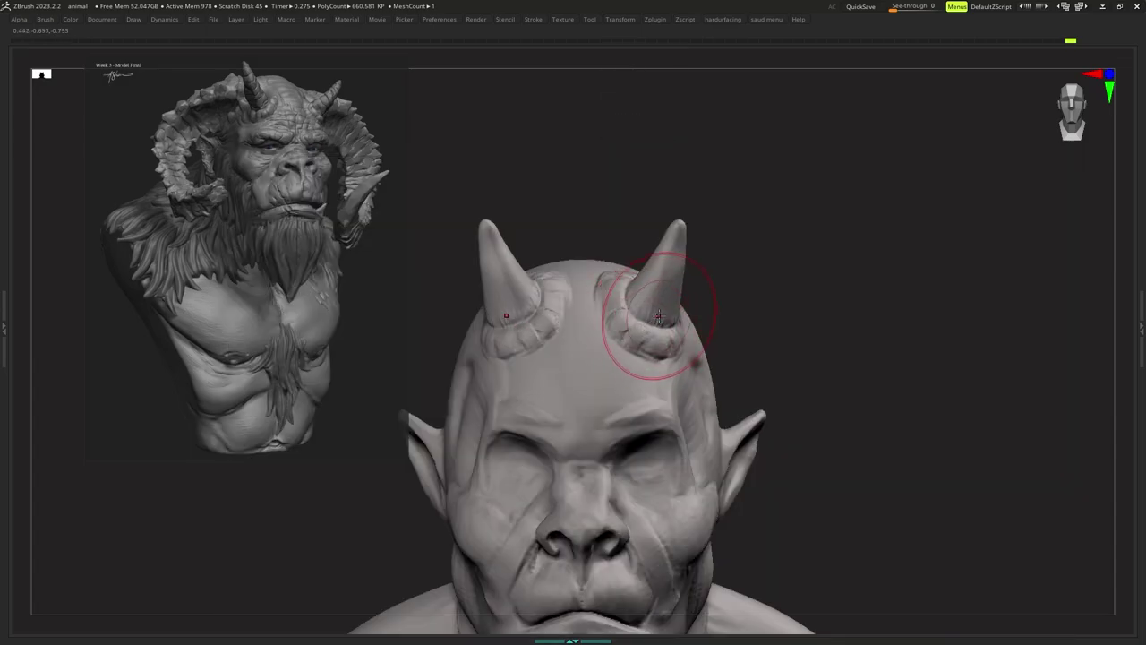
ctrl+right_drag(658, 320, 656, 335)
key(s)
key(space)
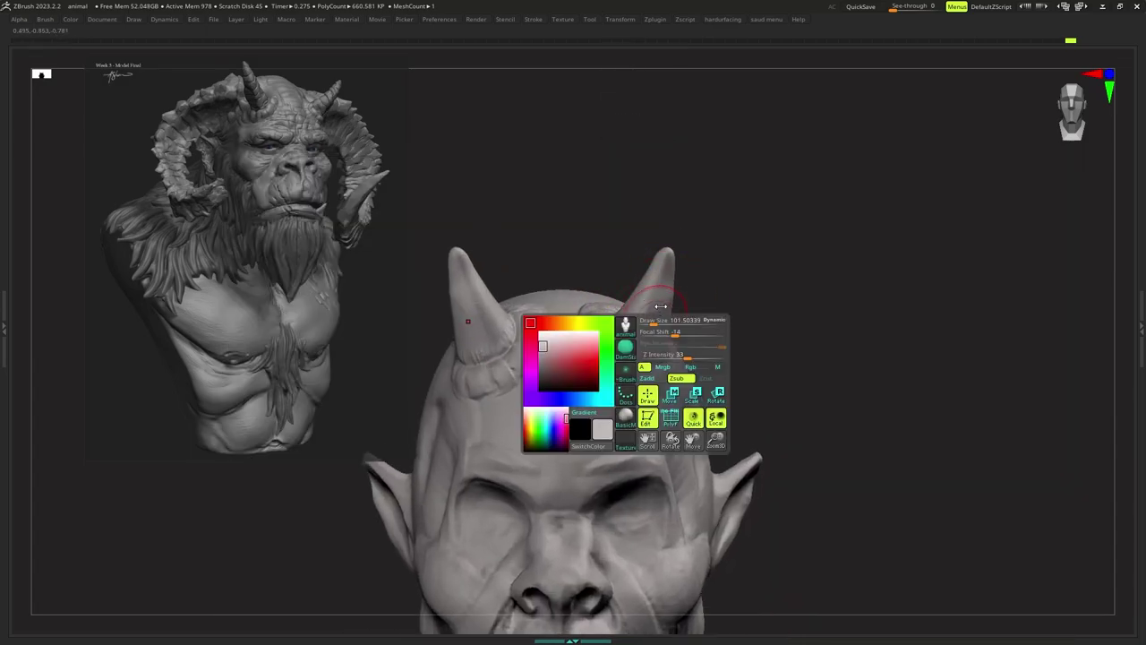
ctrl+right_drag(660, 328, 669, 292)
mouse_move(670, 292)
alt+right_down()
mouse_move(657, 333)
mouse_move(679, 297)
mouse_move(675, 324)
alt+right_up()
key(s)
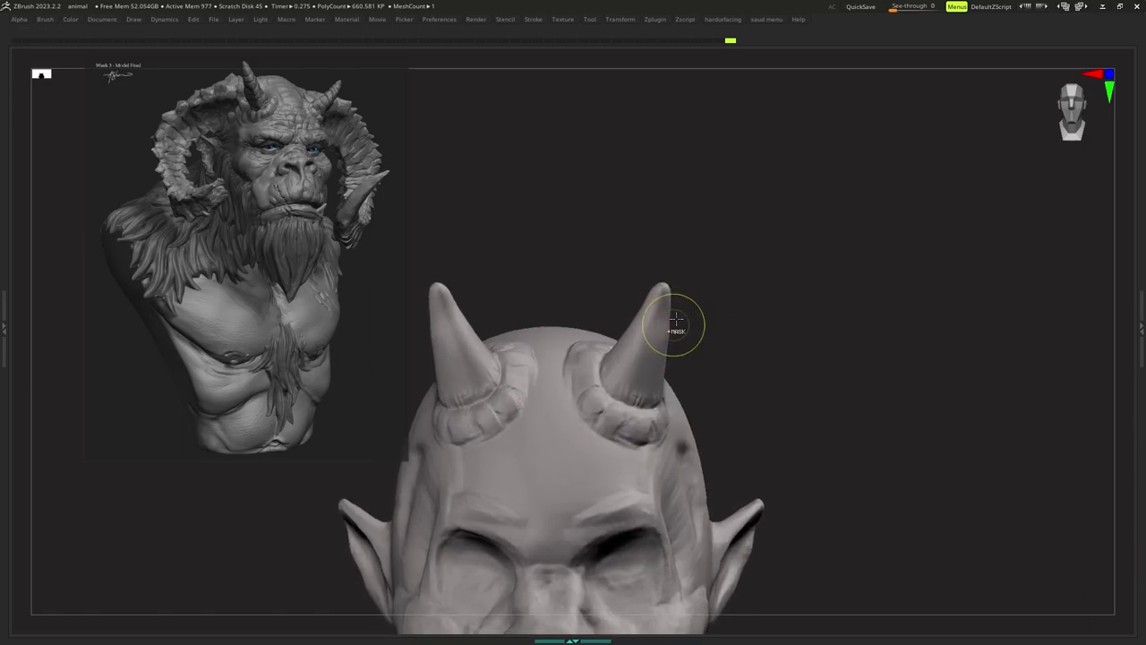
key(s)
drag(679, 318, 672, 314)
right_drag(663, 308, 652, 348)
key(space)
click(645, 353)
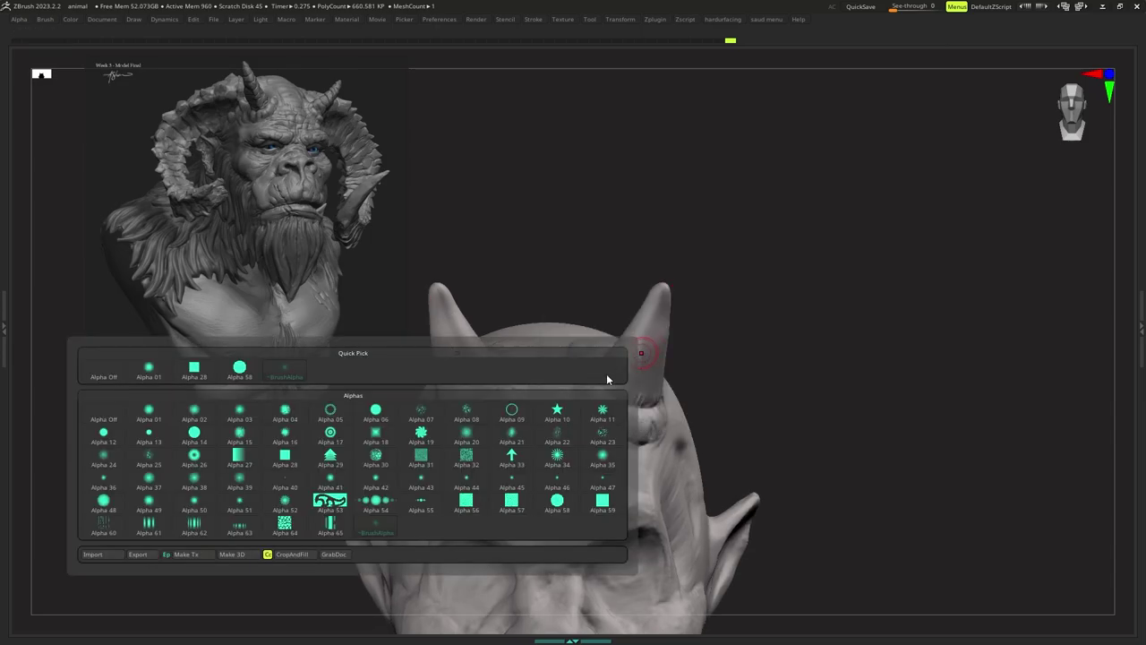
click(469, 464)
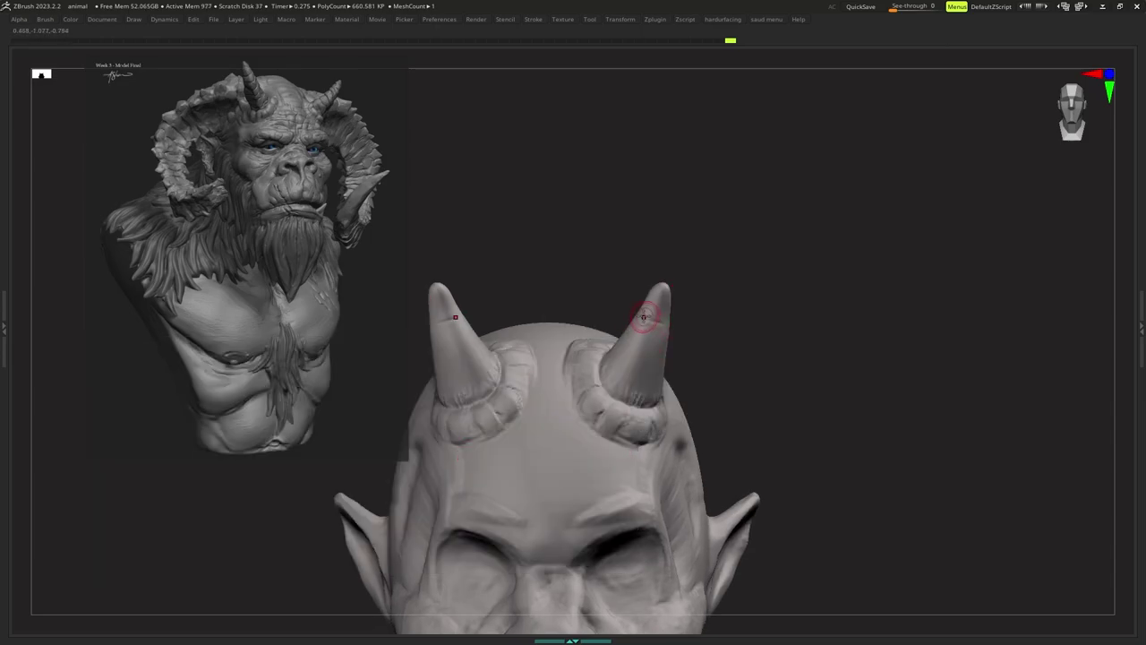
Deepen the groove below the horn tips and carve further ring grooves across the middle of the horns.
key(s)
drag(692, 322, 696, 311)
key(s)
key(space)
right_drag(696, 296, 698, 286)
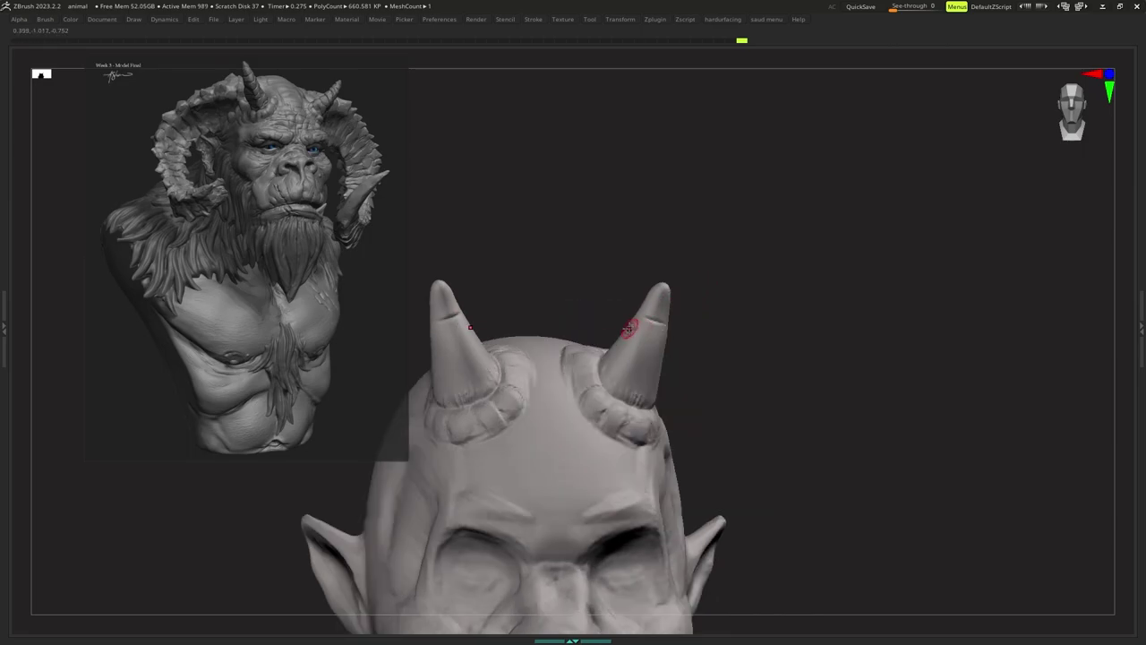
right_drag(631, 327, 633, 326)
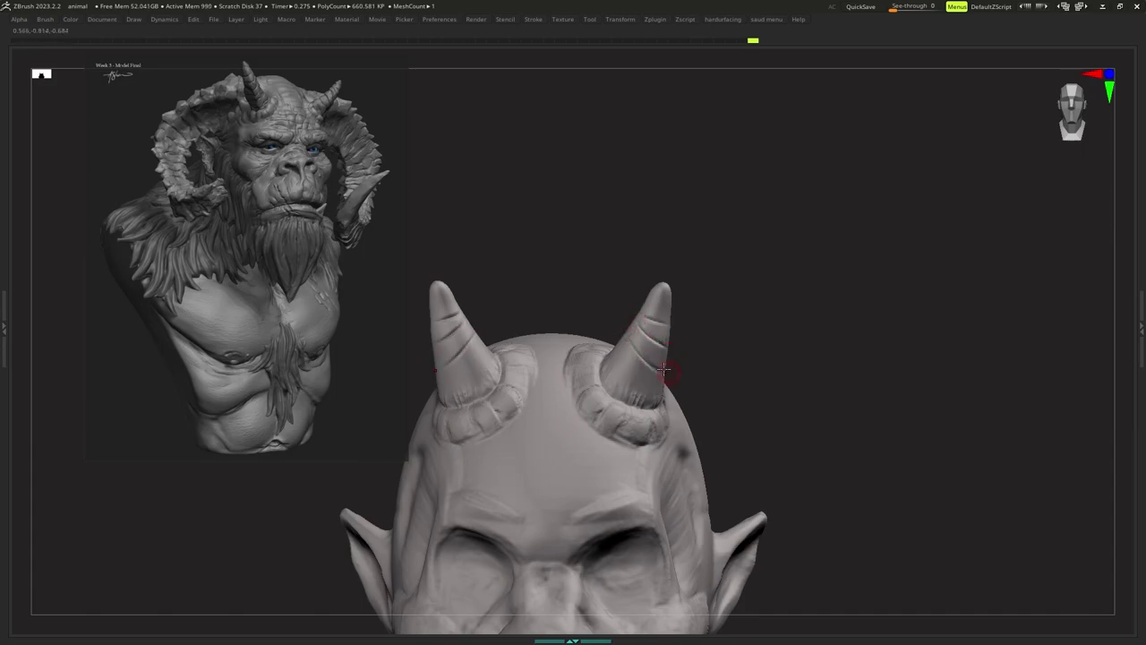
Carve the lower ring grooves and continue all the grooves around the inner and back sides of the horns.
key(s)
drag(658, 365, 663, 364)
right_drag(661, 366, 641, 352)
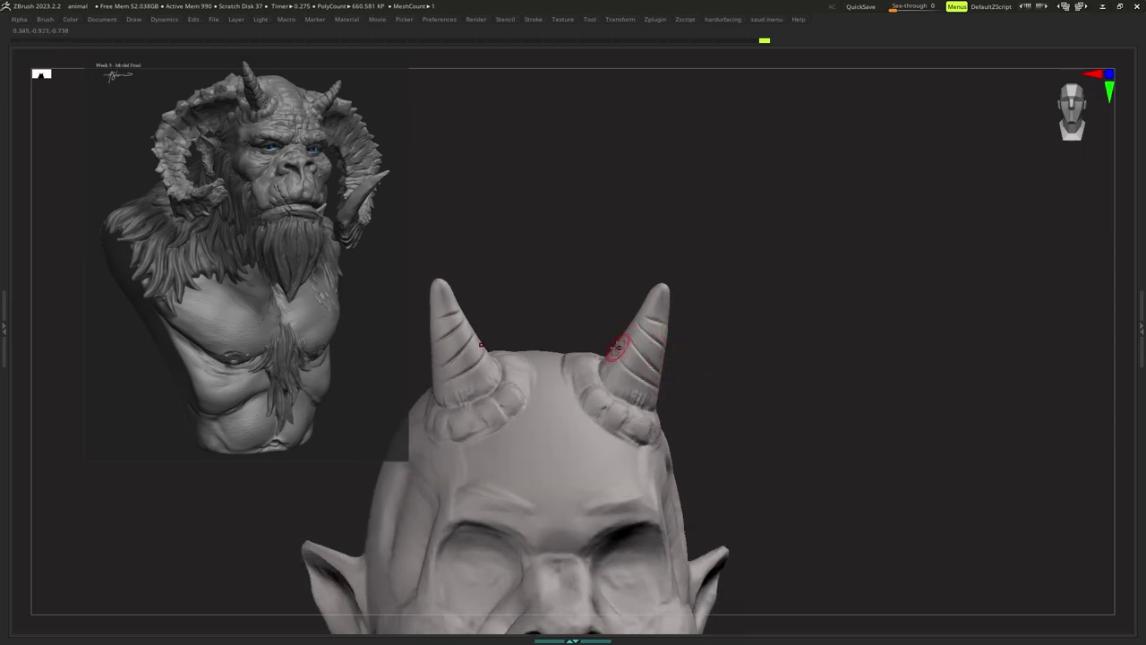
right_drag(680, 373, 703, 359)
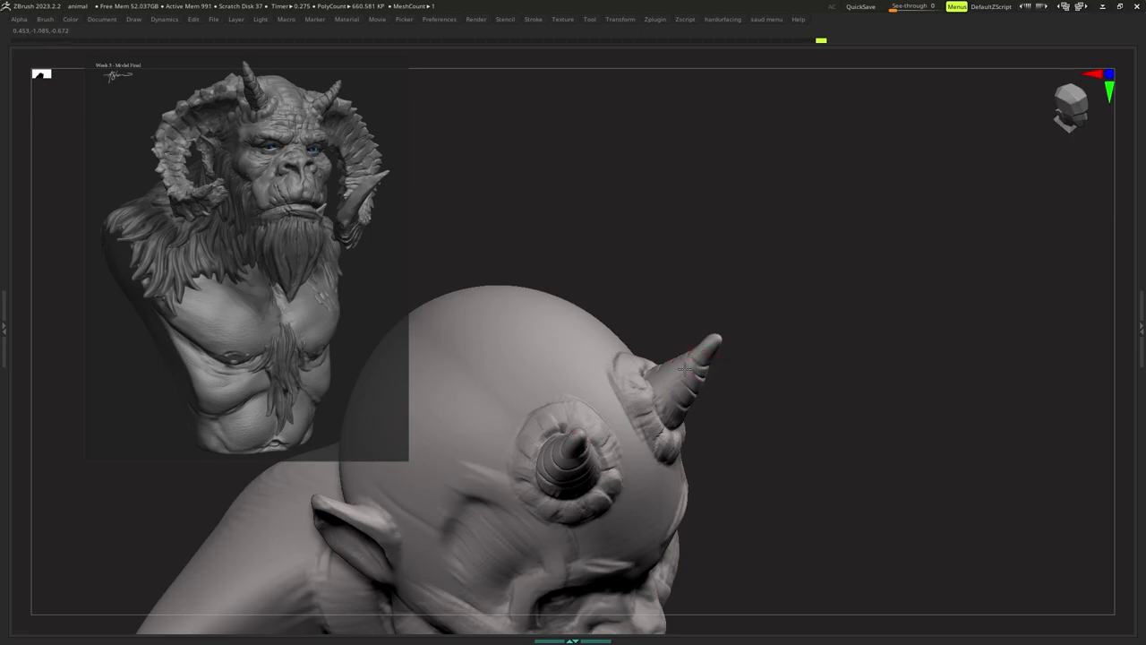
right_drag(701, 367, 676, 361)
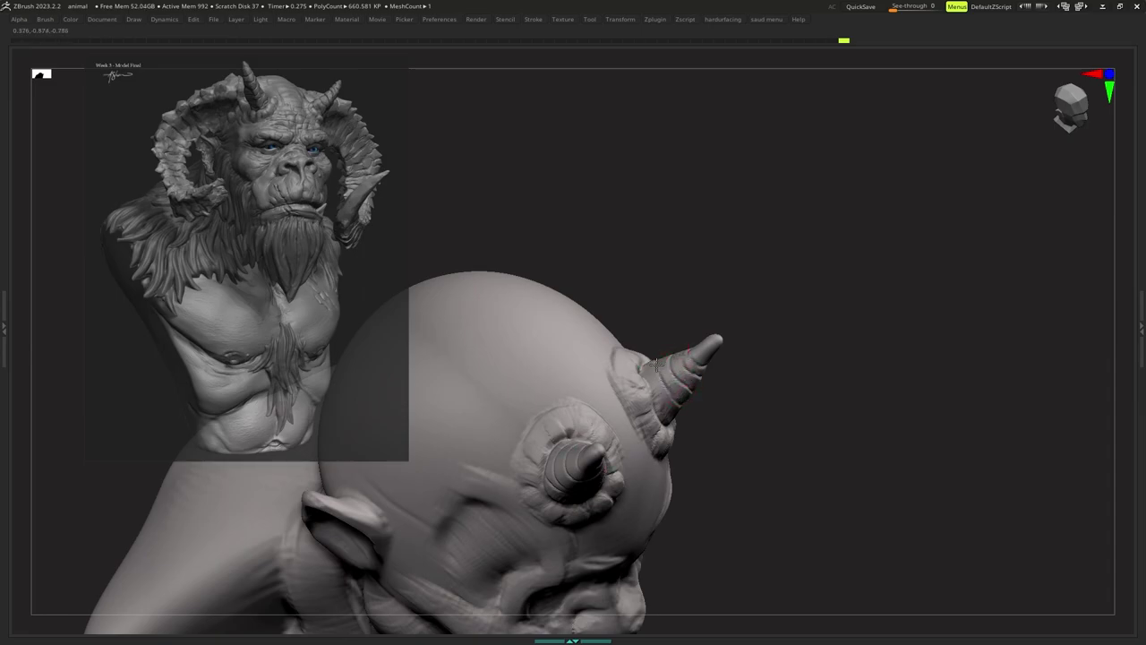
Adjust the outline of the ringed horns from the front with the Move brush.
mouse_move(672, 362)
right_down()
mouse_move(648, 307)
mouse_move(627, 358)
mouse_move(637, 319)
right_up()
ctrl+right_drag(637, 318, 622, 336)
key(b)
key(m)
key(v)
key(s)
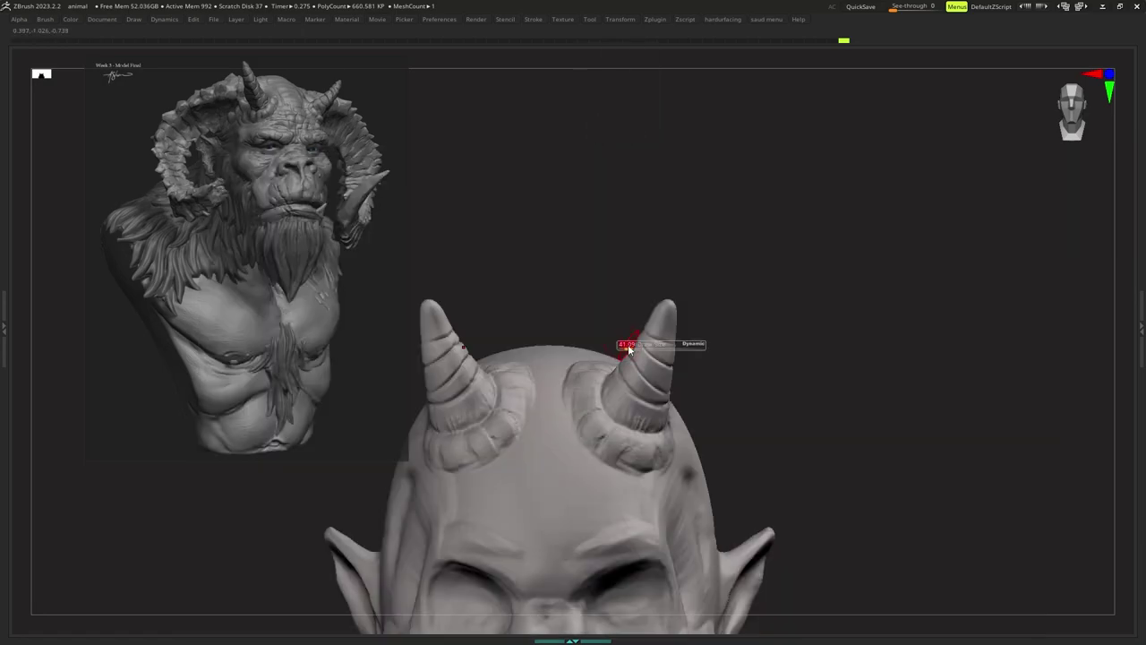
drag(627, 349, 633, 342)
ctrl+right_drag(632, 342, 641, 322)
ctrl+right_drag(641, 323, 636, 333)
key(s)
drag(636, 333, 646, 347)
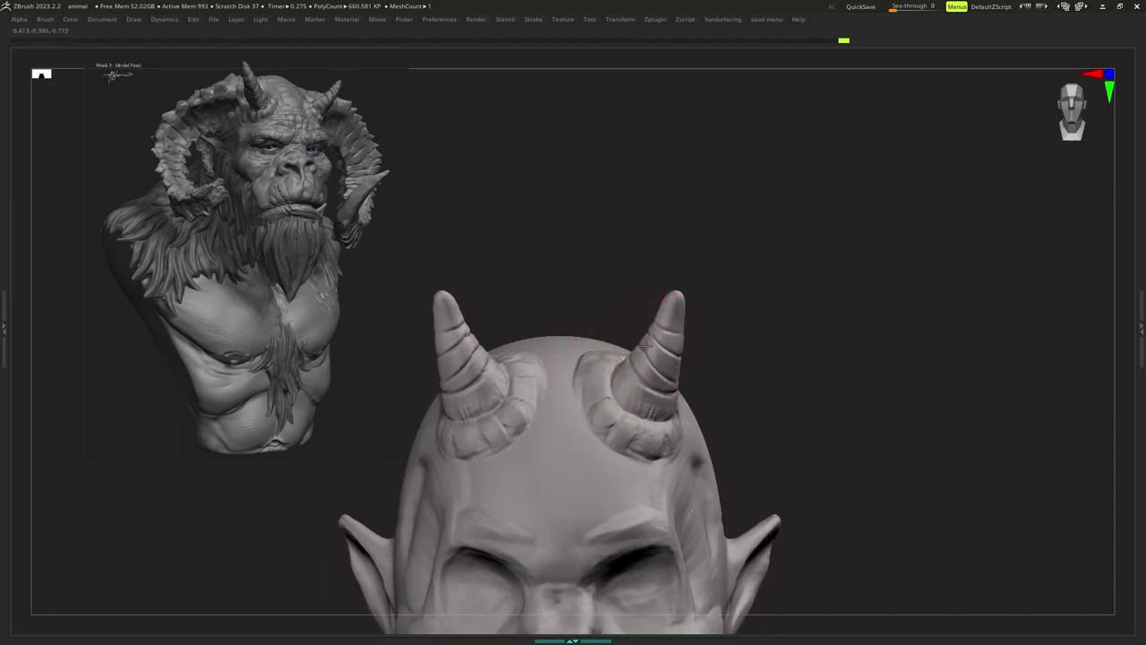
Refine the inner contour of the ringed horns with a resized Move brush and check them against the whole bust.
ctrl+right_drag(645, 346, 634, 326)
key(s)
drag(634, 326, 630, 326)
mouse_move(630, 336)
ctrl+right_down()
mouse_move(613, 336)
mouse_move(620, 322)
ctrl+right_up()
mouse_move(620, 323)
ctrl+right_down()
mouse_move(618, 311)
mouse_move(615, 343)
ctrl+right_up()
ctrl+right_drag(614, 343, 624, 298)
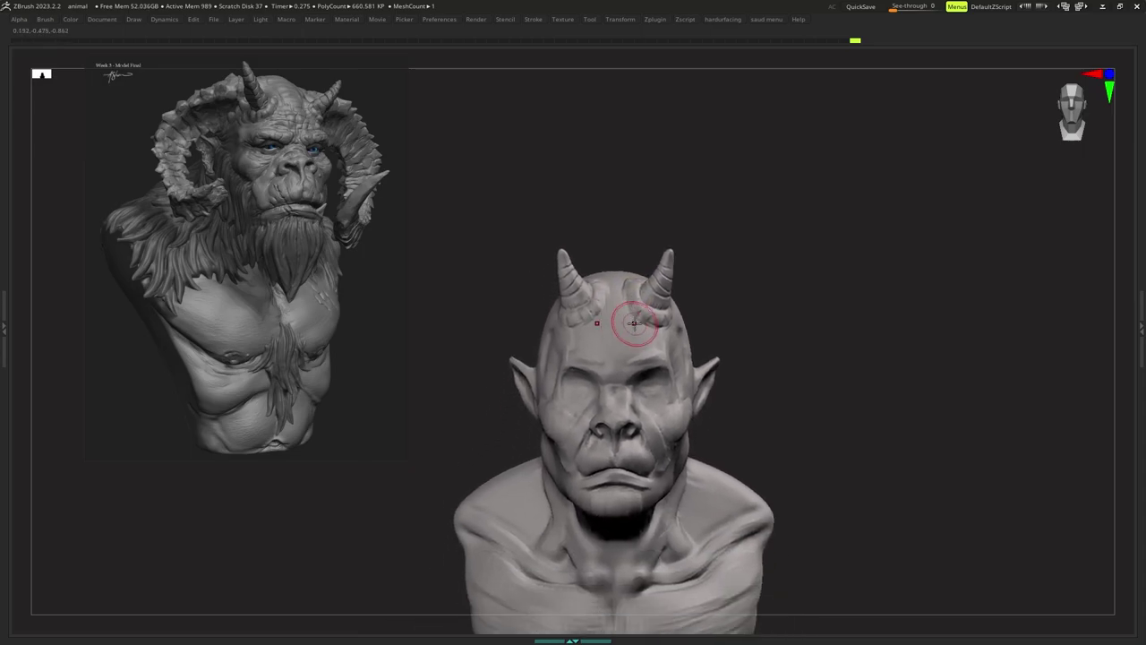
Save the sculpt file to disk.
key(ctrl+alt+s)
key(ctrl+alt+s)
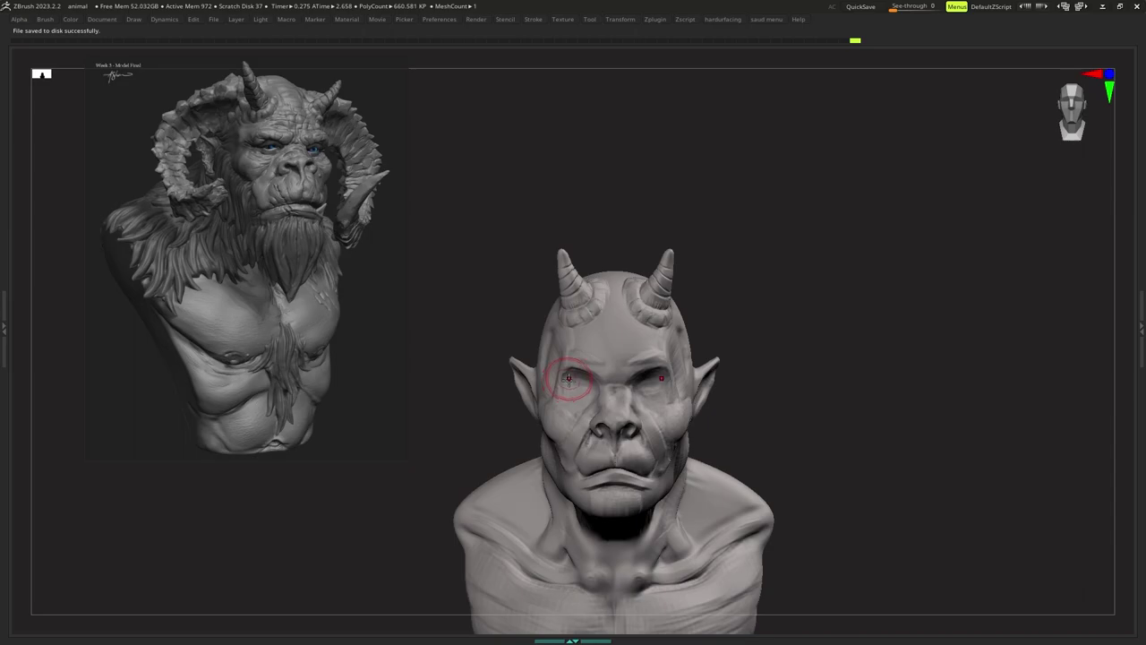
ctrl+right_drag(571, 380, 576, 356)
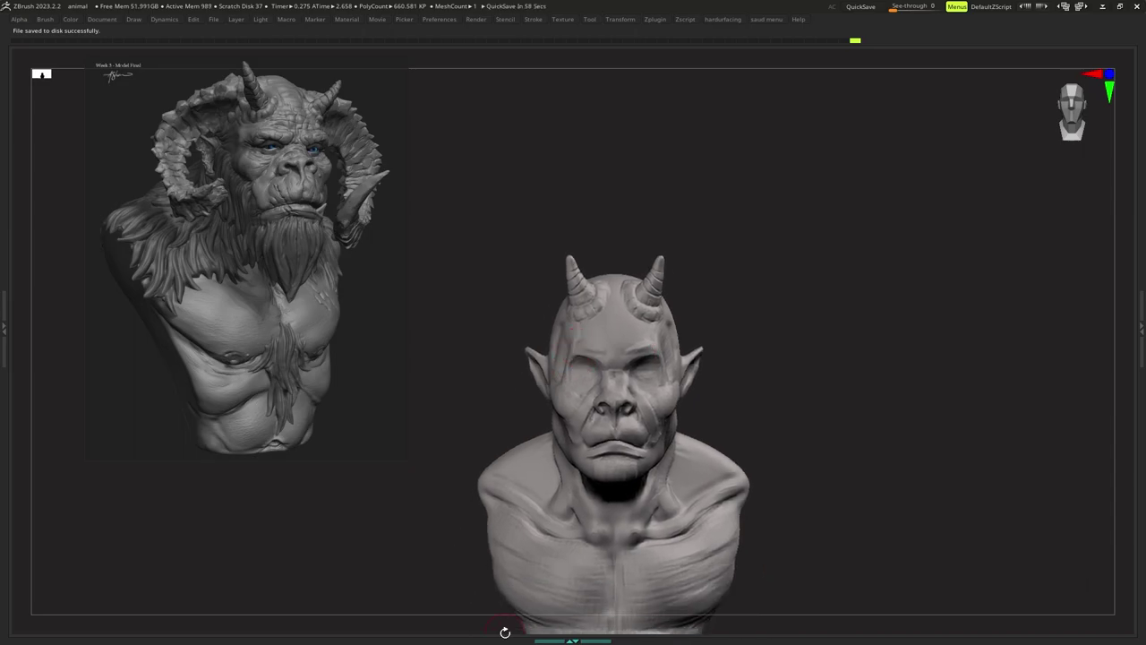
Save the whole project to disk.
key(ctrl+alt+s)
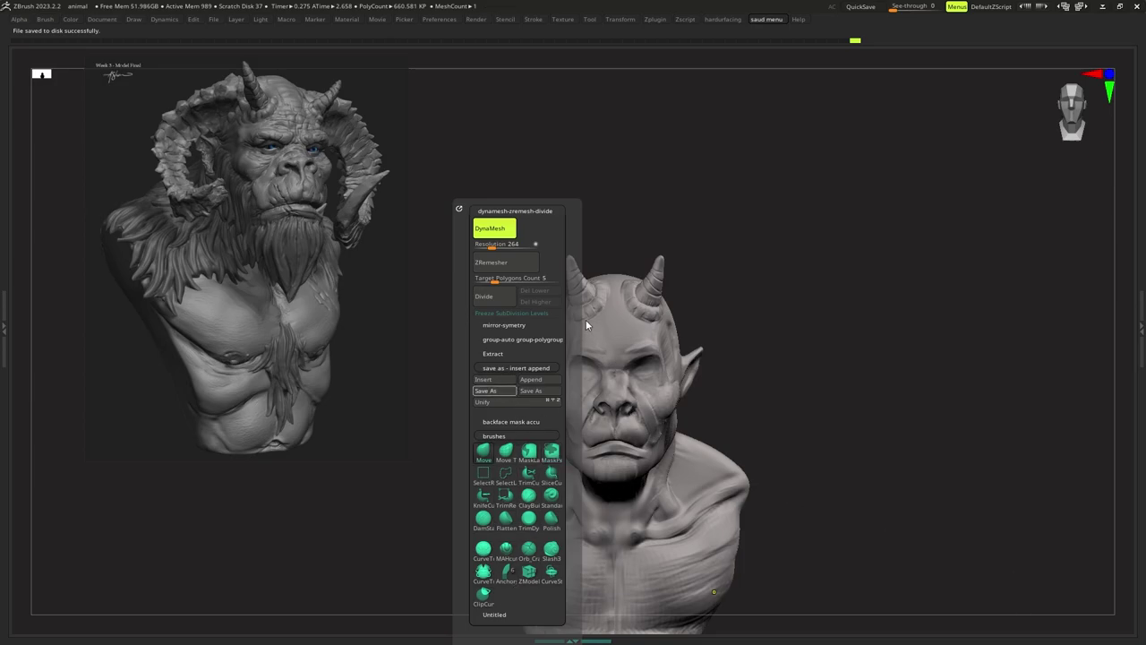
key(ctrl+s)
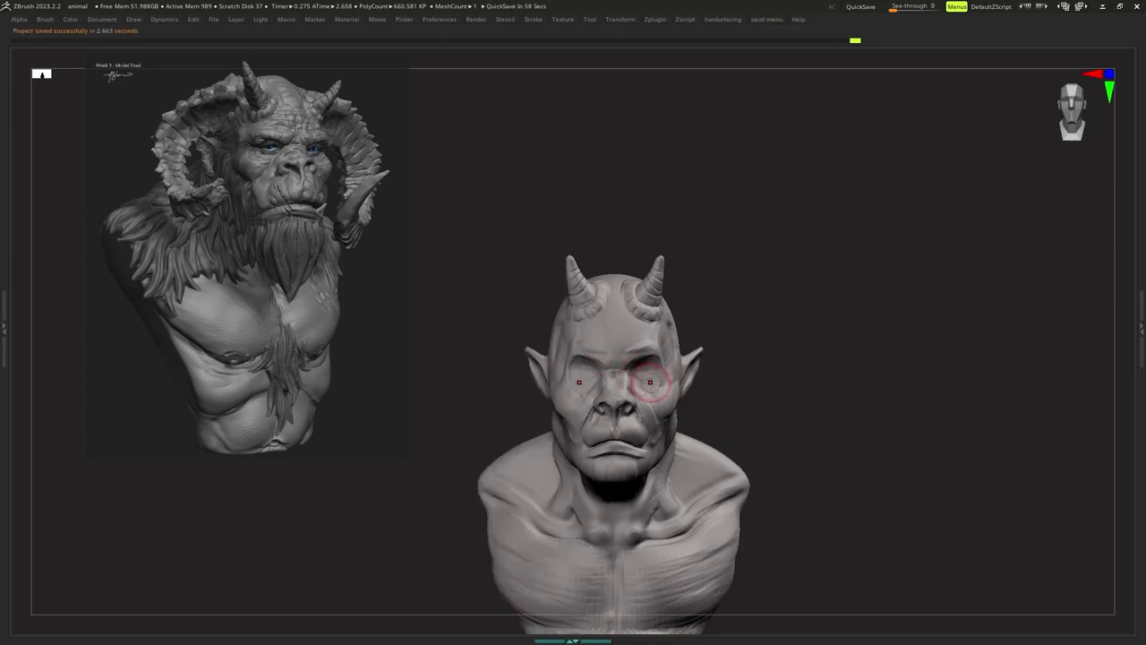
alt+drag(771, 517, 761, 454)
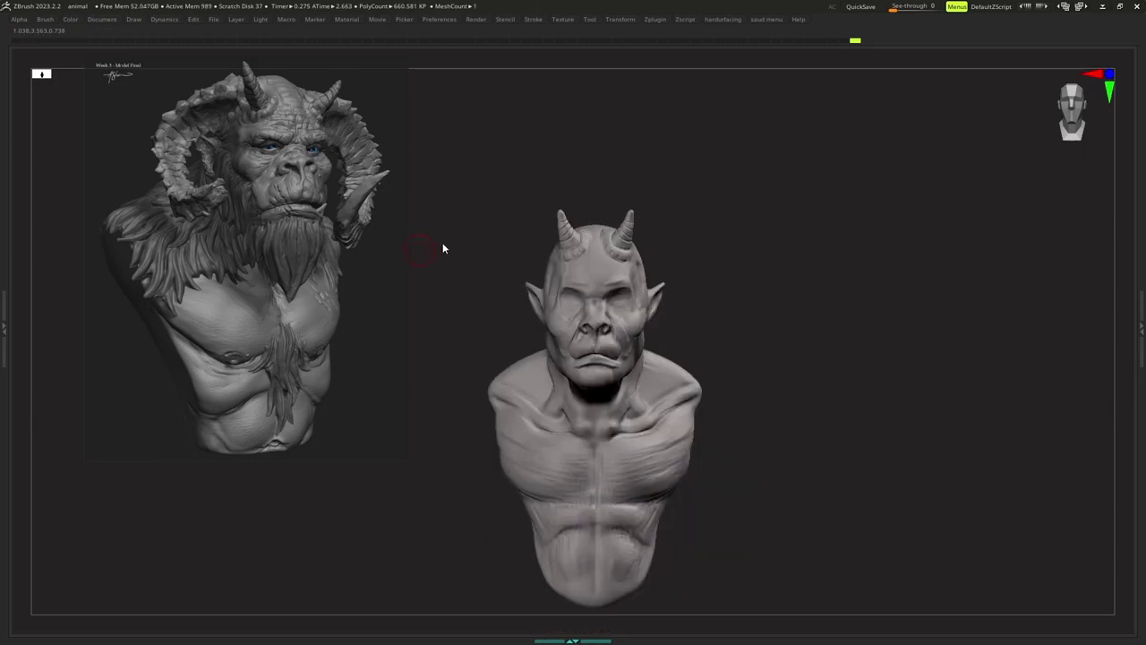
Insert a mirrored pair of spheres at the sides of the head with the Insert Sphere mesh brush.
ctrl+right_drag(530, 287, 568, 306)
key(space)
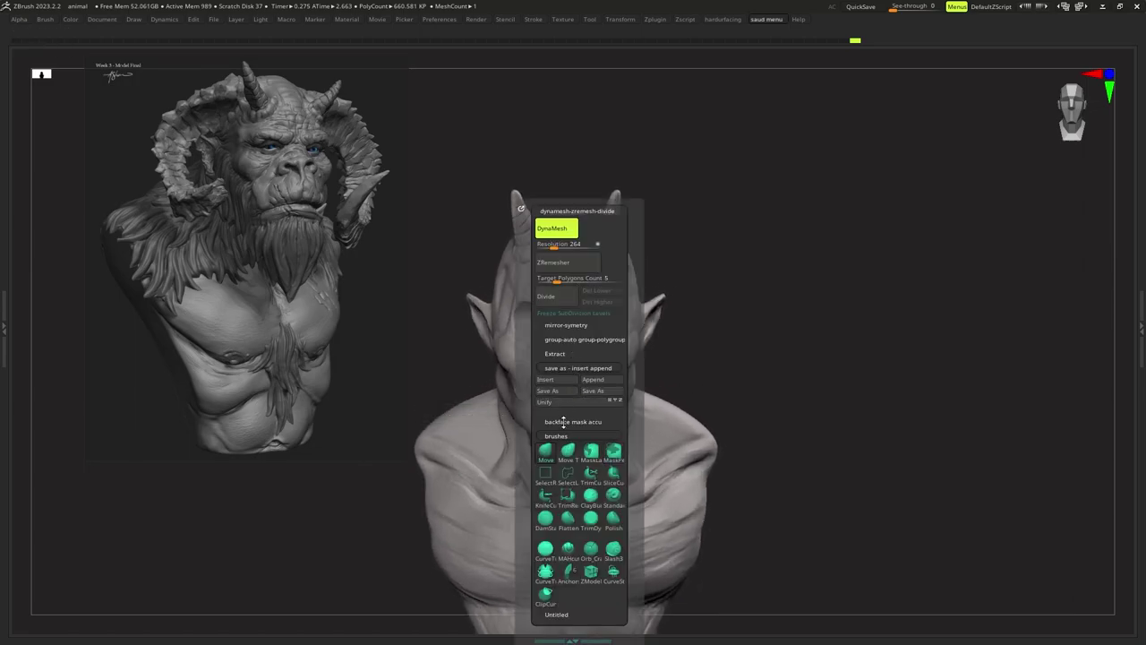
ctrl+right_drag(673, 377, 644, 374)
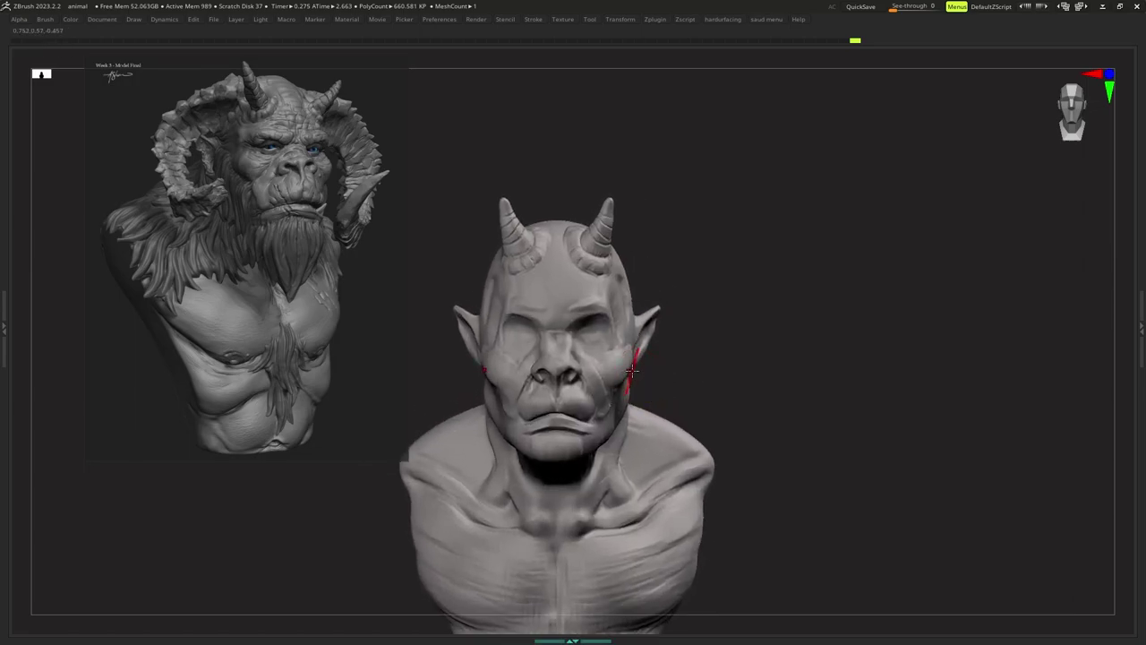
key(b)
key(i)
click(520, 368)
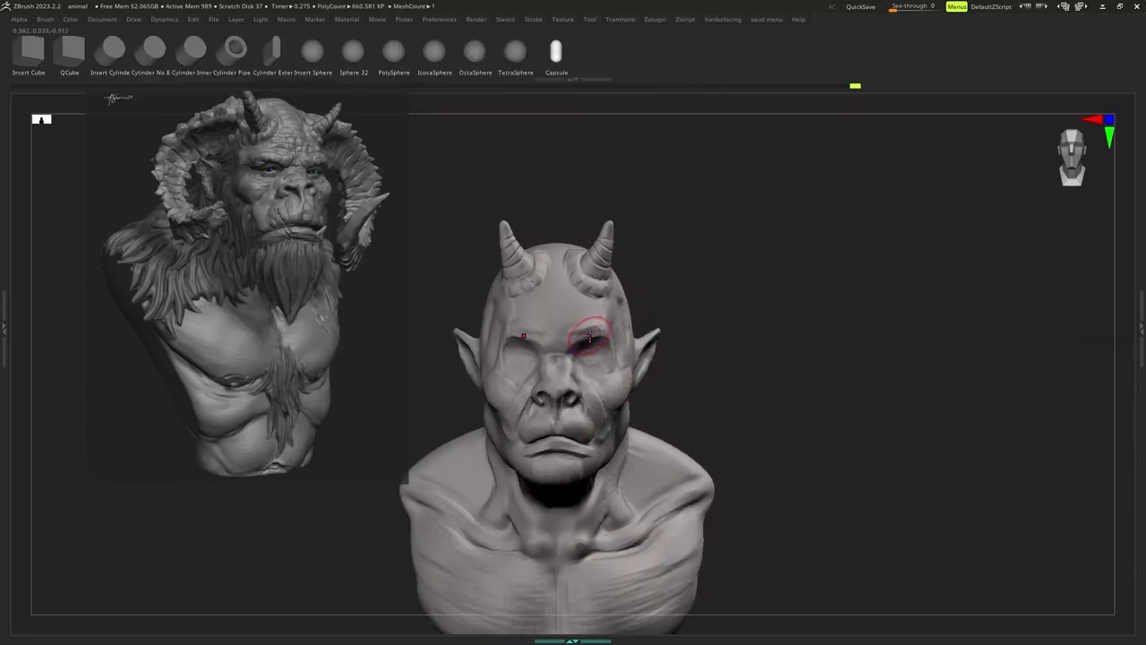
click(317, 70)
ctrl+right_drag(456, 263, 456, 282)
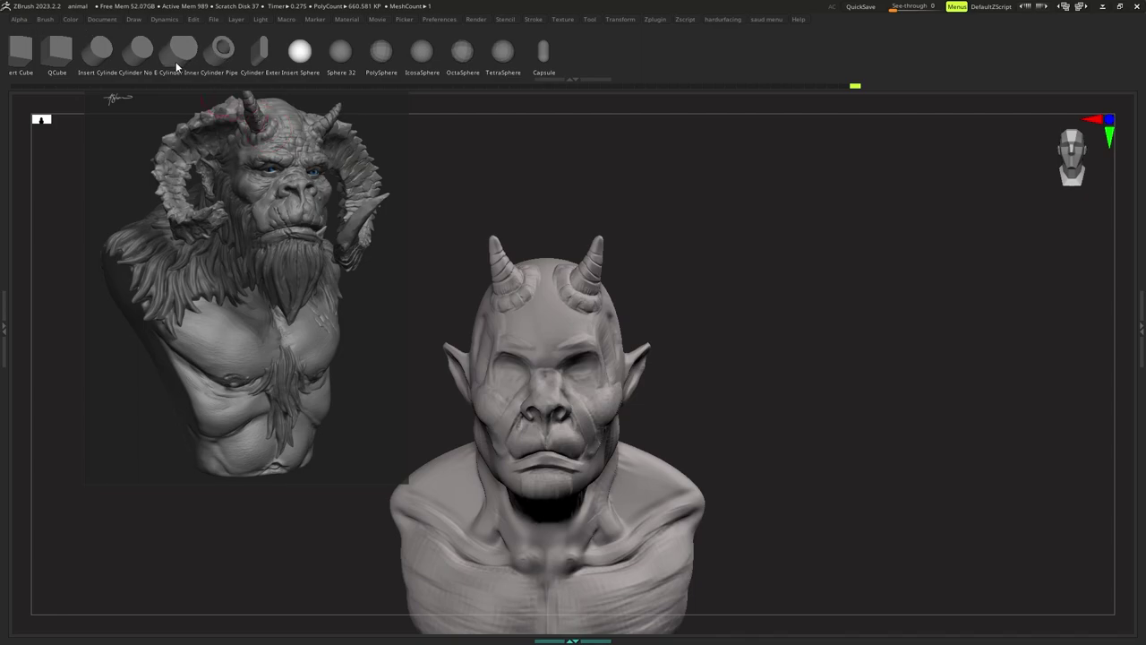
ctrl+right_drag(518, 224, 536, 256)
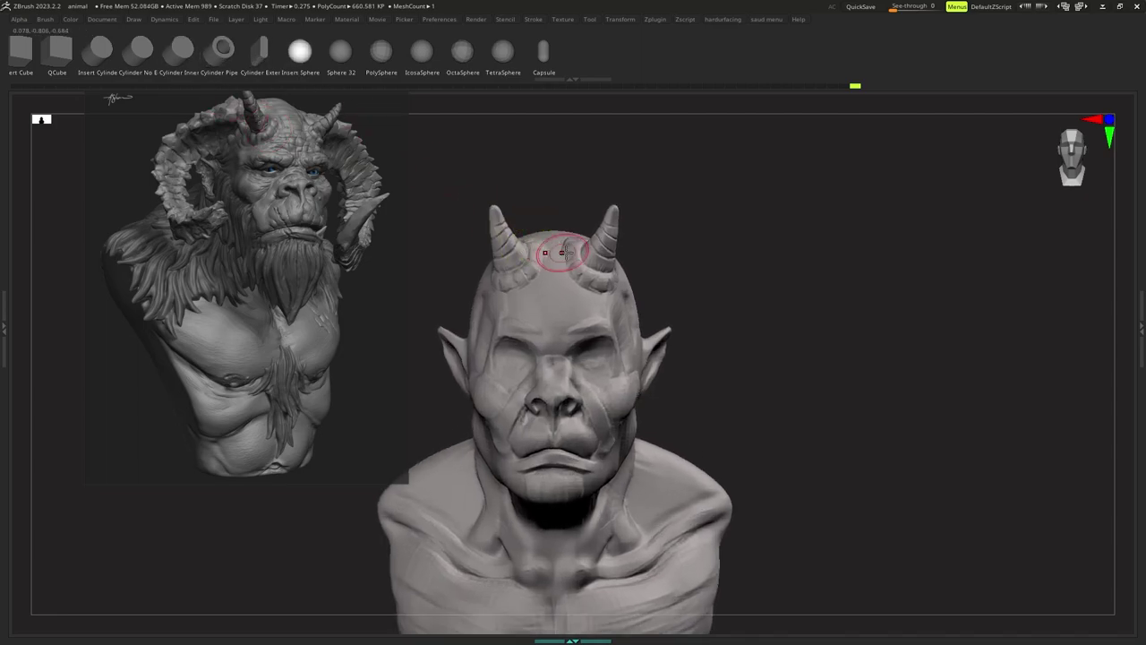
right_drag(644, 275, 657, 276)
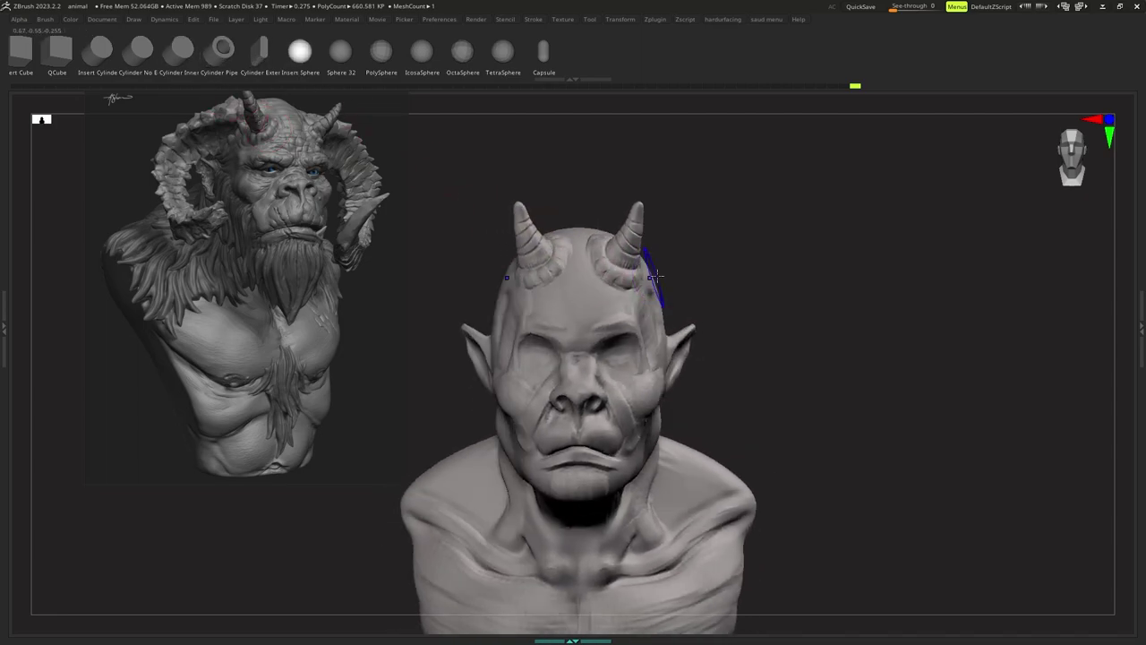
drag(657, 286, 660, 309)
Split the unmasked spheres into a separate subtool, select that subtool and activate the Move brush.
key(ctrl+d)
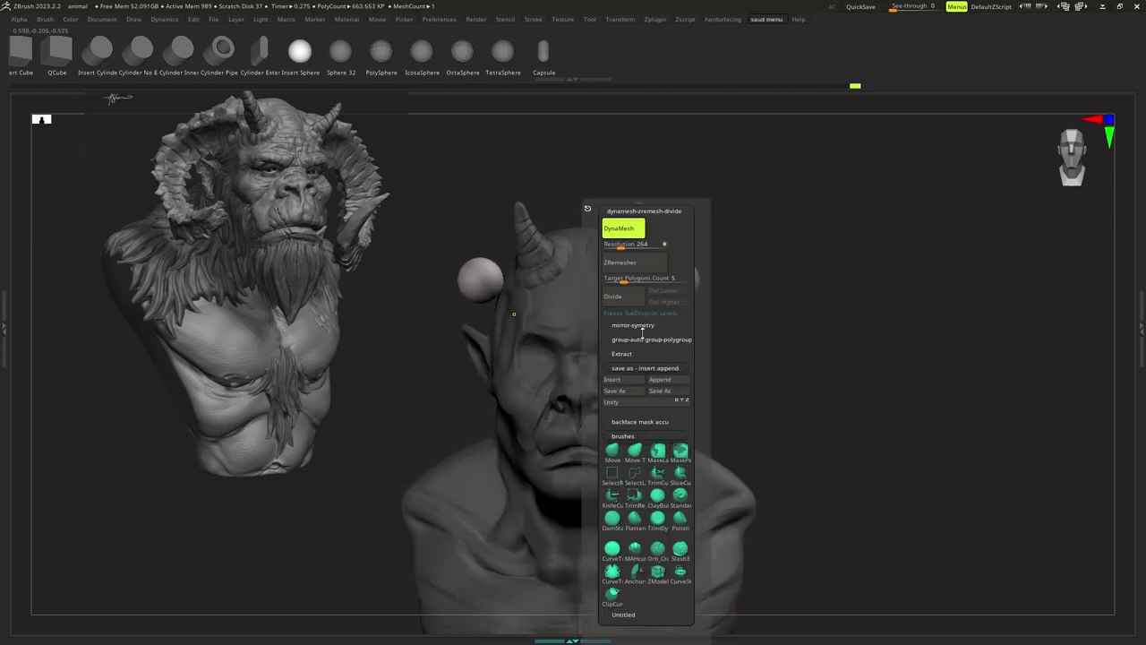
click(644, 325)
click(647, 385)
key(f)
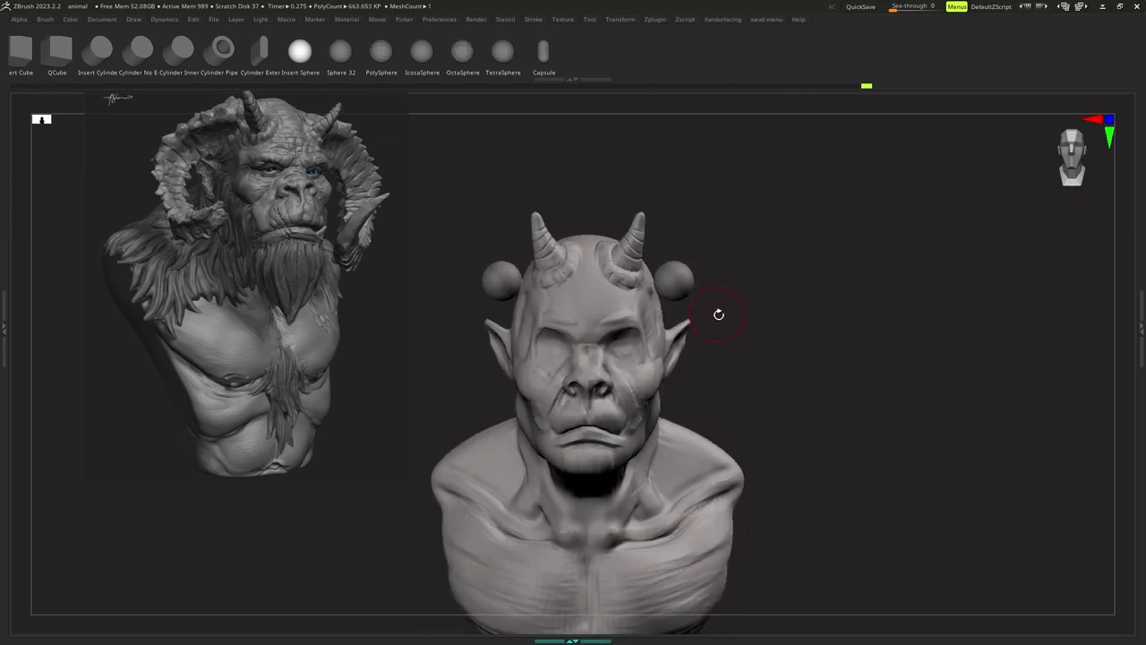
key(b)
key(m)
key(v)
ctrl+click(701, 317)
ctrl+click(700, 317)
ctrl+right_drag(702, 307, 701, 315)
alt+click(693, 271)
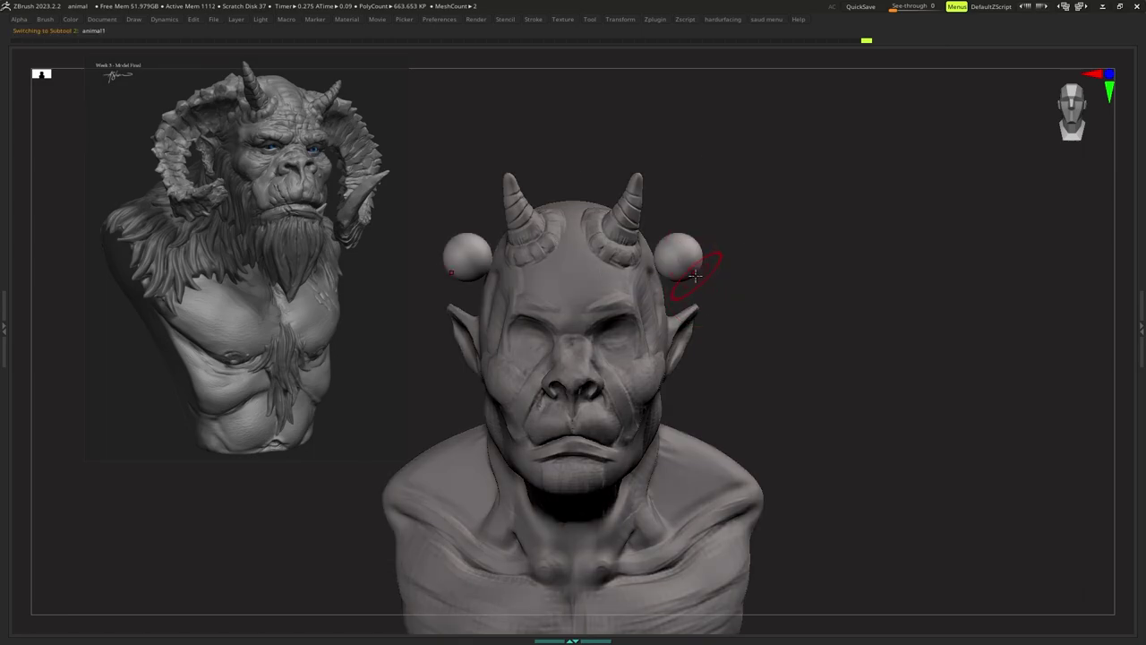
Enlarge the spheres with the gizmo and position them so they intersect the temples beside the small horns.
key(w)
alt+click(632, 165)
alt+click(698, 160)
ctrl+right_drag(702, 180, 630, 280)
drag(679, 200, 679, 185)
right_drag(665, 207, 730, 220)
drag(651, 269, 620, 268)
ctrl+right_drag(621, 269, 629, 283)
drag(706, 251, 741, 239)
alt+click(687, 159)
drag(661, 257, 612, 258)
ctrl+right_drag(612, 257, 612, 265)
mouse_move(613, 265)
right_down()
mouse_move(550, 265)
mouse_move(609, 270)
mouse_move(612, 253)
mouse_move(622, 260)
right_up()
key(q)
Adjust the DynaMesh resolution for the spheres and remesh them.
key(1)
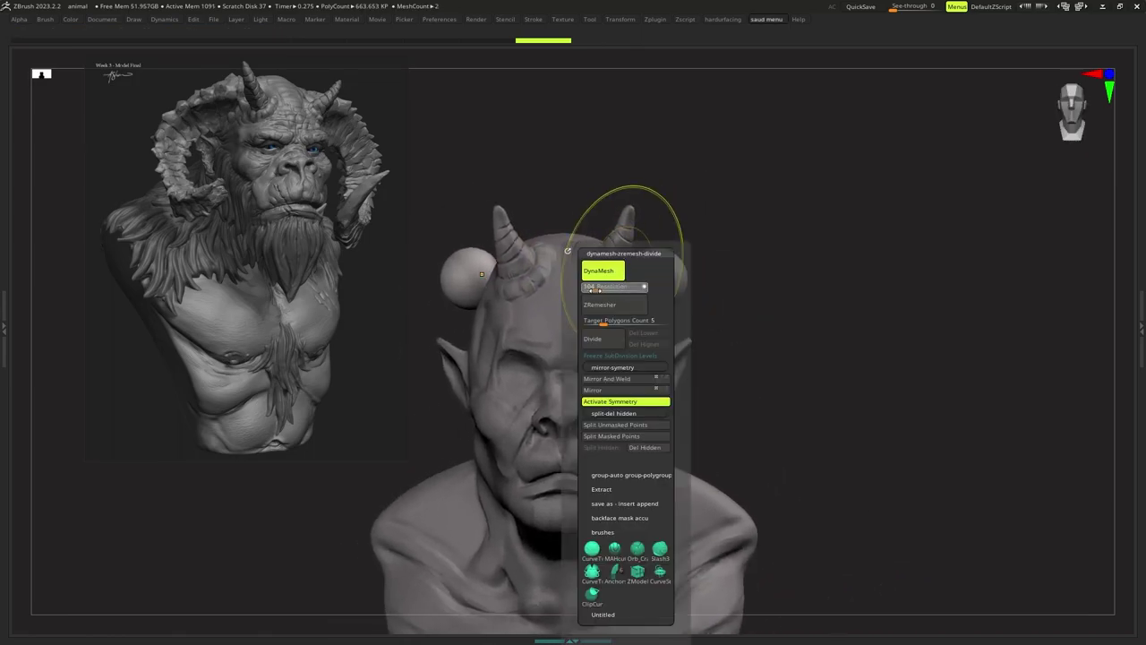
ctrl+drag(719, 255, 738, 277)
mouse_move(733, 272)
ctrl+right_down()
mouse_move(711, 251)
mouse_move(697, 272)
ctrl+right_up()
Pull the spheres outward into short tapered horn shapes with a large Move brush.
right_click(663, 279)
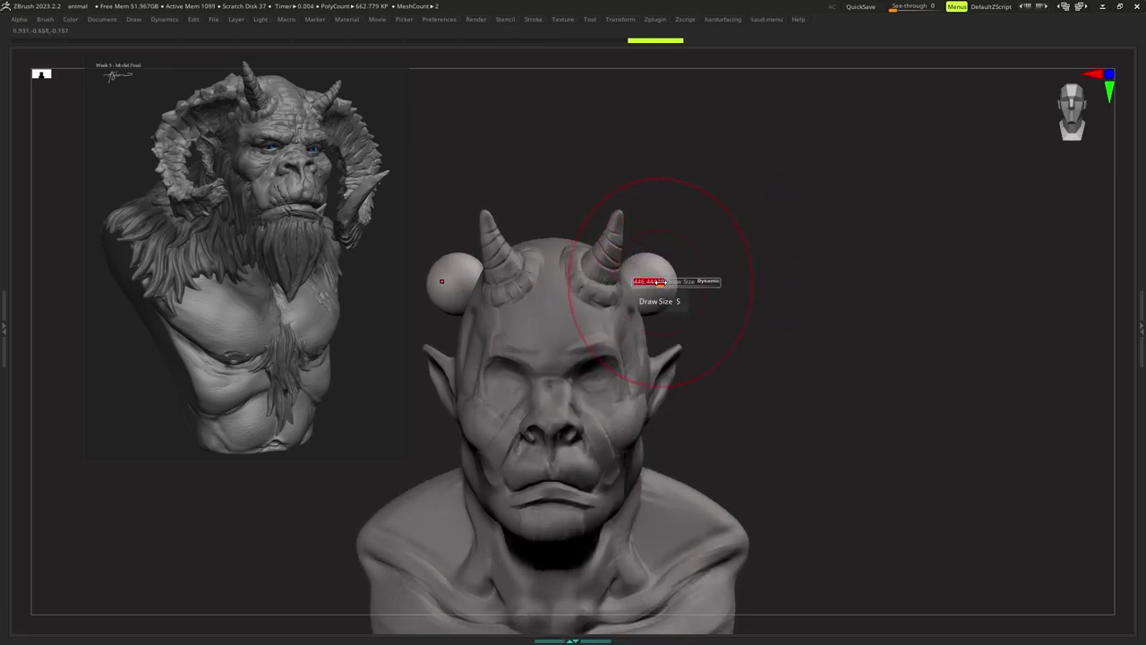
drag(661, 283, 695, 261)
mouse_move(696, 261)
ctrl+right_down()
mouse_move(688, 254)
mouse_move(685, 273)
ctrl+right_up()
right_click(685, 272)
drag(685, 272, 723, 279)
alt+right_drag(724, 278, 763, 263)
ctrl+right_drag(763, 263, 758, 252)
key(s)
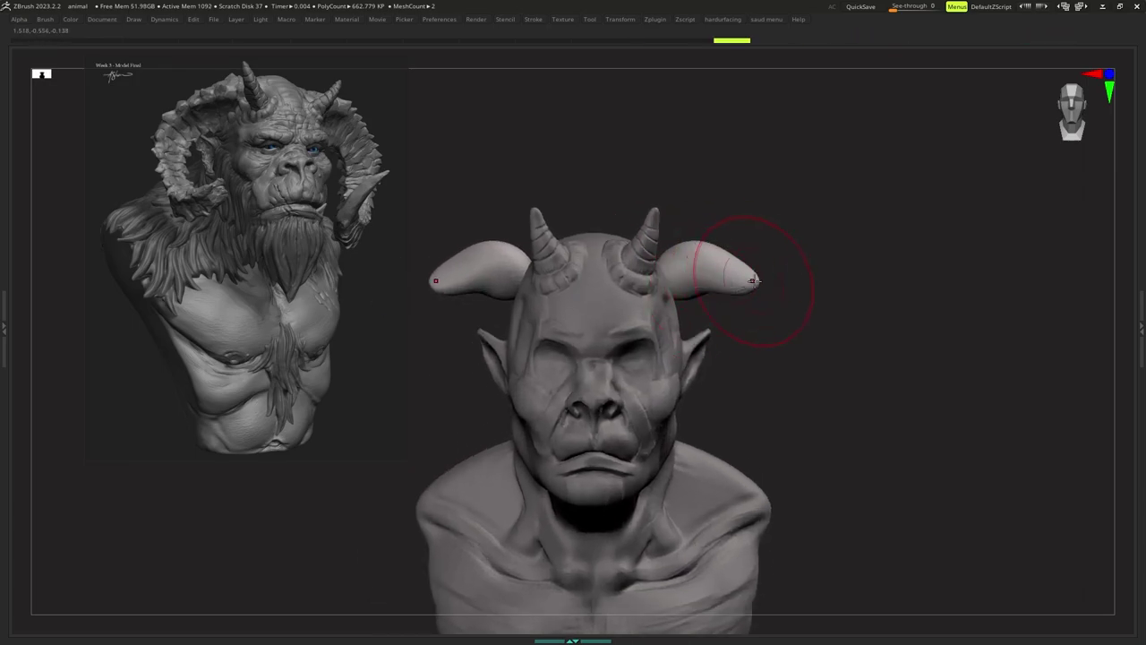
Bend the outer ends of the side horns downward and reshape their bases with the Move brush.
drag(755, 282, 758, 340)
ctrl+right_drag(758, 341, 761, 378)
mouse_move(761, 378)
right_down()
mouse_move(693, 296)
mouse_move(647, 267)
mouse_move(654, 288)
right_up()
right_click(694, 276)
right_drag(761, 269, 700, 265)
key(s)
drag(706, 264, 698, 263)
mouse_move(698, 263)
right_down()
mouse_move(702, 244)
mouse_move(683, 254)
mouse_move(687, 270)
right_up()
key(s)
drag(688, 270, 696, 270)
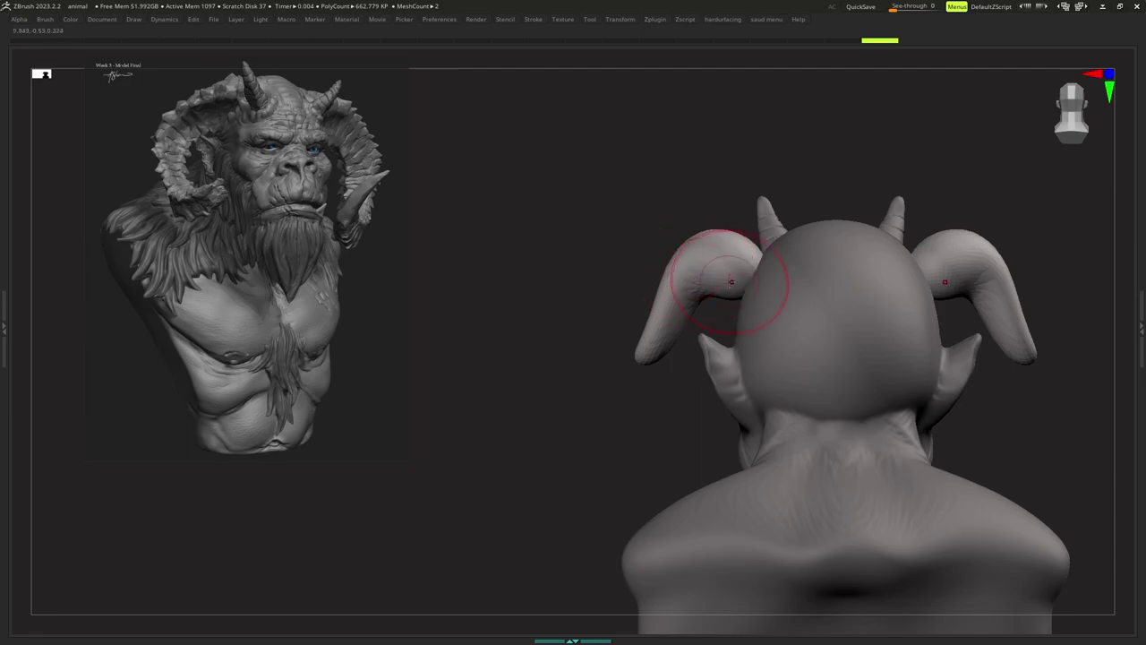
Adjust the drooping part of the side horns from the back and front with a resized Move brush.
drag(667, 304, 664, 326)
mouse_move(663, 326)
right_down()
mouse_move(681, 293)
mouse_move(716, 304)
right_up()
key(s)
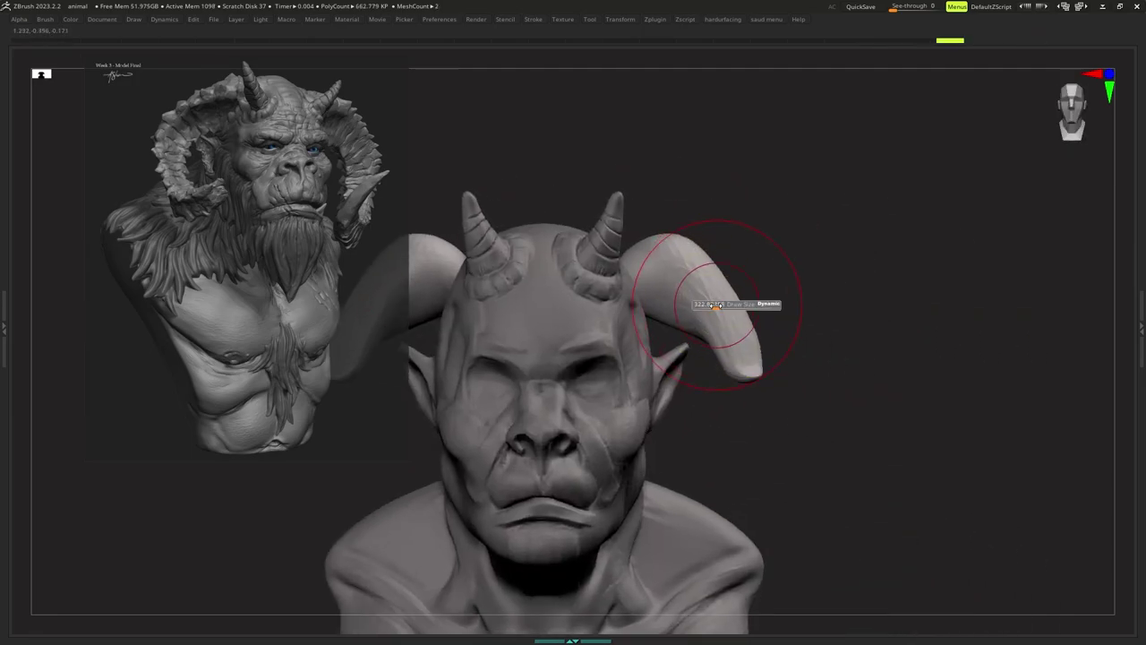
drag(717, 304, 725, 304)
mouse_move(739, 256)
ctrl+right_down()
mouse_move(729, 295)
mouse_move(735, 283)
ctrl+right_up()
Switch to the SnakeHook brush and turn on Sculptris Pro for the side horns.
key(s)
key(b)
key(s)
key(h)
click(755, 286)
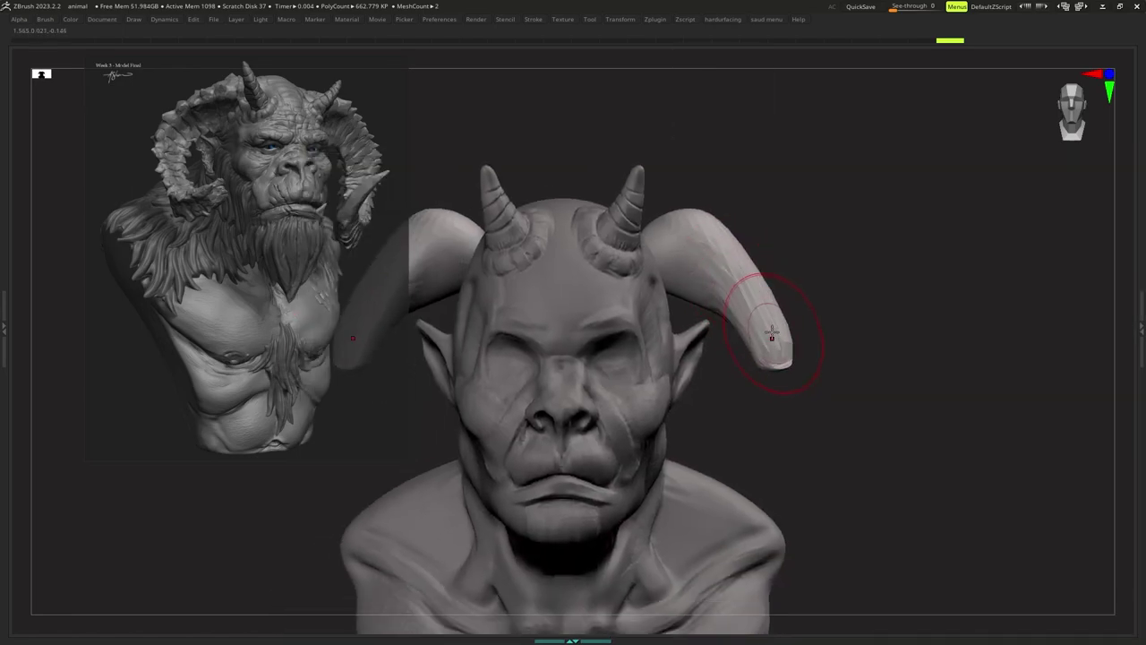
key(Tab)
click(94, 79)
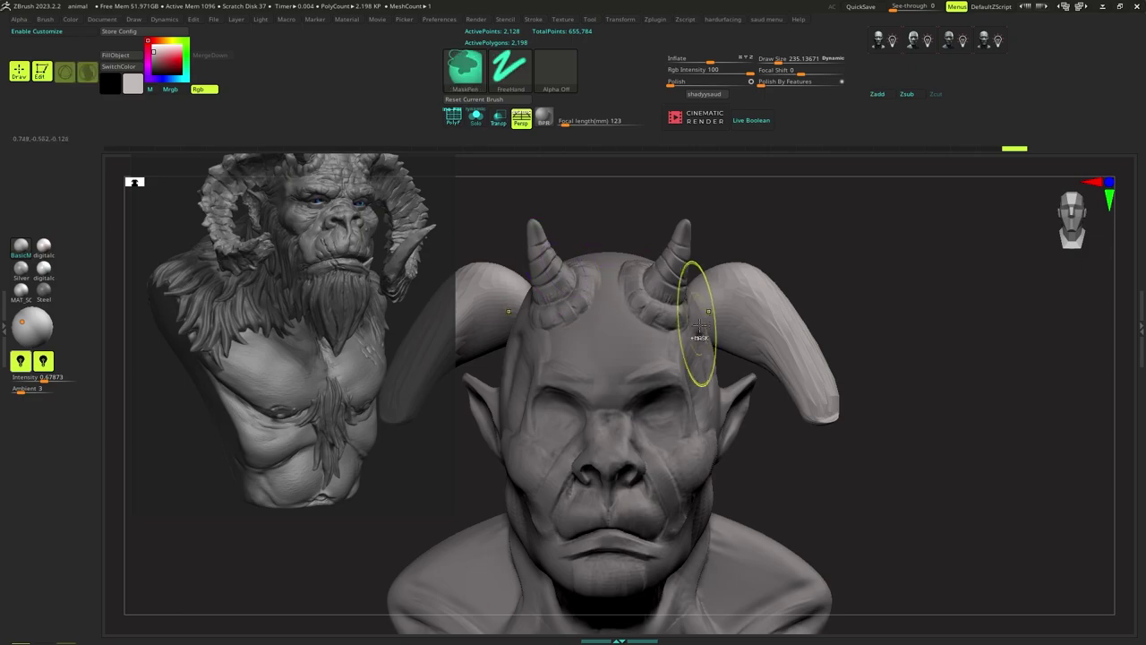
Extend the ends of the side horns with the SnakeHook brush and resize the brush for a three-quarter view.
ctrl+right_drag(696, 325, 725, 267)
drag(807, 330, 815, 363)
ctrl+right_drag(806, 333, 772, 360)
key(s)
drag(764, 318, 768, 317)
key(Tab)
mouse_move(755, 284)
right_down()
mouse_move(731, 326)
mouse_move(734, 273)
mouse_move(739, 302)
mouse_move(717, 310)
right_up()
key(s)
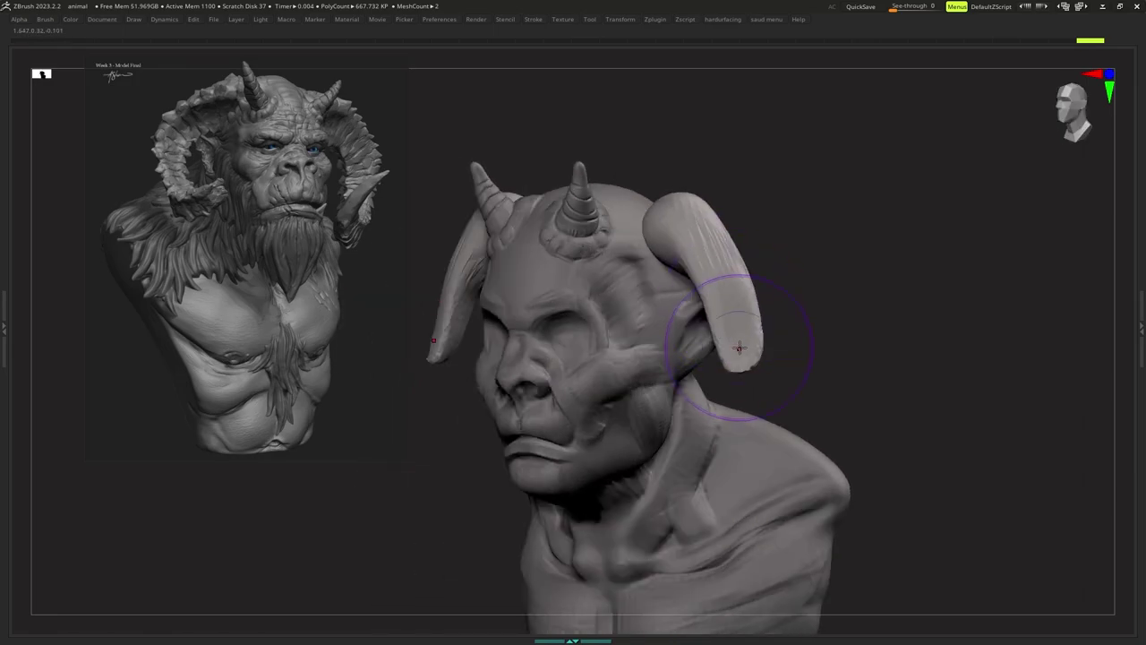
Pull the tips of the side horns down and curl them forward beside the cheeks.
drag(740, 346, 740, 372)
right_drag(739, 373, 708, 362)
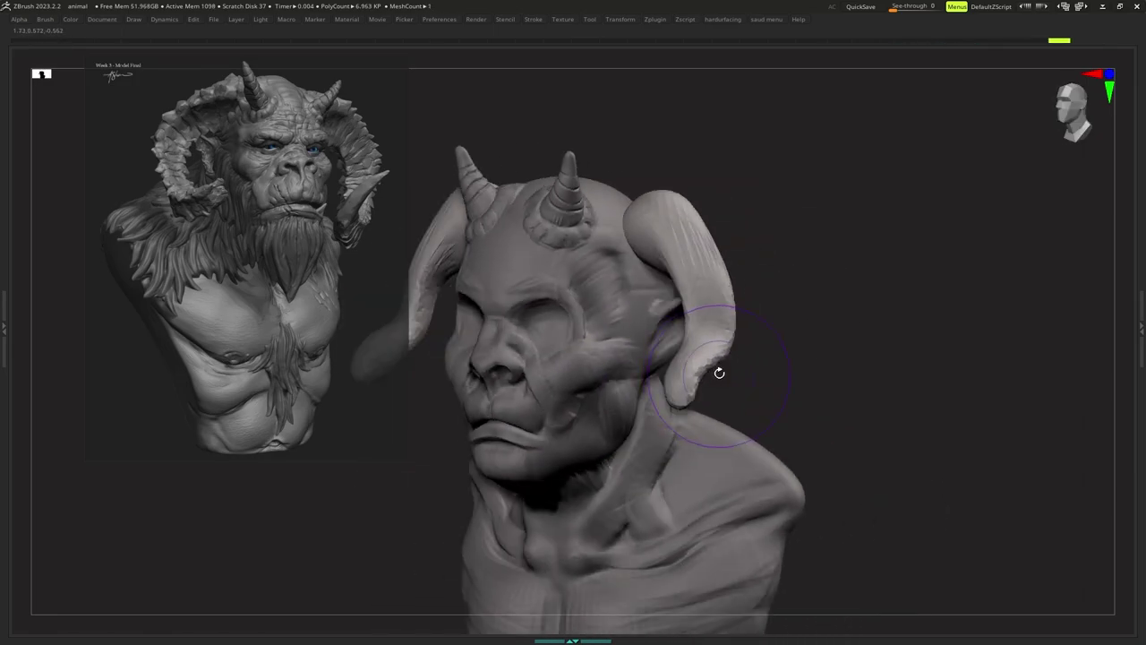
key(space)
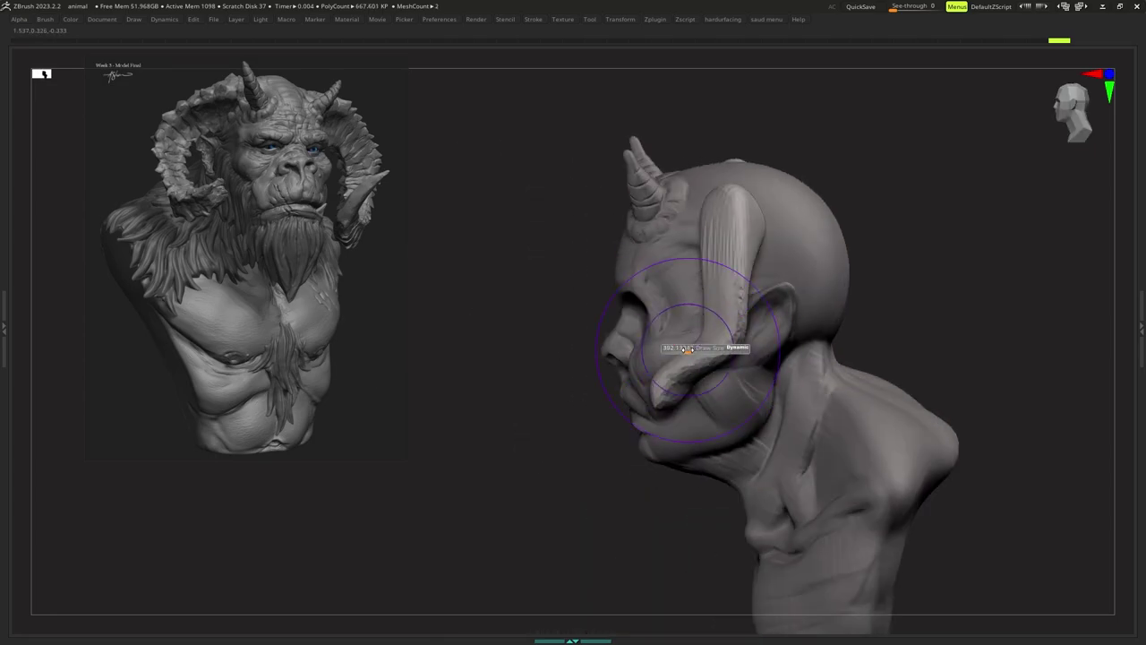
drag(688, 349, 681, 350)
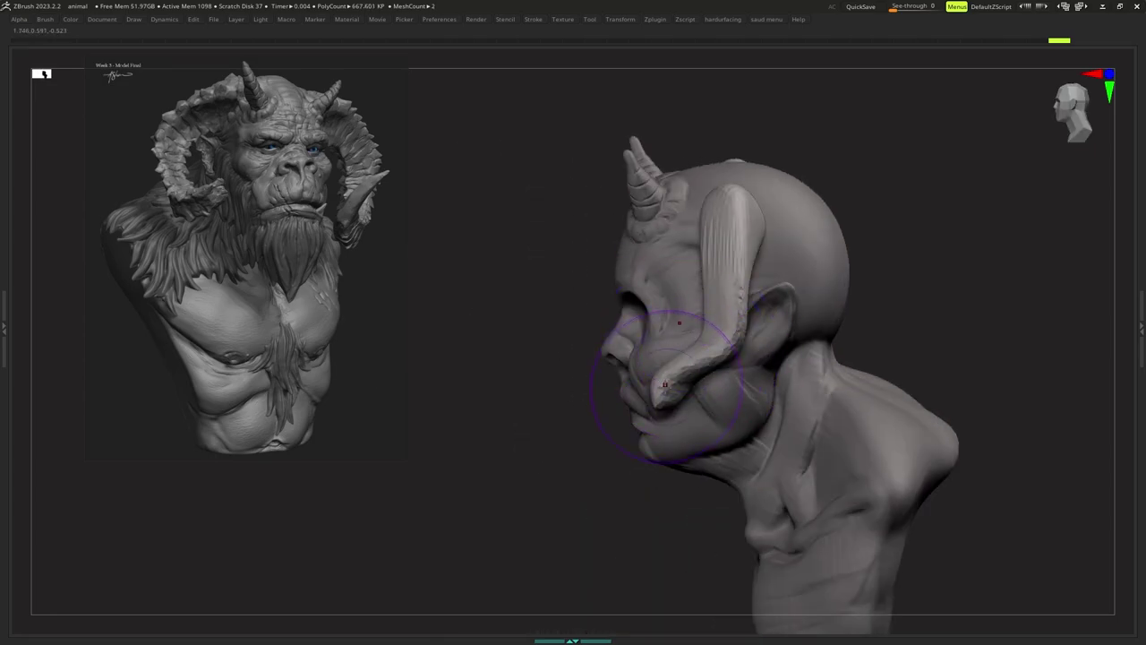
mouse_move(645, 367)
right_down()
mouse_move(660, 341)
mouse_move(678, 338)
mouse_move(678, 353)
right_up()
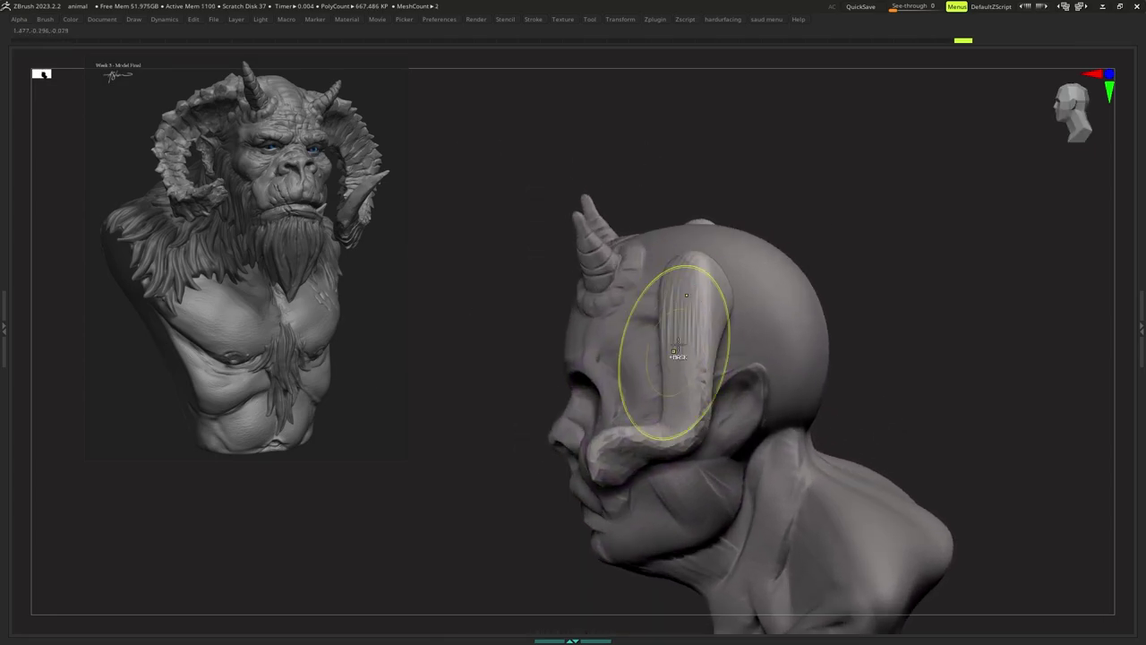
Reshape the upper bend of the side horns from behind with the SnakeHook brush.
key(space)
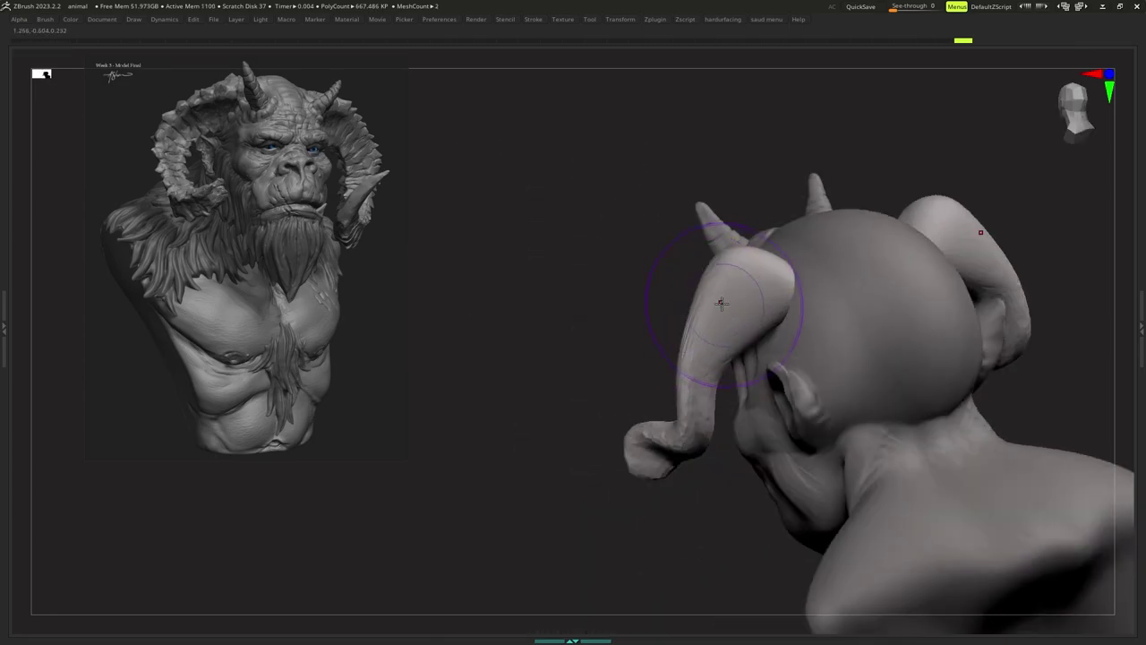
mouse_move(722, 302)
mouse_down()
mouse_move(755, 290)
mouse_move(750, 267)
mouse_up()
mouse_move(751, 267)
right_down()
mouse_move(793, 305)
mouse_move(781, 273)
mouse_move(755, 312)
mouse_move(768, 299)
right_up()
key(s)
drag(768, 300, 761, 278)
mouse_move(761, 278)
right_down()
mouse_move(742, 281)
mouse_move(755, 284)
right_up()
Refine the arch and inner contour of the side horns from the front and check them against the bust.
key(s)
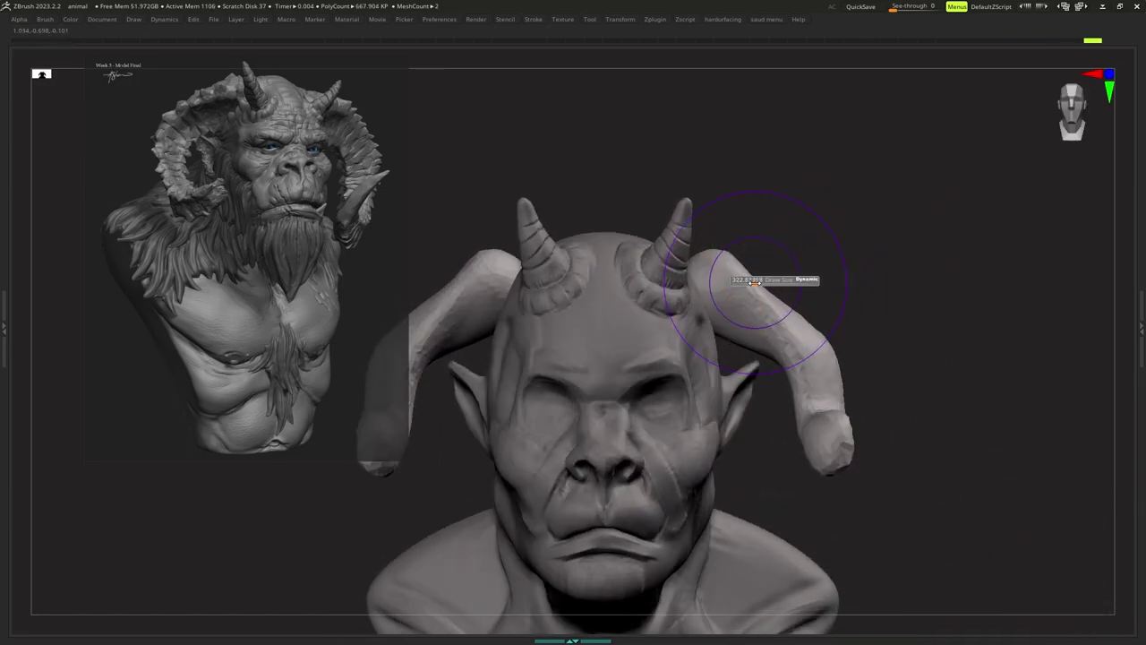
drag(751, 285, 761, 269)
key(s)
mouse_move(760, 269)
right_down()
mouse_move(726, 258)
mouse_move(732, 275)
mouse_move(716, 278)
mouse_move(749, 307)
right_up()
right_drag(809, 277, 770, 255)
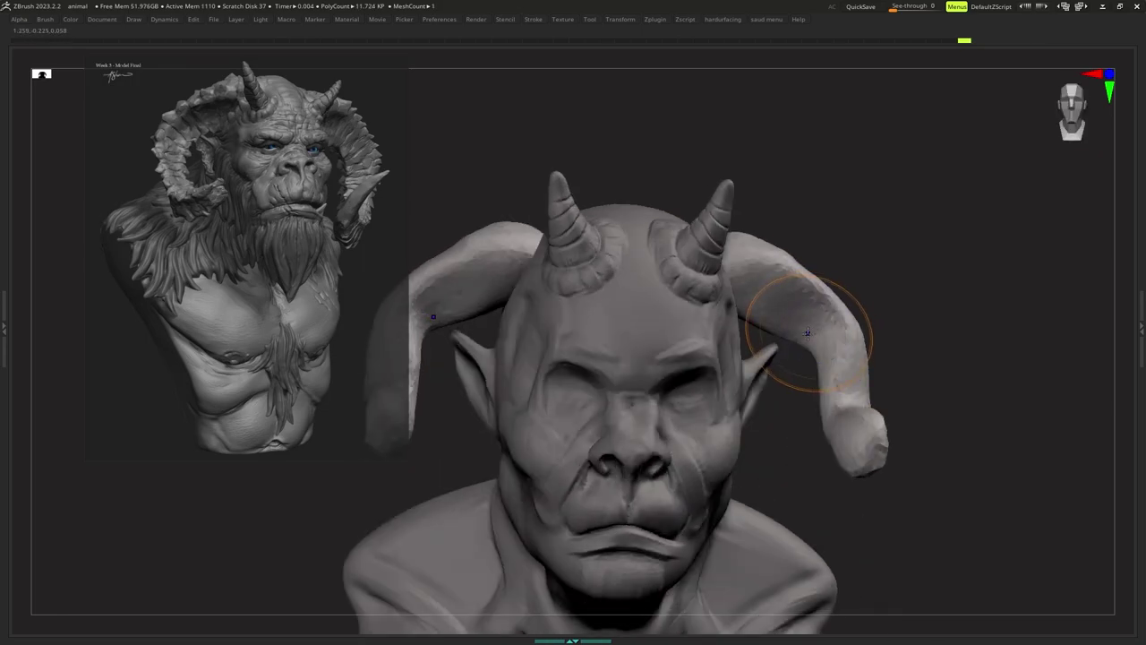
right_drag(824, 320, 779, 324)
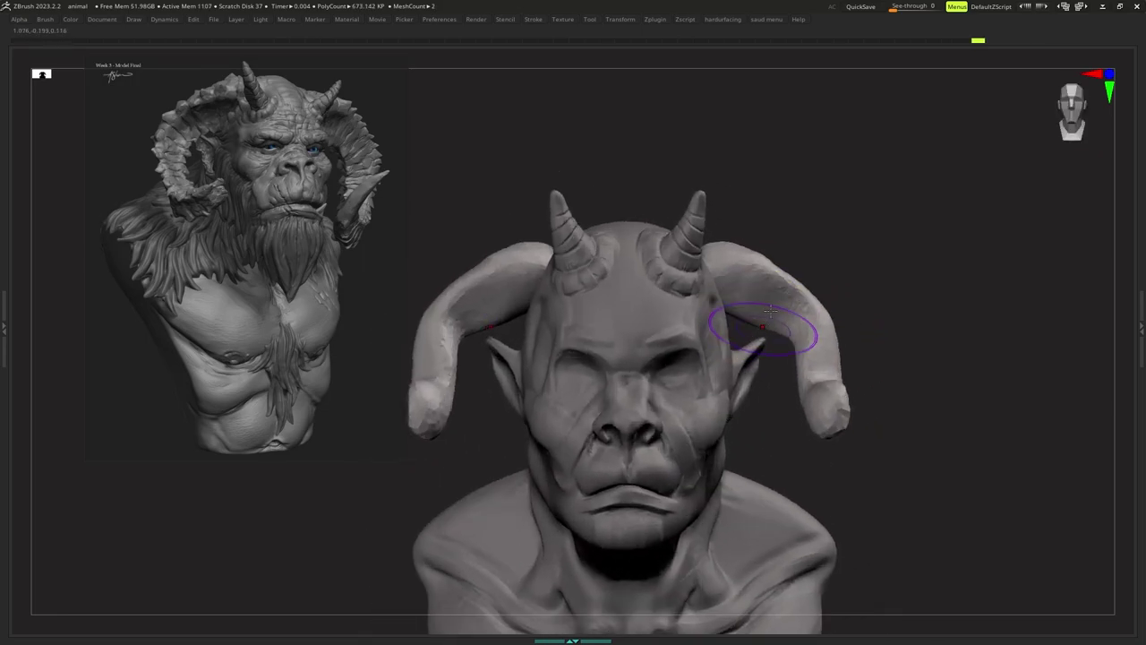
right_drag(768, 320, 773, 387)
mouse_move(749, 403)
right_down()
mouse_move(767, 368)
mouse_move(761, 319)
right_up()
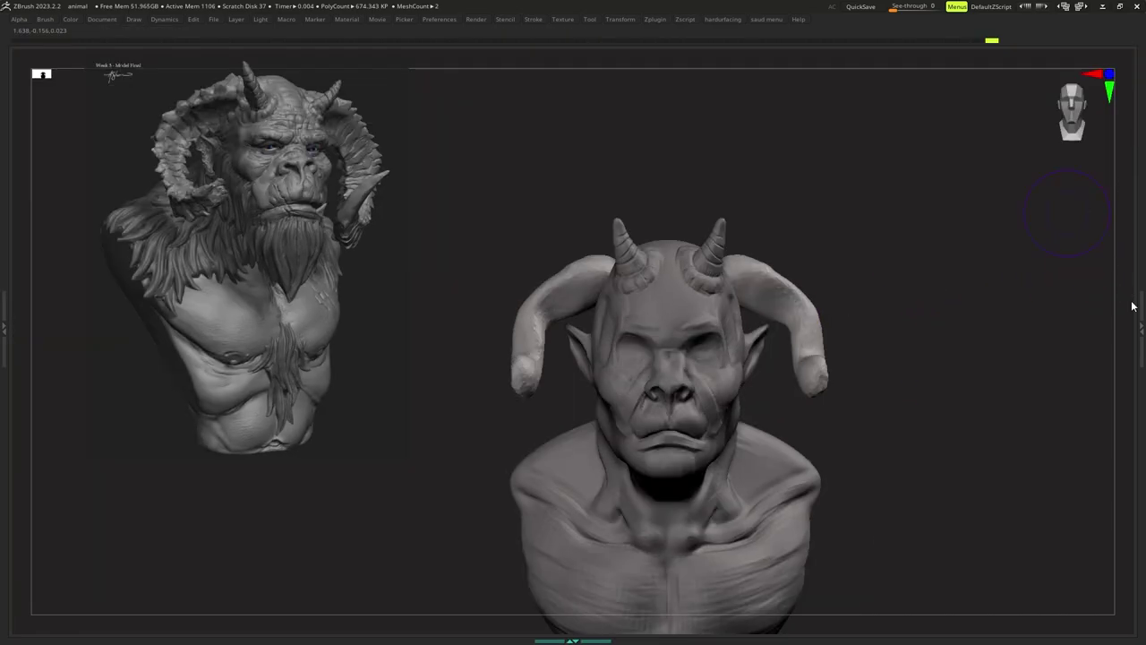
Delete the side horn subtool, keeping only the bust.
click(1141, 311)
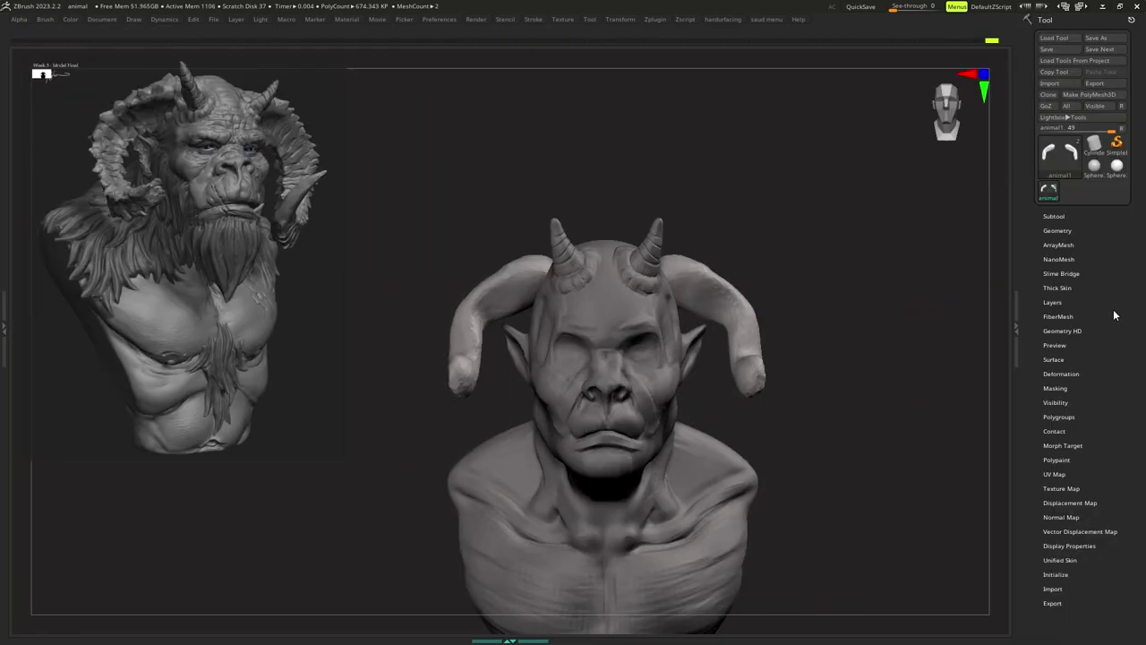
click(1056, 214)
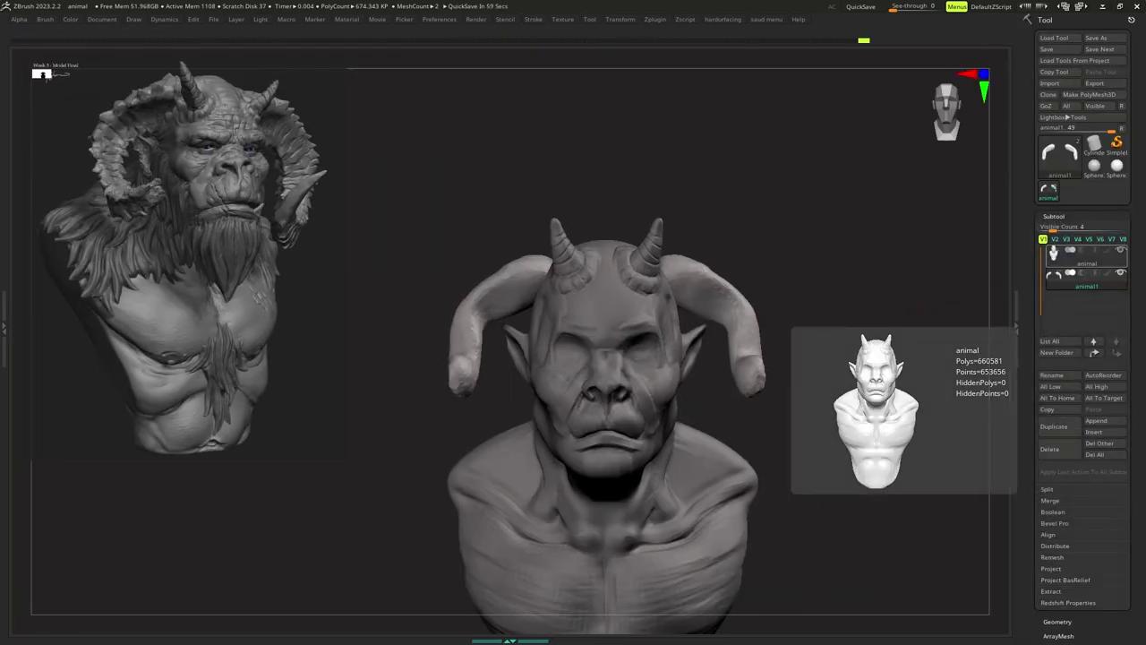
right_drag(926, 284, 943, 285)
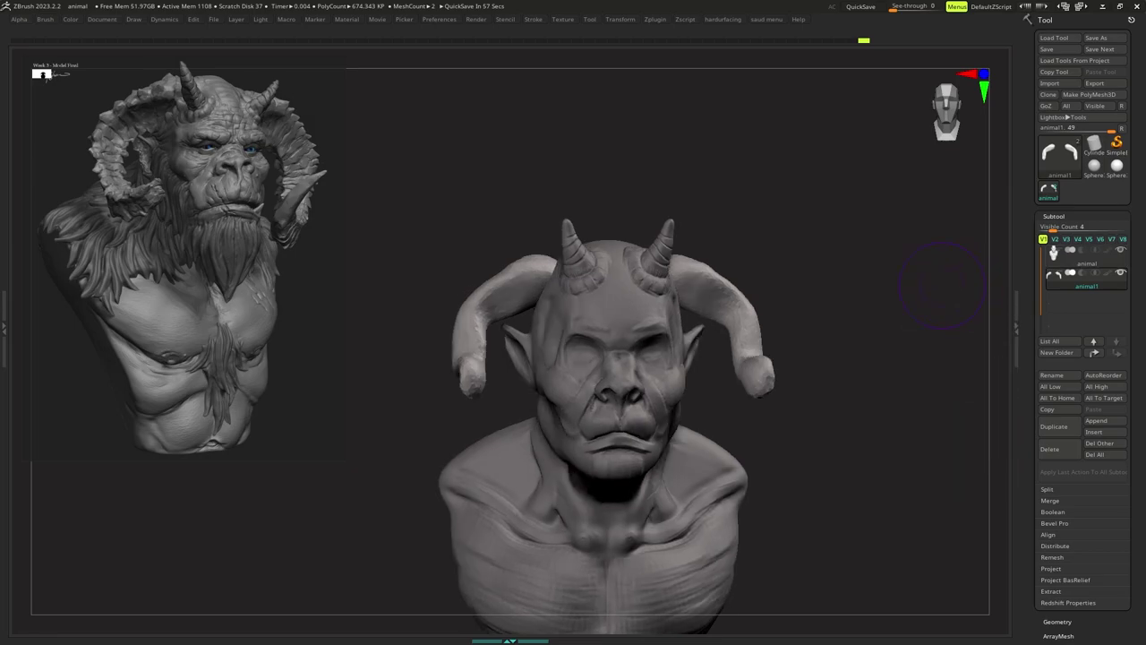
click(1049, 449)
click(1062, 470)
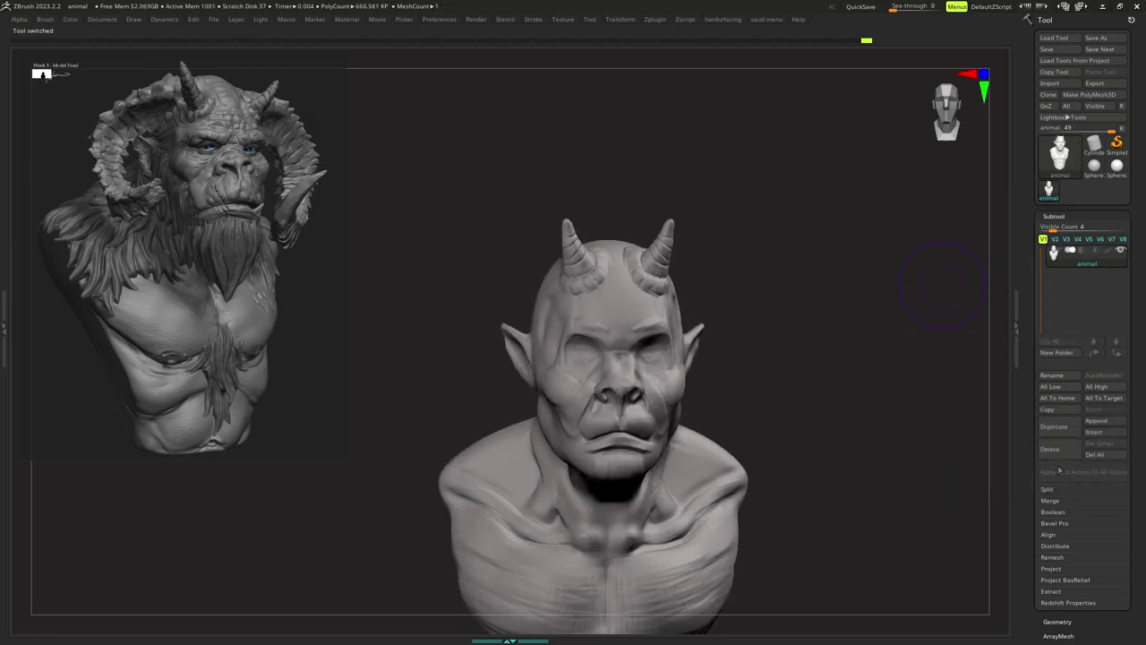
Select the CurveTube brush and dock the Stroke palette beside the tool settings.
drag(753, 344, 757, 320)
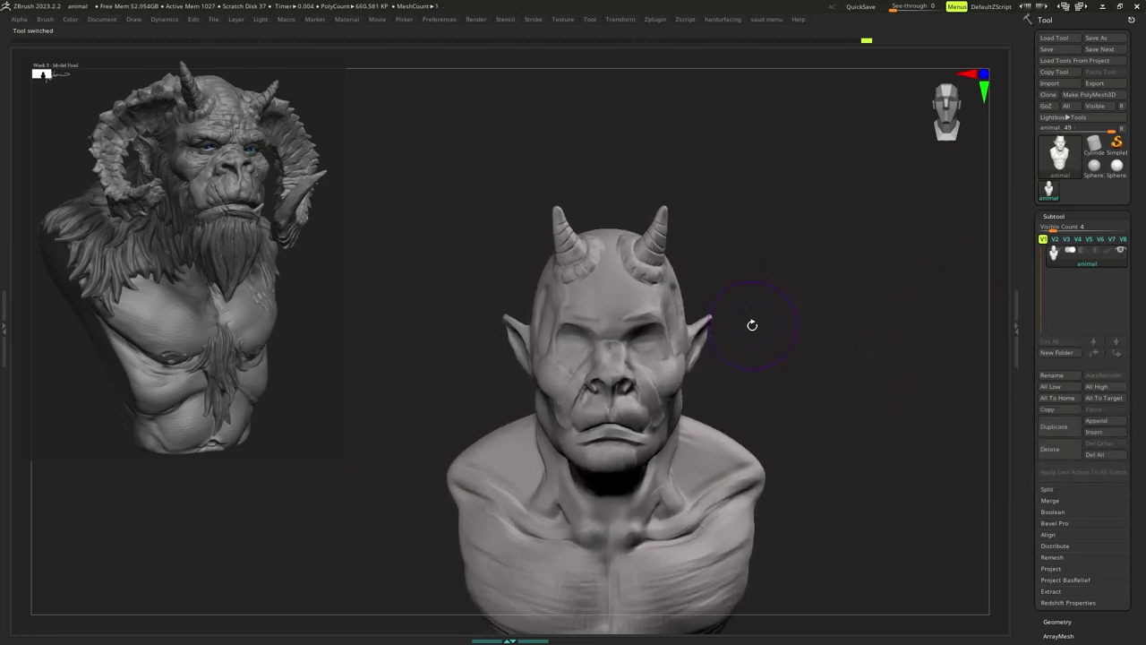
key(b)
key(c)
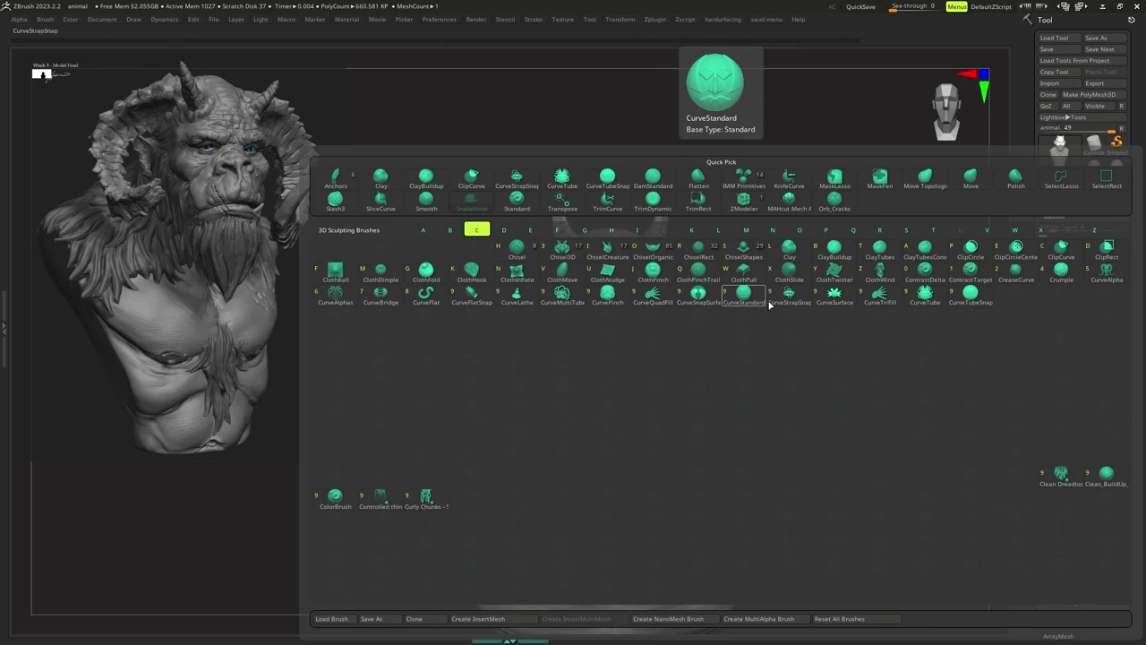
click(915, 299)
mouse_move(818, 323)
alt+mouse_down()
mouse_move(784, 312)
mouse_move(764, 330)
alt+mouse_up()
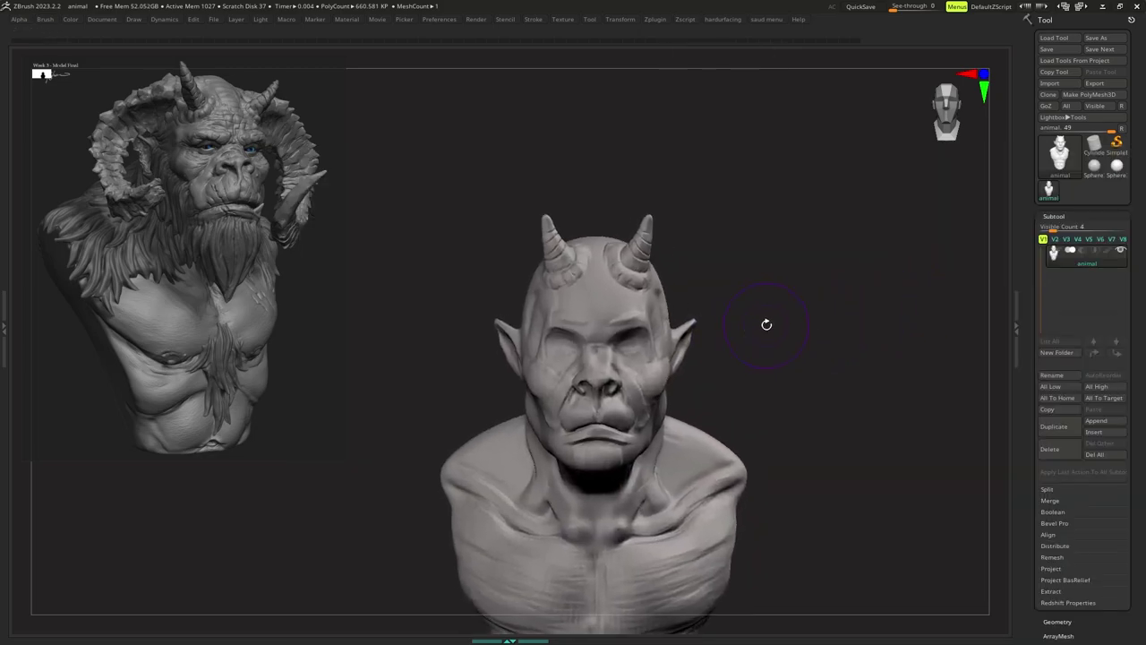
click(533, 19)
drag(530, 36, 1034, 176)
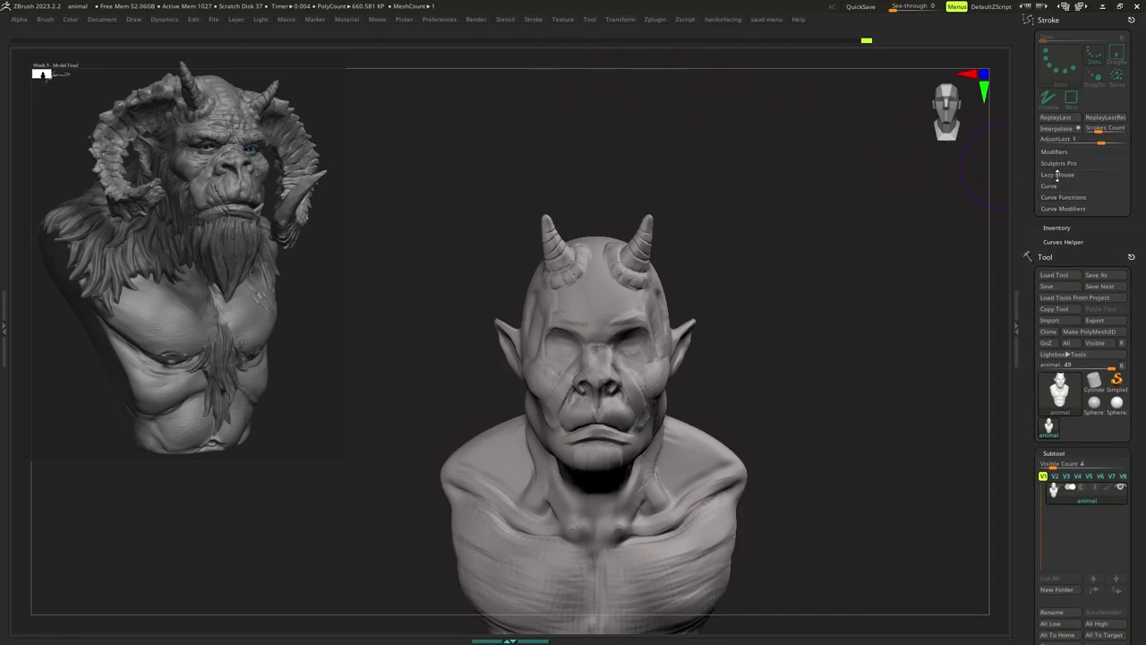
Enable Size in the Curve Modifiers and reverse the Curve Falloff so the tube tapers along its length.
click(1049, 186)
click(1057, 187)
click(1061, 198)
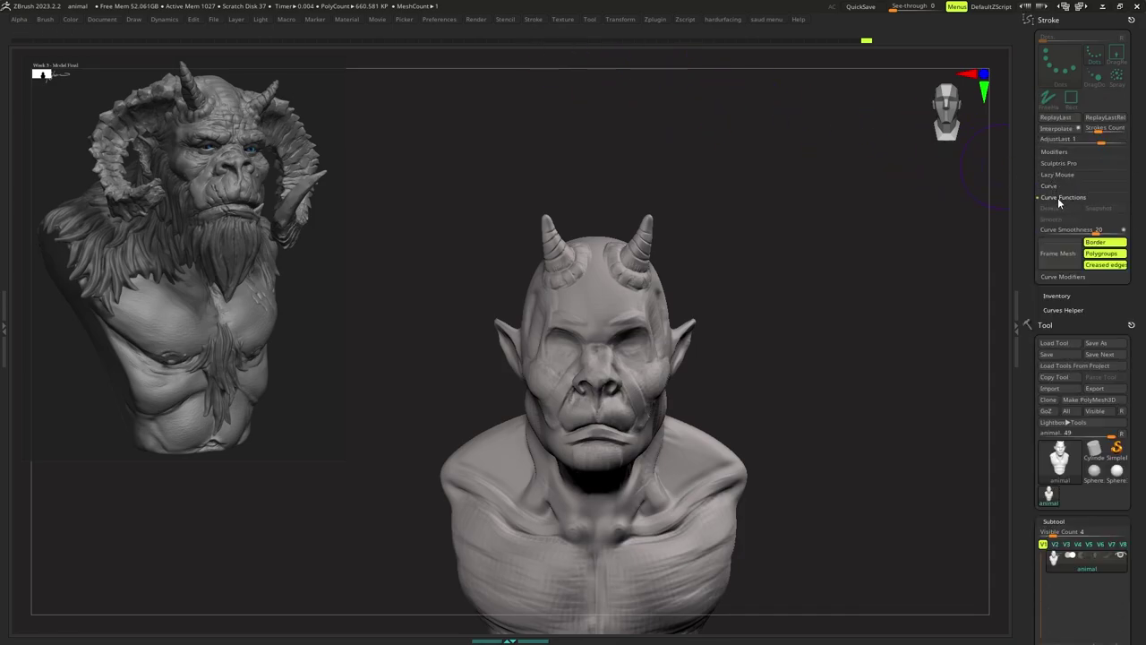
click(1061, 199)
click(1061, 209)
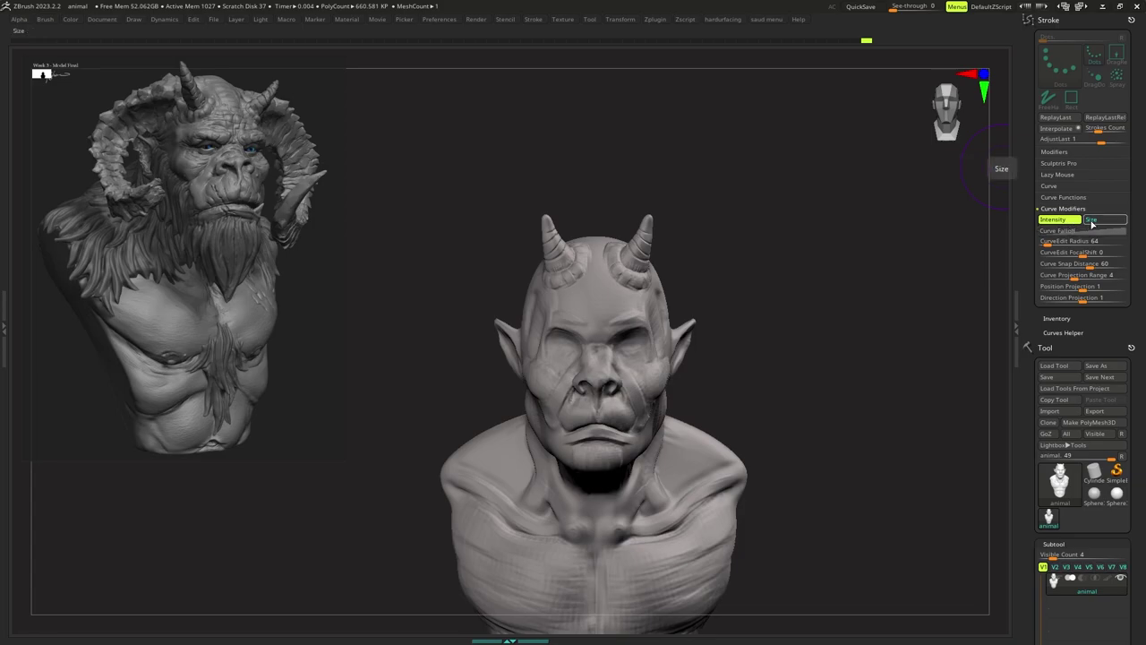
click(1079, 230)
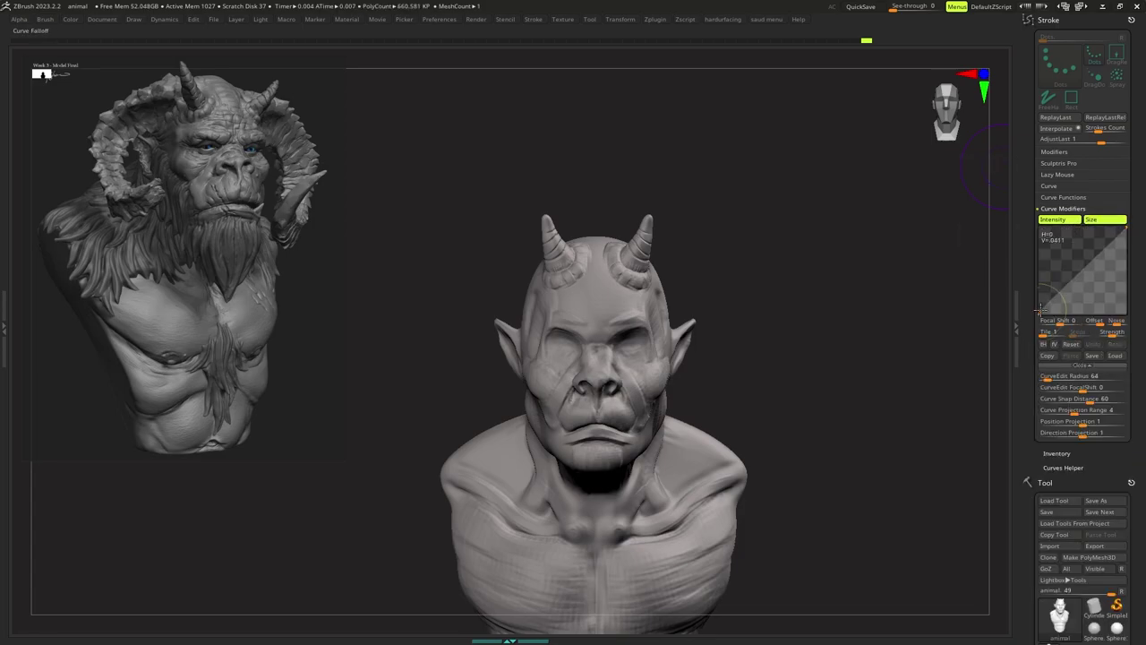
drag(1127, 229, 1114, 288)
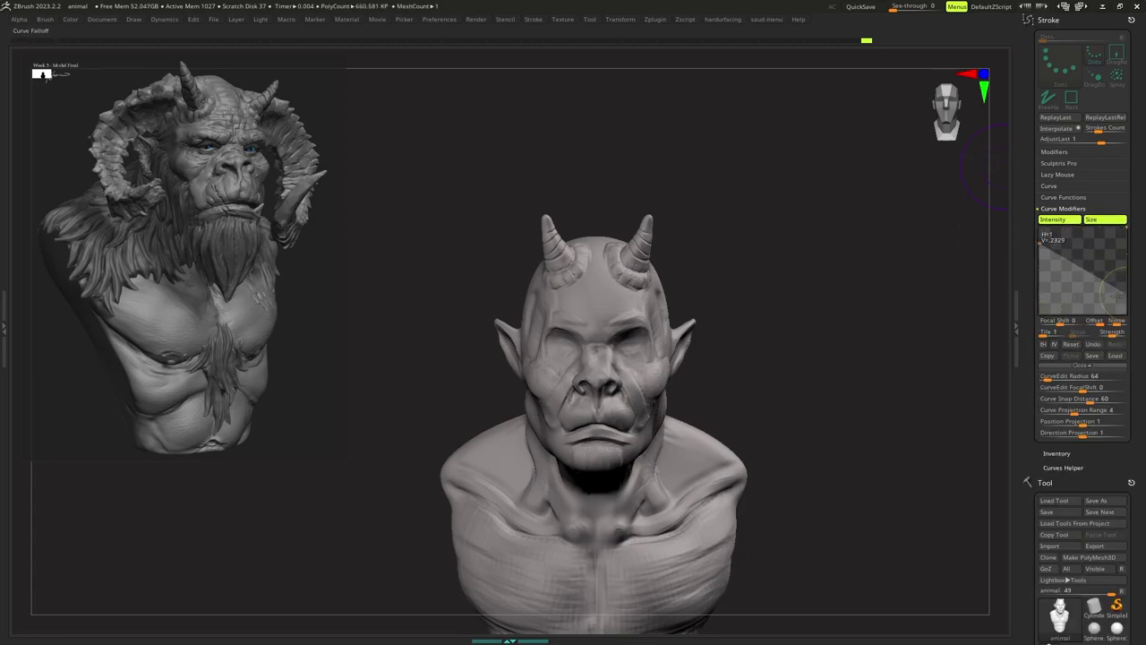
Try drawing a tapered curve tube from the side of the head with an adjusted brush size.
alt+drag(833, 288, 729, 308)
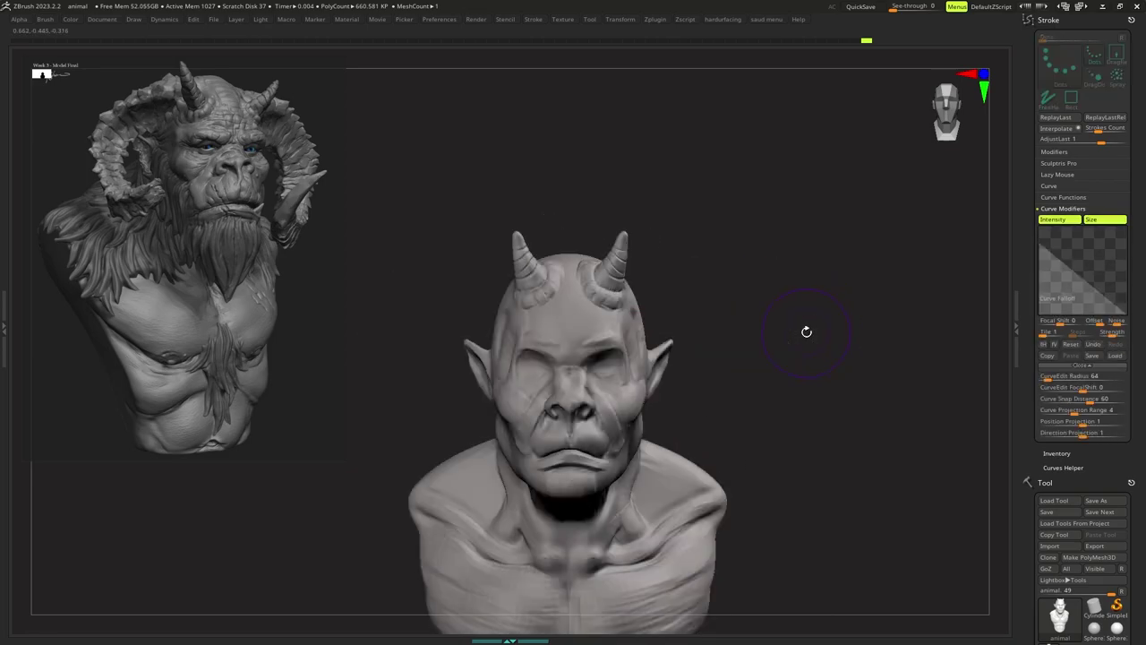
mouse_move(806, 333)
mouse_down()
mouse_move(763, 289)
mouse_move(753, 305)
mouse_move(699, 308)
mouse_up()
key(s)
key(space)
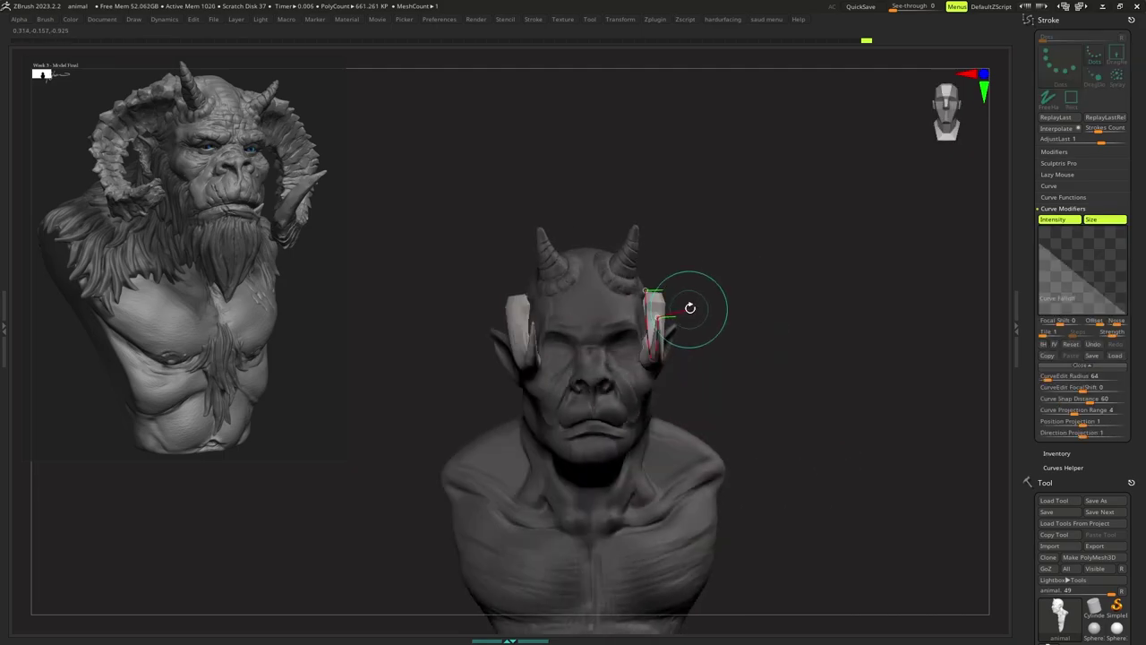
key(s)
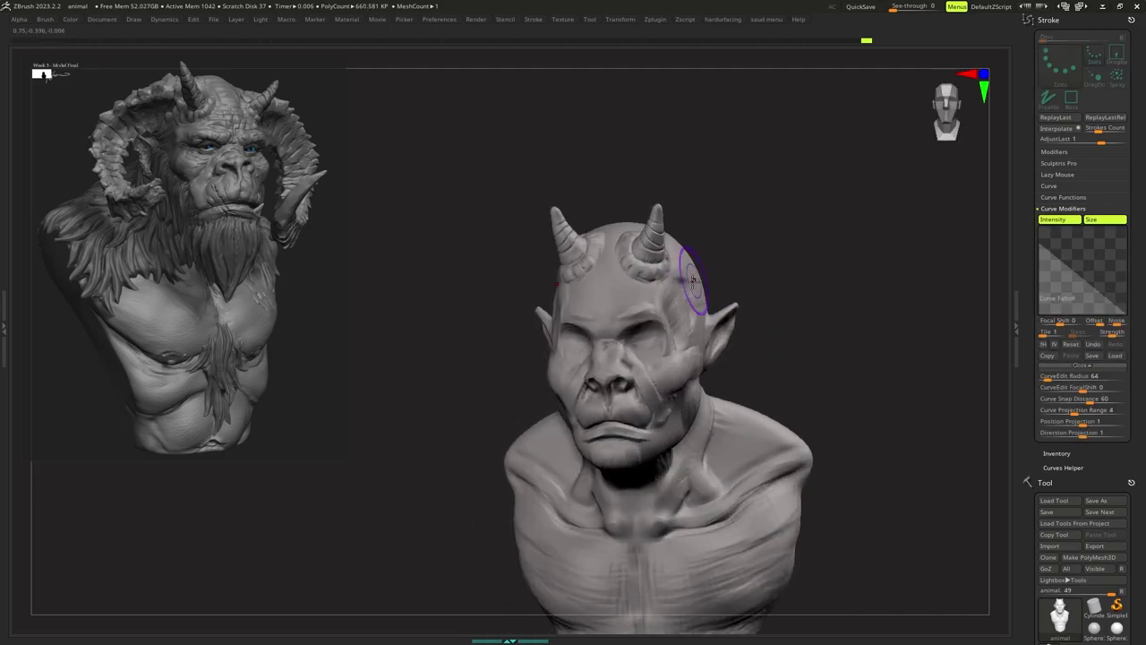
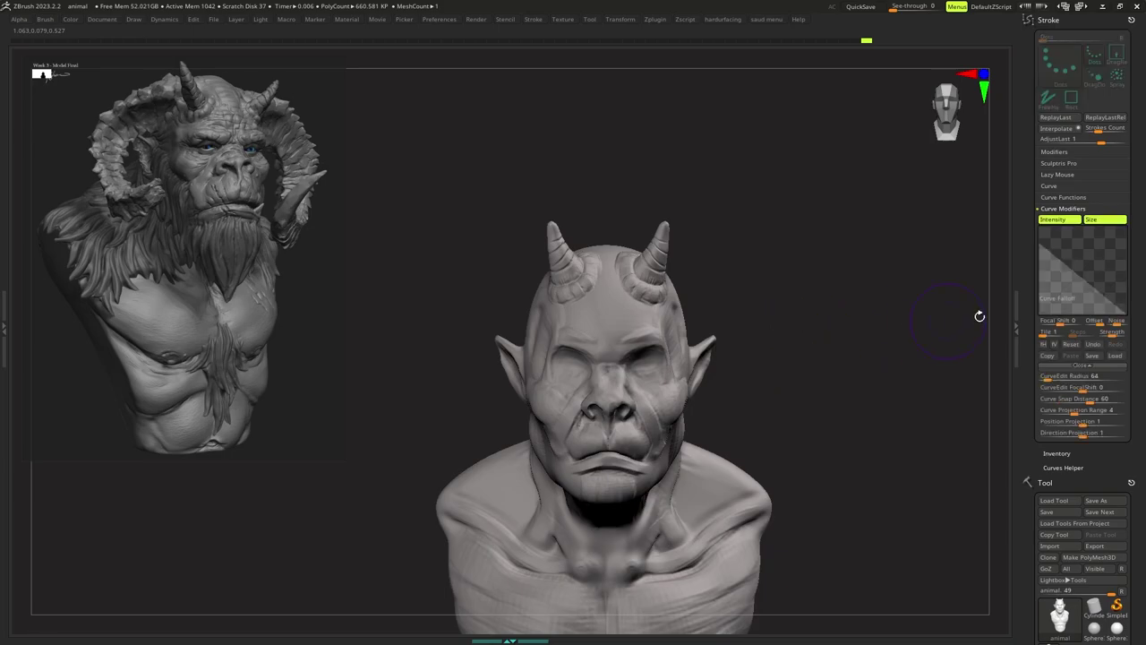
Draw mirrored tapered curve tubes out from the sides of the head as side horns and start orienting them with the gizmo.
mouse_move(810, 307)
ctrl+right_down()
mouse_move(730, 318)
mouse_move(661, 383)
mouse_move(696, 405)
mouse_move(684, 351)
mouse_move(640, 336)
mouse_move(670, 355)
mouse_move(661, 349)
ctrl+right_up()
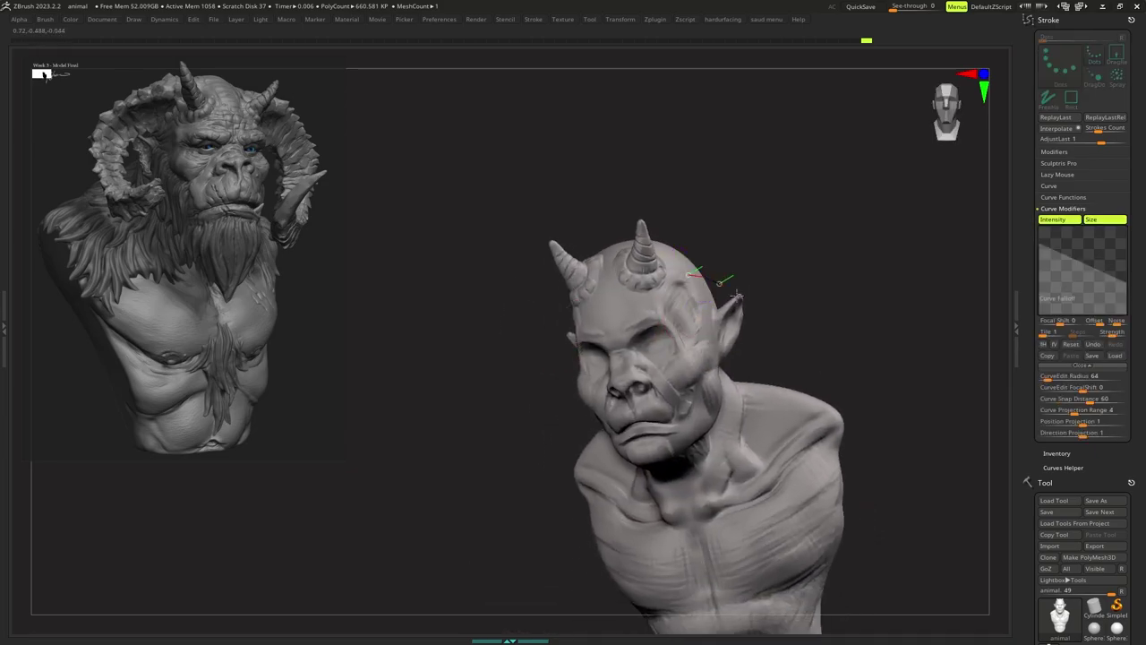
drag(688, 446, 668, 450)
mouse_move(652, 394)
shift+right_down()
mouse_move(683, 359)
mouse_move(665, 366)
shift+right_up()
key(w)
drag(632, 476, 635, 345)
right_drag(644, 323, 524, 269)
click(493, 199)
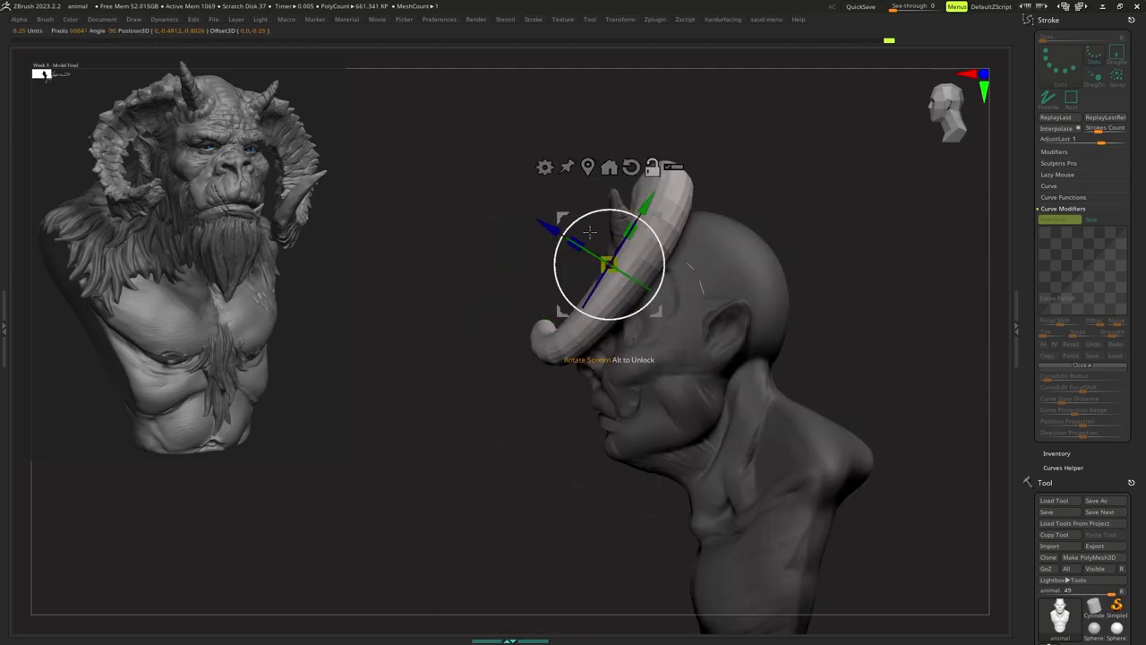
Rotate and reposition the side horns in profile so their thick bases sit on the head above the ears.
right_drag(659, 320, 573, 332)
drag(567, 310, 568, 310)
right_drag(569, 309, 667, 271)
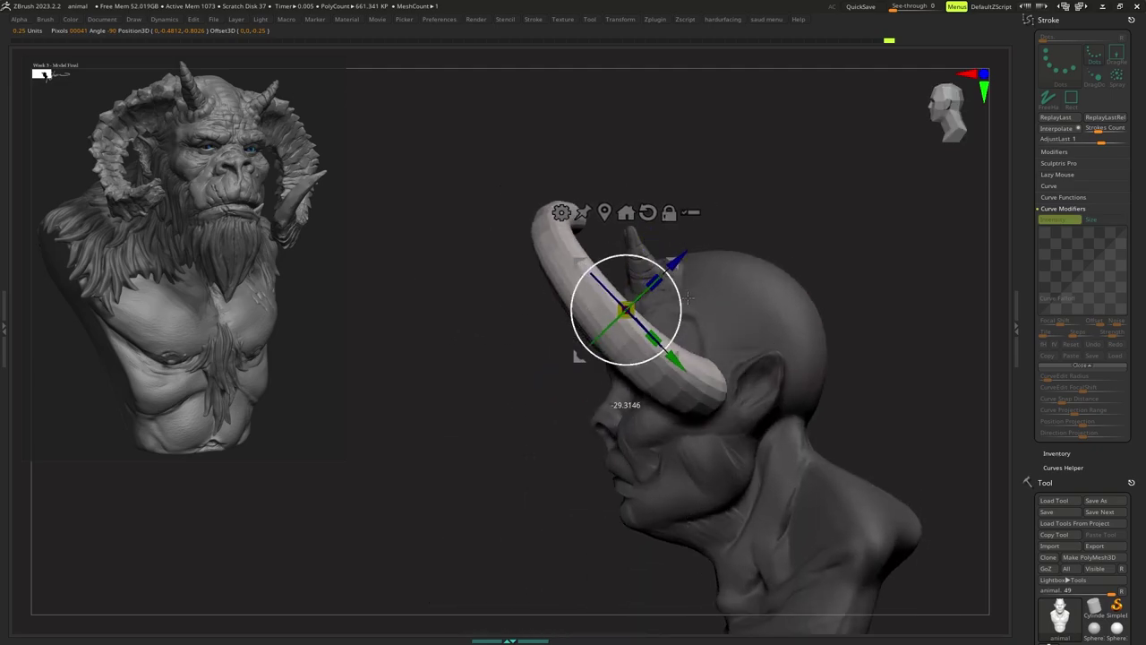
drag(682, 284, 674, 264)
alt+right_drag(676, 261, 647, 274)
mouse_move(648, 274)
mouse_down()
mouse_move(661, 274)
mouse_move(646, 271)
mouse_up()
right_drag(645, 295, 687, 301)
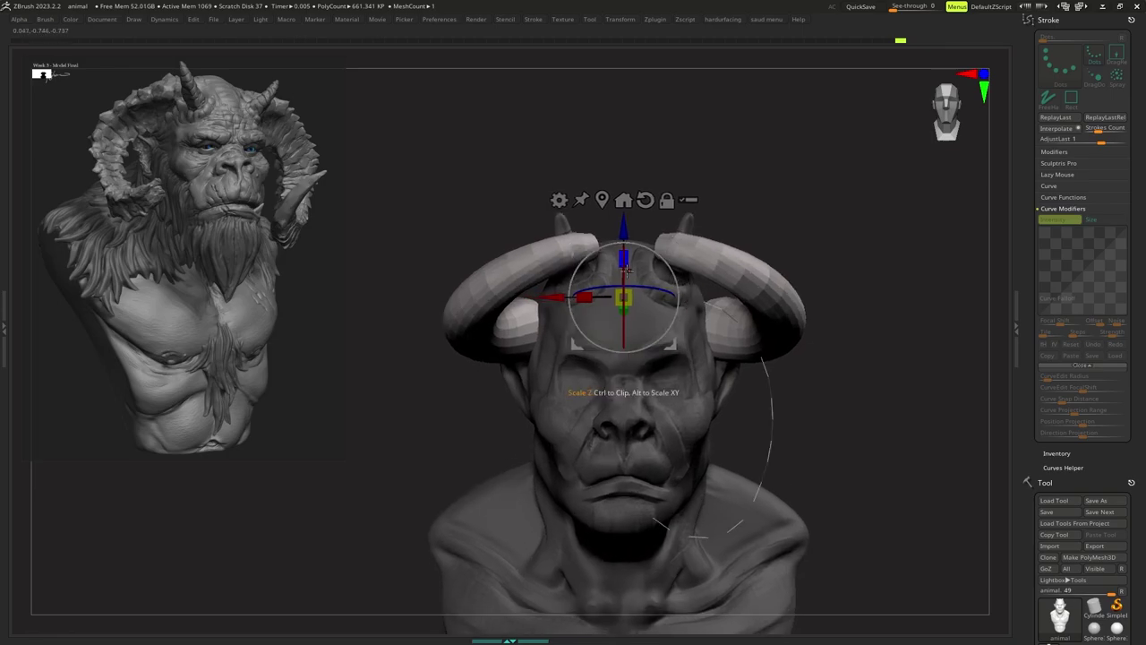
Flip the side horns vertically by scaling them along Z and move them down on the head.
drag(625, 277, 625, 325)
drag(627, 239, 627, 280)
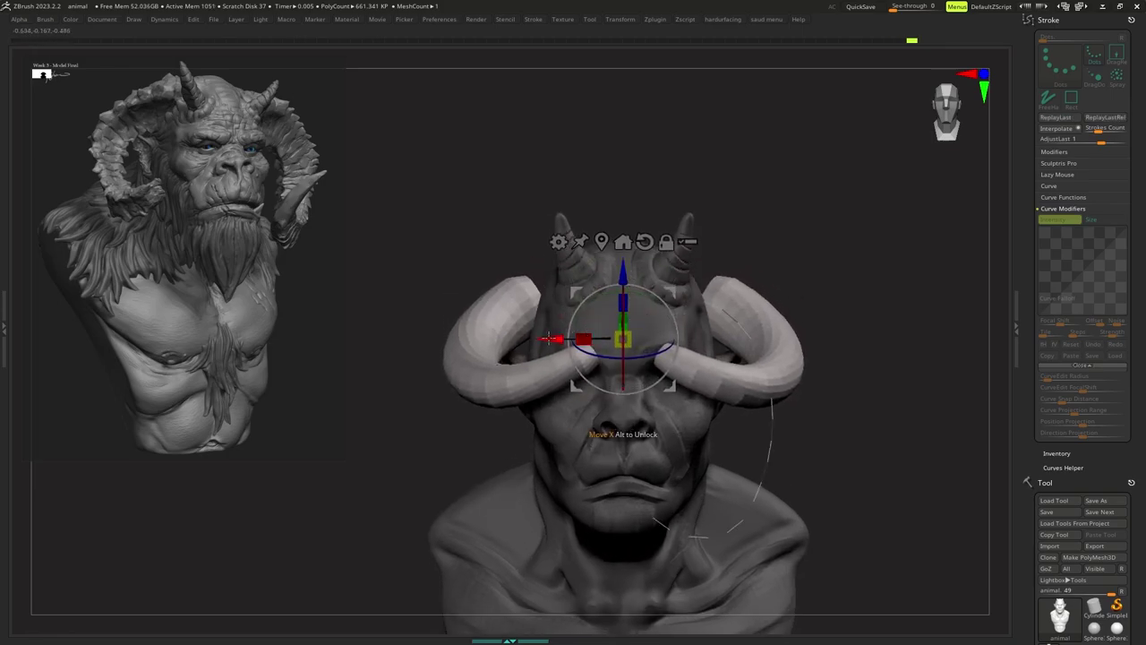
drag(549, 338, 549, 336)
ctrl+right_drag(555, 339, 544, 354)
key(q)
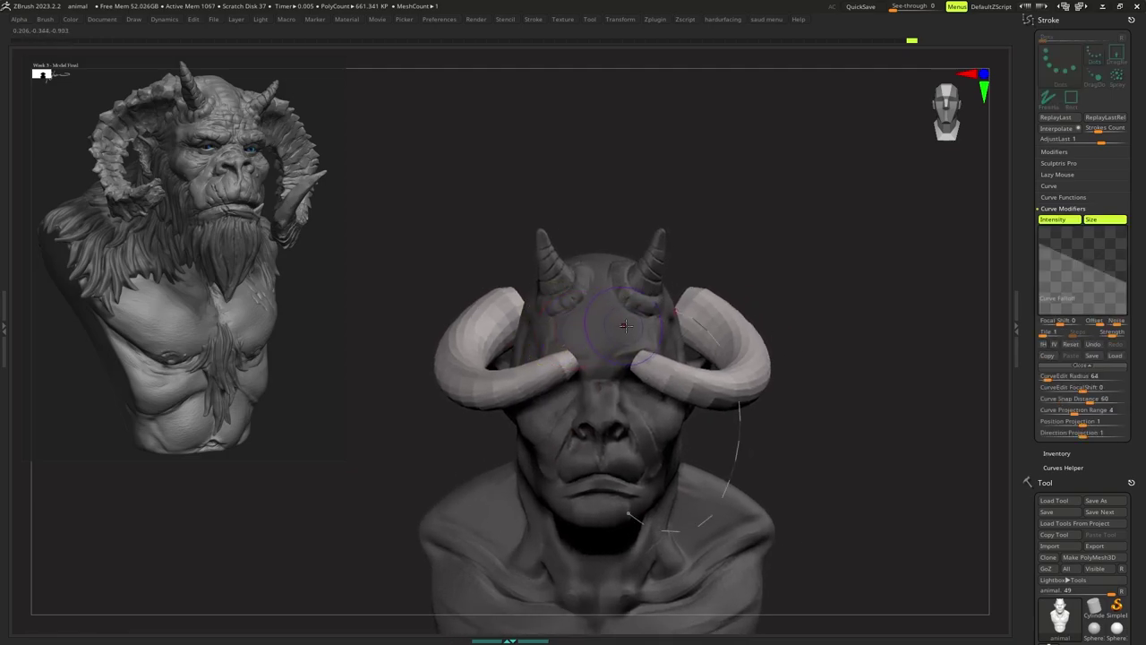
Rotate the side horns in profile so their front tips swing upward.
right_drag(654, 596, 593, 561)
right_drag(645, 297, 506, 302)
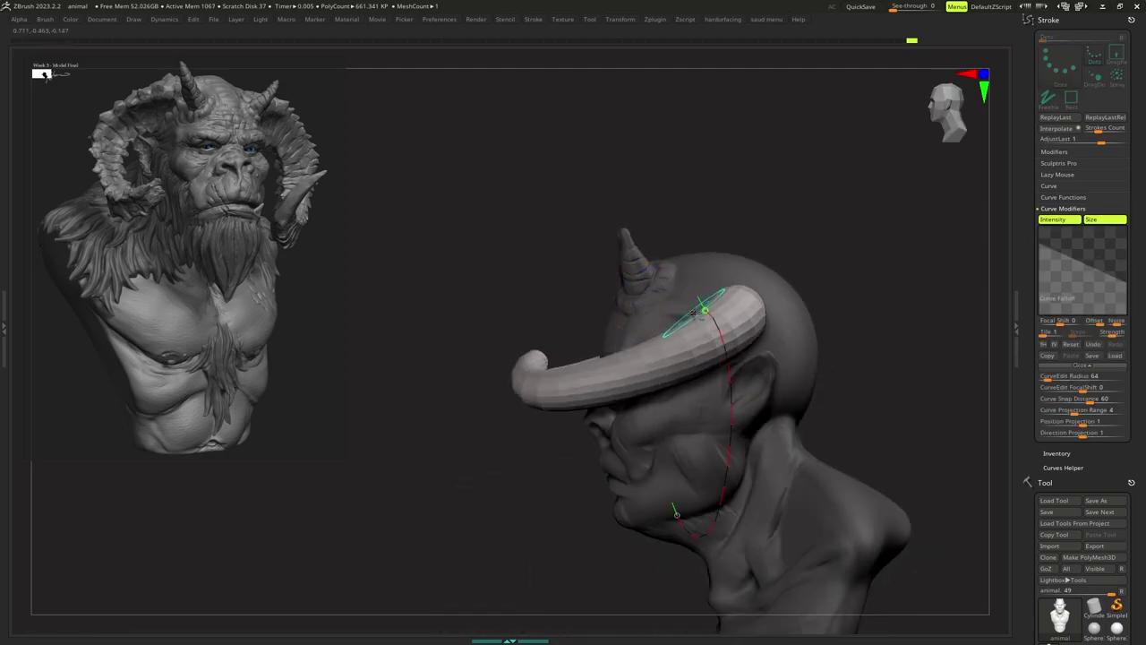
key(w)
drag(790, 295, 785, 369)
right_drag(668, 278, 853, 274)
Split the unmasked side horns from the bust into their own subtool.
key(q)
right_drag(723, 255, 766, 285)
key(ctrl+space)
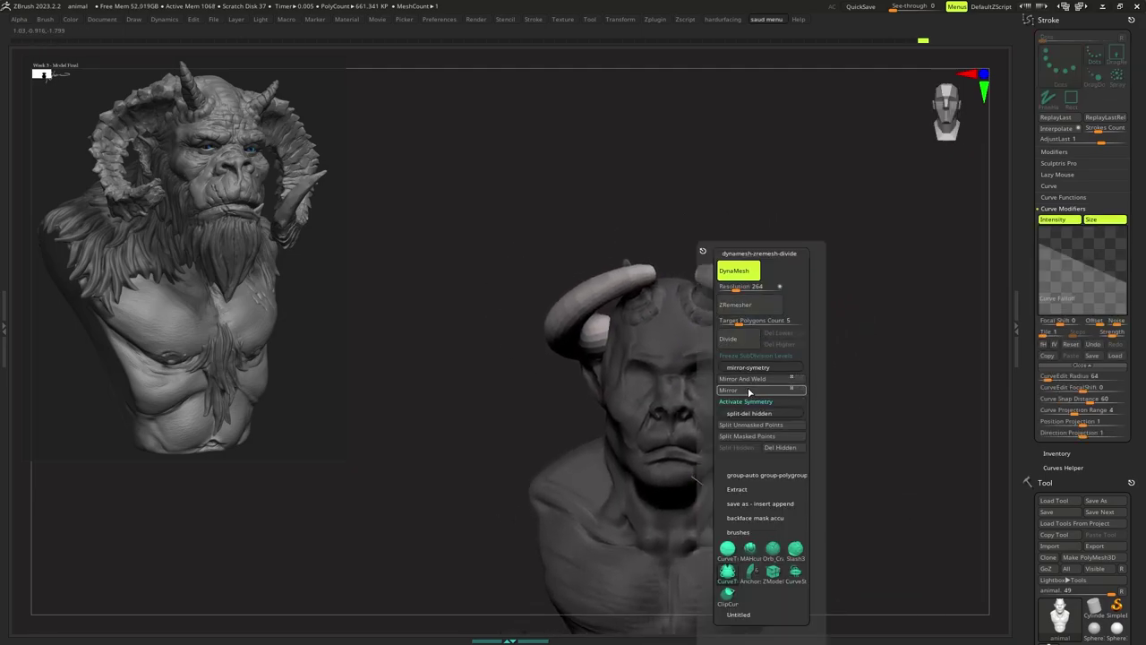
click(746, 425)
right_drag(707, 405, 658, 392)
Choose the Move brush and make the side horn subtool active.
key(b)
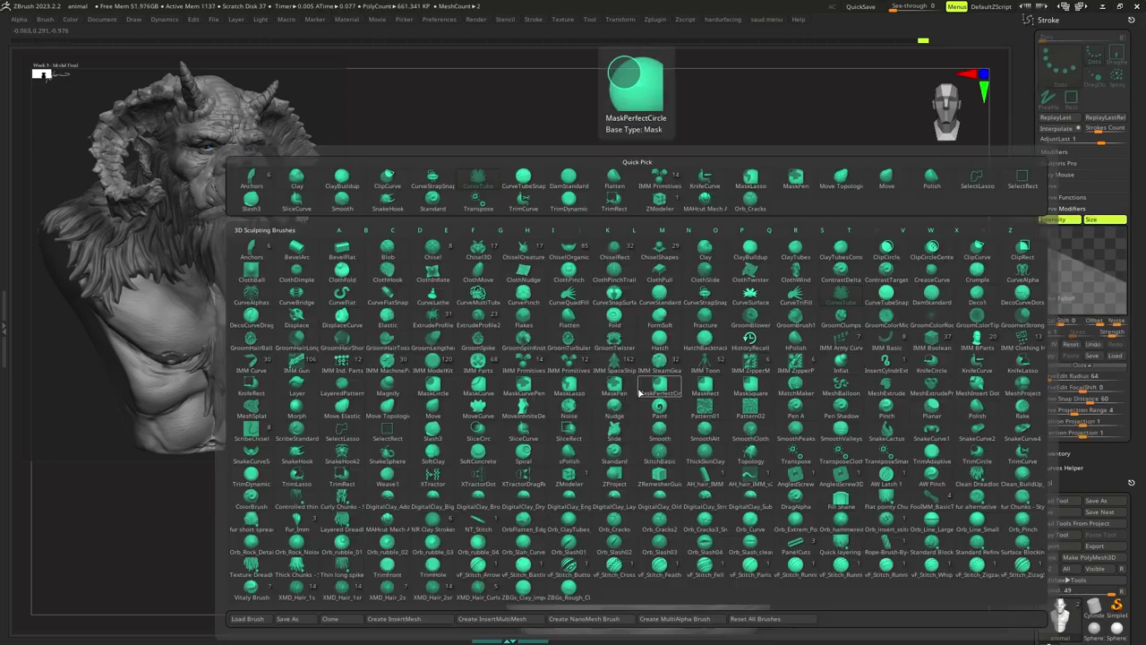
key(m)
key(v)
key(s)
alt+click(737, 309)
right_drag(780, 317, 682, 349)
Tilt the side horns further upward with the gizmo and check them from the front and in profile.
key(w)
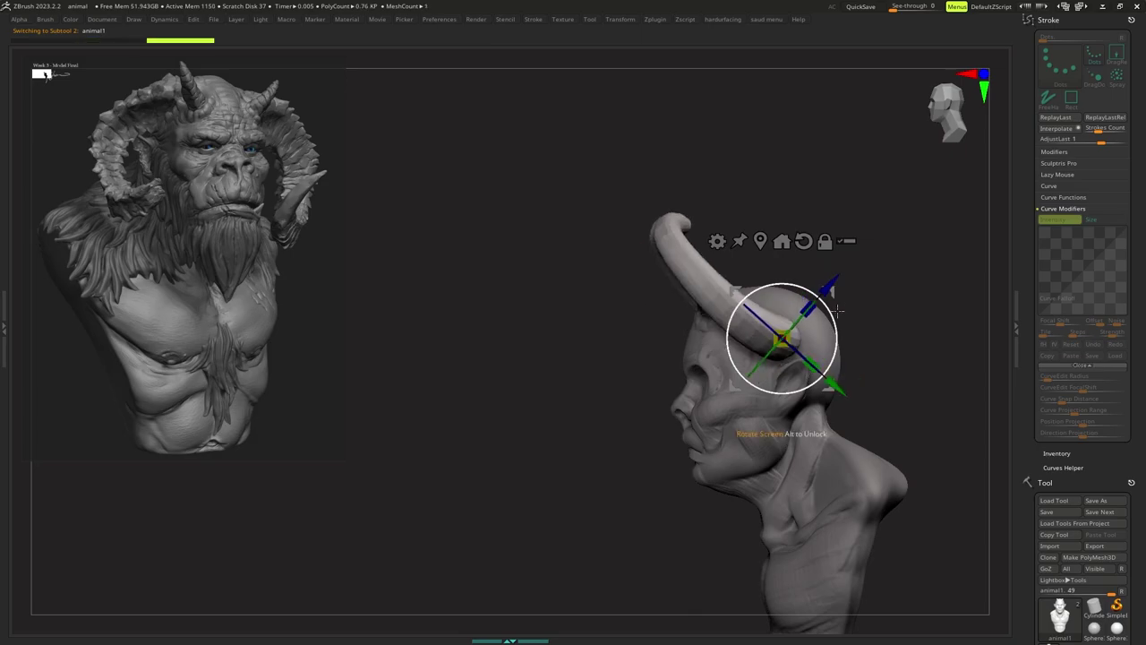
right_drag(824, 307, 839, 344)
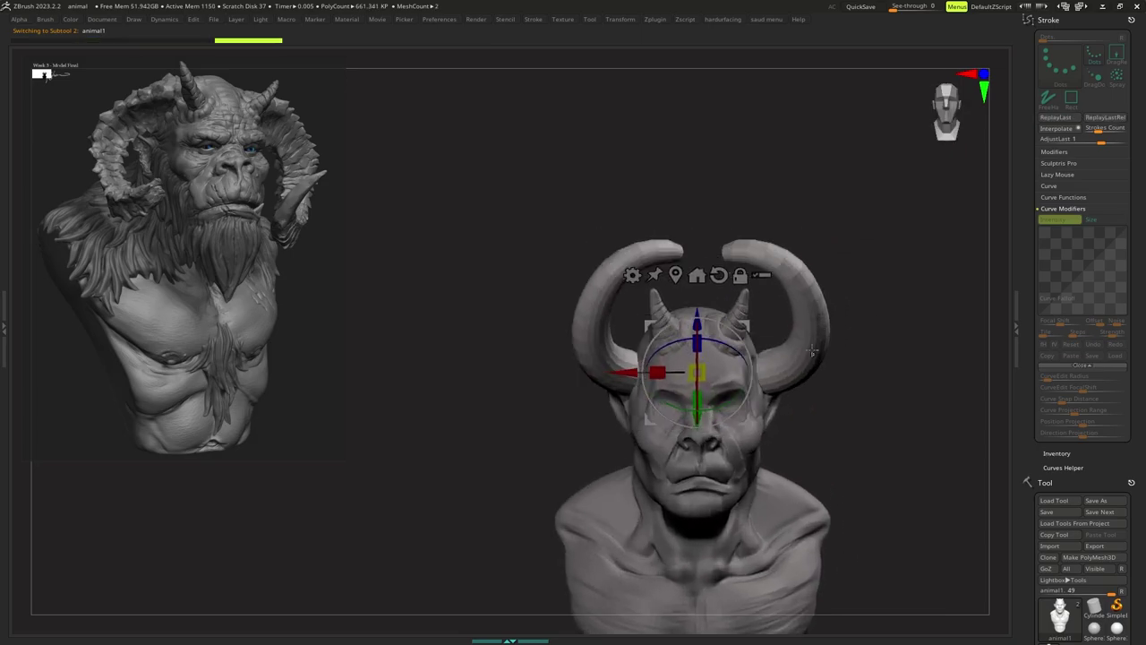
mouse_move(941, 341)
right_down()
mouse_move(893, 328)
mouse_move(737, 331)
mouse_move(782, 354)
mouse_move(772, 338)
right_up()
alt+right_drag(772, 338, 798, 341)
alt+click(795, 342)
Try reshaping a side horn in profile with the Move brush, and undo the edits.
key(b)
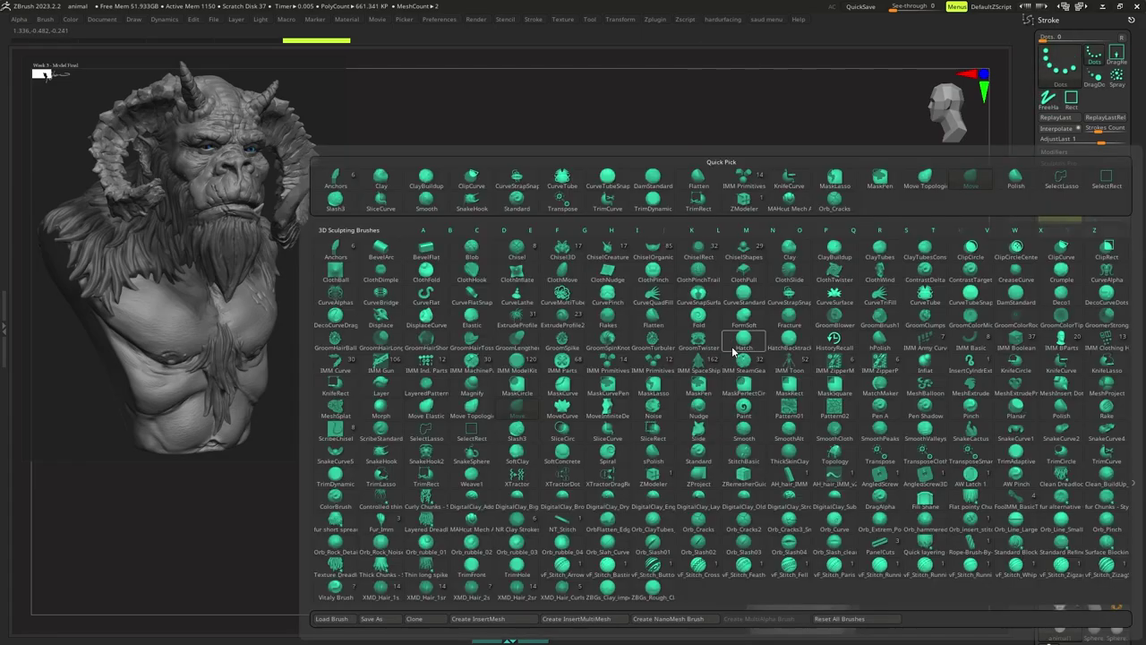
key(m)
key(v)
key(s)
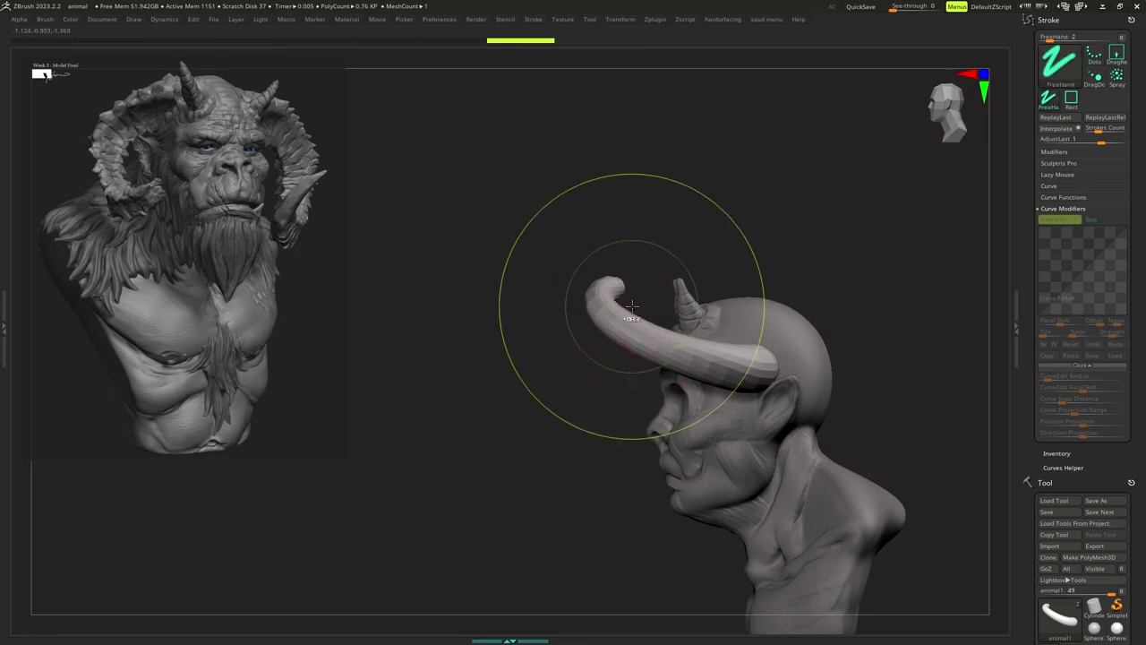
key(ctrl+z)
key(ctrl+z)
key(ctrl+z)
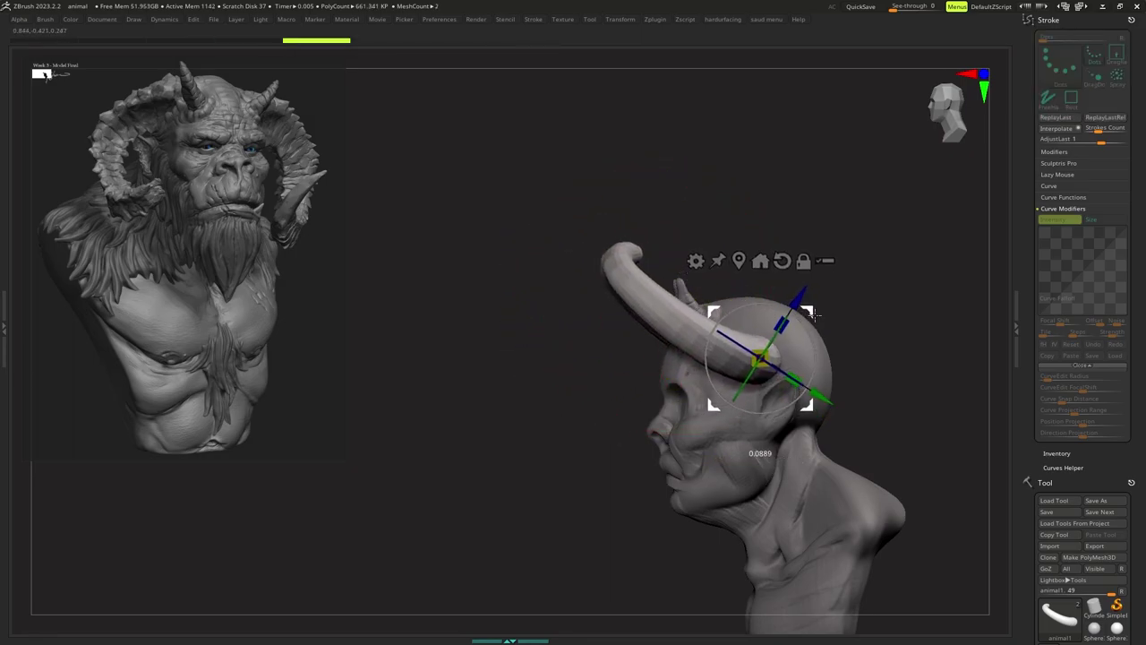
Activate symmetry on the side horn subtool.
key(q)
mouse_move(614, 281)
right_down()
mouse_move(655, 307)
mouse_move(645, 337)
mouse_move(656, 333)
right_up()
key(s)
key(ctrl+q)
click(670, 401)
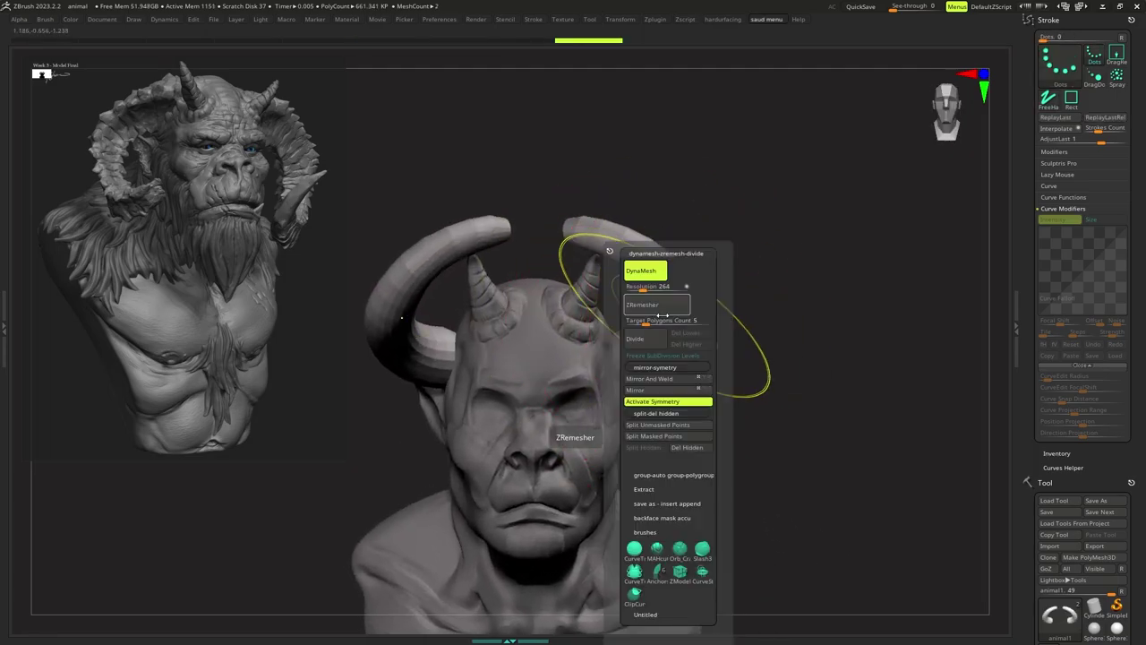
Try pulling the side horns into shape with the SnakeHook brush at different draw sizes.
key(b)
key(s)
key(h)
drag(683, 287, 687, 285)
key(ctrl+z)
ctrl+right_drag(687, 286, 679, 299)
key(s)
right_click(672, 283)
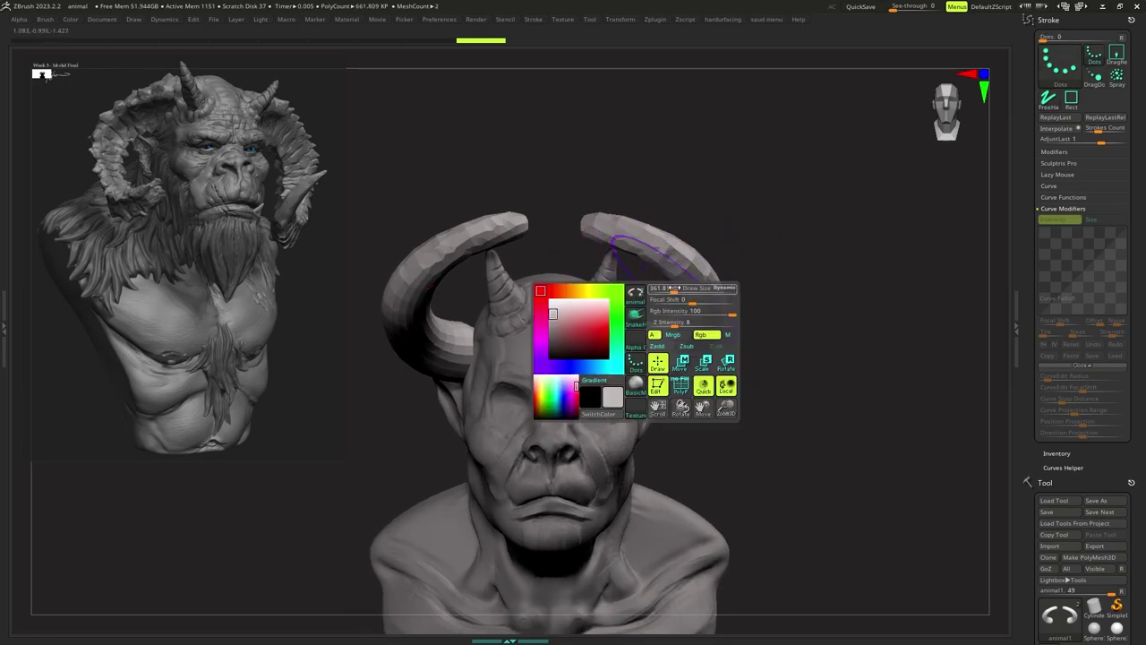
right_click(684, 269)
mouse_move(700, 260)
right_down()
mouse_move(646, 249)
mouse_move(662, 249)
right_up()
key(s)
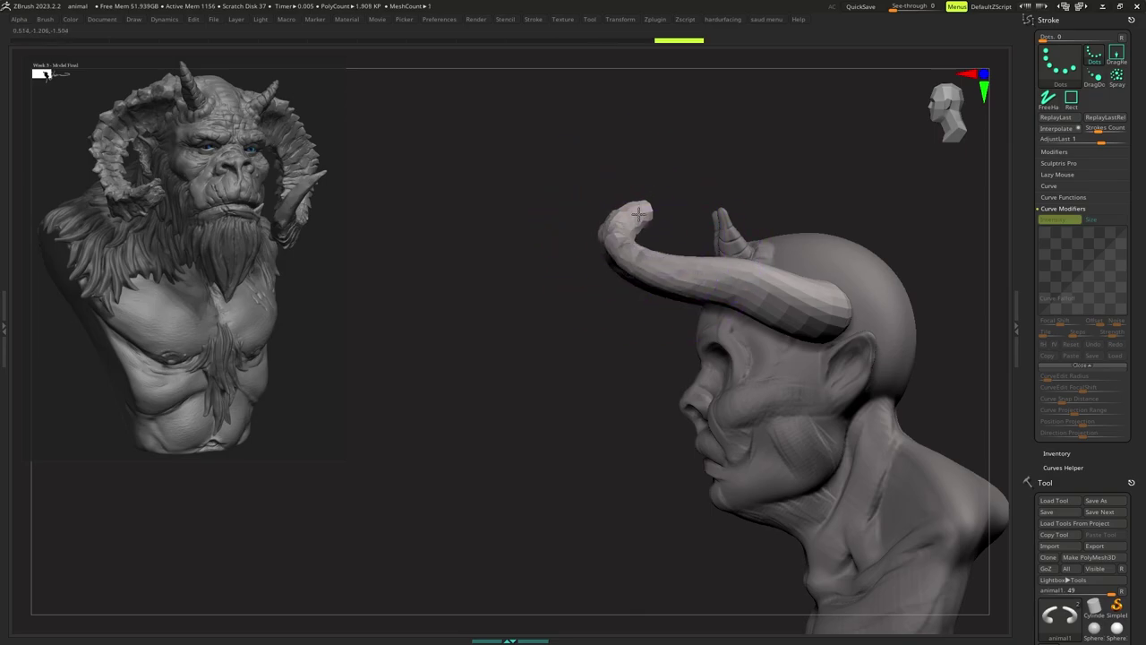
Try bending the side horn tips down and curling them in front of the forehead with the SnakeHook brush.
drag(630, 220, 626, 254)
right_drag(626, 242, 624, 266)
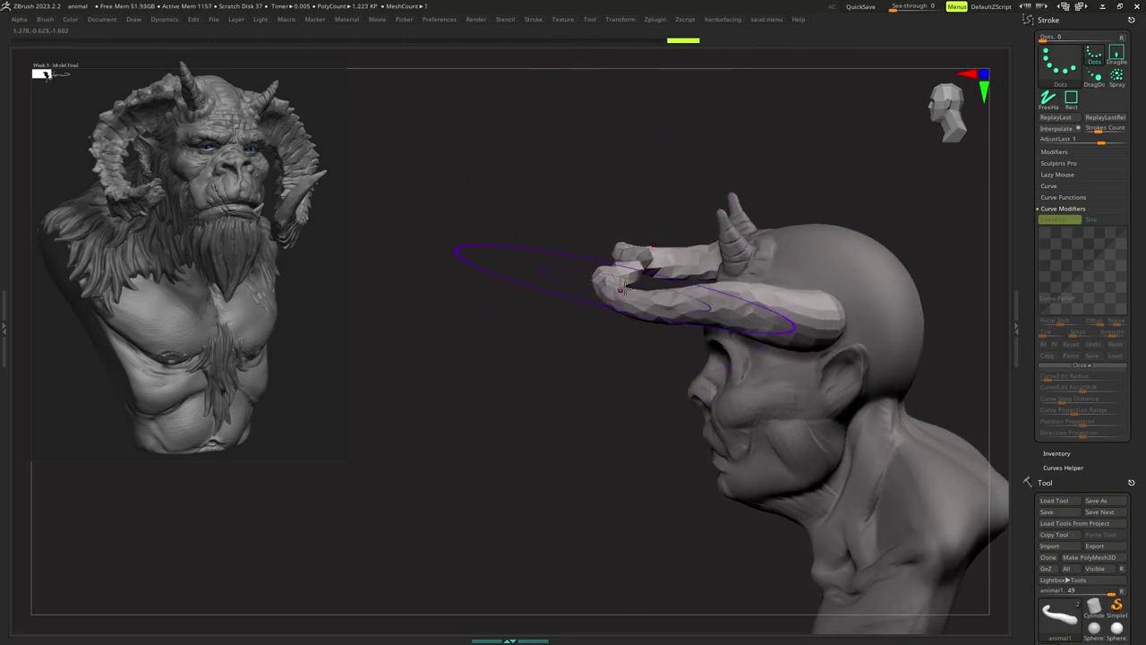
drag(624, 288, 625, 298)
mouse_move(625, 294)
right_down()
mouse_move(700, 275)
mouse_move(677, 280)
mouse_move(687, 300)
right_up()
key(s)
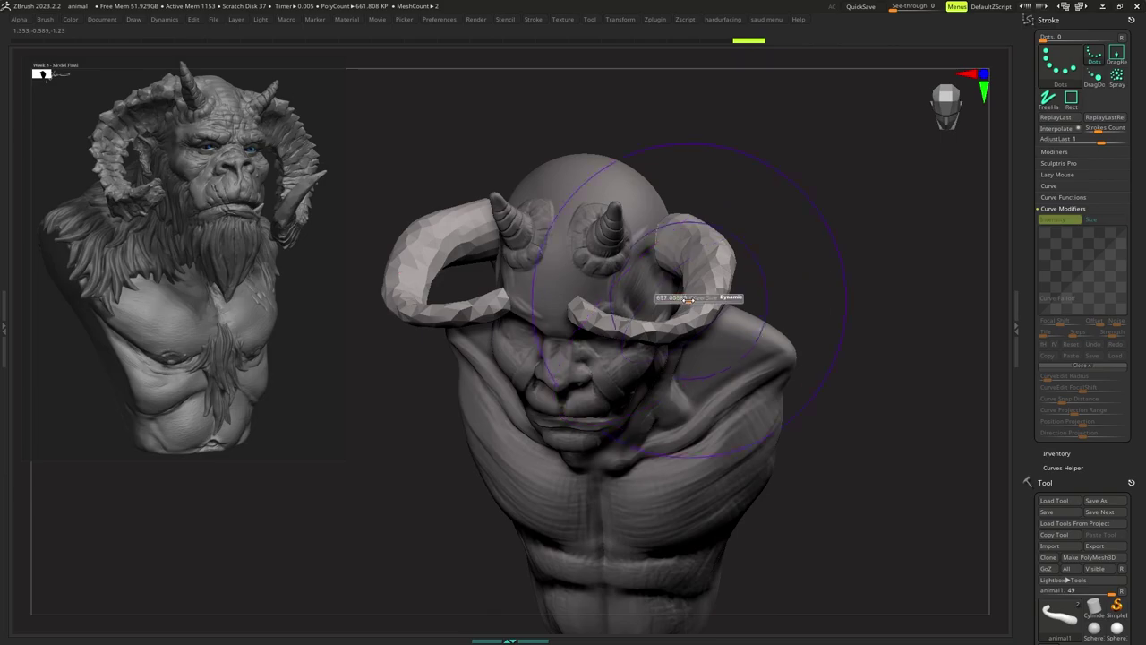
drag(710, 269, 716, 287)
mouse_move(716, 286)
right_down()
mouse_move(672, 235)
mouse_move(648, 274)
right_up()
mouse_move(647, 280)
mouse_down()
mouse_move(653, 297)
mouse_move(657, 284)
mouse_move(647, 302)
mouse_up()
right_drag(643, 304, 667, 264)
key(ctrl+z)
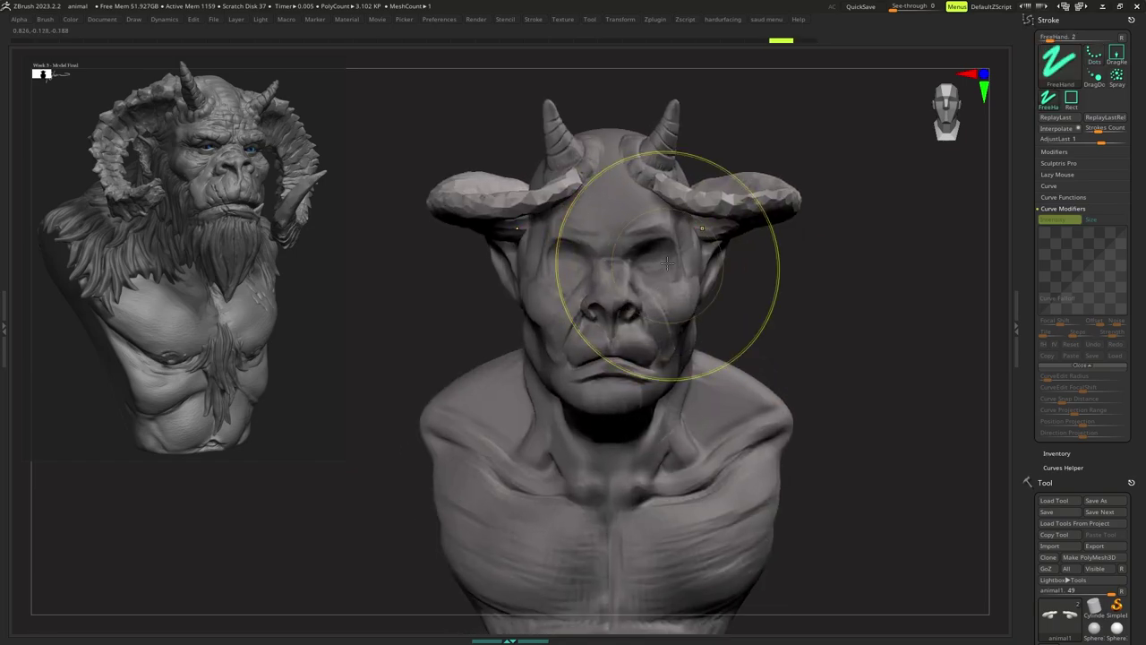
right_drag(708, 214, 685, 235)
drag(693, 196, 704, 240)
mouse_move(704, 251)
right_down()
mouse_move(726, 233)
mouse_move(698, 253)
mouse_move(729, 262)
mouse_move(661, 303)
right_up()
Undo the SnakeHook reshaping of the side horns back to the smooth, upright tubes.
key(ctrl+z)
key(ctrl+z)
key(ctrl+z)
key(ctrl+z)
key(ctrl+z)
key(ctrl+z)
key(ctrl+z)
key(ctrl+z)
key(ctrl+z)
key(ctrl+z)
key(ctrl+z)
key(ctrl+z)
key(ctrl+z)
key(ctrl+z)
key(ctrl+z)
key(ctrl+z)
key(ctrl+z)
key(ctrl+z)
key(ctrl+z)
key(ctrl+z)
key(ctrl+z)
key(ctrl+z)
key(ctrl+z)
key(ctrl+z)
key(ctrl+z)
key(ctrl+z)
key(ctrl+z)
key(ctrl+z)
Switch to the Move brush, show the hidden interface panels and set the draw size to about 446.
key(b)
key(m)
key(v)
key(Tab)
key(s)
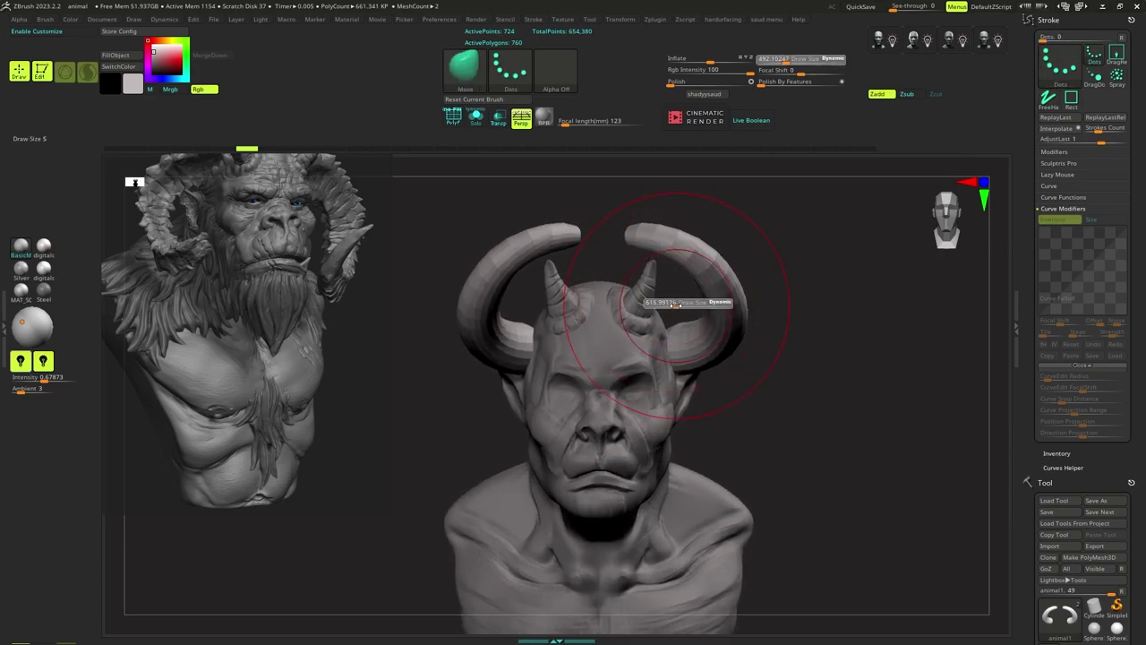
Rotate the side horns upward by about 14.4 degrees and accept removing the newer undo history entries.
key(w)
drag(602, 335, 612, 328)
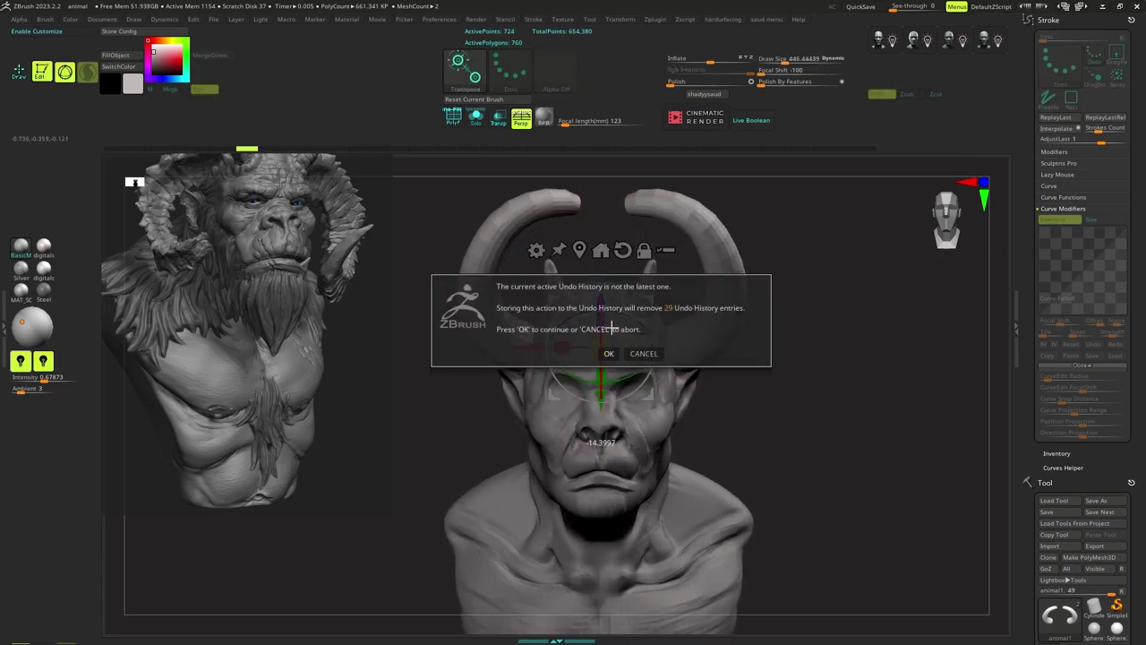
click(616, 352)
key(q)
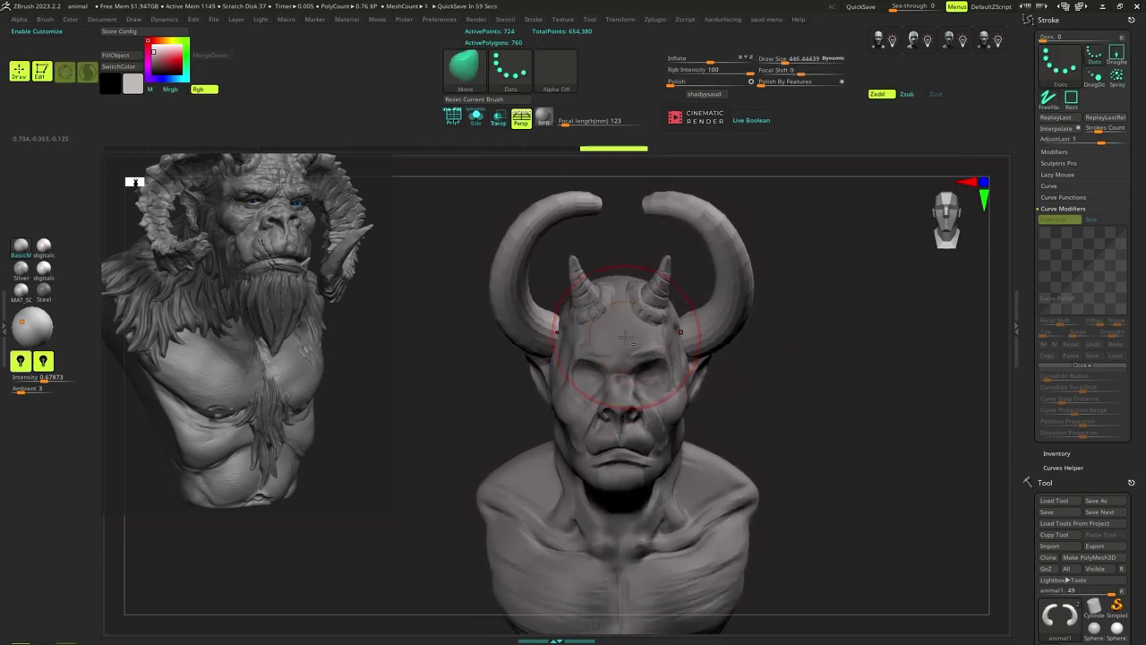
Remesh the side horns with DynaMesh at resolution 72.
mouse_move(629, 329)
ctrl+right_down()
mouse_move(640, 337)
mouse_move(630, 332)
ctrl+right_up()
key(s)
click(641, 328)
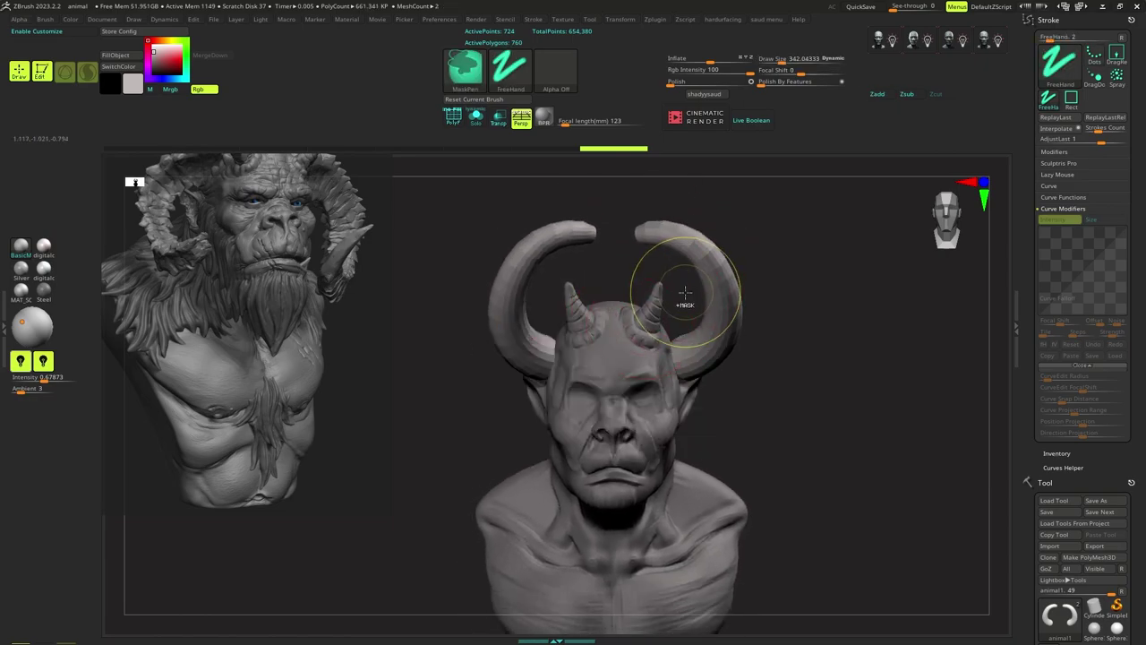
ctrl+drag(766, 275, 784, 236)
key(ctrl+z)
key(space)
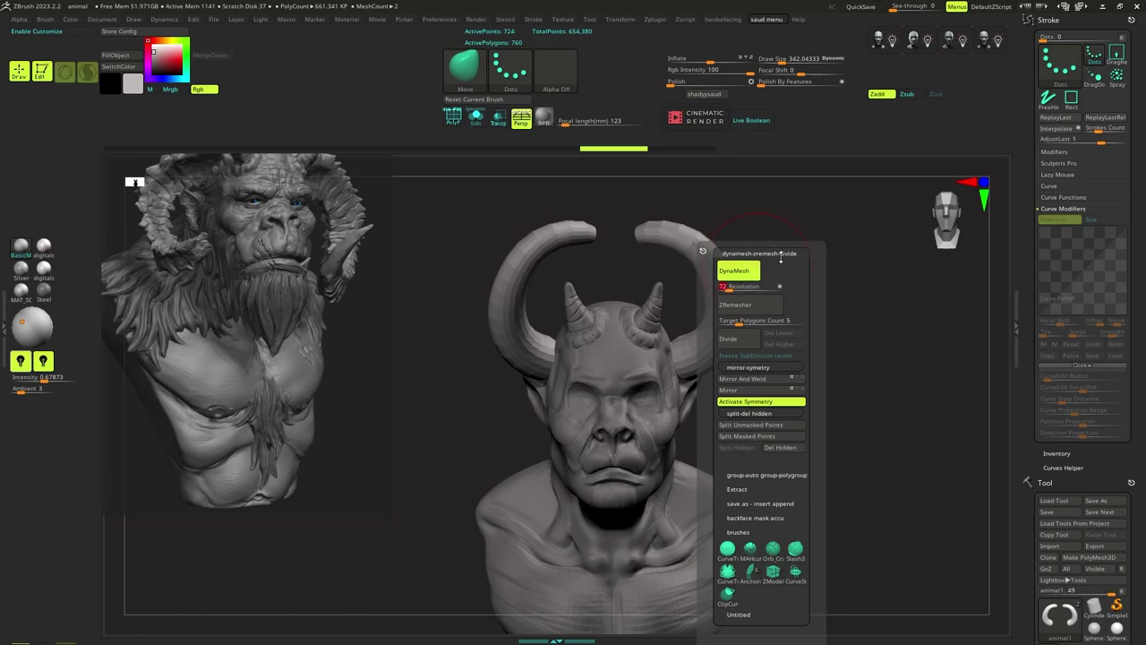
ctrl+drag(832, 267, 795, 299)
ctrl+right_drag(791, 297, 763, 298)
mouse_move(763, 298)
right_down()
mouse_move(744, 303)
mouse_move(764, 302)
mouse_move(769, 290)
mouse_move(759, 292)
right_up()
key(b)
key(m)
key(v)
key(b)
key(s)
key(h)
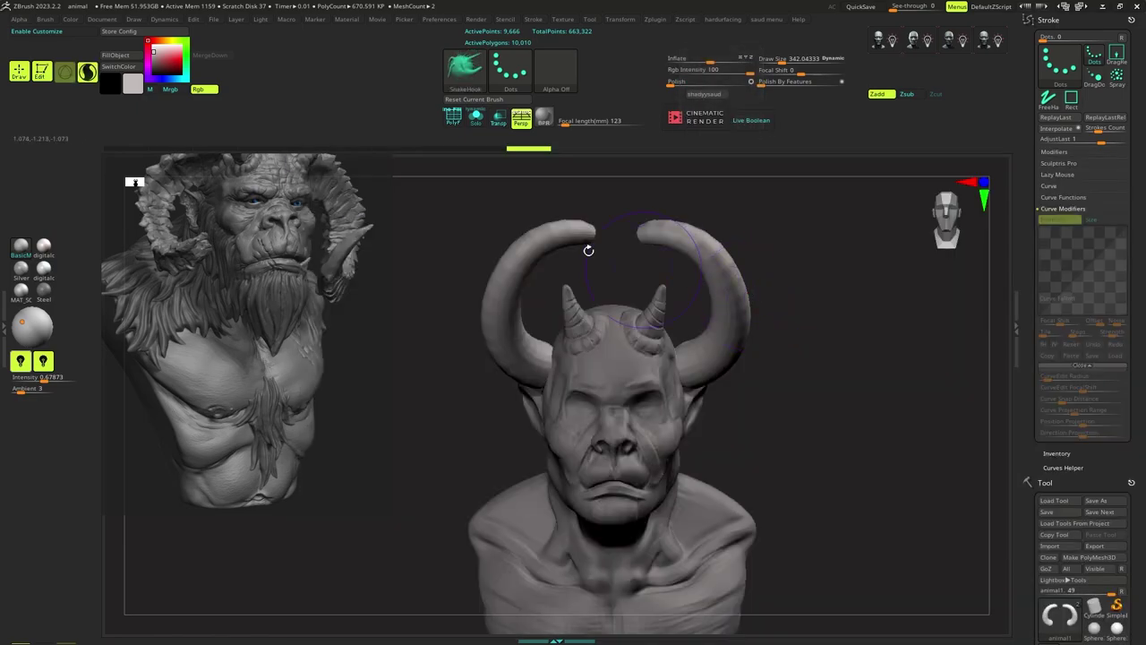
Bend the upper part of the side horns in profile with the Move brush at draw size about 697.
key(b)
key(m)
key(v)
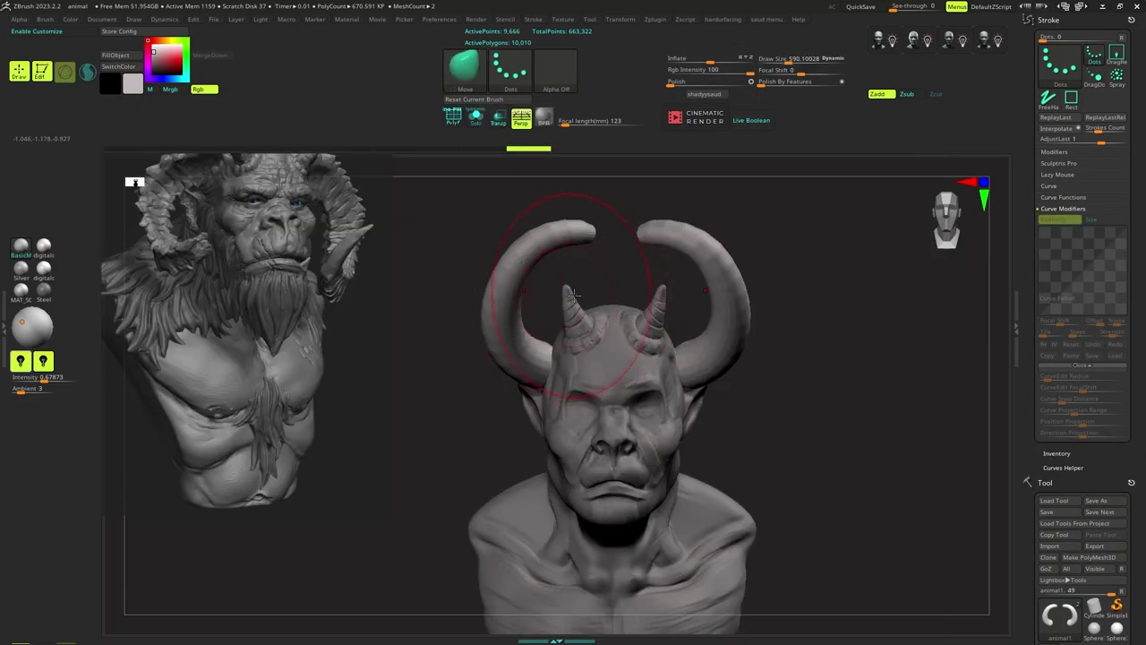
right_drag(708, 295, 652, 286)
key(s)
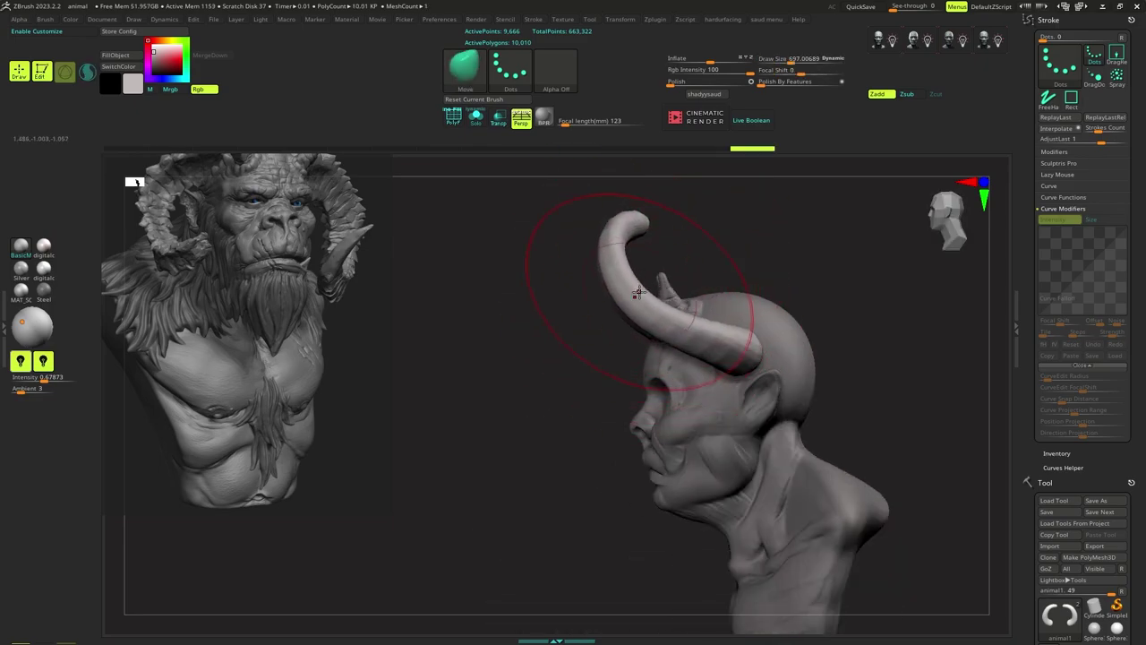
drag(645, 273, 627, 240)
mouse_move(601, 244)
right_down()
mouse_move(645, 259)
mouse_move(648, 295)
right_up()
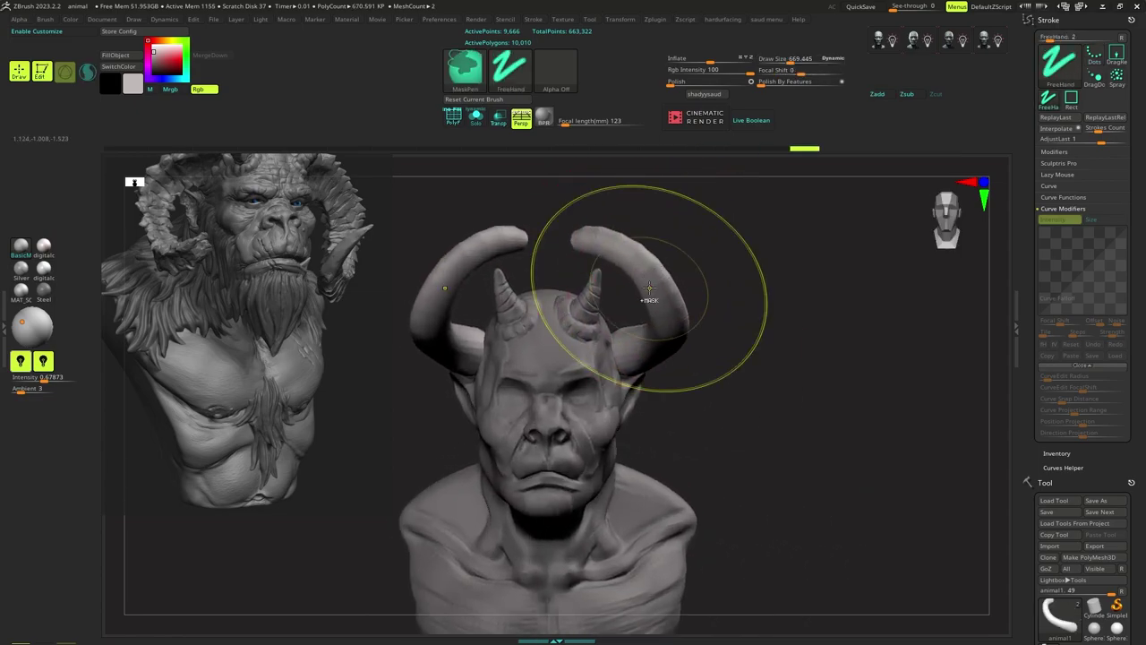
Pull the arcs of the side horns forward and outward with the Move brush at draw size about 642.
key(s)
drag(658, 278, 654, 278)
right_drag(653, 280, 683, 276)
key(s)
drag(681, 275, 633, 279)
right_click(629, 282)
mouse_move(633, 279)
shift+right_down()
mouse_move(591, 303)
mouse_move(616, 302)
shift+right_up()
Adjust the outer curves of the side horns with the Move brush from the front, at a smaller draw size of about 342.
key(s)
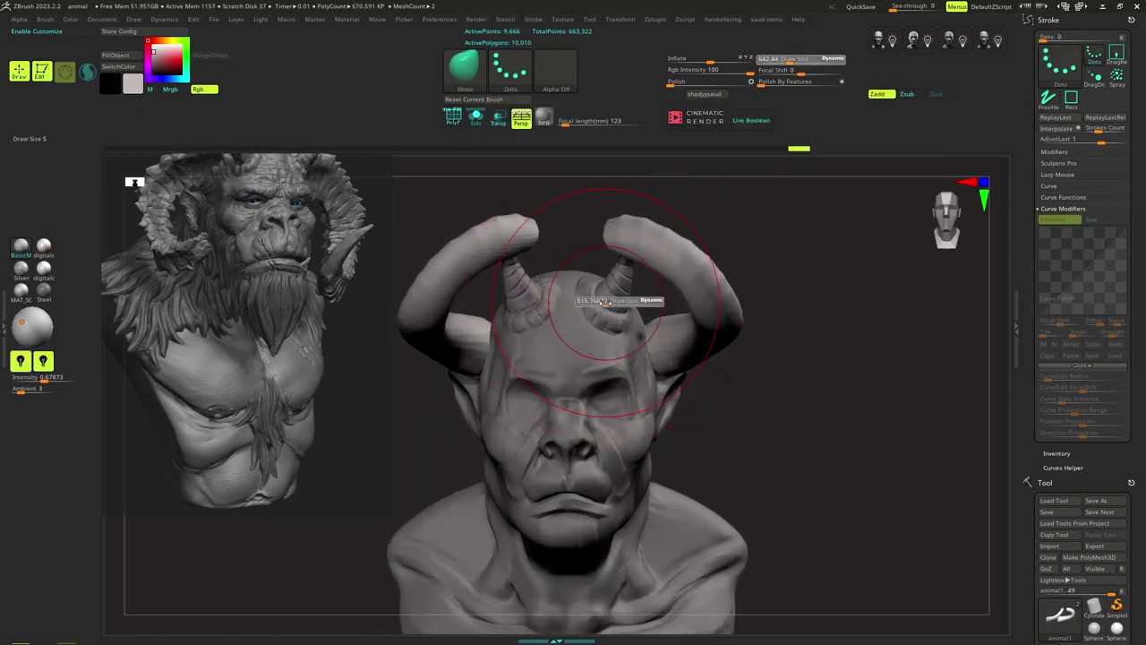
drag(615, 302, 688, 284)
ctrl+right_drag(688, 284, 636, 332)
right_click(632, 336)
drag(688, 288, 679, 288)
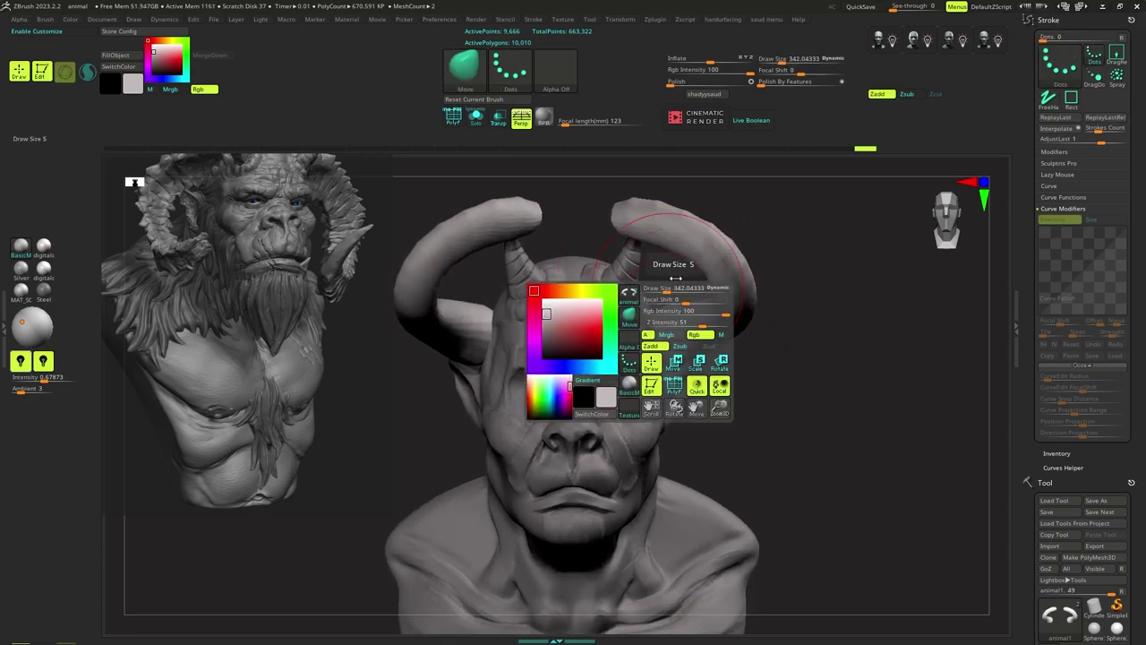
mouse_move(679, 289)
right_down()
mouse_move(744, 275)
mouse_move(699, 287)
mouse_move(675, 317)
mouse_move(679, 305)
right_up()
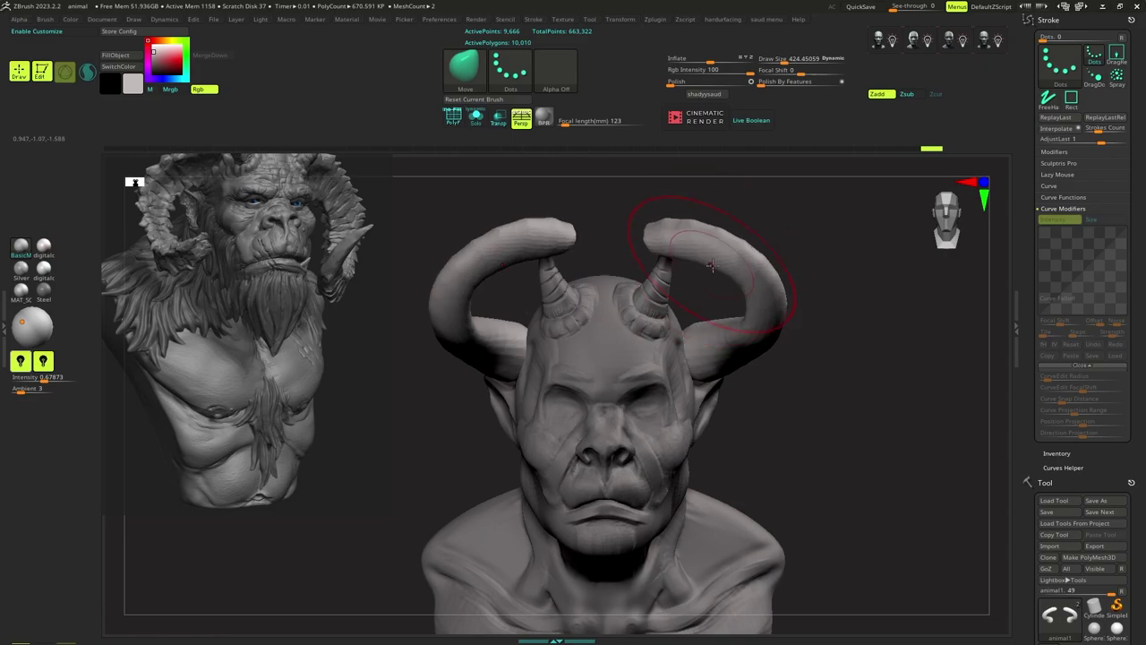
Refine the front bends of the side horns from front and profile, enlarging the Move brush to about 754.
ctrl+right_drag(713, 266, 652, 325)
right_click(650, 326)
drag(707, 278, 704, 279)
mouse_move(704, 278)
shift+right_down()
mouse_move(679, 274)
mouse_move(702, 271)
mouse_move(676, 280)
mouse_move(683, 294)
shift+right_up()
key(s)
drag(683, 294, 693, 293)
right_drag(719, 269, 694, 266)
key(s)
drag(694, 266, 691, 266)
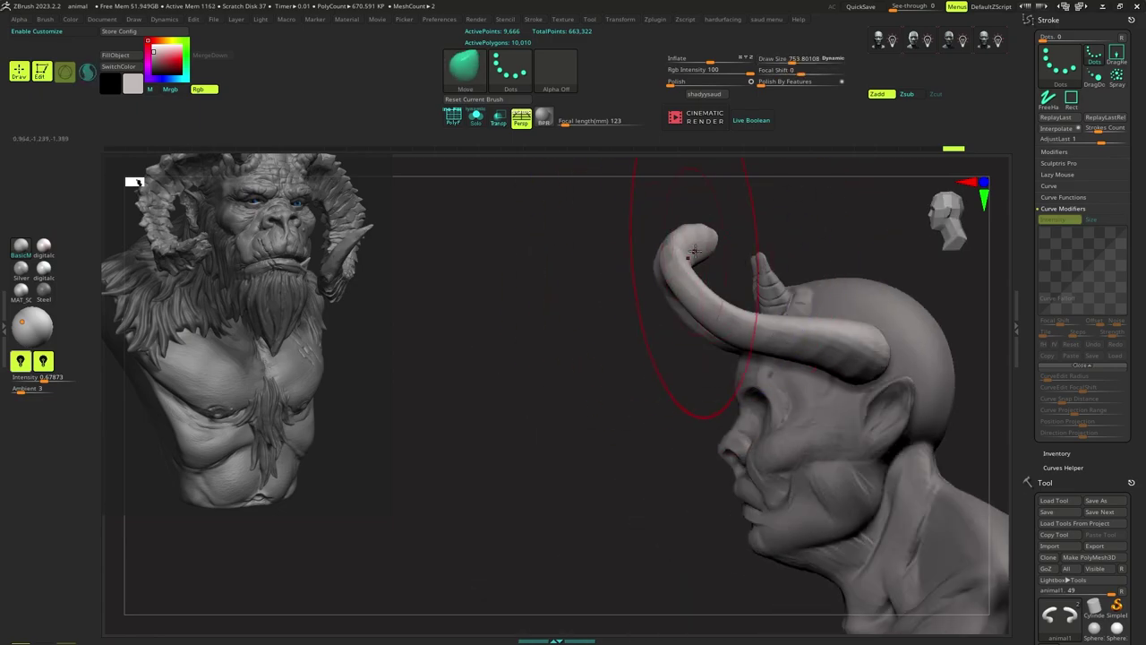
Push the underside of the forward-bent side horns into shape with the Move brush at draw size about 754.
drag(666, 334, 664, 326)
mouse_move(665, 309)
shift+right_down()
mouse_move(714, 301)
mouse_move(704, 298)
mouse_move(695, 360)
shift+right_up()
drag(688, 311, 686, 304)
right_drag(690, 315, 710, 297)
ctrl+right_drag(710, 298, 704, 300)
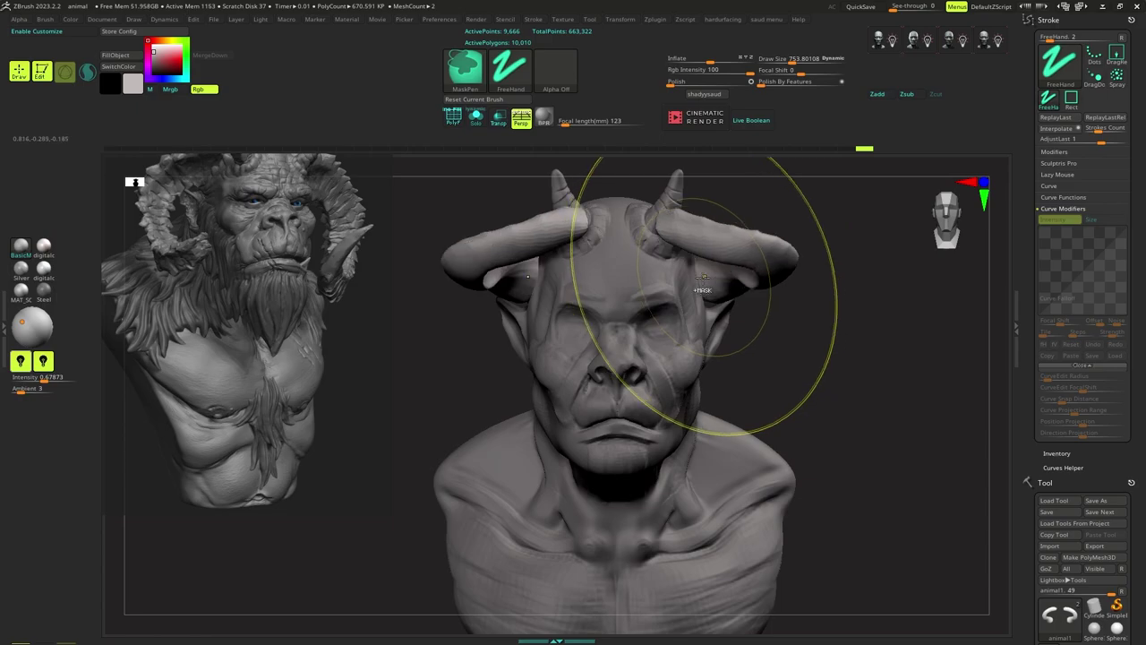
Set the Move brush to about 590, adjust the side horn loops and undo the unwanted stroke.
key(space)
drag(707, 271, 703, 272)
key(ctrl+z)
mouse_move(702, 267)
right_down()
mouse_move(691, 301)
mouse_move(687, 290)
right_up()
right_drag(714, 337, 721, 303)
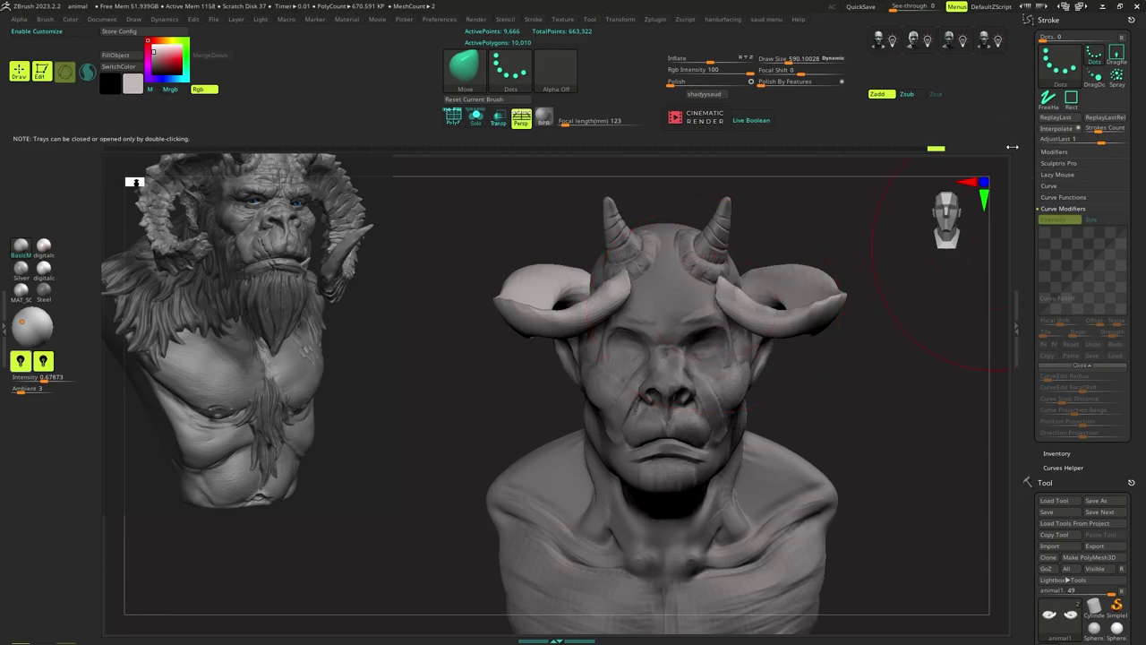
Delete the side horn subtool animal1, keeping only the bust.
drag(1028, 182, 1028, 85)
click(1070, 468)
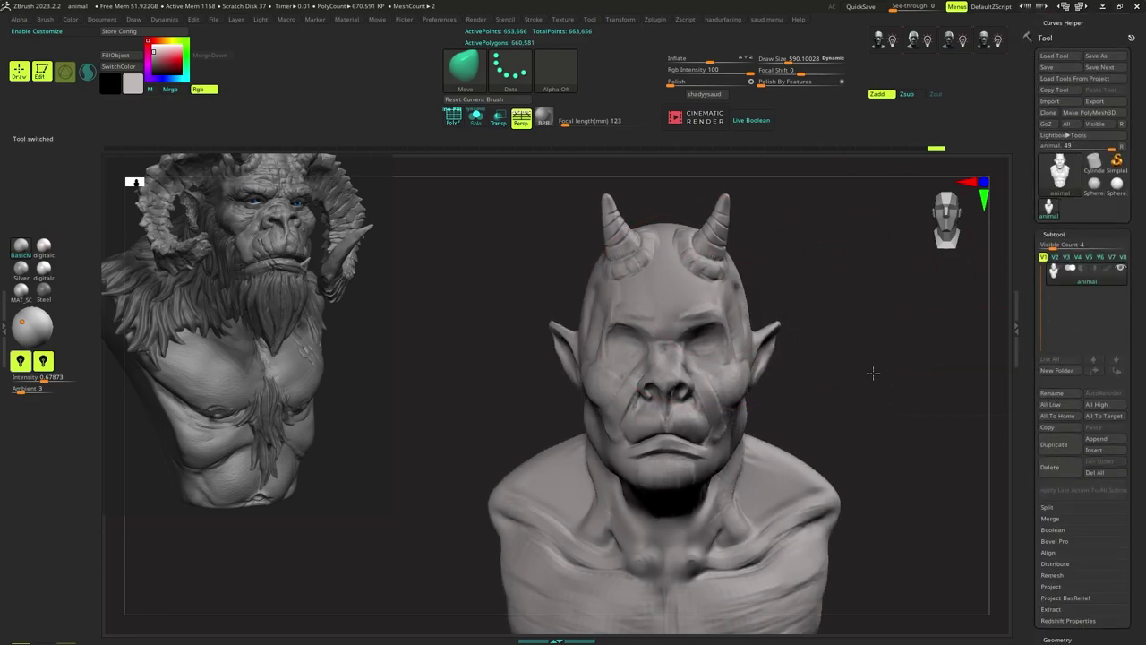
ctrl+right_drag(873, 372, 788, 352)
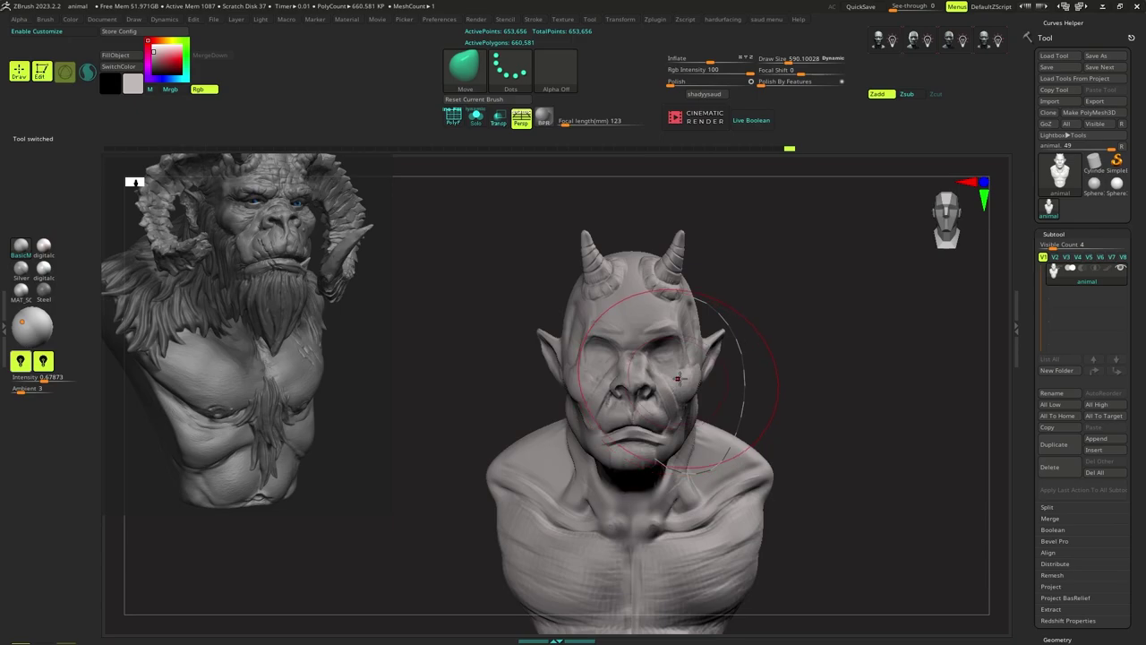
Switch to the CurveTube brush and reduce the draw size to about 362.
ctrl+right_drag(678, 379, 678, 368)
key(b)
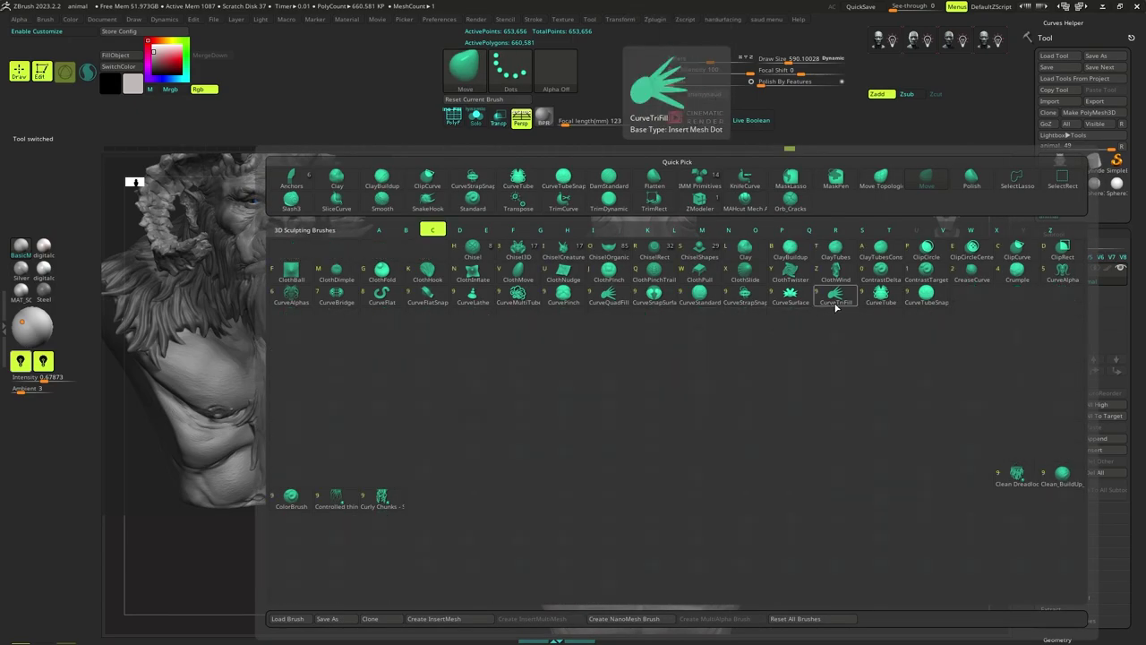
click(882, 299)
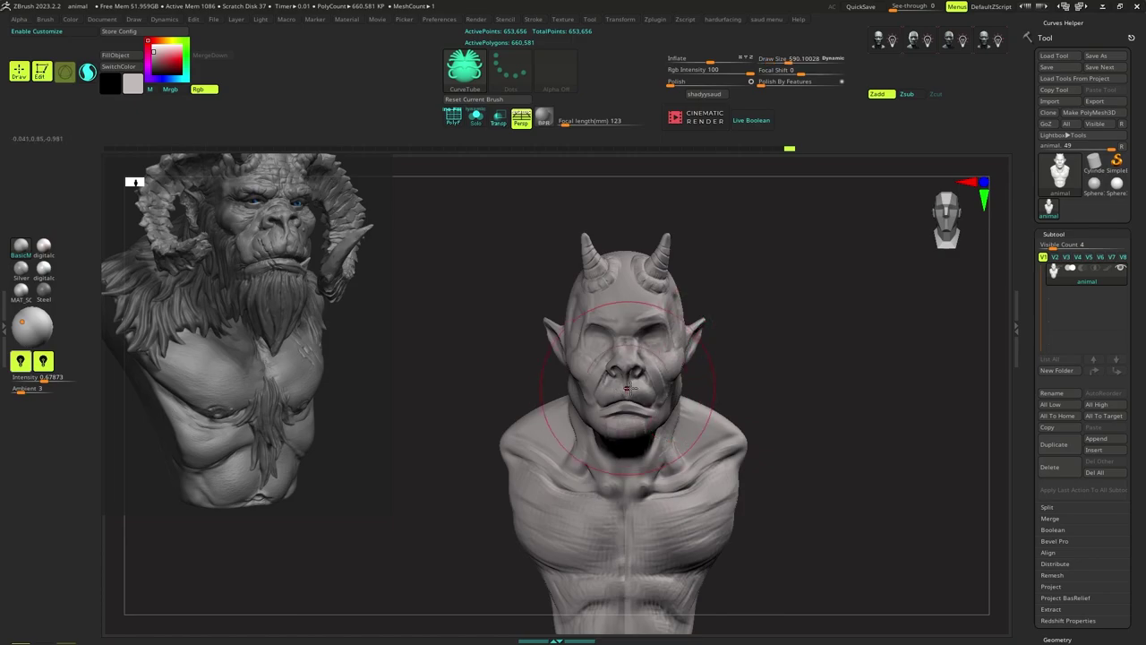
alt+right_drag(627, 388, 604, 420)
ctrl+right_drag(605, 419, 639, 379)
key(s)
drag(647, 359, 641, 360)
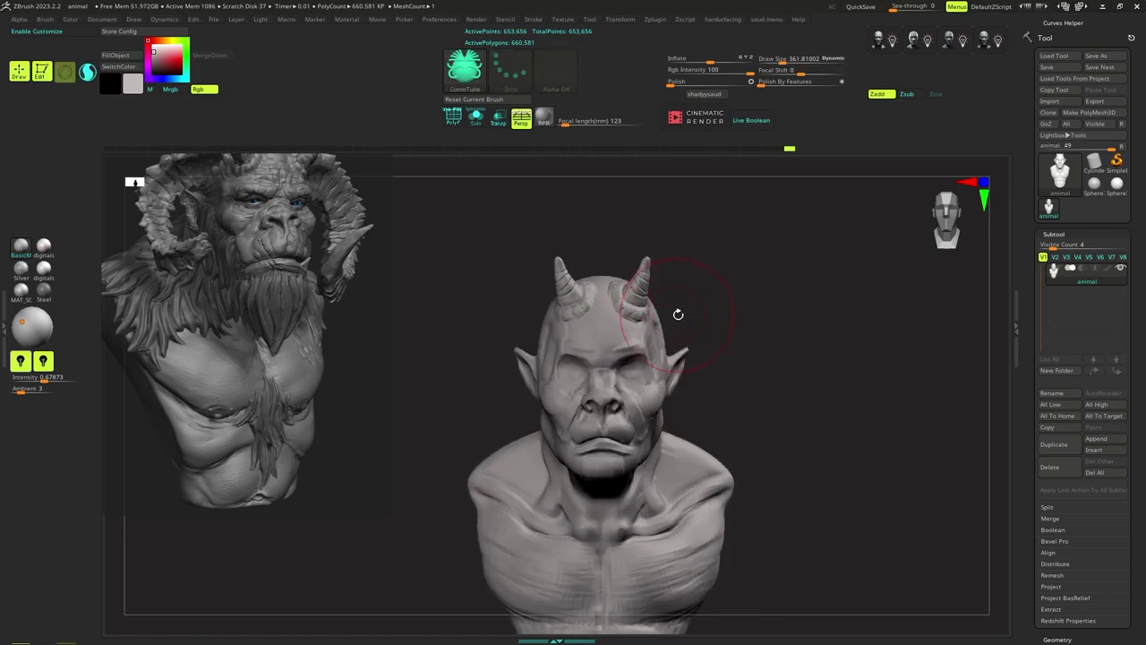
Try drawing a side horn tube from the temple at draw size about 252 and undo it.
key(s)
click(678, 304)
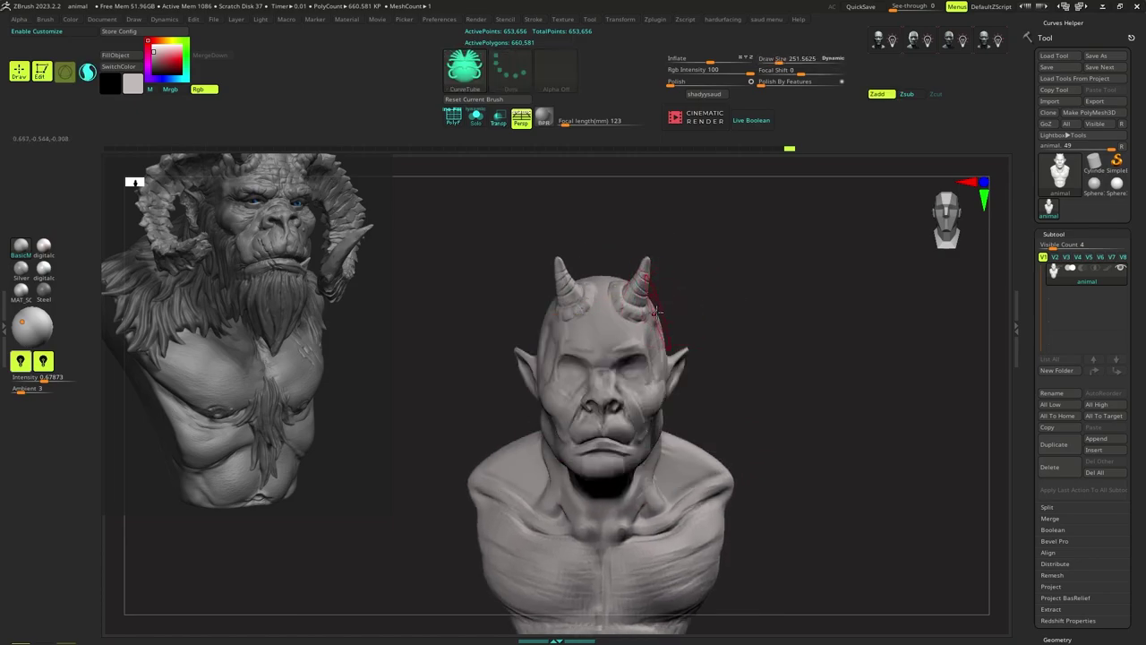
drag(706, 336, 703, 437)
key(ctrl+z)
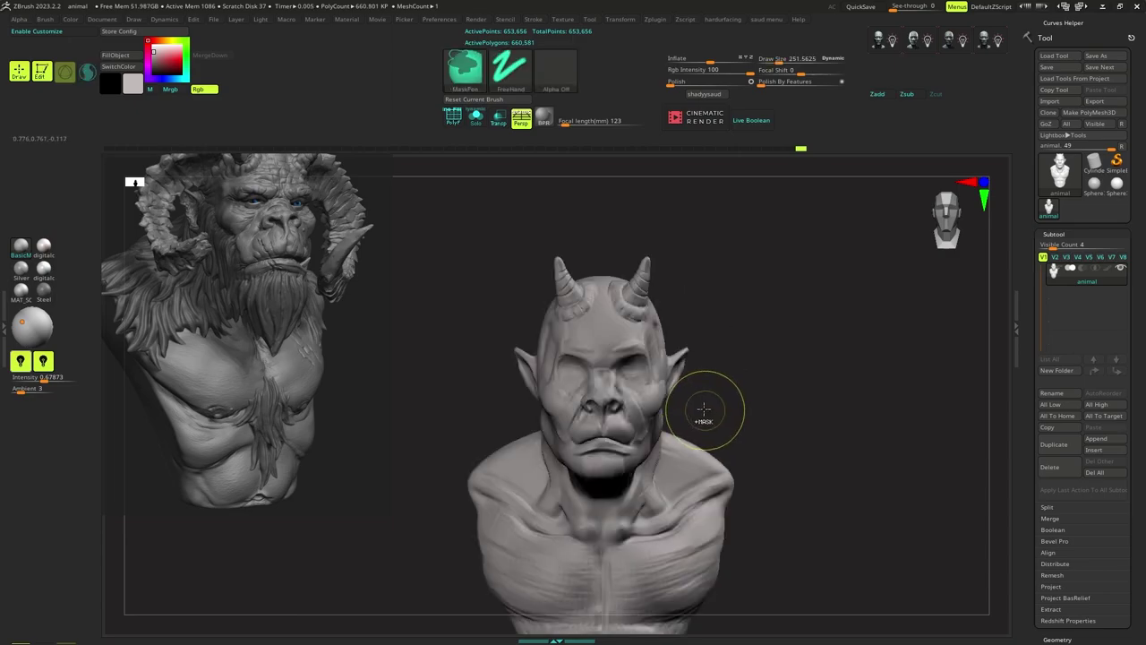
Draw a curved side horn tube from the temple out and down past the ear, at draw size about 204.
key(s)
drag(663, 332, 658, 318)
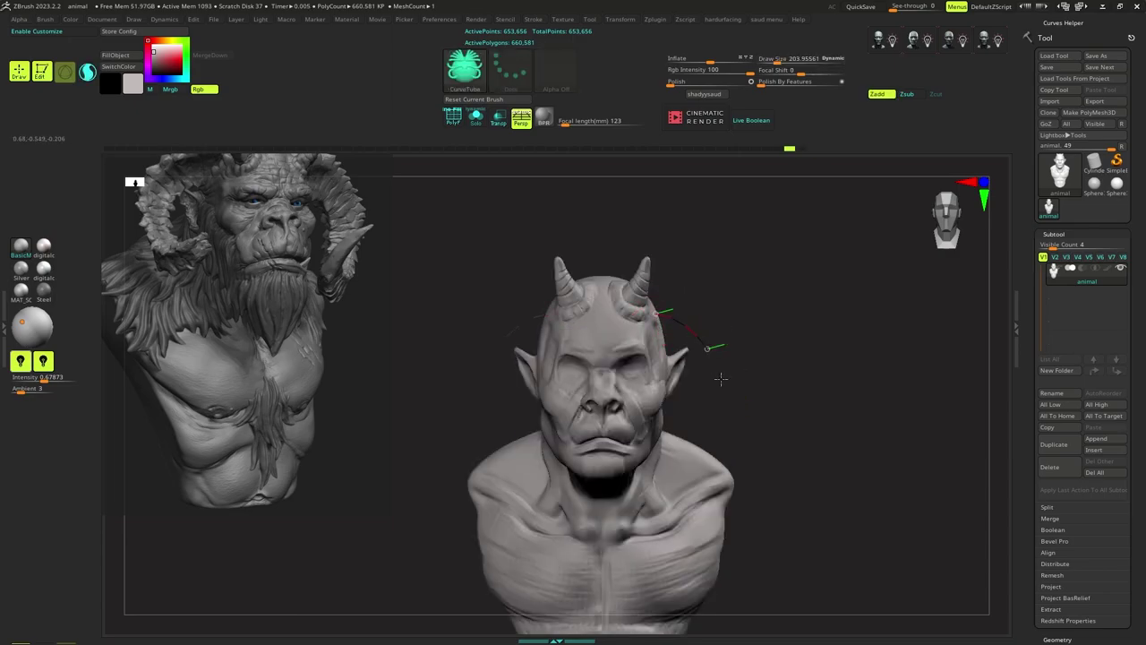
drag(721, 379, 686, 442)
mouse_move(709, 417)
right_down()
mouse_move(642, 404)
mouse_move(644, 414)
mouse_move(686, 397)
mouse_move(613, 412)
right_up()
Center the gizmo on the unmasked side horns and reposition them against the head.
key(w)
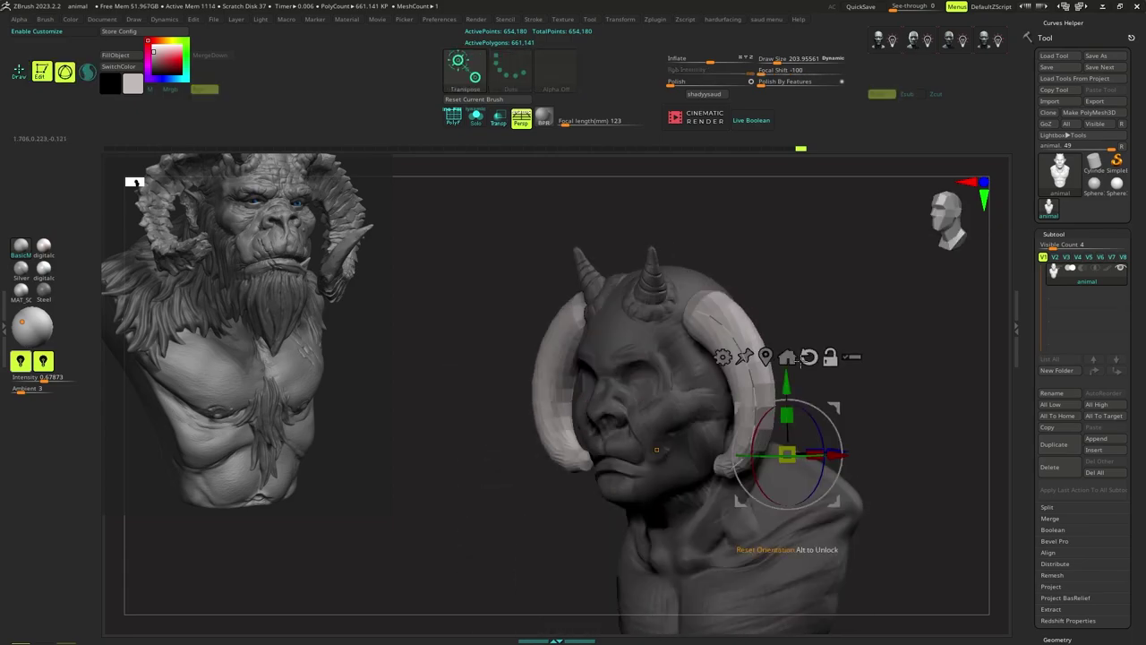
click(766, 357)
mouse_move(797, 359)
shift+right_down()
mouse_move(775, 357)
mouse_move(793, 347)
mouse_move(782, 330)
mouse_move(786, 358)
shift+right_up()
drag(802, 370, 789, 370)
mouse_move(789, 371)
ctrl+right_down()
mouse_move(757, 351)
mouse_move(740, 376)
ctrl+right_up()
Try drawing a small CurveTube curve near the horn tip at draw size about 41 and undo it.
key(q)
key(s)
drag(740, 376, 728, 376)
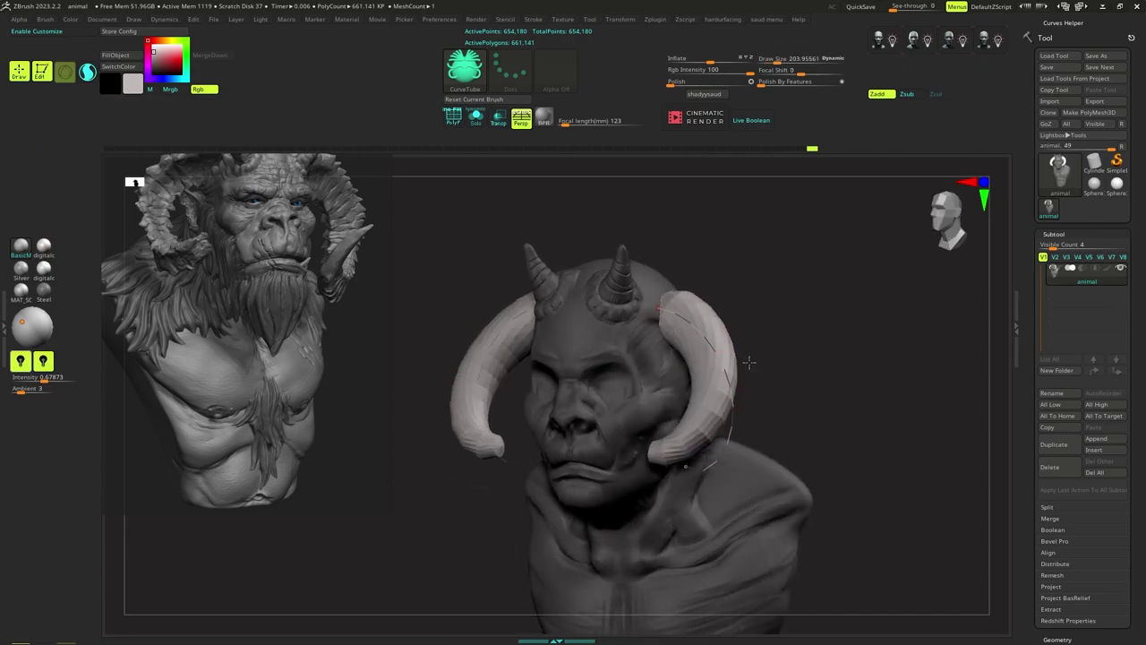
mouse_move(750, 361)
right_down()
mouse_move(726, 380)
mouse_move(757, 373)
mouse_move(722, 379)
mouse_move(756, 383)
mouse_move(715, 390)
mouse_move(714, 379)
mouse_move(709, 394)
mouse_move(707, 377)
mouse_move(703, 416)
right_up()
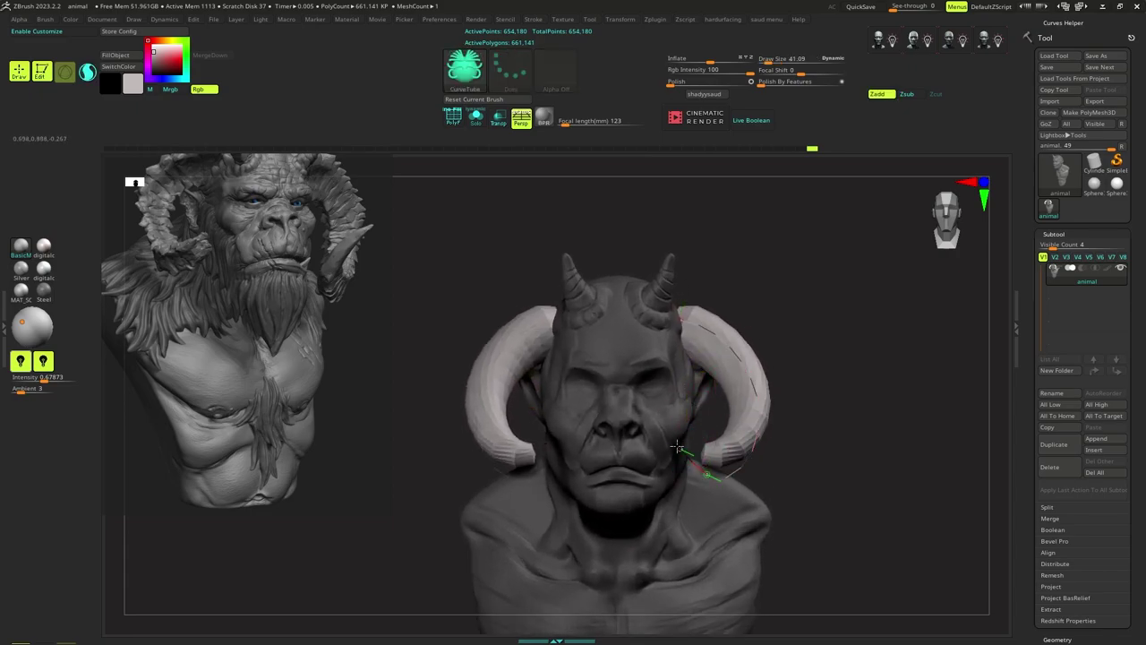
drag(678, 447, 670, 434)
key(ctrl+z)
Split the unmasked side horns from the bust into their own subtool.
right_drag(686, 444, 677, 386)
key(space)
click(680, 428)
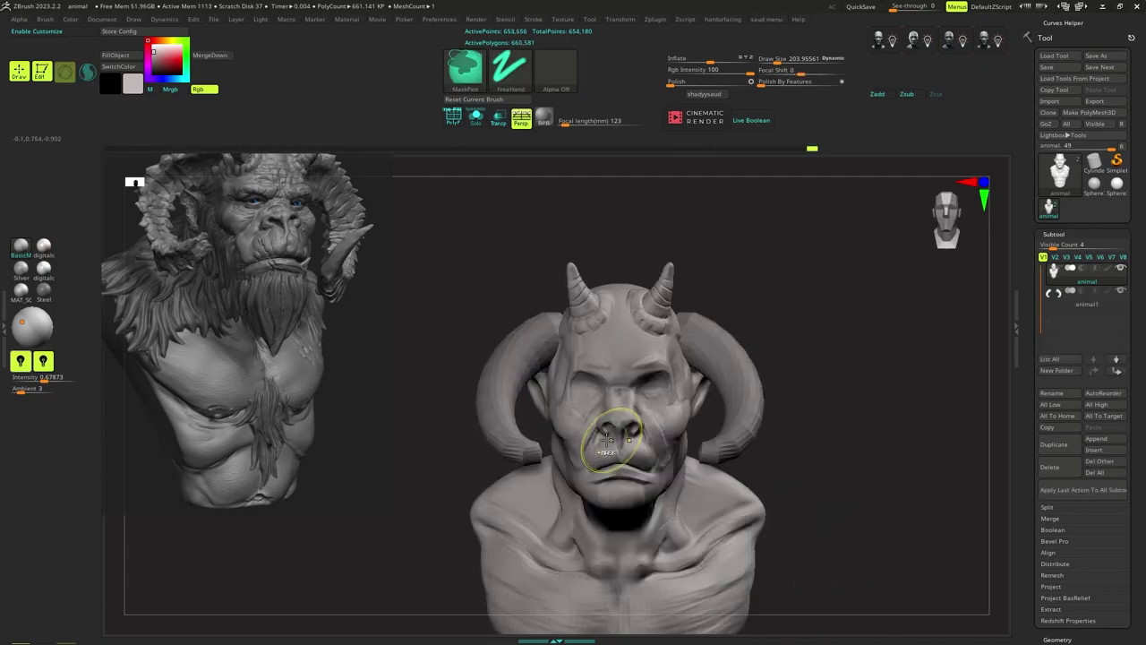
Make the side horn subtool active and remesh it with DynaMesh.
key(ctrl)
key(space)
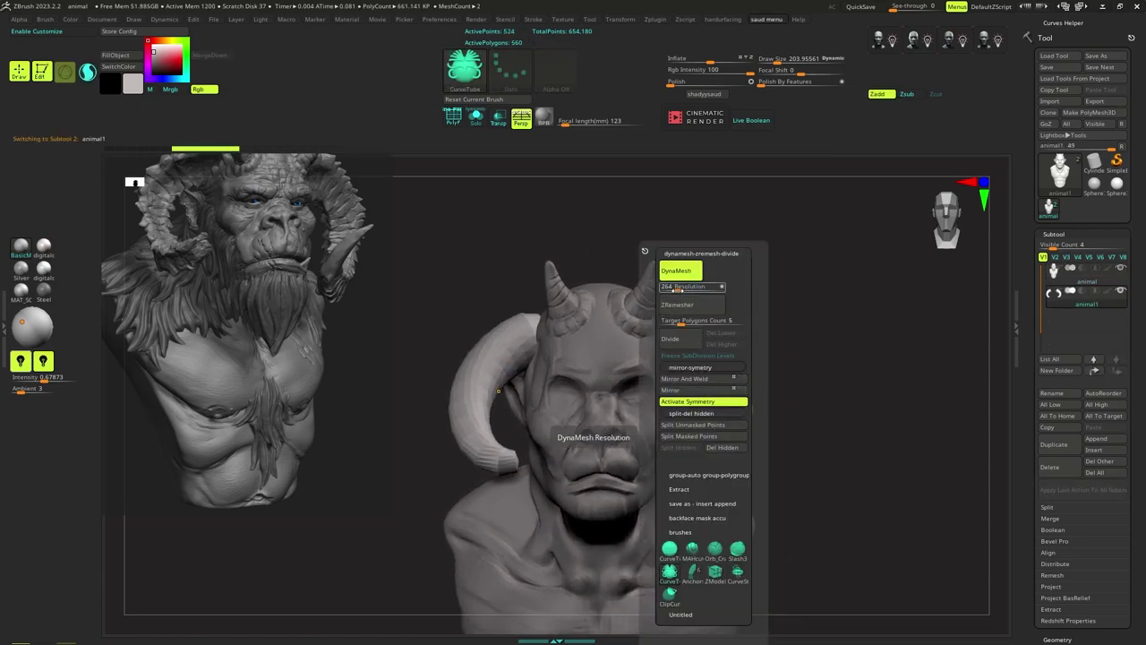
click(668, 276)
ctrl+drag(800, 295, 815, 314)
mouse_move(816, 392)
ctrl+right_down()
mouse_move(746, 341)
mouse_move(757, 348)
ctrl+right_up()
Move the side horns inward against the head and adjust their depth with the gizmo, checking from the back.
key(s)
key(w)
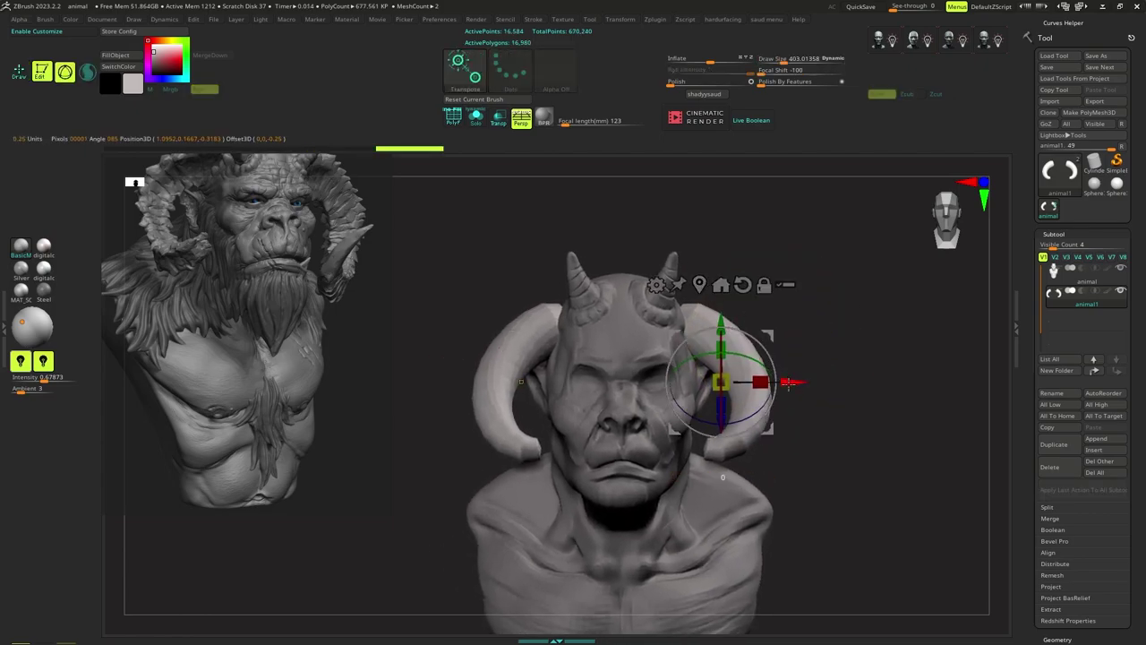
drag(788, 383, 776, 383)
right_drag(777, 384, 719, 356)
drag(717, 380, 718, 412)
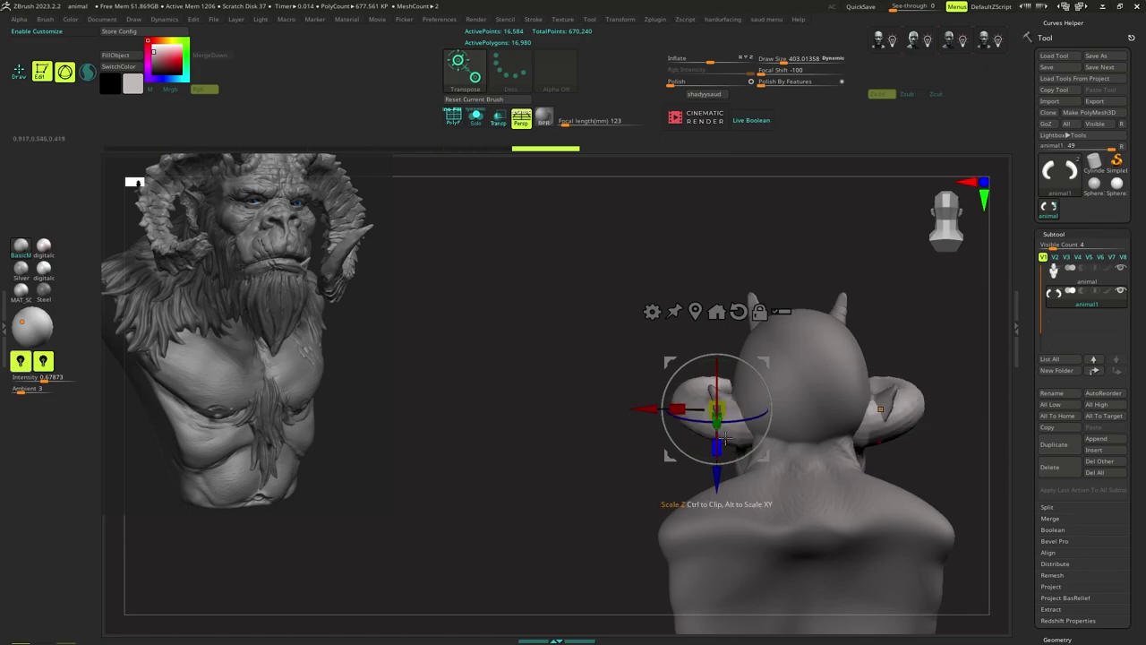
right_drag(717, 412, 846, 405)
drag(757, 359, 759, 415)
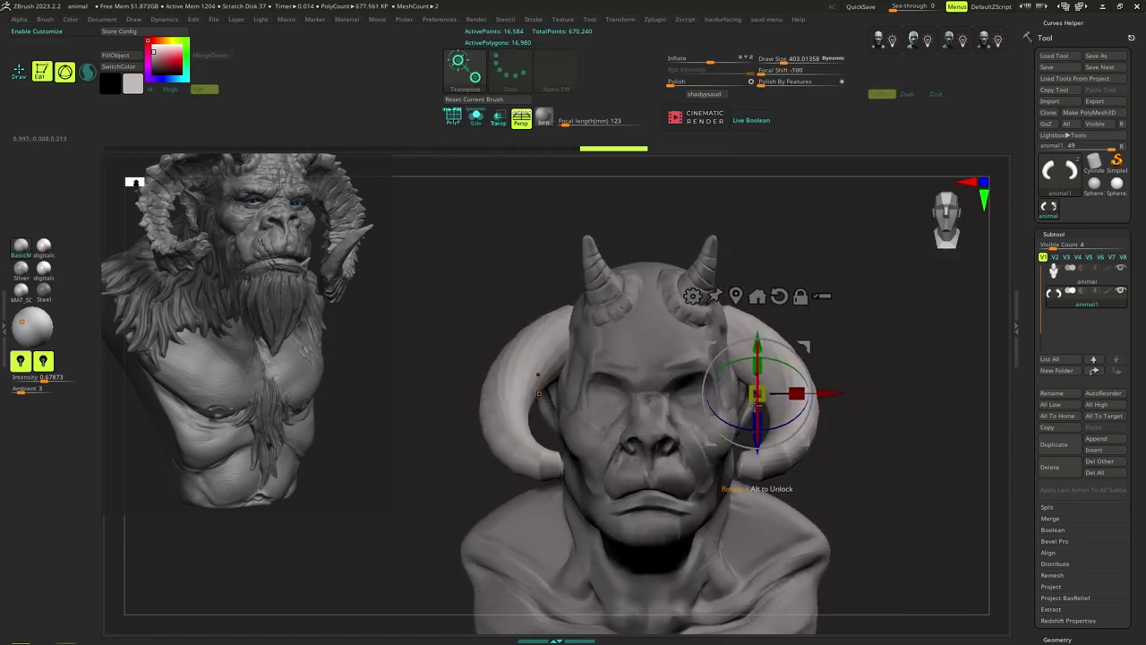
Rotate the side horns in profile so they tilt forward beside the face.
alt+right_drag(781, 377, 745, 389)
drag(744, 388, 721, 361)
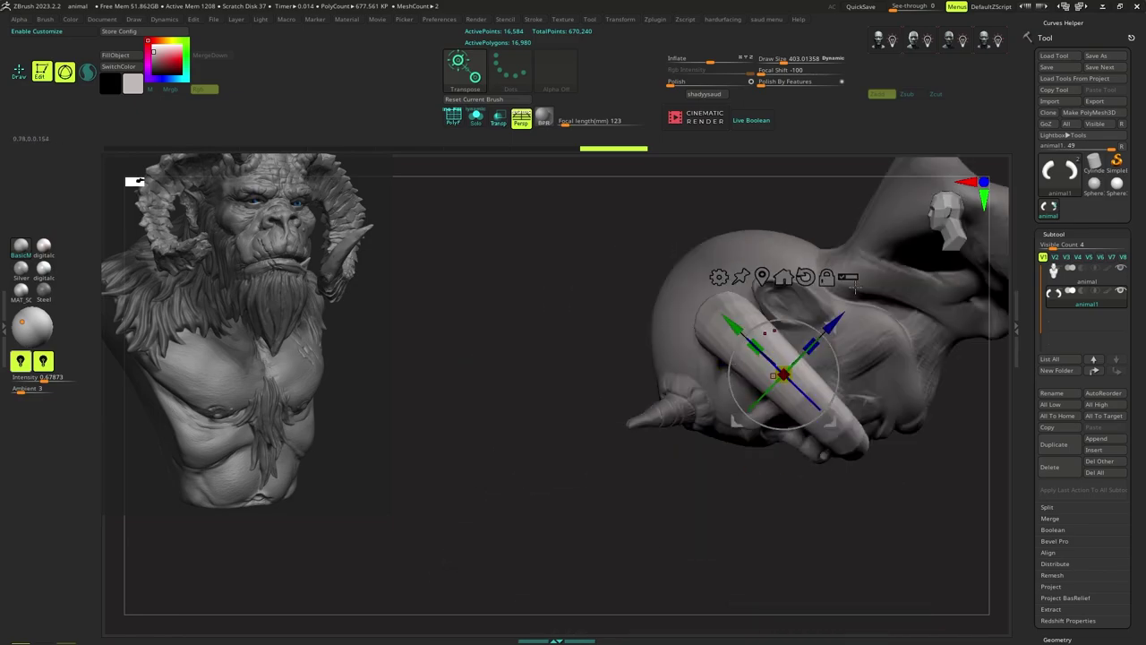
right_drag(856, 288, 834, 306)
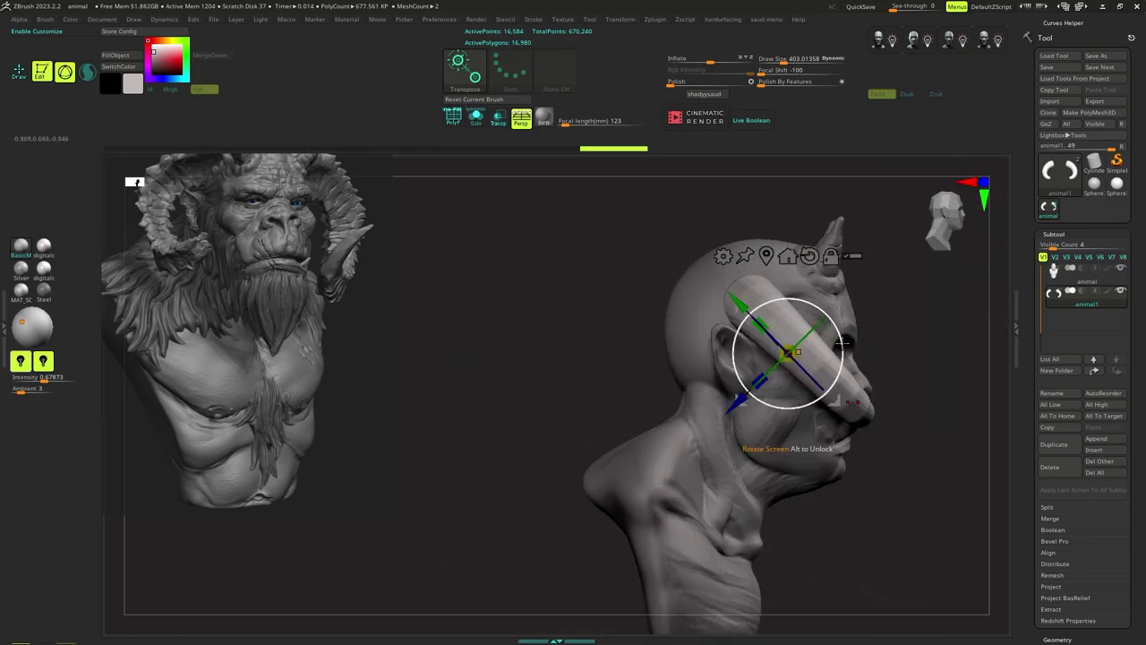
drag(837, 305, 849, 289)
mouse_move(849, 289)
right_down()
mouse_move(789, 306)
mouse_move(793, 340)
right_up()
Return to Draw mode, hide the interface panels and adjust the brush size for the side horns.
key(q)
key(s)
drag(793, 341, 798, 340)
mouse_move(779, 343)
right_down()
mouse_move(816, 345)
mouse_move(766, 348)
mouse_move(787, 365)
right_up()
key(Tab)
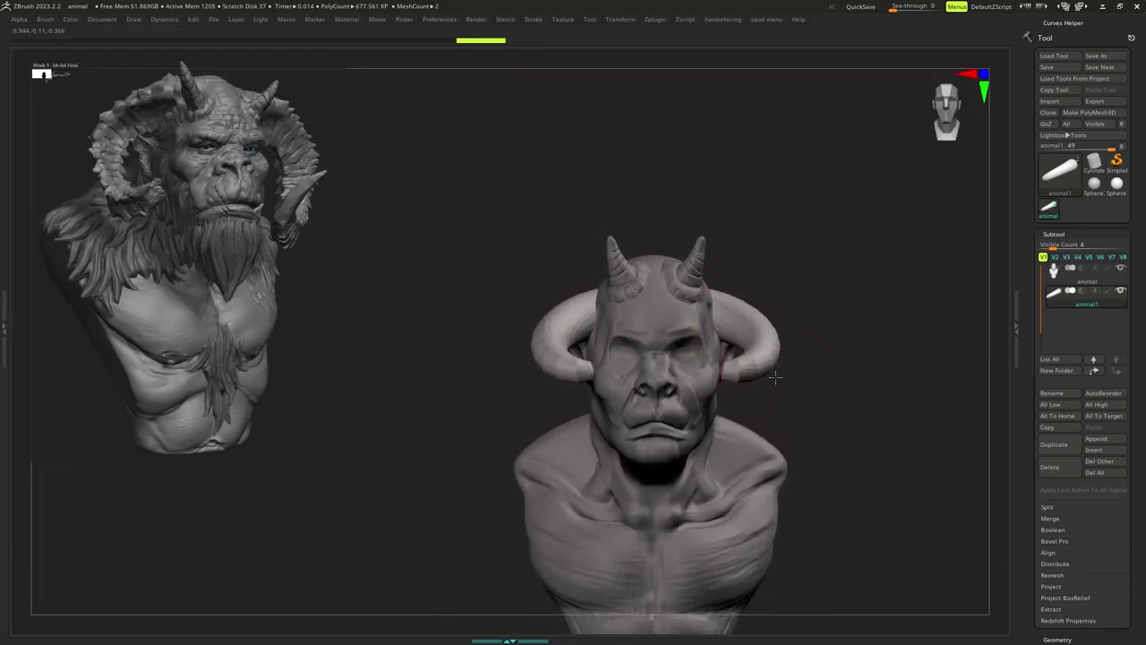
key(s)
drag(784, 366, 776, 366)
mouse_move(788, 345)
ctrl+right_down()
mouse_move(794, 333)
mouse_move(782, 371)
ctrl+right_up()
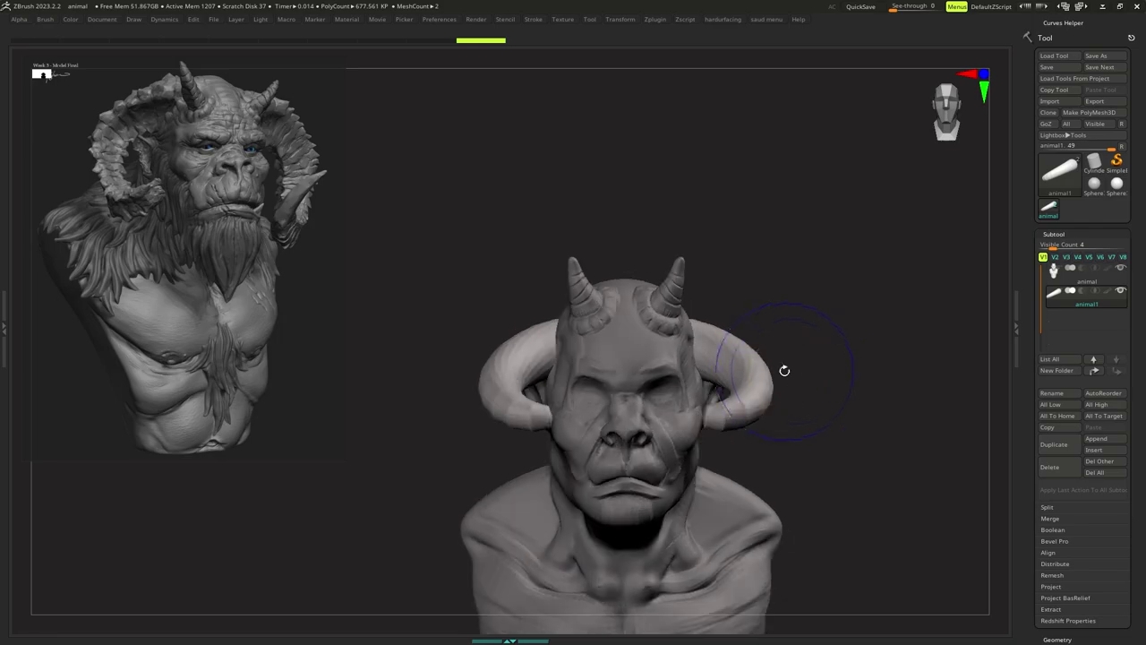
Pull the side horn tips downward and away from the cheeks with the Move brush at draw size about 362.
key(b)
key(m)
key(v)
key(s)
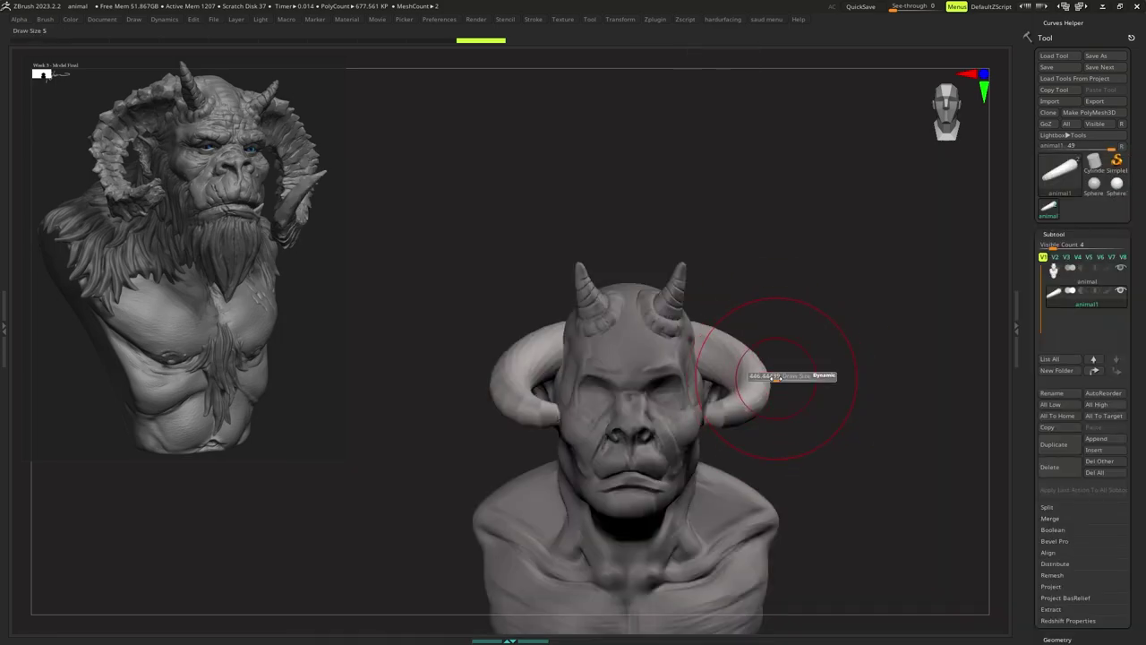
key(s)
drag(780, 361, 777, 361)
mouse_move(788, 349)
right_down()
mouse_move(778, 346)
mouse_move(781, 360)
right_up()
key(s)
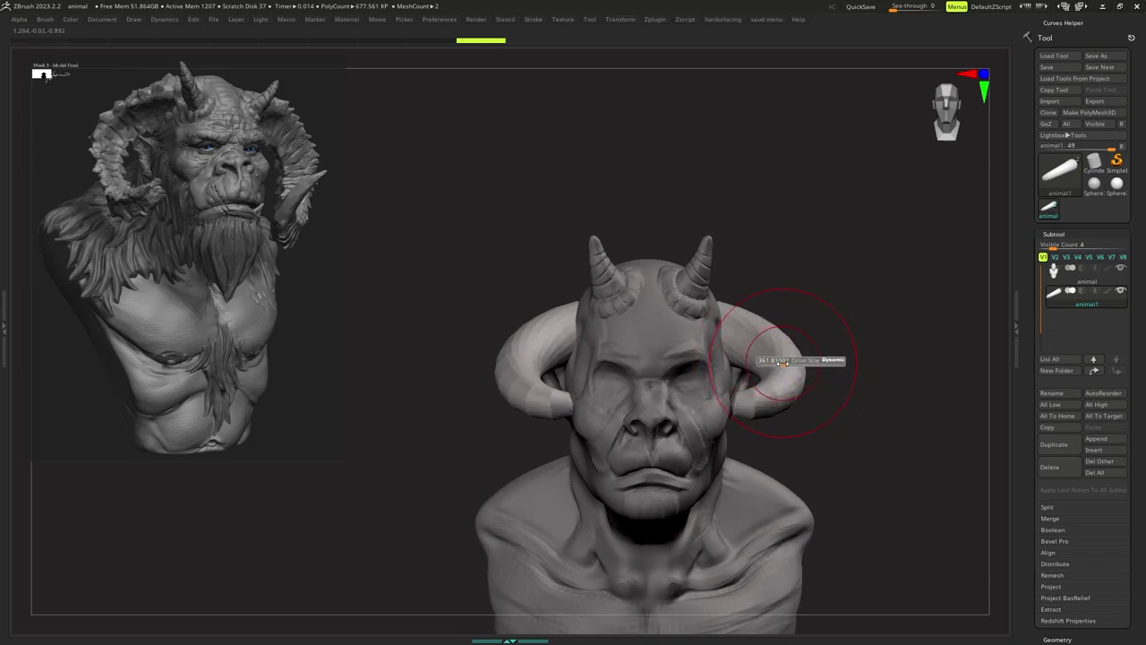
mouse_move(744, 399)
mouse_down()
mouse_move(770, 410)
mouse_move(758, 416)
mouse_up()
mouse_move(761, 410)
right_down()
mouse_move(776, 399)
mouse_move(763, 387)
right_up()
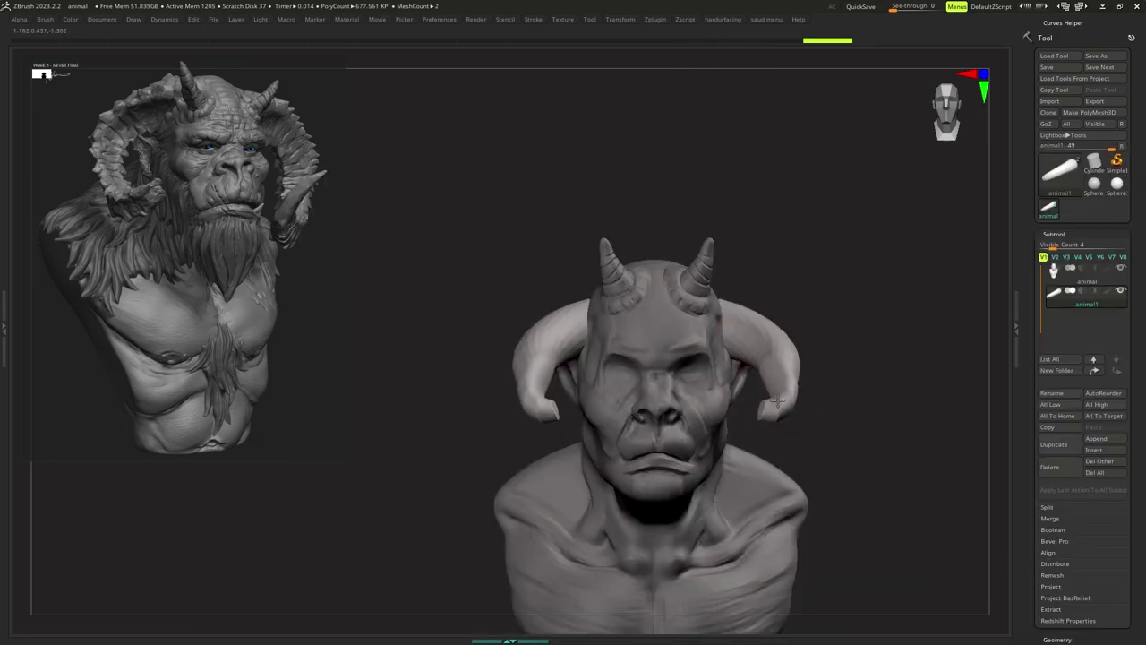
Nudge the upper outer curve of the side horns with the Move brush at draw size about 268.
key(Tab)
key(Tab)
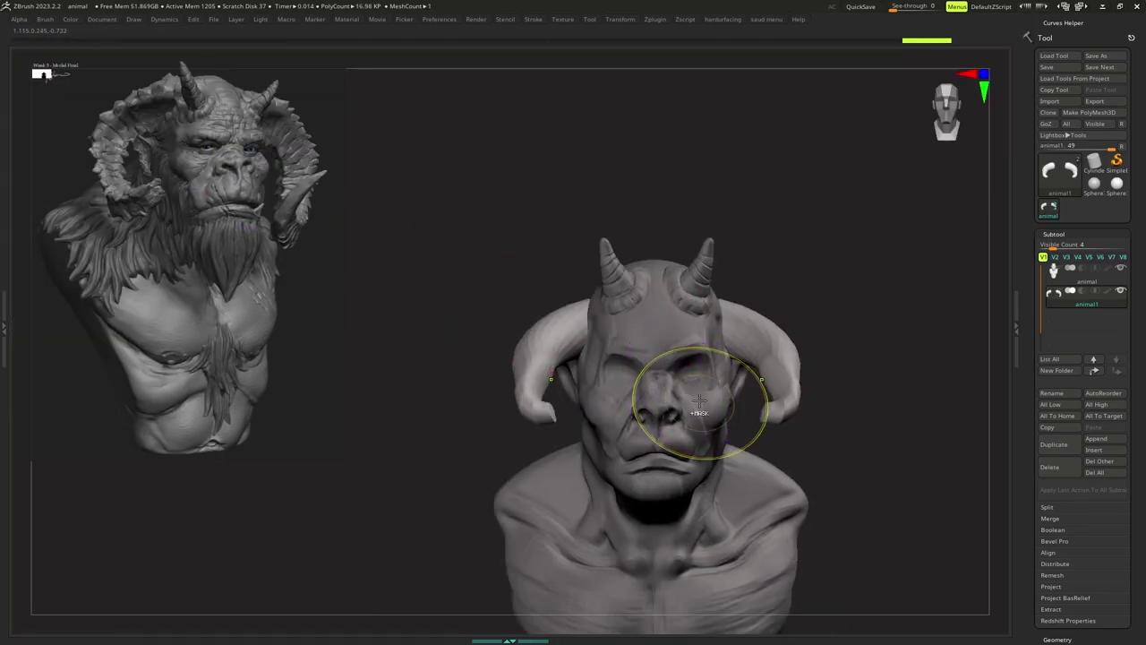
right_drag(701, 399, 709, 369)
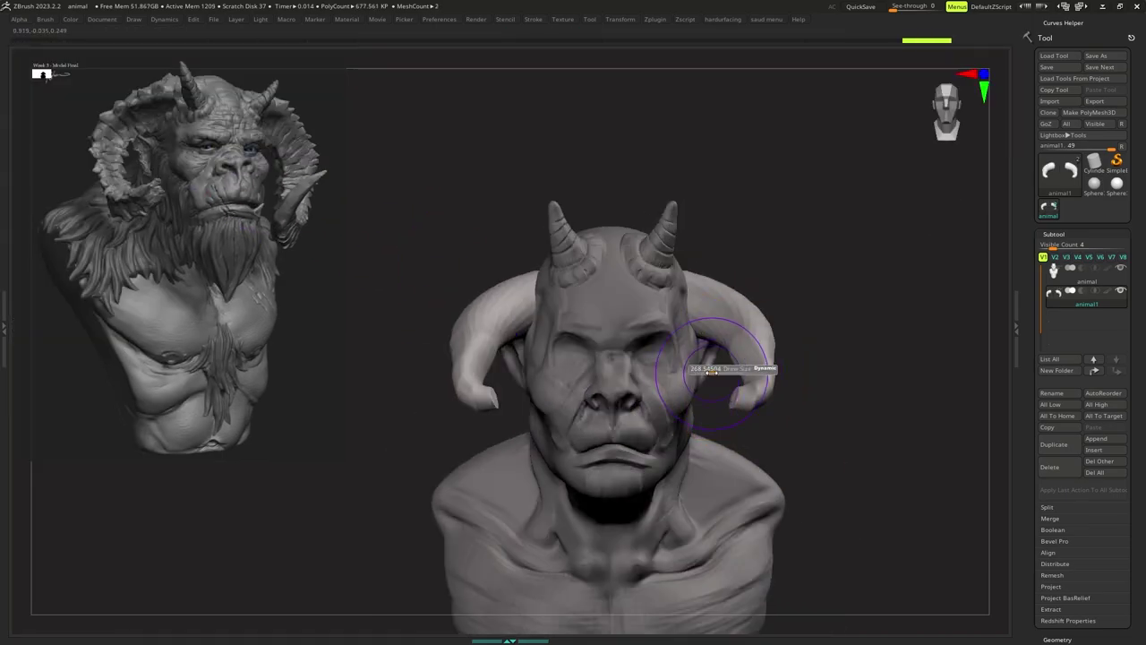
right_click(735, 363)
key(s)
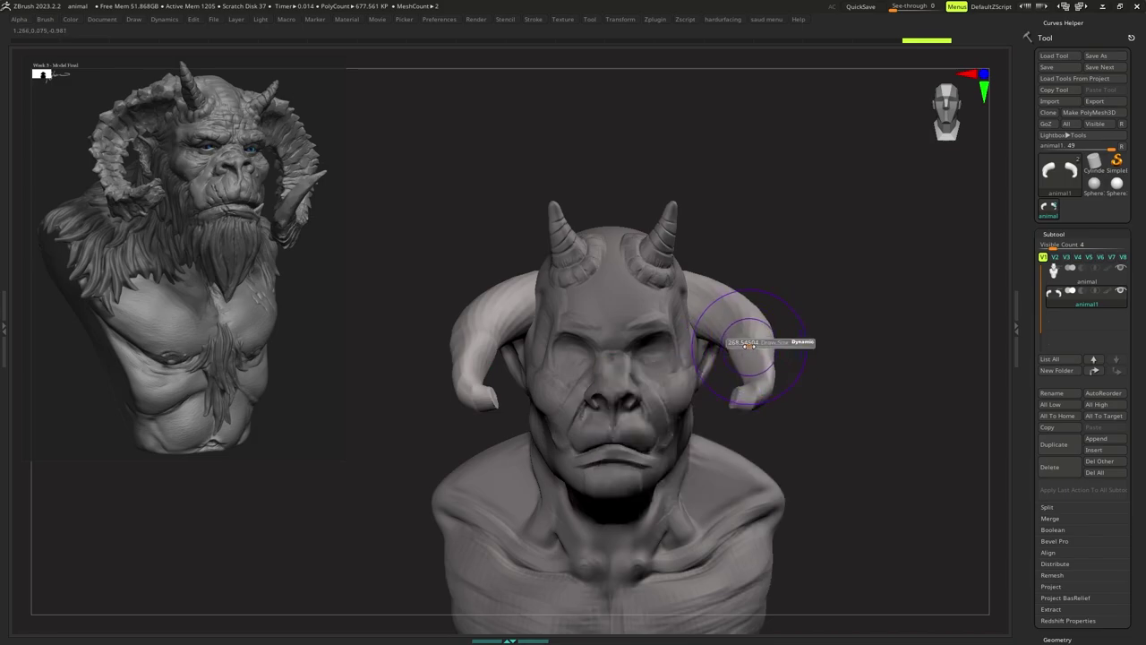
drag(756, 314, 752, 314)
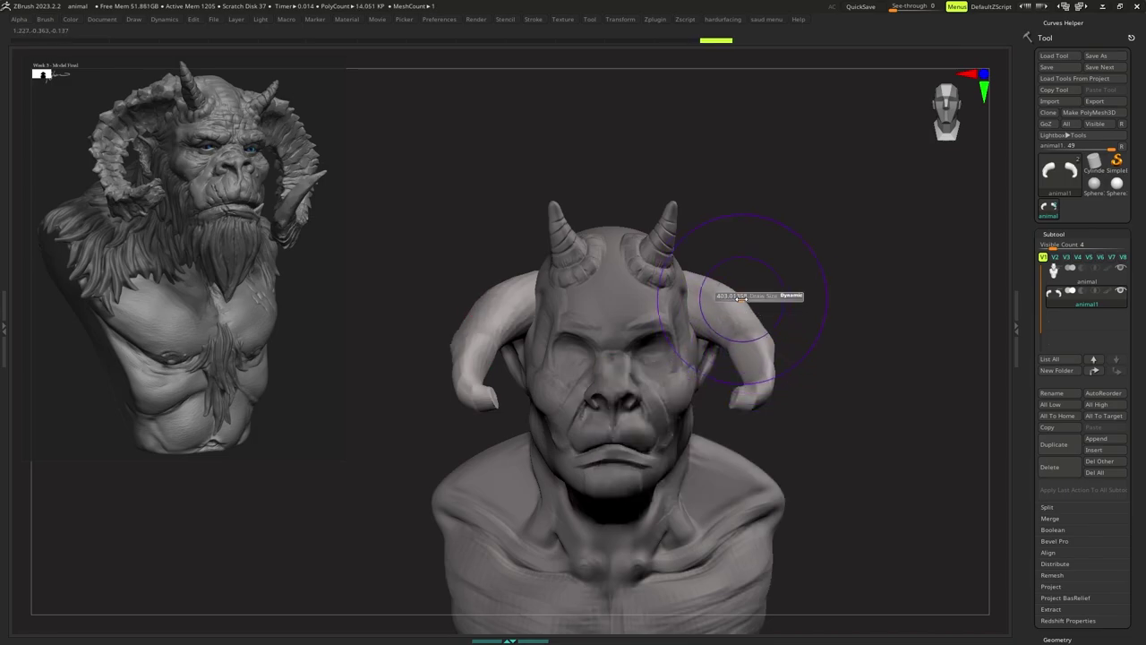
Enlarge the Move brush to about 403 and raise the upper arch of the side horns around the head.
key(s)
mouse_move(716, 267)
right_down()
mouse_move(702, 275)
mouse_move(729, 258)
mouse_move(778, 269)
right_up()
right_click(706, 270)
key(s)
right_click(720, 263)
drag(779, 269, 761, 269)
mouse_move(750, 270)
right_down()
mouse_move(776, 269)
mouse_move(757, 271)
mouse_move(759, 317)
right_up()
key(s)
right_click(760, 317)
drag(760, 317, 815, 310)
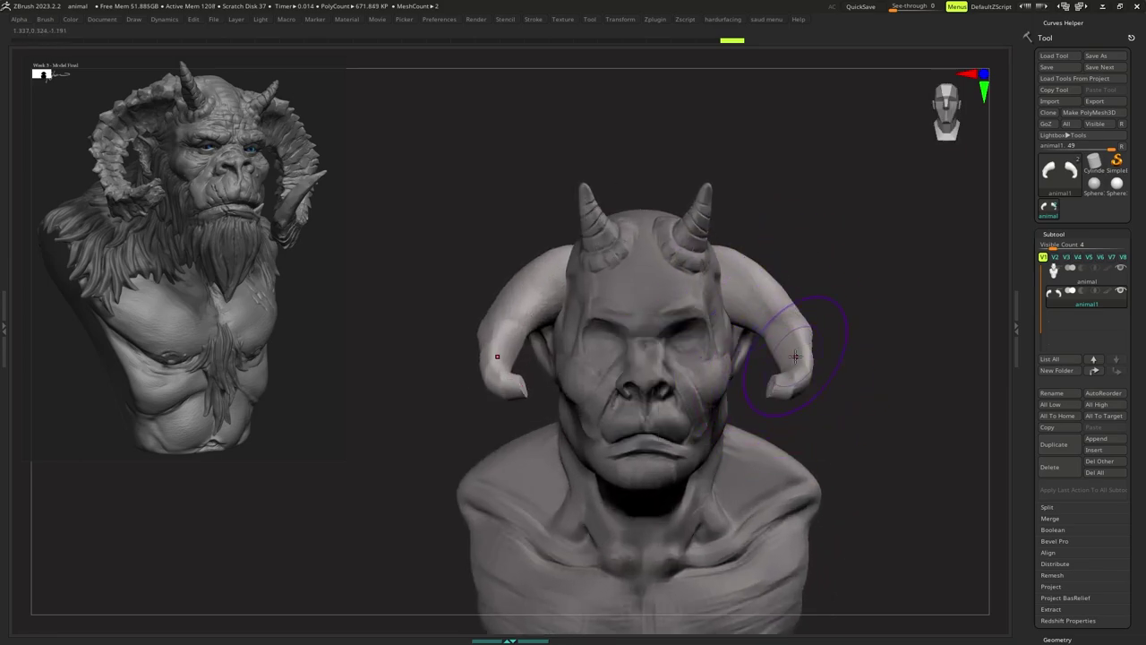
Push the outer bend of the side horns inward above the tips with the Move brush, adjusting its size between strokes.
right_click(818, 348)
key(s)
drag(818, 338, 835, 338)
key(s)
right_drag(860, 335, 823, 312)
right_click(834, 318)
key(s)
drag(823, 311, 788, 312)
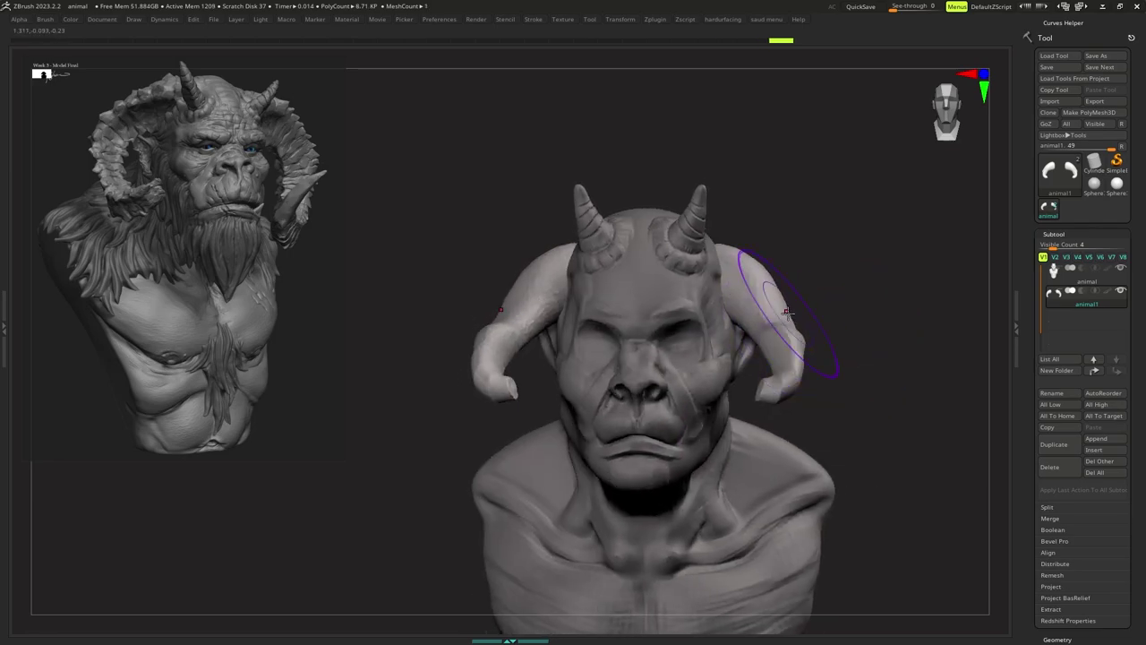
key(ctrl+shift+z)
key(ctrl+shift+z)
Rotate the lower ends of the side horns outward away from the cheeks with the gizmo.
mouse_move(816, 328)
right_down()
mouse_move(771, 317)
mouse_move(742, 335)
mouse_move(823, 339)
right_up()
key(w)
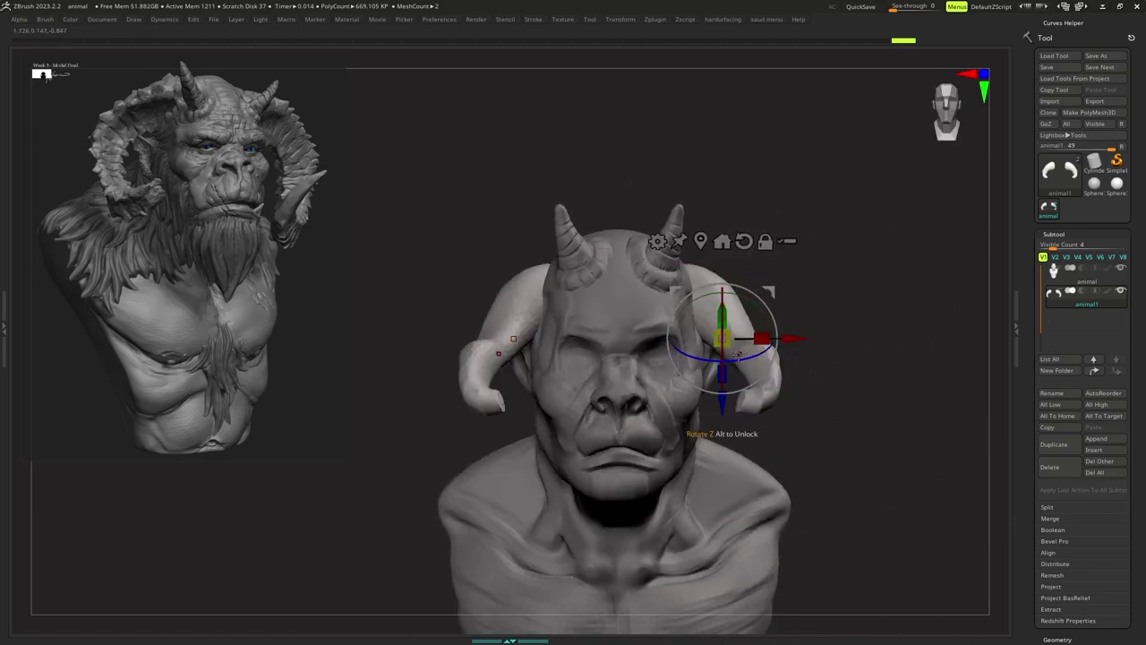
drag(719, 357, 744, 357)
drag(737, 366, 736, 368)
right_drag(737, 367, 778, 373)
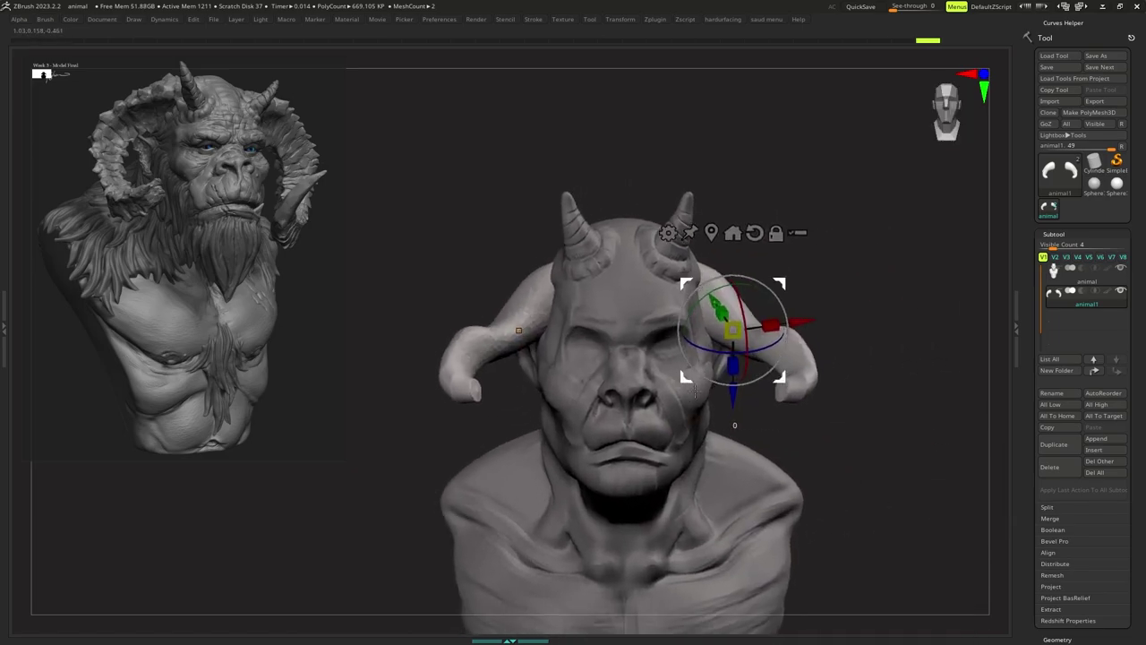
Move the horn ends outward and forward past the face with the gizmo, adjusting from front and profile, and return to Draw mode.
drag(749, 356, 755, 357)
alt+right_drag(755, 356, 734, 364)
drag(779, 326, 811, 320)
right_drag(768, 354, 761, 328)
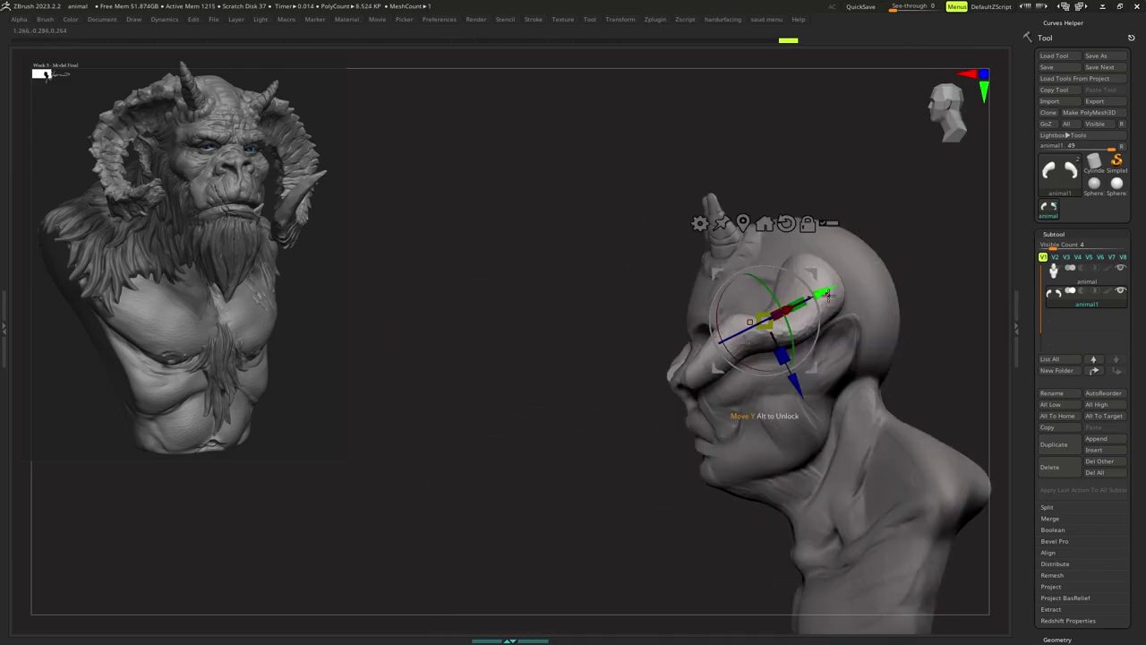
drag(829, 295, 821, 297)
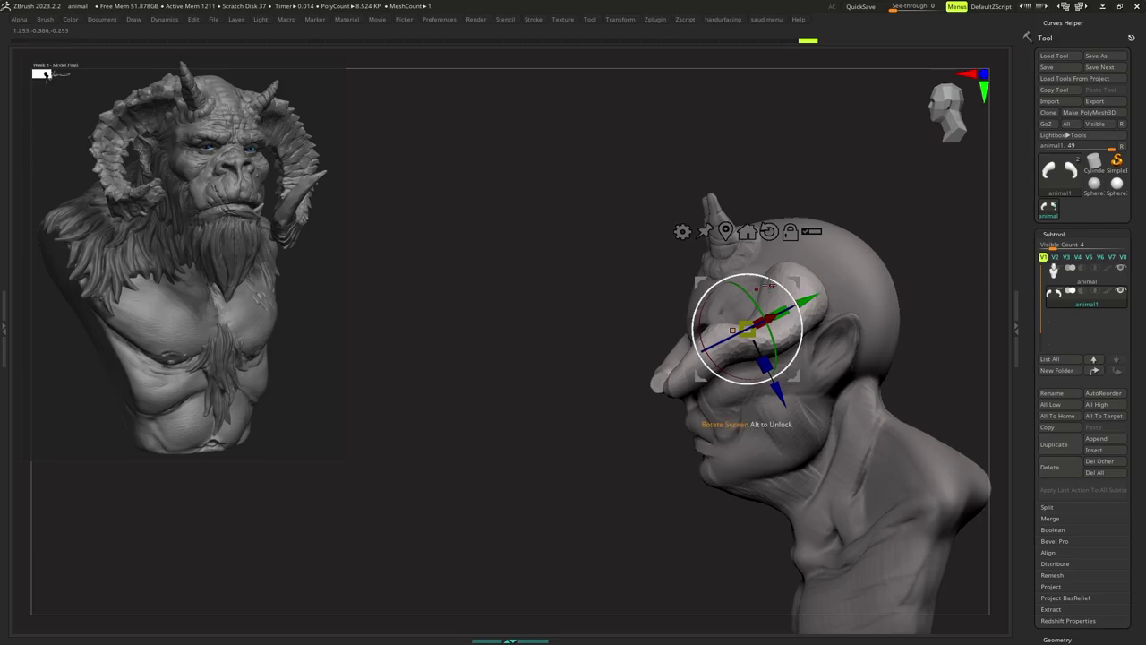
drag(777, 392, 774, 384)
mouse_move(682, 380)
right_down()
mouse_move(742, 376)
mouse_move(661, 387)
mouse_move(729, 396)
mouse_move(707, 395)
right_up()
key(q)
Pull the outer parts of the side horns inward and downward beside the face with a large Move brush.
ctrl+right_drag(708, 395, 725, 381)
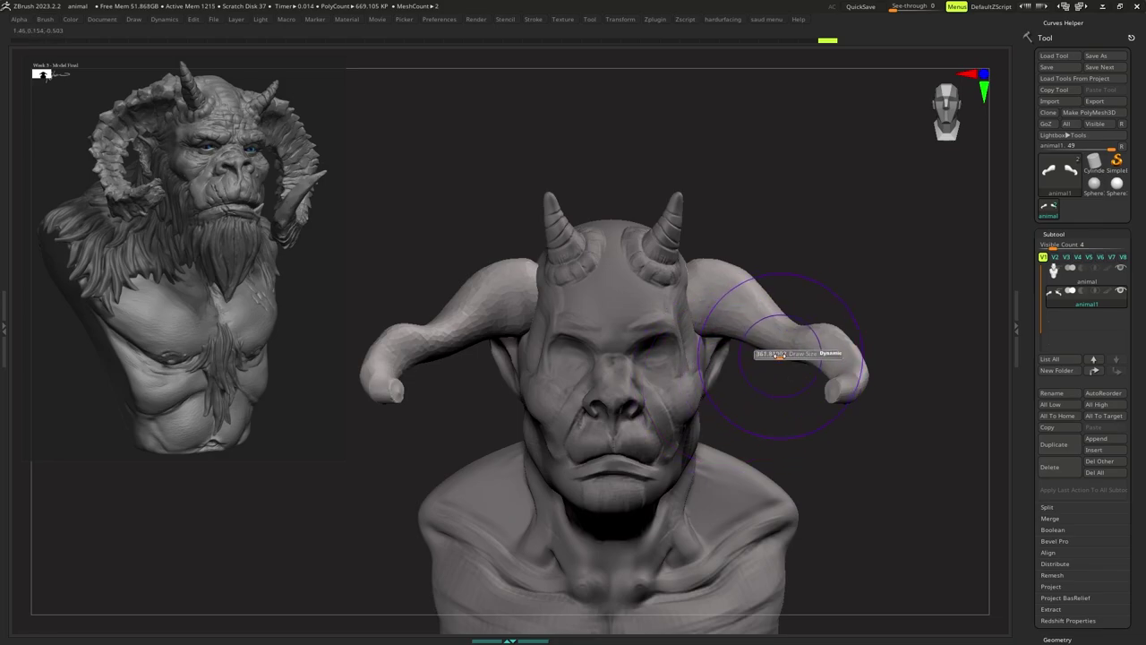
mouse_move(779, 356)
right_down()
mouse_move(748, 358)
mouse_move(789, 323)
mouse_move(770, 324)
right_up()
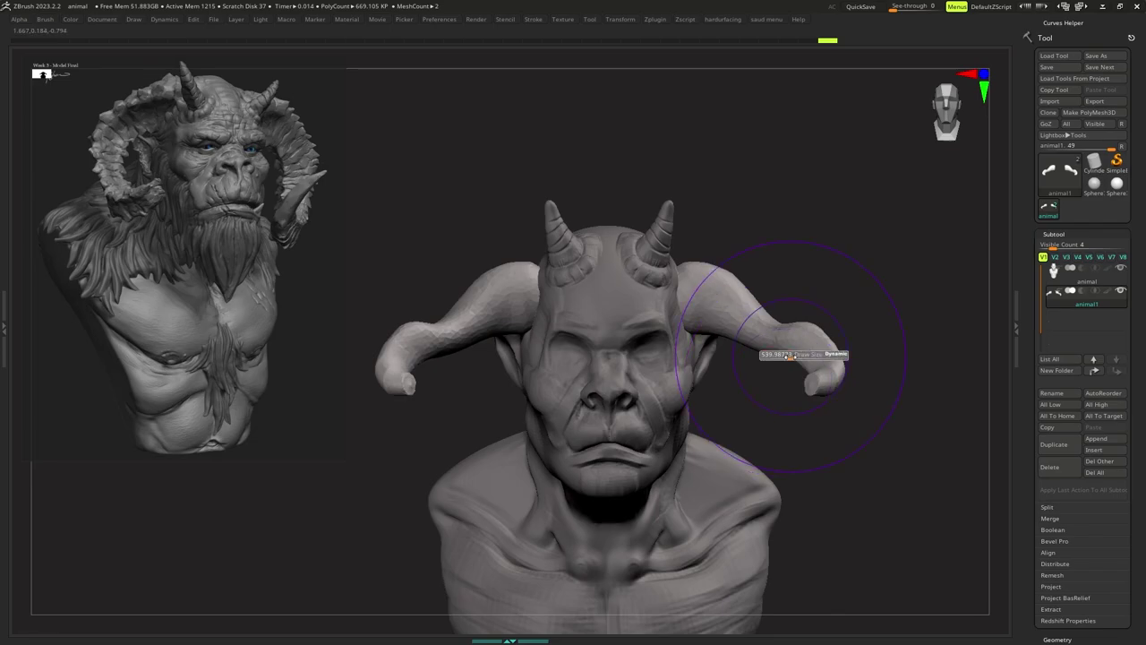
mouse_move(777, 323)
mouse_down()
mouse_move(816, 377)
mouse_move(807, 368)
mouse_up()
right_drag(808, 368, 780, 360)
key(s)
key(s)
click(782, 344)
drag(789, 338, 785, 396)
mouse_move(785, 396)
right_down()
mouse_move(761, 391)
mouse_move(790, 378)
right_up()
drag(790, 378, 781, 401)
right_drag(781, 401, 790, 386)
key(s)
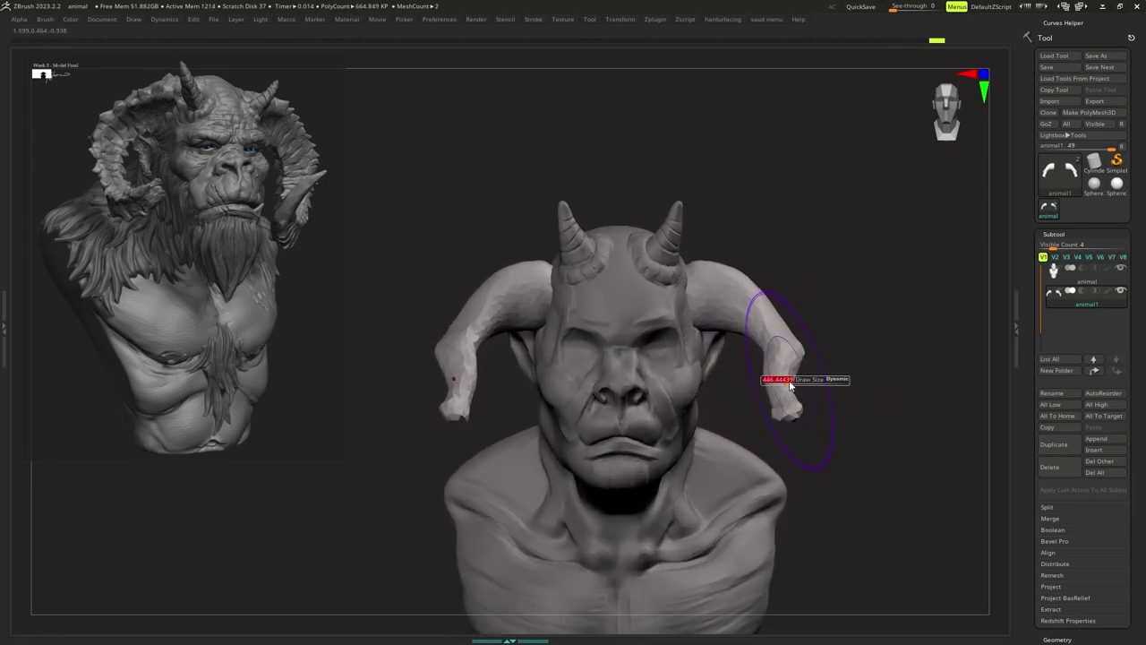
Refine the lower bend of the side horns and stretch their tips forward in profile with the Move brush.
drag(786, 352, 791, 355)
ctrl+right_drag(791, 354, 774, 356)
drag(774, 357, 766, 356)
right_drag(766, 357, 742, 372)
key(s)
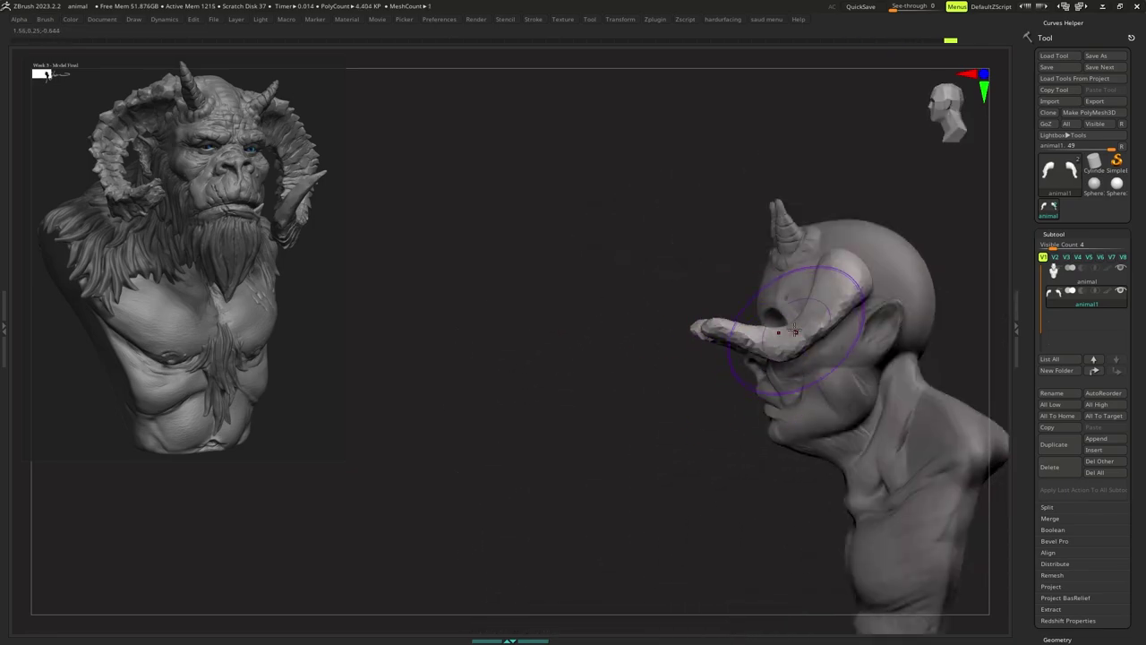
drag(709, 319, 704, 317)
mouse_move(704, 317)
right_down()
mouse_move(747, 339)
mouse_move(723, 364)
mouse_move(743, 394)
mouse_move(719, 383)
right_up()
Remesh the side horns with DynaMesh at resolution 184 and curve their tips upward and outward with the Move brush.
key(space)
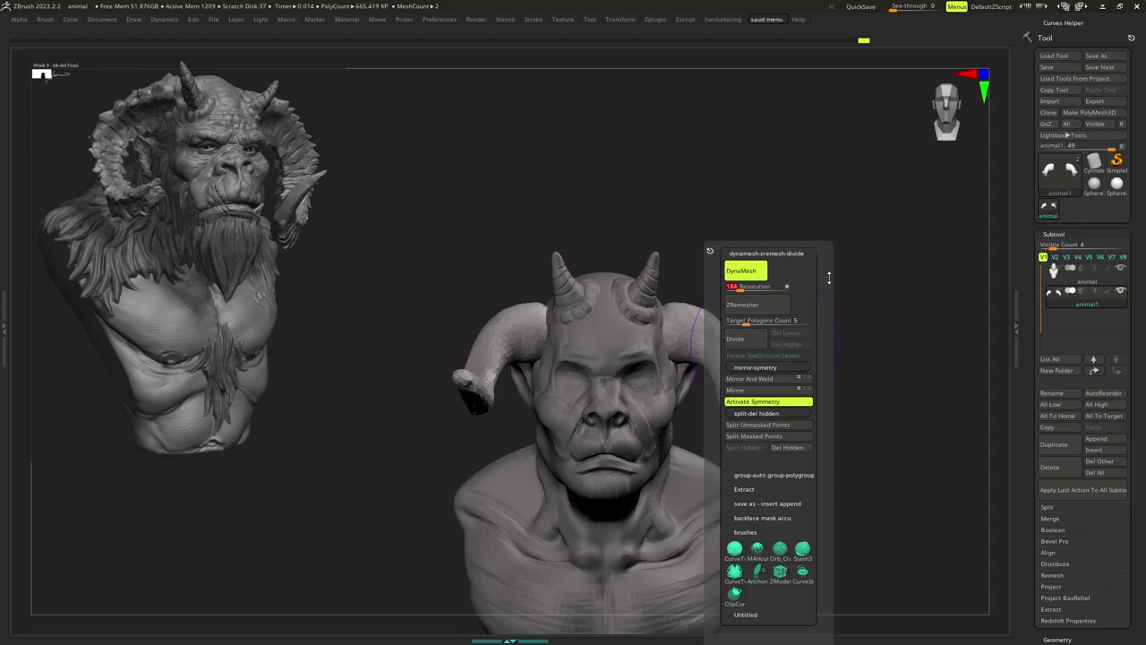
mouse_move(830, 277)
ctrl+mouse_down()
mouse_move(780, 280)
mouse_move(796, 335)
ctrl+mouse_up()
mouse_move(795, 335)
right_down()
mouse_move(762, 312)
mouse_move(770, 325)
mouse_move(750, 326)
right_up()
key(s)
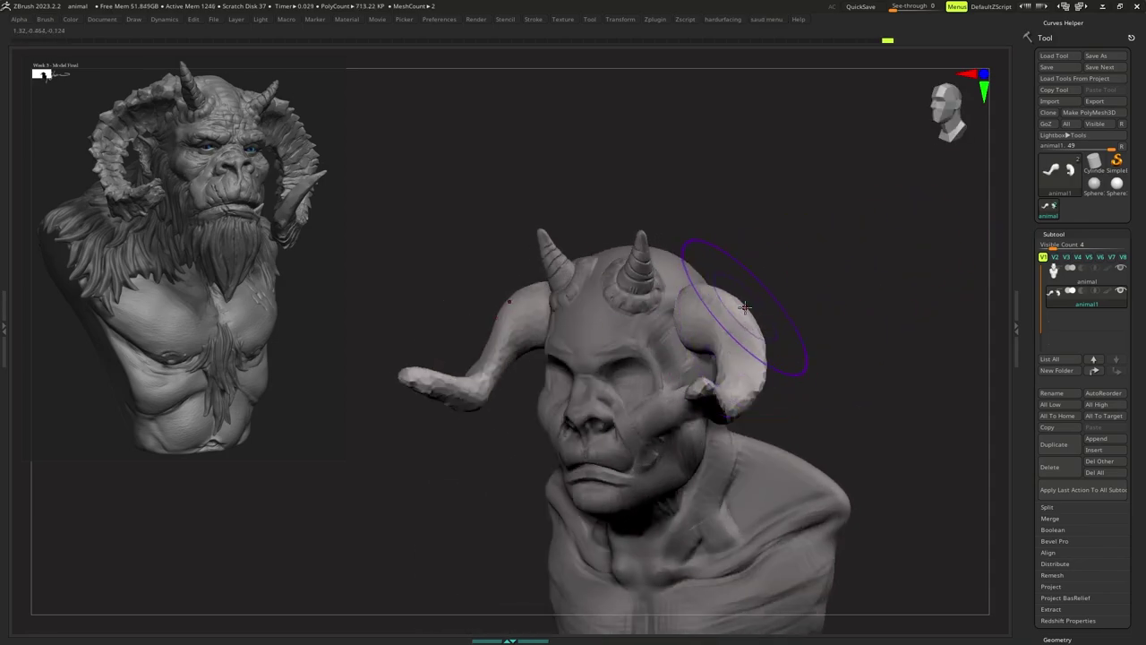
drag(743, 312, 747, 320)
mouse_move(747, 321)
right_down()
mouse_move(744, 307)
mouse_move(715, 297)
mouse_move(736, 278)
mouse_move(688, 334)
mouse_move(705, 346)
mouse_move(737, 335)
mouse_move(726, 343)
mouse_move(720, 320)
mouse_move(740, 324)
right_up()
key(s)
key(s)
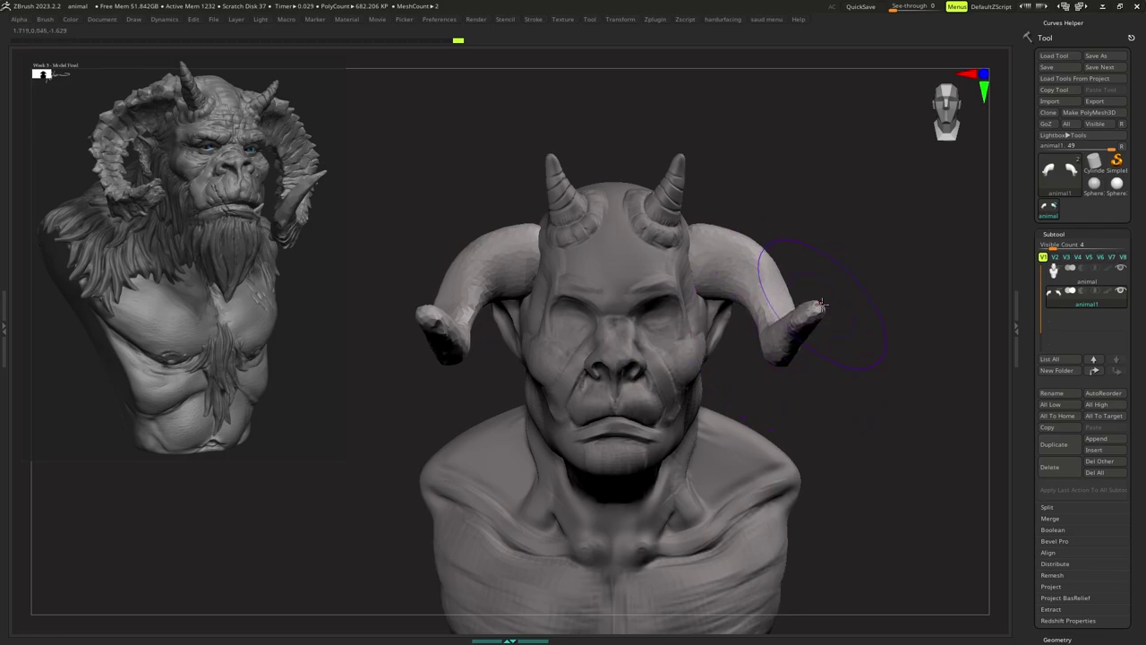
drag(824, 301, 824, 299)
Switch to another sculpting brush and remesh the reshaped side horns with DynaMesh.
ctrl+right_drag(730, 337, 702, 366)
key(b)
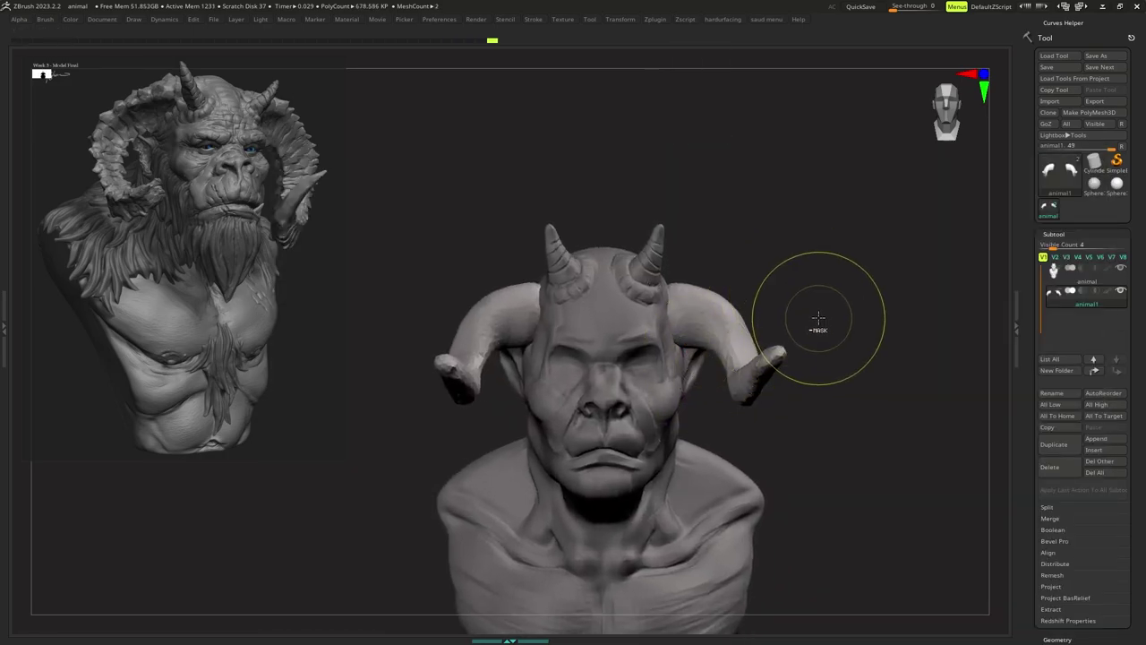
ctrl+drag(819, 318, 833, 354)
key(Tab)
key(Tab)
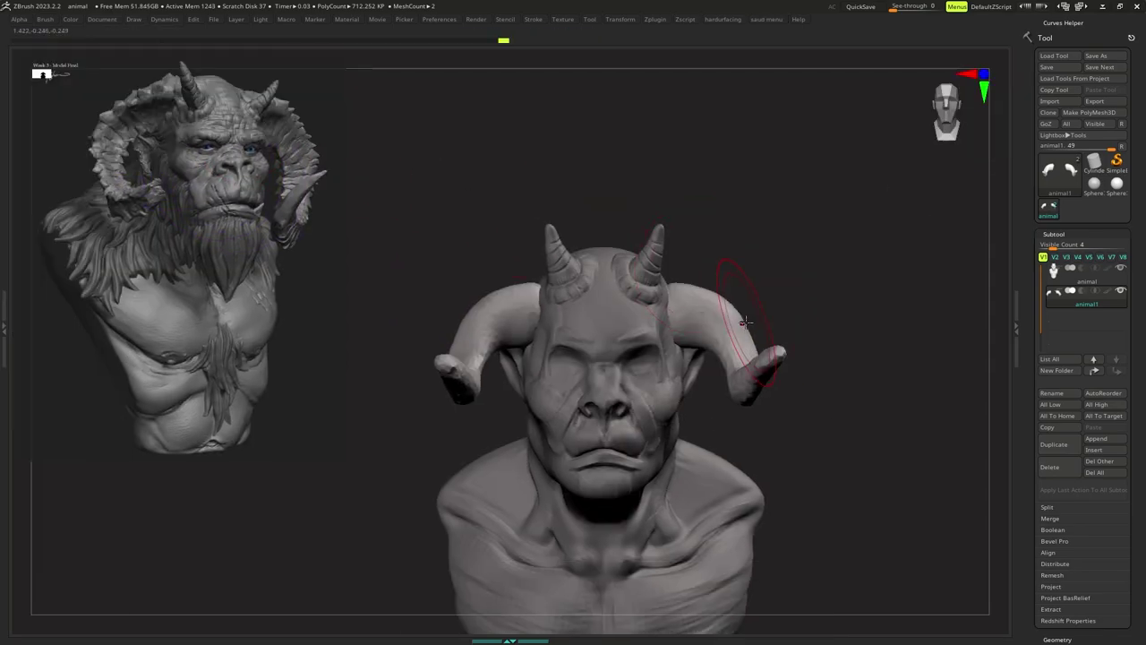
Save the sculpt to disk both as a tool file and as a project.
ctrl+right_drag(742, 318, 758, 296)
key(1)
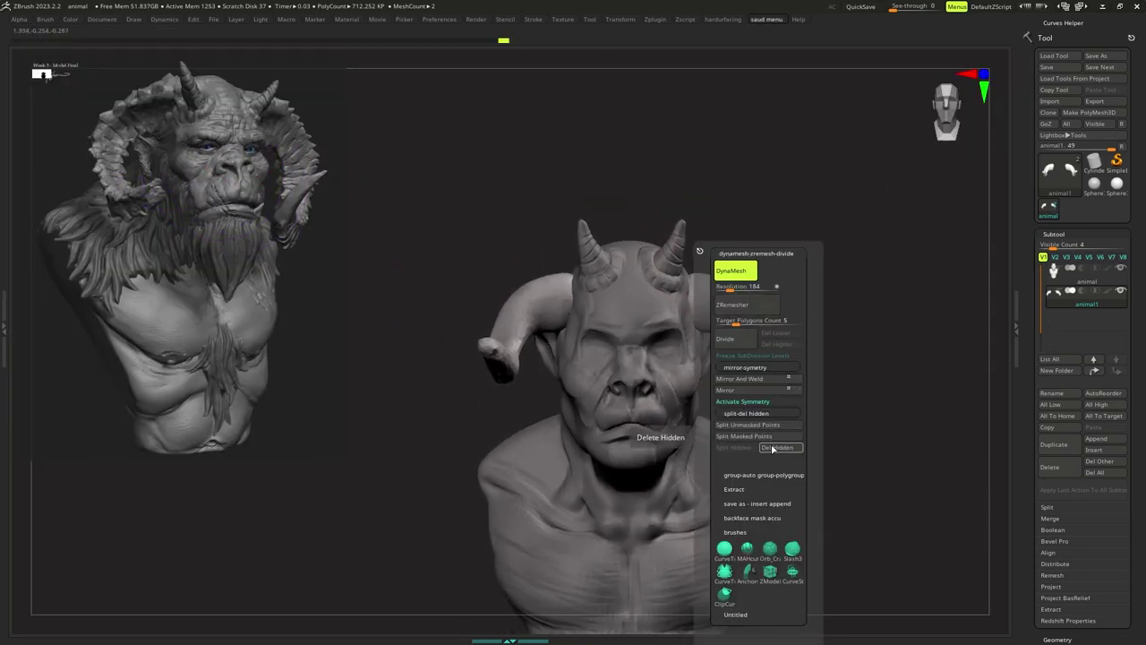
click(756, 503)
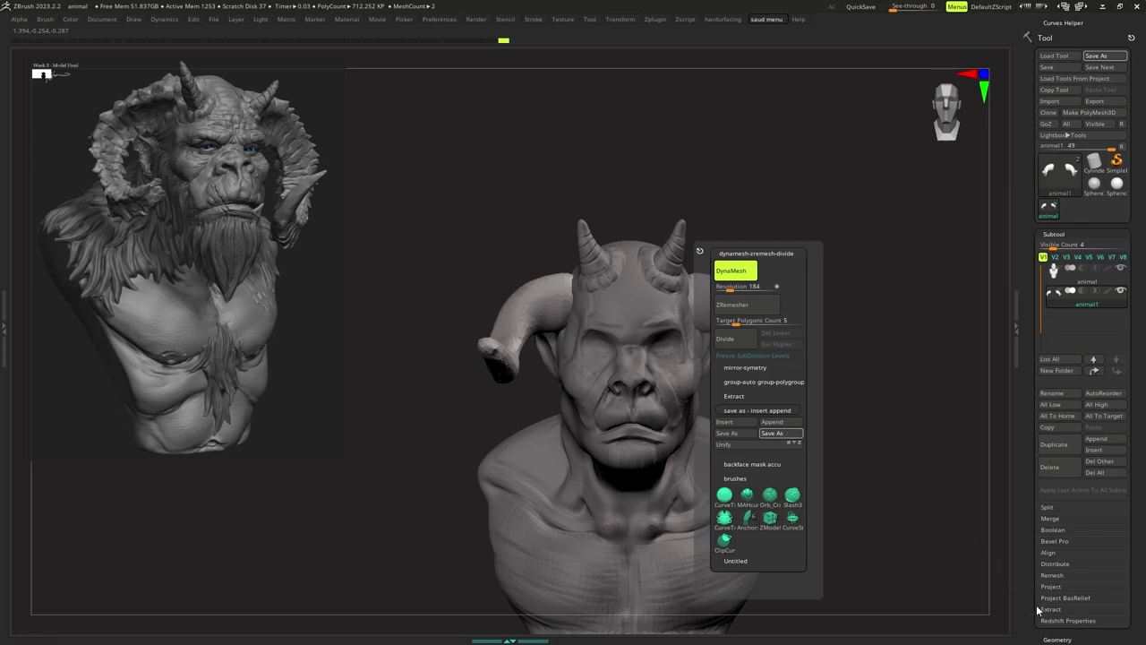
ctrl+right_drag(620, 362, 632, 349)
key(1)
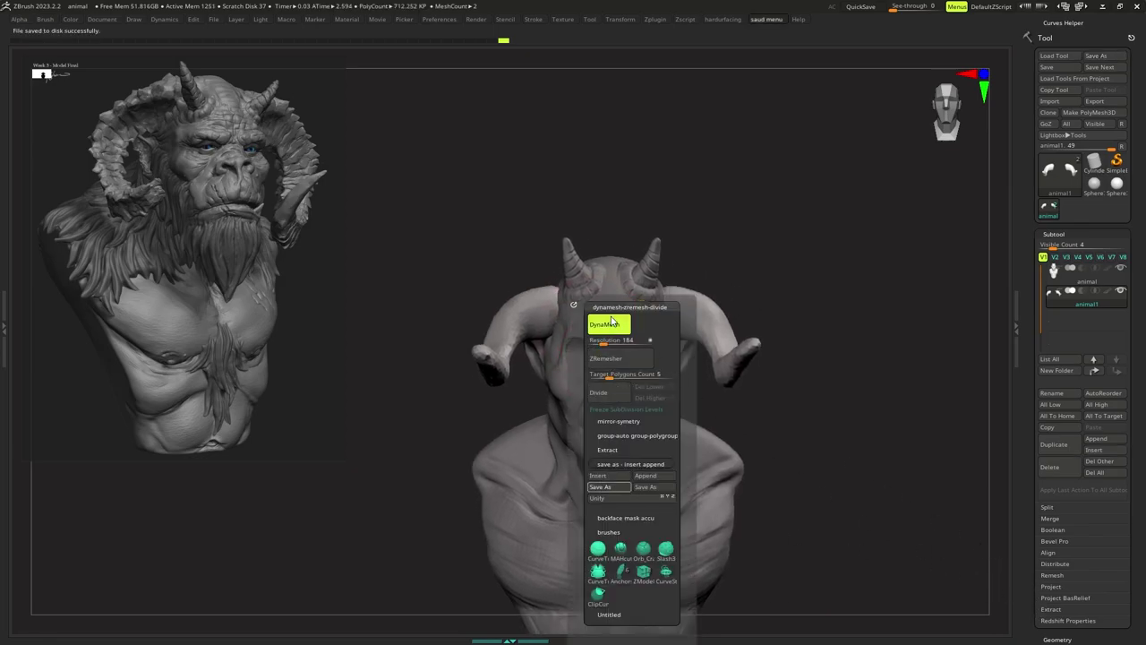
right_drag(672, 371, 663, 382)
Adjust the DynaMesh resolution slightly and remesh the side horns.
key(1)
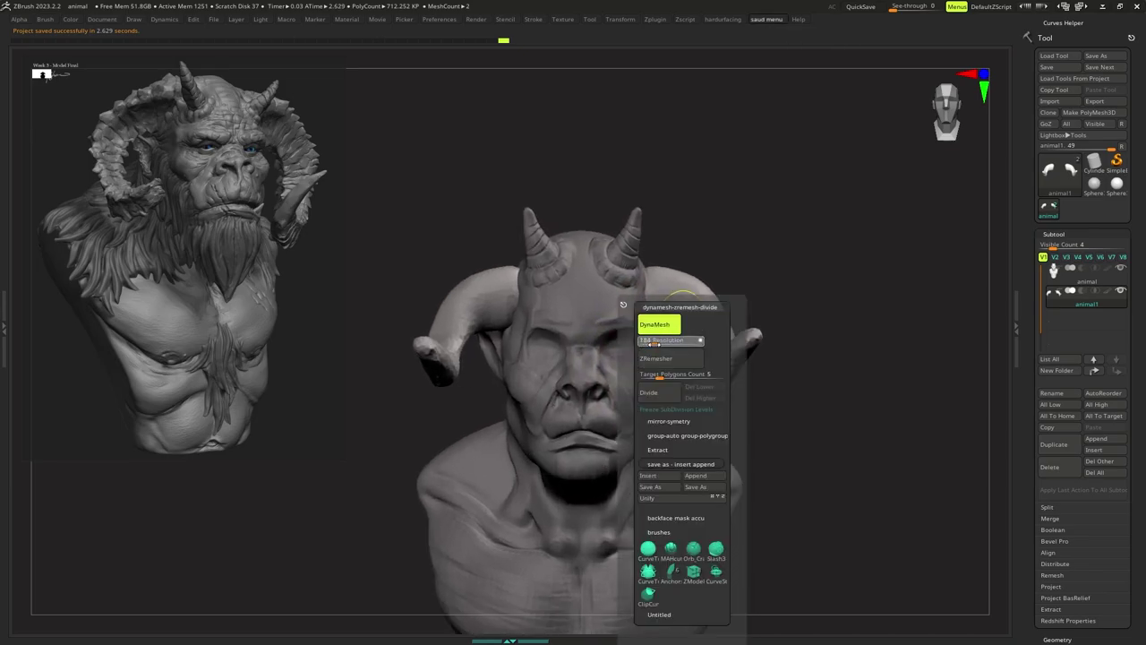
drag(655, 344, 652, 343)
right_drag(825, 314, 792, 327)
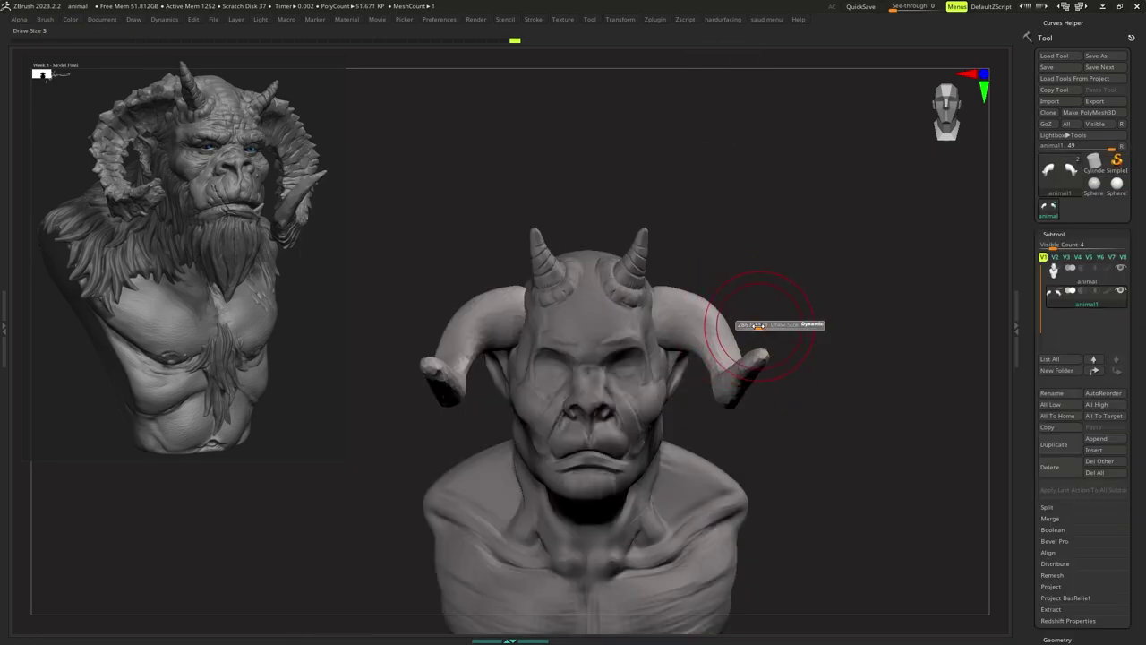
ctrl+drag(803, 315, 819, 356)
Work over the lower curve of the side horns up close to smooth their surface.
mouse_move(796, 316)
ctrl+right_down()
mouse_move(783, 353)
mouse_move(755, 305)
mouse_move(760, 313)
mouse_move(747, 305)
mouse_move(738, 322)
ctrl+right_up()
key(s)
key(s)
key(s)
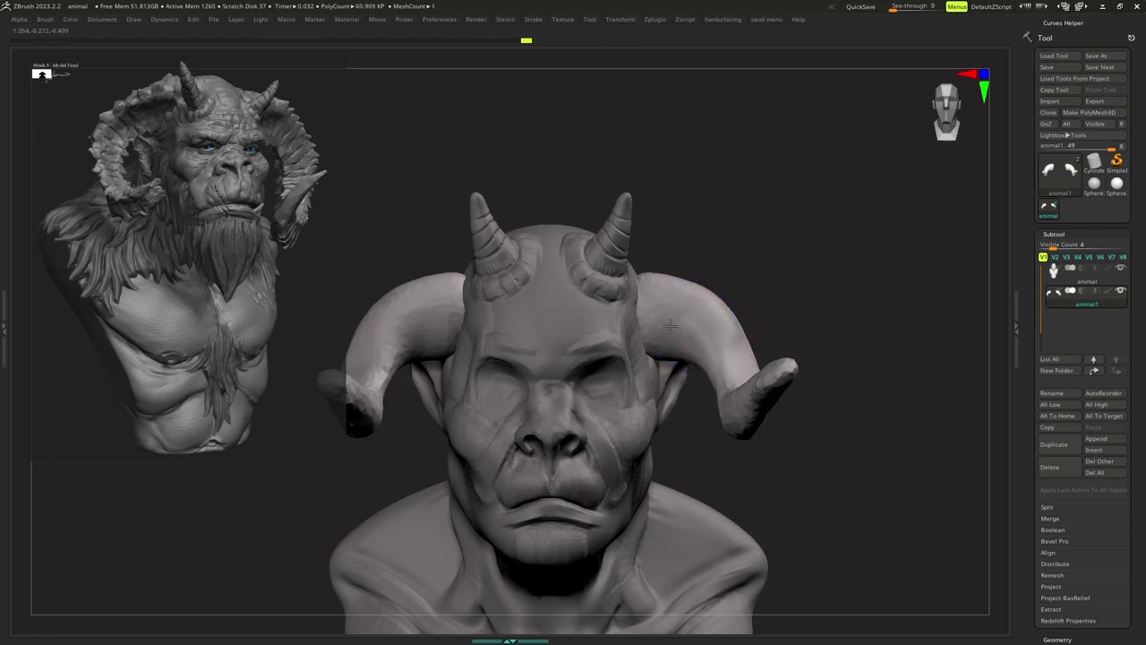
ctrl+right_drag(724, 350, 717, 349)
drag(716, 348, 741, 363)
mouse_move(751, 366)
alt+right_down()
mouse_move(731, 362)
mouse_move(738, 372)
alt+right_up()
mouse_move(716, 381)
alt+right_down()
mouse_move(701, 389)
mouse_move(674, 364)
alt+right_up()
Reduce the brush's draw size for detailing the side horns near their base.
key(space)
click(682, 356)
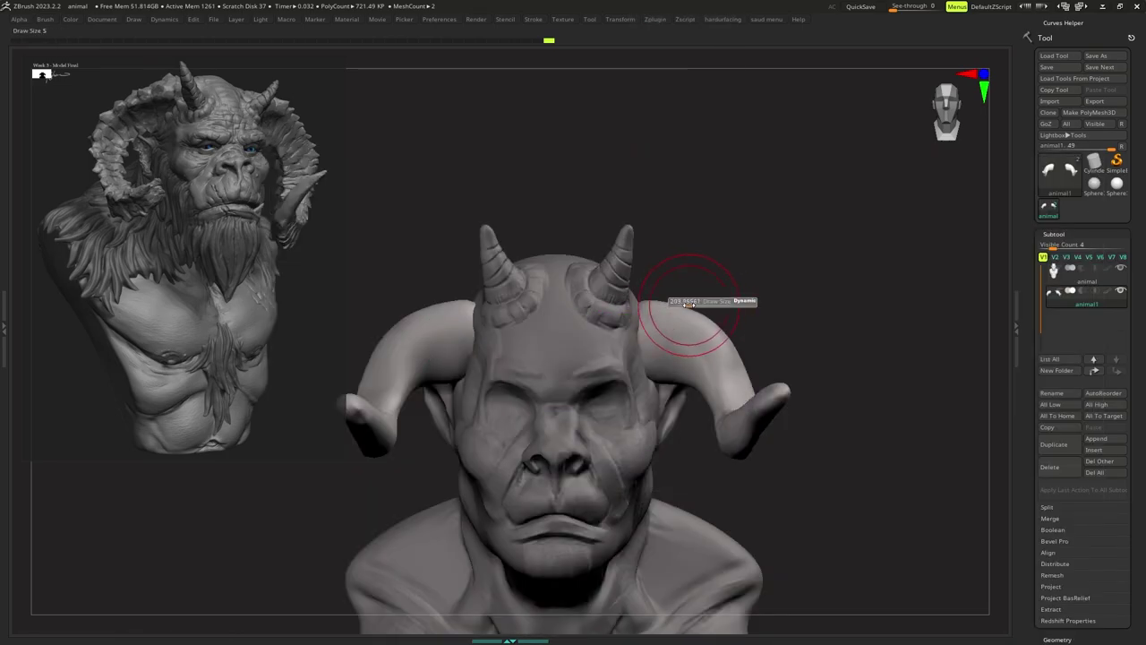
mouse_move(689, 305)
mouse_down()
mouse_move(673, 310)
mouse_move(674, 294)
mouse_up()
key(space)
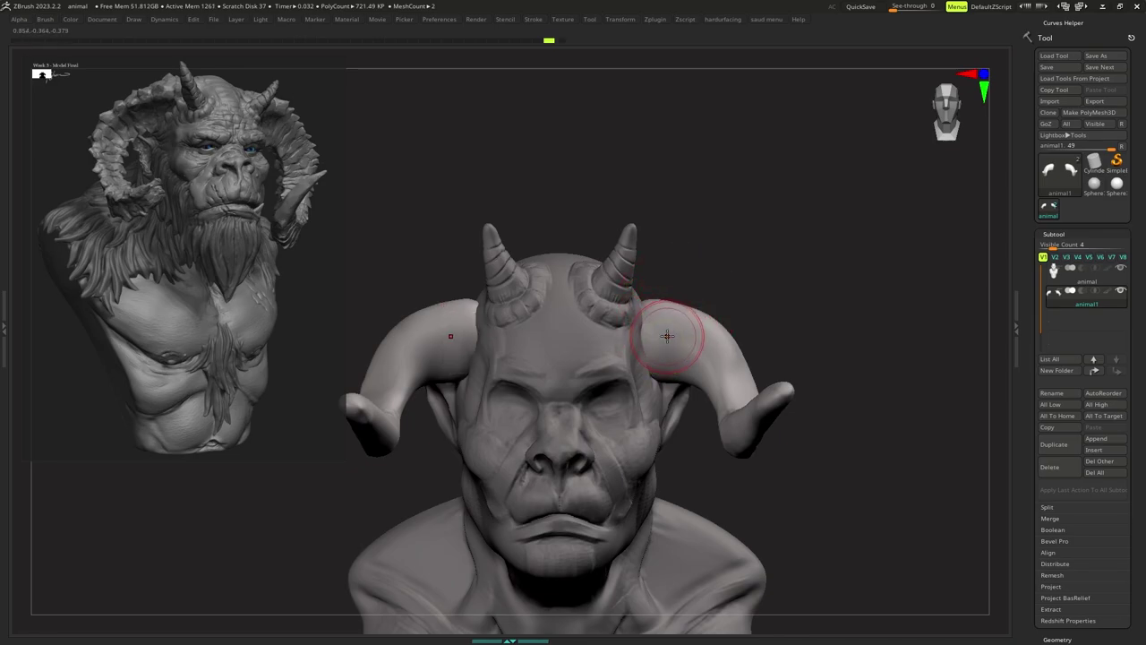
Build up clay strokes along the front surface of the large curved side horns, from the base towards the bend.
drag(663, 333, 657, 357)
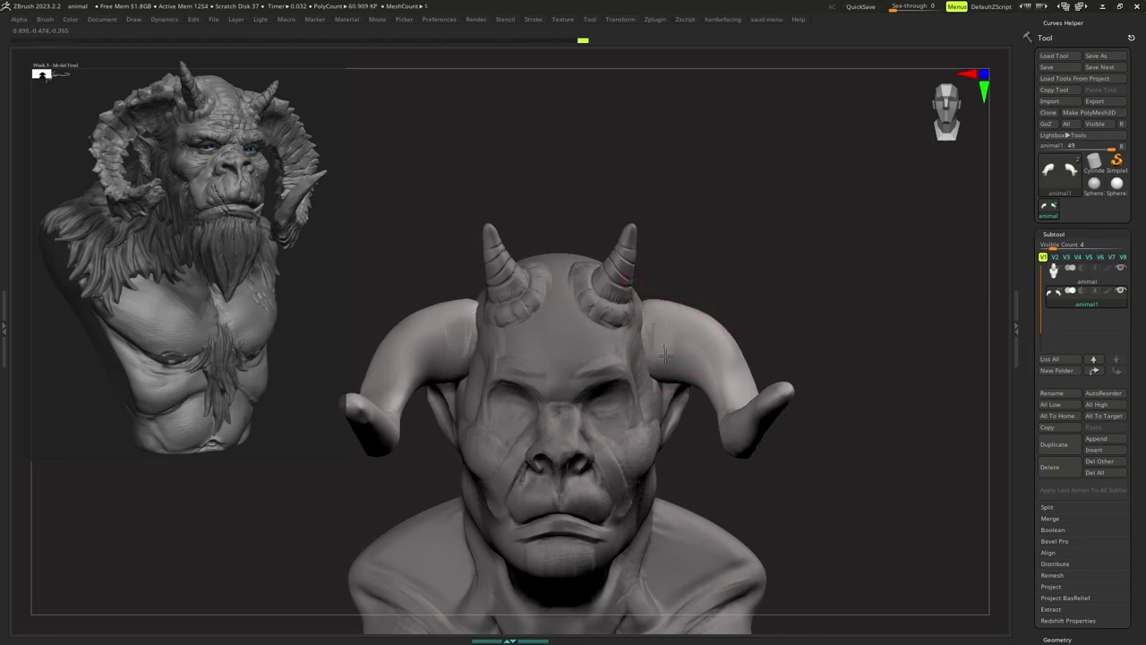
right_drag(709, 385, 745, 377)
drag(708, 362, 723, 385)
right_click(723, 385)
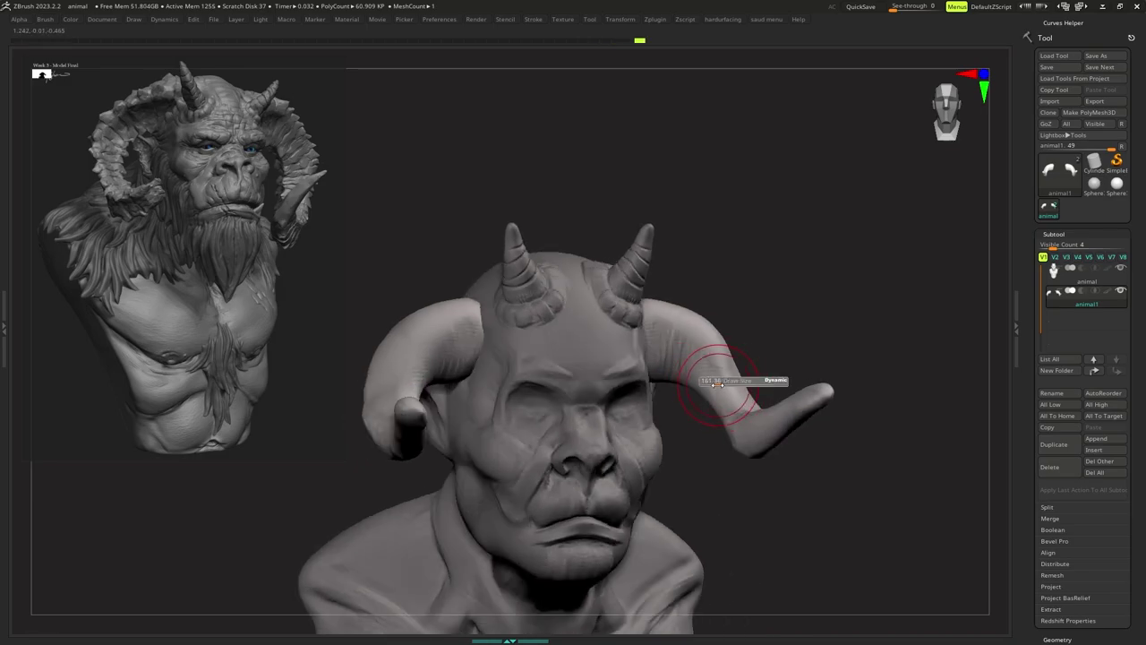
right_drag(724, 385, 684, 404)
right_click(684, 403)
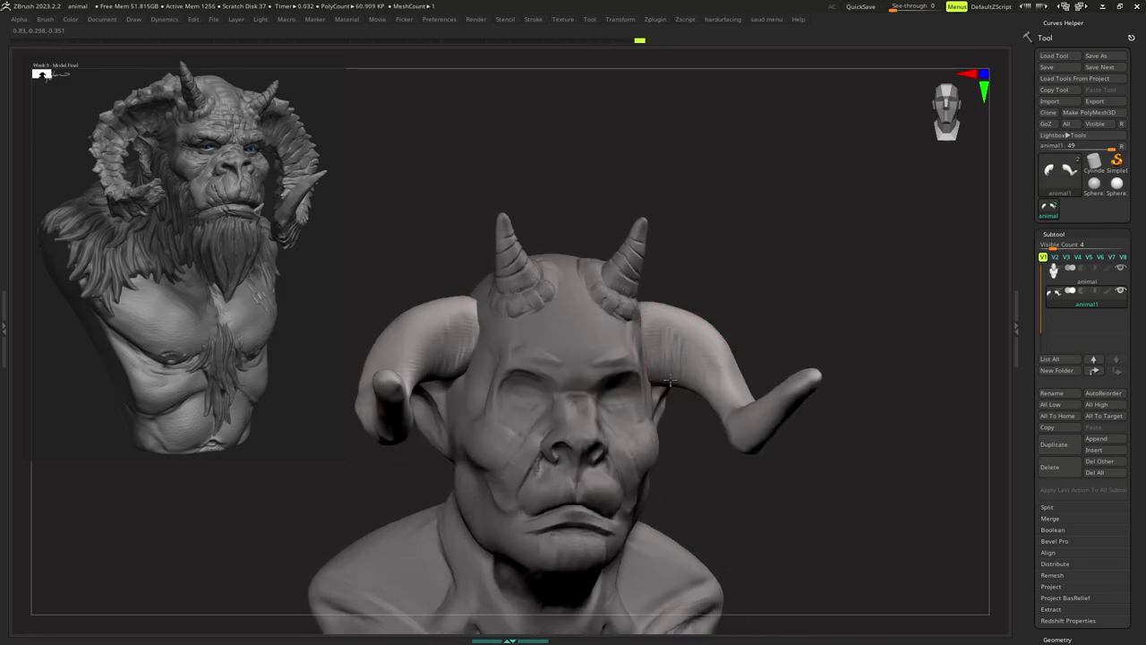
right_drag(716, 392, 706, 395)
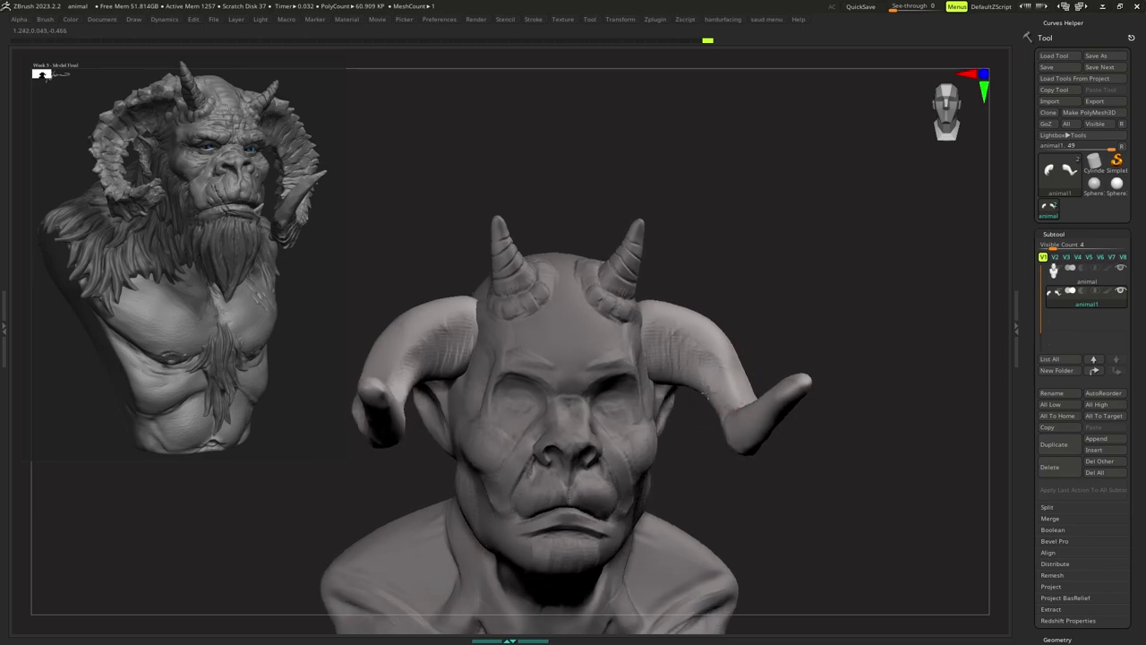
drag(706, 381, 698, 394)
right_drag(699, 394, 685, 383)
right_click(685, 383)
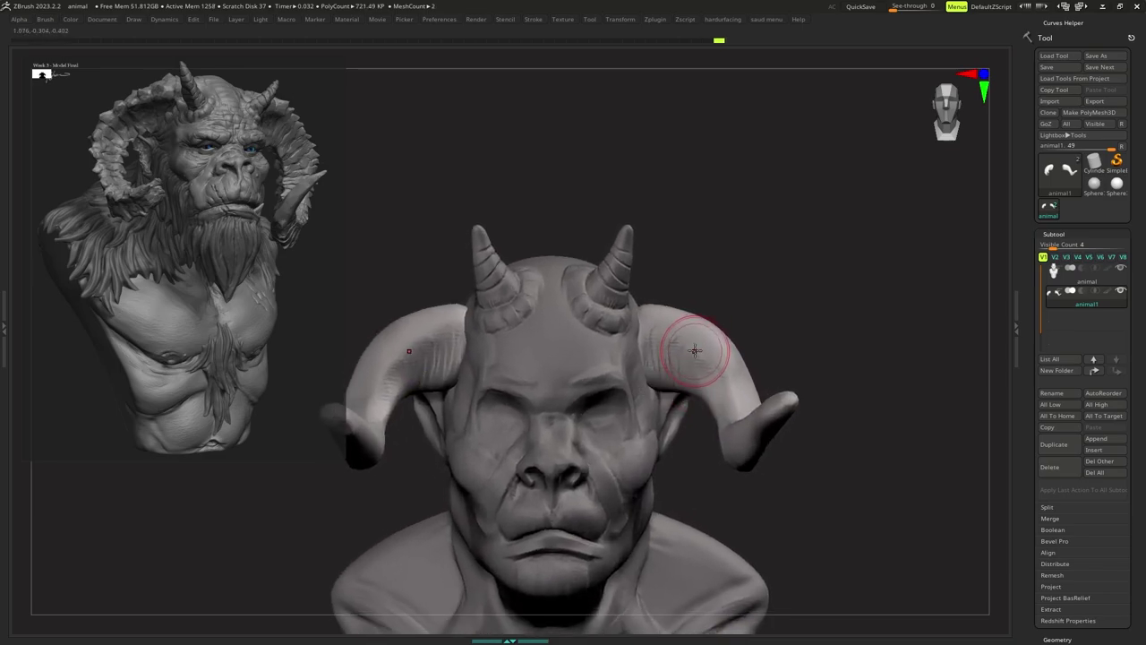
Enlarge and reposition the Spotlight reference image so its horned head and torso are visible beside the model.
key(shift+z)
drag(536, 256, 556, 261)
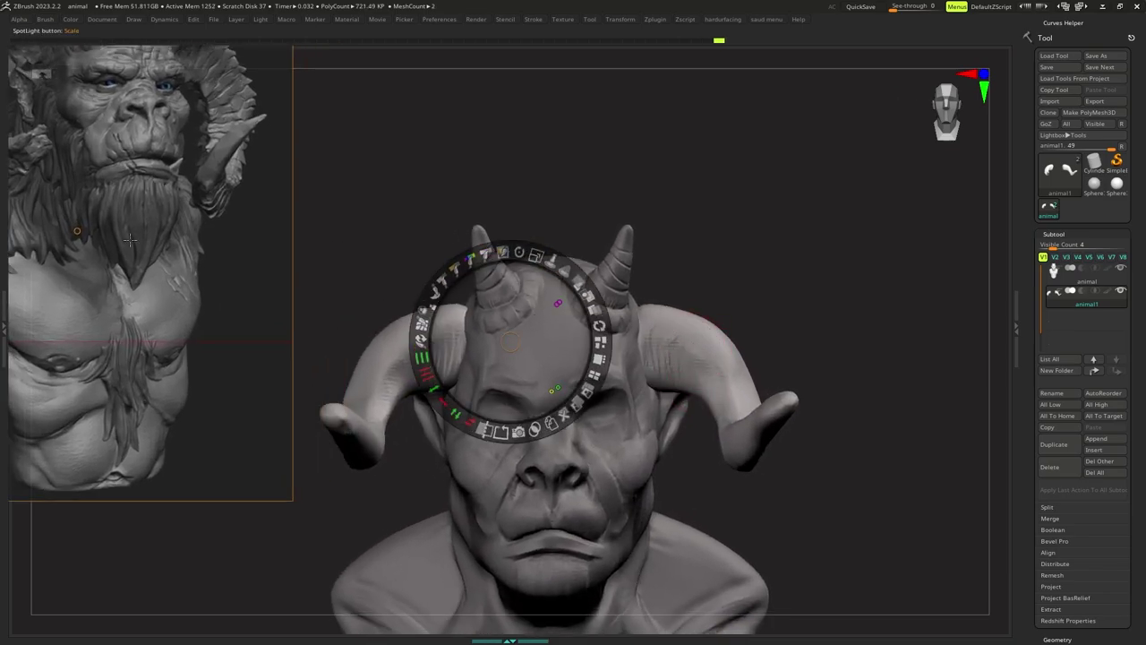
drag(115, 235, 184, 319)
key(z)
Reshape the middle curve of the large side horns with an enlarged Move brush.
mouse_move(555, 367)
ctrl+right_down()
mouse_move(568, 338)
mouse_move(606, 353)
mouse_move(568, 364)
mouse_move(593, 362)
mouse_move(558, 355)
ctrl+right_up()
ctrl+right_click(564, 371)
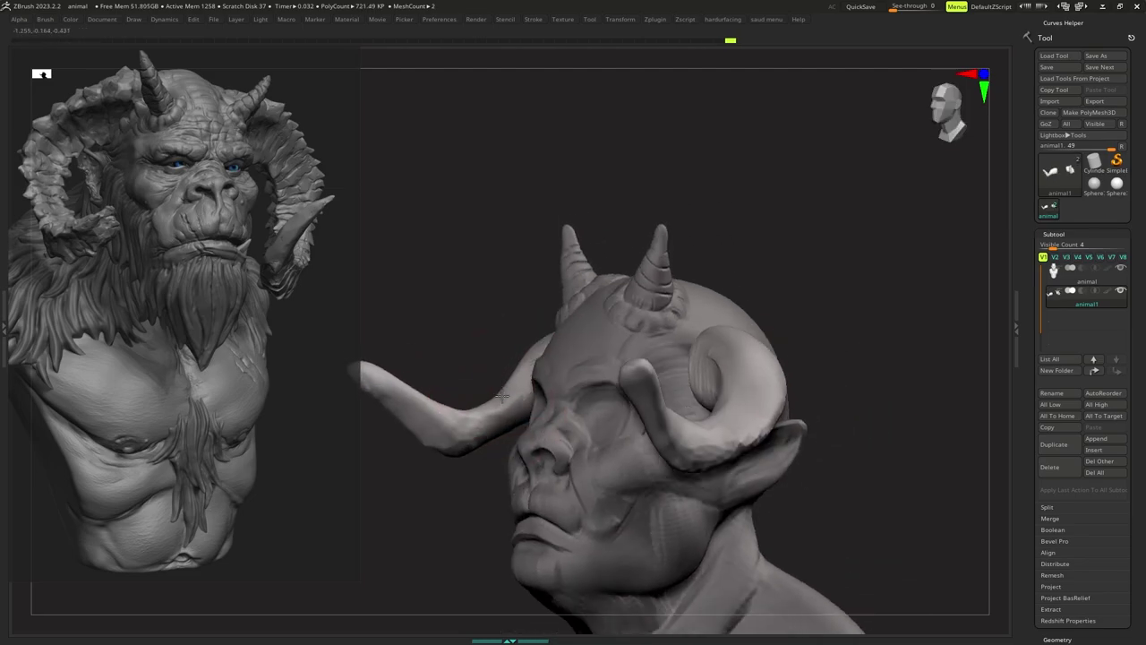
mouse_move(495, 369)
ctrl+right_down()
mouse_move(507, 384)
mouse_move(515, 369)
ctrl+right_up()
key(b)
key(m)
key(v)
key(s)
key(s)
key(s)
drag(515, 370, 509, 370)
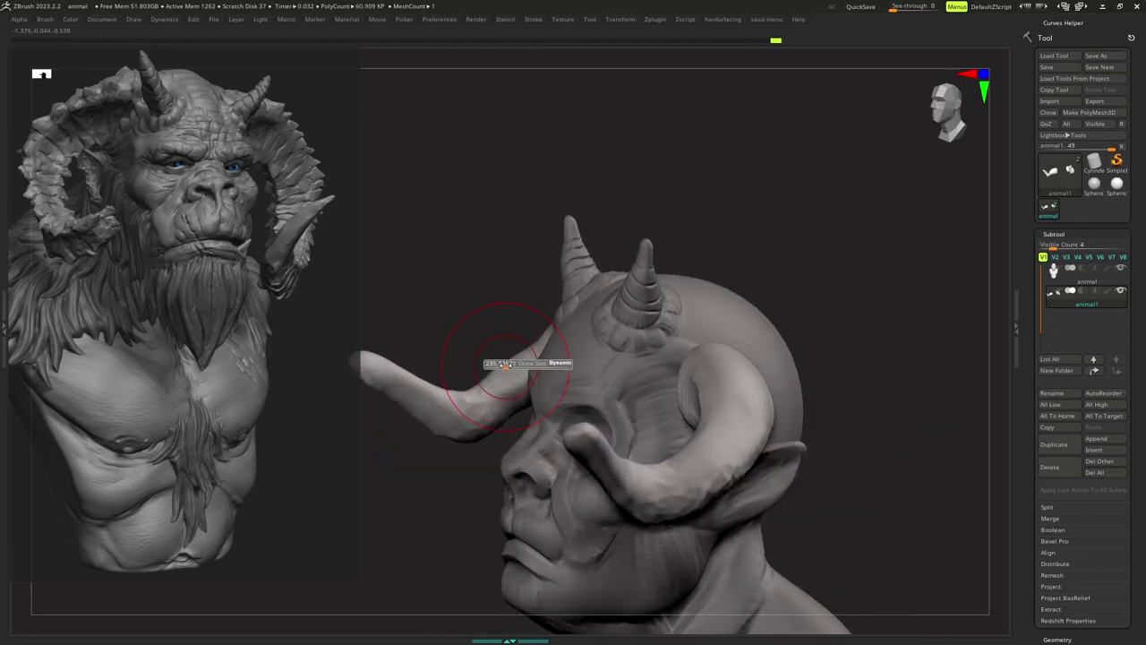
drag(457, 384, 492, 370)
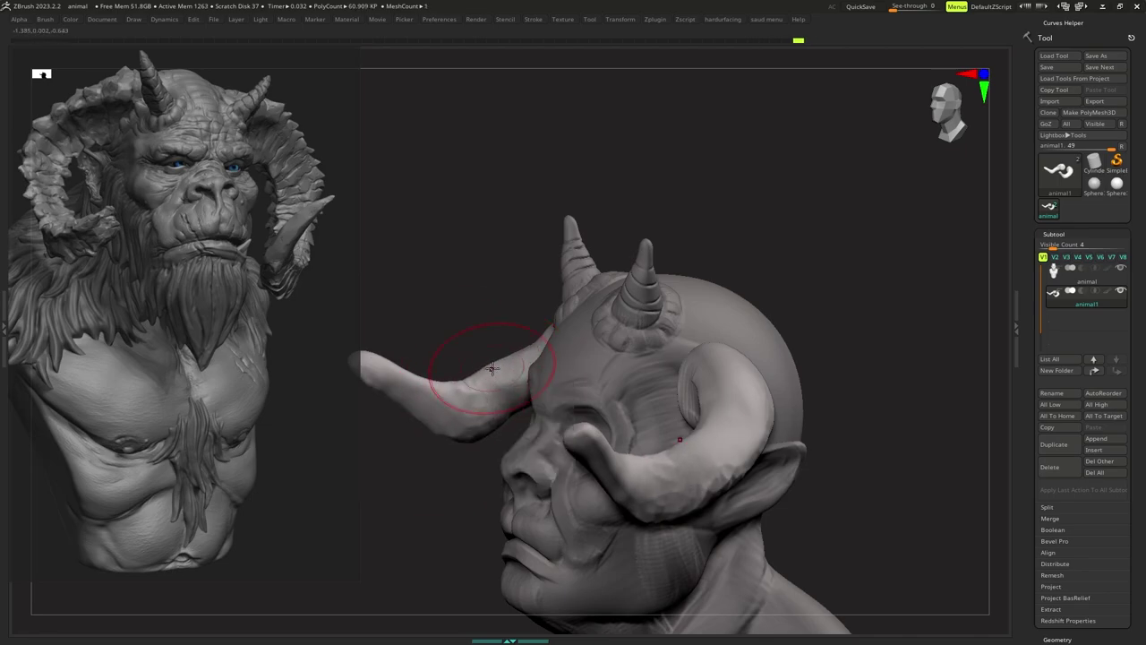
Sculpt a recessed plane into the upper front face of the large horns with the ClayBuildup brush.
mouse_move(492, 371)
right_down()
mouse_move(532, 363)
mouse_move(522, 374)
mouse_move(512, 355)
mouse_move(518, 366)
right_up()
key(b)
key(c)
key(b)
key(space)
drag(517, 363, 520, 363)
right_drag(520, 363, 507, 348)
drag(502, 351, 575, 348)
right_drag(564, 351, 517, 357)
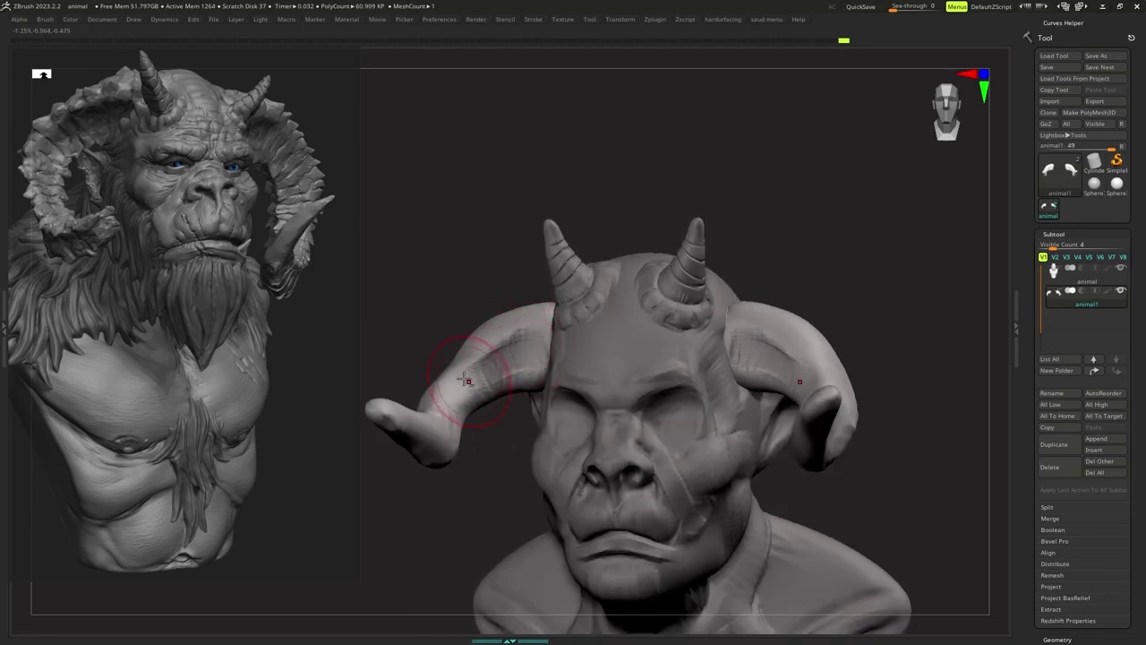
Extend the recessed front plane down the large horns towards the bend, adjusting the brush size.
key(s)
drag(503, 383, 491, 382)
right_drag(490, 383, 493, 363)
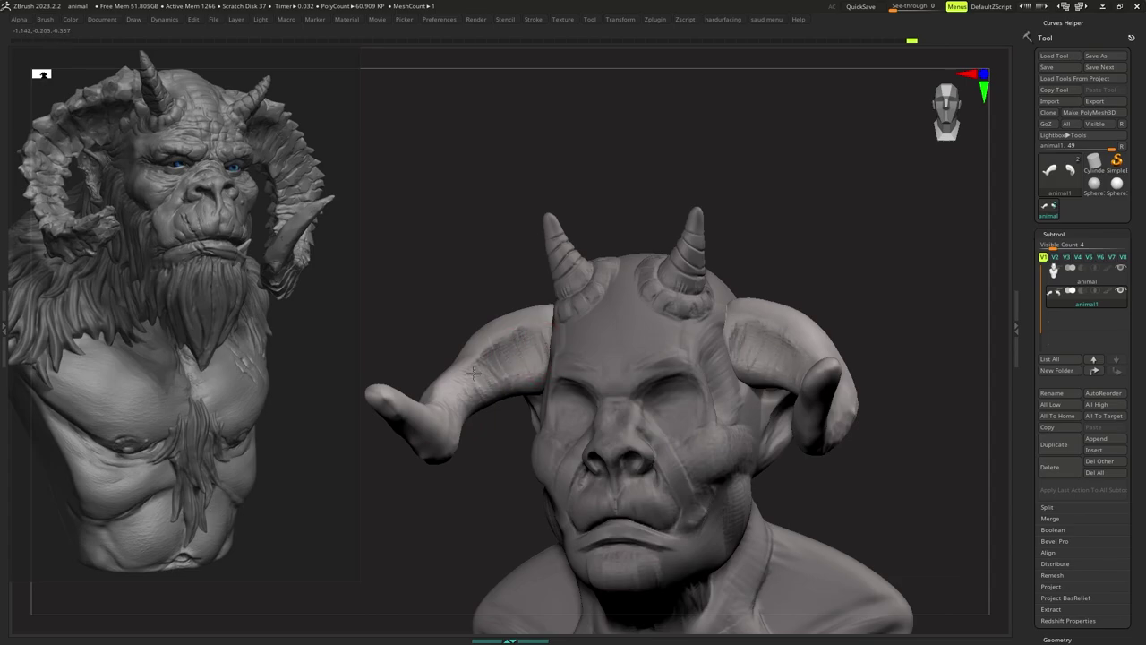
mouse_move(506, 387)
right_down()
mouse_move(480, 393)
mouse_move(490, 383)
right_up()
key(s)
key(s)
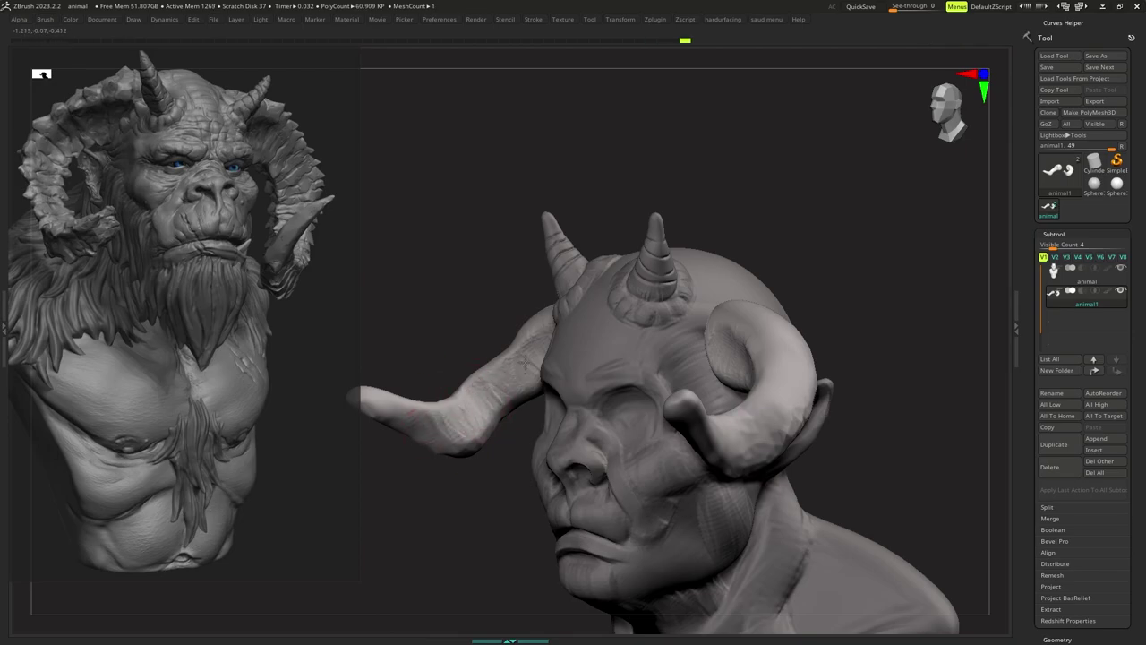
key(s)
mouse_move(526, 363)
right_down()
mouse_move(545, 358)
mouse_move(548, 338)
right_up()
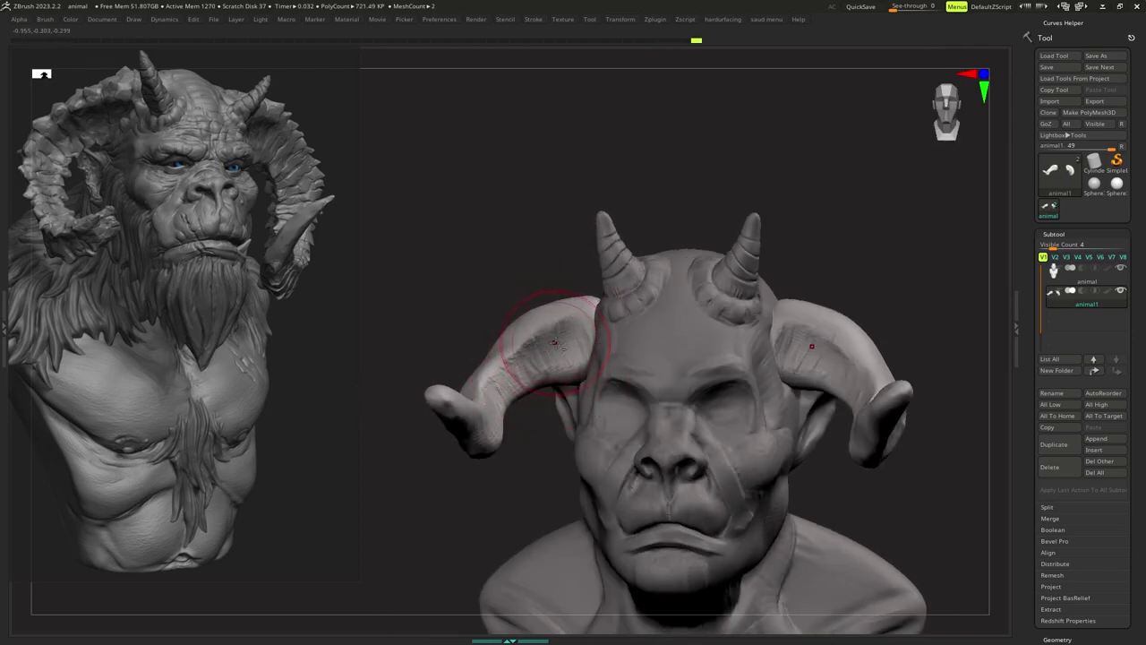
Deepen the hollow along the horns' front face and define its edges from the base to the bend.
drag(577, 330, 535, 335)
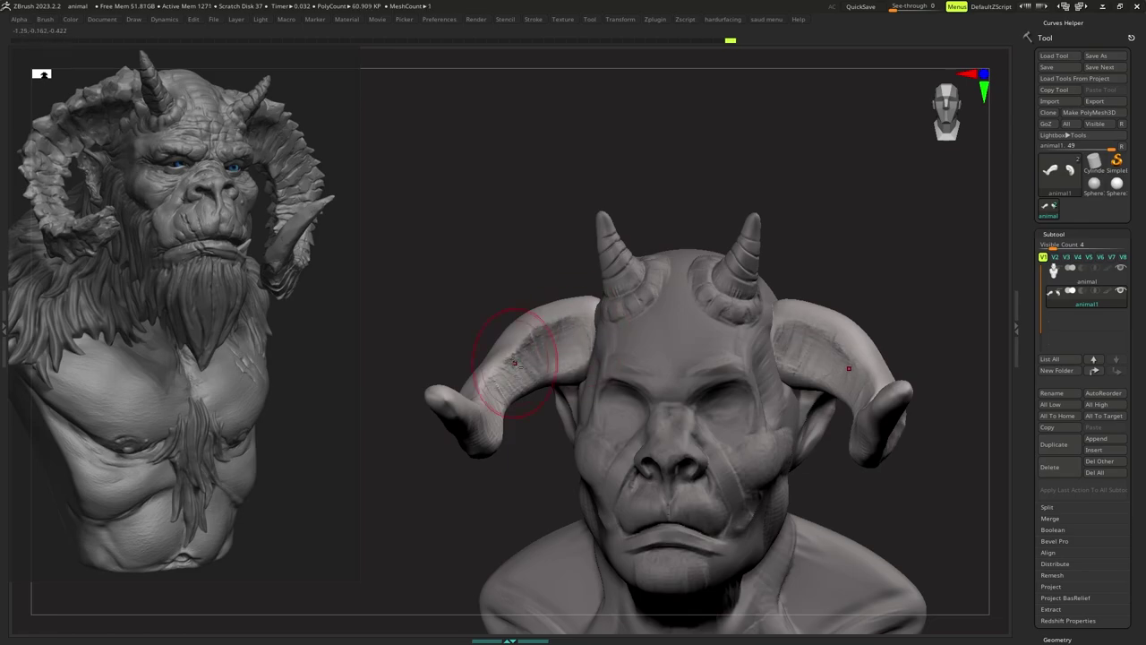
drag(498, 386, 499, 401)
key(s)
mouse_move(519, 399)
right_down()
mouse_move(499, 392)
mouse_move(470, 411)
right_up()
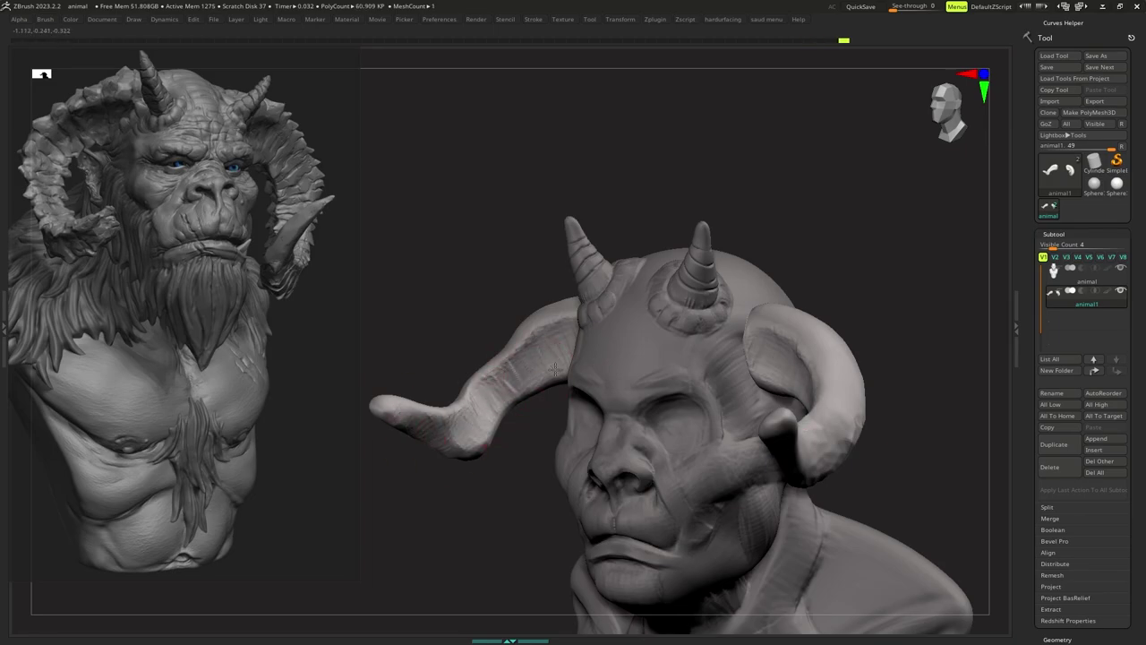
mouse_move(555, 369)
right_down()
mouse_move(668, 363)
mouse_move(580, 335)
mouse_move(526, 363)
mouse_move(527, 376)
mouse_move(519, 353)
mouse_move(507, 361)
right_up()
key(s)
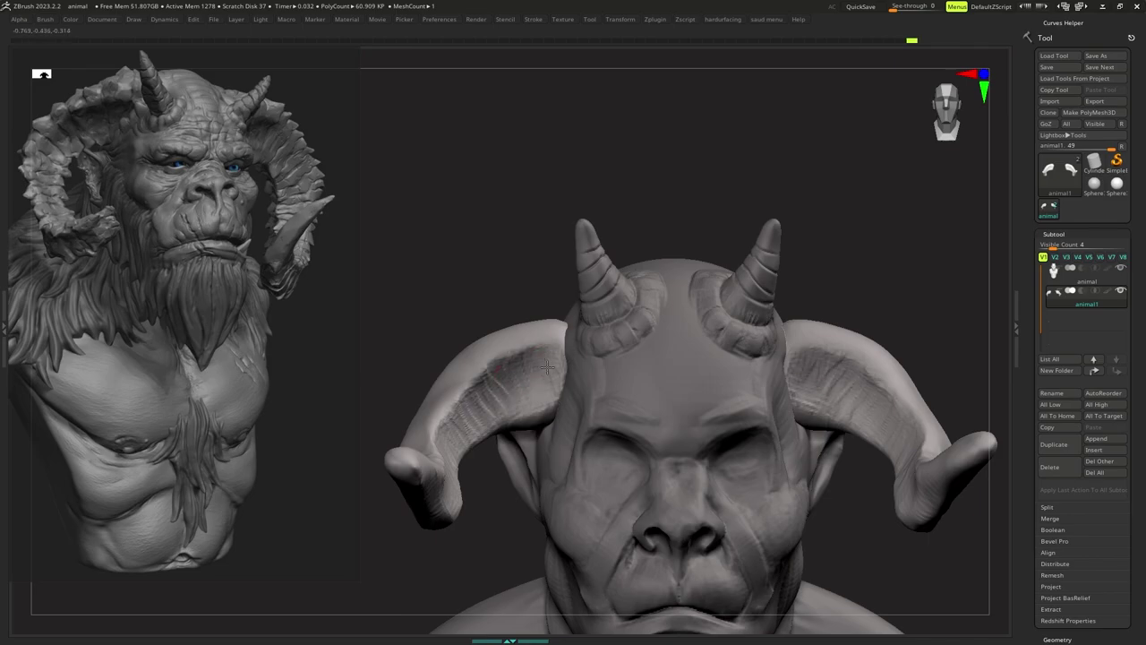
Build up the upper rim and outer surface of the large horns near their base.
drag(548, 367, 557, 369)
mouse_move(537, 368)
ctrl+right_down()
mouse_move(533, 348)
mouse_move(524, 381)
mouse_move(520, 337)
mouse_move(534, 350)
mouse_move(627, 341)
mouse_move(609, 325)
mouse_move(599, 343)
mouse_move(621, 349)
mouse_move(593, 350)
ctrl+right_up()
key(s)
key(s)
key(s)
key(s)
drag(628, 348, 622, 351)
right_drag(630, 347, 618, 350)
drag(625, 349, 638, 348)
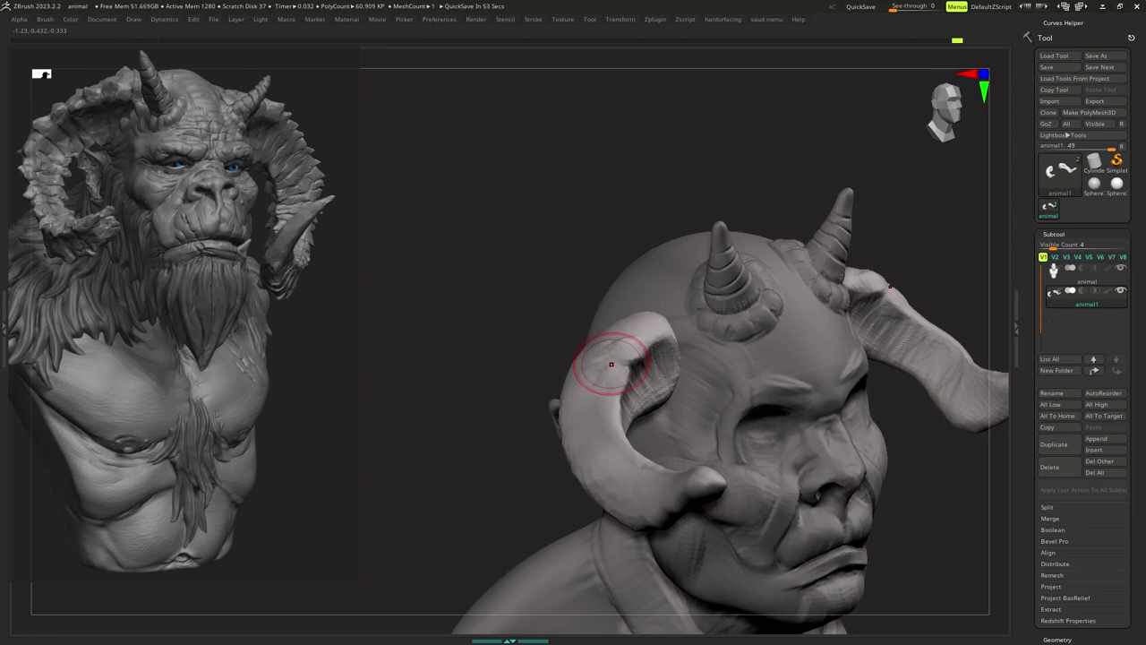
Adjust the large horns' overall silhouette against the whole bust with the Move brush.
right_drag(612, 364, 784, 571)
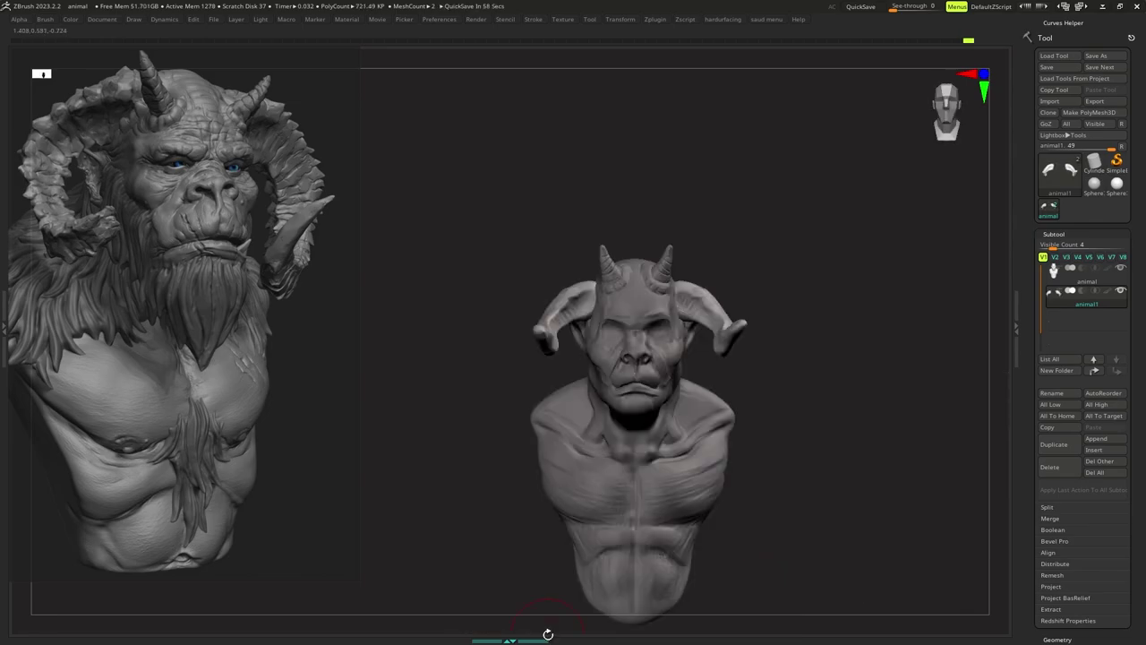
mouse_move(620, 264)
ctrl+right_down()
mouse_move(609, 269)
mouse_move(629, 288)
ctrl+right_up()
key(b)
key(m)
key(v)
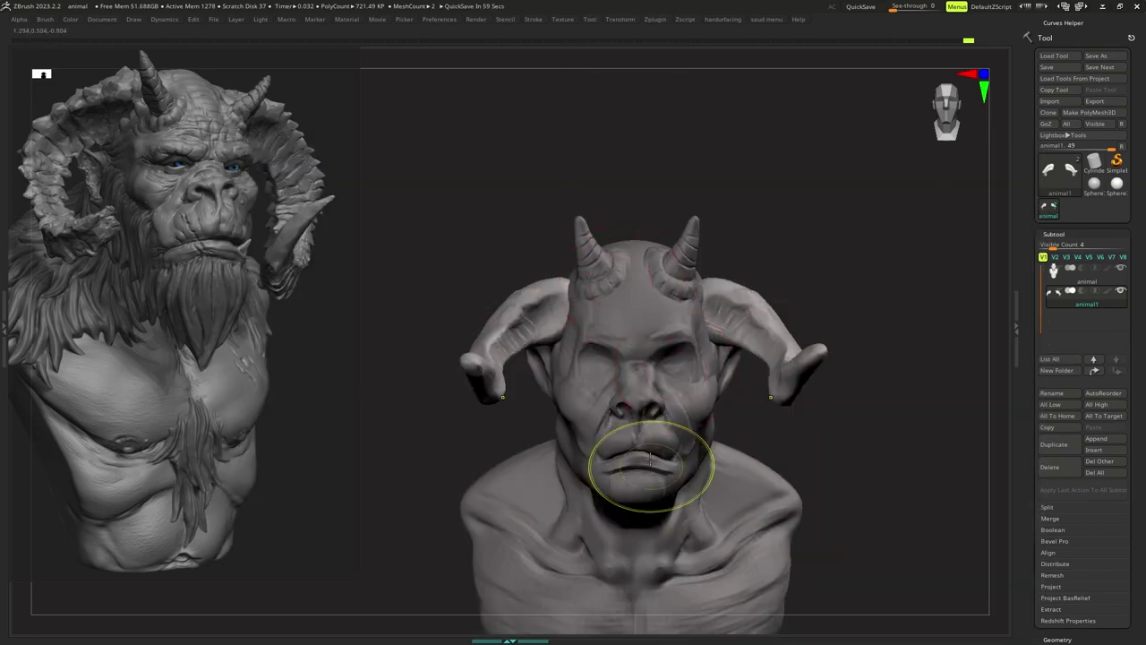
ctrl+right_drag(650, 469, 670, 421)
key(b)
key(m)
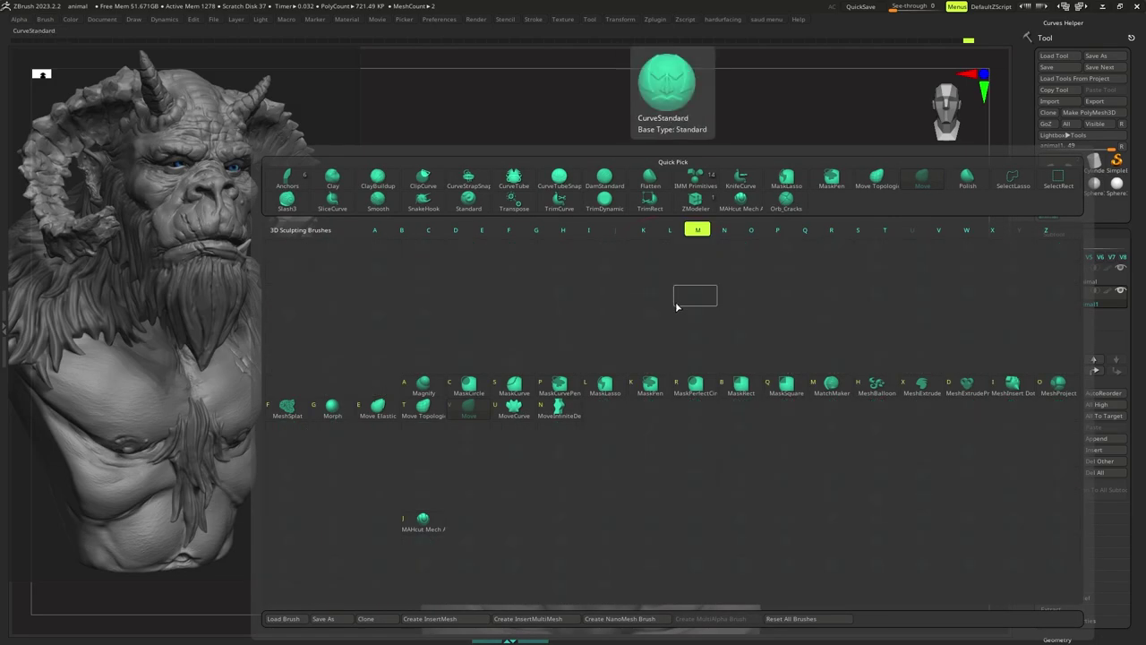
key(v)
key(s)
drag(679, 321, 686, 320)
mouse_move(701, 305)
right_down()
mouse_move(663, 324)
mouse_move(703, 304)
mouse_move(678, 324)
mouse_move(675, 315)
mouse_move(691, 341)
mouse_move(690, 313)
mouse_move(627, 350)
right_up()
right_click(659, 363)
Refine the curve of the large horns' middle section in three-quarter views with a resized Move brush.
key(s)
mouse_move(541, 358)
right_down()
mouse_move(535, 347)
mouse_move(512, 351)
right_up()
right_click(534, 351)
key(s)
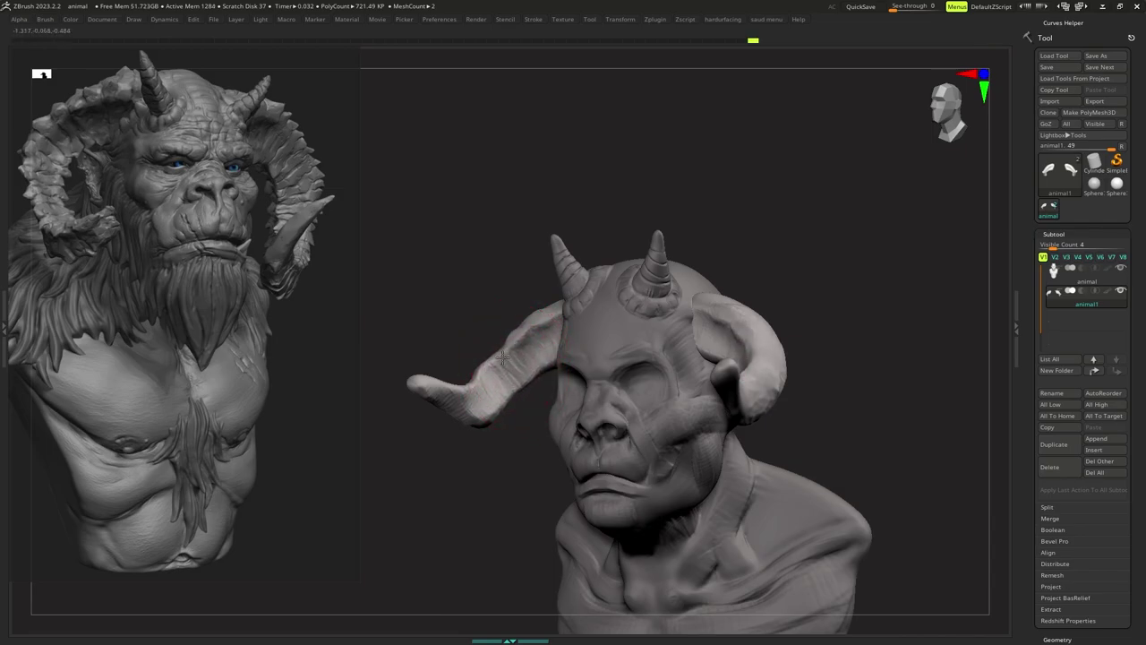
mouse_move(505, 358)
right_down()
mouse_move(499, 323)
mouse_move(508, 352)
mouse_move(502, 336)
mouse_move(545, 332)
mouse_move(532, 325)
mouse_move(524, 355)
mouse_move(508, 349)
right_up()
key(s)
right_click(508, 352)
right_click(504, 339)
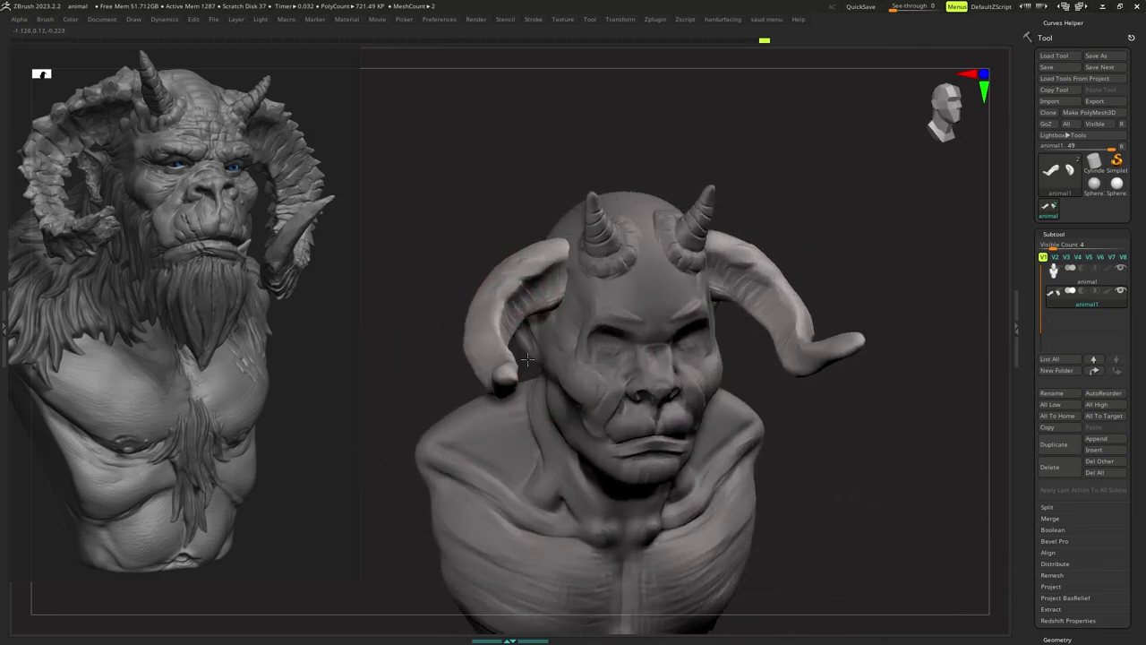
Push the outer curve and lower bend of the large horns into a rounder arc with the Move brush.
key(s)
drag(480, 337, 495, 351)
mouse_move(503, 355)
right_down()
mouse_move(489, 356)
mouse_move(530, 366)
mouse_move(557, 353)
right_up()
key(s)
key(space)
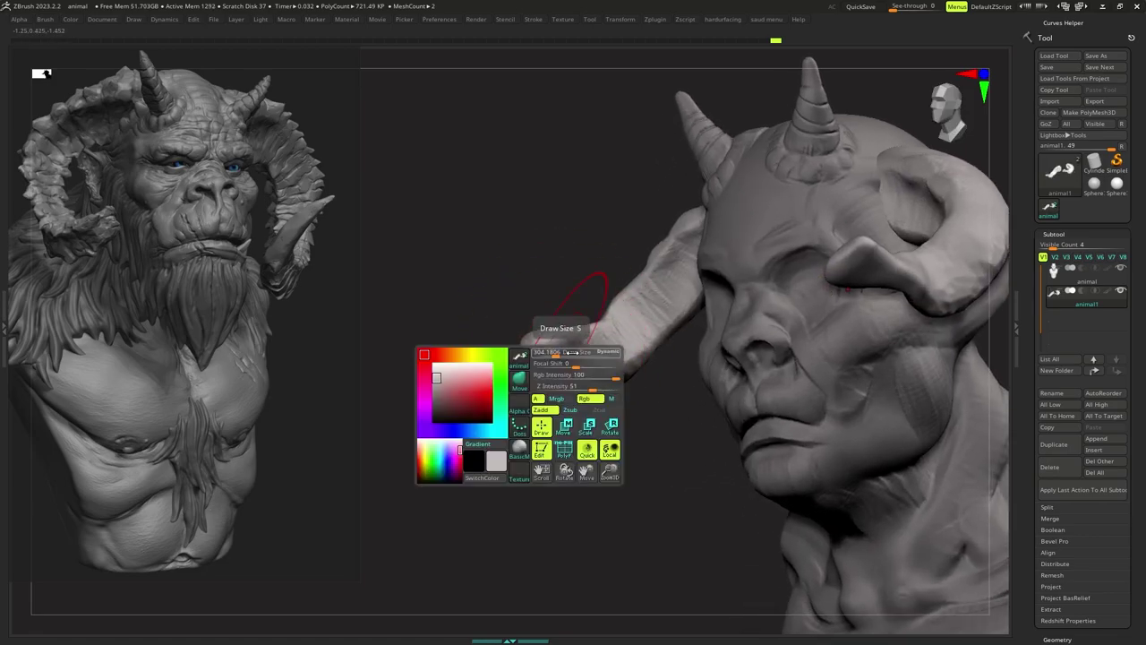
drag(577, 362, 580, 365)
mouse_move(581, 364)
right_down()
mouse_move(605, 369)
mouse_move(574, 356)
mouse_move(564, 331)
right_up()
key(s)
right_click(581, 355)
drag(564, 334, 567, 353)
Curl the large horns further down around the ears, shaping their inner contour from the front.
mouse_move(567, 354)
shift+right_down()
mouse_move(576, 338)
mouse_move(559, 345)
mouse_move(552, 315)
mouse_move(548, 363)
shift+right_up()
ctrl+right_click(575, 350)
right_click(559, 346)
right_click(559, 341)
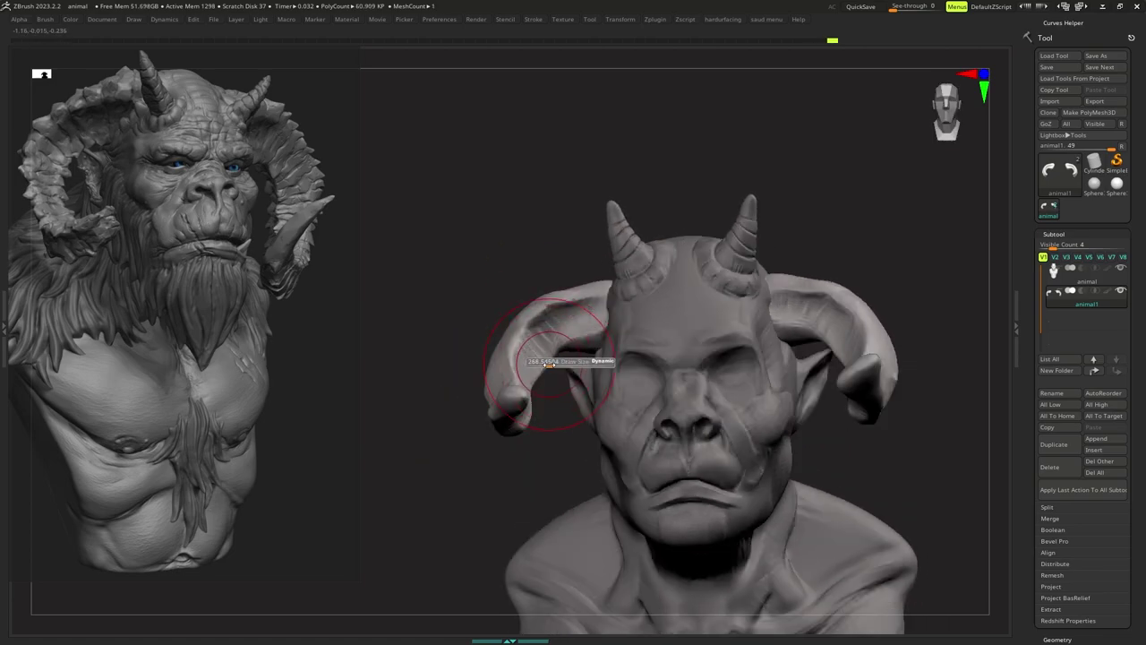
drag(549, 362, 552, 354)
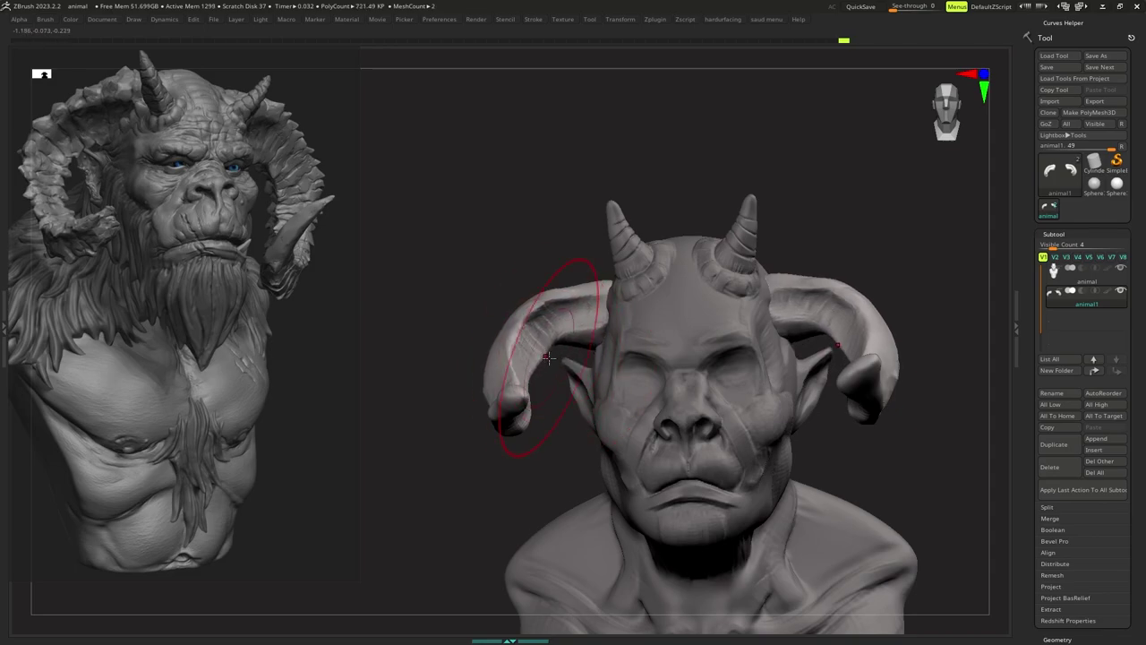
right_drag(553, 353, 555, 360)
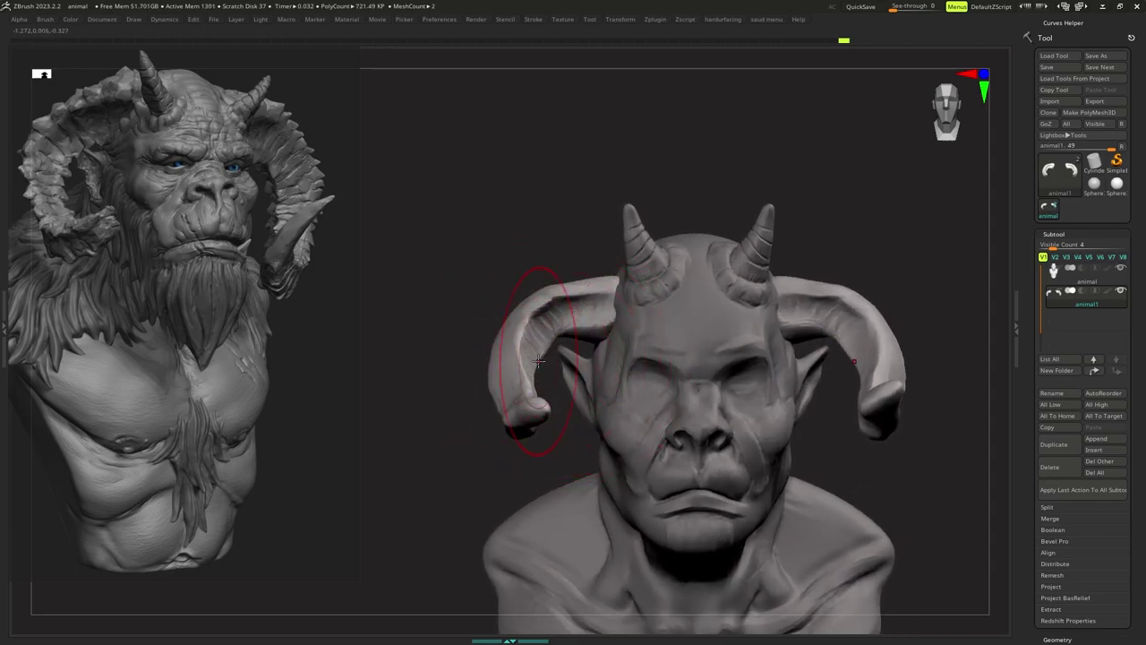
drag(539, 361, 532, 359)
mouse_move(532, 359)
right_down()
mouse_move(542, 351)
mouse_move(529, 364)
mouse_move(504, 352)
right_up()
Refine the grooved front face and rim of the large horns with smaller brush strokes down to the tip.
key(s)
right_click(515, 359)
key(s)
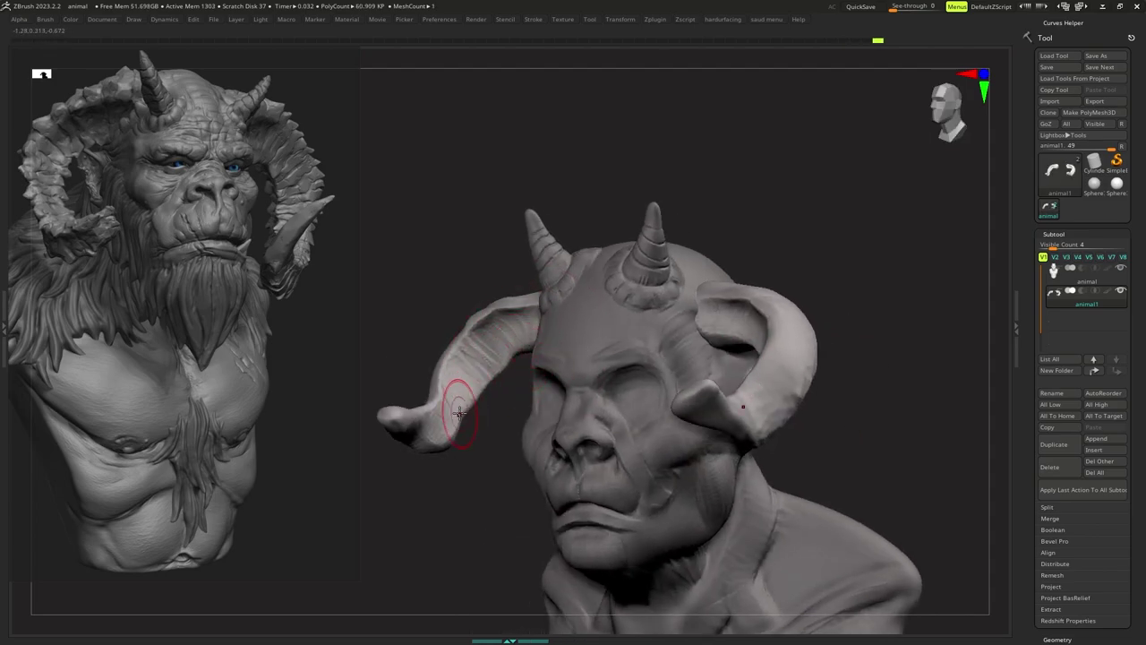
right_drag(450, 433, 479, 399)
key(s)
drag(478, 399, 459, 403)
right_drag(459, 403, 439, 381)
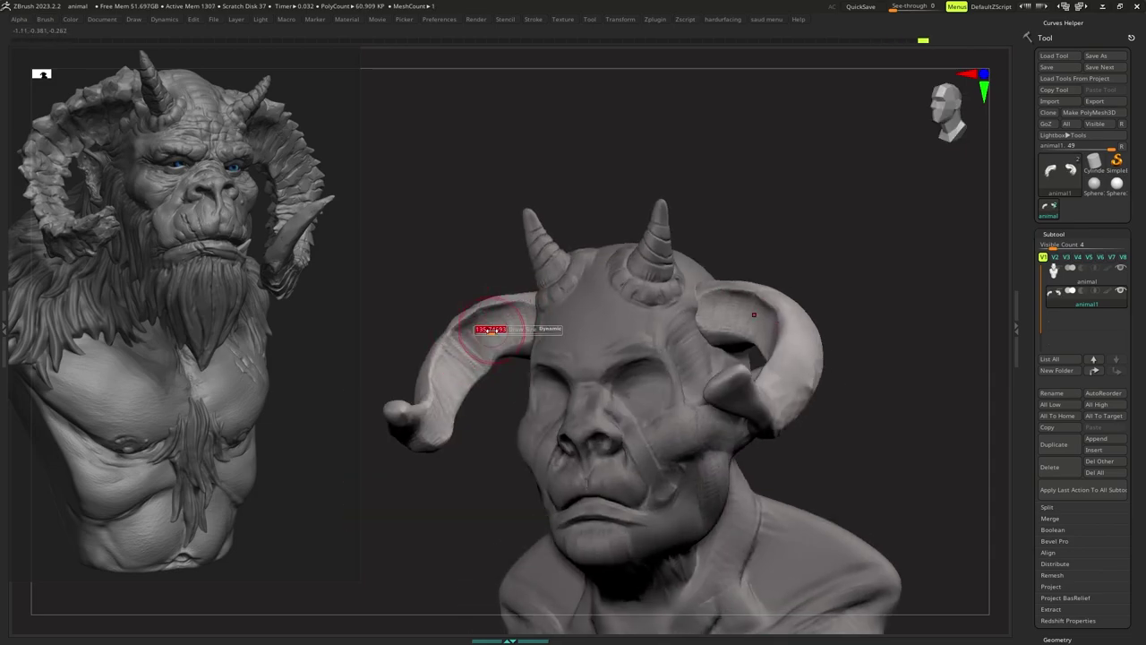
right_click(490, 330)
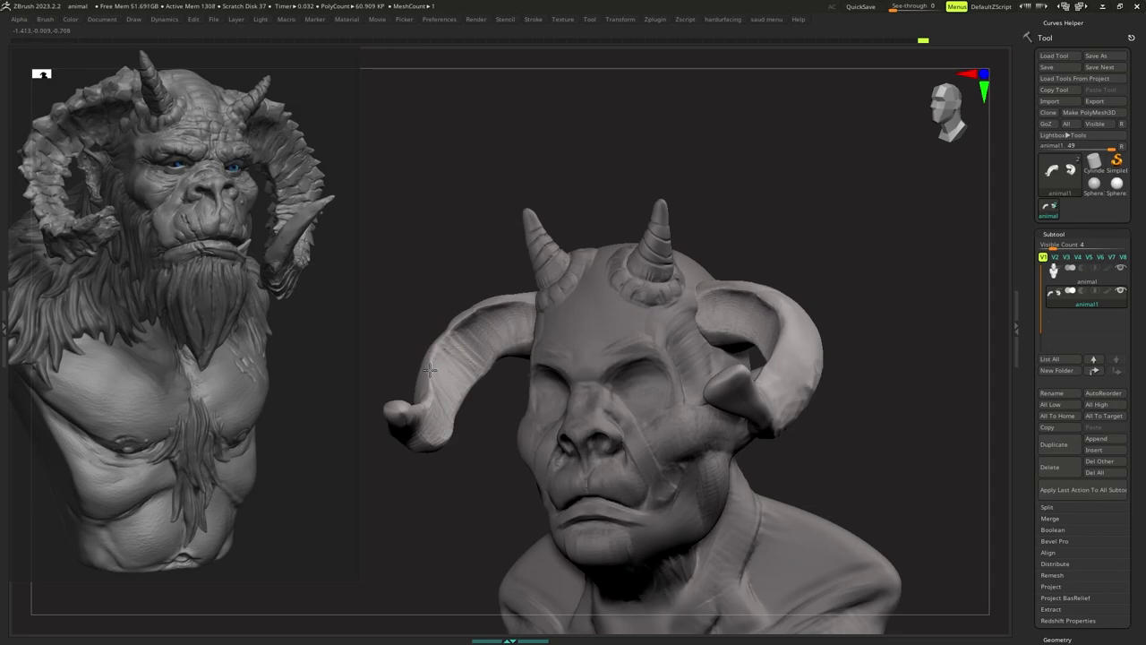
Rotate the large horns about the vertical axis with the transform gizmo so their tips flare outward.
mouse_move(429, 369)
right_down()
mouse_move(429, 384)
mouse_move(458, 376)
mouse_move(464, 387)
mouse_move(444, 400)
mouse_move(474, 392)
mouse_move(464, 407)
mouse_move(519, 385)
right_up()
mouse_move(519, 386)
ctrl+right_down()
mouse_move(514, 344)
mouse_move(507, 353)
mouse_move(533, 366)
ctrl+right_up()
key(w)
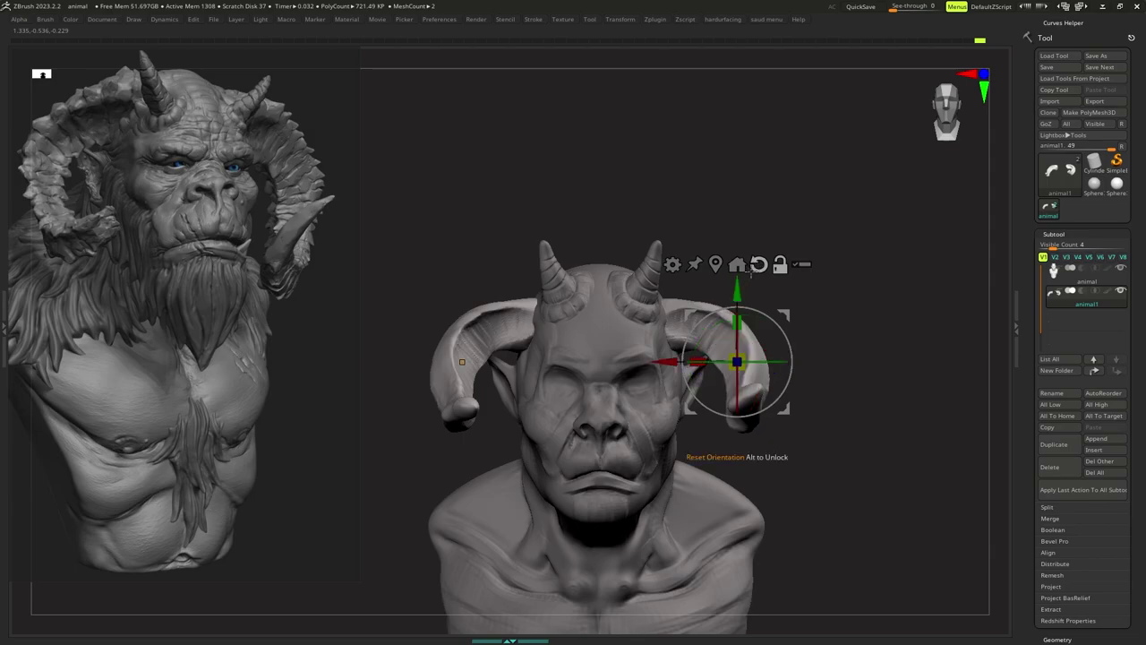
drag(753, 358, 771, 360)
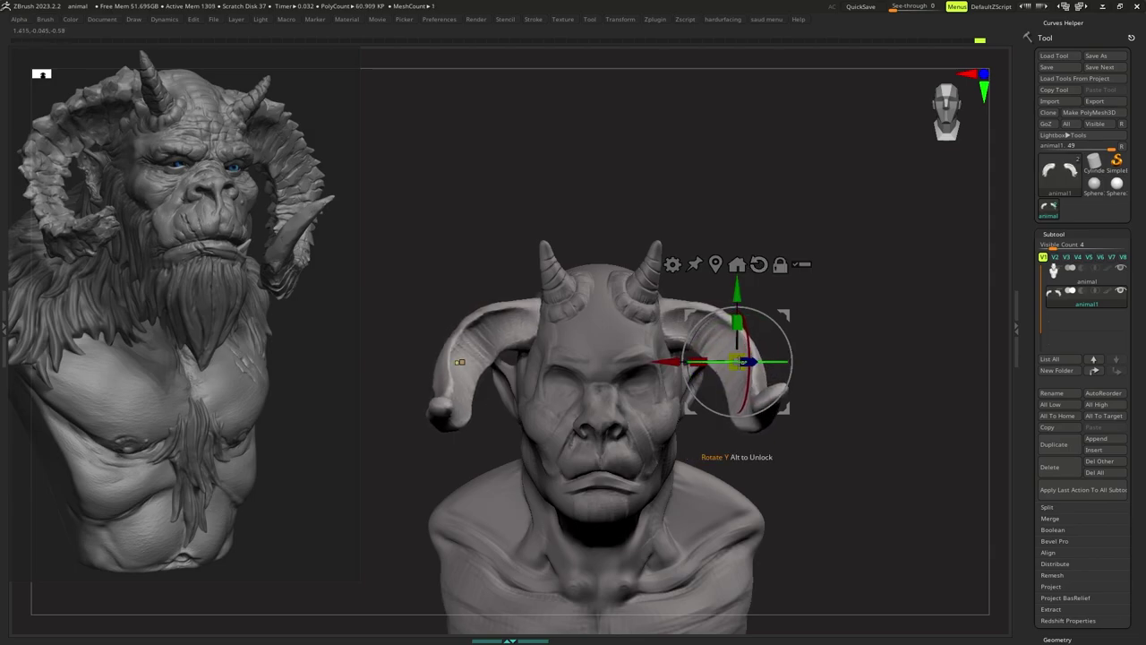
mouse_move(742, 361)
ctrl+right_down()
mouse_move(745, 373)
mouse_move(699, 346)
mouse_move(660, 410)
ctrl+right_up()
Shift the large horns backward along the head's depth axis with the transform gizmo.
key(q)
right_click(661, 412)
key(w)
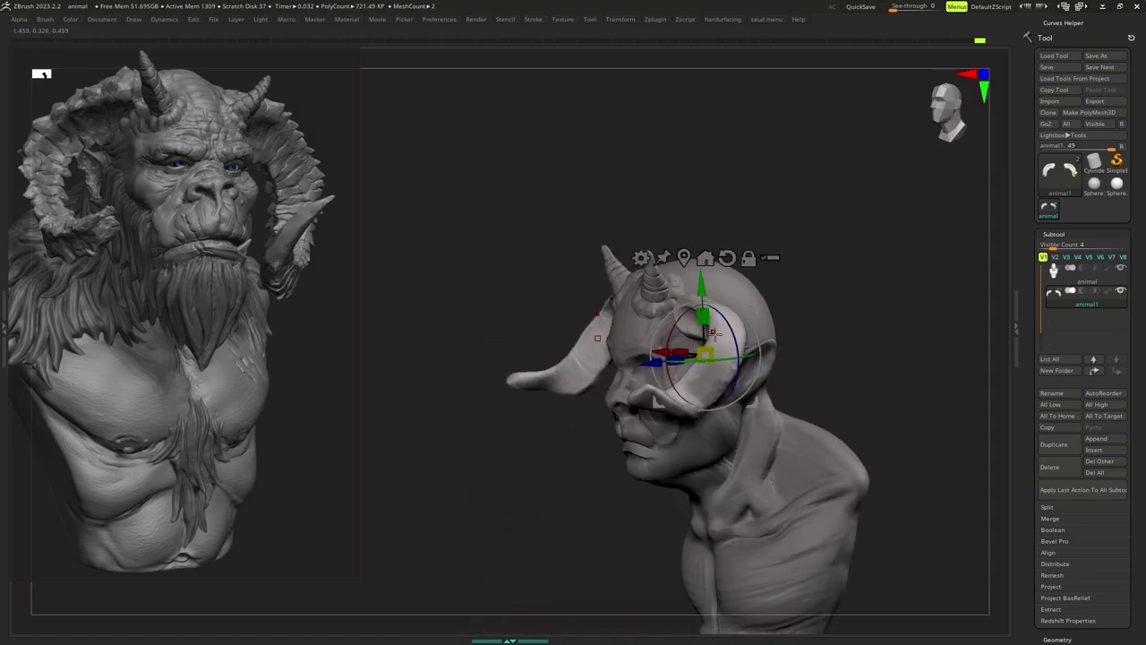
drag(652, 364, 674, 361)
mouse_move(675, 362)
shift+right_down()
mouse_move(710, 352)
mouse_move(644, 384)
shift+right_up()
right_click(665, 366)
key(q)
key(w)
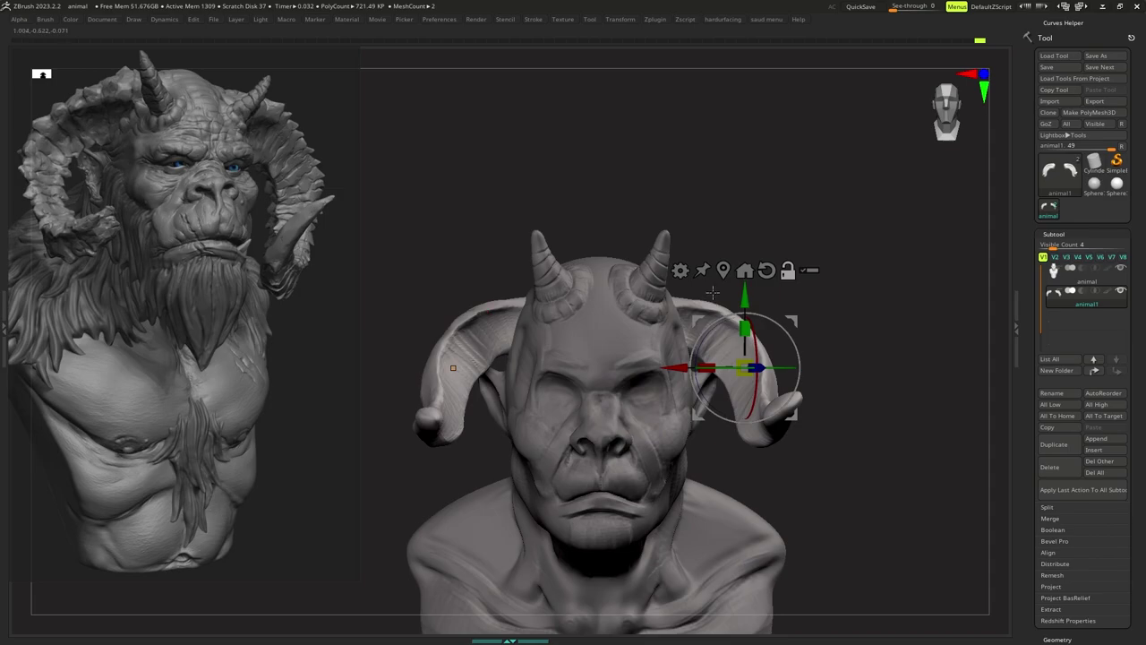
Reposition the transform gizmo on the large horns and adjust their tilt about the X axis from the side.
alt+drag(699, 324, 674, 326)
mouse_move(673, 325)
right_down()
mouse_move(641, 338)
mouse_move(672, 336)
right_up()
alt+drag(694, 410, 692, 408)
drag(701, 342, 703, 340)
right_drag(703, 341, 671, 333)
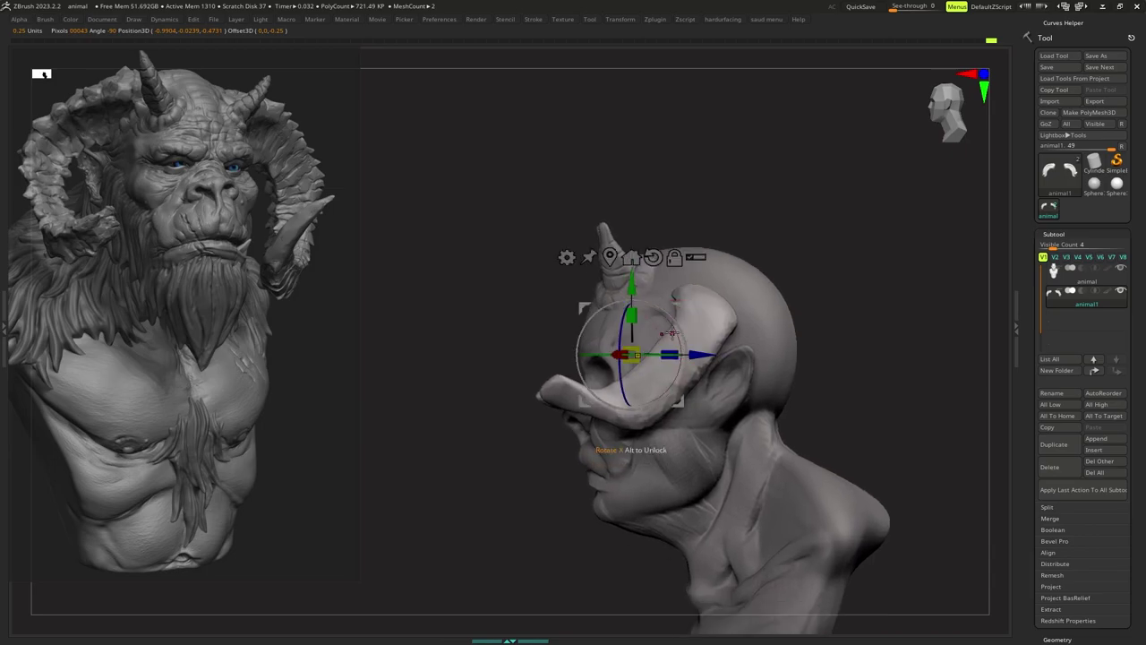
alt+drag(680, 310, 713, 345)
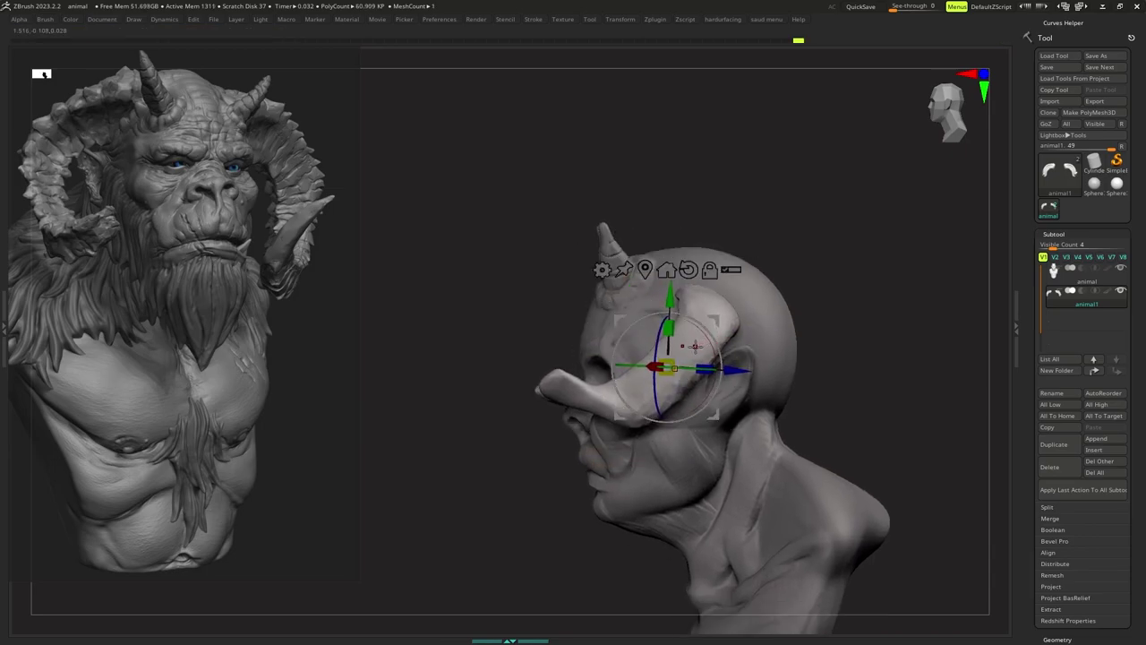
right_drag(691, 346, 748, 348)
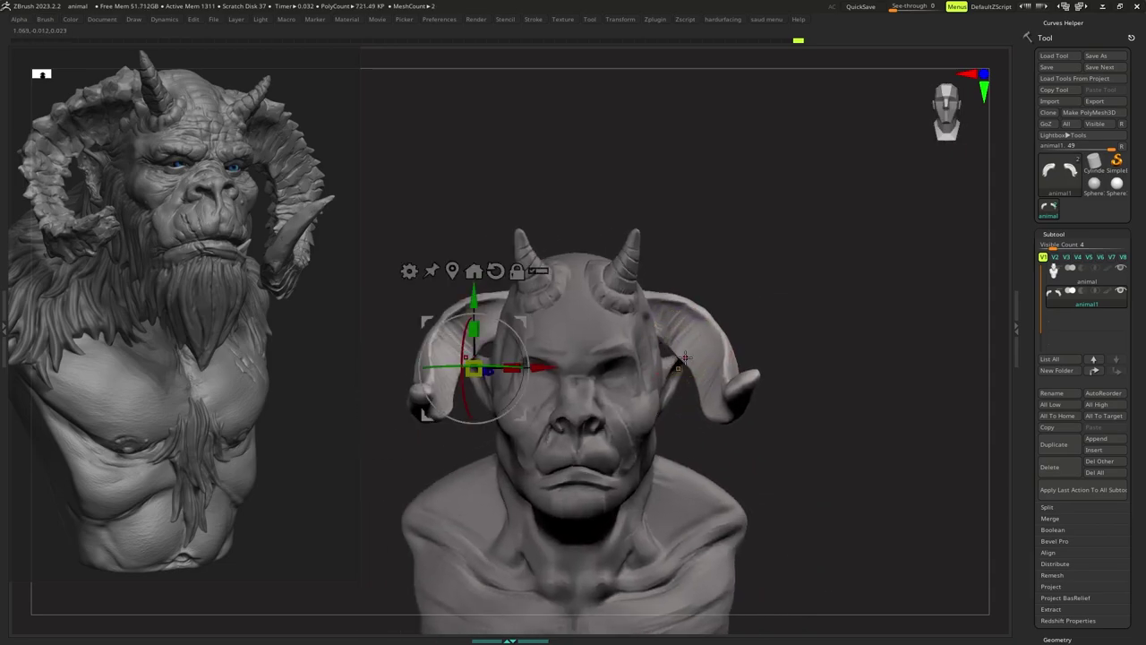
Widen the spread of the large horns and shift them backward along the Z axis with the transform gizmo.
mouse_move(491, 368)
mouse_down()
mouse_move(501, 367)
mouse_move(473, 366)
mouse_up()
key(q)
right_drag(576, 402, 541, 372)
key(w)
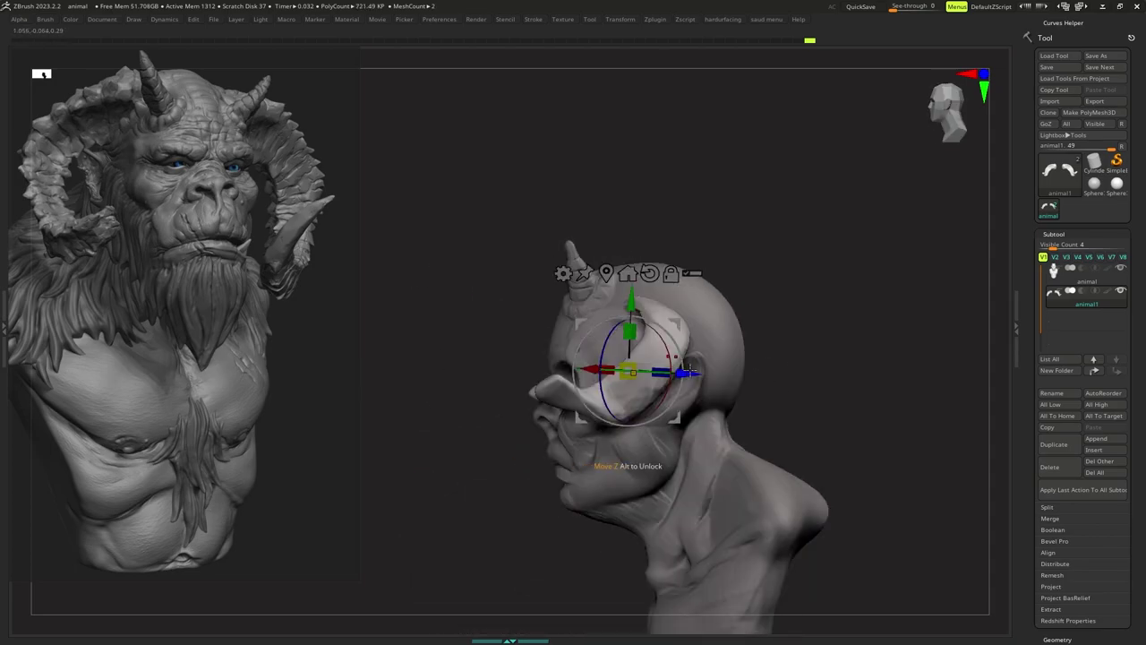
drag(688, 373, 697, 374)
key(q)
right_drag(692, 356, 732, 325)
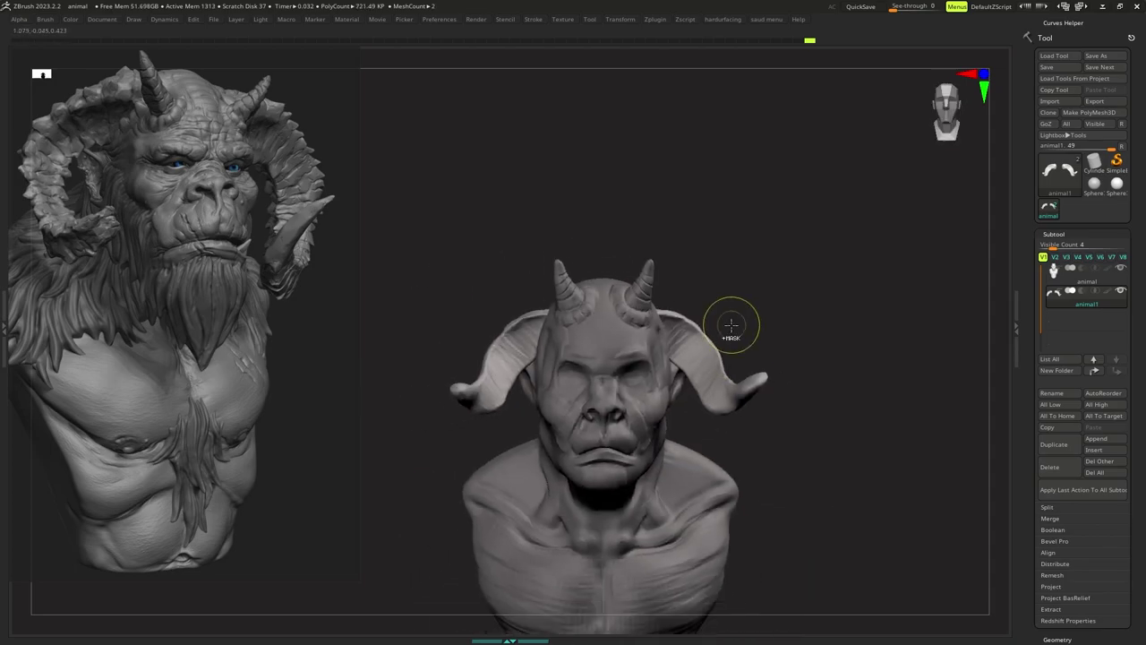
Inflate the large horns' geometry to thicken them along their whole length, and adjust the brush size.
key(Tab)
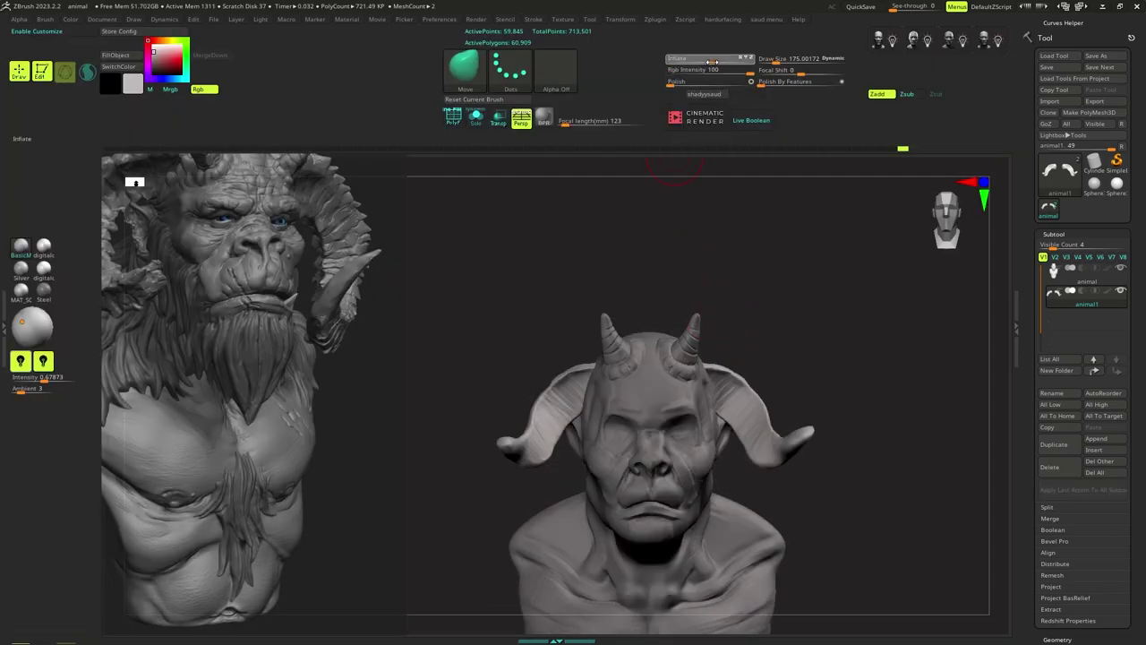
key(Return)
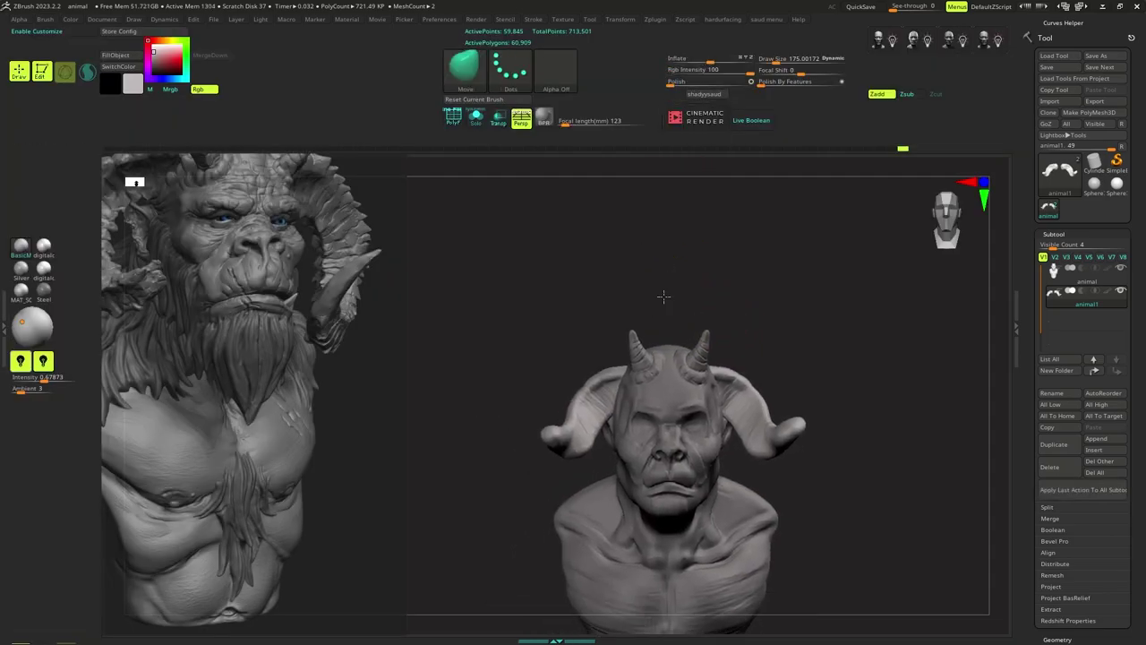
mouse_move(663, 299)
ctrl+right_down()
mouse_move(647, 348)
mouse_move(627, 350)
mouse_move(652, 346)
ctrl+right_up()
key(s)
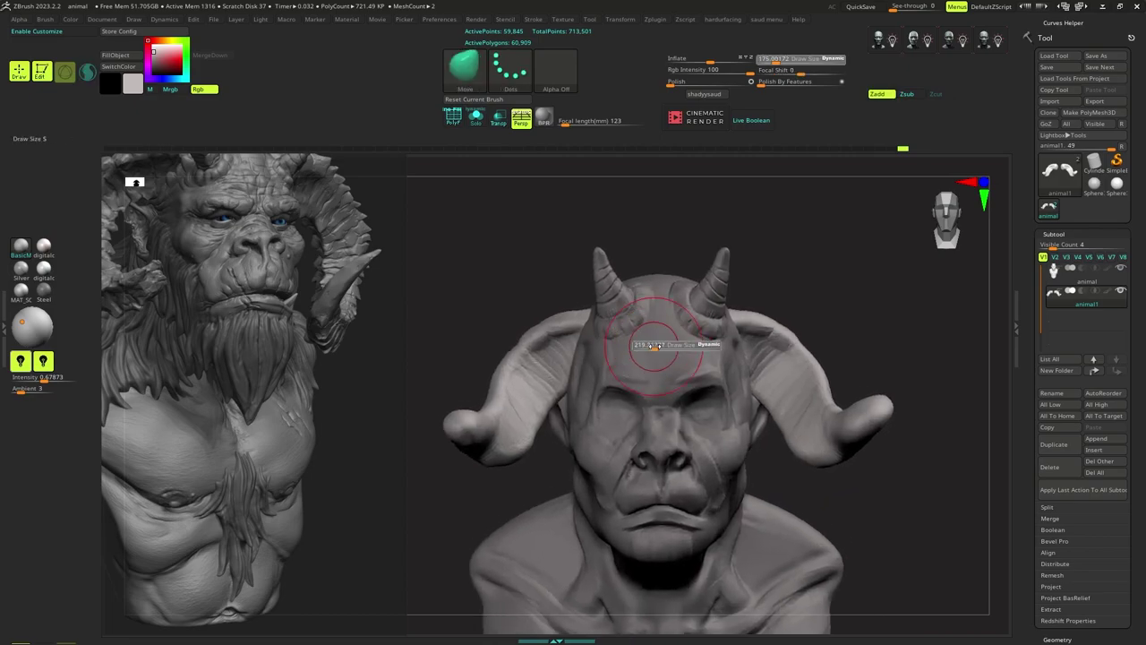
drag(652, 346, 659, 346)
right_drag(671, 326, 616, 333)
key(Tab)
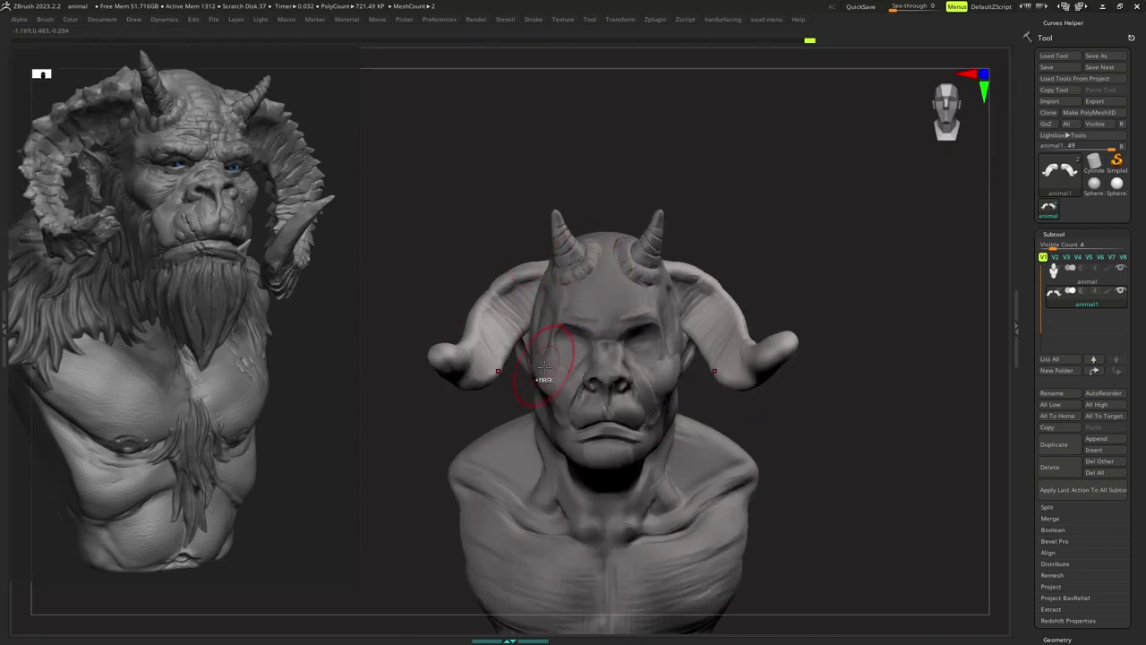
Pull the upper root of the large horns slightly upward beside the small horns with the Move brush.
mouse_move(545, 379)
right_down()
mouse_move(547, 389)
mouse_move(571, 351)
right_up()
key(s)
drag(571, 351, 576, 351)
right_drag(574, 338, 570, 319)
key(b)
key(m)
key(v)
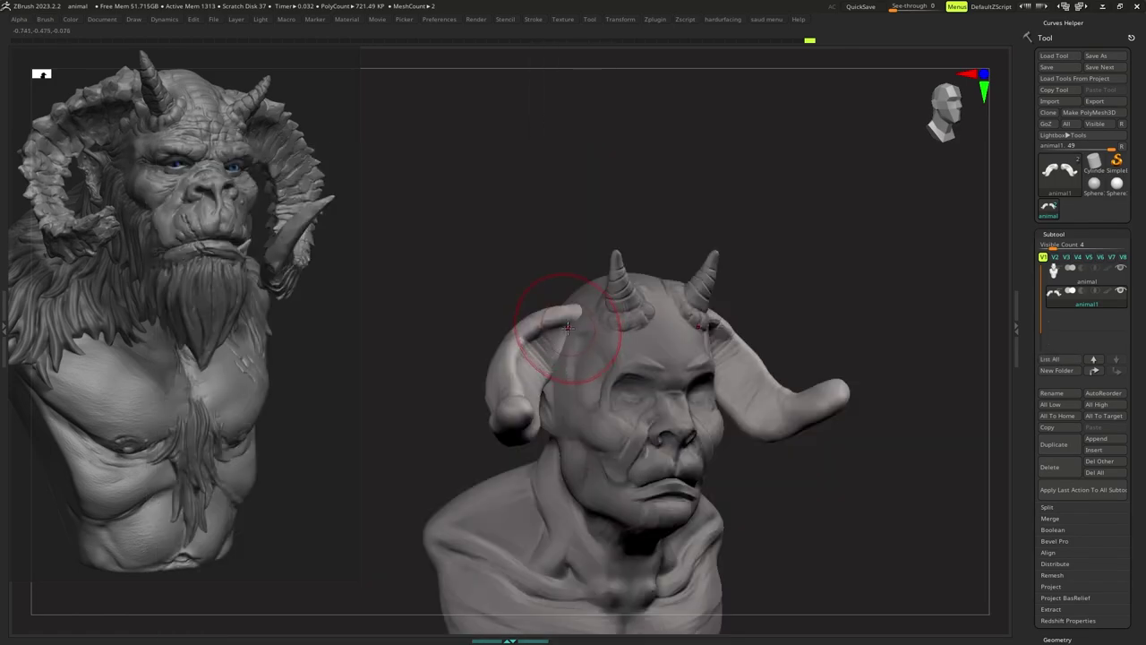
key(s)
mouse_move(571, 329)
right_down()
mouse_move(576, 313)
mouse_move(523, 331)
mouse_move(561, 326)
mouse_move(582, 339)
right_up()
right_click(577, 314)
key(s)
drag(585, 308, 586, 301)
Undo the last horn rotation, center the gizmo on the large horns and rotate them slightly in the screen plane.
drag(633, 340, 633, 343)
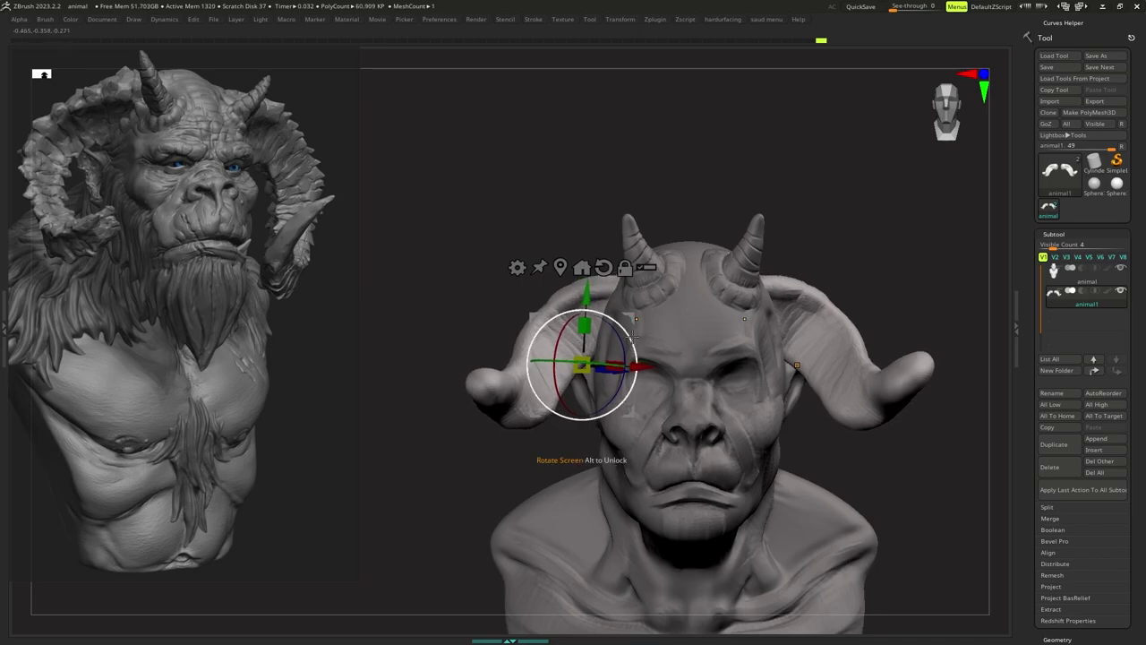
key(ctrl+z)
click(561, 267)
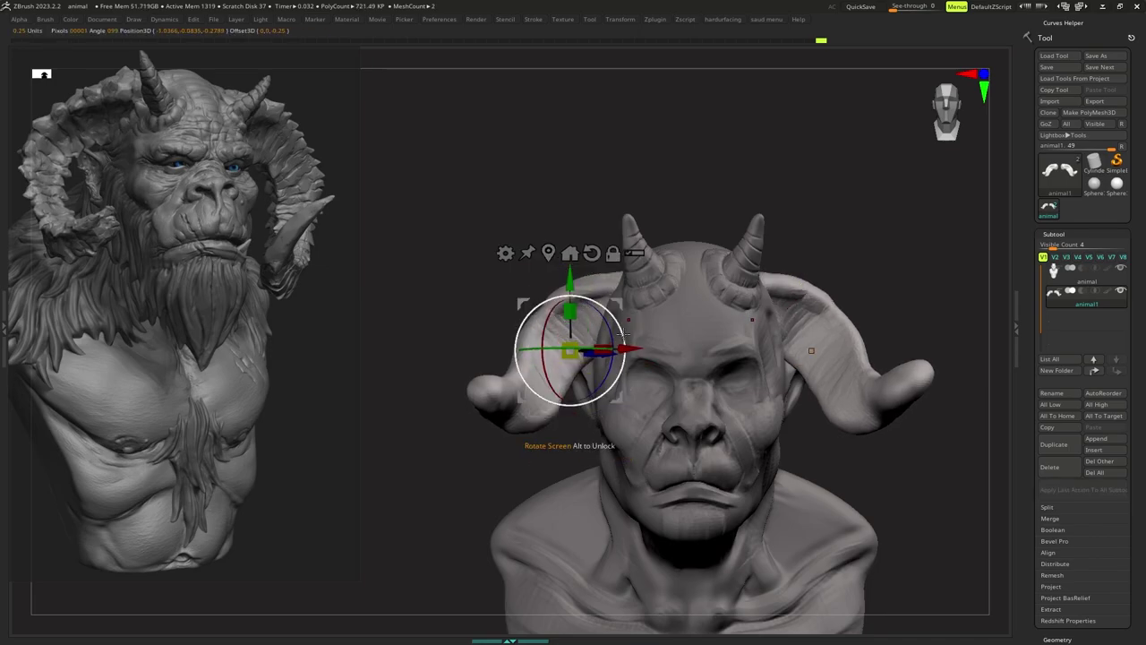
drag(624, 334, 624, 341)
alt+right_drag(633, 337, 610, 341)
key(q)
Reshape the upper inner face of the large horns near their roots with the Move brush.
key(b)
key(m)
key(v)
key(s)
key(s)
drag(601, 328, 597, 325)
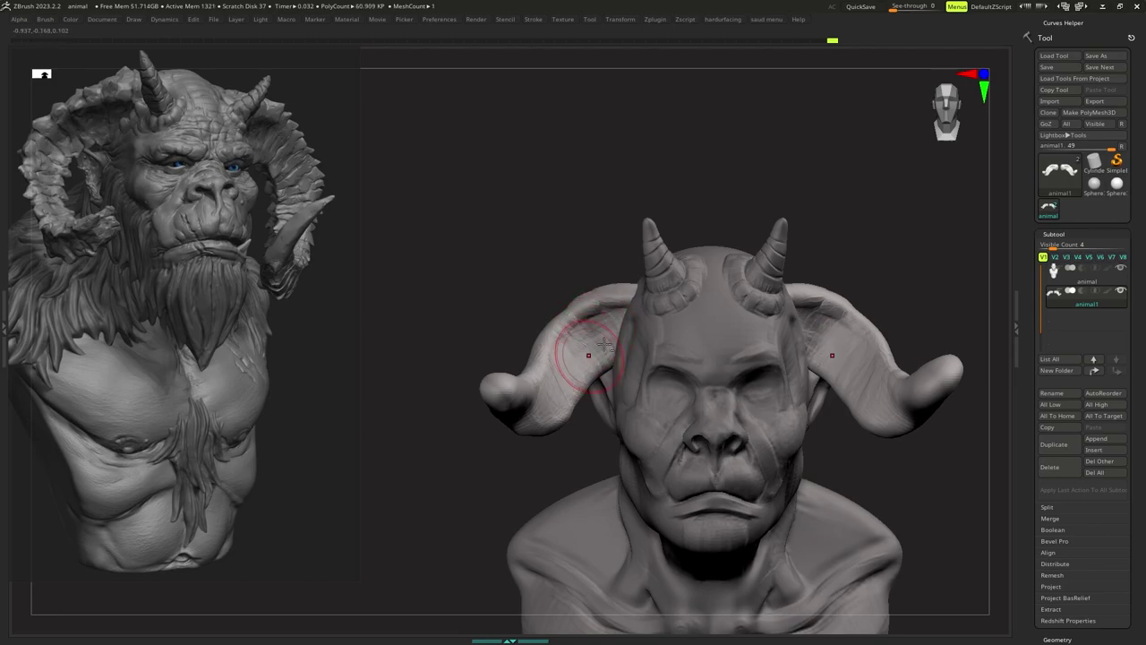
drag(592, 360, 599, 350)
right_drag(614, 345, 586, 338)
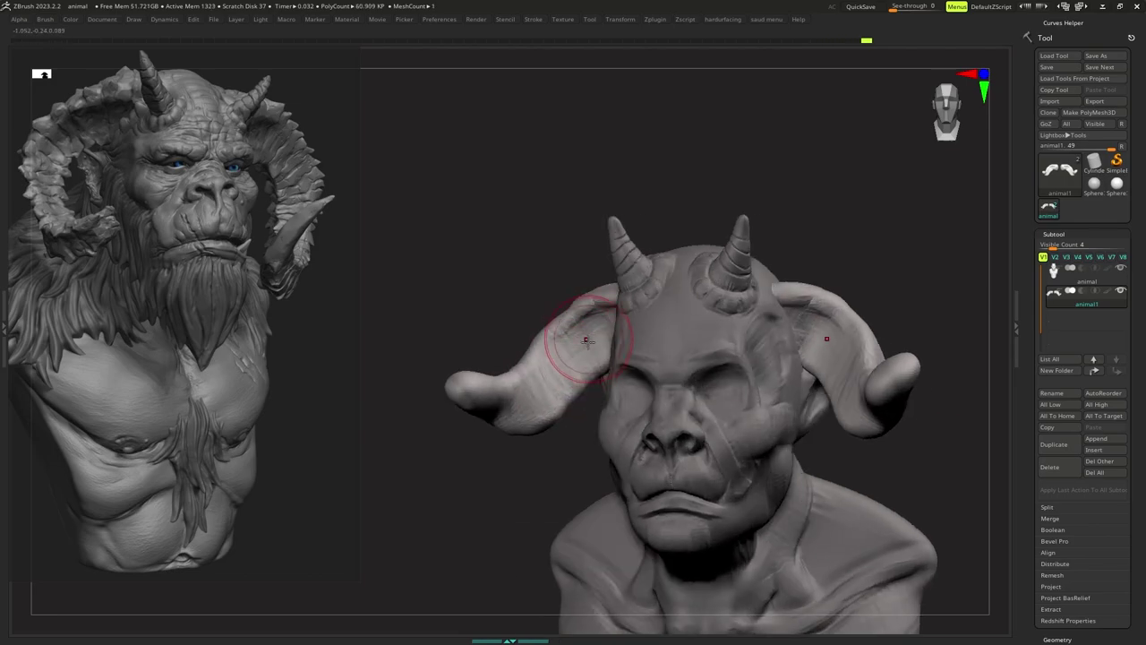
Shape the front face of the large horns down through the lower bend toward the tip from a three-quarter view.
key(s)
drag(567, 349, 540, 382)
drag(517, 388, 514, 392)
right_drag(527, 381, 509, 374)
key(s)
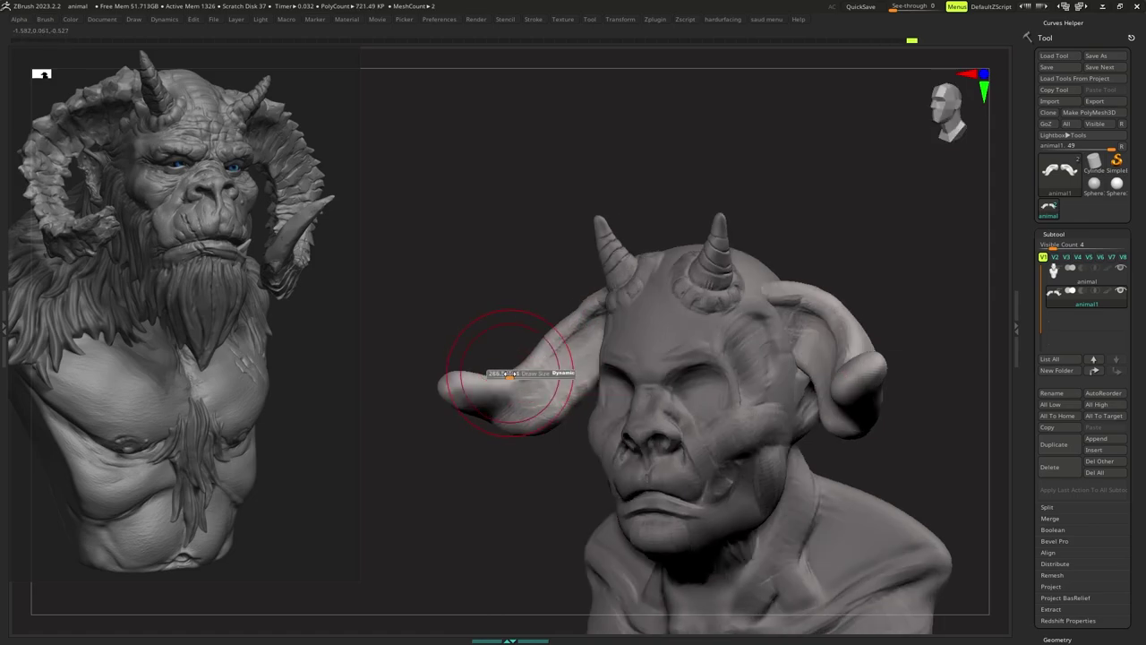
drag(500, 395, 474, 391)
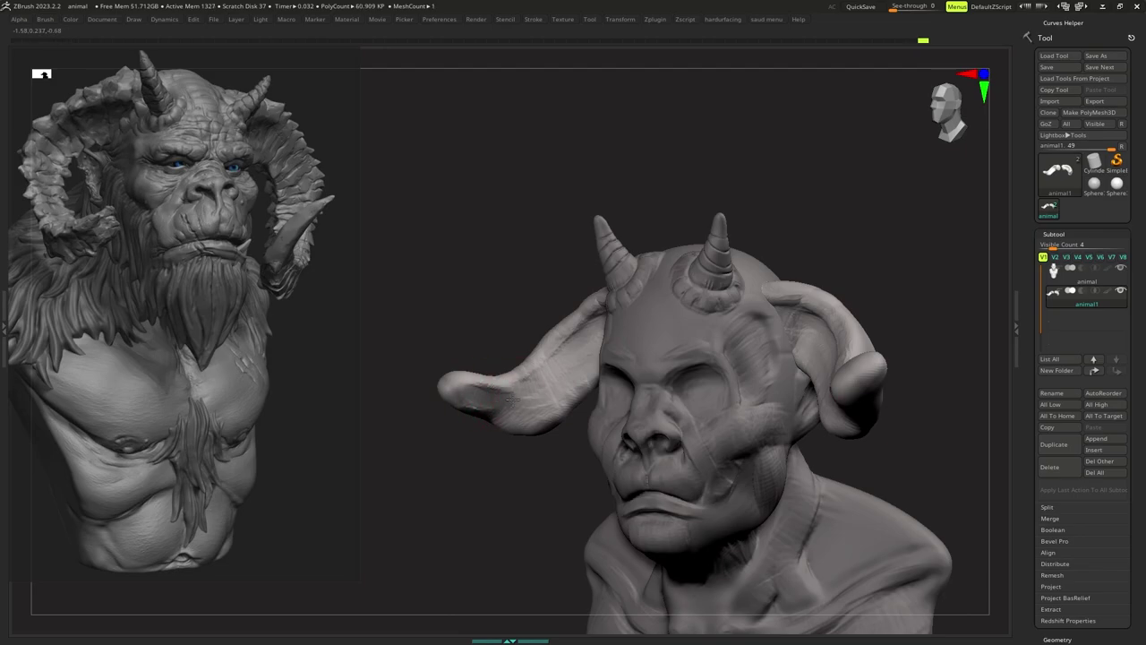
drag(566, 363, 572, 346)
right_drag(570, 366, 598, 341)
key(s)
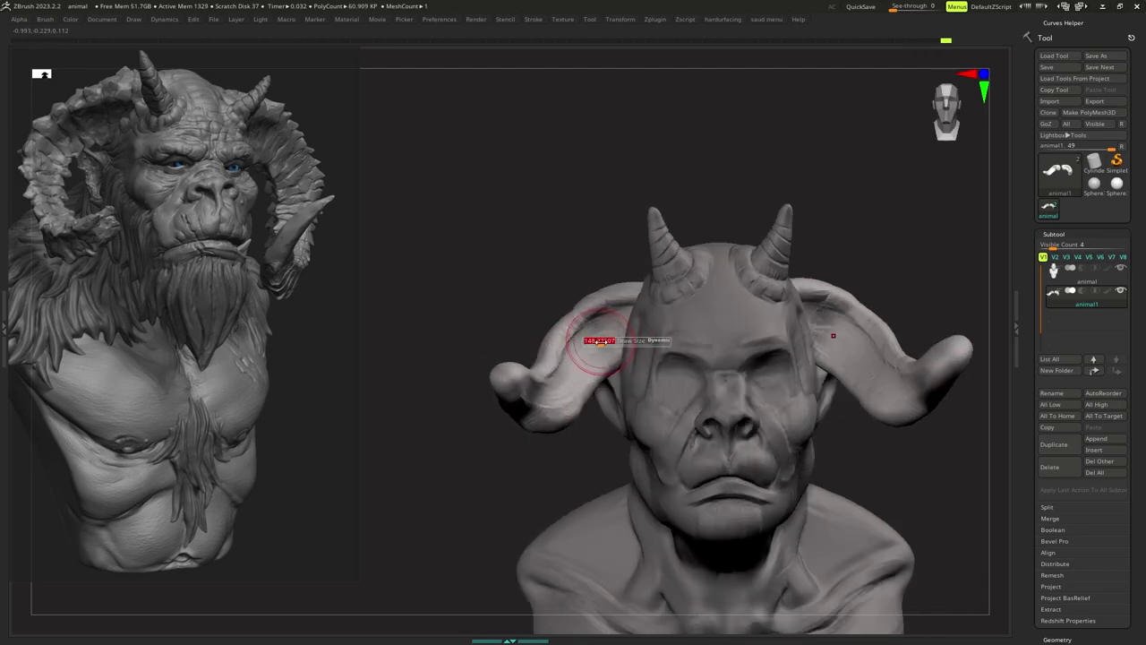
Deepen the long hollow on the front face of the large horns from the root to the lower bend.
right_click(592, 339)
key(s)
drag(615, 331, 593, 365)
mouse_move(541, 396)
mouse_down()
mouse_move(589, 370)
mouse_move(555, 378)
mouse_up()
drag(620, 320, 543, 377)
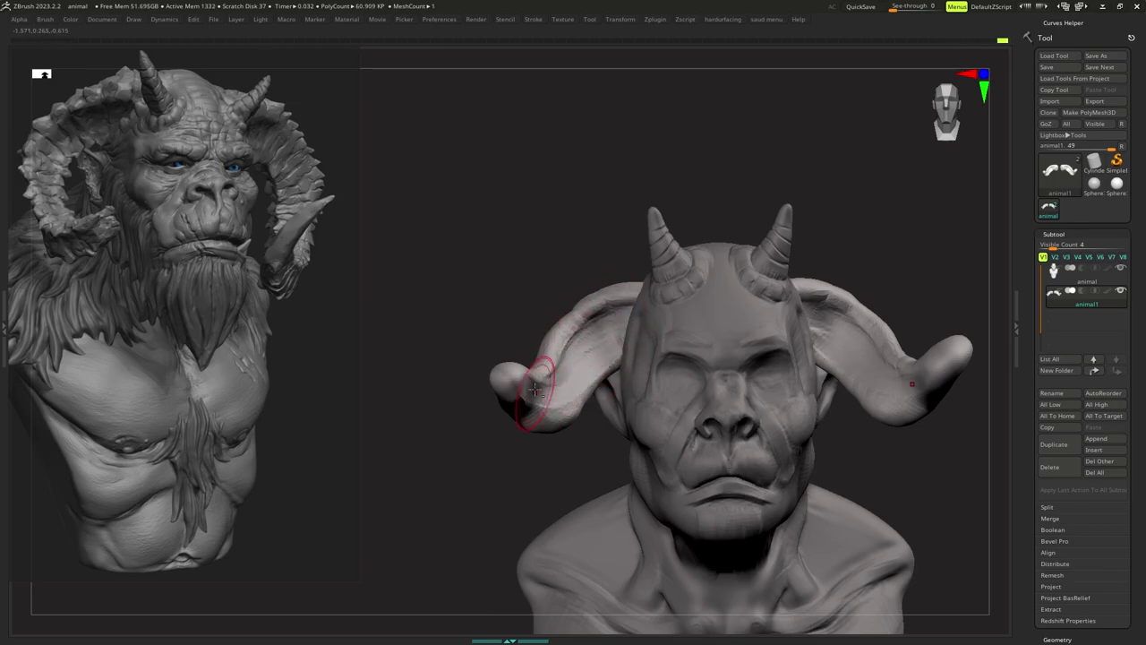
mouse_move(602, 386)
ctrl+right_down()
mouse_move(616, 320)
mouse_move(636, 337)
ctrl+right_up()
Save the current sculpt to disk.
key(1)
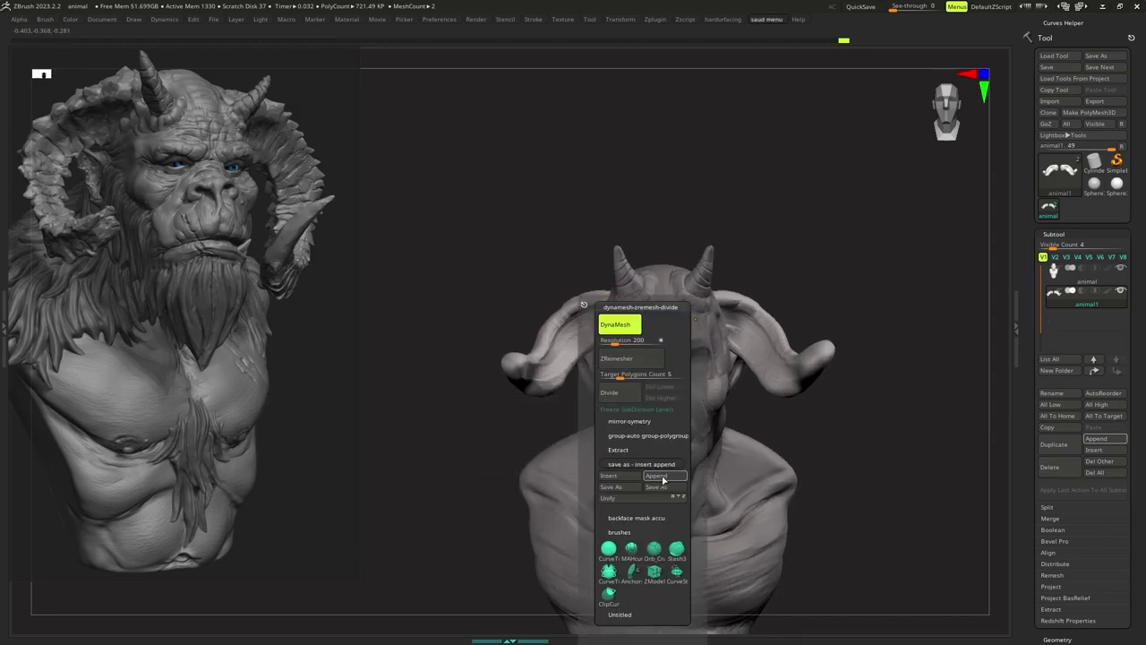
click(614, 322)
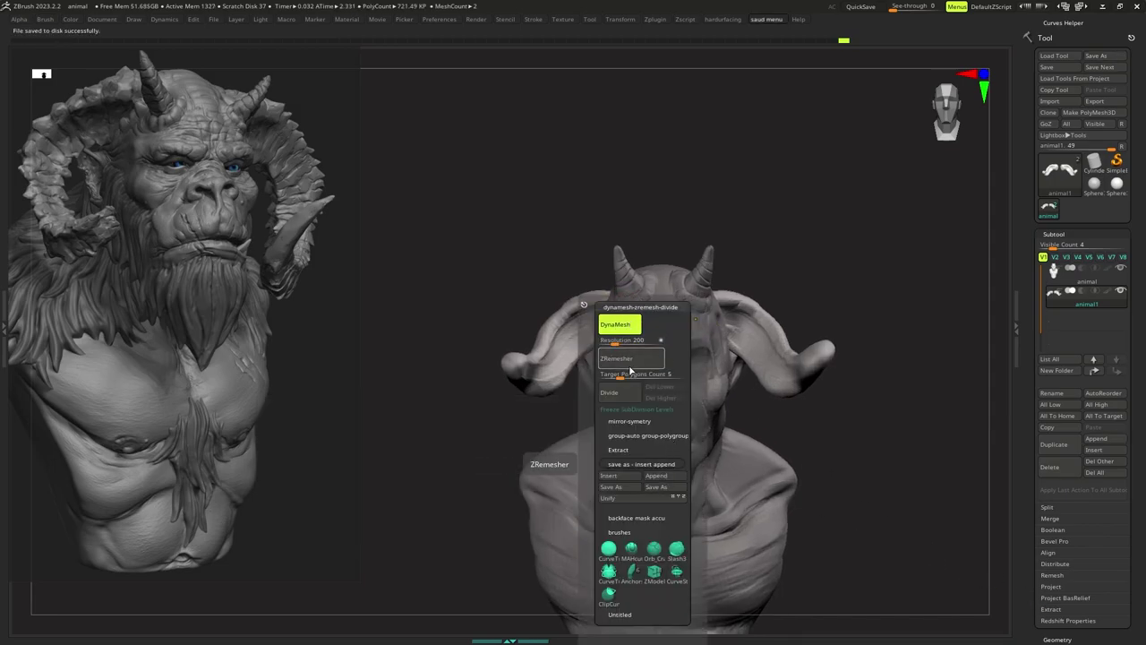
key(1)
click(709, 489)
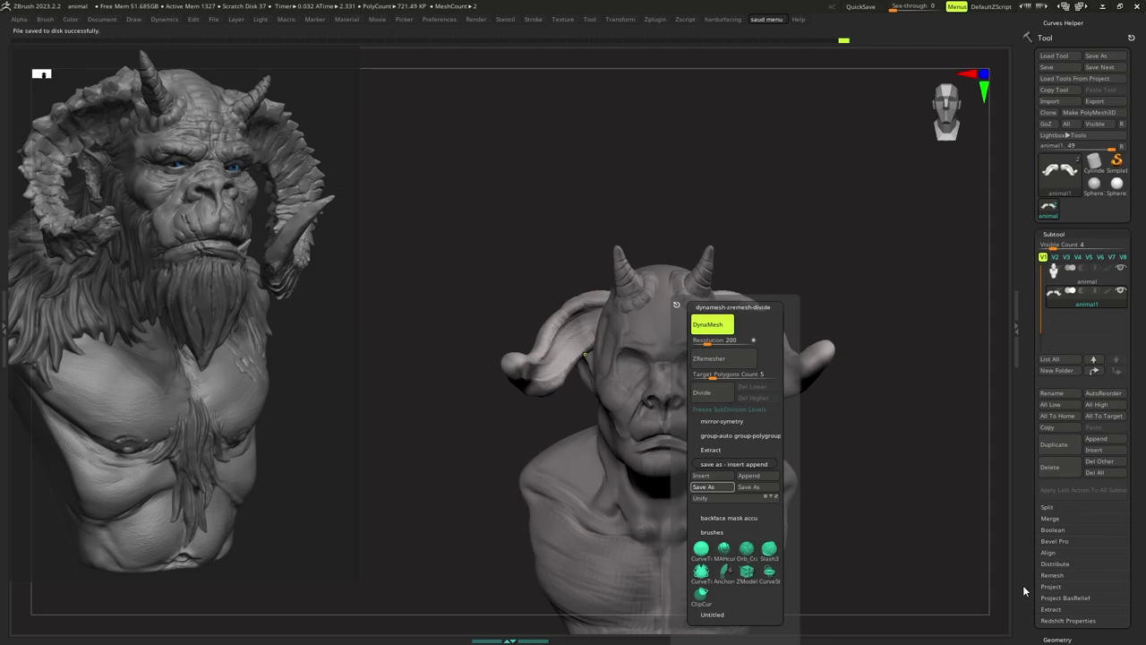
Make the bust body the active subtool and set the brush size for sculpting the neck.
alt+right_drag(670, 414, 672, 367)
ctrl+right_drag(671, 366, 678, 437)
alt+click(683, 448)
mouse_move(678, 437)
alt+right_down()
mouse_move(691, 388)
mouse_move(675, 409)
mouse_move(683, 430)
mouse_move(680, 340)
mouse_move(664, 386)
mouse_move(676, 412)
mouse_move(678, 355)
mouse_move(685, 385)
mouse_move(638, 365)
alt+right_up()
key(s)
key(s)
key(s)
right_drag(699, 337, 670, 324)
key(s)
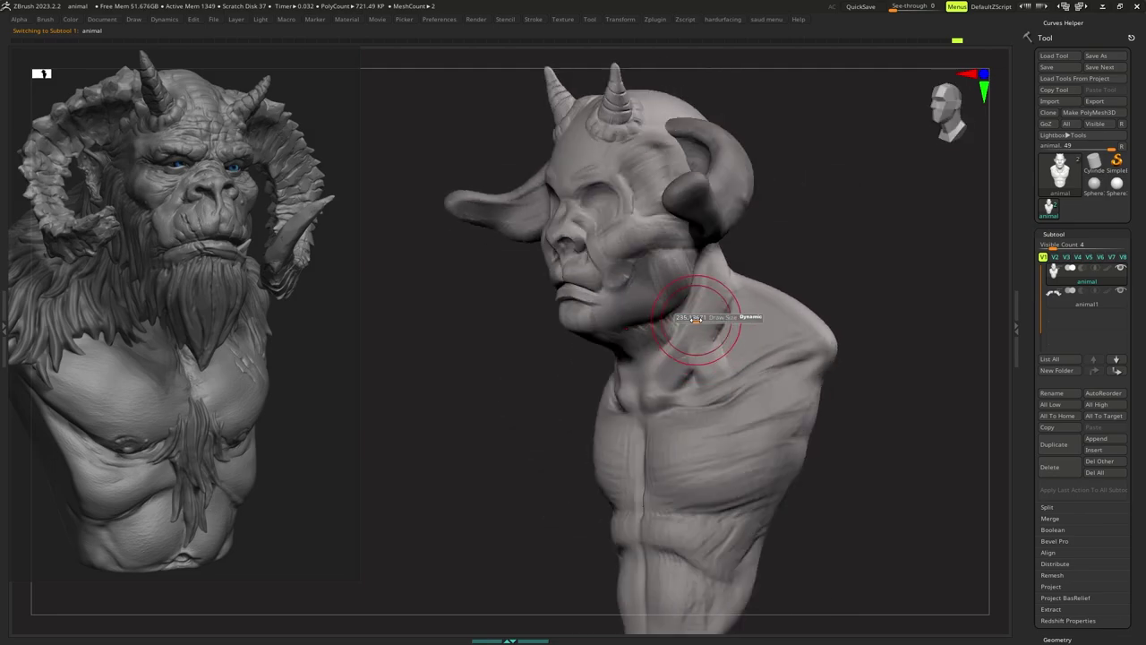
Build up the long side neck muscle running from behind the ear down to the collarbone.
right_drag(708, 287, 670, 284)
key(s)
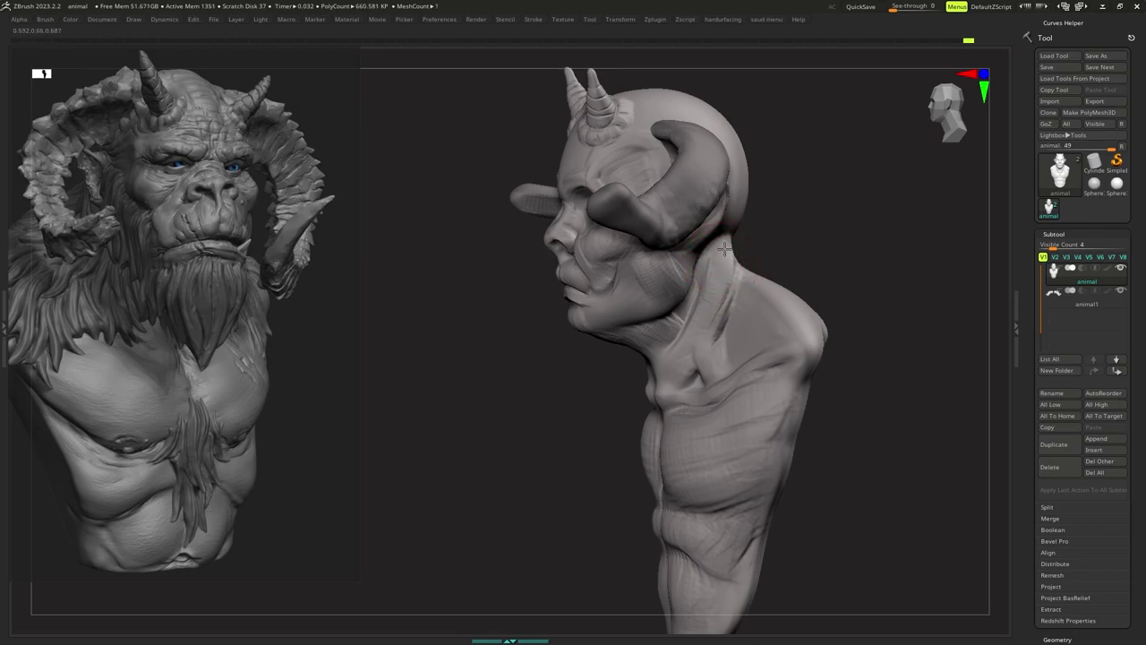
key(s)
right_drag(742, 282, 716, 277)
right_click(700, 310)
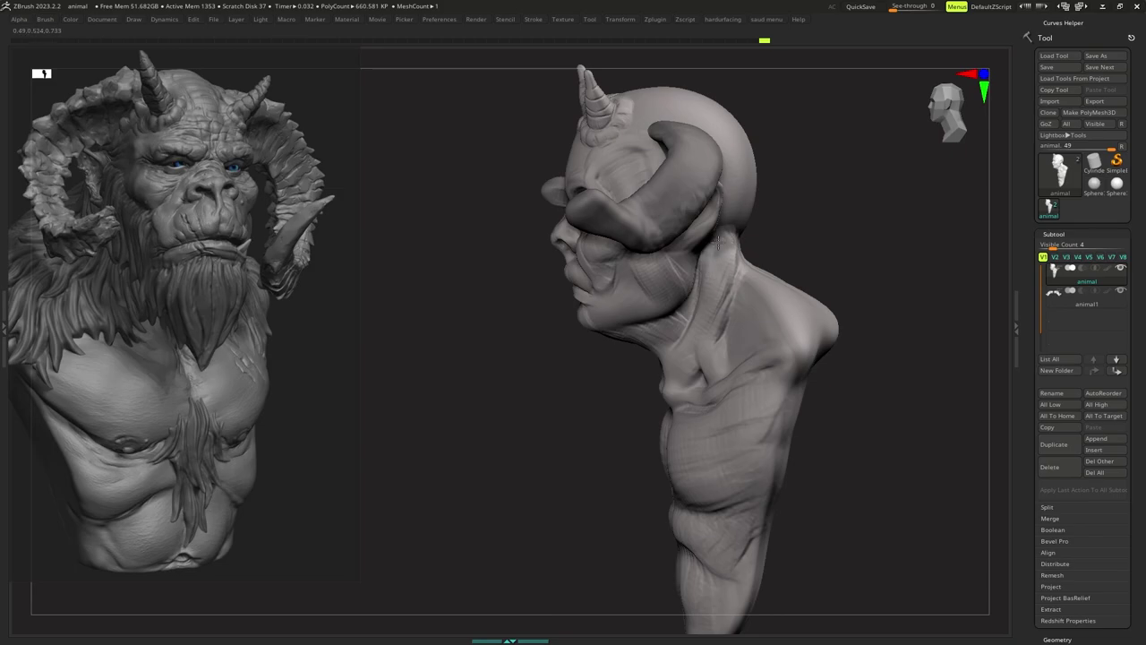
right_drag(722, 278, 701, 336)
key(s)
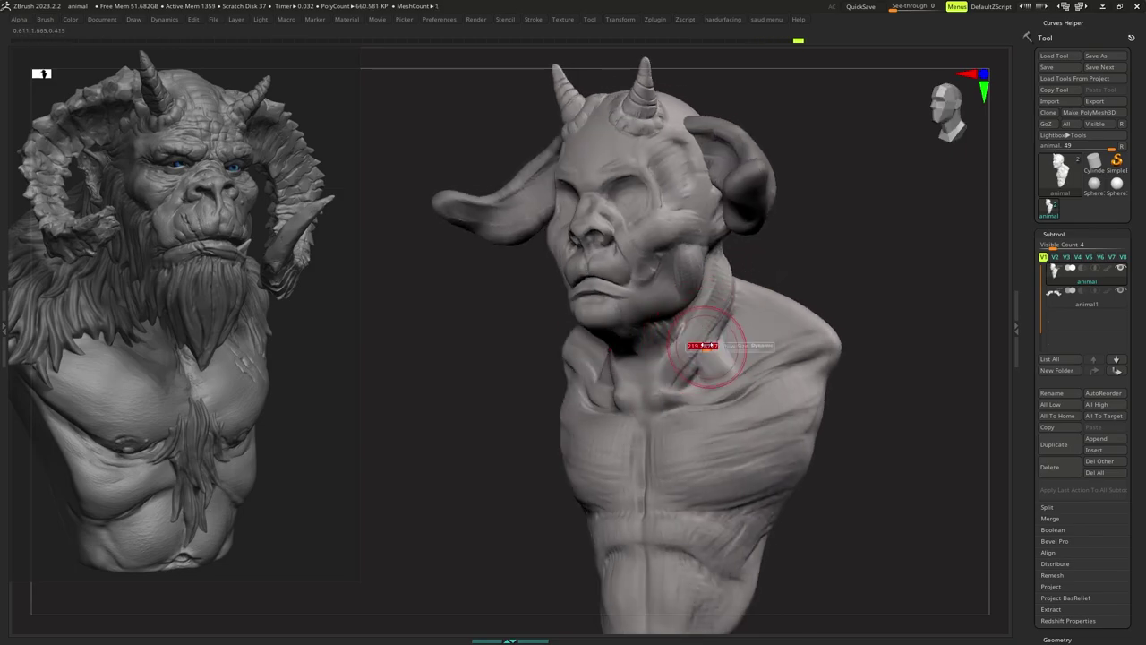
Carve the hollow beside the neck muscle and build up the rounded inner ends of the collarbones.
right_drag(710, 338, 719, 345)
drag(726, 369, 718, 375)
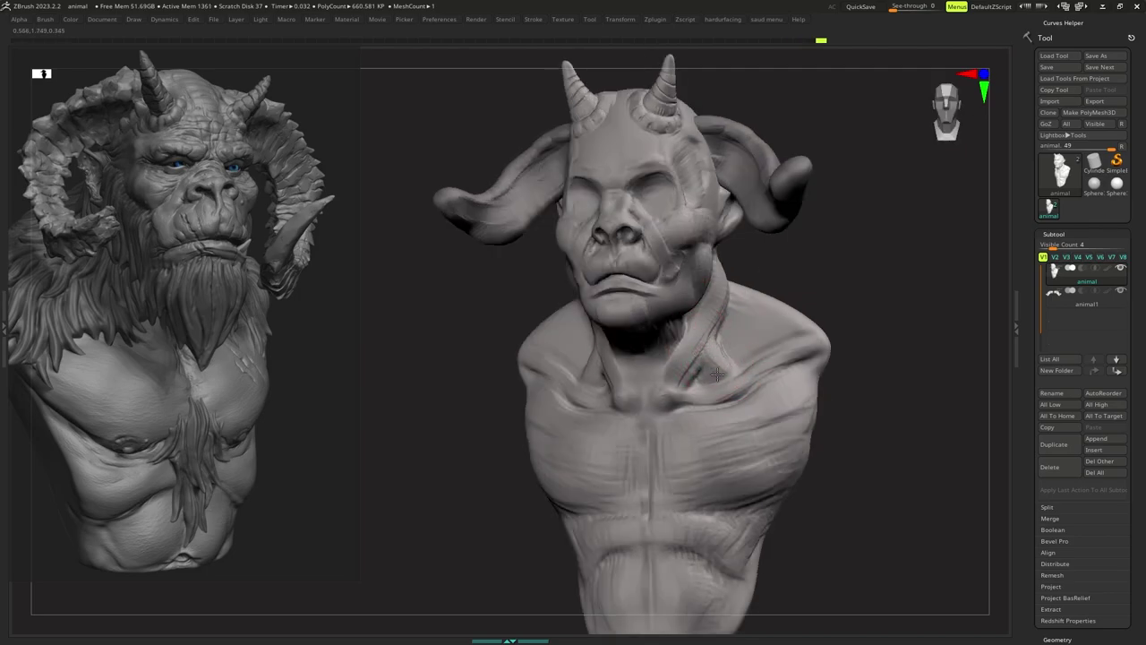
right_drag(724, 356, 743, 355)
mouse_move(743, 354)
ctrl+right_down()
mouse_move(717, 359)
mouse_move(702, 379)
mouse_move(705, 367)
ctrl+right_up()
key(s)
key(s)
key(space)
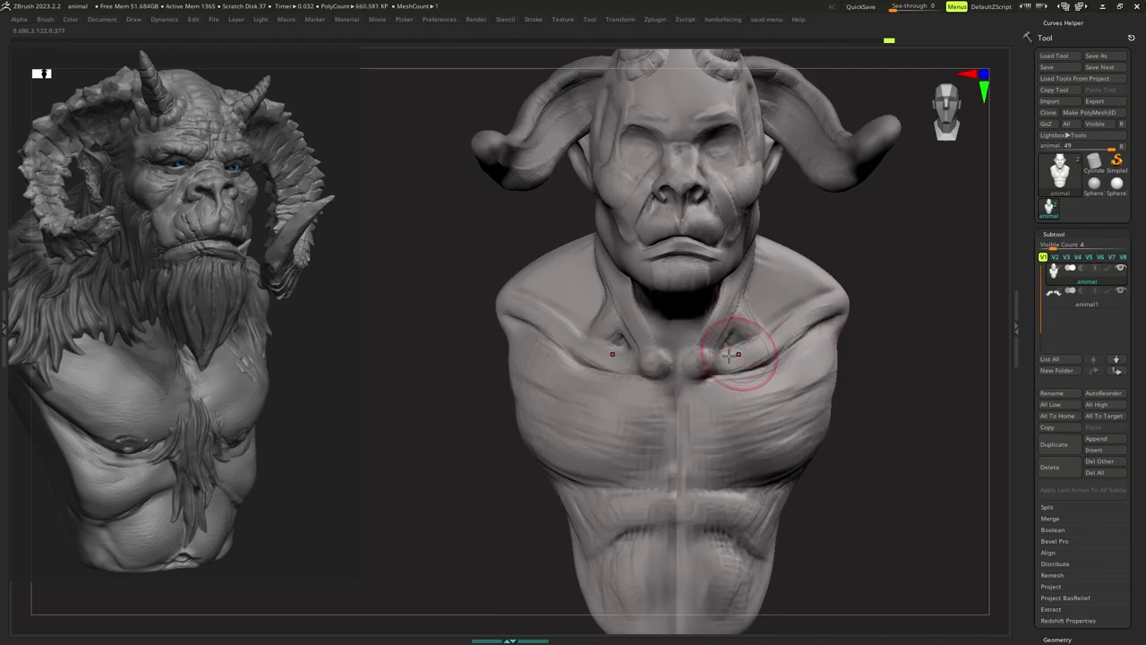
Define the collarbones and sculpt muscle fibers sweeping across the pectorals from the shoulders to the sternum.
drag(831, 302, 768, 346)
mouse_move(772, 351)
ctrl+right_down()
mouse_move(768, 313)
mouse_move(696, 356)
ctrl+right_up()
key(s)
drag(696, 355, 711, 355)
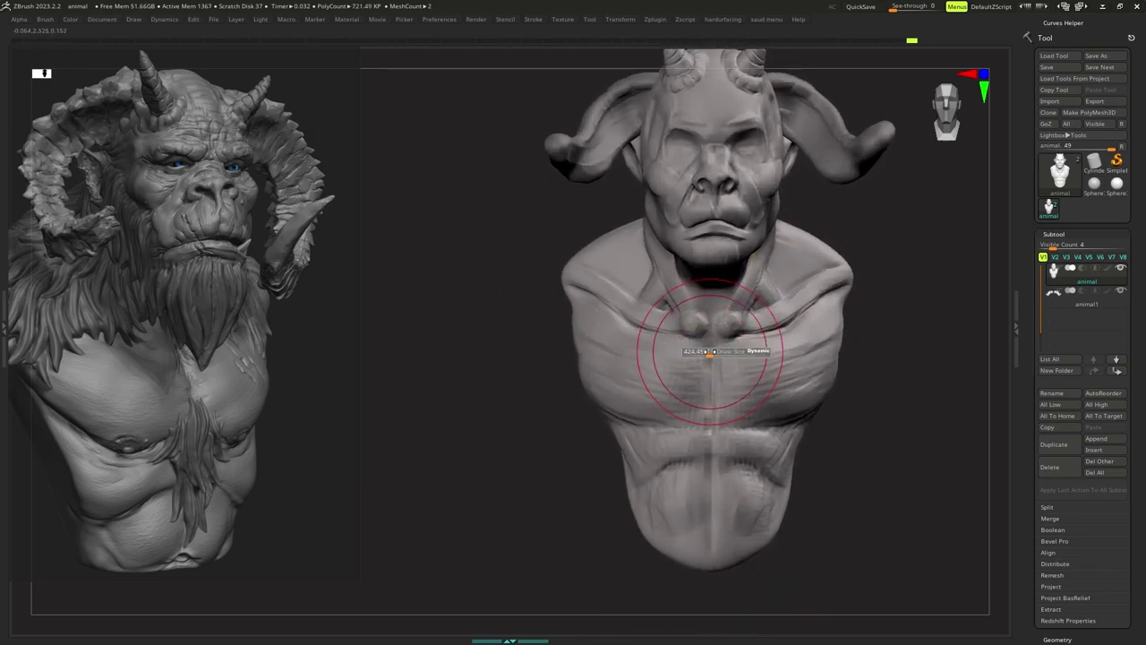
key(s)
mouse_move(617, 335)
mouse_down()
mouse_move(606, 334)
mouse_move(656, 349)
mouse_up()
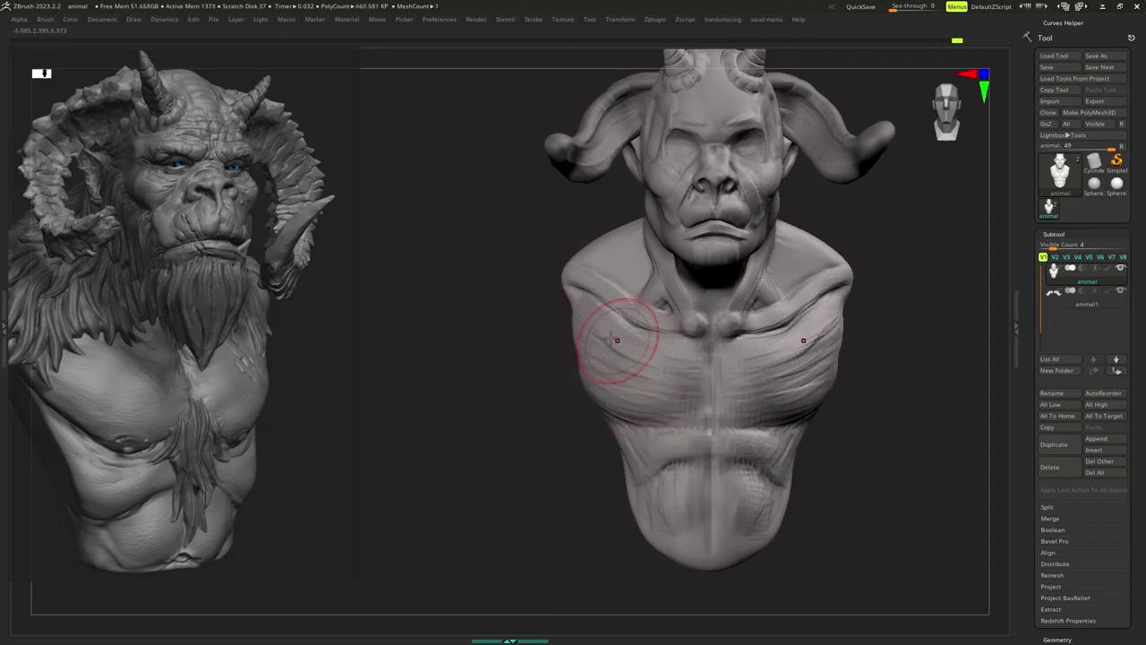
drag(675, 404, 677, 413)
mouse_move(676, 412)
ctrl+right_down()
mouse_move(672, 340)
mouse_move(674, 389)
ctrl+right_up()
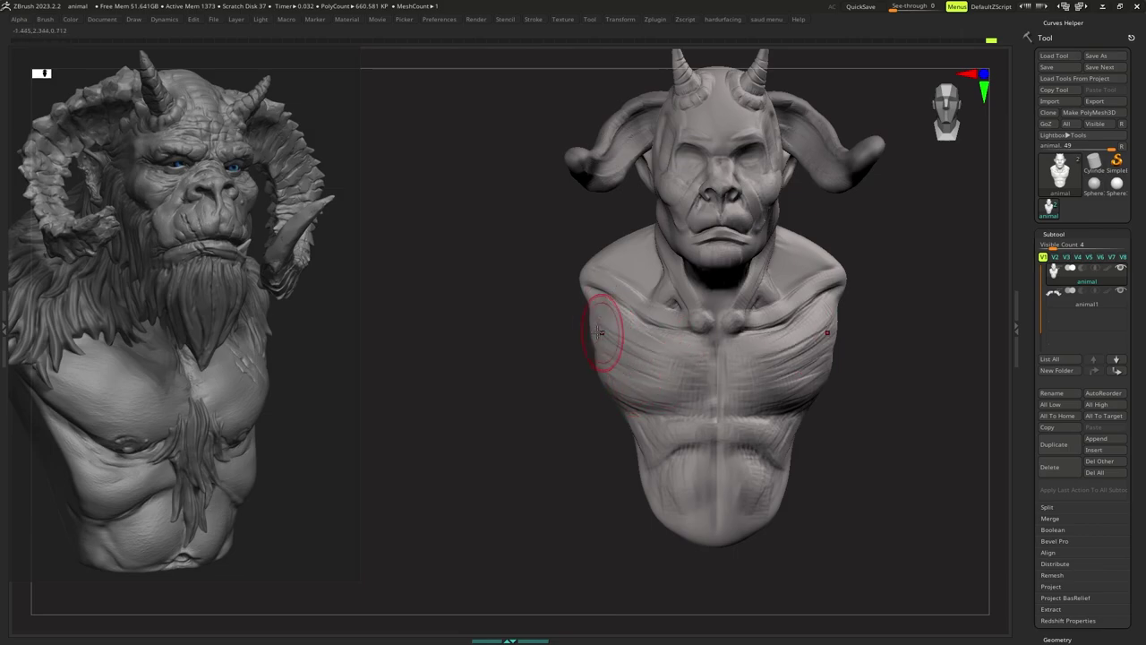
Carve a vertical groove down the middle of the chest between the pectorals with a fine DamStandard brush.
mouse_move(661, 393)
ctrl+right_down()
mouse_move(647, 364)
mouse_move(674, 404)
mouse_move(687, 353)
mouse_move(675, 382)
mouse_move(671, 373)
mouse_move(701, 356)
mouse_move(688, 378)
mouse_move(703, 341)
ctrl+right_up()
key(b)
key(d)
key(s)
key(s)
click(718, 342)
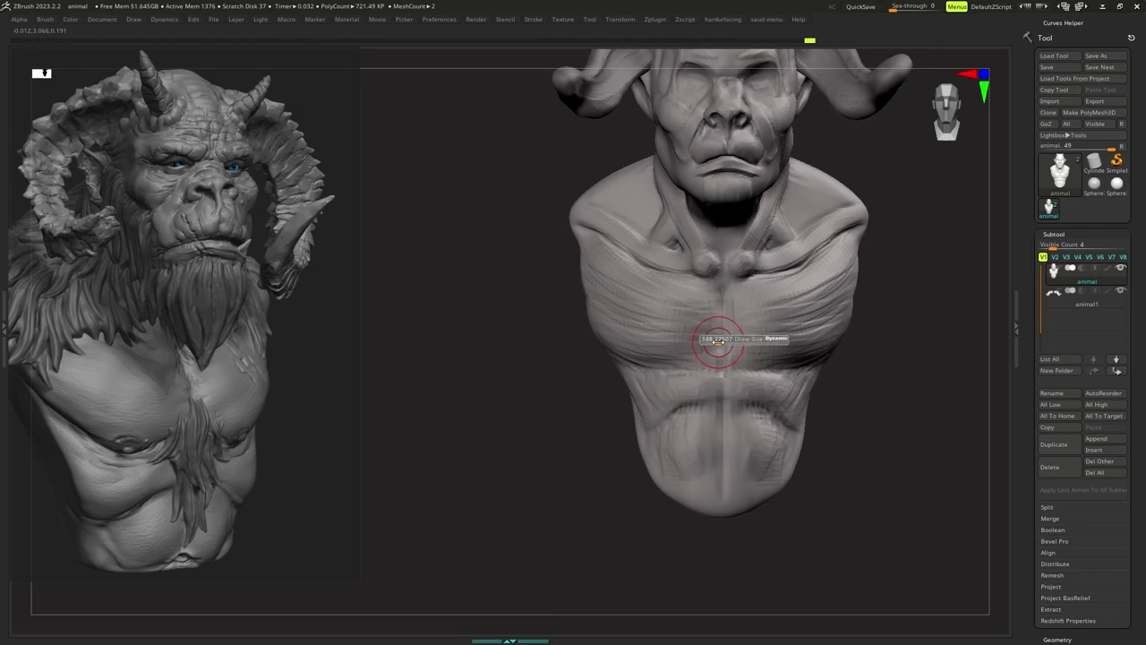
drag(723, 303, 724, 284)
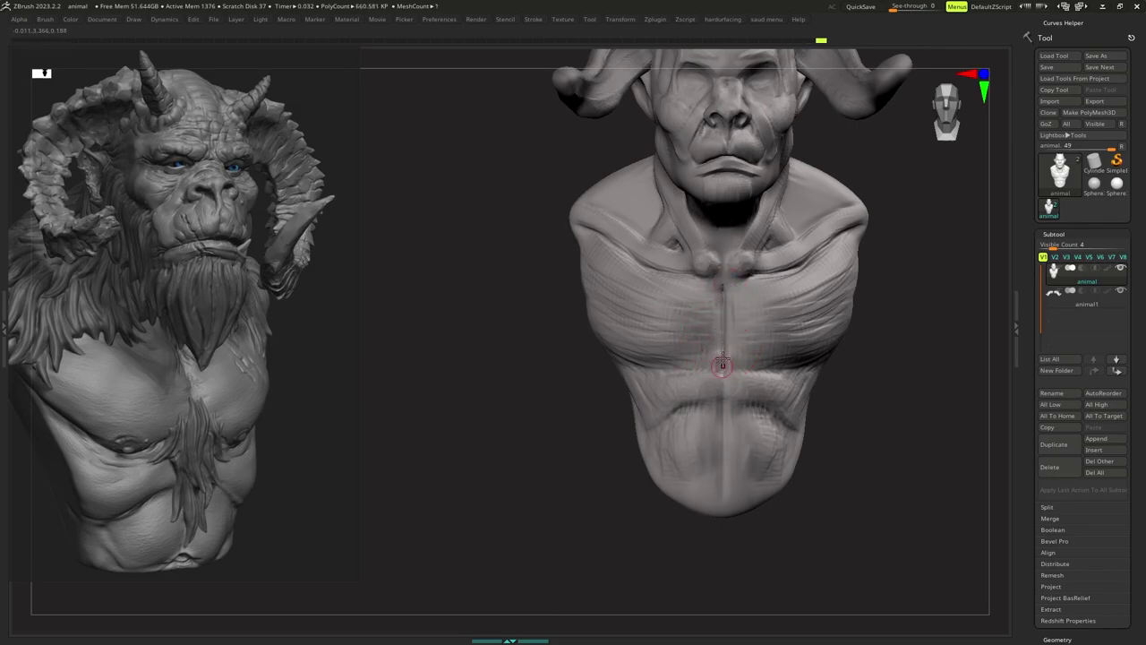
mouse_move(719, 359)
ctrl+right_down()
mouse_move(721, 333)
mouse_move(724, 346)
mouse_move(798, 332)
mouse_move(748, 342)
ctrl+right_up()
key(s)
click(732, 352)
key(b)
key(c)
key(b)
key(s)
Adjust the upper chest profile just below the collarbones from the side with a large Move brush.
right_drag(748, 341, 760, 335)
key(b)
key(m)
key(v)
key(s)
click(804, 334)
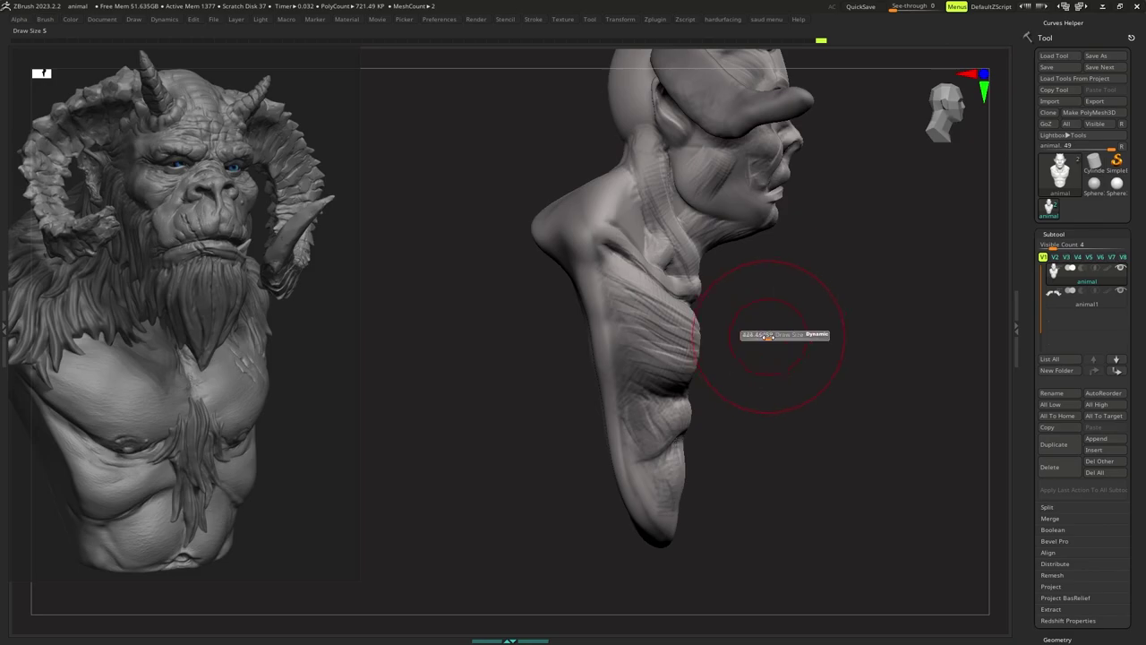
key(s)
click(728, 341)
key(s)
right_click(688, 326)
drag(688, 326, 691, 315)
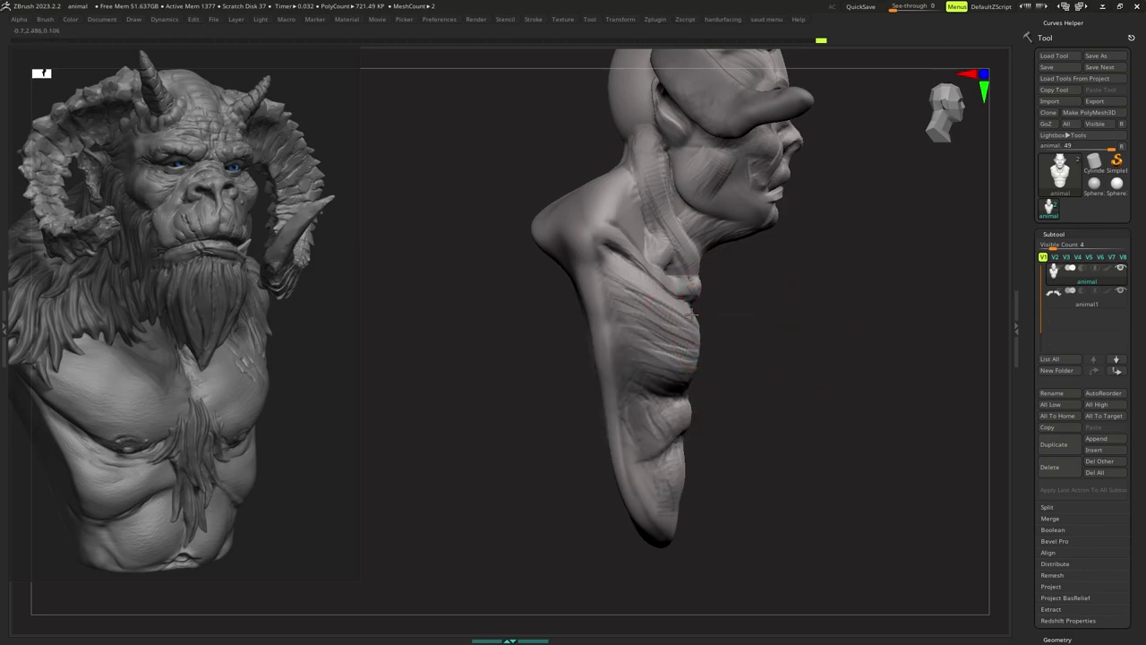
Push the front of the chest slightly inward along the sternum with the Move brush.
key(s)
right_drag(731, 317, 704, 326)
key(s)
drag(702, 328, 690, 333)
mouse_move(725, 333)
right_down()
mouse_move(660, 325)
mouse_move(643, 340)
mouse_move(653, 332)
mouse_move(671, 358)
right_up()
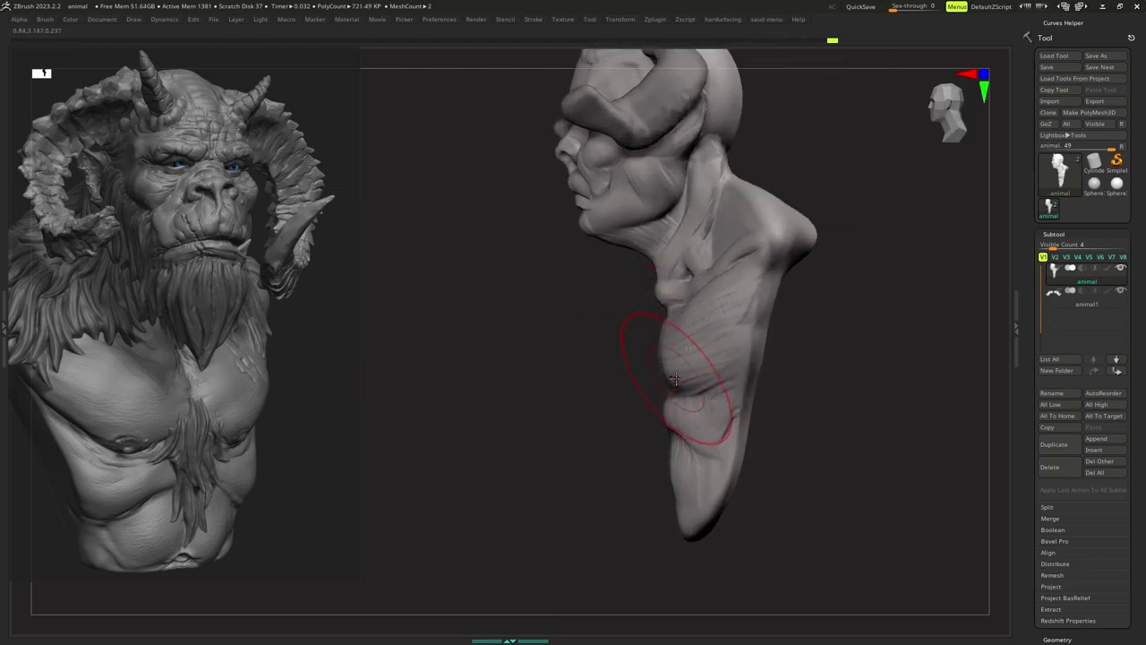
Reshape the lower pectoral and the fold beneath it in side profile with the Move brush.
drag(671, 388, 676, 392)
mouse_move(678, 394)
right_down()
mouse_move(688, 381)
mouse_move(676, 389)
mouse_move(665, 360)
mouse_move(660, 371)
right_up()
key(s)
key(s)
drag(660, 371, 665, 377)
mouse_move(671, 364)
right_down()
mouse_move(664, 381)
mouse_move(649, 381)
mouse_move(713, 365)
mouse_move(660, 384)
mouse_move(671, 359)
right_up()
right_click(673, 384)
key(s)
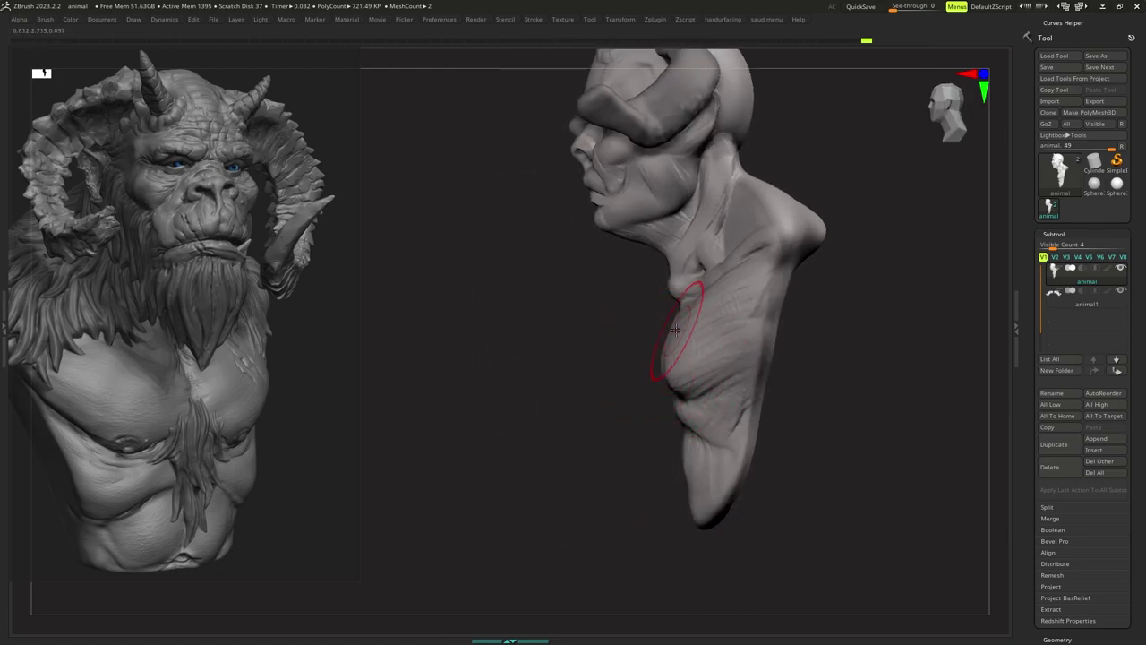
Adjust the upper pectoral surface just beneath the collarbone from the side.
drag(708, 315, 723, 299)
right_click(725, 296)
right_drag(701, 321, 698, 323)
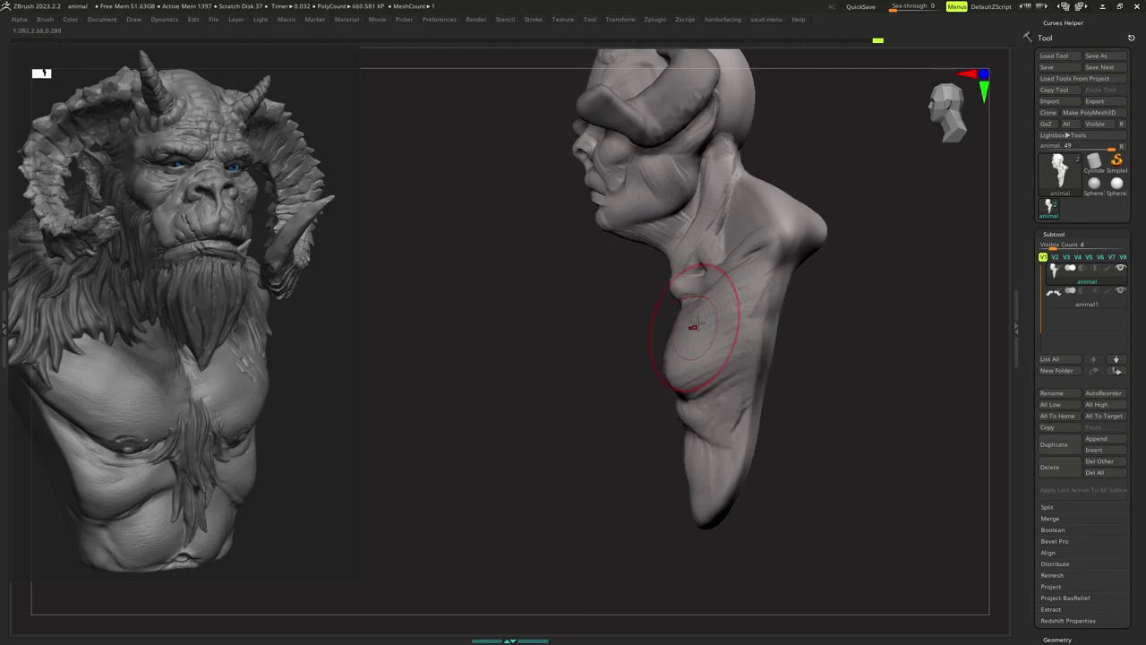
drag(706, 304, 713, 302)
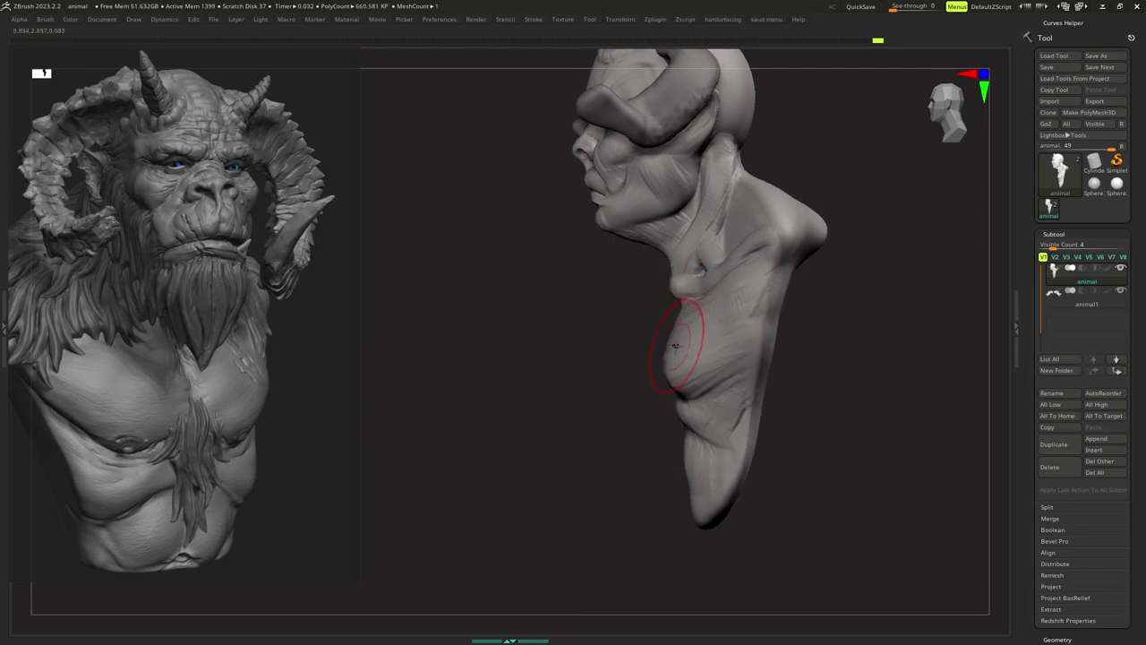
Build up a curved muscle band across the upper abdomen beneath the pectorals with the ClayBuildup brush.
mouse_move(671, 352)
right_down()
mouse_move(699, 365)
mouse_move(719, 336)
mouse_move(689, 372)
mouse_move(664, 364)
mouse_move(637, 390)
mouse_move(639, 379)
right_up()
key(b)
key(c)
key(b)
right_click(647, 390)
key(s)
key(s)
drag(639, 379, 644, 378)
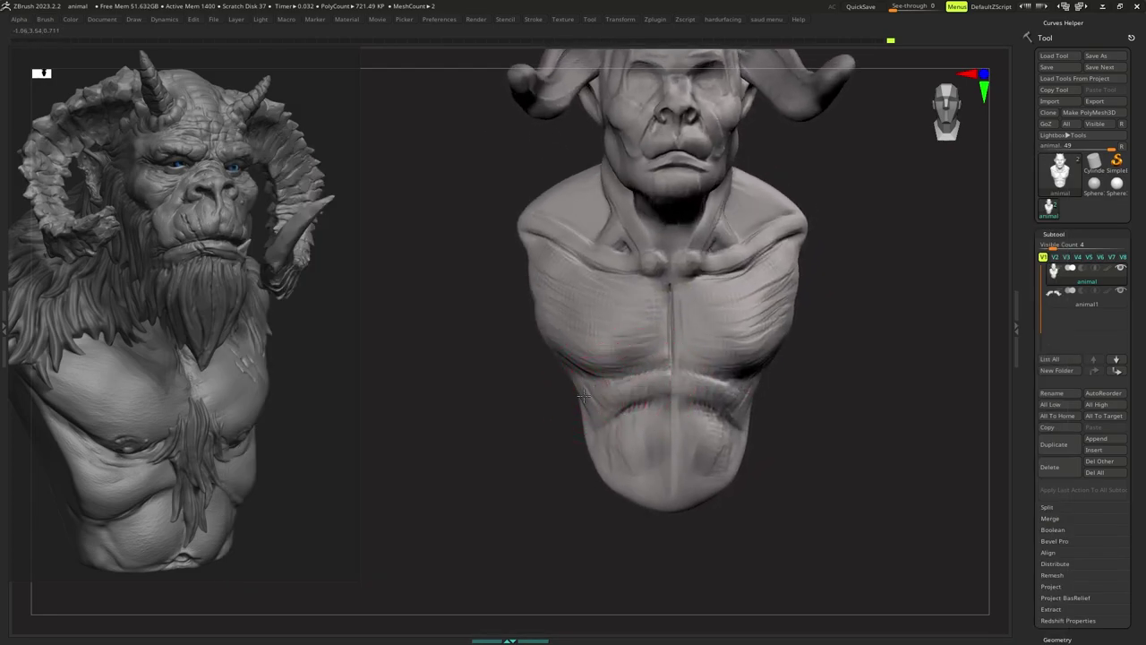
ctrl+right_drag(642, 376, 653, 391)
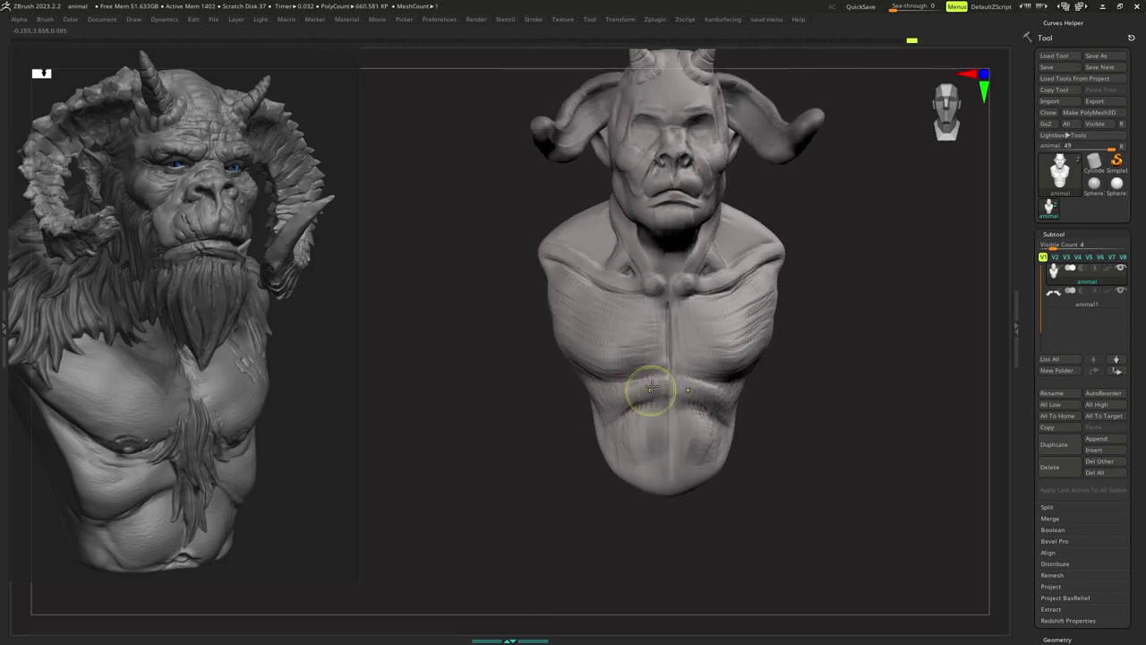
key(s)
drag(653, 393, 658, 394)
ctrl+right_drag(642, 380, 640, 392)
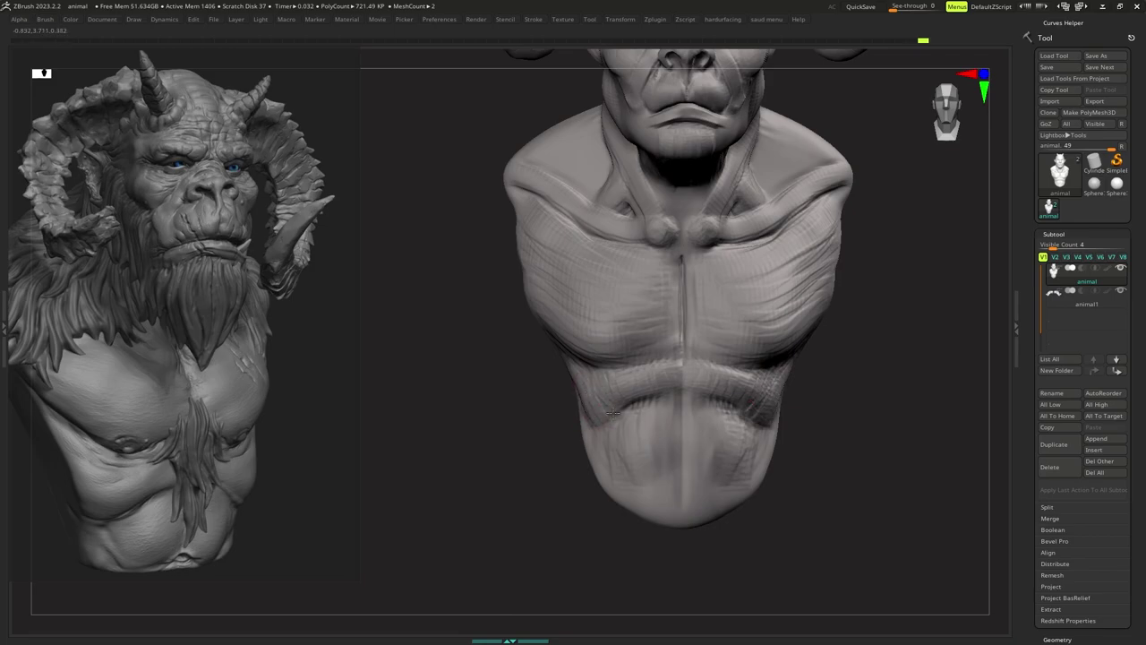
Build up a pair of rounded abdominal muscles below the upper band, on either side of the midline.
ctrl+right_drag(661, 375, 660, 397)
ctrl+drag(806, 430, 837, 461)
alt+right_drag(681, 394, 639, 384)
scroll(645, 370, up, 2)
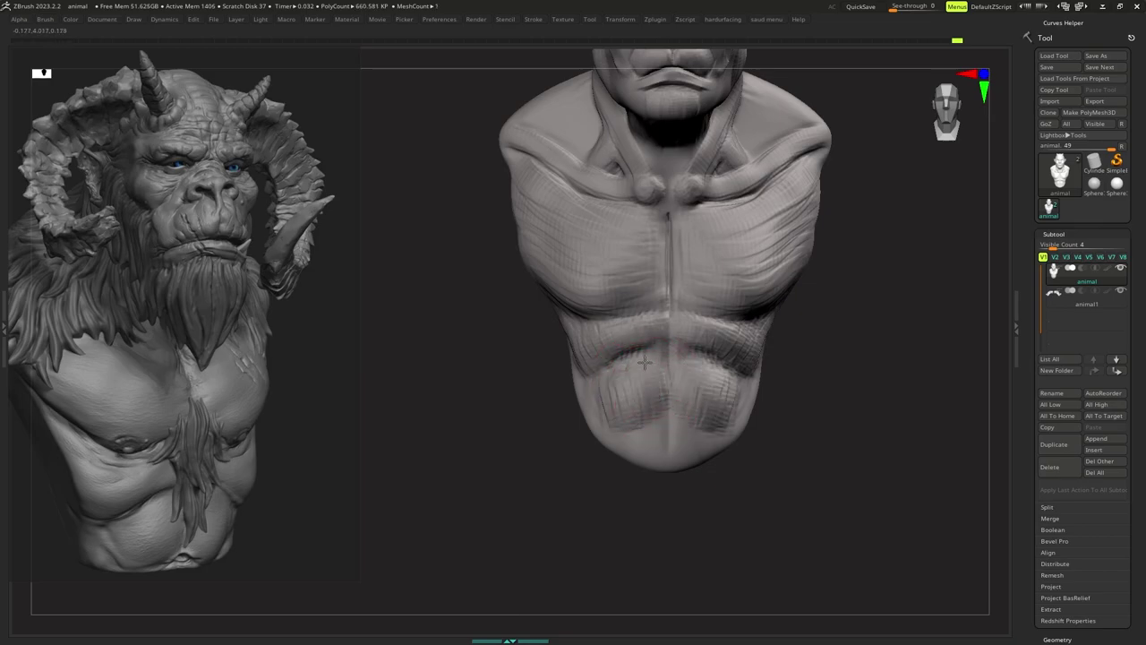
drag(611, 380, 616, 407)
mouse_move(632, 400)
ctrl+right_down()
mouse_move(625, 386)
mouse_move(630, 396)
ctrl+right_up()
mouse_move(631, 396)
alt+right_down()
mouse_move(622, 376)
mouse_move(641, 387)
alt+right_up()
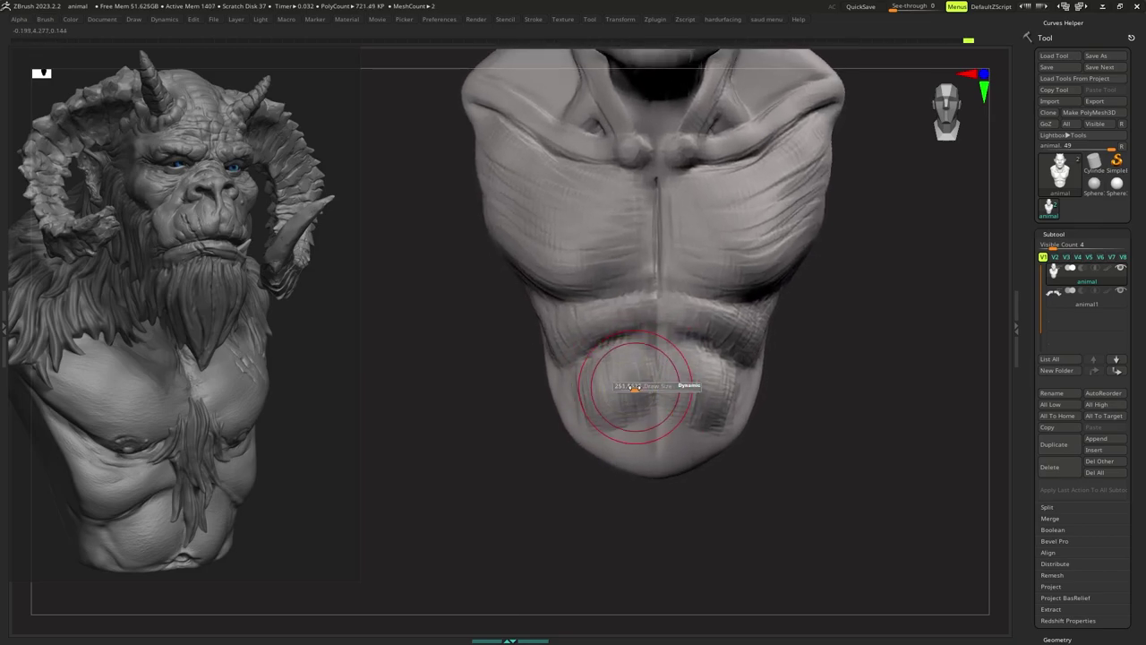
mouse_move(641, 376)
mouse_down()
mouse_move(649, 391)
mouse_move(632, 387)
mouse_move(624, 407)
mouse_up()
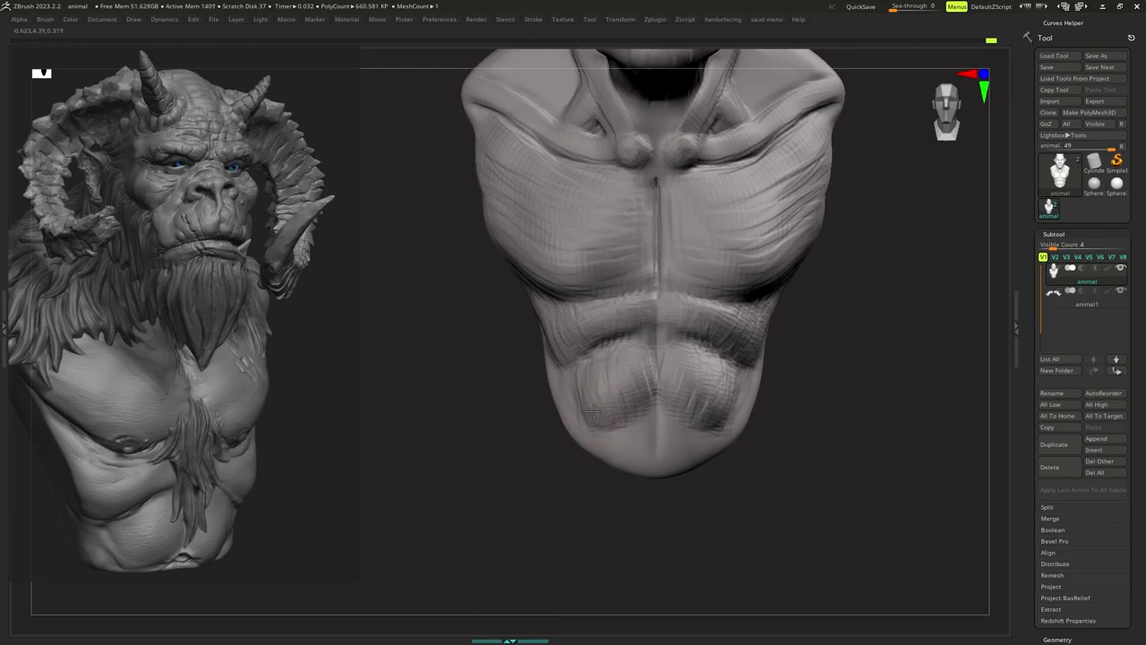
Refine the abdominal muscle pair and the crease separating it from the band above.
scroll(627, 394, down, 3)
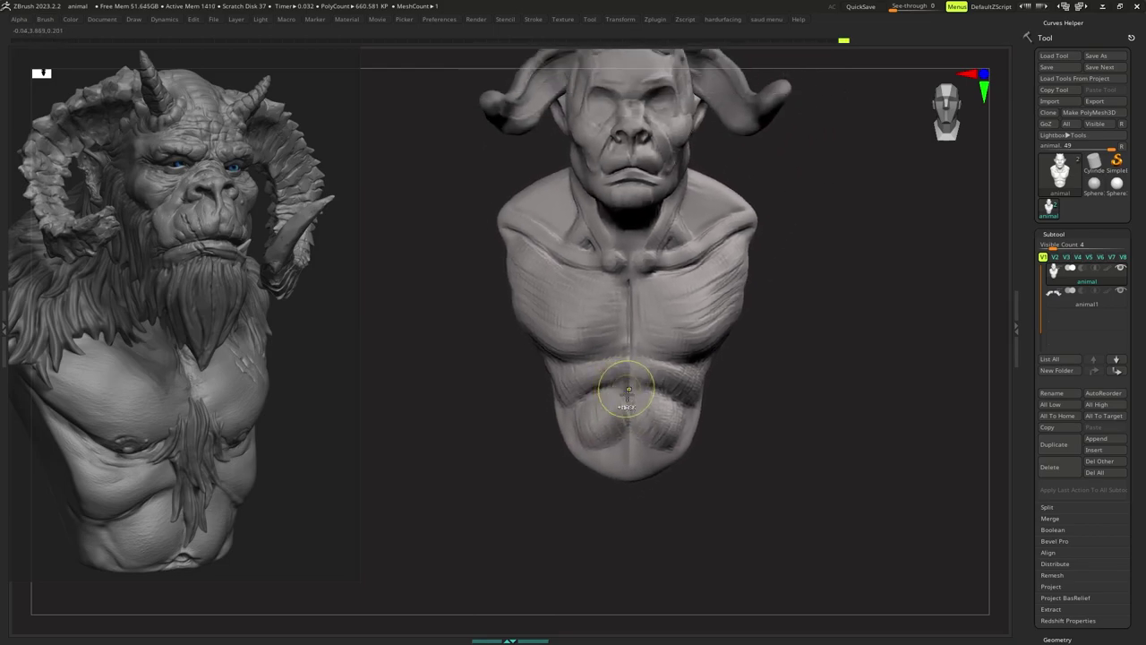
ctrl+right_drag(627, 394, 628, 390)
drag(628, 390, 620, 395)
mouse_move(620, 394)
alt+right_down()
mouse_move(643, 394)
mouse_move(629, 381)
alt+right_up()
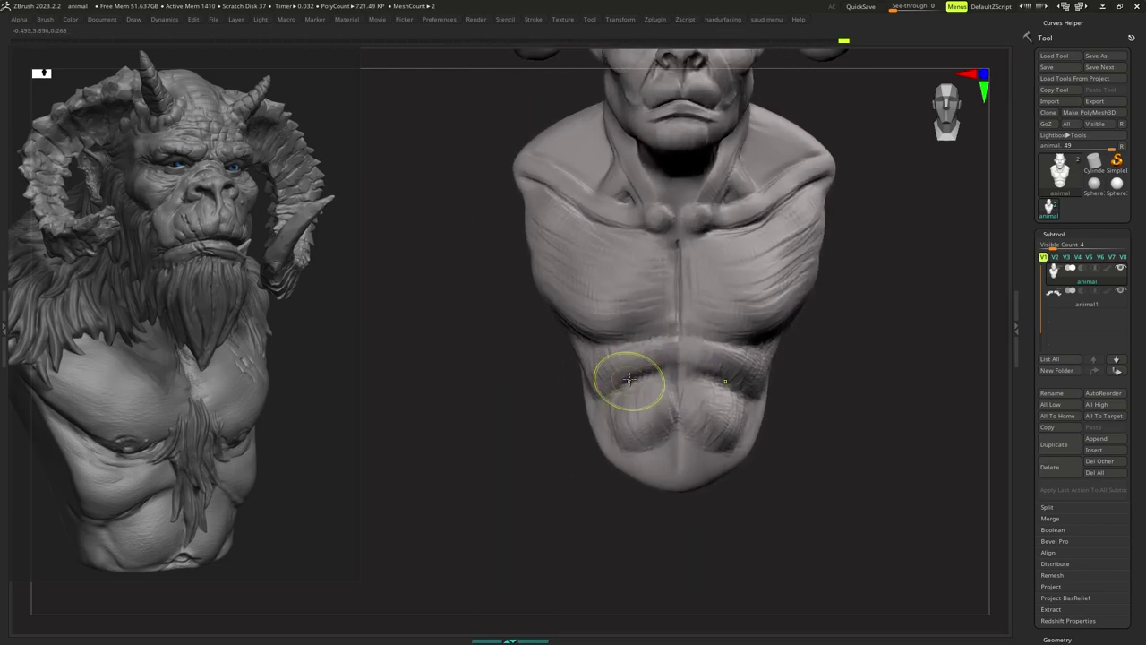
key(s)
mouse_move(630, 378)
mouse_down()
mouse_move(622, 390)
mouse_move(638, 387)
mouse_up()
ctrl+right_drag(670, 364, 675, 363)
key(1)
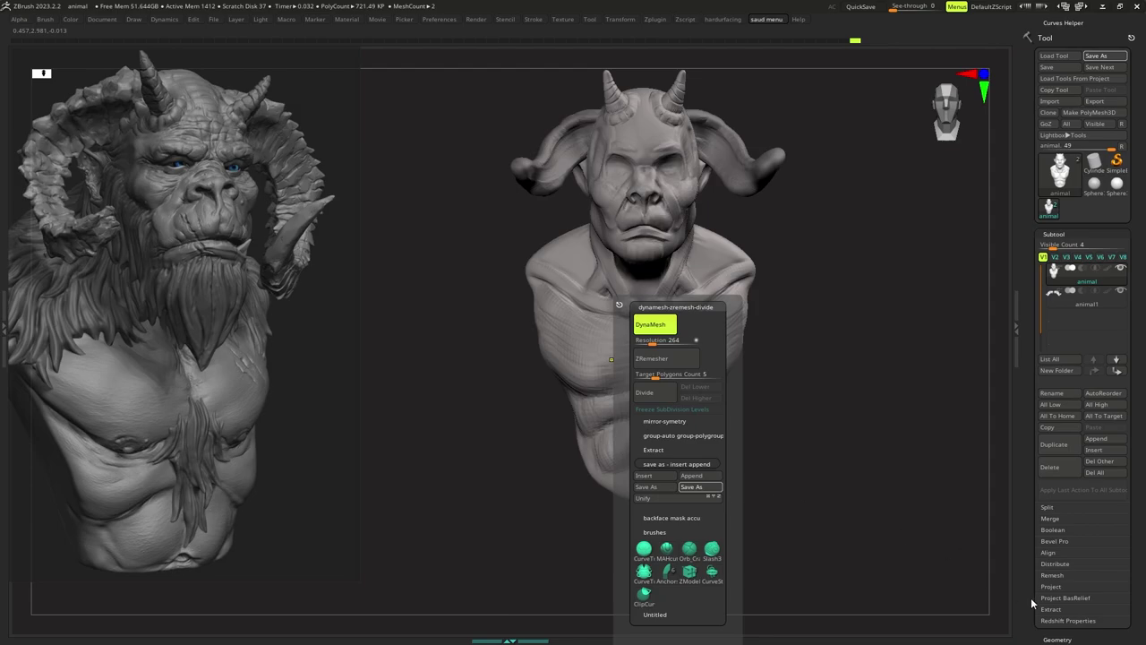
Save the project.
key(space)
click(612, 486)
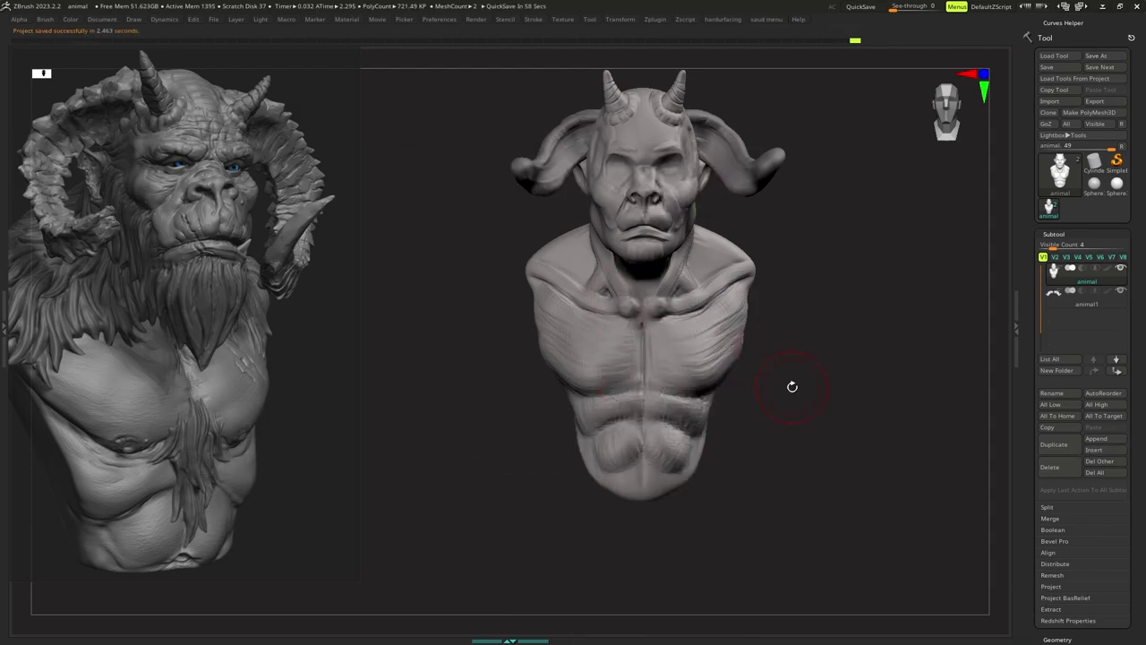
alt+right_drag(771, 401, 749, 452)
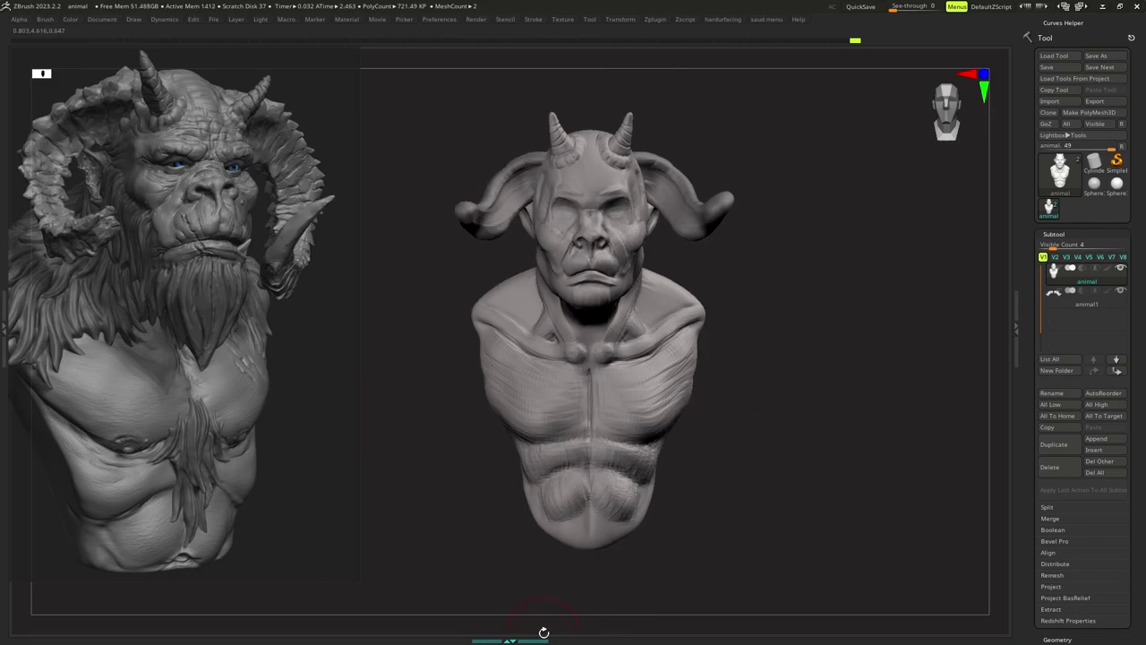
Shift the reference image slightly toward the model.
key(z)
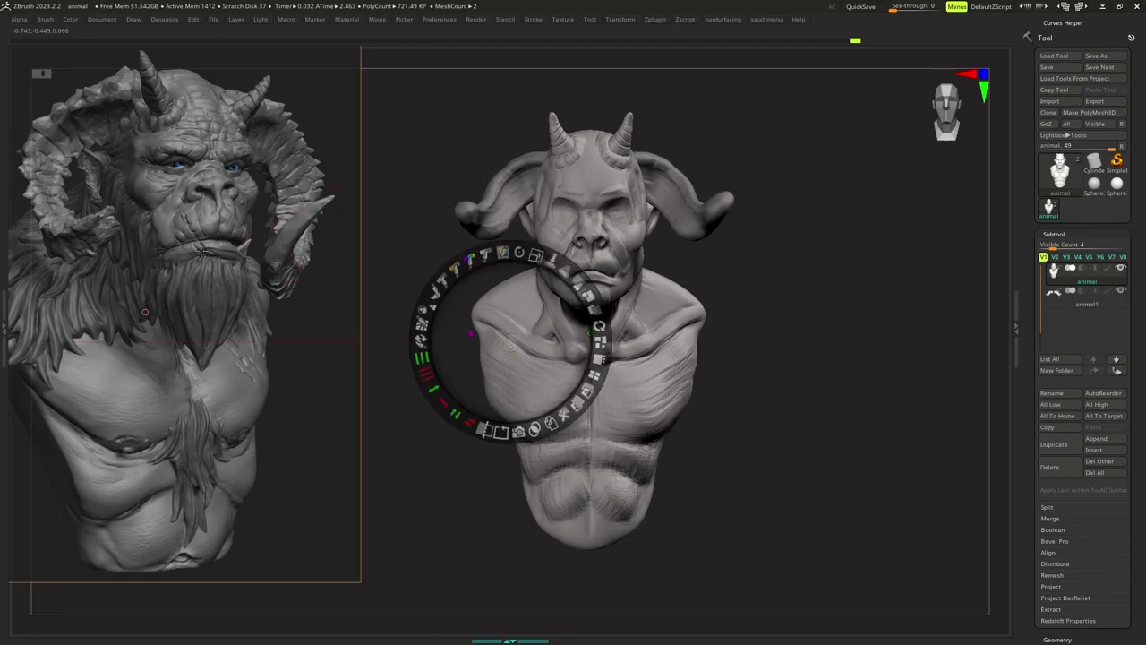
drag(200, 262, 233, 260)
key(z)
Activate the side-horn subtool and sculpt the first ridge segments on the upper edge near the horn base with ClayBuildup.
ctrl+right_drag(446, 287, 502, 288)
mouse_move(502, 288)
ctrl+right_down()
mouse_move(495, 268)
mouse_move(495, 291)
ctrl+right_up()
mouse_move(494, 290)
ctrl+right_down()
mouse_move(488, 311)
mouse_move(499, 292)
ctrl+right_up()
ctrl+right_drag(499, 292, 515, 316)
alt+click(654, 297)
key(space)
ctrl+right_drag(651, 289, 643, 269)
alt+right_drag(643, 268, 681, 254)
mouse_move(680, 254)
ctrl+right_down()
mouse_move(671, 263)
mouse_move(665, 239)
mouse_move(657, 255)
ctrl+right_up()
key(space)
key(b)
key(c)
key(b)
key(s)
drag(674, 210, 708, 213)
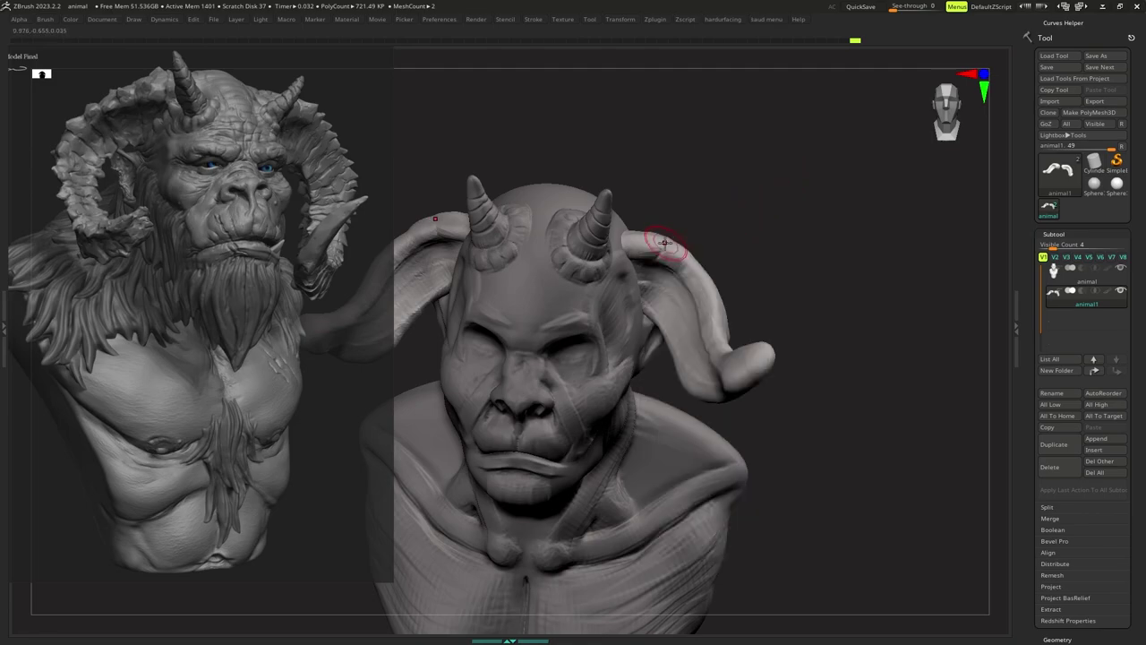
Continue the segmented ridges along the side horns' upper edge toward the outer bend.
key(s)
right_drag(664, 242, 673, 231)
key(s)
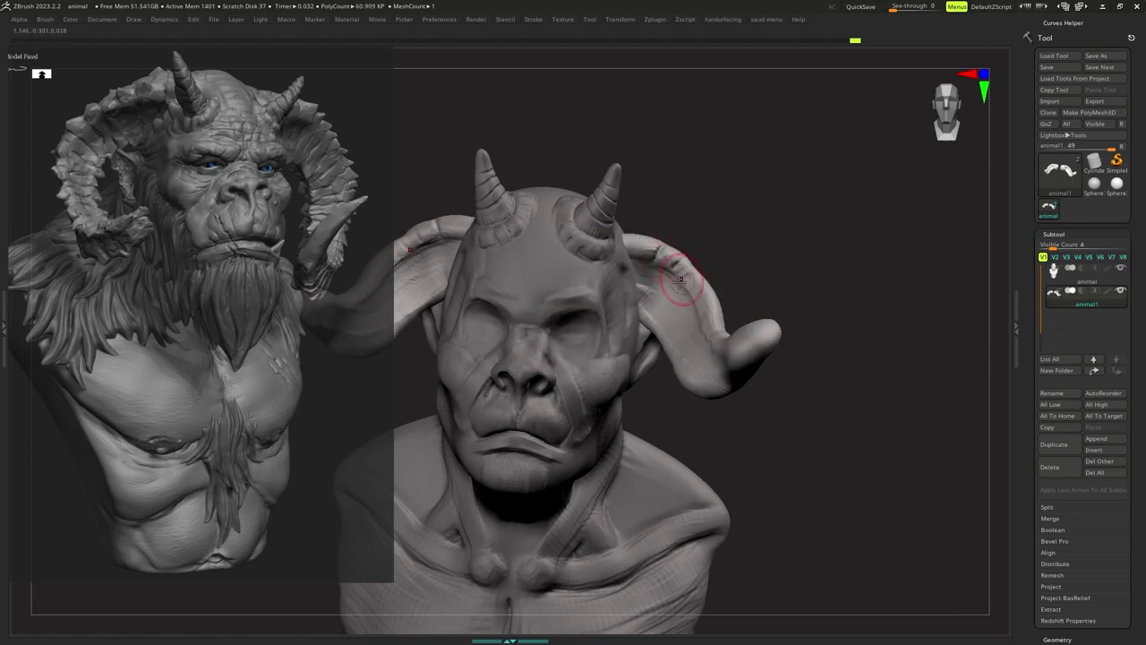
right_drag(712, 296, 713, 280)
drag(703, 285, 737, 282)
right_drag(733, 274, 719, 299)
drag(694, 271, 710, 264)
Add more ridge segments along the outer bend of the side horns with a resized brush.
mouse_move(711, 264)
right_down()
mouse_move(678, 258)
mouse_move(722, 202)
mouse_move(729, 243)
mouse_move(724, 227)
right_up()
key(s)
key(s)
key(s)
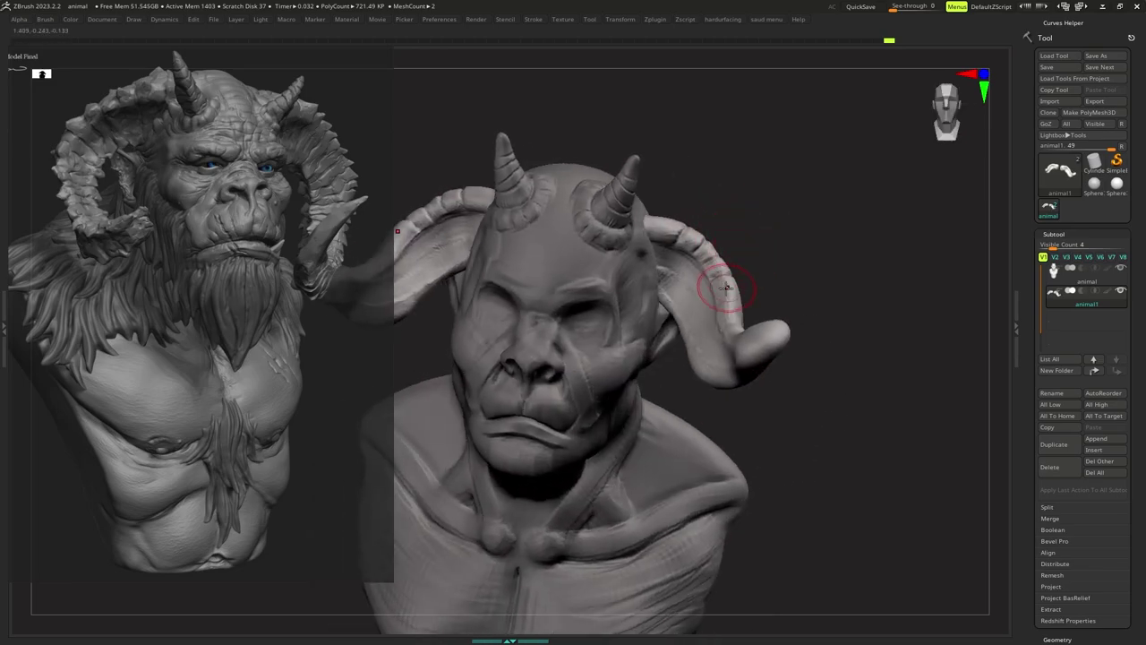
drag(718, 296, 742, 286)
key(s)
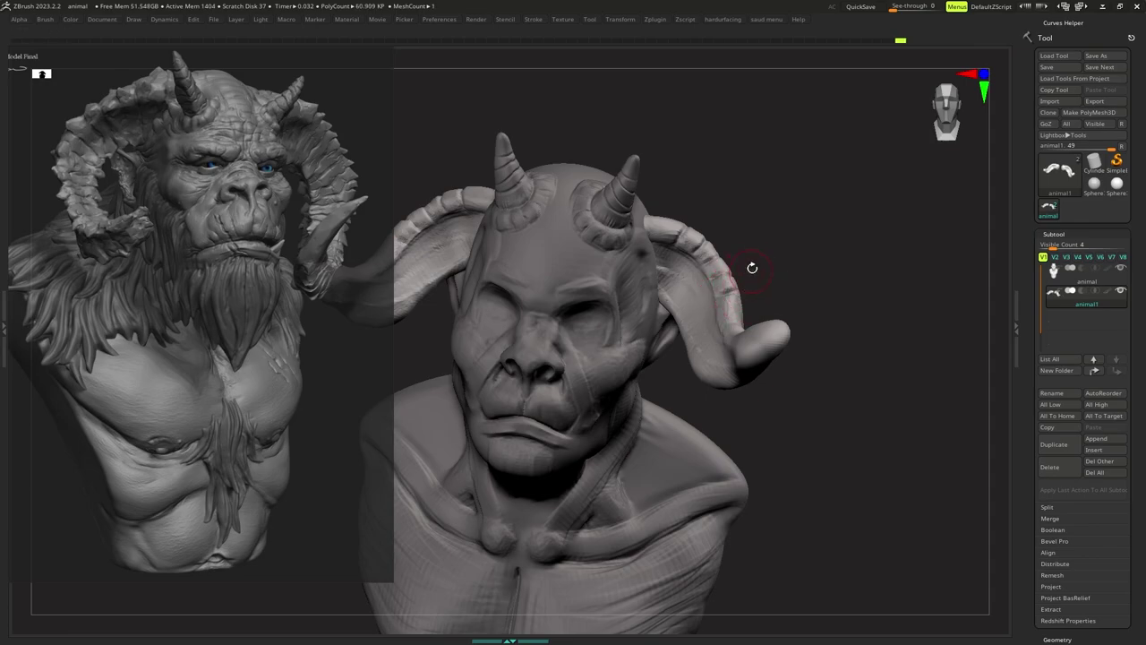
Sculpt raised ridges across the broad front face of the side horns near the base with ClayBuildup.
mouse_move(752, 268)
right_down()
mouse_move(733, 311)
mouse_move(745, 292)
mouse_move(706, 299)
mouse_move(714, 287)
mouse_move(697, 311)
mouse_move(664, 321)
mouse_move(686, 333)
mouse_move(703, 294)
right_up()
right_click(699, 317)
key(b)
key(c)
key(b)
key(s)
ctrl+right_drag(703, 294, 704, 302)
key(s)
mouse_move(703, 302)
mouse_down()
mouse_move(706, 282)
mouse_move(709, 338)
mouse_up()
key(s)
key(s)
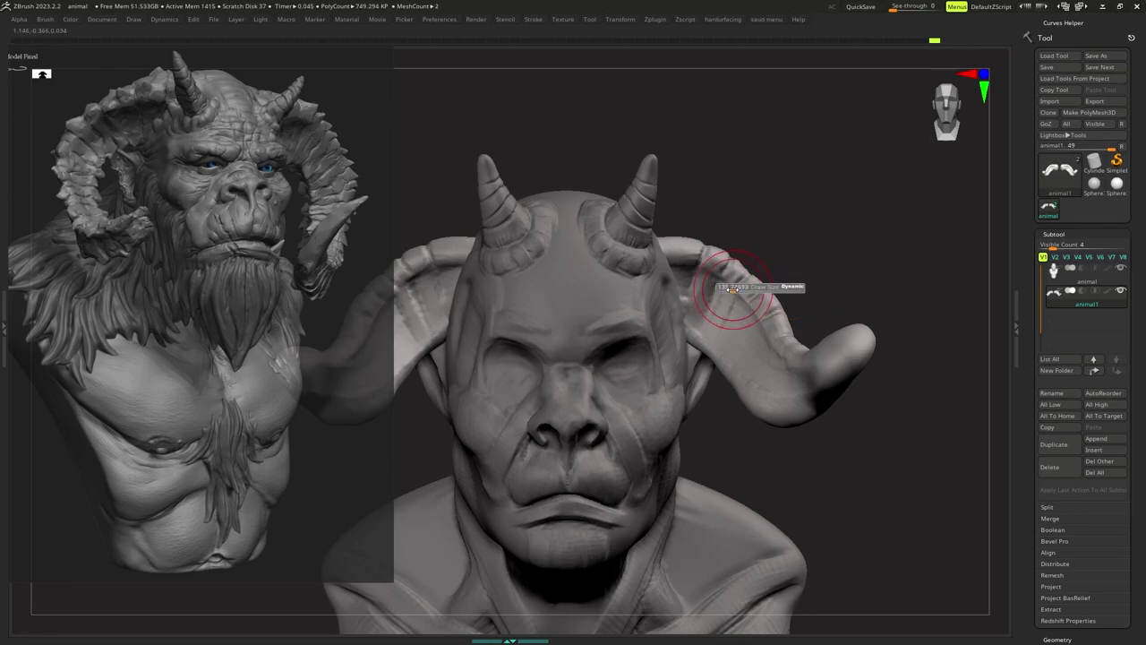
Extend the ridges from the horn's segmented edge down across its broad front face.
key(space)
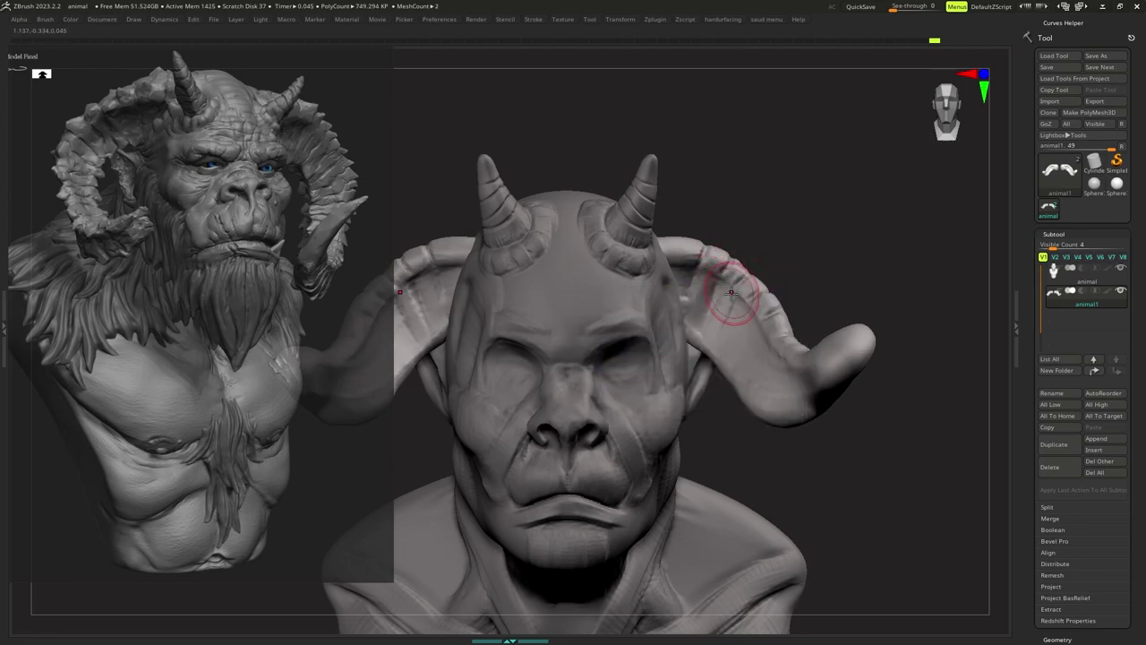
key(s)
drag(735, 282, 724, 309)
mouse_move(730, 309)
right_down()
mouse_move(672, 349)
mouse_move(780, 278)
right_up()
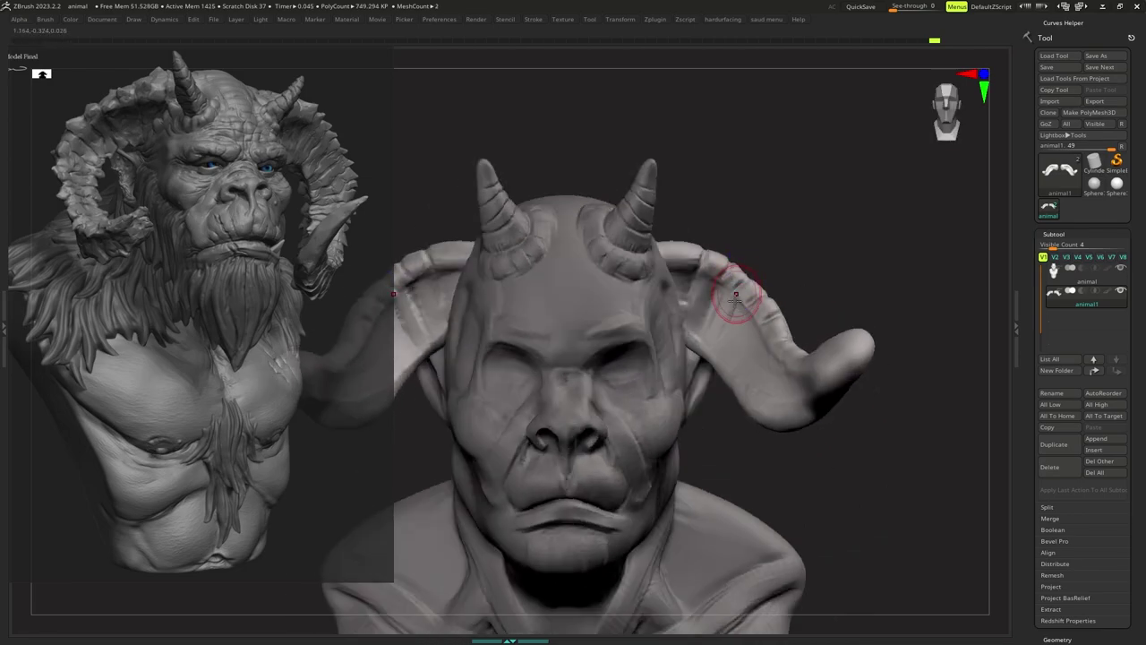
mouse_move(734, 298)
mouse_down()
mouse_move(715, 341)
mouse_move(724, 334)
mouse_up()
alt+right_drag(726, 320, 735, 311)
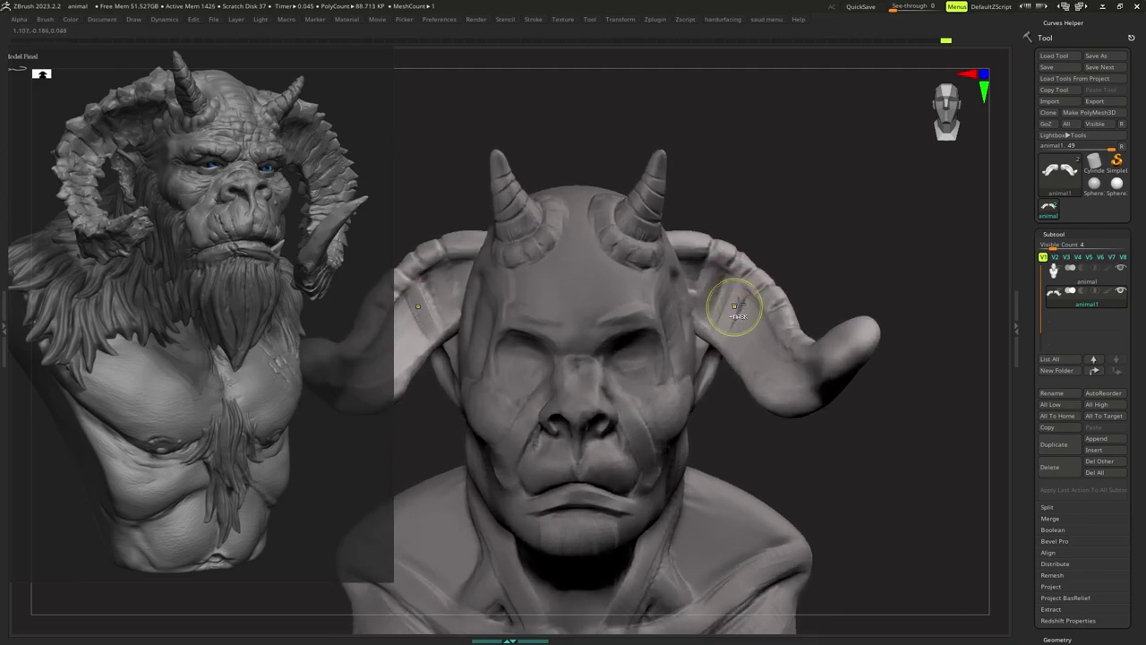
drag(759, 306, 743, 350)
ctrl+right_drag(736, 338, 736, 302)
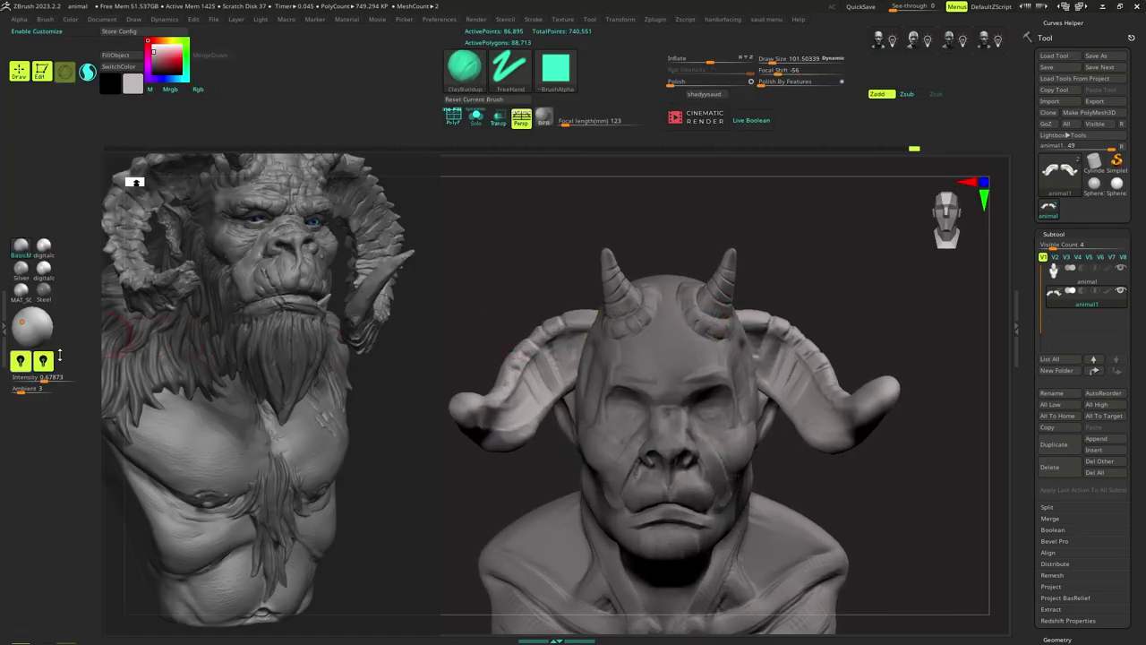
Compare the shading with the second light on and off, keep it on and set the light intensity to 0.40252.
click(43, 362)
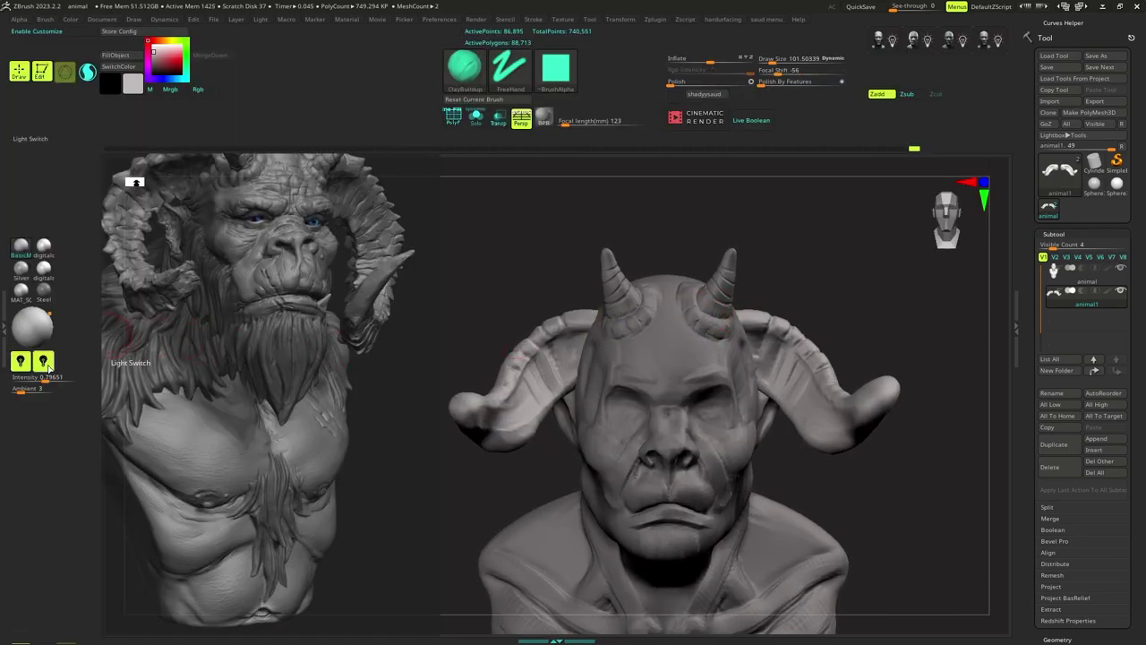
mouse_move(489, 373)
ctrl+right_down()
mouse_move(525, 341)
mouse_move(546, 289)
mouse_move(582, 292)
ctrl+right_up()
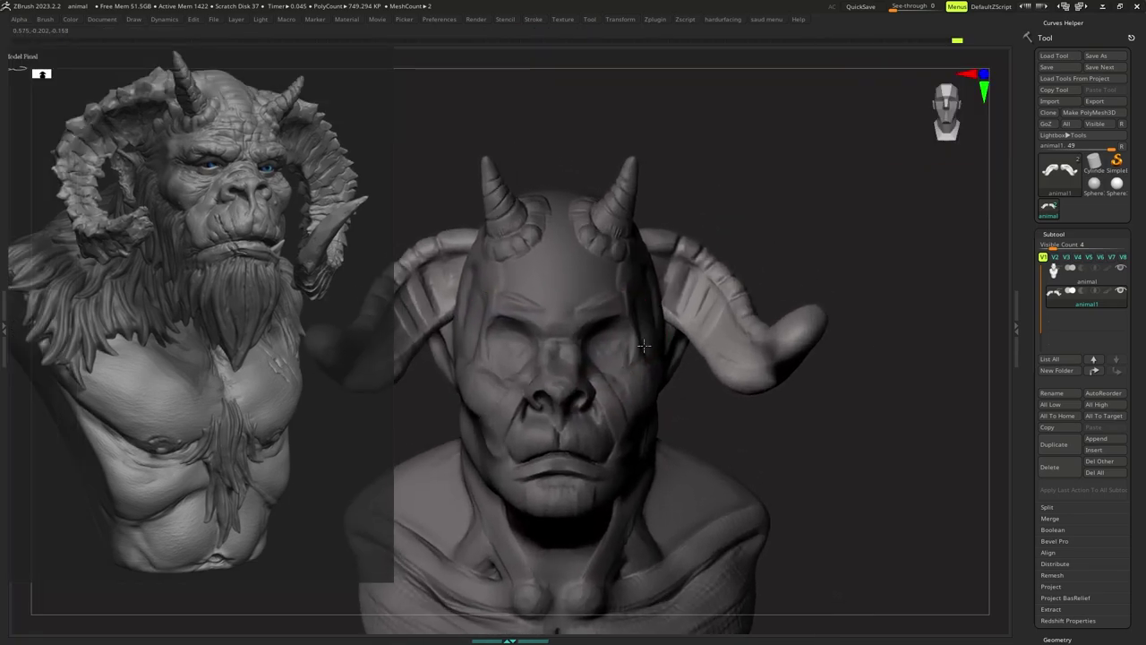
key(s)
mouse_move(665, 325)
right_down()
mouse_move(686, 295)
mouse_move(678, 319)
right_up()
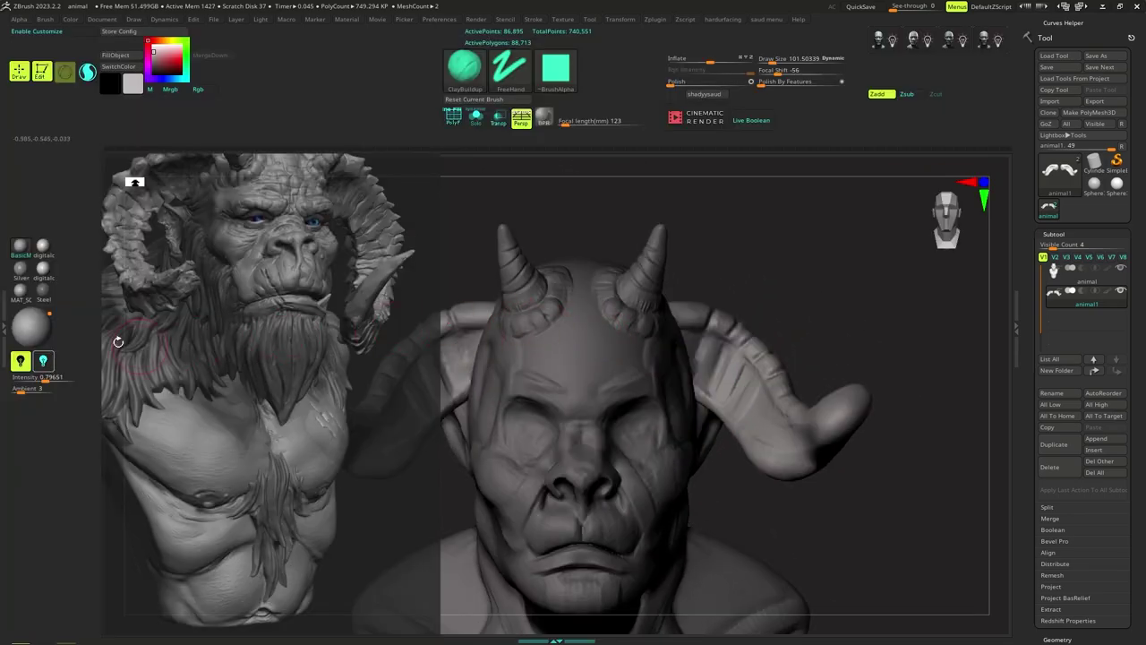
click(50, 365)
drag(46, 380, 40, 381)
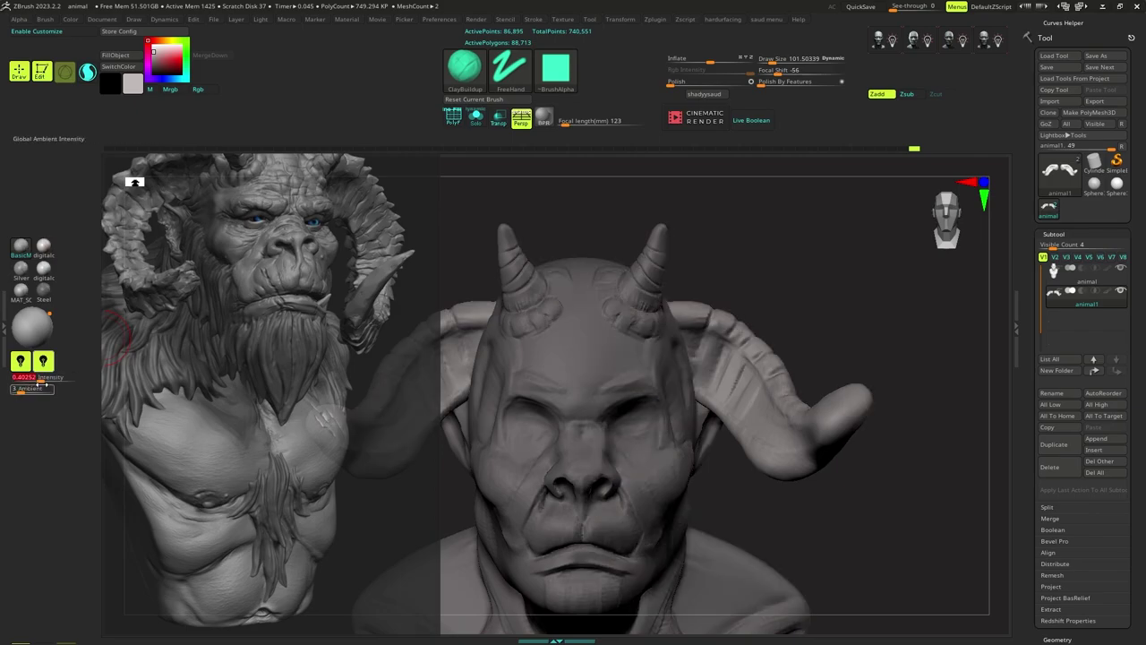
click(48, 367)
click(48, 367)
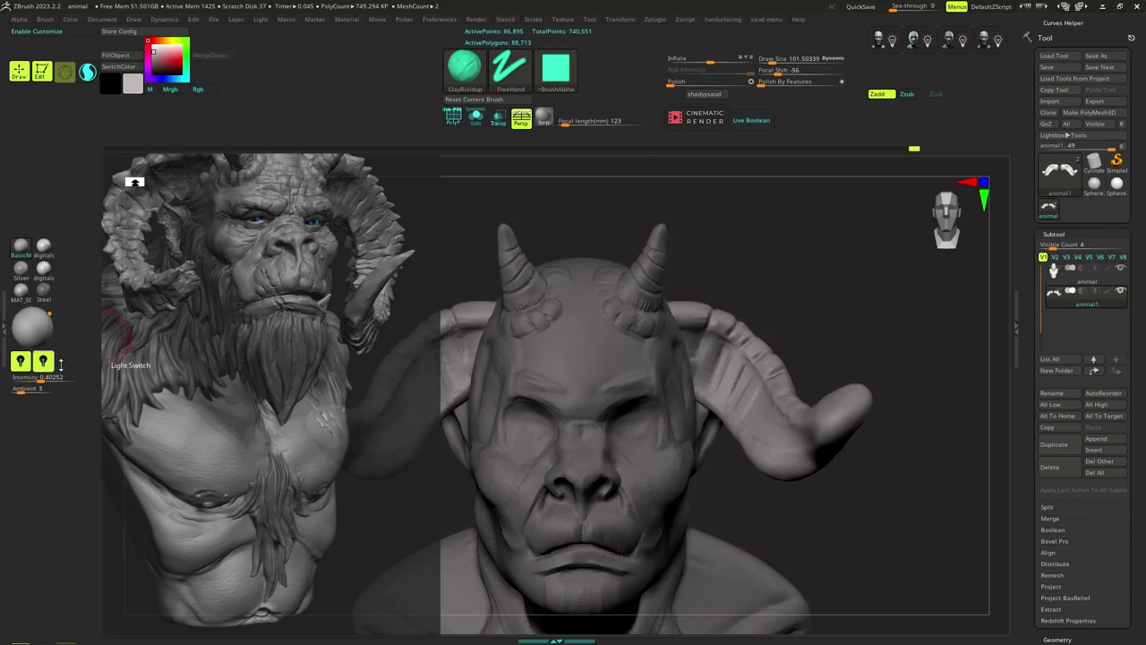
ctrl+right_drag(527, 352, 546, 379)
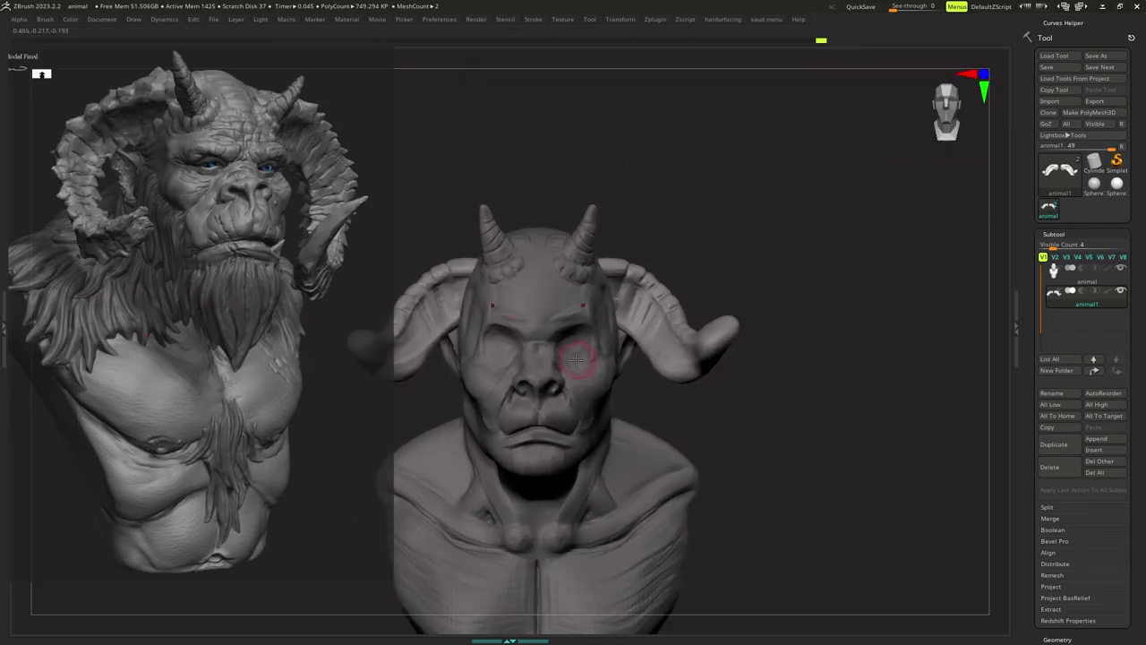
Add finer ridges across the middle of the side horns' front face with a smaller ClayBuildup brush.
mouse_move(635, 332)
right_down()
mouse_move(630, 362)
mouse_move(642, 348)
right_up()
key(s)
right_click(693, 317)
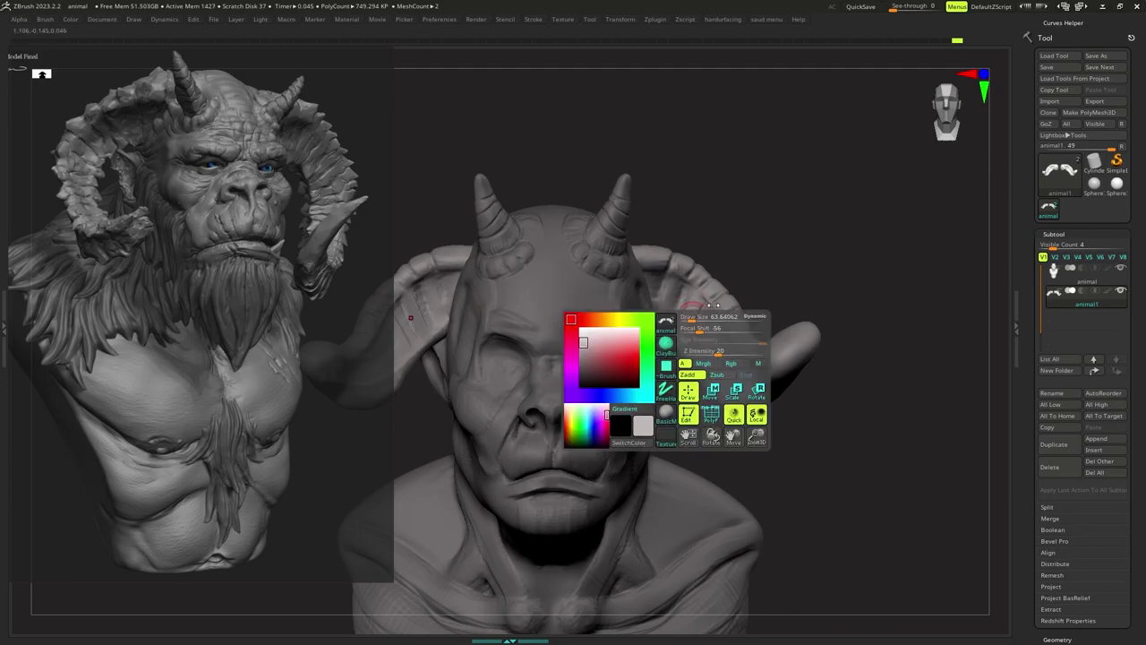
right_drag(692, 317, 728, 305)
right_click(728, 305)
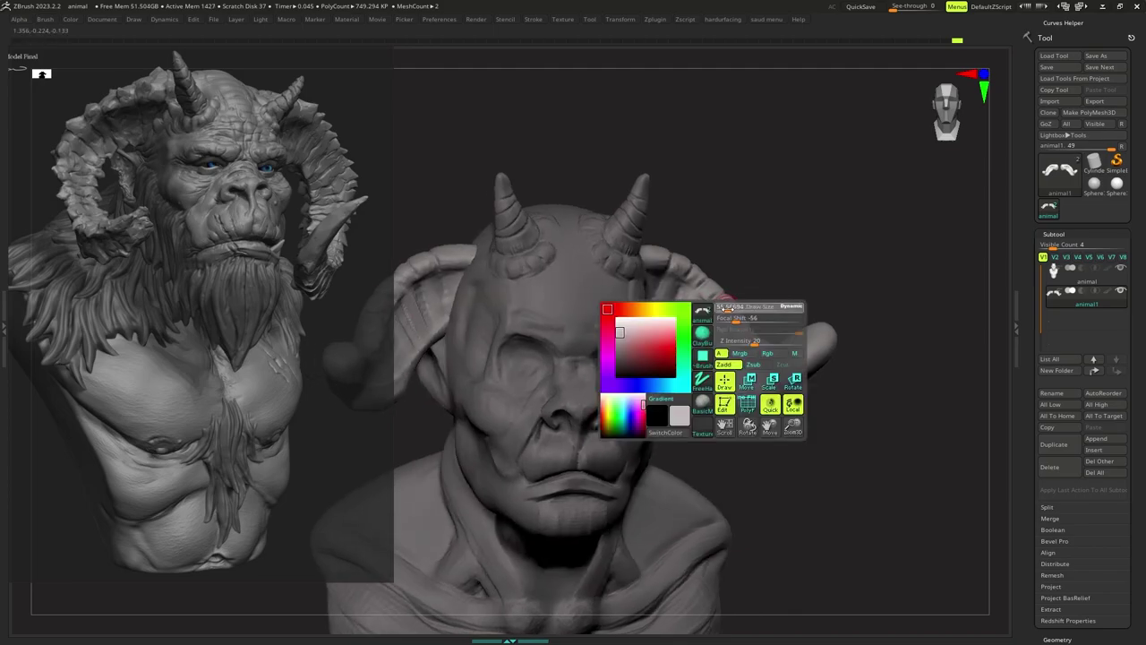
drag(727, 307, 729, 309)
mouse_move(702, 345)
ctrl+right_down()
mouse_move(704, 320)
mouse_move(724, 331)
mouse_move(744, 322)
ctrl+right_up()
key(s)
right_click(735, 320)
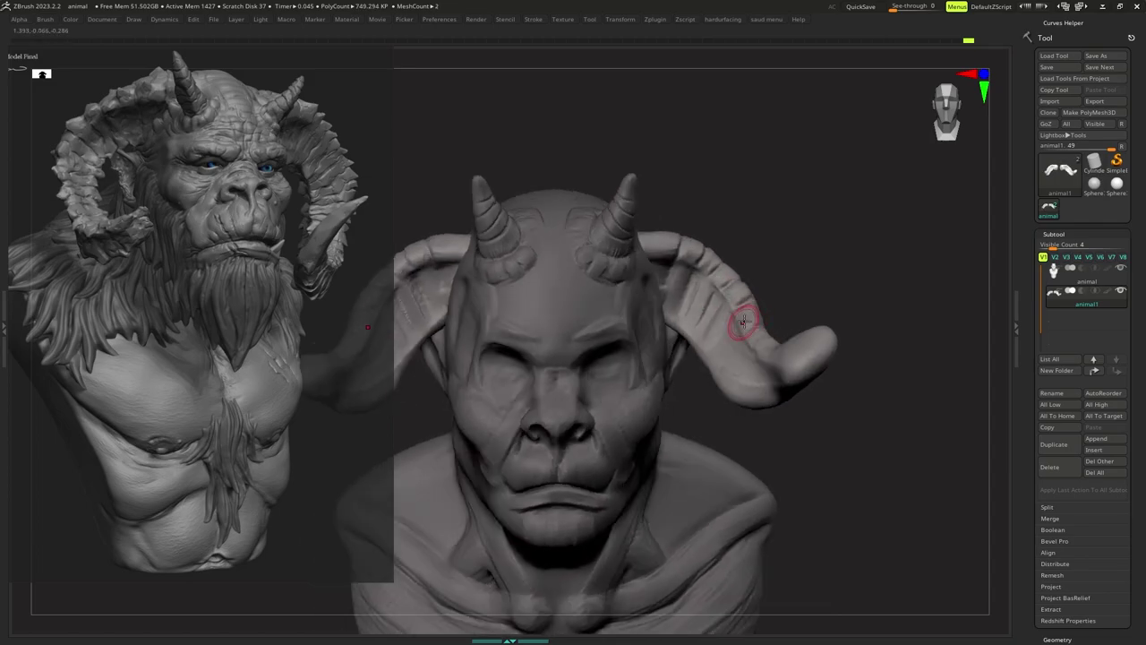
mouse_move(719, 359)
right_down()
mouse_move(727, 323)
mouse_move(711, 325)
mouse_move(726, 326)
mouse_move(722, 299)
mouse_move(738, 302)
mouse_move(733, 324)
right_up()
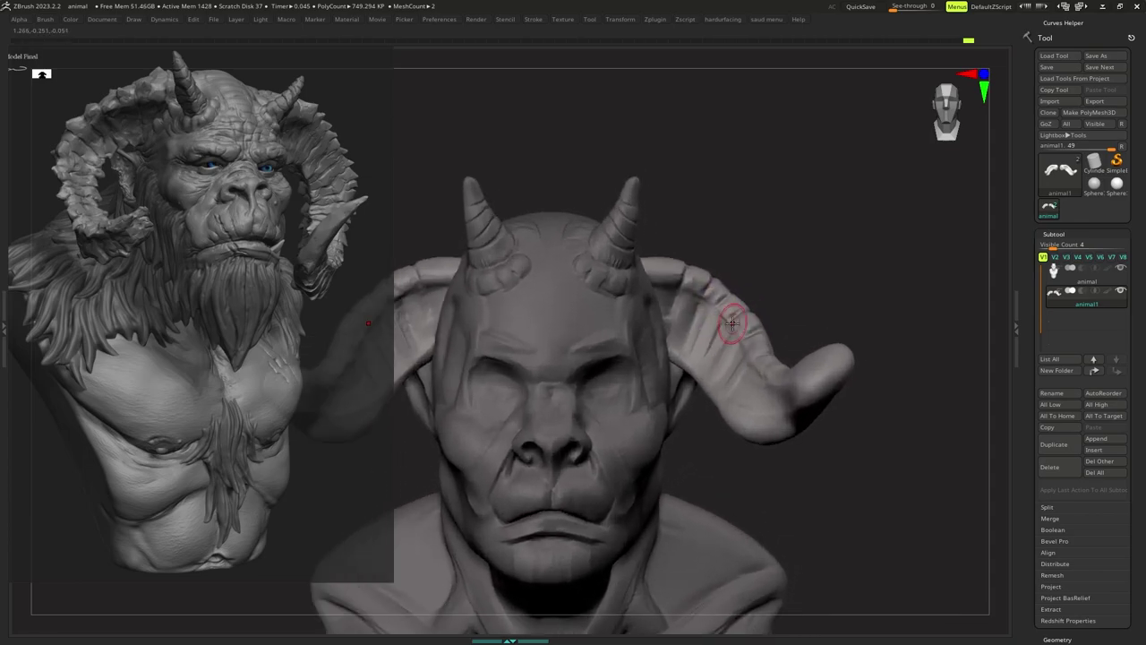
Reshape the outward curve and lower bend of the side horns with the Move brush.
key(b)
key(m)
key(v)
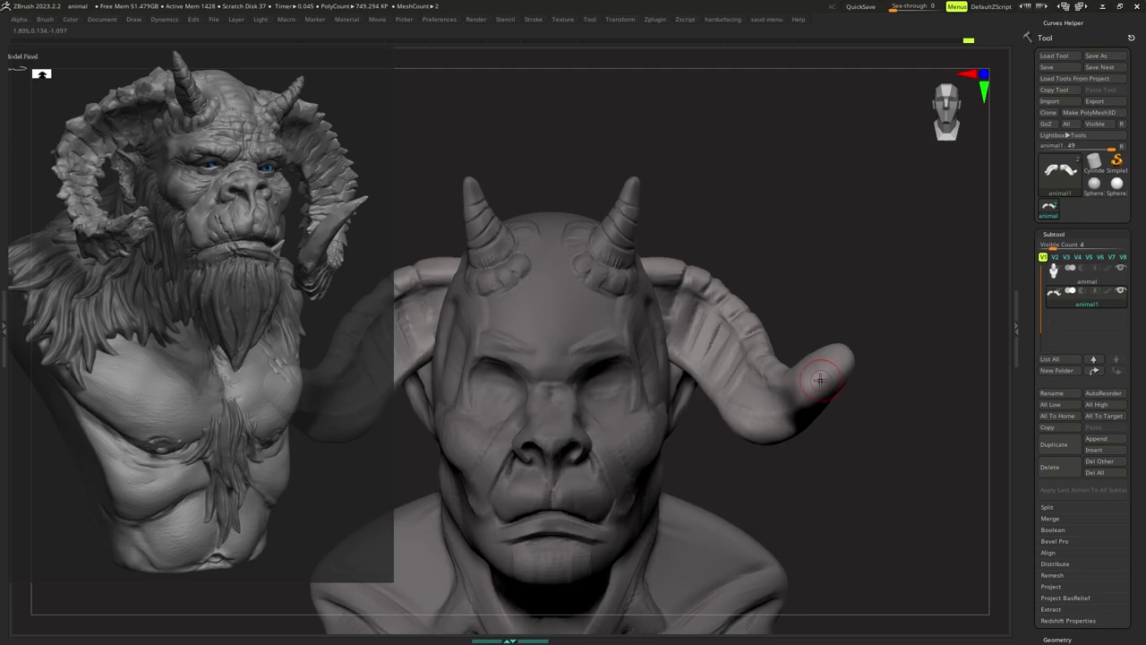
mouse_move(825, 351)
right_down()
mouse_move(831, 333)
mouse_move(777, 415)
right_up()
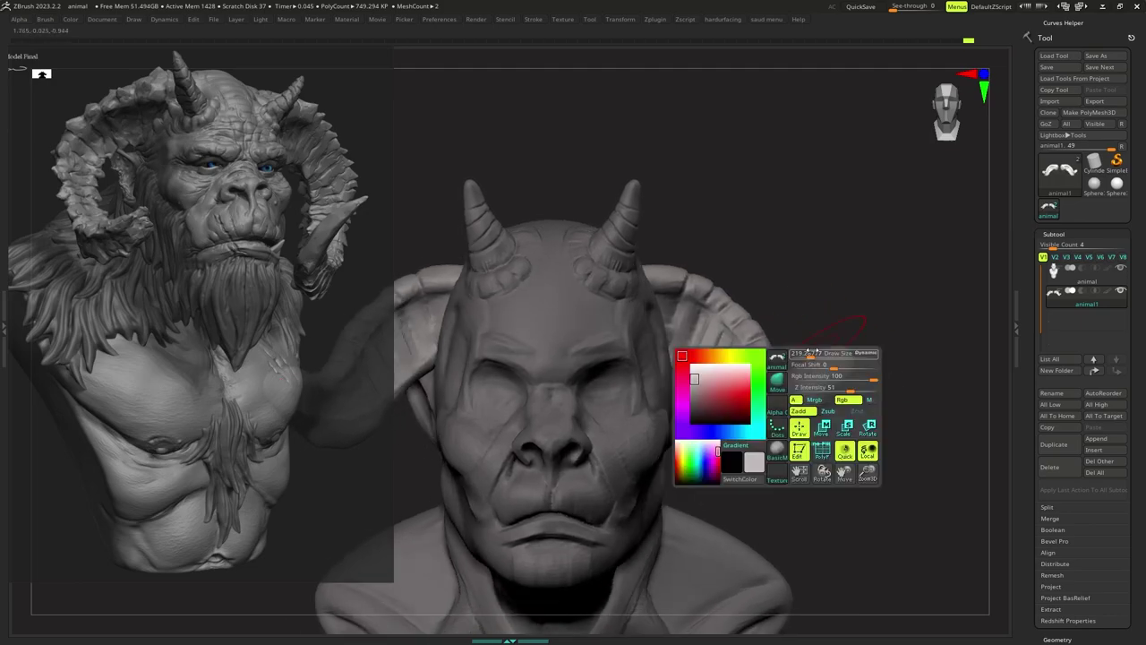
mouse_move(859, 394)
right_down()
mouse_move(812, 337)
mouse_move(781, 341)
mouse_move(811, 346)
mouse_move(803, 321)
mouse_move(791, 338)
mouse_move(729, 328)
mouse_move(739, 349)
mouse_move(792, 361)
mouse_move(776, 350)
mouse_move(776, 368)
right_up()
key(b)
key(m)
key(v)
Adjust the overall silhouette of the side horns with the Move brush at a larger draw size.
key(s)
right_click(767, 376)
right_click(783, 351)
key(s)
ctrl+right_click(778, 363)
key(s)
drag(826, 335, 821, 346)
mouse_move(815, 348)
ctrl+right_down()
mouse_move(800, 332)
mouse_move(794, 355)
ctrl+right_up()
key(s)
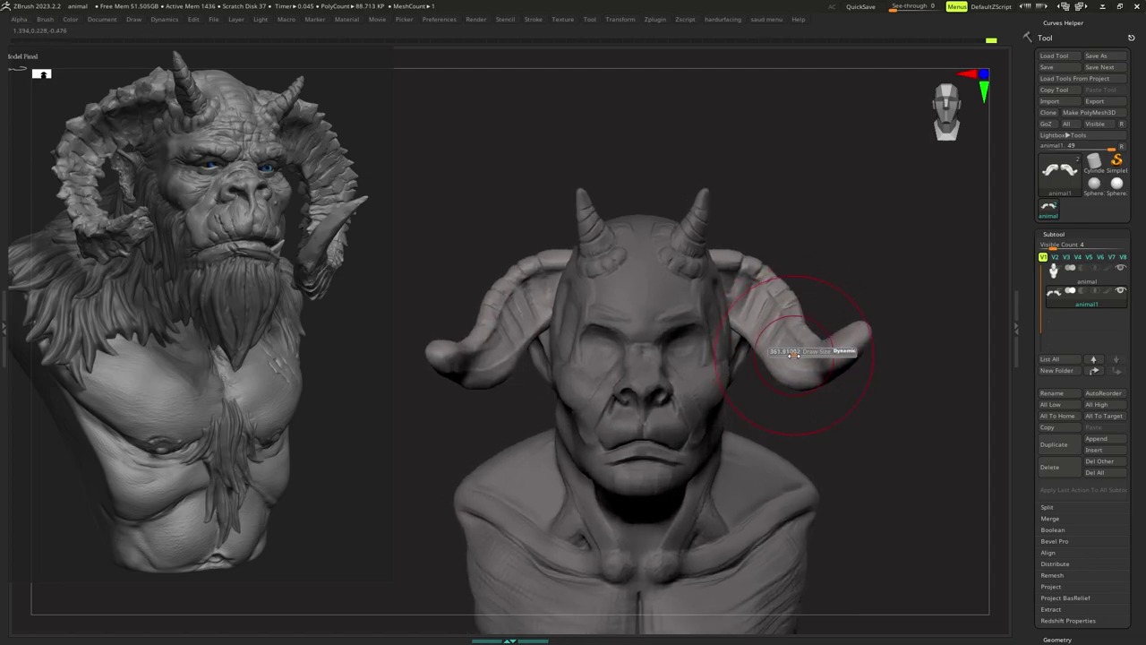
drag(794, 351, 789, 352)
mouse_move(796, 354)
right_down()
mouse_move(780, 364)
mouse_move(785, 333)
mouse_move(776, 345)
right_up()
key(b)
key(m)
key(v)
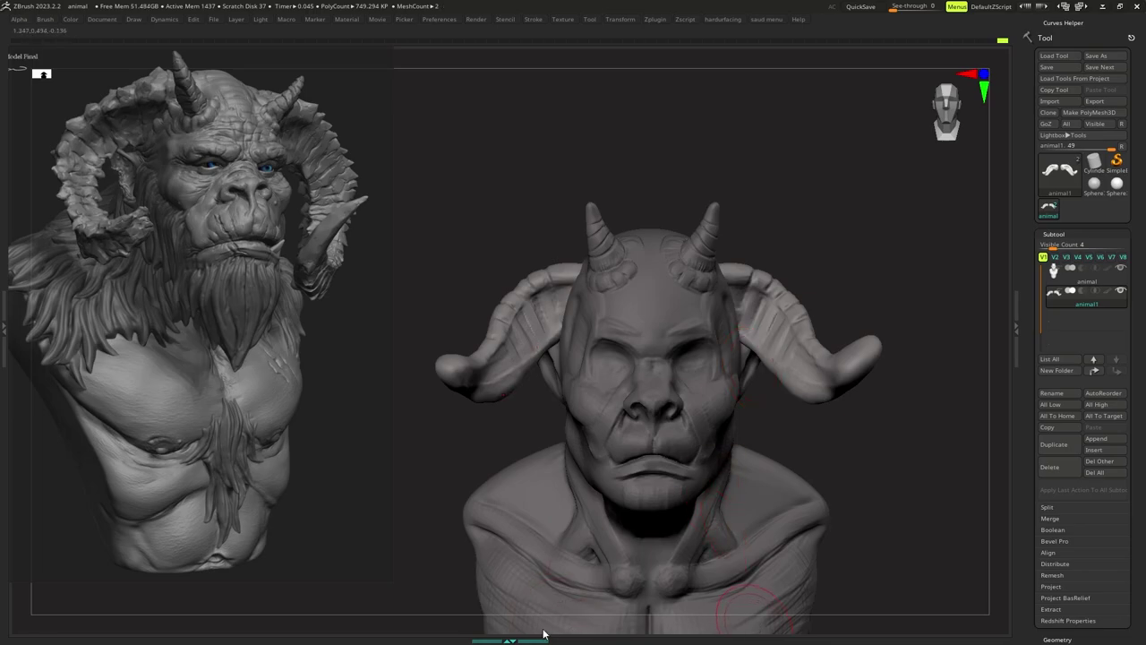
Build up the ridges near the base of the side horns with a smaller ClayBuildup brush.
mouse_move(665, 499)
ctrl+right_down()
mouse_move(671, 456)
mouse_move(727, 416)
ctrl+right_up()
key(s)
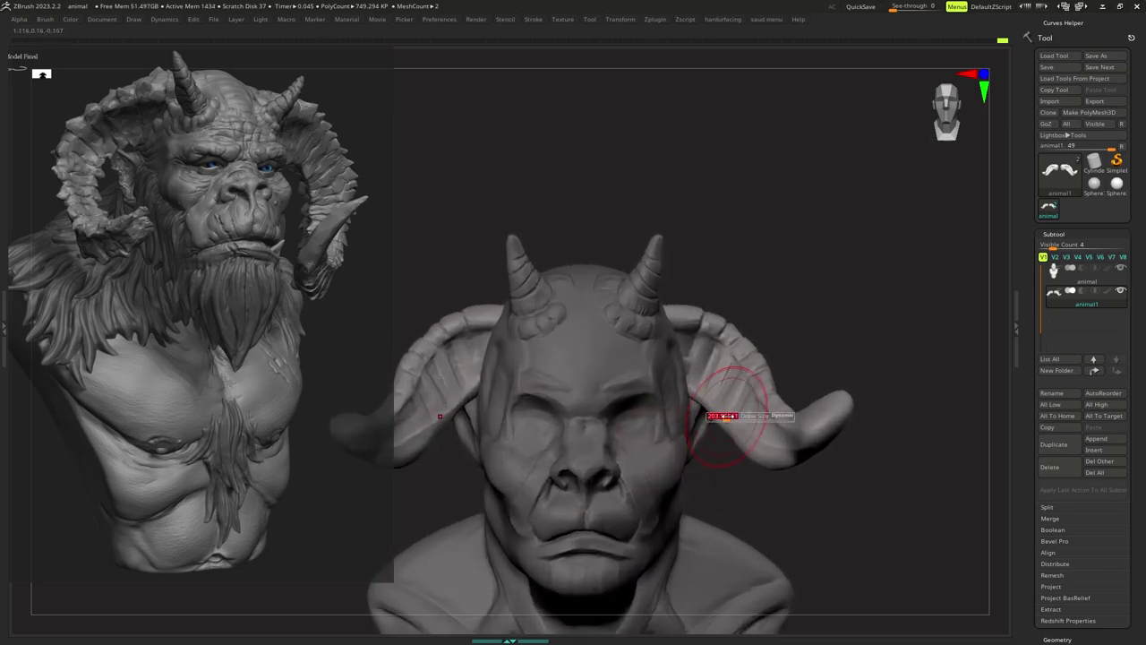
mouse_move(727, 416)
mouse_down()
mouse_move(737, 372)
mouse_move(700, 361)
mouse_up()
key(s)
key(s)
right_click(729, 367)
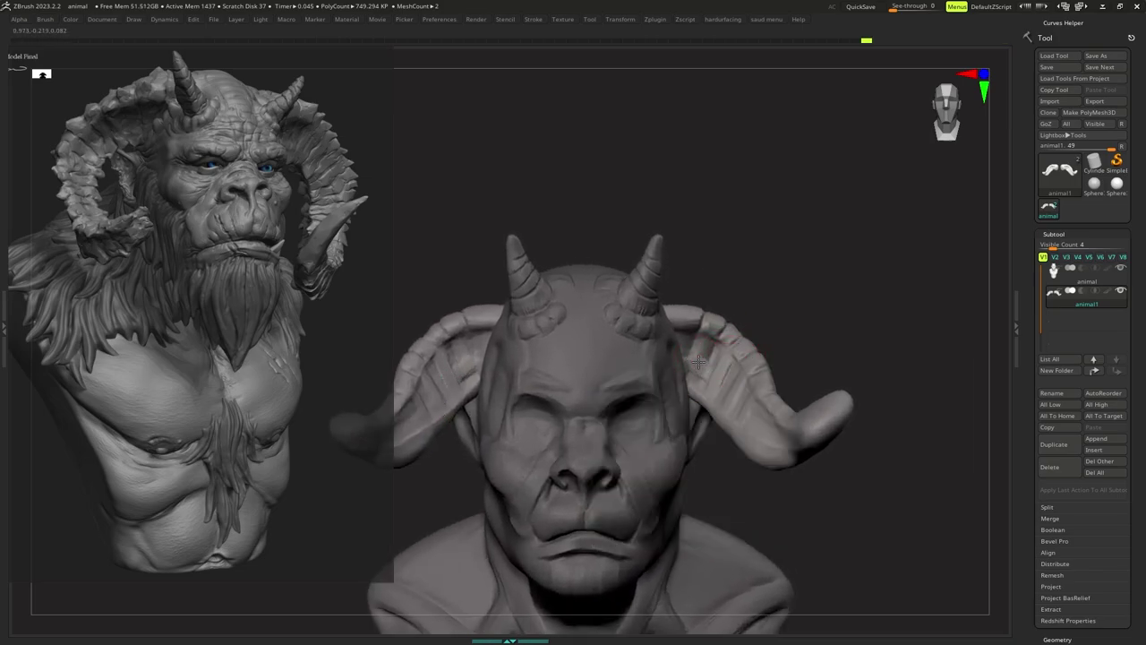
Give ClayBuildup Alpha 29 and sculpt rough buildup on the side horns' front face near the base.
right_click(686, 413)
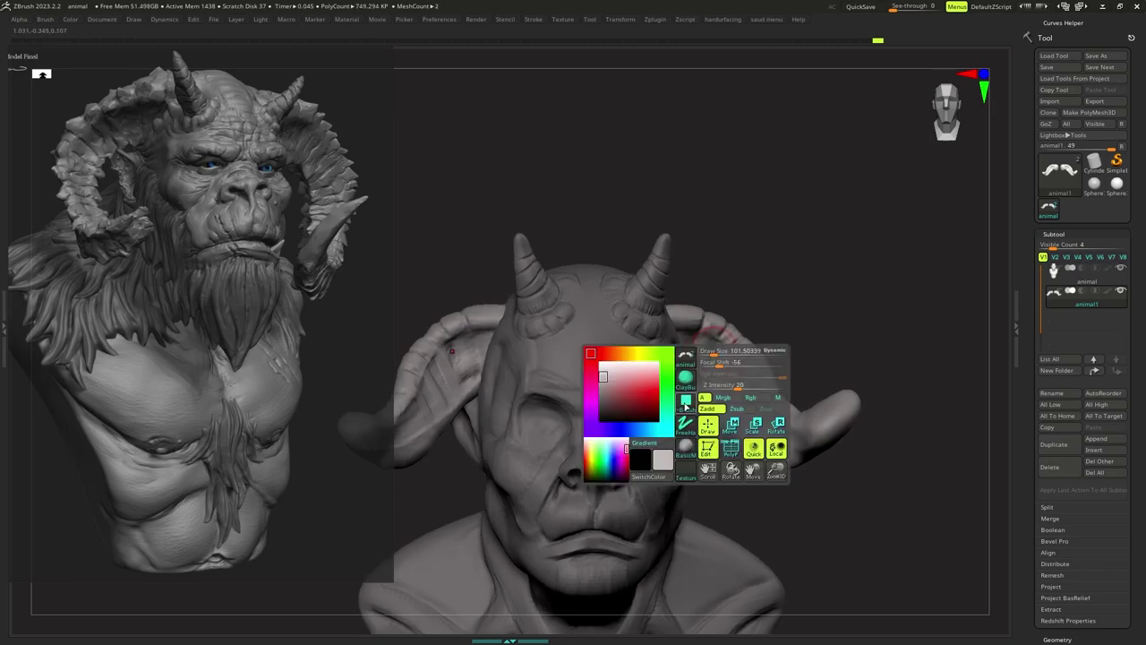
click(684, 403)
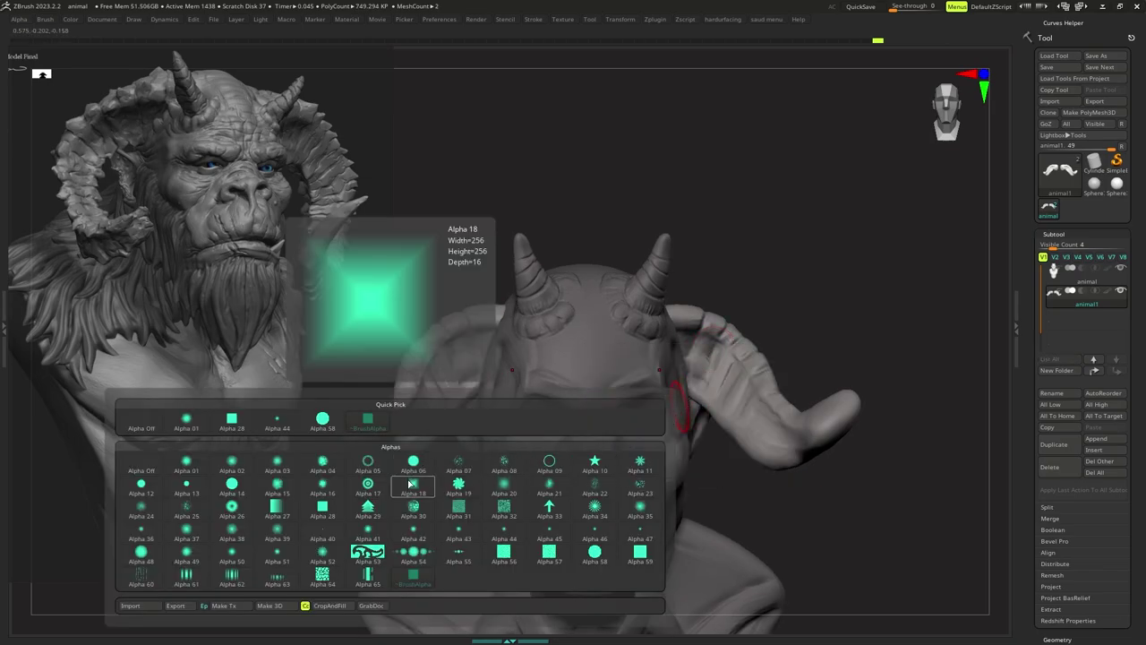
click(377, 508)
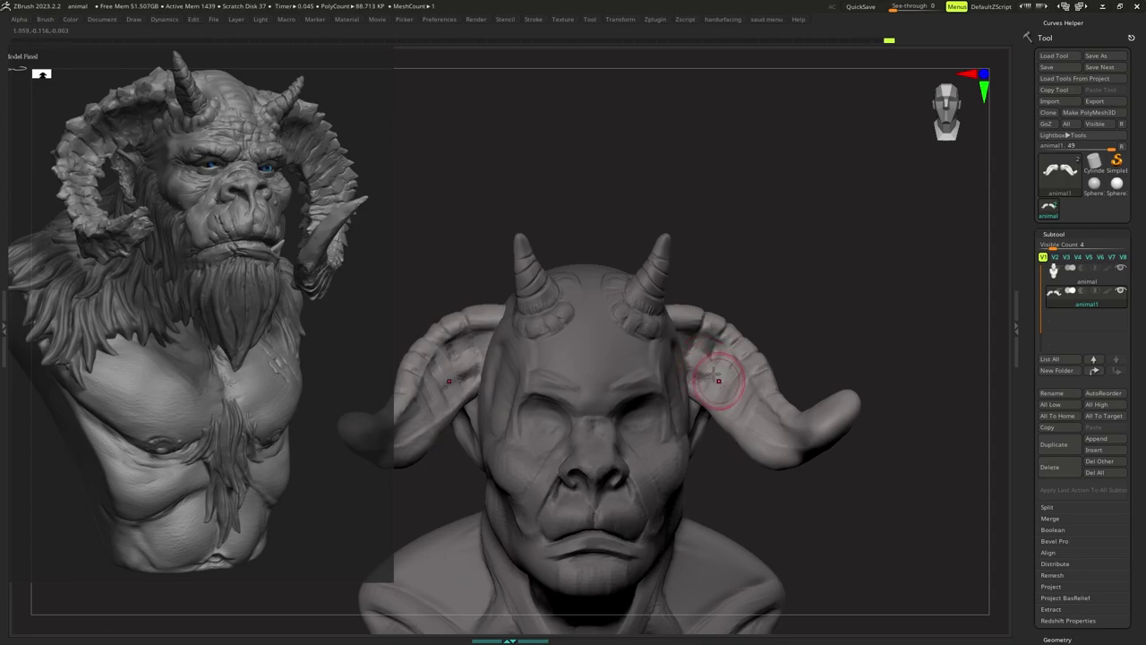
drag(732, 395, 766, 420)
mouse_move(768, 417)
alt+right_down()
mouse_move(776, 410)
mouse_move(727, 385)
alt+right_up()
drag(725, 387, 727, 386)
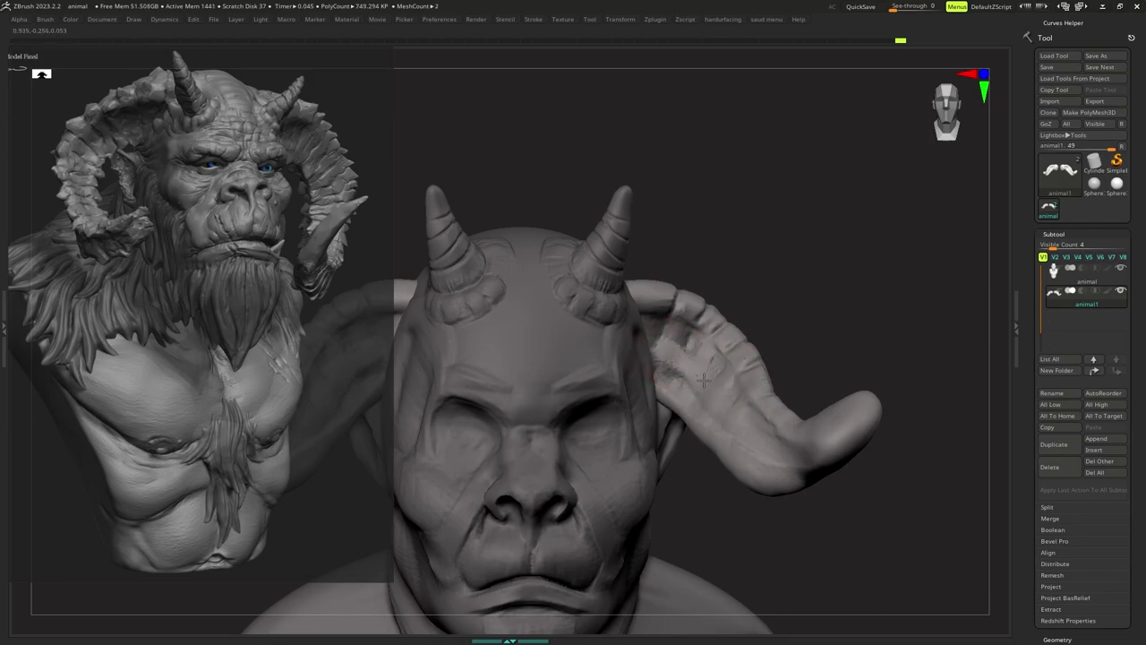
Thicken the segments along the upper outer edge of the side horns, varying the brush size.
key(s)
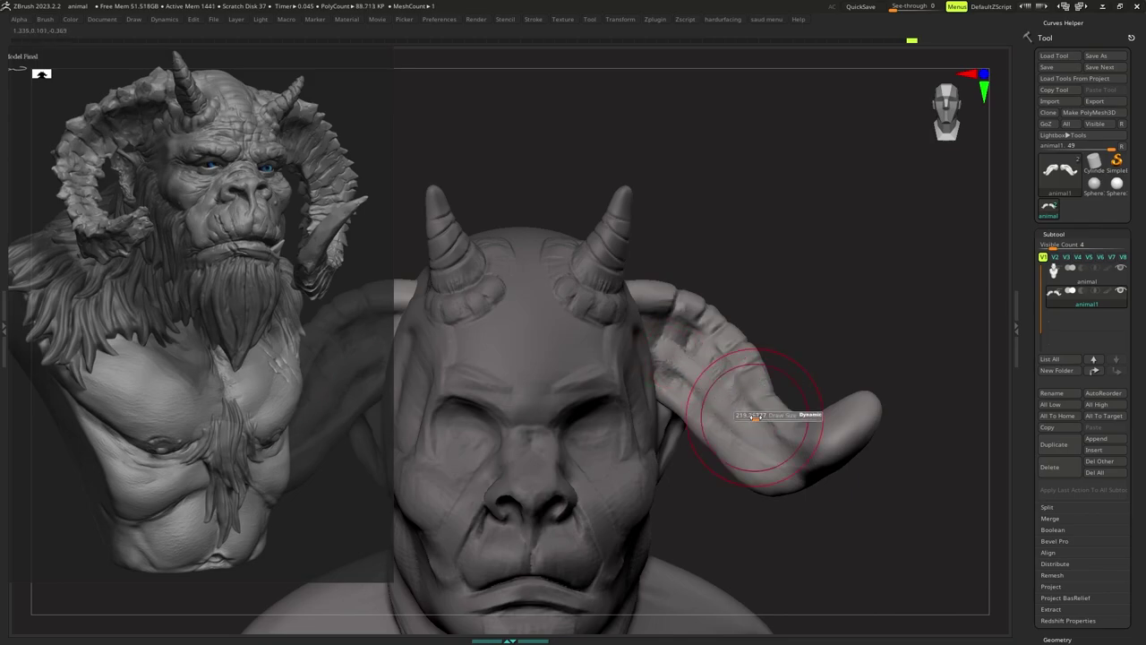
drag(765, 421, 758, 417)
mouse_move(730, 386)
ctrl+right_down()
mouse_move(726, 351)
mouse_move(726, 386)
ctrl+right_up()
key(s)
drag(727, 374, 727, 374)
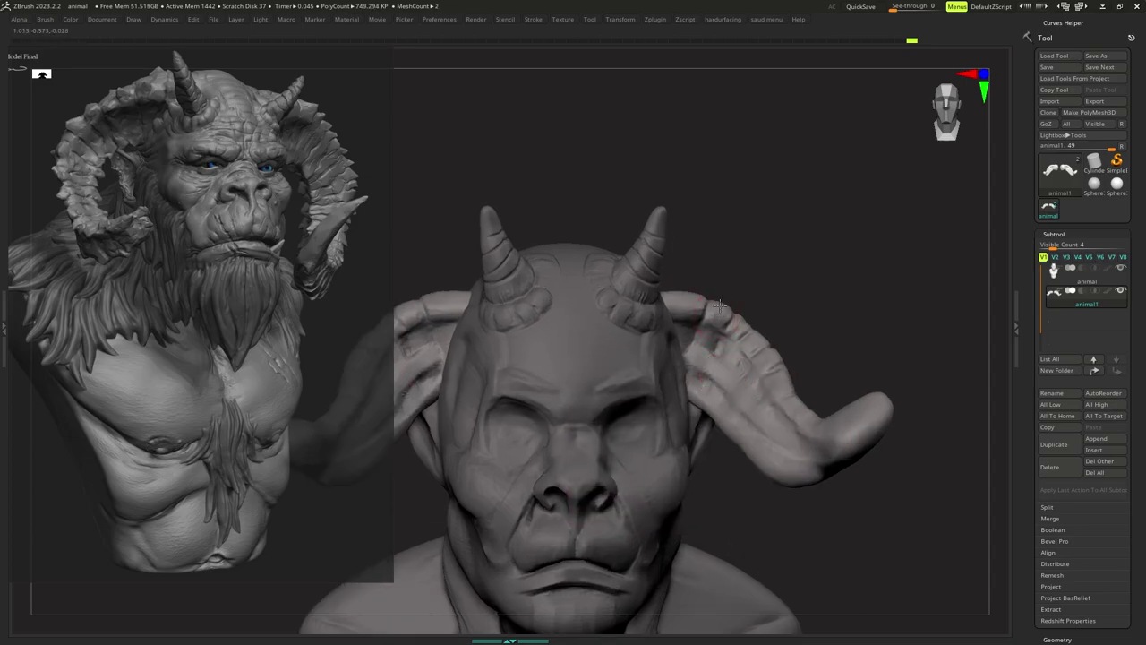
drag(728, 307, 716, 305)
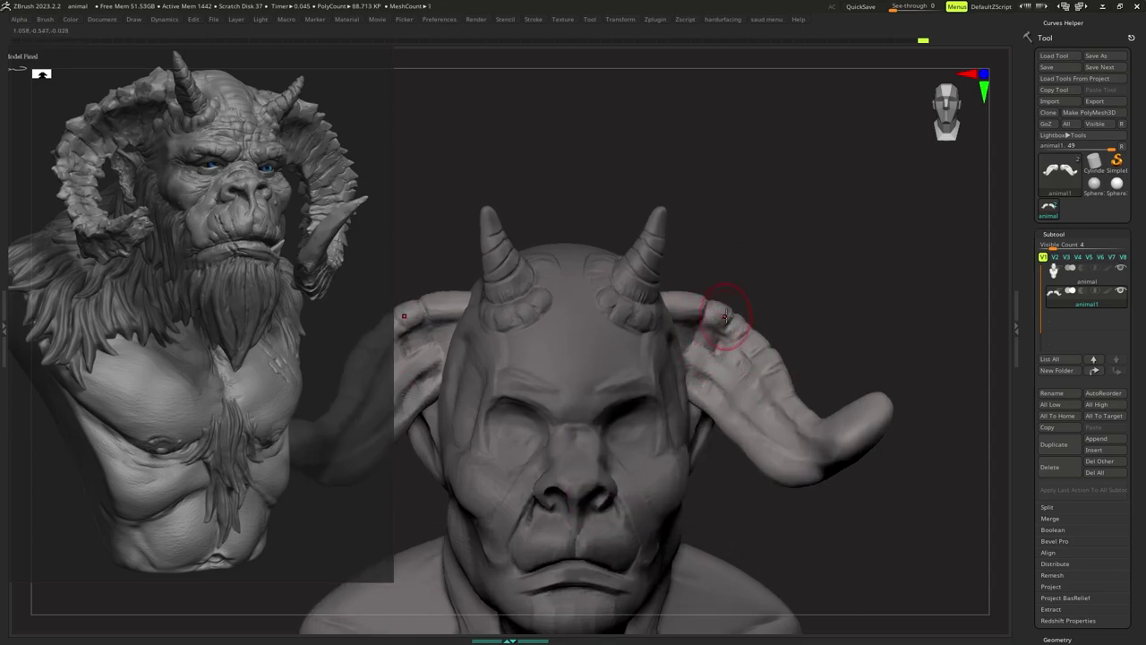
right_drag(725, 317, 773, 377)
drag(762, 386, 770, 394)
mouse_move(770, 394)
right_down()
mouse_move(779, 371)
mouse_move(768, 348)
mouse_move(744, 403)
right_up()
Change the ClayBuildup alpha to Alpha 39 and refine the first edge segments near the horns' base.
key(space)
click(736, 409)
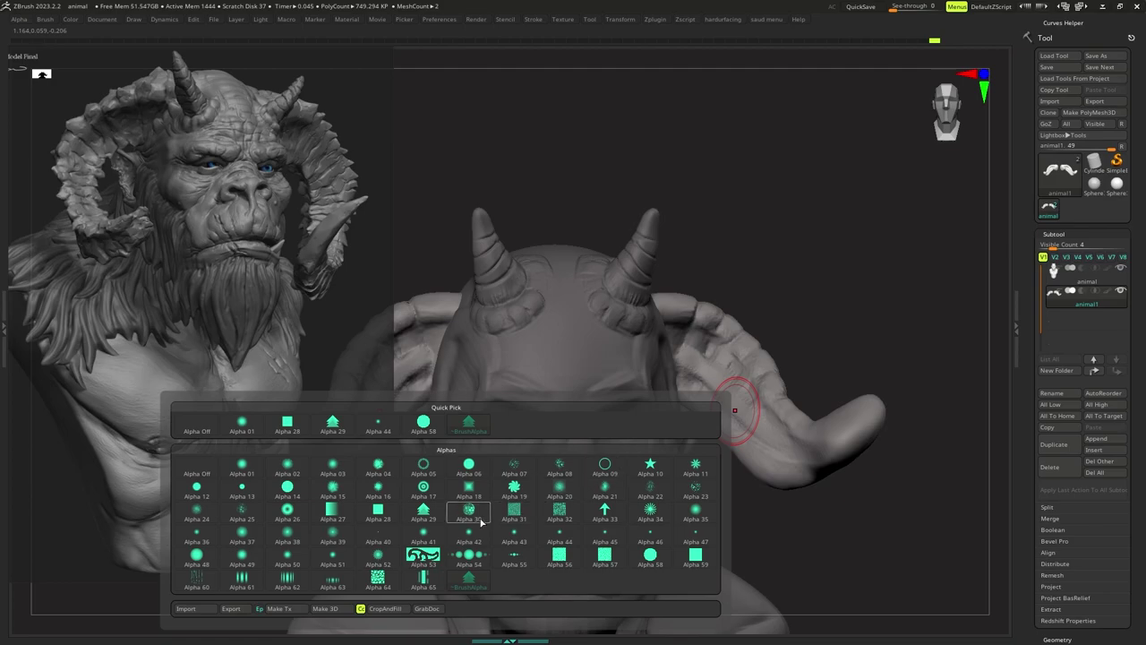
click(335, 537)
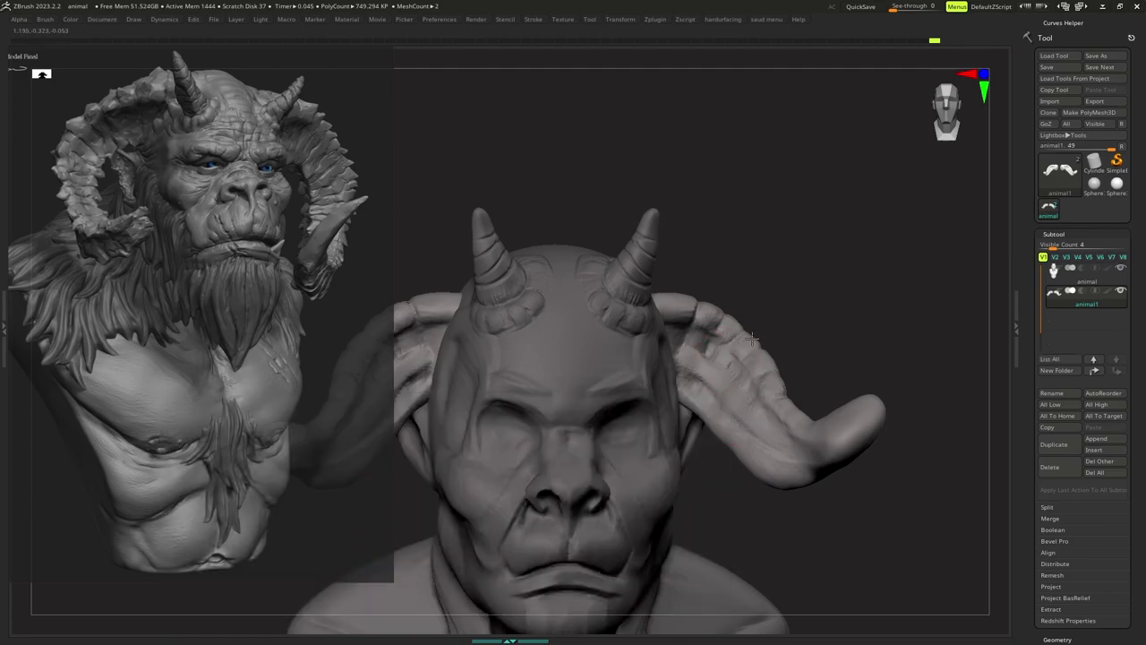
drag(730, 358, 722, 358)
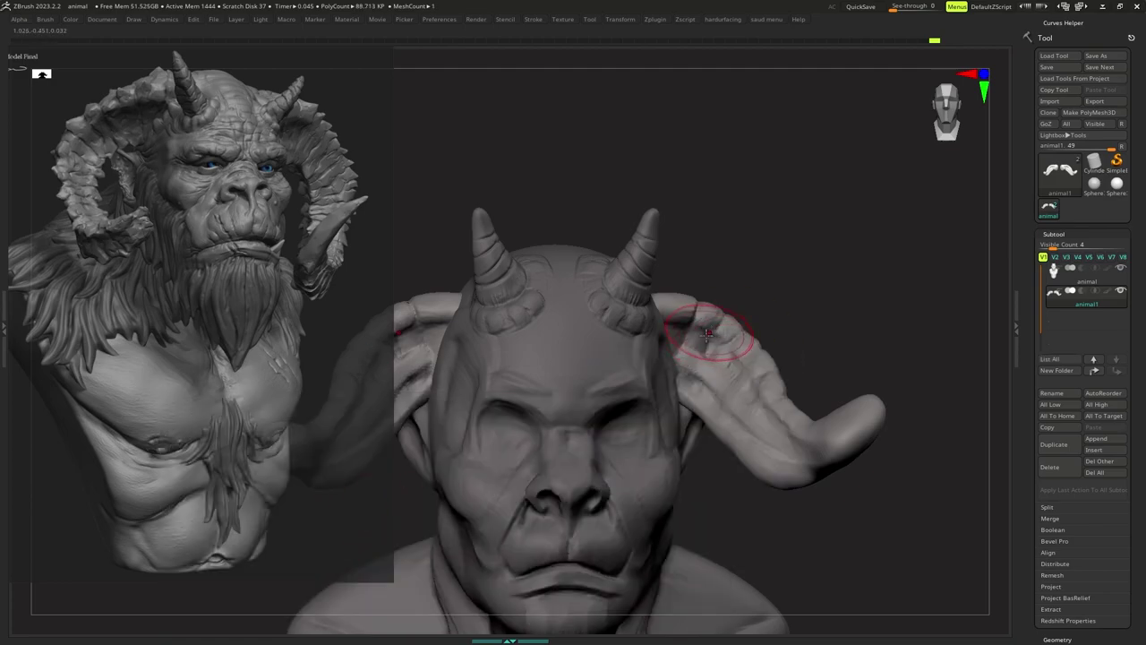
right_drag(719, 330, 714, 337)
key(space)
drag(717, 337, 698, 320)
key(space)
drag(697, 320, 704, 319)
right_drag(707, 322, 702, 325)
Switch ClayBuildup to Alpha 44 and work over the ridges on the horns' front face near the base.
key(space)
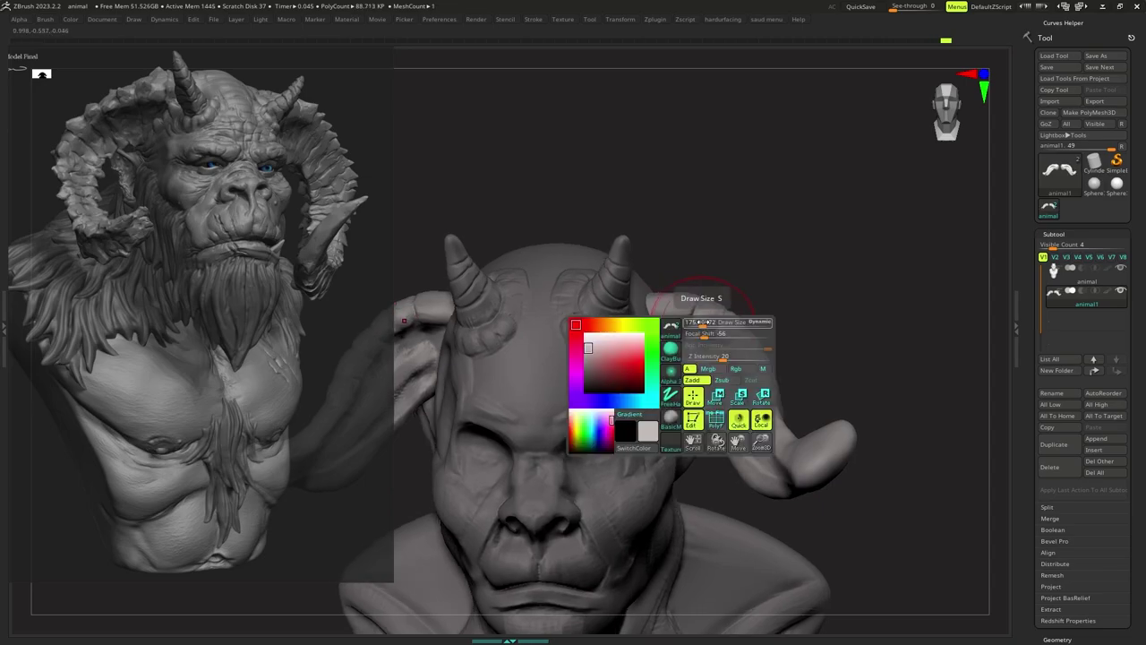
click(669, 372)
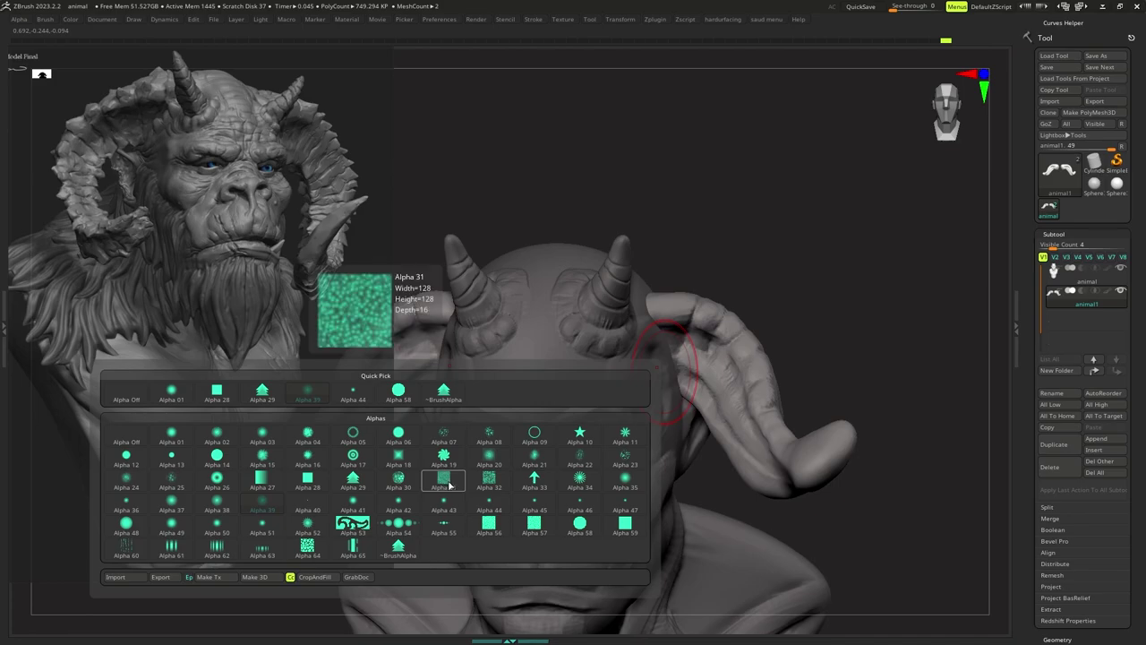
click(492, 508)
right_drag(691, 378, 710, 369)
key(s)
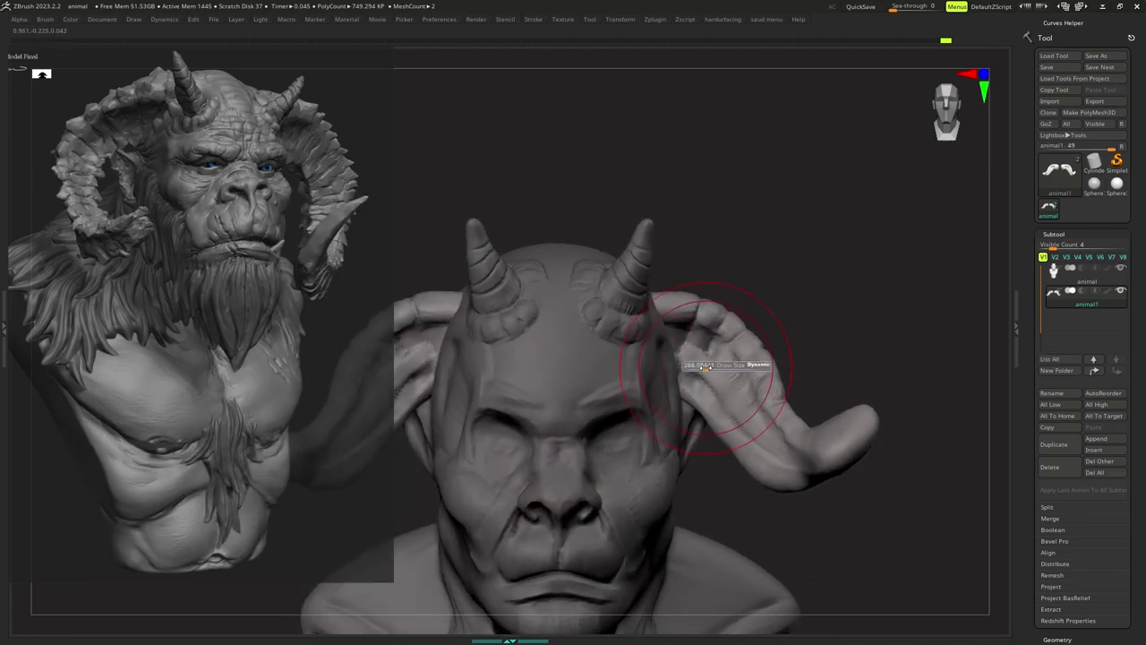
drag(710, 369, 702, 369)
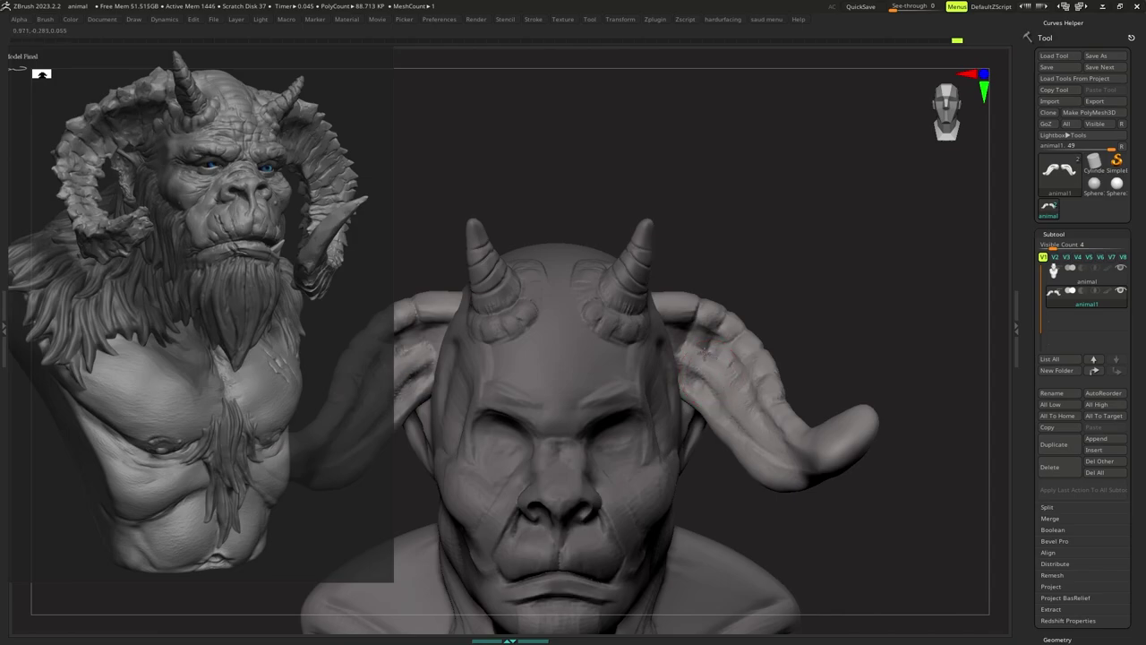
Apply Alpha 26 to ClayBuildup and build up the ridges across the upper front face of the side horns.
right_drag(690, 419, 686, 426)
key(space)
click(688, 430)
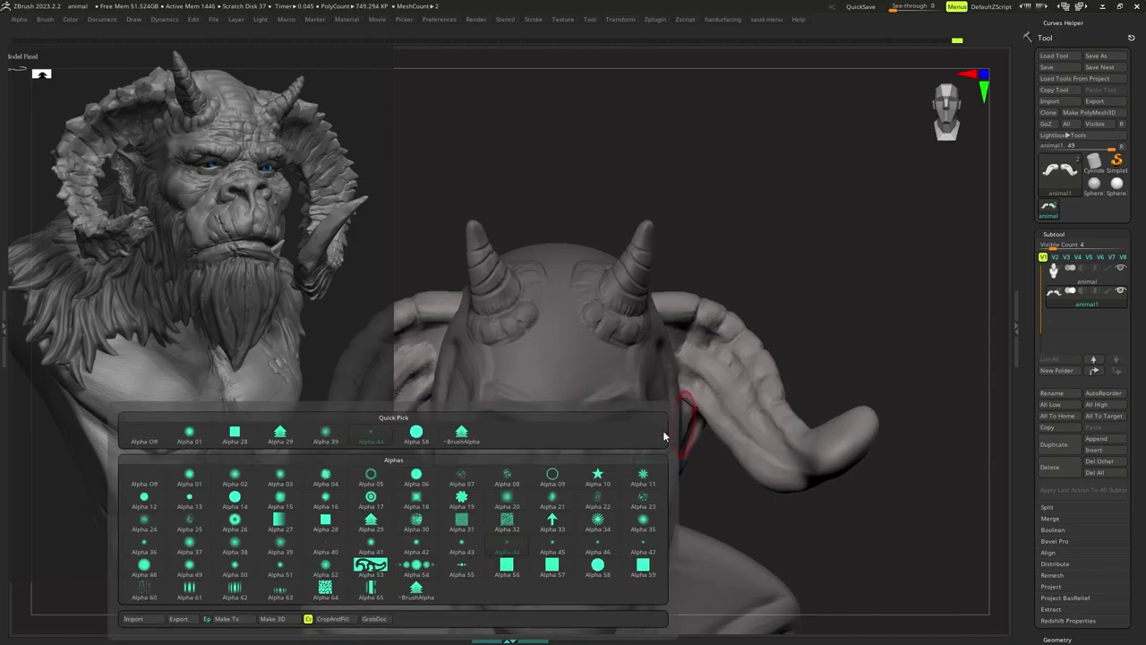
click(277, 527)
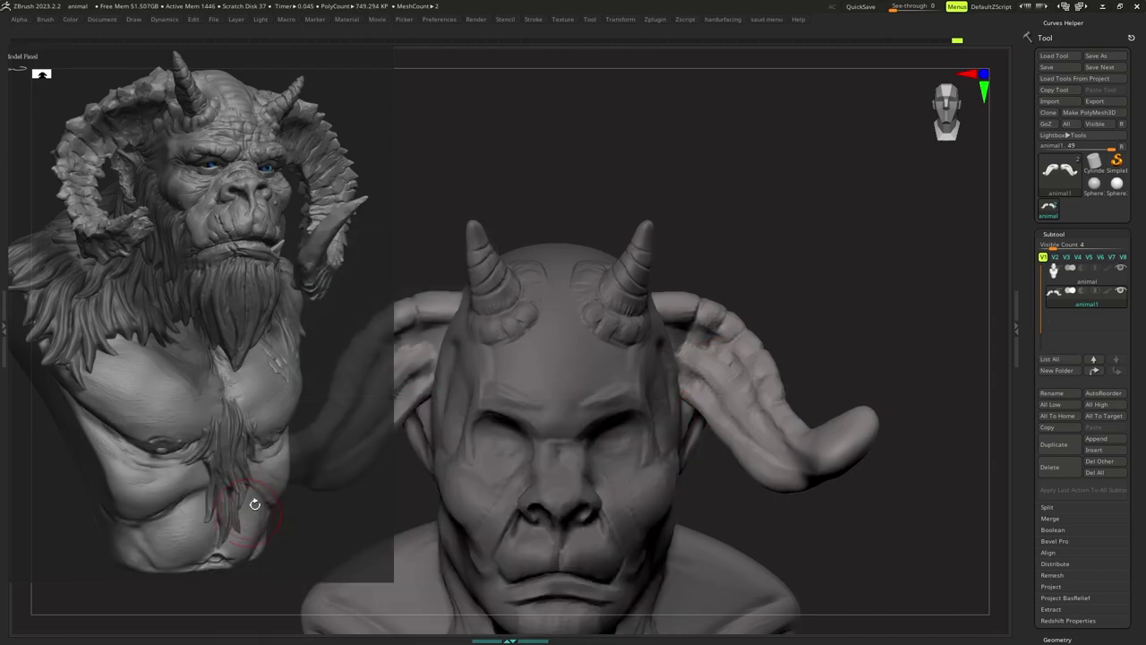
mouse_move(712, 316)
mouse_down()
mouse_move(736, 320)
mouse_move(736, 342)
mouse_move(766, 360)
mouse_move(740, 361)
mouse_move(741, 397)
mouse_up()
key(space)
key(space)
key(space)
right_drag(743, 376, 723, 361)
key(space)
drag(720, 360, 723, 360)
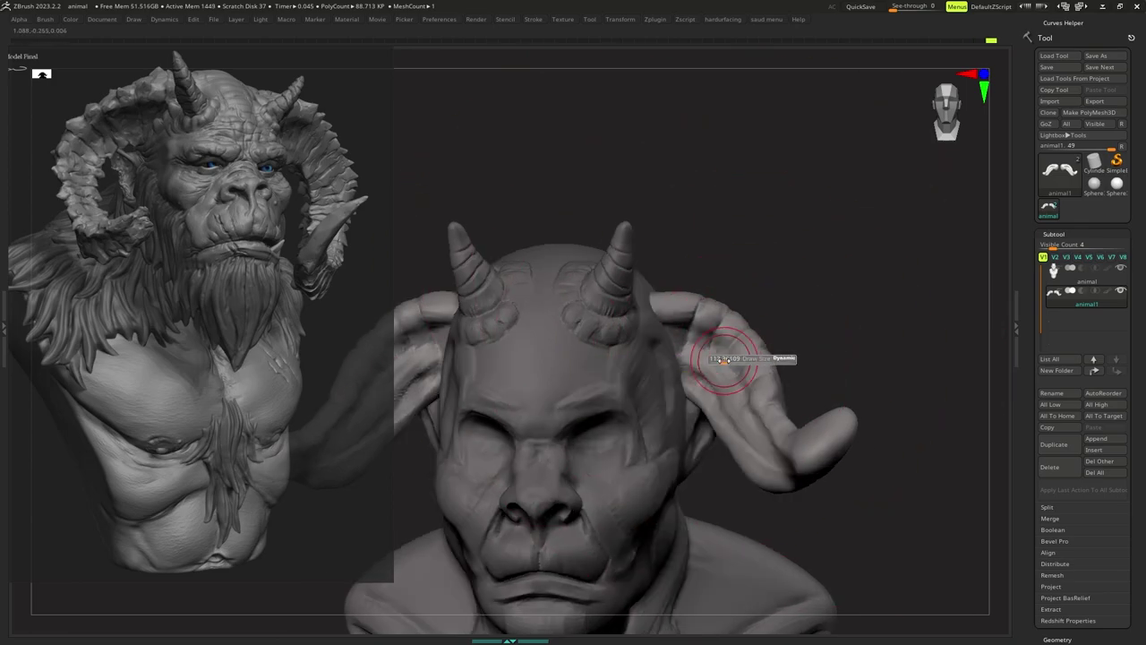
right_drag(722, 357, 699, 345)
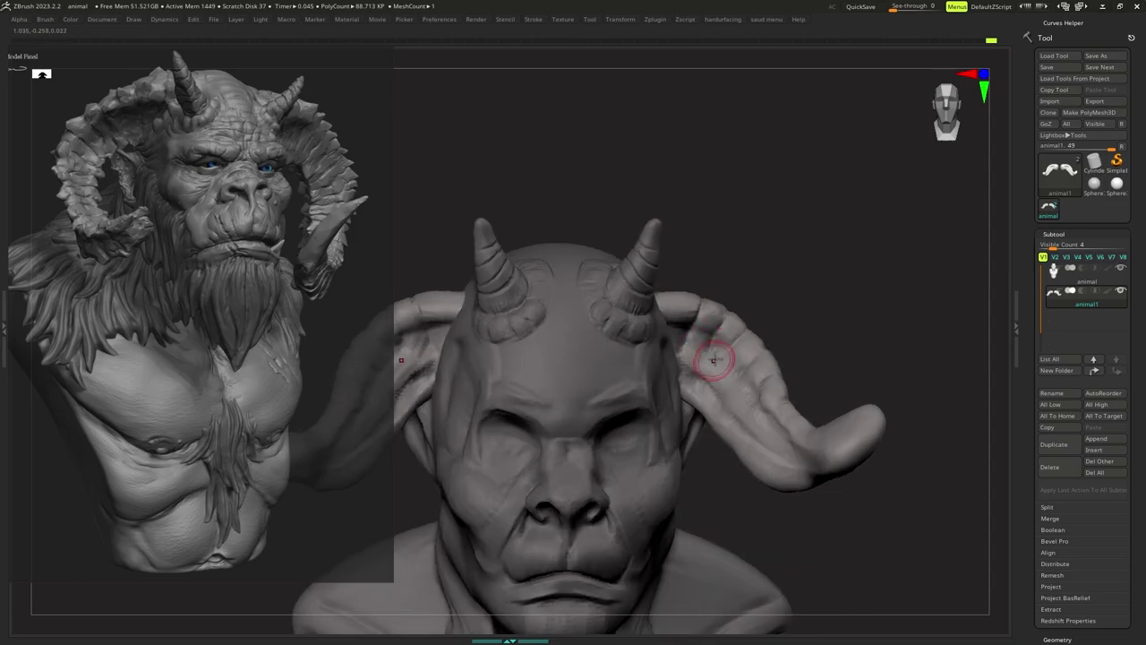
Refine the segments along the outer edge of the side horns with ClayBuildup at a draw size of about 72.
right_drag(749, 393, 736, 387)
key(space)
key(space)
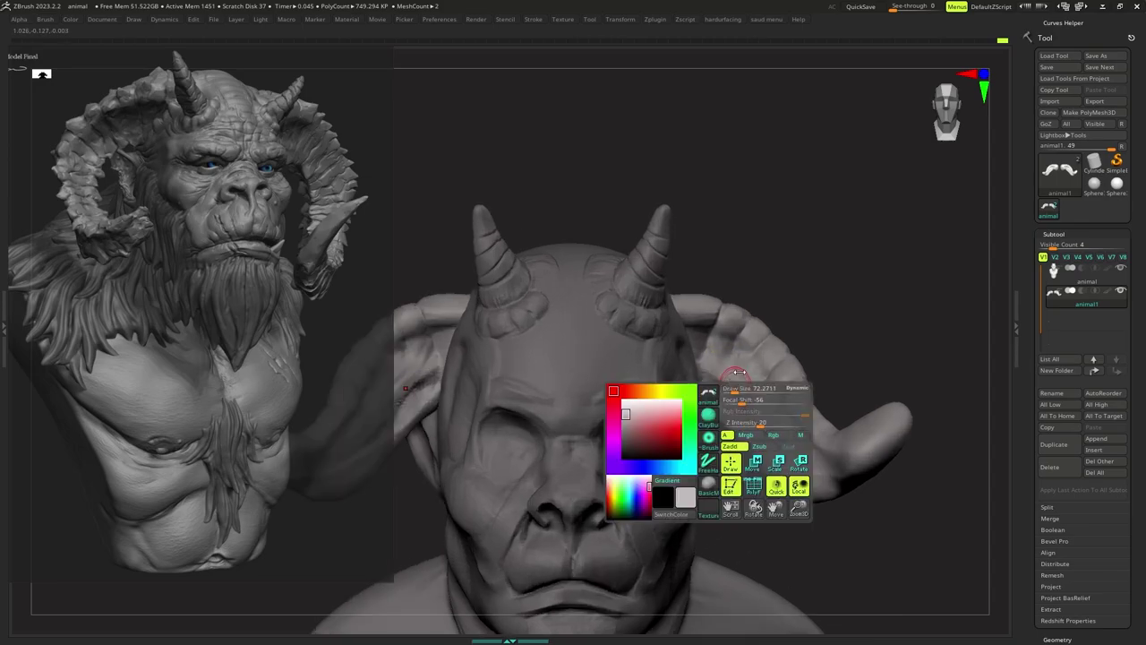
key(space)
key(Tab)
key(Tab)
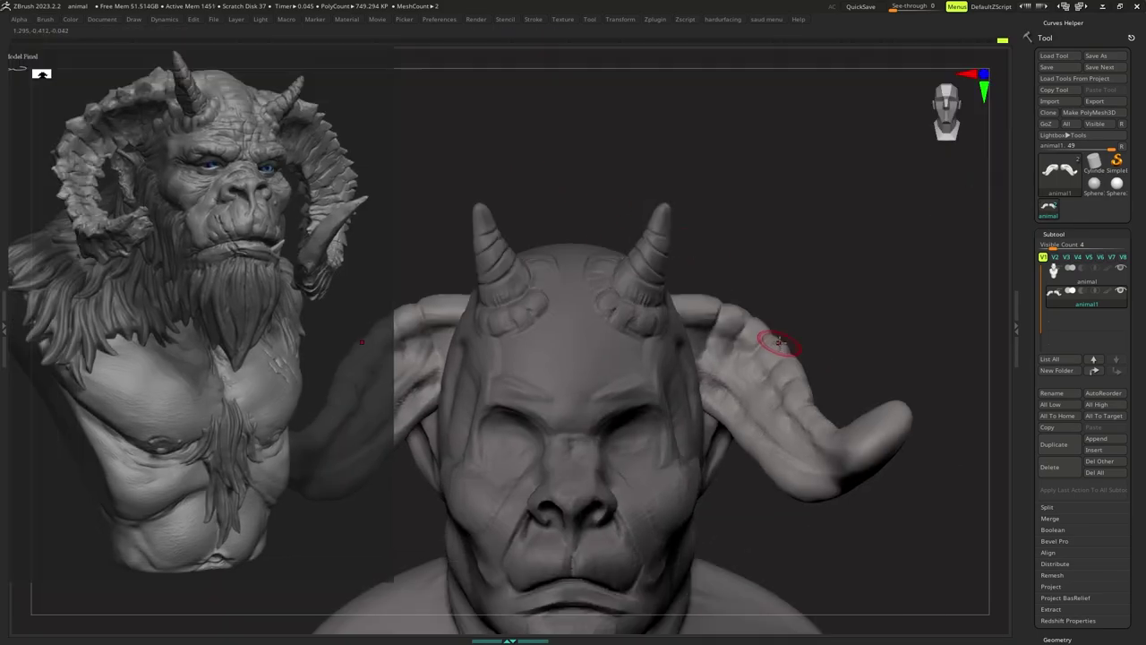
mouse_move(775, 343)
right_down()
mouse_move(762, 339)
mouse_move(760, 313)
mouse_move(747, 335)
right_up()
key(space)
key(space)
click(794, 389)
Carve sharp grooves between the outer-edge segments of the side horns using DamStandard with Alpha 44.
key(b)
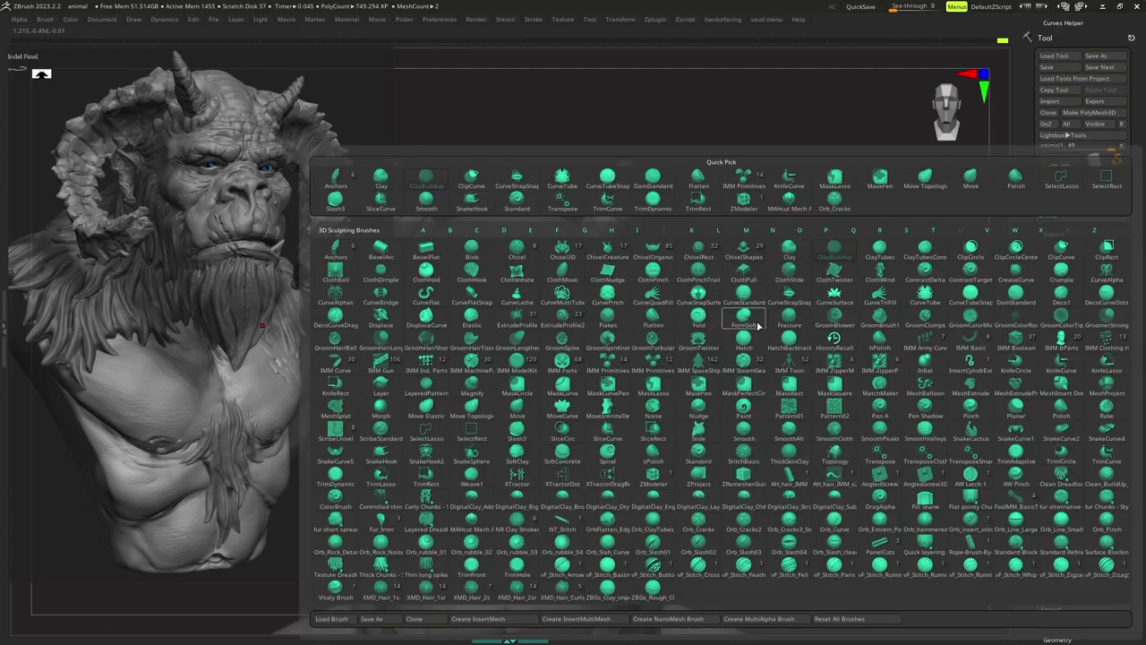
key(s)
key(space)
key(space)
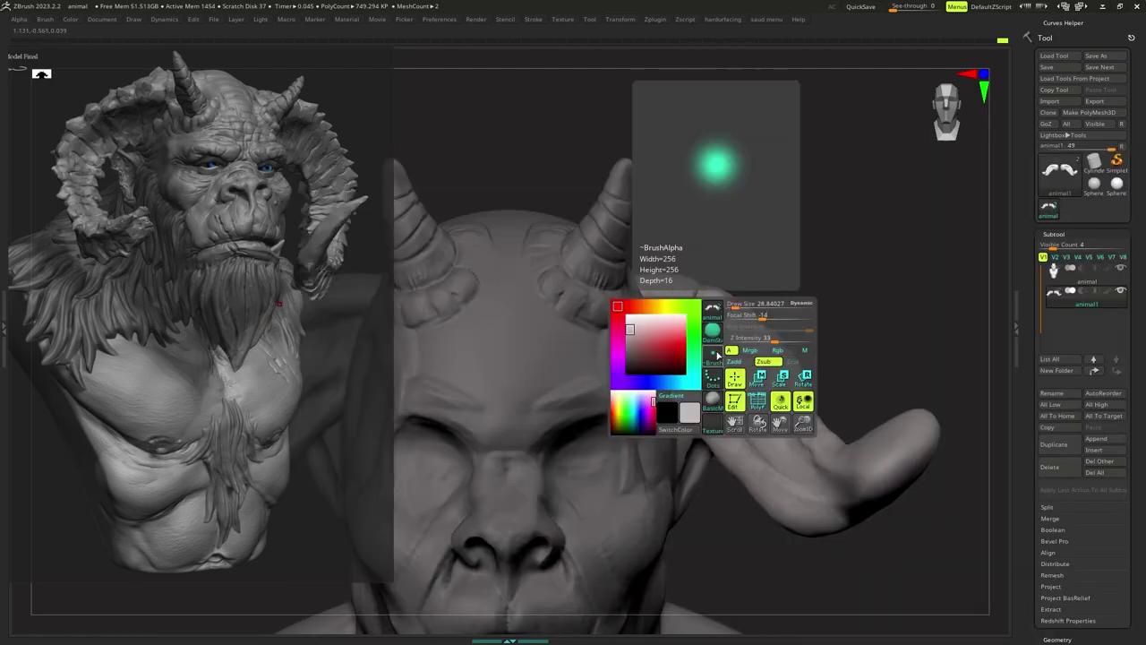
click(708, 355)
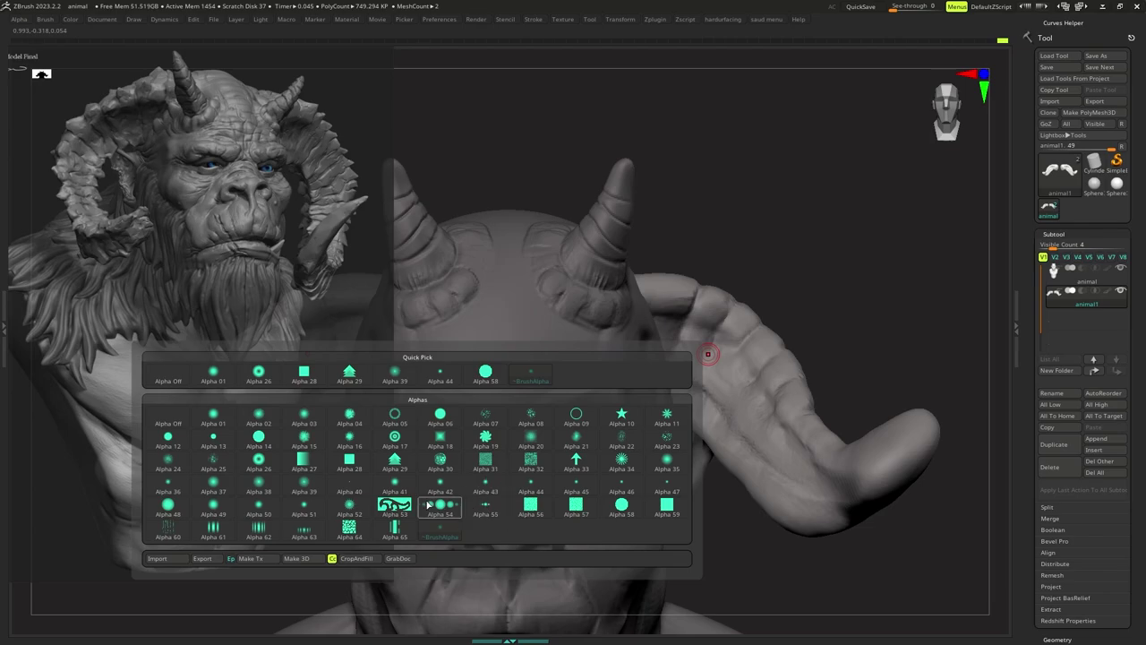
click(530, 488)
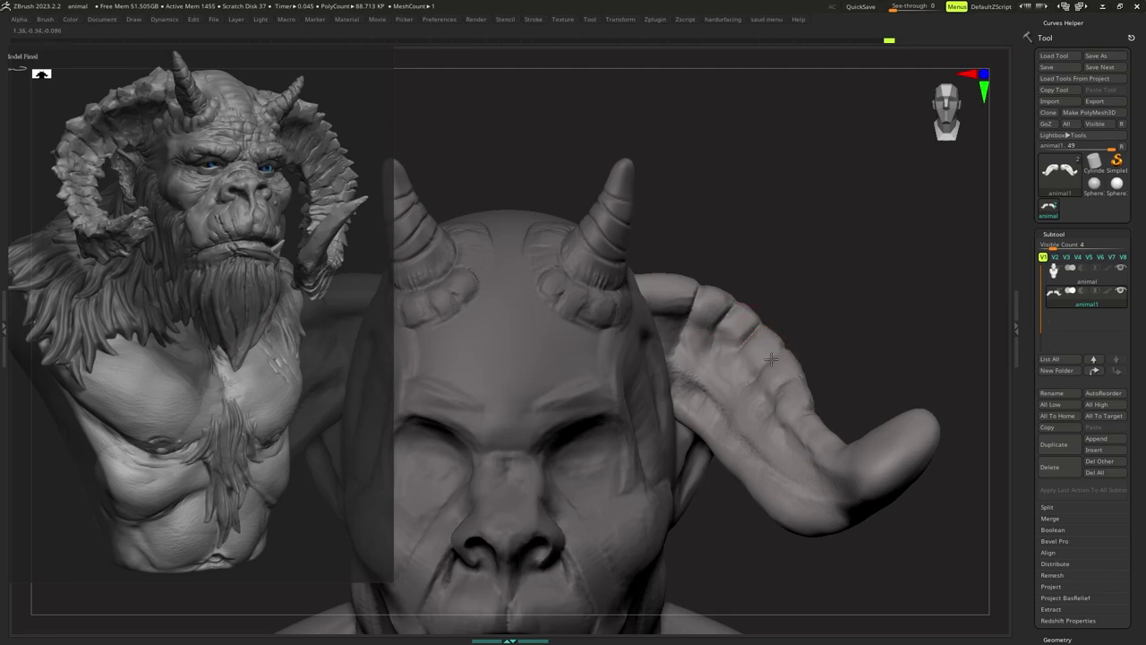
drag(796, 374, 774, 395)
right_drag(763, 404, 795, 397)
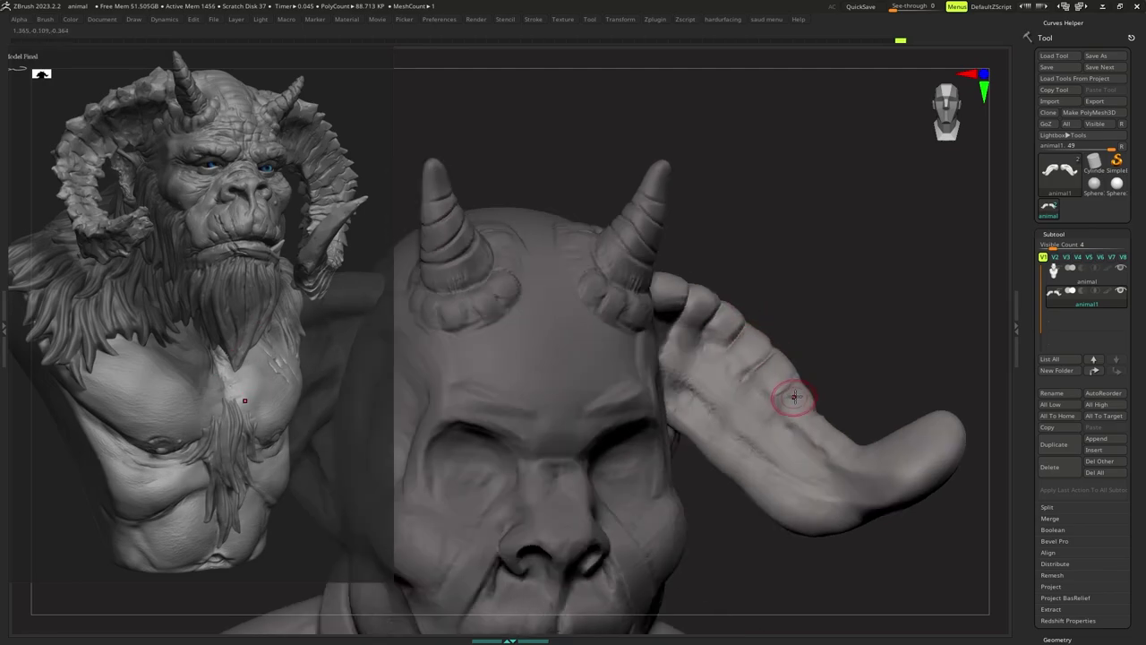
drag(801, 394, 786, 433)
mouse_move(787, 433)
right_down()
mouse_move(794, 409)
mouse_move(776, 374)
mouse_move(760, 379)
right_up()
Carve a row of short notches along the lower inner edge of the side horns with DamStandard.
key(space)
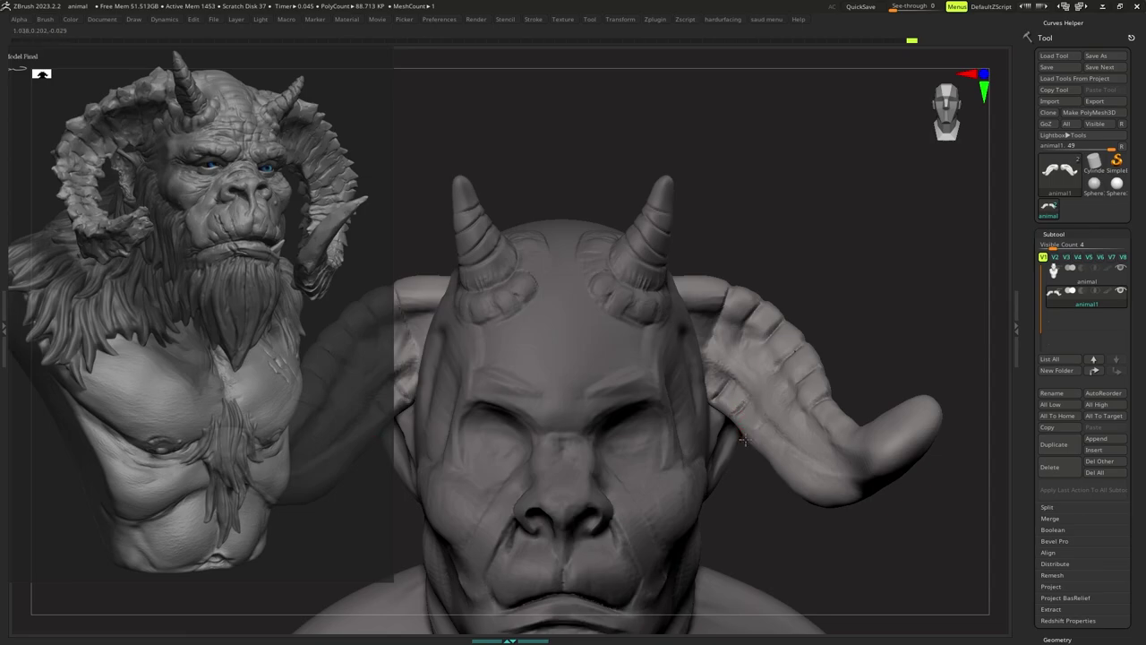
mouse_move(761, 426)
ctrl+right_down()
mouse_move(763, 360)
mouse_move(764, 405)
ctrl+right_up()
key(s)
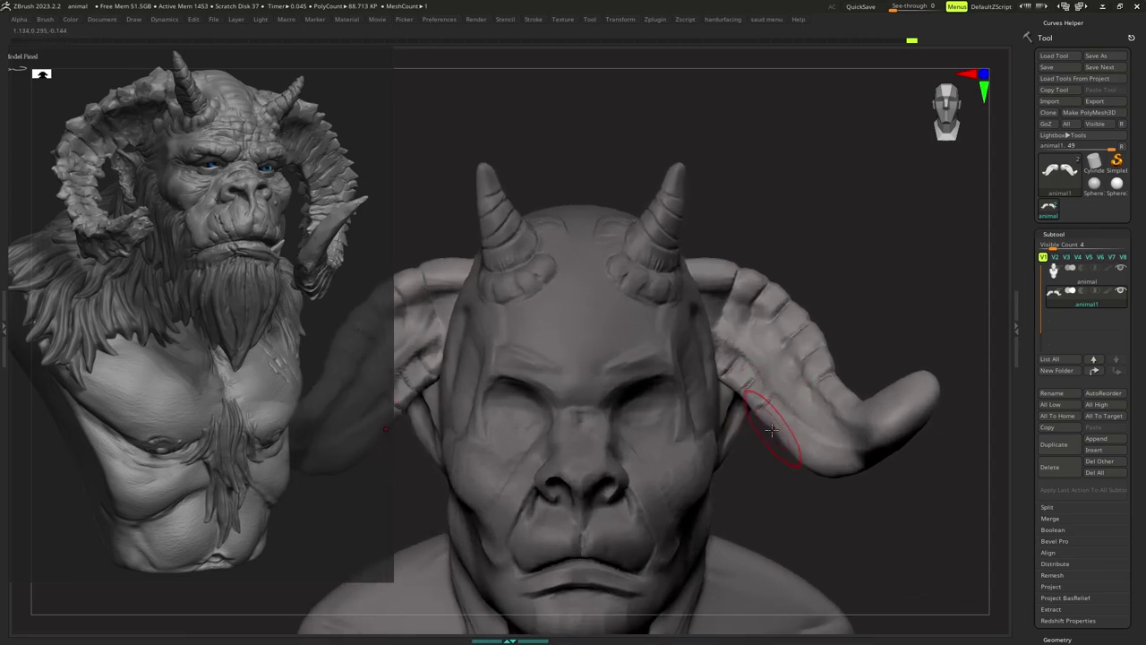
drag(772, 430, 792, 438)
mouse_move(781, 430)
ctrl+right_down()
mouse_move(774, 367)
mouse_move(770, 410)
mouse_move(727, 378)
mouse_move(740, 345)
mouse_move(761, 379)
ctrl+right_up()
key(s)
mouse_move(761, 378)
right_down()
mouse_move(740, 379)
mouse_move(762, 394)
right_up()
mouse_move(762, 394)
ctrl+right_down()
mouse_move(734, 401)
mouse_move(704, 386)
mouse_move(712, 395)
ctrl+right_up()
key(s)
drag(712, 395, 707, 396)
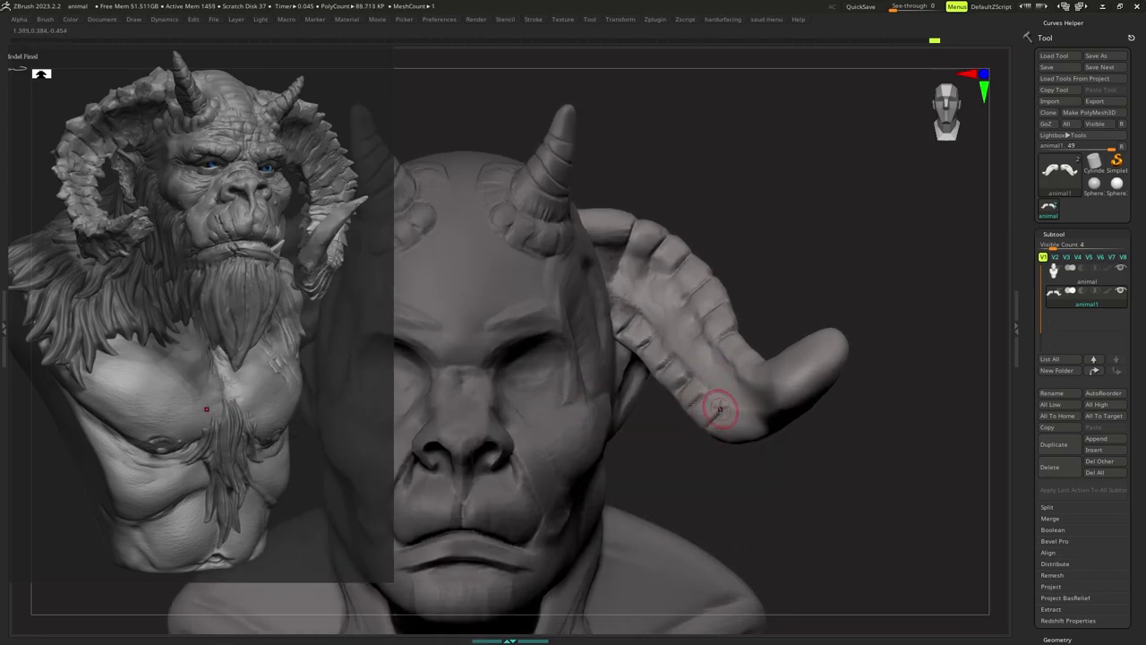
Carve segment grooves across the lower outer side of the side horns with DamStandard, adjusting the draw size to suit.
mouse_move(720, 409)
ctrl+right_down()
mouse_move(747, 360)
mouse_move(745, 380)
mouse_move(748, 330)
ctrl+right_up()
key(s)
drag(750, 334, 743, 334)
mouse_move(762, 307)
ctrl+right_down()
mouse_move(759, 295)
mouse_move(752, 317)
ctrl+right_up()
key(space)
drag(758, 328, 751, 326)
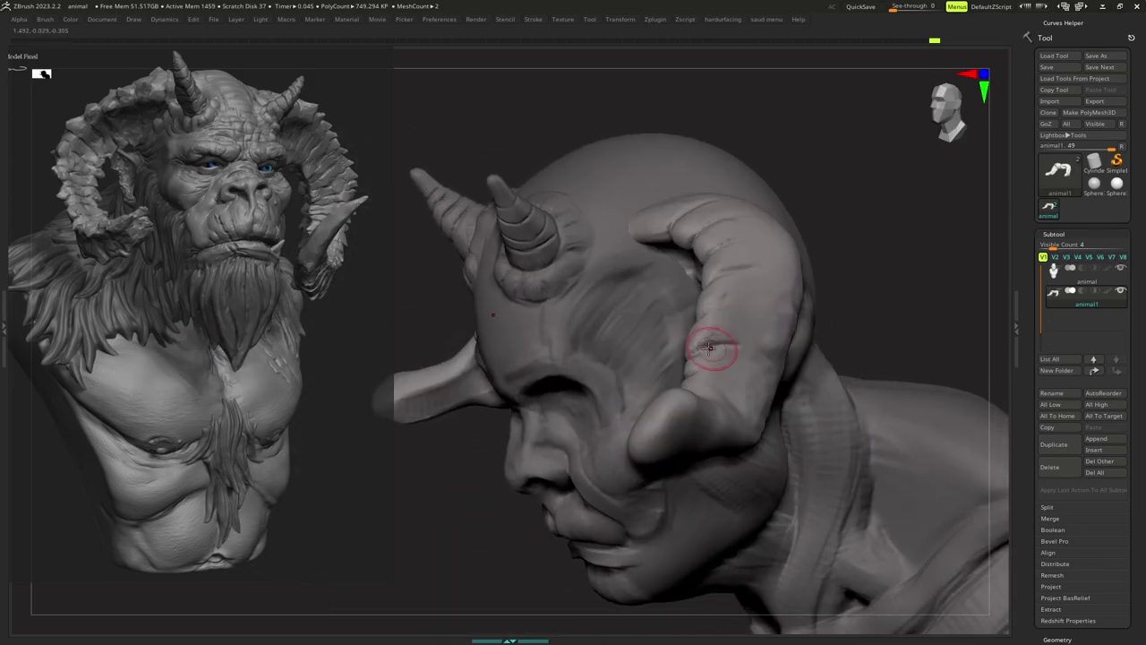
right_drag(742, 327, 717, 310)
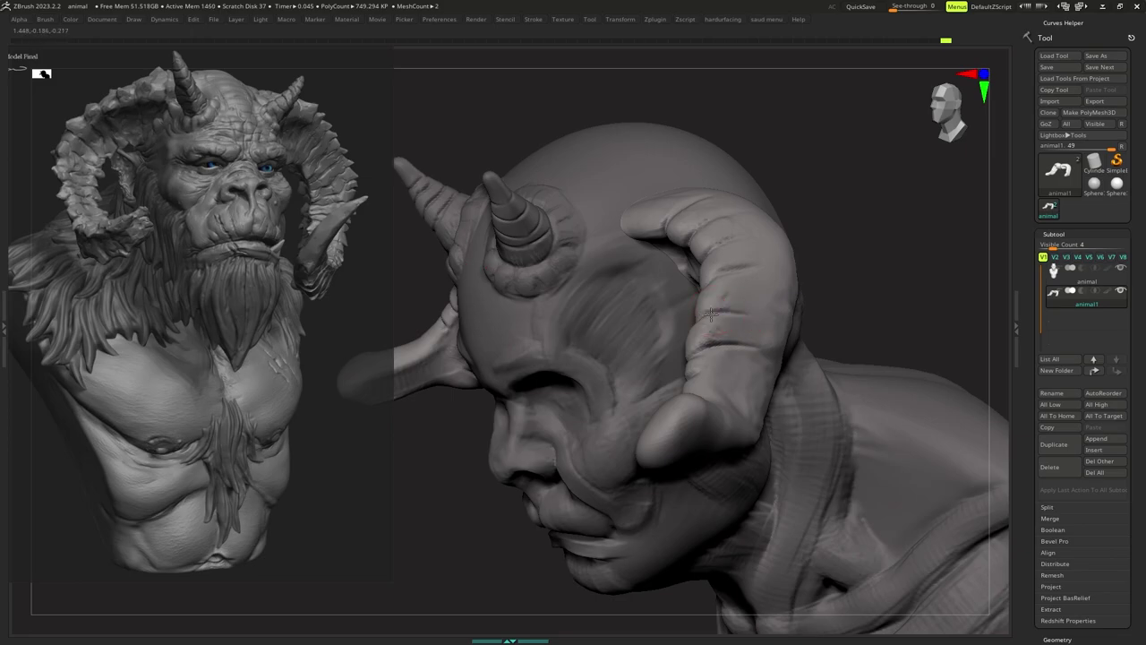
Extend the carved grooves across the upper outer side of the side horns up to the root.
drag(710, 315, 762, 303)
right_drag(762, 303, 755, 294)
drag(723, 279, 767, 271)
drag(728, 274, 772, 266)
right_drag(773, 266, 738, 287)
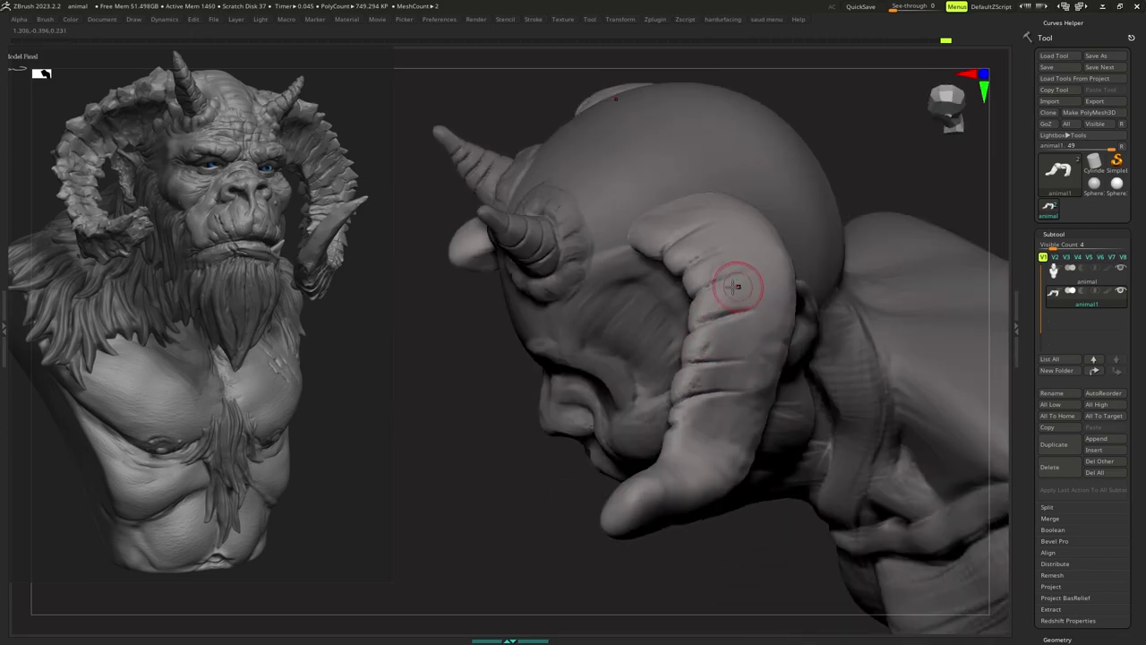
mouse_move(708, 283)
mouse_down()
mouse_move(741, 277)
mouse_move(729, 244)
mouse_move(684, 242)
mouse_move(706, 236)
mouse_up()
mouse_move(708, 235)
shift+right_down()
mouse_move(691, 316)
mouse_move(683, 269)
mouse_move(660, 287)
mouse_move(683, 283)
shift+right_up()
Save the current sculpt to disk with Save As.
key(space)
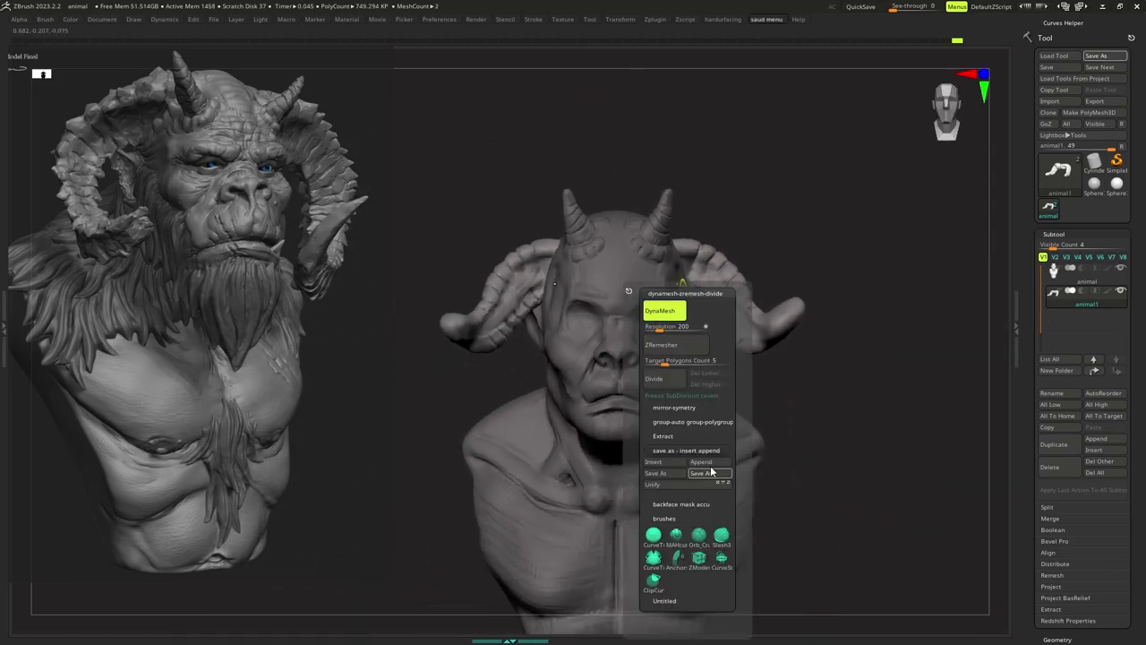
right_drag(609, 318, 642, 366)
key(space)
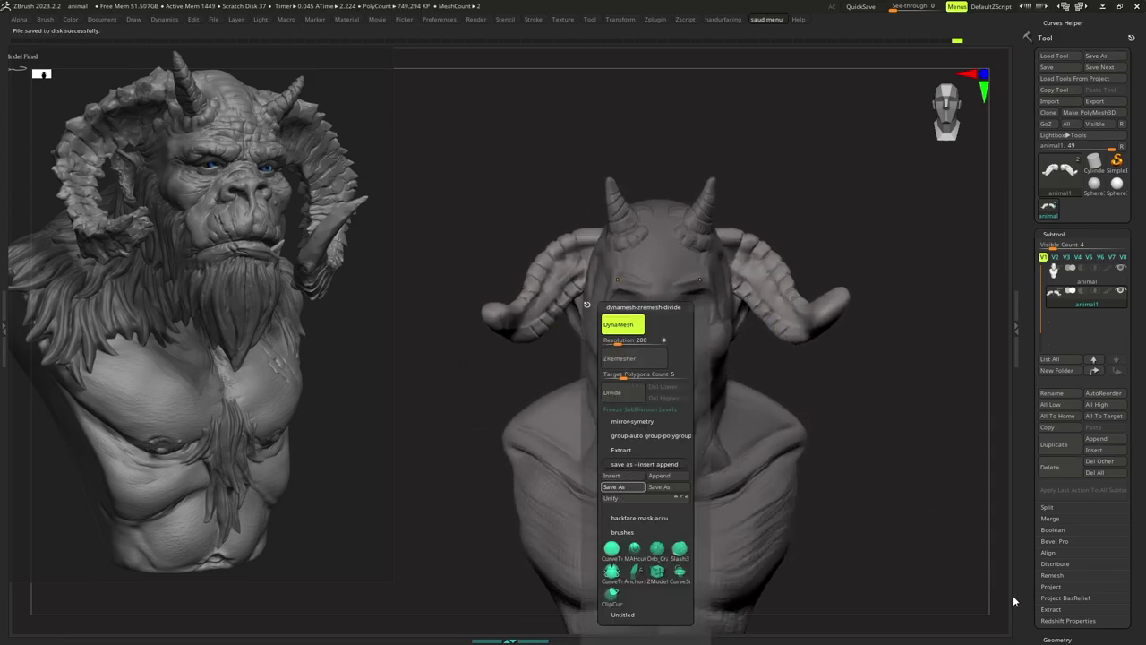
Scale up the side horns uniformly and shift them slightly downward with the gizmo.
alt+right_drag(745, 341, 694, 358)
key(w)
alt+click(488, 207)
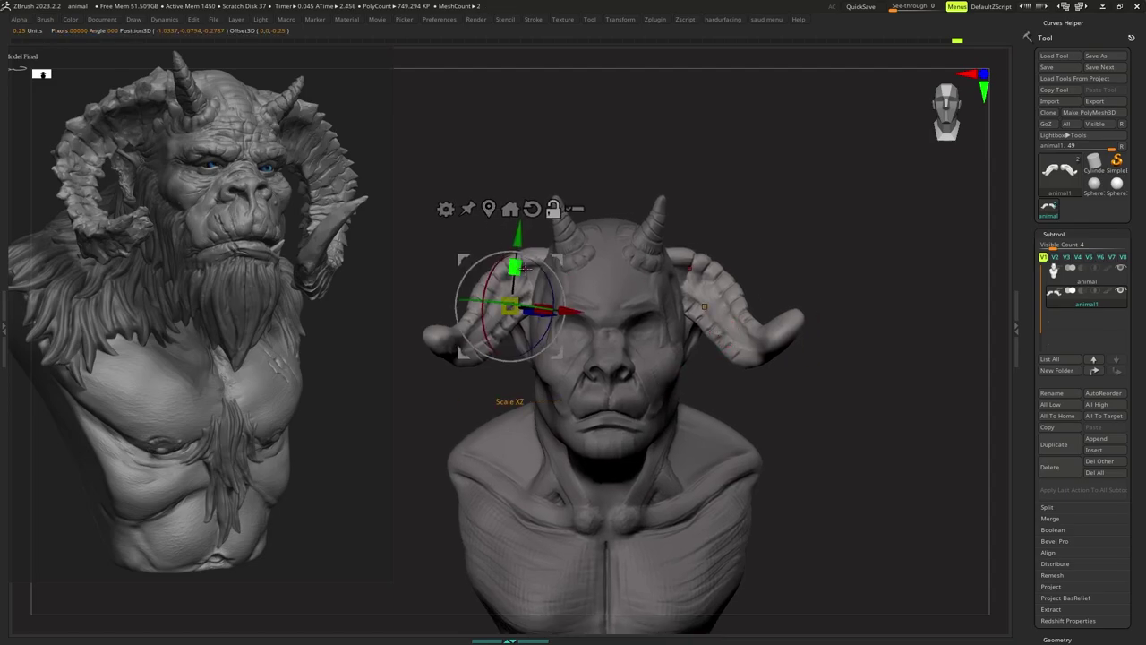
drag(511, 306, 541, 263)
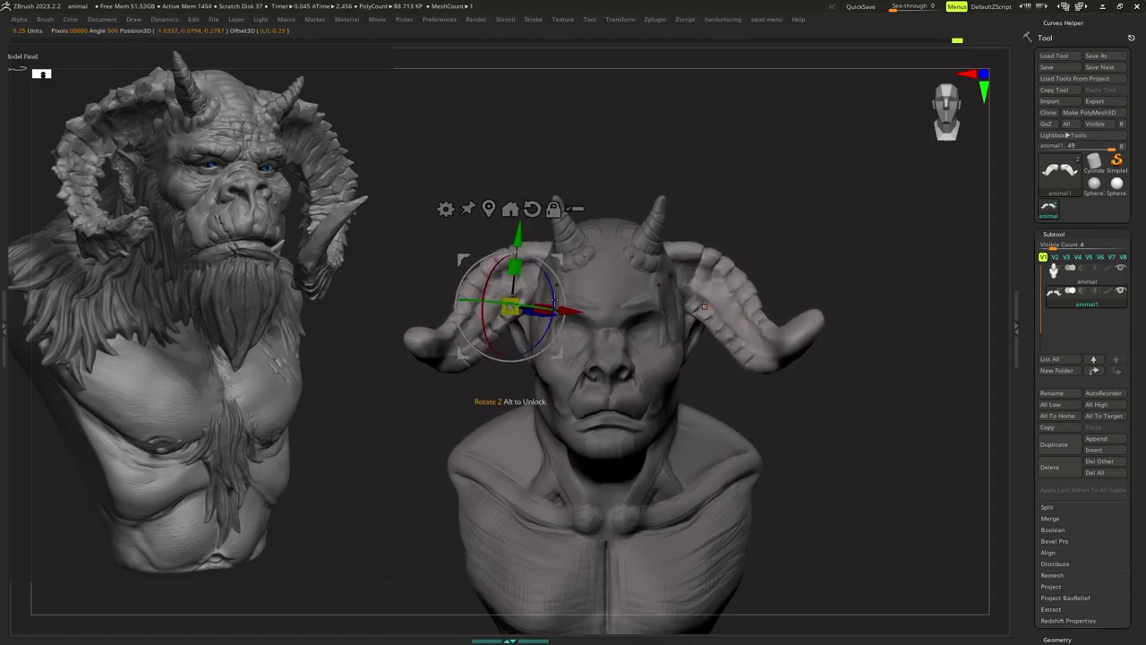
ctrl+right_drag(568, 280, 583, 325)
drag(496, 237, 497, 246)
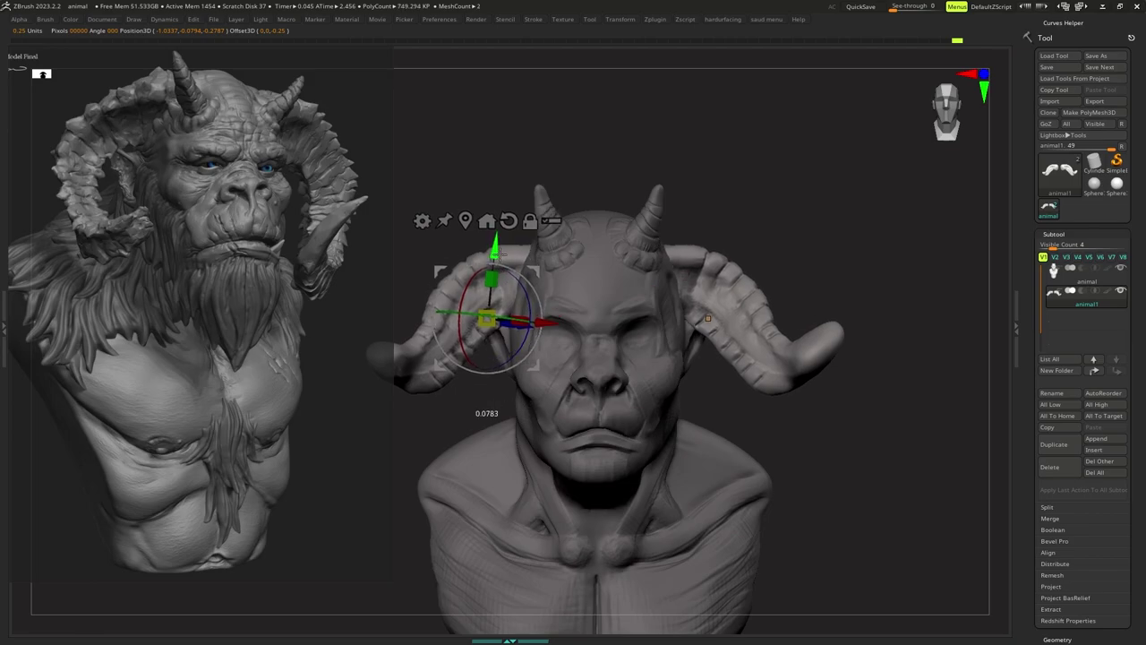
mouse_move(573, 265)
right_down()
mouse_move(487, 281)
mouse_move(491, 296)
mouse_move(530, 301)
mouse_move(540, 320)
mouse_move(561, 307)
mouse_move(546, 317)
right_up()
Bend the side horns with the Anchors brush in Rotate mode, adjusting the curve from the side and the front.
key(q)
key(b)
key(a)
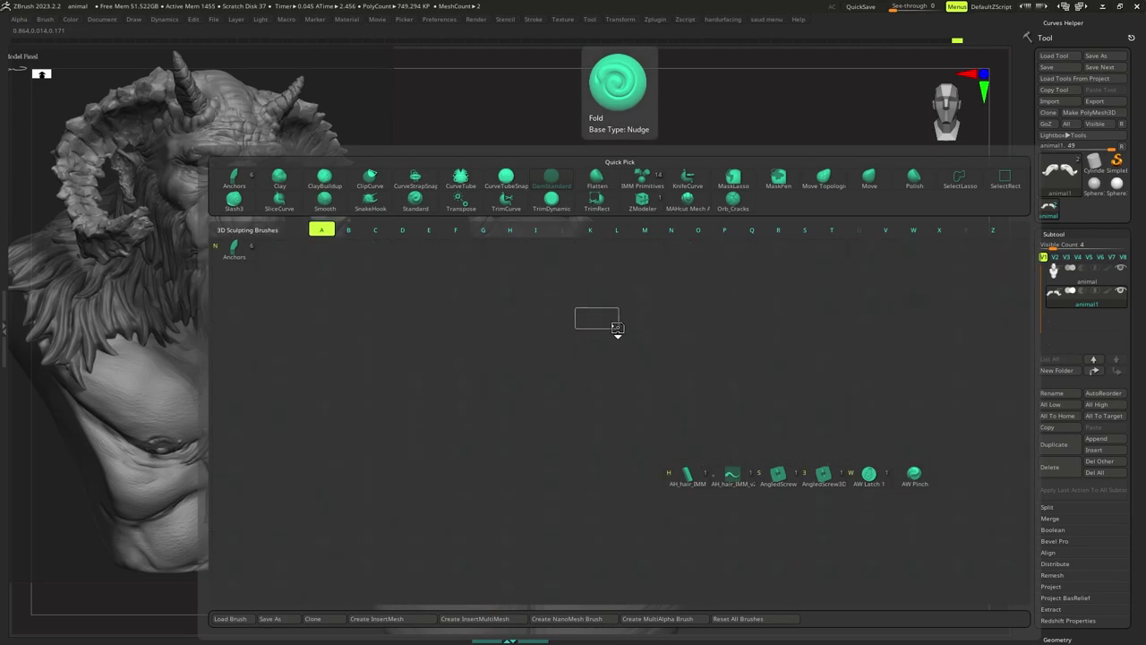
key(n)
click(642, 318)
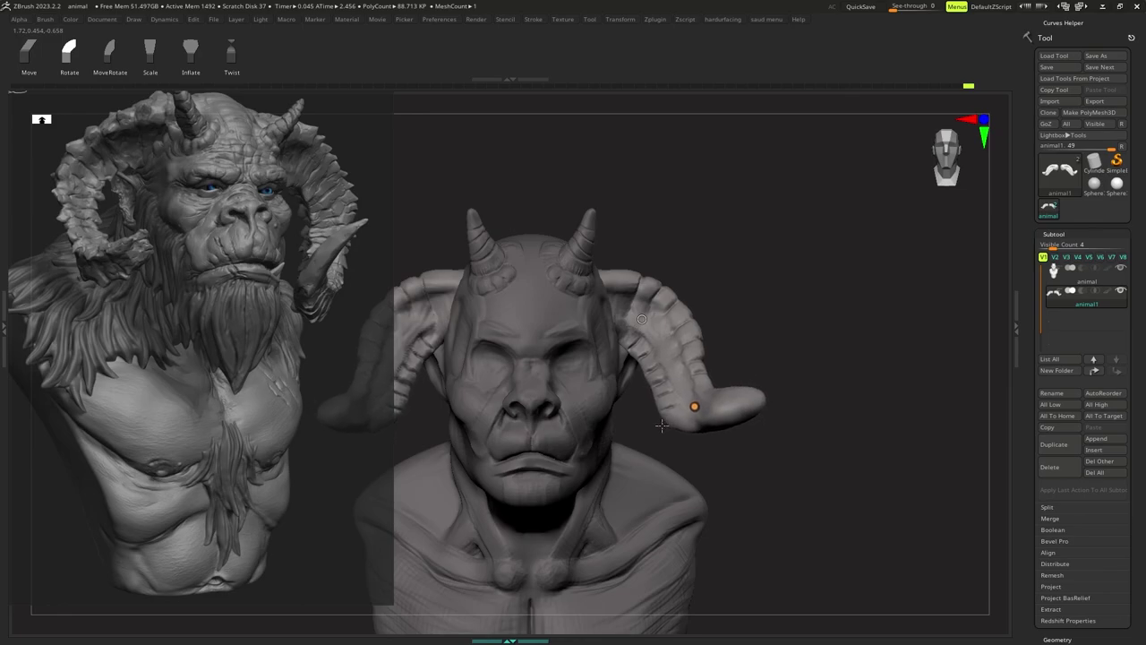
right_drag(691, 409, 589, 376)
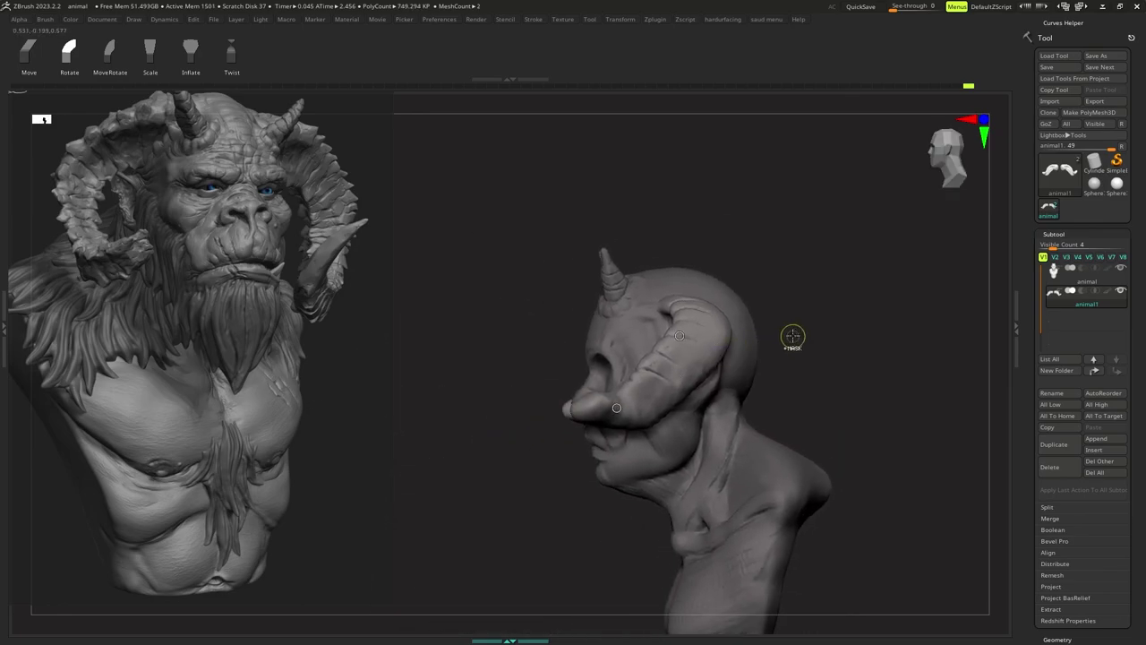
alt+right_drag(796, 341, 786, 356)
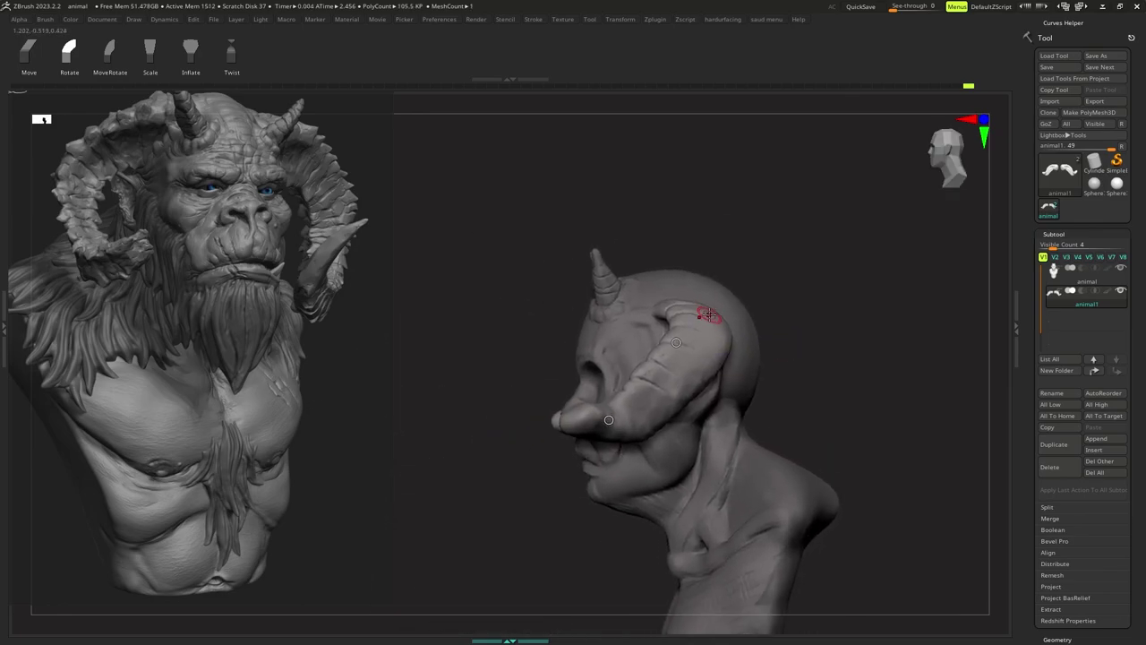
drag(678, 379, 681, 379)
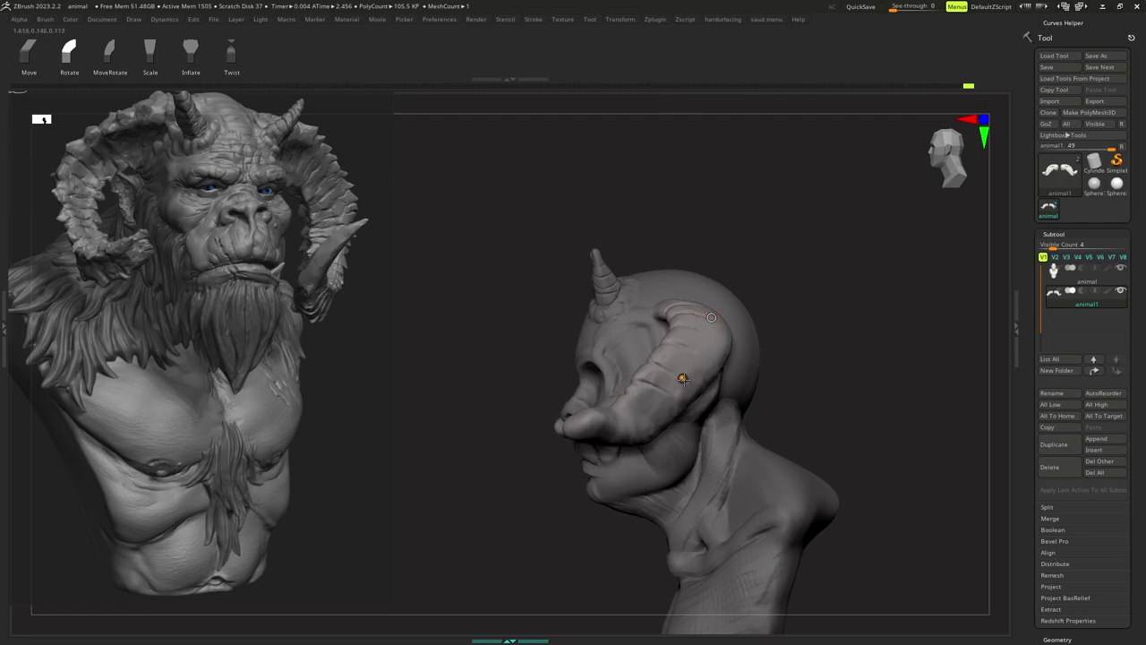
mouse_move(681, 378)
right_down()
mouse_move(734, 350)
mouse_move(723, 350)
right_up()
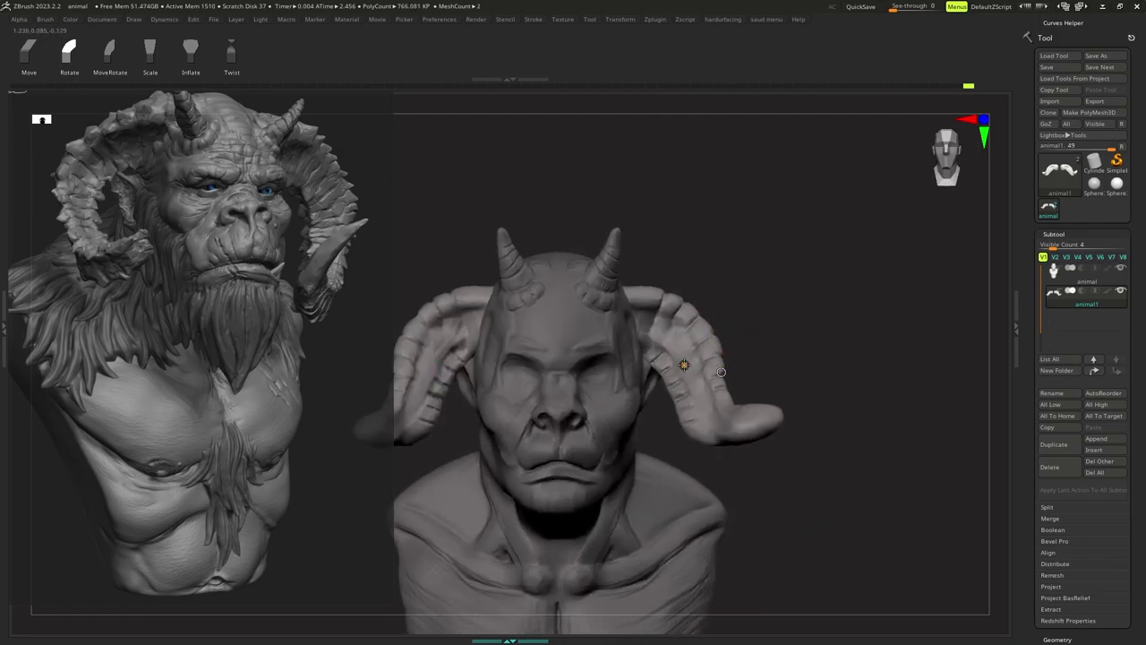
drag(684, 365, 670, 367)
mouse_move(664, 379)
ctrl+right_down()
mouse_move(686, 388)
mouse_move(651, 378)
mouse_move(646, 394)
ctrl+right_up()
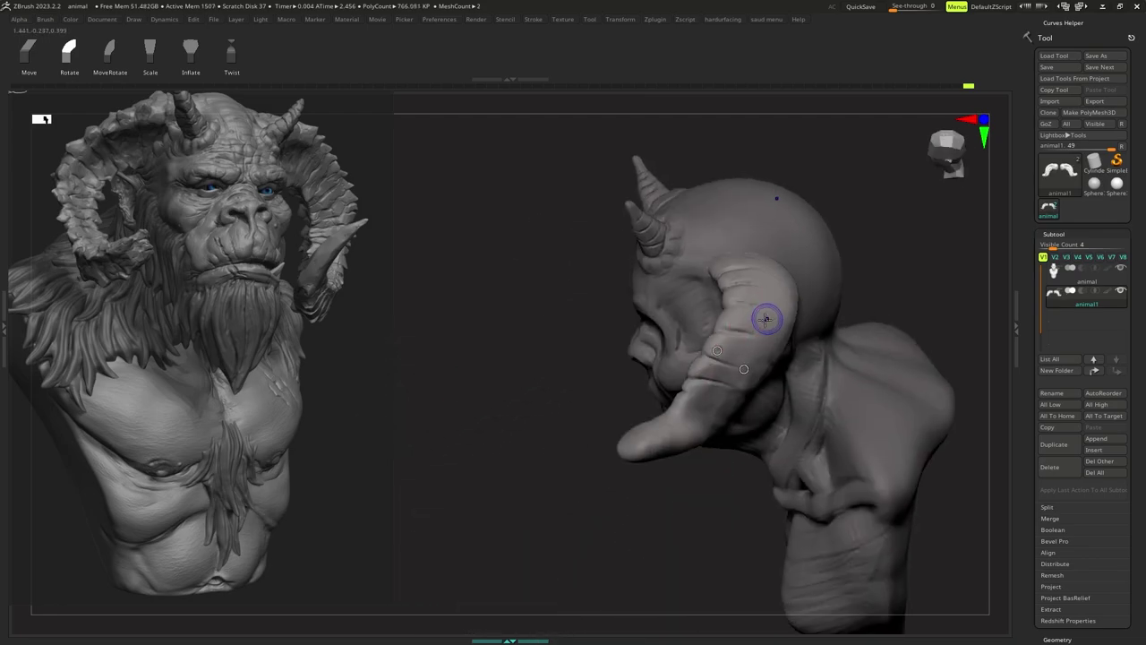
Work the middle of the side horns with Anchors Twist and Rotate, bending the lower half and tips inward.
right_drag(767, 319, 745, 329)
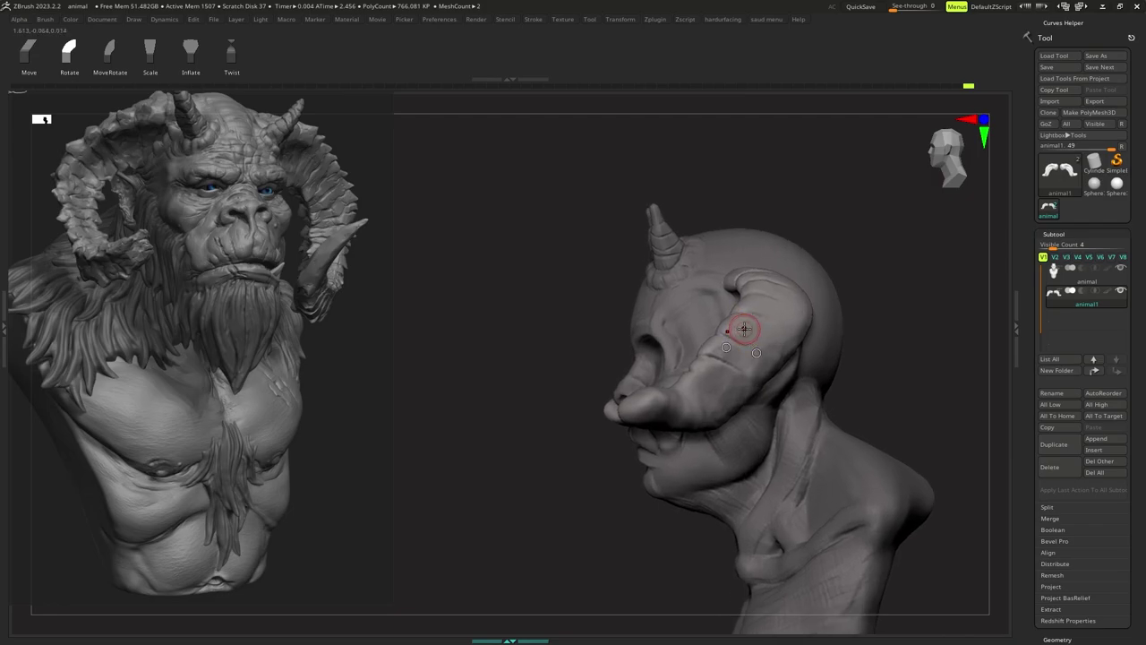
click(238, 52)
click(781, 299)
drag(728, 383, 733, 375)
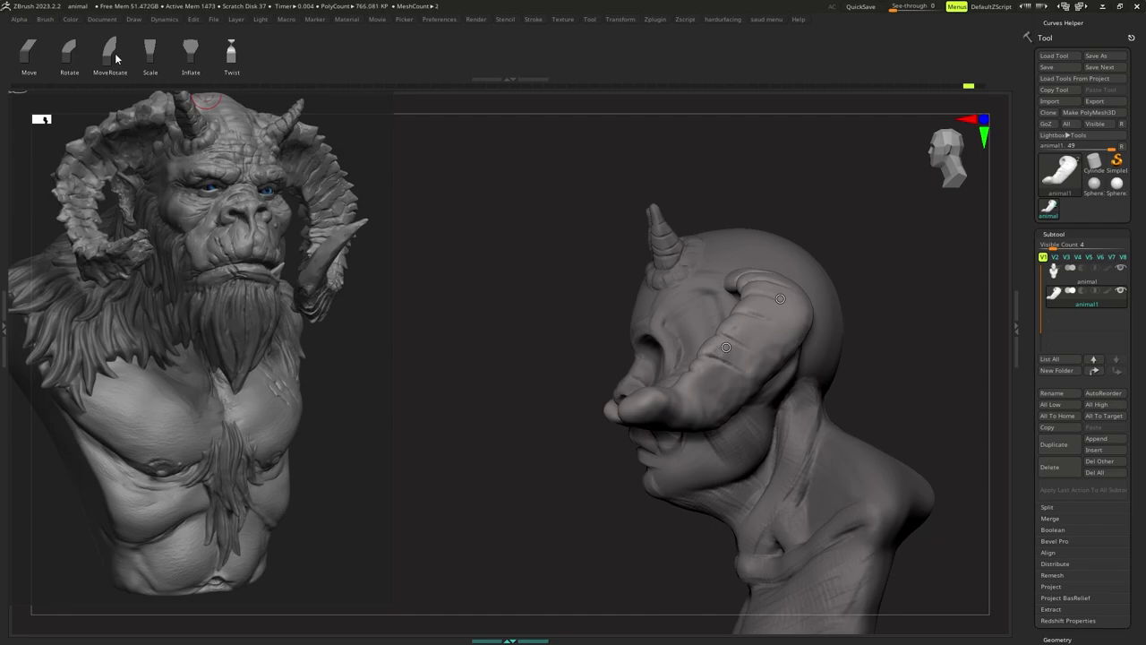
click(782, 326)
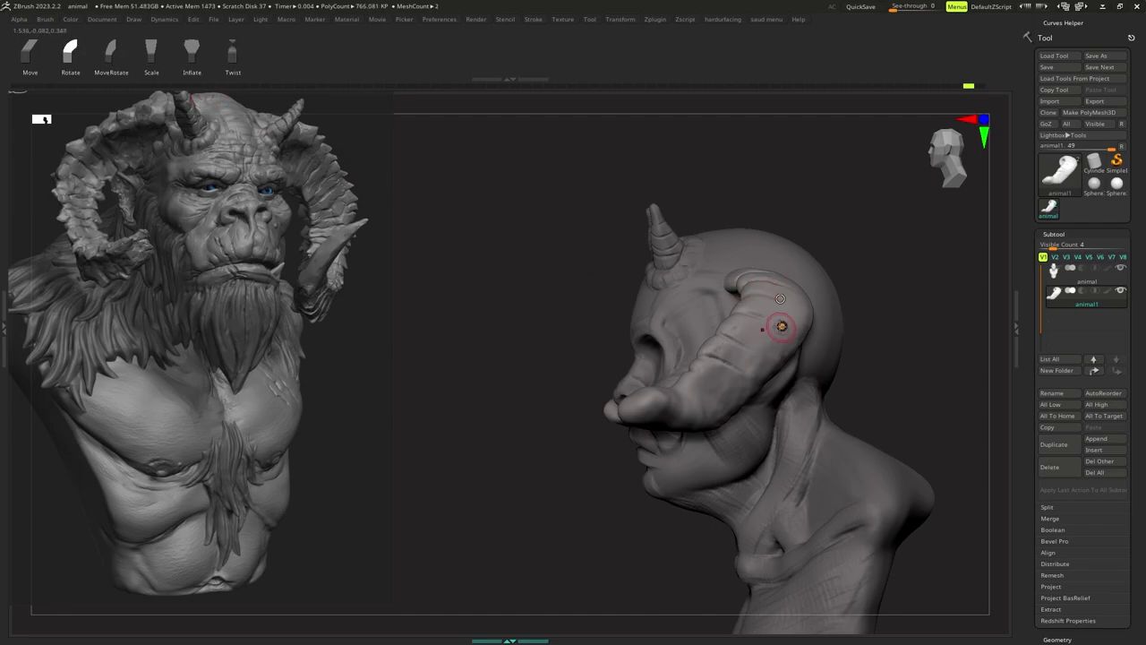
mouse_move(718, 384)
mouse_down()
mouse_move(685, 383)
mouse_move(694, 367)
mouse_up()
right_drag(703, 353, 778, 363)
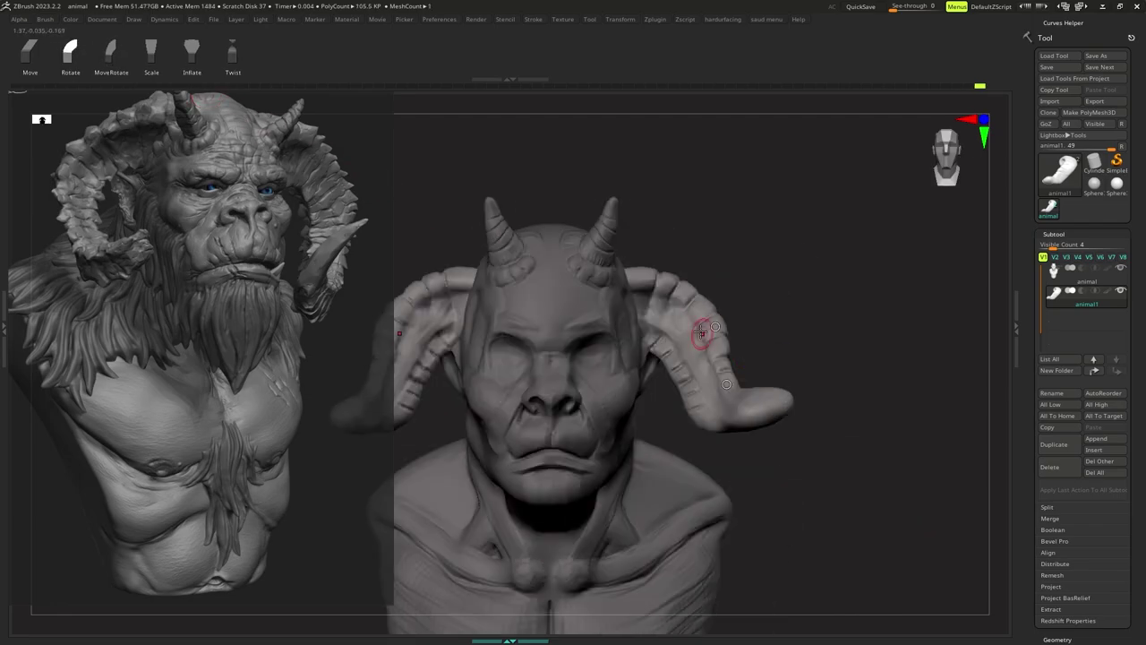
mouse_move(713, 385)
mouse_down()
mouse_move(655, 397)
mouse_move(660, 384)
mouse_up()
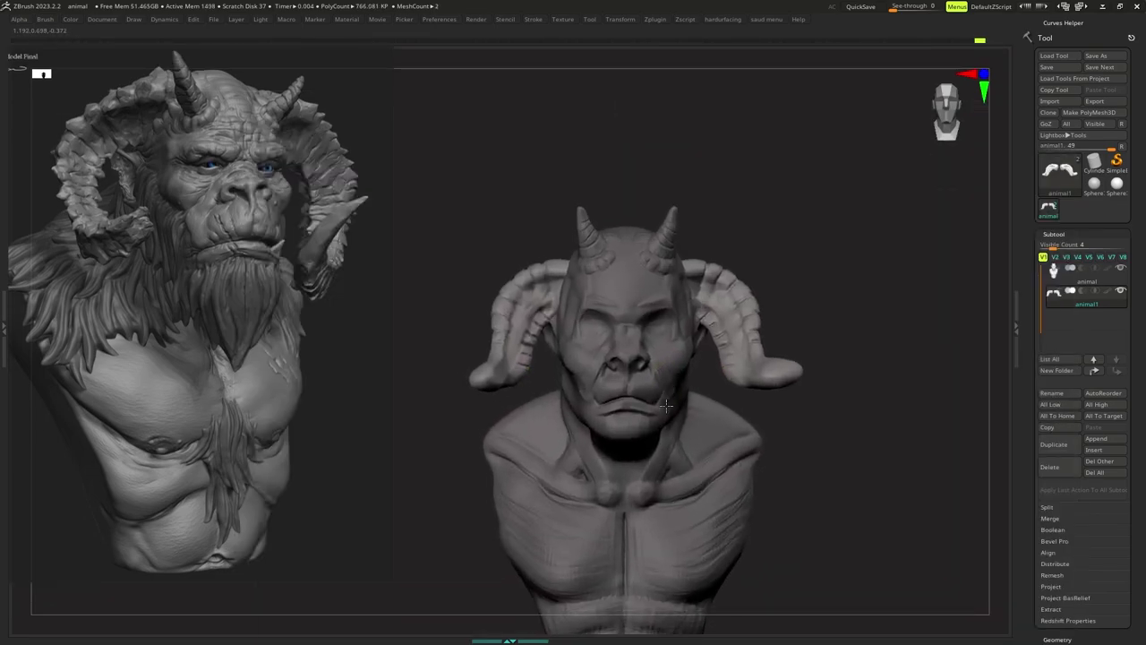
Scale up and reposition the side horns with the gizmo, rotating them by about -4 degrees.
ctrl+right_drag(667, 405, 693, 369)
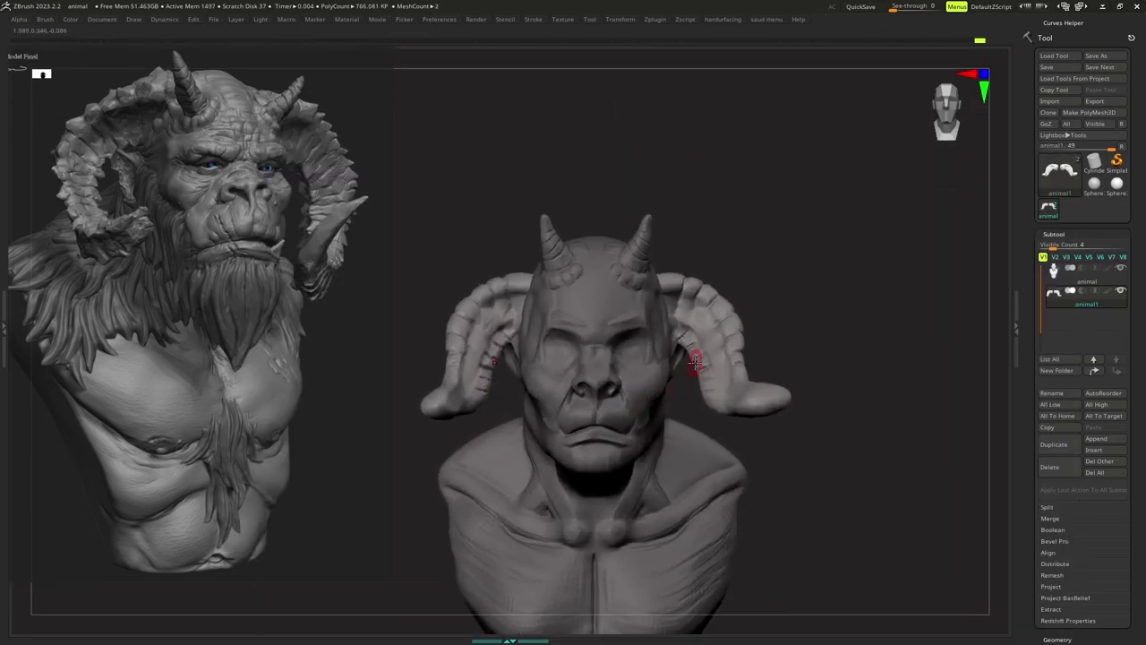
key(w)
drag(509, 320, 514, 308)
drag(510, 269, 510, 259)
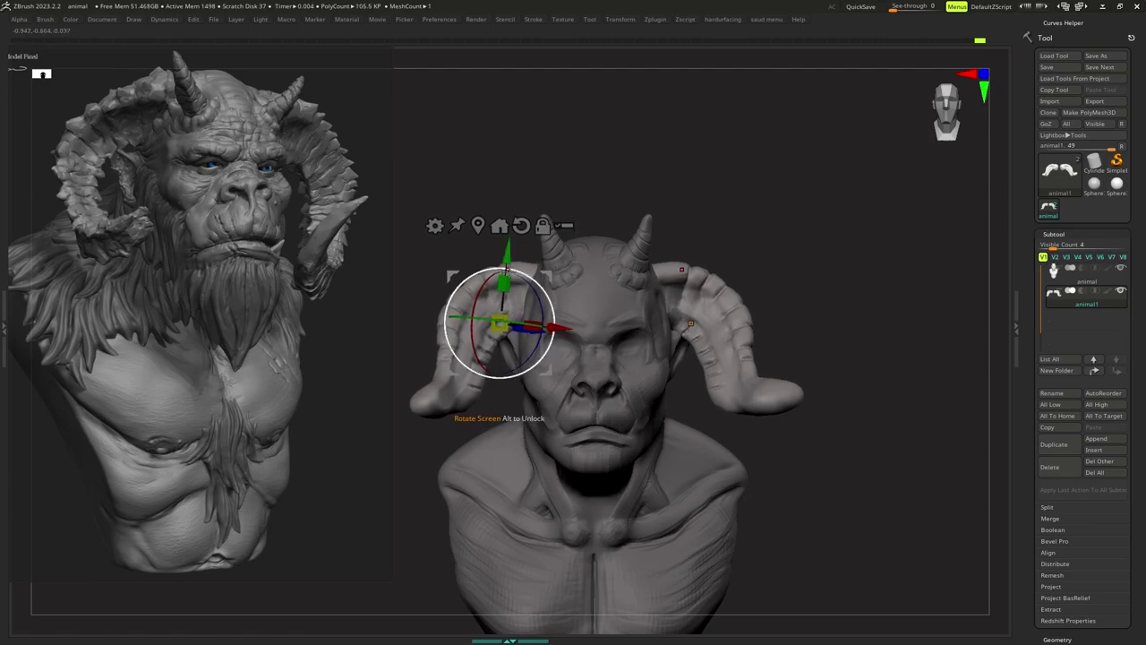
right_drag(573, 284, 515, 338)
drag(585, 278, 585, 263)
right_drag(565, 285, 627, 344)
drag(514, 348, 508, 349)
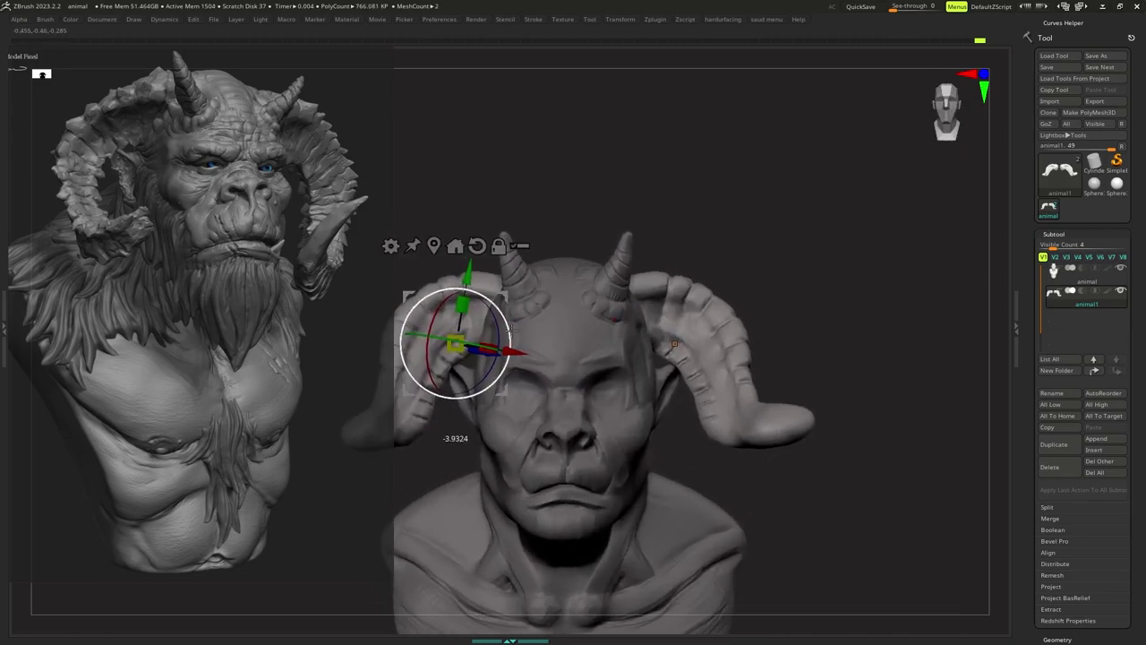
mouse_move(522, 334)
alt+right_down()
mouse_move(540, 327)
mouse_move(535, 317)
mouse_move(530, 342)
mouse_move(488, 372)
alt+right_up()
Turn on transparency and adjust the embedded roots of the side horns at the back of the head with the Move brush.
key(q)
ctrl+right_drag(488, 371, 487, 391)
mouse_move(650, 333)
right_down()
mouse_move(578, 342)
mouse_move(660, 323)
mouse_move(636, 329)
right_up()
key(Tab)
click(499, 119)
key(Tab)
key(b)
key(m)
key(v)
key(s)
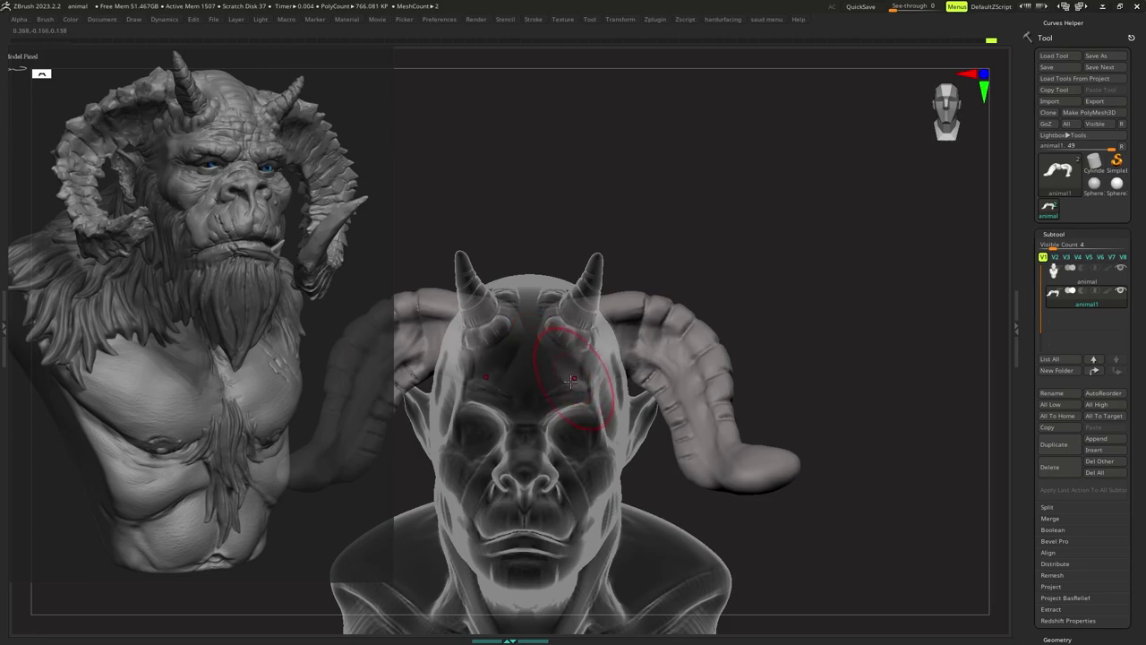
mouse_move(571, 382)
right_down()
mouse_move(530, 342)
mouse_move(535, 353)
mouse_move(591, 351)
right_up()
key(s)
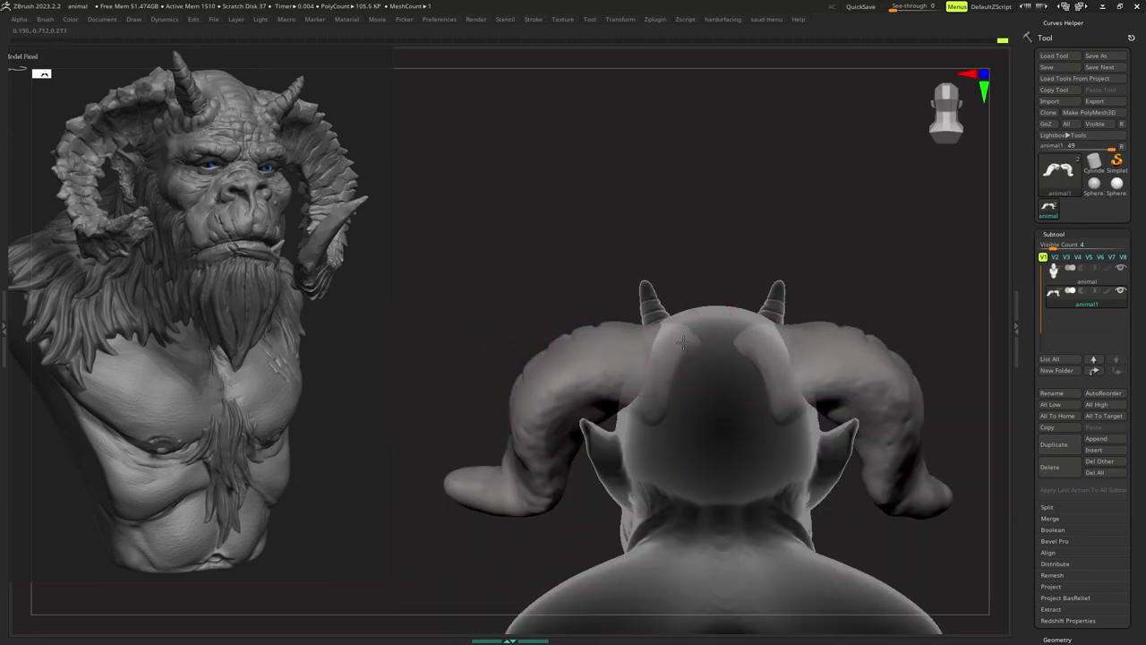
drag(660, 414, 643, 407)
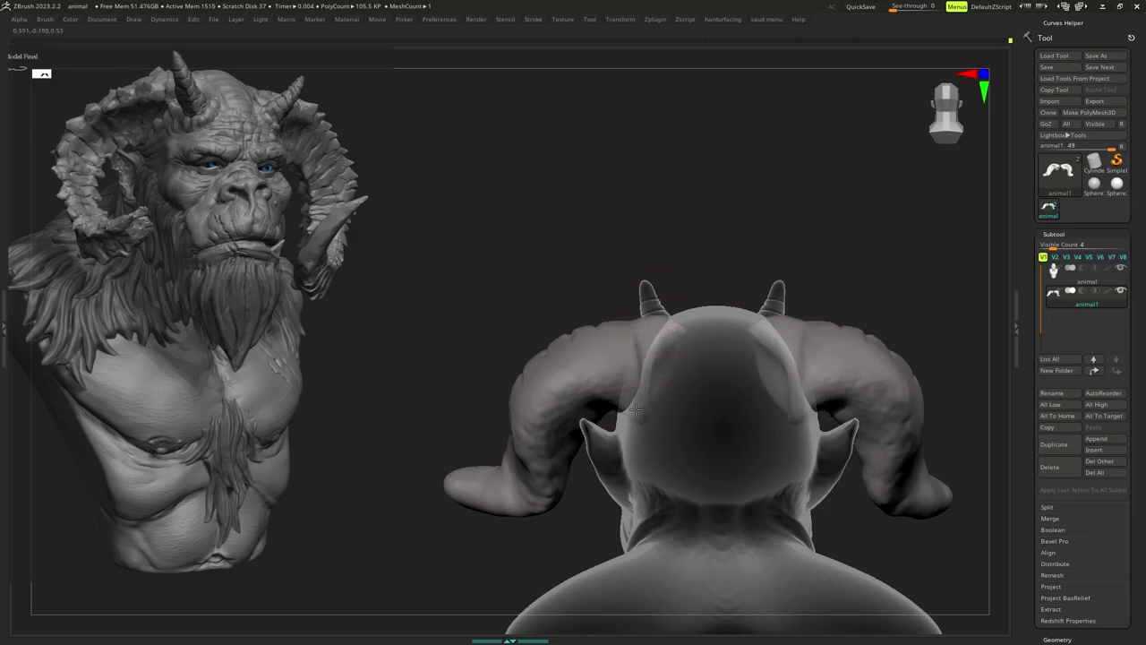
mouse_move(628, 400)
right_down()
mouse_move(708, 372)
mouse_move(684, 346)
mouse_move(653, 346)
mouse_move(660, 328)
mouse_move(668, 343)
right_up()
Turn off transparency and adjust the side horns' shape from the front with the Move brush.
key(Tab)
click(499, 117)
key(Tab)
key(b)
key(m)
key(v)
key(s)
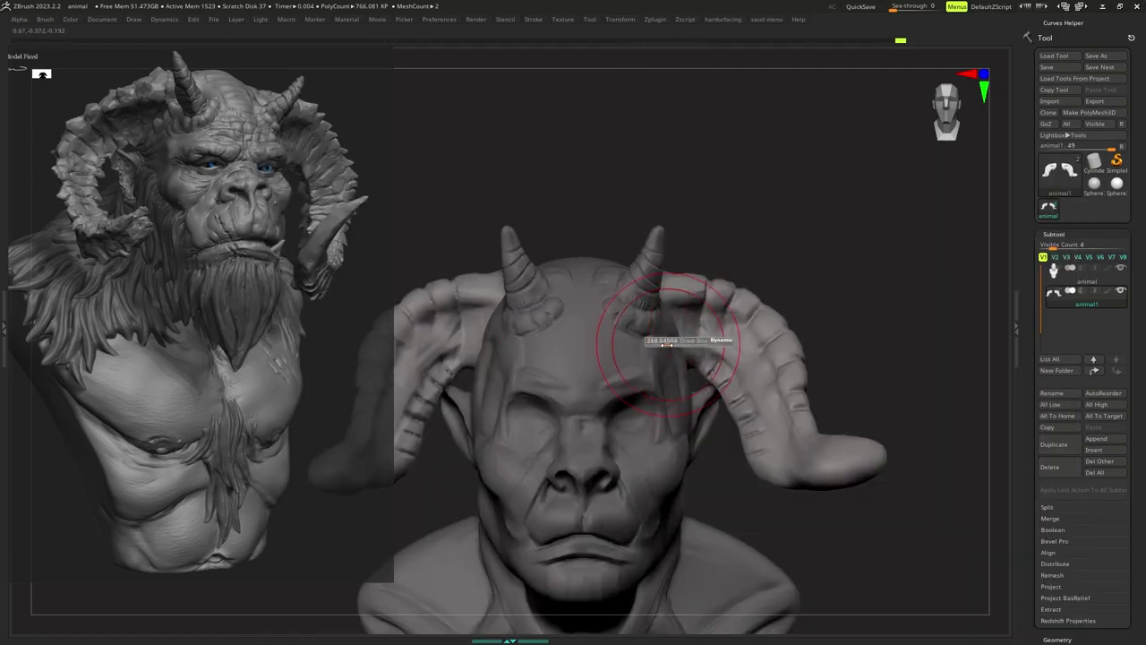
drag(670, 340, 655, 340)
mouse_move(654, 340)
ctrl+right_down()
mouse_move(645, 314)
mouse_move(659, 345)
ctrl+right_up()
Switch to the body subtool and set up ClayBuildup with a different alpha and an adjusted draw size.
alt+click(658, 459)
mouse_move(658, 459)
ctrl+right_down()
mouse_move(658, 394)
mouse_move(662, 409)
ctrl+right_up()
key(s)
drag(662, 410, 672, 409)
key(space)
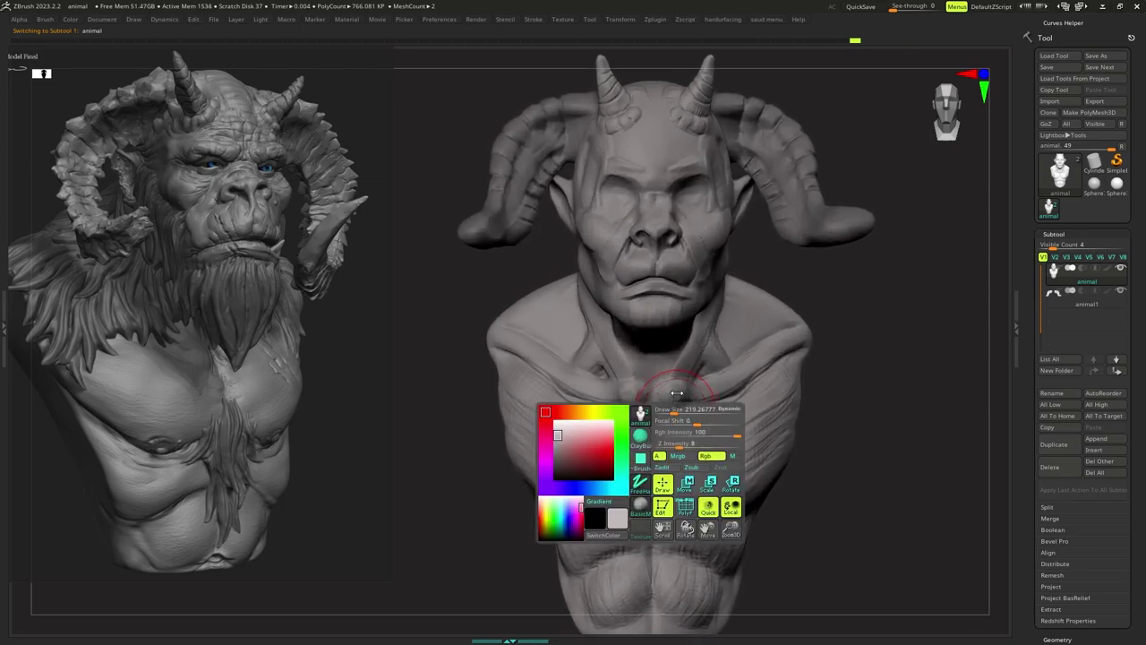
mouse_move(672, 409)
ctrl+right_down()
mouse_move(676, 369)
mouse_move(680, 381)
ctrl+right_up()
key(space)
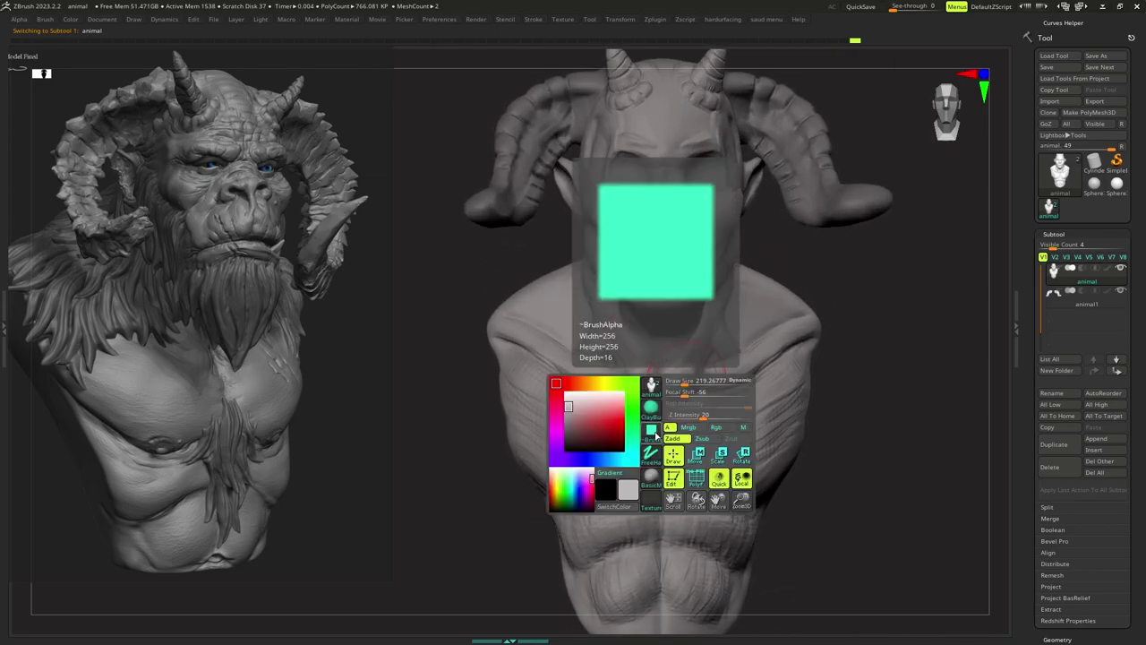
click(653, 433)
click(380, 475)
Build up the outer pectoral muscles with ClayBuildup at a large draw size, undoing an unwanted stroke.
mouse_move(536, 443)
ctrl+right_down()
mouse_move(546, 394)
mouse_move(569, 378)
mouse_move(578, 403)
mouse_move(589, 363)
mouse_move(586, 395)
ctrl+right_up()
key(s)
key(s)
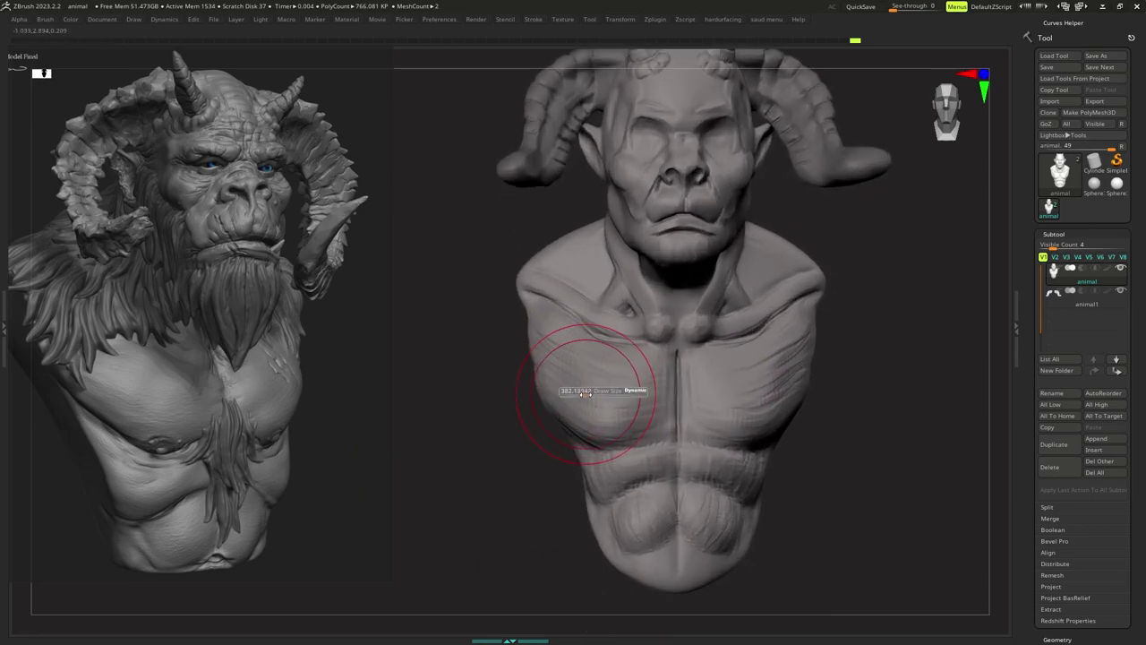
drag(563, 400, 565, 397)
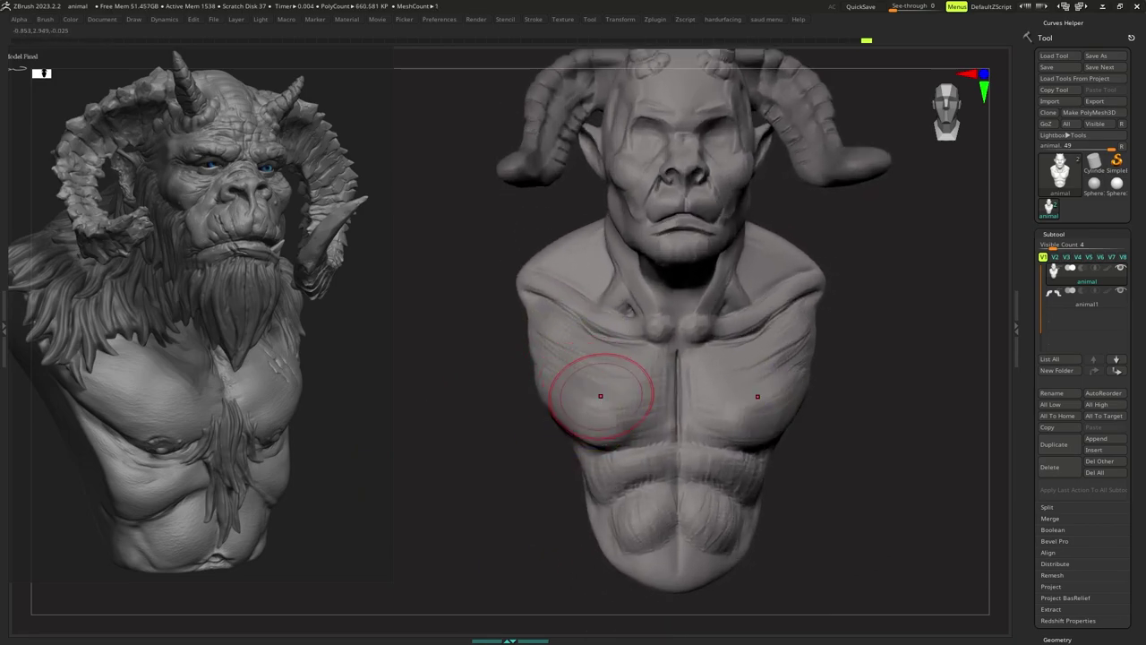
key(ctrl+z)
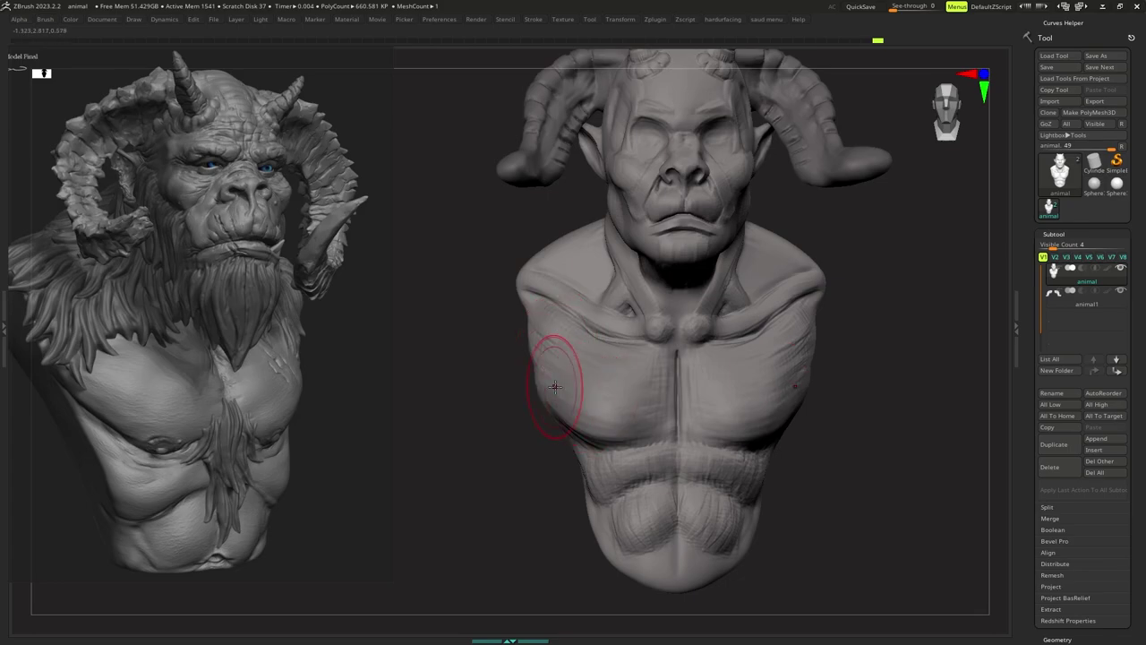
drag(617, 426, 615, 425)
Build up the outer chest below the shoulder from side and three-quarter views with ClayBuildup.
mouse_move(615, 424)
right_down()
mouse_move(698, 384)
mouse_move(684, 395)
right_up()
key(s)
drag(683, 397, 677, 396)
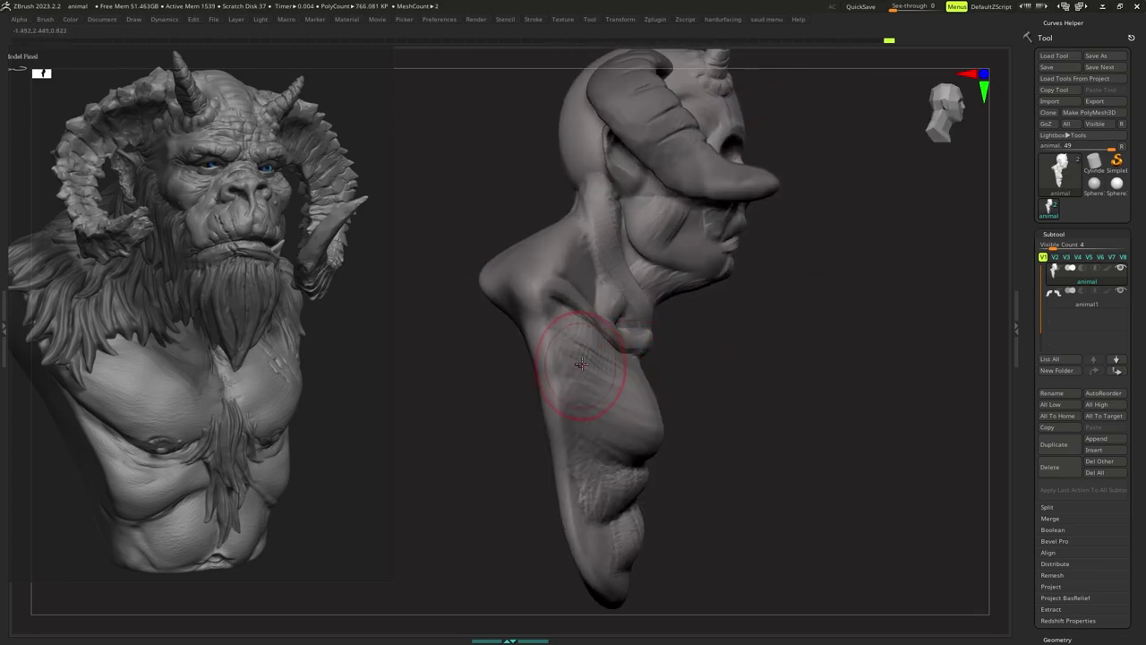
right_drag(584, 371, 560, 350)
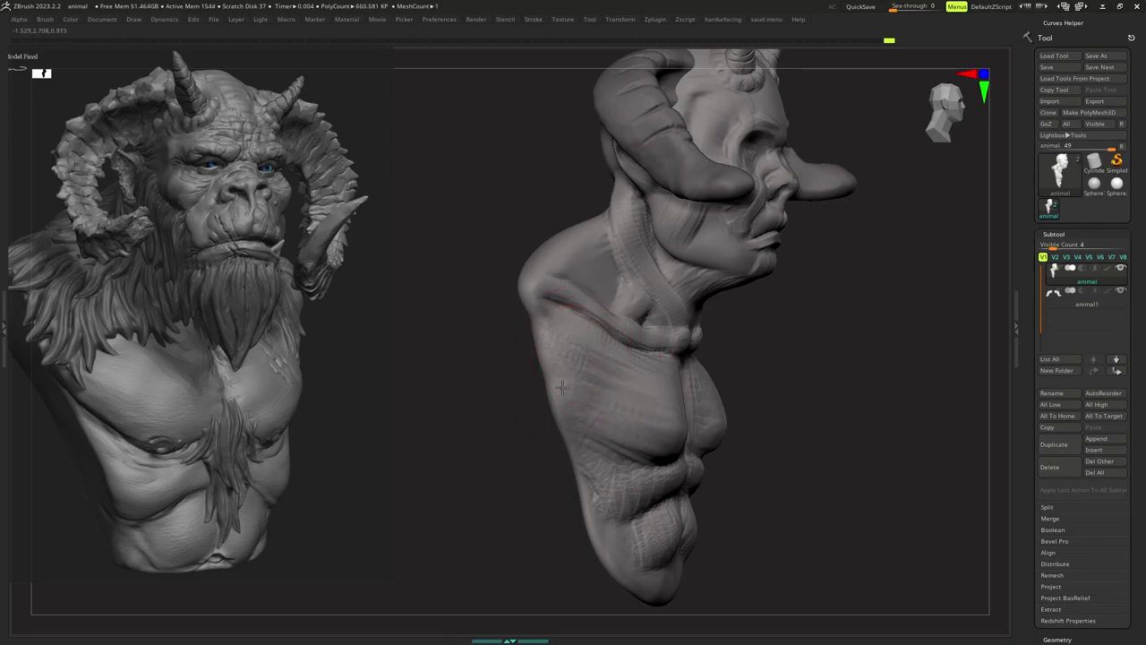
right_drag(608, 427, 618, 374)
ctrl+right_drag(618, 373, 632, 400)
Sculpt the flank and rib area beside the upper abdominals with ClayBuildup at an adjusted draw size.
key(space)
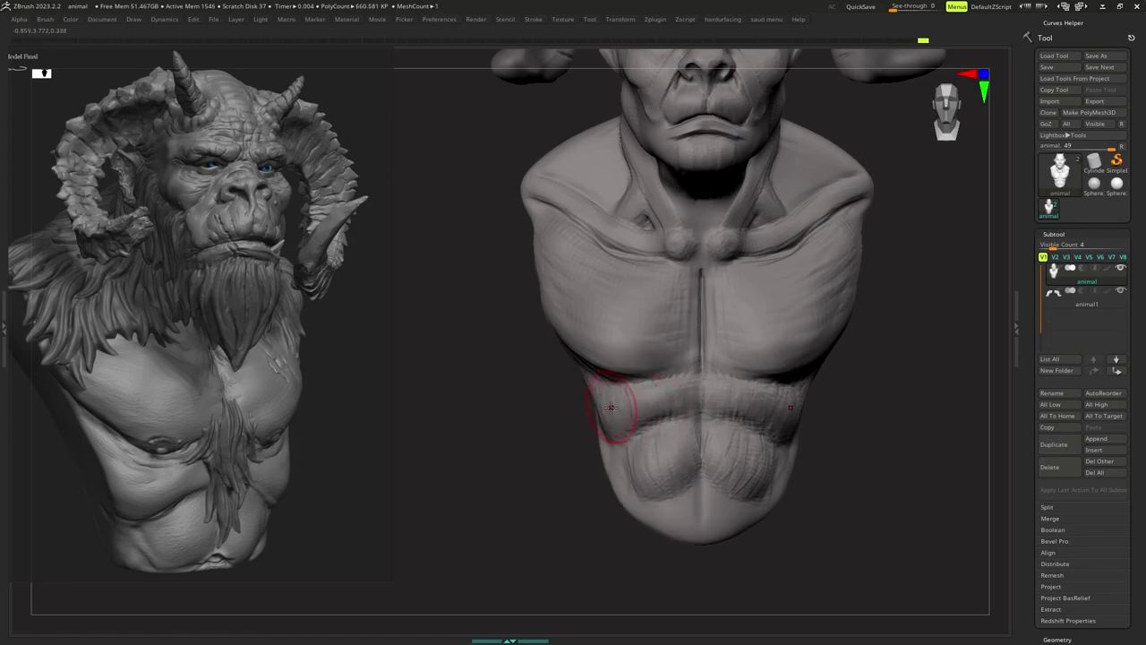
drag(630, 395, 626, 396)
right_drag(534, 485, 557, 479)
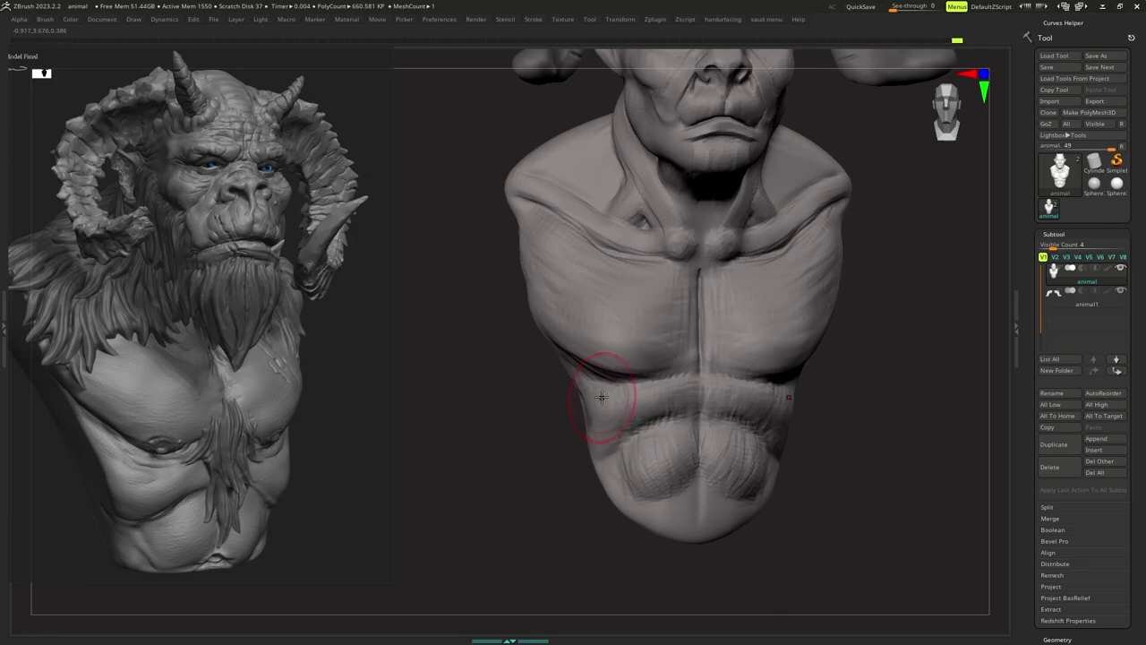
drag(602, 396, 579, 424)
right_drag(543, 421, 591, 402)
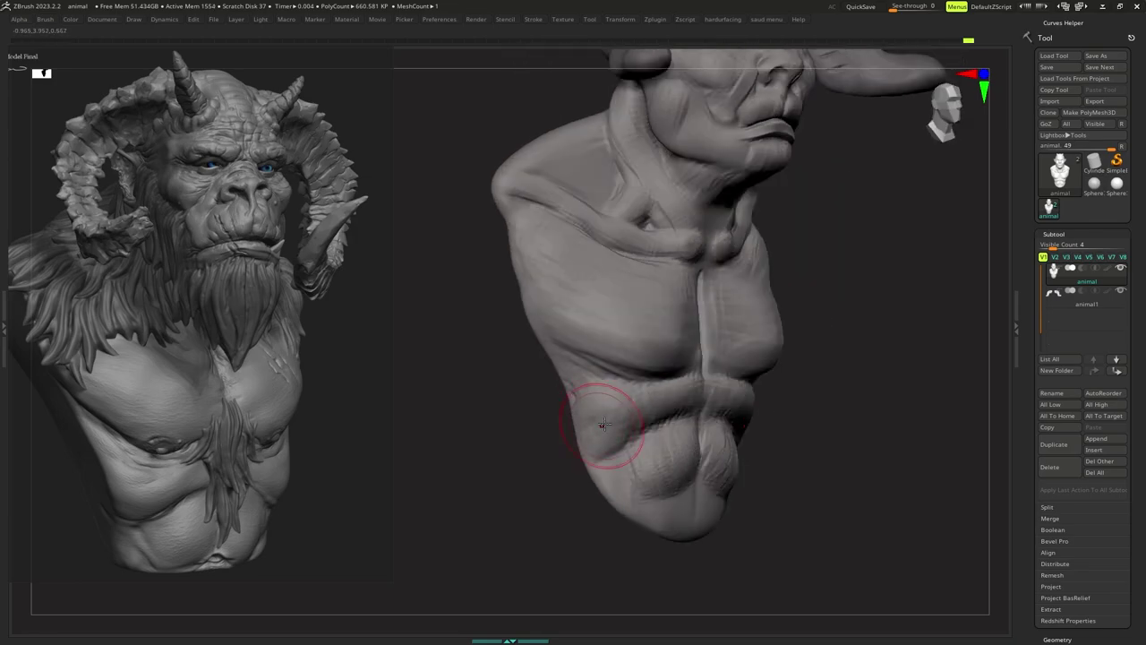
right_drag(576, 453, 541, 455)
right_click(572, 487)
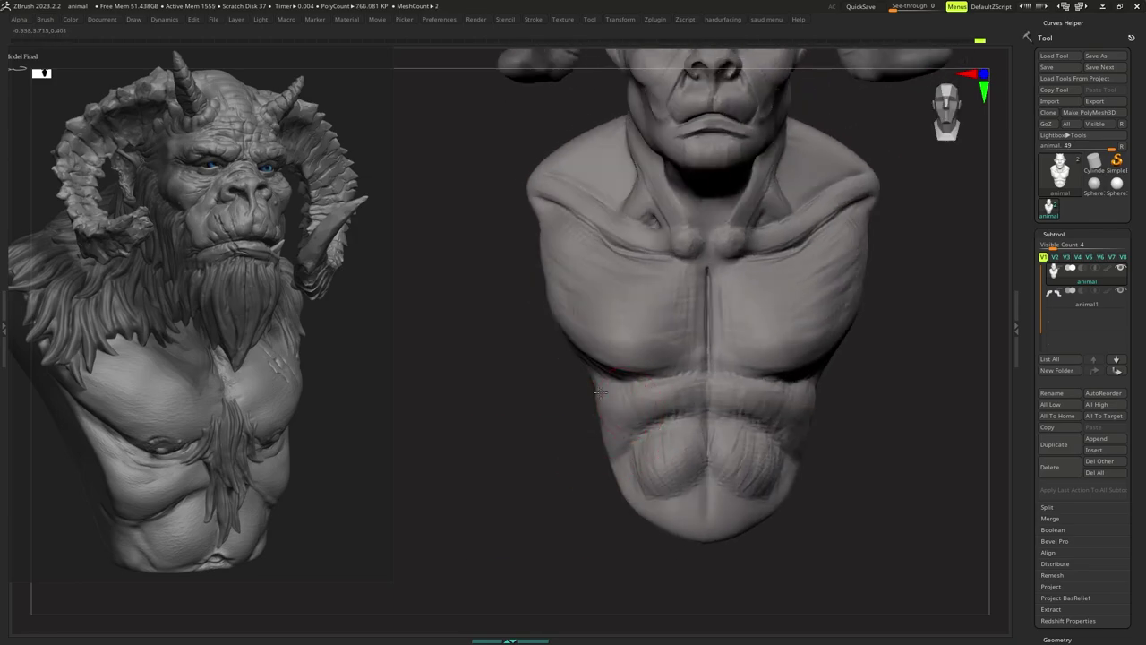
mouse_move(626, 392)
right_down()
mouse_move(598, 377)
mouse_move(586, 404)
right_up()
drag(586, 404, 593, 389)
right_drag(589, 398, 615, 365)
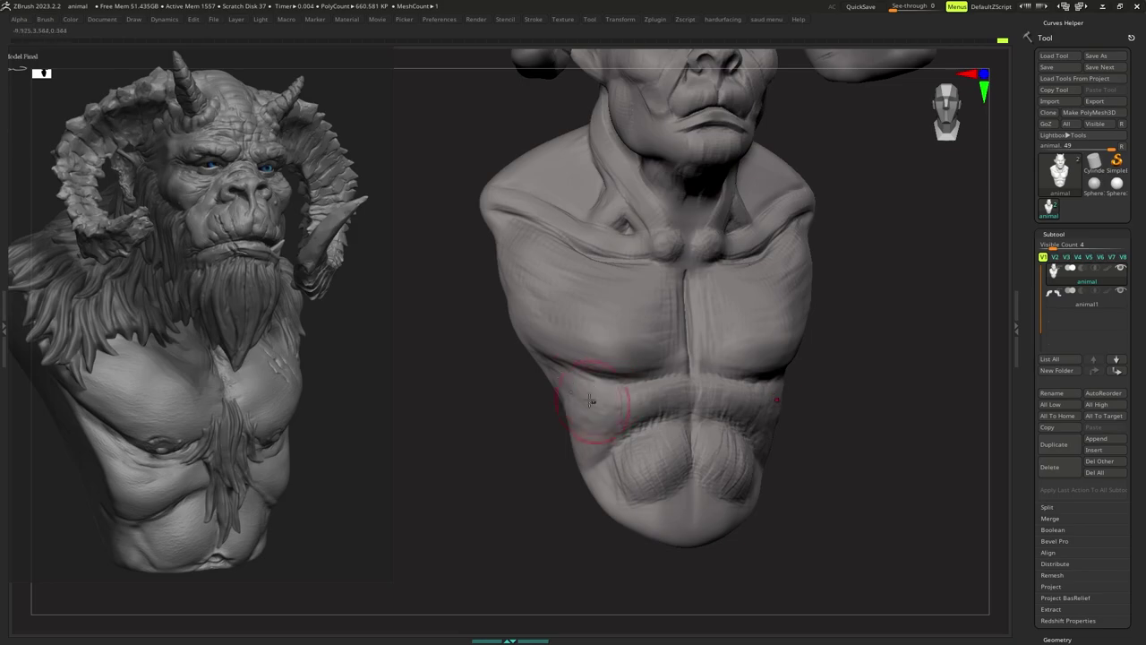
Build up the upper and lower abdominal muscles from the front with ClayBuildup, varying the draw size.
right_click(628, 418)
right_drag(614, 429, 635, 398)
right_click(636, 400)
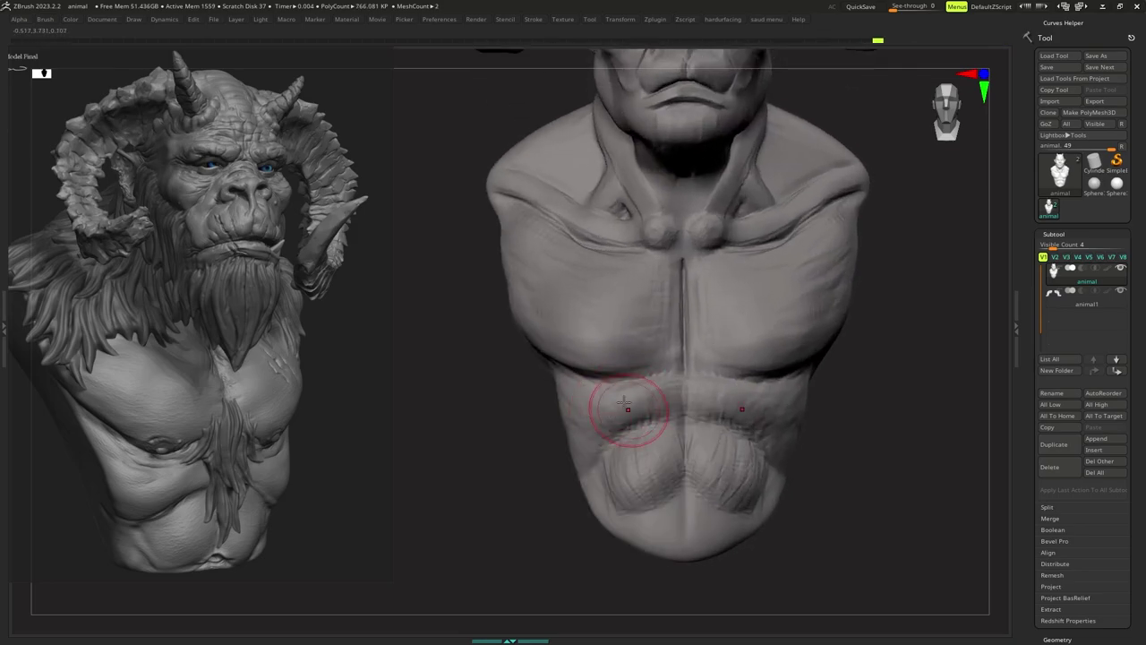
drag(652, 411, 647, 411)
mouse_move(646, 411)
ctrl+right_down()
mouse_move(632, 369)
mouse_move(644, 421)
mouse_move(639, 401)
mouse_move(648, 409)
ctrl+right_up()
key(s)
right_click(641, 426)
key(s)
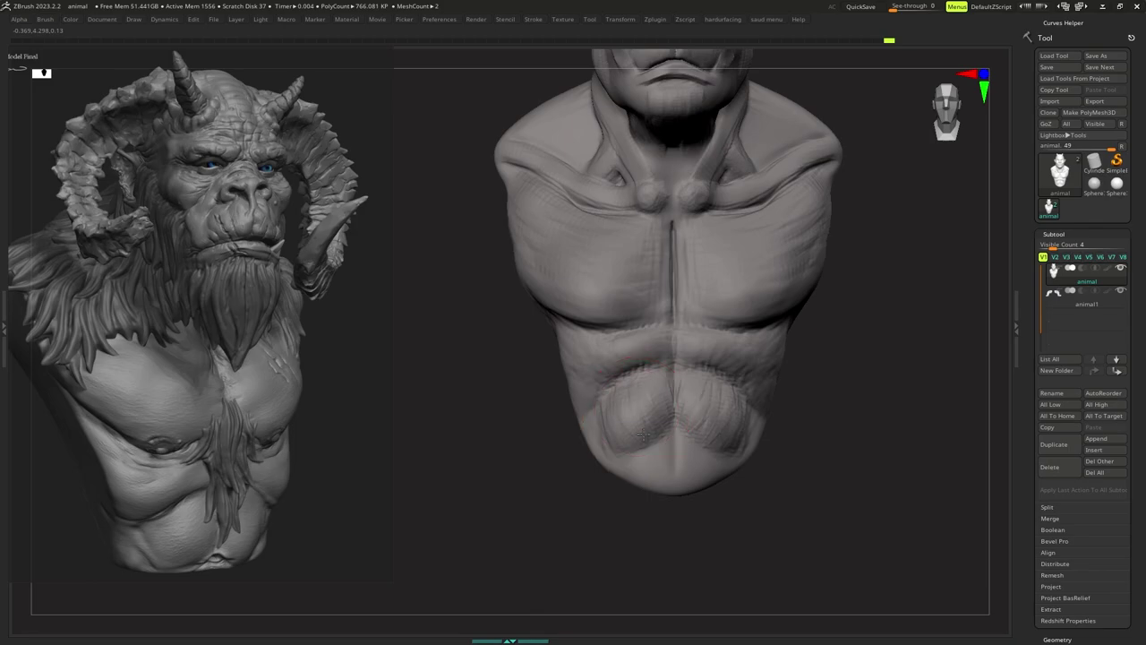
drag(659, 378, 662, 402)
mouse_move(662, 401)
ctrl+right_down()
mouse_move(650, 386)
mouse_move(674, 414)
ctrl+right_up()
key(s)
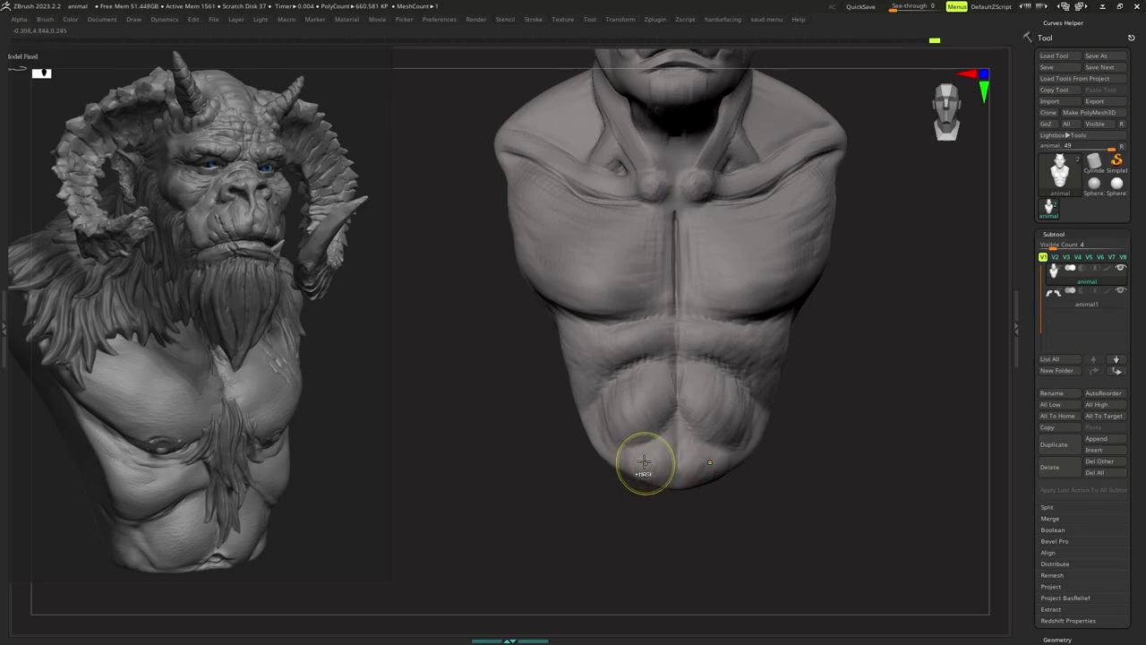
Switch to the Move brush and reshape the lower abdominals from the front at an adjusted draw size.
ctrl+right_drag(645, 462, 616, 425)
mouse_move(617, 425)
ctrl+right_down()
mouse_move(625, 436)
mouse_move(641, 424)
mouse_move(601, 415)
mouse_move(653, 412)
mouse_move(596, 409)
mouse_move(616, 421)
ctrl+right_up()
ctrl+right_drag(628, 417, 612, 428)
key(b)
key(m)
key(v)
key(s)
key(s)
drag(616, 419, 640, 412)
key(s)
key(s)
Adjust the abdomen's profile from the side with the Move brush.
right_drag(643, 483, 645, 475)
key(s)
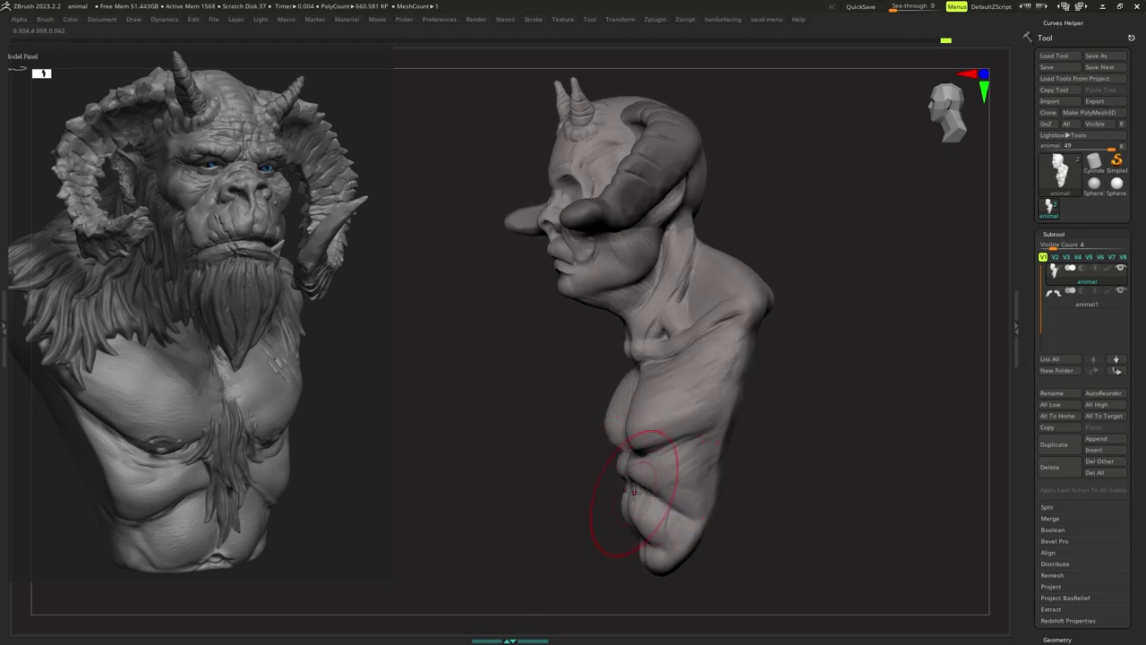
right_click(651, 537)
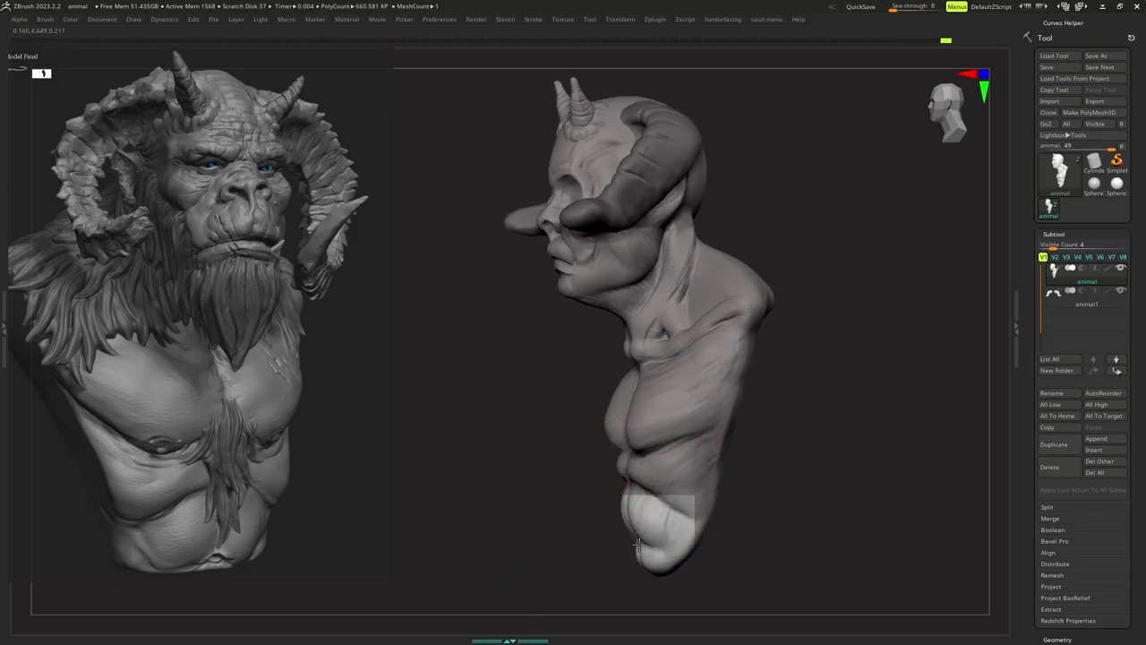
drag(640, 545, 656, 556)
mouse_move(675, 515)
right_down()
mouse_move(788, 472)
mouse_move(731, 528)
mouse_move(761, 489)
right_up()
key(space)
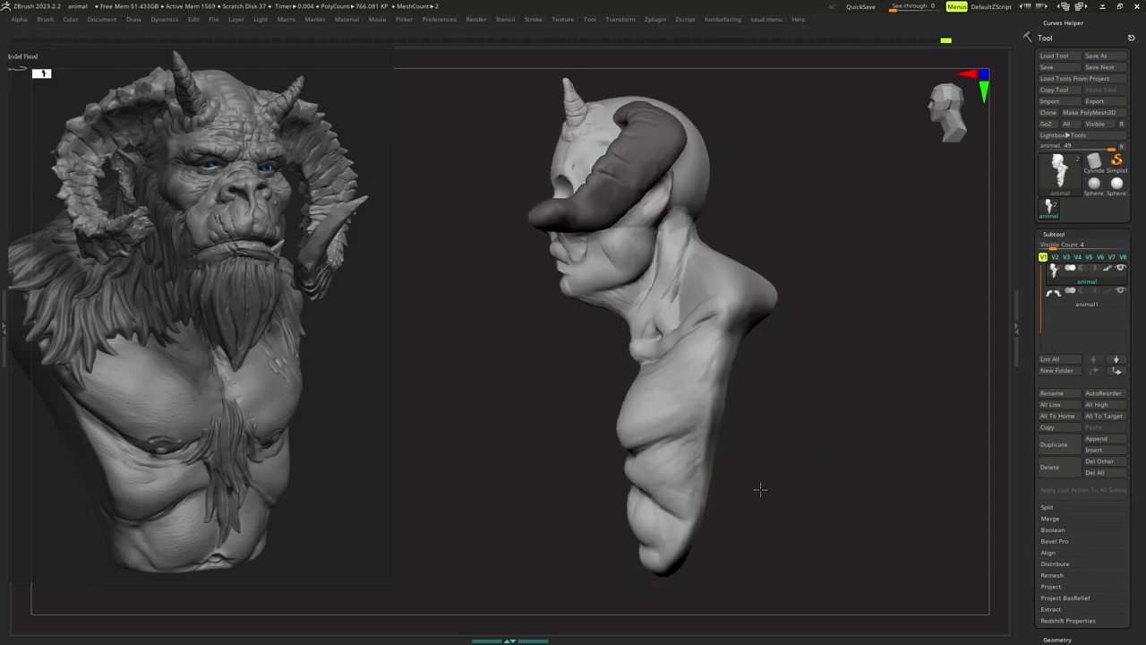
key(space)
click(792, 513)
drag(637, 507, 630, 507)
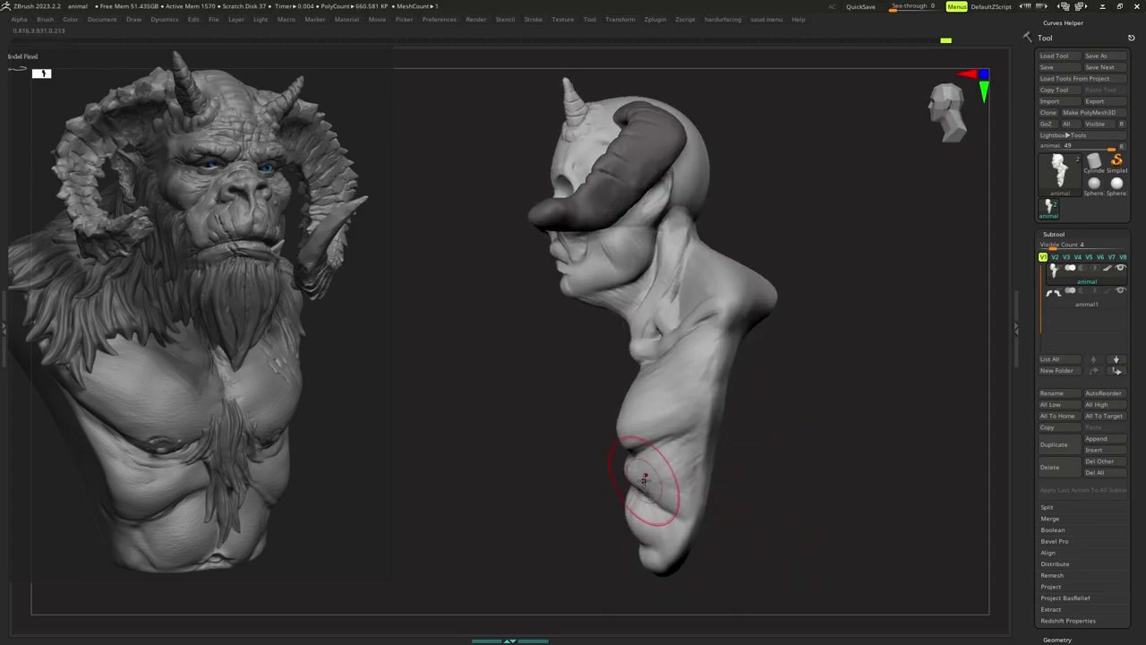
Show the full interface, choose the basic material and turn off polypaint on the body subtool.
key(Tab)
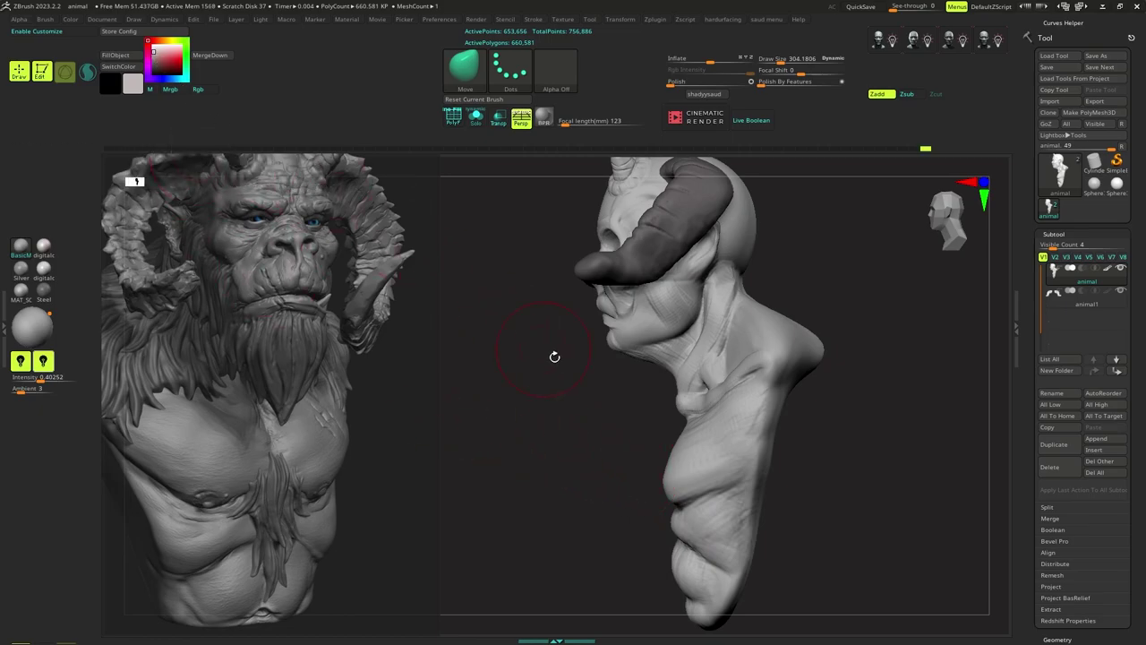
shift+right_drag(553, 357, 638, 359)
click(20, 245)
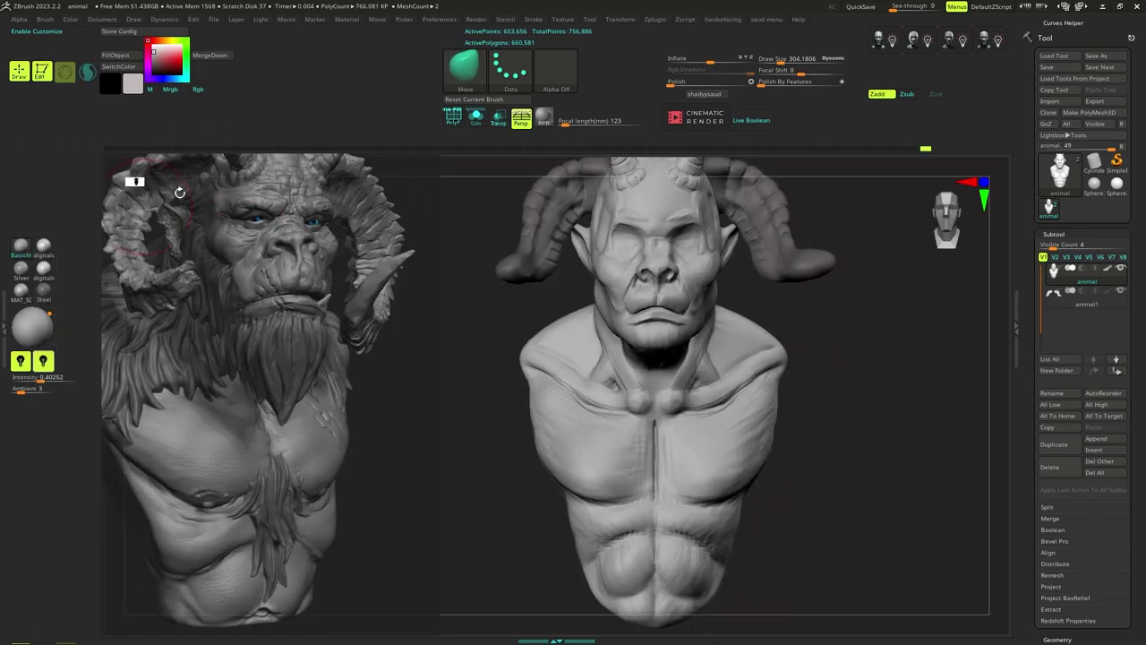
click(1109, 270)
Reshape the abdominal folds from the side with the Move brush at a draw size of about 424.
shift+drag(792, 375, 796, 411)
mouse_move(796, 411)
right_down()
mouse_move(691, 428)
mouse_move(708, 422)
mouse_move(712, 440)
right_up()
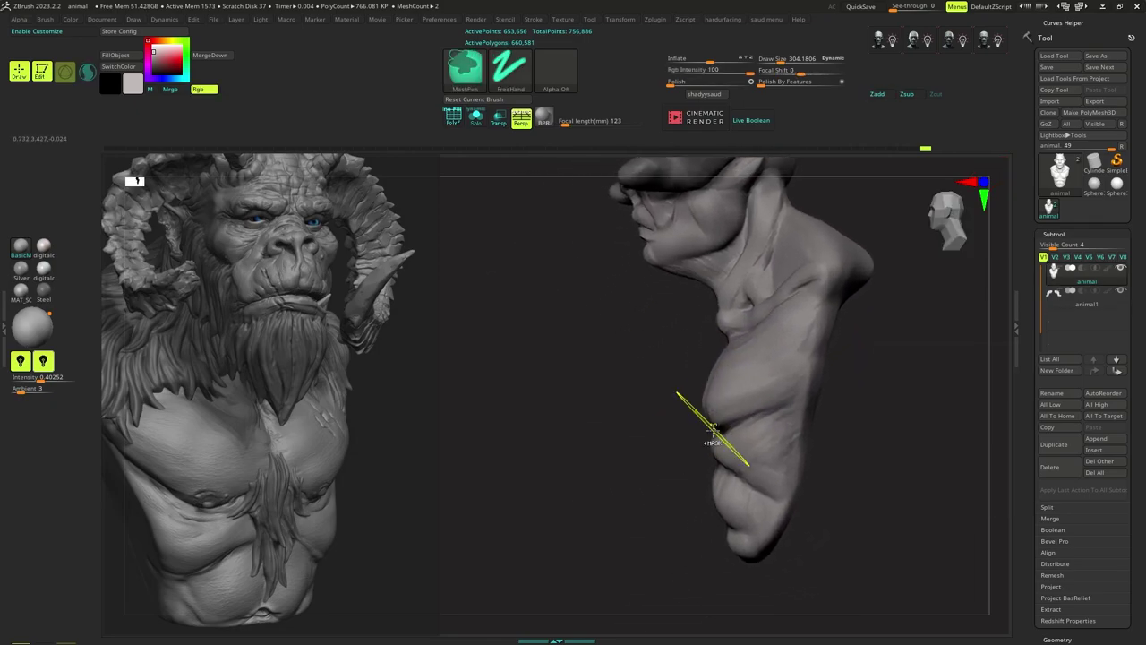
key(s)
drag(712, 442, 714, 447)
key(s)
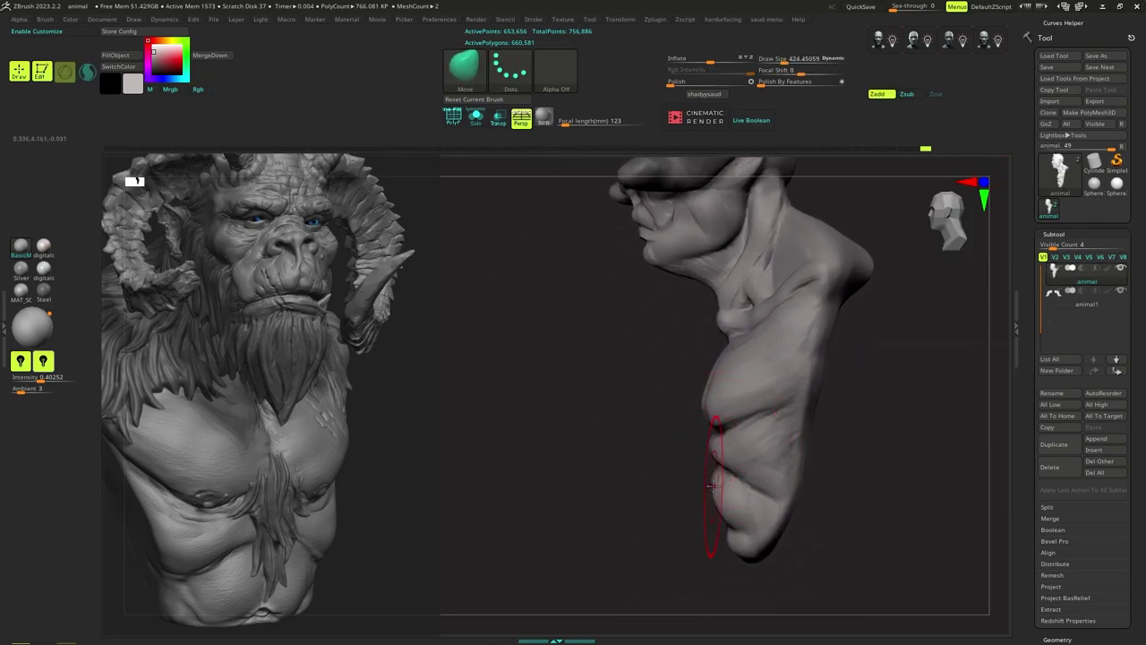
right_drag(715, 468, 729, 485)
key(s)
drag(731, 485, 726, 484)
mouse_move(724, 464)
right_down()
mouse_move(728, 513)
mouse_move(782, 471)
mouse_move(744, 505)
mouse_move(720, 478)
right_up()
ctrl+right_drag(720, 478, 725, 481)
key(s)
drag(724, 481, 729, 481)
Adjust the lower pectoral profile with the Move brush, reducing the draw size to about 362 and 342.
ctrl+right_drag(735, 450, 740, 449)
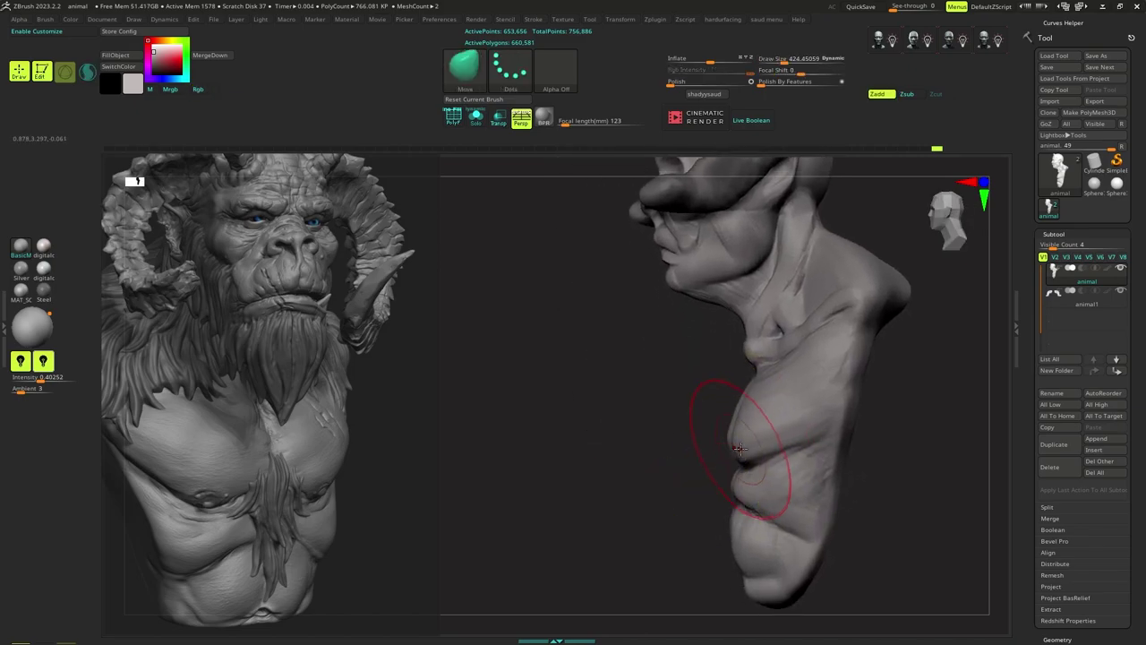
key(s)
drag(739, 451, 739, 451)
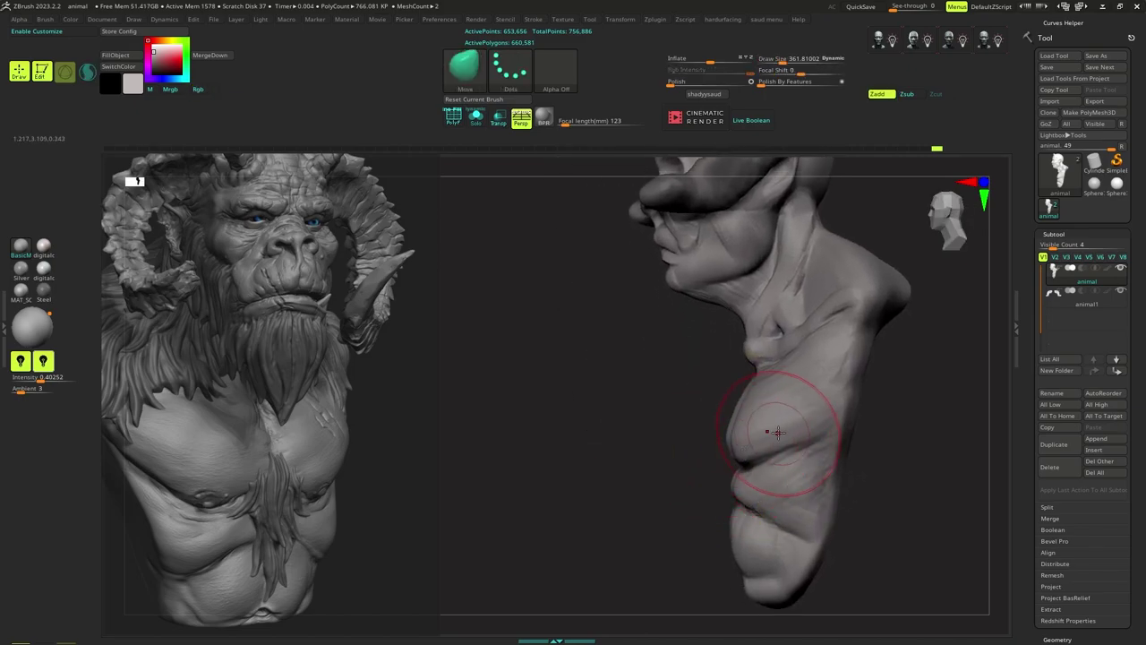
mouse_move(777, 432)
right_down()
mouse_move(792, 431)
mouse_move(771, 455)
mouse_move(761, 430)
mouse_move(747, 430)
mouse_move(758, 448)
right_up()
key(s)
drag(757, 449, 756, 448)
mouse_move(757, 449)
ctrl+right_down()
mouse_move(765, 409)
mouse_move(755, 448)
ctrl+right_up()
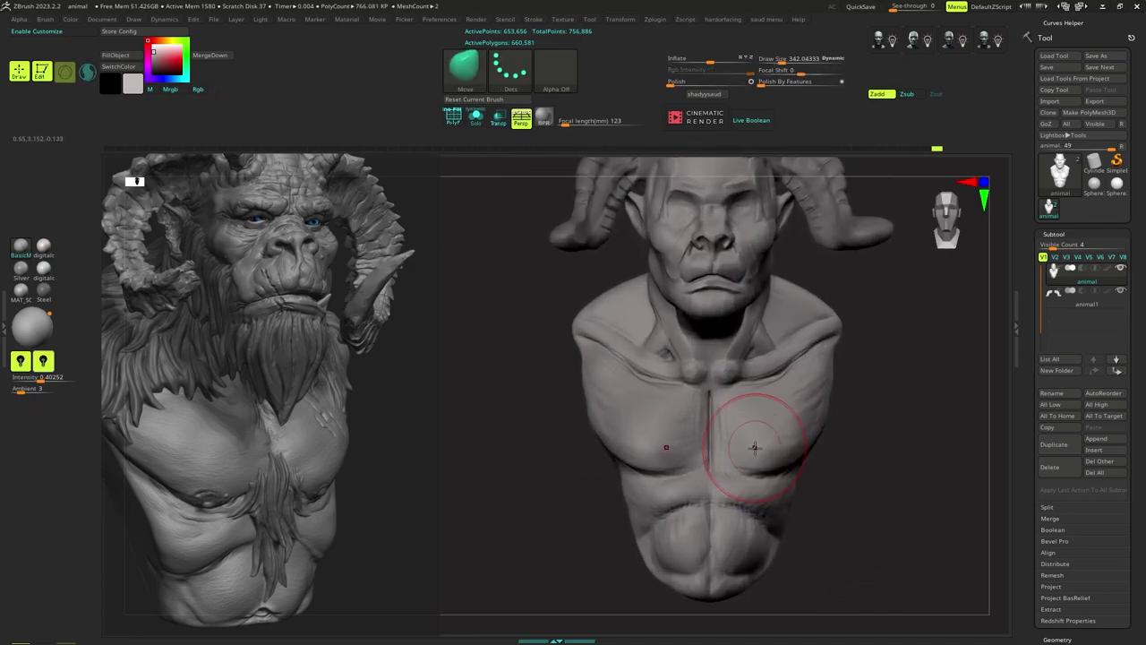
Increase the Move brush draw size to about 403 and hide the interface panels around the canvas.
key(s)
drag(755, 449, 782, 455)
key(s)
mouse_move(787, 453)
ctrl+right_down()
mouse_move(763, 421)
mouse_move(749, 450)
ctrl+right_up()
key(space)
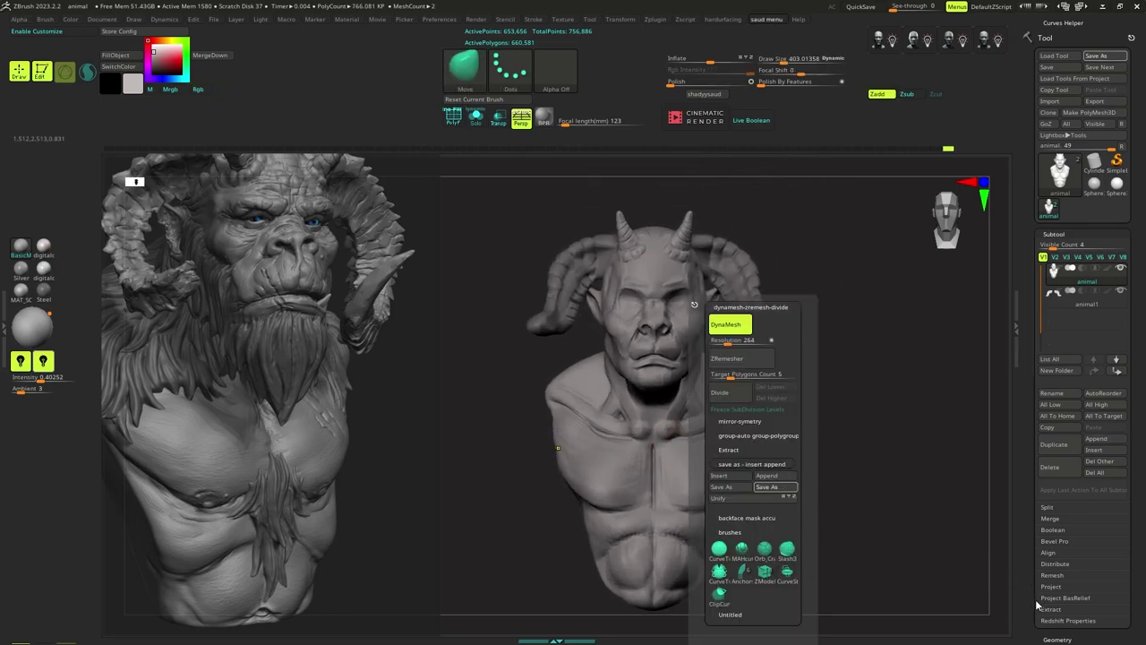
key(ctrl+space)
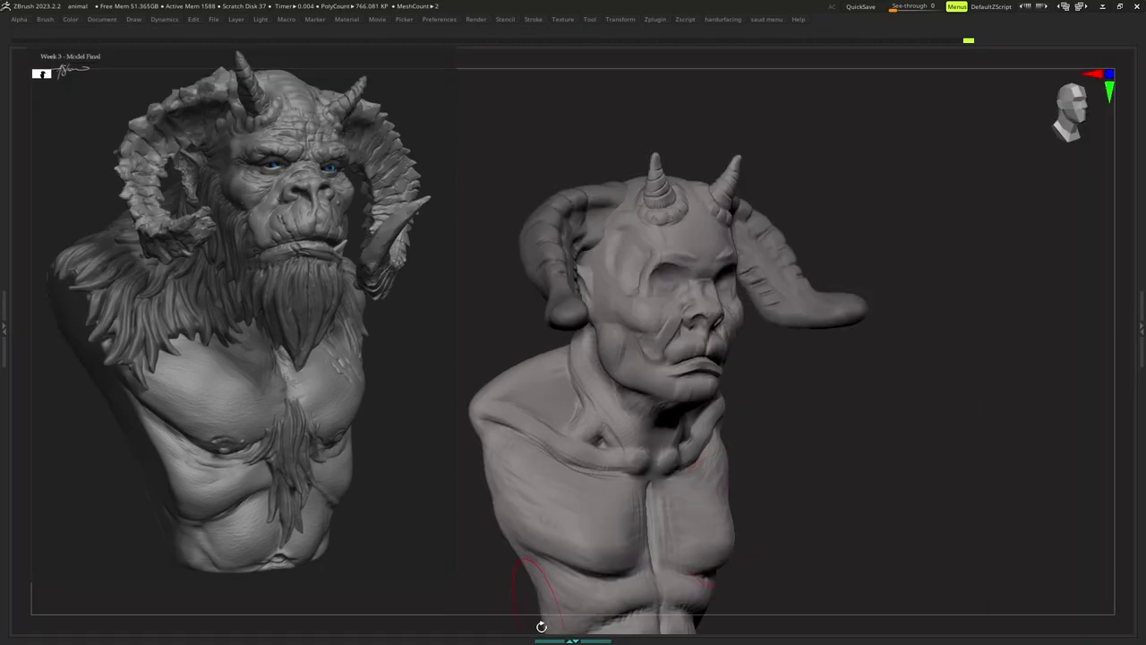
Frame the neck from a three-quarter view and switch to ClayBuildup with an adjusted draw size.
mouse_move(618, 220)
shift+right_down()
mouse_move(550, 256)
mouse_move(601, 309)
mouse_move(615, 274)
mouse_move(639, 292)
mouse_move(609, 299)
mouse_move(616, 314)
shift+right_up()
key(s)
drag(635, 317, 630, 318)
key(s)
mouse_move(652, 303)
ctrl+right_down()
mouse_move(652, 282)
mouse_move(635, 307)
ctrl+right_up()
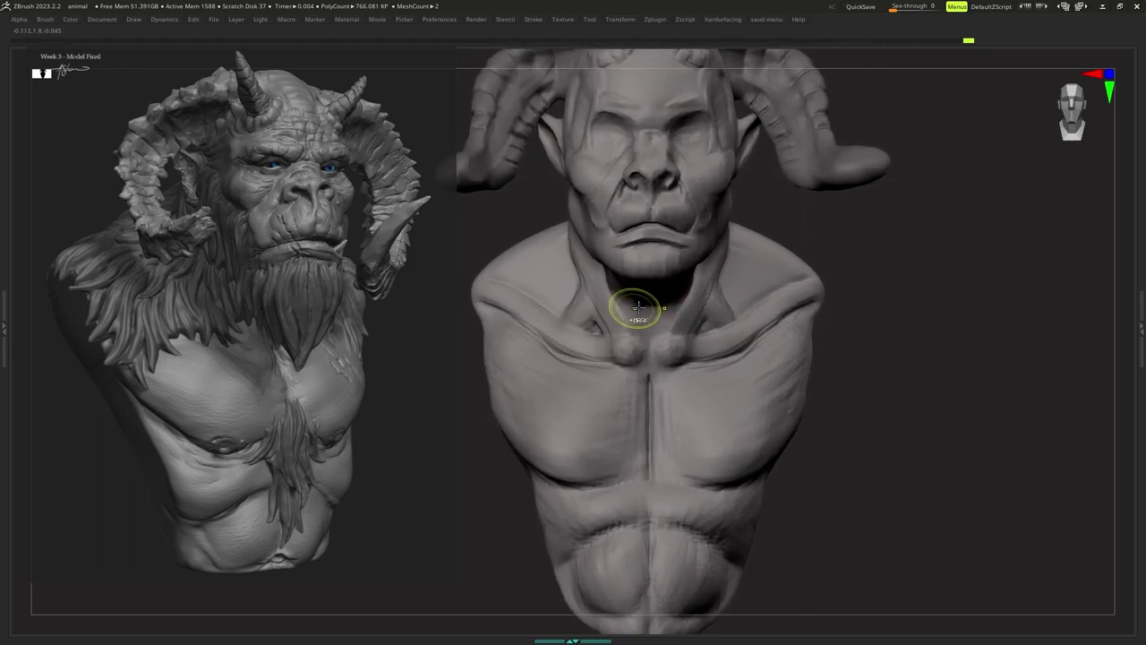
key(s)
right_click(652, 320)
right_drag(714, 307, 678, 313)
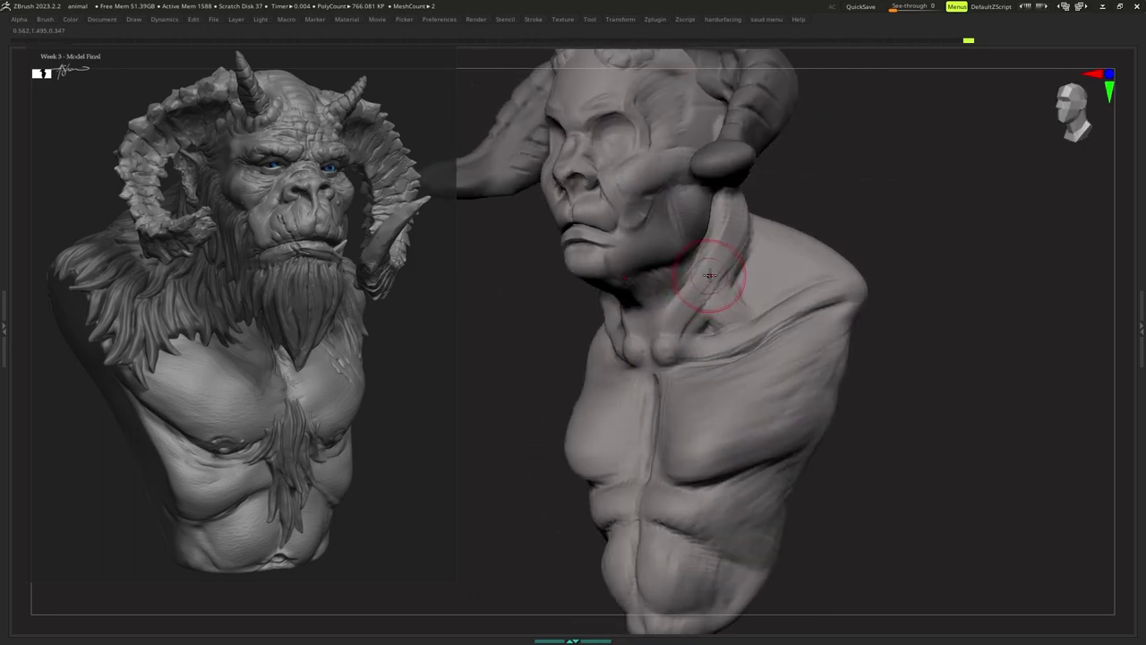
key(b)
key(c)
key(b)
key(s)
Build up the long neck muscle running from behind the jaw towards the collarbone with ClayBuildup.
right_drag(746, 246, 722, 234)
key(s)
mouse_move(740, 228)
mouse_down()
mouse_move(727, 226)
mouse_move(697, 286)
mouse_move(719, 300)
mouse_up()
mouse_move(719, 299)
shift+right_down()
mouse_move(732, 290)
mouse_move(717, 258)
mouse_move(719, 299)
mouse_move(707, 282)
shift+right_up()
key(s)
key(s)
key(s)
key(space)
drag(707, 282, 697, 281)
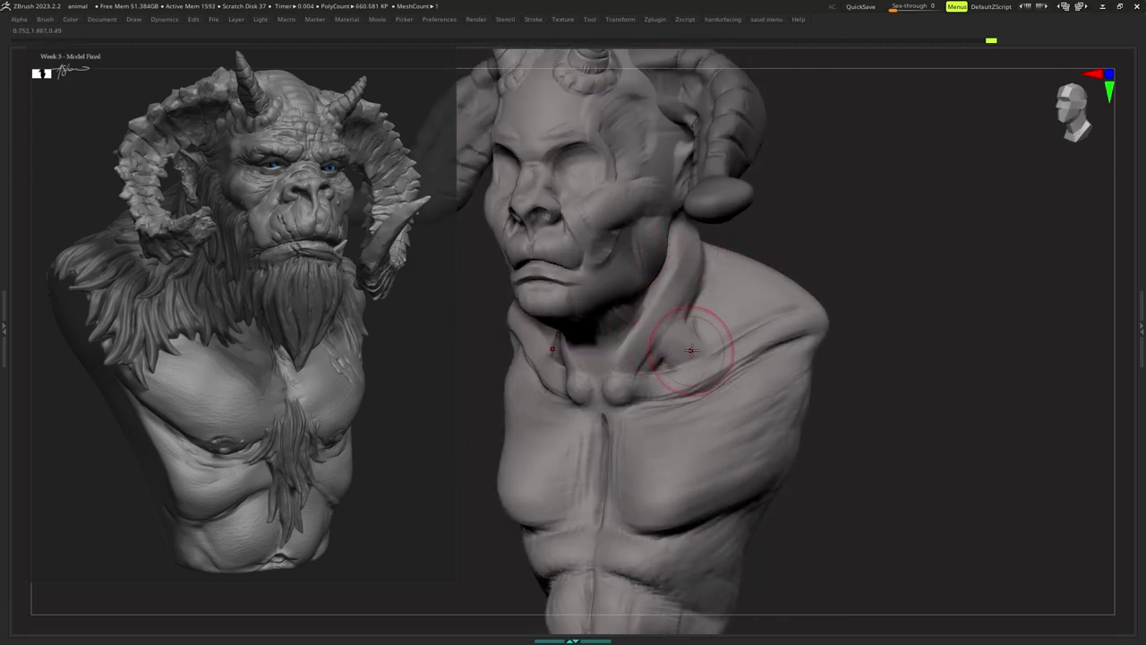
Fill out the base of the neck and the hollow above the collarbone with ClayBuildup from several angles.
drag(682, 337, 672, 354)
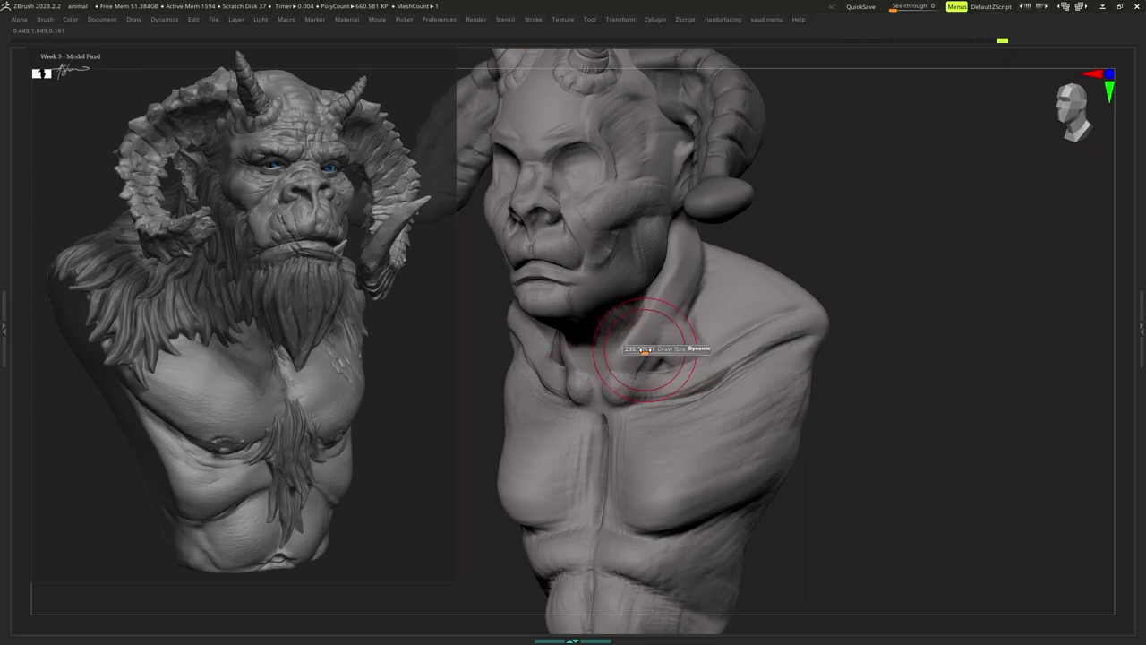
alt+right_drag(693, 277, 678, 310)
key(s)
drag(678, 310, 641, 377)
right_drag(707, 291, 678, 295)
mouse_move(673, 300)
mouse_down()
mouse_move(660, 251)
mouse_move(669, 262)
mouse_up()
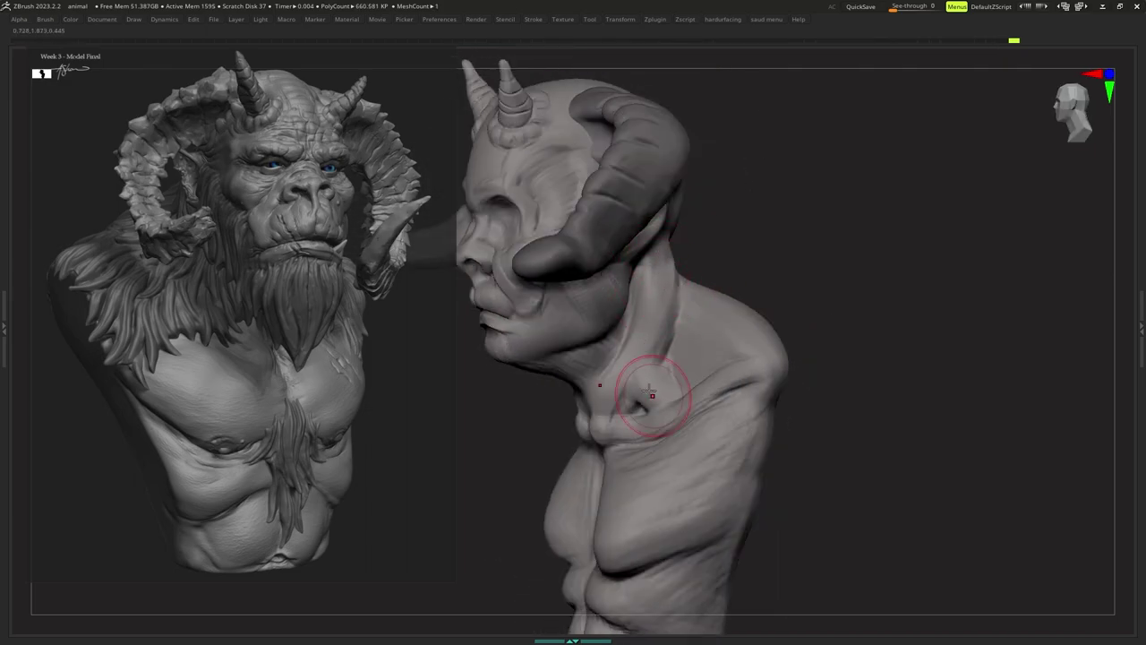
mouse_move(667, 280)
right_down()
mouse_move(704, 305)
mouse_move(657, 338)
mouse_move(675, 302)
right_up()
drag(664, 315, 636, 357)
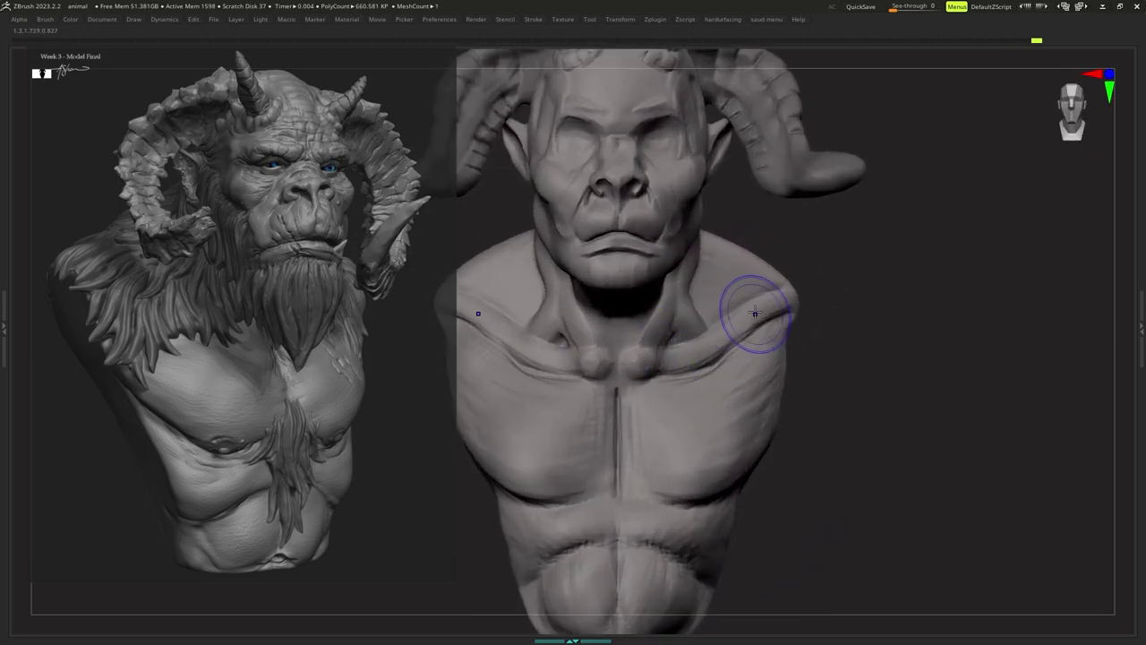
Thicken and refine the collarbones from the front with ClayBuildup at progressively smaller draw sizes.
ctrl+right_drag(748, 318, 708, 338)
key(s)
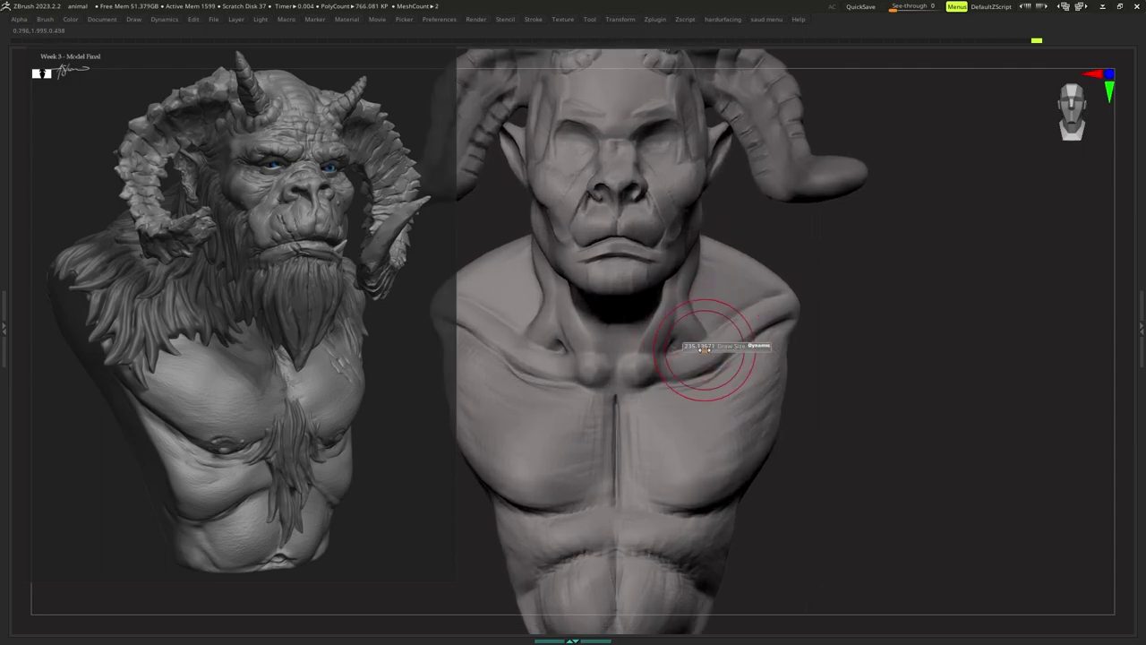
right_click(705, 347)
drag(752, 341, 667, 379)
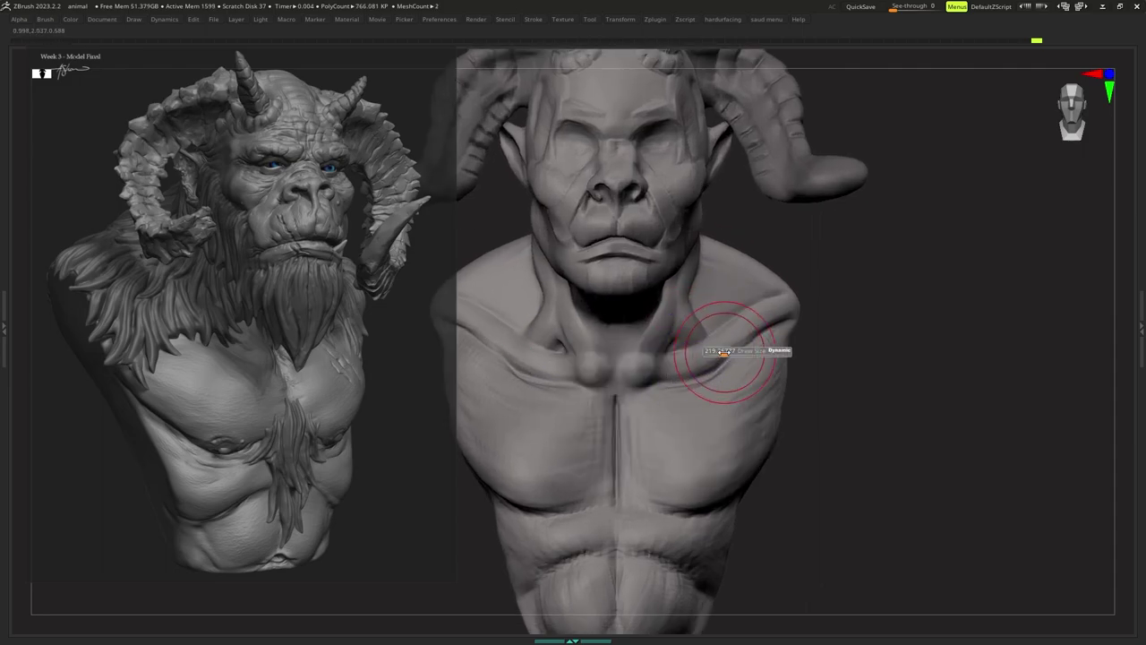
drag(745, 331, 664, 359)
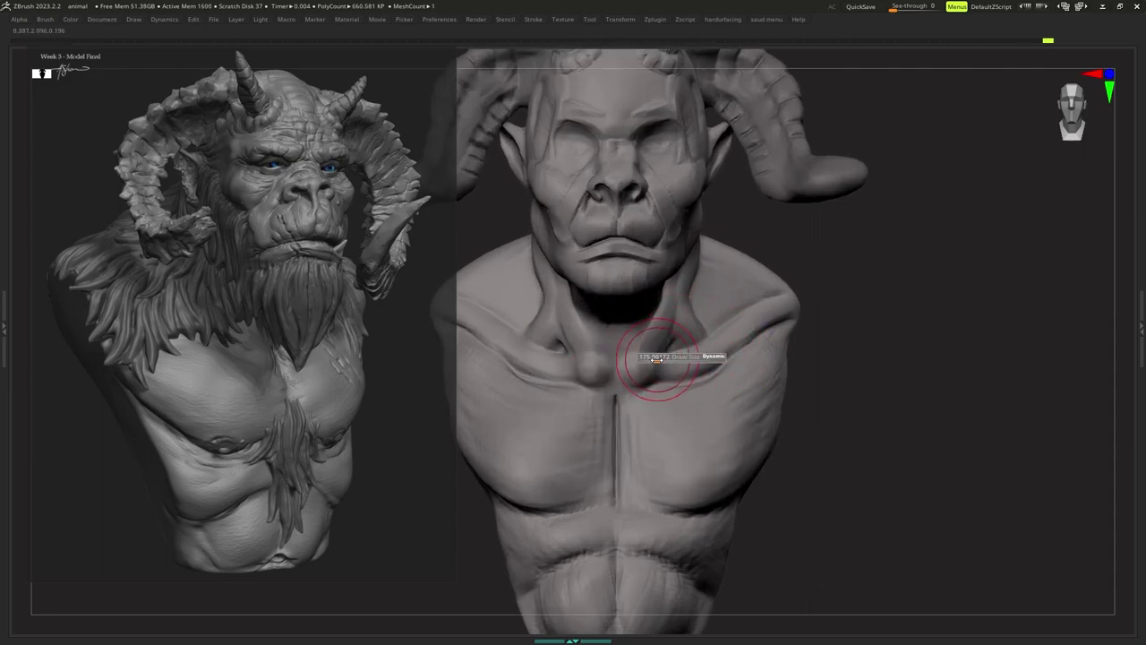
key(space)
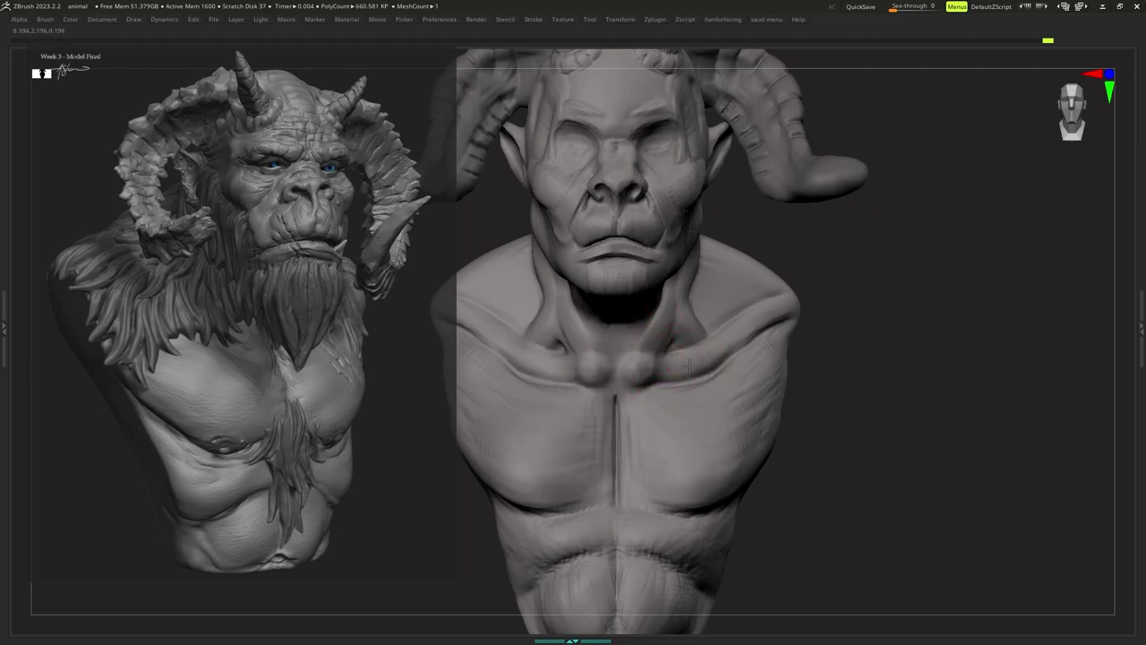
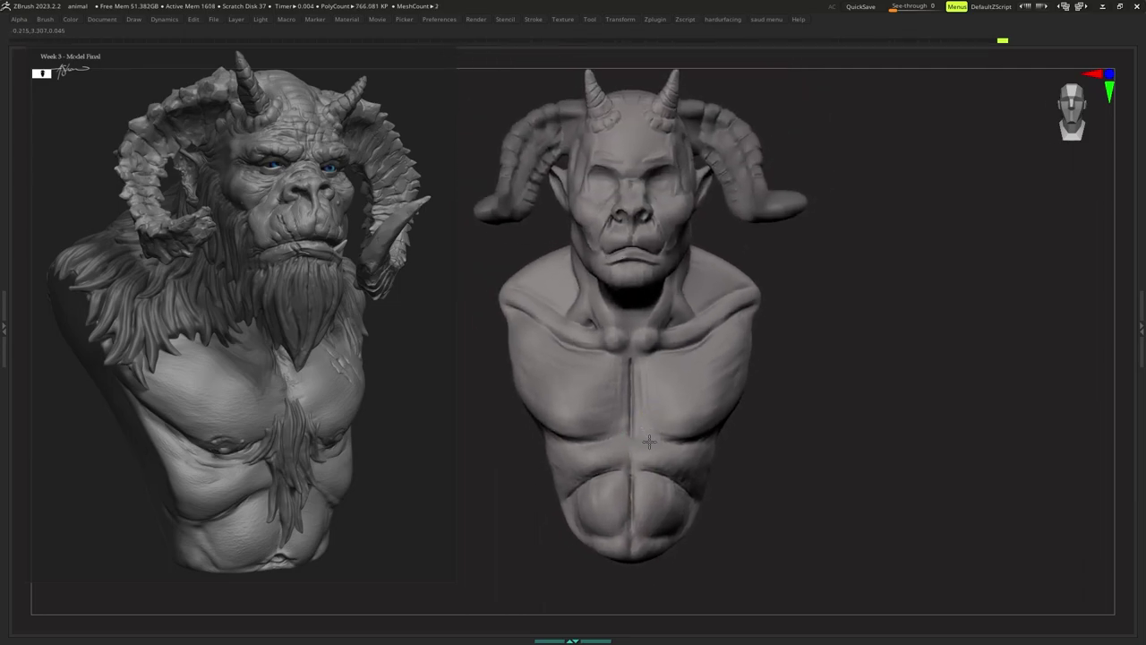
mouse_move(638, 442)
ctrl+right_down()
mouse_move(647, 439)
mouse_move(640, 425)
mouse_move(653, 438)
mouse_move(646, 424)
ctrl+right_up()
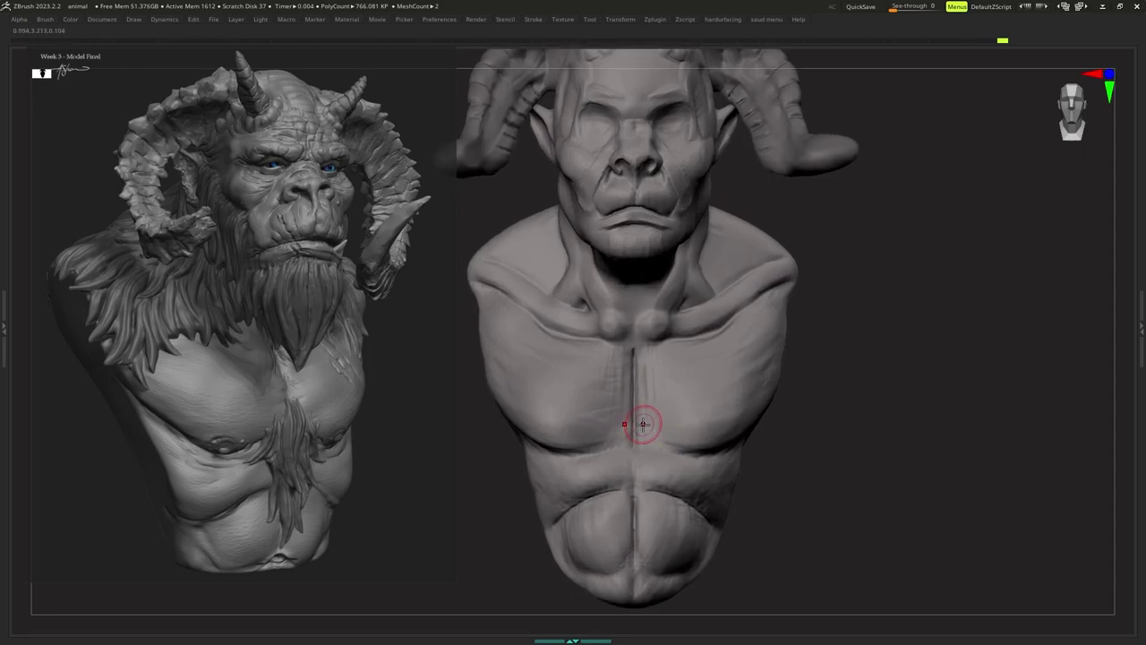
Insert a small sphere at the lower centre of the chest and split it off as a separate subtool.
key(space)
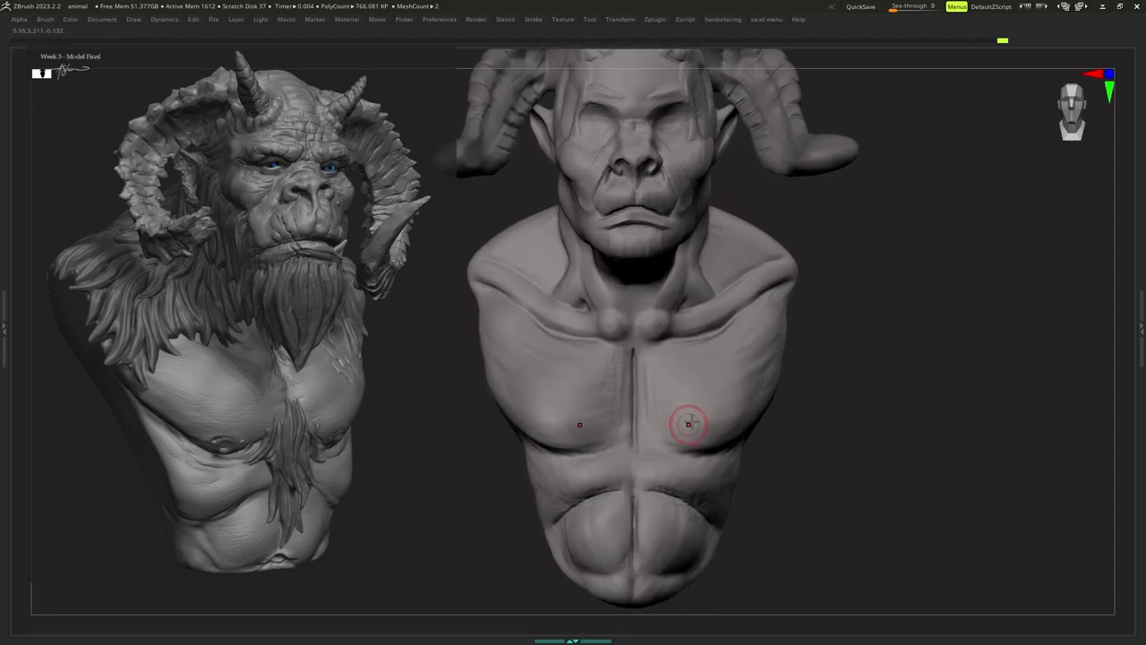
key(b)
key(i)
click(584, 365)
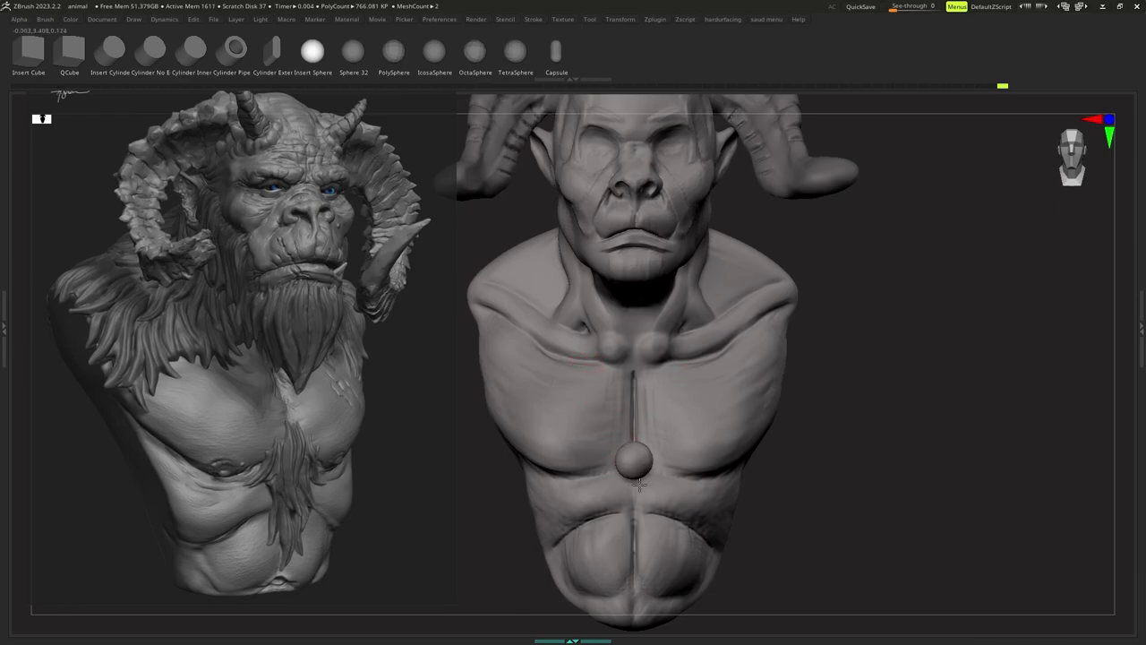
drag(639, 485, 640, 488)
key(space)
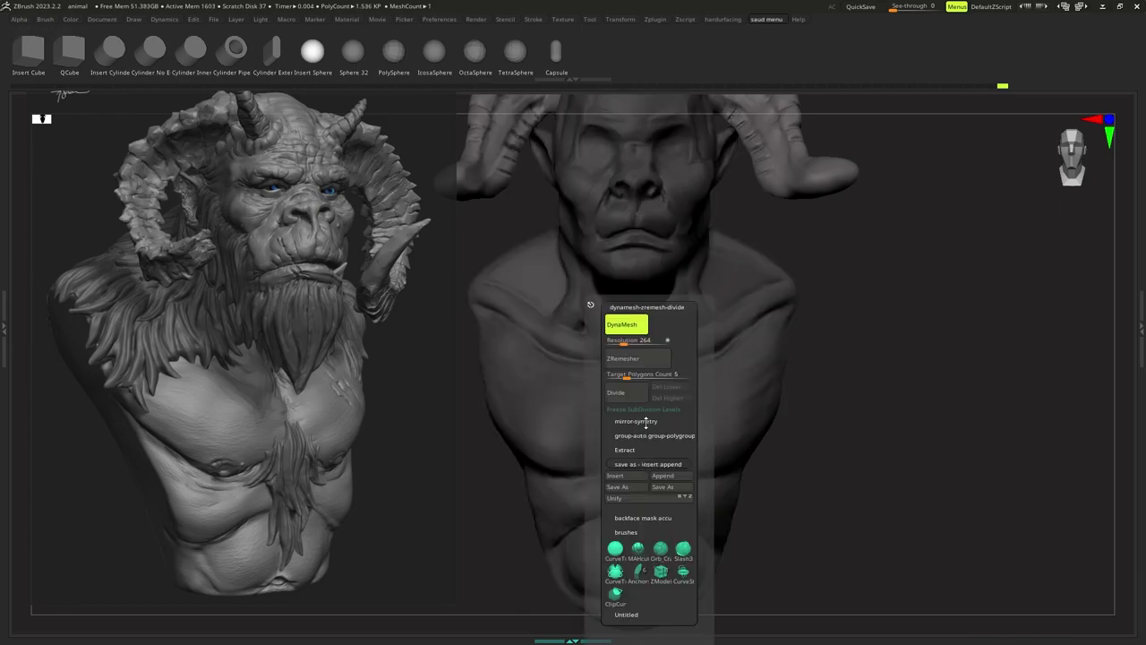
click(646, 421)
click(646, 480)
Select the sphere subtool and move it about 0.25 units in depth into the chest, using a side view.
key(b)
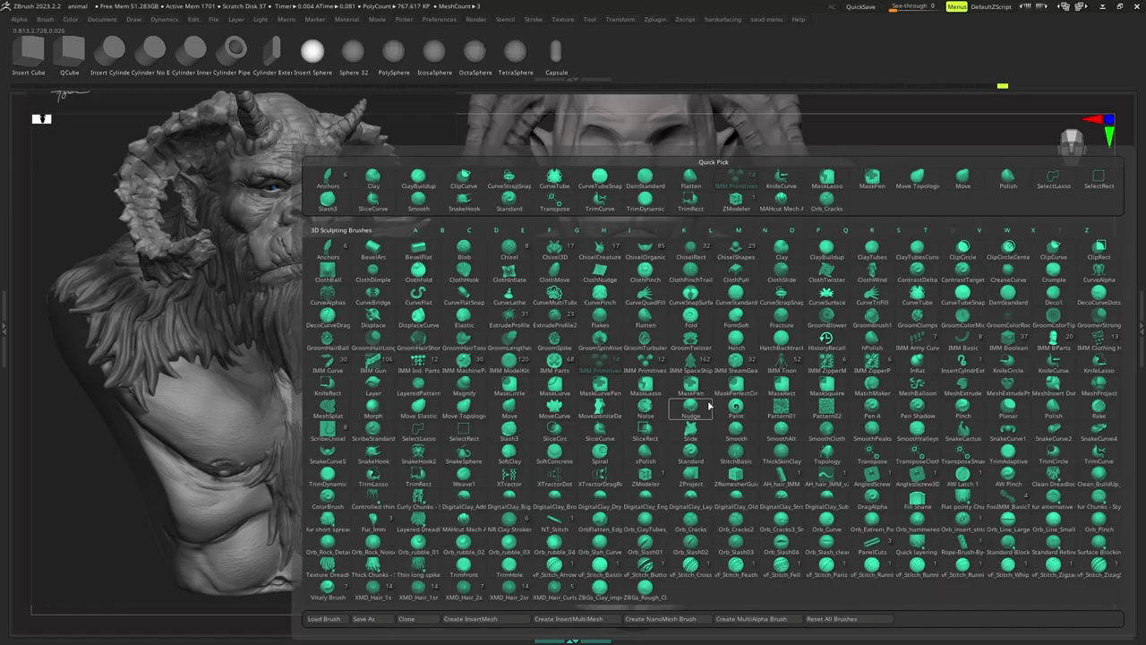
key(m)
key(v)
alt+click(635, 440)
key(w)
ctrl+right_drag(636, 439, 678, 414)
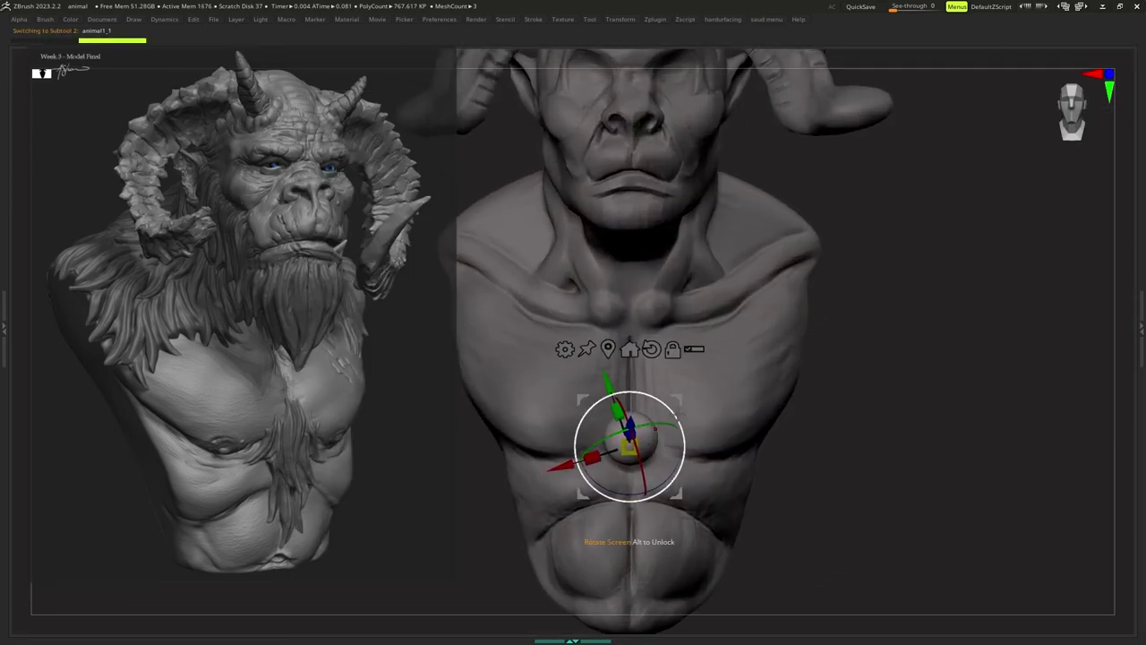
alt+click(608, 350)
shift+right_drag(618, 351, 534, 376)
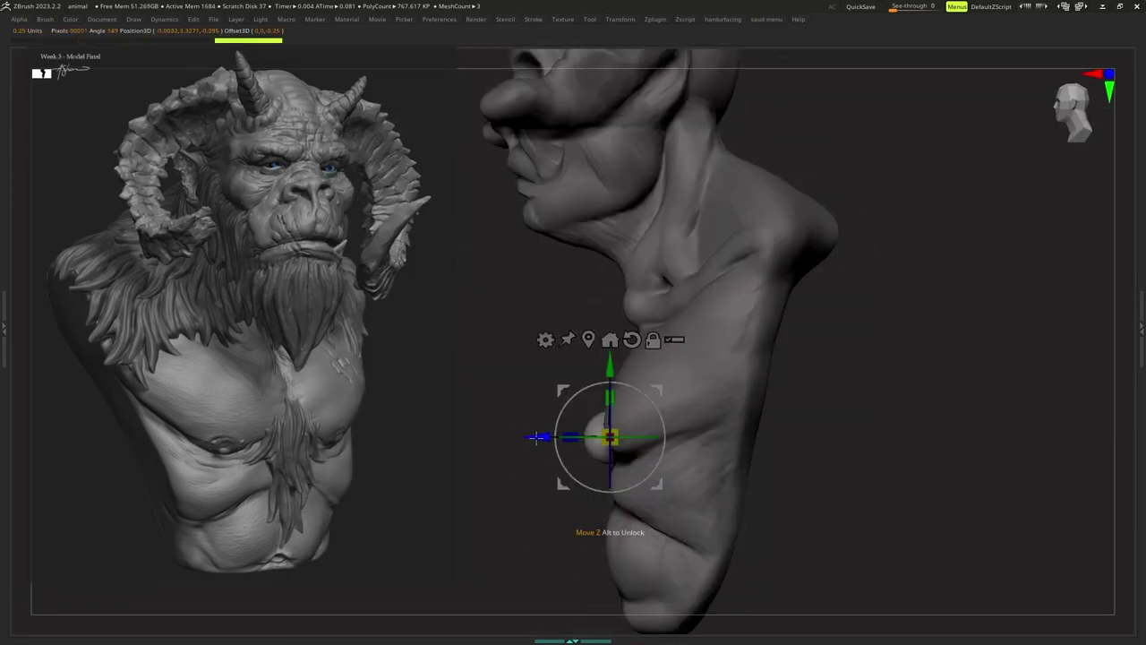
drag(544, 437, 547, 438)
mouse_move(548, 437)
shift+right_down()
mouse_move(614, 436)
mouse_move(599, 452)
mouse_move(625, 406)
mouse_move(618, 416)
shift+right_up()
Stretch the sphere into an egg shape against the breastbone with the Move brush and adjust the draw size.
key(q)
key(b)
key(m)
key(v)
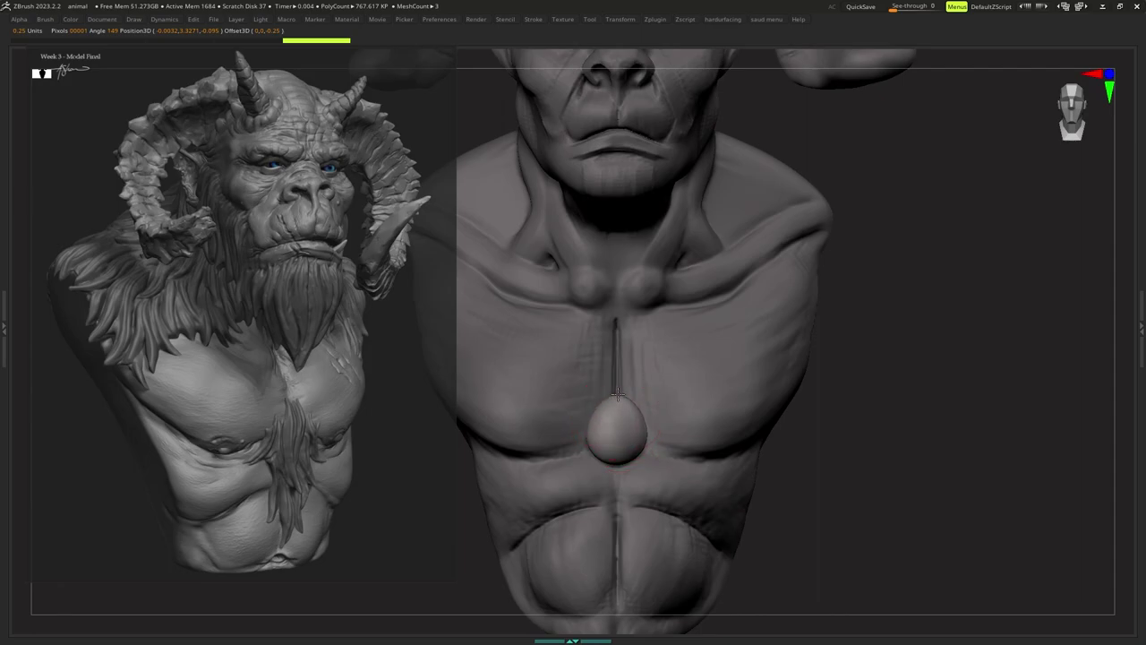
right_drag(618, 395, 600, 398)
key(s)
drag(607, 399, 601, 399)
mouse_move(645, 389)
right_down()
mouse_move(622, 387)
mouse_move(631, 373)
mouse_move(633, 389)
mouse_move(703, 360)
mouse_move(604, 387)
mouse_move(556, 379)
mouse_move(594, 394)
mouse_move(666, 386)
mouse_move(594, 402)
right_up()
Select the torso again and adjust the chest around the egg shape with the Move brush.
alt+click(602, 387)
key(b)
click(589, 400)
right_click(602, 410)
key(b)
key(m)
key(v)
key(s)
drag(602, 406, 592, 406)
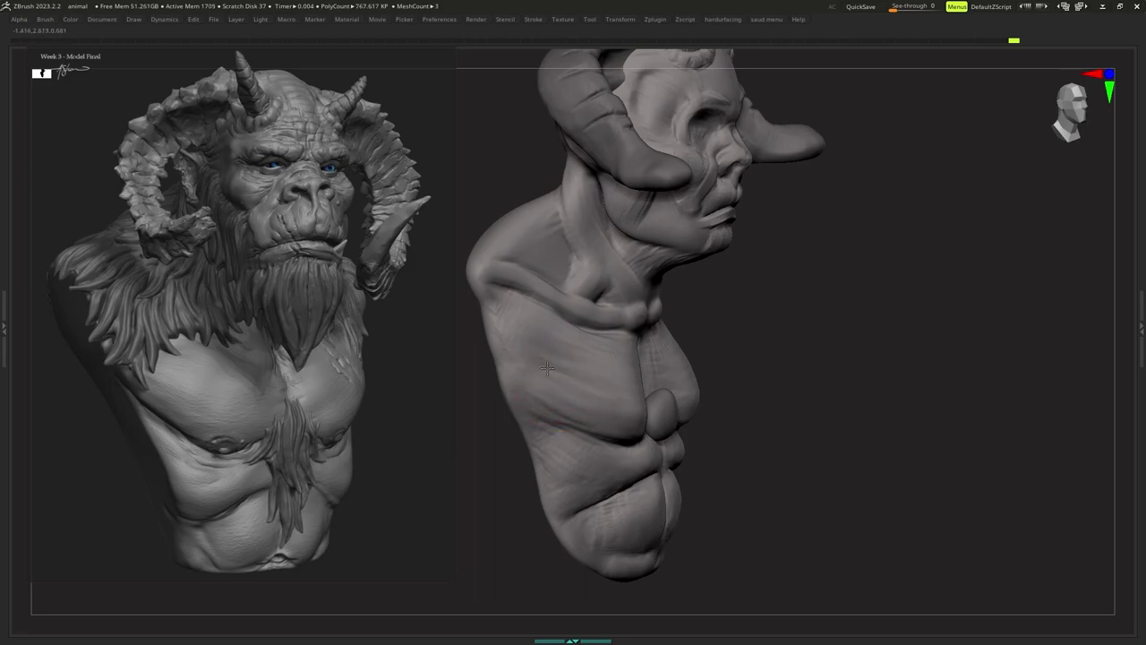
Reselect the egg-shaped piece on the breastbone and elongate it with the Move brush from a three-quarter view.
key(s)
mouse_move(633, 363)
right_down()
mouse_move(668, 368)
mouse_move(627, 360)
mouse_move(650, 359)
right_up()
mouse_move(650, 359)
ctrl+right_down()
mouse_move(655, 394)
mouse_move(657, 382)
mouse_move(627, 394)
ctrl+right_up()
alt+click(655, 412)
key(b)
key(m)
key(v)
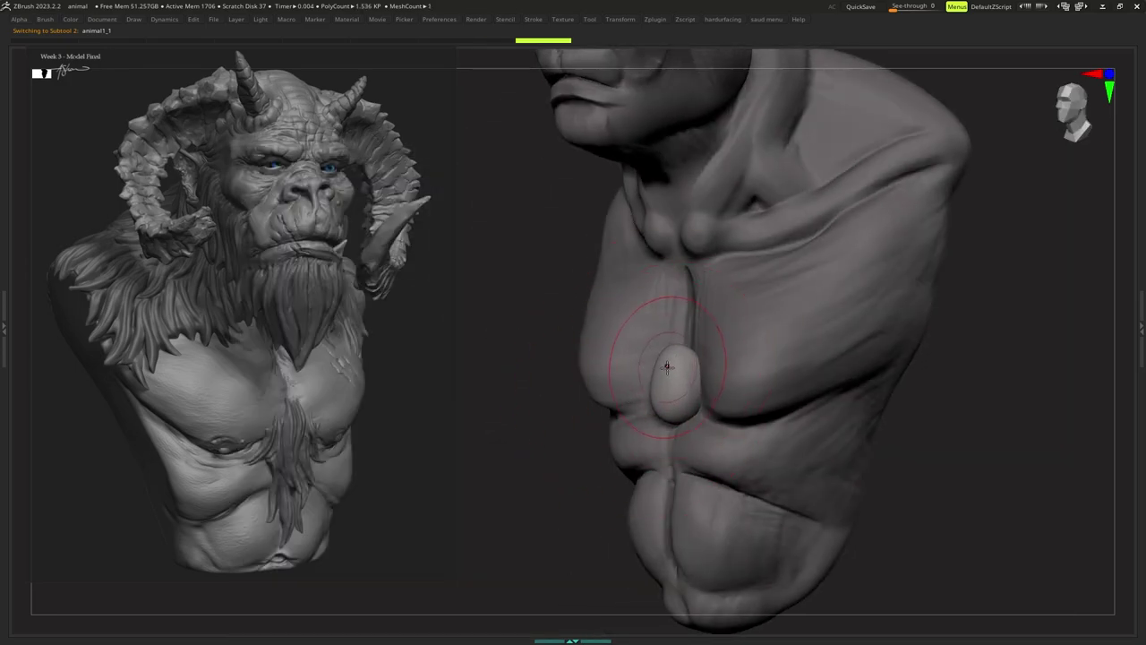
key(s)
right_drag(682, 347, 694, 360)
Undo the last changes and reshape the piece into a tall oval over the breastbone with the Move brush.
key(ctrl+z)
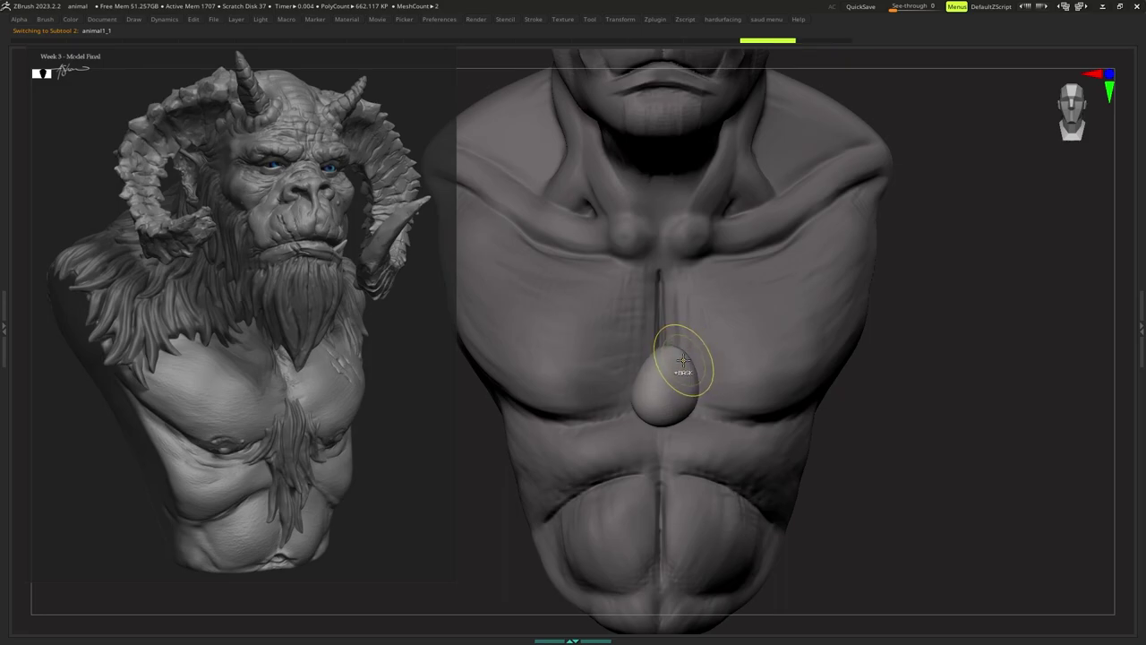
key(ctrl+z)
key(ctrl+z)
key(s)
drag(670, 367, 674, 366)
right_drag(674, 366, 659, 362)
drag(660, 363, 668, 353)
mouse_move(668, 352)
right_down()
mouse_move(685, 353)
mouse_move(673, 362)
mouse_move(686, 335)
mouse_move(677, 355)
mouse_move(683, 332)
mouse_move(676, 337)
right_up()
key(s)
Set the DynaMesh resolution to 184 and remesh the oval chest piece.
key(space)
key(s)
key(space)
key(q)
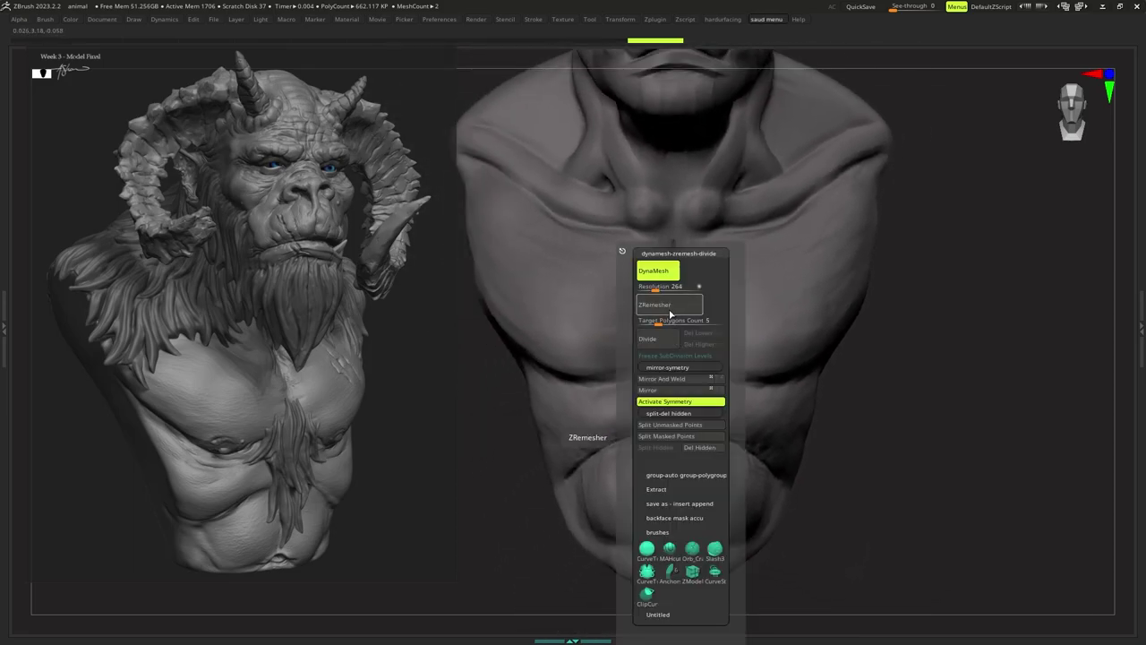
click(652, 287)
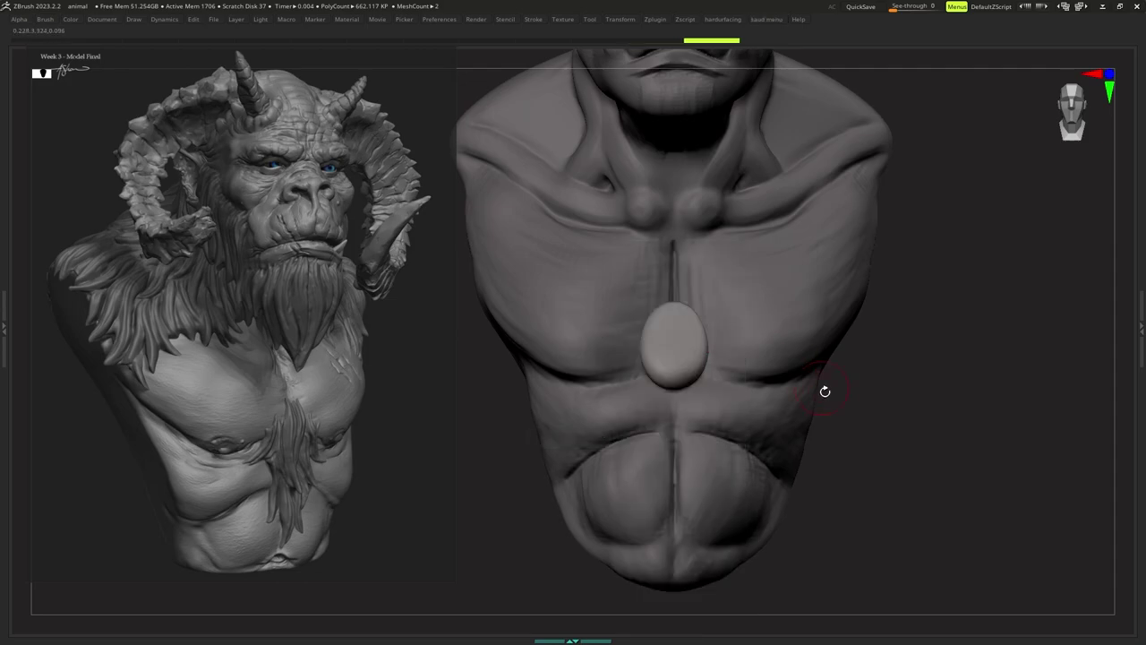
key(ctrl+d)
click(704, 288)
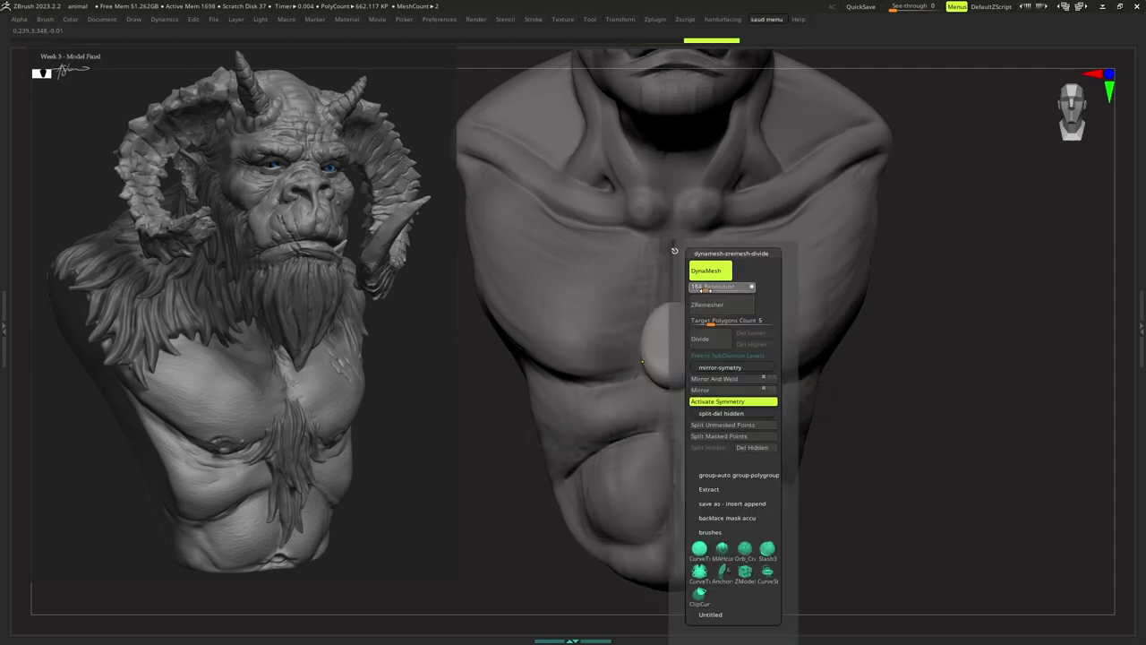
ctrl+drag(862, 425, 893, 473)
key(ctrl+d)
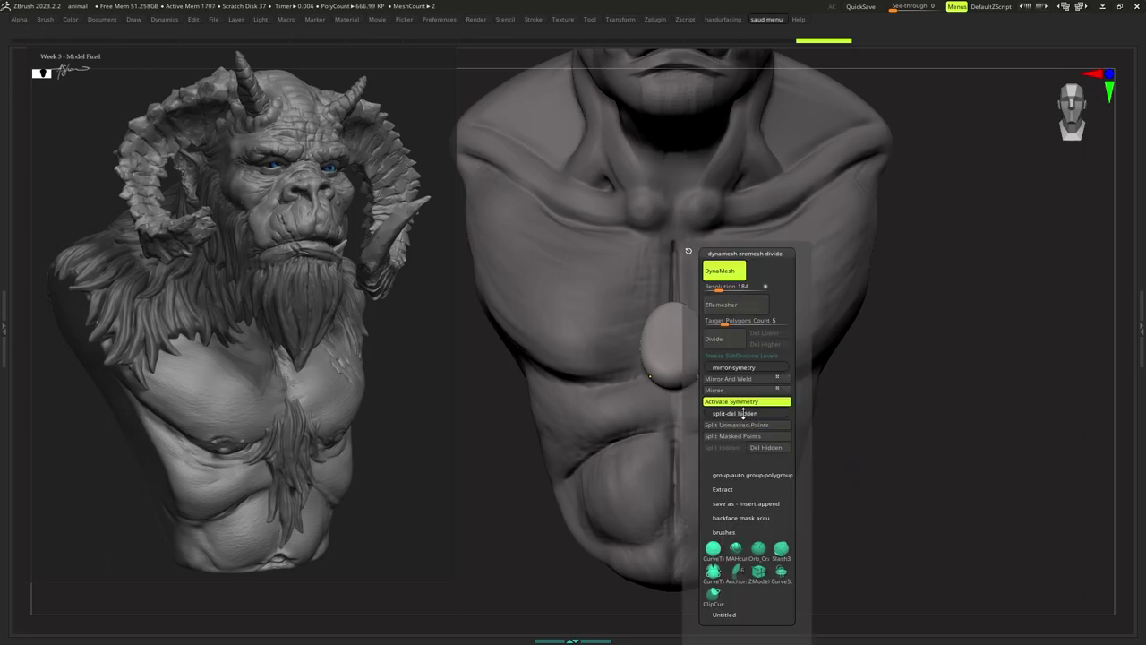
click(745, 404)
Pull a pointed tip out of each side of the chest piece and two lobes down over the abdomen.
mouse_move(658, 380)
ctrl+right_down()
mouse_move(649, 354)
mouse_move(645, 394)
ctrl+right_up()
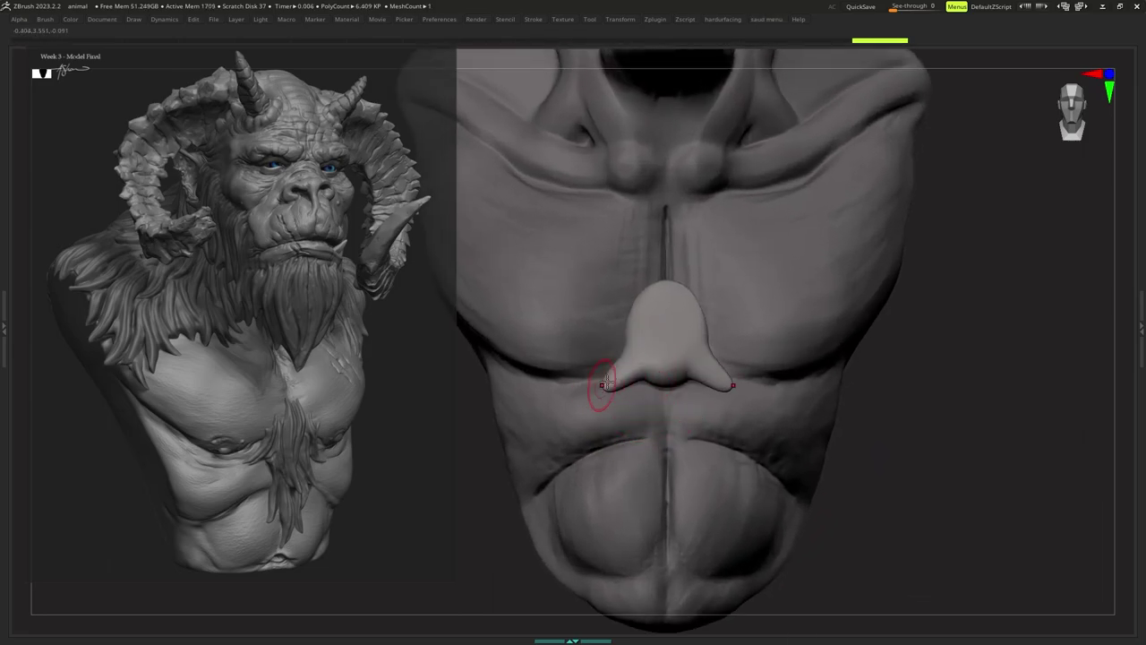
mouse_move(607, 382)
ctrl+right_down()
mouse_move(617, 367)
mouse_move(609, 380)
ctrl+right_up()
key(s)
key(space)
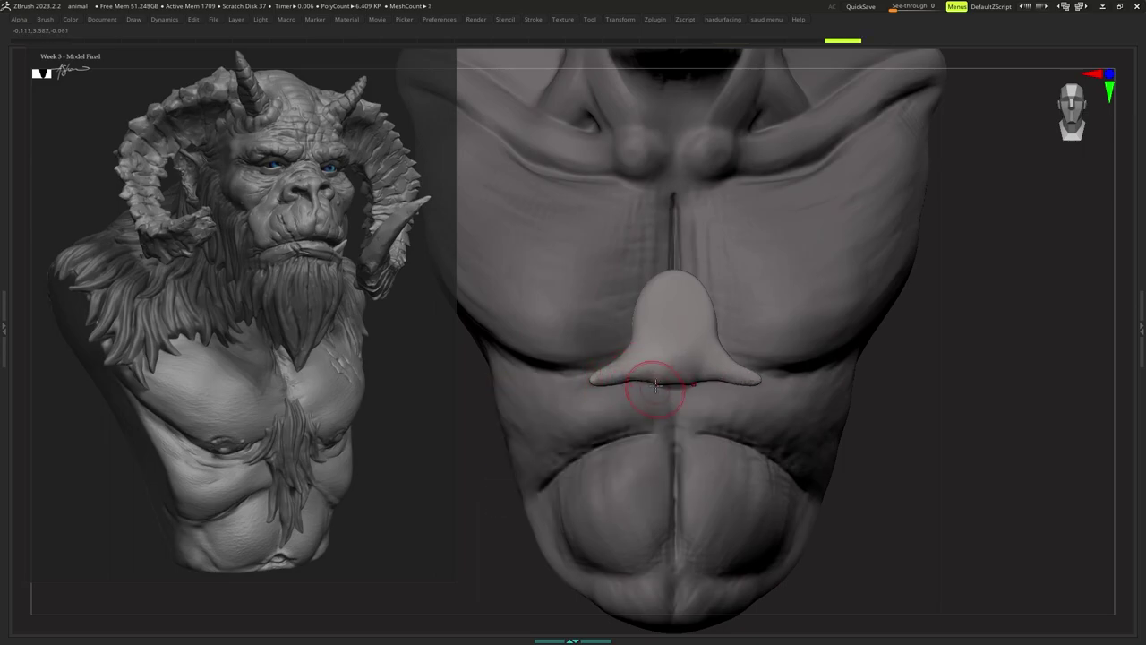
drag(652, 396, 654, 412)
right_drag(660, 406, 649, 403)
drag(668, 387, 665, 406)
right_drag(681, 398, 652, 408)
drag(652, 409, 653, 434)
right_drag(650, 428, 678, 418)
Widen the lower lobes of the chest piece sideways with the Move brush and remesh it with DynaMesh.
key(s)
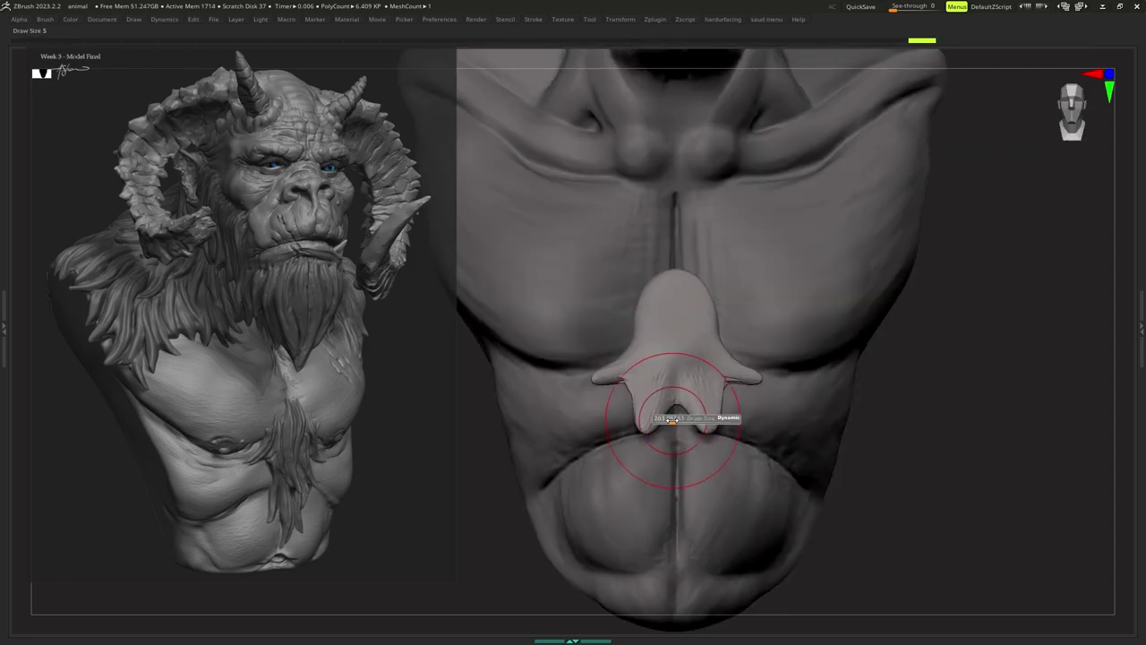
key(space)
key(s)
key(space)
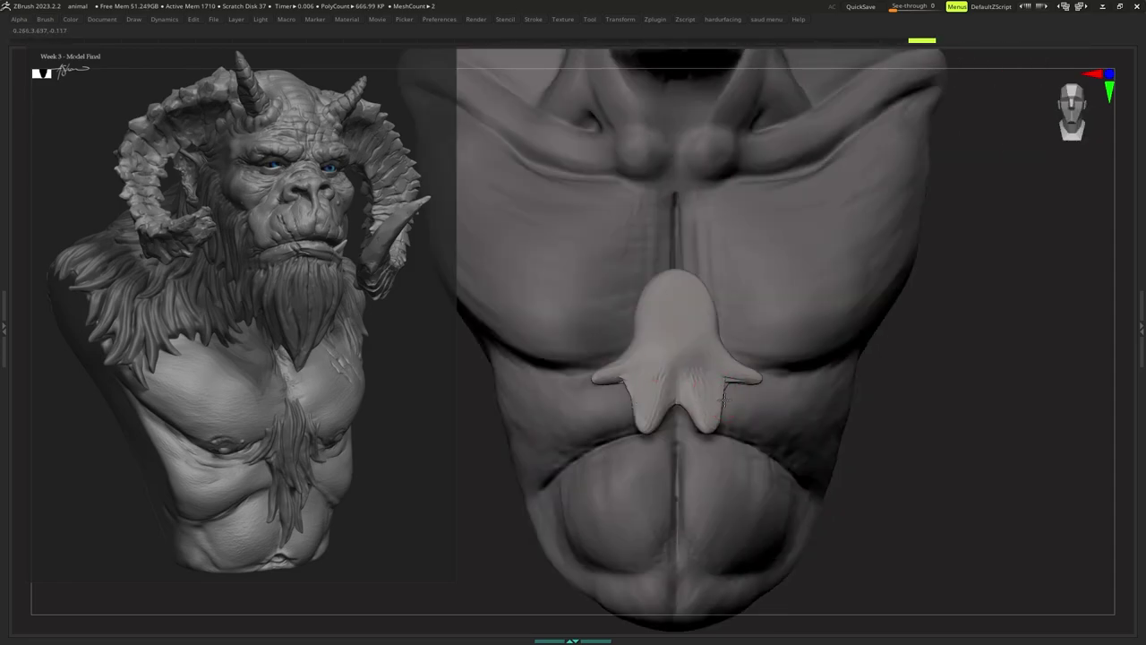
drag(720, 396, 742, 406)
ctrl+drag(923, 439, 896, 461)
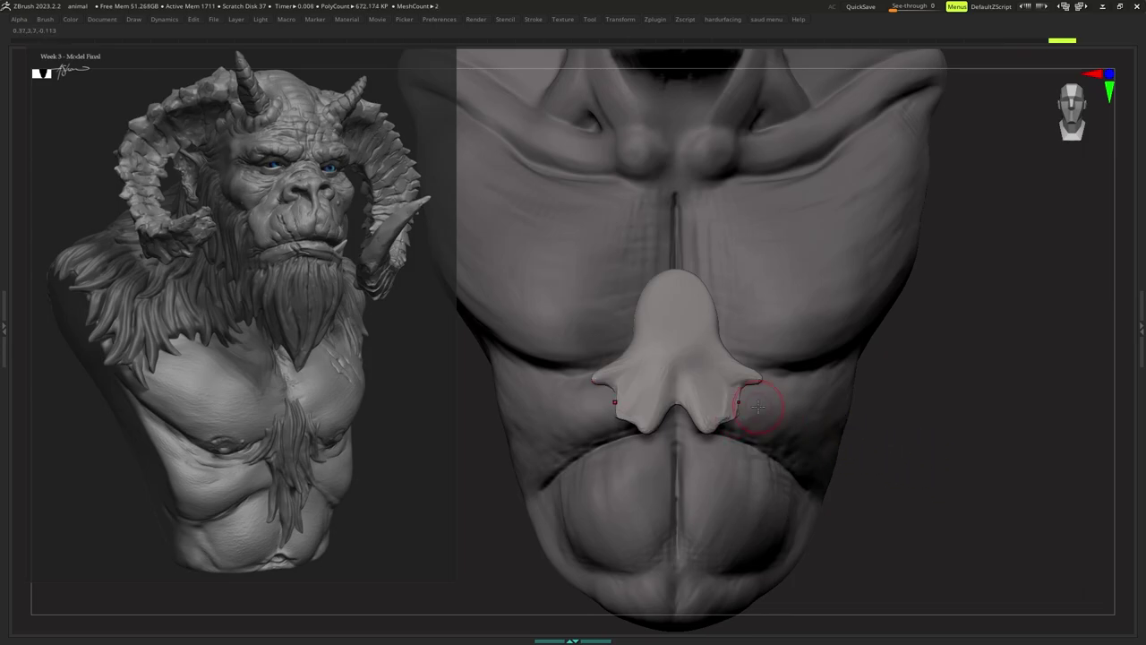
Pull the outer corners of the chest piece outward and down to form additional lobes with the Move brush.
key(s)
drag(760, 406, 757, 406)
drag(730, 394, 752, 410)
mouse_move(740, 404)
ctrl+right_down()
mouse_move(739, 421)
mouse_move(747, 402)
ctrl+right_up()
key(s)
key(space)
drag(746, 402, 719, 436)
mouse_move(719, 437)
ctrl+right_down()
mouse_move(718, 450)
mouse_move(716, 417)
ctrl+right_up()
Extend the outer lower lobes and shape the side tips of the chest piece with the Move brush.
key(space)
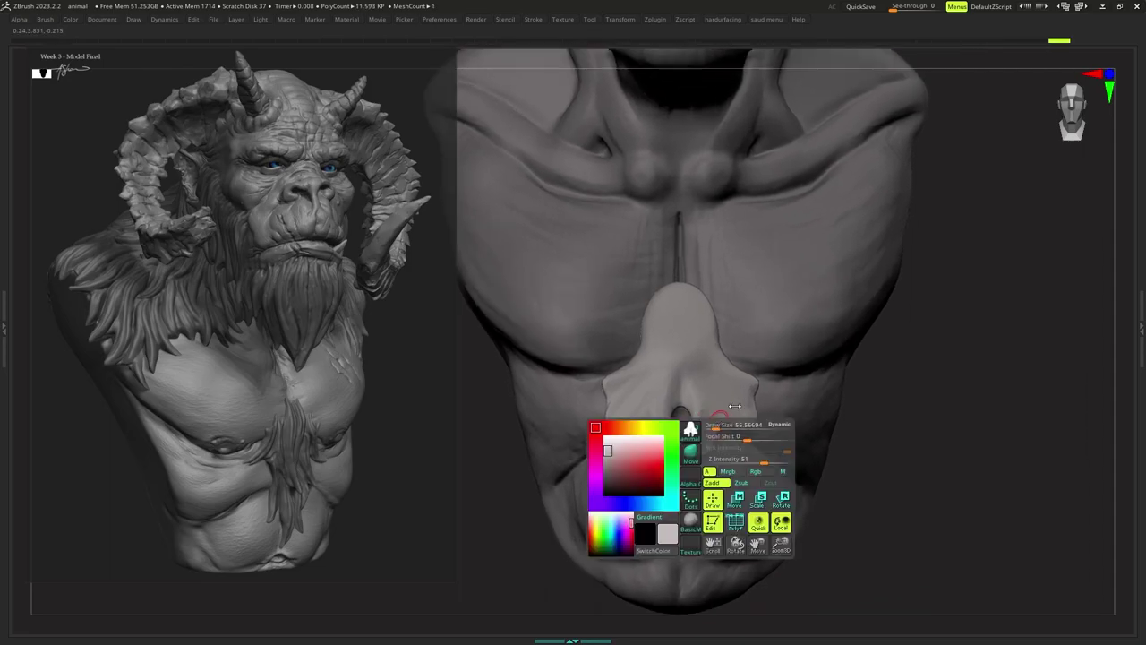
drag(730, 423, 741, 438)
ctrl+right_drag(752, 433, 745, 425)
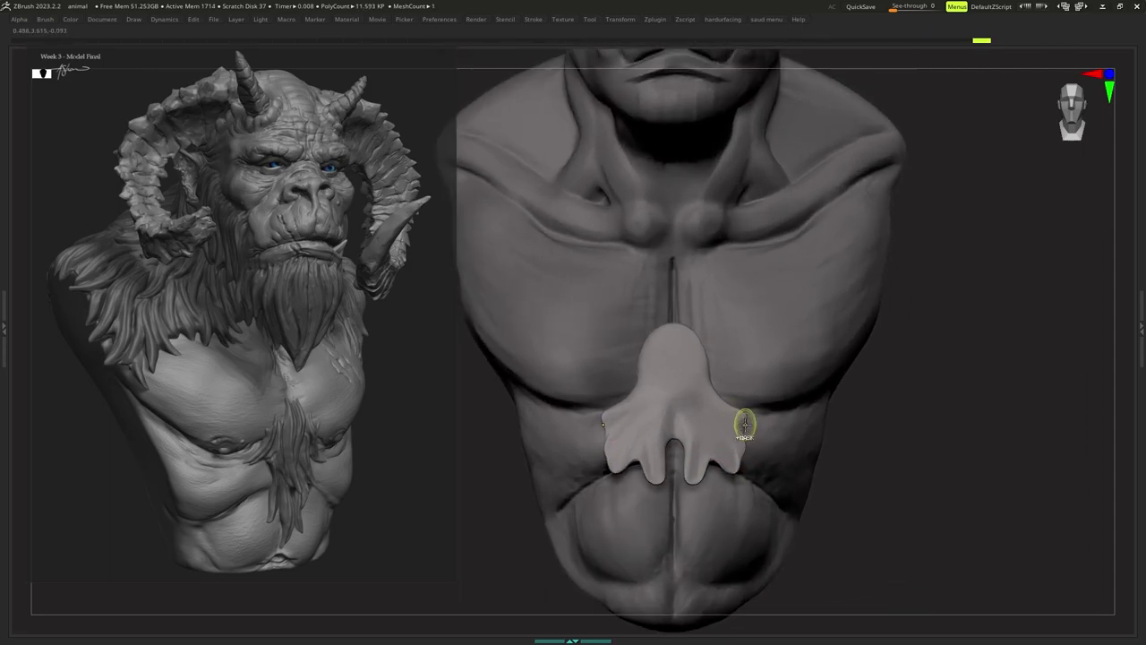
key(ctrl+shift+z)
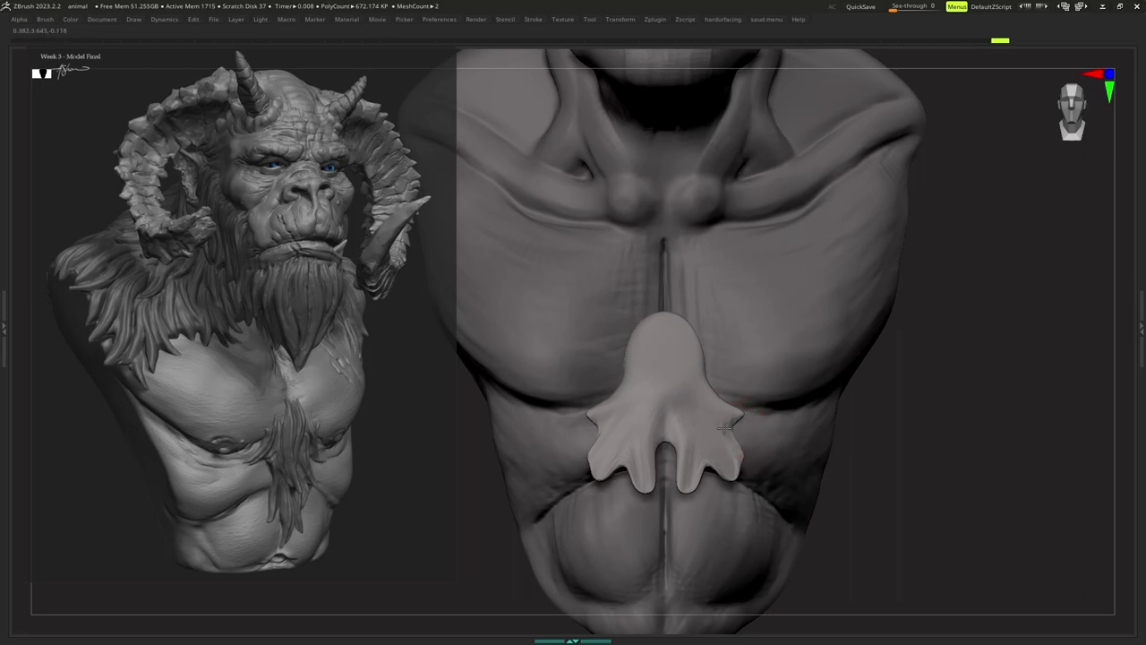
drag(724, 428, 718, 425)
mouse_move(718, 426)
ctrl+right_down()
mouse_move(716, 412)
mouse_move(714, 430)
ctrl+right_up()
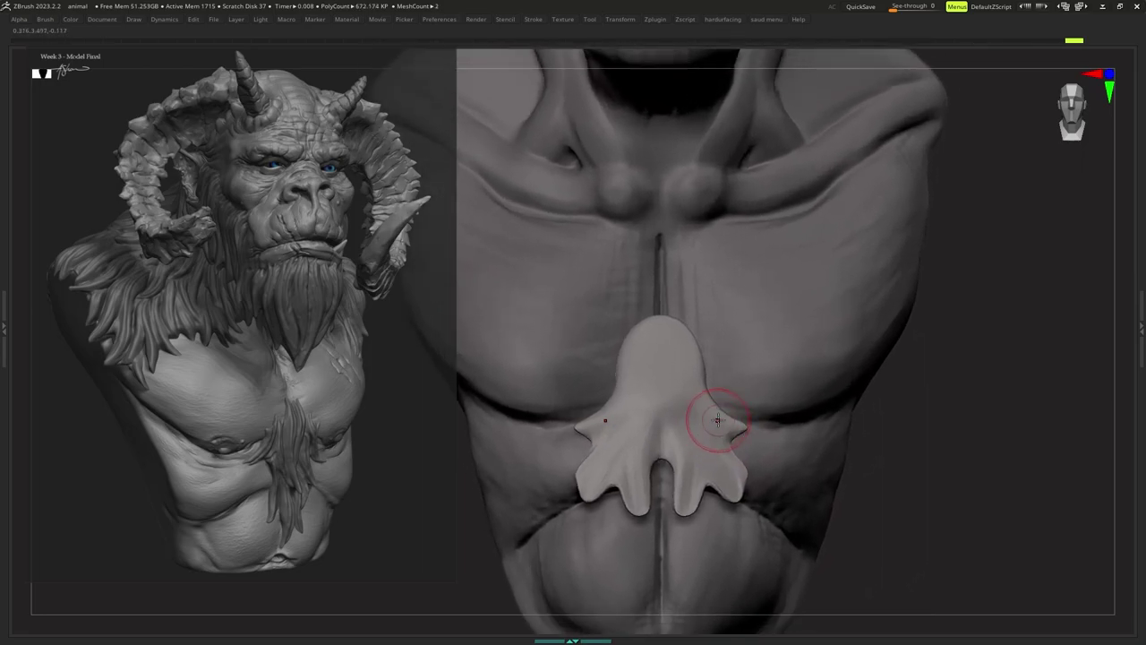
Narrow the side tips and refine the transition to the rounded upper part of the chest piece.
key(s)
drag(718, 420, 714, 421)
ctrl+right_drag(714, 421, 726, 416)
drag(727, 400, 721, 401)
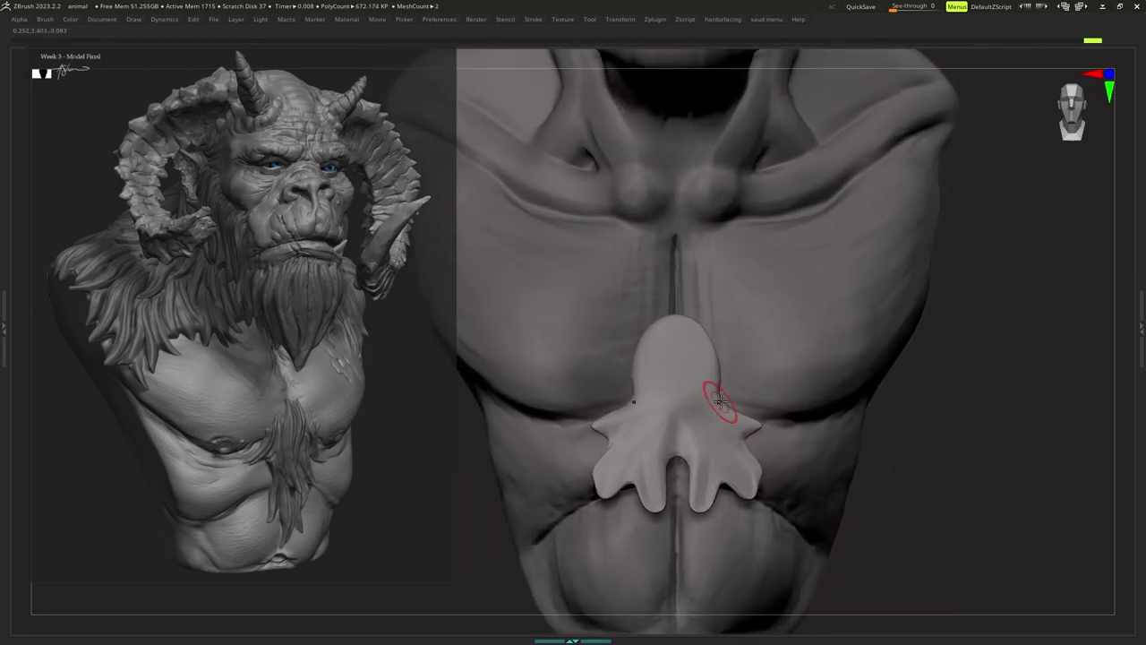
mouse_move(720, 401)
ctrl+right_down()
mouse_move(707, 394)
mouse_move(700, 406)
ctrl+right_up()
key(s)
drag(673, 380, 674, 382)
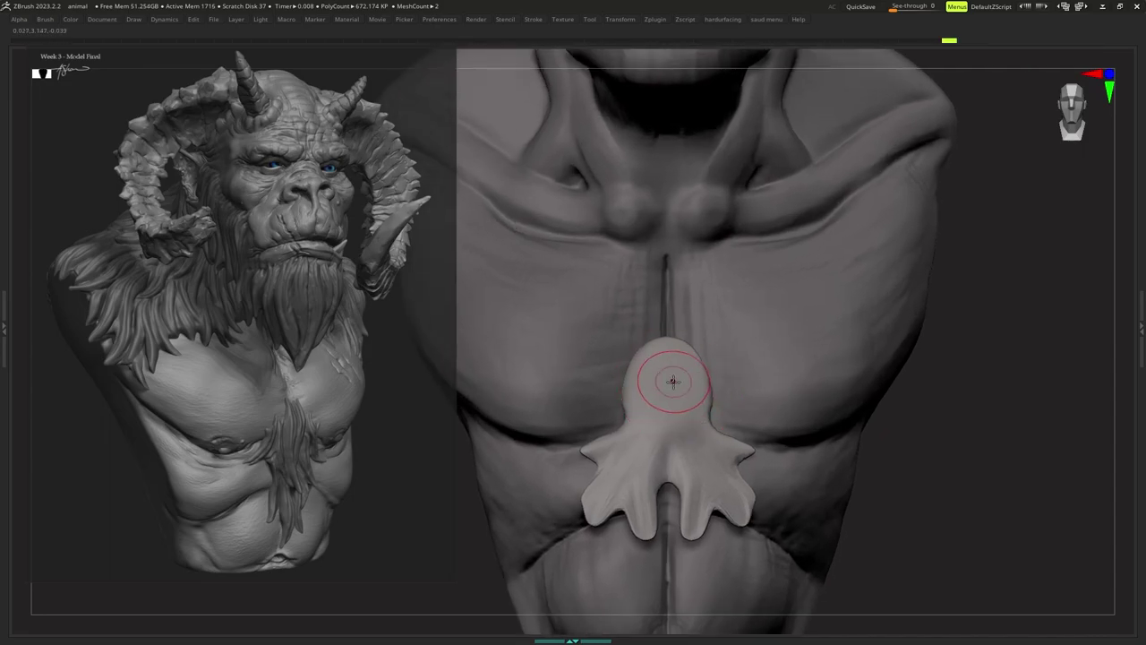
Switch to DamStandard, adjust its settings and carve a vertical groove into the upper part of the chest piece.
key(s)
key(b)
key(d)
key(s)
key(space)
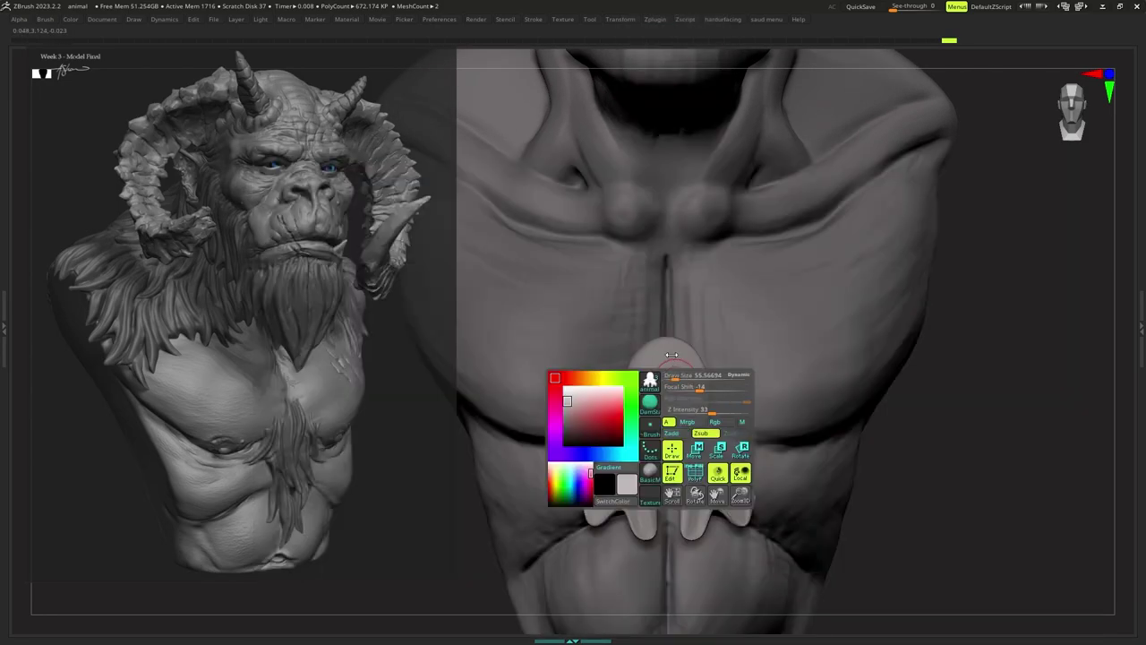
mouse_move(649, 382)
mouse_down()
mouse_move(645, 358)
mouse_move(645, 406)
mouse_up()
ctrl+right_drag(645, 406, 648, 376)
key(space)
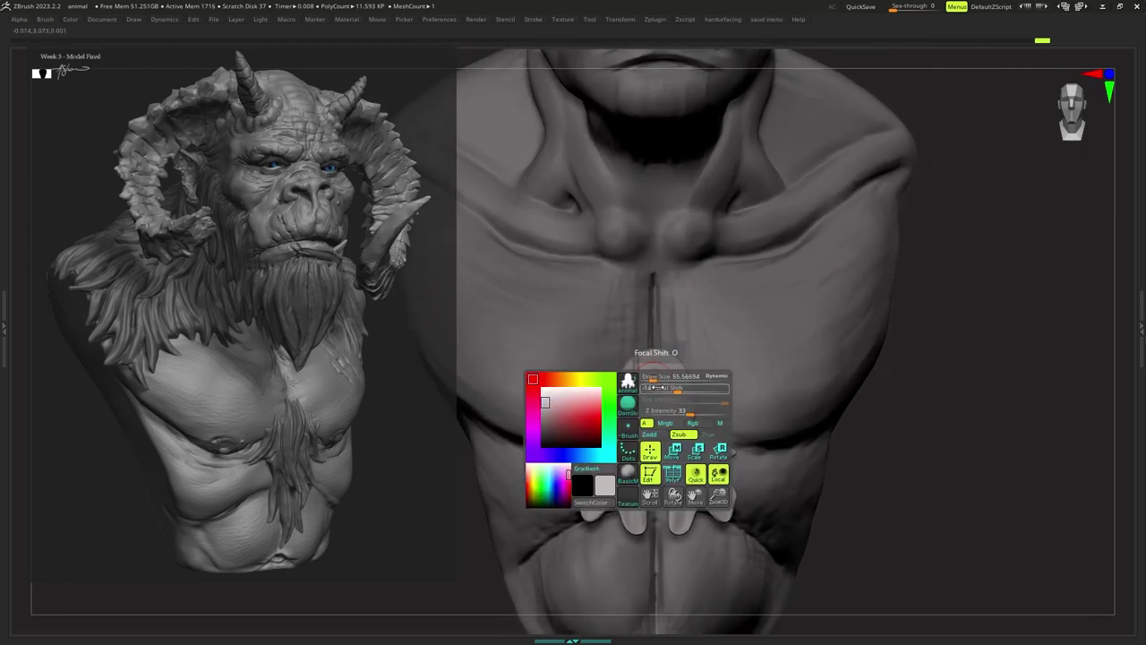
drag(680, 412, 691, 411)
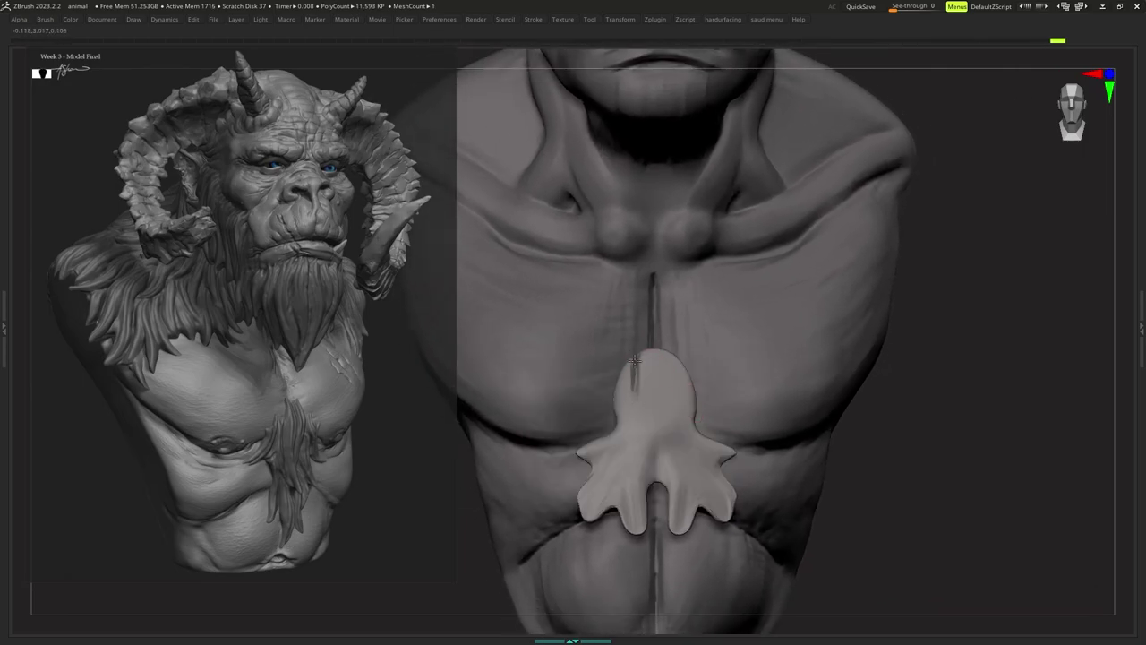
drag(634, 361, 637, 394)
Reset the DamStandard brush to its default settings.
mouse_move(640, 410)
ctrl+right_down()
mouse_move(629, 392)
mouse_move(647, 391)
mouse_move(651, 374)
mouse_move(661, 393)
mouse_move(699, 374)
mouse_move(710, 389)
mouse_move(666, 402)
mouse_move(723, 397)
mouse_move(717, 385)
ctrl+right_up()
key(space)
key(Tab)
click(502, 103)
key(Tab)
key(space)
ctrl+right_drag(716, 385, 714, 394)
Switch to ClayBuildup, adjust its draw size and reset the brush to its defaults.
key(b)
key(c)
key(b)
key(s)
drag(715, 395, 721, 395)
key(Tab)
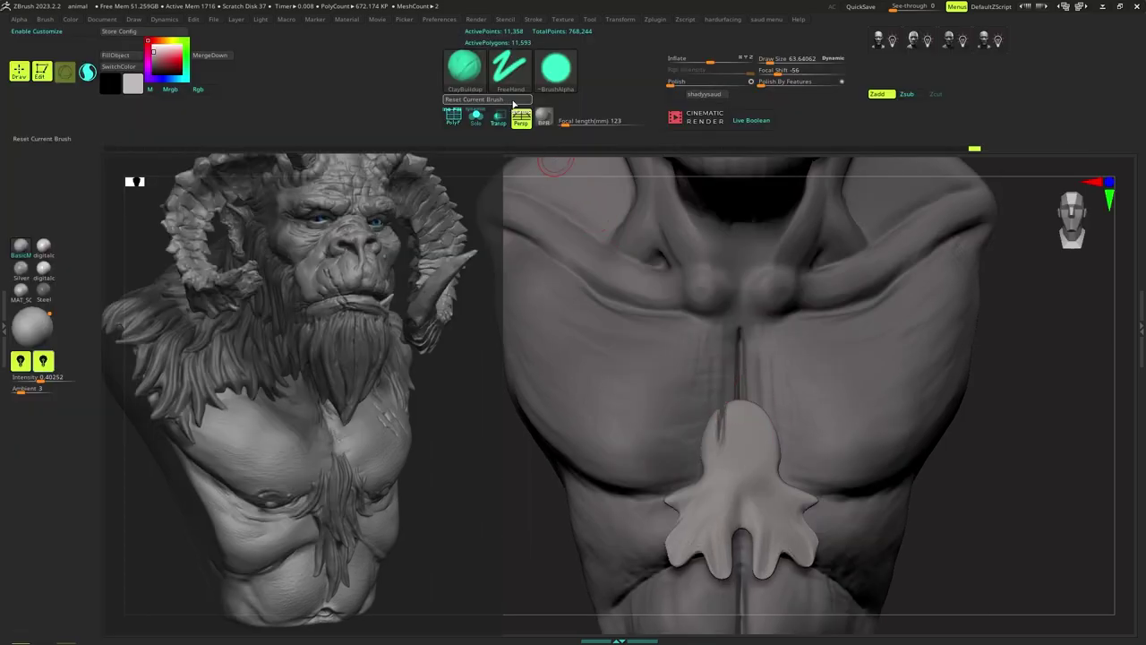
click(514, 104)
key(Tab)
Raise the DynaMesh resolution to 224 and remesh the chest piece.
ctrl+right_drag(714, 404, 717, 397)
key(space)
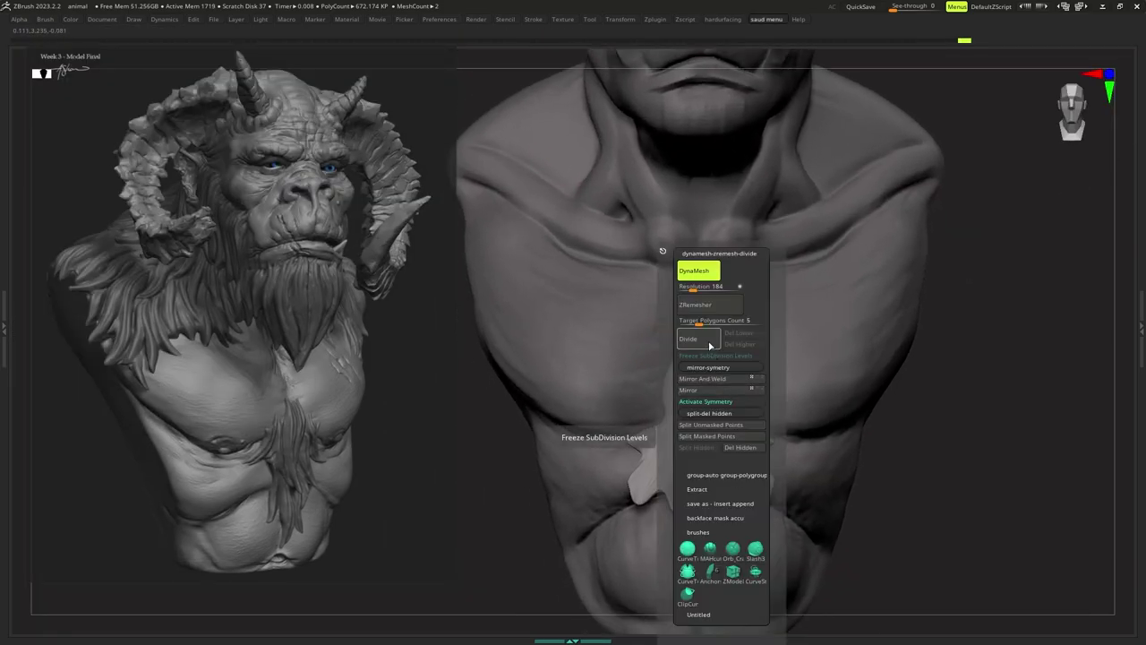
click(694, 287)
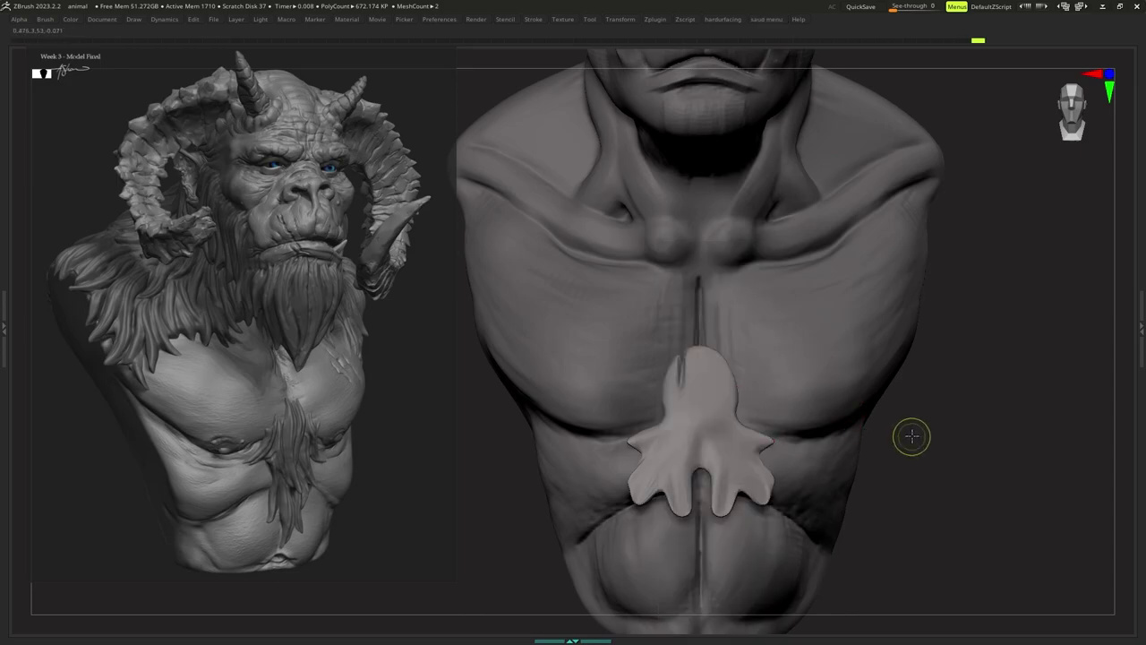
ctrl+drag(895, 474, 932, 497)
Reshape the rounded top of the chest piece with the Move brush at adjusted draw sizes.
mouse_move(703, 407)
ctrl+right_down()
mouse_move(703, 394)
mouse_move(703, 412)
ctrl+right_up()
key(b)
key(m)
key(v)
key(s)
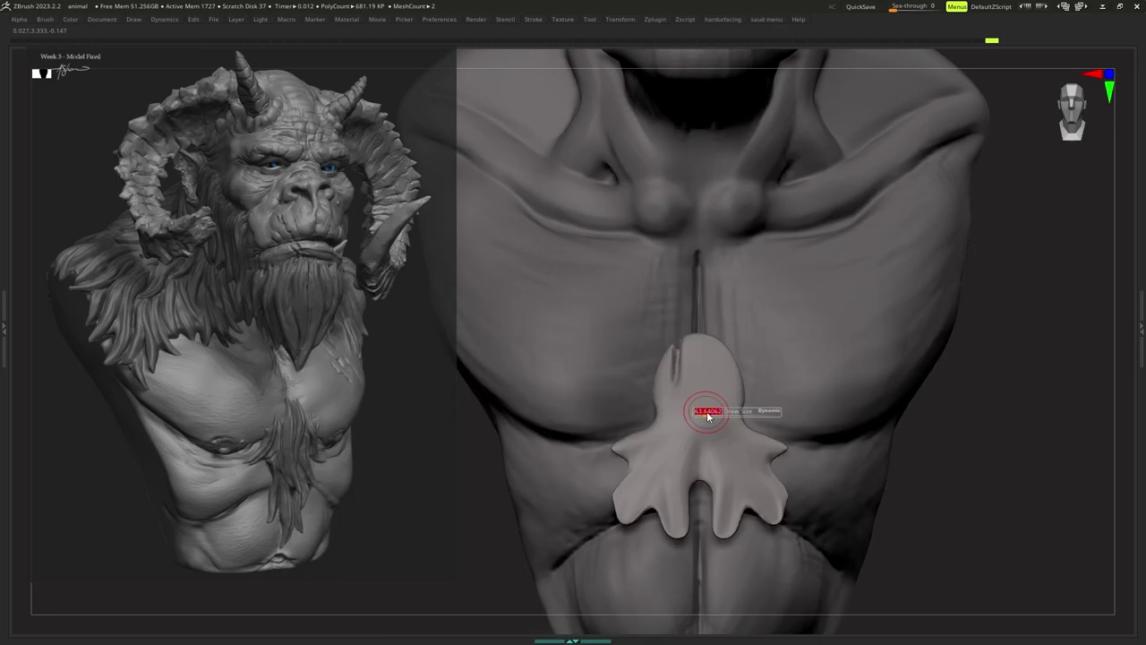
drag(691, 341, 702, 381)
key(s)
key(s)
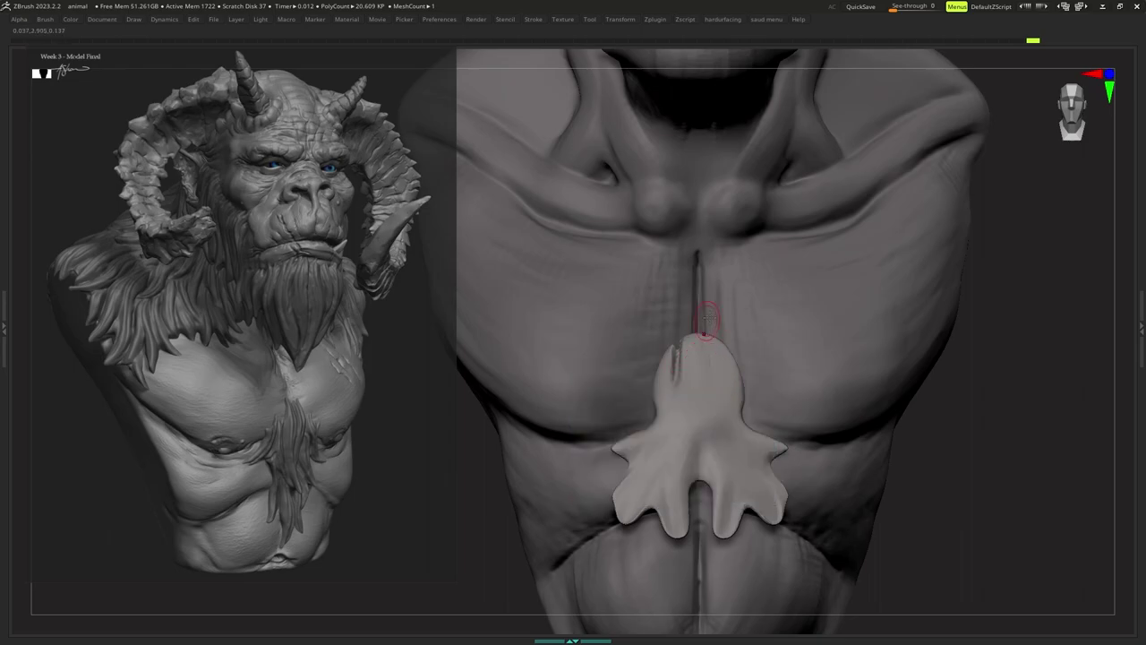
key(ctrl+d)
click(712, 381)
drag(708, 361, 704, 384)
Raise the DynaMesh resolution to 384 and remesh the chest hair piece.
key(ctrl+d)
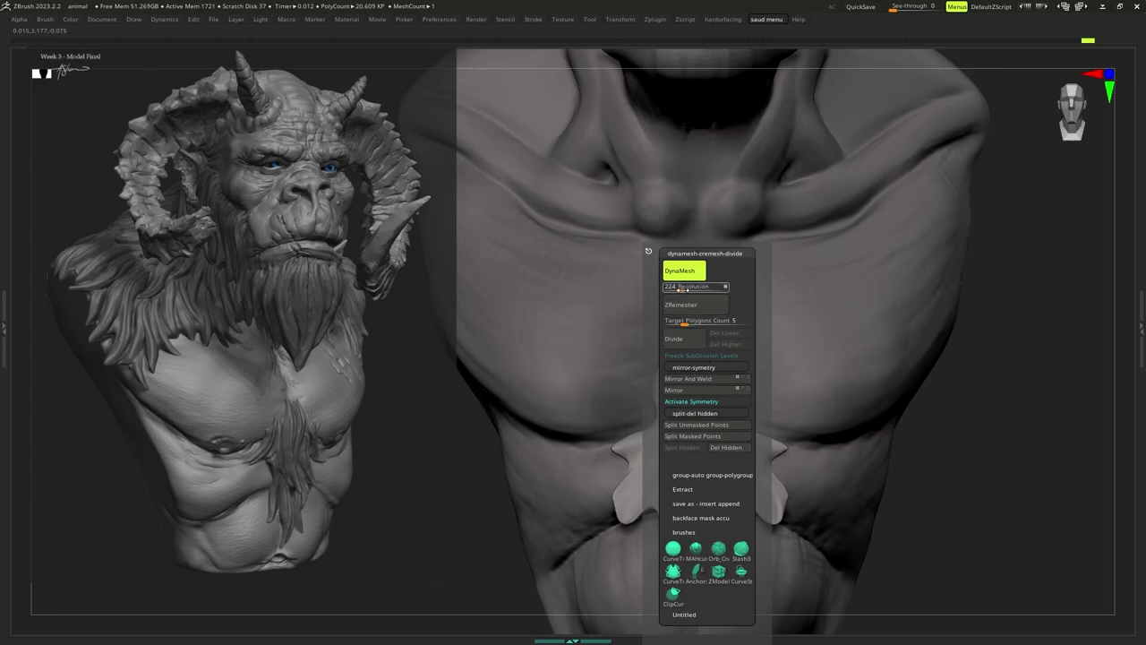
click(686, 289)
ctrl+drag(943, 427, 968, 483)
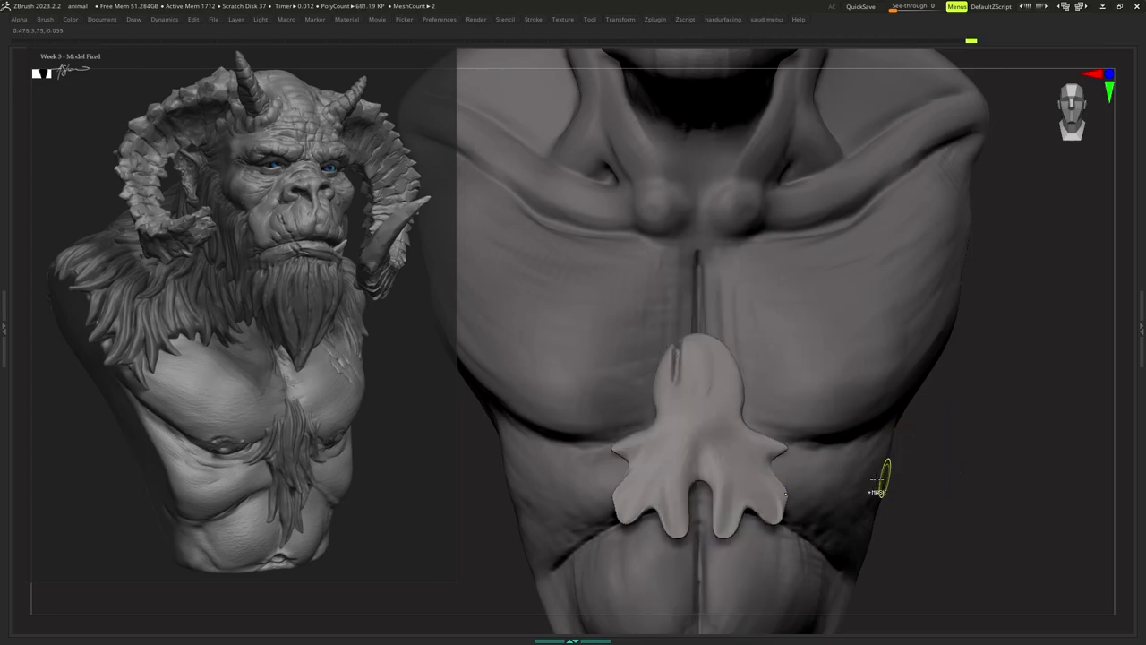
Sculpt strand grooves into the rounded top of the chest hair piece with ClayBuildup at an adjusted draw size.
ctrl+right_drag(878, 479, 876, 515)
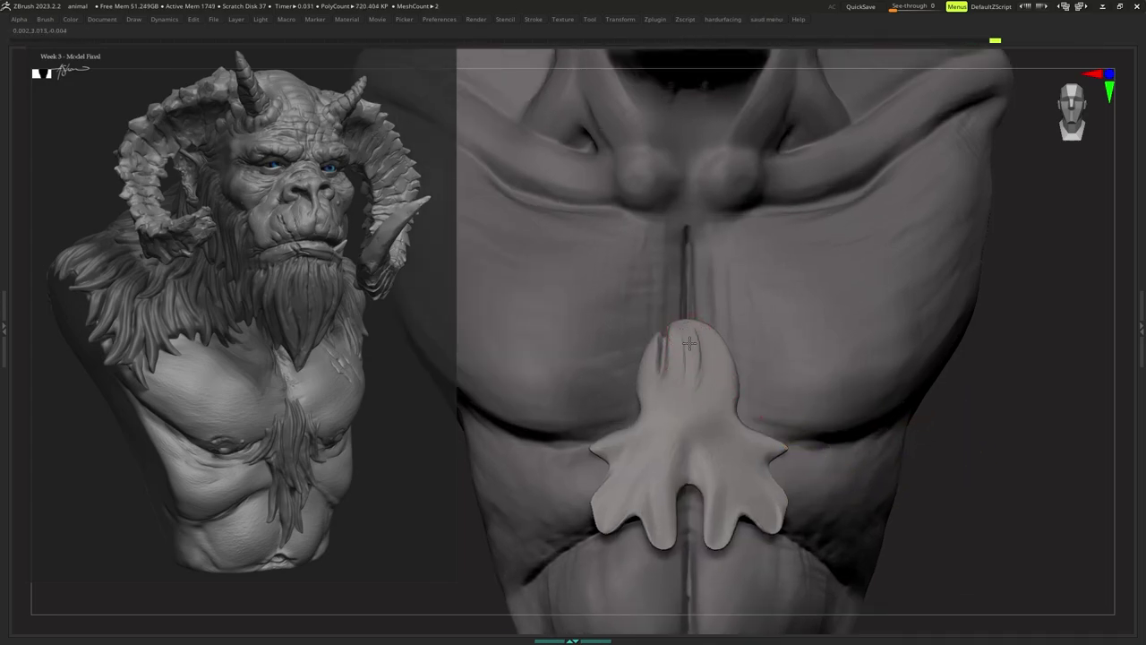
ctrl+drag(695, 346, 691, 368)
key(s)
alt+right_drag(683, 338, 709, 341)
key(s)
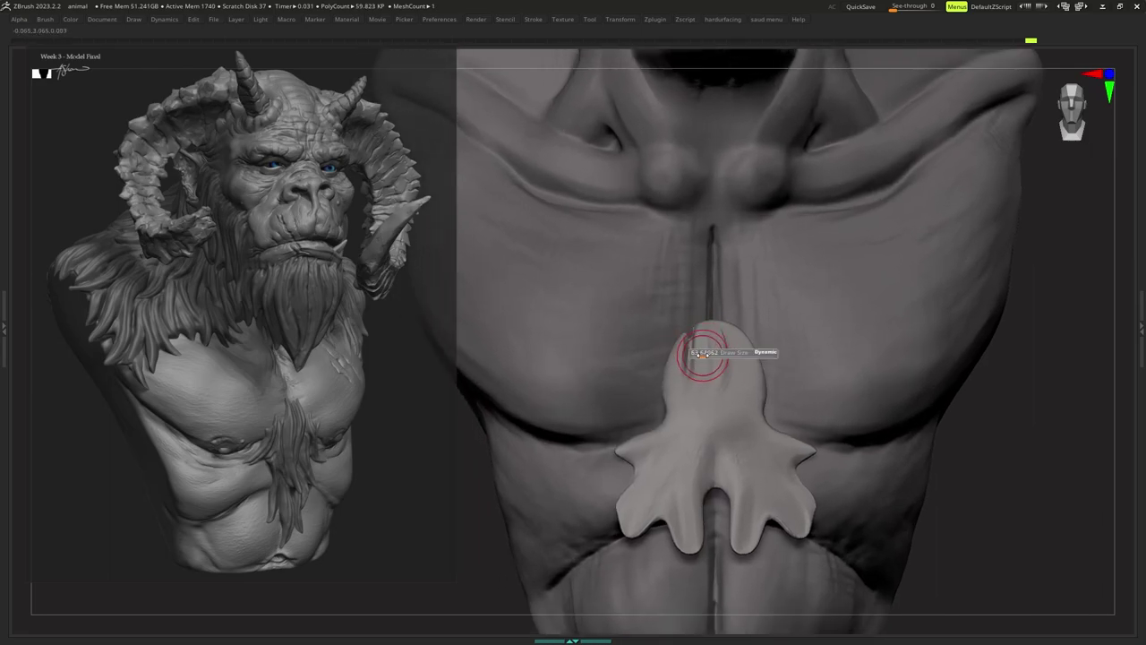
click(703, 354)
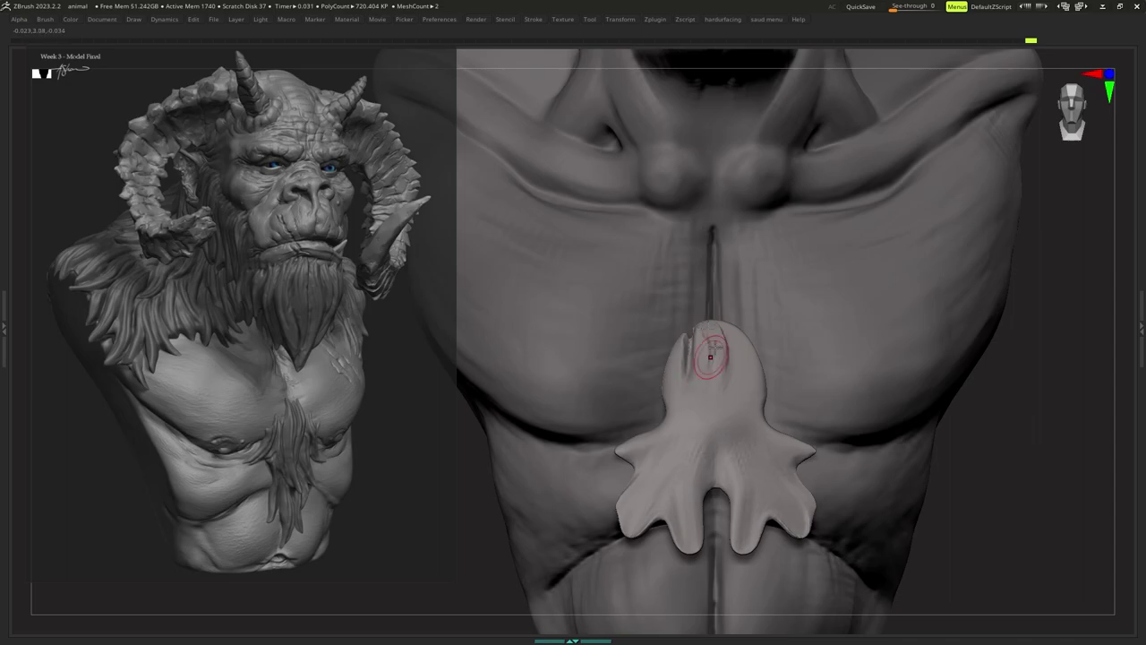
mouse_move(715, 330)
mouse_down()
mouse_move(706, 395)
mouse_move(721, 383)
mouse_move(706, 445)
mouse_move(720, 471)
mouse_move(718, 381)
mouse_up()
Build a wavy strand flowing from the top of the hair piece down its middle toward the left inner lobe.
key(s)
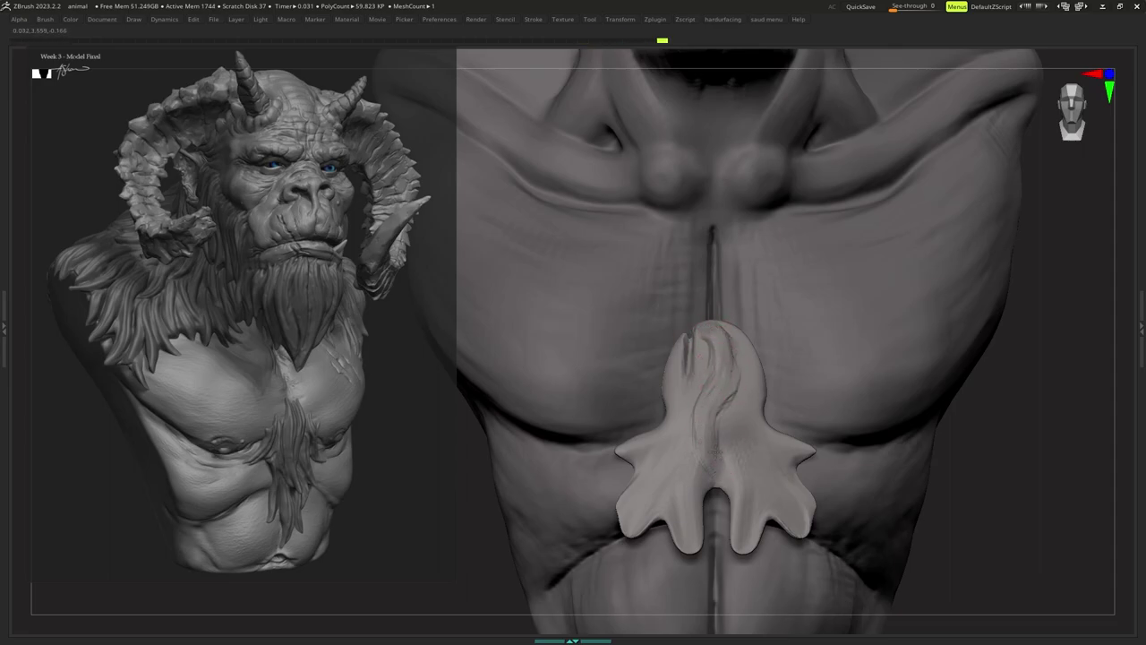
drag(735, 381, 731, 345)
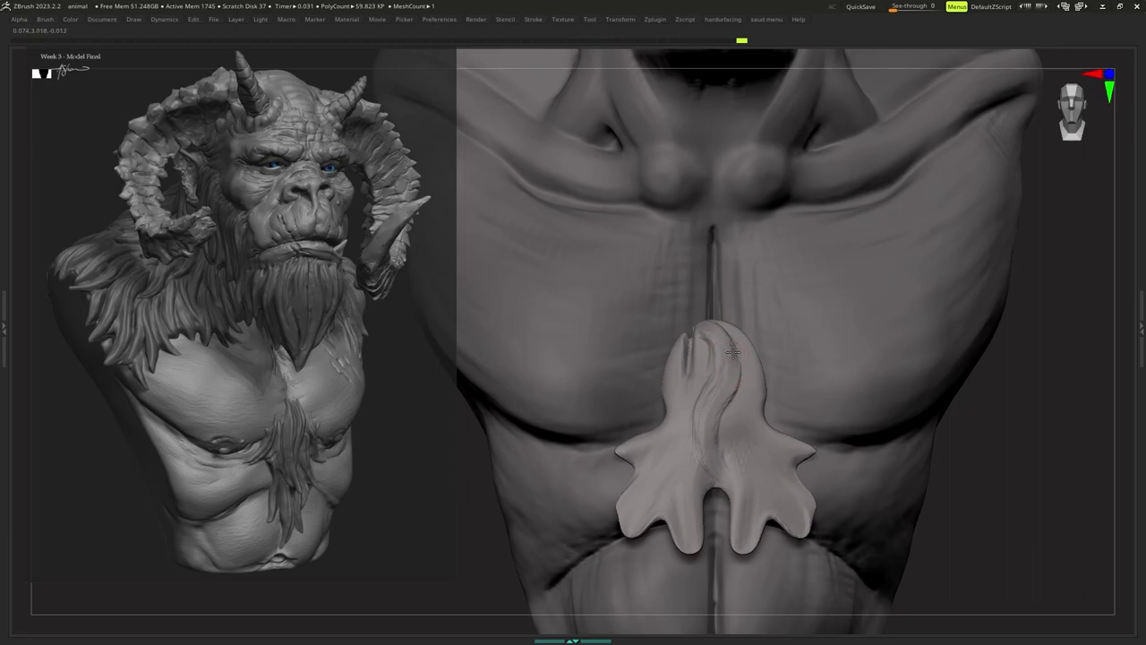
drag(714, 439, 716, 452)
alt+right_drag(713, 439, 736, 419)
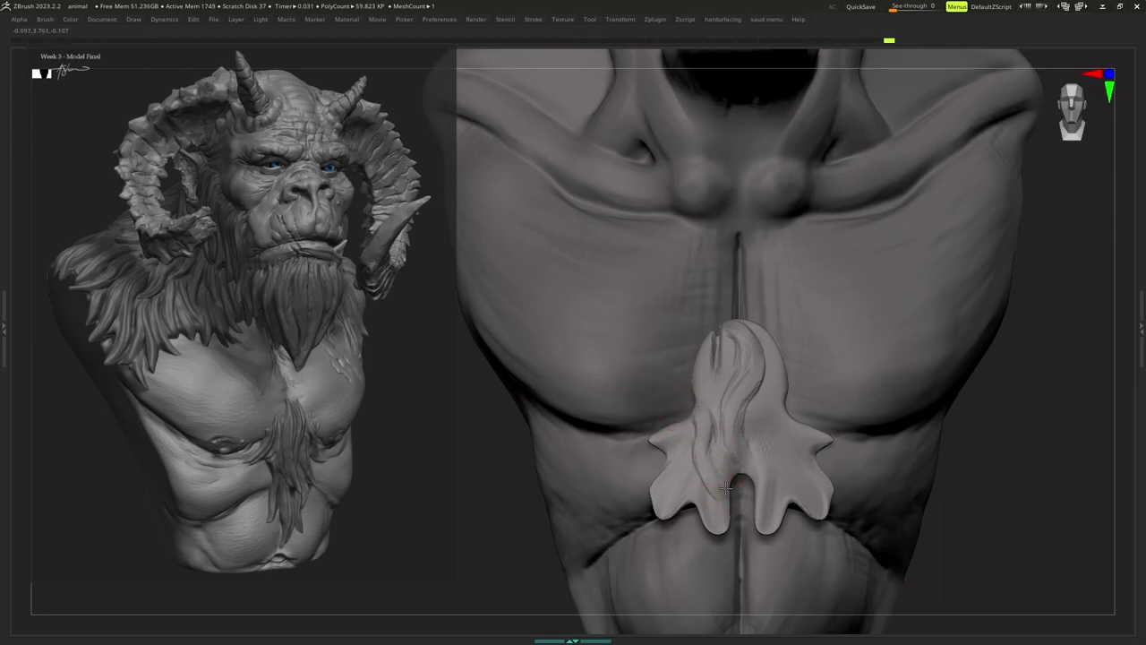
drag(702, 403, 704, 446)
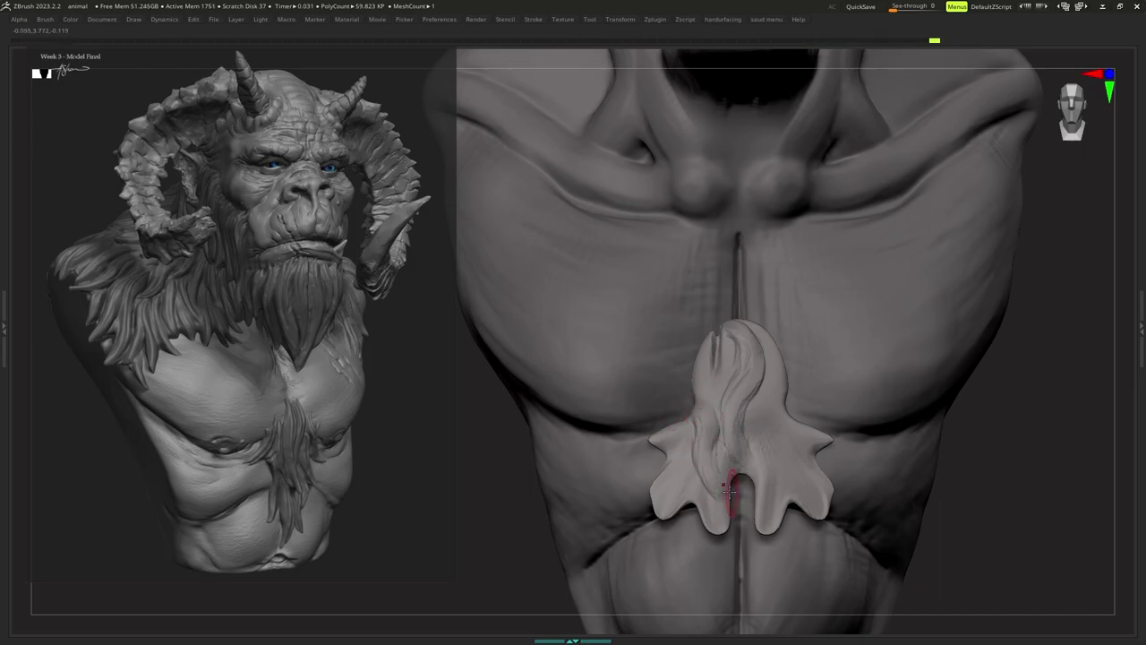
Adjust the draw size and sculpt curved strands down the right side of the hair piece into its right lobes.
mouse_move(723, 488)
ctrl+right_down()
mouse_move(722, 399)
mouse_move(723, 454)
ctrl+right_up()
key(s)
drag(724, 454, 729, 454)
mouse_move(729, 454)
ctrl+right_down()
mouse_move(730, 432)
mouse_move(731, 453)
ctrl+right_up()
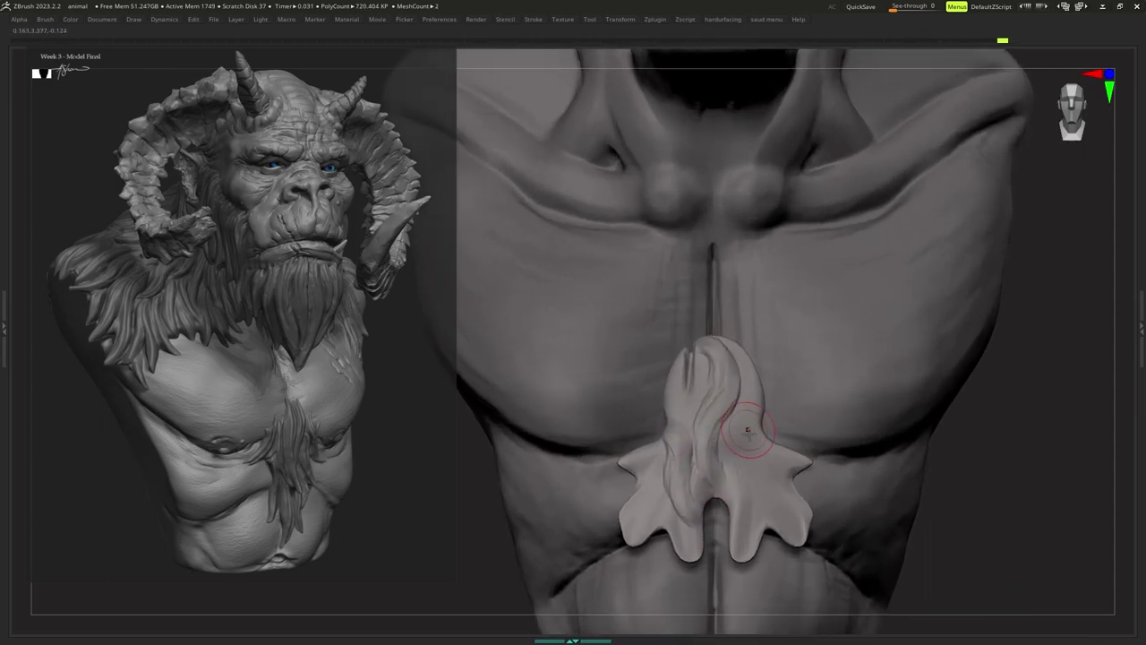
right_click(758, 426)
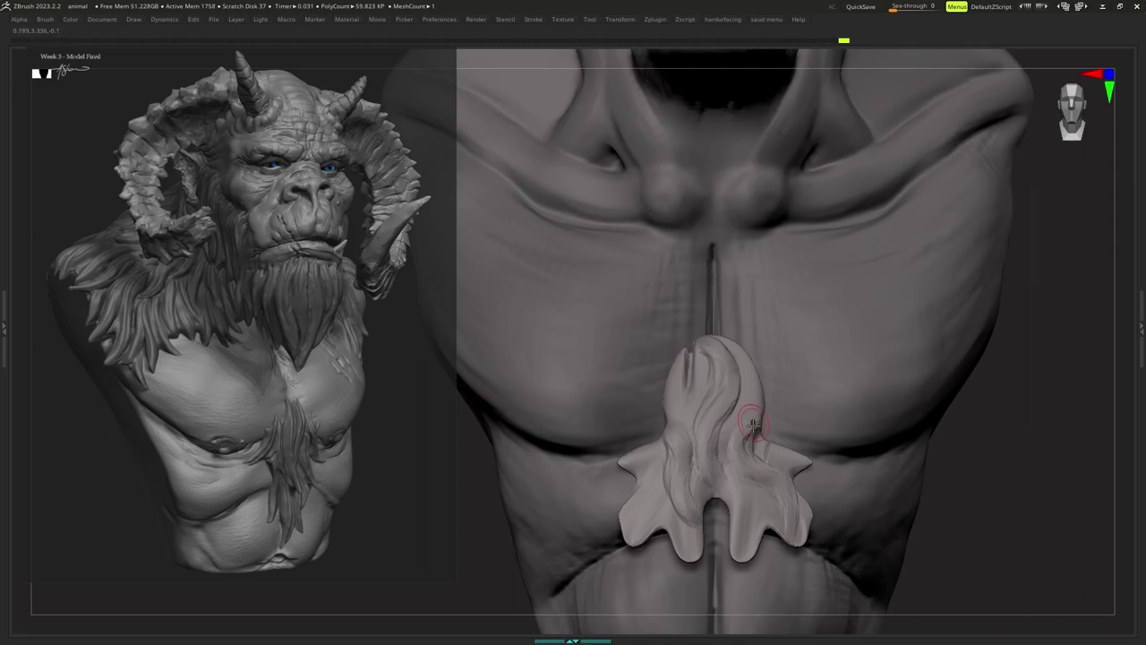
drag(789, 512, 790, 517)
Sculpt strands along the upper left edge of the hair piece at adjusted draw sizes, undoing the last stroke.
alt+right_drag(760, 521, 806, 467)
key(s)
click(783, 466)
mouse_move(783, 423)
alt+right_down()
mouse_move(762, 439)
mouse_move(759, 417)
alt+right_up()
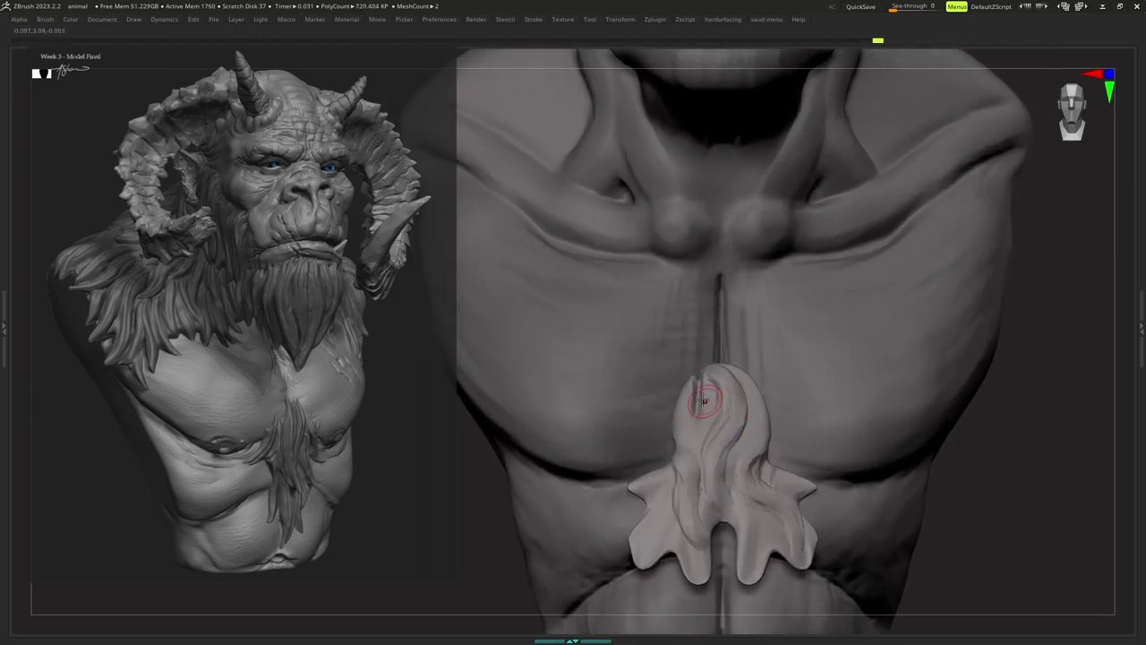
key(s)
click(696, 383)
drag(696, 387, 685, 384)
key(ctrl+z)
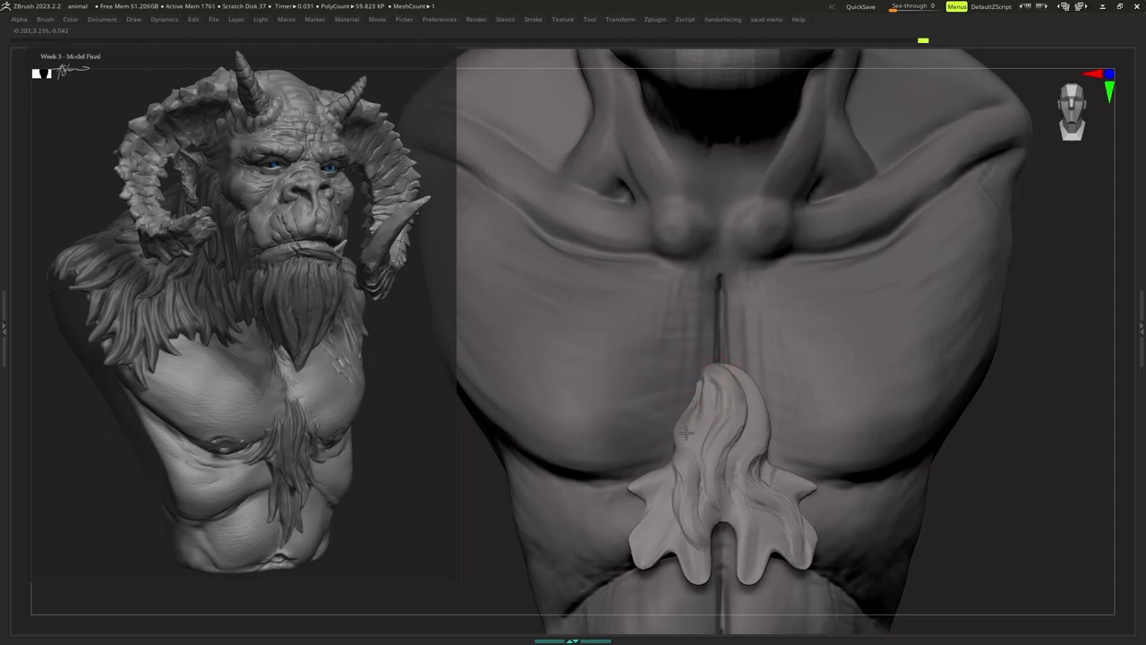
Refine the strands on the upper left and right edges of the hair piece with resized ClayBuildup strokes.
mouse_move(686, 432)
ctrl+right_down()
mouse_move(671, 392)
mouse_move(689, 411)
mouse_move(699, 354)
mouse_move(704, 369)
ctrl+right_up()
key(s)
click(688, 411)
key(s)
click(763, 356)
mouse_move(754, 357)
mouse_down()
mouse_move(754, 344)
mouse_move(768, 407)
mouse_up()
Sculpt strands into the left lobes of the hair piece with a resized brush.
mouse_move(767, 405)
ctrl+right_down()
mouse_move(742, 361)
mouse_move(724, 422)
mouse_move(730, 391)
ctrl+right_up()
key(s)
mouse_move(718, 409)
mouse_down()
mouse_move(730, 409)
mouse_move(707, 410)
mouse_up()
key(s)
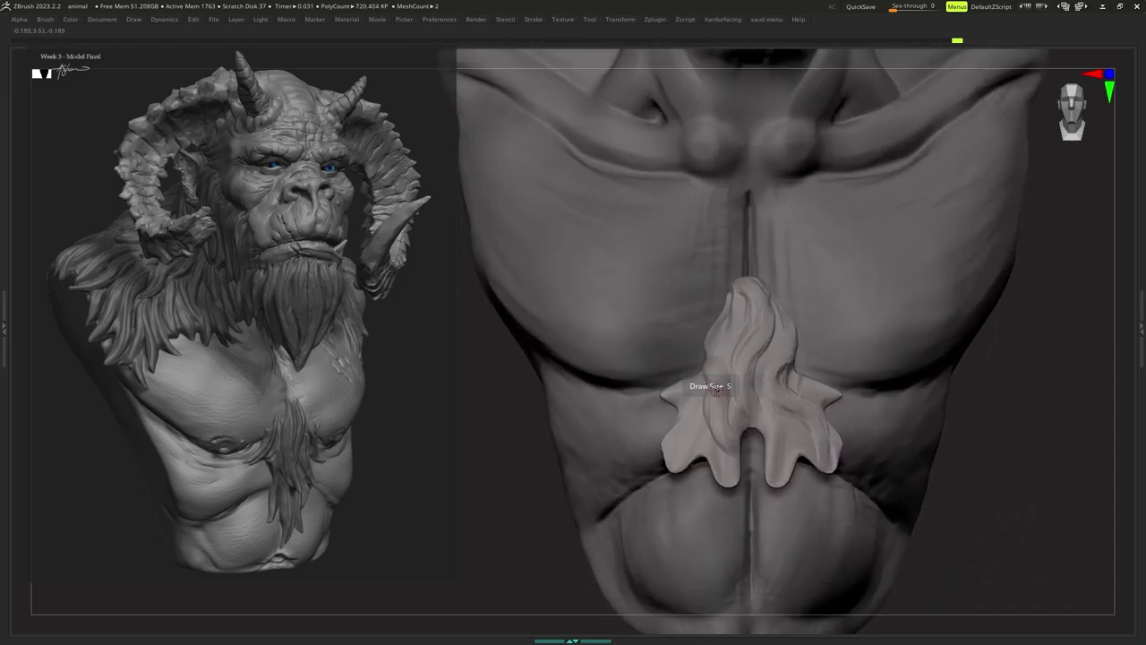
key(s)
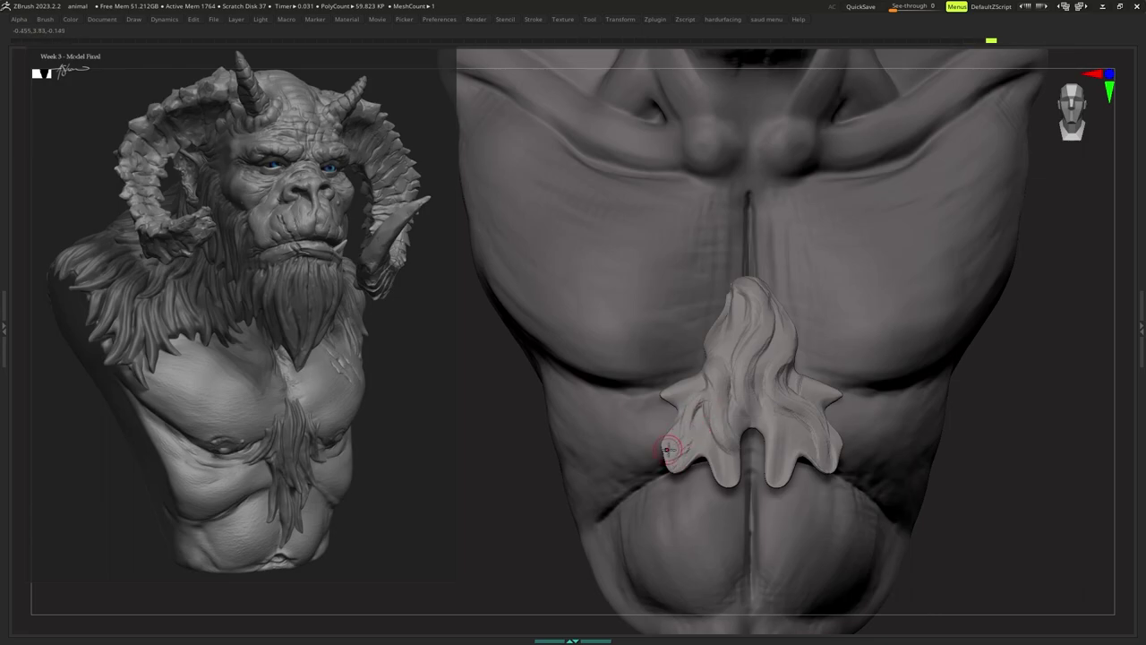
right_drag(691, 410, 789, 420)
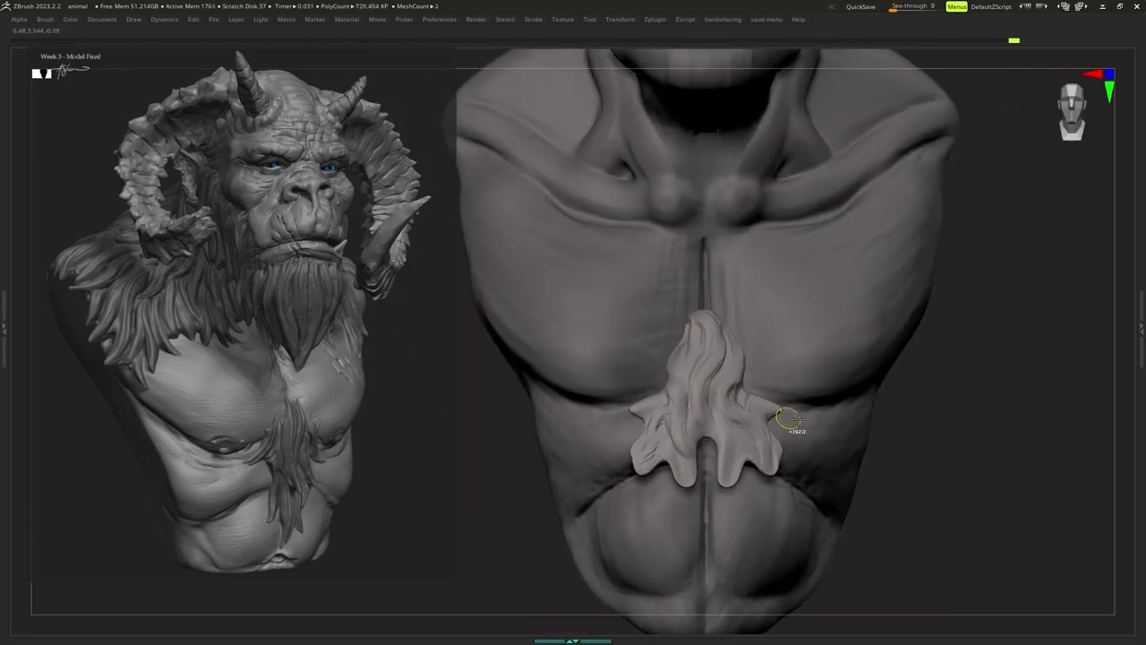
Switch to the Standard Blocking - Stylised Hair brush and test strands down the hair piece, undoing the last strokes.
alt+right_drag(874, 455, 807, 423)
key(s)
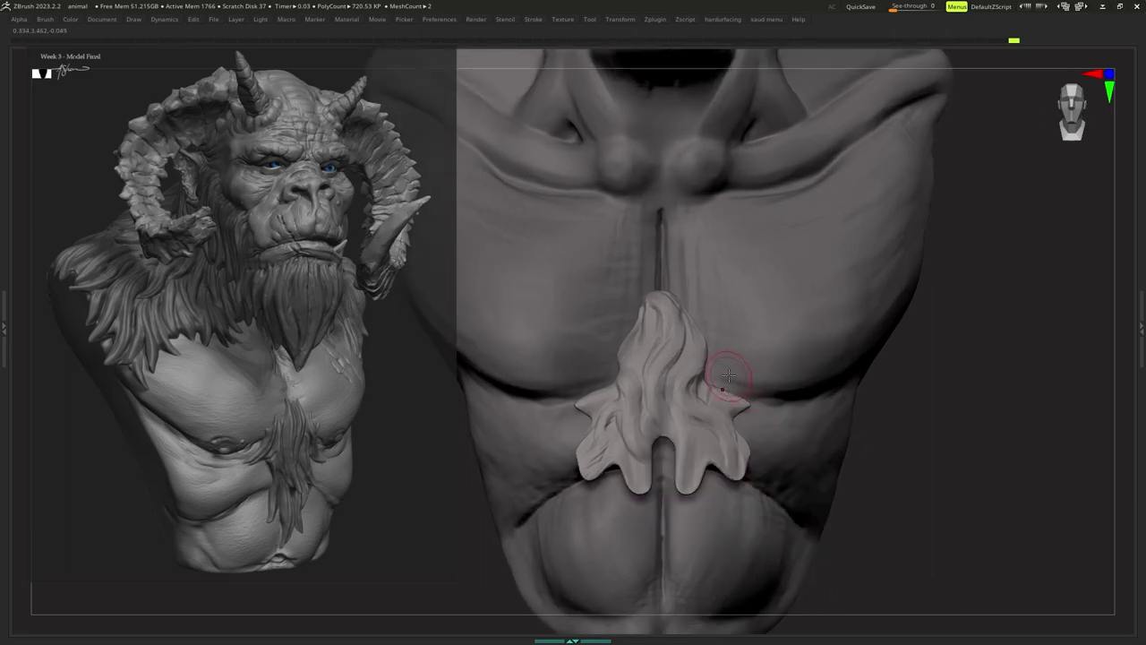
key(b)
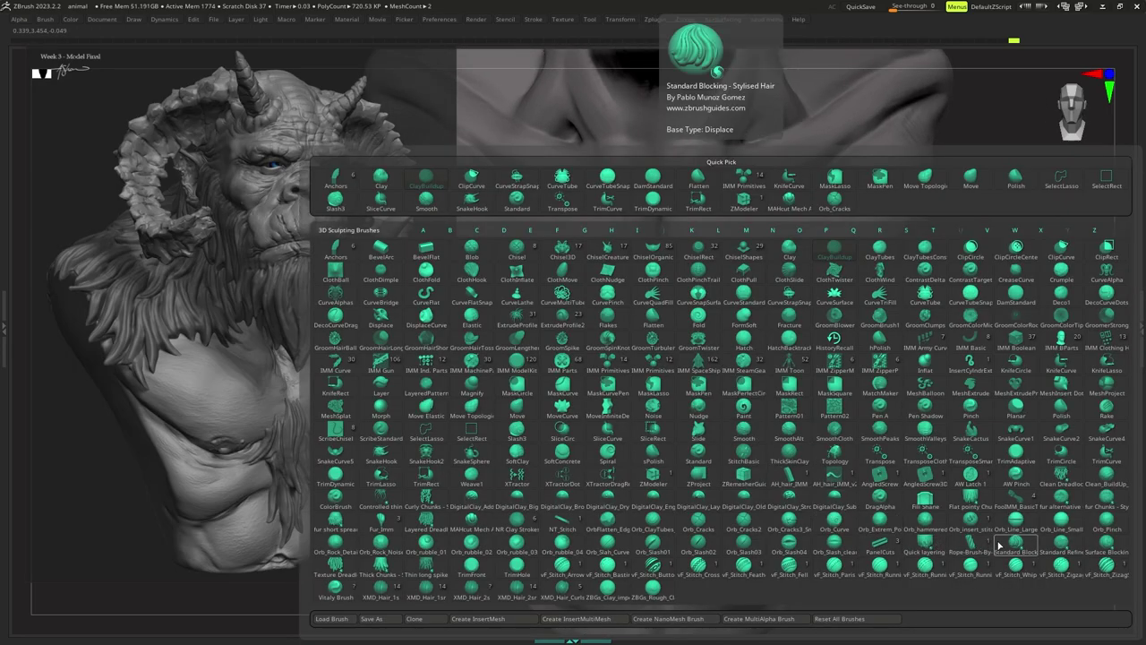
click(1015, 545)
drag(658, 298, 668, 320)
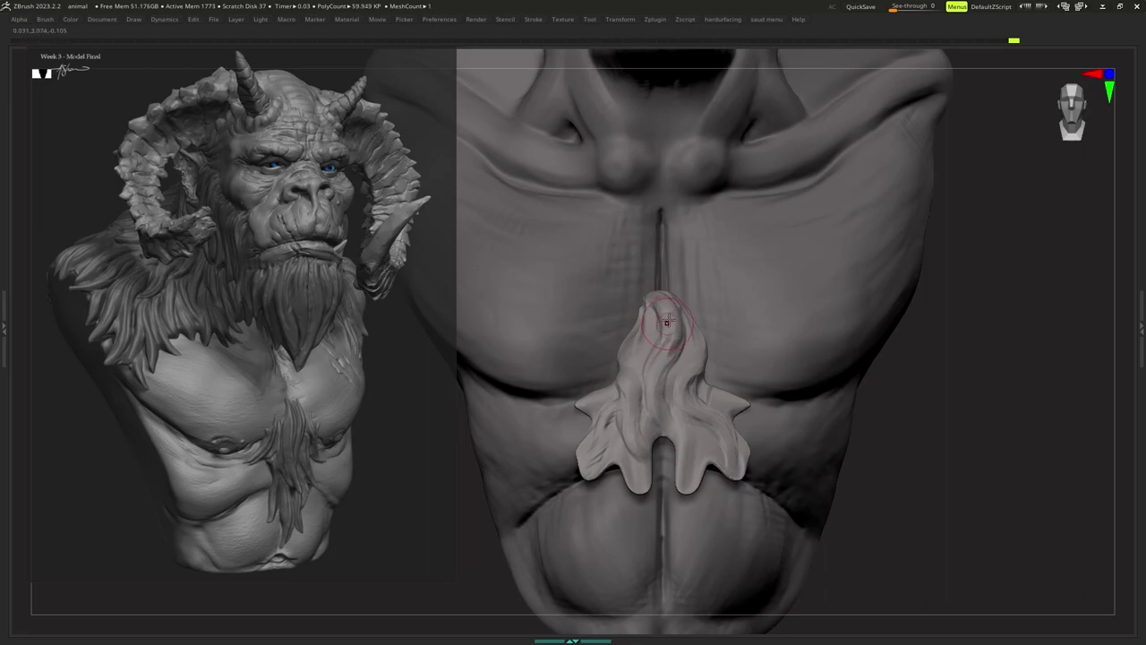
drag(645, 411, 649, 431)
key(s)
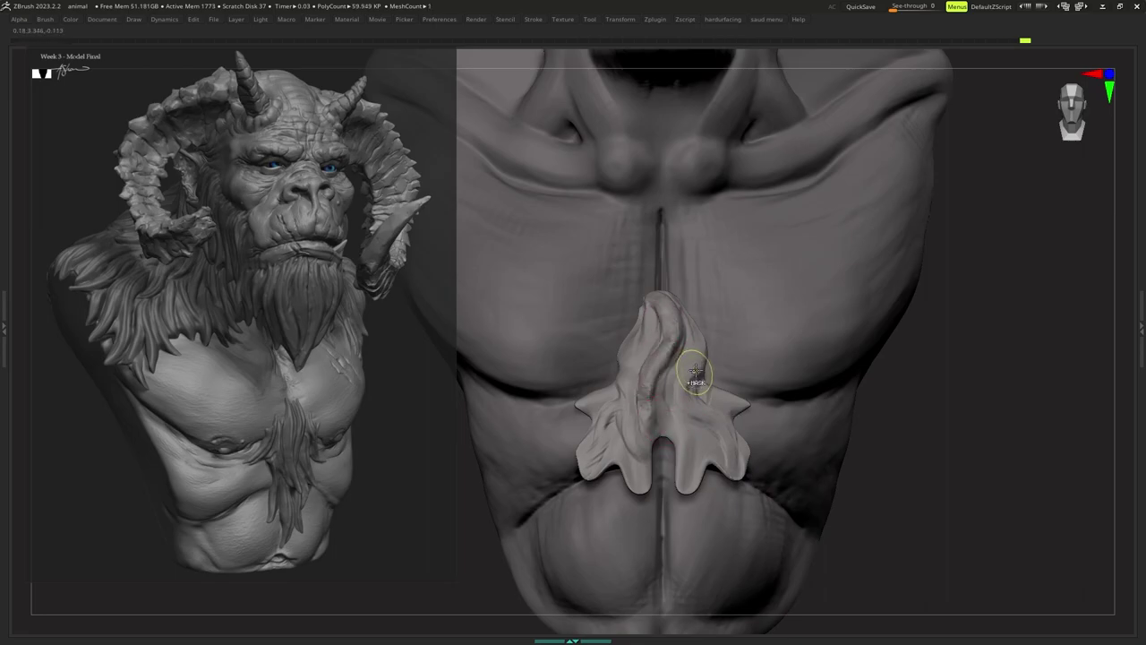
key(ctrl+z)
key(ctrl+z)
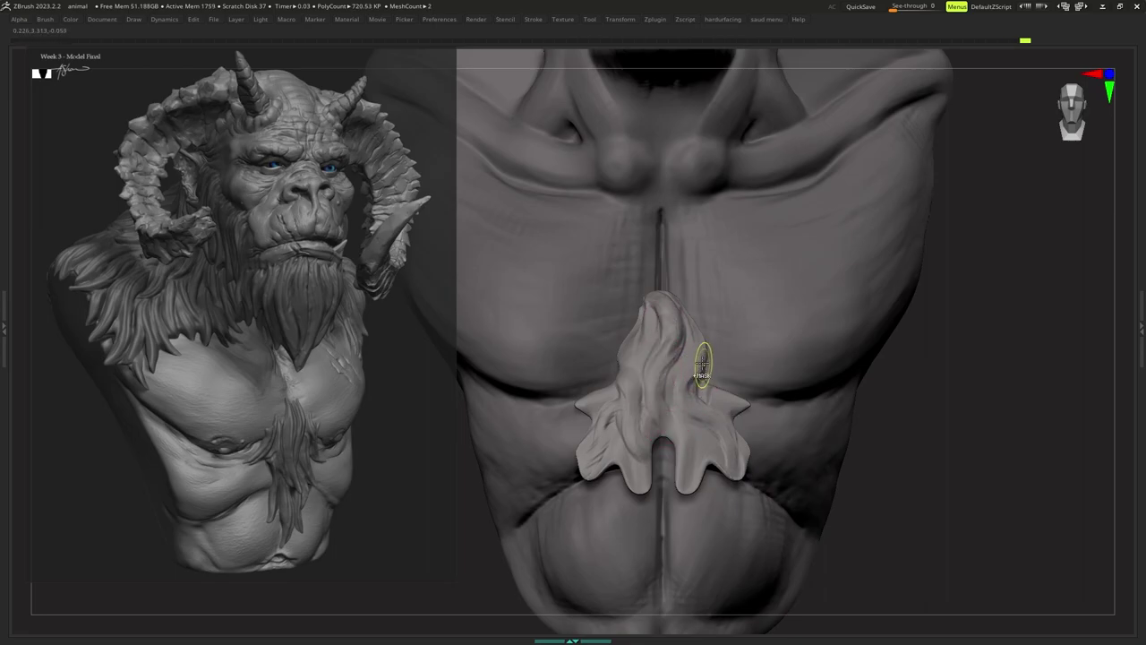
Block wavy strands down the centre and right lobe of the hair piece with the stylised hair brush at an adjusted size.
key(s)
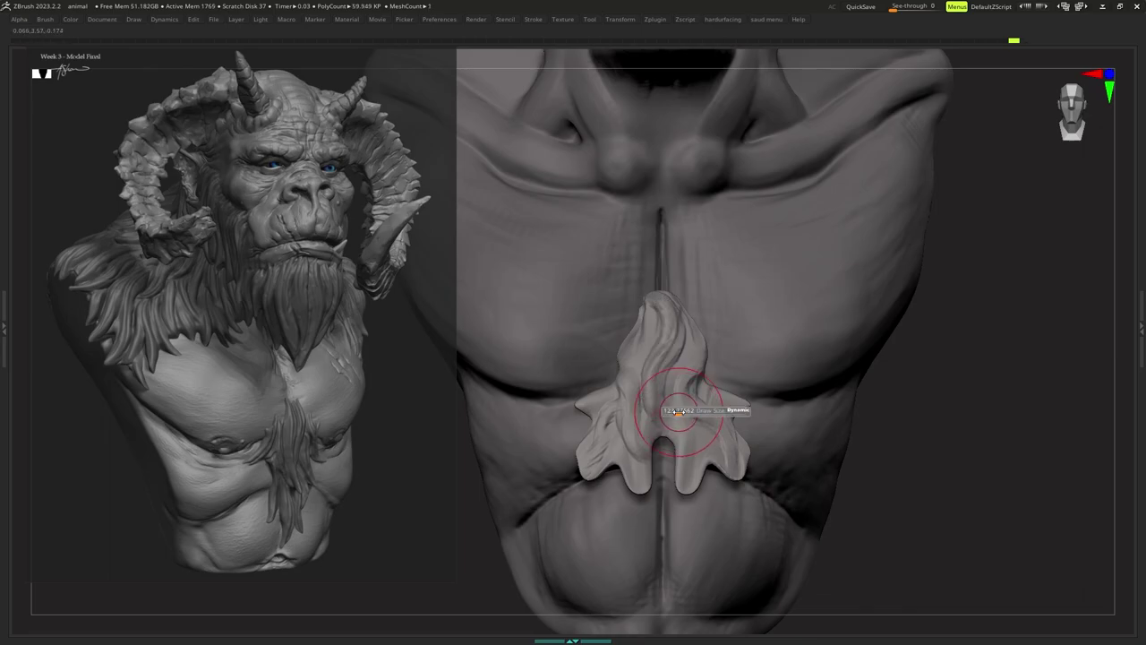
key(s)
right_drag(678, 383, 633, 359)
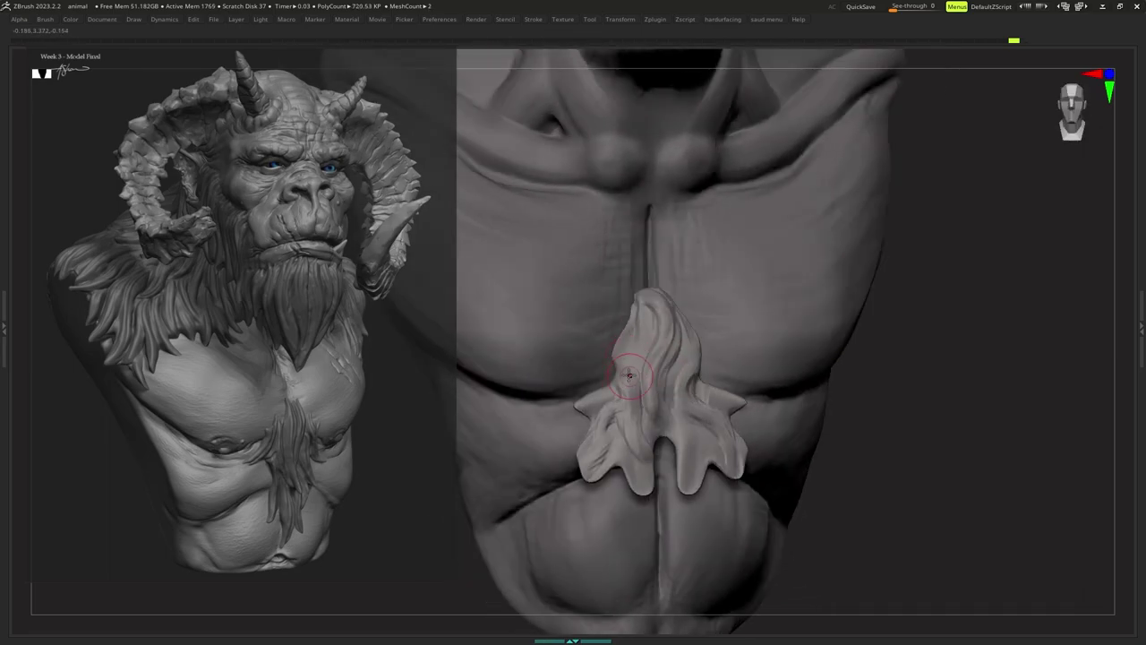
mouse_move(668, 464)
right_down()
mouse_move(672, 425)
mouse_move(660, 422)
mouse_move(690, 368)
right_up()
drag(697, 434, 716, 492)
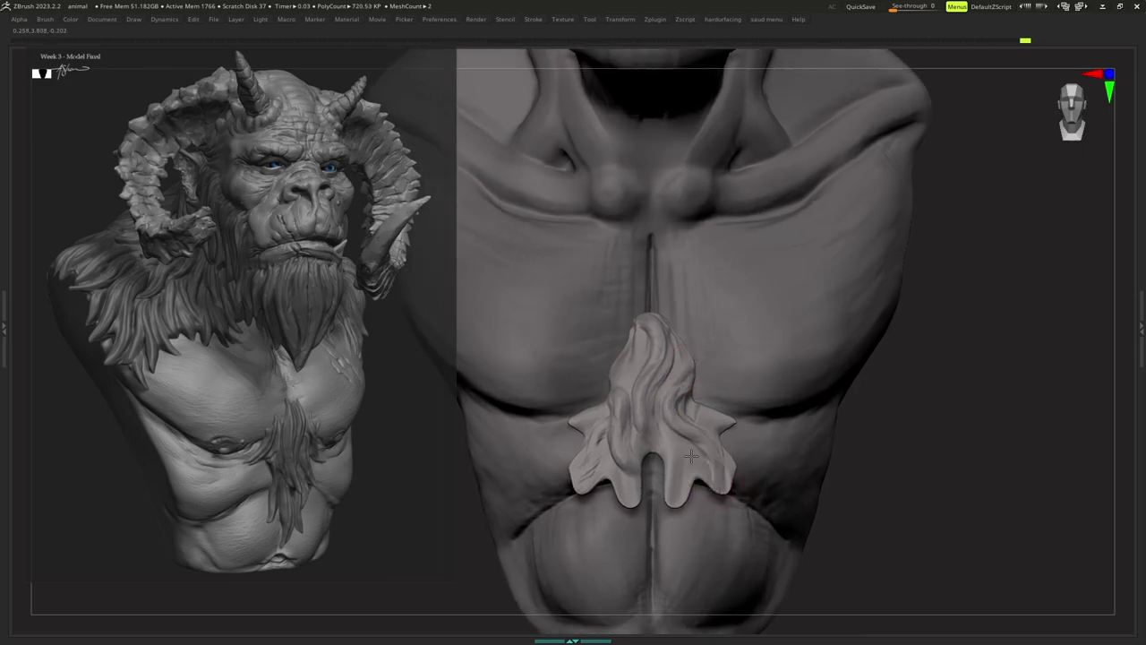
right_drag(710, 479, 695, 439)
ctrl+right_drag(695, 439, 678, 445)
Change brush and draw size, and shorten the left inner lobe at the bottom of the hair piece.
key(b)
click(686, 439)
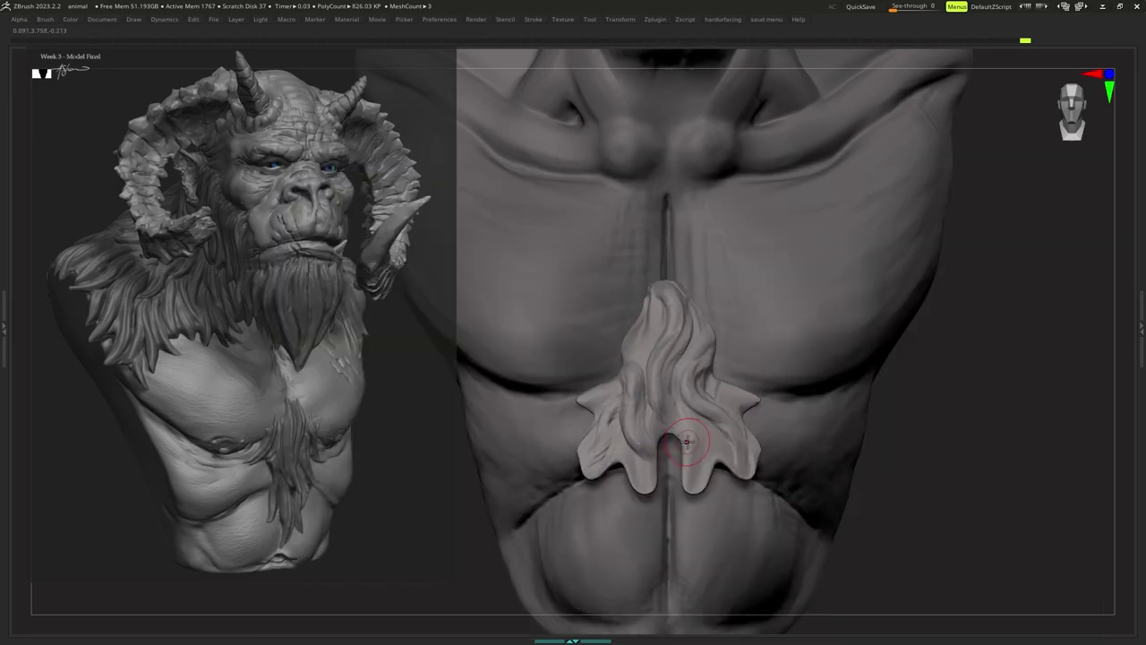
key(s)
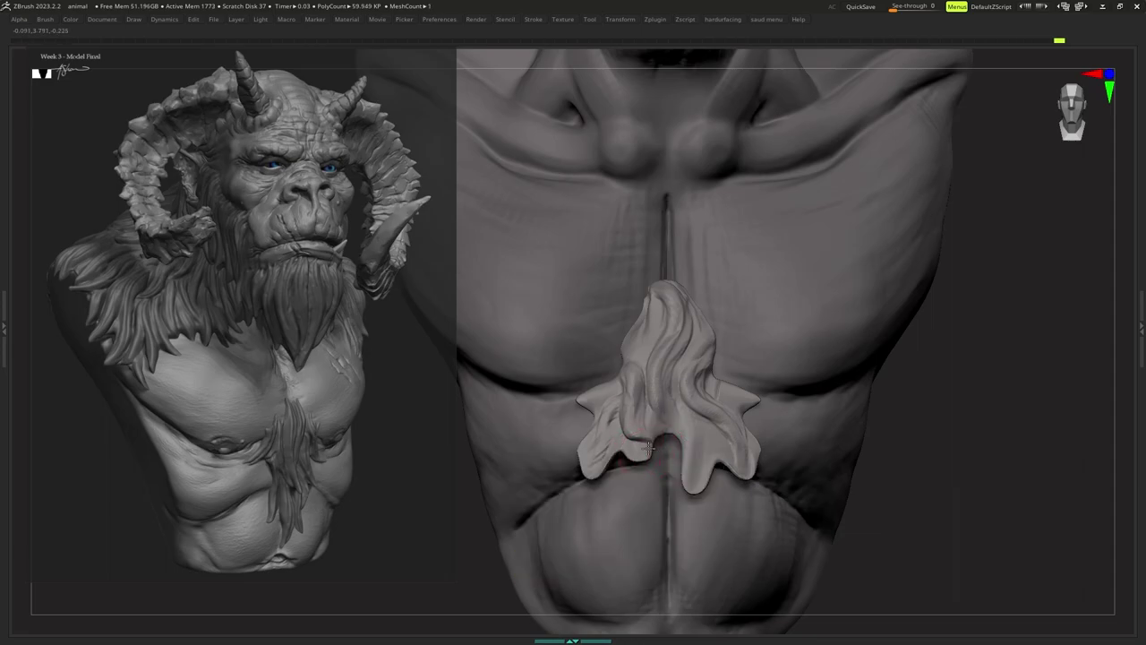
drag(651, 449, 645, 451)
right_drag(646, 451, 600, 453)
drag(640, 455, 629, 452)
mouse_move(609, 452)
right_down()
mouse_move(641, 453)
mouse_move(634, 433)
mouse_move(636, 463)
mouse_move(631, 425)
mouse_move(636, 454)
mouse_move(660, 440)
right_up()
Switch to the Move brush and adjust the middle strands of the hair piece at a changed draw size.
key(b)
key(m)
key(v)
key(s)
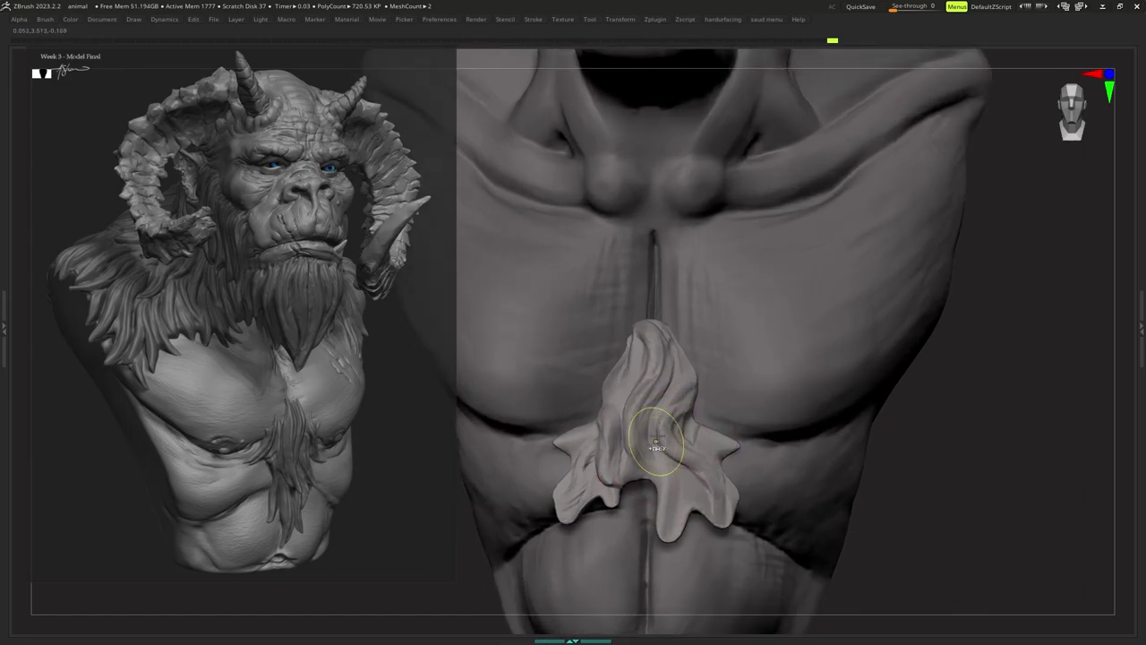
right_click(657, 437)
key(s)
drag(661, 358, 656, 358)
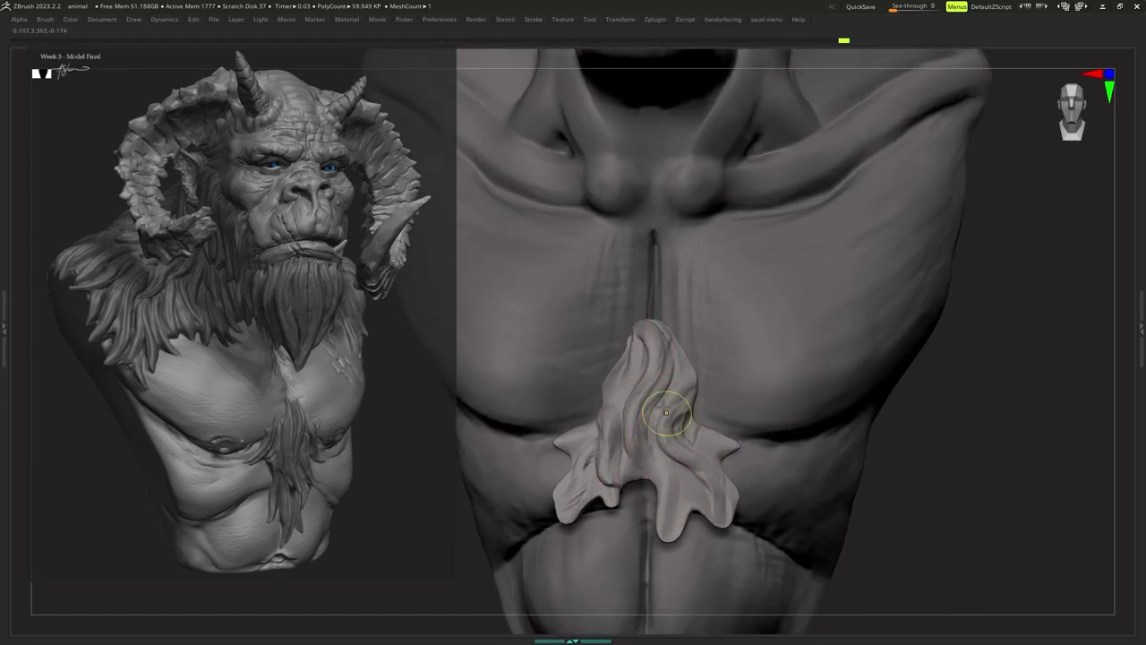
Choose a selection brush and hide small areas along the right lobes' lower edge to form pointed tips.
ctrl+right_drag(667, 412, 676, 437)
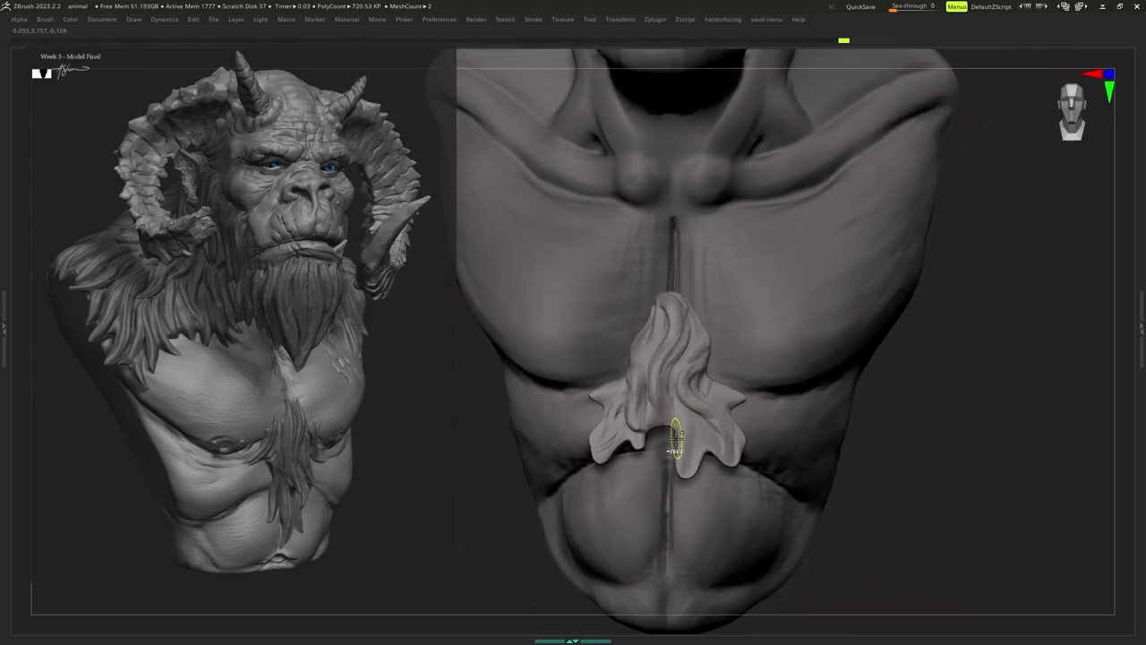
key(ctrl+alt+s)
click(662, 526)
click(673, 562)
mouse_move(758, 485)
right_down()
mouse_move(717, 459)
mouse_move(731, 472)
right_up()
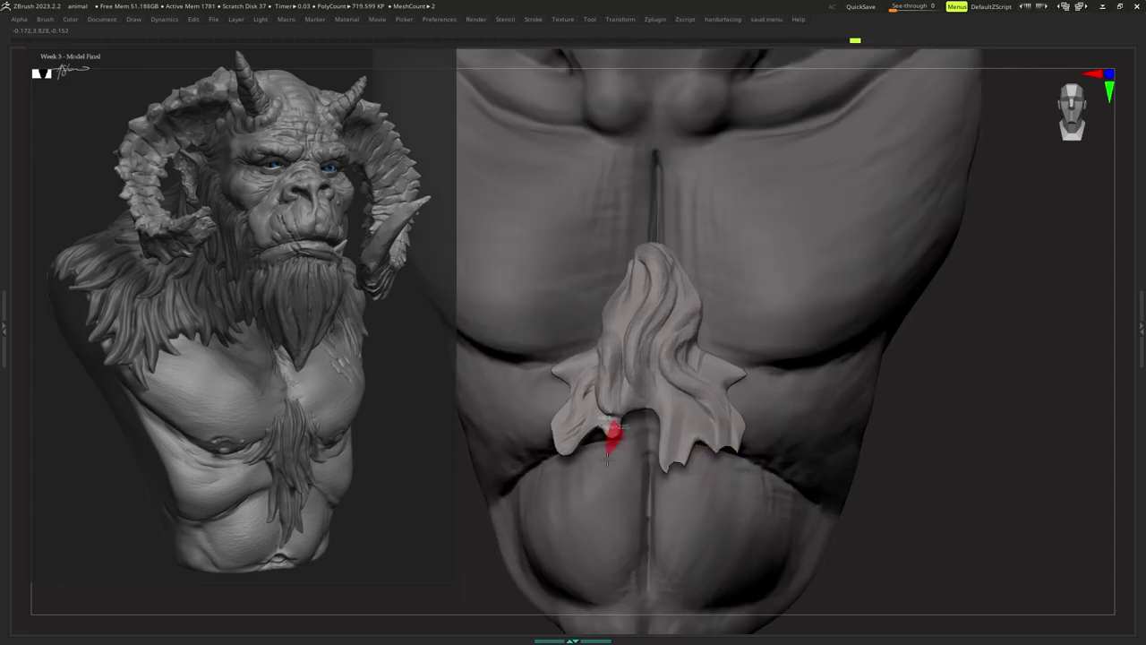
Hide more small areas along the left lobes' lower edge and the right side spike to form jagged hair tips.
ctrl+alt+shift+drag(608, 459, 609, 462)
mouse_move(612, 466)
right_down()
mouse_move(606, 456)
mouse_move(622, 462)
right_up()
ctrl+shift+drag(571, 468, 575, 461)
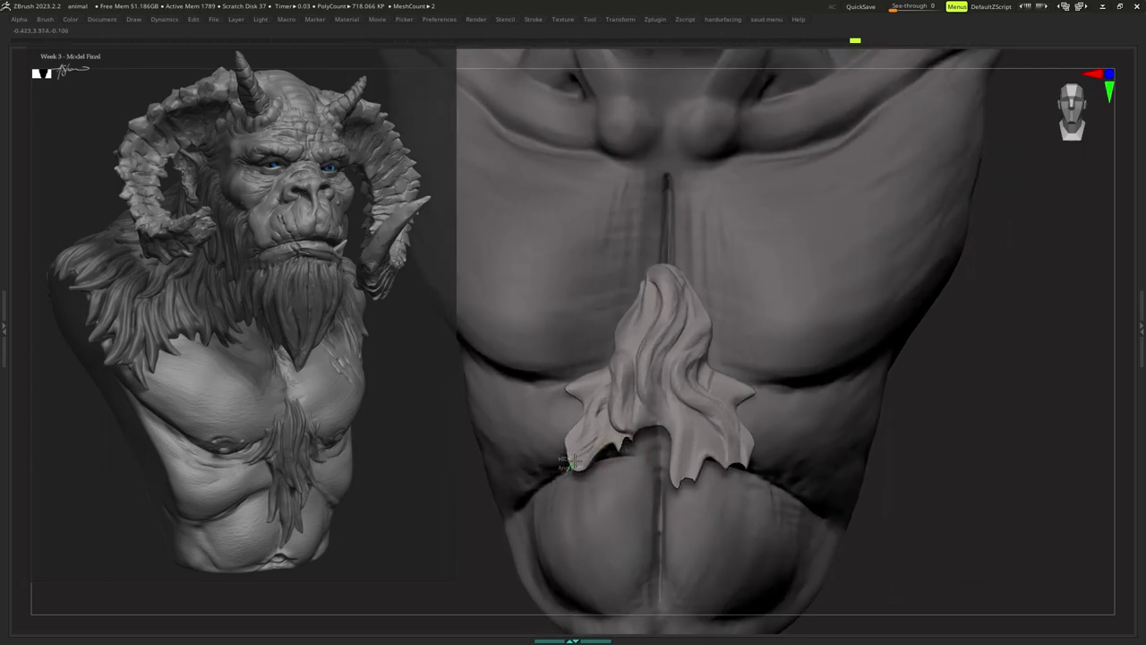
mouse_move(639, 472)
alt+right_down()
mouse_move(625, 489)
mouse_move(652, 474)
mouse_move(618, 473)
alt+right_up()
mouse_move(618, 473)
ctrl+right_down()
mouse_move(616, 461)
mouse_move(619, 474)
ctrl+right_up()
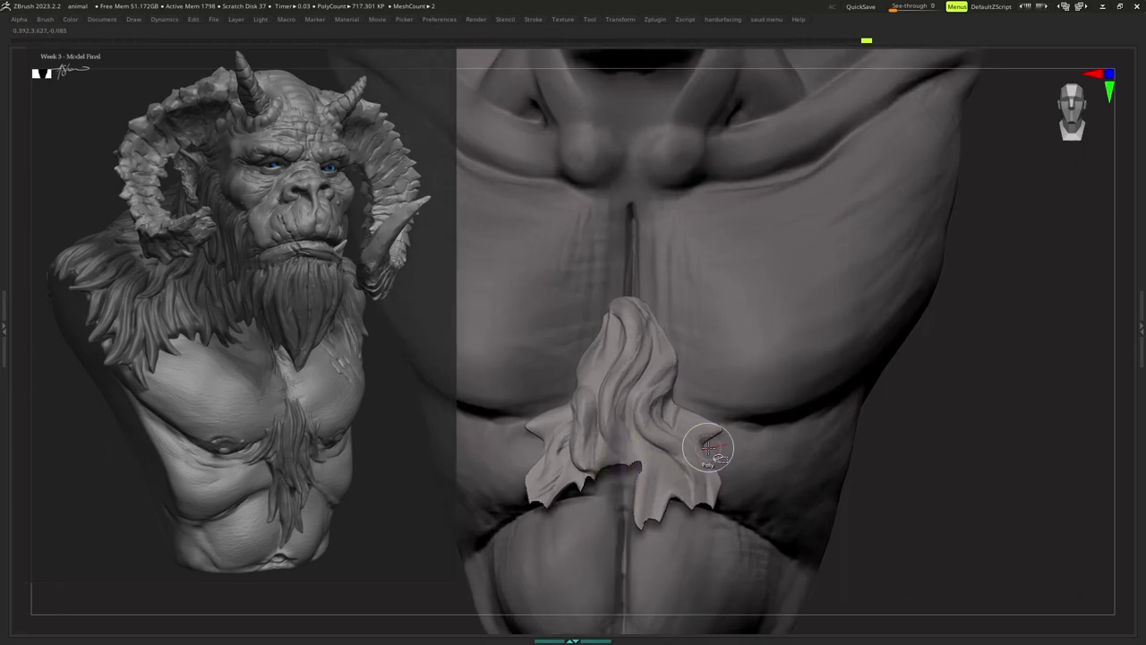
alt+right_drag(705, 450, 696, 433)
Delete the hidden parts of the hair piece and remesh it with DynaMesh.
key(space)
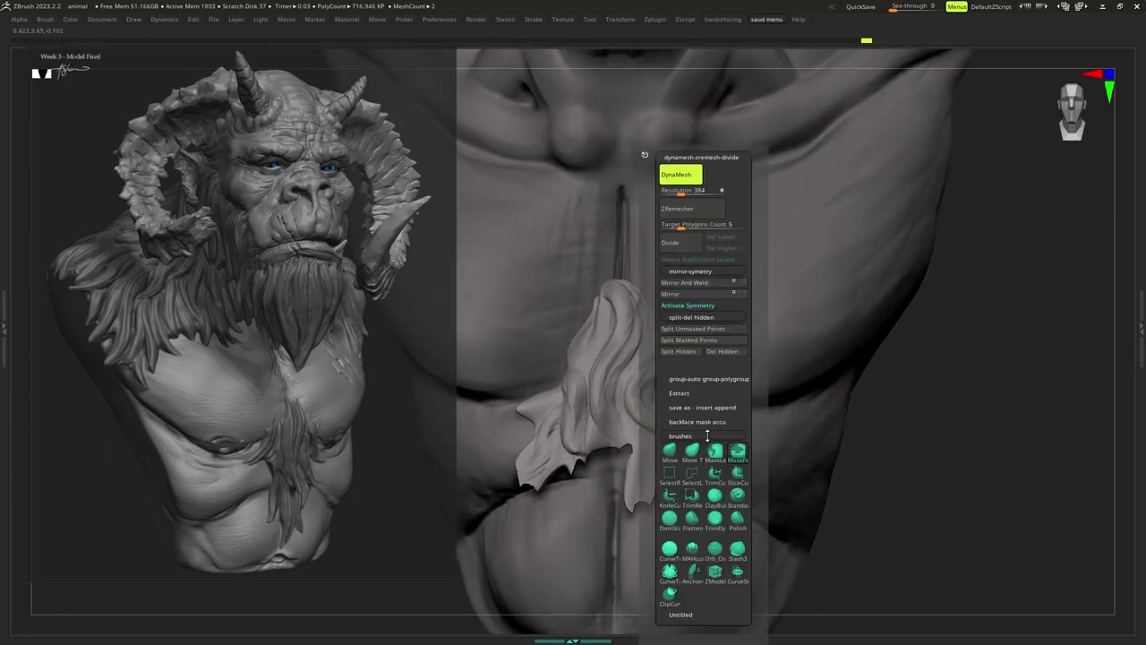
click(725, 355)
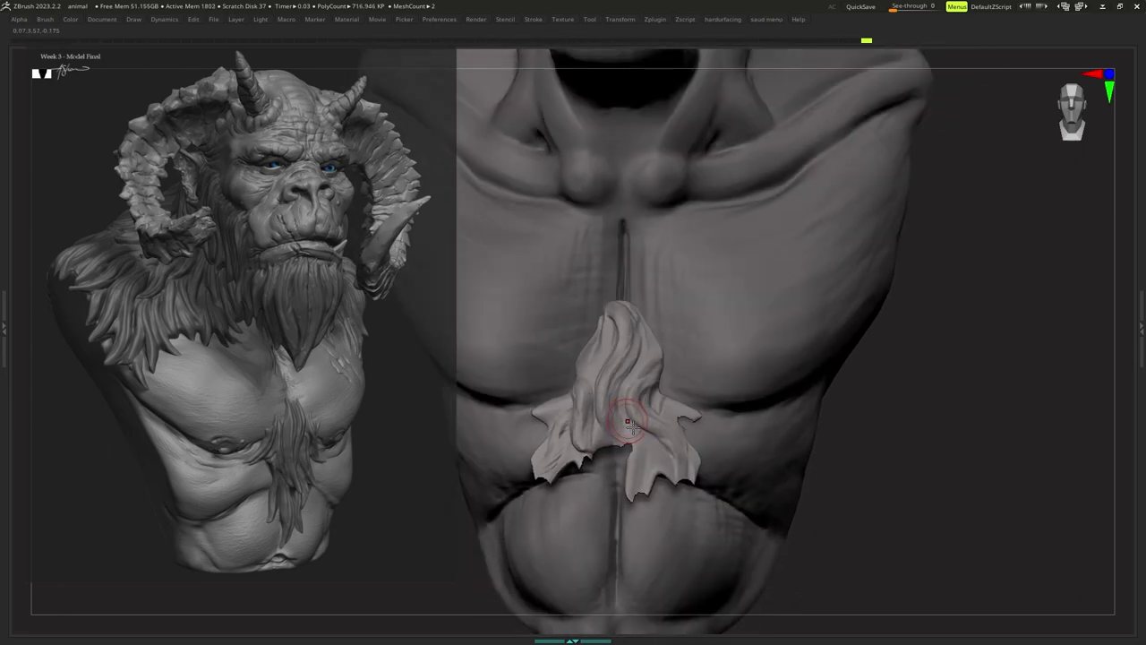
ctrl+drag(856, 439, 847, 452)
Change to the Standard brush at a new draw size and stroke the upper strands of the hair piece.
right_drag(844, 454, 775, 439)
mouse_move(751, 456)
ctrl+right_down()
mouse_move(755, 431)
mouse_move(691, 411)
mouse_move(694, 428)
ctrl+right_up()
key(b)
key(m)
key(v)
key(s)
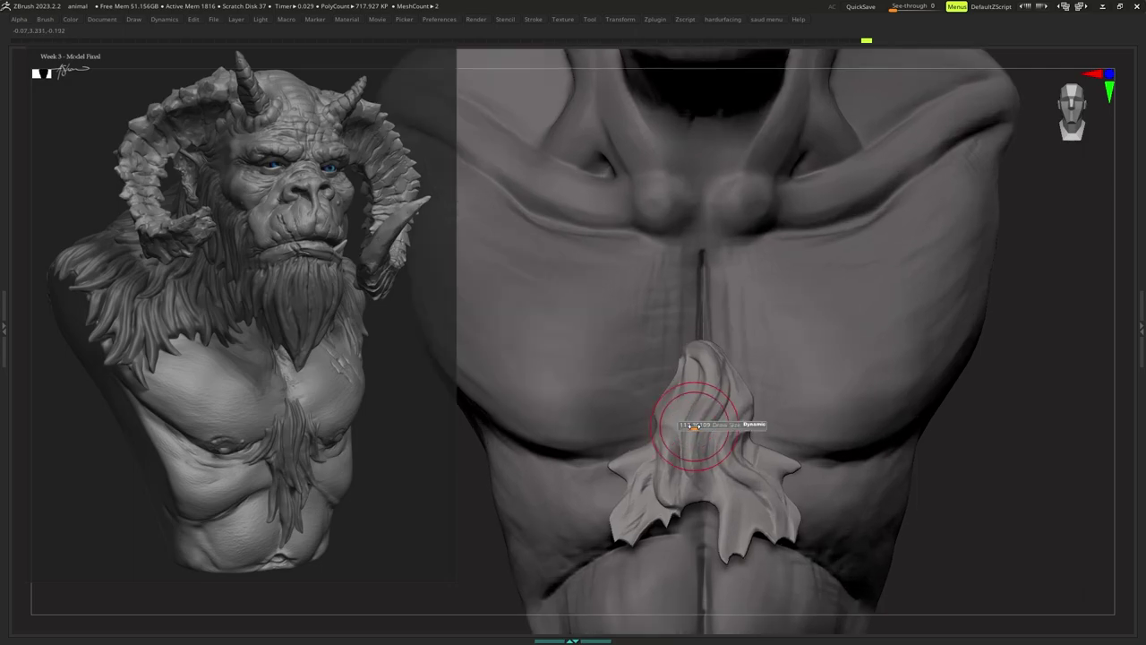
key(b)
key(s)
key(t)
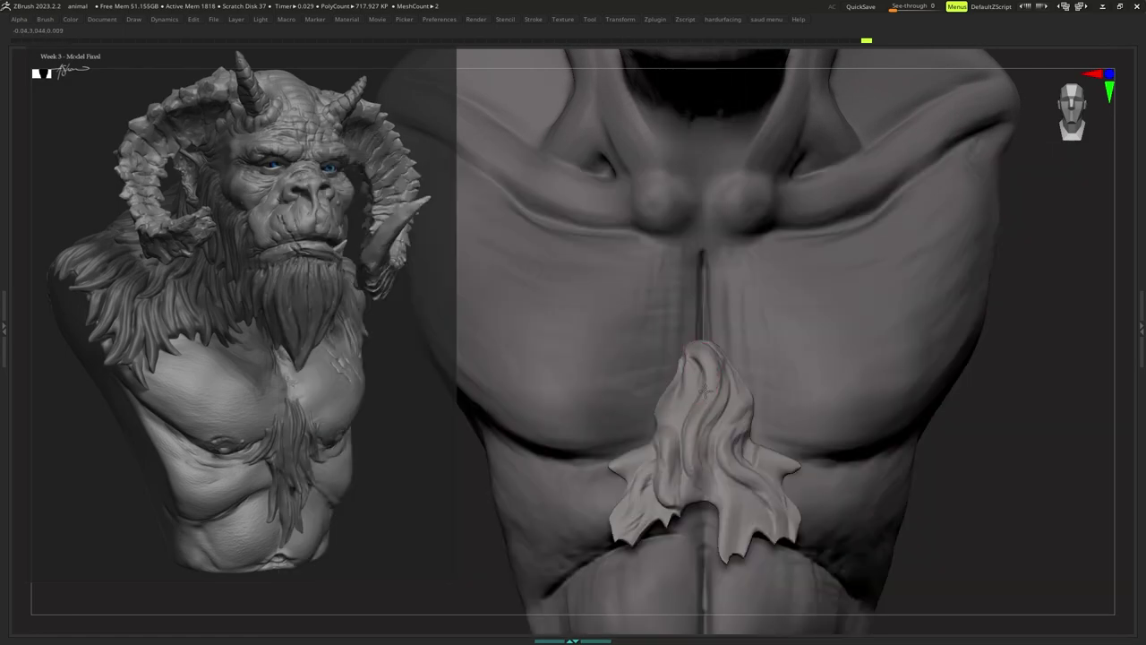
mouse_move(705, 389)
mouse_down()
mouse_move(696, 403)
mouse_move(696, 385)
mouse_up()
Readjust the Standard brush's draw size and deepen the grooves between the middle strands of the hair piece.
mouse_move(686, 391)
ctrl+right_down()
mouse_move(694, 402)
mouse_move(702, 380)
mouse_move(709, 400)
ctrl+right_up()
key(s)
key(s)
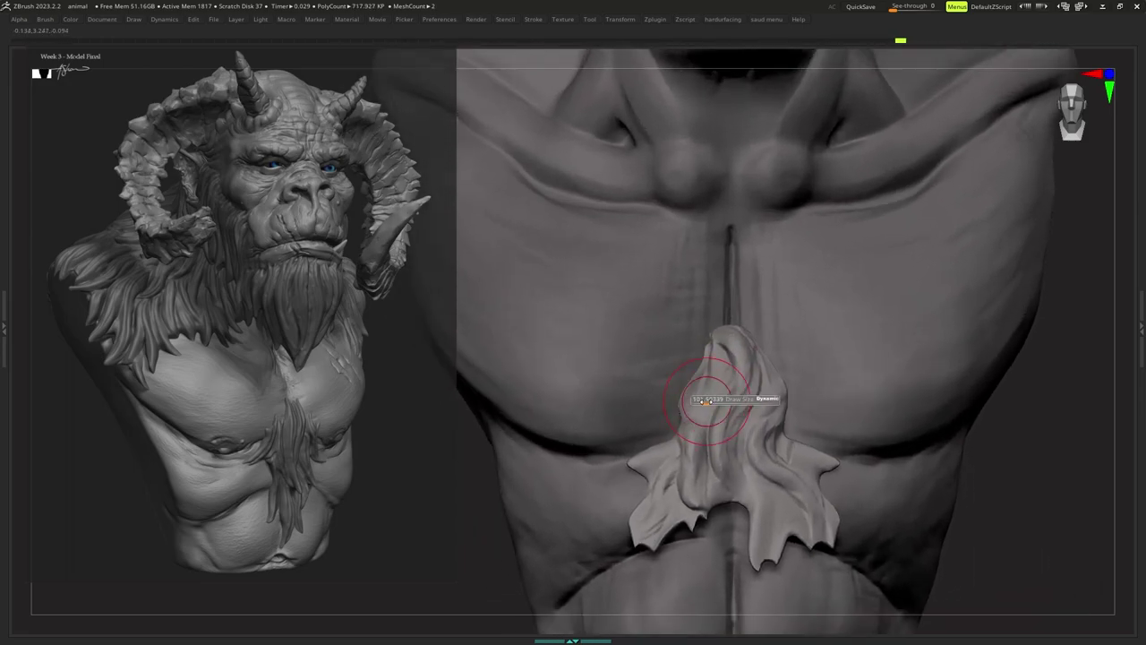
key(b)
key(s)
key(t)
key(s)
key(b)
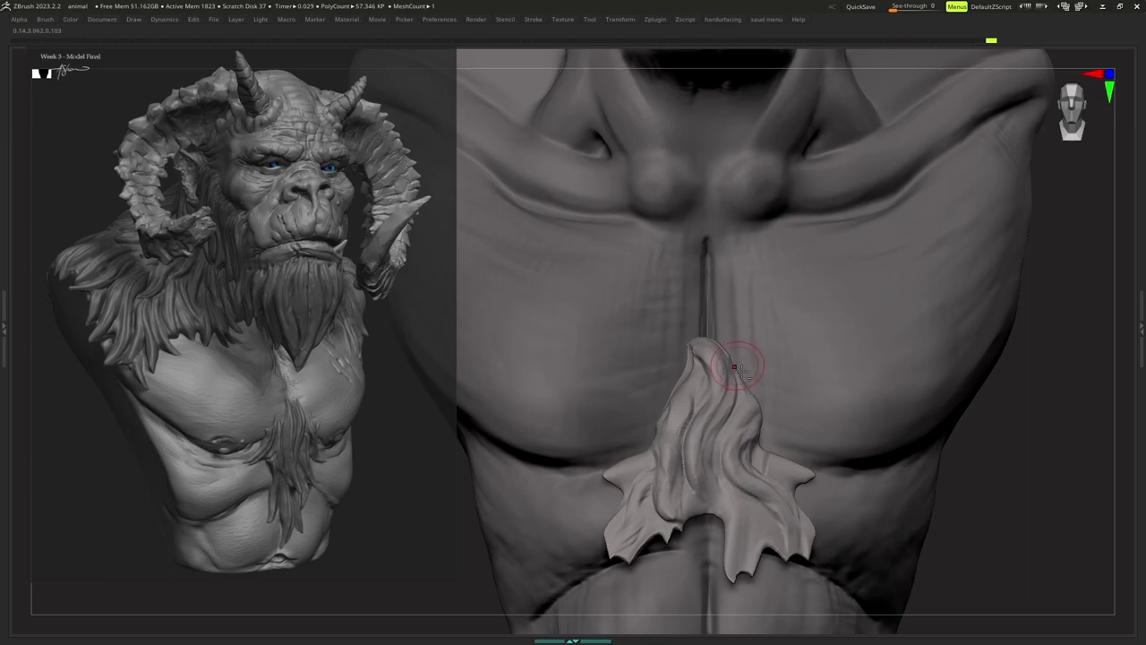
Make the hair piece the active subtool again and save the project.
mouse_move(706, 348)
ctrl+right_down()
mouse_move(733, 387)
mouse_move(747, 358)
mouse_move(727, 378)
mouse_move(730, 403)
ctrl+right_up()
alt+click(743, 365)
alt+click(729, 386)
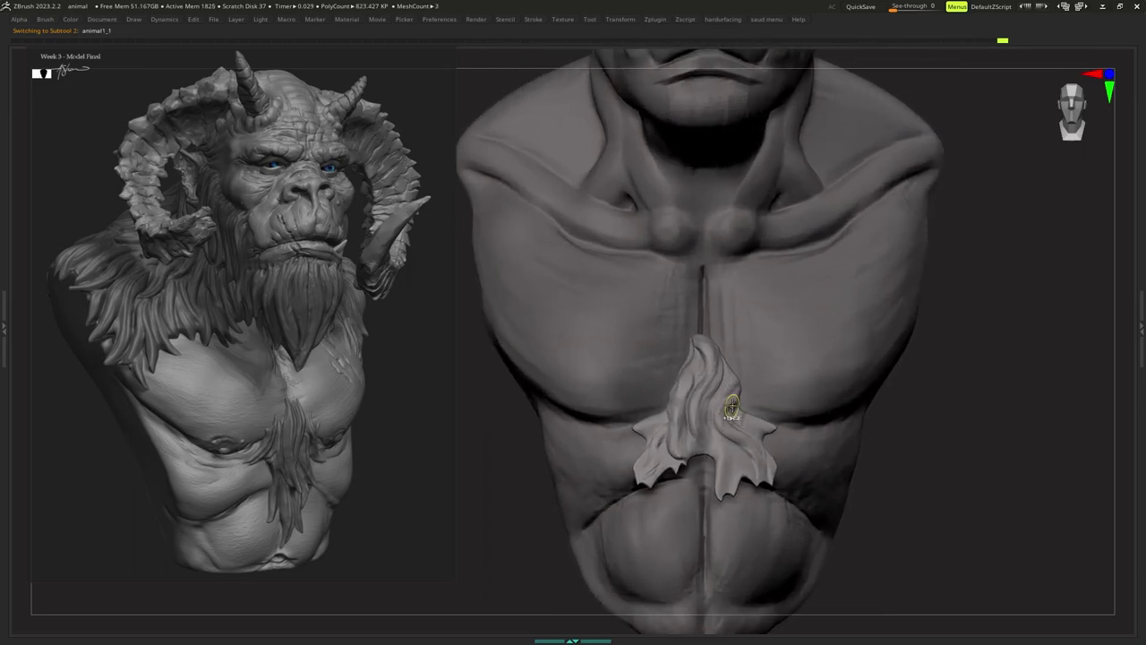
key(q)
click(761, 406)
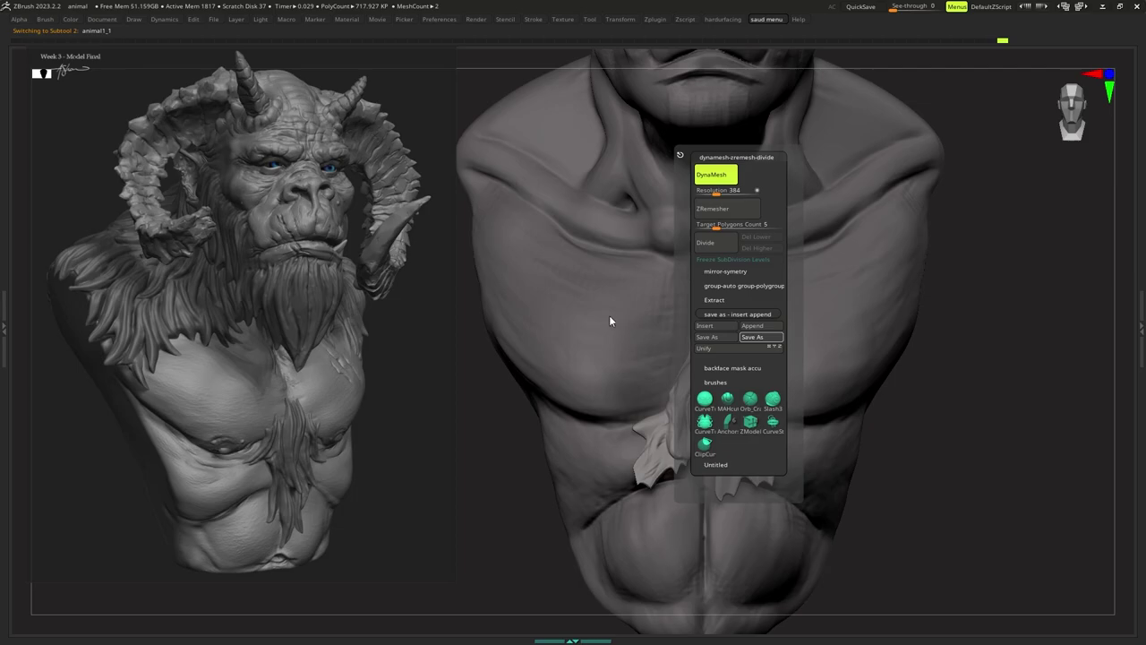
key(q)
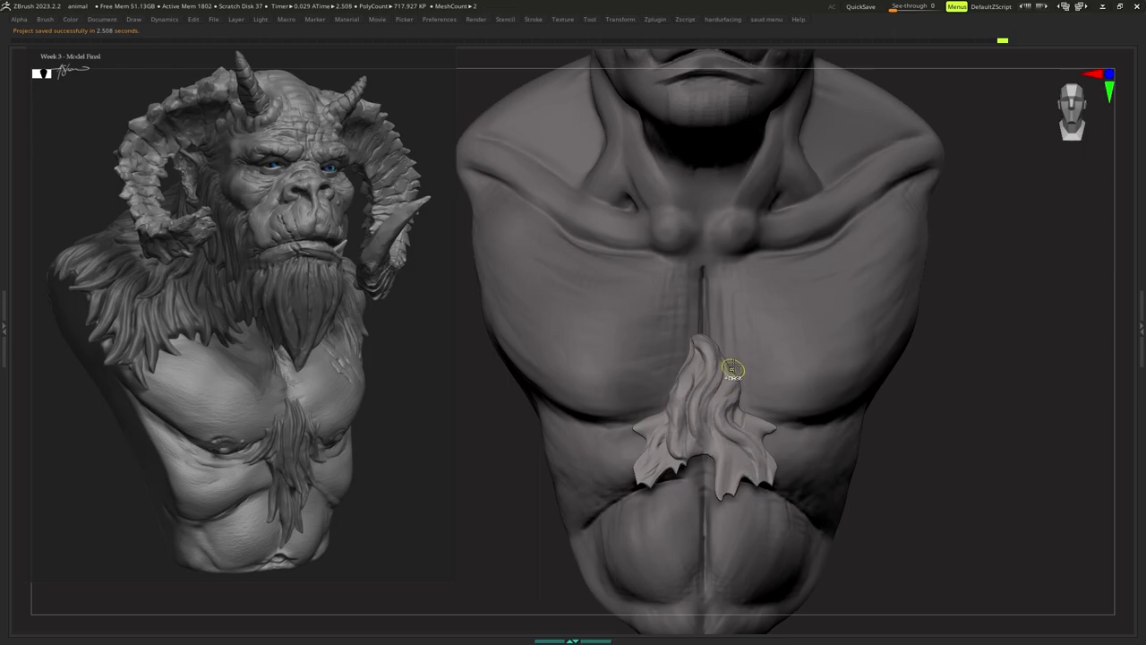
Sculpt a groove along the hair piece's right edge toward the right side spike.
mouse_move(734, 369)
ctrl+right_down()
mouse_move(714, 388)
mouse_move(734, 424)
ctrl+right_up()
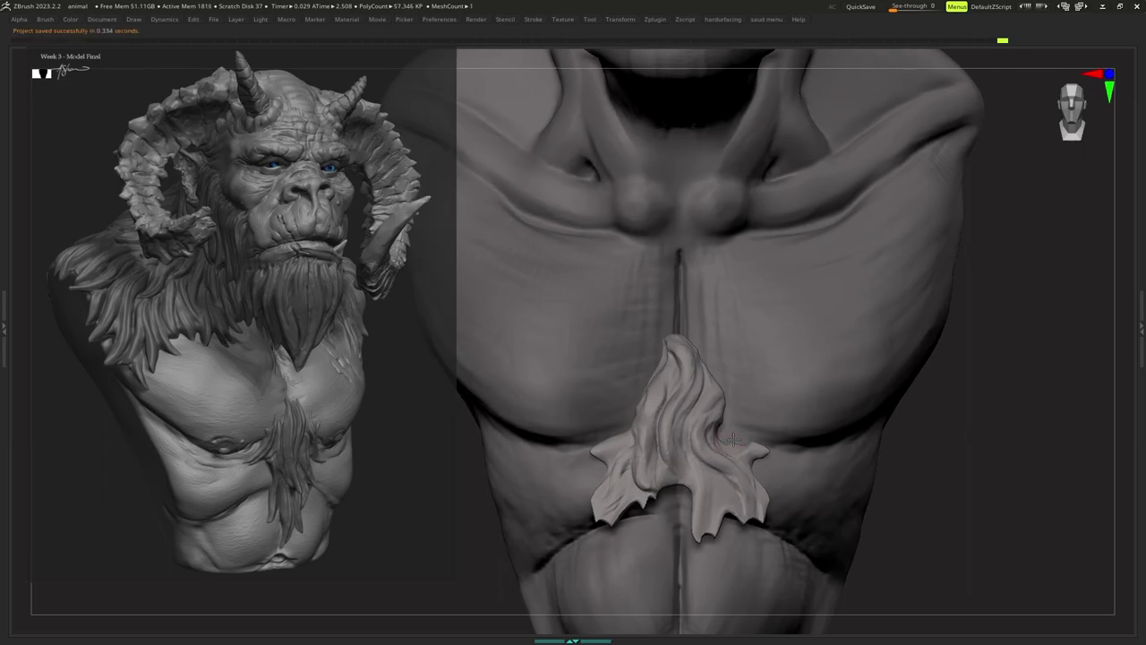
key(space)
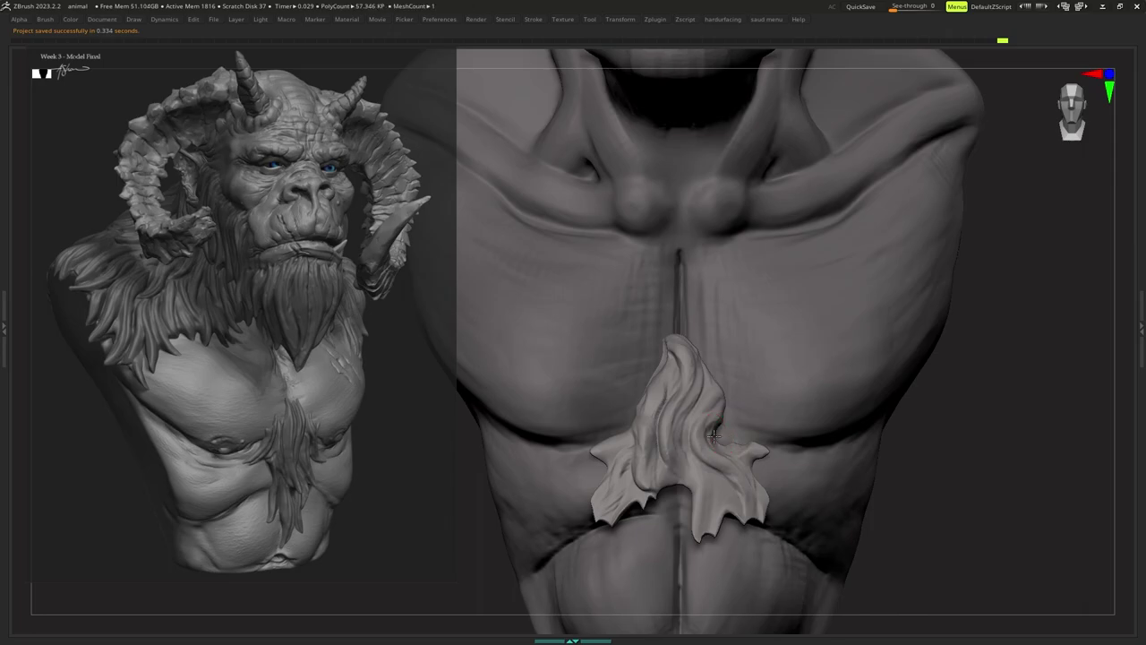
drag(740, 446, 752, 451)
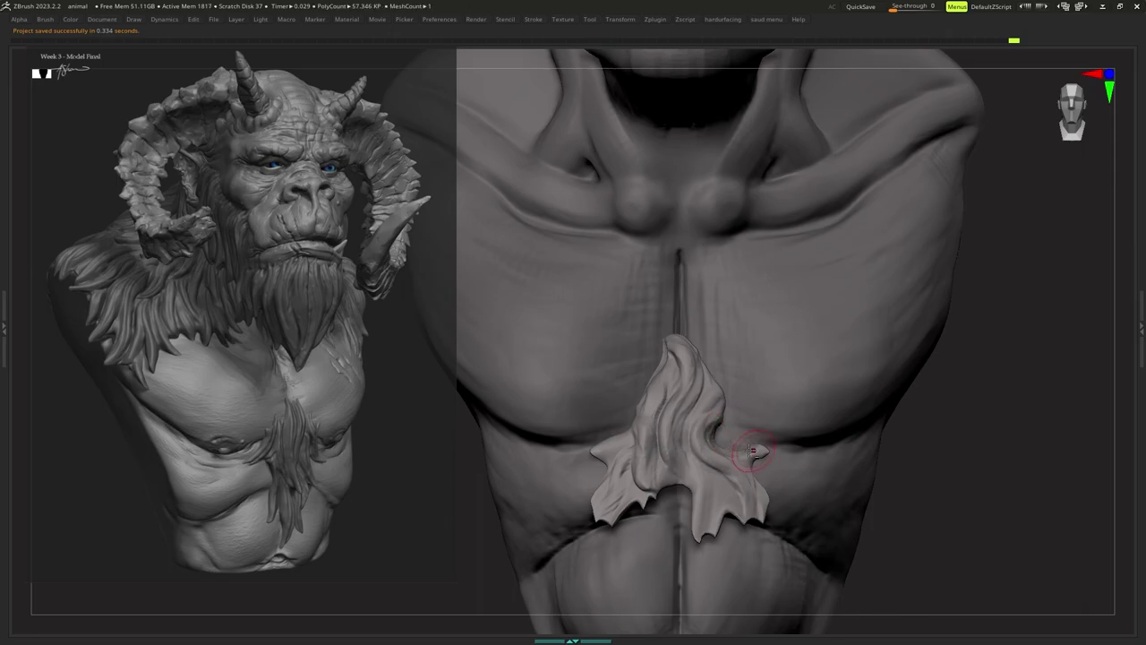
With the Move brush, narrow and bend the upper tip of the hair piece, checking it from an angle.
mouse_move(747, 455)
ctrl+right_down()
mouse_move(717, 399)
mouse_move(716, 436)
mouse_move(730, 414)
mouse_move(716, 418)
ctrl+right_up()
key(b)
key(m)
key(v)
key(s)
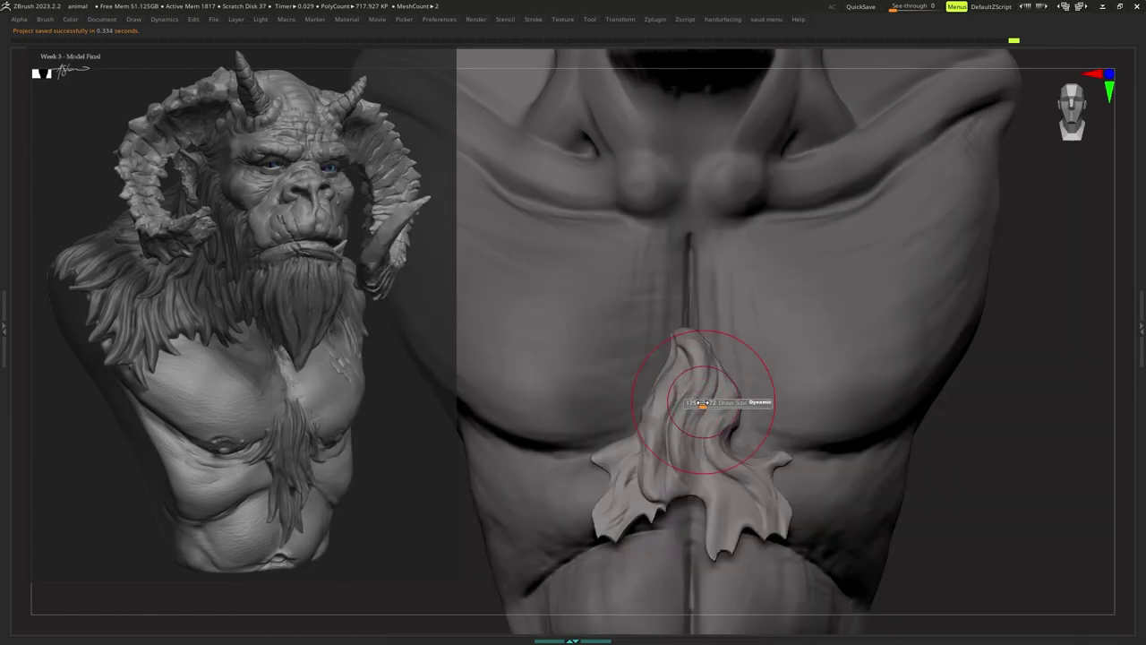
drag(704, 403, 696, 403)
drag(675, 360, 685, 353)
right_drag(685, 353, 696, 350)
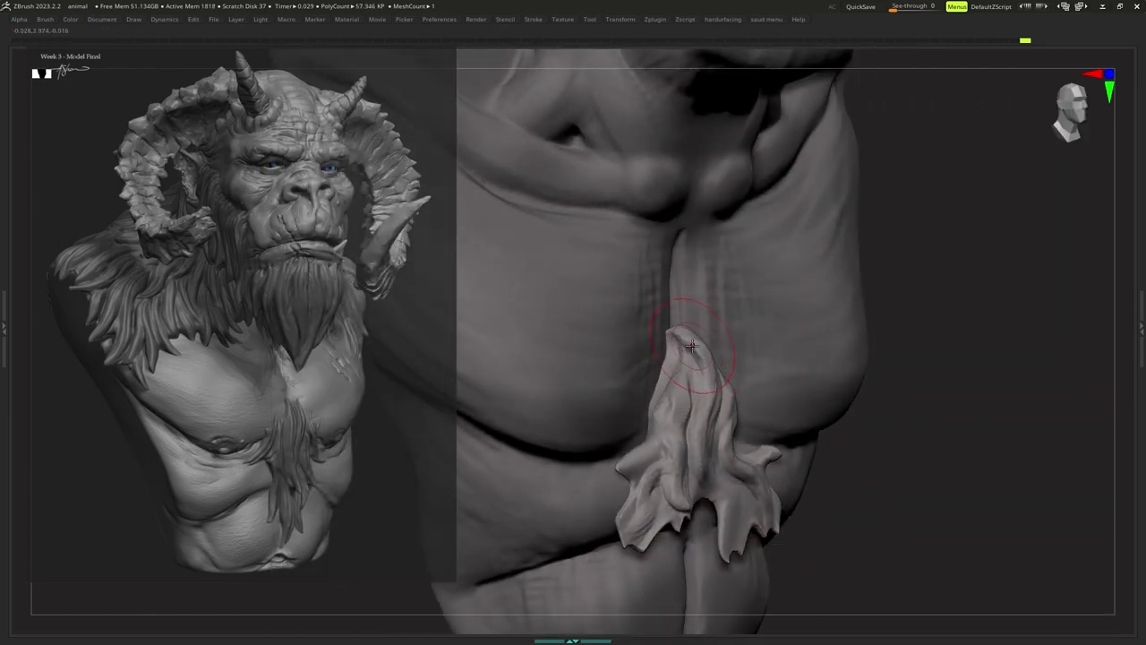
drag(693, 348, 686, 347)
right_drag(686, 348, 693, 351)
key(s)
drag(693, 359, 658, 385)
Resize the Move brush and shift the middle strands of the hair piece.
mouse_move(660, 372)
shift+right_down()
mouse_move(626, 371)
mouse_move(681, 343)
mouse_move(683, 324)
mouse_move(687, 390)
mouse_move(761, 385)
shift+right_up()
key(s)
key(s)
key(s)
mouse_move(692, 424)
mouse_down()
mouse_move(704, 425)
mouse_move(668, 430)
mouse_up()
mouse_move(670, 448)
shift+right_down()
mouse_move(613, 459)
mouse_move(652, 427)
mouse_move(653, 403)
mouse_move(659, 450)
shift+right_up()
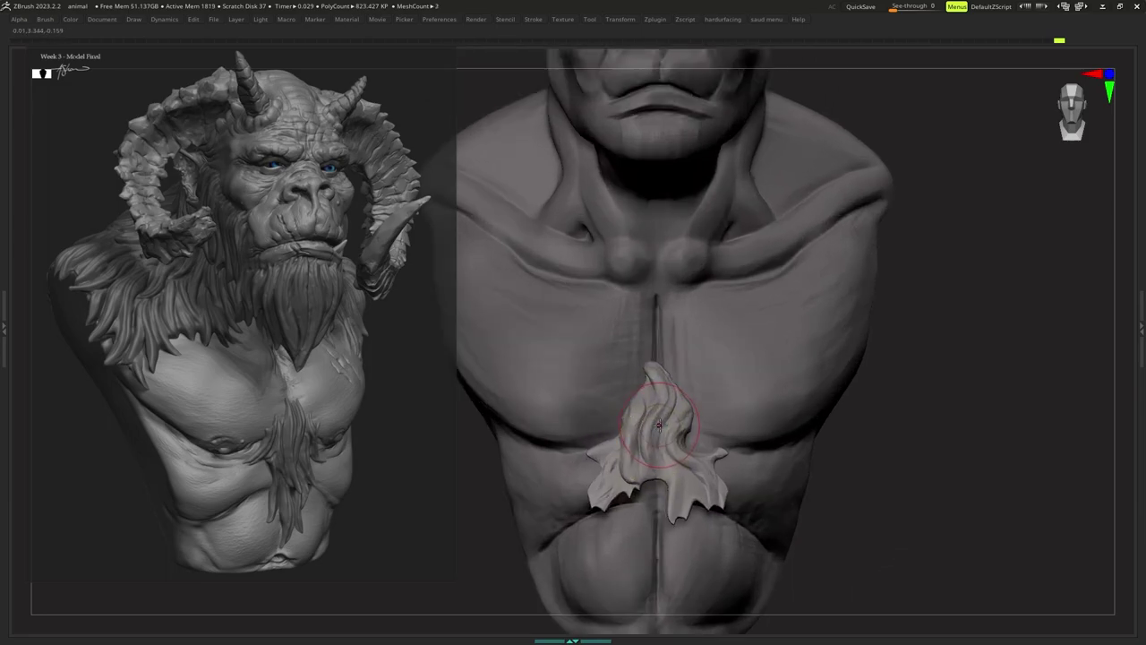
key(s)
drag(669, 431, 660, 430)
right_click(660, 399)
ctrl+right_drag(660, 399, 675, 405)
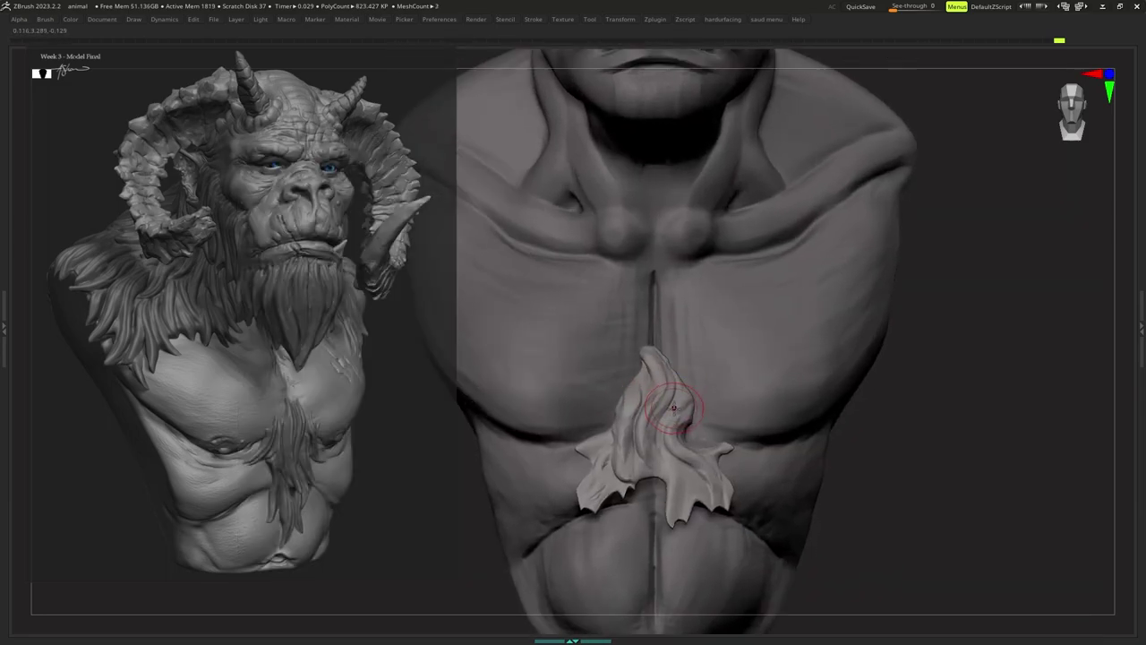
Try a different sculpting brush on the middle strands of the hair piece from front and side views.
key(b)
click(842, 531)
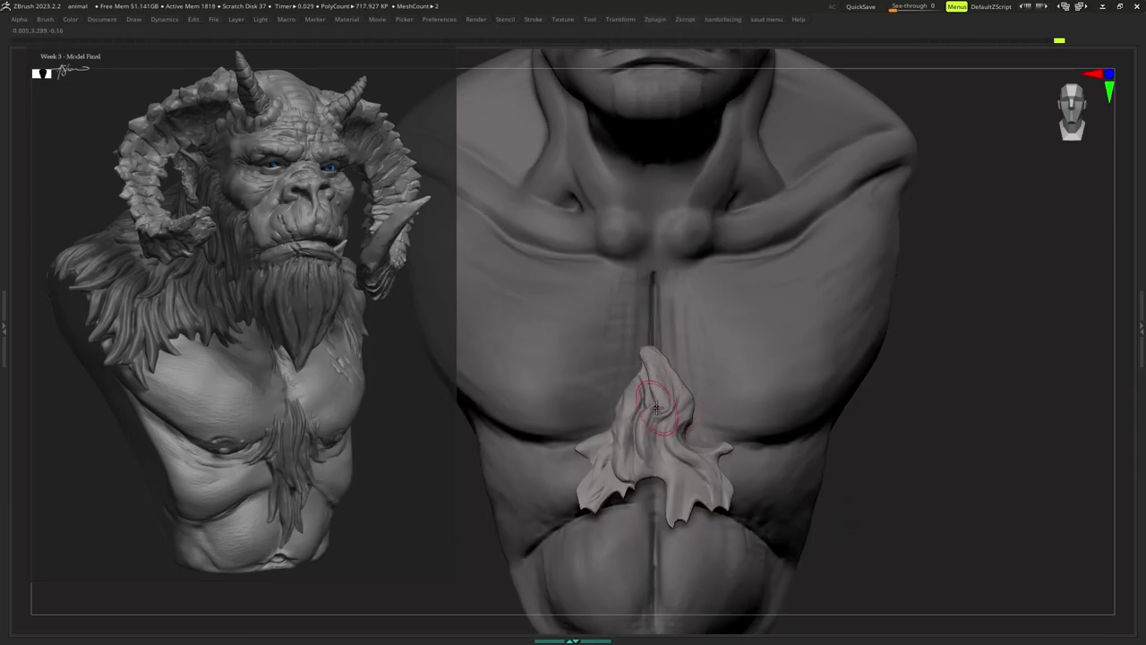
key(s)
drag(667, 422, 676, 422)
right_drag(687, 421, 652, 418)
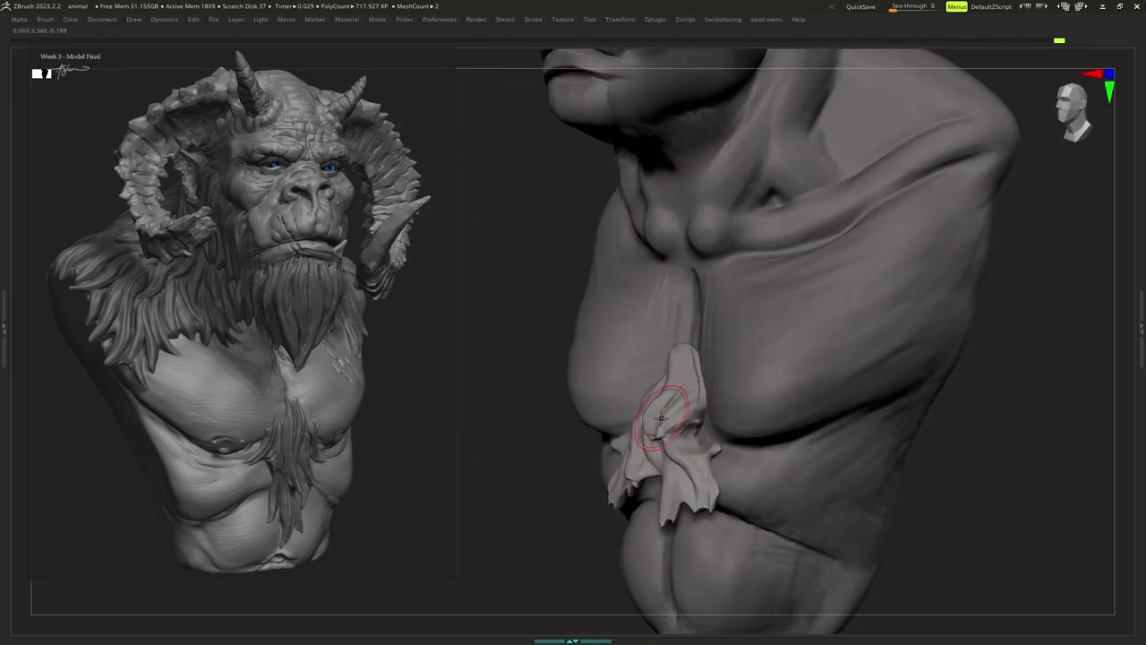
drag(667, 418, 665, 451)
Try more strokes with the same brush at another draw size across the hair piece's left lobe.
key(s)
mouse_move(691, 477)
shift+right_down()
mouse_move(712, 459)
mouse_move(662, 430)
shift+right_up()
mouse_move(630, 439)
mouse_down()
mouse_move(659, 463)
mouse_move(641, 443)
mouse_up()
key(s)
mouse_move(637, 442)
right_down()
mouse_move(651, 417)
mouse_move(639, 387)
mouse_move(615, 448)
mouse_move(704, 443)
mouse_move(678, 430)
mouse_move(633, 466)
right_up()
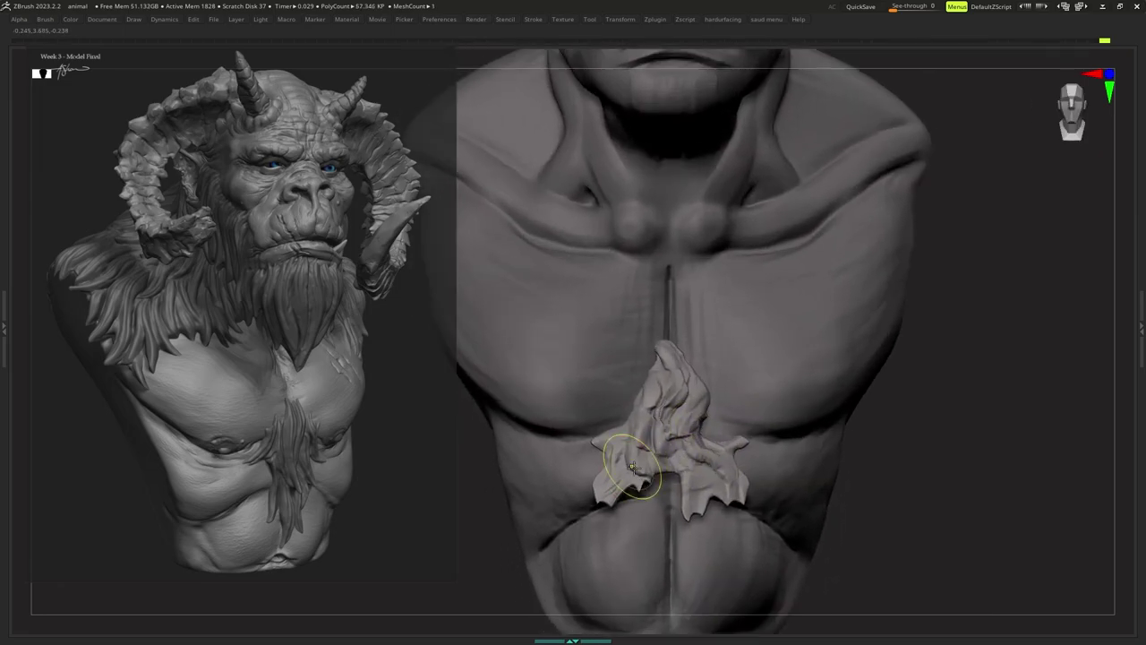
drag(618, 472, 639, 424)
ctrl+right_drag(623, 437, 602, 424)
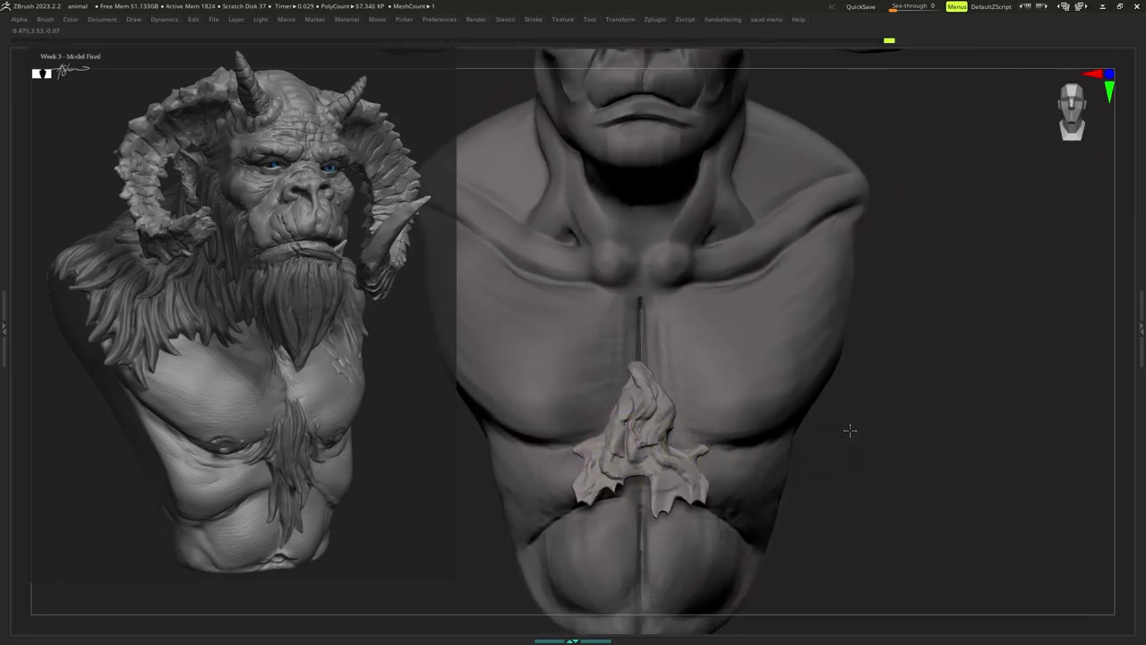
right_drag(856, 477, 861, 444)
right_drag(714, 414, 712, 425)
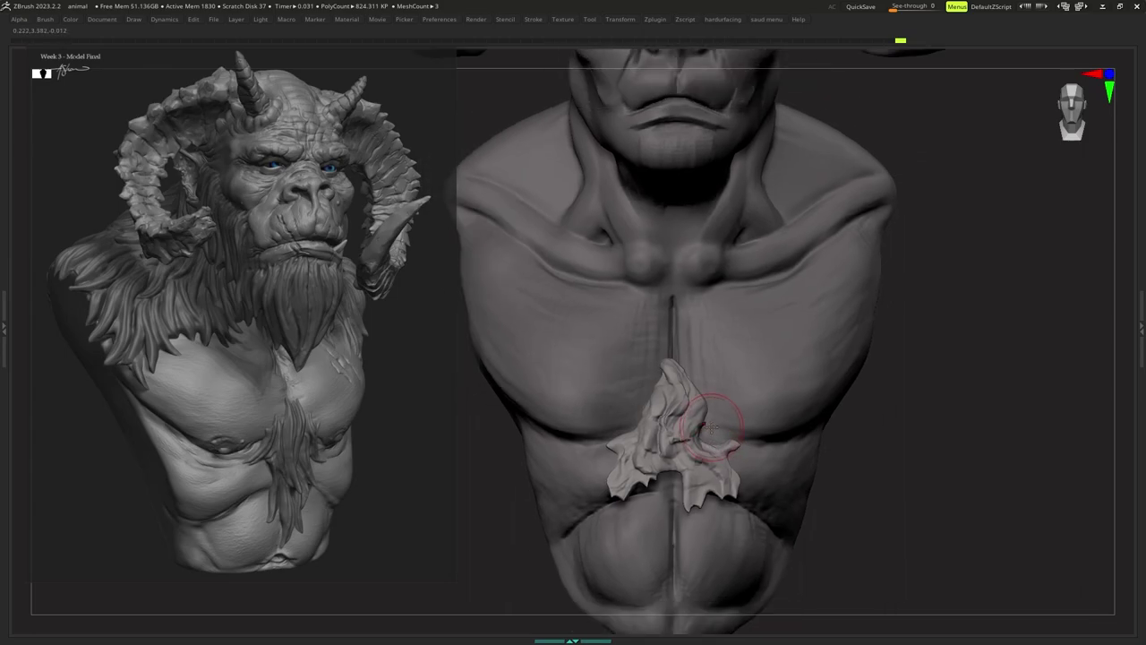
Try refining the hair strands with the Standard Refiner - Stylised Hair brush at several draw sizes.
key(b)
click(1044, 545)
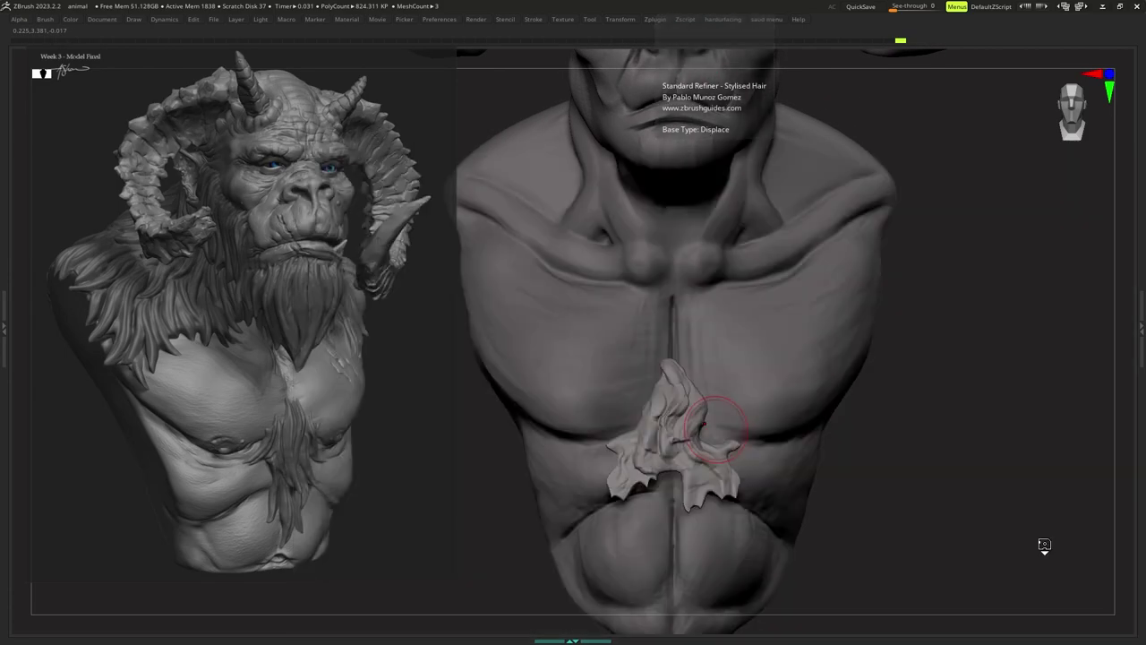
key(s)
drag(684, 411, 678, 412)
ctrl+right_drag(678, 414, 665, 377)
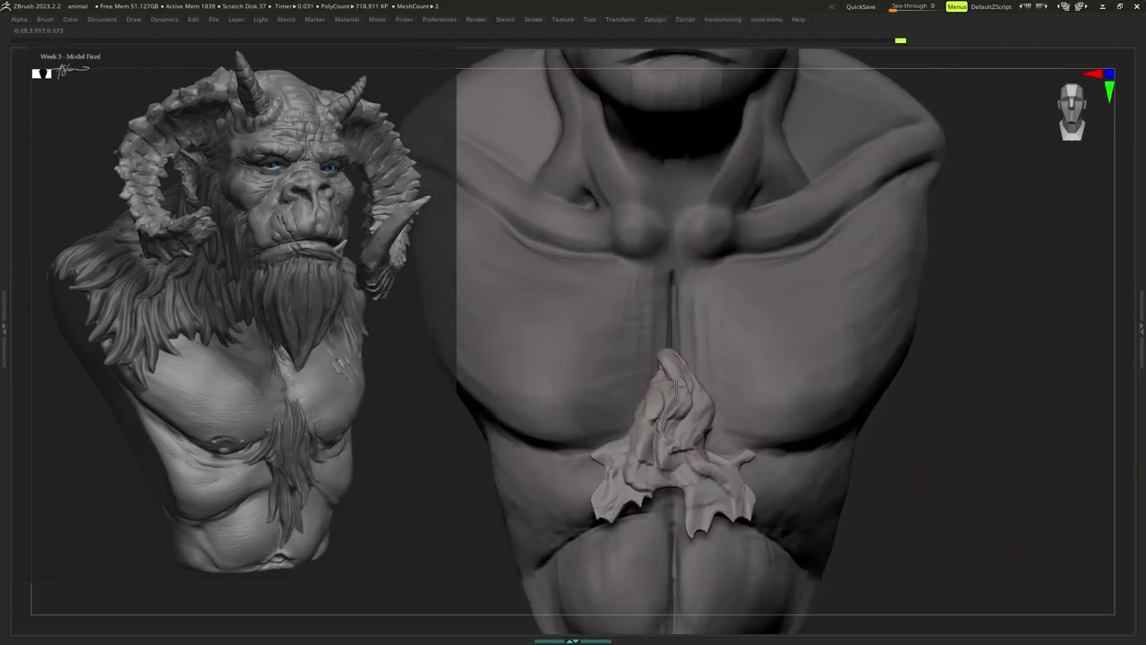
key(s)
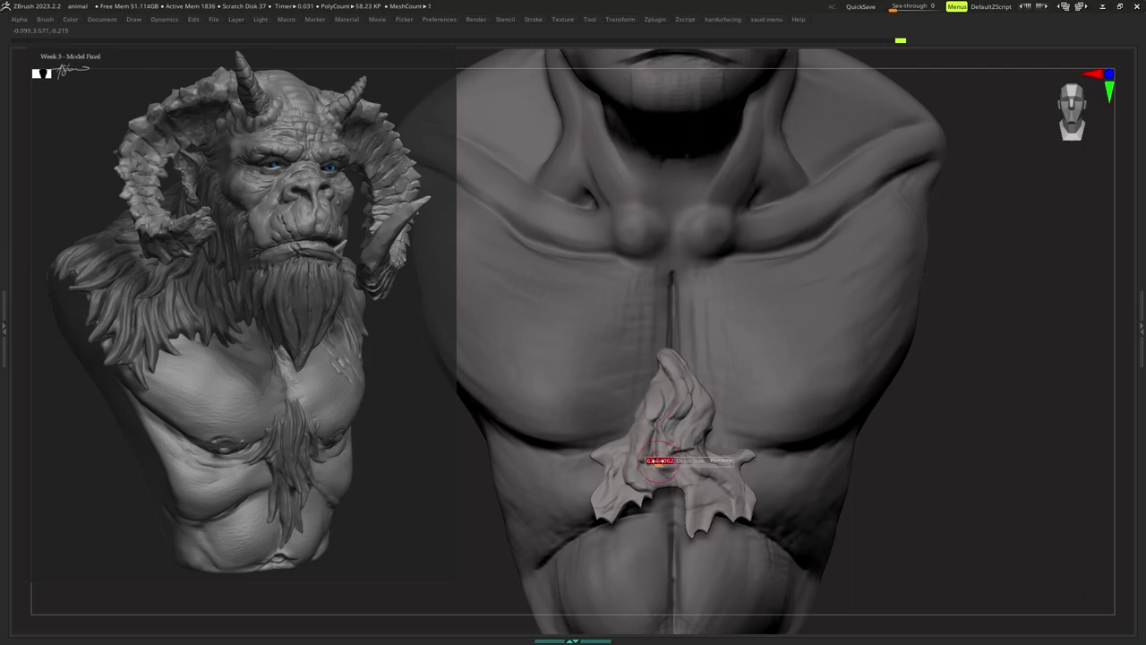
drag(659, 461, 674, 459)
right_click(676, 457)
key(s)
right_drag(706, 406, 694, 384)
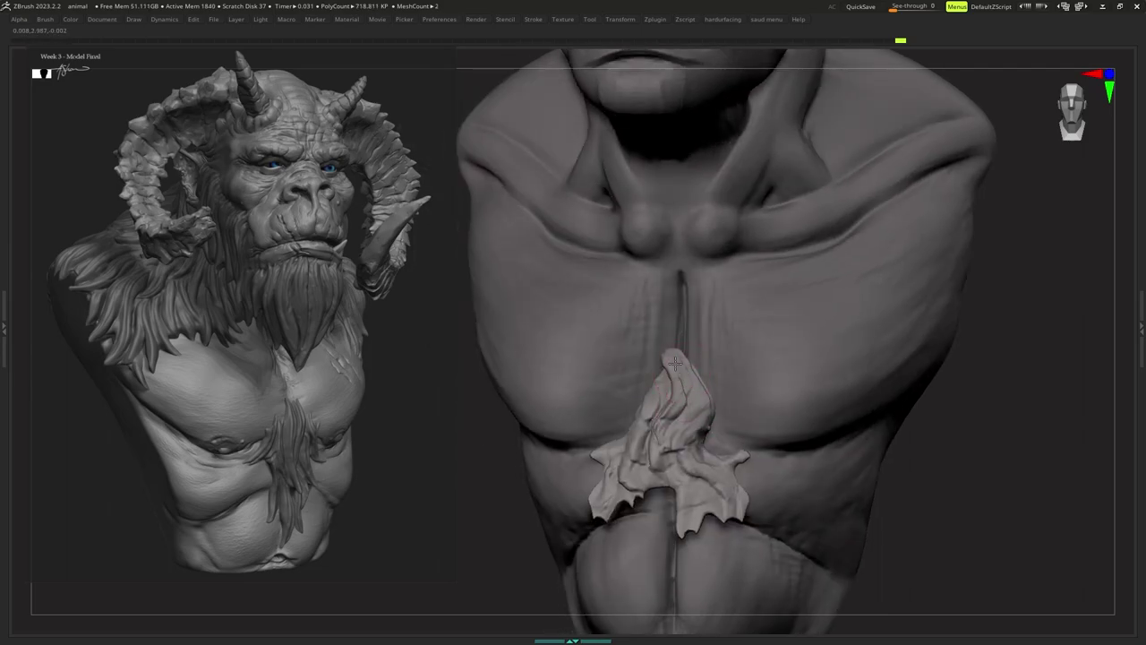
drag(653, 465, 655, 462)
mouse_move(659, 457)
right_down()
mouse_move(704, 460)
mouse_move(678, 431)
right_up()
Undo the test brush strokes on the hair piece.
key(ctrl+z)
key(ctrl+z)
key(ctrl+z)
key(ctrl+z)
key(ctrl+z)
key(space)
click(678, 436)
key(b)
key(c)
key(b)
key(space)
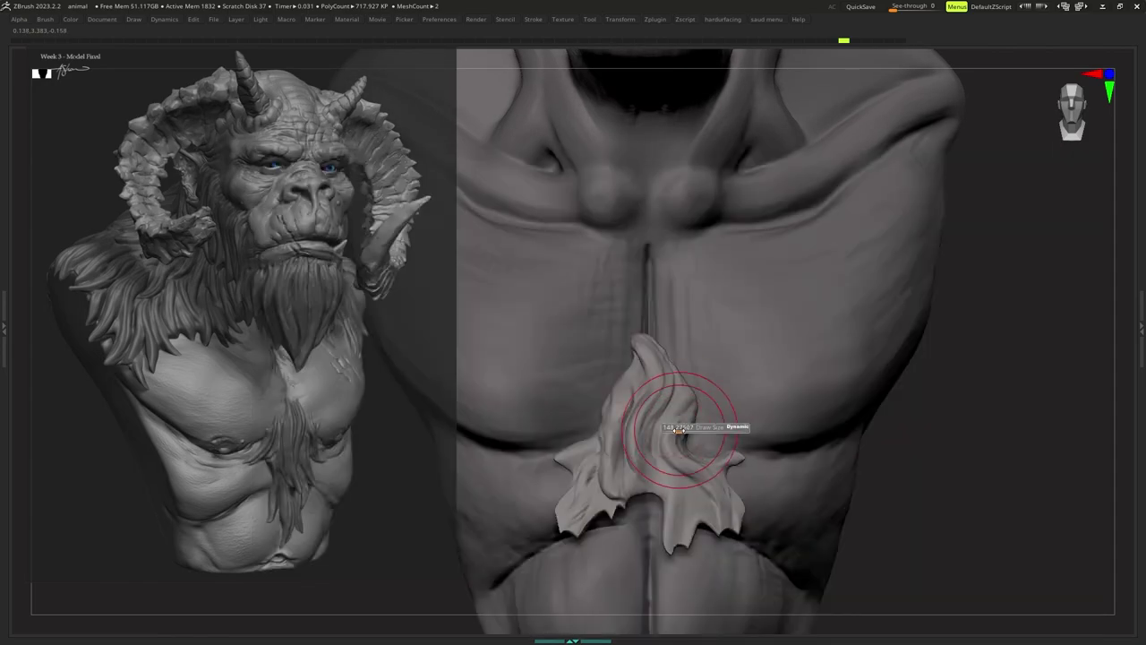
click(675, 429)
key(space)
mouse_move(678, 420)
right_down()
mouse_move(686, 425)
mouse_move(704, 397)
mouse_move(680, 413)
right_up()
key(space)
click(688, 423)
Use the Move brush at a new draw size to pull the hair piece's upper left side outward.
key(b)
key(m)
key(v)
key(s)
click(685, 423)
drag(650, 402, 644, 408)
click(645, 418)
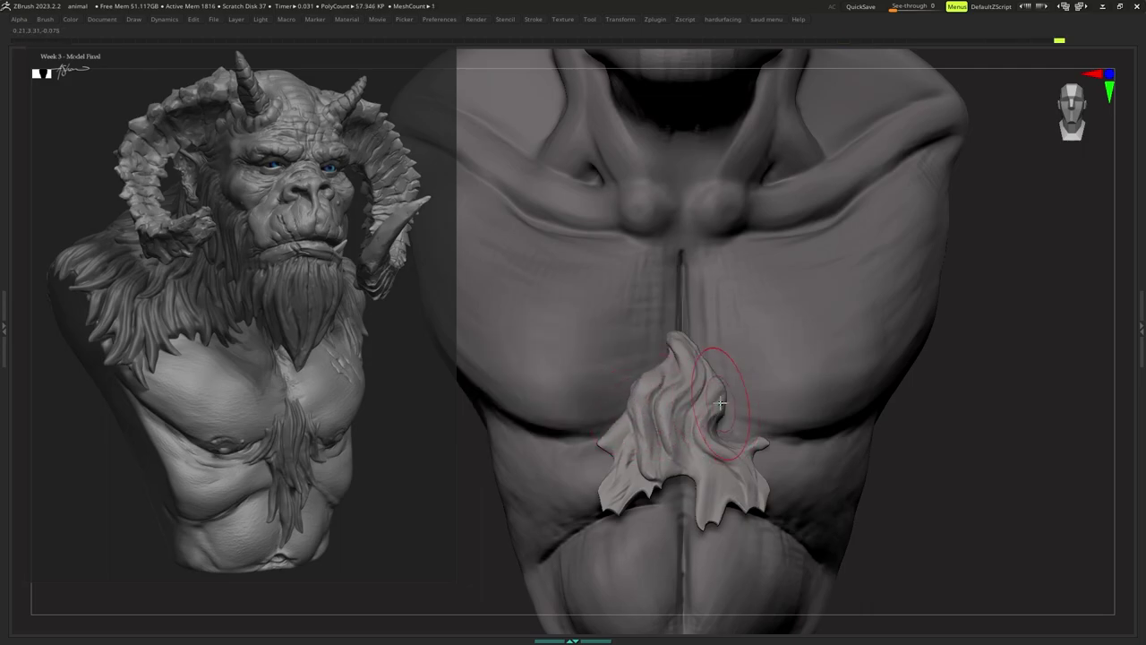
Push out the hair piece's right side and reshape the tips of its lower right lobe with the Move brush.
drag(721, 403, 733, 393)
alt+right_drag(724, 418, 731, 387)
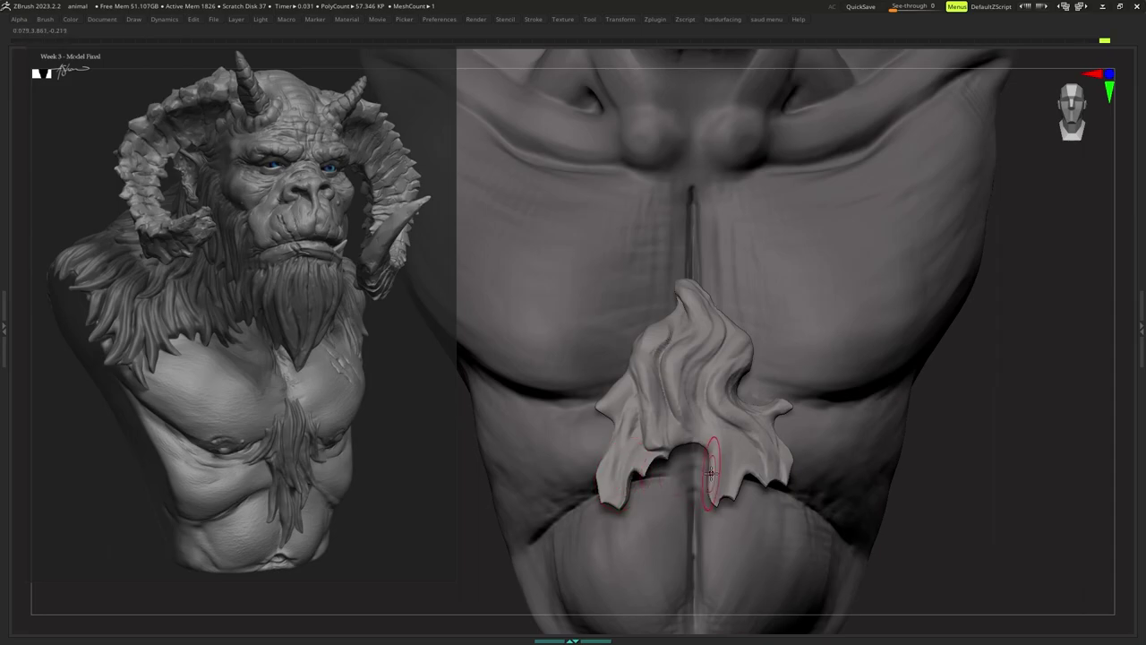
key(s)
drag(748, 475, 769, 466)
mouse_move(769, 466)
right_down()
mouse_move(721, 455)
mouse_move(763, 455)
mouse_move(745, 398)
mouse_move(723, 454)
mouse_move(704, 463)
mouse_move(706, 428)
mouse_move(699, 439)
right_up()
Switch to the ClayBuildup brush and build up the strands near the top of the hair piece.
key(b)
key(s)
drag(699, 438, 692, 439)
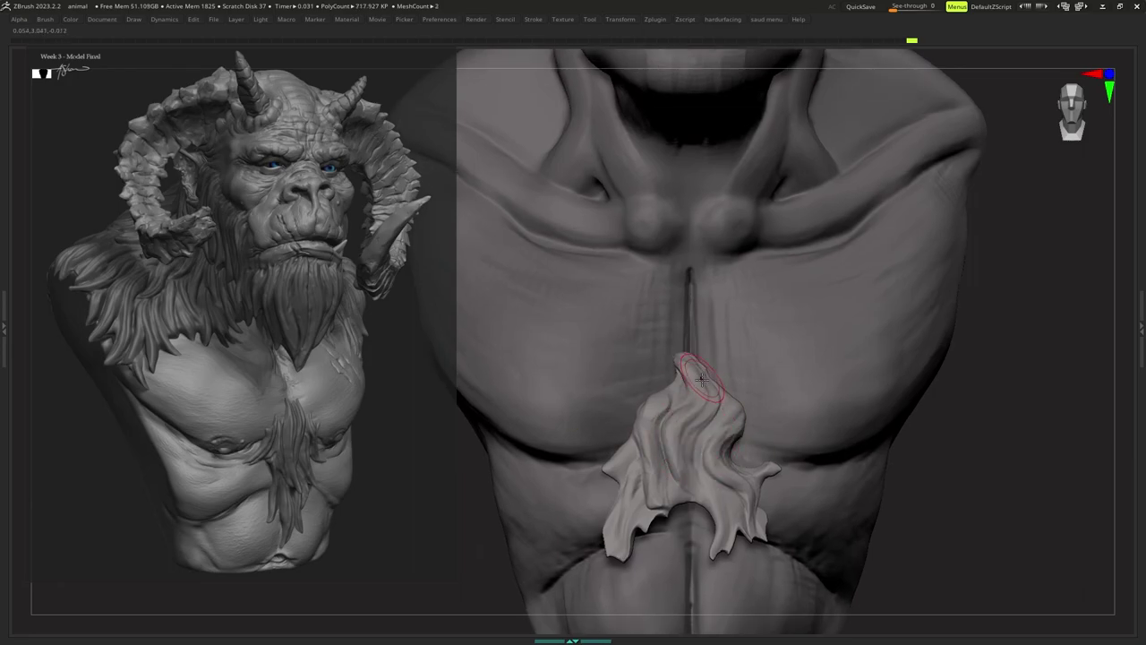
key(s)
drag(699, 382, 695, 383)
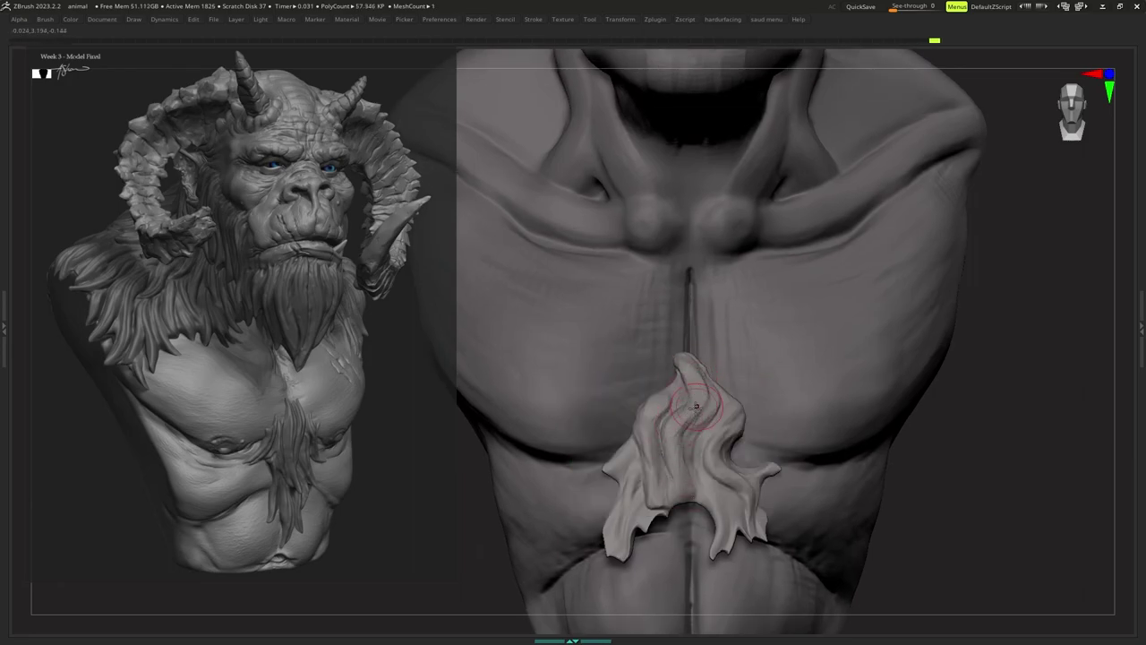
ctrl+right_drag(692, 376, 699, 418)
key(s)
drag(698, 417, 694, 419)
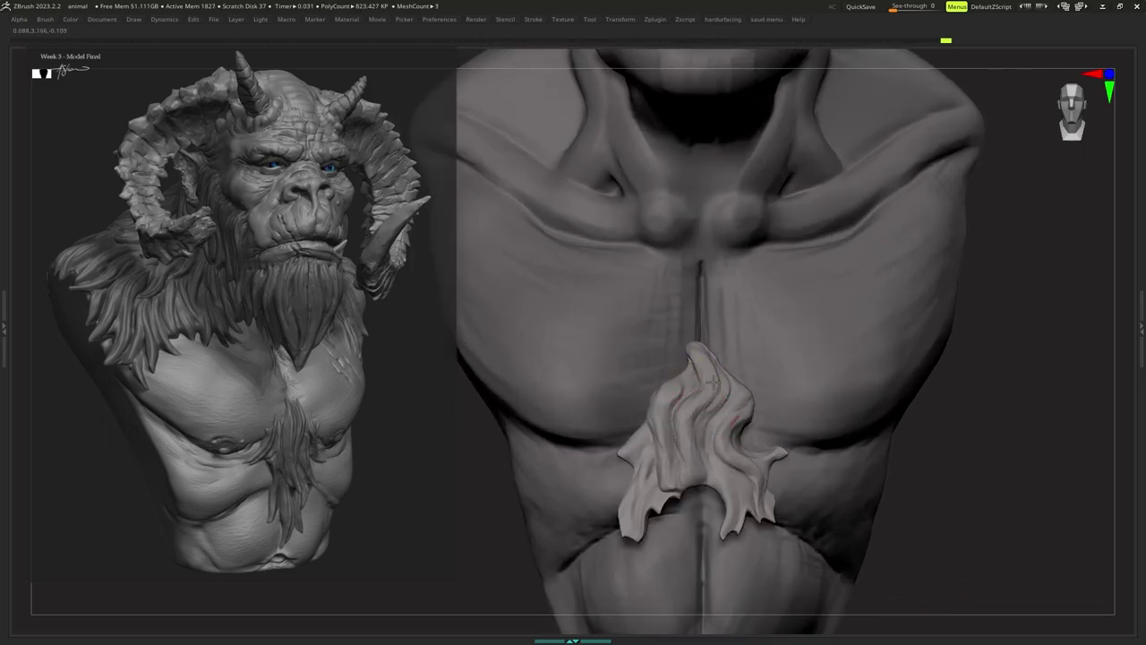
Adjust the ClayBuildup draw size and define the middle strands of the hair piece from front and side views.
right_drag(746, 403, 698, 400)
key(s)
drag(698, 400, 696, 394)
right_click(696, 393)
right_drag(696, 392, 717, 395)
key(s)
drag(716, 394, 714, 395)
right_click(714, 394)
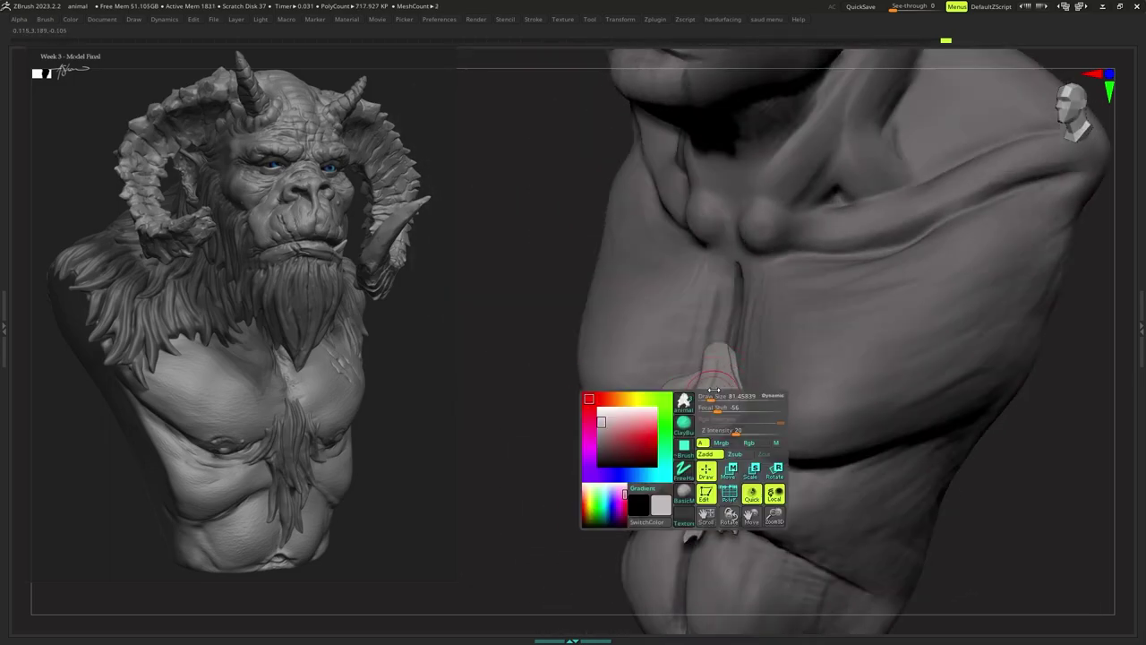
shift+right_drag(732, 388, 722, 417)
right_click(730, 393)
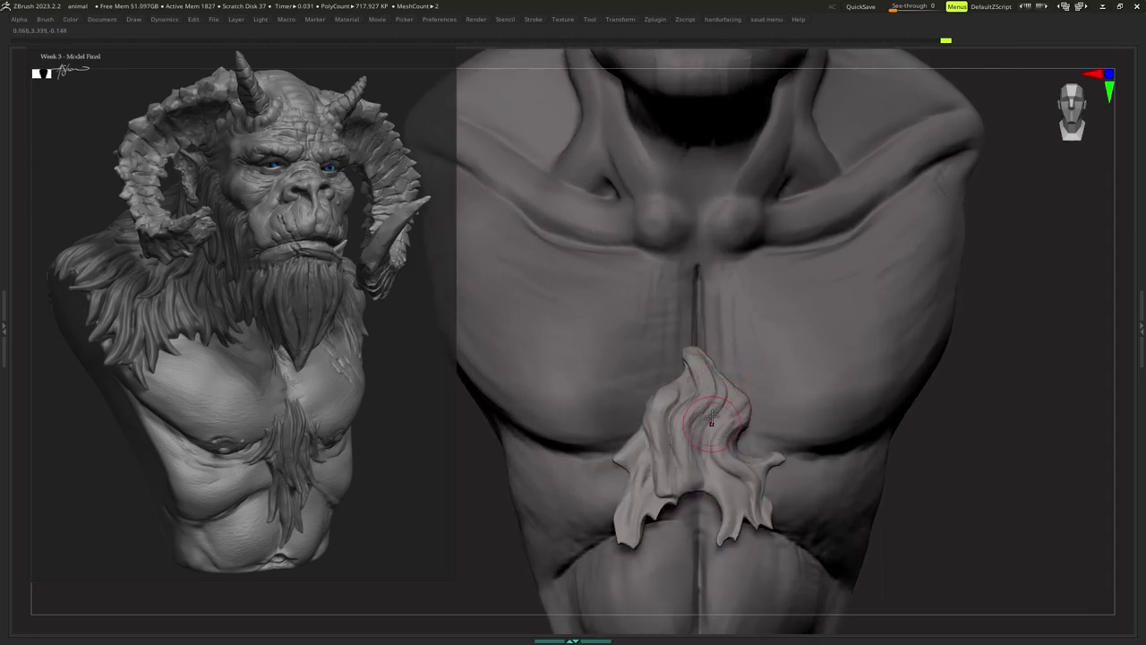
Sculpt strand grooves down the hair piece's right edge and into its lower right lobe.
drag(739, 407, 737, 427)
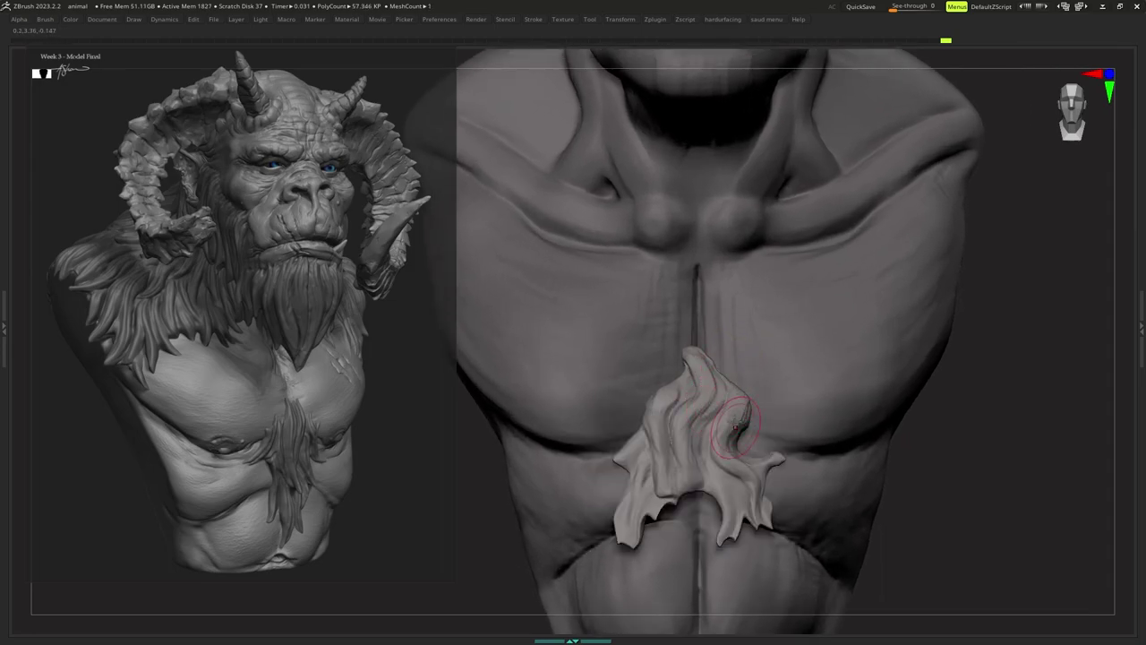
drag(739, 470, 756, 509)
ctrl+right_drag(756, 509, 707, 476)
Resize the brush and sculpt strands into the hair piece's lower left lobe and along its lower middle edge.
key(s)
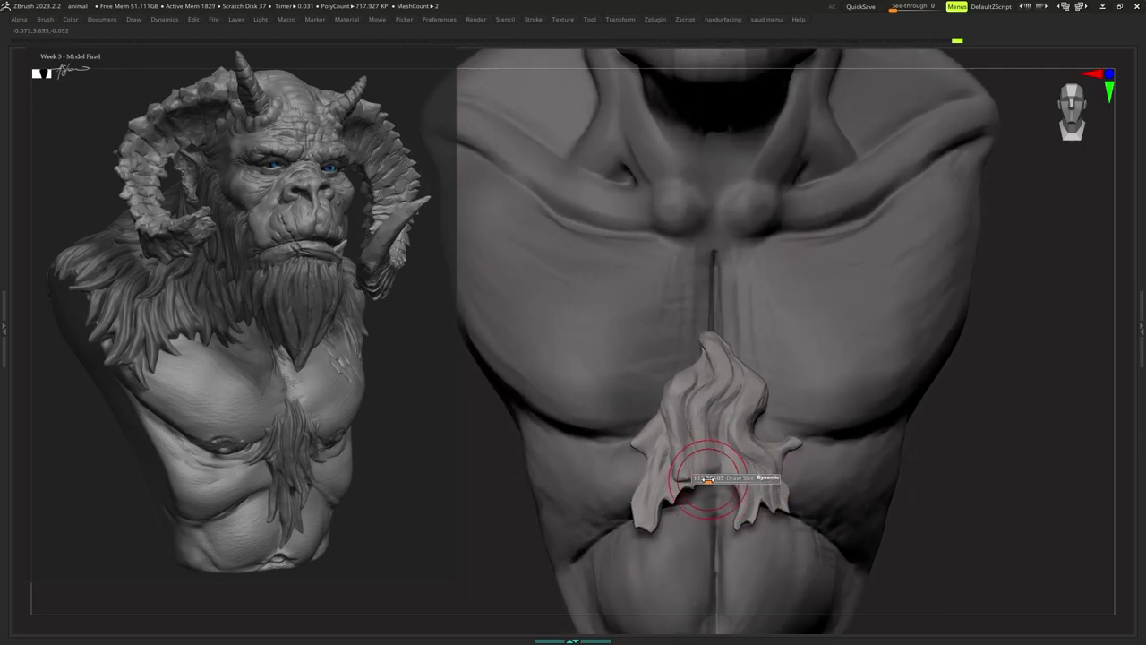
drag(707, 476, 684, 475)
ctrl+right_drag(679, 469, 694, 455)
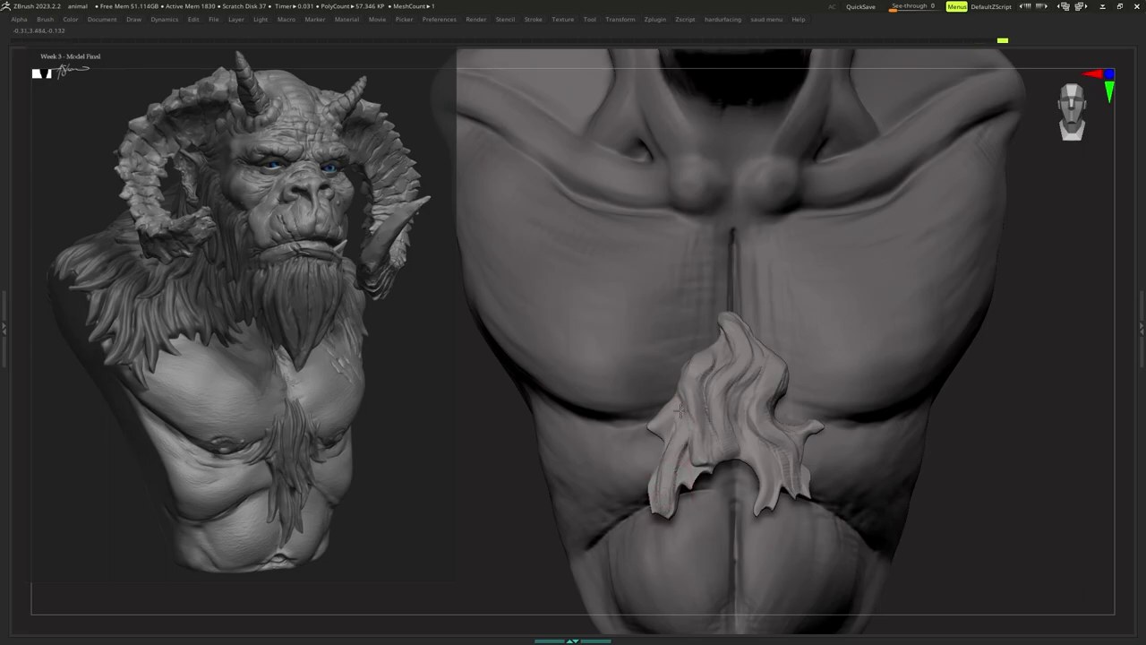
mouse_move(669, 511)
ctrl+right_down()
mouse_move(660, 471)
mouse_move(696, 457)
ctrl+right_up()
key(s)
drag(724, 450, 715, 449)
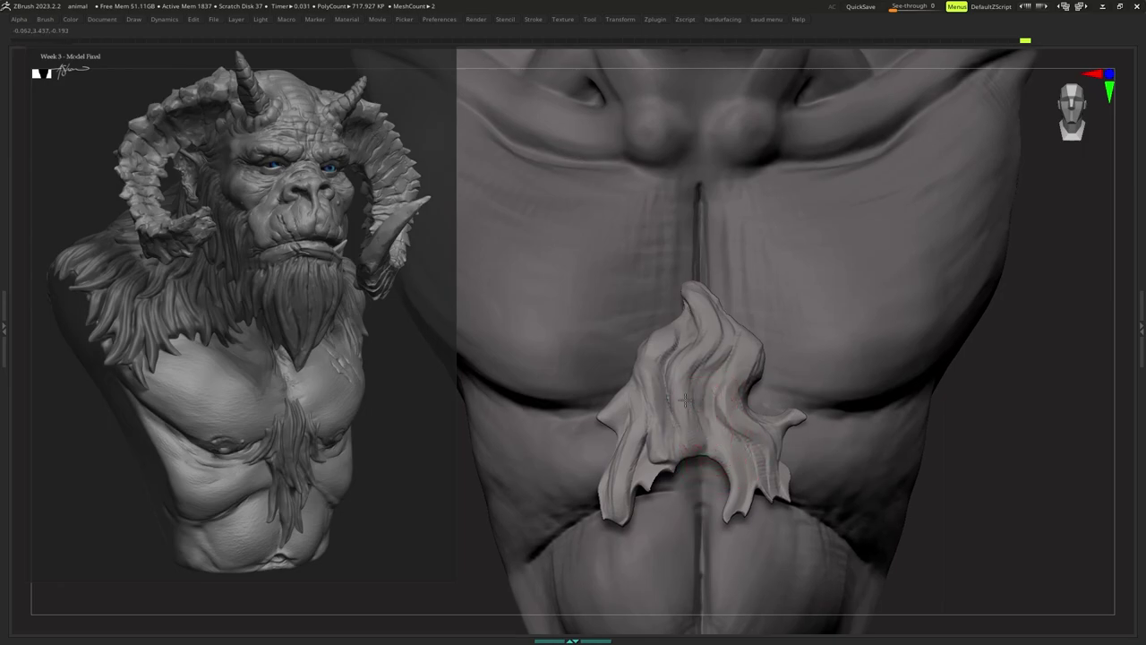
Sculpt strand grooves down the middle of the hair piece and undo the last stroke.
drag(704, 381, 712, 412)
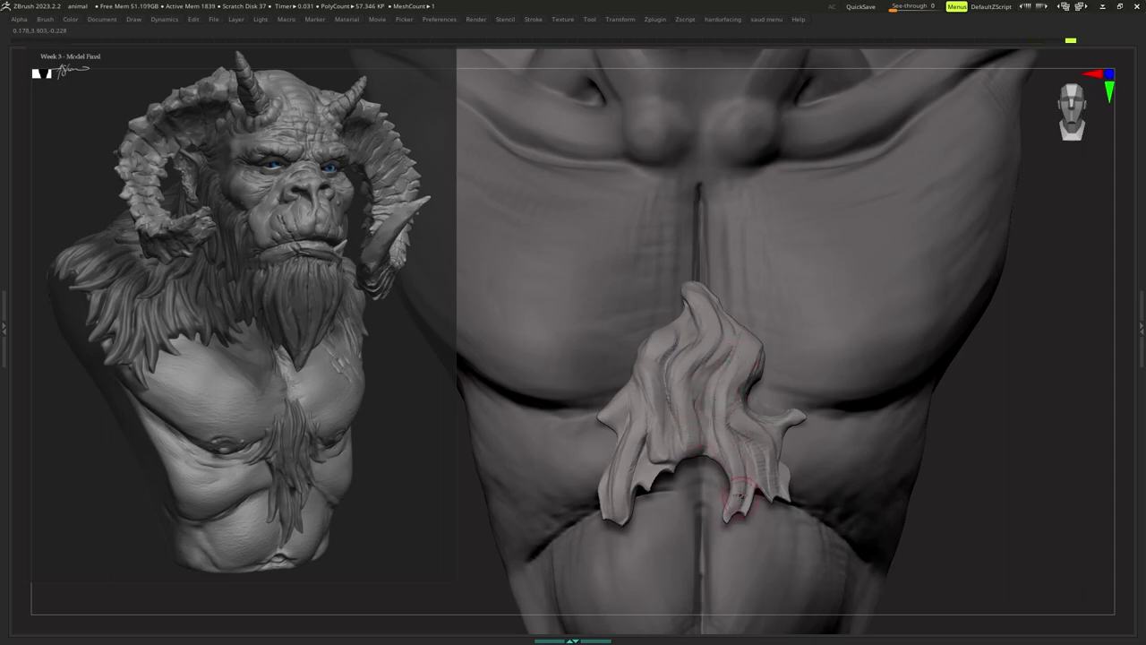
key(ctrl+z)
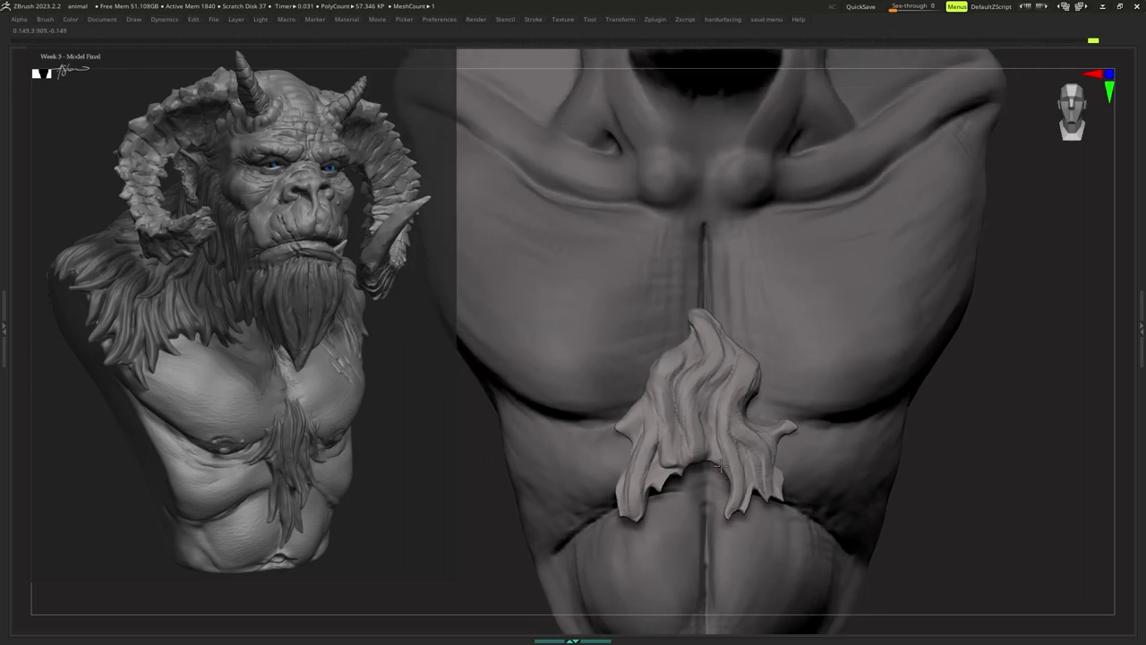
mouse_move(627, 470)
right_down()
mouse_move(619, 463)
mouse_move(644, 423)
mouse_move(621, 469)
right_up()
Switch to the Move brush and adjust its draw size over the hair piece.
key(b)
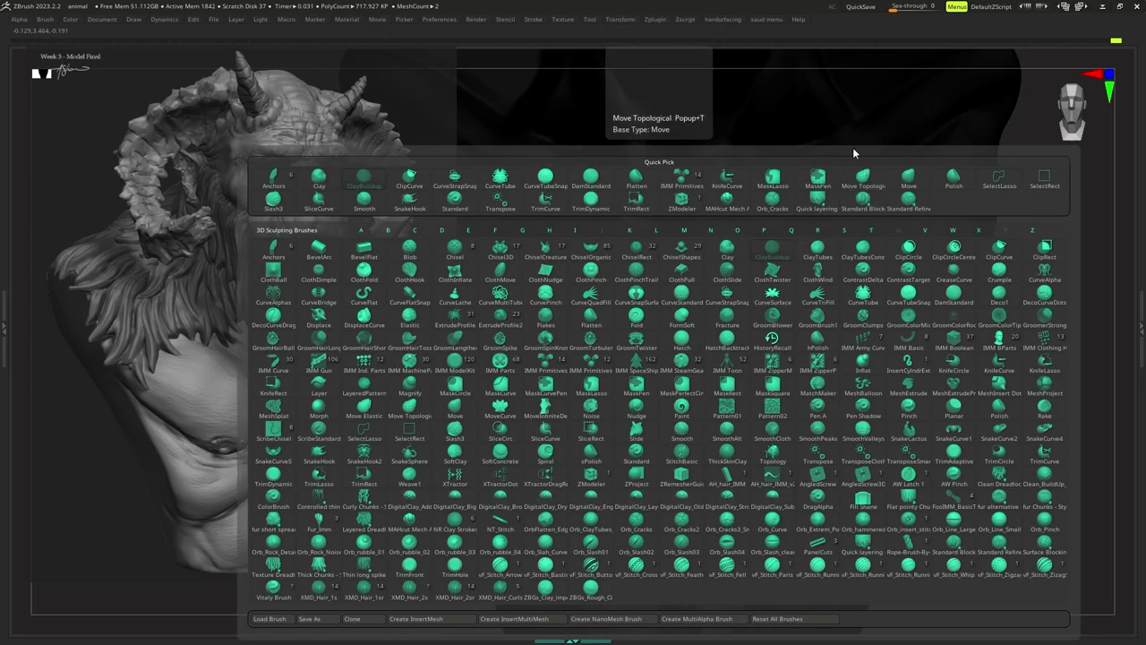
key(v)
key(b)
key(m)
key(v)
key(s)
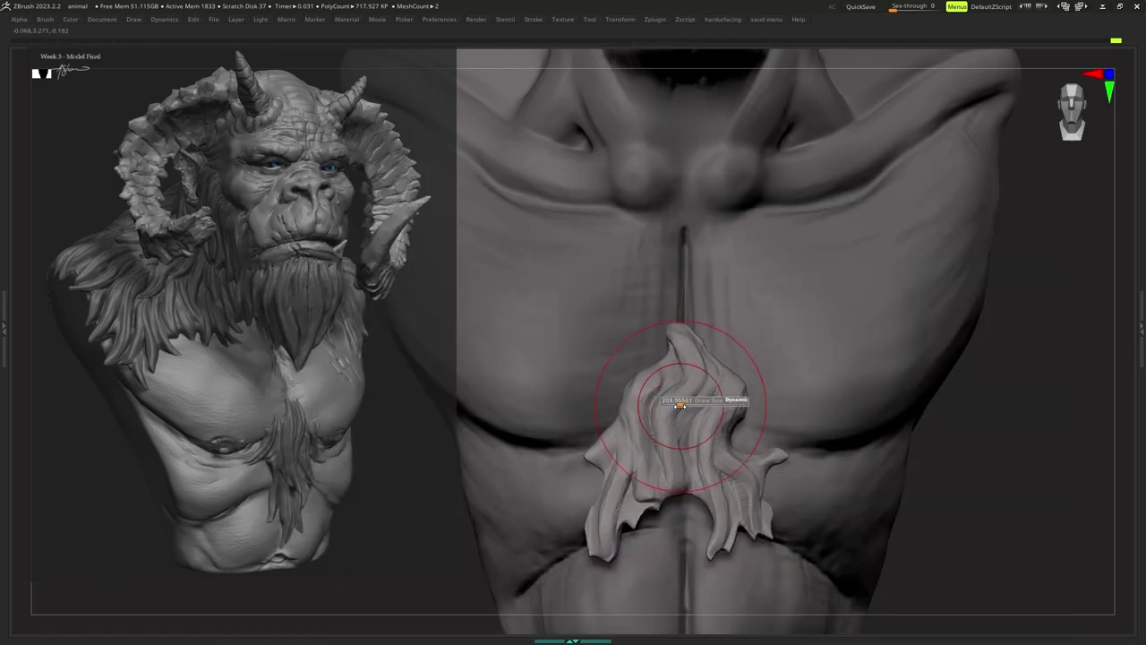
mouse_move(679, 403)
right_down()
mouse_move(678, 414)
mouse_move(676, 389)
right_up()
Switch to the SnakeHook brush with Sculptris Pro turned on and set its draw size to about 64.
key(b)
click(680, 391)
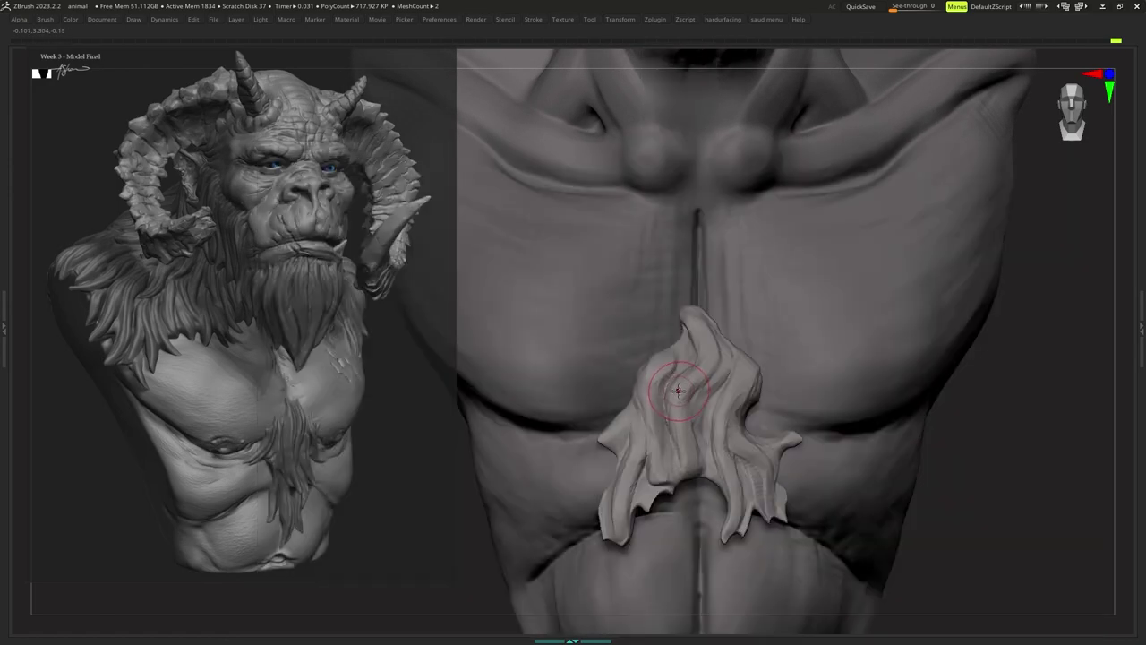
drag(685, 403, 680, 403)
right_click(681, 403)
key(Tab)
click(91, 79)
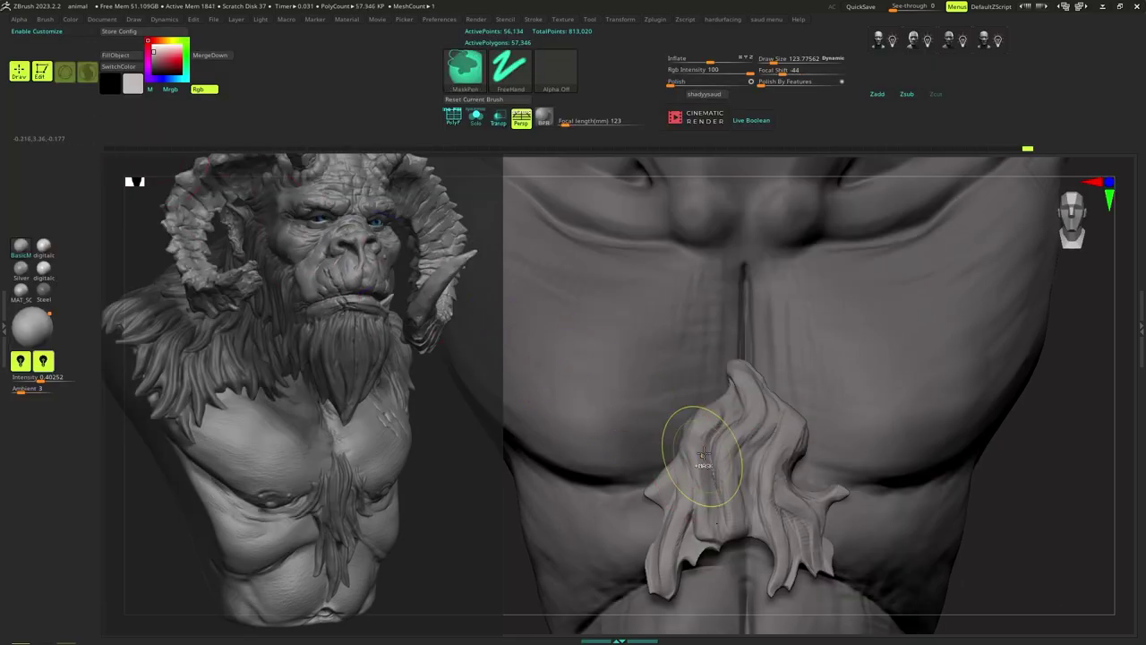
mouse_move(704, 464)
ctrl+right_down()
mouse_move(706, 416)
mouse_move(688, 401)
mouse_move(714, 408)
ctrl+right_up()
key(s)
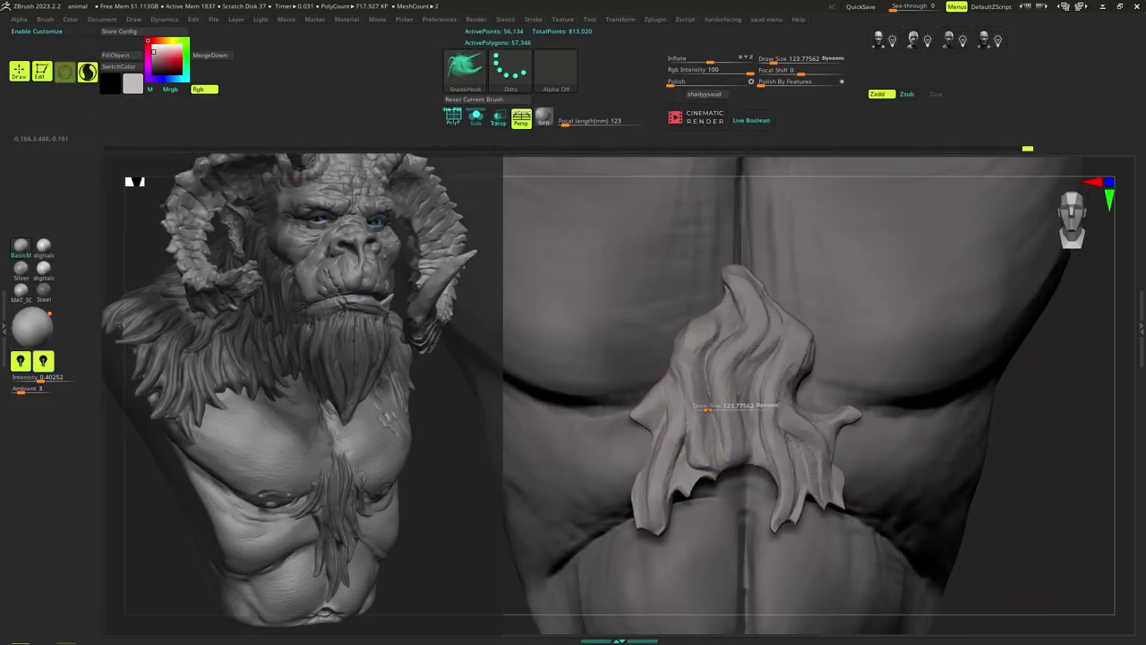
drag(714, 406, 705, 407)
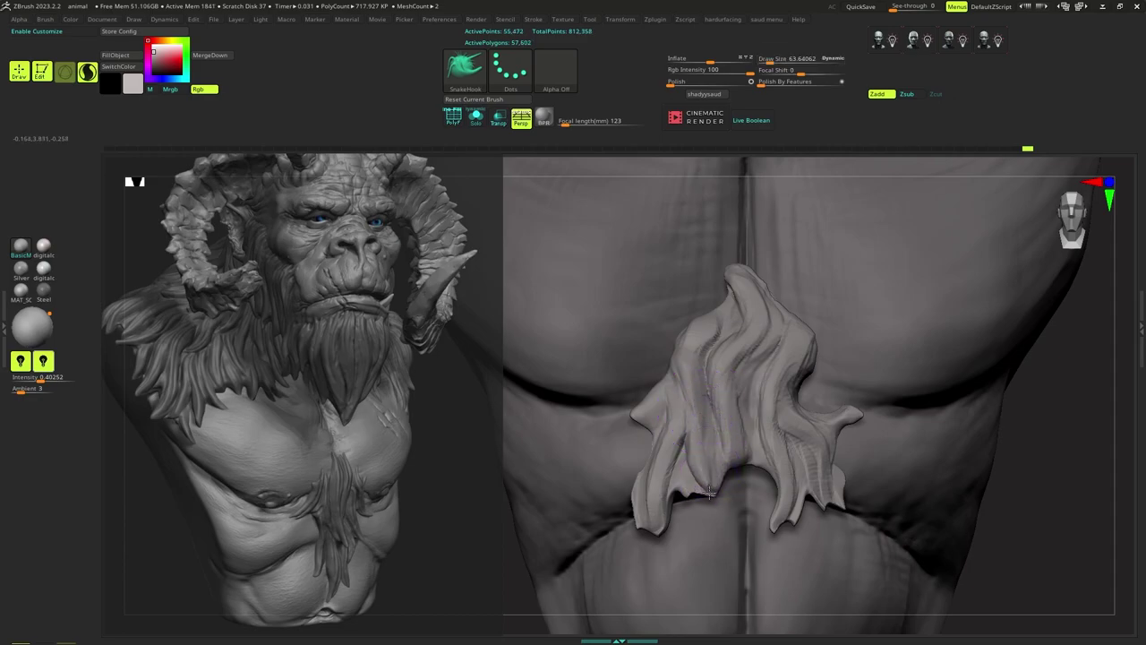
Pull the hair piece's lower middle and lower left strands into pointed tips and smooth them.
shift+drag(709, 493, 723, 459)
ctrl+right_drag(723, 458, 715, 457)
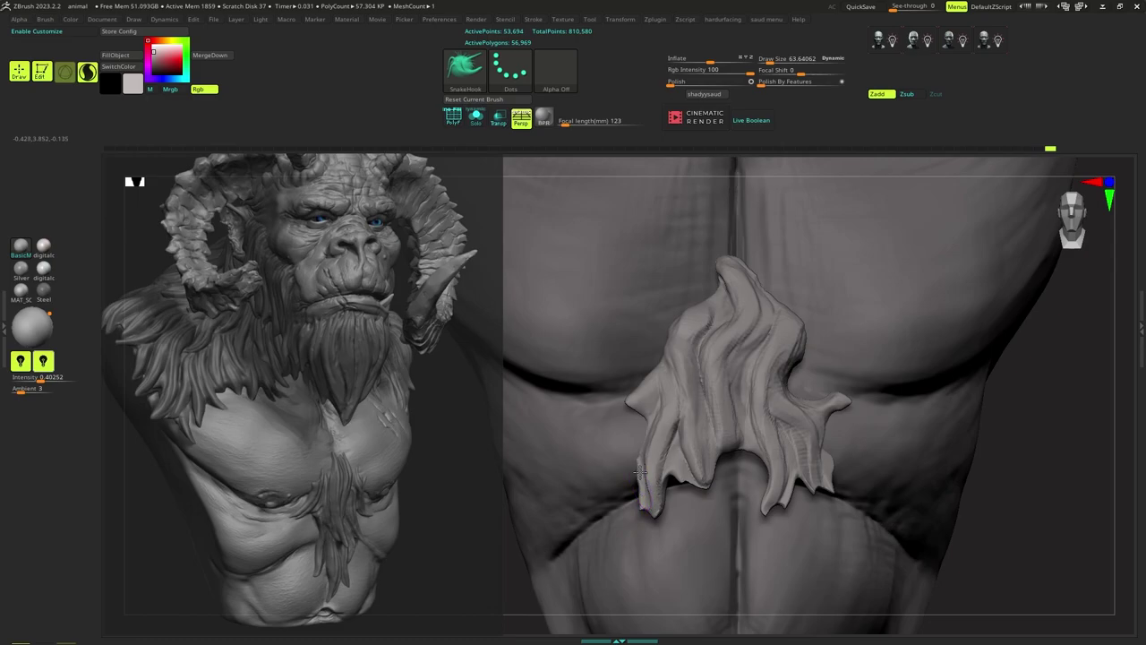
drag(641, 472, 640, 461)
ctrl+right_drag(683, 458, 688, 441)
key(s)
drag(696, 451, 704, 451)
Set the SnakeHook draw size to about 136 and reshape the top of the hair piece from an angled view.
mouse_move(705, 451)
ctrl+right_down()
mouse_move(705, 430)
mouse_move(706, 442)
ctrl+right_up()
key(s)
drag(707, 402, 719, 402)
right_click(720, 401)
right_drag(736, 371, 702, 340)
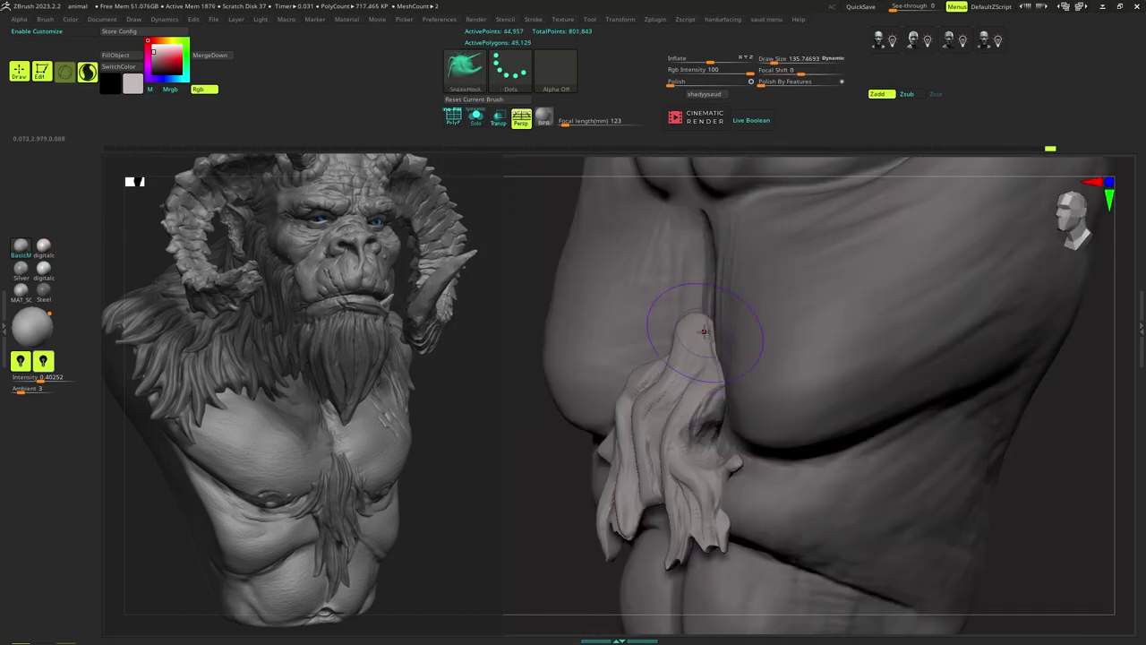
drag(704, 361, 701, 356)
right_drag(701, 357, 733, 356)
Set the draw size to about 81 and pull the hair piece's lower middle edge into pointed, smoothed tips.
mouse_move(714, 369)
ctrl+right_down()
mouse_move(712, 384)
mouse_move(744, 358)
mouse_move(717, 421)
ctrl+right_up()
key(s)
right_click(714, 387)
key(s)
drag(714, 424, 707, 424)
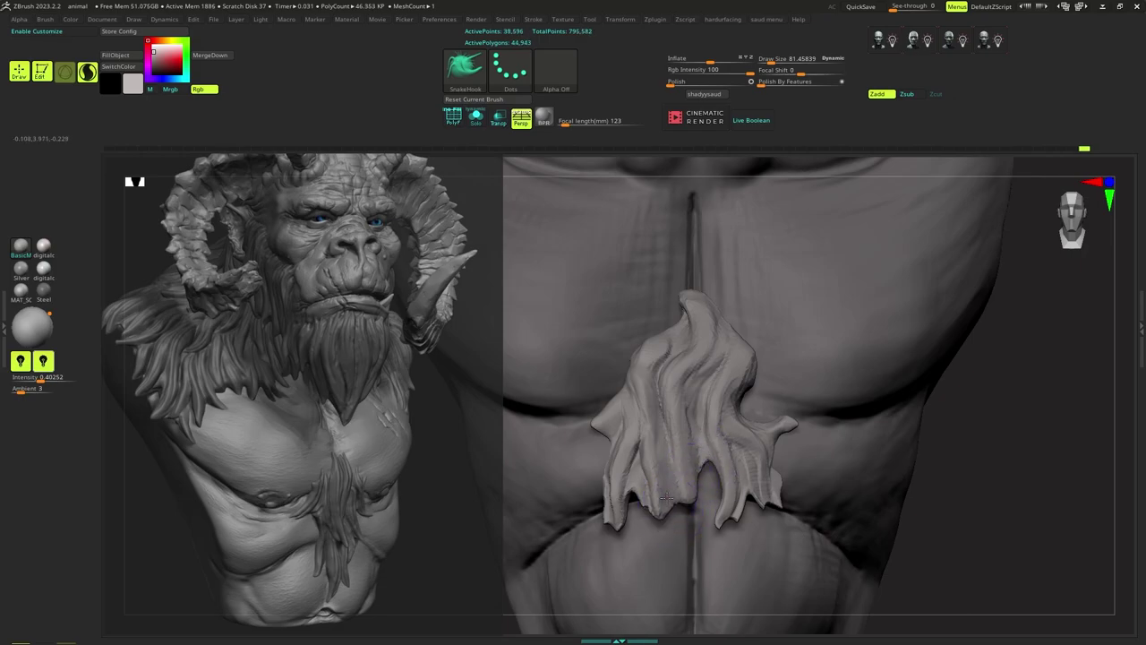
shift+drag(673, 498, 680, 486)
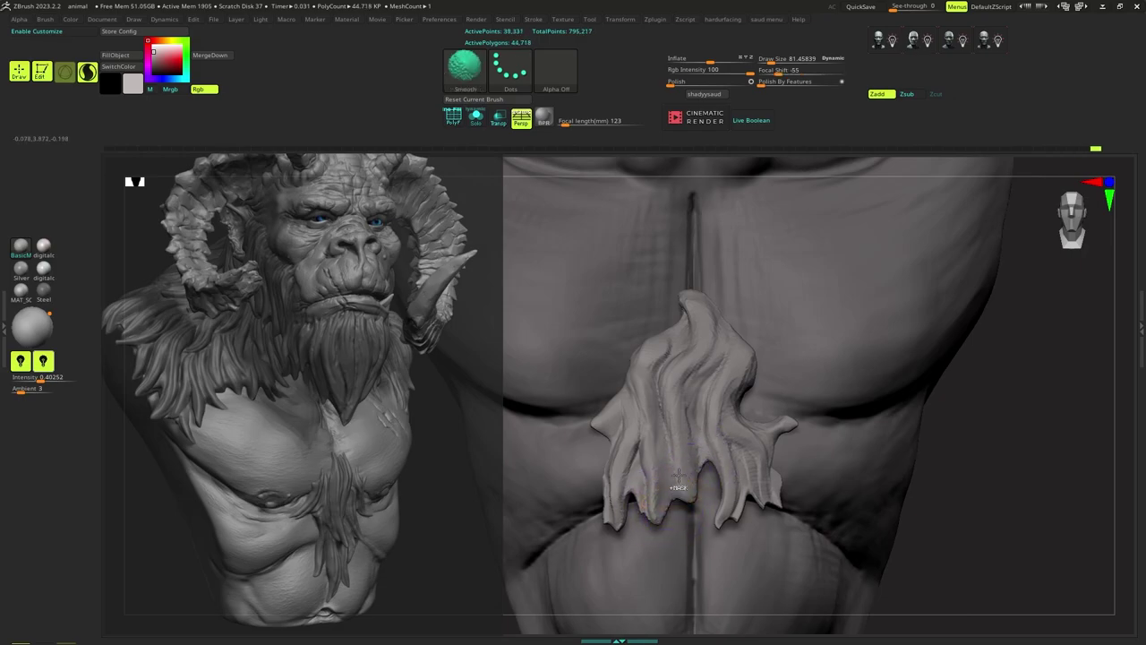
mouse_move(680, 486)
ctrl+right_down()
mouse_move(661, 461)
mouse_move(664, 478)
ctrl+right_up()
Set the draw size to about 136, then tuck in and smooth the pointed side tips of the hair piece.
key(s)
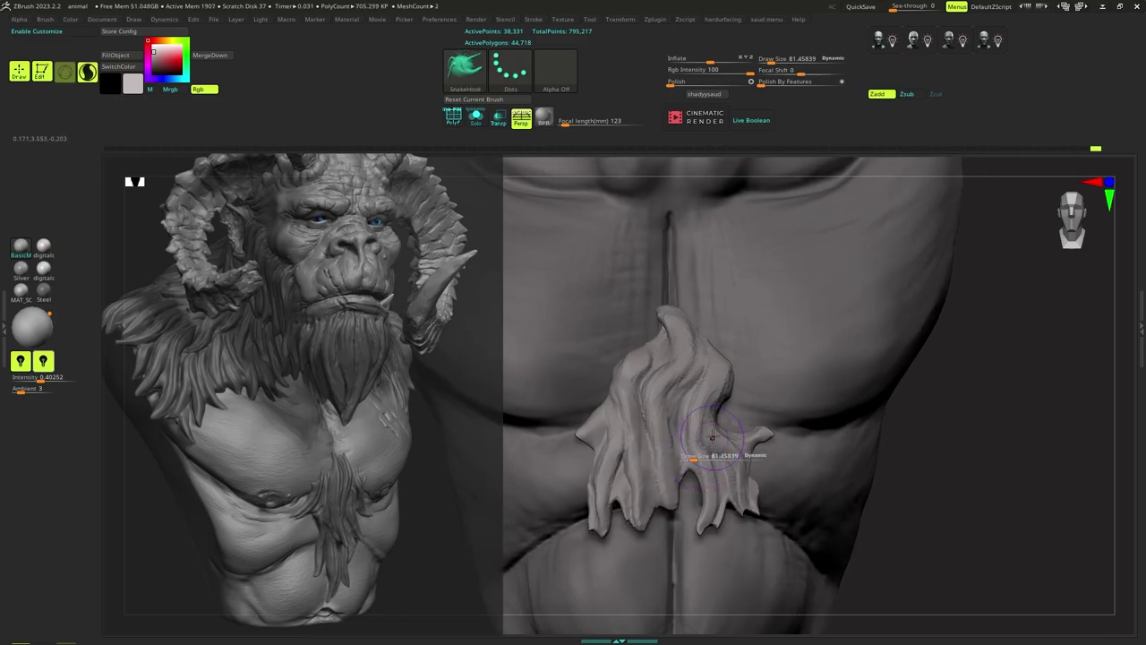
drag(693, 459, 697, 460)
right_drag(769, 428, 801, 437)
mouse_move(801, 437)
ctrl+right_down()
mouse_move(755, 418)
mouse_move(747, 450)
ctrl+right_up()
key(s)
drag(701, 431, 705, 430)
right_click(670, 489)
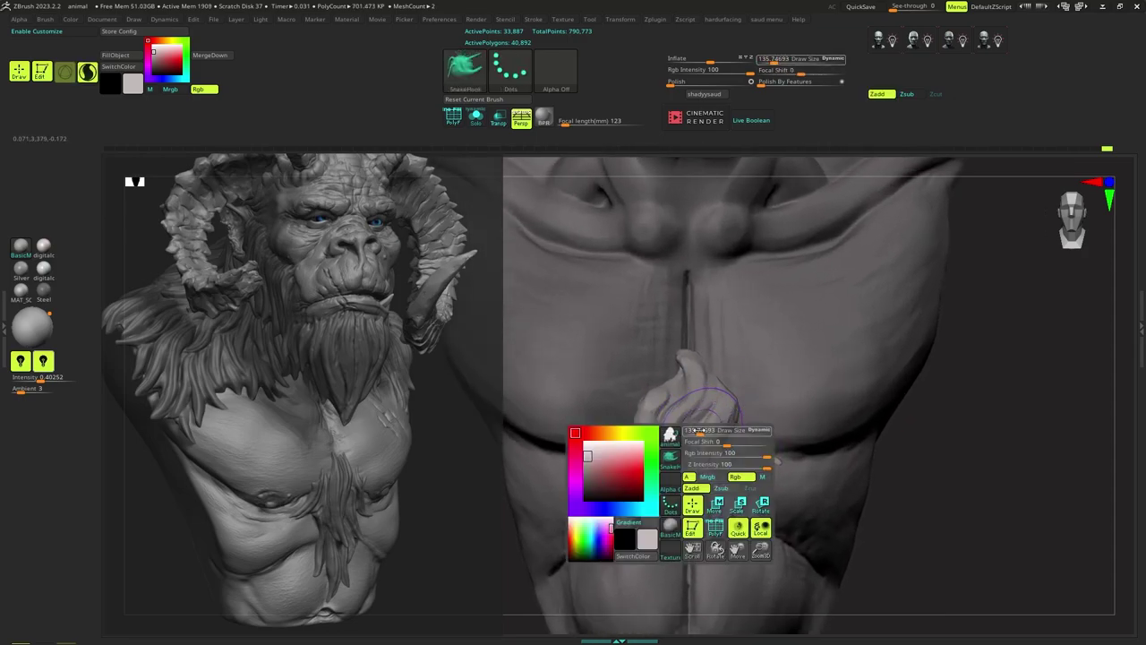
mouse_move(665, 447)
right_down()
mouse_move(646, 415)
mouse_move(678, 435)
right_up()
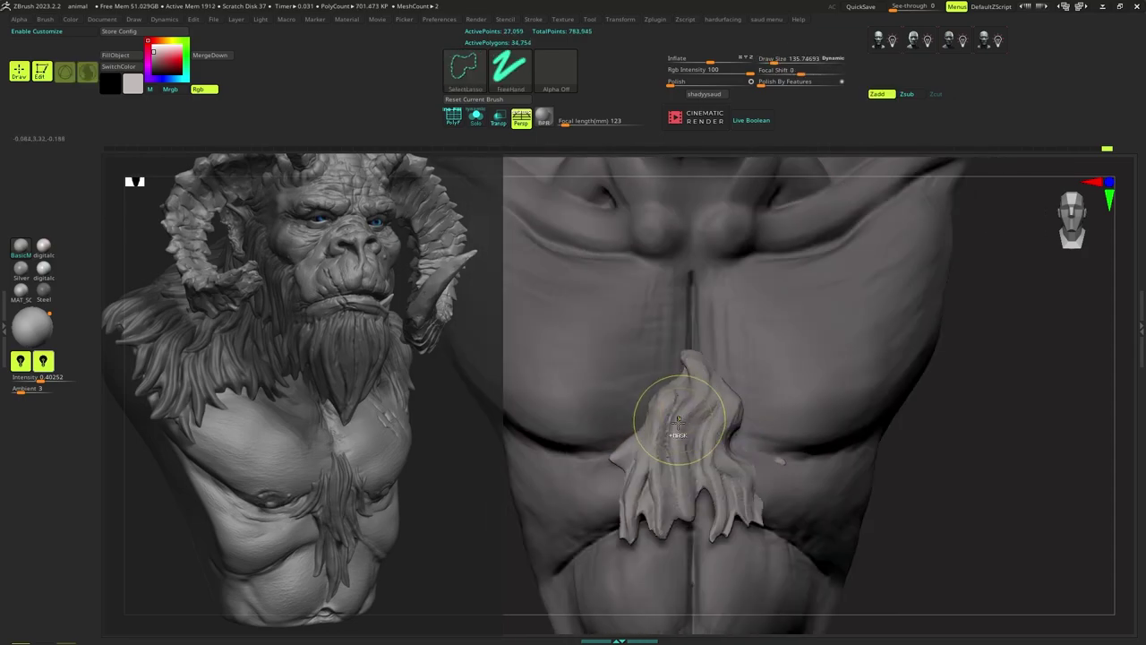
shift+drag(678, 435, 707, 403)
Switch to the Standard Blocking - Stylised Hair brush and set its draw size to about 48.
mouse_move(645, 425)
right_down()
mouse_move(679, 430)
mouse_move(634, 435)
mouse_move(639, 416)
mouse_move(654, 438)
mouse_move(623, 438)
mouse_move(637, 439)
mouse_move(621, 427)
mouse_move(658, 416)
right_up()
key(b)
key(c)
key(b)
key(b)
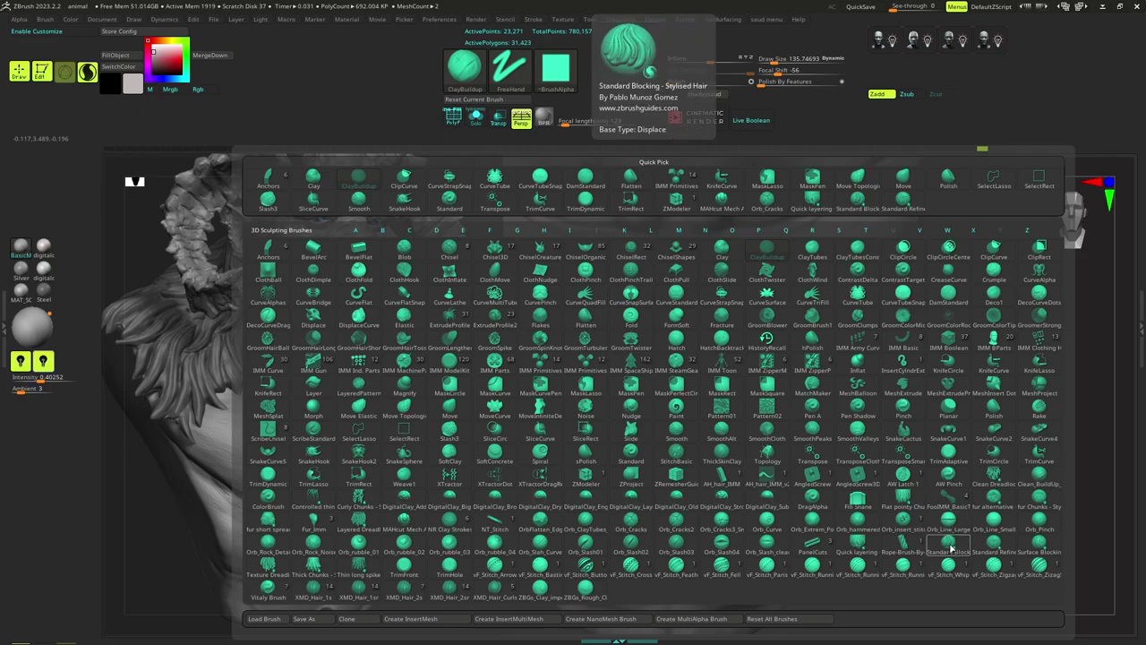
click(949, 541)
ctrl+right_drag(747, 445, 737, 431)
key(s)
drag(723, 410, 716, 410)
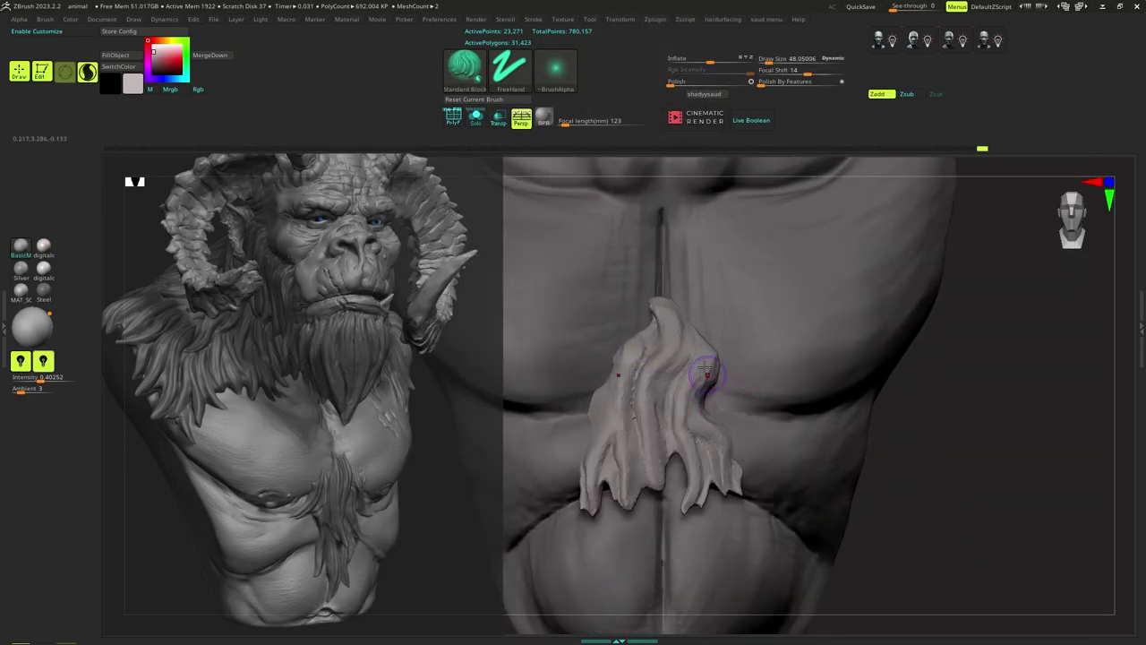
Sculpt strands down the hair piece's right side and a long strand from its top to the lower left tips.
key(s)
click(700, 357)
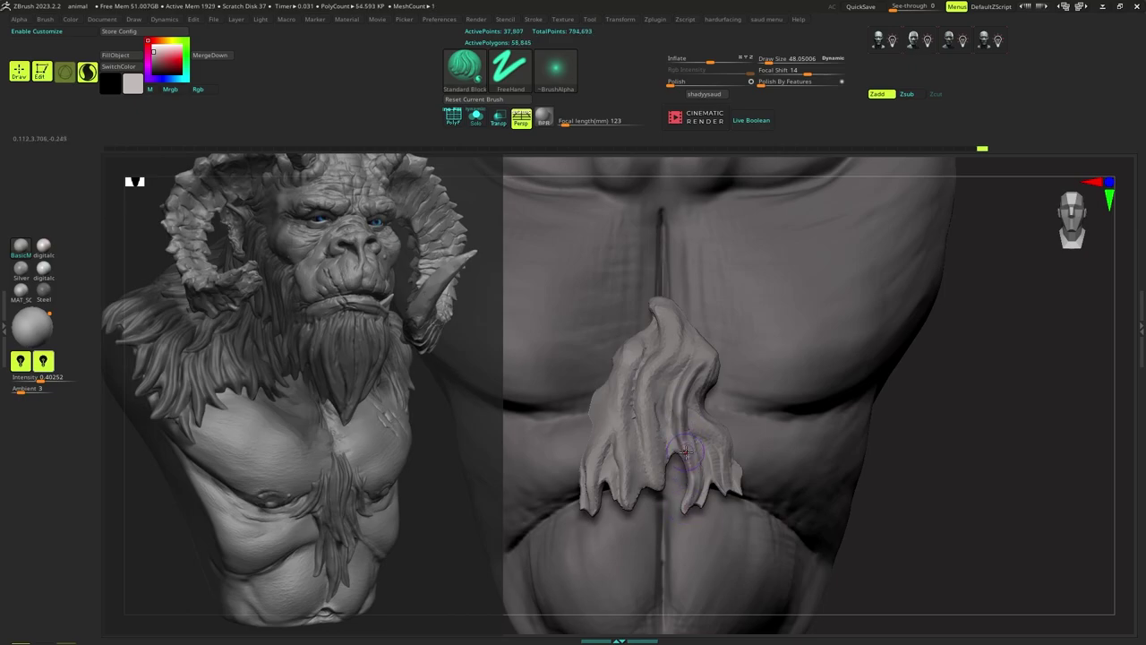
drag(689, 400, 688, 401)
key(s)
drag(688, 400, 686, 400)
mouse_move(663, 308)
mouse_down()
mouse_move(631, 448)
mouse_move(632, 503)
mouse_up()
Set the draw size to about 64 and sculpt curved strands through the hair piece's upper middle.
key(s)
drag(659, 422, 661, 422)
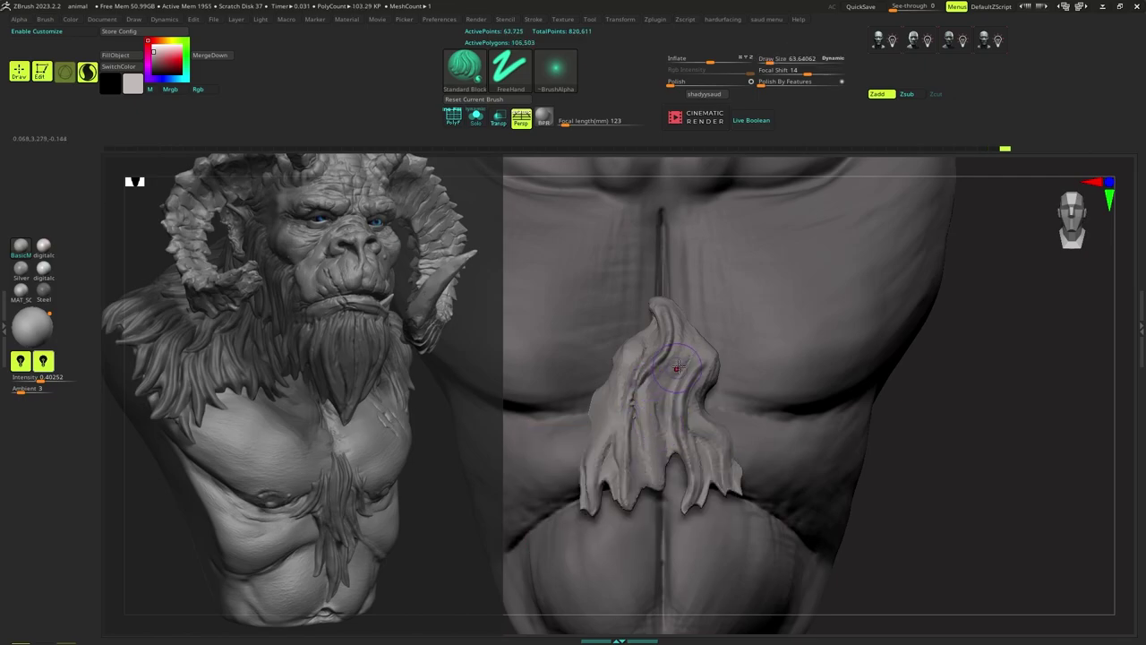
mouse_move(678, 367)
mouse_down()
mouse_move(684, 325)
mouse_move(666, 376)
mouse_up()
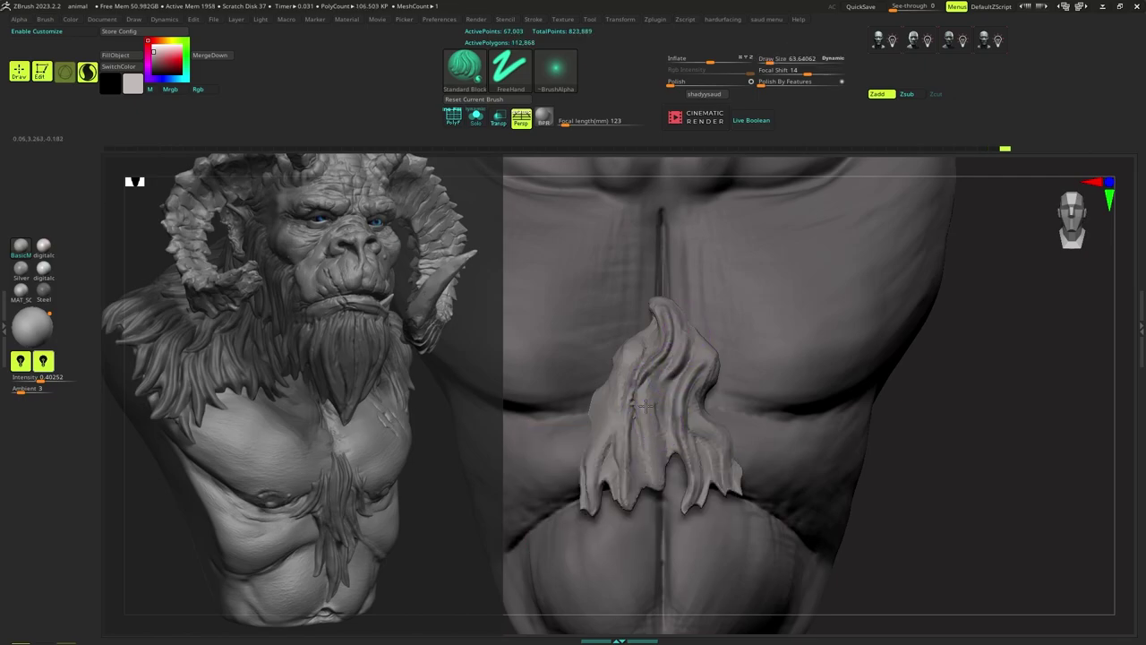
Set the draw size to about 81, refine and smooth the strands across the hair piece, and start enlarging the brush.
mouse_move(661, 488)
right_down()
mouse_move(699, 482)
mouse_move(665, 457)
mouse_move(679, 430)
right_up()
key(s)
drag(679, 429, 648, 425)
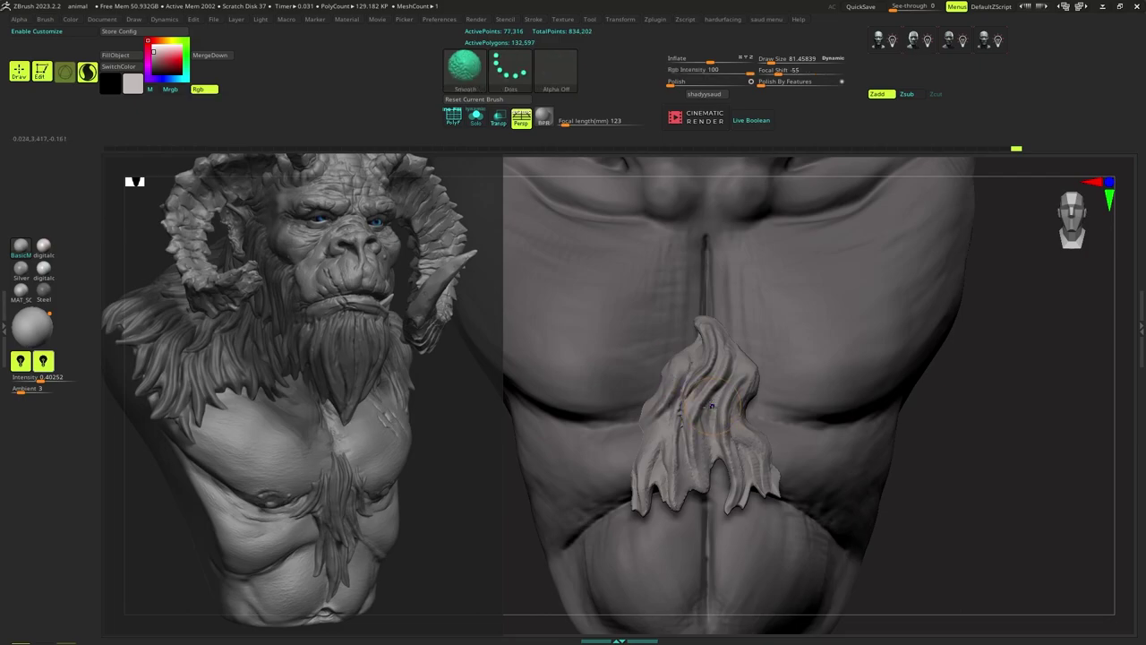
mouse_move(677, 414)
ctrl+right_down()
mouse_move(688, 391)
mouse_move(694, 418)
ctrl+right_up()
key(s)
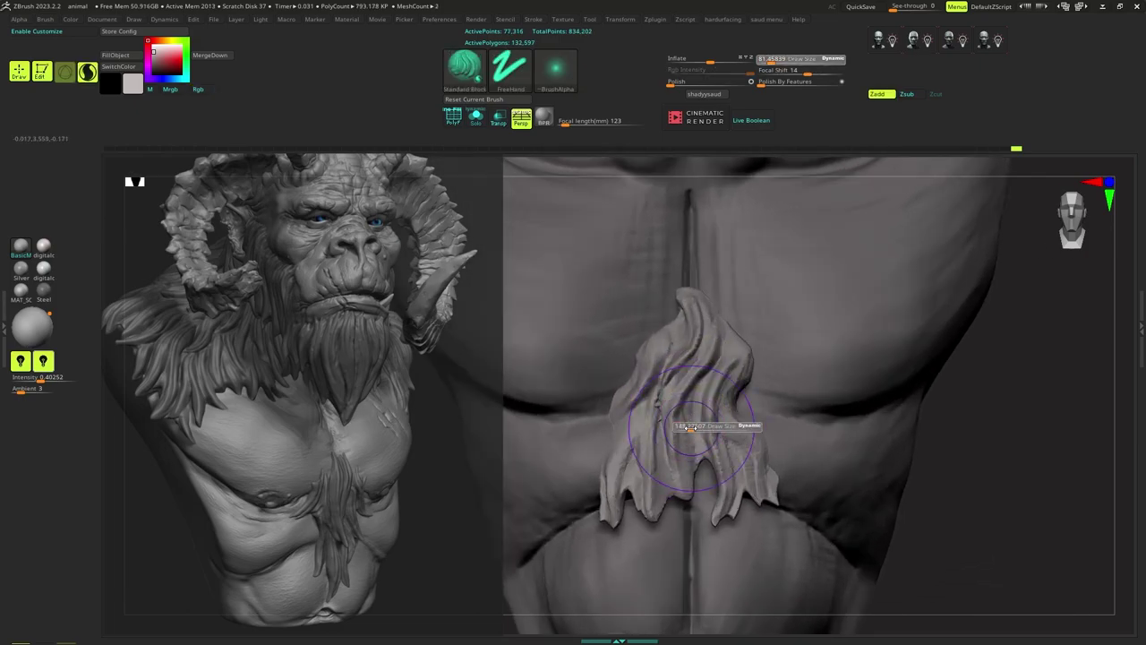
Sculpt the lower-left strands of the chest hair tuft with the Standard Block brush at a draw size of about 56.
right_click(689, 427)
key(s)
drag(652, 408, 647, 409)
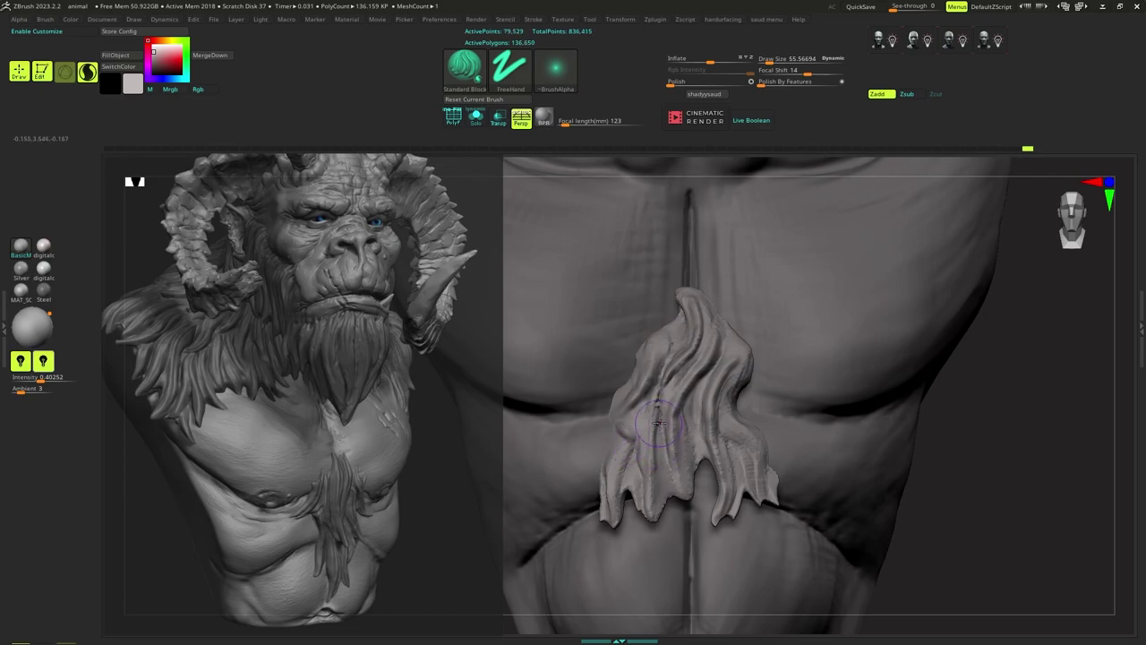
drag(657, 510, 656, 516)
mouse_move(694, 466)
right_down()
mouse_move(713, 483)
mouse_move(733, 449)
right_up()
ctrl+drag(929, 416, 950, 479)
Build up the upper strands of the chest hair tuft with the ClayBuildup brush at a draw size of about 72.
mouse_move(886, 479)
right_down()
mouse_move(855, 443)
mouse_move(824, 432)
mouse_move(799, 430)
mouse_move(769, 458)
mouse_move(761, 435)
mouse_move(721, 429)
right_up()
drag(680, 403, 712, 459)
right_drag(712, 459, 686, 429)
key(b)
key(c)
key(b)
key(s)
drag(685, 431, 680, 385)
key(s)
key(s)
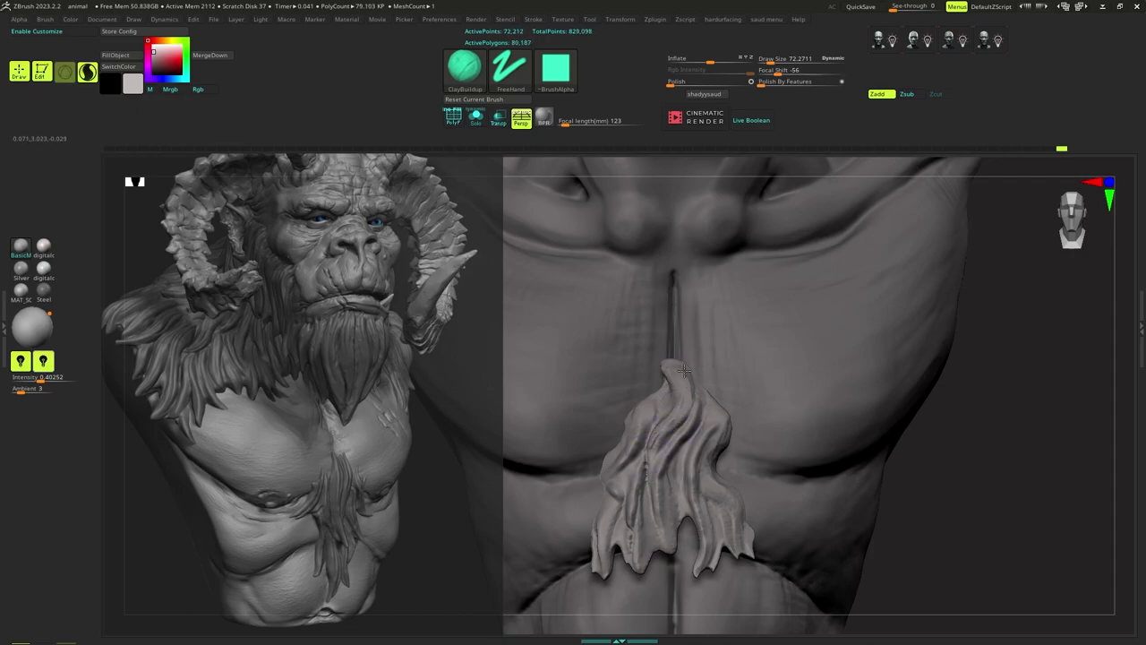
Thicken the strands along the tuft's left side with ClayBuildup at a draw size of about 81.
key(s)
mouse_move(689, 380)
mouse_down()
mouse_move(661, 398)
mouse_move(663, 412)
mouse_up()
key(s)
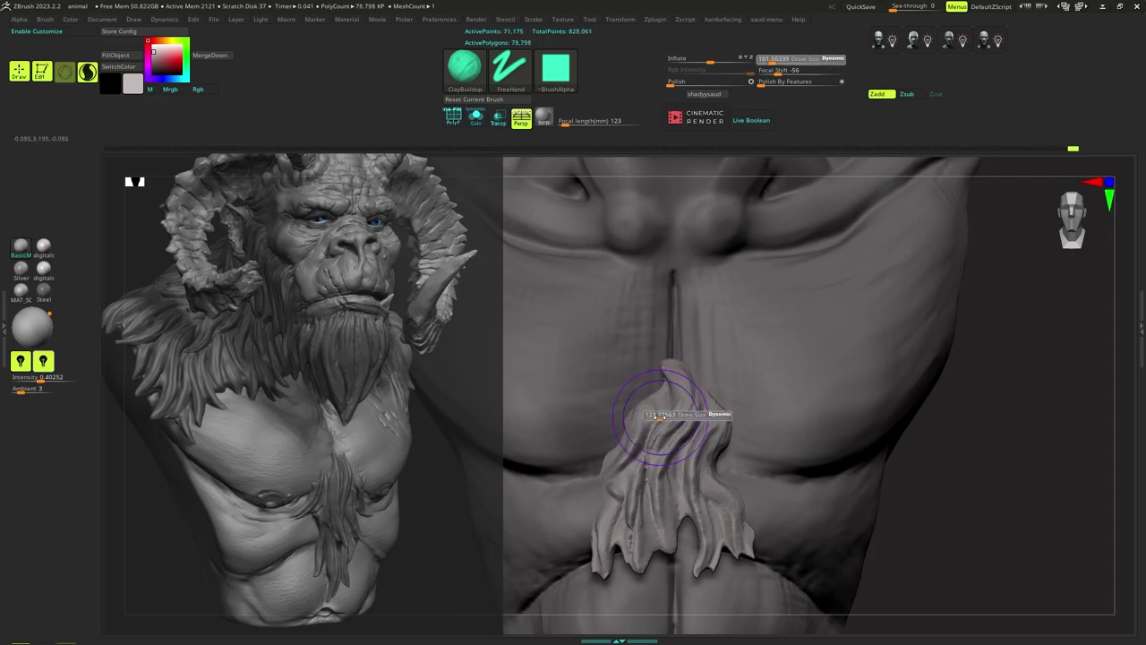
right_drag(663, 412, 663, 411)
key(s)
drag(663, 412, 660, 412)
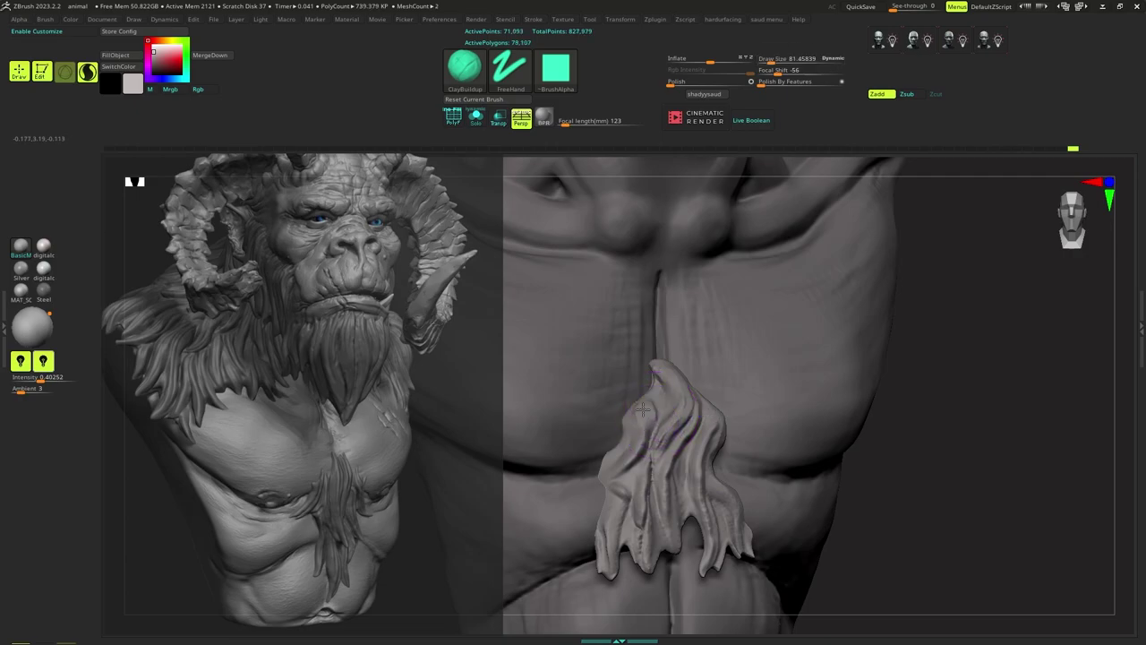
drag(623, 460, 644, 437)
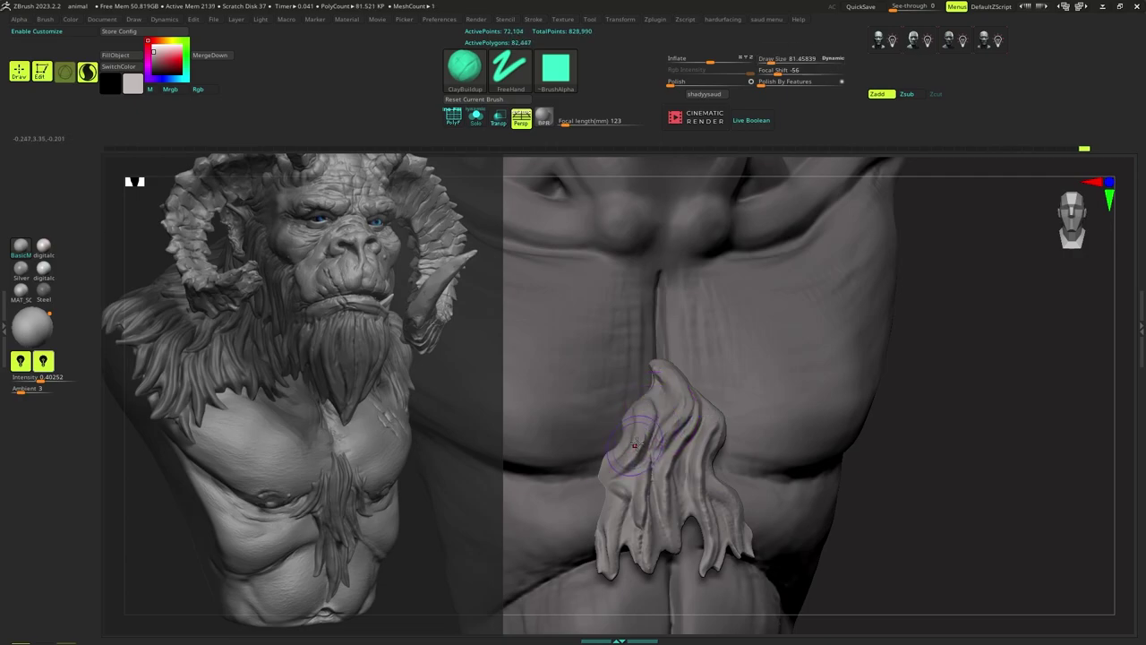
right_drag(638, 440, 667, 437)
shift+drag(667, 437, 673, 421)
Shape the tuft's lower strand tips with ClayBuildup, reducing the draw size to about 41.
ctrl+right_drag(674, 421, 673, 455)
key(s)
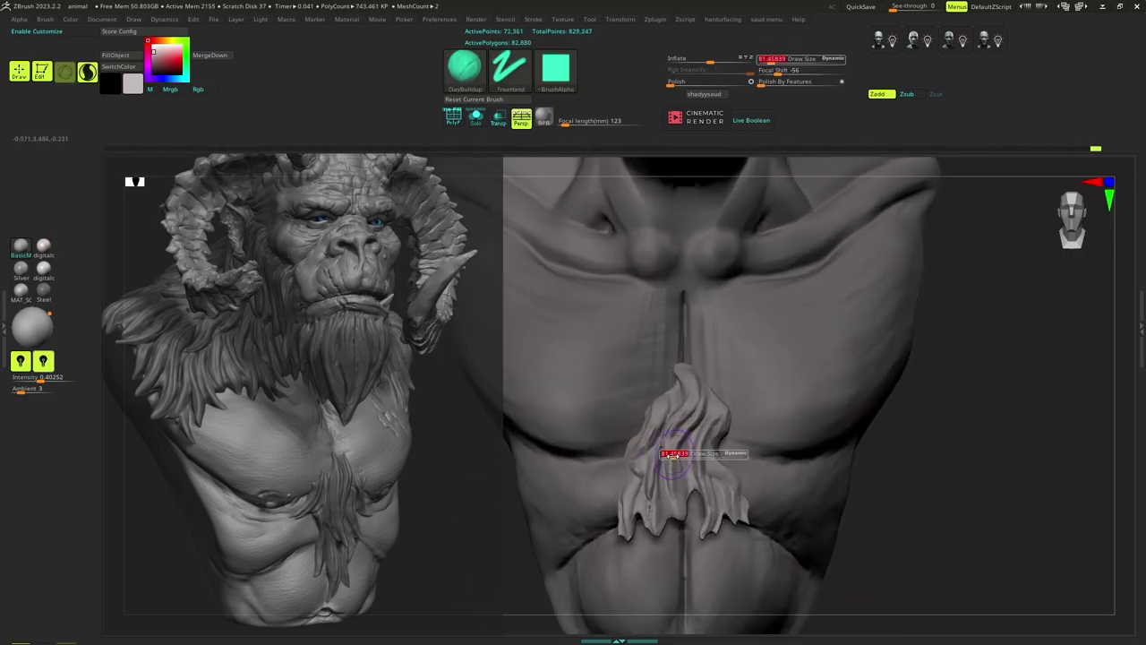
drag(673, 456, 671, 456)
right_click(647, 515)
mouse_move(647, 516)
ctrl+right_down()
mouse_move(680, 404)
mouse_move(696, 436)
ctrl+right_up()
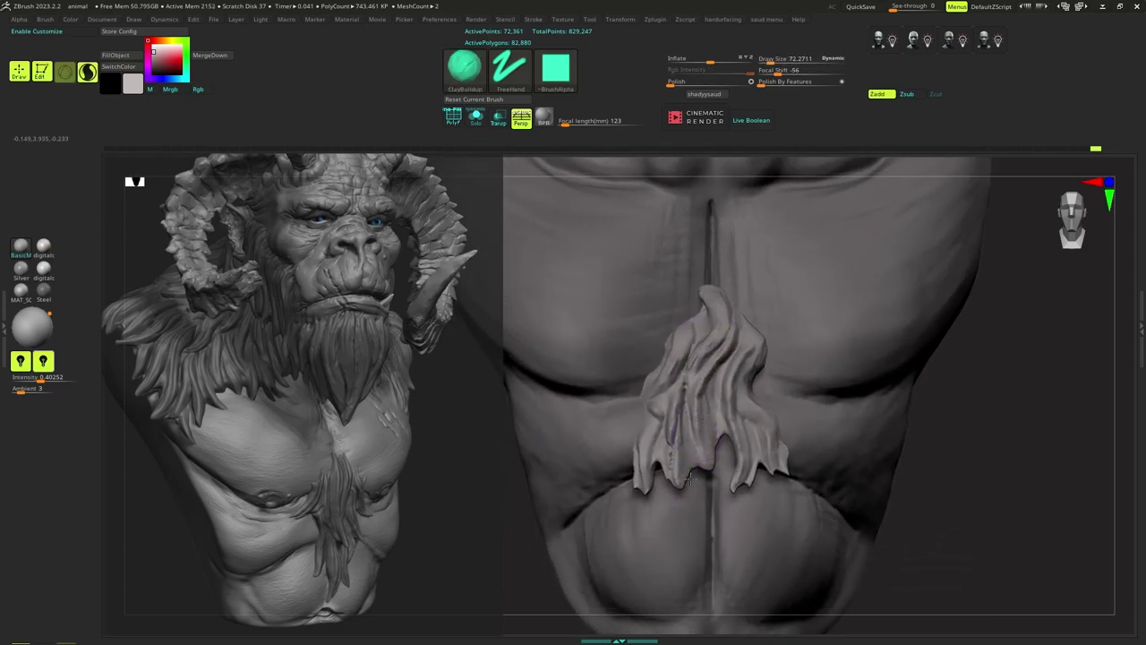
mouse_move(690, 479)
mouse_down()
mouse_move(691, 456)
mouse_move(688, 468)
mouse_up()
key(s)
ctrl+right_drag(688, 448, 690, 467)
drag(688, 467, 687, 453)
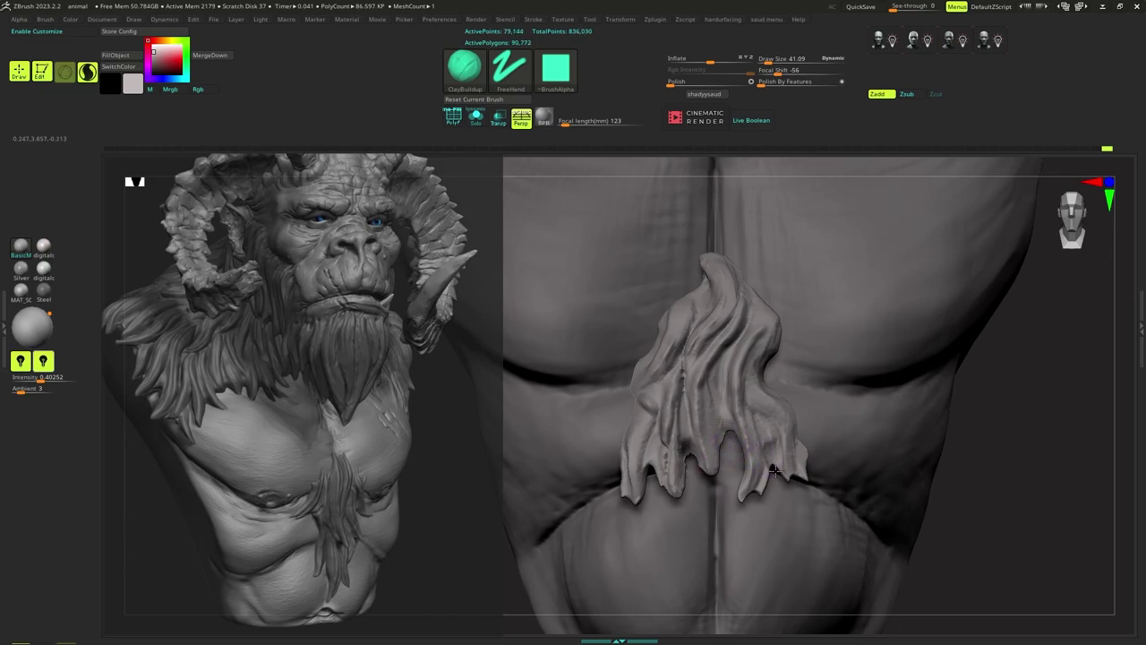
Define the gaps between the tuft's lower-right tips with ClayBuildup at a draw size of about 24, and smooth the rough inner groove.
mouse_move(781, 439)
alt+right_down()
mouse_move(760, 436)
mouse_move(778, 455)
alt+right_up()
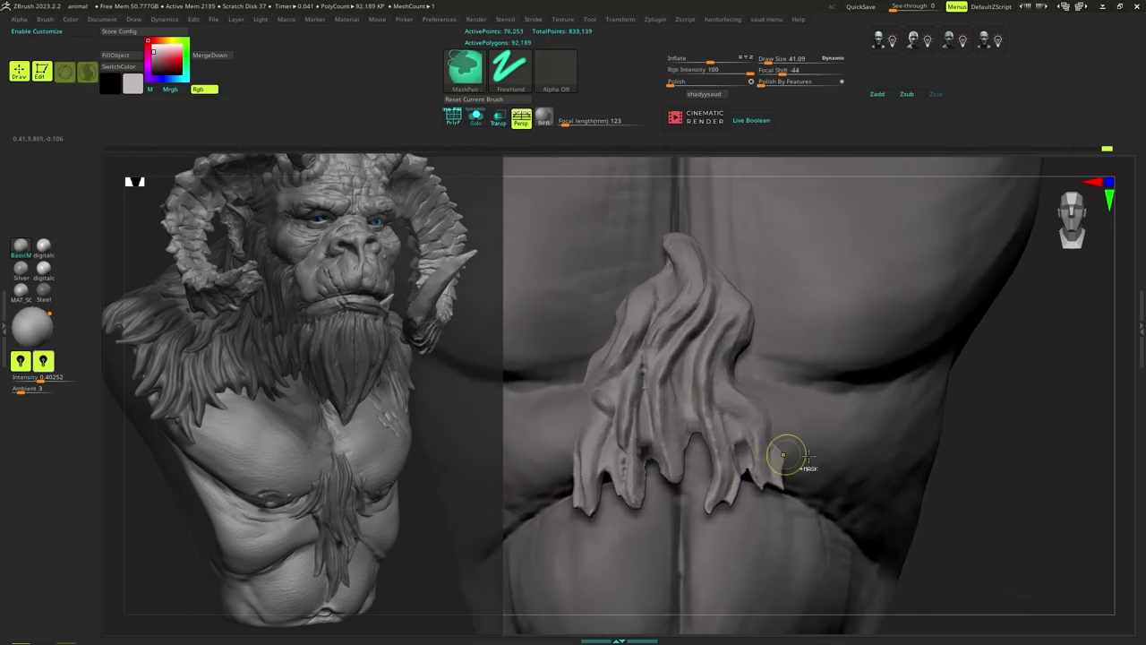
ctrl+drag(962, 473, 985, 495)
ctrl+right_drag(774, 428, 774, 445)
key(s)
drag(764, 440, 761, 440)
right_drag(770, 439, 755, 427)
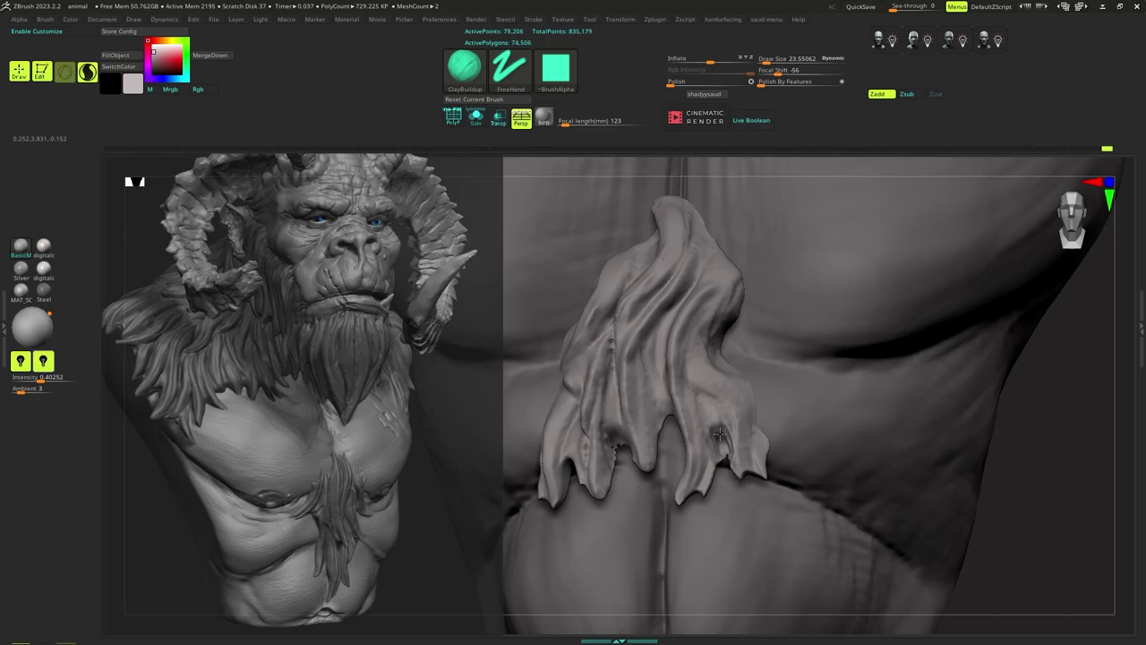
drag(720, 434, 722, 455)
right_drag(717, 430, 698, 421)
shift+drag(616, 358, 614, 334)
Pull the tuft's upper-right edge up and outward with the Move brush at a draw size of about 161.
mouse_move(721, 376)
ctrl+right_down()
mouse_move(717, 450)
mouse_move(711, 427)
mouse_move(730, 440)
mouse_move(716, 440)
ctrl+right_up()
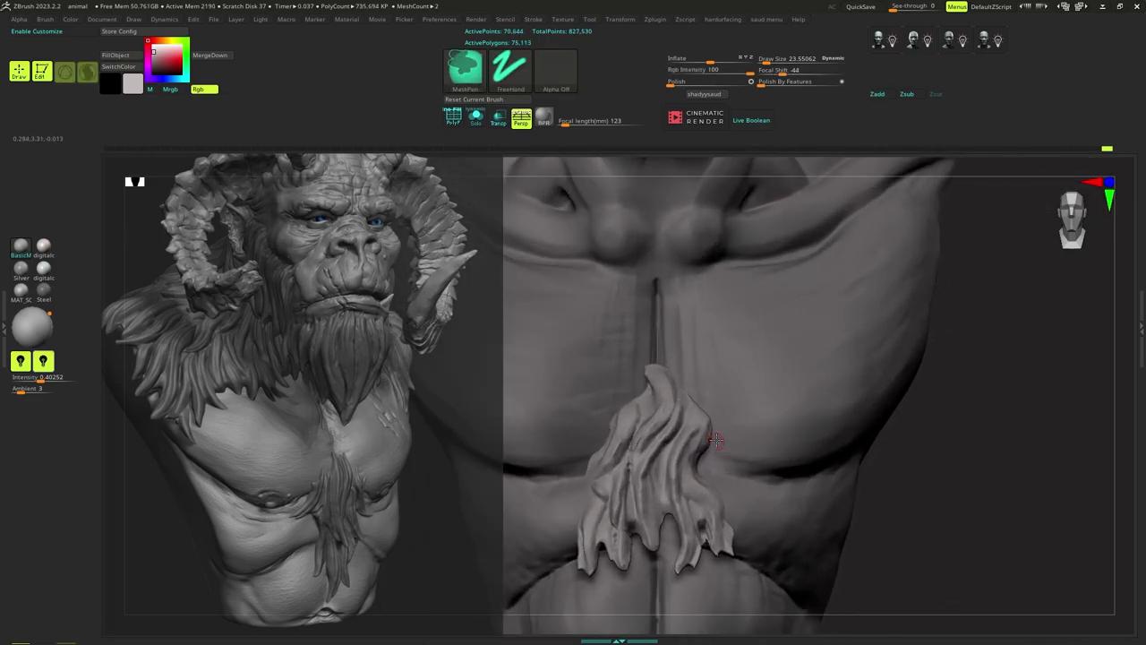
key(b)
key(m)
key(v)
key(s)
drag(696, 436, 726, 410)
key(s)
mouse_move(714, 409)
mouse_down()
mouse_move(727, 409)
mouse_move(698, 395)
mouse_up()
right_click(718, 410)
key(s)
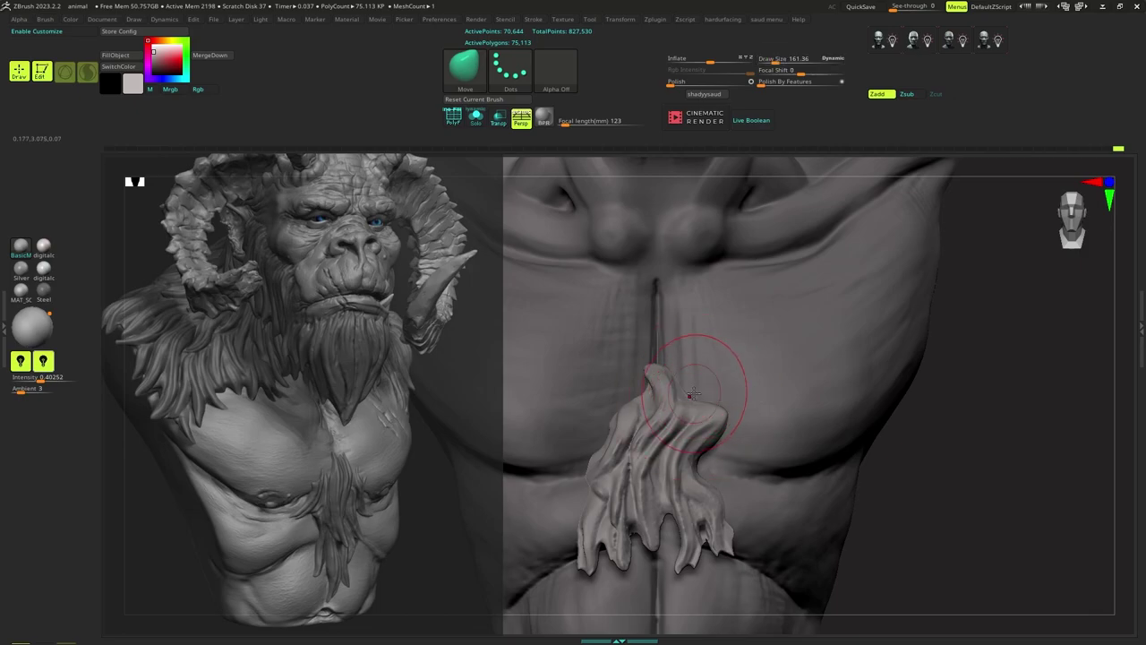
Draw out the tuft's upper-right corner with the SnakeHook brush at a draw size of about 112.
key(b)
key(s)
key(h)
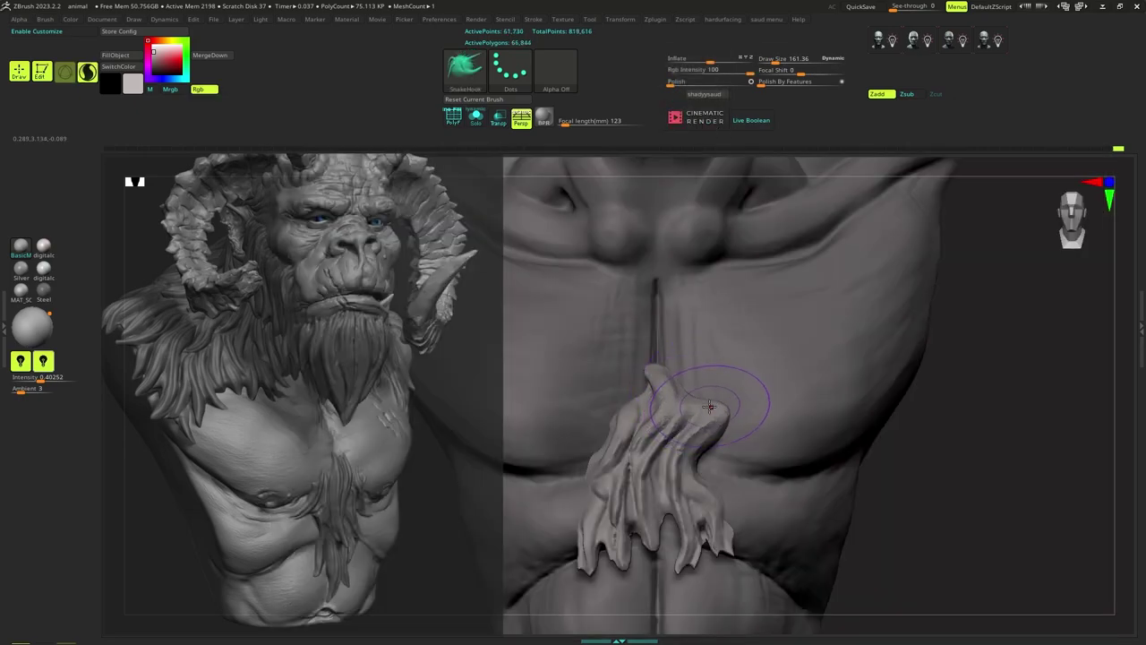
key(s)
drag(713, 406, 708, 405)
right_drag(712, 404, 722, 402)
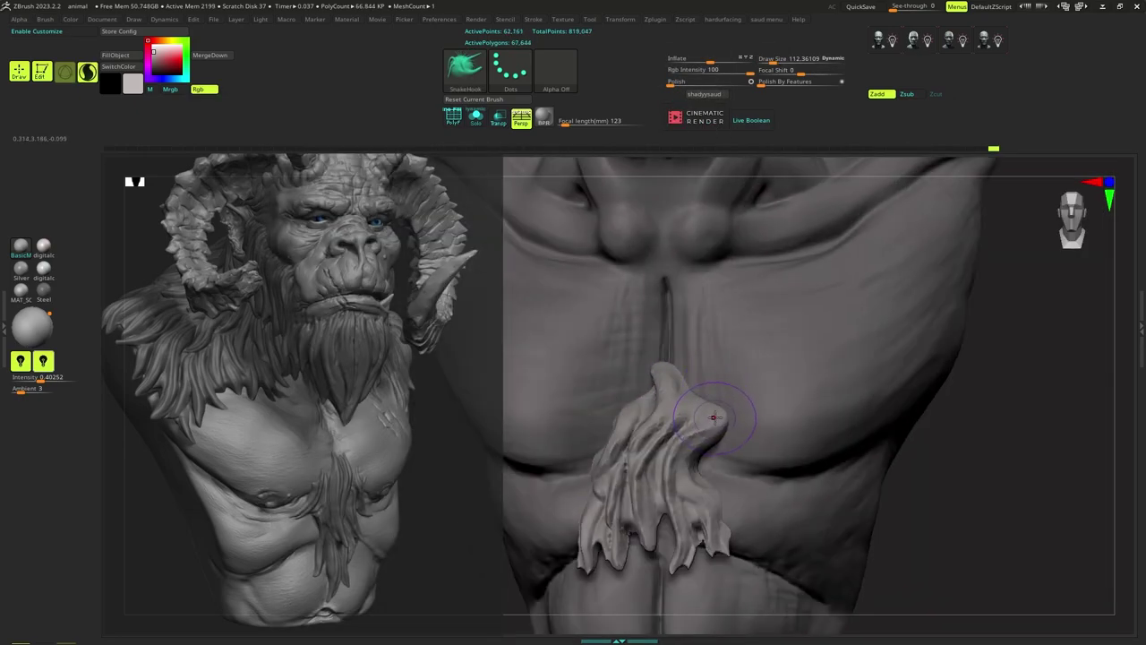
drag(713, 417, 720, 421)
right_drag(720, 422, 704, 438)
Pull an outward-pointing tip from the tuft's upper-left side with SnakeHook, using draw sizes of about 102 and 81.
key(s)
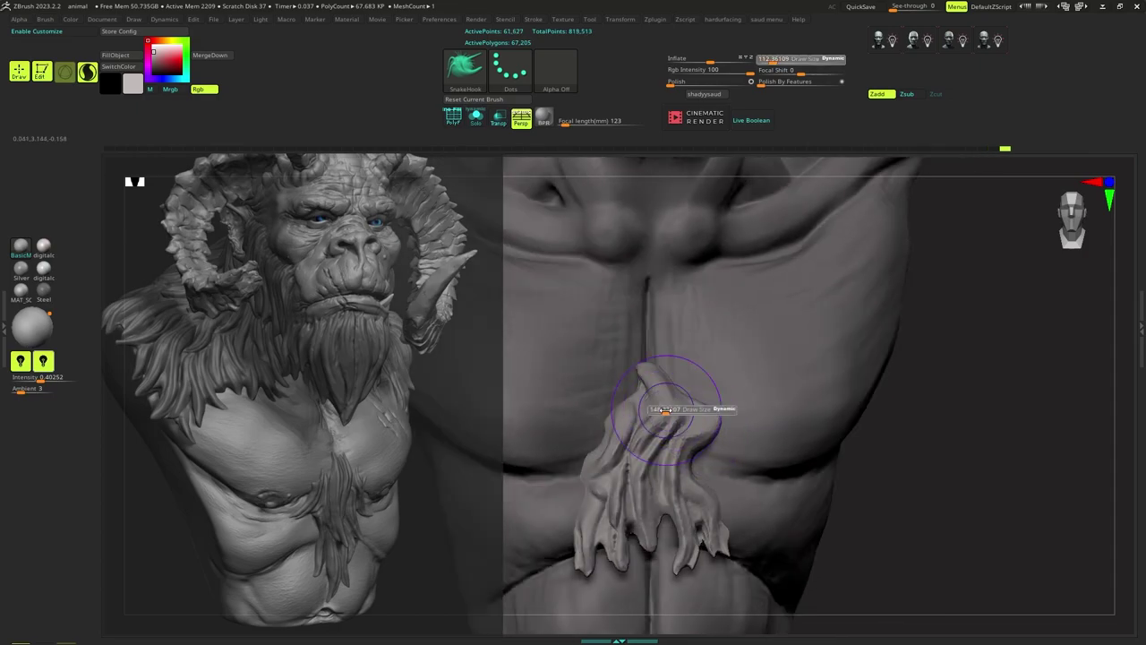
drag(666, 409, 661, 409)
right_drag(638, 400, 614, 406)
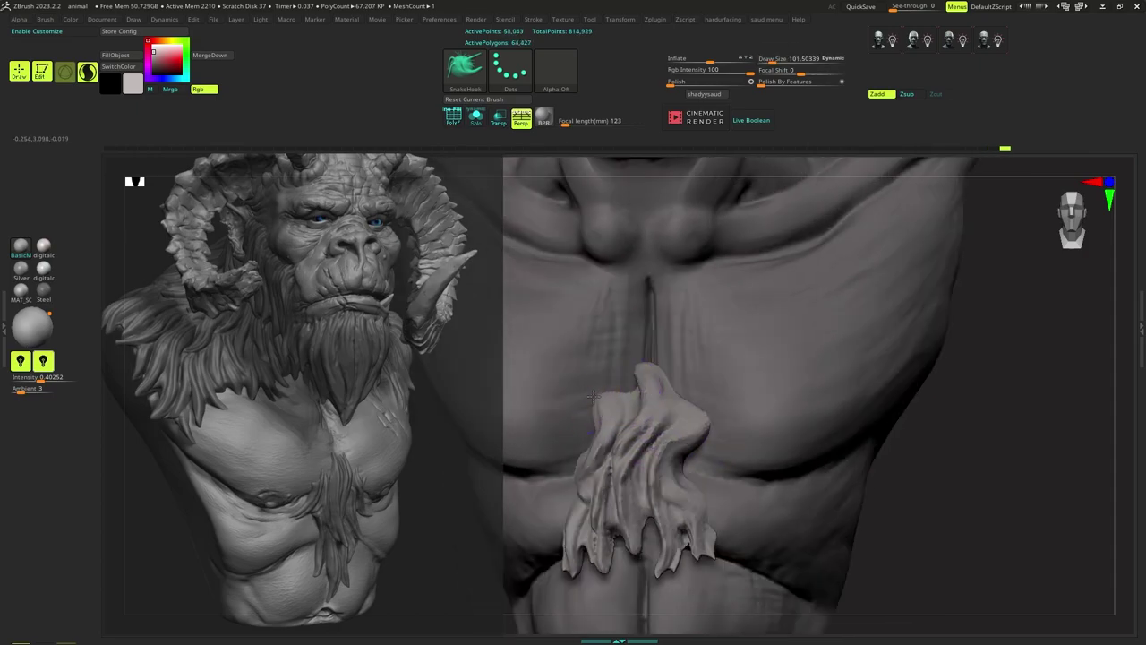
drag(593, 396, 587, 392)
right_drag(592, 398, 567, 401)
key(s)
drag(618, 395, 610, 395)
right_drag(600, 397, 595, 398)
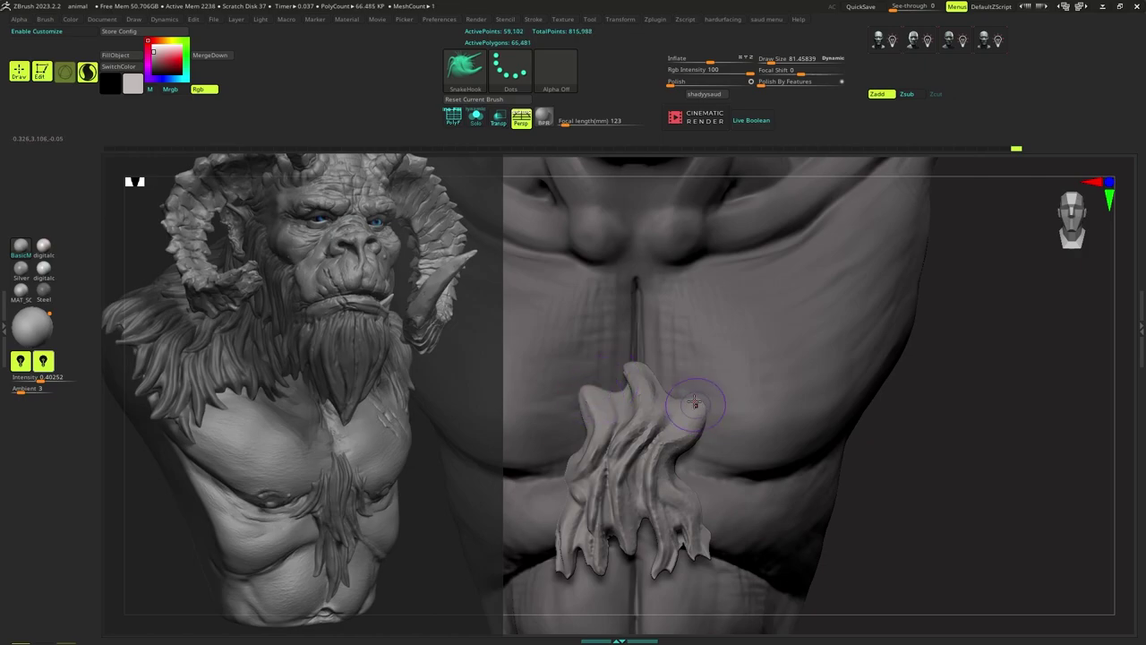
Pull a small extra tip beside the tuft's top and extend the upper-right tip with SnakeHook at a draw size of about 56.
key(s)
drag(668, 394, 661, 393)
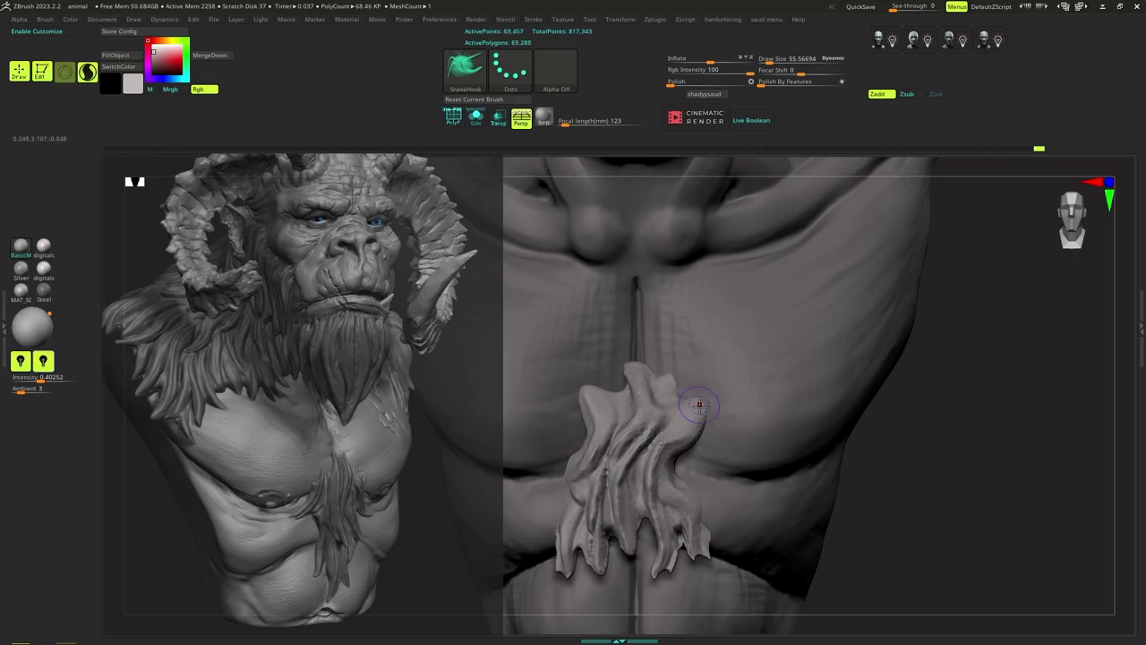
drag(703, 407, 709, 400)
mouse_move(708, 401)
right_down()
mouse_move(671, 421)
mouse_move(658, 461)
mouse_move(653, 430)
mouse_move(668, 423)
right_up()
Smooth the strands across the middle of the hair tuft with a draw size of about 136.
key(s)
key(space)
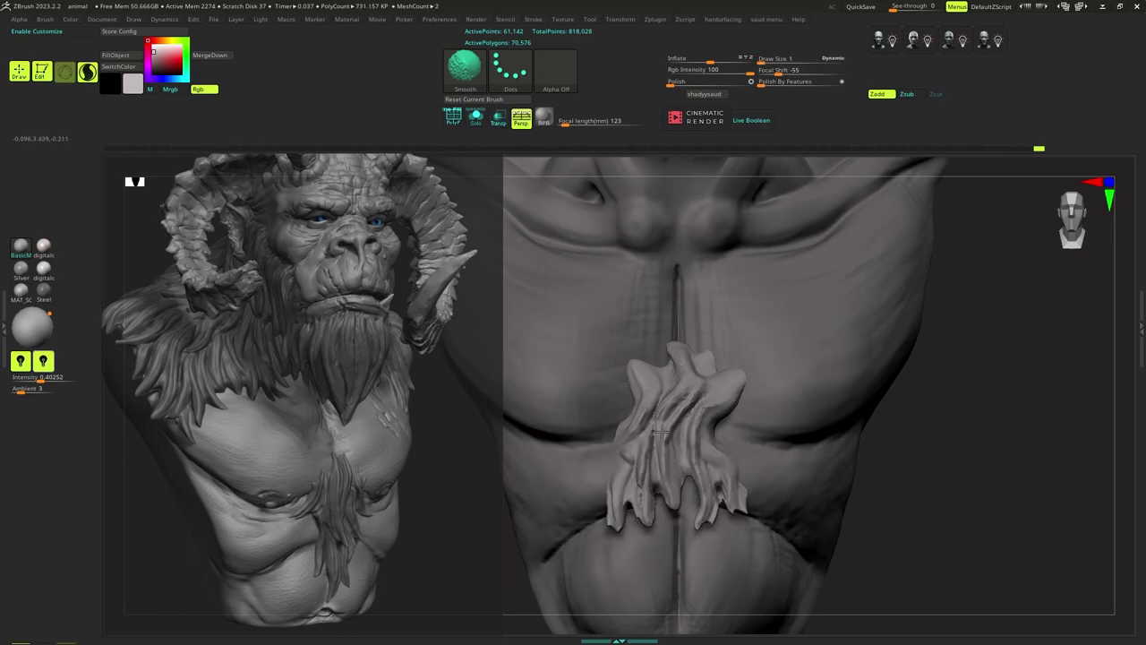
key(s)
drag(676, 436, 684, 436)
mouse_move(679, 430)
shift+mouse_down()
mouse_move(666, 432)
mouse_move(693, 466)
shift+mouse_up()
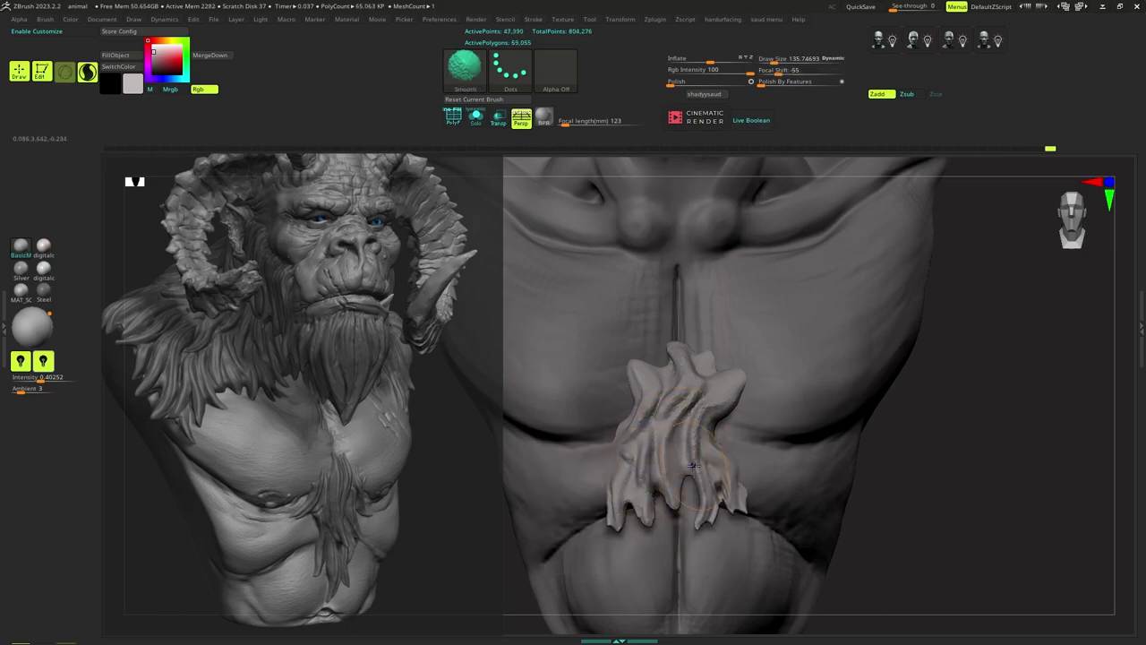
ctrl+right_drag(657, 407, 674, 430)
mouse_move(674, 430)
right_down()
mouse_move(686, 424)
mouse_move(677, 431)
right_up()
Rebuild the central strands from the tuft's top to its lower tips with ClayBuildup at a draw size of about 56.
key(b)
key(c)
key(b)
ctrl+right_drag(677, 431, 675, 444)
key(s)
drag(685, 436, 678, 436)
ctrl+right_drag(678, 425, 679, 436)
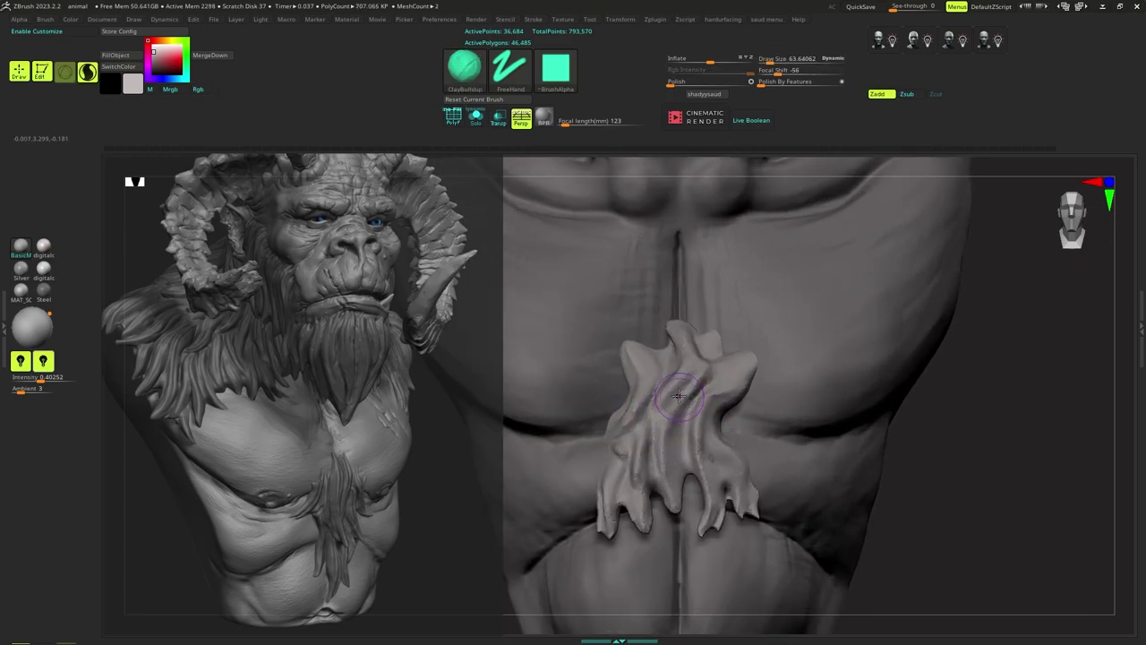
key(s)
drag(681, 383, 677, 383)
drag(678, 327, 653, 445)
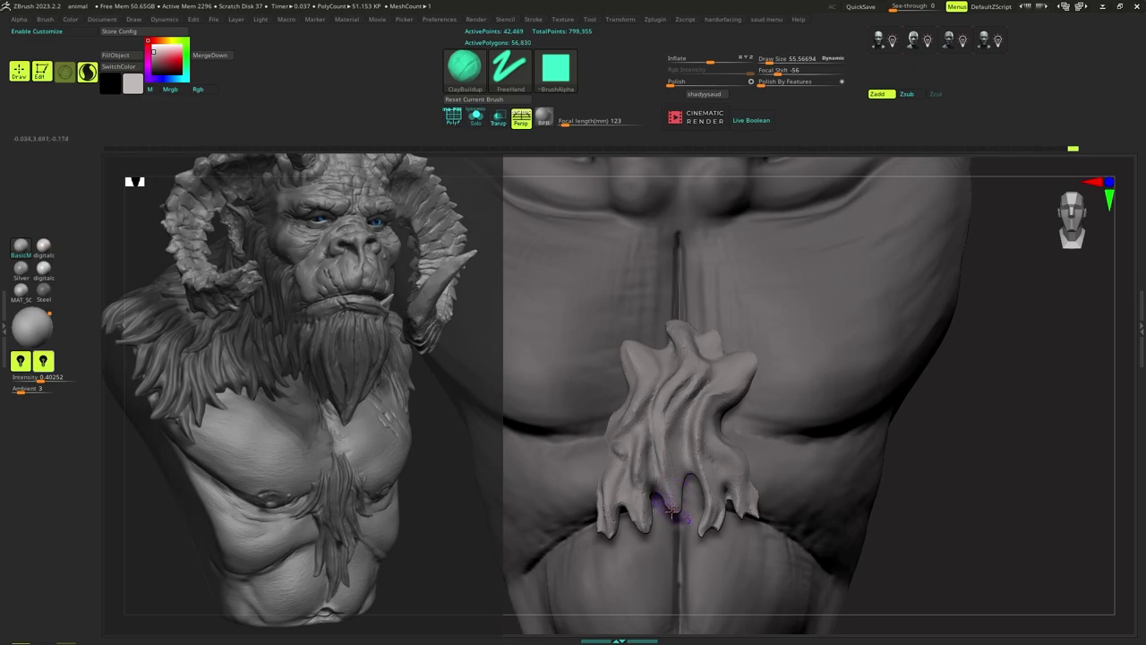
drag(672, 510, 669, 394)
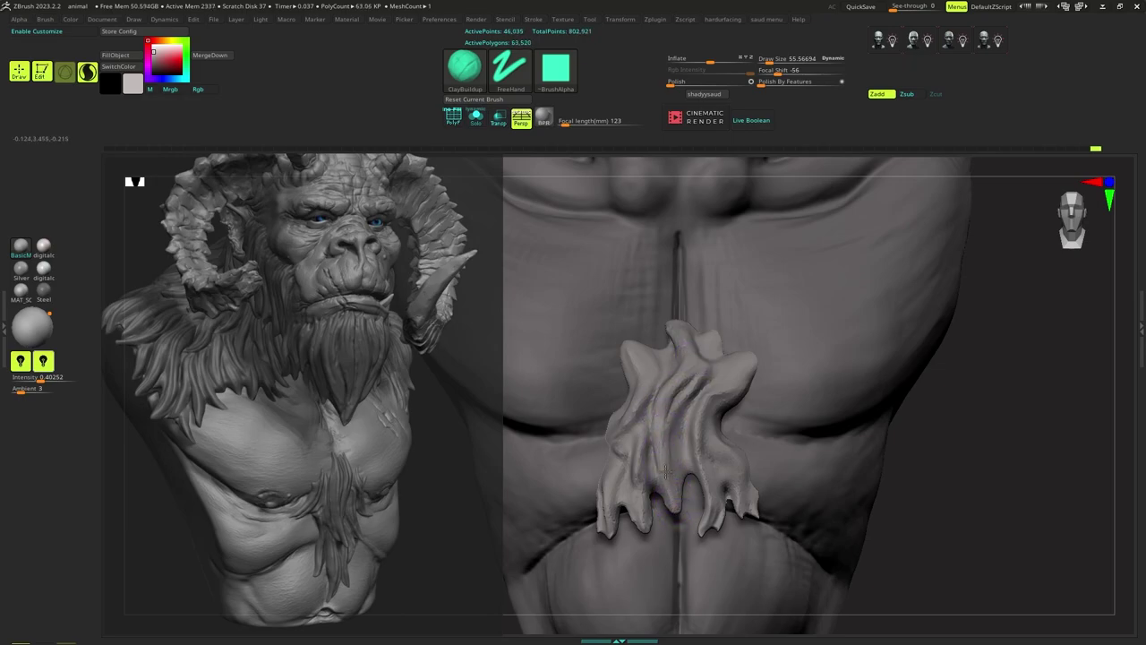
Add a strand running down from the tuft's upper-left tip with ClayBuildup at a draw size of about 56.
key(s)
key(s)
key(space)
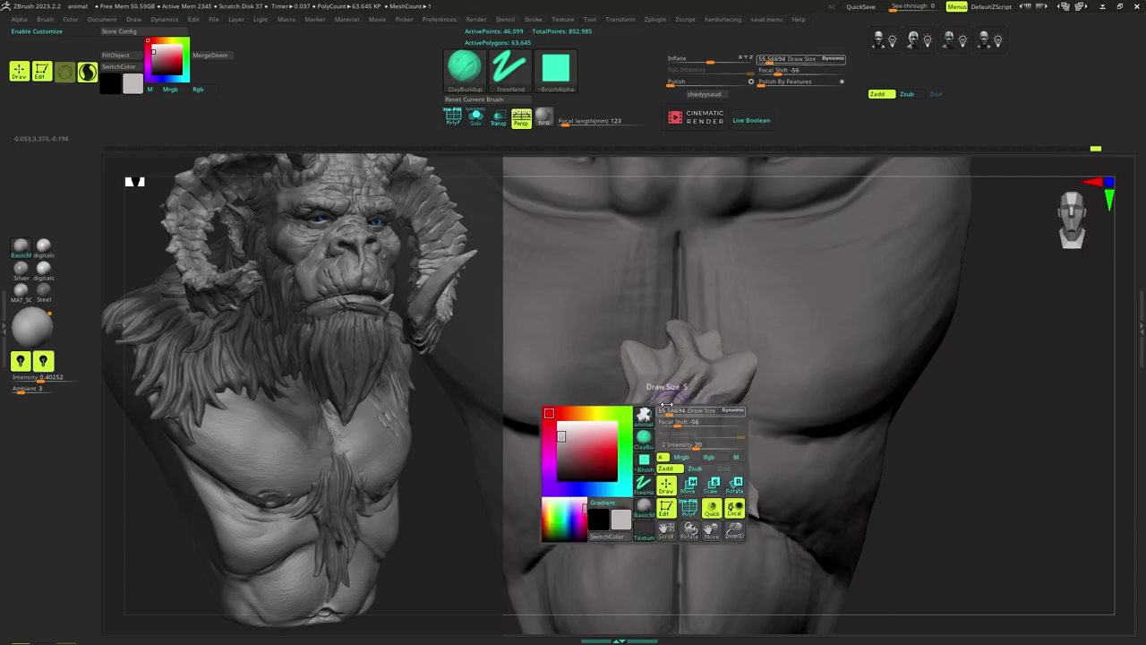
mouse_move(638, 354)
mouse_down()
mouse_move(640, 400)
mouse_move(612, 455)
mouse_up()
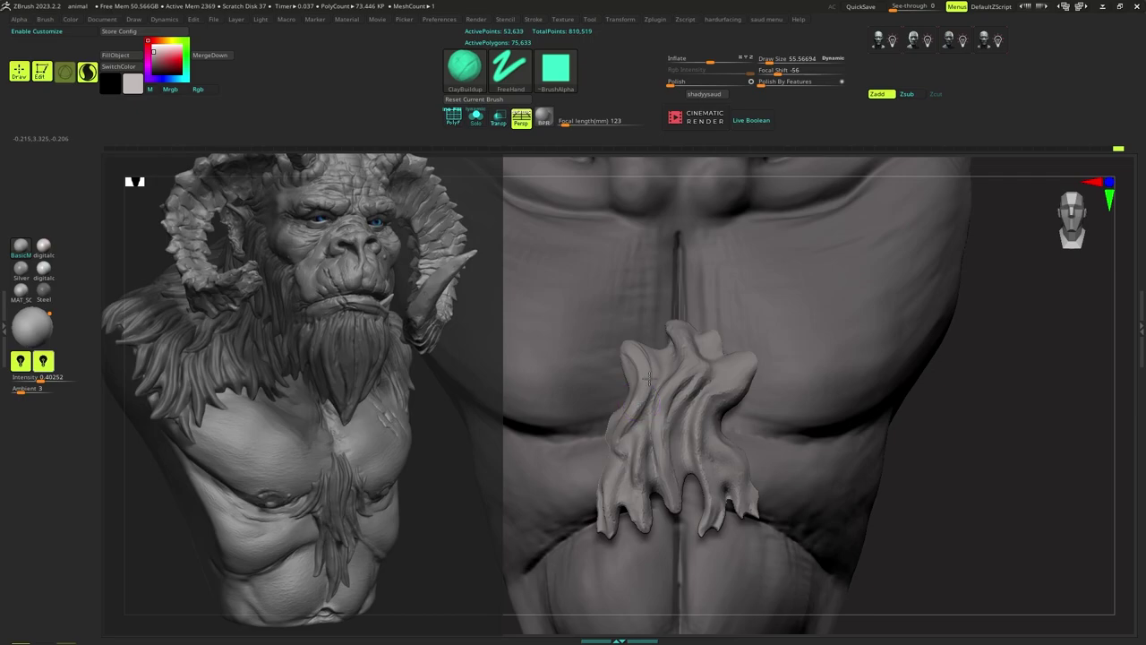
drag(643, 357, 652, 372)
Build up the tuft's lower-left strands with ClayBuildup at a draw size of about 64.
key(s)
mouse_move(627, 415)
mouse_down()
mouse_move(622, 453)
mouse_move(670, 429)
mouse_move(655, 437)
mouse_up()
key(s)
key(space)
right_drag(649, 426, 658, 423)
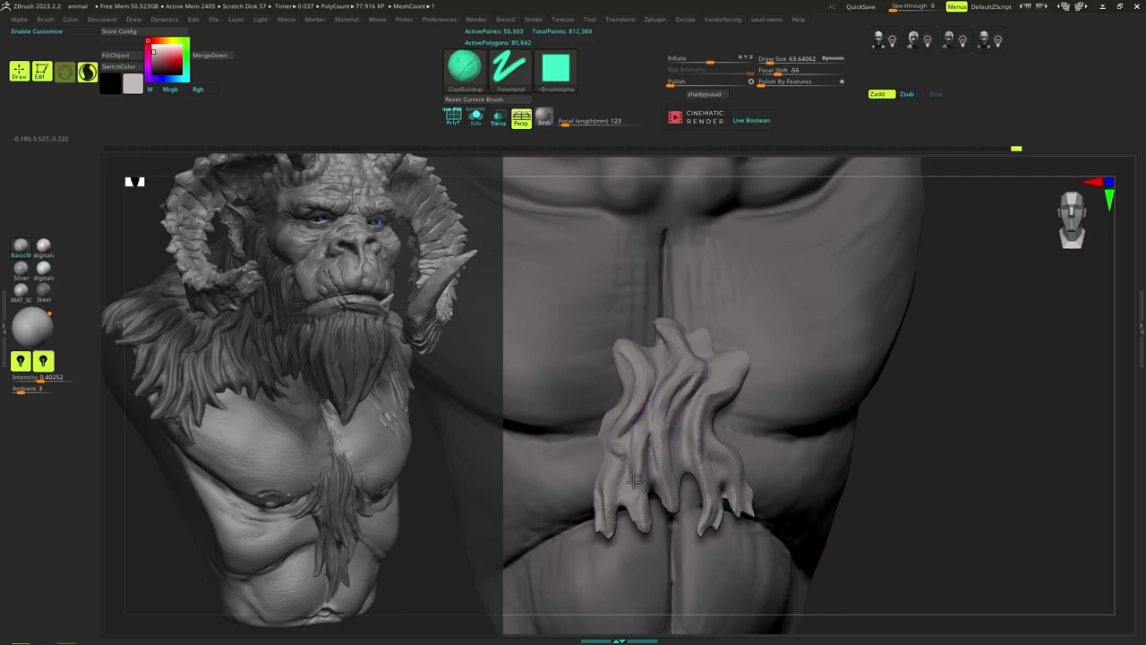
mouse_move(633, 482)
mouse_down()
mouse_move(642, 445)
mouse_move(634, 478)
mouse_up()
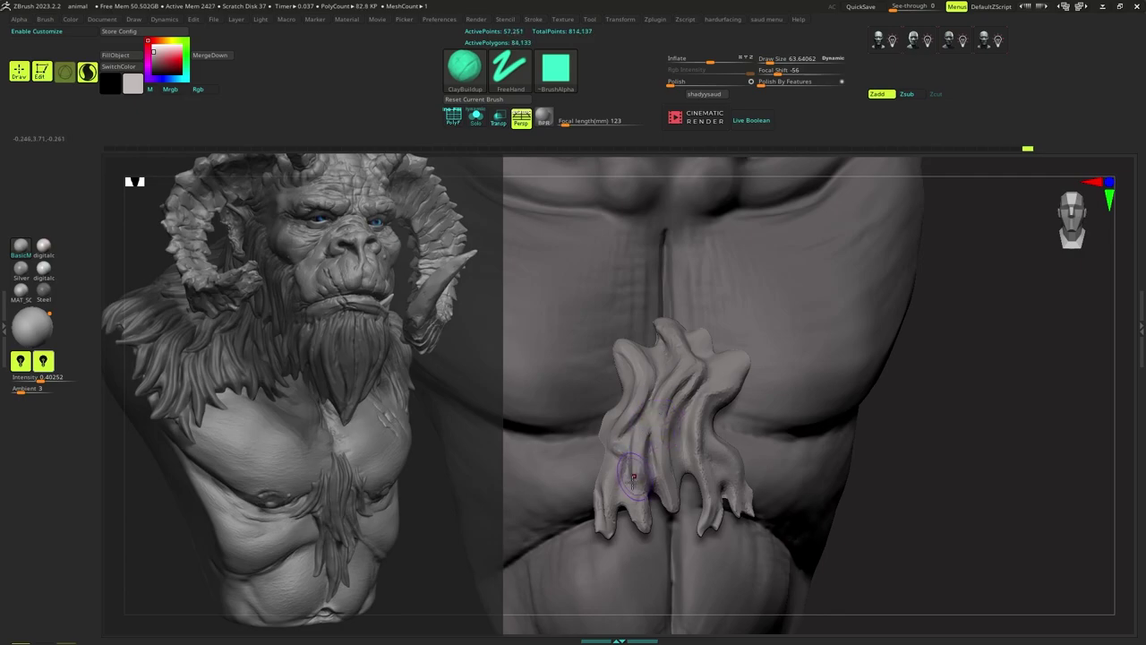
shift+right_drag(645, 443, 671, 430)
Build up the strands down the tuft's right side with ClayBuildup, starting at a draw size of about 48.
key(s)
mouse_move(671, 431)
mouse_down()
mouse_move(707, 401)
mouse_move(715, 486)
mouse_up()
key(s)
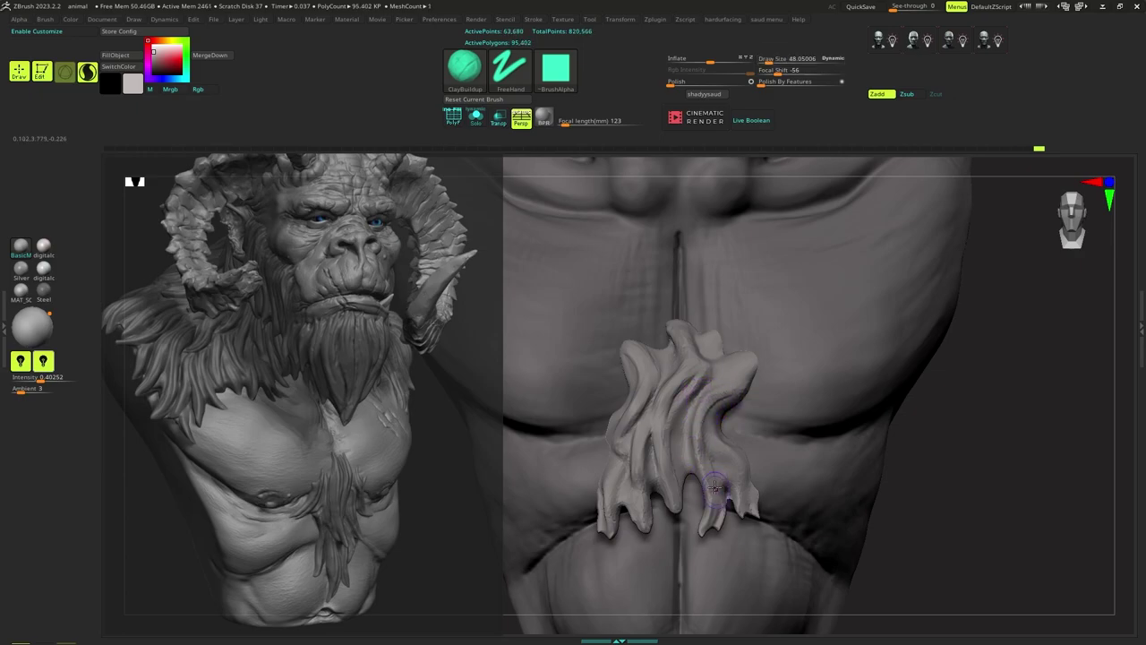
mouse_move(704, 435)
mouse_down()
mouse_move(706, 491)
mouse_move(716, 423)
mouse_up()
key(s)
key(s)
key(s)
mouse_move(704, 345)
mouse_down()
mouse_move(712, 368)
mouse_move(743, 374)
mouse_move(746, 354)
mouse_move(714, 388)
mouse_move(720, 481)
mouse_up()
key(s)
Carve creases around the strands at the top of the tuft with the DamStandard brush, reducing the draw size to about 91.
mouse_move(722, 460)
ctrl+right_down()
mouse_move(737, 338)
mouse_move(709, 417)
ctrl+right_up()
mouse_move(708, 417)
alt+right_down()
mouse_move(714, 404)
mouse_move(710, 413)
alt+right_up()
key(b)
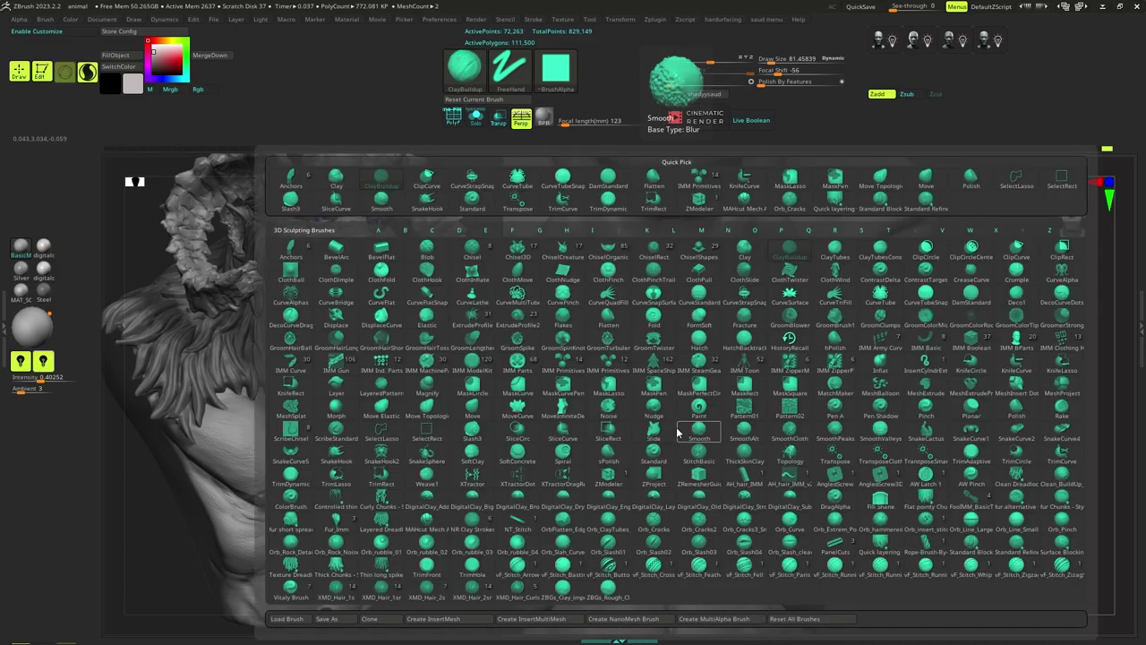
key(d)
key(s)
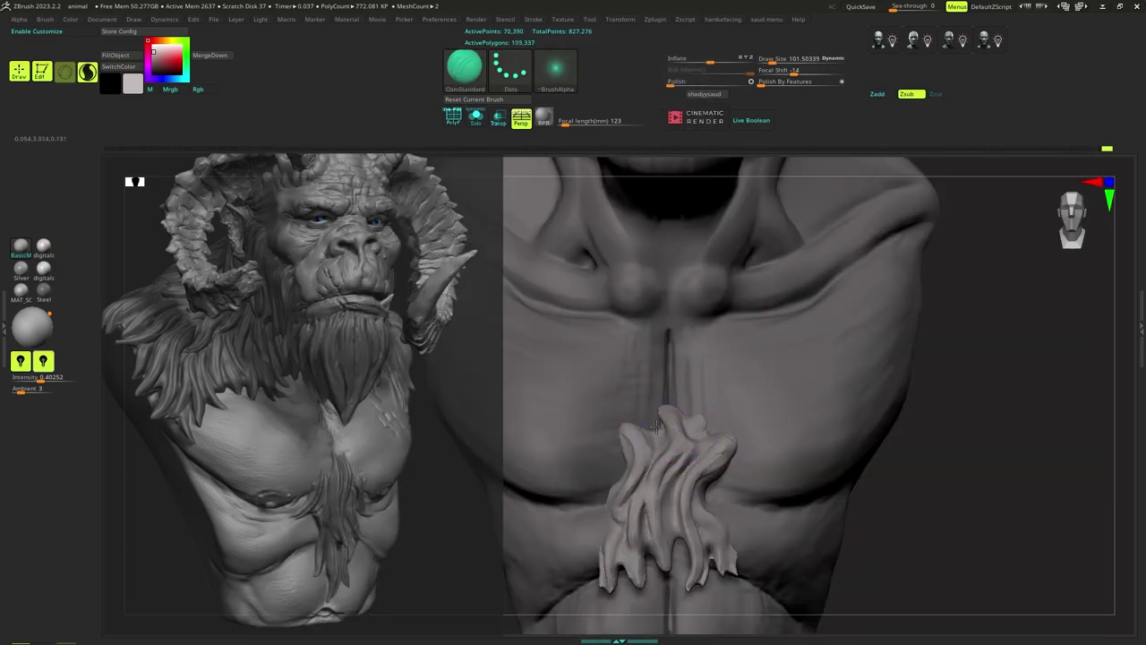
key(s)
drag(692, 425, 699, 423)
mouse_move(698, 422)
ctrl+right_down()
mouse_move(687, 415)
mouse_move(681, 433)
mouse_move(689, 403)
mouse_move(684, 417)
ctrl+right_up()
key(s)
drag(647, 424, 649, 423)
ctrl+right_drag(647, 422, 642, 408)
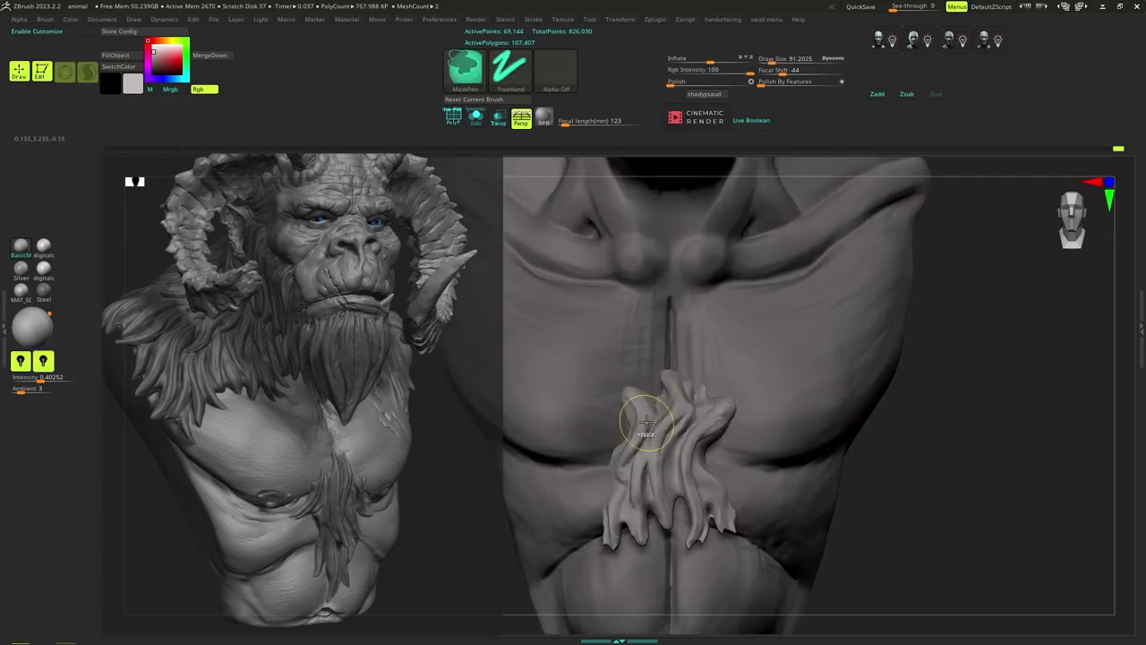
key(s)
drag(650, 401, 652, 402)
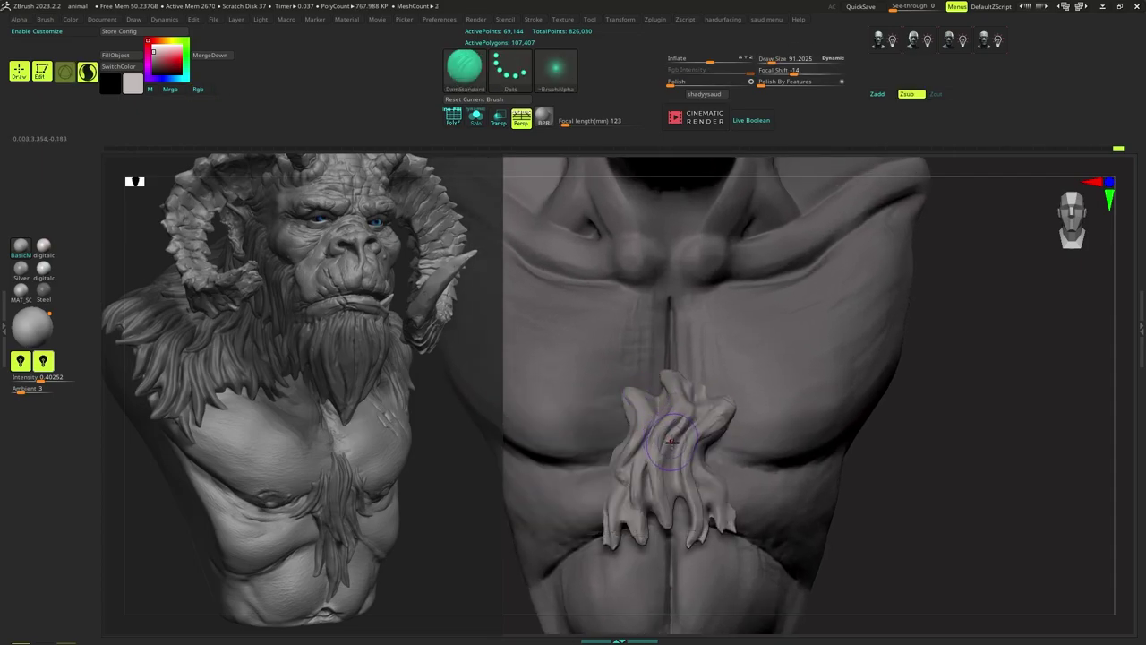
mouse_move(671, 442)
ctrl+right_down()
mouse_move(639, 438)
mouse_move(674, 430)
mouse_move(670, 379)
mouse_move(664, 465)
ctrl+right_up()
key(b)
key(m)
key(v)
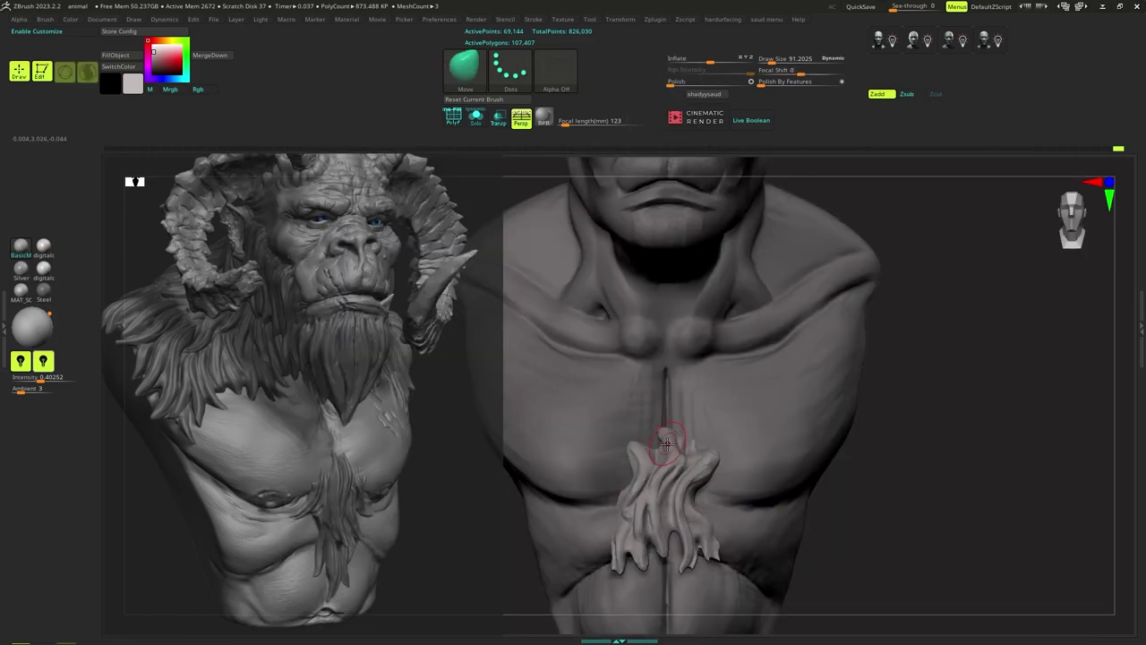
key(s)
drag(671, 450, 676, 449)
right_click(671, 437)
ctrl+right_drag(674, 395, 684, 424)
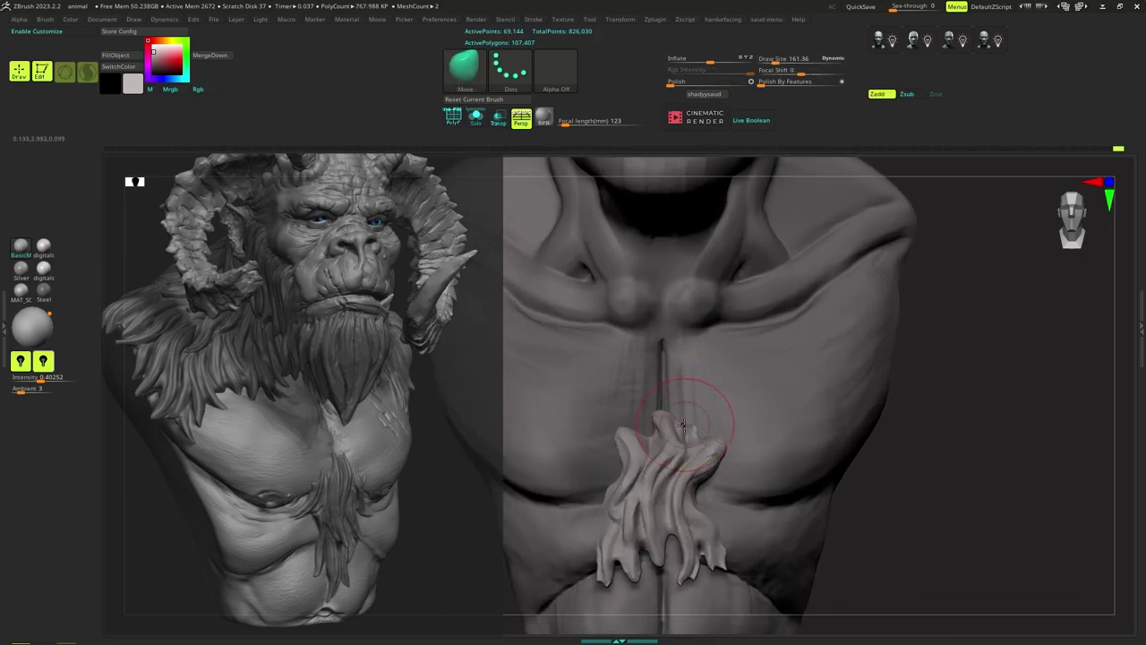
Reshape the tuft's upper-left and upper-right tips with the SnakeHook brush, reducing the draw size to about 124.
key(b)
key(s)
key(h)
drag(717, 449, 710, 464)
drag(622, 442, 641, 438)
key(space)
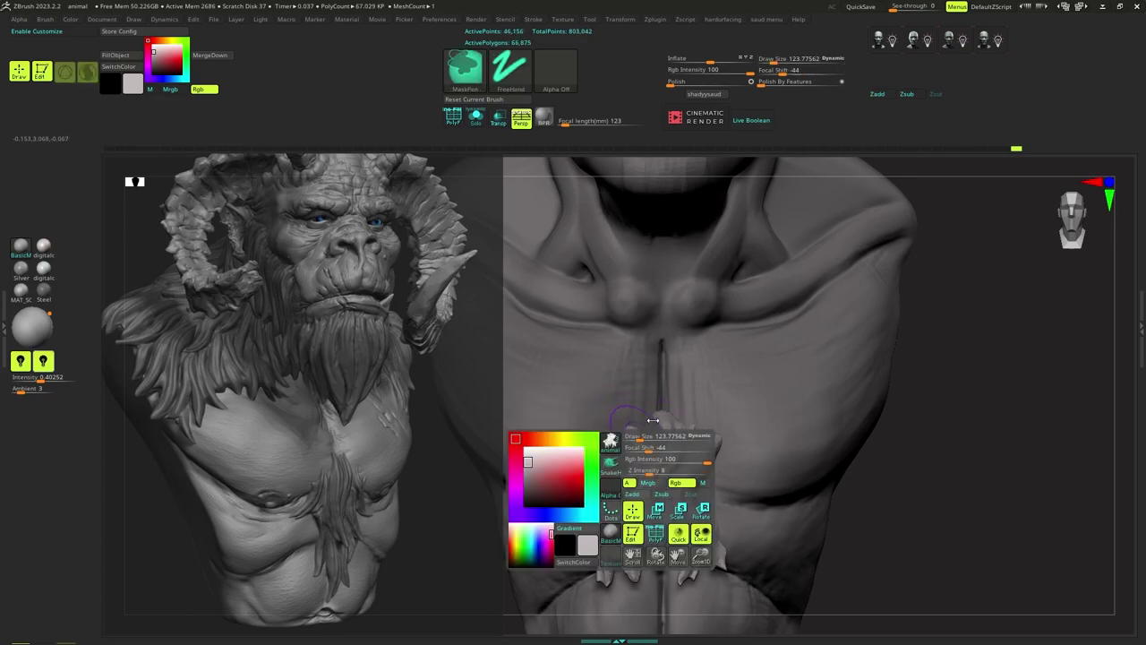
mouse_move(642, 433)
ctrl+right_down()
mouse_move(659, 405)
mouse_move(644, 424)
ctrl+right_up()
Try the Surface Blocking and Thick Chunks brushes on the tuft, using a draw size of about 81 for Thick Chunks.
key(b)
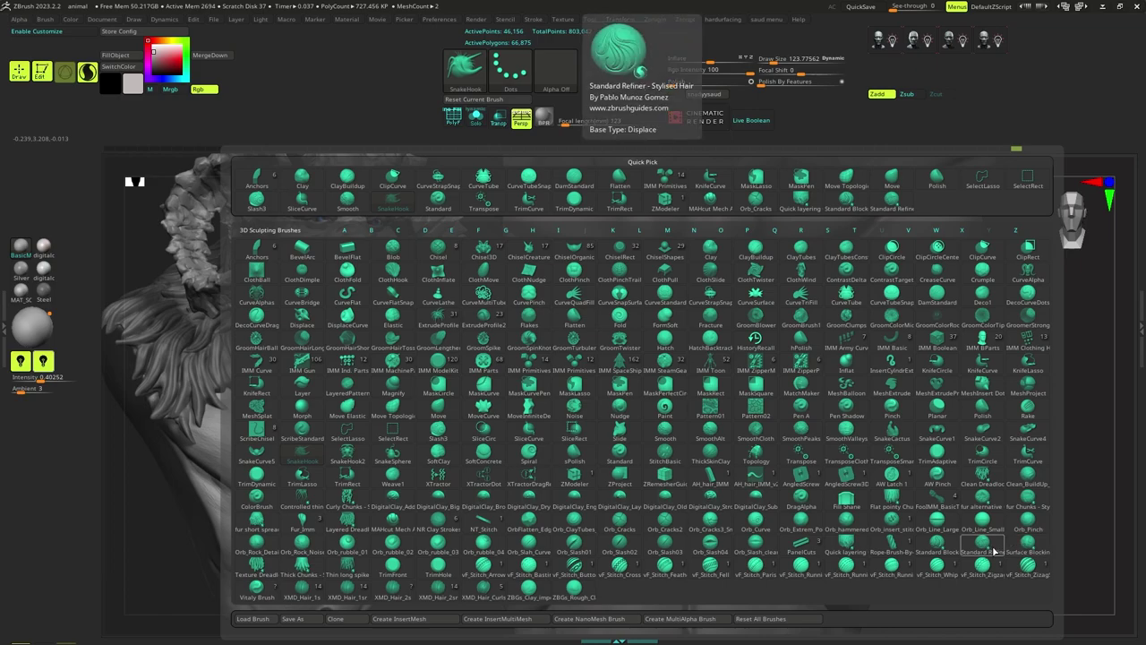
click(1028, 547)
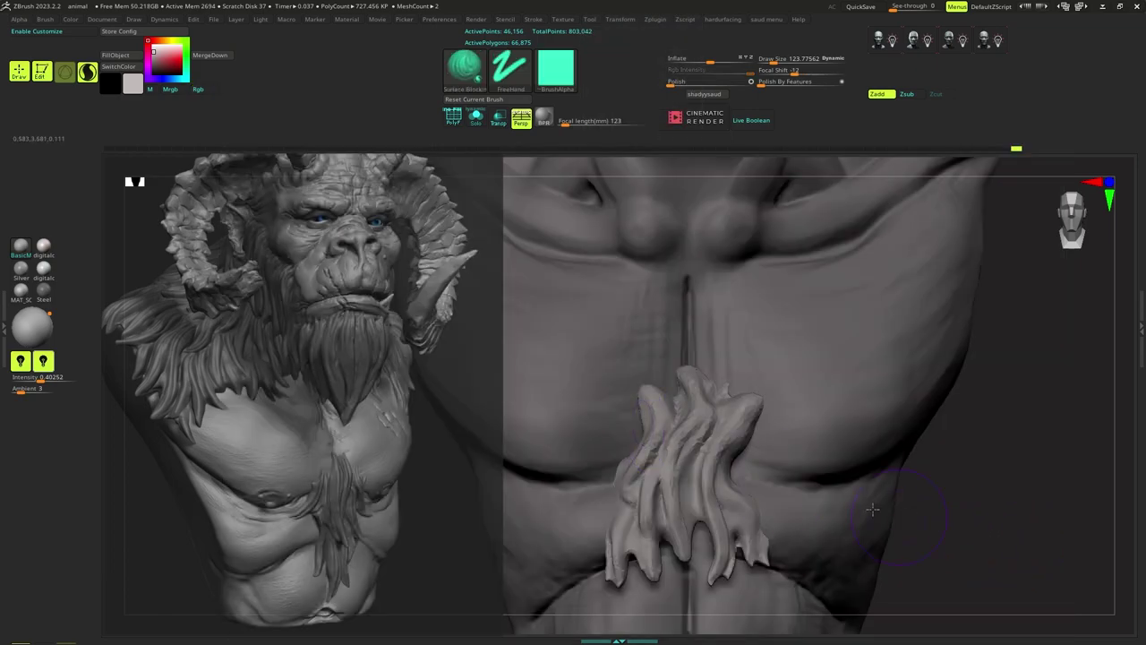
mouse_move(714, 480)
ctrl+right_down()
mouse_move(697, 466)
mouse_move(726, 439)
ctrl+right_up()
key(b)
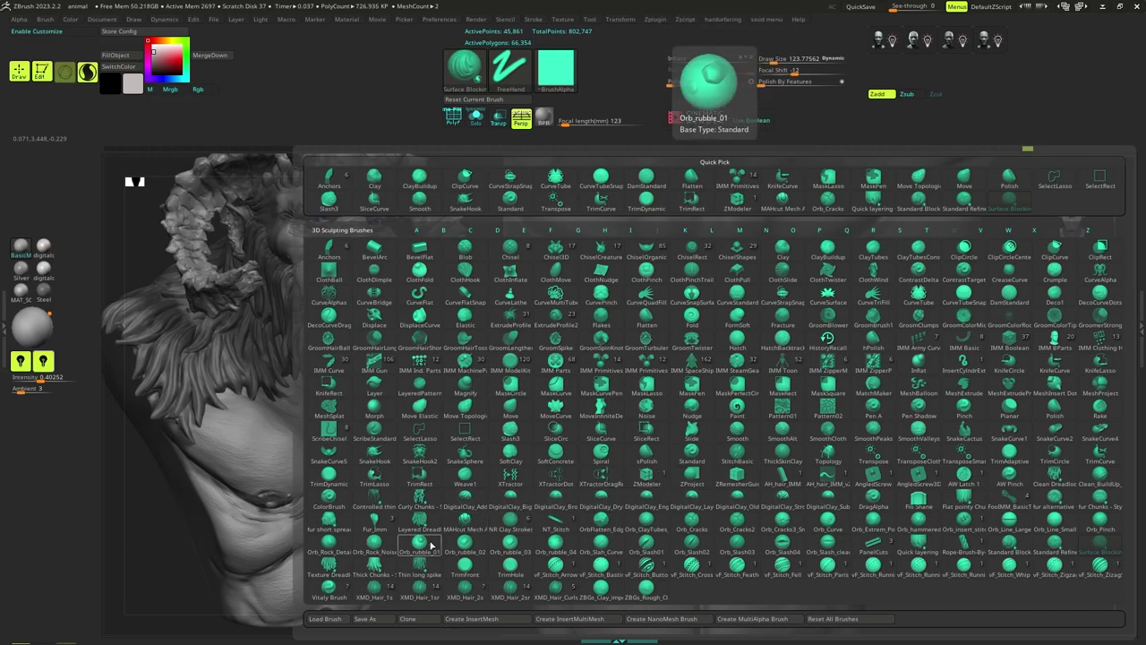
click(380, 566)
right_drag(715, 458, 601, 466)
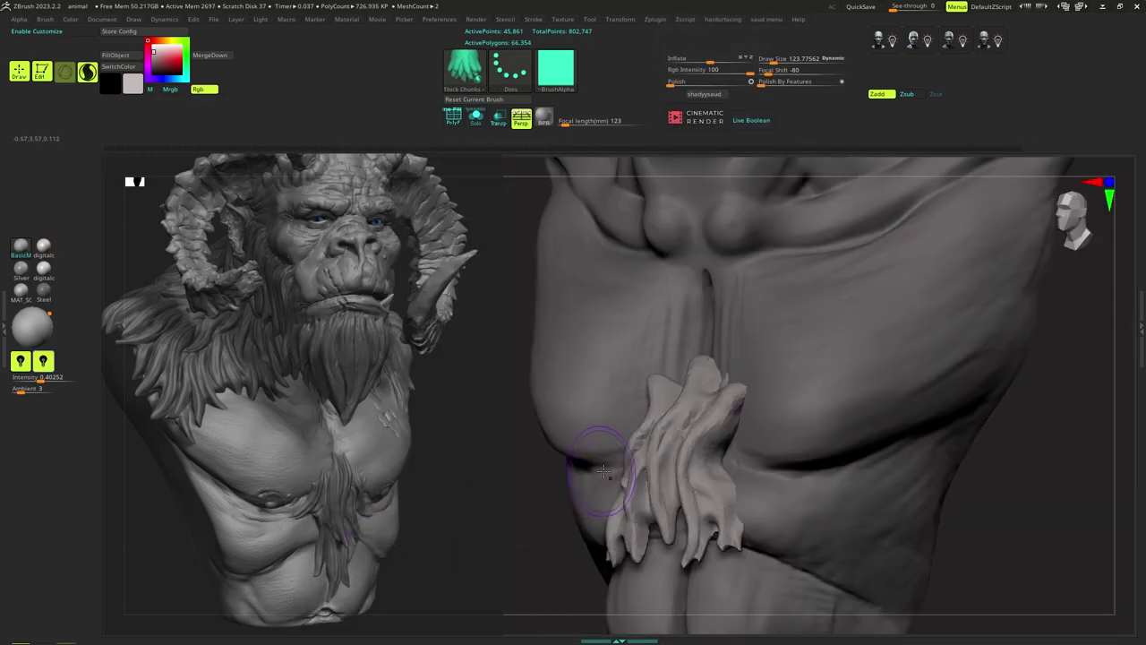
key(space)
right_drag(677, 479, 622, 479)
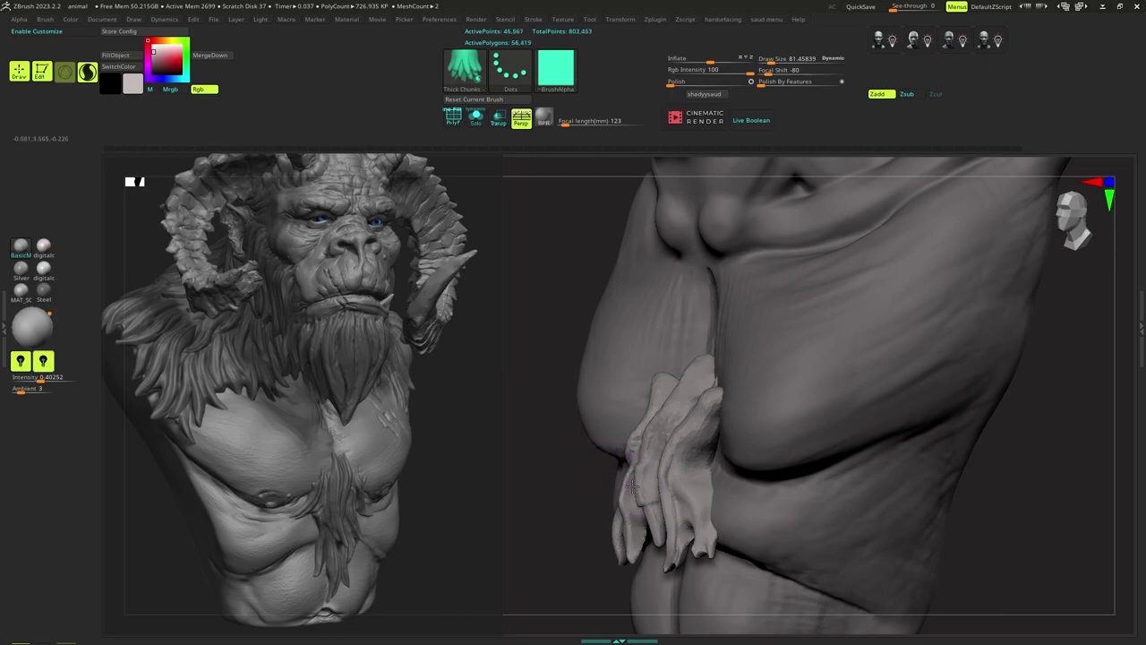
drag(632, 486, 629, 504)
mouse_move(618, 493)
right_down()
mouse_move(711, 457)
mouse_move(691, 457)
right_up()
ctrl+right_drag(690, 457, 691, 455)
key(b)
key(c)
key(b)
key(s)
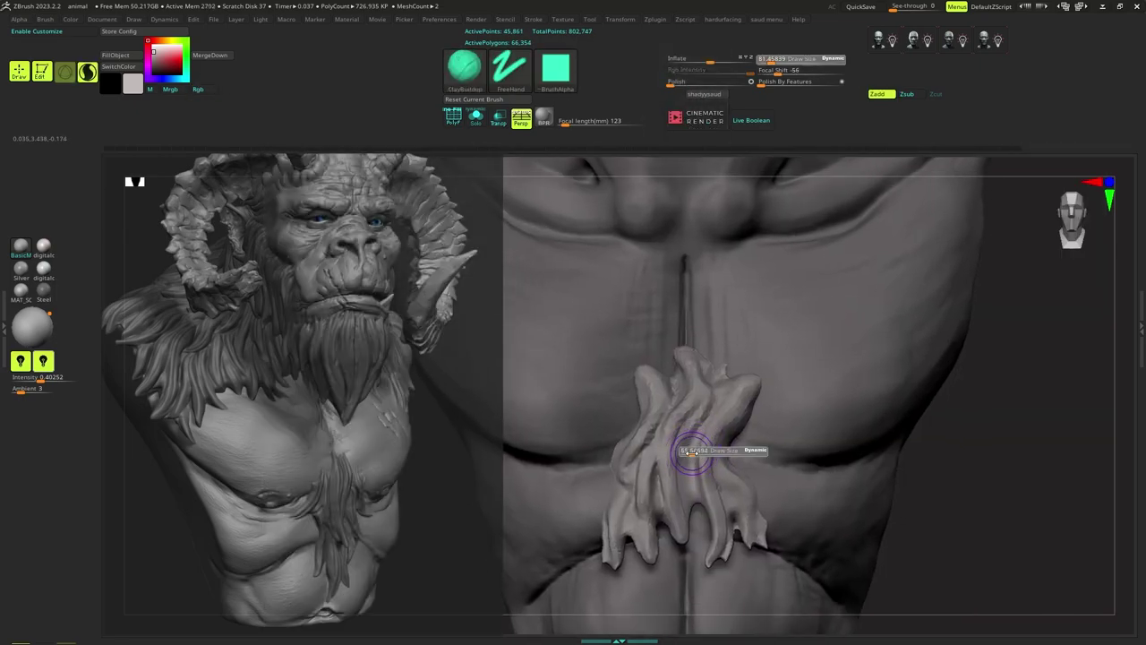
drag(692, 455, 688, 455)
Pull out the tuft's upper-right tip with the SnakeHook brush at a draw size of about 124.
key(b)
key(s)
key(h)
key(s)
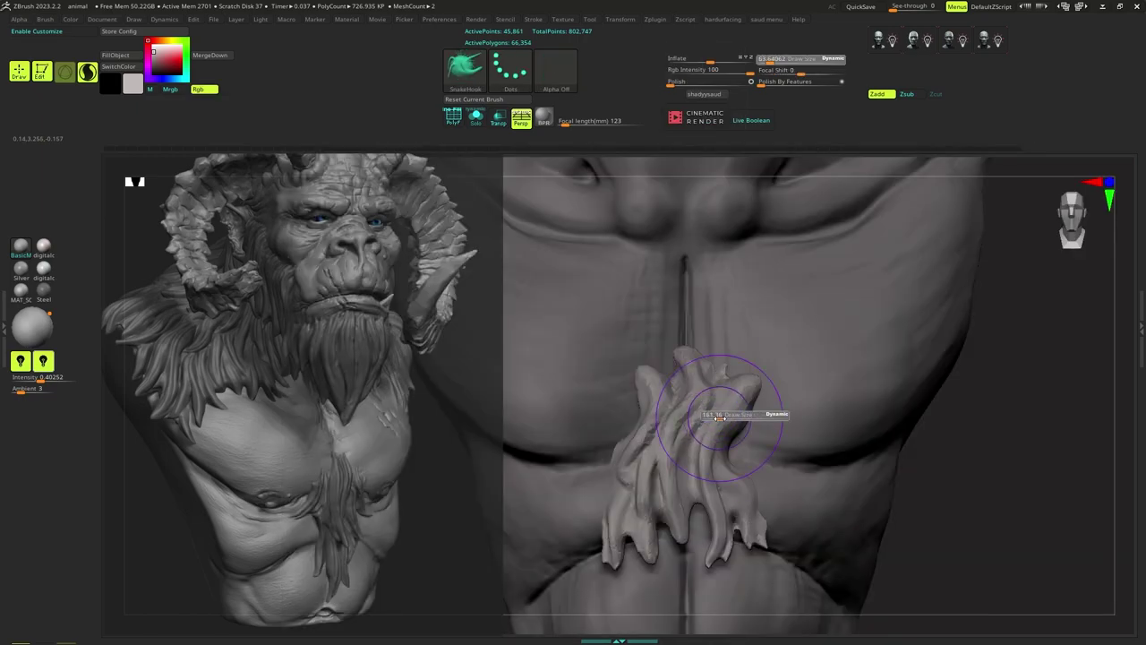
drag(746, 405, 741, 405)
mouse_move(765, 369)
right_down()
mouse_move(728, 395)
mouse_move(758, 380)
right_up()
right_click(749, 379)
Shape the small pointed strand between the tuft's middle and right tips with SnakeHook at draw sizes of about 102 to 112.
key(s)
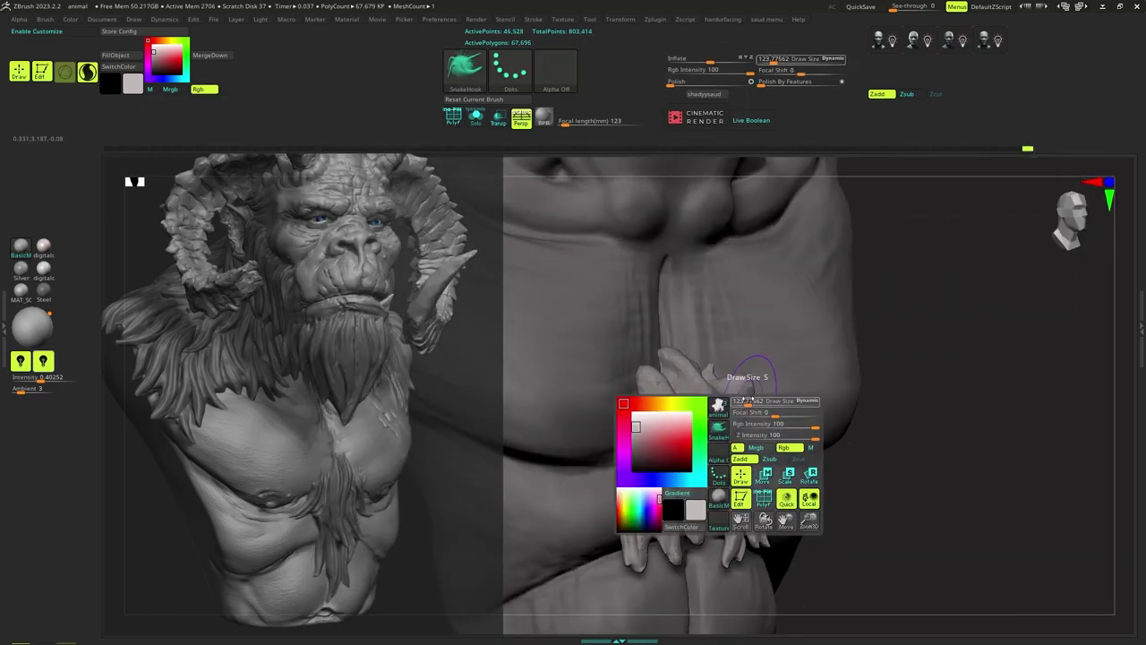
drag(750, 379, 754, 379)
ctrl+right_drag(742, 358, 695, 396)
key(s)
drag(699, 396, 695, 396)
right_drag(693, 396, 671, 389)
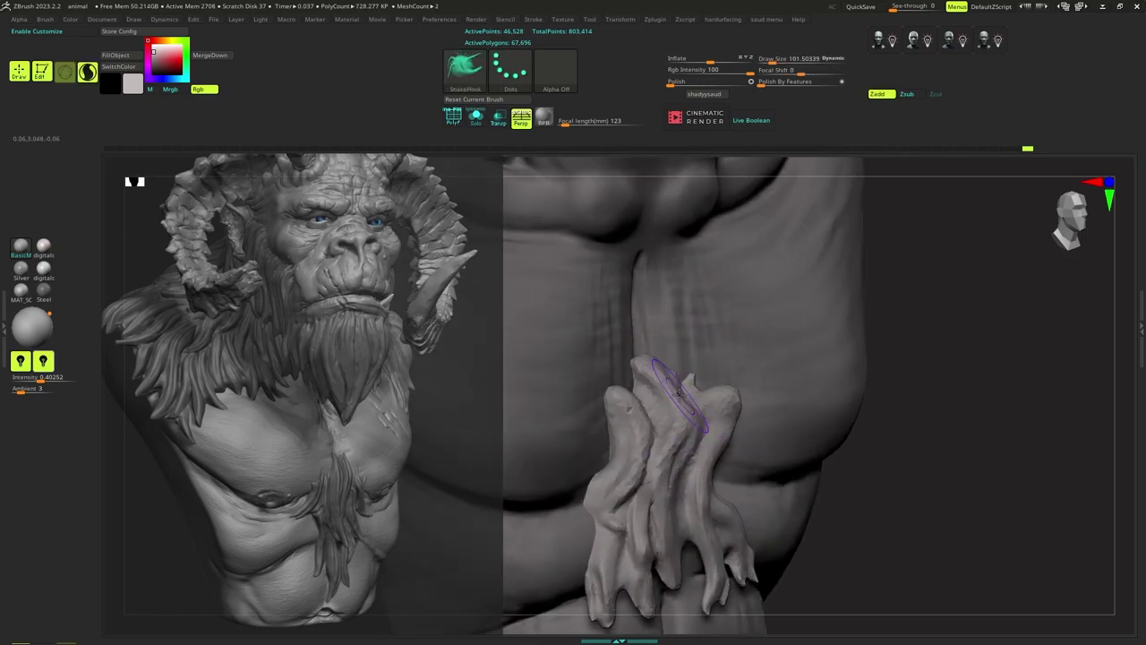
key(s)
drag(688, 392, 685, 392)
right_drag(672, 392, 683, 391)
drag(678, 396, 685, 398)
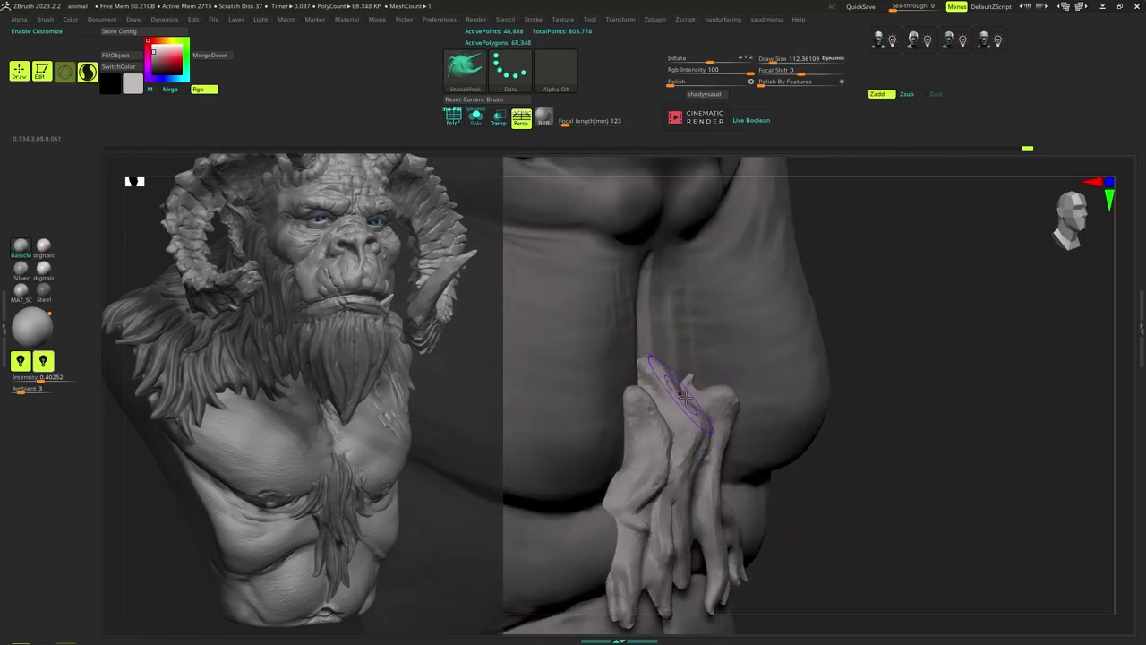
Refine the small pointed strand from several sides with SnakeHook, reducing the draw size to about 56.
key(s)
mouse_move(691, 424)
right_down()
mouse_move(663, 414)
mouse_move(678, 420)
right_up()
right_click(676, 413)
key(s)
drag(679, 417, 675, 417)
right_drag(679, 418, 692, 415)
key(s)
drag(690, 418, 686, 417)
right_drag(692, 416, 708, 411)
drag(708, 411, 703, 408)
right_drag(703, 410, 691, 422)
Pull a thin spike out between the tuft's left and middle tips with SnakeHook, reducing the draw size to about 29.
key(s)
drag(687, 417, 691, 417)
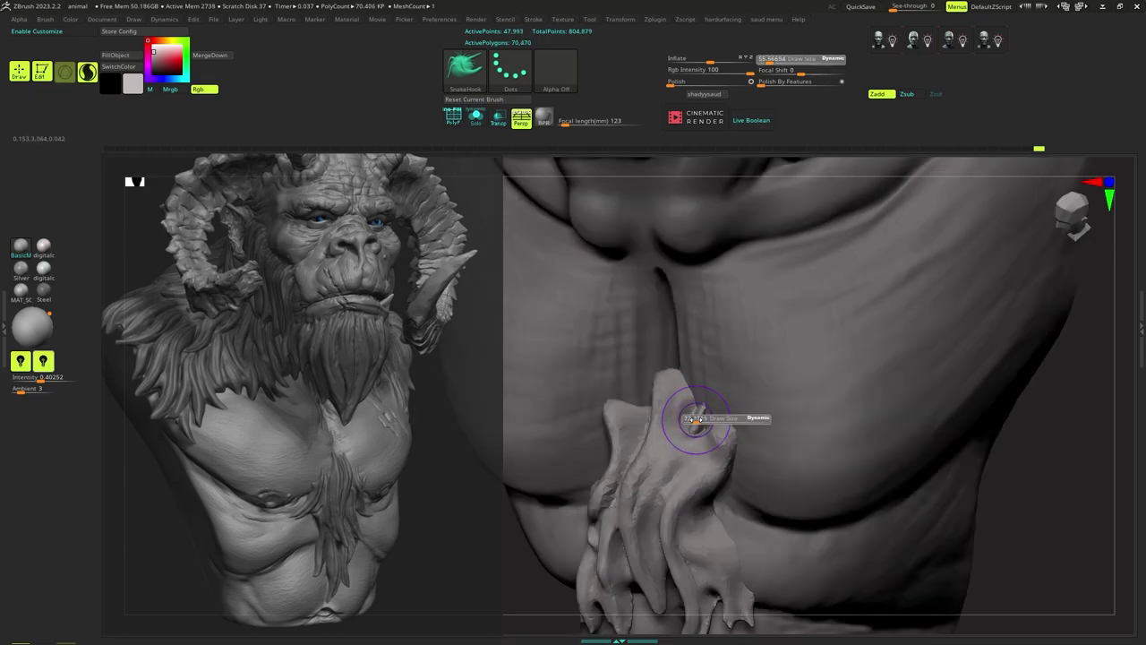
right_click(691, 414)
mouse_move(697, 405)
right_down()
mouse_move(742, 377)
mouse_move(688, 399)
mouse_move(678, 432)
right_up()
key(s)
mouse_move(678, 432)
mouse_down()
mouse_move(653, 412)
mouse_move(657, 421)
mouse_up()
key(s)
right_click(654, 412)
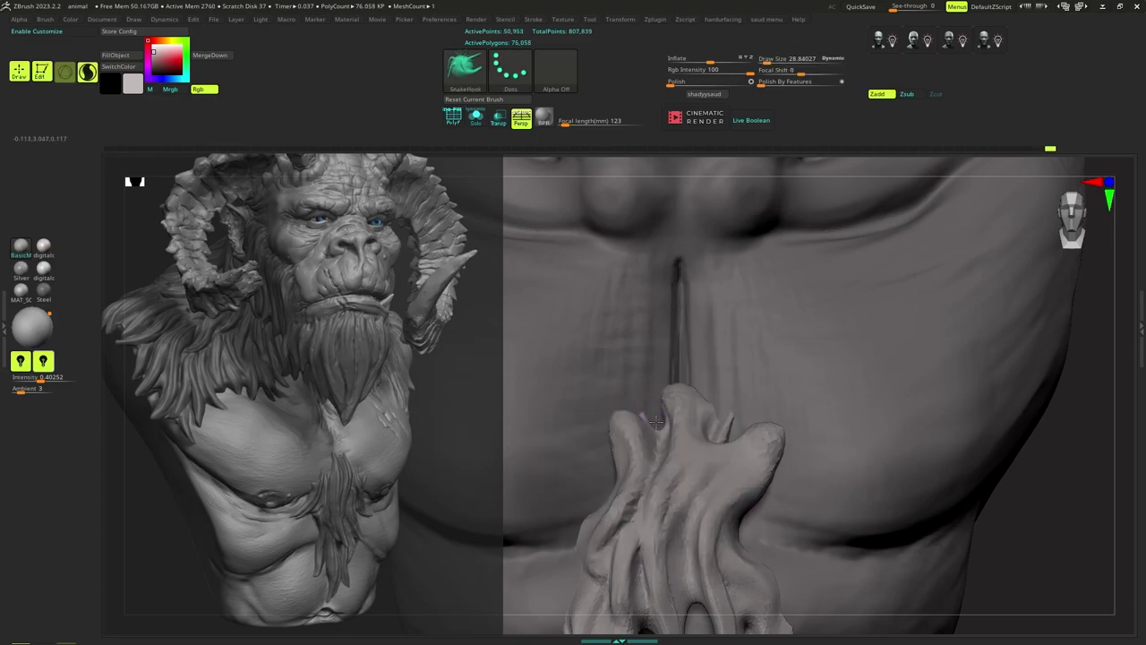
Lengthen the thin spike between the tuft's middle and right tips with SnakeHook at a draw size of about 29.
ctrl+right_drag(657, 421, 661, 428)
drag(695, 430, 701, 425)
mouse_move(699, 426)
ctrl+right_down()
mouse_move(657, 418)
mouse_move(678, 410)
mouse_move(701, 427)
ctrl+right_up()
key(s)
right_click(704, 427)
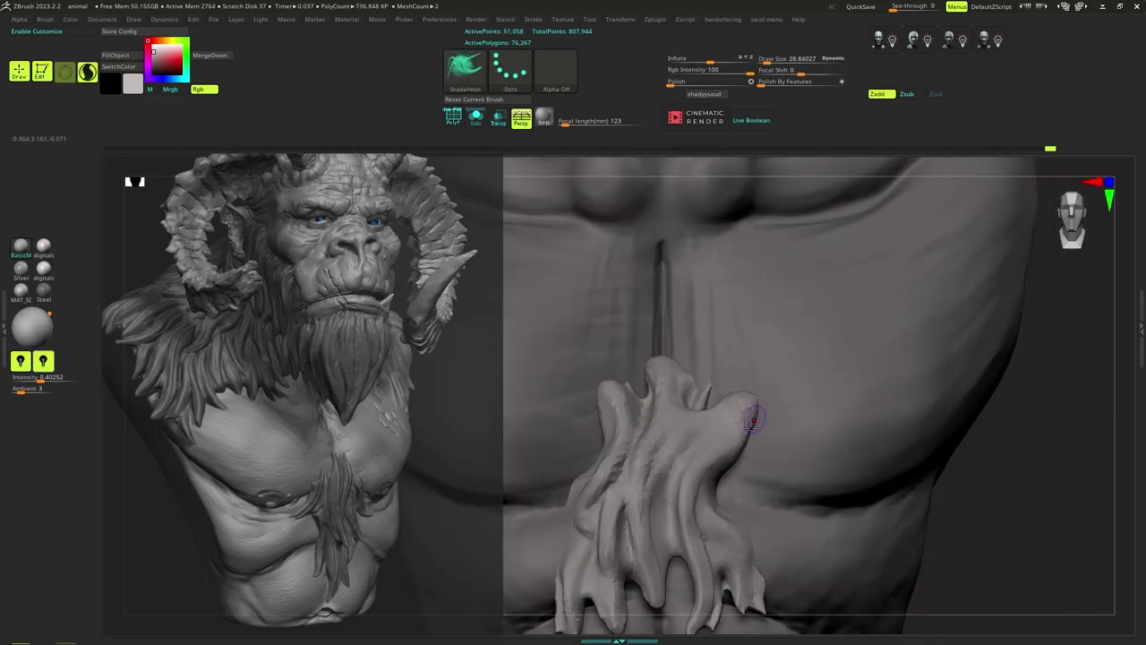
Adjust the shape of the tuft's upper-right tip with SnakeHook at a draw size of about 91.
key(s)
drag(726, 438, 731, 437)
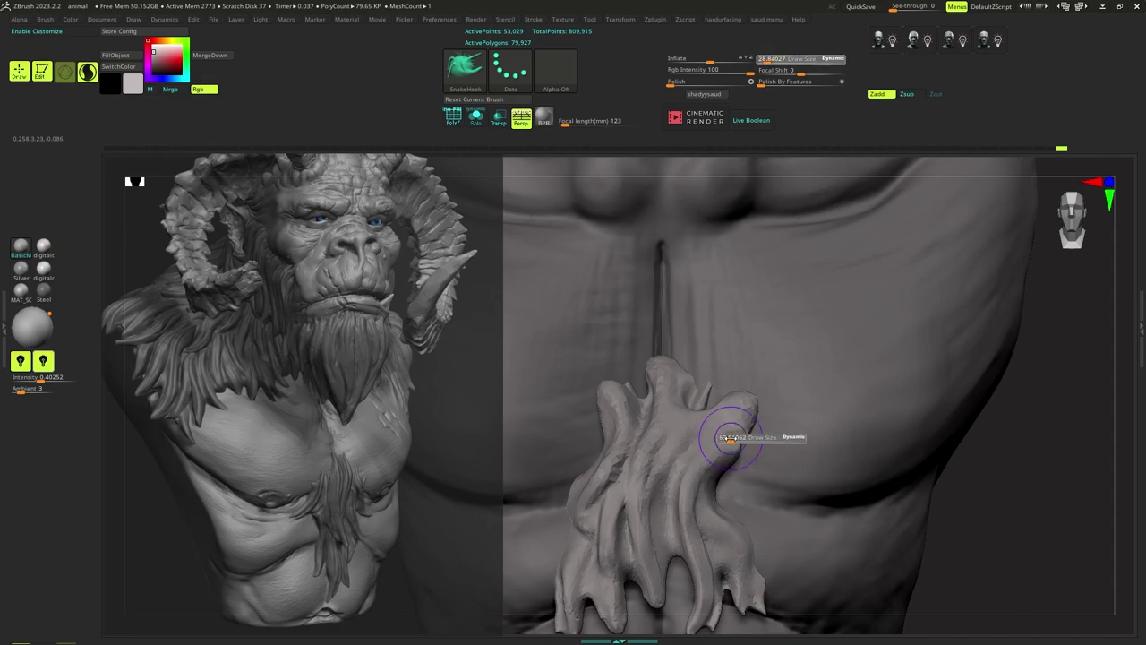
right_drag(753, 436, 727, 433)
drag(750, 433, 745, 437)
mouse_move(745, 436)
right_down()
mouse_move(755, 439)
mouse_move(743, 437)
right_up()
Bring the whole bust into view and save the sculpt to disk with Save As.
mouse_move(743, 436)
ctrl+right_down()
mouse_move(724, 448)
mouse_move(705, 425)
mouse_move(710, 462)
ctrl+right_up()
mouse_move(710, 462)
ctrl+right_down()
mouse_move(709, 443)
mouse_move(694, 448)
mouse_move(690, 471)
ctrl+right_up()
key(1)
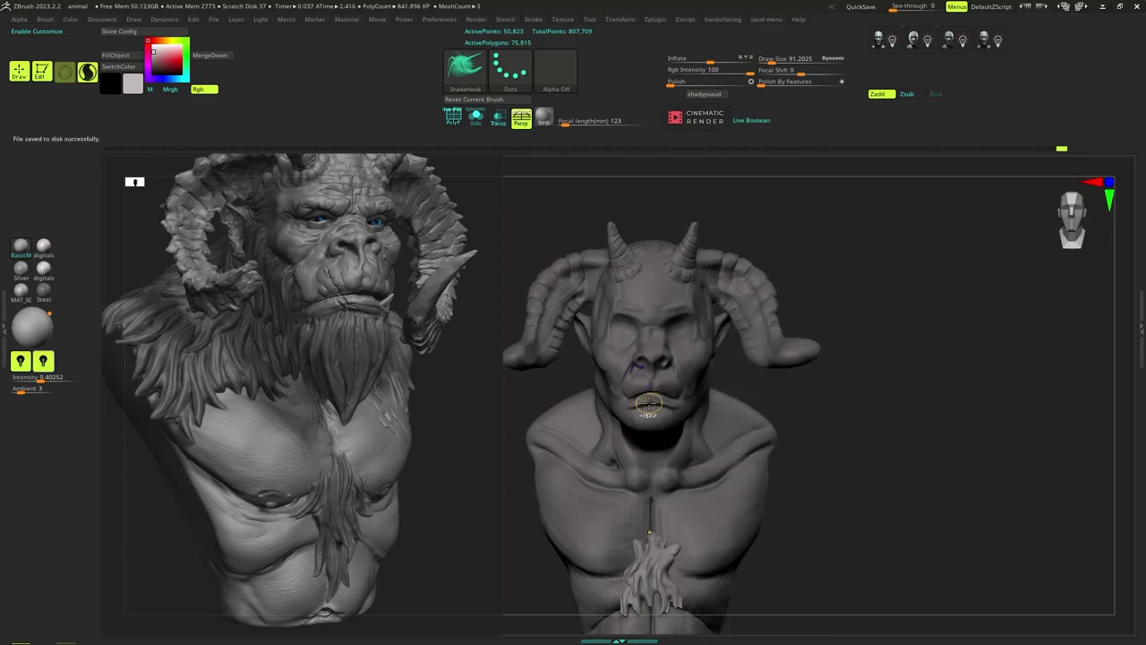
key(1)
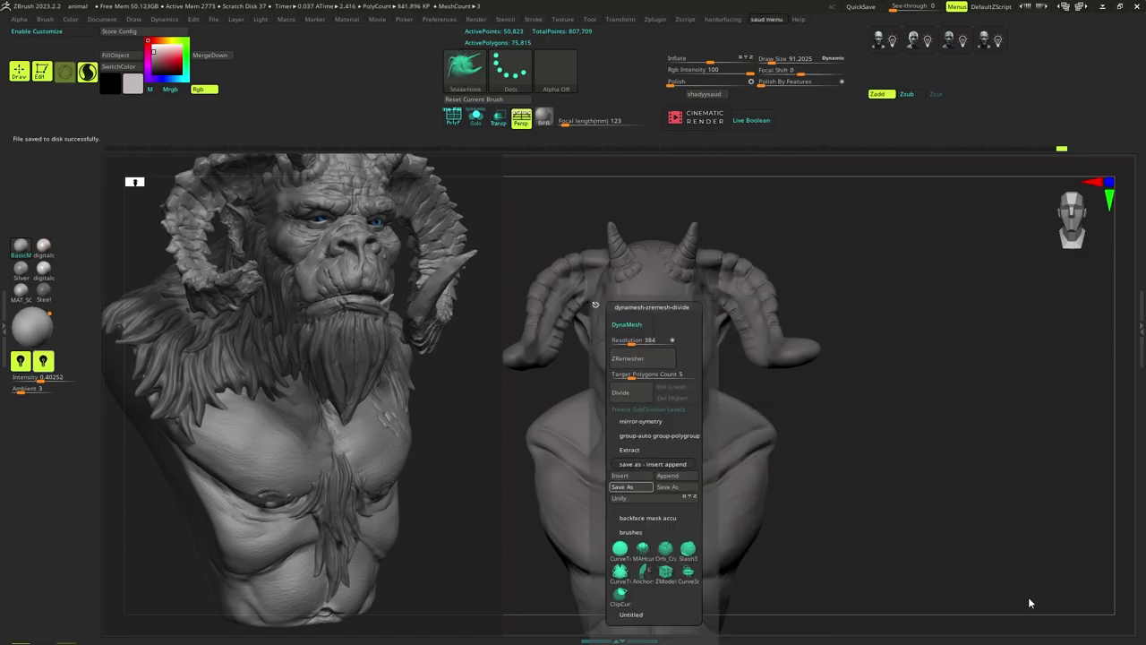
Make the body the active subtool and set the draw size to about 235.
ctrl+right_drag(655, 383, 698, 431)
alt+click(694, 426)
drag(704, 435, 700, 430)
ctrl+right_drag(701, 430, 682, 441)
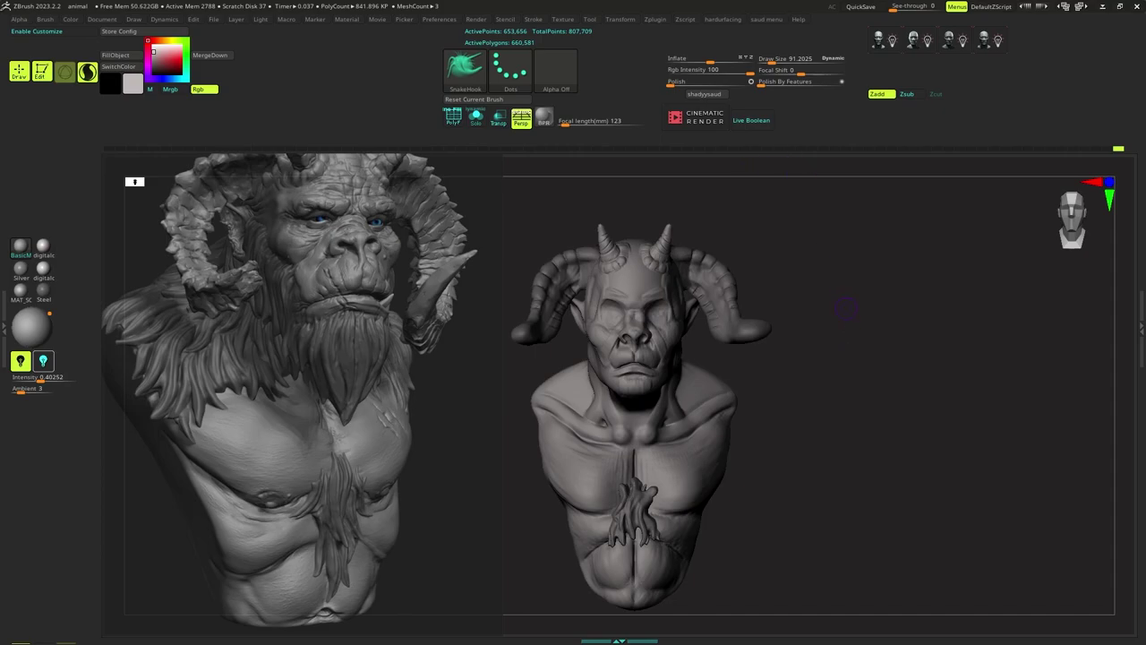
mouse_move(846, 308)
ctrl+right_down()
mouse_move(796, 383)
mouse_move(768, 382)
mouse_move(761, 364)
ctrl+right_up()
key(s)
drag(723, 362, 731, 364)
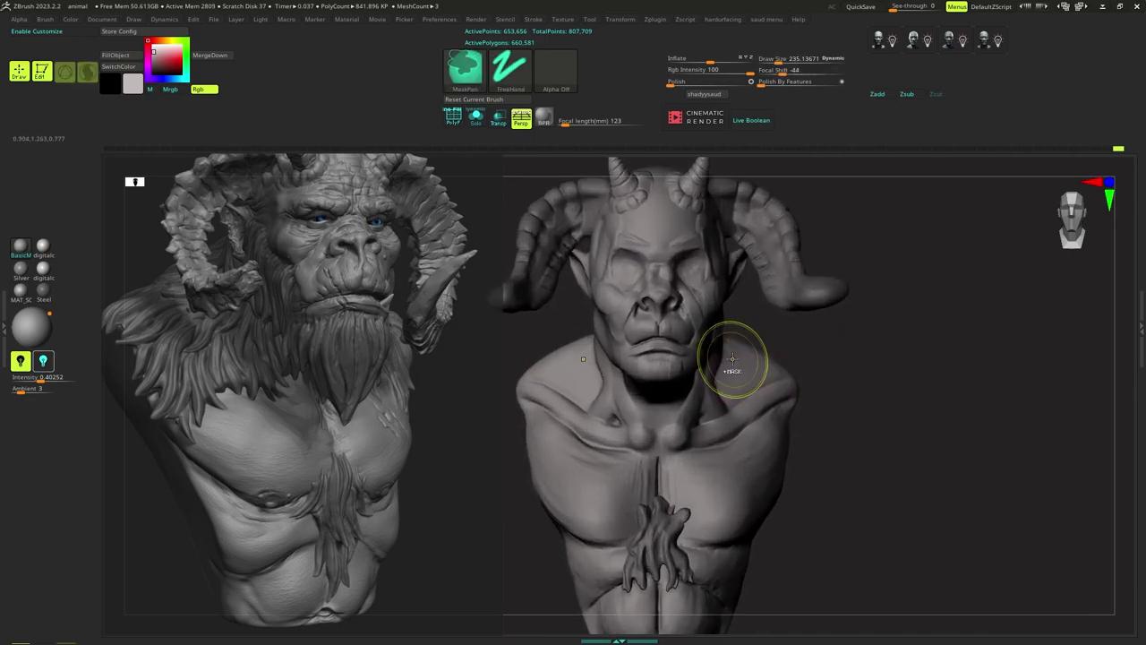
mouse_move(733, 360)
right_down()
mouse_move(714, 379)
mouse_move(726, 371)
right_up()
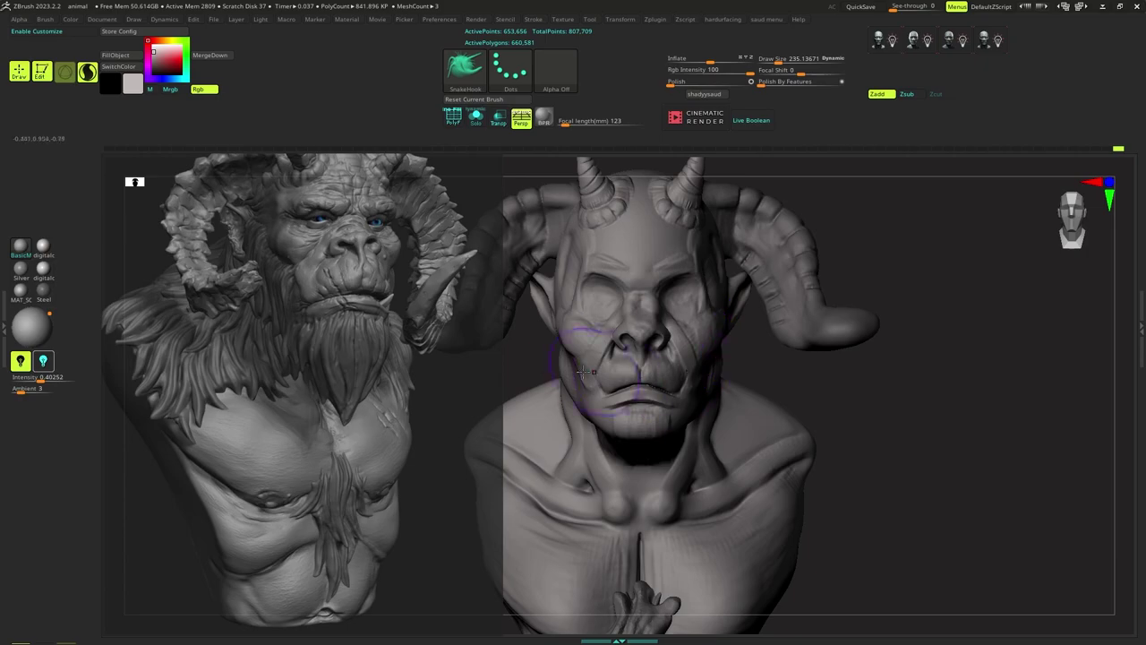
Switch the second light back on and set the light intensity to about 0.18.
click(44, 361)
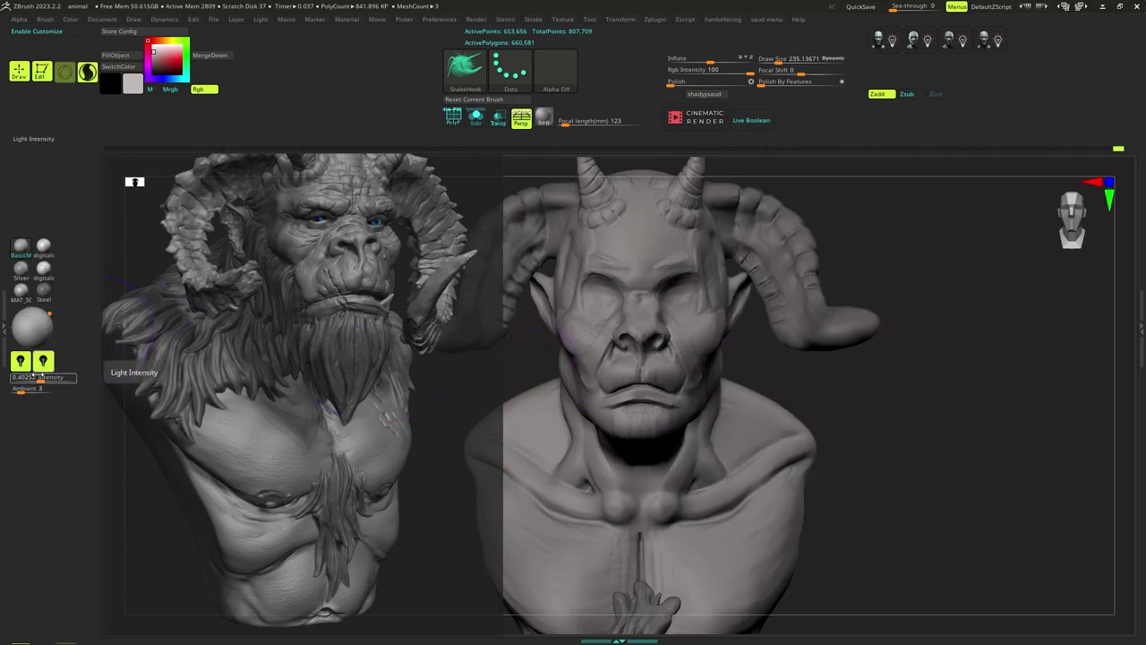
click(39, 377)
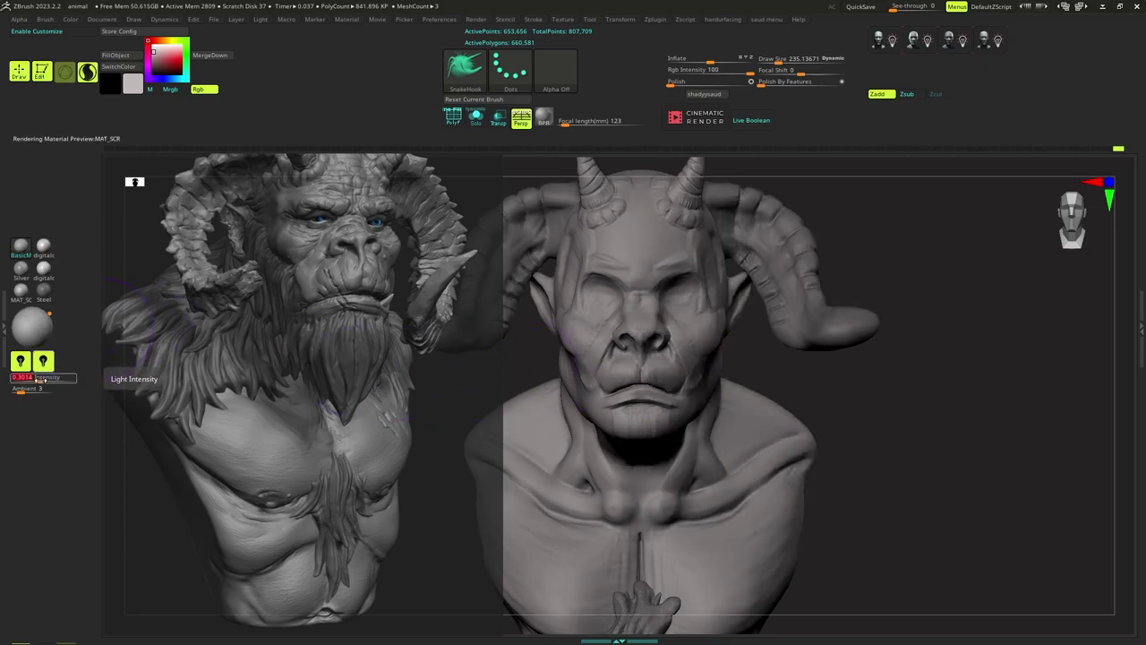
drag(38, 379, 39, 379)
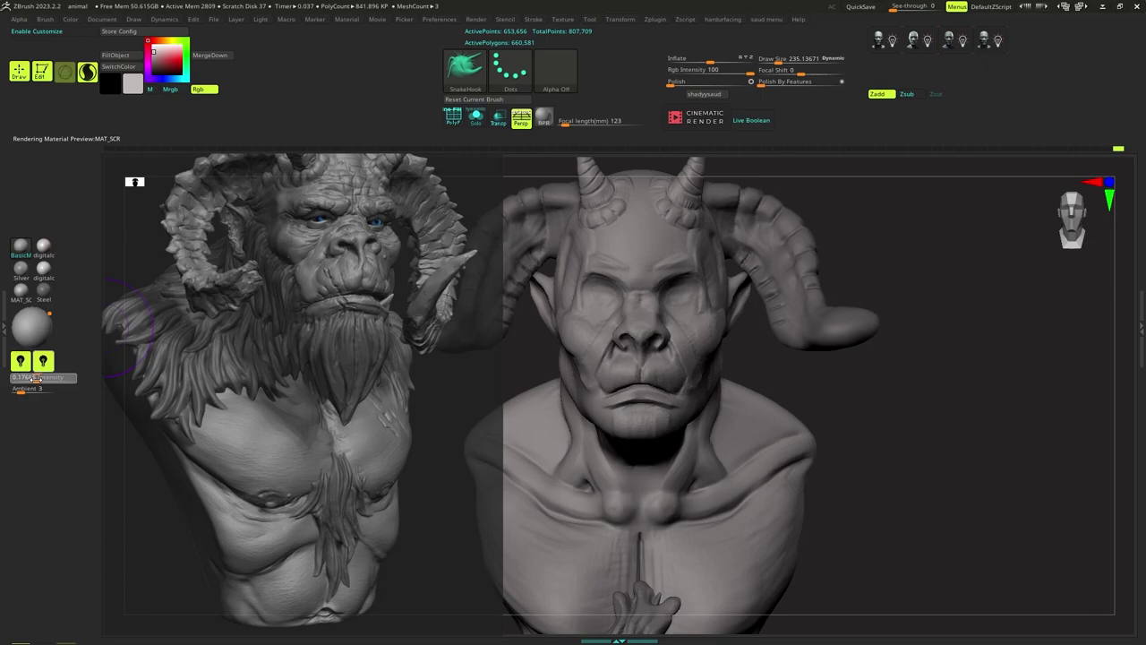
click(48, 365)
click(49, 367)
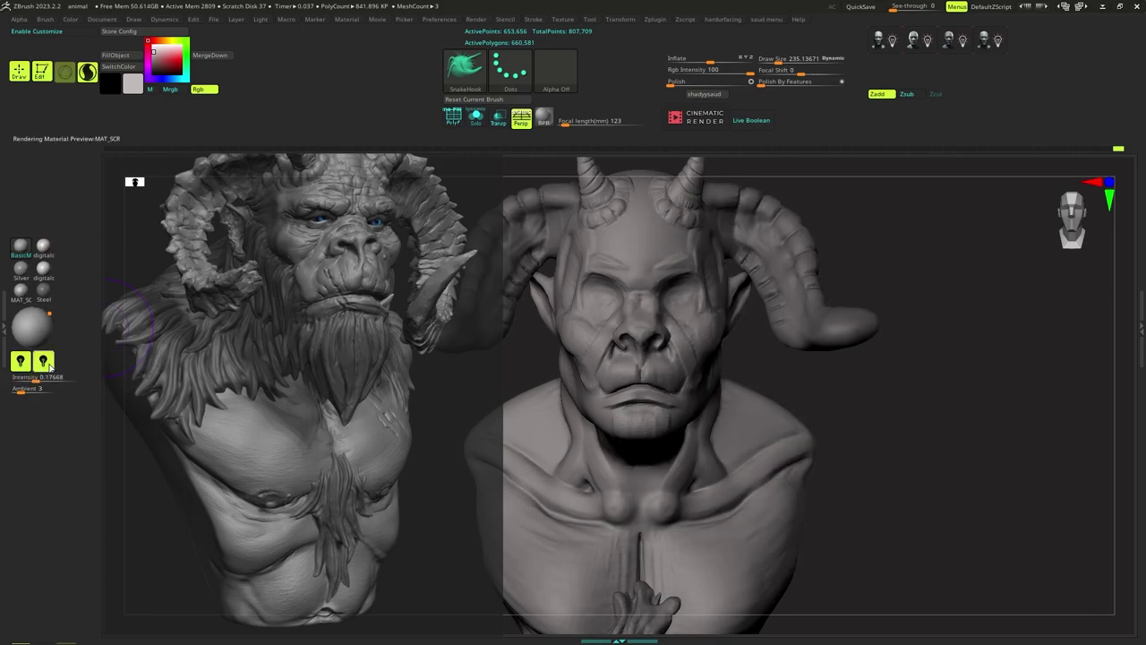
Hide the surrounding interface, switch to the Move brush and adjust its draw size for the body's neck and collarbone area.
mouse_move(458, 368)
ctrl+right_down()
mouse_move(674, 360)
mouse_move(670, 404)
mouse_move(653, 399)
mouse_move(658, 408)
ctrl+right_up()
key(Tab)
key(s)
key(b)
key(m)
key(v)
key(s)
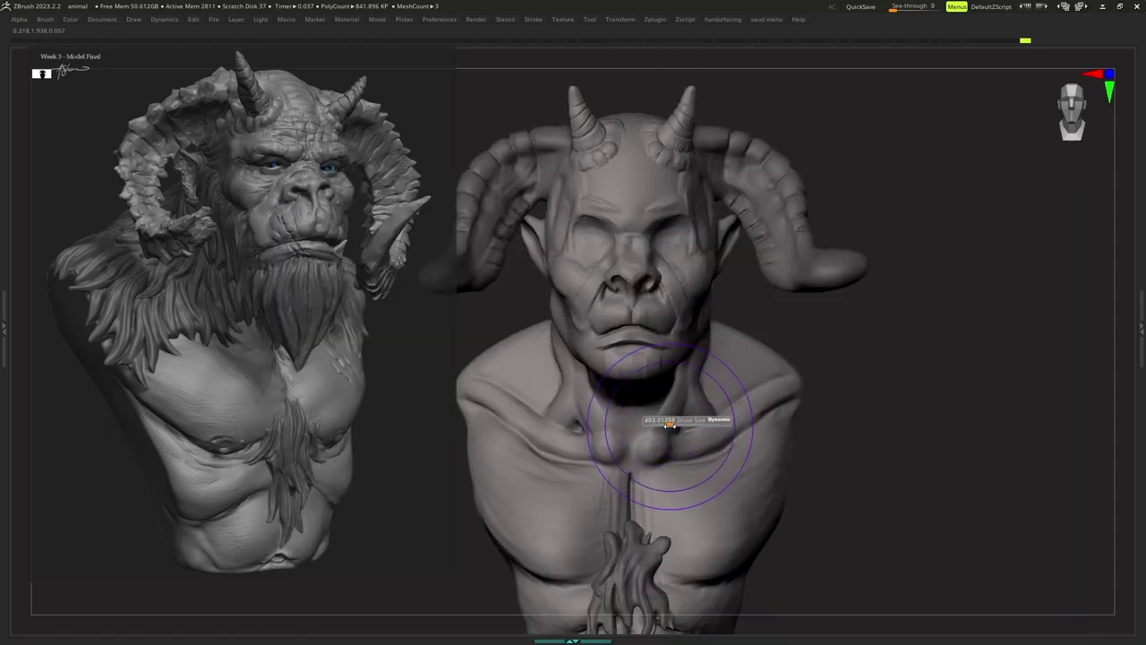
drag(673, 426, 668, 426)
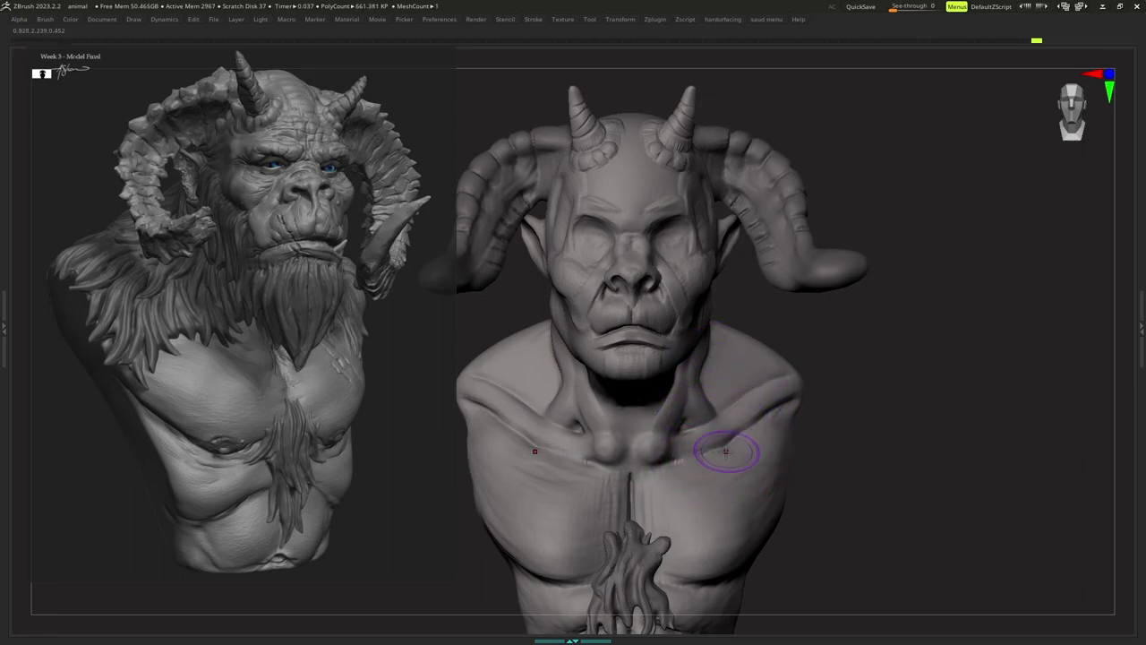
Build up the collarbones and the upper chest out to the shoulders with symmetrical strokes.
mouse_move(775, 412)
ctrl+right_down()
mouse_move(742, 389)
mouse_move(745, 428)
ctrl+right_up()
key(s)
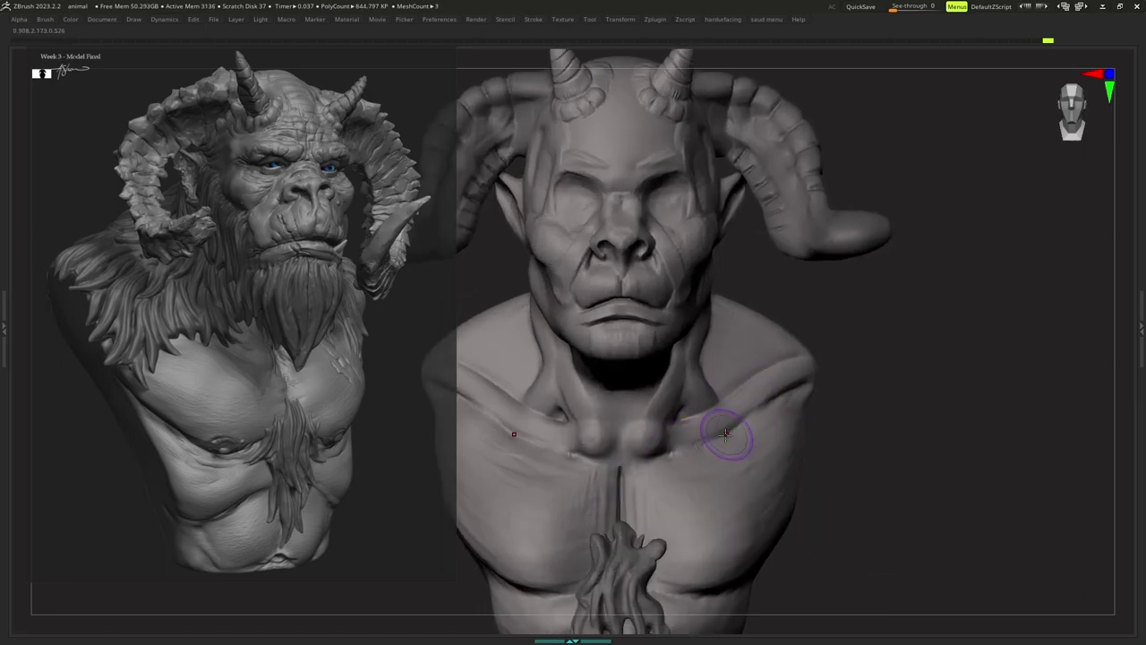
key(s)
right_click(798, 389)
right_drag(798, 388, 748, 385)
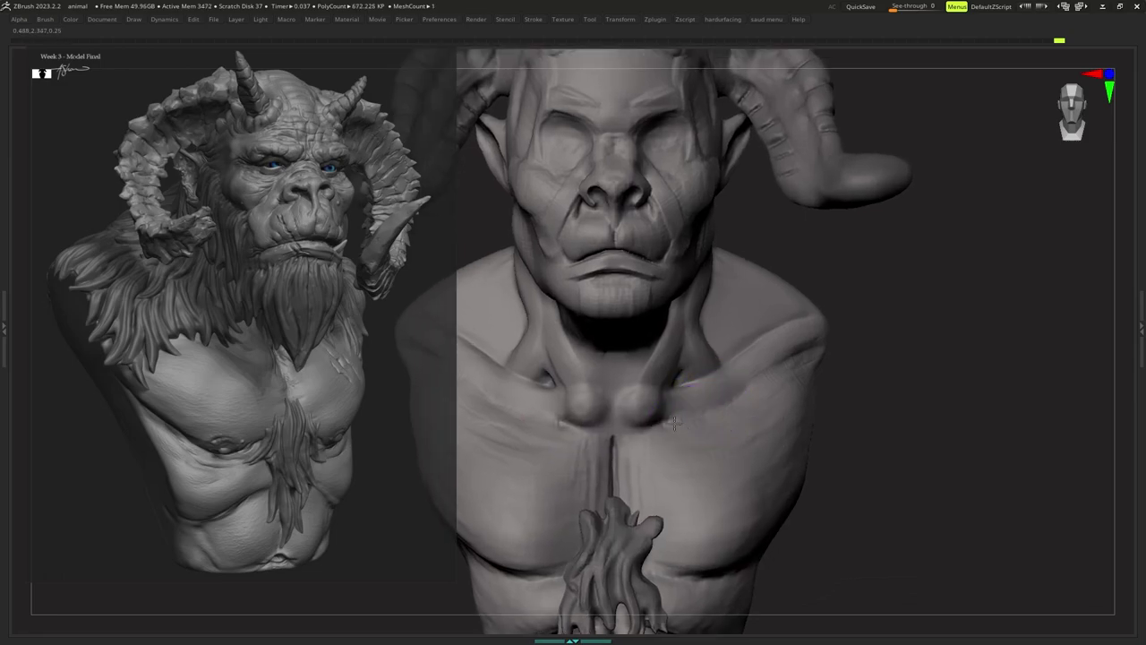
drag(748, 392, 819, 346)
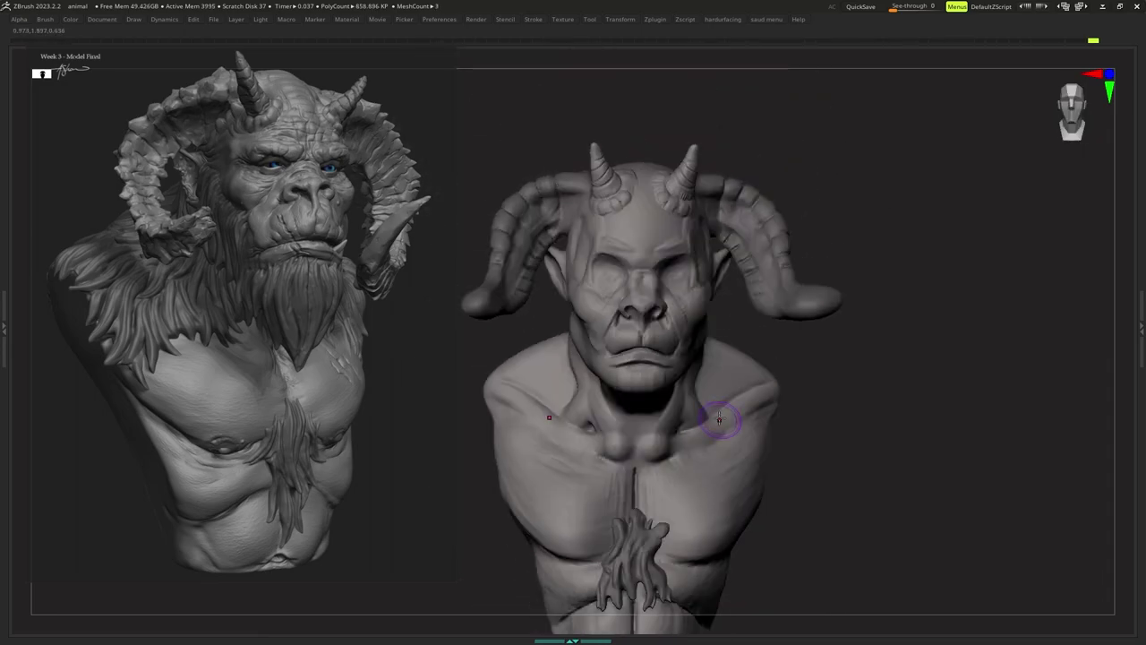
Restore the interface and remesh the body with DynaMesh to even out its surface.
ctrl+right_drag(714, 428, 698, 448)
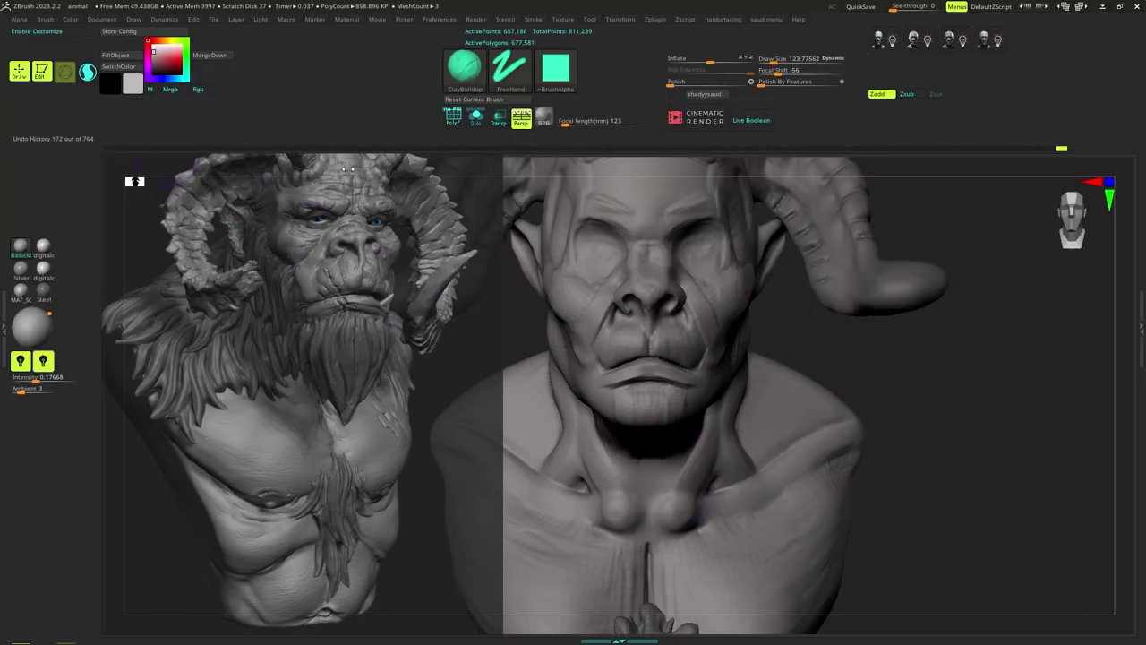
key(ctrl)
alt+right_drag(709, 384, 720, 345)
ctrl+drag(895, 364, 873, 403)
ctrl+right_drag(852, 430, 850, 427)
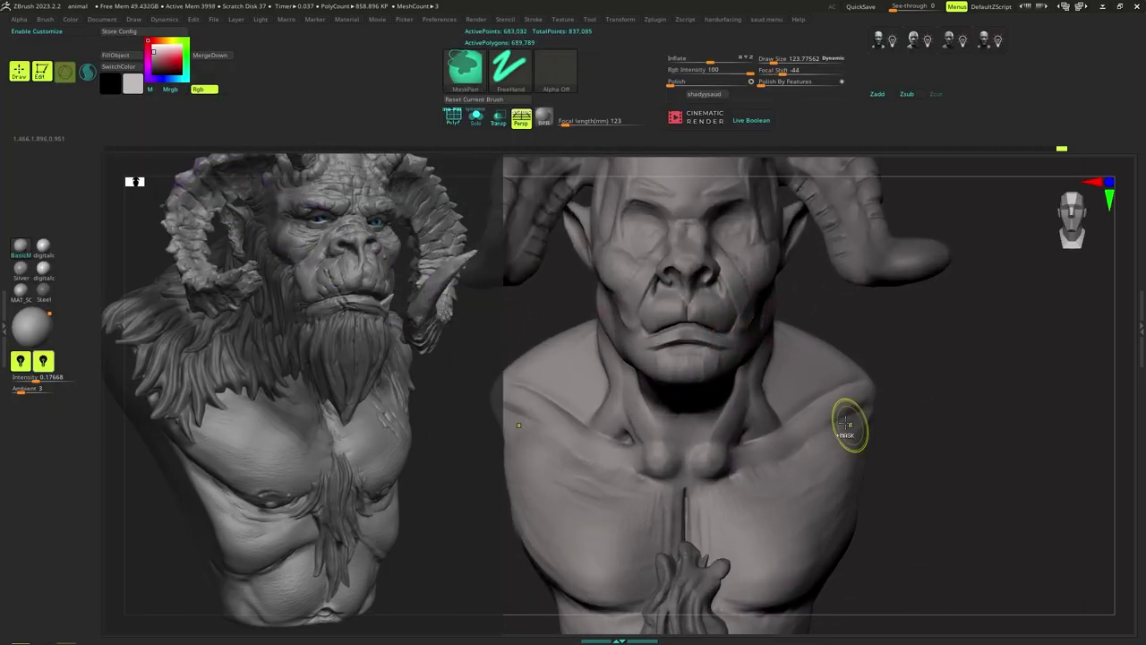
Add ClayBuildup strokes along the collarbones at a draw size of about 91 and smooth the outer shoulders.
key(s)
drag(795, 438, 788, 438)
key(space)
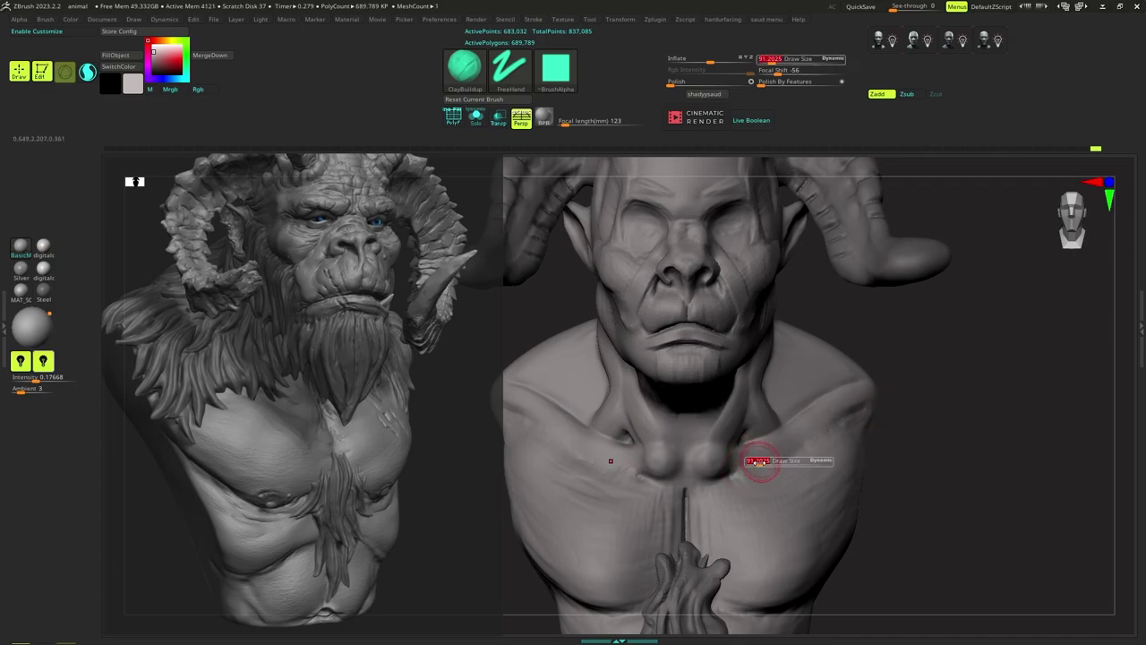
key(shift)
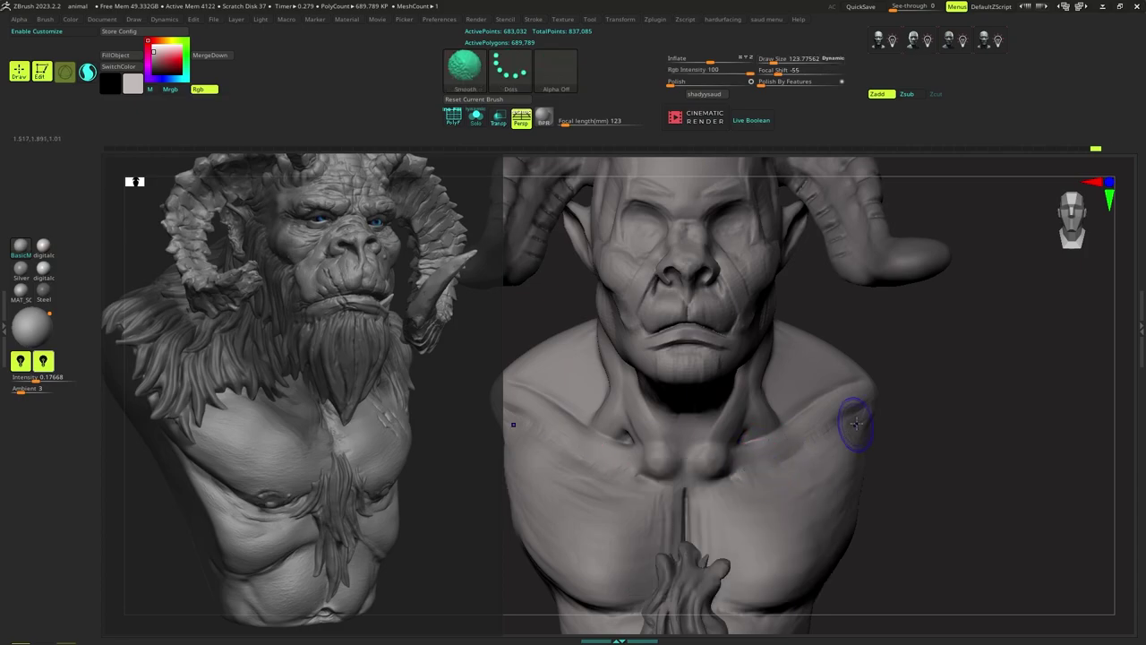
shift+drag(857, 424, 853, 409)
Hide the surrounding interface and rework the cheeks with symmetrical strokes, adjusting the brush's draw size for the face.
mouse_move(809, 453)
ctrl+right_down()
mouse_move(763, 427)
mouse_move(817, 422)
mouse_move(803, 385)
mouse_move(783, 448)
mouse_move(773, 434)
mouse_move(782, 417)
mouse_move(773, 448)
mouse_move(776, 430)
mouse_move(722, 456)
mouse_move(716, 437)
mouse_move(728, 457)
ctrl+right_up()
key(Tab)
mouse_move(727, 387)
ctrl+right_down()
mouse_move(707, 415)
mouse_move(729, 391)
ctrl+right_up()
key(s)
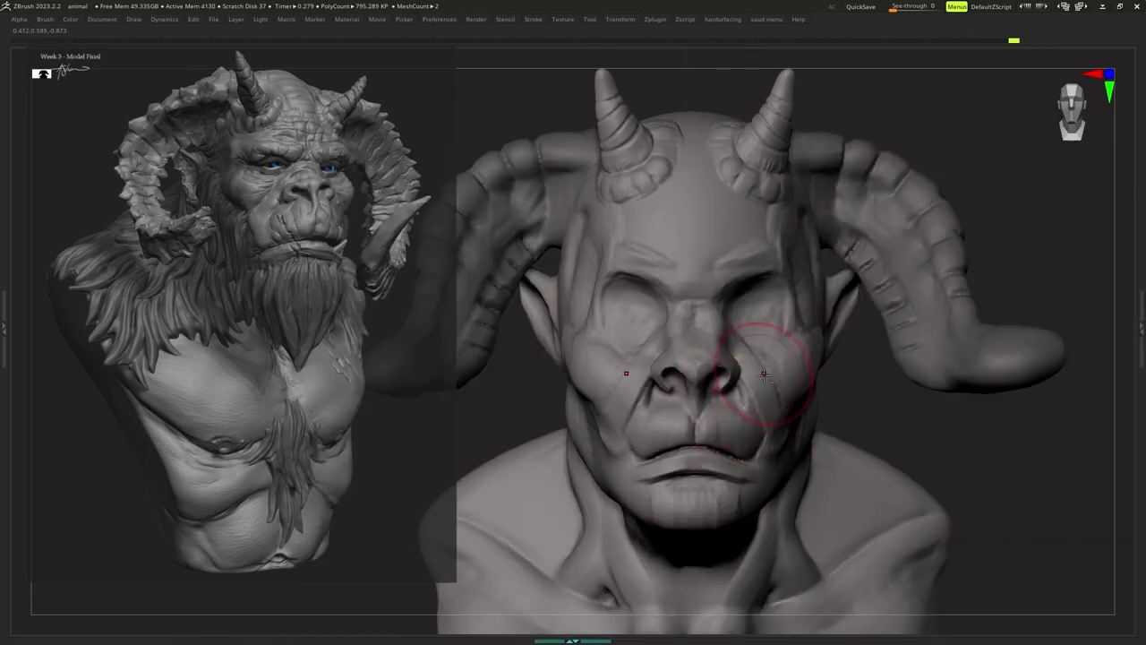
ctrl+right_drag(763, 382, 756, 360)
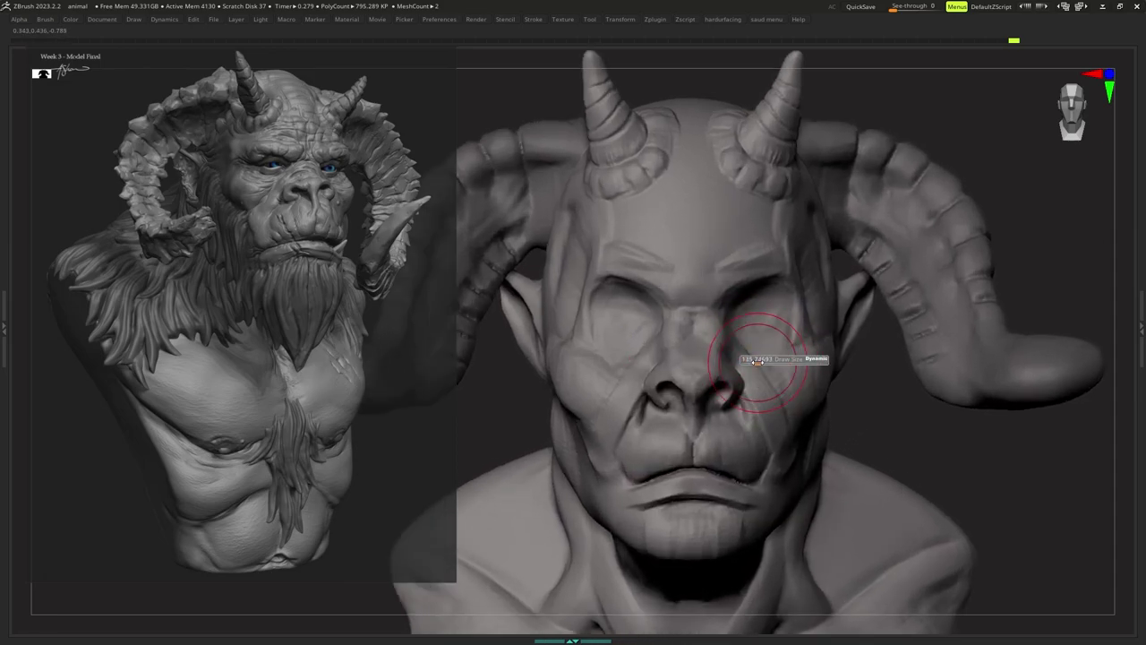
drag(757, 362, 754, 362)
right_drag(762, 379, 727, 380)
key(s)
drag(762, 380, 766, 380)
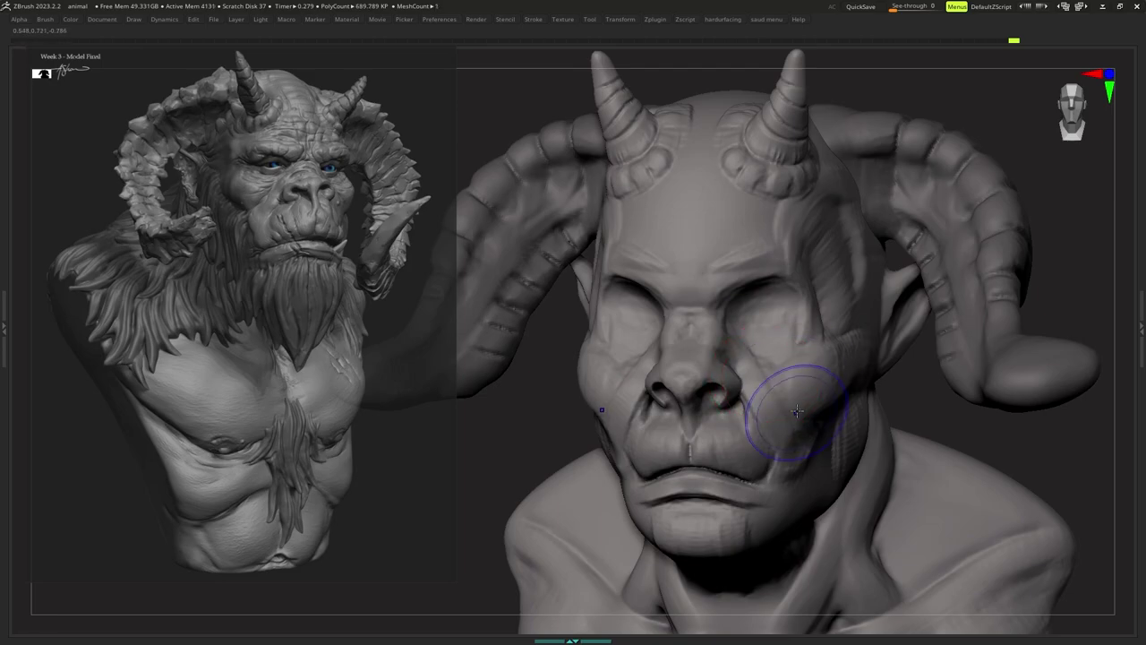
Refine the cheeks beside the nose and the upper lip with a smaller draw size.
mouse_move(783, 410)
right_down()
mouse_move(798, 404)
mouse_move(785, 370)
mouse_move(785, 388)
right_up()
key(s)
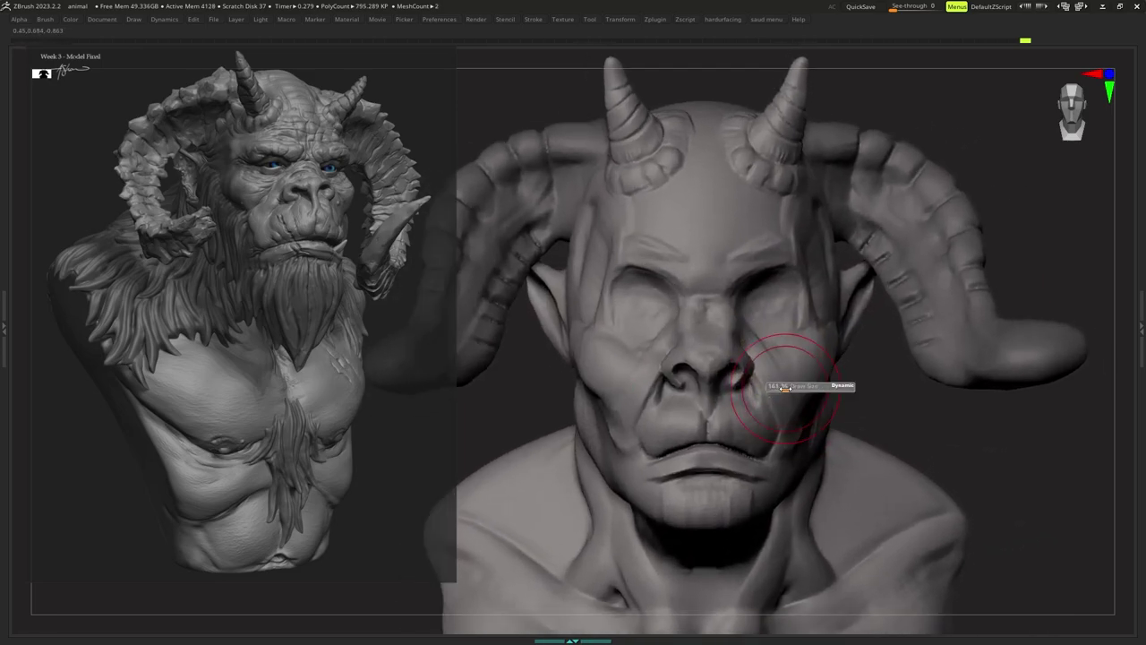
drag(785, 388, 776, 388)
right_click(783, 384)
ctrl+right_drag(786, 350, 781, 376)
key(s)
drag(781, 376, 777, 377)
right_drag(785, 337, 775, 343)
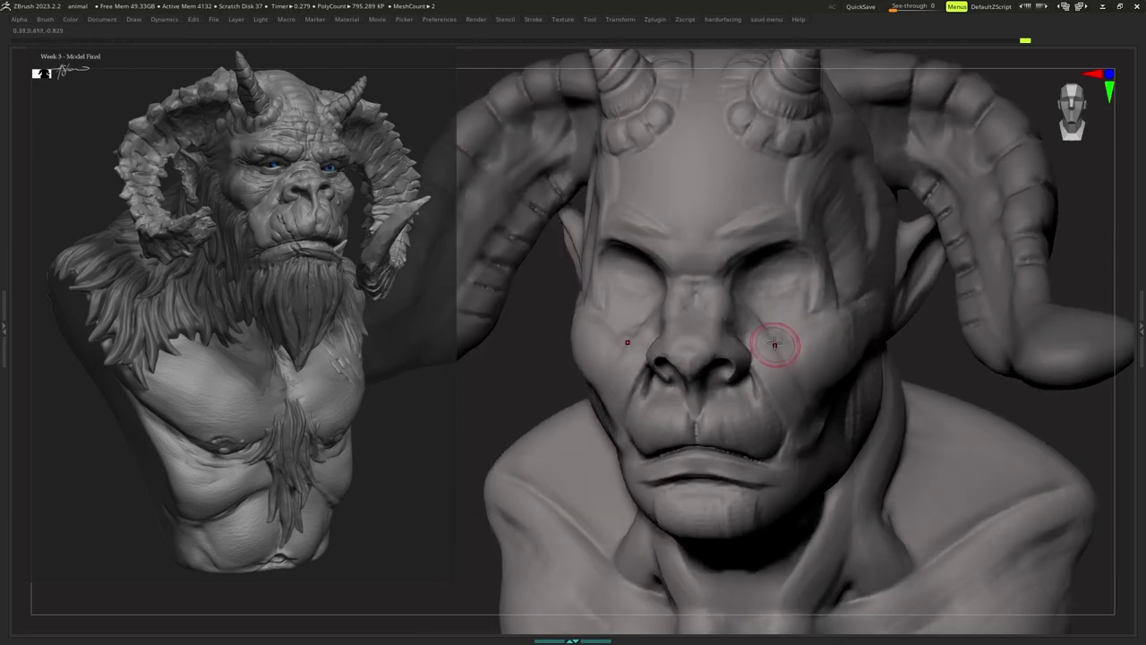
key(space)
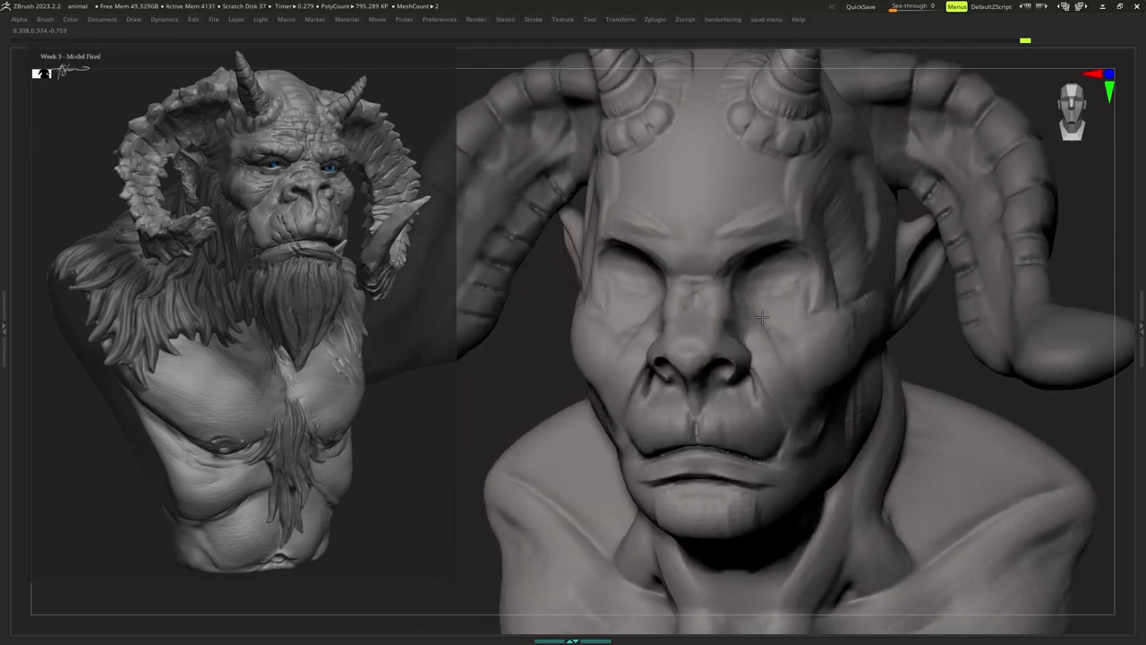
right_drag(799, 407, 789, 406)
mouse_move(788, 407)
ctrl+right_down()
mouse_move(763, 400)
mouse_move(779, 388)
ctrl+right_up()
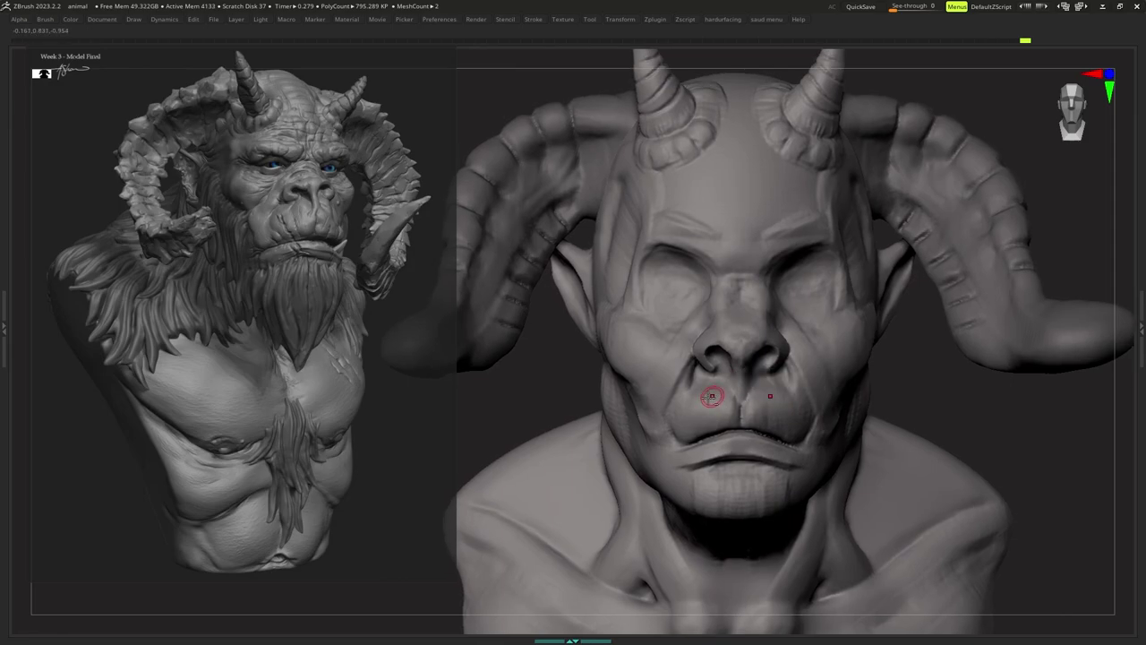
mouse_move(712, 397)
ctrl+right_down()
mouse_move(726, 382)
mouse_move(752, 393)
mouse_move(738, 385)
mouse_move(738, 398)
mouse_move(714, 399)
mouse_move(750, 360)
mouse_move(721, 386)
mouse_move(754, 379)
mouse_move(744, 443)
mouse_move(742, 391)
mouse_move(717, 427)
ctrl+right_up()
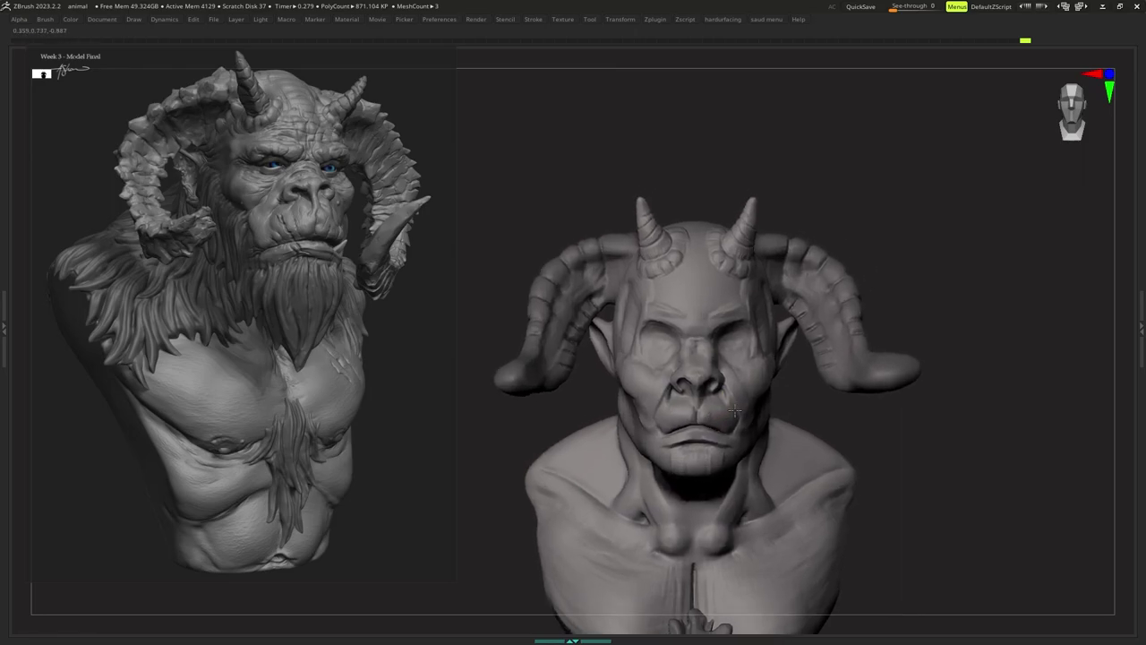
Switch to the Move brush with a large draw size and adjust the overall proportions of the face.
key(b)
key(m)
key(v)
key(s)
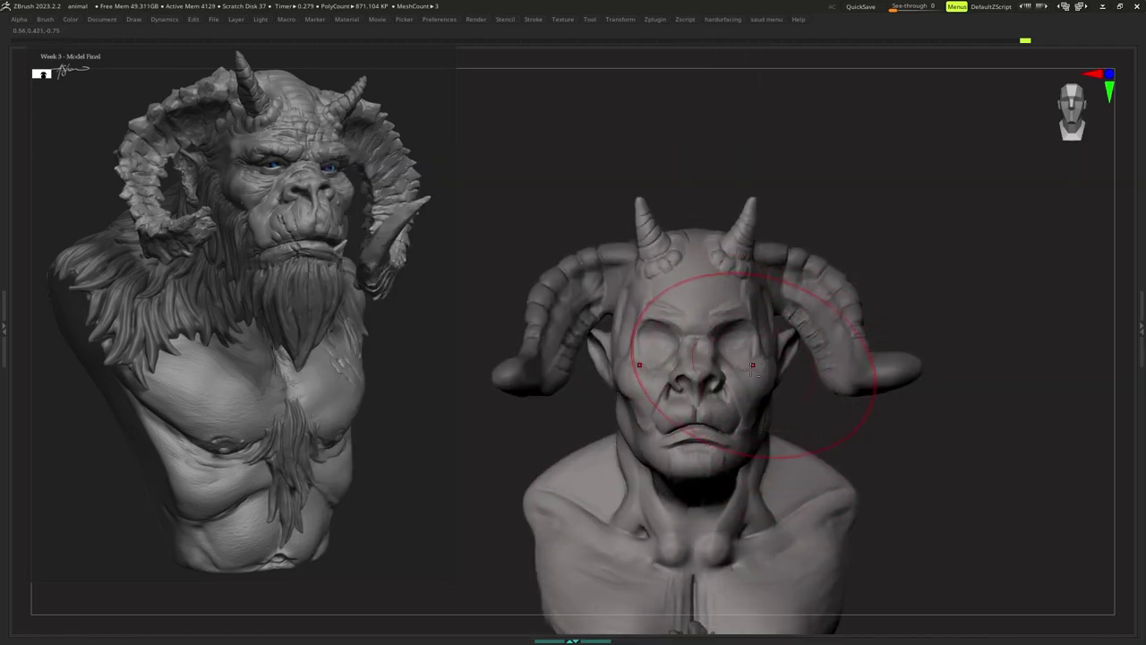
mouse_move(753, 365)
alt+right_down()
mouse_move(723, 396)
mouse_move(740, 391)
mouse_move(747, 362)
alt+right_up()
mouse_move(748, 362)
ctrl+right_down()
mouse_move(751, 374)
mouse_move(741, 337)
mouse_move(732, 363)
ctrl+right_up()
ctrl+right_drag(732, 362, 749, 360)
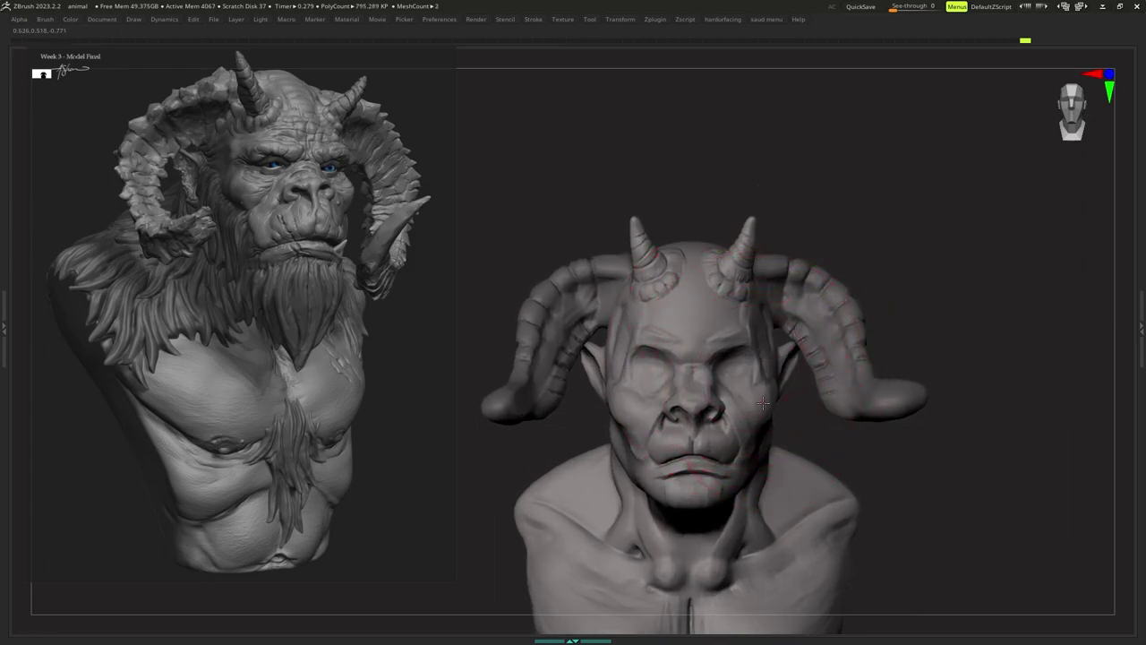
Shift the cheeks, jaw and mouth area symmetrically with the Move brush, varying its draw size.
ctrl+right_drag(750, 409, 748, 349)
mouse_move(748, 349)
ctrl+right_down()
mouse_move(746, 393)
mouse_move(752, 356)
ctrl+right_up()
key(s)
ctrl+right_drag(752, 355, 750, 380)
key(s)
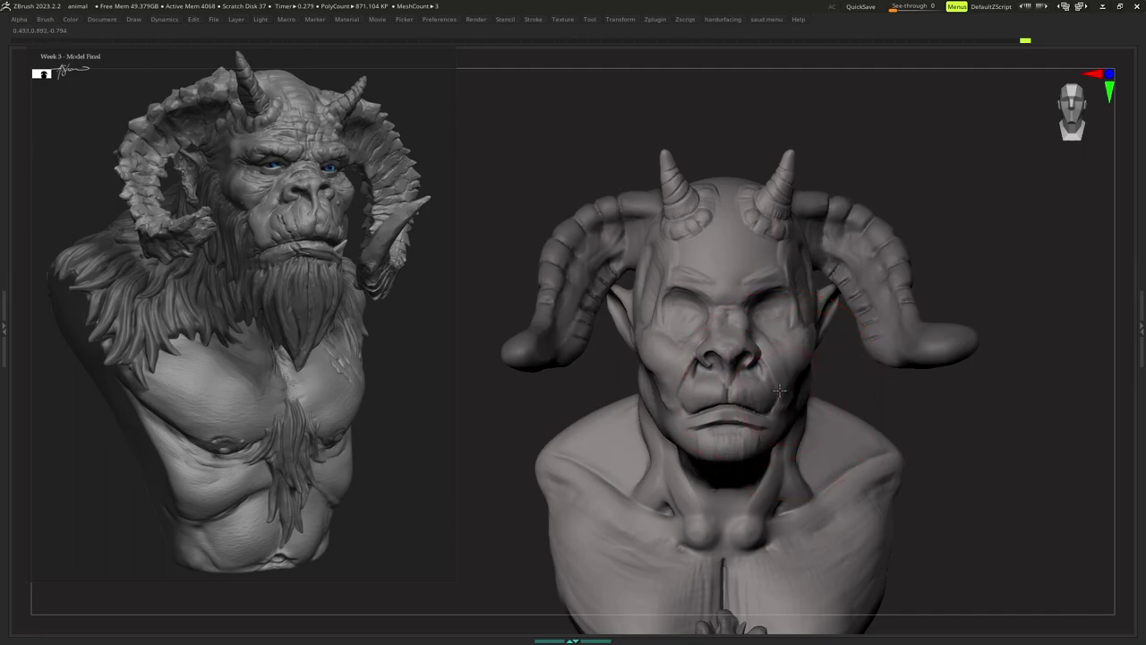
drag(781, 390, 780, 390)
mouse_move(780, 390)
ctrl+right_down()
mouse_move(776, 401)
mouse_move(771, 382)
mouse_move(774, 391)
ctrl+right_up()
key(s)
key(space)
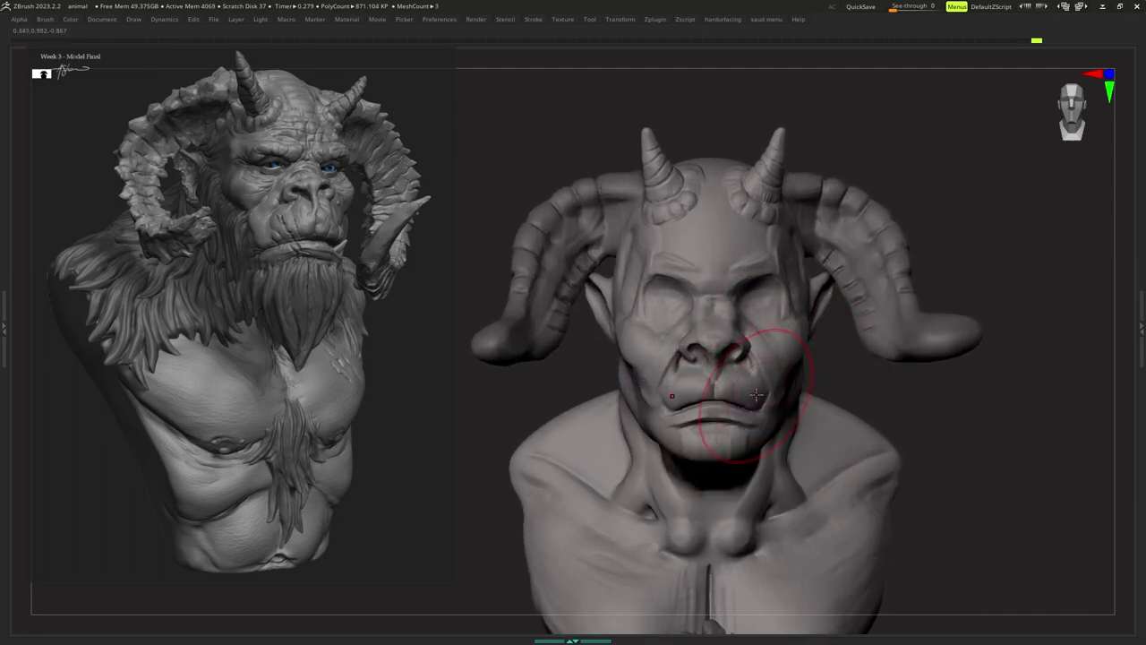
Reshape the nose and the cheeks around the mouth from front and three-quarter views with the Move brush.
mouse_move(765, 389)
ctrl+right_down()
mouse_move(717, 340)
mouse_move(722, 364)
mouse_move(711, 360)
ctrl+right_up()
key(s)
key(s)
drag(711, 360, 691, 376)
key(s)
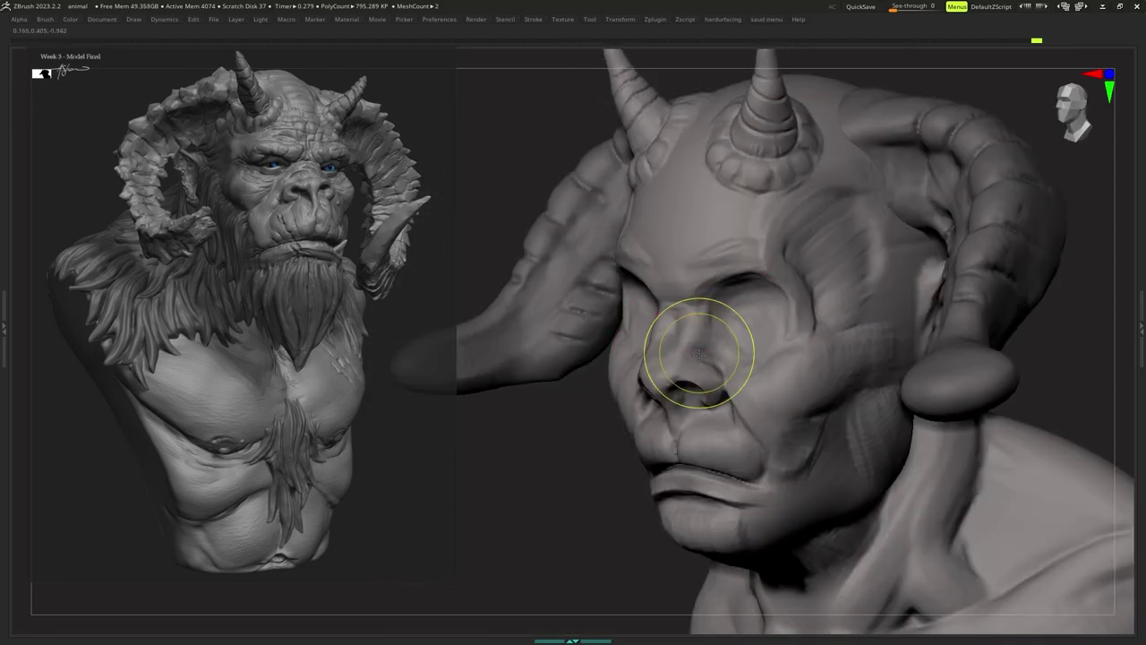
ctrl+right_drag(697, 354, 699, 374)
key(s)
drag(699, 373, 696, 375)
right_drag(698, 377, 755, 379)
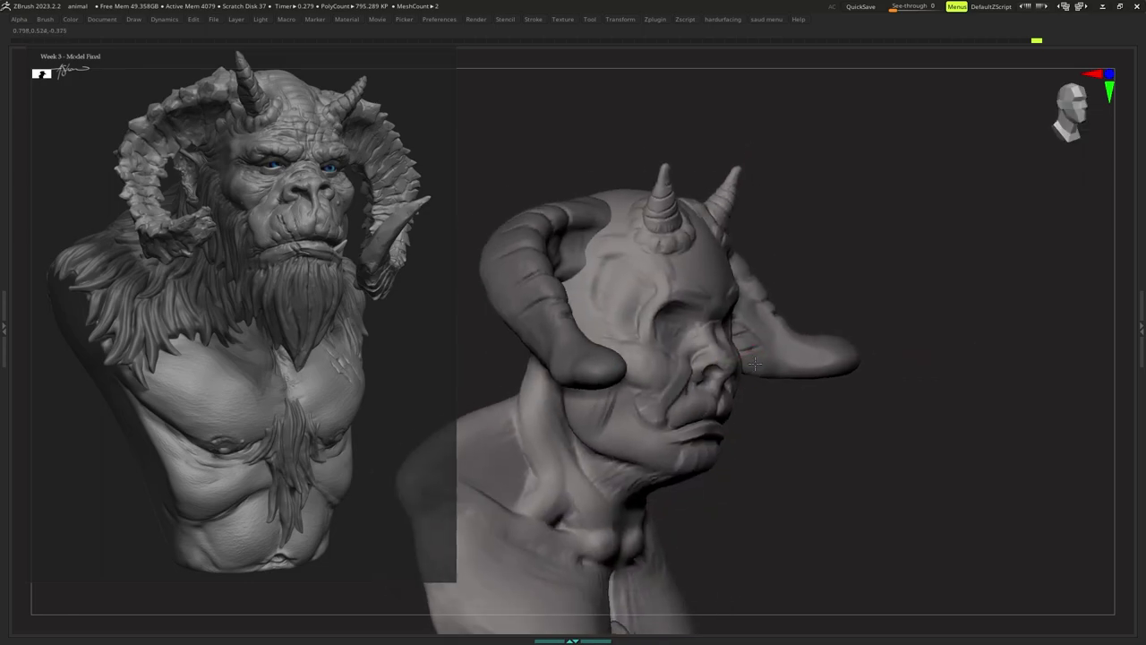
mouse_move(740, 376)
right_down()
mouse_move(745, 358)
mouse_move(728, 370)
mouse_move(726, 360)
mouse_move(729, 389)
right_up()
key(s)
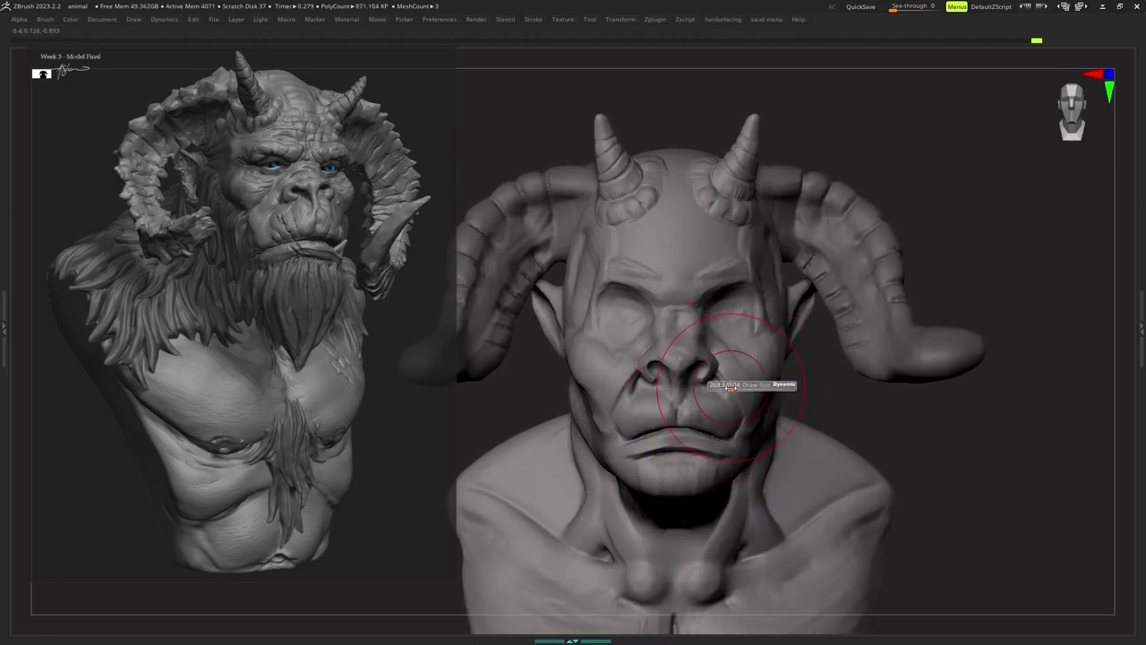
key(space)
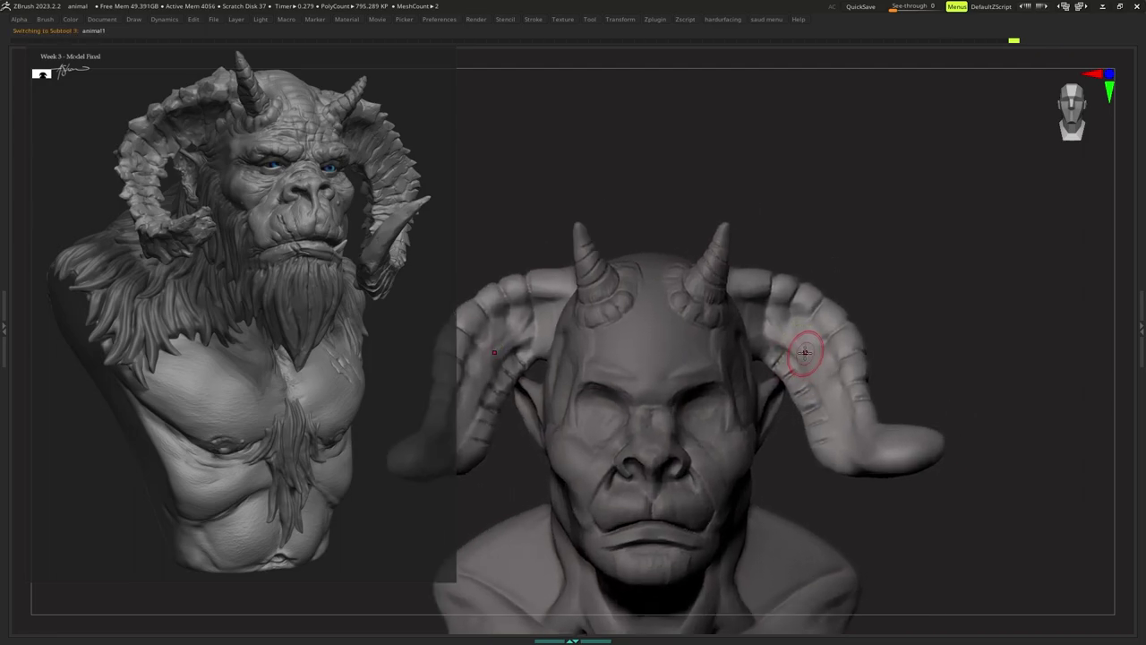
Switch to the Move brush for the large curled horns and bulge the first ridges along their upper edge.
key(space)
drag(817, 292, 807, 313)
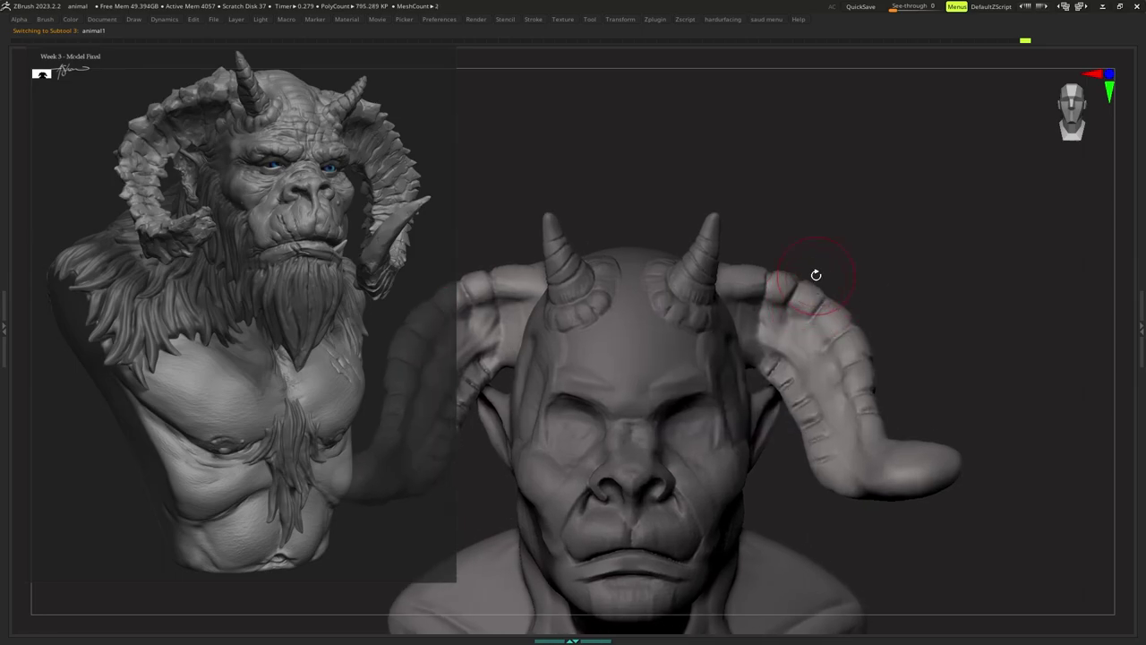
key(b)
key(m)
key(v)
key(s)
right_drag(805, 289, 804, 297)
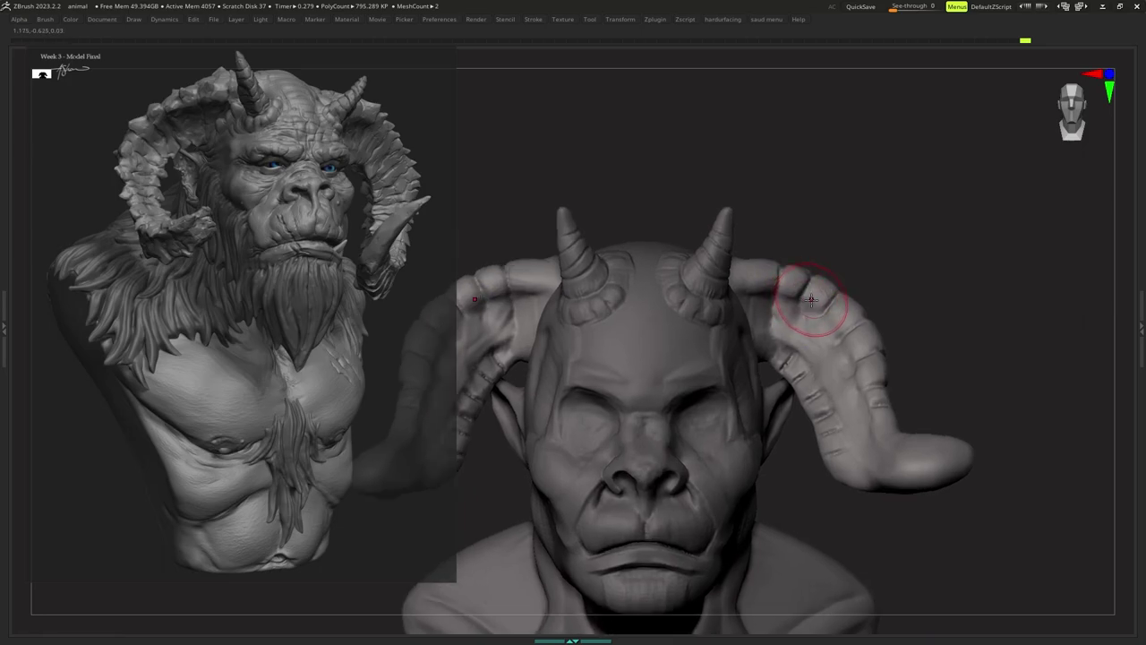
right_click(812, 298)
drag(796, 275, 800, 262)
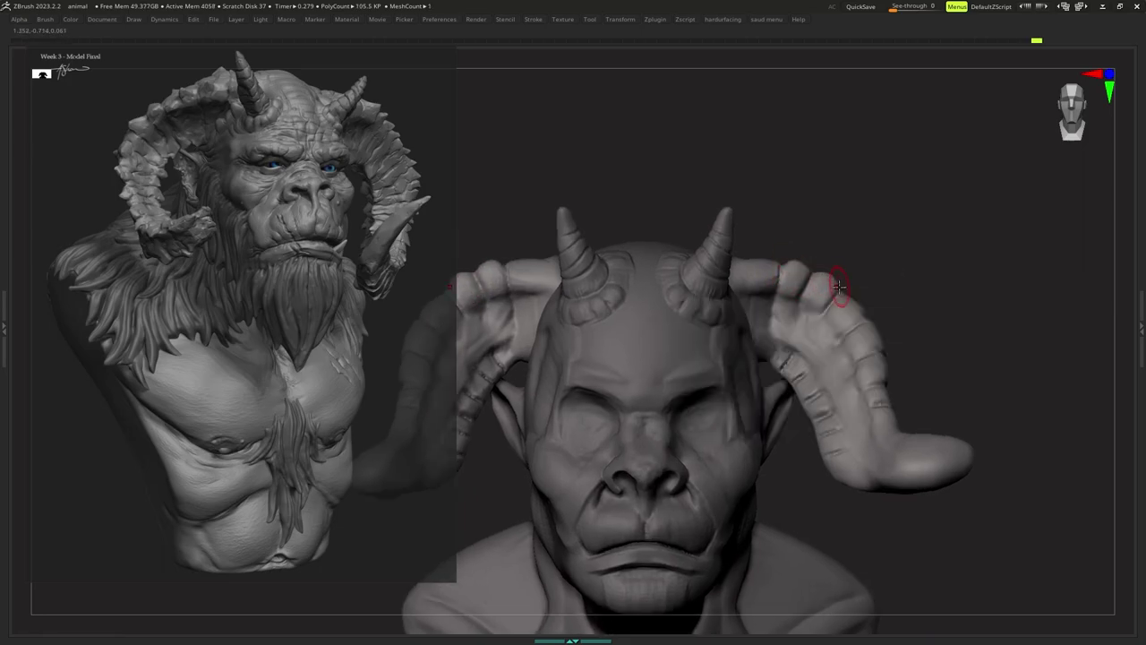
Pull out the remaining ridge segments along the outer edge of the large horns down toward the tips.
key(s)
drag(851, 304, 875, 324)
key(s)
key(s)
right_click(883, 327)
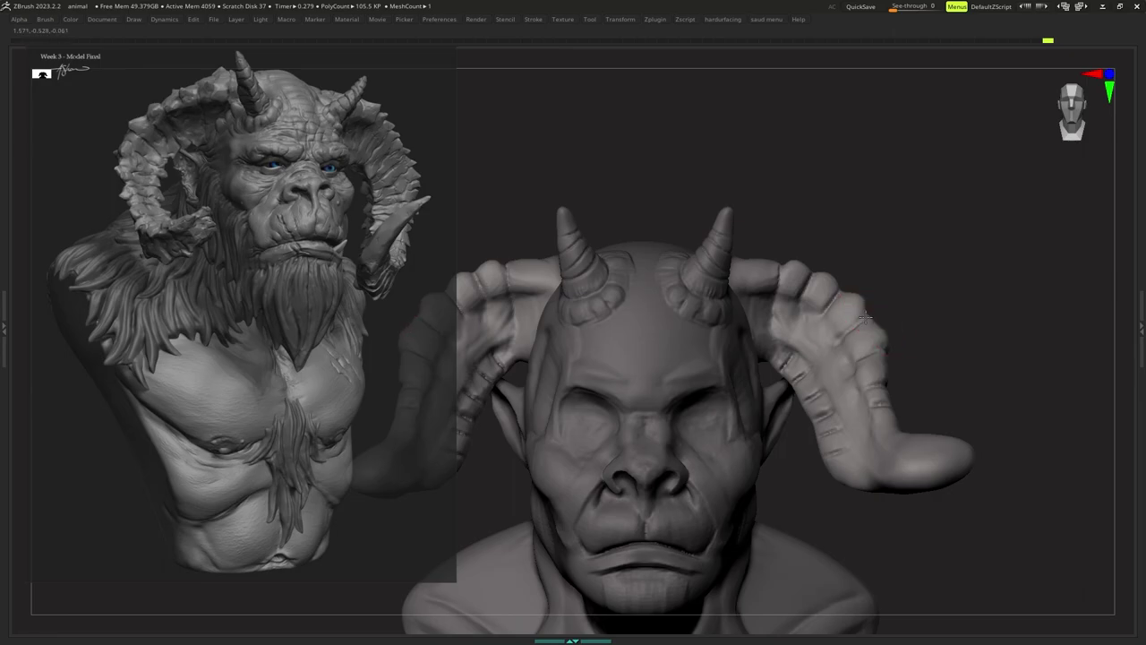
key(s)
drag(898, 349, 895, 351)
key(s)
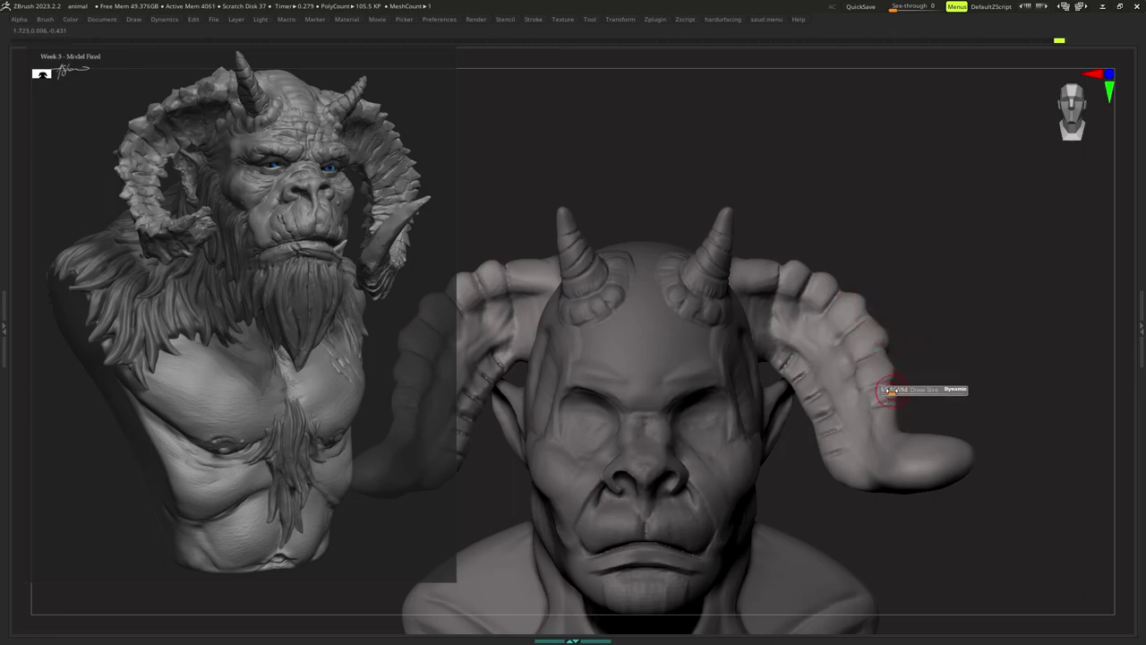
Shape the ridges along the inner edge of the large horns with a small brush.
mouse_move(877, 356)
ctrl+right_down()
mouse_move(863, 343)
mouse_move(825, 371)
ctrl+right_up()
key(s)
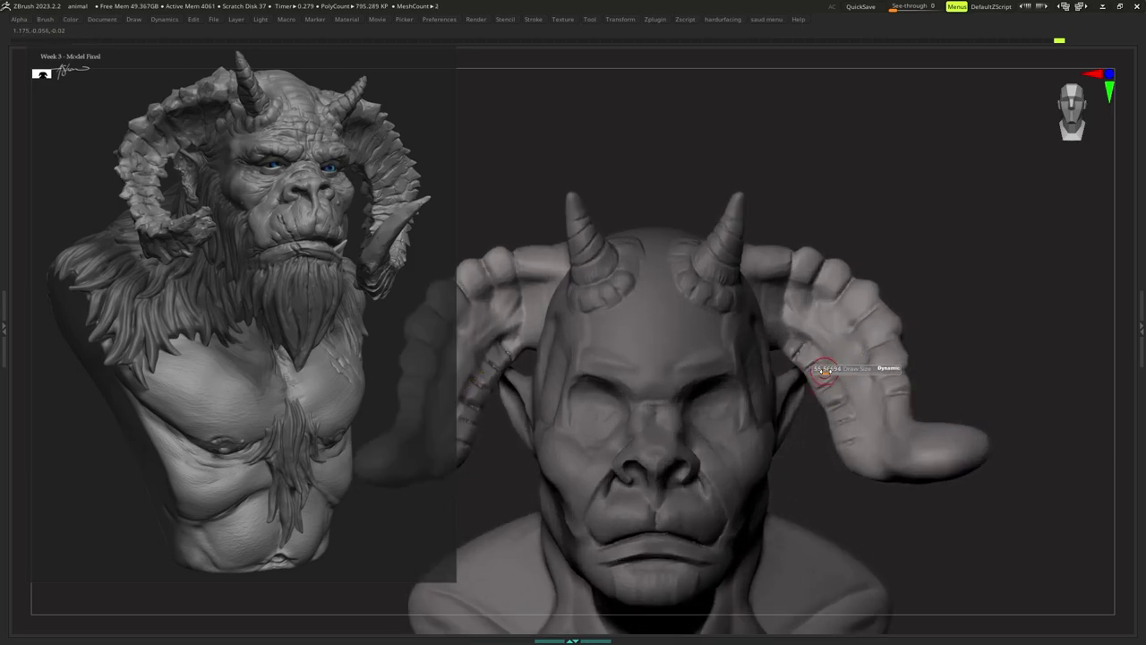
drag(827, 373, 793, 369)
key(space)
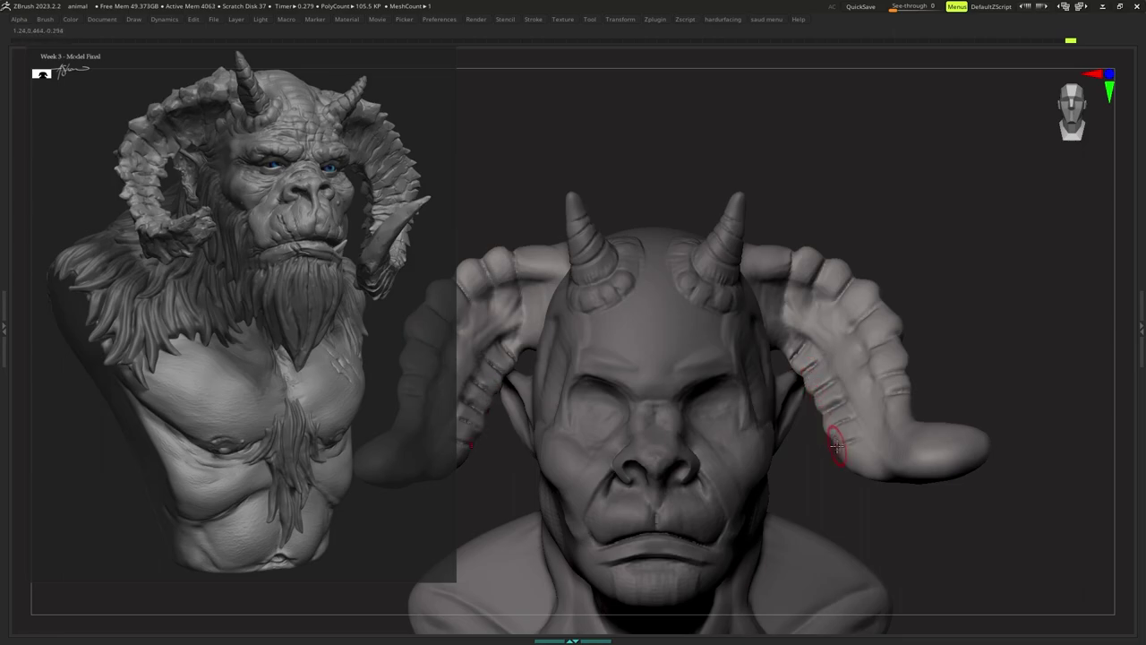
Reshape the rounded tips of the large horns from above with the Move brush.
ctrl+right_drag(841, 439, 795, 376)
right_drag(809, 418, 811, 385)
alt+right_drag(819, 322, 781, 424)
ctrl+right_drag(787, 398, 793, 387)
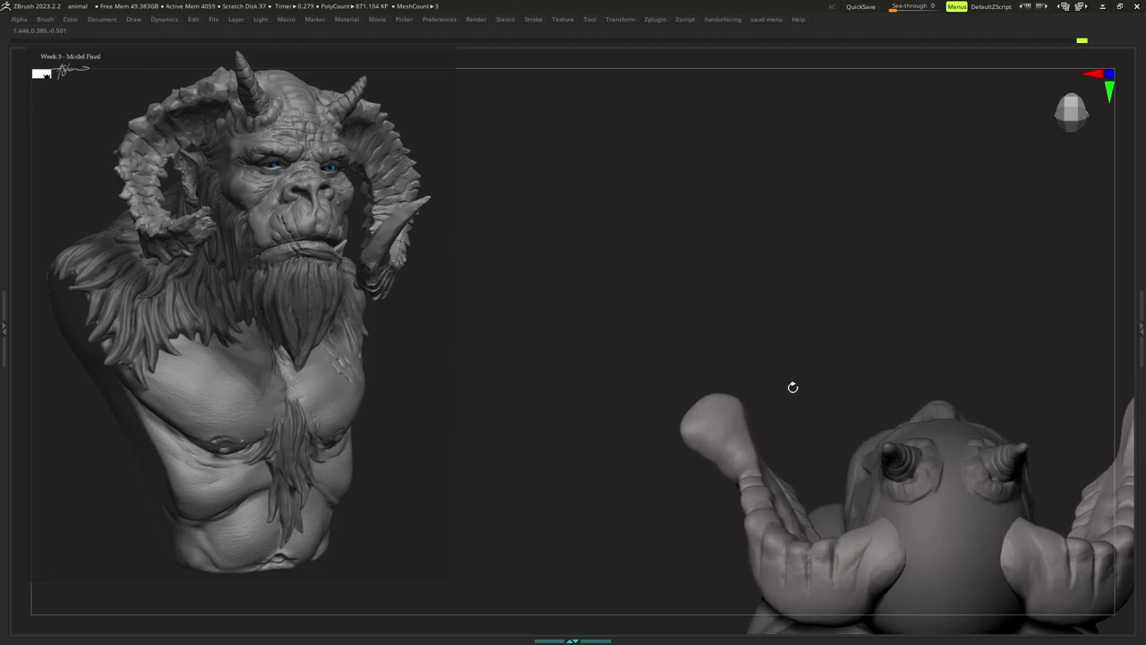
key(b)
key(m)
key(v)
drag(687, 437, 683, 439)
right_drag(689, 428, 704, 421)
key(s)
drag(701, 431, 709, 433)
Refine the curve and thickness of the large horns' tips from the side, enlarging the Move brush to about 304.
right_drag(761, 398, 750, 402)
key(s)
drag(750, 402, 726, 407)
key(s)
right_click(707, 441)
mouse_move(741, 390)
right_down()
mouse_move(764, 338)
mouse_move(762, 348)
right_up()
key(s)
drag(750, 374, 756, 374)
right_click(717, 437)
key(s)
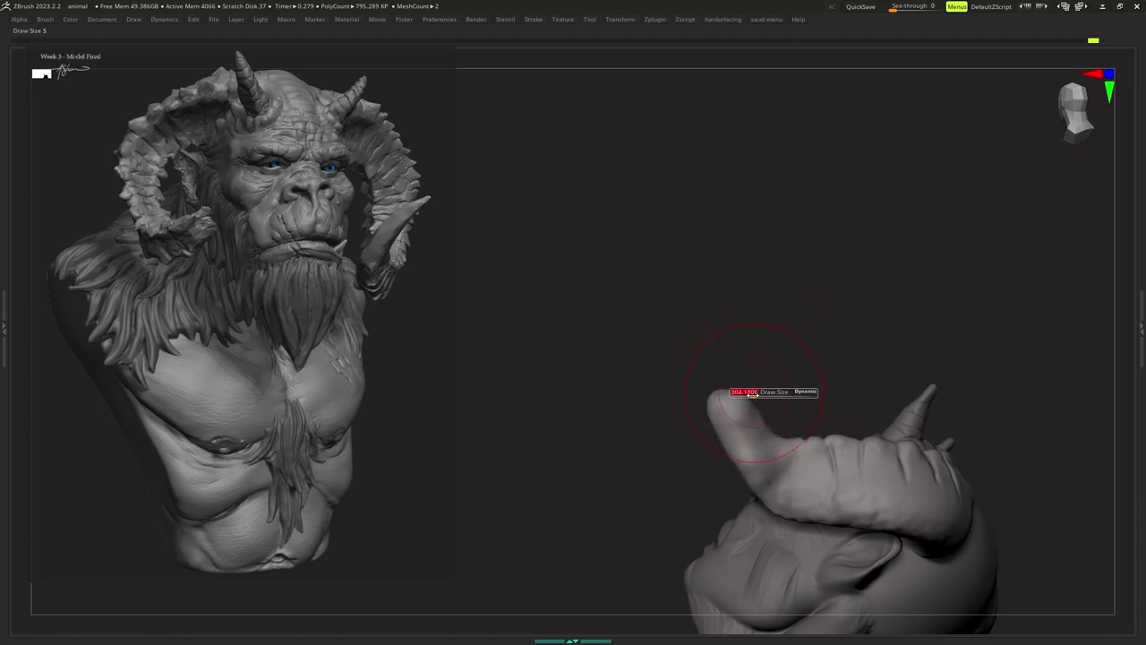
right_click(755, 392)
mouse_move(758, 390)
right_down()
mouse_move(760, 401)
mouse_move(740, 407)
mouse_move(765, 382)
mouse_move(818, 371)
mouse_move(794, 369)
mouse_move(857, 427)
mouse_move(842, 421)
right_up()
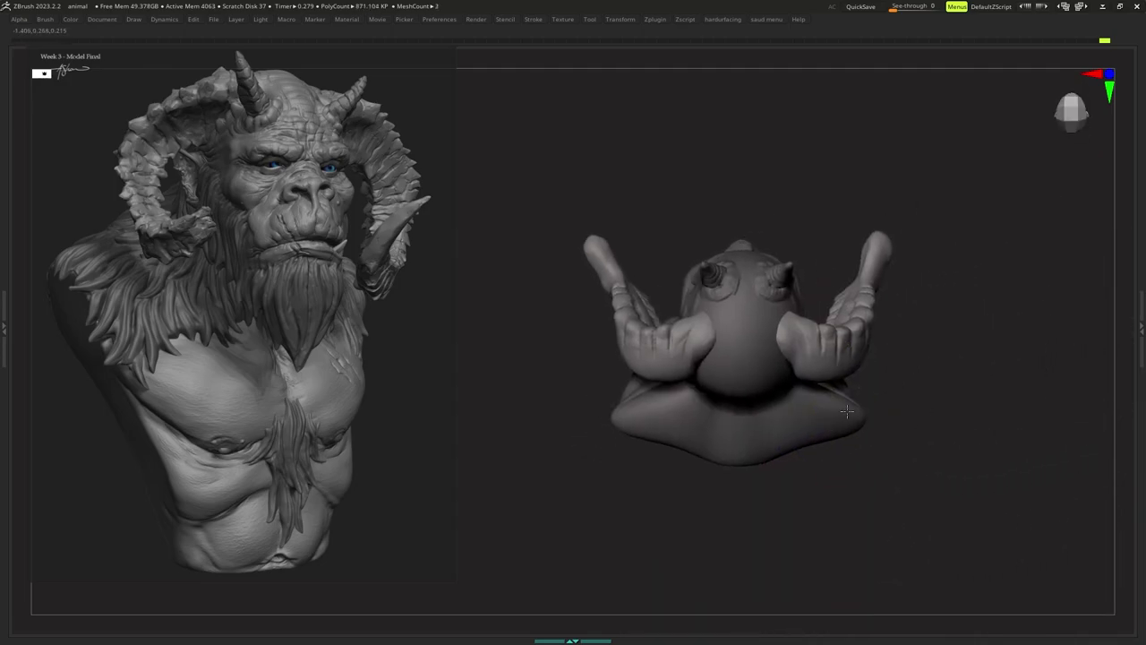
Make the body the active subtool and adjust the skull around the large horns' bases with the Move brush.
mouse_move(878, 368)
alt+right_down()
mouse_move(847, 407)
mouse_move(819, 340)
mouse_move(819, 371)
mouse_move(782, 377)
mouse_move(851, 363)
mouse_move(809, 376)
mouse_move(784, 403)
mouse_move(786, 421)
mouse_move(781, 401)
mouse_move(775, 423)
mouse_move(763, 402)
mouse_move(765, 376)
mouse_move(764, 390)
alt+right_up()
alt+click(772, 419)
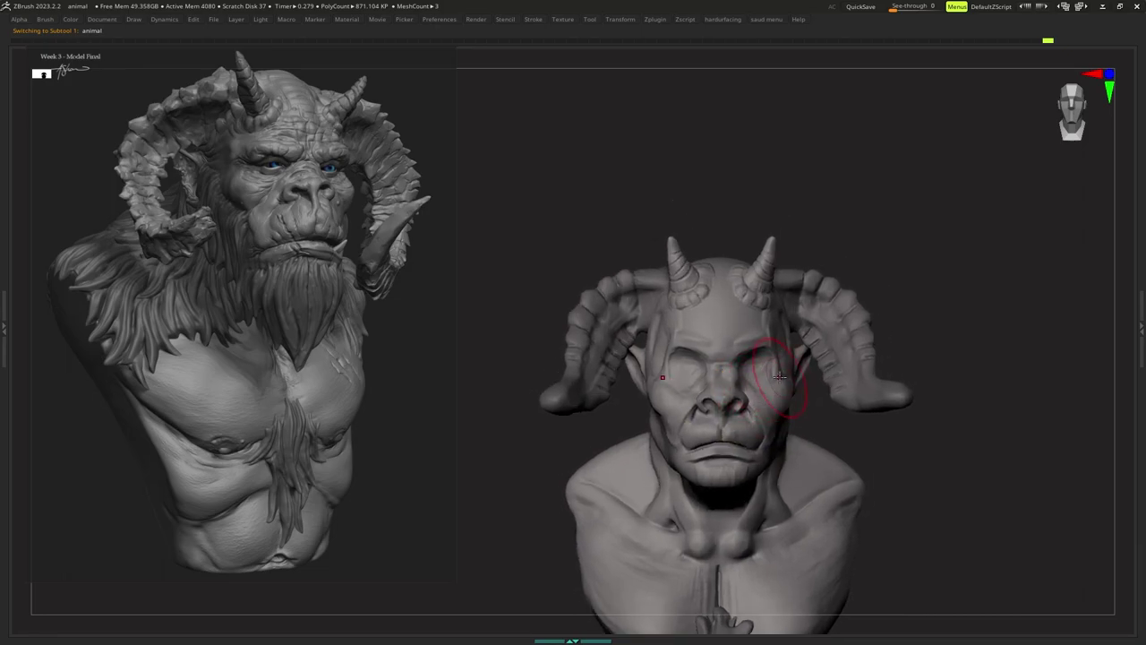
right_click(775, 372)
mouse_move(770, 331)
right_down()
mouse_move(780, 346)
mouse_move(842, 352)
mouse_move(819, 371)
mouse_move(790, 343)
right_up()
key(b)
key(m)
key(v)
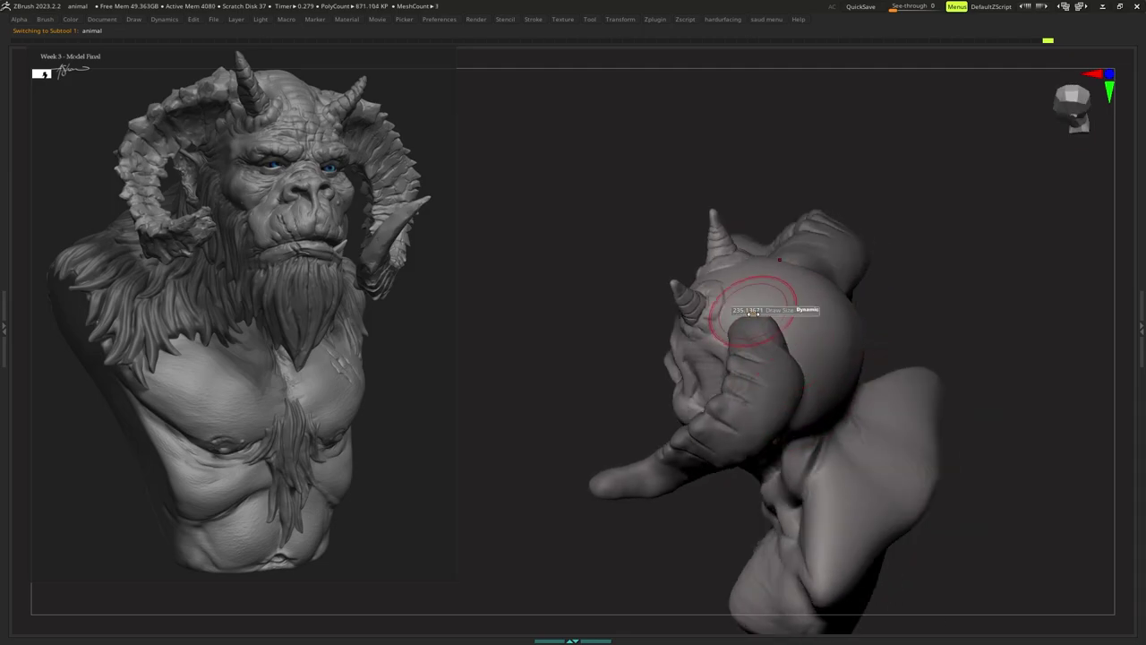
right_click(754, 313)
mouse_move(753, 309)
ctrl+right_down()
mouse_move(749, 323)
mouse_move(774, 315)
ctrl+right_up()
right_click(792, 340)
key(s)
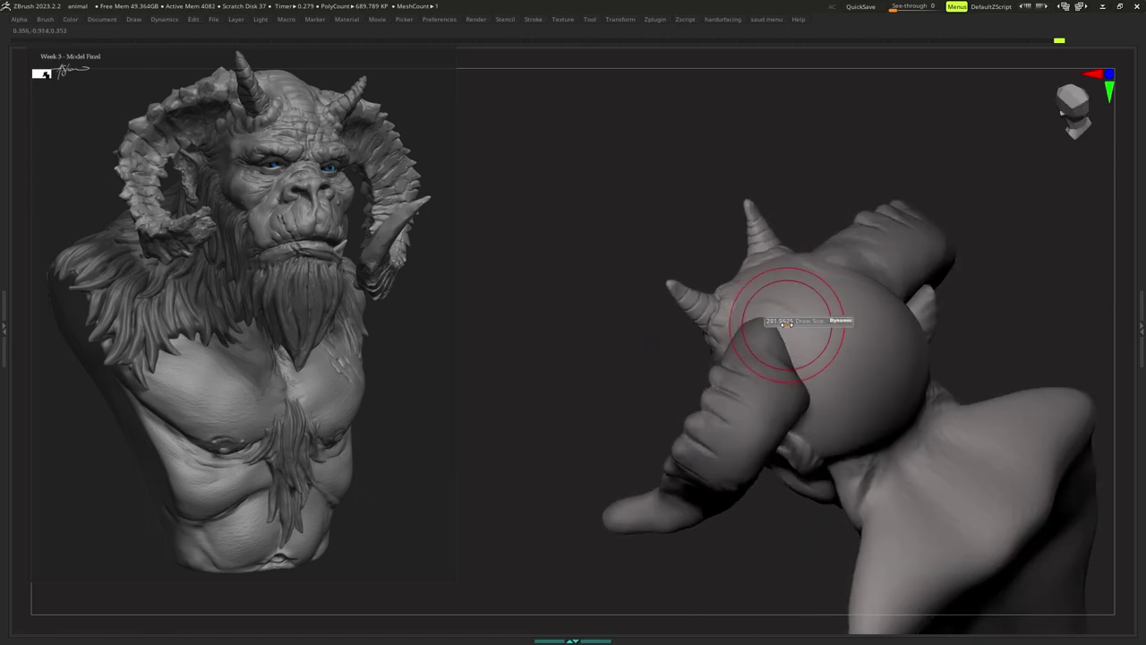
drag(785, 323, 772, 322)
mouse_move(775, 322)
right_down()
mouse_move(794, 328)
mouse_move(735, 321)
right_up()
key(s)
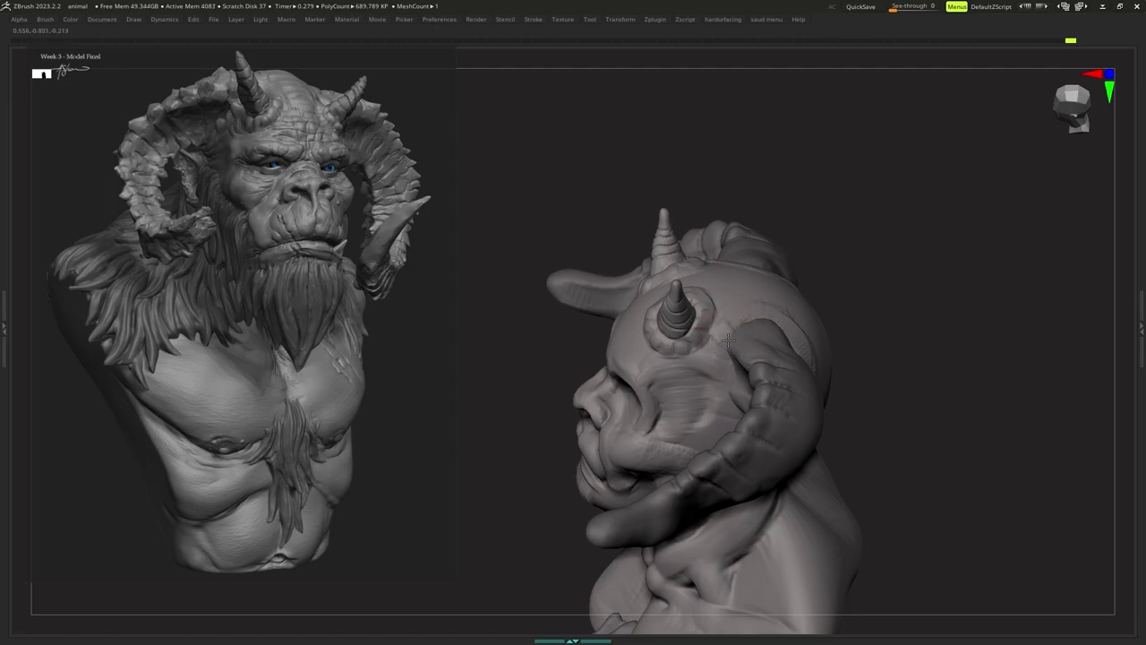
Restore the interface and isolate the body with Solo to expose the skull under the large horns.
mouse_move(739, 319)
right_down()
mouse_move(765, 311)
mouse_move(813, 349)
mouse_move(806, 344)
mouse_move(826, 403)
mouse_move(796, 314)
mouse_move(751, 298)
mouse_move(754, 311)
mouse_move(803, 274)
right_up()
right_click(820, 394)
right_click(825, 380)
key(space)
key(space)
key(Tab)
click(480, 123)
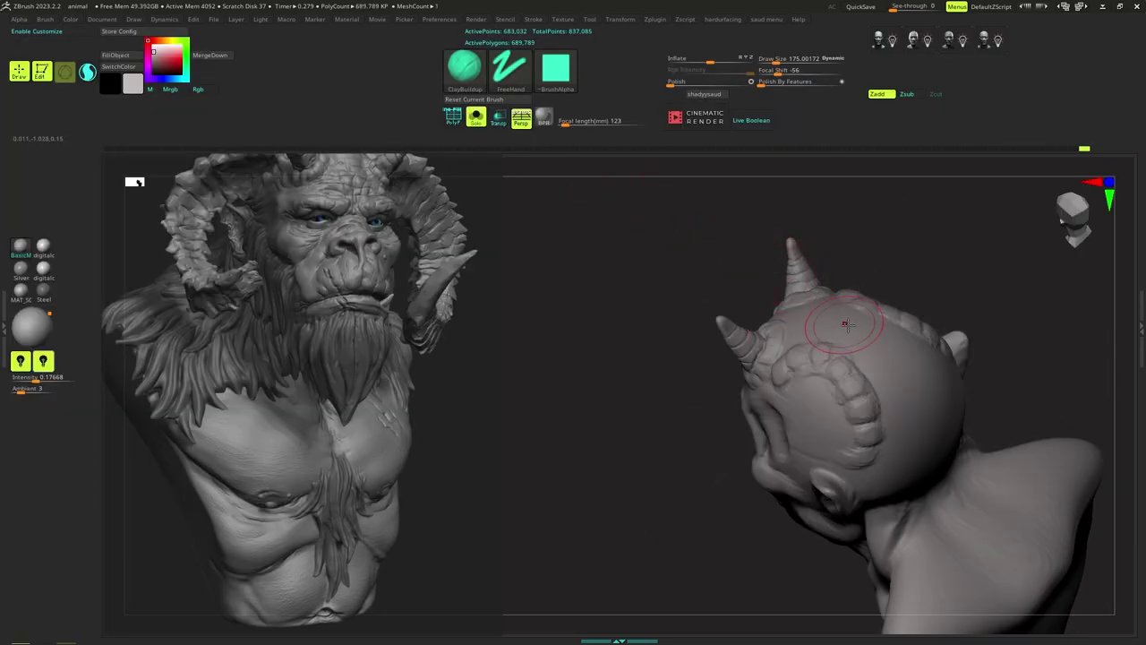
Build up the lumpy ring around each large horn's base on the skull with ClayBuildup at a draw size of about 148.
right_drag(848, 324, 861, 328)
key(s)
drag(862, 328, 859, 329)
mouse_move(859, 329)
right_down()
mouse_move(850, 325)
mouse_move(852, 351)
right_up()
key(s)
drag(851, 351, 853, 351)
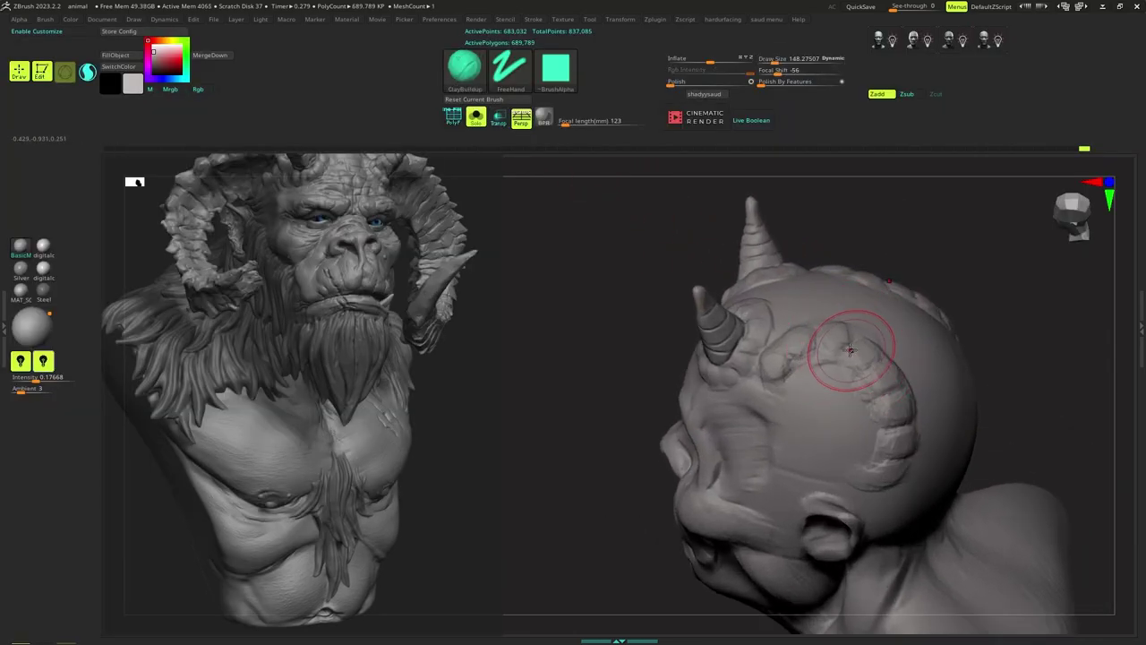
right_drag(853, 350, 882, 335)
key(s)
drag(852, 350, 774, 380)
key(s)
key(s)
drag(776, 362, 855, 347)
right_drag(882, 348, 857, 358)
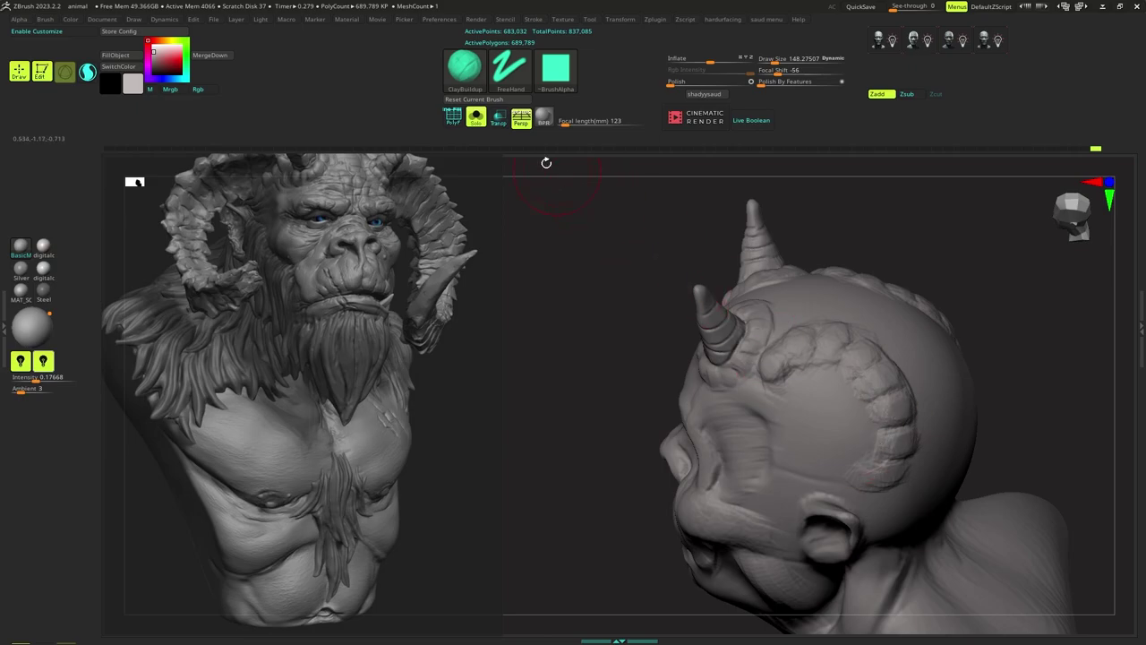
Turn off Solo and add ClayBuildup strokes in front of the large horns' bases at a draw size of about 81.
click(480, 123)
right_drag(767, 389, 788, 378)
key(s)
right_click(788, 378)
key(s)
drag(791, 378, 781, 377)
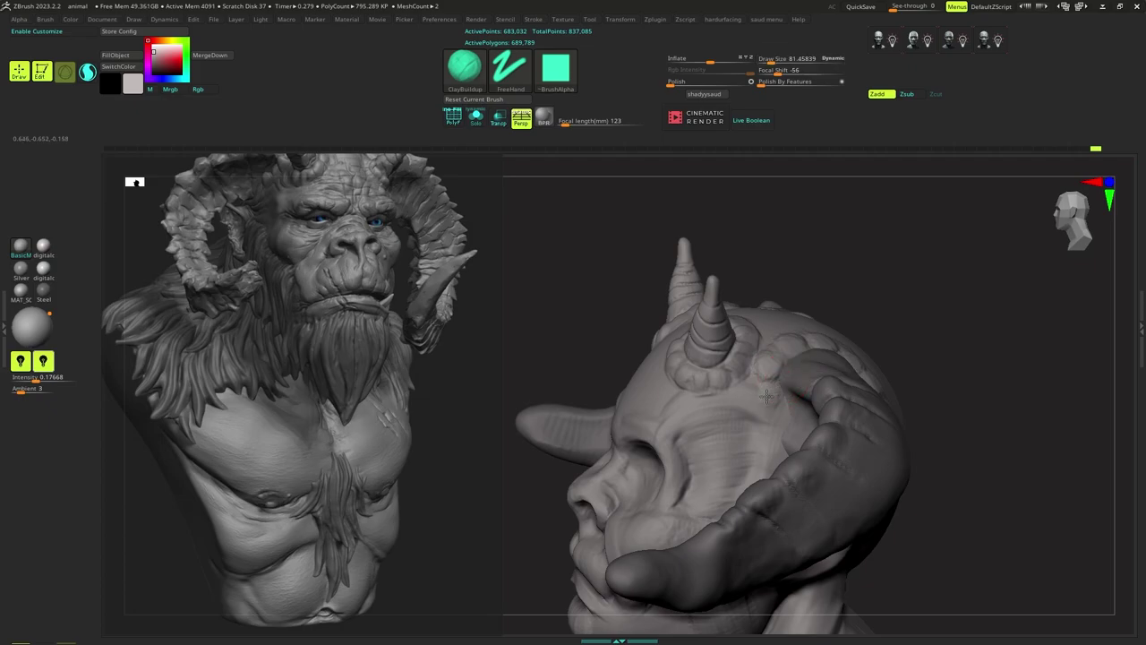
drag(787, 425, 772, 436)
mouse_move(772, 433)
right_down()
mouse_move(792, 424)
mouse_move(767, 463)
mouse_move(740, 410)
mouse_move(750, 399)
right_up()
mouse_move(750, 399)
ctrl+right_down()
mouse_move(748, 435)
mouse_move(752, 395)
mouse_move(764, 392)
mouse_move(751, 437)
mouse_move(755, 407)
mouse_move(759, 453)
mouse_move(750, 414)
mouse_move(737, 439)
mouse_move(738, 426)
ctrl+right_up()
Hide the interface panels and save both the tool file and the project.
key(Tab)
key(q)
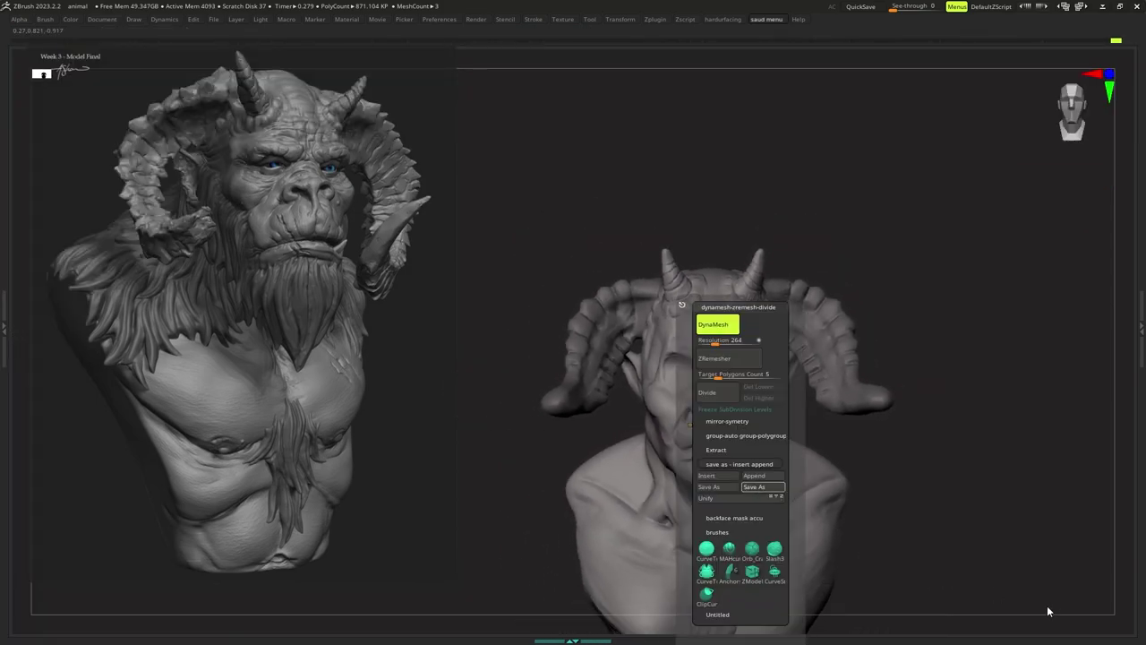
key(q)
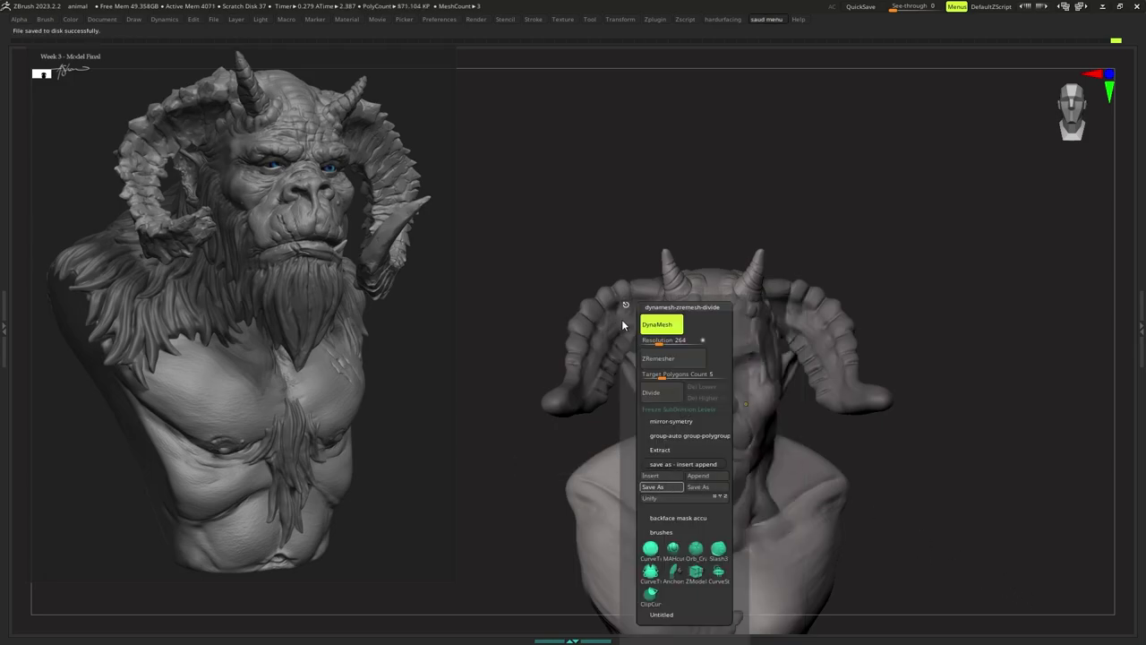
ctrl+right_drag(712, 412, 710, 384)
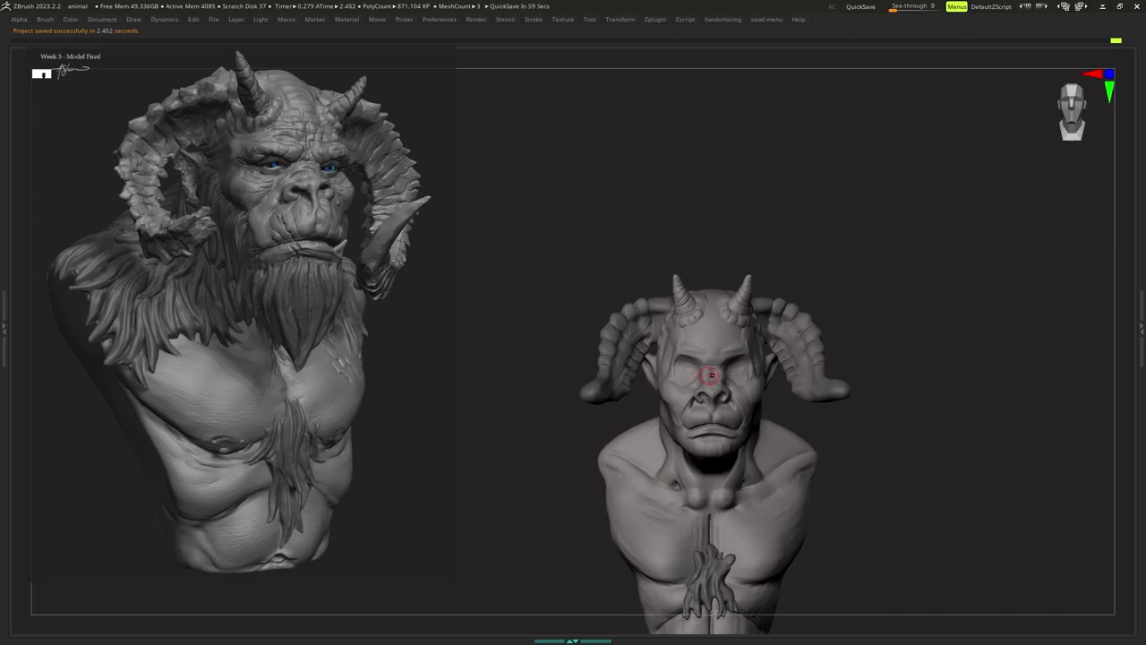
alt+right_drag(712, 375, 661, 331)
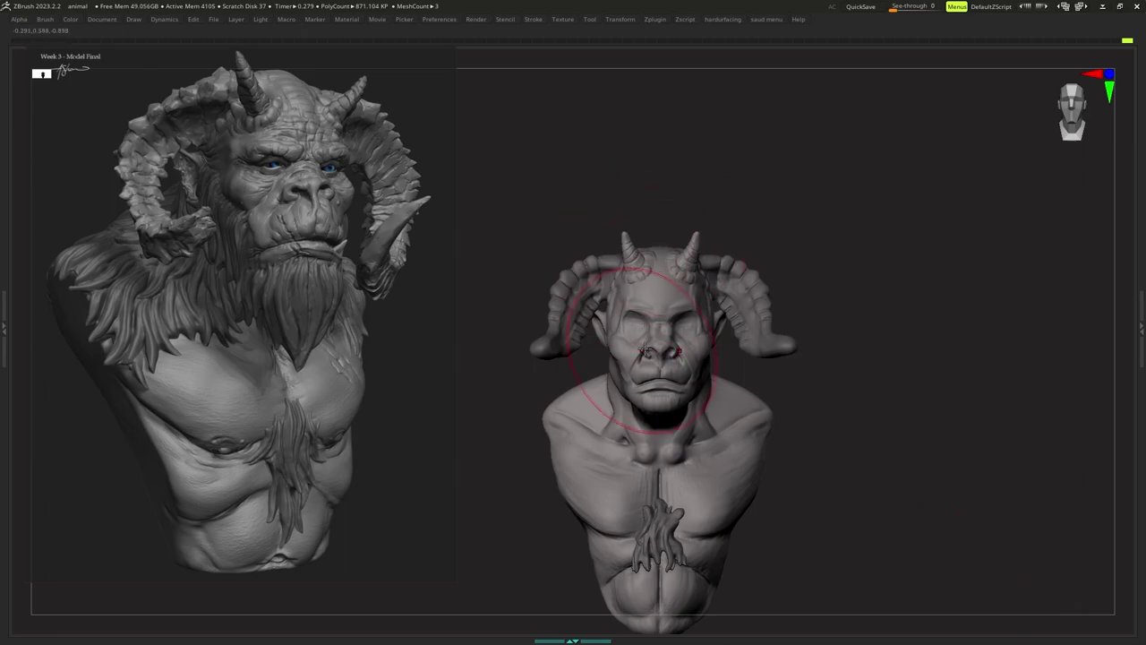
Insert a sphere into each eye socket with the IMM Primitives brush to serve as eyeballs.
mouse_move(645, 349)
right_down()
mouse_move(678, 228)
mouse_move(640, 257)
mouse_move(660, 301)
mouse_move(676, 312)
mouse_move(760, 290)
mouse_move(748, 315)
mouse_move(687, 320)
mouse_move(695, 351)
mouse_move(680, 315)
mouse_move(671, 334)
right_up()
key(space)
key(Tab)
key(Tab)
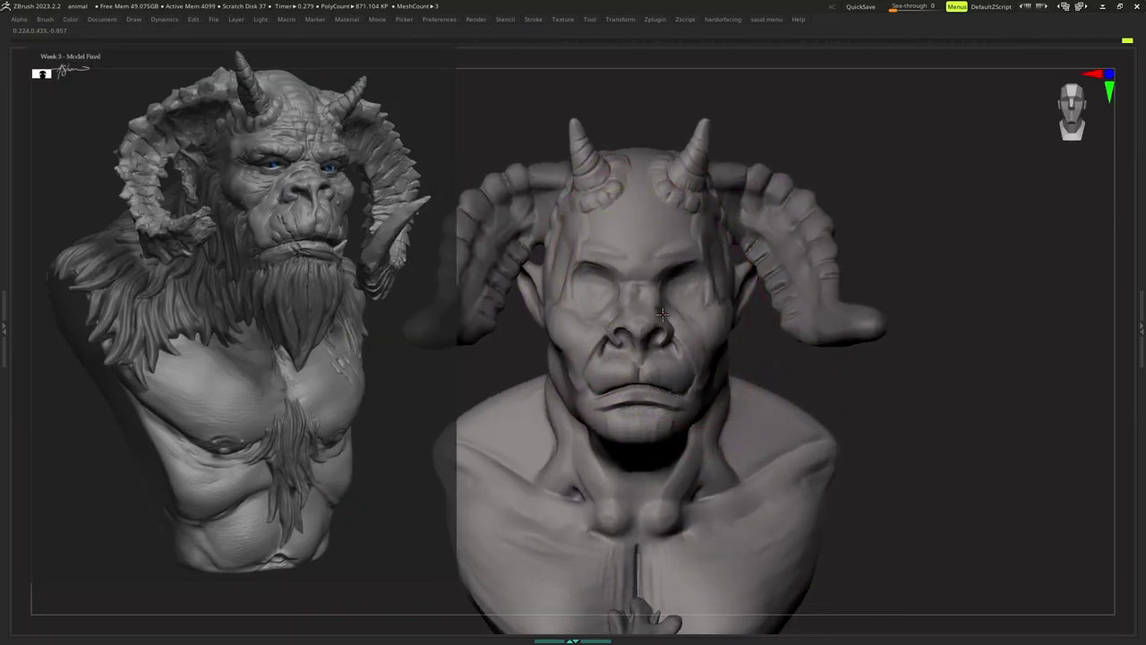
drag(647, 319, 654, 303)
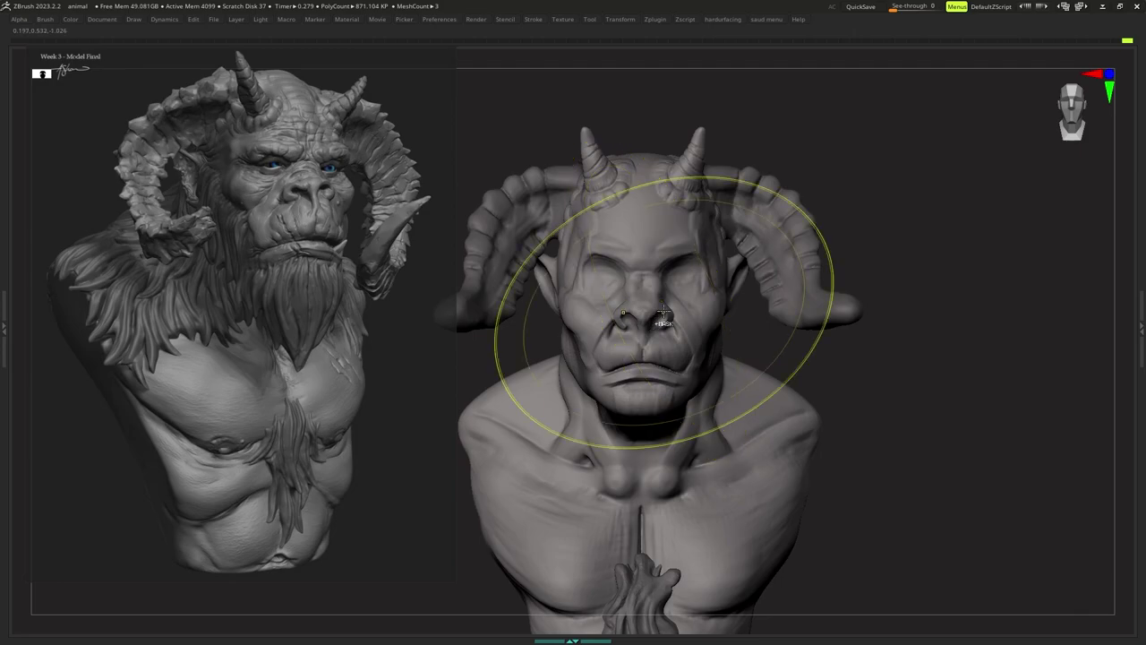
ctrl+right_drag(665, 314, 666, 347)
mouse_move(666, 348)
ctrl+right_down()
mouse_move(670, 331)
mouse_move(658, 324)
mouse_move(672, 330)
mouse_move(670, 319)
ctrl+right_up()
key(s)
key(space)
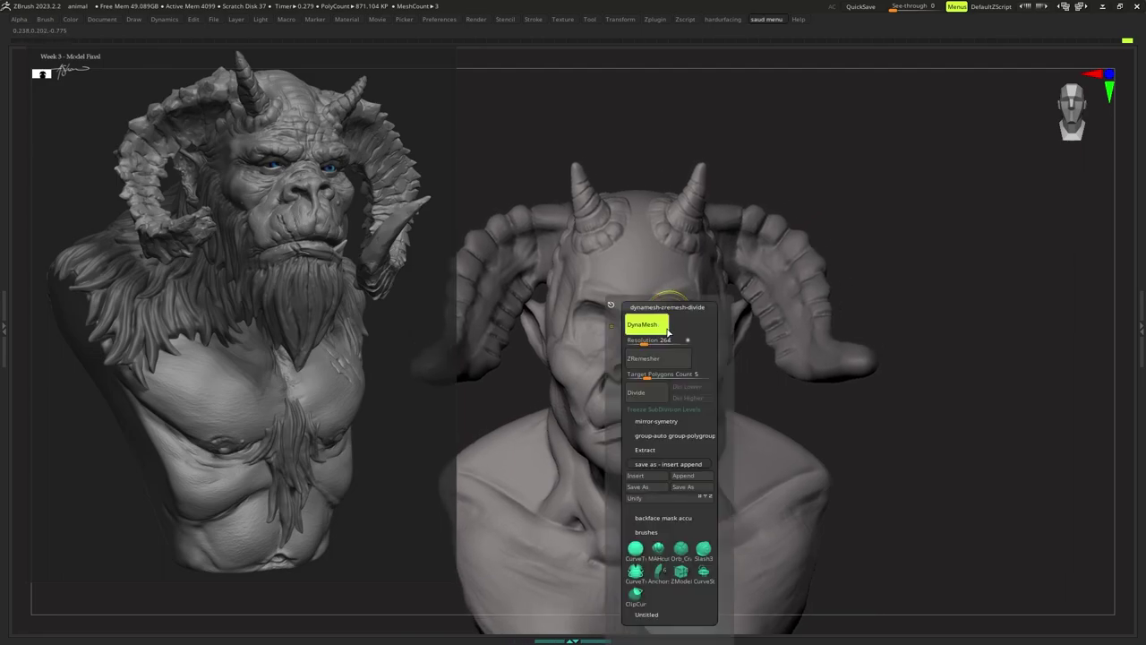
key(b)
key(i)
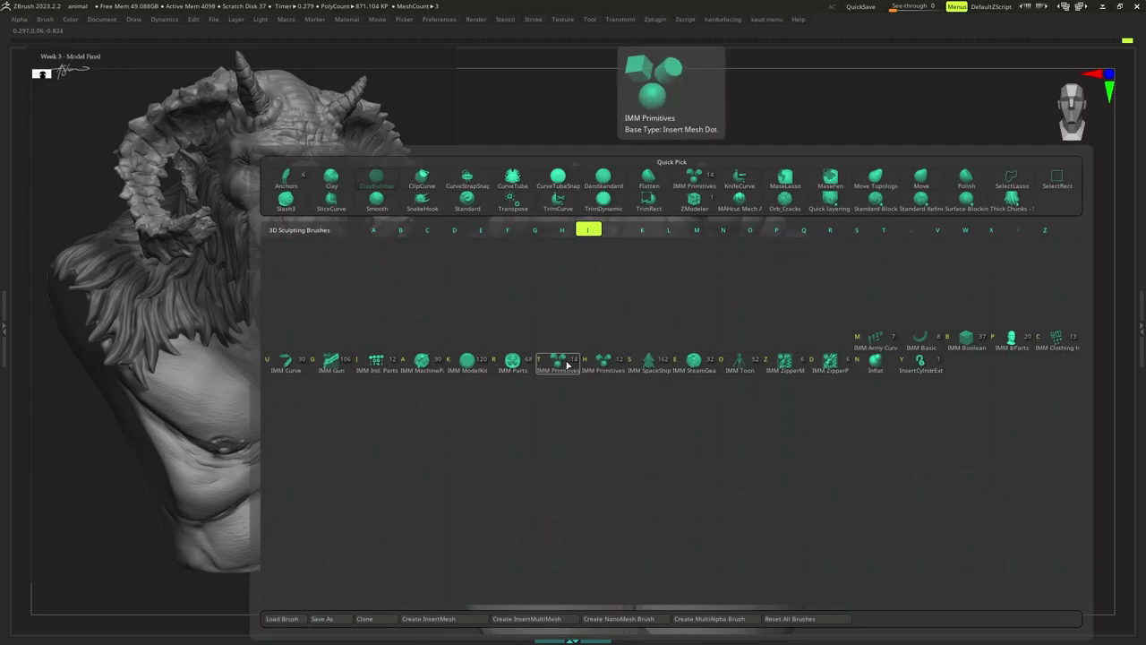
click(563, 362)
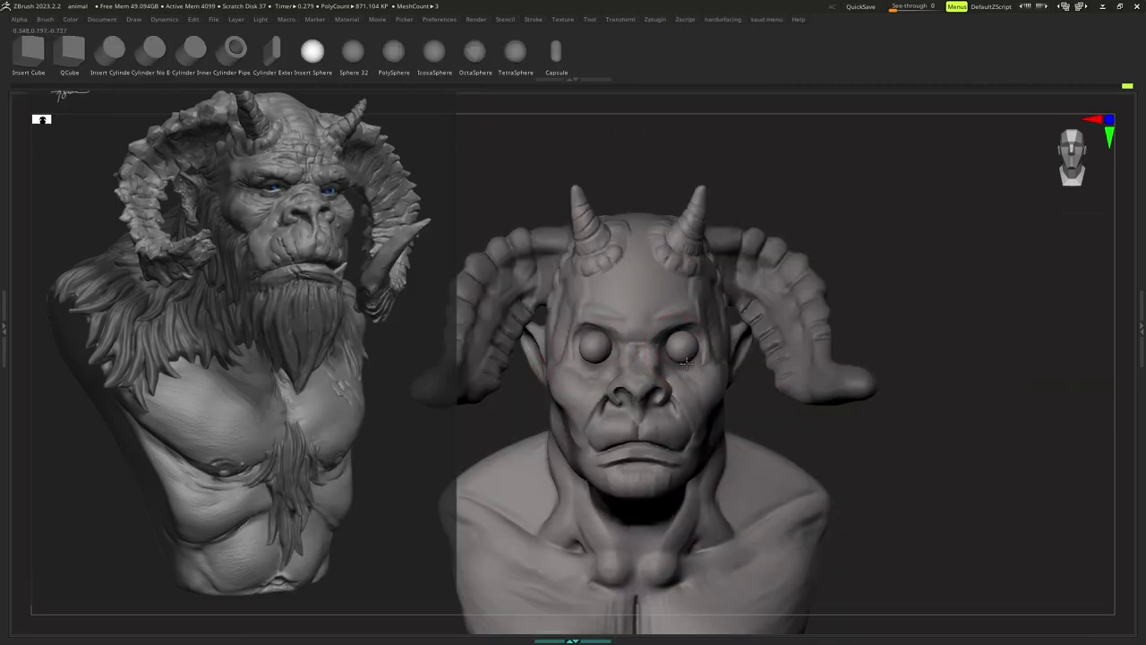
Split the unmasked eyeball spheres from the body into their own subtool.
alt+click(686, 362)
key(space)
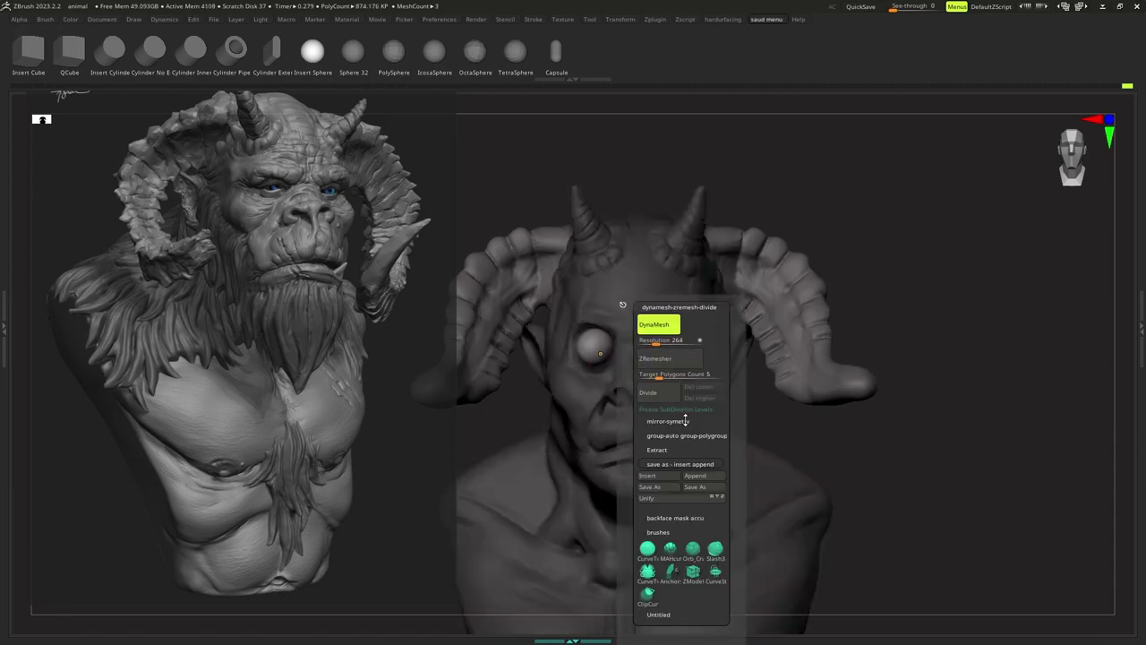
click(685, 420)
click(697, 491)
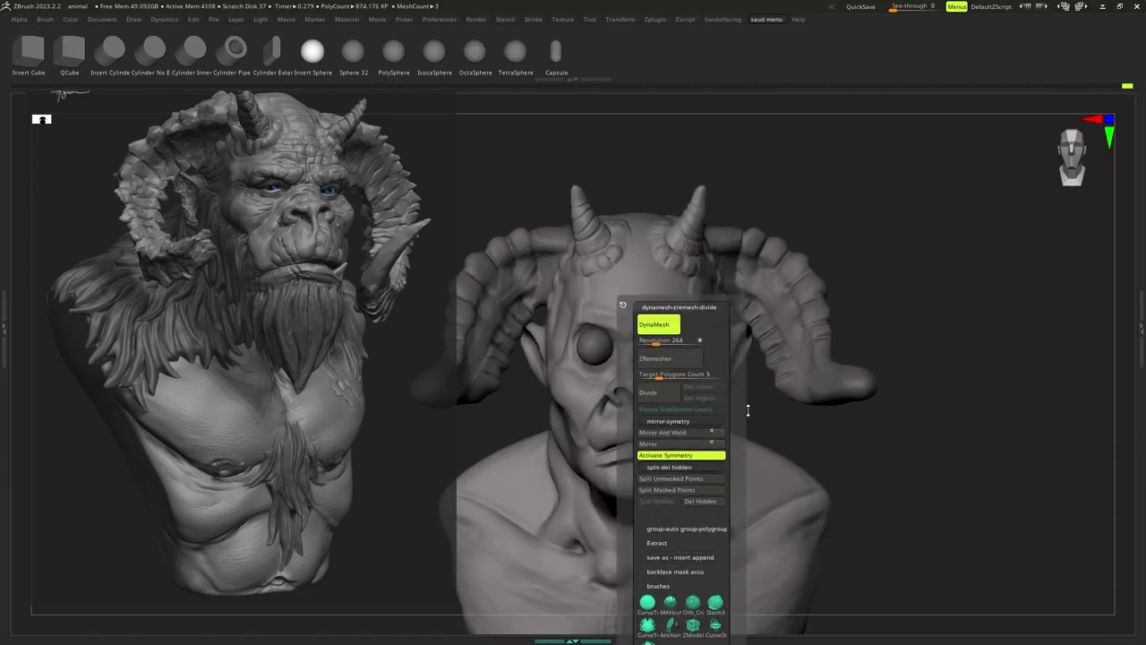
key(b)
key(m)
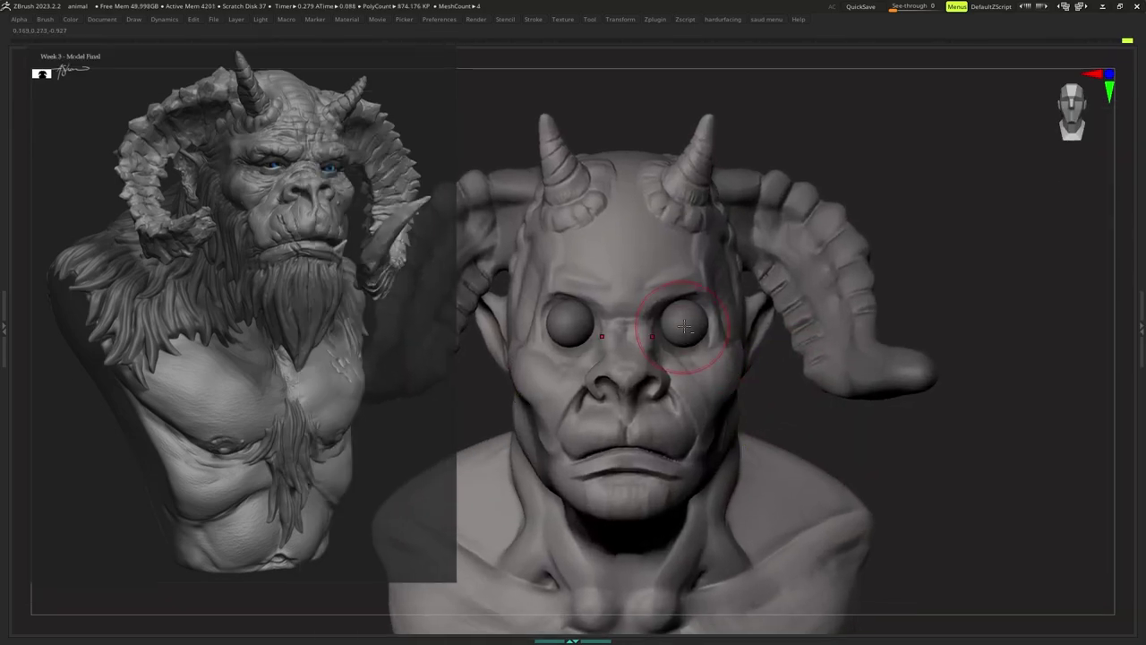
Centre the gizmo on the eyeballs and seat them in the sockets, adjusting depth and height and moving them closer together.
alt+click(690, 333)
key(w)
right_drag(797, 334, 665, 330)
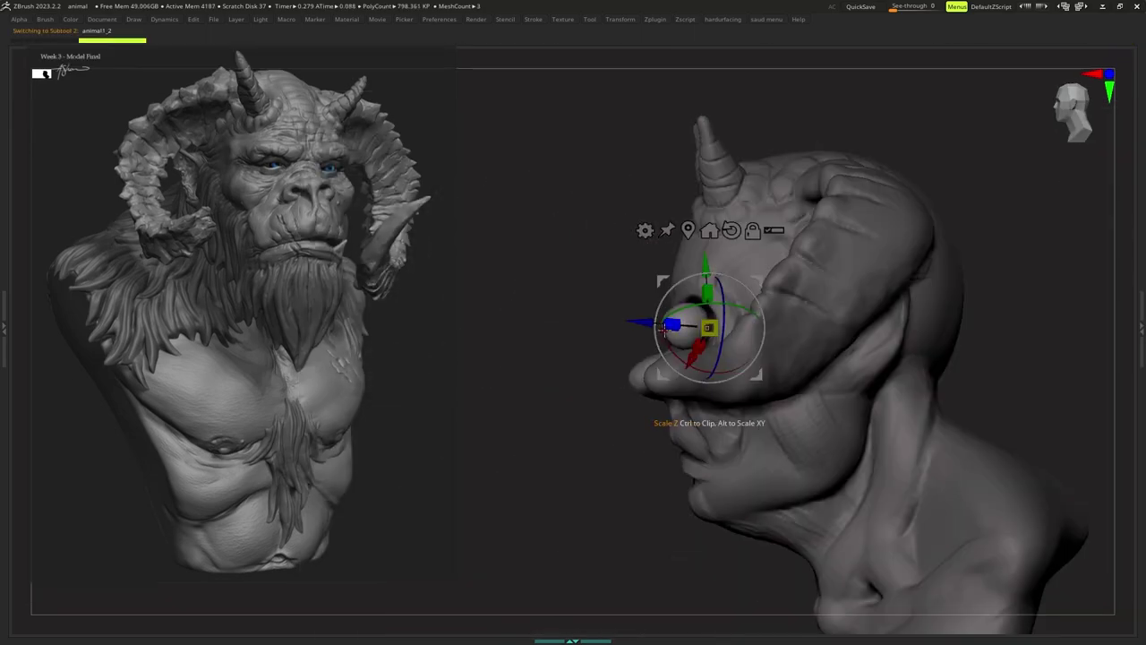
click(688, 230)
drag(617, 325, 637, 325)
right_drag(613, 315, 618, 282)
drag(652, 256, 652, 248)
drag(596, 312, 584, 312)
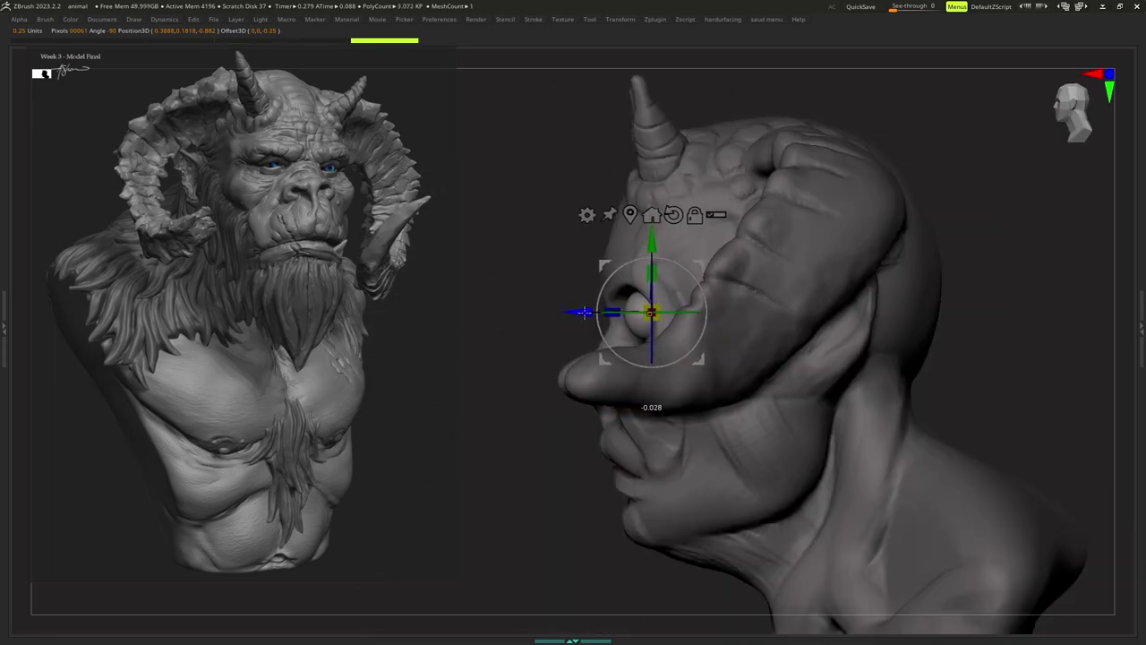
right_drag(587, 313, 601, 344)
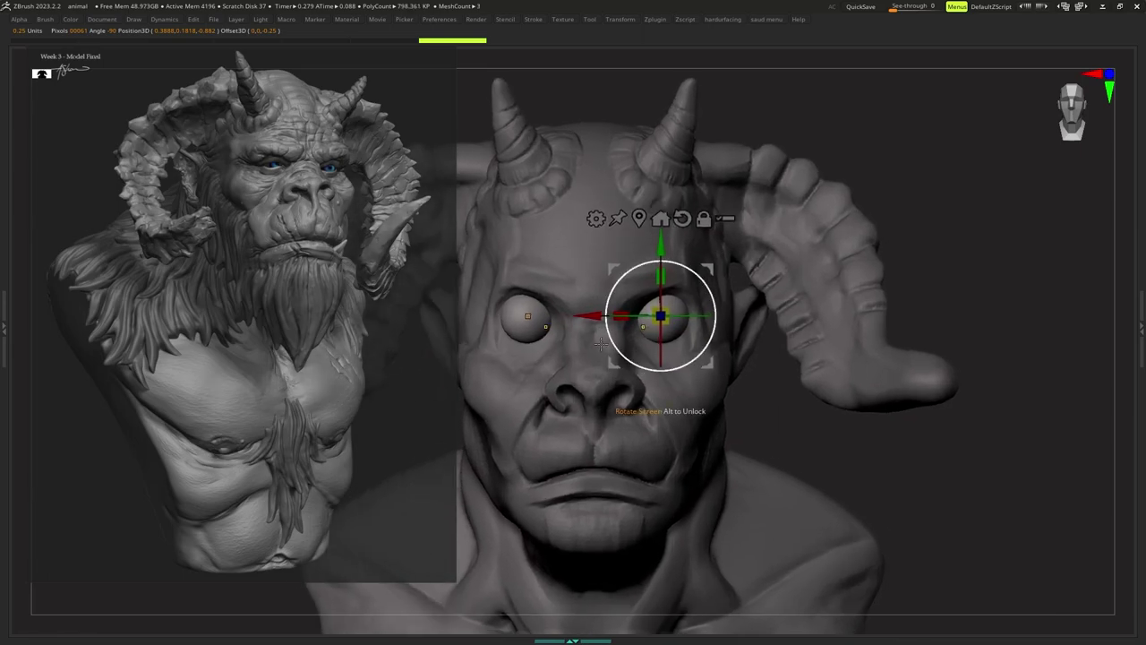
drag(589, 320, 578, 319)
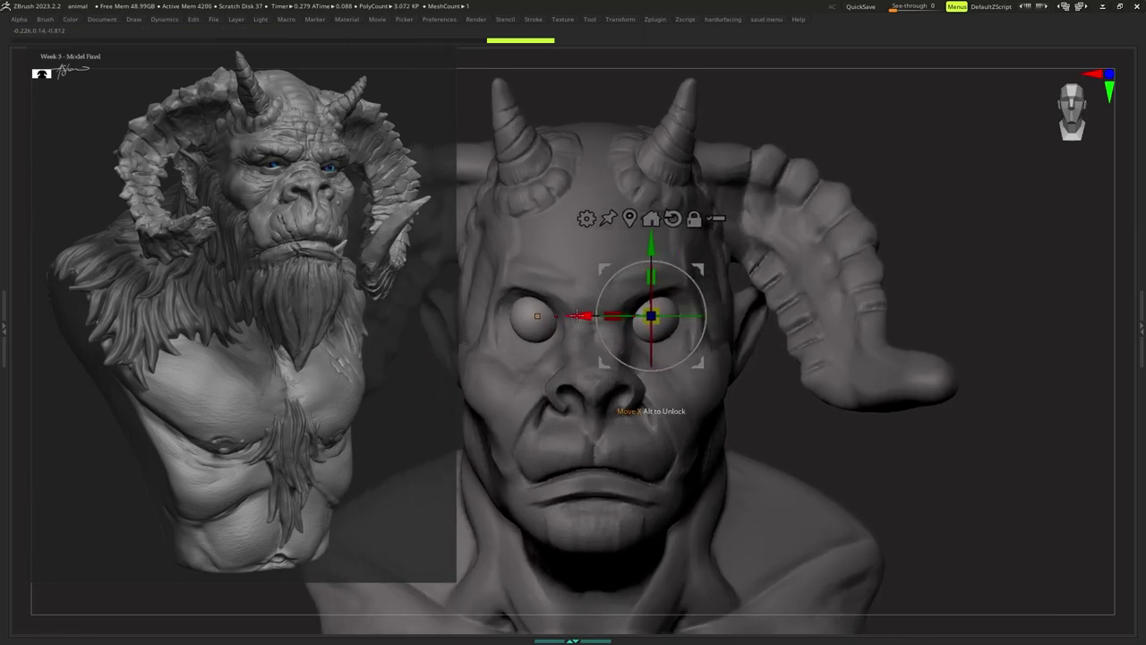
Make the body active and pull the inner corners of the eye sockets around the eyeballs with the Move brush.
mouse_move(574, 355)
ctrl+right_down()
mouse_move(555, 338)
mouse_move(568, 356)
mouse_move(563, 348)
mouse_move(550, 376)
mouse_move(621, 346)
mouse_move(627, 317)
mouse_move(629, 330)
ctrl+right_up()
alt+click(513, 359)
key(q)
alt+click(627, 347)
key(b)
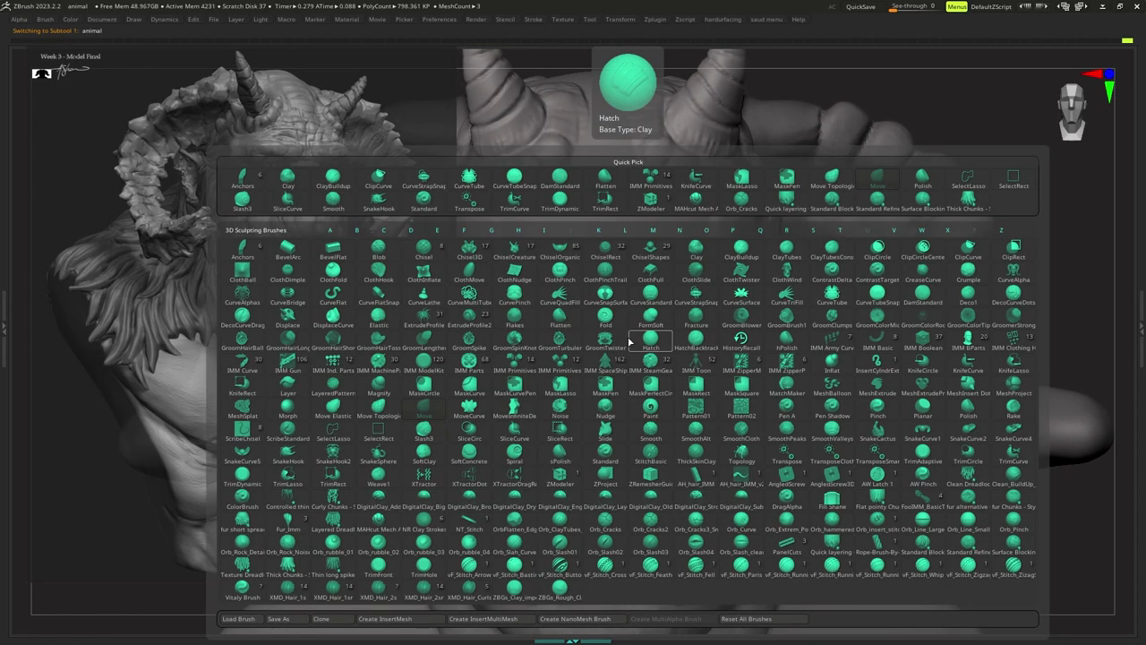
key(m)
key(v)
key(s)
drag(639, 335, 630, 337)
mouse_move(632, 333)
ctrl+right_down()
mouse_move(636, 310)
mouse_move(679, 301)
ctrl+right_up()
key(s)
drag(679, 301, 675, 303)
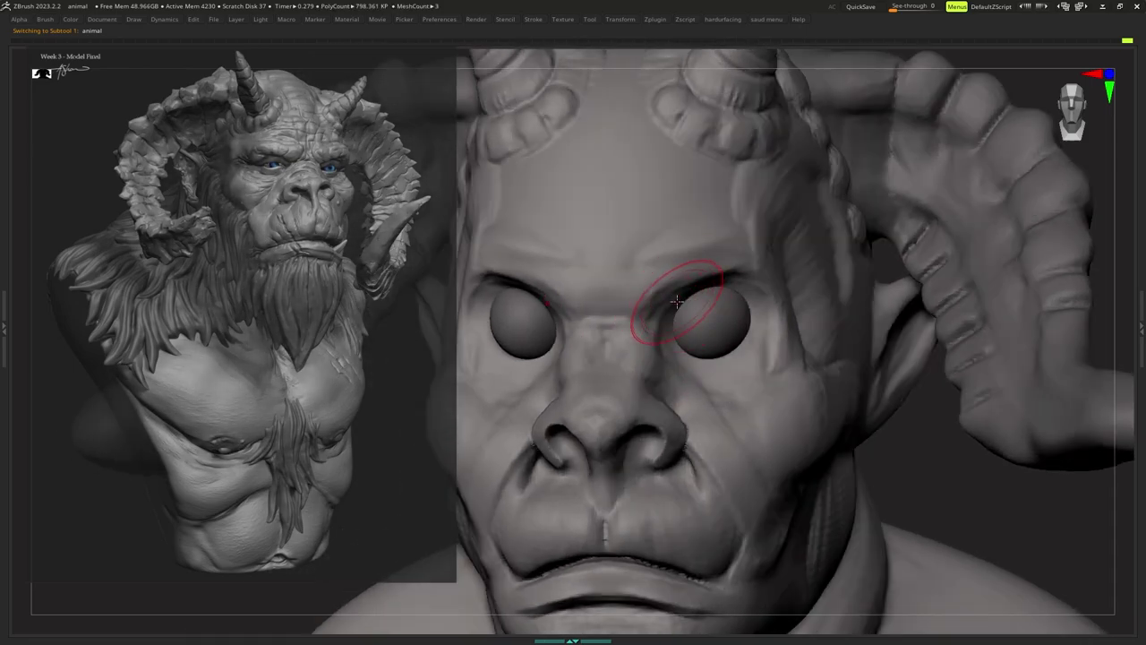
mouse_move(692, 295)
right_down()
mouse_move(705, 303)
mouse_move(707, 287)
right_up()
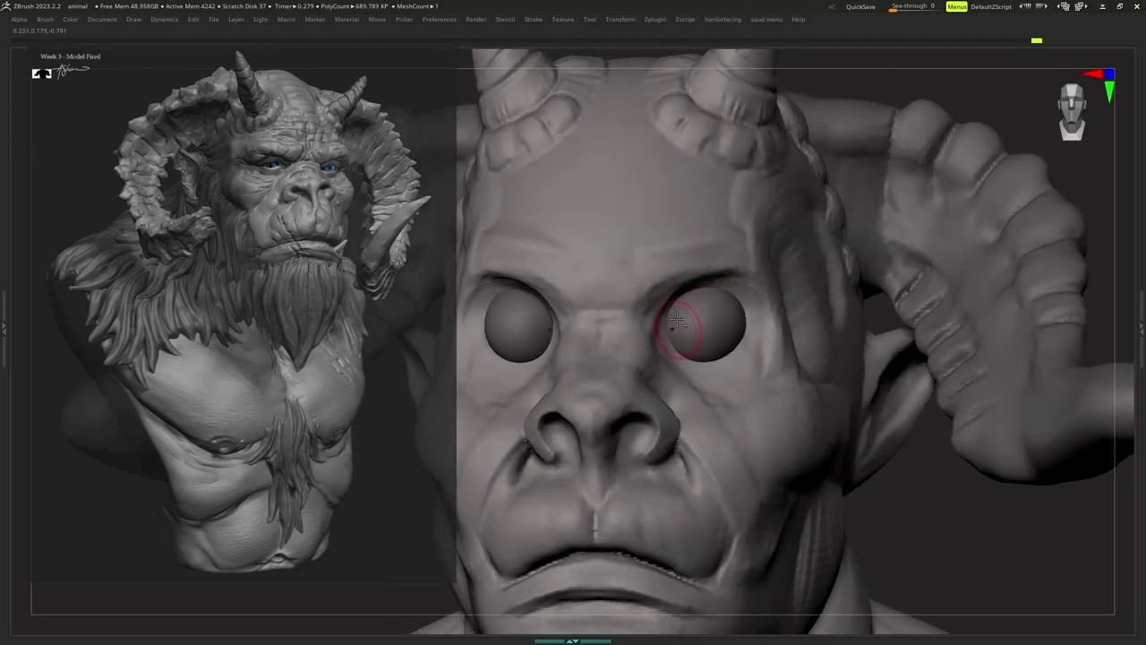
Refine the upper and inner rims of the eye sockets against the eyeballs with the Move brush, starting at a draw size of about 48.
mouse_move(698, 303)
right_down()
mouse_move(687, 313)
mouse_move(696, 290)
right_up()
key(s)
key(space)
key(s)
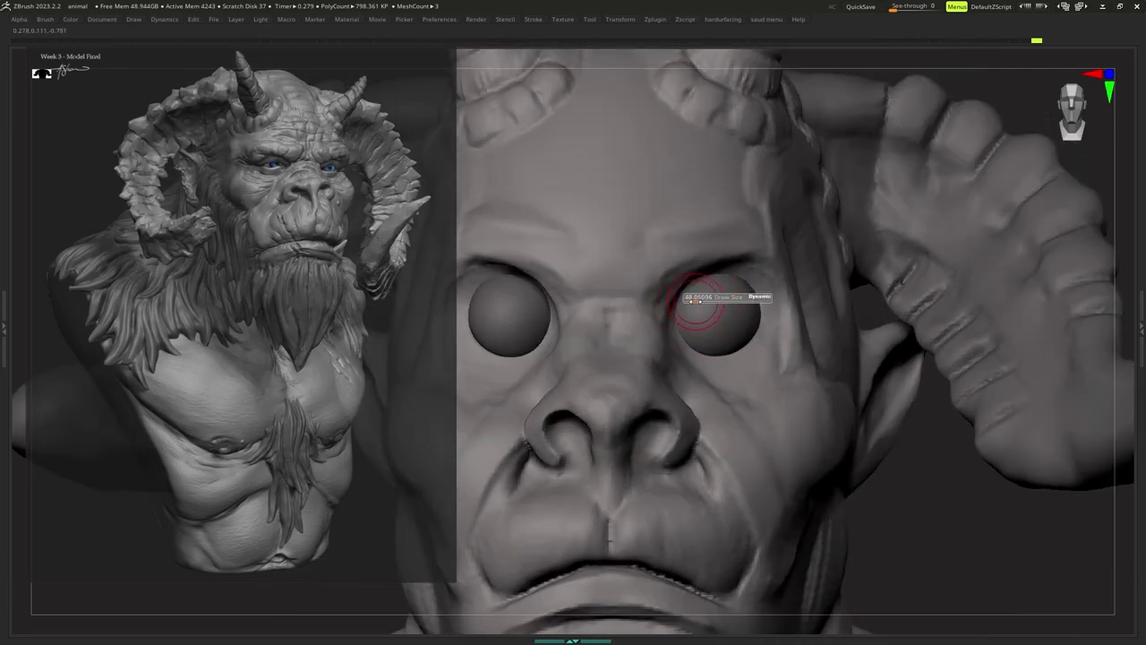
key(space)
drag(704, 287, 699, 289)
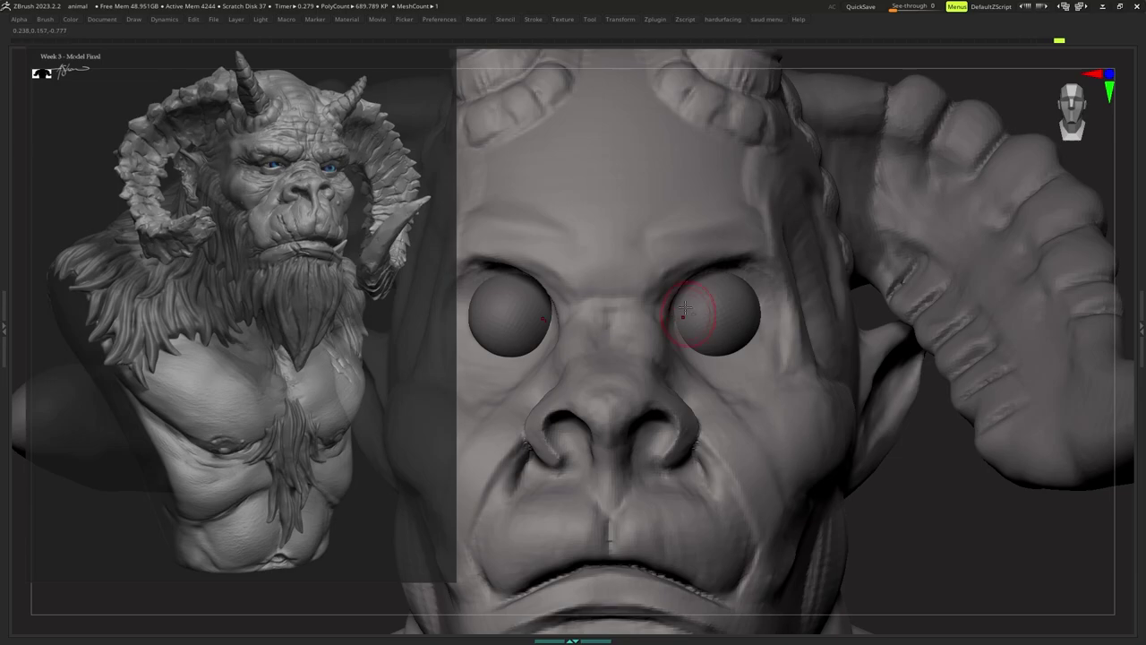
ctrl+right_drag(690, 346, 692, 305)
key(s)
key(space)
key(s)
key(space)
key(space)
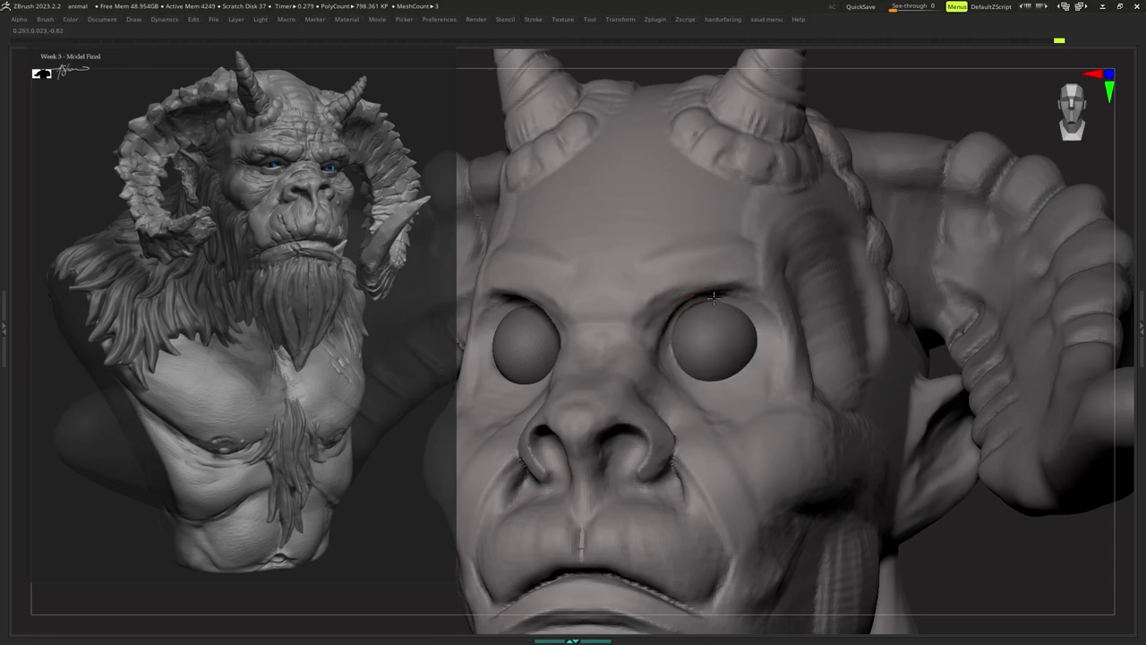
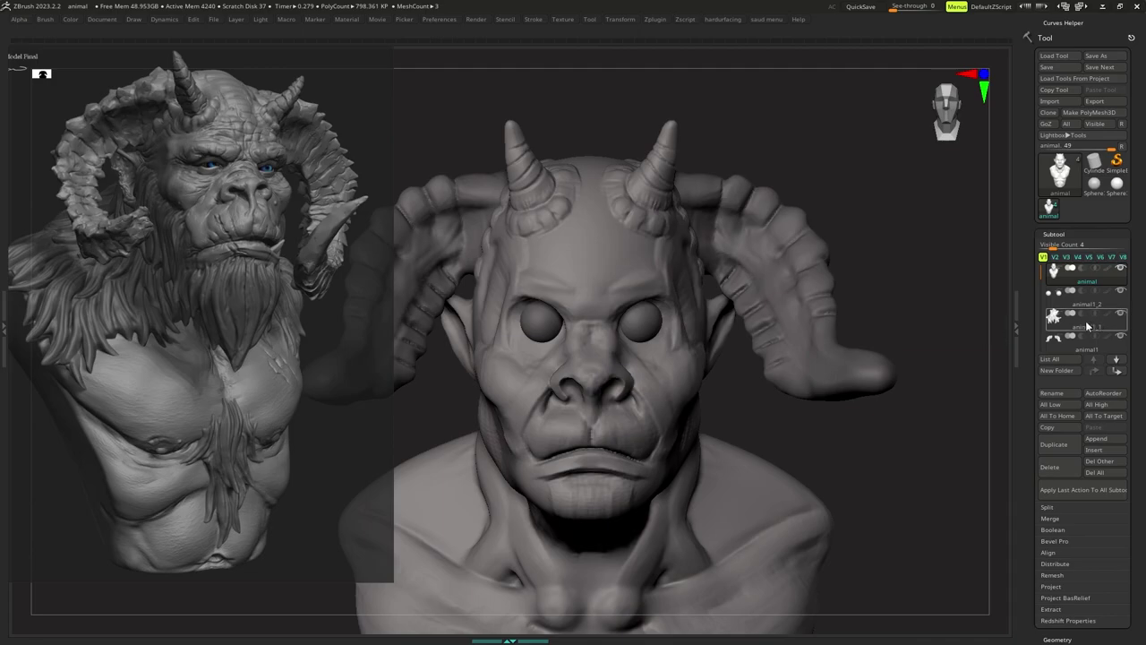
Select the eyeball subtool animal1_2 and duplicate it three times.
mouse_move(1053, 316)
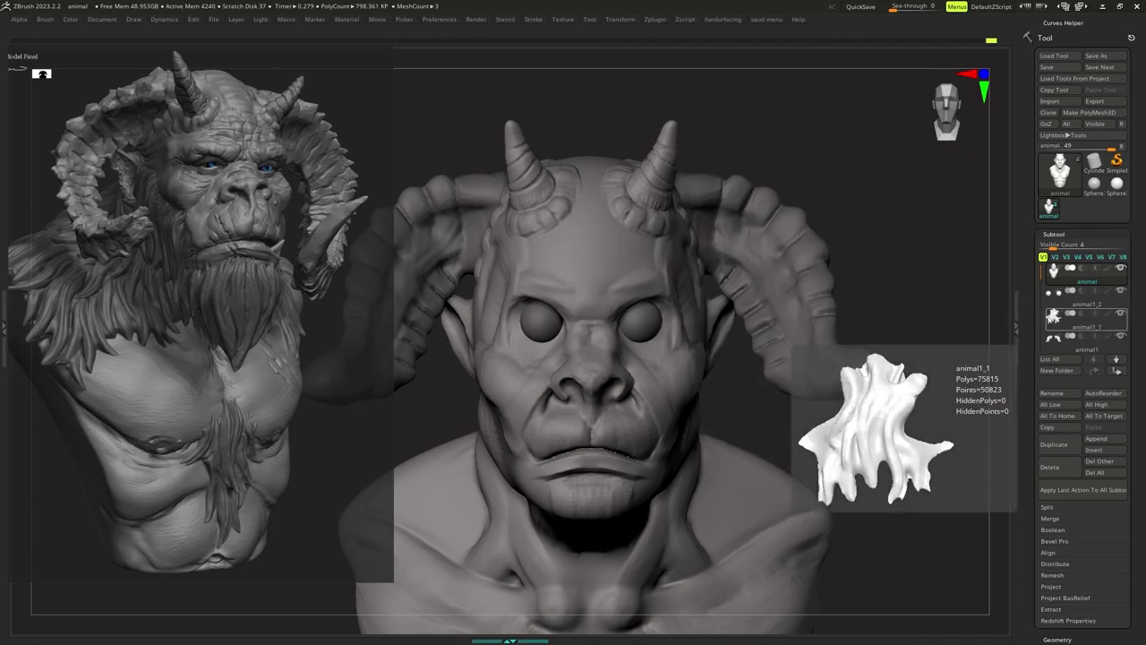
mouse_move(939, 314)
mouse_down()
mouse_move(919, 336)
mouse_move(953, 308)
mouse_up()
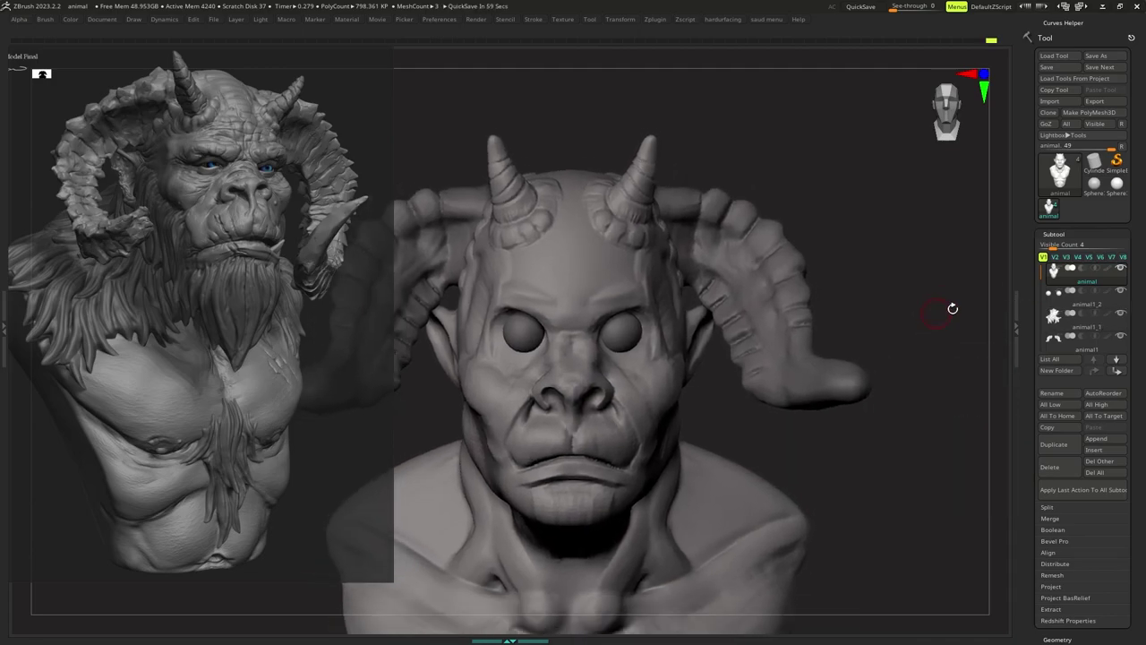
click(1077, 307)
click(1062, 446)
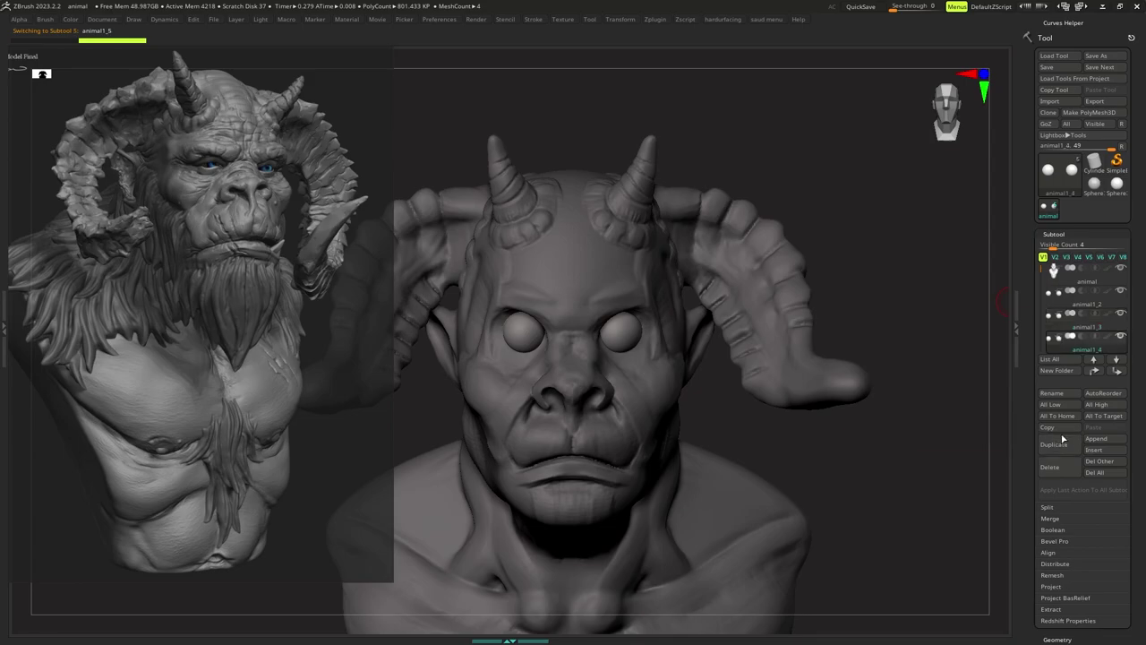
Try to cut away the lower half of the duplicated eyeballs with a horizontal KnifeCurve line.
mouse_move(683, 378)
ctrl+right_down()
mouse_move(671, 386)
mouse_move(681, 351)
mouse_move(678, 371)
ctrl+right_up()
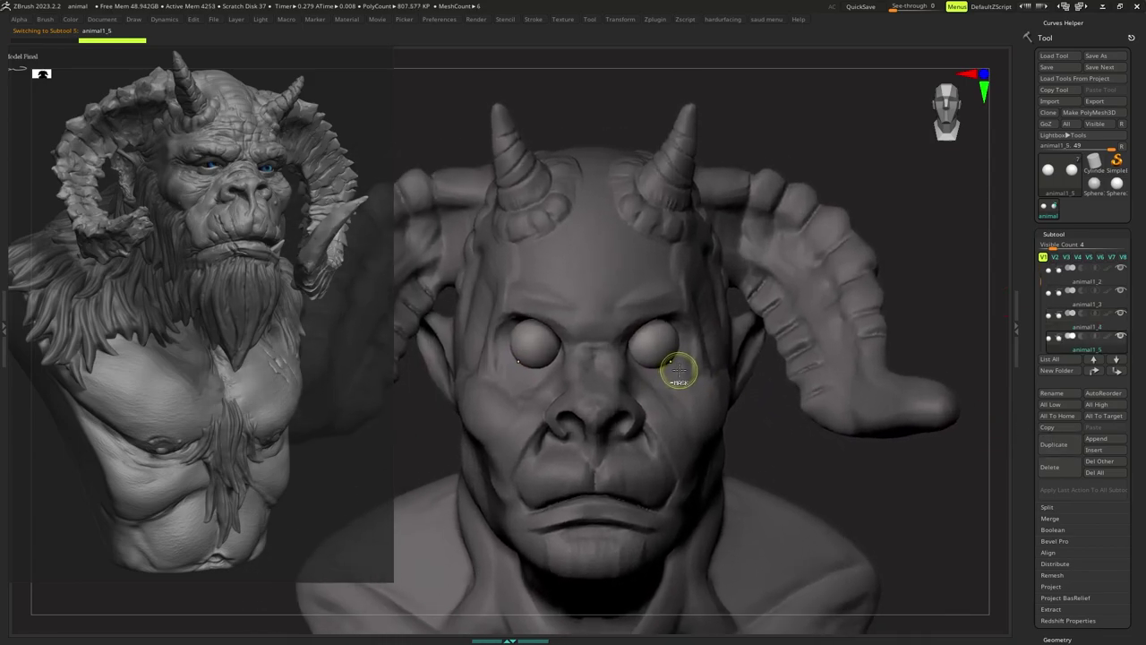
key(1)
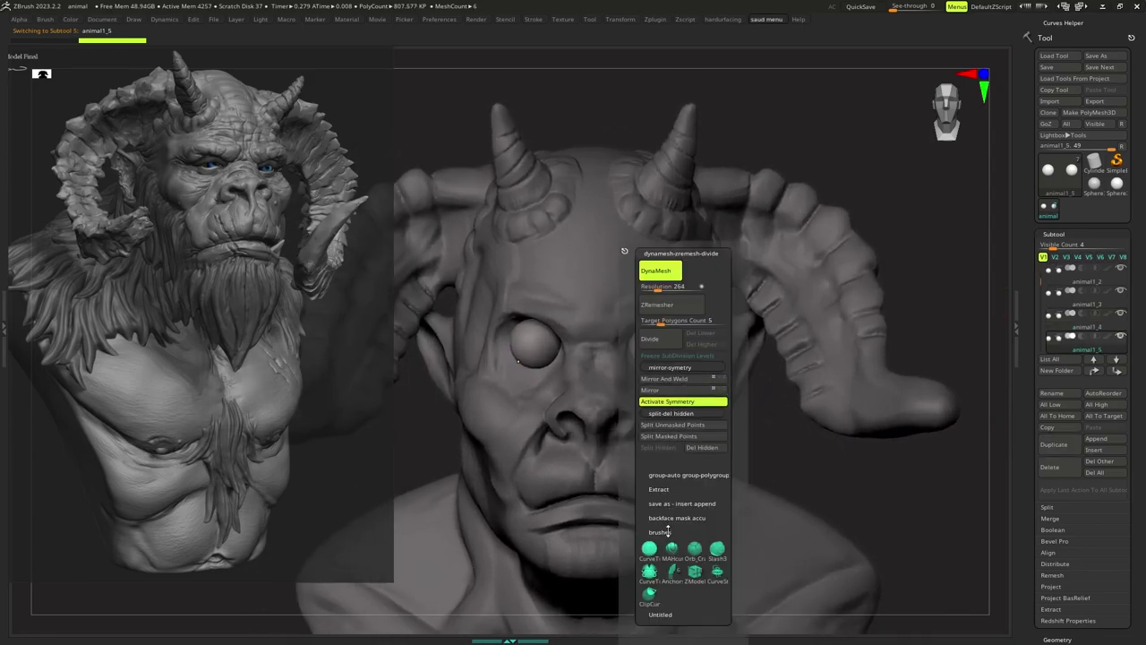
click(666, 532)
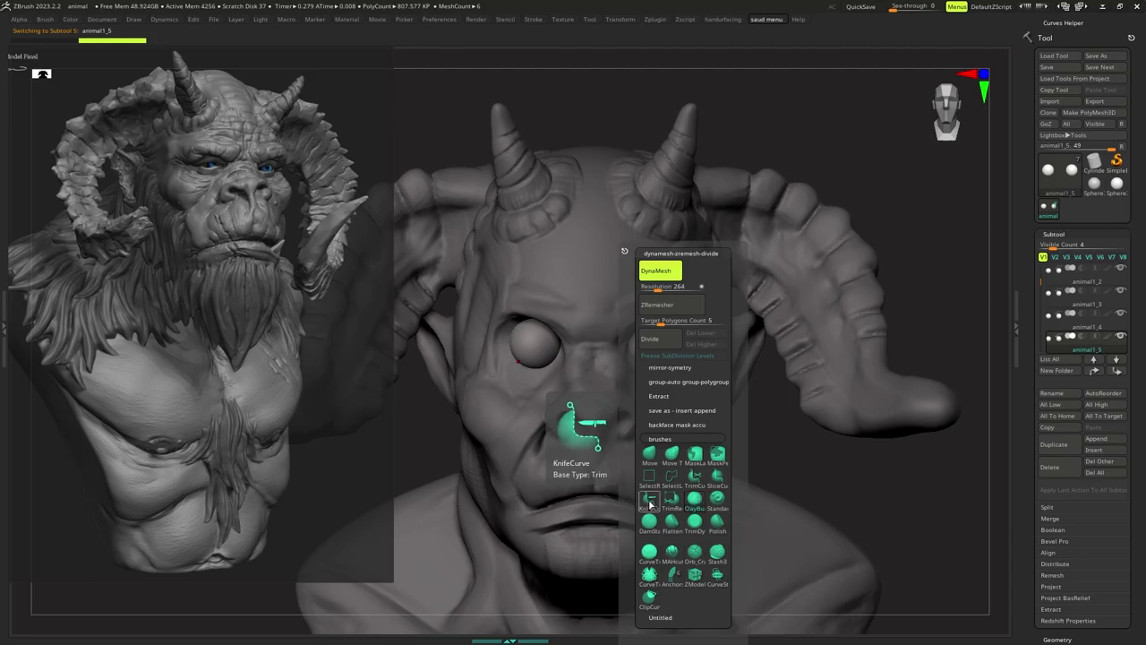
key(ctrl)
mouse_move(769, 454)
ctrl+right_down()
mouse_move(767, 420)
mouse_move(731, 446)
ctrl+right_up()
mouse_move(697, 375)
ctrl+right_down()
mouse_move(704, 387)
mouse_move(661, 396)
mouse_move(716, 387)
mouse_move(704, 397)
mouse_move(660, 388)
mouse_move(707, 384)
ctrl+right_up()
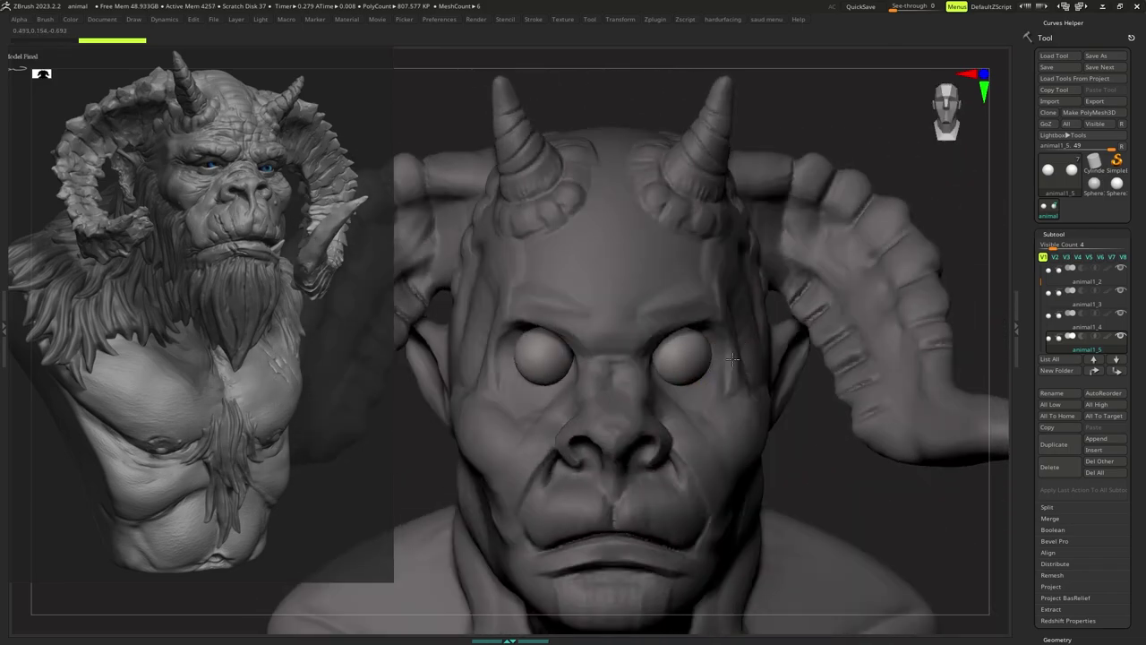
ctrl+shift+drag(636, 353, 606, 345)
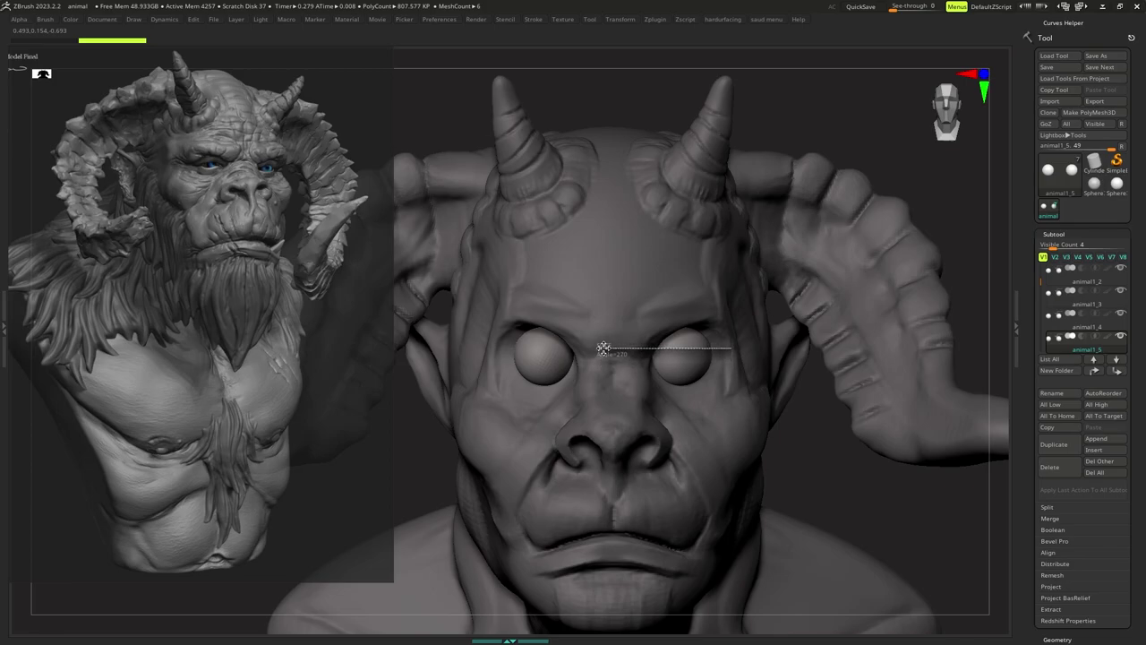
ctrl+shift+drag(605, 347, 605, 348)
mouse_move(607, 381)
ctrl+right_down()
mouse_move(597, 378)
mouse_move(618, 391)
ctrl+right_up()
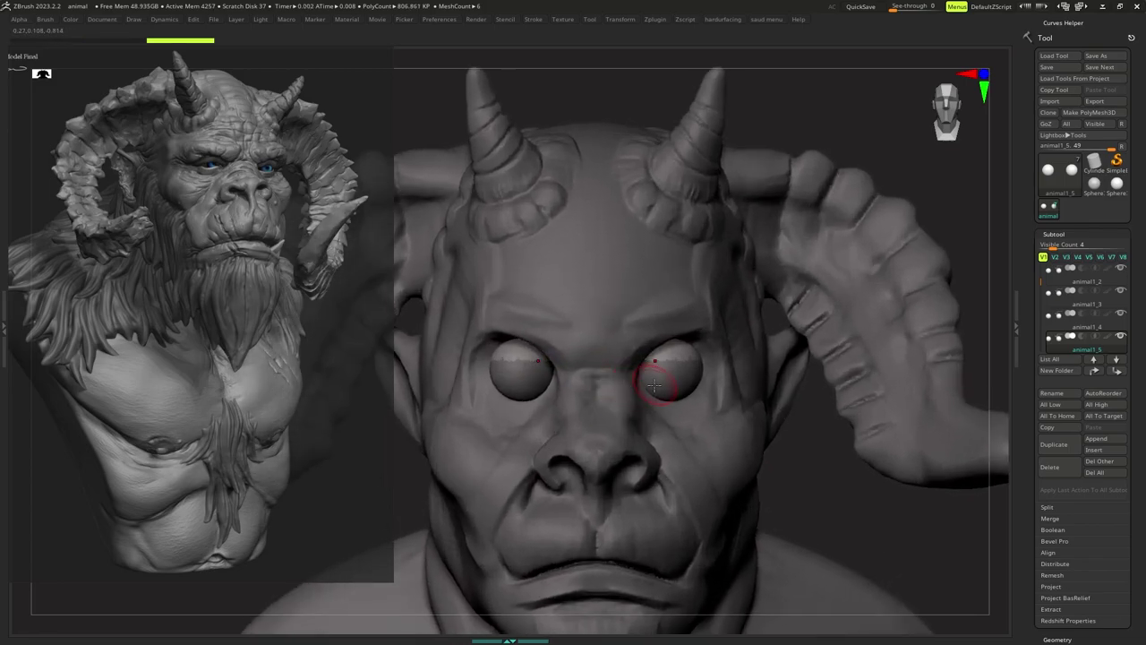
key(ctrl+w)
Undo a trial scaling of the duplicated eyeballs and make the animal1_2 subtool active.
key(w)
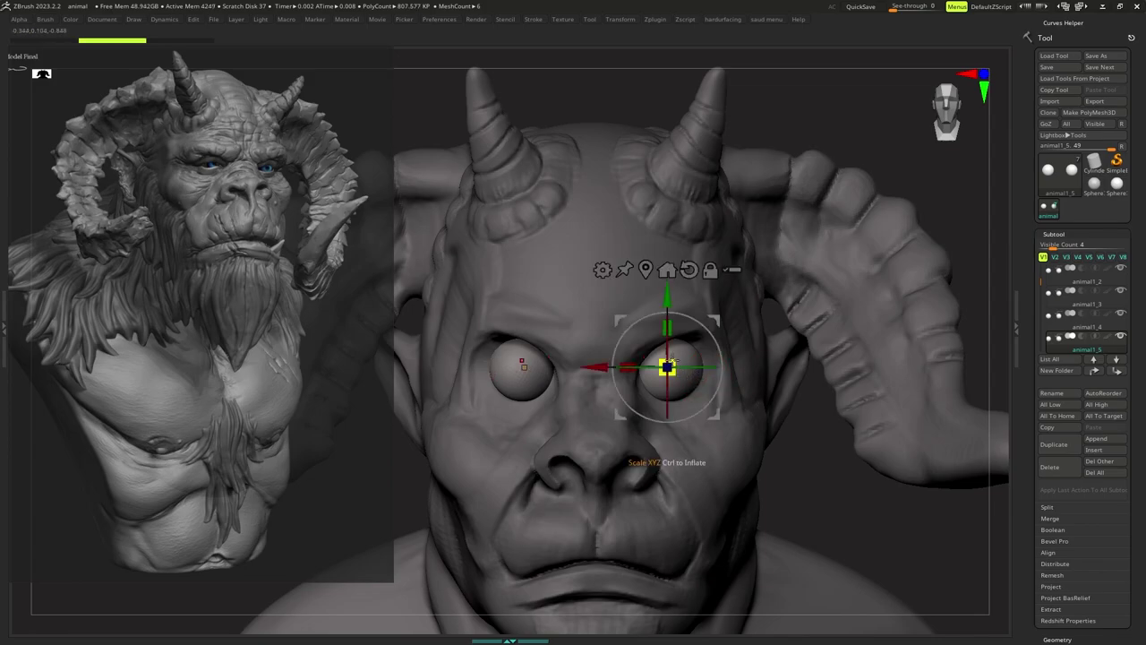
drag(673, 362, 672, 361)
key(q)
key(ctrl+z)
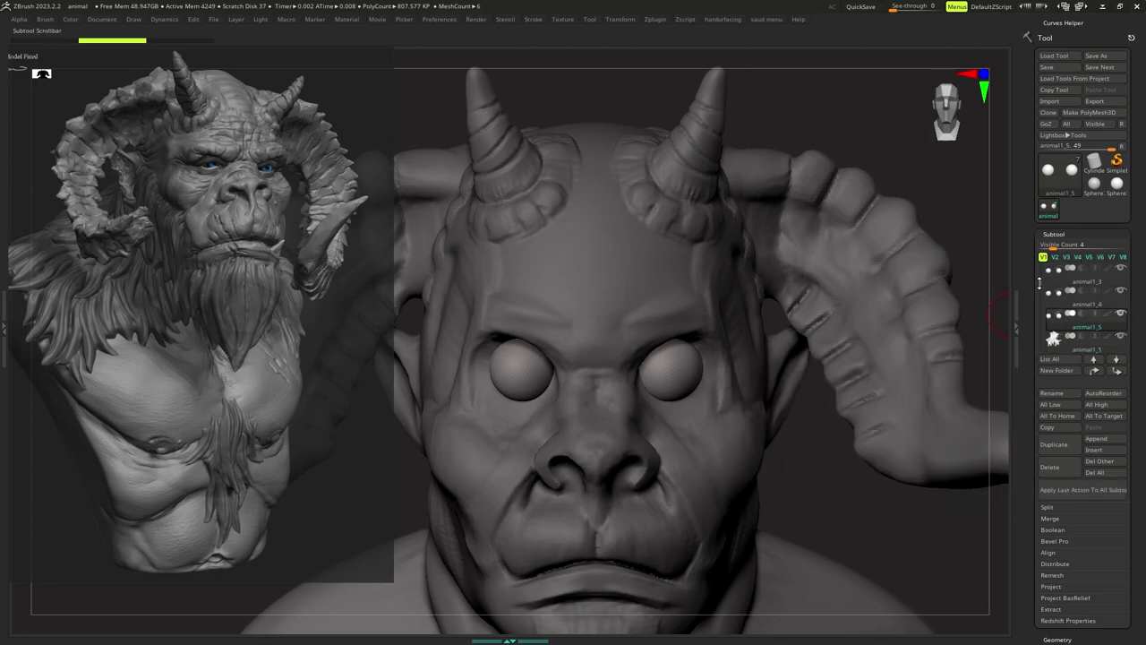
drag(1040, 271, 1039, 267)
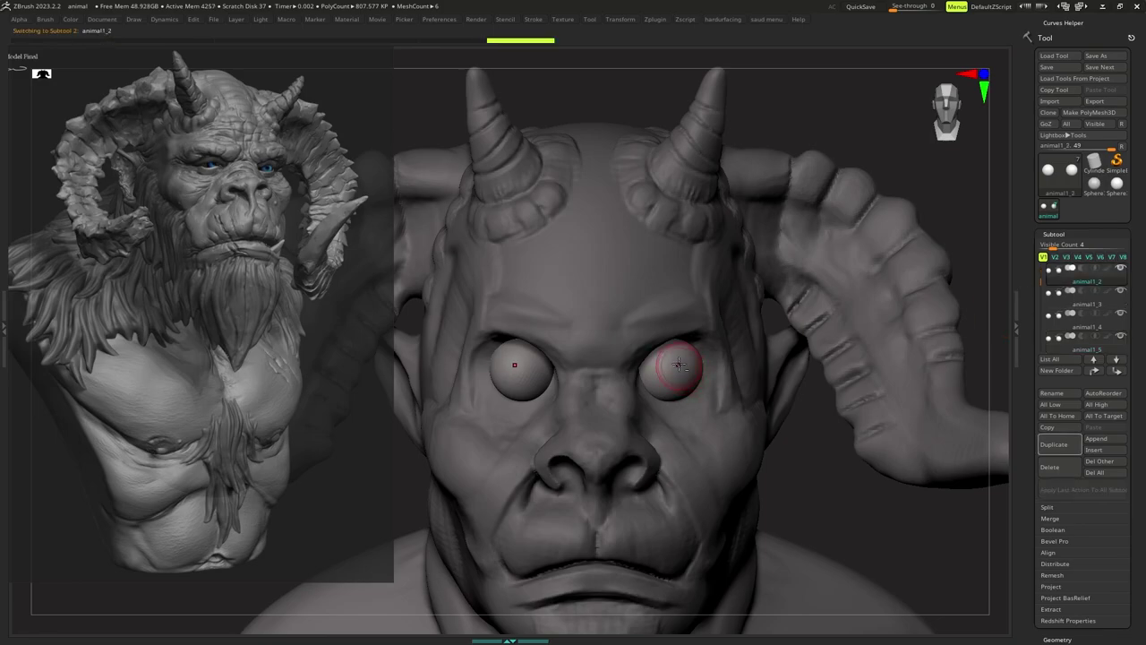
Reposition the animal1_2 spheres over the eyes and cut away their lower halves with a horizontal KnifeCurve line.
key(ctrl+z)
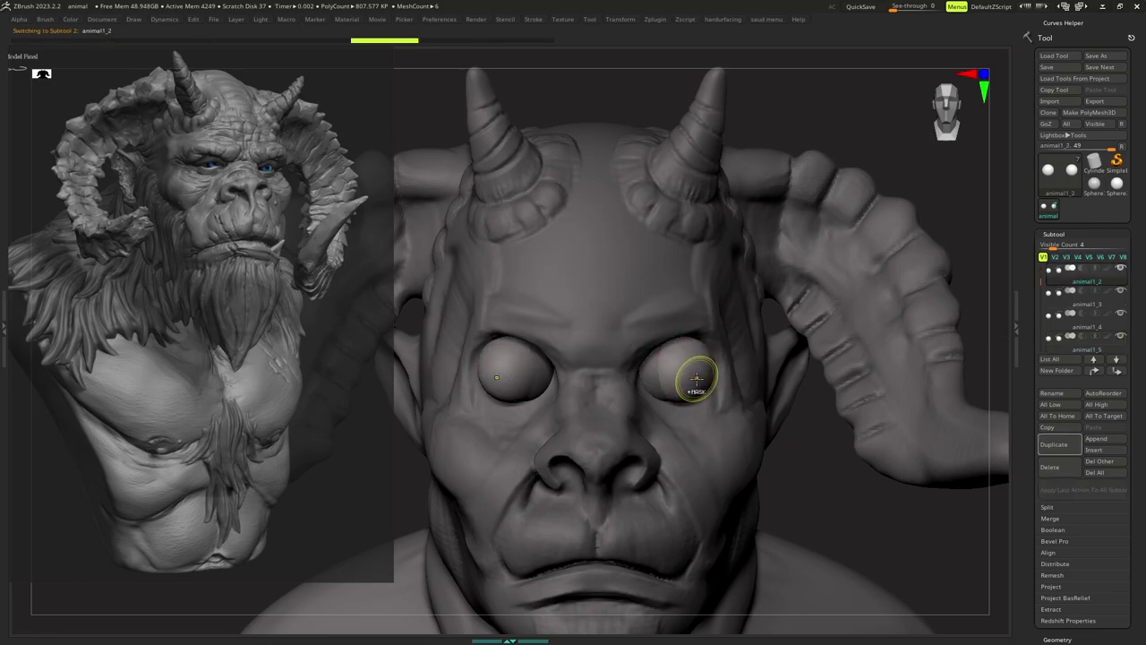
key(w)
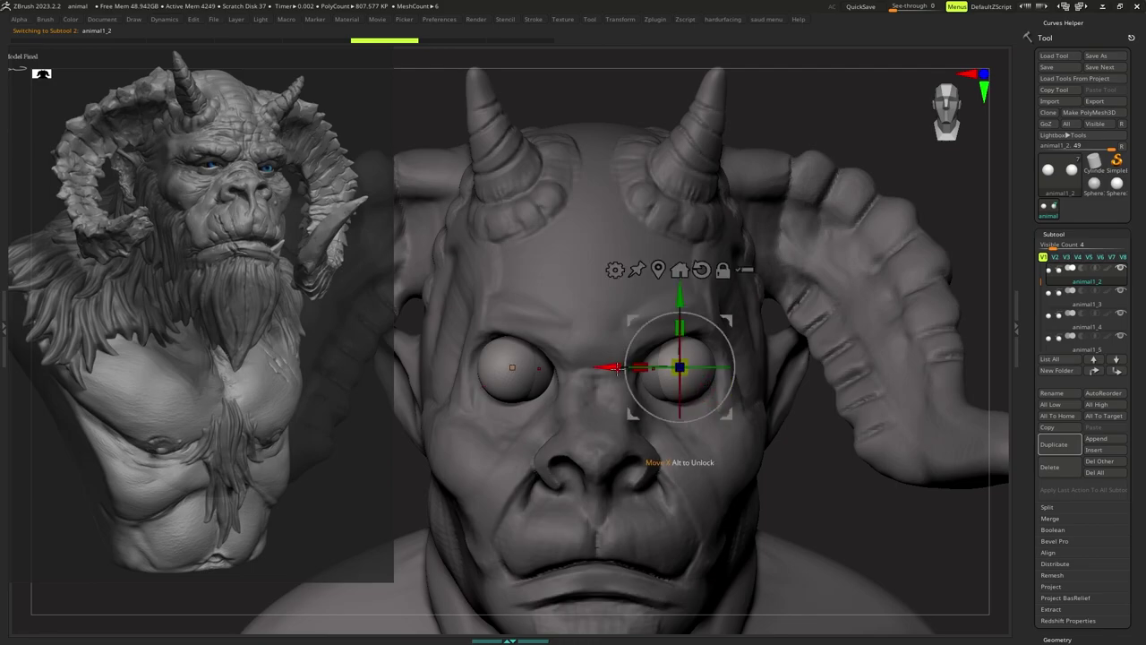
drag(618, 368, 607, 368)
mouse_move(609, 377)
ctrl+right_down()
mouse_move(627, 403)
mouse_move(558, 418)
mouse_move(611, 421)
mouse_move(663, 371)
ctrl+right_up()
key(q)
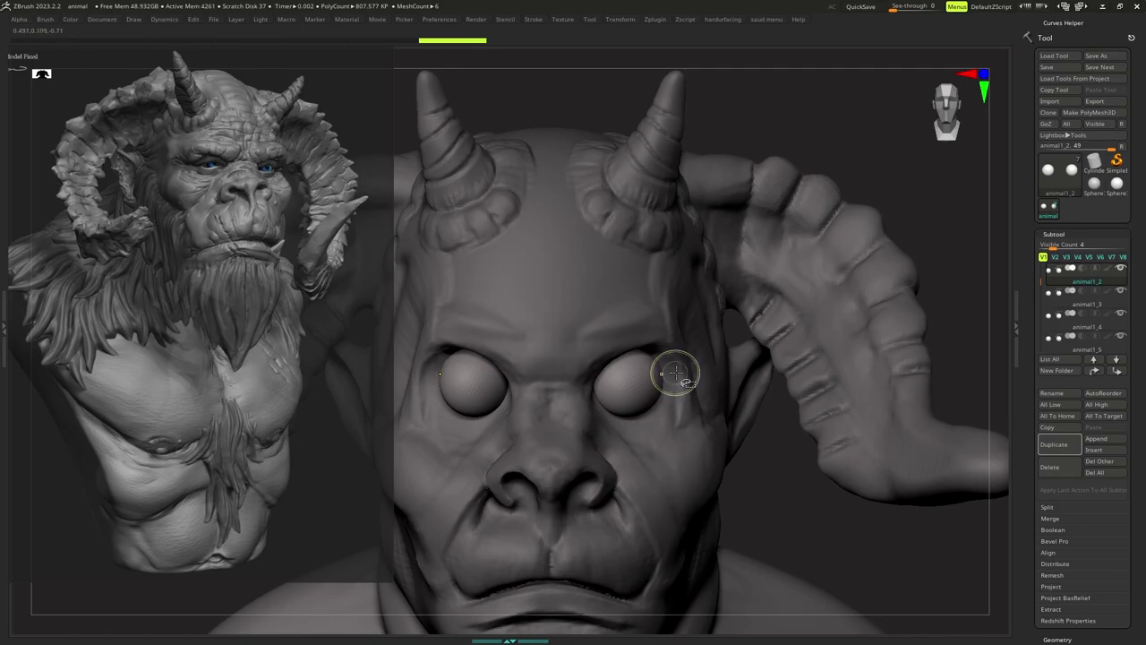
drag(676, 372, 557, 372)
mouse_move(583, 394)
ctrl+right_down()
mouse_move(617, 391)
mouse_move(573, 388)
ctrl+right_up()
Center the gizmo on the animal1_2 half-spheres and tilt them about 11 degrees in side view as upper eyelids.
key(w)
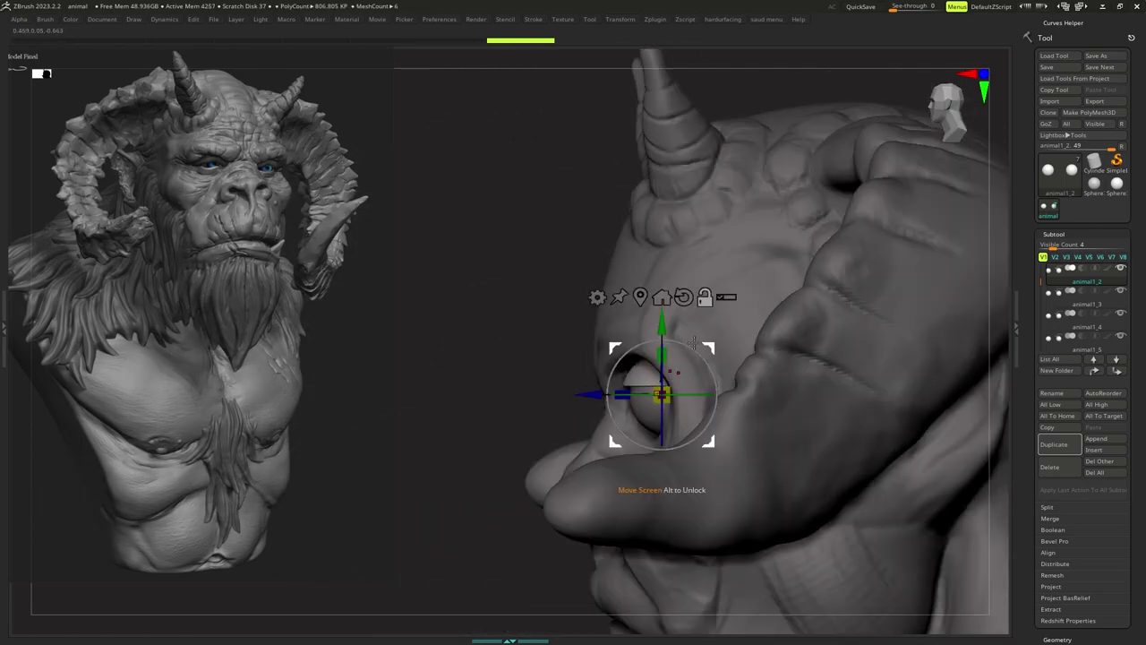
click(641, 297)
click(705, 272)
drag(705, 347, 709, 356)
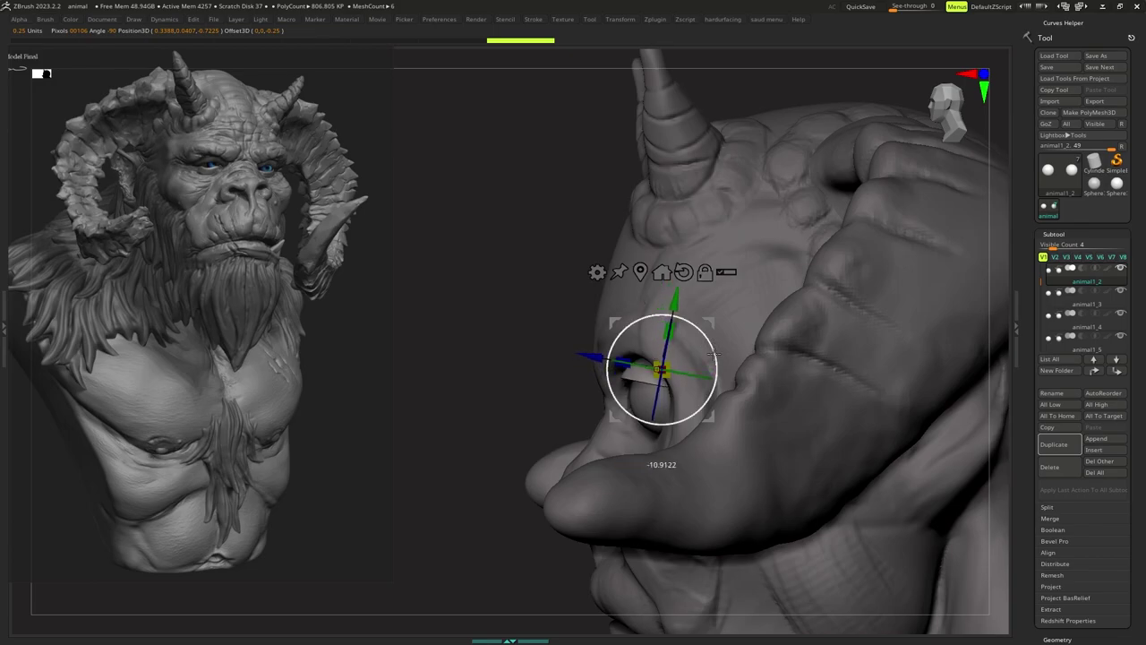
mouse_move(698, 355)
right_down()
mouse_move(754, 342)
mouse_move(724, 332)
mouse_move(737, 326)
right_up()
right_click(747, 331)
key(q)
key(w)
key(q)
Try a horizontal KnifeCurve cut across the animal1_3 spheres and undo it.
mouse_move(736, 326)
ctrl+right_down()
mouse_move(731, 351)
mouse_move(770, 382)
ctrl+right_up()
click(1063, 308)
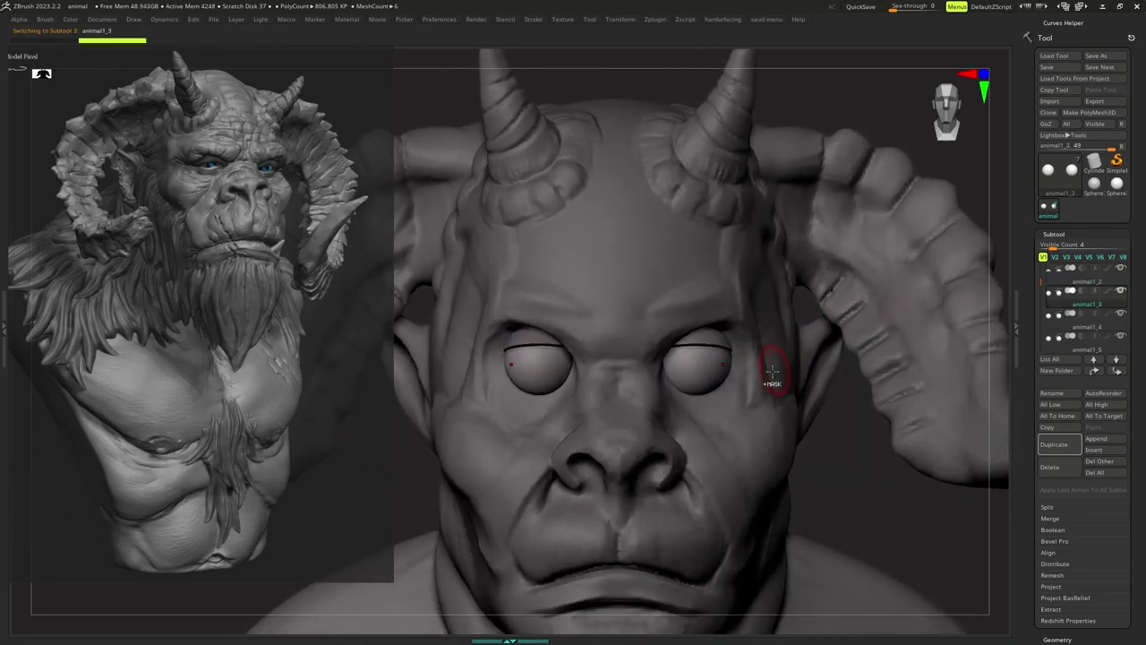
mouse_move(716, 382)
ctrl+mouse_down()
mouse_move(704, 384)
mouse_move(767, 372)
ctrl+mouse_up()
alt+right_drag(749, 379, 755, 363)
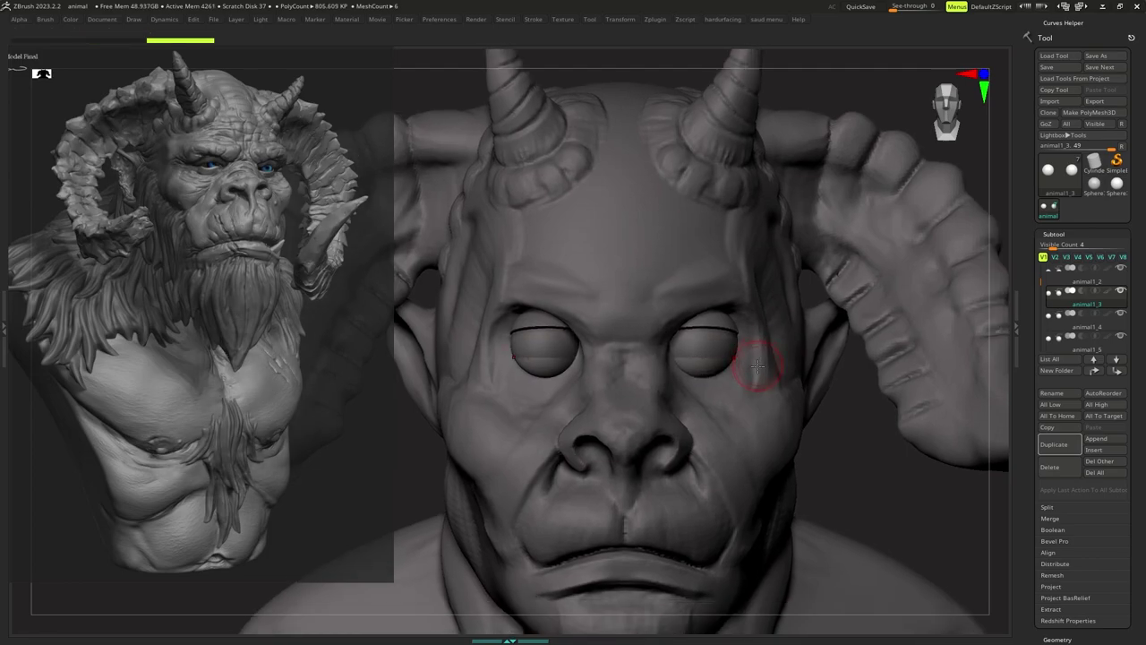
key(ctrl+z)
Hide the animal1_3 and animal1_4 spheres, then try horizontal knife cuts on the animal1_5 spheres and undo them.
mouse_move(1115, 319)
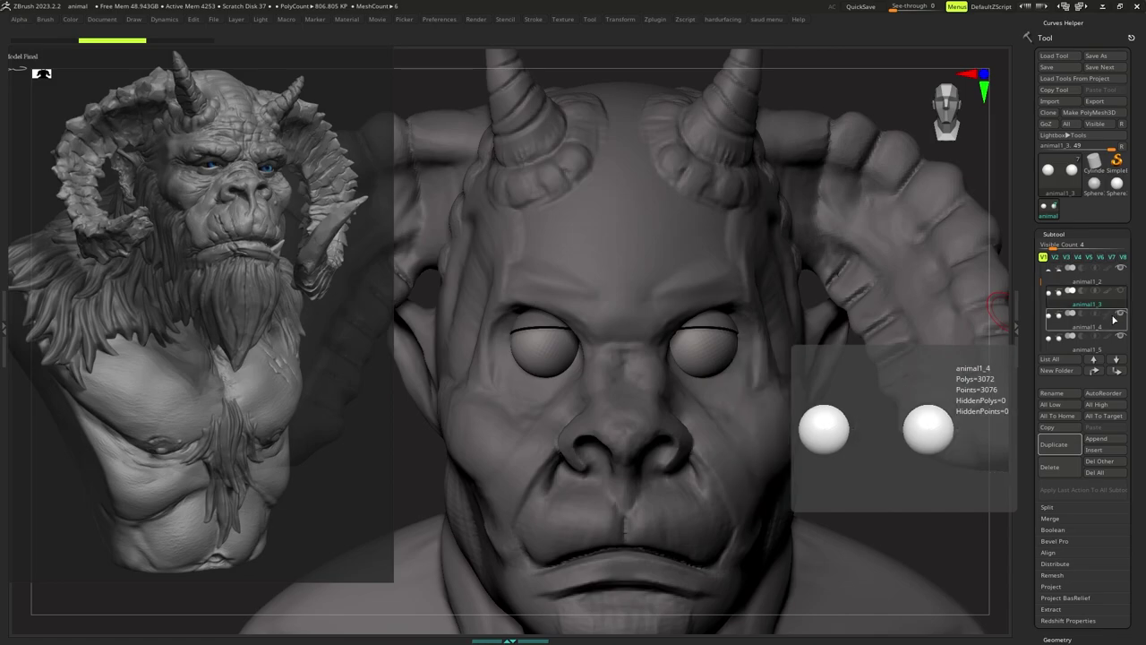
click(1122, 315)
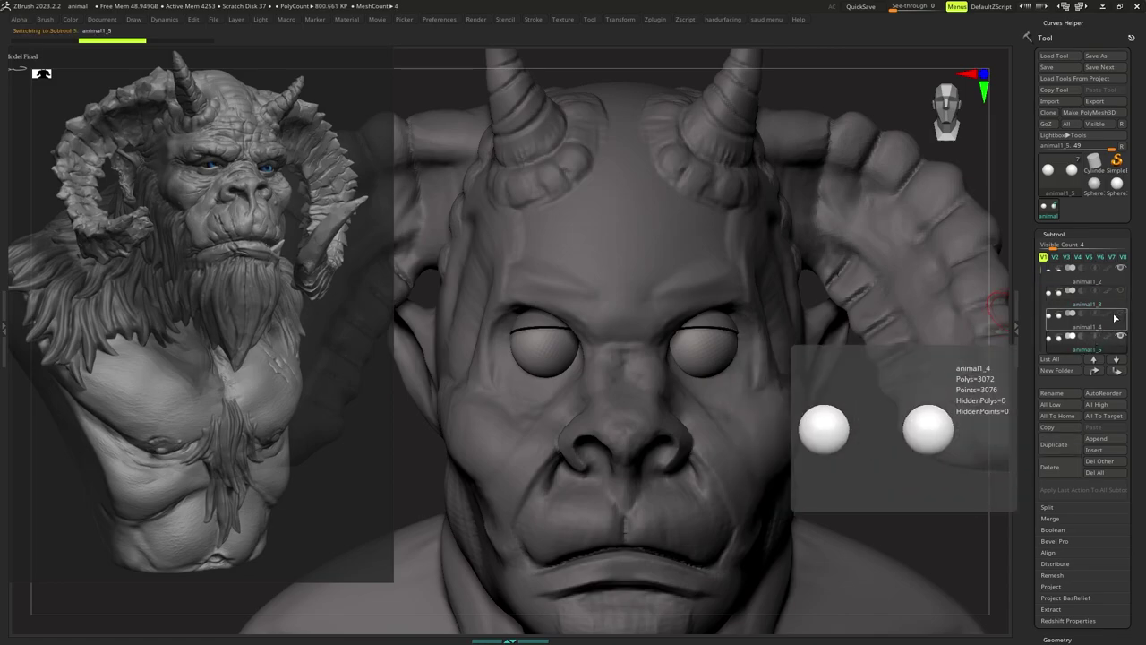
ctrl+shift+drag(661, 355, 780, 354)
right_drag(762, 366, 788, 363)
key(ctrl+z)
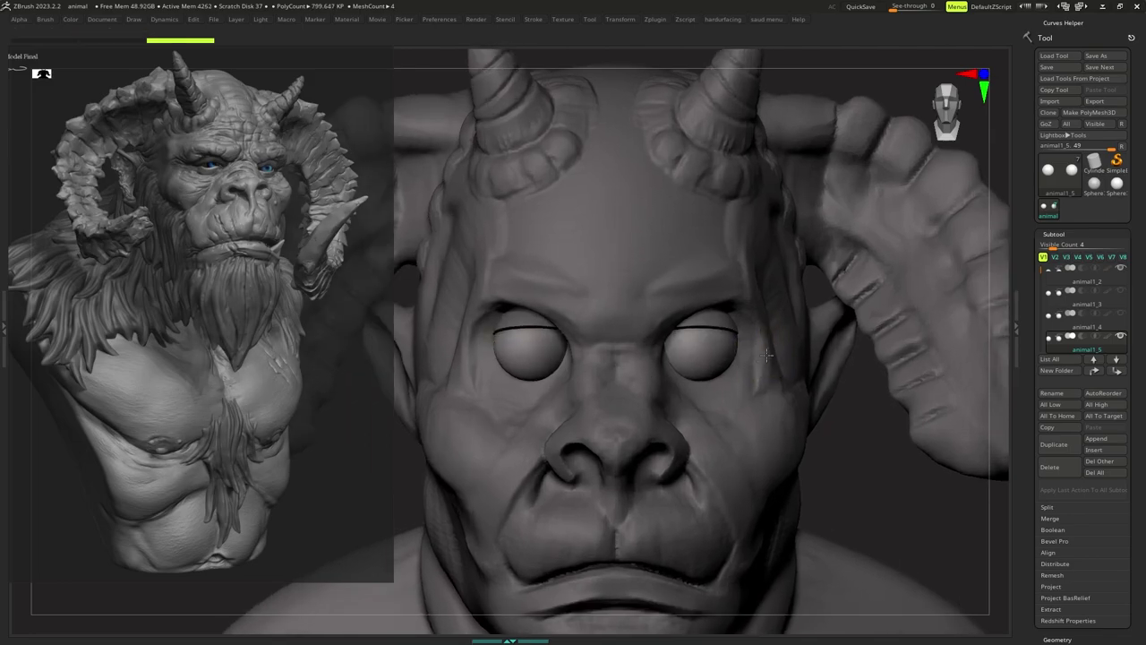
click(1117, 314)
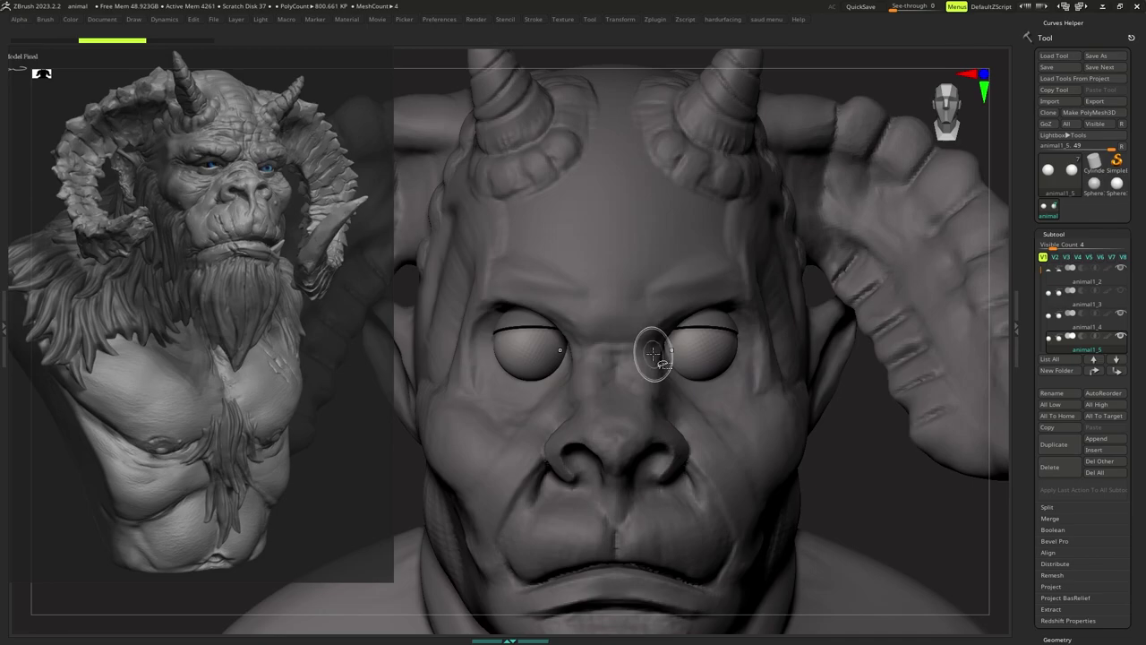
ctrl+shift+drag(653, 355, 777, 355)
mouse_move(767, 358)
alt+right_down()
mouse_move(762, 370)
mouse_move(751, 360)
alt+right_up()
key(ctrl+z)
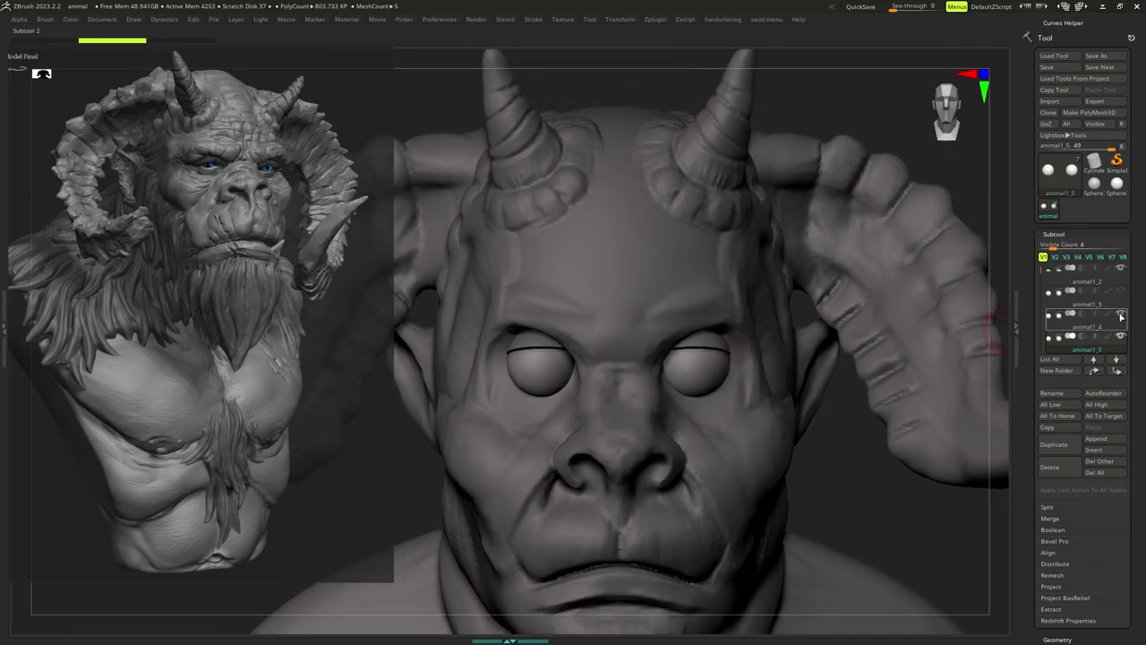
Adjust the animal1_5 spheres with the gizmo and cut away their upper part with a horizontal KnifeCurve line.
key(w)
drag(697, 358, 702, 353)
key(q)
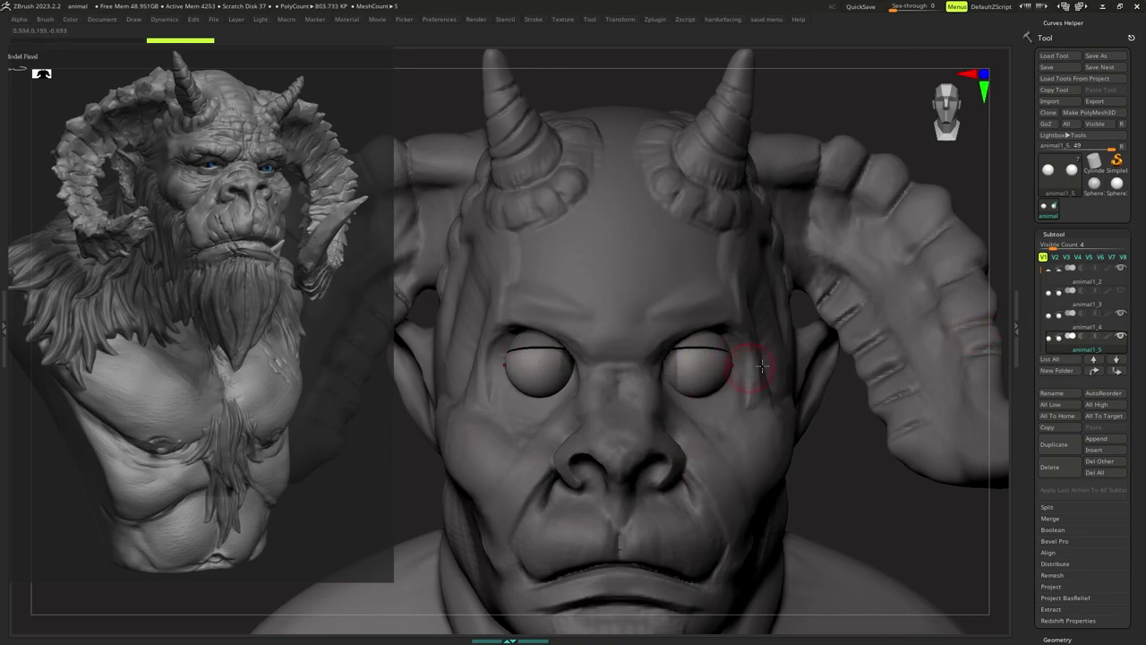
click(1068, 326)
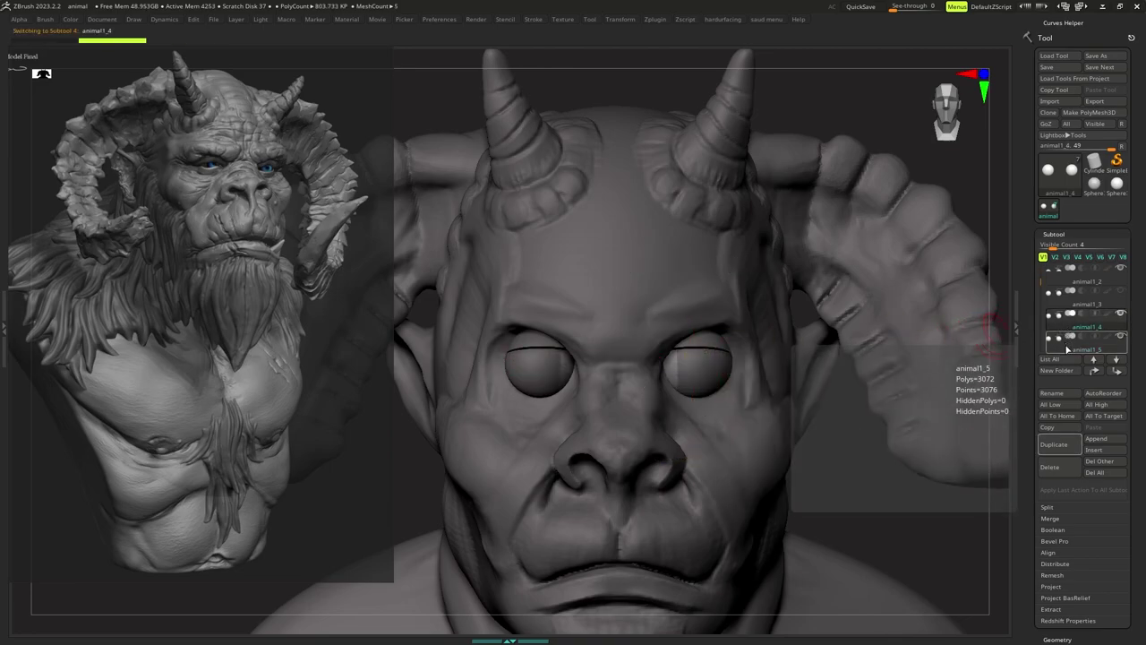
click(1069, 340)
key(w)
drag(633, 361, 623, 362)
key(q)
ctrl+right_drag(622, 372, 652, 376)
ctrl+shift+drag(789, 371, 789, 376)
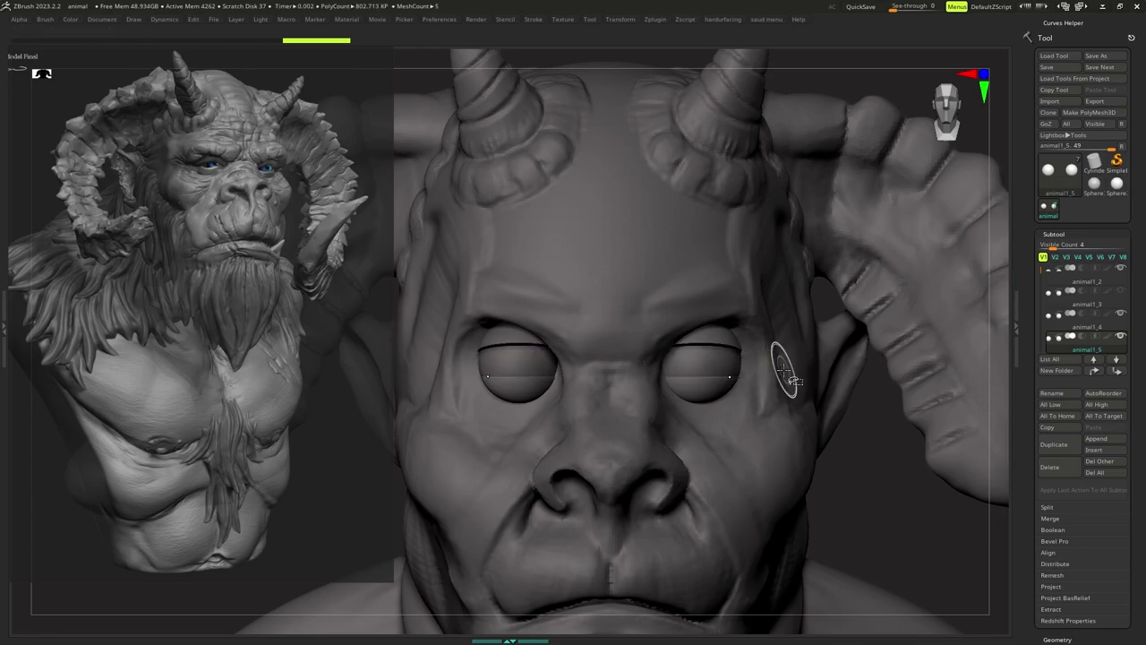
Fit the remaining lower shells of animal1_5 against the eyeballs as lower eyelids using the gizmo.
alt+right_drag(785, 376, 696, 378)
key(w)
drag(655, 354, 651, 353)
mouse_move(651, 356)
right_down()
mouse_move(701, 364)
mouse_move(674, 360)
mouse_move(662, 392)
mouse_move(696, 396)
mouse_move(618, 401)
mouse_move(687, 400)
mouse_move(661, 360)
mouse_move(664, 342)
mouse_move(670, 356)
right_up()
key(q)
key(w)
key(q)
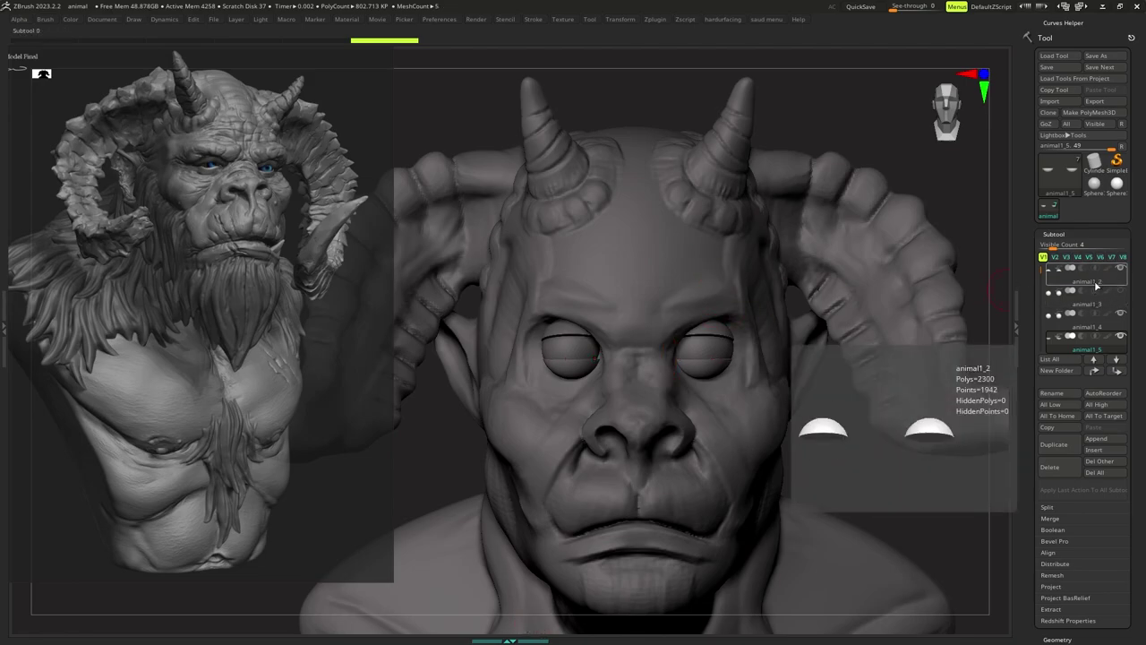
Show the animal1_3 spheres and delete the spare animal1_4 subtool.
click(1088, 294)
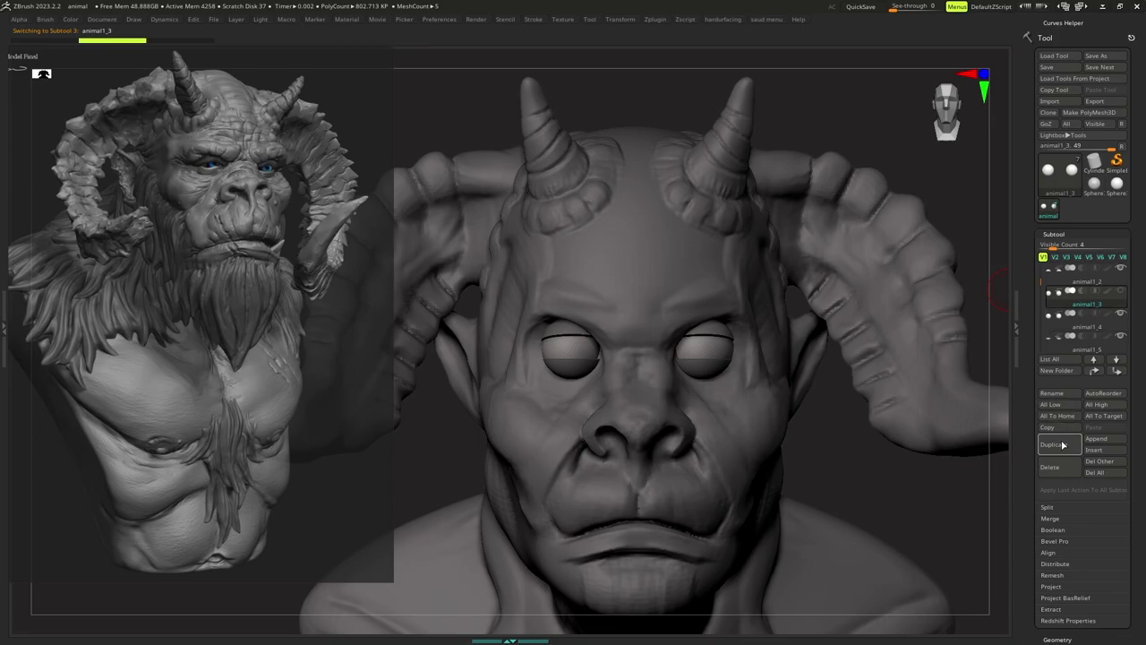
click(1062, 445)
mouse_move(1129, 296)
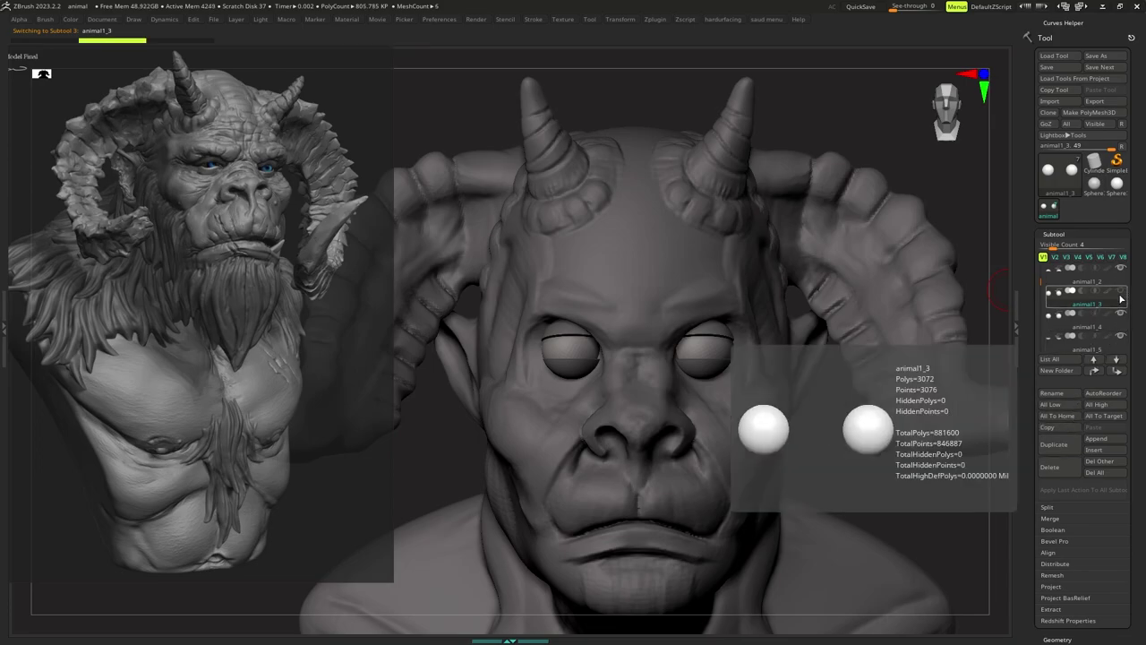
click(1104, 327)
mouse_move(1106, 327)
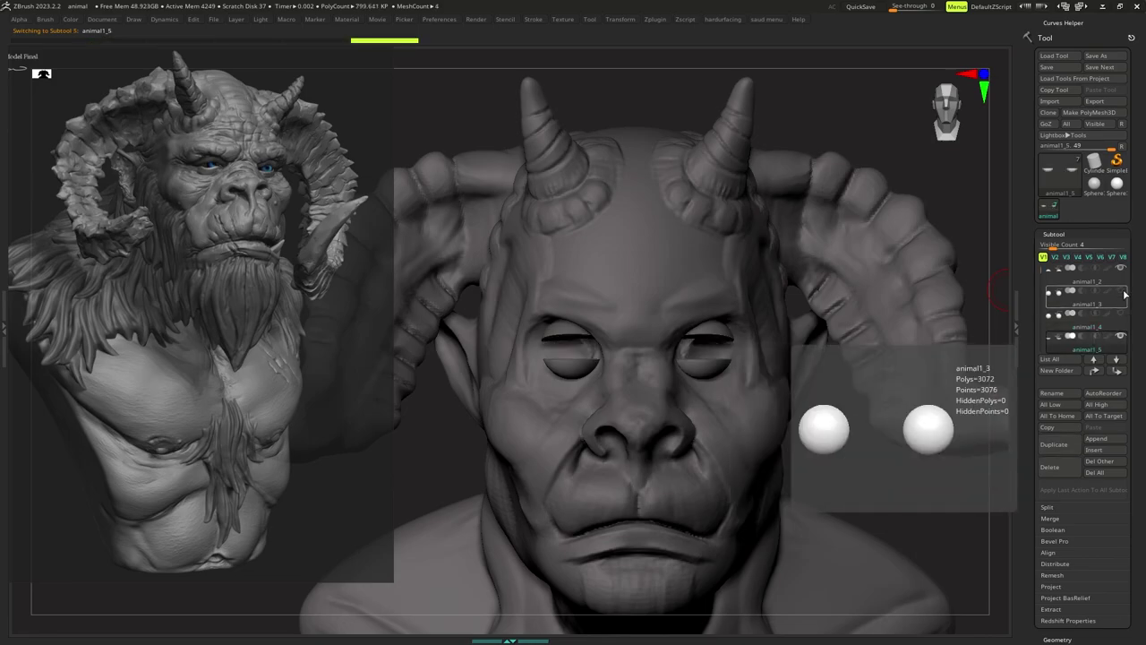
click(1089, 329)
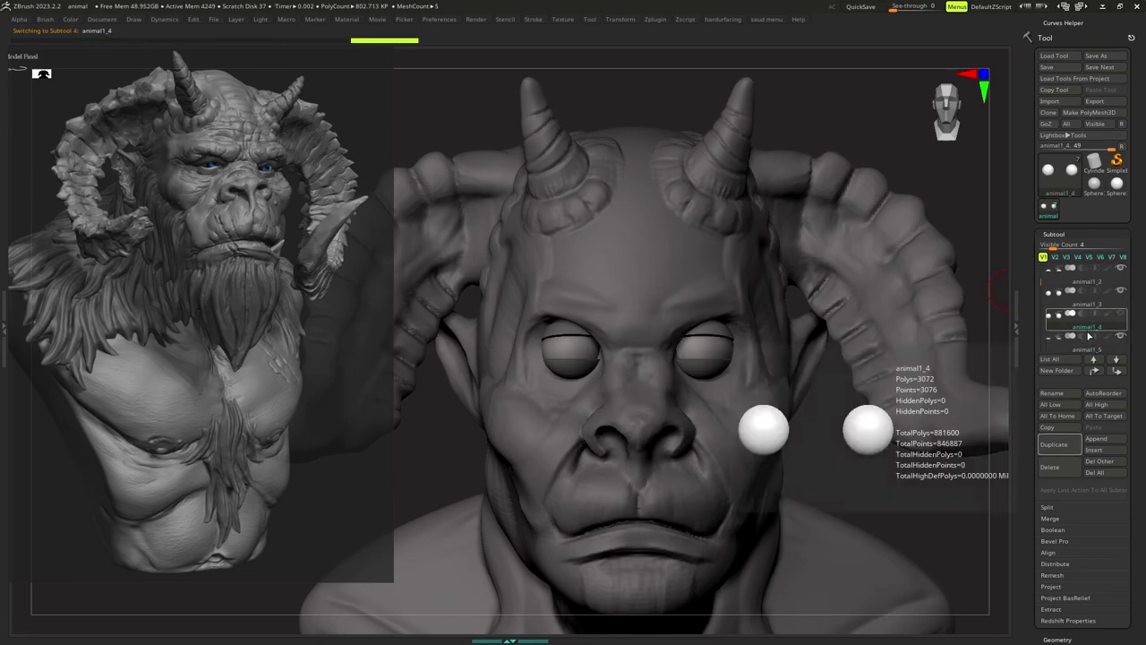
click(1053, 466)
Select the animal1_2 upper eyelid shells and shift them slightly, by about 0.014, over the eyeballs.
ctrl+right_drag(815, 404, 695, 381)
alt+click(731, 360)
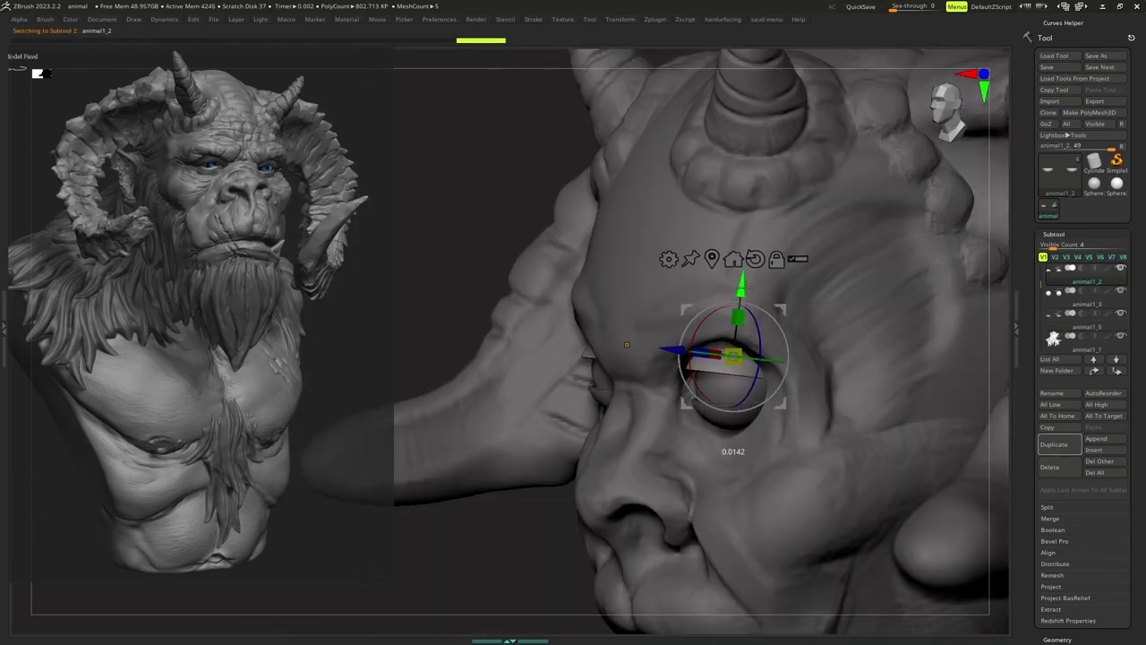
key(q)
mouse_move(740, 298)
right_down()
mouse_move(788, 314)
mouse_move(710, 317)
mouse_move(751, 335)
mouse_move(750, 313)
mouse_move(757, 331)
mouse_move(731, 347)
mouse_move(720, 325)
mouse_move(717, 391)
right_up()
Make the head subtool animal active and choose the Move Topological brush with a draw size of about 91.
key(b)
key(m)
key(v)
key(s)
alt+click(751, 335)
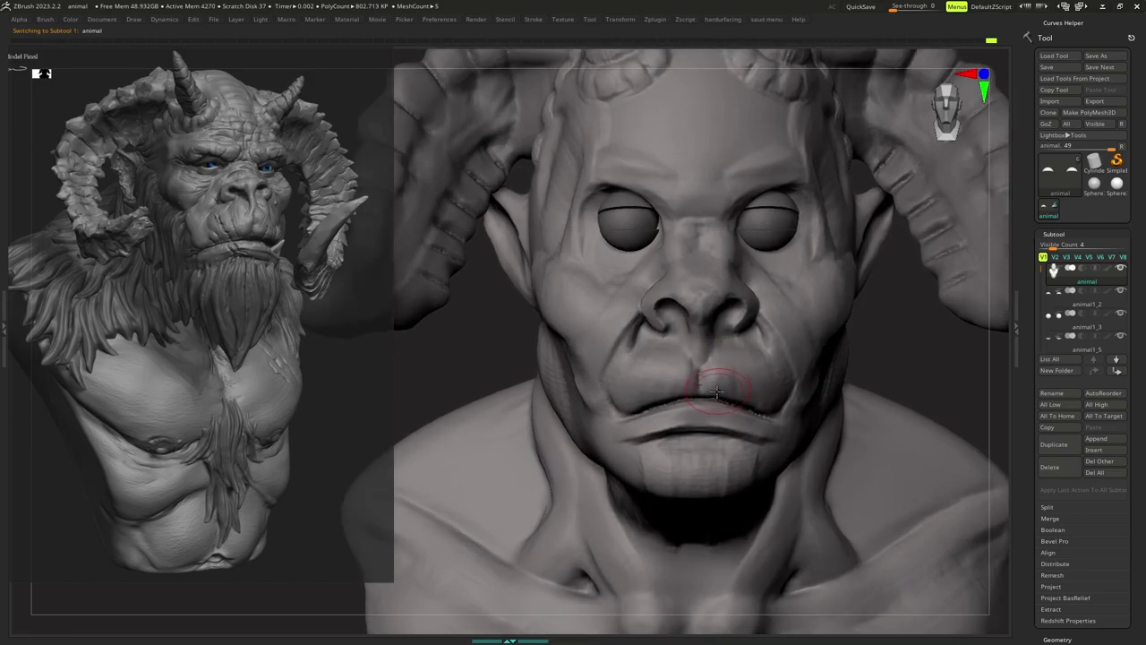
key(b)
key(m)
key(v)
key(s)
drag(715, 390, 723, 391)
key(Tab)
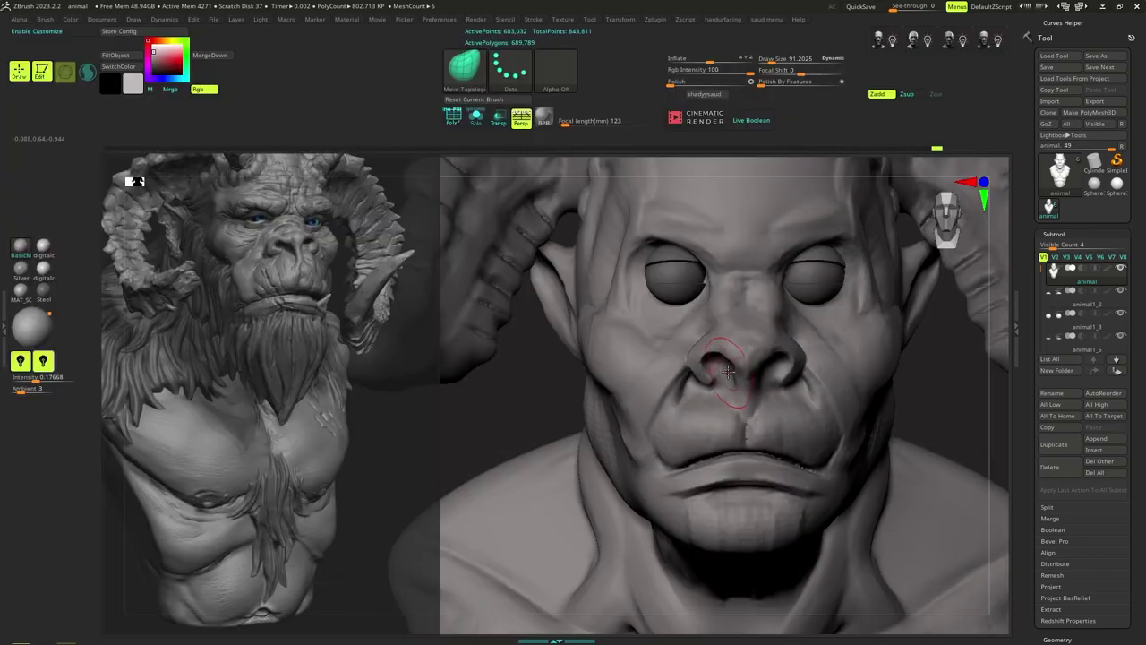
click(42, 21)
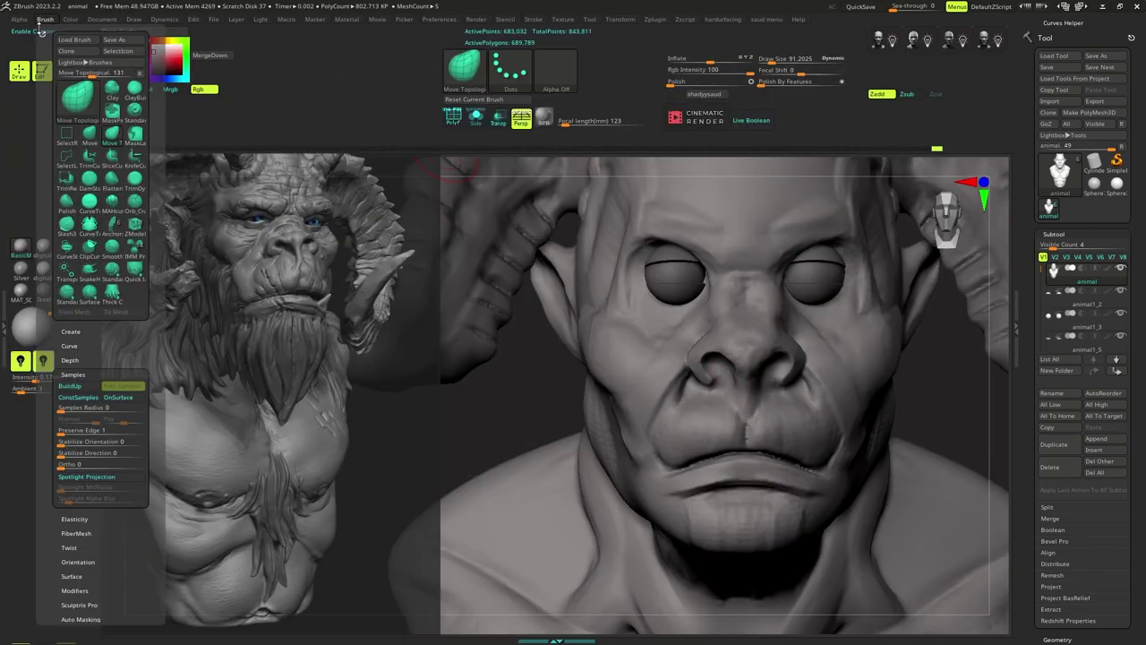
click(39, 25)
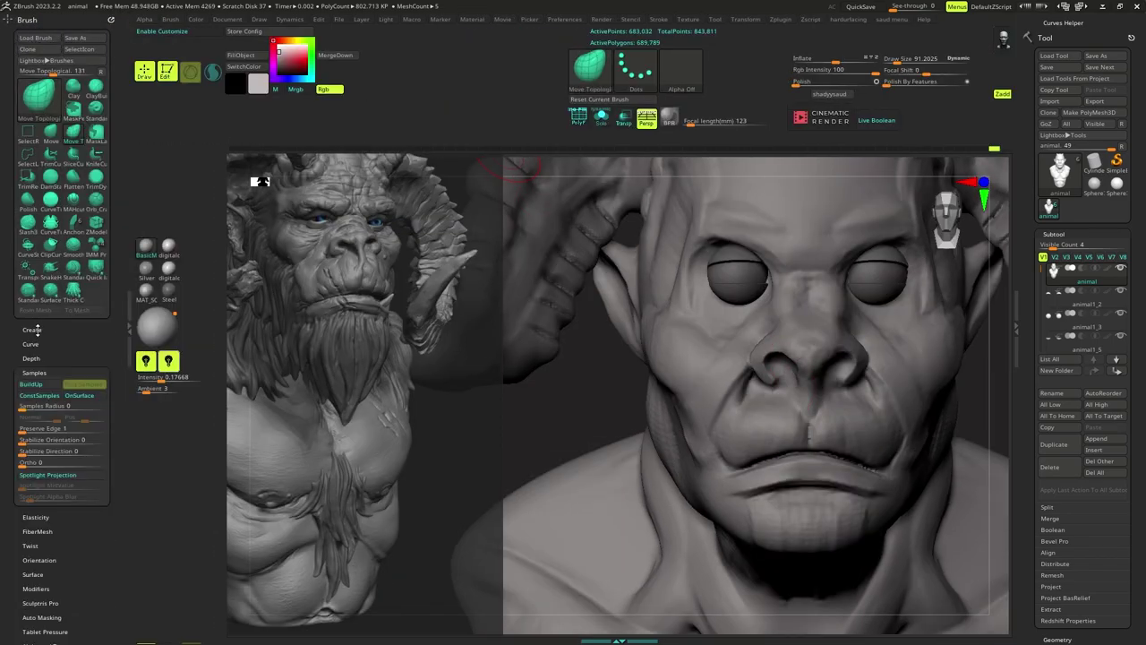
click(33, 329)
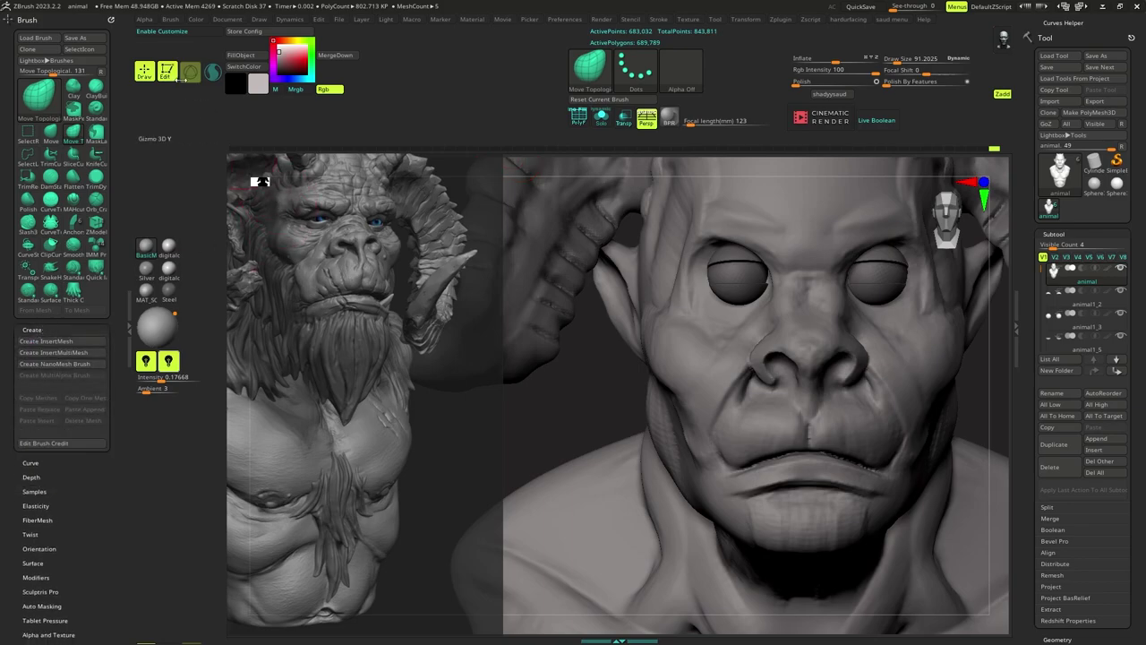
click(108, 20)
click(109, 20)
click(111, 20)
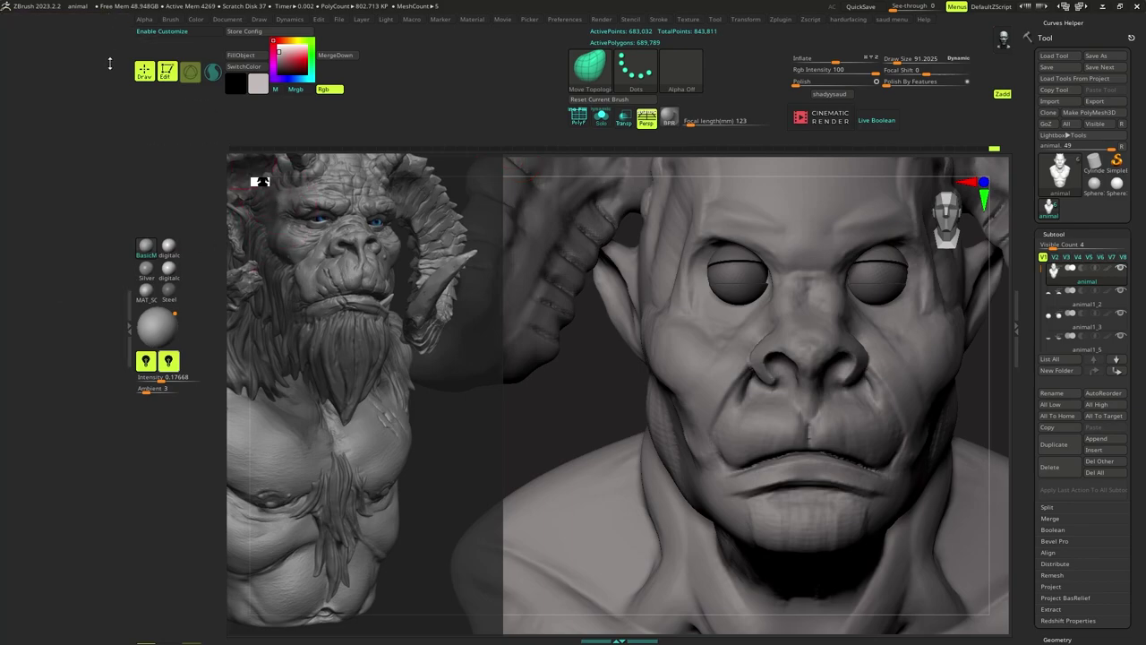
click(132, 325)
key(Tab)
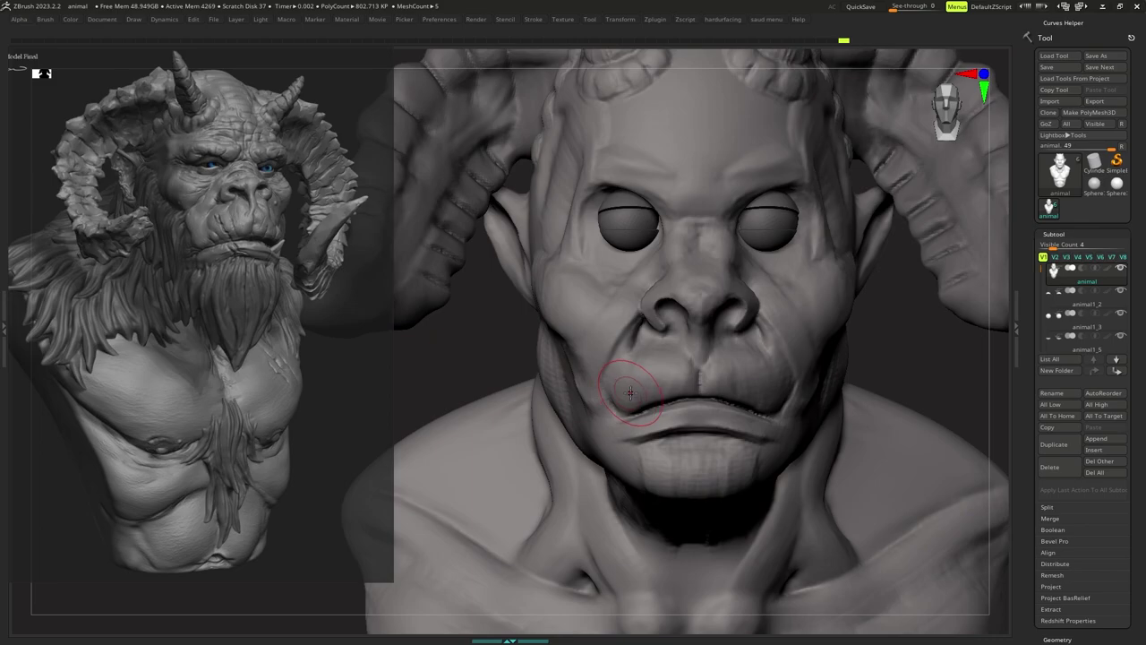
Clear the accidental mask on the head and open the backface mask options for the brush.
key(b)
key(m)
key(v)
key(ctrl+i)
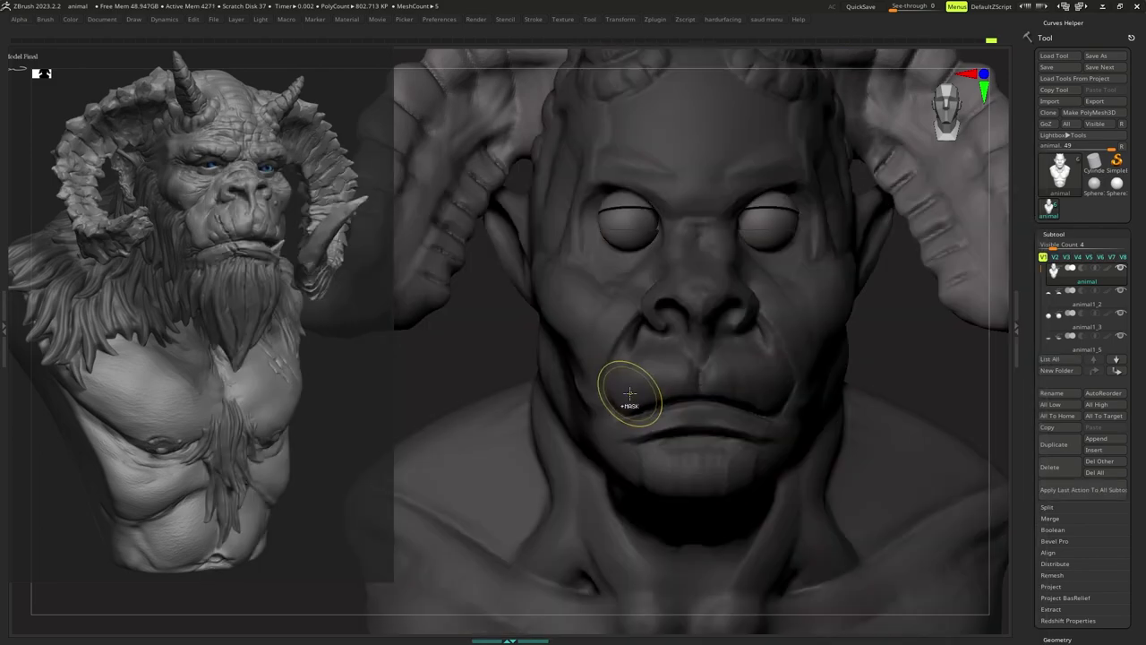
ctrl+click(488, 365)
key(space)
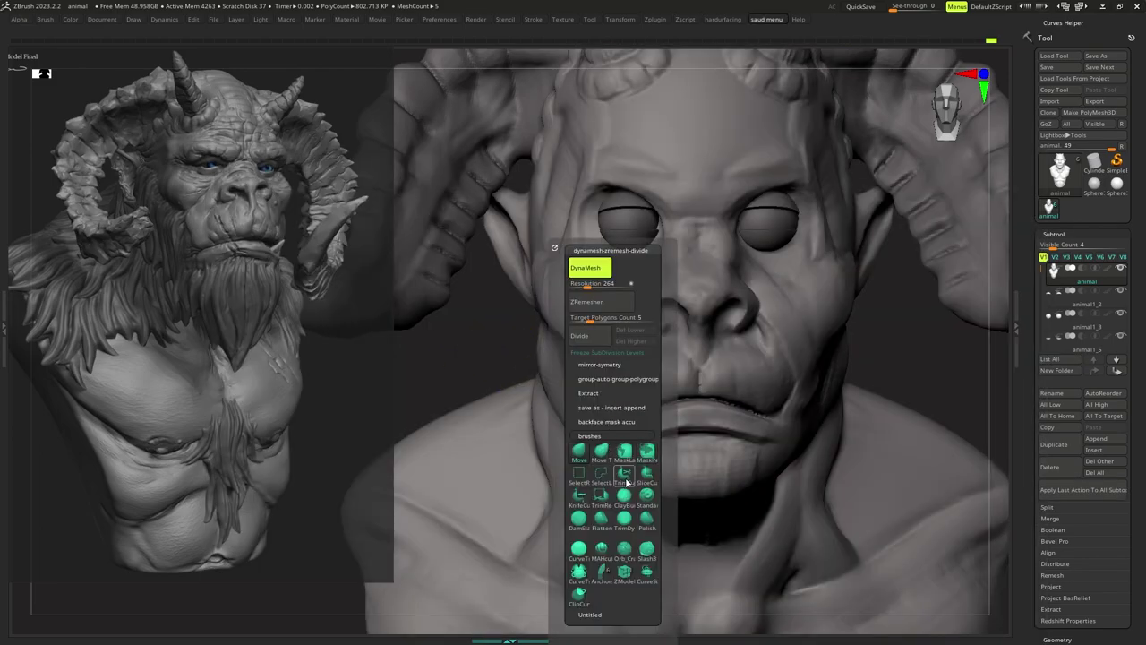
click(609, 421)
Reshape the upper lip and mouth corners with the Move Topological brush, varying the draw size around 100.
mouse_move(663, 433)
ctrl+right_down()
mouse_move(685, 376)
mouse_move(730, 403)
ctrl+right_up()
key(s)
drag(728, 404, 735, 404)
key(s)
right_drag(735, 403, 738, 385)
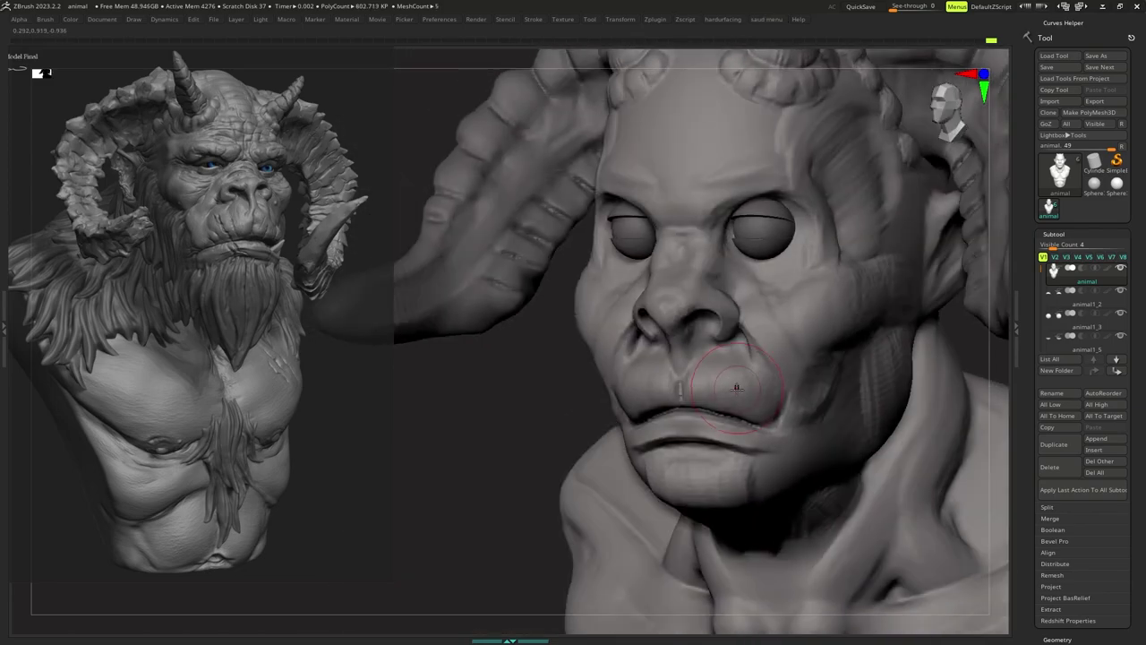
key(s)
drag(740, 388, 732, 389)
mouse_move(757, 384)
right_down()
mouse_move(742, 376)
mouse_move(765, 291)
mouse_move(749, 398)
right_up()
key(s)
drag(753, 396, 746, 398)
key(s)
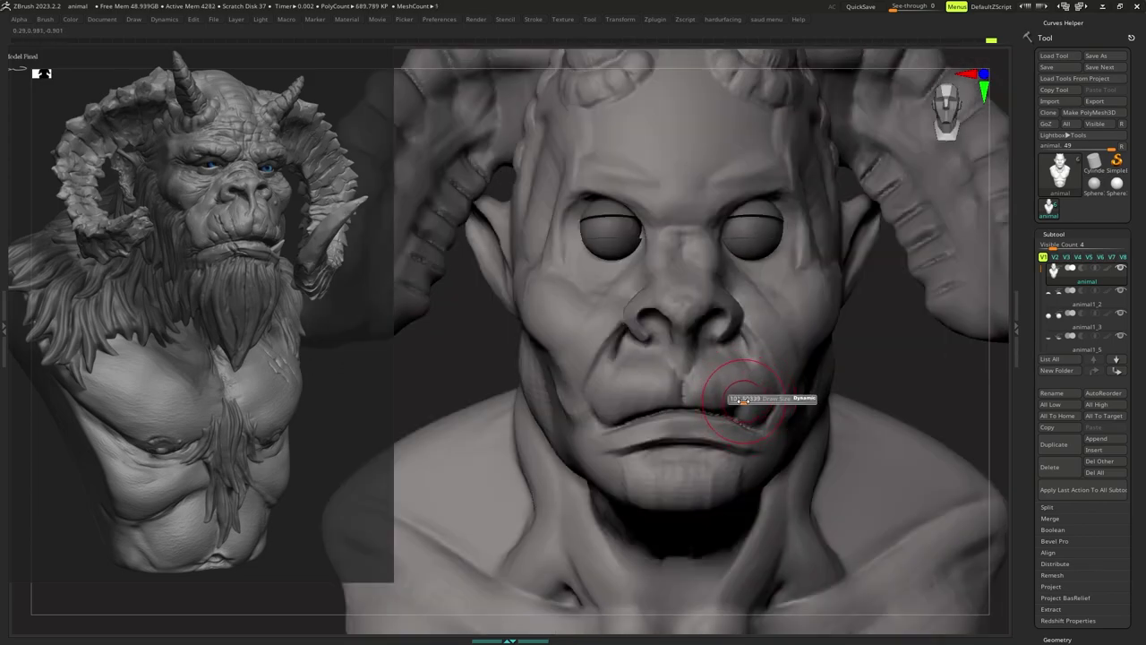
mouse_move(745, 397)
alt+right_down()
mouse_move(744, 385)
mouse_move(727, 390)
alt+right_up()
key(s)
drag(716, 400, 720, 398)
key(s)
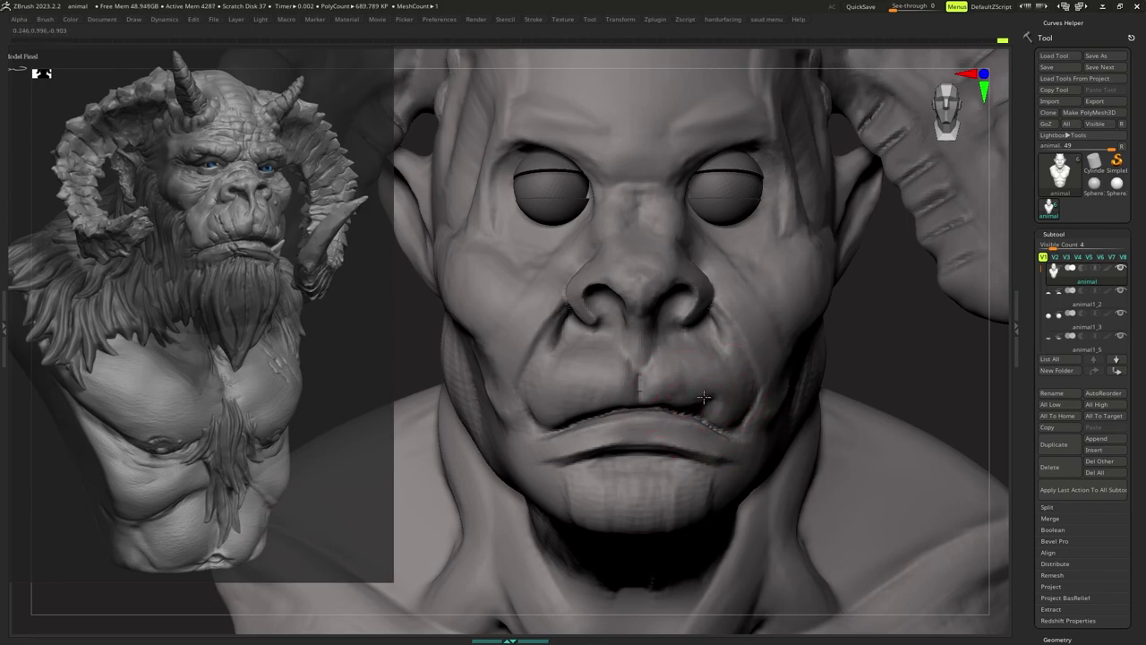
Choose the MaskLasso brush and mask the lower lip and chin of the head.
right_drag(699, 412, 688, 421)
key(ctrl+q)
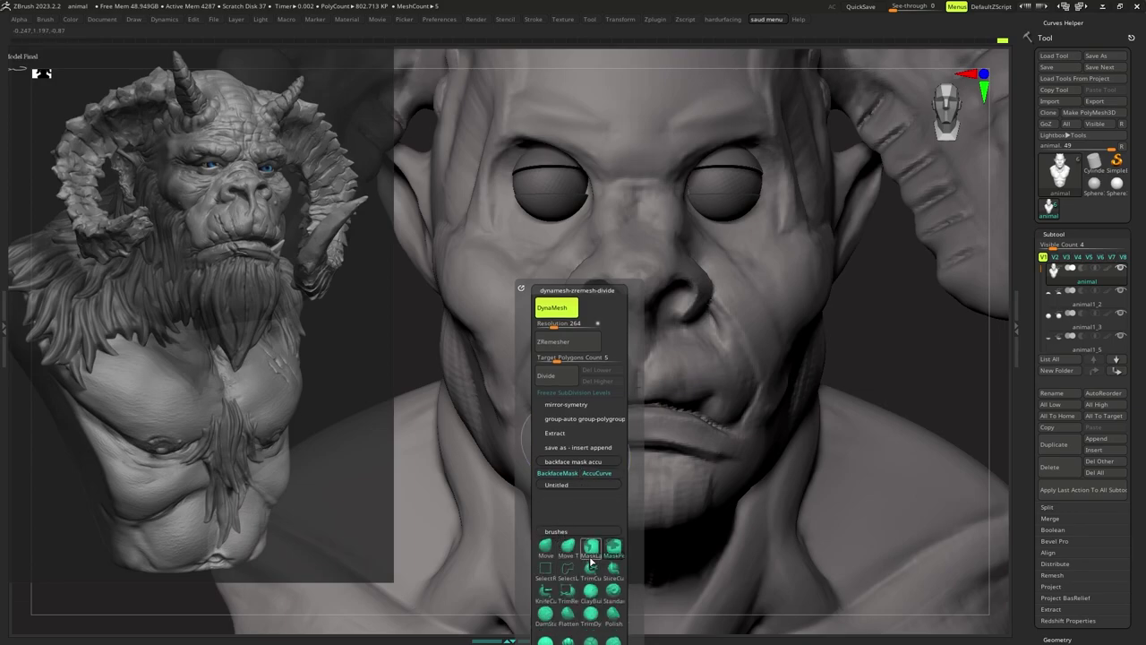
click(591, 550)
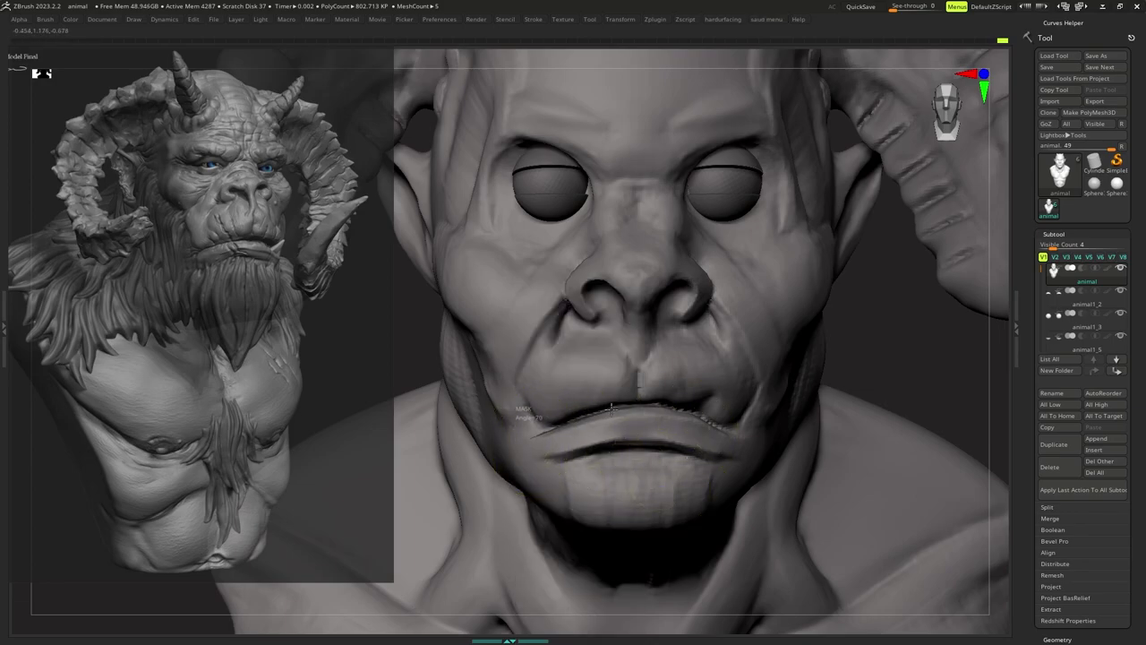
mouse_move(686, 410)
ctrl+mouse_down()
mouse_move(735, 431)
mouse_move(658, 512)
ctrl+mouse_up()
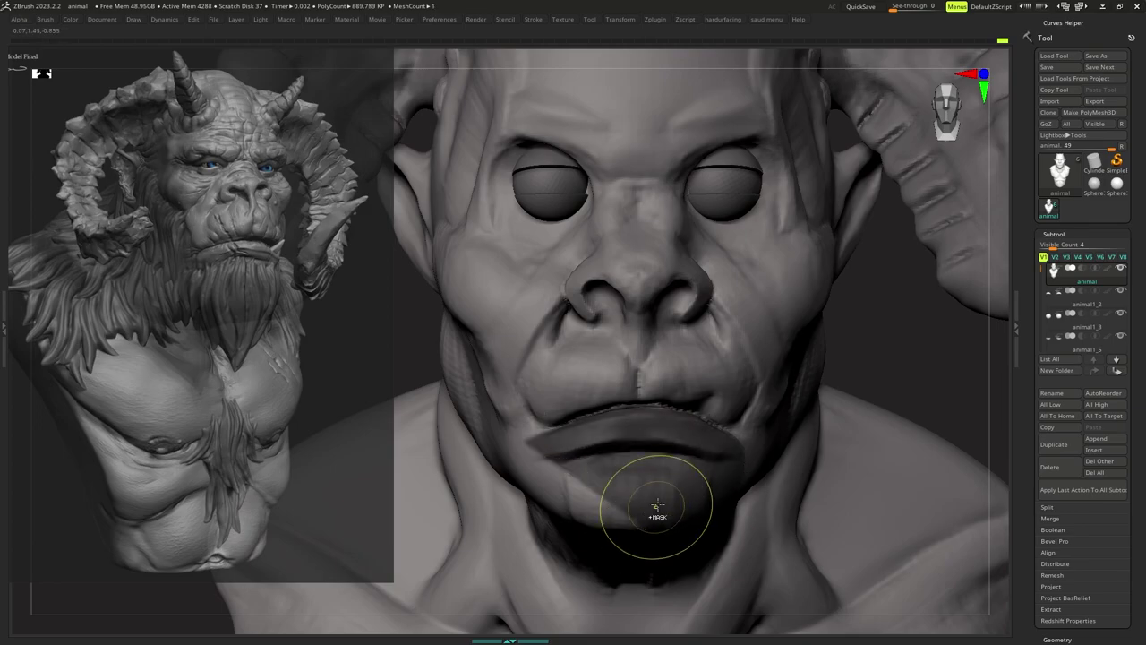
mouse_move(658, 511)
ctrl+right_down()
mouse_move(645, 499)
mouse_move(662, 549)
ctrl+right_up()
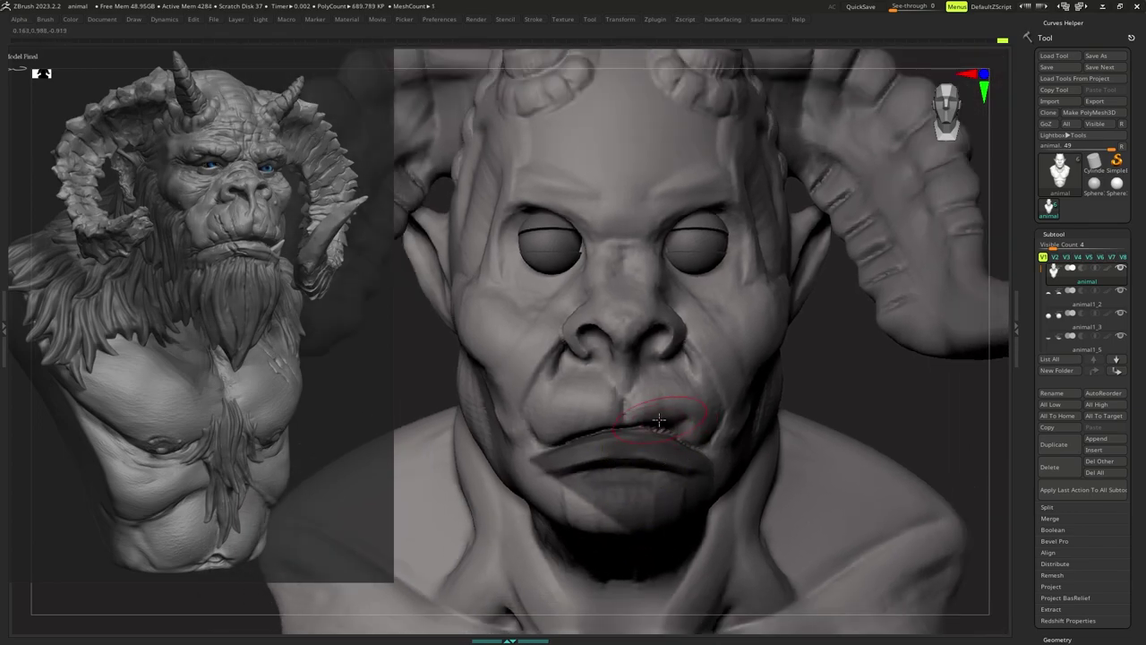
Raise one side of the upper lip away from the masked lower lip with the Move Topological brush to open a gap.
ctrl+right_drag(659, 419, 653, 439)
key(s)
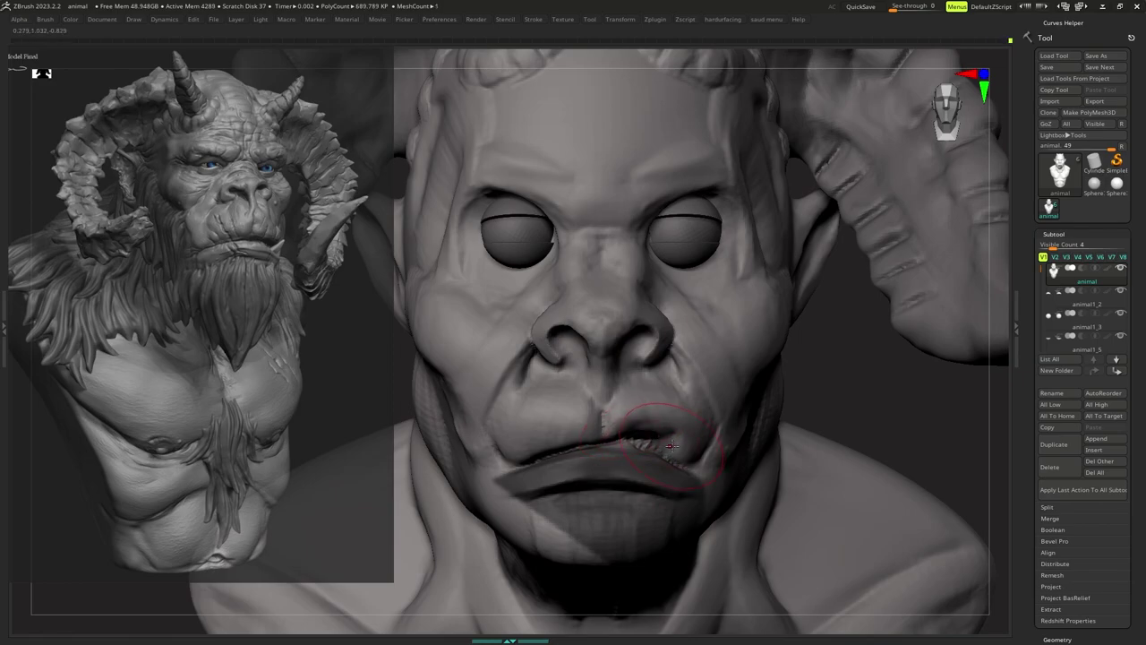
key(s)
drag(673, 446, 667, 446)
right_click(669, 446)
mouse_move(697, 446)
right_down()
mouse_move(678, 446)
mouse_move(685, 435)
mouse_move(615, 388)
mouse_move(652, 430)
right_up()
key(s)
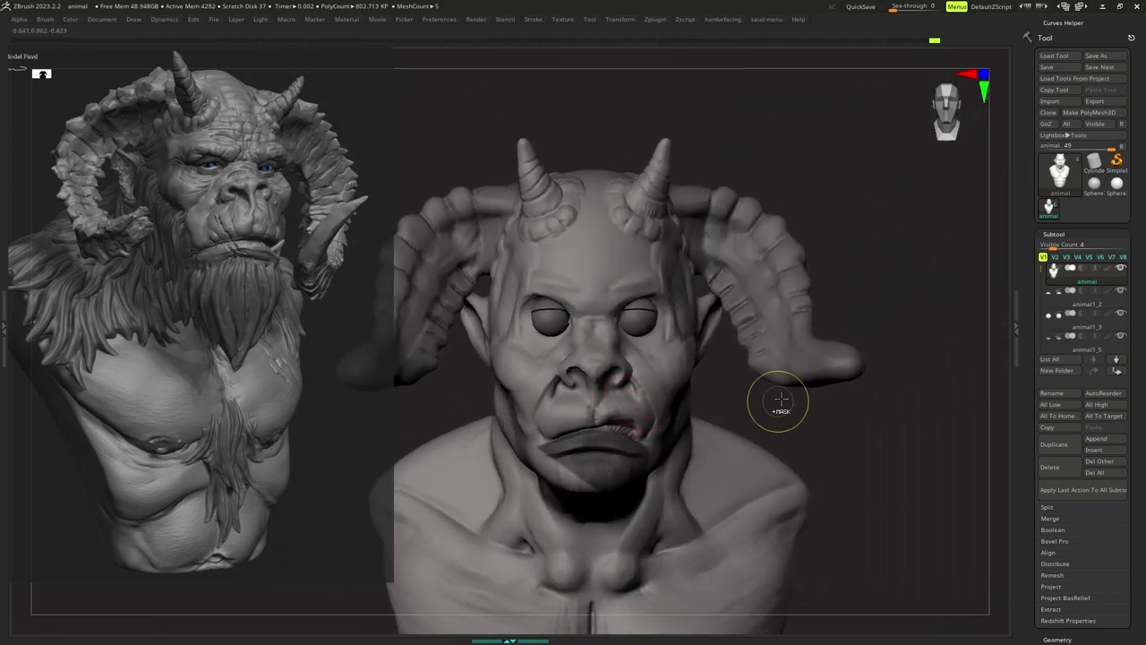
Refine the raised upper lip near the mouth corner, keeping the lower lip and chin masked and adjusting the draw size.
ctrl+drag(779, 402, 781, 418)
mouse_move(781, 418)
right_down()
mouse_move(734, 409)
mouse_move(699, 438)
mouse_move(699, 423)
mouse_move(658, 448)
right_up()
key(ctrl+z)
key(s)
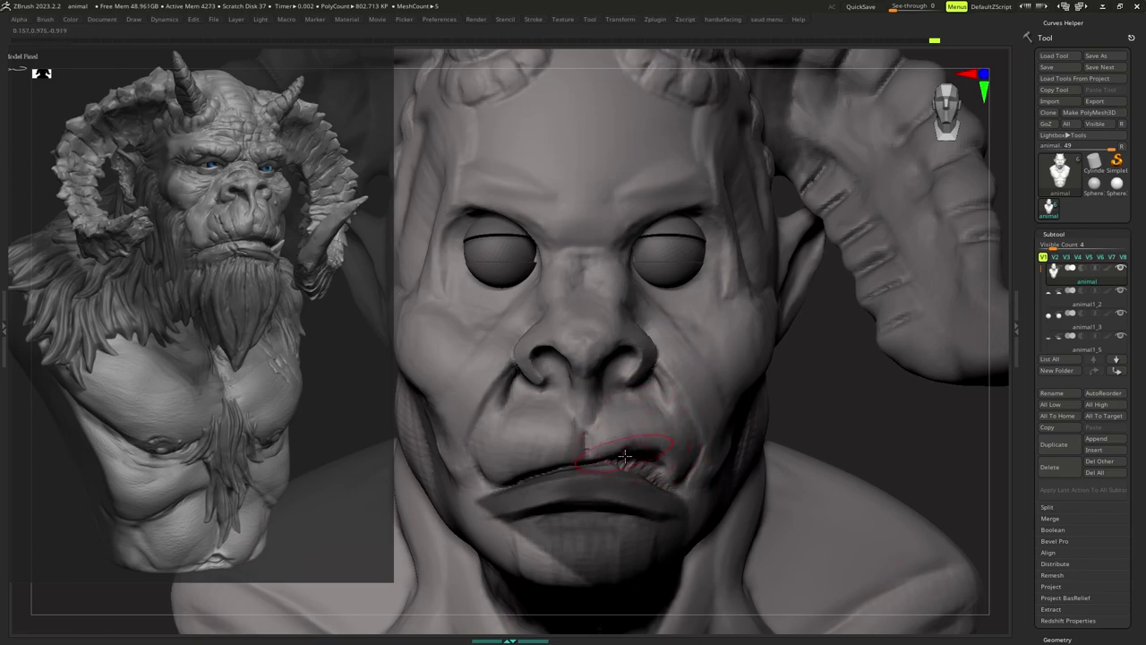
mouse_move(625, 456)
right_down()
mouse_move(602, 448)
mouse_move(658, 425)
mouse_move(639, 400)
right_up()
key(s)
right_click(654, 436)
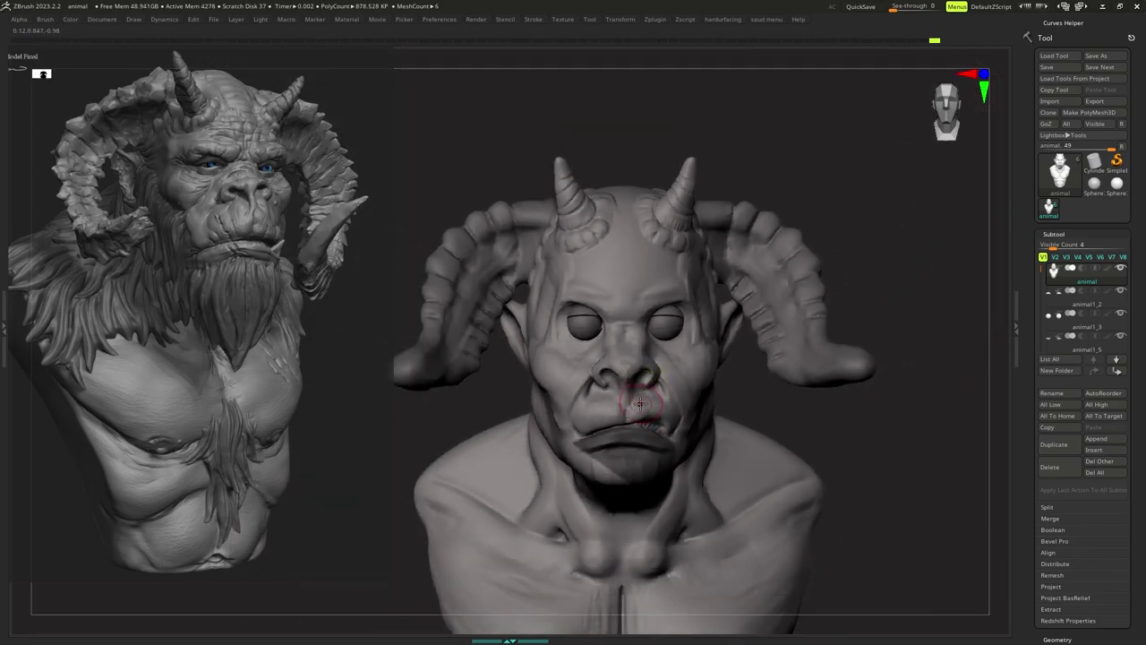
Load the teeth insert brush from the brush library and pick the PM3D_Sphere3D_24 tooth mesh.
key(b)
key(comma)
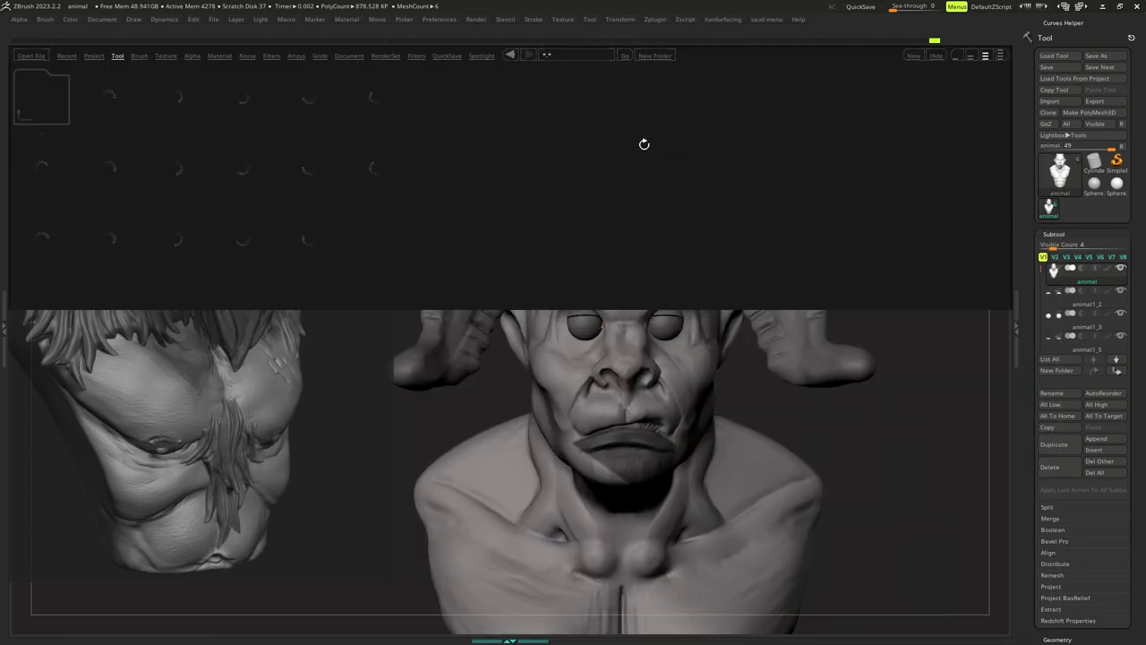
click(139, 56)
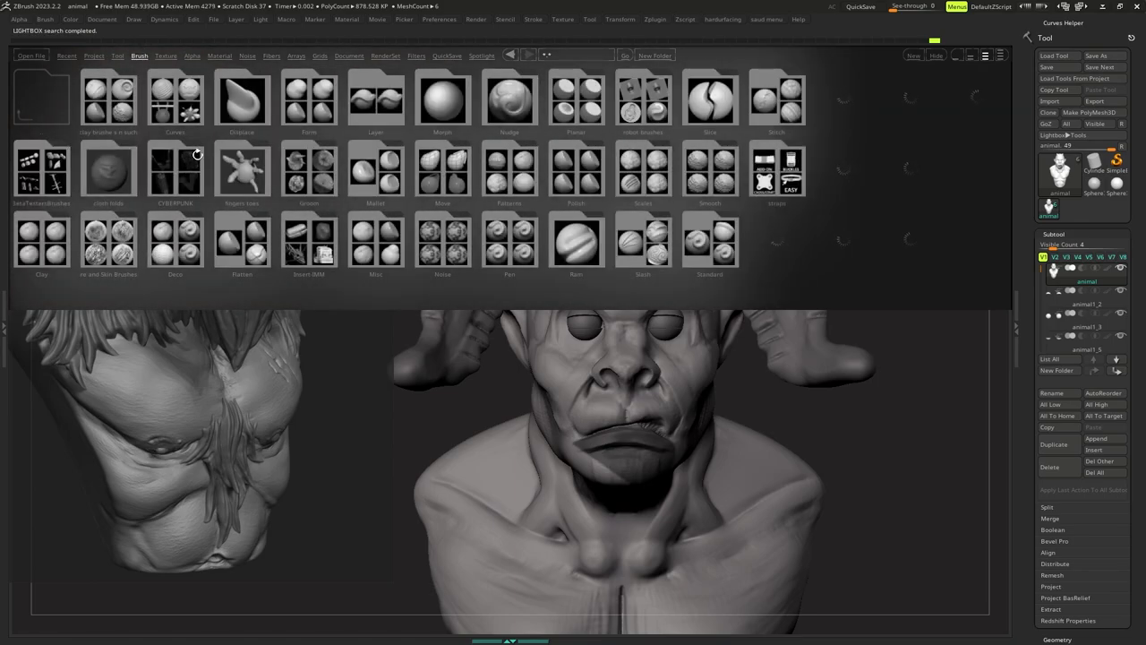
double_click(764, 248)
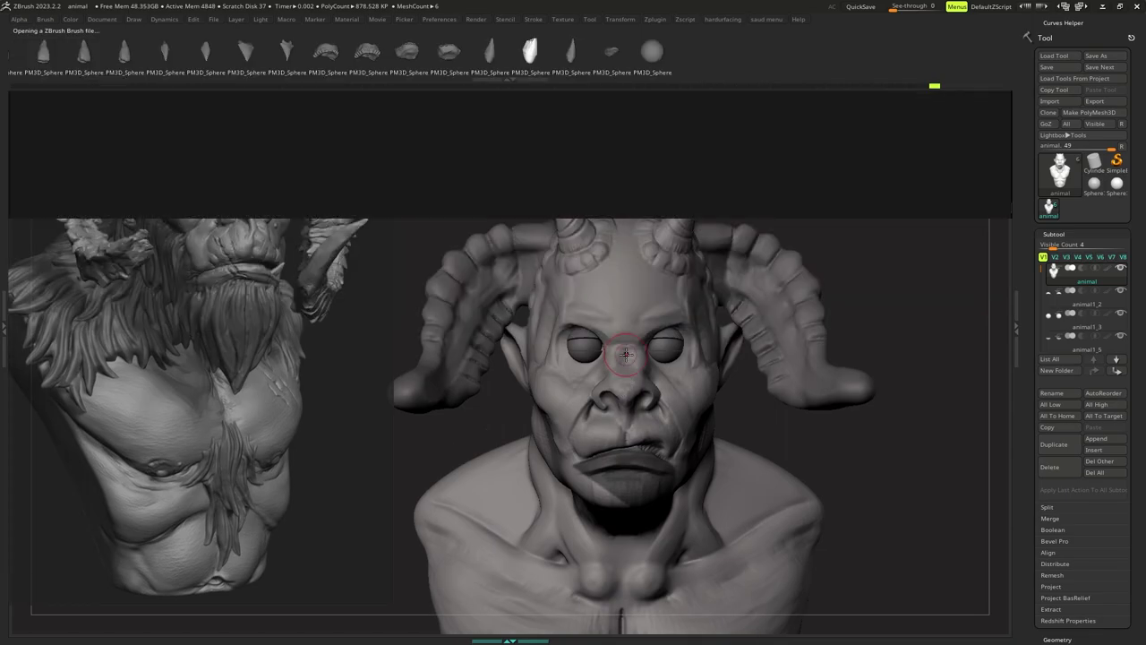
key(m)
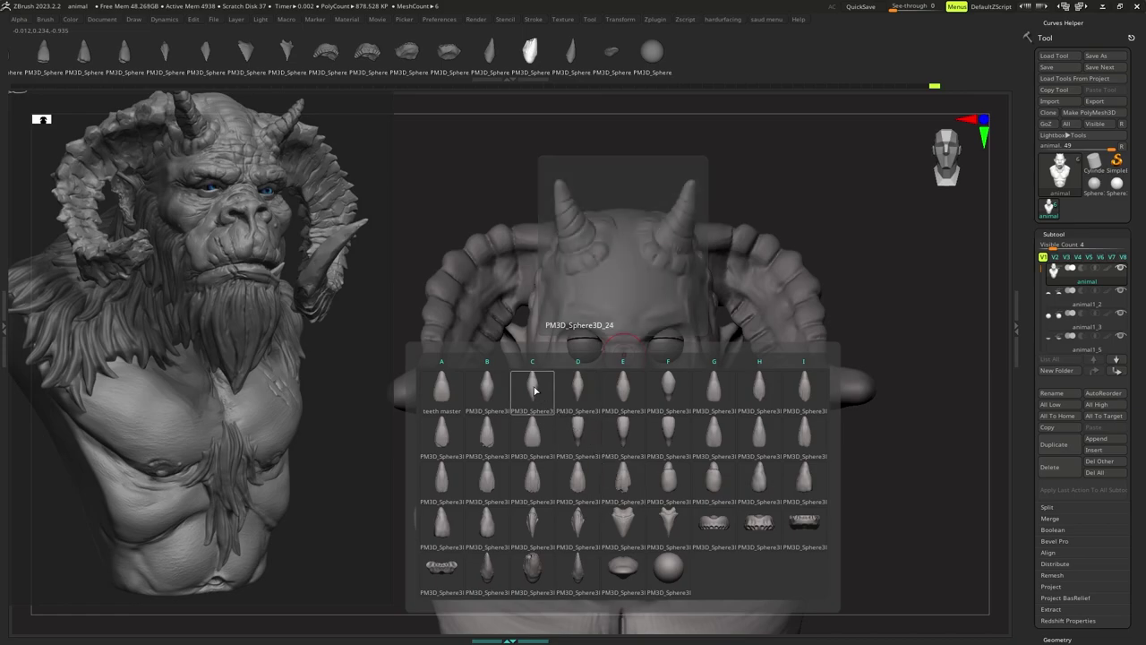
click(534, 389)
Insert the tooth mesh into the gap under the raised upper lip, undoing the first placement.
ctrl+right_drag(678, 432, 653, 466)
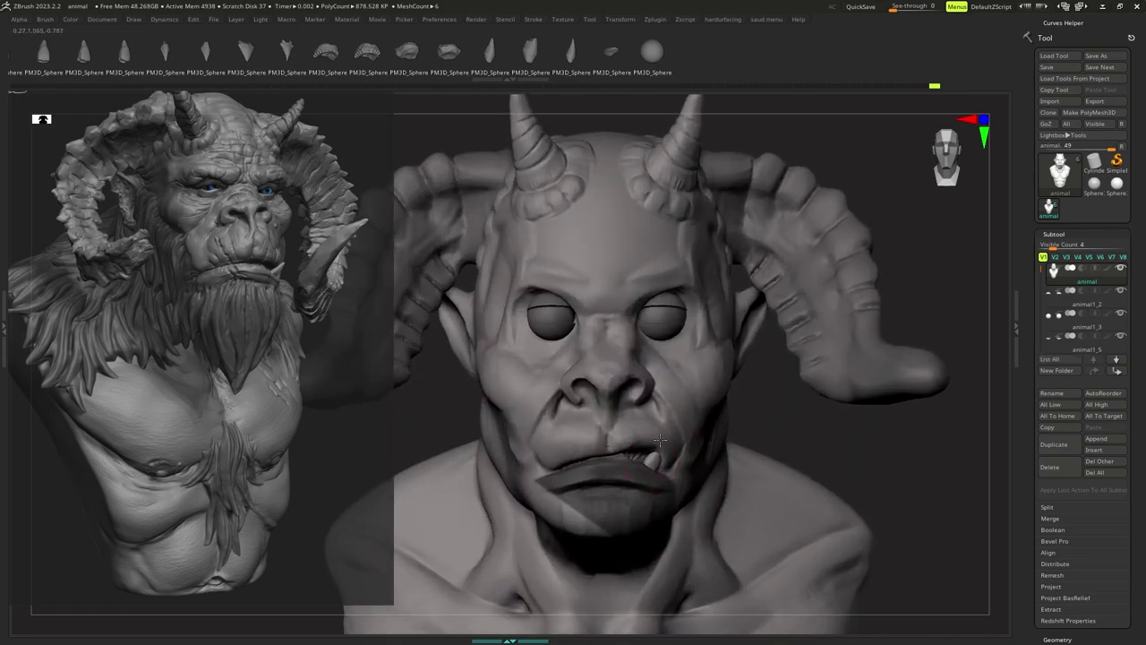
drag(660, 440, 661, 459)
key(ctrl+z)
right_drag(661, 459, 519, 458)
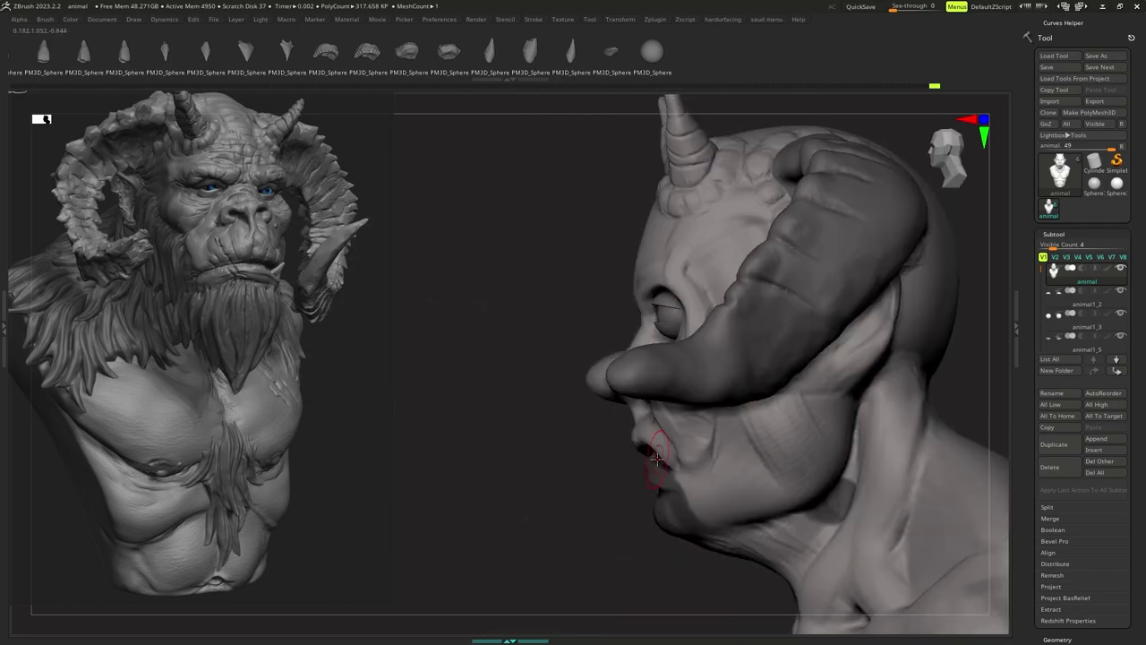
drag(636, 437, 634, 448)
right_drag(555, 439, 662, 435)
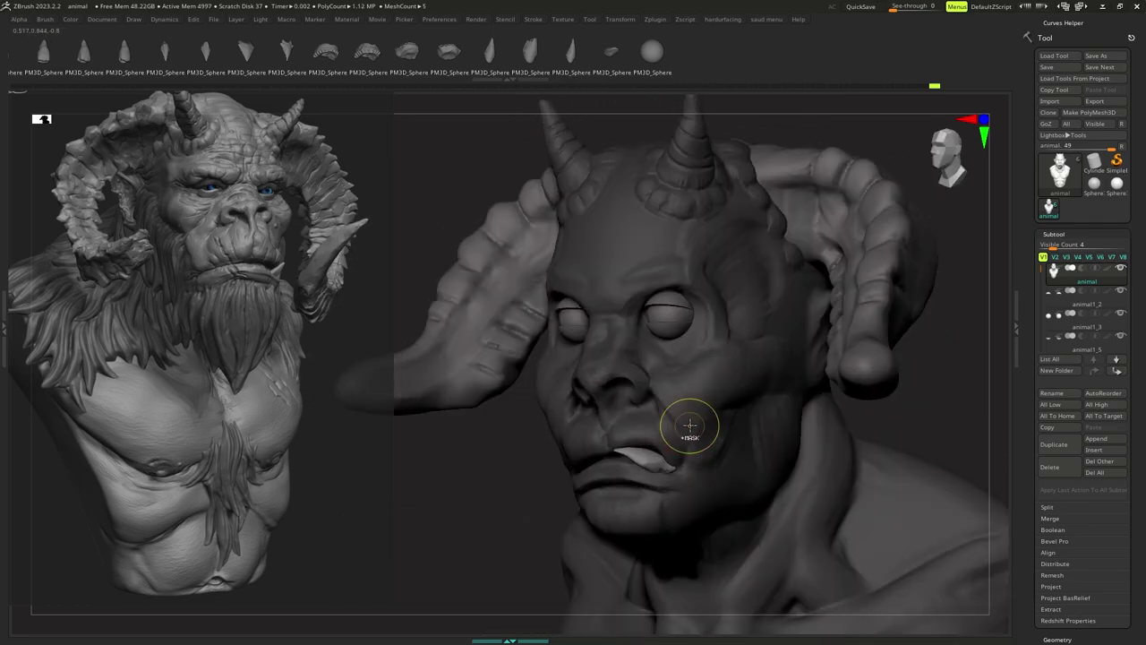
ctrl+drag(448, 483, 474, 520)
shift+right_drag(591, 448, 663, 443)
drag(669, 445, 673, 442)
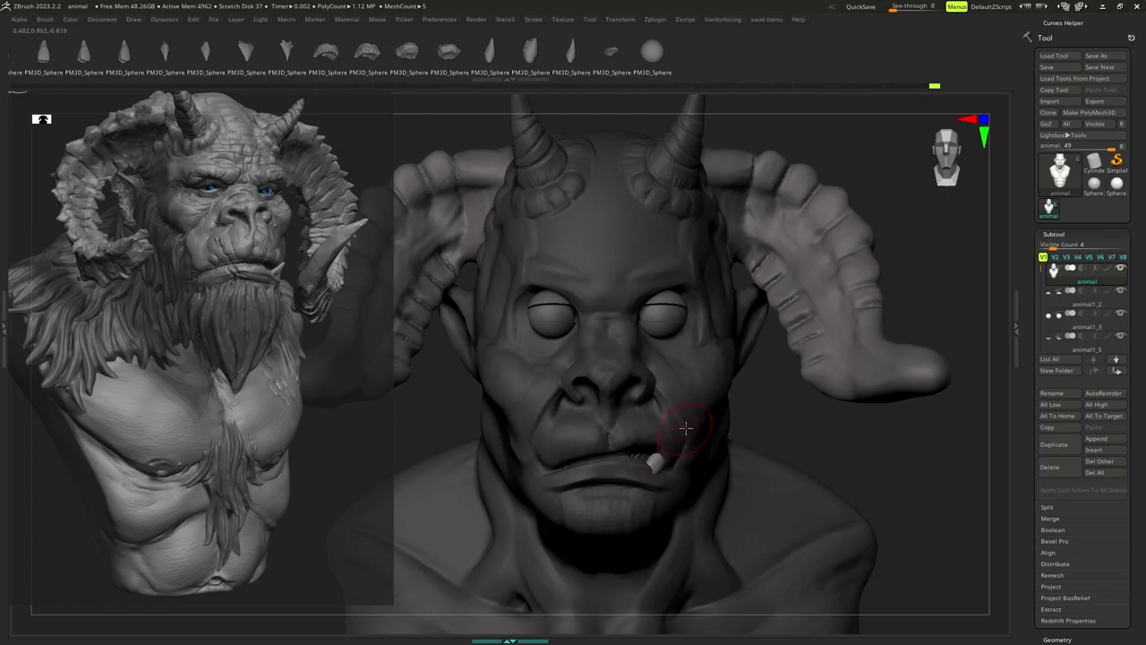
Position the inserted tooth with the gizmo so that it protrudes from the mouth corner as a fang.
right_drag(686, 436, 662, 445)
key(w)
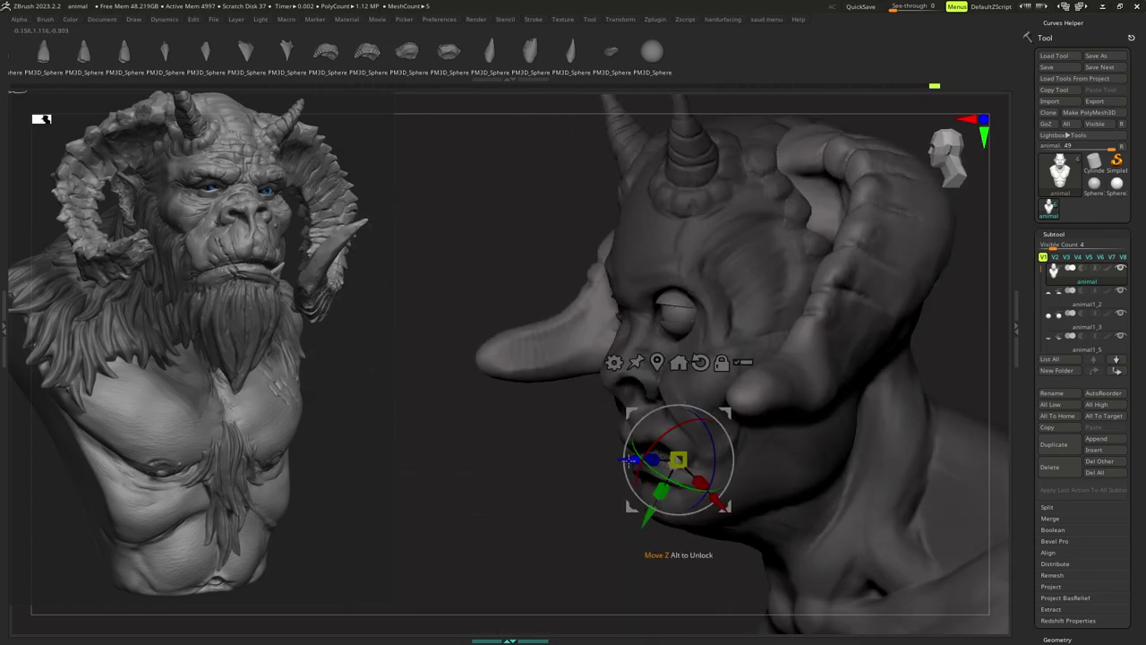
drag(631, 460, 618, 460)
right_drag(600, 448, 653, 443)
right_drag(654, 442, 678, 442)
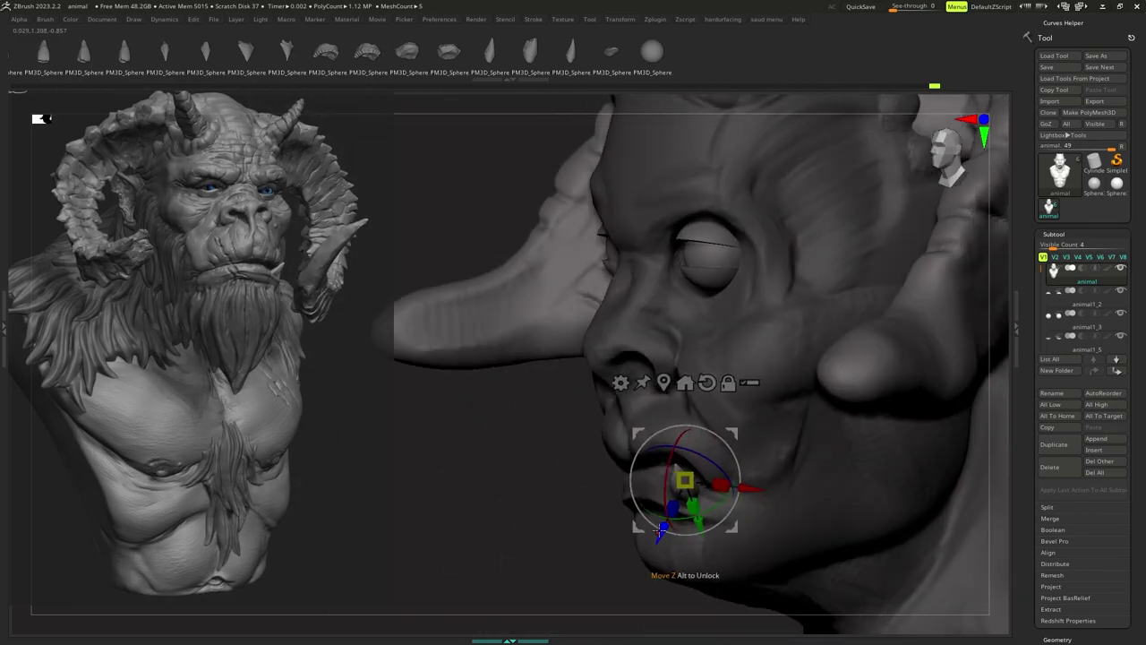
drag(666, 515, 664, 518)
right_drag(665, 510, 731, 446)
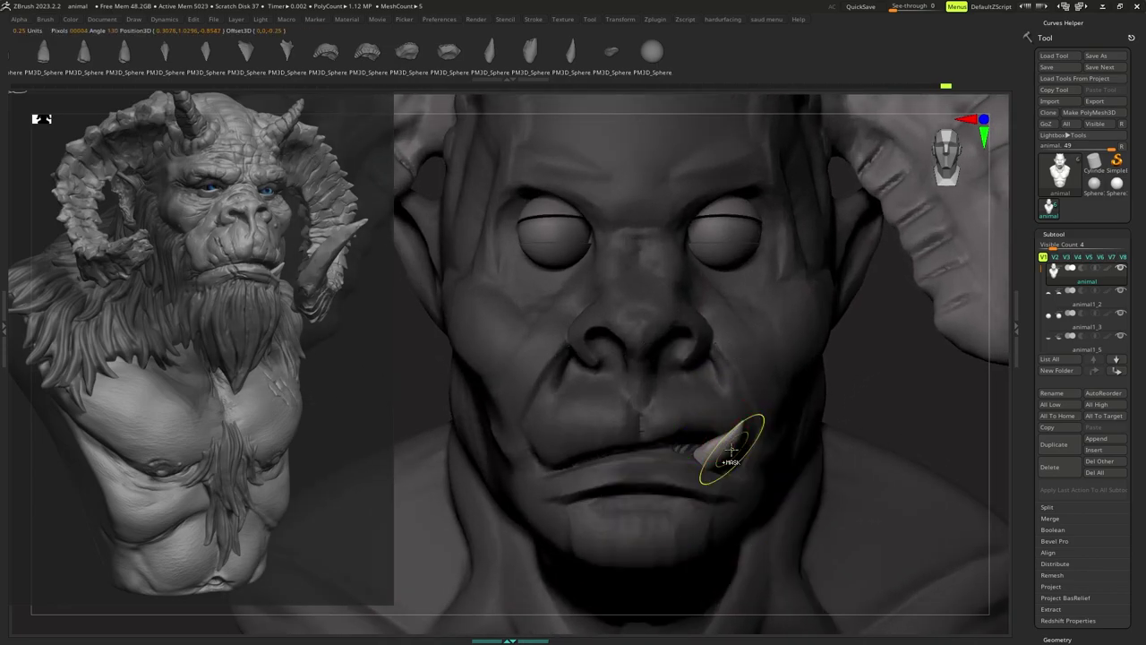
Split the unmasked tooth off the head as its own subtool and make the tooth subtool active.
ctrl+right_drag(731, 449, 725, 407)
key(space)
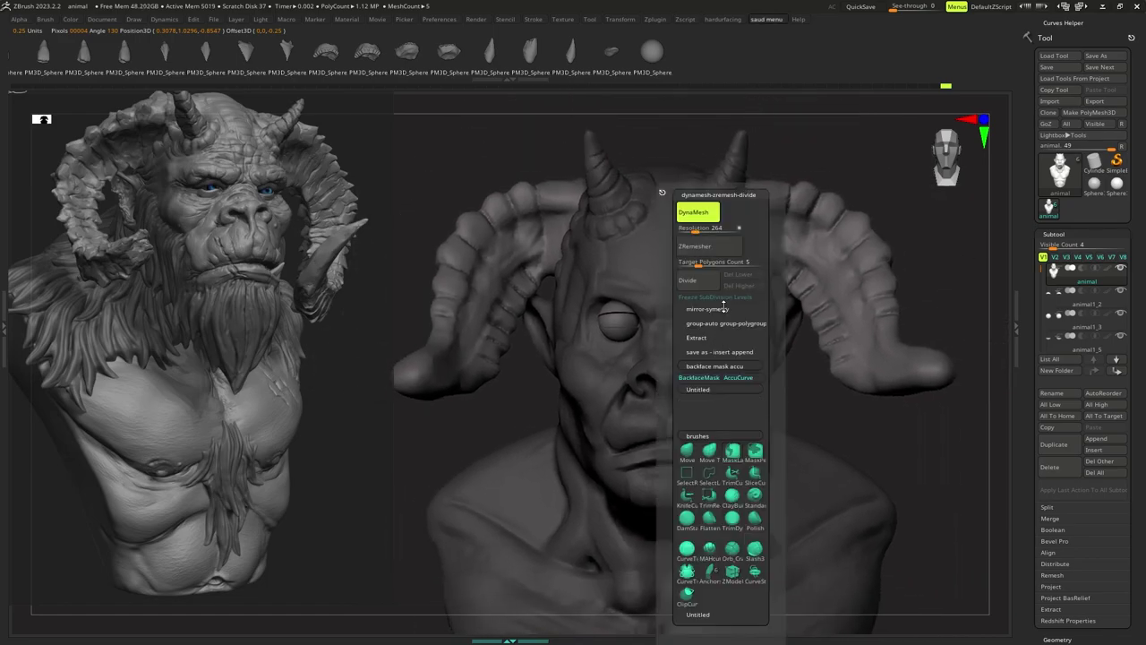
click(724, 308)
click(734, 372)
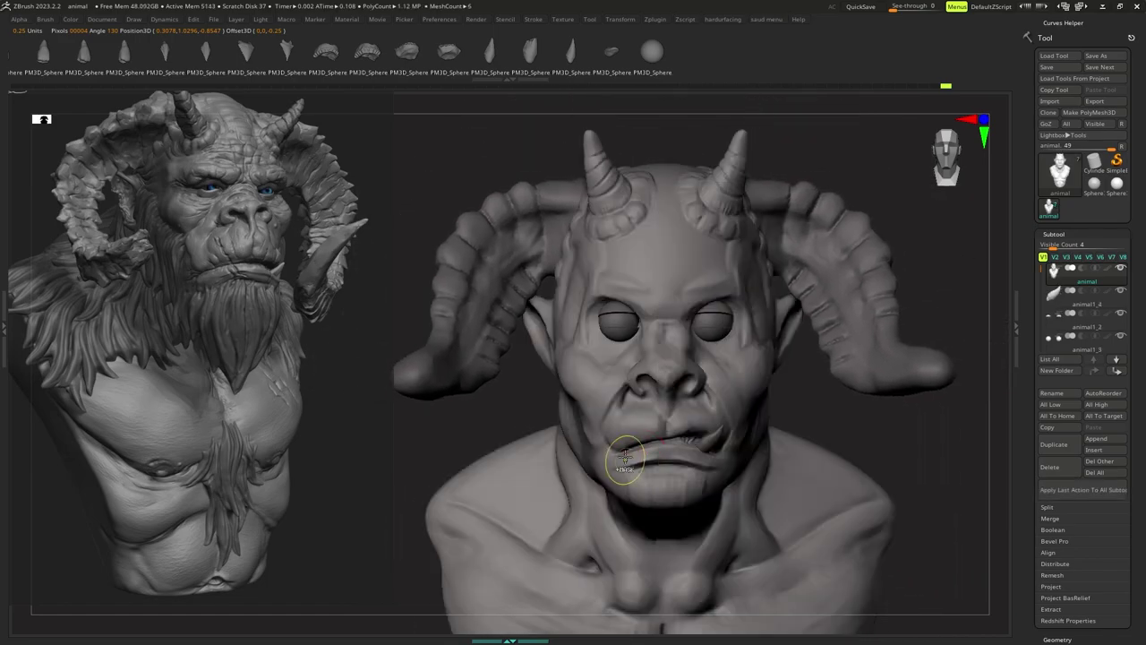
mouse_move(627, 460)
ctrl+right_down()
mouse_move(617, 437)
mouse_move(657, 424)
mouse_move(667, 462)
ctrl+right_up()
key(shift)
alt+click(713, 436)
Adjust the tooth's angle with the gizmo and shift it by about 0.019 along its Z axis in the mouth corner.
right_drag(788, 425, 705, 419)
key(w)
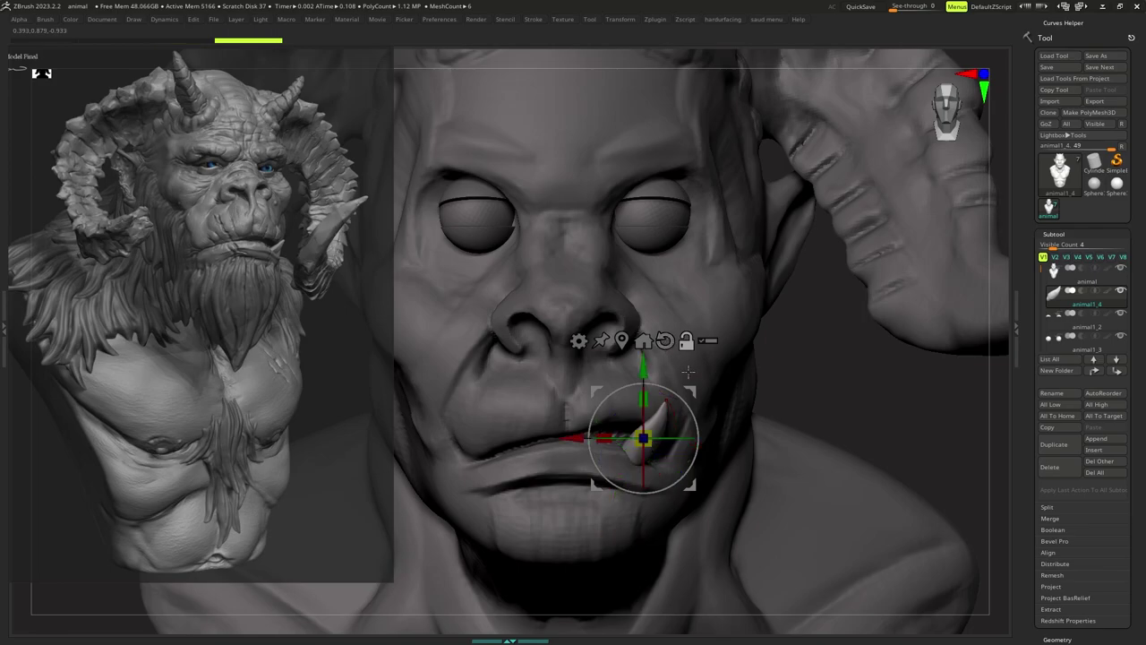
right_drag(688, 372, 644, 398)
shift+right_drag(621, 437, 625, 435)
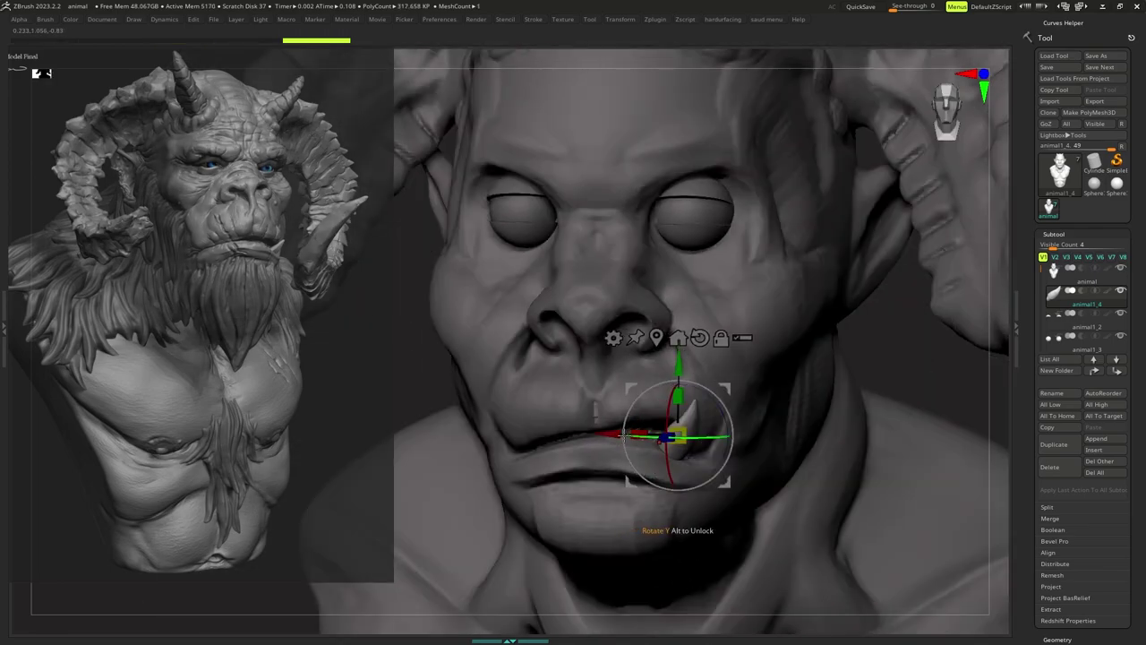
drag(605, 436, 608, 435)
right_drag(668, 422, 625, 412)
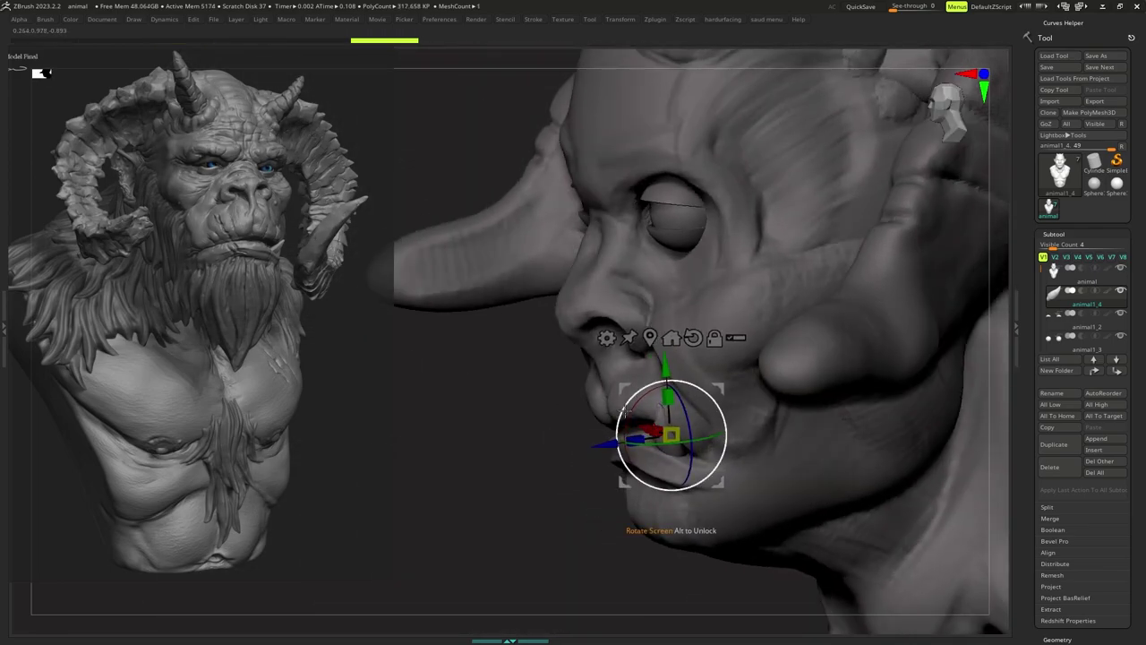
drag(615, 422, 616, 420)
right_drag(622, 419, 595, 424)
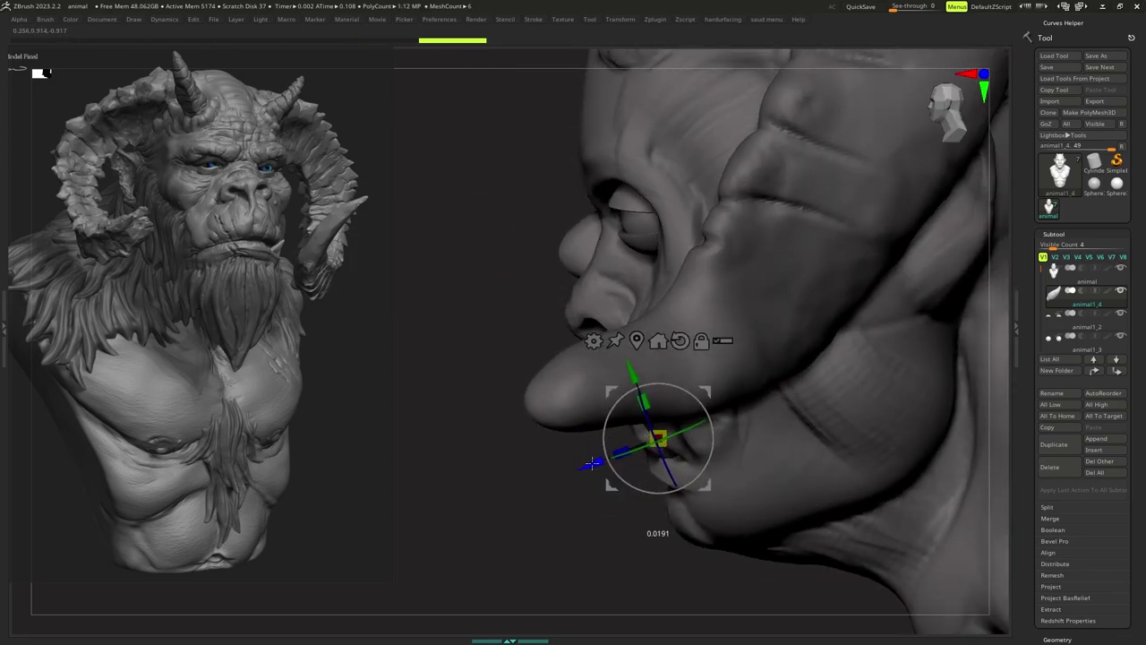
drag(592, 463, 591, 463)
Make the head subtool animal active again and choose the ClayBuildup brush.
right_drag(592, 462, 627, 441)
alt+right_drag(698, 365, 635, 404)
alt+click(664, 387)
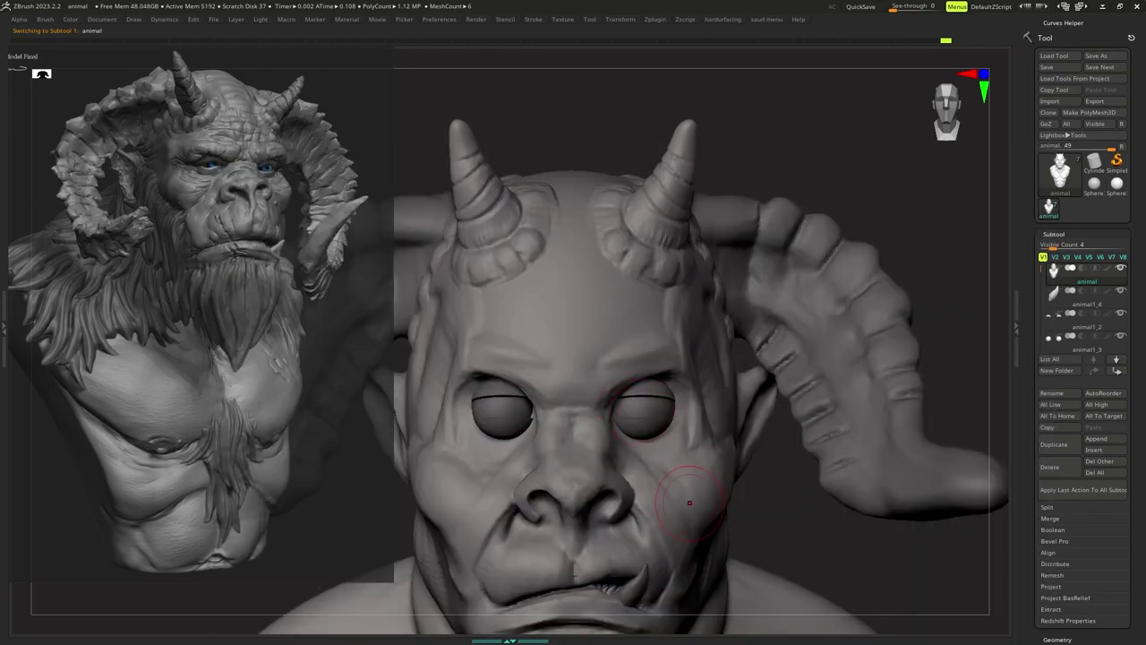
mouse_move(694, 461)
ctrl+right_down()
mouse_move(665, 389)
mouse_move(625, 399)
ctrl+right_up()
key(space)
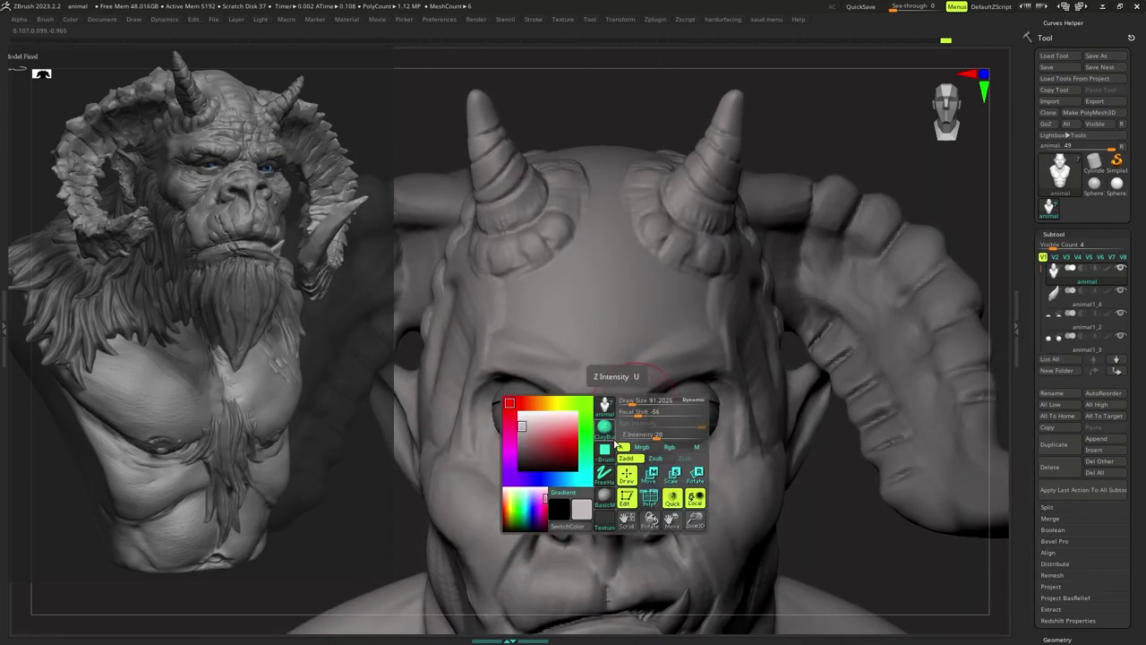
key(Tab)
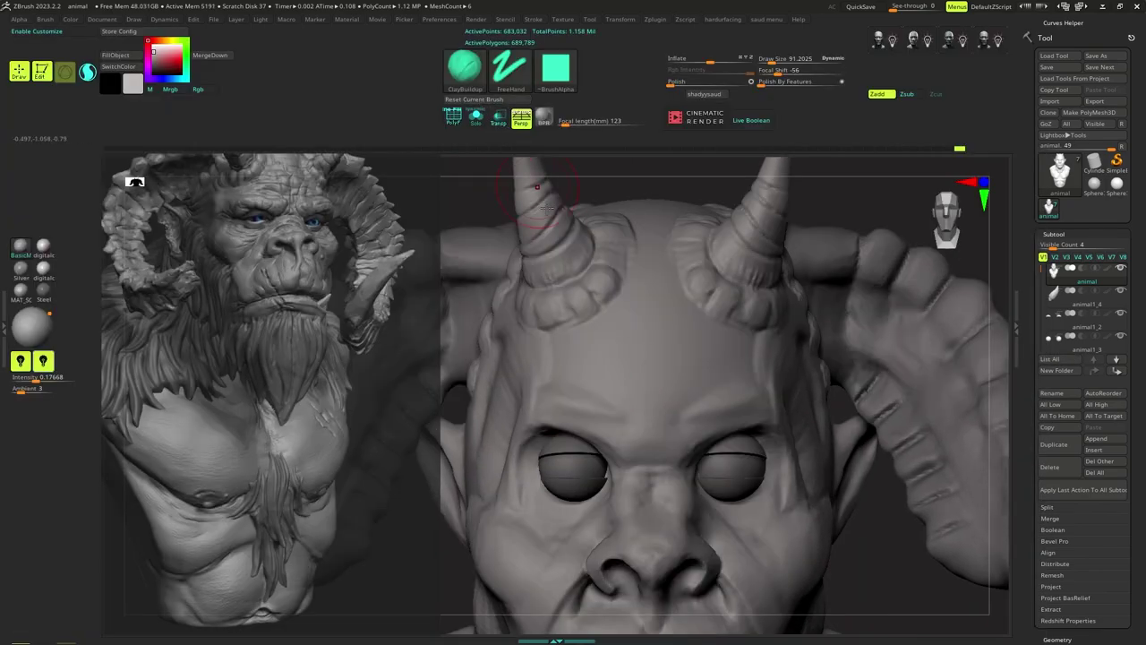
key(Tab)
mouse_move(661, 408)
ctrl+right_down()
mouse_move(658, 387)
mouse_move(646, 407)
ctrl+right_up()
key(b)
key(c)
key(b)
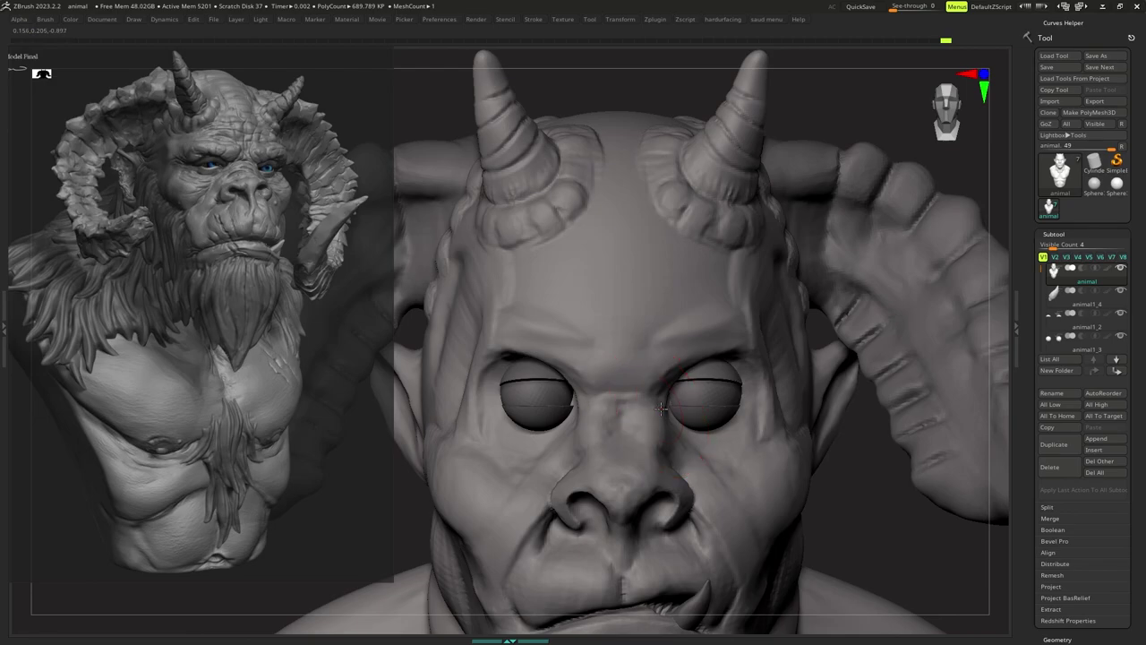
Build up clay on the inner brow ridges above the eyes, adjusting the draw size.
mouse_move(649, 412)
ctrl+right_down()
mouse_move(648, 394)
mouse_move(652, 406)
ctrl+right_up()
key(s)
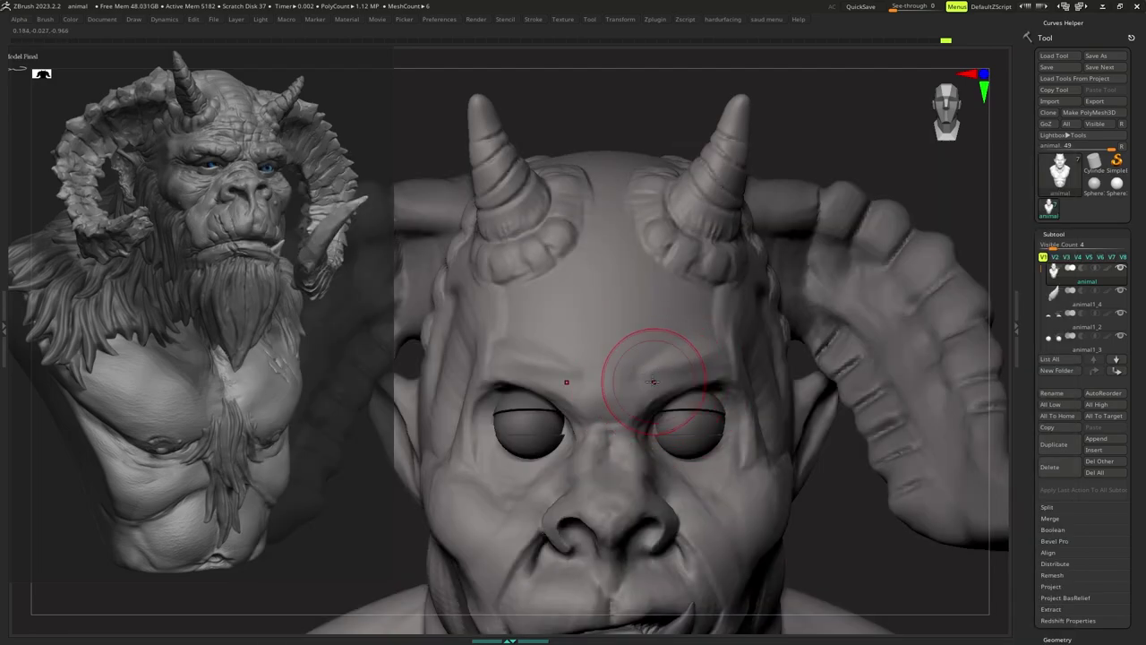
mouse_move(698, 385)
ctrl+right_down()
mouse_move(683, 374)
mouse_move(690, 383)
ctrl+right_up()
key(s)
drag(691, 383, 672, 384)
Reshape the inner eyebrows into a stronger frown with the Move brush, varying the draw size.
key(b)
key(m)
key(v)
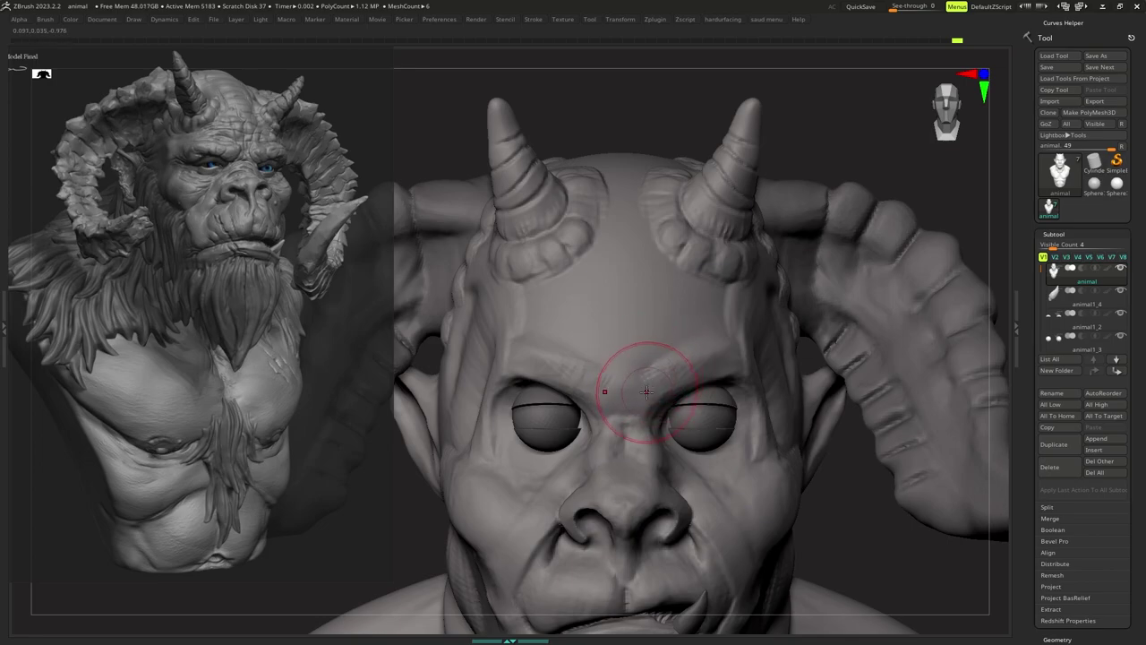
mouse_move(646, 392)
ctrl+right_down()
mouse_move(672, 361)
mouse_move(683, 373)
ctrl+right_up()
key(s)
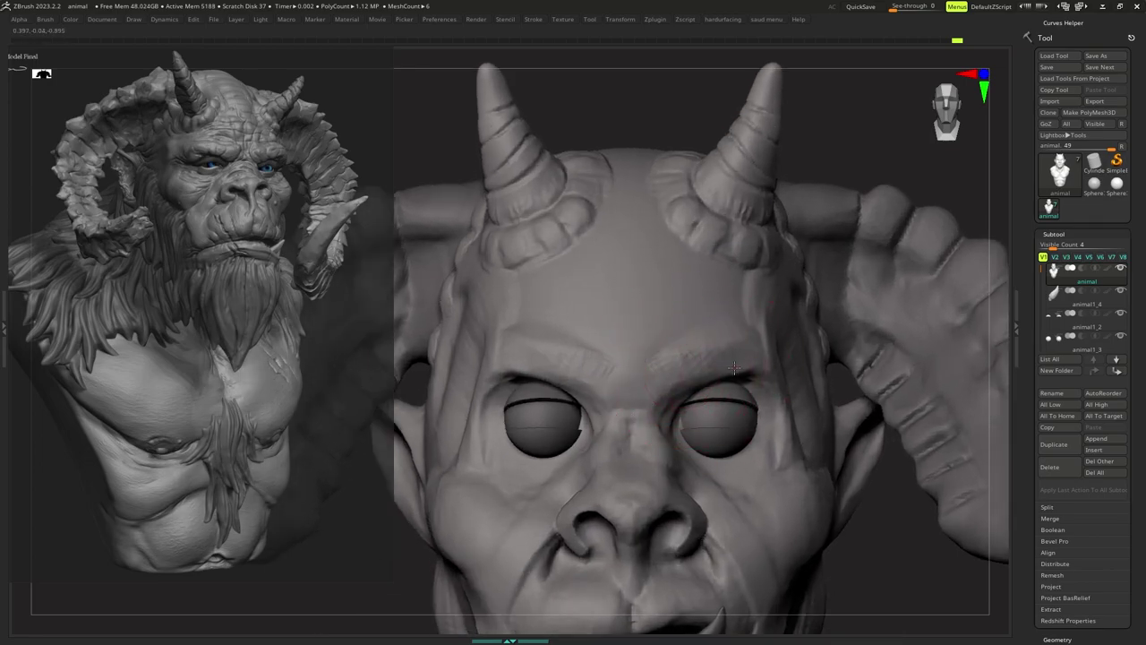
mouse_move(752, 372)
ctrl+right_down()
mouse_move(699, 345)
mouse_move(677, 376)
ctrl+right_up()
key(s)
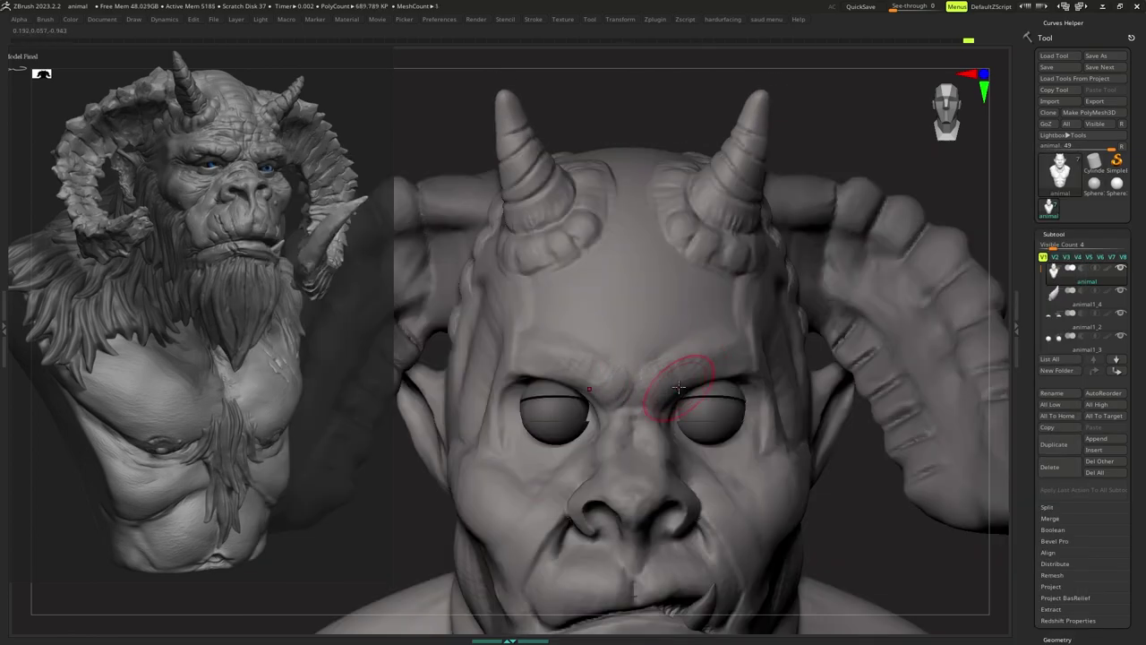
Add volume to the brow folds above the inner eye corners with a smaller draw size.
mouse_move(697, 362)
ctrl+right_down()
mouse_move(679, 344)
mouse_move(670, 394)
mouse_move(697, 377)
ctrl+right_up()
right_click(666, 421)
key(s)
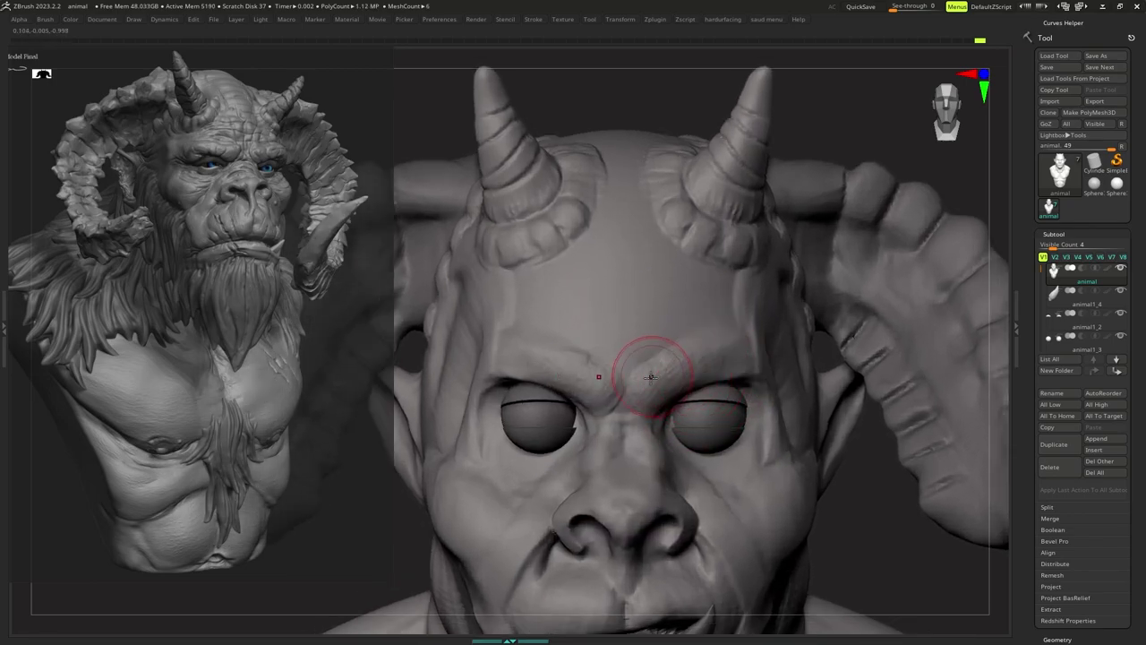
mouse_move(742, 355)
ctrl+right_down()
mouse_move(728, 366)
mouse_move(699, 340)
mouse_move(684, 358)
ctrl+right_up()
alt+right_drag(678, 366, 670, 385)
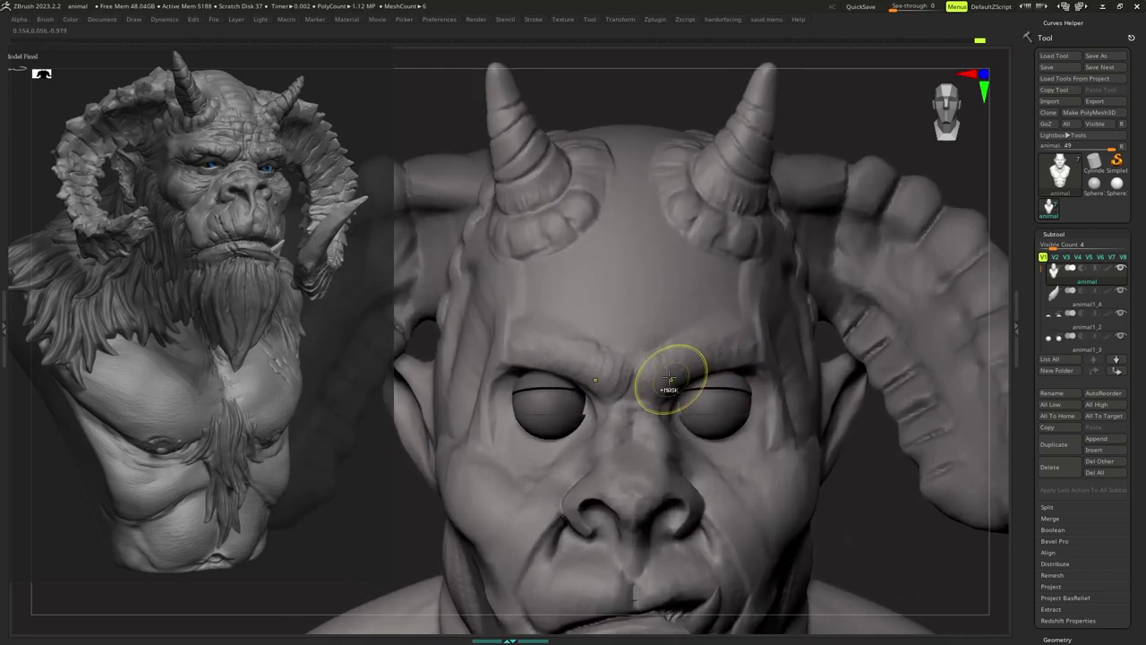
Add volume beside the outer eye corners and along the inner brow folds, adjusting the draw size.
right_drag(497, 392, 521, 389)
key(space)
drag(516, 388, 510, 384)
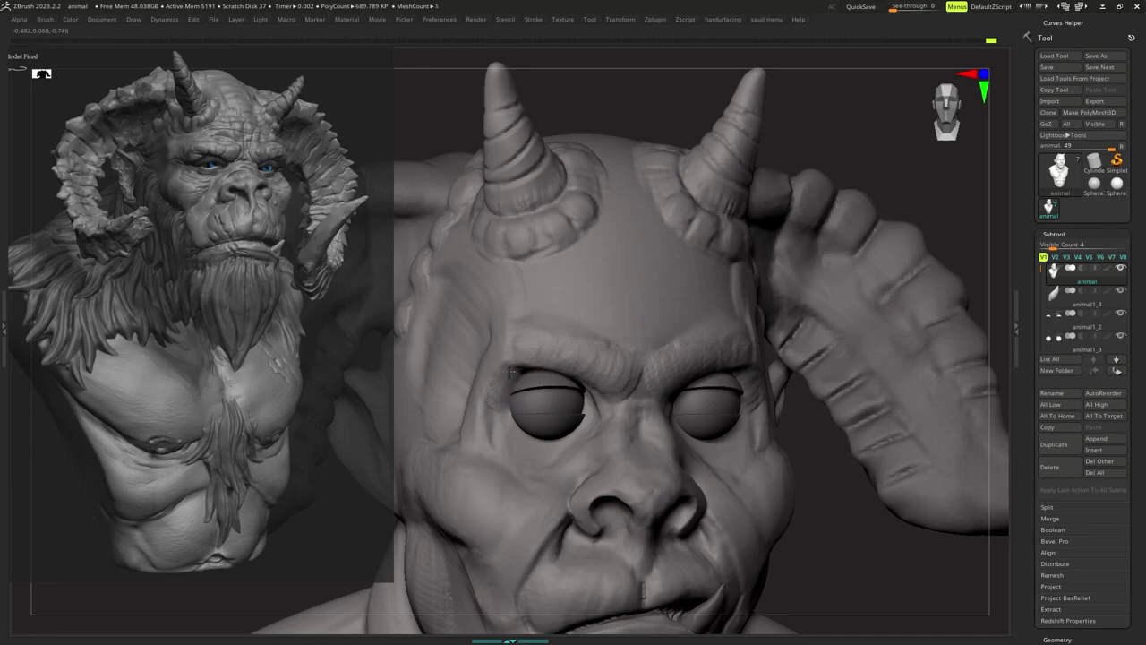
mouse_move(556, 378)
right_down()
mouse_move(586, 386)
mouse_move(609, 367)
mouse_move(622, 385)
right_up()
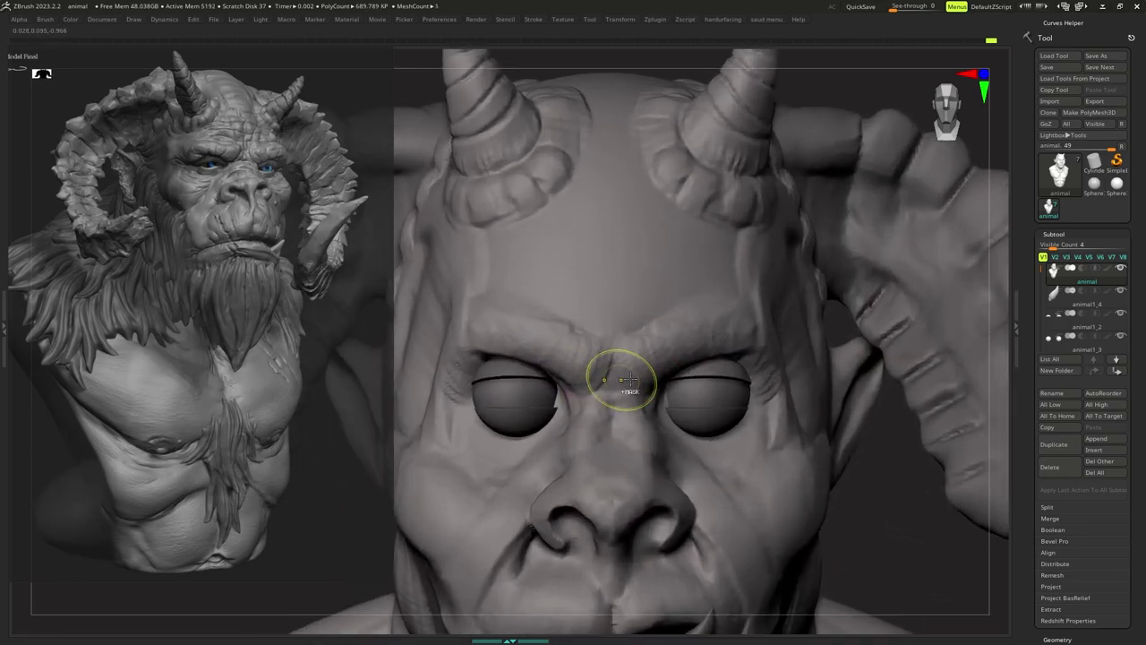
key(s)
drag(683, 378, 695, 378)
Refine the underside of the brow ridges above the outer eyes, varying the draw size.
right_drag(722, 399, 704, 365)
key(s)
drag(747, 365, 740, 366)
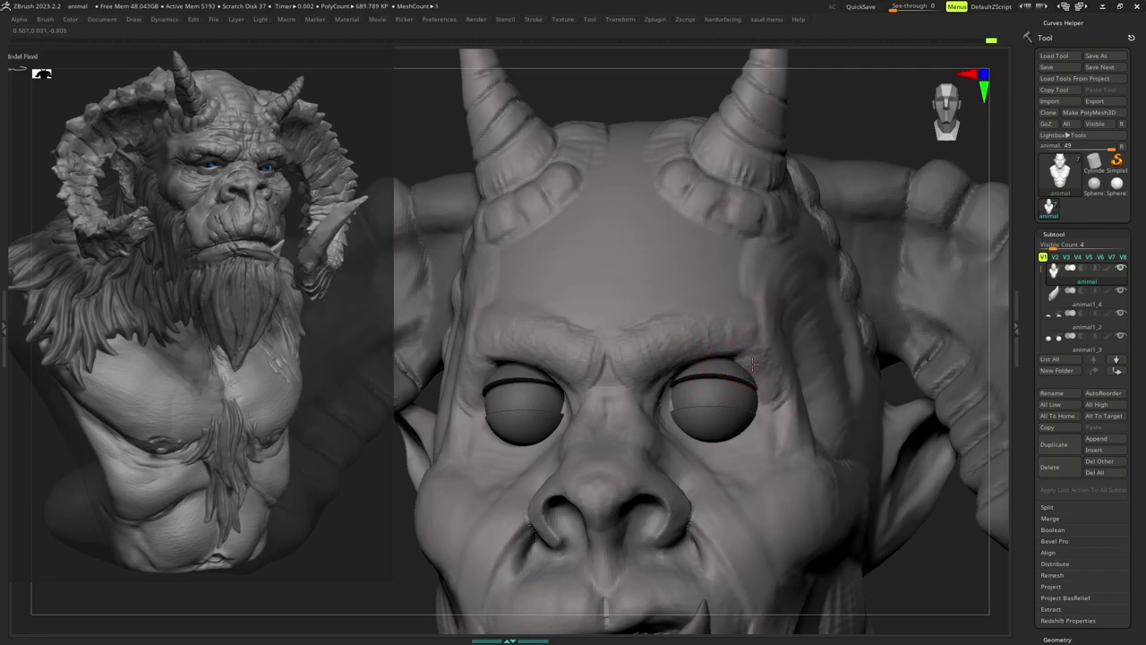
mouse_move(753, 364)
right_down()
mouse_move(729, 372)
mouse_move(737, 365)
right_up()
key(s)
drag(724, 364, 716, 362)
mouse_move(718, 361)
right_down()
mouse_move(704, 399)
mouse_move(704, 369)
mouse_move(704, 385)
mouse_move(724, 369)
right_up()
Make the upper eyelid subtool animal1_2 active and choose the Move brush.
alt+click(704, 382)
key(b)
key(m)
key(v)
key(space)
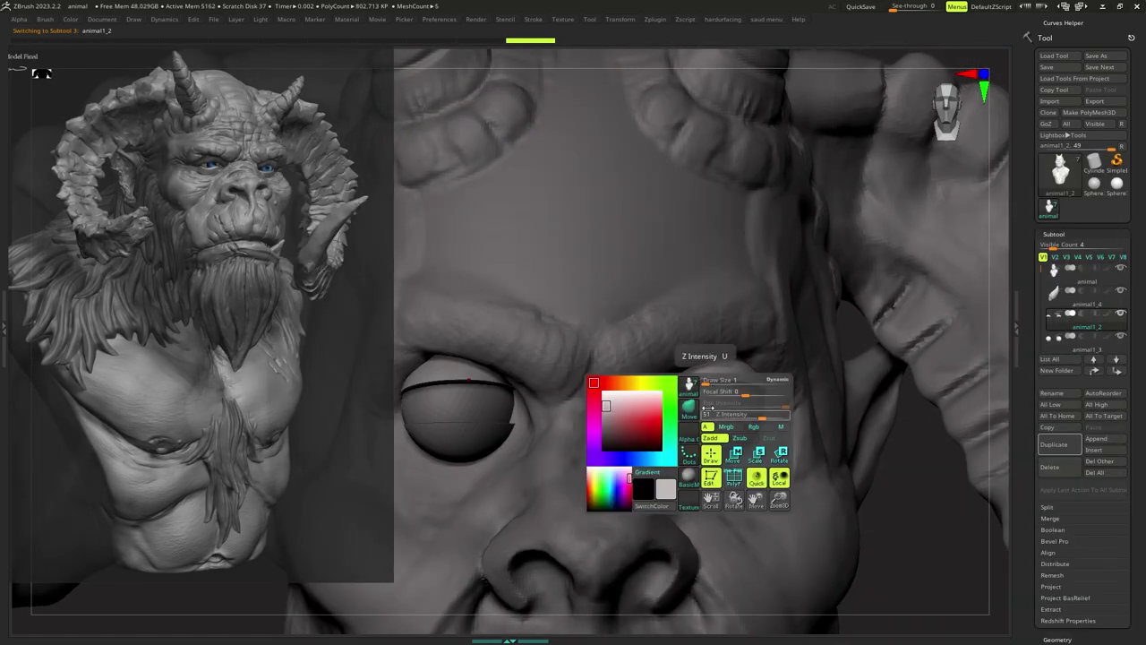
key(ctrl+space)
click(710, 517)
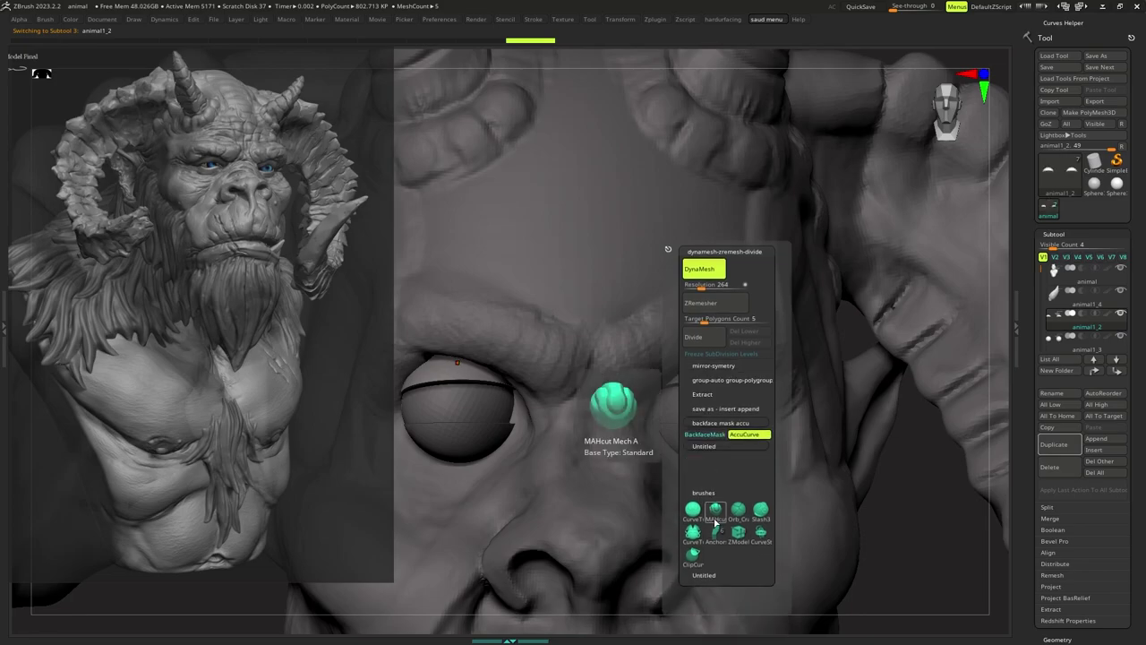
right_drag(616, 421, 648, 418)
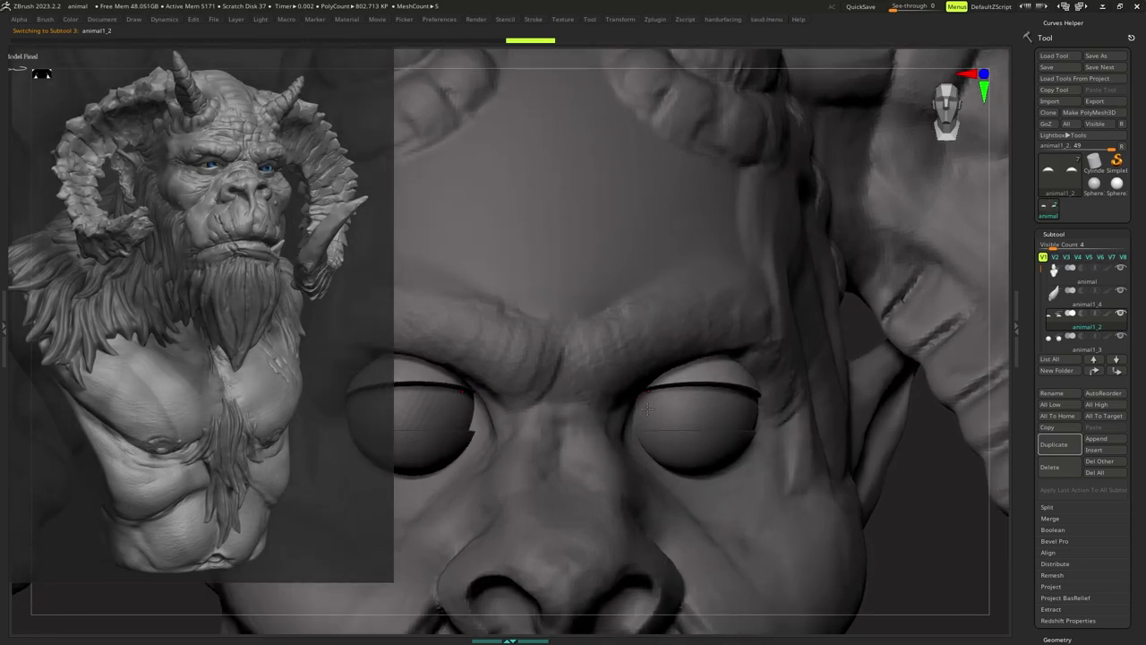
key(b)
key(m)
key(v)
Pull the inner corners of the upper eyelids down toward the nose with an adjusted draw size.
key(s)
drag(663, 392, 642, 396)
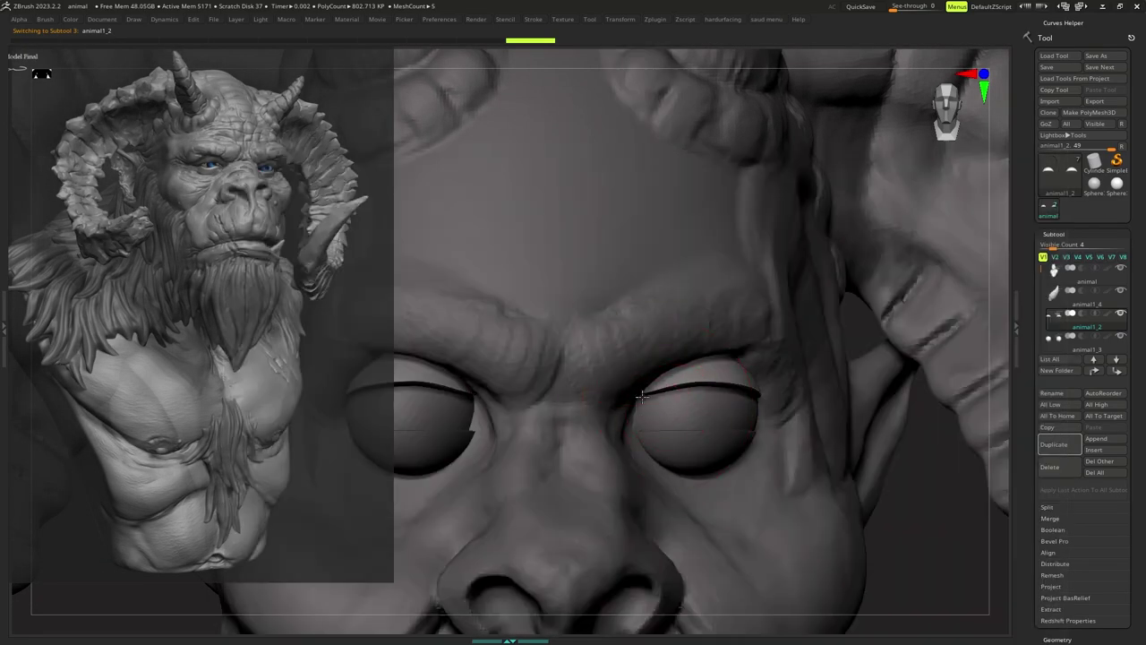
mouse_move(640, 393)
right_down()
mouse_move(617, 397)
mouse_move(632, 376)
mouse_move(627, 413)
mouse_move(651, 397)
mouse_move(627, 396)
mouse_move(638, 376)
right_up()
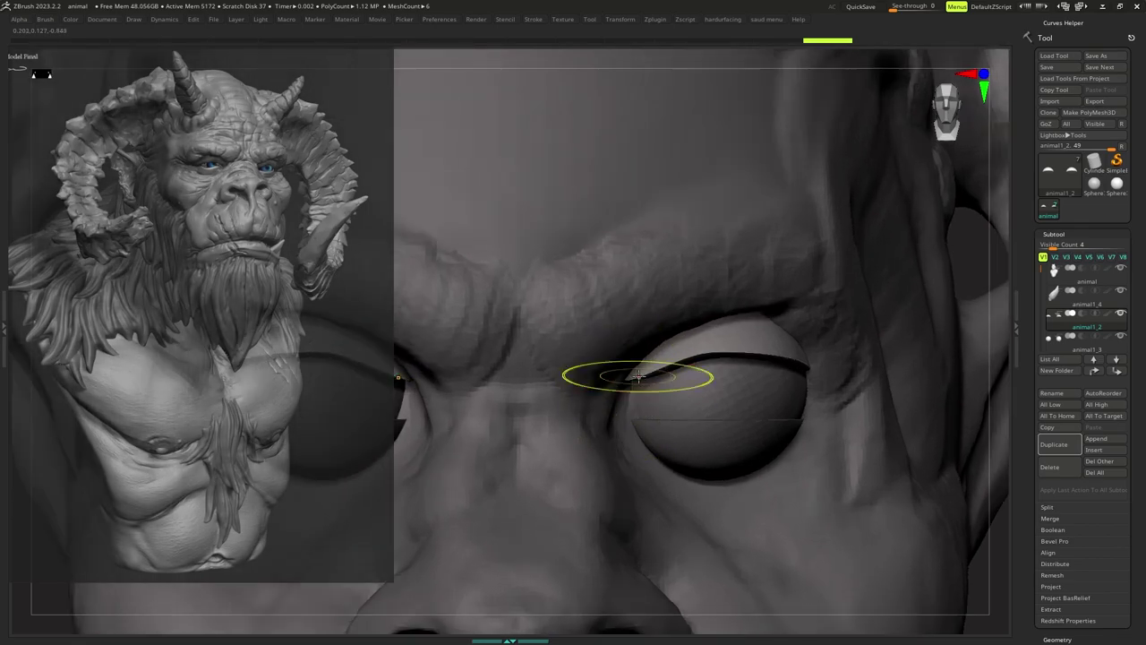
drag(626, 401, 625, 404)
mouse_move(624, 404)
ctrl+right_down()
mouse_move(627, 381)
mouse_move(614, 409)
ctrl+right_up()
drag(605, 411, 592, 416)
mouse_move(592, 415)
right_down()
mouse_move(610, 409)
mouse_move(664, 428)
mouse_move(663, 403)
mouse_move(638, 405)
right_up()
Switch to the lower eyelid subtool animal1_5 and move its corners up toward the upper eyelid.
alt+click(663, 449)
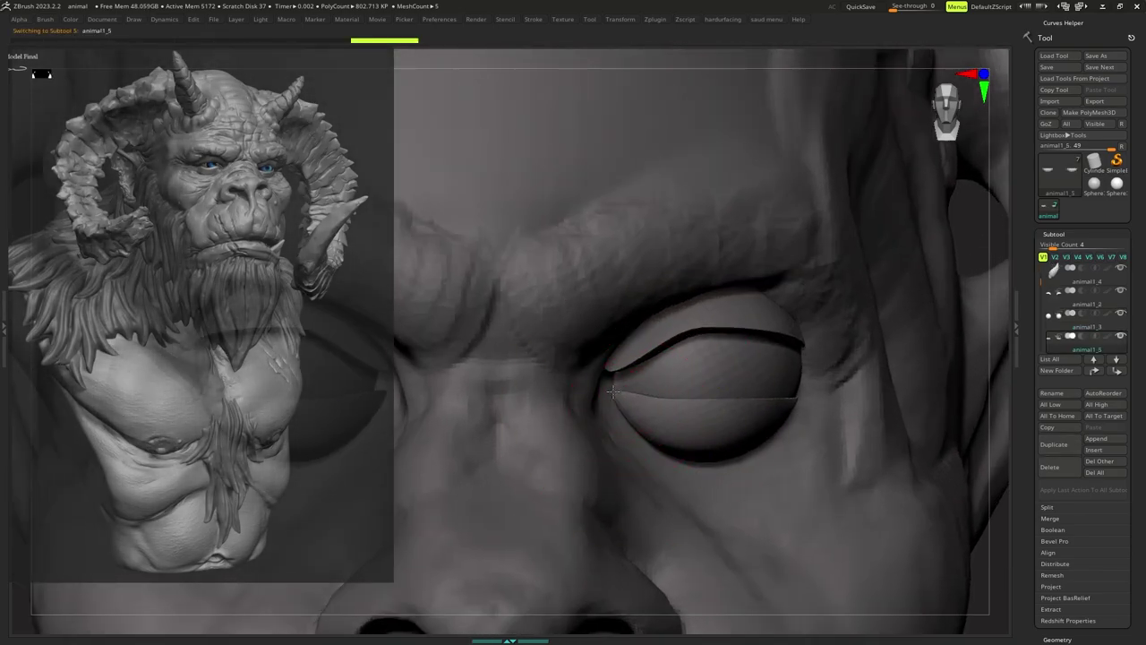
ctrl+right_drag(610, 391, 620, 448)
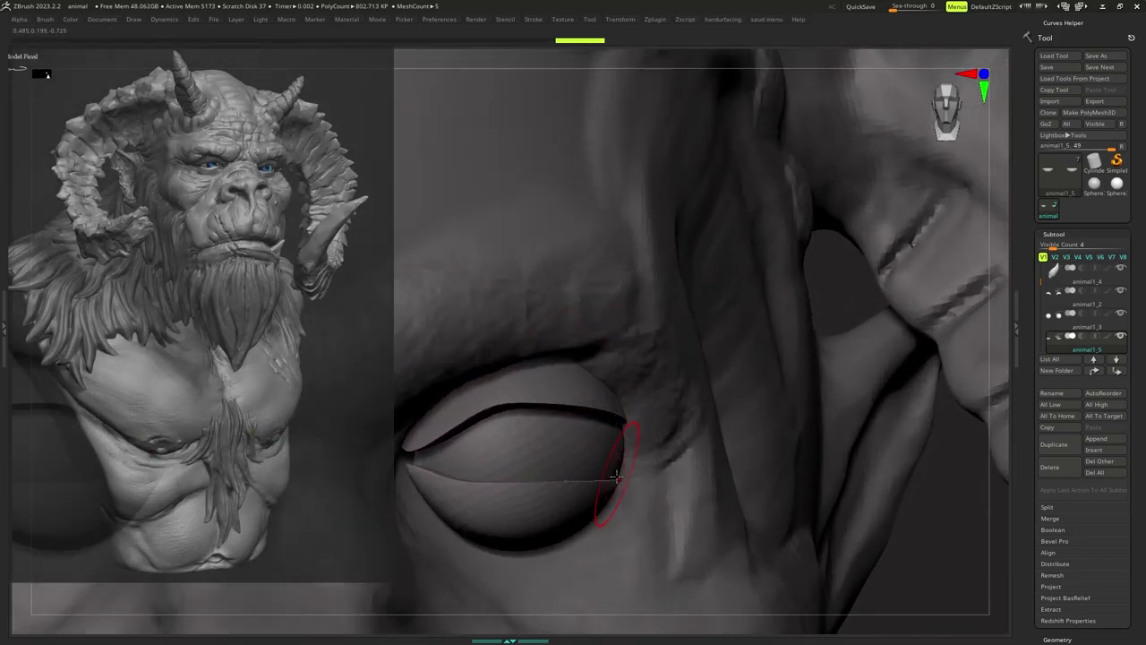
drag(629, 456, 633, 451)
right_click(619, 419)
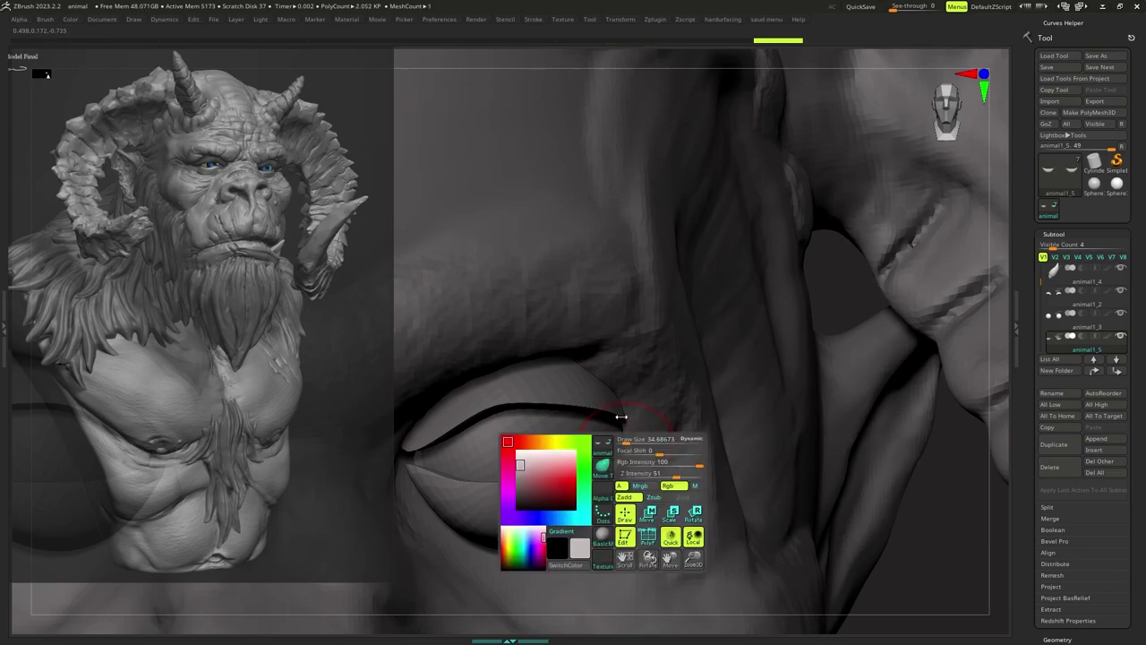
Alternate between eyelid subtools animal1_2 and animal1_5, moving their outer corners so the upper and lower lids meet.
alt+click(617, 409)
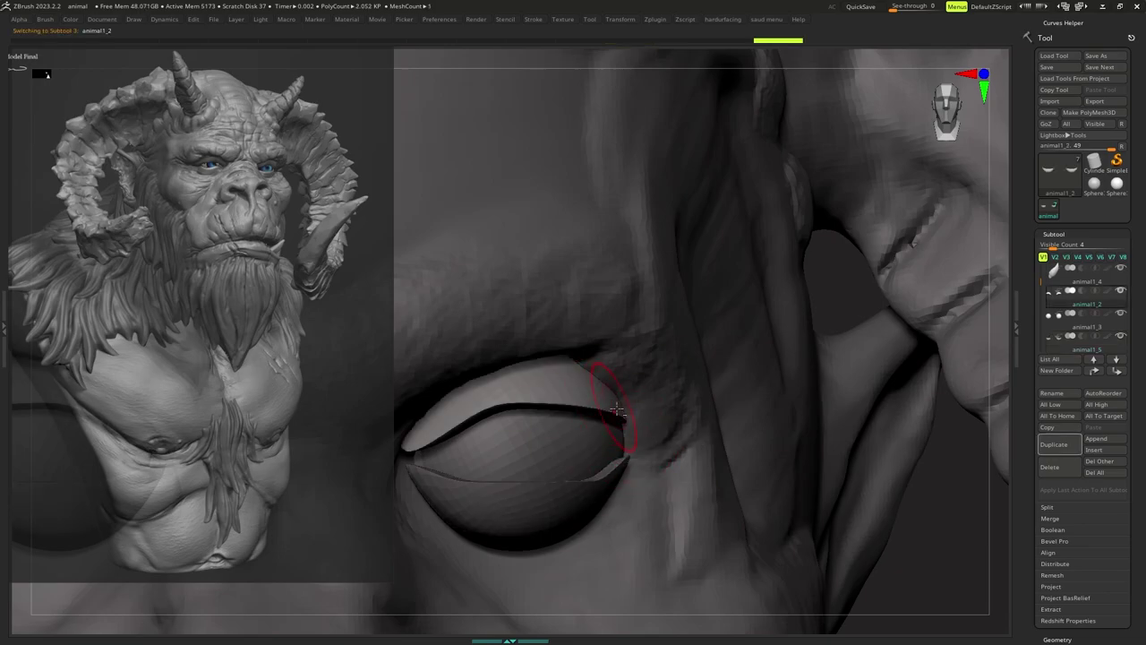
alt+click(619, 463)
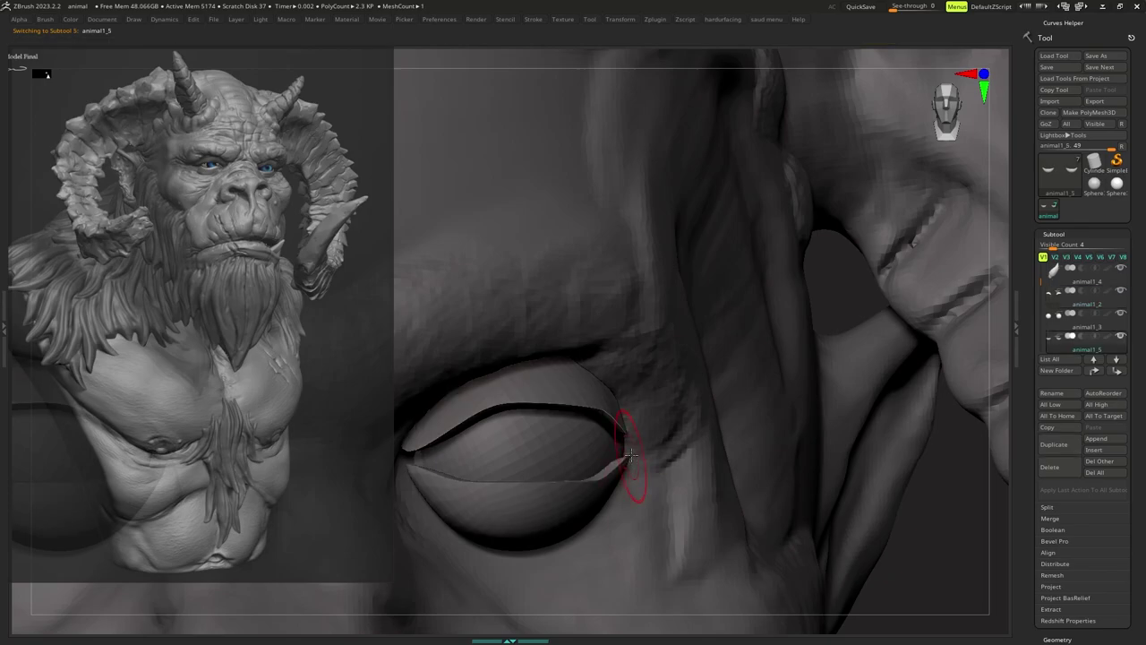
right_drag(634, 456, 617, 456)
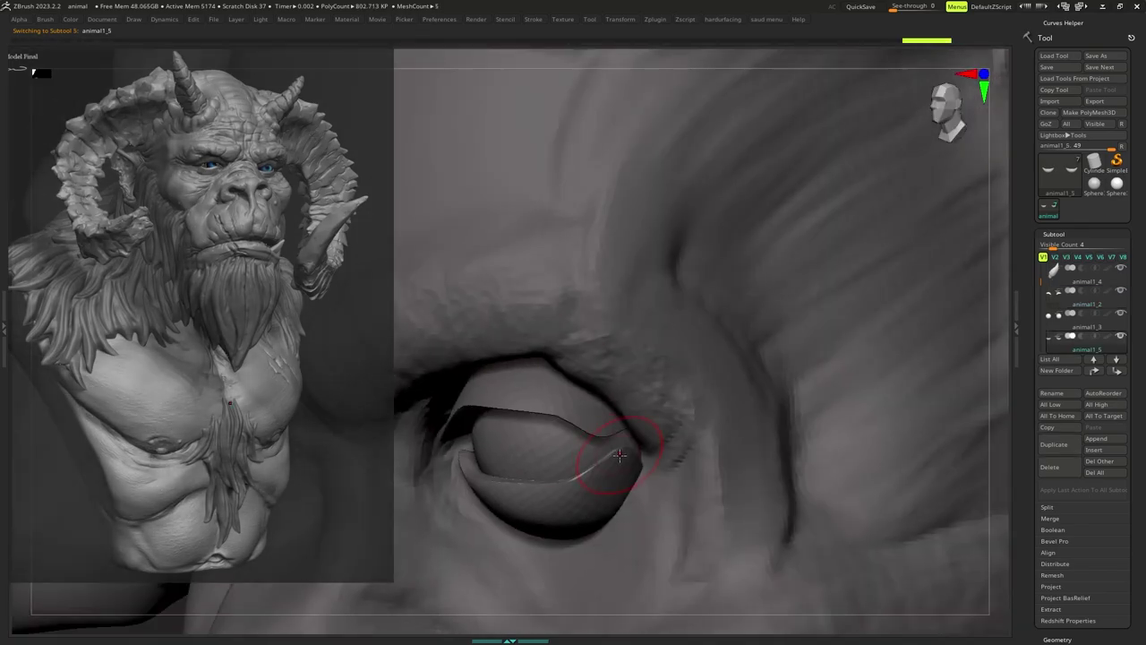
drag(620, 456, 625, 452)
alt+click(613, 431)
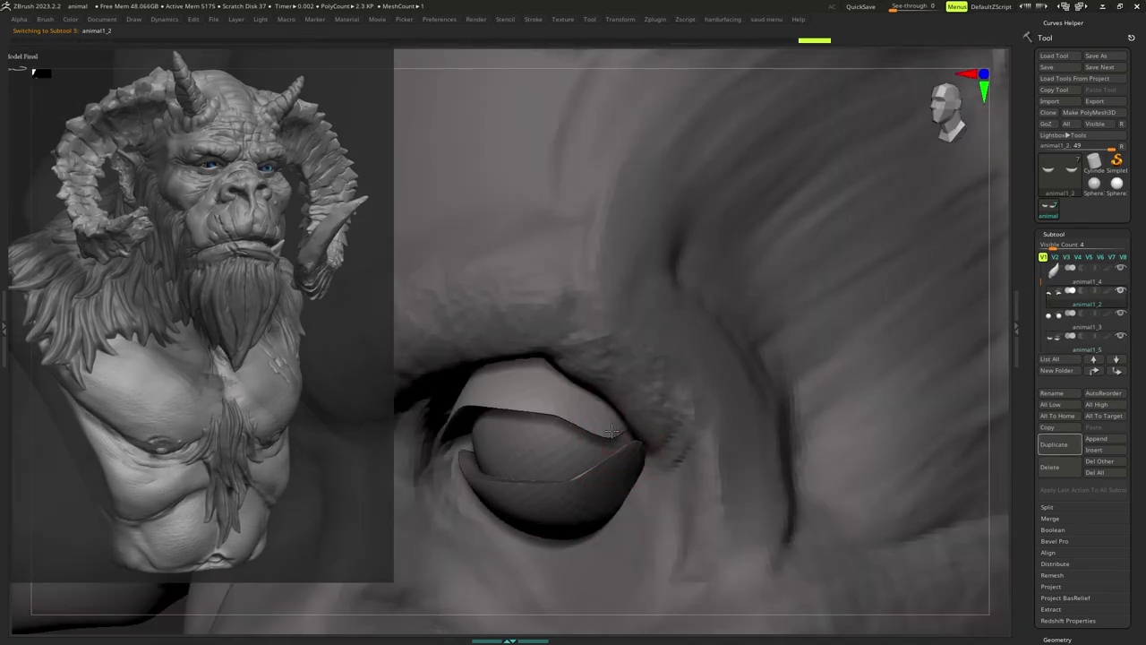
mouse_move(635, 425)
right_down()
mouse_move(629, 434)
mouse_move(573, 354)
mouse_move(601, 359)
mouse_move(620, 413)
right_up()
alt+click(635, 457)
right_drag(635, 458, 624, 440)
alt+click(653, 431)
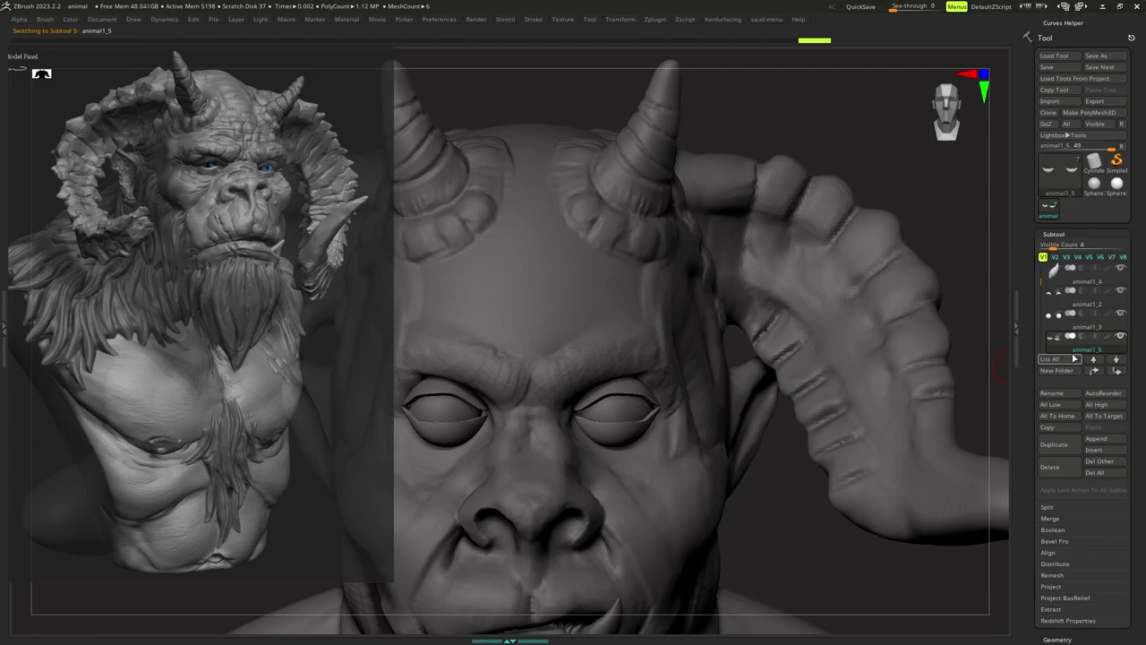
Place the lower eyelid subtool directly beneath the head subtool animal, then save the tool with animal active.
mouse_move(1085, 285)
mouse_down()
mouse_move(1087, 268)
mouse_move(1084, 288)
mouse_up()
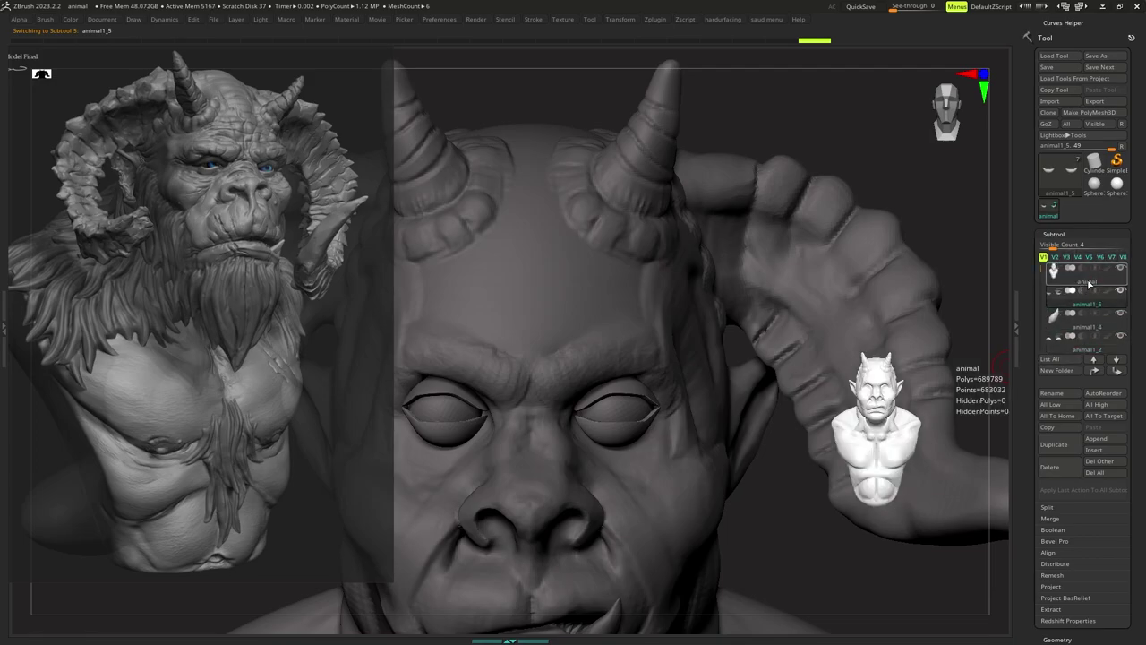
click(1086, 281)
key(space)
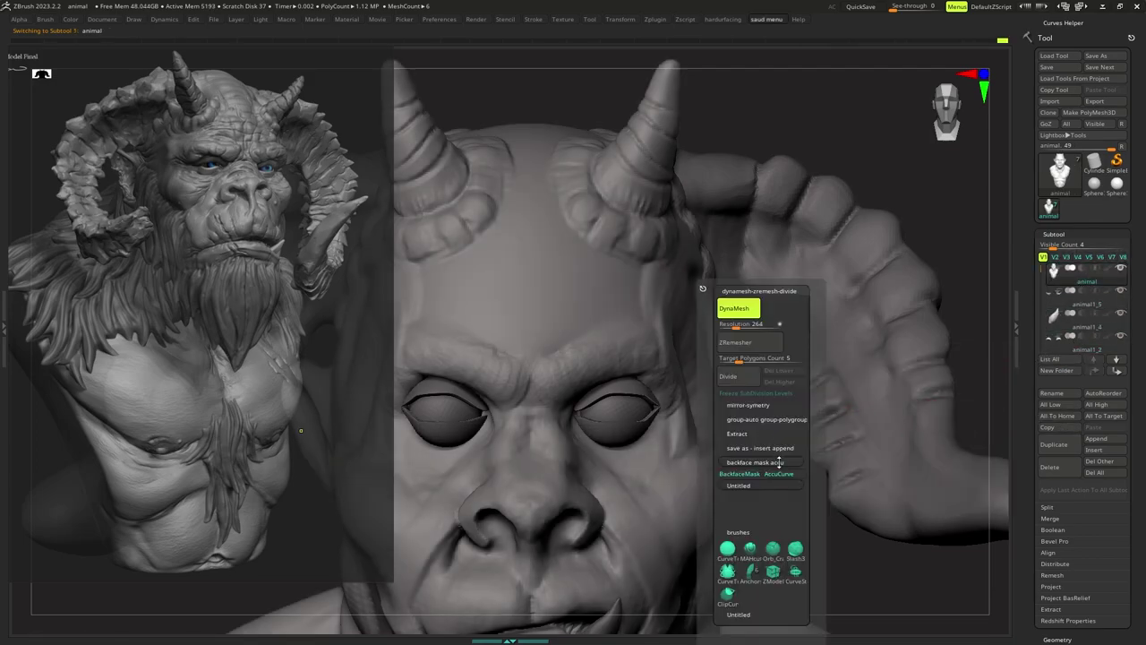
click(757, 448)
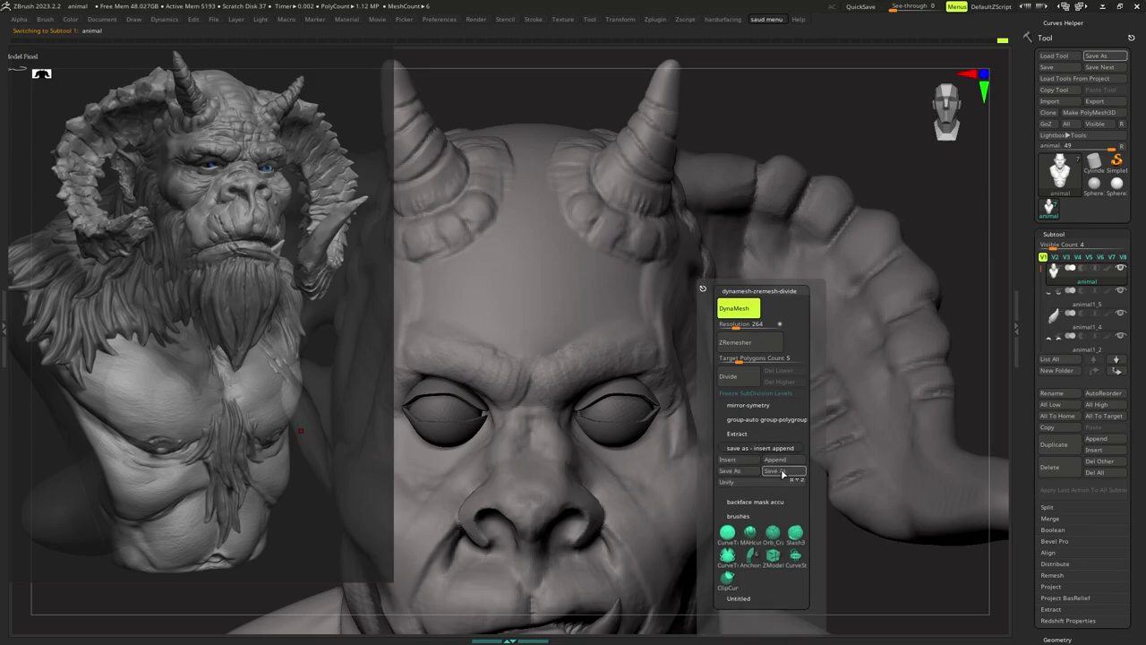
click(612, 322)
Merge the lower eyelid subtool animal1_5 down into the head subtool animal.
click(1052, 518)
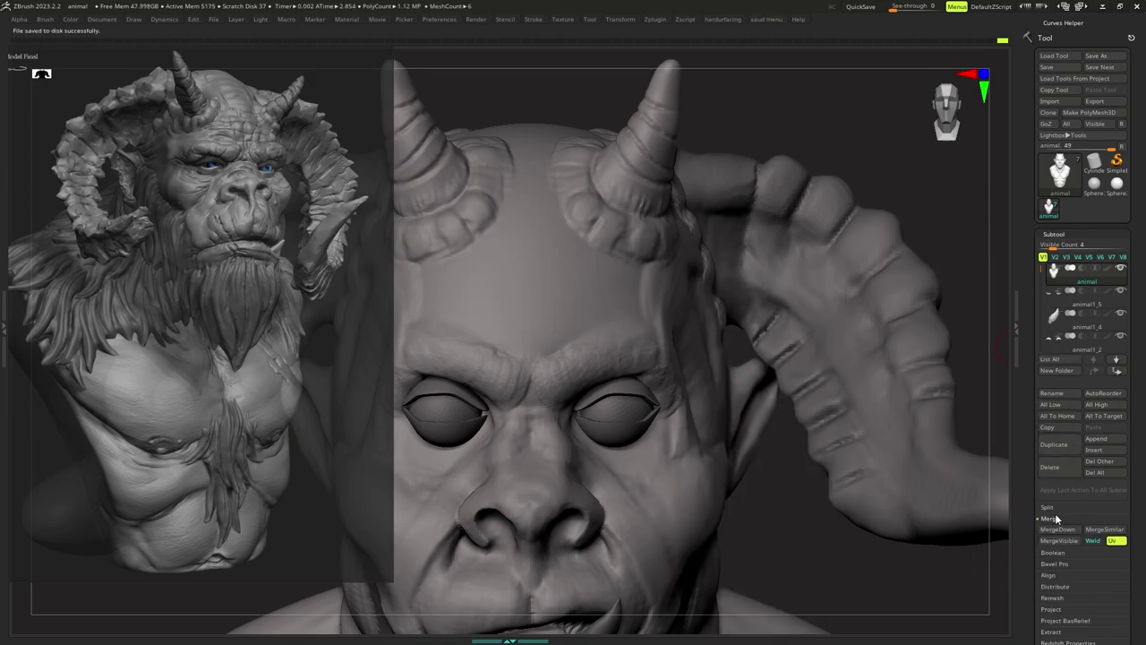
click(1056, 532)
click(1044, 548)
Fill the gap between the lower eyelids and cheeks with ClayBuildup, varying the draw size.
ctrl+right_drag(806, 394, 748, 459)
mouse_move(696, 427)
alt+right_down()
mouse_move(638, 416)
mouse_move(661, 445)
mouse_move(687, 435)
mouse_move(671, 436)
alt+right_up()
key(s)
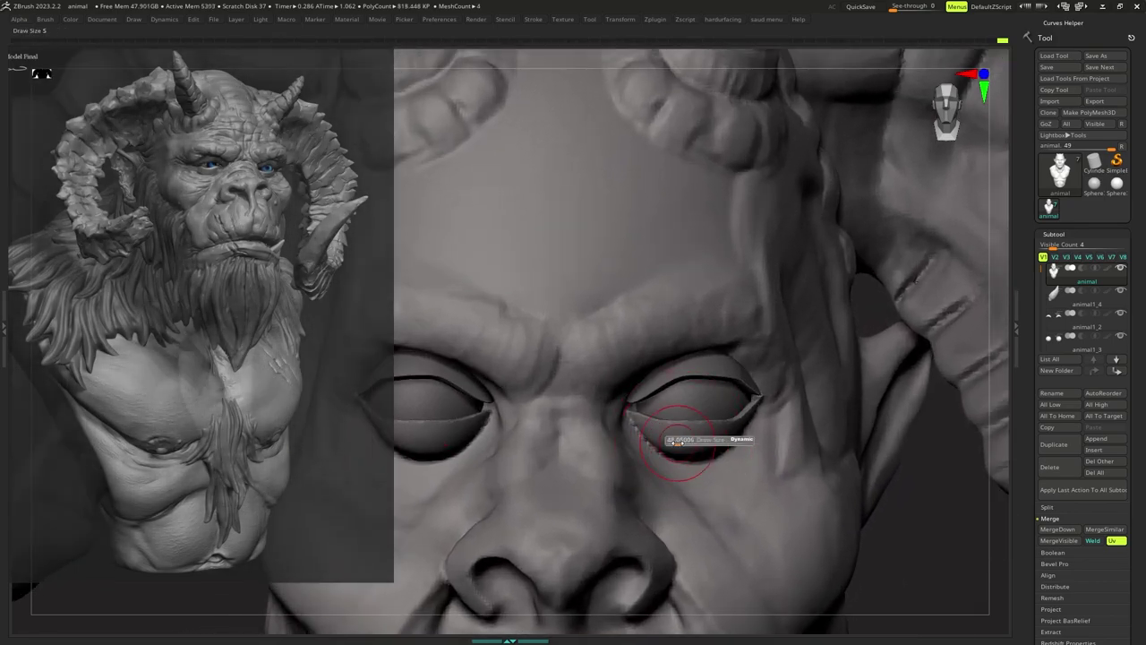
key(s)
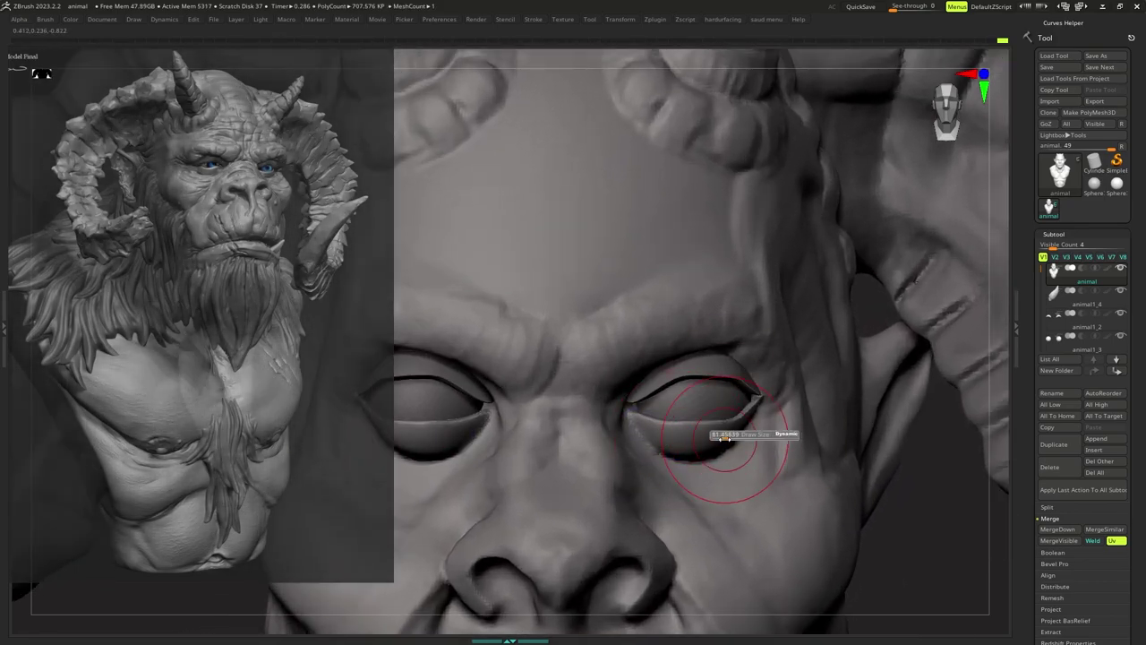
key(s)
mouse_move(768, 432)
right_down()
mouse_move(734, 424)
mouse_move(773, 400)
mouse_move(702, 414)
mouse_move(734, 378)
mouse_move(686, 410)
mouse_move(715, 399)
right_up()
right_drag(714, 400, 683, 434)
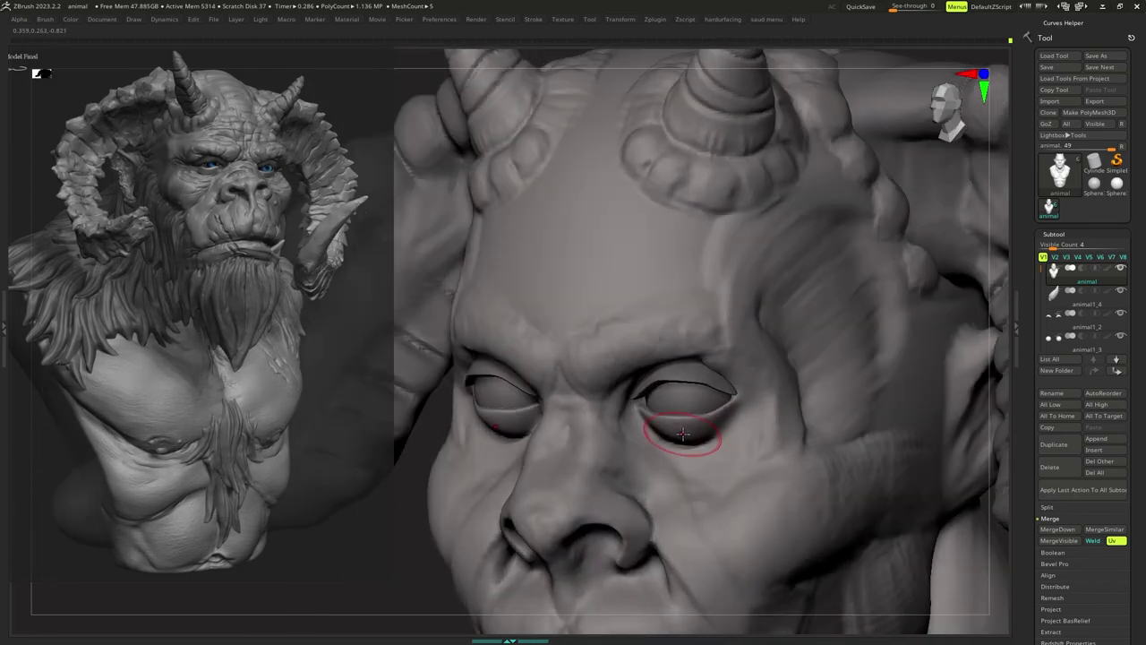
drag(690, 412, 693, 412)
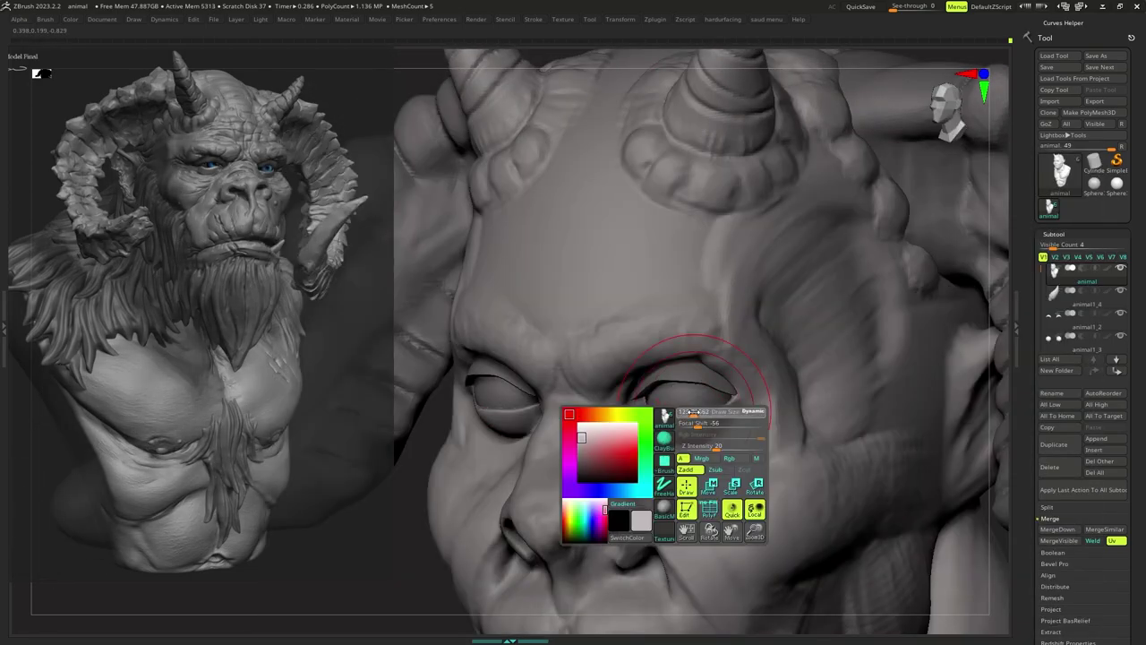
Build up the area under the brows above the upper eyelids, adjusting the draw size.
mouse_move(714, 389)
shift+right_down()
mouse_move(678, 400)
mouse_move(674, 419)
mouse_move(674, 387)
mouse_move(696, 371)
shift+right_up()
key(s)
key(s)
drag(696, 371, 698, 371)
mouse_move(711, 349)
right_down()
mouse_move(706, 381)
mouse_move(686, 345)
mouse_move(676, 417)
mouse_move(673, 380)
right_up()
Switch to the upper eyelid subtool animal1_2 and adjust the lid surface beneath the brow.
alt+click(691, 383)
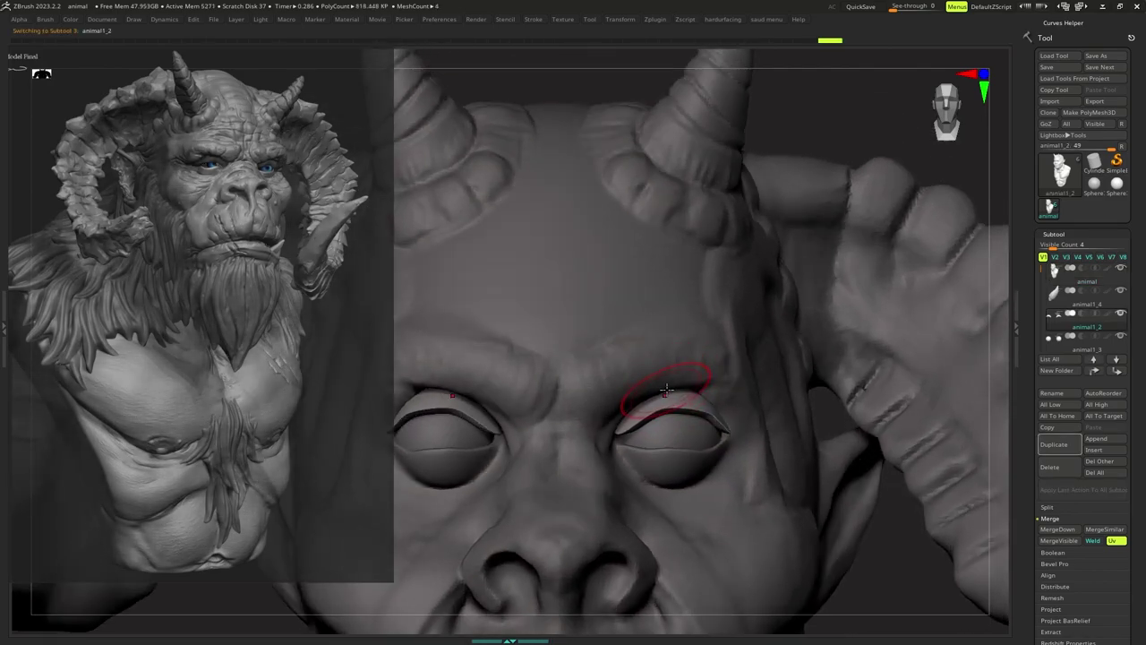
key(s)
drag(665, 391, 672, 389)
right_click(679, 385)
mouse_move(683, 371)
ctrl+right_down()
mouse_move(714, 372)
mouse_move(708, 396)
ctrl+right_up()
Make the head subtool animal active, choose the Standard brush and try a stroke under the outer brow.
alt+click(718, 378)
key(s)
key(b)
key(s)
key(t)
key(s)
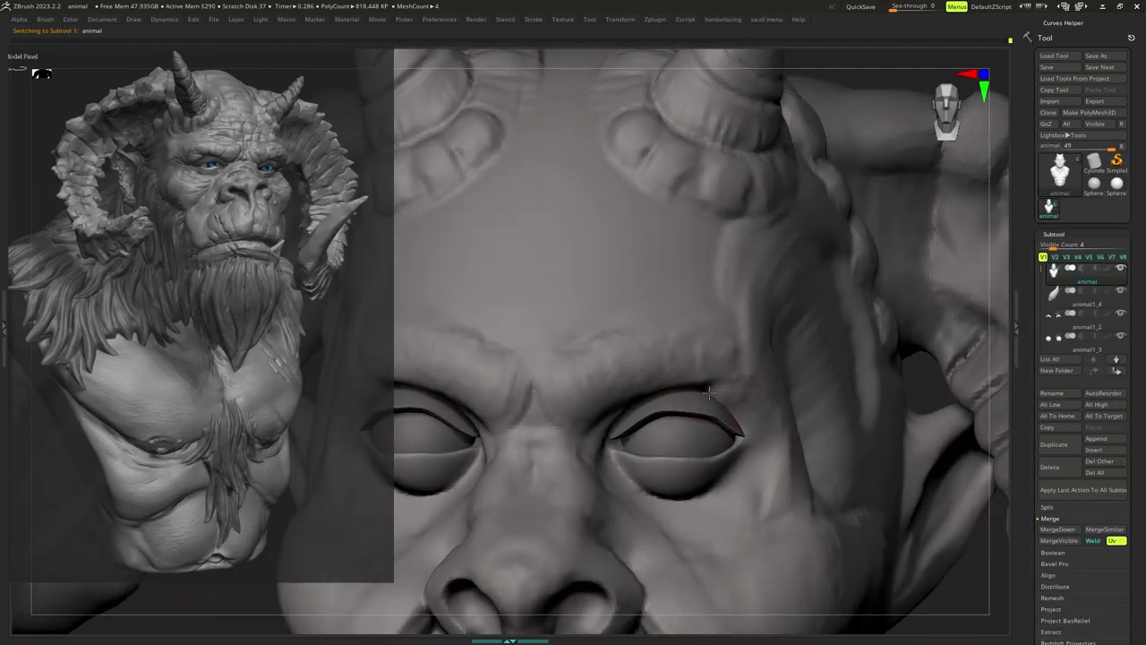
drag(708, 391, 714, 395)
key(ctrl+z)
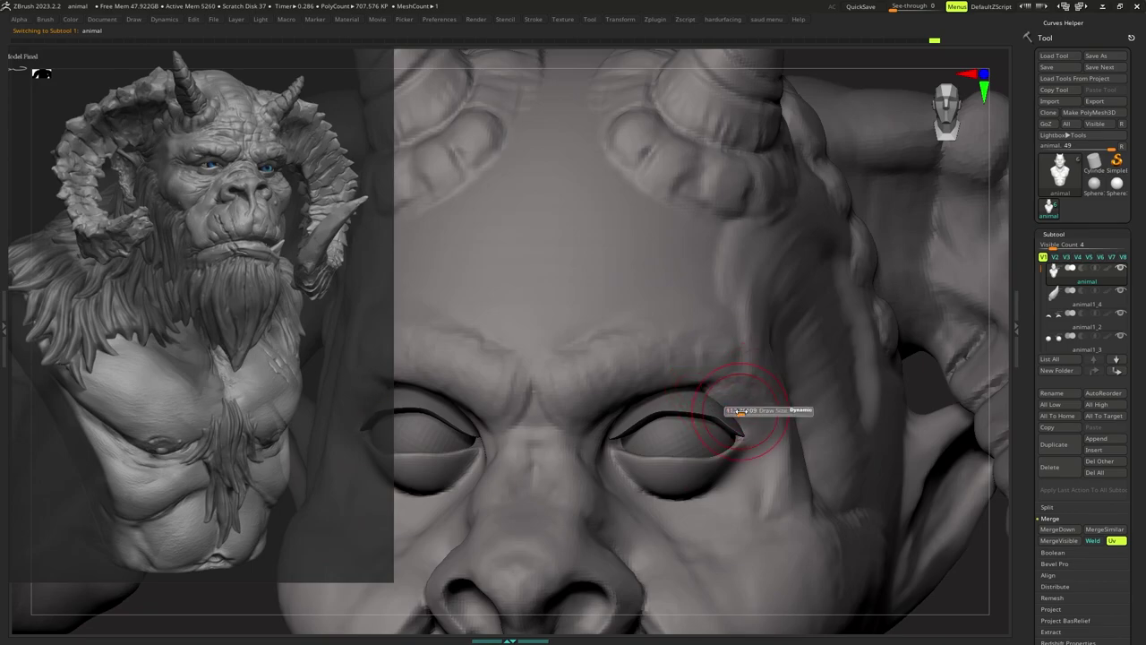
Sculpt the fold under the outer brows and around the outer eye corners, varying the draw size.
drag(741, 412, 740, 412)
key(s)
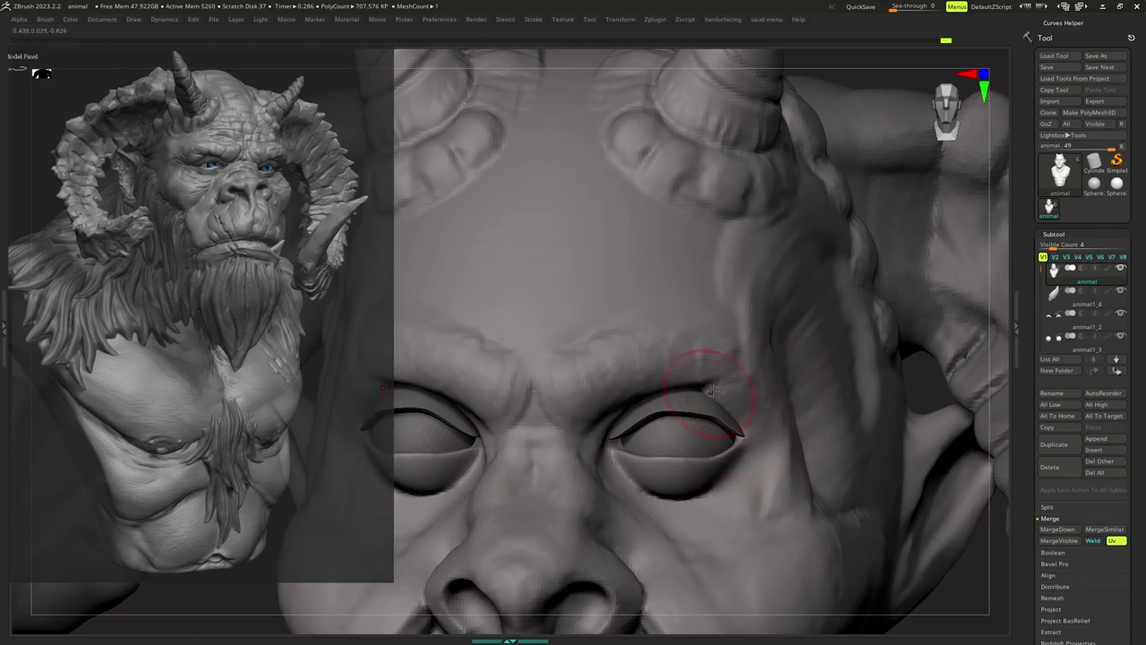
ctrl+right_drag(741, 430, 741, 375)
key(s)
right_click(741, 391)
key(s)
key(space)
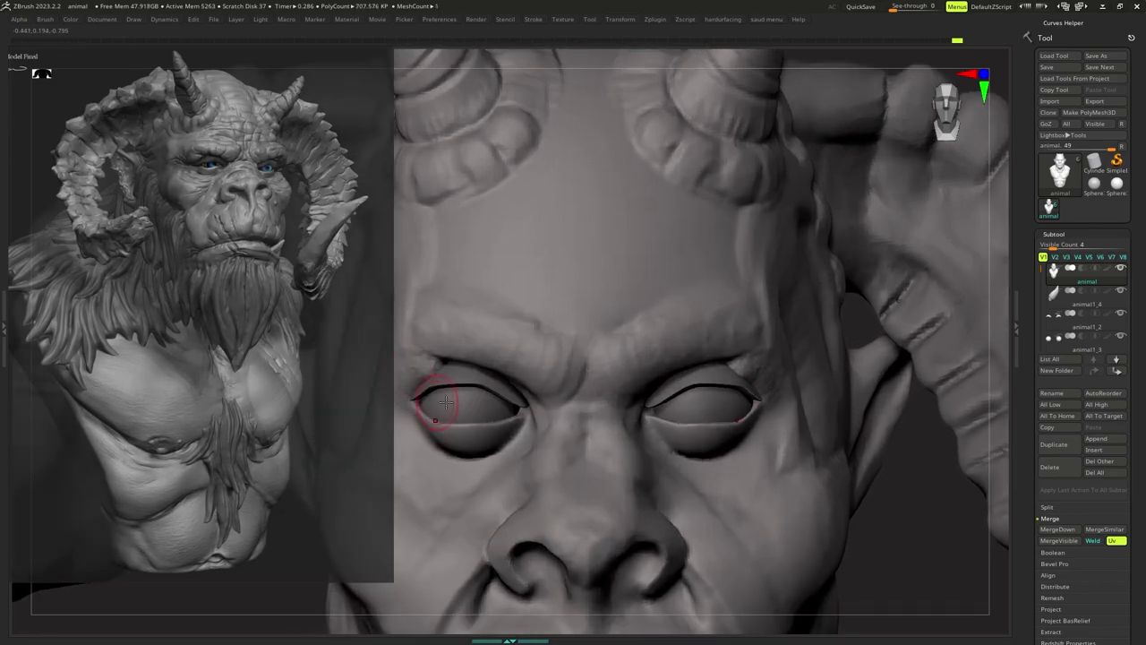
Place the upper eyelid subtool animal1_2 beneath animal and merge it into the head.
mouse_move(446, 402)
ctrl+right_down()
mouse_move(510, 379)
mouse_move(693, 387)
ctrl+right_up()
alt+click(749, 364)
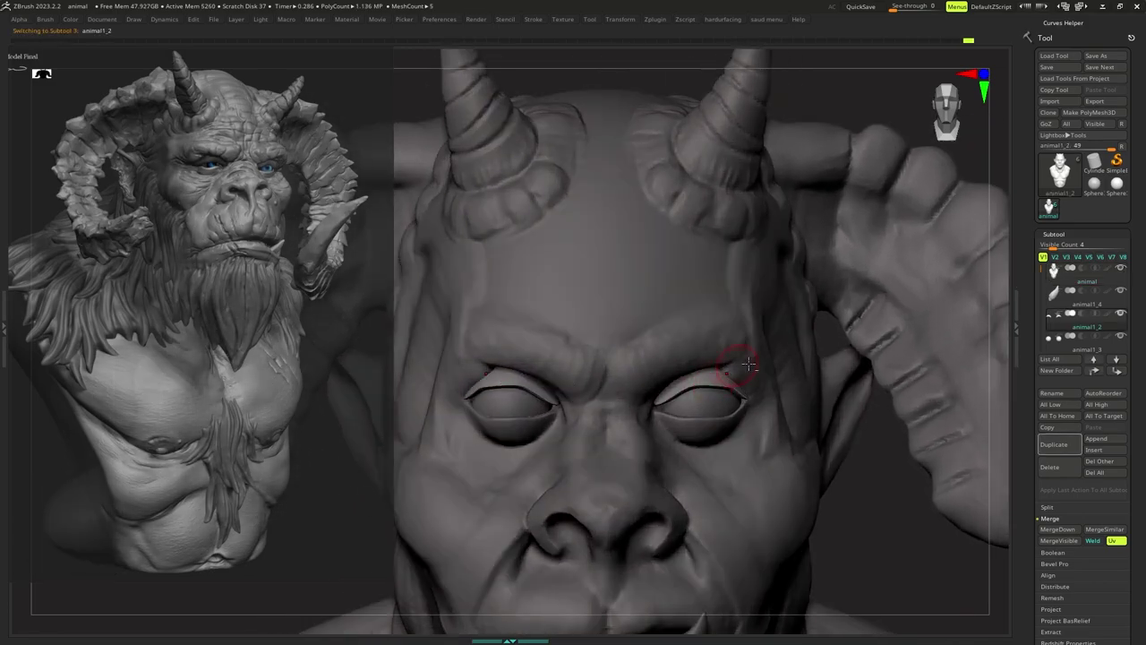
drag(1071, 326, 1085, 295)
click(1090, 281)
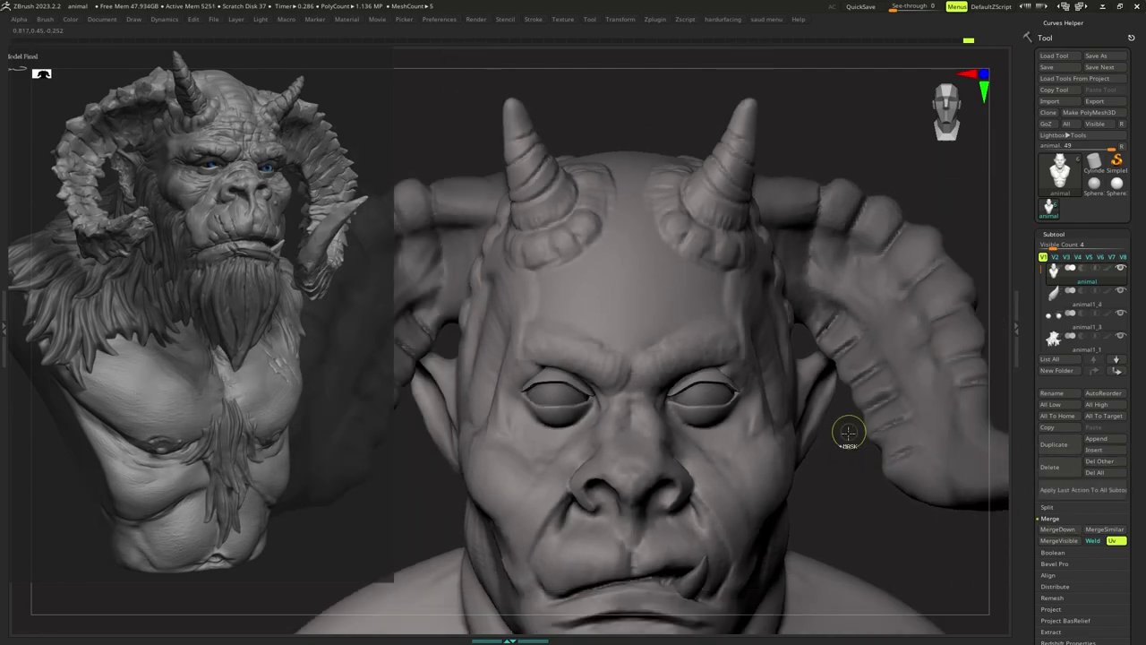
Add clay along the seam between the upper eyelids and brows to blend them together.
ctrl+right_drag(832, 463, 754, 414)
drag(704, 392, 698, 361)
right_drag(691, 343, 652, 369)
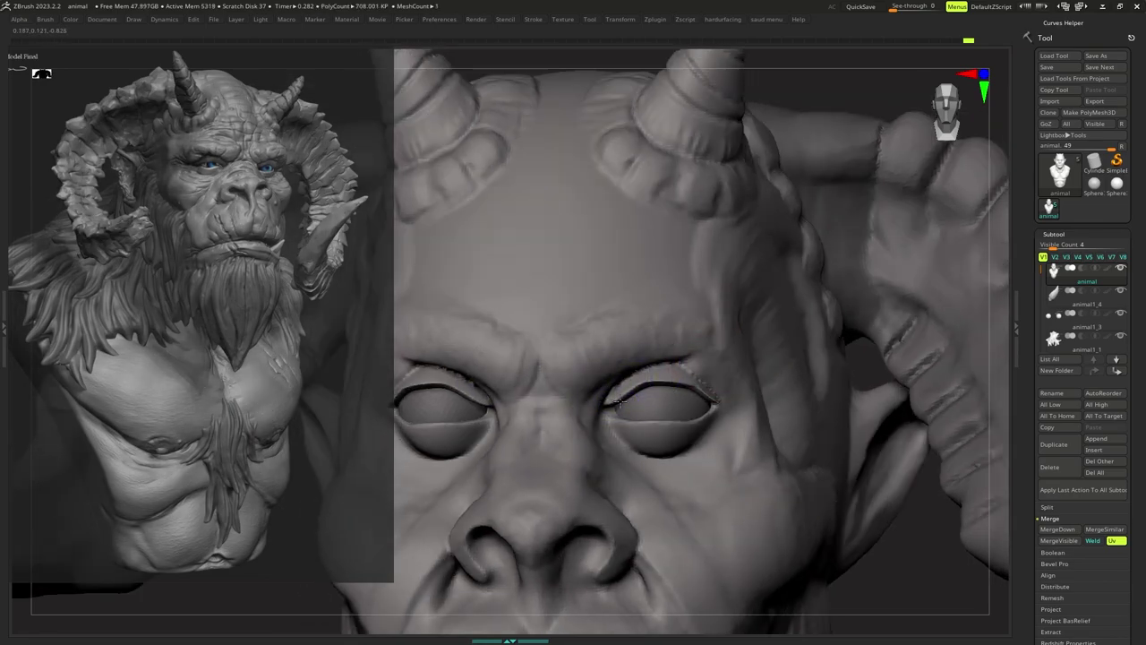
right_drag(712, 385, 666, 406)
Switch to the Move brush and adjust the inner and outer corners of the eyelids around the eyeballs.
key(b)
key(m)
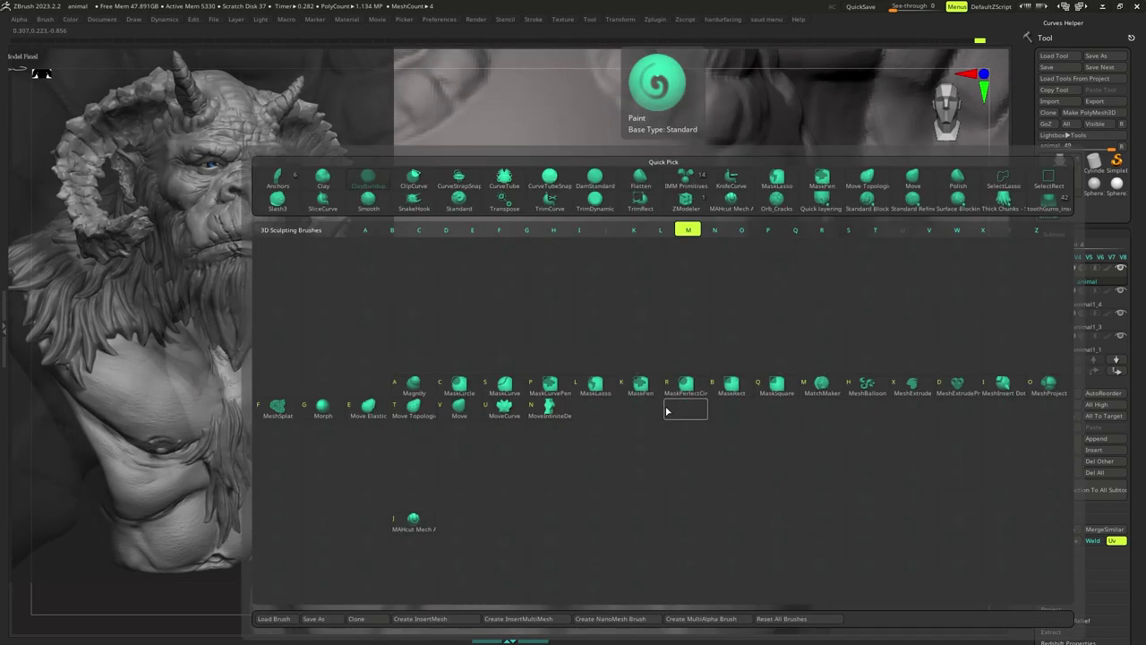
key(v)
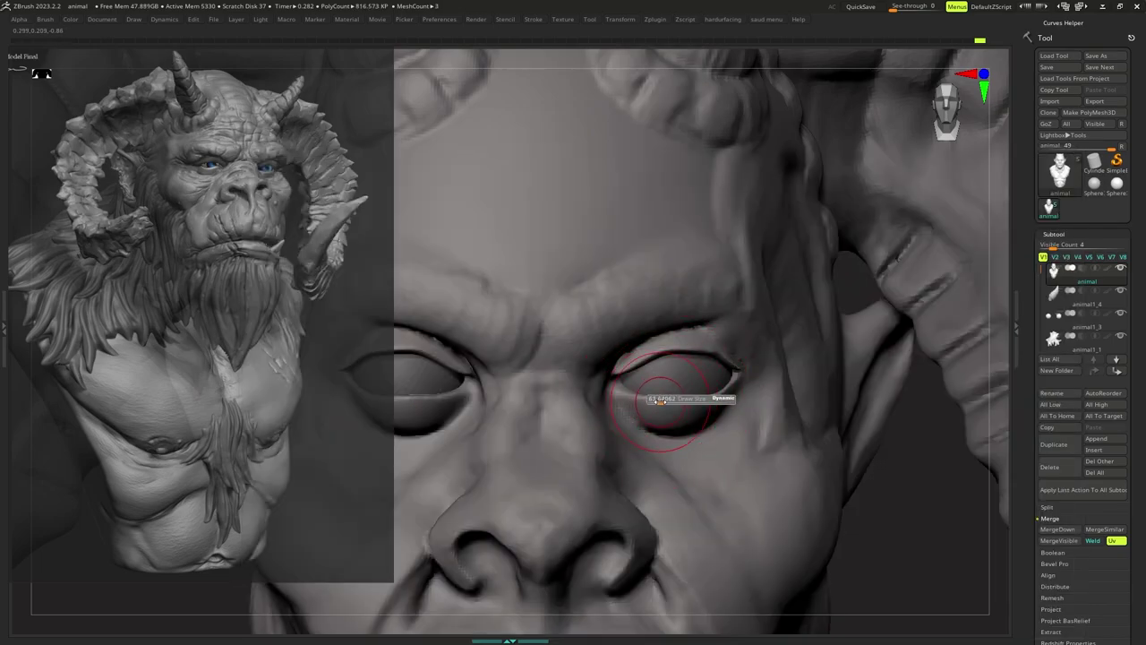
drag(660, 401, 737, 381)
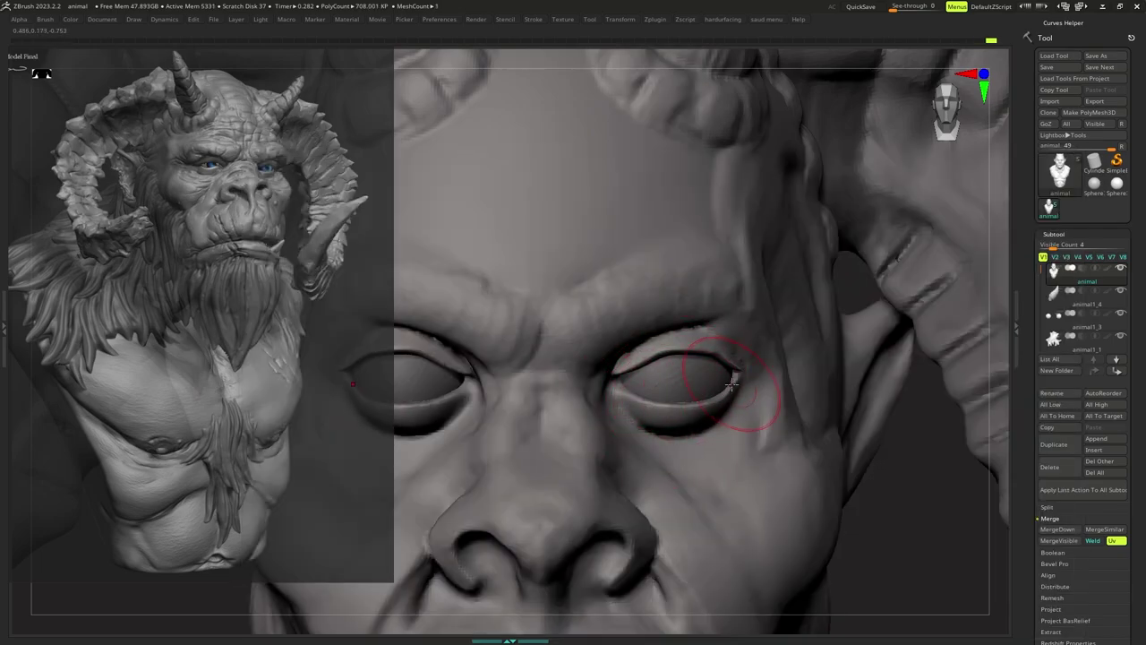
drag(632, 401, 629, 399)
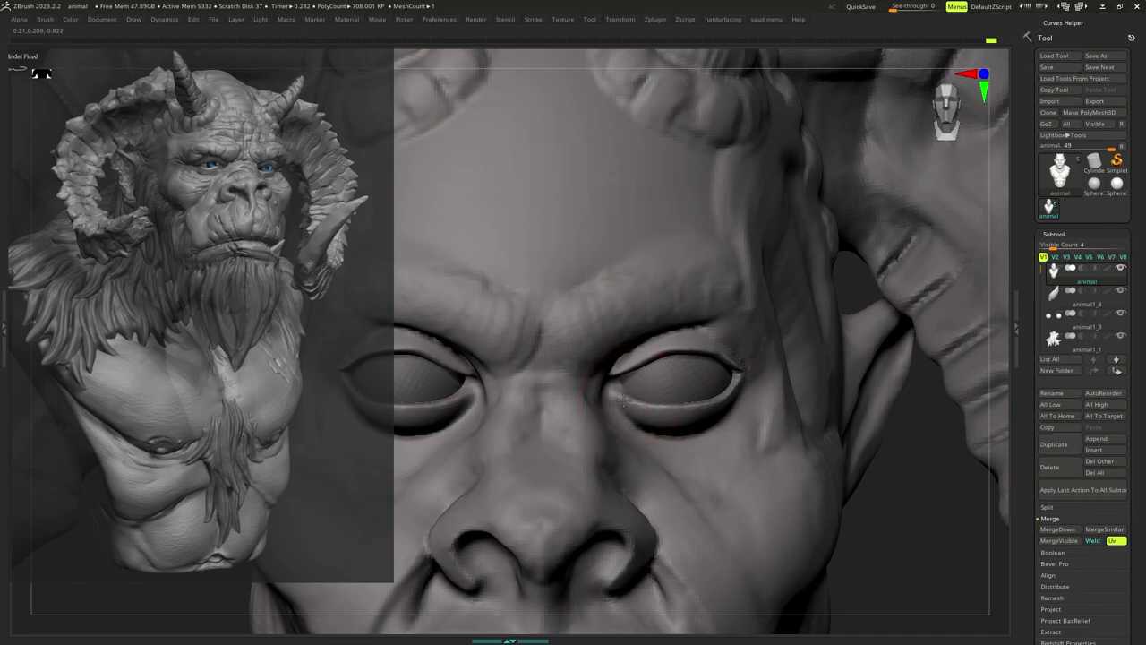
mouse_move(632, 402)
ctrl+right_down()
mouse_move(632, 359)
mouse_move(632, 412)
mouse_move(629, 399)
ctrl+right_up()
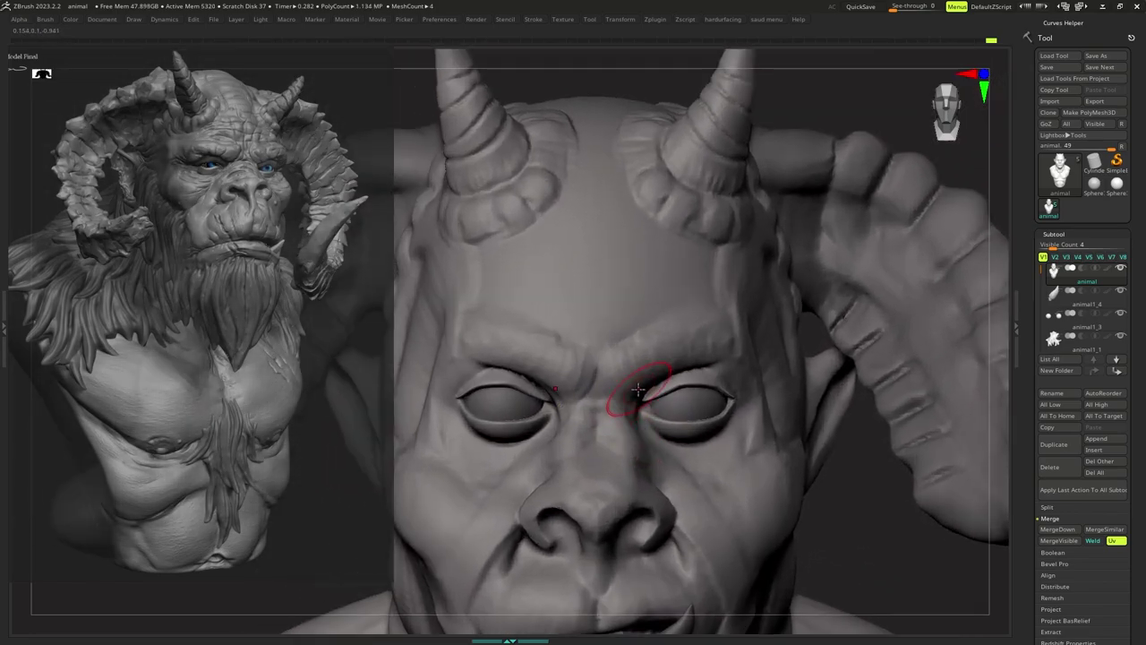
Change the brush and refine the inner brow area and the outer brow edge beside the temple, varying the draw size.
key(b)
key(s)
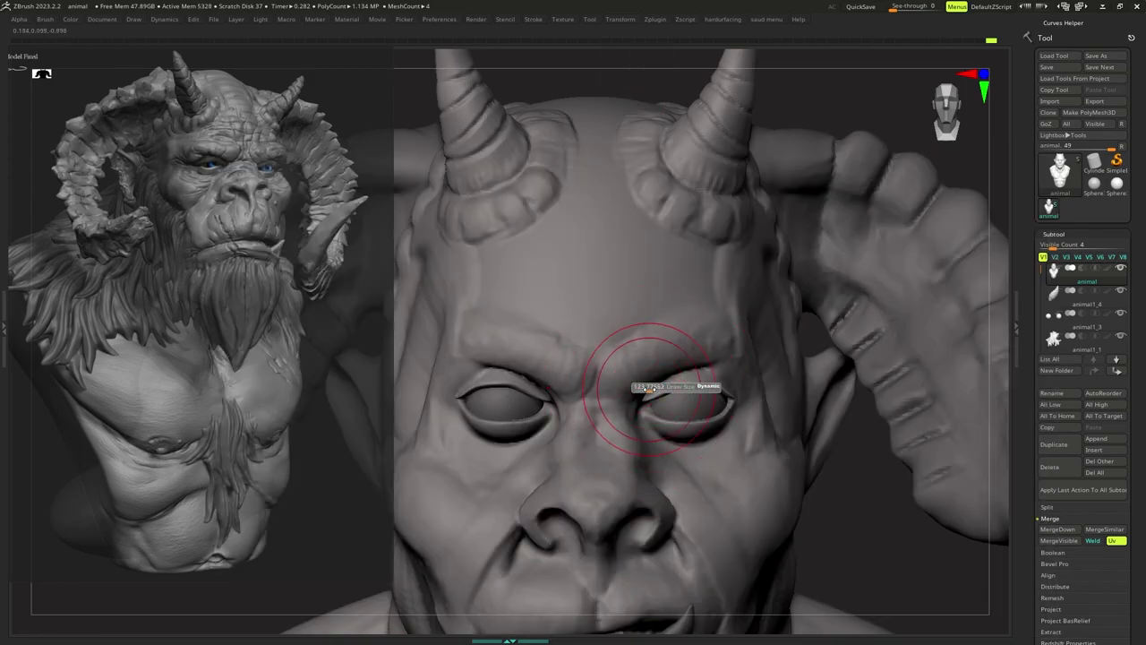
drag(649, 389, 644, 389)
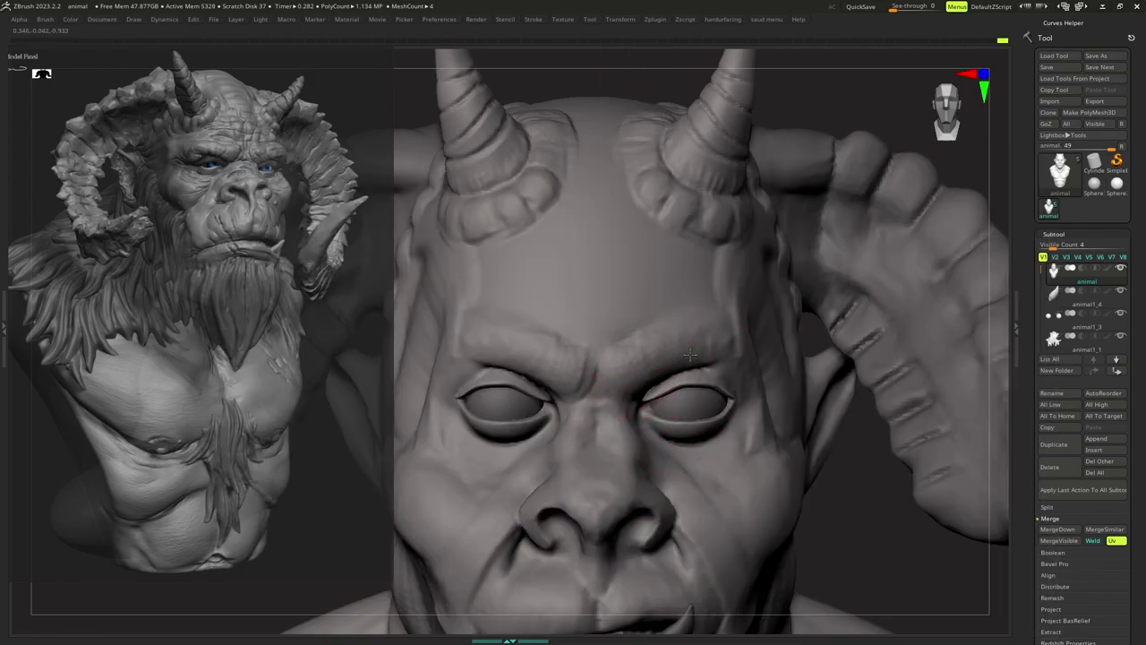
ctrl+right_drag(729, 333, 740, 348)
key(s)
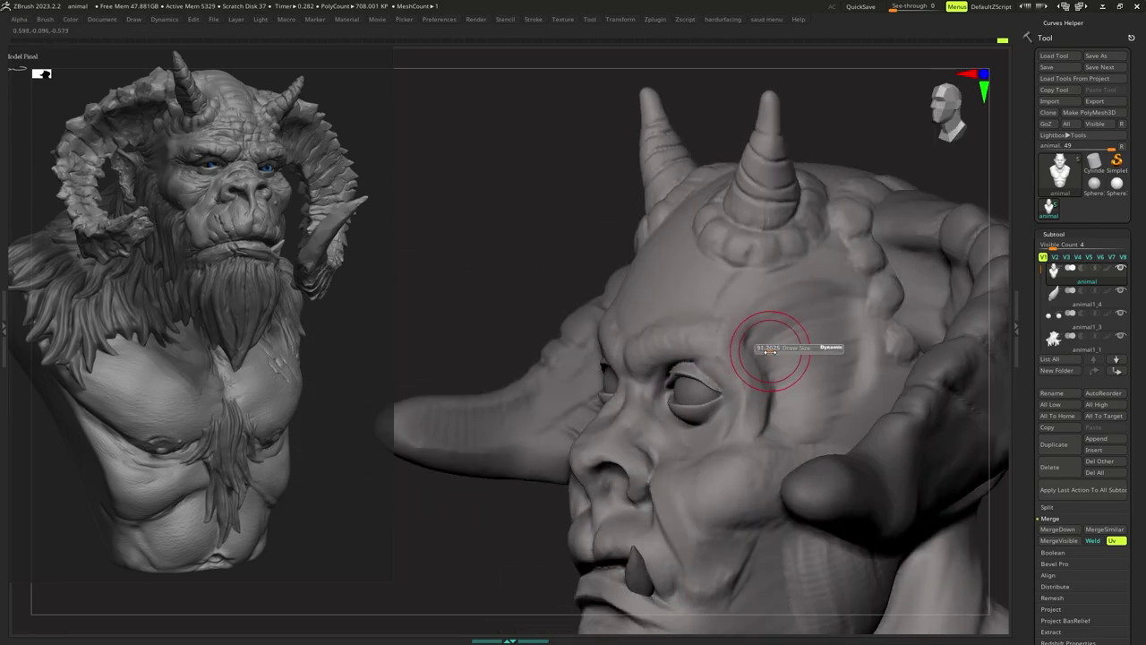
drag(774, 349, 786, 346)
ctrl+right_drag(786, 345, 759, 377)
key(s)
key(s)
drag(765, 373, 759, 372)
Build up the temple with diagonal clay strokes between the outer brow and the horn base.
right_drag(679, 439, 750, 373)
key(s)
key(s)
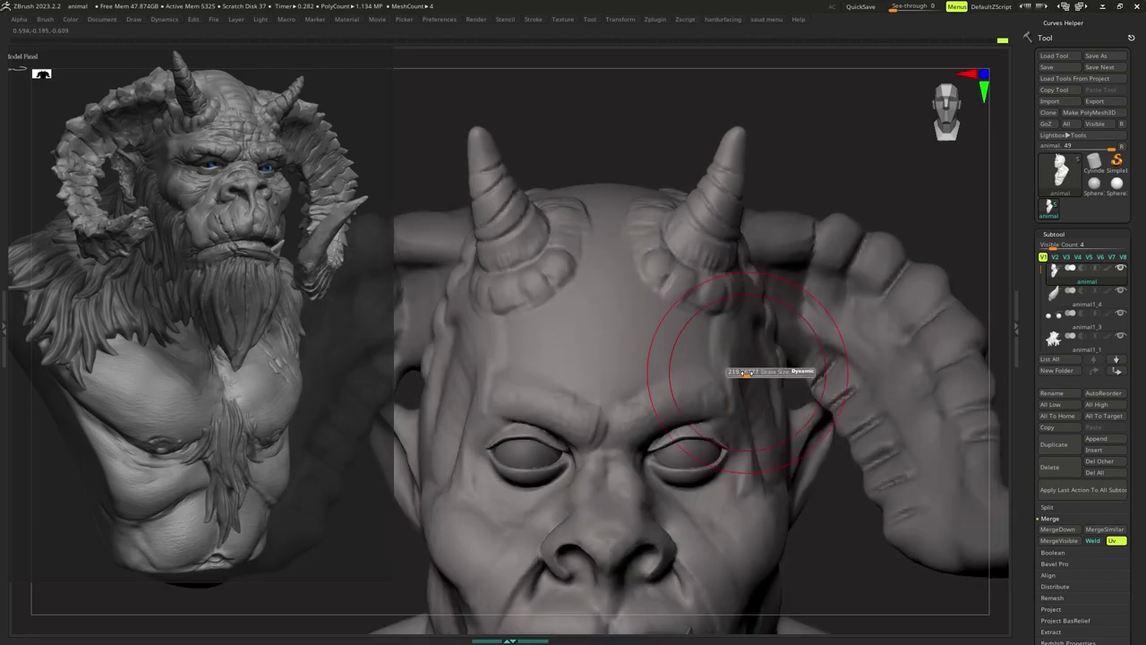
drag(752, 373, 744, 372)
right_drag(757, 356, 744, 363)
key(s)
drag(735, 377, 743, 378)
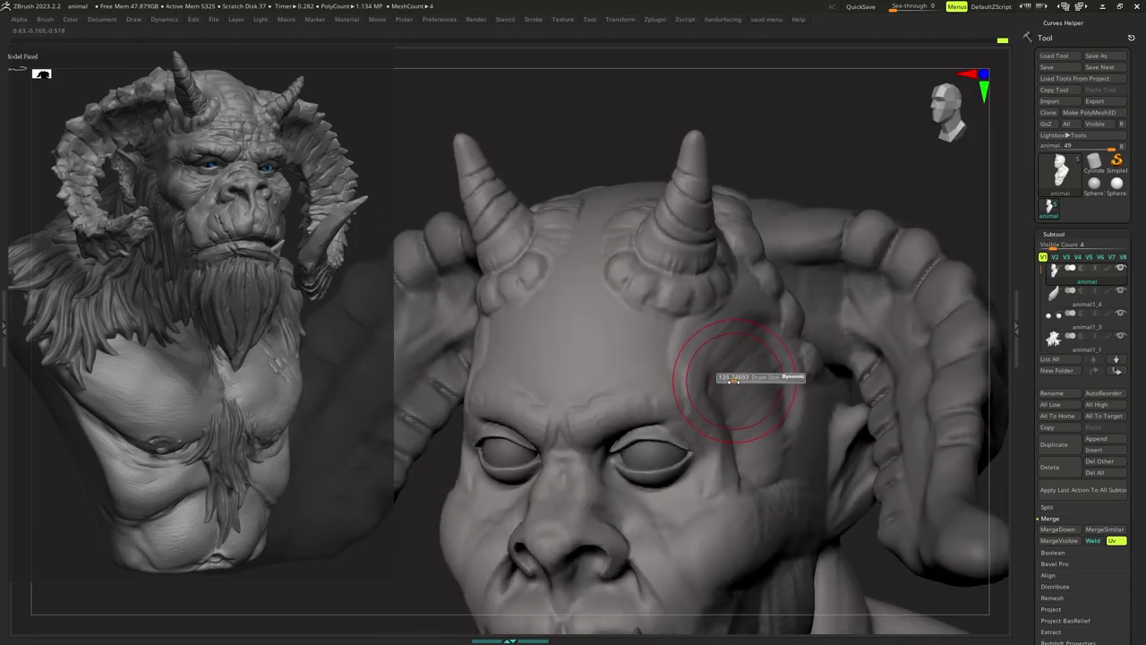
key(s)
right_drag(735, 384, 690, 393)
drag(690, 392, 734, 349)
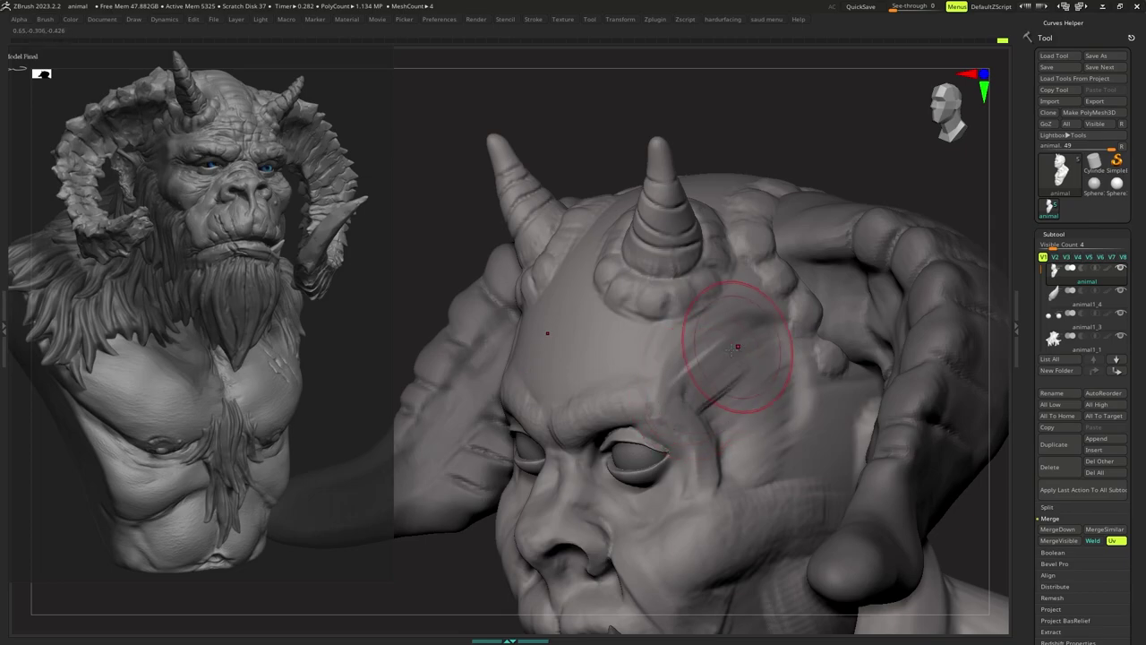
drag(714, 411, 775, 407)
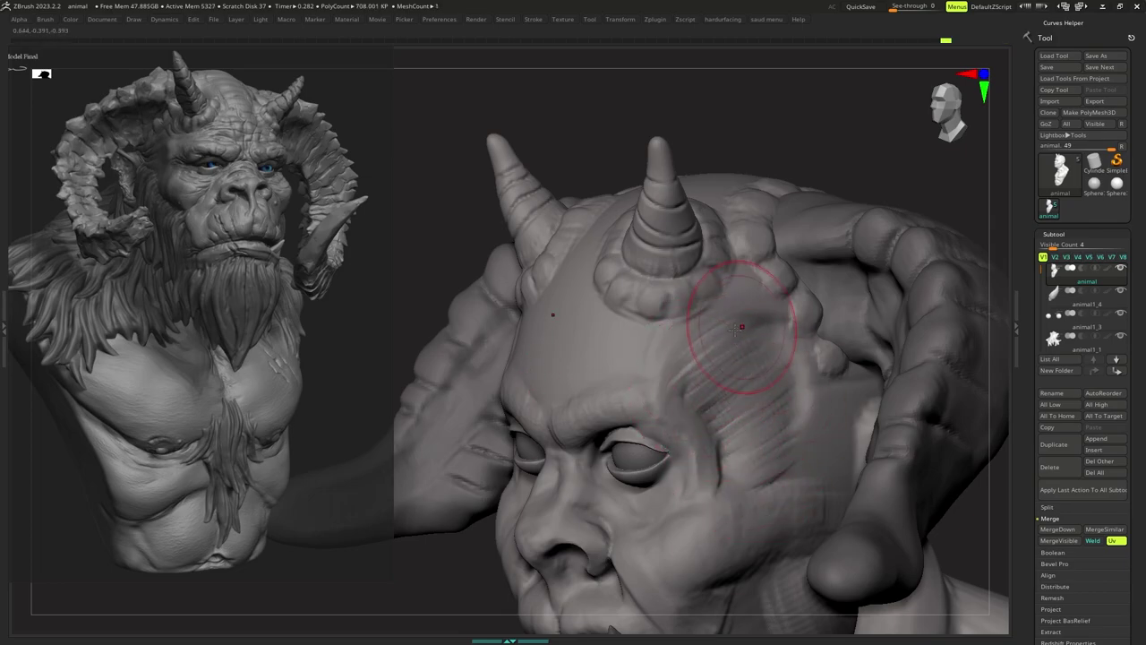
drag(718, 356, 778, 352)
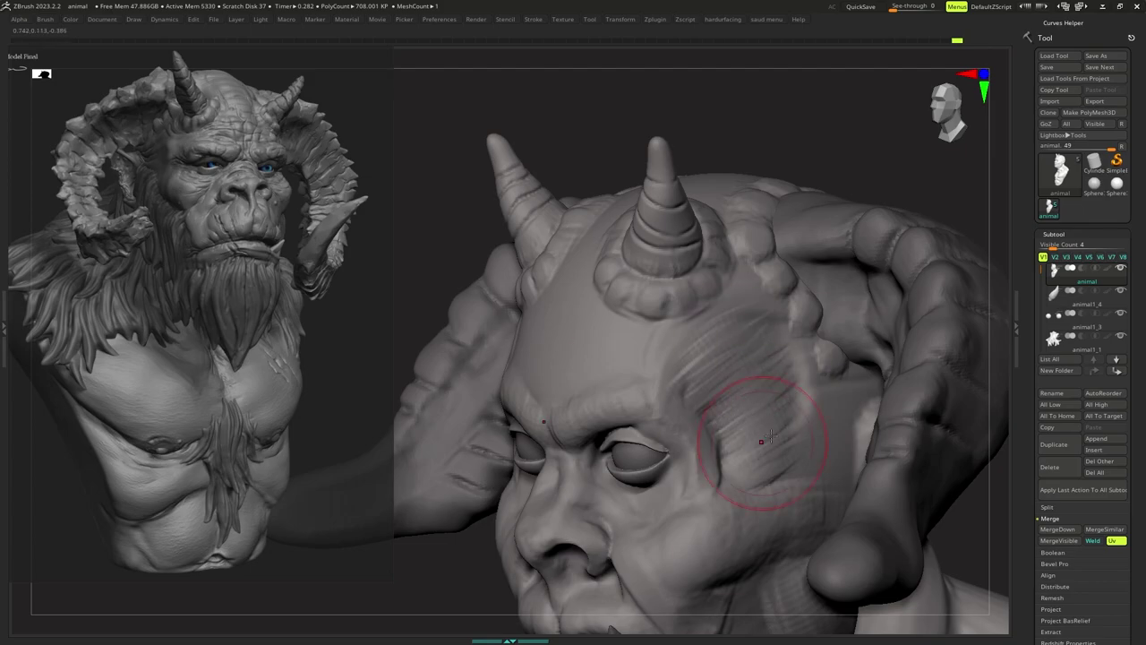
Fill the hollow behind the outer eye corner and blend it into the temple strokes.
right_drag(746, 415, 713, 454)
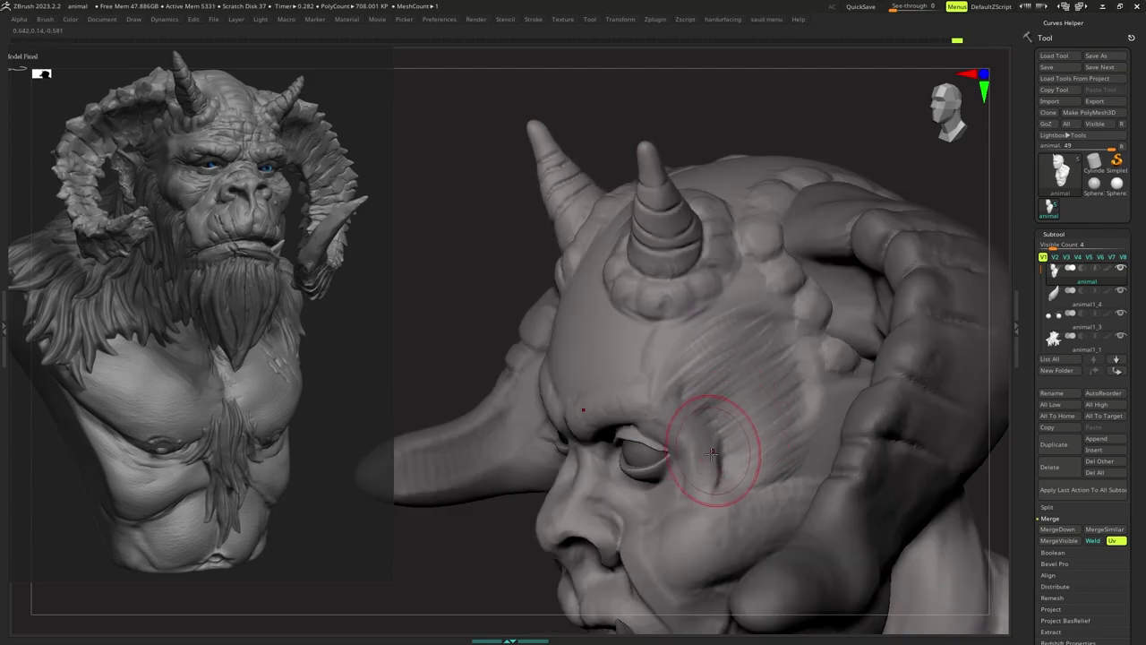
drag(718, 453, 742, 430)
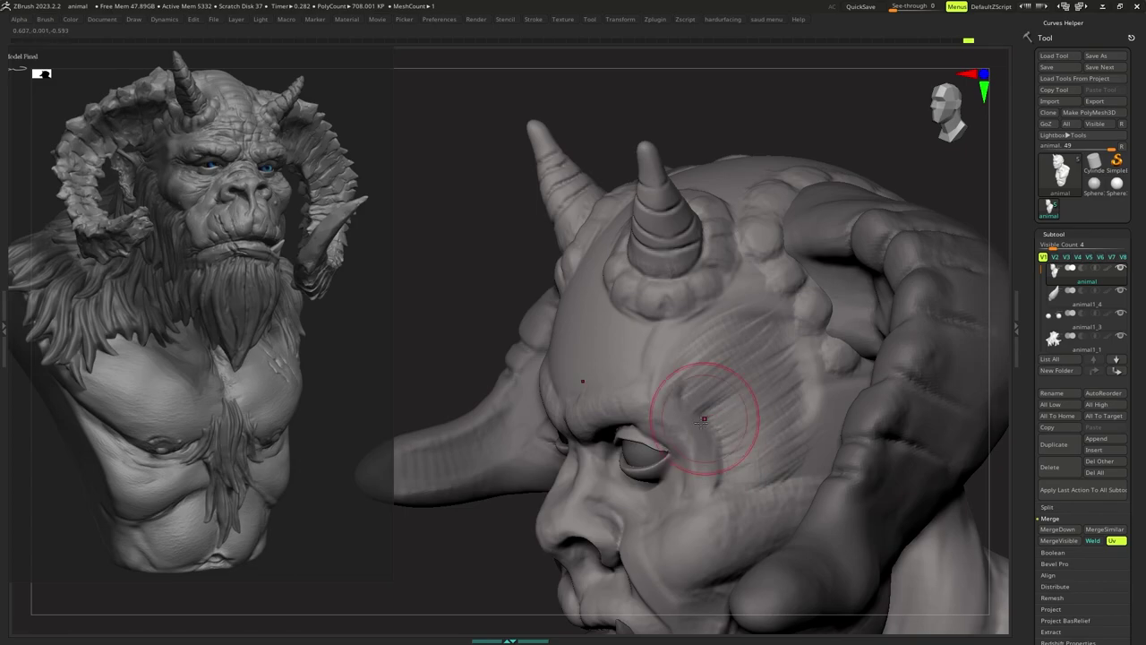
drag(717, 379, 681, 390)
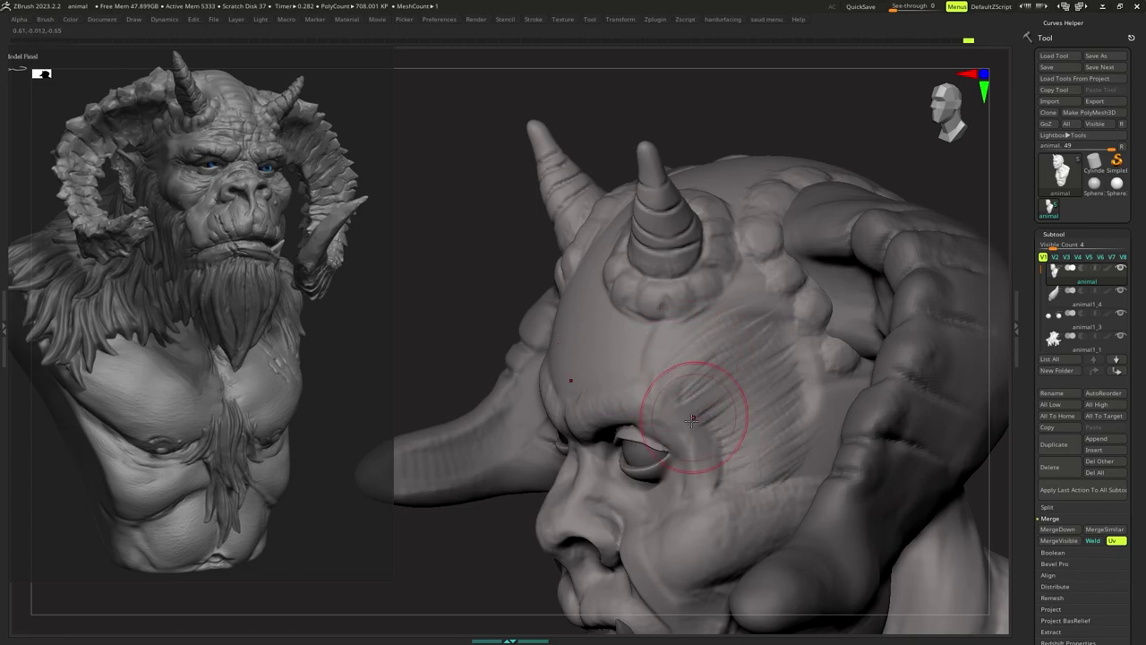
mouse_move(721, 482)
shift+right_down()
mouse_move(762, 438)
mouse_move(727, 397)
mouse_move(737, 391)
mouse_move(701, 394)
shift+right_up()
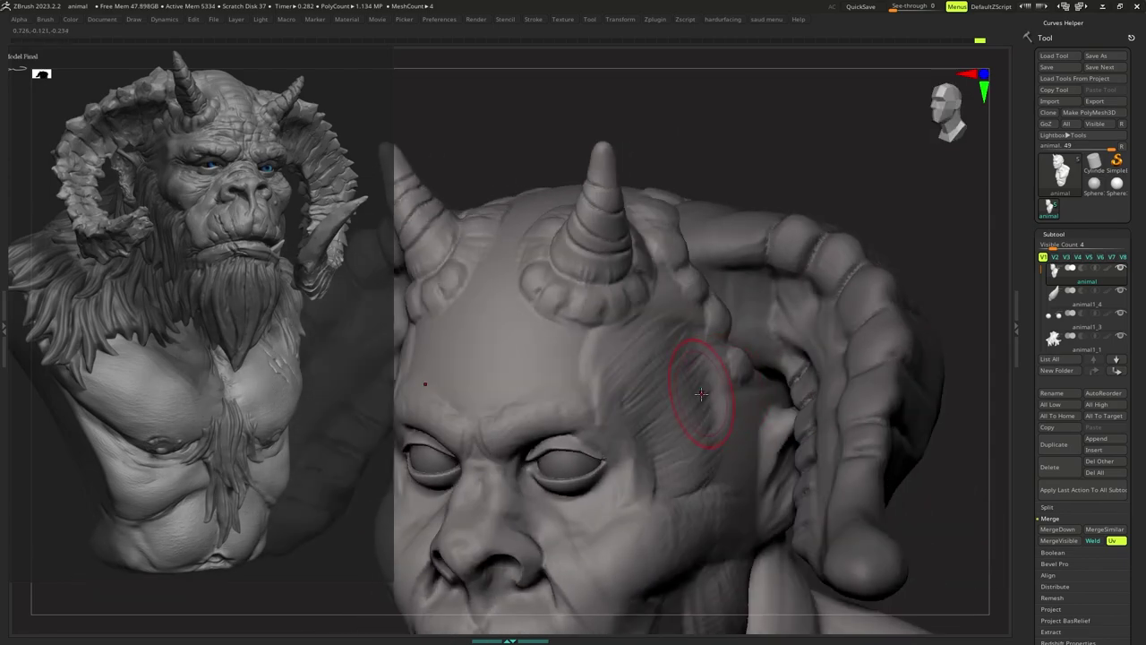
Switch to the TrimDynamic brush and flatten the rough clay strokes on the temples.
key(b)
key(t)
key(d)
key(s)
drag(694, 391, 699, 391)
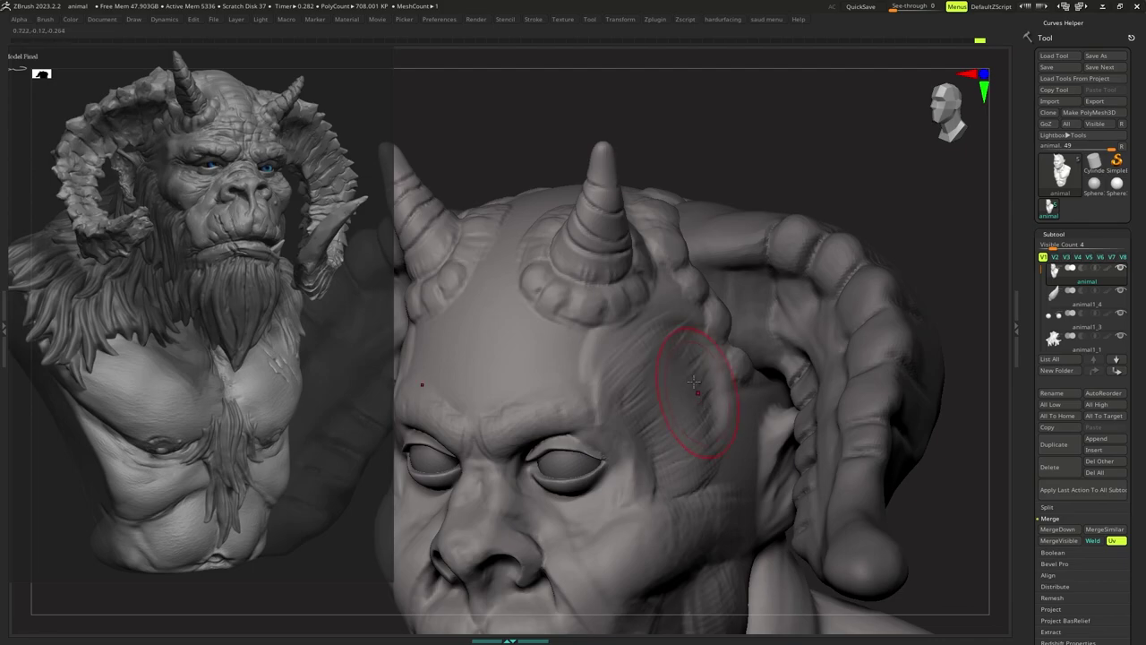
mouse_move(694, 382)
shift+right_down()
mouse_move(724, 422)
mouse_move(690, 400)
mouse_move(706, 391)
shift+right_up()
key(space)
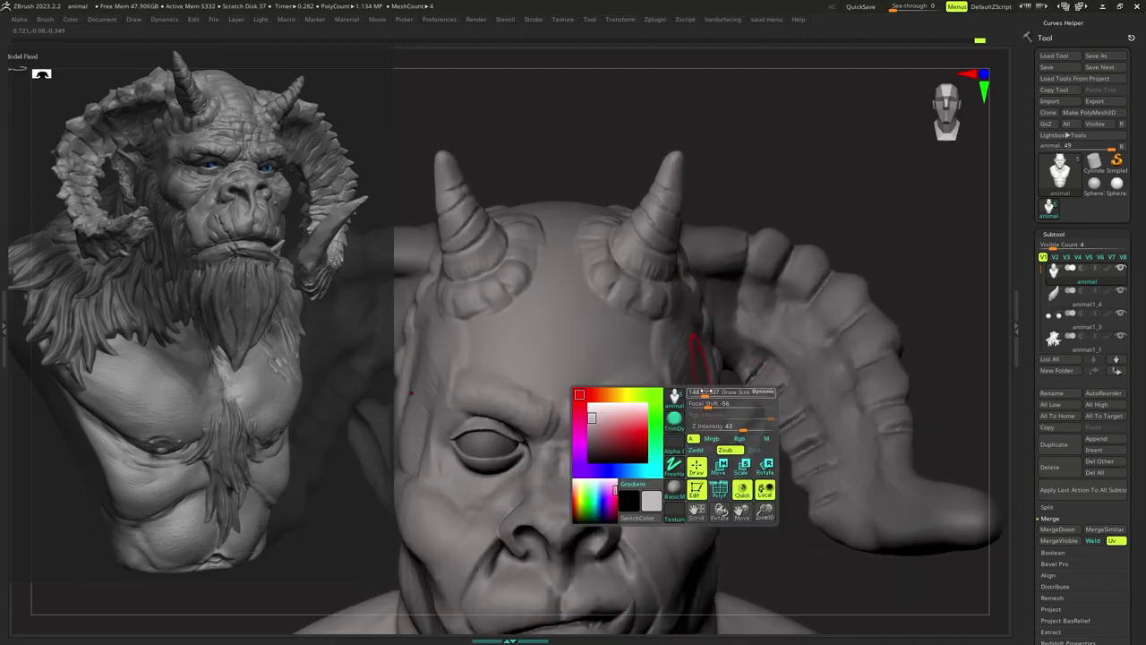
alt+right_drag(417, 367, 462, 362)
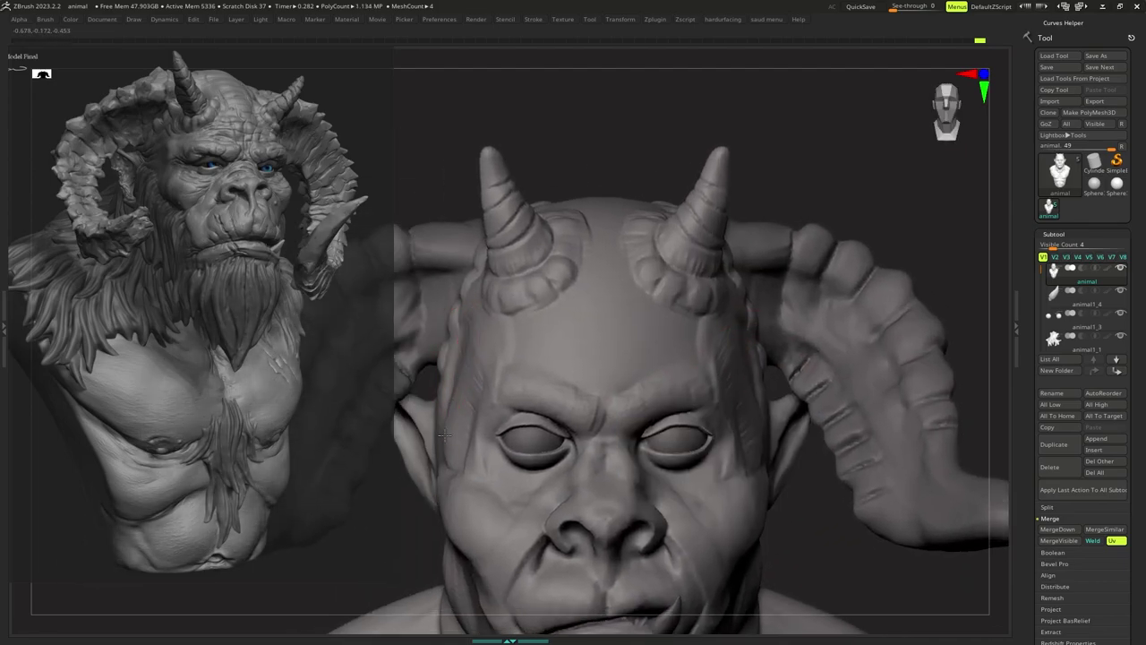
right_drag(445, 435, 466, 395)
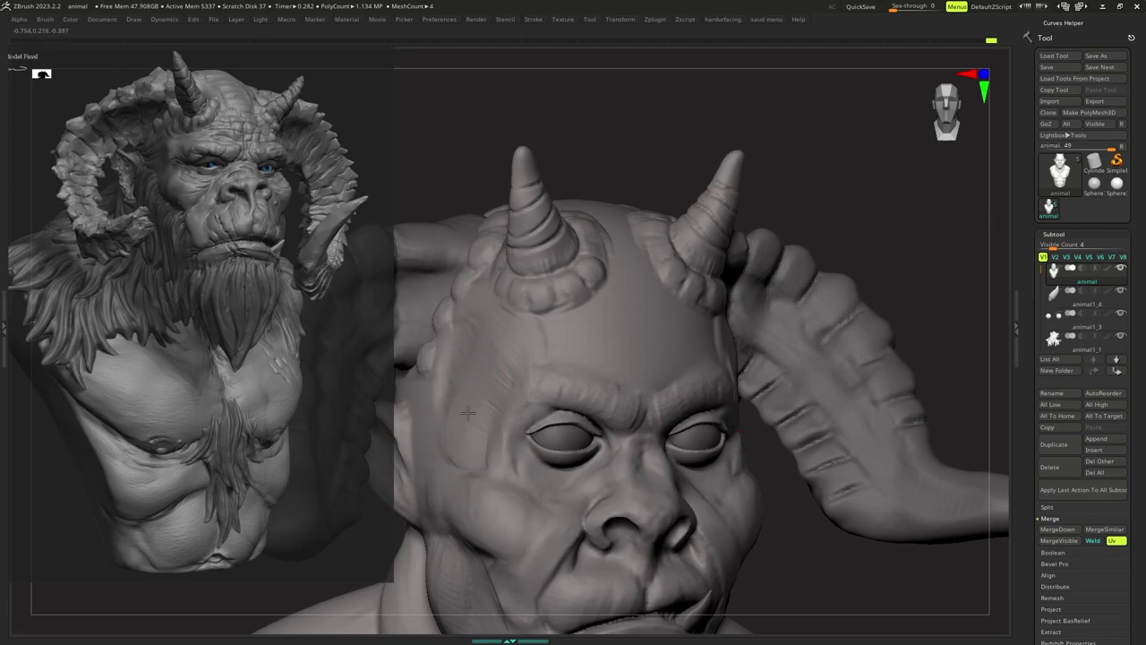
drag(460, 350, 477, 325)
mouse_move(477, 325)
right_down()
mouse_move(446, 344)
mouse_move(460, 358)
mouse_move(448, 369)
right_up()
alt+right_drag(448, 369, 526, 379)
key(space)
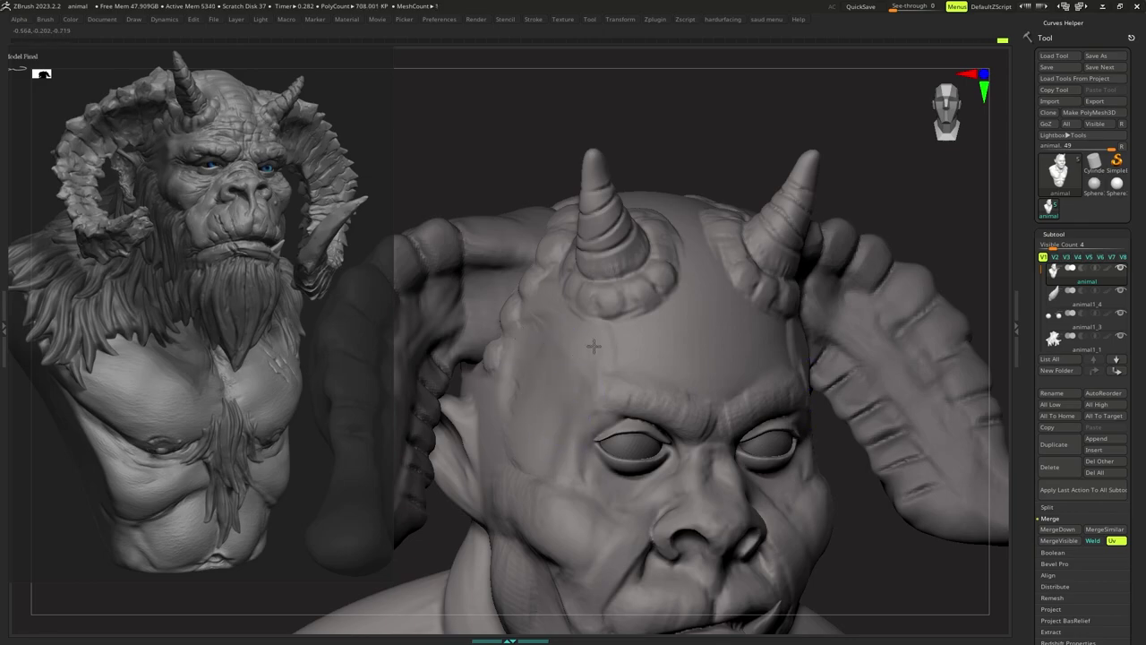
Switch to the Move brush with a large draw size and adjust the outer contour of the cheeks.
right_drag(594, 346, 537, 351)
ctrl+right_drag(609, 385, 627, 410)
mouse_move(627, 410)
ctrl+right_down()
mouse_move(614, 382)
mouse_move(619, 405)
ctrl+right_up()
mouse_move(620, 405)
right_down()
mouse_move(598, 399)
mouse_move(619, 364)
mouse_move(583, 407)
right_up()
key(b)
key(m)
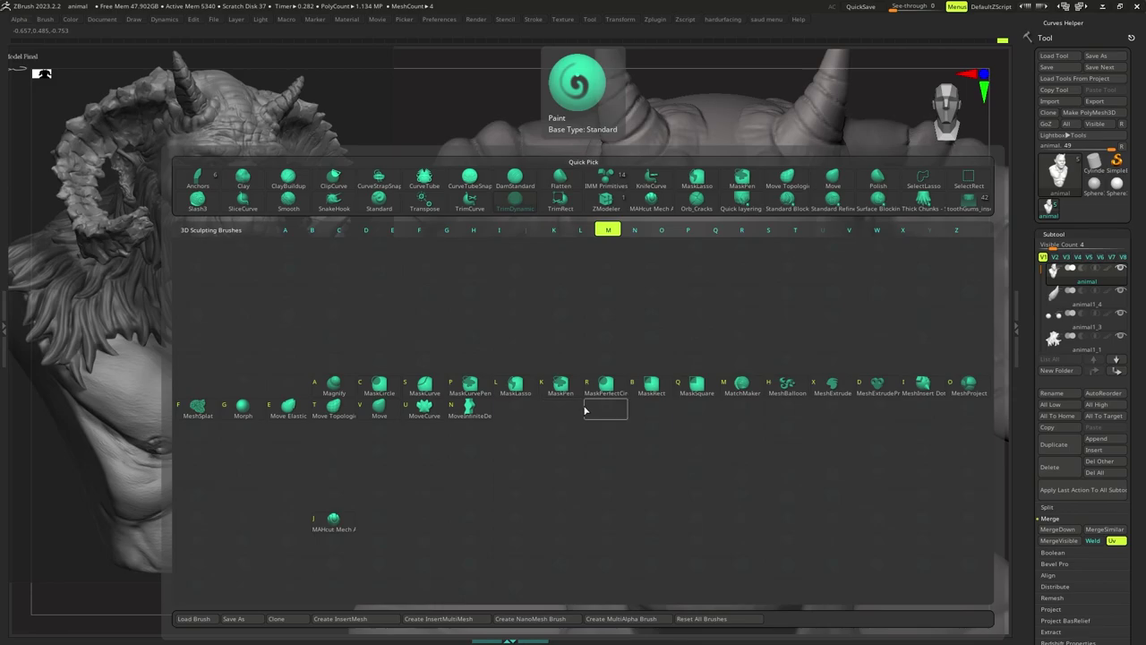
key(v)
key(s)
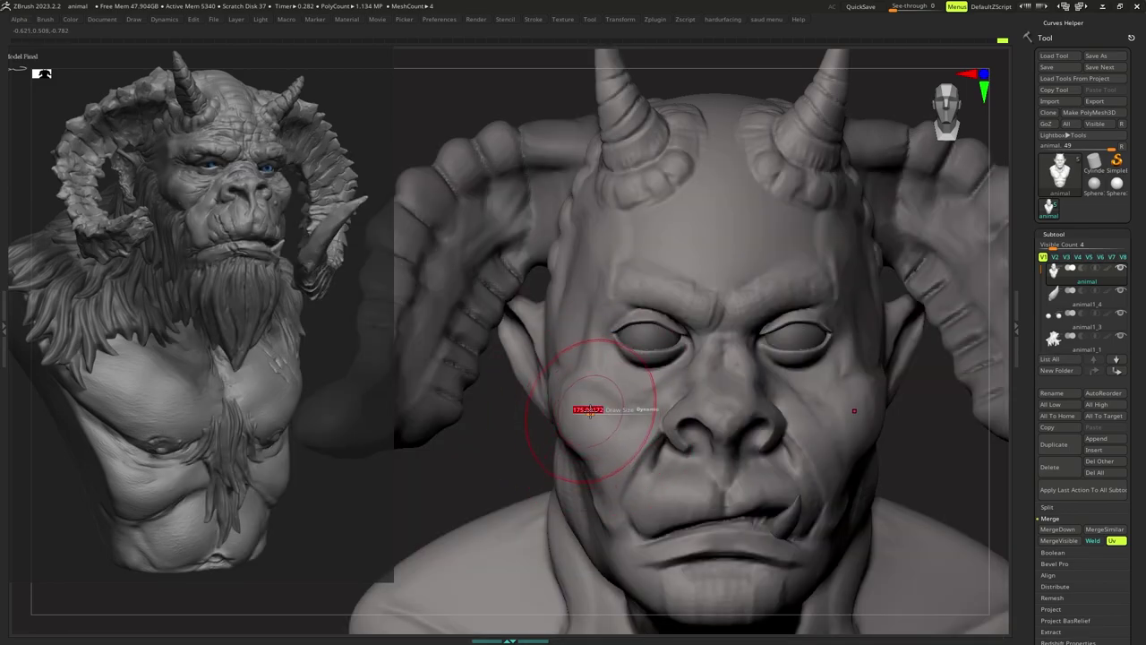
mouse_move(596, 405)
ctrl+right_down()
mouse_move(597, 391)
mouse_move(629, 387)
mouse_move(582, 404)
ctrl+right_up()
key(s)
right_click(606, 381)
key(s)
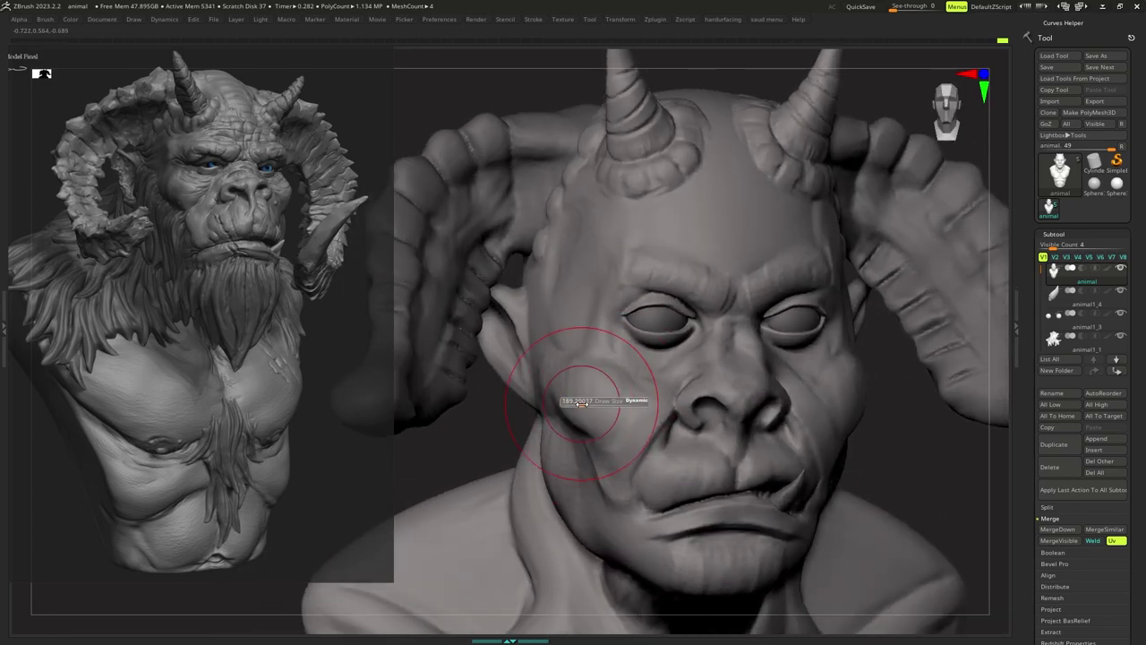
Switch to the TrimDynamic brush and flatten the planes of the cheekbone.
key(b)
key(t)
key(d)
key(s)
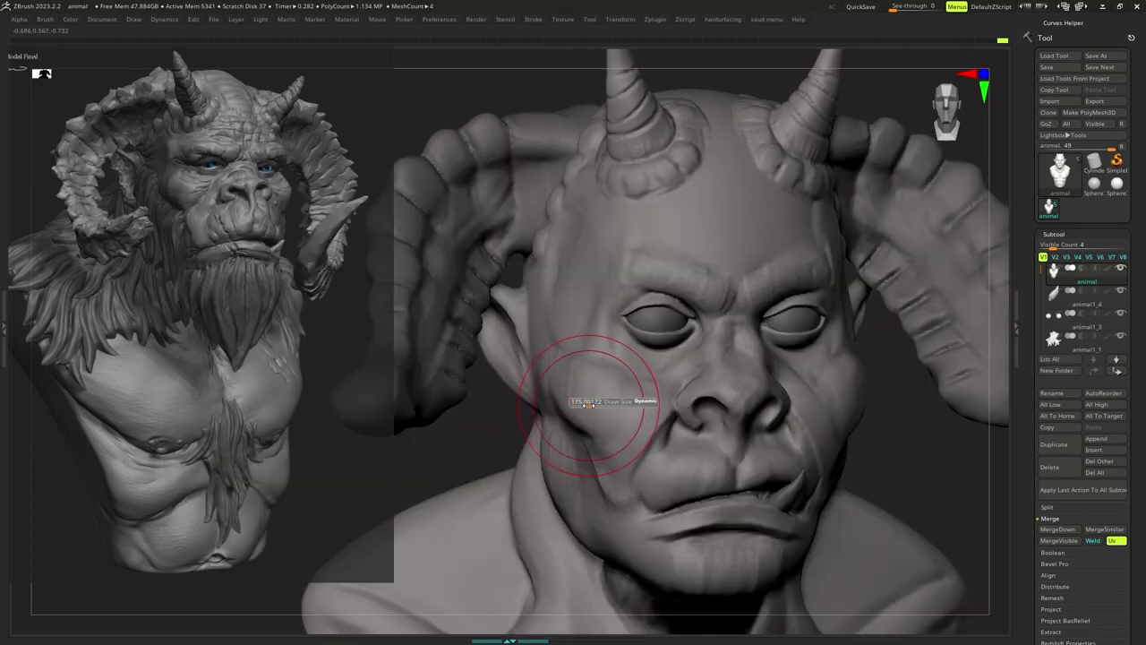
right_click(584, 396)
drag(580, 385, 584, 403)
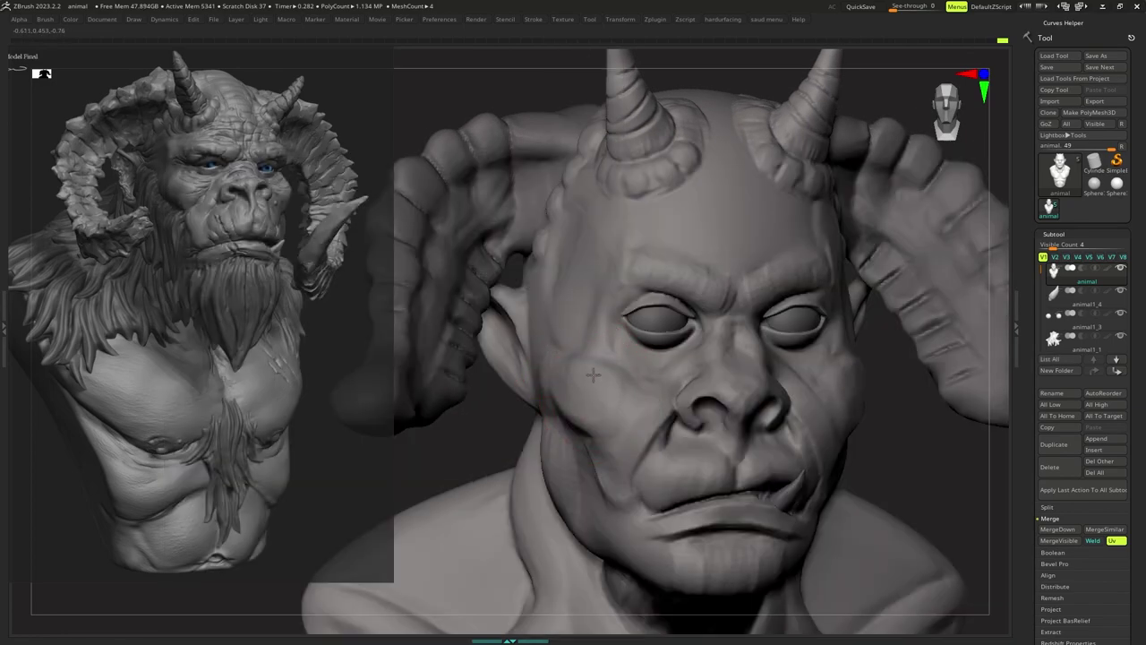
mouse_move(593, 374)
right_down()
mouse_move(573, 379)
mouse_move(578, 363)
mouse_move(609, 394)
mouse_move(637, 362)
mouse_move(550, 403)
right_up()
key(s)
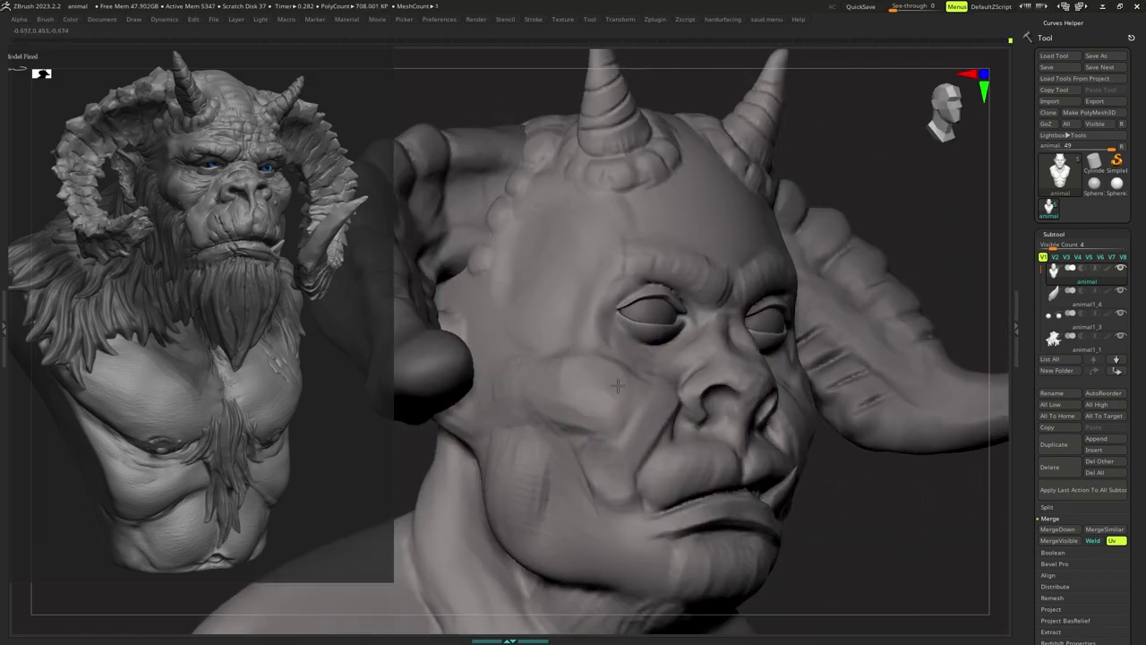
Switch back to the Move brush and reshape the cheek and the area beside the nose.
mouse_move(651, 383)
right_down()
mouse_move(617, 384)
mouse_move(617, 366)
mouse_move(611, 382)
mouse_move(600, 369)
mouse_move(557, 375)
mouse_move(595, 372)
right_up()
mouse_move(595, 373)
ctrl+right_down()
mouse_move(599, 387)
mouse_move(632, 390)
mouse_move(614, 401)
mouse_move(601, 385)
mouse_move(588, 410)
mouse_move(651, 393)
mouse_move(634, 398)
mouse_move(648, 390)
mouse_move(635, 379)
mouse_move(627, 387)
mouse_move(625, 366)
mouse_move(655, 352)
mouse_move(609, 393)
ctrl+right_up()
key(b)
key(m)
key(v)
key(s)
key(s)
key(s)
key(s)
click(608, 393)
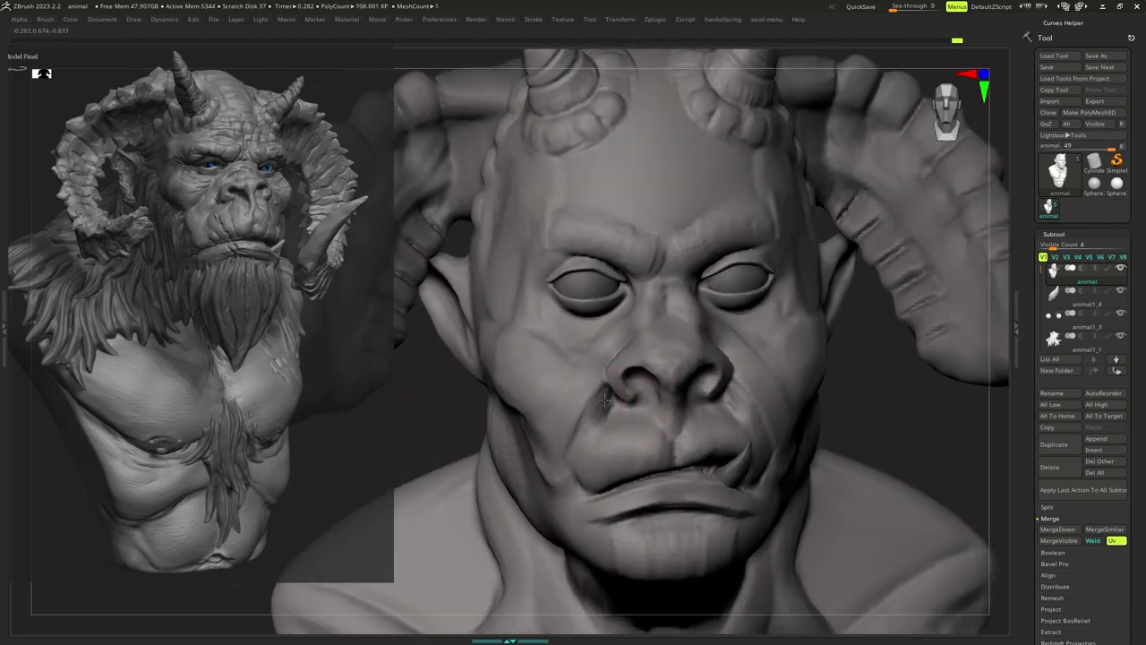
Sculpt the diagonal crease across the cheek between the side of the nose and the cheekbone, using a small draw size.
mouse_move(612, 409)
right_down()
mouse_move(591, 404)
mouse_move(625, 414)
mouse_move(601, 389)
right_up()
key(s)
click(618, 413)
right_click(600, 388)
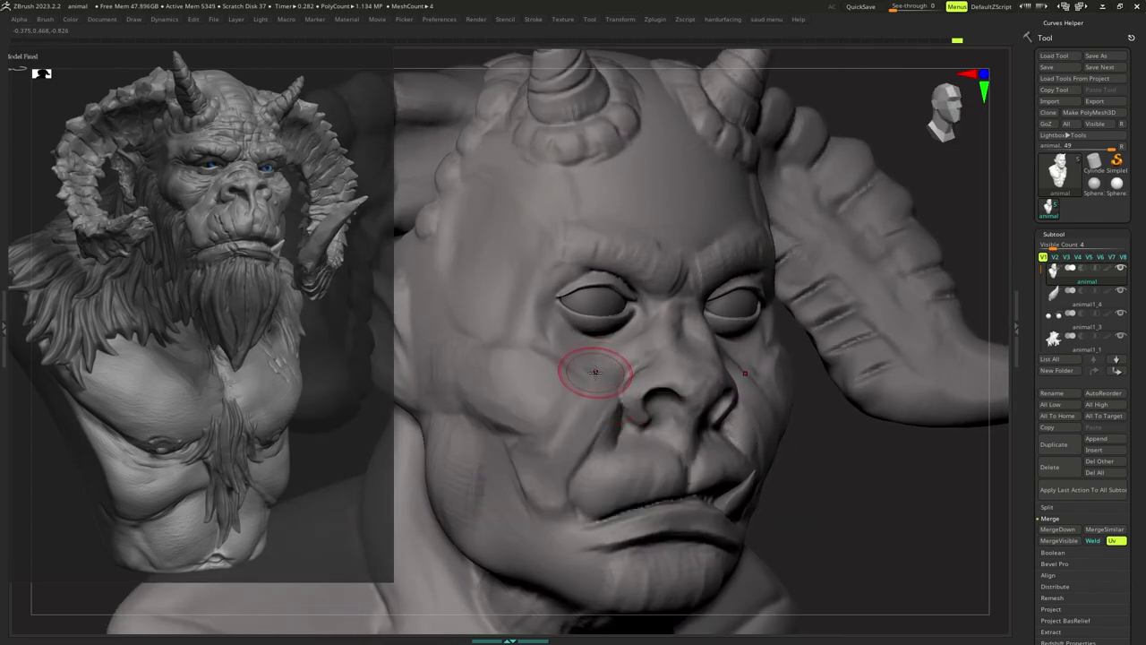
key(s)
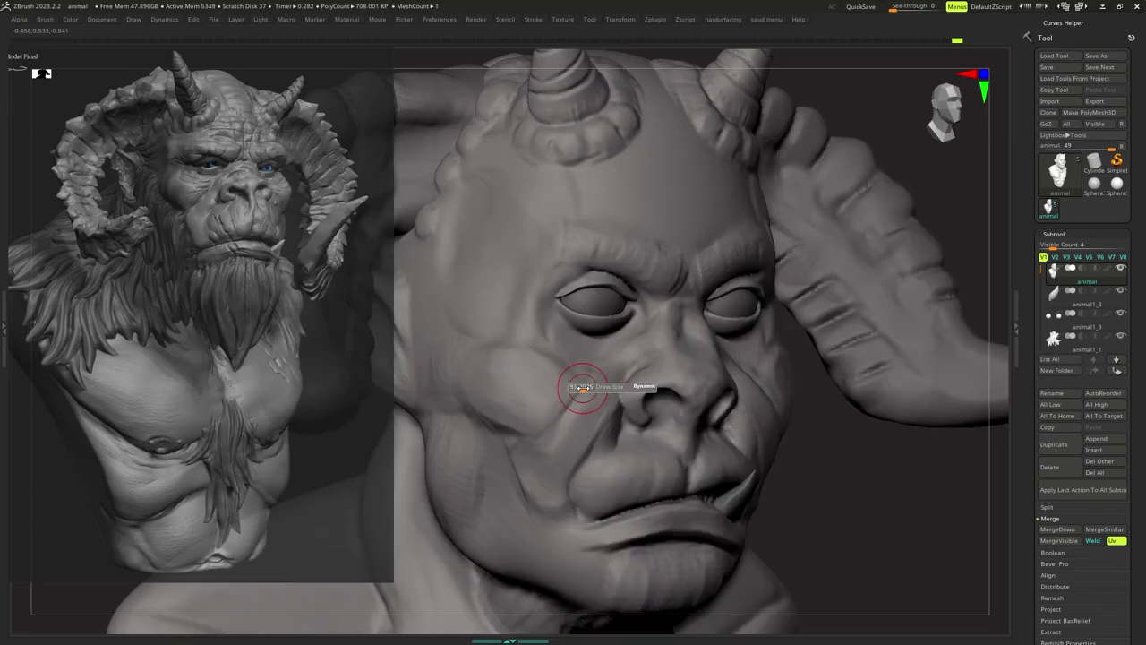
right_click(581, 387)
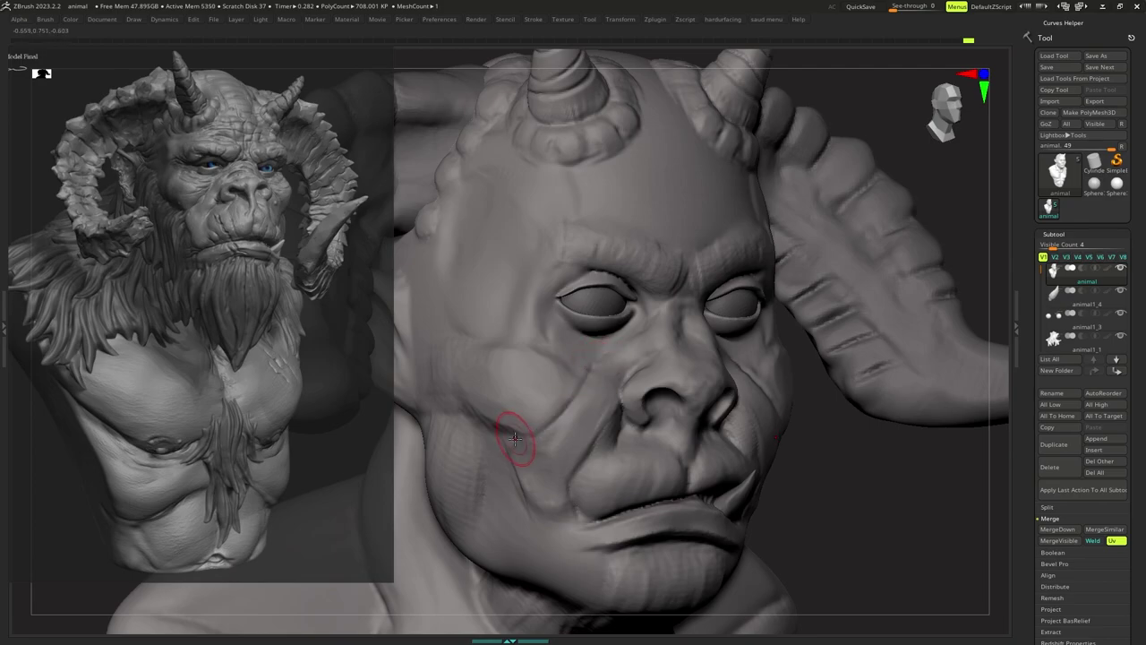
shift+right_drag(587, 369, 625, 394)
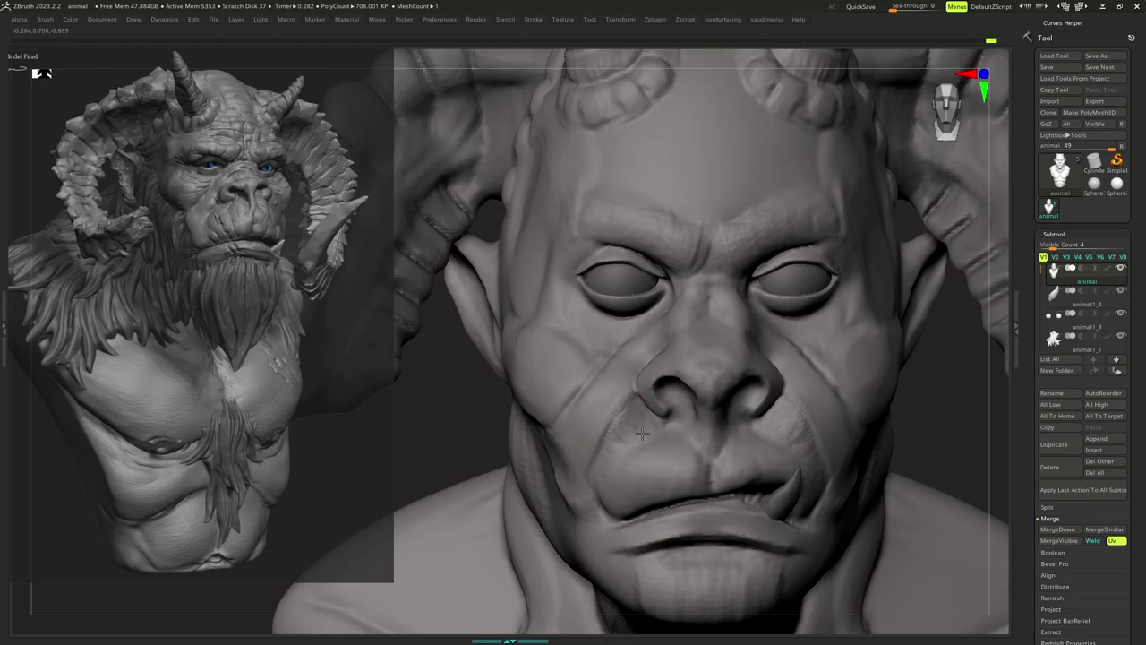
Build up the upper muzzle beside the nostrils and soften the fold around it, varying the draw size.
right_drag(645, 442, 681, 437)
key(s)
drag(659, 436, 632, 475)
right_drag(685, 434, 656, 418)
key(s)
drag(656, 418, 632, 411)
key(s)
key(s)
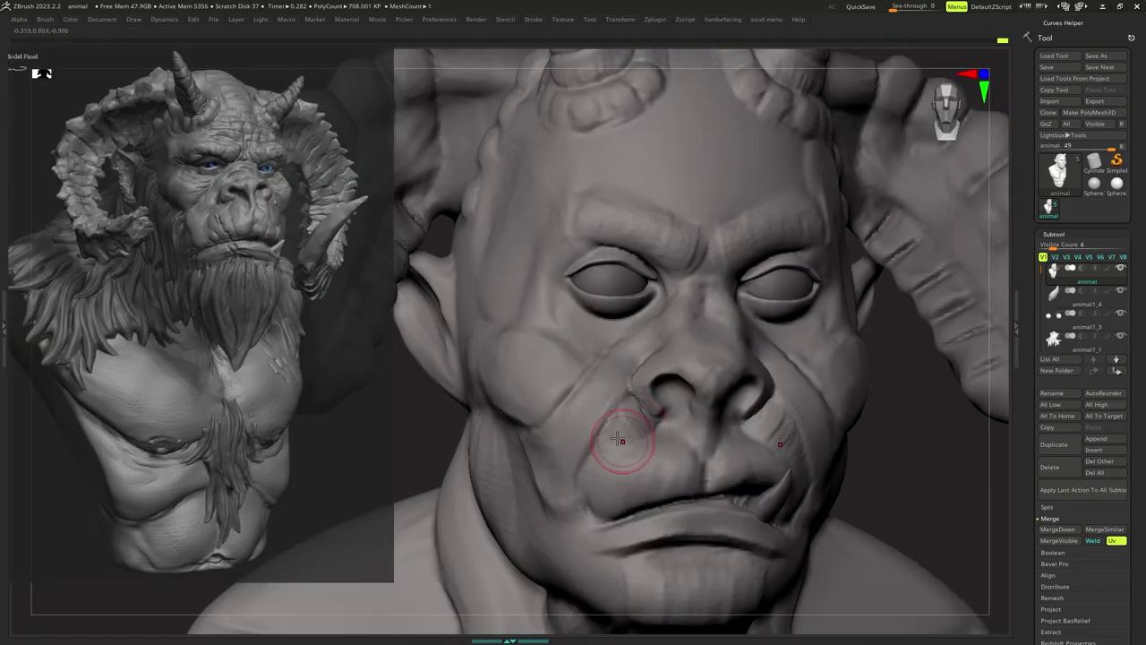
mouse_move(597, 442)
mouse_down()
mouse_move(602, 458)
mouse_move(626, 436)
mouse_up()
Reshape and smooth the outer end of the brow and the temple beside the eye.
key(s)
mouse_move(641, 433)
right_down()
mouse_move(621, 425)
mouse_move(640, 409)
mouse_move(635, 400)
mouse_move(620, 416)
mouse_move(621, 350)
mouse_move(617, 396)
mouse_move(634, 356)
mouse_move(633, 397)
mouse_move(642, 385)
mouse_move(663, 396)
mouse_move(637, 405)
right_up()
key(s)
drag(686, 350, 674, 327)
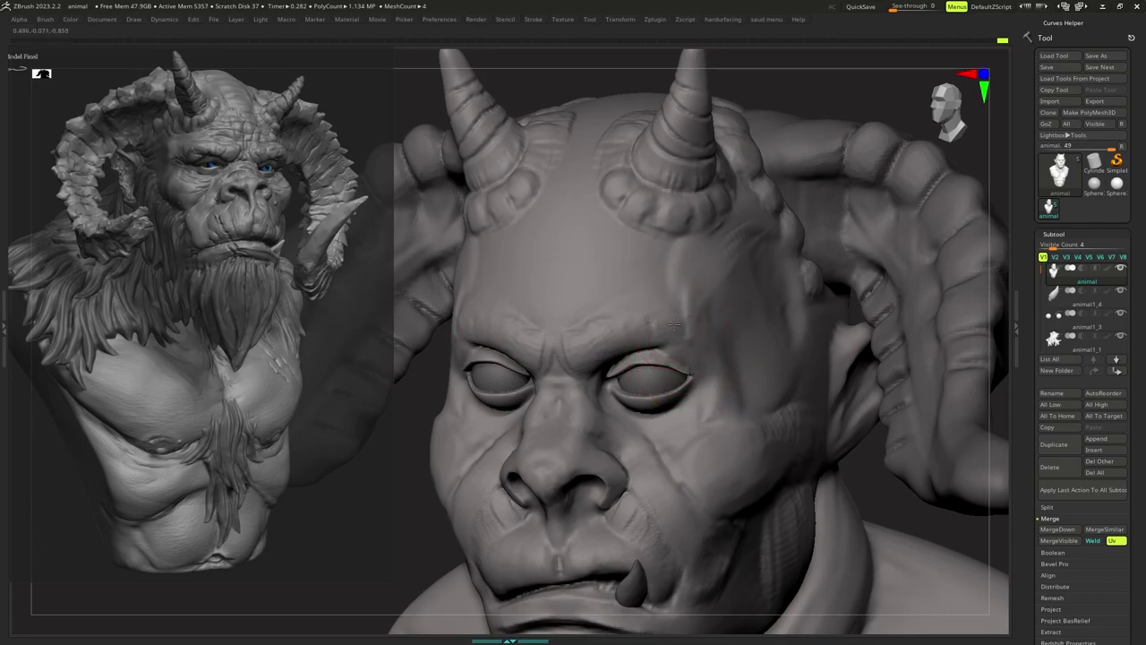
key(s)
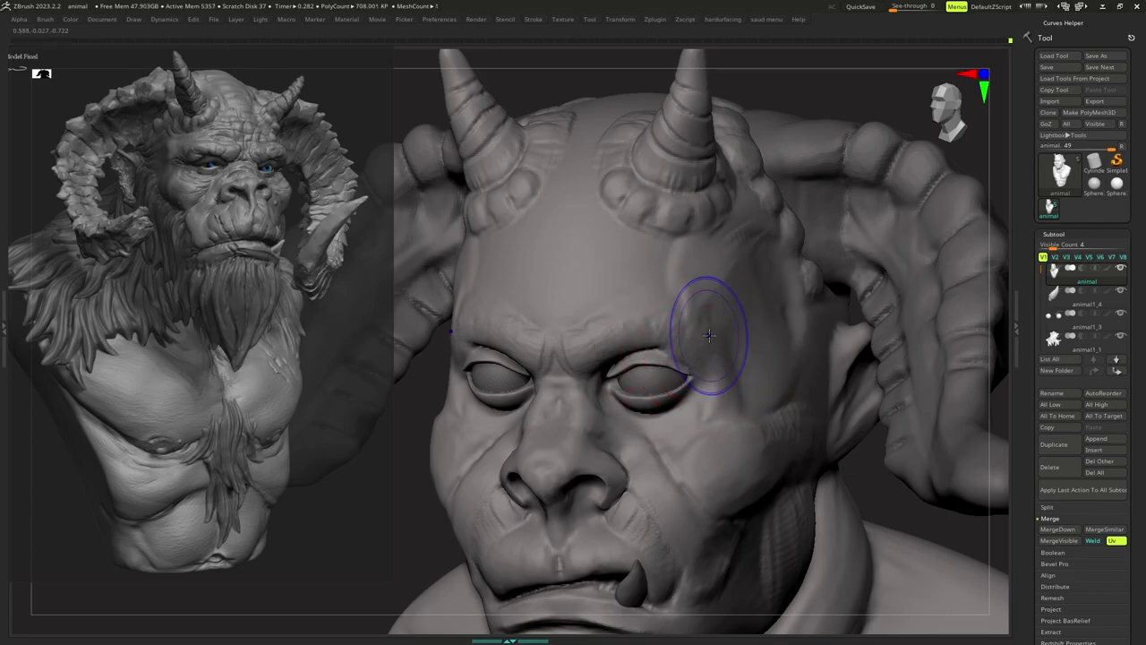
right_drag(667, 341, 691, 343)
Refine the crease between the outer brow and the upper eyelid at closer range.
ctrl+right_drag(691, 343, 677, 334)
key(space)
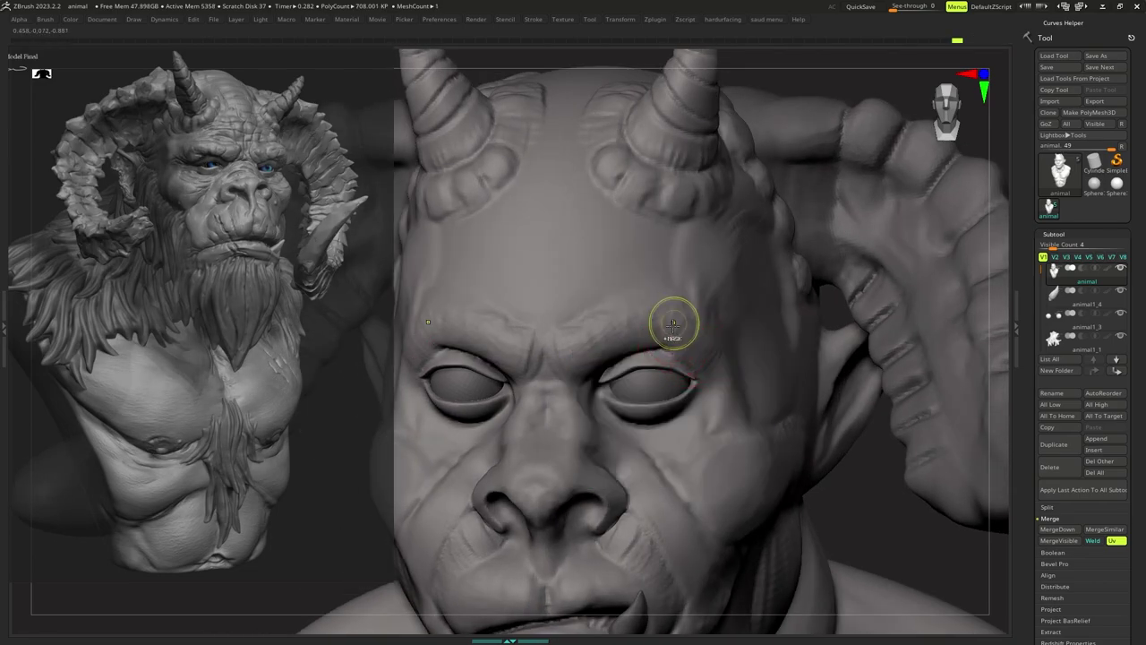
ctrl+right_drag(674, 324, 670, 340)
key(space)
drag(670, 351, 661, 354)
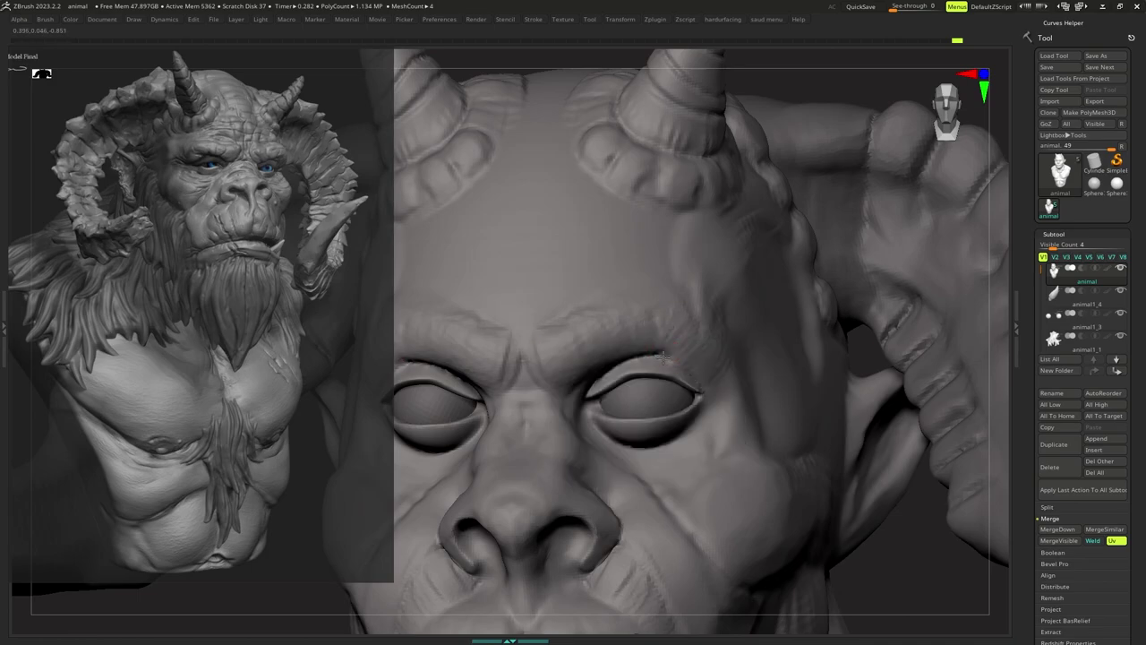
Switch to the ClayBuildup brush, adjust its draw size and build up the inner part of the brows.
mouse_move(701, 366)
right_down()
mouse_move(639, 358)
mouse_move(669, 360)
mouse_move(647, 387)
mouse_move(653, 368)
mouse_move(634, 361)
right_up()
key(b)
key(c)
key(b)
key(s)
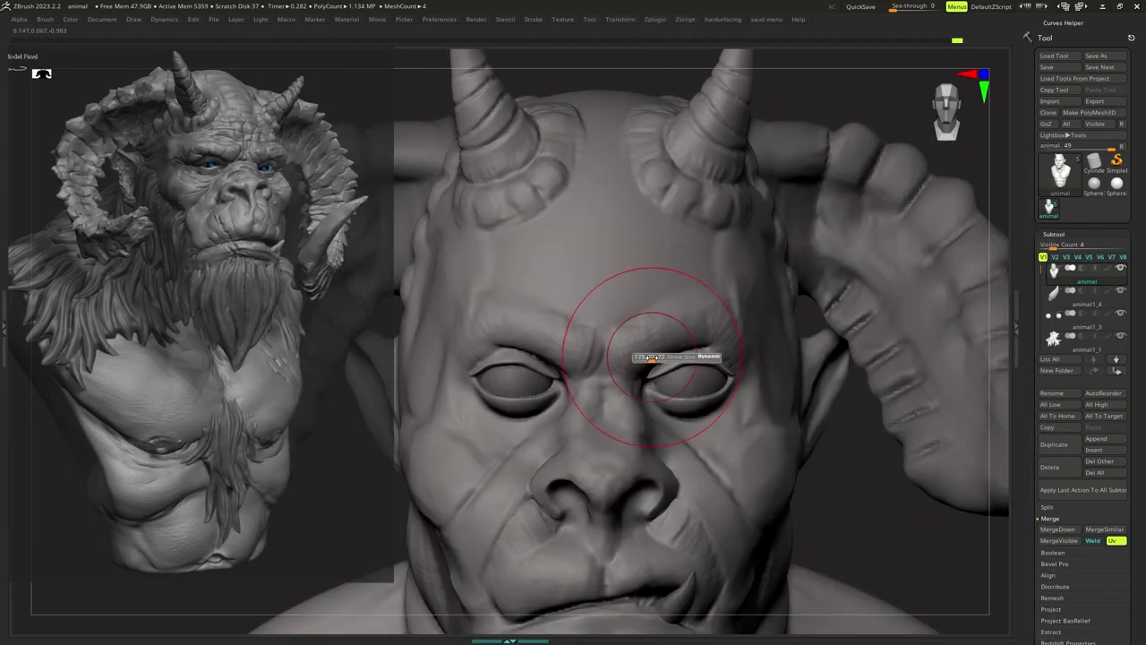
mouse_move(659, 334)
right_down()
mouse_move(645, 325)
mouse_move(657, 332)
mouse_move(632, 343)
mouse_move(665, 338)
right_up()
key(b)
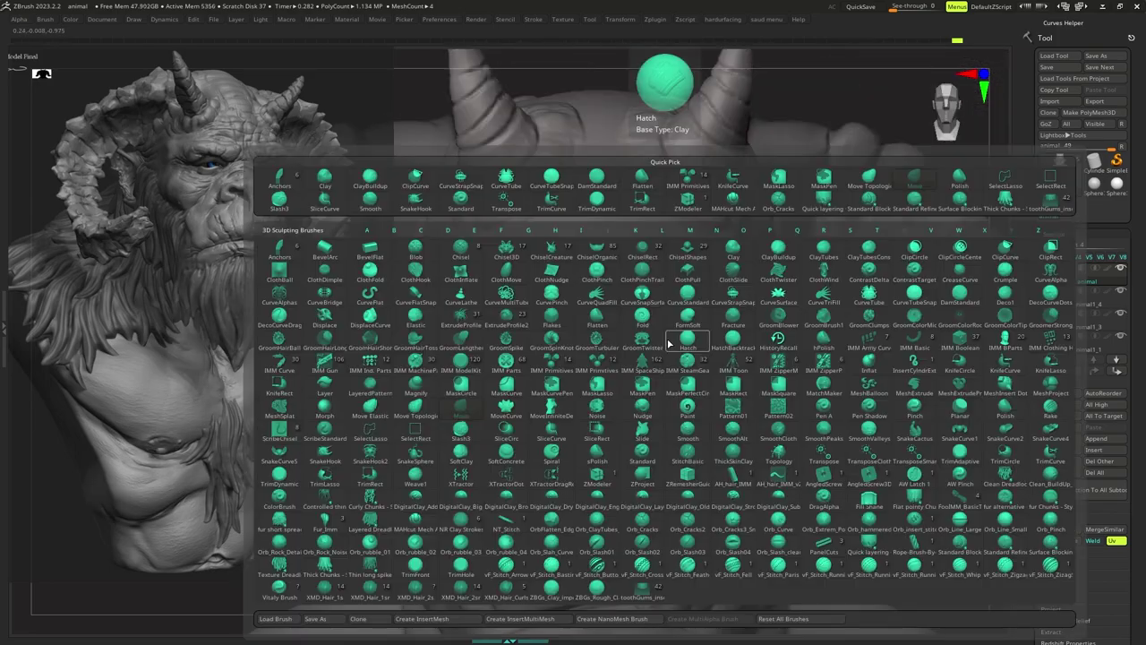
key(c)
key(b)
key(s)
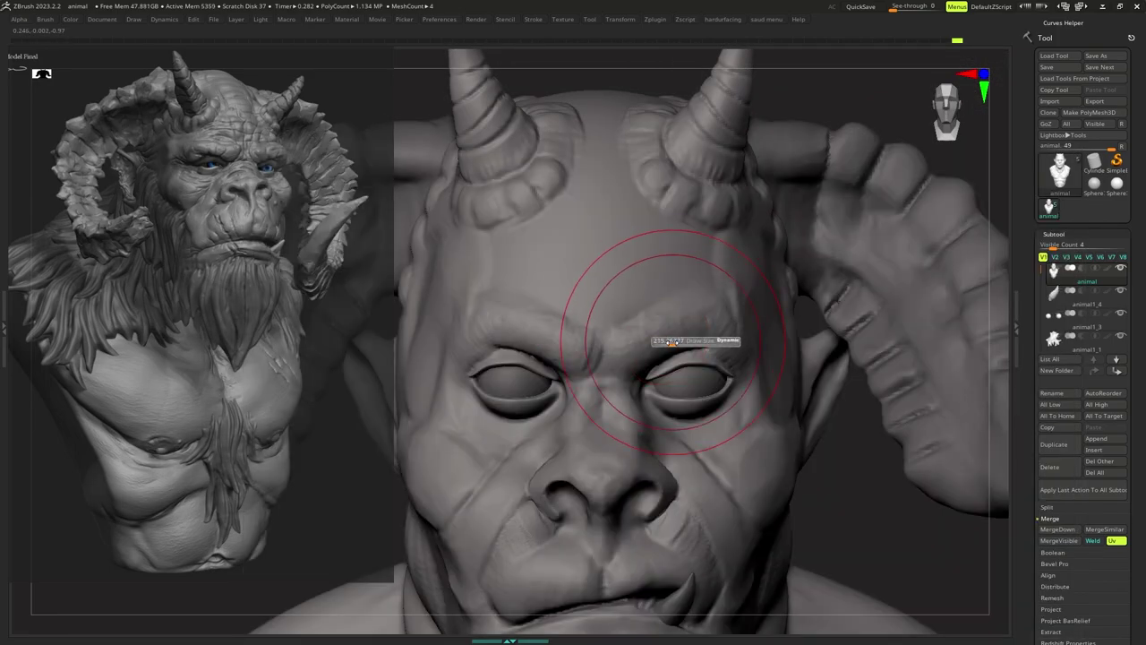
ctrl+right_drag(668, 329, 670, 335)
key(s)
drag(670, 335, 638, 341)
key(space)
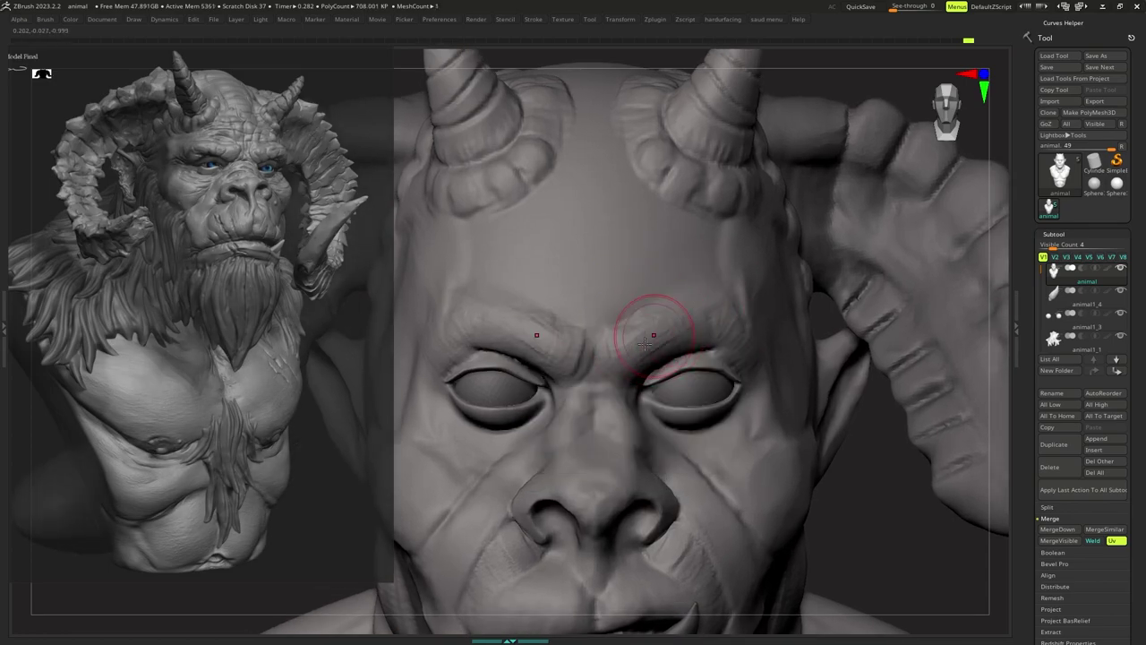
Add clay strokes along the outer brow ridge and under its edge, varying the draw size.
key(s)
drag(666, 347, 652, 347)
mouse_move(661, 347)
mouse_down()
mouse_move(647, 337)
mouse_move(722, 329)
mouse_move(716, 321)
mouse_up()
key(space)
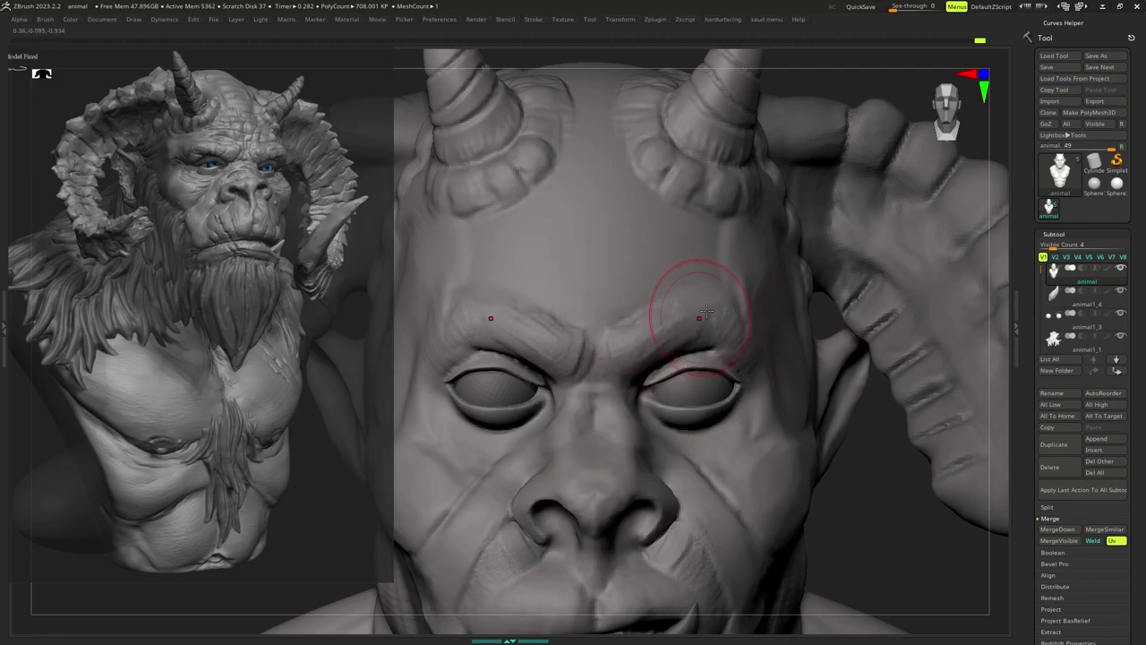
key(s)
drag(740, 358, 714, 359)
key(space)
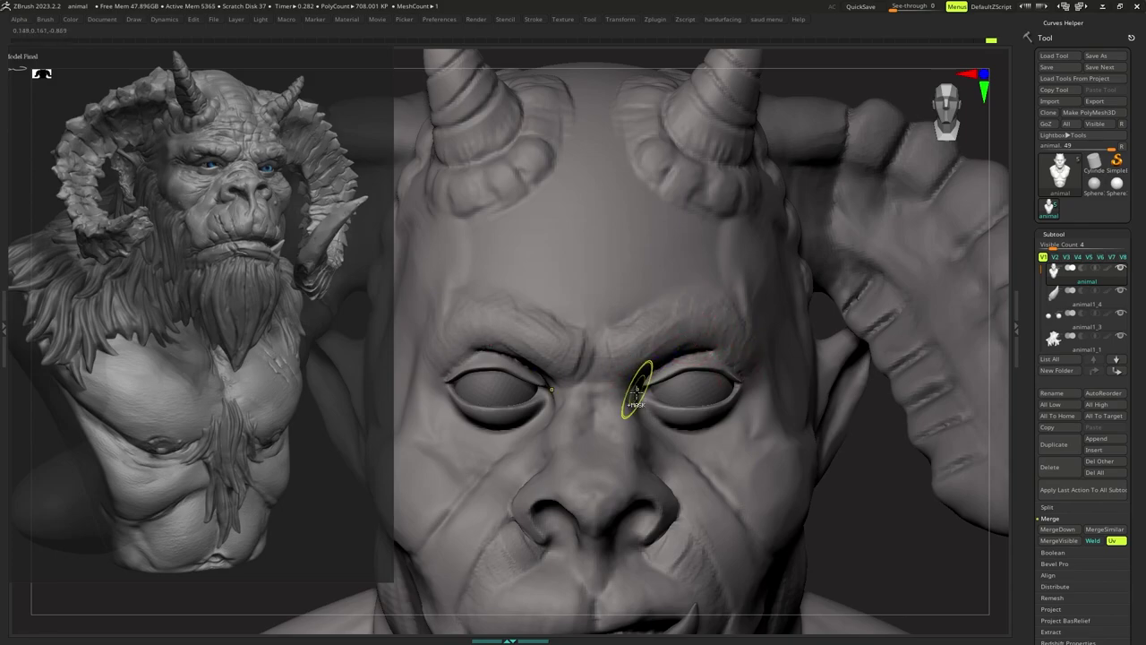
Add volume to the upper eyelid and its inner corner below the brow with a reduced draw size.
mouse_move(636, 391)
ctrl+right_down()
mouse_move(610, 401)
mouse_move(607, 378)
mouse_move(629, 389)
mouse_move(630, 405)
mouse_move(660, 374)
ctrl+right_up()
key(s)
key(space)
key(s)
key(space)
key(s)
drag(659, 375, 663, 374)
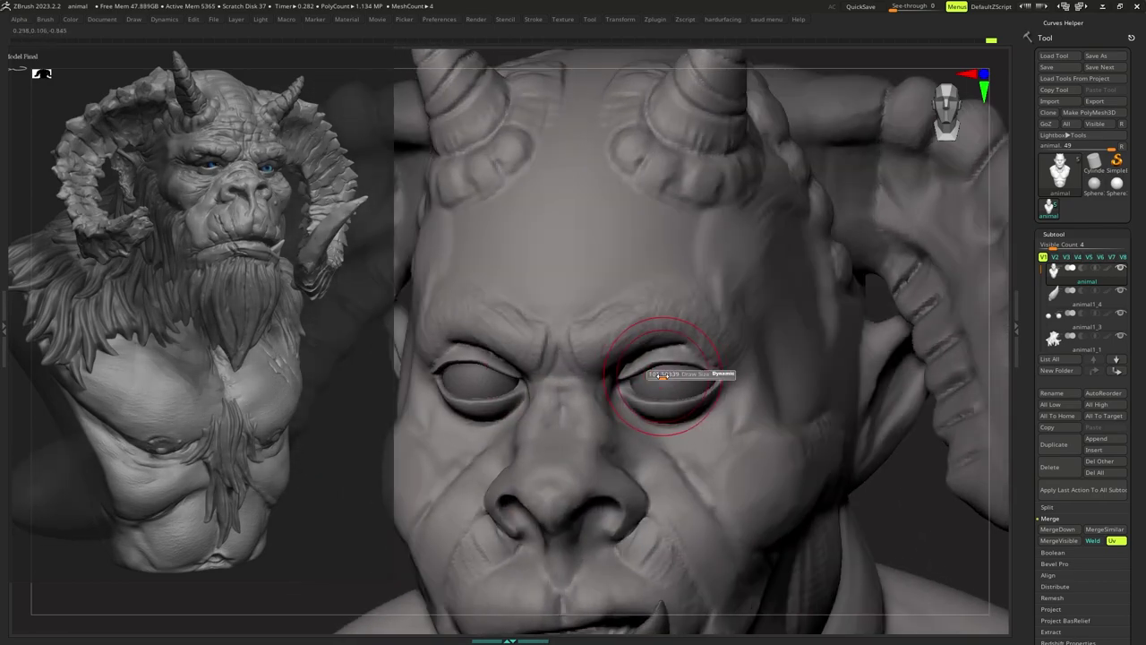
key(space)
Build up the bridge of the nose between the inner eye corners.
mouse_move(658, 386)
right_down()
mouse_move(661, 399)
mouse_move(658, 385)
mouse_move(647, 402)
mouse_move(661, 401)
mouse_move(638, 399)
mouse_move(645, 389)
mouse_move(603, 400)
right_up()
key(s)
key(space)
key(s)
drag(594, 400, 599, 400)
key(space)
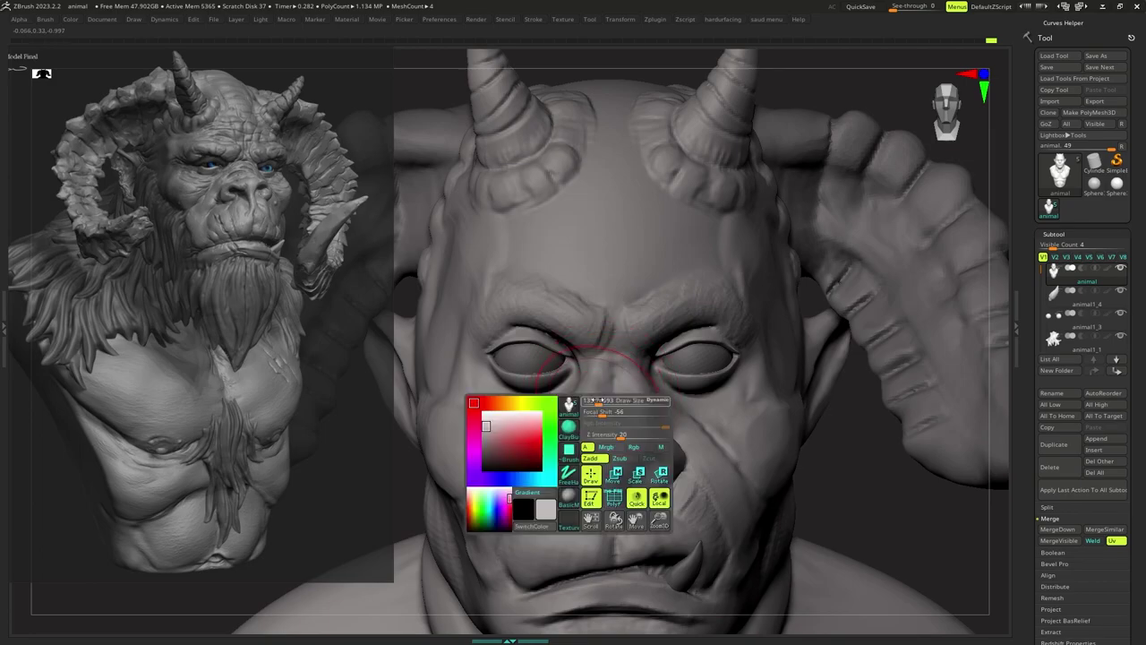
Switch to the Move brush and reshape the nose bridge with a resized brush.
ctrl+right_drag(598, 401, 602, 397)
key(b)
key(m)
key(v)
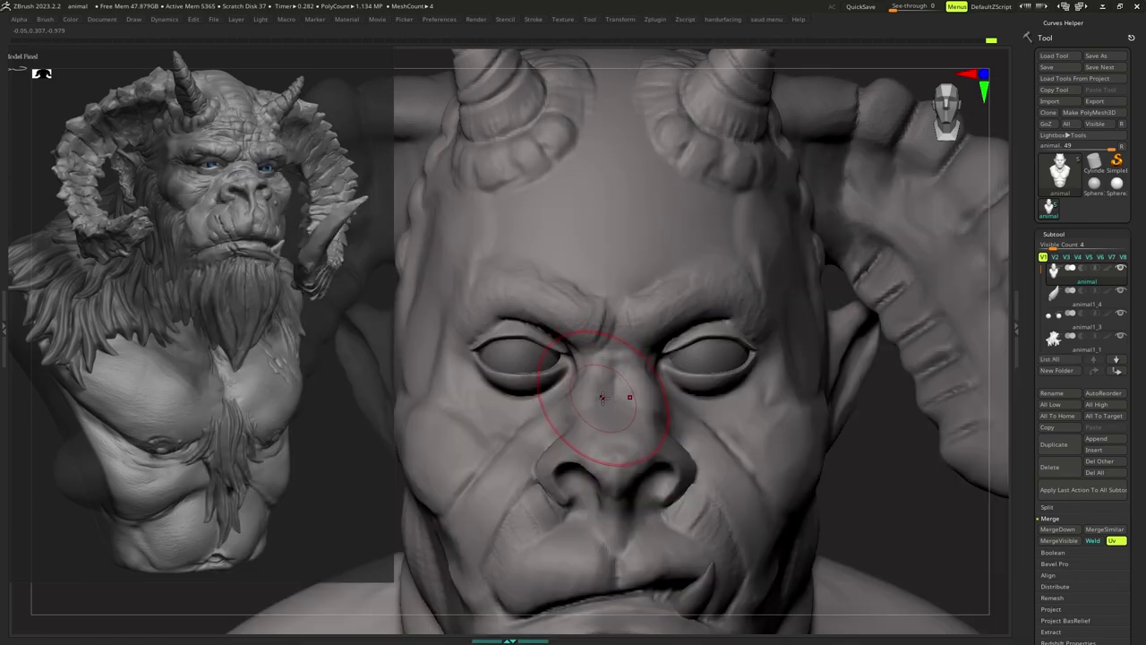
key(s)
drag(601, 397, 580, 403)
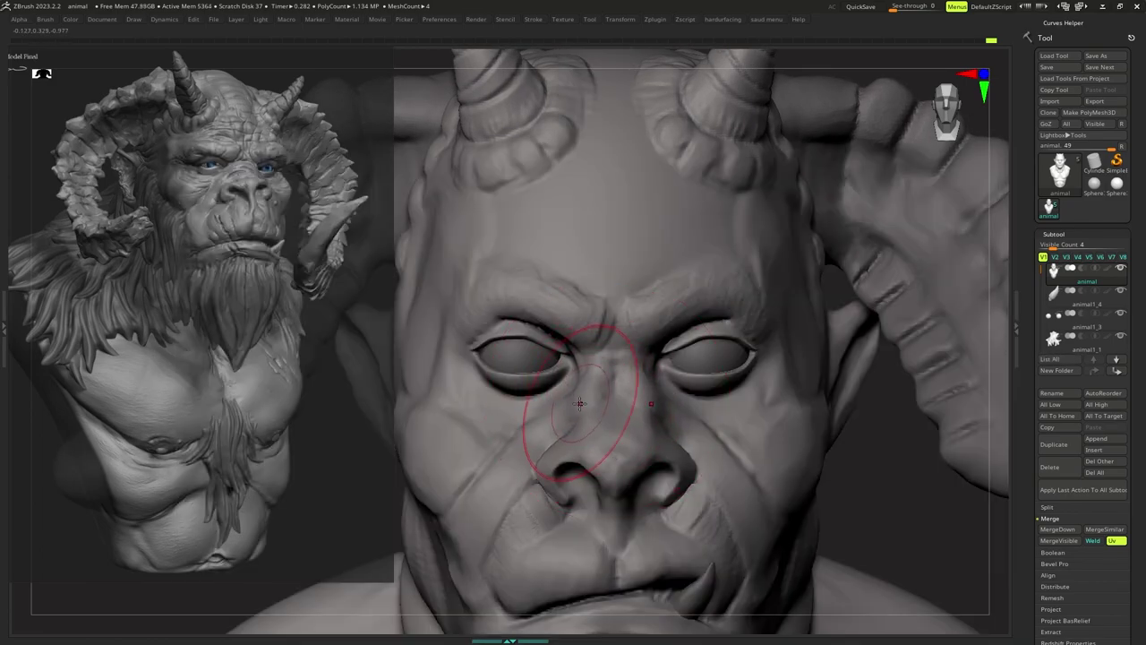
Adjust the profile of the nose bridge and tip from the side view.
right_drag(576, 401, 591, 401)
key(s)
drag(593, 401, 587, 400)
mouse_move(588, 400)
right_down()
mouse_move(555, 392)
mouse_move(586, 392)
right_up()
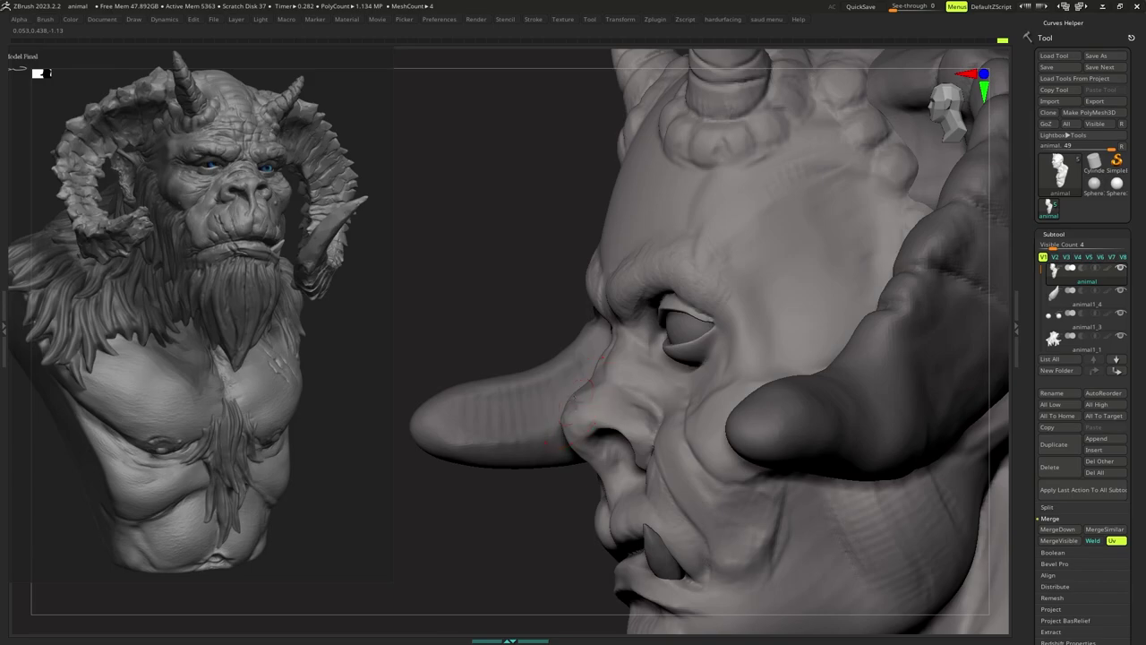
drag(575, 399, 591, 397)
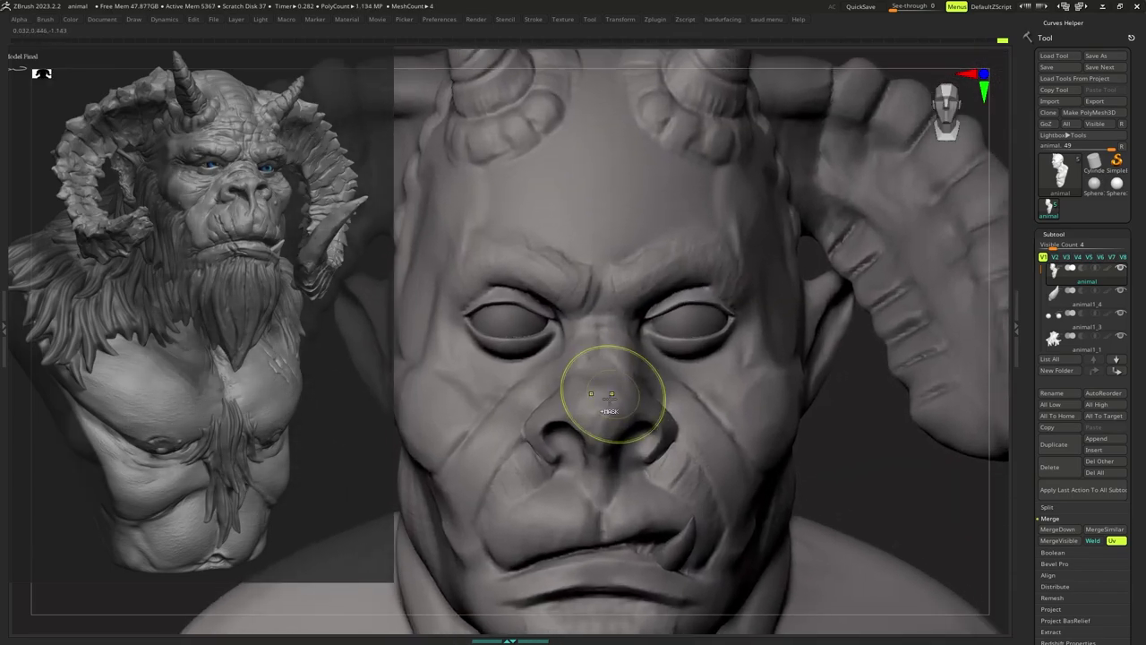
Push the upper nose and its tip further into shape, checking from the front and the side.
mouse_move(609, 400)
ctrl+right_down()
mouse_move(633, 399)
mouse_move(604, 377)
ctrl+right_up()
key(s)
key(s)
key(space)
key(s)
key(space)
drag(627, 375, 637, 369)
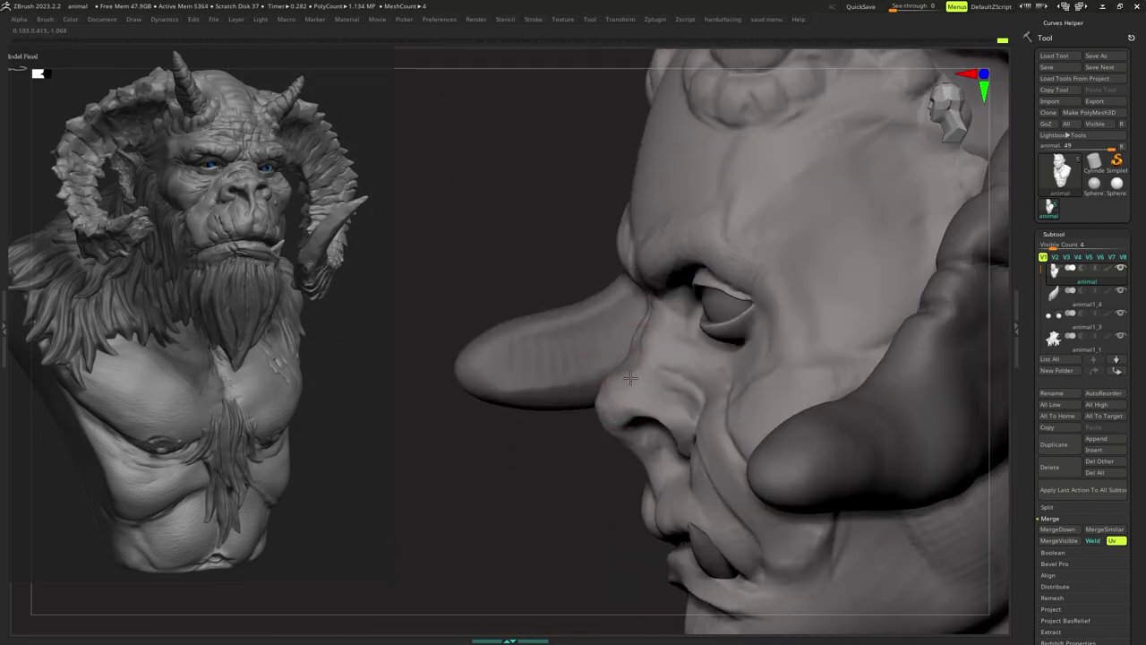
Switch to the TrimDynamic brush, adjust its draw size and flatten the plane of the nose bridge.
mouse_move(634, 368)
right_down()
mouse_move(652, 361)
mouse_move(648, 339)
right_up()
key(b)
key(t)
key(d)
key(s)
key(space)
key(s)
mouse_move(649, 339)
mouse_down()
mouse_move(624, 332)
mouse_move(638, 343)
mouse_up()
Flatten the side plane of the nose between the inner eye corner and the nostril.
right_drag(650, 362, 663, 367)
key(s)
drag(662, 367, 660, 366)
key(space)
right_drag(666, 360, 647, 368)
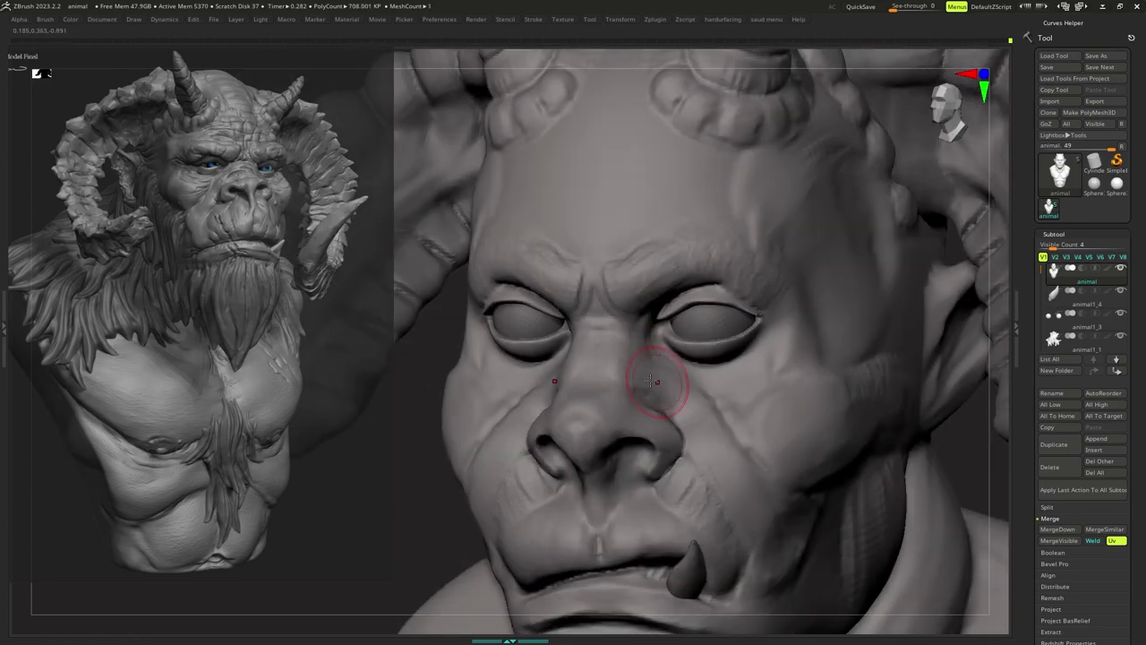
Save the sculpt to disk with the two Save As commands, starting with the tool.
right_drag(648, 381, 660, 353)
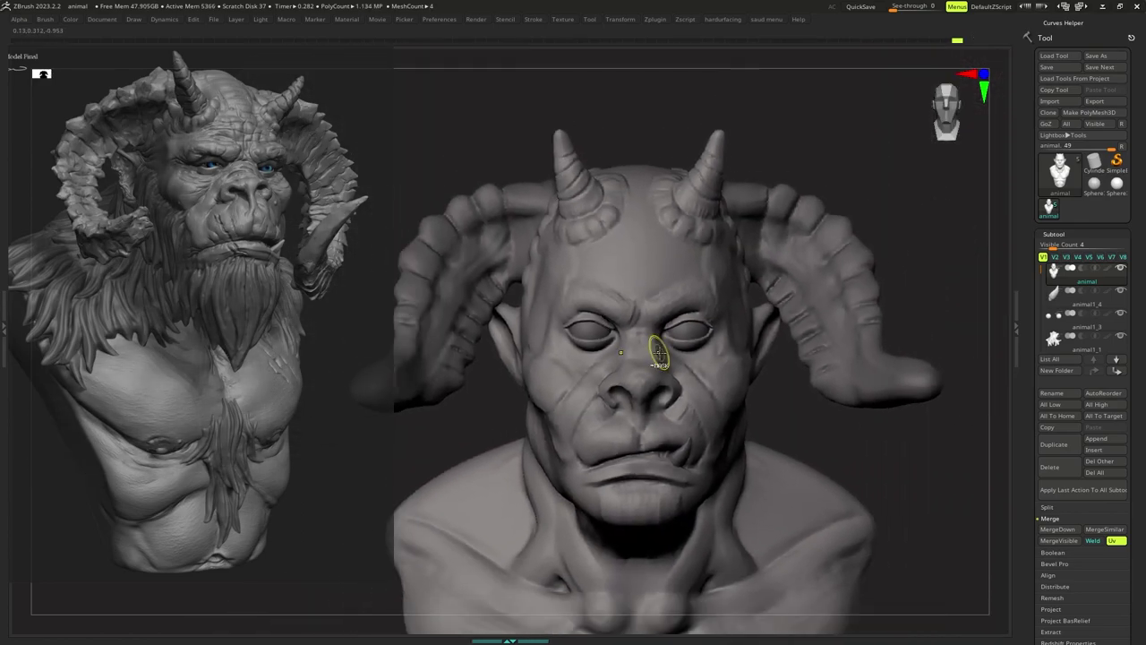
key(1)
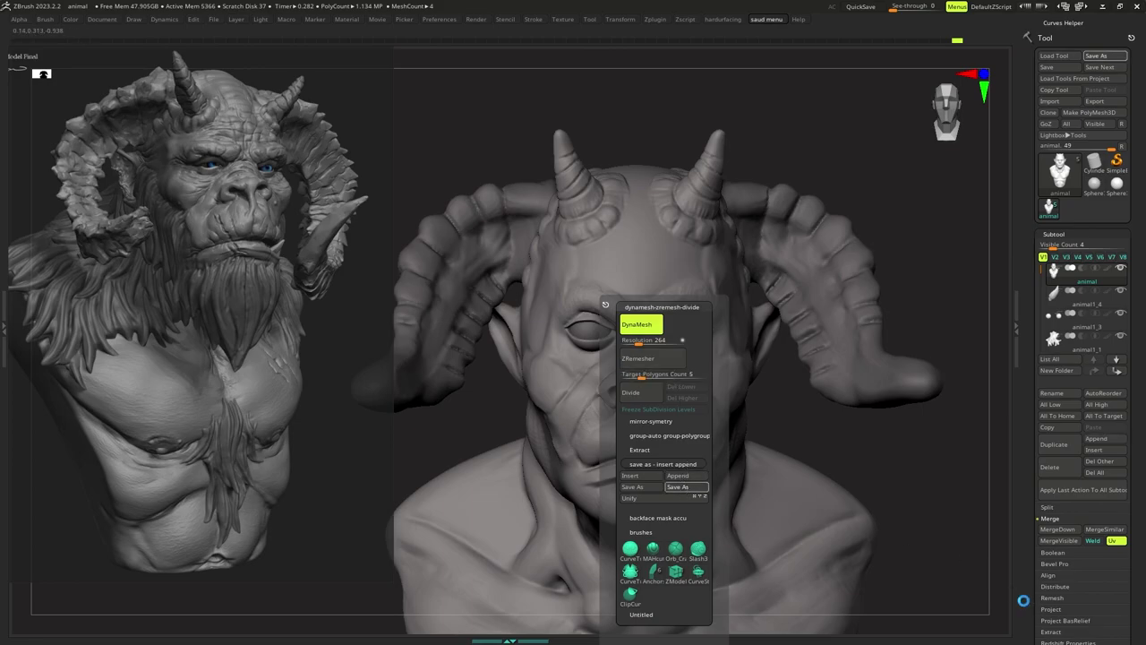
mouse_move(589, 437)
right_down()
mouse_move(597, 397)
mouse_move(603, 422)
right_up()
key(1)
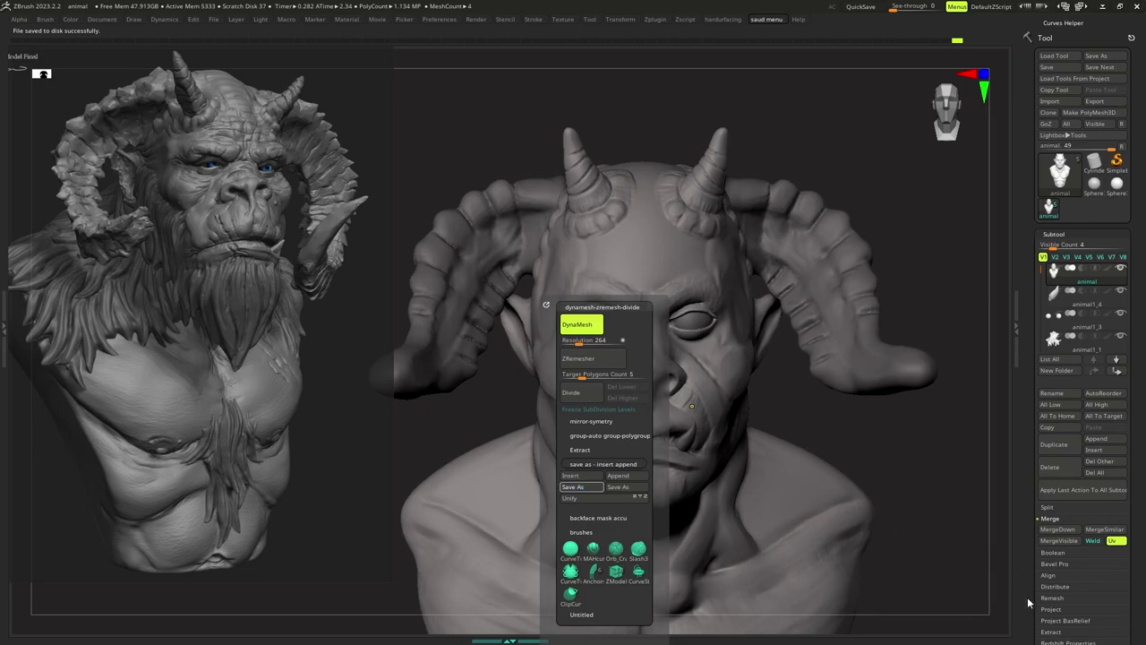
Switch to the DamStandard brush and define the crease between the nostril and the muzzle.
mouse_move(661, 421)
ctrl+right_down()
mouse_move(647, 367)
mouse_move(642, 426)
mouse_move(648, 414)
mouse_move(652, 433)
mouse_move(667, 414)
mouse_move(636, 415)
mouse_move(653, 421)
mouse_move(640, 360)
ctrl+right_up()
key(b)
key(d)
key(s)
key(s)
mouse_move(632, 363)
ctrl+right_down()
mouse_move(634, 386)
mouse_move(622, 387)
mouse_move(645, 391)
ctrl+right_up()
key(s)
drag(654, 406, 663, 406)
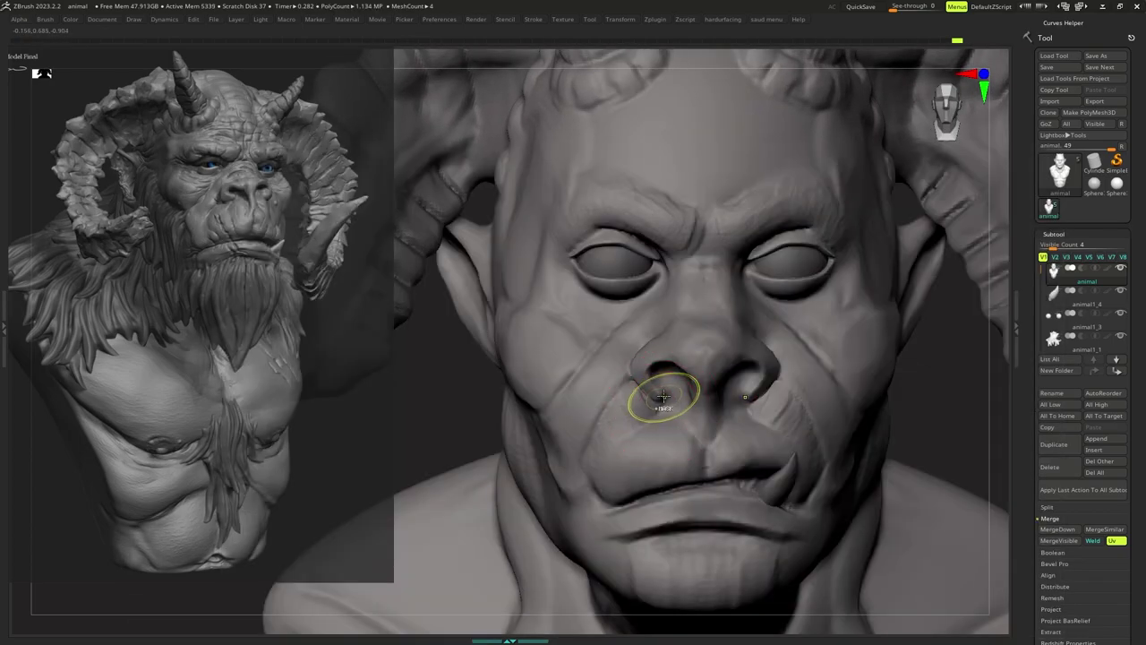
Build up the bulging upper muzzle between the nostrils and the mouth, working from front and side views.
mouse_move(663, 397)
ctrl+right_down()
mouse_move(657, 373)
mouse_move(663, 399)
ctrl+right_up()
key(s)
drag(665, 399, 660, 399)
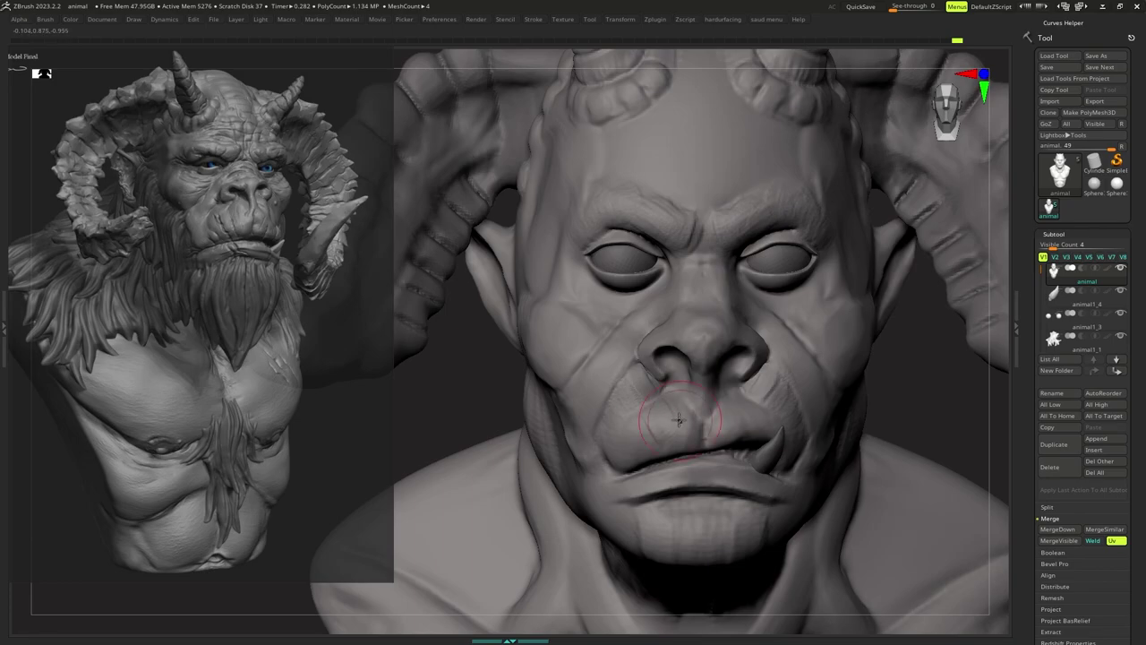
drag(679, 420, 682, 407)
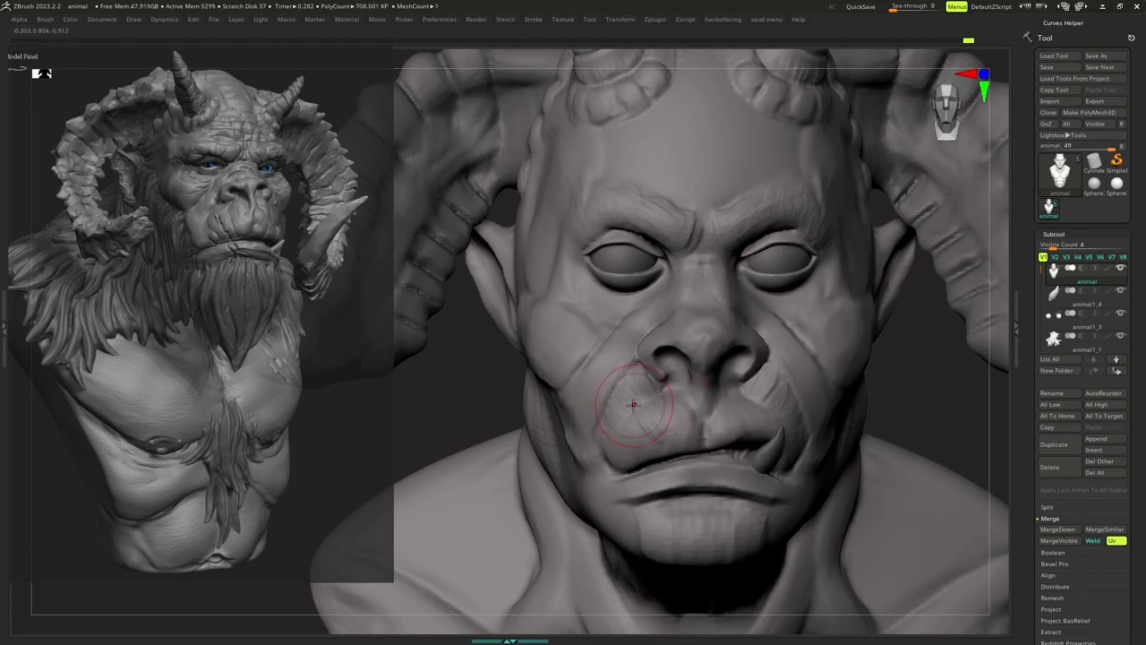
right_drag(630, 453, 729, 400)
right_click(736, 400)
right_click(717, 388)
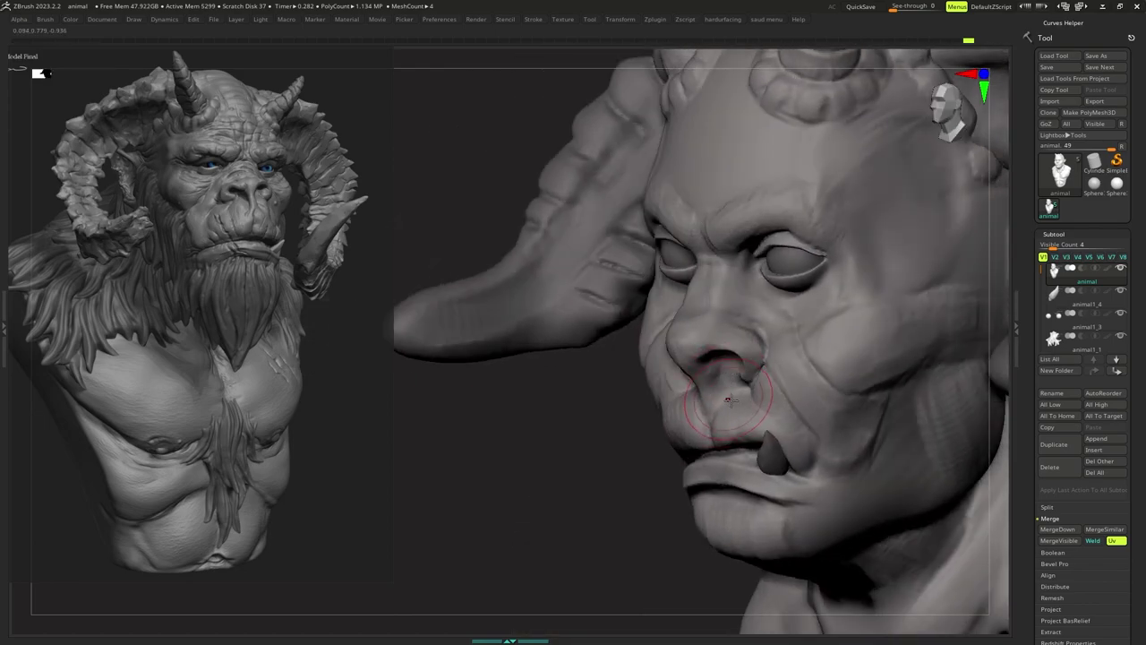
mouse_move(772, 434)
right_down()
mouse_move(785, 403)
mouse_move(760, 409)
mouse_move(742, 435)
mouse_move(725, 402)
mouse_move(737, 411)
mouse_move(698, 408)
right_up()
key(s)
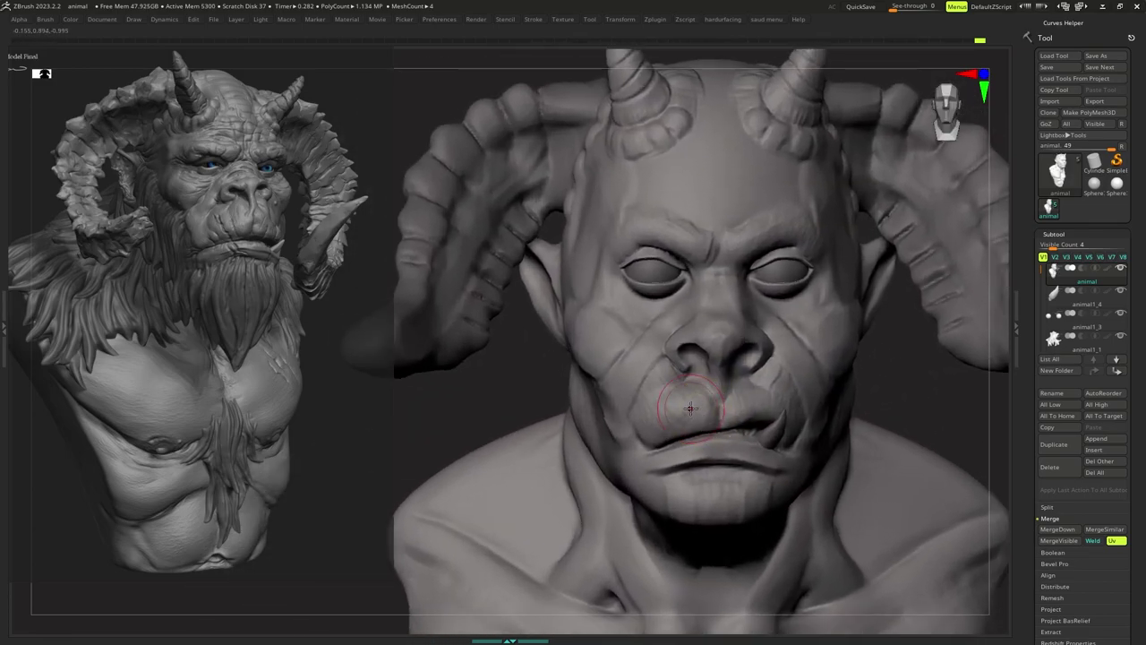
Switch to the Move brush with a large draw size and round out the upper muzzle on both sides.
key(b)
key(m)
key(v)
key(s)
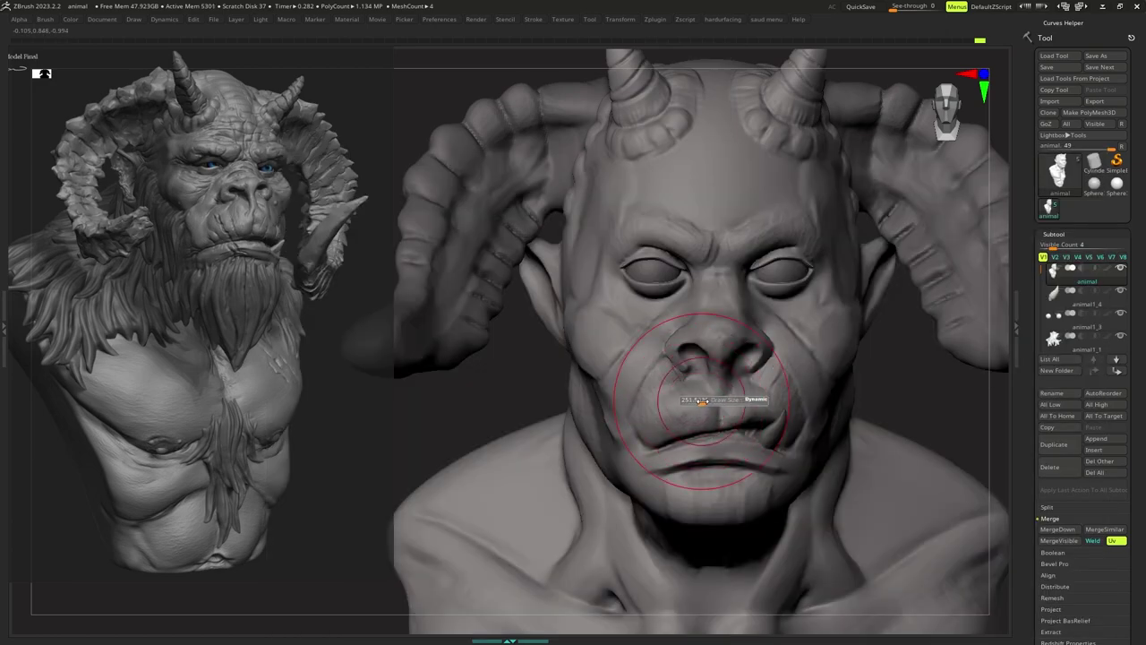
right_click(703, 401)
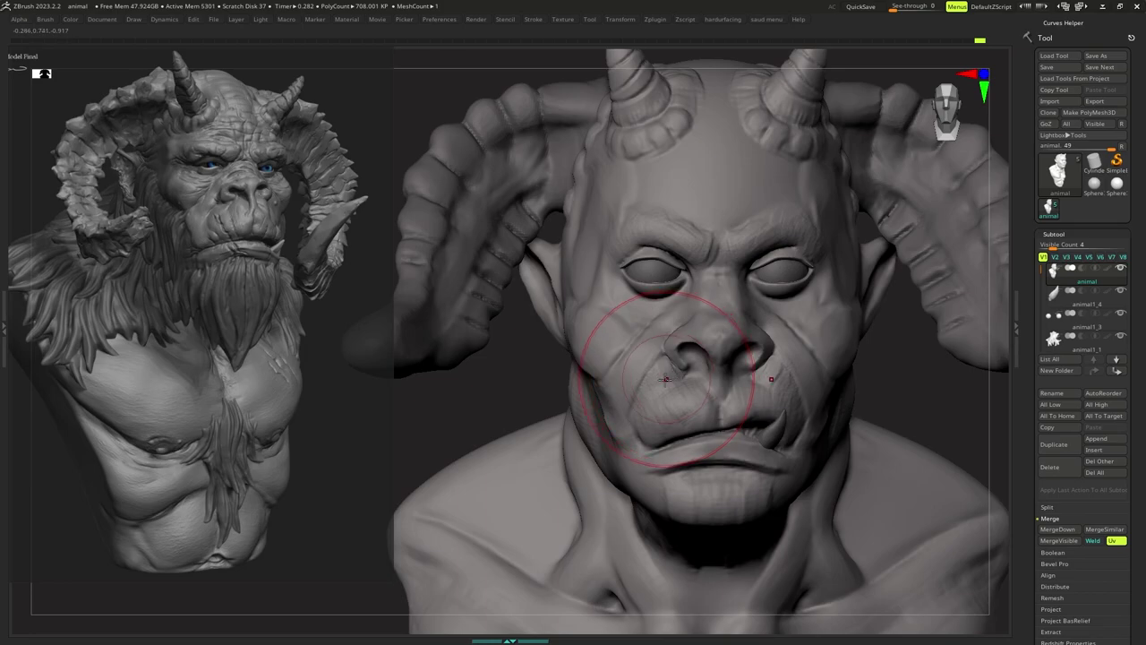
ctrl+right_drag(660, 378, 668, 391)
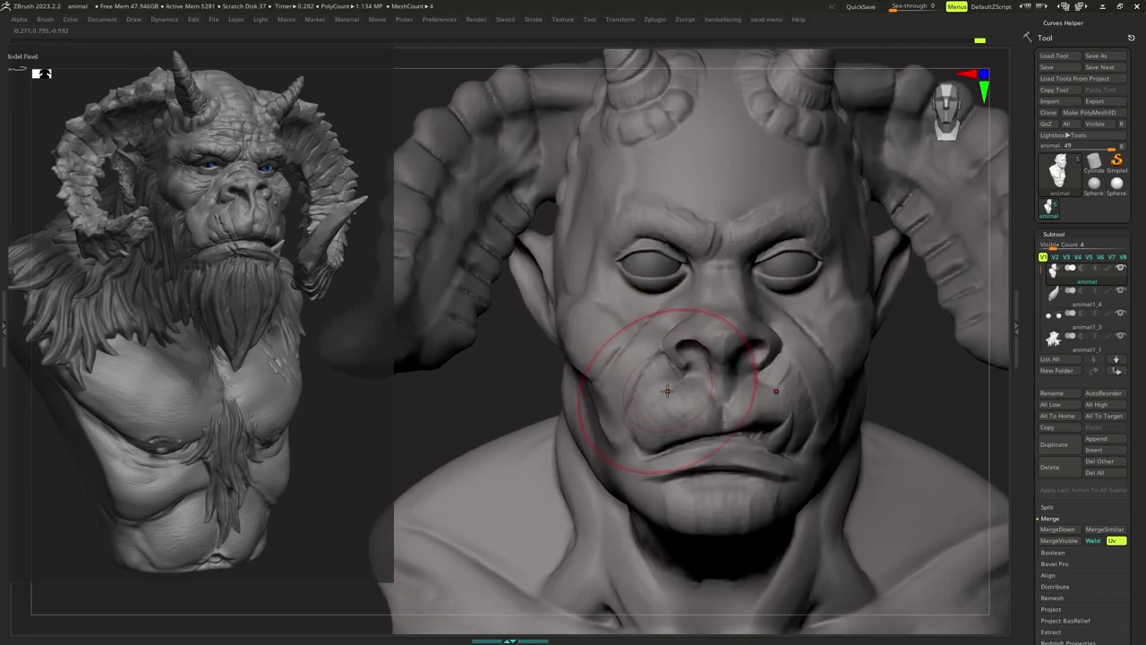
drag(664, 393, 662, 392)
drag(663, 392, 659, 381)
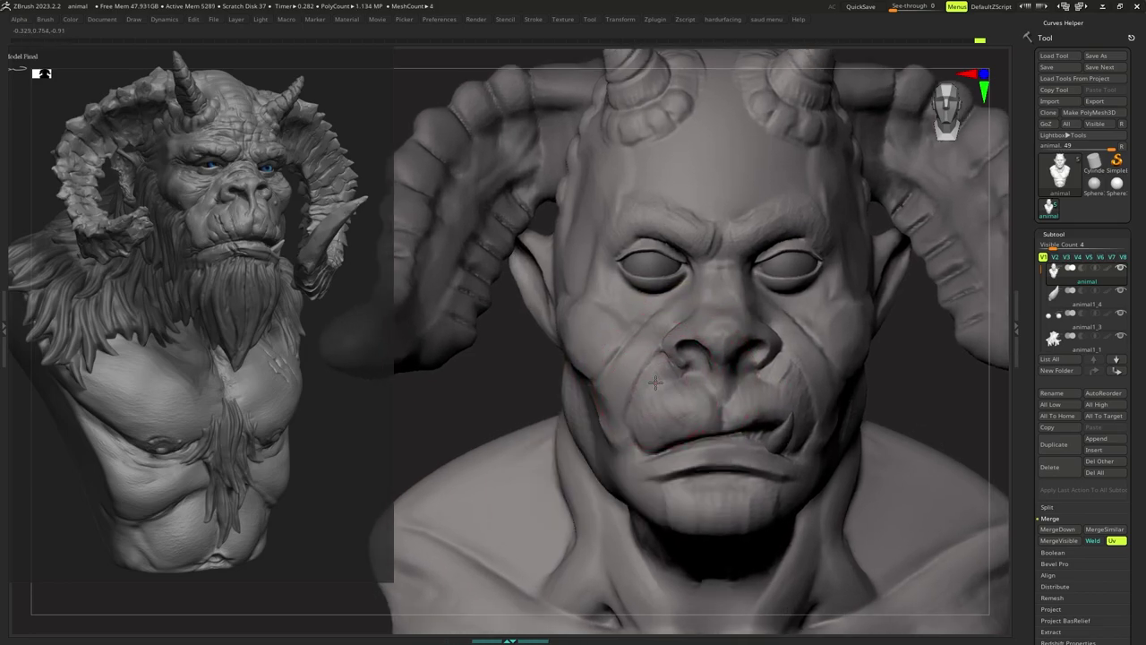
Smooth the transition from the nostril wing into the upper muzzle.
mouse_move(653, 380)
ctrl+right_down()
mouse_move(655, 399)
mouse_move(660, 389)
ctrl+right_up()
key(s)
shift+drag(666, 376, 672, 364)
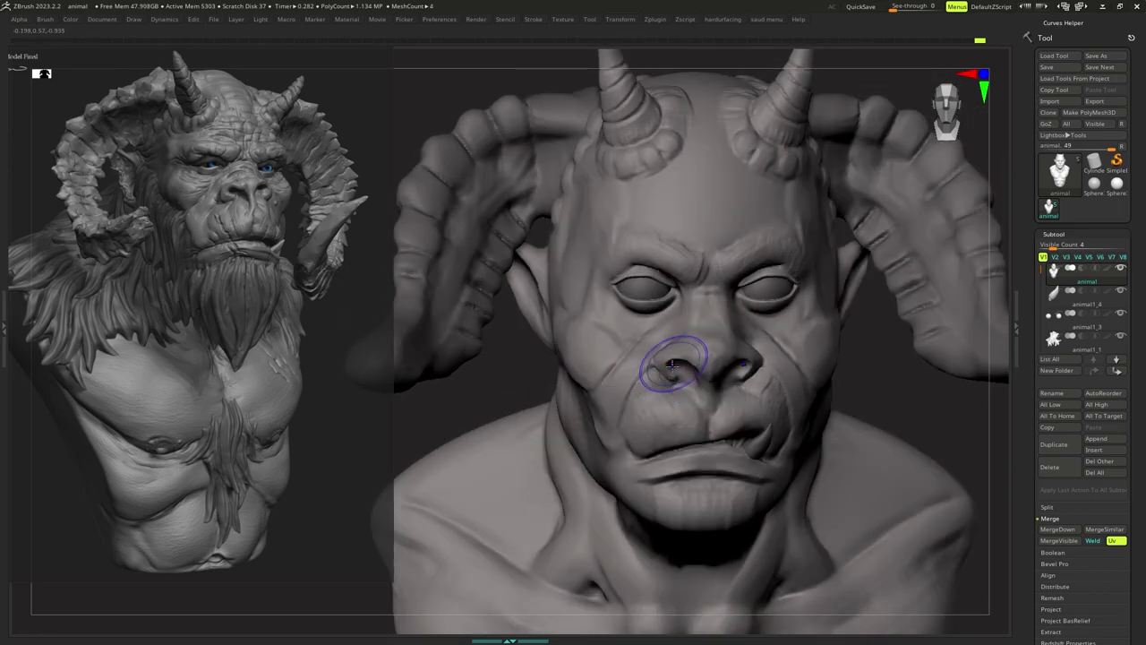
right_drag(672, 365, 672, 379)
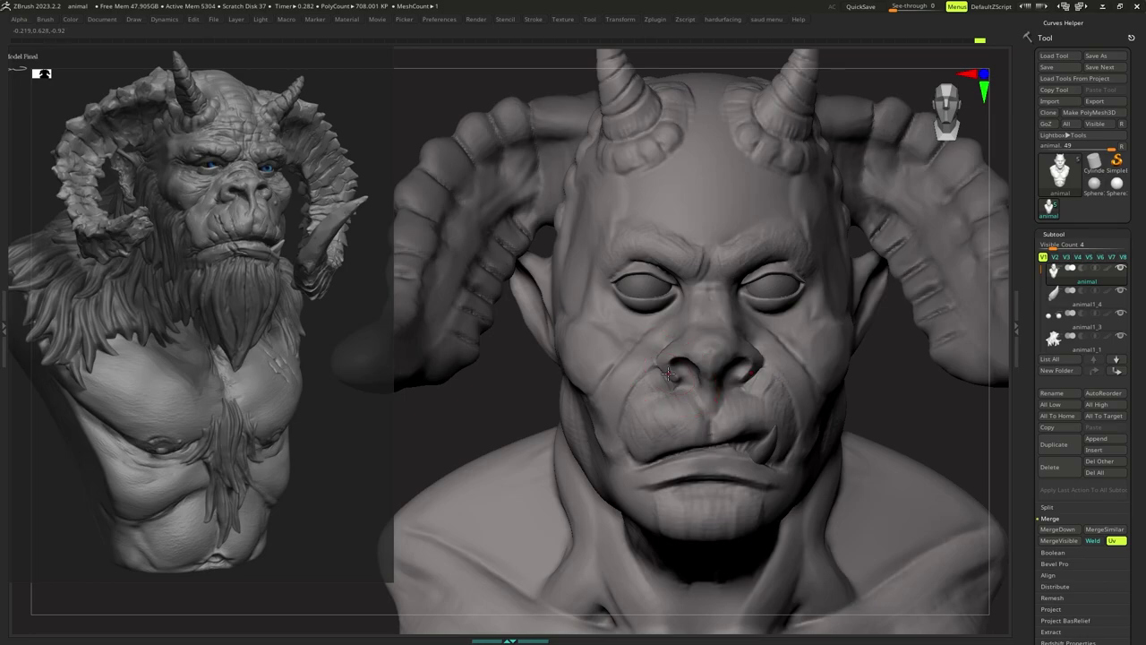
mouse_move(664, 375)
ctrl+right_down()
mouse_move(661, 365)
mouse_move(669, 390)
ctrl+right_up()
key(s)
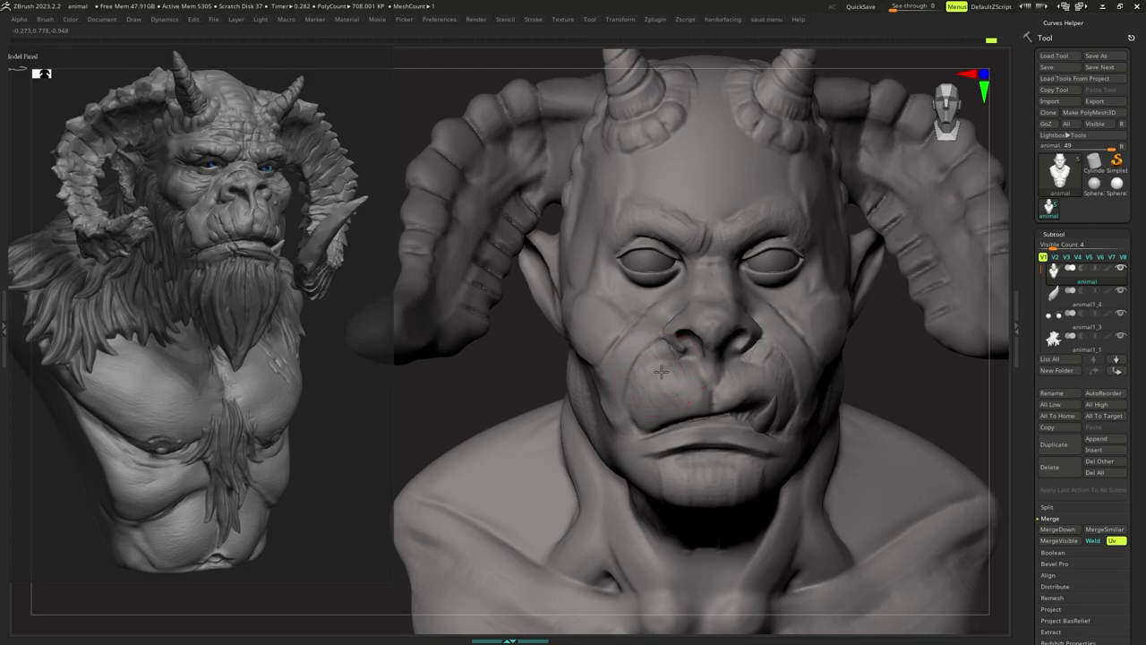
Refine the upper muzzle just below the nostril on both sides, working from front and three-quarter views.
mouse_move(632, 387)
ctrl+right_down()
mouse_move(645, 381)
mouse_move(655, 404)
mouse_move(685, 376)
mouse_move(688, 387)
ctrl+right_up()
right_click(657, 402)
right_click(679, 392)
right_drag(688, 387, 677, 374)
key(s)
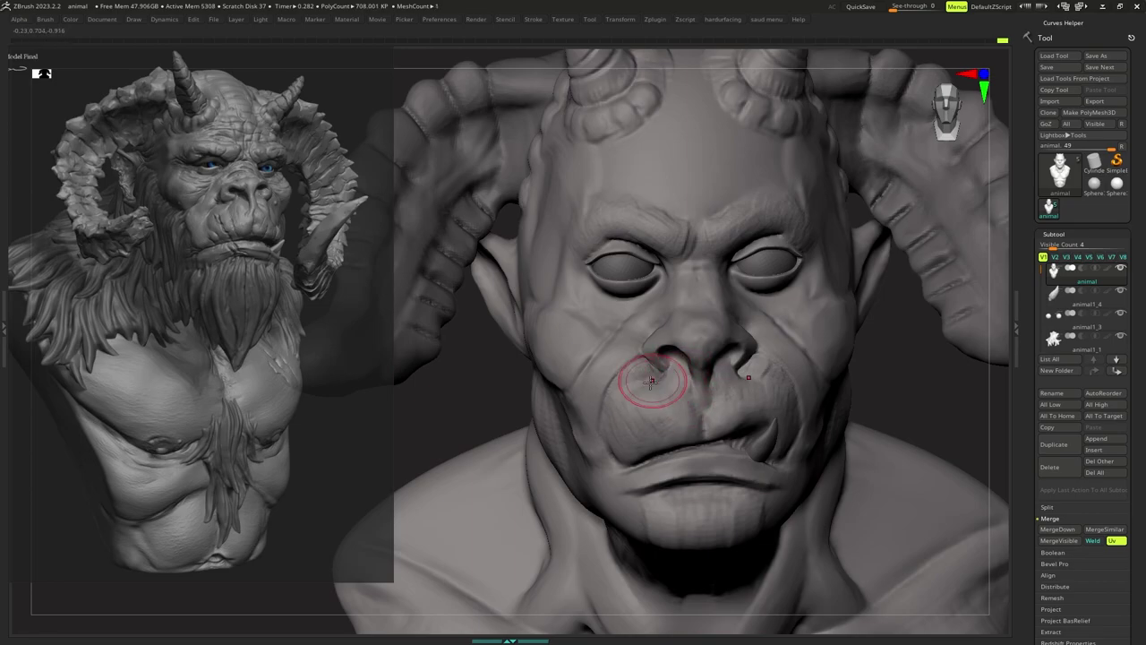
key(s)
right_drag(647, 366, 659, 362)
key(s)
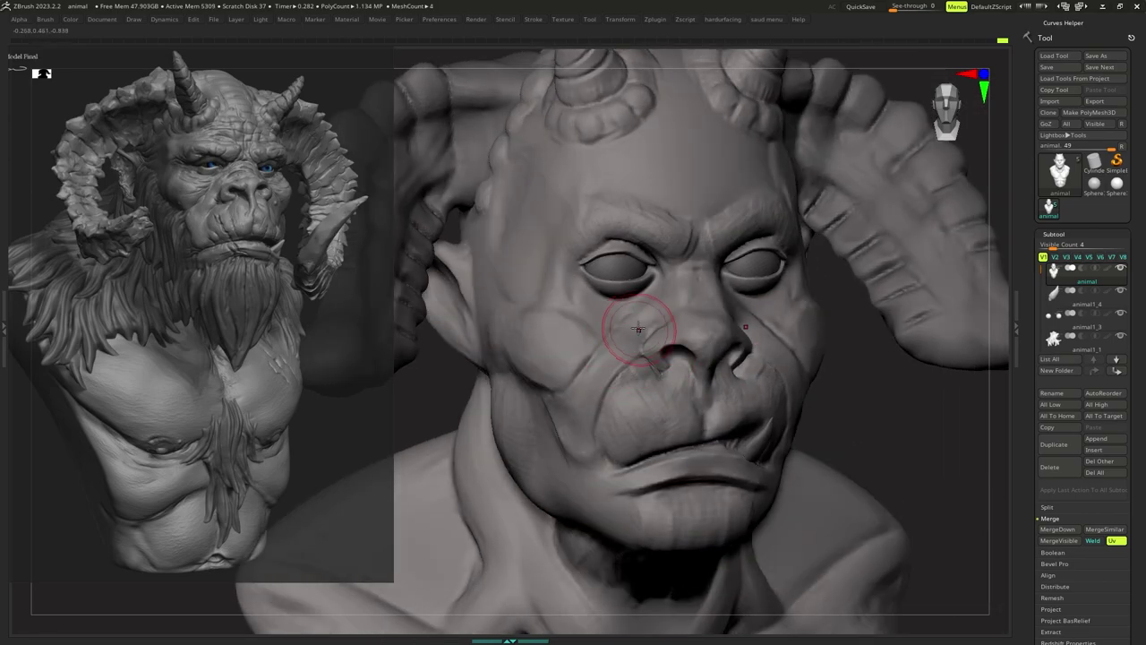
Smooth the cheek surface between the lower eyelid and the nostril wing.
mouse_move(639, 330)
shift+mouse_down()
mouse_move(622, 370)
mouse_move(618, 346)
mouse_move(647, 312)
shift+mouse_up()
key(s)
key(space)
key(s)
key(s)
key(s)
key(s)
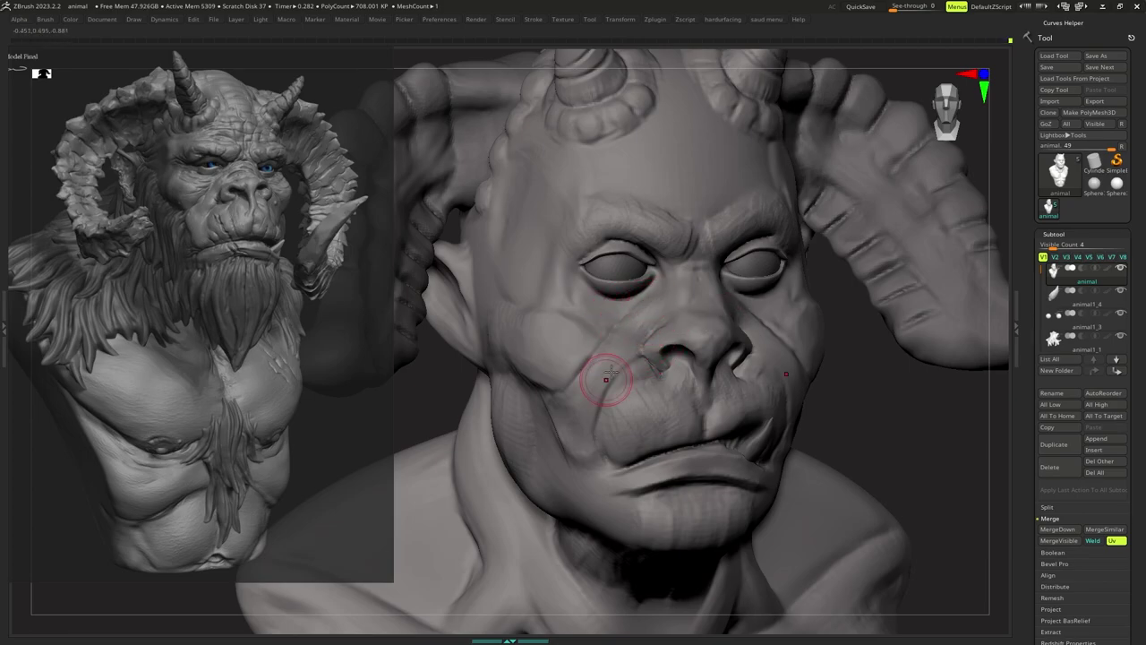
Build up the cheek fold between the nose and the muzzle with the ClayBuildup brush at Z intensity 20.
key(s)
drag(607, 371, 611, 371)
right_drag(613, 360, 625, 340)
key(space)
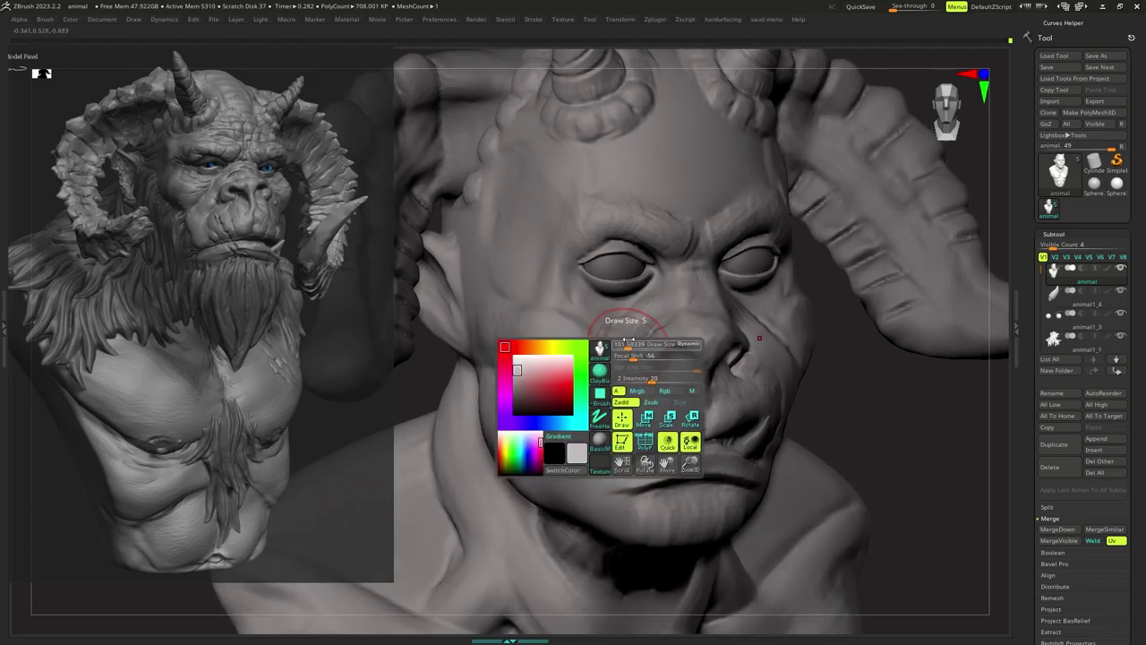
key(s)
drag(637, 329, 636, 330)
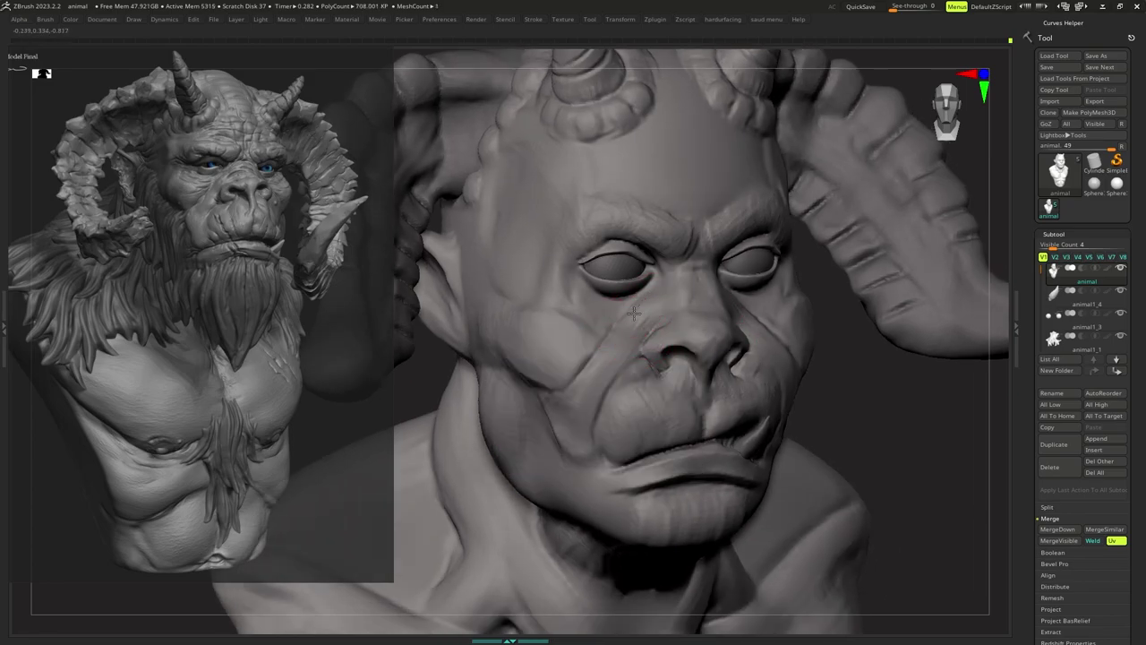
Fill out the cheek beside the muzzle in front view with a larger draw size and blend it.
mouse_move(618, 362)
shift+right_down()
mouse_move(609, 378)
mouse_move(619, 354)
mouse_move(607, 362)
mouse_move(613, 371)
shift+right_up()
mouse_move(612, 371)
ctrl+right_down()
mouse_move(639, 373)
mouse_move(634, 366)
ctrl+right_up()
key(s)
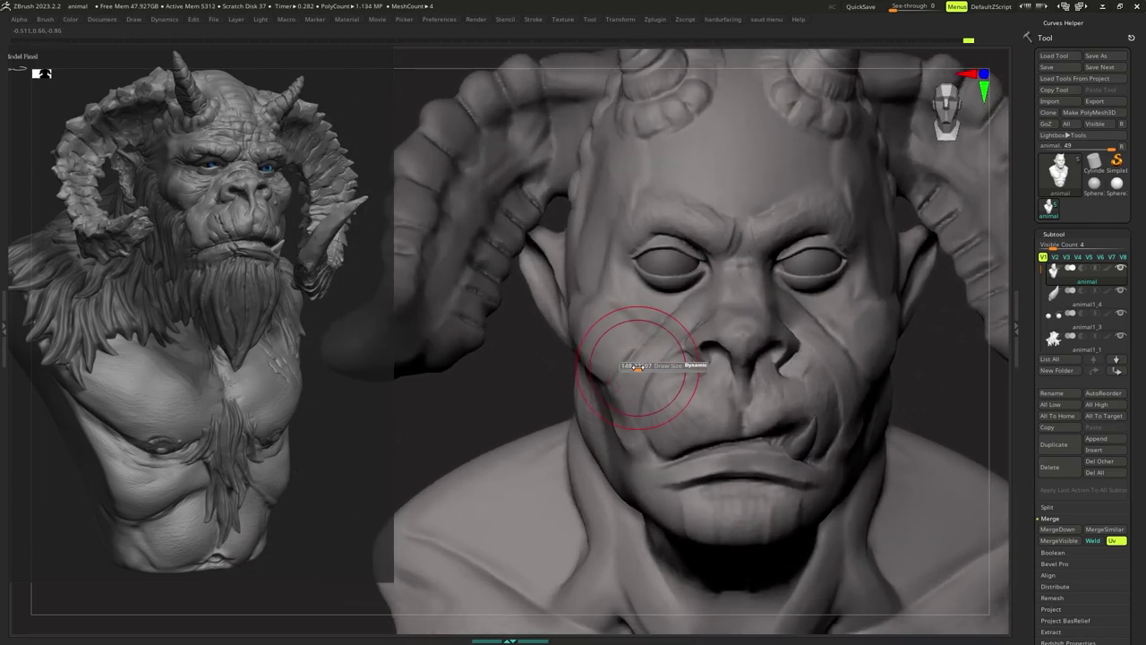
drag(637, 363, 641, 363)
right_drag(634, 353, 642, 353)
key(s)
drag(643, 354, 639, 353)
mouse_move(645, 342)
shift+right_down()
mouse_move(621, 337)
mouse_move(615, 368)
mouse_move(618, 354)
shift+right_up()
ctrl+right_drag(618, 354, 616, 378)
Save the project and check the proportions of the whole bust against the reference.
key(d)
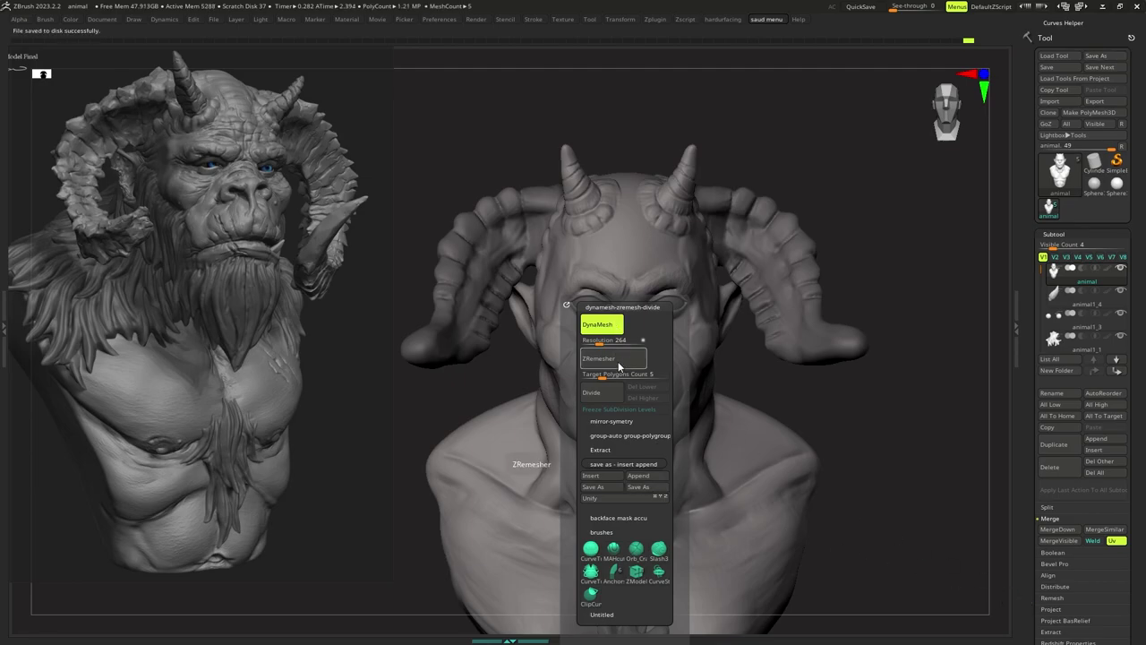
key(d)
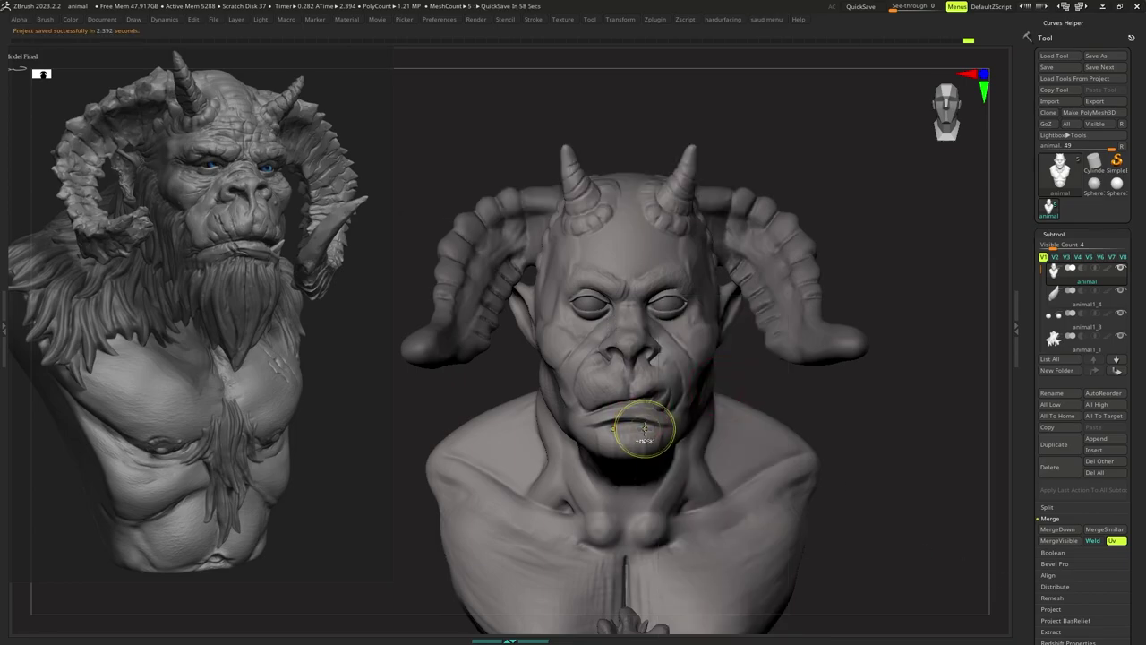
ctrl+right_drag(654, 416, 658, 331)
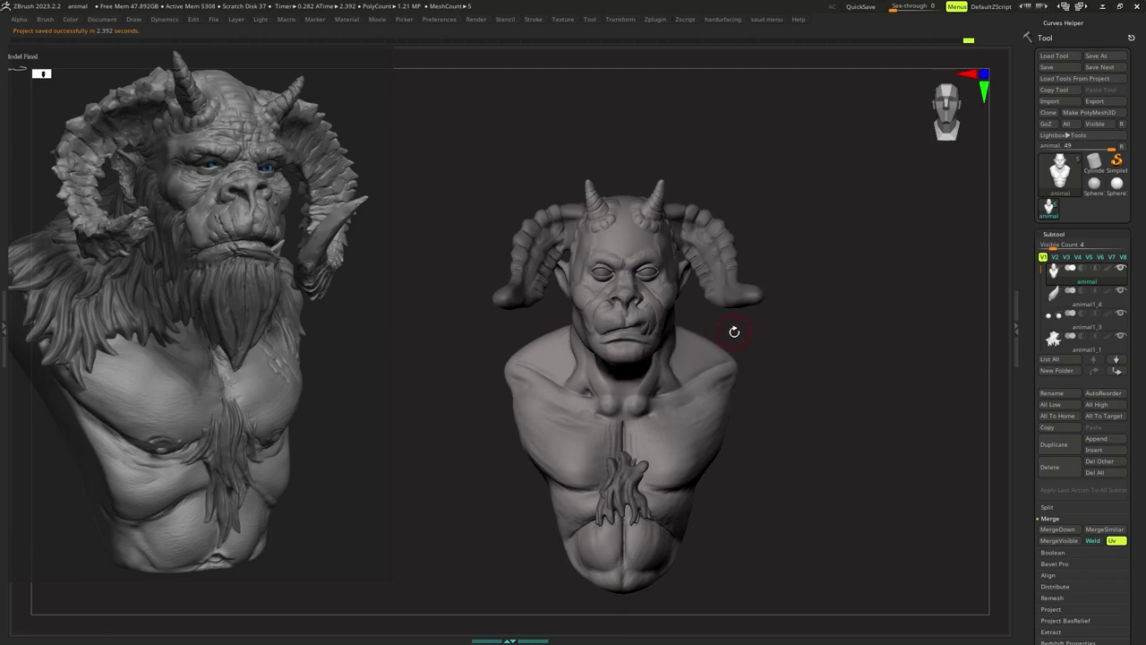
Isolate the body subtool and refine the side of the cheek behind the mouth in profile view.
ctrl+right_drag(735, 330, 767, 332)
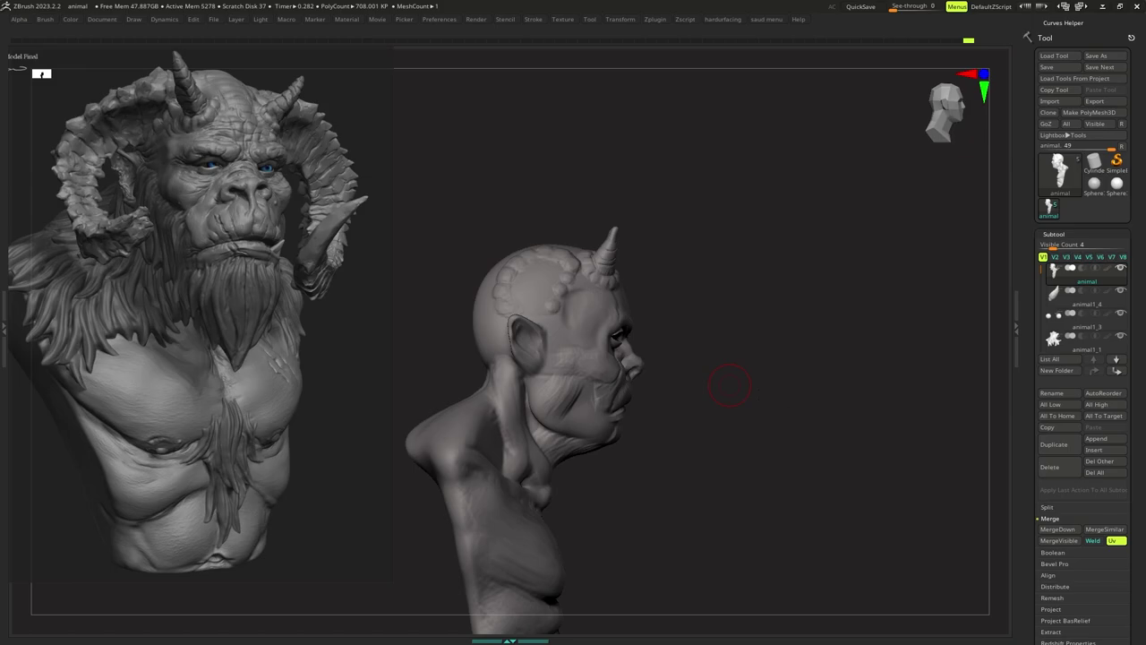
ctrl+right_drag(705, 357, 625, 381)
drag(581, 382, 558, 384)
key(s)
mouse_move(571, 363)
ctrl+right_down()
mouse_move(573, 336)
mouse_move(576, 377)
ctrl+right_up()
key(s)
drag(575, 380, 575, 380)
mouse_move(576, 379)
ctrl+right_down()
mouse_move(576, 343)
mouse_move(561, 366)
ctrl+right_up()
ctrl+right_drag(562, 326, 565, 356)
Switch to the Move brush and reshape the cheek behind the muzzle in profile.
key(b)
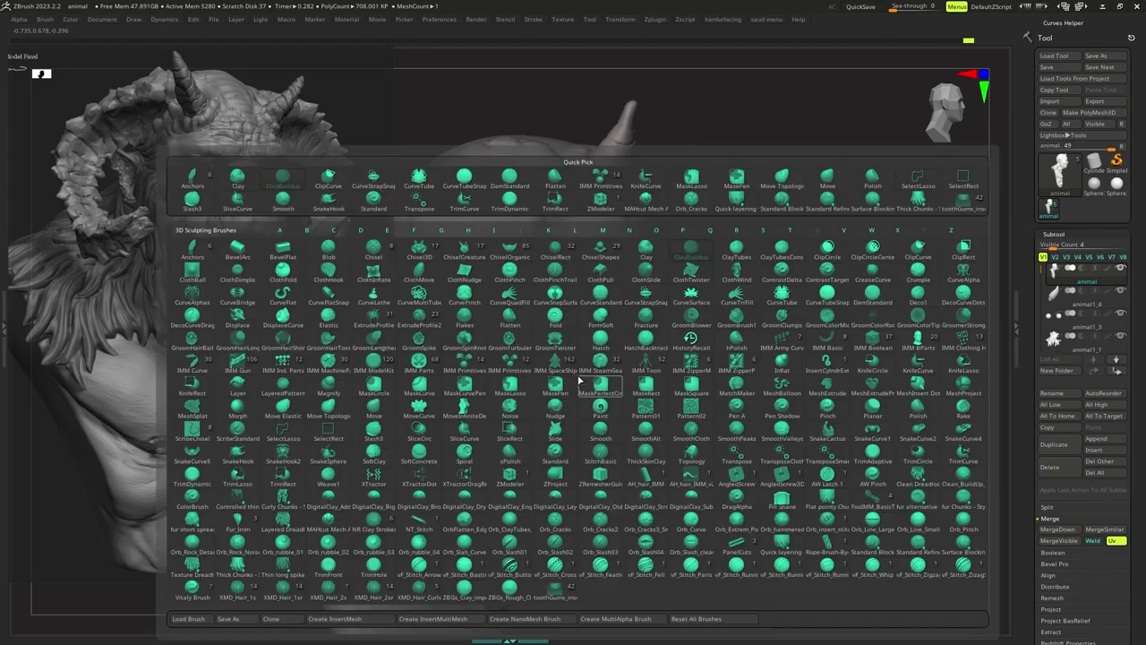
key(m)
key(v)
key(b)
key(m)
key(v)
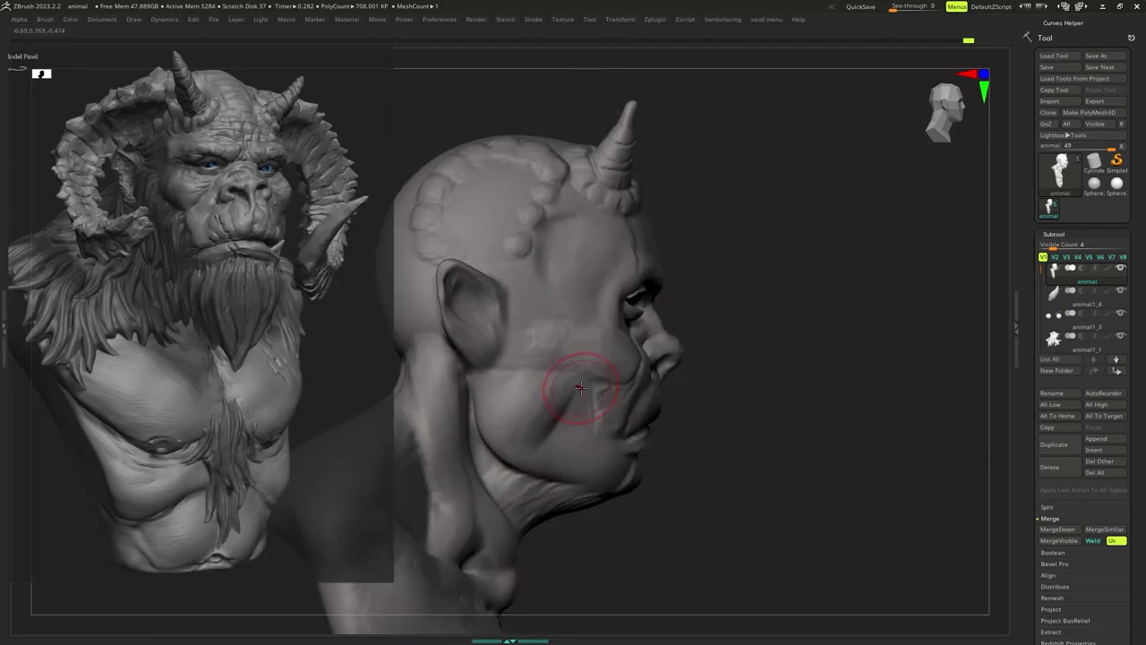
key(s)
drag(582, 388, 588, 389)
mouse_move(589, 389)
right_down()
mouse_move(563, 365)
mouse_move(573, 378)
mouse_move(558, 367)
mouse_move(545, 379)
right_up()
Adjust the outer contour of the cheeks and jaw in front view with a large Move brush.
key(b)
key(m)
key(v)
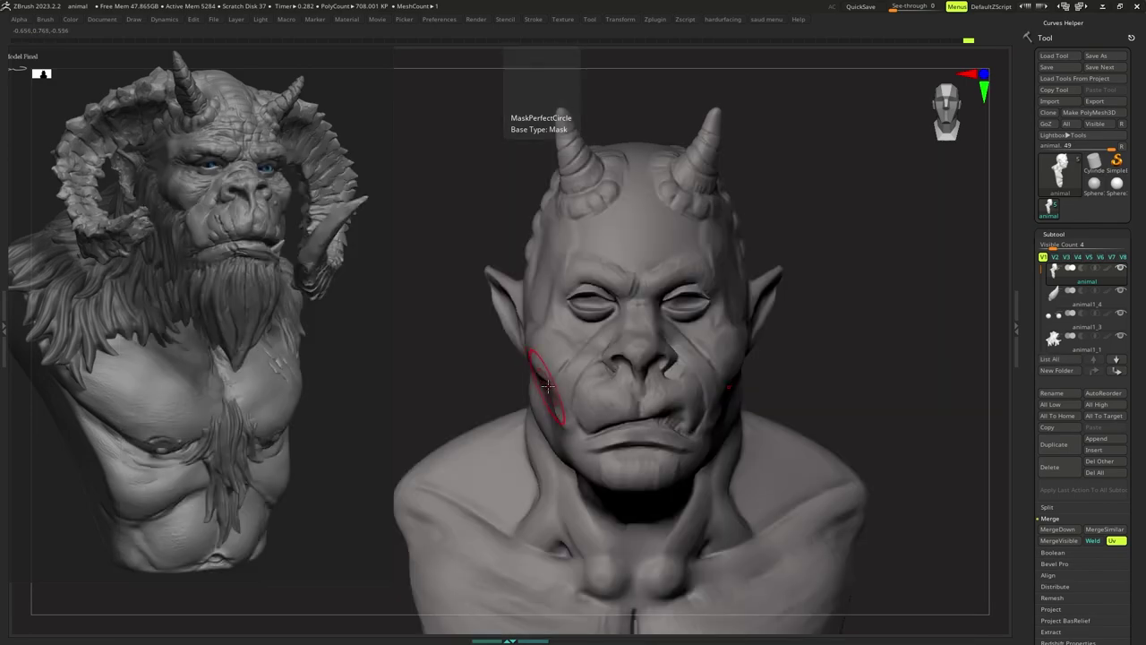
key(s)
drag(561, 386, 602, 385)
mouse_move(560, 385)
ctrl+right_down()
mouse_move(560, 344)
mouse_move(564, 360)
ctrl+right_up()
key(s)
drag(565, 360, 560, 360)
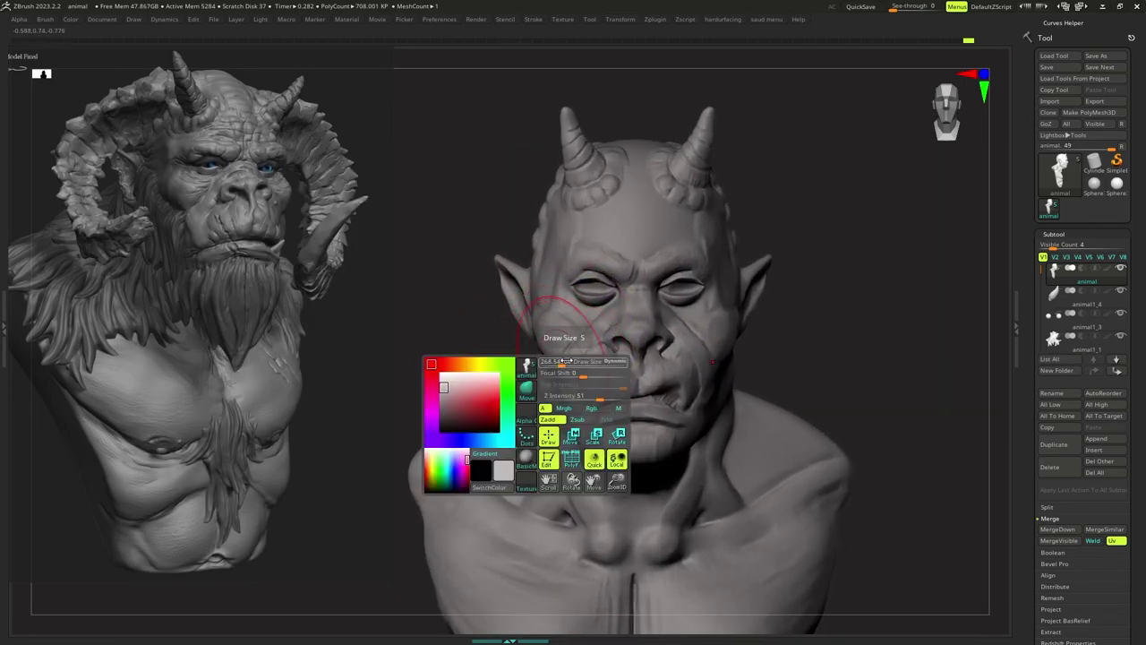
Reshape the sides of the upper muzzle in front view with the Move brush at progressively smaller draw sizes.
ctrl+right_drag(561, 359, 578, 326)
key(s)
key(s)
drag(585, 353, 581, 353)
ctrl+right_drag(581, 331, 582, 366)
key(s)
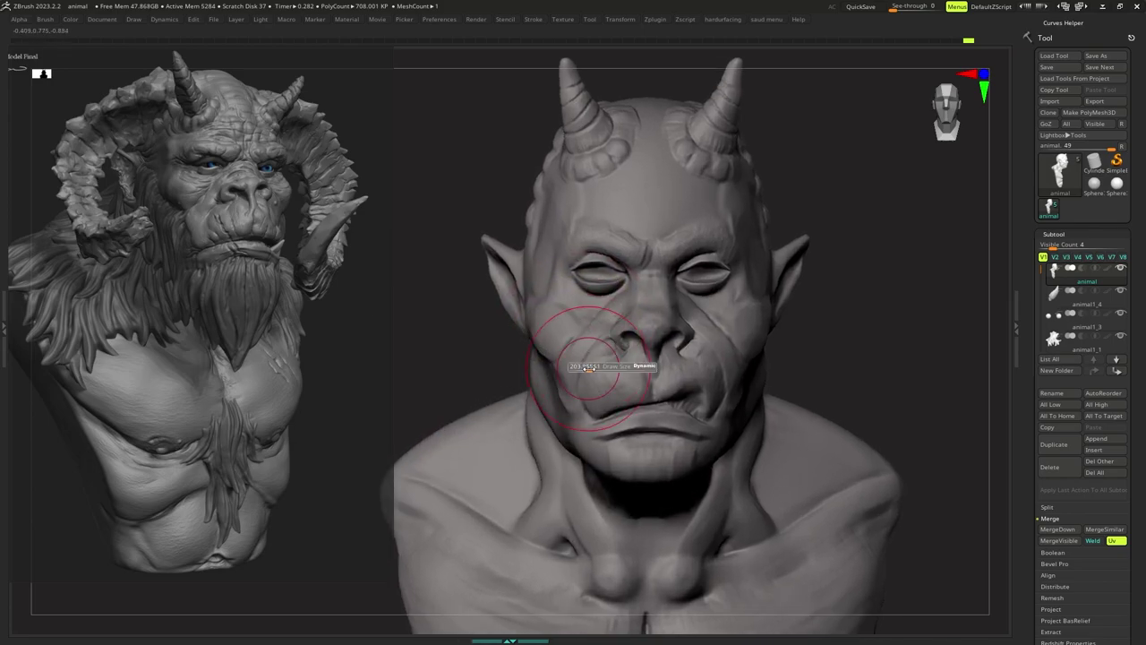
drag(582, 366, 586, 368)
mouse_move(584, 382)
right_down()
mouse_move(623, 385)
mouse_move(539, 388)
mouse_move(567, 359)
mouse_move(576, 371)
right_up()
key(s)
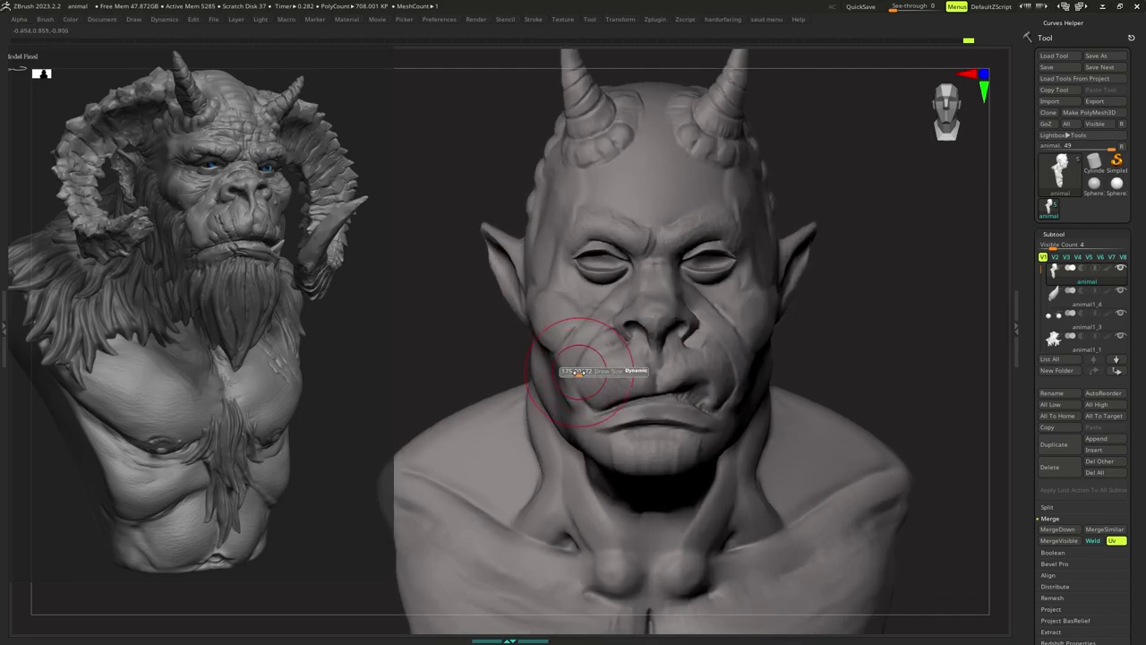
drag(576, 370, 571, 369)
Switch to the ClayBuildup brush and build up the cheek around the crease above the muzzle from three-quarter and side views.
key(b)
key(c)
key(b)
key(s)
right_drag(581, 358, 611, 355)
key(s)
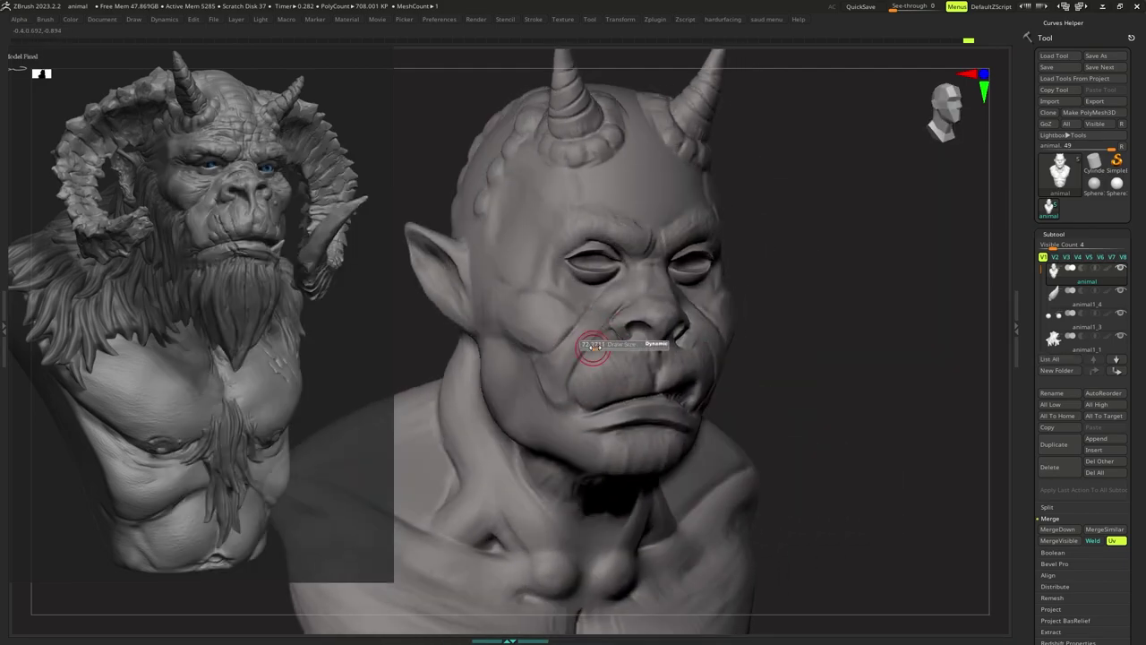
drag(591, 346, 595, 344)
mouse_move(605, 363)
right_down()
mouse_move(634, 358)
mouse_move(629, 380)
mouse_move(619, 365)
right_up()
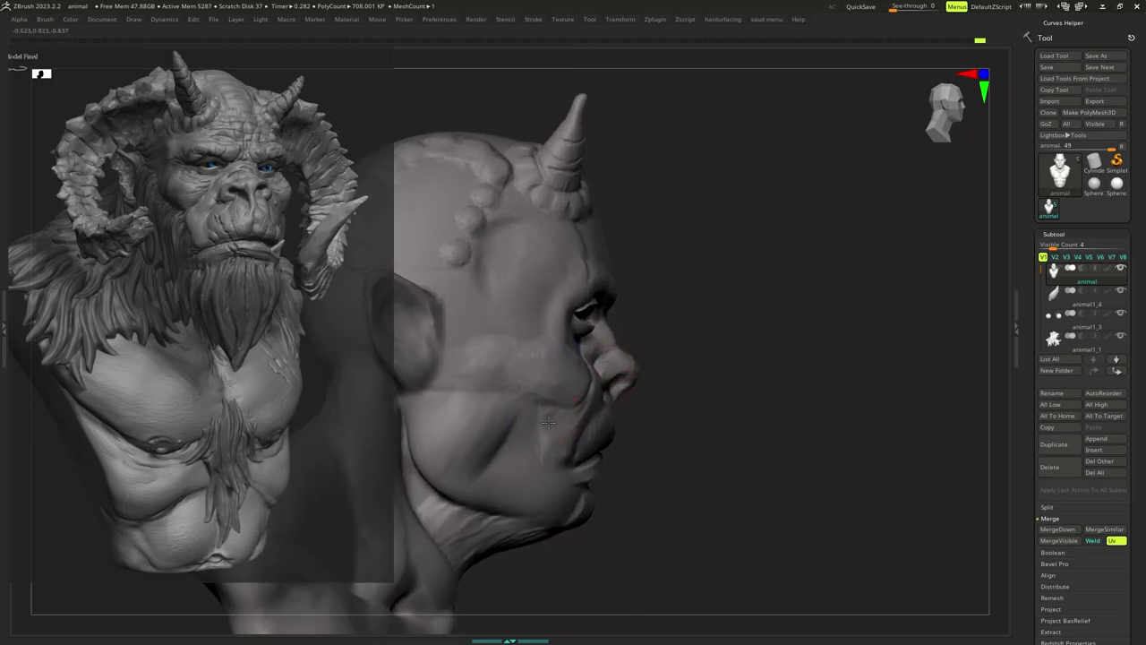
mouse_move(548, 423)
right_down()
mouse_move(508, 417)
mouse_move(542, 384)
mouse_move(553, 420)
mouse_move(564, 327)
mouse_move(571, 369)
mouse_move(575, 353)
right_up()
key(s)
right_click(550, 382)
mouse_move(576, 352)
ctrl+right_down()
mouse_move(574, 338)
mouse_move(554, 351)
ctrl+right_up()
Switch to the DamStandard brush and define the crease beneath the lower eyelids.
key(b)
key(d)
key(s)
key(s)
right_click(555, 345)
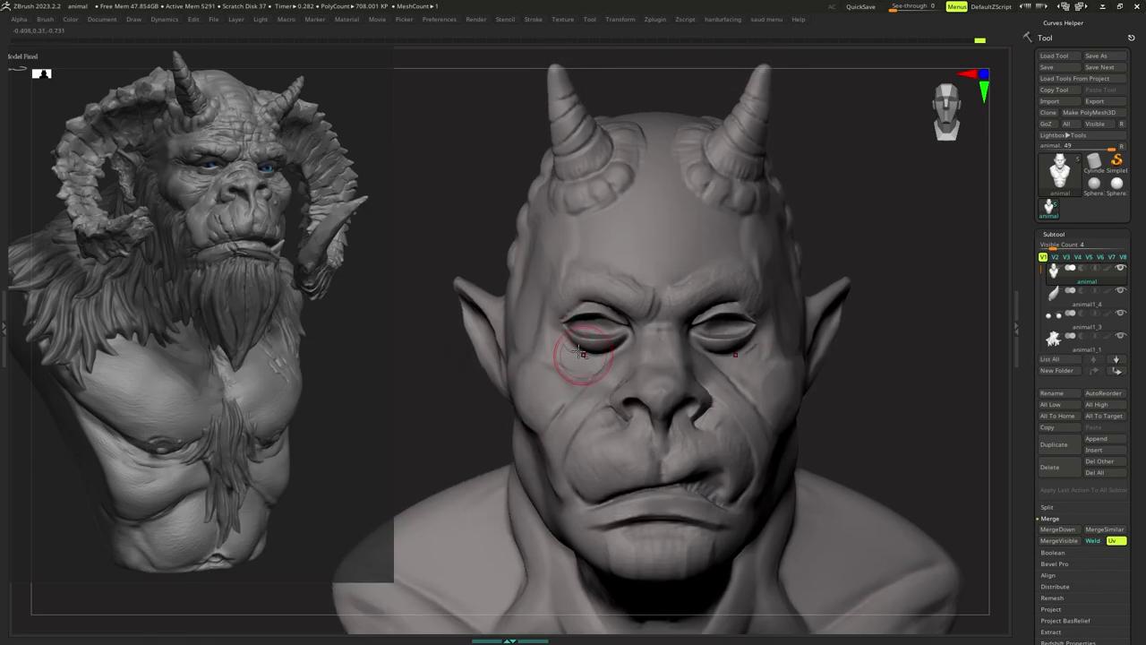
mouse_move(595, 367)
ctrl+right_down()
mouse_move(588, 339)
mouse_move(584, 377)
ctrl+right_up()
right_click(585, 380)
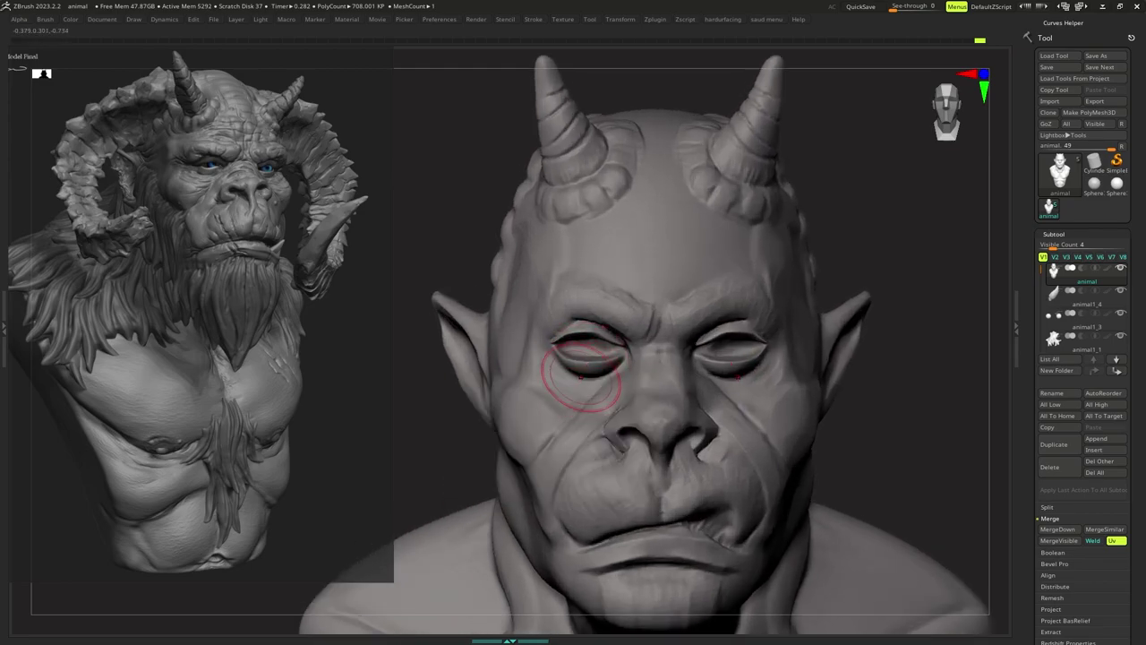
Refine the skin fold below the outer corner of the eyes with a smaller draw size.
key(s)
drag(583, 380, 570, 350)
key(s)
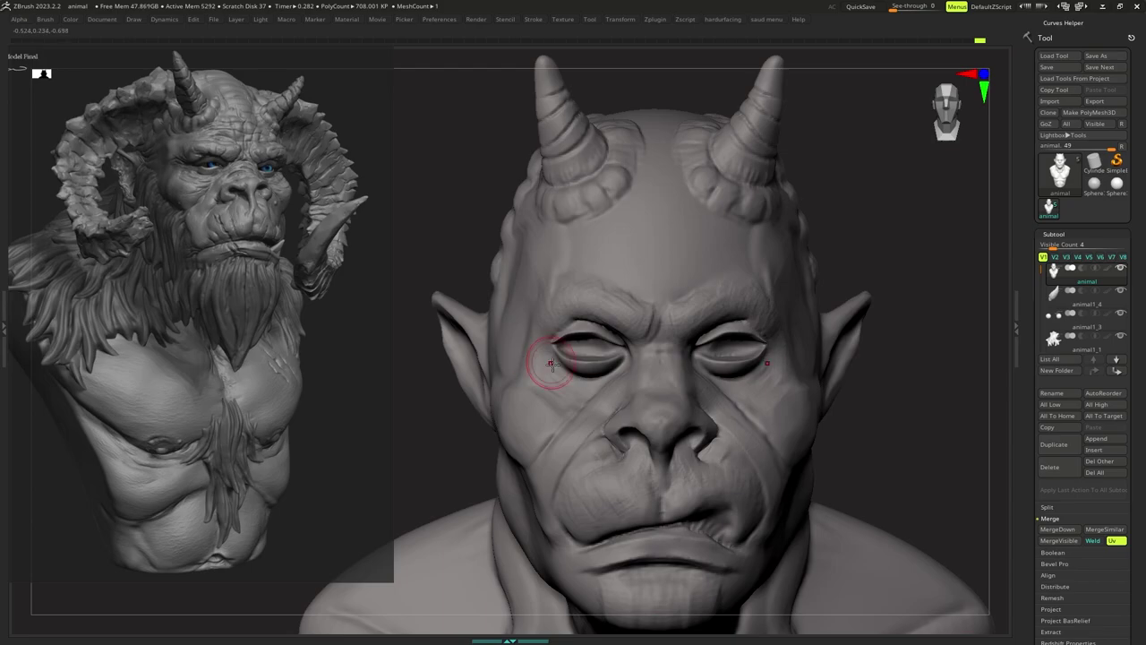
right_click(541, 378)
mouse_move(553, 363)
right_down()
mouse_move(543, 376)
mouse_move(567, 343)
mouse_move(556, 346)
right_up()
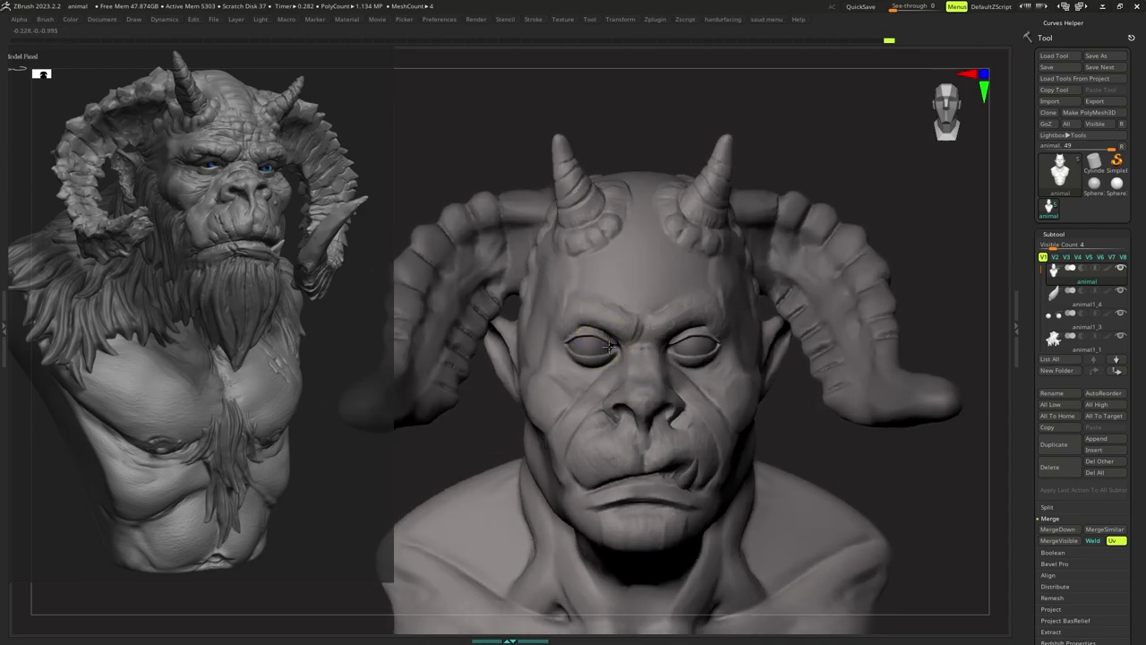
Refine the area between the inner eye corners and the brows in front view.
mouse_move(610, 347)
ctrl+right_down()
mouse_move(615, 298)
mouse_move(474, 160)
ctrl+right_up()
key(s)
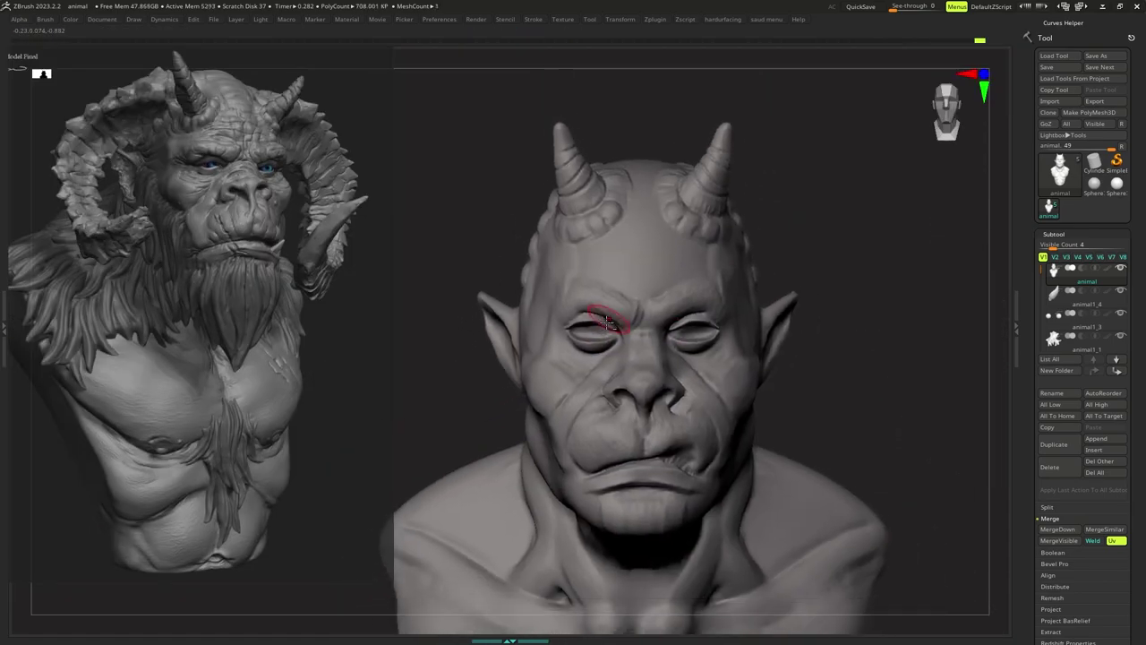
mouse_move(606, 317)
ctrl+right_down()
mouse_move(620, 356)
mouse_move(635, 337)
mouse_move(644, 350)
ctrl+right_up()
Switch to the ClayBuildup brush and build up the nostril wings from three-quarter views.
key(b)
key(c)
key(b)
key(s)
key(s)
key(s)
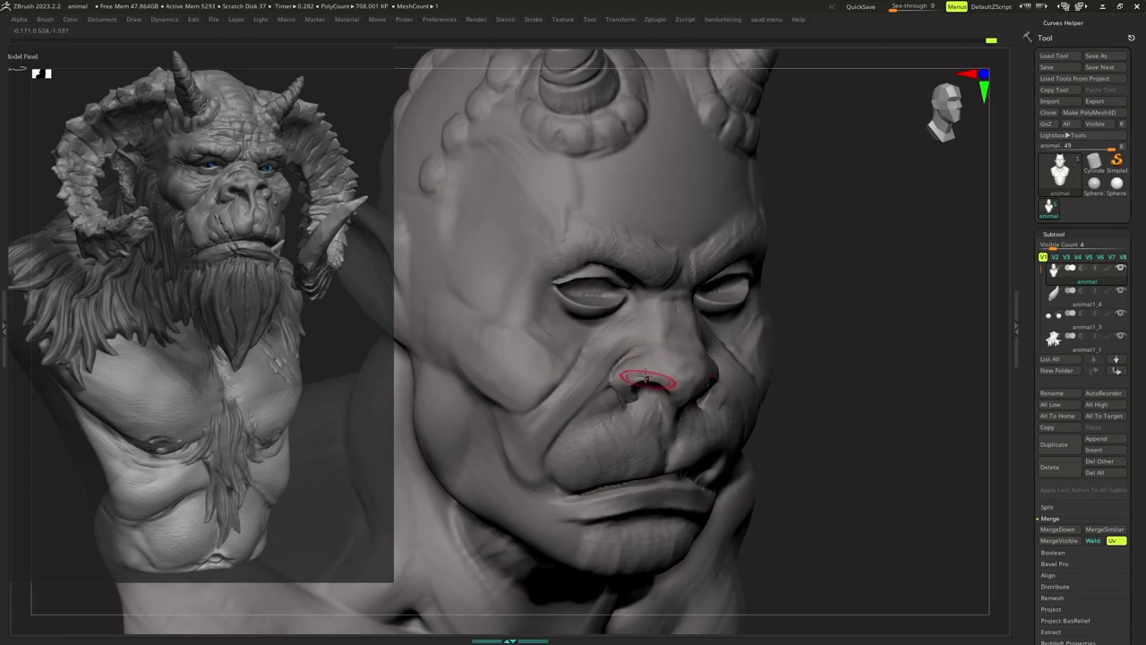
key(s)
mouse_move(647, 377)
right_down()
mouse_move(632, 361)
mouse_move(660, 355)
mouse_move(646, 368)
mouse_move(661, 373)
right_up()
key(s)
key(s)
key(space)
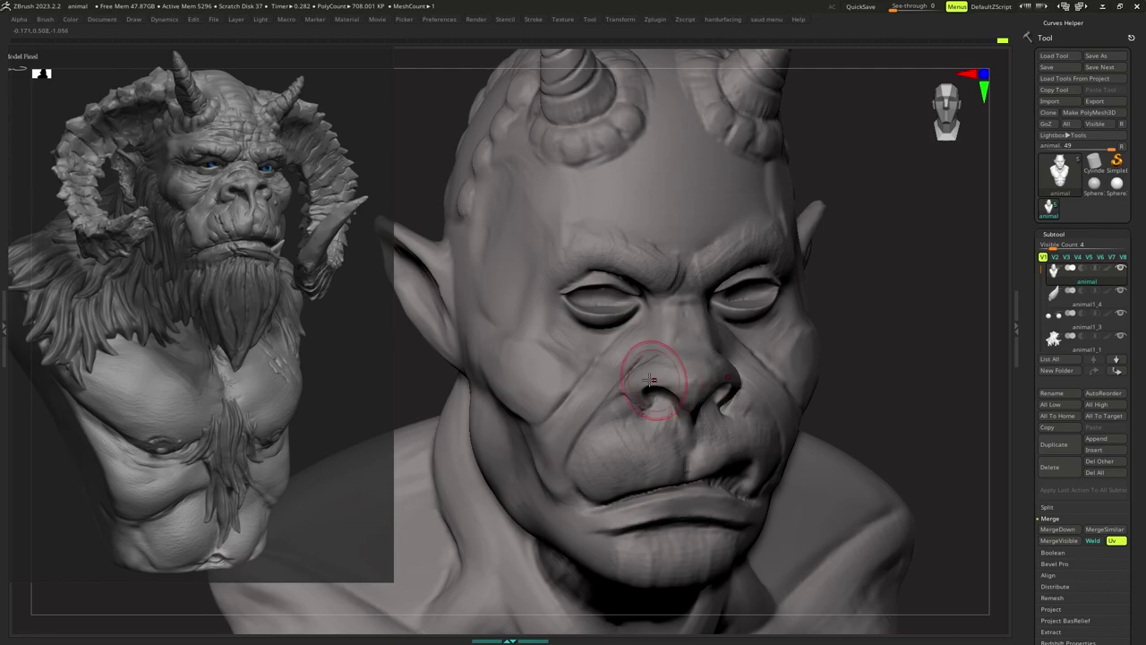
Refine the tip of the nose and the nostrils with short sculpting strokes.
right_drag(652, 380, 657, 387)
key(s)
drag(661, 384, 656, 383)
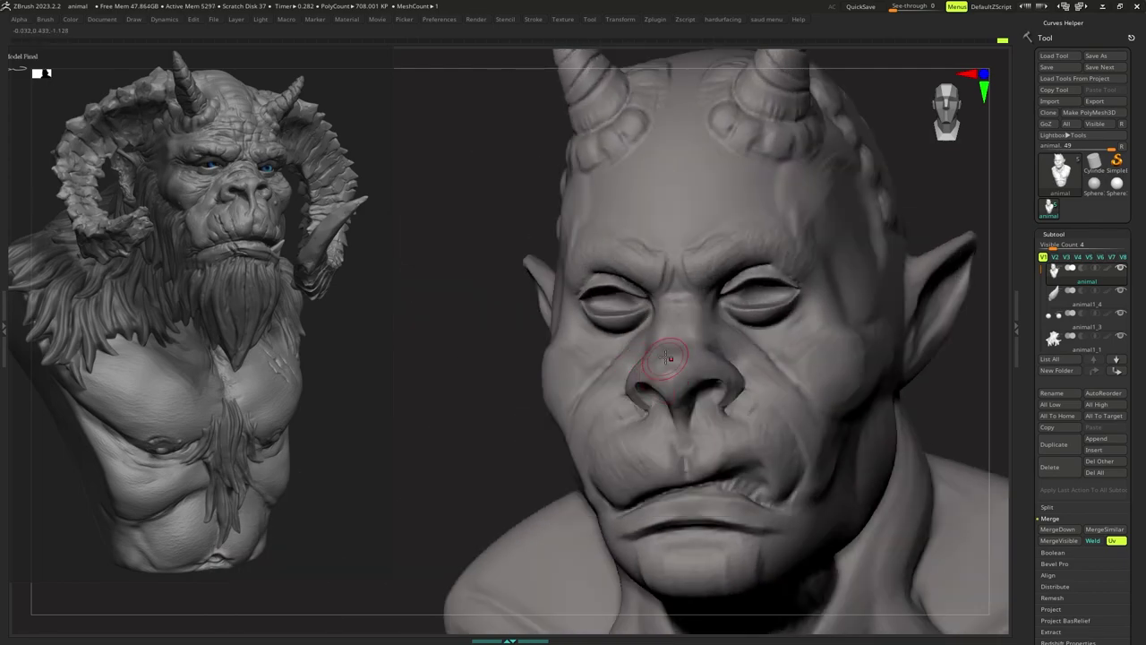
right_drag(665, 357, 674, 361)
key(s)
drag(674, 361, 685, 365)
right_drag(678, 365, 689, 390)
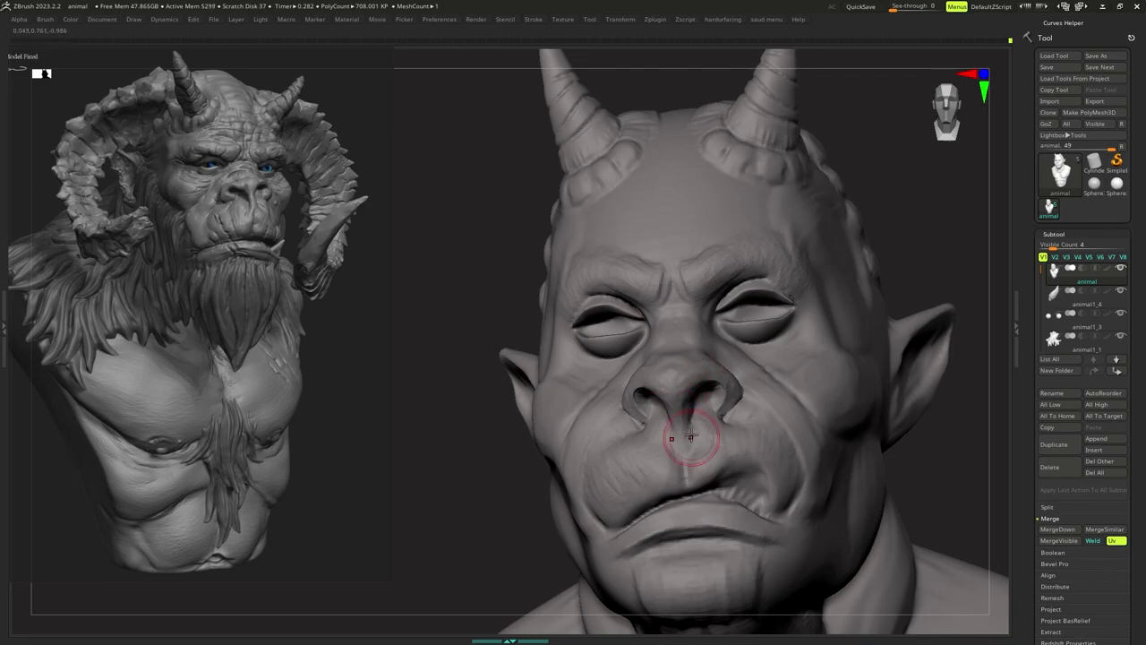
mouse_move(688, 419)
right_down()
mouse_move(699, 435)
mouse_move(675, 394)
mouse_move(684, 409)
mouse_move(714, 391)
mouse_move(683, 376)
right_up()
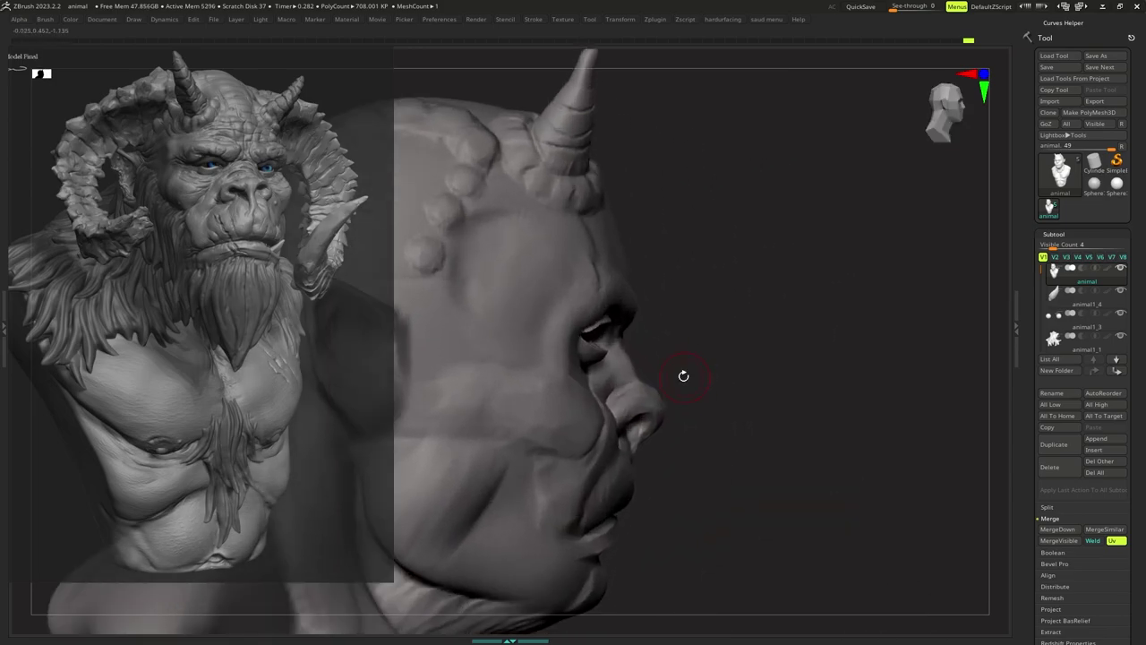
Reshape the nose profile in side view with the Move brush.
key(b)
key(m)
key(v)
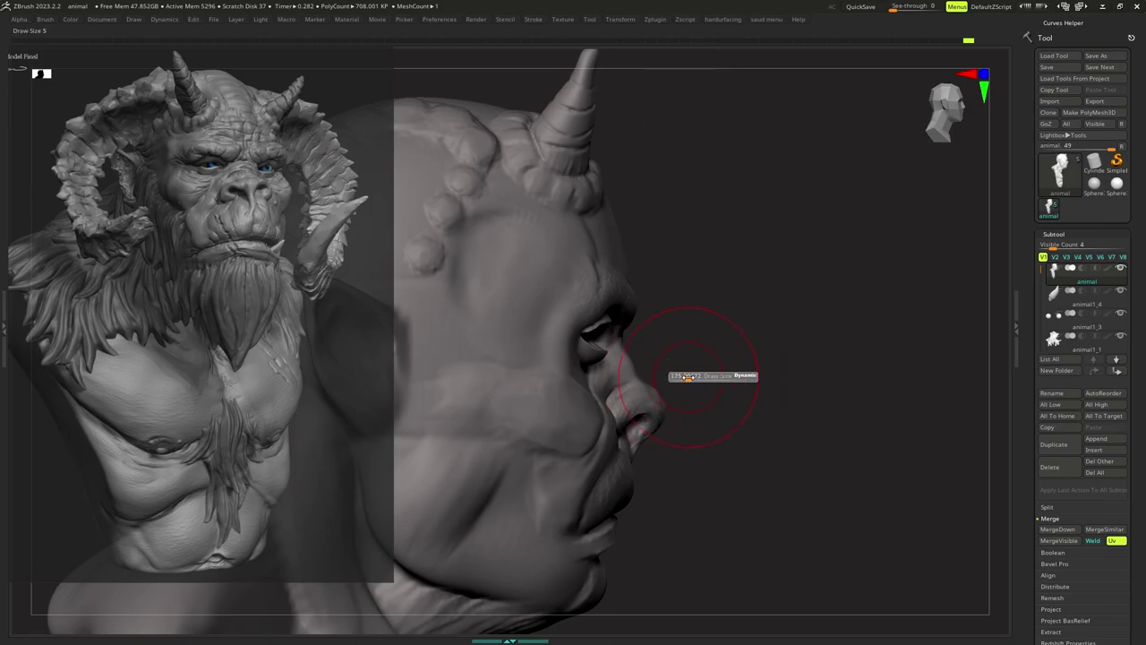
mouse_move(652, 379)
right_down()
mouse_move(638, 382)
mouse_move(656, 364)
right_up()
key(s)
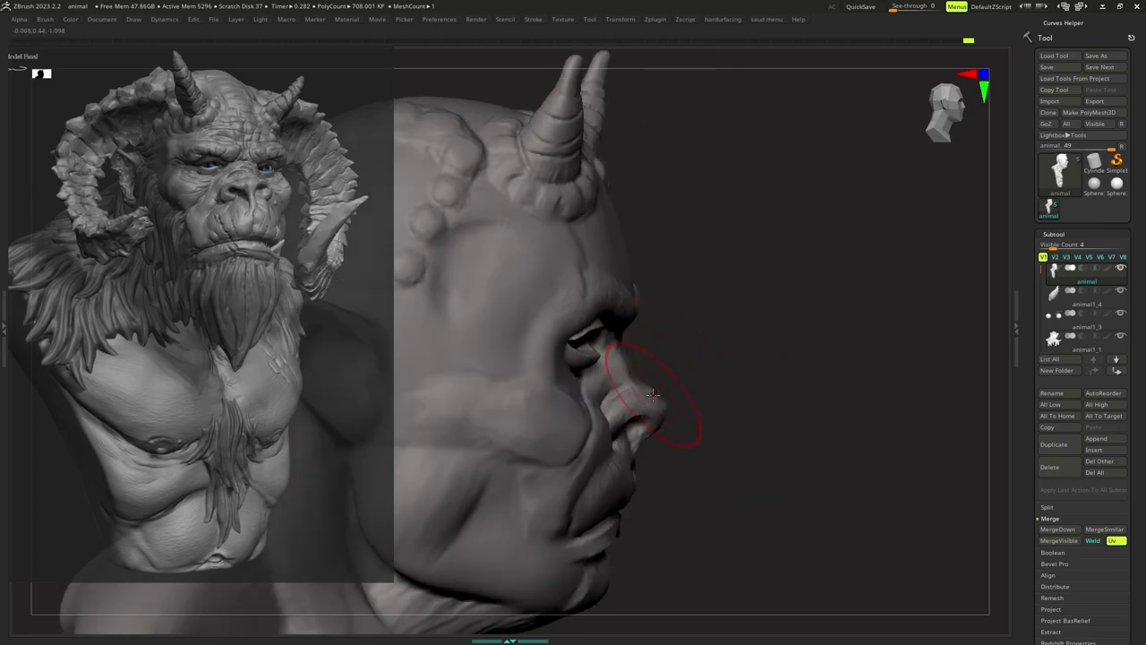
mouse_move(676, 361)
shift+right_down()
mouse_move(622, 379)
mouse_move(626, 360)
mouse_move(639, 373)
mouse_move(604, 374)
mouse_move(606, 350)
mouse_move(588, 374)
mouse_move(602, 332)
mouse_move(585, 355)
shift+right_up()
key(s)
Adjust the cheekbone and the side of the face in three-quarter view with the Move brush at varying sizes.
key(space)
key(b)
key(m)
key(v)
key(s)
key(space)
key(s)
key(space)
key(space)
key(b)
key(m)
key(v)
key(s)
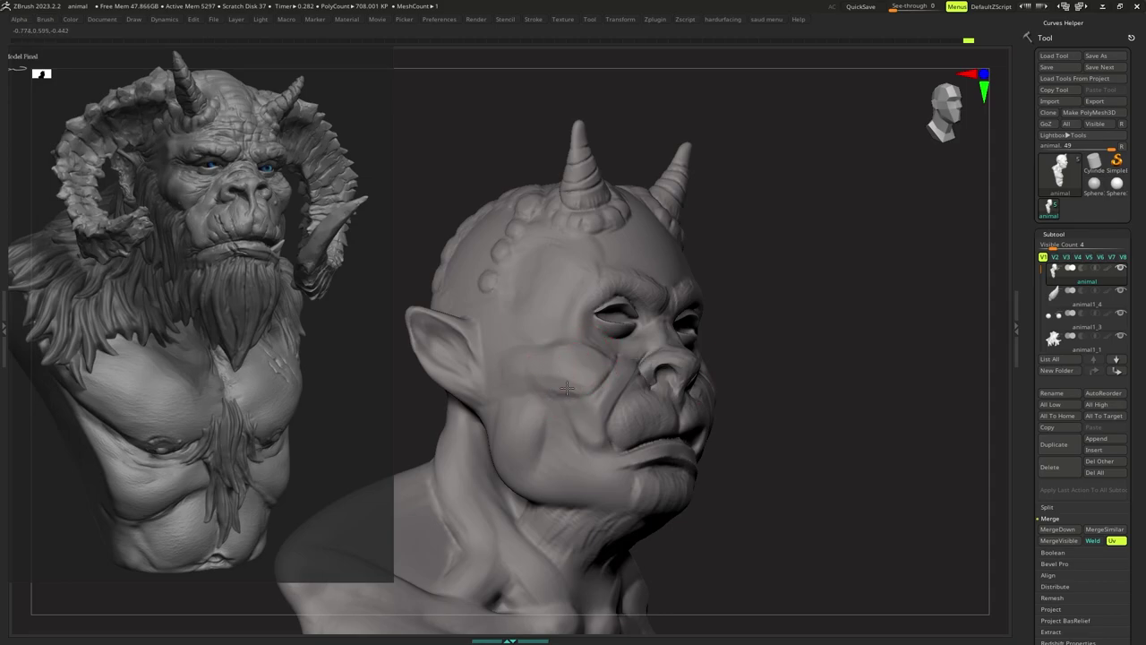
mouse_move(582, 385)
shift+right_down()
mouse_move(568, 404)
mouse_move(566, 373)
mouse_move(570, 385)
mouse_move(587, 357)
shift+right_up()
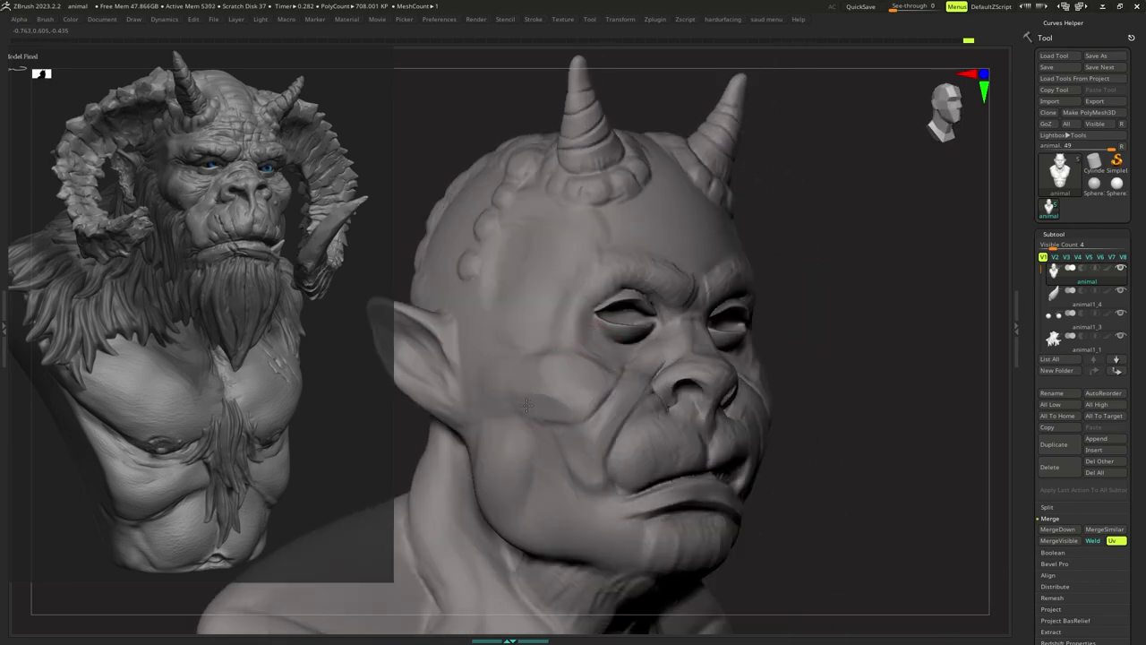
mouse_move(583, 407)
shift+right_down()
mouse_move(570, 363)
mouse_move(531, 377)
shift+right_up()
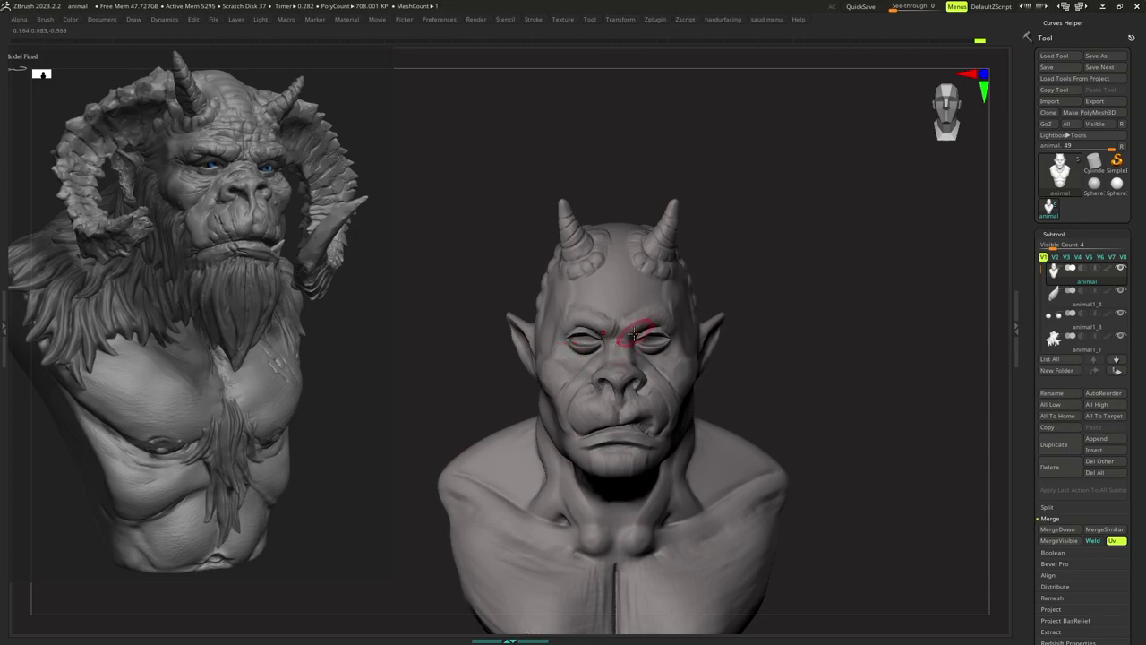
Reshape the cheeks beside the nose from the front with the Move brush and smooth the area.
mouse_move(634, 334)
ctrl+right_down()
mouse_move(632, 312)
mouse_move(627, 360)
mouse_move(650, 354)
mouse_move(667, 367)
mouse_move(684, 355)
mouse_move(701, 365)
mouse_move(689, 355)
mouse_move(689, 366)
mouse_move(691, 351)
ctrl+right_up()
key(b)
key(m)
key(v)
key(s)
ctrl+right_drag(692, 351, 693, 348)
shift+drag(694, 348, 709, 327)
mouse_move(710, 327)
right_down()
mouse_move(688, 359)
mouse_move(694, 336)
right_up()
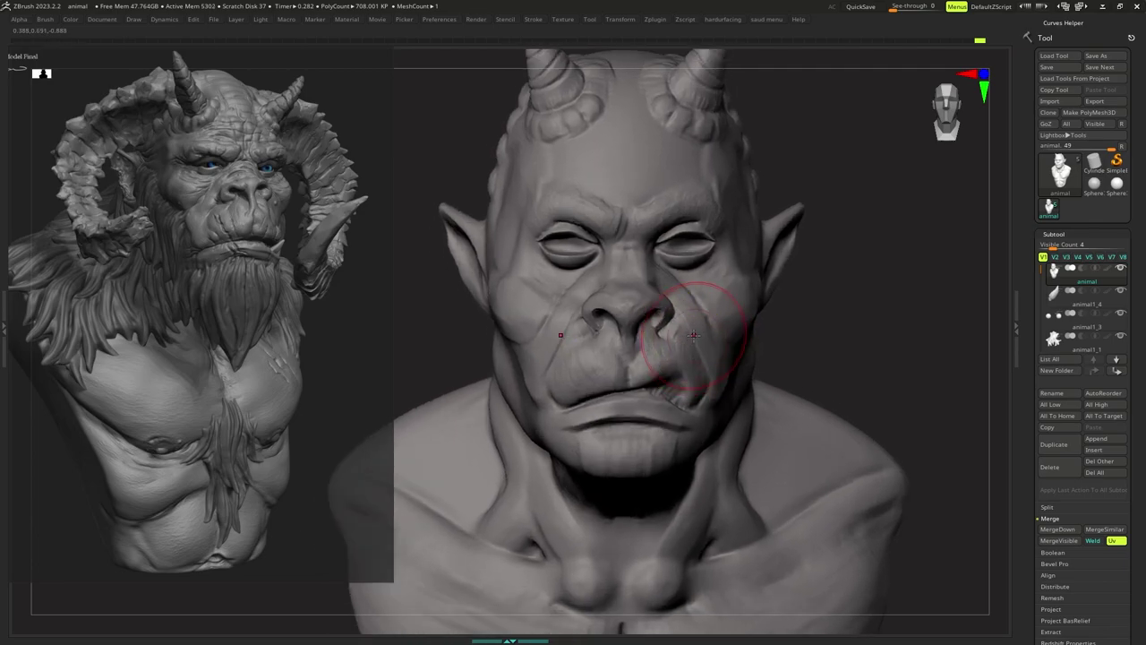
drag(693, 338, 683, 338)
mouse_move(681, 345)
ctrl+right_down()
mouse_move(678, 358)
mouse_move(688, 345)
ctrl+right_up()
shift+drag(688, 345, 690, 320)
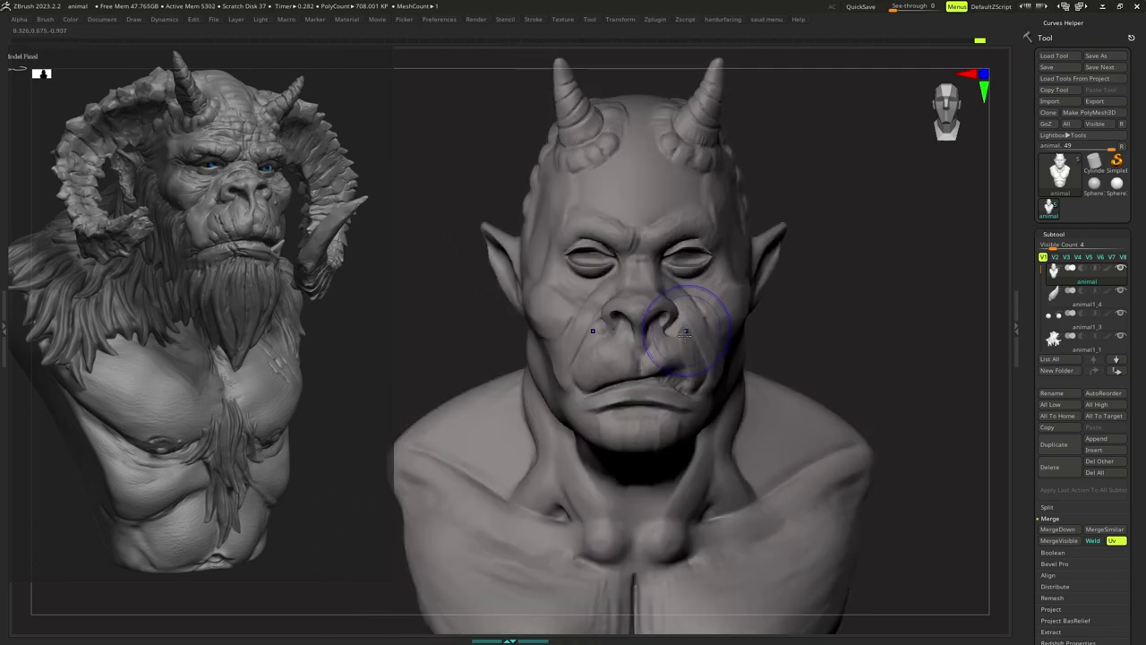
Refine the cheek folds and muzzle outline with a resized Move brush.
right_drag(691, 320, 683, 345)
key(s)
drag(682, 346, 686, 346)
ctrl+right_drag(685, 346, 679, 353)
key(s)
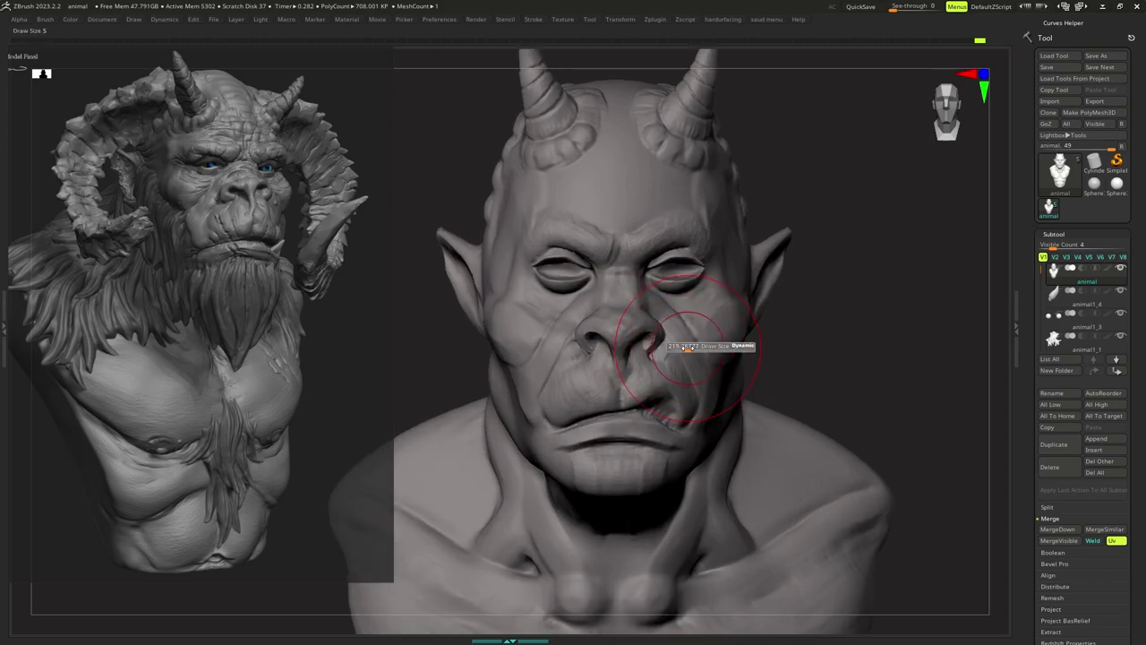
drag(682, 346, 688, 345)
mouse_move(688, 345)
right_down()
mouse_move(678, 343)
mouse_move(690, 328)
right_up()
Turn off Solo mode to show the horns, eyes and other subtools with the bust.
key(Tab)
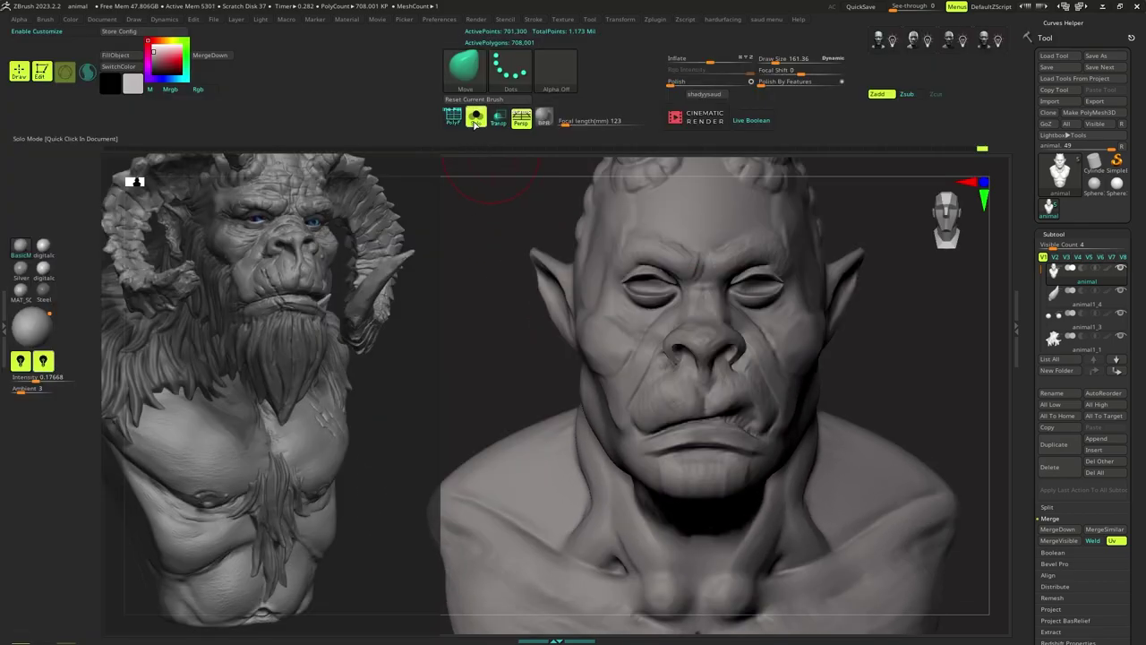
click(475, 120)
key(ctrl)
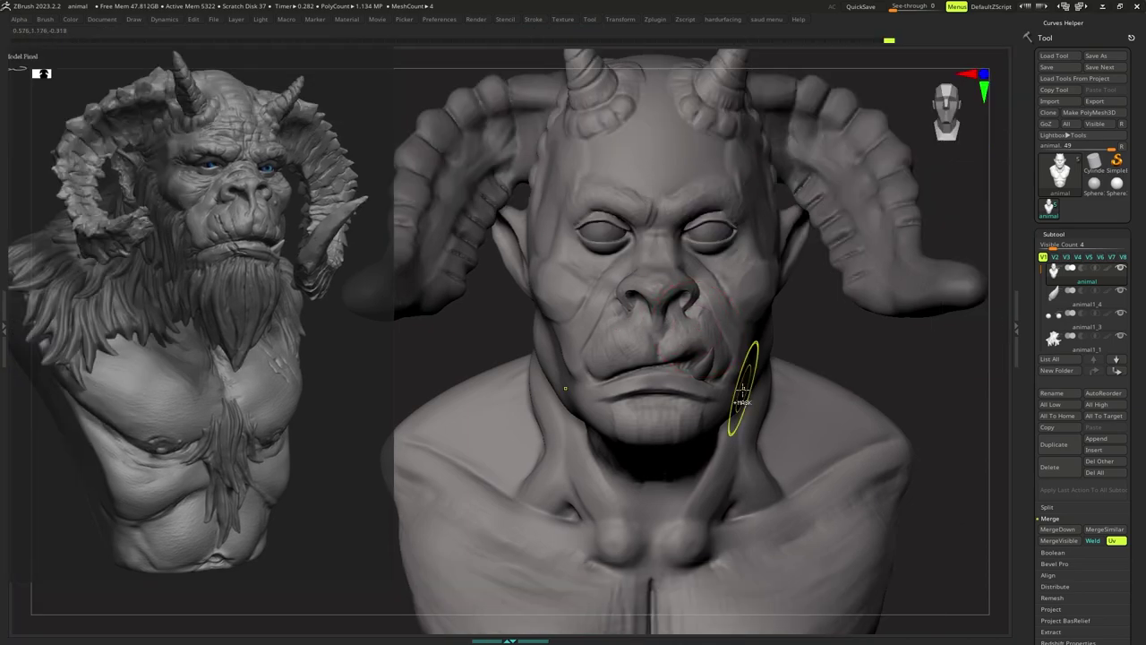
Examine the complete bust from the front and side, comparing the head, horns and torso proportions.
mouse_move(729, 397)
ctrl+right_down()
mouse_move(737, 378)
mouse_move(714, 382)
mouse_move(707, 399)
mouse_move(694, 337)
ctrl+right_up()
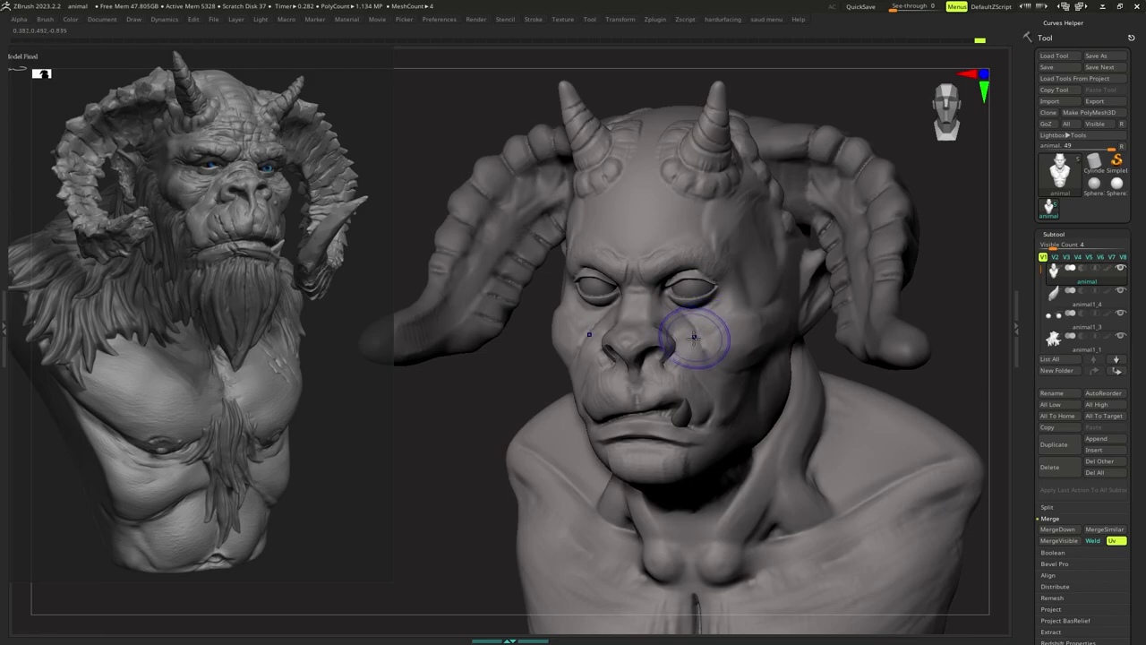
mouse_move(722, 395)
shift+right_down()
mouse_move(679, 316)
mouse_move(726, 323)
shift+right_up()
key(ctrl+d)
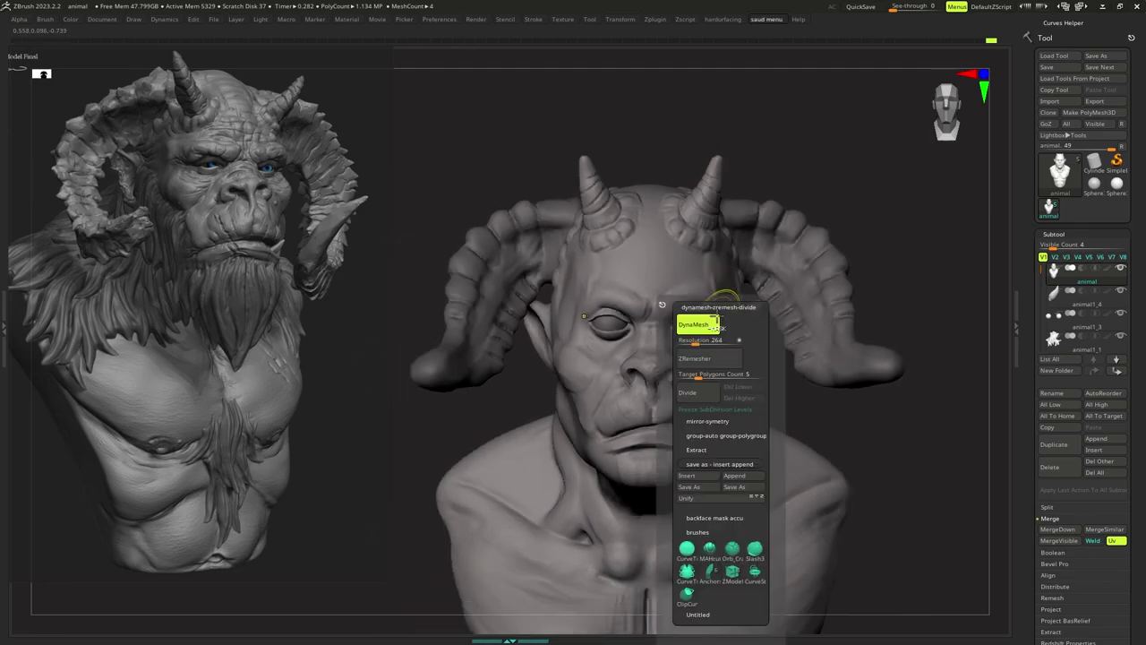
mouse_move(800, 356)
ctrl+right_down()
mouse_move(722, 363)
mouse_move(719, 374)
mouse_move(693, 347)
mouse_move(673, 394)
mouse_move(668, 328)
ctrl+right_up()
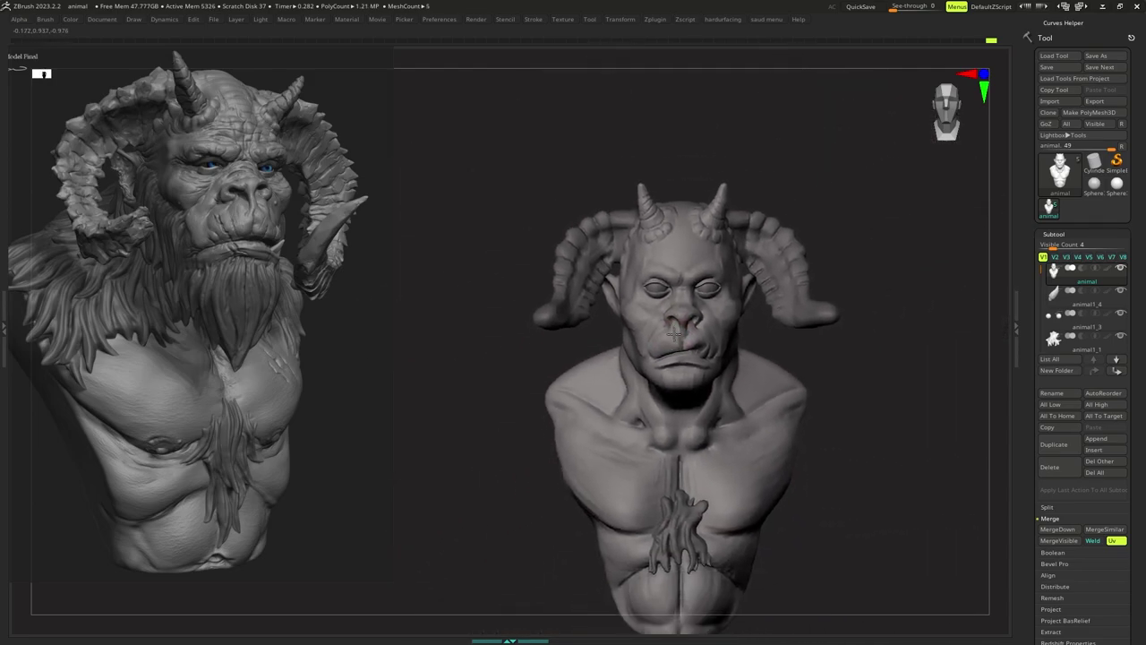
mouse_move(661, 446)
alt+right_down()
mouse_move(677, 364)
mouse_move(685, 374)
mouse_move(715, 367)
alt+right_up()
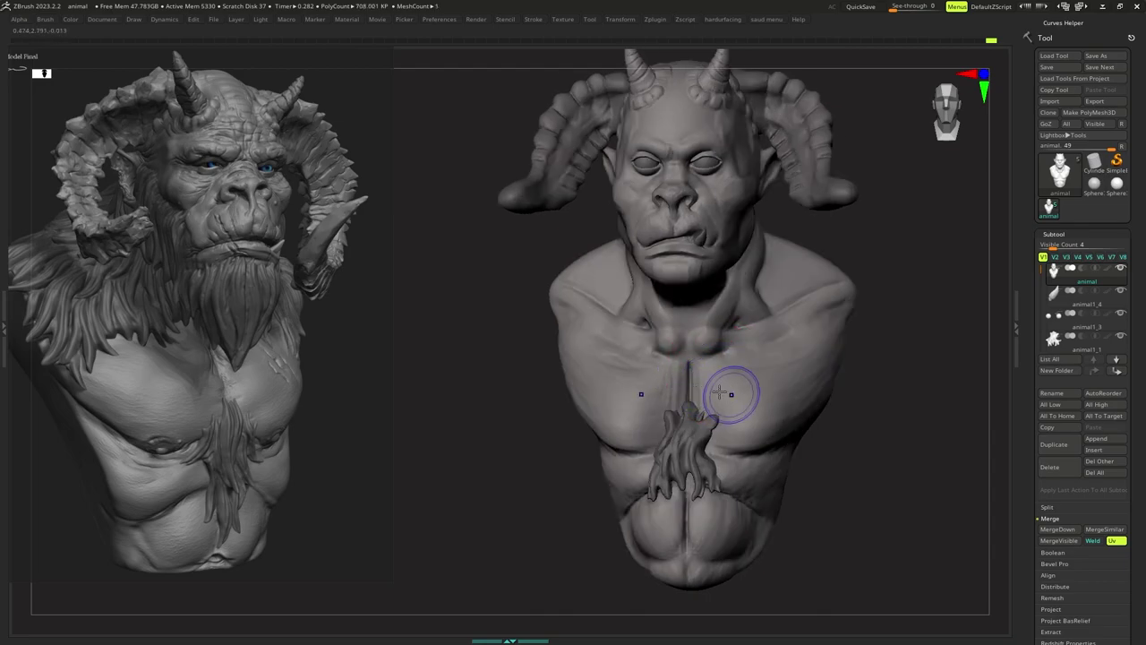
mouse_move(744, 433)
right_down()
mouse_move(789, 374)
mouse_move(737, 385)
mouse_move(788, 340)
right_up()
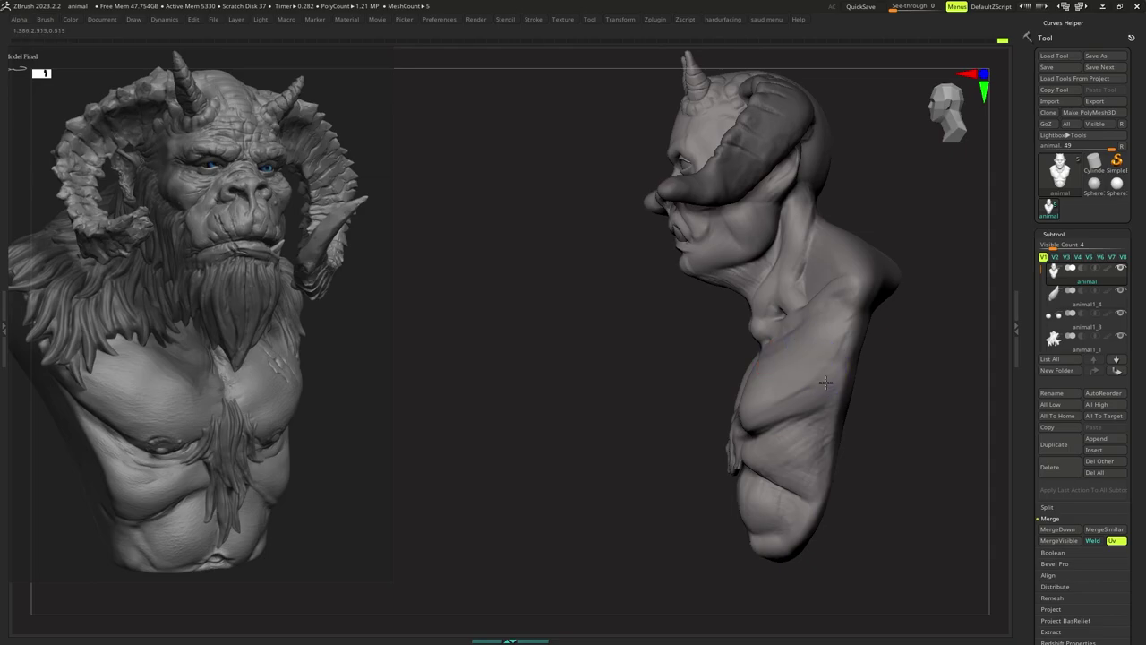
right_drag(826, 383, 797, 369)
scroll(790, 360, down, 2)
scroll(775, 350, up, 4)
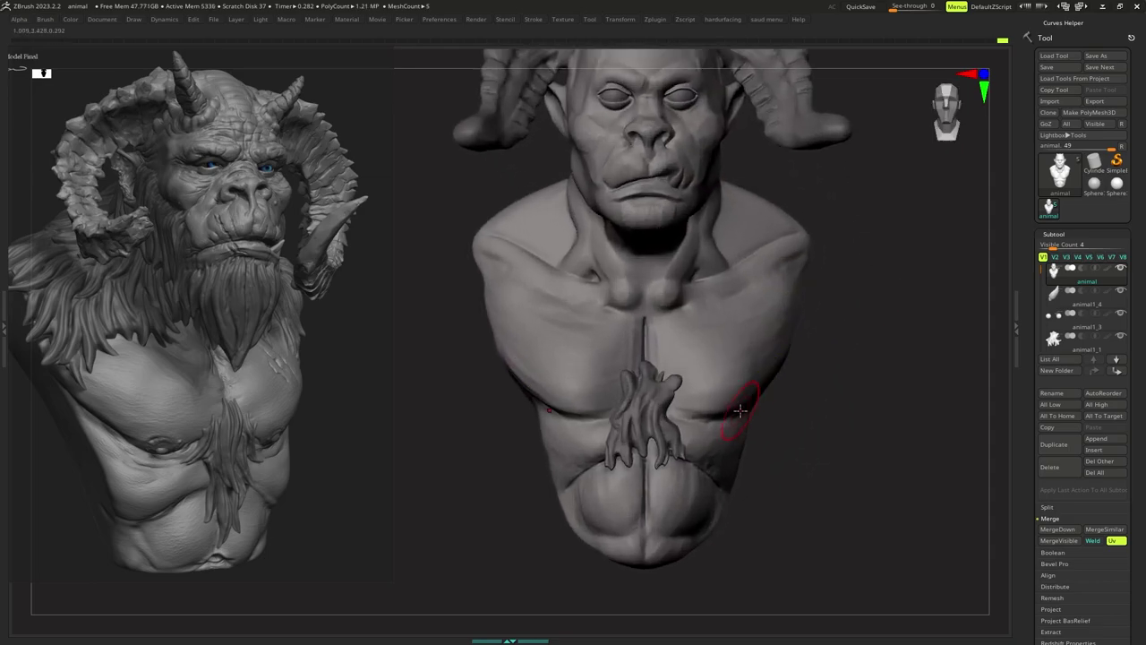
right_drag(741, 411, 707, 430)
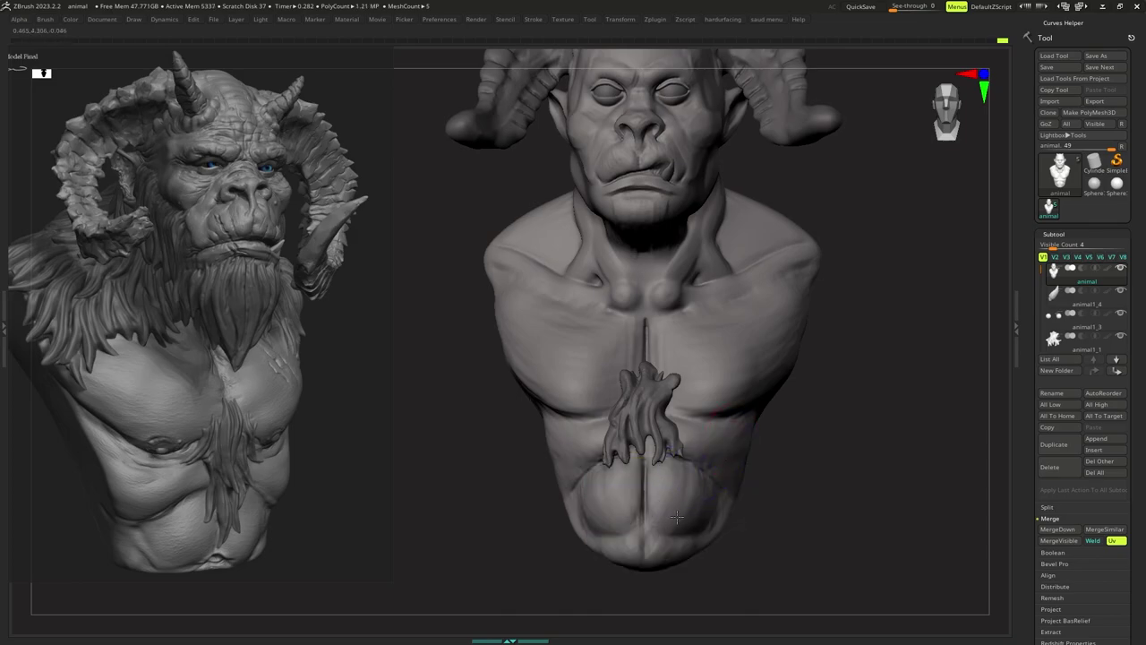
mouse_move(707, 466)
ctrl+right_down()
mouse_move(703, 440)
mouse_move(703, 510)
ctrl+right_up()
mouse_move(700, 425)
ctrl+right_down()
mouse_move(691, 409)
mouse_move(714, 397)
mouse_move(693, 425)
mouse_move(686, 397)
mouse_move(701, 387)
mouse_move(681, 402)
mouse_move(679, 433)
ctrl+right_up()
alt+right_drag(671, 384, 672, 402)
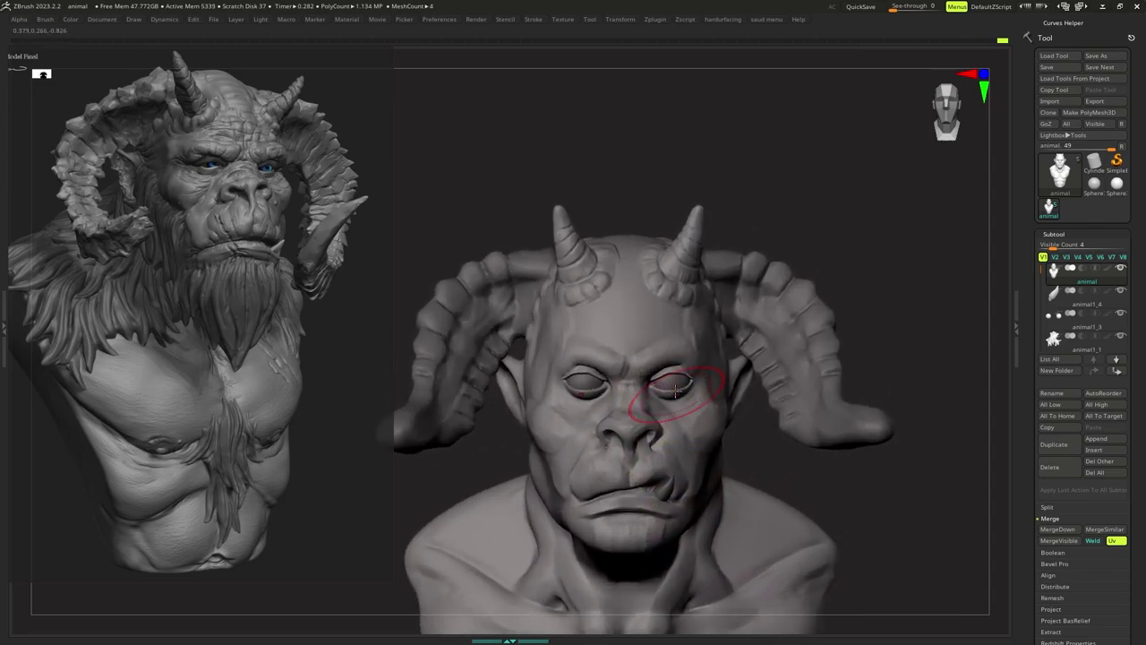
Sculpt the forehead and temples with the ClayBuildup and Standard brushes, enlarging the brush for broad strokes.
key(b)
key(c)
key(b)
mouse_move(627, 342)
ctrl+right_down()
mouse_move(634, 335)
mouse_move(627, 353)
mouse_move(626, 329)
ctrl+right_up()
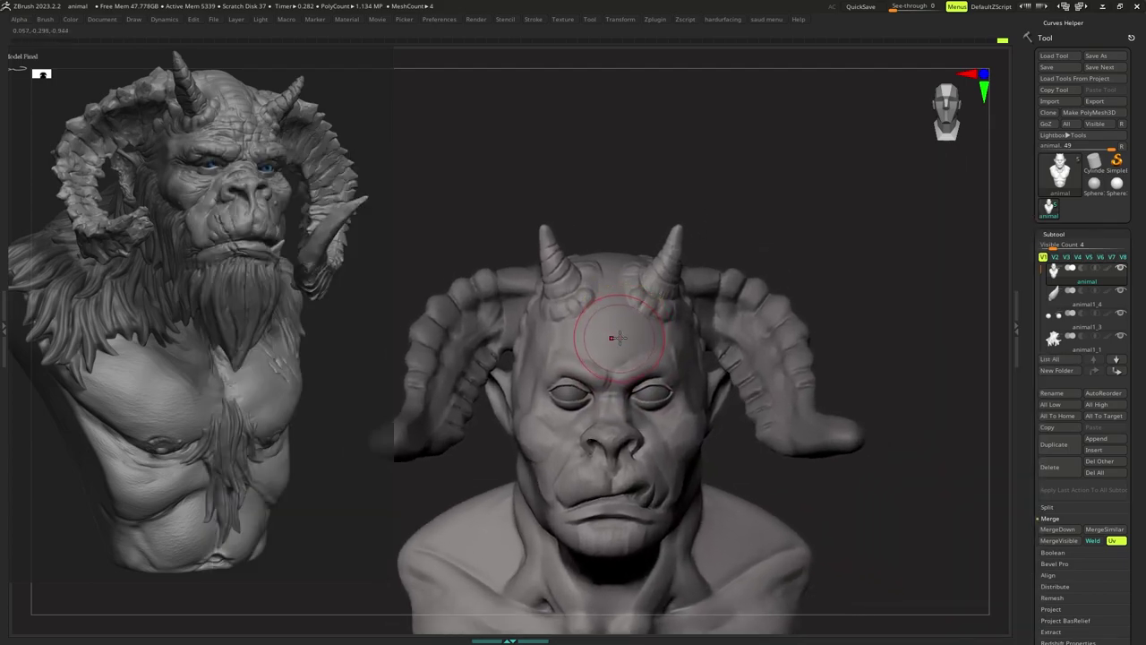
key(b)
key(s)
key(t)
key(s)
drag(665, 335, 670, 335)
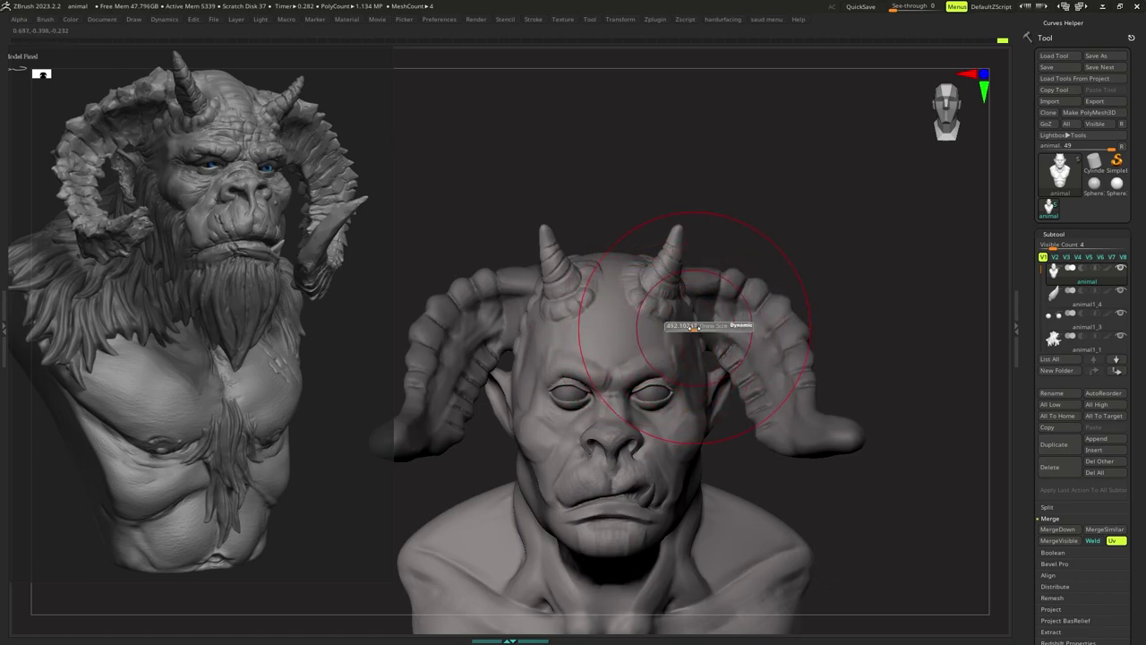
alt+right_drag(694, 326, 703, 314)
key(s)
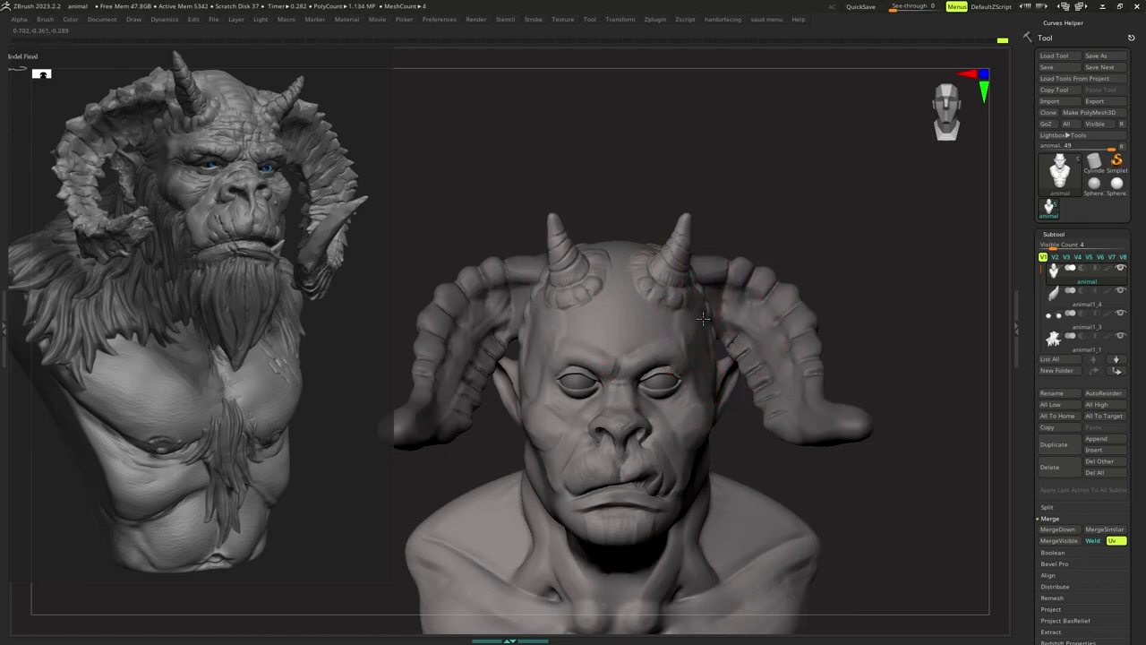
mouse_move(698, 317)
right_down()
mouse_move(712, 319)
mouse_move(672, 302)
right_up()
mouse_move(658, 372)
alt+right_down()
mouse_move(658, 318)
mouse_move(668, 363)
mouse_move(657, 353)
mouse_move(656, 382)
alt+right_up()
Build up volume on the forehead above the brow with the ClayBuildup brush.
key(b)
key(c)
key(b)
key(s)
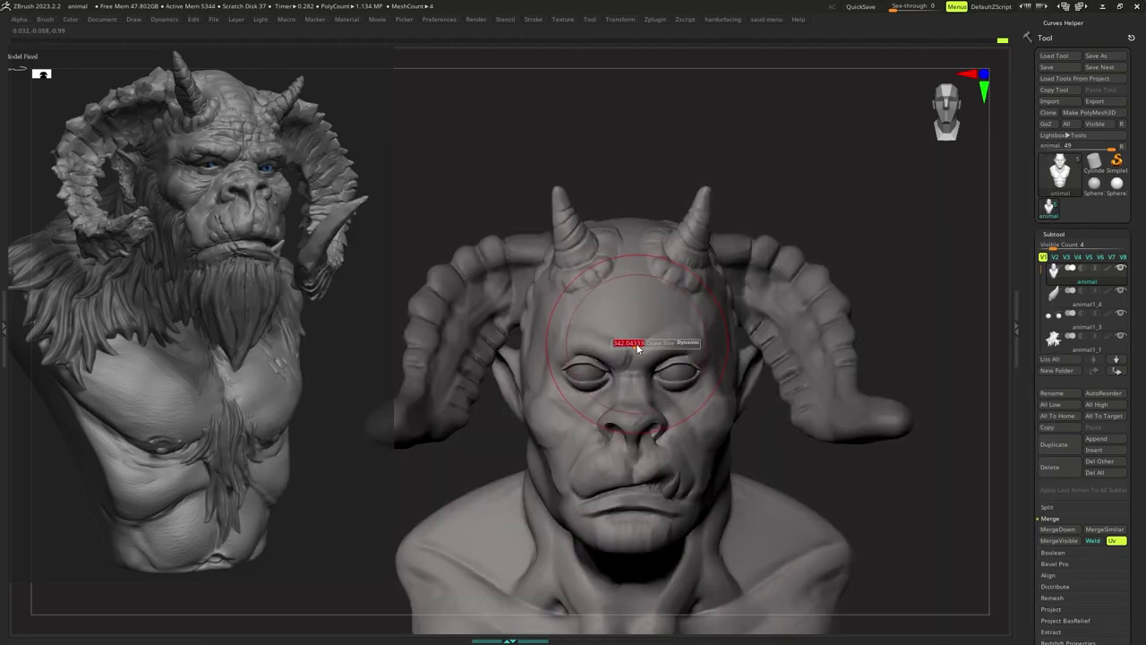
drag(636, 343, 631, 343)
ctrl+right_drag(642, 318, 638, 326)
Reshape the brow ridges above both eyes with the Move brush at a draw size of about 175.
key(b)
key(m)
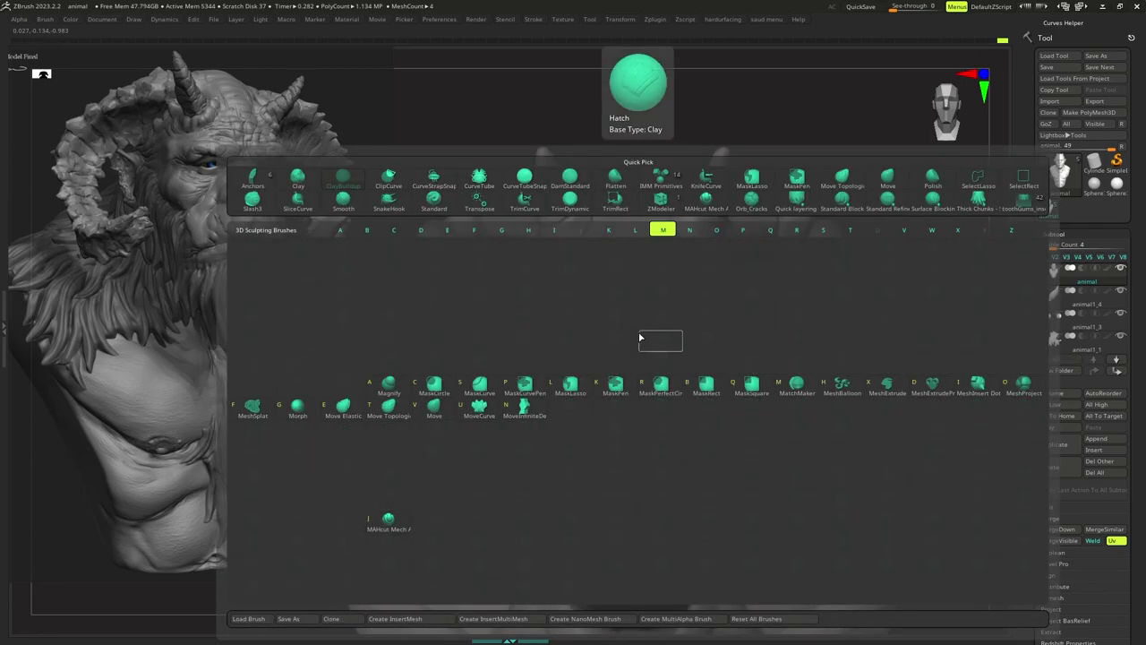
key(v)
key(s)
drag(652, 341, 642, 342)
ctrl+right_drag(647, 324, 655, 341)
key(s)
drag(656, 341, 652, 341)
right_click(660, 338)
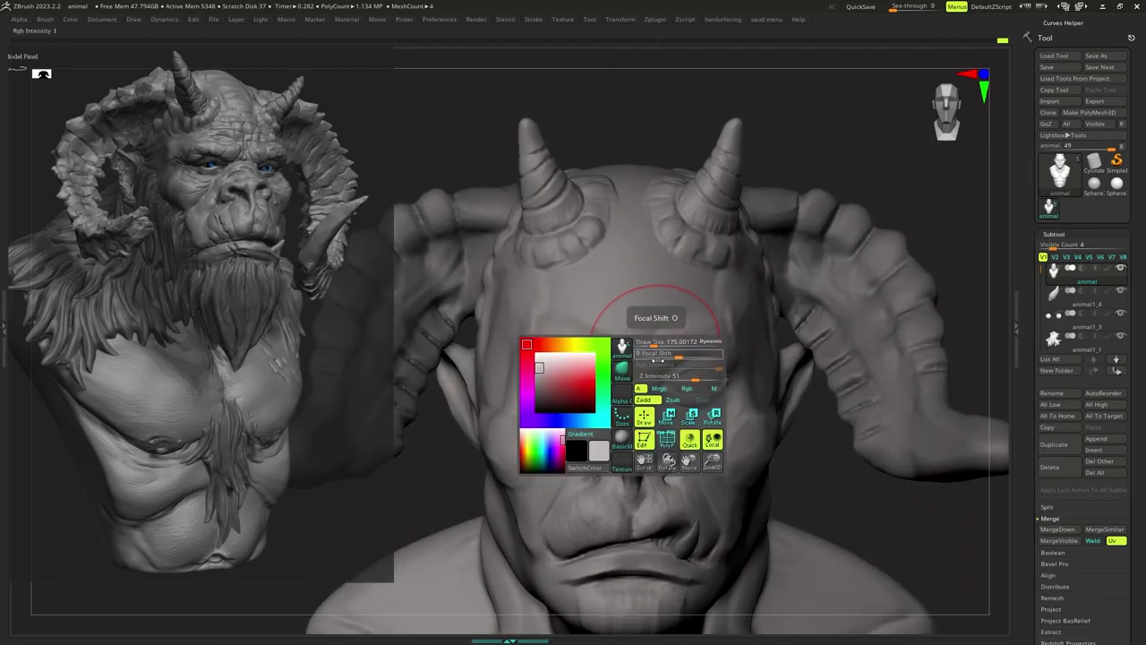
ctrl+right_drag(659, 338, 665, 373)
drag(668, 375, 663, 368)
key(s)
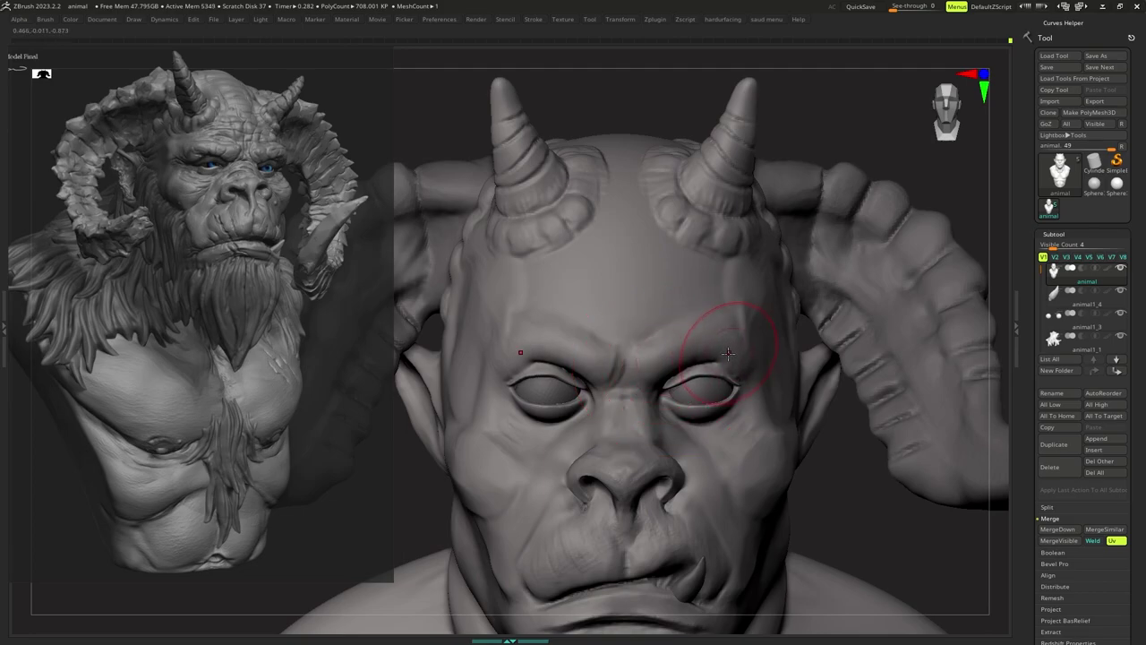
Adjust the transition between the brow and nose bridge with the Move brush.
mouse_move(729, 353)
ctrl+right_down()
mouse_move(712, 329)
mouse_move(695, 348)
mouse_move(667, 329)
mouse_move(653, 369)
ctrl+right_up()
mouse_move(573, 477)
ctrl+right_down()
mouse_move(614, 437)
mouse_move(637, 324)
mouse_move(632, 340)
mouse_move(646, 325)
mouse_move(643, 360)
ctrl+right_up()
key(b)
key(m)
key(v)
mouse_move(643, 360)
right_down()
mouse_move(655, 362)
mouse_move(645, 371)
right_up()
key(s)
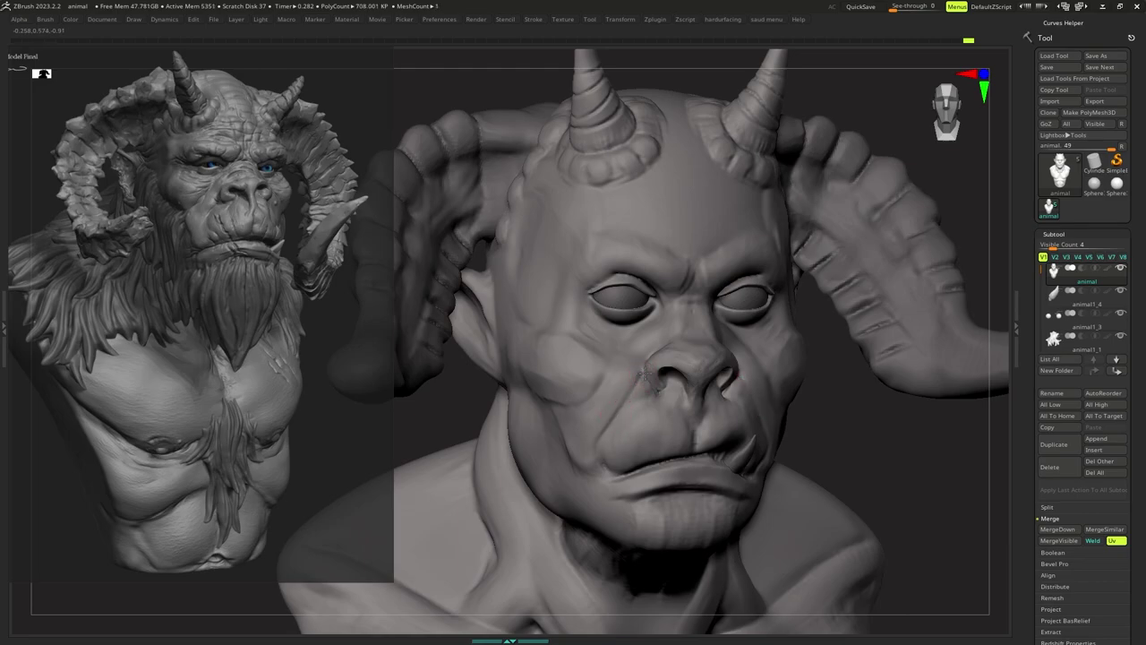
Refine the area beside the nostrils and around the eyes, resizing the brush between strokes.
mouse_move(598, 446)
right_down()
mouse_move(653, 322)
mouse_move(620, 335)
right_up()
key(s)
right_click(629, 401)
key(s)
right_click(642, 377)
mouse_move(620, 335)
ctrl+right_down()
mouse_move(660, 341)
mouse_move(632, 351)
ctrl+right_up()
mouse_move(633, 351)
ctrl+right_down()
mouse_move(647, 356)
mouse_move(616, 358)
ctrl+right_up()
ctrl+right_drag(617, 359, 632, 358)
key(s)
key(s)
right_click(631, 359)
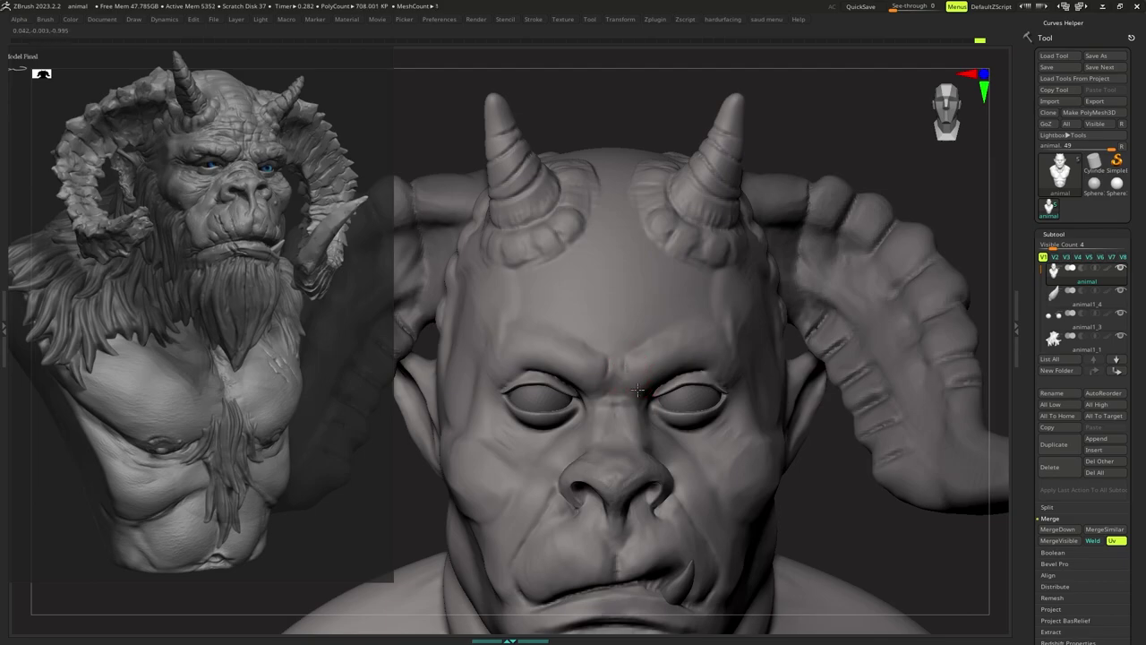
Sharpen the inner brow folds above the eye corners with a small brush.
drag(633, 366, 635, 373)
mouse_move(635, 372)
ctrl+right_down()
mouse_move(625, 353)
mouse_move(624, 392)
mouse_move(655, 379)
mouse_move(636, 407)
ctrl+right_up()
key(s)
key(s)
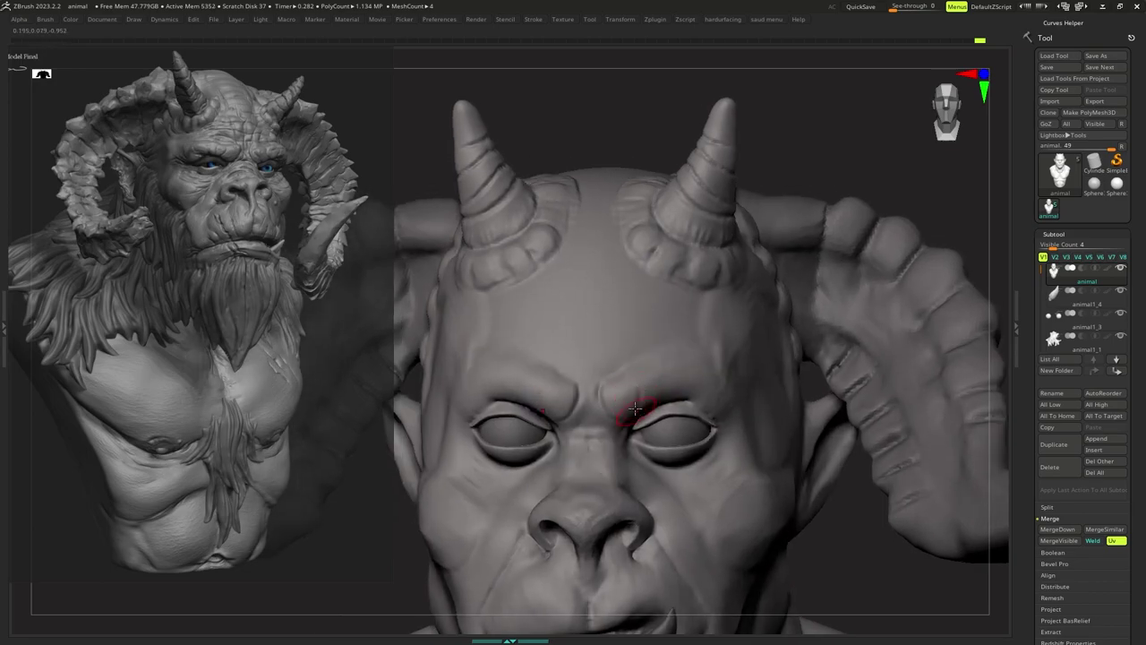
Assign Alpha 44 to the brush and carve fine creases into the brow above the eyes.
ctrl+right_drag(629, 421, 635, 389)
key(space)
click(613, 454)
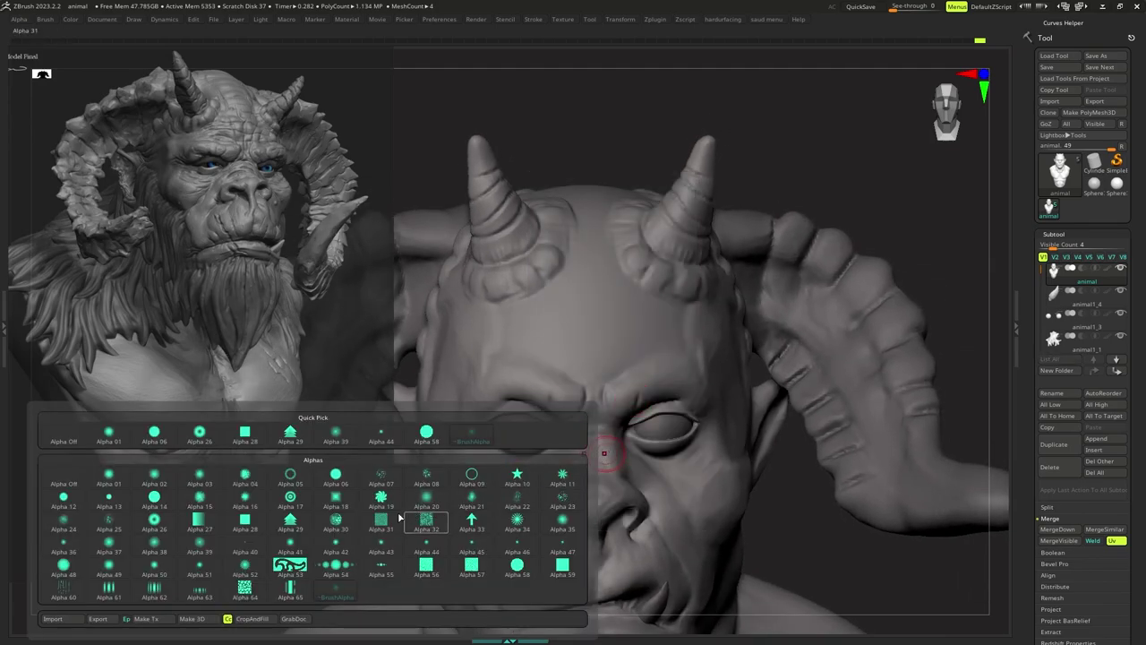
click(424, 547)
mouse_move(557, 448)
right_down()
mouse_move(591, 419)
mouse_move(680, 390)
right_up()
key(s)
mouse_move(745, 403)
right_down()
mouse_move(687, 375)
mouse_move(704, 351)
right_up()
key(s)
right_click(689, 376)
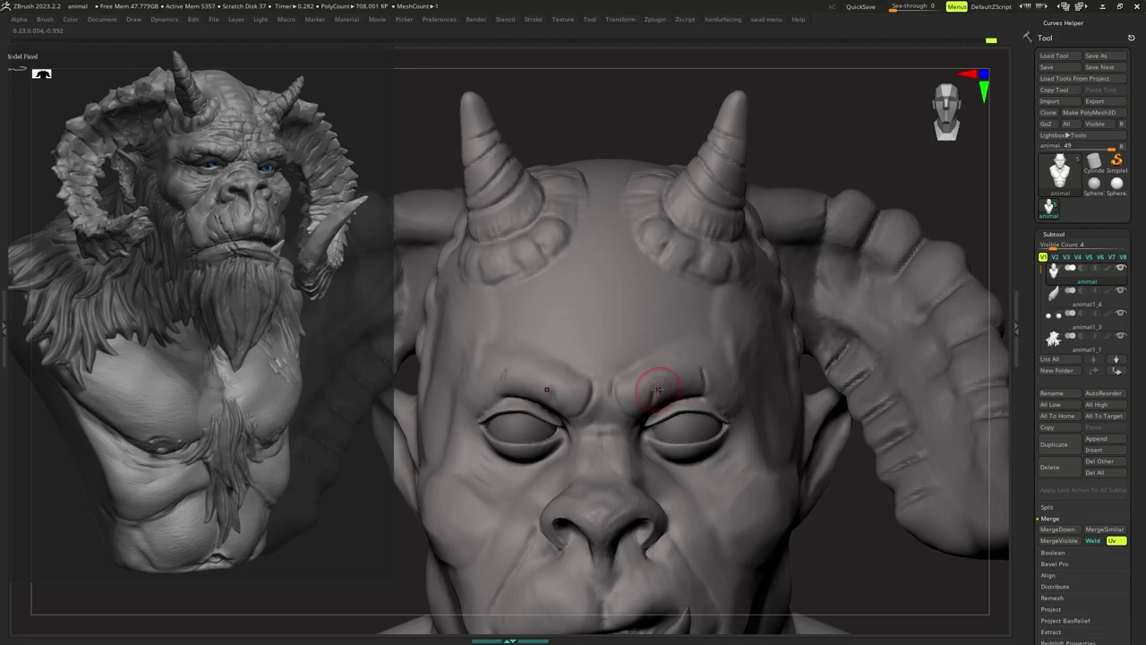
Add more skin creases across the brow and define the upper eyelid folds.
mouse_move(661, 386)
right_down()
mouse_move(669, 394)
mouse_move(686, 368)
mouse_move(679, 384)
right_up()
key(s)
right_click(573, 404)
mouse_move(577, 389)
ctrl+right_down()
mouse_move(589, 338)
mouse_move(603, 380)
mouse_move(621, 302)
mouse_move(615, 349)
ctrl+right_up()
key(s)
right_click(590, 367)
ctrl+right_drag(618, 330, 627, 352)
right_drag(573, 353, 534, 388)
drag(519, 404, 525, 400)
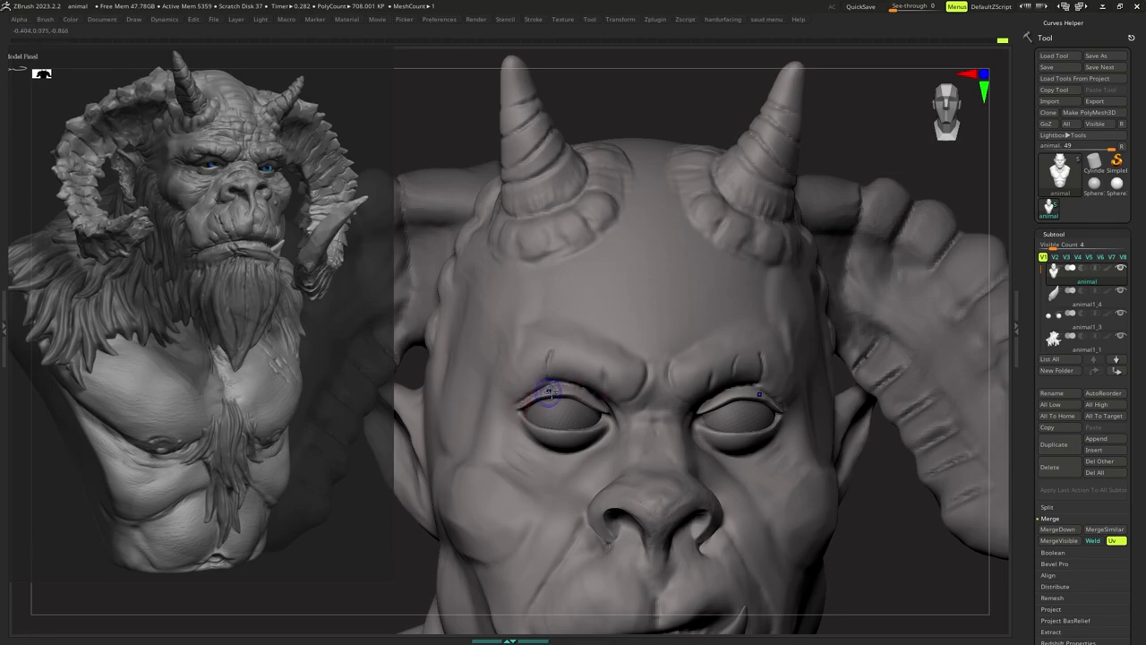
Refine the brow surface above the outer eye corner with a resized brush.
mouse_move(550, 391)
ctrl+right_down()
mouse_move(533, 390)
mouse_move(547, 397)
mouse_move(578, 359)
ctrl+right_up()
key(b)
key(s)
key(s)
key(s)
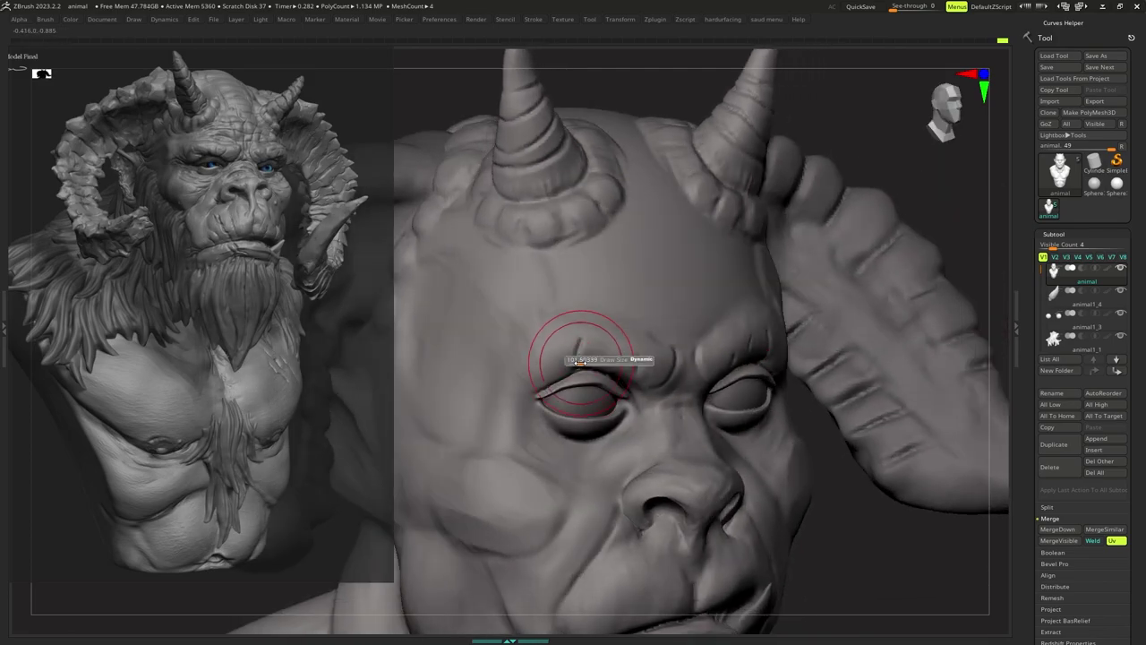
drag(578, 359, 542, 372)
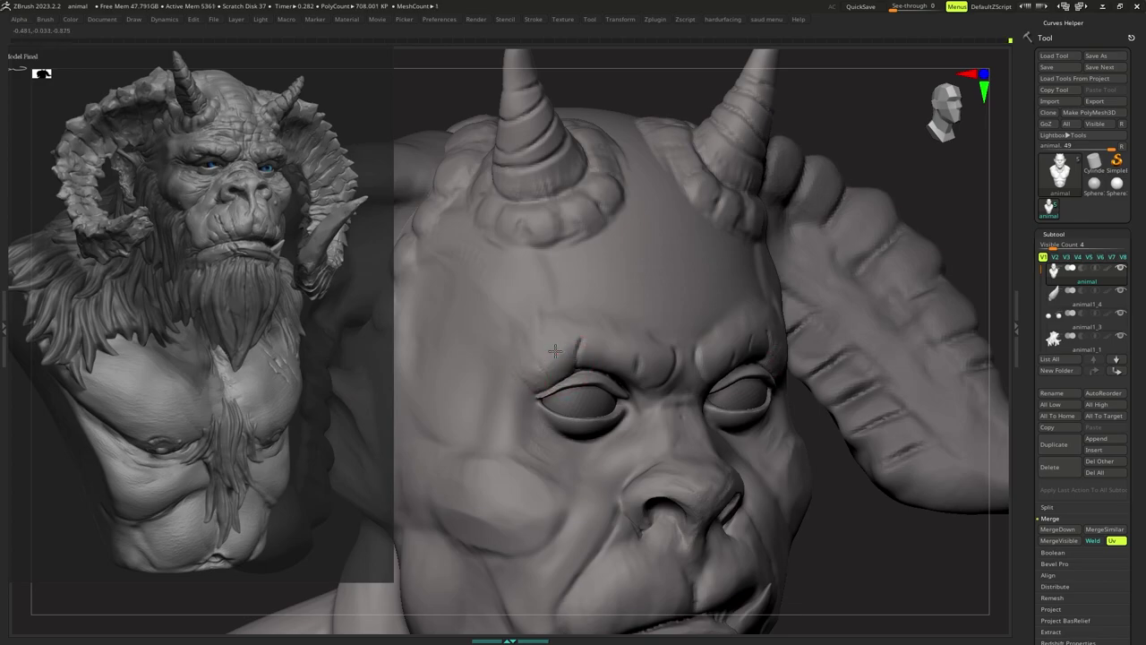
right_drag(559, 376, 570, 350)
Adjust the DynaMesh resolution and remesh the head and torso.
ctrl+right_drag(571, 350, 618, 323)
key(1)
click(685, 343)
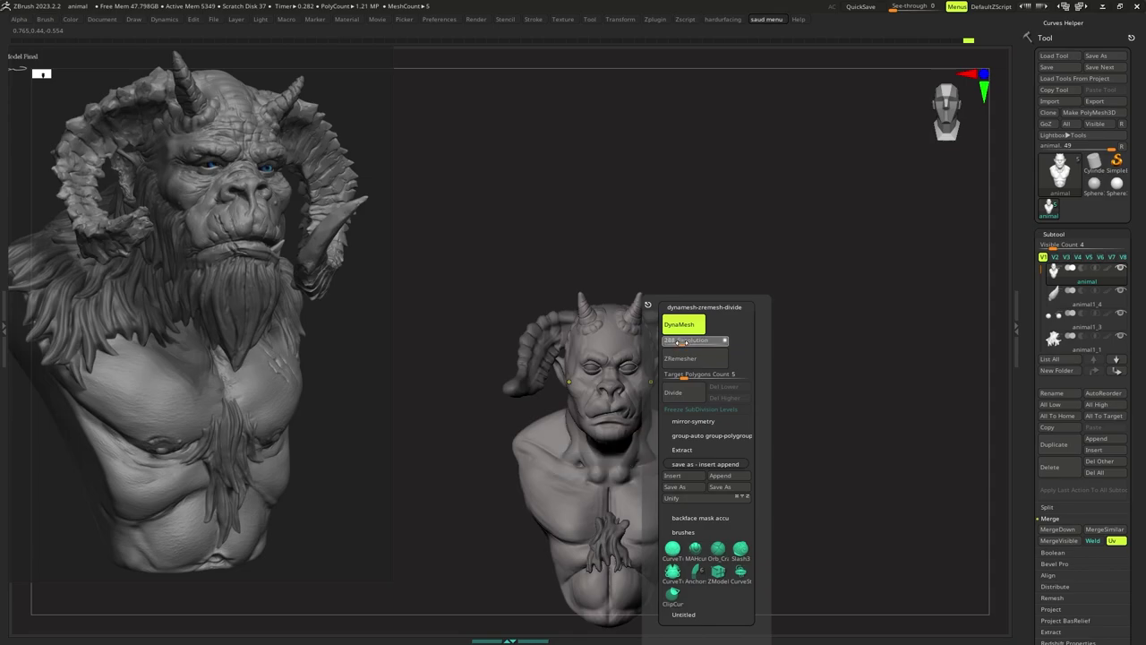
ctrl+drag(777, 348, 809, 406)
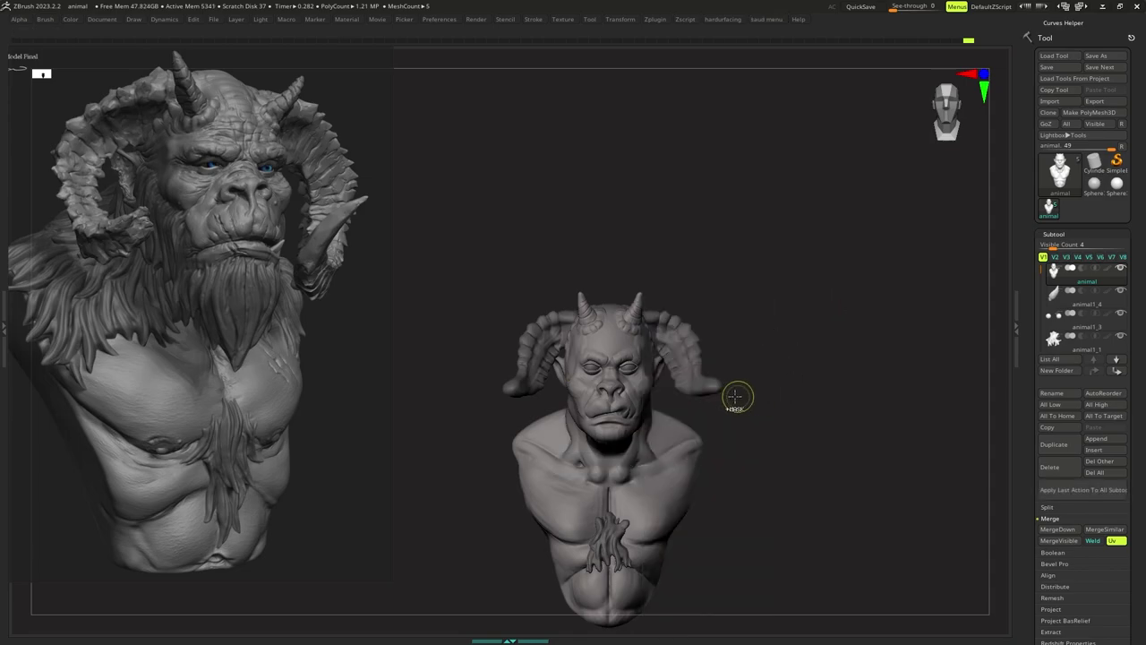
Smooth the chin below the lower lip.
mouse_move(686, 385)
ctrl+right_down()
mouse_move(670, 429)
mouse_move(666, 399)
mouse_move(647, 424)
mouse_move(647, 380)
mouse_move(634, 448)
ctrl+right_up()
key(s)
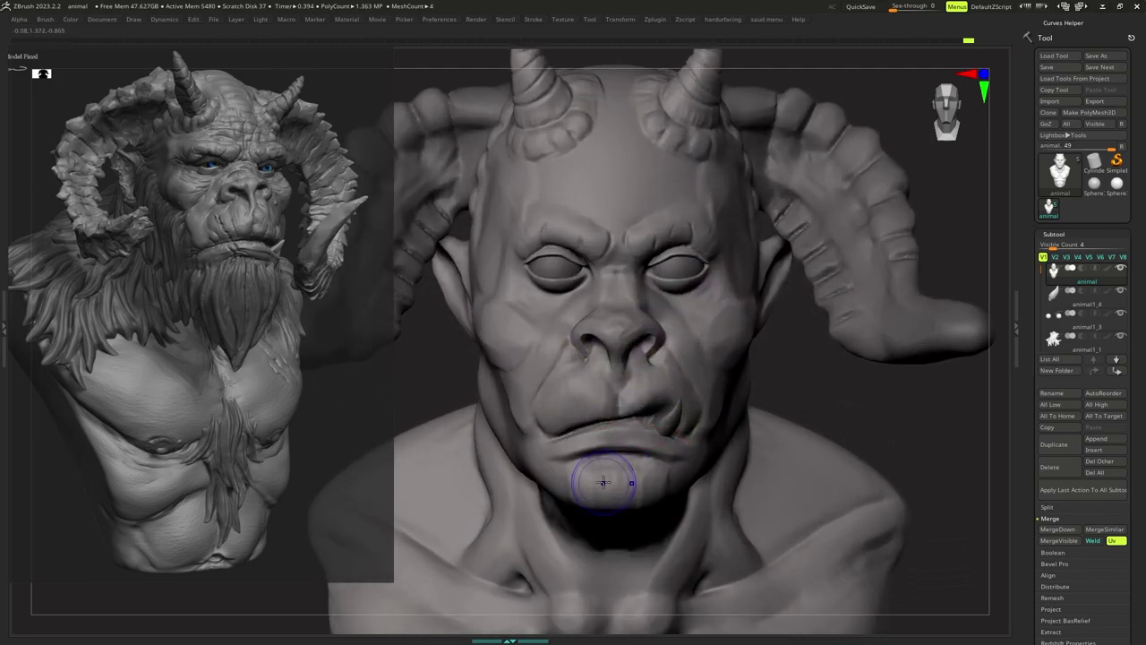
mouse_move(604, 480)
shift+mouse_down()
mouse_move(586, 499)
mouse_move(655, 480)
mouse_move(652, 499)
mouse_move(638, 492)
shift+mouse_up()
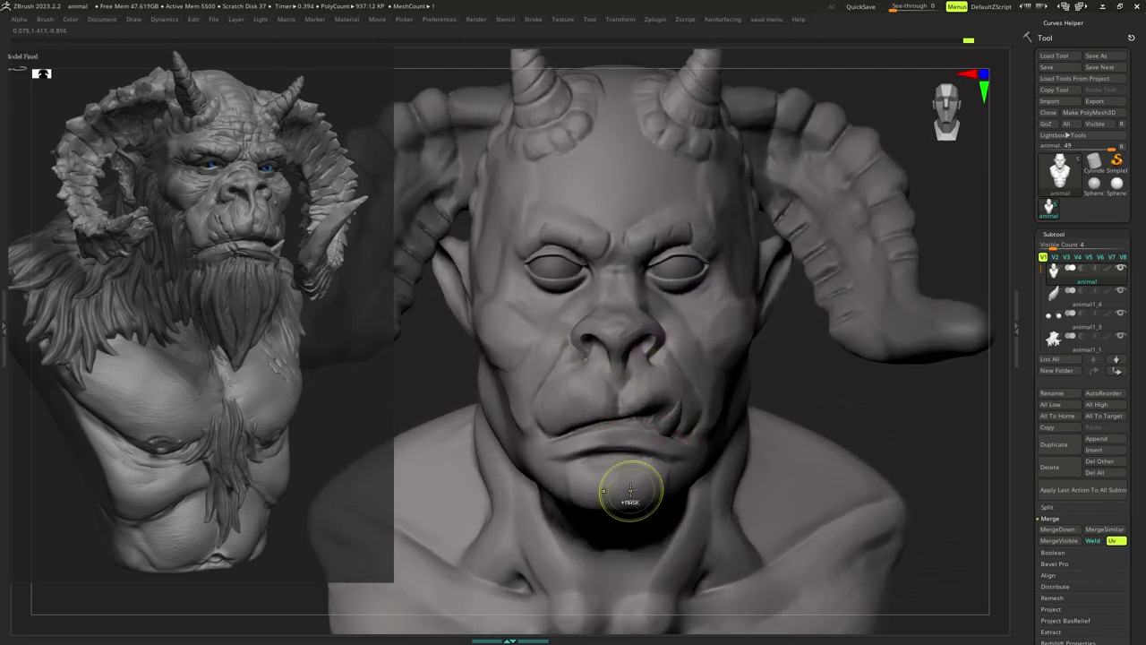
Deepen the crease between the lips with the DamStandard brush, undoing the trial strokes.
mouse_move(629, 492)
ctrl+right_down()
mouse_move(628, 472)
mouse_move(627, 491)
ctrl+right_up()
key(b)
key(d)
key(s)
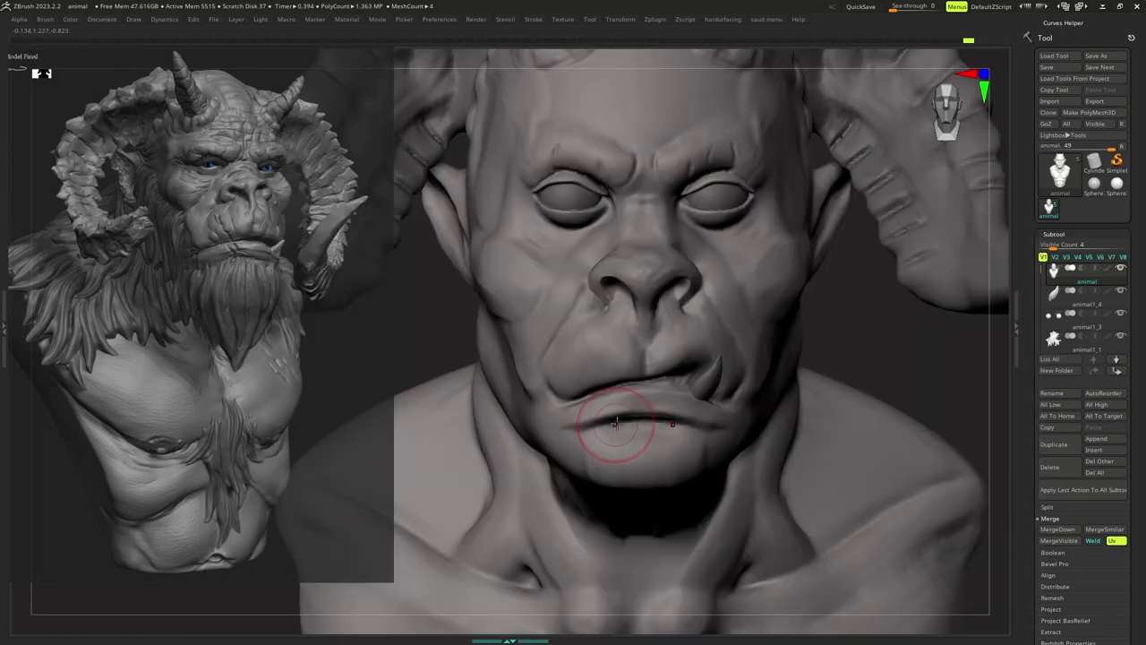
drag(575, 425, 651, 409)
key(ctrl+z)
mouse_move(668, 398)
ctrl+right_down()
mouse_move(667, 385)
mouse_move(660, 410)
mouse_move(659, 396)
ctrl+right_up()
drag(617, 383, 688, 387)
key(ctrl+z)
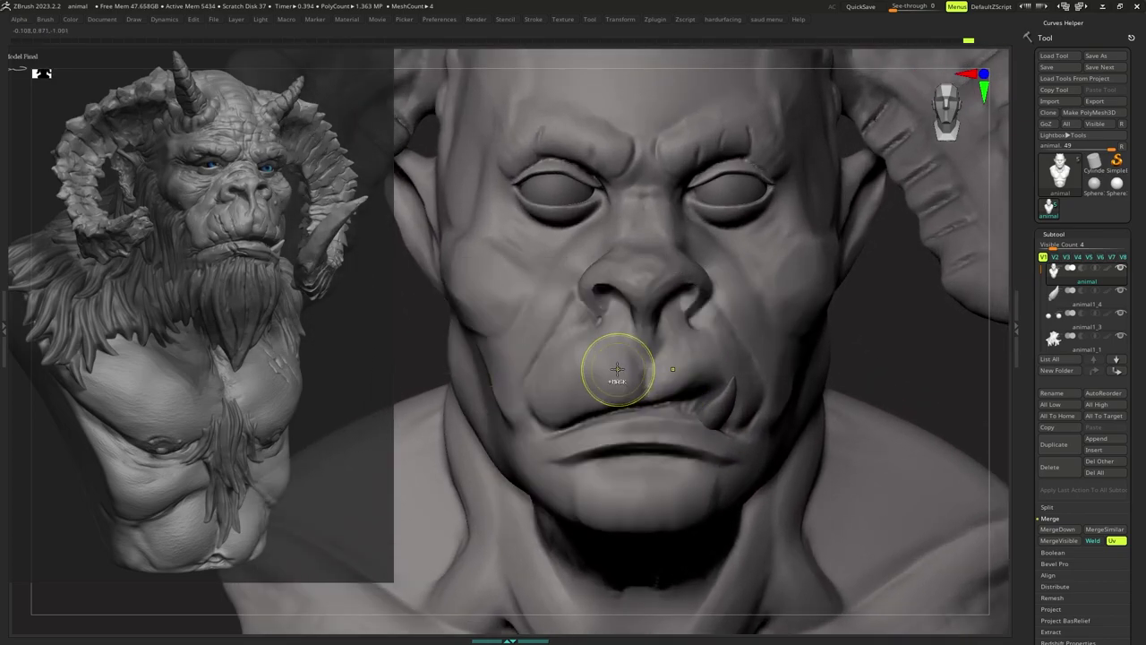
mouse_move(617, 372)
ctrl+right_down()
mouse_move(626, 358)
mouse_move(636, 399)
ctrl+right_up()
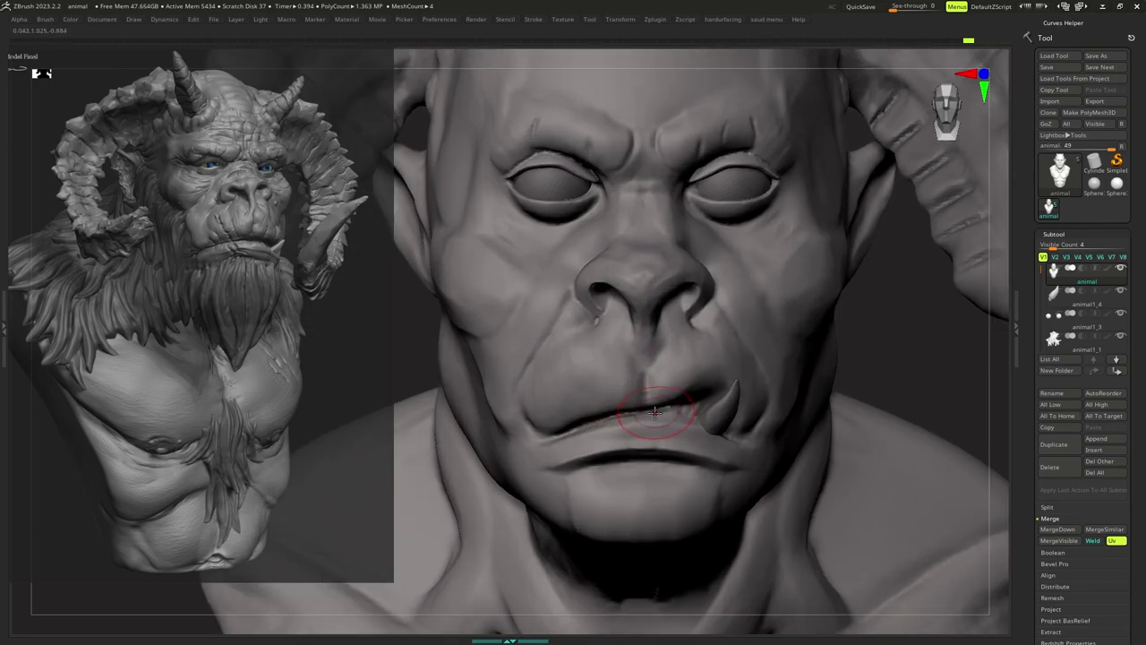
drag(603, 416, 568, 427)
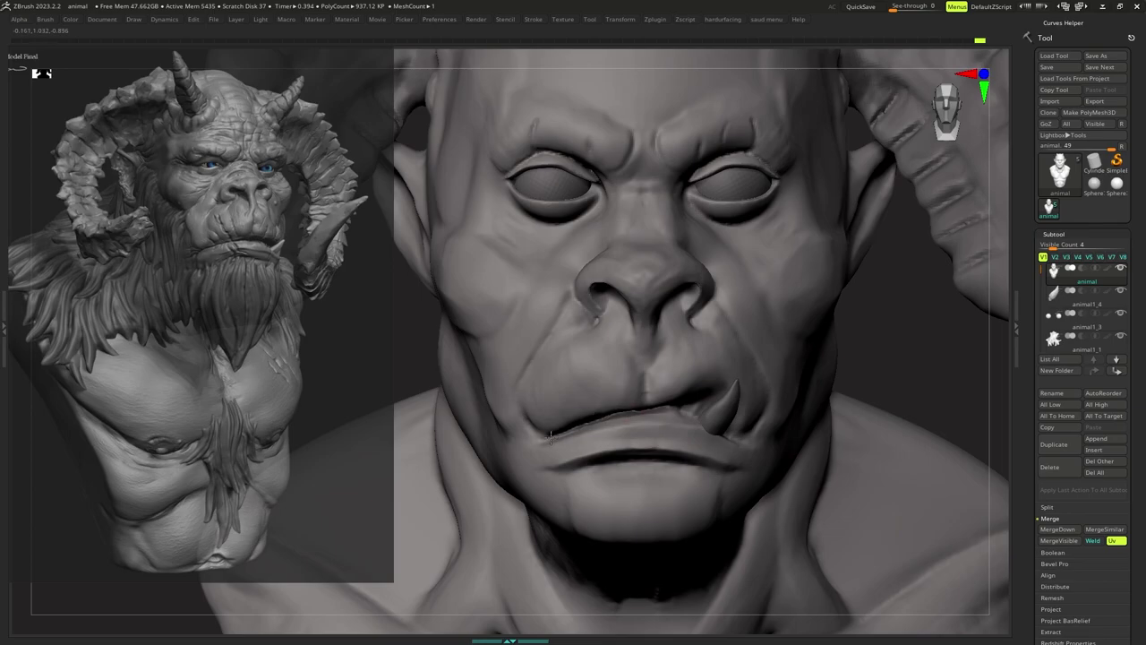
mouse_move(594, 430)
ctrl+right_down()
mouse_move(579, 392)
mouse_move(638, 424)
ctrl+right_up()
mouse_move(637, 425)
right_down()
mouse_move(601, 409)
mouse_move(641, 376)
mouse_move(643, 395)
right_up()
Carve the vertical groove running from beneath the nose to the edge of the upper lip.
key(s)
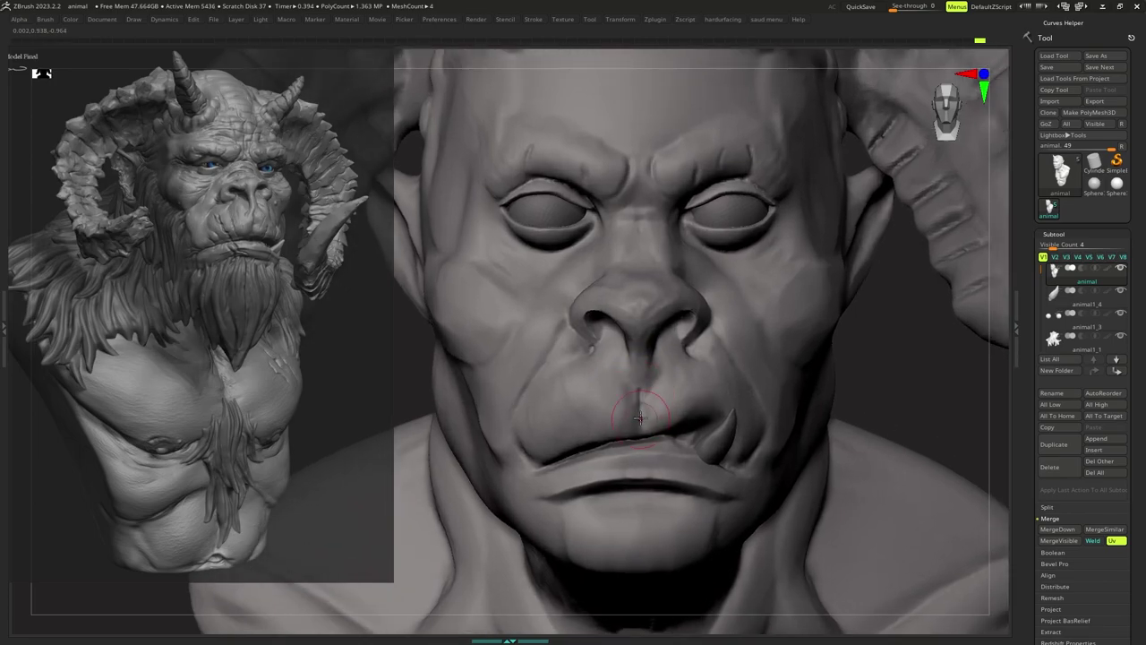
drag(640, 392, 633, 435)
ctrl+right_drag(653, 413, 641, 380)
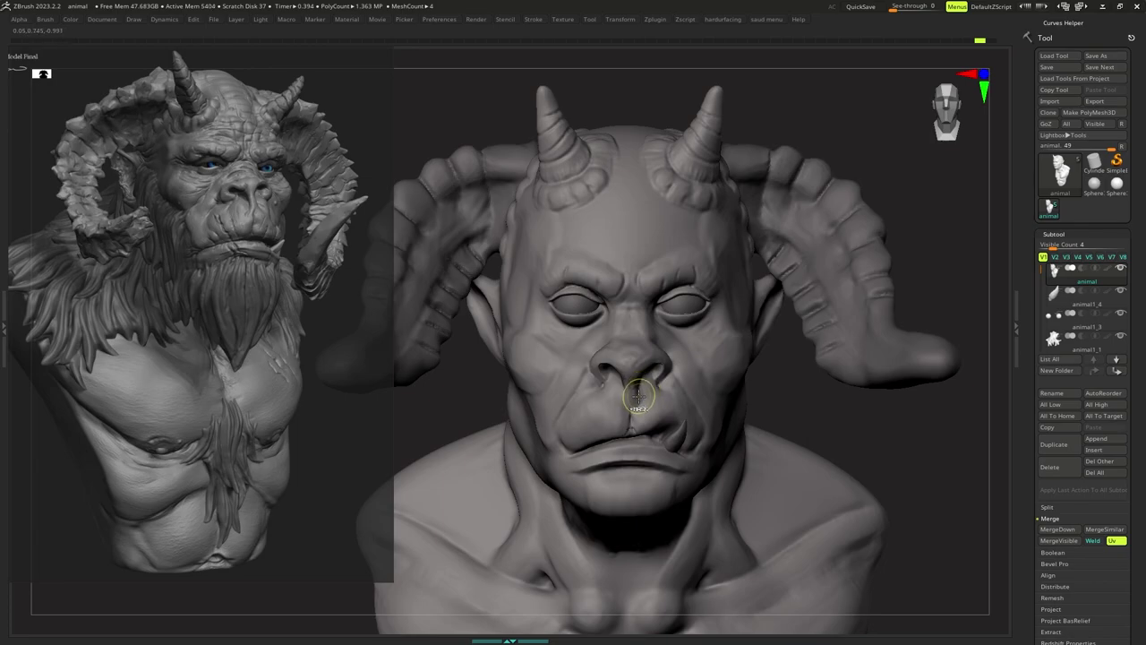
ctrl+right_drag(639, 398, 634, 440)
key(s)
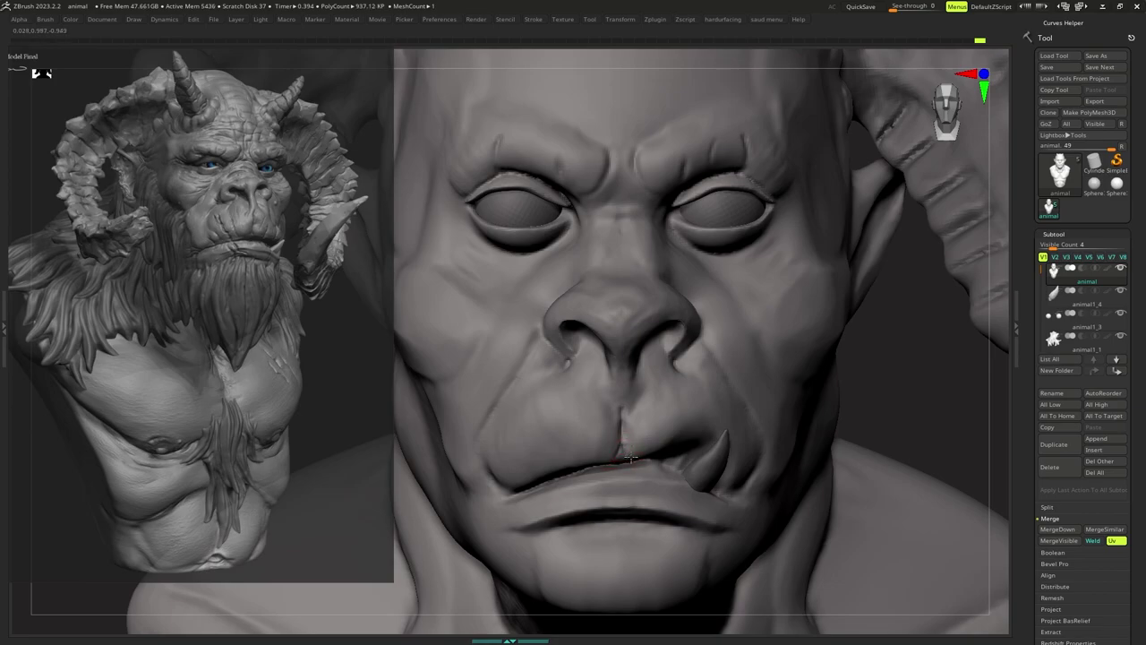
Try a slash on the upper lip with the Orb_Slash01 brush and undo it.
ctrl+right_drag(627, 454, 606, 387)
key(b)
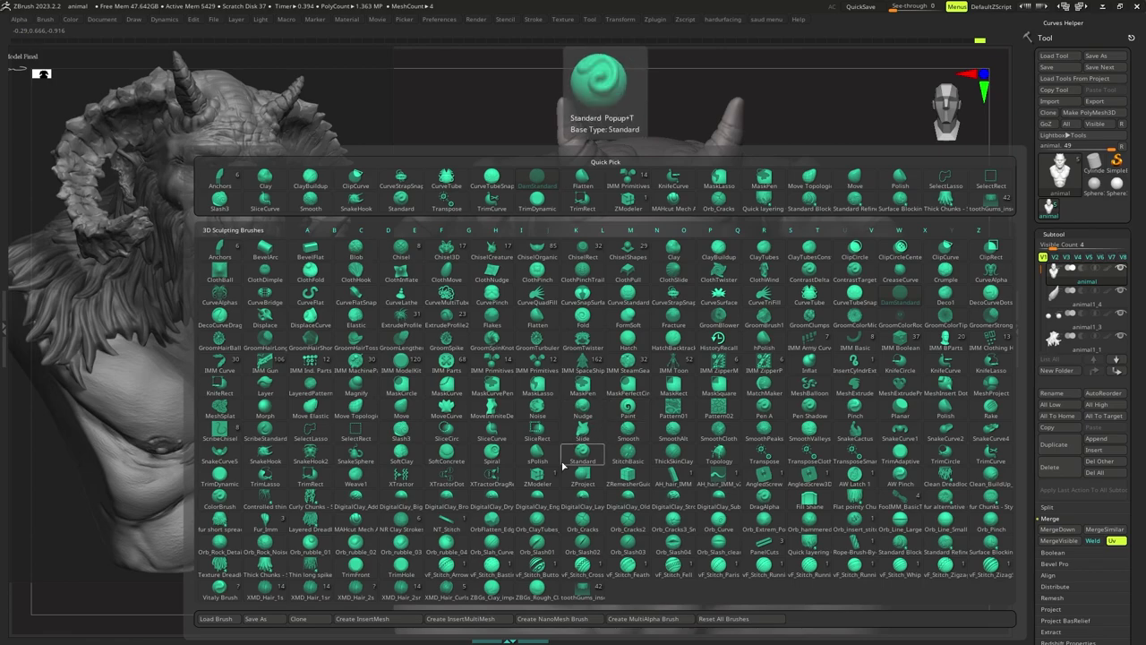
click(542, 546)
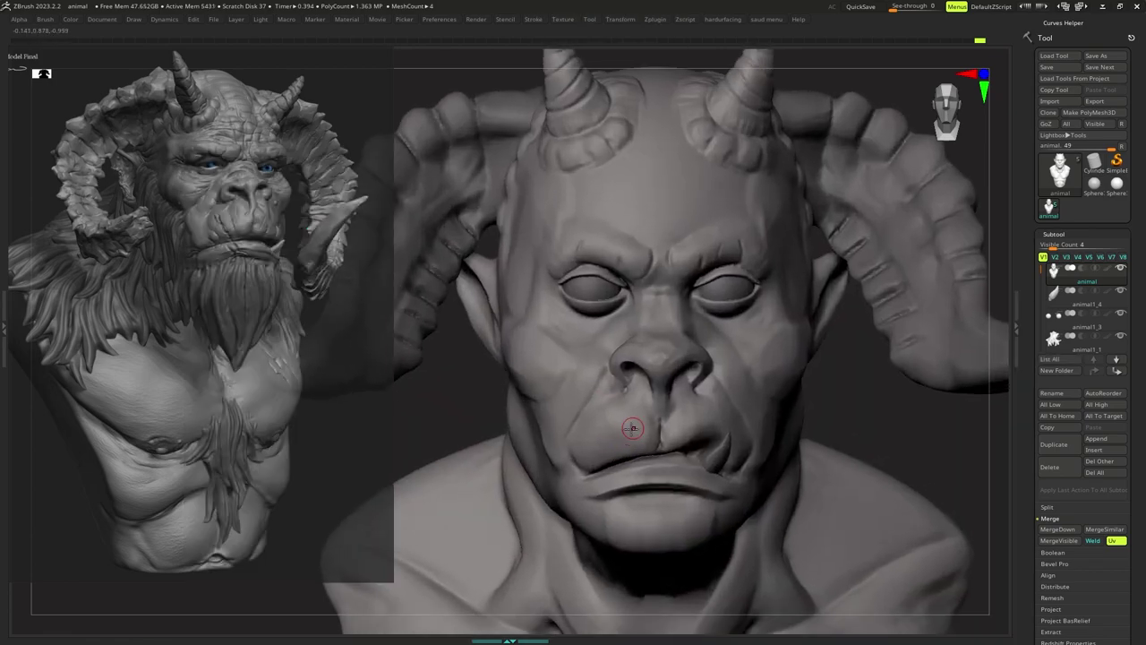
key(ctrl+z)
mouse_move(625, 438)
ctrl+right_down()
mouse_move(623, 428)
mouse_move(634, 434)
ctrl+right_up()
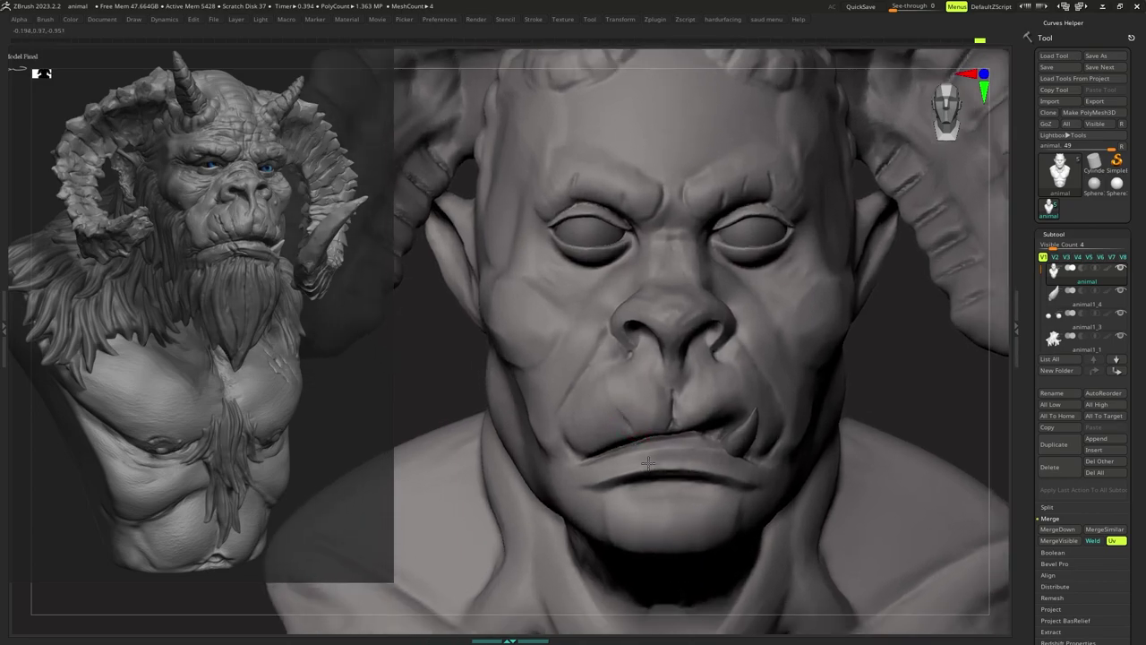
ctrl+right_drag(652, 478, 642, 440)
key(v)
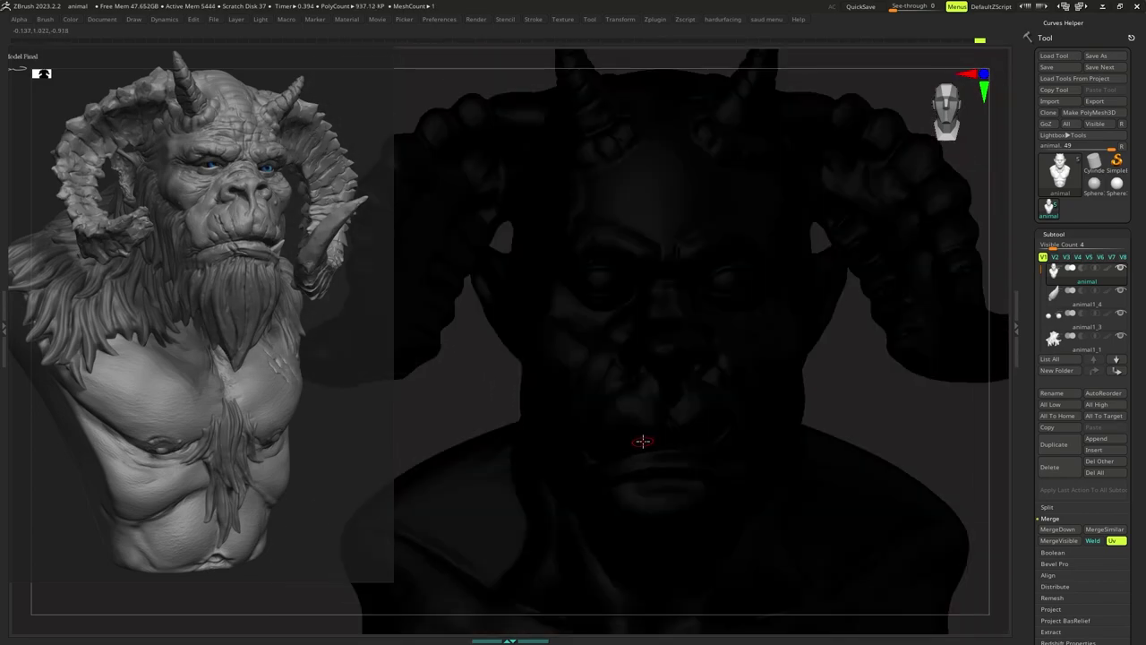
key(v)
Try diagonal slashes over the mouth with the Orb_Slah_Curve brush.
key(b)
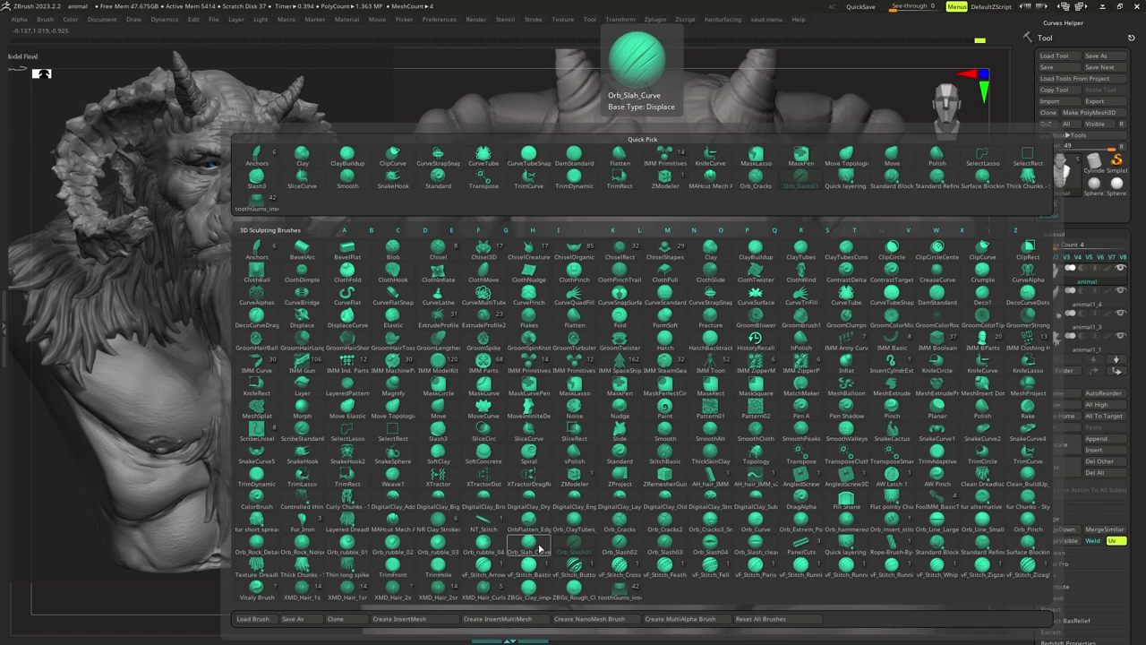
click(530, 543)
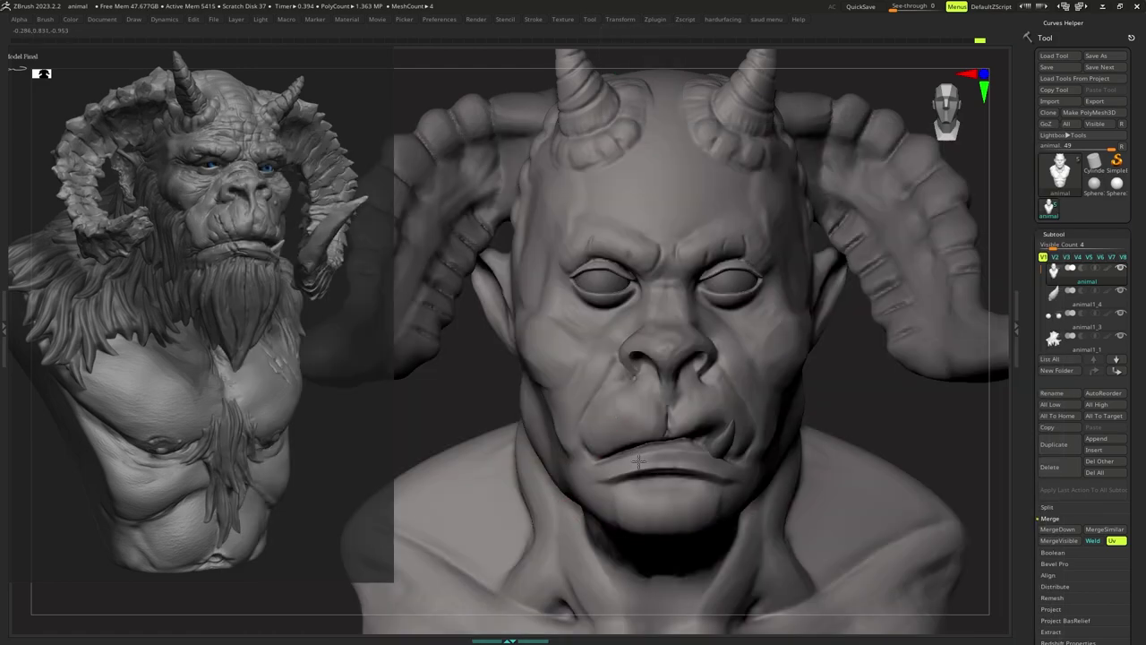
right_click(633, 419)
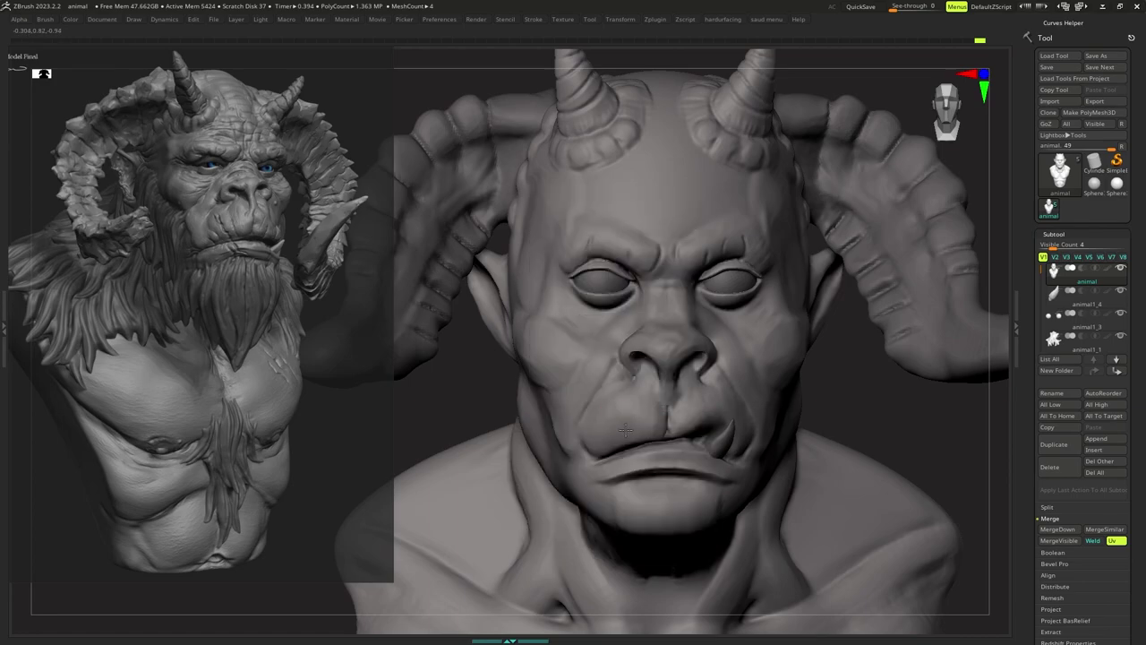
mouse_move(630, 450)
mouse_down()
mouse_move(706, 454)
mouse_move(668, 463)
mouse_up()
right_click(629, 415)
right_click(645, 453)
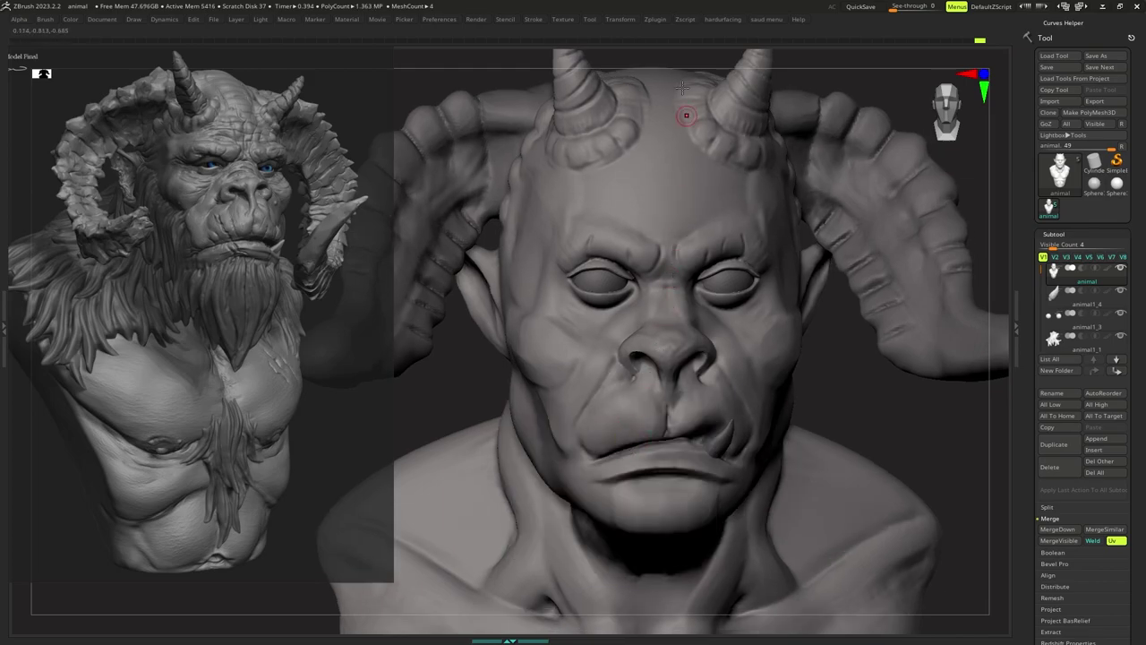
Dock the Stroke palette with its Lazy Mouse settings, then test a diagonal slash from the upper lip to the chin and undo it.
click(535, 20)
click(529, 33)
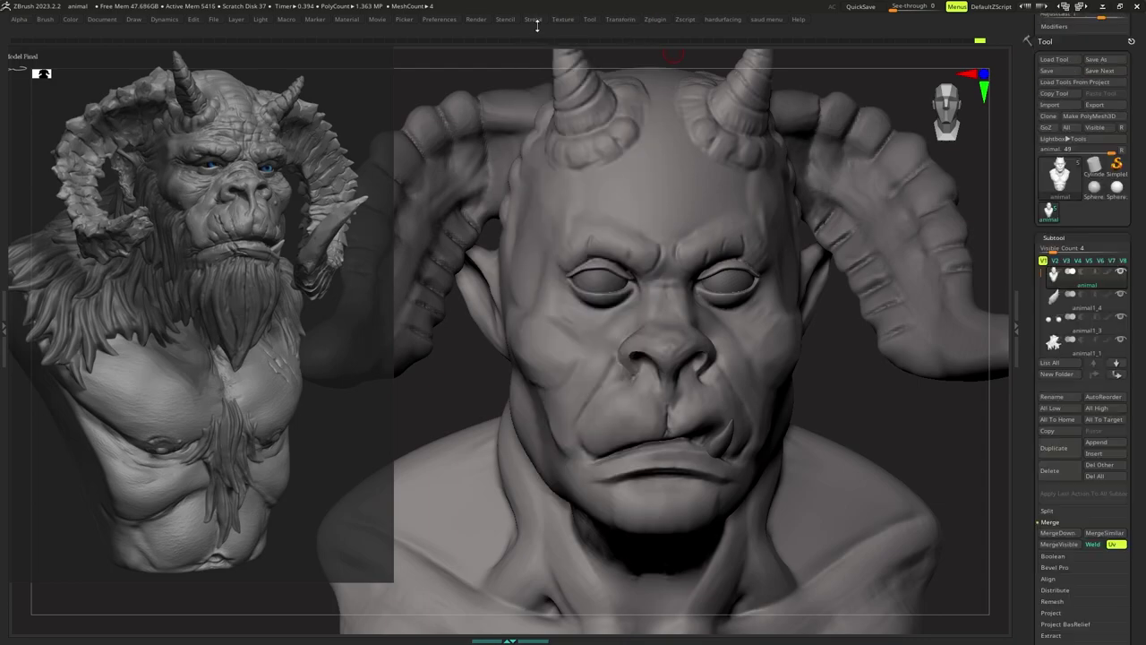
click(1060, 174)
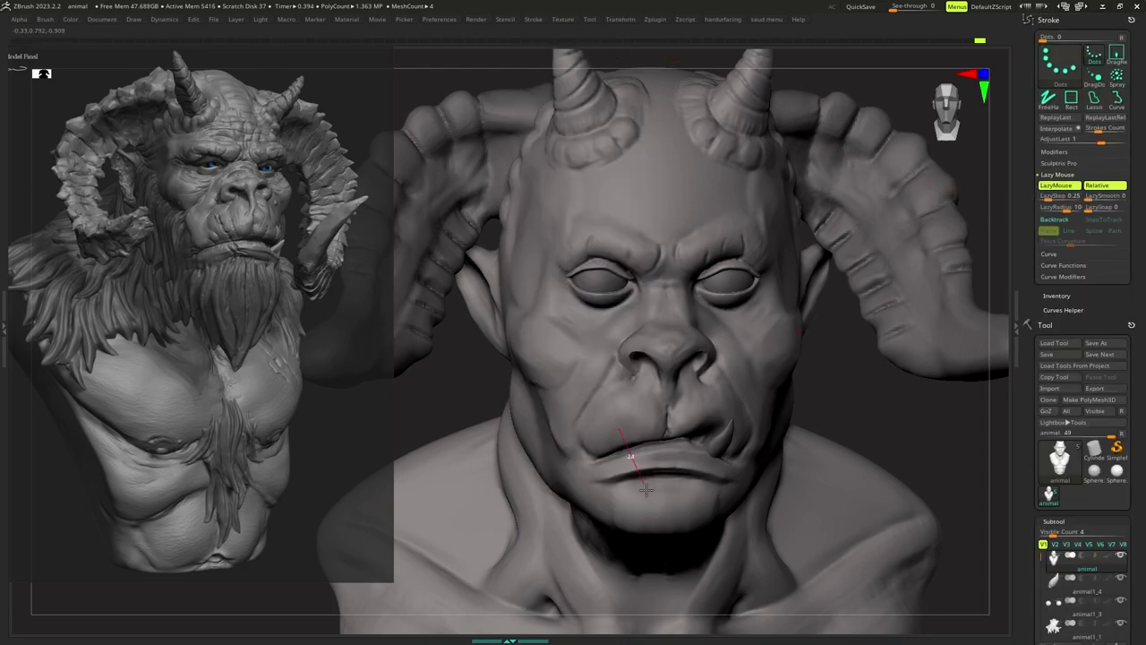
key(space)
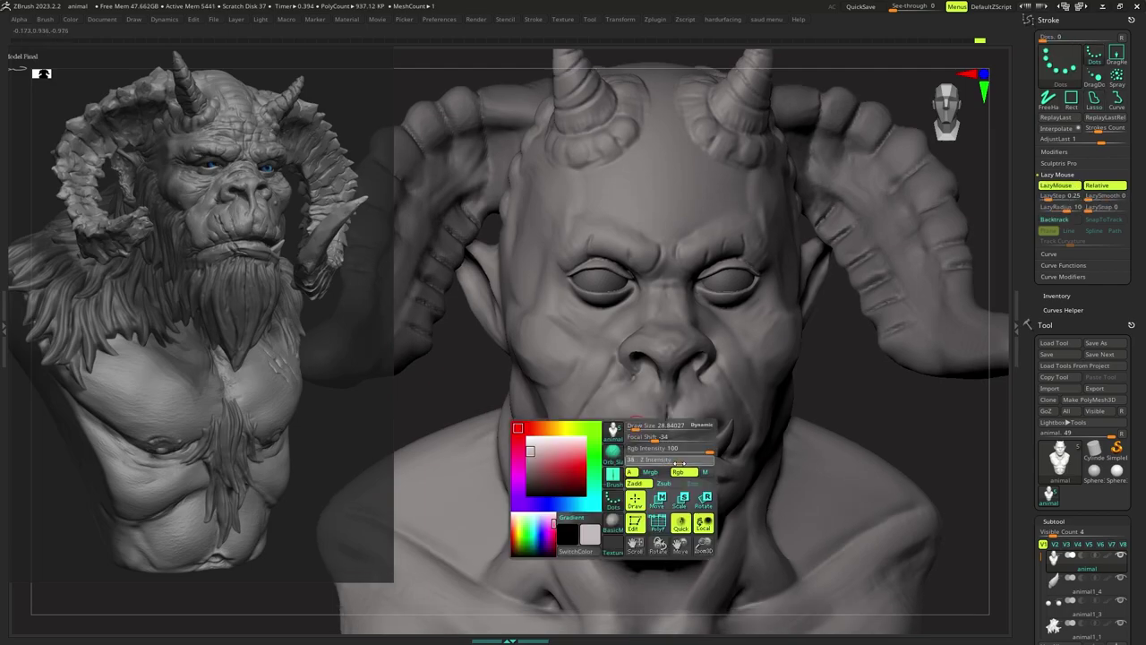
drag(612, 404, 628, 435)
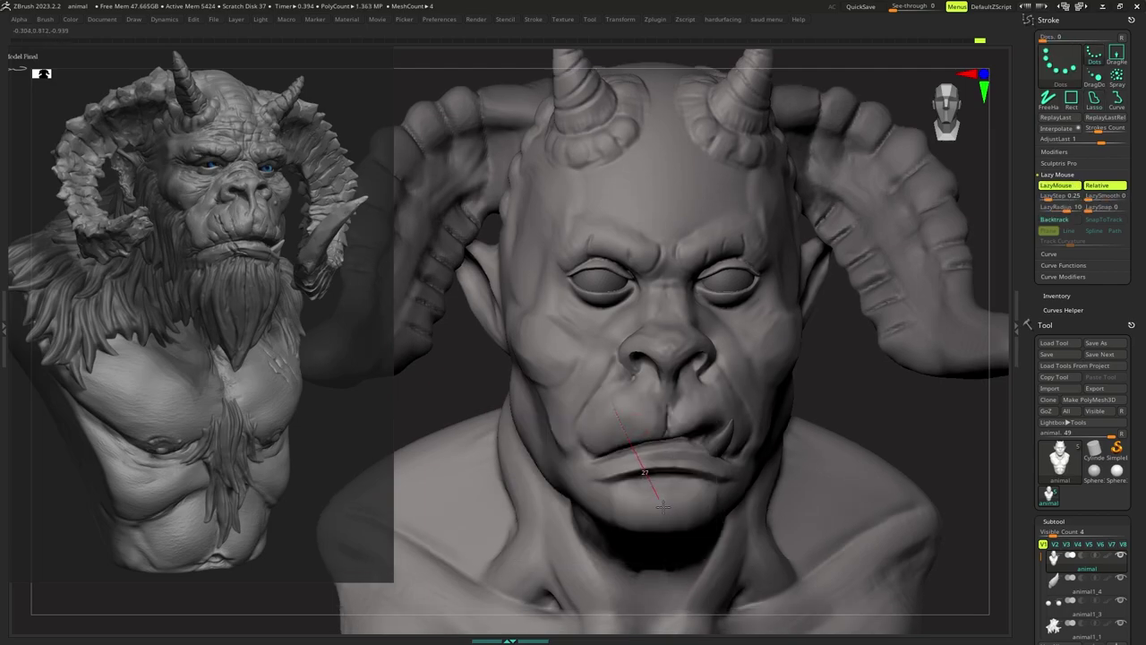
drag(680, 545, 682, 549)
key(ctrl+z)
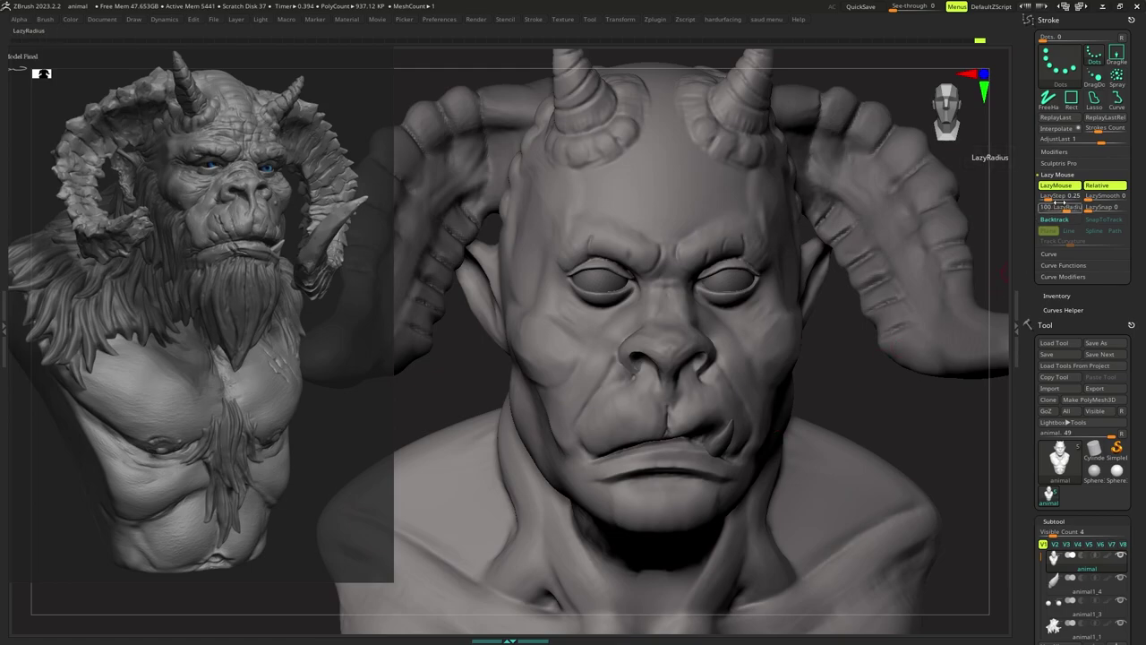
Turn off LazyMouse while testing diagonal slashes across the lips, undoing each test stroke.
key(Return)
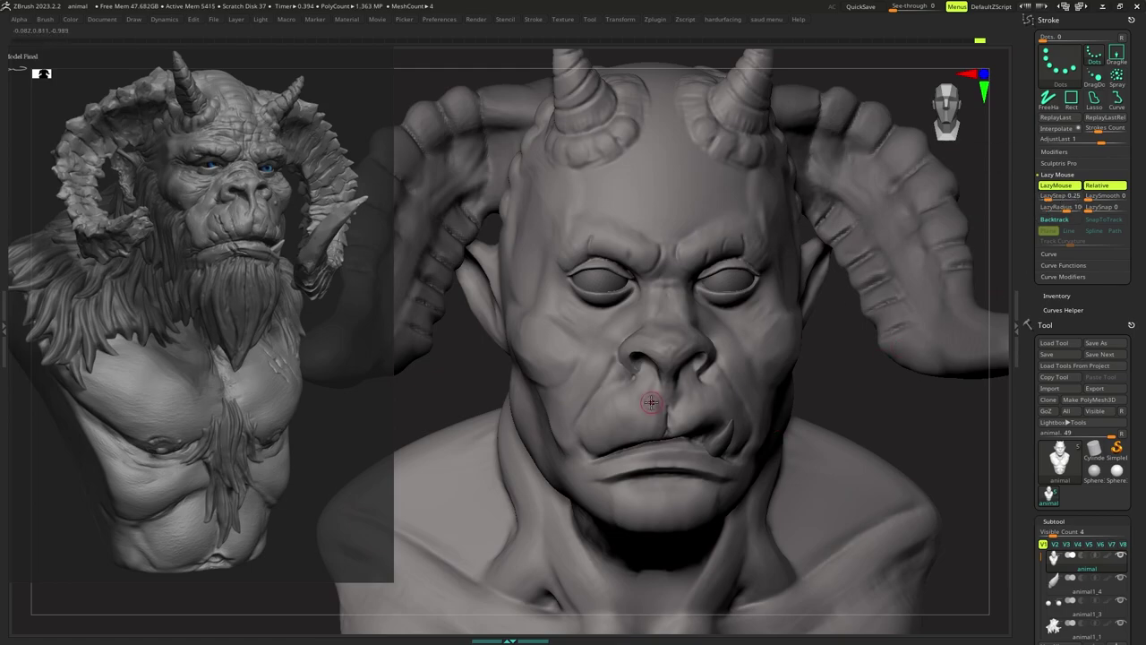
right_click(651, 402)
drag(597, 409, 635, 473)
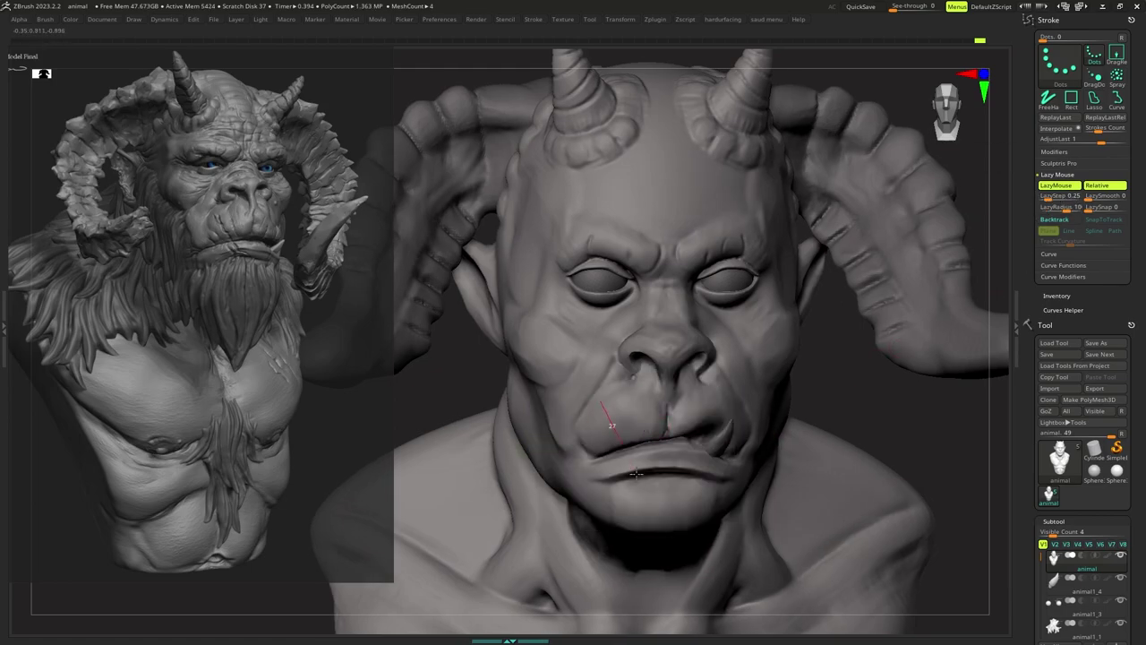
drag(661, 525, 661, 520)
key(ctrl+z)
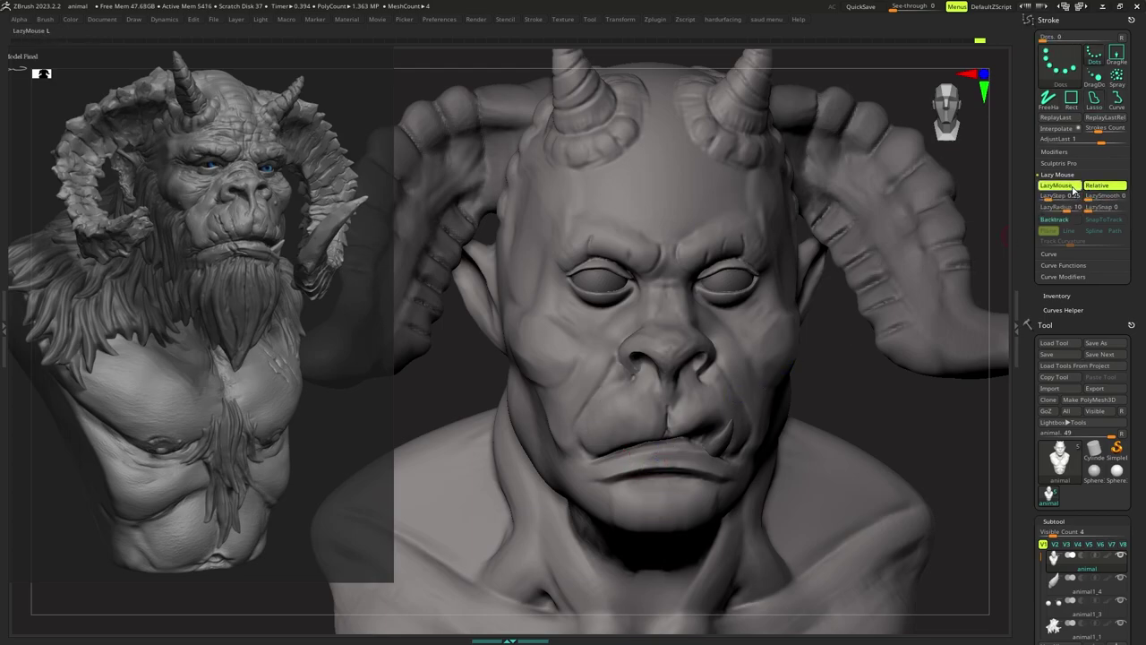
click(1070, 188)
drag(608, 405, 624, 454)
key(ctrl+z)
Select the Orb_Line_Large brush for carving the mouth scar.
mouse_move(638, 428)
right_down()
mouse_move(630, 422)
mouse_move(636, 431)
right_up()
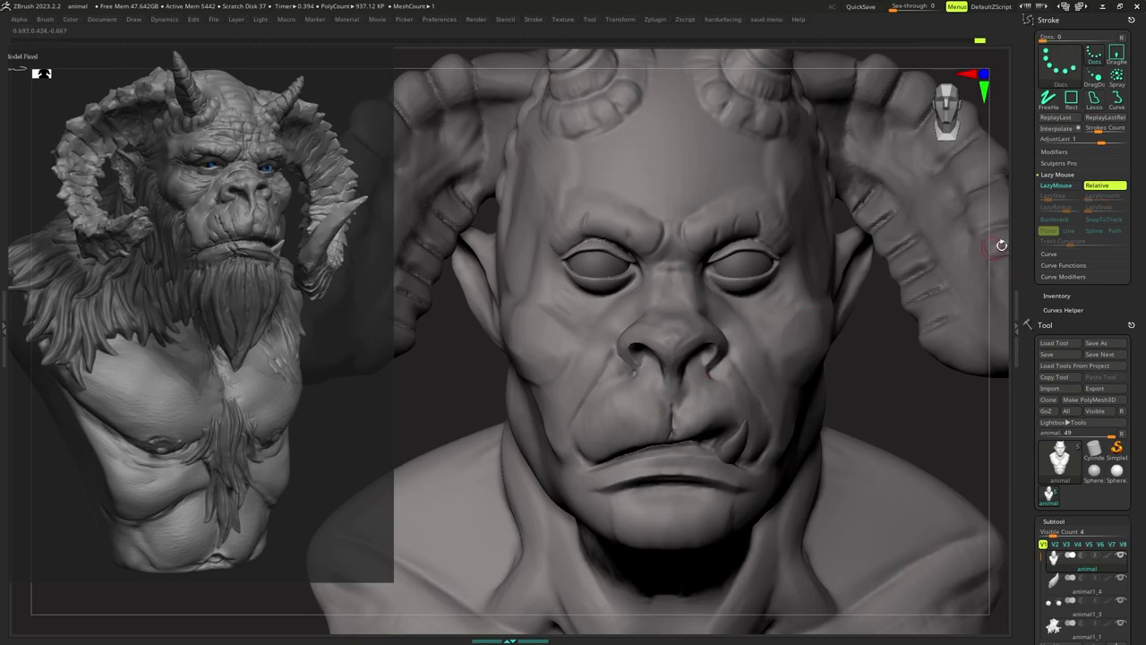
ctrl+right_drag(711, 397, 668, 389)
key(b)
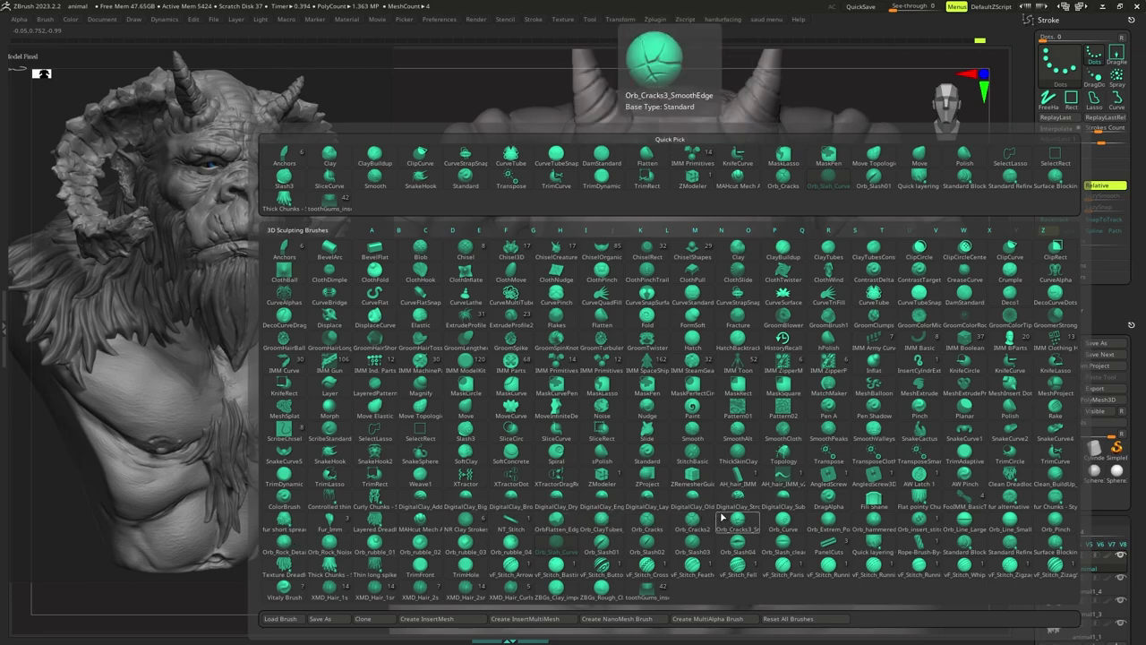
click(972, 521)
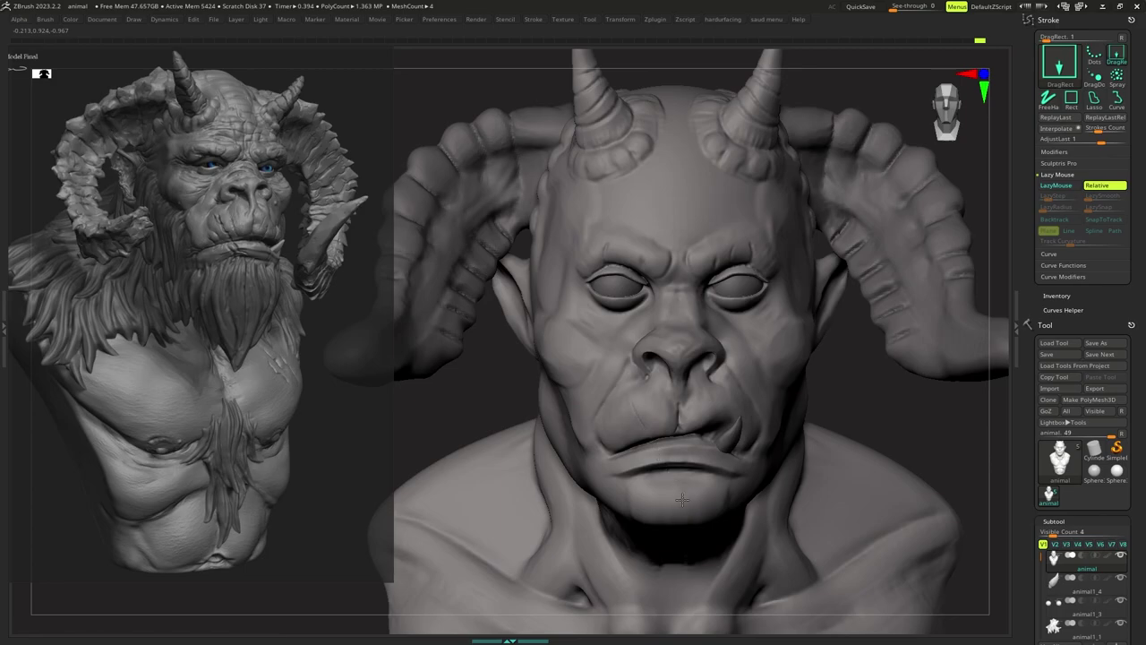
Try diagonal lines over the upper lip, mouth and chin at different brush sizes, undoing them.
ctrl+right_drag(675, 492, 669, 490)
key(s)
mouse_move(636, 440)
mouse_down()
mouse_move(655, 447)
mouse_move(688, 511)
mouse_up()
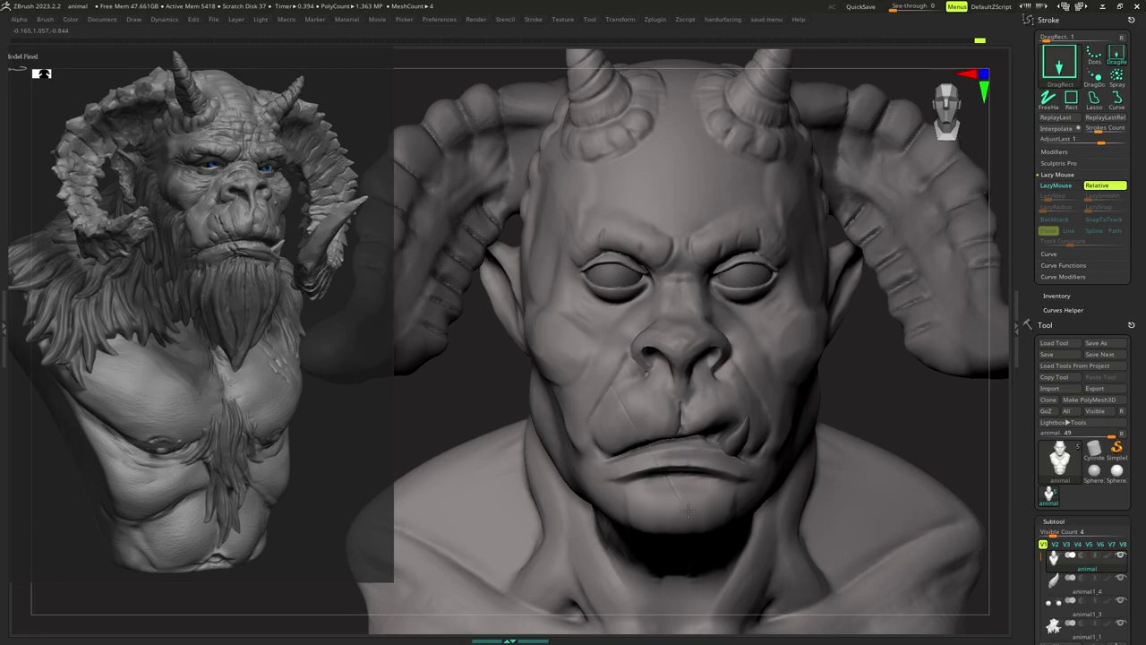
ctrl+right_drag(693, 486, 689, 464)
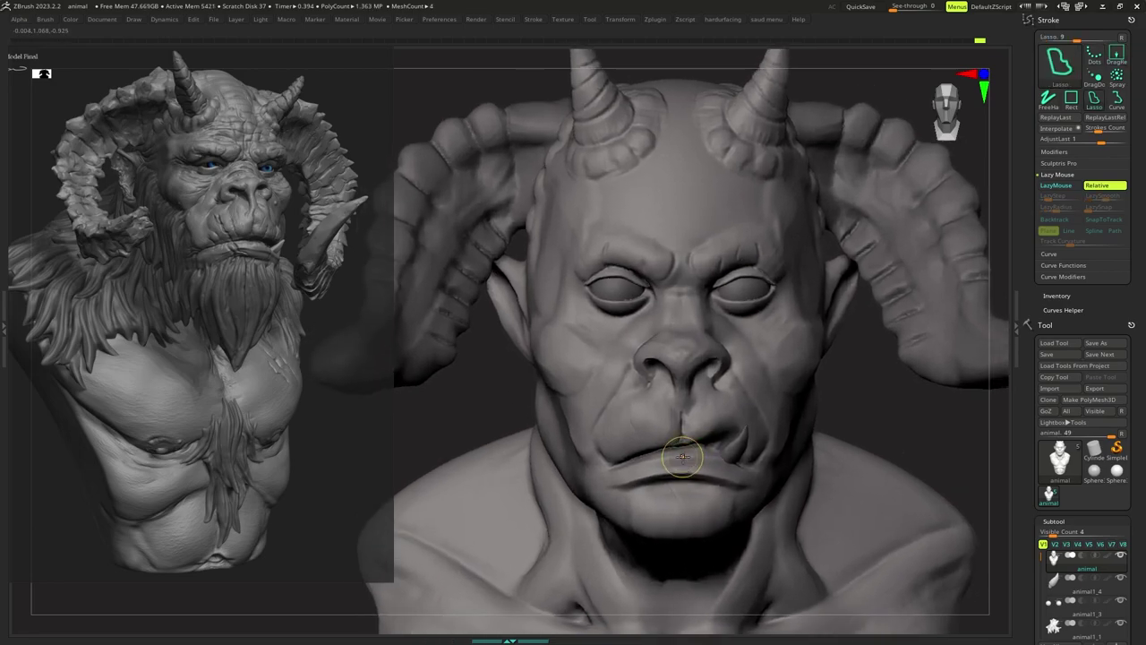
key(space)
drag(683, 458, 692, 458)
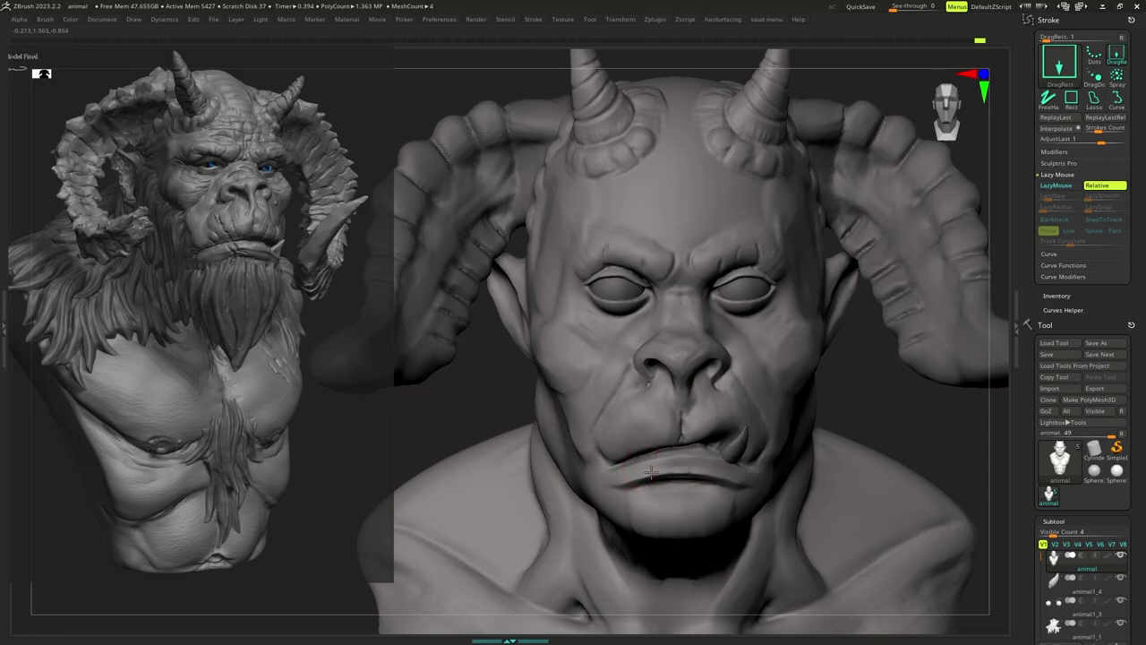
key(ctrl+z)
drag(640, 437, 658, 488)
key(ctrl+z)
Reduce the brush size, undo the first trial line and cut a diagonal scar across both lips.
key(s)
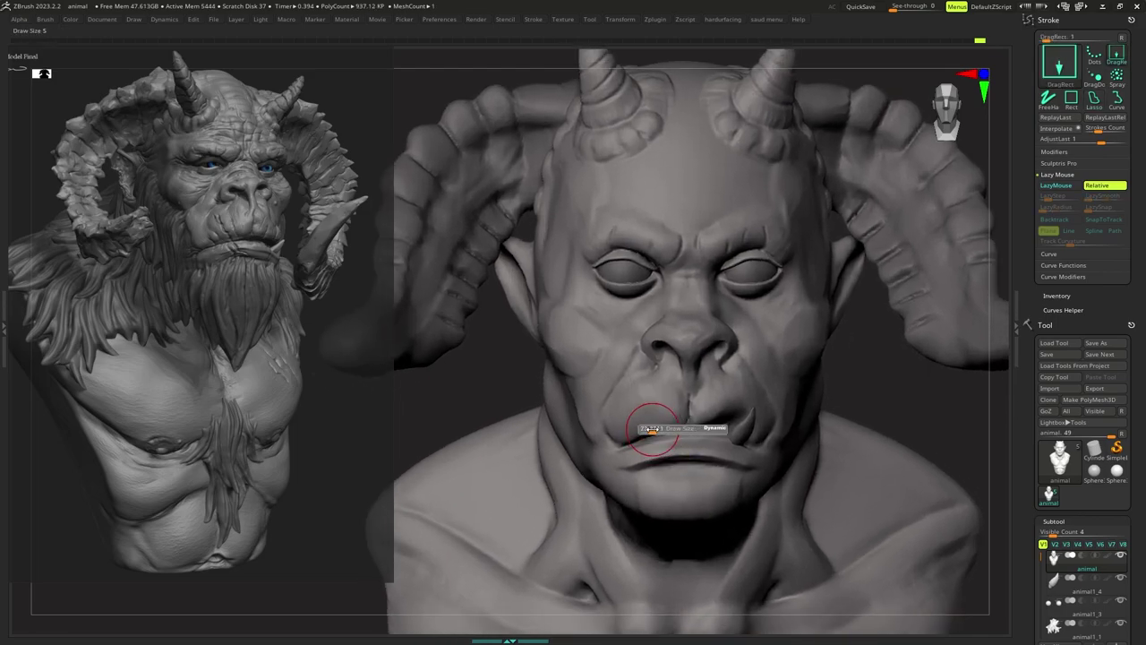
drag(652, 430, 647, 429)
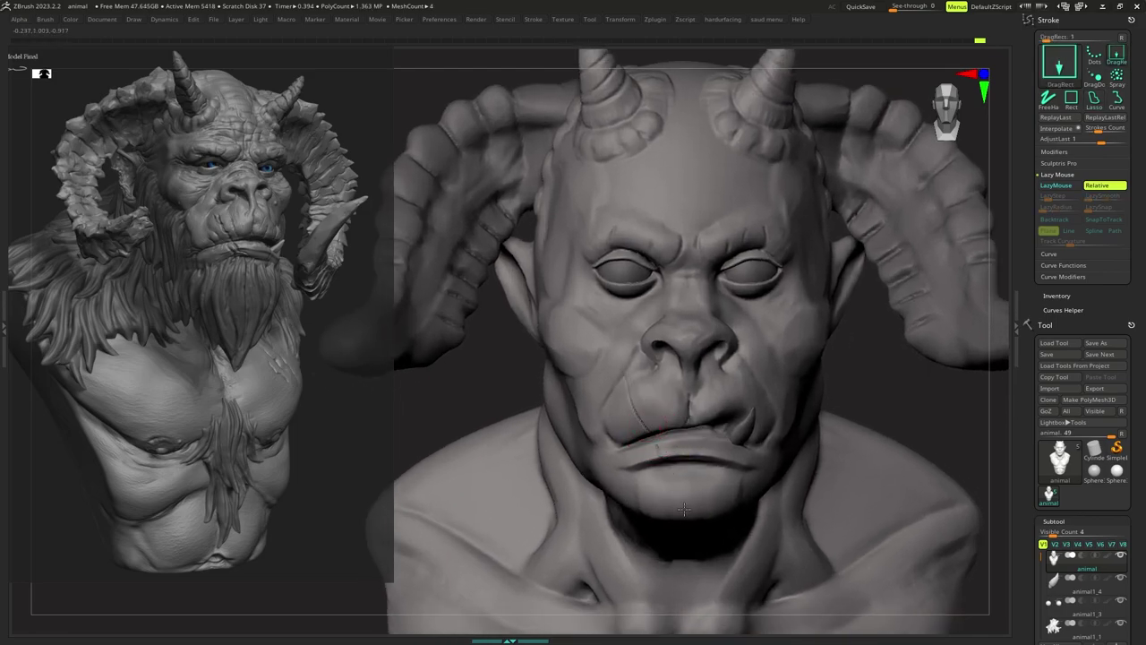
key(ctrl+z)
drag(651, 432, 677, 492)
ctrl+right_drag(689, 476, 684, 416)
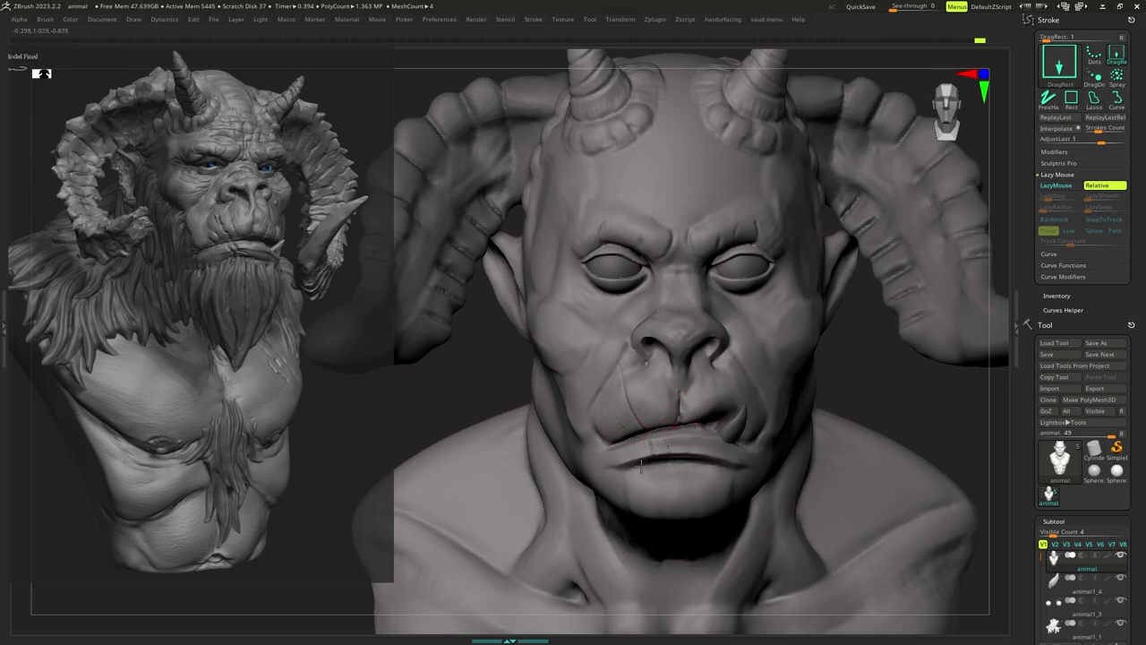
Try parallel slanting scratch lines on the chest near the shoulder at different brush sizes and undo them.
mouse_move(647, 466)
ctrl+right_down()
mouse_move(689, 412)
mouse_move(679, 413)
mouse_move(681, 389)
mouse_move(671, 404)
mouse_move(678, 391)
mouse_move(751, 424)
ctrl+right_up()
key(space)
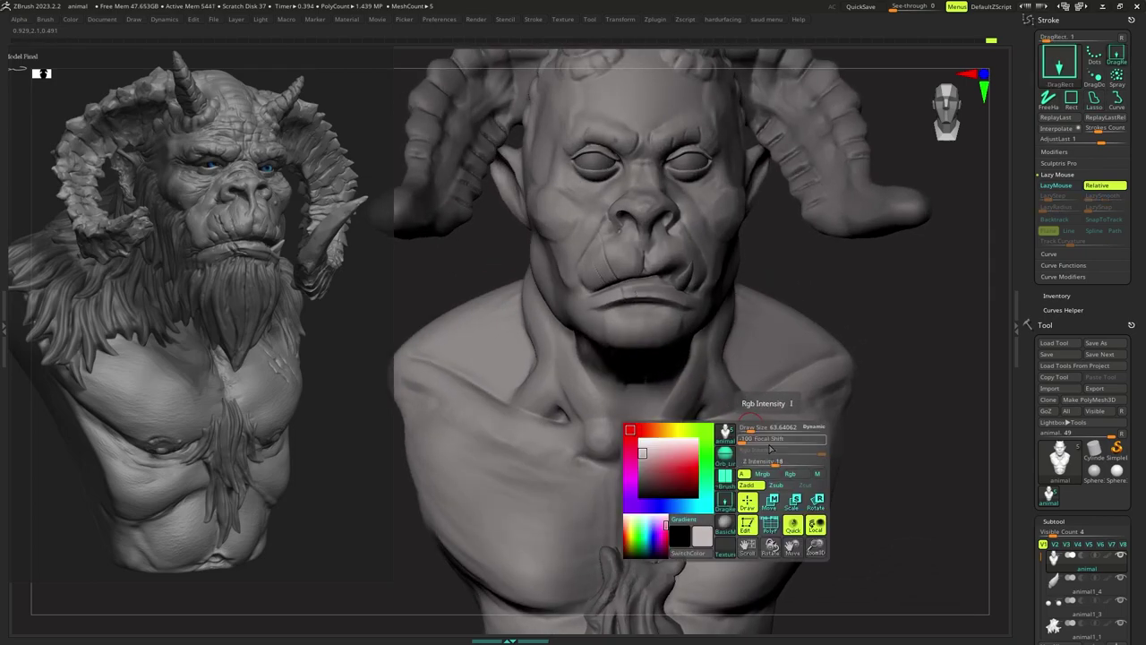
key(s)
drag(776, 437, 782, 437)
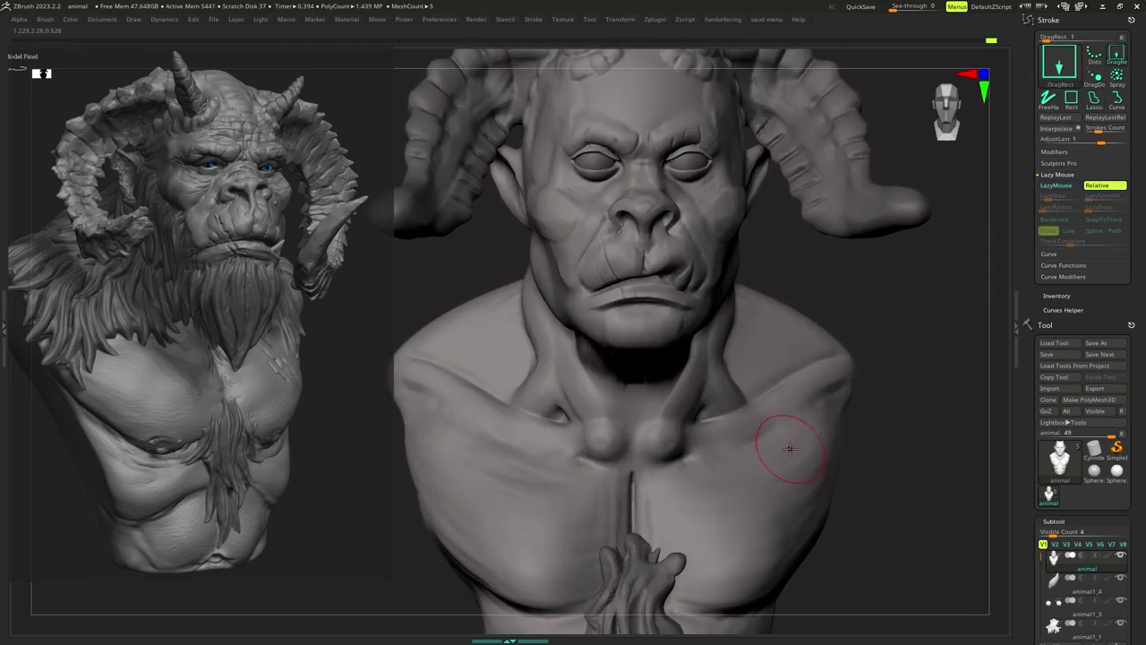
drag(828, 506, 834, 509)
mouse_move(804, 500)
ctrl+right_down()
mouse_move(790, 466)
mouse_move(763, 457)
ctrl+right_up()
key(s)
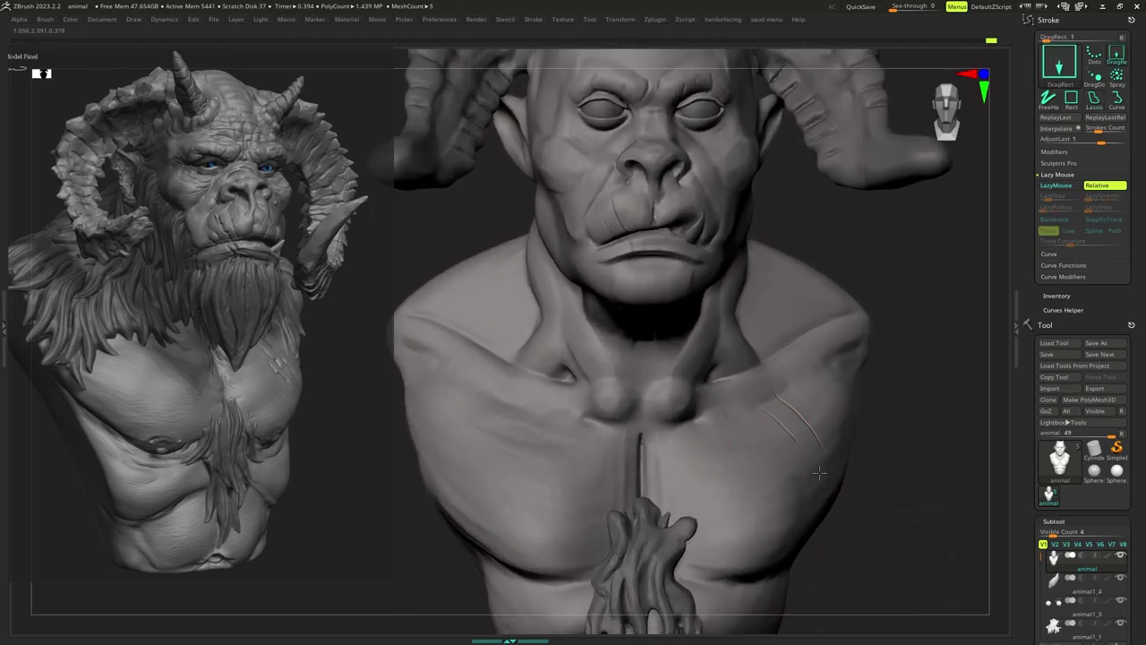
drag(820, 473, 820, 475)
key(ctrl+z)
Return to the mouth and add short scar cuts beside the main line and on the lower lip.
mouse_move(826, 466)
ctrl+right_down()
mouse_move(736, 416)
mouse_move(748, 436)
mouse_move(729, 442)
mouse_move(720, 419)
mouse_move(711, 457)
mouse_move(700, 433)
mouse_move(693, 451)
ctrl+right_up()
key(Tab)
mouse_move(701, 447)
ctrl+right_down()
mouse_move(712, 415)
mouse_move(685, 425)
mouse_move(664, 470)
ctrl+right_up()
key(s)
drag(657, 483, 643, 484)
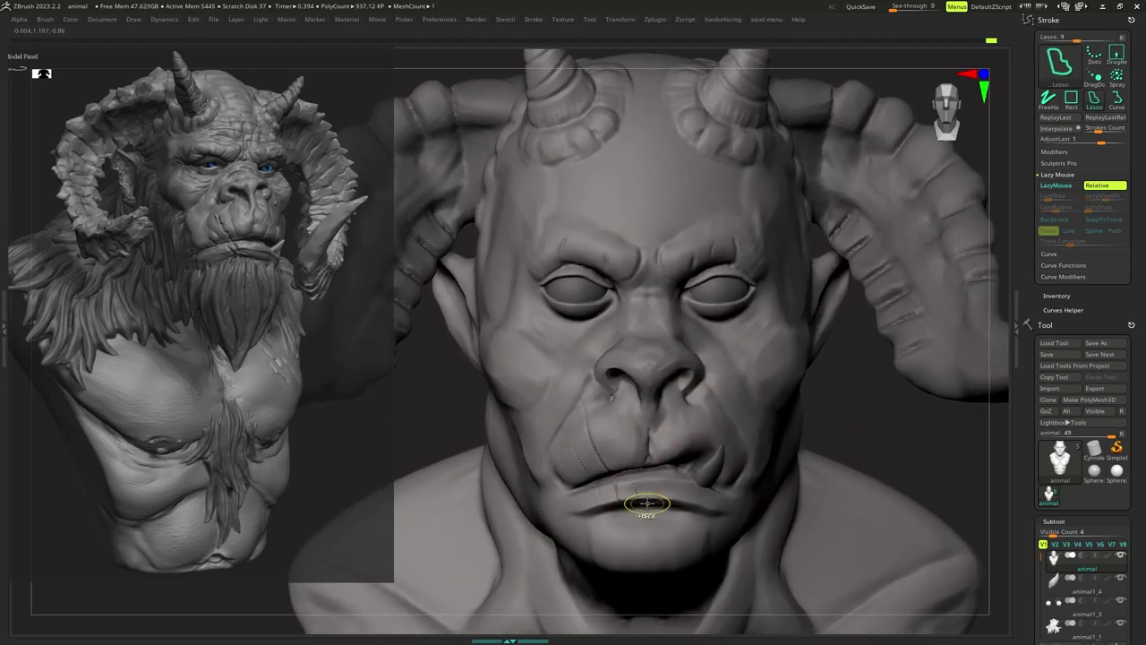
drag(617, 490, 627, 520)
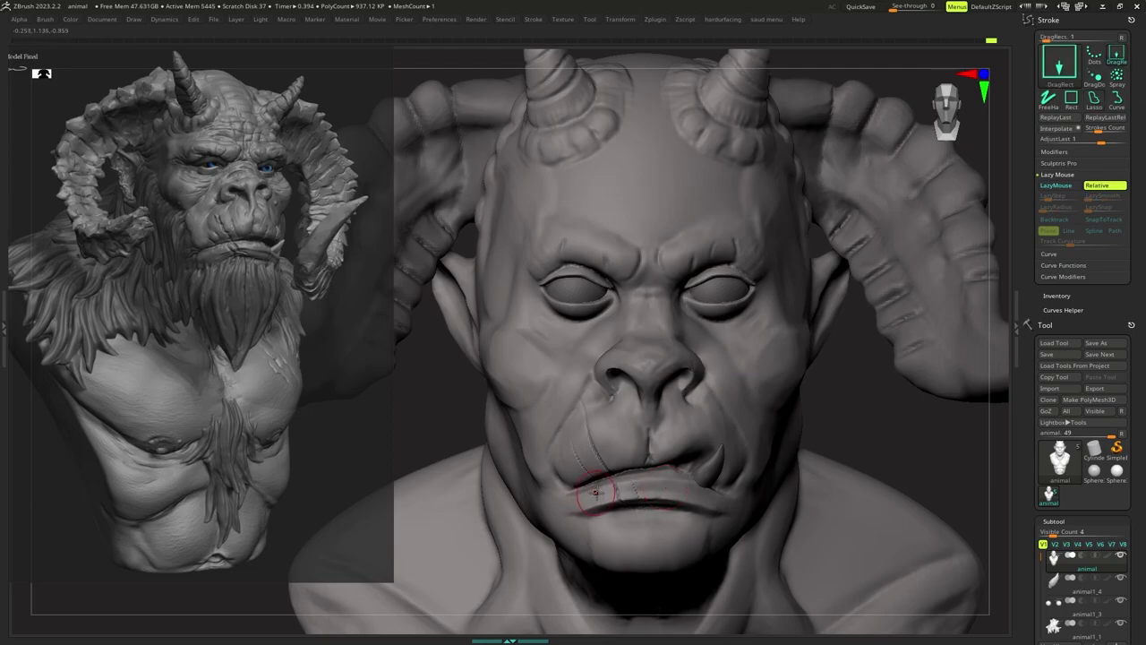
ctrl+right_drag(591, 461, 655, 404)
ctrl+drag(845, 437, 876, 481)
ctrl+right_drag(742, 468, 673, 458)
Switch to the DamStandard brush at a small size and deepen the scar lines above the upper lip.
key(b)
key(d)
key(s)
key(s)
drag(611, 452, 600, 455)
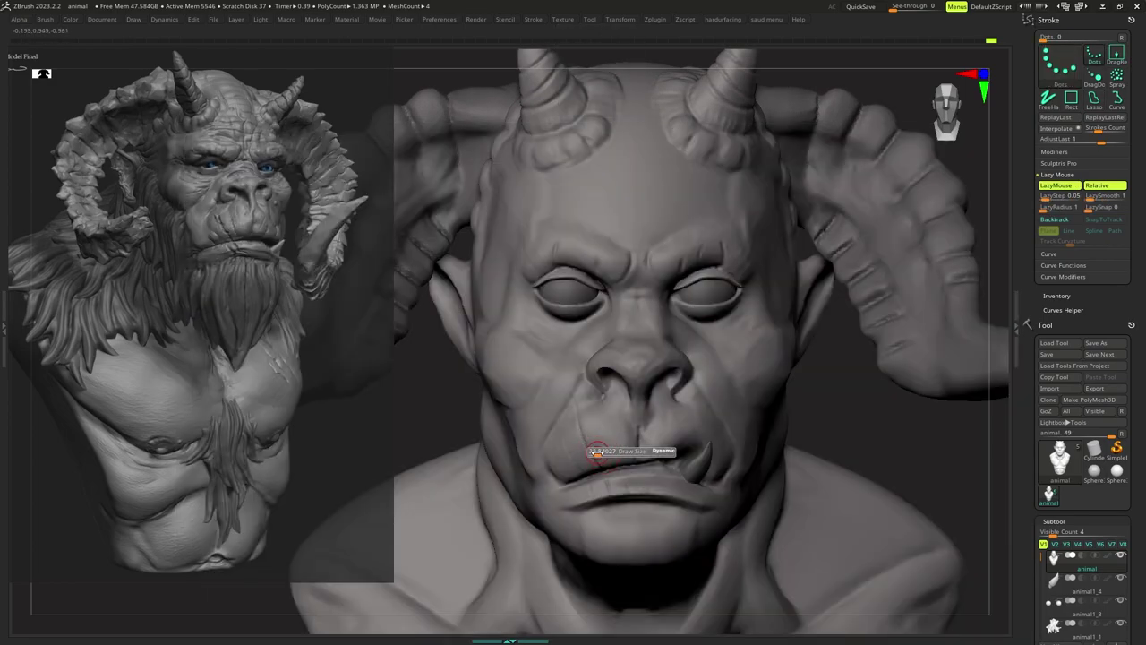
drag(575, 401, 589, 452)
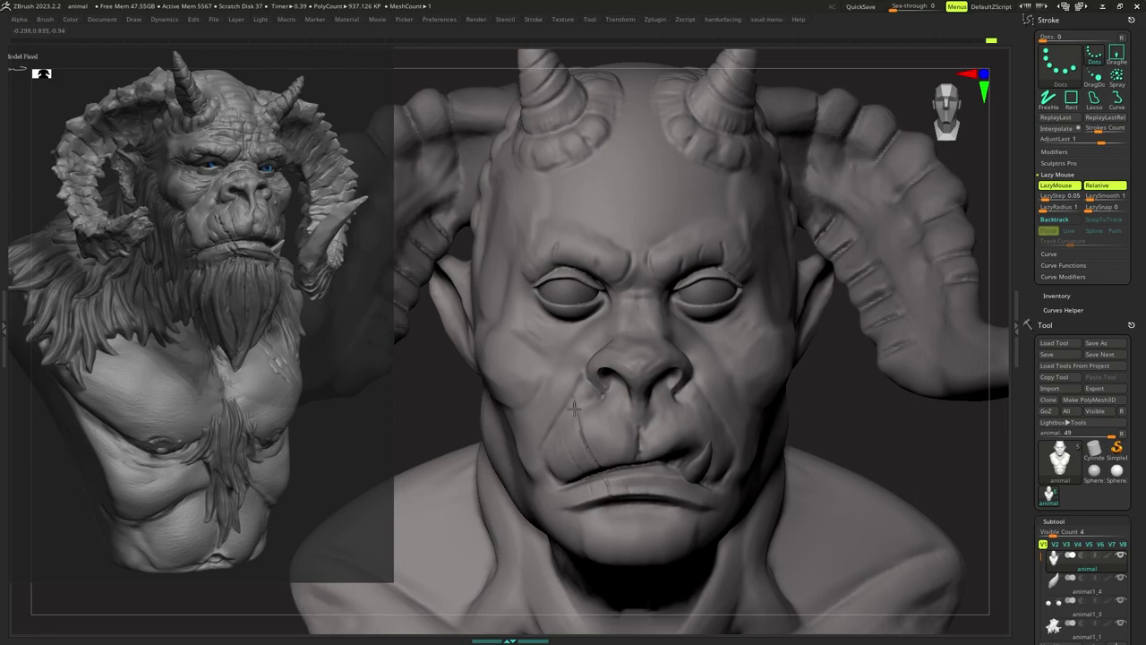
right_drag(577, 424, 598, 434)
drag(565, 437, 579, 478)
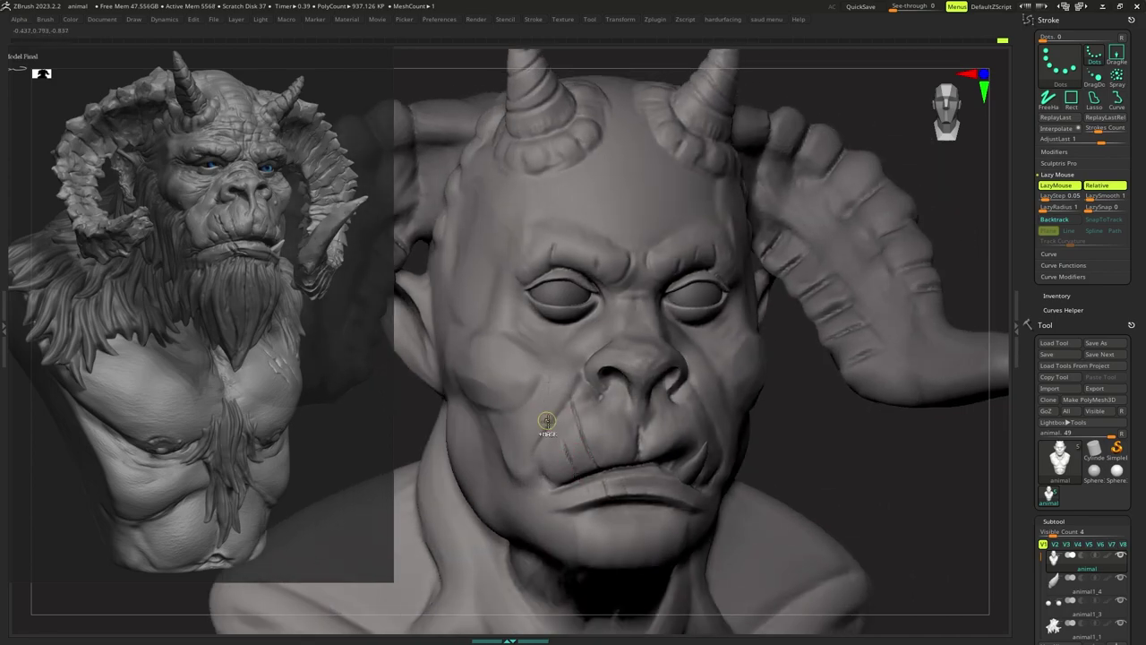
right_click(603, 454)
right_drag(625, 442, 603, 440)
Deepen the short scar cut on the lower lip with the DamStandard brush.
alt+right_drag(610, 484, 604, 441)
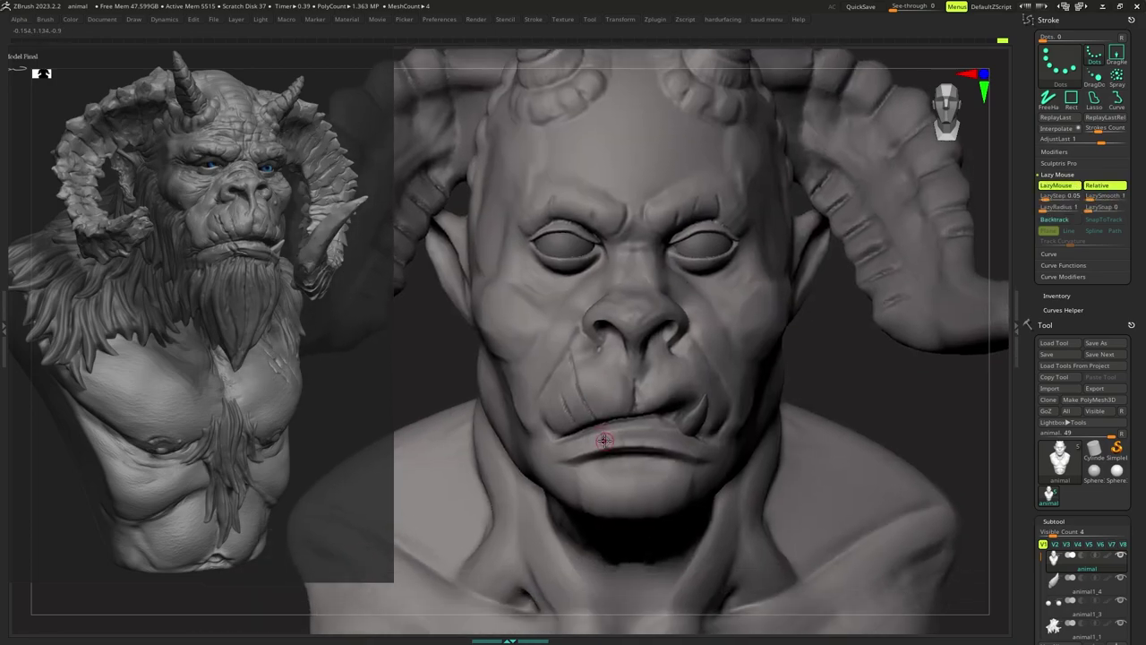
drag(604, 439, 589, 450)
mouse_move(640, 466)
ctrl+right_down()
mouse_move(614, 434)
mouse_move(622, 417)
mouse_move(620, 442)
ctrl+right_up()
mouse_move(620, 392)
ctrl+right_down()
mouse_move(621, 380)
mouse_move(626, 409)
mouse_move(611, 409)
ctrl+right_up()
Load the ZBGs Wrinkle brush from file.
key(b)
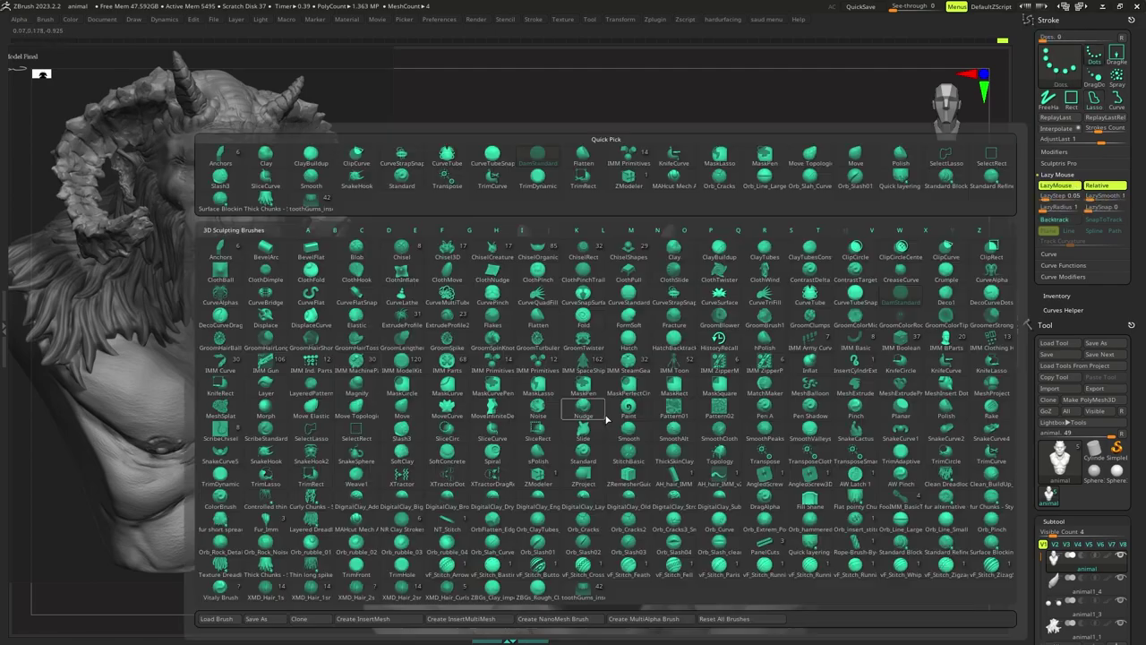
click(233, 619)
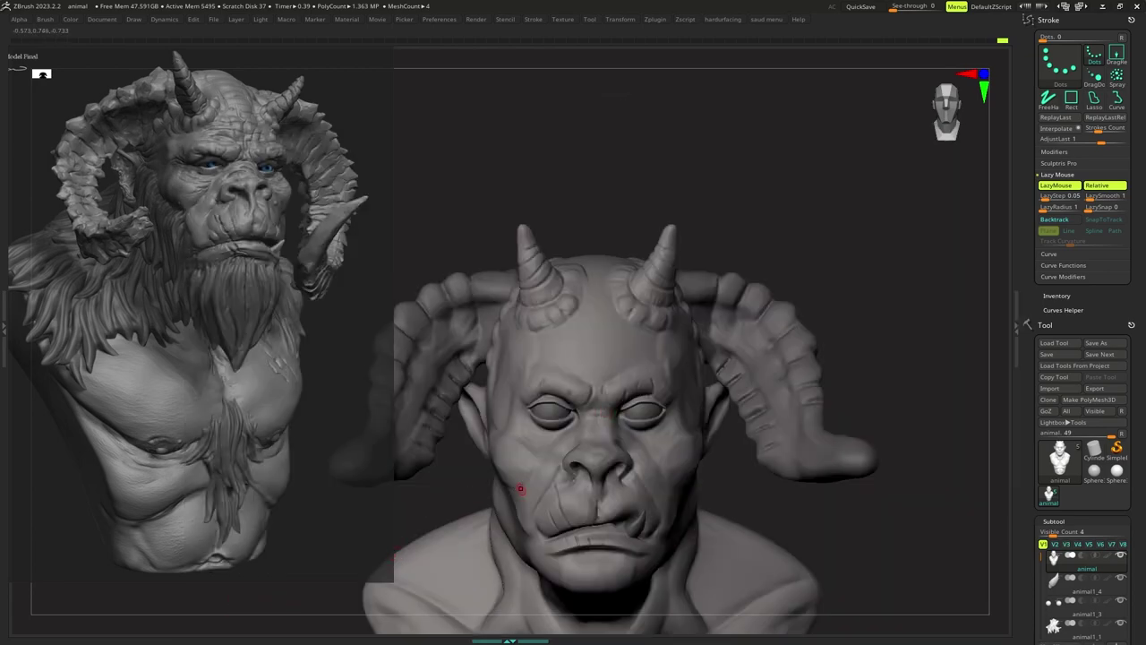
key(b)
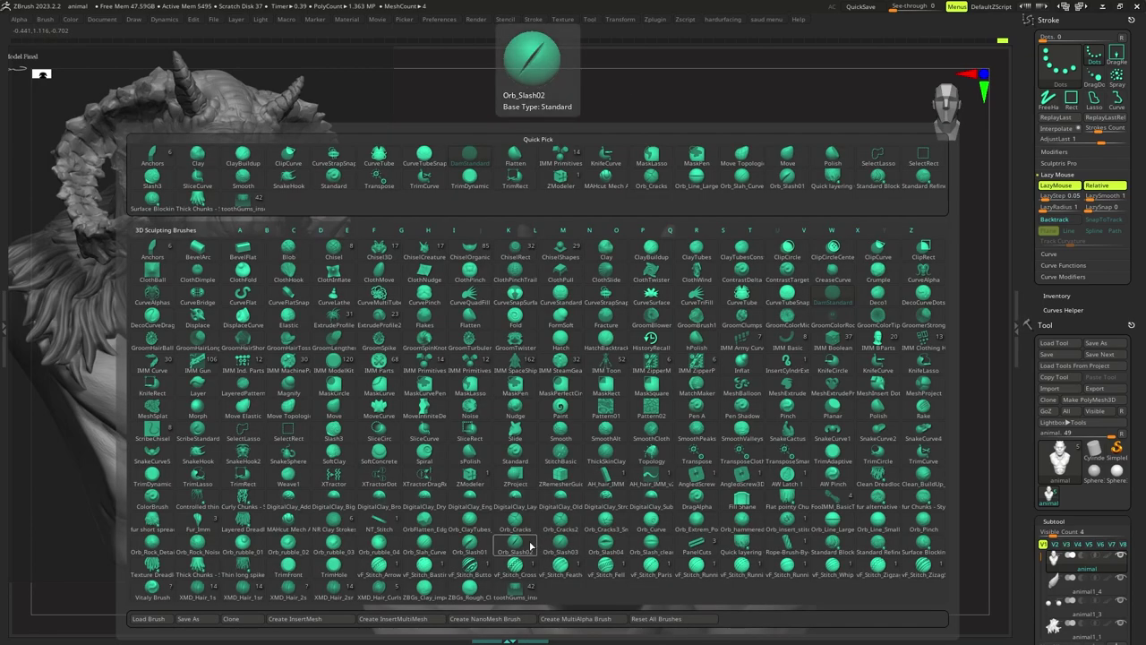
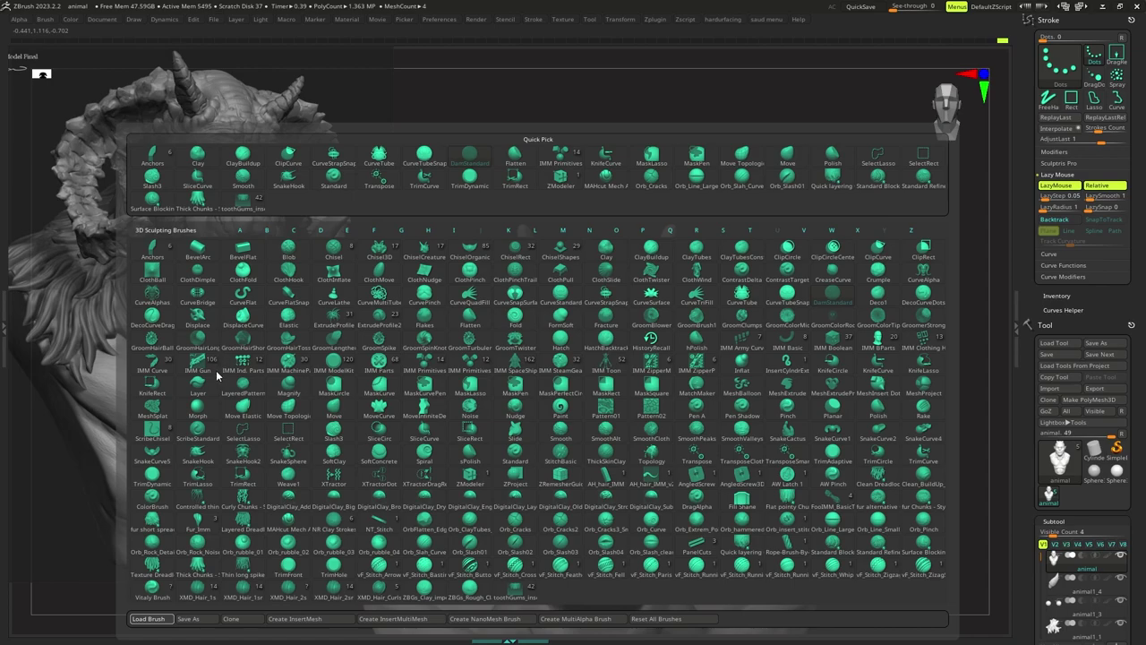
click(199, 396)
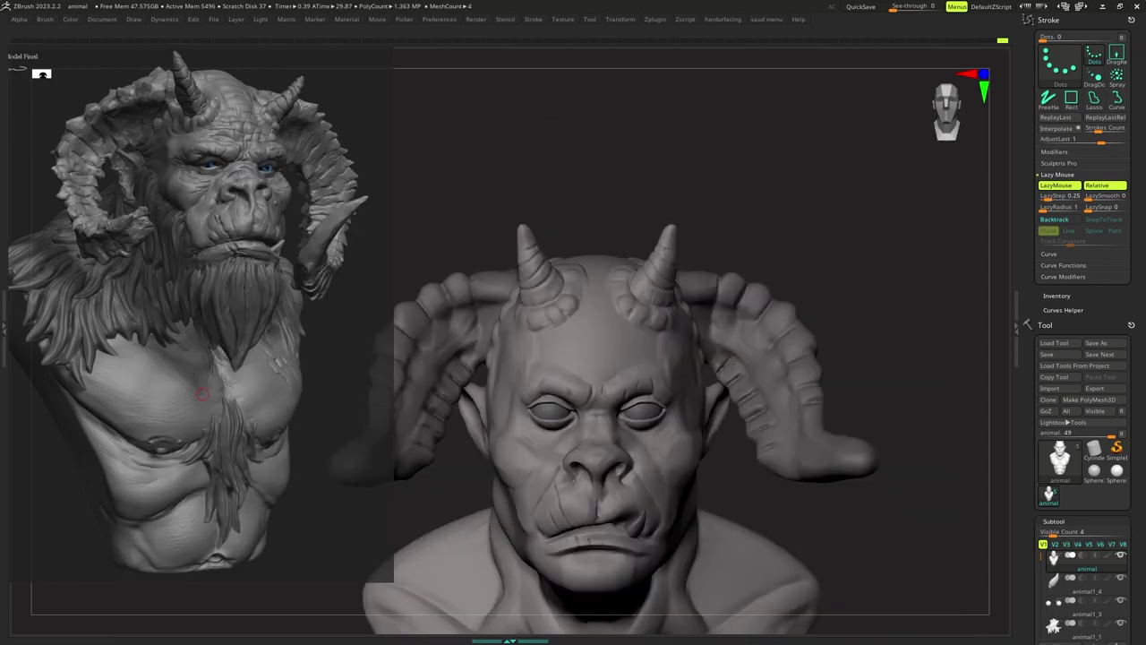
Try the wrinkle brush on the forehead with a larger and then a smaller brush size.
key(s)
drag(606, 408, 613, 402)
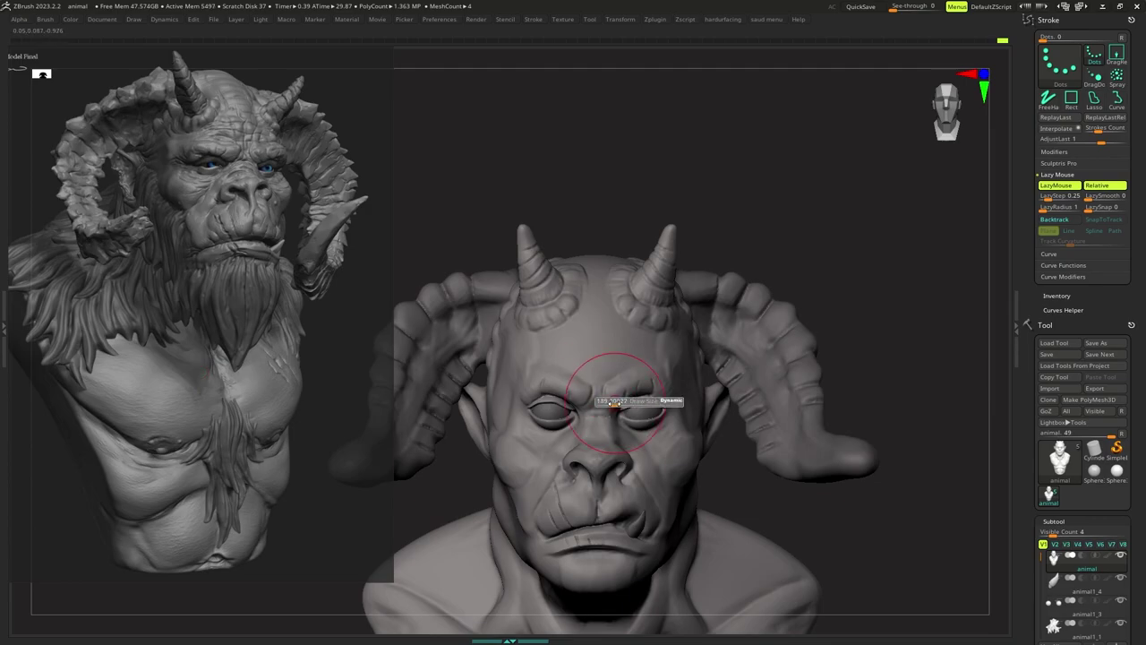
drag(609, 350, 637, 361)
mouse_move(666, 376)
ctrl+right_down()
mouse_move(659, 350)
mouse_move(627, 419)
ctrl+right_up()
key(s)
drag(625, 418, 620, 417)
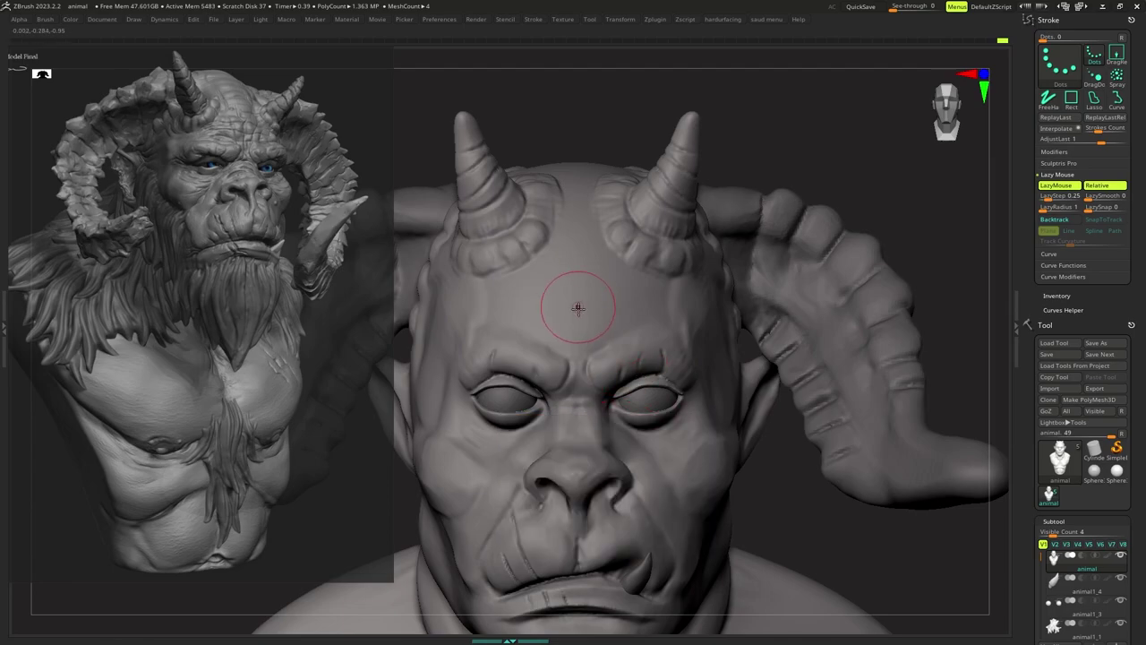
drag(580, 307, 659, 315)
ctrl+right_drag(642, 328, 633, 314)
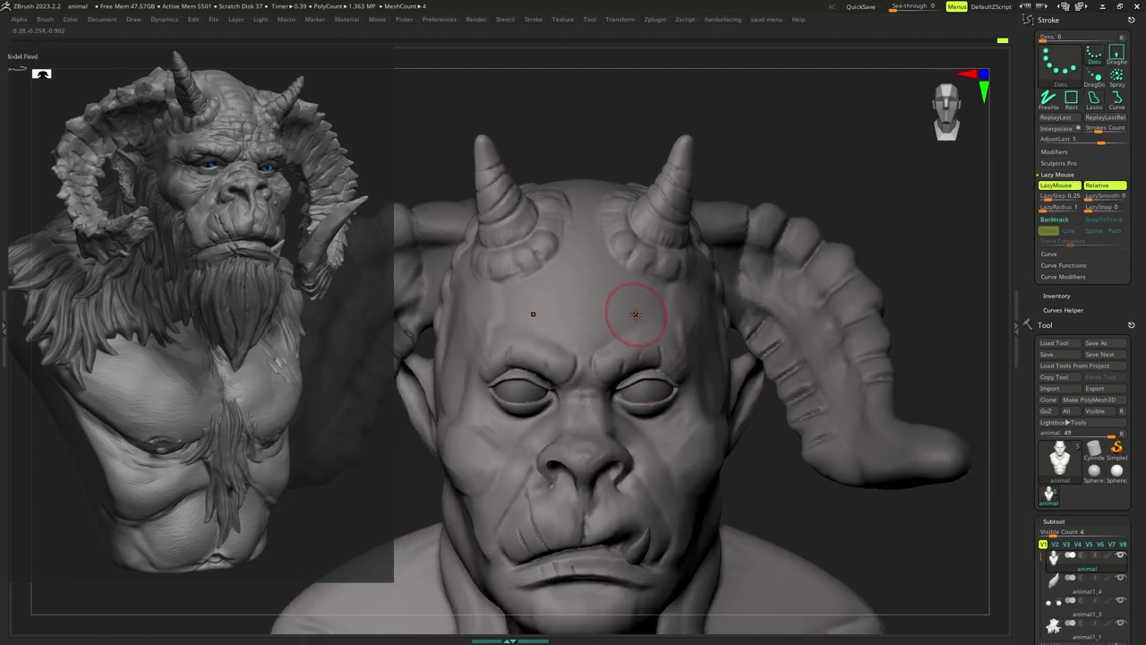
Check the wrinkle brush's settings, enlarge the brush and carve horizontal wrinkles across the forehead.
key(space)
mouse_move(611, 362)
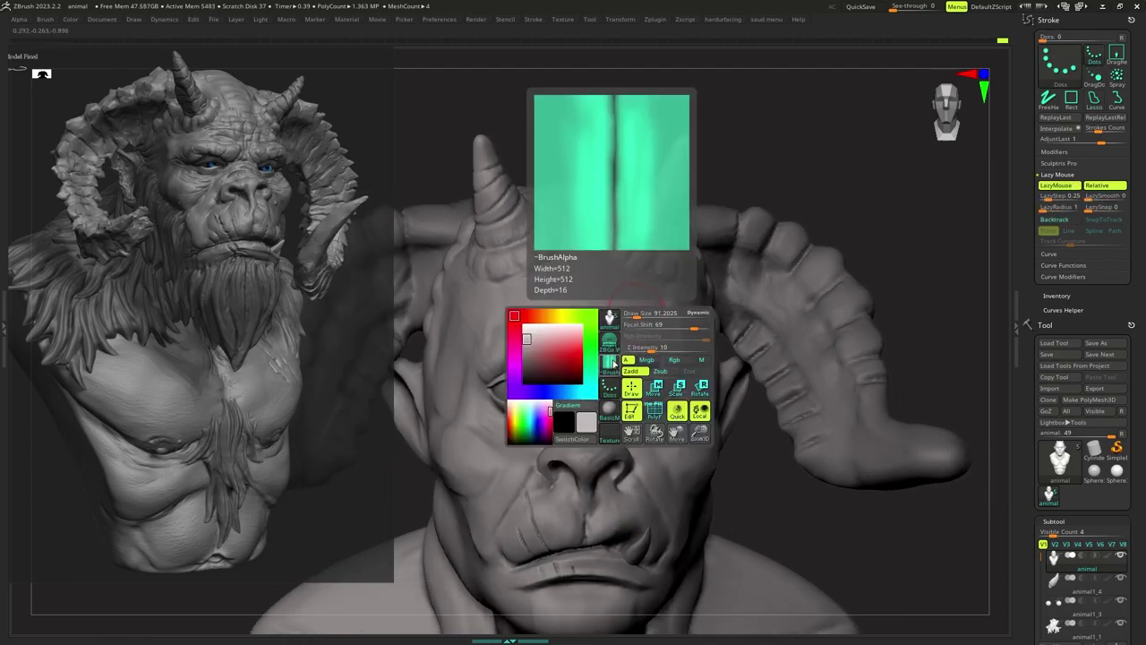
key(s)
drag(622, 315, 629, 320)
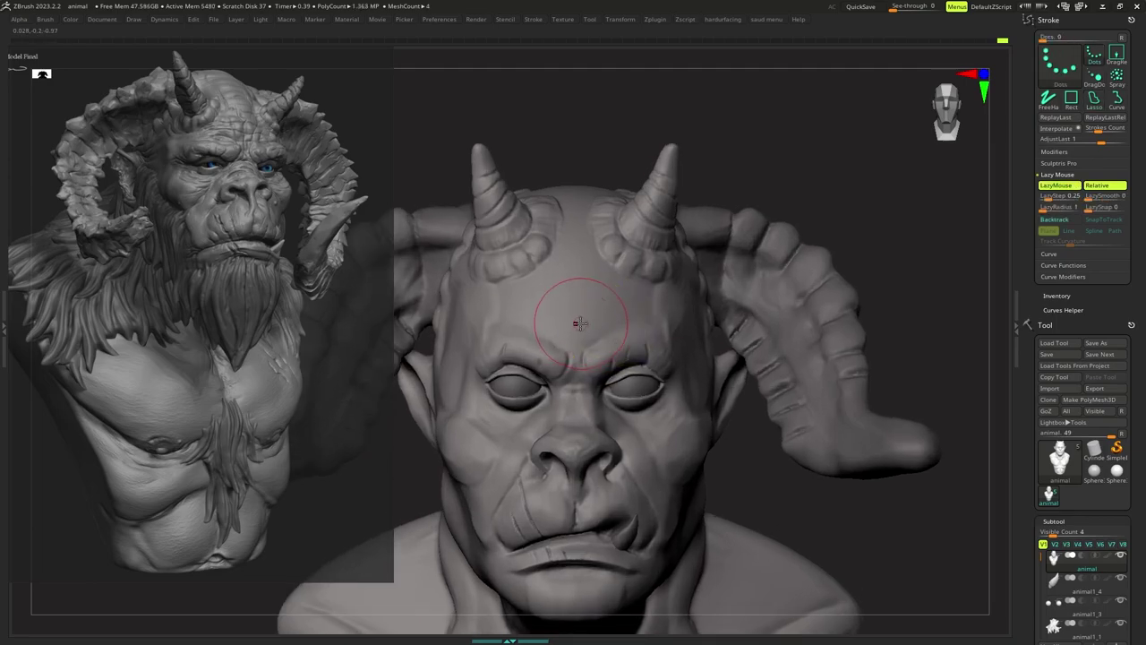
drag(578, 321, 602, 320)
drag(662, 318, 663, 318)
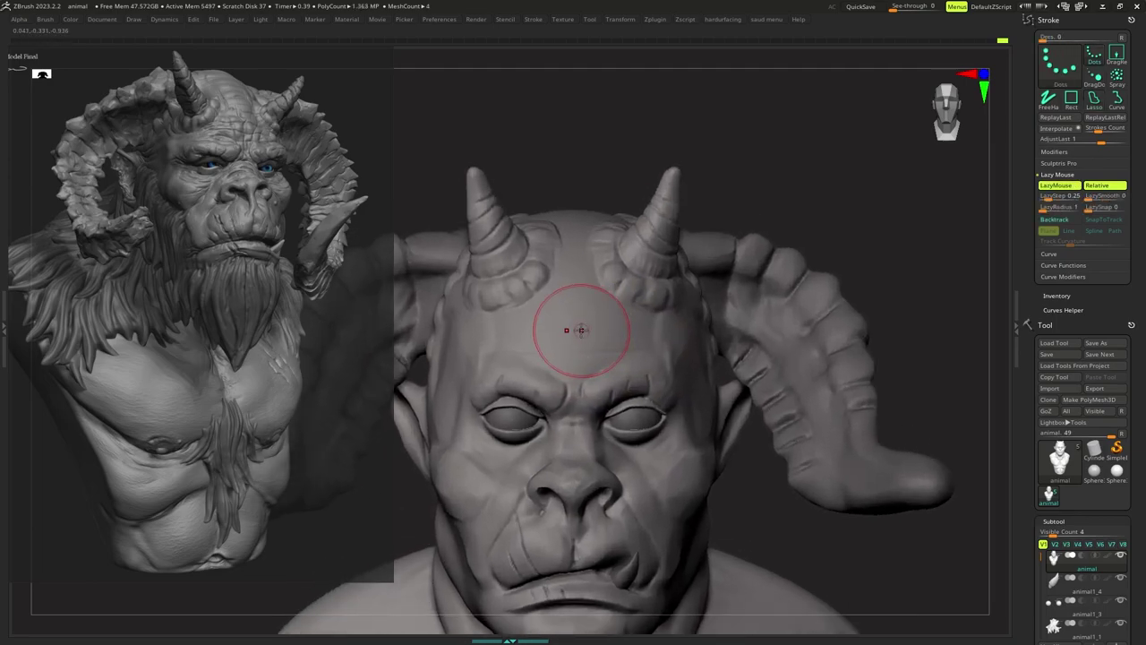
mouse_move(654, 337)
mouse_down()
mouse_move(576, 315)
mouse_move(592, 290)
mouse_move(623, 288)
mouse_move(576, 307)
mouse_move(644, 311)
mouse_up()
Load another brush from file for detailing around the eyes.
key(s)
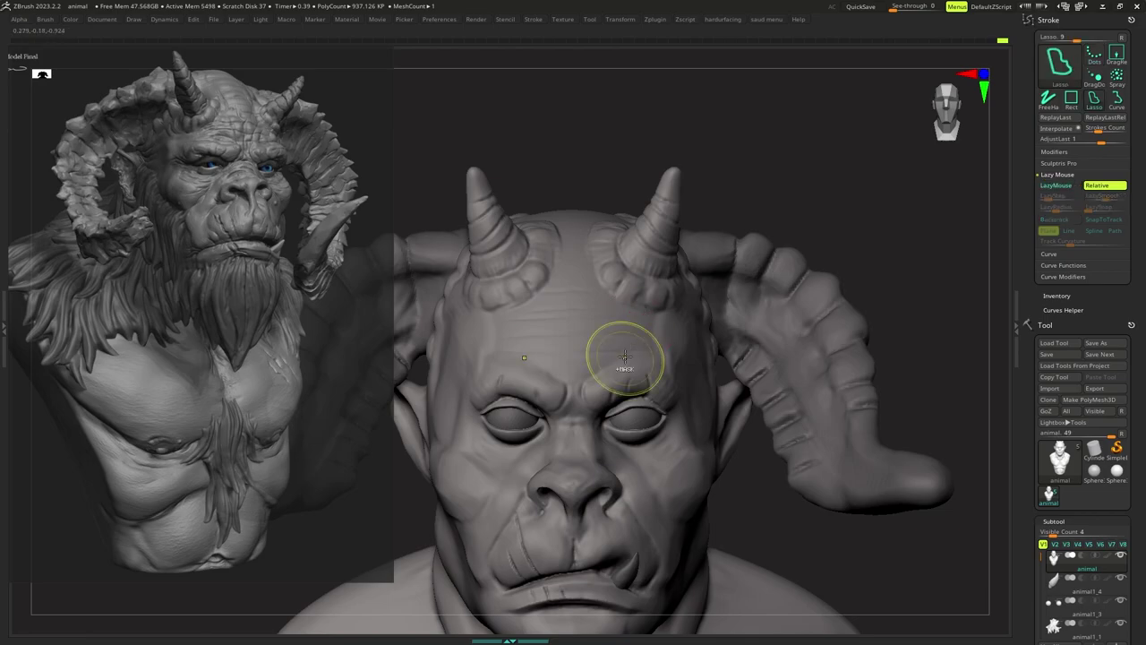
ctrl+right_drag(625, 360, 606, 331)
key(b)
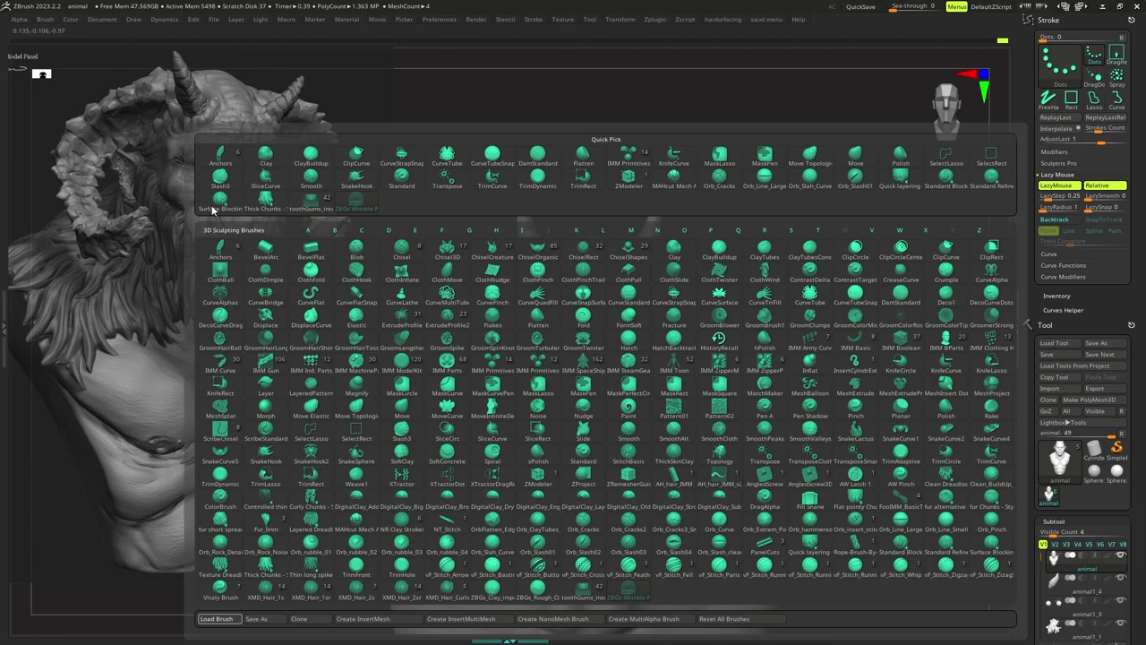
key(Escape)
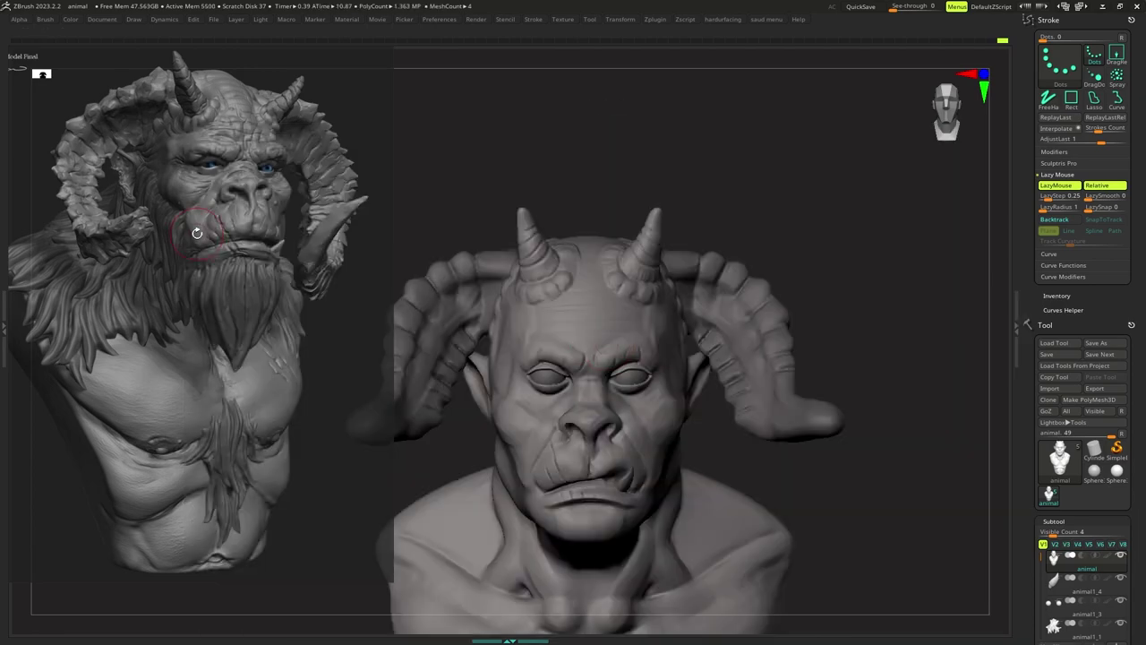
Adjust the brush size and sculpt creases below the eye and along the eyelids.
mouse_move(584, 377)
ctrl+right_down()
mouse_move(582, 362)
mouse_move(611, 394)
ctrl+right_up()
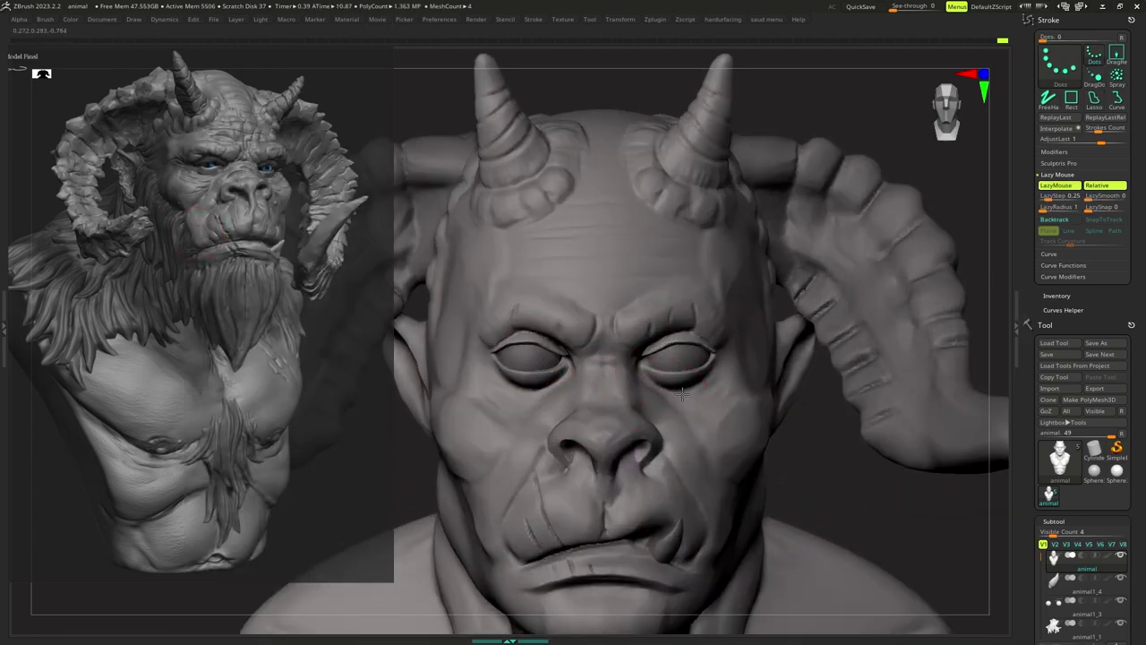
mouse_move(684, 395)
ctrl+right_down()
mouse_move(664, 388)
mouse_move(678, 380)
ctrl+right_up()
key(s)
drag(699, 384, 687, 385)
right_drag(694, 385, 673, 362)
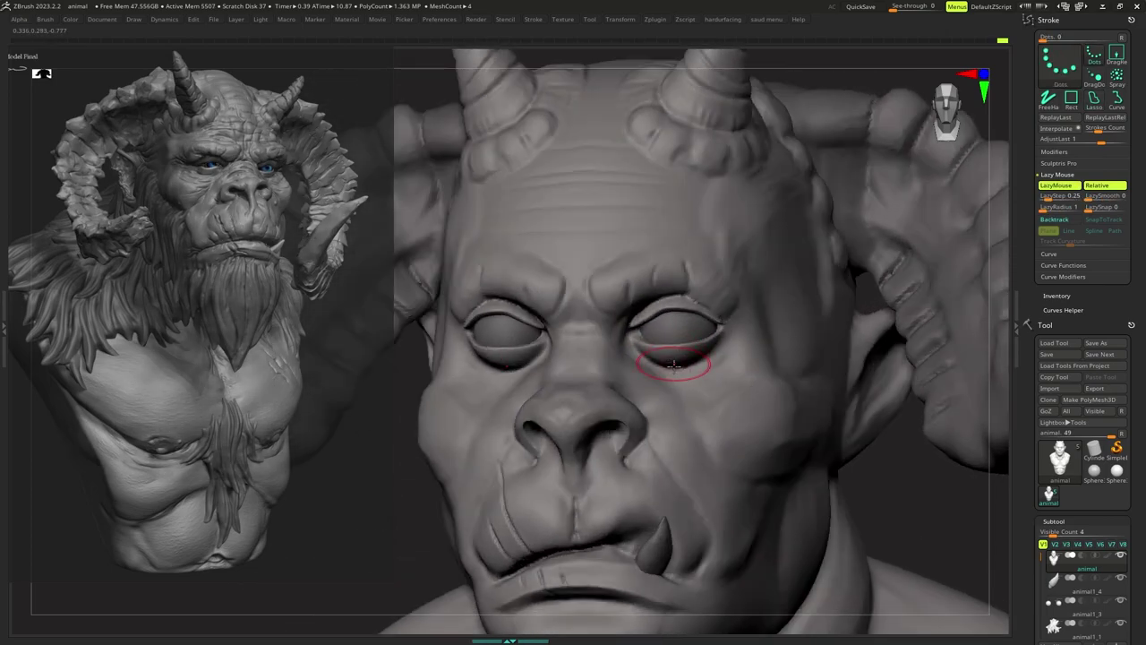
mouse_move(661, 360)
mouse_down()
mouse_move(693, 355)
mouse_move(698, 368)
mouse_move(677, 374)
mouse_up()
mouse_move(696, 364)
shift+right_down()
mouse_move(714, 356)
mouse_move(663, 357)
mouse_move(673, 345)
shift+right_up()
mouse_move(674, 345)
mouse_down()
mouse_move(729, 341)
mouse_move(678, 336)
mouse_move(695, 335)
mouse_up()
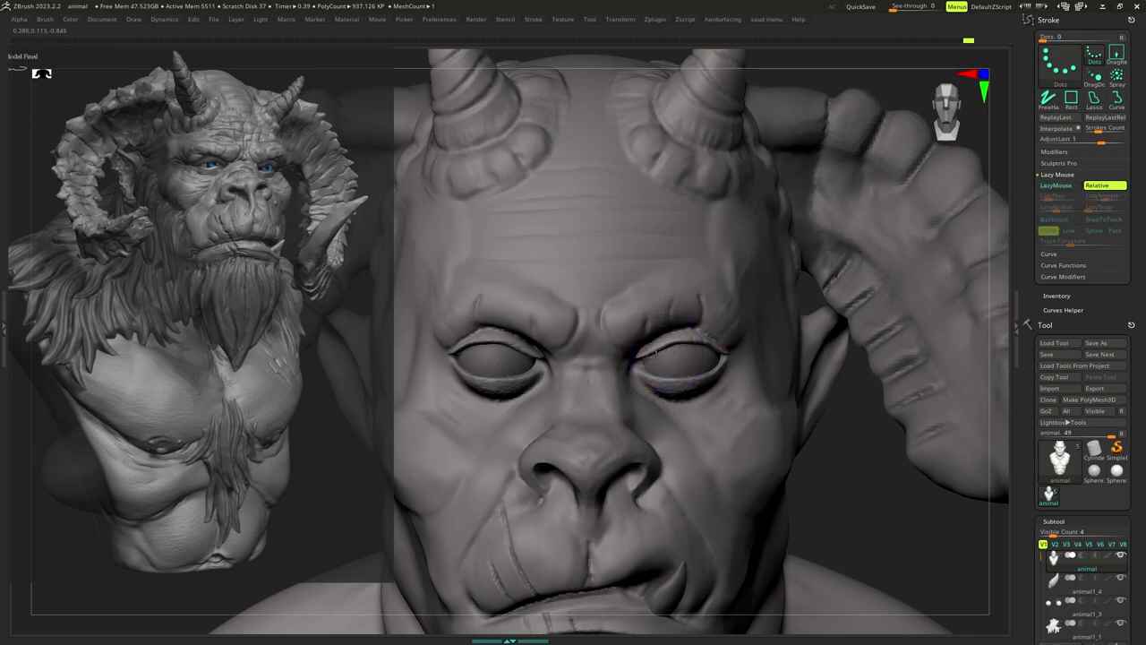
Load the ZBG_Lip_Detail brush from file and sculpt vertical creases along the lower lip.
ctrl+right_drag(647, 350, 617, 360)
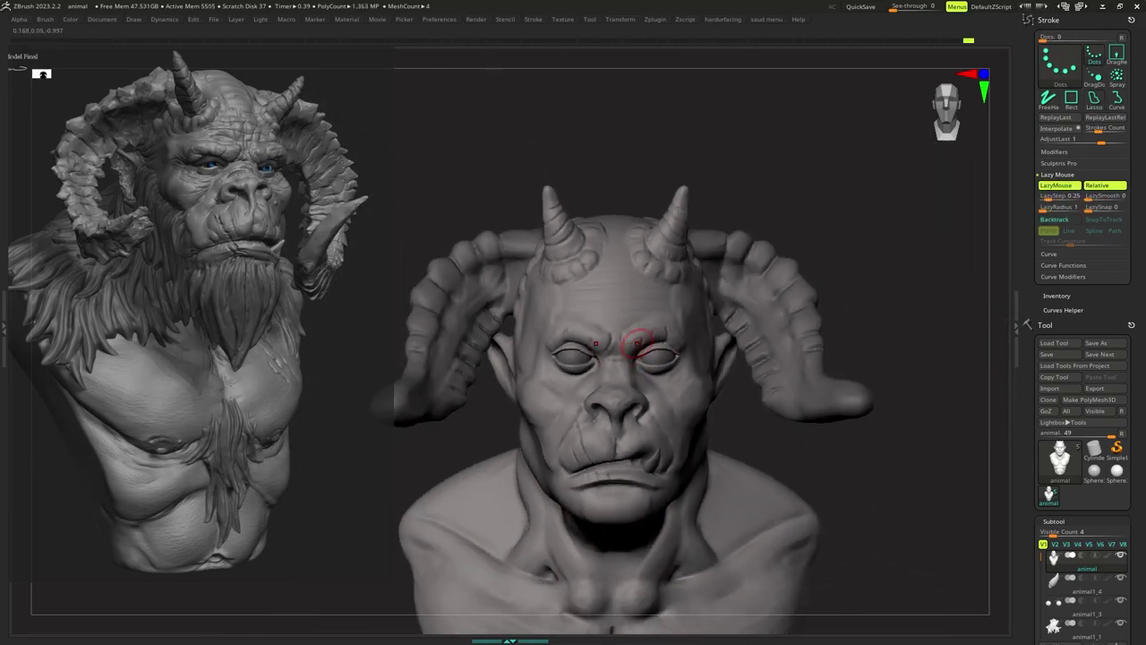
key(b)
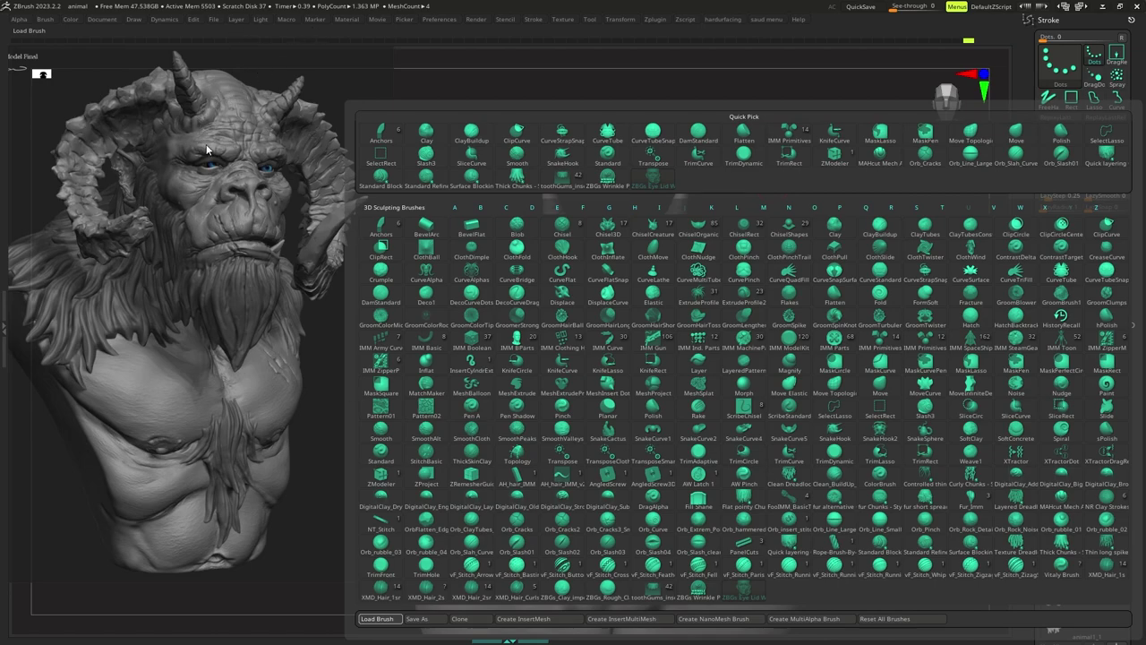
double_click(182, 218)
mouse_move(589, 394)
ctrl+right_down()
mouse_move(578, 364)
mouse_move(611, 407)
ctrl+right_up()
mouse_move(623, 454)
mouse_down()
mouse_move(624, 472)
mouse_move(644, 469)
mouse_up()
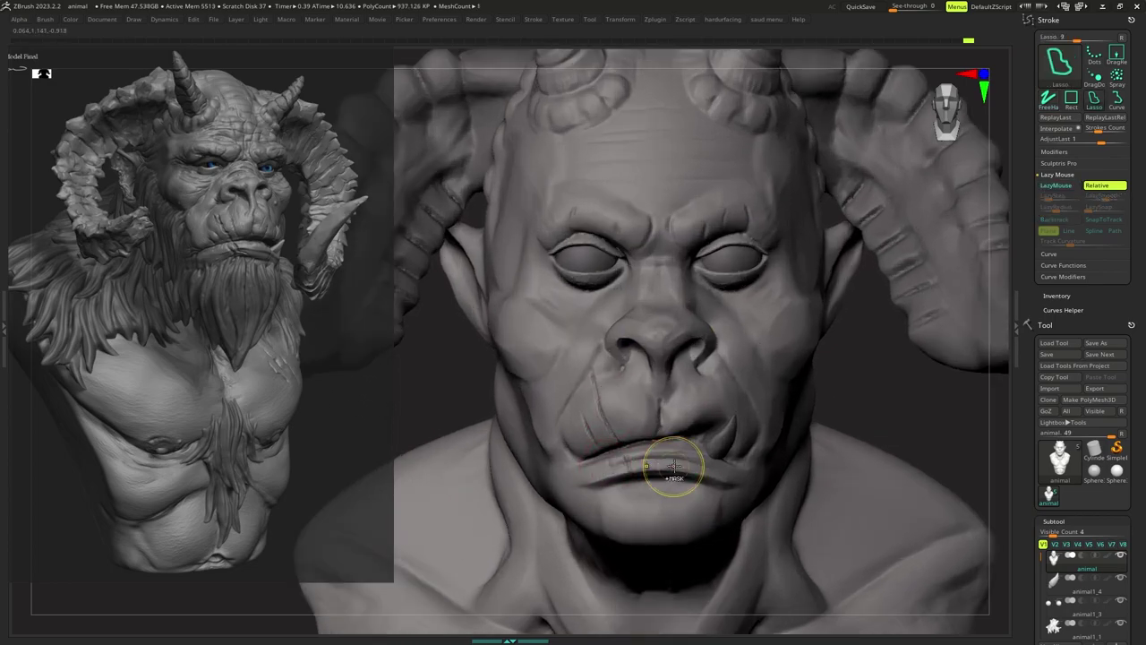
mouse_move(673, 471)
right_down()
mouse_move(650, 439)
mouse_move(659, 404)
right_up()
key(space)
mouse_move(646, 394)
mouse_down()
mouse_move(612, 394)
mouse_move(623, 384)
mouse_up()
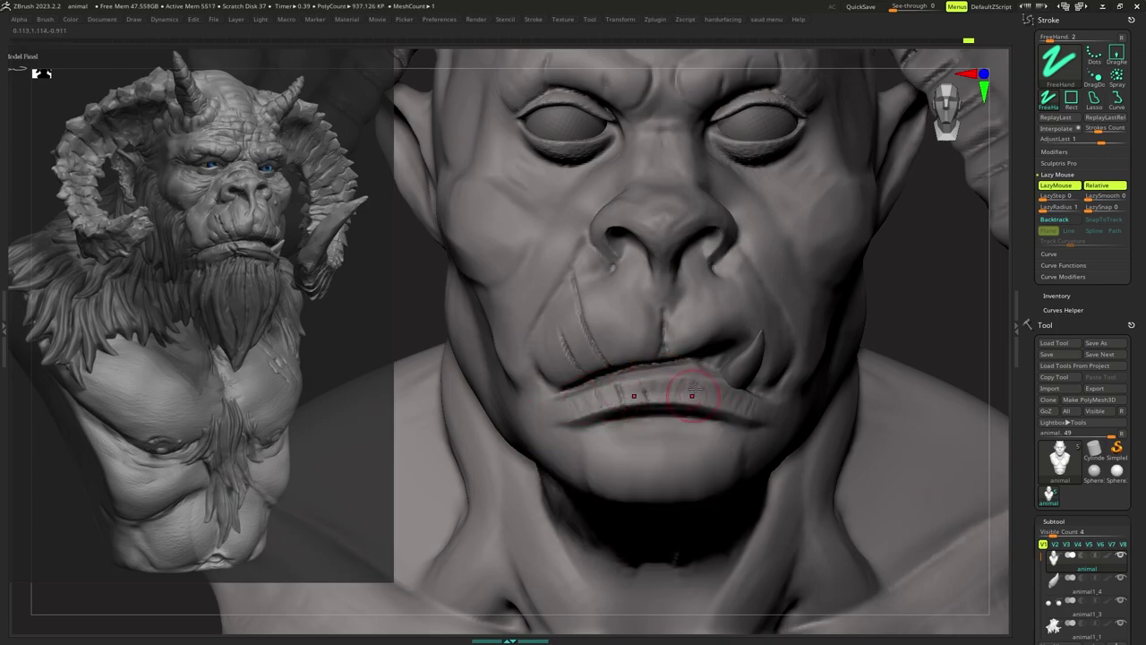
drag(714, 392, 719, 414)
Adjust the brush size and extend the lip creases towards the corners of the mouth.
mouse_move(746, 414)
ctrl+right_down()
mouse_move(694, 381)
mouse_move(696, 391)
mouse_move(673, 388)
mouse_move(720, 389)
mouse_move(684, 376)
mouse_move(634, 395)
ctrl+right_up()
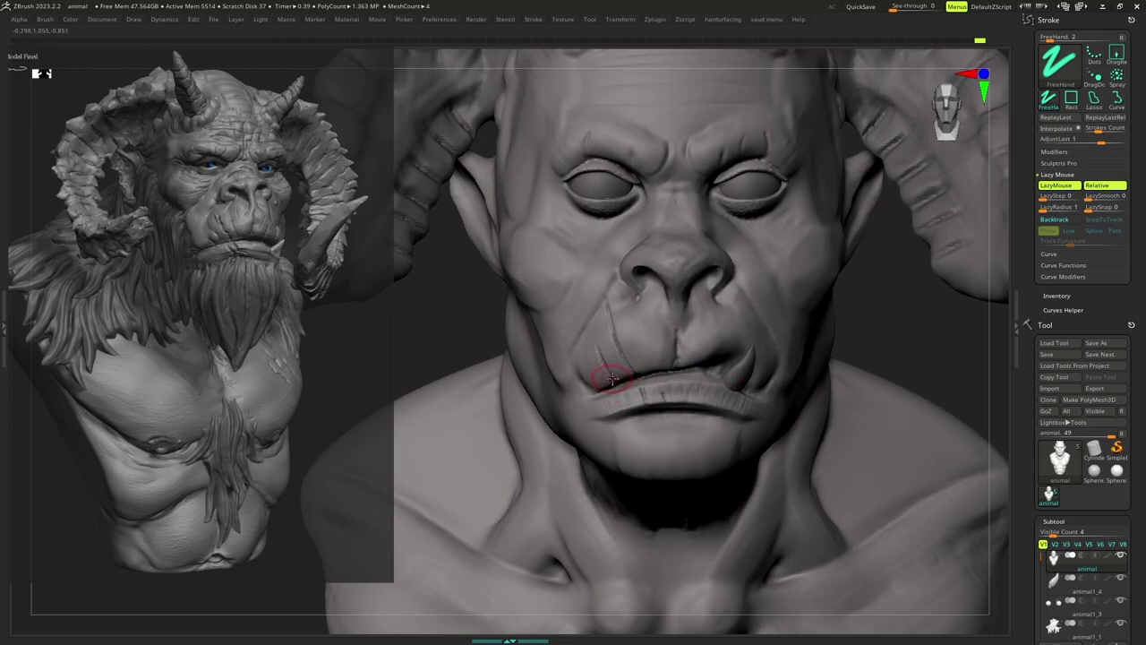
drag(602, 405, 605, 403)
mouse_move(755, 415)
ctrl+right_down()
mouse_move(722, 371)
mouse_move(689, 382)
mouse_move(670, 407)
mouse_move(632, 403)
ctrl+right_up()
key(s)
key(s)
mouse_move(632, 403)
mouse_down()
mouse_move(593, 439)
mouse_move(623, 416)
mouse_move(606, 433)
mouse_up()
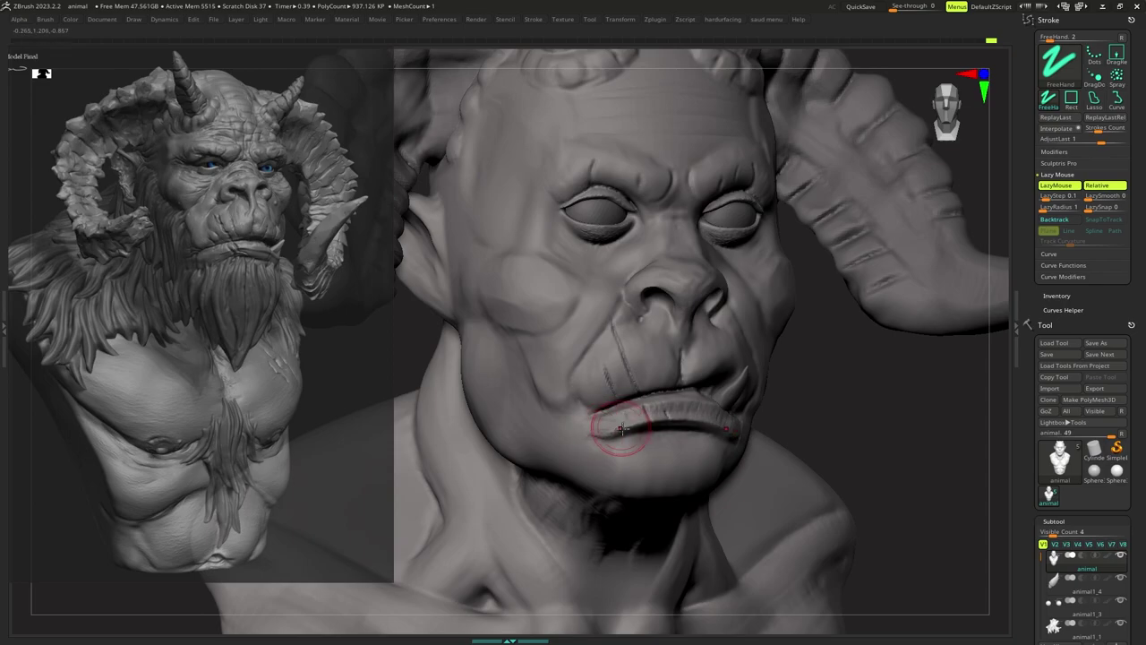
right_drag(621, 427, 610, 418)
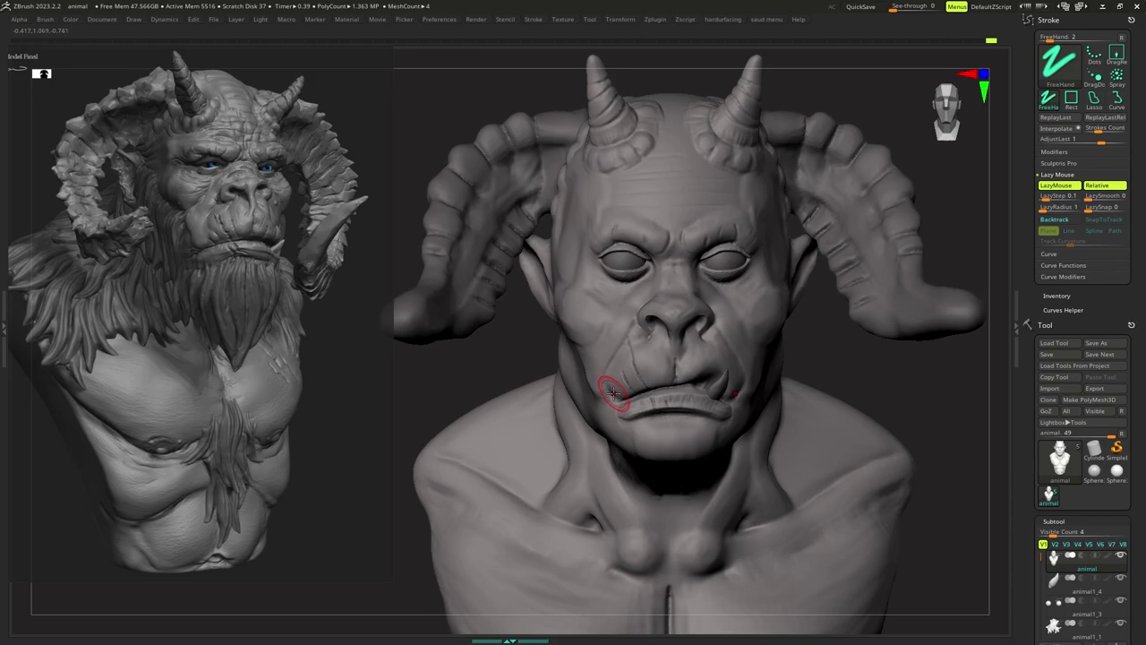
Load the ZBGs spray pore brush, try an enlarged stroke on the forehead and undo it.
key(b)
click(391, 538)
key(b)
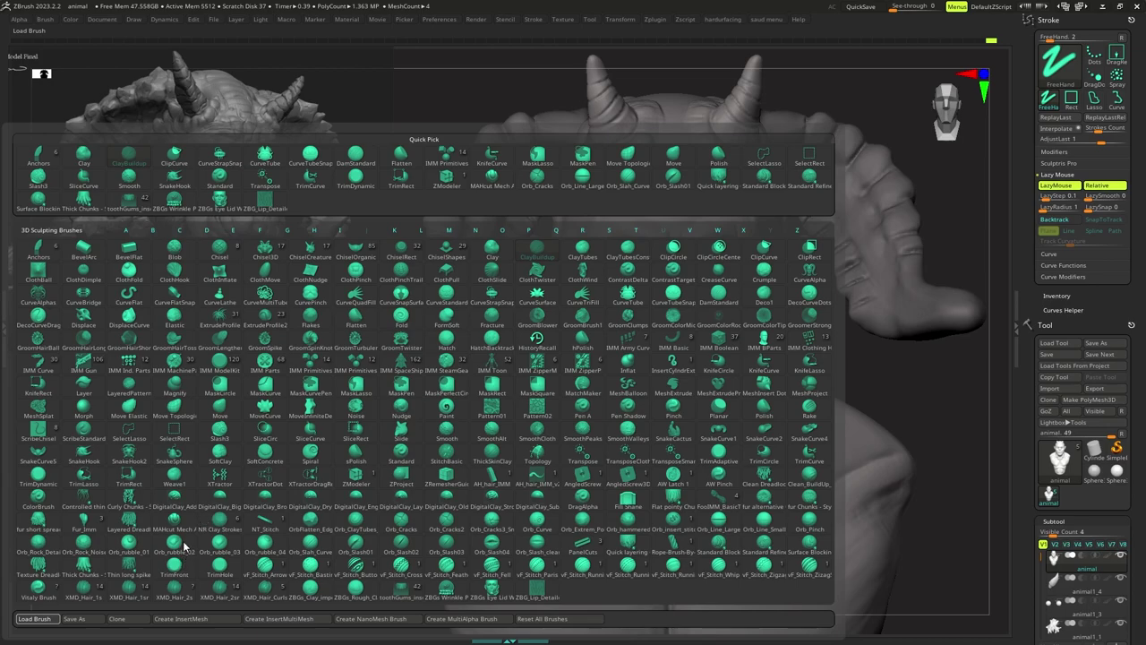
click(184, 515)
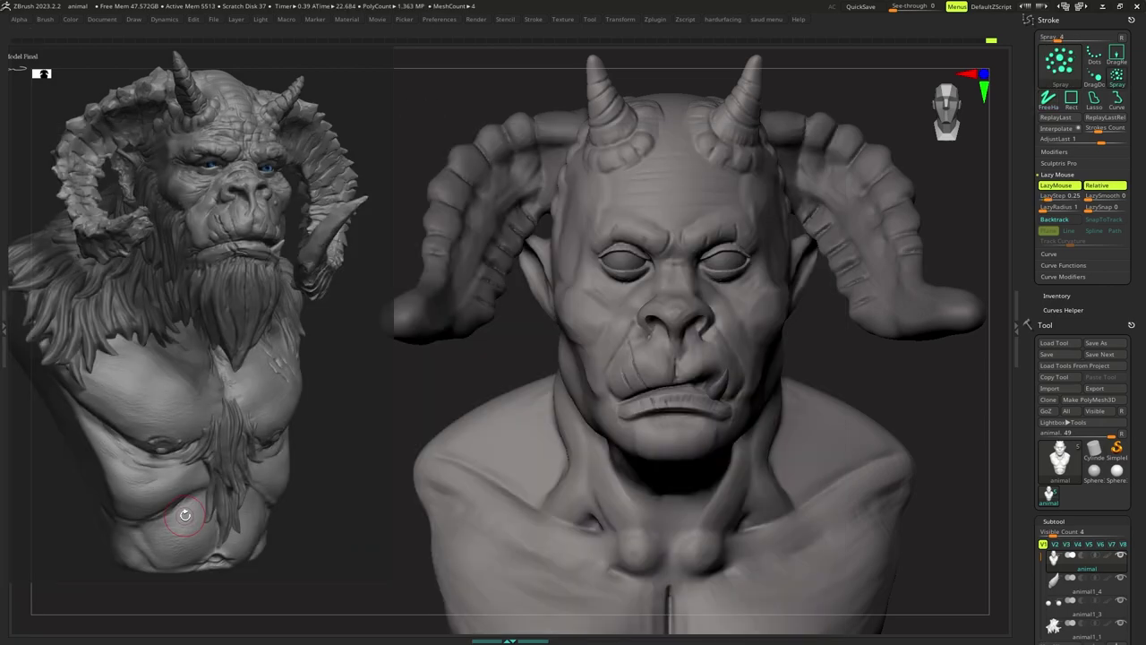
key(s)
drag(671, 207, 714, 222)
key(ctrl+z)
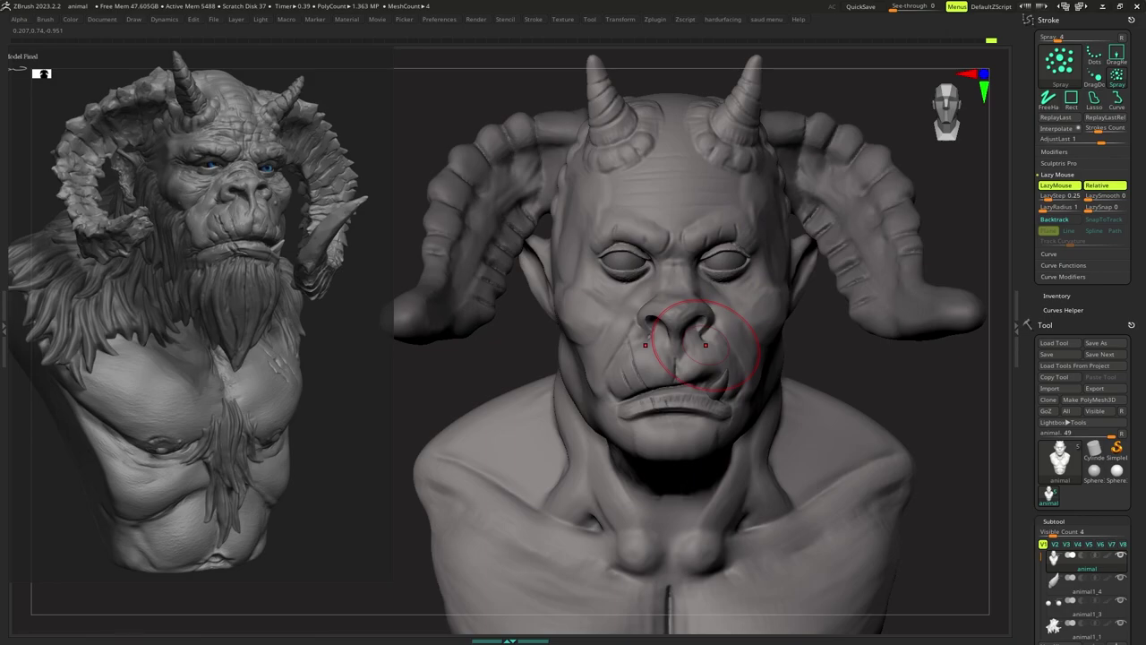
Load an additional ZBGs Wrinkle brush from file and compare its size with the forehead.
key(b)
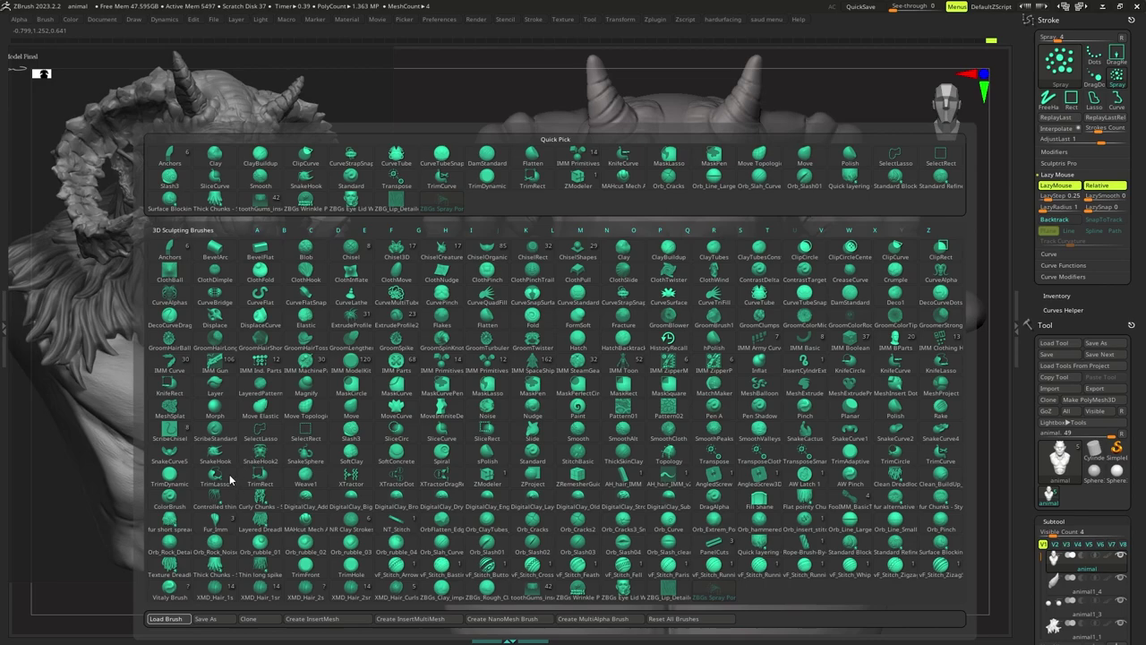
click(204, 556)
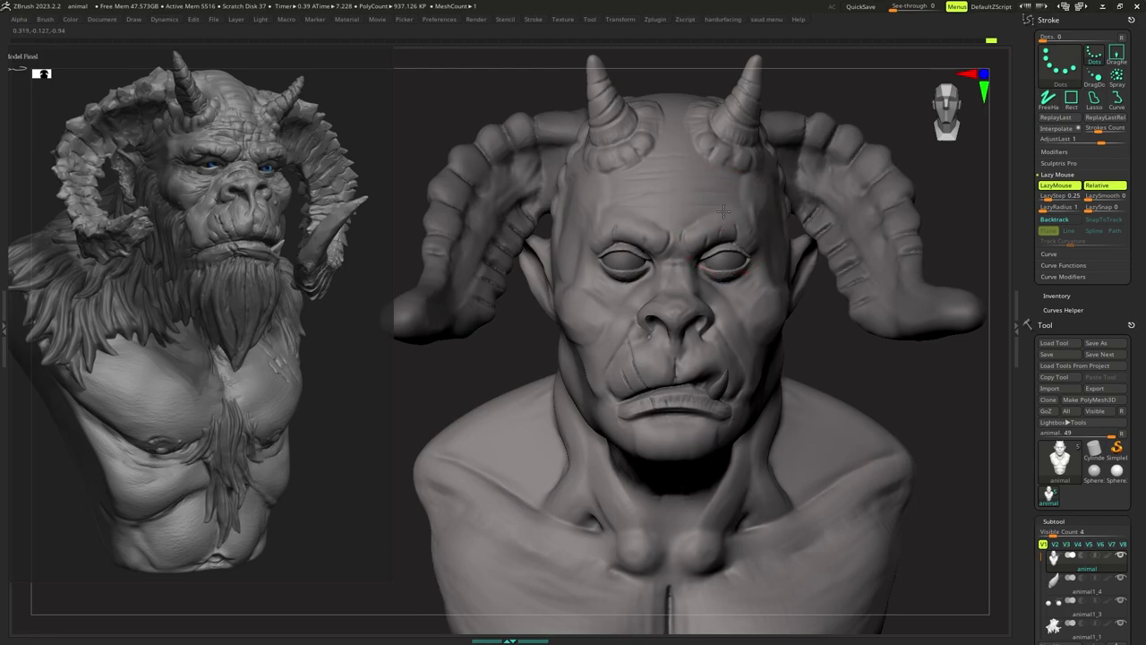
ctrl+right_drag(719, 192, 705, 204)
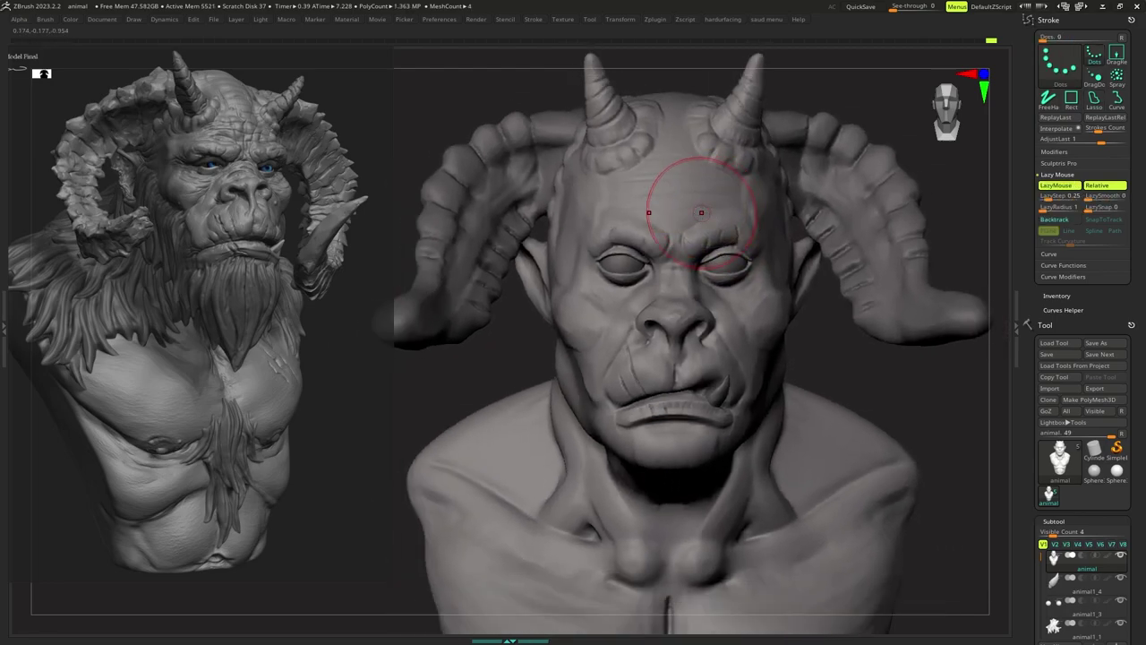
Load the ZBGs Subtle wrinkle brush from file and apply a first stroke to the middle of the forehead.
key(b)
key(b)
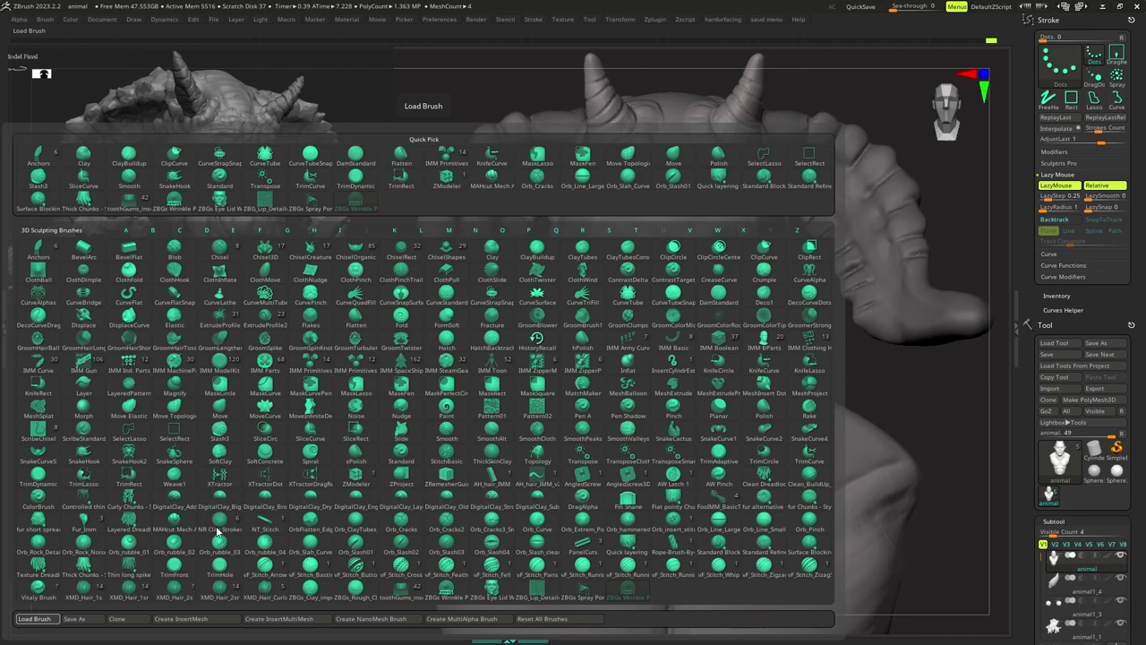
click(217, 531)
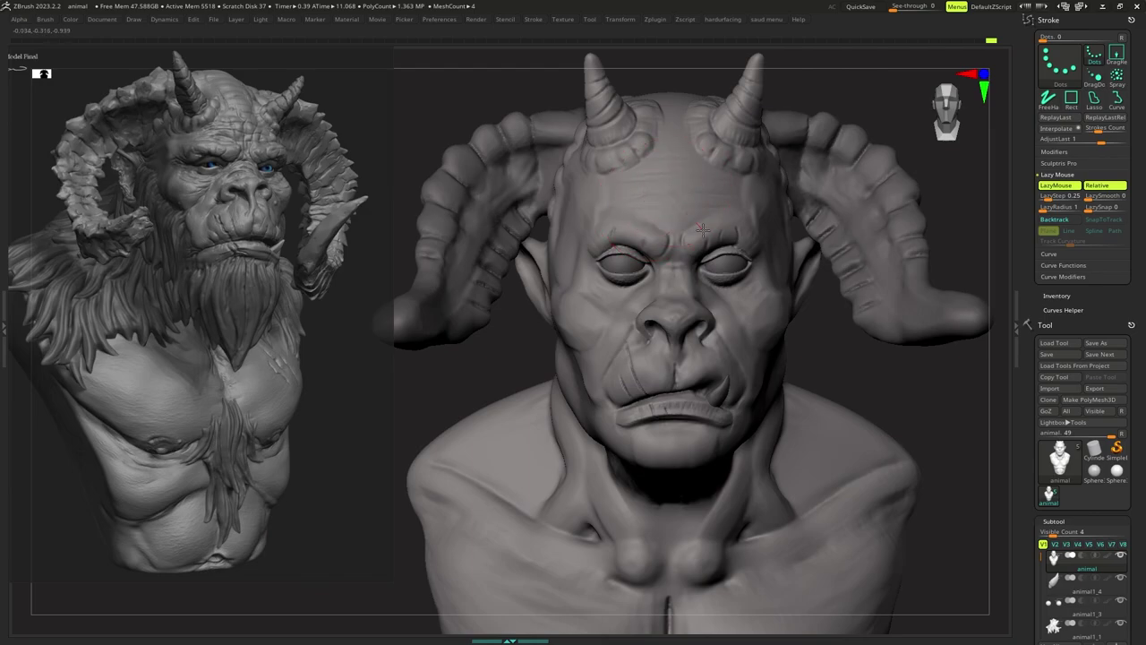
ctrl+right_drag(716, 230, 665, 306)
right_click(663, 309)
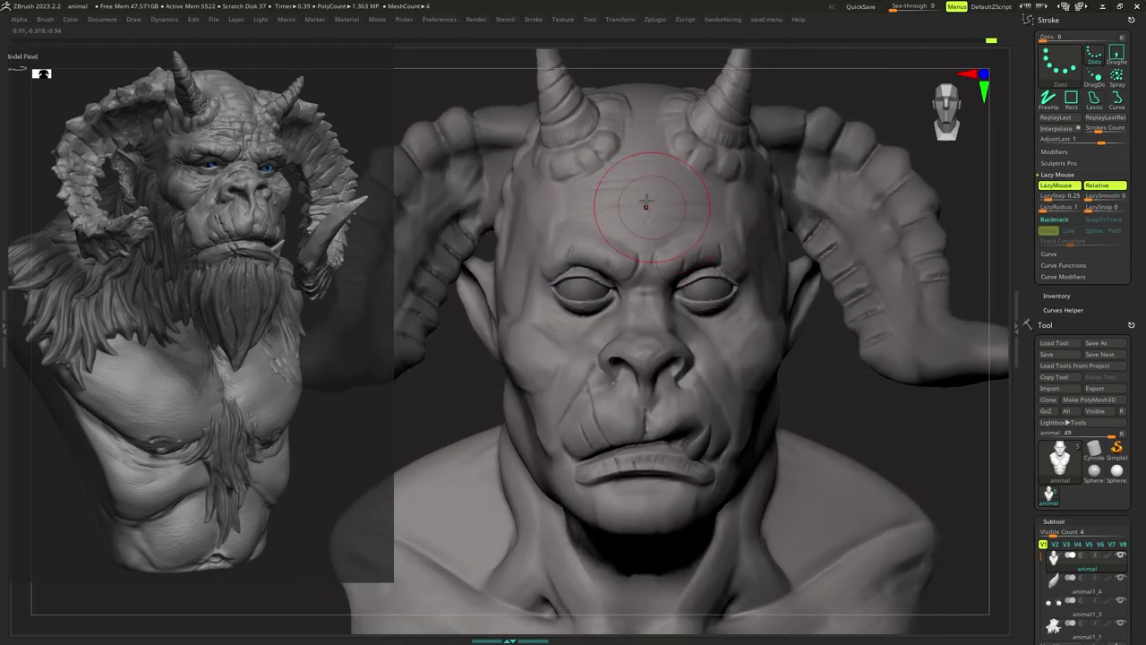
mouse_move(669, 199)
mouse_down()
mouse_move(686, 185)
mouse_move(671, 180)
mouse_move(649, 199)
mouse_up()
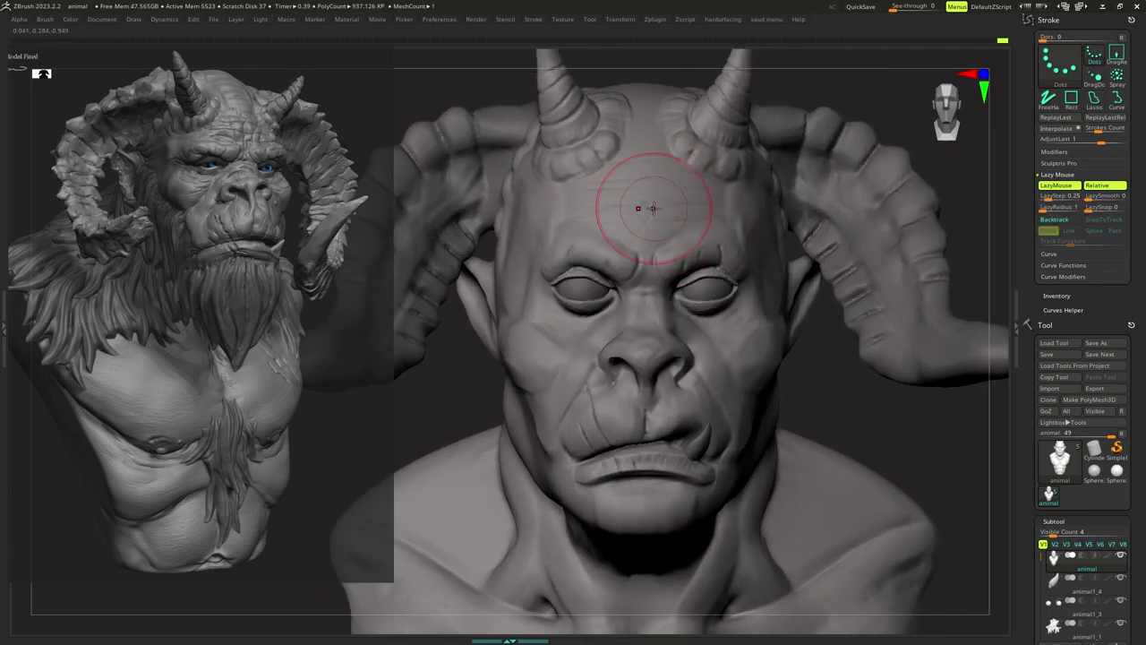
Adjust the brush size and build up a subtle crisscross wrinkle pattern across the centre of the forehead.
mouse_move(698, 238)
ctrl+right_down()
mouse_move(695, 208)
mouse_move(695, 224)
ctrl+right_up()
key(s)
drag(695, 250, 681, 250)
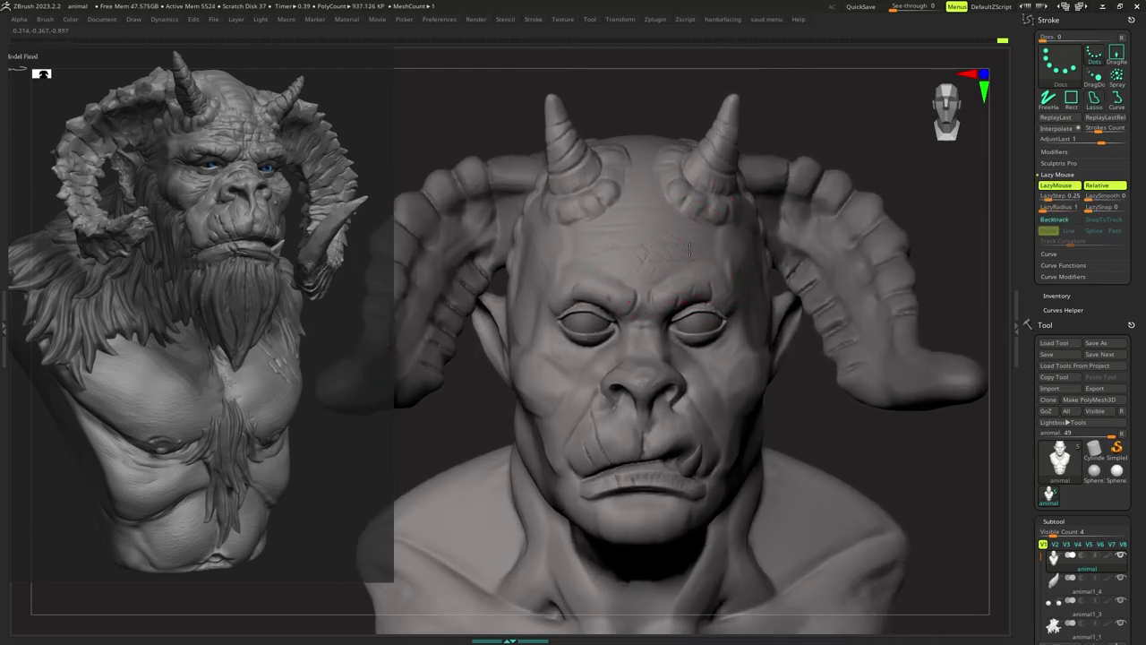
right_drag(642, 306, 647, 306)
right_click(647, 306)
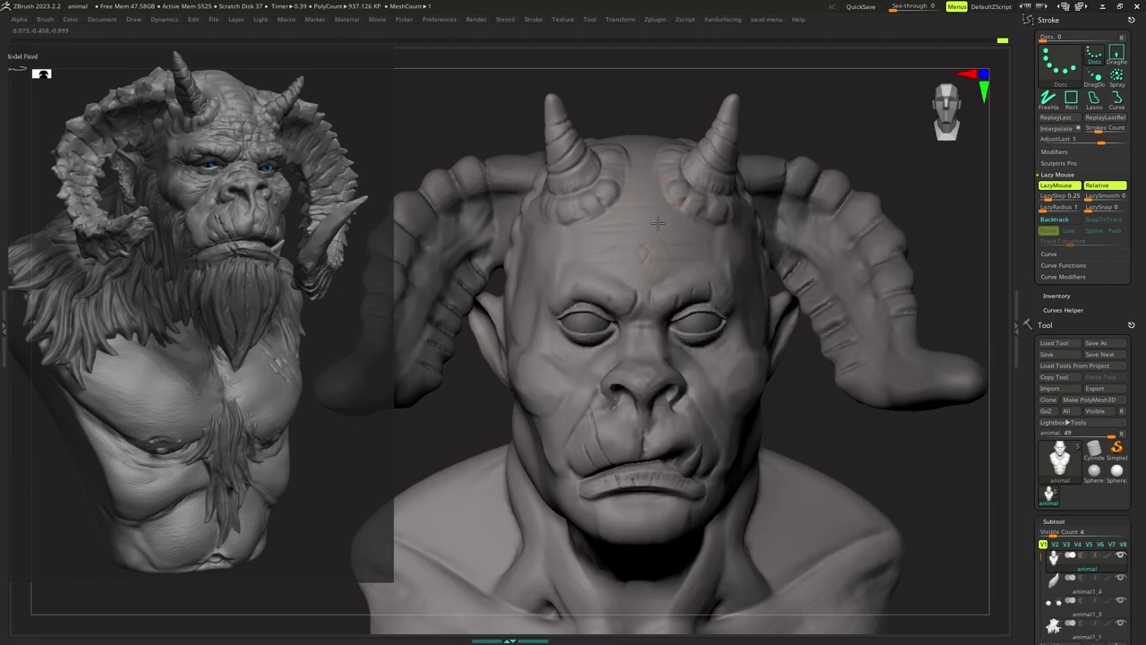
mouse_move(661, 272)
right_down()
mouse_move(663, 243)
mouse_move(704, 243)
mouse_move(716, 230)
mouse_move(700, 247)
right_up()
right_click(661, 246)
right_click(710, 236)
right_click(699, 247)
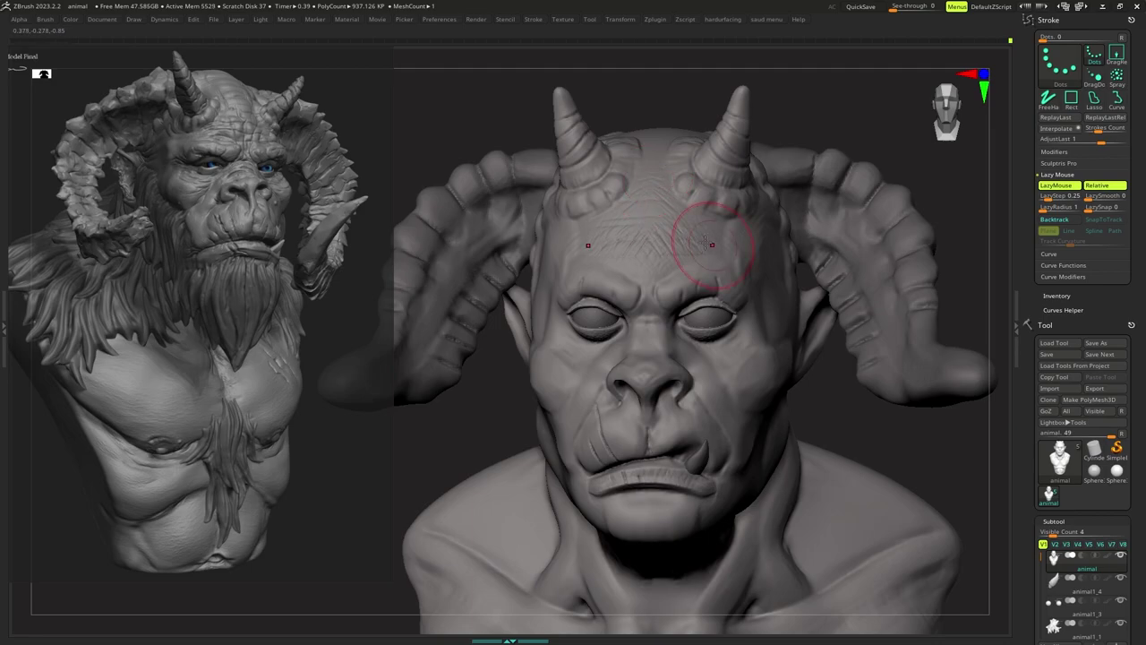
Extend the fine skin wrinkles to the sides of the forehead and up between the horns.
mouse_move(712, 245)
right_down()
mouse_move(720, 250)
mouse_move(680, 243)
mouse_move(705, 244)
mouse_move(646, 165)
mouse_move(657, 111)
mouse_move(677, 159)
mouse_move(660, 215)
right_up()
right_click(715, 251)
key(s)
key(s)
mouse_move(659, 215)
ctrl+right_down()
mouse_move(632, 239)
mouse_move(628, 269)
mouse_move(635, 235)
mouse_move(745, 237)
ctrl+right_up()
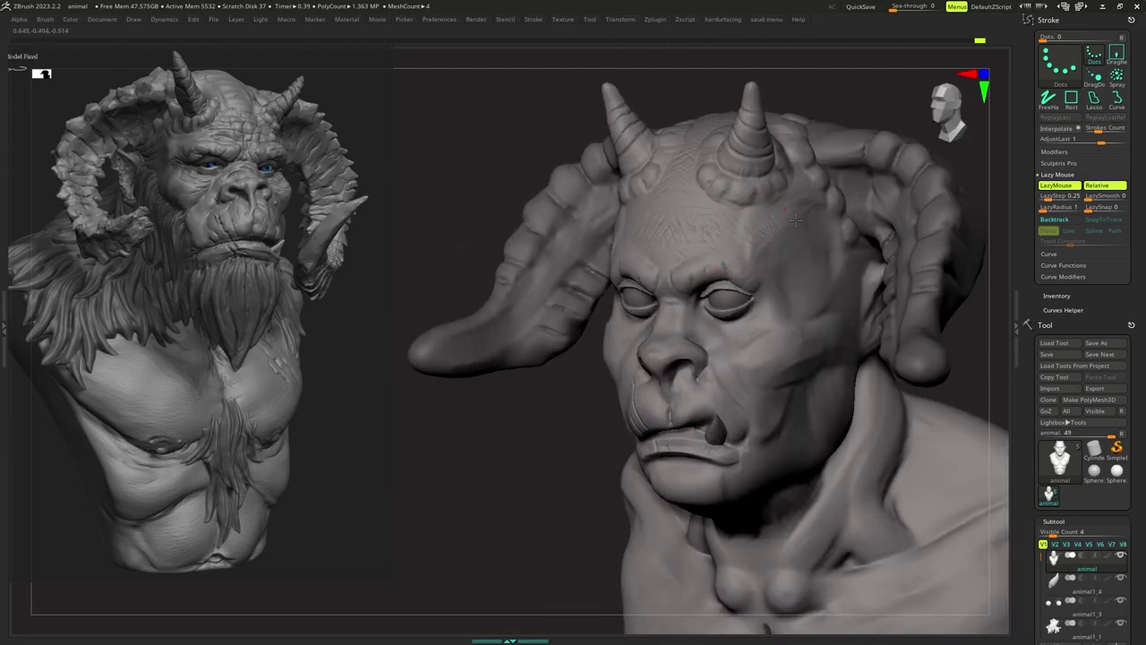
right_drag(822, 199, 708, 213)
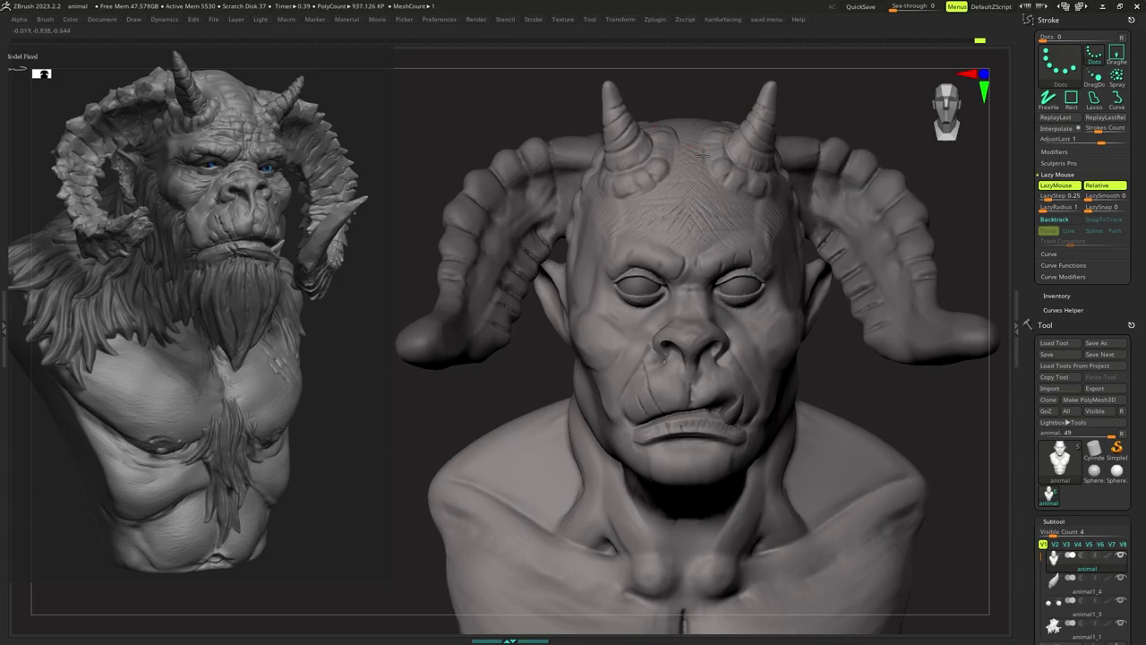
mouse_move(761, 252)
ctrl+right_down()
mouse_move(750, 215)
mouse_move(716, 268)
ctrl+right_up()
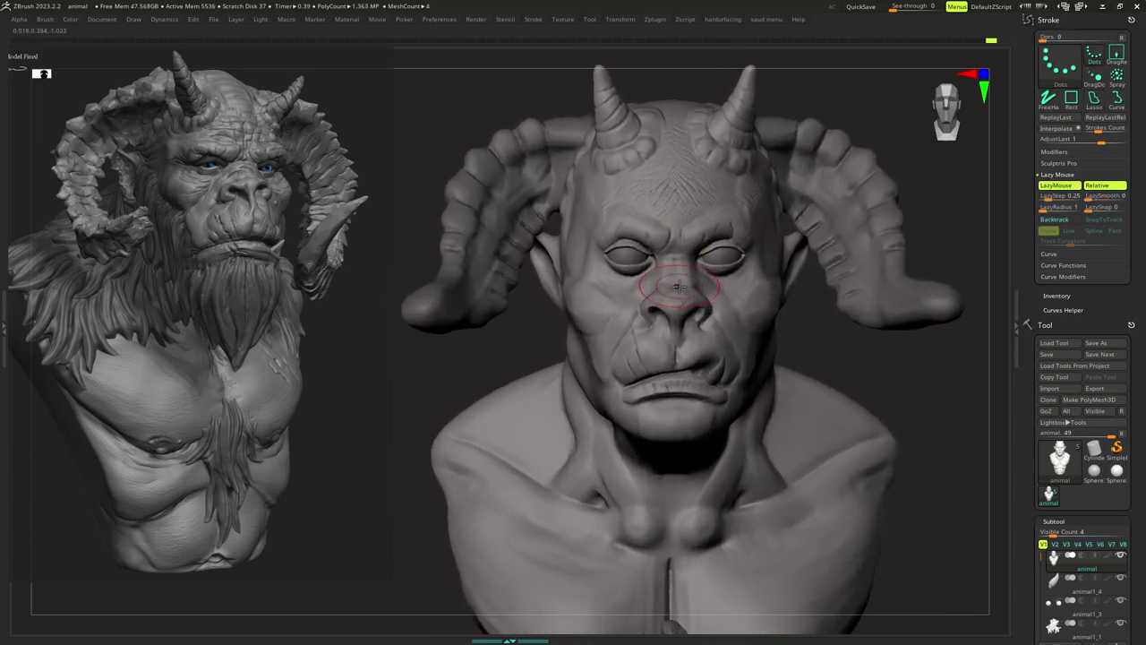
Load another detail brush from file, try a stroke near the eye and undo it.
key(b)
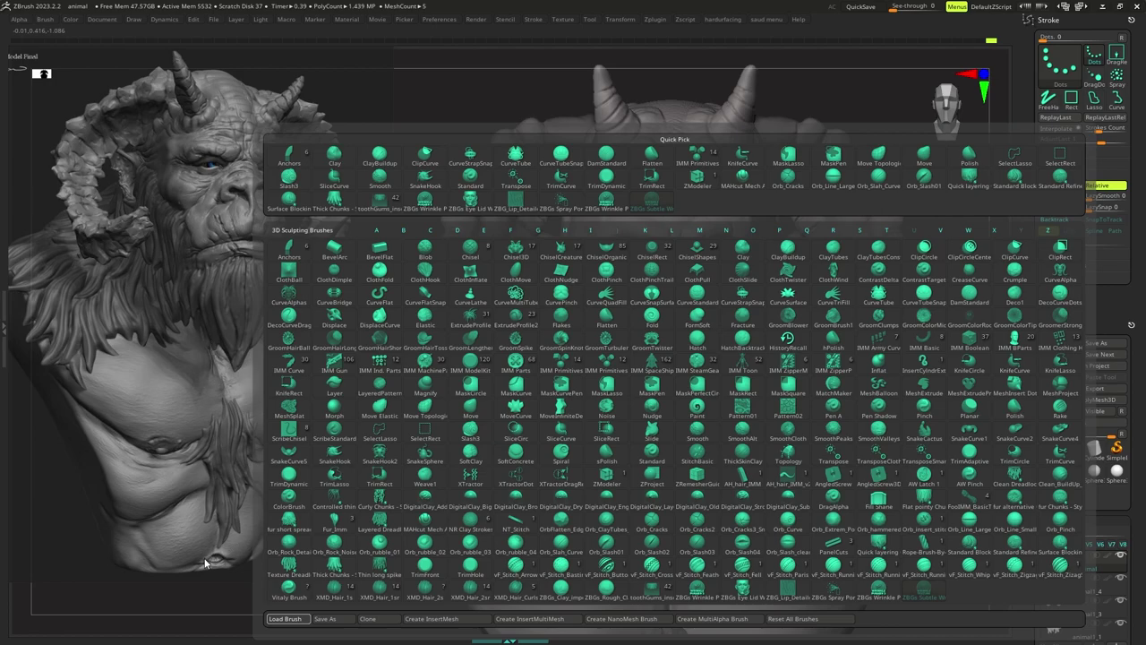
click(185, 389)
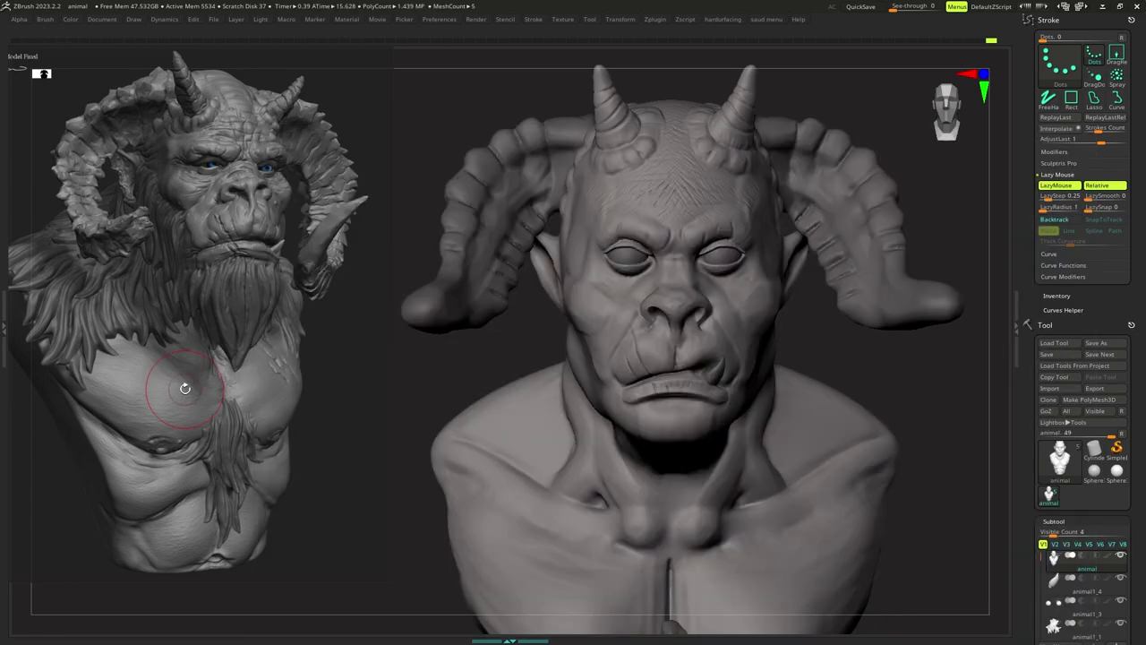
ctrl+right_drag(607, 271, 617, 281)
mouse_move(616, 281)
mouse_down()
mouse_move(631, 296)
mouse_move(674, 296)
mouse_move(618, 276)
mouse_move(645, 289)
mouse_up()
key(ctrl+z)
Adjust the brush size and sculpt fine wrinkles below the eyes, around to their inner corners.
key(s)
ctrl+right_drag(643, 292, 615, 299)
key(s)
drag(616, 307, 624, 316)
right_drag(622, 310, 621, 278)
drag(605, 301, 647, 300)
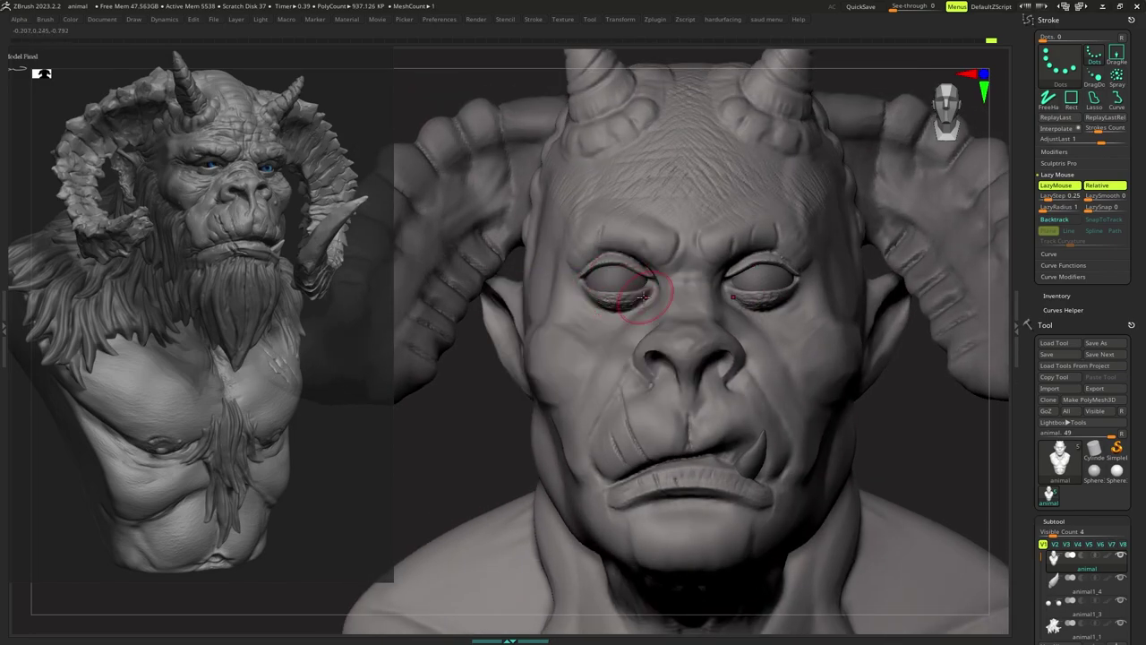
right_drag(647, 300, 625, 317)
key(space)
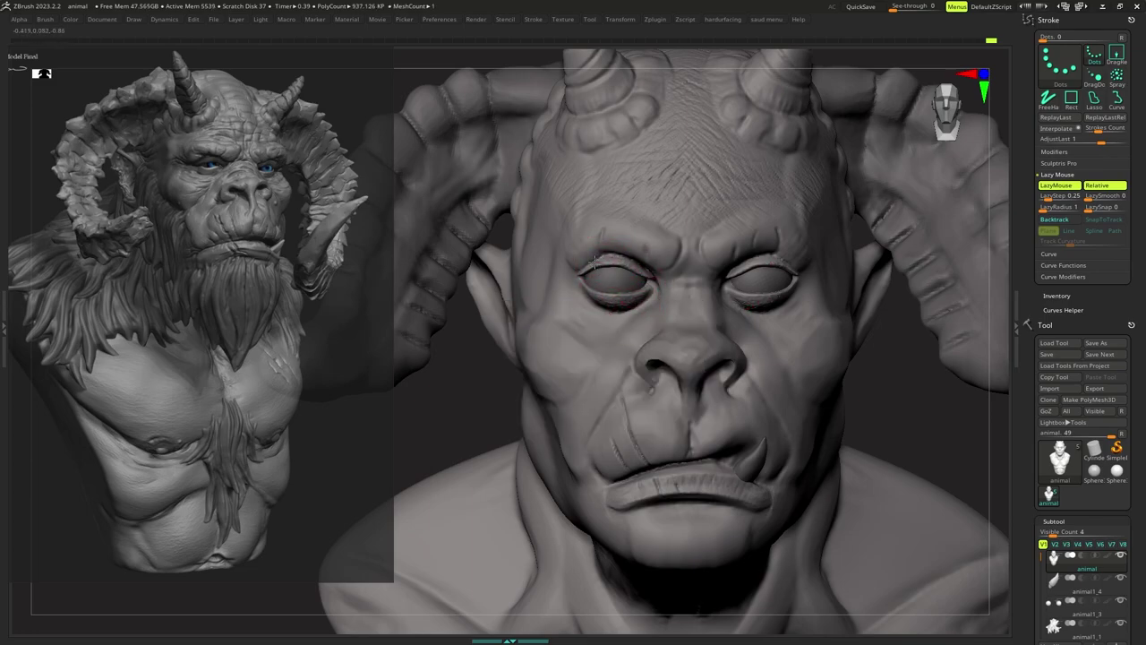
Load one more wrinkle brush from file and apply a short stroke near the inner brow.
ctrl+right_drag(650, 321, 622, 286)
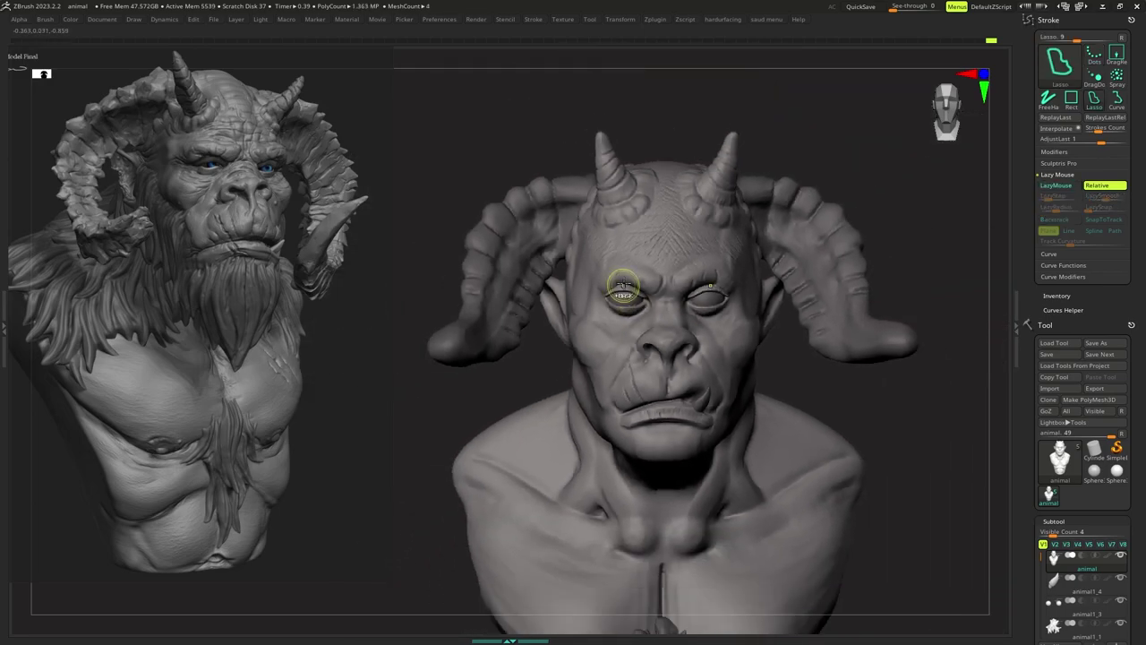
key(b)
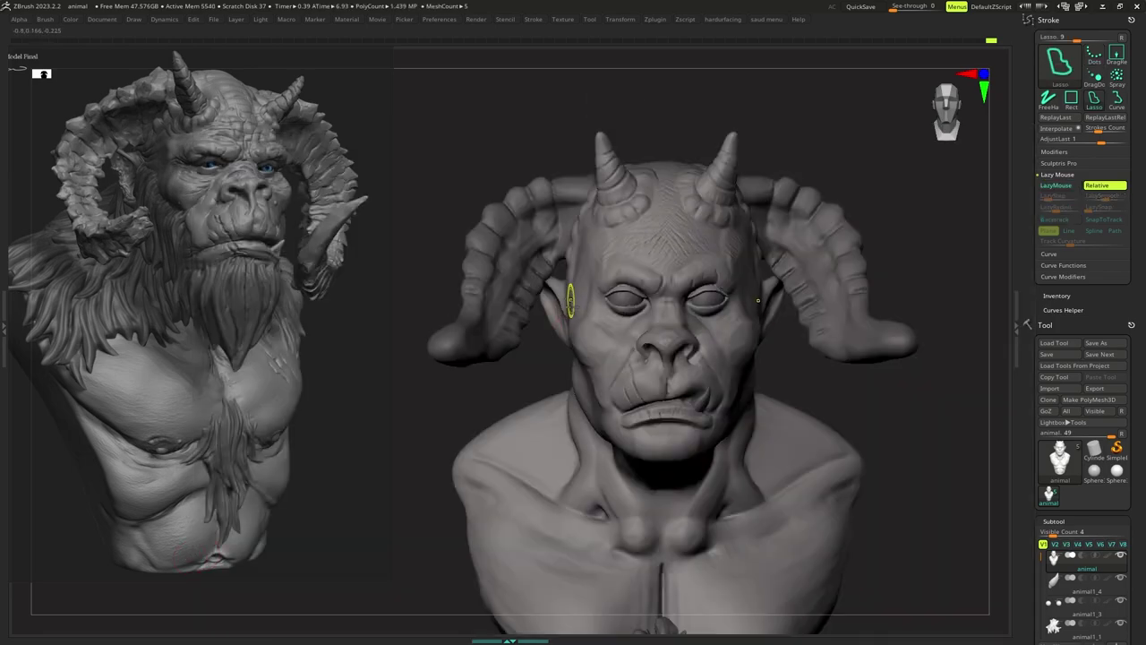
ctrl+right_drag(571, 299, 605, 315)
drag(660, 263, 660, 264)
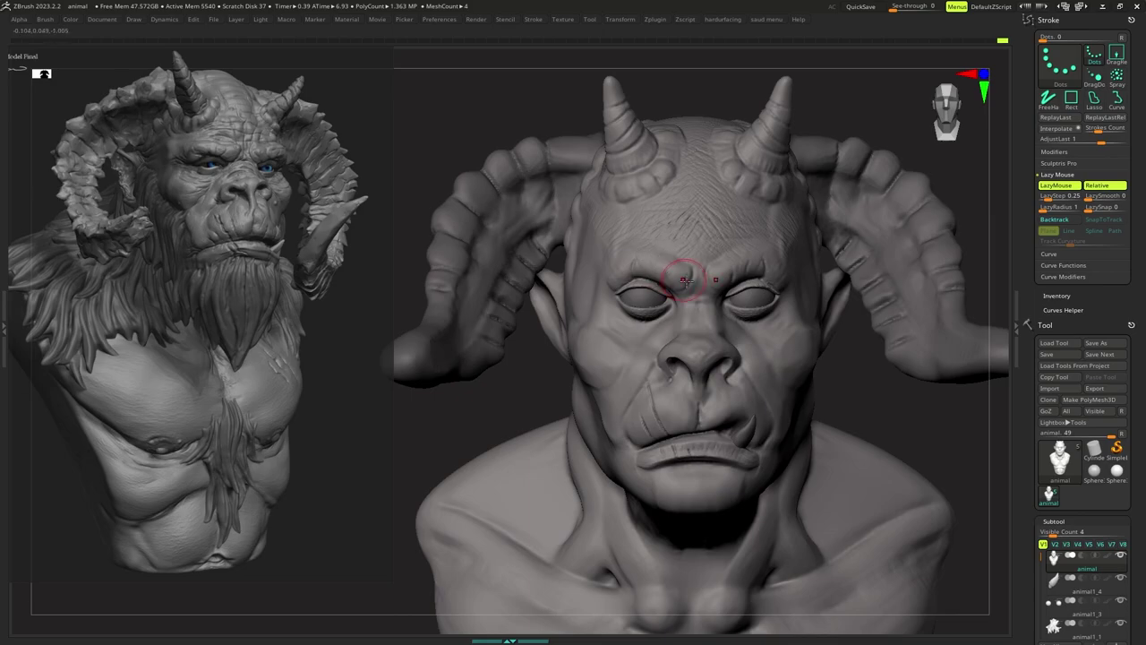
Adjust the brush size and sculpt short vertical wrinkles along the brow ridges out to the outer eye corners.
ctrl+right_drag(685, 276, 674, 294)
key(s)
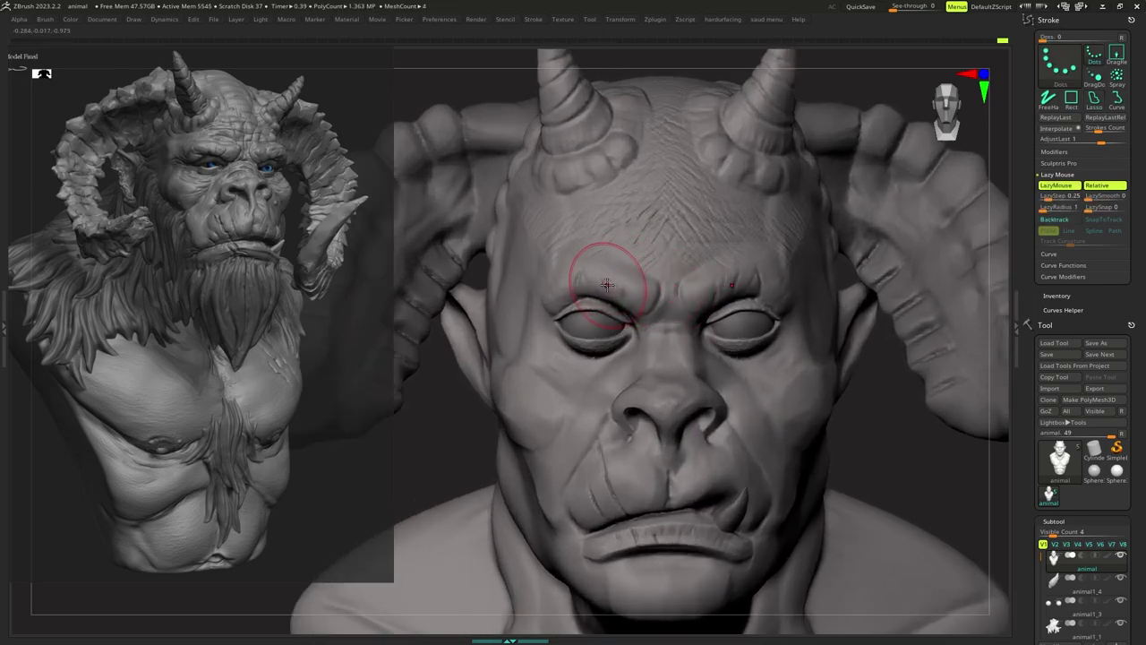
drag(608, 281, 647, 290)
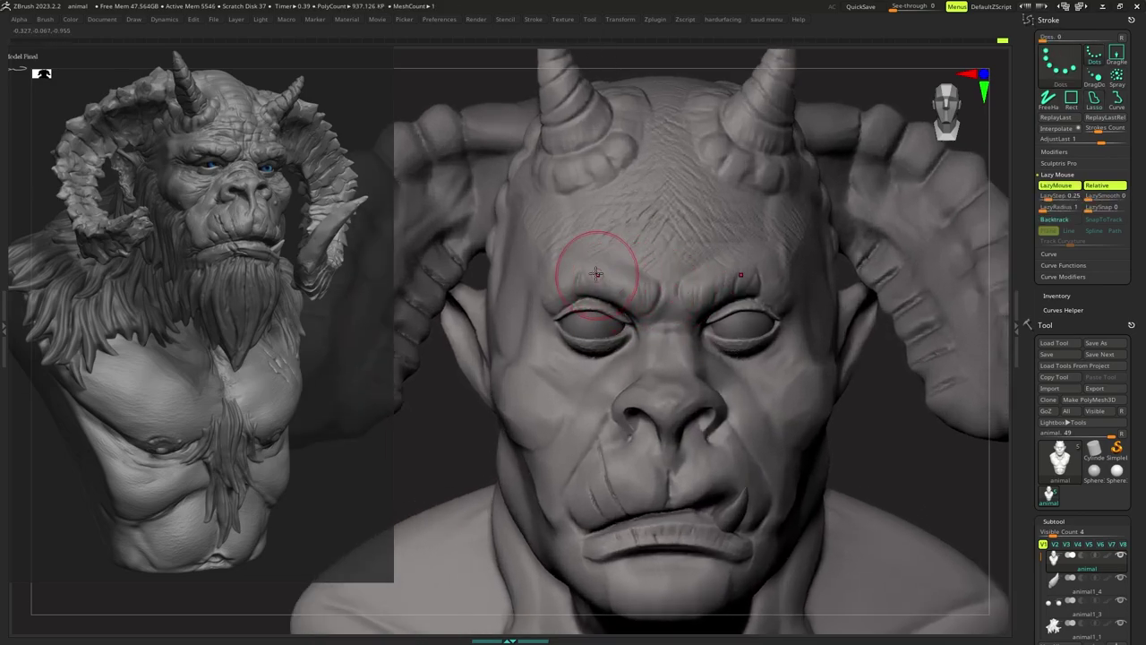
drag(570, 271, 552, 293)
ctrl+right_drag(552, 294, 573, 308)
key(s)
right_click(552, 306)
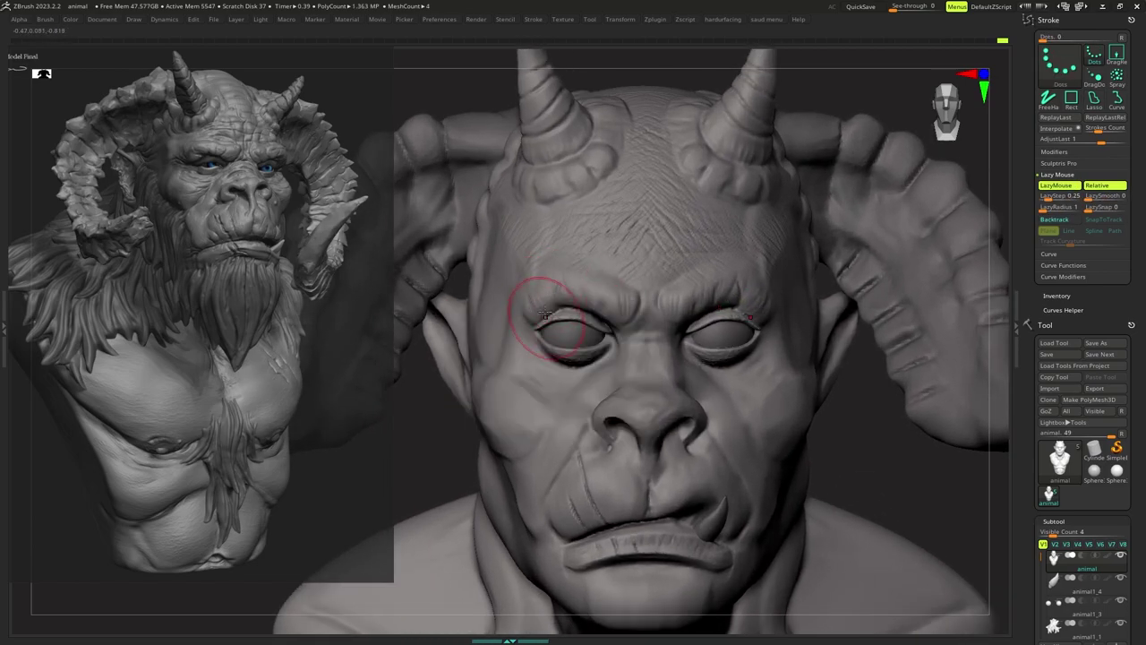
drag(563, 303, 585, 273)
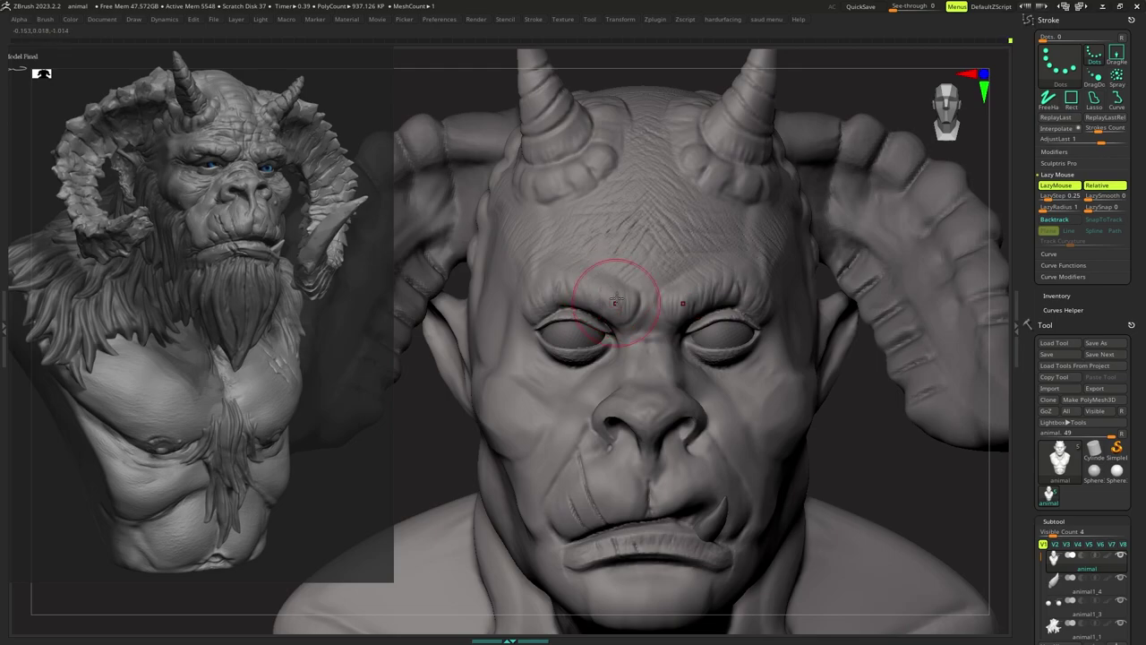
scroll(601, 300, down, 3)
scroll(598, 300, up, 3)
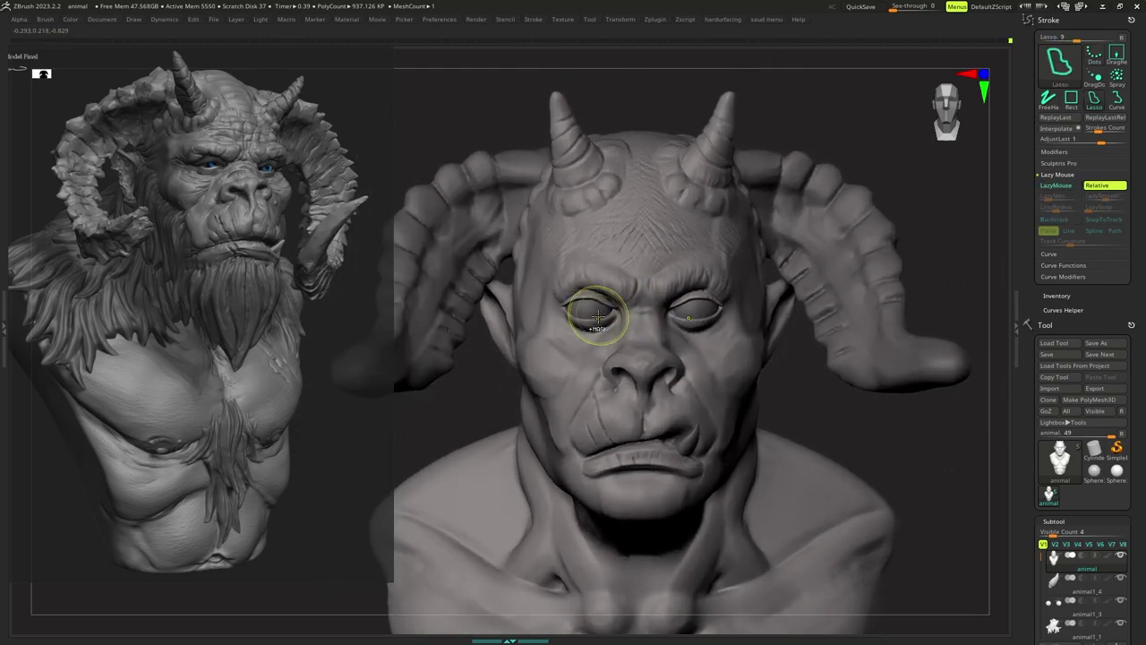
Adjust the brush size and sculpt fine wrinkles across the upper cheeks below the outer eye corners.
mouse_move(565, 329)
mouse_down()
mouse_move(598, 332)
mouse_move(569, 342)
mouse_move(551, 332)
mouse_up()
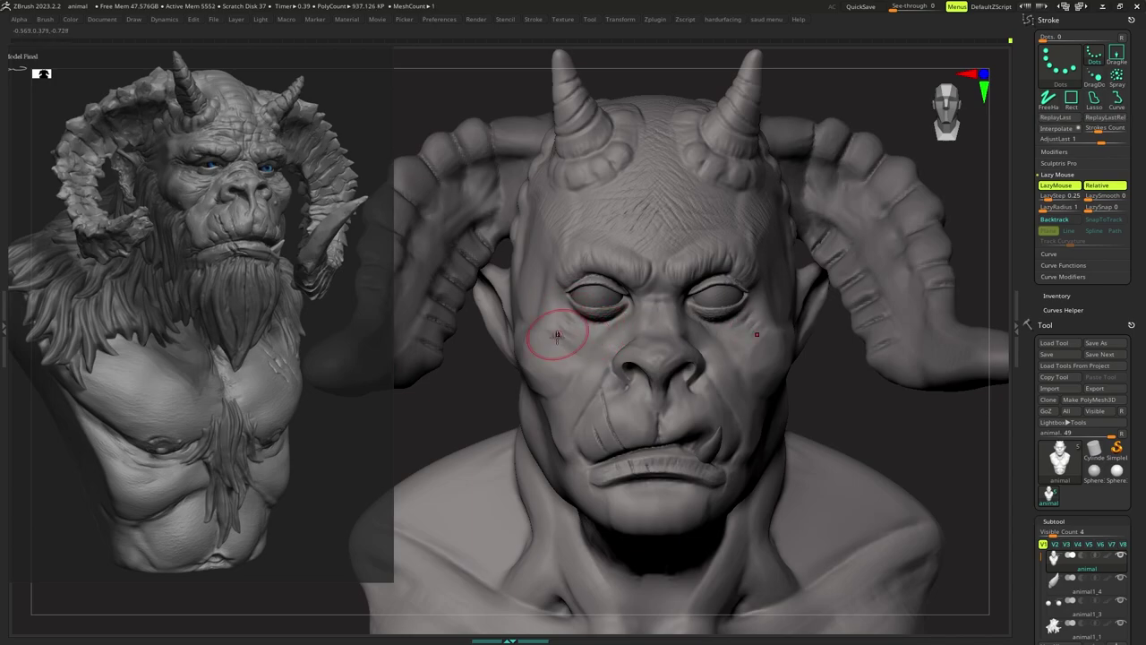
mouse_move(634, 332)
ctrl+right_down()
mouse_move(620, 351)
mouse_move(618, 337)
ctrl+right_up()
key(s)
right_click(605, 319)
mouse_move(609, 334)
mouse_down()
mouse_move(601, 316)
mouse_move(591, 326)
mouse_up()
key(s)
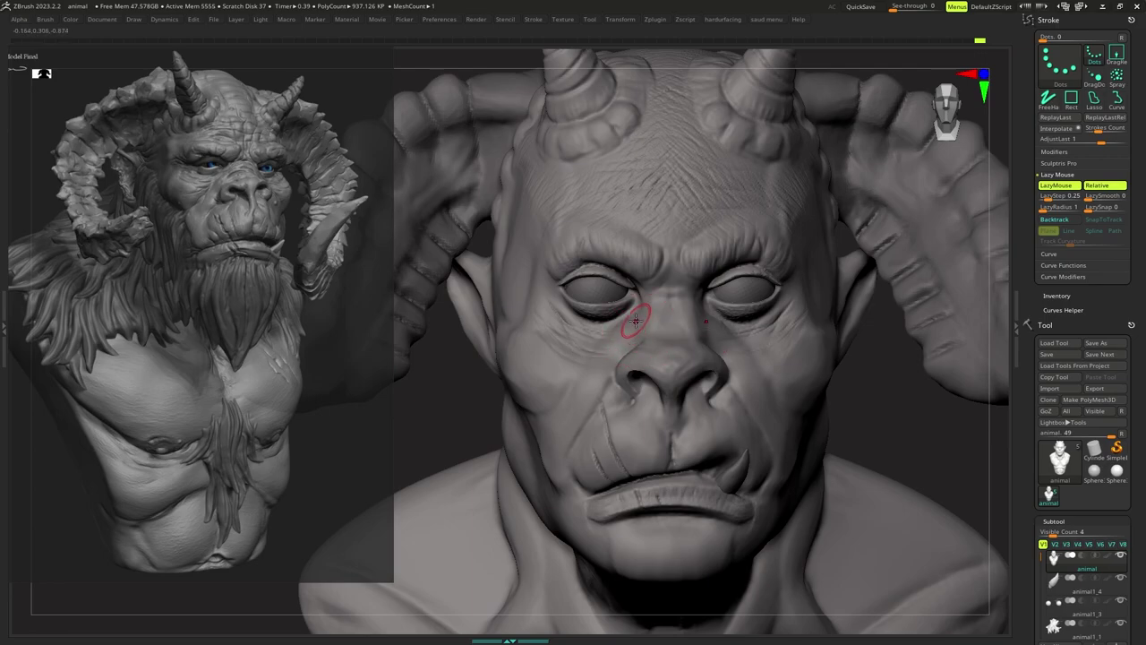
Load another wrinkle brush from file and adjust its size for detailing the bridge of the nose.
key(b)
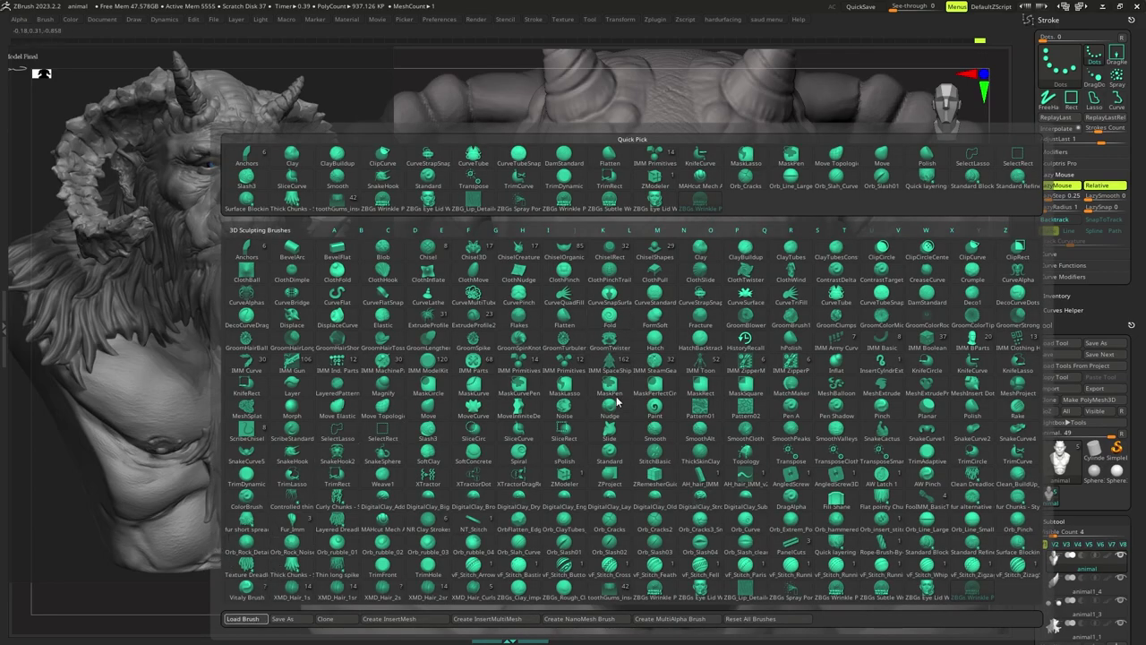
click(181, 552)
key(b)
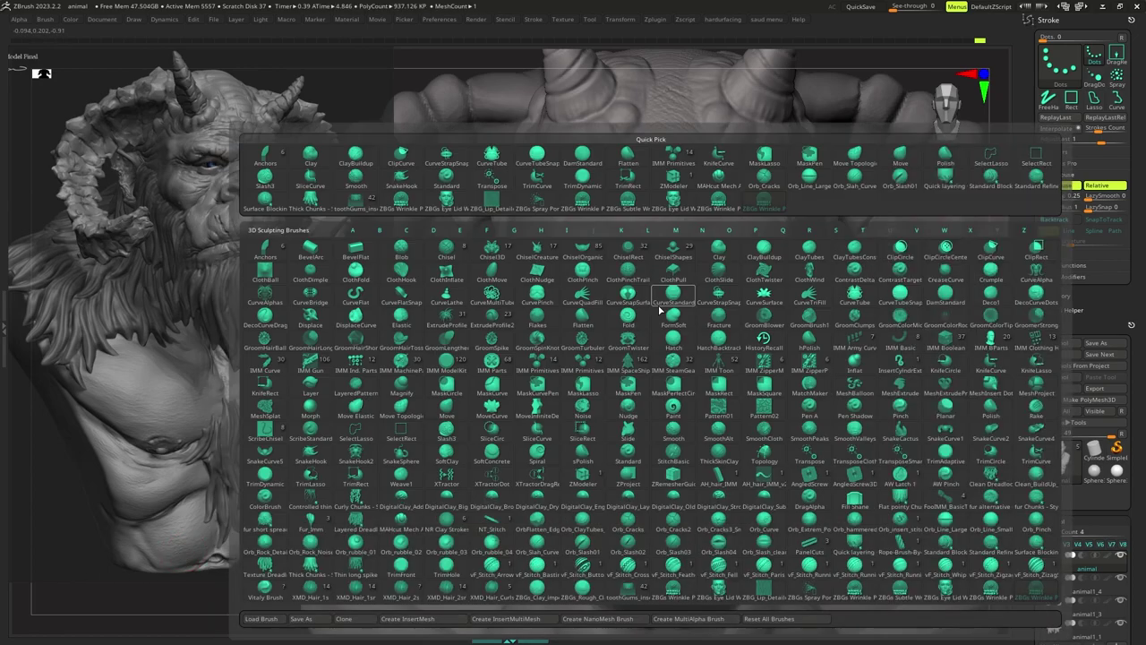
click(657, 336)
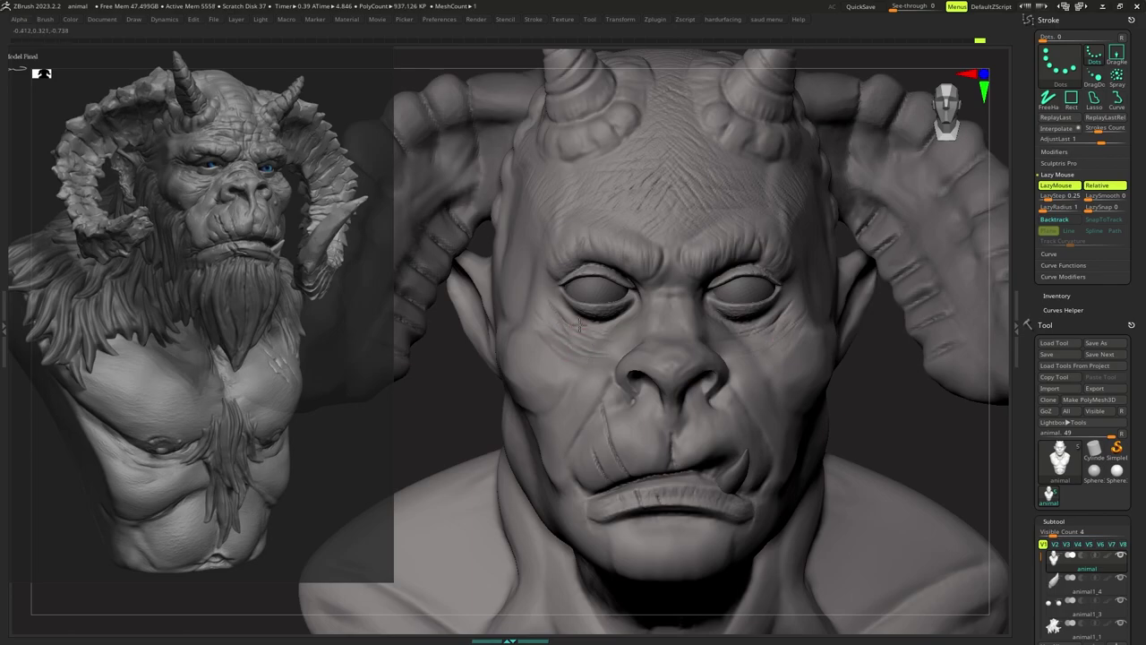
ctrl+right_drag(653, 327, 654, 352)
key(s)
drag(654, 351, 646, 350)
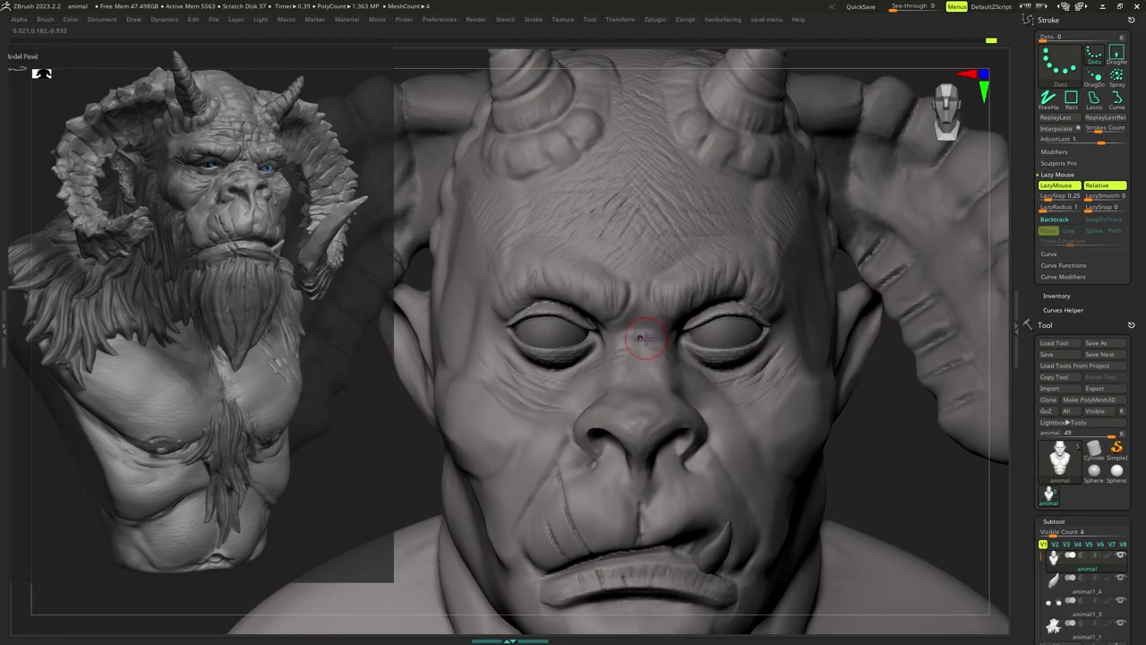
Load one more detail brush from file and add fine wrinkles on the nose bridge and beneath the eyes.
key(b)
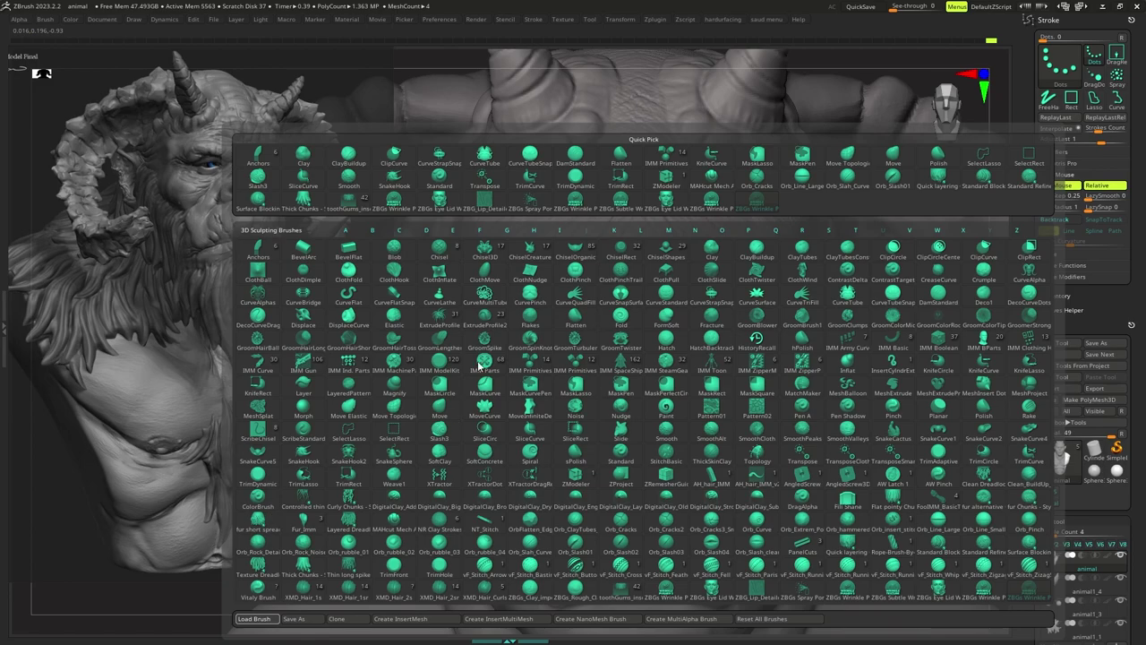
click(188, 567)
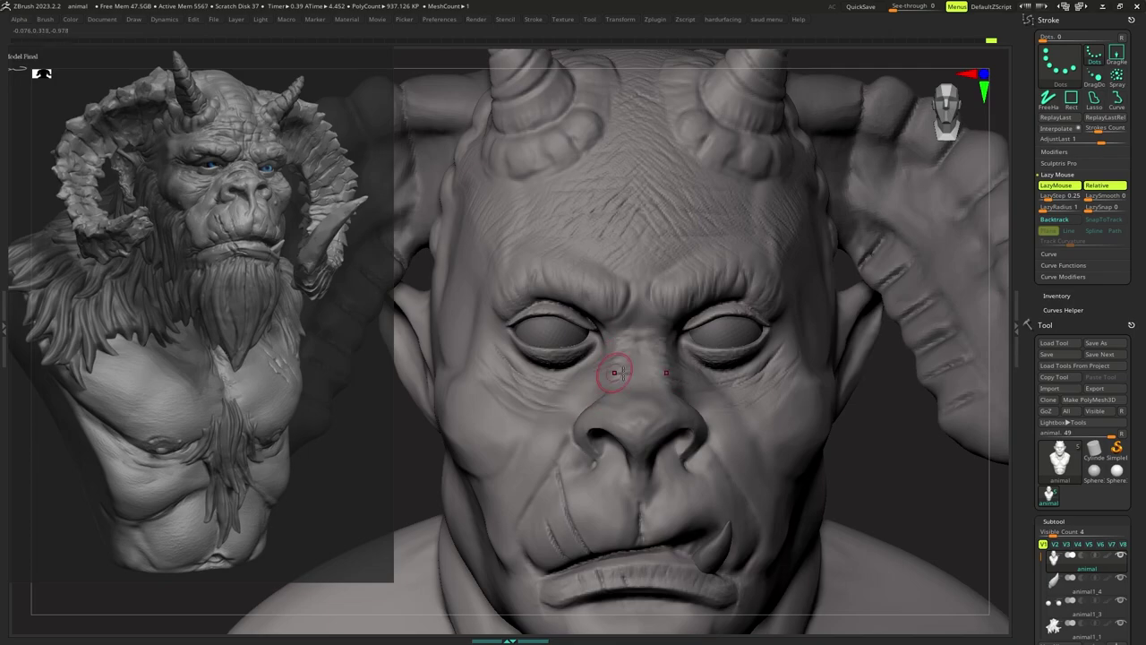
mouse_move(623, 372)
right_down()
mouse_move(647, 383)
mouse_move(678, 366)
mouse_move(655, 307)
mouse_move(632, 354)
right_up()
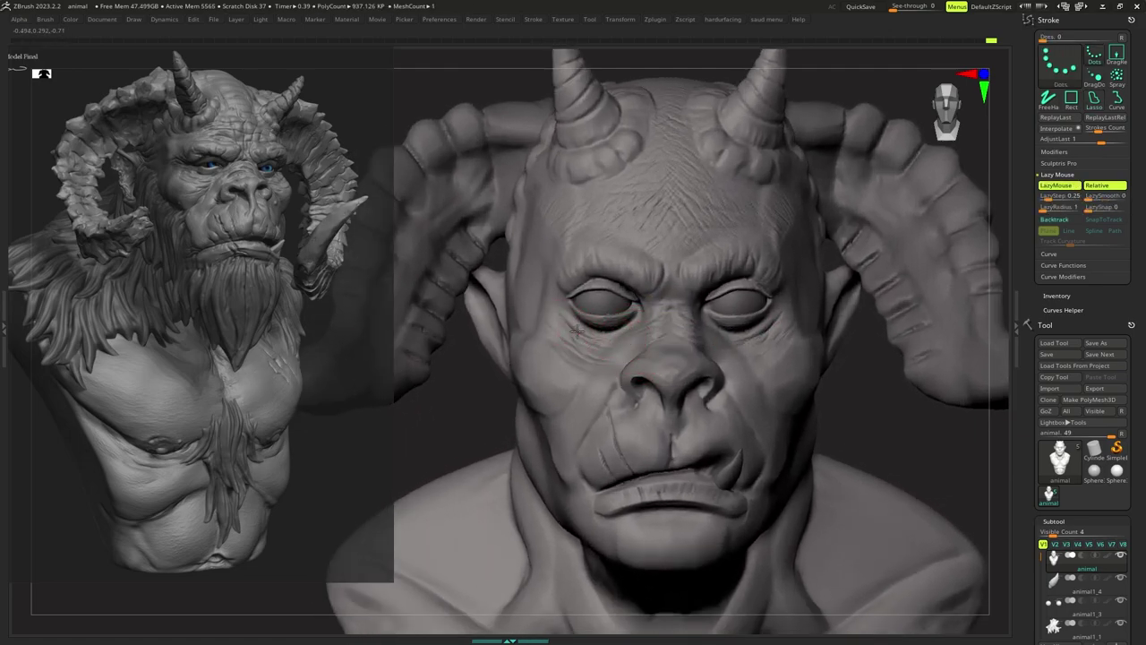
drag(577, 332, 575, 340)
mouse_move(635, 376)
ctrl+right_down()
mouse_move(632, 339)
mouse_move(622, 375)
mouse_move(630, 353)
ctrl+right_up()
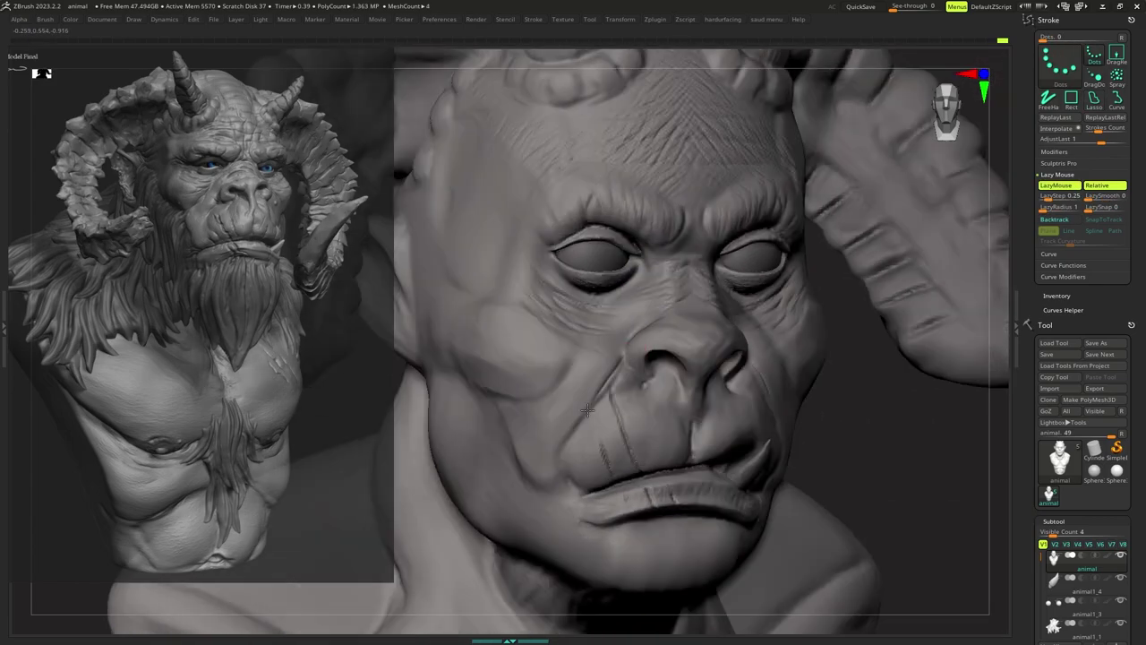
Carve a crease from beside the nostril diagonally down the cheek toward the mouth corner.
drag(609, 382, 582, 419)
mouse_move(584, 421)
right_down()
mouse_move(564, 427)
mouse_move(585, 399)
right_up()
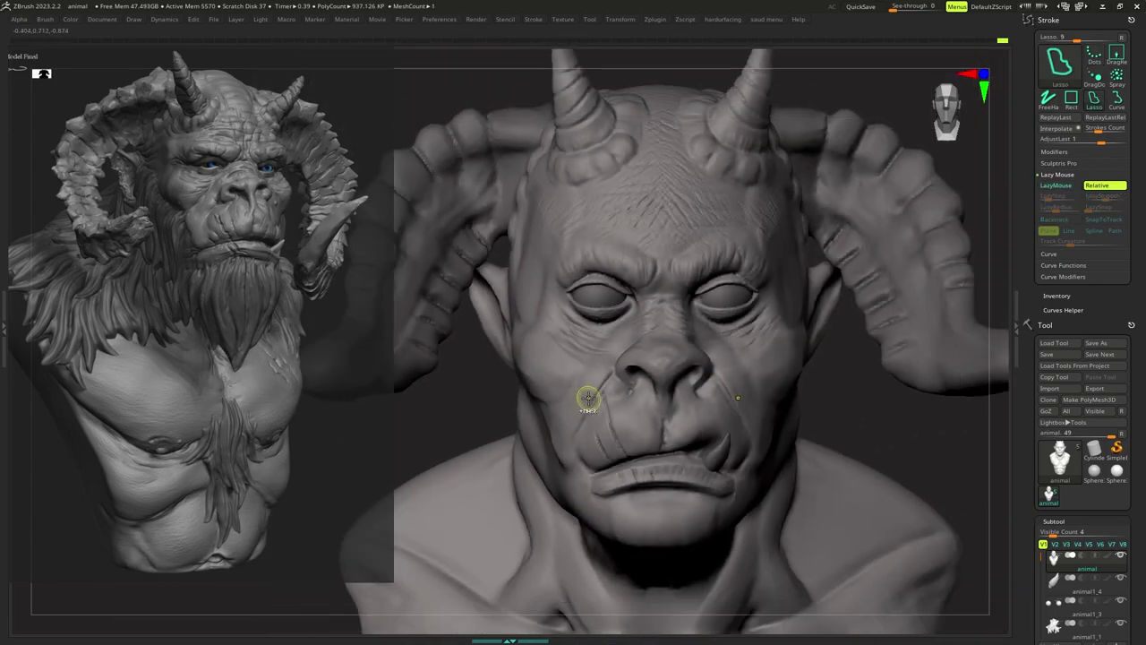
ctrl+right_drag(613, 363, 624, 376)
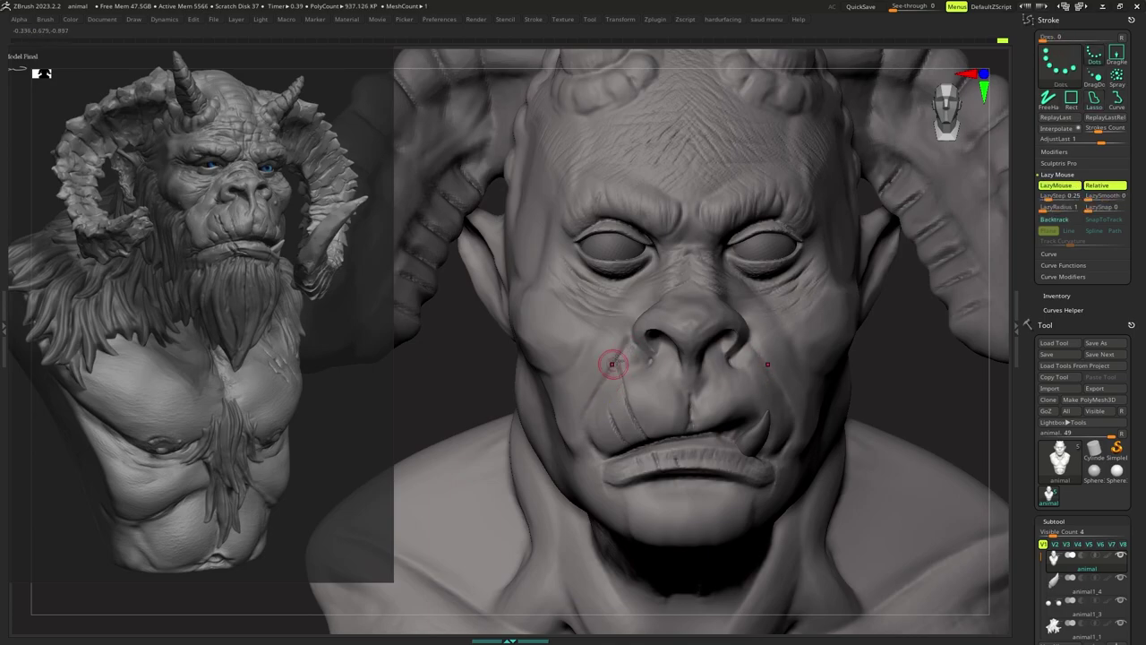
right_drag(577, 411, 683, 368)
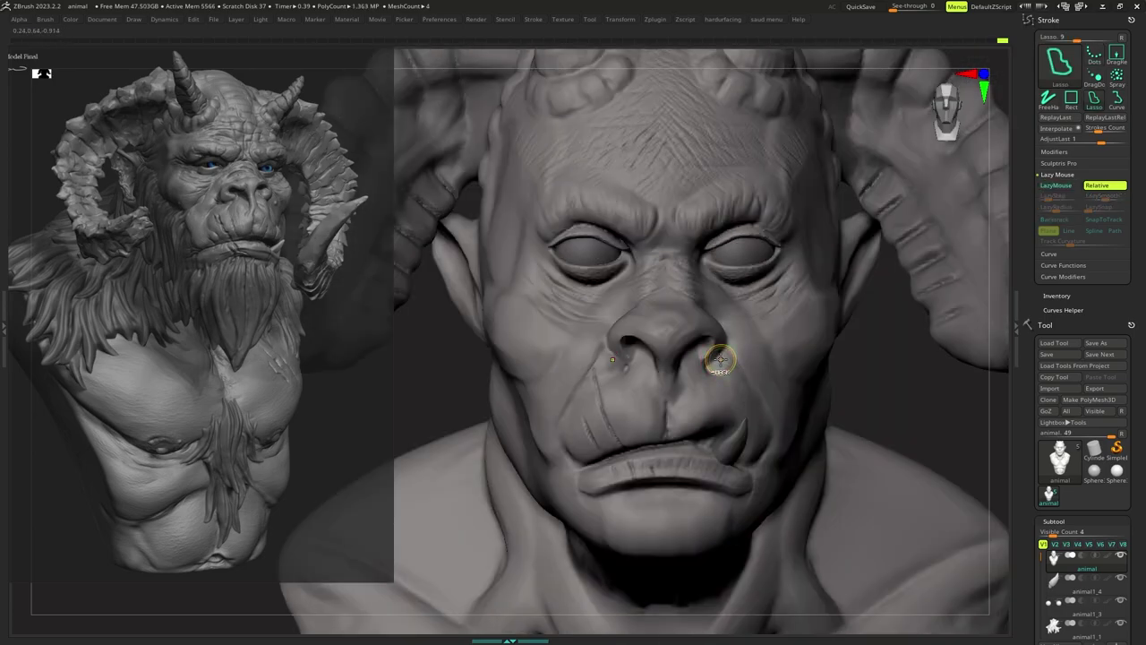
Try Mirror And Weld on the head mesh and undo it.
key(ctrl+space)
click(711, 421)
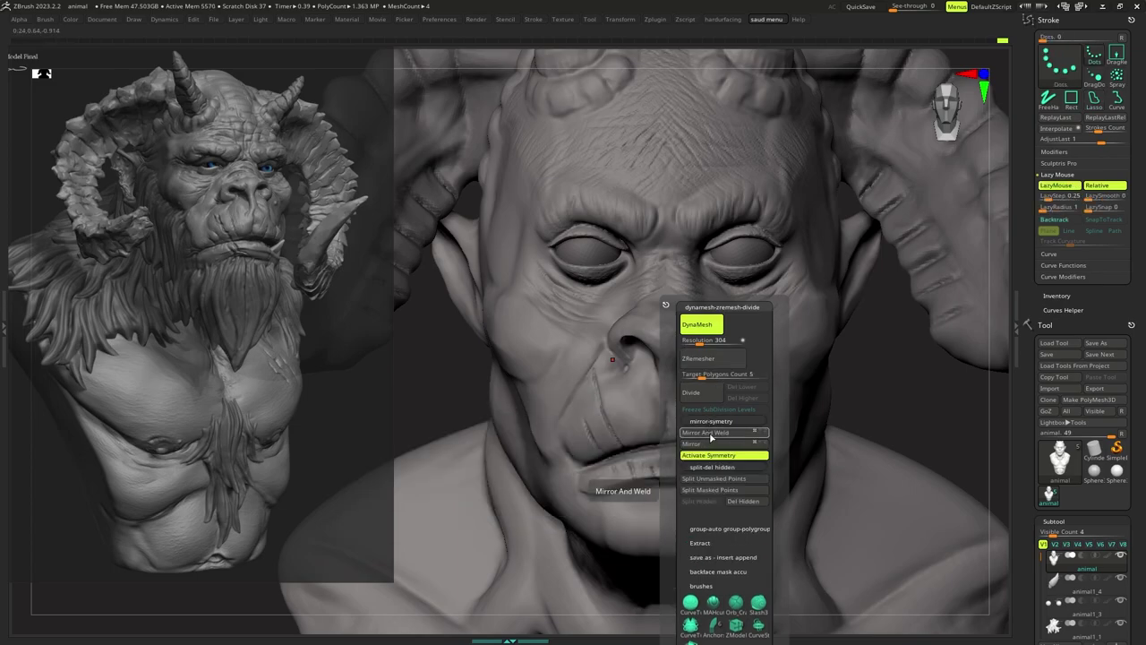
click(715, 433)
key(ctrl+z)
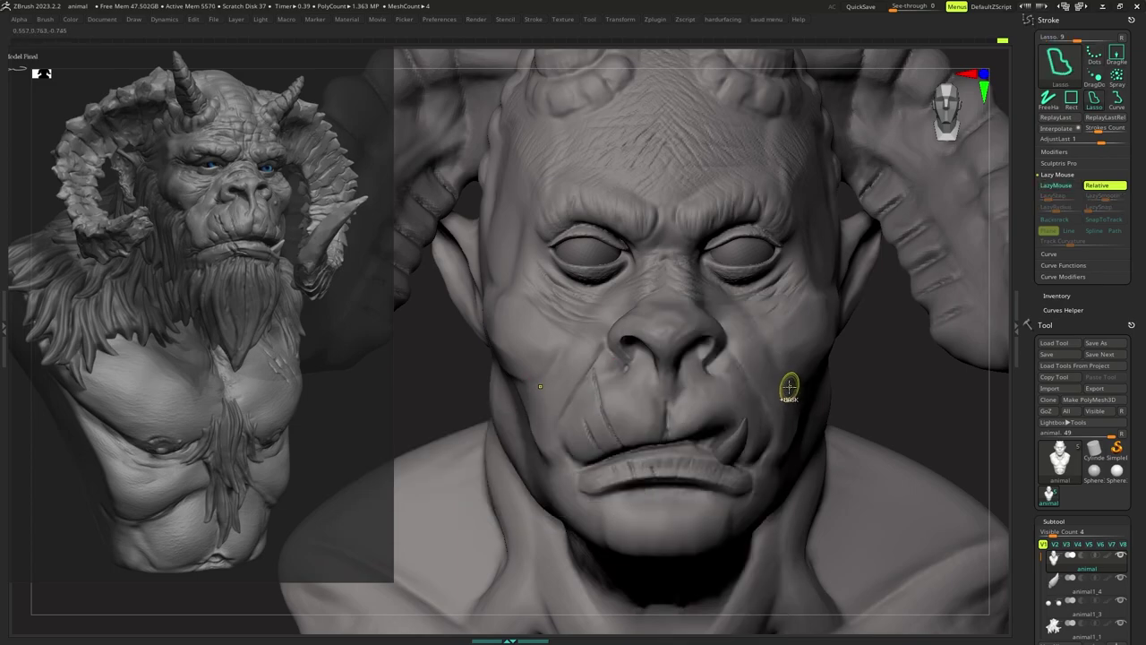
Deepen the crease running from the nostril to the mouth corner and smooth its edge.
mouse_move(777, 394)
ctrl+right_down()
mouse_move(743, 370)
mouse_move(736, 387)
mouse_move(754, 362)
mouse_move(730, 384)
ctrl+right_up()
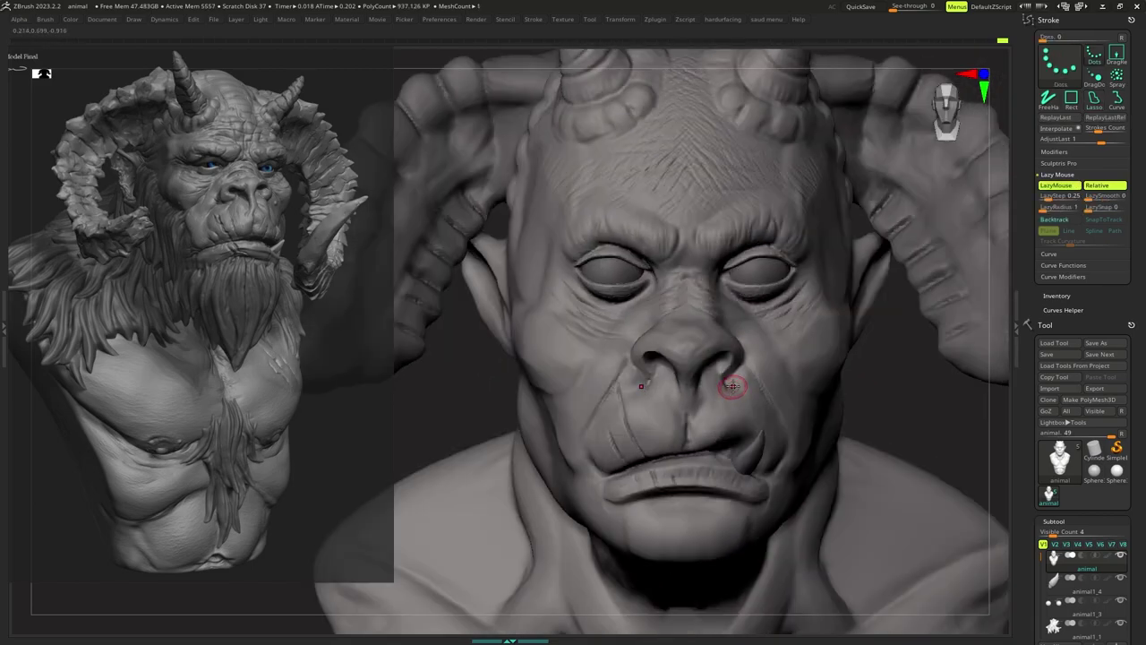
key(space)
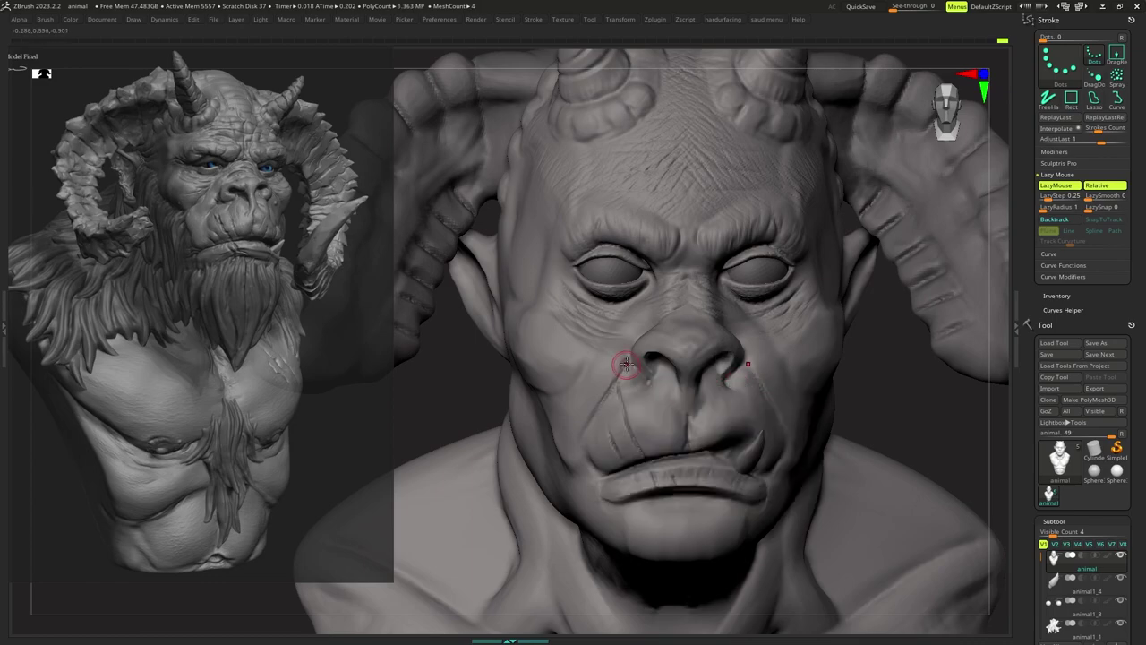
drag(625, 363, 591, 418)
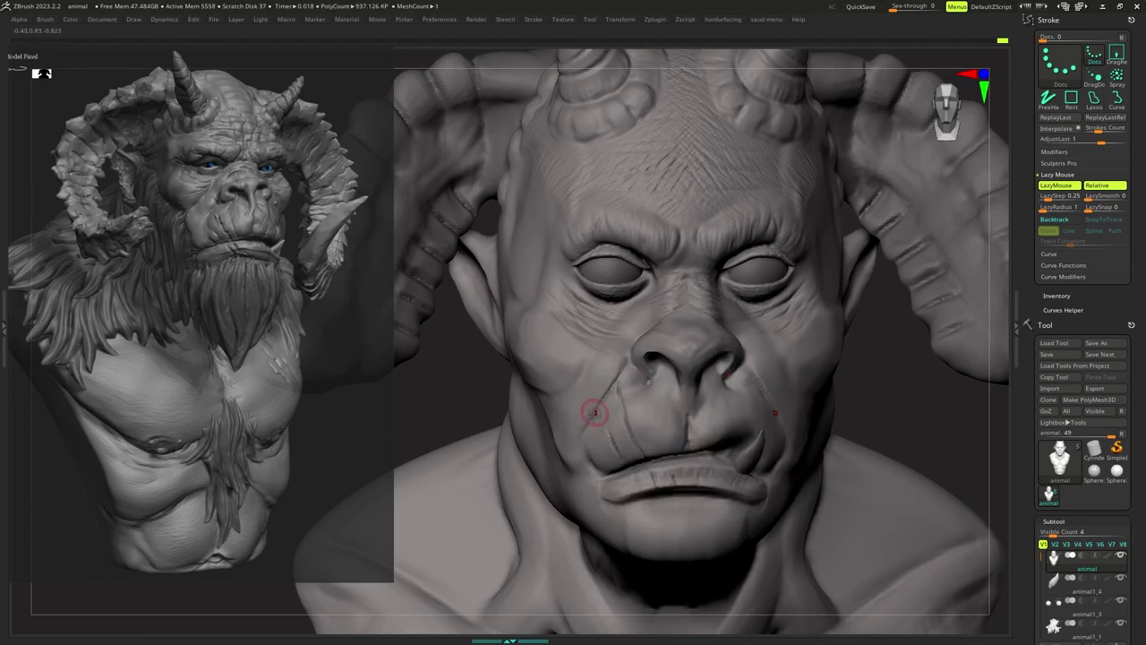
ctrl+right_drag(640, 389, 672, 369)
shift+drag(631, 391, 590, 409)
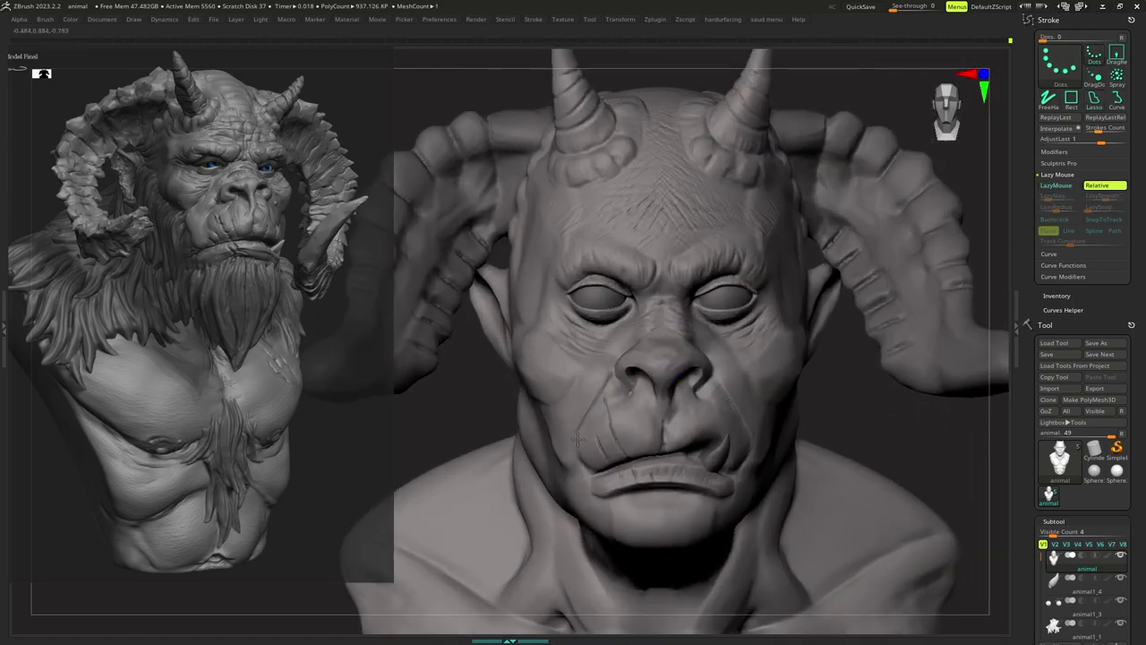
Extend the crease on the tusk side of the face down the cheek past the mouth corner.
mouse_move(578, 440)
ctrl+right_down()
mouse_move(573, 407)
mouse_move(591, 399)
ctrl+right_up()
right_drag(591, 398, 686, 400)
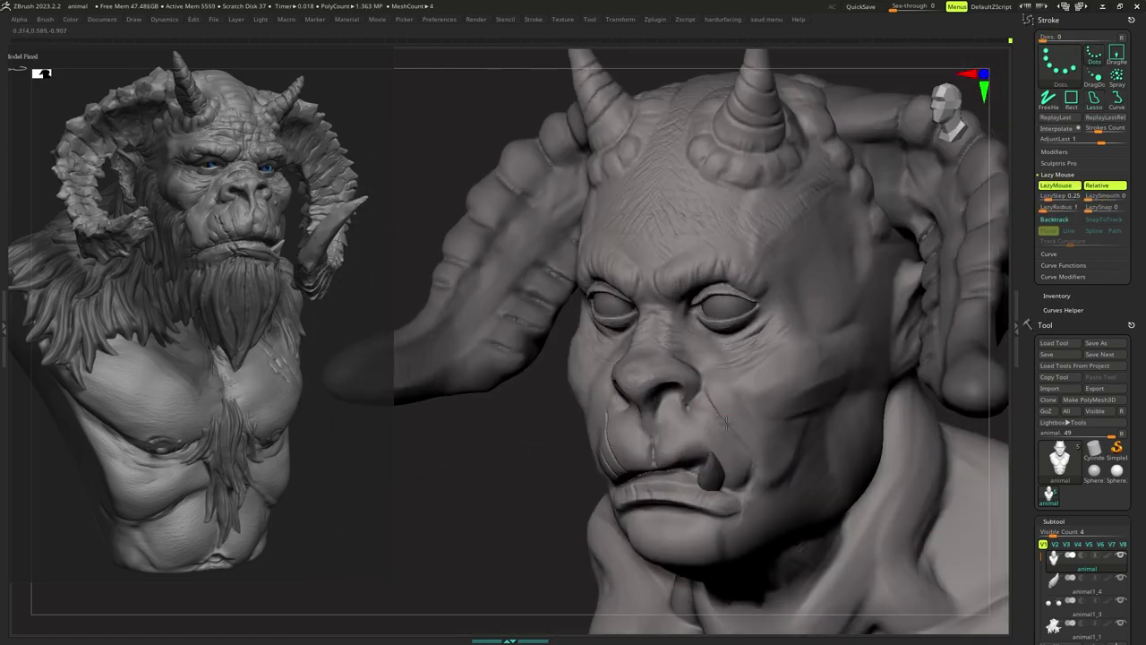
drag(732, 430, 752, 468)
mouse_move(704, 386)
right_down()
mouse_move(752, 389)
mouse_move(720, 401)
right_up()
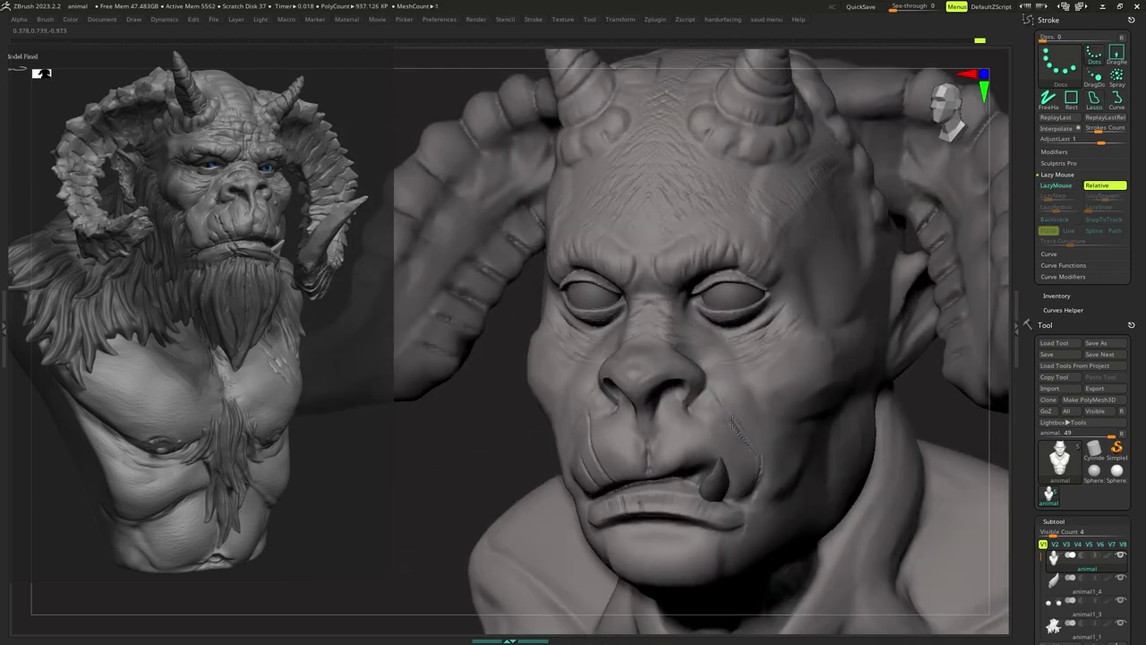
mouse_move(742, 454)
right_down()
mouse_move(755, 440)
mouse_move(708, 396)
mouse_move(602, 403)
right_up()
mouse_move(555, 448)
ctrl+right_down()
mouse_move(591, 432)
mouse_move(583, 426)
ctrl+right_up()
ctrl+right_drag(585, 411, 565, 386)
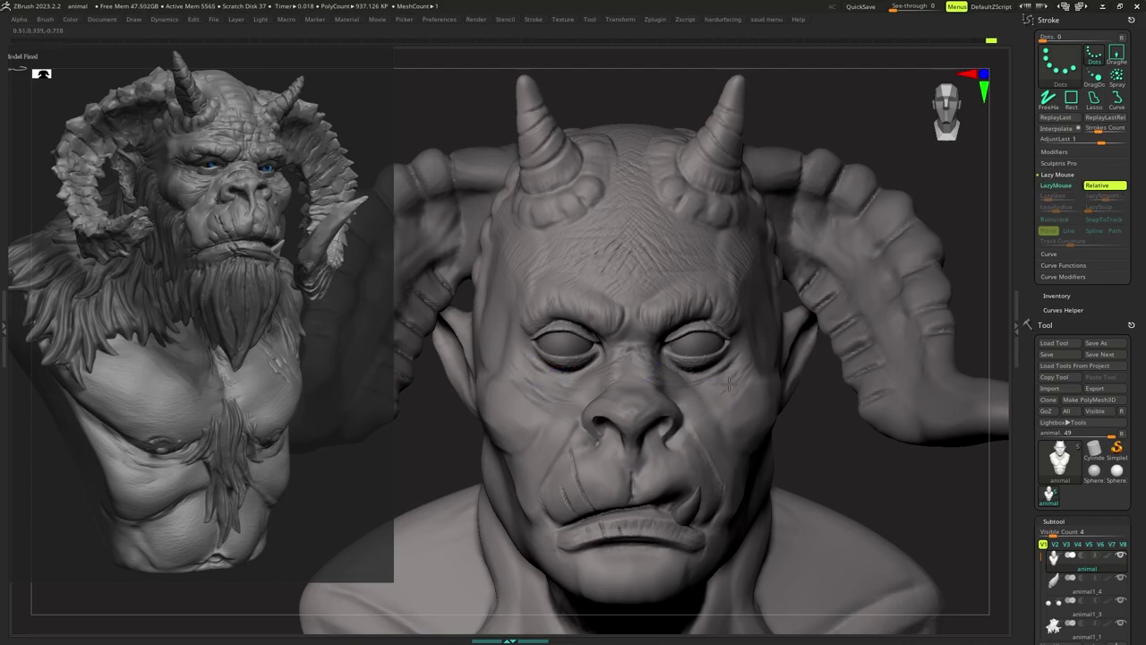
Select a ZBGs Wrinkle brush and adjust its size for detailing the cheeks.
mouse_move(734, 384)
ctrl+right_down()
mouse_move(690, 345)
mouse_move(700, 330)
mouse_move(704, 370)
ctrl+right_up()
key(b)
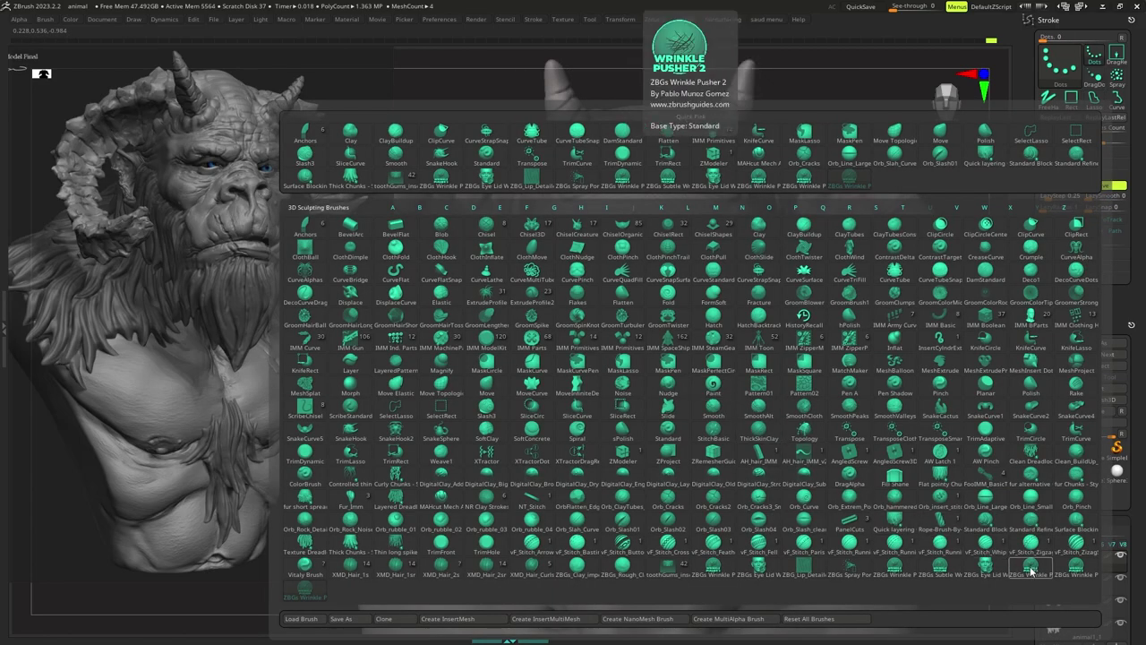
click(1073, 566)
mouse_move(689, 374)
ctrl+right_down()
mouse_move(699, 421)
mouse_move(676, 381)
ctrl+right_up()
key(s)
drag(680, 389, 678, 389)
right_drag(611, 436, 649, 434)
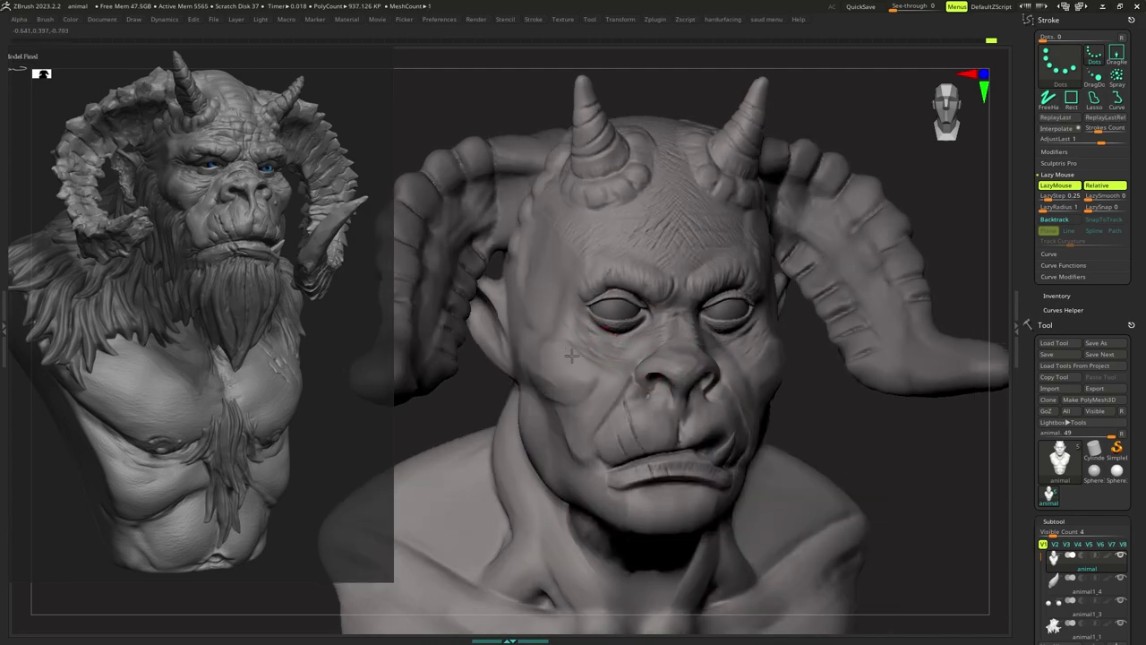
Set the wrinkle brush's stroke type to Spray and enlarge the brush.
right_drag(541, 419, 568, 410)
key(s)
click(566, 403)
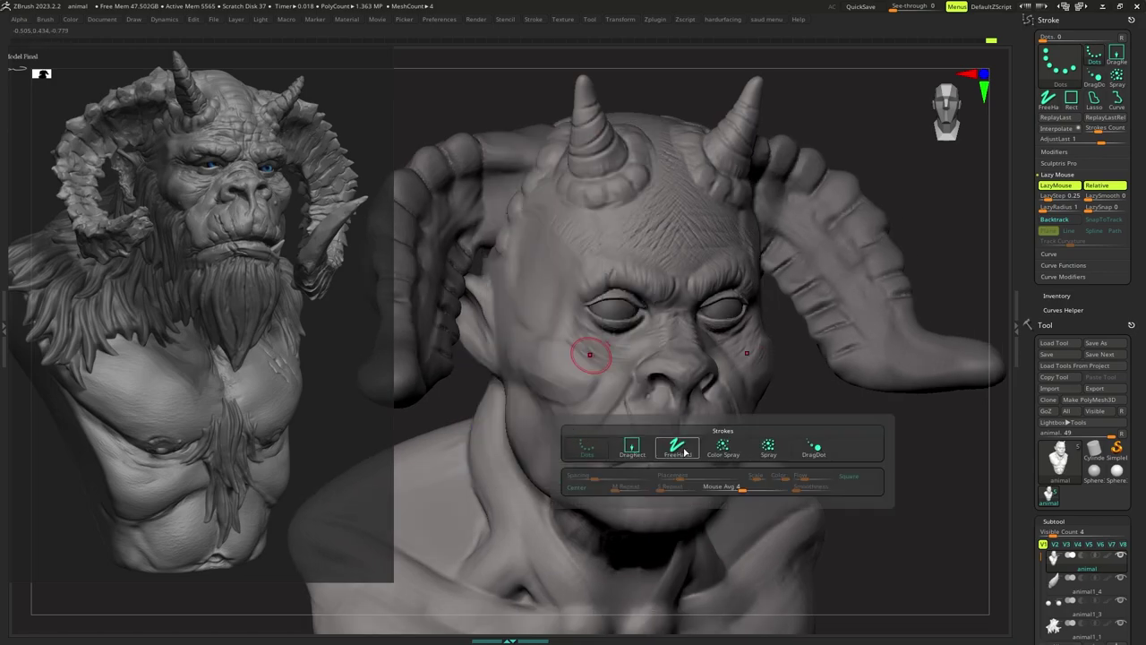
click(767, 447)
key(s)
drag(697, 407, 705, 409)
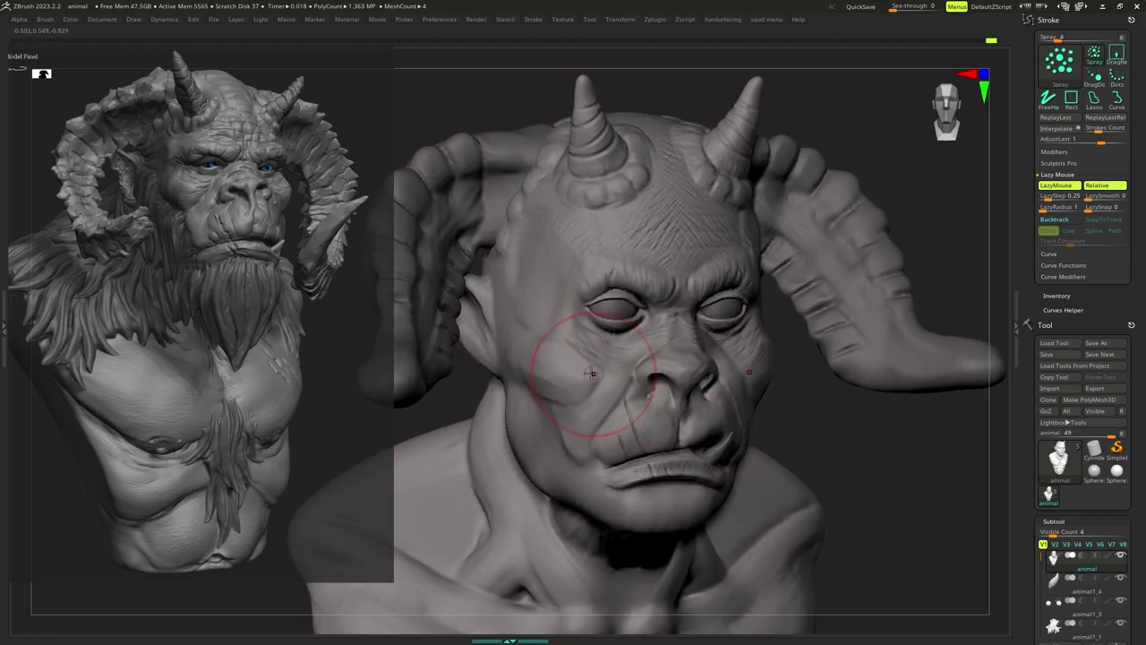
Spray subtle wrinkle texture over the cheeks and up the temples.
mouse_move(640, 385)
right_down()
mouse_move(609, 377)
mouse_move(626, 375)
right_up()
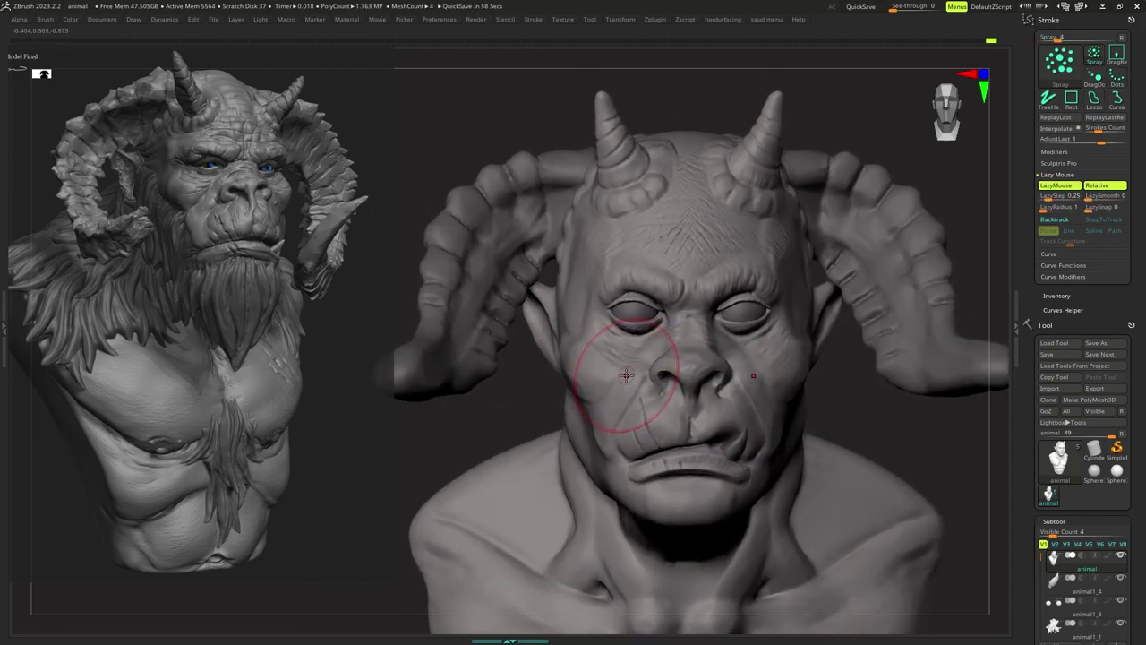
right_click(625, 377)
drag(621, 376, 612, 346)
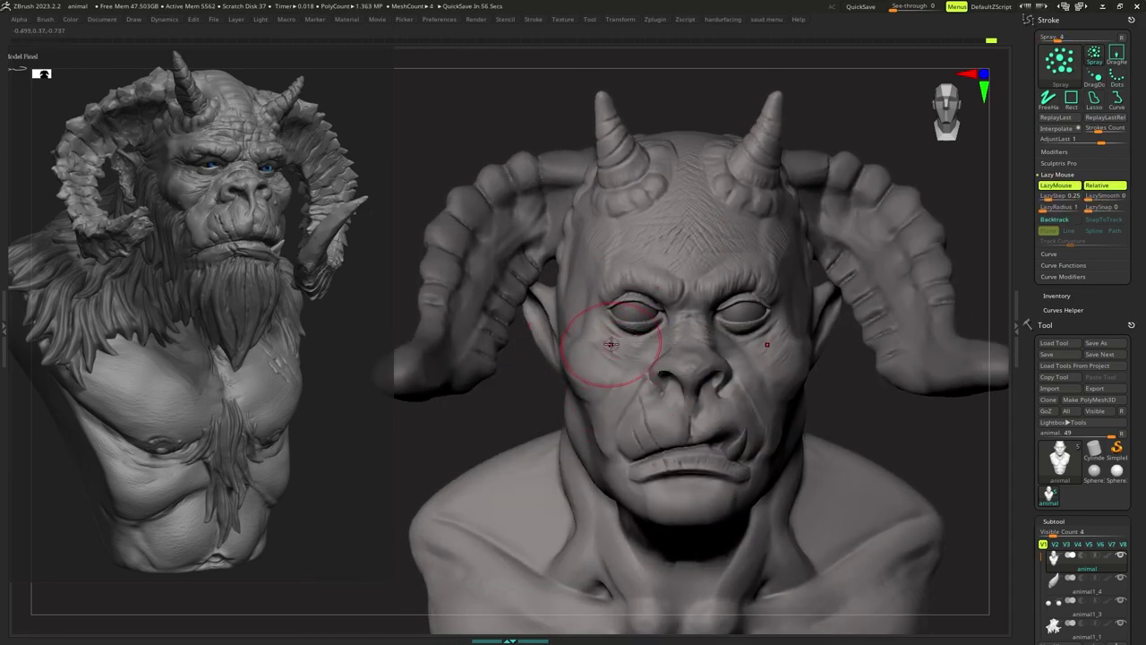
right_drag(611, 346, 642, 344)
mouse_move(553, 298)
mouse_down()
mouse_move(566, 257)
mouse_move(568, 283)
mouse_up()
right_drag(549, 345, 585, 339)
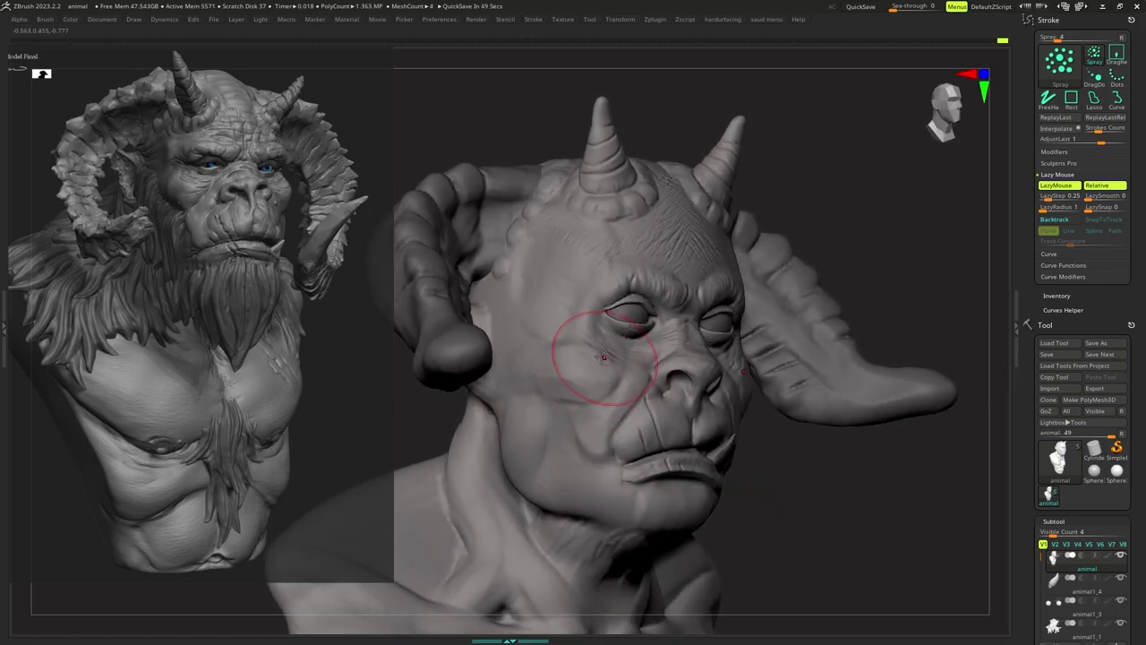
drag(568, 227, 584, 292)
Adjust the brush size and spray wrinkle texture over the side of the head beside the eye.
mouse_move(667, 284)
right_down()
mouse_move(632, 277)
mouse_move(668, 292)
mouse_move(679, 326)
mouse_move(670, 320)
mouse_move(697, 313)
right_up()
mouse_move(697, 314)
ctrl+right_down()
mouse_move(645, 298)
mouse_move(662, 289)
mouse_move(694, 324)
ctrl+right_up()
right_drag(772, 326, 735, 325)
key(s)
drag(741, 320, 748, 321)
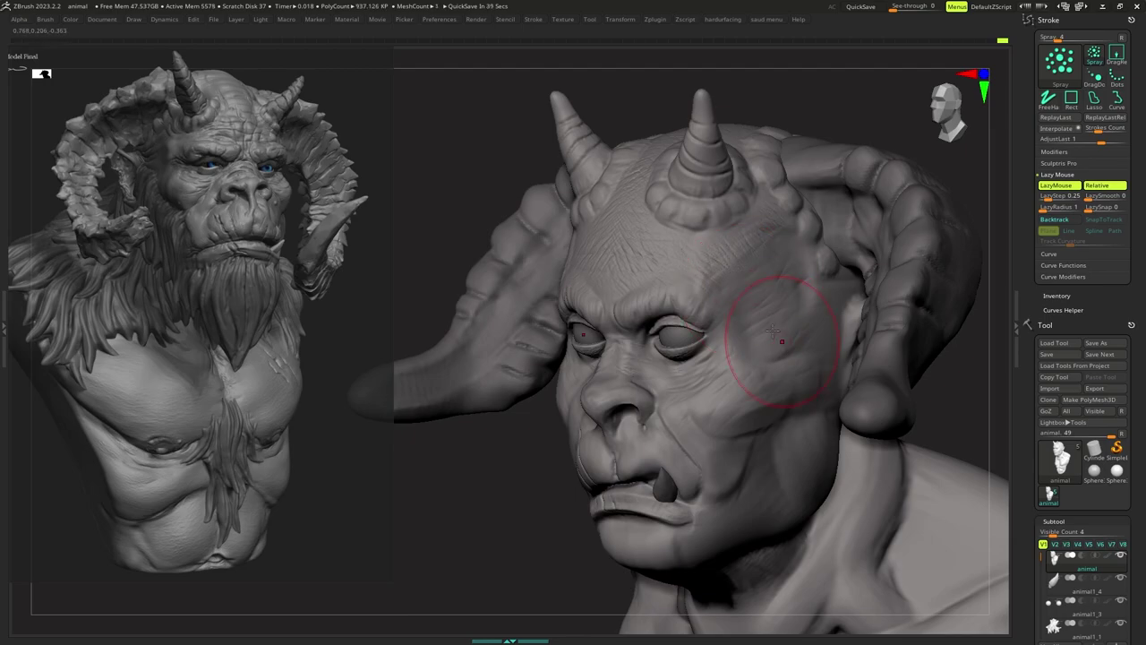
mouse_move(788, 343)
shift+right_down()
mouse_move(737, 307)
mouse_move(720, 303)
mouse_move(715, 316)
shift+right_up()
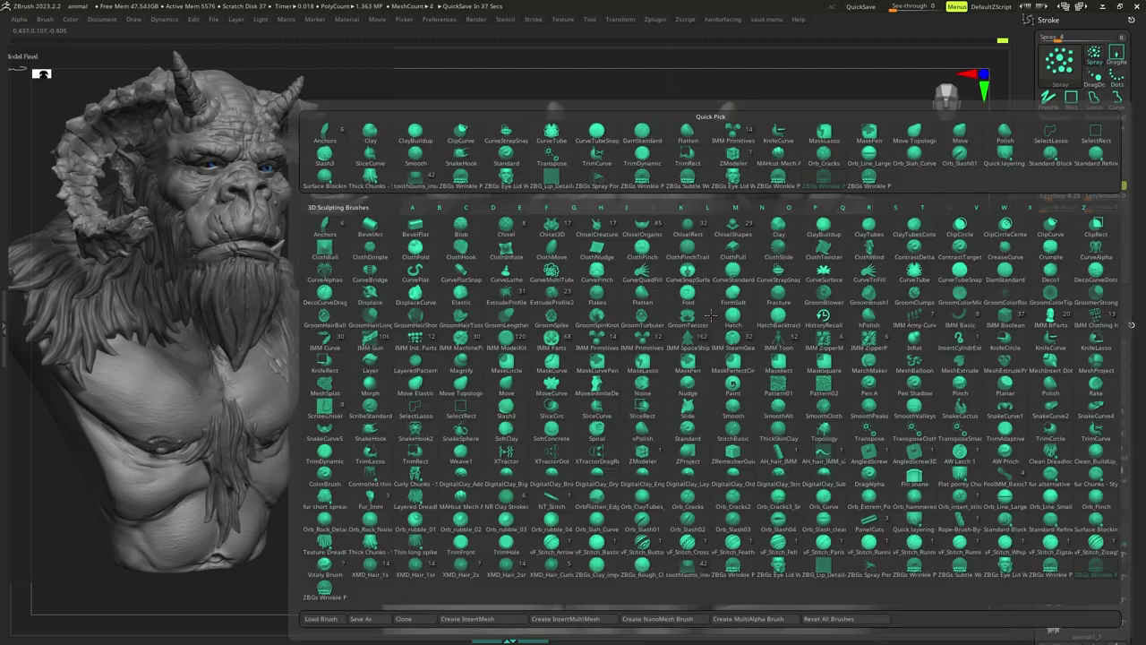
Select another ZBGs wrinkle brush with a Dots stroke for detailing the skin.
key(b)
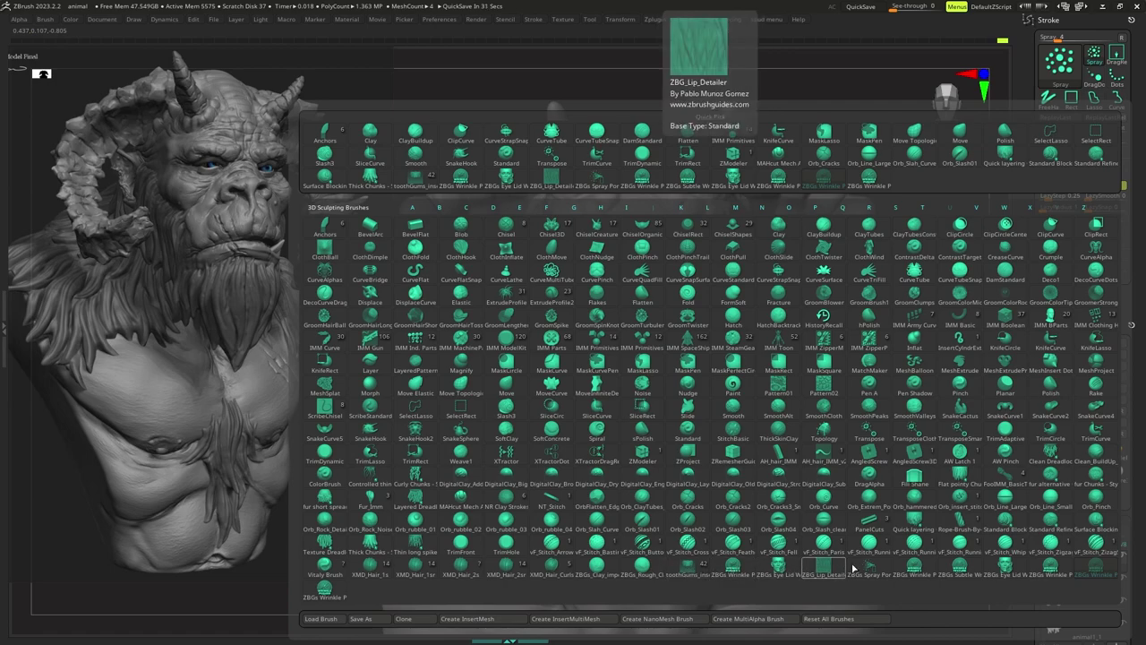
click(915, 567)
key(b)
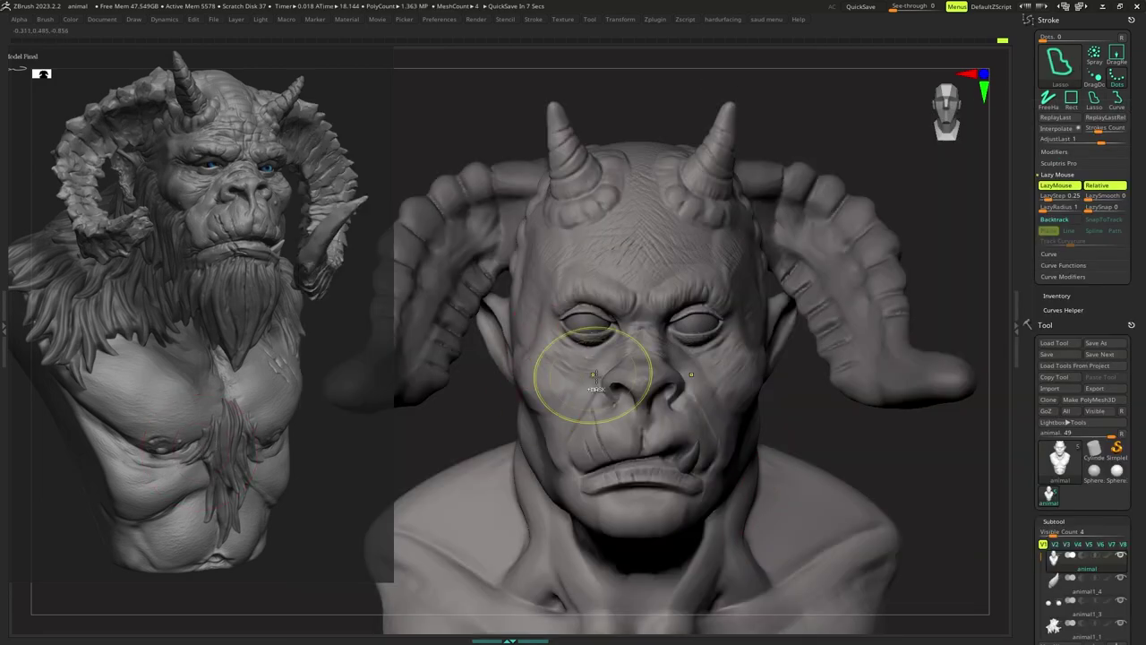
mouse_move(603, 332)
ctrl+right_down()
mouse_move(618, 312)
mouse_move(601, 328)
mouse_move(611, 354)
mouse_move(624, 307)
ctrl+right_up()
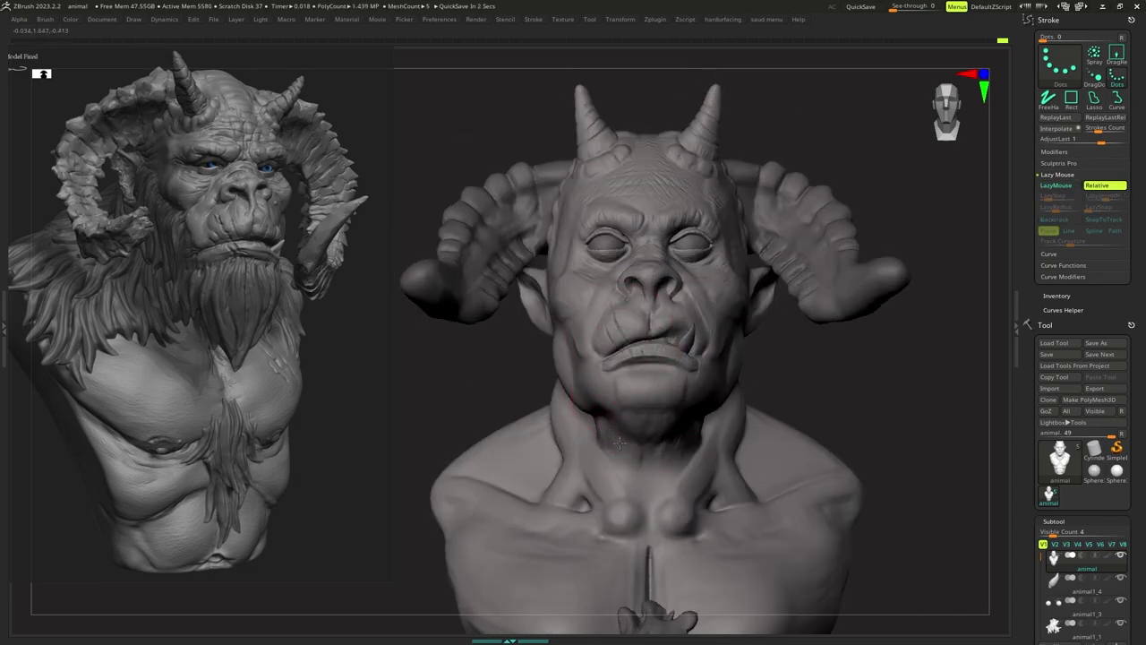
Brush fine wrinkle texture over the front of the neck beneath the chin.
right_drag(620, 442, 602, 452)
mouse_move(667, 438)
right_down()
mouse_move(683, 458)
mouse_move(678, 380)
right_up()
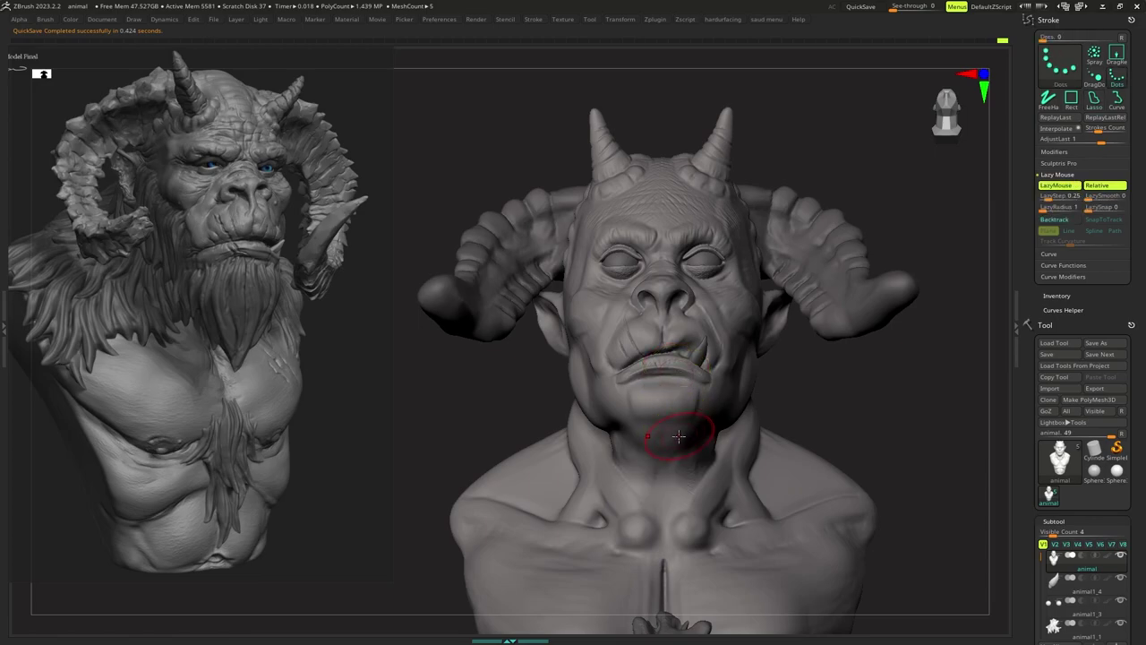
right_drag(690, 452, 679, 433)
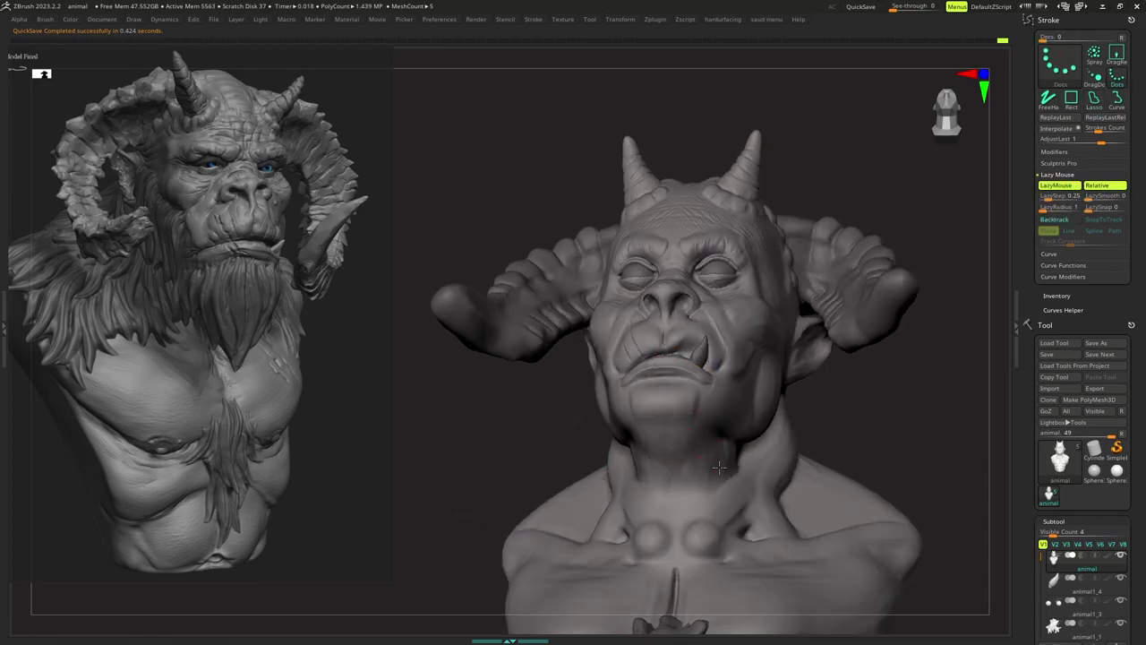
drag(719, 467, 670, 461)
right_click(688, 464)
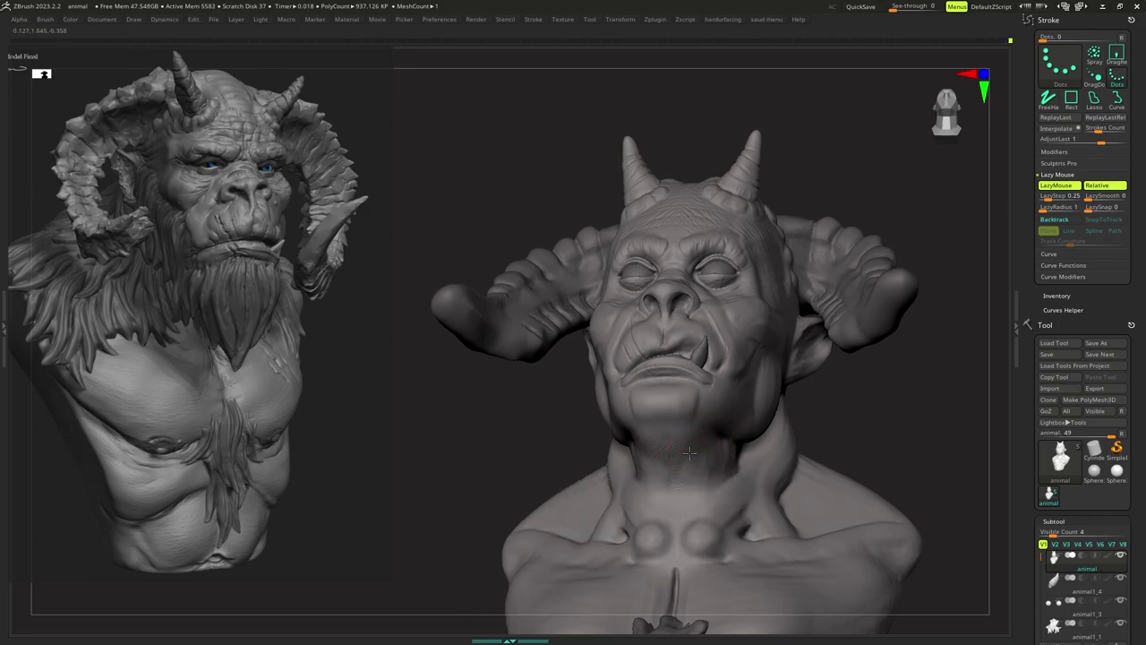
mouse_move(709, 490)
right_down()
mouse_move(722, 468)
mouse_move(709, 430)
mouse_move(711, 441)
right_up()
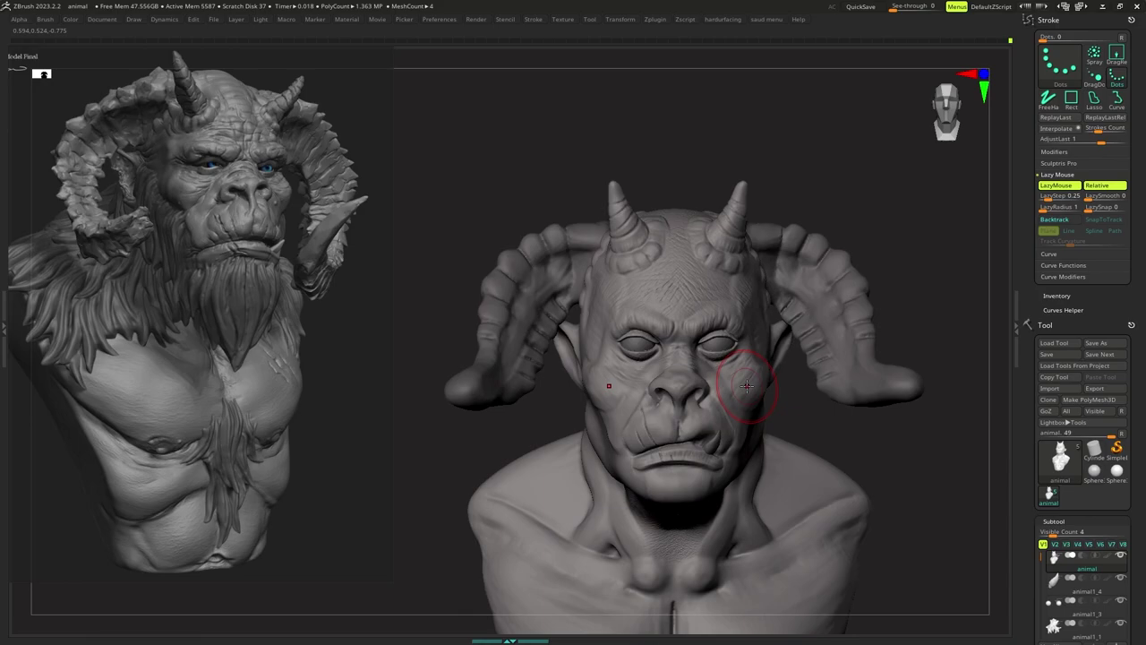
Save the project to disk.
key(b)
key(v)
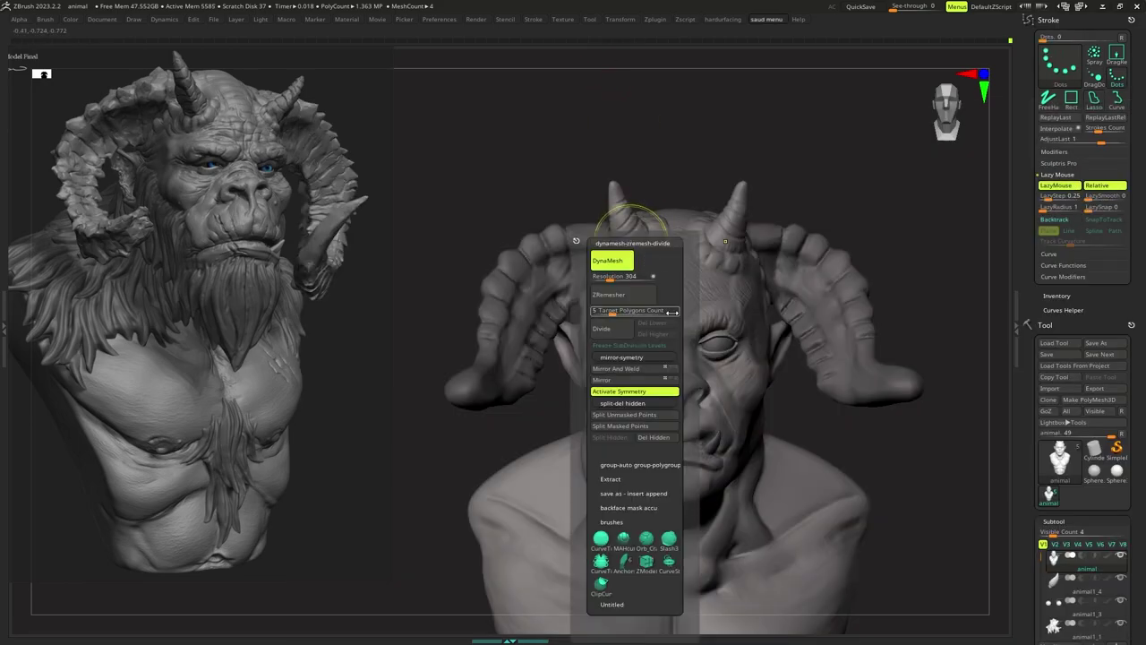
click(649, 493)
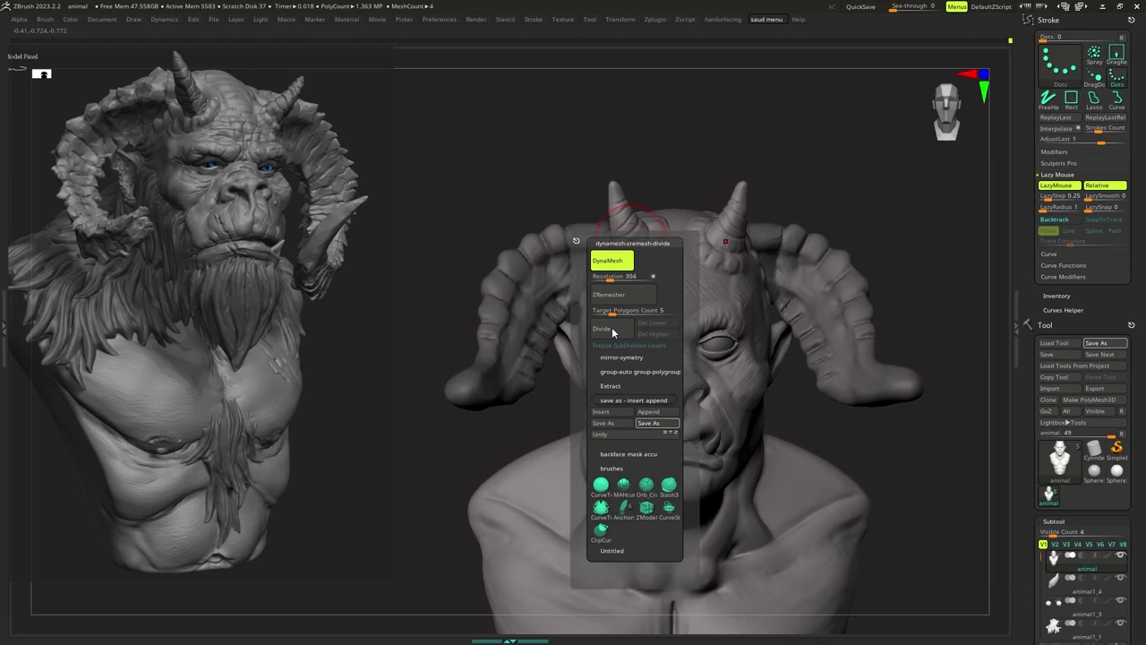
key(ctrl+v)
click(704, 489)
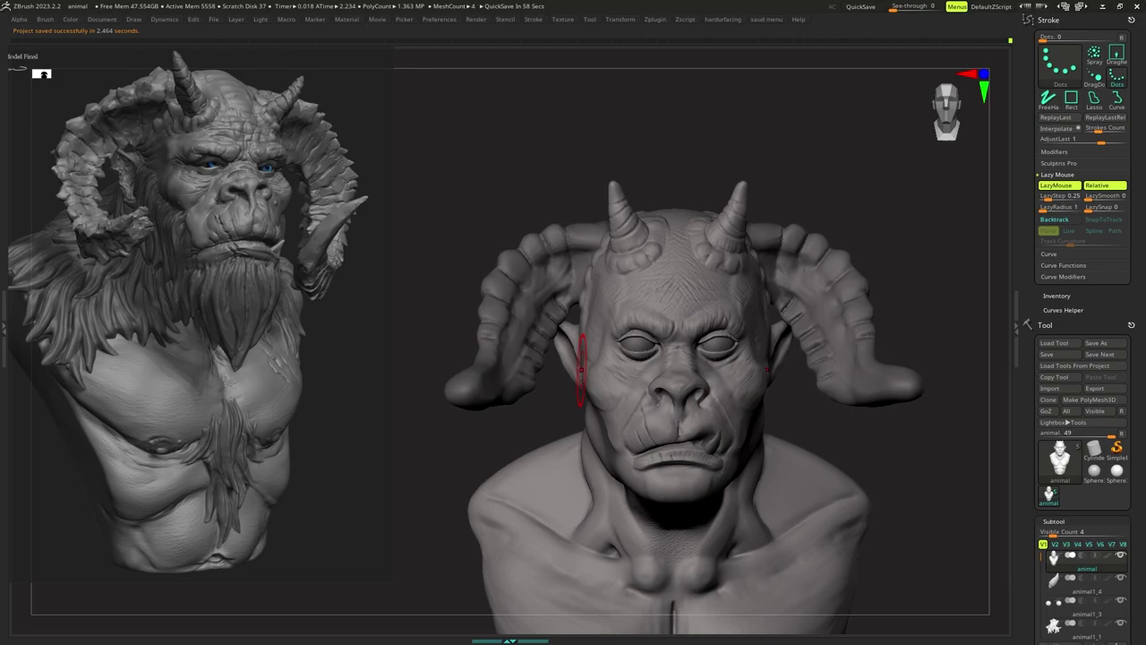
key(b)
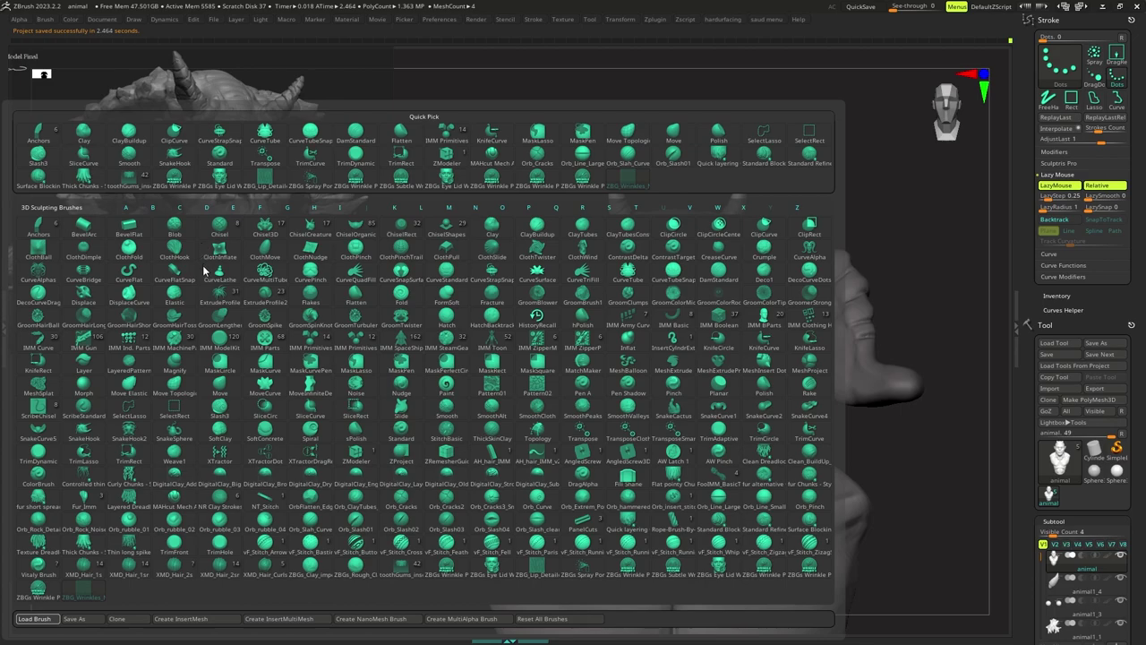
click(177, 364)
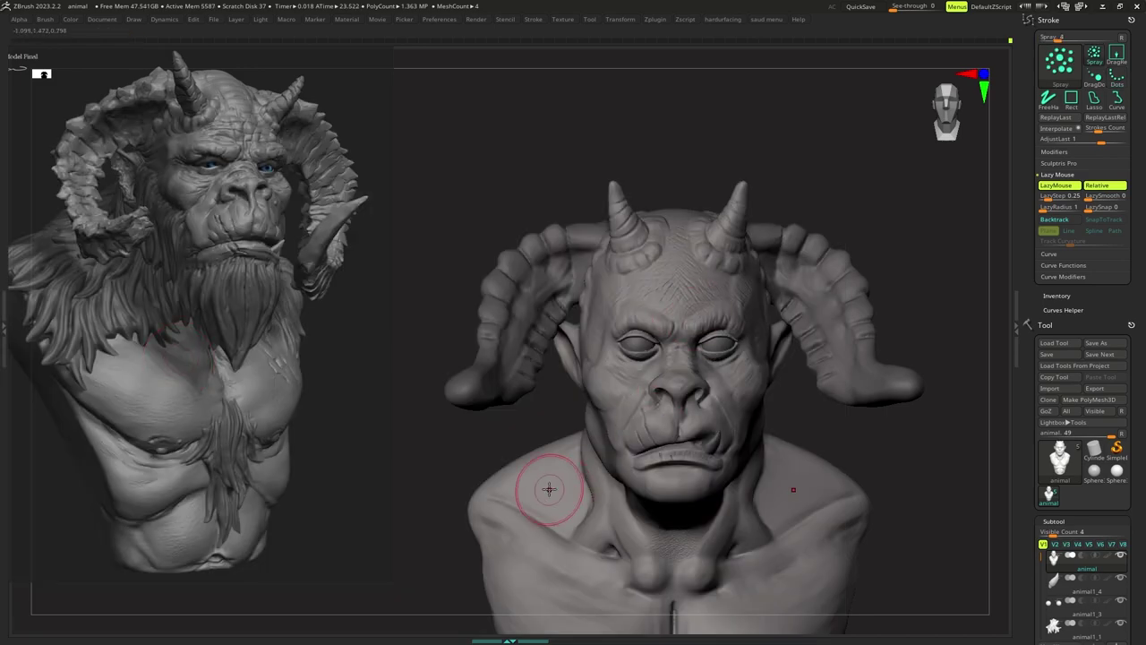
key(ctrl+z)
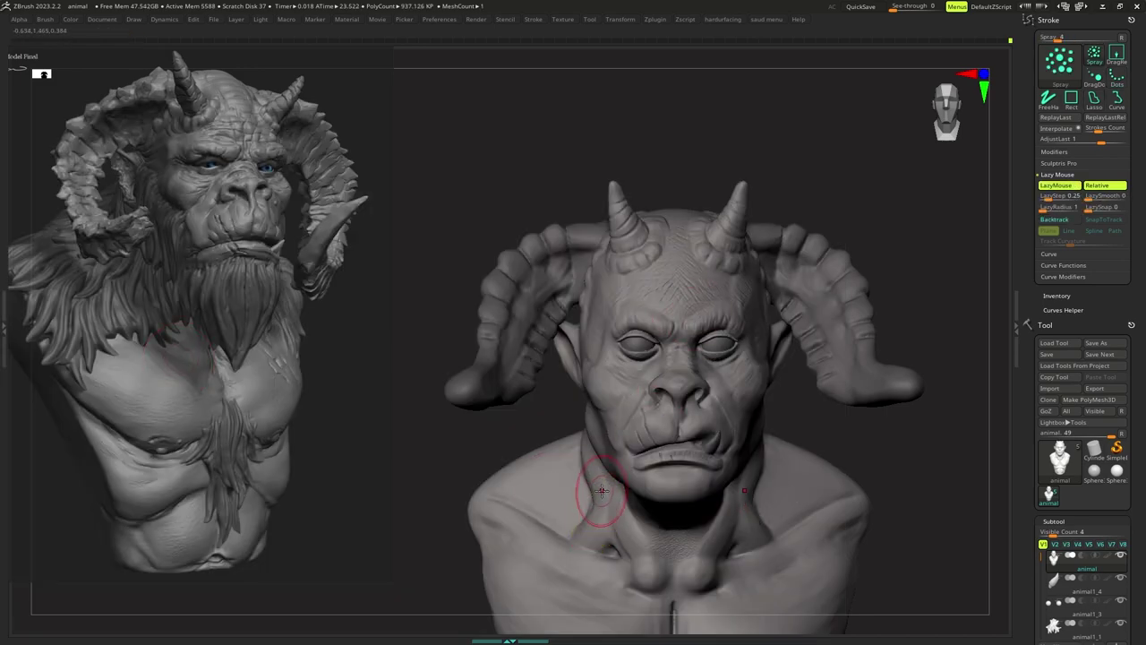
Smooth away the sharp wrinkle texture across the forehead above the brows.
key(b)
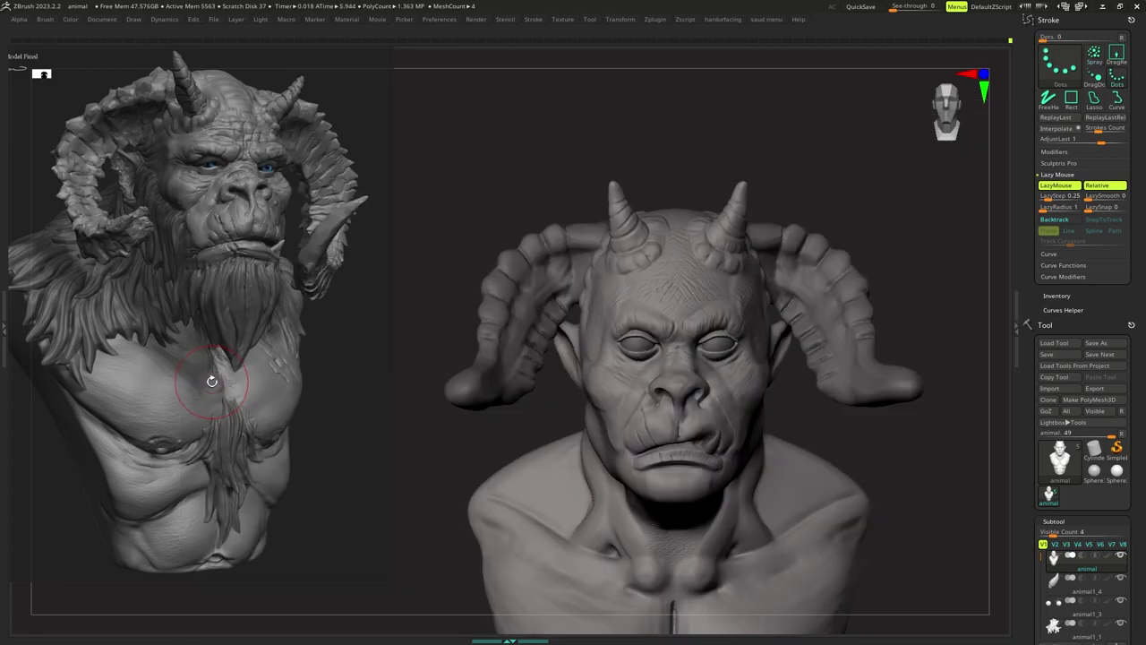
ctrl+right_drag(657, 299, 670, 287)
drag(716, 297, 738, 300)
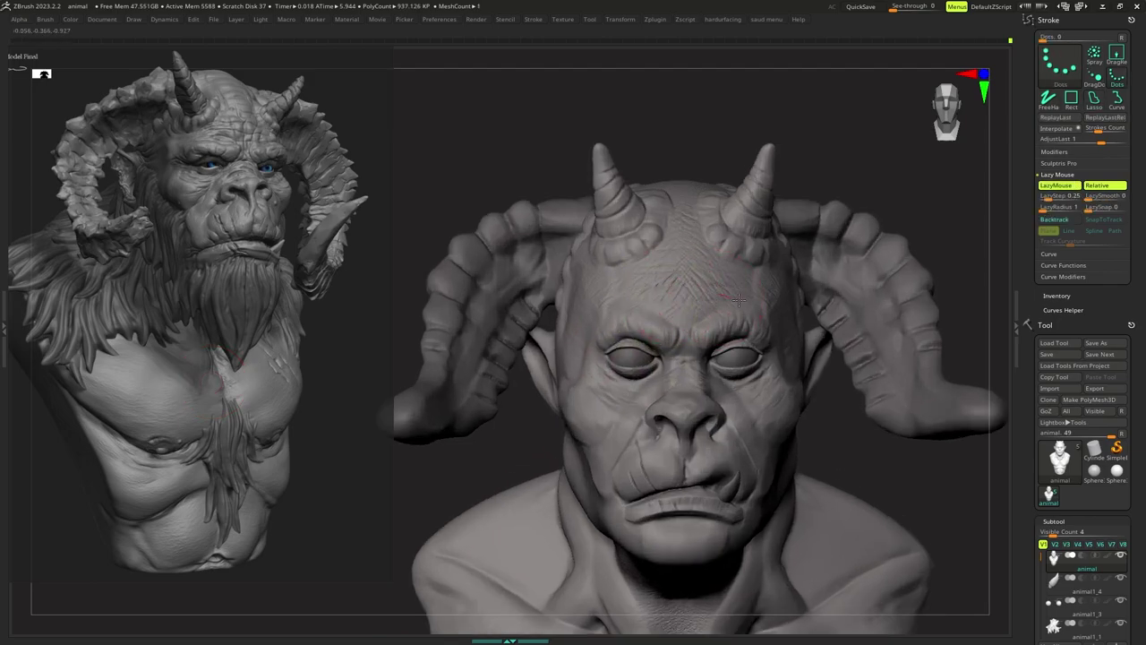
ctrl+right_drag(719, 295, 663, 308)
mouse_move(663, 307)
ctrl+right_down()
mouse_move(680, 312)
mouse_move(652, 309)
ctrl+right_up()
ctrl+right_drag(651, 310, 643, 301)
mouse_move(643, 302)
shift+mouse_down()
mouse_move(622, 290)
mouse_move(642, 257)
mouse_move(641, 297)
shift+mouse_up()
right_drag(715, 313, 724, 335)
mouse_move(723, 335)
shift+mouse_down()
mouse_move(727, 385)
mouse_move(699, 412)
shift+mouse_up()
shift+right_drag(733, 386, 758, 383)
mouse_move(757, 383)
ctrl+right_down()
mouse_move(698, 379)
mouse_move(660, 353)
mouse_move(642, 312)
ctrl+right_up()
shift+drag(642, 313, 656, 307)
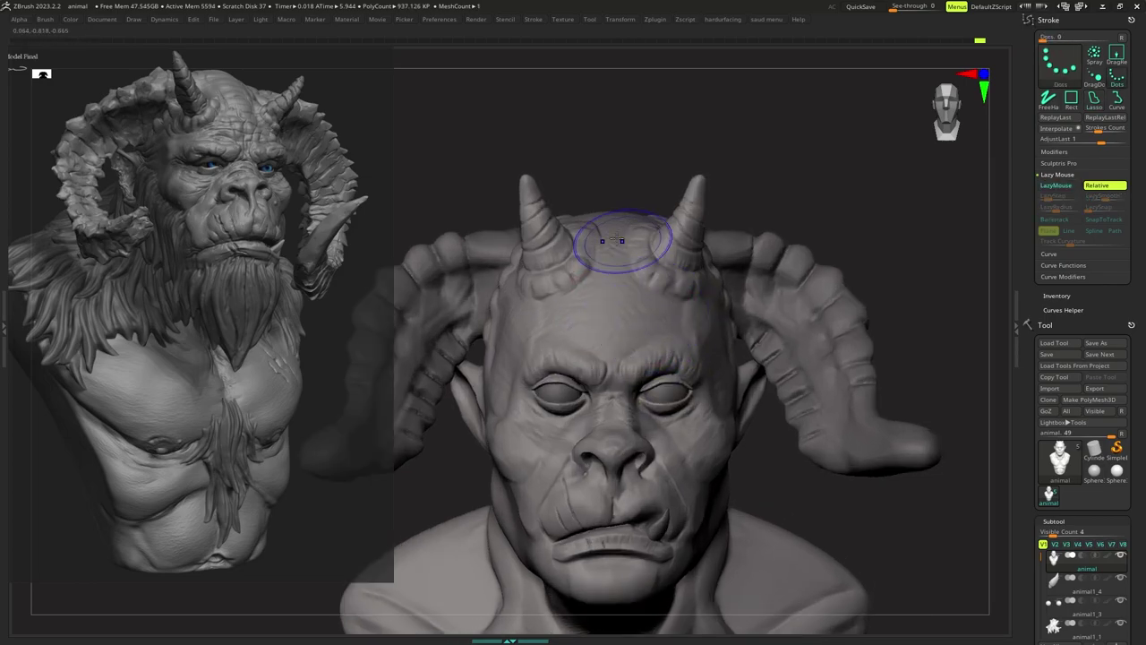
Smooth the crown between the small horns and soften the side of the head.
shift+drag(617, 240, 626, 243)
right_drag(744, 309, 690, 326)
shift+drag(759, 366, 773, 374)
shift+right_drag(773, 373, 680, 388)
mouse_move(681, 388)
alt+right_down()
mouse_move(679, 366)
mouse_move(693, 371)
mouse_move(668, 356)
mouse_move(676, 332)
mouse_move(690, 373)
mouse_move(682, 361)
alt+right_up()
mouse_move(682, 360)
alt+right_down()
mouse_move(668, 368)
mouse_move(675, 378)
mouse_move(675, 359)
alt+right_up()
alt+right_drag(676, 359, 663, 371)
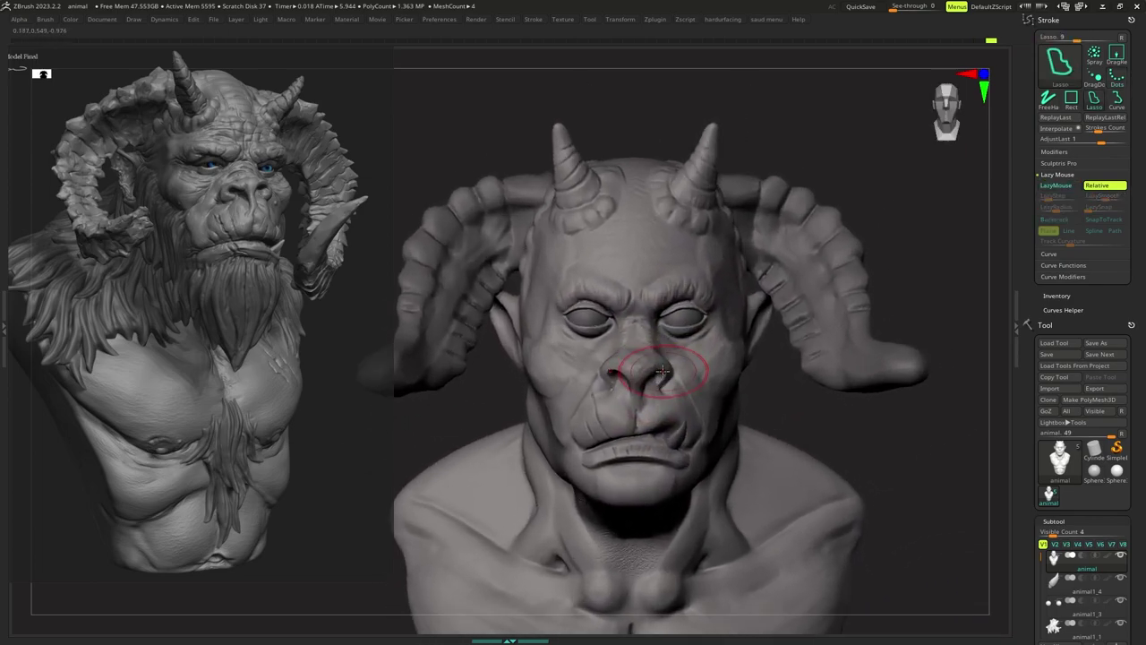
Select a wrinkle brush with a Dots stroke and tune its draw size and Z Intensity while testing it on the shoulder.
key(b)
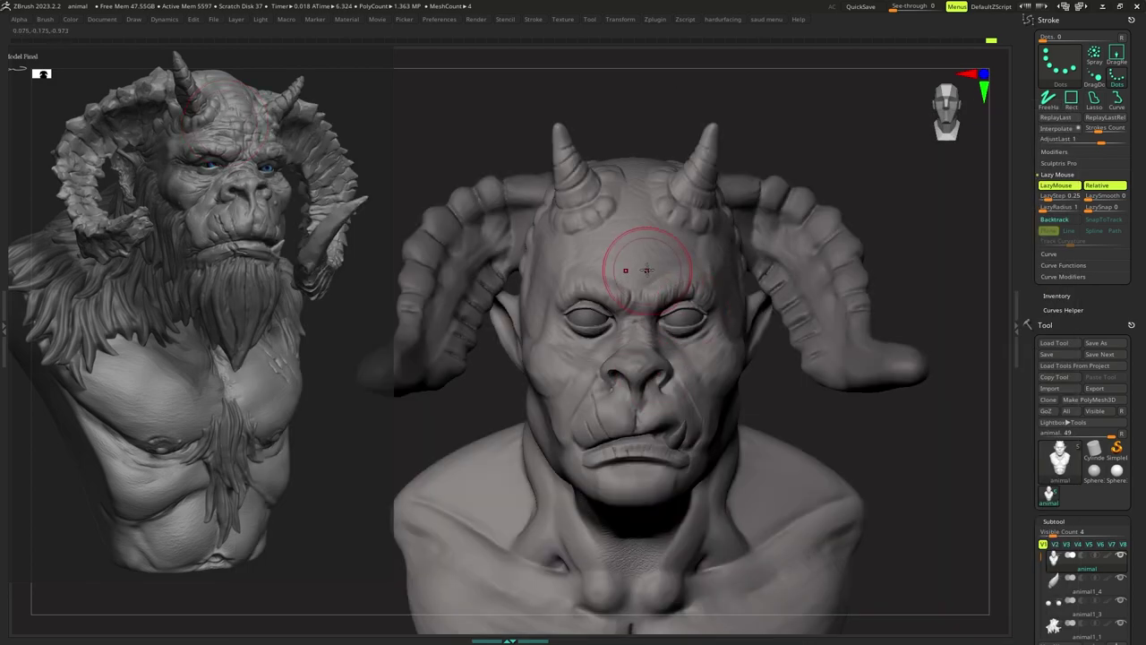
key(space)
drag(680, 329, 686, 329)
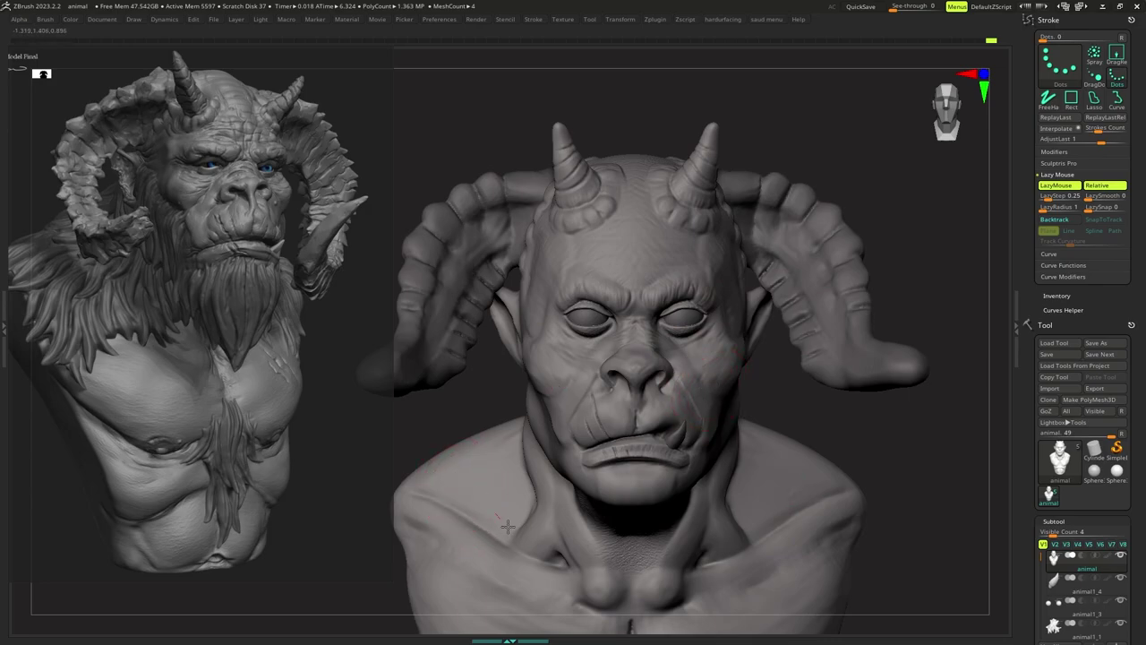
key(space)
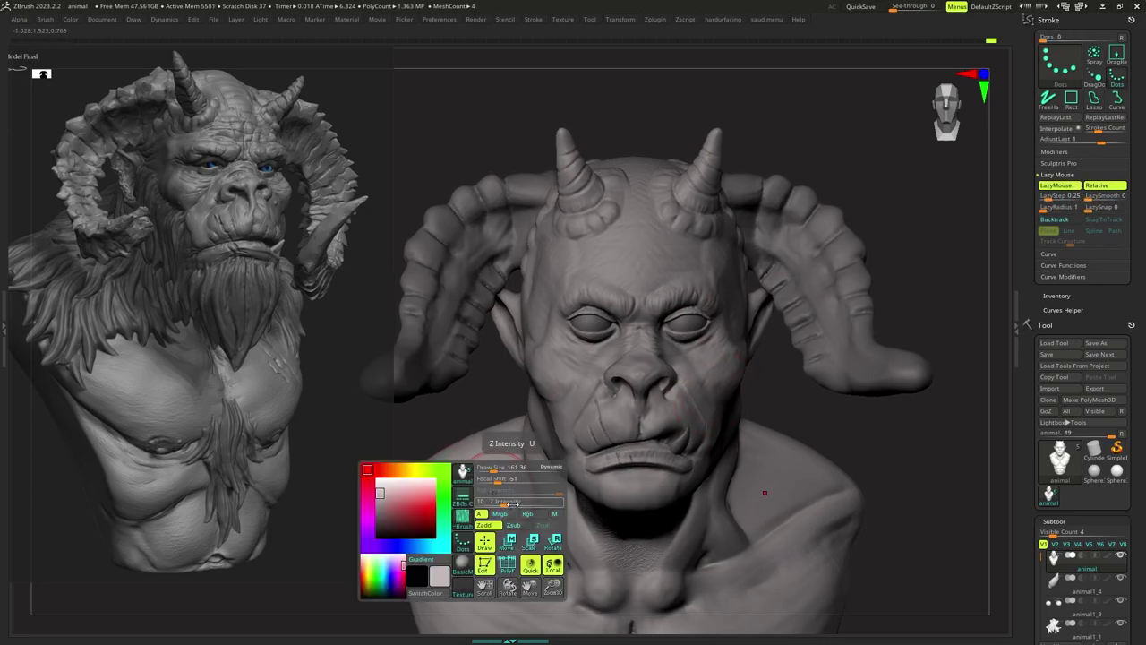
drag(511, 504, 507, 507)
key(ctrl+z)
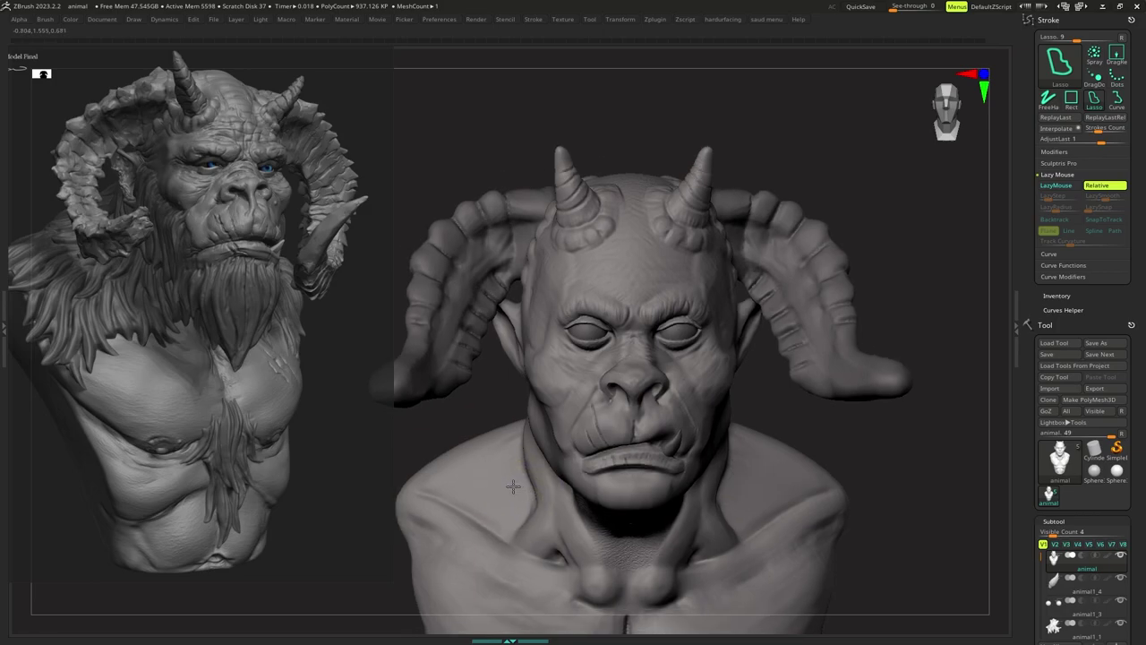
right_drag(512, 487, 515, 479)
key(space)
drag(517, 500, 527, 503)
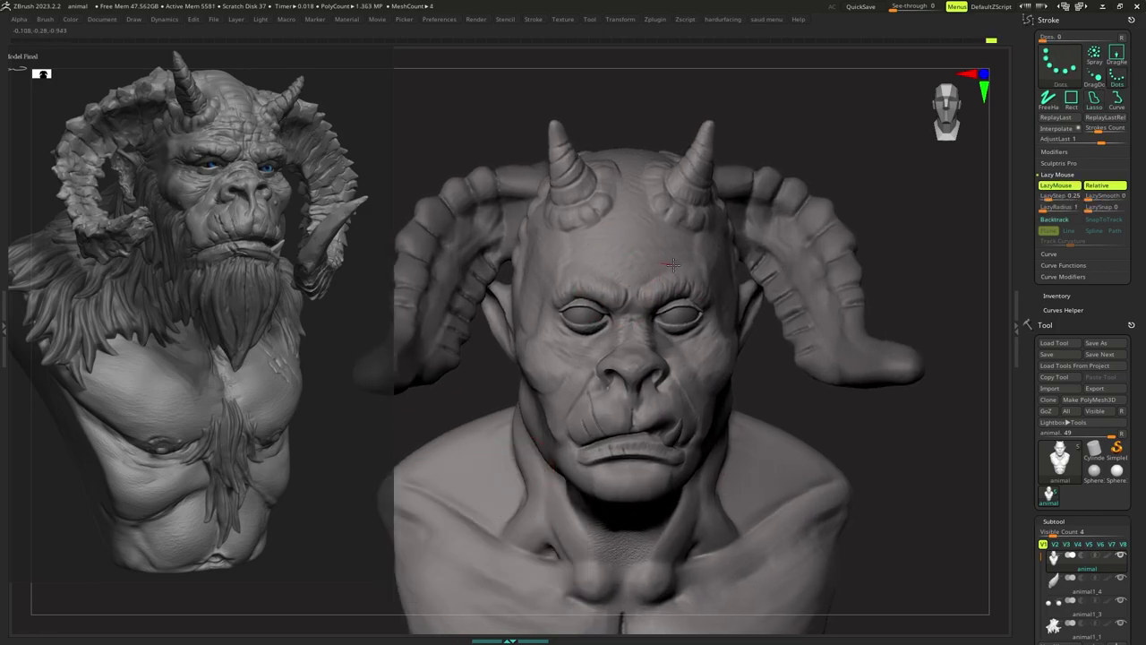
Brush subtle wrinkle texture across the forehead above the brow and between the small horns.
drag(674, 265, 686, 270)
drag(648, 243, 675, 269)
drag(634, 207, 667, 219)
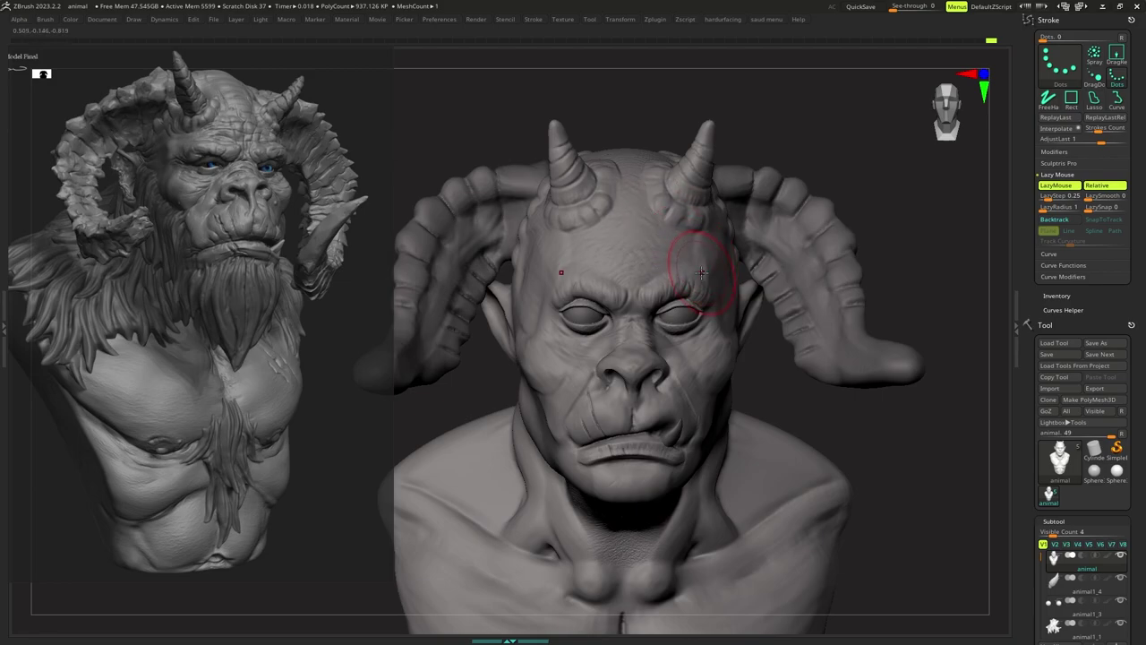
Enlarge the brush and add subtle wrinkle texture to the temple beside the eye.
right_drag(701, 272, 637, 273)
key(s)
drag(699, 273, 707, 273)
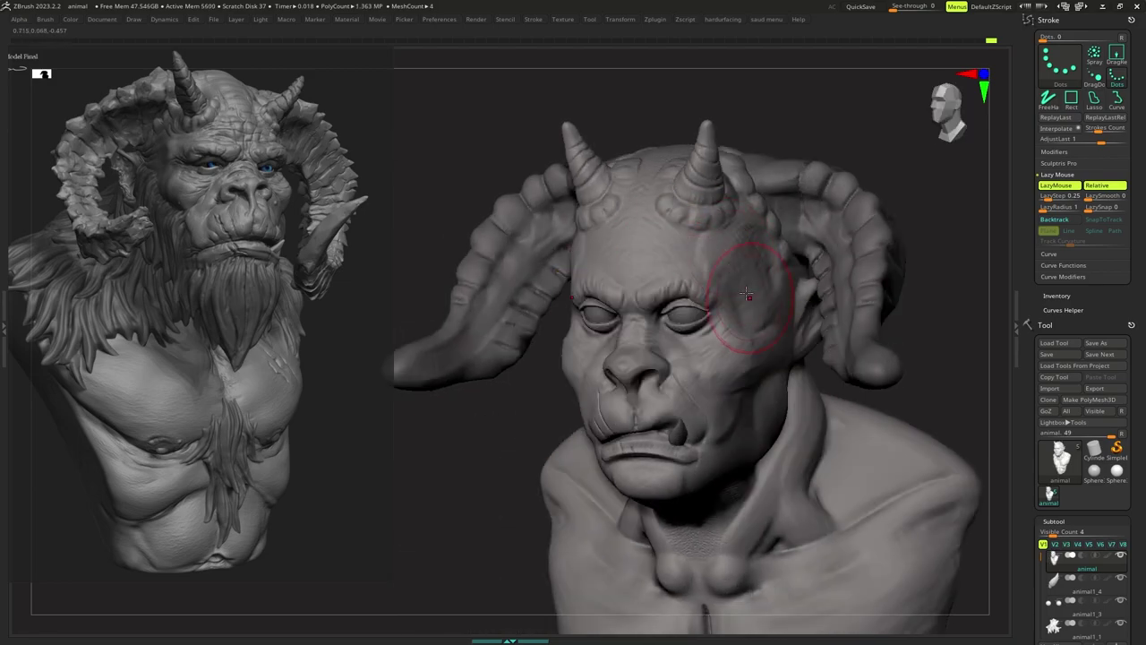
mouse_move(717, 296)
shift+right_down()
mouse_move(746, 301)
mouse_move(738, 285)
mouse_move(736, 350)
mouse_move(718, 304)
shift+right_up()
alt+right_drag(718, 304, 699, 358)
Reduce the brush size, refine the forehead texture and soften the detail on the side of the head.
key(s)
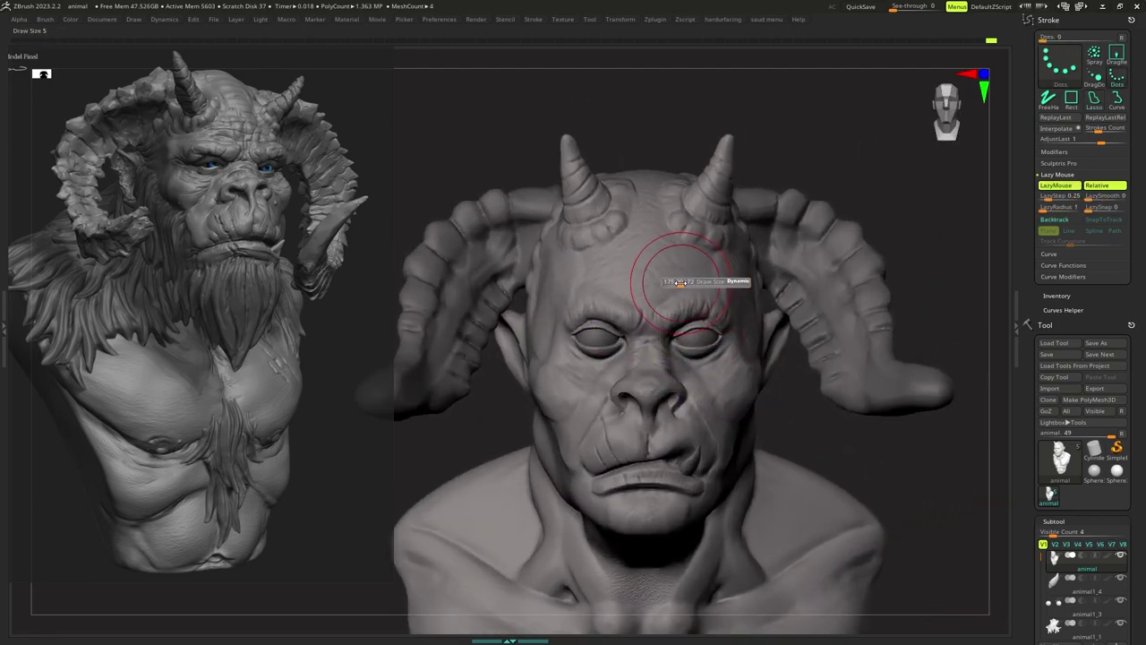
drag(681, 283, 674, 283)
mouse_move(661, 248)
right_down()
mouse_move(681, 268)
mouse_move(671, 259)
right_up()
drag(671, 255, 683, 265)
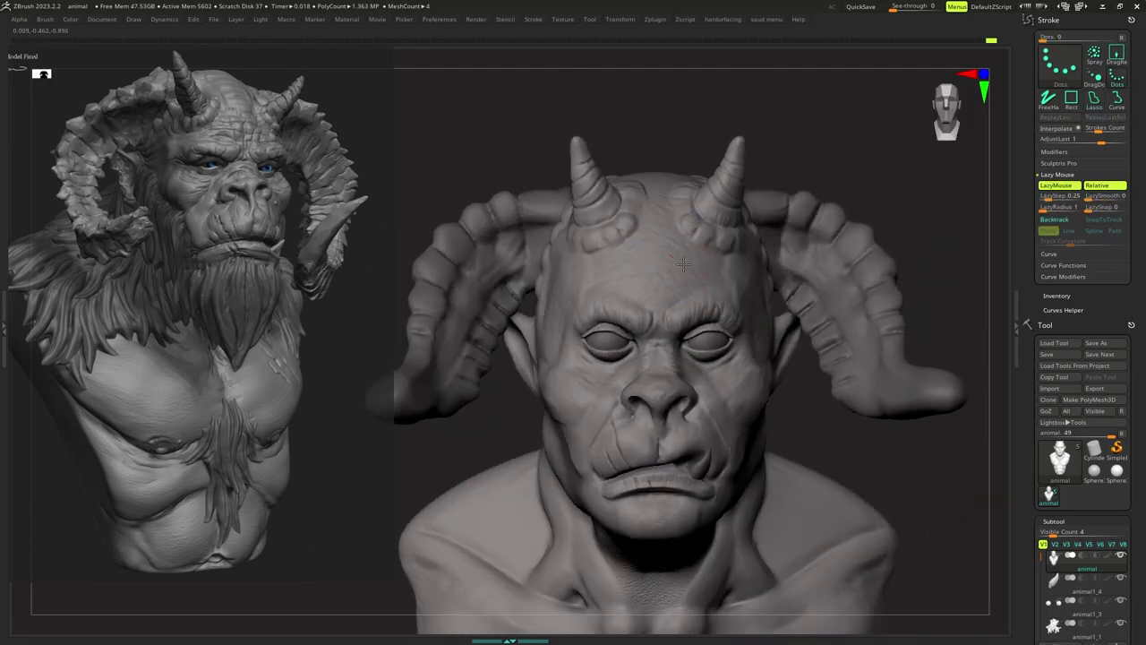
right_drag(723, 284, 759, 295)
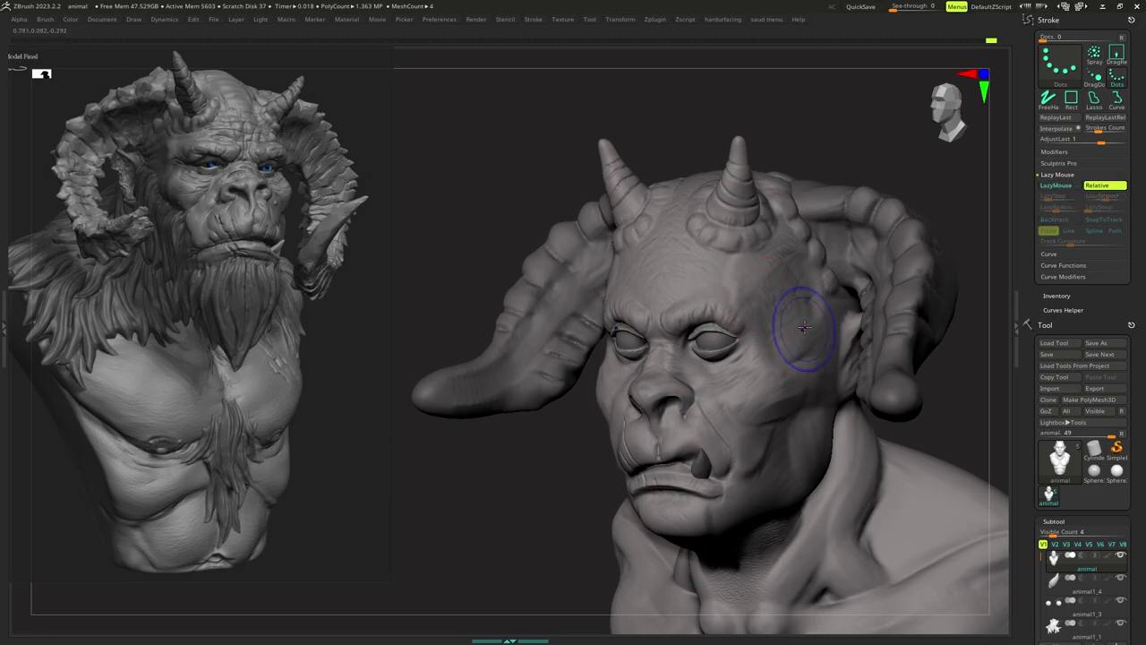
shift+right_drag(803, 328, 778, 316)
Reduce the brush size further and texture the cheek from the ear down toward the mouth.
mouse_move(777, 315)
ctrl+right_down()
mouse_move(757, 278)
mouse_move(729, 340)
ctrl+right_up()
key(s)
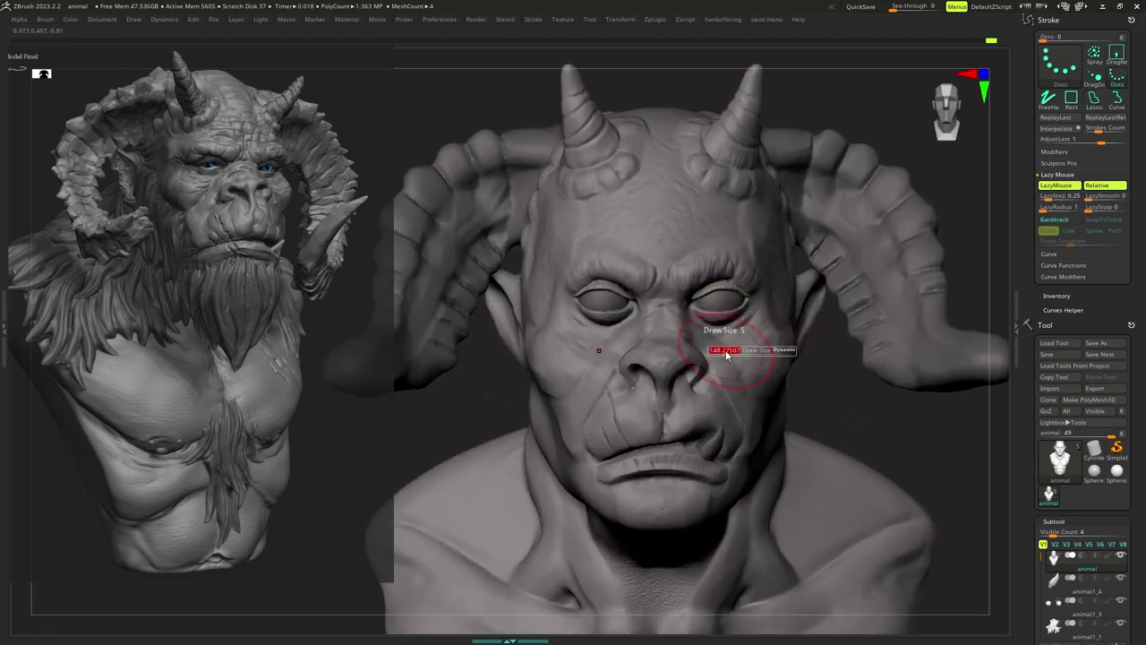
drag(726, 353, 720, 353)
mouse_move(751, 330)
right_down()
mouse_move(728, 353)
mouse_move(762, 340)
mouse_move(729, 335)
mouse_move(728, 360)
mouse_move(698, 353)
right_up()
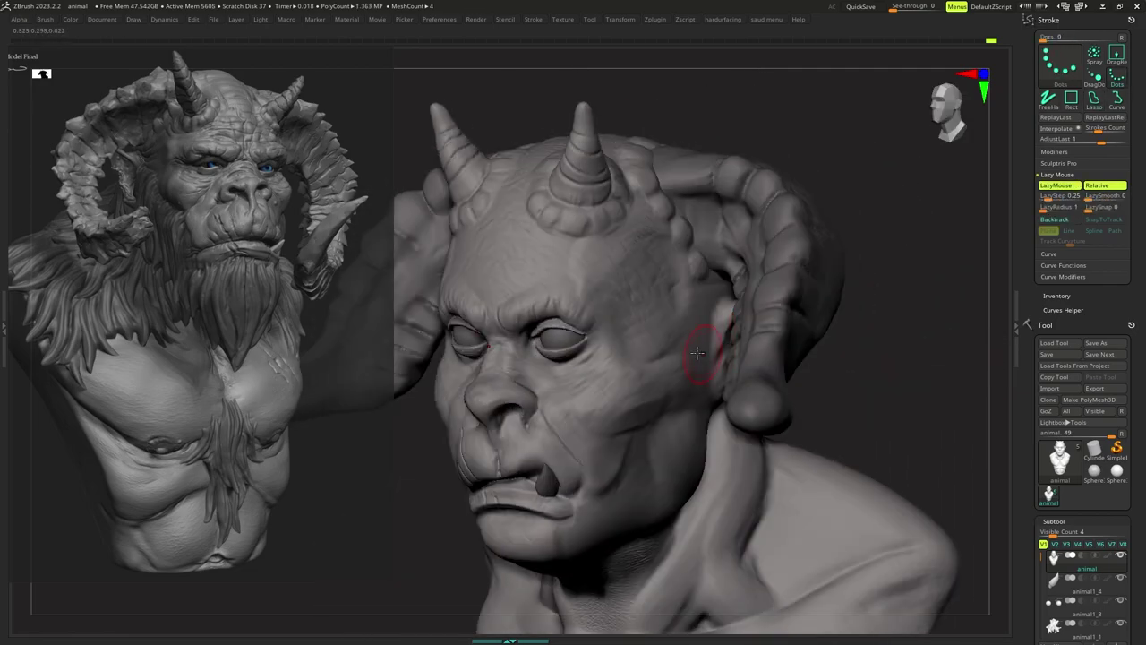
drag(669, 392, 599, 436)
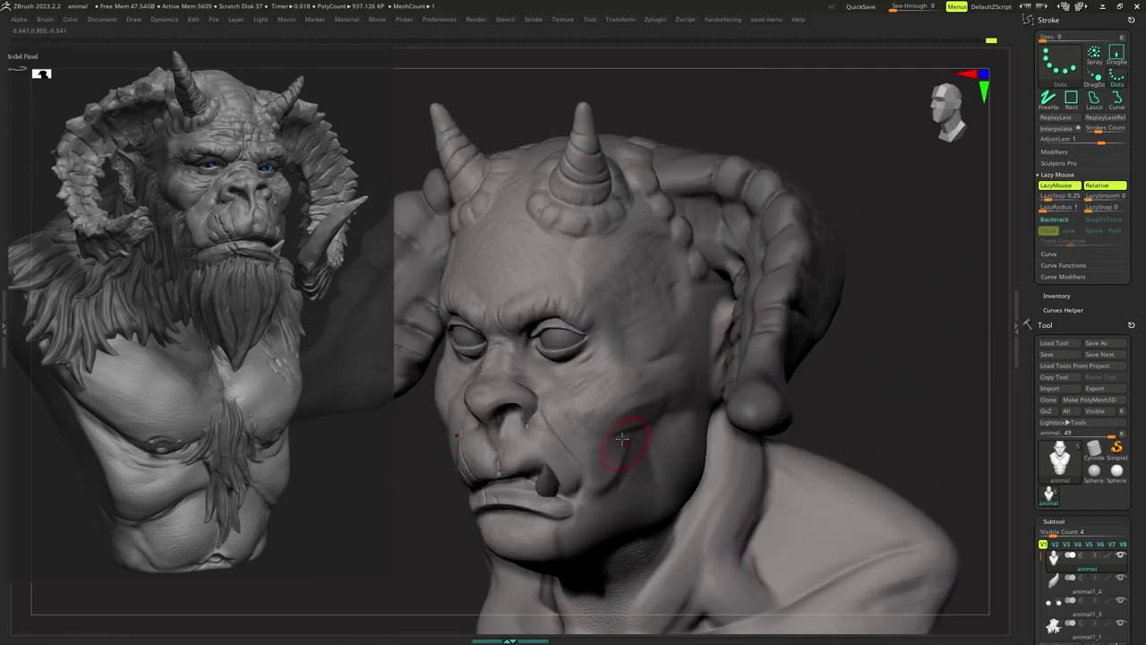
mouse_move(690, 447)
right_down()
mouse_move(686, 421)
mouse_move(648, 381)
mouse_move(658, 386)
right_up()
Enlarge the brush and work subtle wrinkle texture into the cheek and jaw.
key(s)
right_click(670, 379)
key(s)
drag(668, 359, 678, 359)
right_drag(693, 360, 670, 362)
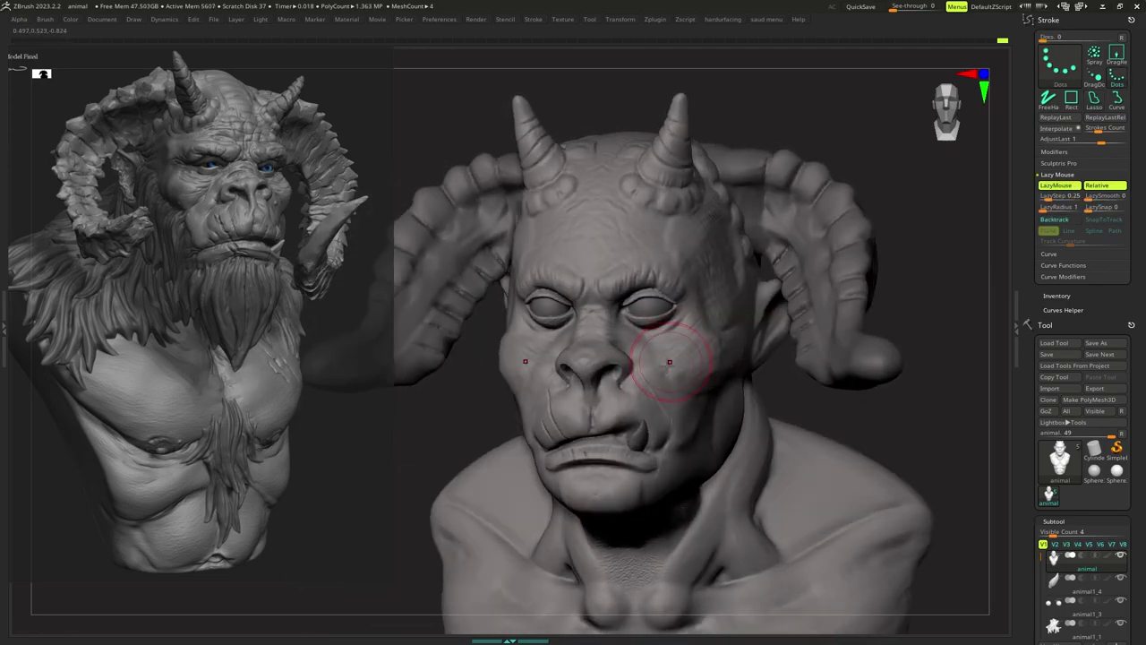
right_drag(726, 452, 685, 433)
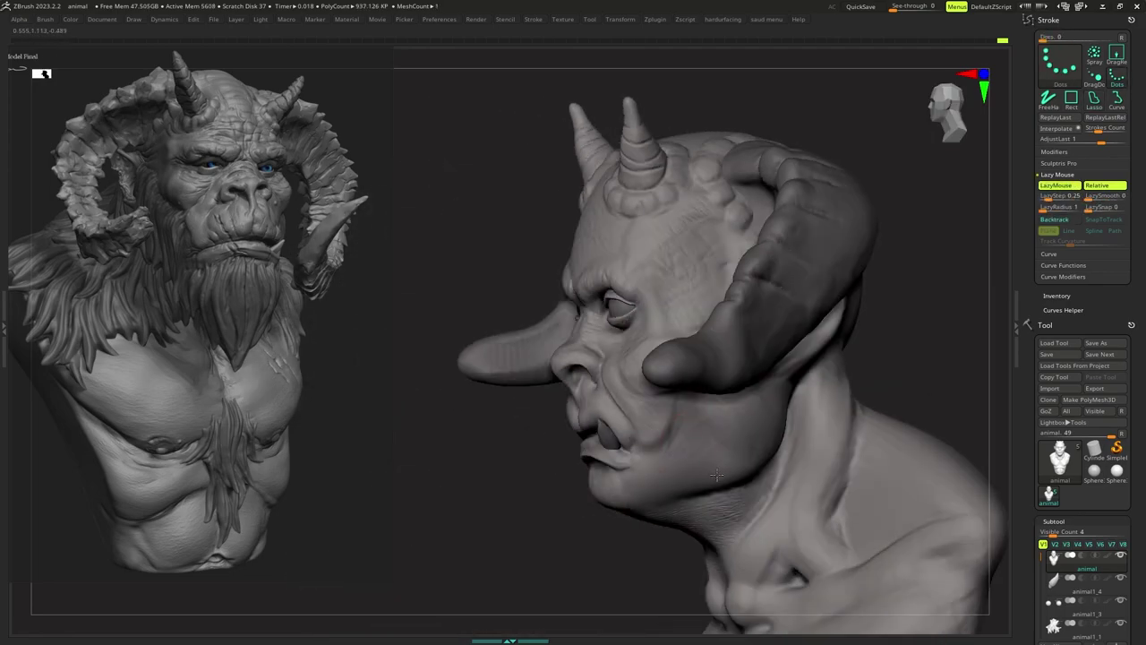
Save the detailed bust to disk.
mouse_move(648, 484)
shift+right_down()
mouse_move(682, 454)
mouse_move(657, 435)
mouse_move(663, 394)
shift+right_up()
ctrl+right_drag(663, 394, 648, 382)
ctrl+right_drag(648, 382, 657, 384)
key(ctrl+q)
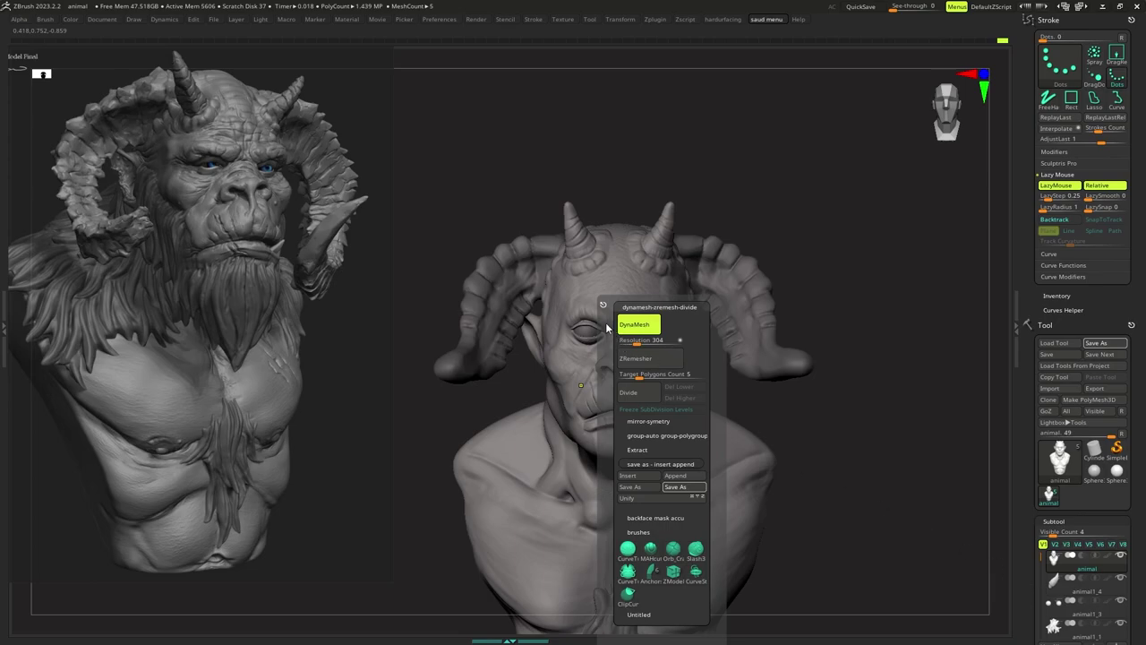
key(ctrl+q)
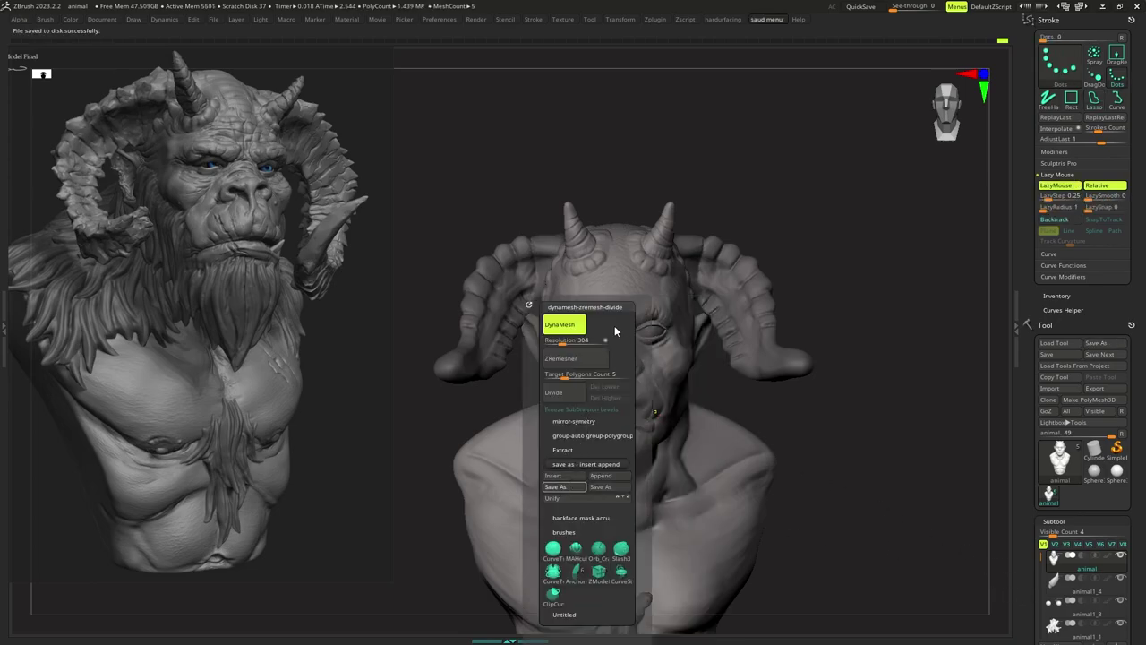
ctrl+right_drag(658, 387, 655, 411)
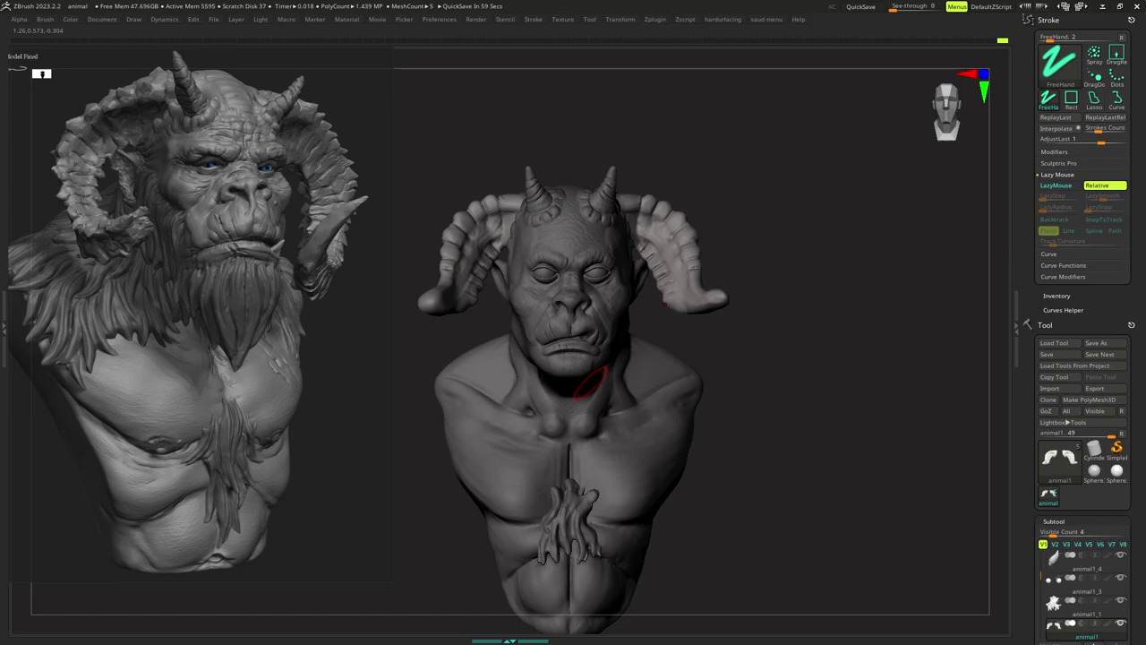
Add a Sphere3D to the bust as a new subtool.
mouse_move(725, 476)
ctrl+right_down()
mouse_move(645, 430)
mouse_move(632, 442)
mouse_move(643, 424)
ctrl+right_up()
key(ctrl+d)
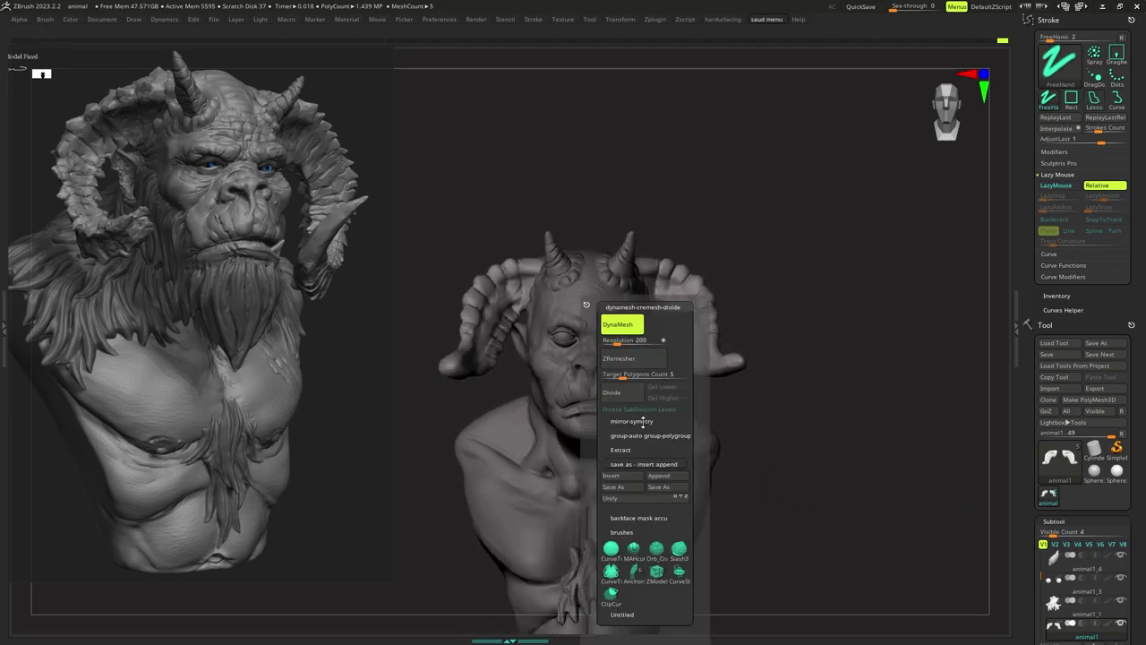
click(629, 480)
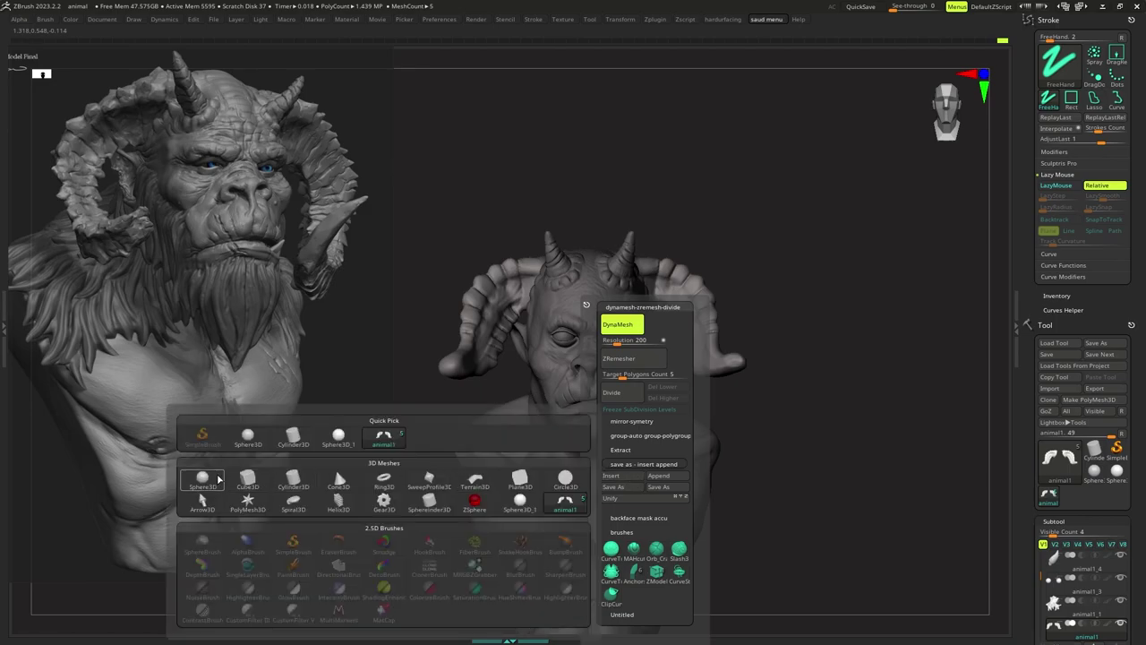
click(203, 481)
Move the new sphere forward and down in front of the chin and start scaling it down.
ctrl+right_drag(496, 406, 430, 398)
key(w)
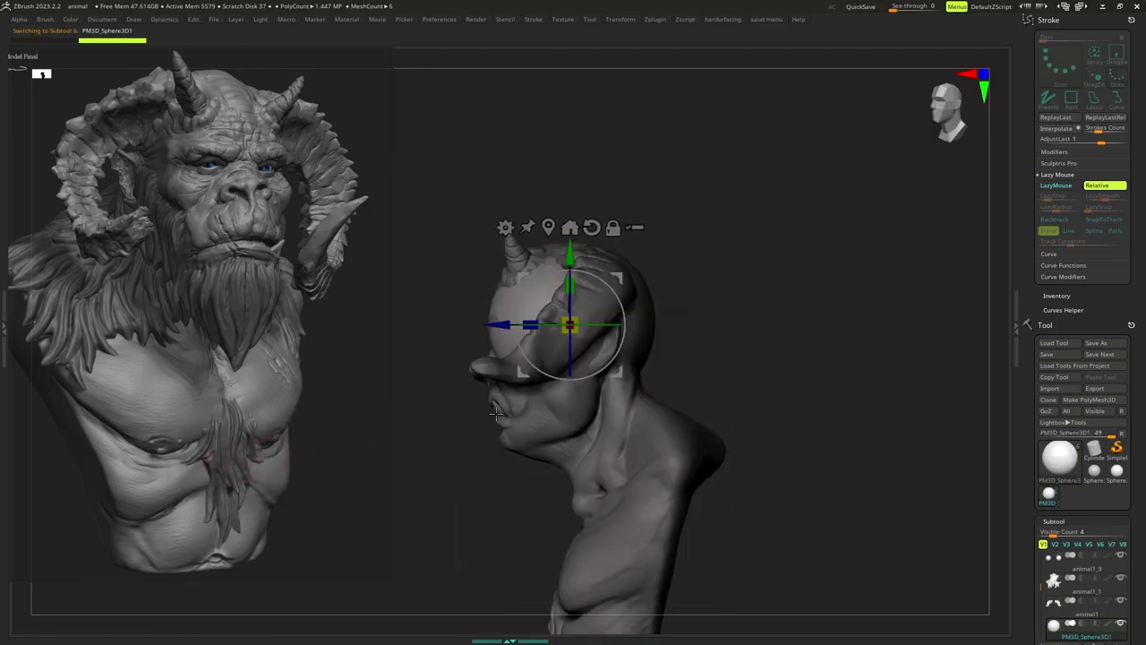
drag(505, 325, 455, 325)
drag(519, 255, 518, 370)
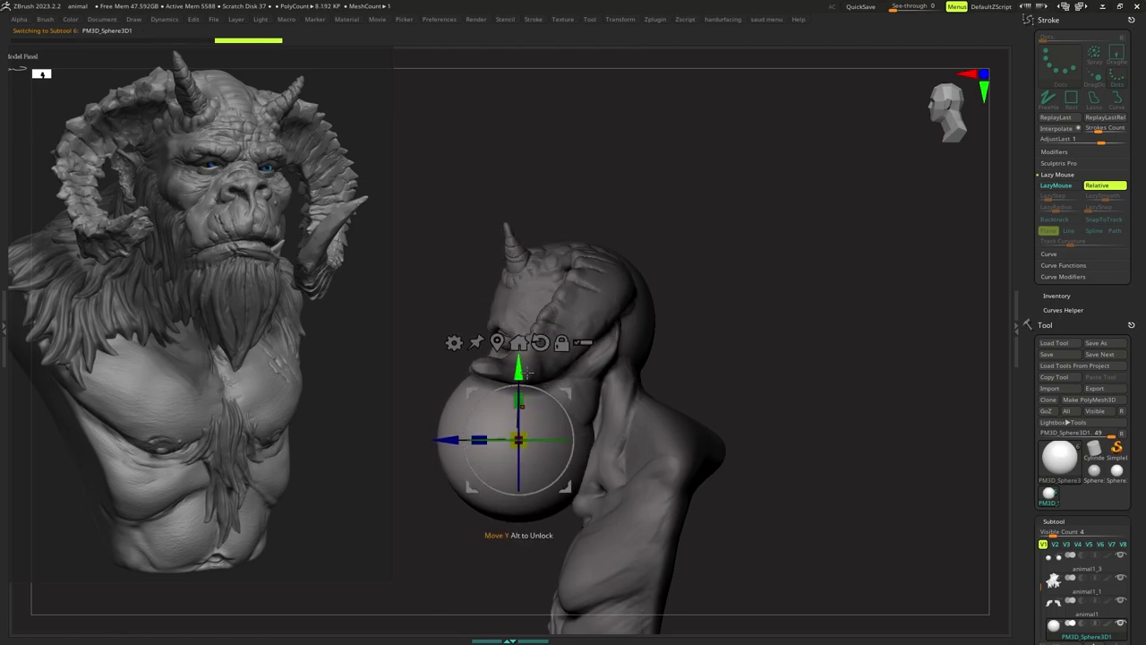
drag(517, 439, 514, 470)
right_drag(489, 530, 573, 530)
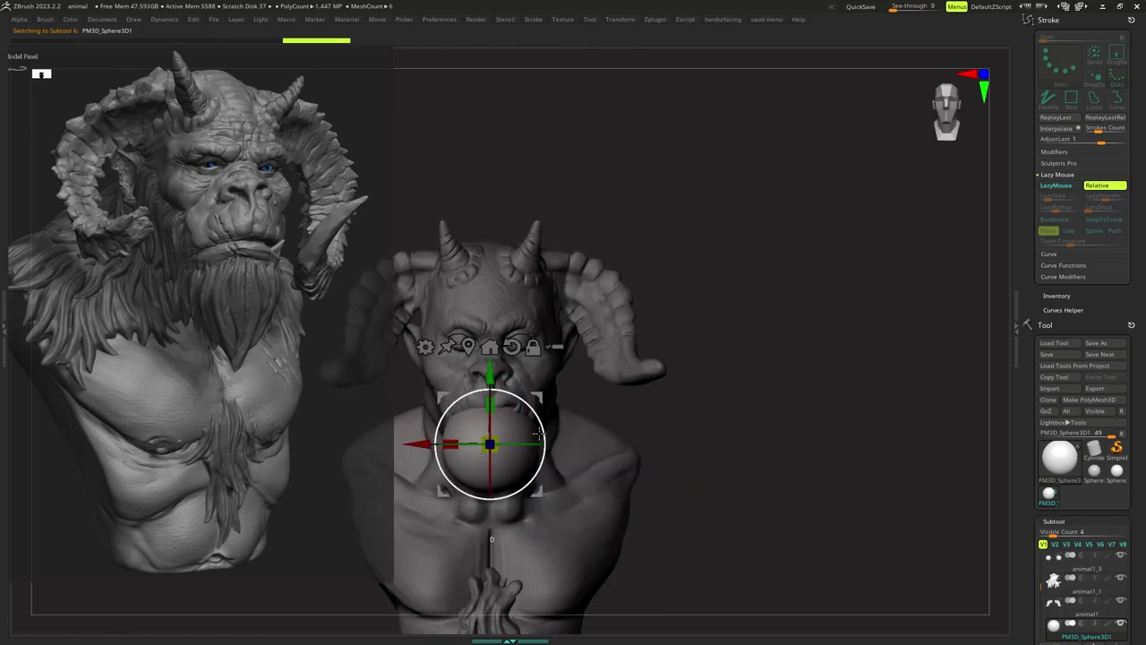
Scale the sphere to chin width and lower it slightly so it sits just under the lower lip.
ctrl+right_drag(530, 386, 595, 419)
ctrl+right_drag(596, 419, 611, 384)
ctrl+right_drag(611, 383, 599, 401)
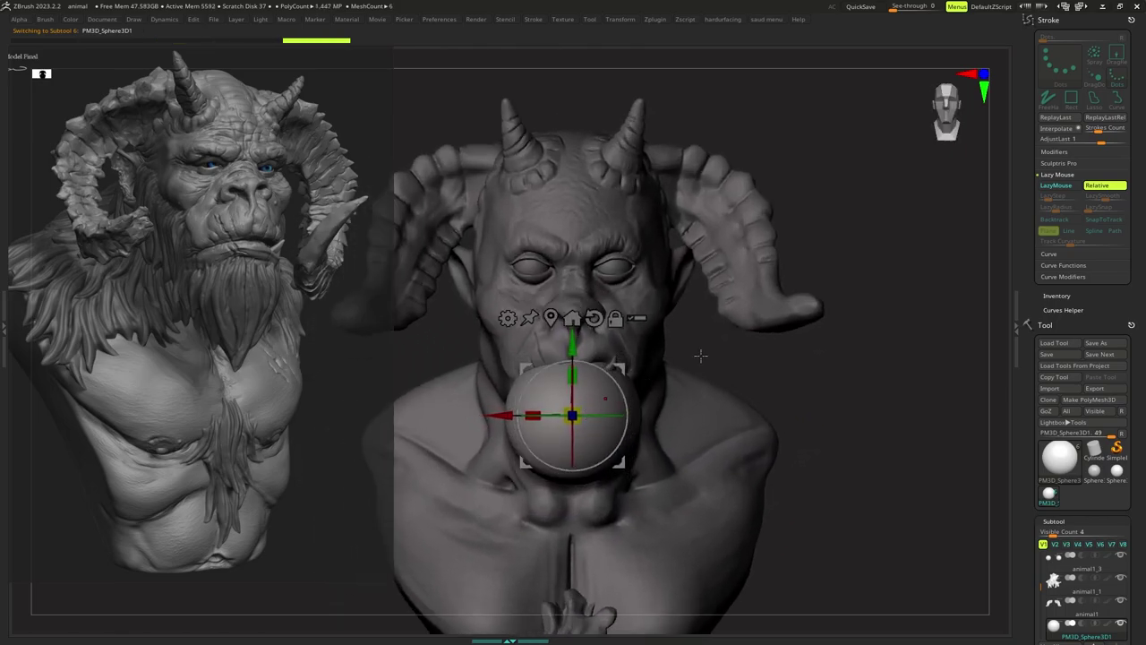
right_drag(846, 351, 636, 391)
drag(575, 403, 571, 415)
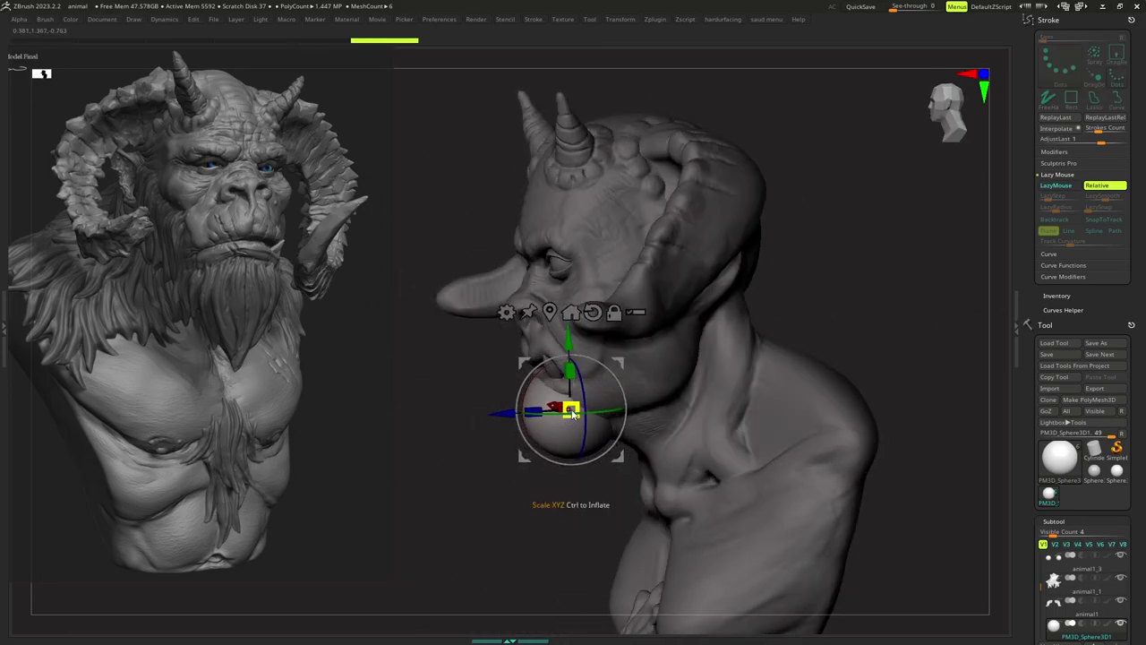
mouse_move(570, 416)
right_down()
mouse_move(598, 412)
mouse_move(580, 400)
mouse_move(591, 392)
right_up()
key(q)
ctrl+right_drag(591, 392, 580, 400)
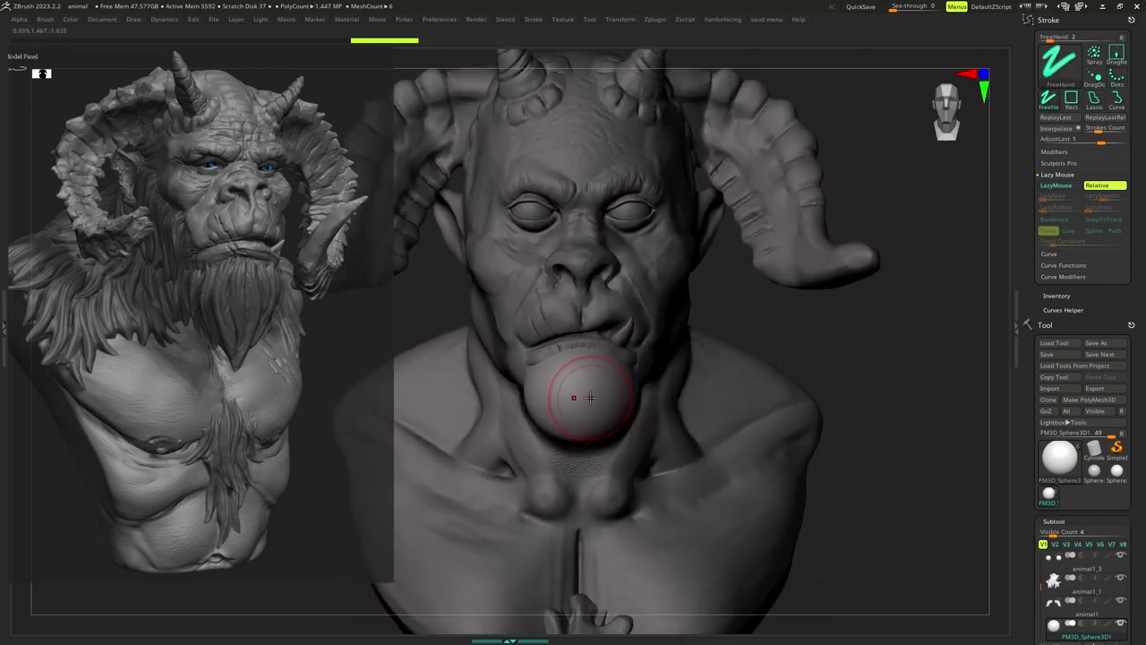
key(w)
drag(583, 322, 584, 333)
key(q)
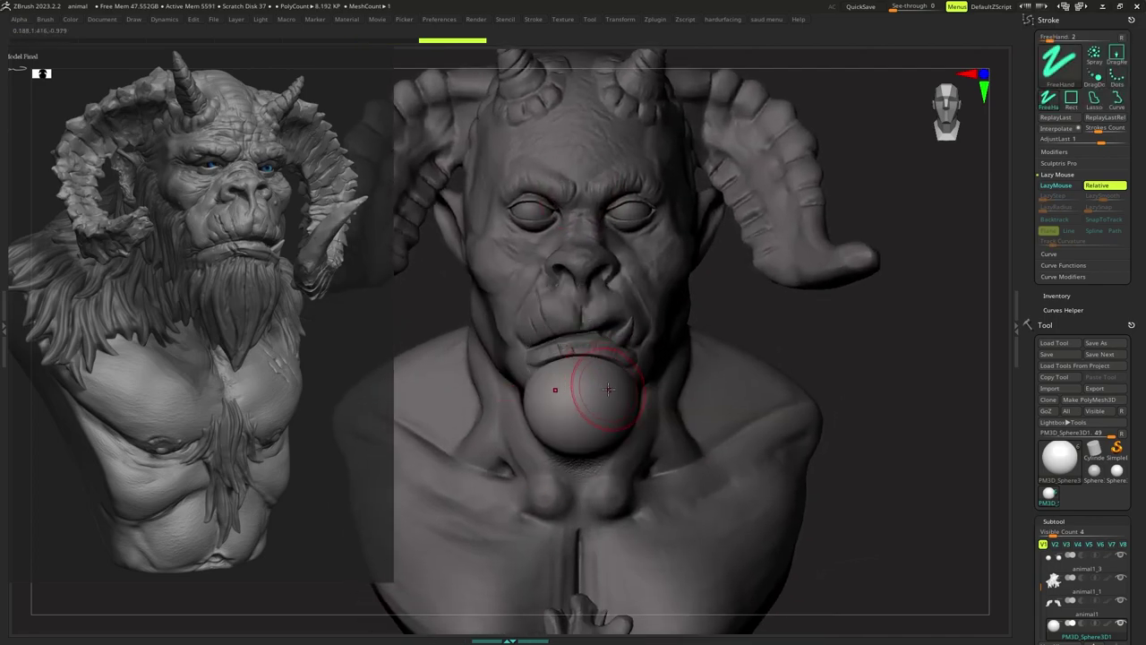
Switch to the Move brush with a large size and start pulling the sphere's upper part toward the mouth and jaw.
key(s)
drag(604, 391, 618, 391)
right_drag(618, 390, 627, 394)
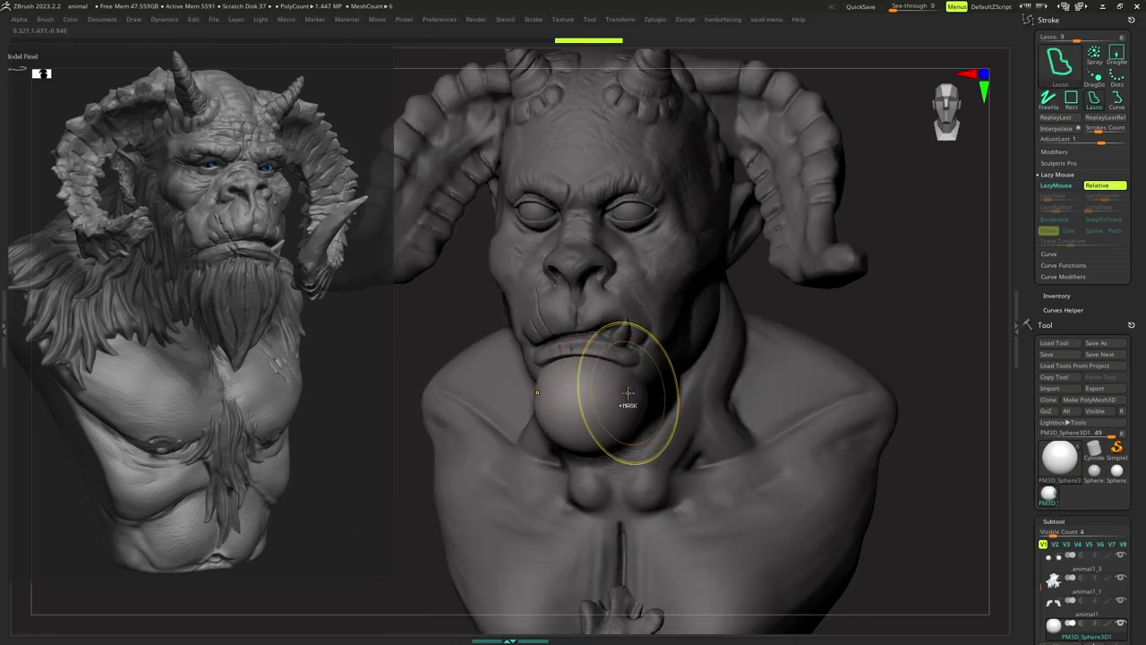
key(b)
click(624, 397)
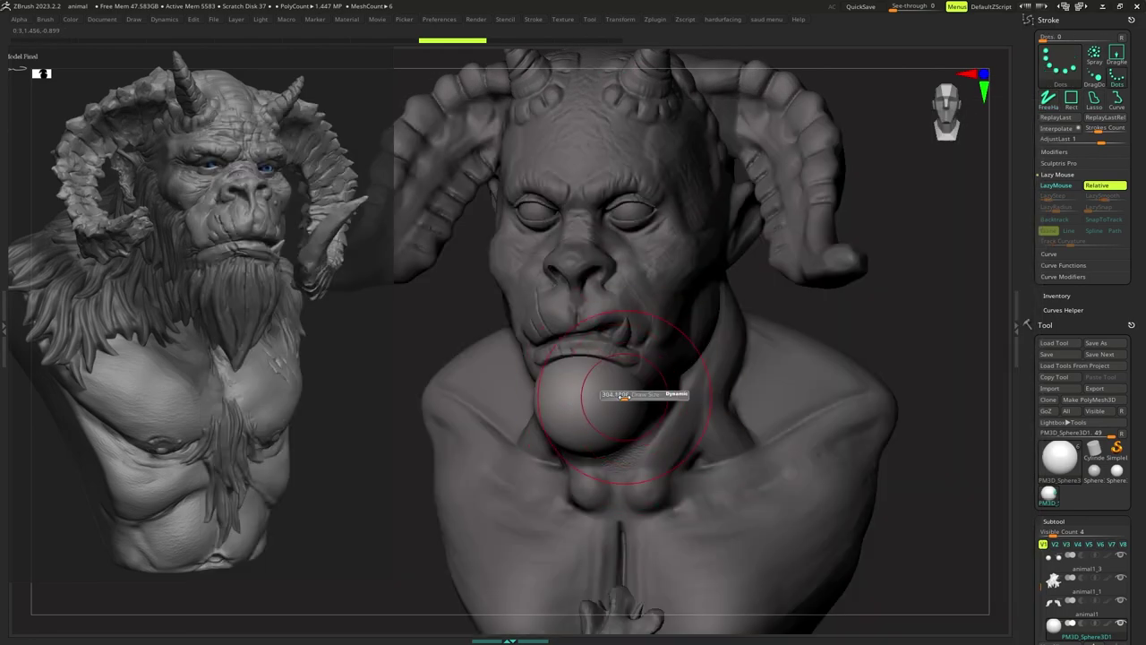
key(s)
drag(634, 396, 625, 395)
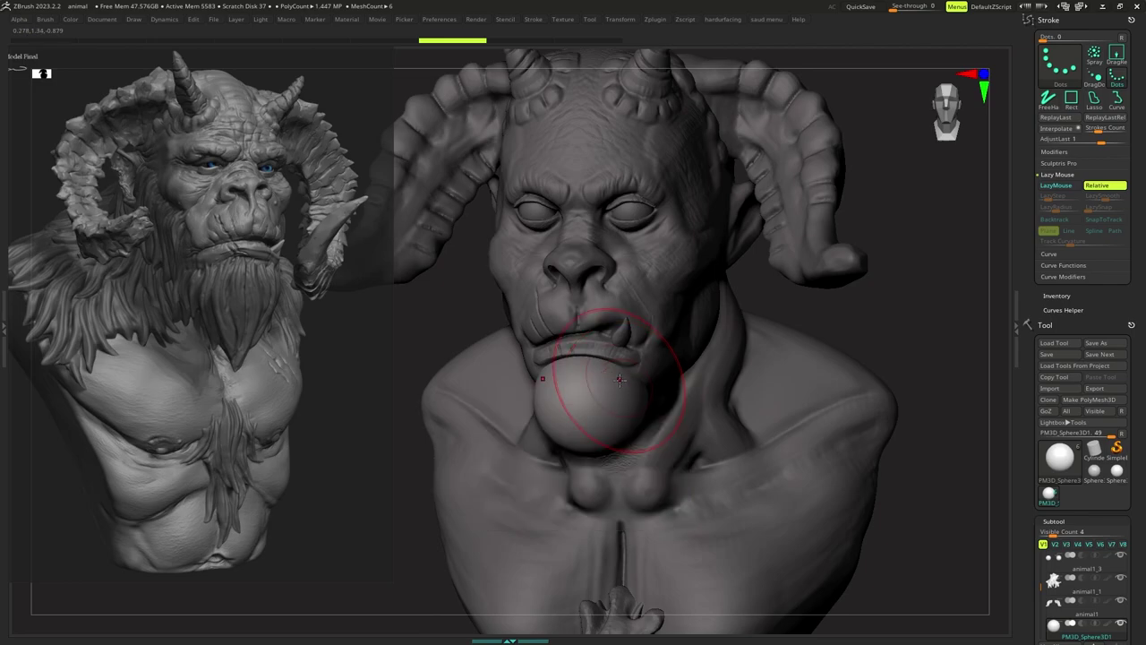
right_drag(637, 385, 618, 385)
drag(634, 385, 667, 371)
mouse_move(667, 371)
right_down()
mouse_move(609, 365)
mouse_move(618, 360)
right_up()
drag(620, 375, 635, 366)
key(s)
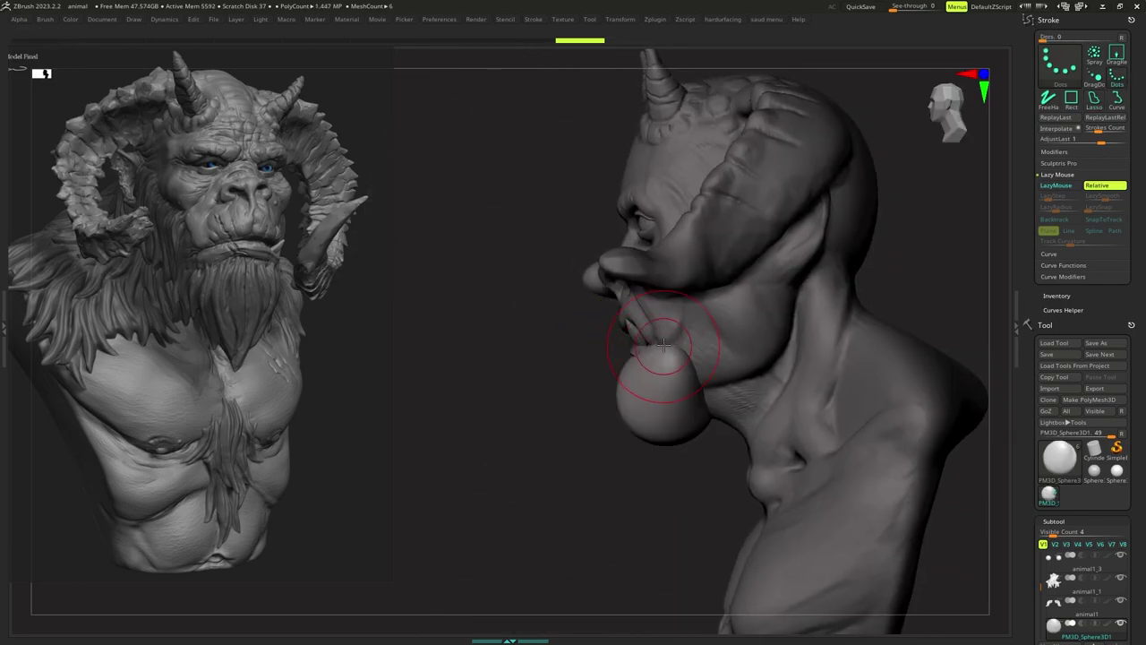
Pull the sphere's upper sides out to the mouth corners and its bottom down to block out a beard.
right_drag(669, 353, 708, 356)
drag(629, 425, 621, 463)
mouse_move(617, 448)
right_down()
mouse_move(652, 435)
mouse_move(643, 400)
mouse_move(642, 415)
right_up()
key(s)
drag(642, 415, 647, 416)
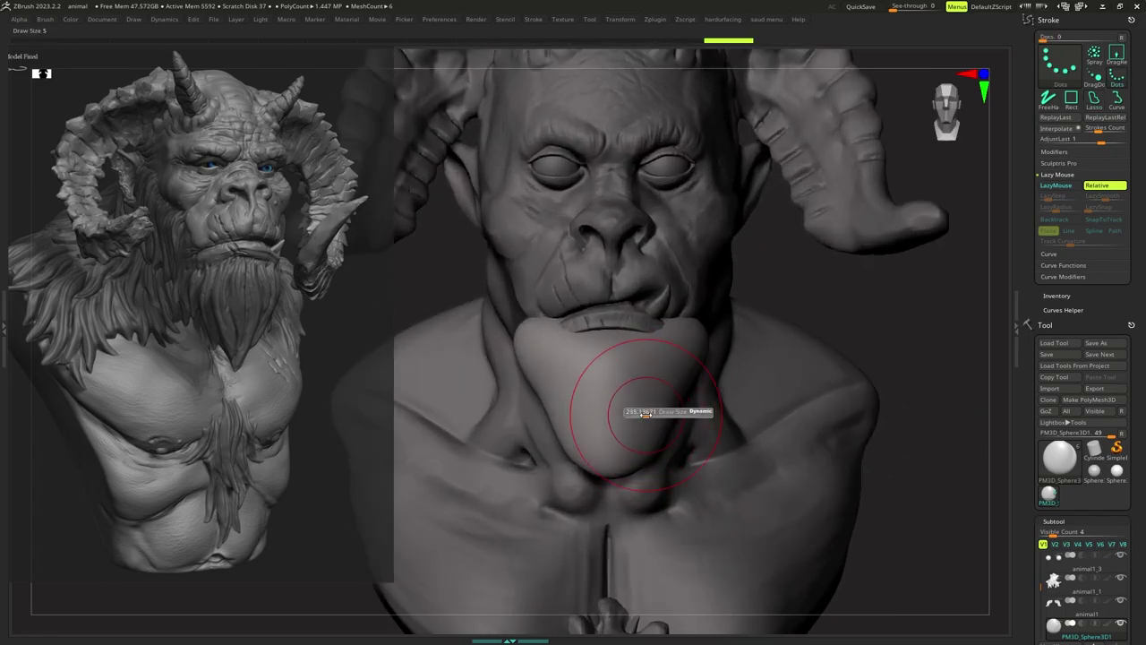
drag(623, 335, 616, 339)
right_drag(615, 346, 690, 332)
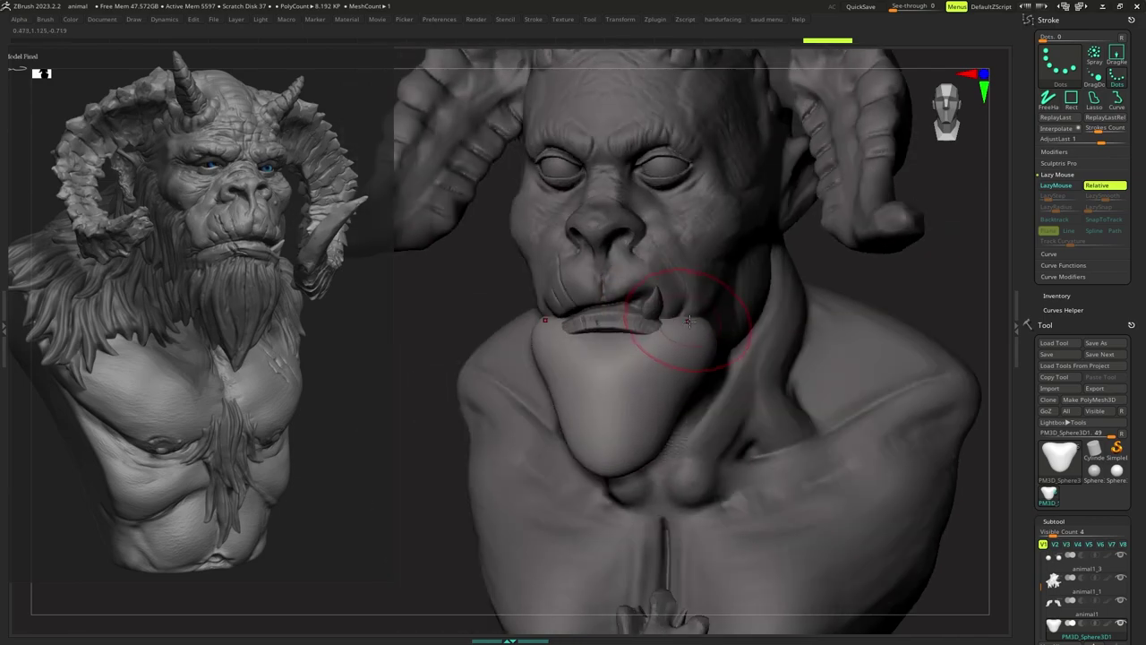
Reduce the Move brush, raise the beard's upper corners beside the mouth and stretch its lower end into a pointed tip.
right_click(678, 329)
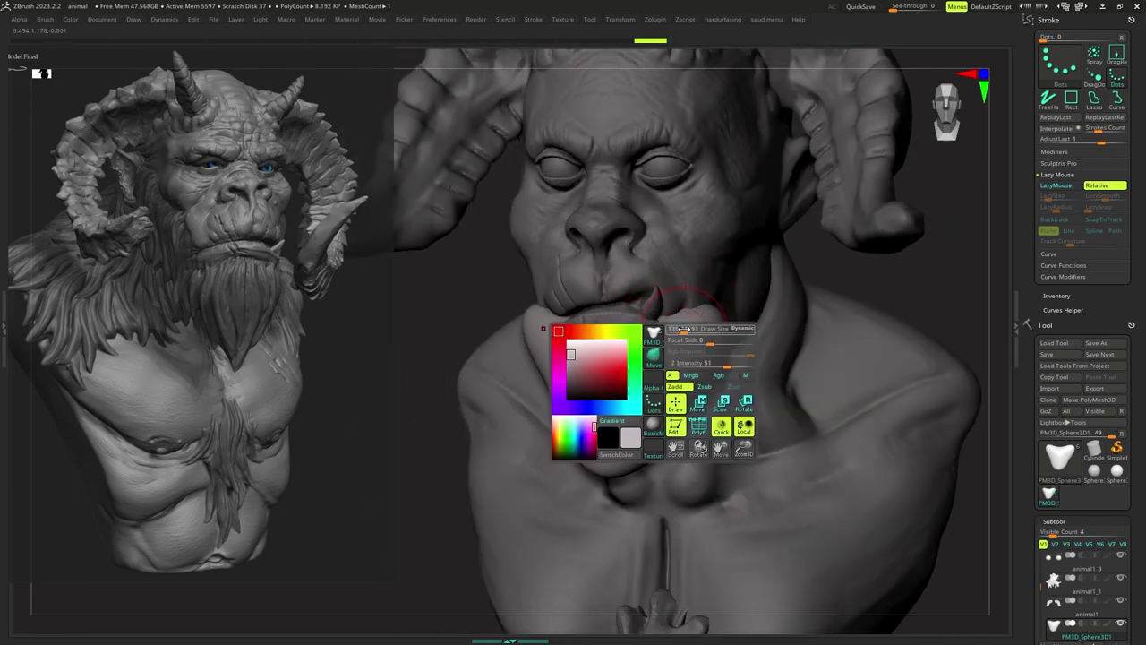
drag(680, 327, 677, 320)
mouse_move(664, 325)
right_down()
mouse_move(686, 322)
mouse_move(663, 317)
mouse_move(658, 341)
right_up()
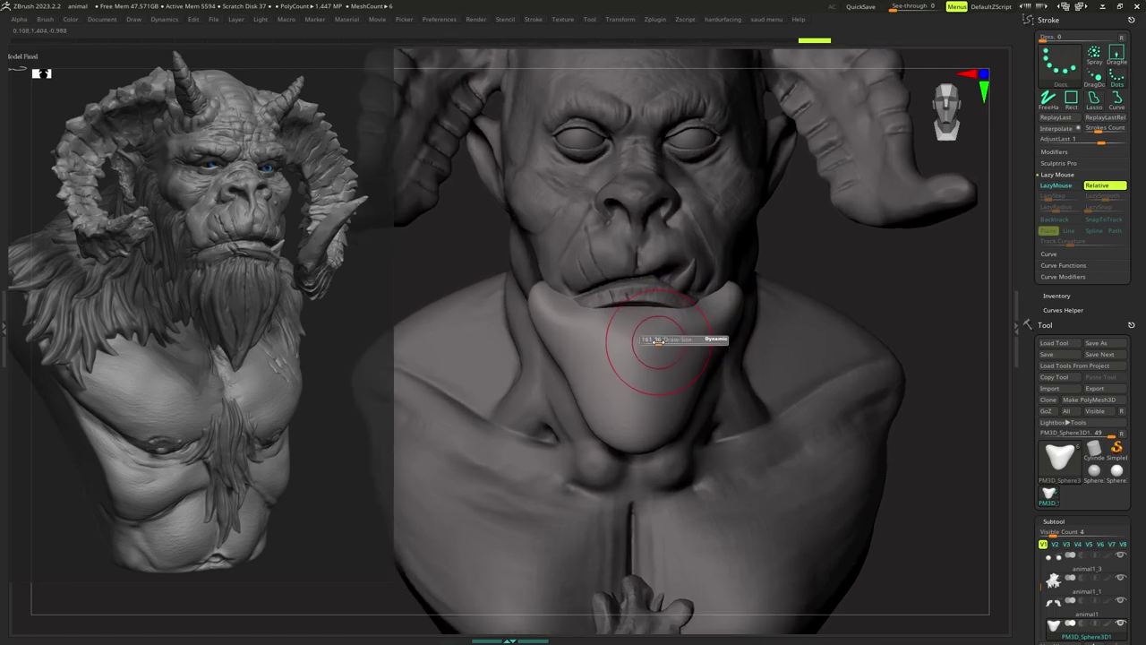
drag(658, 341, 661, 347)
drag(645, 413, 635, 469)
right_drag(637, 453, 638, 435)
shift+drag(639, 439, 639, 427)
mouse_move(639, 428)
right_down()
mouse_move(630, 404)
mouse_move(632, 413)
right_up()
drag(631, 415, 625, 414)
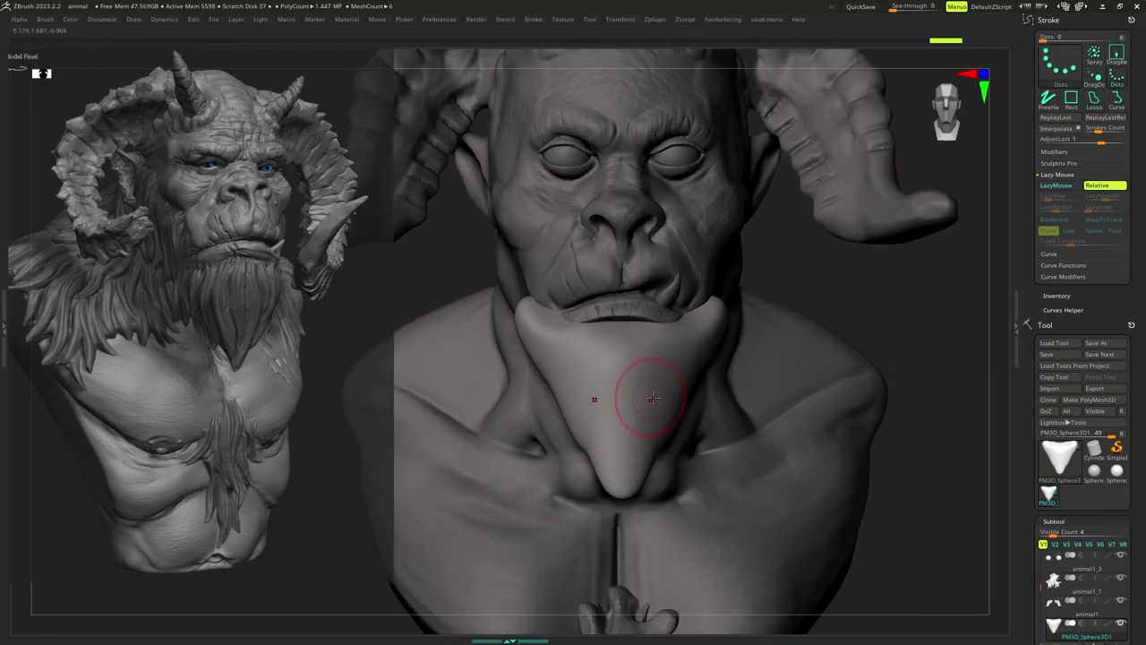
Adjust the brush size and refine the beard's side contours and upper edge beneath the lower lip.
right_drag(664, 394, 655, 377)
right_click(653, 383)
drag(662, 385, 688, 398)
key(s)
right_drag(699, 385, 635, 341)
key(s)
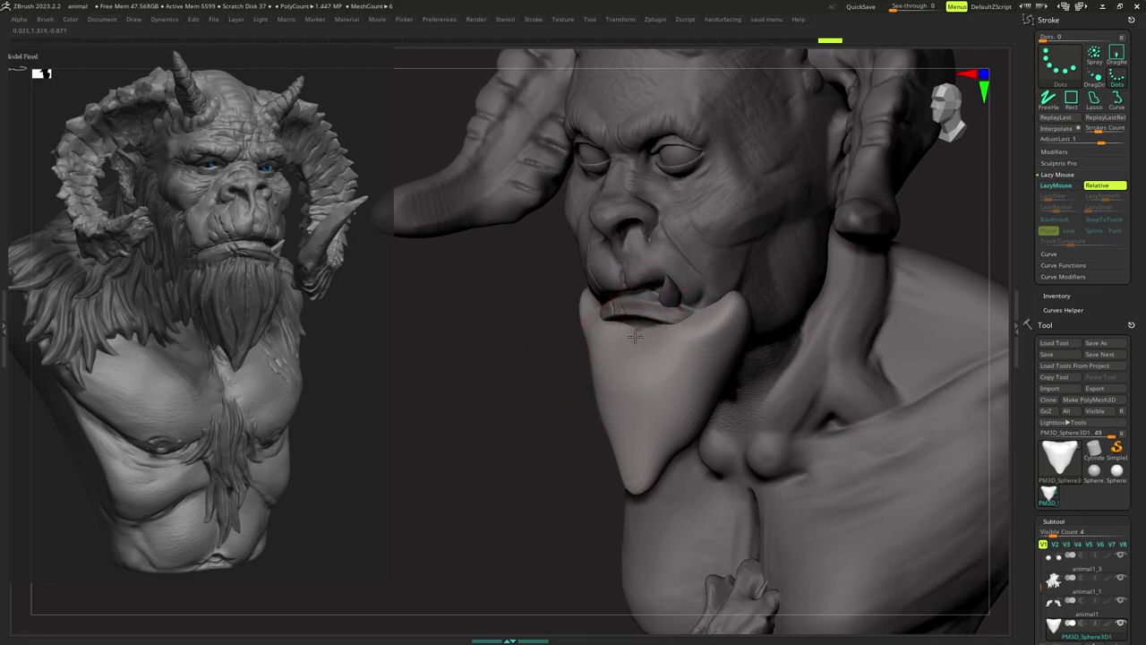
drag(635, 337, 632, 340)
Shape the beard's side profile so it wraps back against the jaw and keeps more volume.
mouse_move(632, 340)
right_down()
mouse_move(660, 345)
mouse_move(653, 356)
mouse_move(640, 364)
mouse_move(621, 352)
mouse_move(652, 319)
right_up()
key(s)
key(space)
key(s)
key(s)
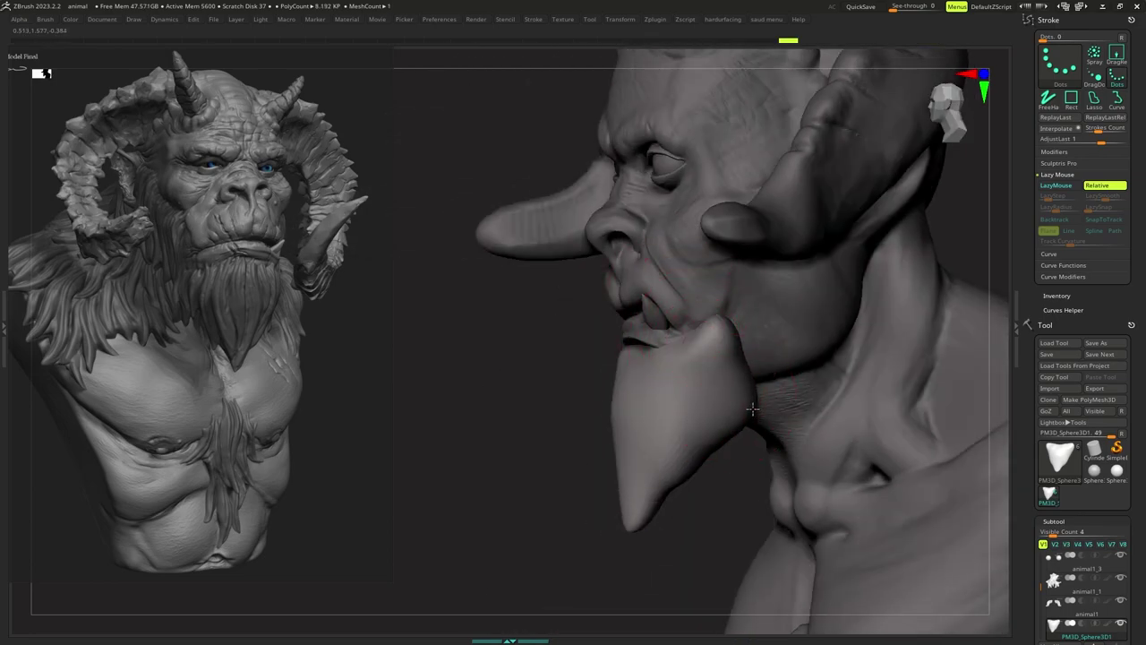
drag(733, 386, 736, 384)
mouse_move(737, 384)
shift+right_down()
mouse_move(752, 377)
mouse_move(729, 377)
mouse_move(709, 396)
shift+right_up()
key(s)
drag(711, 389, 709, 385)
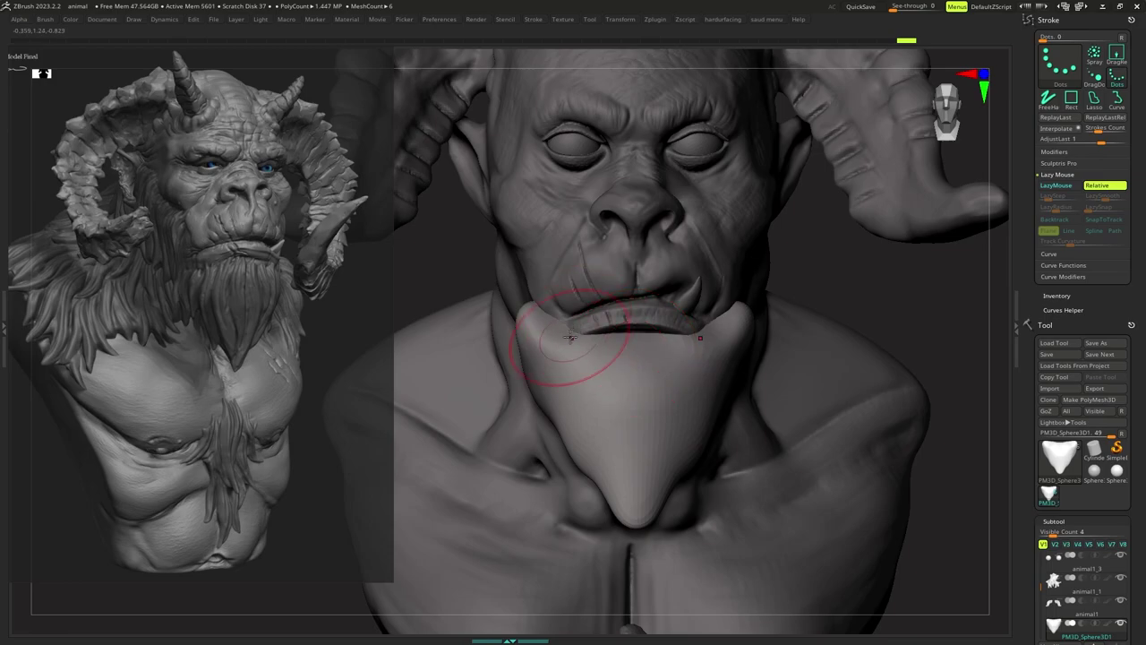
Fit the beard's upper corners to the mouth and cheeks and adjust its tip in profile with the Move brush.
drag(531, 380, 496, 398)
right_drag(496, 398, 570, 341)
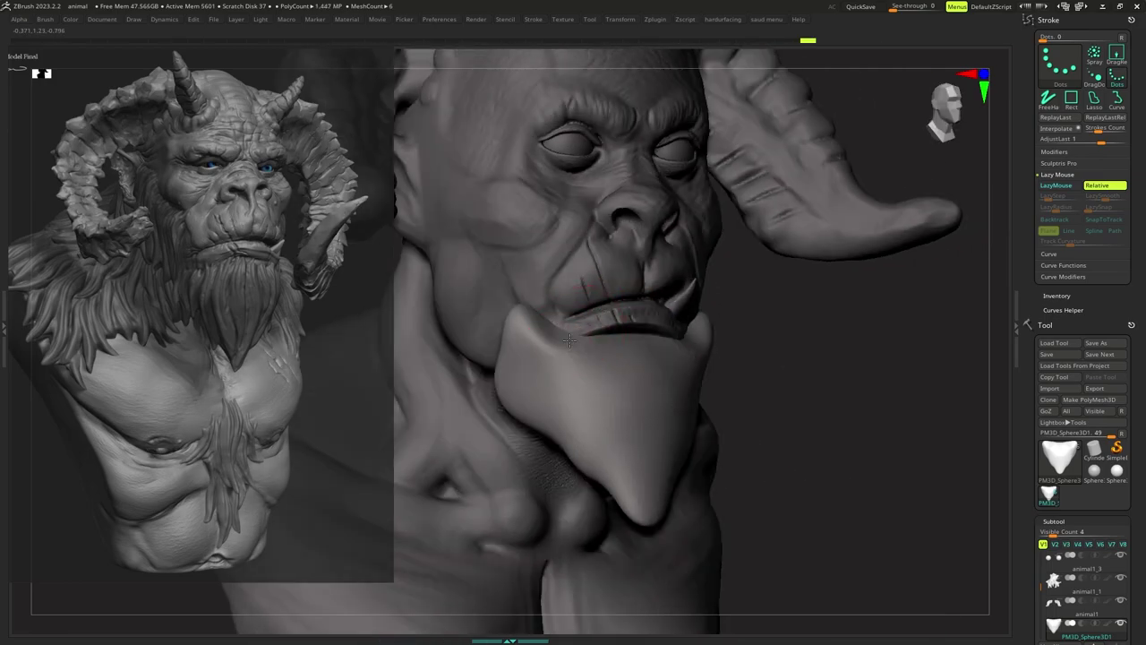
drag(567, 341, 573, 337)
mouse_move(573, 337)
right_down()
mouse_move(561, 335)
mouse_move(547, 358)
mouse_move(561, 355)
right_up()
key(s)
drag(567, 361, 562, 363)
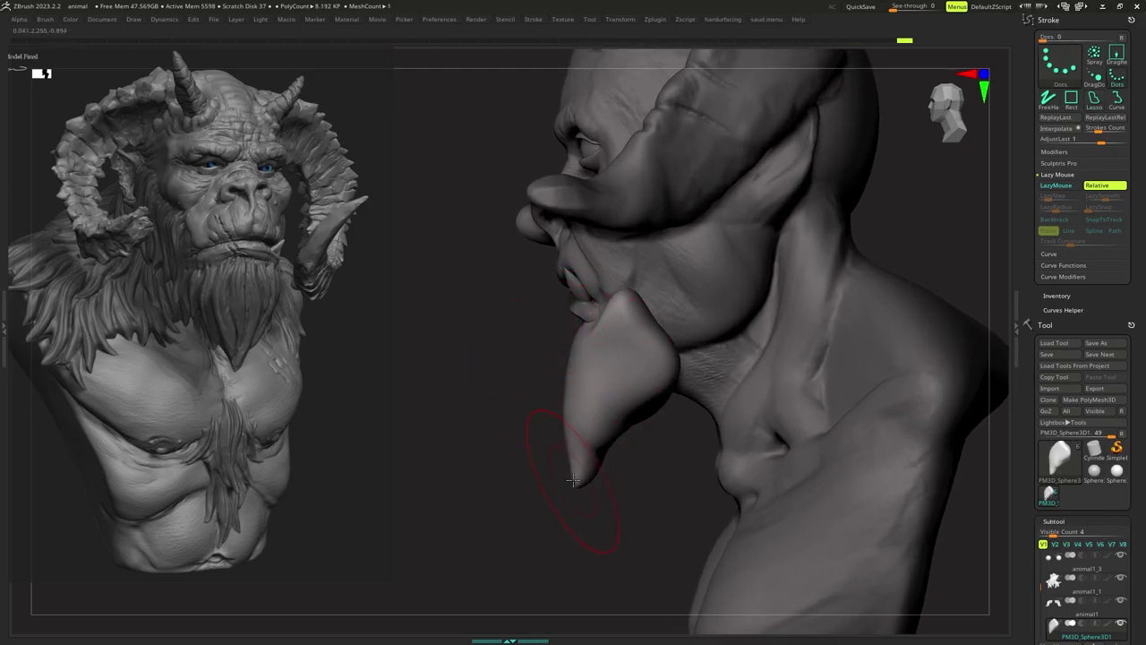
right_click(647, 383)
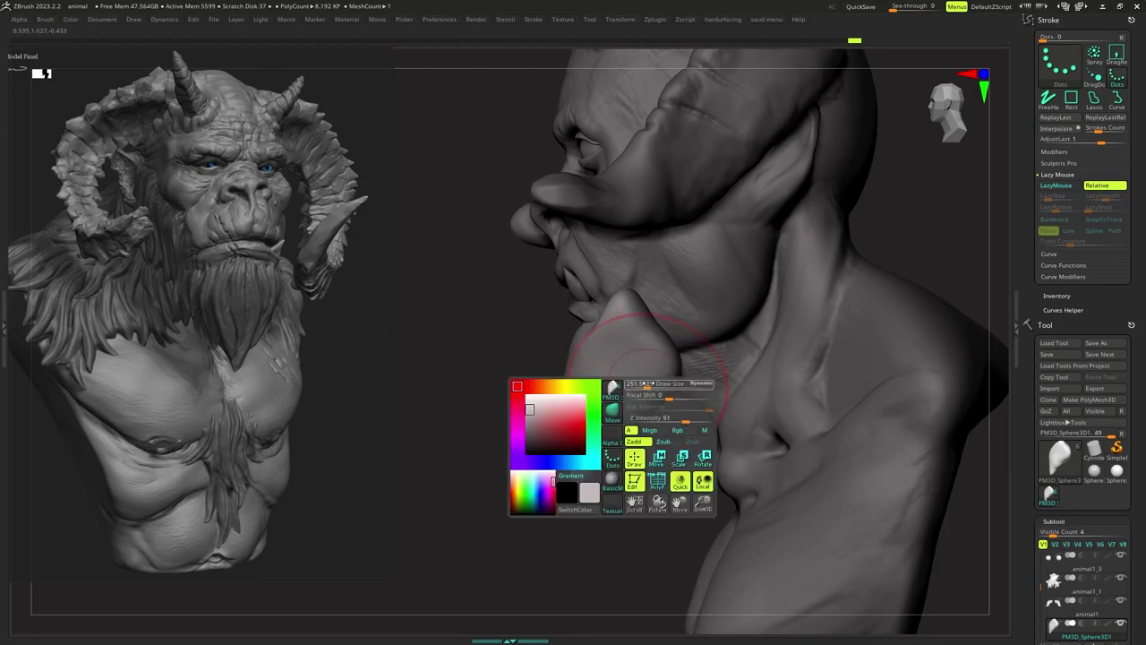
drag(646, 383, 686, 329)
mouse_move(691, 332)
right_down()
mouse_move(670, 332)
mouse_move(660, 379)
mouse_move(655, 360)
mouse_move(610, 364)
mouse_move(615, 376)
mouse_move(616, 356)
mouse_move(627, 374)
right_up()
Remesh the beard with DynaMesh at a higher resolution and smooth its front and tip.
key(ctrl+space)
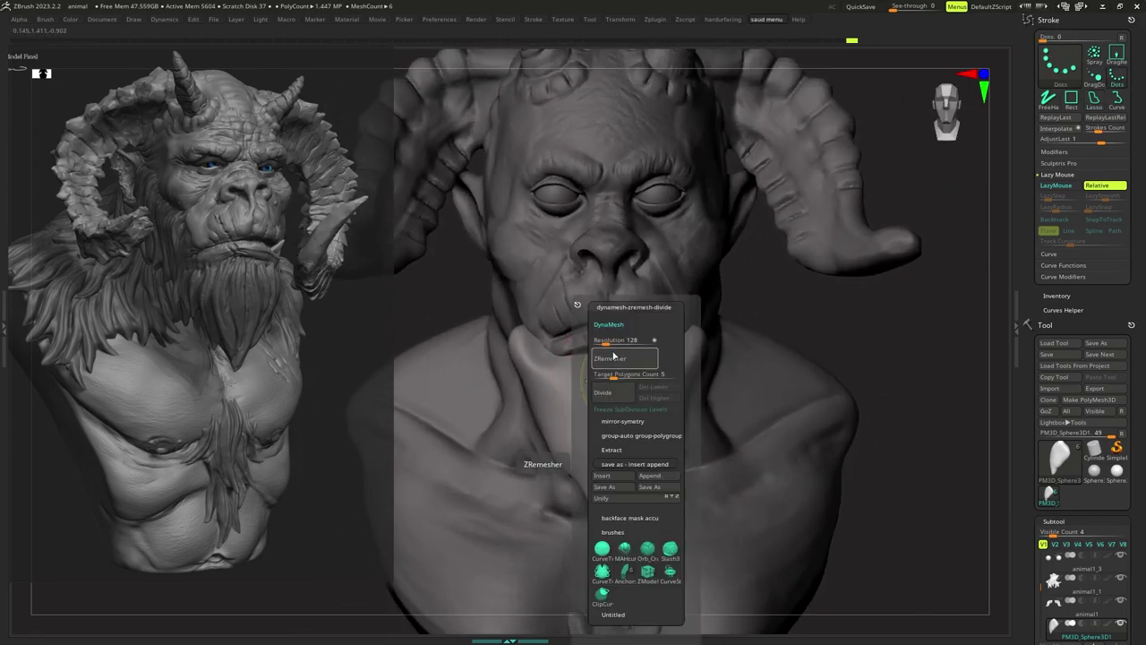
click(611, 342)
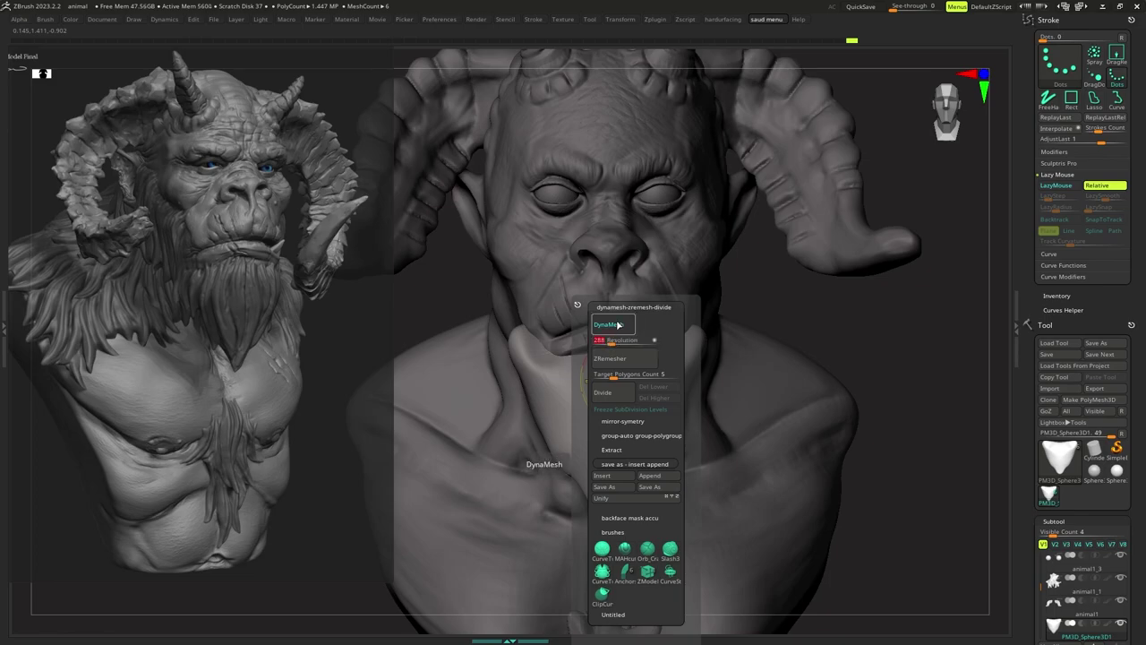
click(617, 325)
ctrl+right_drag(616, 392, 616, 376)
key(s)
drag(616, 378, 644, 383)
shift+drag(540, 399, 583, 361)
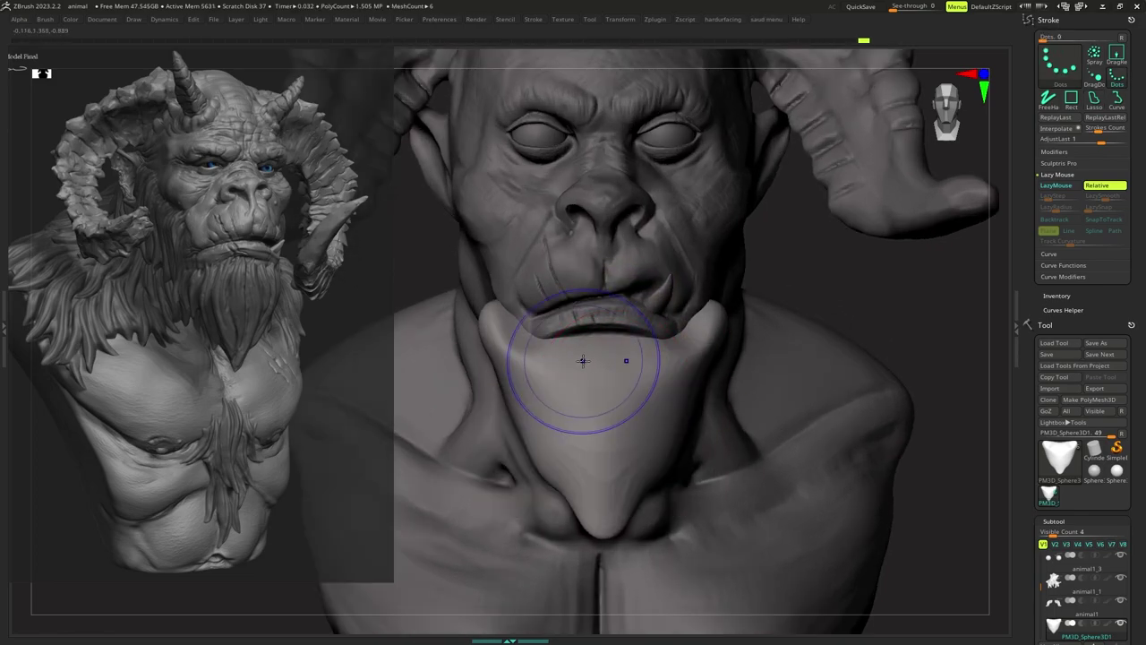
shift+drag(625, 449, 604, 486)
Switch to the ClayBuildup brush at a small size and draw the first long hair strands down the beard's centre.
key(ctrl+shift+space)
ctrl+right_drag(603, 489, 616, 369)
key(b)
key(c)
key(b)
key(s)
alt+right_drag(617, 369, 604, 376)
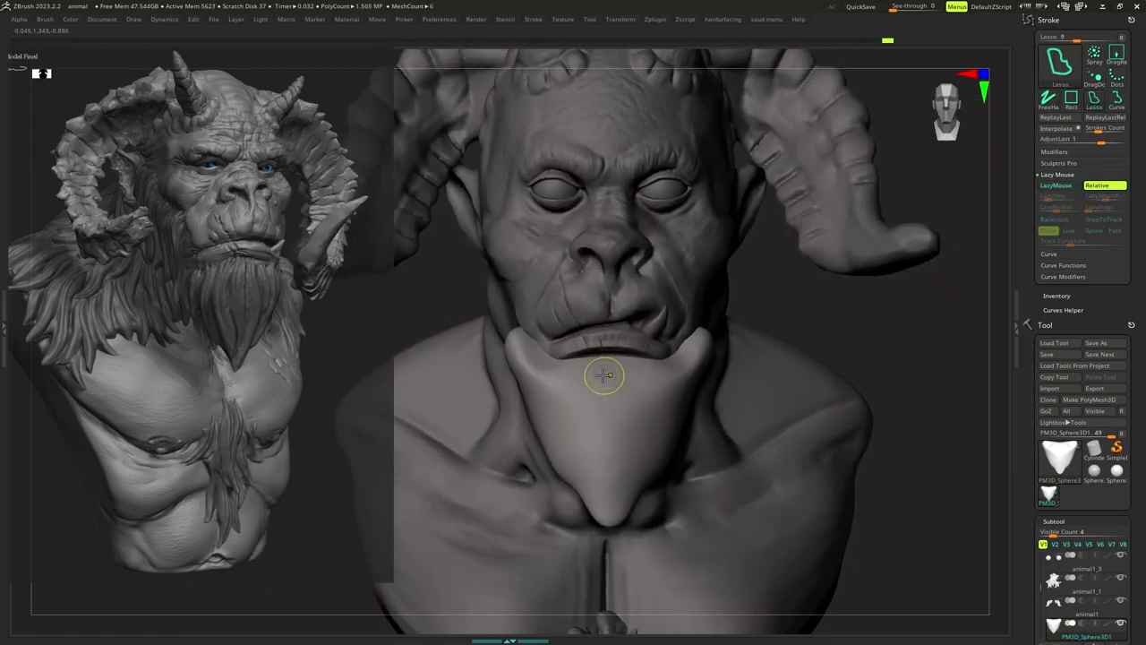
key(s)
drag(598, 374, 602, 373)
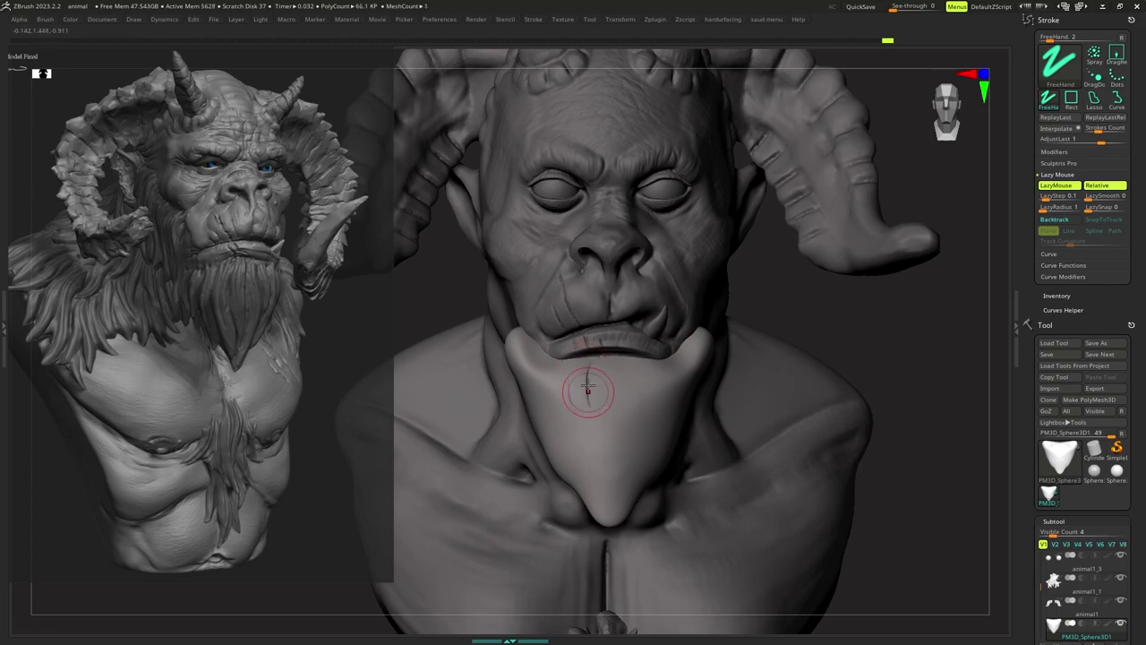
drag(593, 460, 595, 482)
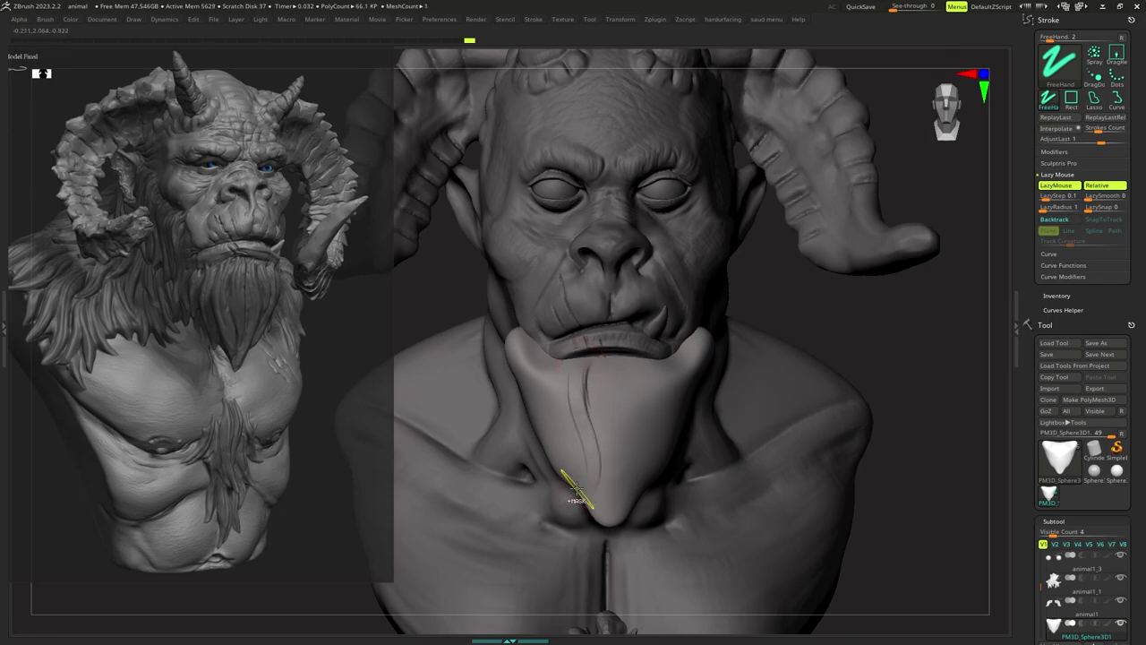
Adjust the brush size and add finer parallel strands beside the first ones on the beard.
mouse_move(578, 492)
ctrl+right_down()
mouse_move(583, 448)
mouse_move(541, 439)
ctrl+right_up()
right_drag(601, 409, 630, 409)
ctrl+right_drag(629, 408, 621, 400)
key(s)
drag(620, 400, 625, 400)
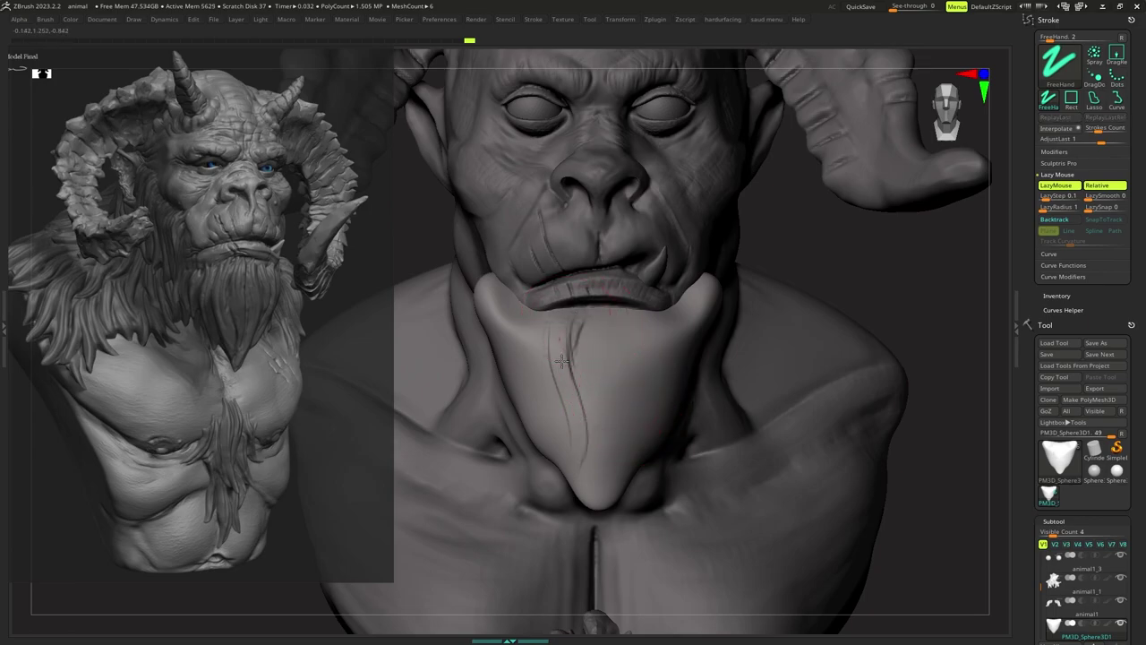
key(s)
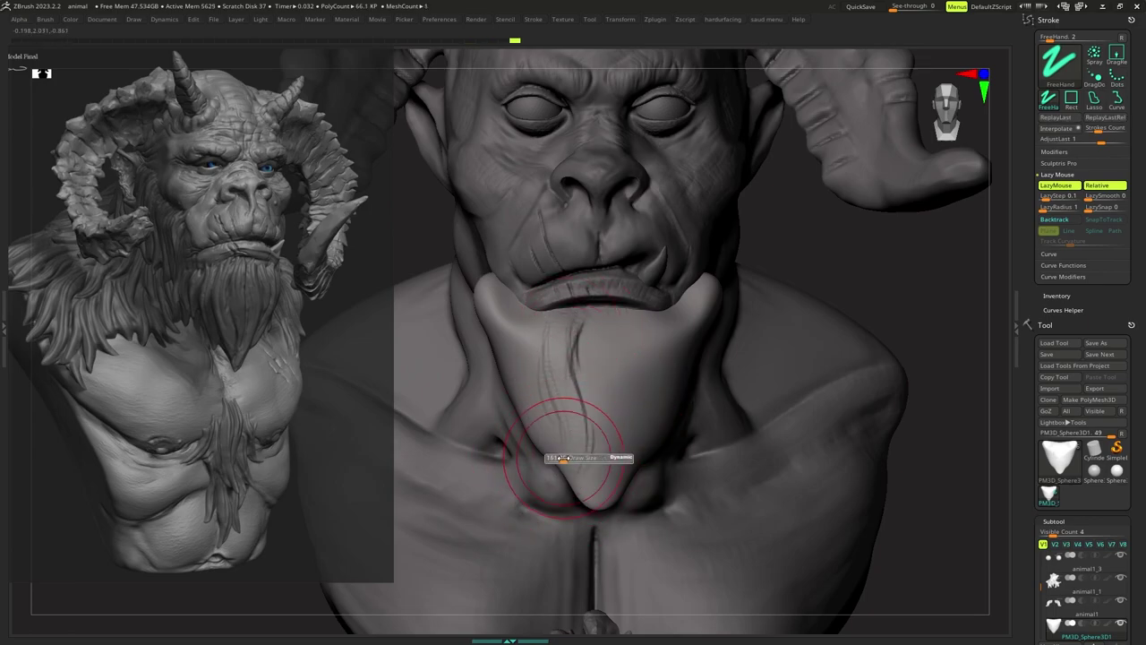
drag(562, 357, 567, 377)
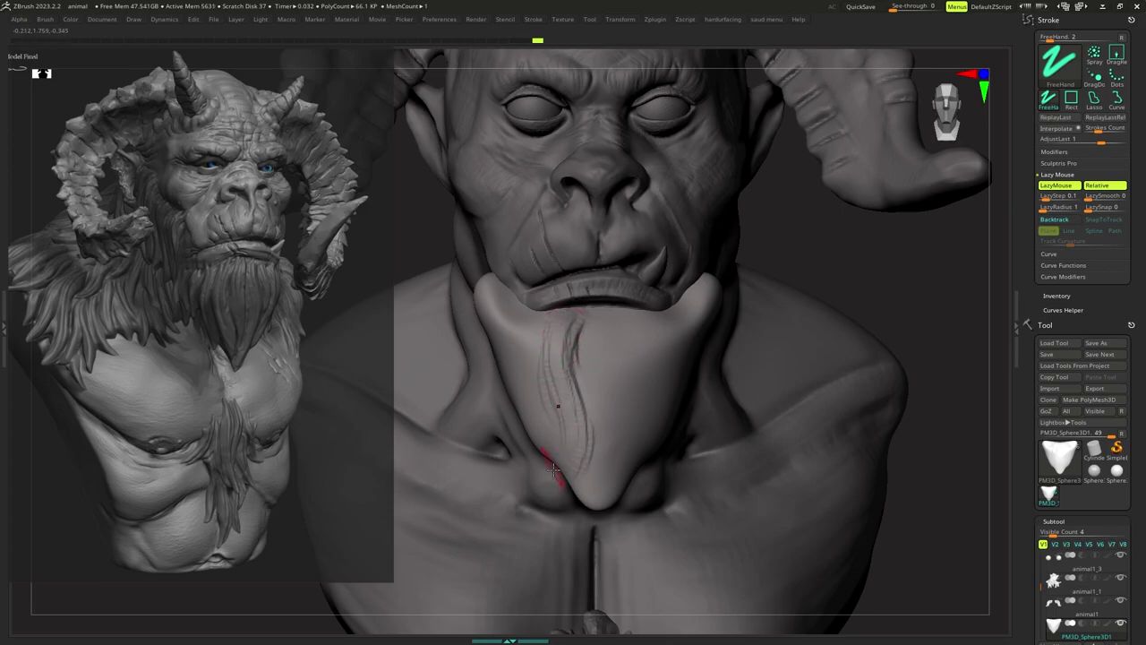
Build up overlapping wavy strands from under the lower lip toward the beard's tip to form a central lock.
drag(566, 432, 551, 330)
drag(555, 331, 572, 453)
drag(577, 325, 567, 403)
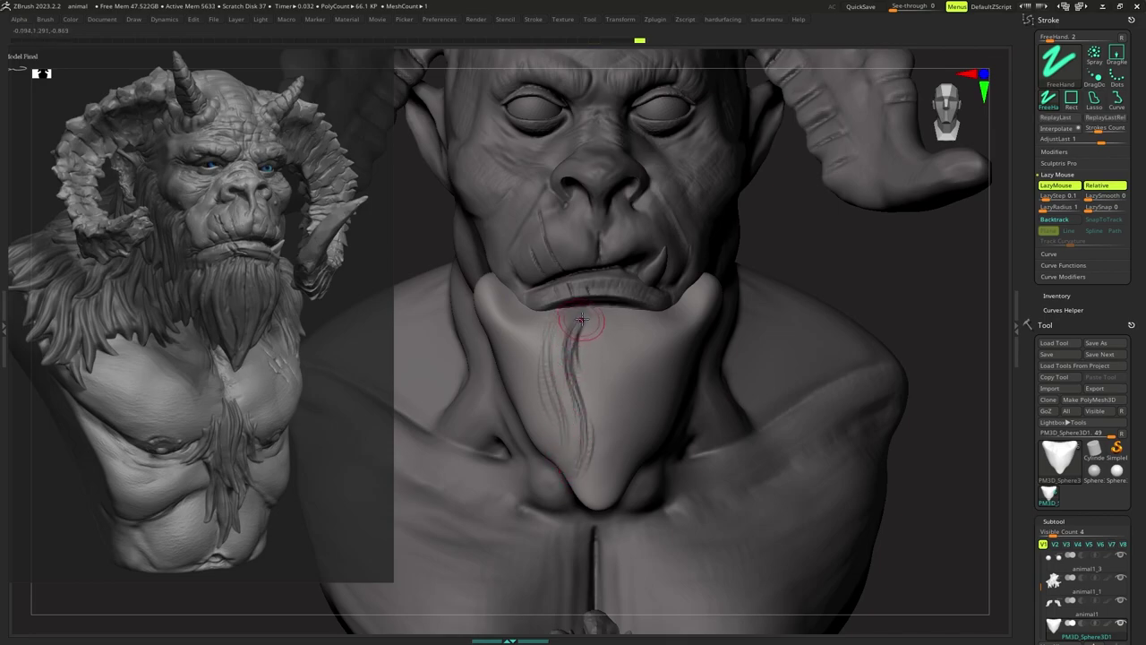
drag(587, 315, 592, 371)
drag(605, 352, 592, 430)
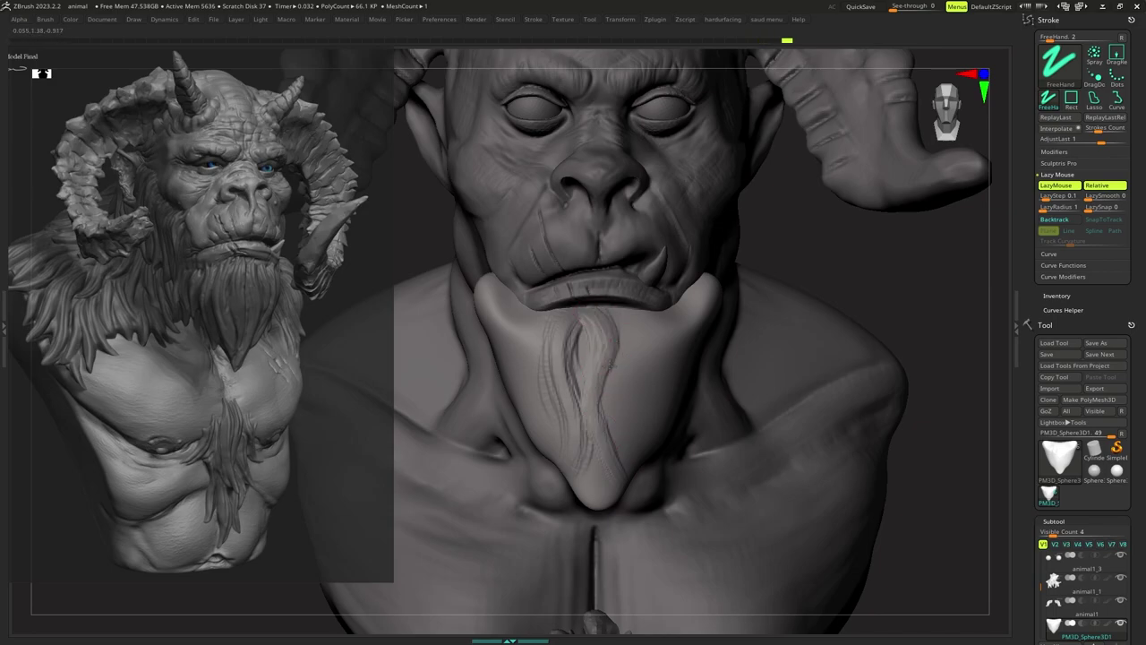
Draw long wavy hair strands beside the central lock on the creature's left side, running from under the lower lip toward the beard's tip.
drag(613, 364, 605, 453)
key(s)
drag(604, 318, 609, 319)
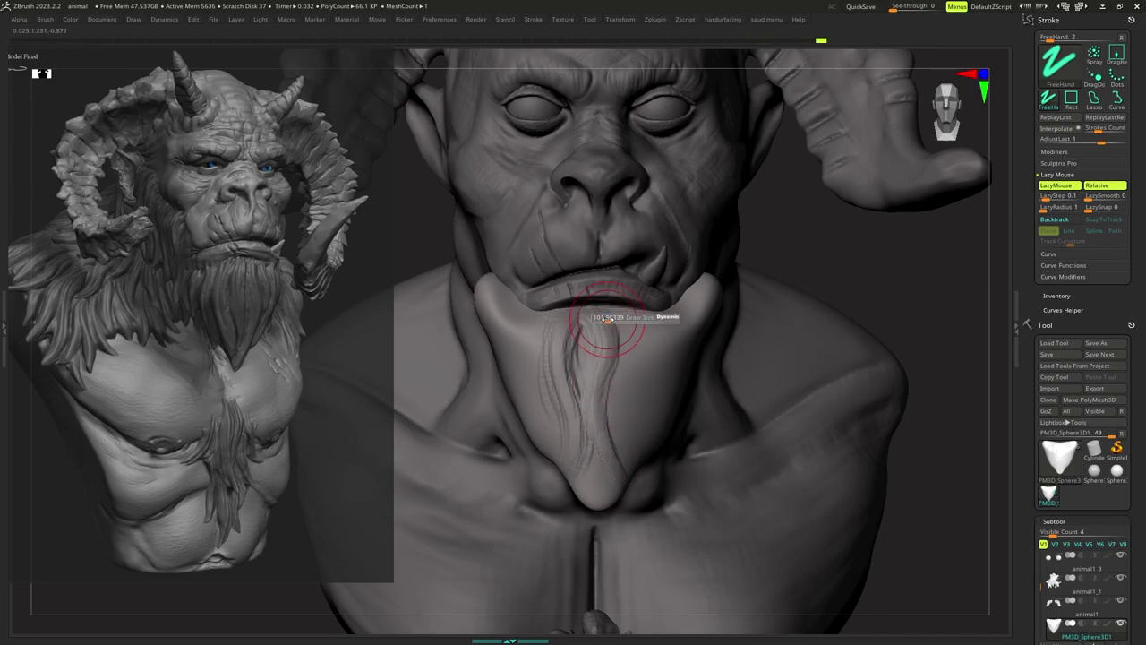
key(s)
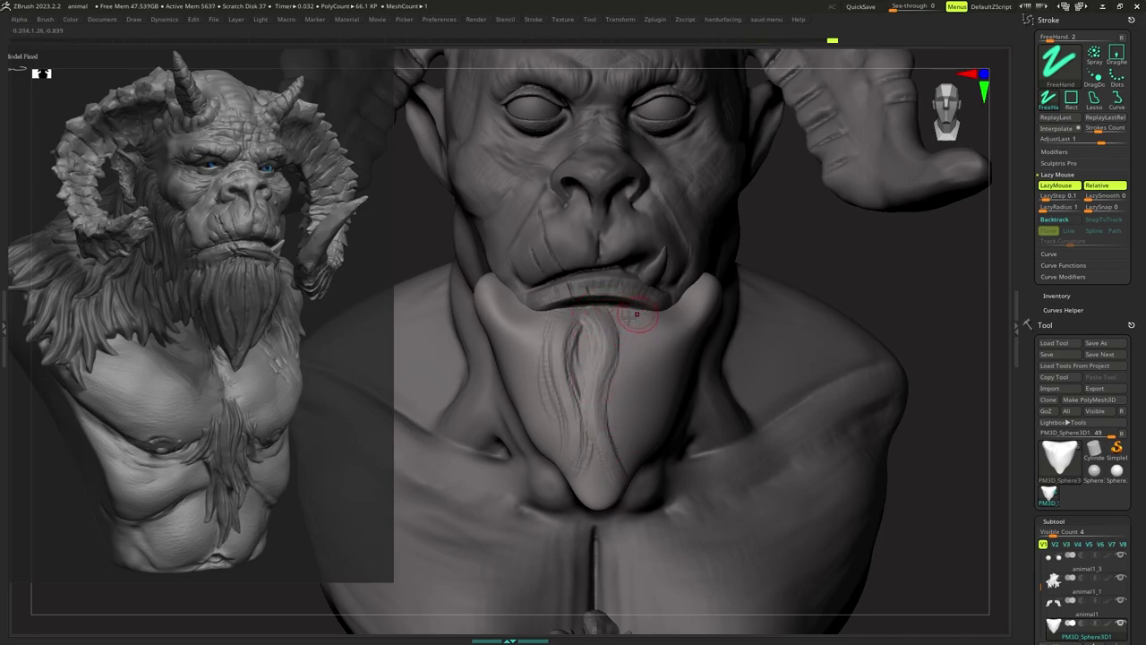
right_drag(648, 313, 636, 313)
drag(638, 315, 609, 437)
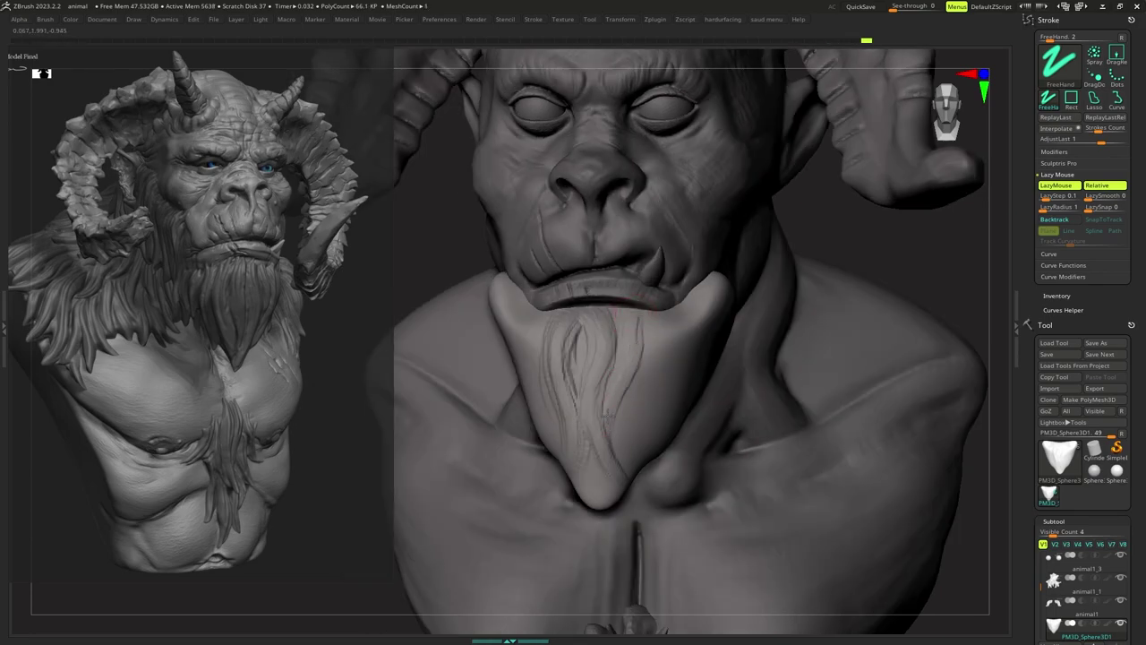
drag(644, 309, 625, 372)
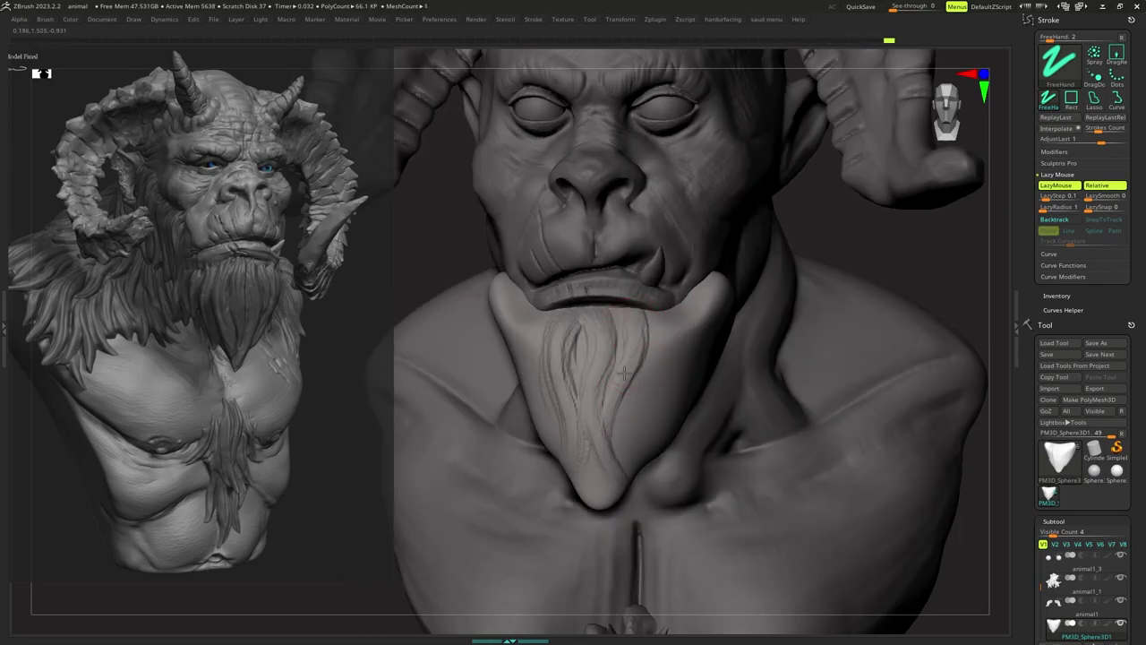
mouse_move(646, 314)
mouse_down()
mouse_move(612, 415)
mouse_move(618, 471)
mouse_up()
Adjust the brush size and build up the strand roots directly under the lower lip.
right_drag(636, 448, 632, 324)
key(space)
key(space)
drag(632, 308, 632, 294)
key(space)
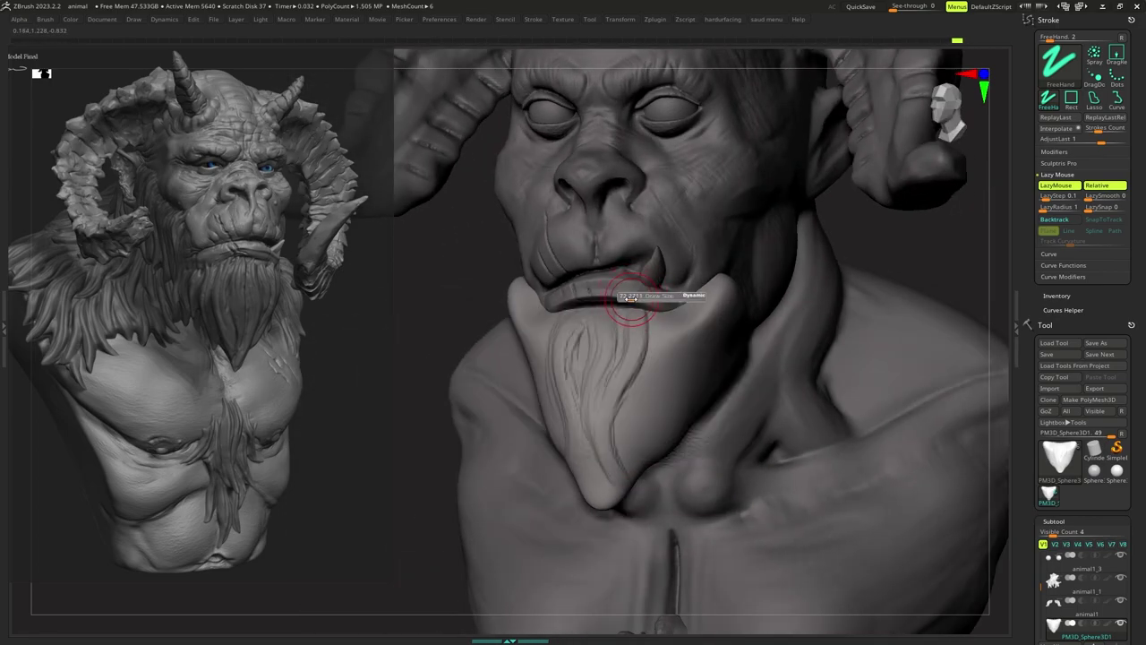
right_drag(618, 308, 630, 308)
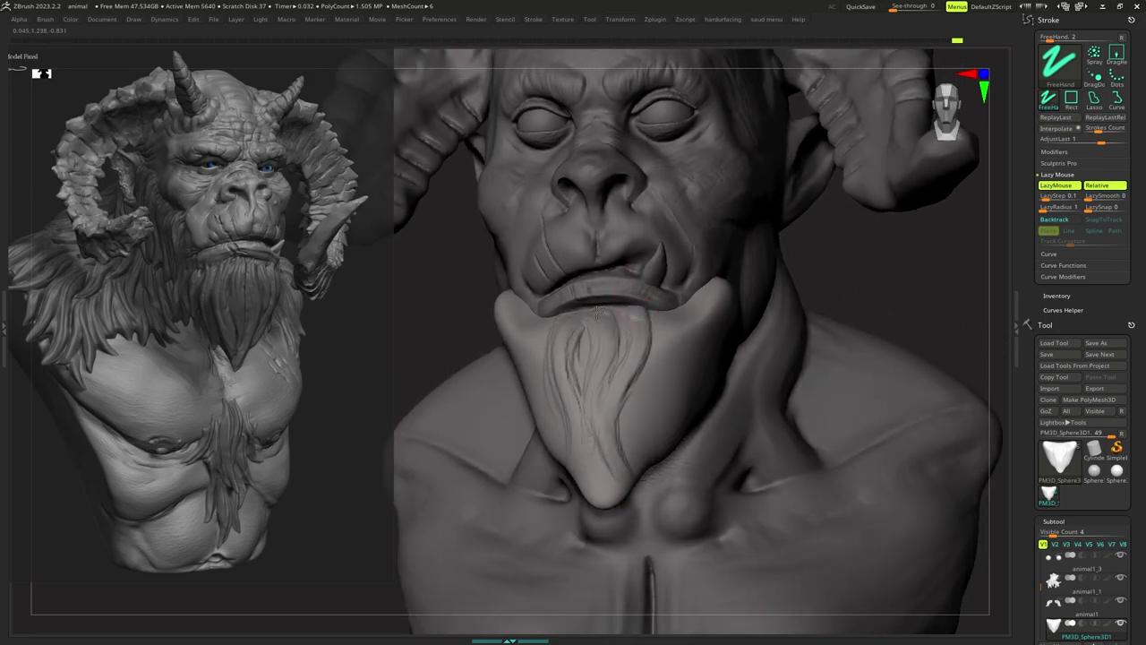
drag(637, 307, 638, 323)
right_drag(632, 327, 639, 331)
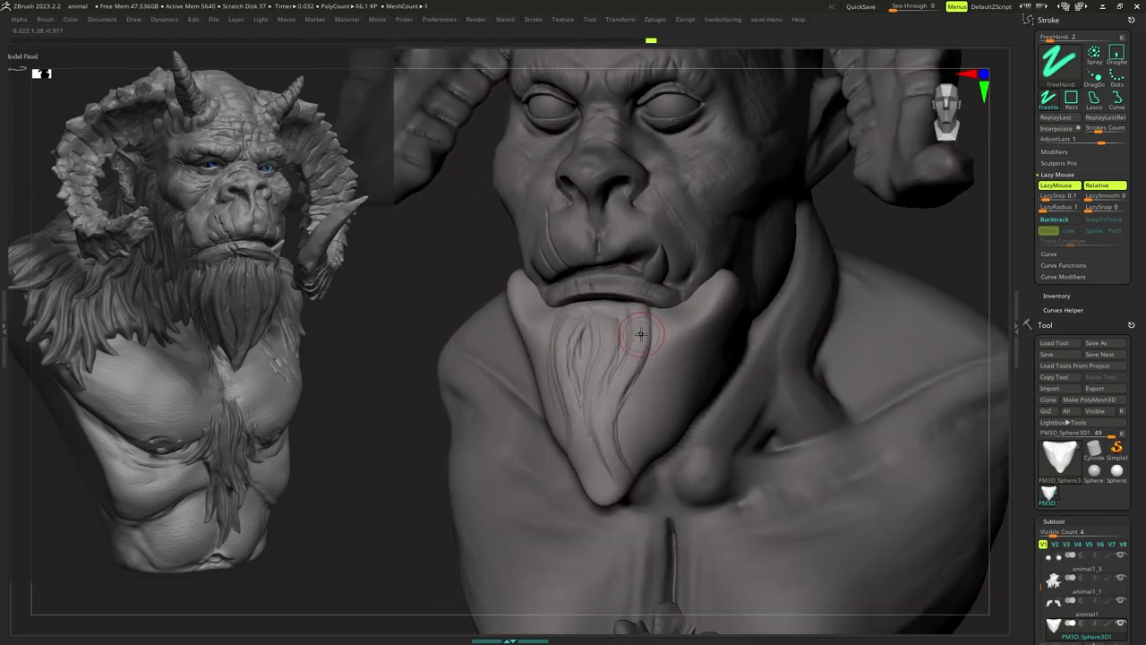
Resize the brush and sculpt a new curved lock down the outer part of the beard on the creature's left side.
key(s)
drag(641, 334, 645, 335)
right_drag(644, 335, 627, 332)
key(s)
drag(651, 319, 654, 318)
key(s)
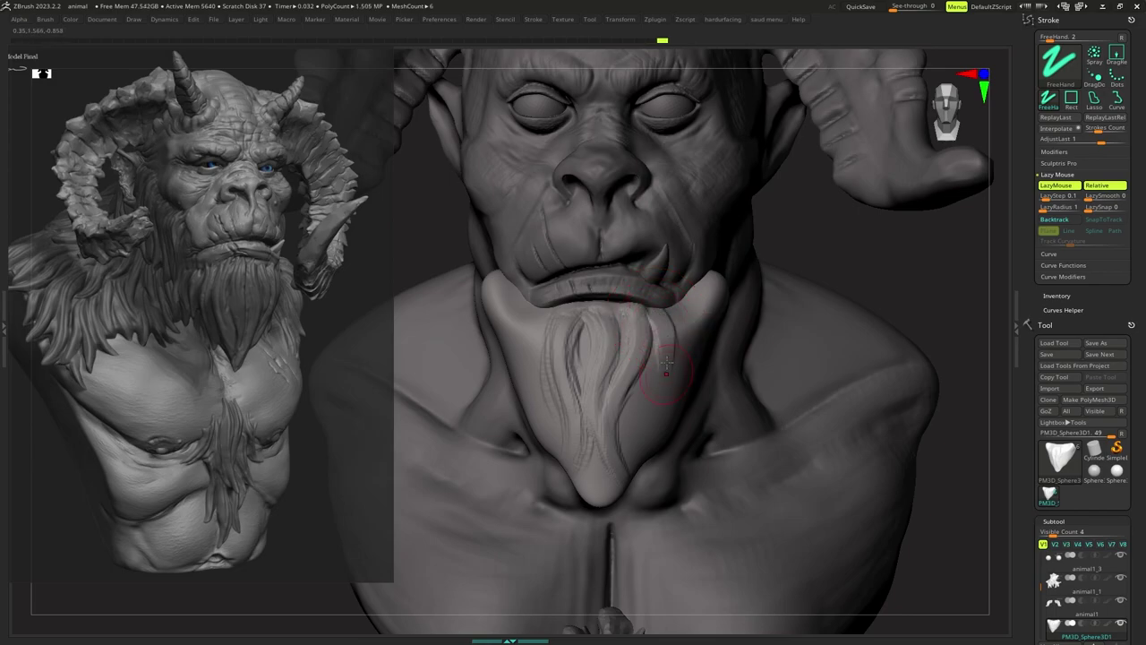
drag(665, 410, 666, 421)
right_drag(701, 359, 656, 341)
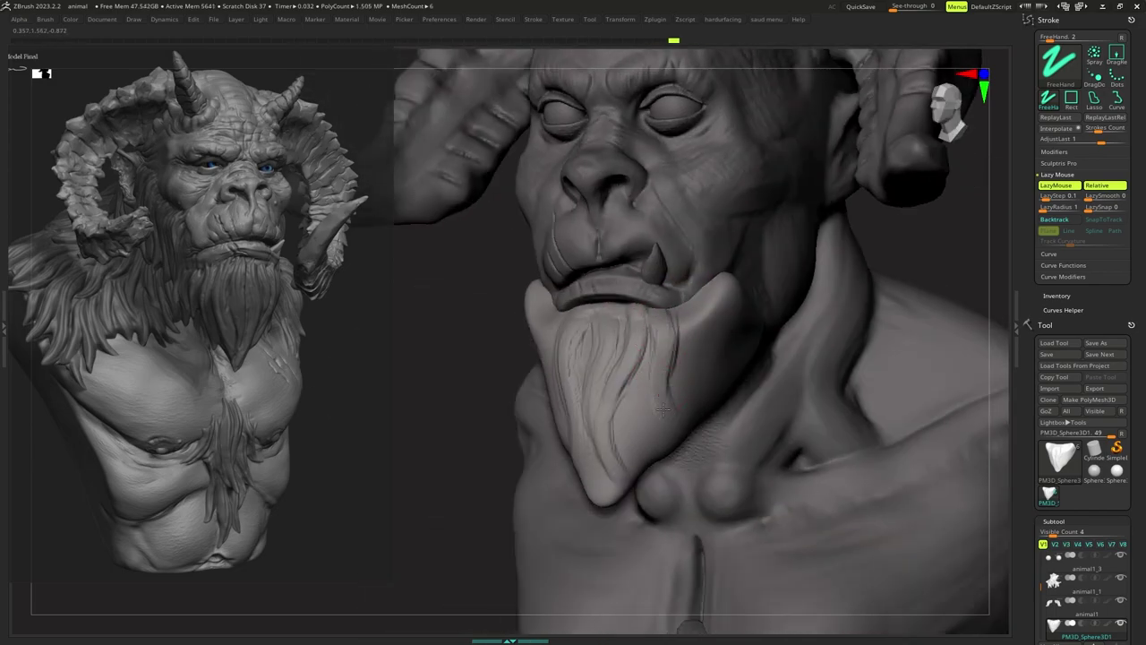
drag(663, 383, 668, 409)
shift+right_drag(660, 324, 685, 332)
Adjust the brush size and start strands below the mouth corner on the creature's right side of the beard.
key(s)
drag(656, 352, 651, 353)
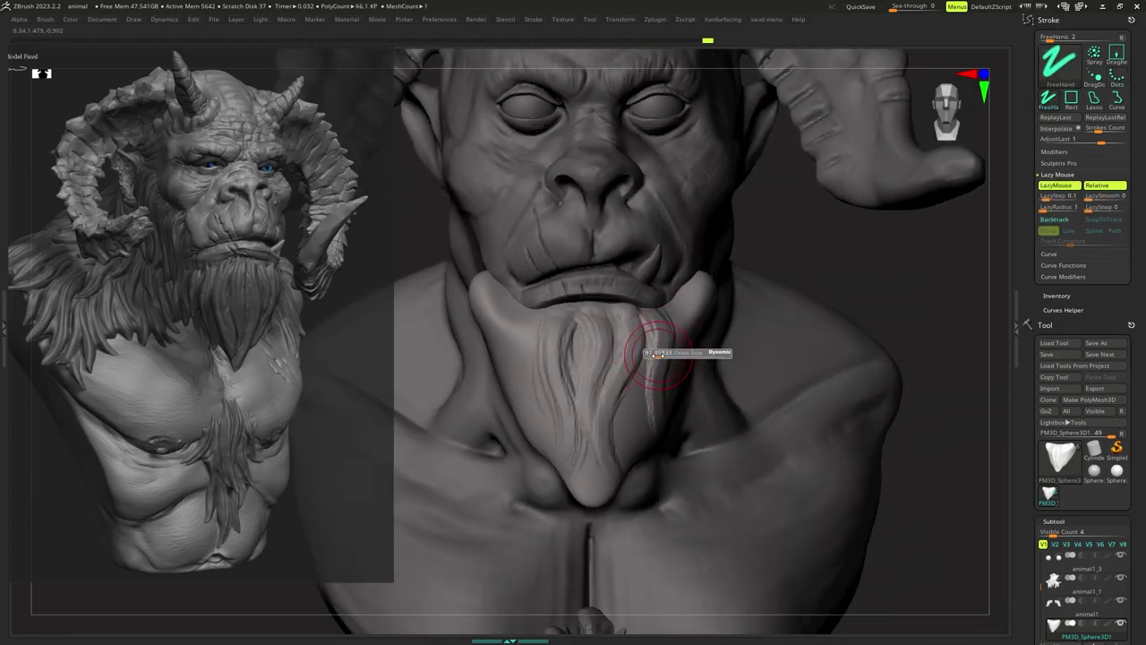
drag(514, 317, 513, 369)
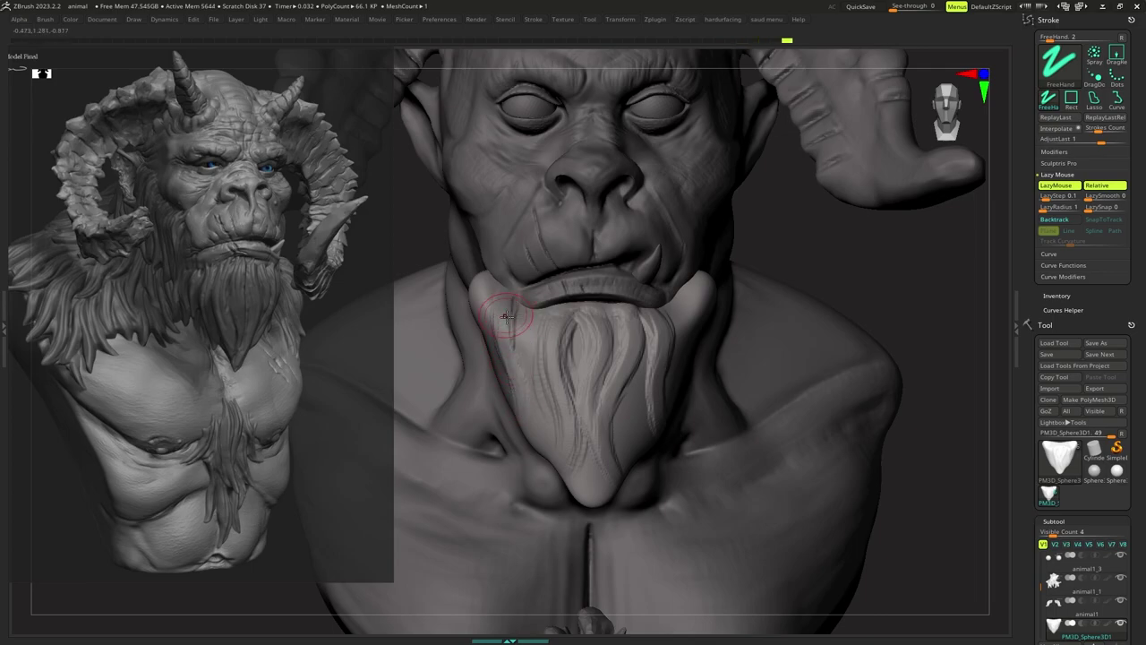
right_drag(523, 321, 573, 316)
key(s)
drag(538, 314, 501, 310)
key(s)
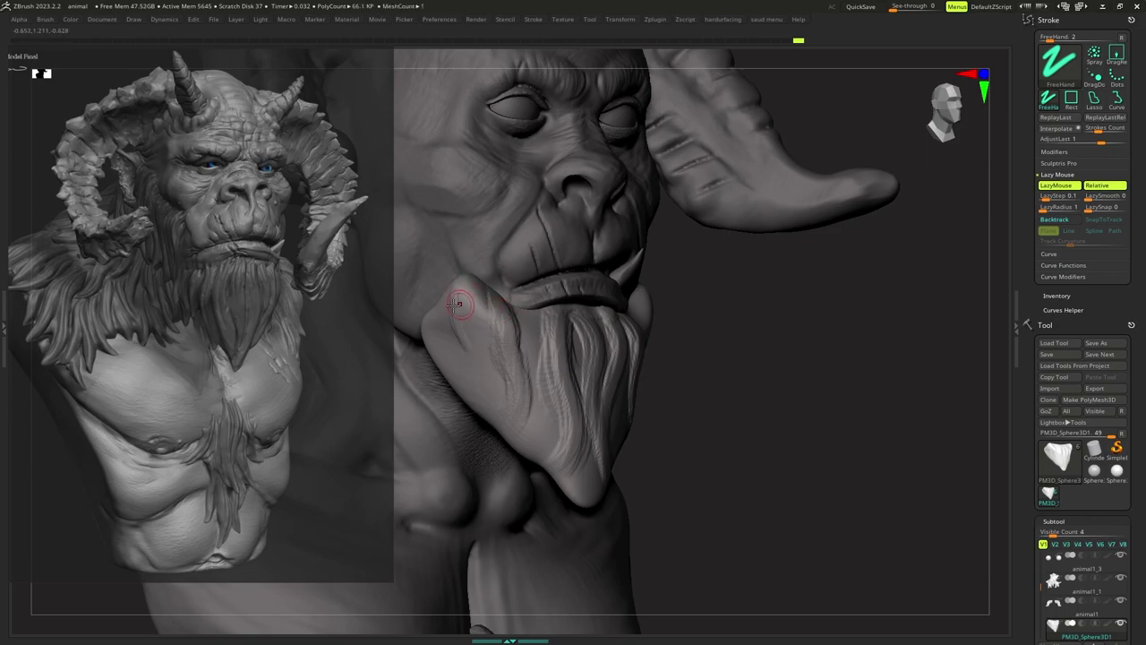
Cover the upper corner and side of the beard on the creature's right with downward-flowing strands.
key(s)
drag(480, 386, 485, 386)
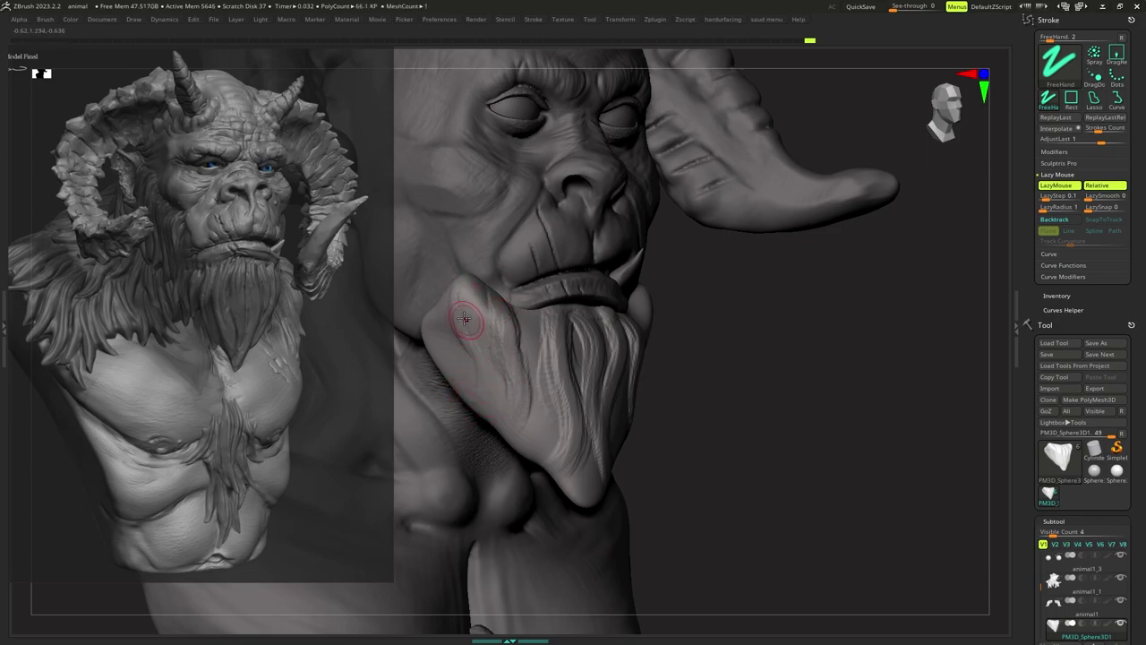
drag(472, 339, 490, 384)
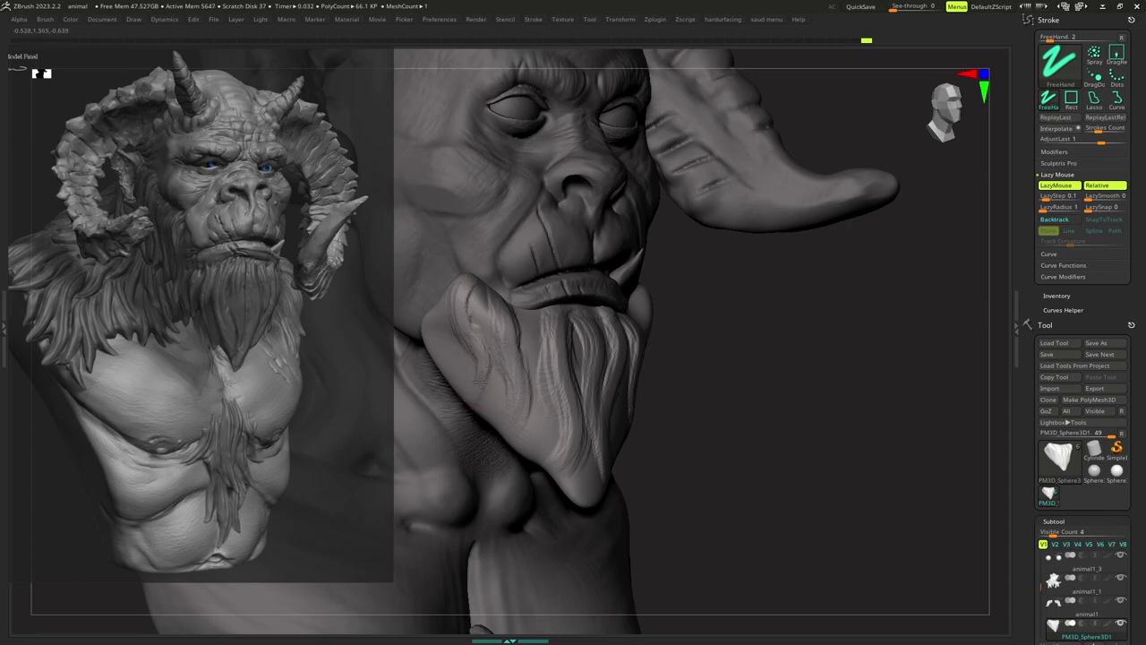
drag(469, 340, 489, 360)
right_drag(520, 299, 490, 308)
drag(526, 307, 541, 348)
right_click(528, 348)
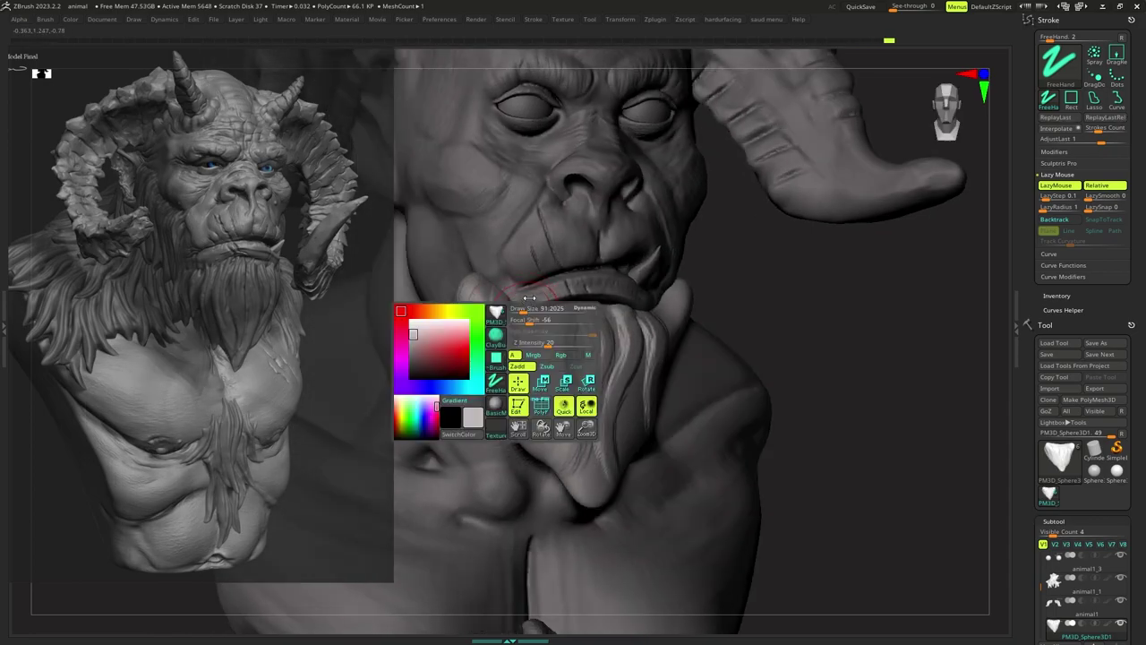
Switch to the Move brush and adjust the beard's outline on the creature's left side.
right_drag(534, 331, 543, 297)
mouse_move(543, 298)
shift+right_down()
mouse_move(555, 321)
mouse_move(583, 317)
mouse_move(579, 333)
shift+right_up()
right_click(556, 314)
key(b)
key(m)
key(v)
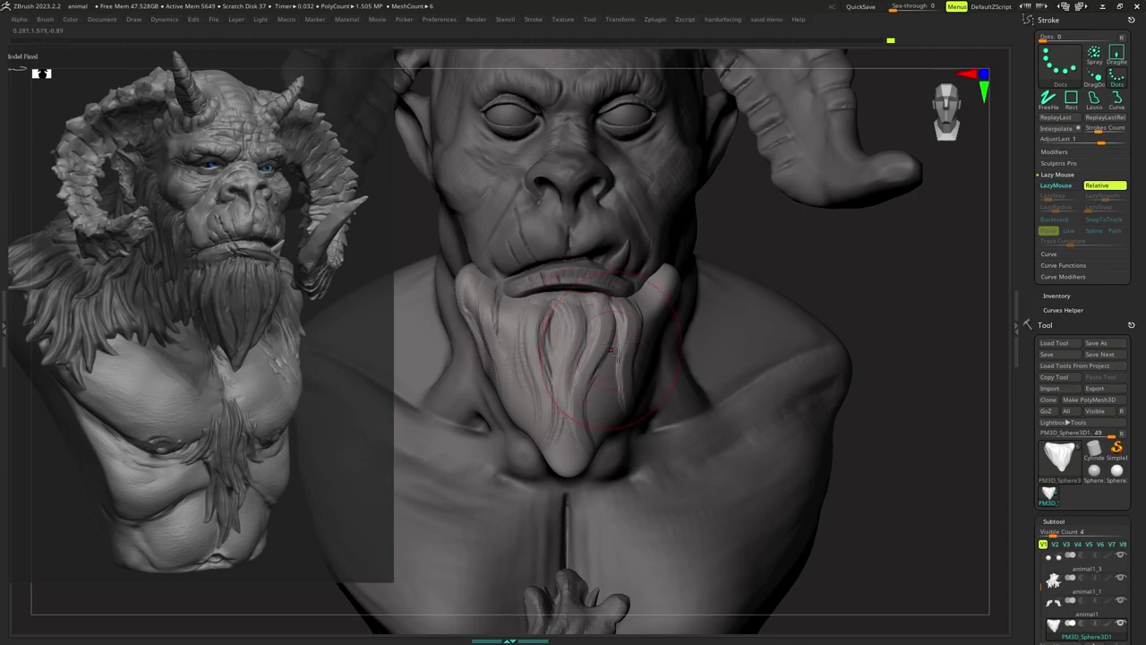
drag(641, 378, 643, 375)
right_click(641, 373)
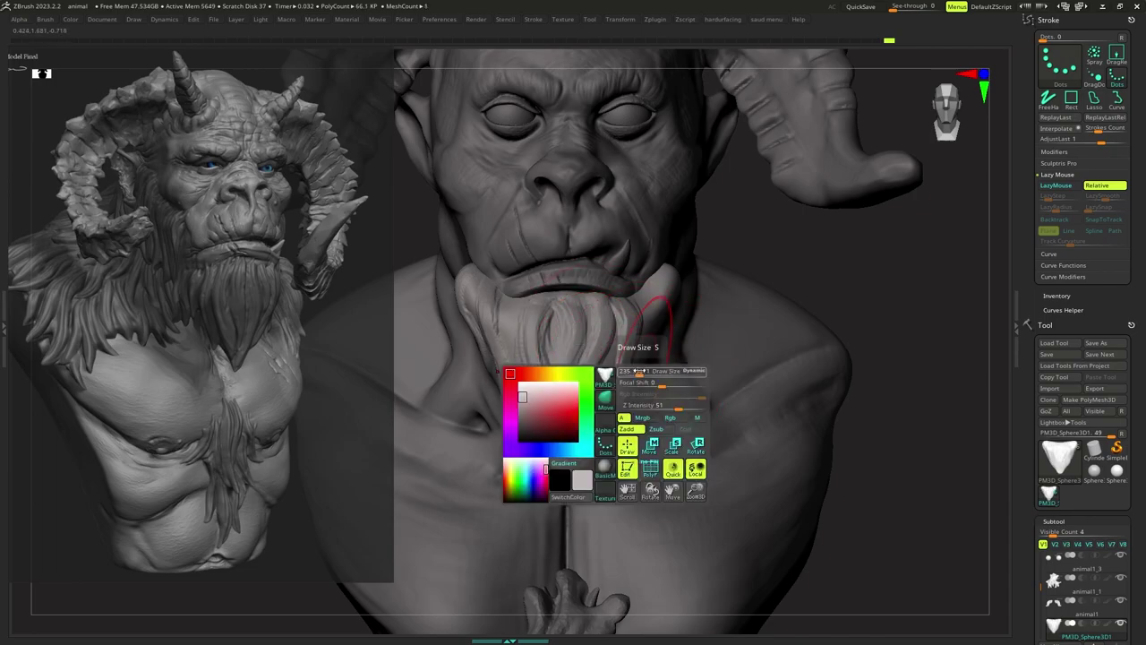
right_drag(642, 373, 598, 367)
drag(659, 363, 649, 356)
right_drag(637, 356, 670, 353)
Switch back to the ClayBuildup brush and add strands from the mouth corner down the creature's left side of the beard.
key(b)
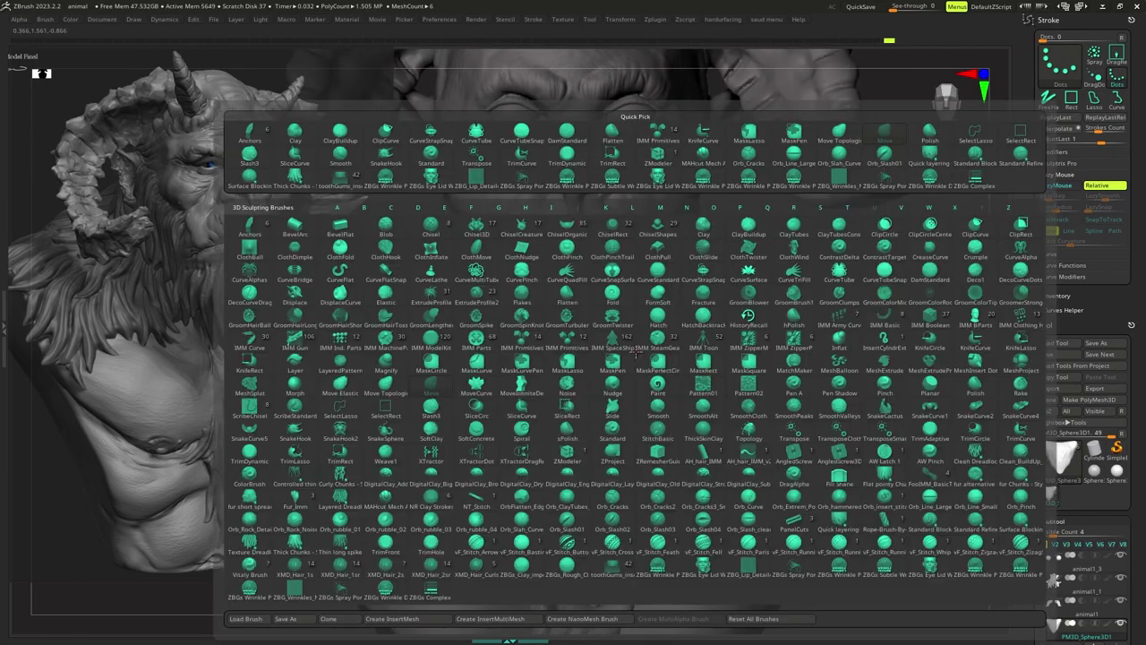
key(c)
key(b)
key(s)
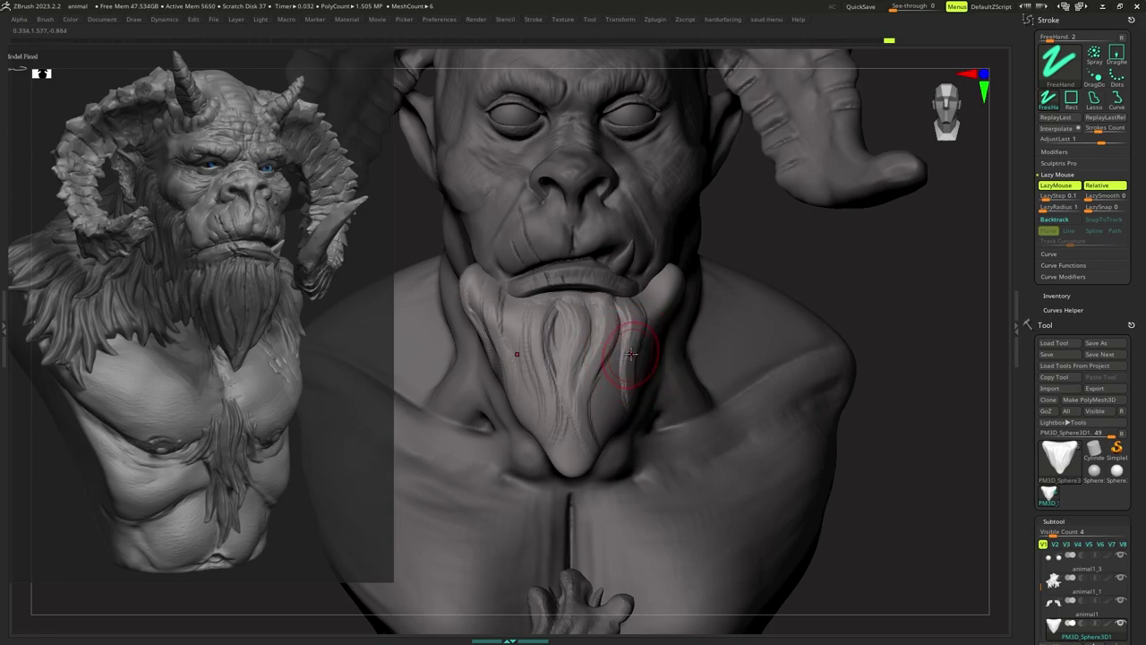
right_drag(659, 333, 641, 325)
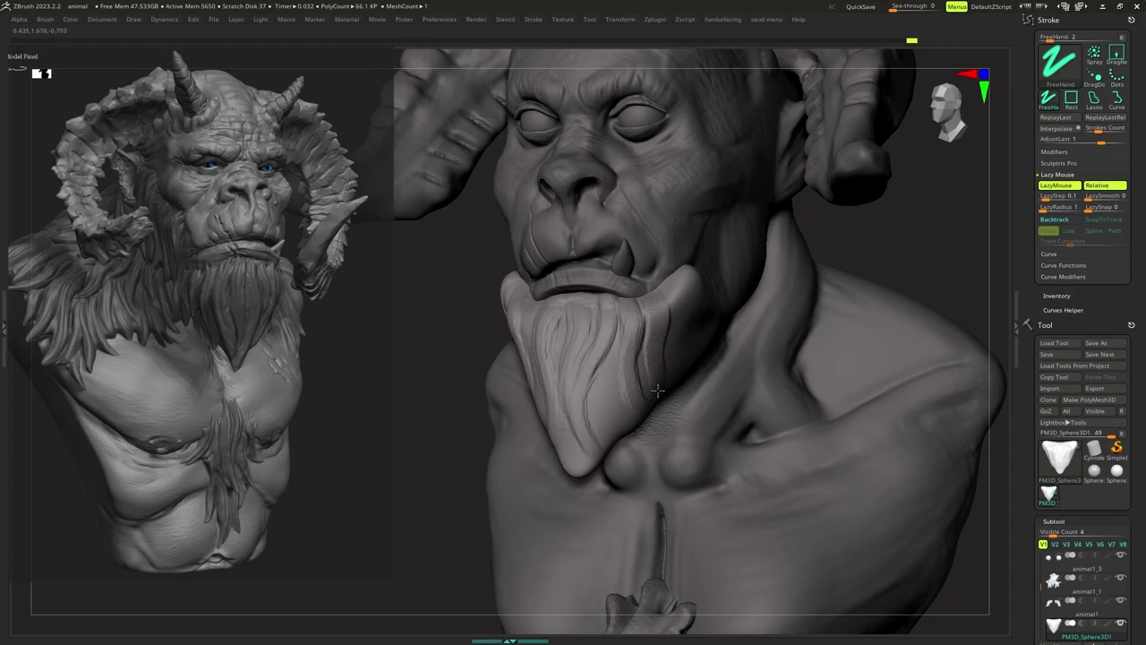
right_drag(630, 315, 642, 313)
right_click(621, 317)
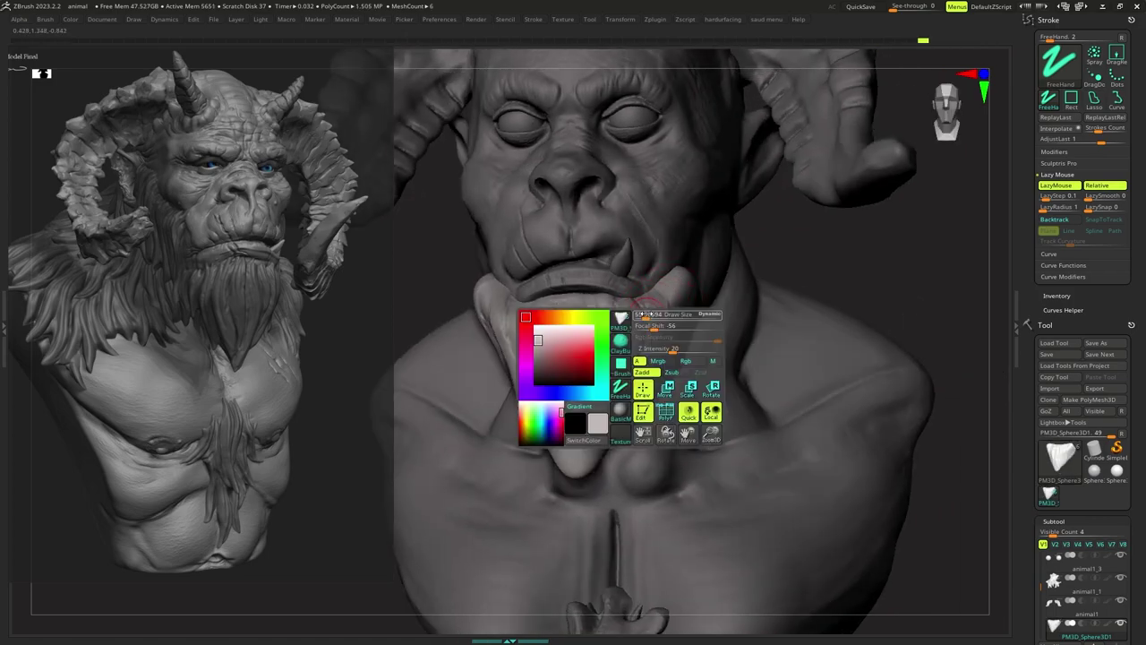
drag(609, 303, 611, 317)
drag(617, 341, 631, 387)
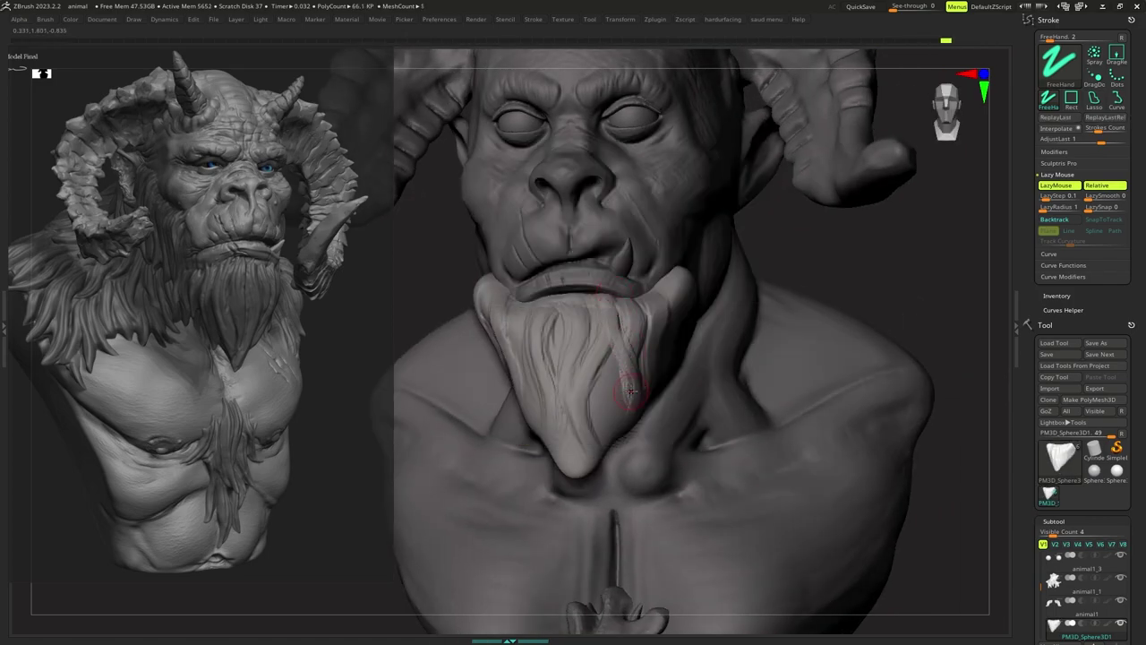
mouse_move(620, 310)
mouse_down()
mouse_move(635, 396)
mouse_move(627, 384)
mouse_move(621, 415)
mouse_move(617, 392)
mouse_up()
Resize the brush and sculpt overlapping locks that curve from below the lip inward to the beard's tip.
key(s)
drag(616, 310, 587, 454)
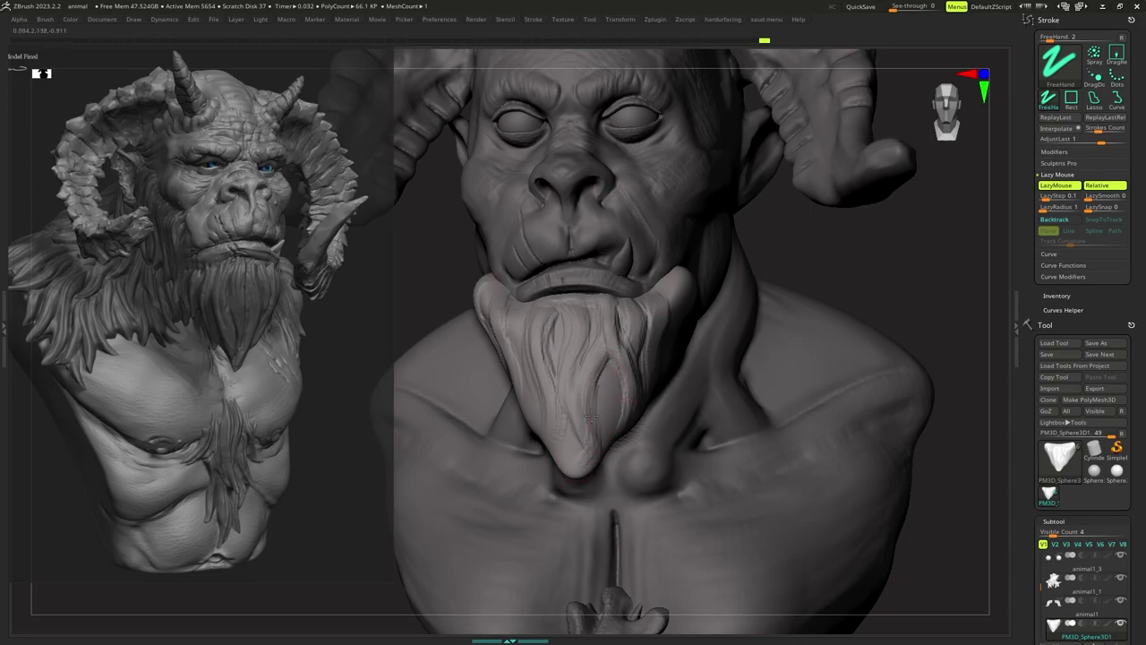
drag(567, 387, 582, 421)
drag(612, 350, 588, 459)
drag(607, 363, 582, 461)
right_drag(632, 421, 595, 406)
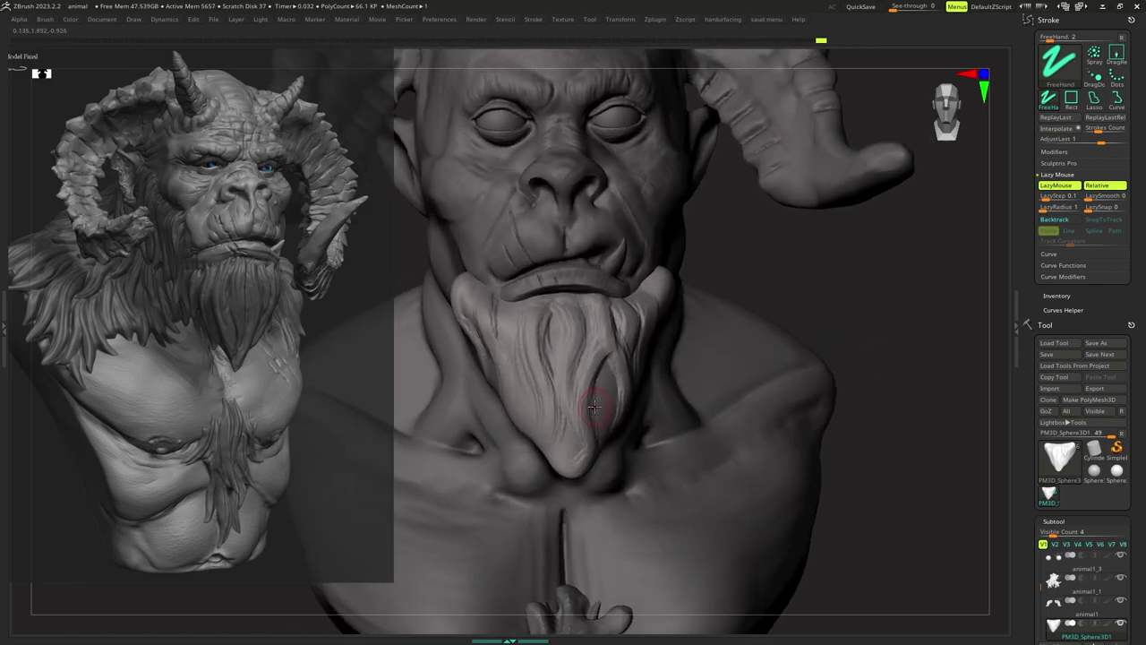
Layer crossing strands over the beard's centre with a readjusted brush size and extend them to the tip.
key(s)
drag(596, 407, 592, 407)
key(s)
drag(565, 310, 564, 386)
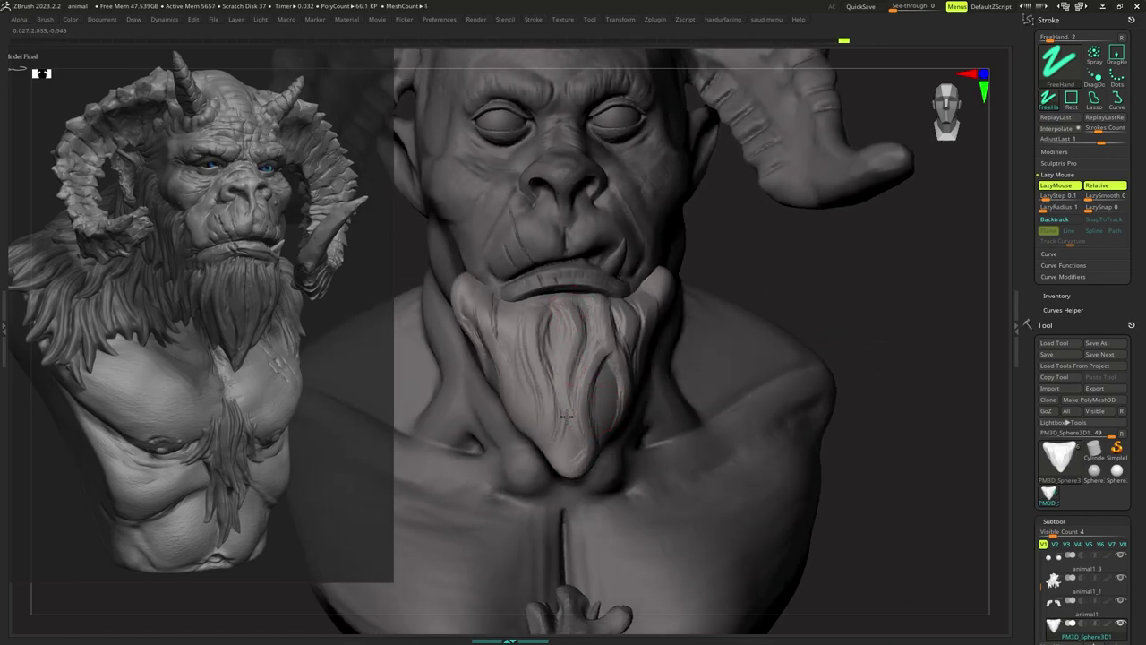
drag(579, 314, 580, 350)
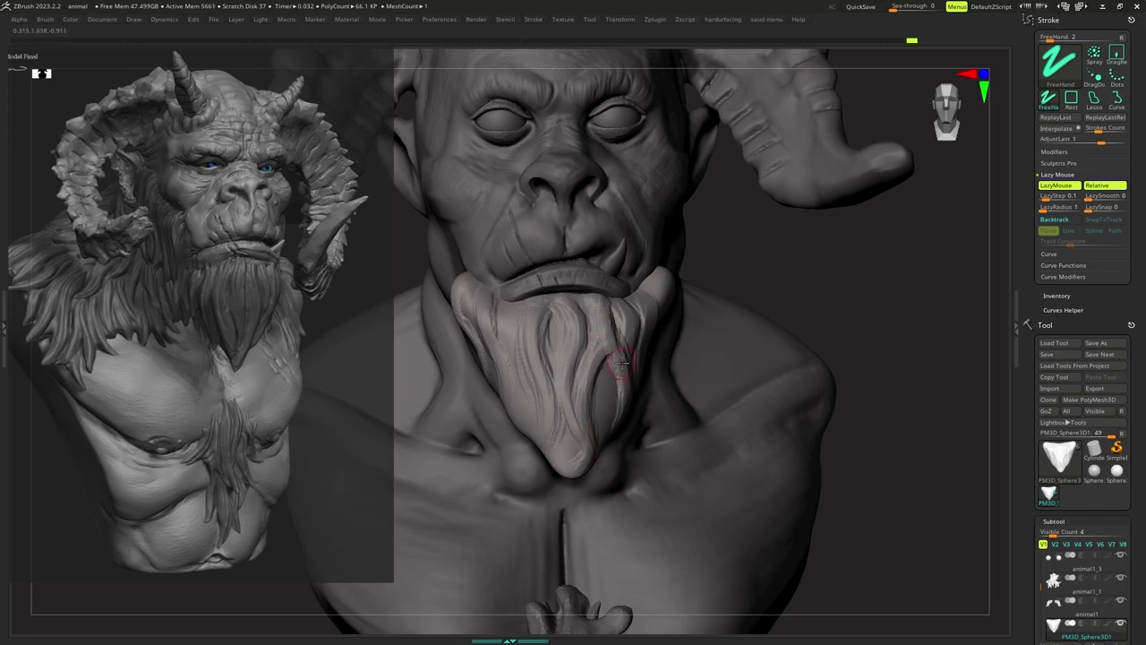
drag(541, 383, 547, 358)
drag(545, 432, 541, 390)
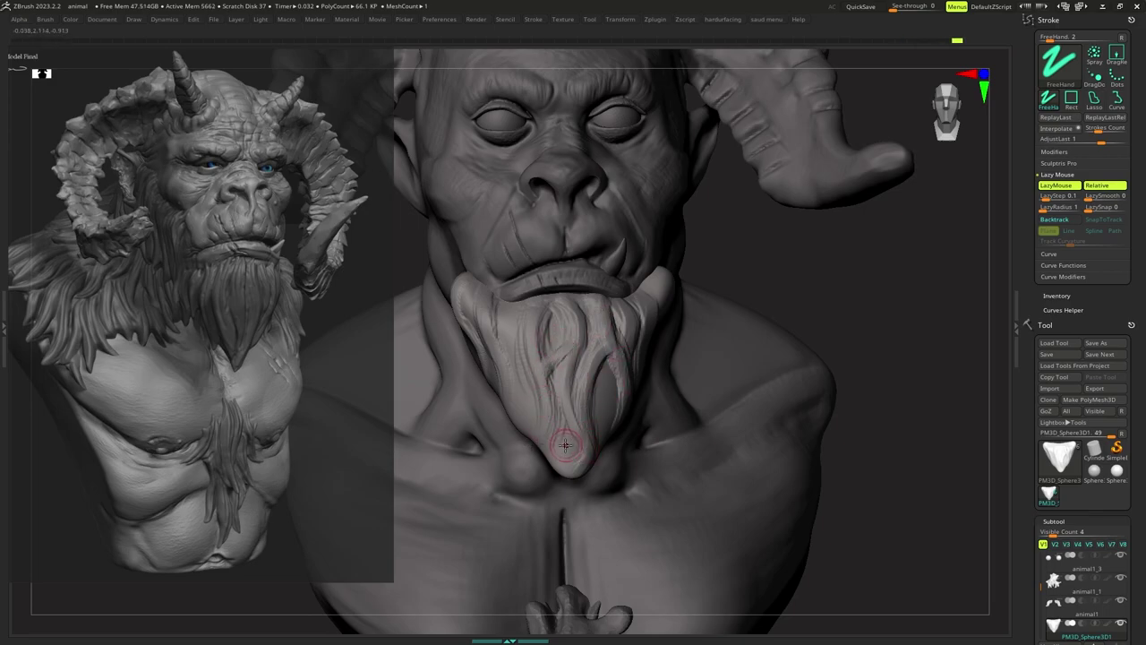
drag(564, 456, 562, 439)
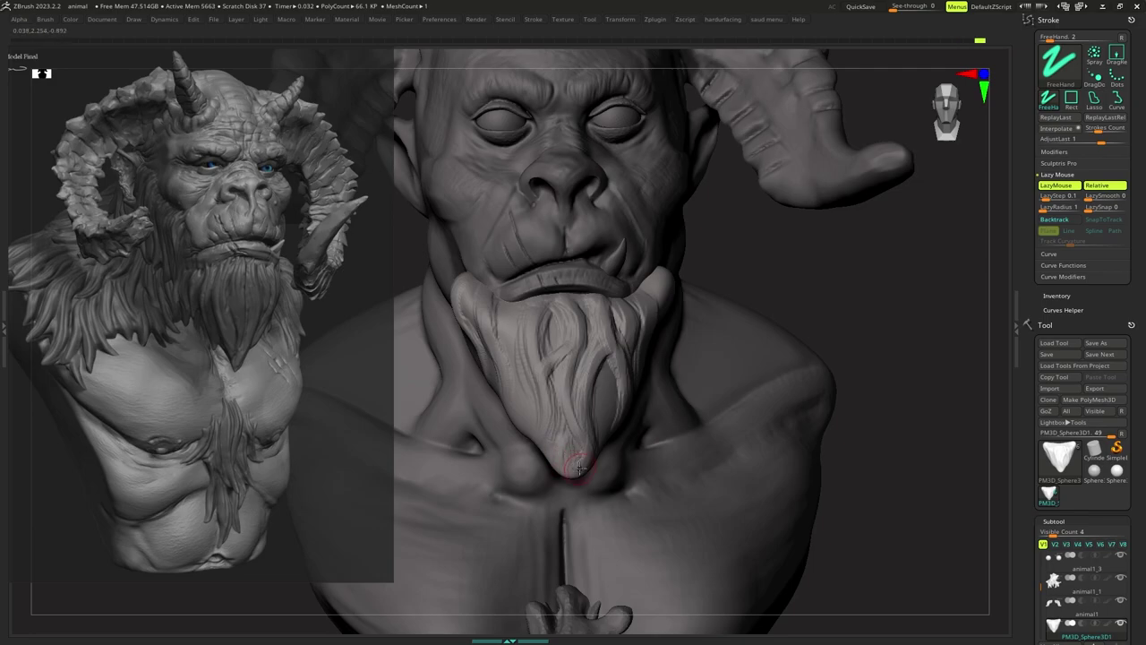
right_drag(602, 430, 578, 408)
Add hair strokes to the upper corner and outer edge of the beard on the creature's left side.
right_drag(636, 385, 601, 368)
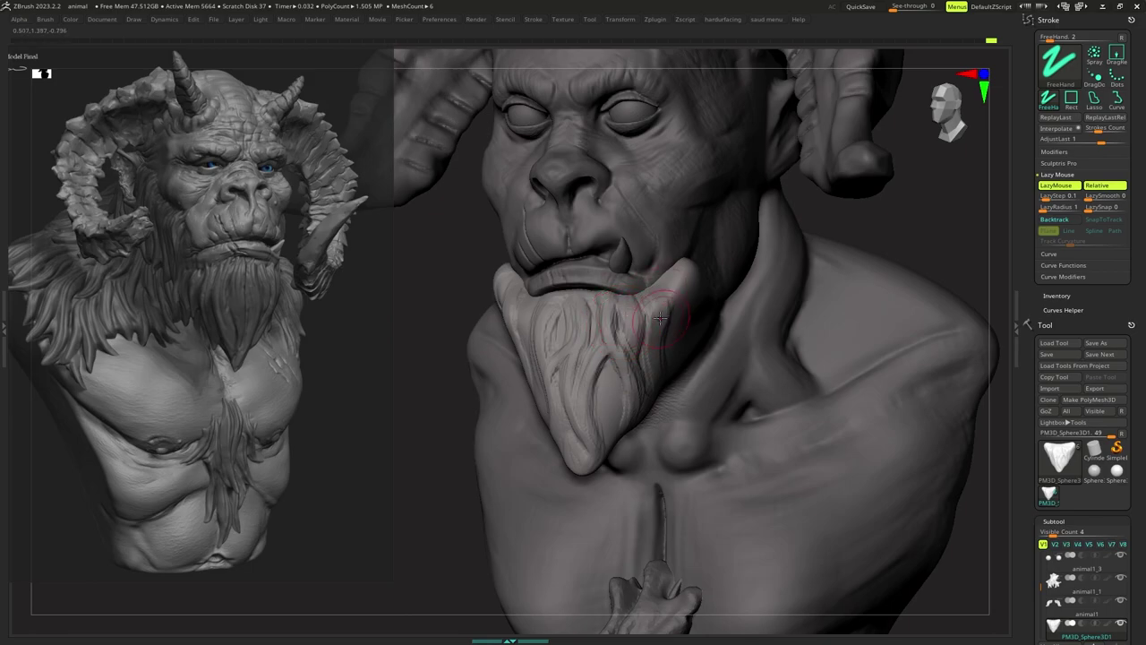
mouse_move(658, 313)
mouse_down()
mouse_move(653, 333)
mouse_move(658, 290)
mouse_move(657, 310)
mouse_up()
right_drag(691, 339, 657, 325)
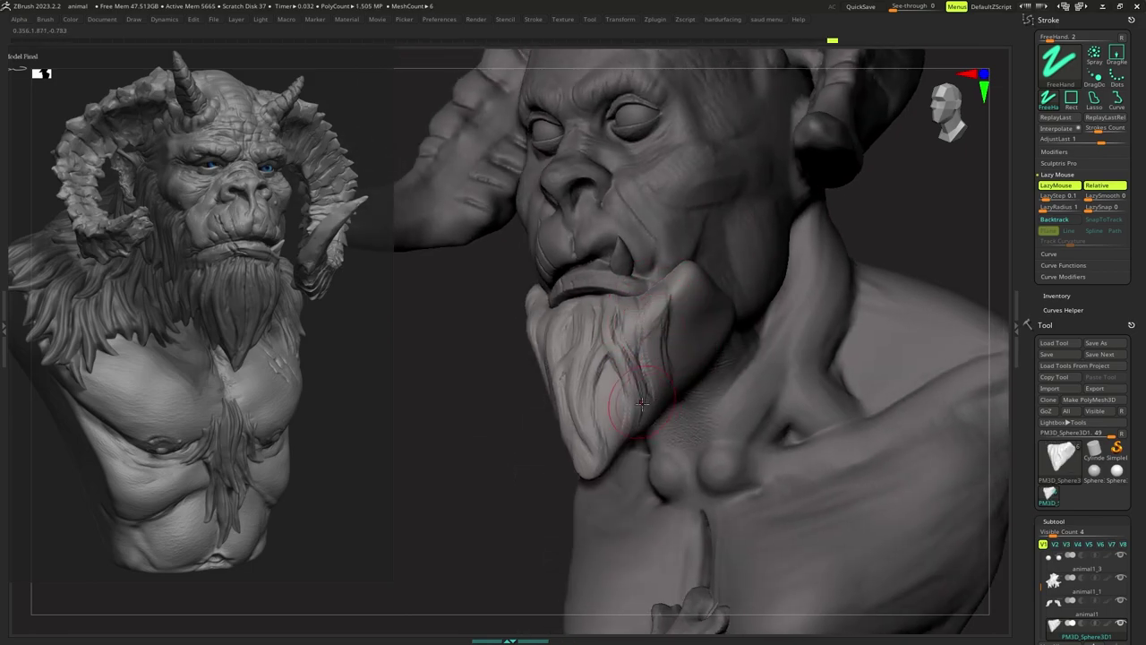
mouse_move(642, 404)
shift+right_down()
mouse_move(683, 395)
mouse_move(639, 327)
mouse_move(626, 370)
shift+right_up()
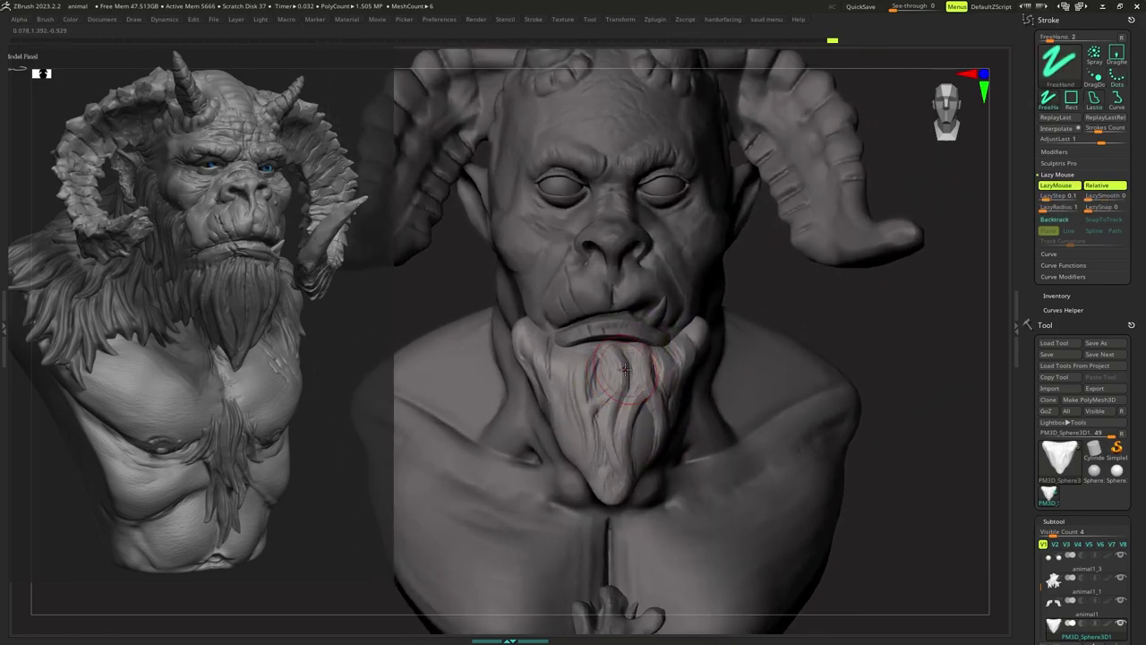
Change the brush size and fill the creature's right side of the beard with long strands down to its lower edge.
key(space)
drag(626, 370, 612, 369)
key(space)
right_drag(522, 335, 533, 336)
drag(529, 364, 533, 385)
drag(540, 342, 585, 412)
drag(556, 372, 578, 394)
mouse_move(558, 356)
mouse_down()
mouse_move(581, 392)
mouse_move(568, 444)
mouse_up()
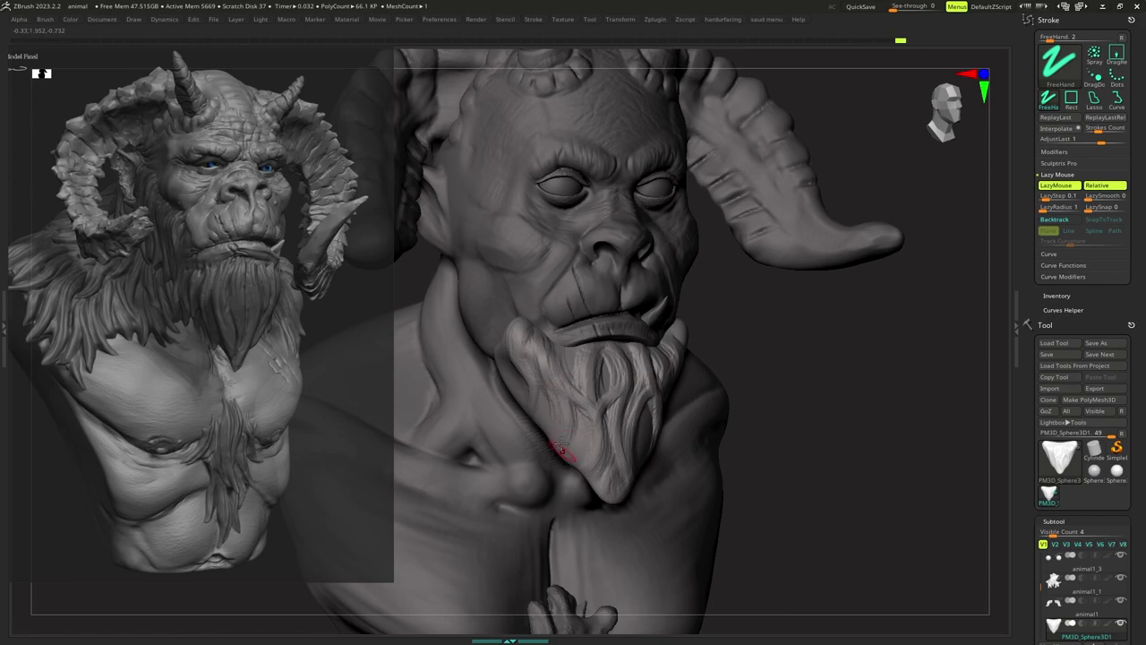
drag(552, 361, 566, 428)
Readjust the brush size and rework the strands just to the creature's right of the beard's centre, from the lip downward.
key(s)
mouse_move(609, 407)
right_down()
mouse_move(574, 396)
mouse_move(596, 364)
mouse_move(594, 340)
mouse_move(609, 356)
right_up()
key(s)
key(s)
key(s)
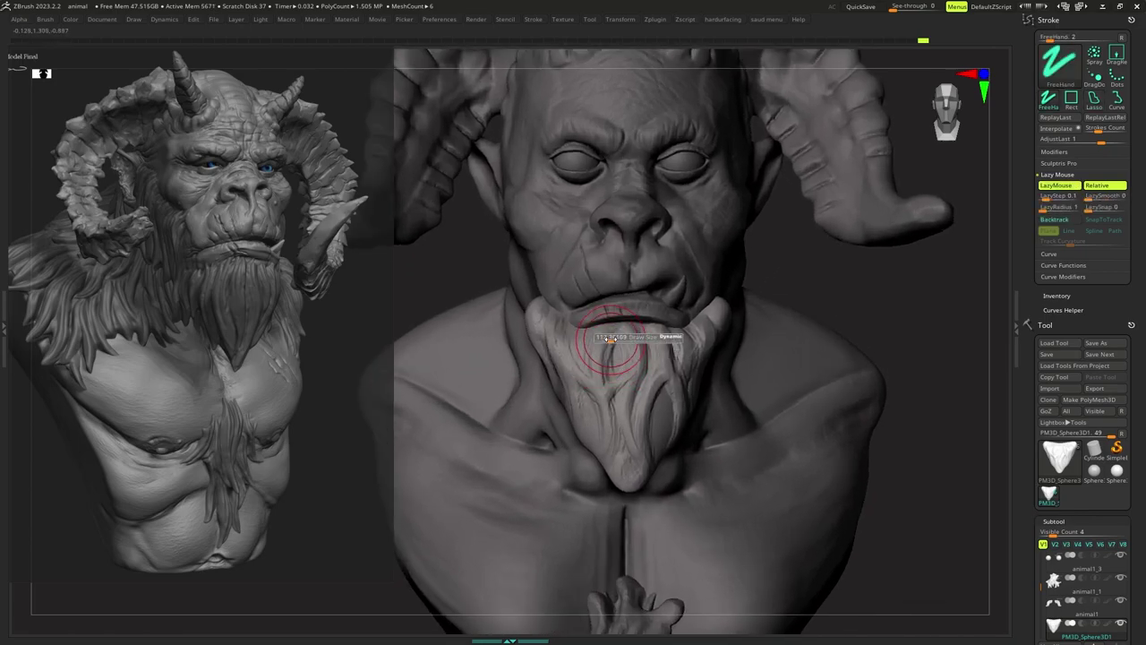
drag(609, 327, 600, 433)
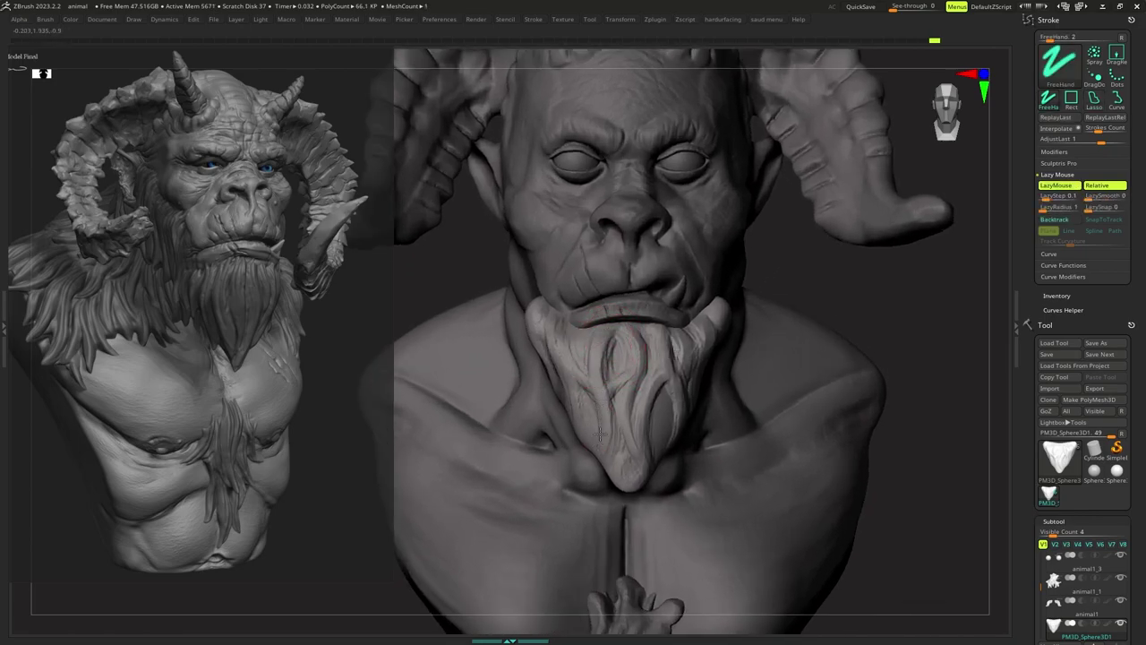
mouse_move(598, 370)
mouse_down()
mouse_move(612, 333)
mouse_move(620, 394)
mouse_move(607, 409)
mouse_up()
key(s)
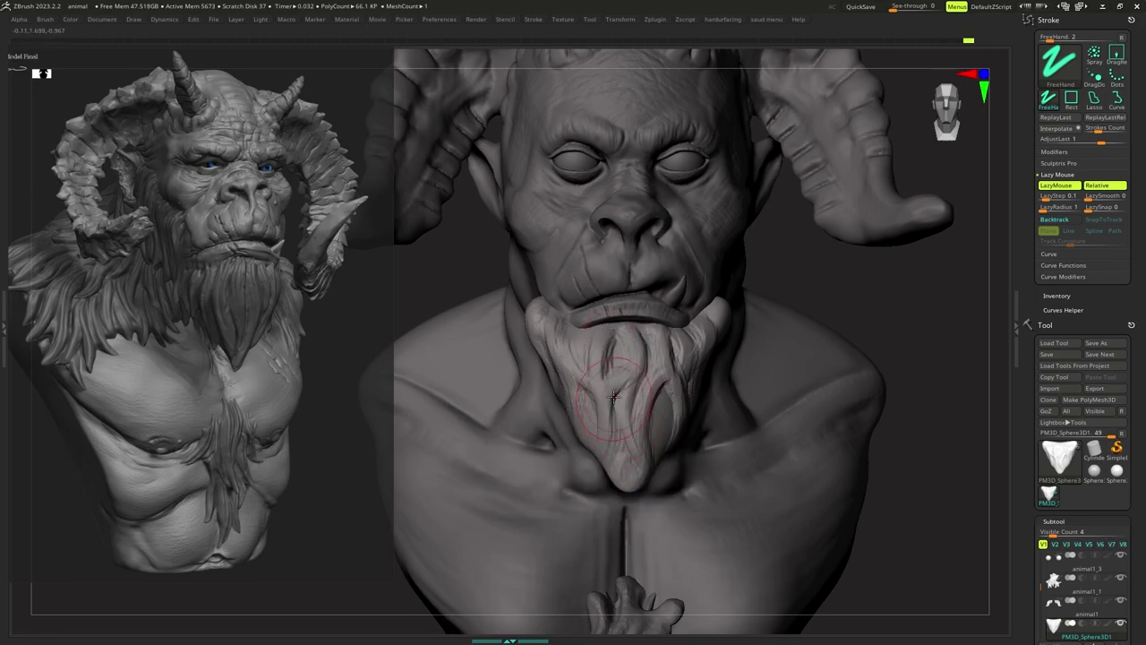
Readjust the brush size and carve short hair strokes into the beard's upper corner on the creature's right side.
right_drag(599, 393, 624, 395)
key(s)
right_drag(534, 345, 539, 340)
mouse_move(504, 355)
mouse_down()
mouse_move(513, 329)
mouse_move(503, 353)
mouse_move(499, 337)
mouse_up()
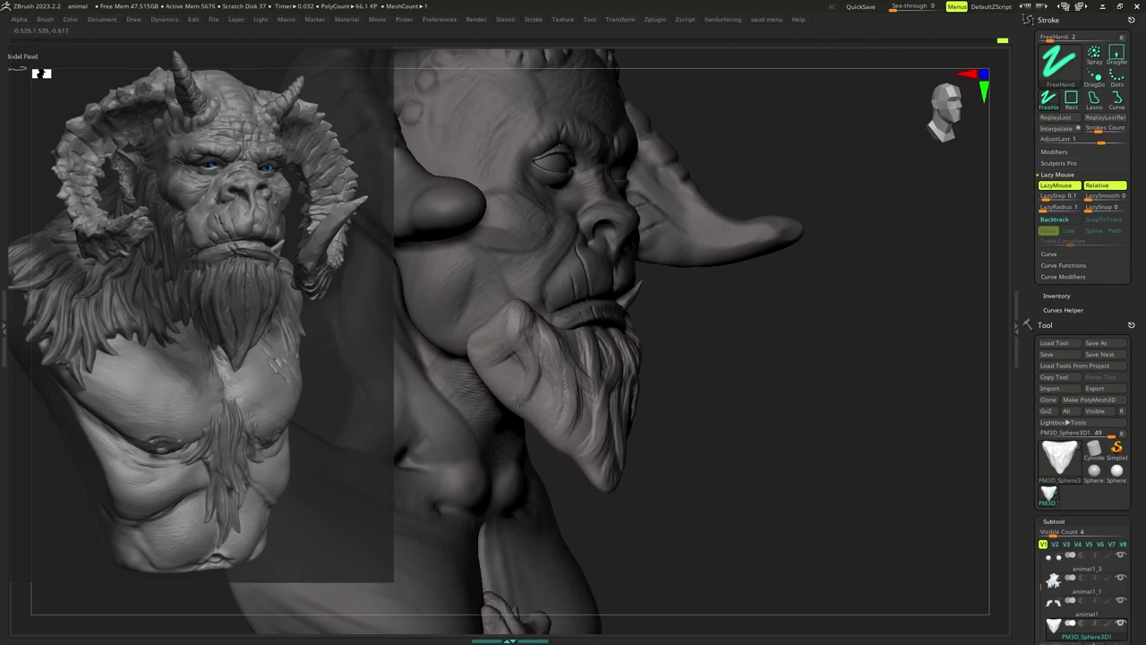
drag(490, 348, 511, 323)
Carve long curved strands from the beard's upper corner to its back edge on the creature's left side.
right_drag(503, 331, 687, 310)
right_click(626, 319)
mouse_move(684, 316)
mouse_down()
mouse_move(704, 340)
mouse_move(708, 403)
mouse_up()
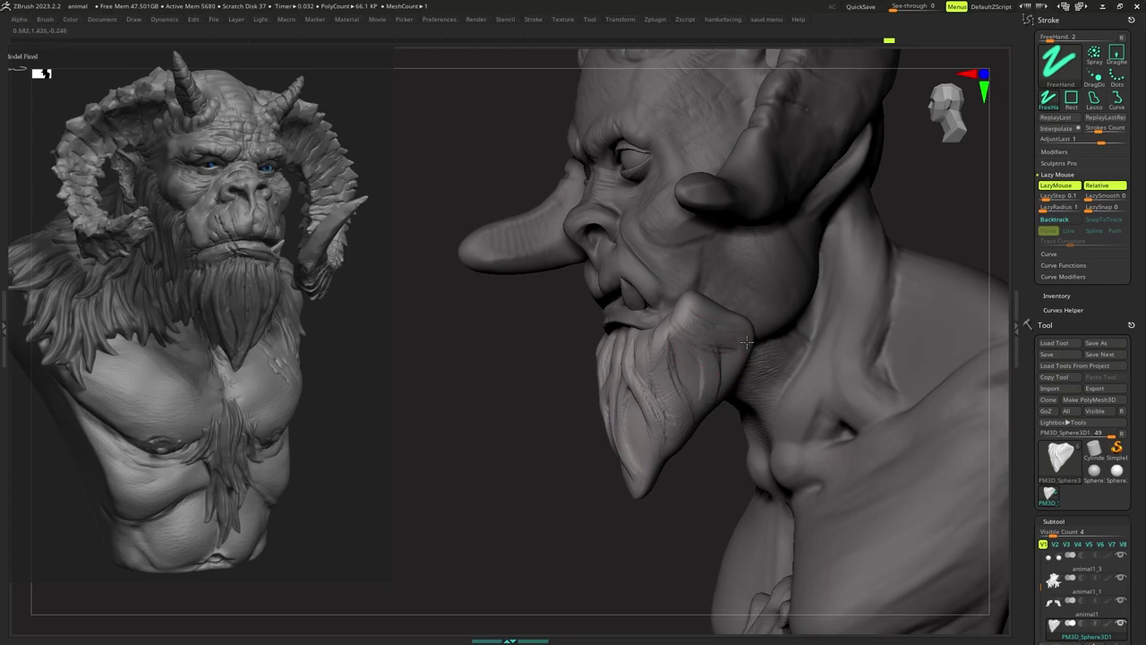
drag(684, 313, 748, 347)
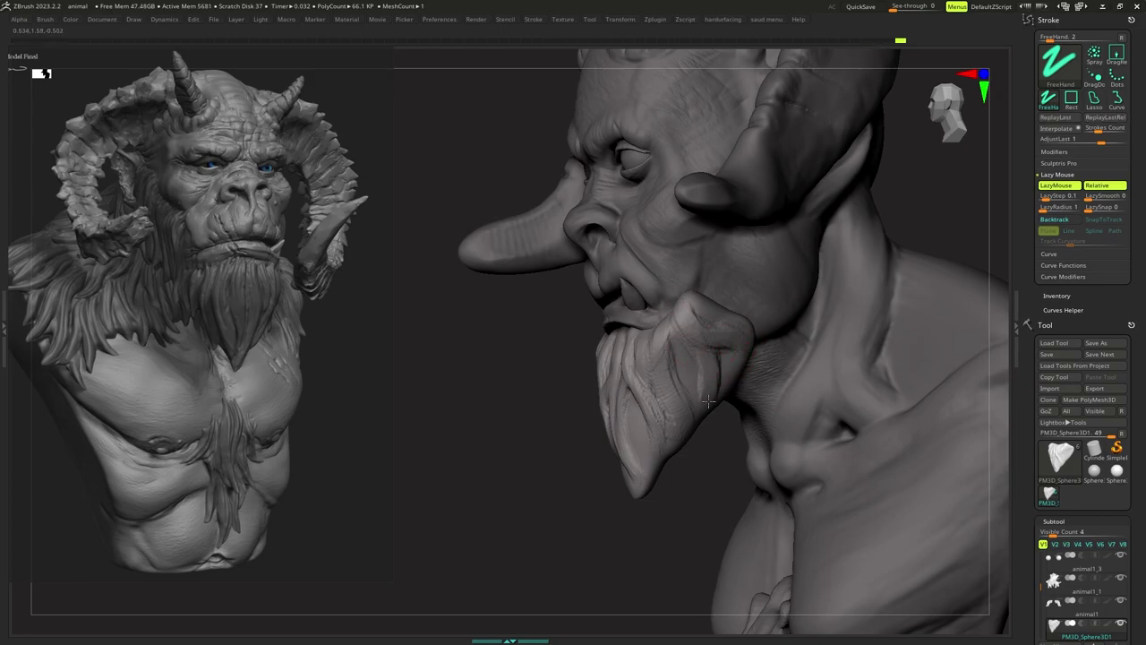
mouse_move(681, 310)
mouse_down()
mouse_move(706, 398)
mouse_move(712, 342)
mouse_up()
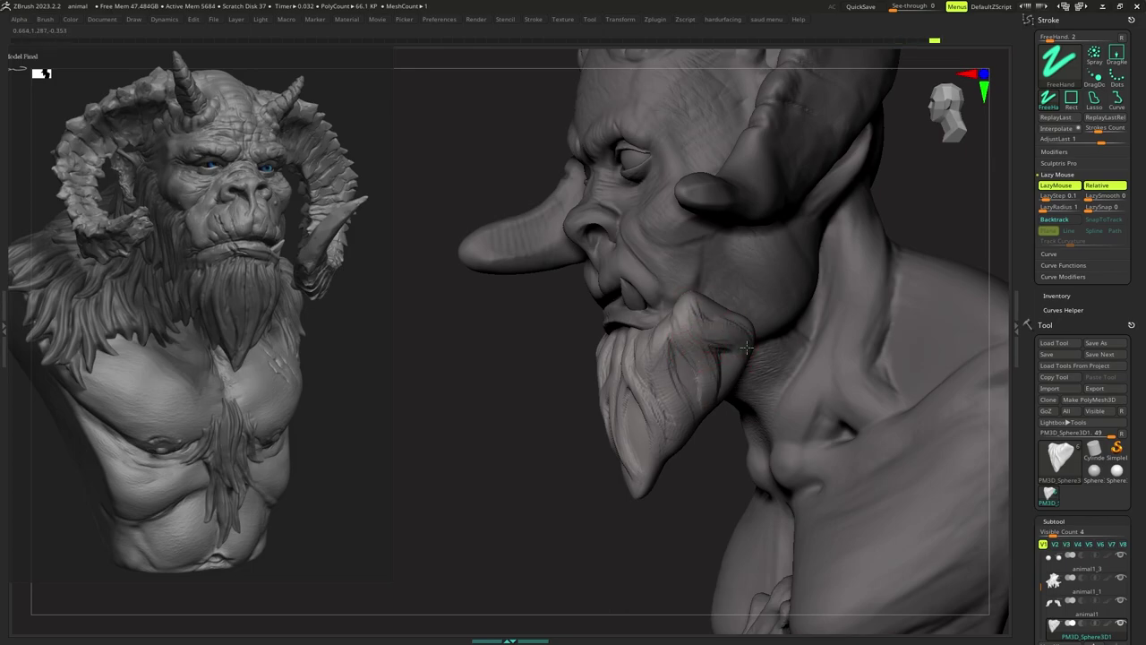
Rework the strands below the lip and along the creature's right front of the beard with a changed brush size.
right_drag(736, 364, 661, 366)
key(space)
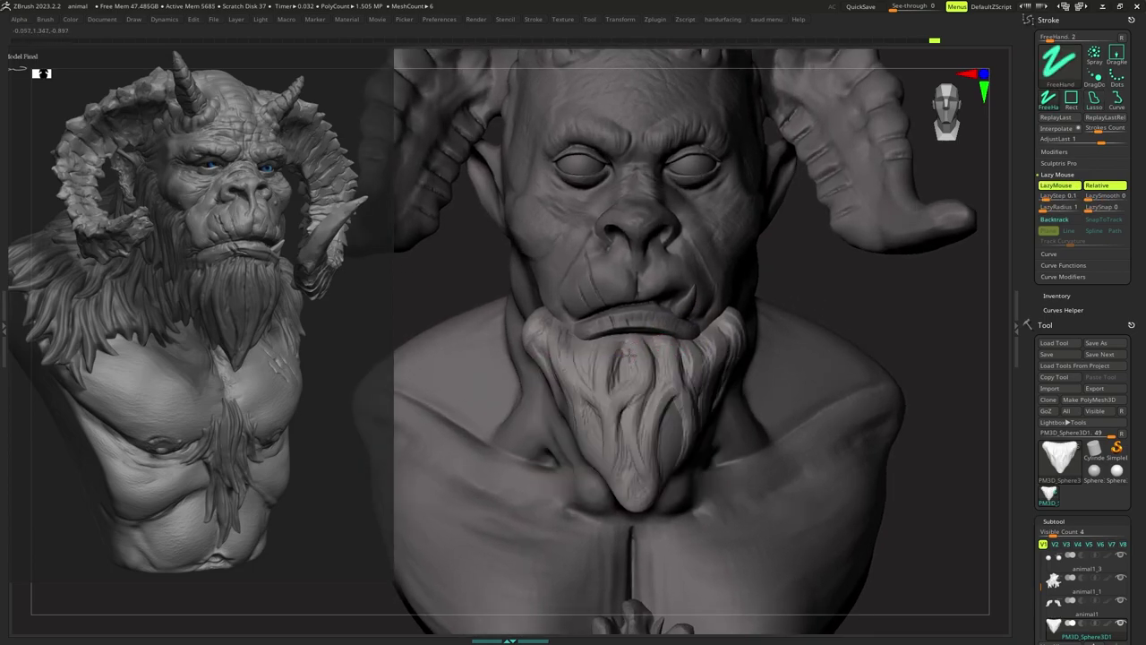
drag(616, 373, 619, 380)
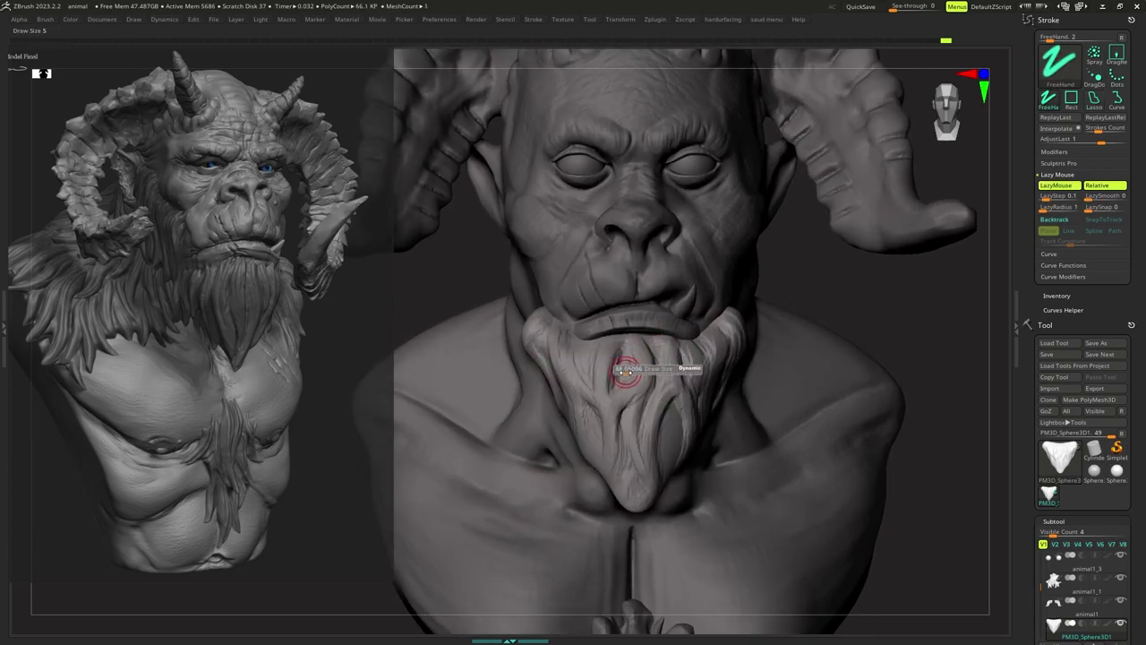
right_drag(596, 337, 618, 336)
drag(566, 366, 607, 421)
key(s)
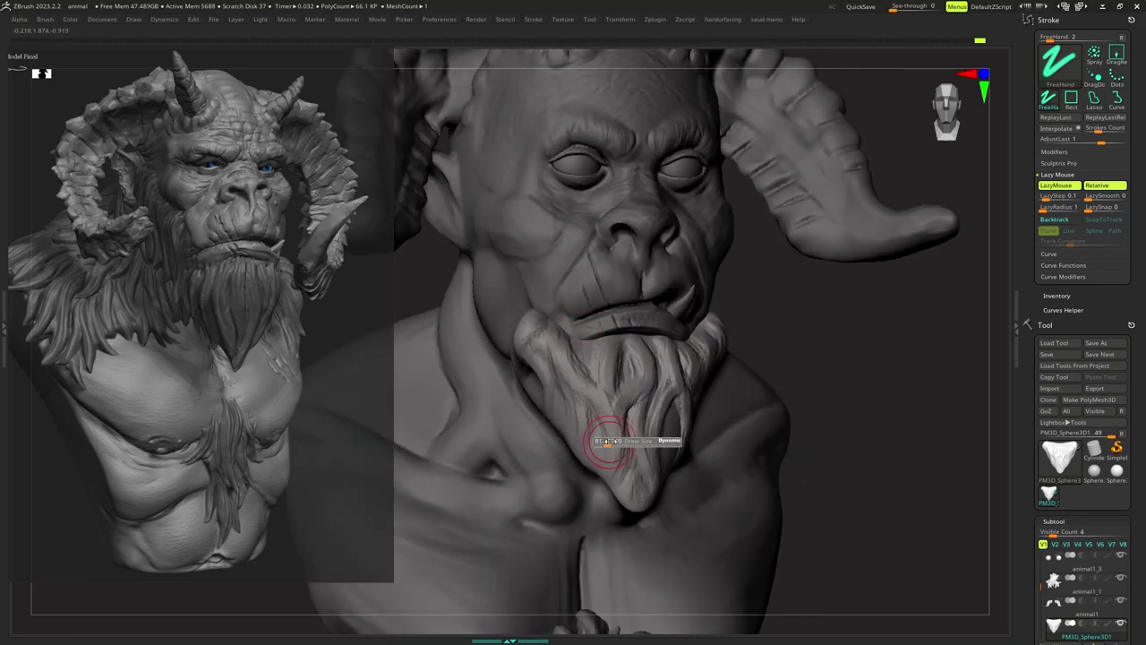
Carve strands along the beard's outer side on the creature's right, from the upper corner towards the lower edge.
right_drag(605, 415, 623, 400)
key(s)
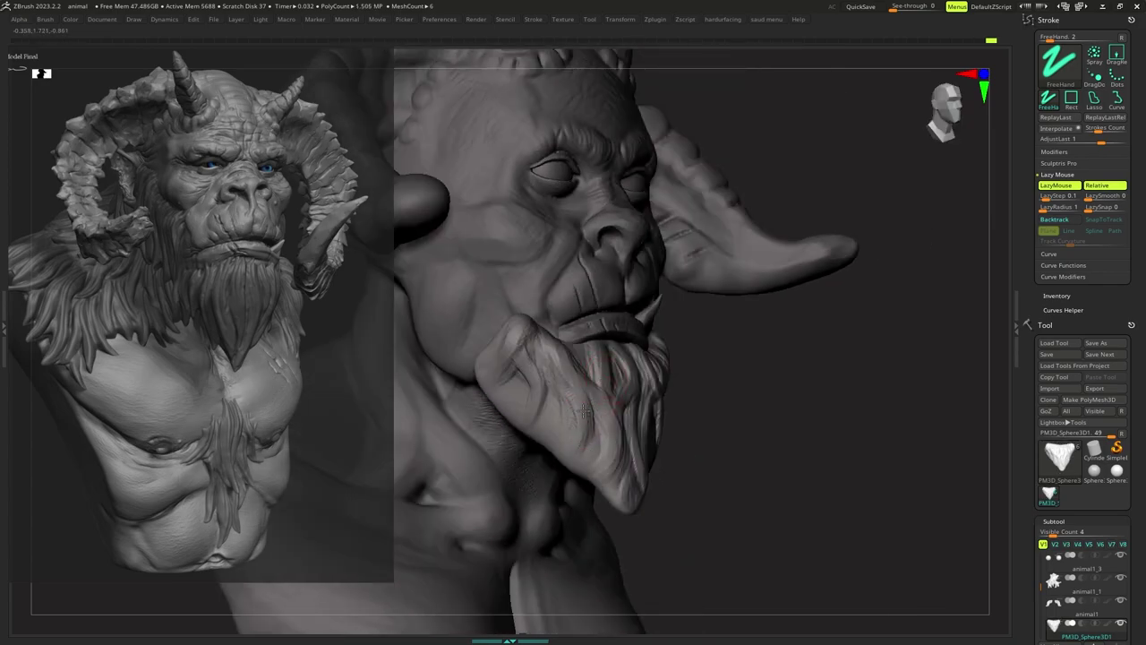
drag(539, 347, 561, 425)
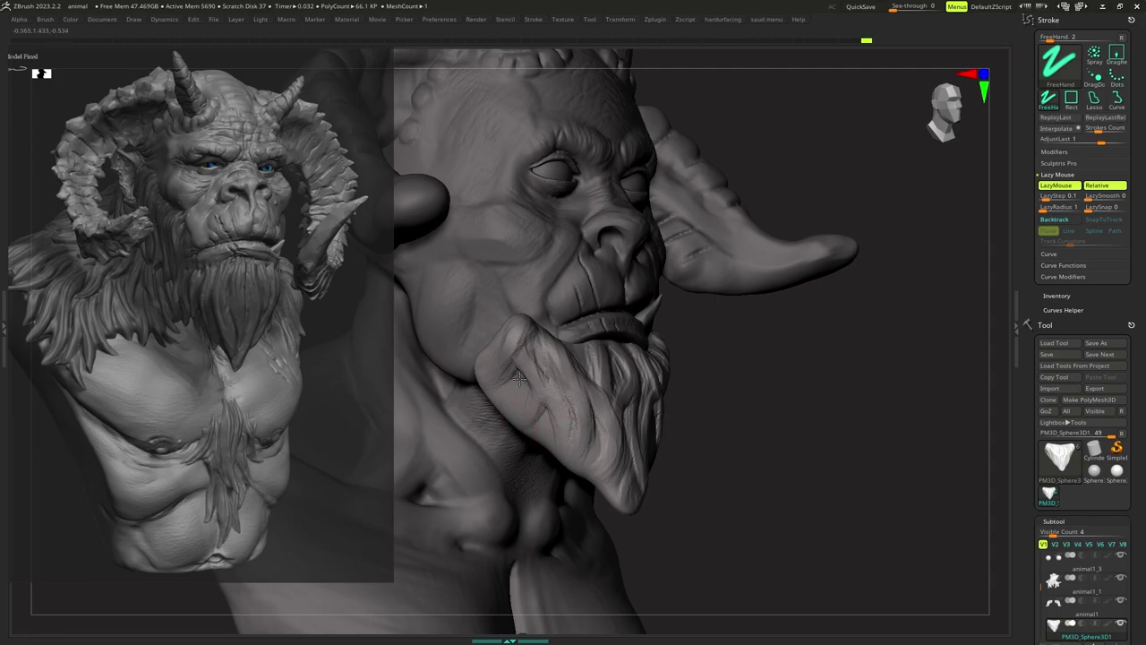
drag(515, 367, 495, 364)
Select the Standard Blocking - Stylised Hair brush and reduce its draw size.
shift+right_drag(519, 331, 439, 331)
mouse_move(532, 359)
ctrl+right_down()
mouse_move(529, 305)
mouse_move(539, 342)
ctrl+right_up()
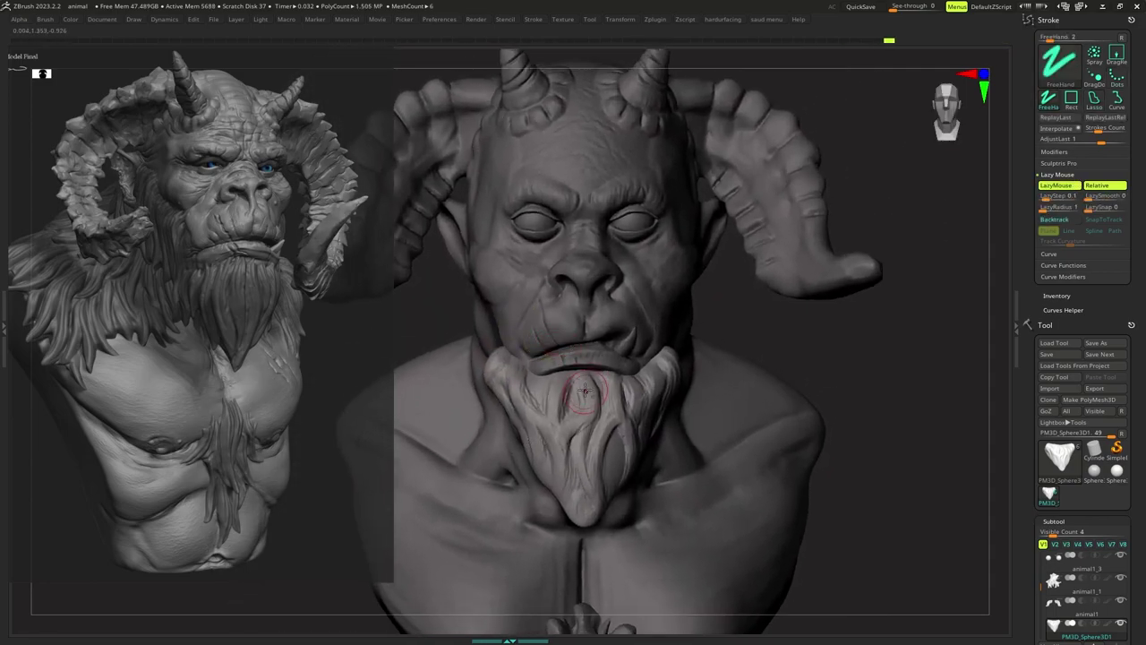
mouse_move(585, 390)
ctrl+right_down()
mouse_move(579, 355)
mouse_move(589, 366)
ctrl+right_up()
key(space)
key(b)
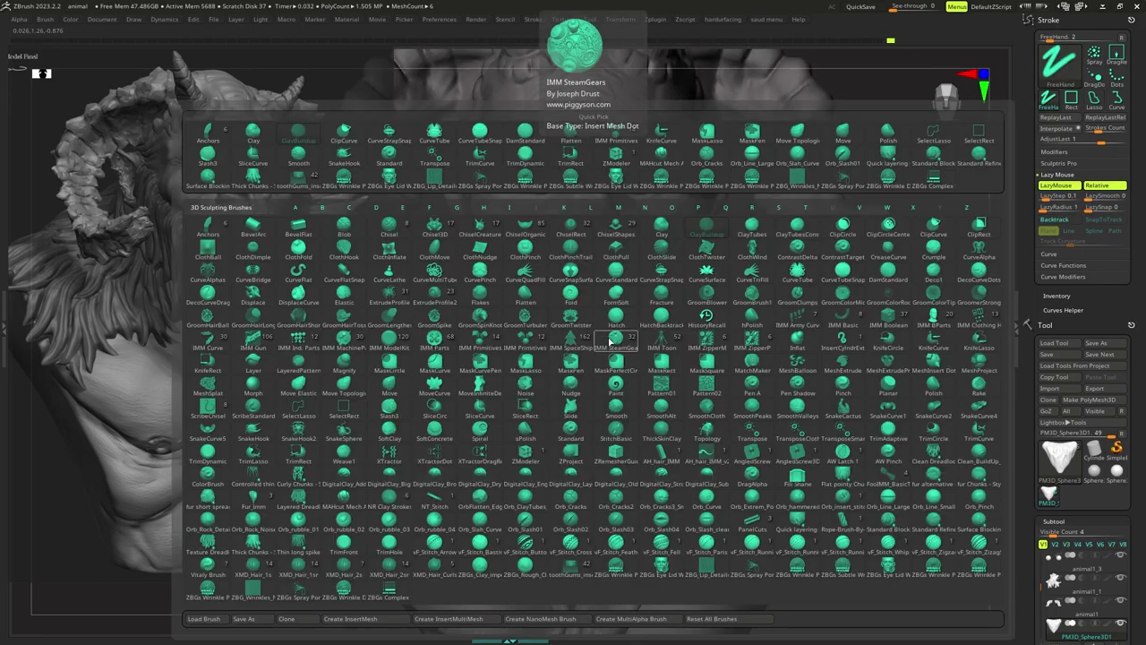
click(894, 522)
key(space)
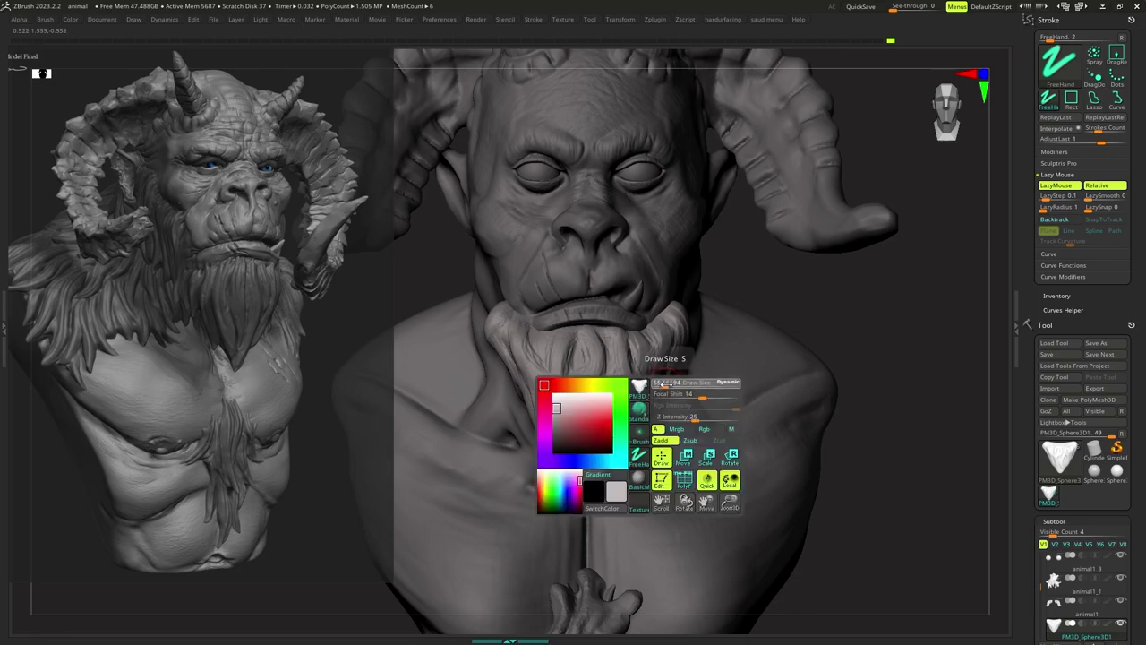
drag(666, 383, 661, 383)
Turn on Sculptris Pro and try a SnakeHook pull on the beard just below the lip.
key(b)
key(s)
key(t)
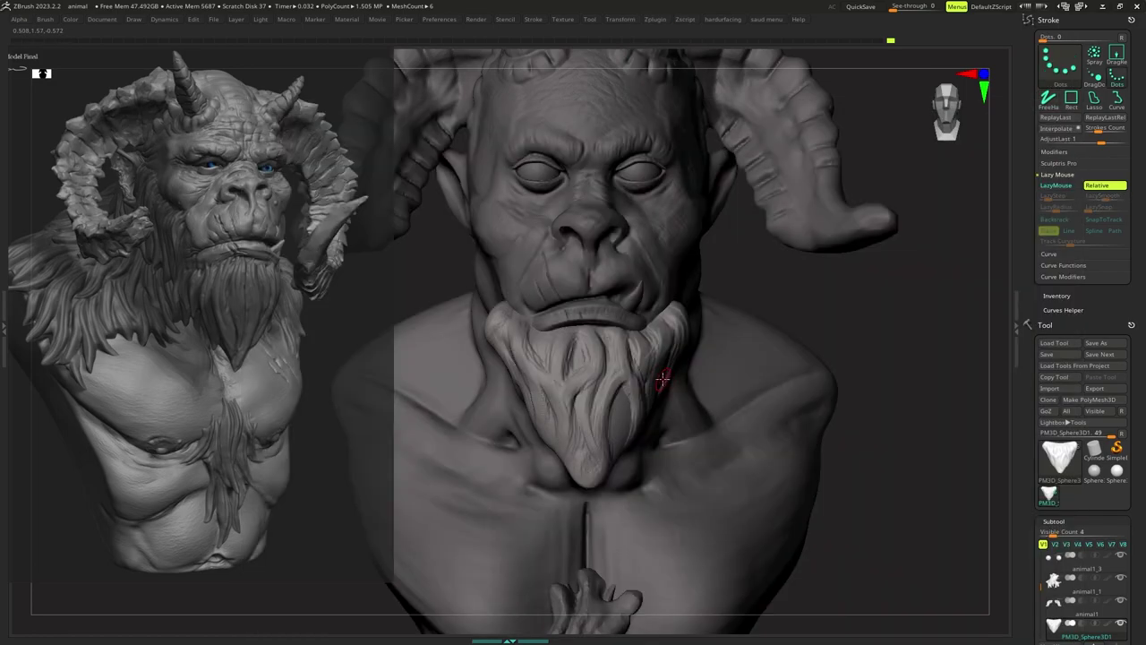
key(Tab)
key(Tab)
key(Tab)
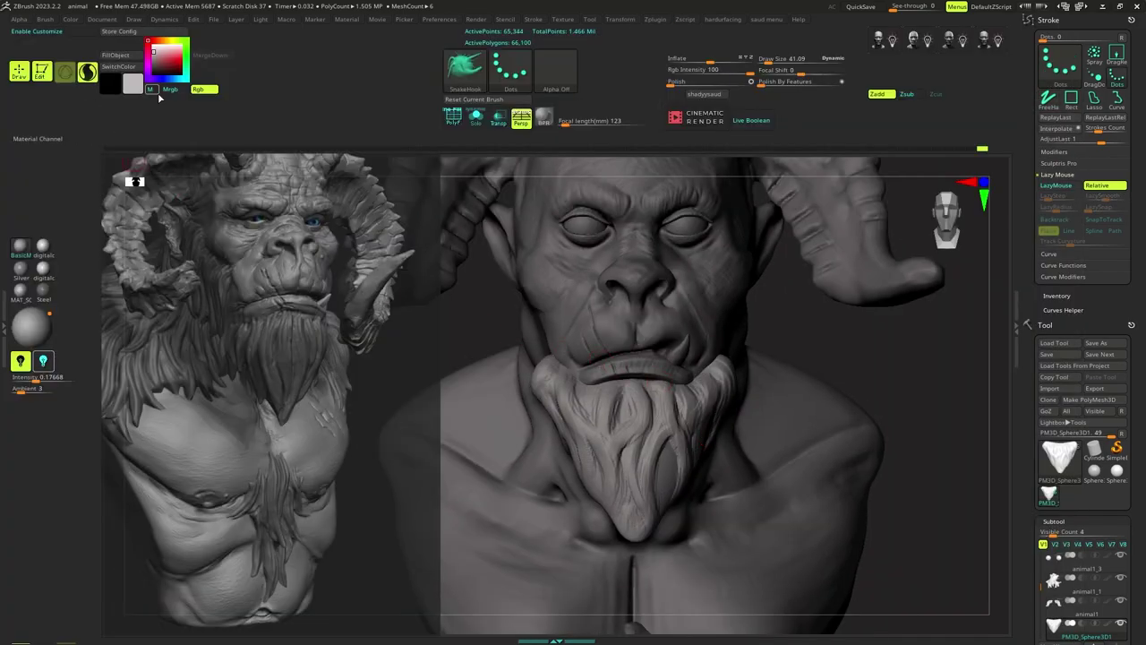
key(Tab)
drag(593, 336, 592, 361)
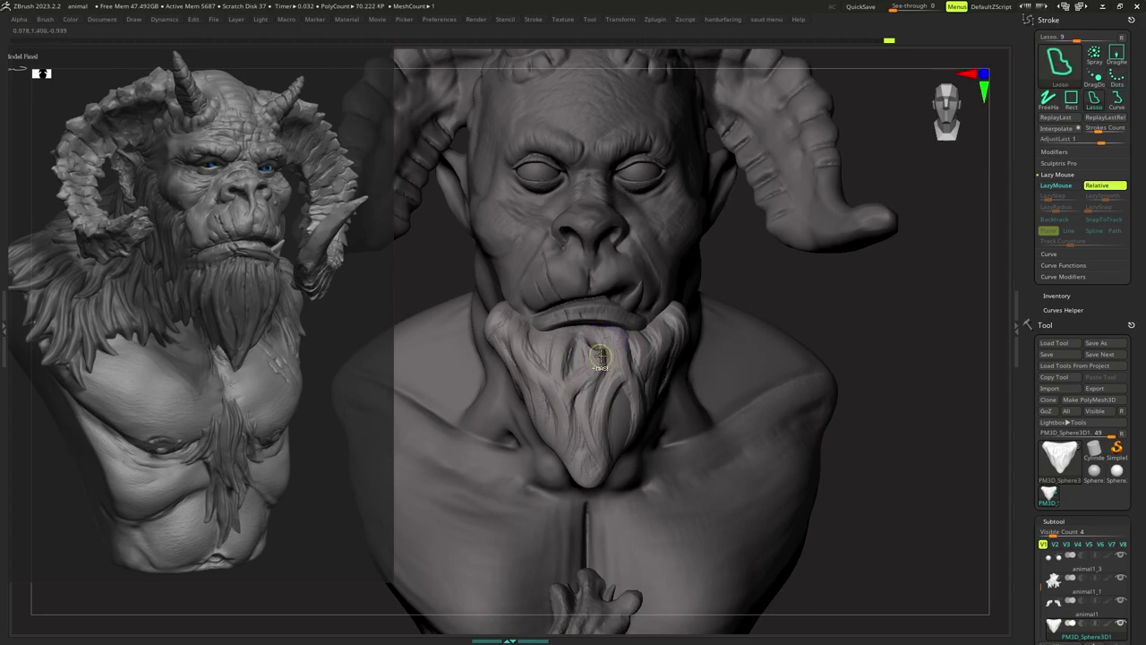
key(ctrl+z)
Select the Standard Blocking - Stylised Hair brush, adjust its size and try a strand from the lip down the beard's centre.
right_drag(612, 347, 627, 336)
key(s)
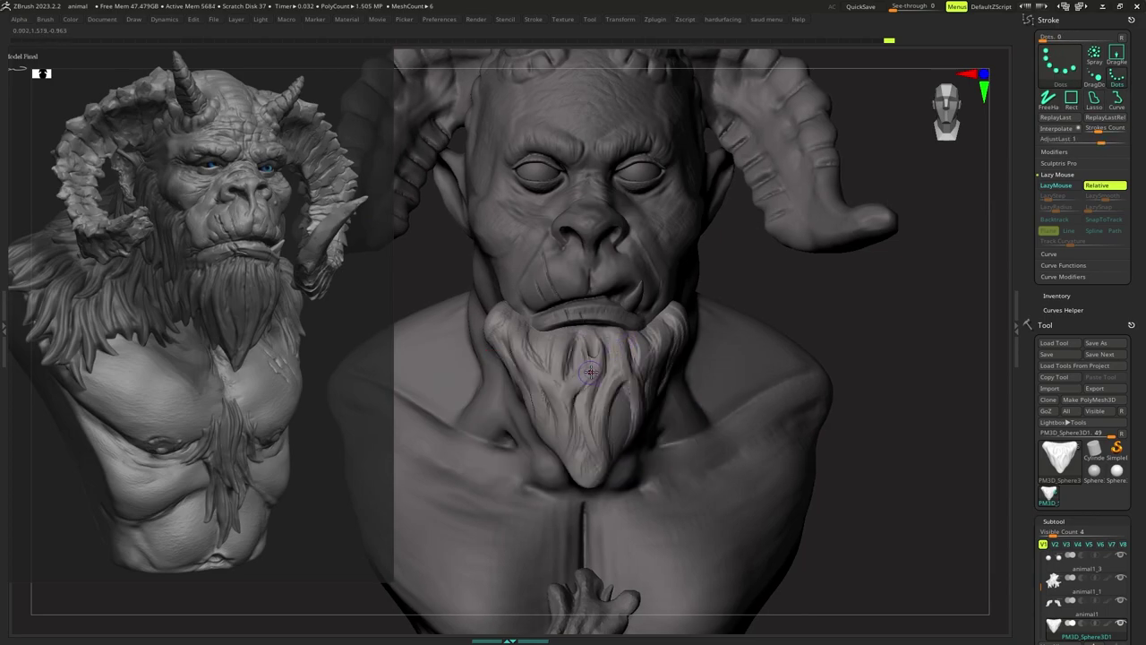
key(b)
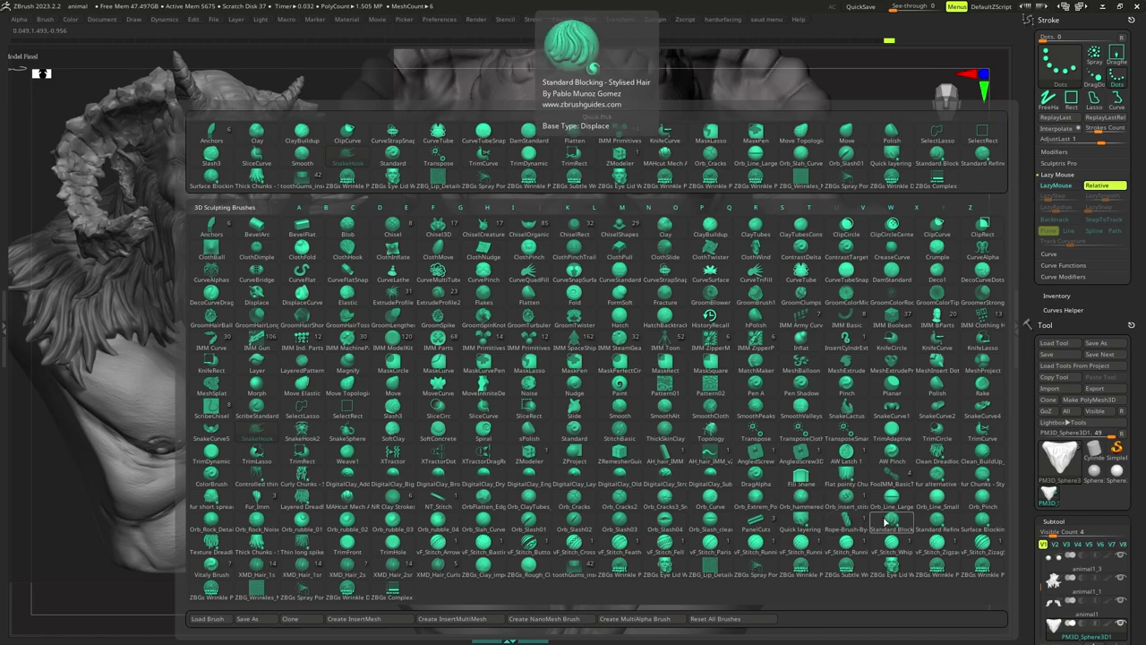
click(892, 523)
click(891, 523)
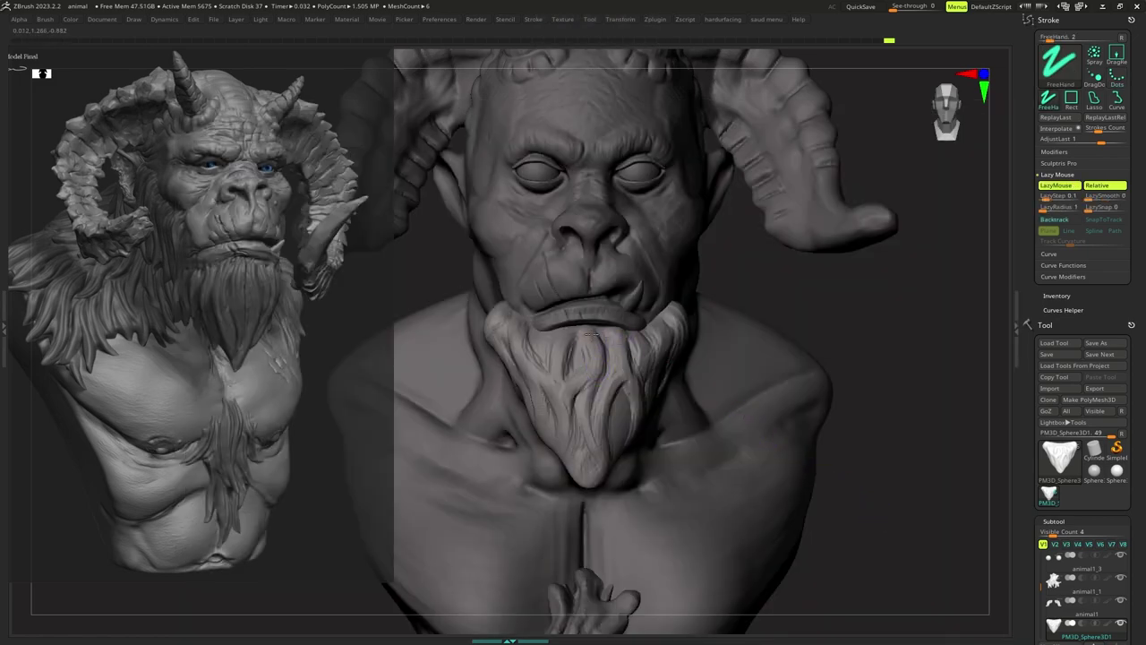
mouse_move(591, 334)
mouse_down()
mouse_move(593, 378)
mouse_move(604, 366)
mouse_move(586, 363)
mouse_move(553, 439)
mouse_up()
key(ctrl+z)
key(s)
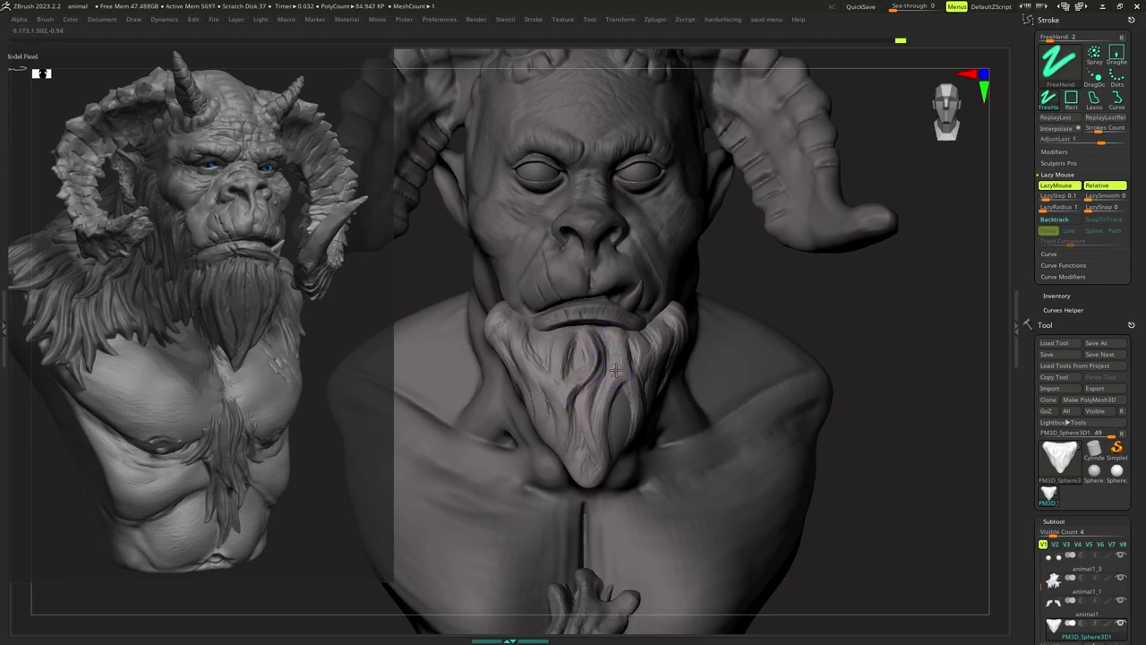
Carve finer strands down the beard's centre to the tip and across the front on the creature's right side.
mouse_move(616, 370)
mouse_down()
mouse_move(599, 389)
mouse_move(598, 464)
mouse_up()
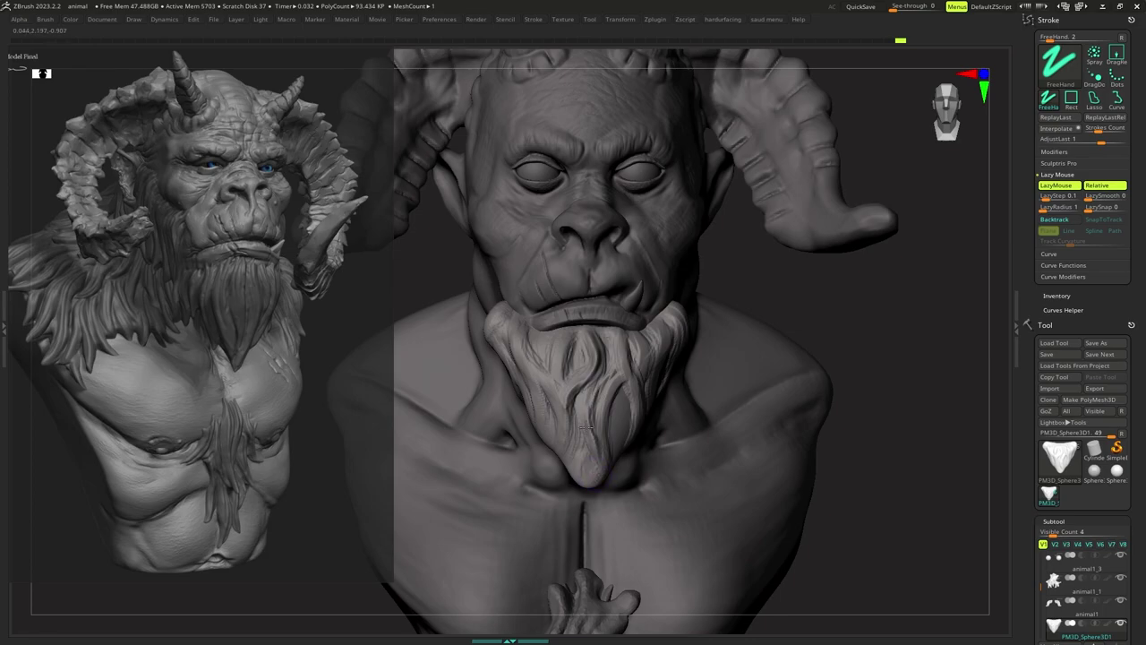
drag(603, 381, 558, 376)
drag(568, 343, 560, 379)
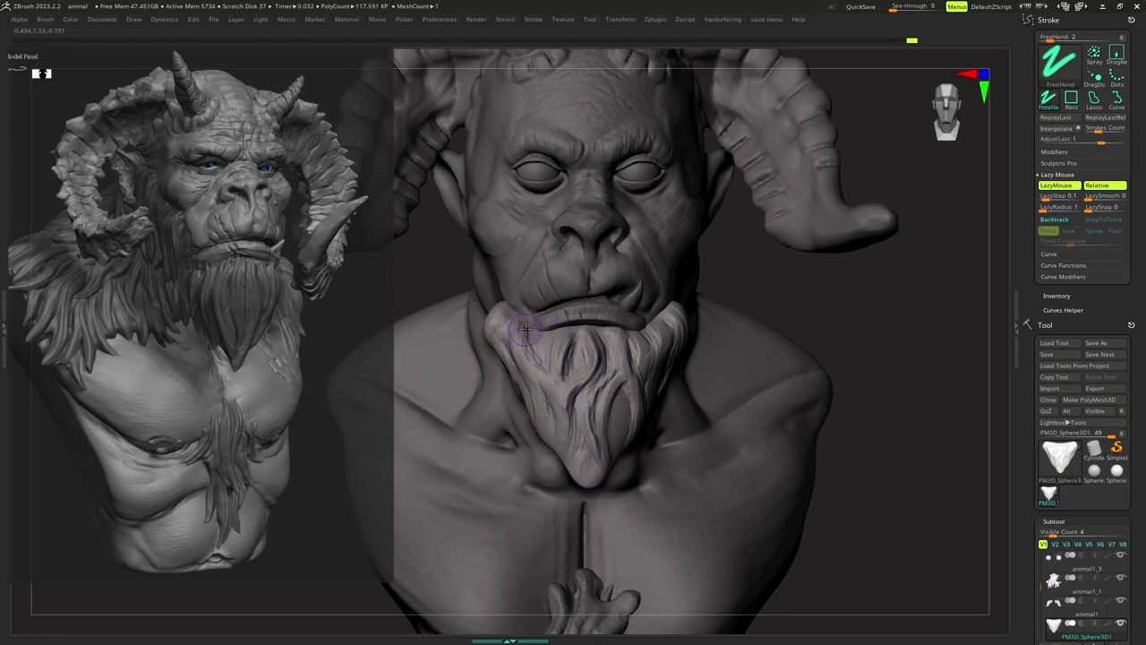
drag(525, 333, 551, 395)
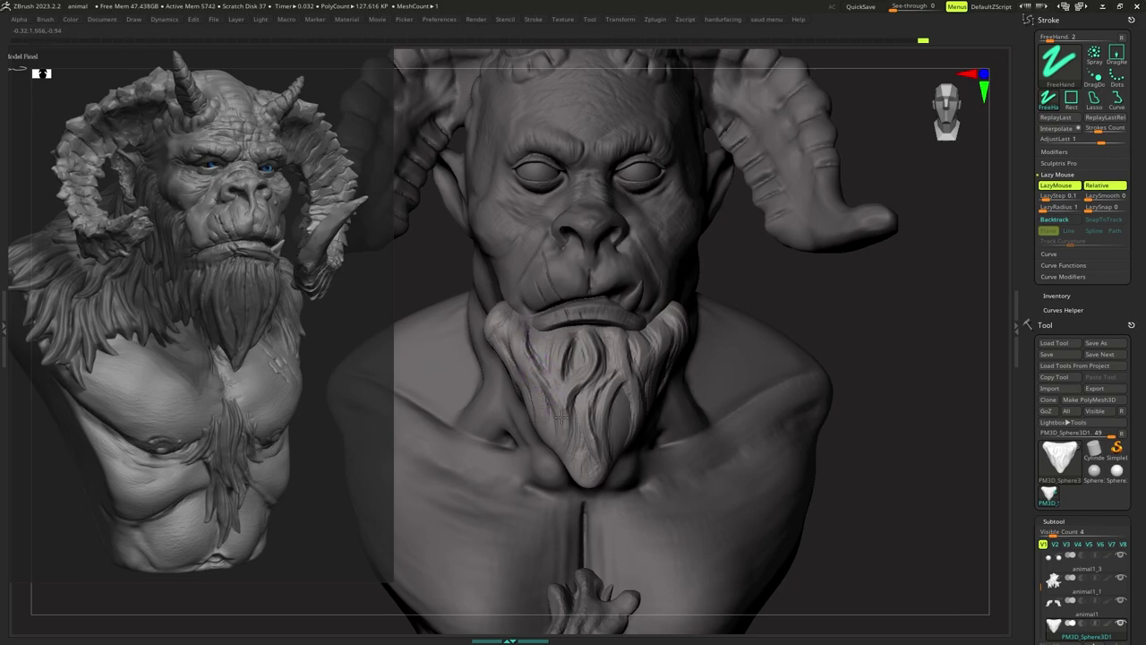
right_drag(550, 393, 565, 386)
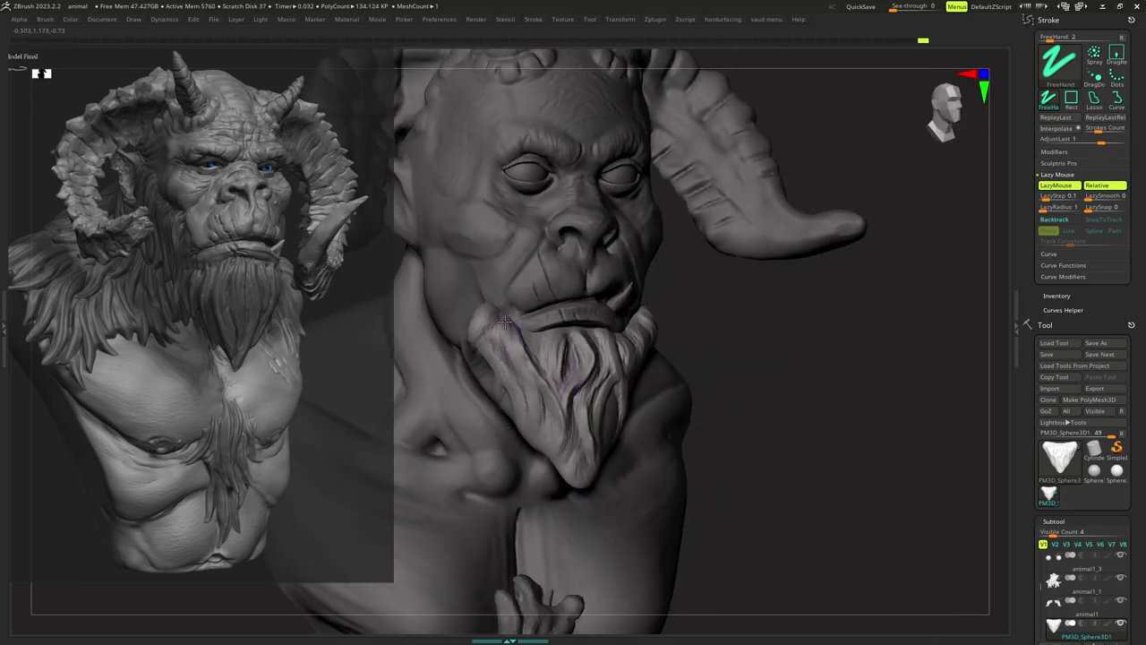
drag(504, 326, 553, 419)
Add fine strands just to the creature's left of the beard's centre, from the lip down to the tip.
right_drag(557, 420, 591, 383)
drag(616, 337, 617, 358)
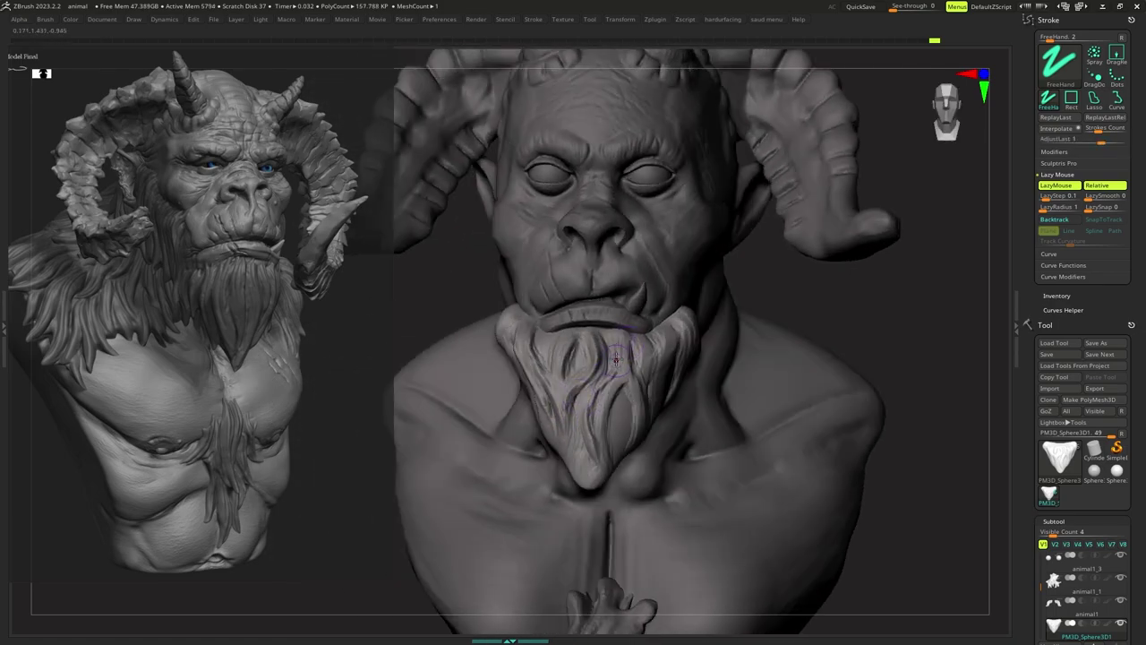
right_drag(633, 352, 620, 344)
drag(632, 337, 643, 419)
right_drag(619, 406, 636, 400)
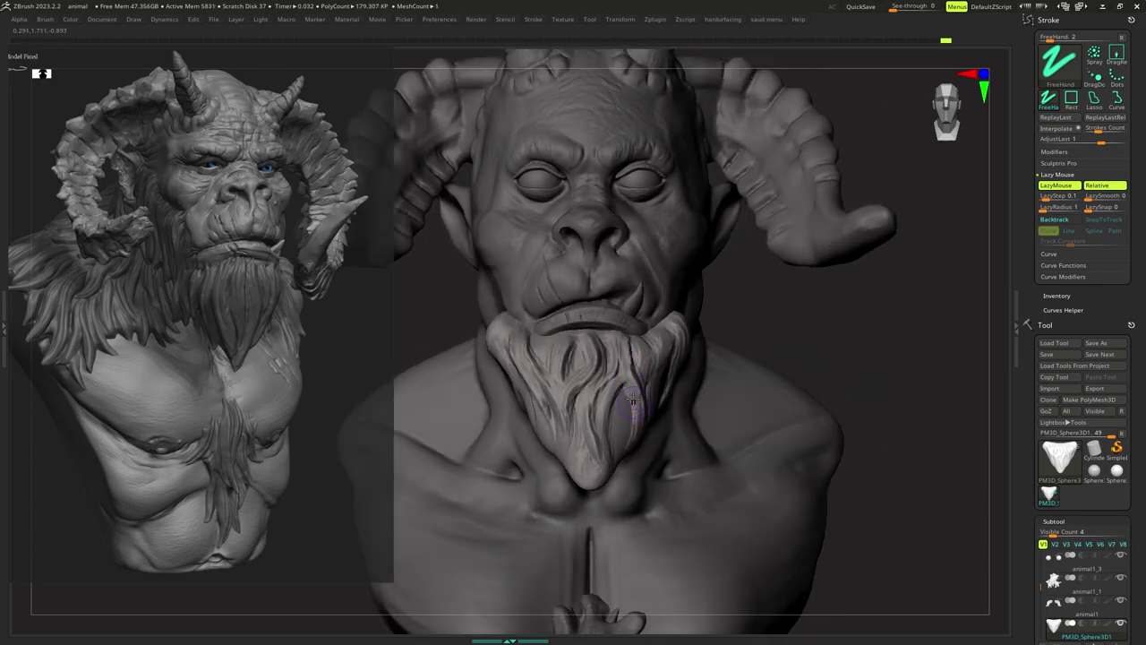
drag(627, 386, 612, 466)
Carve fine strands into the upper part and outer edge of the beard on the creature's left side.
right_drag(619, 383, 658, 356)
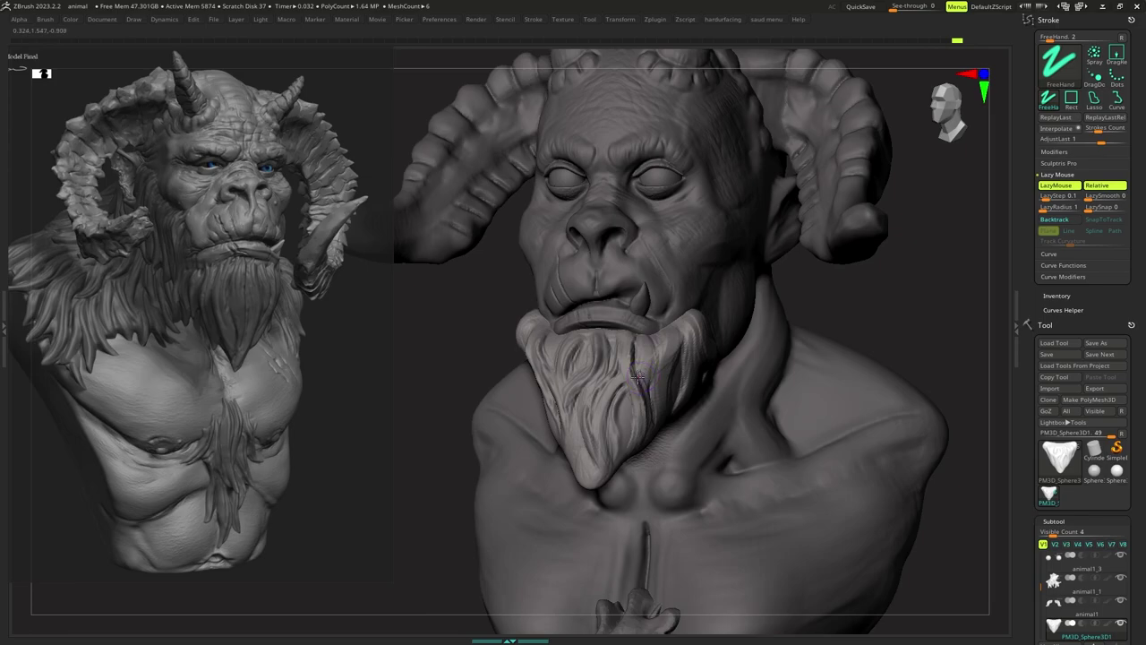
drag(672, 322, 652, 360)
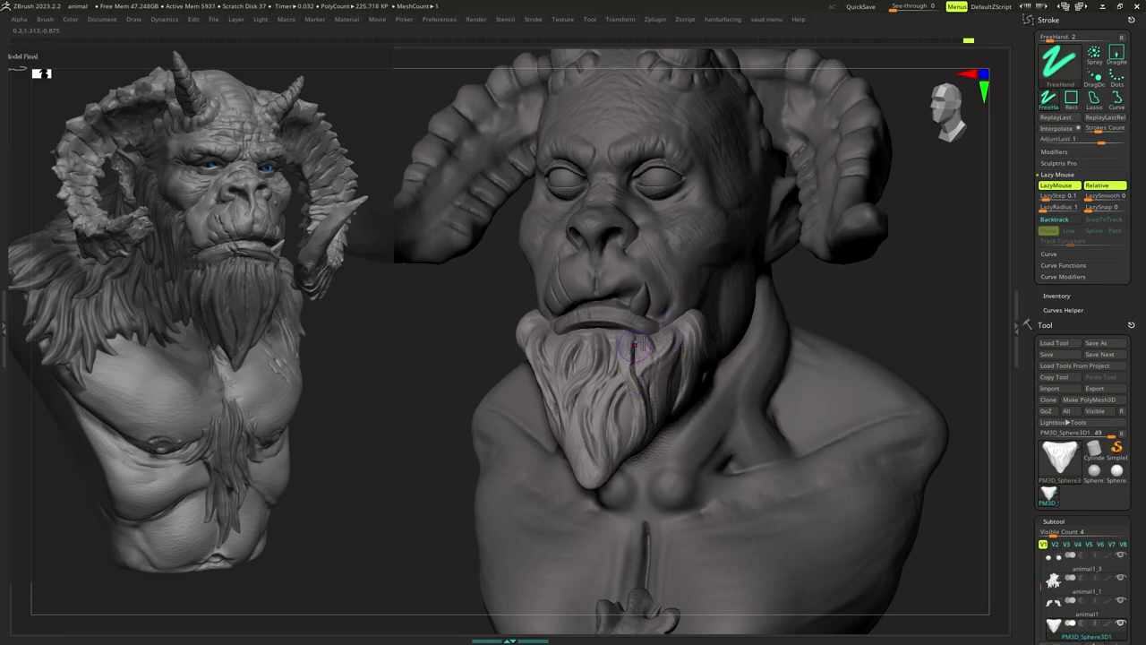
right_drag(644, 343, 699, 333)
mouse_move(699, 351)
mouse_down()
mouse_move(686, 389)
mouse_move(689, 360)
mouse_up()
right_drag(700, 333, 718, 321)
key(s)
Add short strands under the lip's corner on the creature's right side and readjust the brush size.
drag(686, 328, 591, 331)
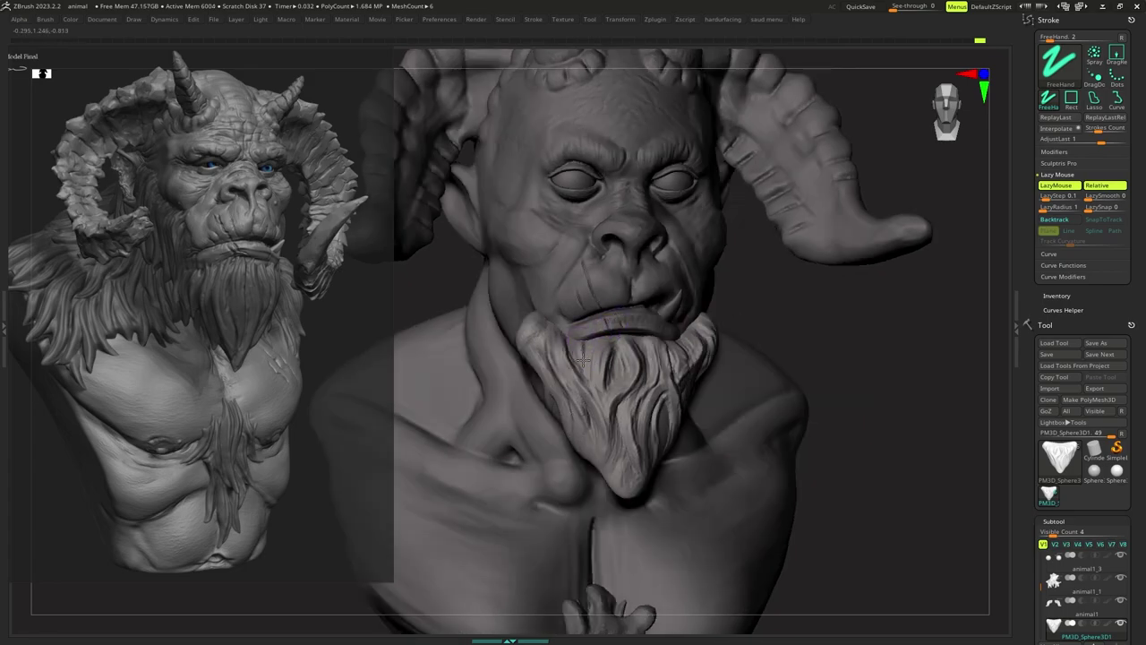
mouse_move(583, 360)
mouse_down()
mouse_move(595, 391)
mouse_move(597, 380)
mouse_up()
drag(597, 338, 601, 382)
key(s)
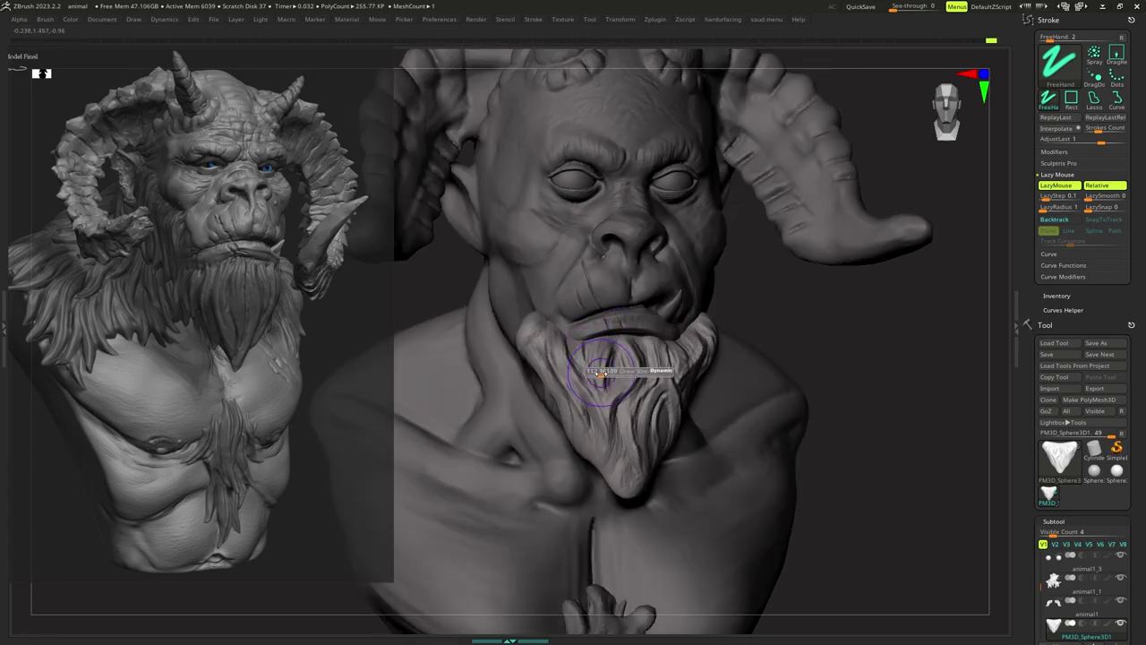
Cover the beard's outer surface on the creature's right side with fine strands from the upper corner downward.
right_drag(573, 383, 613, 368)
key(s)
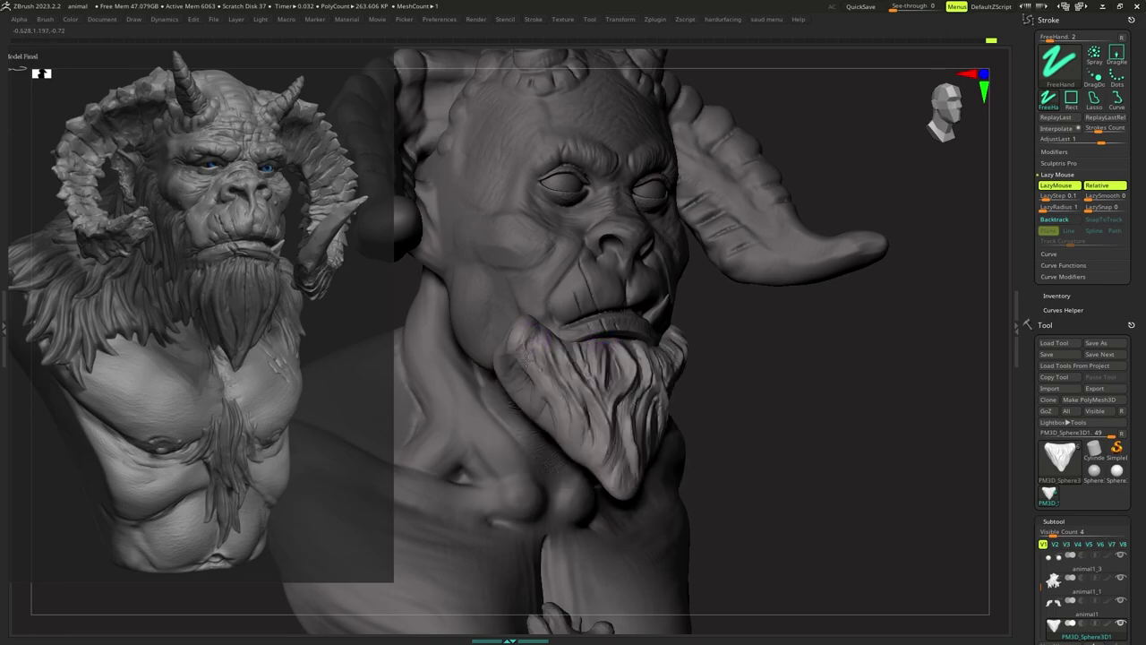
drag(525, 345, 563, 441)
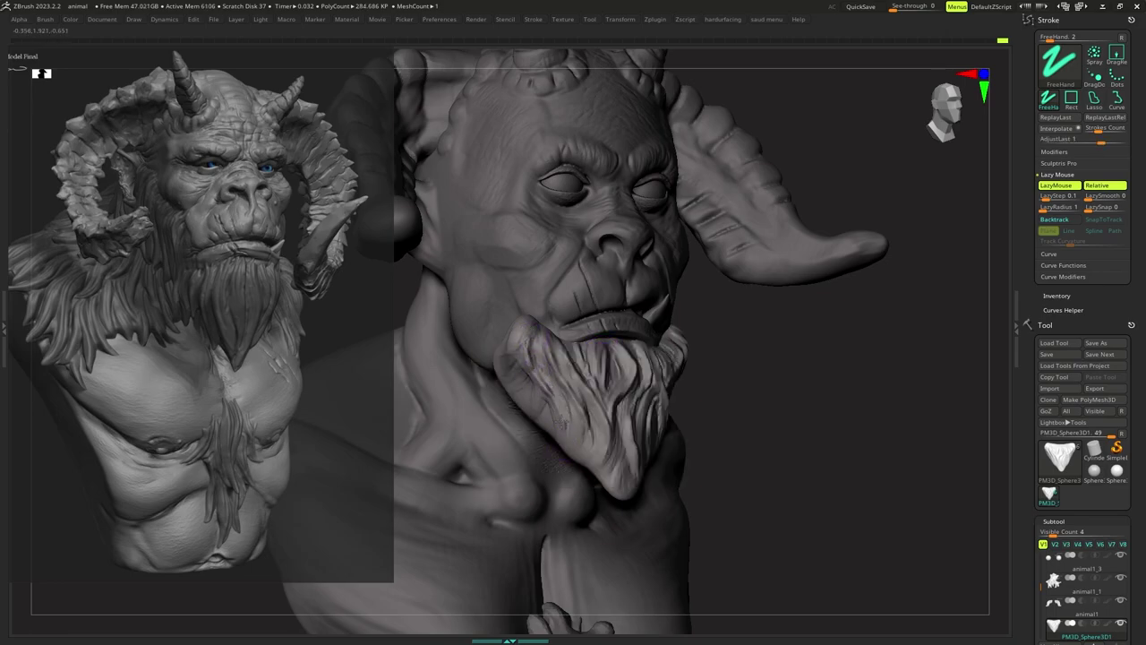
right_drag(536, 360, 568, 346)
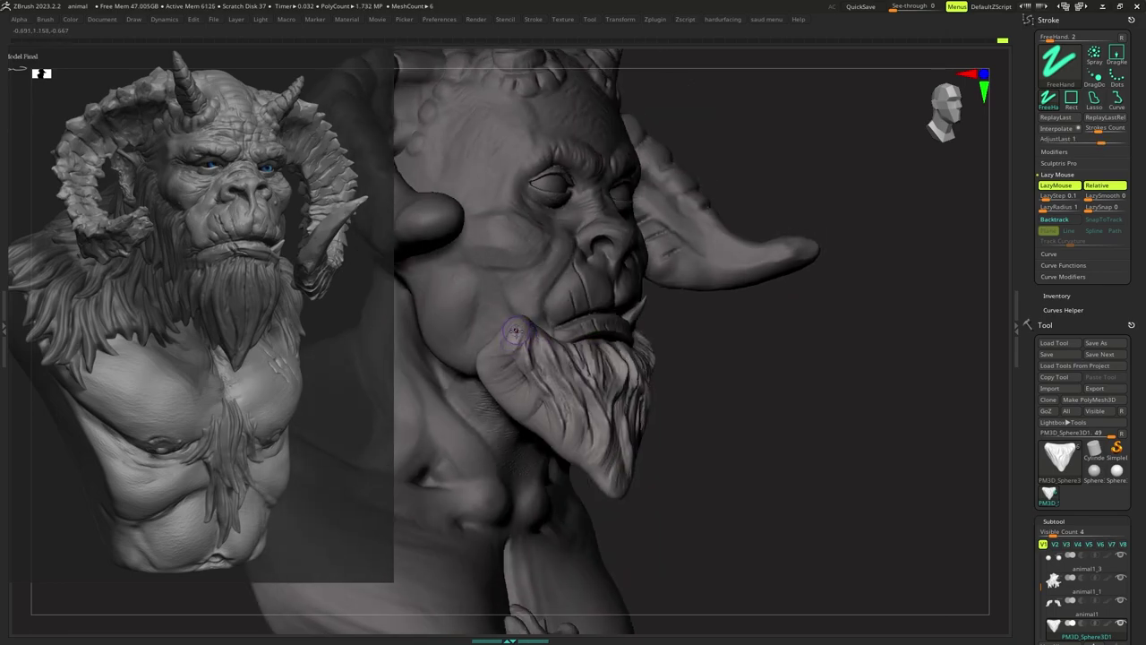
mouse_move(519, 329)
mouse_down()
mouse_move(514, 356)
mouse_move(514, 327)
mouse_move(489, 357)
mouse_up()
Readjust the brush size and carve fine strands from below the lip down the beard's centre to the tip.
shift+right_drag(560, 348, 509, 338)
right_drag(623, 337, 612, 336)
key(s)
drag(625, 335, 630, 335)
right_click(634, 331)
right_drag(654, 329, 637, 325)
key(s)
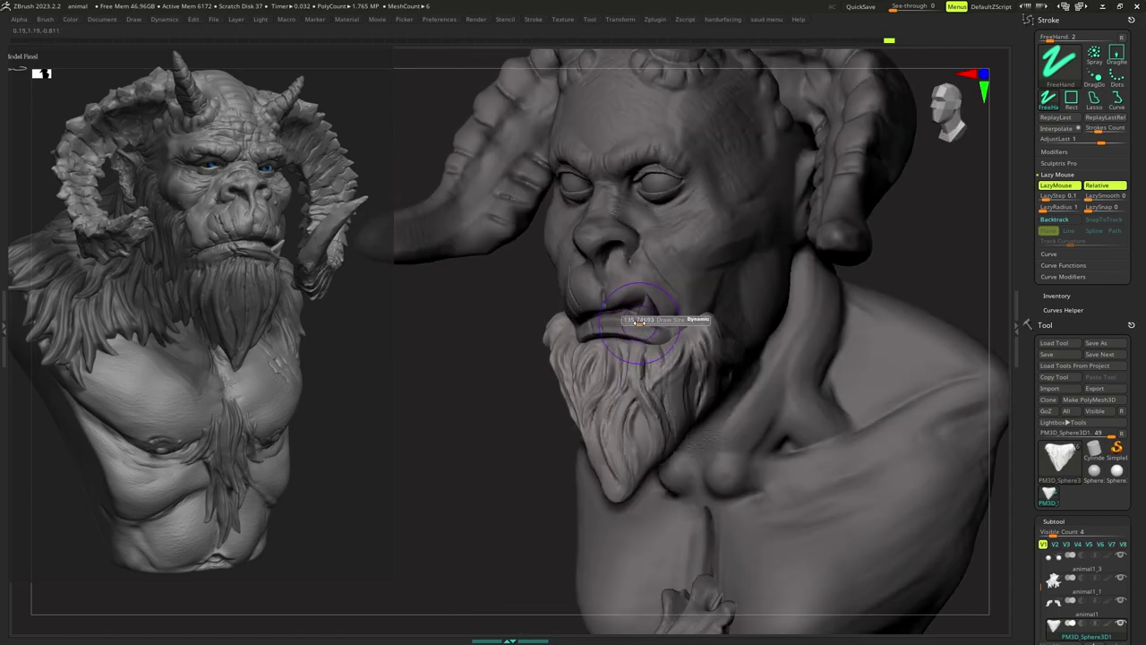
drag(637, 325, 635, 325)
right_drag(634, 325, 646, 325)
mouse_move(619, 387)
mouse_down()
mouse_move(603, 408)
mouse_move(606, 479)
mouse_up()
Change the brush size and add strands to the beard's lower half on the creature's left side.
mouse_move(615, 451)
shift+right_down()
mouse_move(632, 439)
mouse_move(623, 408)
shift+right_up()
key(s)
right_click(618, 485)
drag(648, 406, 645, 455)
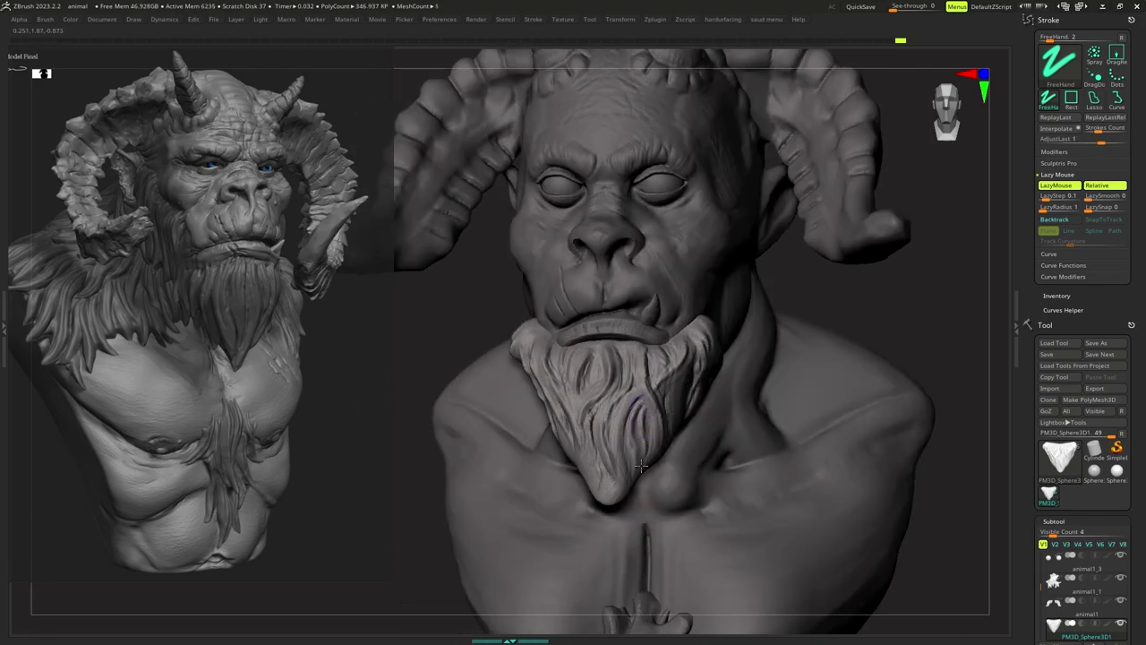
Resize the brush and carve strands down the beard's upper corner on the creature's left side.
right_drag(644, 443, 625, 433)
key(s)
right_drag(687, 374, 673, 372)
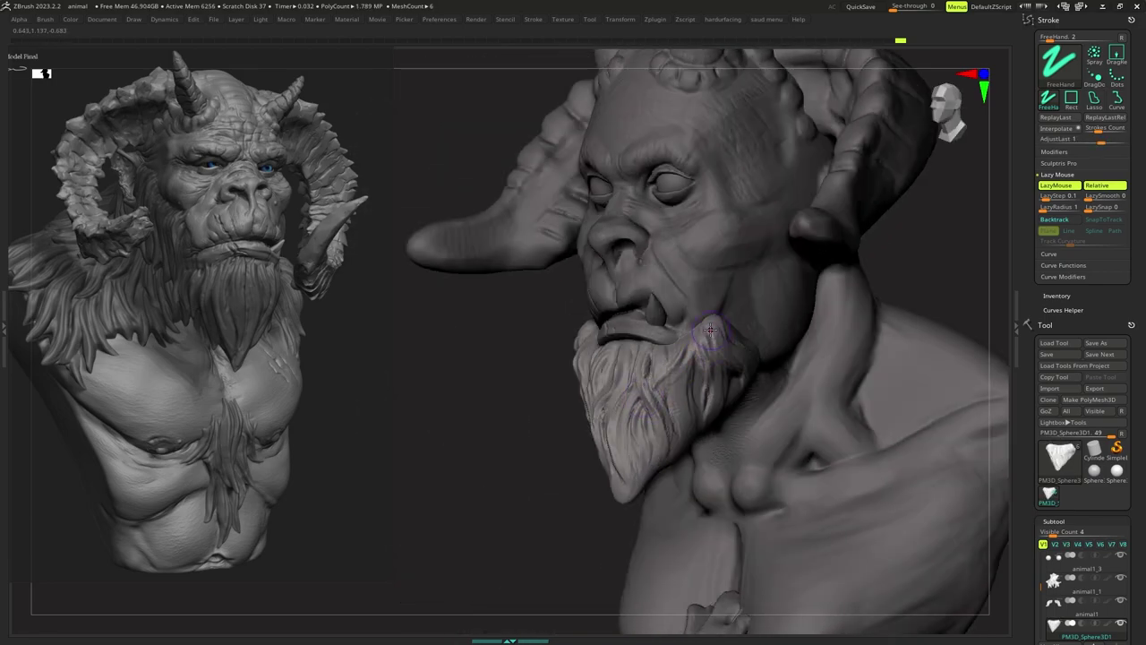
drag(711, 326, 707, 362)
drag(691, 420, 688, 432)
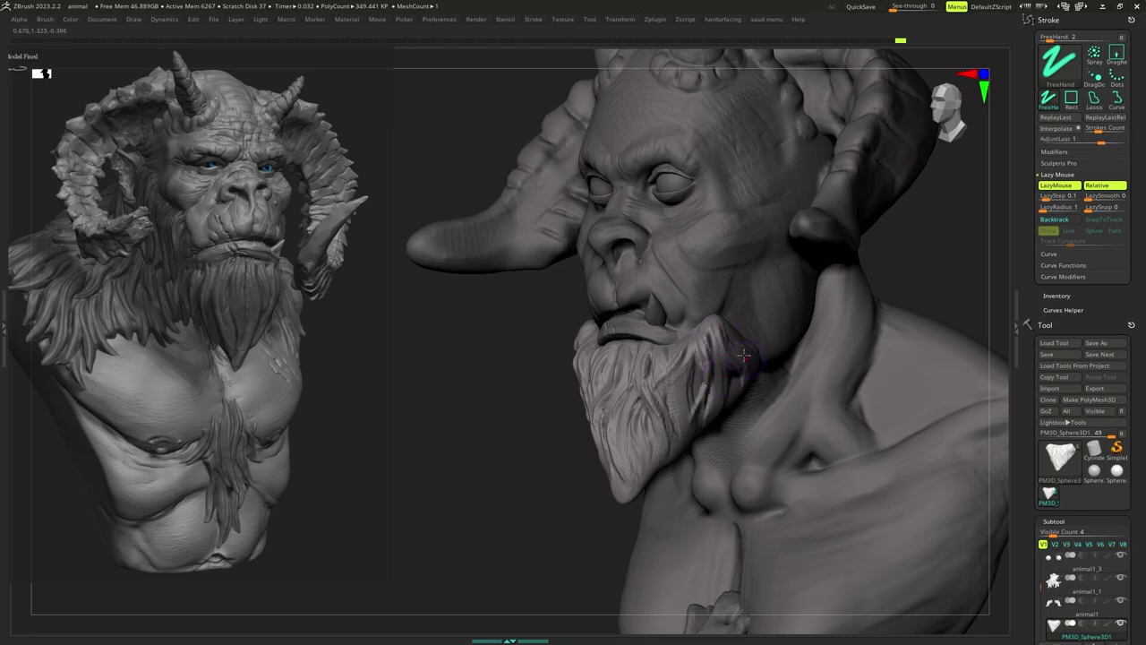
right_drag(735, 351, 751, 347)
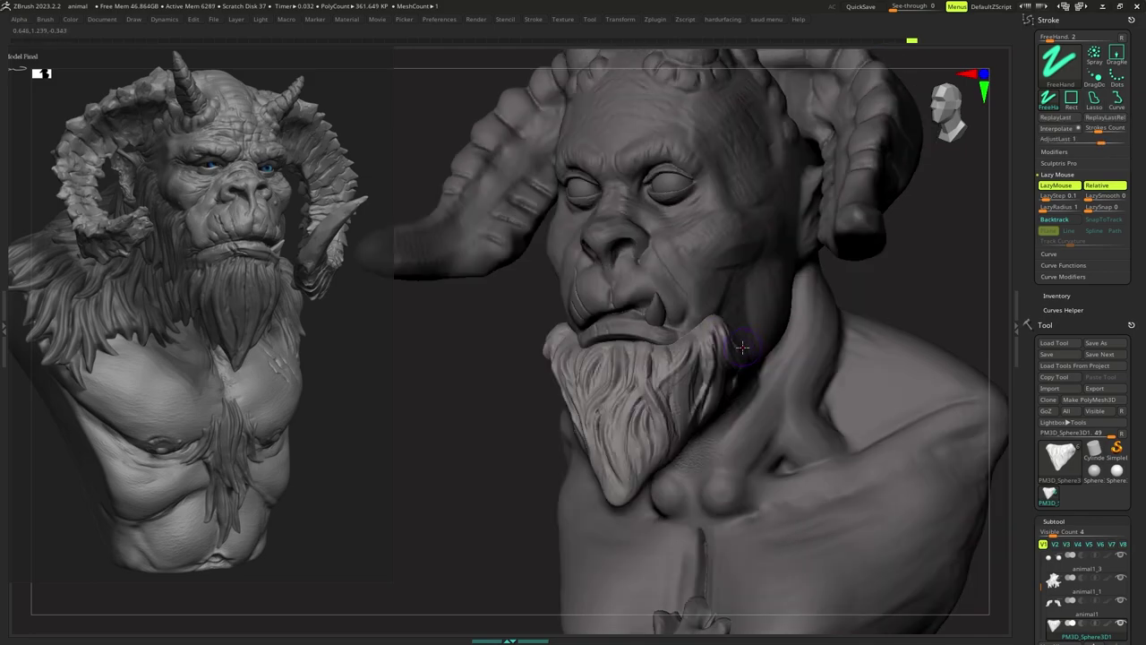
key(s)
drag(696, 371, 679, 418)
Save the sculpt as both a tool file and a project file.
mouse_move(692, 420)
right_down()
mouse_move(733, 413)
mouse_move(707, 349)
mouse_move(727, 347)
mouse_move(672, 357)
right_up()
ctrl+right_drag(672, 356, 664, 371)
key(ctrl+q)
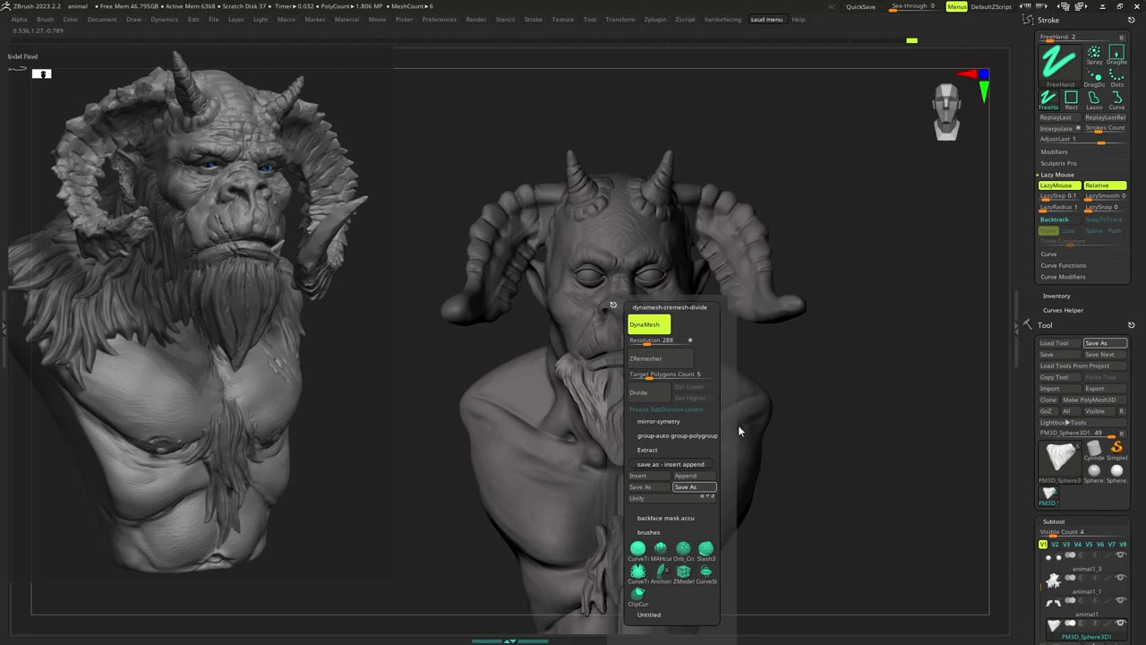
key(ctrl+q)
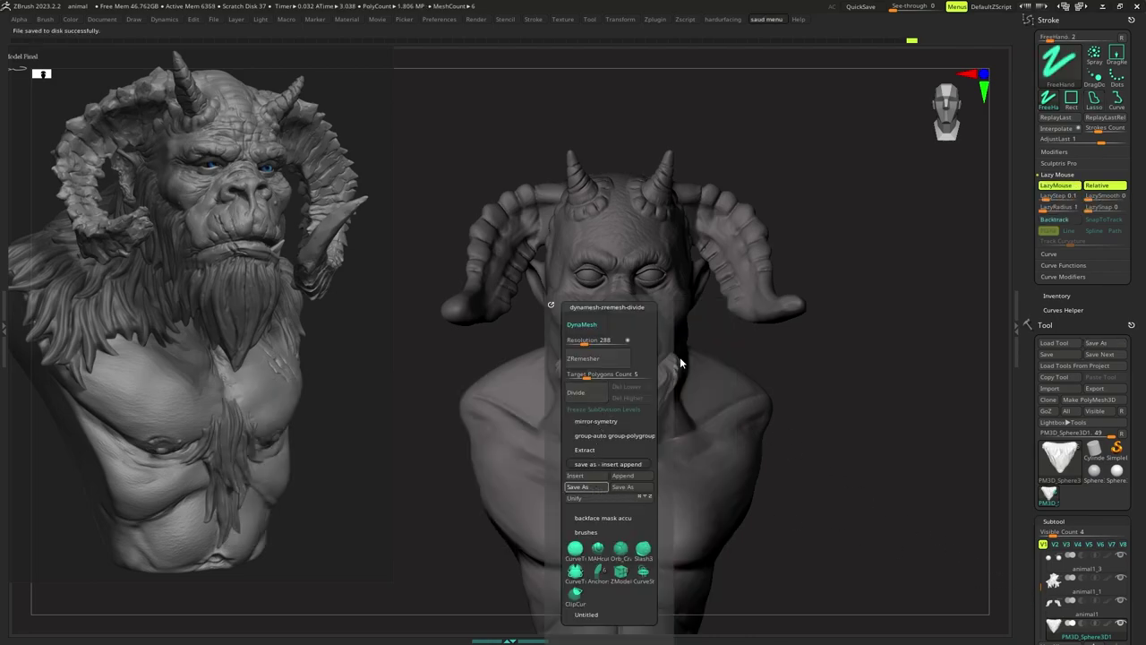
Switch to the Move brush, enlarge it, and pull the beard's upper corner up along the jaw into a sideburn.
mouse_move(660, 360)
ctrl+right_down()
mouse_move(639, 411)
mouse_move(595, 391)
mouse_move(621, 366)
mouse_move(631, 396)
ctrl+right_up()
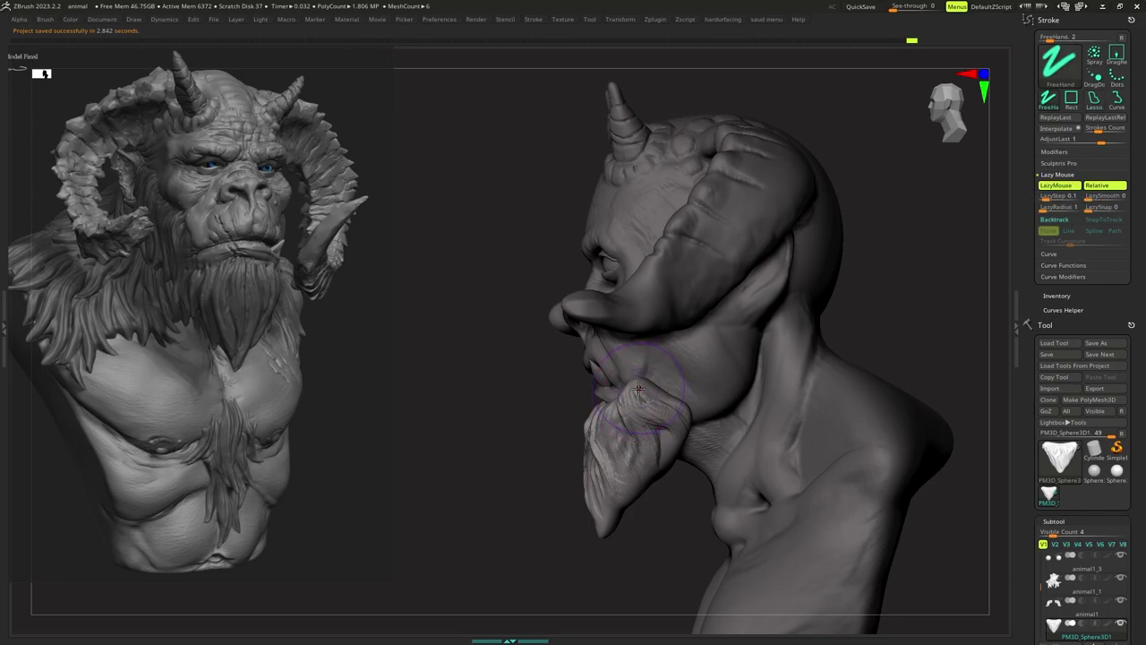
key(b)
key(m)
key(v)
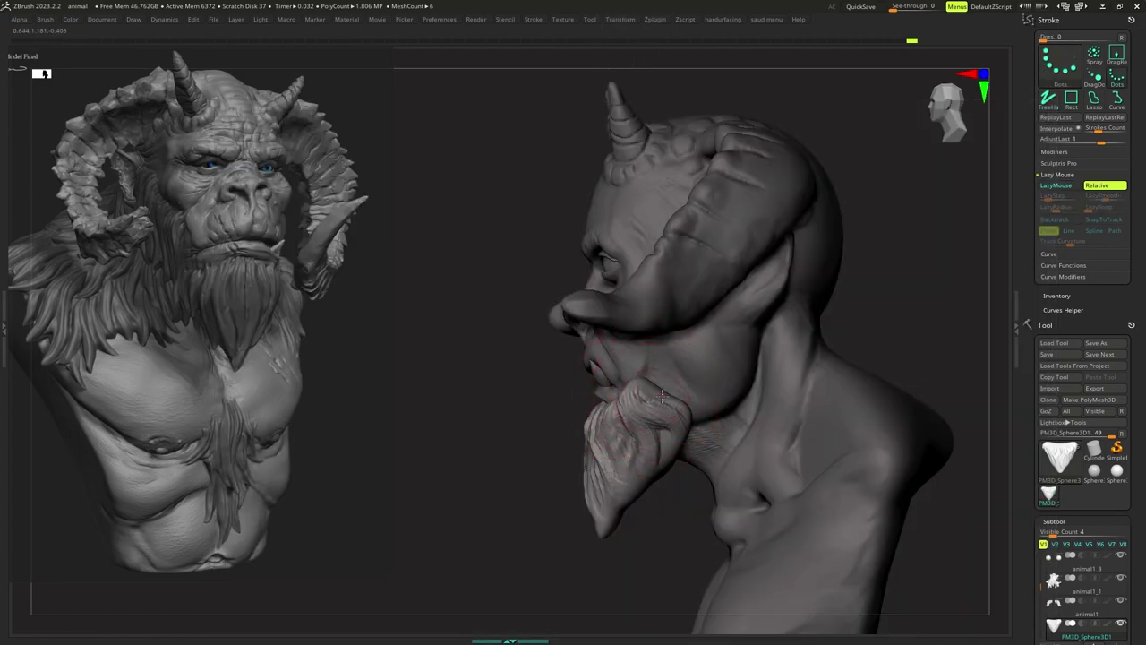
mouse_move(673, 386)
right_down()
mouse_move(688, 358)
mouse_move(704, 365)
mouse_move(693, 379)
mouse_move(687, 348)
right_up()
key(s)
key(s)
key(s)
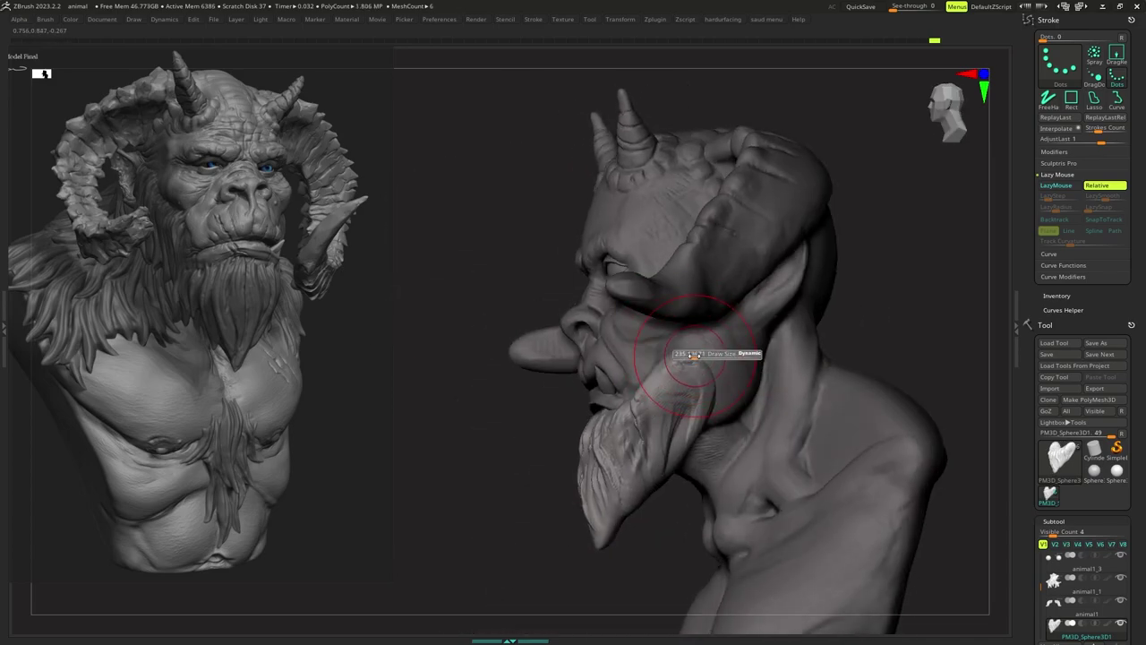
drag(688, 361, 710, 346)
mouse_move(695, 403)
mouse_down()
mouse_move(713, 400)
mouse_move(722, 361)
mouse_up()
right_drag(722, 361, 724, 350)
drag(724, 350, 726, 319)
Adjust the Move brush size and refine the sideburn's outline along the cheek from the front and side.
mouse_move(727, 317)
right_down()
mouse_move(750, 326)
mouse_move(733, 332)
right_up()
key(s)
drag(733, 335, 740, 331)
ctrl+right_drag(739, 331, 742, 344)
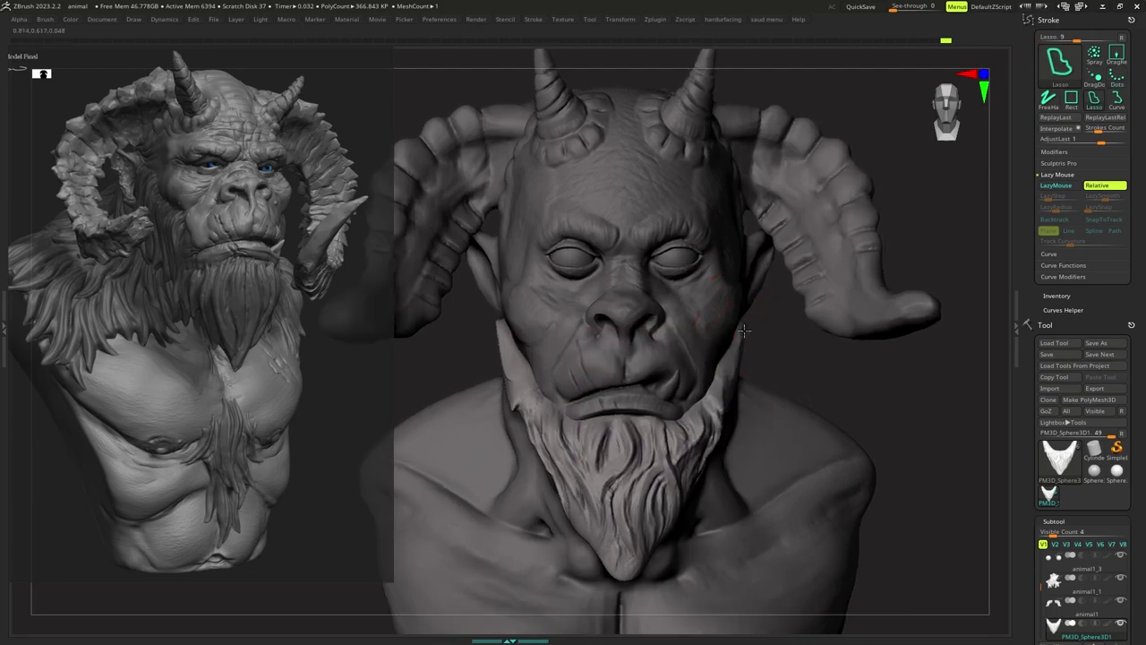
drag(736, 337, 742, 330)
key(s)
right_drag(742, 329, 734, 315)
key(s)
right_click(735, 315)
drag(734, 316, 729, 309)
Hide the large curled horns and make the beard the active subtool again.
right_drag(759, 307, 728, 292)
alt+click(691, 244)
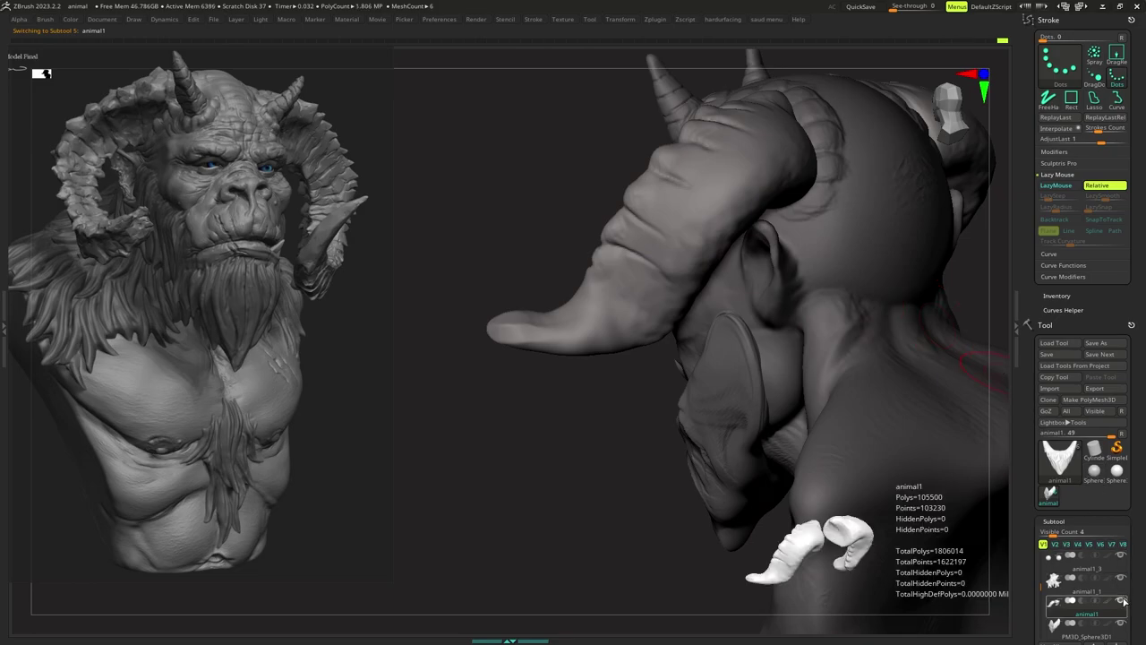
click(1098, 578)
right_drag(746, 381, 776, 355)
alt+click(754, 365)
Extend the sideburn's upper end toward the ear and resize the Move brush.
right_click(758, 373)
drag(758, 367, 782, 358)
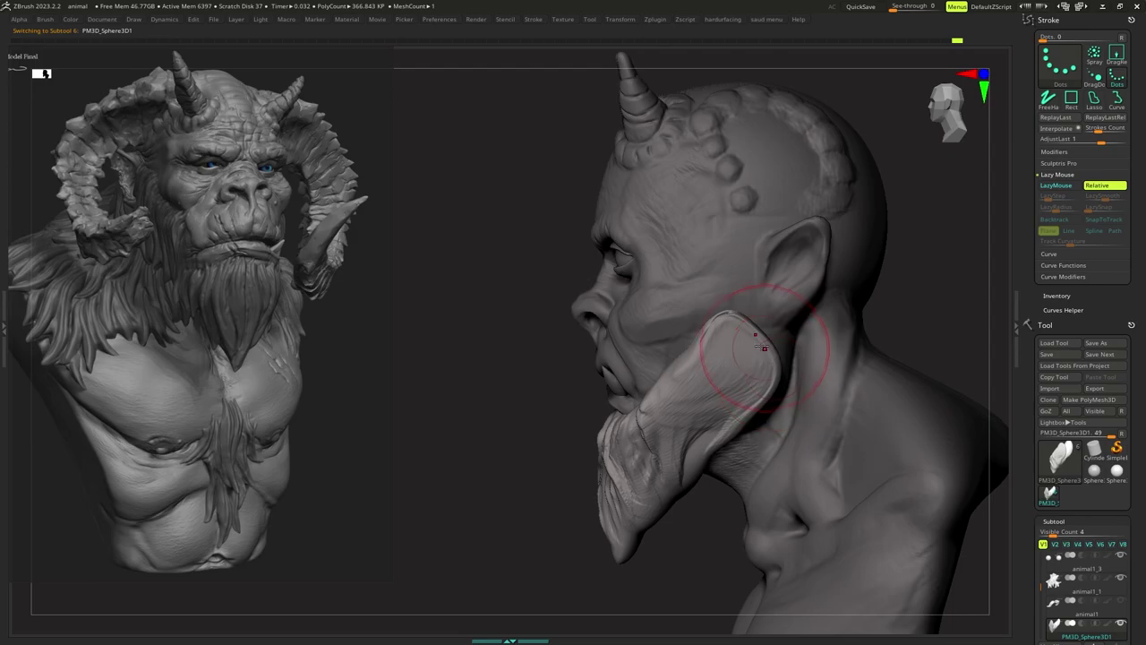
right_click(730, 328)
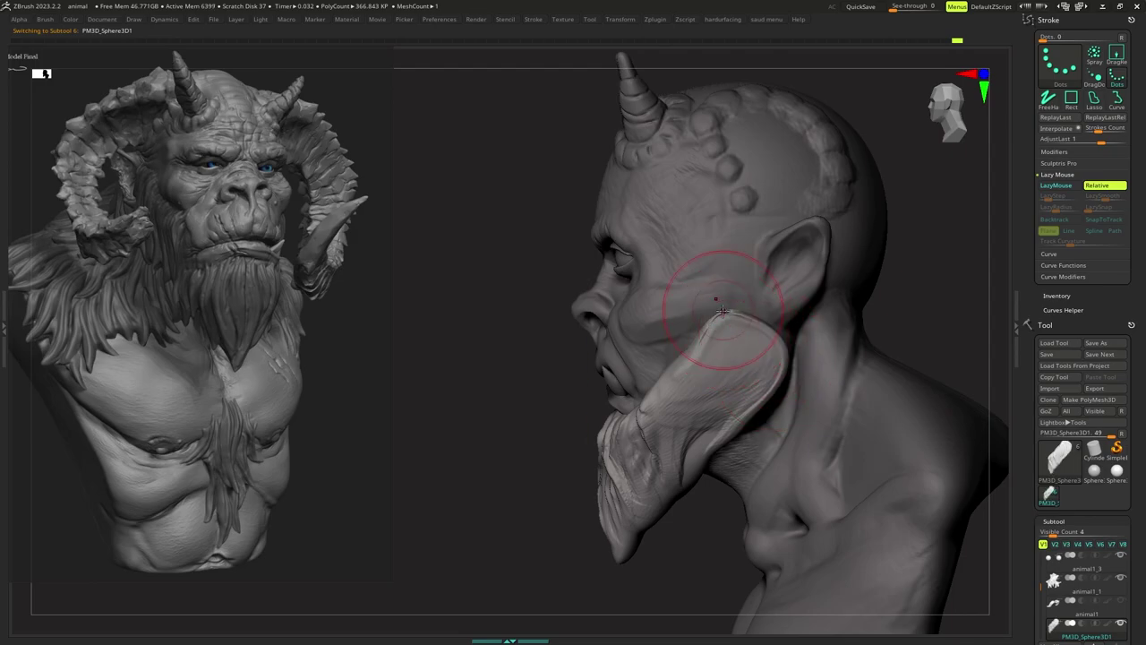
drag(722, 315, 728, 303)
mouse_move(727, 307)
right_down()
mouse_move(749, 314)
mouse_move(762, 277)
mouse_move(744, 323)
mouse_move(724, 332)
mouse_move(735, 322)
right_up()
key(s)
key(s)
drag(734, 321, 728, 321)
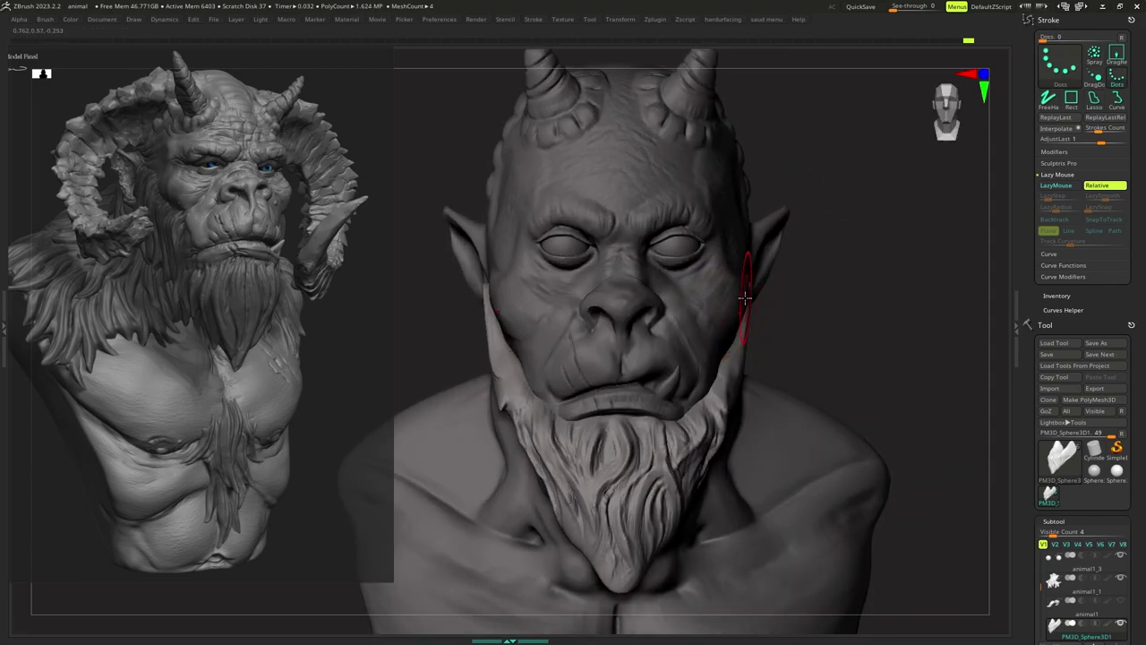
Reshape the sideburn's front and rear edges so it rises in front of the ear and follows the jaw.
mouse_move(747, 300)
right_down()
mouse_move(758, 307)
mouse_move(717, 305)
right_up()
drag(761, 309, 743, 302)
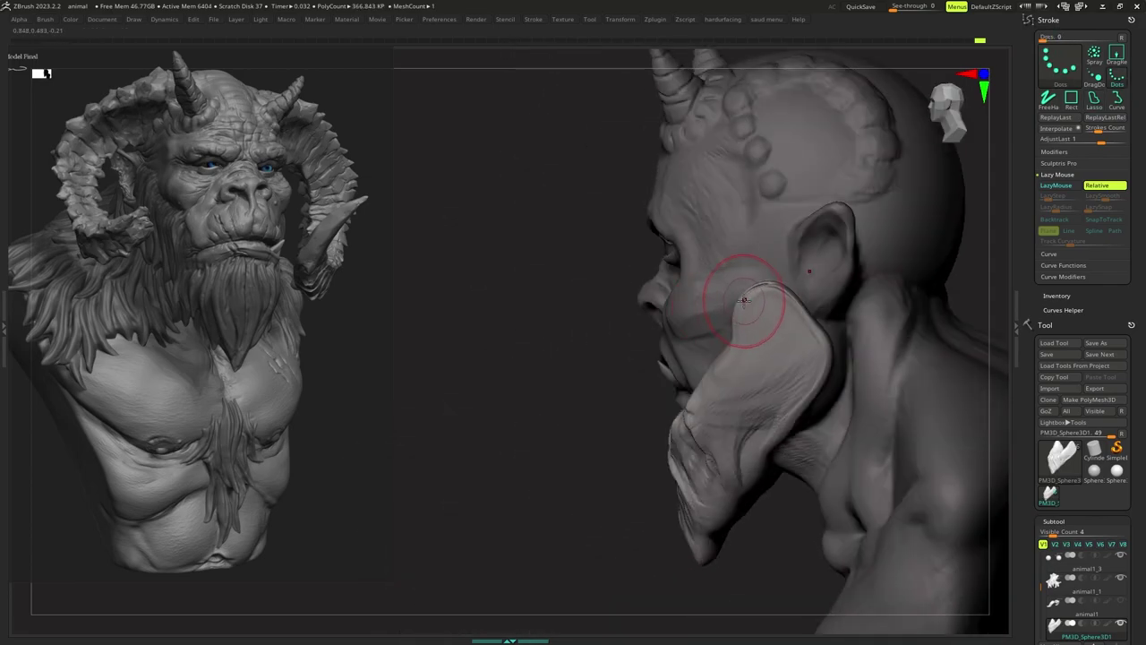
mouse_move(742, 302)
right_down()
mouse_move(766, 309)
mouse_move(746, 306)
right_up()
key(s)
mouse_move(747, 306)
mouse_down()
mouse_move(757, 307)
mouse_move(761, 270)
mouse_up()
right_click(757, 308)
key(s)
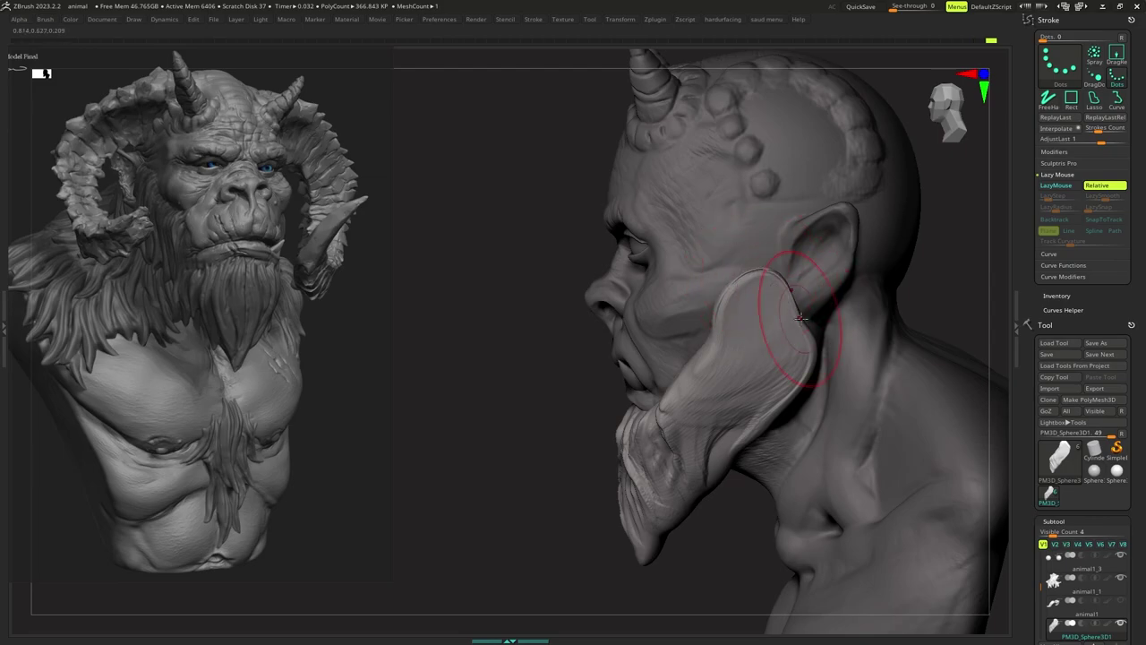
mouse_move(810, 332)
mouse_down()
mouse_move(800, 371)
mouse_move(785, 376)
mouse_up()
right_drag(785, 376, 806, 365)
Remesh the stretched beard with DynaMesh at resolution 328.
mouse_move(806, 366)
ctrl+right_down()
mouse_move(767, 330)
mouse_move(750, 353)
ctrl+right_up()
key(ctrl+d)
click(764, 326)
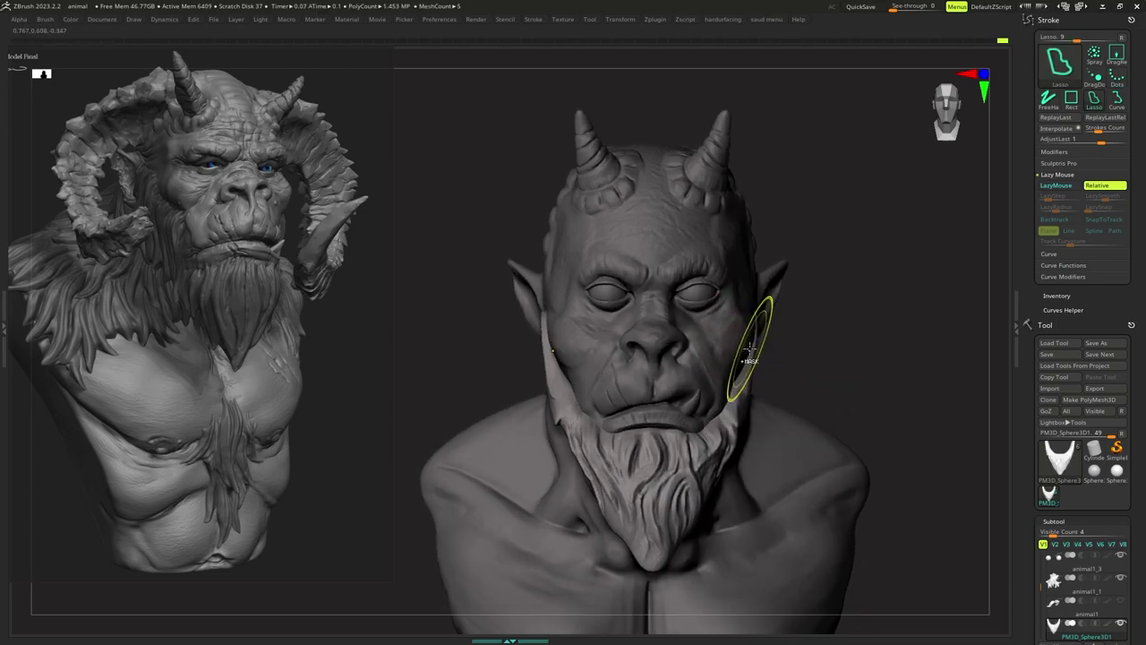
key(ctrl+d)
click(748, 344)
key(ctrl+z)
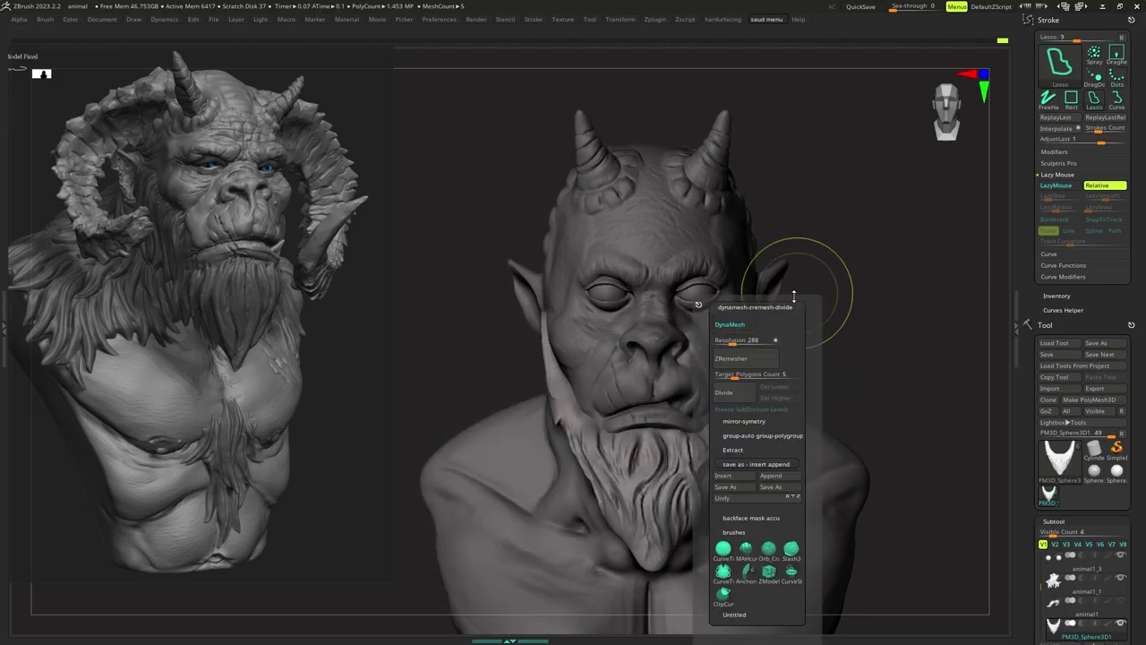
click(732, 344)
click(740, 328)
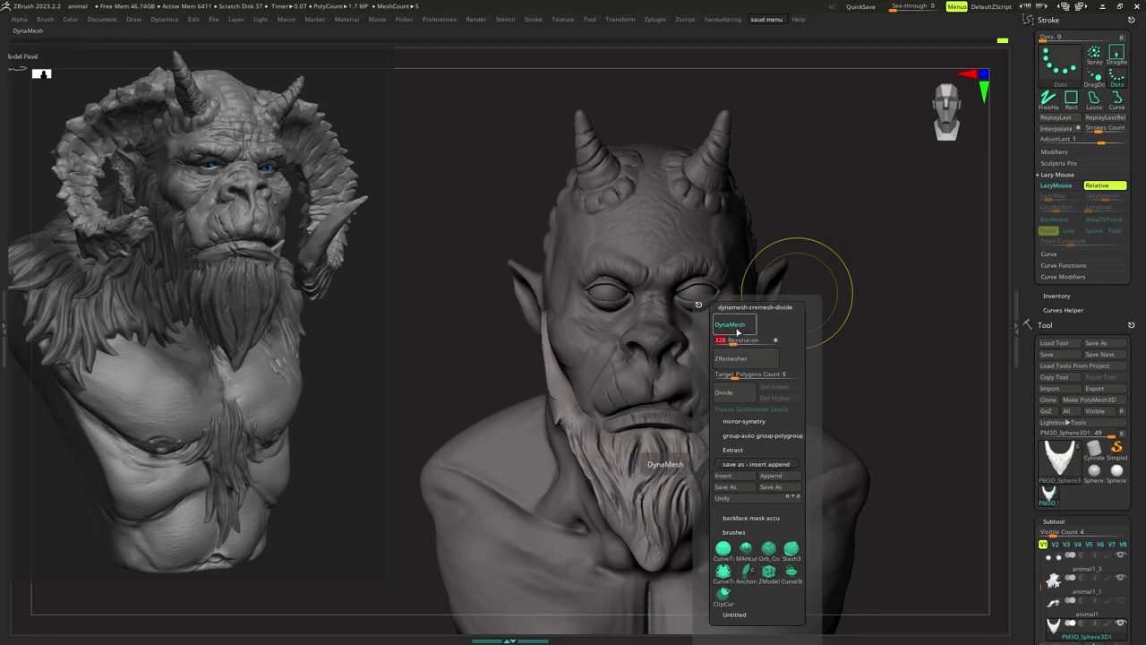
Switch to the ClayBuildup brush and reduce its draw size near the sideburn's base.
mouse_move(742, 332)
ctrl+right_down()
mouse_move(726, 369)
mouse_move(694, 356)
ctrl+right_up()
key(b)
key(d)
key(s)
key(s)
key(s)
key(space)
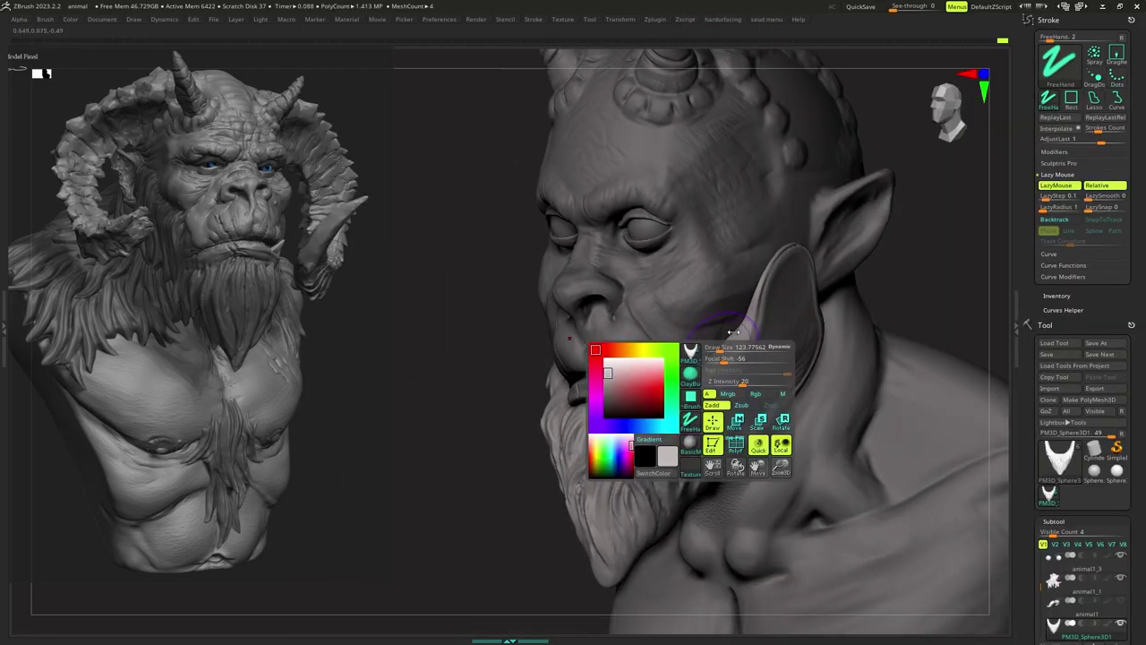
key(s)
key(space)
key(s)
drag(724, 360, 713, 360)
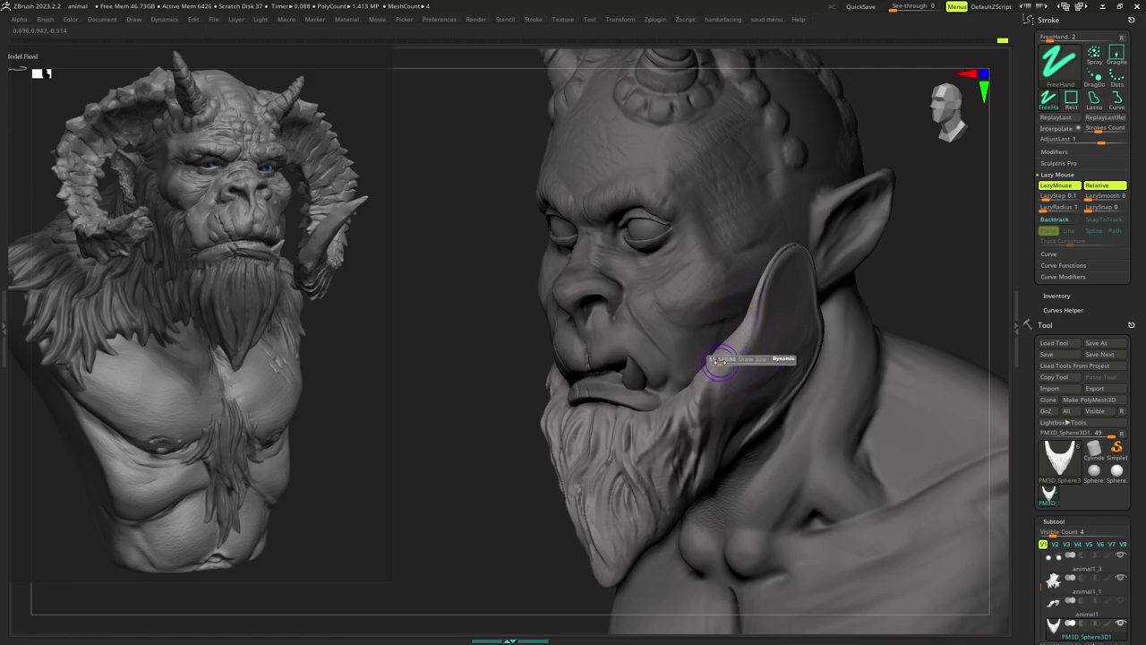
right_drag(715, 360, 722, 353)
Choose a different sculpting brush from the brush library and adjust its draw size.
key(b)
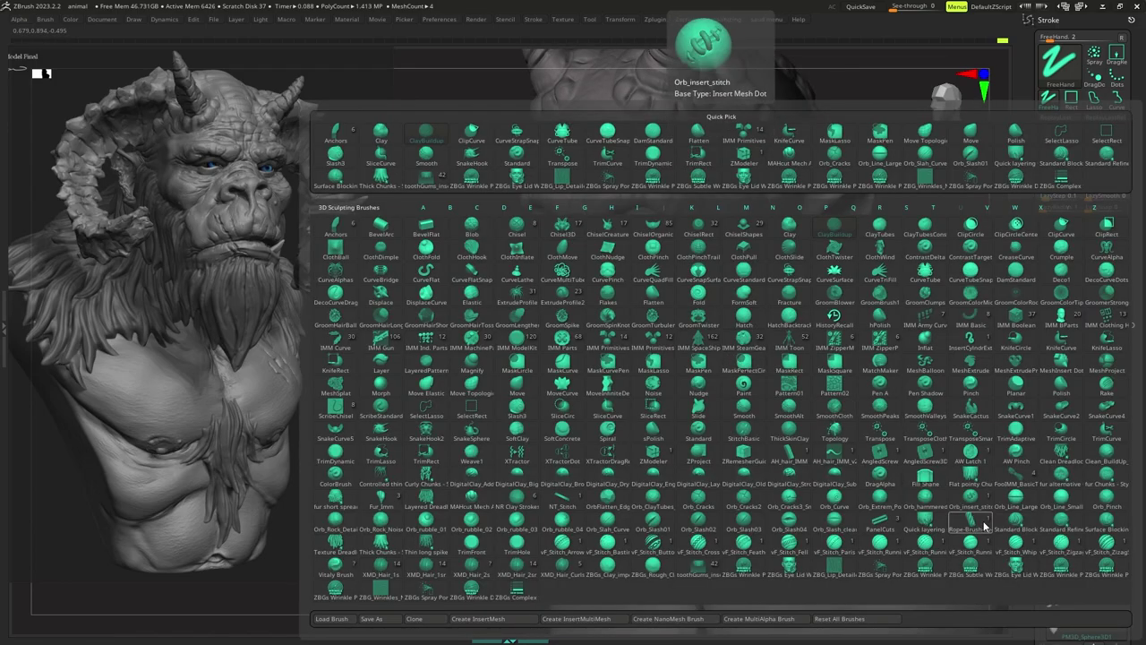
click(1057, 530)
key(s)
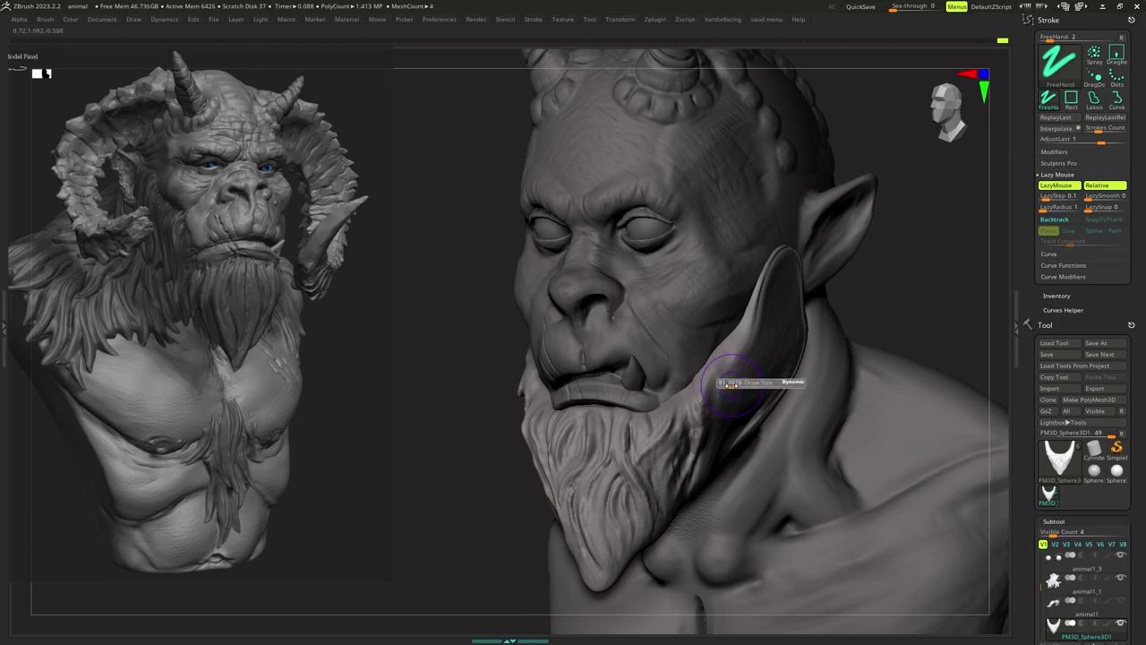
key(s)
key(space)
key(s)
Try a long raised strand down the beard's side below the sideburn and undo it.
drag(724, 357, 727, 427)
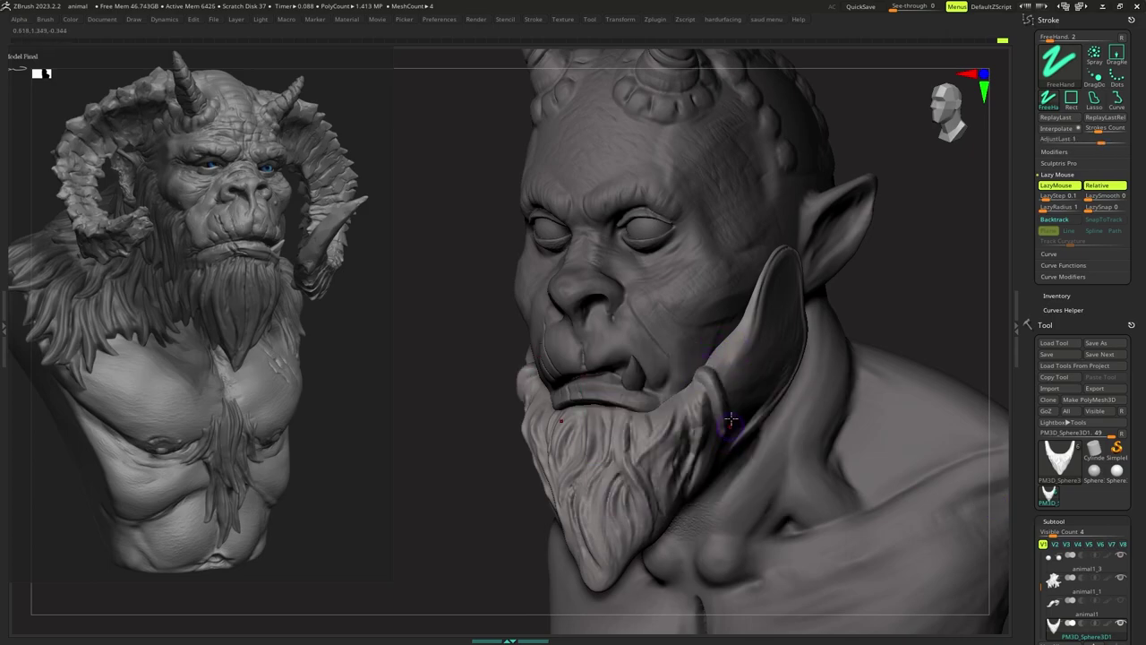
mouse_move(729, 427)
right_down()
mouse_move(785, 403)
mouse_move(747, 389)
right_up()
key(ctrl+z)
key(s)
key(space)
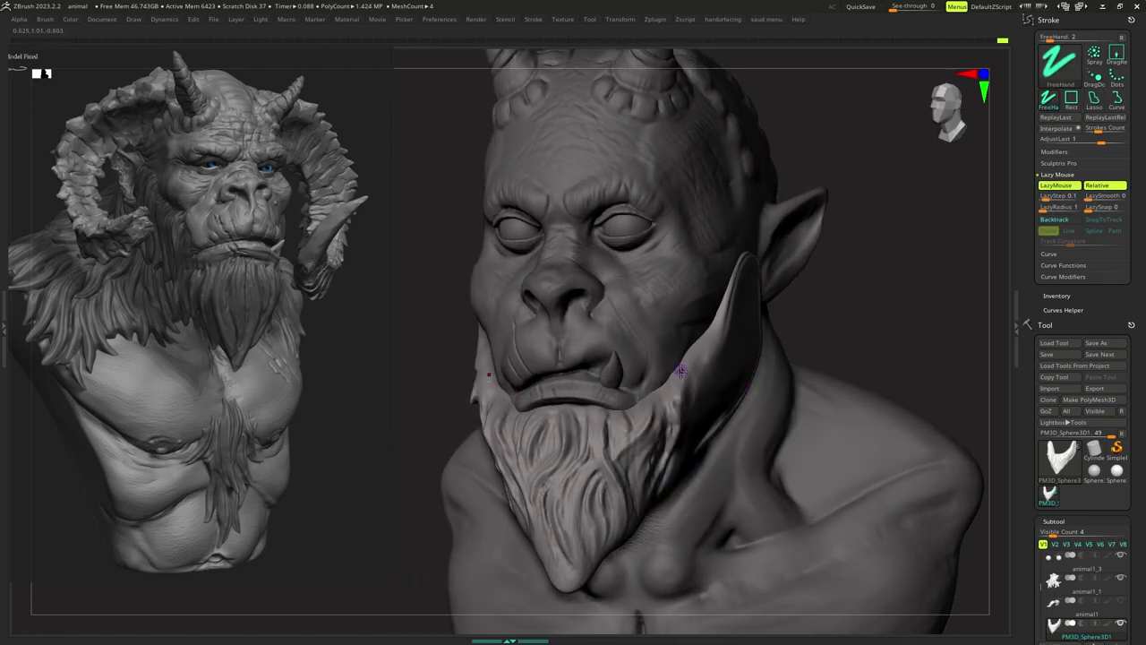
drag(690, 391, 705, 437)
right_drag(717, 407, 681, 369)
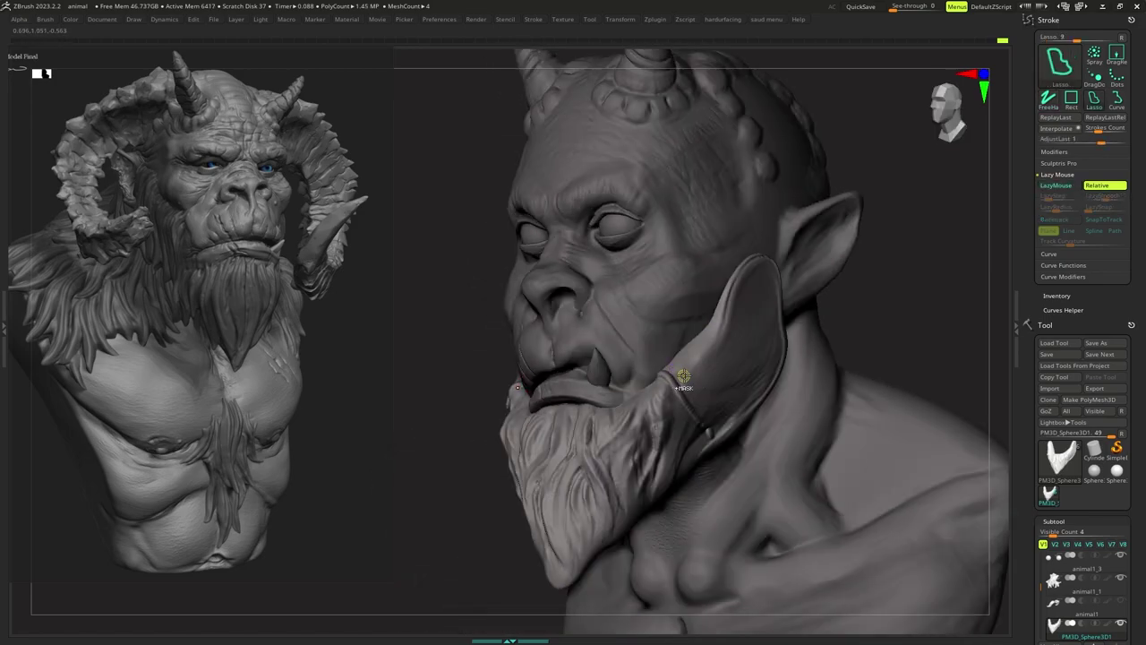
key(ctrl+z)
key(s)
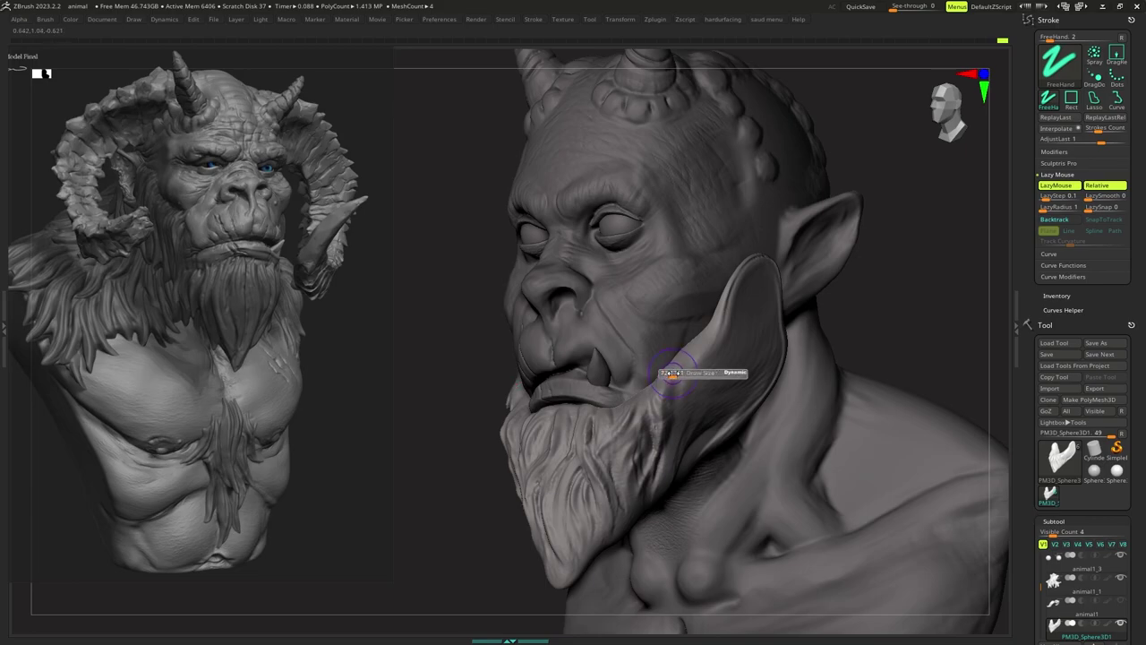
drag(673, 376, 679, 383)
key(ctrl+z)
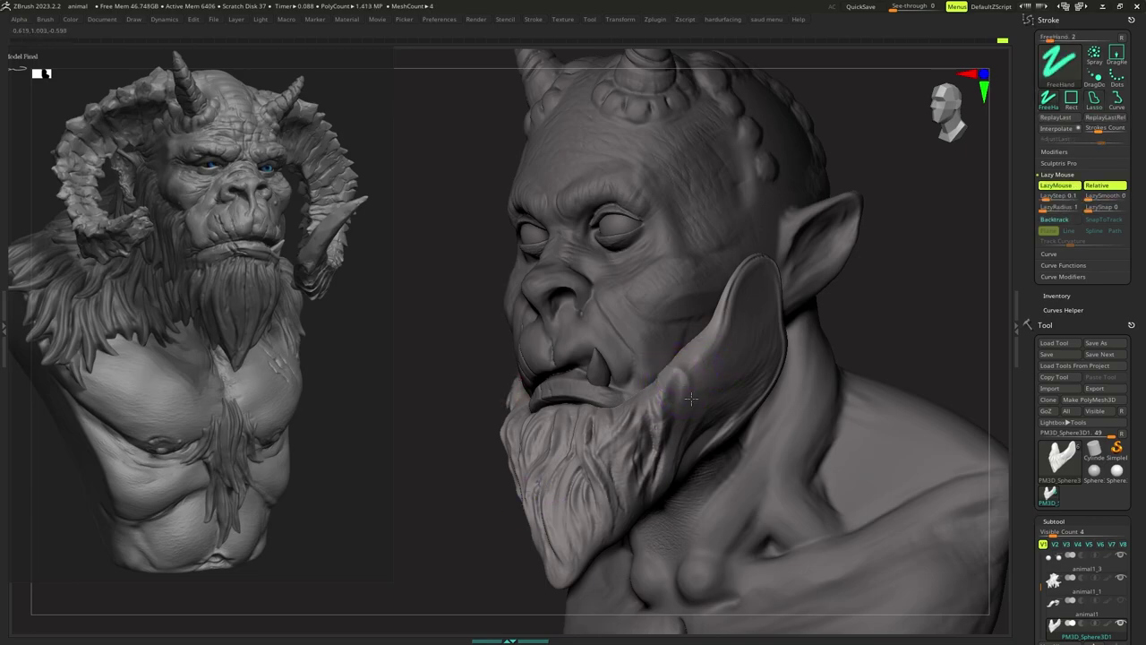
Sculpt raised hair strands where the beard meets the smooth sideburn, beside the mouth corner, adjusting the brush size between strokes.
key(s)
drag(692, 399, 686, 388)
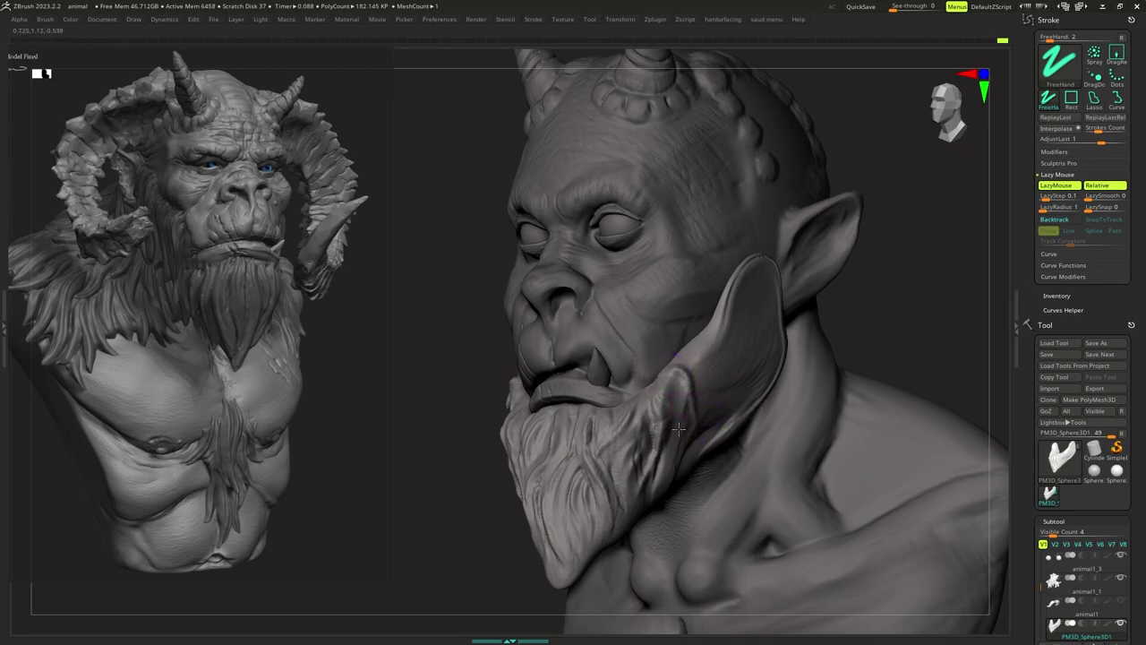
key(s)
drag(692, 421, 685, 421)
right_drag(684, 419, 716, 426)
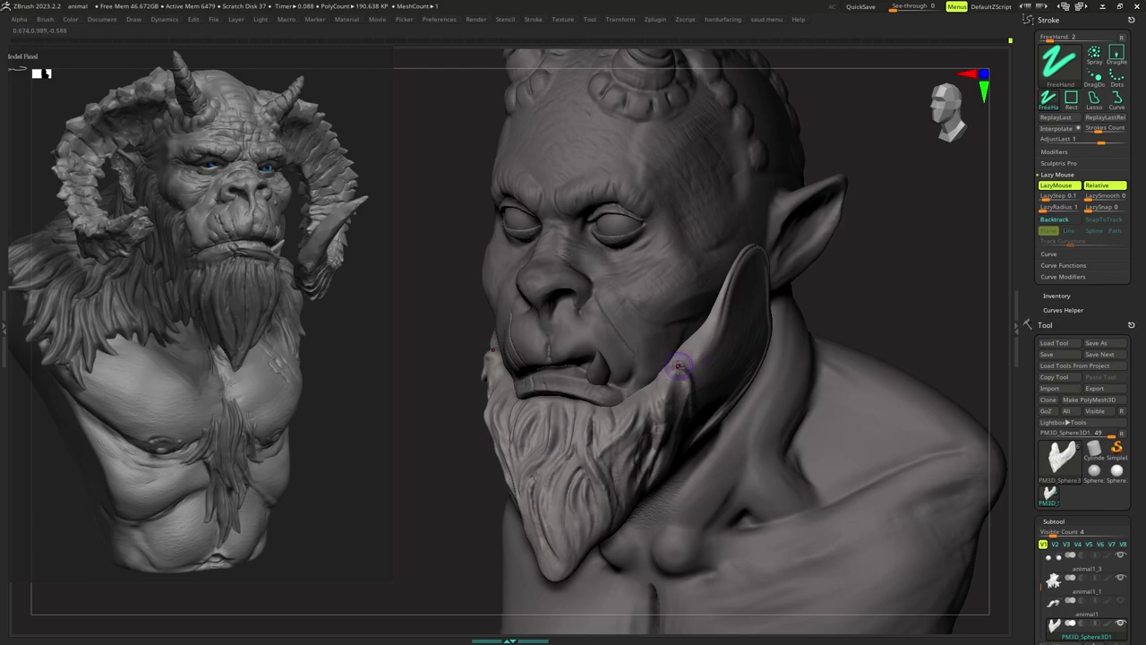
mouse_move(656, 393)
mouse_down()
mouse_move(634, 406)
mouse_move(626, 433)
mouse_move(642, 416)
mouse_up()
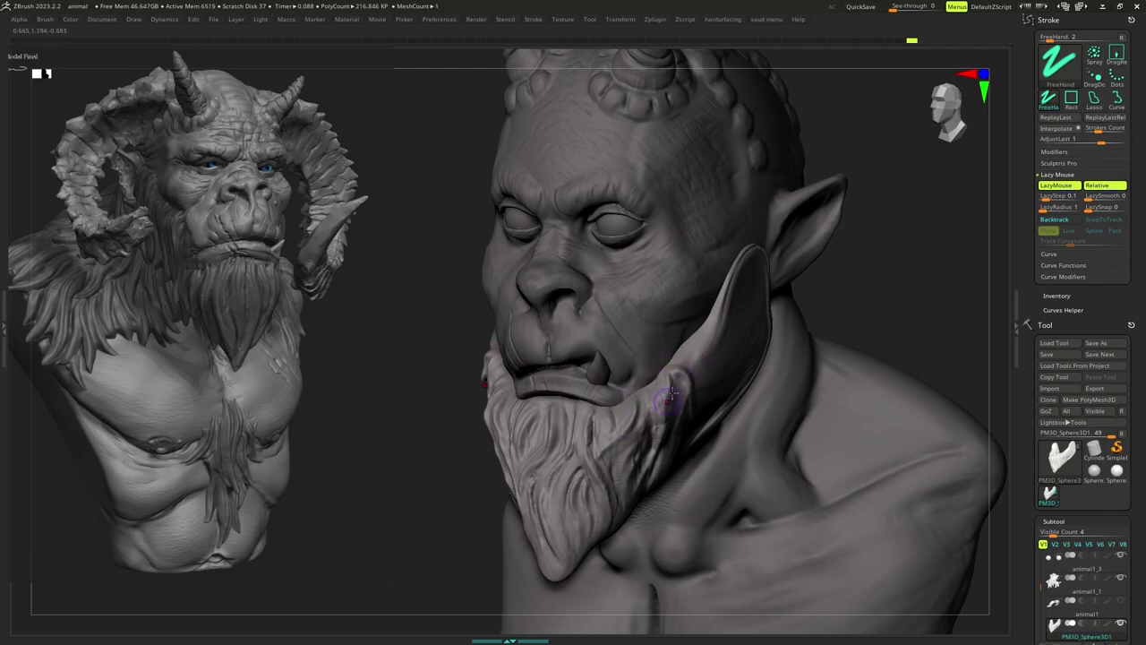
Extend the hair strands up along the sideburn's front edge over the cheek with a resized brush.
right_drag(744, 357, 691, 354)
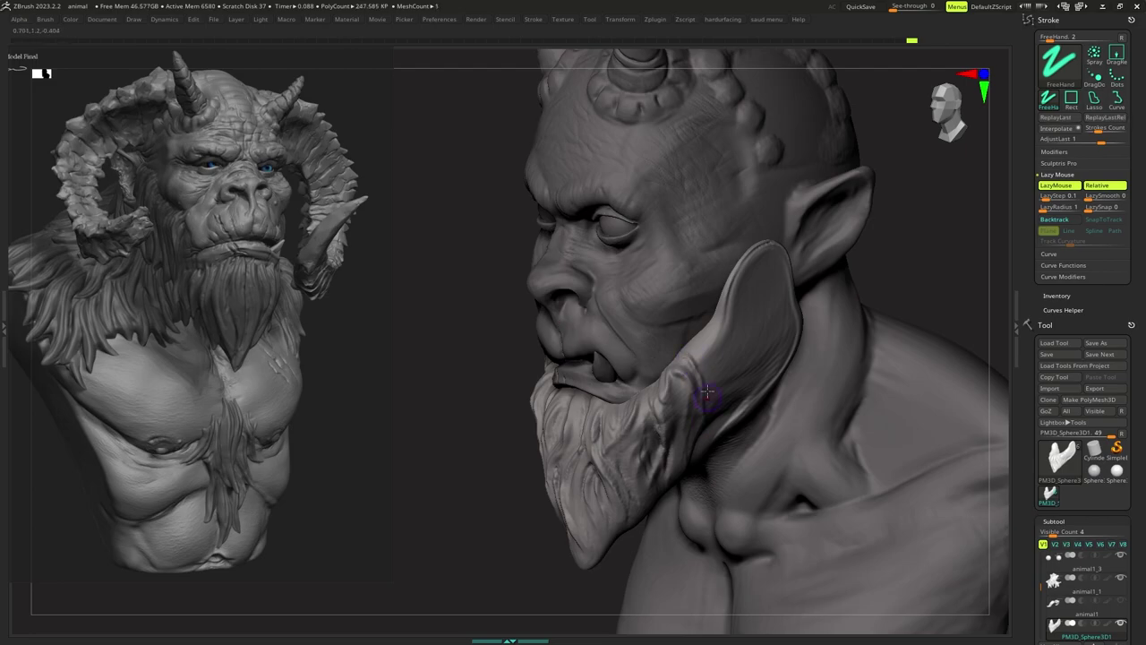
key(s)
drag(707, 387, 714, 386)
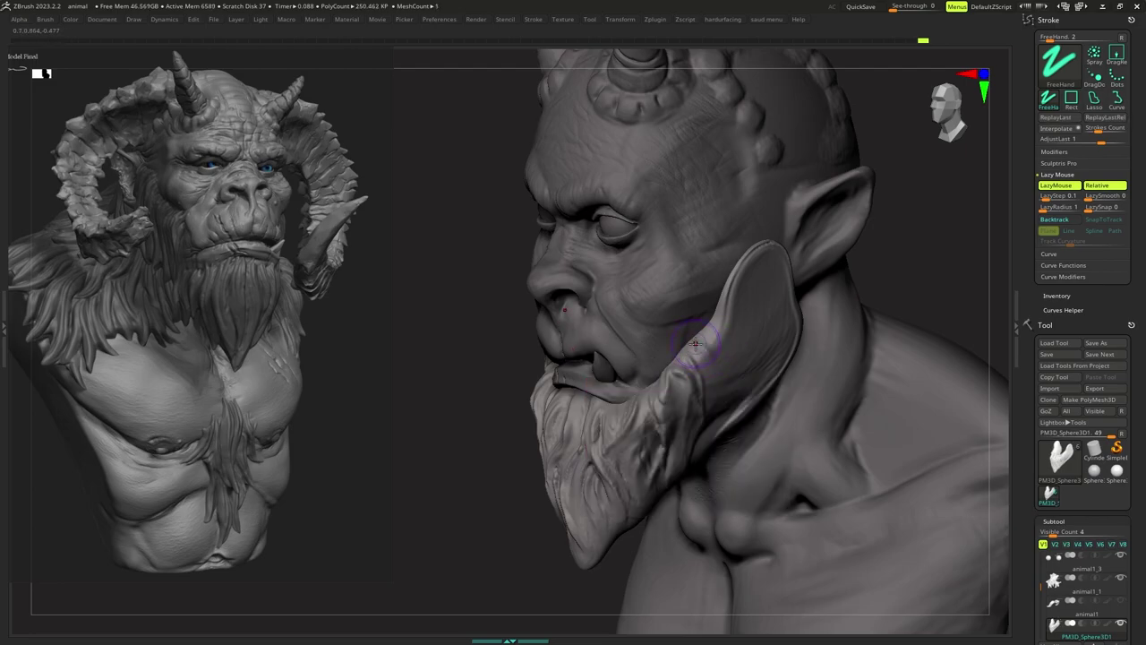
drag(695, 344, 717, 357)
Carve short hair ridges fanning across the sideburn's upper tip in front of the ear.
right_drag(747, 314, 745, 279)
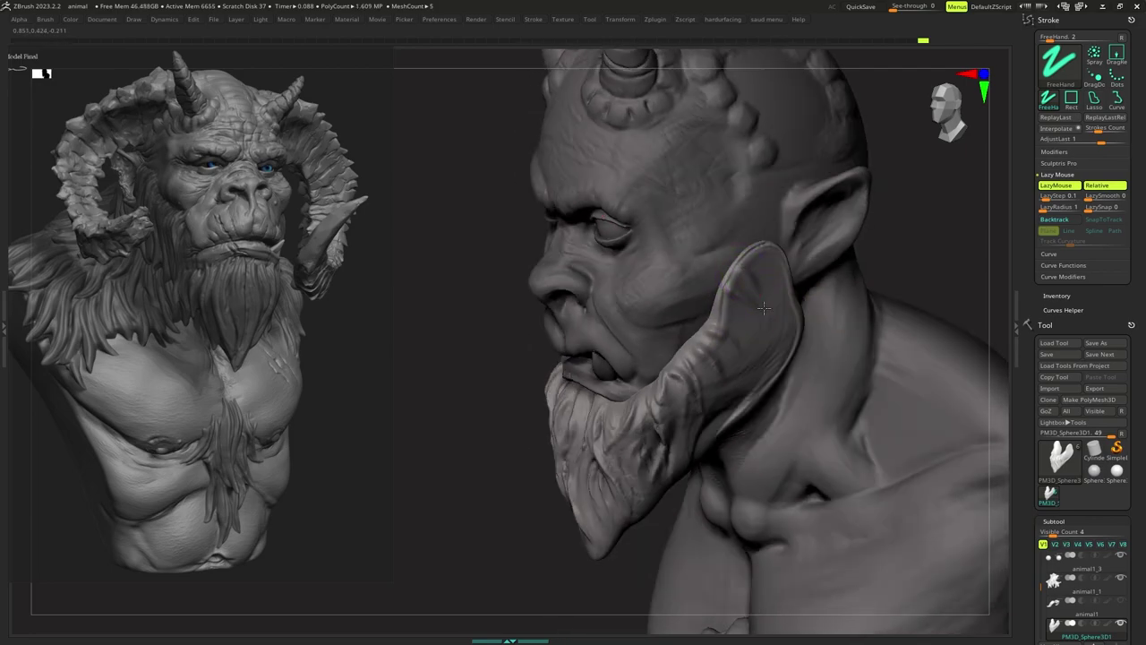
drag(765, 274, 767, 263)
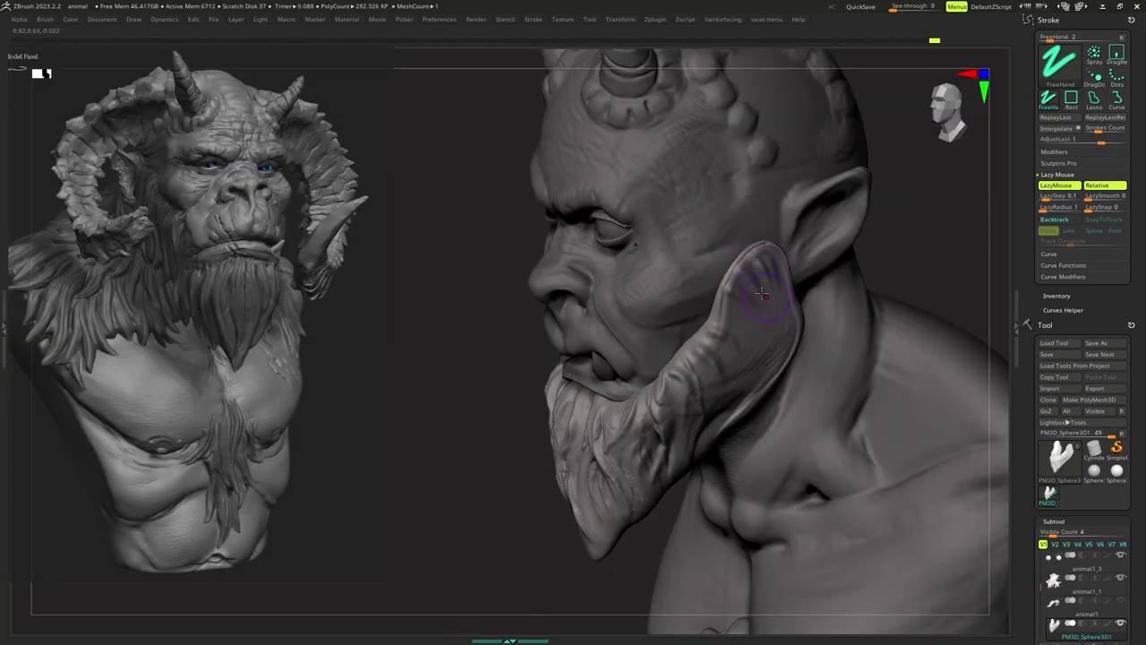
drag(740, 306, 717, 312)
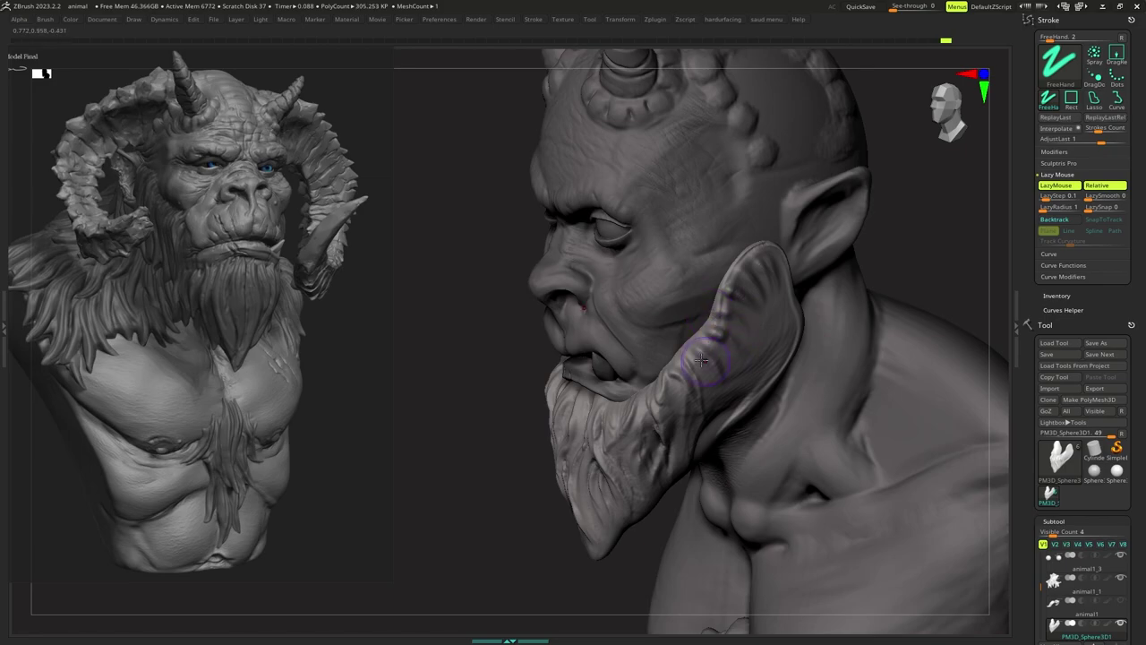
Sculpt longer flowing strands over the middle of the sideburn, from the cheek edge toward the jaw.
mouse_move(705, 400)
right_down()
mouse_move(729, 381)
mouse_move(654, 386)
mouse_move(659, 394)
mouse_move(698, 333)
mouse_move(678, 336)
mouse_move(687, 346)
mouse_move(689, 335)
right_up()
right_click(690, 344)
key(s)
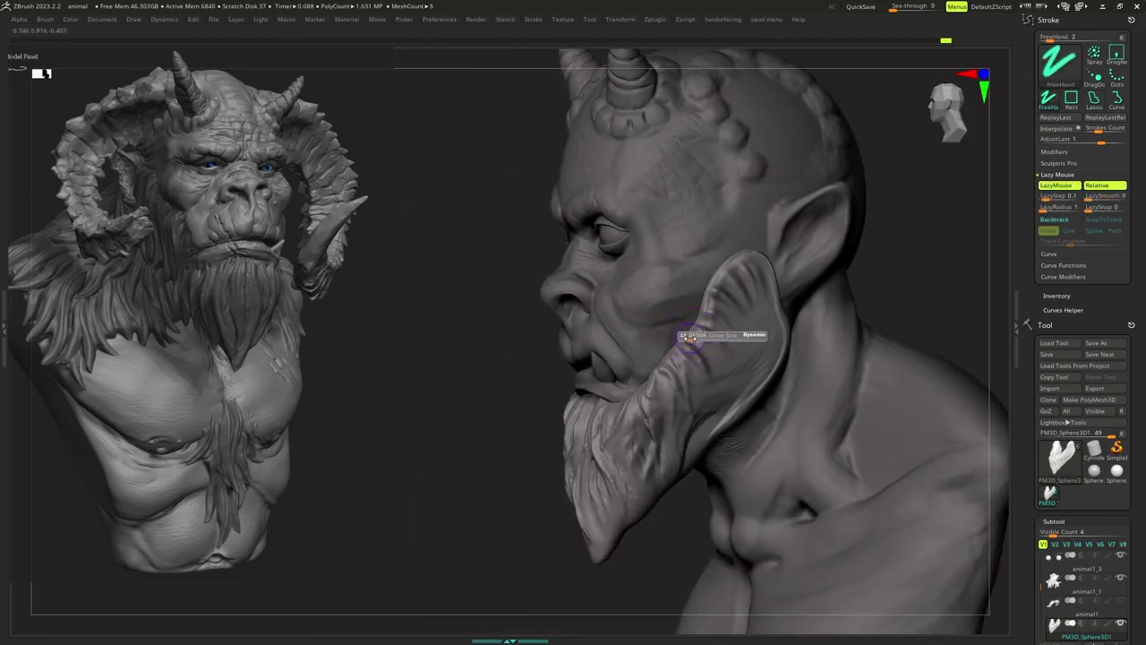
drag(690, 335, 686, 336)
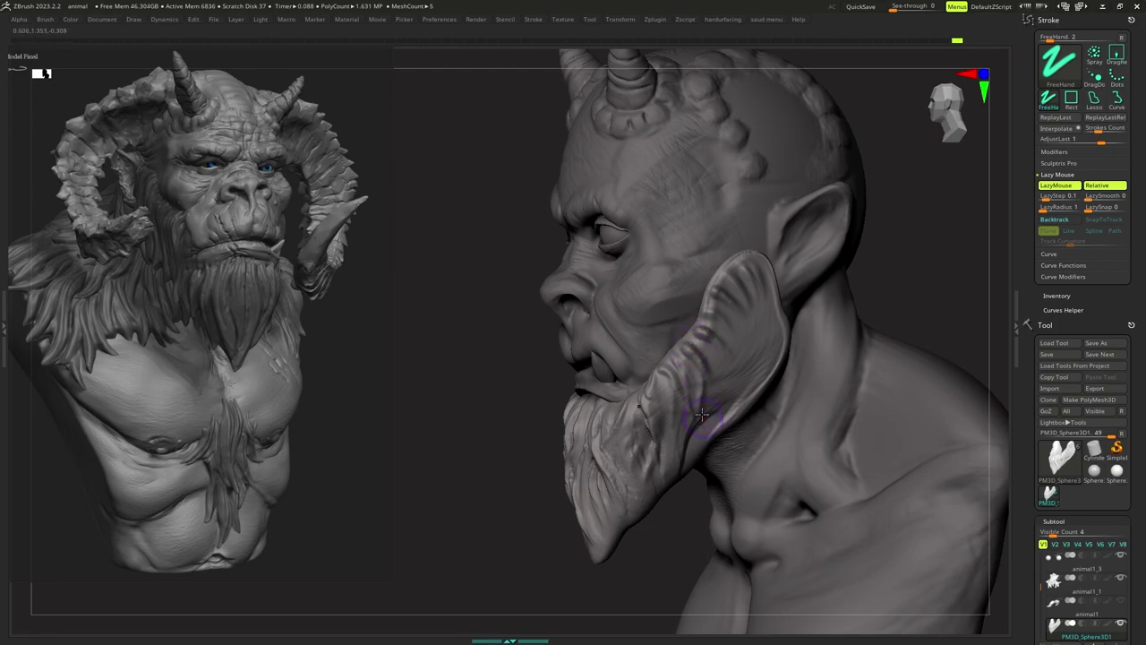
drag(702, 416, 699, 407)
drag(712, 338, 706, 333)
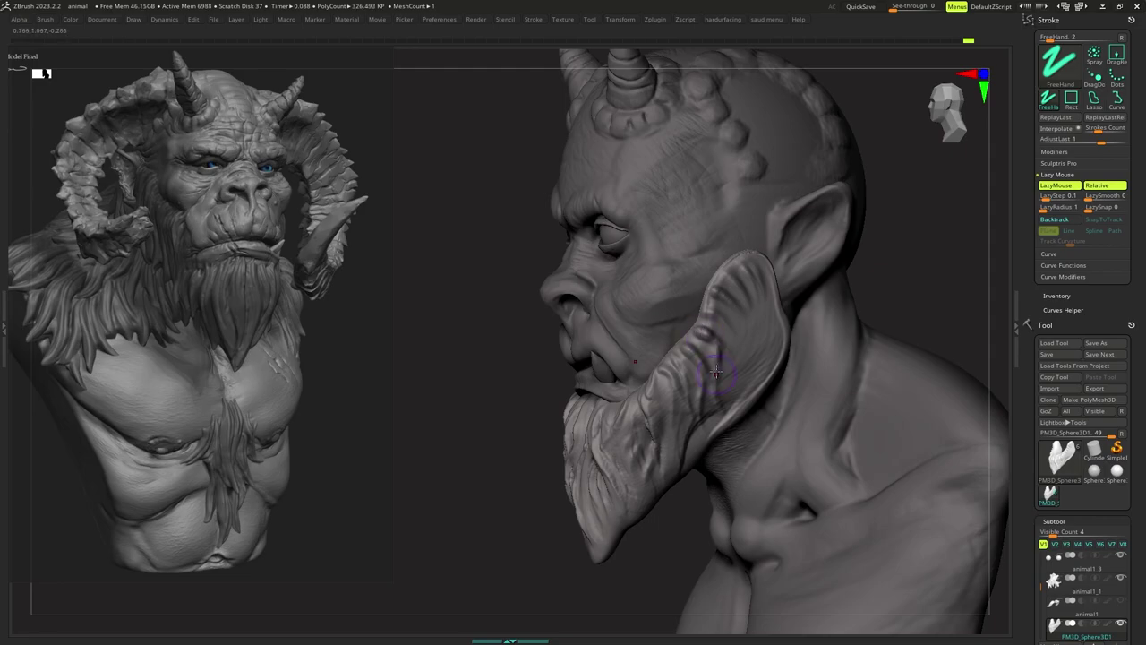
Smooth the sideburn's upper surface and carve deeper curved strands across it toward the jawline.
key(space)
shift+drag(733, 388, 734, 340)
key(space)
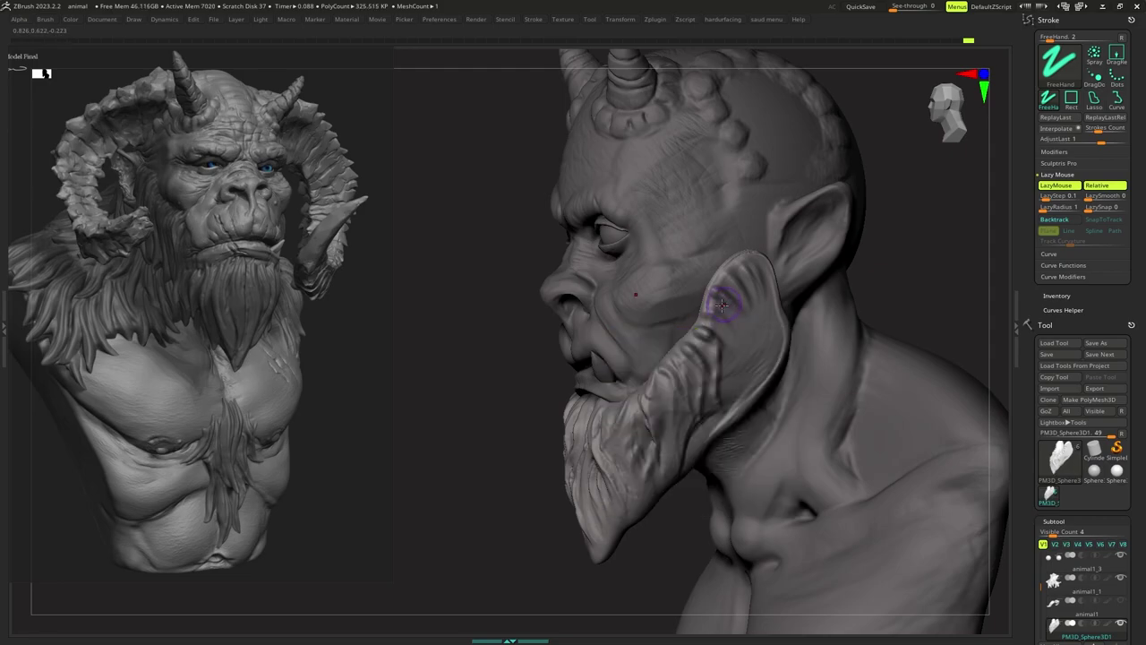
drag(725, 399, 734, 414)
right_drag(710, 309, 737, 328)
right_click(712, 399)
right_drag(711, 399, 682, 380)
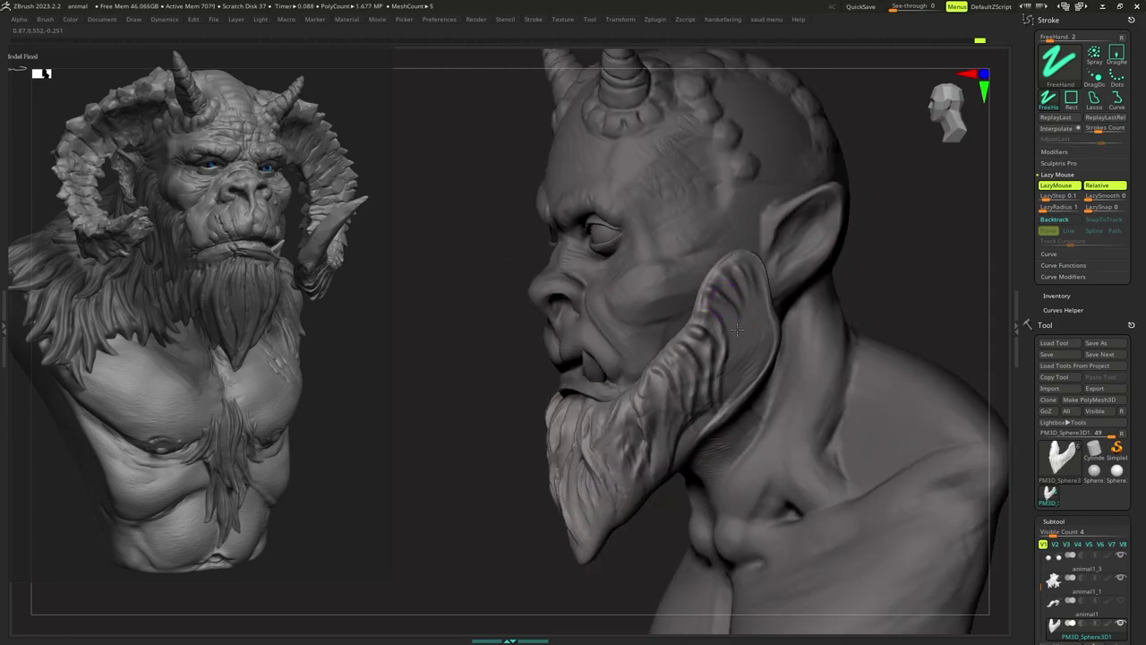
Carry the wavy hair grooves from the sideburn's tip across its remaining smooth rear area.
drag(735, 309, 739, 328)
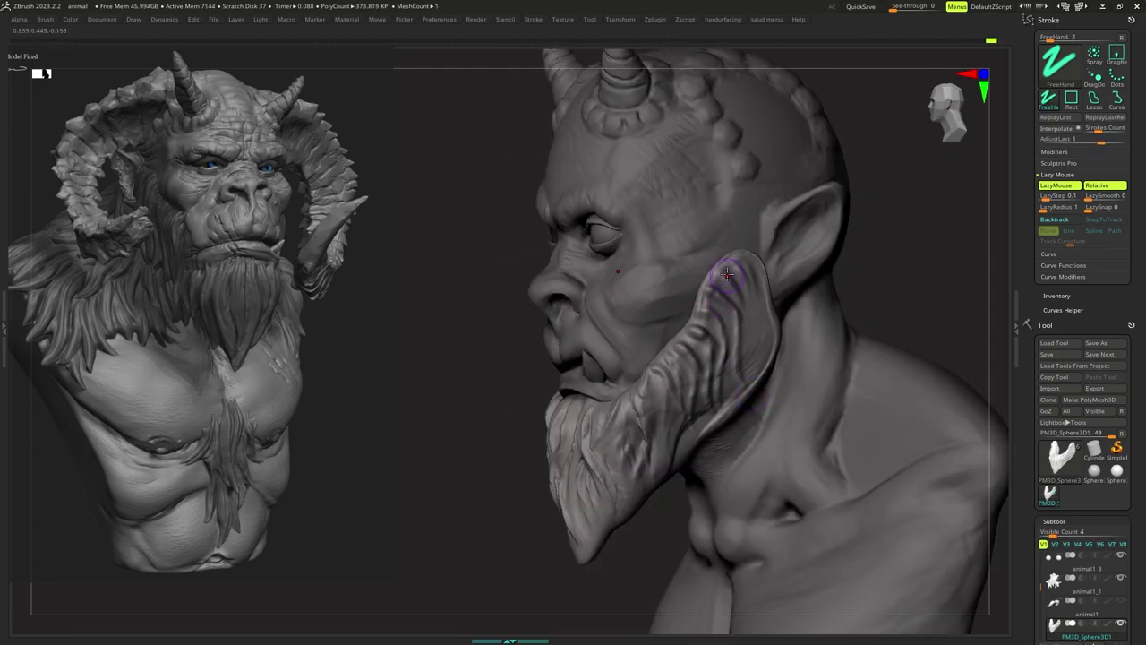
drag(727, 275, 743, 340)
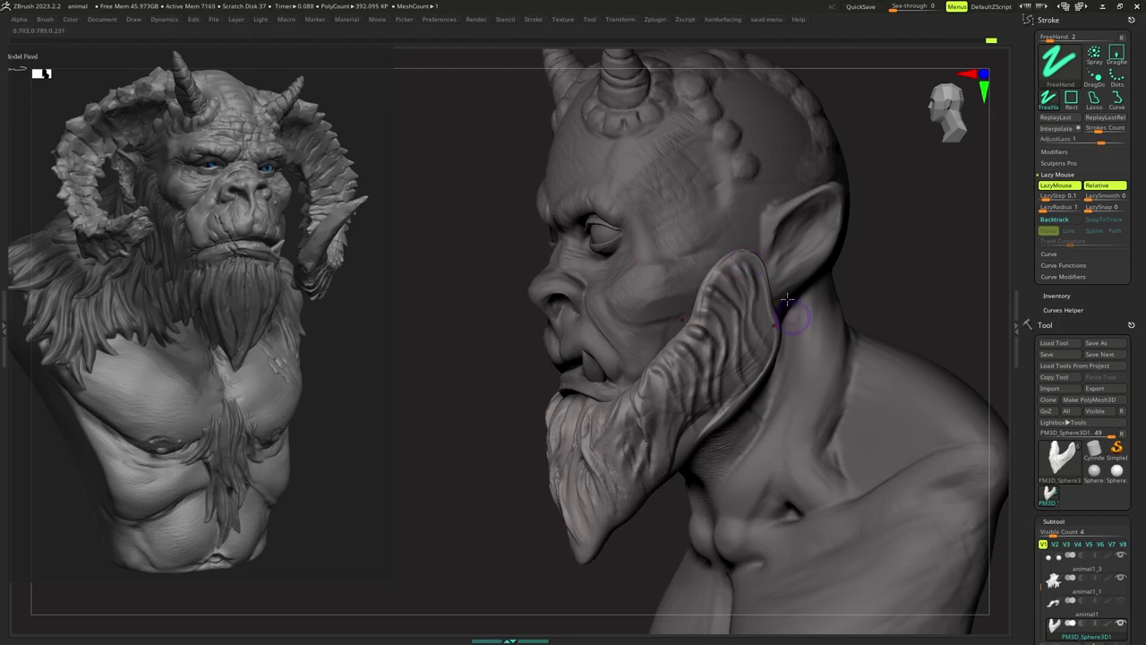
drag(761, 269, 765, 344)
Pull jagged hair tips out of the sideburn's lower edge under the jaw with the SnakeHook brush.
mouse_move(776, 339)
right_down()
mouse_move(742, 340)
mouse_move(773, 325)
mouse_move(784, 328)
mouse_move(725, 358)
right_up()
key(b)
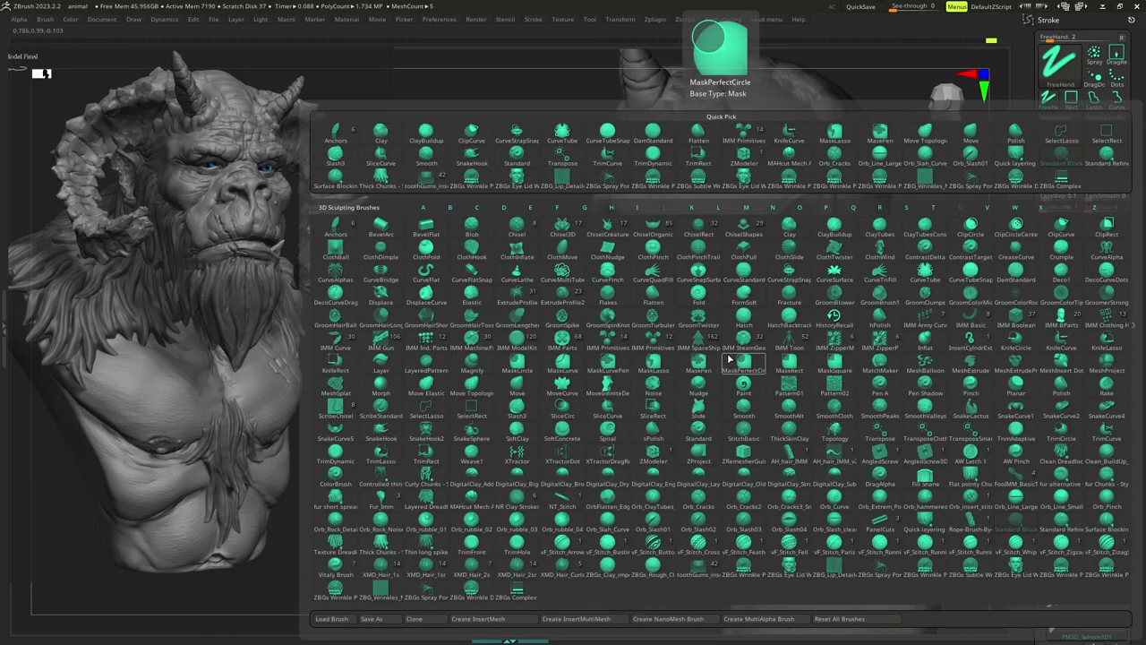
key(m)
key(v)
key(space)
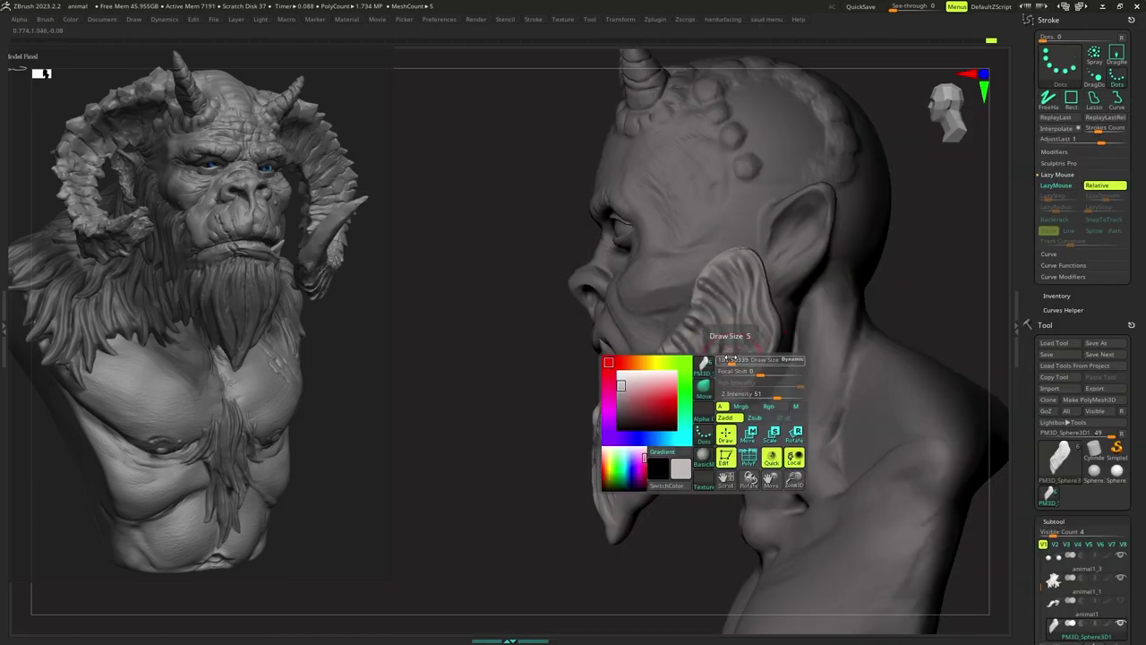
key(b)
key(s)
key(h)
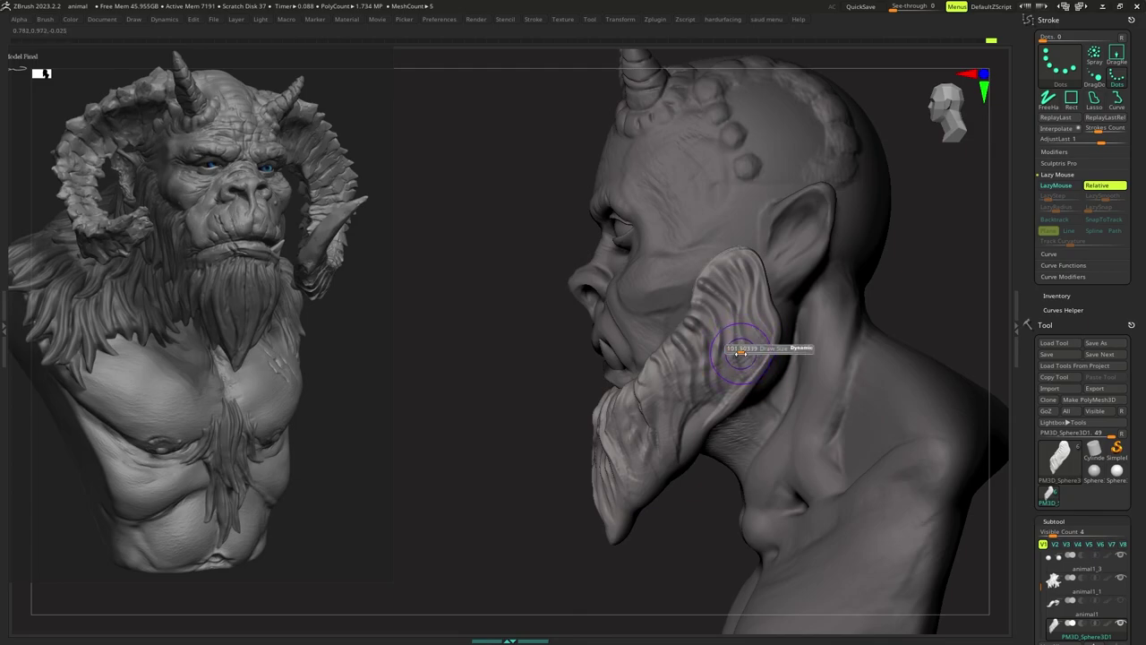
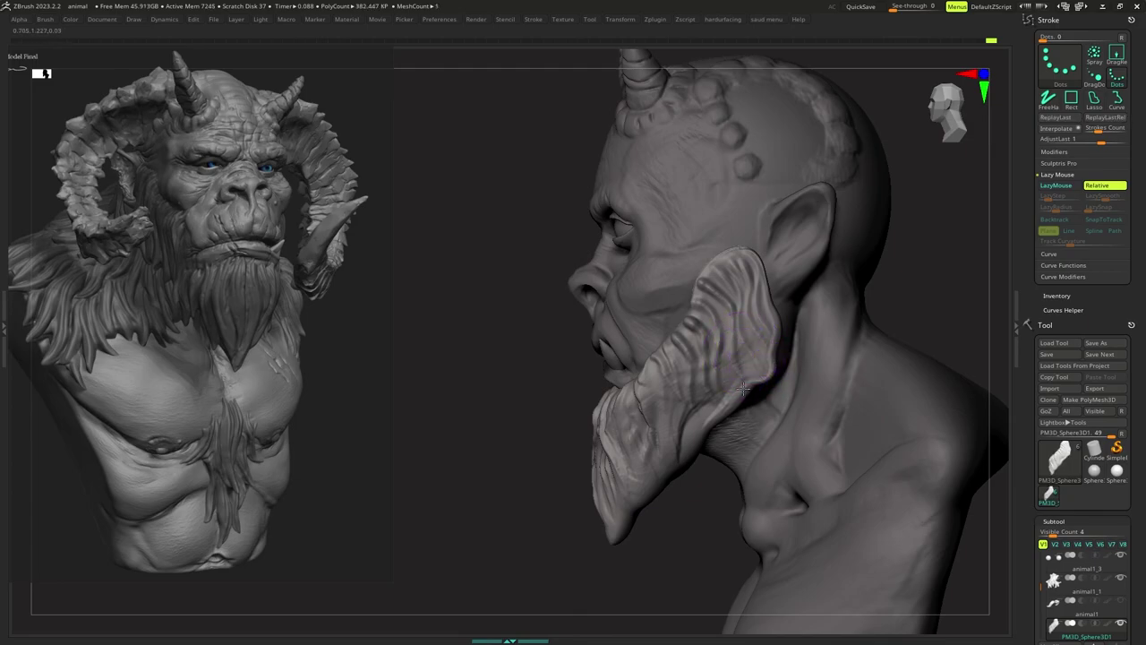
right_drag(722, 416, 748, 416)
drag(716, 424, 719, 443)
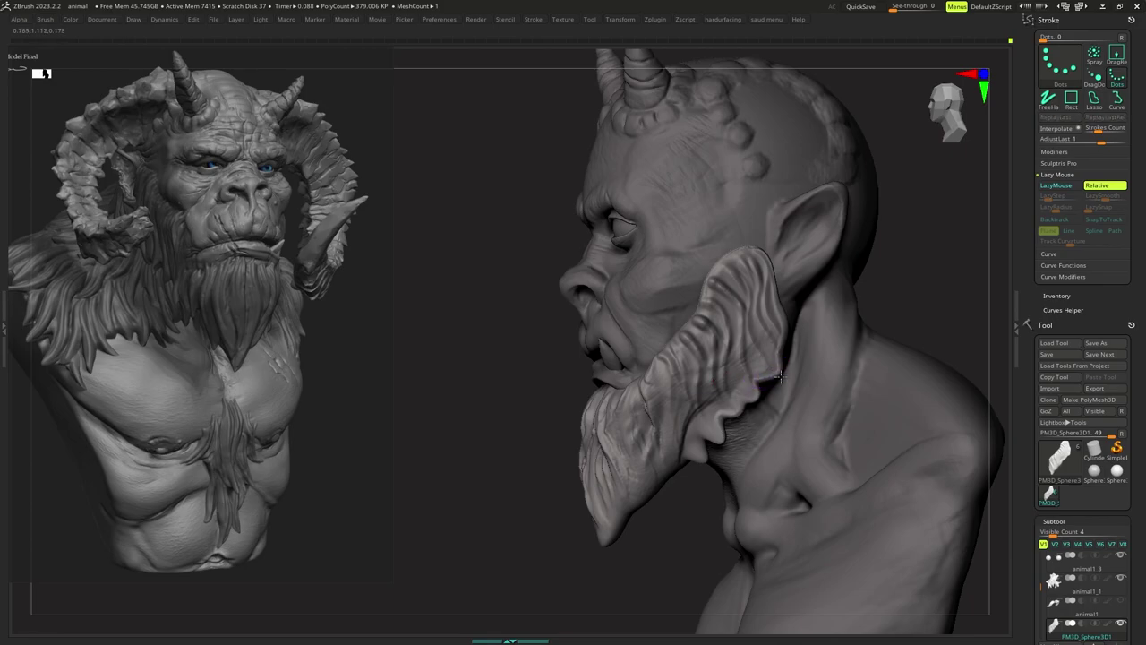
Pull further pointed tufts out of the sideburn's rear edge below the ear.
drag(779, 377, 778, 356)
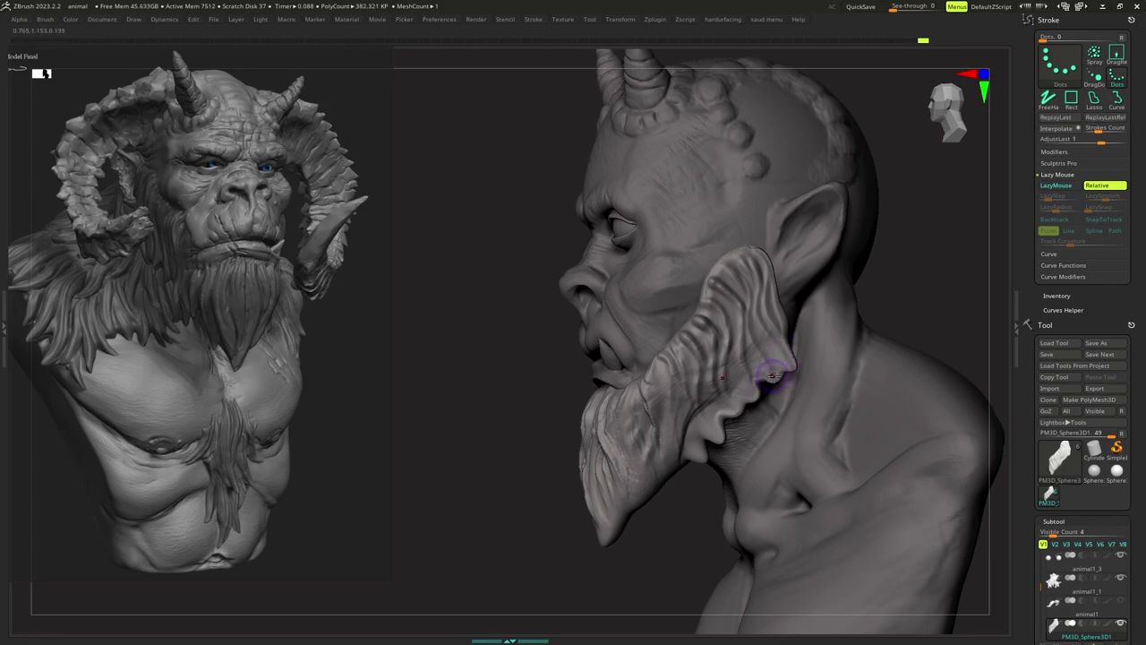
drag(787, 331, 793, 334)
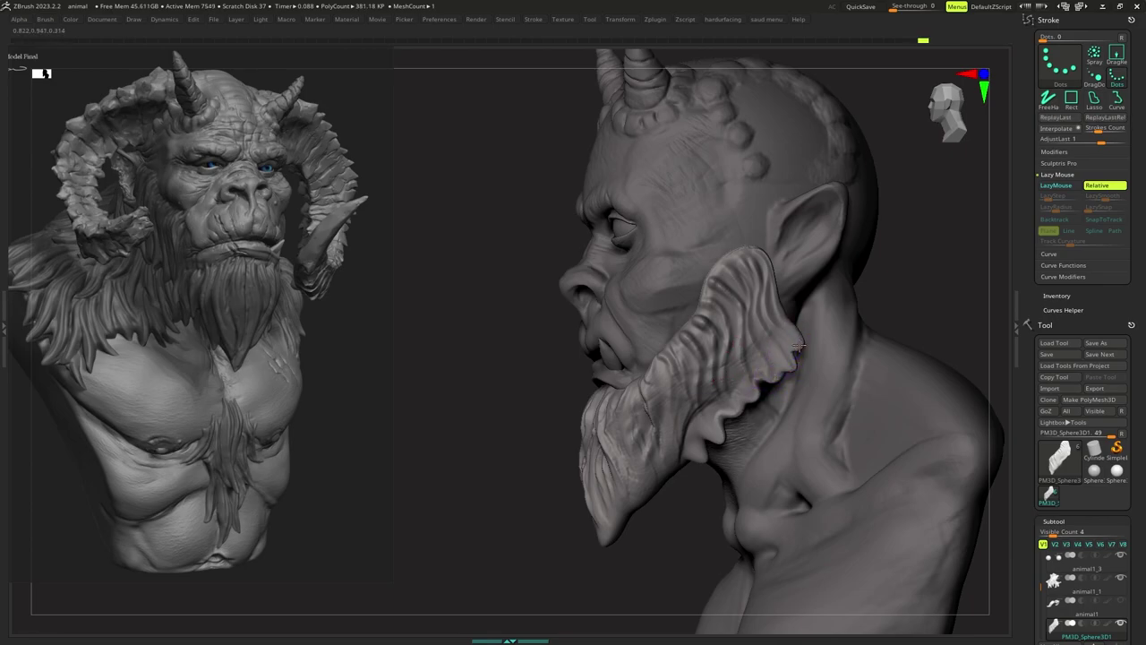
mouse_move(694, 452)
right_down()
mouse_move(684, 502)
mouse_move(749, 404)
mouse_move(720, 387)
right_up()
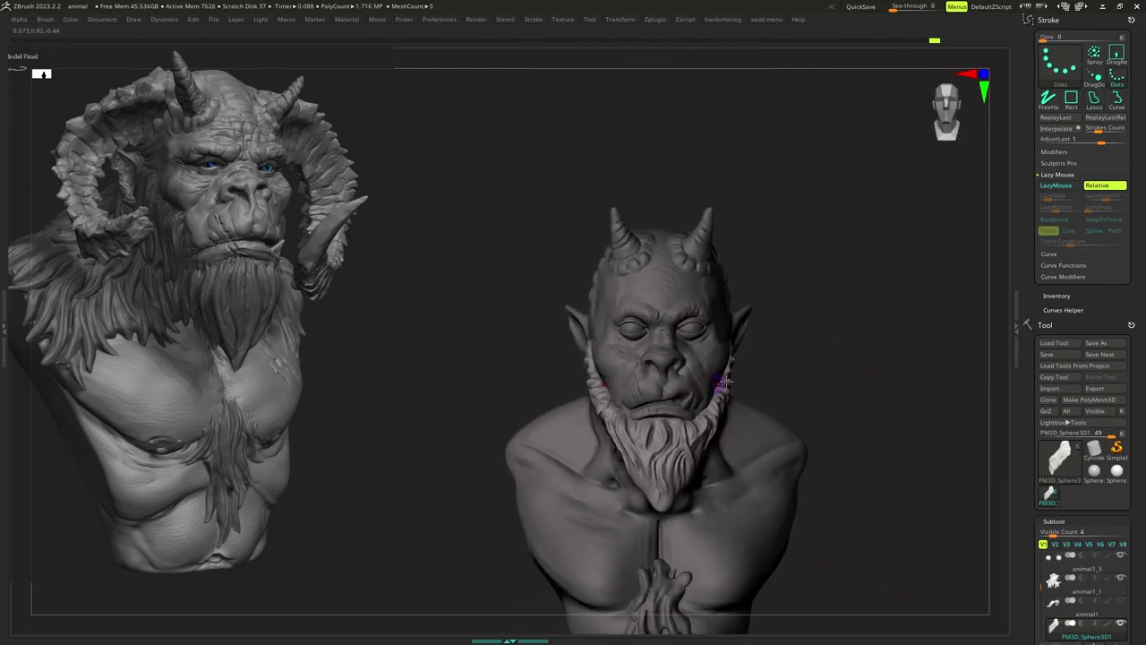
Show the large curled horns subtool and save the sculpt to file.
click(1122, 601)
mouse_move(766, 443)
ctrl+right_down()
mouse_move(744, 409)
mouse_move(776, 433)
mouse_move(711, 426)
mouse_move(737, 415)
ctrl+right_up()
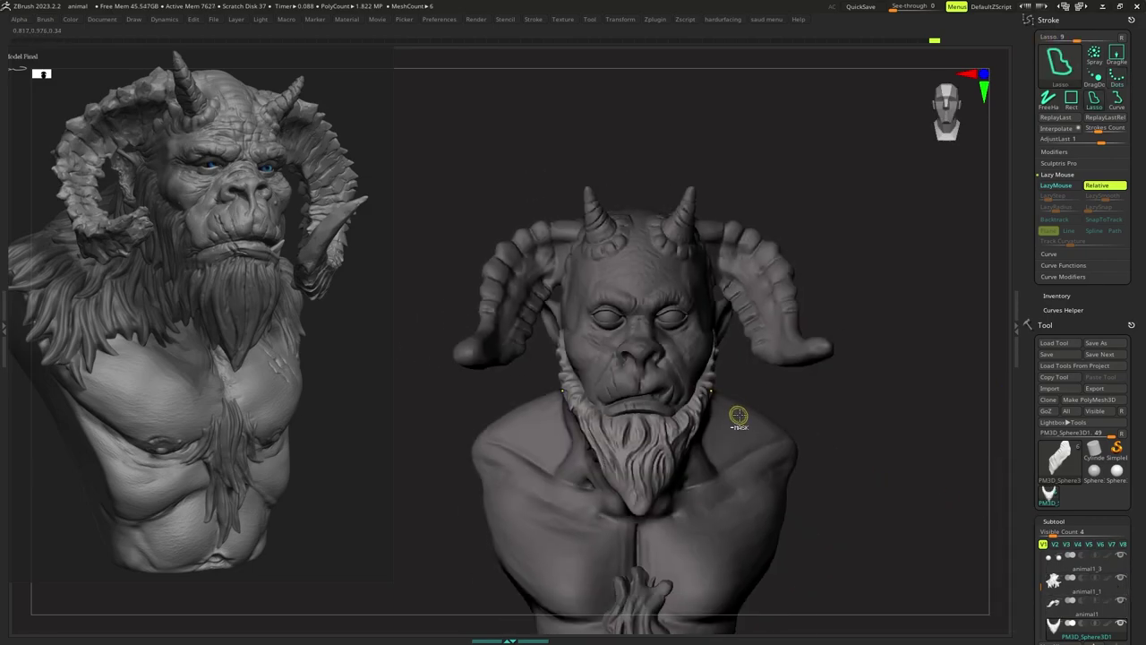
key(space)
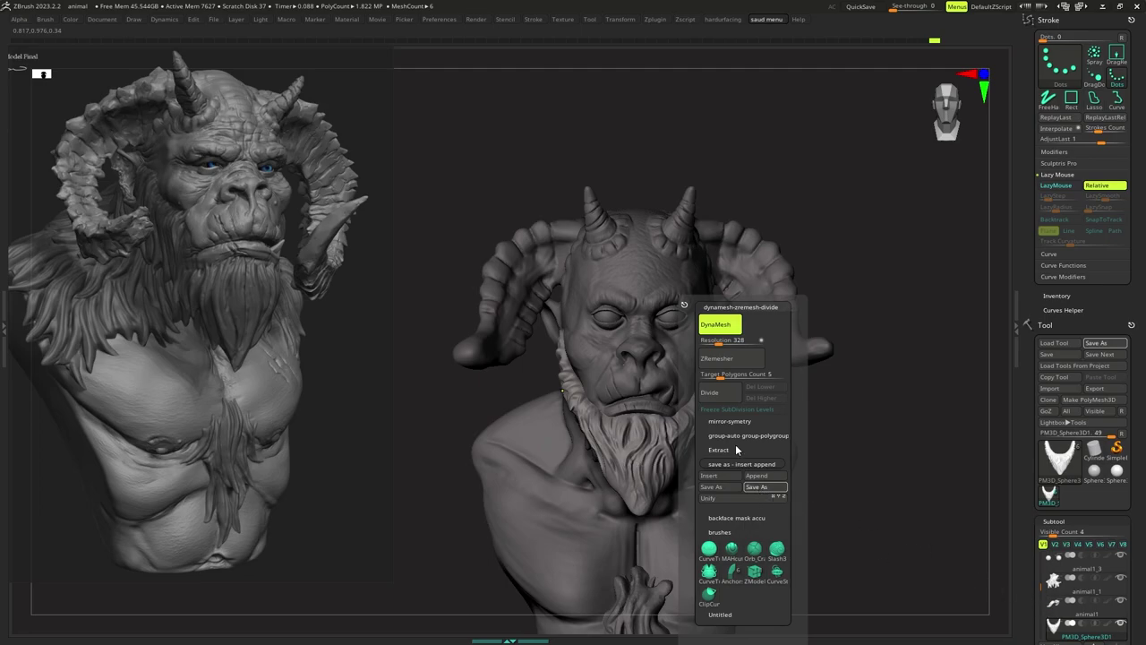
key(space)
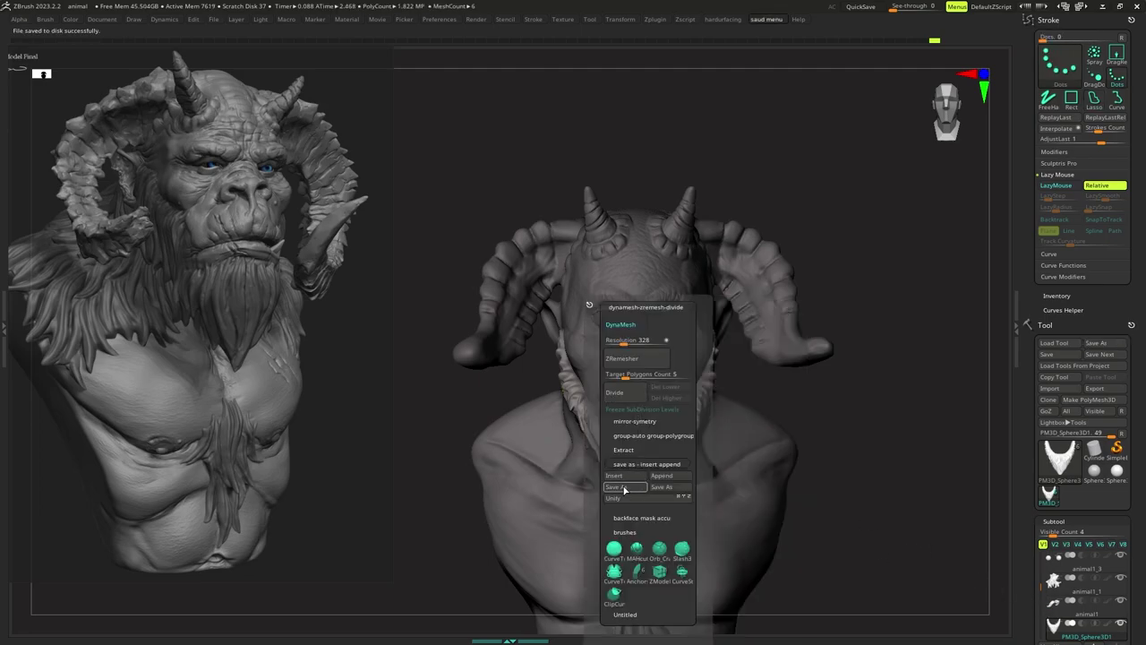
click(613, 322)
ctrl+right_drag(665, 395, 767, 563)
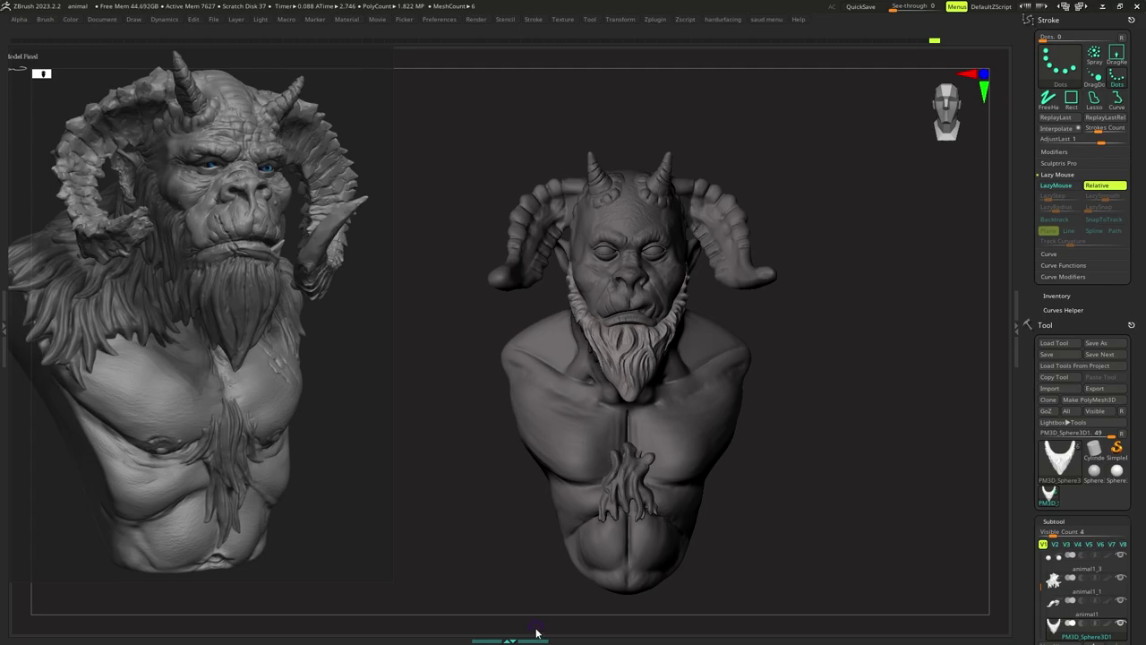
Select the large curled horns subtool and hide it to uncover the side of the head.
ctrl+right_drag(634, 292, 604, 297)
ctrl+right_drag(604, 297, 538, 344)
alt+click(653, 303)
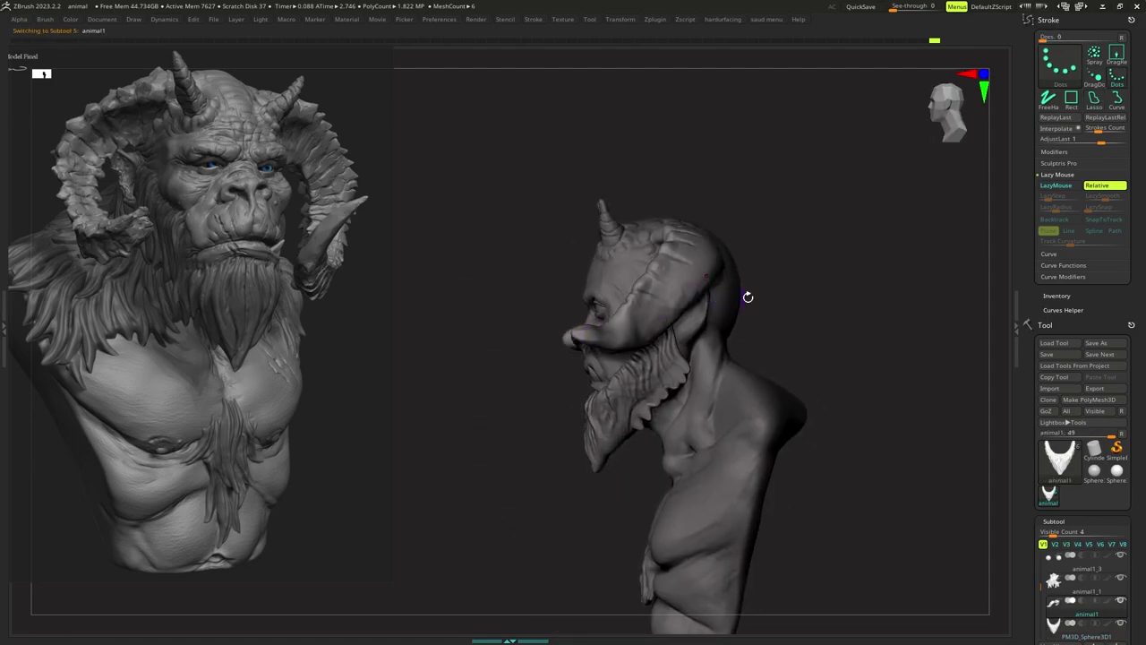
drag(1033, 438, 1033, 433)
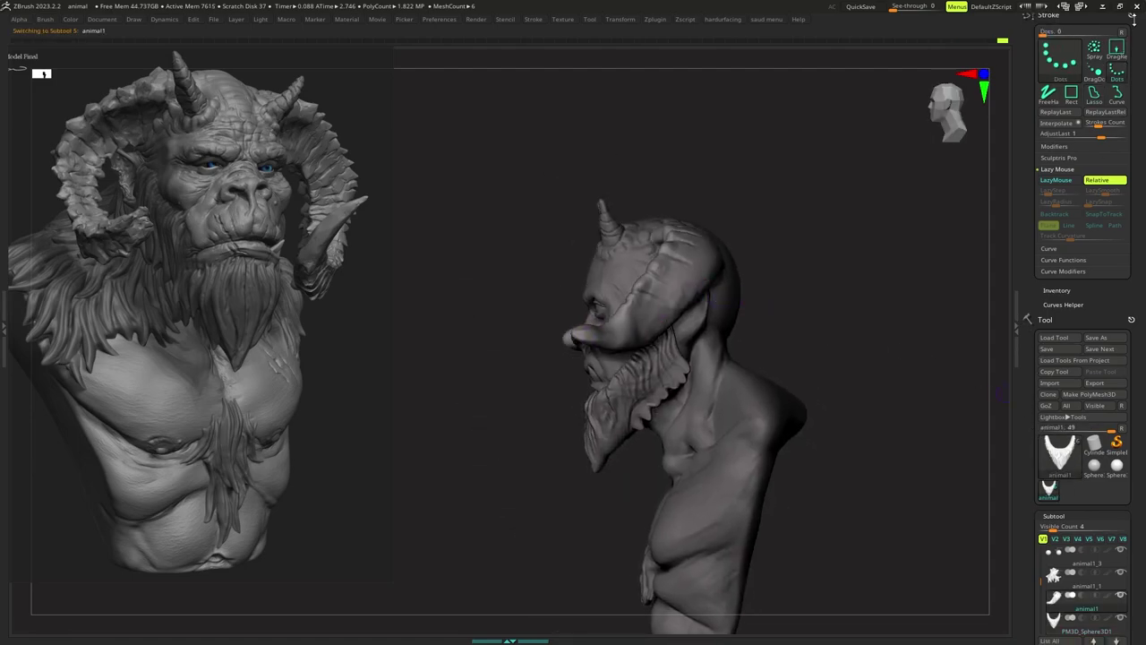
click(1132, 17)
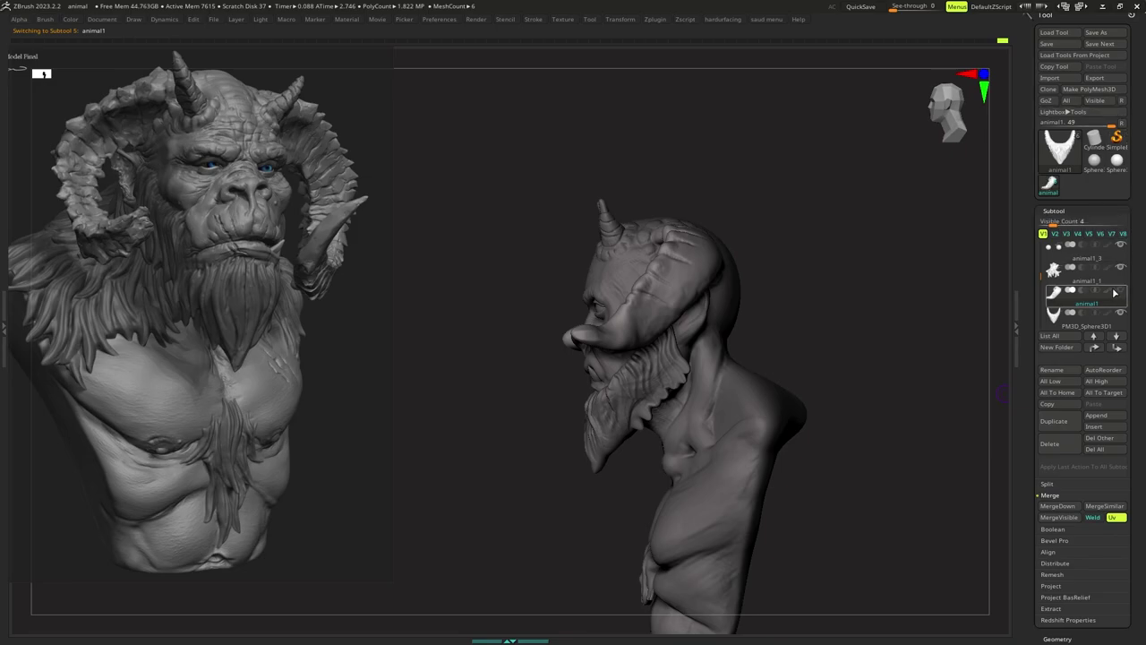
Make the head and body subtool active for work around the ear.
alt+click(731, 325)
mouse_move(731, 325)
ctrl+right_down()
mouse_move(706, 363)
mouse_move(709, 326)
ctrl+right_up()
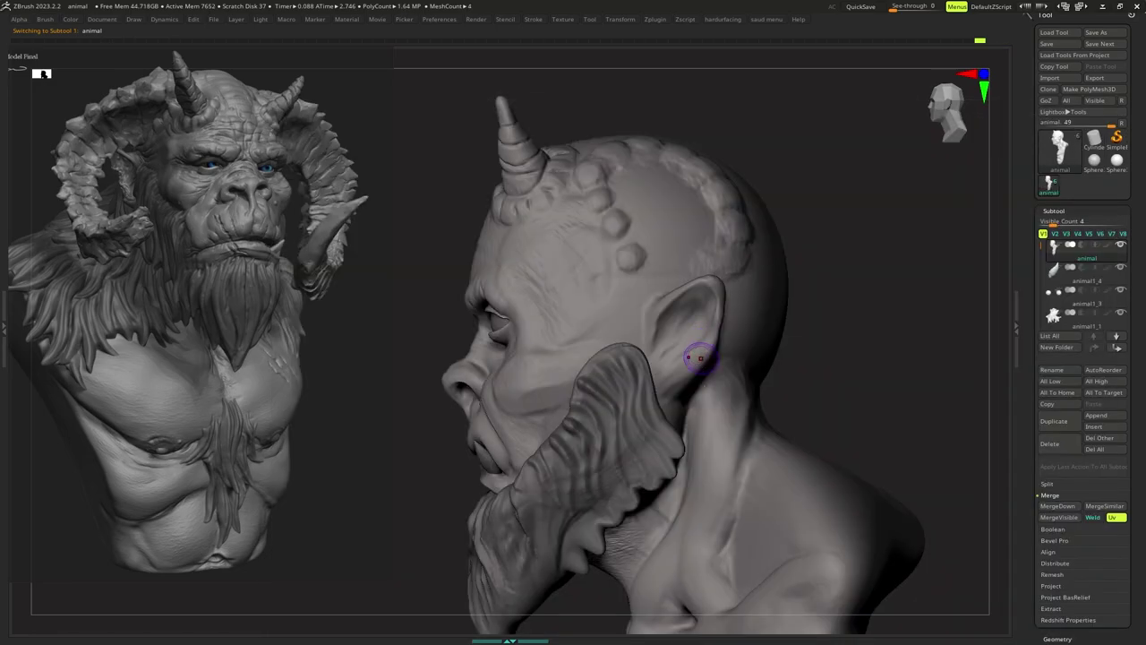
ctrl+right_drag(651, 331, 662, 353)
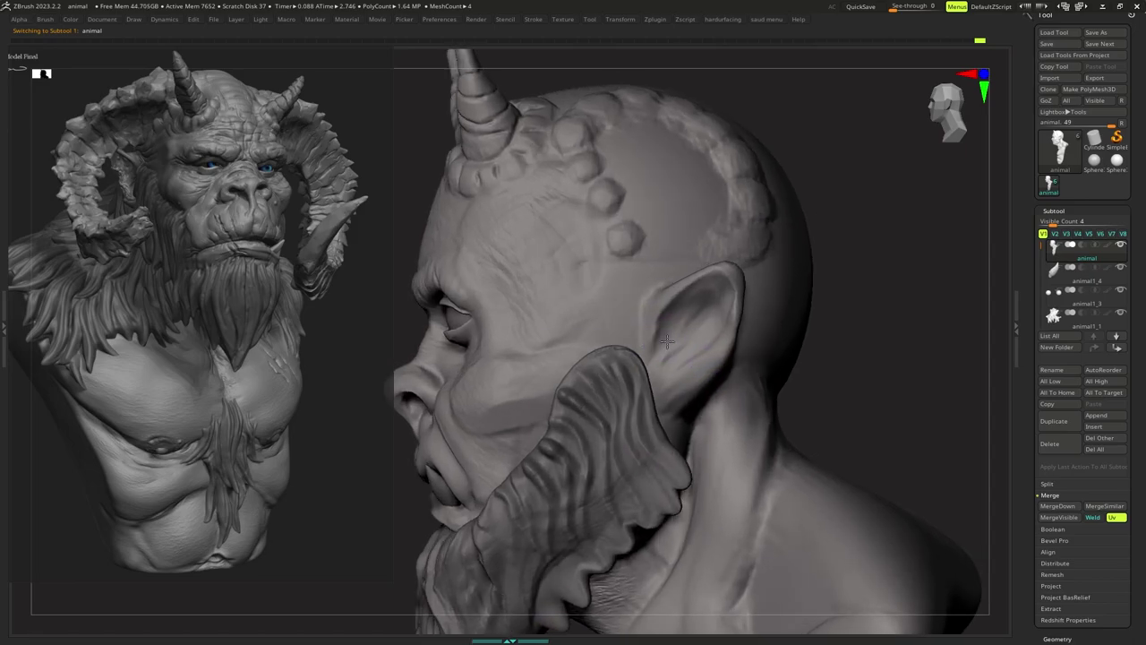
Carve the hollow and creases inside the pointed ear using the ClayBuildup brush at a reduced size.
key(s)
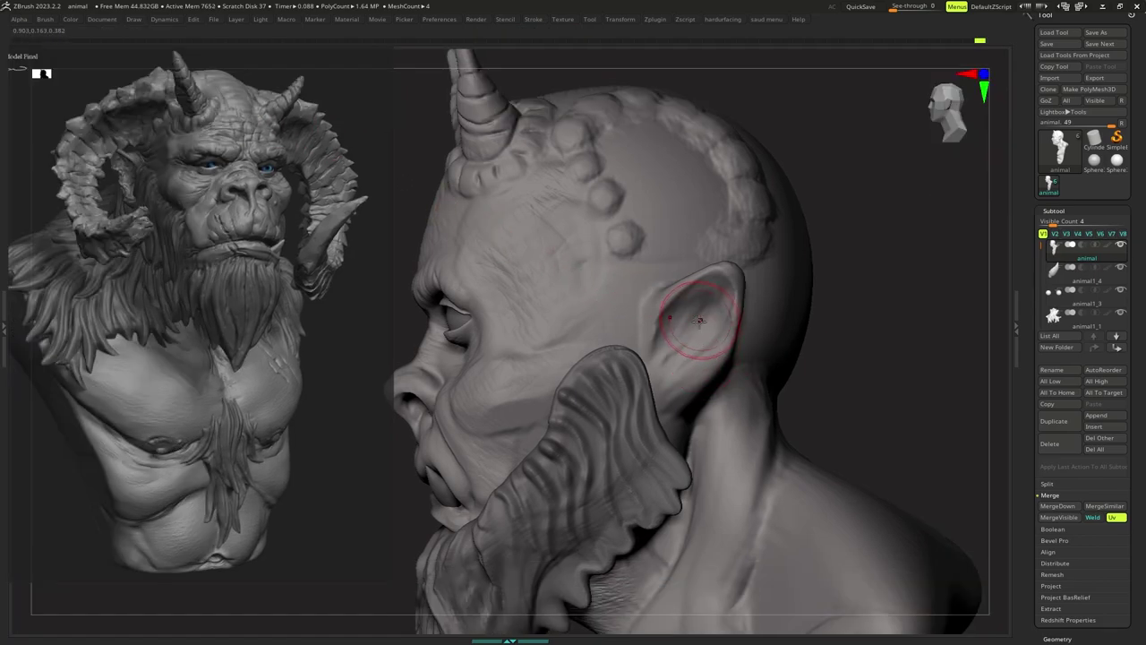
key(space)
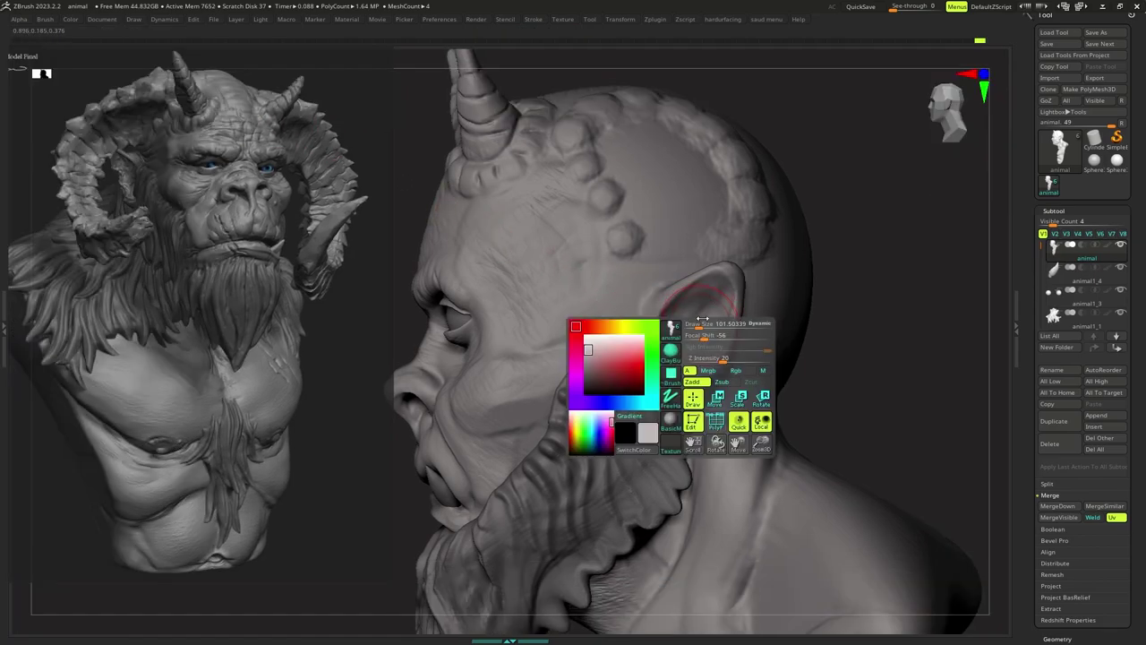
key(s)
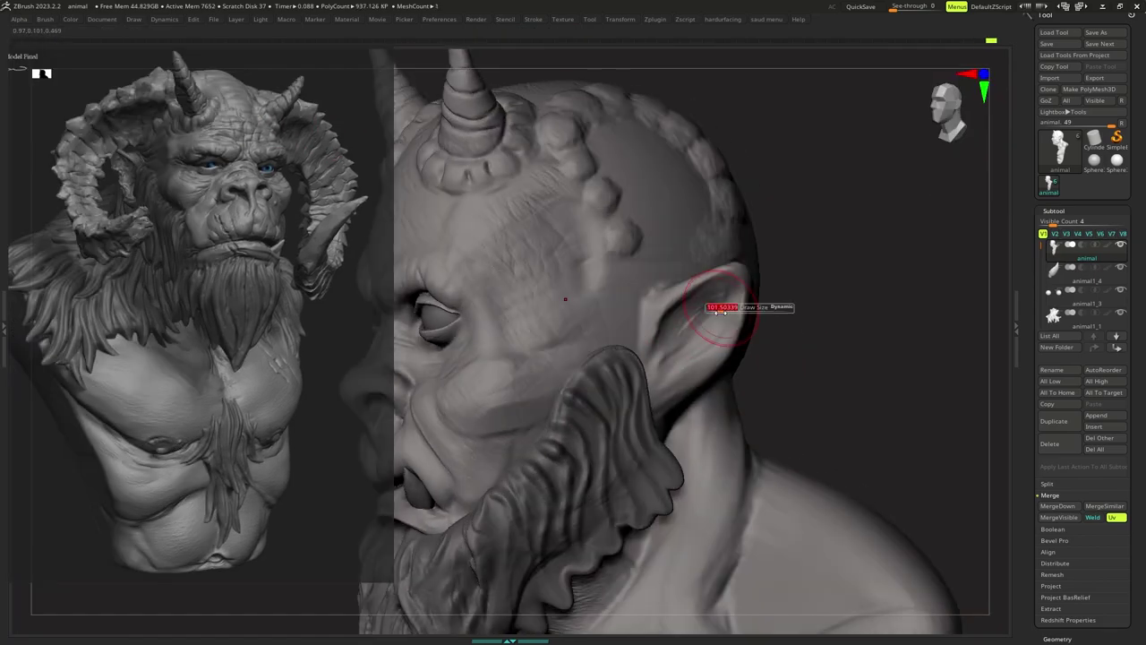
drag(738, 293, 674, 322)
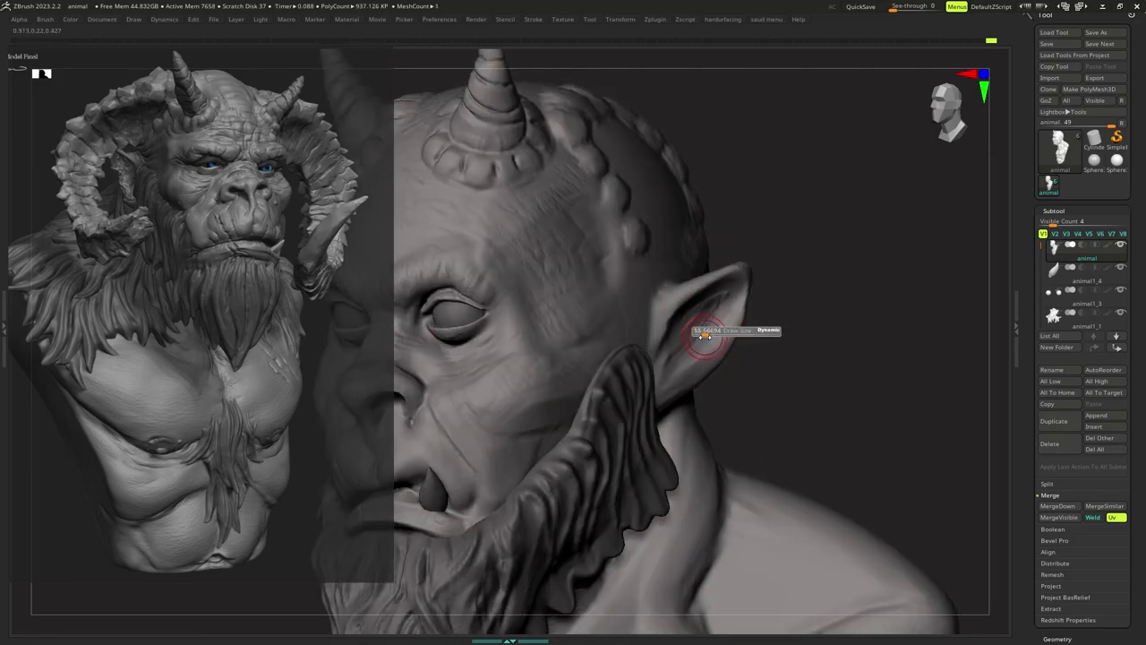
key(space)
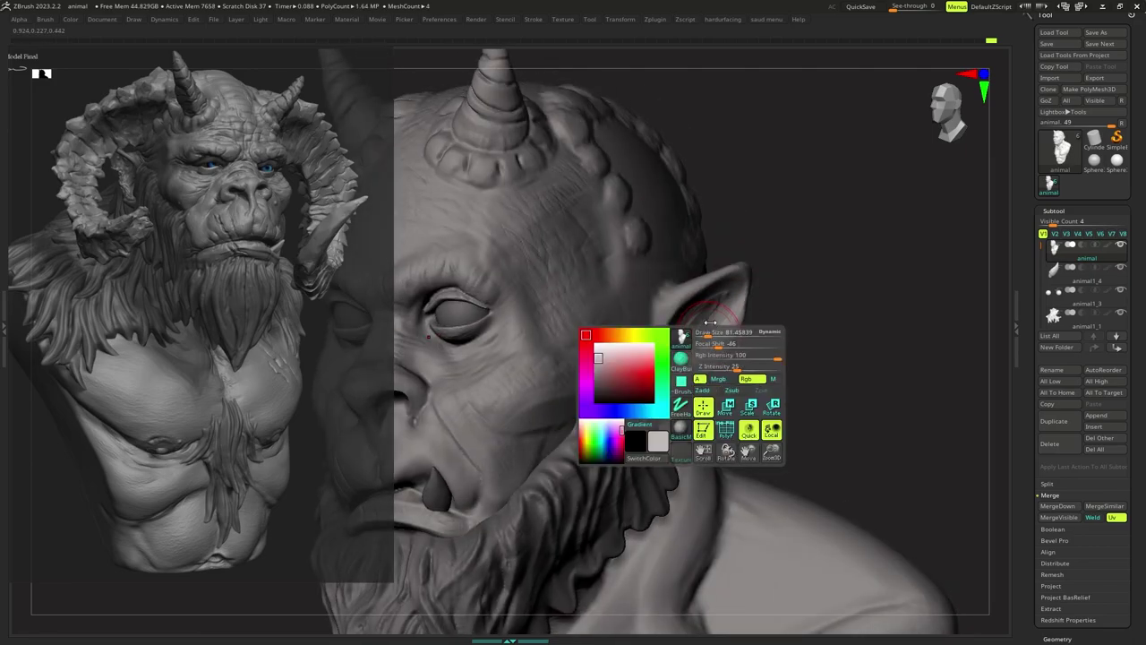
key(s)
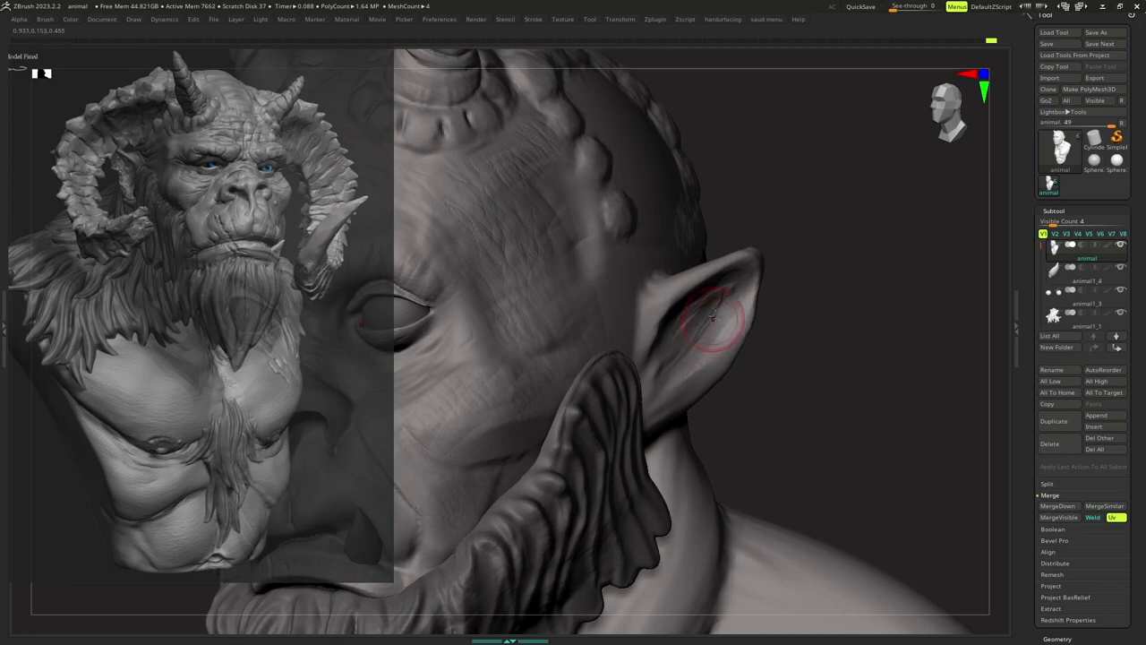
right_drag(713, 317, 680, 293)
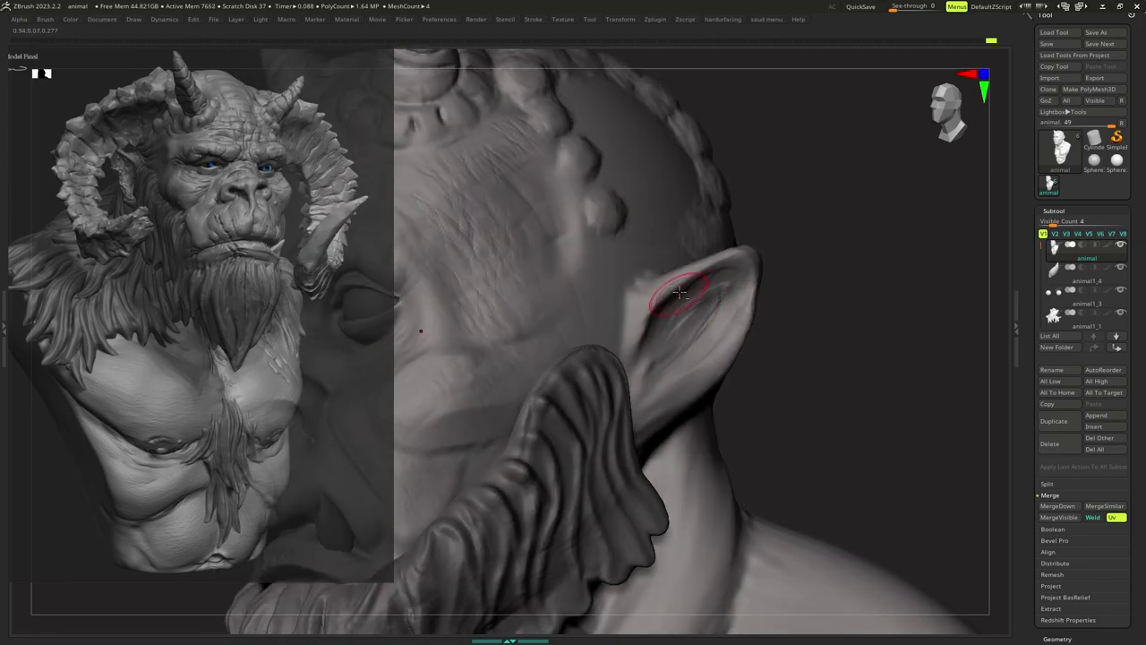
mouse_move(707, 289)
mouse_down()
mouse_move(718, 320)
mouse_move(669, 325)
mouse_up()
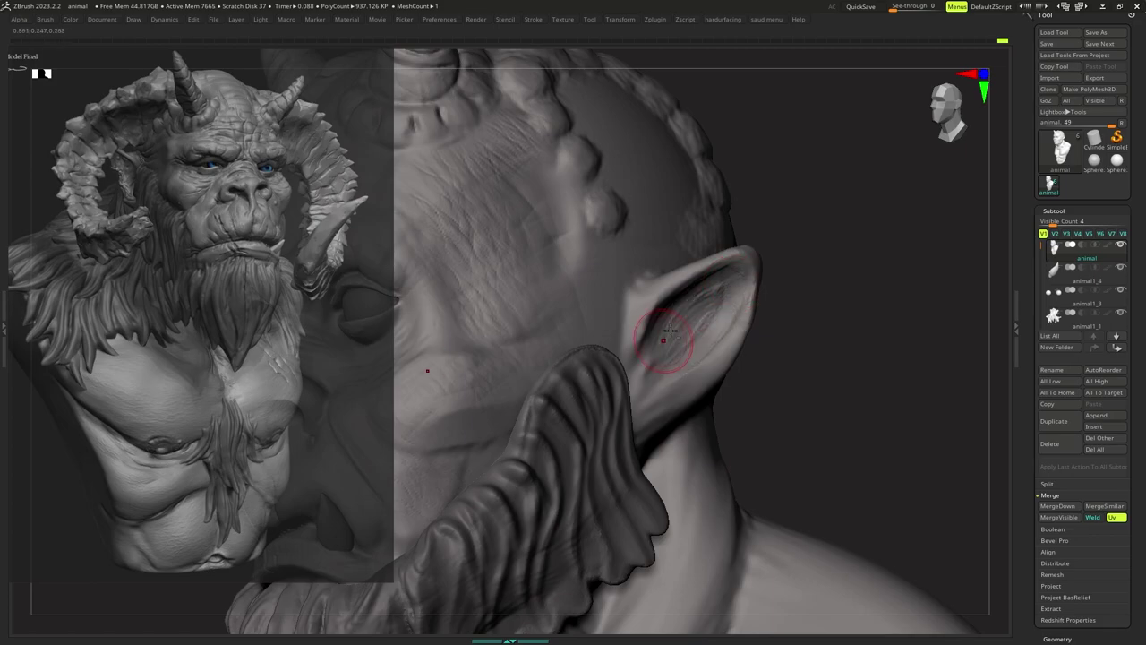
Isolate the area around the ear with a lasso selection, hiding the rest of the head and body.
mouse_move(704, 338)
right_down()
mouse_move(675, 335)
mouse_move(760, 313)
mouse_move(749, 351)
right_up()
ctrl+shift+drag(731, 363, 725, 346)
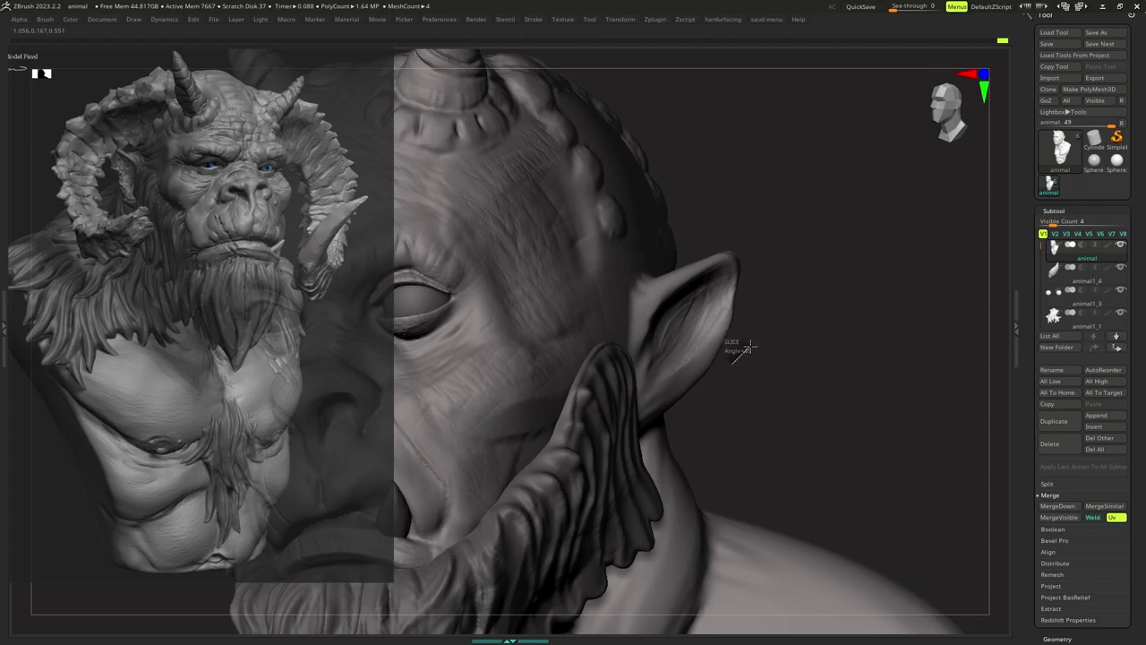
ctrl+right_drag(752, 348, 722, 317)
mouse_move(722, 317)
right_down()
mouse_move(749, 325)
mouse_move(714, 343)
mouse_move(738, 340)
right_up()
key(space)
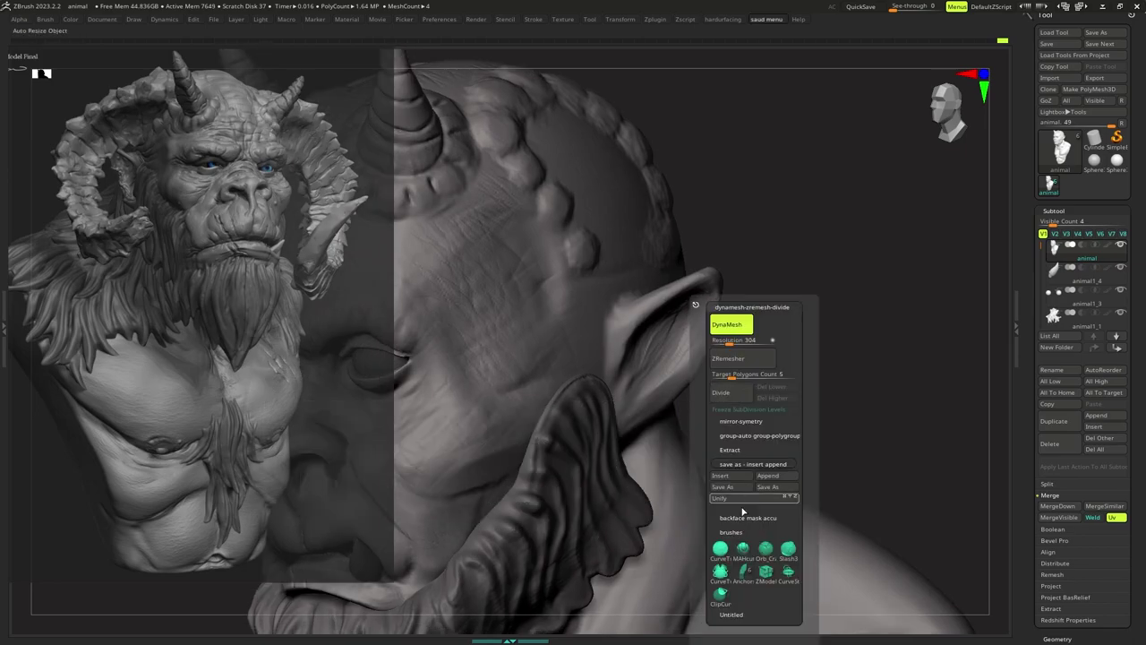
click(741, 532)
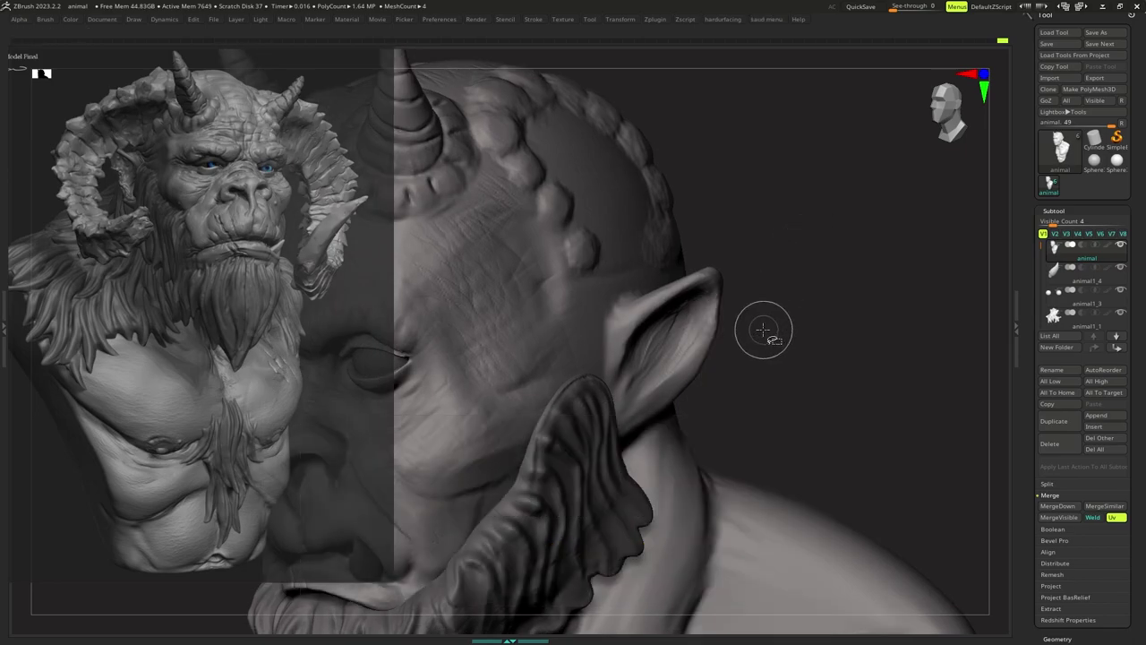
mouse_move(765, 331)
ctrl+right_down()
mouse_move(739, 320)
mouse_move(719, 340)
mouse_move(723, 358)
mouse_move(719, 338)
ctrl+right_up()
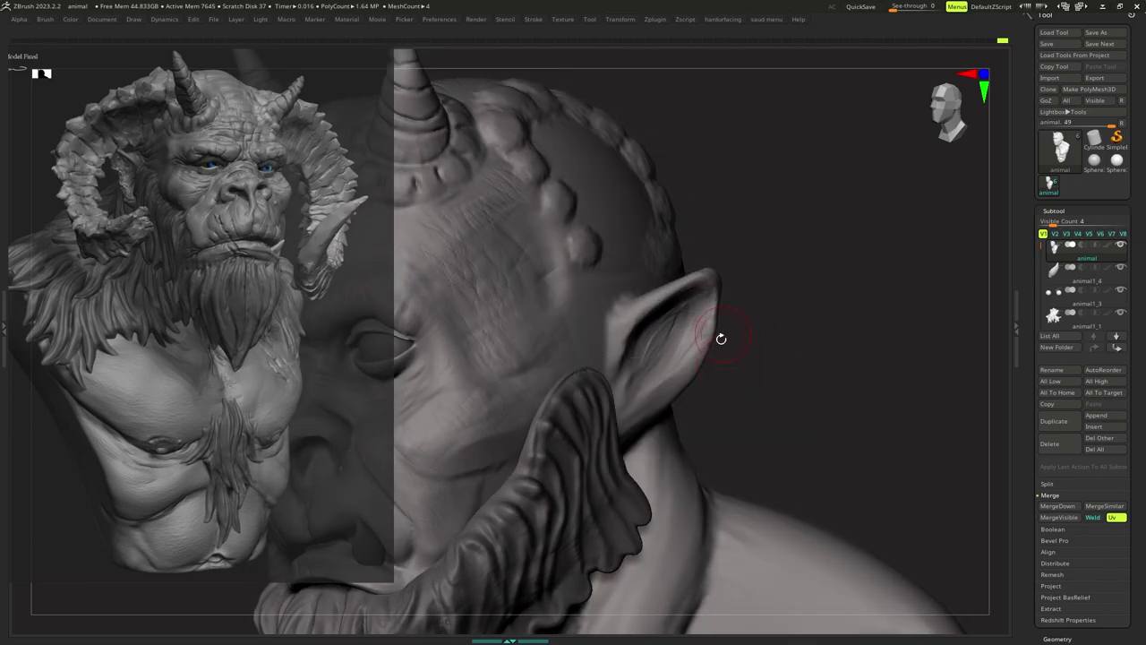
mouse_move(713, 384)
ctrl+shift+mouse_down()
mouse_move(690, 425)
mouse_move(643, 238)
mouse_move(775, 317)
ctrl+shift+mouse_up()
right_drag(775, 317, 708, 359)
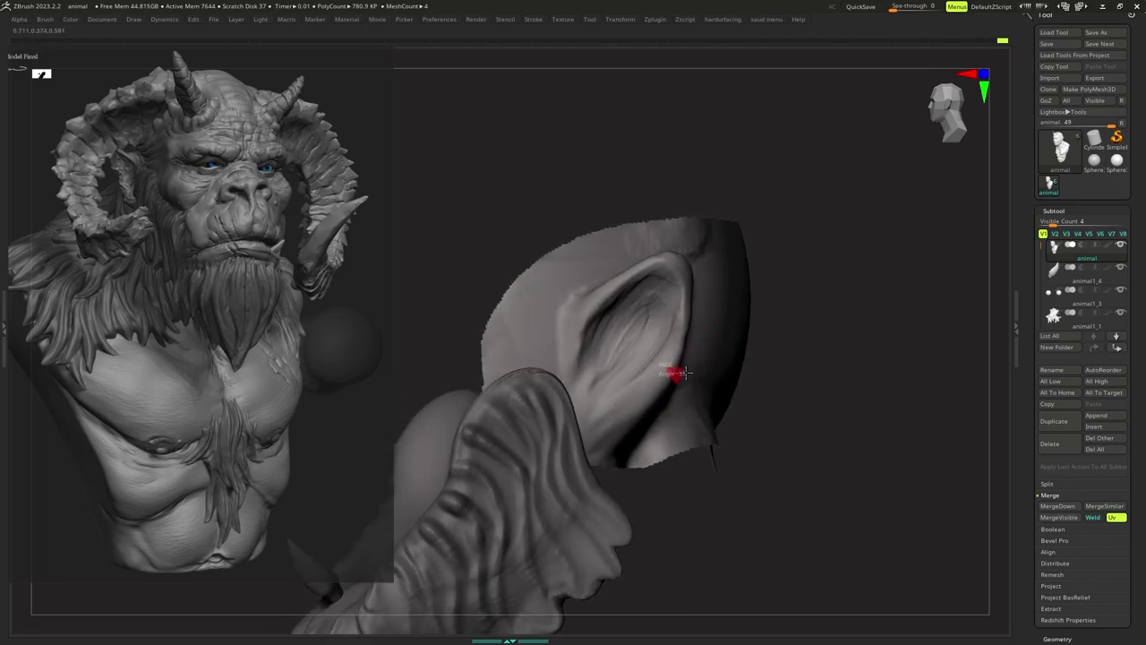
Hide more of the mesh surrounding the ears, then restore the full head and body's visibility.
ctrl+alt+shift+drag(686, 373, 689, 369)
mouse_move(698, 360)
right_down()
mouse_move(787, 341)
mouse_move(784, 368)
mouse_move(747, 341)
right_up()
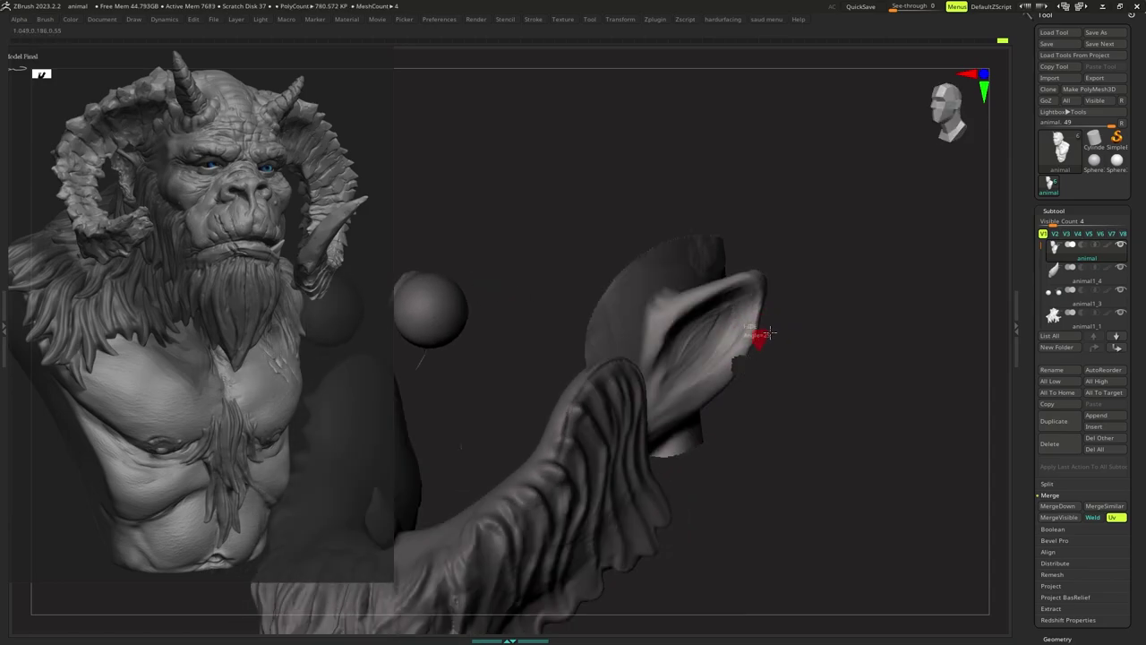
ctrl+alt+shift+drag(771, 332, 775, 332)
mouse_move(775, 332)
right_down()
mouse_move(737, 332)
mouse_move(804, 328)
mouse_move(647, 323)
right_up()
ctrl+shift+drag(786, 308, 791, 324)
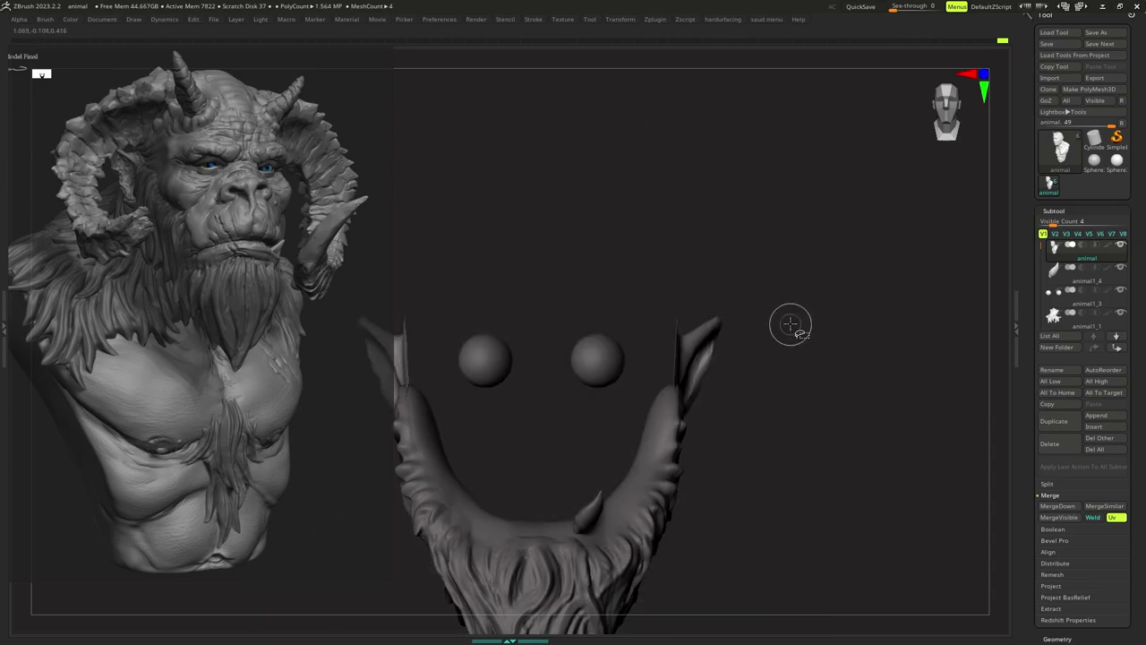
ctrl+shift+click(790, 318)
Adjust the contour of the ear's outer edge with a resized Move brush.
right_drag(790, 318, 734, 319)
ctrl+right_drag(734, 320, 736, 367)
right_drag(736, 367, 758, 358)
mouse_move(800, 339)
mouse_down()
mouse_move(768, 314)
mouse_move(760, 333)
mouse_up()
key(b)
key(m)
key(v)
key(s)
Carve a small notch into the middle of the ear's outer edge using the ClayBuildup brush.
key(b)
key(c)
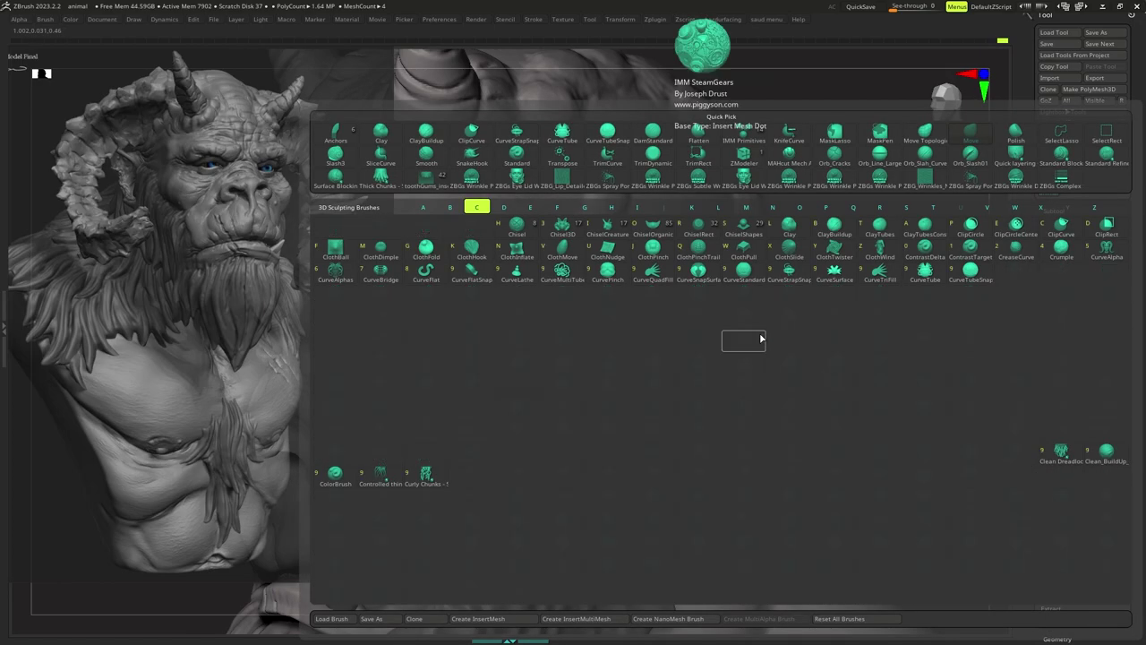
key(b)
key(s)
right_drag(772, 354, 776, 349)
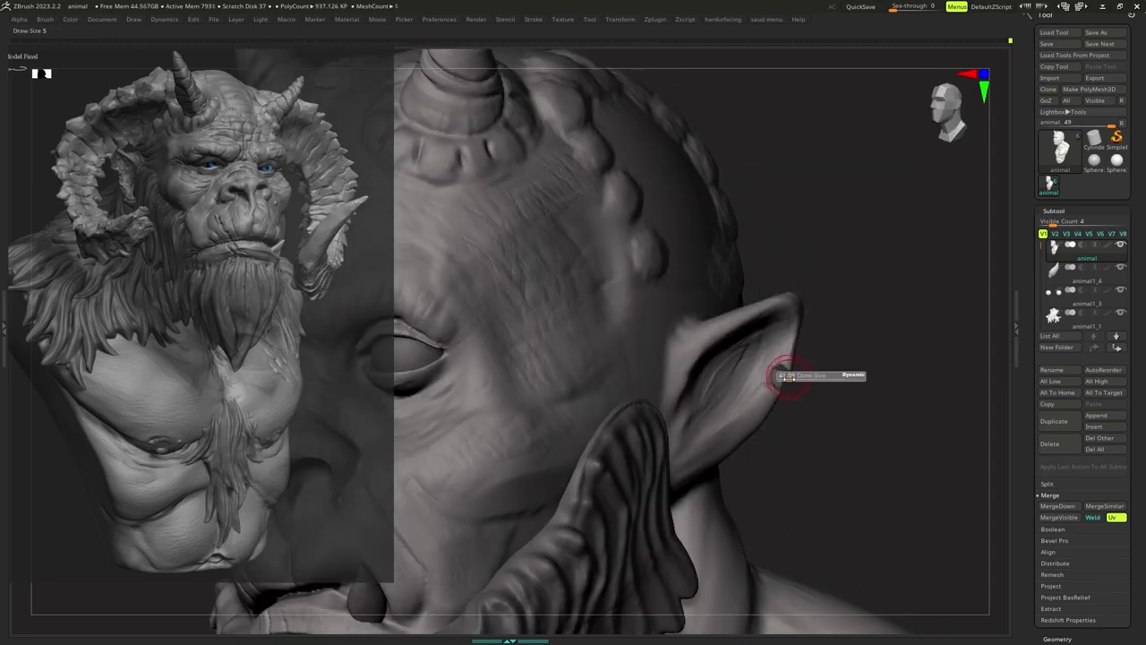
key(s)
drag(781, 368, 767, 385)
Reshape the rim around the new notch with the Move brush.
key(s)
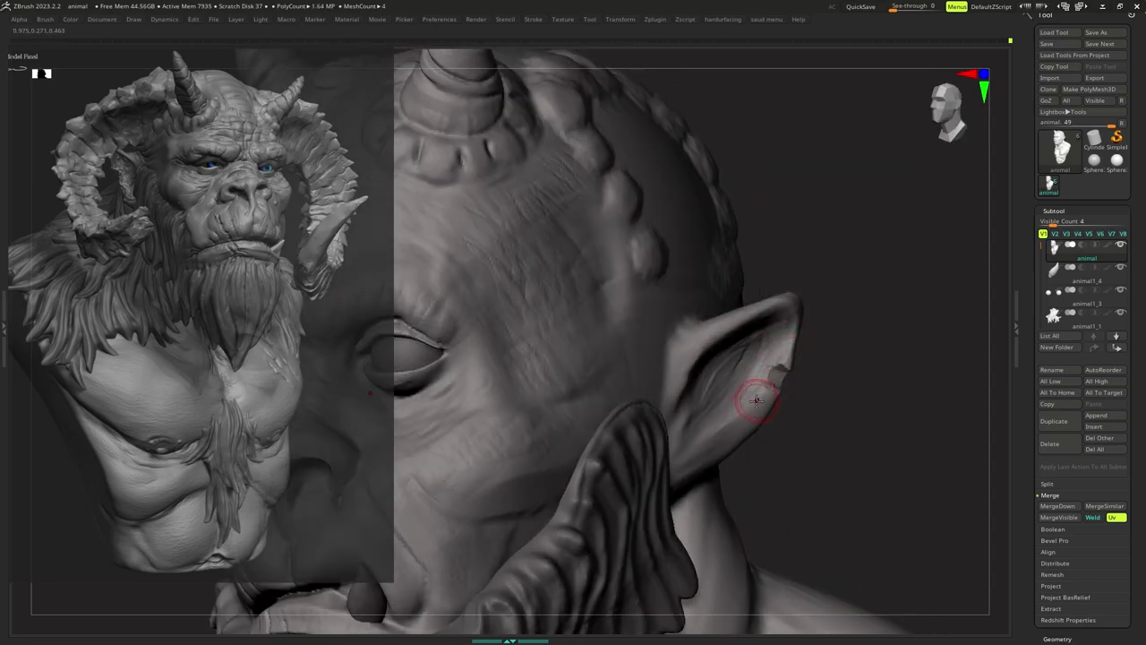
key(b)
key(m)
key(v)
key(s)
drag(757, 401, 768, 403)
key(s)
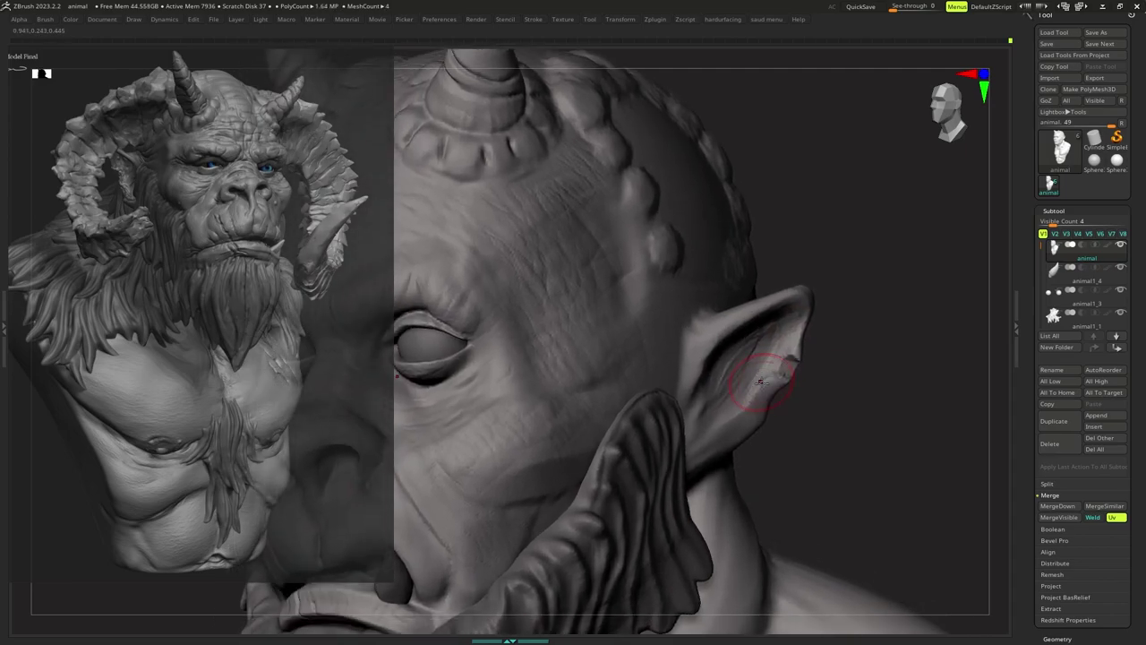
Cut a second notch lower down on the ear's outer edge.
key(s)
key(b)
key(m)
key(v)
key(s)
right_drag(759, 411, 780, 406)
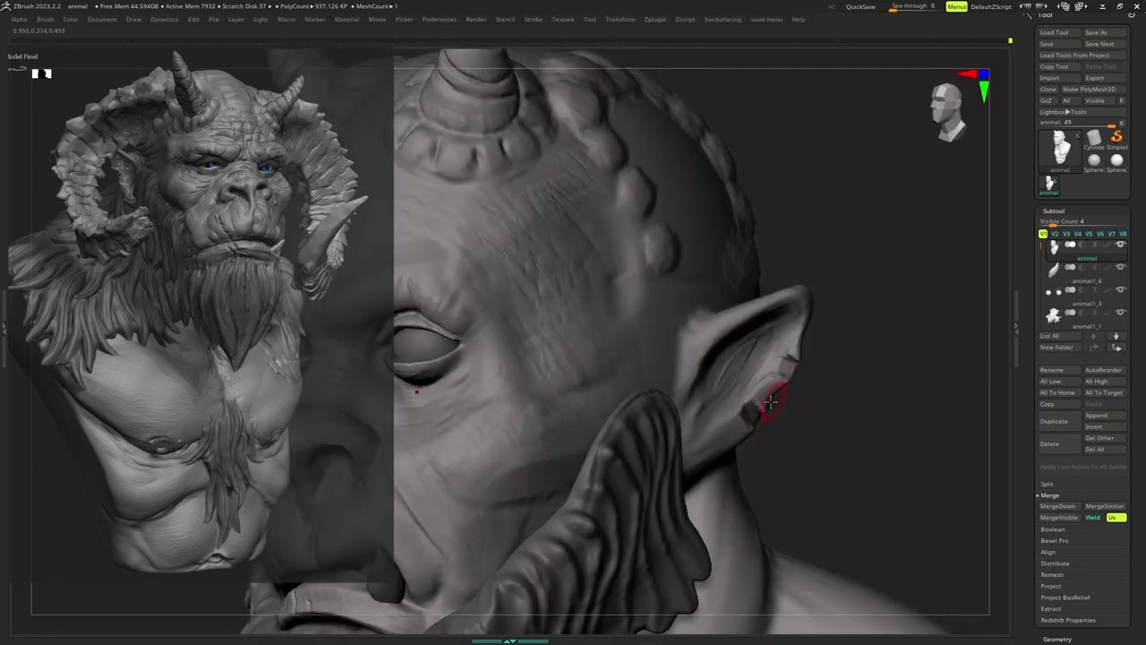
Pull the lower notch and the ear's bottom edge into a ragged outline with a resized Move brush.
key(d)
key(b)
key(m)
key(v)
key(s)
key(s)
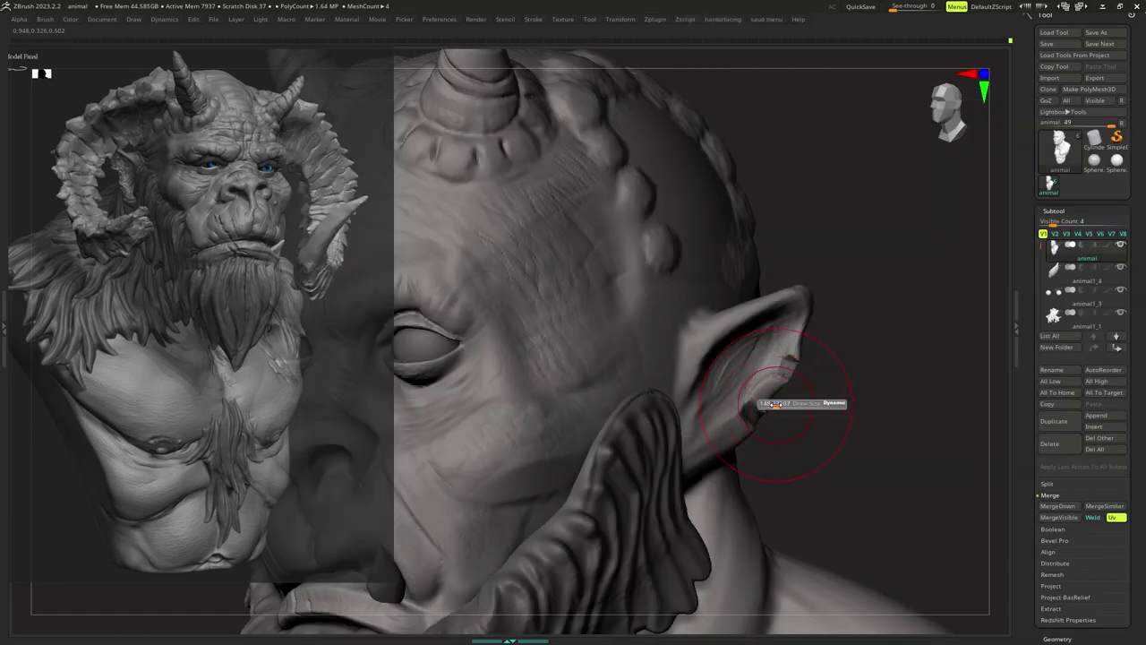
drag(777, 404, 772, 407)
drag(730, 442, 712, 462)
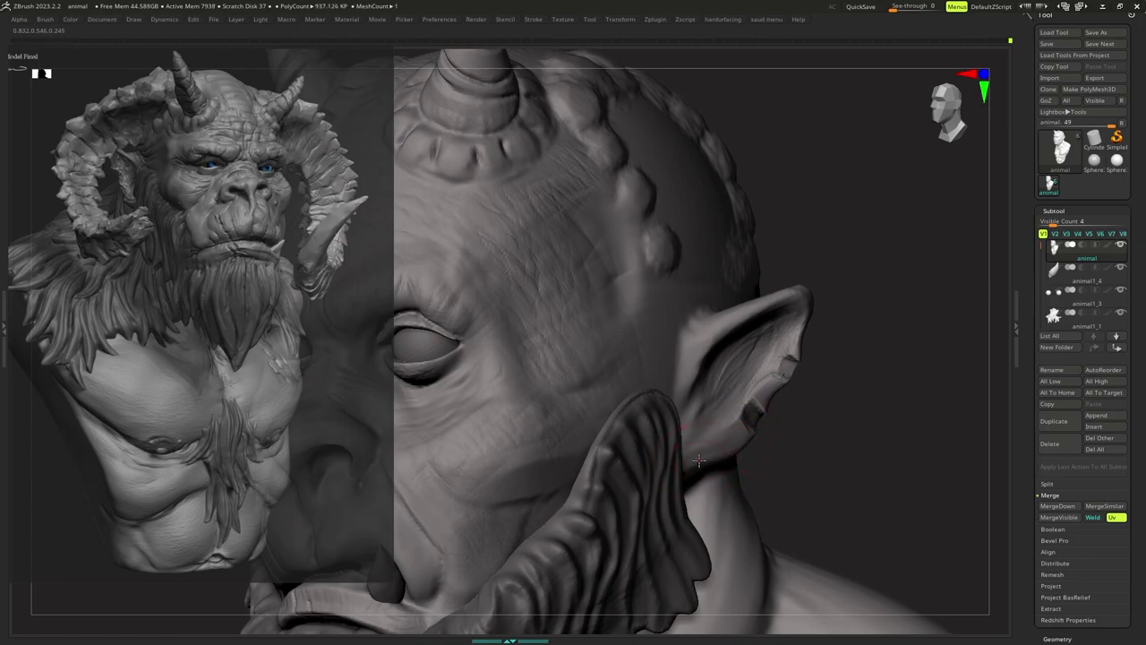
Refine the surface around both notches so the torn ear rim blends into the inner ear.
right_drag(699, 461, 683, 464)
mouse_move(773, 384)
right_down()
mouse_move(729, 388)
mouse_move(752, 400)
right_up()
right_drag(753, 400, 768, 397)
right_click(768, 398)
right_drag(753, 440, 747, 394)
key(s)
drag(746, 389, 742, 386)
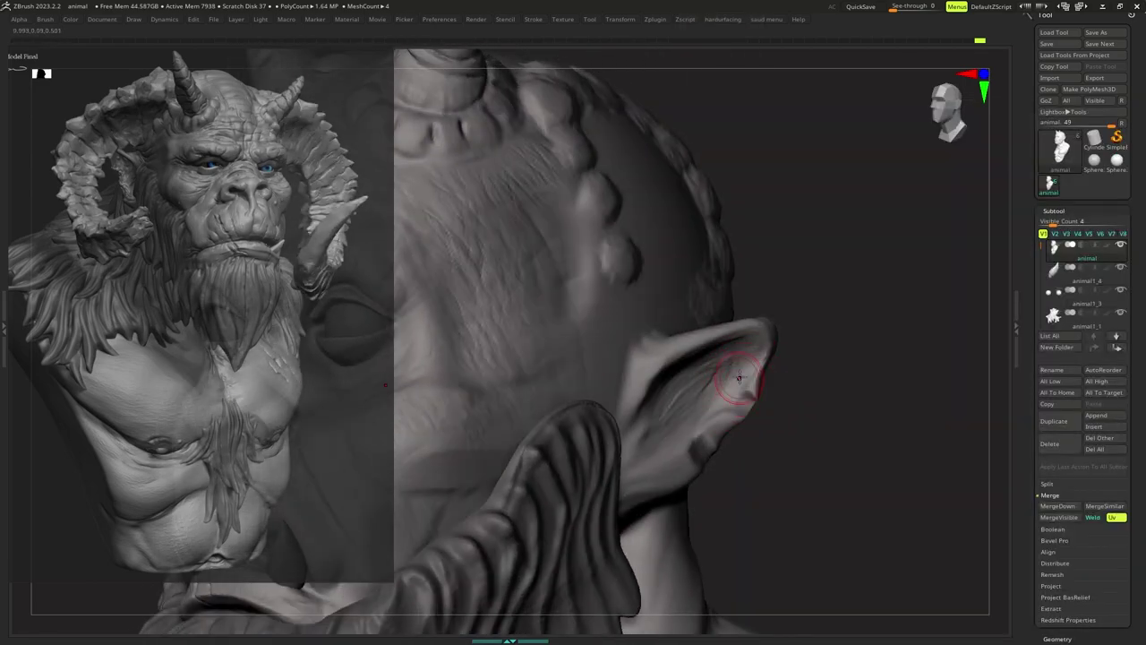
right_drag(742, 385, 708, 387)
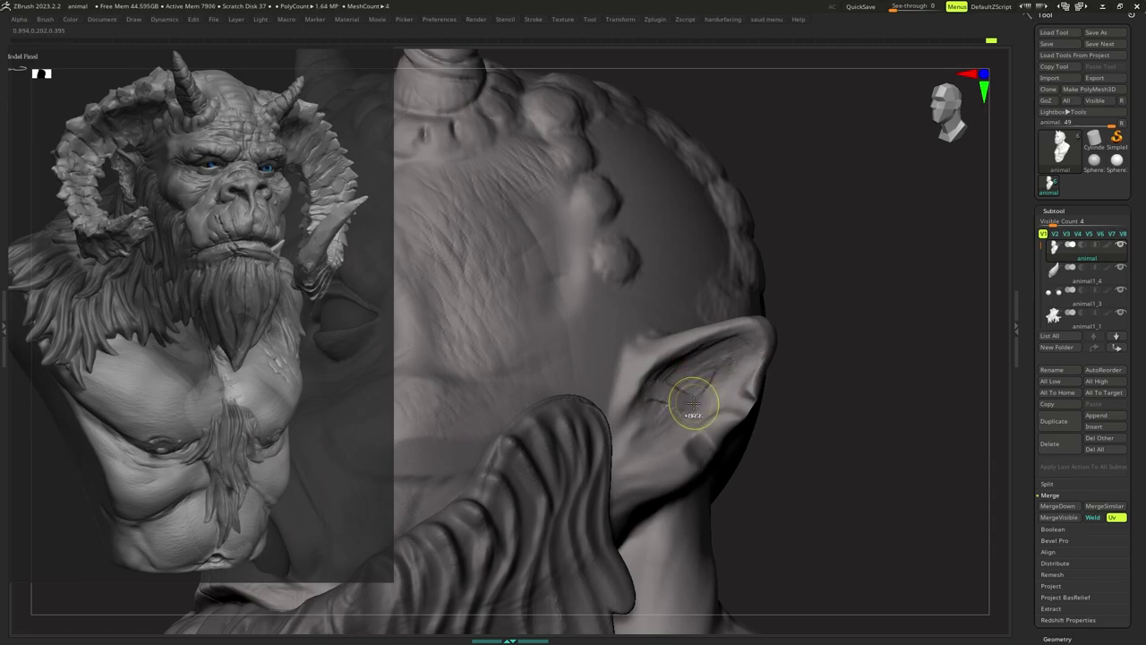
Sculpt curved cartilage folds inside the ear and deepen the recess beneath its upper rim.
right_drag(689, 402, 674, 380)
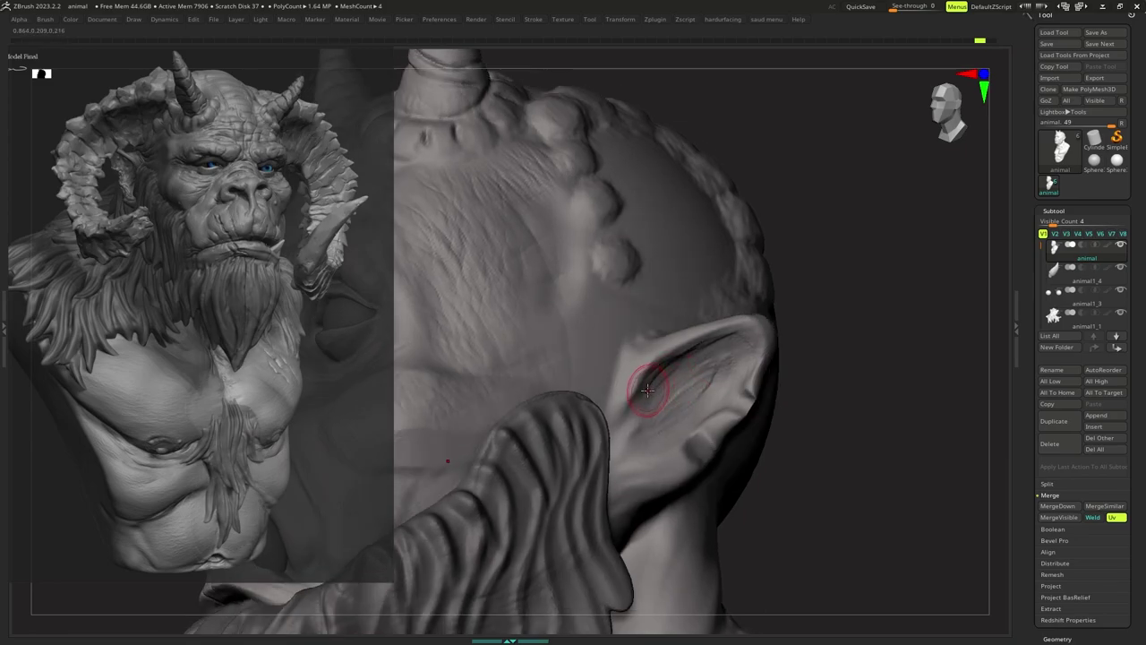
drag(669, 375, 665, 369)
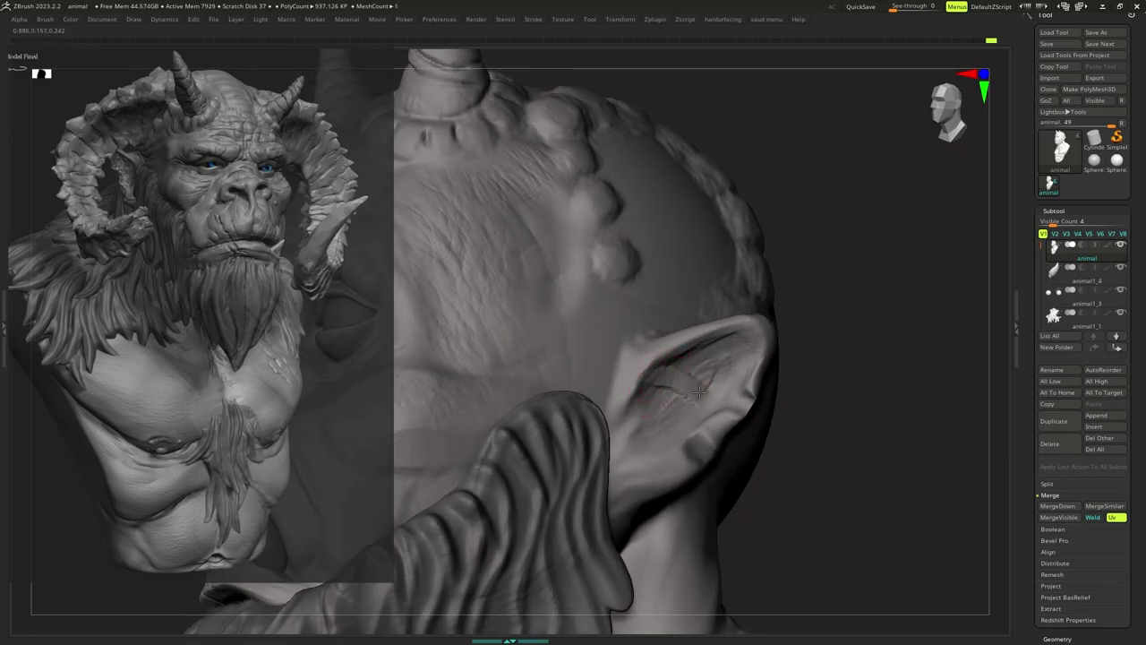
drag(689, 383, 661, 429)
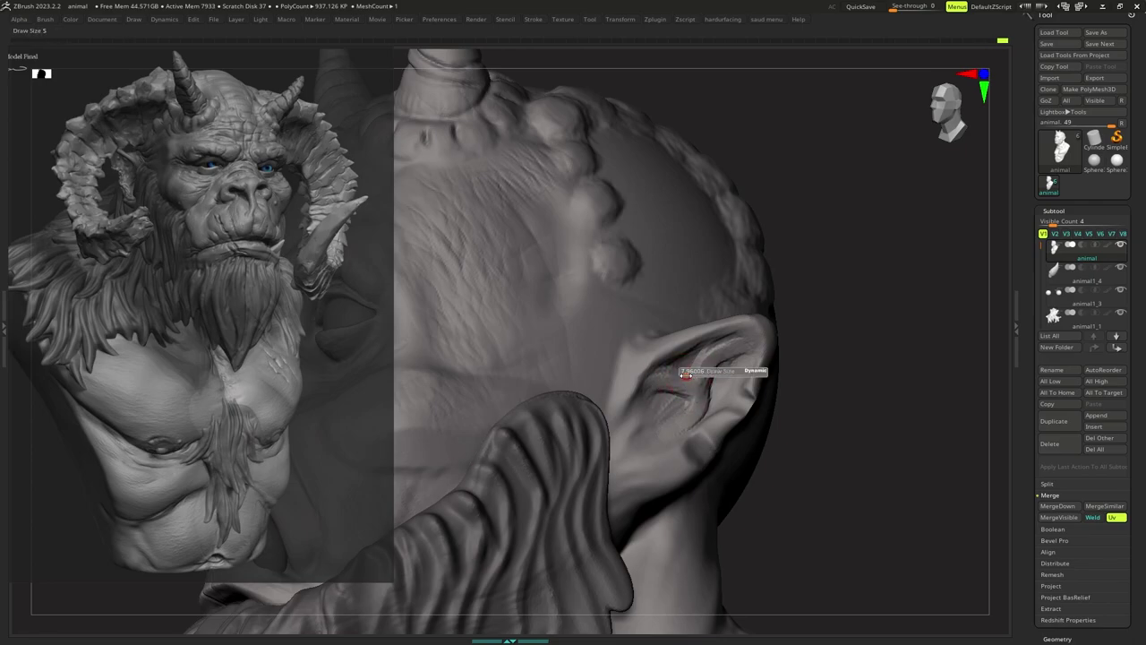
right_drag(691, 371, 702, 360)
drag(699, 356, 670, 366)
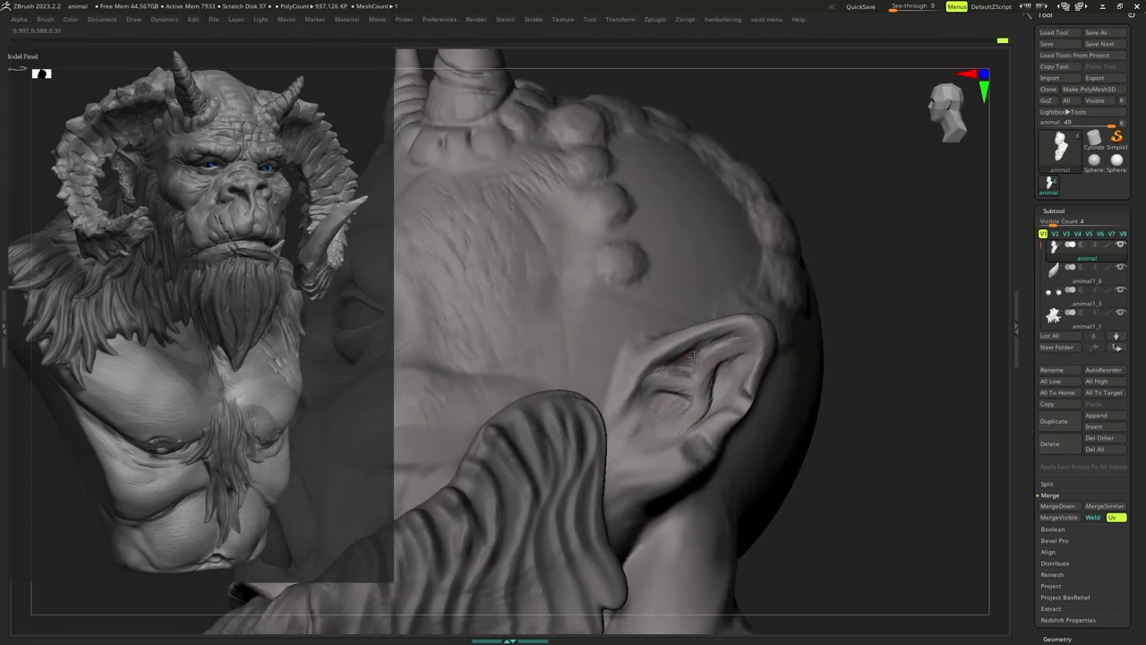
Define the inner ear's ridge and hollow out the ear canal near the sideburn.
key(s)
drag(719, 379, 727, 384)
right_drag(725, 383, 736, 376)
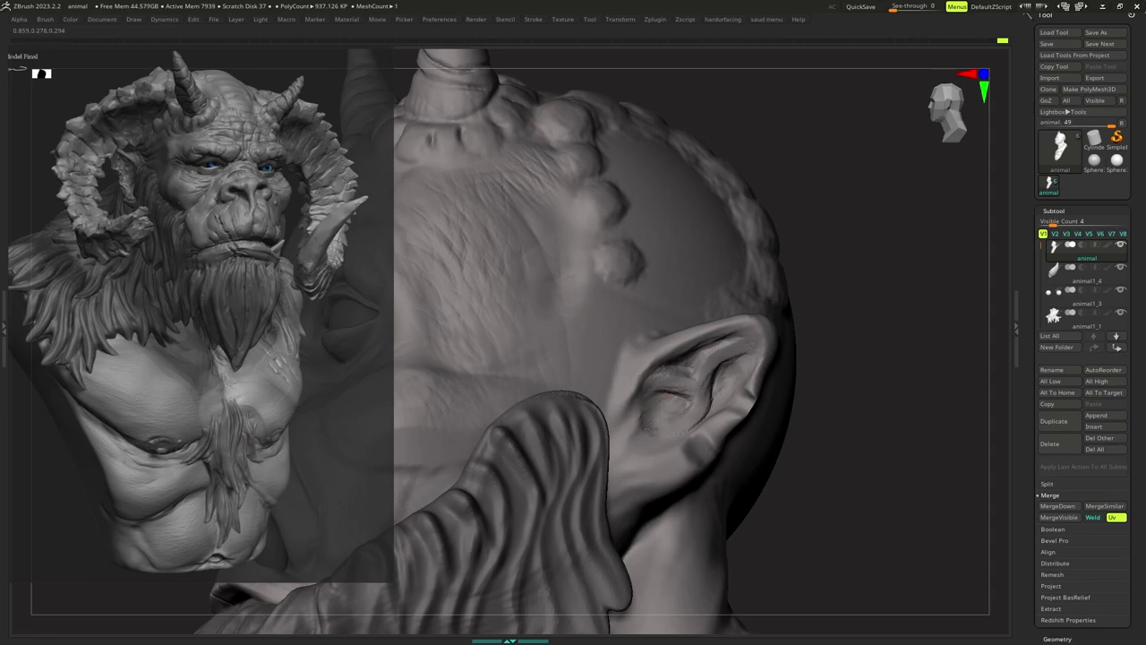
right_drag(651, 428, 655, 419)
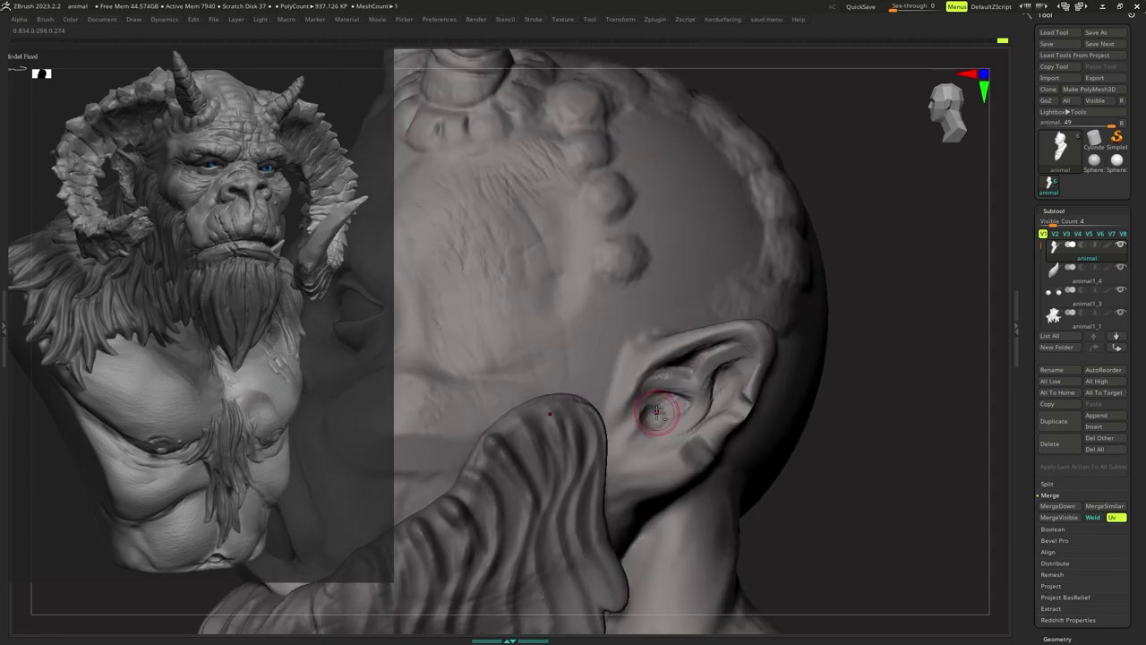
alt+drag(656, 412, 655, 423)
Show the large curled horns subtool again and view the whole bust from the front.
mouse_move(655, 423)
shift+right_down()
mouse_move(681, 405)
mouse_move(671, 336)
mouse_move(661, 380)
mouse_move(699, 313)
mouse_move(716, 351)
shift+right_up()
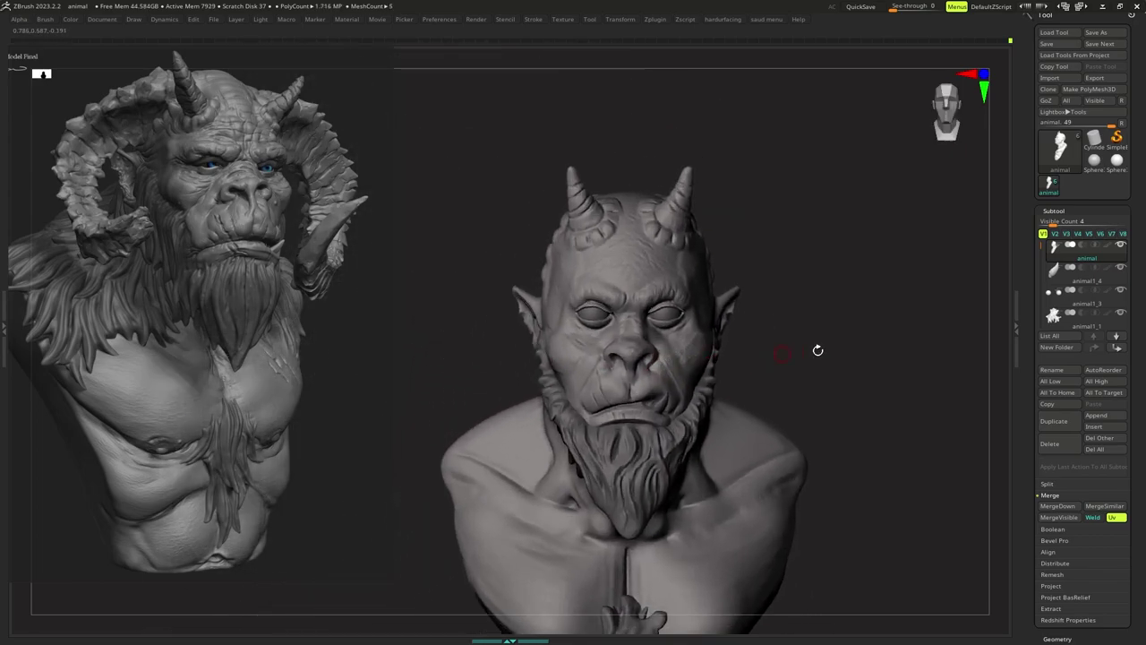
drag(1041, 245, 1041, 264)
click(1121, 291)
ctrl+right_drag(781, 388, 744, 377)
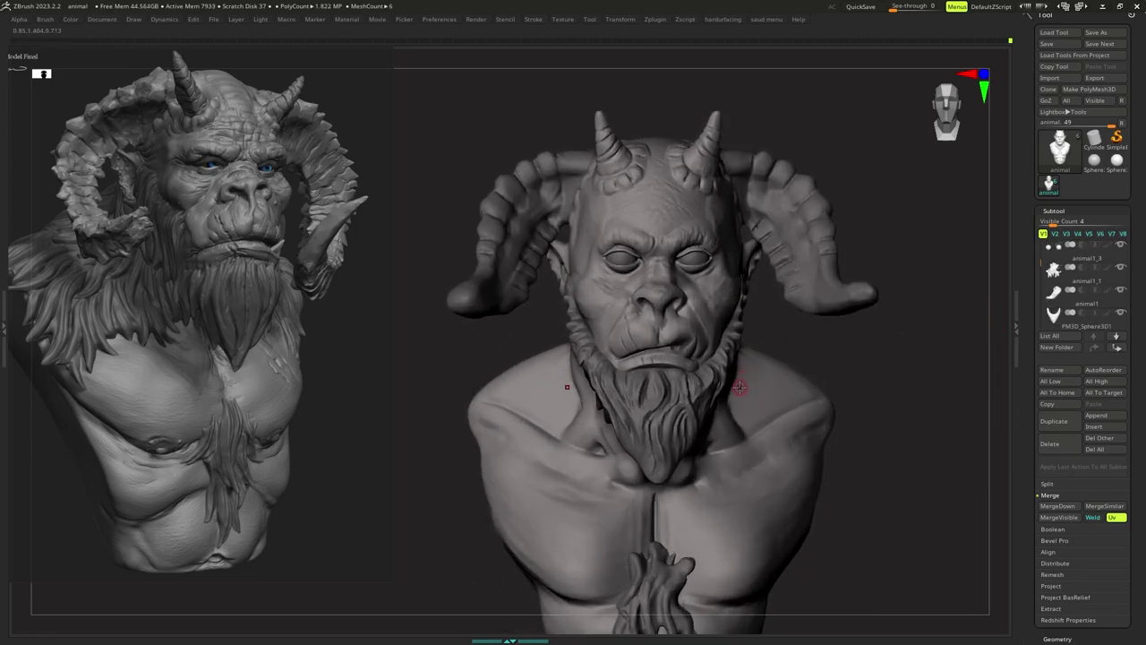
Insert a sphere as a new subtool and make it active.
key(space)
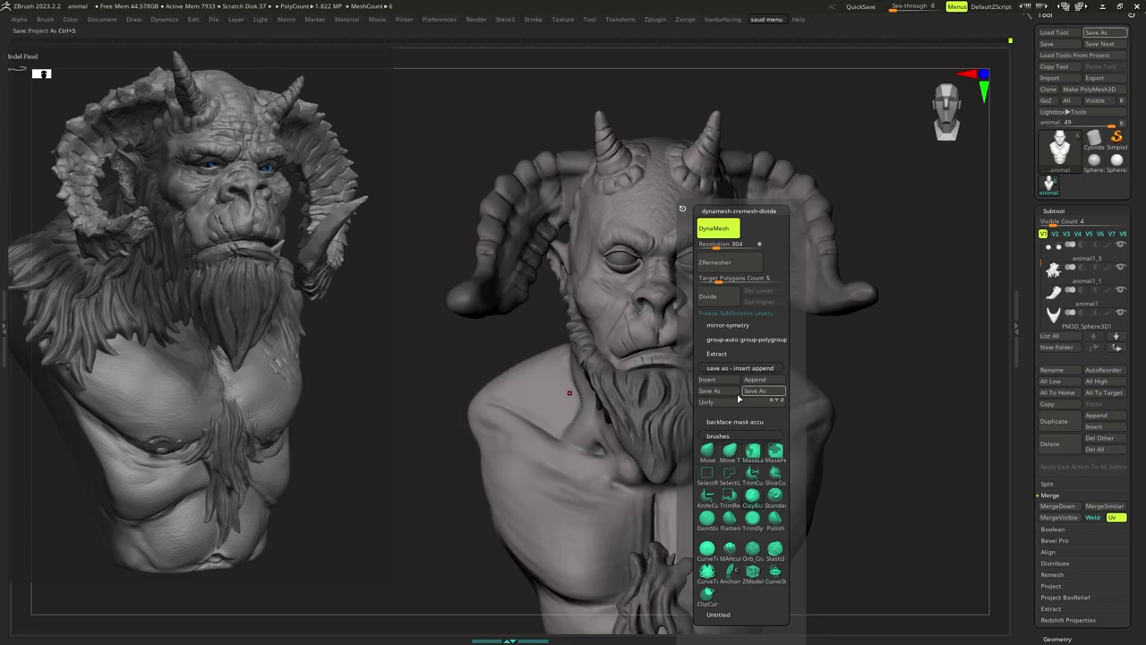
click(731, 379)
click(346, 406)
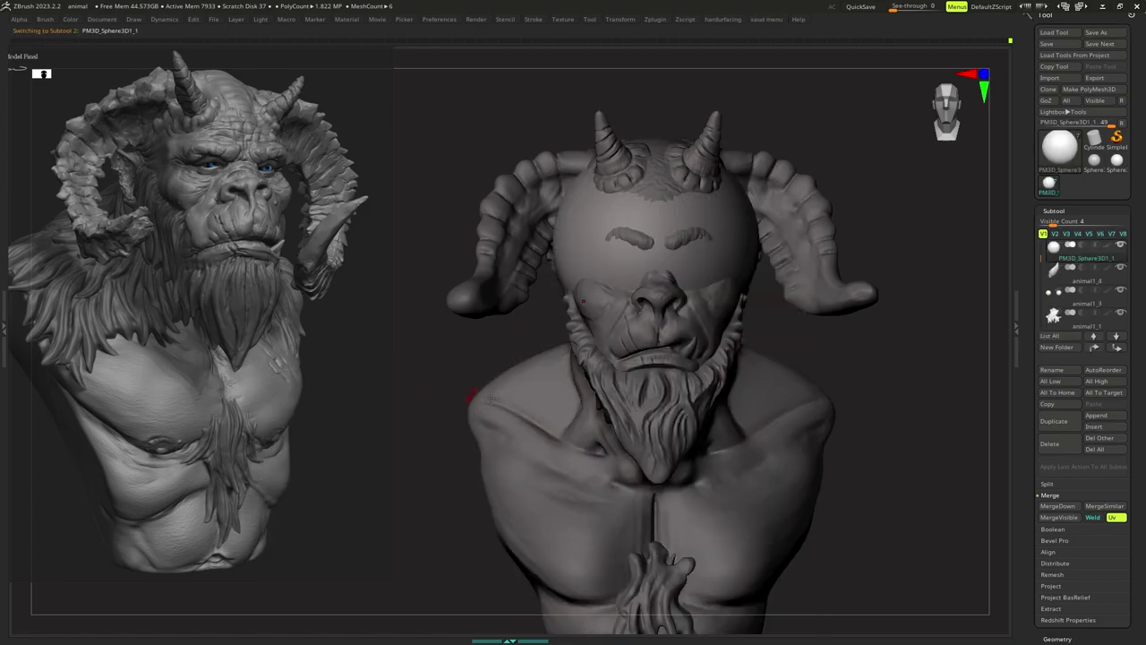
Move the inserted sphere down from the head and back behind the neck onto the upper back.
ctrl+right_drag(582, 394, 605, 362)
key(w)
drag(652, 189, 651, 314)
right_drag(757, 358, 656, 392)
drag(620, 404, 699, 404)
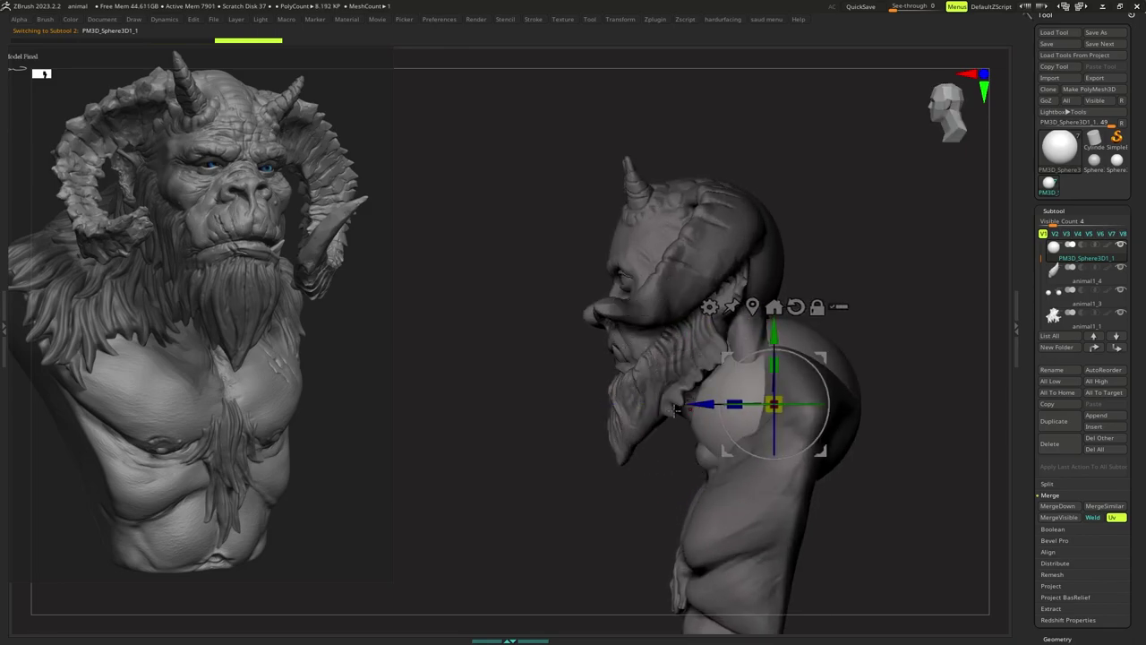
Select the Move brush and convert the inserted sphere to a DynaMesh at resolution 128.
mouse_move(663, 397)
right_down()
mouse_move(652, 385)
mouse_move(736, 387)
right_up()
mouse_move(736, 387)
ctrl+right_down()
mouse_move(720, 376)
mouse_move(711, 397)
mouse_move(732, 383)
ctrl+right_up()
key(q)
key(s)
drag(742, 388, 742, 387)
key(b)
key(m)
key(v)
key(s)
key(space)
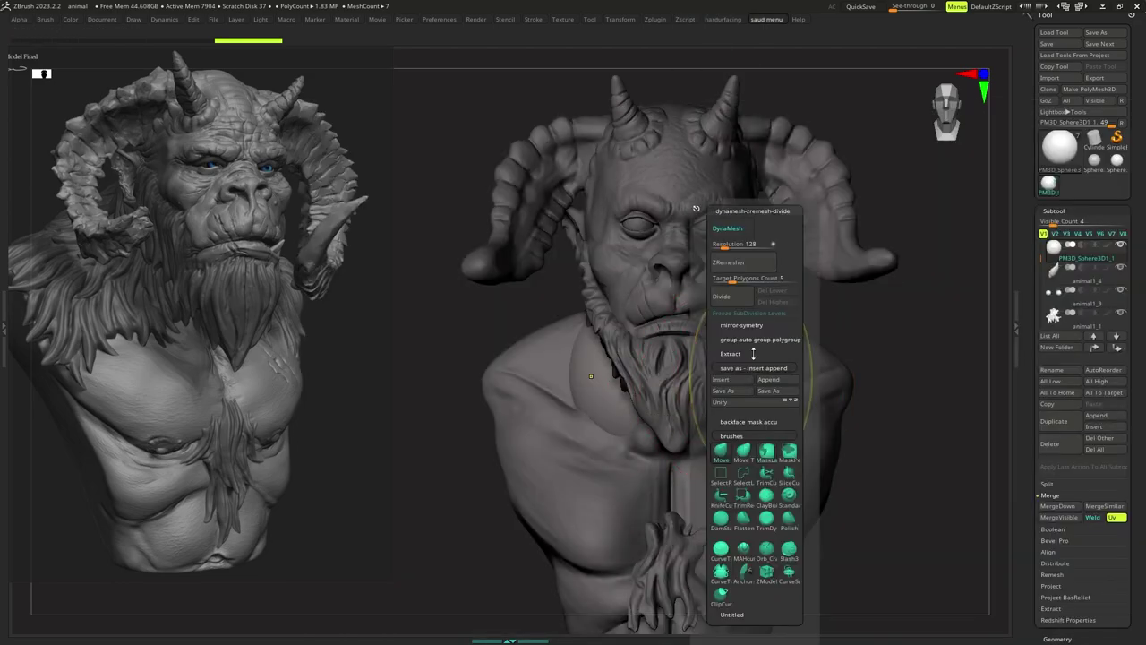
click(730, 232)
Slice off the sphere's rear half from the side with a vertical KnifeCurve cut, keeping the front portion.
right_drag(747, 319, 763, 346)
key(s)
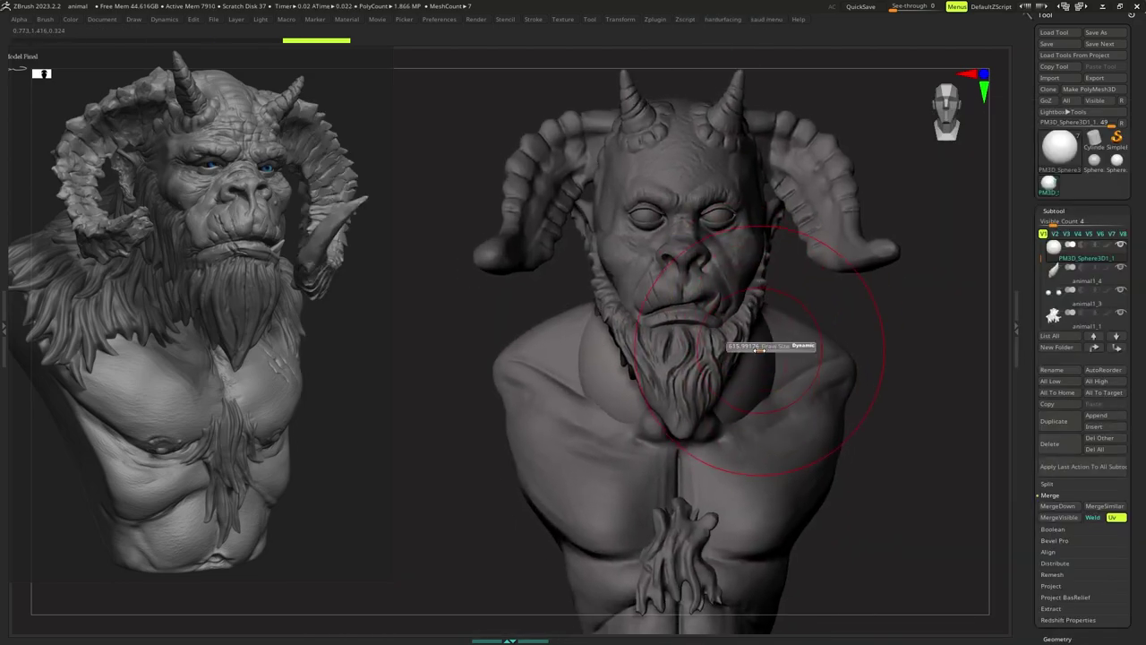
drag(763, 346, 802, 364)
mouse_move(801, 364)
right_down()
mouse_move(690, 364)
mouse_move(760, 363)
right_up()
key(space)
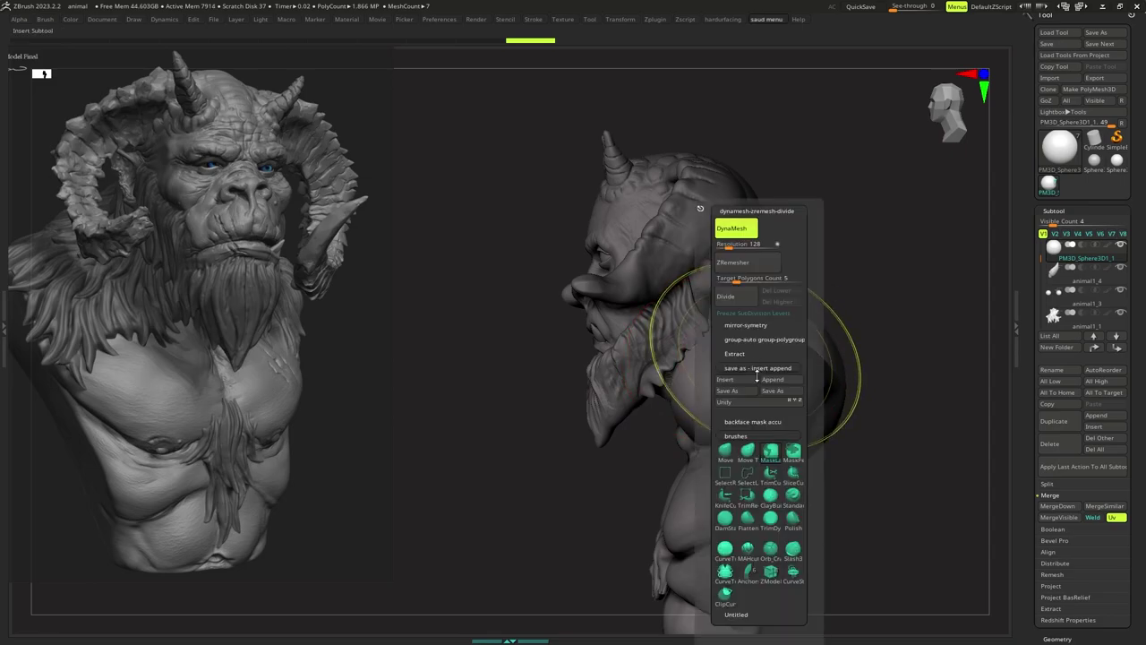
click(728, 498)
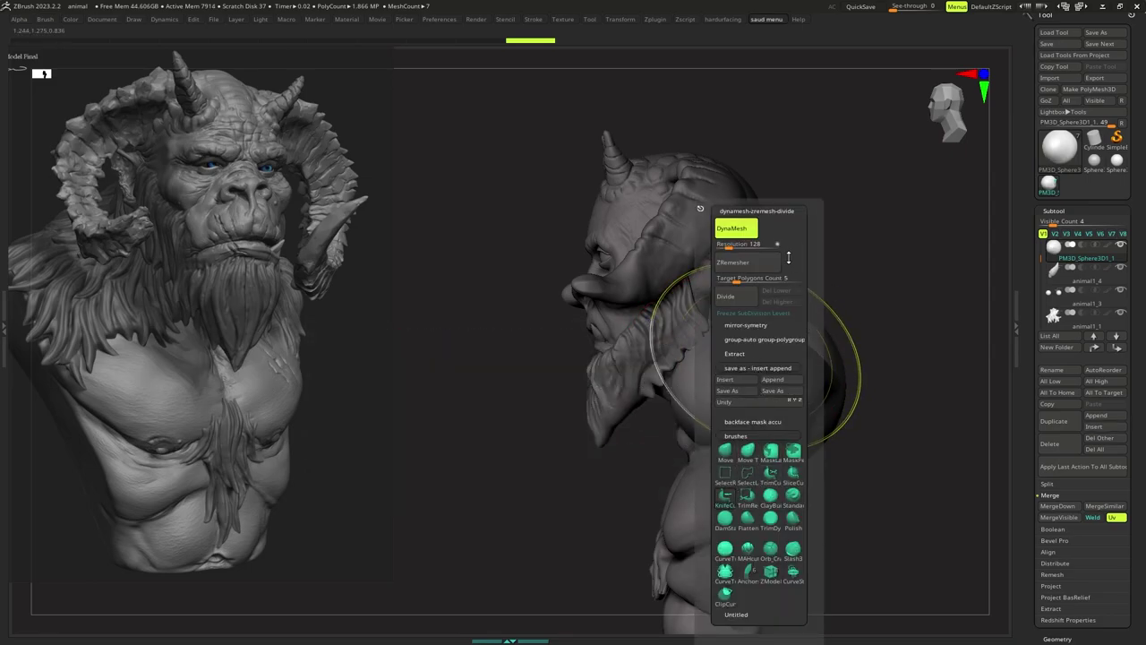
ctrl+shift+drag(744, 285, 747, 463)
ctrl+shift+drag(757, 274, 762, 377)
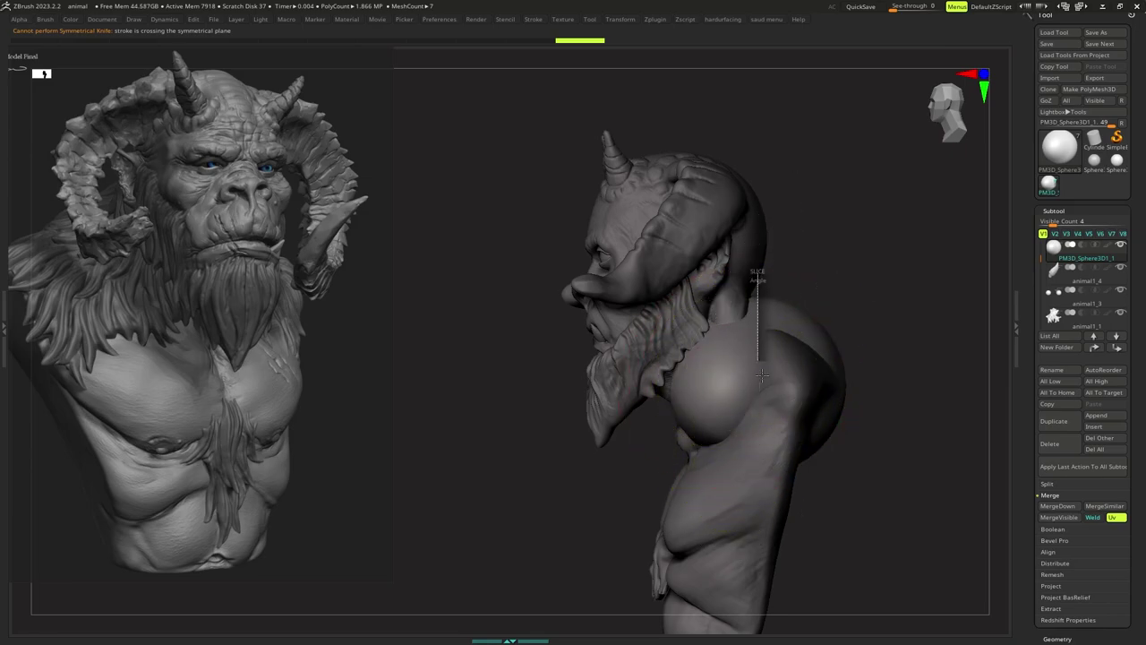
ctrl+shift+drag(758, 457, 760, 460)
mouse_move(768, 446)
right_down()
mouse_move(800, 402)
mouse_move(777, 404)
mouse_move(731, 376)
right_up()
ctrl+shift+drag(775, 274, 778, 462)
ctrl+shift+drag(751, 274, 750, 468)
Pull the upper edge of the cut mass up and back around the side of the neck with the Move brush.
mouse_move(747, 453)
right_down()
mouse_move(745, 427)
mouse_move(809, 369)
mouse_move(796, 358)
mouse_move(789, 380)
mouse_move(772, 376)
mouse_move(742, 352)
mouse_move(749, 326)
right_up()
key(s)
key(s)
key(s)
key(s)
drag(770, 302, 813, 290)
key(s)
mouse_move(816, 294)
right_down()
mouse_move(800, 267)
mouse_move(792, 299)
right_up()
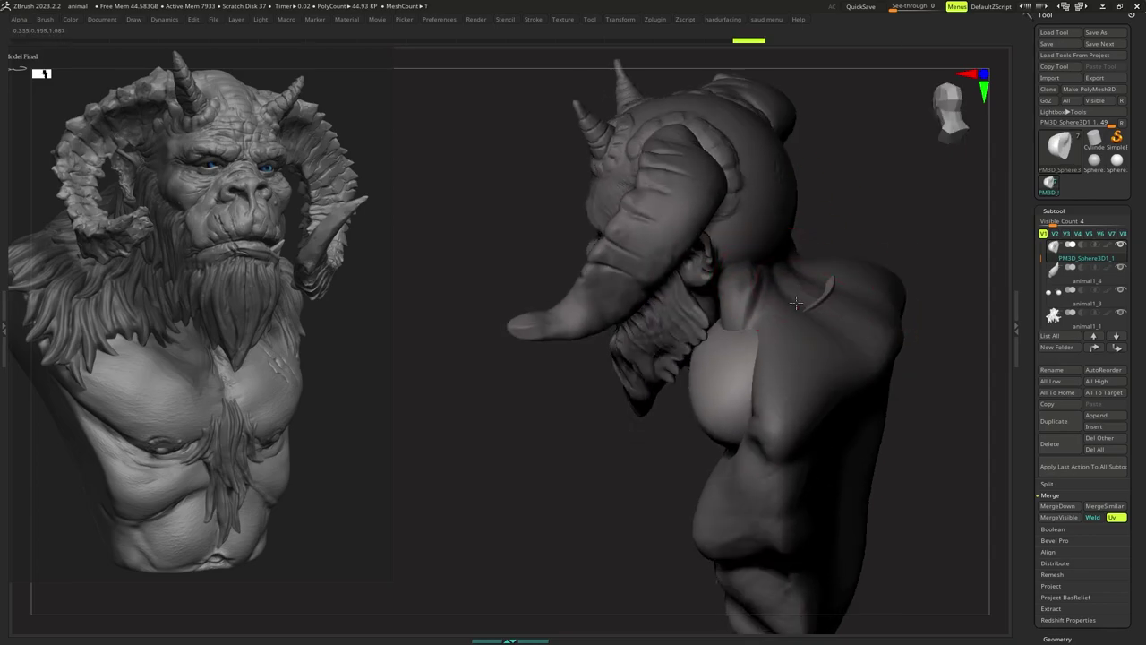
mouse_move(792, 299)
mouse_down()
mouse_move(793, 287)
mouse_move(785, 299)
mouse_up()
right_drag(758, 340, 797, 324)
drag(797, 324, 800, 299)
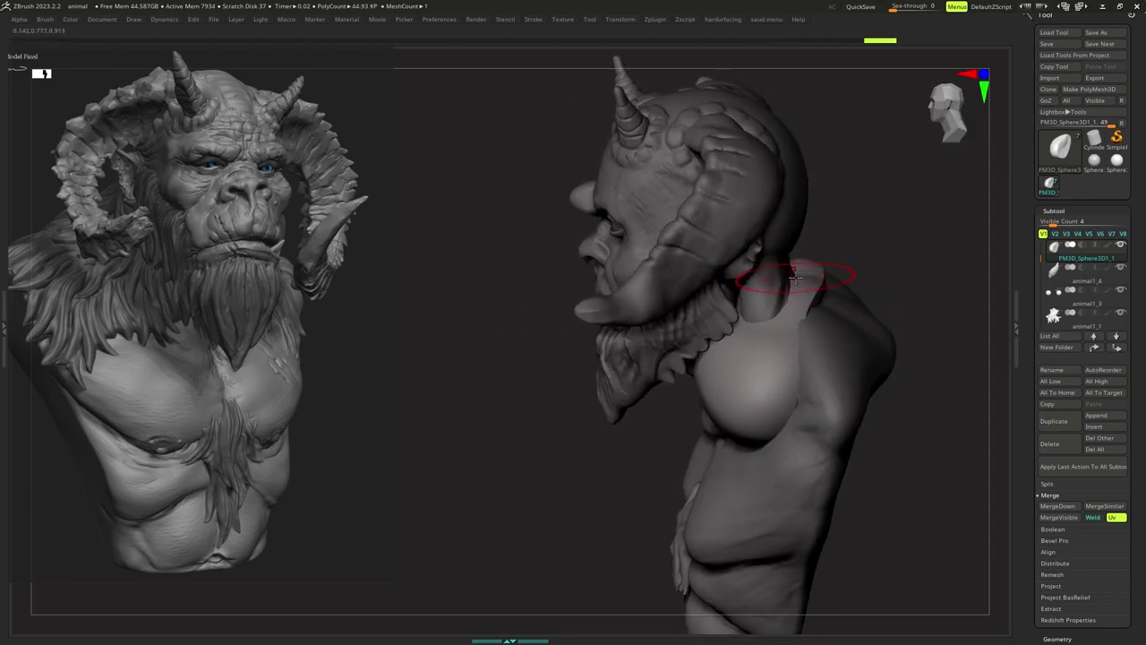
Widen the mass symmetrically outward over the upper chest toward both shoulders and save the project.
mouse_move(817, 280)
right_down()
mouse_move(821, 299)
mouse_move(789, 304)
mouse_move(755, 342)
mouse_move(754, 365)
right_up()
mouse_move(754, 365)
alt+right_down()
mouse_move(697, 381)
mouse_move(717, 345)
mouse_move(717, 359)
alt+right_up()
key(s)
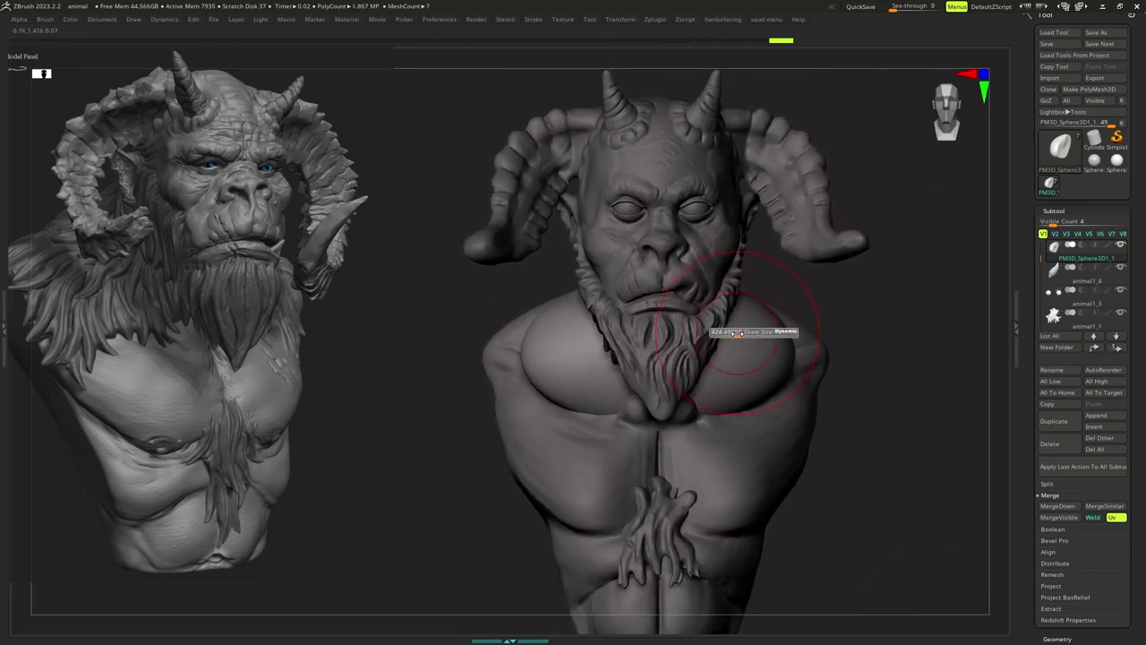
drag(778, 329, 791, 322)
ctrl+right_drag(768, 355, 767, 385)
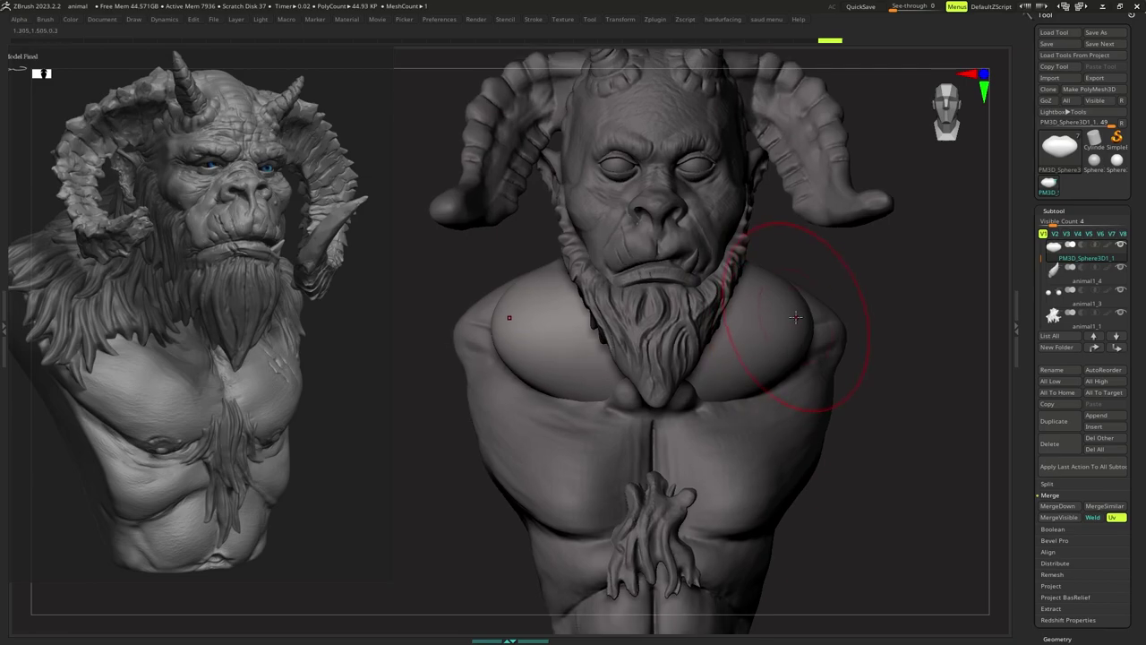
drag(797, 316, 809, 314)
right_drag(810, 313, 788, 316)
key(s)
drag(788, 316, 772, 318)
key(space)
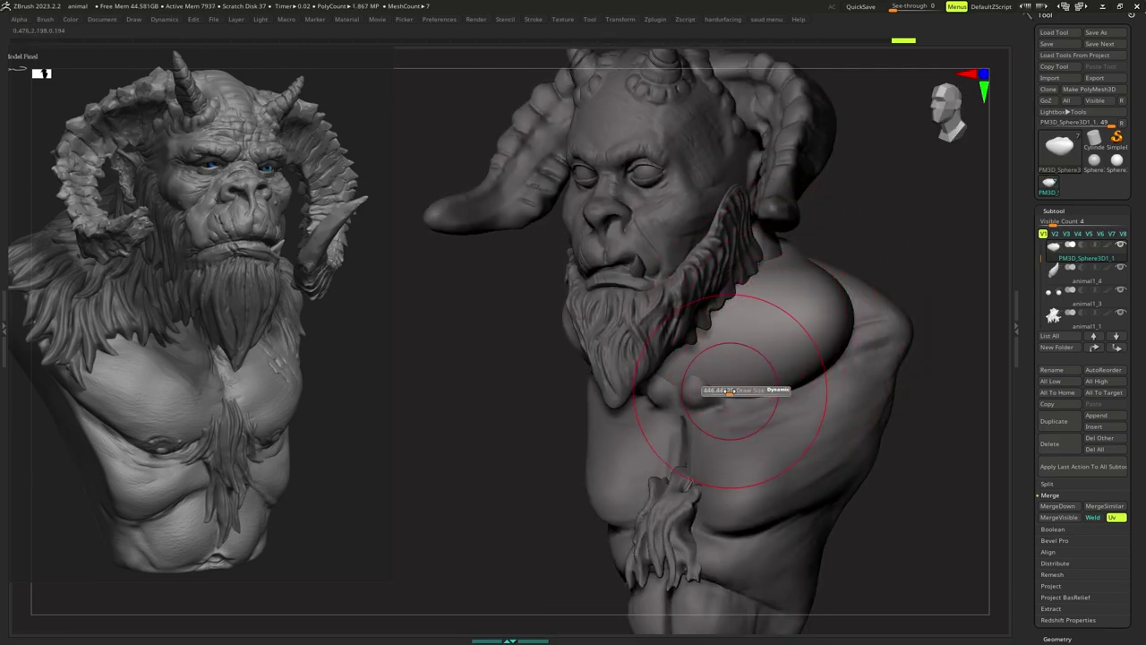
drag(730, 390, 726, 390)
mouse_move(736, 387)
right_down()
mouse_move(724, 380)
mouse_move(756, 377)
mouse_move(740, 379)
right_up()
key(ctrl+s)
Stretch the mass over the shoulders and draw its outer lower corners down onto the chest.
key(space)
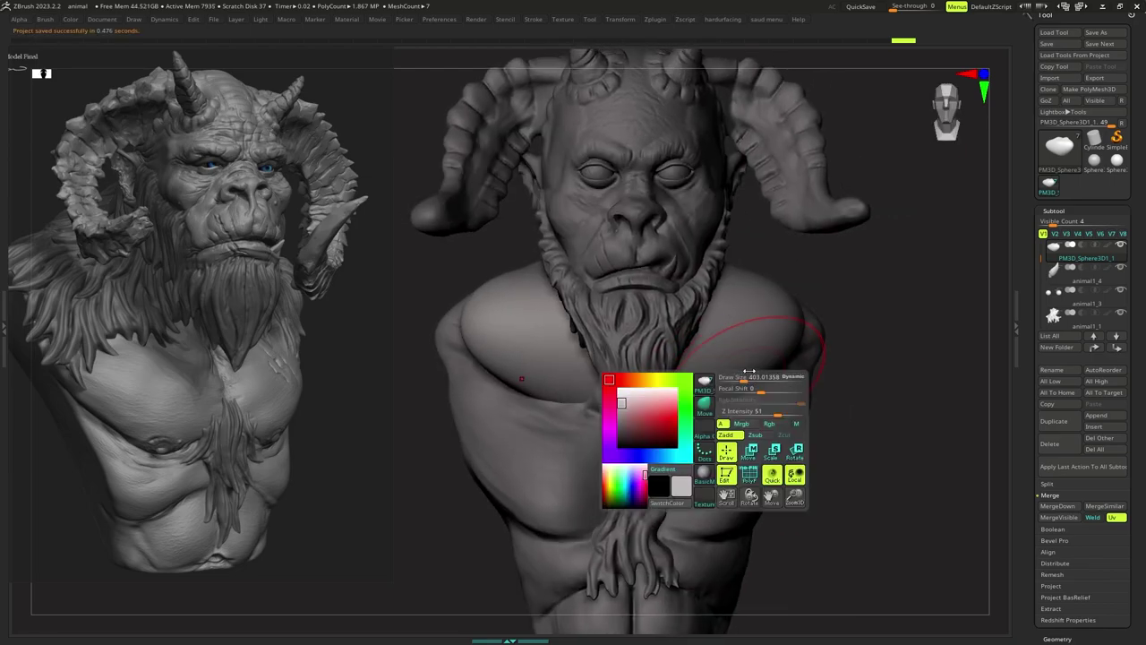
drag(757, 369, 757, 409)
ctrl+right_drag(757, 409, 751, 369)
key(s)
drag(751, 369, 755, 368)
key(s)
mouse_move(754, 368)
ctrl+right_down()
mouse_move(768, 358)
mouse_move(741, 310)
mouse_move(778, 308)
ctrl+right_up()
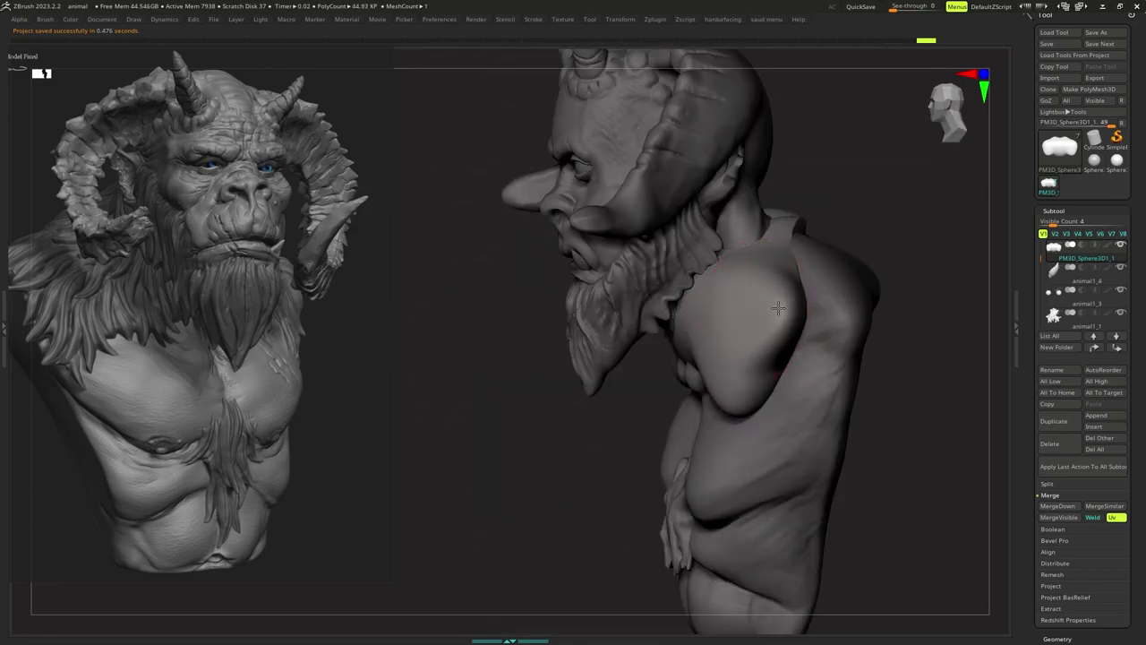
drag(758, 382, 754, 369)
mouse_move(722, 377)
right_down()
mouse_move(755, 374)
mouse_move(735, 357)
right_up()
mouse_move(741, 369)
right_down()
mouse_move(722, 386)
mouse_move(704, 374)
right_up()
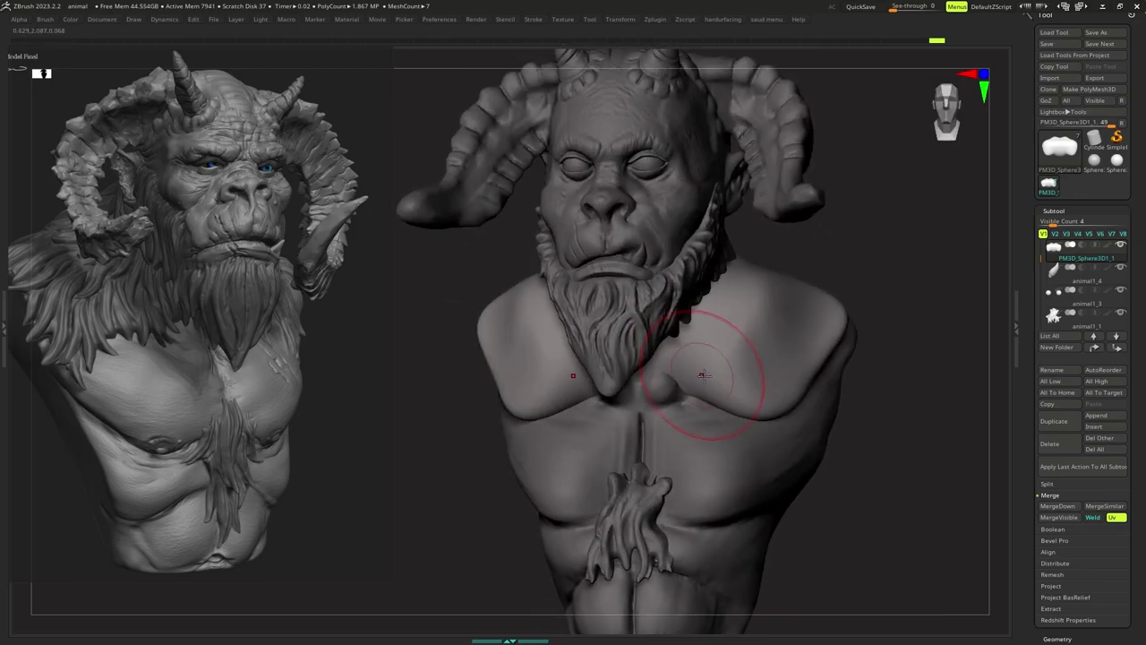
Shape the mass's lower edge on the chest into an irregular, notched outline with a smaller Move brush.
key(s)
drag(711, 375, 704, 374)
mouse_move(704, 375)
right_down()
mouse_move(739, 354)
mouse_move(729, 364)
right_up()
key(s)
key(s)
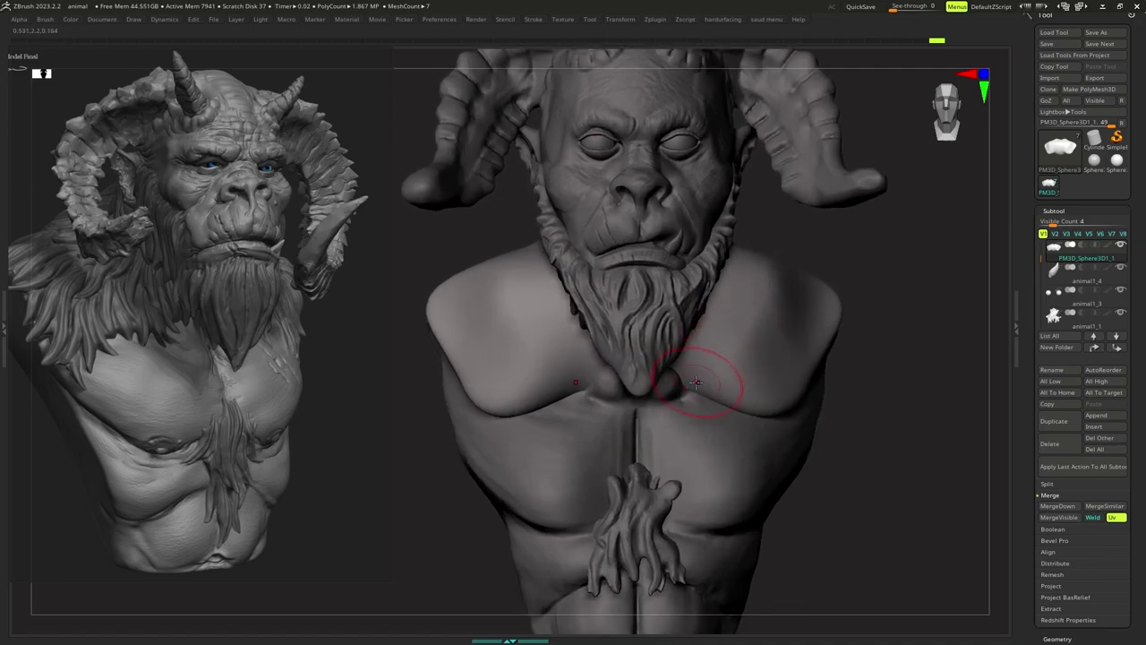
mouse_move(696, 383)
mouse_down()
mouse_move(699, 372)
mouse_move(789, 397)
mouse_up()
key(s)
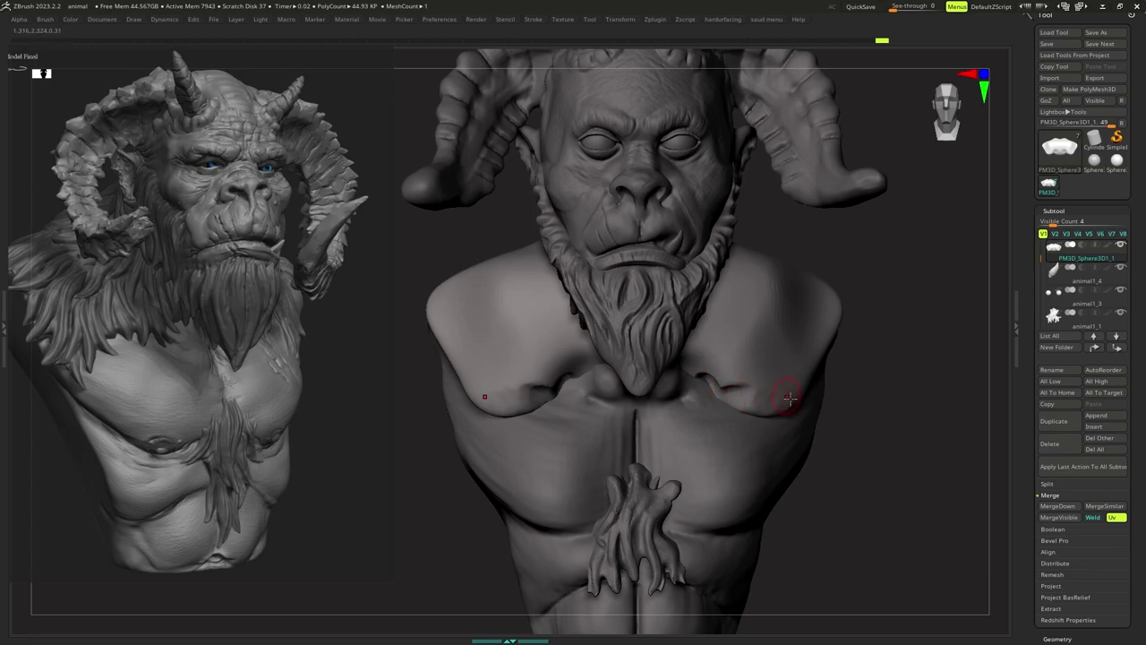
Adjust the shoulder mass's profile in side view by moving its front surface and outer edge forward.
mouse_move(806, 382)
ctrl+right_down()
mouse_move(793, 354)
mouse_move(770, 376)
mouse_move(729, 362)
mouse_move(721, 394)
mouse_move(716, 360)
mouse_move(709, 379)
mouse_move(693, 368)
mouse_move(703, 360)
ctrl+right_up()
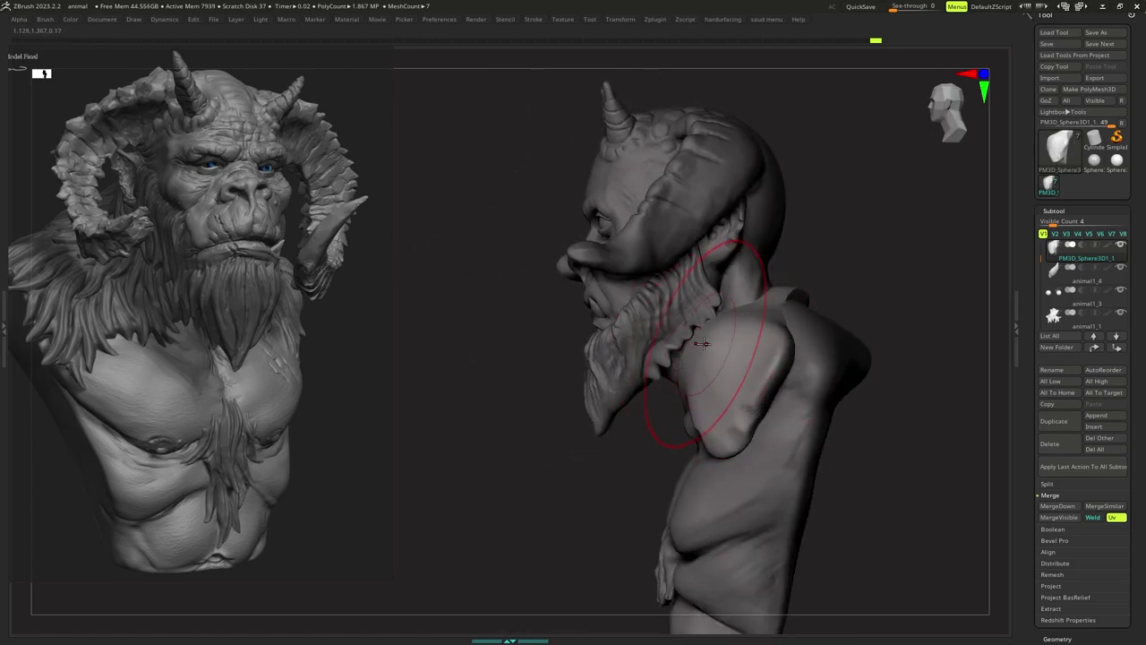
drag(704, 346, 693, 338)
drag(704, 405, 691, 410)
drag(776, 376, 764, 372)
mouse_move(707, 404)
mouse_down()
mouse_move(716, 379)
mouse_move(704, 376)
mouse_up()
right_drag(704, 376, 723, 382)
key(s)
drag(723, 382, 718, 382)
right_drag(718, 383, 743, 361)
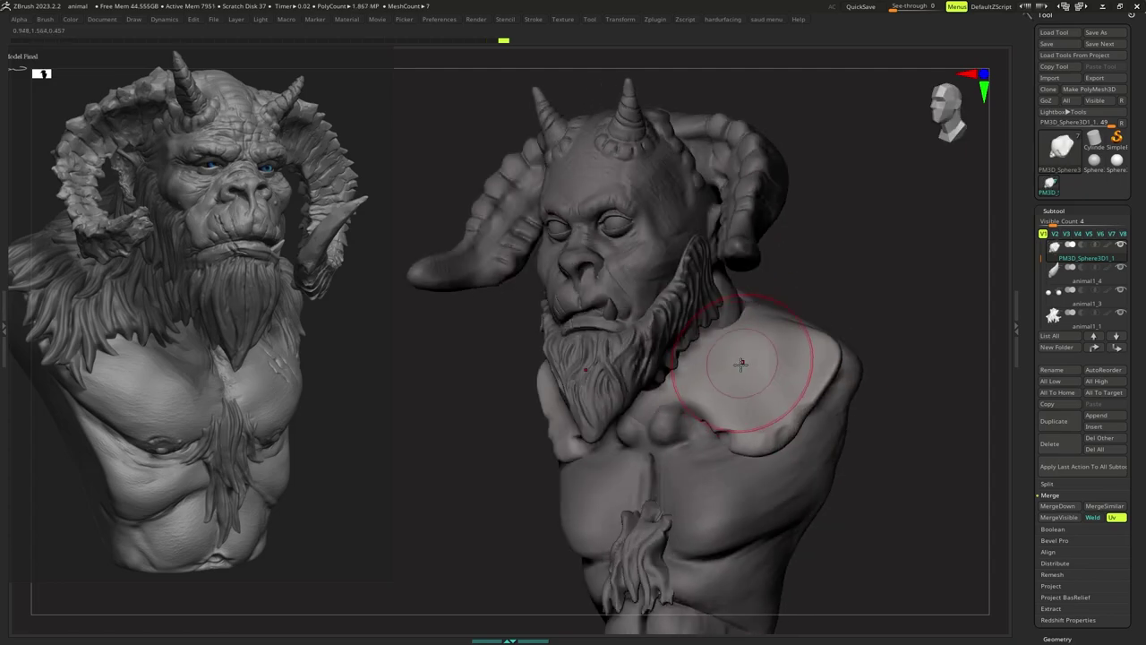
Refine the front surface and notched lower border of the shoulder mass with small Move adjustments.
key(s)
drag(742, 361, 739, 361)
right_drag(743, 361, 706, 403)
key(s)
drag(705, 403, 684, 400)
right_drag(684, 399, 704, 399)
key(s)
drag(704, 399, 709, 399)
right_drag(709, 402, 695, 421)
mouse_move(703, 431)
mouse_down()
mouse_move(695, 419)
mouse_move(702, 424)
mouse_up()
mouse_move(702, 425)
shift+right_down()
mouse_move(745, 397)
mouse_move(705, 406)
mouse_move(714, 395)
shift+right_up()
Save the tool and the project to disk.
key(ctrl+q)
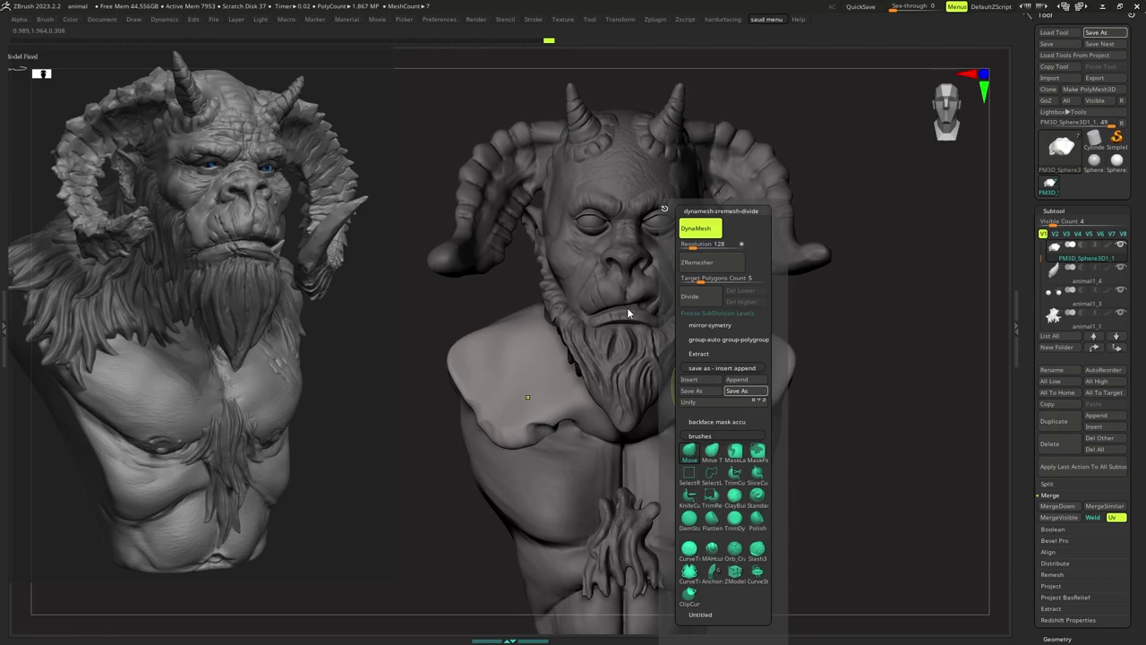
key(ctrl+q)
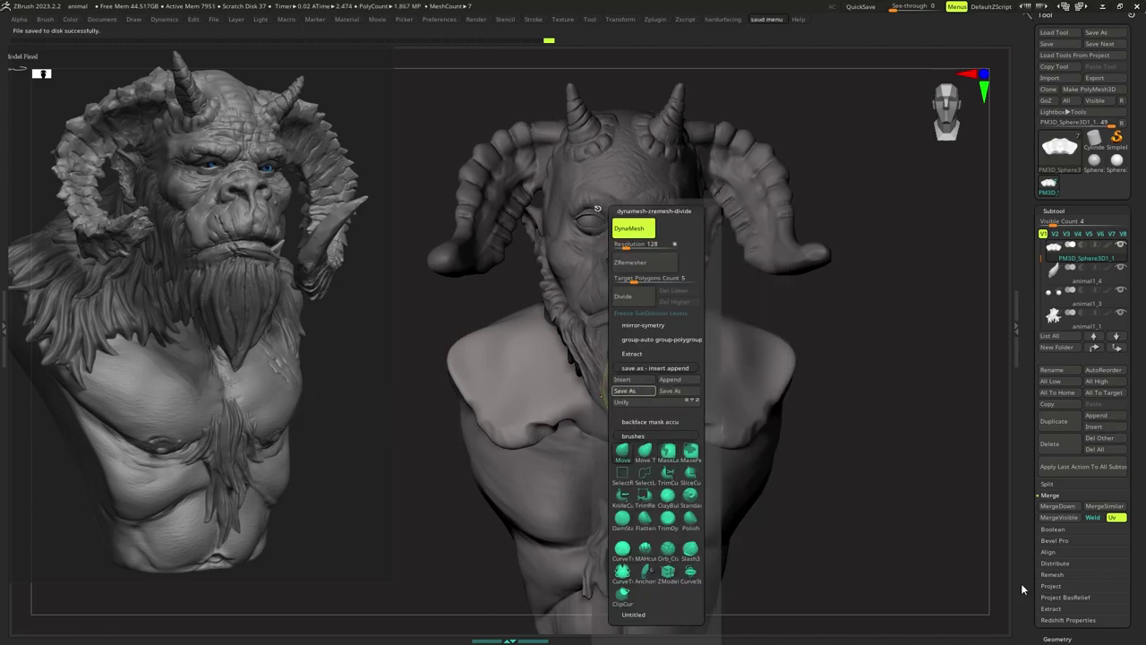
click(613, 335)
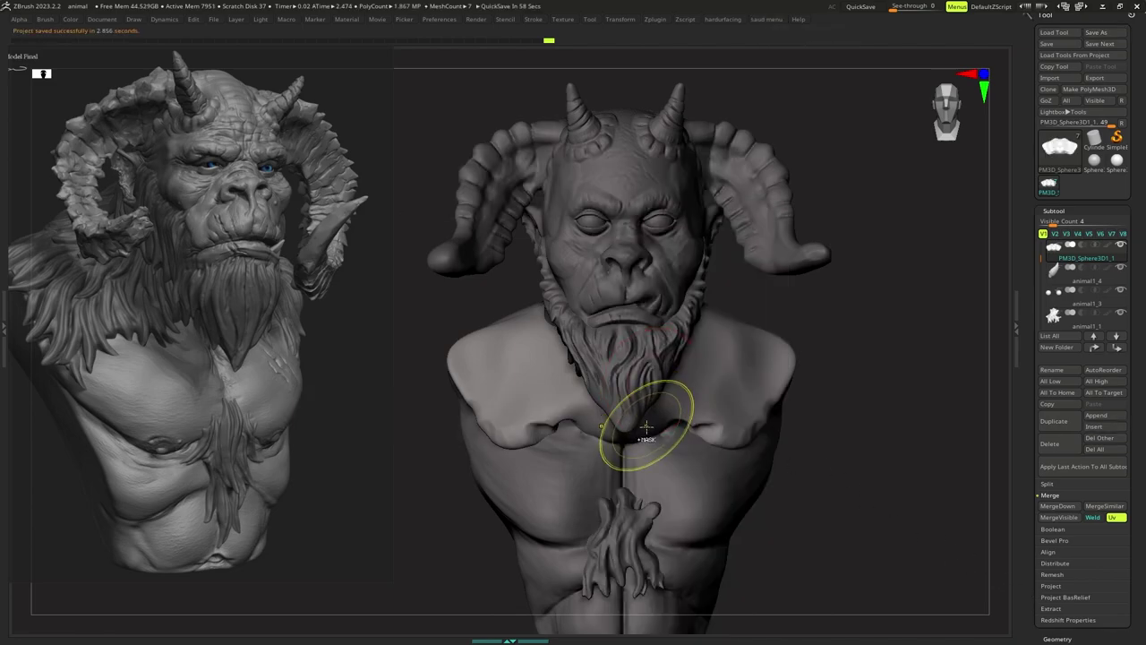
mouse_move(648, 430)
ctrl+right_down()
mouse_move(649, 420)
mouse_move(631, 427)
mouse_move(642, 418)
ctrl+right_up()
key(b)
key(s)
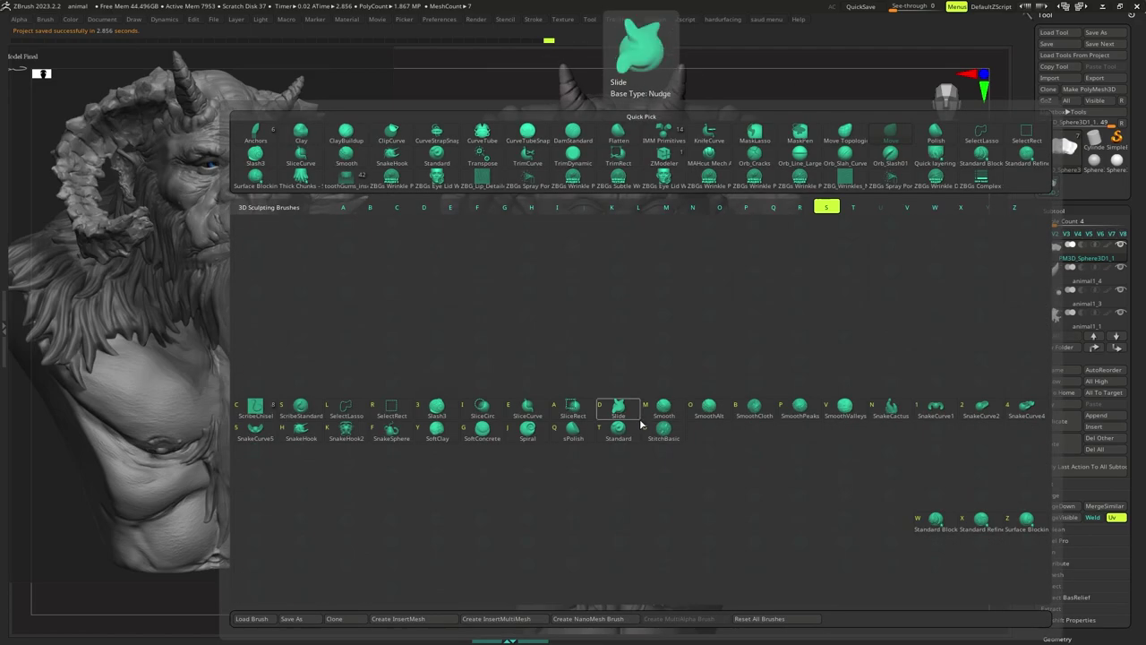
key(h)
key(Tab)
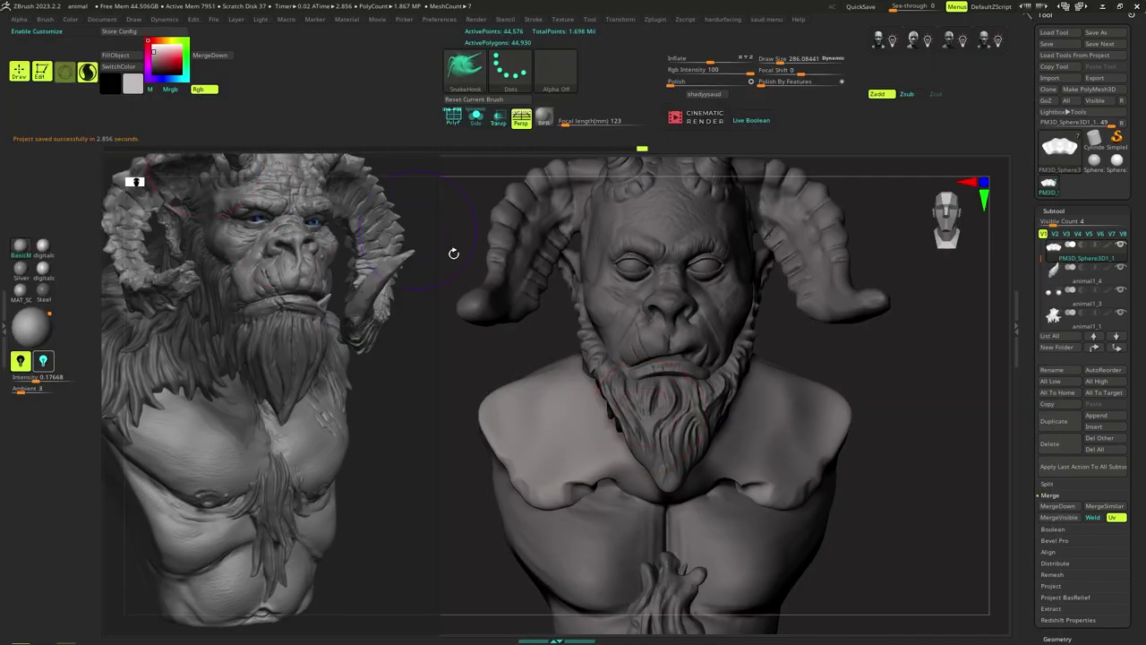
key(Tab)
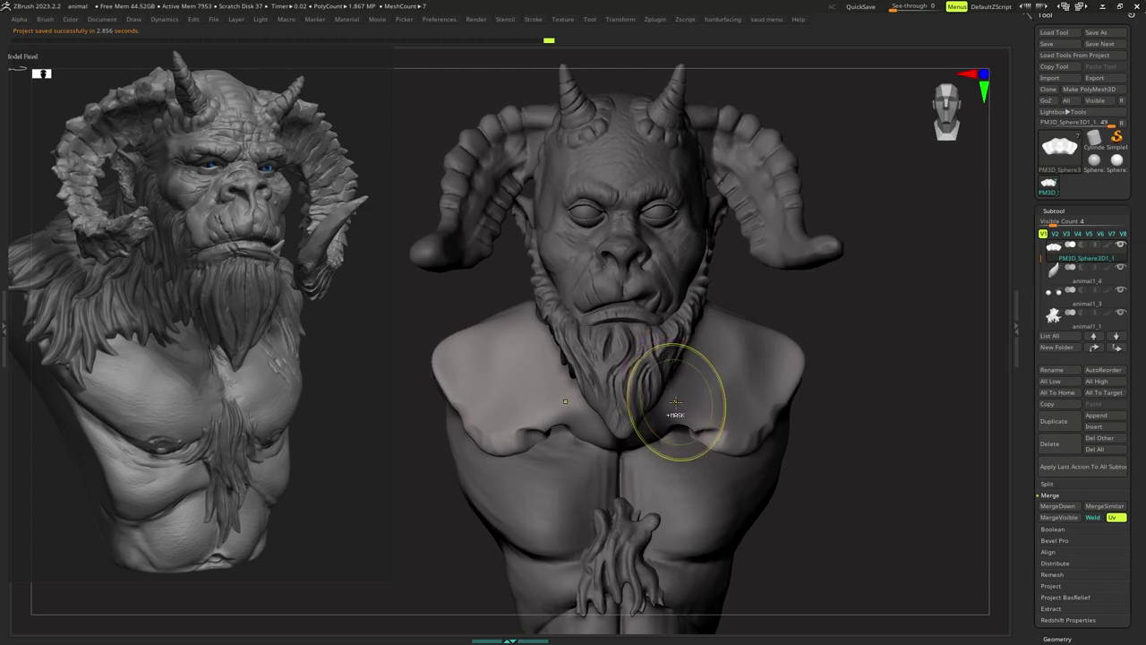
mouse_move(678, 404)
alt+right_down()
mouse_move(666, 369)
mouse_move(676, 366)
mouse_move(670, 388)
alt+right_up()
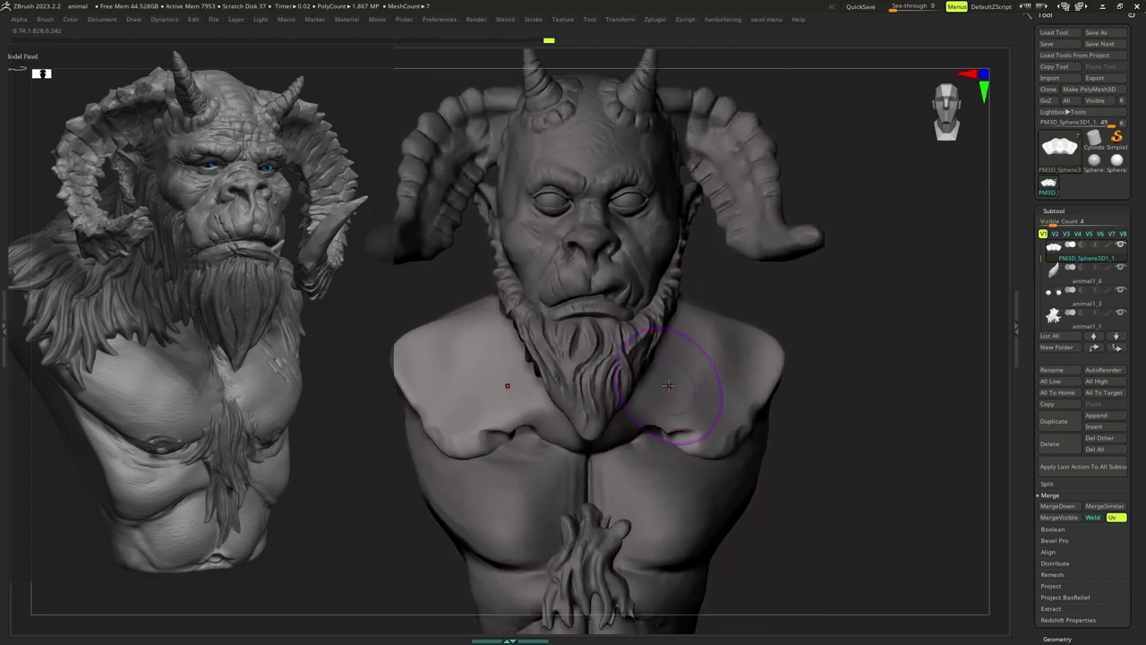
Switch to the ClayBuildup brush and sculpt the first short fur strokes on the shoulders beside the neck.
key(b)
key(s)
key(s)
drag(670, 389, 681, 365)
key(s)
right_drag(701, 342, 706, 315)
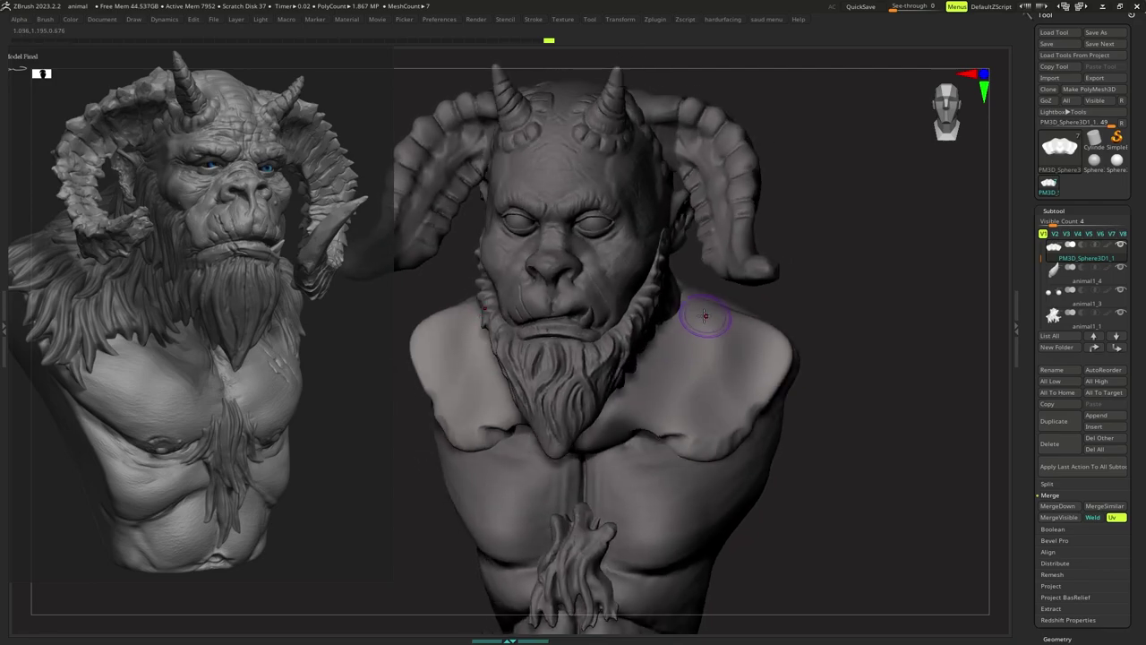
mouse_move(710, 307)
mouse_down()
mouse_move(696, 324)
mouse_move(703, 316)
mouse_up()
key(Tab)
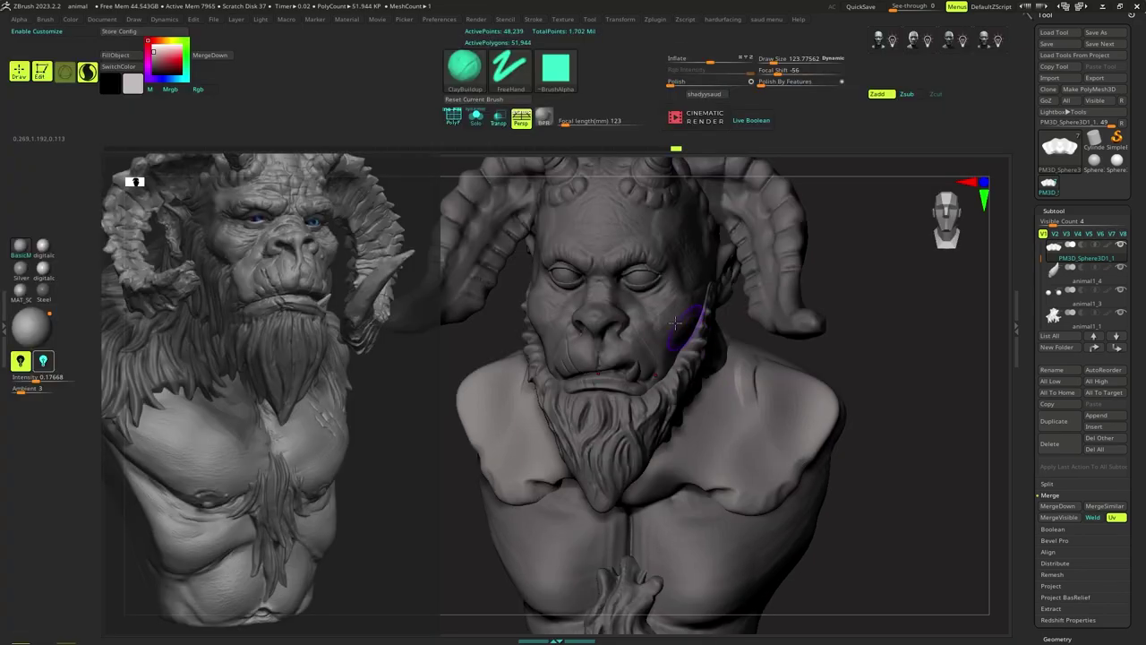
key(Tab)
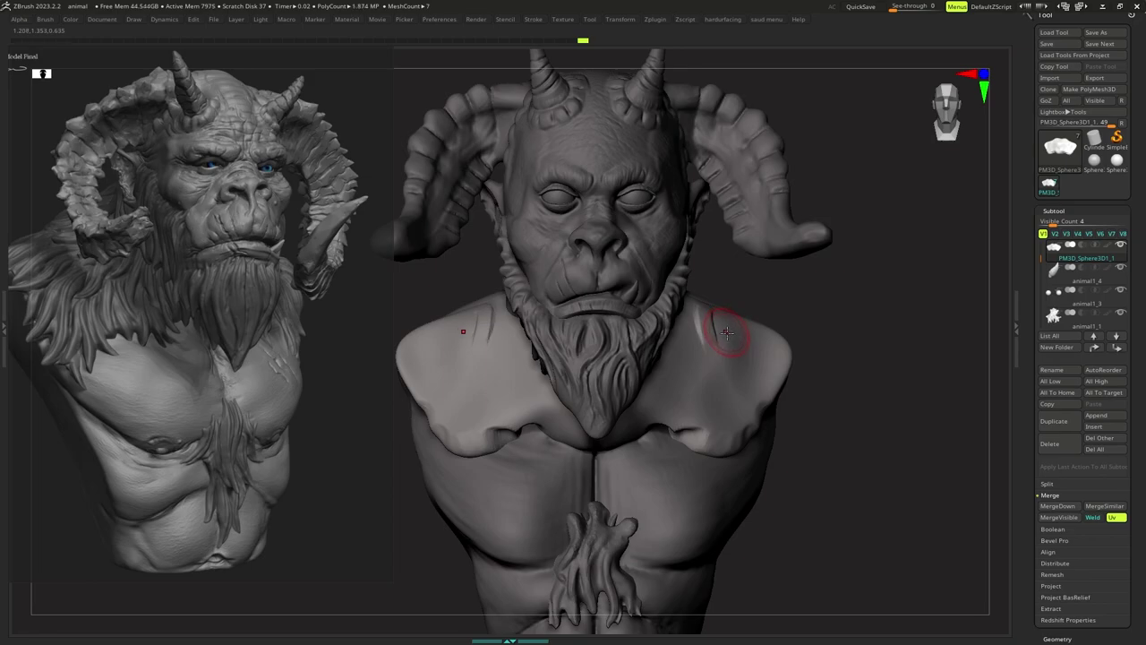
Set the DynaMesh resolution to 240 and remesh the shoulder mass.
key(space)
click(713, 244)
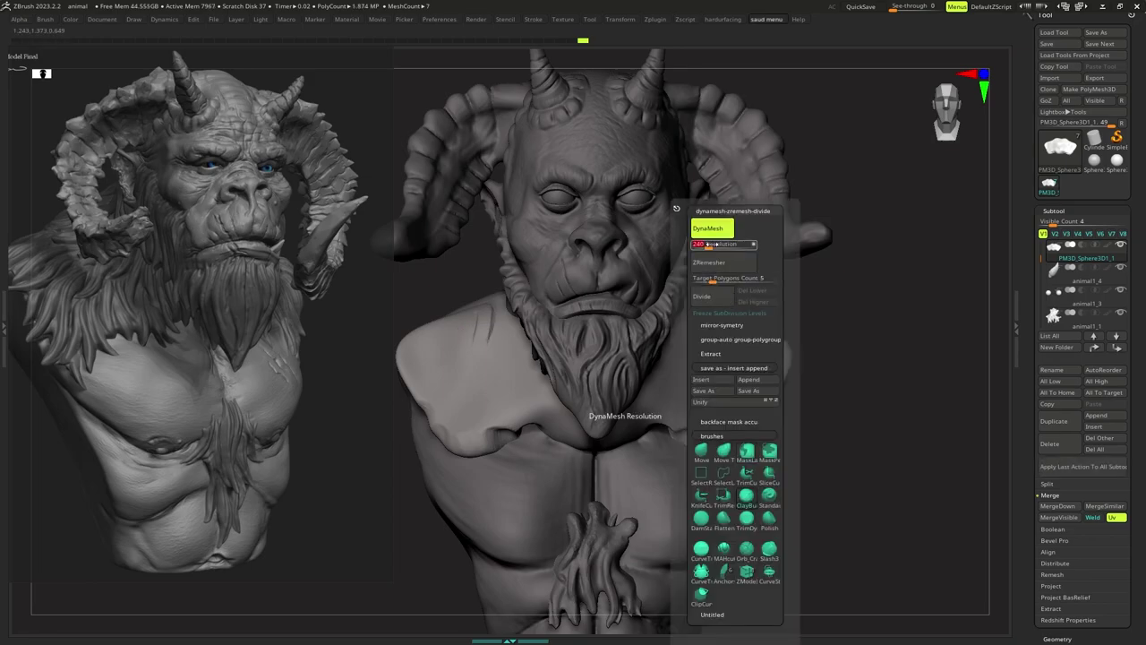
key(Return)
ctrl+drag(827, 301, 852, 325)
Sculpt long branching fur strands from the neck down to the lower edge and out across the shoulder.
right_drag(750, 325, 702, 311)
drag(695, 350, 665, 423)
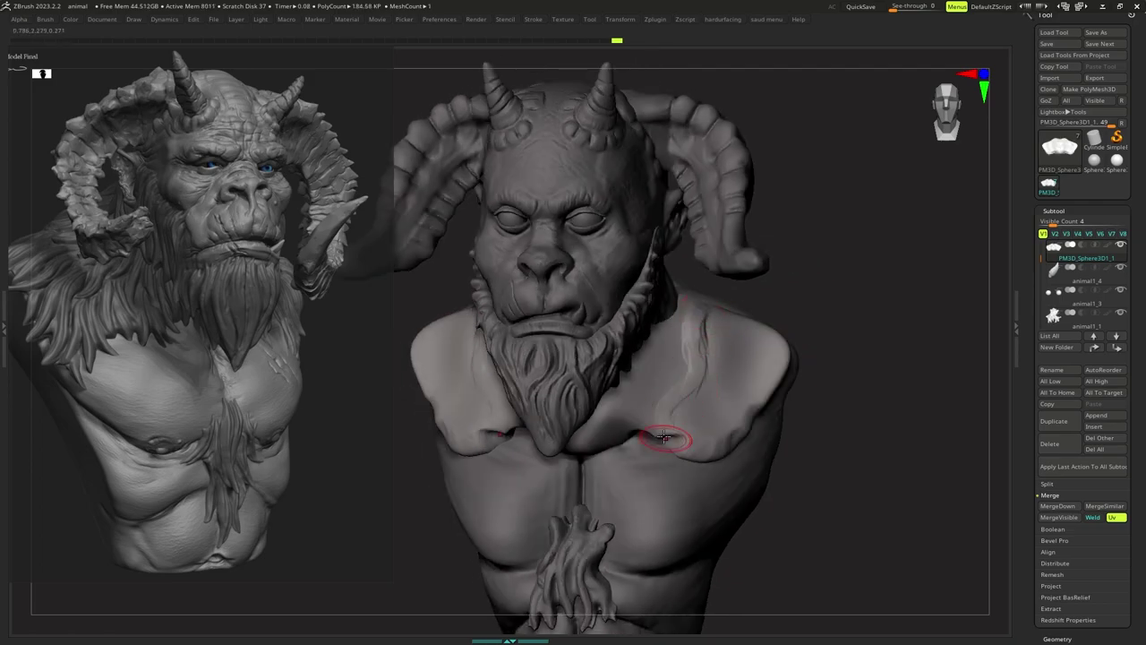
mouse_move(686, 314)
mouse_down()
mouse_move(671, 397)
mouse_move(690, 380)
mouse_up()
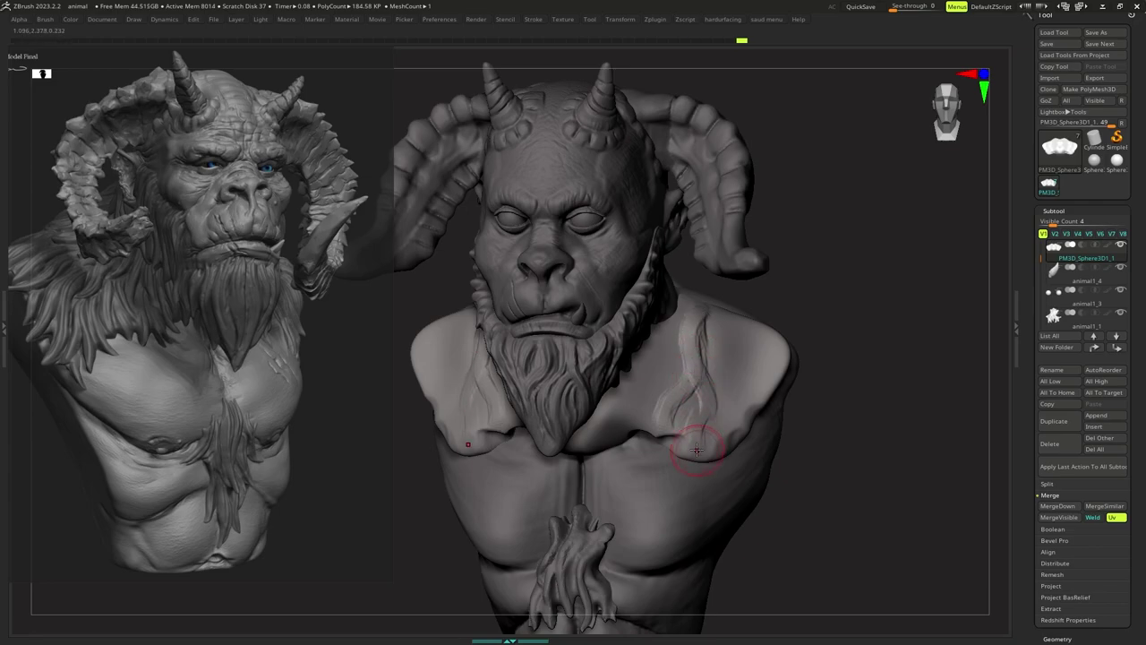
mouse_move(702, 319)
mouse_down()
mouse_move(708, 381)
mouse_move(768, 336)
mouse_up()
drag(699, 365, 682, 377)
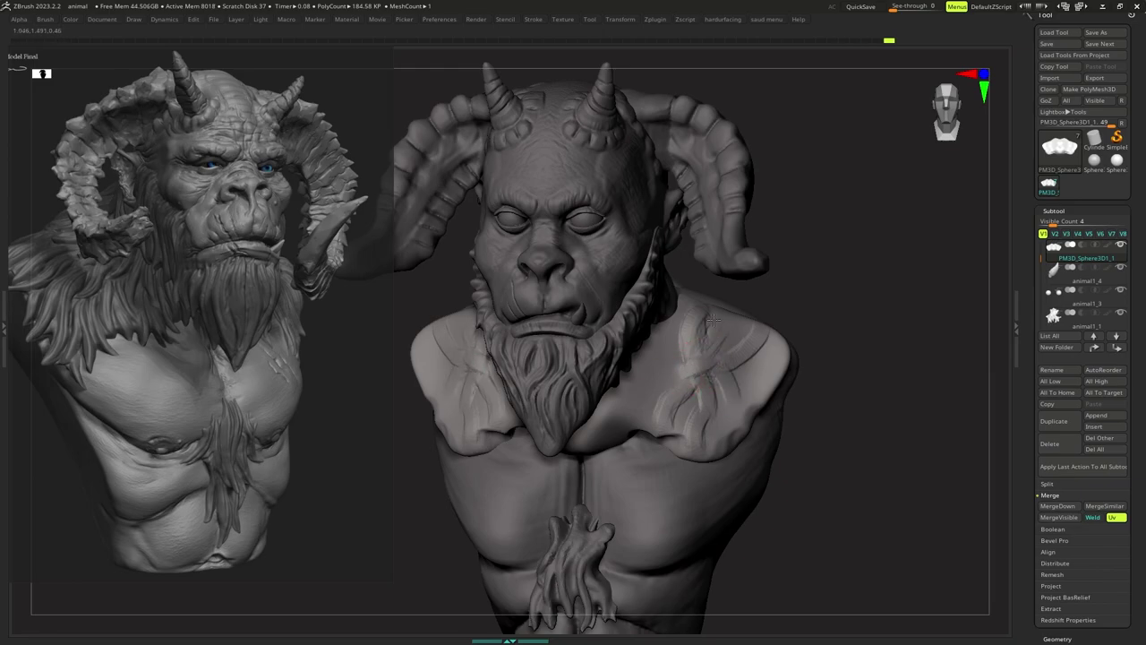
Build up thicker, overlapping fur clumps on the shoulder and extend them to the notched lower edge.
drag(714, 320, 696, 318)
mouse_move(698, 321)
right_down()
mouse_move(719, 328)
mouse_move(711, 335)
right_up()
key(s)
drag(718, 338, 695, 339)
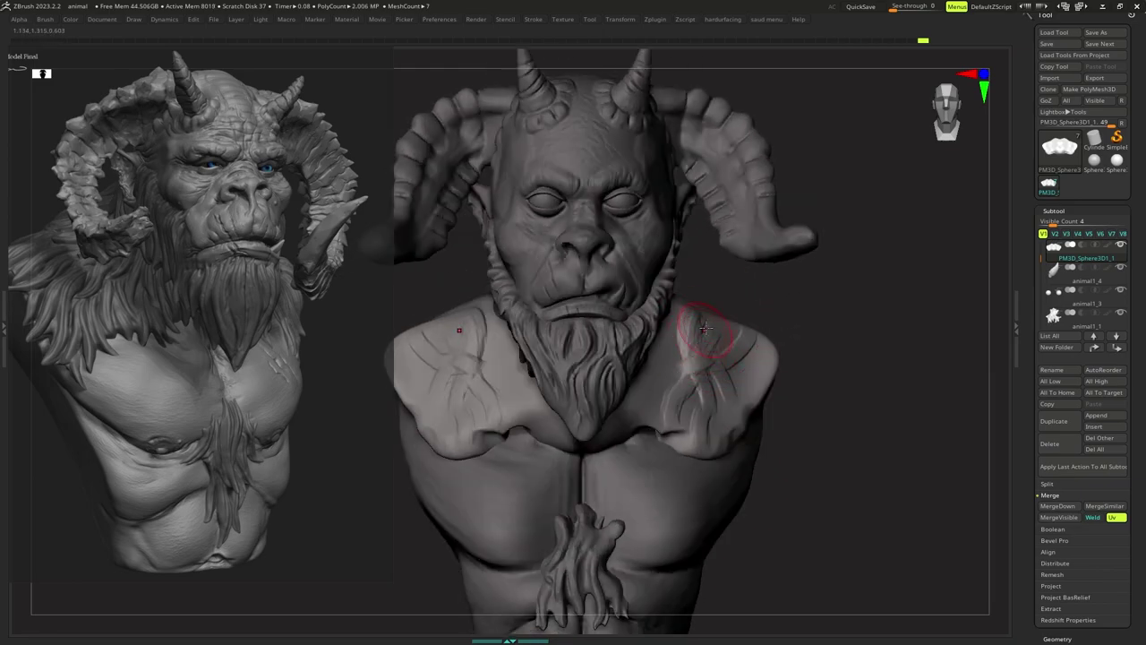
right_drag(704, 329, 690, 344)
right_click(694, 344)
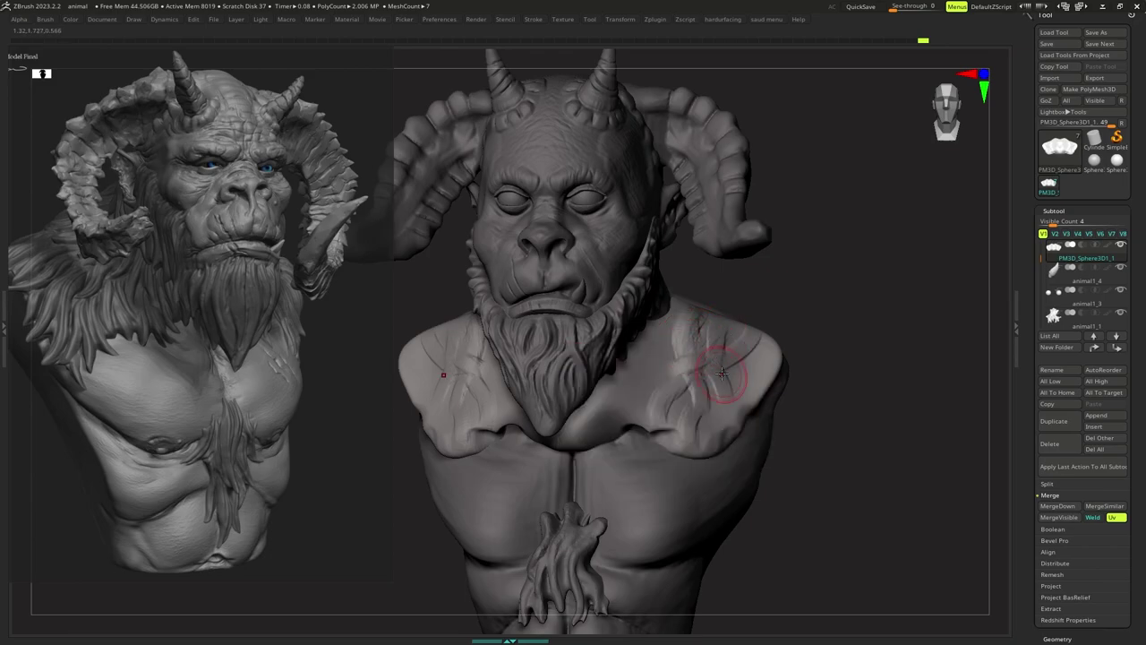
mouse_move(709, 324)
mouse_down()
mouse_move(718, 401)
mouse_move(722, 347)
mouse_move(704, 384)
mouse_move(676, 343)
mouse_move(702, 378)
mouse_move(705, 337)
mouse_move(714, 383)
mouse_up()
mouse_move(714, 380)
right_down()
mouse_move(704, 325)
mouse_move(709, 333)
mouse_move(663, 352)
right_up()
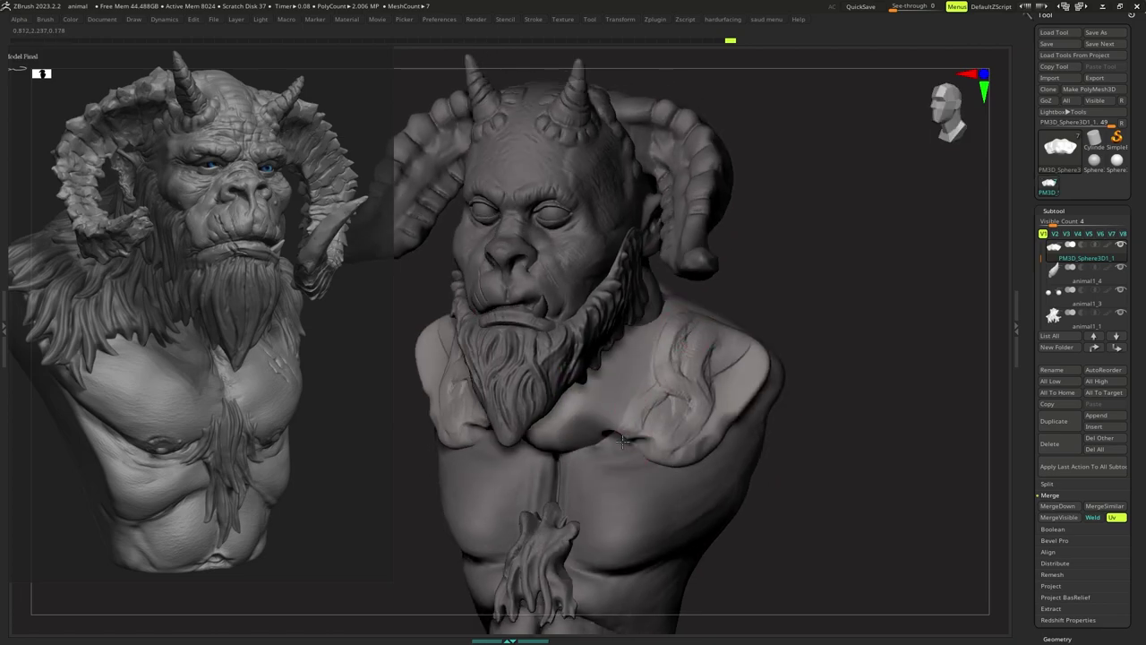
drag(667, 451, 682, 430)
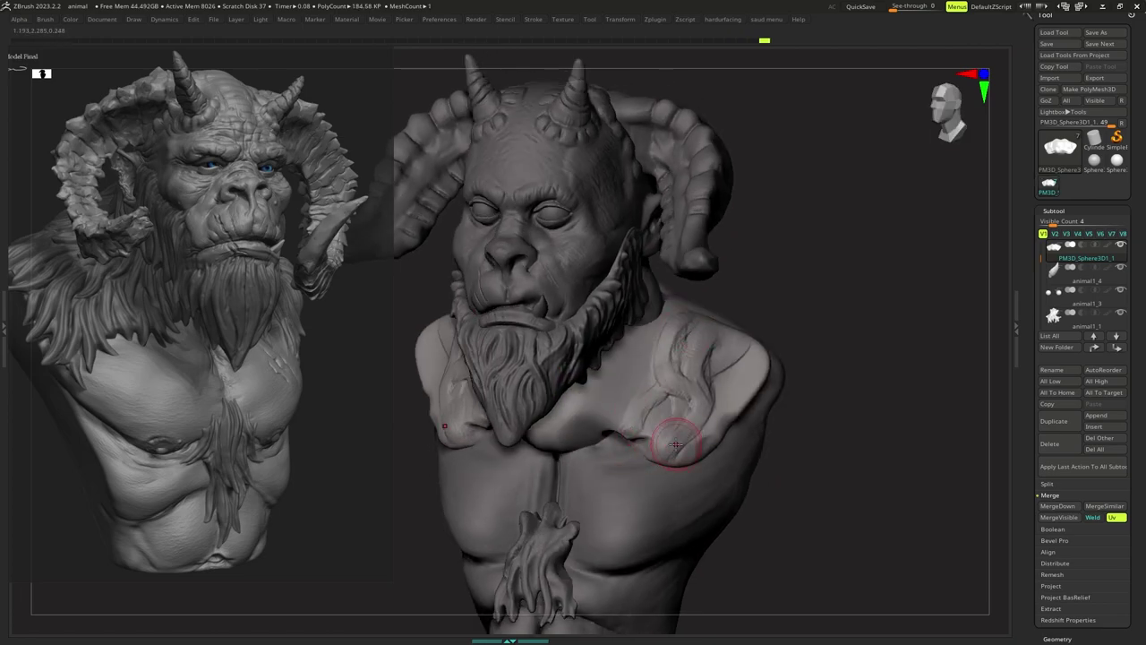
Refine the lower fur strands on the shoulder and select the ClayBuildup brush.
right_drag(691, 427, 720, 416)
drag(676, 416, 660, 452)
mouse_move(663, 421)
right_down()
mouse_move(665, 447)
mouse_move(662, 412)
right_up()
key(b)
key(c)
key(b)
Pull the mantle's lower edge down into two pointed fur tips where the shoulder strands end.
key(s)
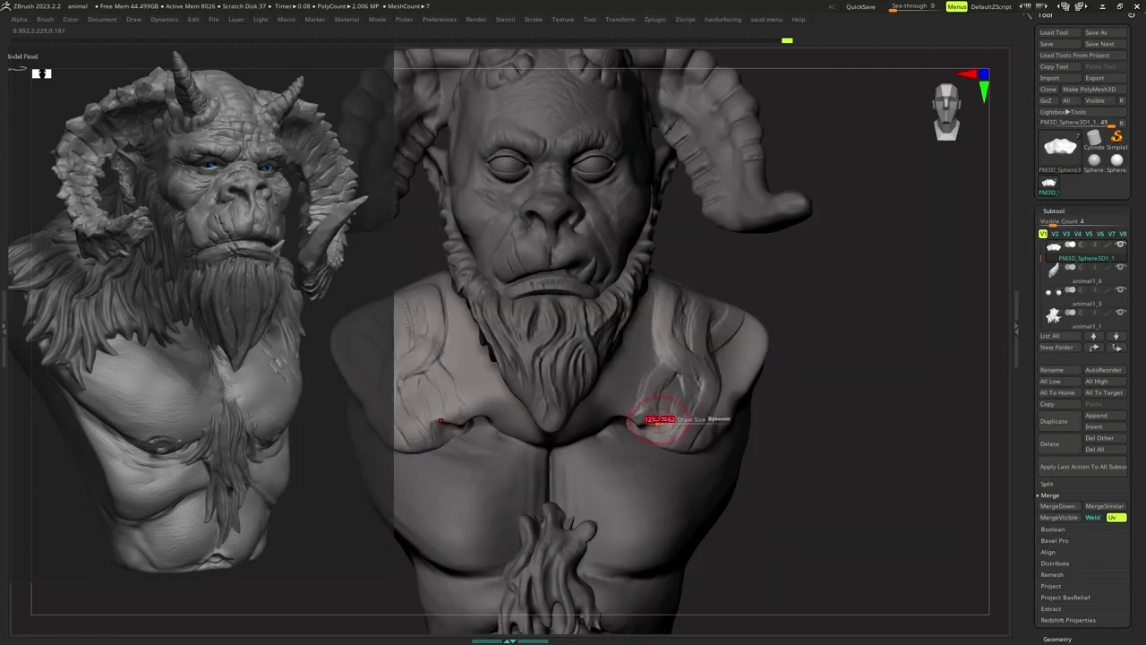
mouse_move(642, 419)
mouse_down()
mouse_move(638, 450)
mouse_move(646, 441)
mouse_up()
key(s)
key(s)
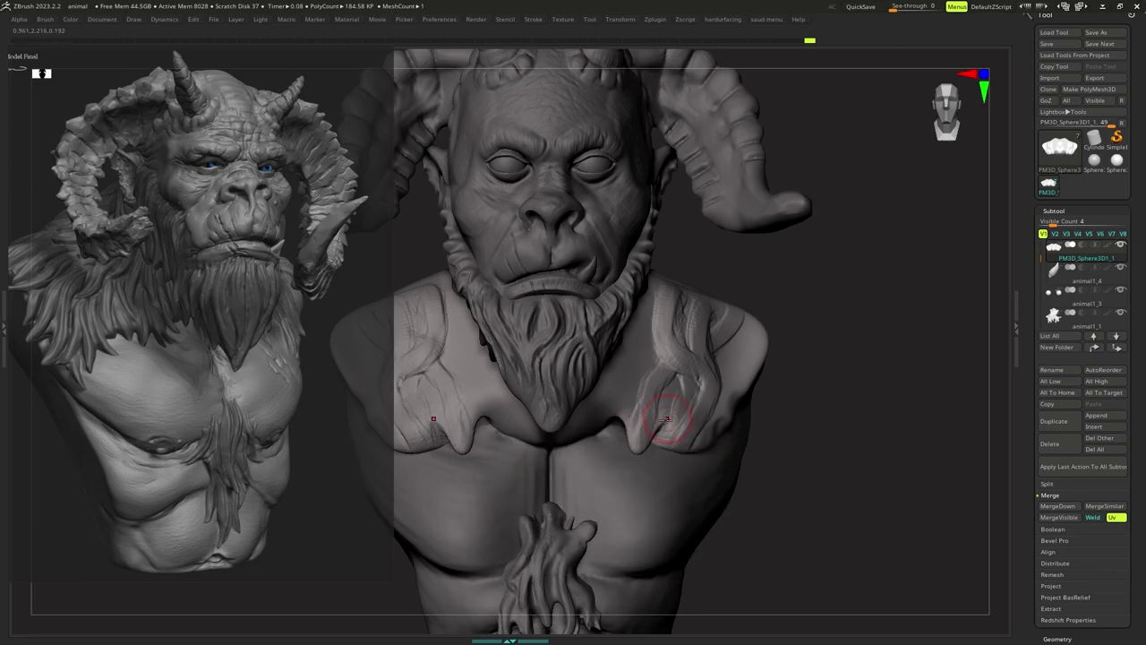
right_drag(663, 416, 649, 418)
drag(677, 446, 672, 466)
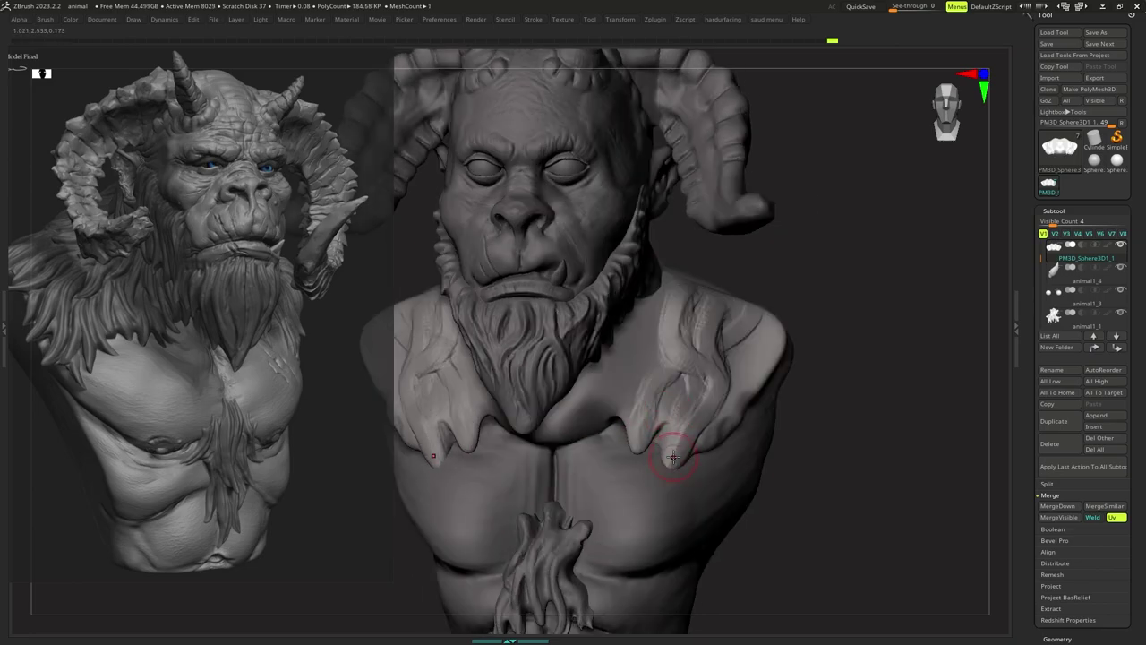
key(s)
right_click(670, 458)
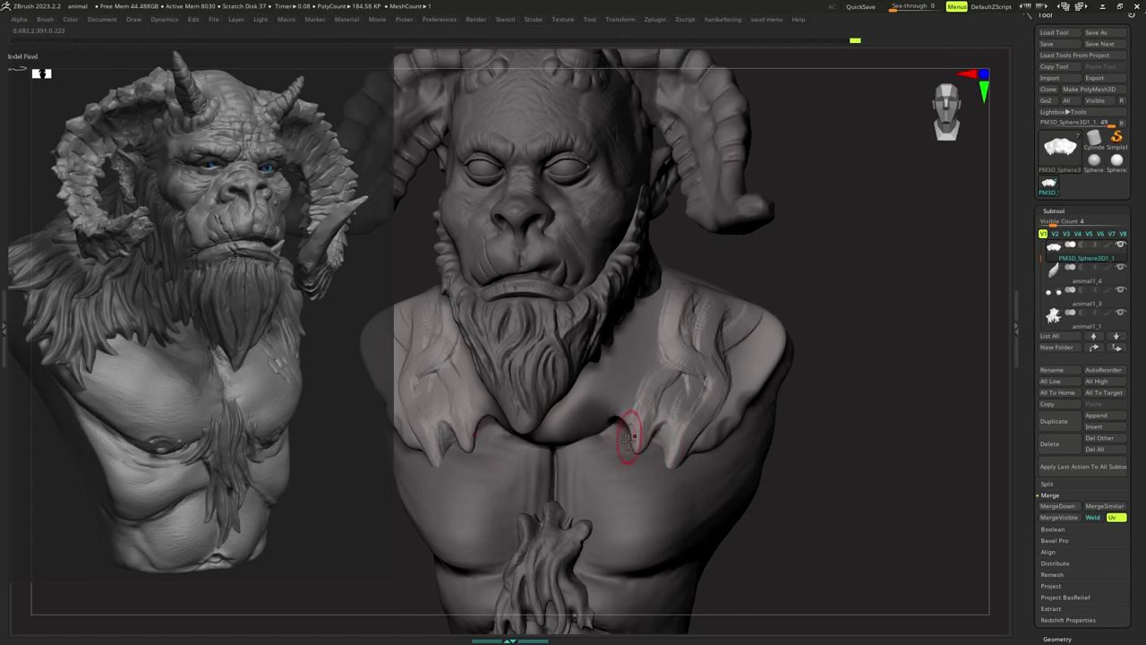
drag(629, 439, 638, 443)
mouse_move(638, 443)
right_down()
mouse_move(622, 420)
mouse_move(614, 432)
mouse_move(618, 419)
right_up()
key(s)
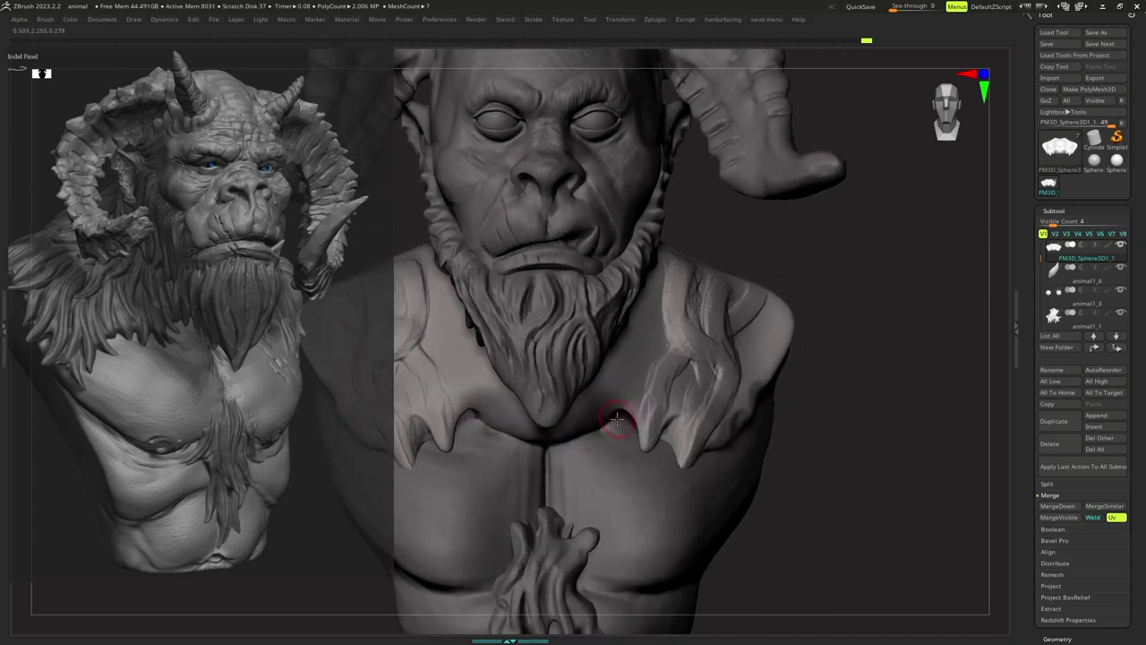
Pull a third fur tip down from the mantle's lower edge, closer to the beard and sternum.
key(s)
drag(615, 419, 620, 420)
right_drag(618, 424, 604, 422)
drag(605, 420, 603, 455)
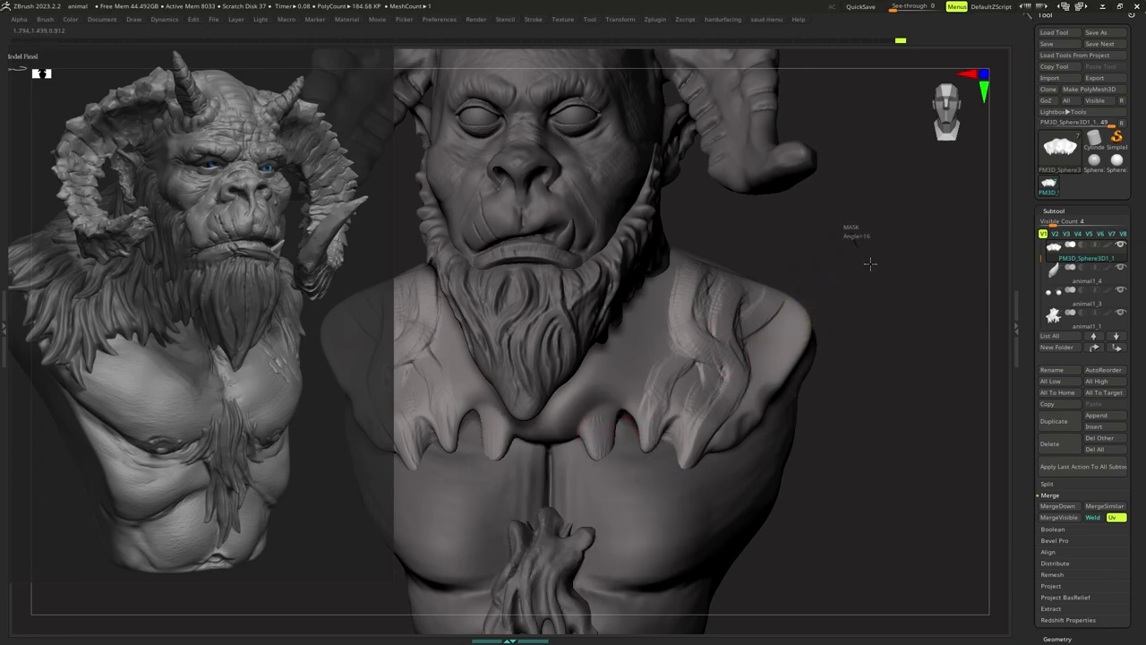
Remesh the mantle and reshape the innermost fur tip into a narrower, longer point.
shift+right_drag(718, 360, 714, 366)
key(s)
drag(664, 402, 672, 402)
right_drag(665, 402, 616, 426)
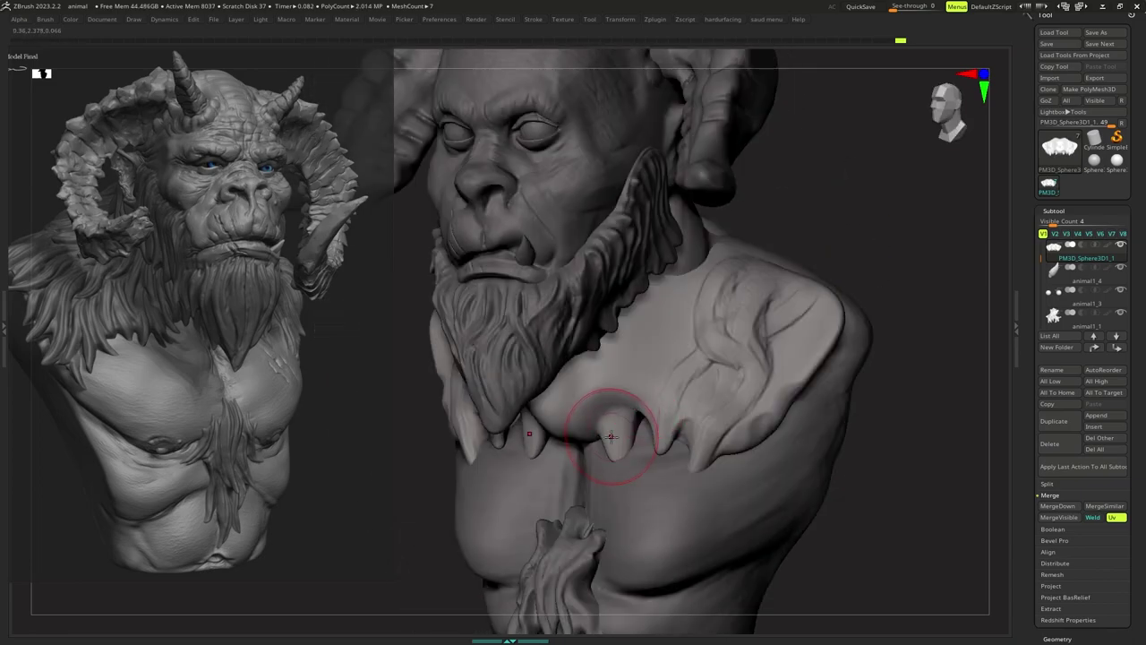
drag(613, 437, 615, 449)
shift+right_drag(615, 450, 625, 438)
key(s)
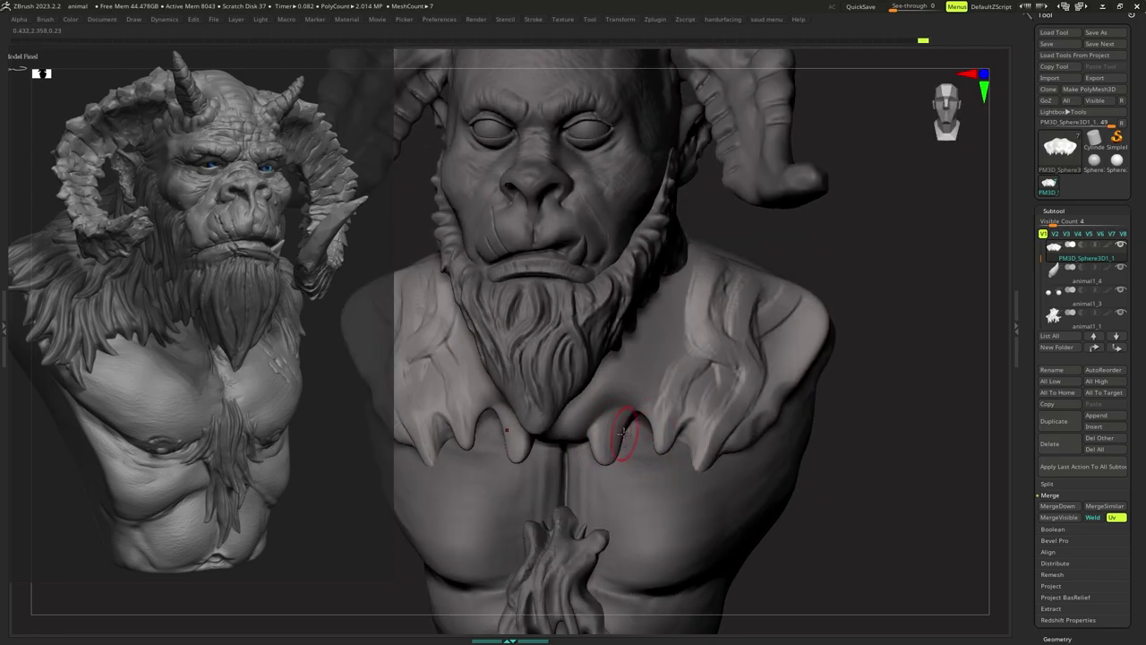
drag(590, 441, 617, 430)
mouse_move(617, 430)
shift+right_down()
mouse_move(624, 437)
mouse_move(621, 402)
mouse_move(618, 445)
shift+right_up()
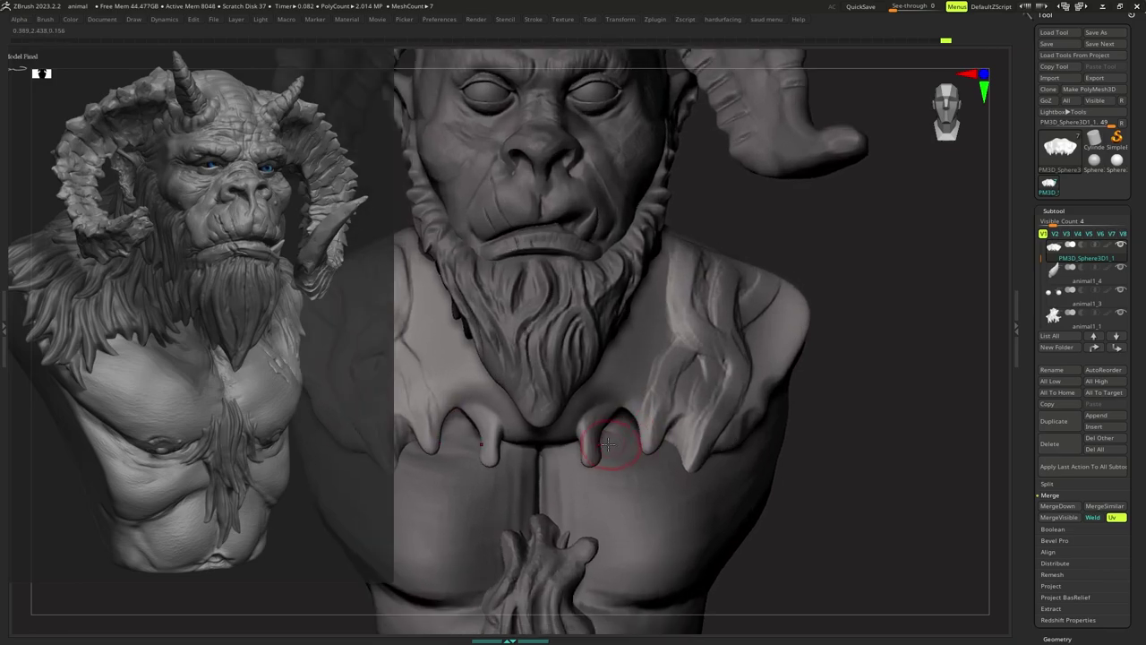
drag(649, 435, 650, 434)
Switch to the DamStandard brush and carve grooves between the fur strands, running down to the inner tips beside the beard.
mouse_move(648, 434)
ctrl+right_down()
mouse_move(653, 413)
mouse_move(647, 427)
mouse_move(661, 435)
mouse_move(653, 426)
mouse_move(669, 417)
ctrl+right_up()
key(s)
key(b)
key(d)
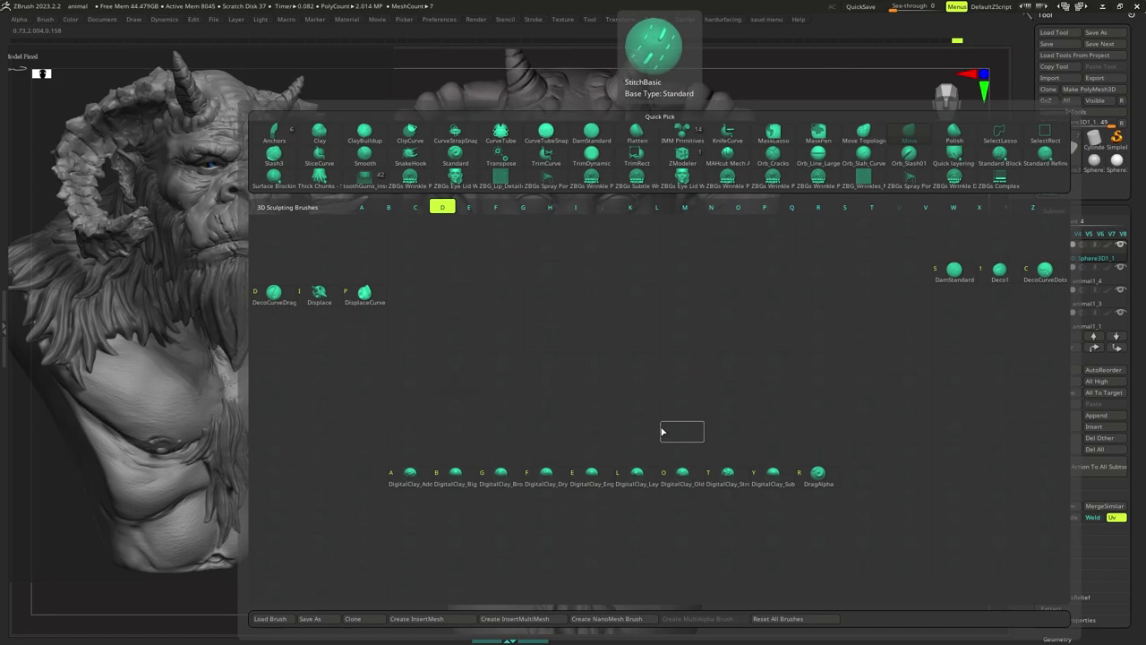
key(s)
key(s)
click(661, 428)
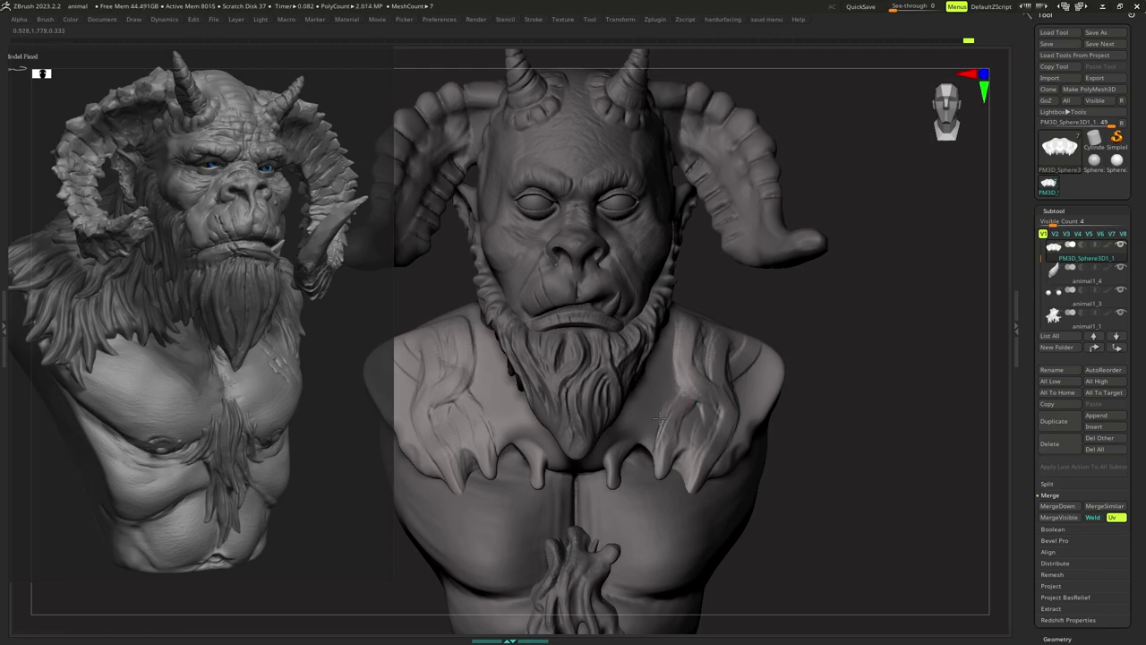
key(s)
click(683, 402)
mouse_move(686, 396)
mouse_down()
mouse_move(656, 469)
mouse_move(683, 457)
mouse_up()
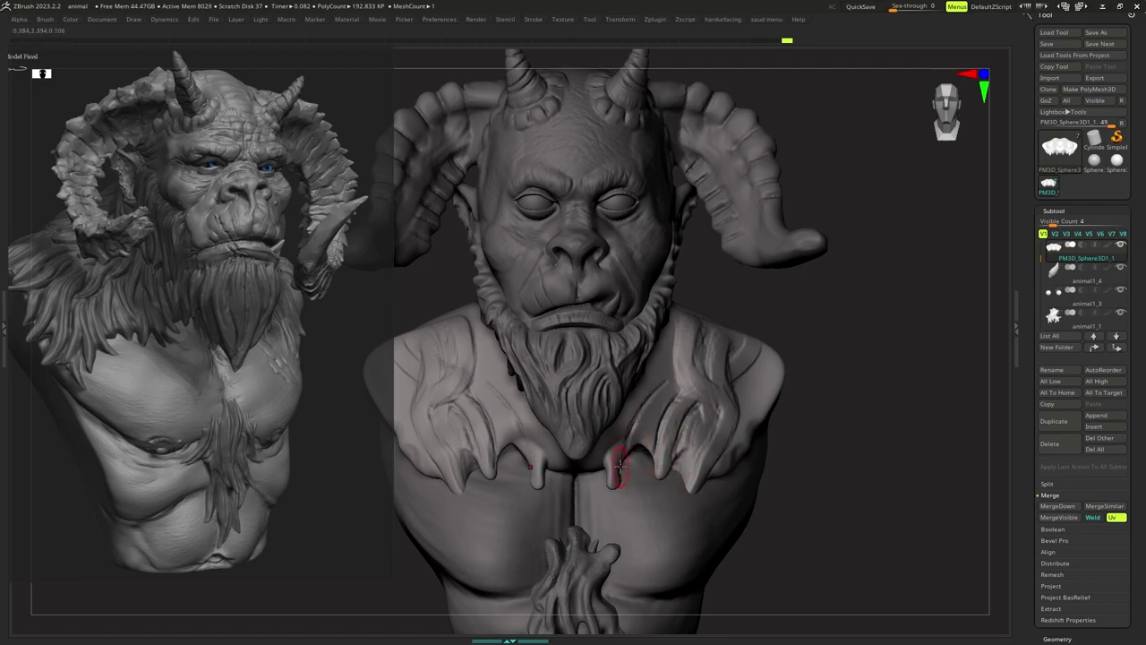
drag(620, 467, 636, 419)
drag(674, 379, 620, 477)
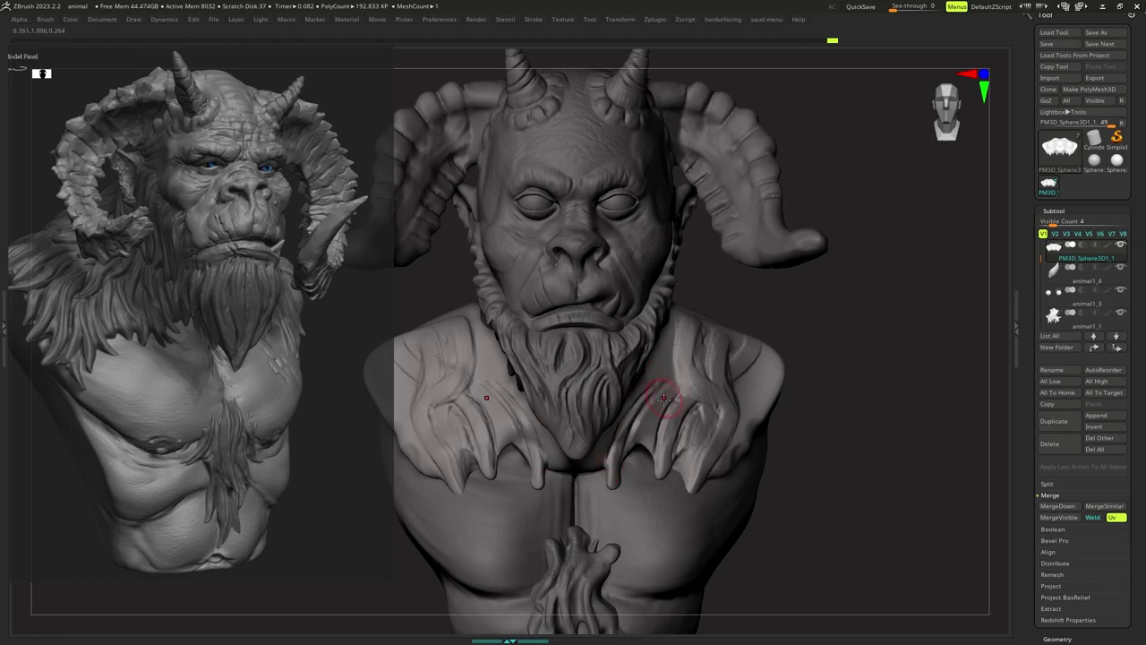
Switch back to the ClayBuildup brush and build up raised strands leading to the inner tips beside the beard.
mouse_move(664, 399)
ctrl+right_down()
mouse_move(650, 399)
mouse_move(644, 419)
ctrl+right_up()
key(b)
key(c)
key(b)
key(space)
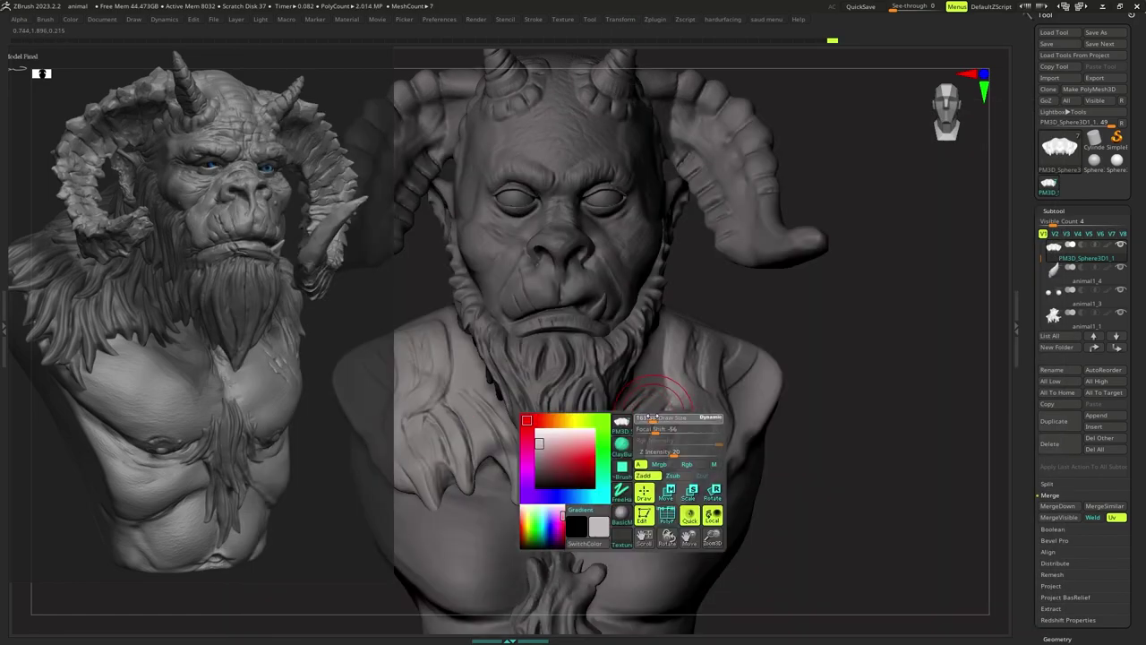
drag(653, 417, 647, 417)
mouse_move(647, 417)
right_down()
mouse_move(644, 434)
mouse_move(605, 450)
right_up()
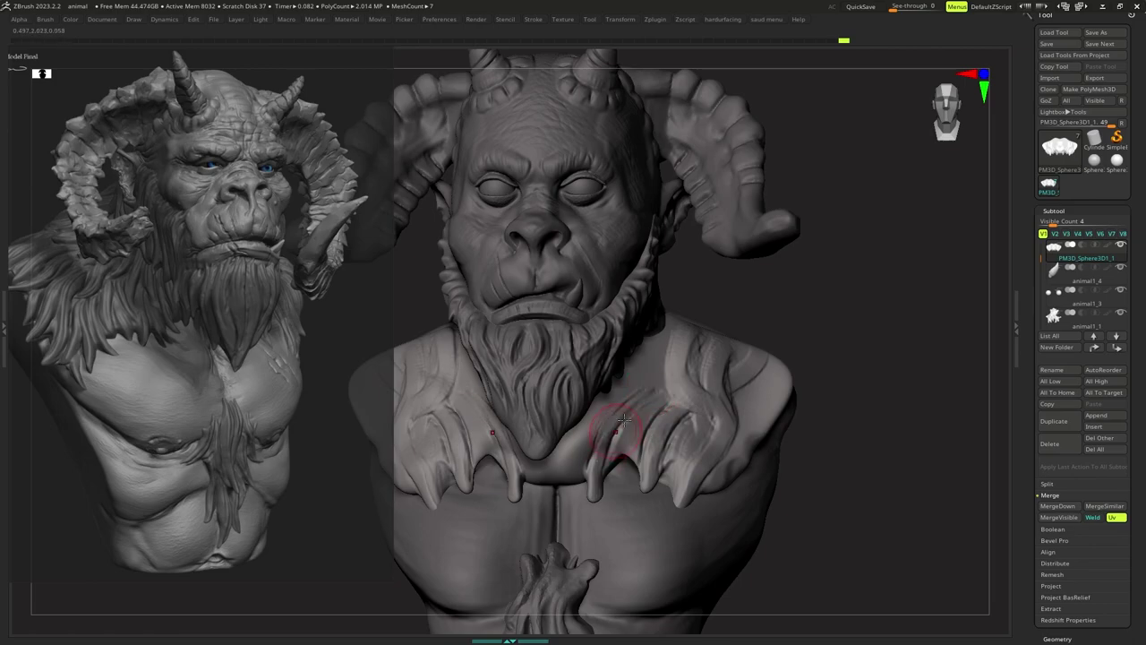
drag(595, 484, 595, 488)
Thicken the long fur strands from the base of the neck down to the largest tip on the lower edge.
key(s)
key(s)
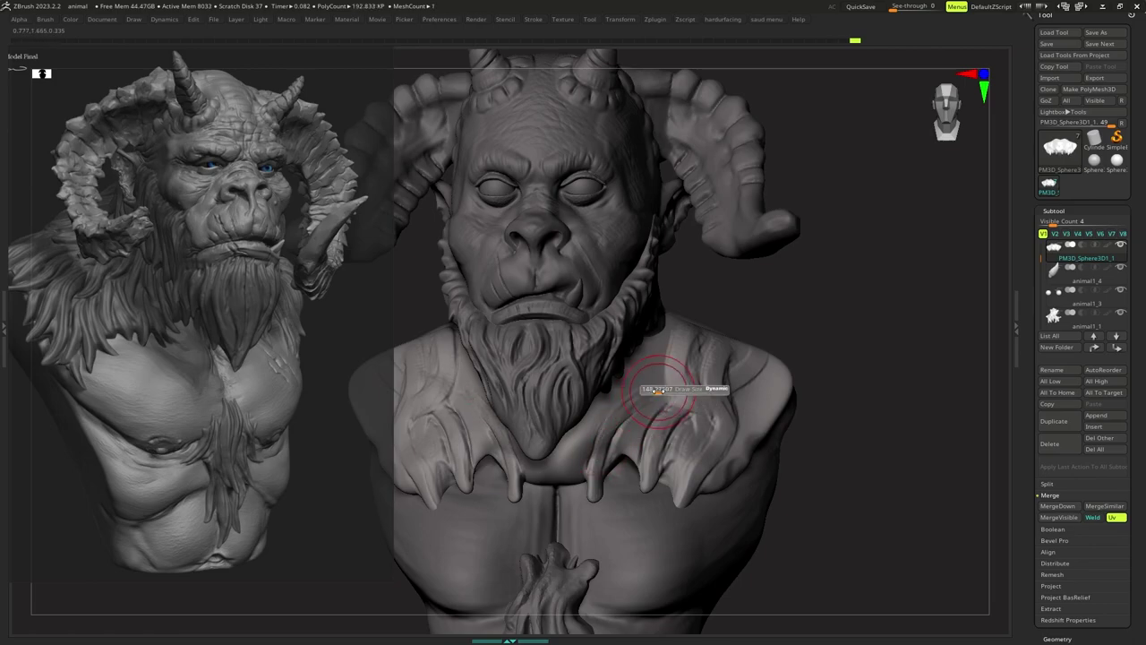
drag(663, 389, 657, 388)
right_drag(708, 353, 665, 373)
key(s)
drag(666, 373, 673, 372)
right_drag(677, 369, 690, 340)
key(s)
mouse_move(690, 342)
mouse_down()
mouse_move(678, 380)
mouse_move(704, 410)
mouse_move(695, 453)
mouse_up()
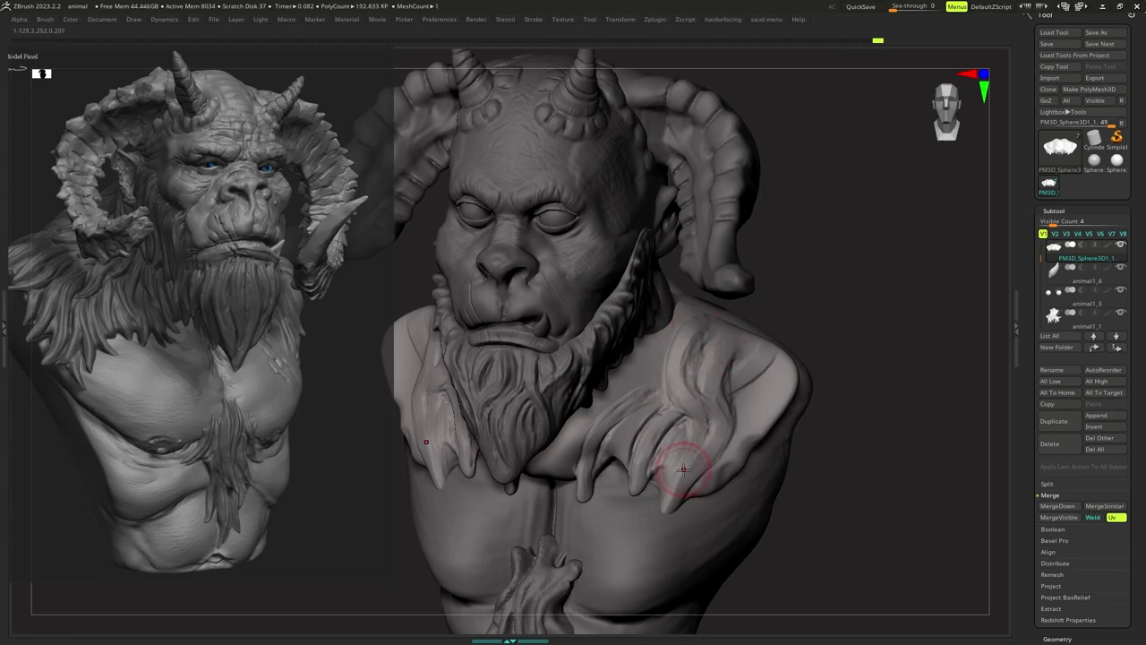
drag(683, 382, 681, 335)
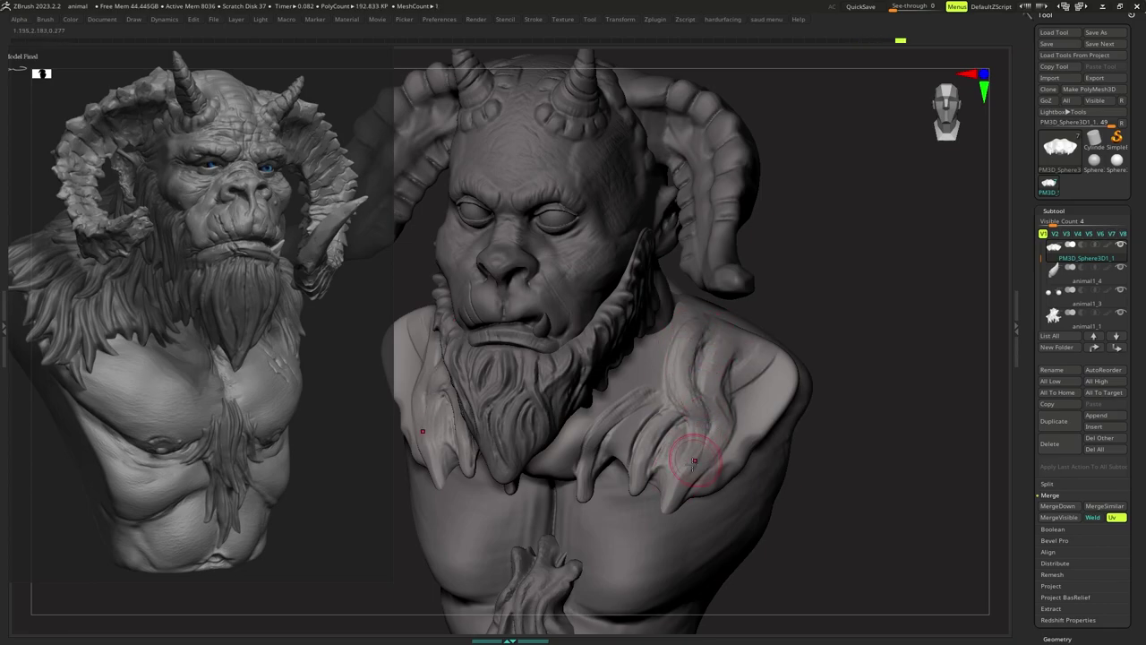
drag(694, 462, 681, 471)
drag(685, 339, 679, 385)
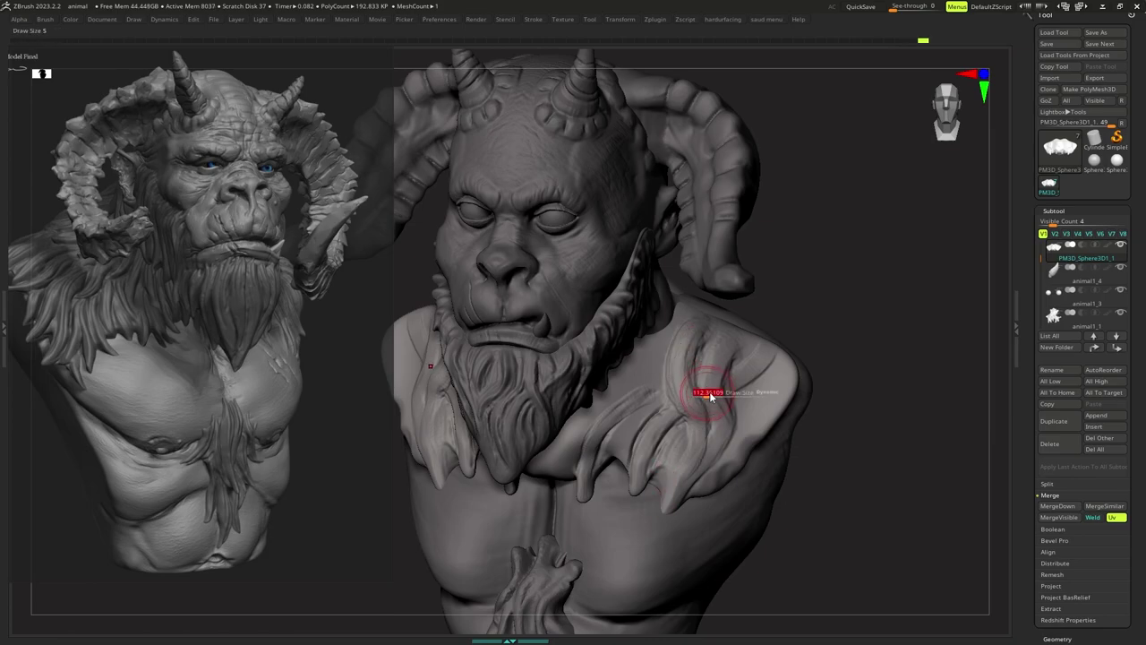
Shape a curved fur strand down the middle of the shoulder with a smaller brush.
key(space)
key(s)
drag(735, 341, 725, 341)
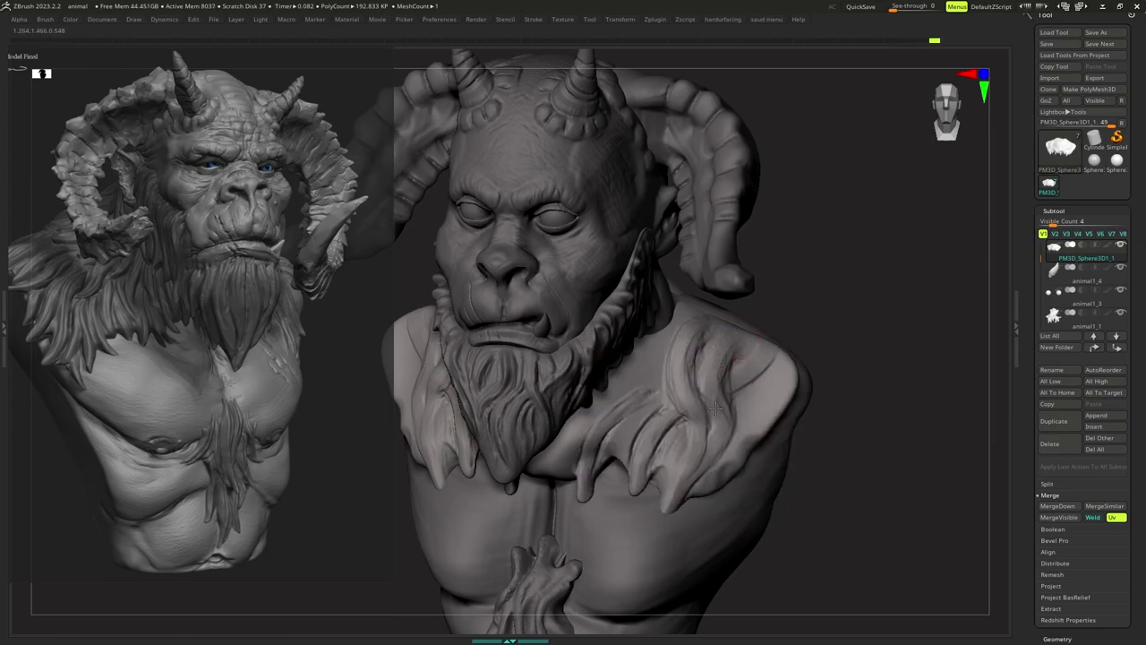
mouse_move(716, 408)
mouse_down()
mouse_move(697, 455)
mouse_move(731, 343)
mouse_up()
drag(720, 434, 709, 452)
Sculpt overlapping fur clumps that sweep across the smooth outer part of the shoulder.
right_drag(689, 438, 713, 428)
key(s)
drag(713, 428, 715, 424)
key(space)
right_drag(744, 414, 723, 411)
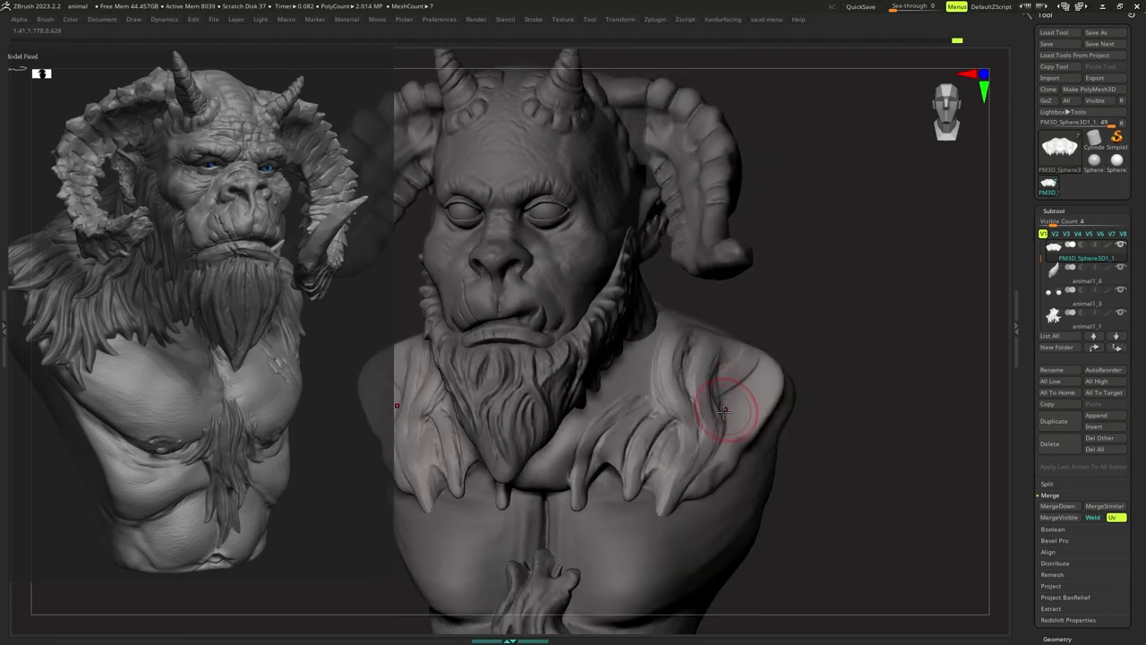
mouse_move(729, 407)
mouse_down()
mouse_move(764, 385)
mouse_move(732, 396)
mouse_move(767, 369)
mouse_up()
key(s)
drag(727, 403, 765, 362)
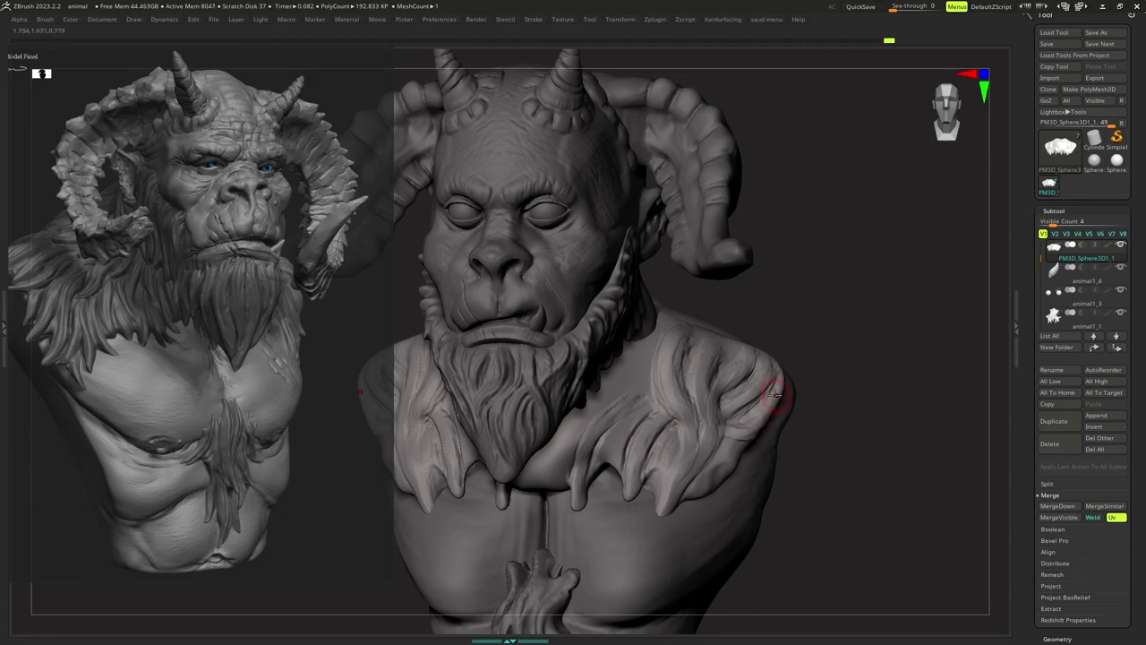
Switch to the Move brush and pull the mantle's outer and lower shoulder edge into jagged fur points.
mouse_move(782, 392)
right_down()
mouse_move(819, 387)
mouse_move(752, 387)
mouse_move(772, 417)
mouse_move(776, 388)
mouse_move(754, 394)
mouse_move(761, 409)
right_up()
key(b)
key(m)
key(v)
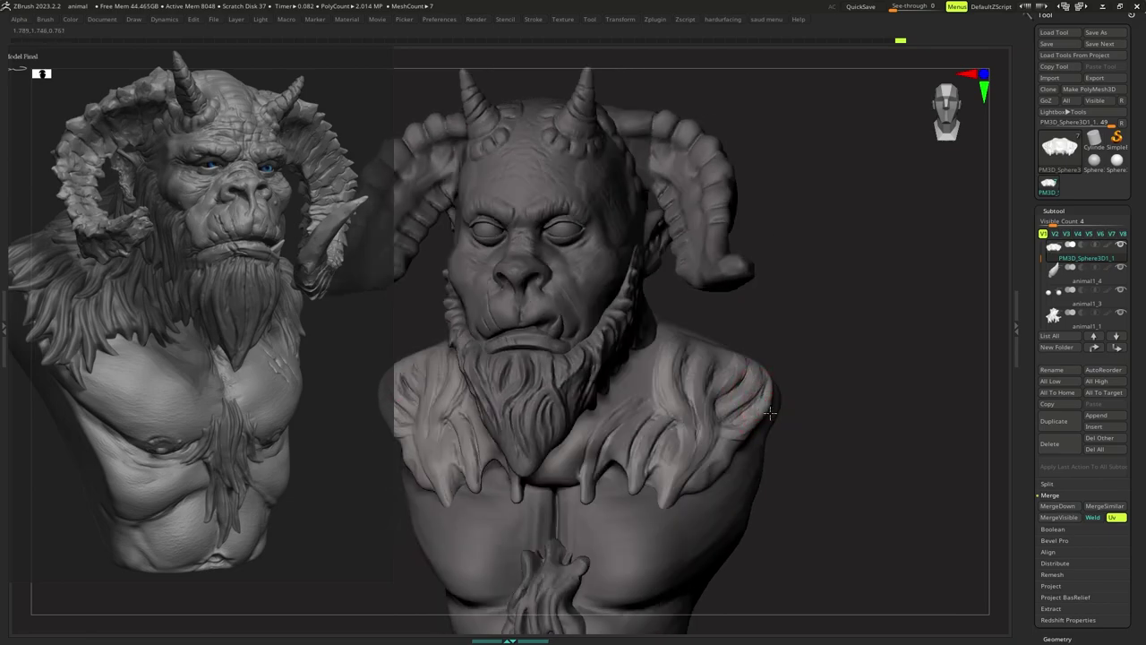
drag(754, 426, 764, 427)
mouse_move(784, 425)
right_down()
mouse_move(768, 402)
mouse_move(777, 390)
right_up()
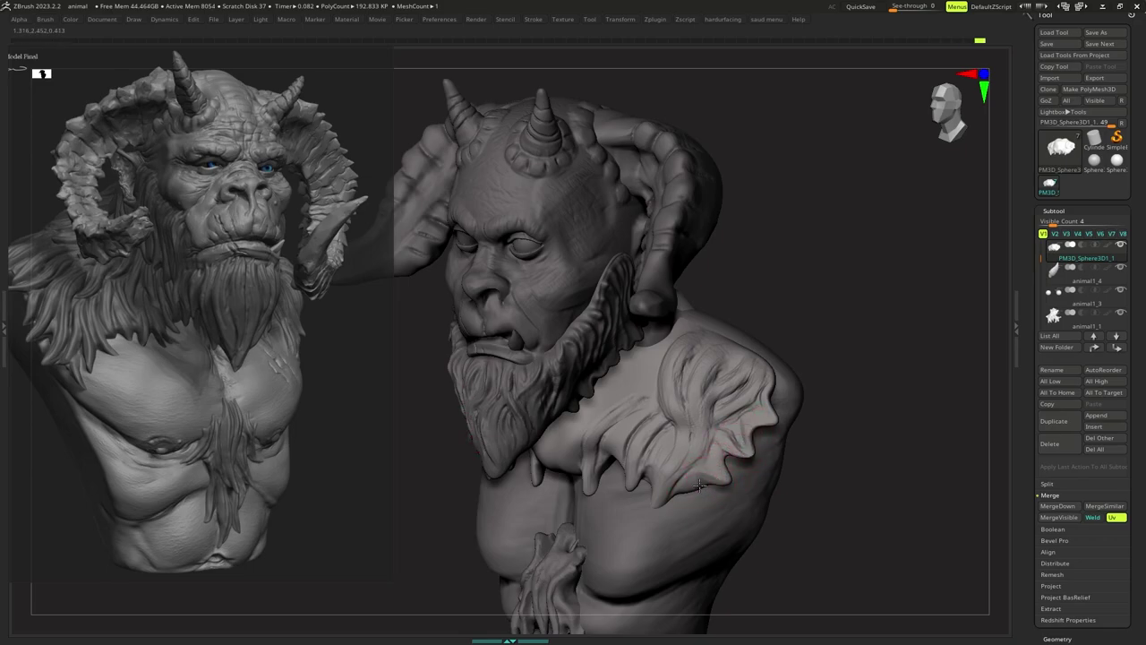
mouse_move(767, 418)
right_down()
mouse_move(817, 429)
mouse_move(717, 437)
mouse_move(738, 417)
mouse_move(692, 418)
right_up()
ctrl+right_drag(692, 418, 690, 432)
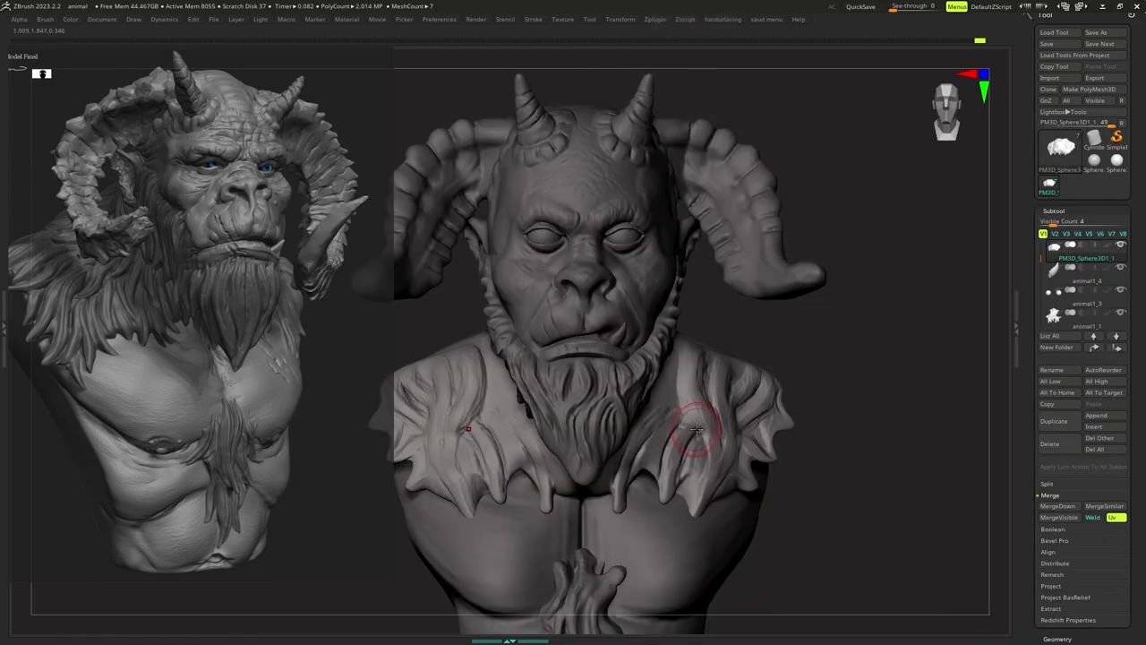
Adjust the brush size and pull an extra short fur point down at the mantle's center over the sternum with the Move brush.
key(s)
drag(695, 430, 700, 430)
key(s)
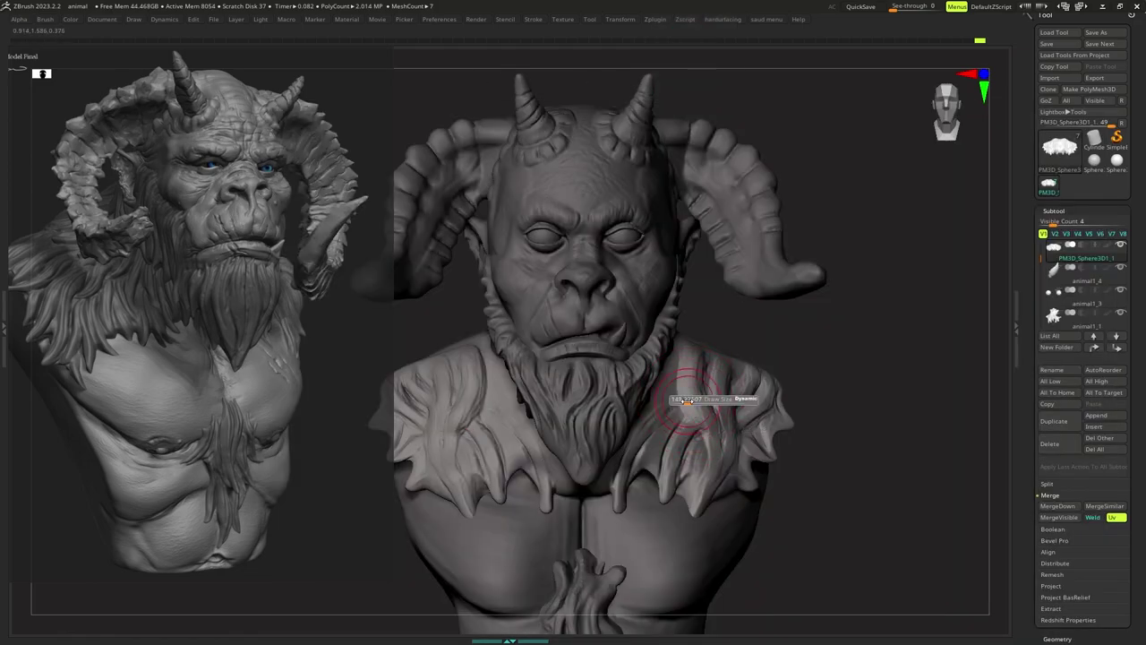
right_drag(687, 401, 681, 384)
key(s)
drag(680, 377, 676, 375)
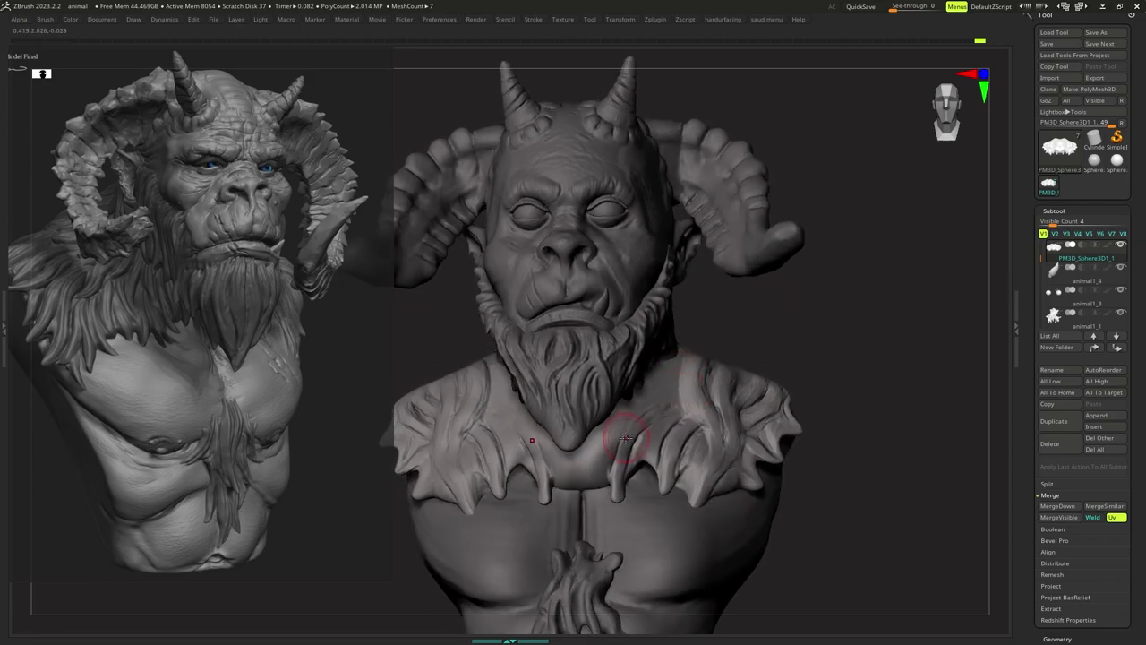
right_drag(625, 439, 606, 436)
mouse_move(611, 445)
right_down()
mouse_move(607, 434)
mouse_move(592, 444)
mouse_move(605, 462)
right_up()
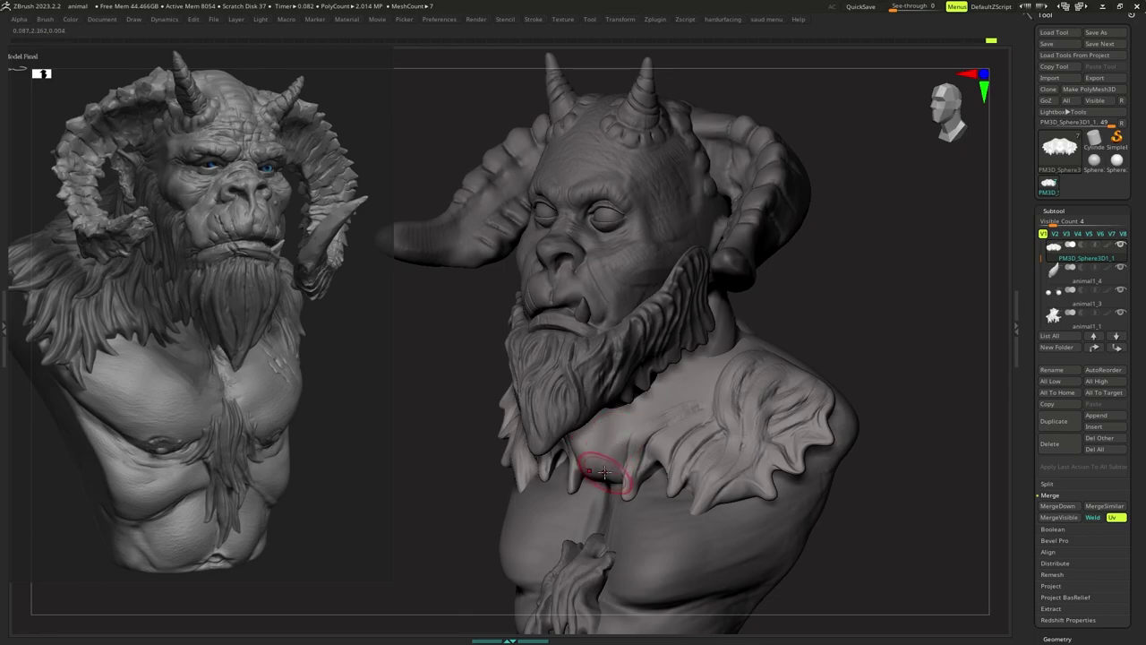
key(b)
key(m)
key(v)
drag(602, 466, 607, 477)
right_click(603, 468)
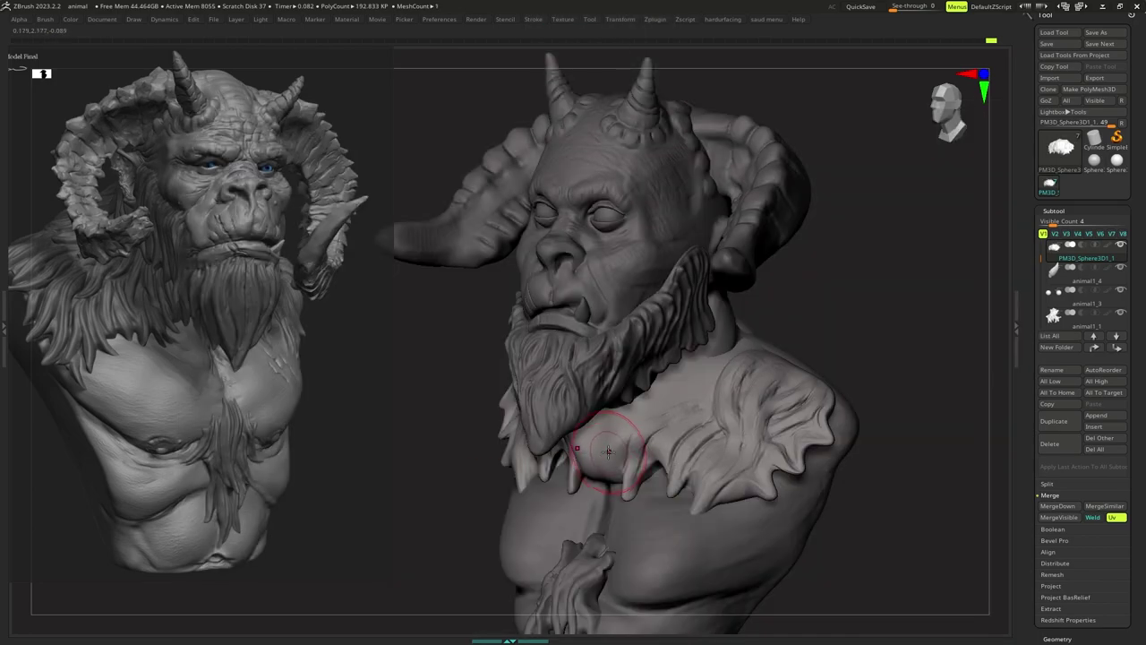
right_drag(602, 459, 611, 462)
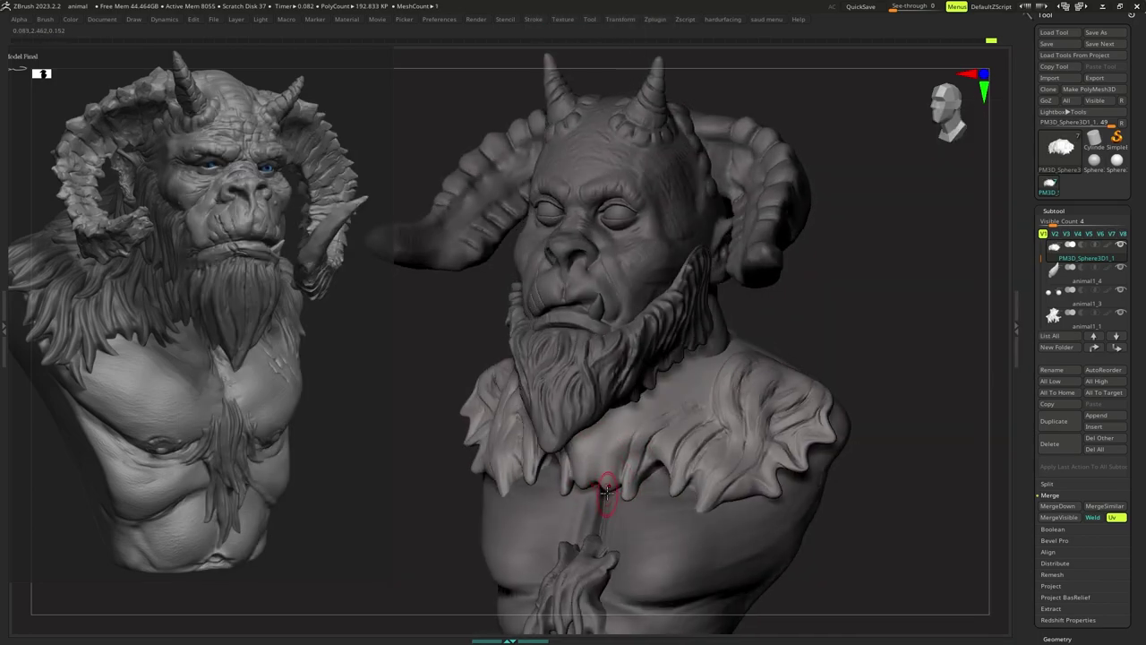
drag(609, 483, 608, 492)
right_drag(609, 490, 596, 482)
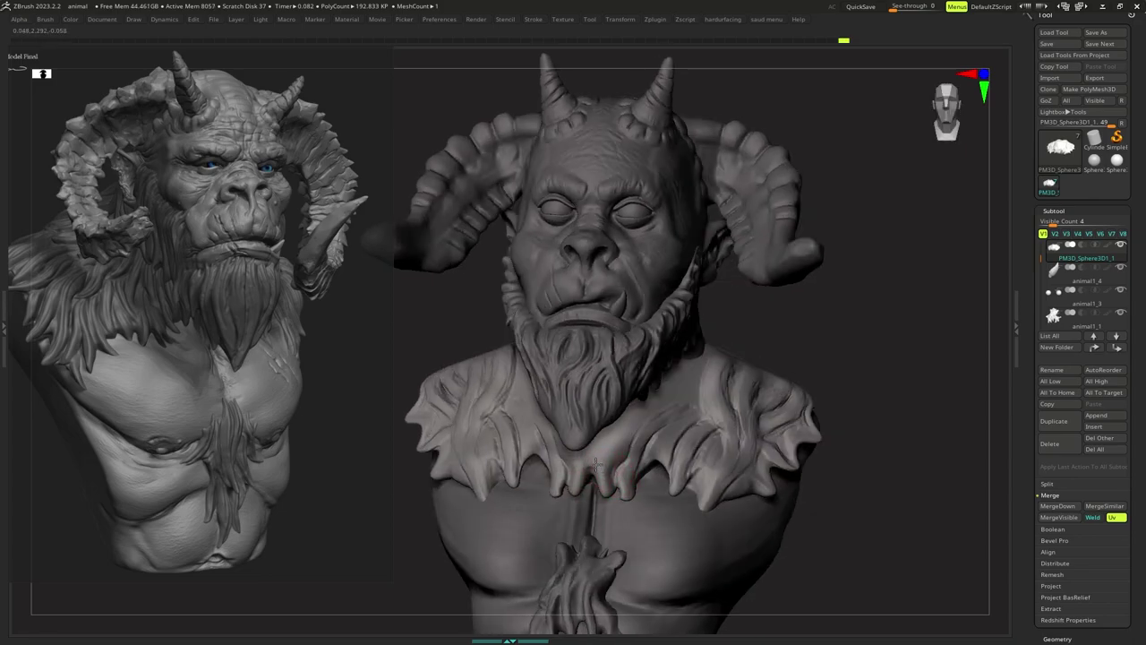
Sculpt long fur strands from the side of the neck along the beard down to the central tips.
mouse_move(596, 465)
right_down()
mouse_move(630, 440)
mouse_move(621, 444)
right_up()
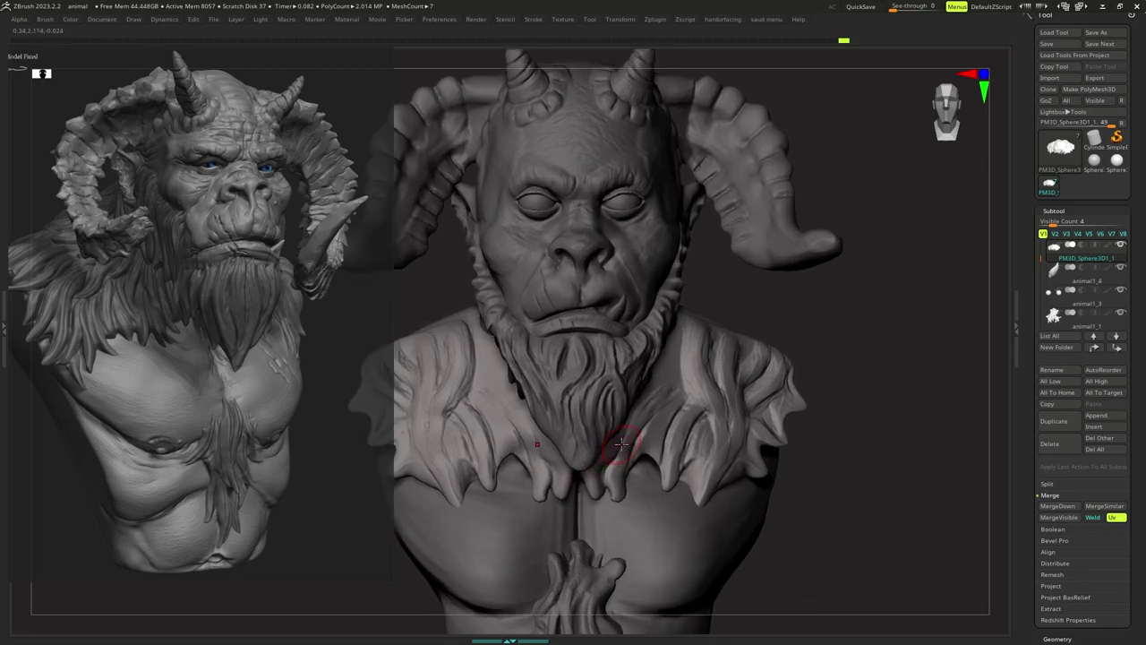
key(1)
key(s)
drag(621, 450, 628, 450)
right_drag(628, 449, 647, 418)
key(s)
mouse_move(647, 421)
mouse_down()
mouse_move(632, 424)
mouse_move(640, 397)
mouse_move(683, 350)
mouse_move(634, 428)
mouse_move(687, 346)
mouse_up()
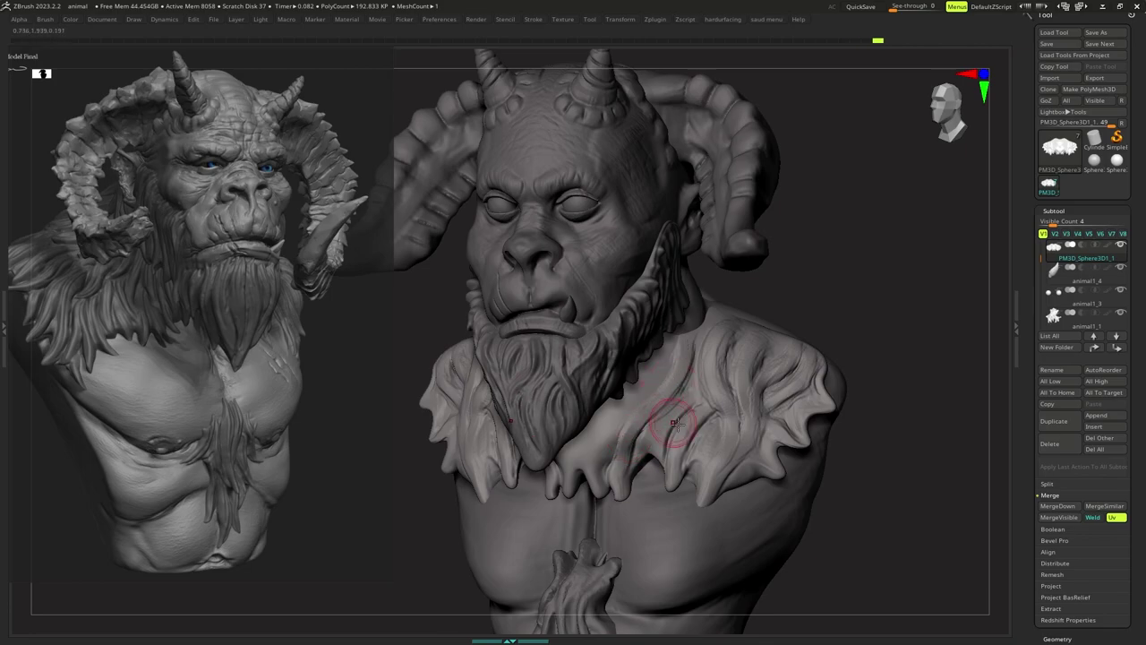
key(s)
drag(679, 424, 673, 423)
right_drag(654, 418, 670, 415)
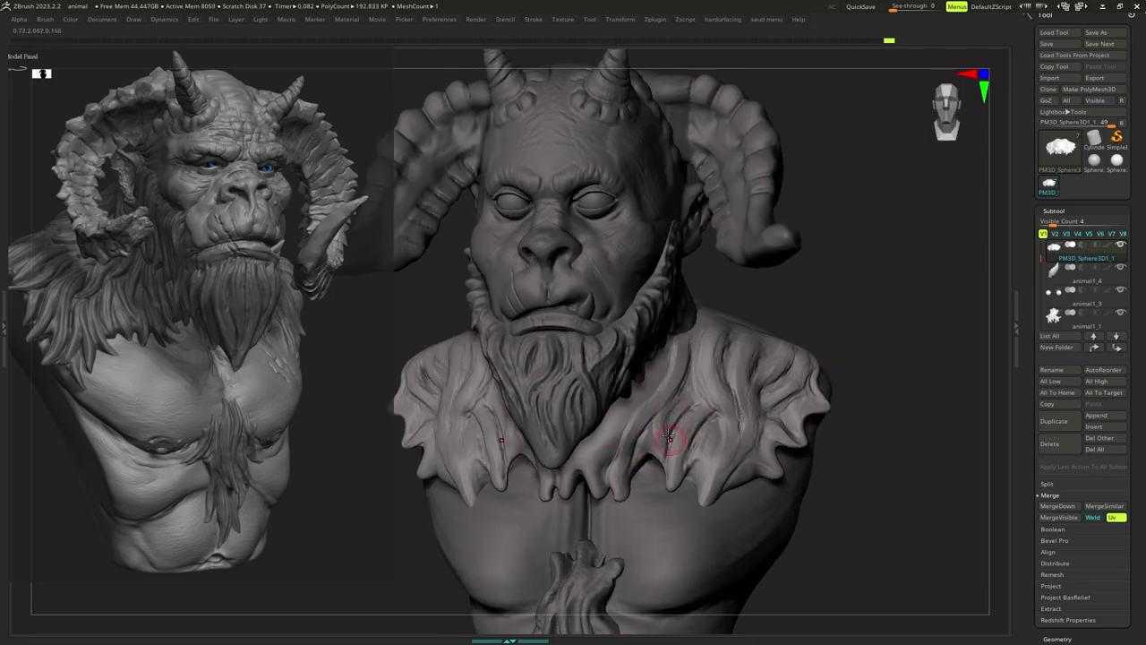
mouse_move(672, 440)
mouse_down()
mouse_move(687, 359)
mouse_move(673, 412)
mouse_up()
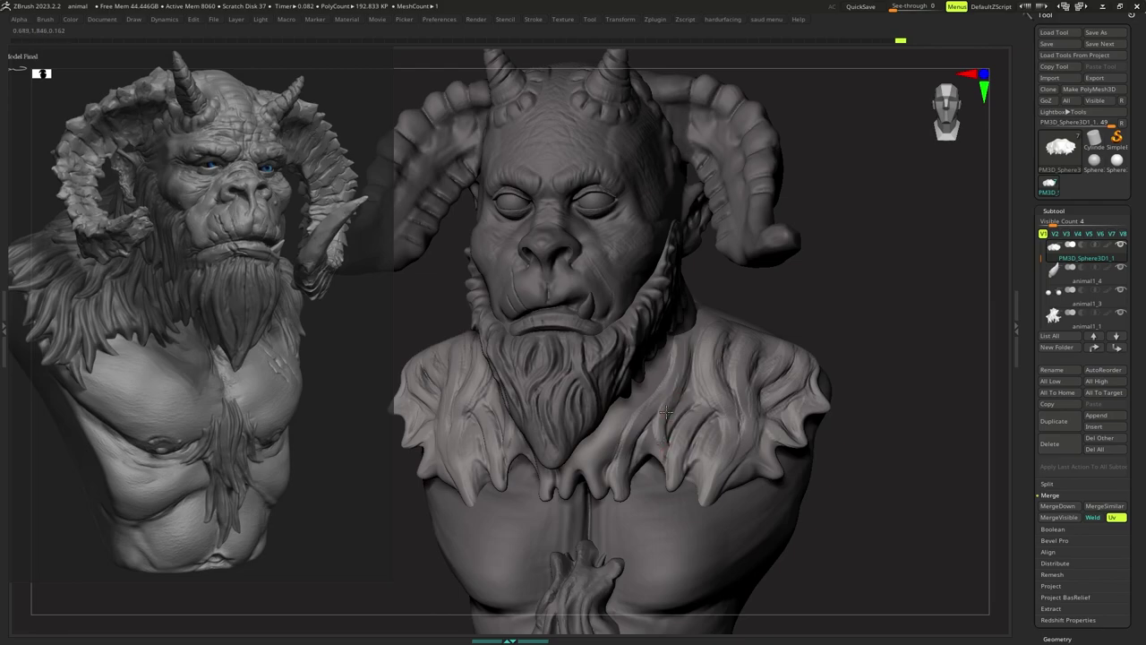
Sculpt fur strands down the smooth center front of the mantle, just beside the beard tip.
mouse_move(646, 410)
right_down()
mouse_move(619, 429)
mouse_move(627, 415)
right_up()
right_click(619, 430)
key(s)
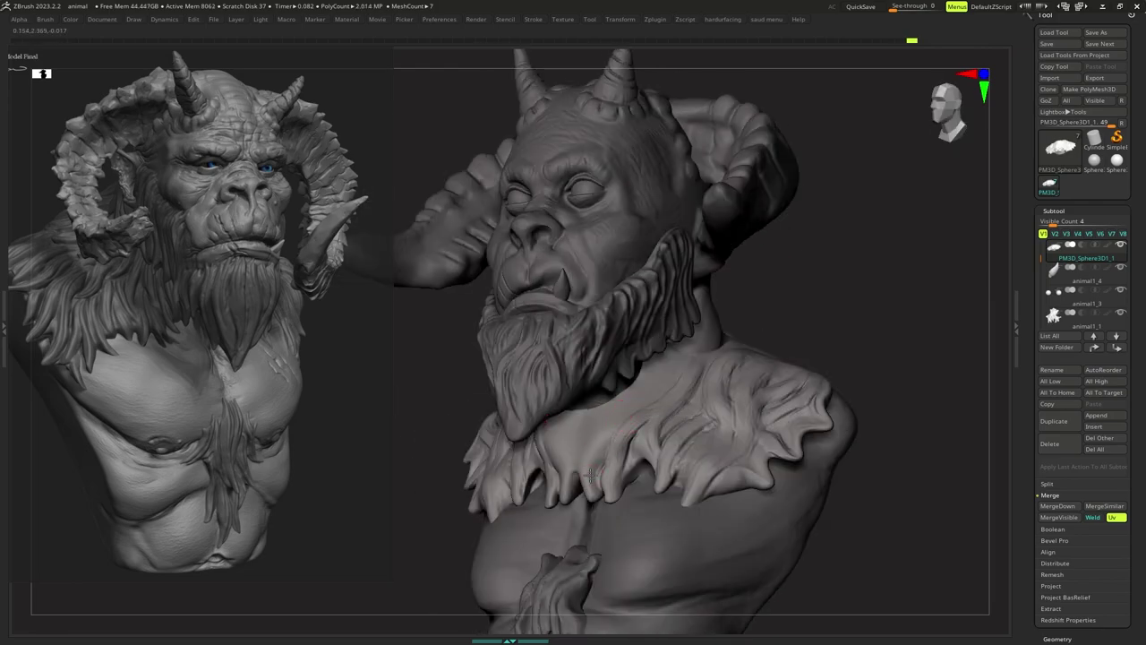
drag(588, 476, 609, 427)
key(s)
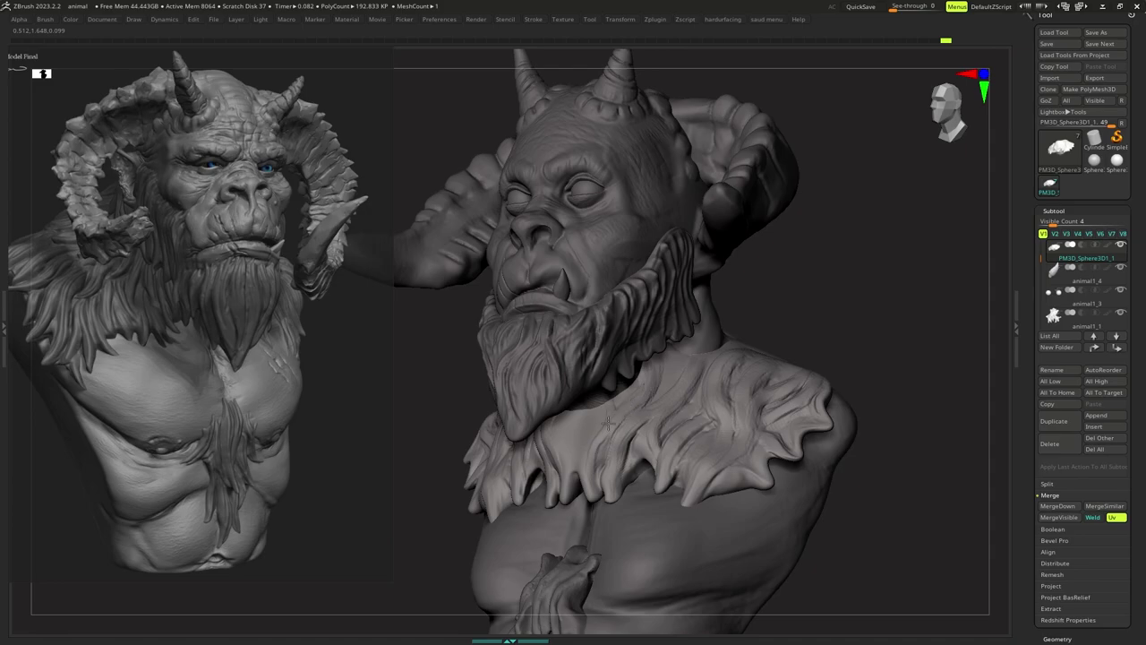
Carve additional fur strands into the mantle under the beard, running from the throat toward the central tips.
right_drag(573, 445, 598, 432)
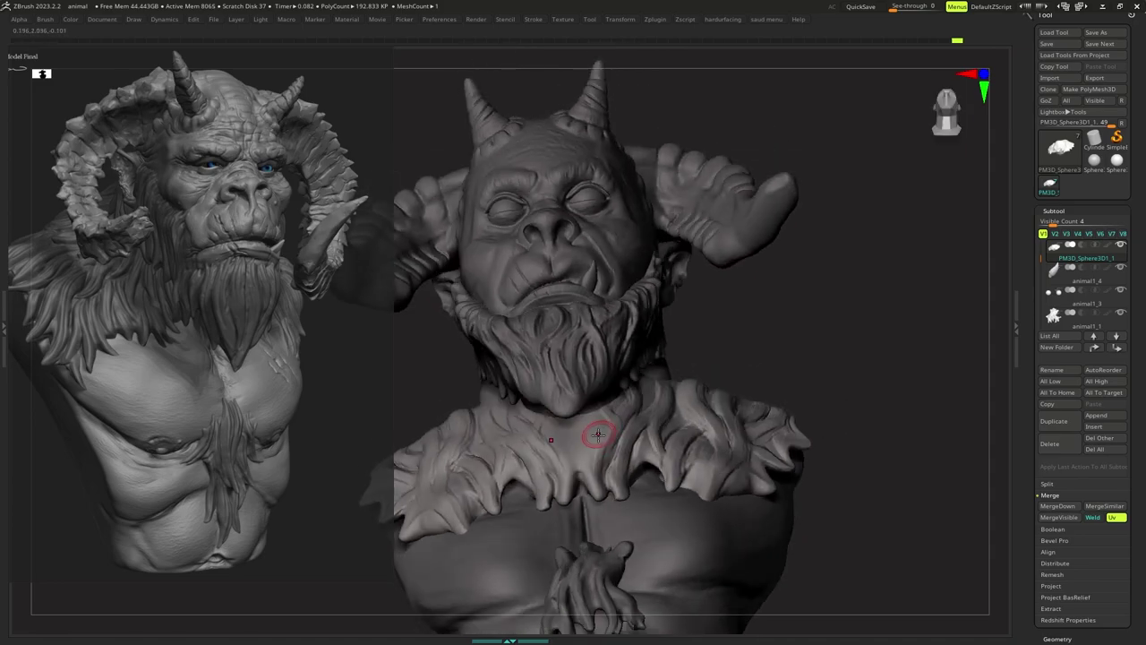
key(s)
drag(592, 434, 585, 412)
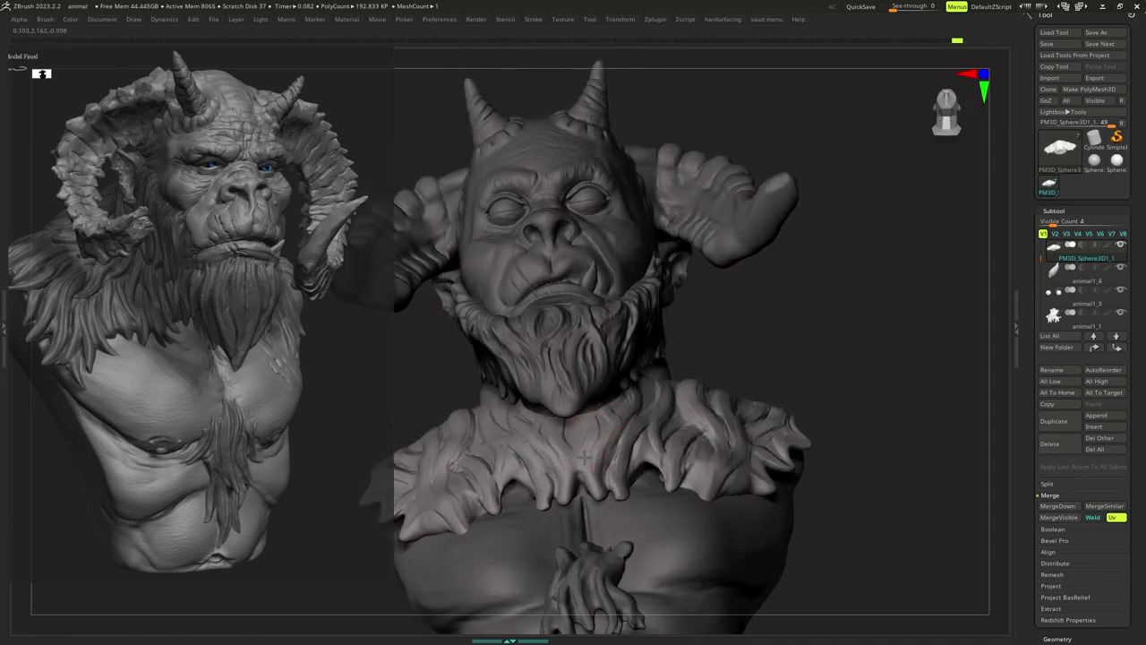
right_drag(613, 411, 601, 430)
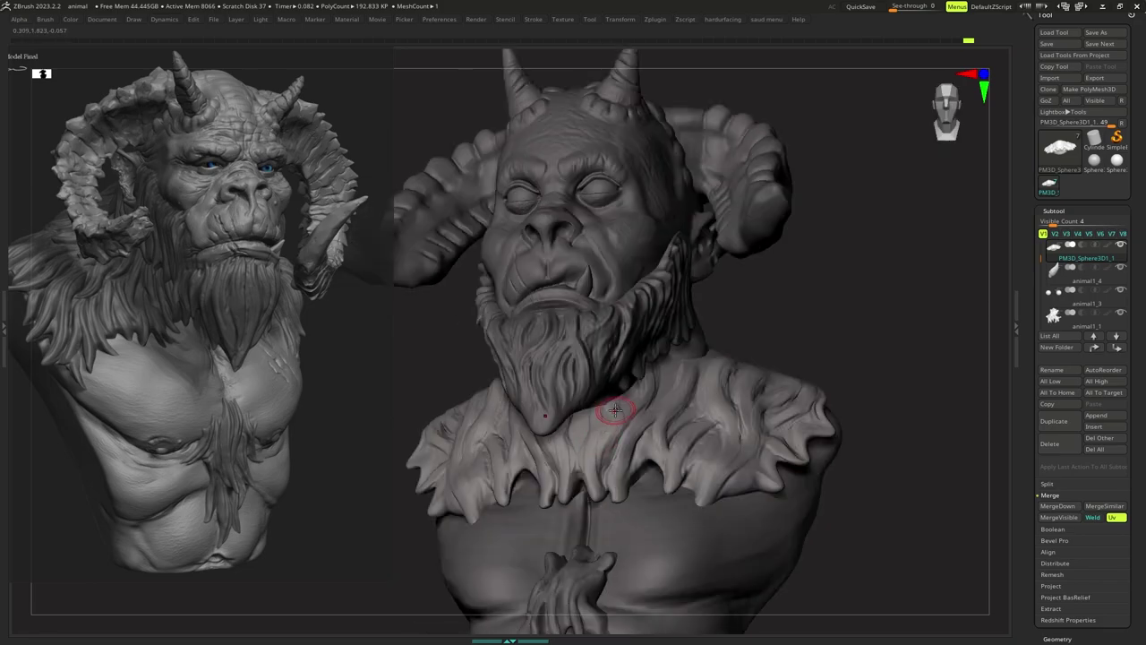
drag(615, 410, 593, 445)
Save the project from a straight front view of the bust.
mouse_move(634, 434)
shift+right_down()
mouse_move(630, 442)
mouse_move(619, 404)
mouse_move(638, 413)
shift+right_up()
key(1)
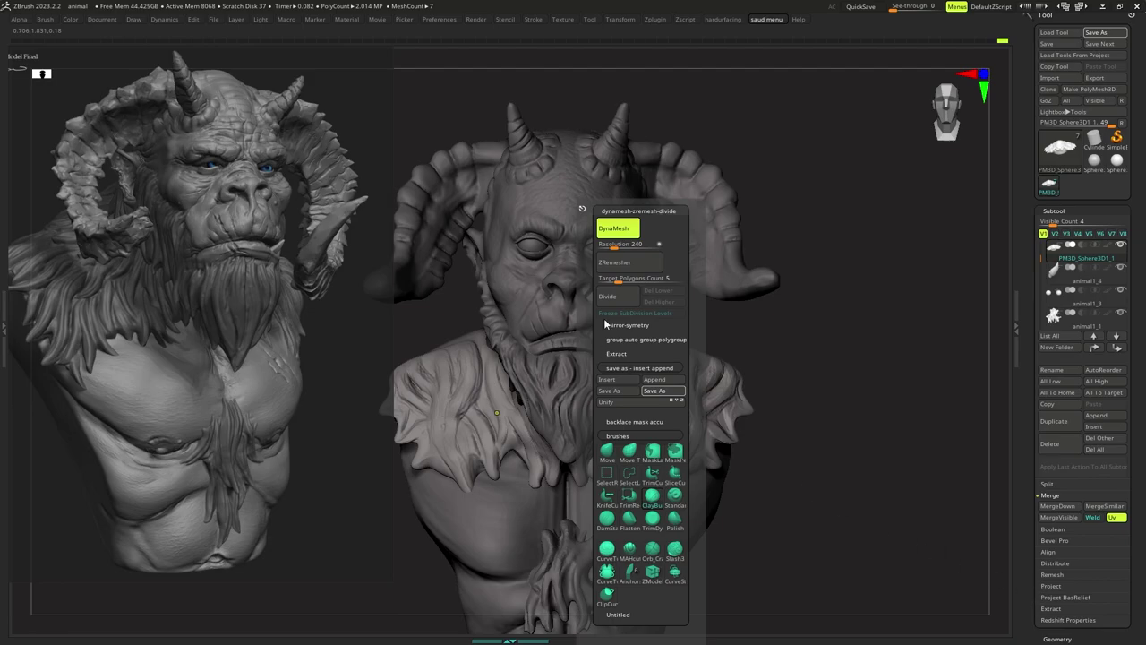
key(1)
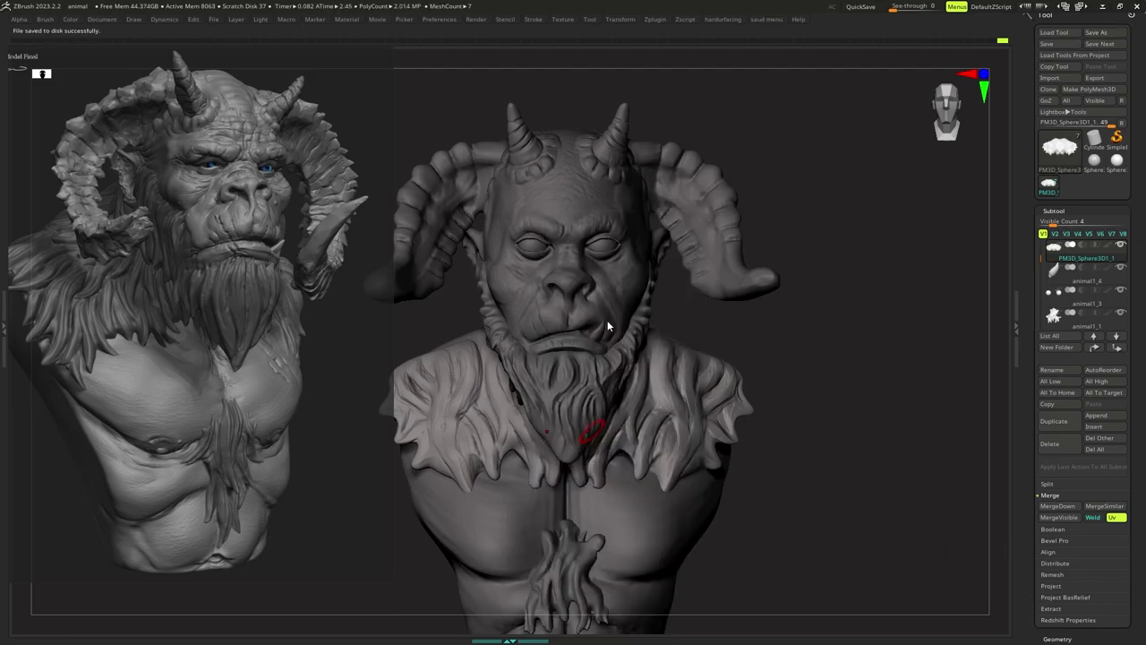
mouse_move(647, 430)
ctrl+right_down()
mouse_move(645, 418)
mouse_move(566, 408)
ctrl+right_up()
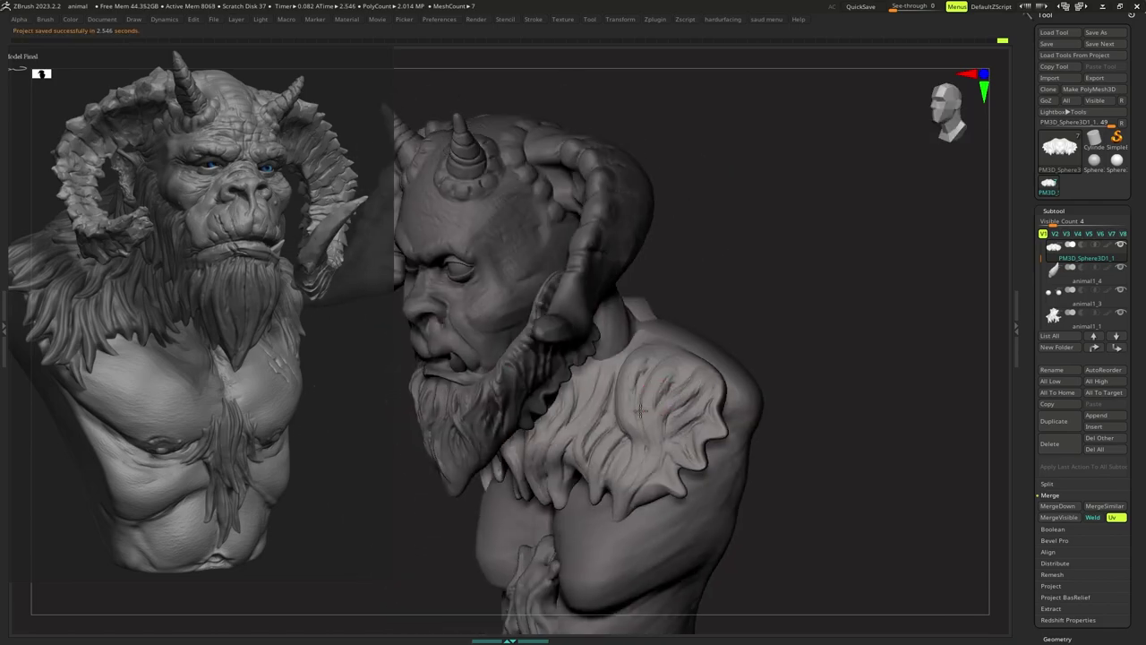
right_drag(721, 397, 675, 361)
key(b)
key(n)
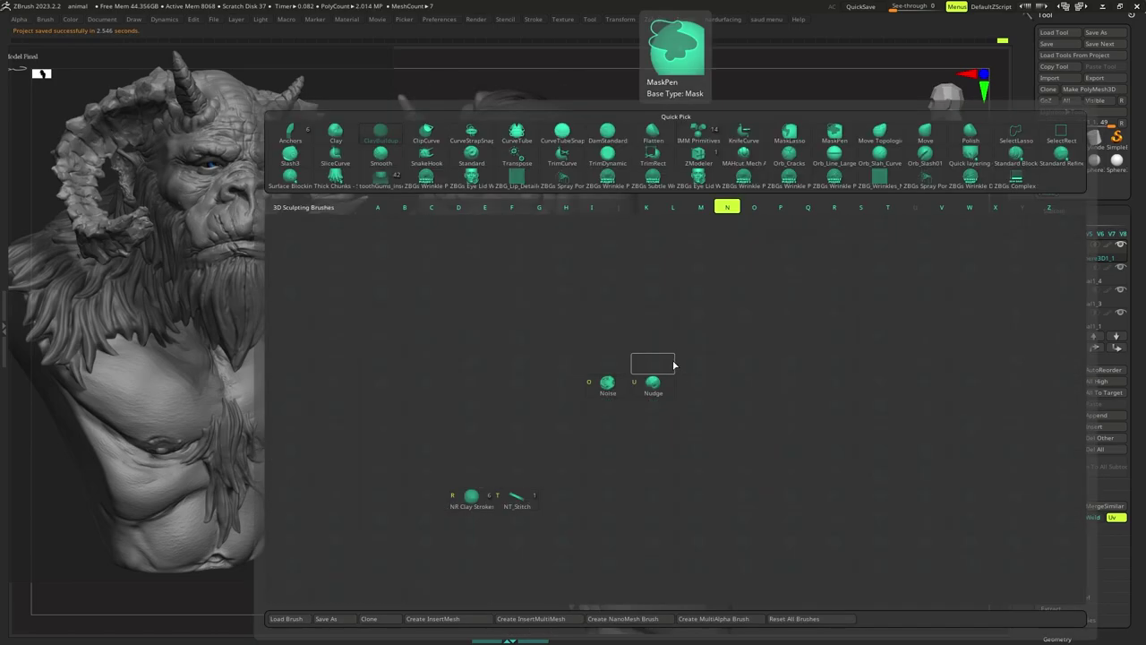
key(u)
Switch to the Move brush, adjust its size, and pull the mantle's plain rear strip against the back of the neck and shoulder.
key(b)
key(m)
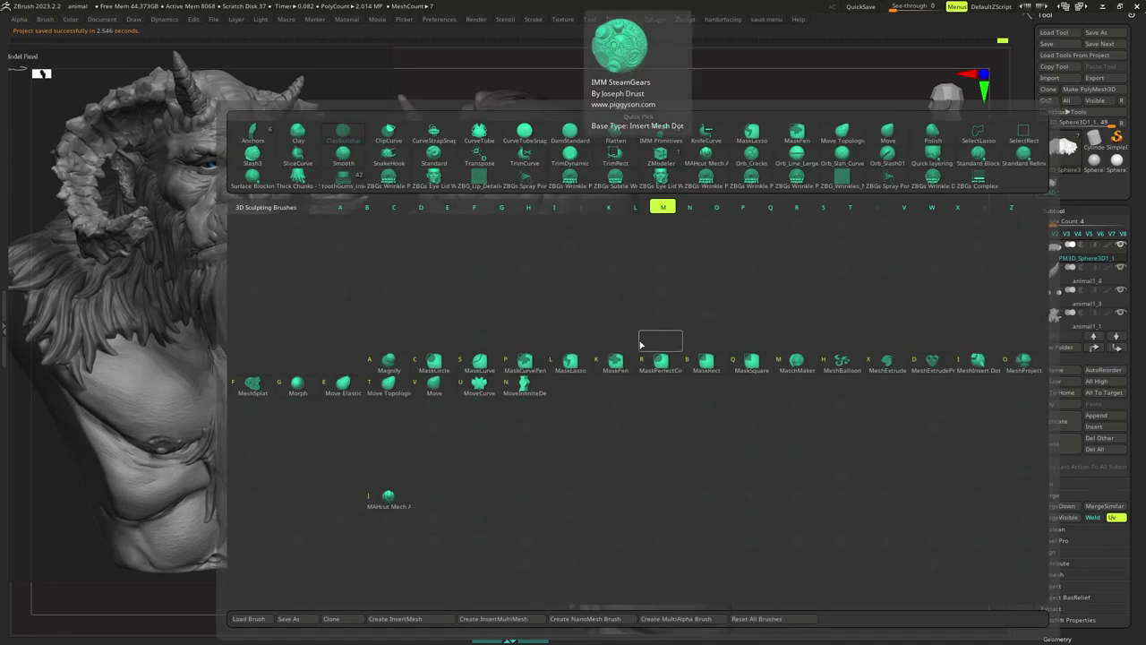
key(v)
key(s)
drag(671, 338, 661, 338)
right_drag(688, 259, 671, 296)
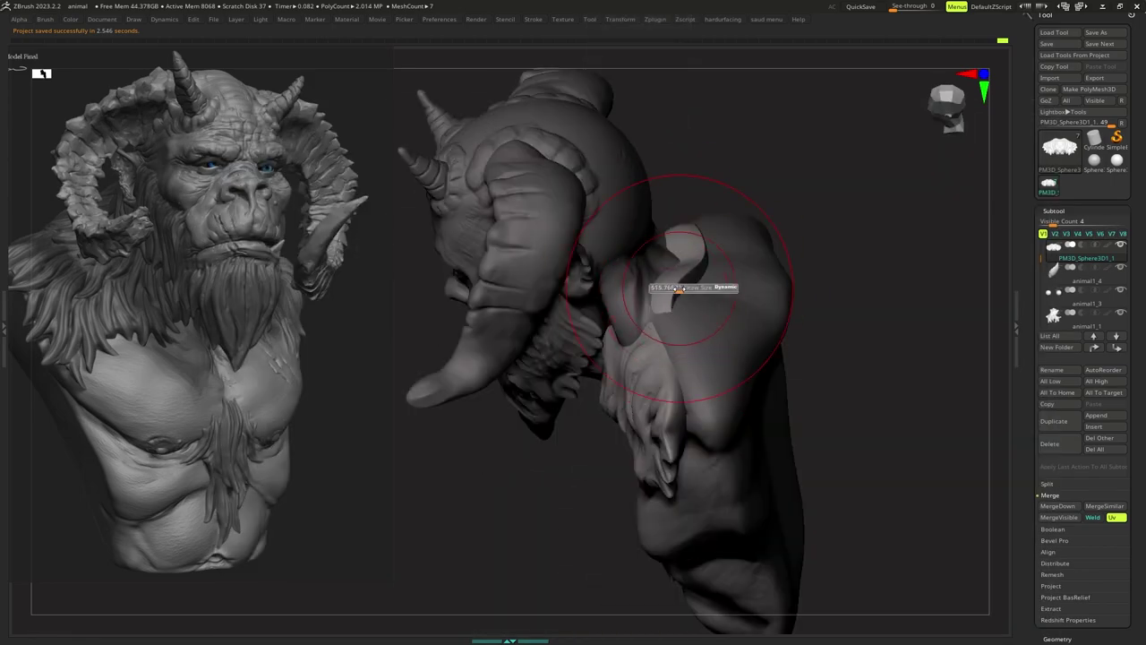
right_drag(614, 350, 655, 304)
drag(656, 305, 647, 310)
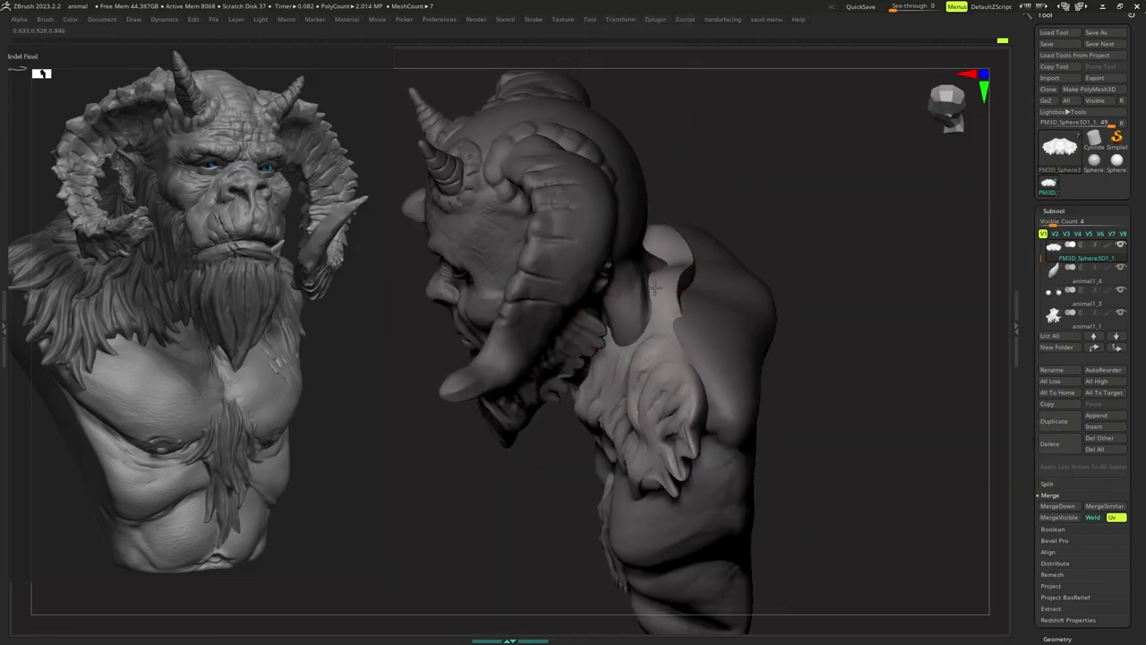
Reshape the curved rear strip of the mantle over the top of the shoulder with large Move brush strokes.
right_drag(678, 258, 660, 289)
key(s)
drag(660, 290, 697, 258)
right_drag(697, 258, 737, 272)
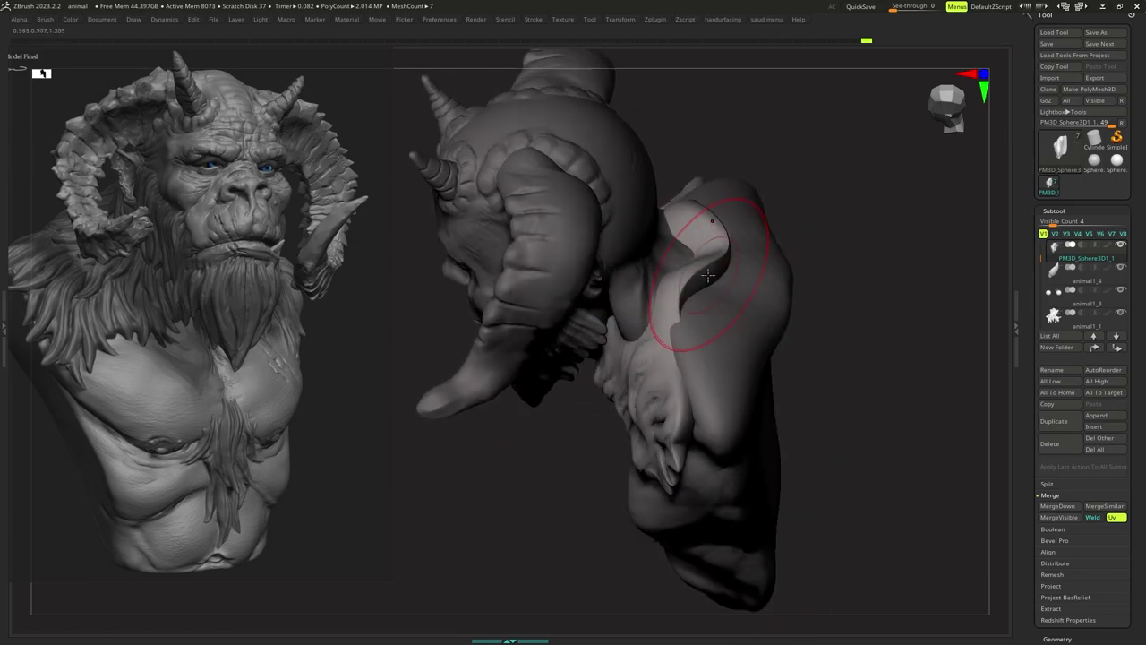
key(space)
drag(732, 273, 710, 272)
drag(678, 273, 693, 256)
key(space)
right_drag(695, 249, 706, 254)
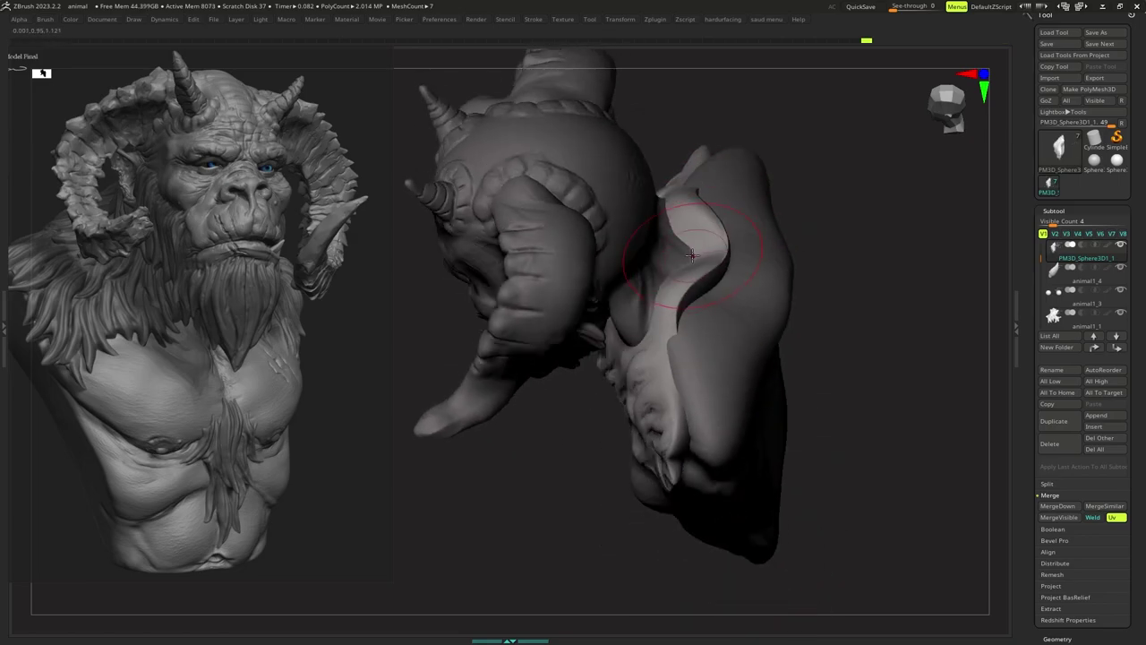
drag(707, 254, 676, 246)
mouse_move(668, 244)
right_down()
mouse_move(707, 224)
mouse_move(697, 285)
right_up()
key(s)
drag(694, 287, 690, 287)
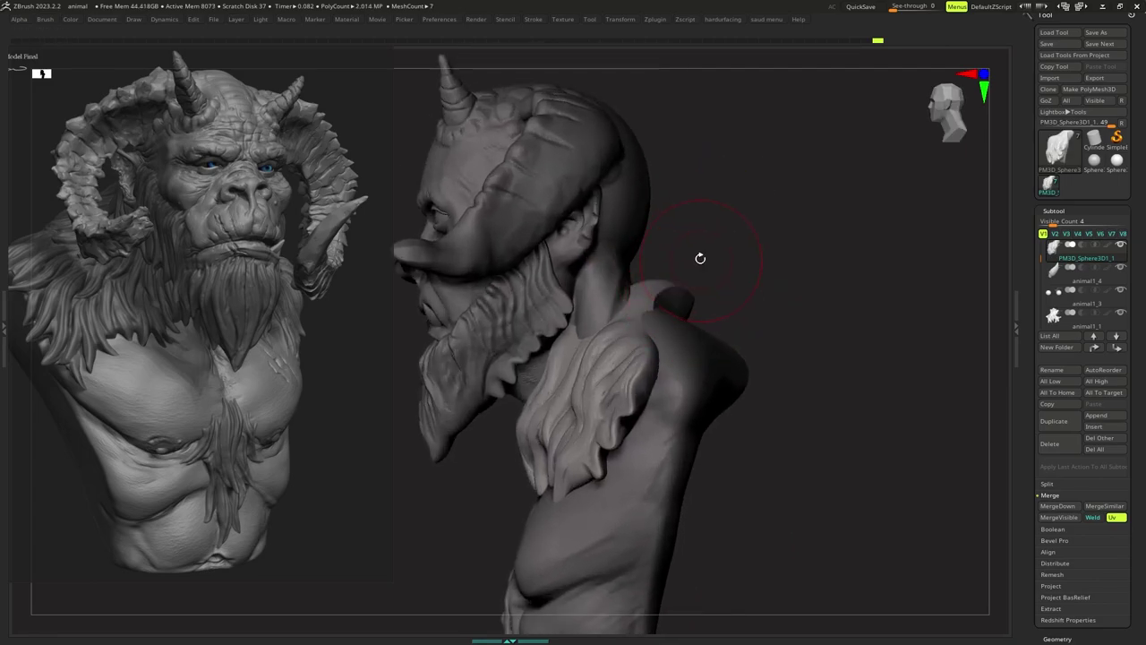
Trim away the mantle's rear strip behind the shoulder with a knife curve cut.
ctrl+shift+drag(674, 357, 680, 353)
mouse_move(683, 351)
right_down()
mouse_move(686, 328)
mouse_move(671, 325)
right_up()
key(s)
mouse_move(713, 285)
right_down()
mouse_move(752, 309)
mouse_move(717, 332)
right_up()
right_click(707, 340)
key(b)
click(729, 260)
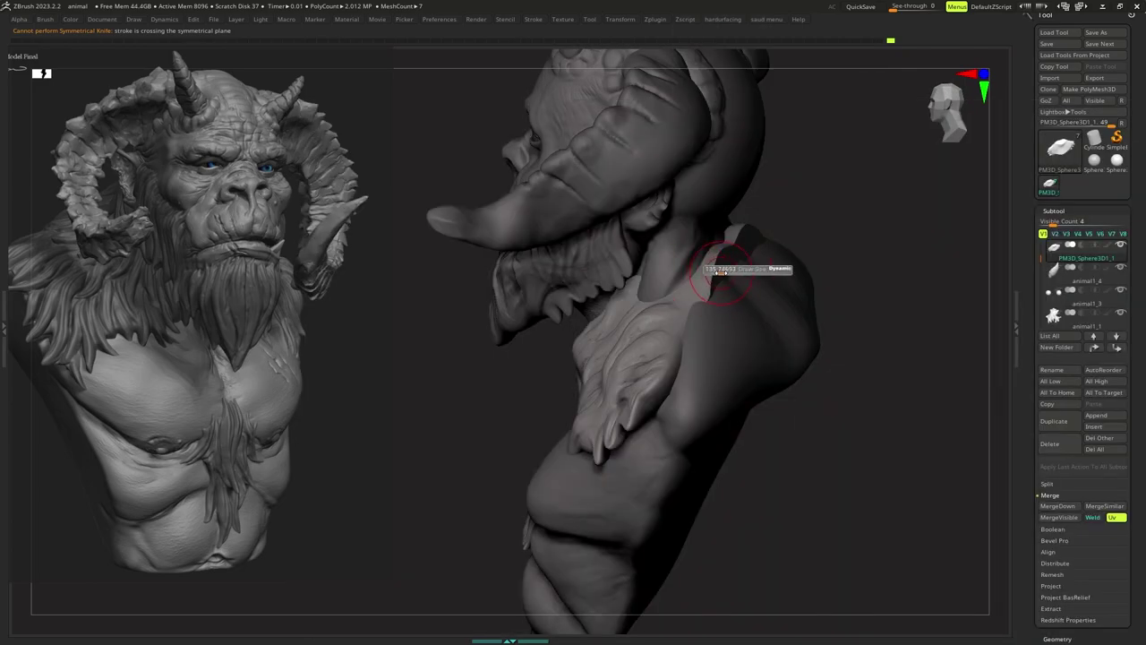
key(s)
mouse_move(734, 272)
right_down()
mouse_move(710, 271)
mouse_move(783, 248)
right_up()
drag(783, 248, 768, 258)
mouse_move(768, 258)
right_down()
mouse_move(776, 276)
mouse_move(726, 298)
right_up()
ctrl+shift+drag(753, 333, 755, 333)
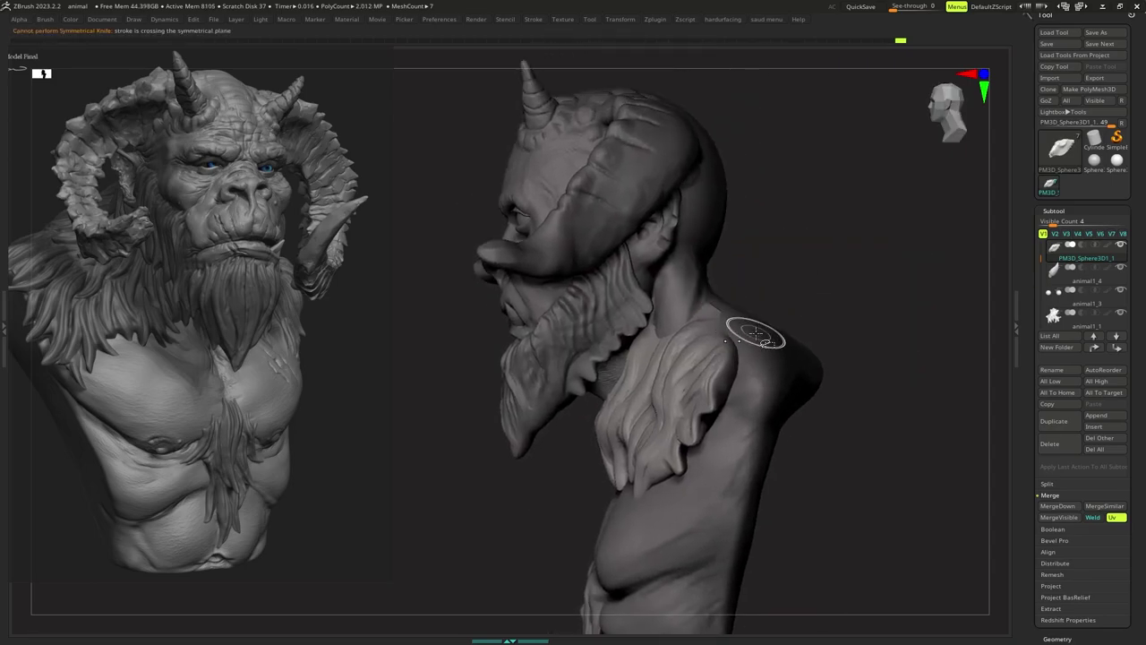
Pull jagged fur points out of the mantle's trimmed rear edge on top of the shoulder.
mouse_move(755, 333)
right_down()
mouse_move(723, 331)
mouse_move(787, 313)
mouse_move(747, 327)
mouse_move(775, 328)
mouse_move(742, 346)
mouse_move(729, 320)
mouse_move(726, 336)
mouse_move(699, 338)
mouse_move(724, 338)
mouse_move(718, 349)
mouse_move(716, 333)
right_up()
key(s)
key(s)
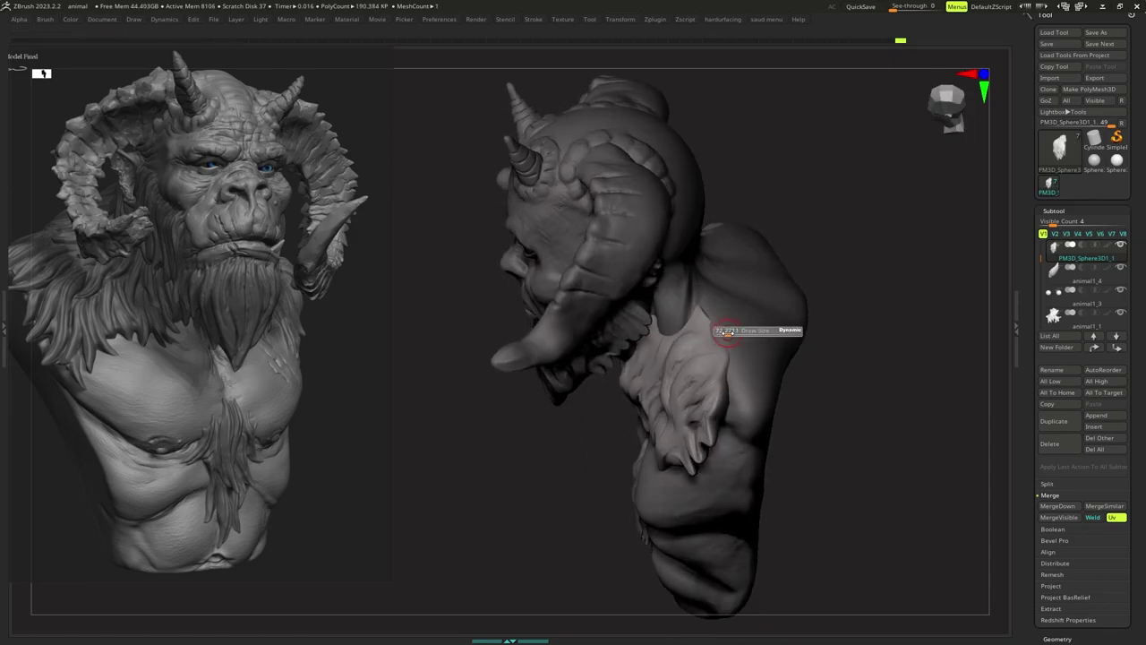
key(space)
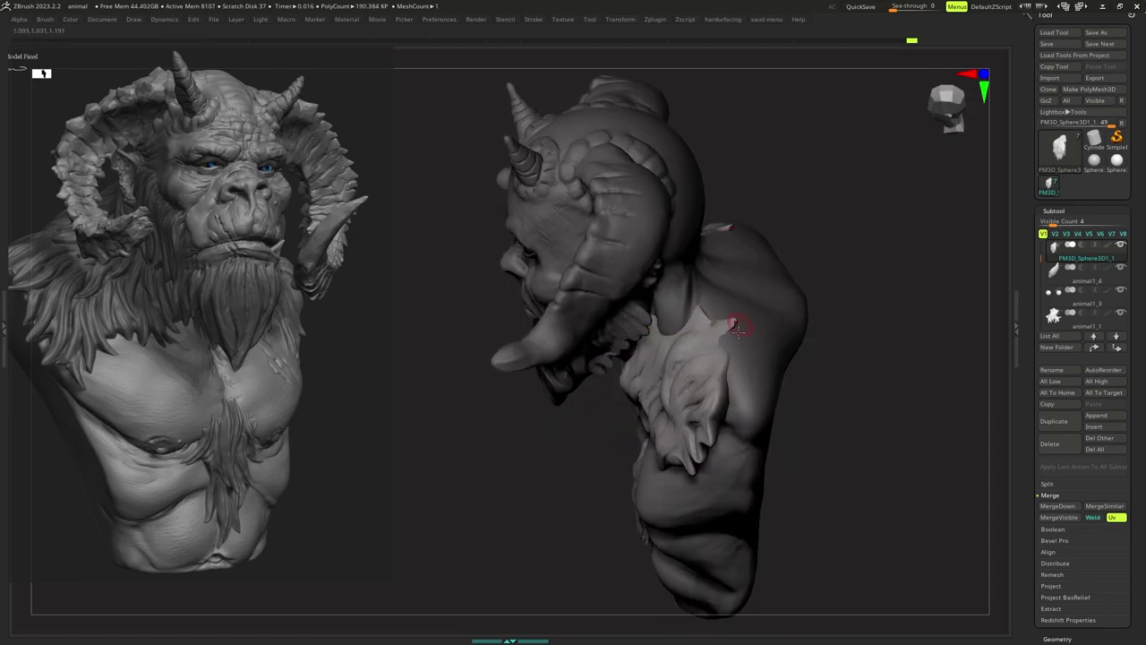
right_drag(741, 340, 734, 324)
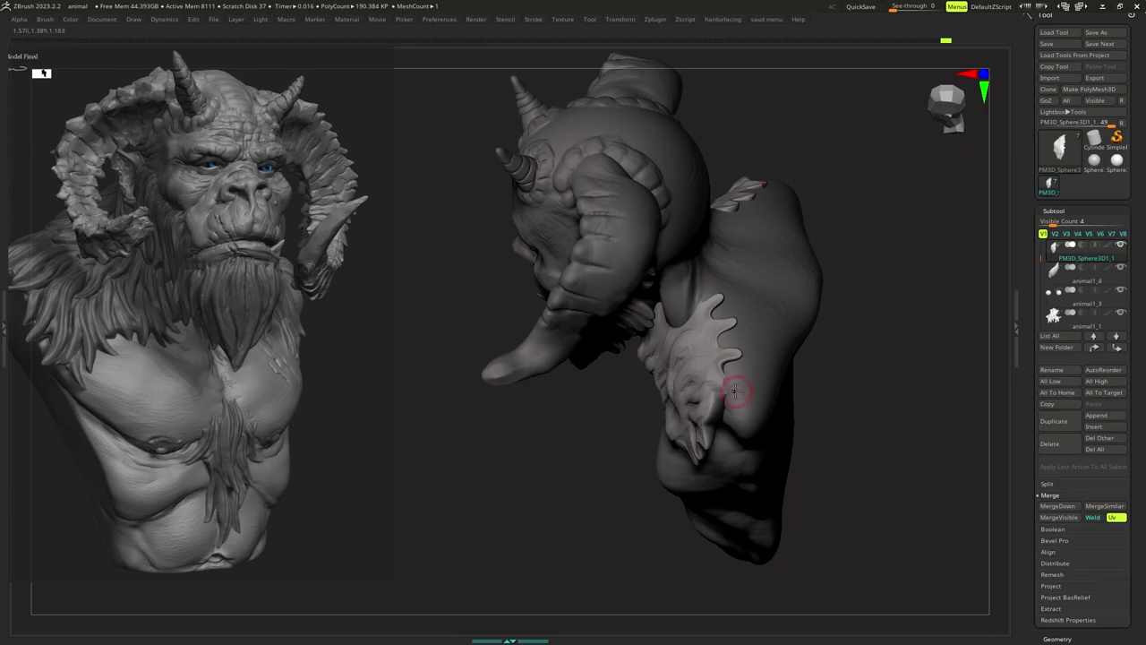
mouse_move(734, 390)
right_down()
mouse_move(729, 328)
mouse_move(780, 323)
mouse_move(732, 335)
mouse_move(740, 352)
mouse_move(717, 372)
mouse_move(724, 360)
right_up()
Sculpt deeper fur strands down the front of the shoulder toward the mantle's lower points.
key(space)
key(s)
drag(723, 360, 729, 361)
key(s)
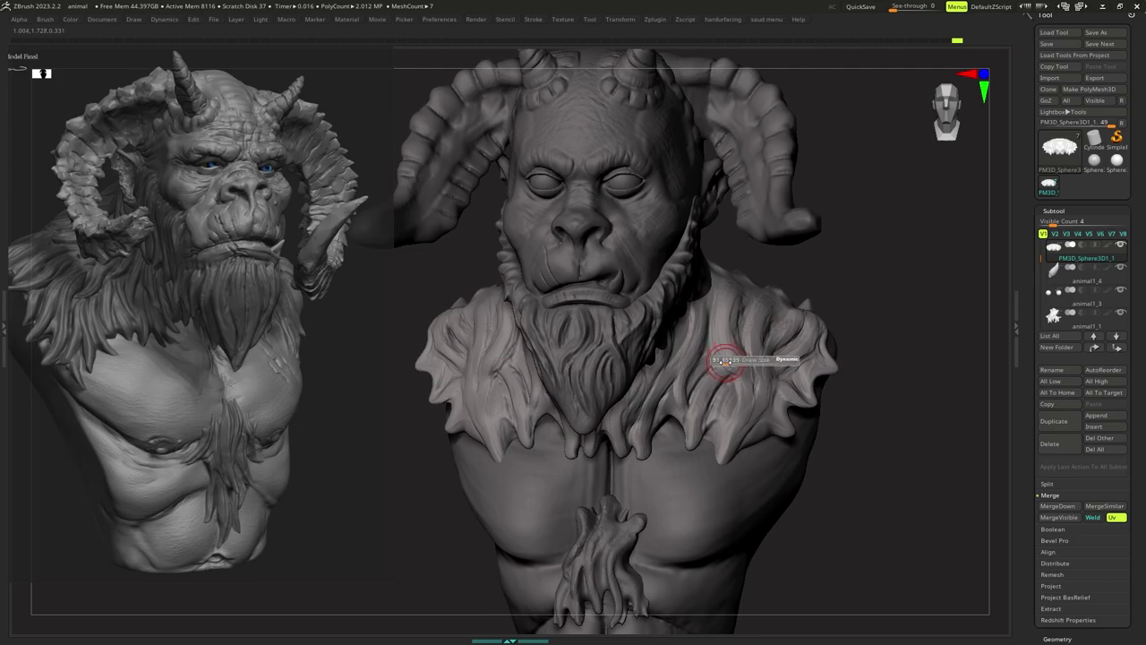
drag(698, 323, 708, 330)
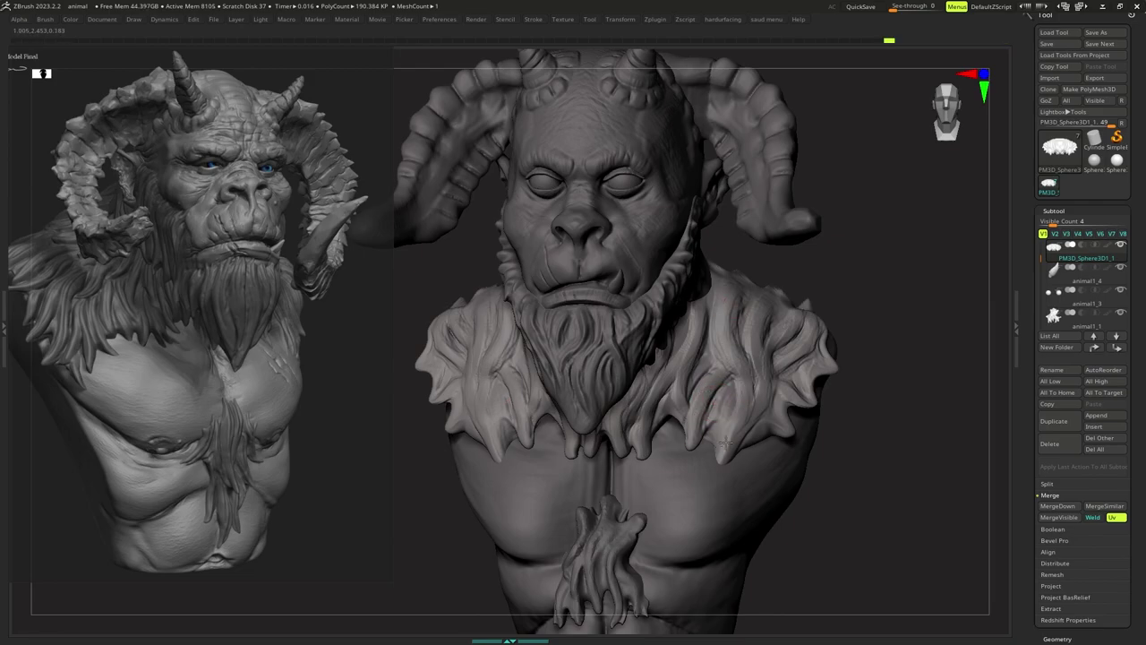
right_click(737, 326)
Switch to the Standard Blocking - Stylised Hair brush, adjust its size, and add fine strands along the mantle's inner edge beside the beard.
mouse_move(737, 328)
right_down()
mouse_move(752, 332)
mouse_move(735, 310)
mouse_move(705, 345)
mouse_move(713, 326)
right_up()
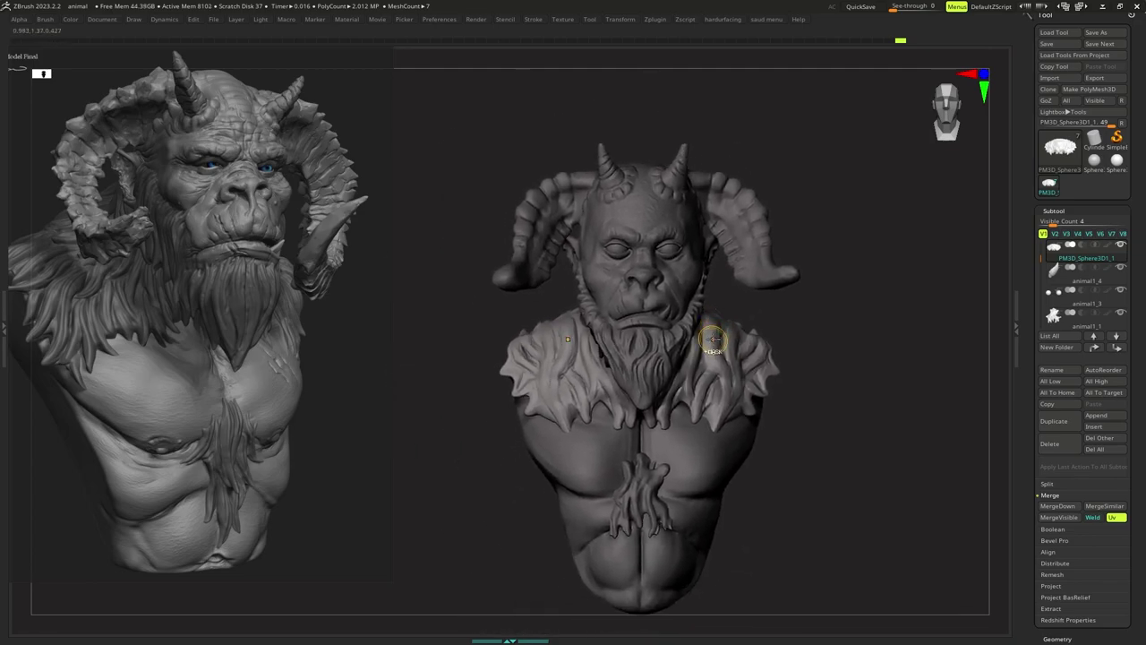
key(b)
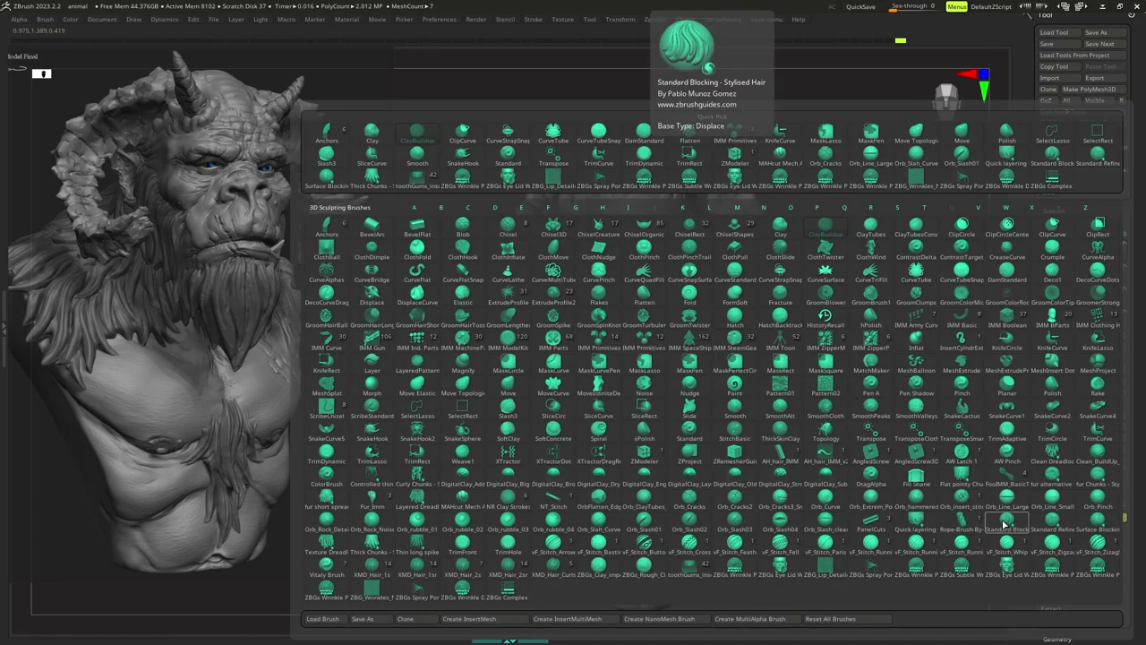
click(1003, 522)
ctrl+right_drag(712, 363, 714, 371)
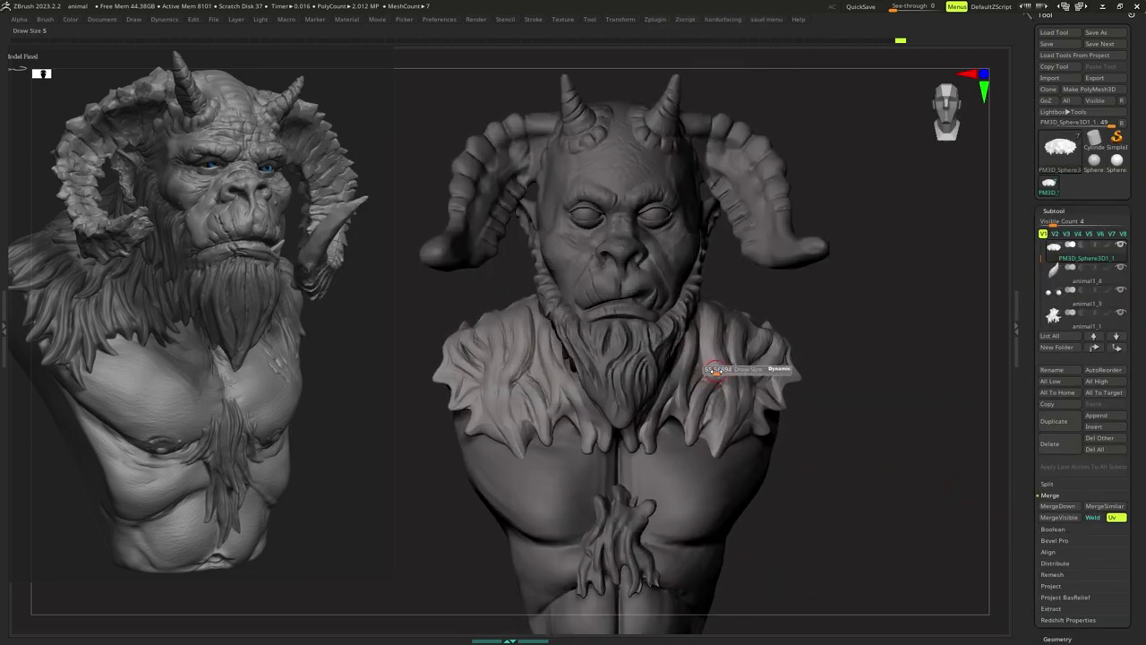
key(Tab)
key(Tab)
key(s)
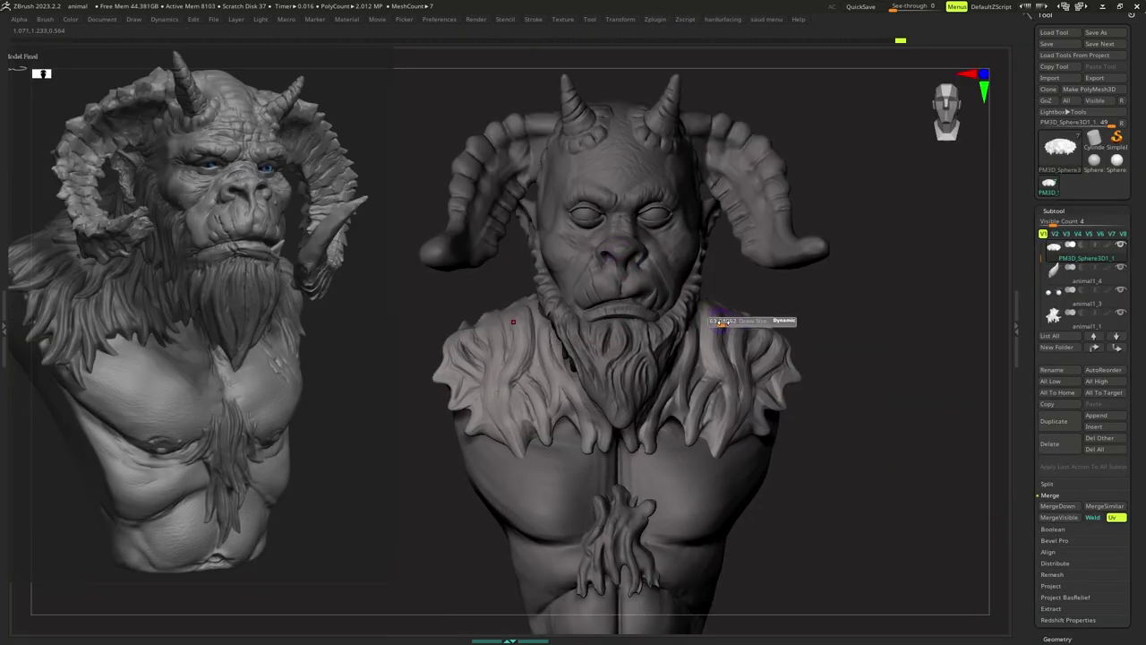
ctrl+right_drag(724, 322, 700, 334)
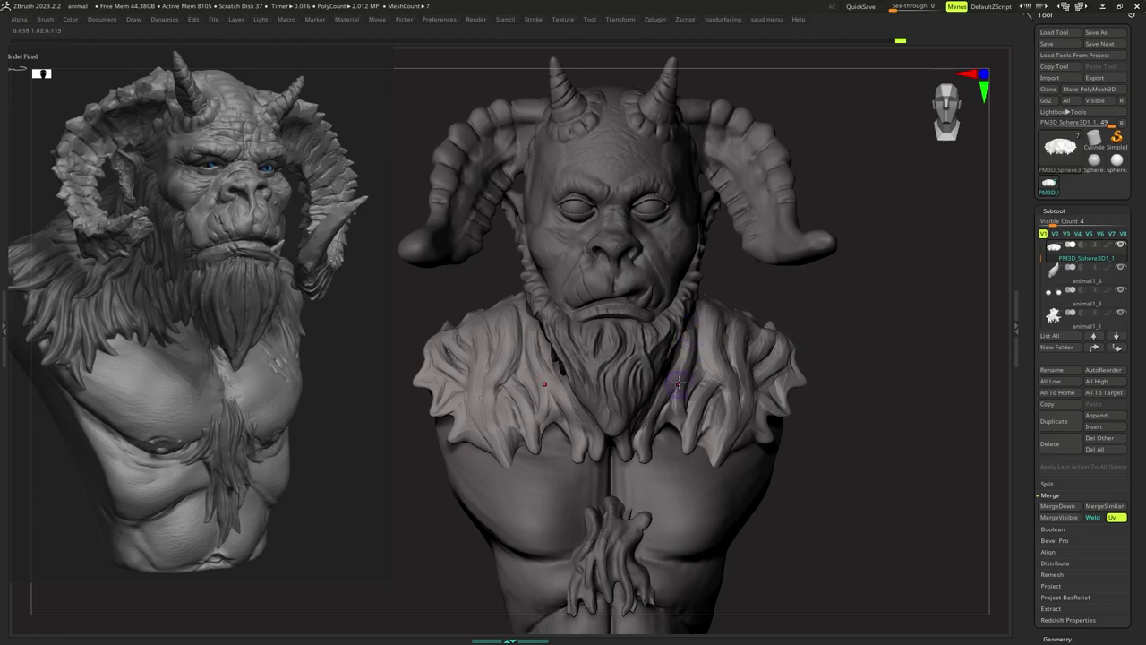
drag(678, 382, 679, 385)
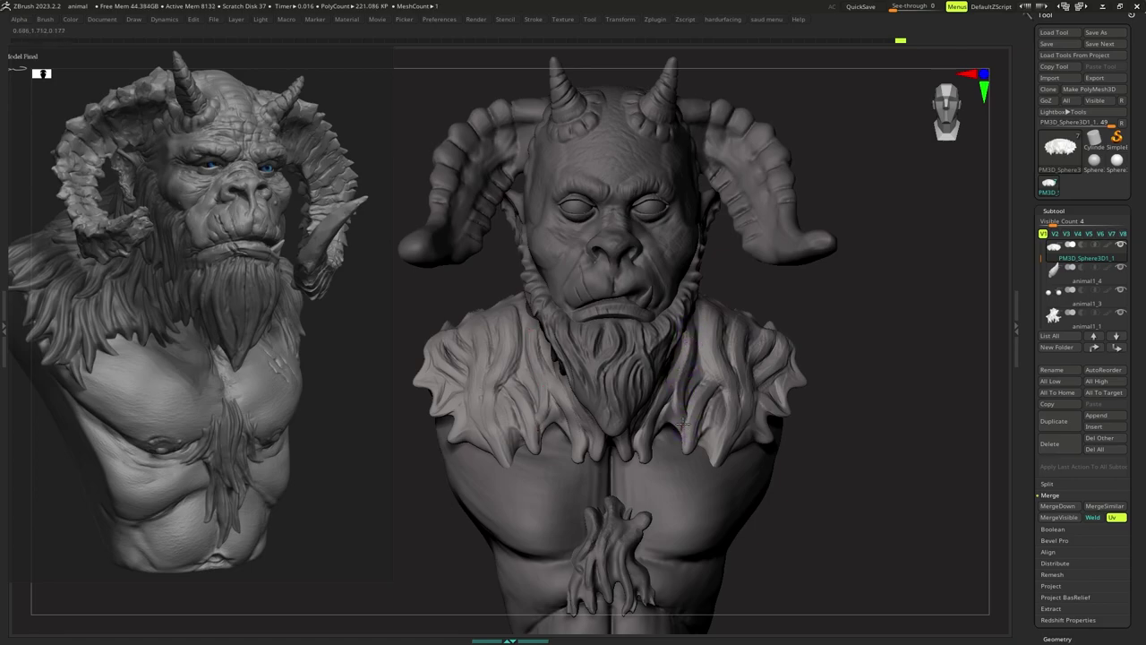
mouse_move(683, 425)
mouse_down()
mouse_move(710, 399)
mouse_move(690, 439)
mouse_up()
Sculpt stylised hair strands from the top of the shoulder down to the long lower fur point.
drag(713, 319, 719, 364)
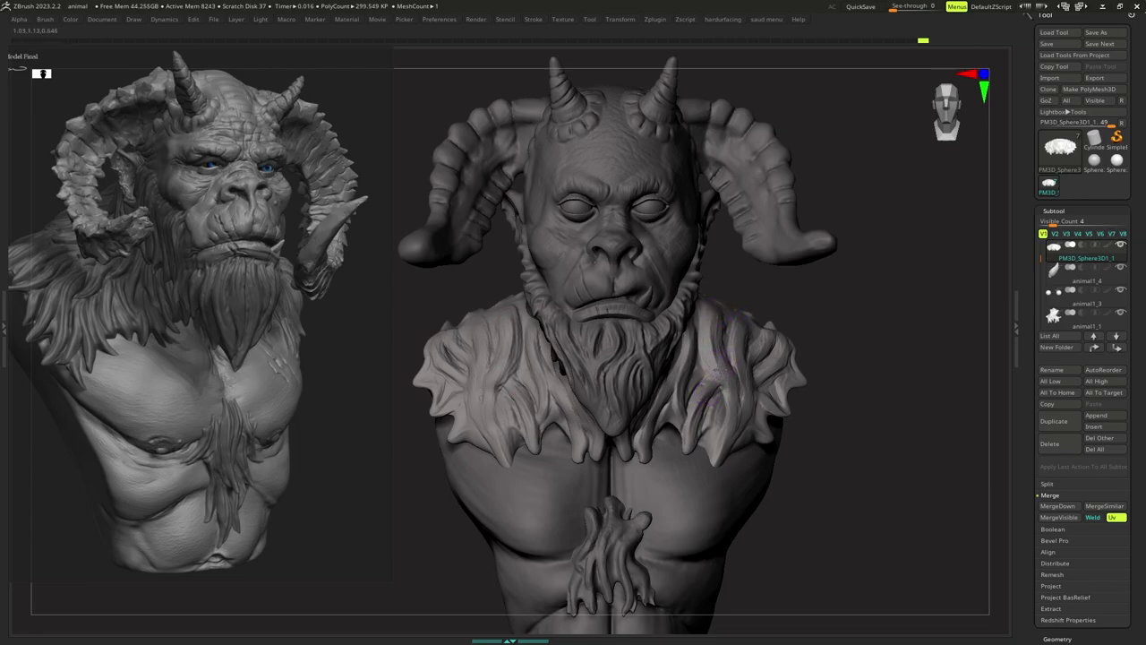
drag(706, 318, 713, 366)
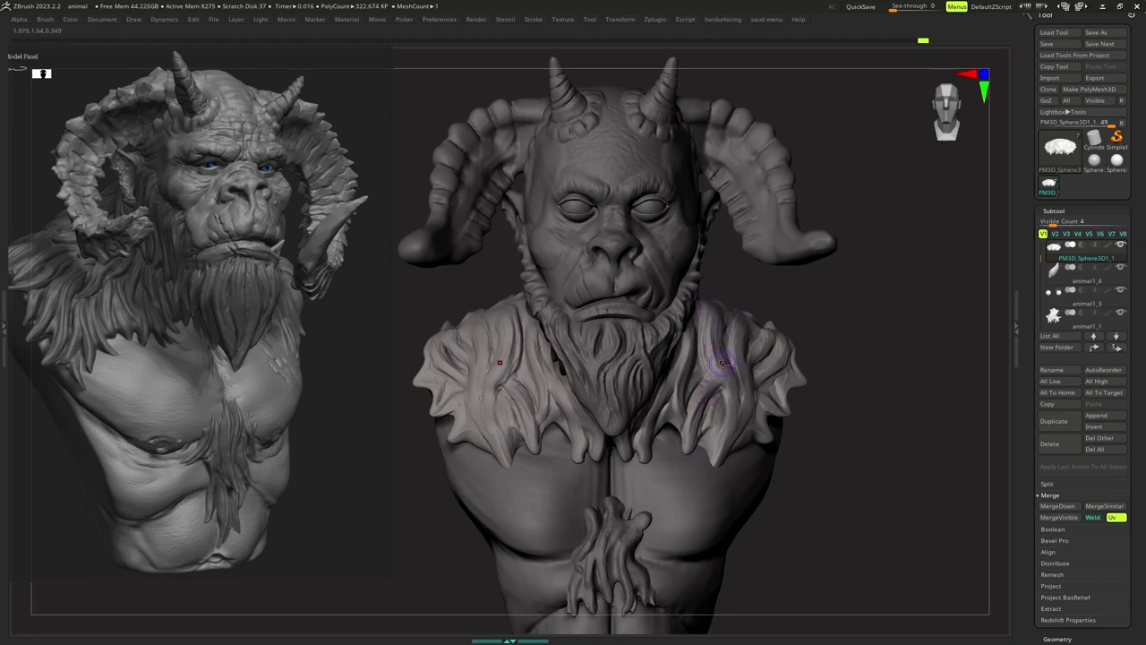
drag(733, 413, 716, 457)
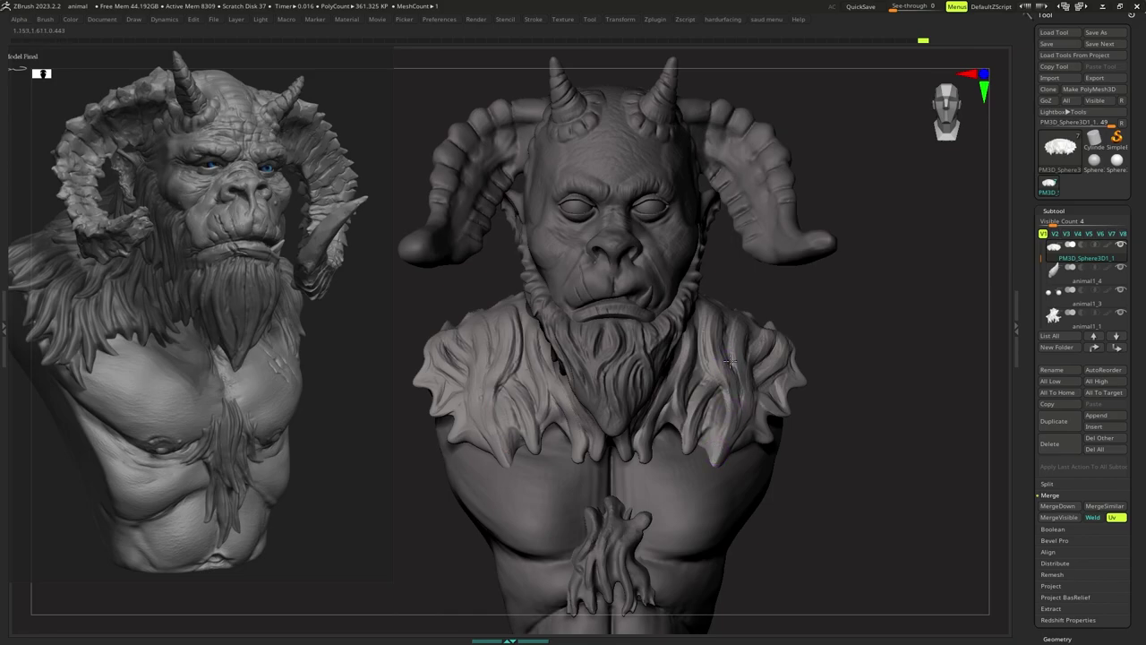
drag(730, 361, 722, 394)
Add fine hair strands across the outer shoulder and along its jagged side points, adjusting the brush size.
right_drag(691, 414, 706, 422)
right_drag(735, 358, 744, 325)
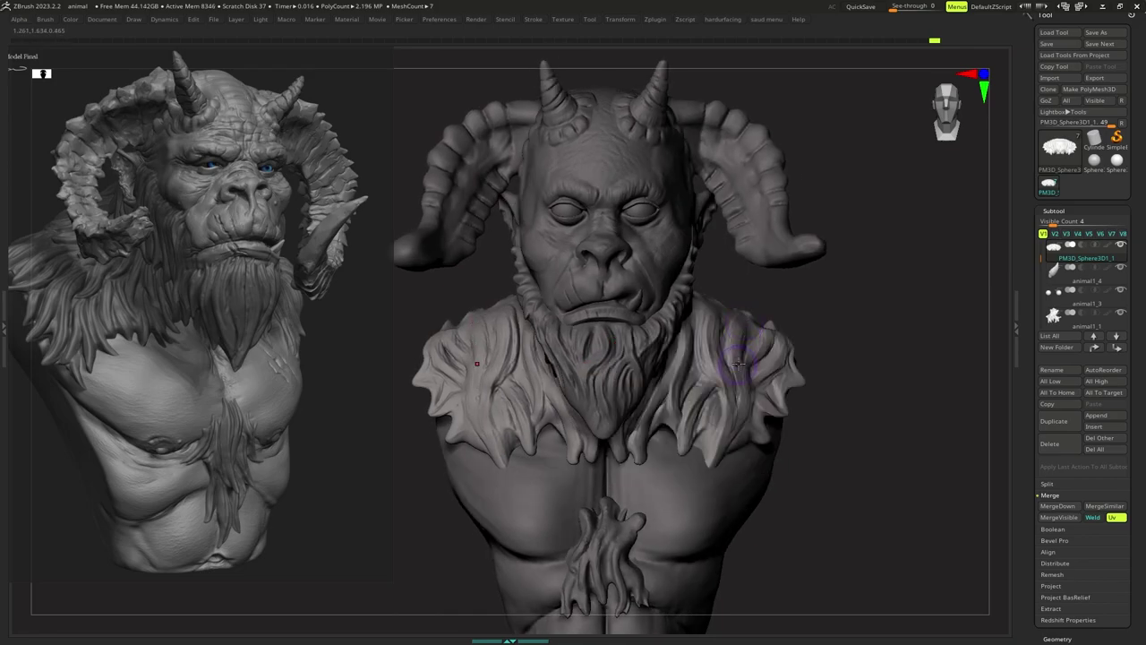
drag(738, 363, 740, 355)
drag(737, 433, 721, 450)
right_drag(720, 448, 662, 437)
mouse_move(760, 385)
mouse_down()
mouse_move(797, 344)
mouse_move(802, 380)
mouse_up()
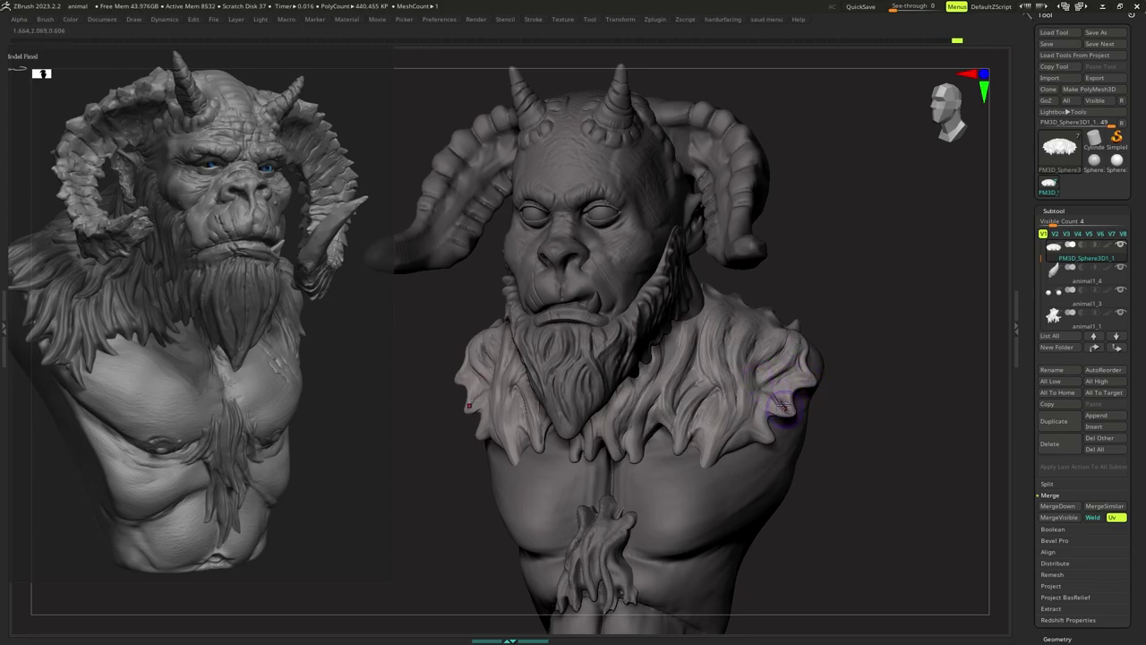
right_drag(740, 410, 786, 403)
key(s)
drag(789, 405, 784, 405)
Sculpt fine hair strands from the side of the neck down to the mantle's central tips under the beard.
right_drag(717, 385, 704, 368)
key(s)
mouse_move(684, 336)
mouse_down()
mouse_move(670, 373)
mouse_move(678, 424)
mouse_up()
right_drag(679, 426, 676, 373)
key(s)
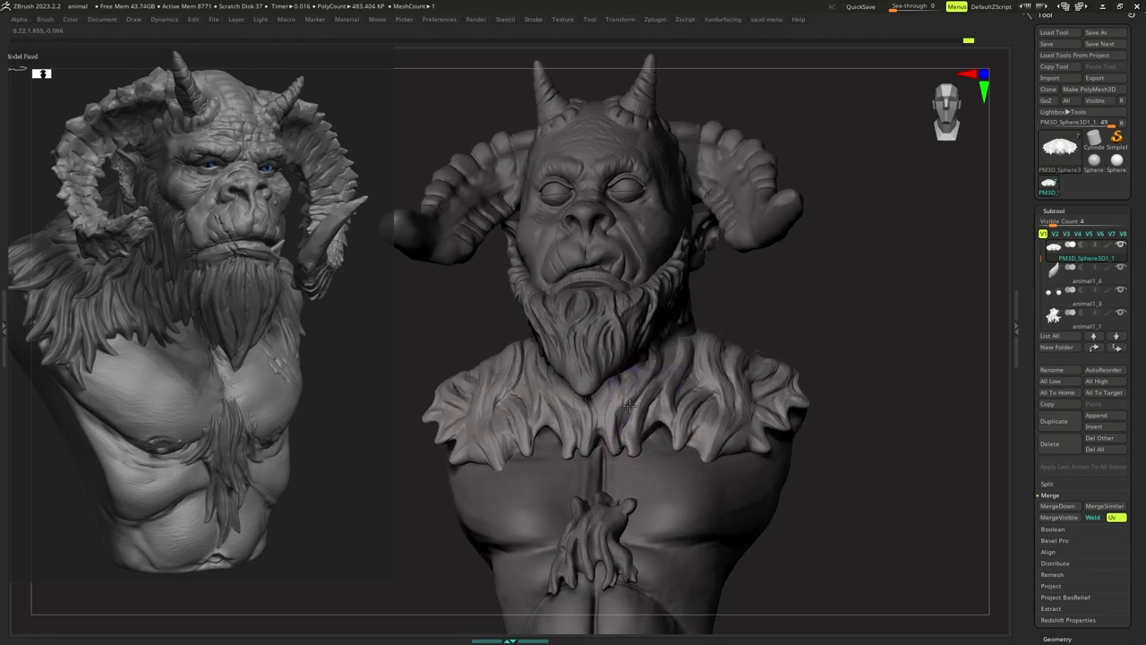
drag(630, 406, 627, 414)
Adjust the brush size and layer more fine strands over the middle of the shoulder mantle.
right_drag(638, 381, 663, 395)
key(s)
right_drag(674, 354, 693, 368)
key(s)
key(s)
drag(693, 364, 665, 381)
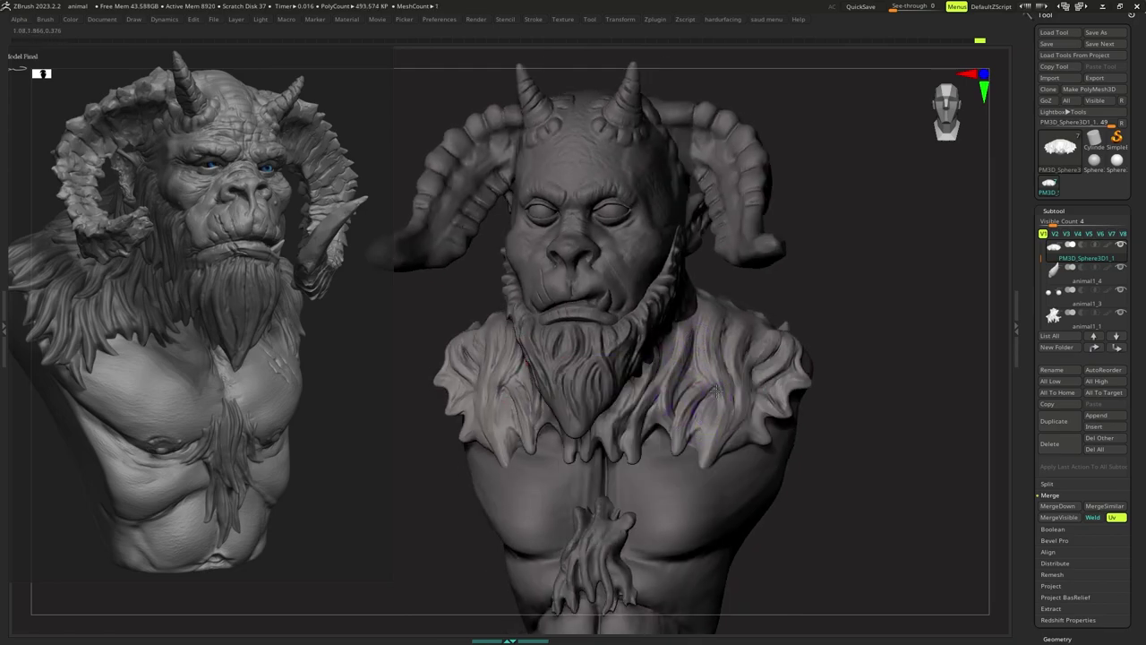
Sculpt a few more fine strands over the middle of the shoulder mantle and save the project.
drag(717, 393, 701, 426)
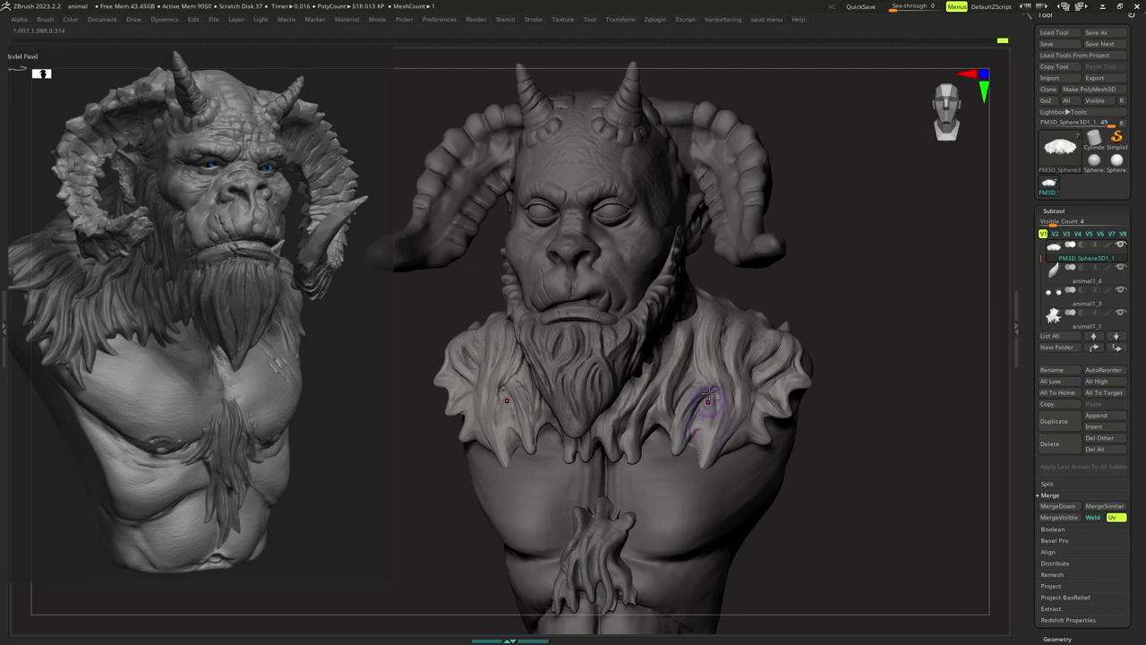
mouse_move(710, 394)
mouse_down()
mouse_move(695, 334)
mouse_move(718, 368)
mouse_up()
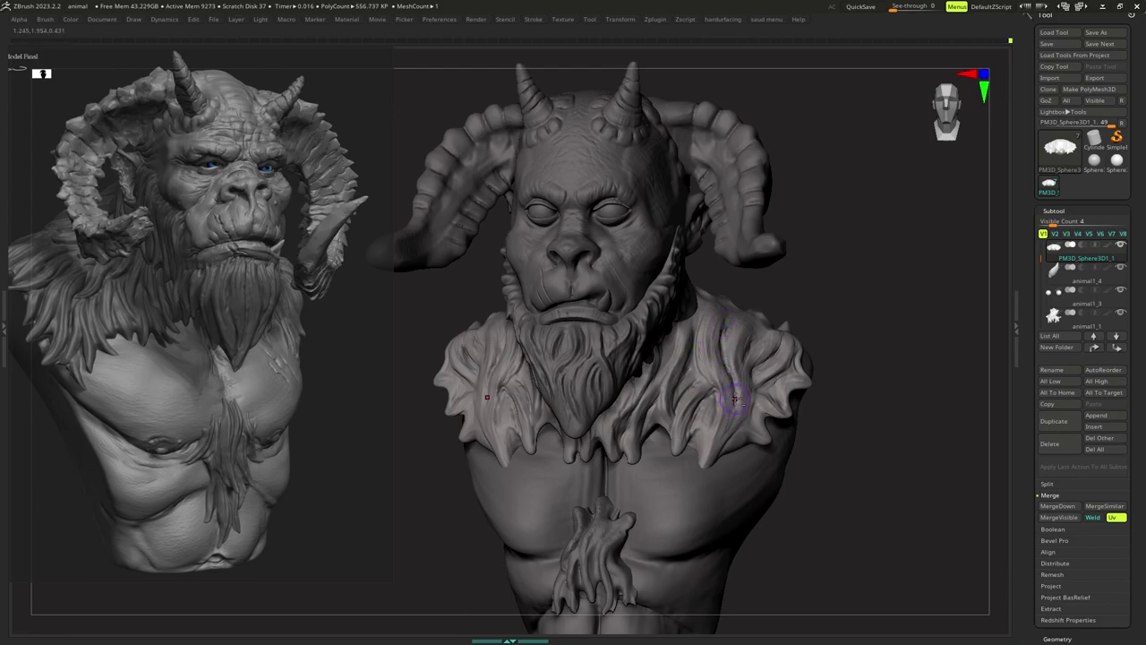
right_drag(734, 399, 704, 394)
key(space)
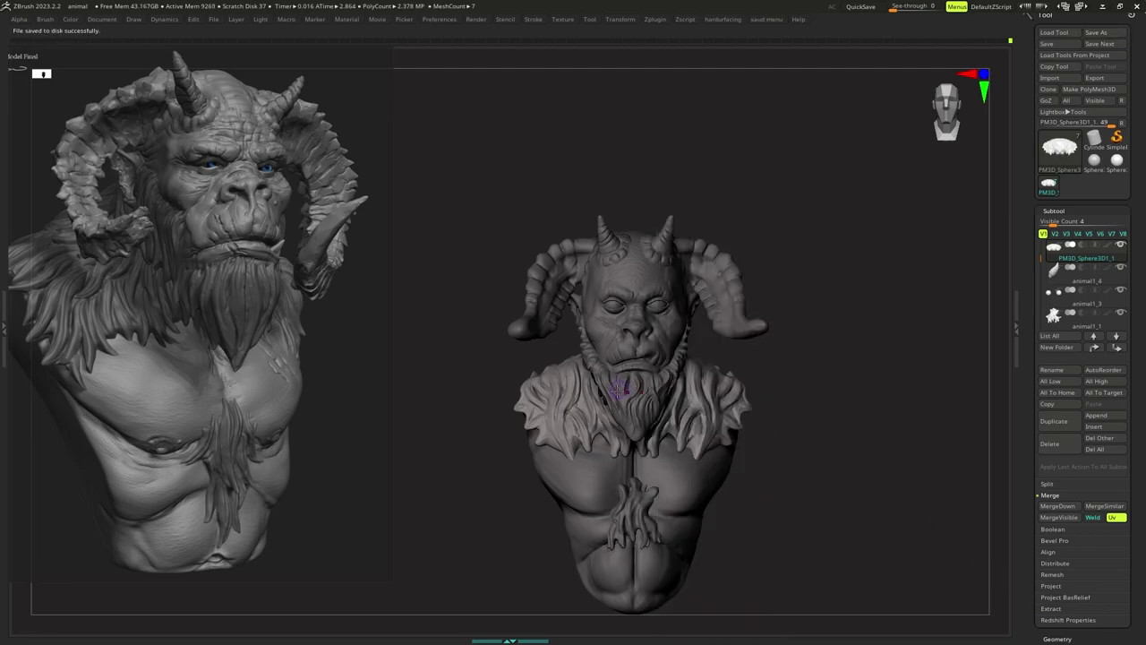
key(shift+space)
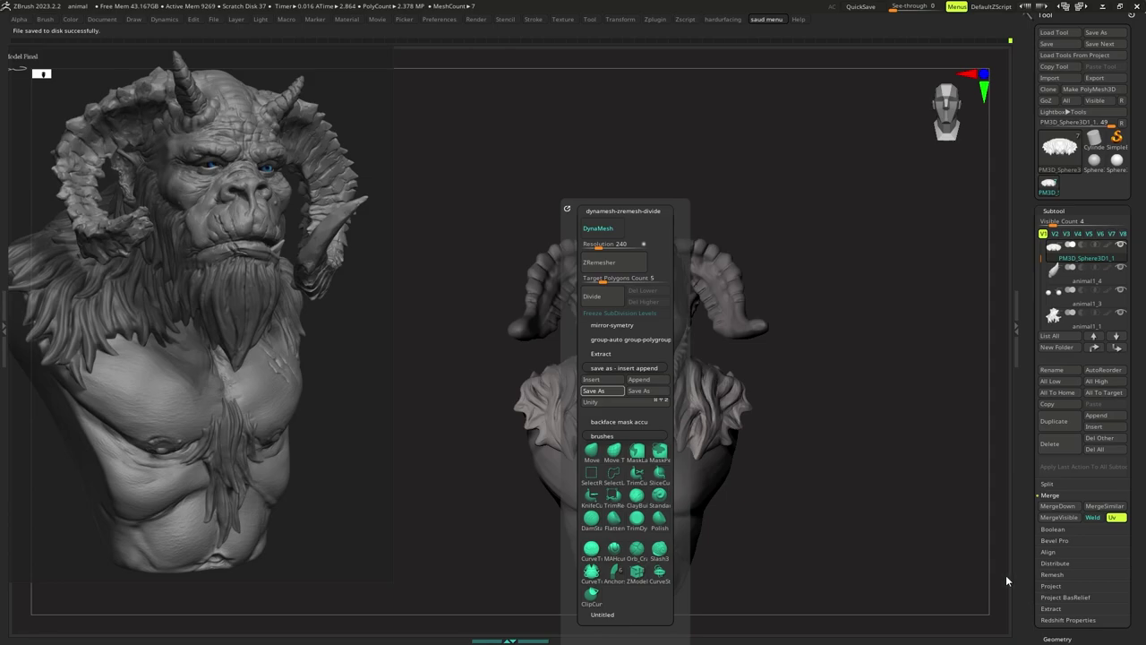
click(612, 321)
Choose the Standard refining brush and select the fur mantle subtool.
ctrl+right_drag(653, 374, 668, 402)
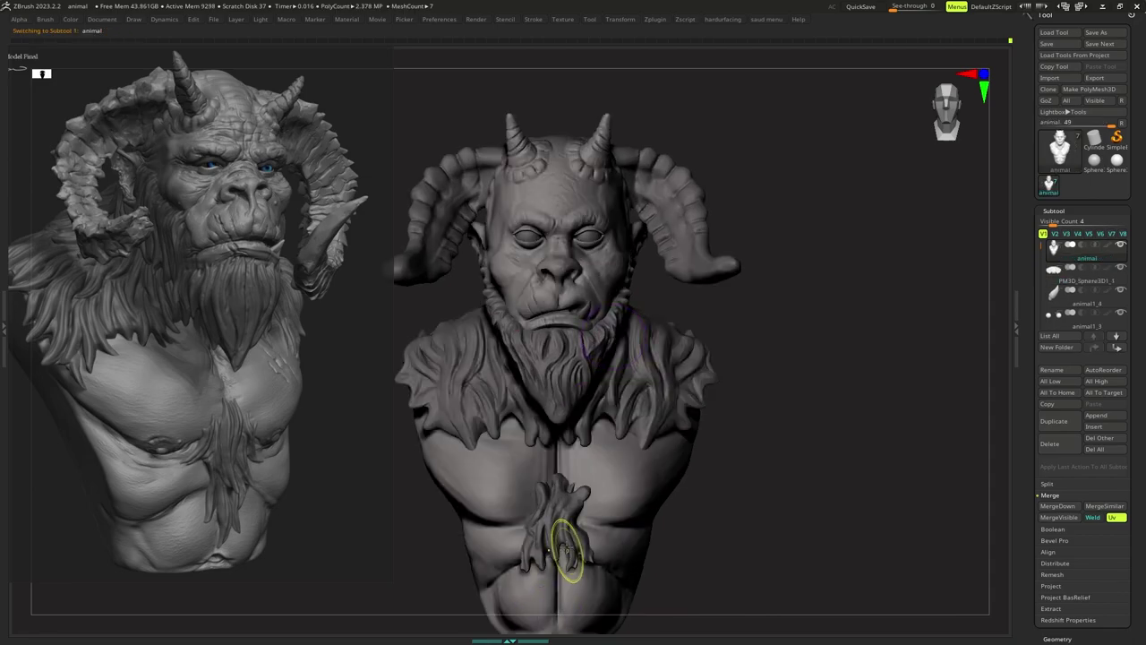
mouse_move(567, 550)
ctrl+right_down()
mouse_move(589, 469)
mouse_move(577, 474)
mouse_move(600, 466)
ctrl+right_up()
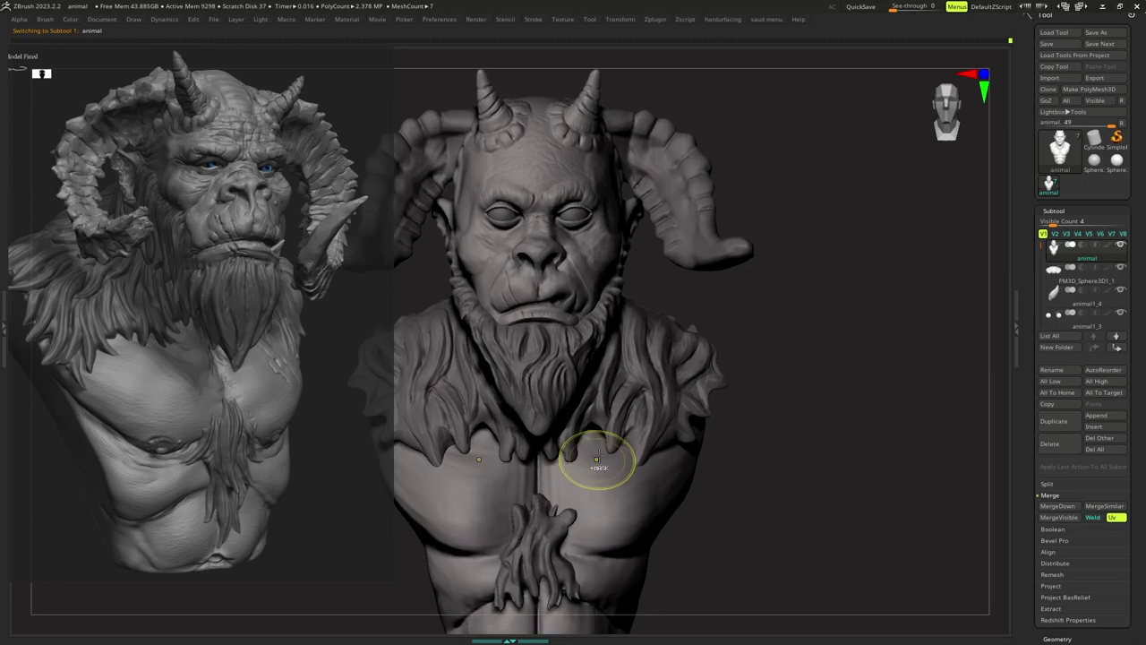
key(b)
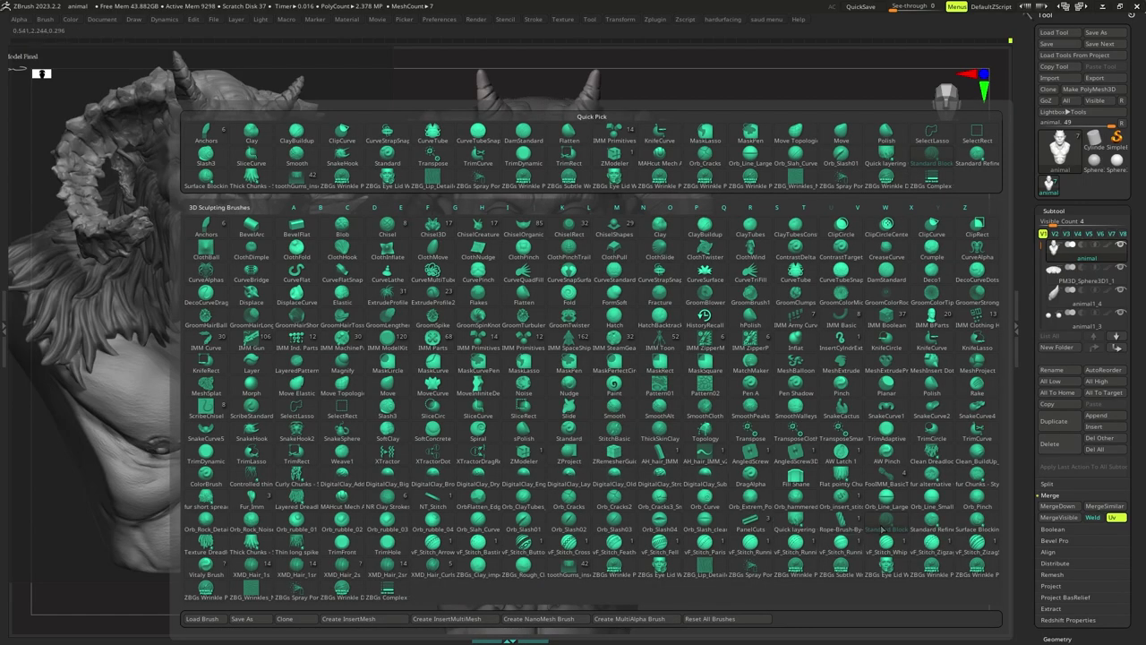
click(929, 523)
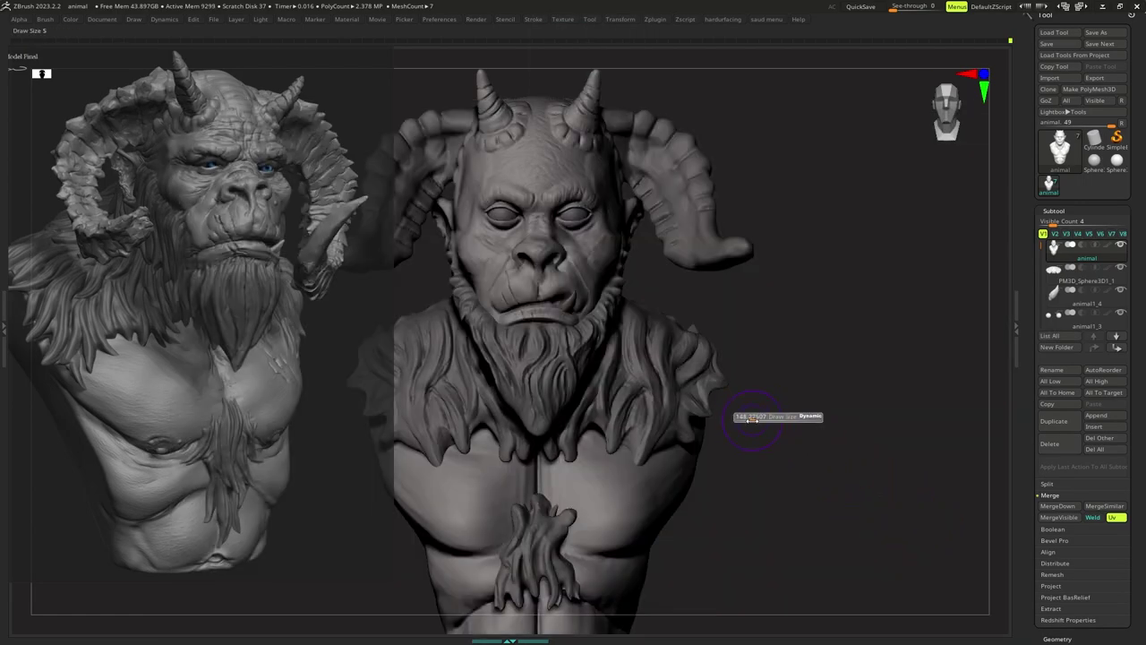
alt+click(658, 356)
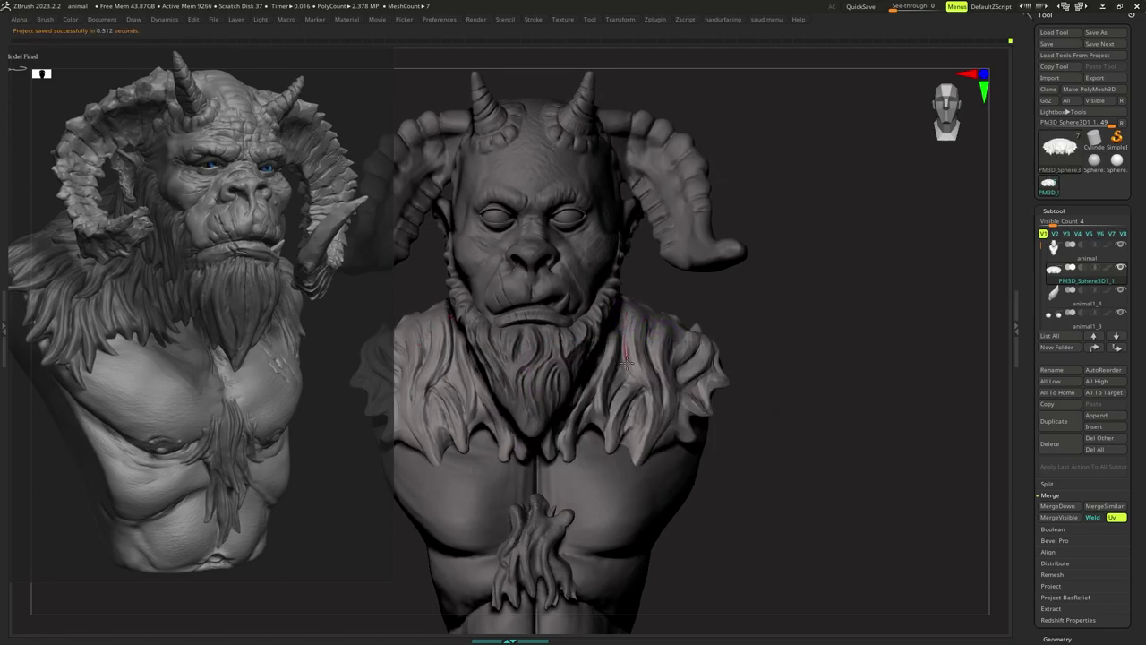
Refine the long hair strands down the front of the shoulder mantle, adjusting the brush size between strokes.
key(s)
key(space)
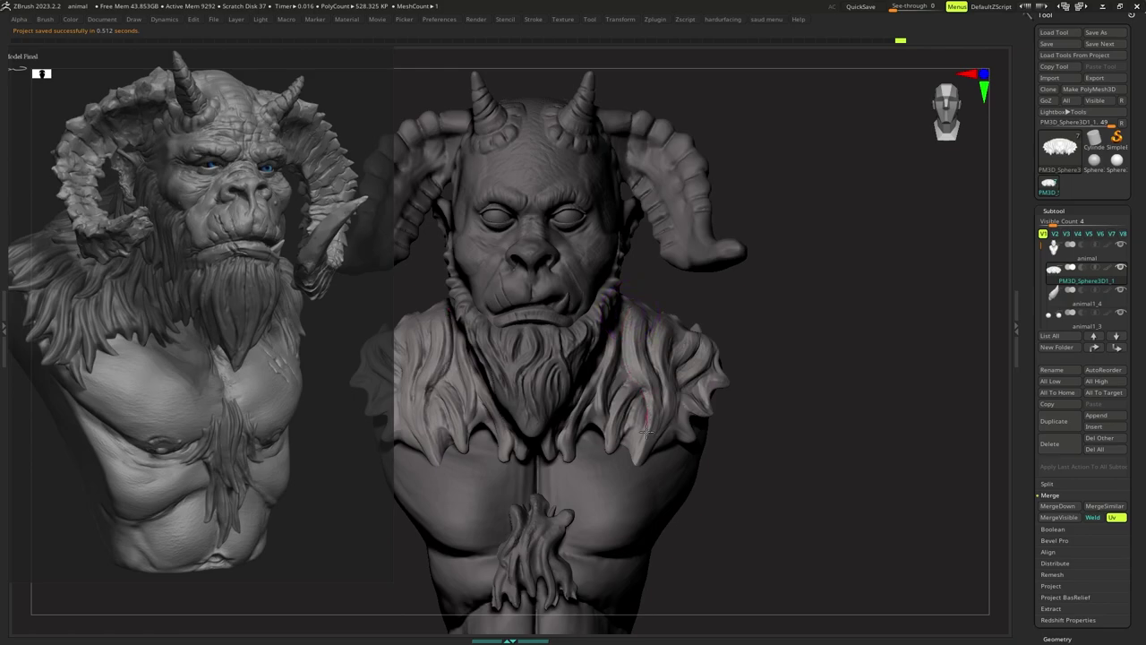
key(s)
right_drag(635, 433, 625, 428)
key(s)
key(space)
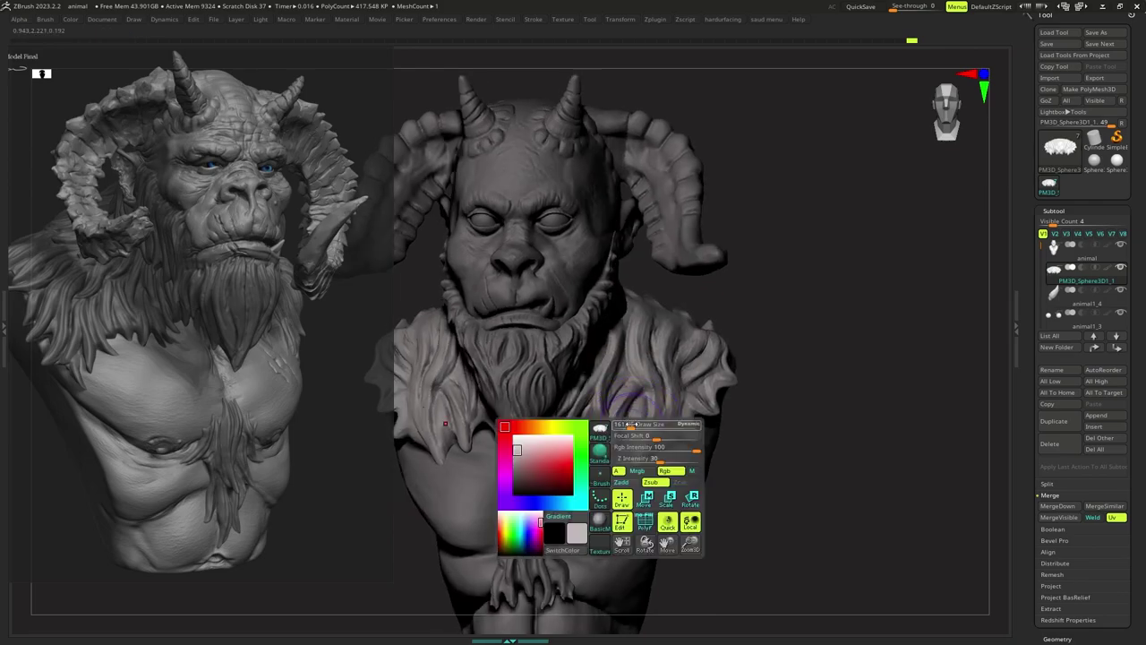
key(s)
drag(664, 376, 658, 377)
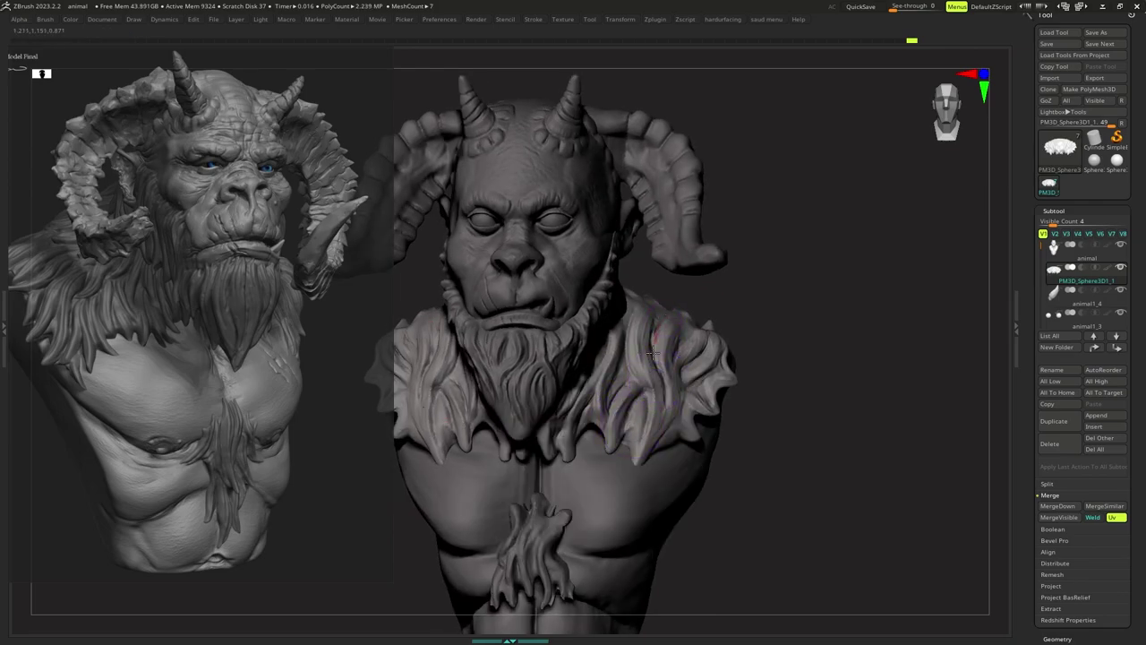
key(s)
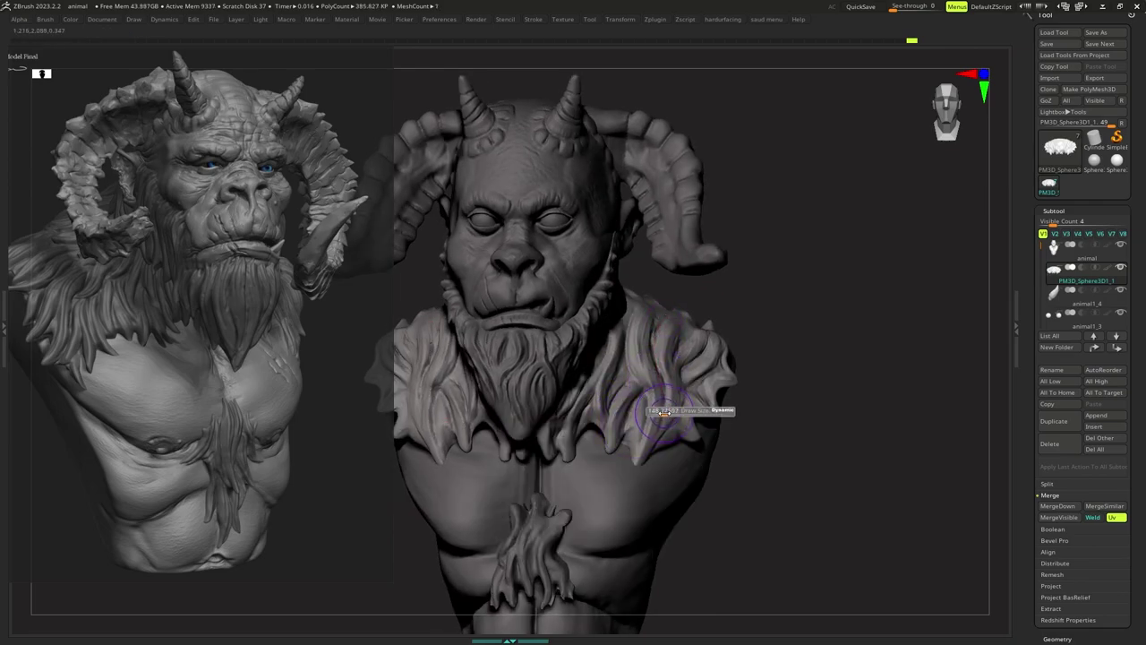
Define the strands on the outer shoulder and down to the mantle's long lower point with varied brush sizes.
right_drag(672, 385, 640, 388)
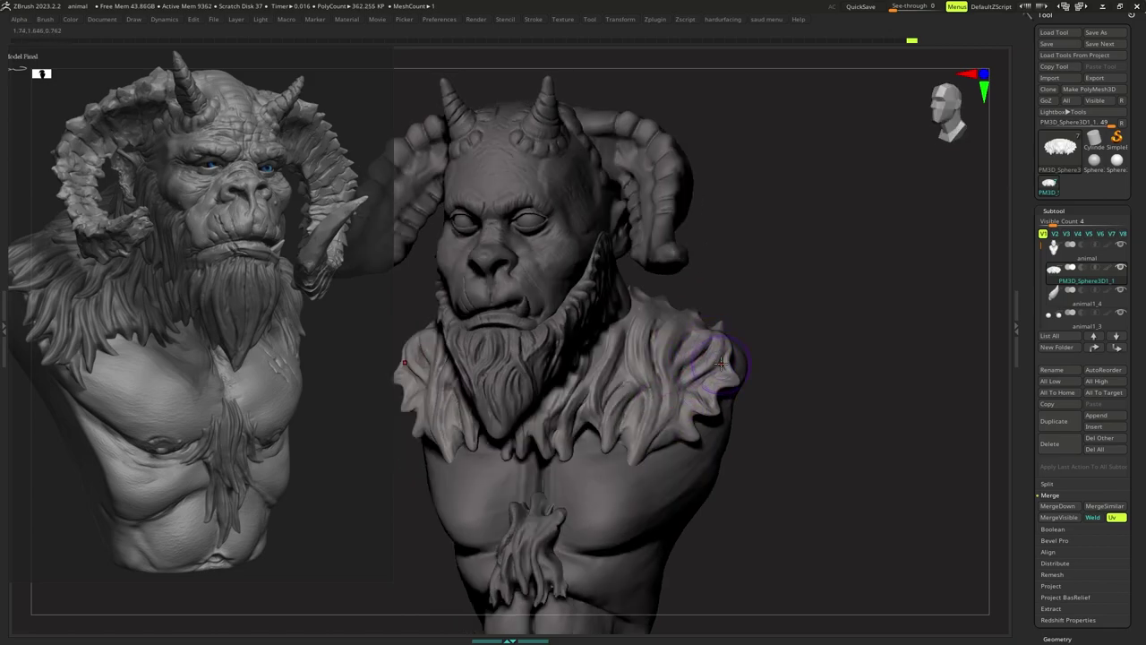
right_drag(681, 394, 688, 402)
key(s)
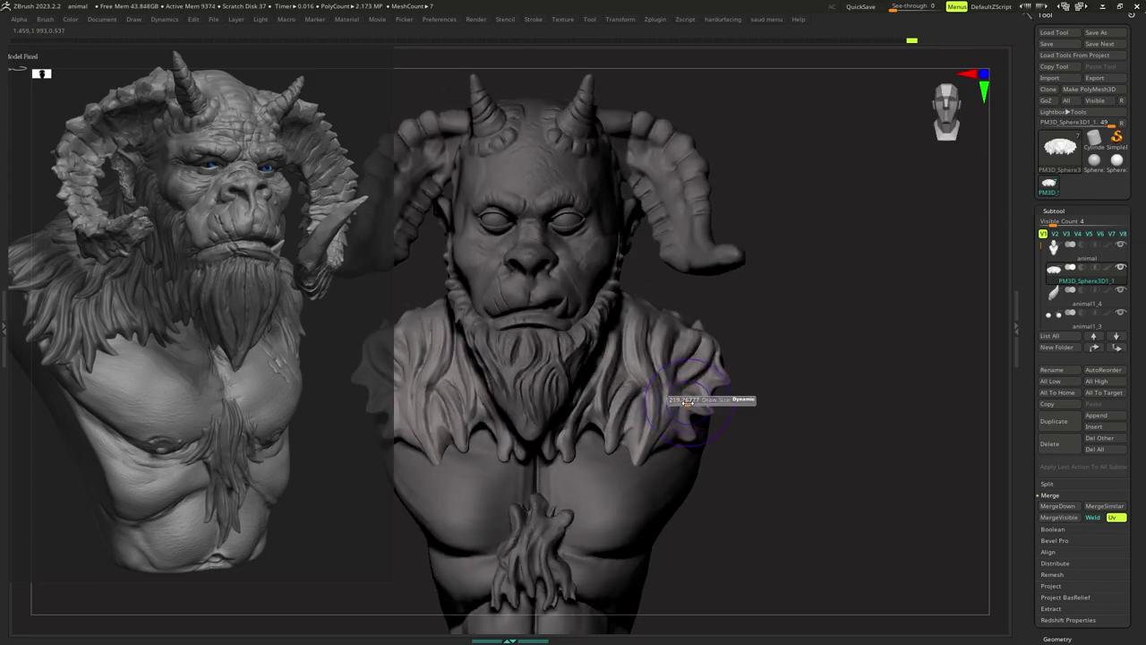
right_drag(654, 363, 632, 362)
key(s)
key(space)
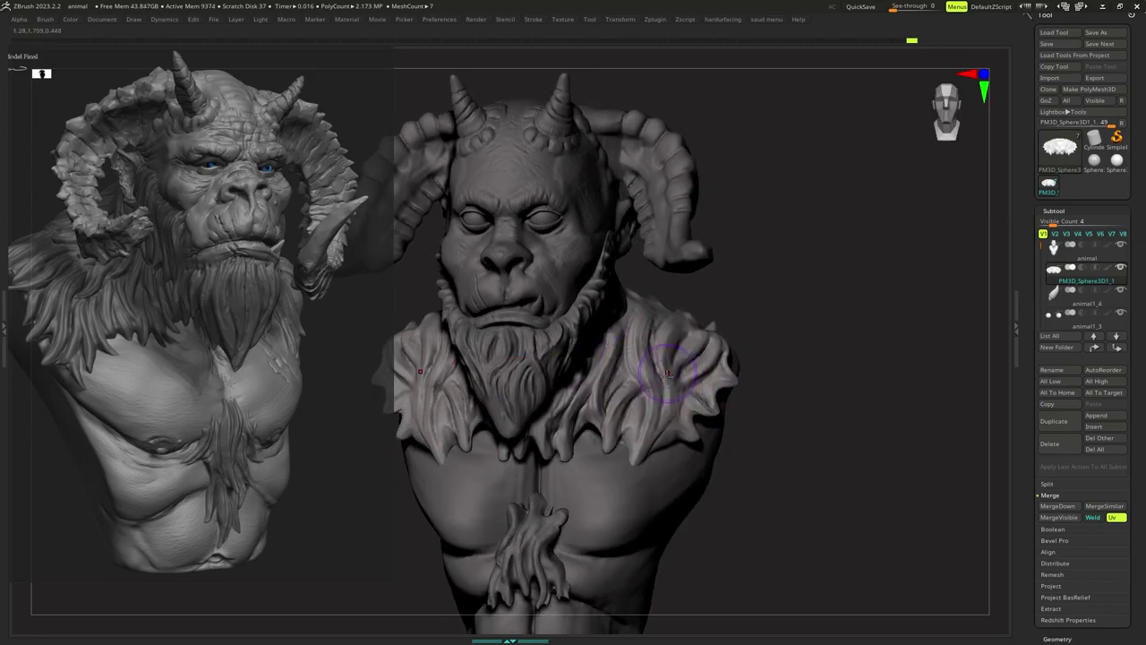
key(s)
drag(668, 385, 661, 385)
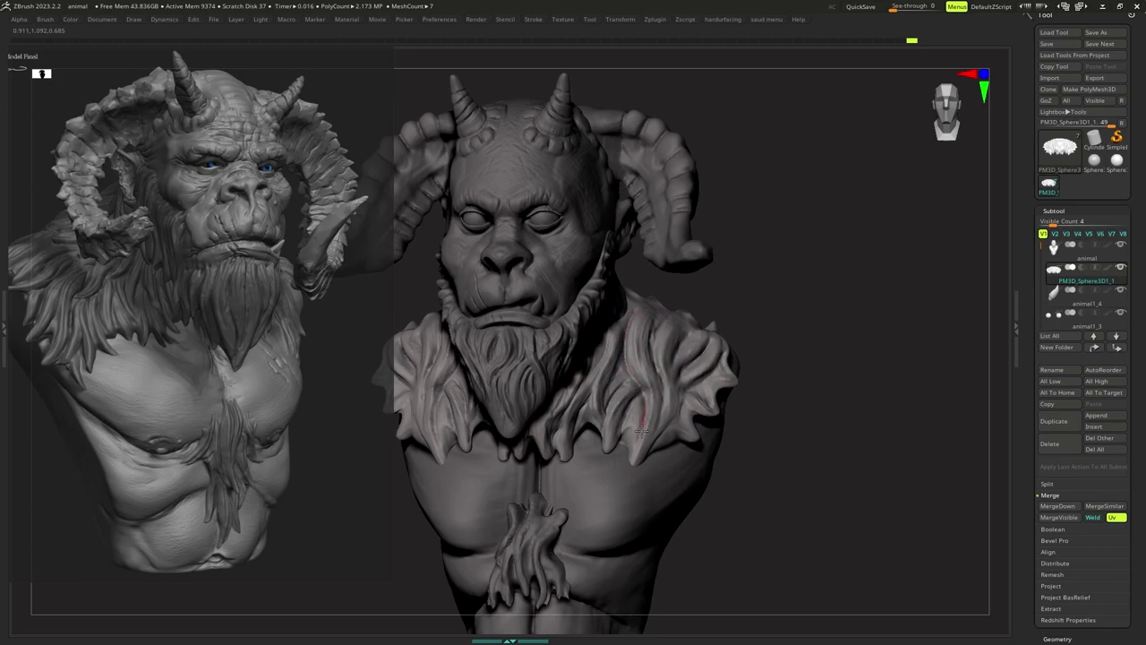
drag(625, 463, 623, 466)
Sculpt strands on the mantle's central tips under the beard, working from a low viewing angle.
key(s)
mouse_move(600, 437)
right_down()
mouse_move(652, 377)
mouse_move(587, 378)
mouse_move(612, 396)
mouse_move(606, 364)
mouse_move(609, 381)
right_up()
right_drag(609, 382, 634, 375)
key(s)
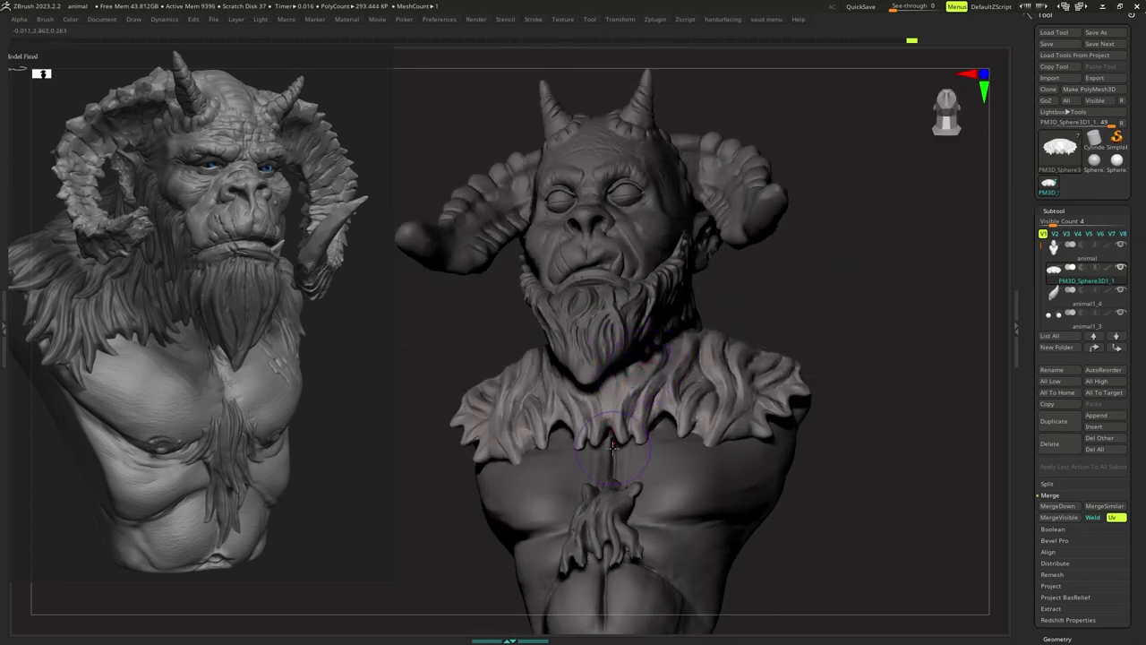
drag(628, 416, 620, 415)
drag(621, 412, 615, 446)
mouse_move(616, 443)
right_down()
mouse_move(642, 434)
mouse_move(622, 417)
mouse_move(627, 443)
right_up()
Refine the fur strands above the mantle's front lower points with an adjusted brush size.
key(s)
drag(671, 418, 663, 418)
drag(681, 421, 678, 404)
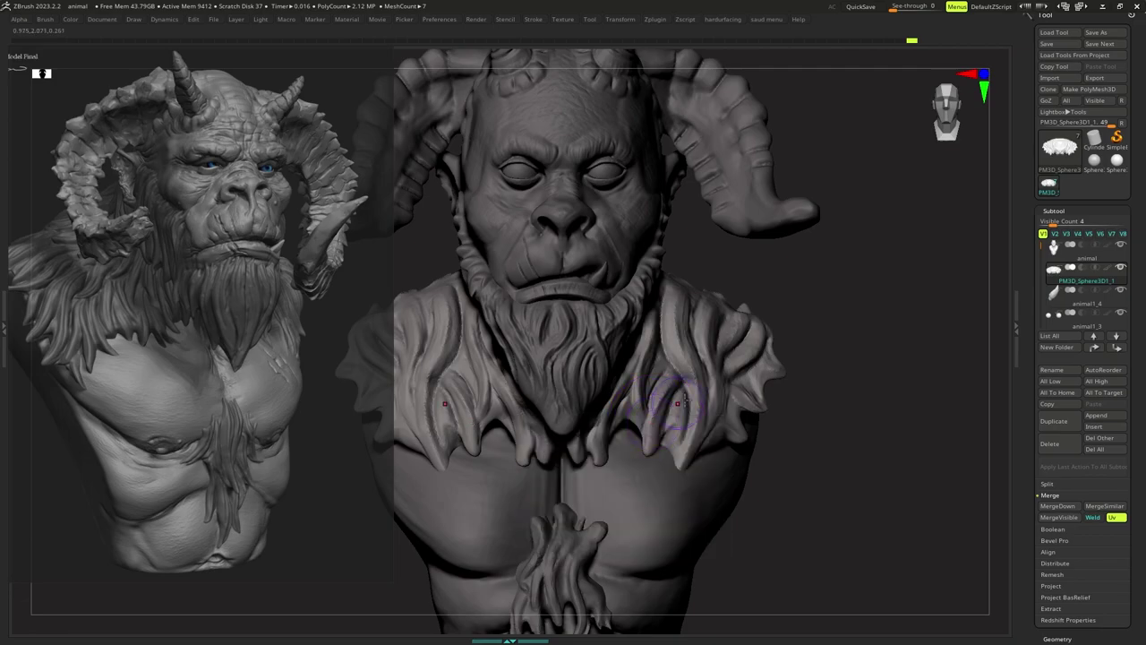
key(s)
mouse_move(678, 404)
right_down()
mouse_move(652, 398)
mouse_move(690, 395)
mouse_move(681, 385)
mouse_move(673, 397)
right_up()
key(space)
key(s)
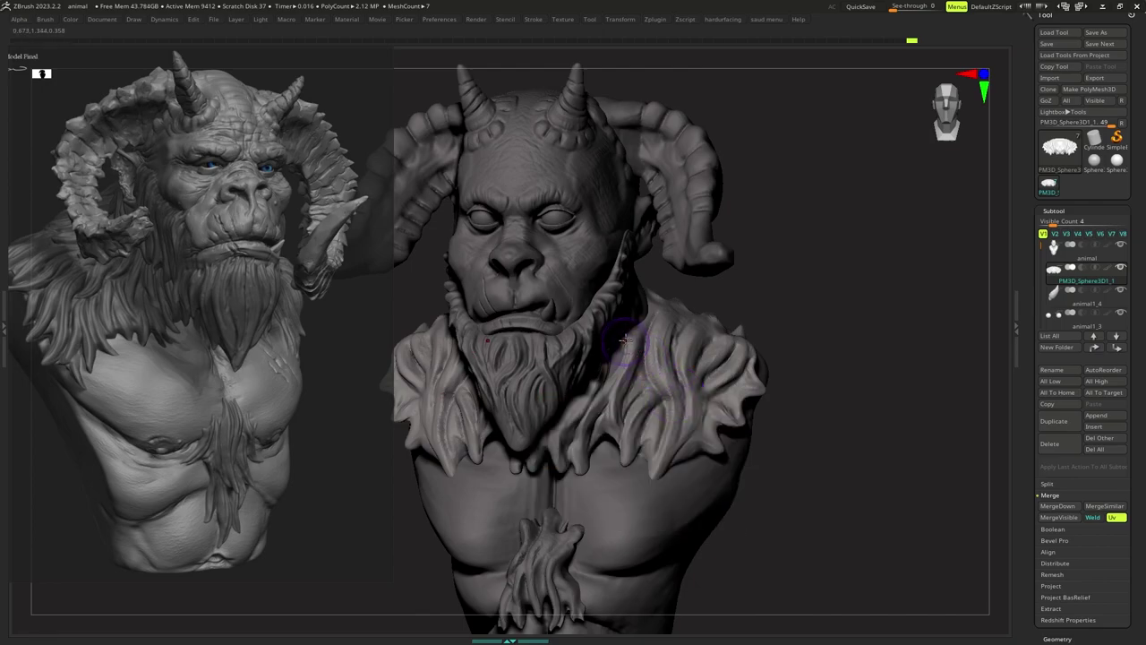
Layer strands between the neck and the lower fur points, and continue them on the opposite outer shoulder.
key(s)
key(space)
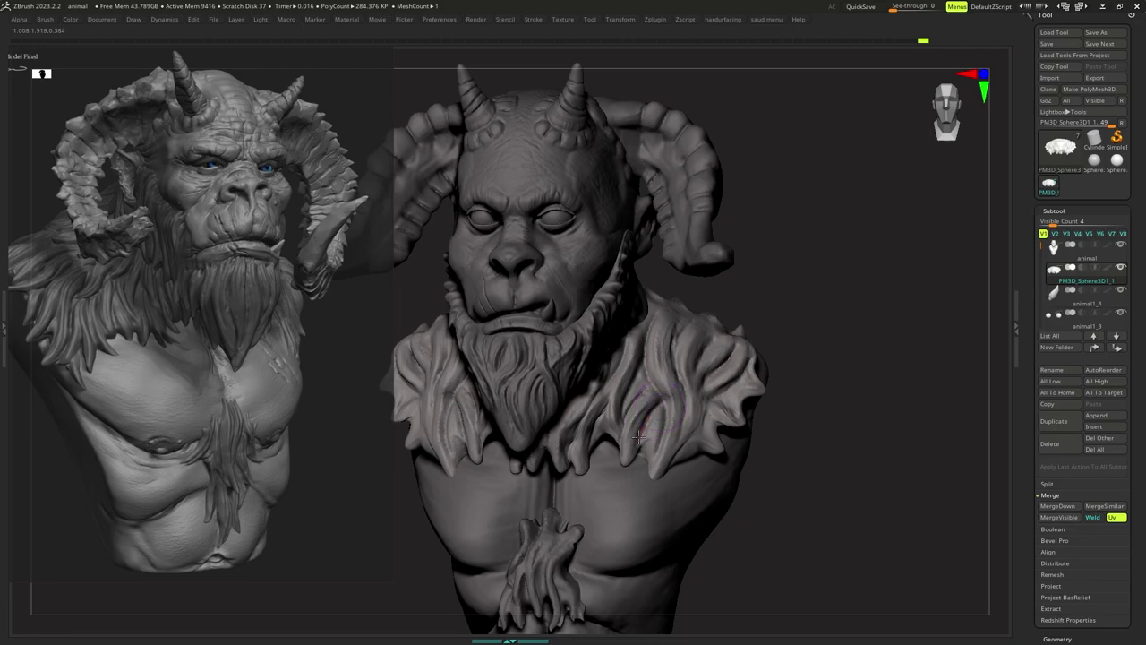
key(space)
mouse_move(646, 410)
right_down()
mouse_move(640, 400)
mouse_move(640, 412)
mouse_move(665, 403)
mouse_move(568, 402)
right_up()
right_drag(453, 387, 500, 380)
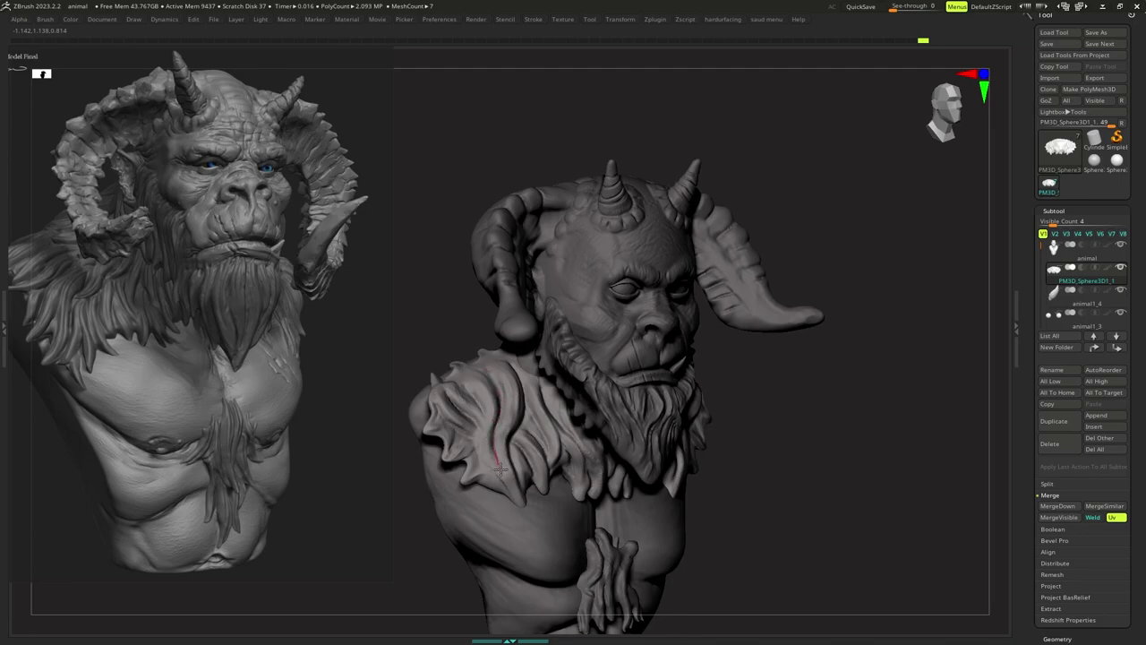
drag(501, 469, 519, 498)
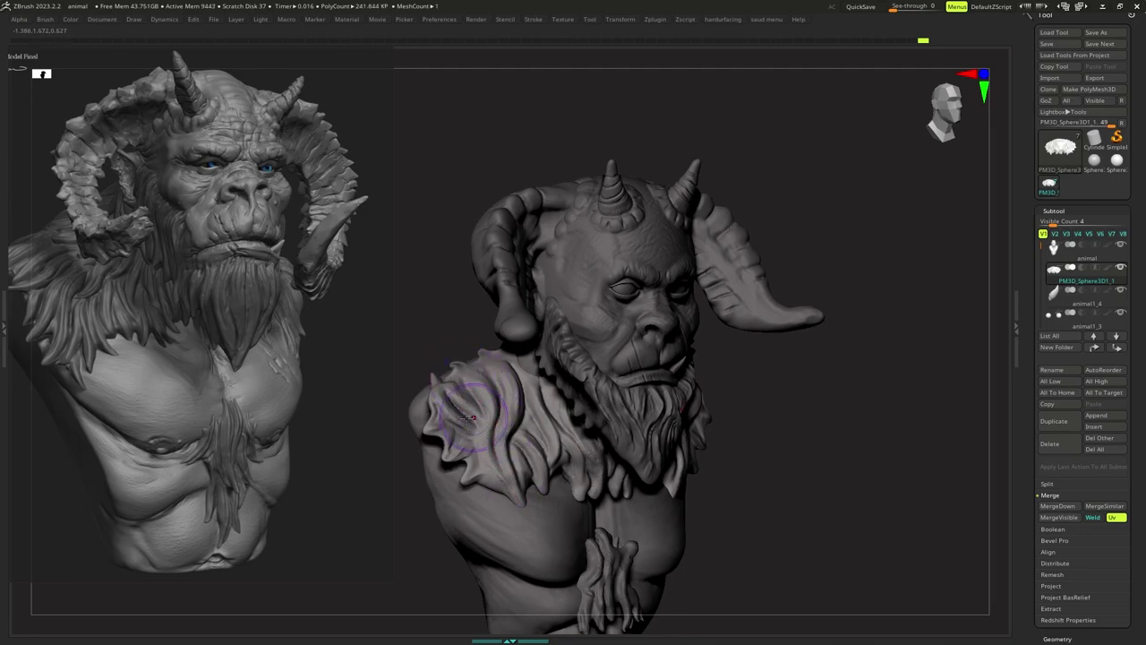
drag(449, 401, 455, 408)
Select the curled horns subtool and choose the ClayBuildup brush.
mouse_move(524, 516)
right_down()
mouse_move(553, 469)
mouse_move(540, 404)
mouse_move(591, 396)
mouse_move(616, 360)
mouse_move(619, 383)
mouse_move(671, 352)
mouse_move(667, 367)
right_up()
alt+click(678, 352)
key(b)
key(c)
key(Escape)
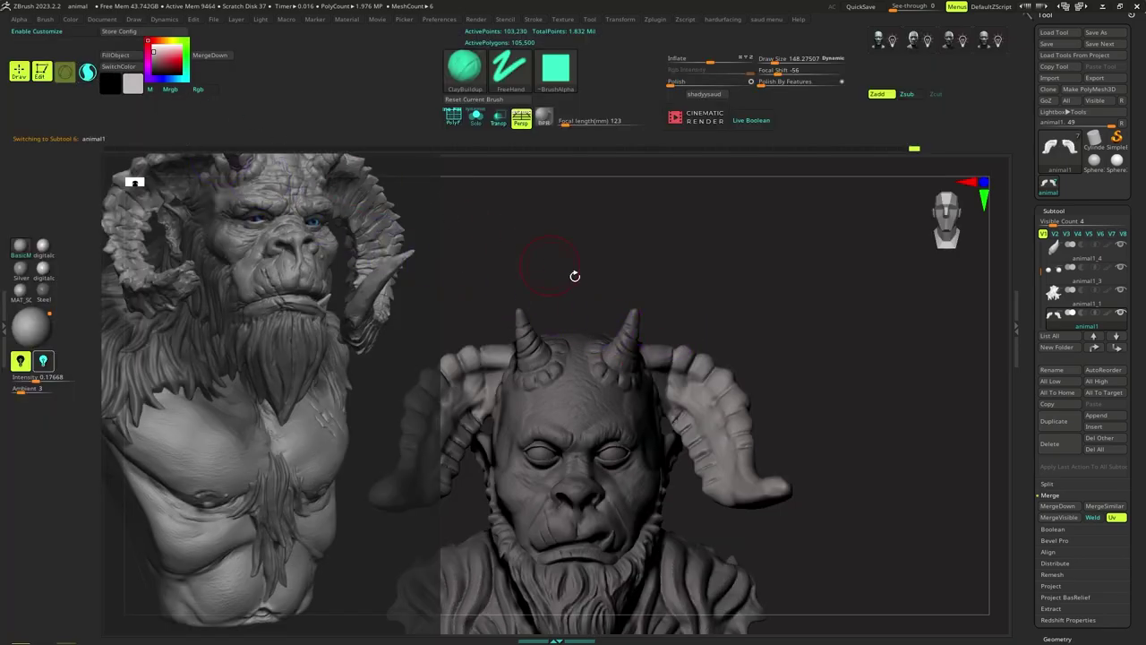
key(Tab)
mouse_move(655, 322)
ctrl+right_down()
mouse_move(668, 300)
mouse_move(655, 288)
mouse_move(641, 333)
mouse_move(621, 326)
mouse_move(629, 309)
mouse_move(606, 361)
mouse_move(614, 315)
mouse_move(604, 368)
ctrl+right_up()
Adjust the brush size and sculpt creases across the outer side of the curled horn.
key(b)
key(s)
right_click(633, 335)
key(s)
key(s)
drag(601, 386, 607, 386)
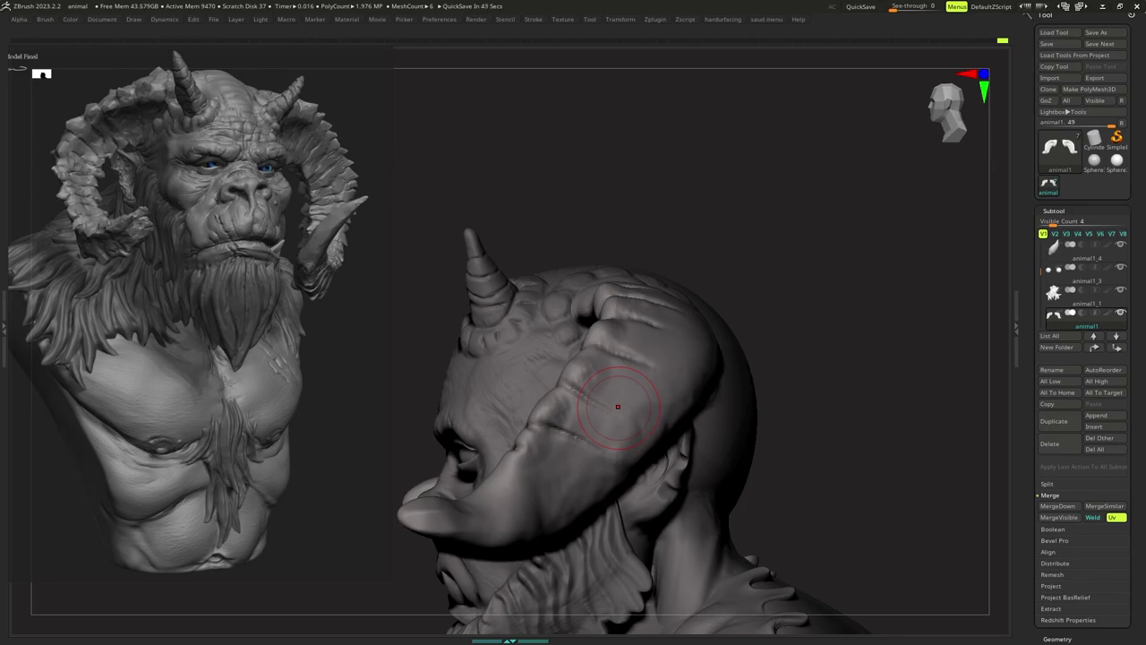
Try to reshape the ridges on the middle of the curled horn with a different brush size.
right_drag(543, 364, 584, 384)
key(b)
key(m)
key(v)
key(s)
drag(592, 385, 582, 385)
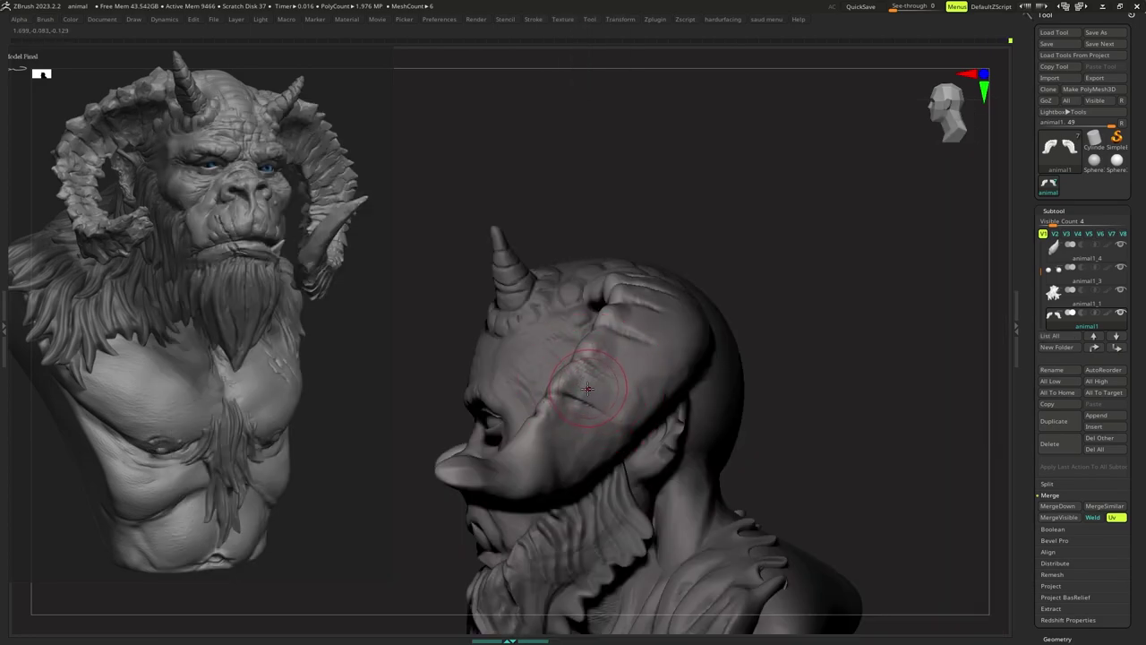
drag(580, 385, 586, 390)
key(ctrl+z)
Remesh the curled horns with an adjusted DynaMesh resolution and sculpt a diagonal ridge across the horn's middle.
key(space)
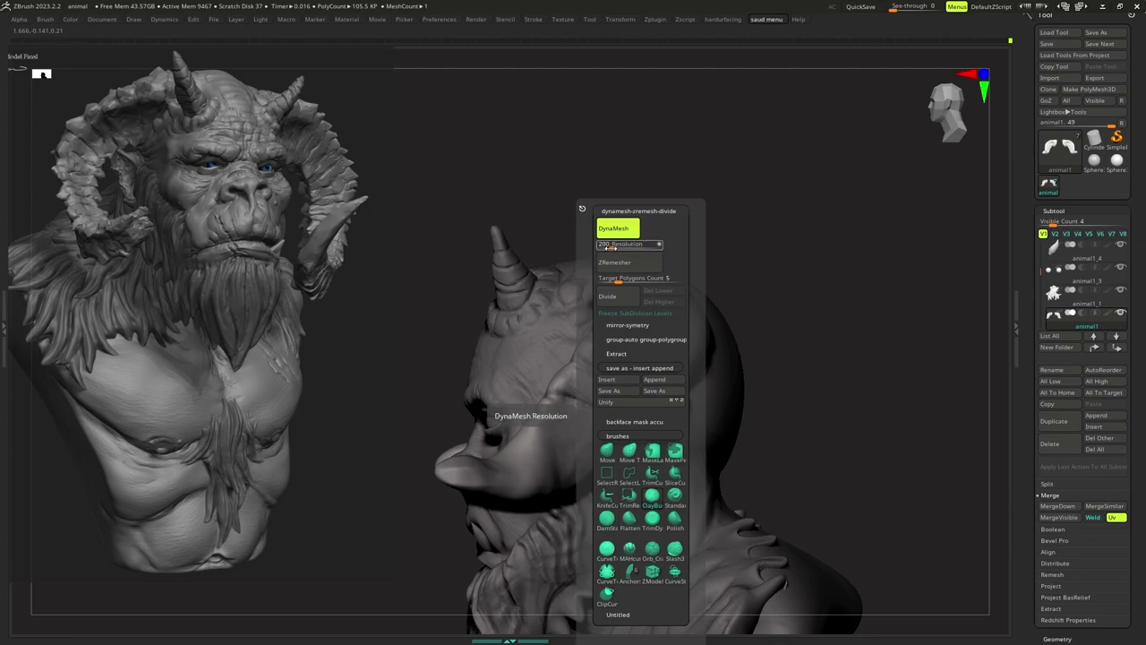
drag(609, 247, 615, 248)
key(s)
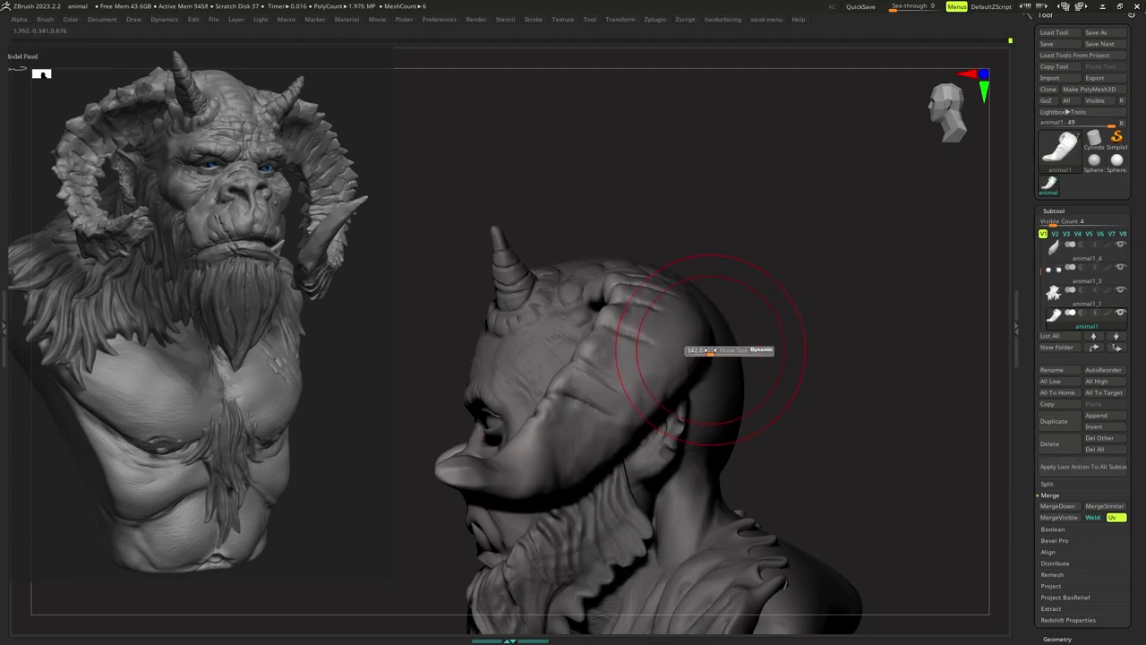
drag(710, 350, 696, 350)
drag(575, 371, 621, 405)
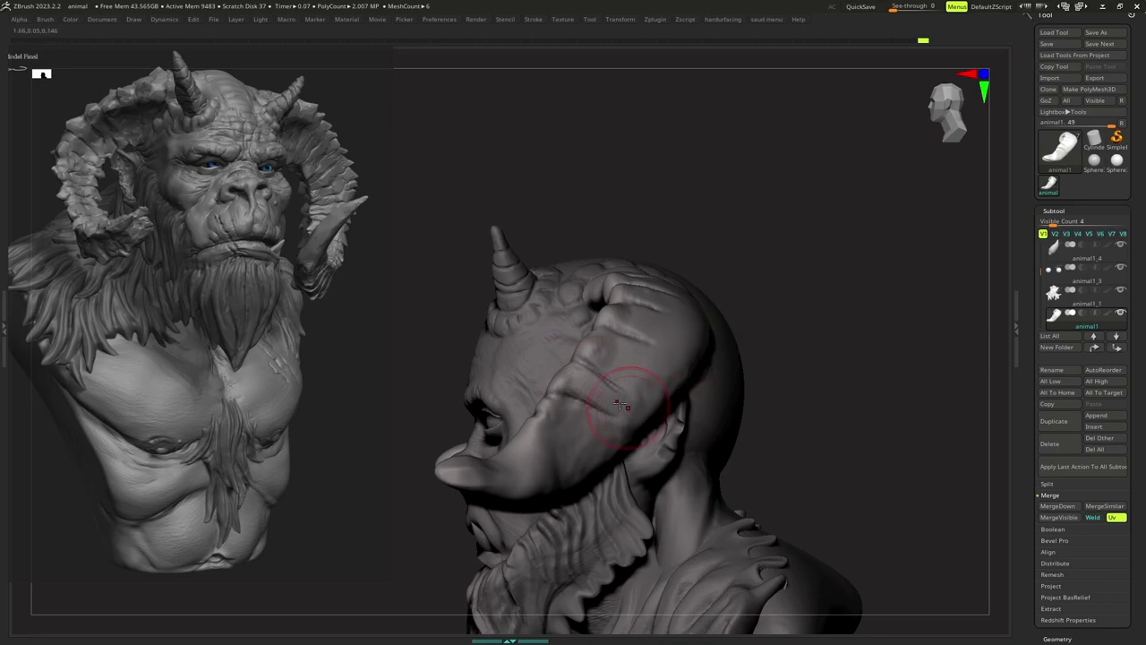
Reduce the brush size and build up wrinkled ridges across the middle of the curled horn.
right_drag(628, 411, 631, 385)
key(s)
drag(630, 385, 620, 383)
key(Tab)
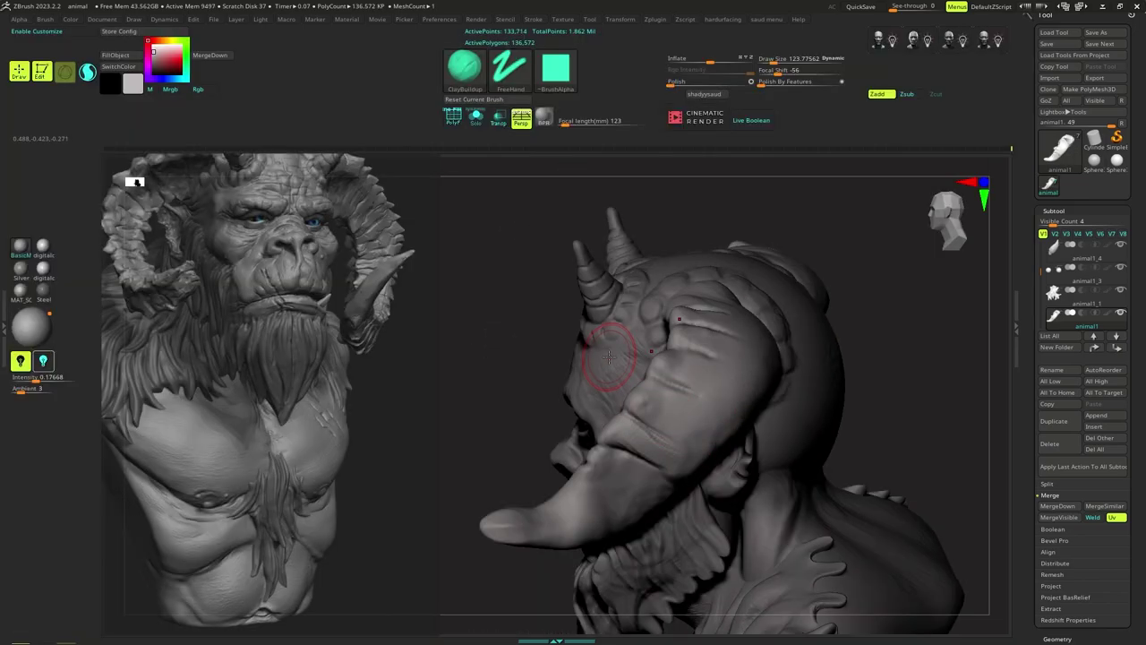
key(Tab)
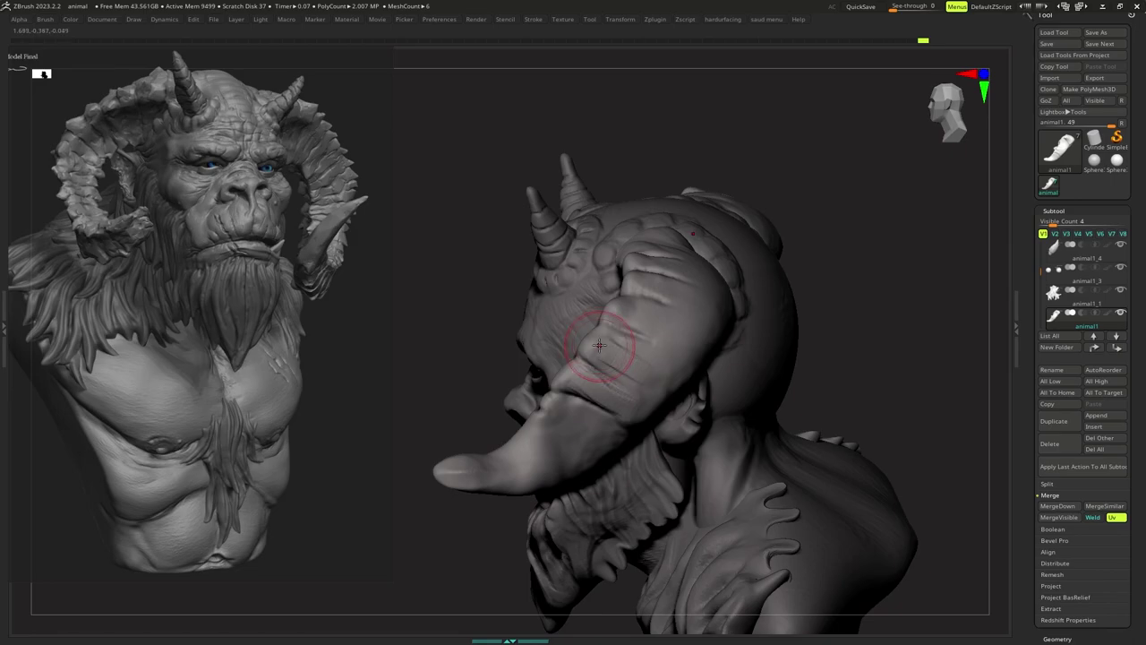
mouse_move(662, 377)
mouse_down()
mouse_move(601, 338)
mouse_move(643, 373)
mouse_up()
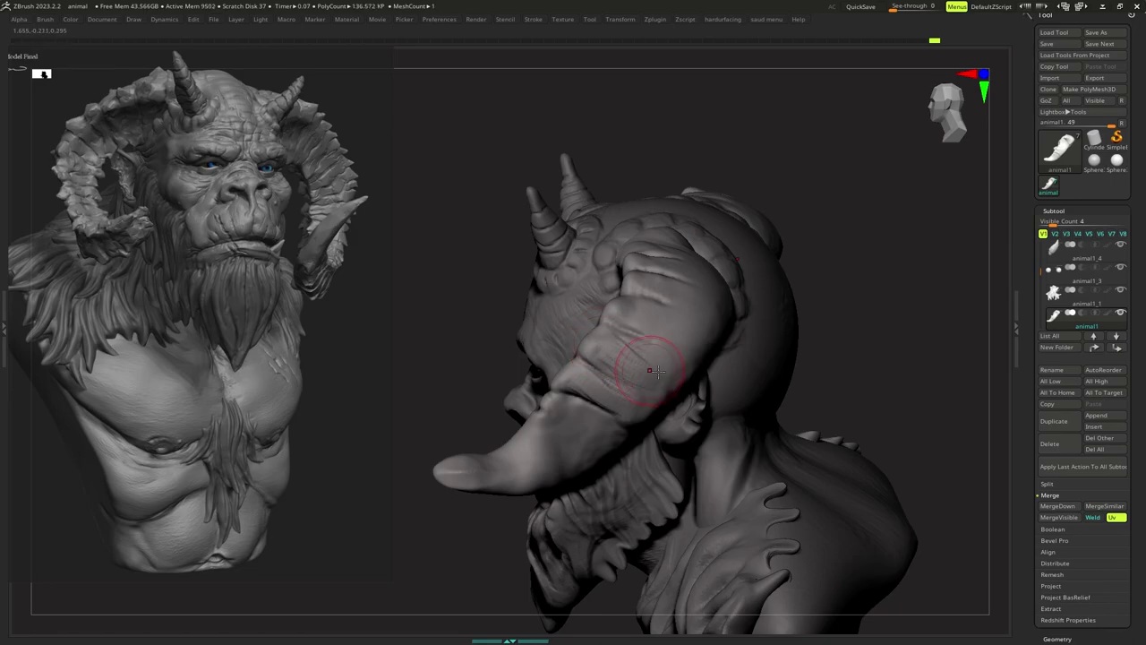
Sculpt ridges across the upper section of the curled horn from above.
right_drag(658, 372, 648, 317)
mouse_move(649, 317)
mouse_down()
mouse_move(676, 337)
mouse_move(642, 299)
mouse_move(690, 334)
mouse_move(651, 319)
mouse_up()
right_drag(646, 333, 664, 281)
mouse_move(665, 281)
mouse_down()
mouse_move(701, 300)
mouse_move(668, 277)
mouse_up()
drag(668, 236, 658, 233)
Extend the wrinkled ridges up to the base of the curled horn where it meets the head.
drag(718, 282, 692, 258)
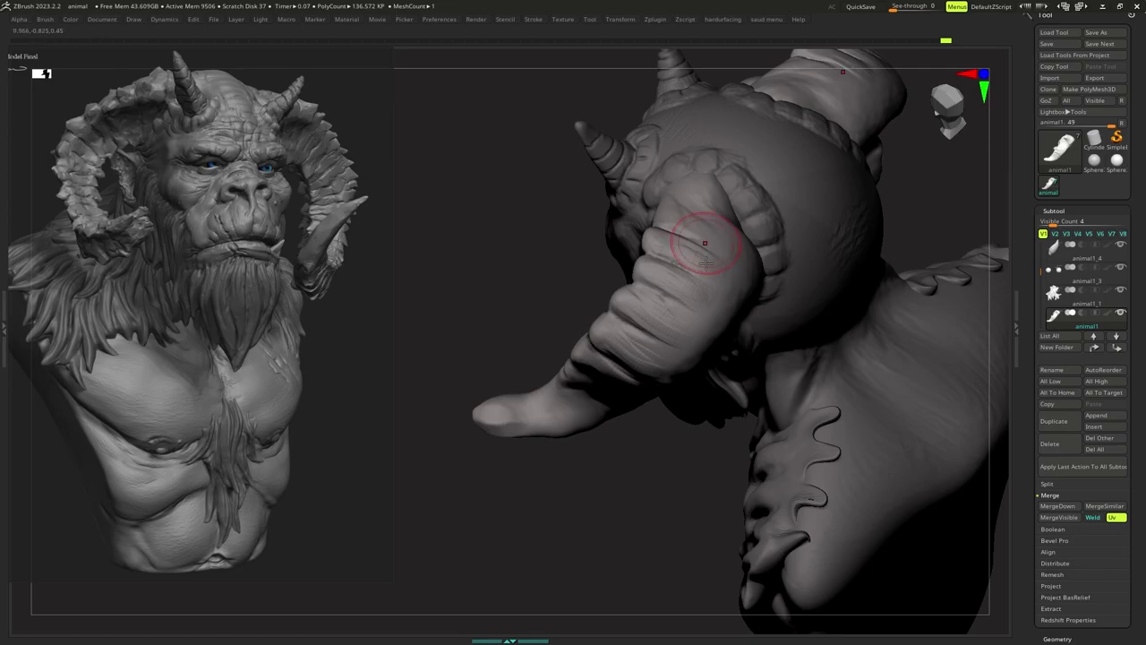
right_drag(704, 243, 680, 209)
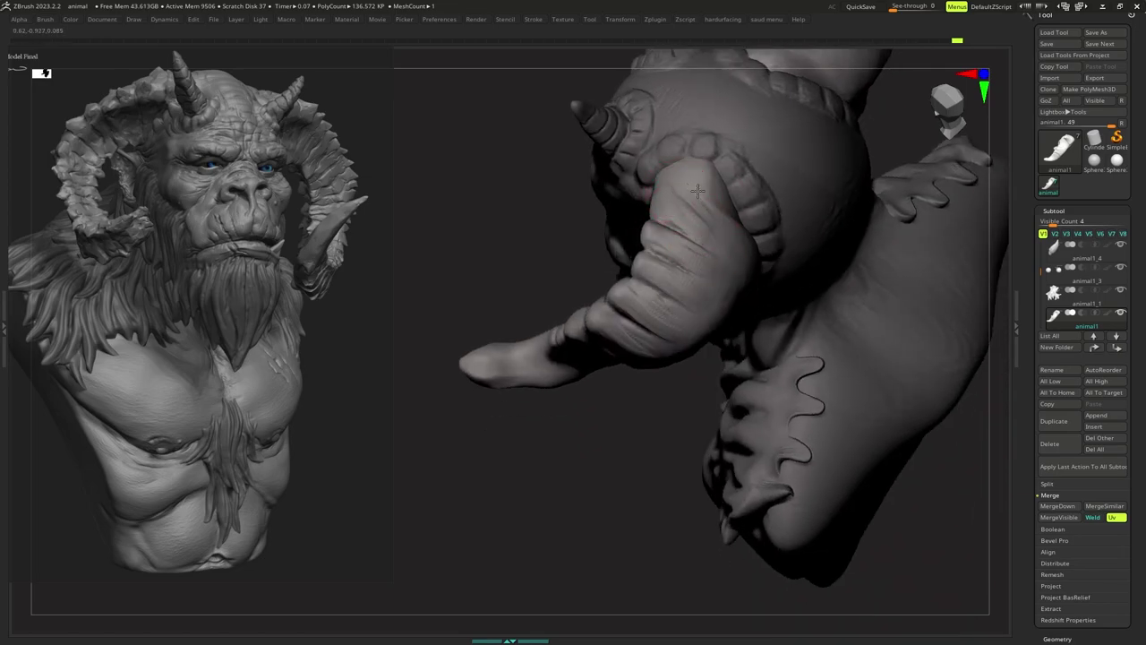
mouse_move(699, 179)
mouse_down()
mouse_move(672, 199)
mouse_move(682, 205)
mouse_up()
right_drag(716, 254, 704, 220)
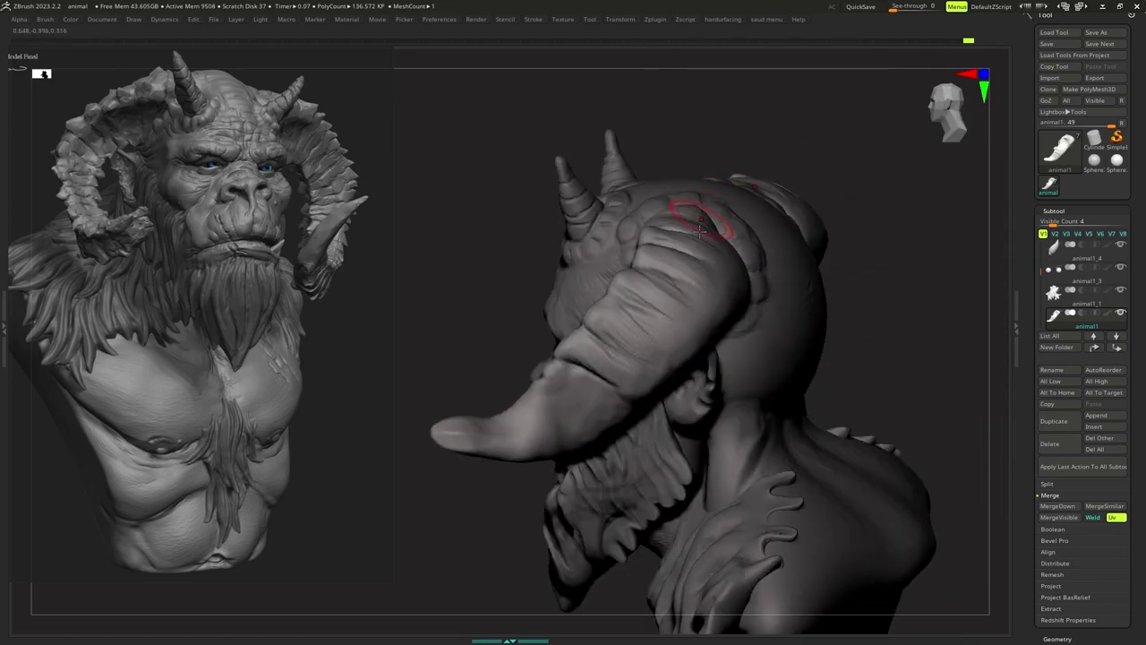
key(s)
drag(670, 288, 663, 288)
right_click(640, 347)
right_drag(640, 347, 657, 291)
key(s)
drag(657, 289, 663, 287)
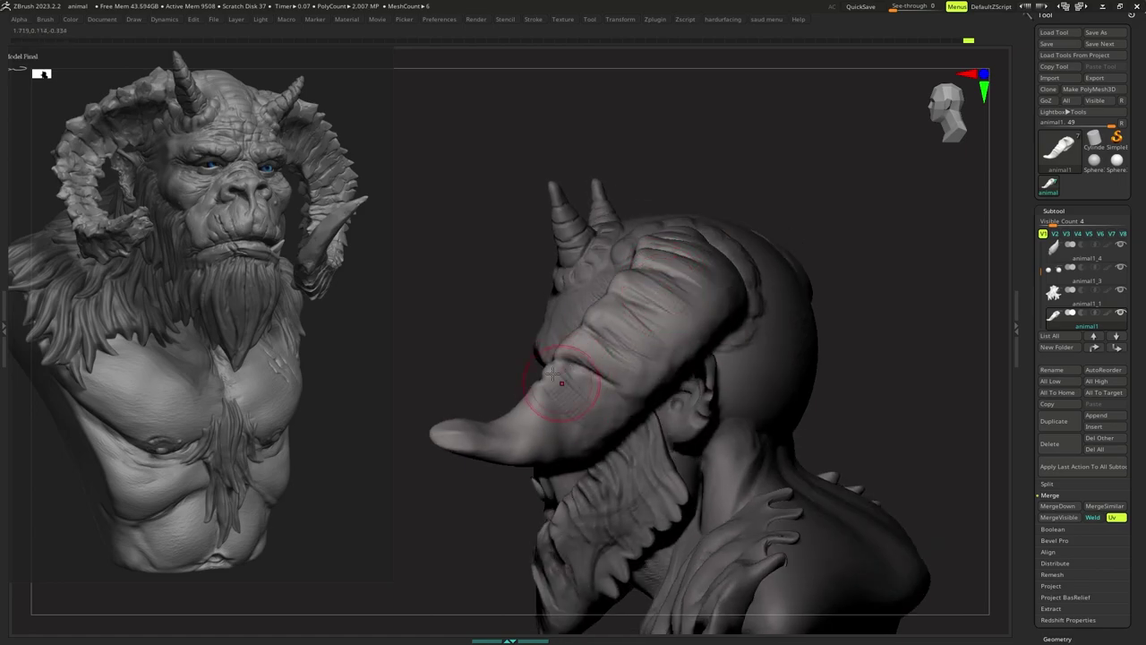
Carve grooves across the front face of the curled horn between its ridges with the DamStandard brush.
mouse_move(579, 386)
shift+right_down()
mouse_move(634, 367)
mouse_move(688, 386)
mouse_move(594, 366)
shift+right_up()
key(b)
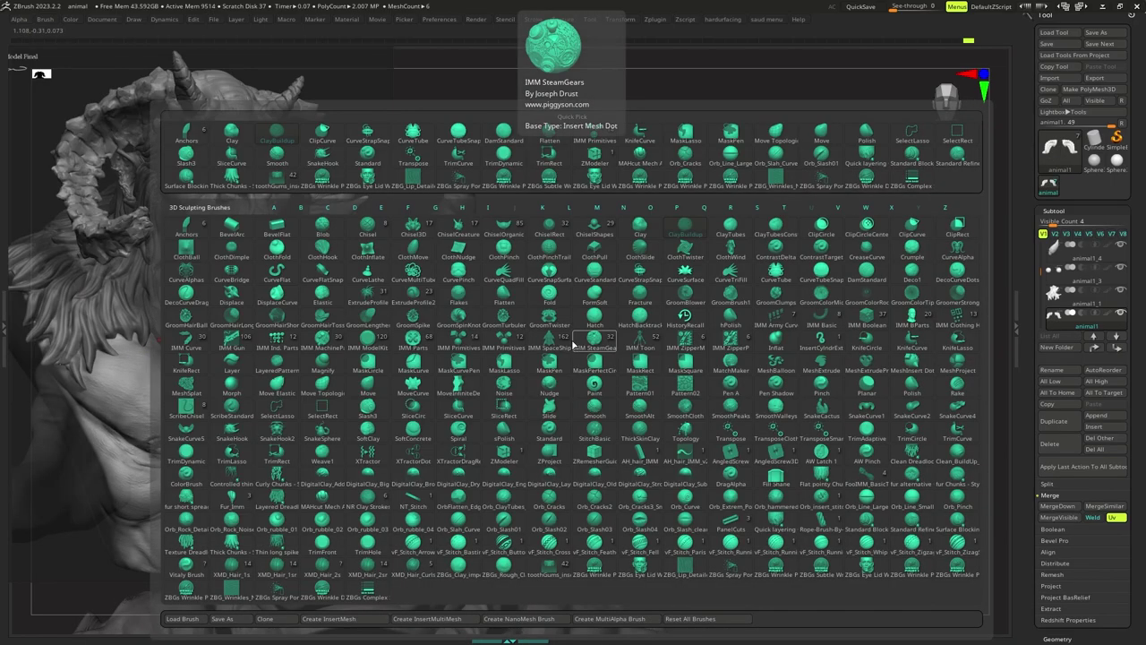
key(d)
key(s)
key(space)
drag(587, 333, 535, 333)
drag(570, 274, 556, 315)
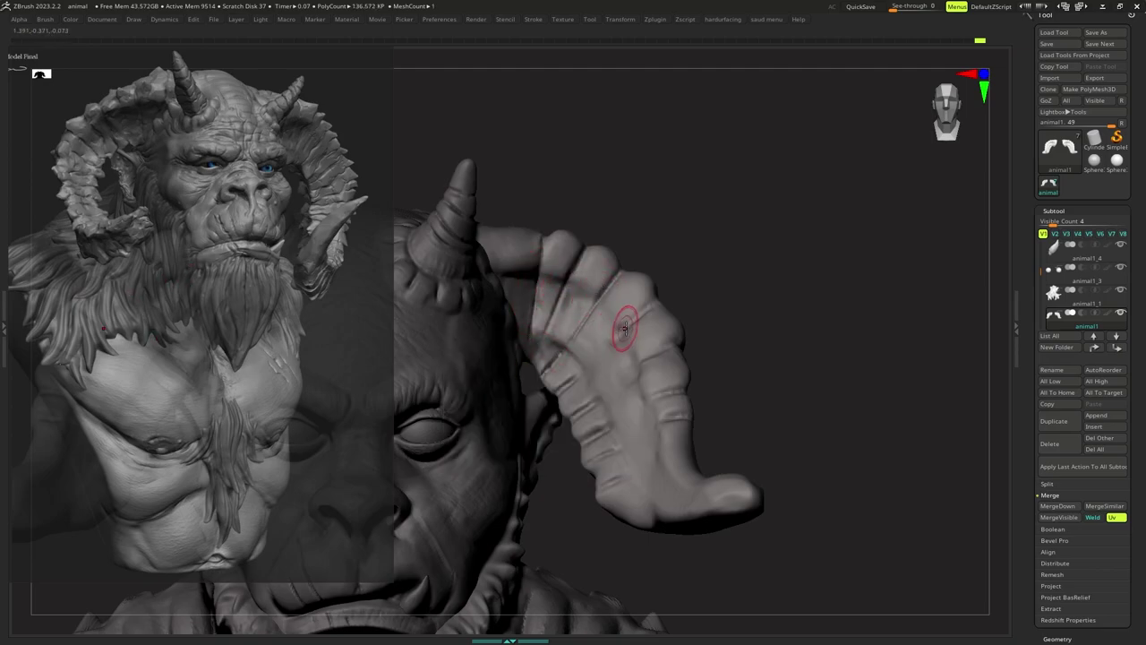
mouse_move(644, 362)
mouse_down()
mouse_move(599, 391)
mouse_move(612, 421)
mouse_up()
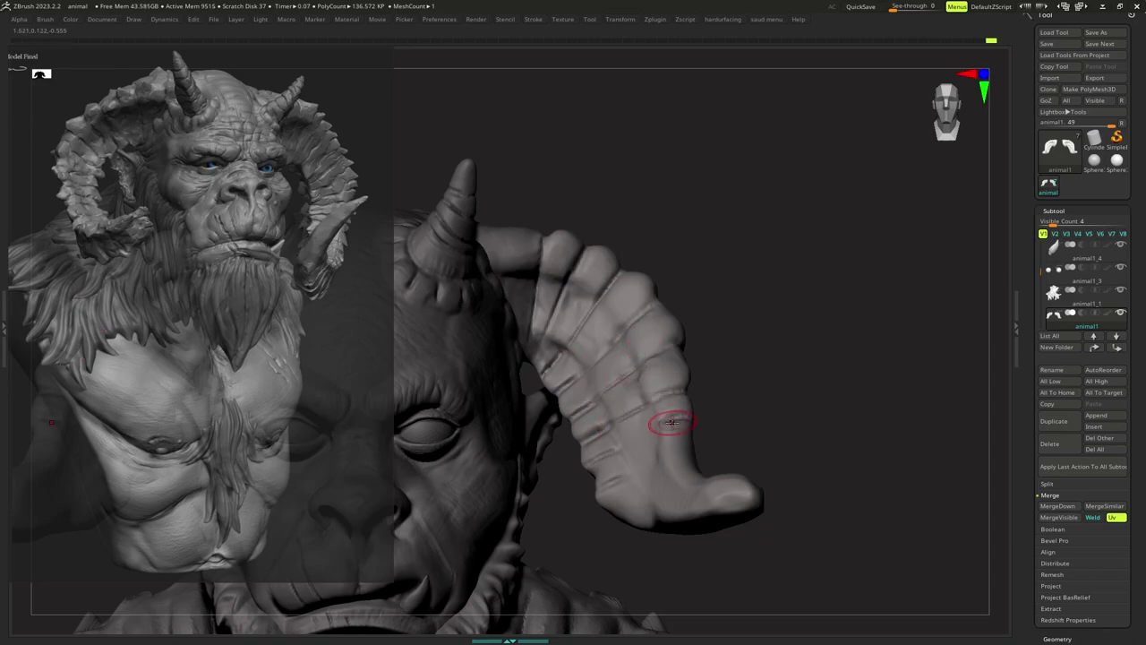
Undo the last stroke and carve fresh grooves across the lower-middle part of the horn's front face.
key(ctrl+z)
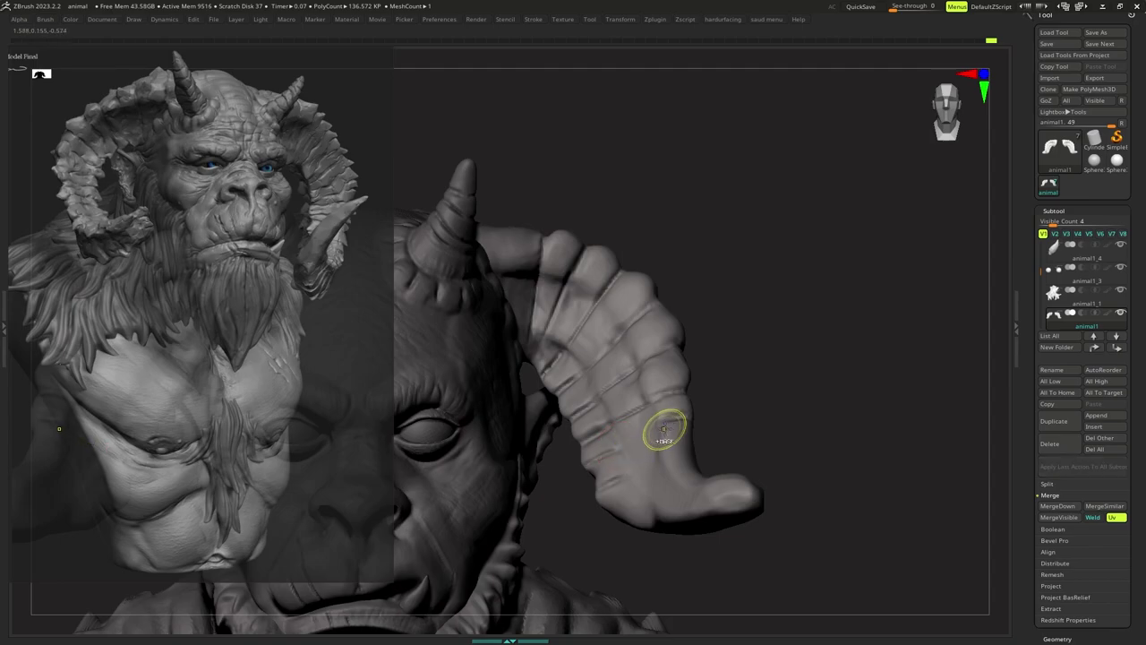
drag(664, 423, 620, 445)
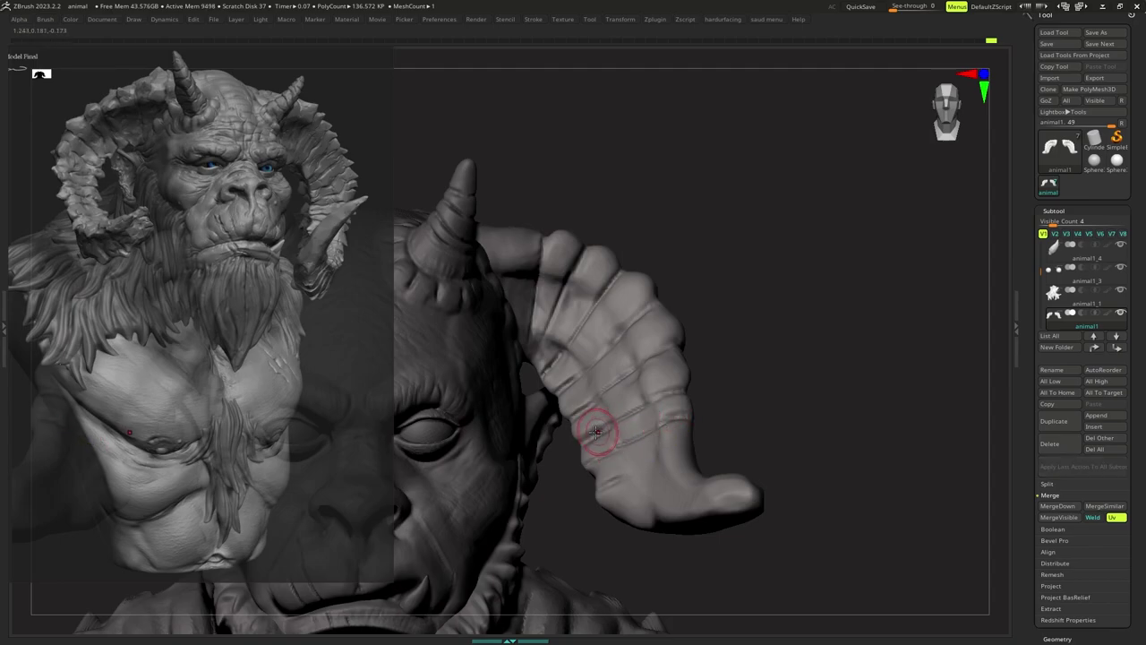
mouse_move(633, 374)
mouse_down()
mouse_move(601, 390)
mouse_move(598, 306)
mouse_up()
Build up the segments between the grooves on the horn's front face with the ClayBuildup brush.
mouse_move(576, 378)
ctrl+right_down()
mouse_move(591, 380)
mouse_move(570, 353)
ctrl+right_up()
mouse_move(569, 353)
alt+right_down()
mouse_move(587, 350)
mouse_move(583, 332)
mouse_move(568, 333)
mouse_move(627, 361)
mouse_move(636, 341)
mouse_move(639, 365)
alt+right_up()
key(b)
key(c)
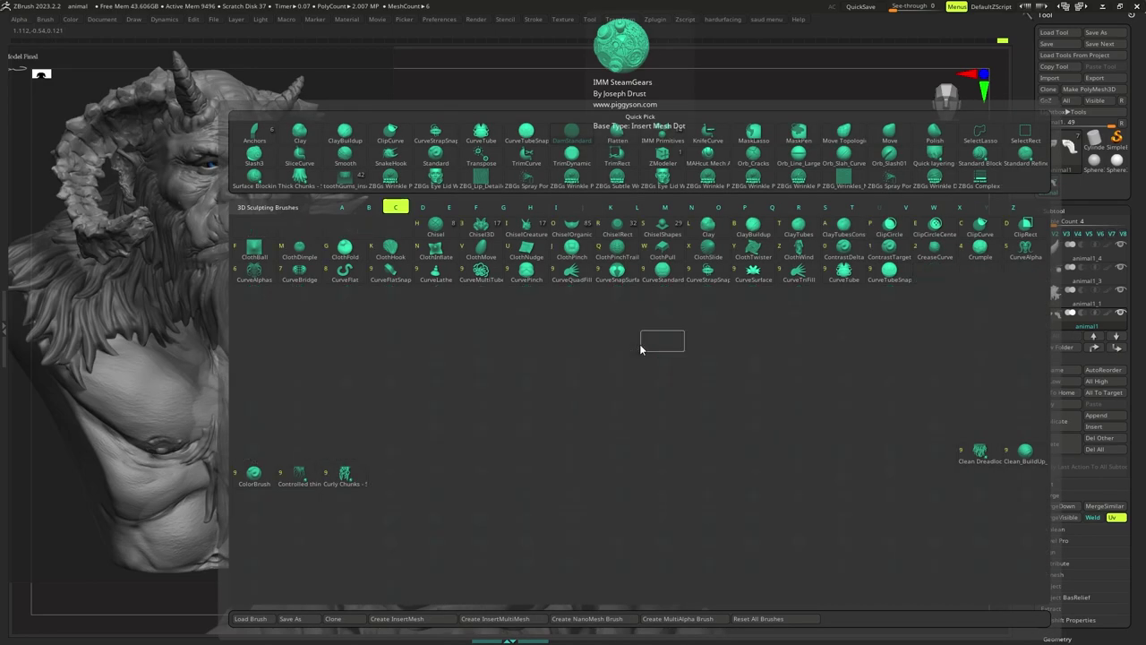
key(b)
key(s)
drag(641, 347, 652, 350)
key(space)
alt+right_drag(654, 314, 633, 351)
key(s)
drag(633, 358, 632, 359)
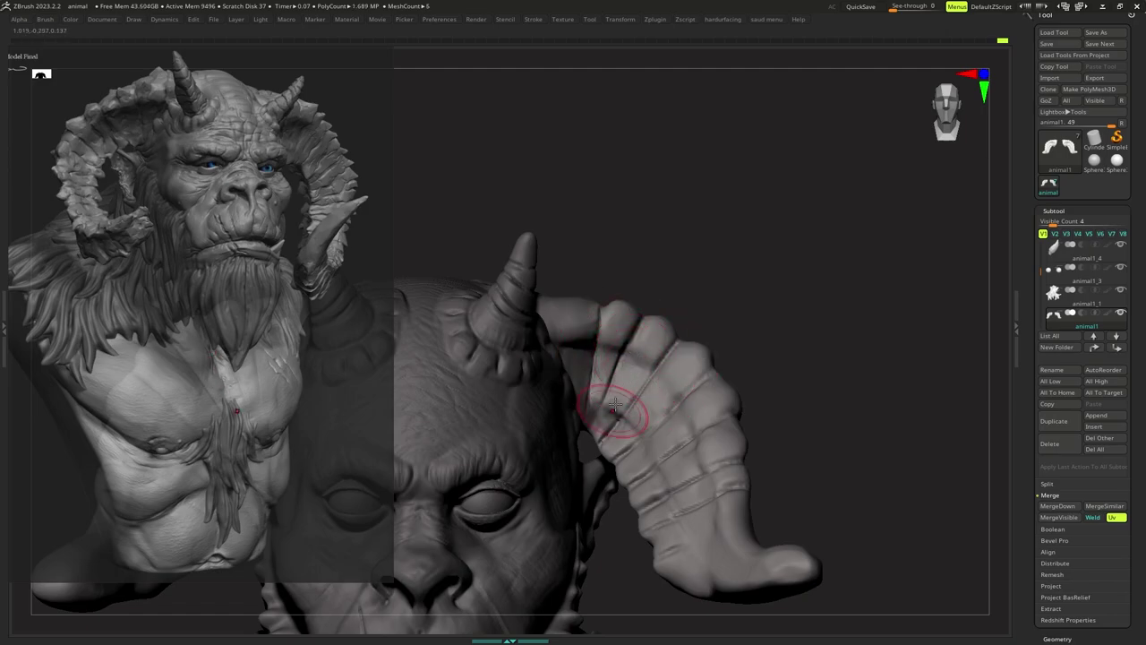
mouse_move(611, 408)
mouse_down()
mouse_move(637, 373)
mouse_move(652, 407)
mouse_up()
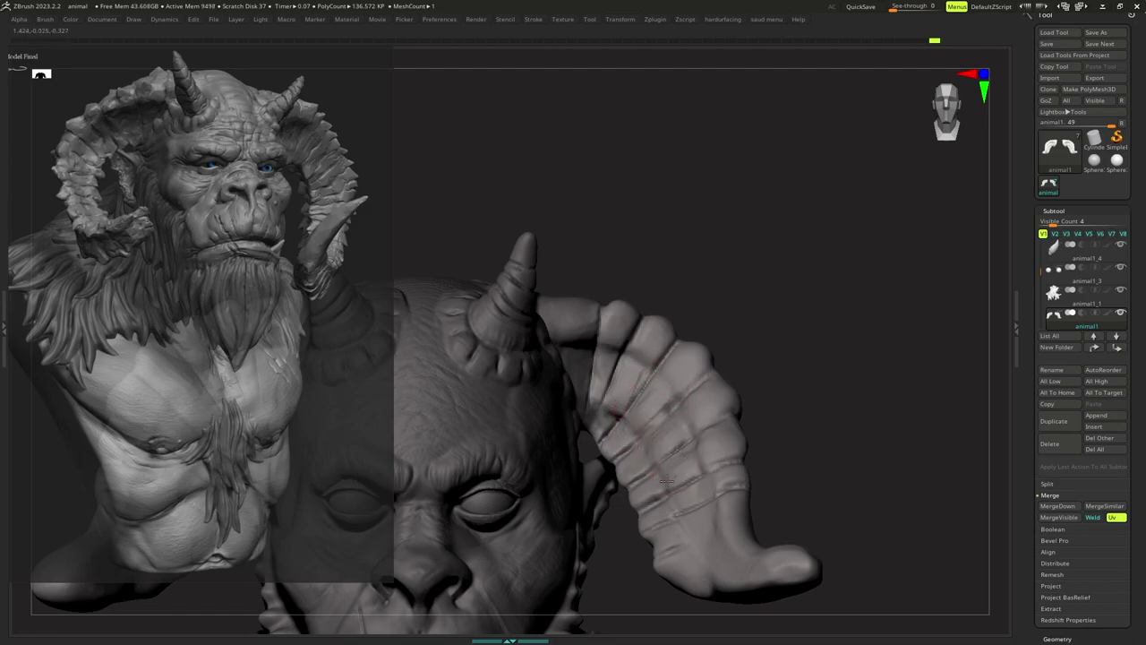
drag(669, 511, 674, 516)
Select the head and body subtool and widen the nose with the Move brush at adjusted sizes.
ctrl+right_drag(675, 516, 658, 440)
mouse_move(608, 488)
alt+right_down()
mouse_move(596, 376)
mouse_move(605, 418)
alt+right_up()
alt+right_drag(604, 419, 618, 370)
mouse_move(618, 370)
alt+right_down()
mouse_move(591, 387)
mouse_move(612, 415)
mouse_move(616, 384)
mouse_move(609, 433)
mouse_move(607, 386)
mouse_move(582, 393)
alt+right_up()
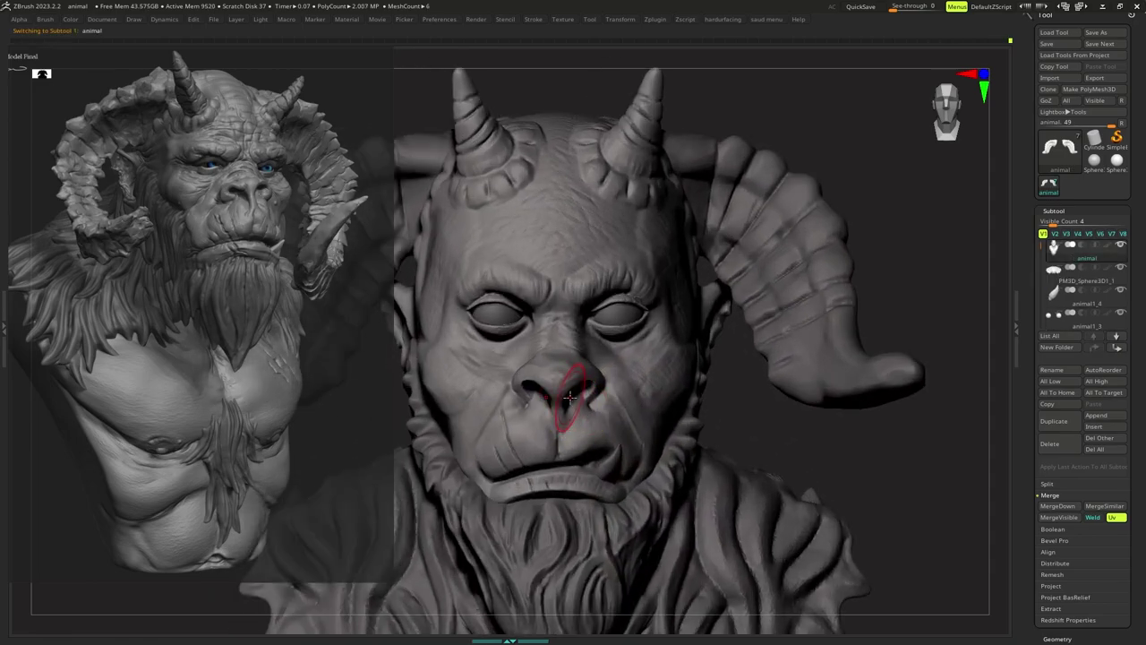
key(b)
key(m)
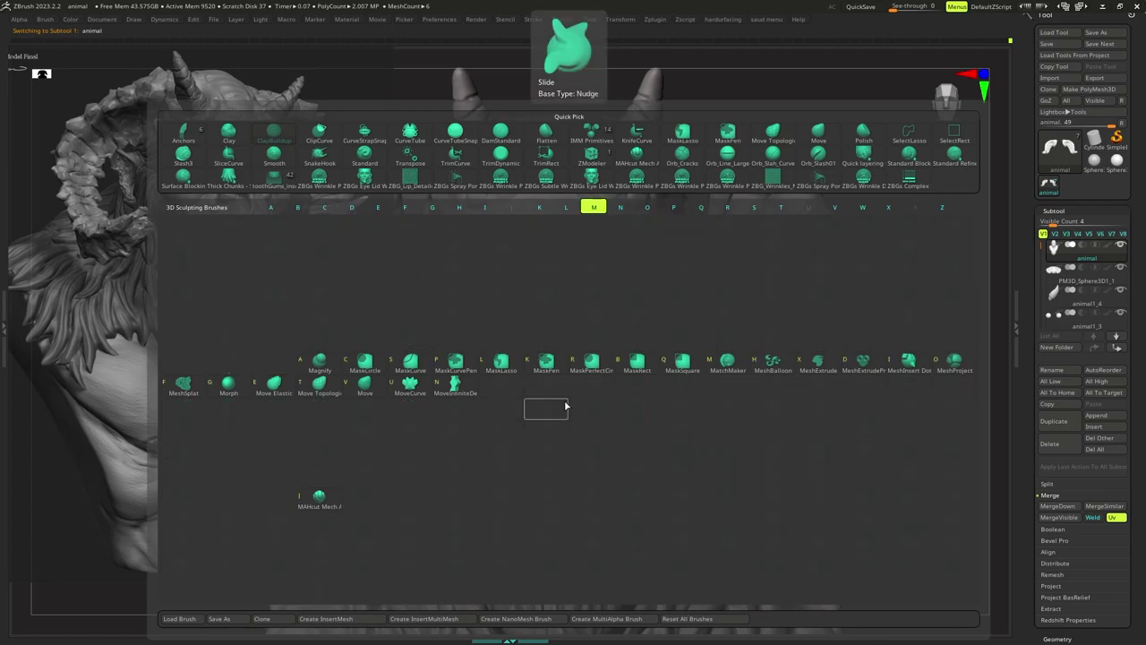
key(v)
key(s)
drag(578, 399, 580, 397)
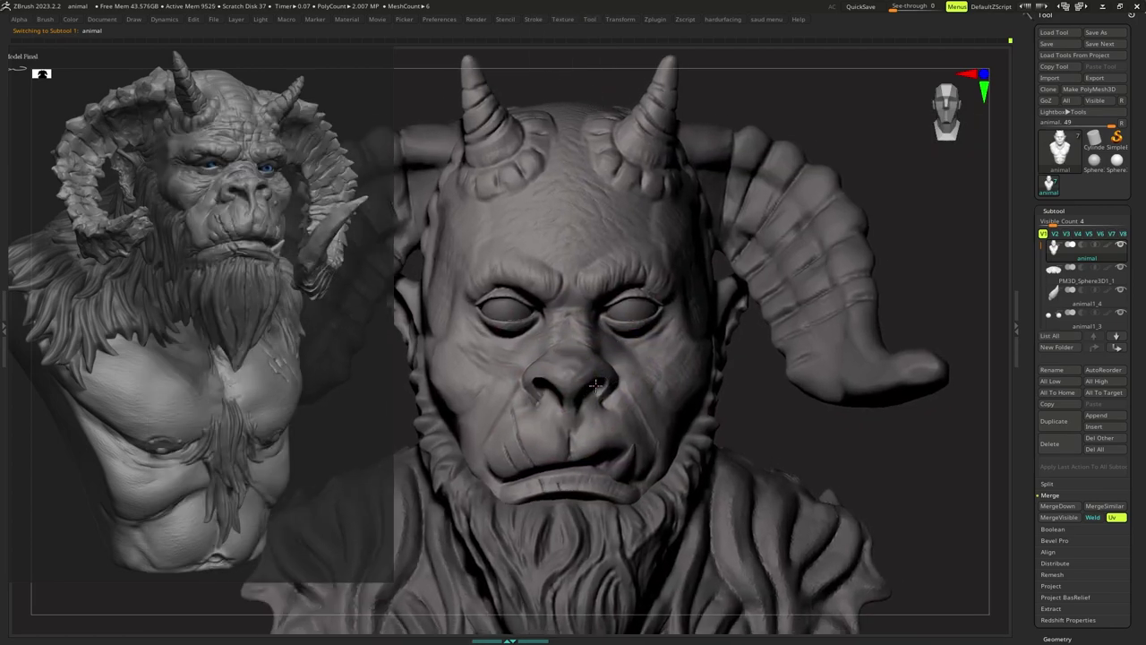
key(s)
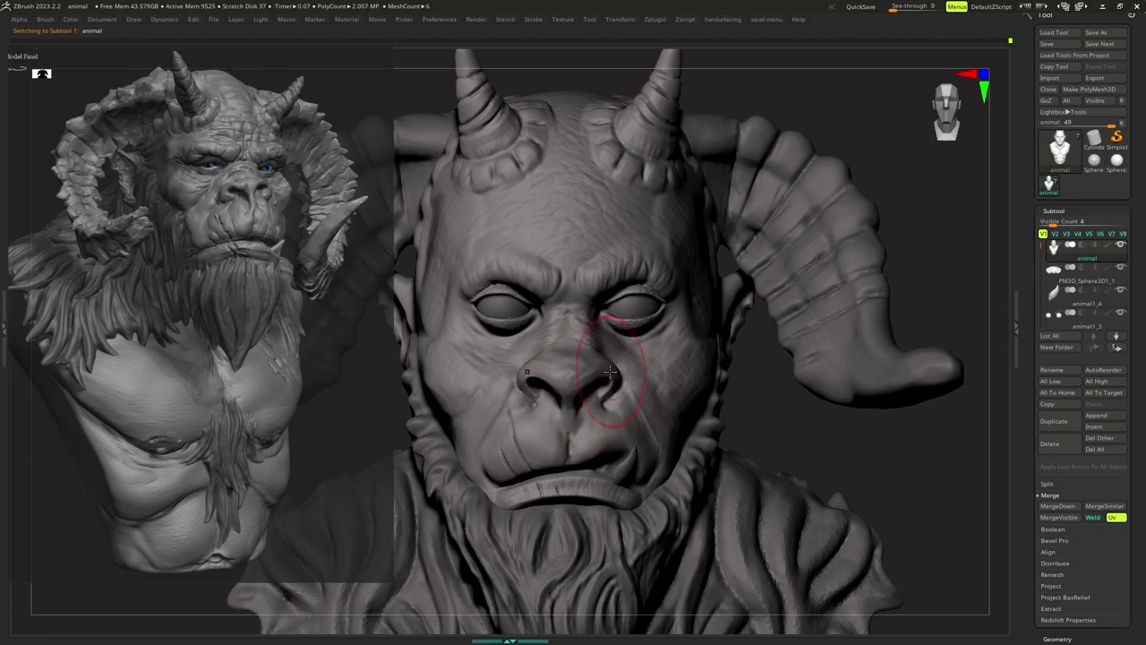
mouse_move(607, 377)
ctrl+right_down()
mouse_move(606, 353)
mouse_move(602, 379)
mouse_move(604, 362)
mouse_move(636, 365)
mouse_move(600, 371)
mouse_move(605, 351)
ctrl+right_up()
key(s)
key(space)
key(s)
key(space)
key(s)
key(s)
key(s)
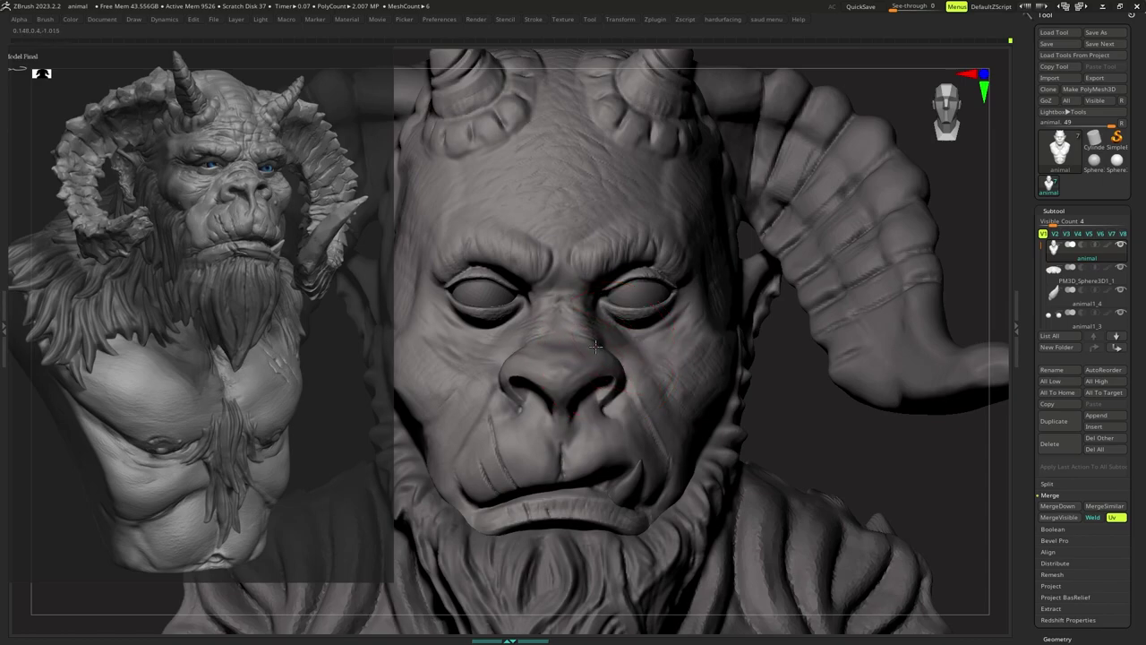
Push the nostril wings farther outward and refine the nose shape with the Move brush.
drag(596, 346, 610, 369)
right_click(610, 379)
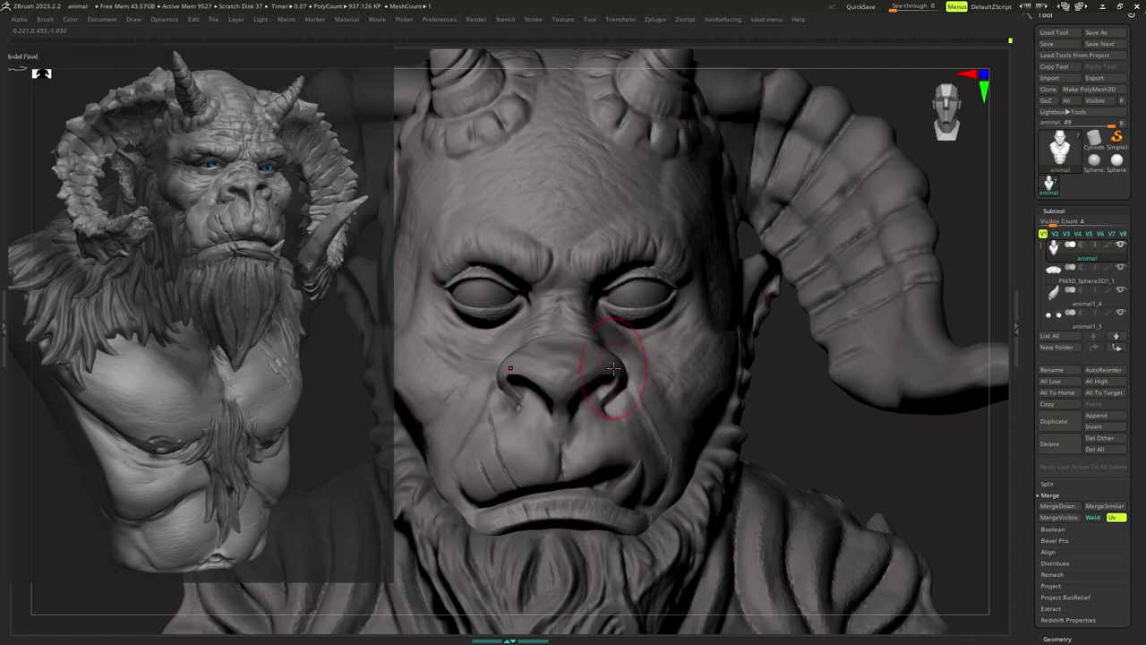
right_drag(613, 368, 591, 375)
key(s)
drag(593, 373, 645, 370)
mouse_move(646, 370)
right_down()
mouse_move(599, 364)
mouse_move(640, 344)
mouse_move(629, 331)
mouse_move(619, 356)
right_up()
key(s)
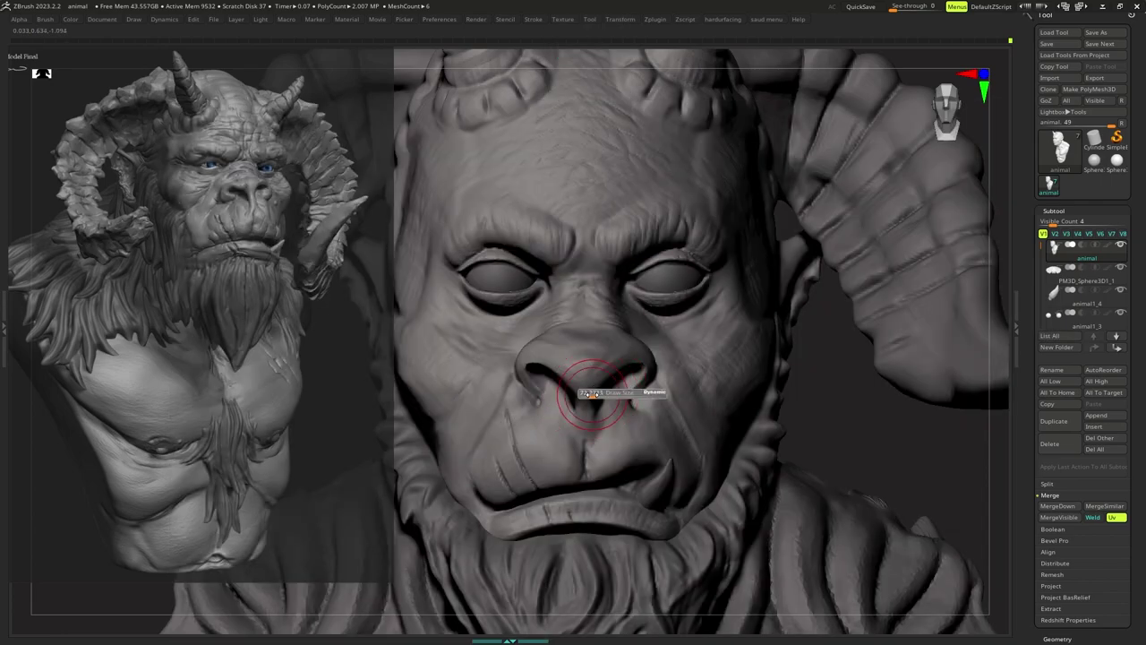
right_click(589, 391)
key(s)
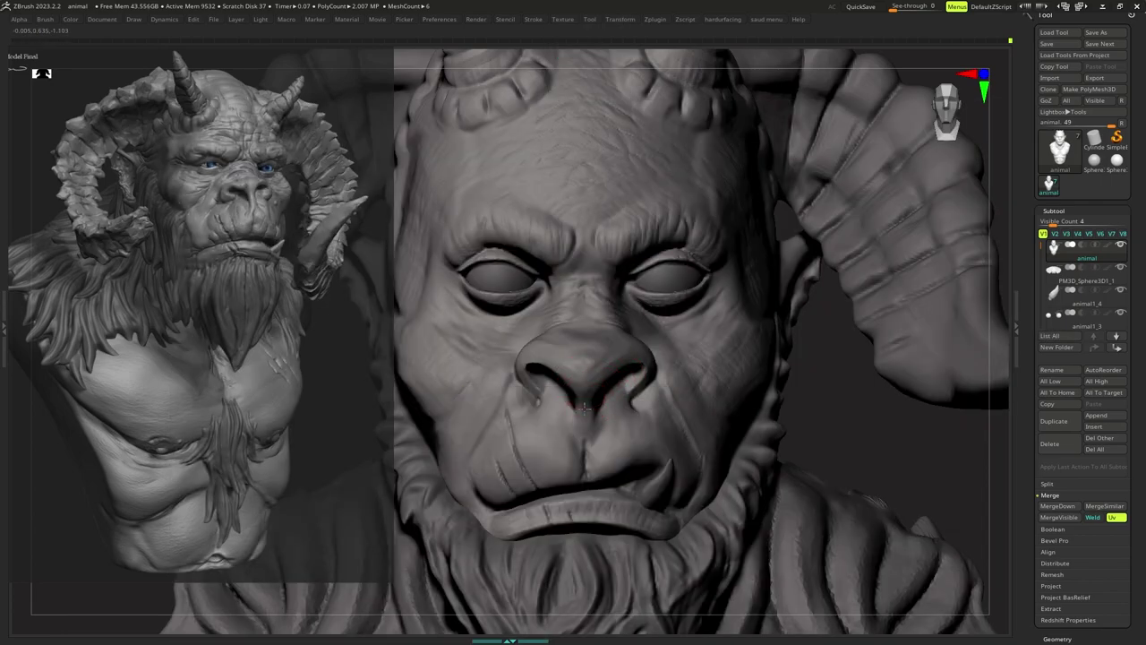
key(shift+d)
key(f)
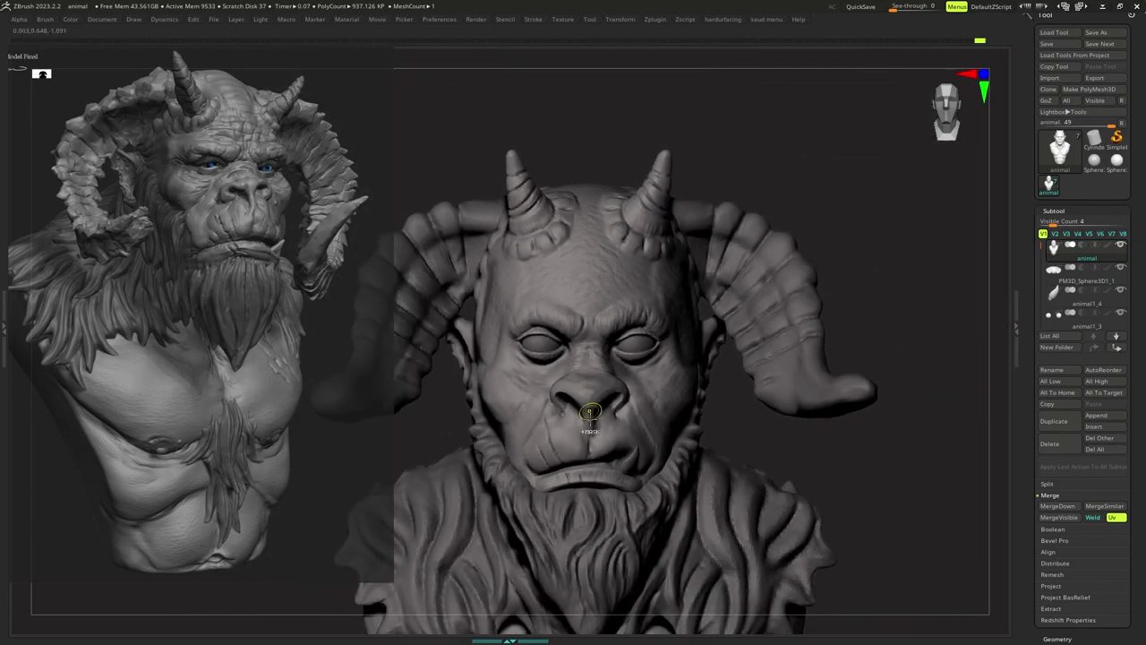
mouse_move(589, 398)
ctrl+right_down()
mouse_move(571, 408)
mouse_move(585, 379)
ctrl+right_up()
ctrl+right_drag(585, 379, 582, 373)
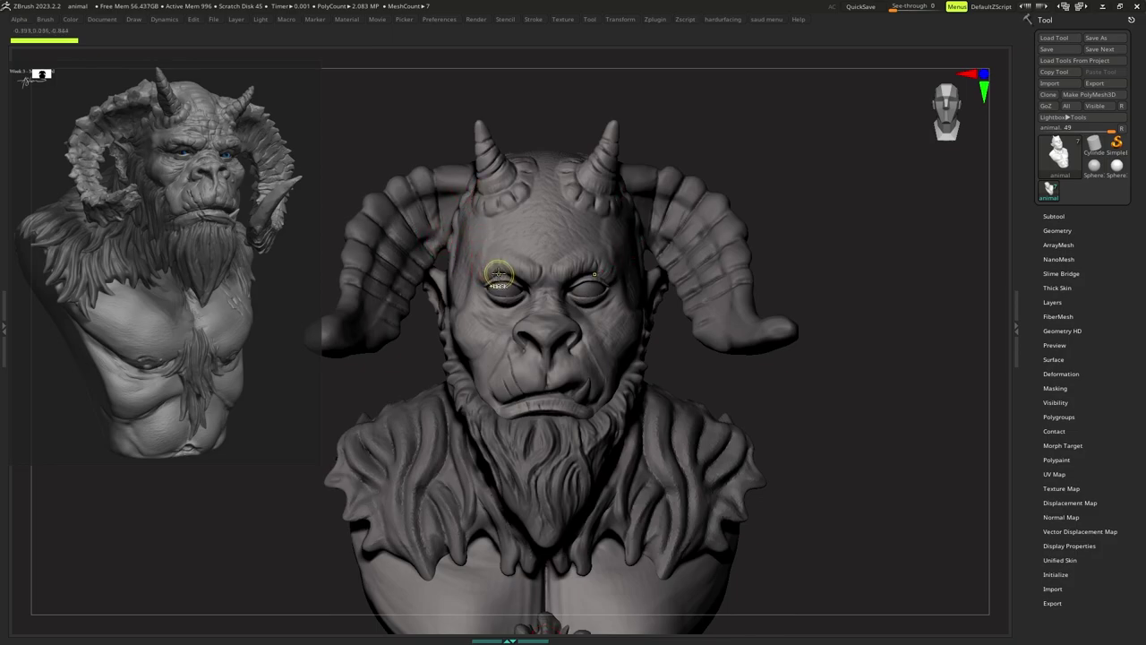
Collapse the tool tray to enlarge the canvas and frame the head and curled horns.
alt+right_drag(499, 274, 504, 298)
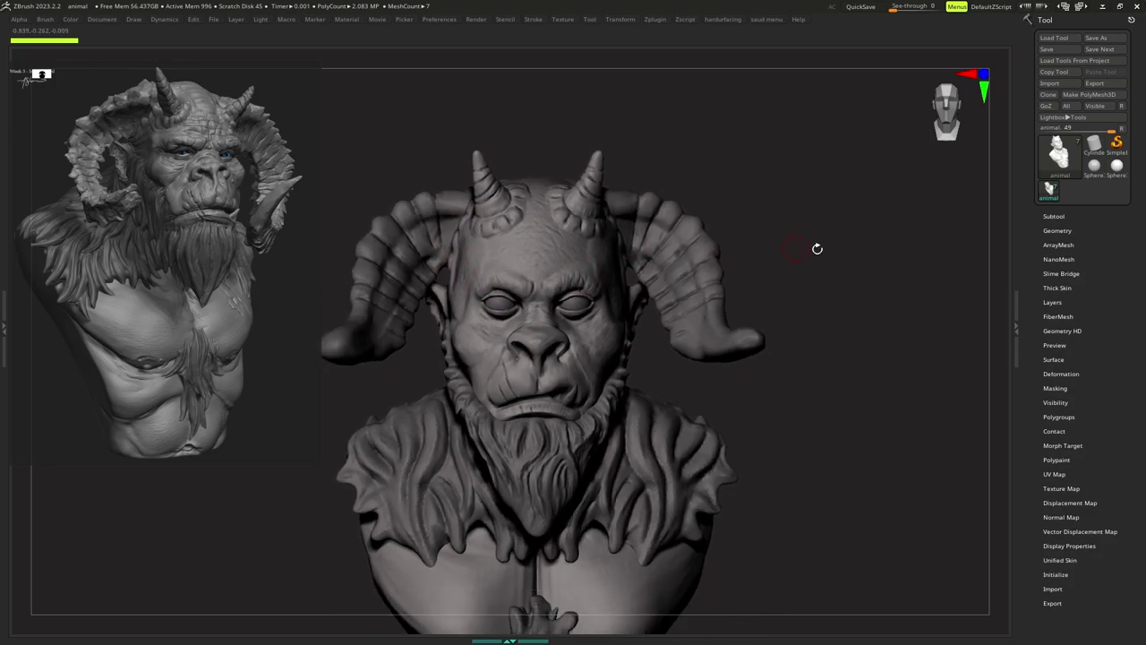
click(1017, 328)
ctrl+right_drag(842, 291, 792, 321)
alt+right_drag(792, 321, 773, 335)
mouse_move(707, 351)
ctrl+right_down()
mouse_move(722, 335)
mouse_move(713, 367)
ctrl+right_up()
Select the curled horns subtool and flatten the segments near the horn's base with a resized TrimDynamic brush.
key(b)
key(t)
key(d)
ctrl+right_drag(713, 367, 719, 346)
key(s)
drag(720, 338, 729, 335)
key(s)
right_click(724, 333)
right_drag(728, 287, 723, 281)
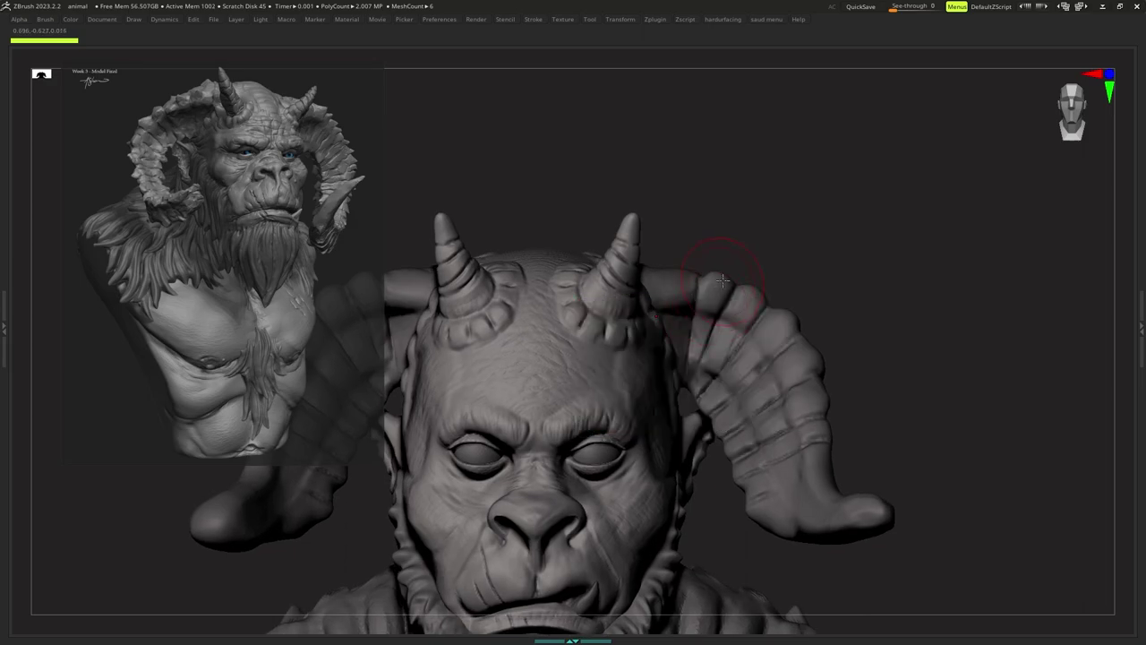
drag(718, 295, 715, 295)
right_click(719, 289)
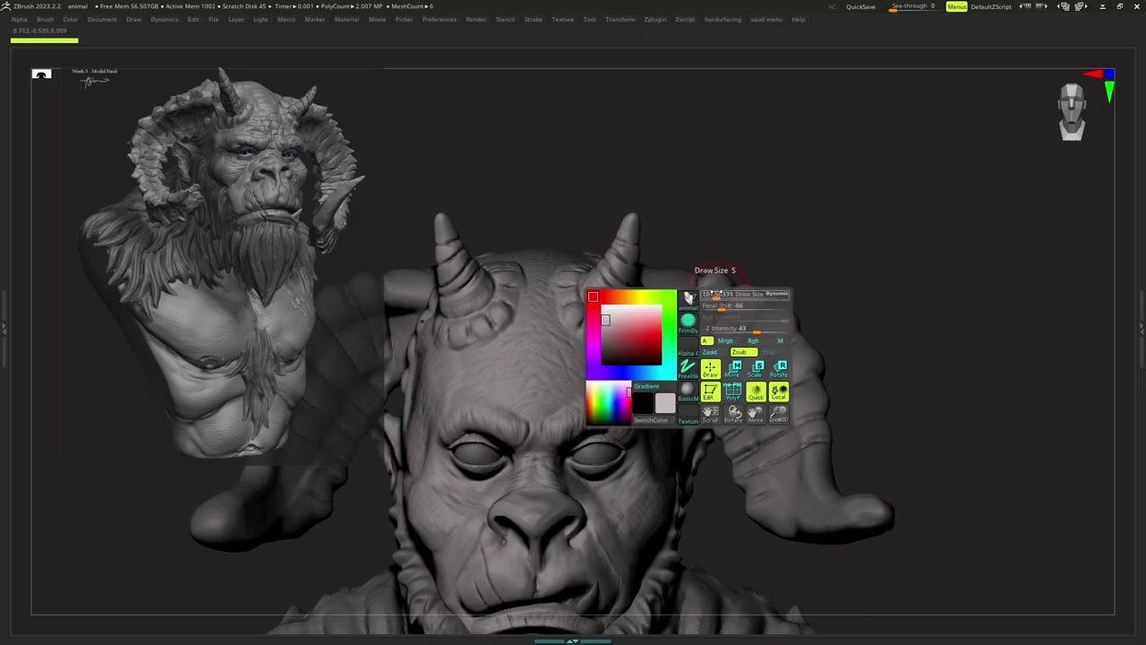
right_drag(723, 283, 713, 286)
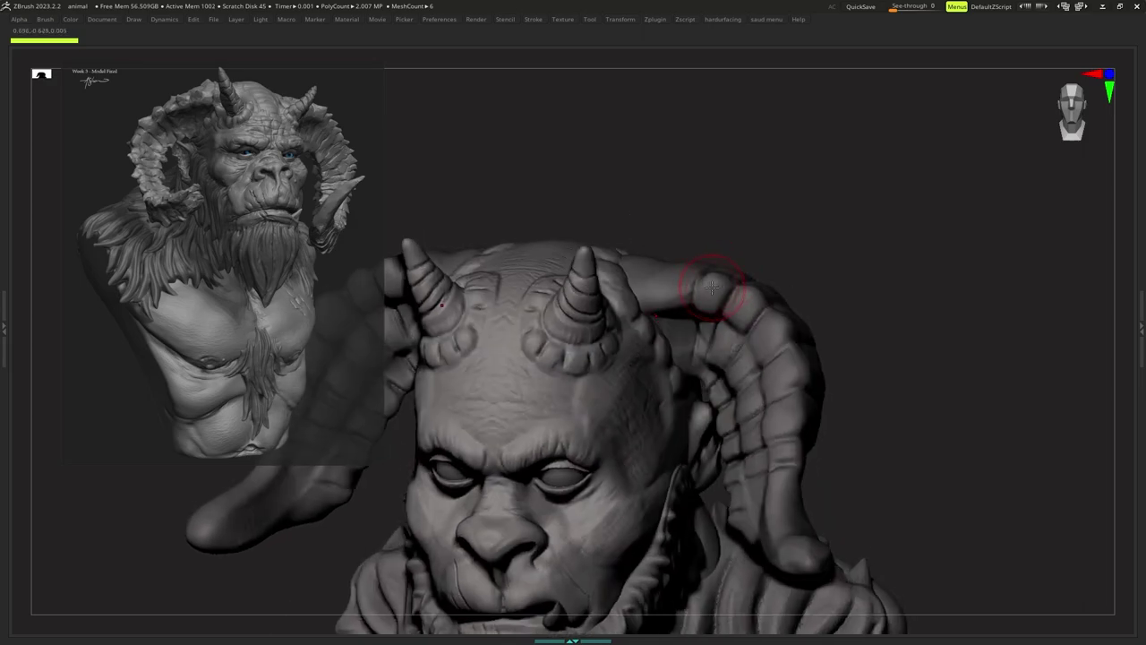
alt+click(717, 289)
key(s)
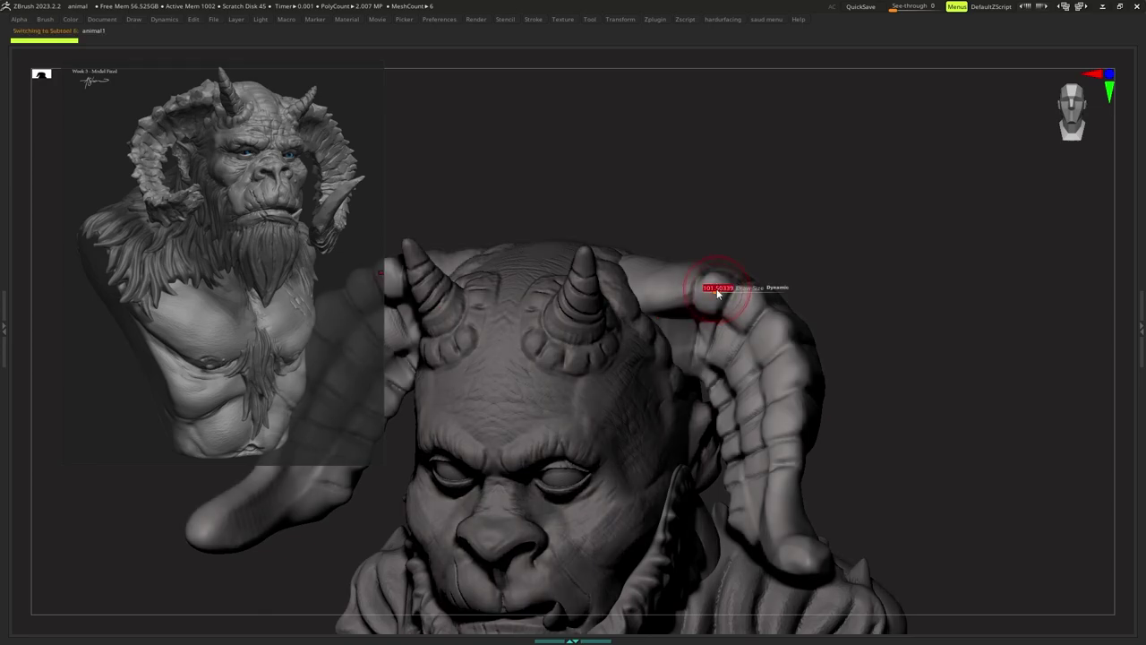
drag(718, 291, 706, 289)
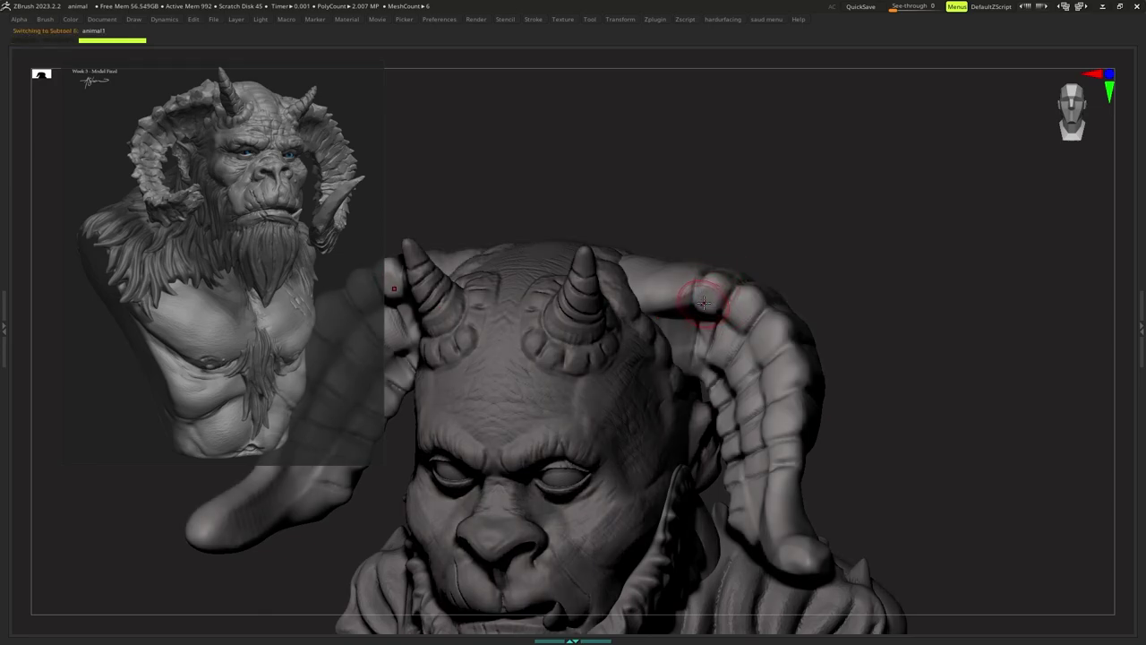
shift+right_drag(706, 290, 712, 288)
key(s)
drag(714, 289, 711, 289)
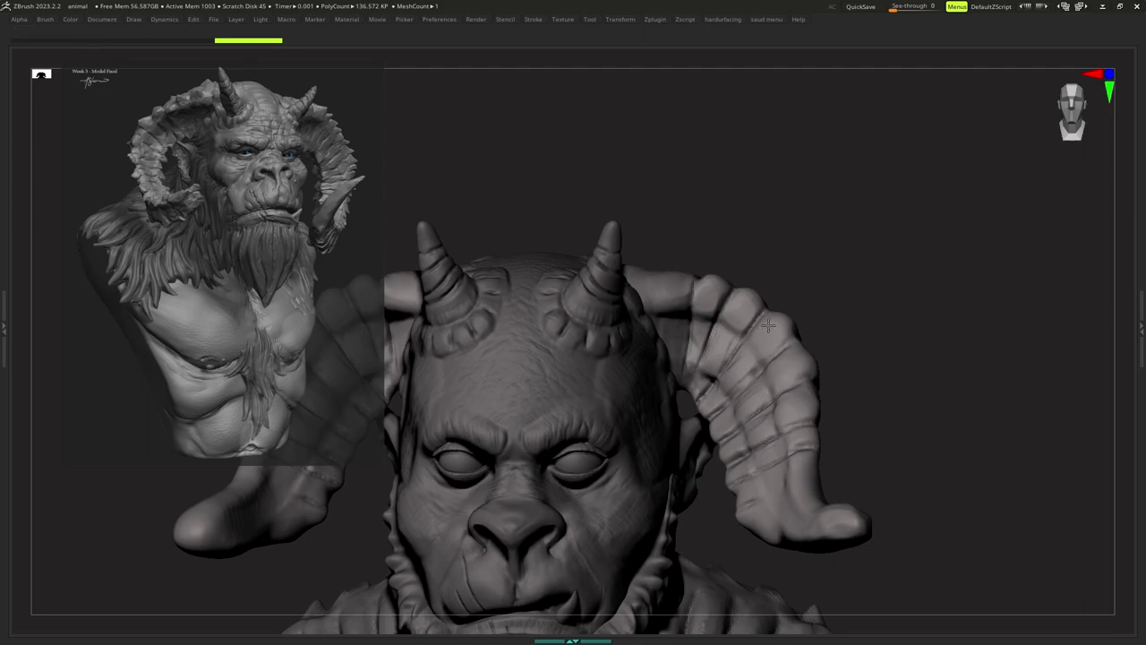
Flatten the segments along the outer and inner edges of the curled horn's front face.
drag(769, 326, 771, 324)
right_drag(770, 325, 778, 334)
drag(782, 365, 818, 445)
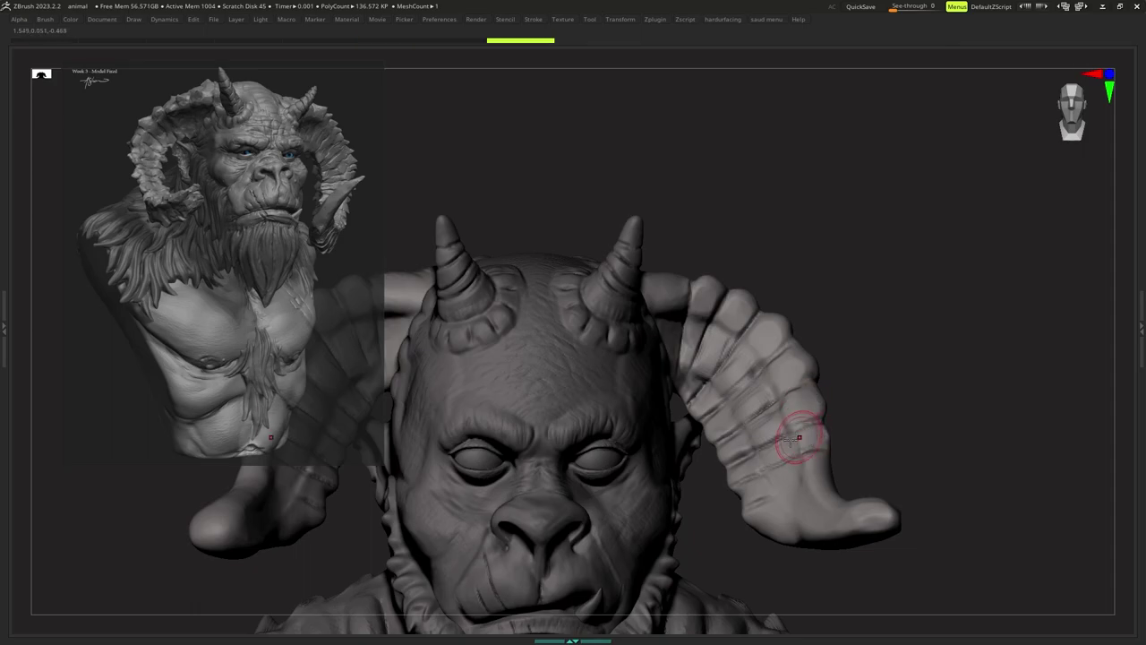
drag(754, 463, 729, 476)
mouse_move(749, 446)
mouse_down()
mouse_move(727, 455)
mouse_move(690, 401)
mouse_up()
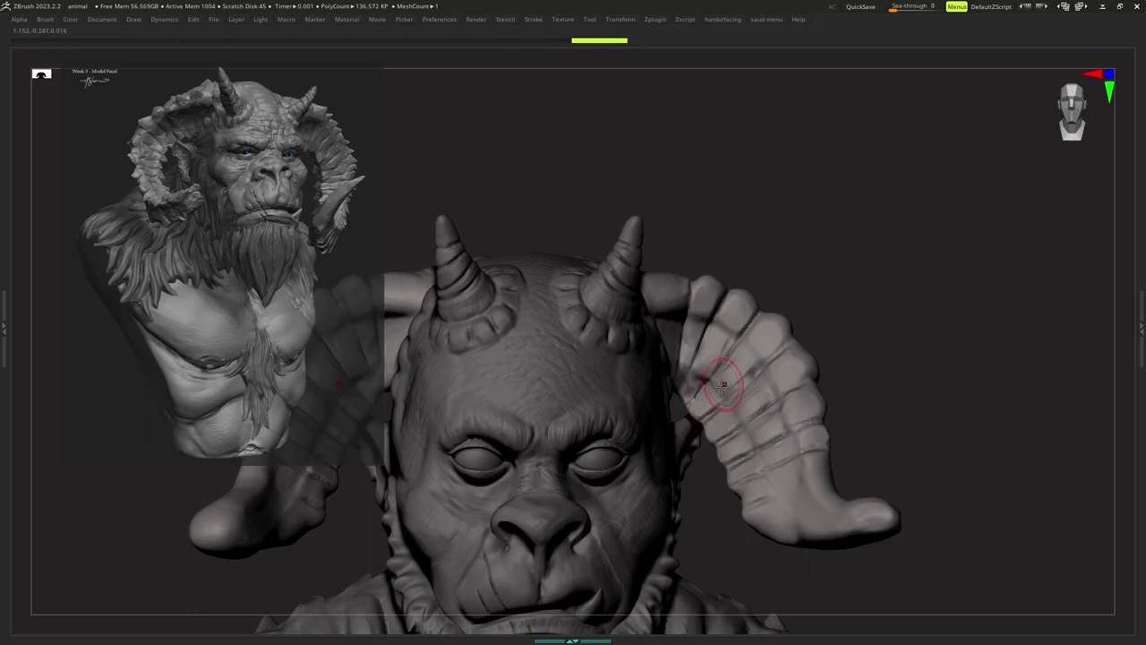
Flatten the planes of the curled horn's tip with a resized TrimDynamic brush from a three-quarter view.
mouse_move(724, 386)
right_down()
mouse_move(714, 394)
mouse_move(672, 369)
mouse_move(675, 380)
mouse_move(724, 367)
mouse_move(669, 383)
mouse_move(678, 358)
mouse_move(661, 403)
mouse_move(655, 386)
mouse_move(747, 430)
right_up()
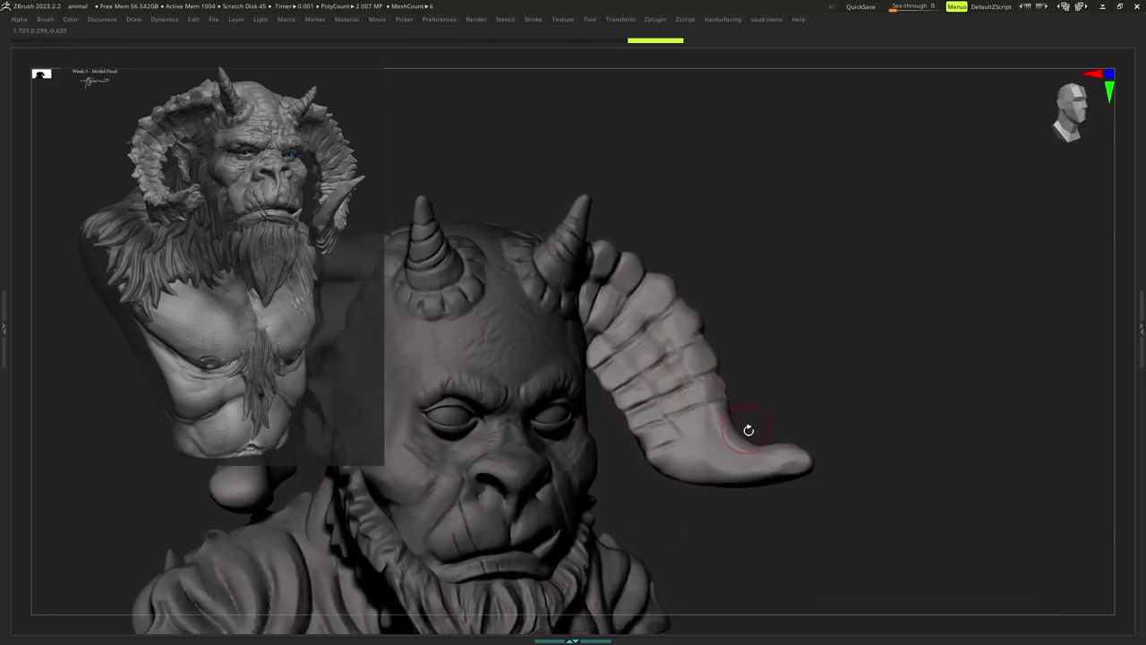
key(s)
drag(752, 453, 758, 453)
ctrl+right_drag(758, 453, 771, 467)
key(s)
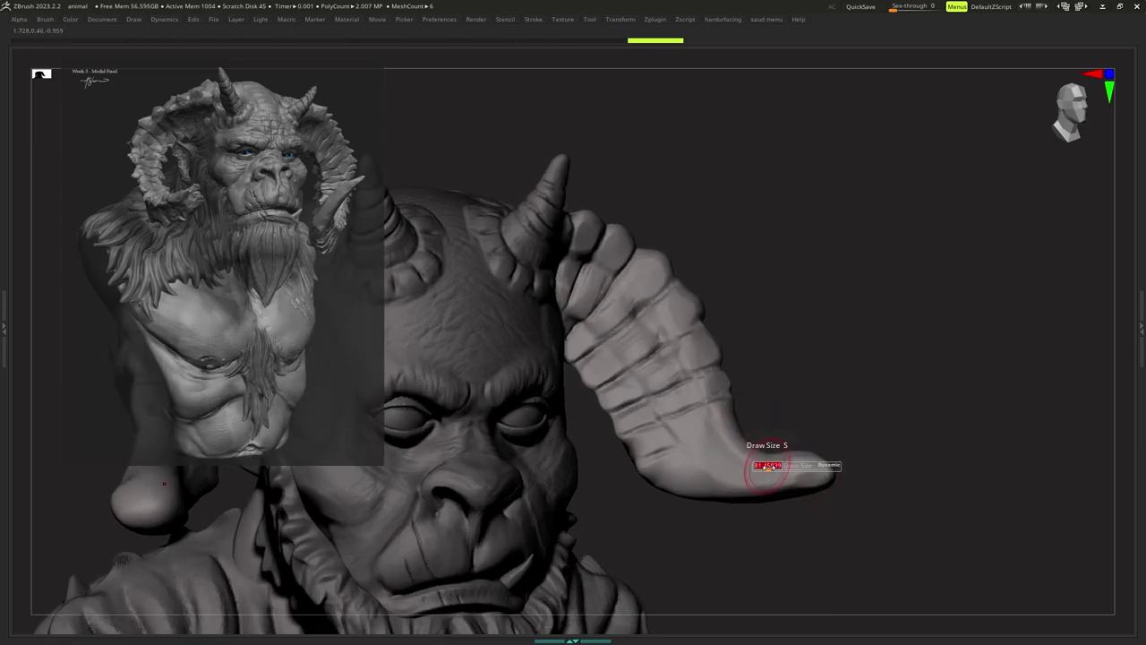
mouse_move(772, 467)
mouse_down()
mouse_move(788, 475)
mouse_move(772, 469)
mouse_move(778, 479)
mouse_up()
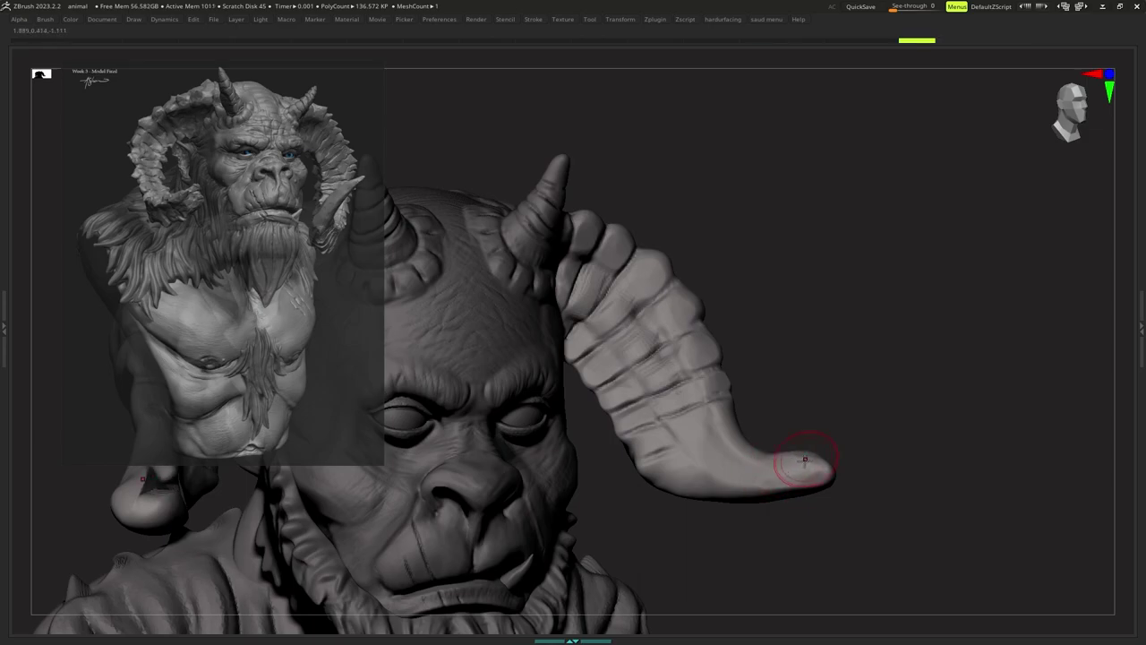
drag(763, 488, 825, 477)
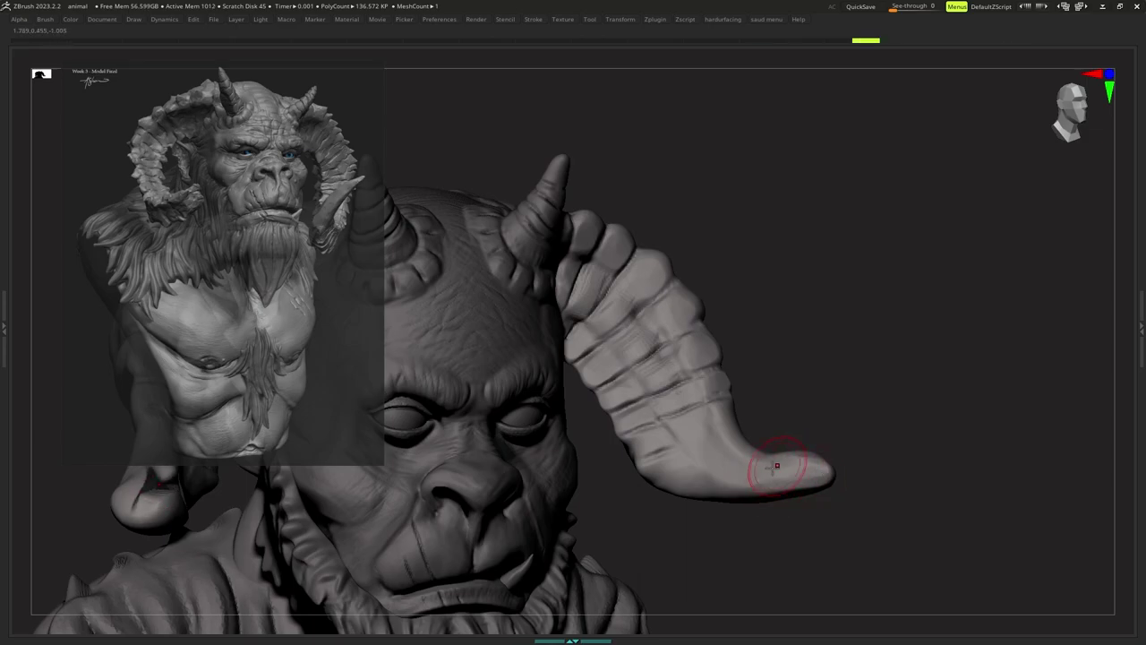
Flatten the end of the curled horn's tip from a side view with a resized TrimDynamic brush.
mouse_move(803, 459)
right_down()
mouse_move(740, 447)
mouse_move(707, 465)
right_up()
key(s)
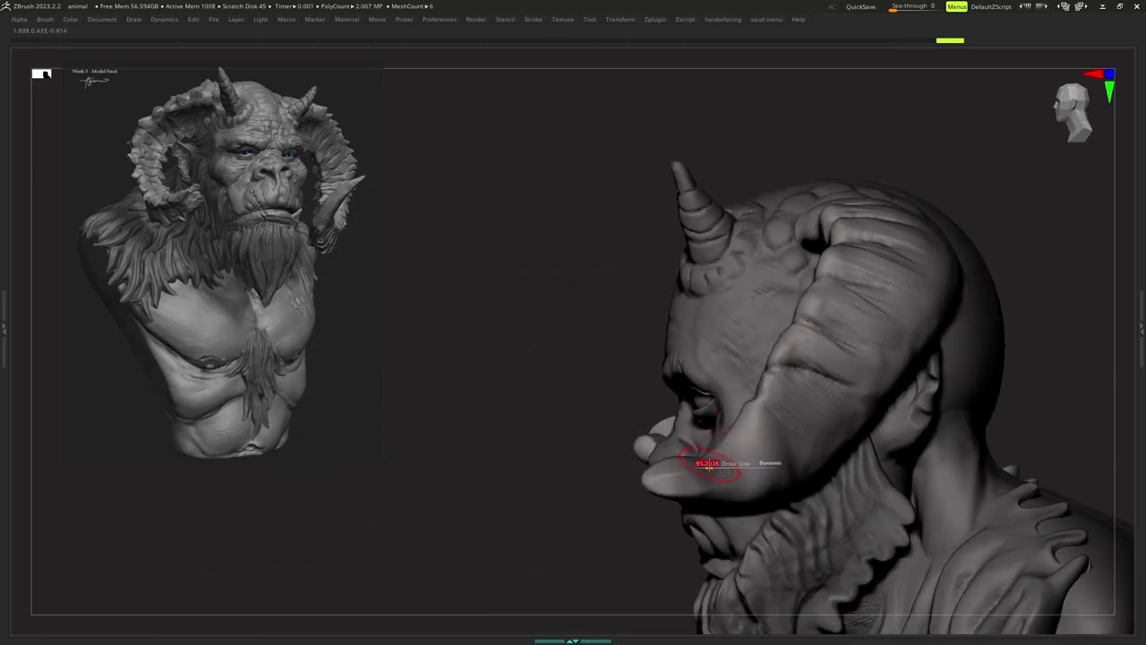
drag(707, 465, 711, 465)
right_drag(710, 464, 697, 479)
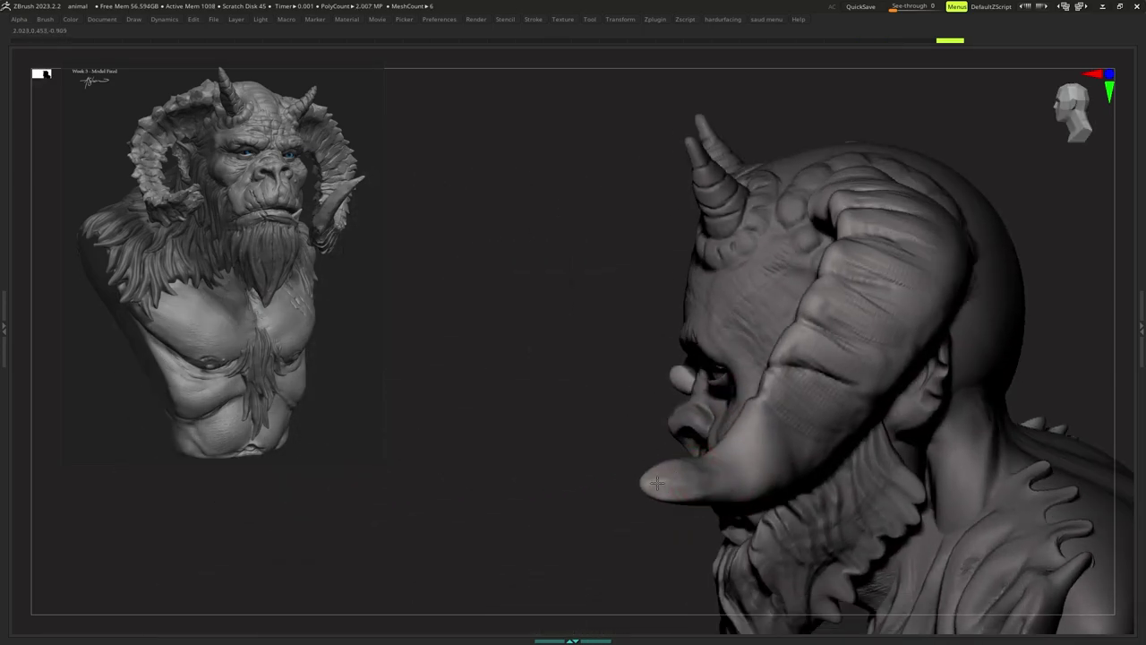
mouse_move(657, 484)
mouse_down()
mouse_move(696, 489)
mouse_move(656, 495)
mouse_up()
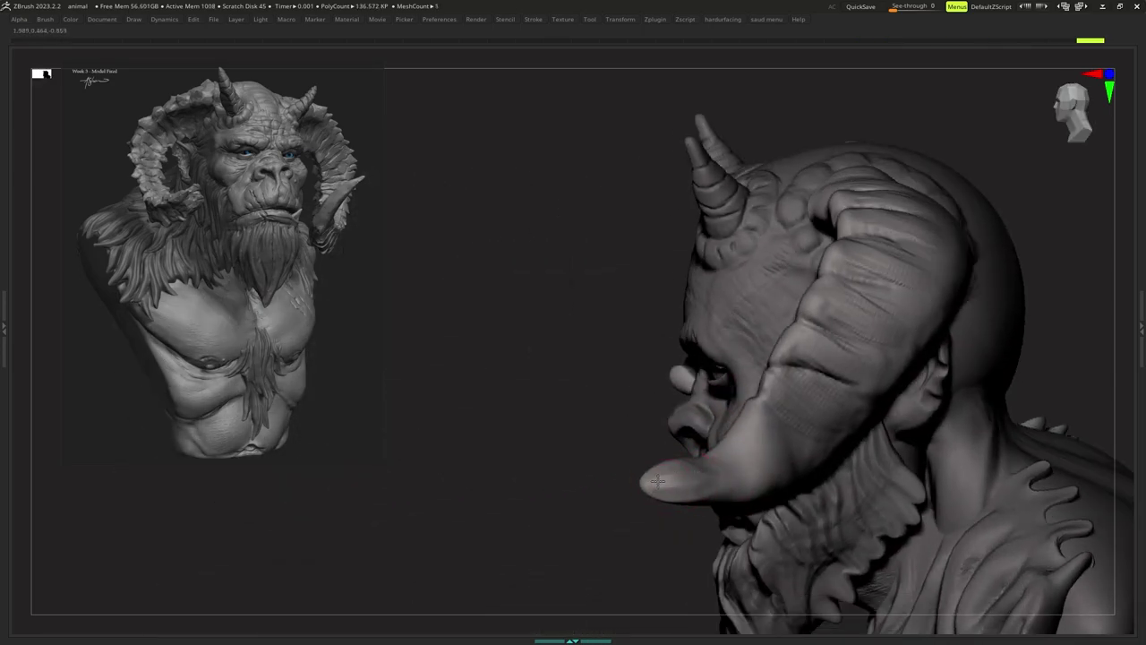
right_drag(659, 466, 676, 480)
key(s)
drag(675, 481, 698, 497)
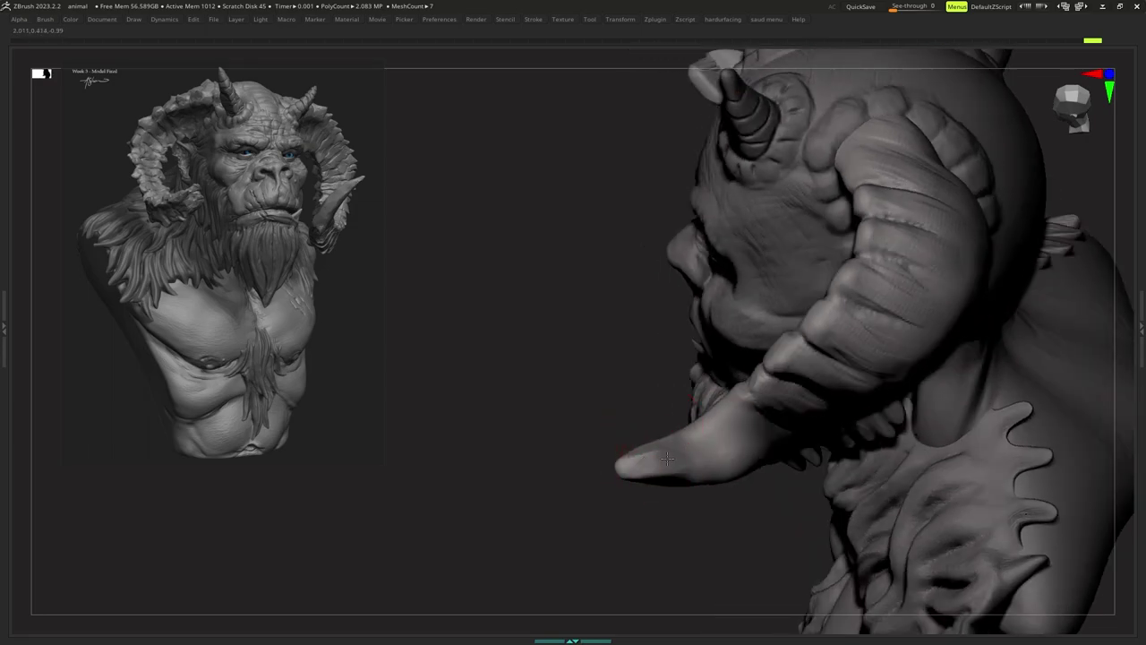
Flatten the upper and outer planes of the curled horn's tip from raised and lower side views.
drag(667, 459, 686, 466)
right_drag(669, 465, 665, 438)
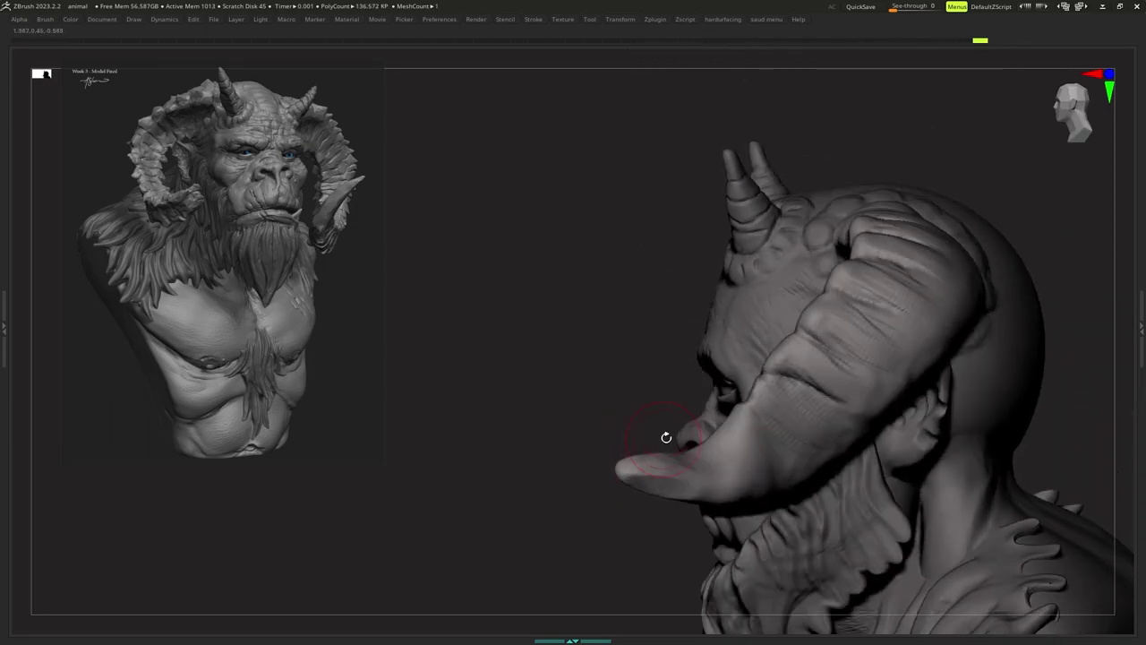
drag(665, 438, 681, 445)
mouse_move(665, 439)
right_down()
mouse_move(668, 424)
mouse_move(645, 468)
right_up()
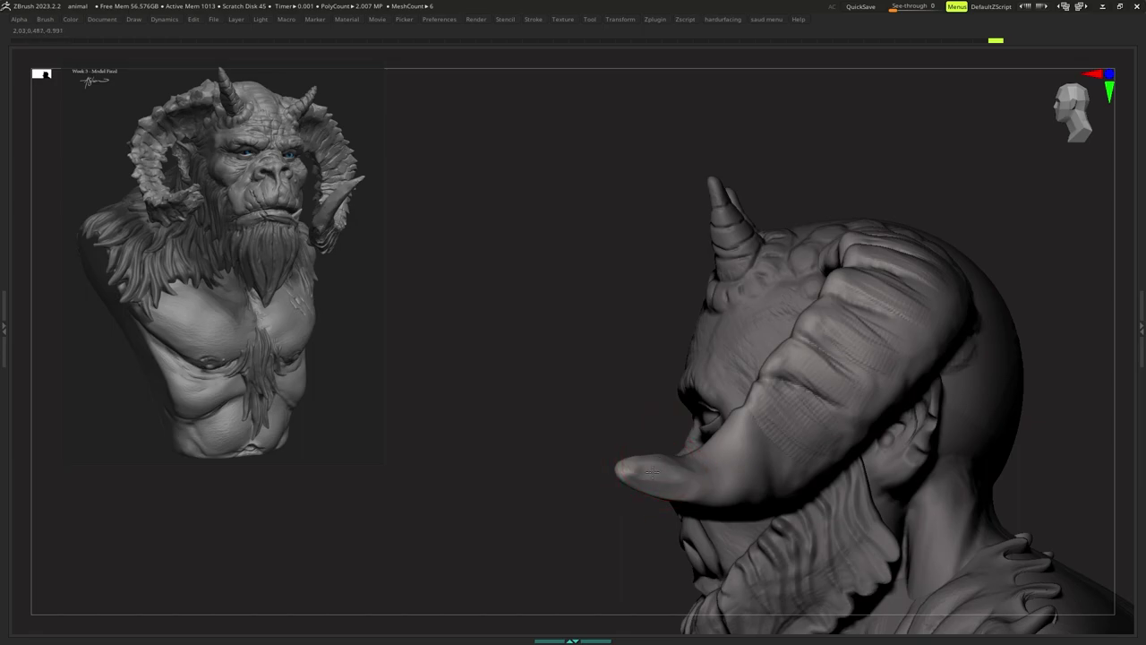
drag(665, 485, 678, 473)
Flatten the front and top planes of the curled horn's tip, undoing and redoing strokes to compare the shape.
right_drag(678, 473, 728, 465)
key(s)
key(ctrl+z)
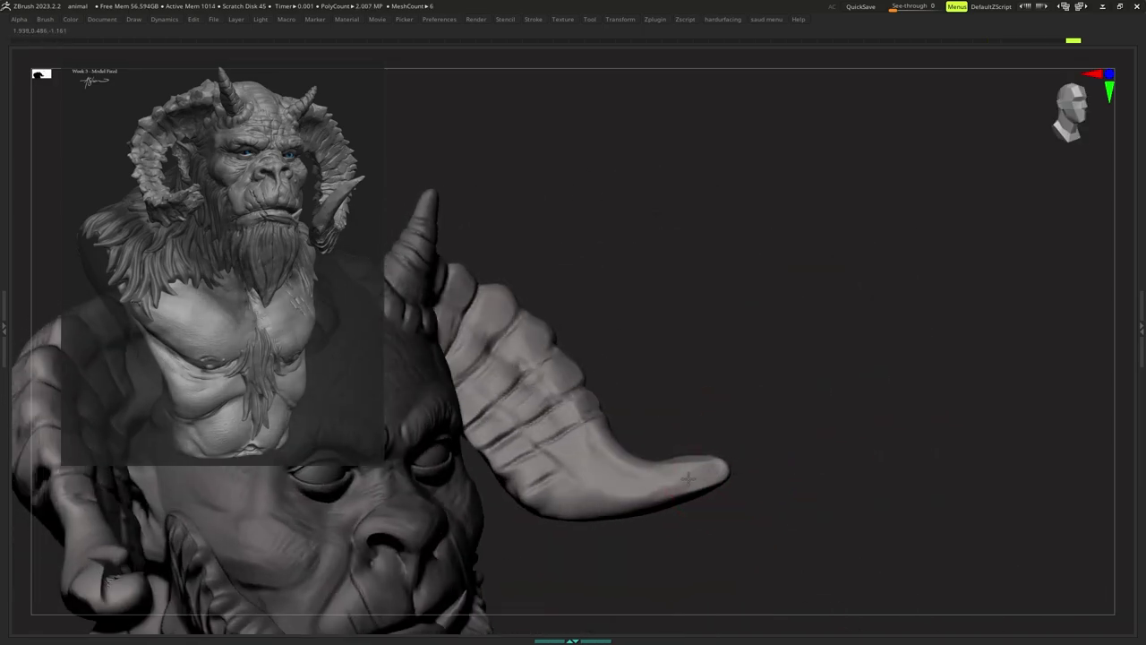
right_drag(663, 487, 634, 501)
drag(668, 480, 678, 475)
key(s)
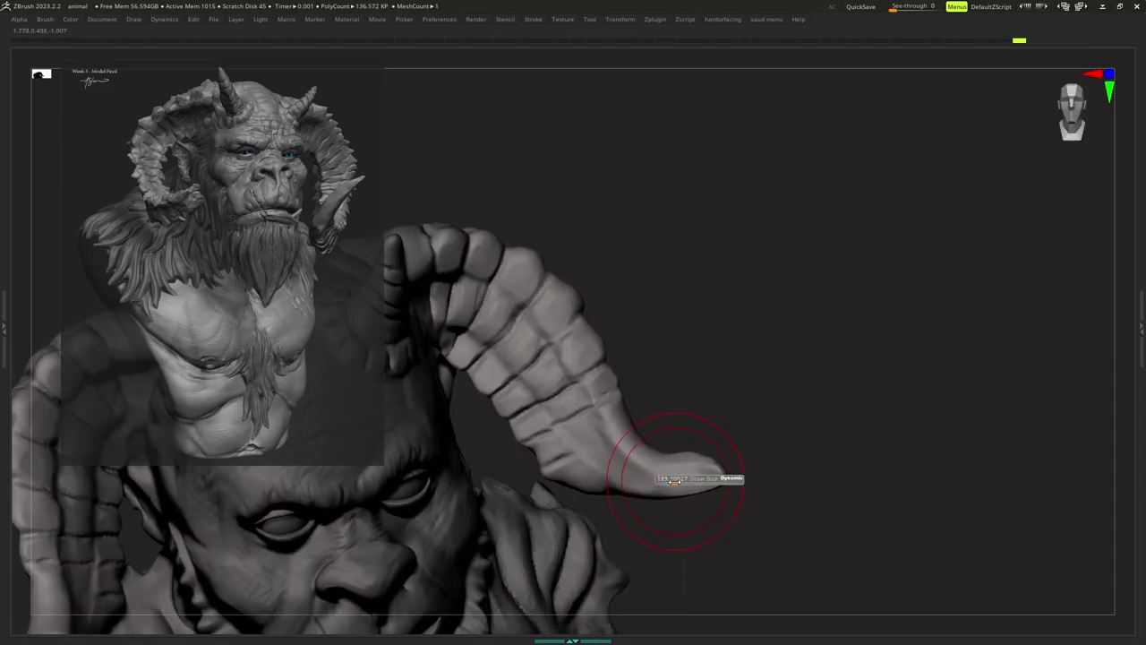
right_click(683, 459)
right_drag(684, 457, 682, 491)
key(ctrl+z)
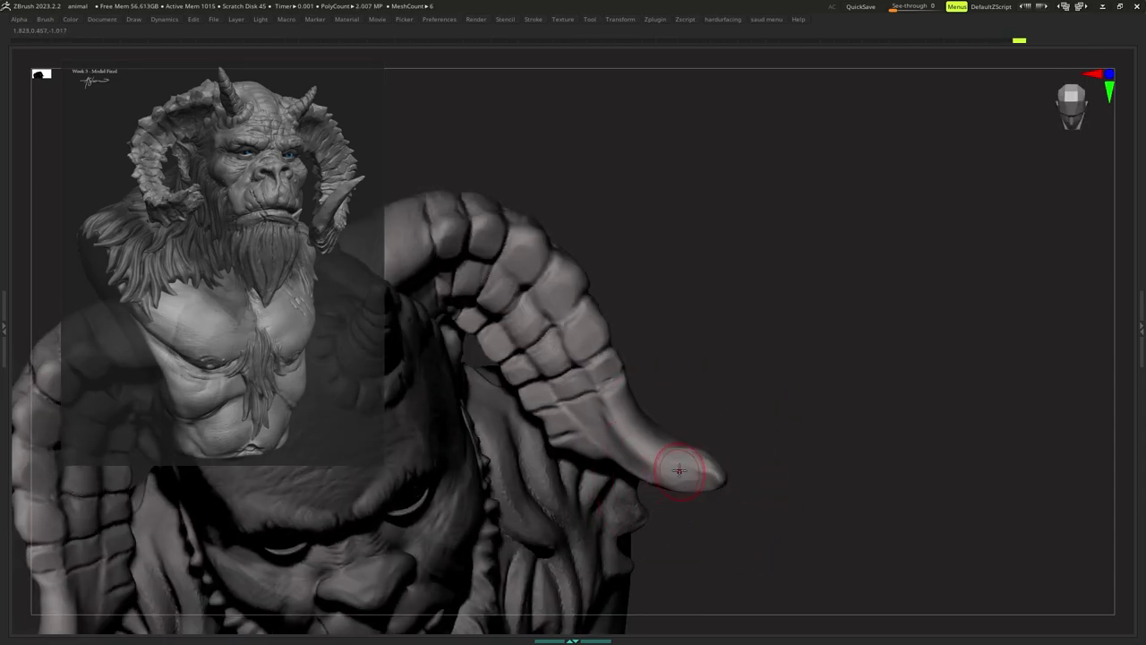
key(ctrl+shift+z)
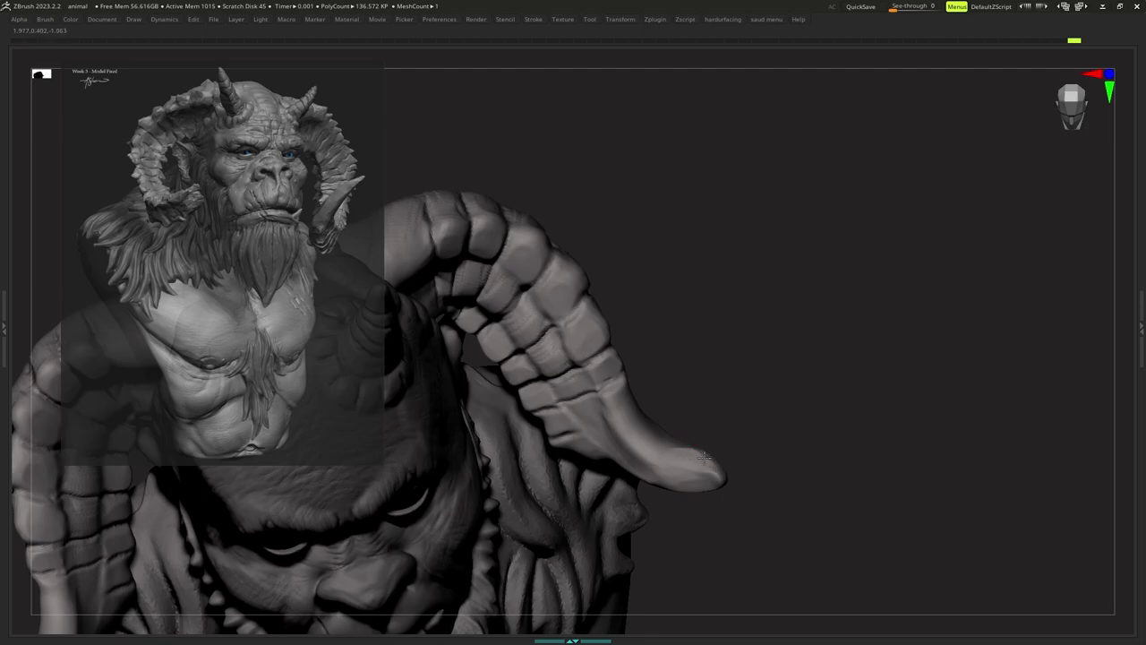
key(ctrl+z)
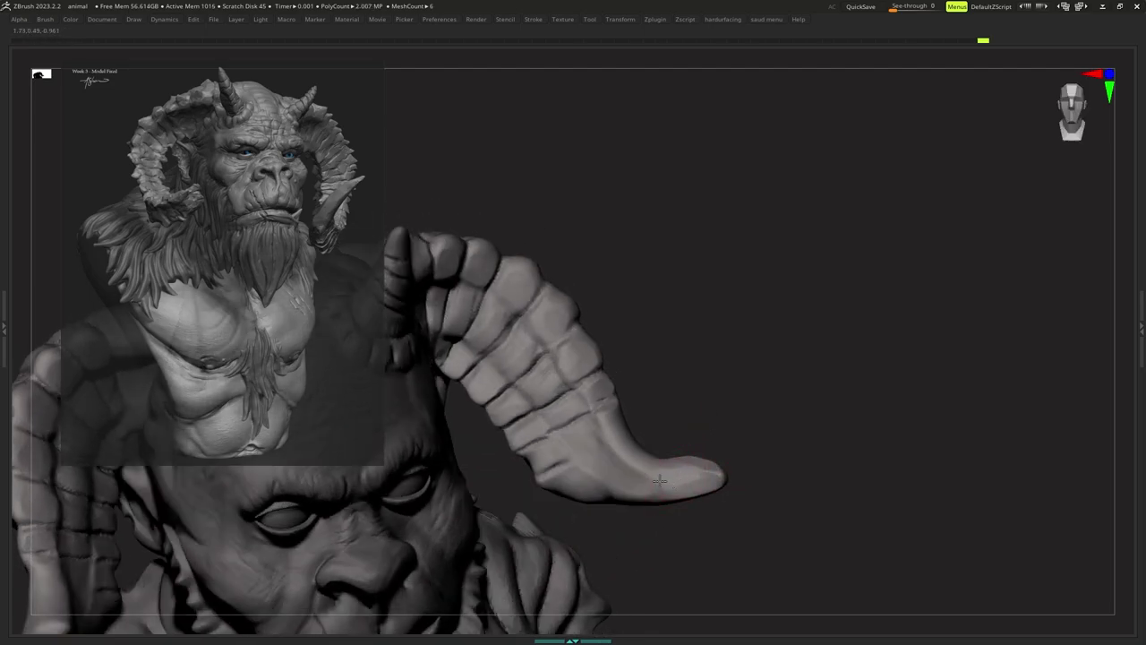
Add volume to the smooth lower bend of the curled horn with a resized ClayBuildup brush.
key(b)
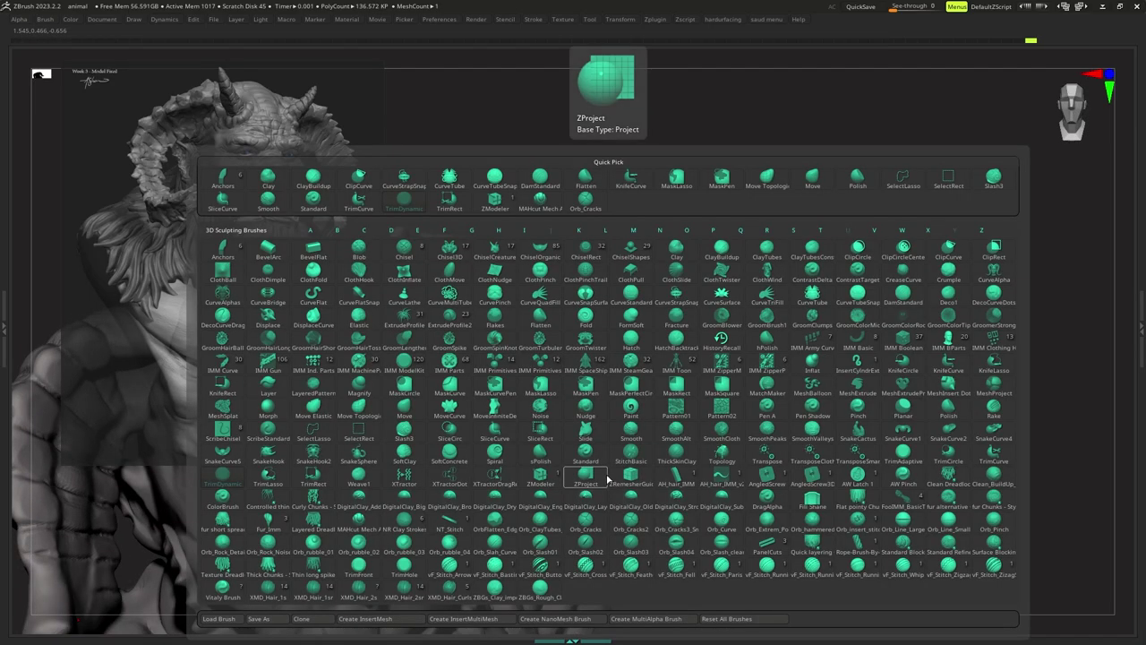
key(c)
key(b)
key(s)
mouse_move(617, 474)
mouse_down()
mouse_move(604, 447)
mouse_move(584, 457)
mouse_move(609, 441)
mouse_up()
key(s)
drag(547, 458, 612, 417)
Flatten the built-up lower bend of the curled horn with the TrimDynamic brush.
key(b)
key(t)
key(d)
key(s)
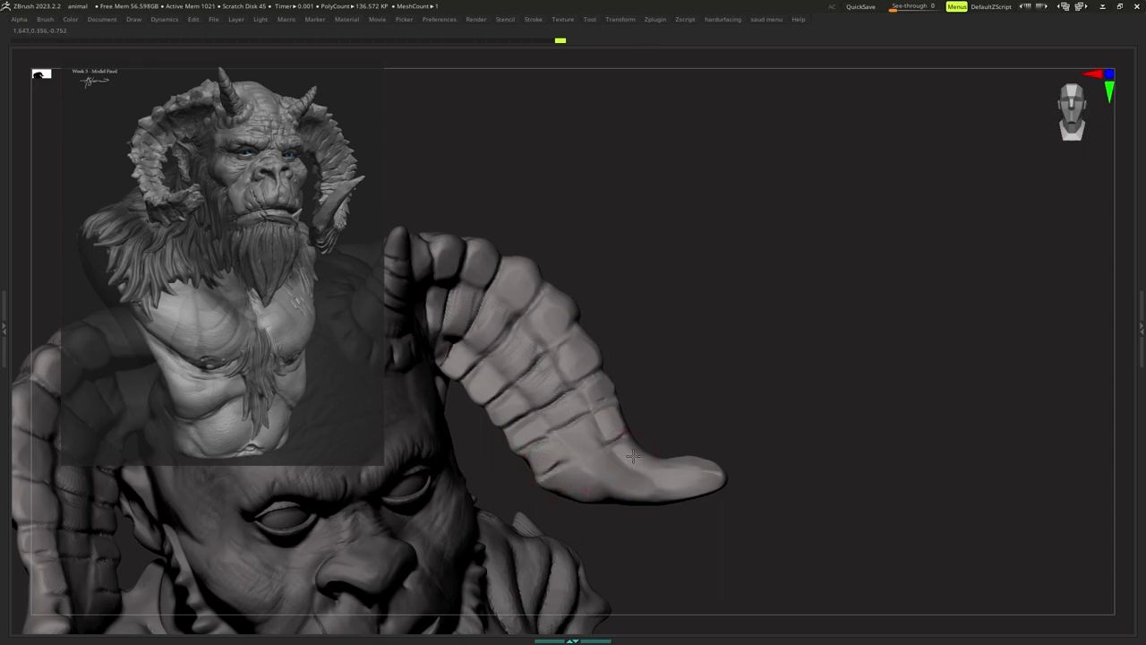
mouse_move(634, 456)
mouse_down()
mouse_move(647, 458)
mouse_move(599, 483)
mouse_up()
Frame the whole bust from the front and slightly enlarge the reference image in Spotlight.
right_drag(618, 468, 528, 454)
mouse_move(527, 454)
alt+right_down()
mouse_move(565, 451)
mouse_move(527, 434)
alt+right_up()
mouse_move(527, 435)
alt+right_down()
mouse_move(565, 432)
mouse_move(526, 455)
mouse_move(530, 412)
alt+right_up()
mouse_move(530, 412)
ctrl+right_down()
mouse_move(539, 433)
mouse_move(545, 409)
mouse_move(540, 430)
ctrl+right_up()
key(z)
click(271, 191)
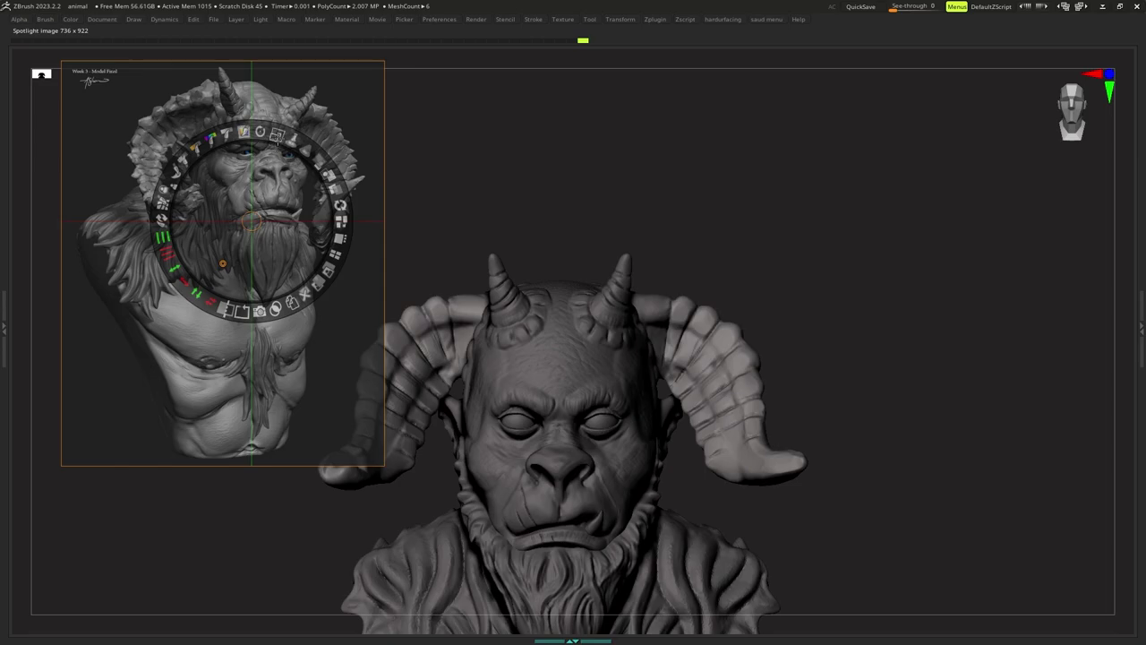
drag(278, 138, 292, 138)
key(z)
Select the head subtool and deepen the creases between the bumps around the small horns with a resized DamStandard brush.
ctrl+right_drag(521, 407, 542, 361)
ctrl+right_drag(542, 362, 530, 426)
alt+right_drag(531, 426, 500, 448)
mouse_move(535, 394)
ctrl+right_down()
mouse_move(541, 417)
mouse_move(556, 410)
ctrl+right_up()
mouse_move(555, 410)
ctrl+right_down()
mouse_move(543, 425)
mouse_move(541, 384)
ctrl+right_up()
alt+click(558, 396)
key(b)
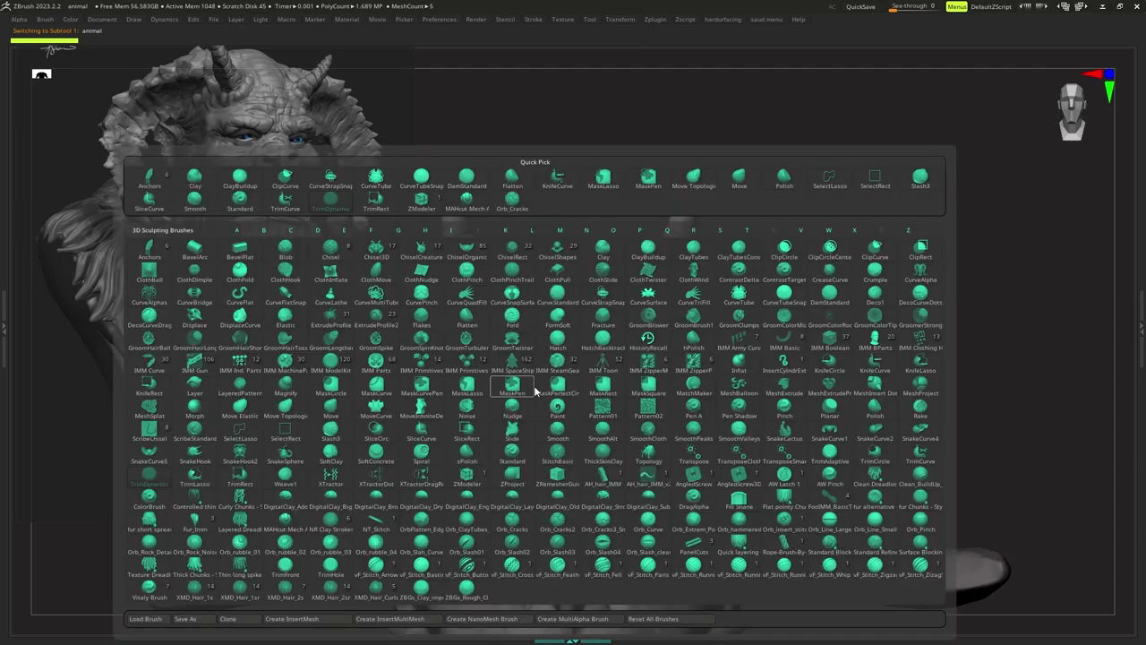
key(d)
key(s)
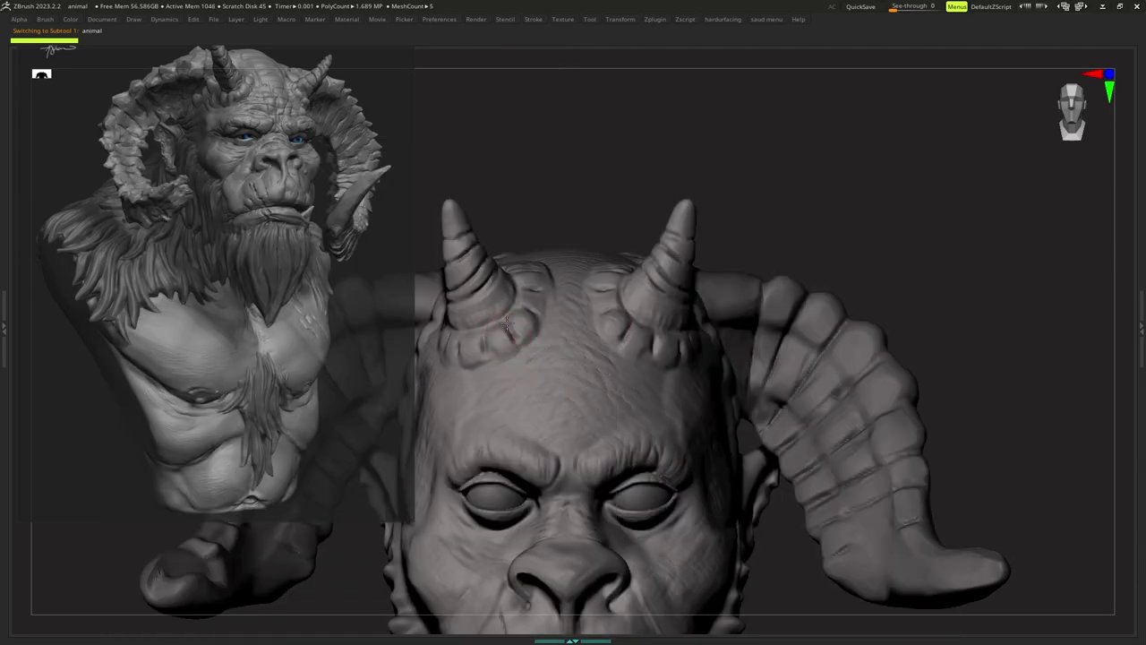
drag(487, 354, 484, 346)
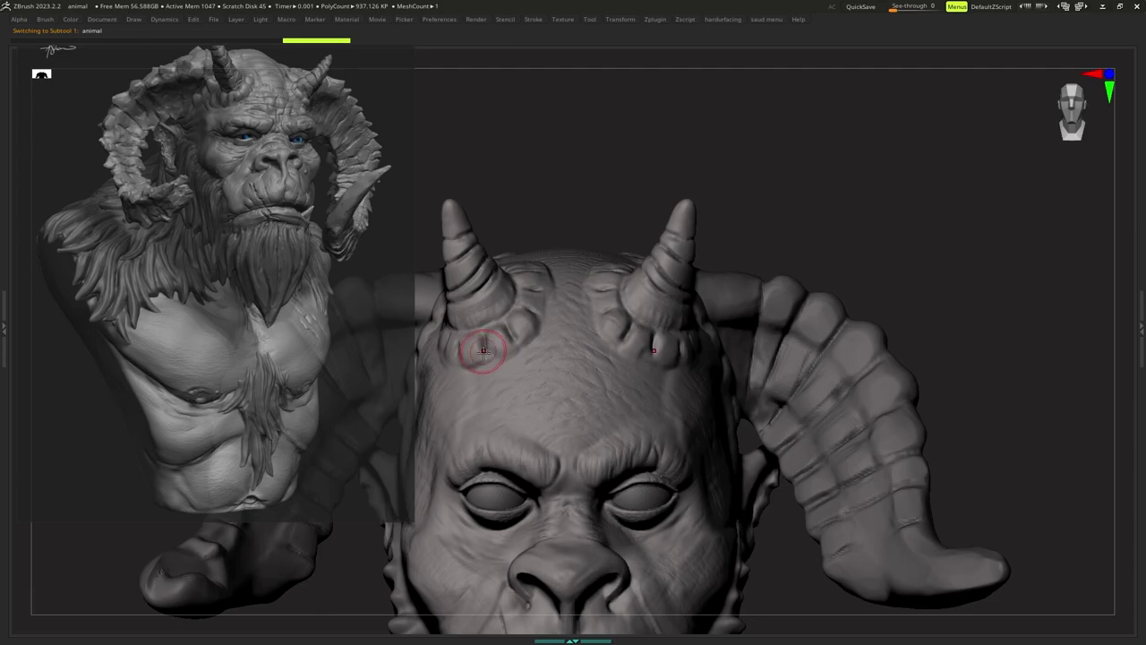
mouse_move(483, 346)
right_down()
mouse_move(535, 350)
mouse_move(520, 318)
right_up()
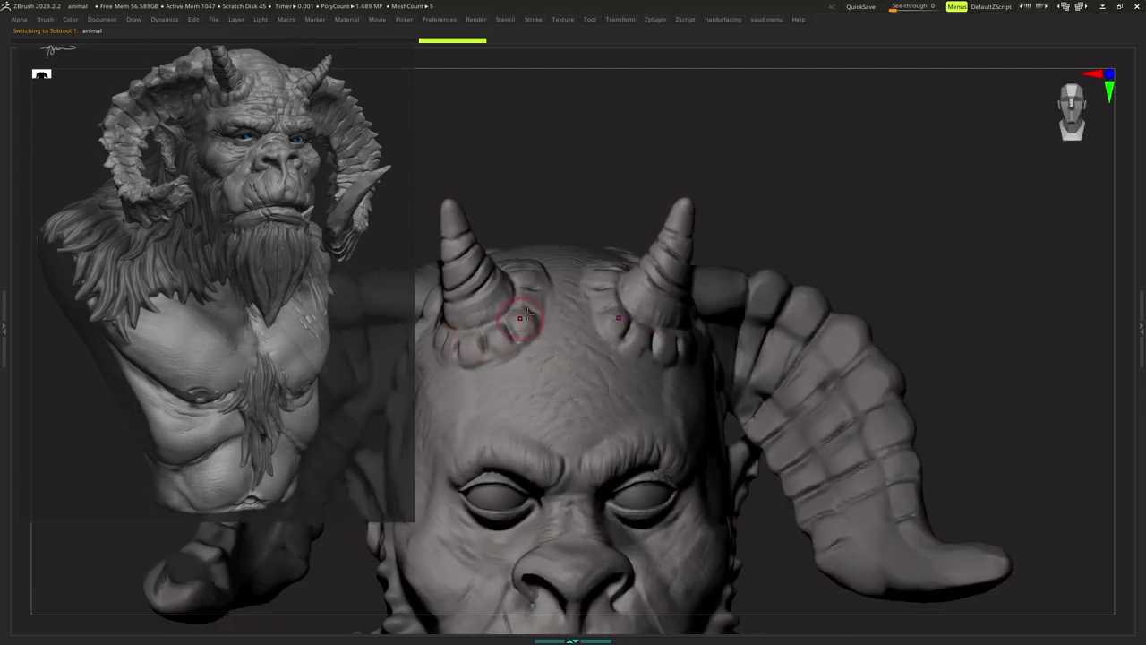
alt+right_drag(544, 277, 528, 326)
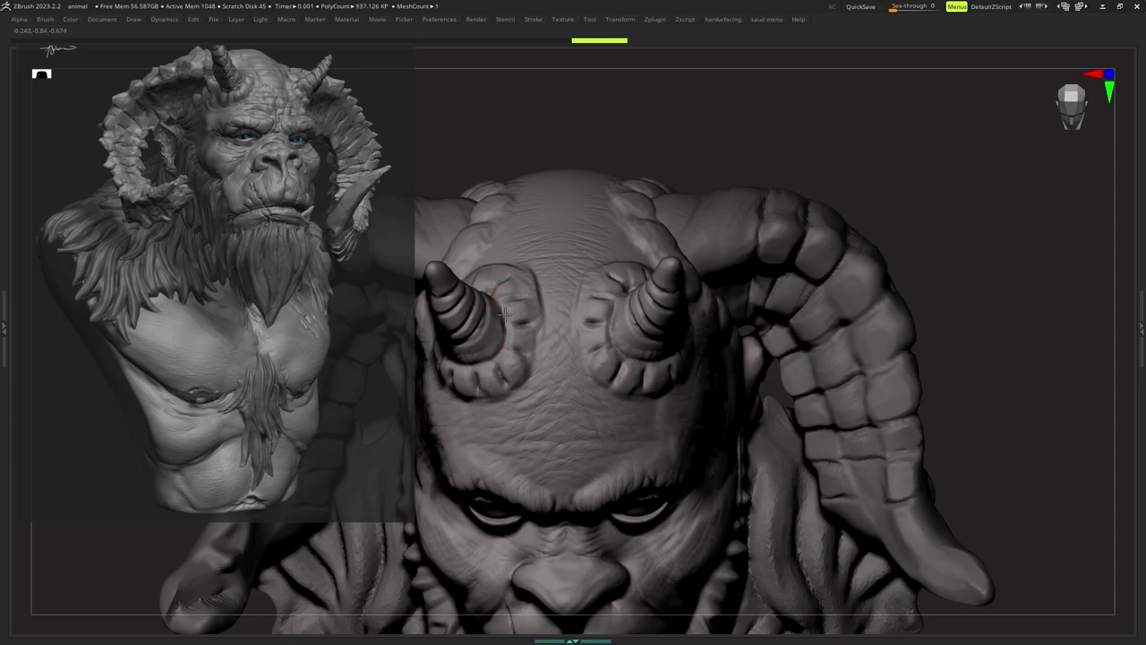
Carve the crease where the small horns meet their ring of bumps, working from three-quarter and top views.
right_drag(479, 348, 527, 322)
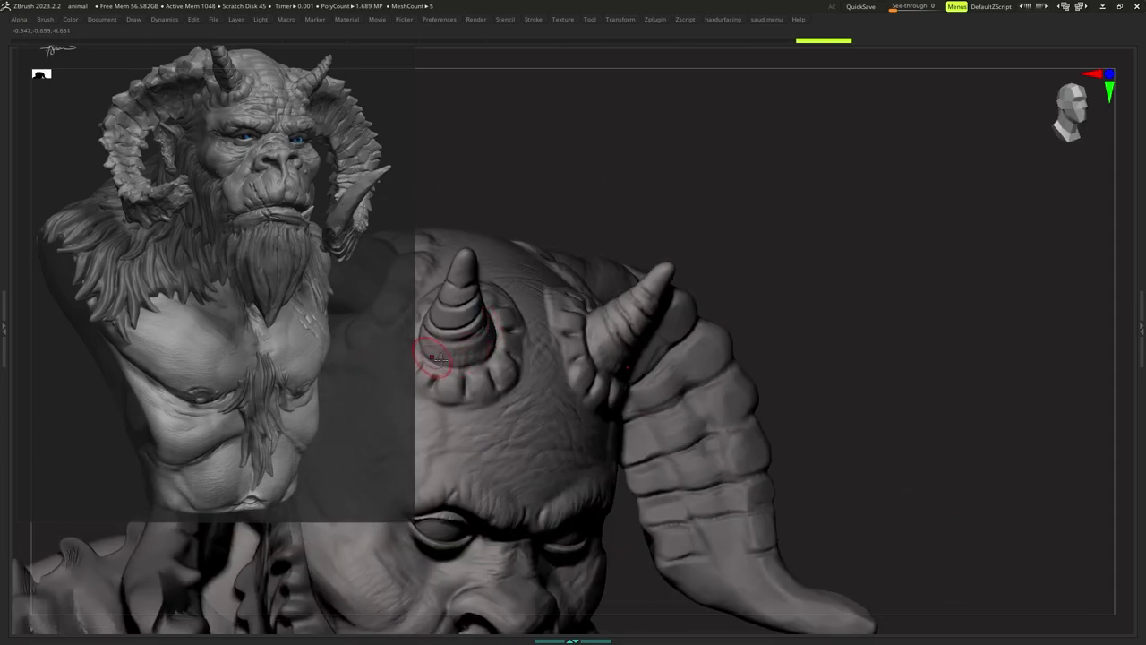
alt+right_drag(436, 360, 485, 356)
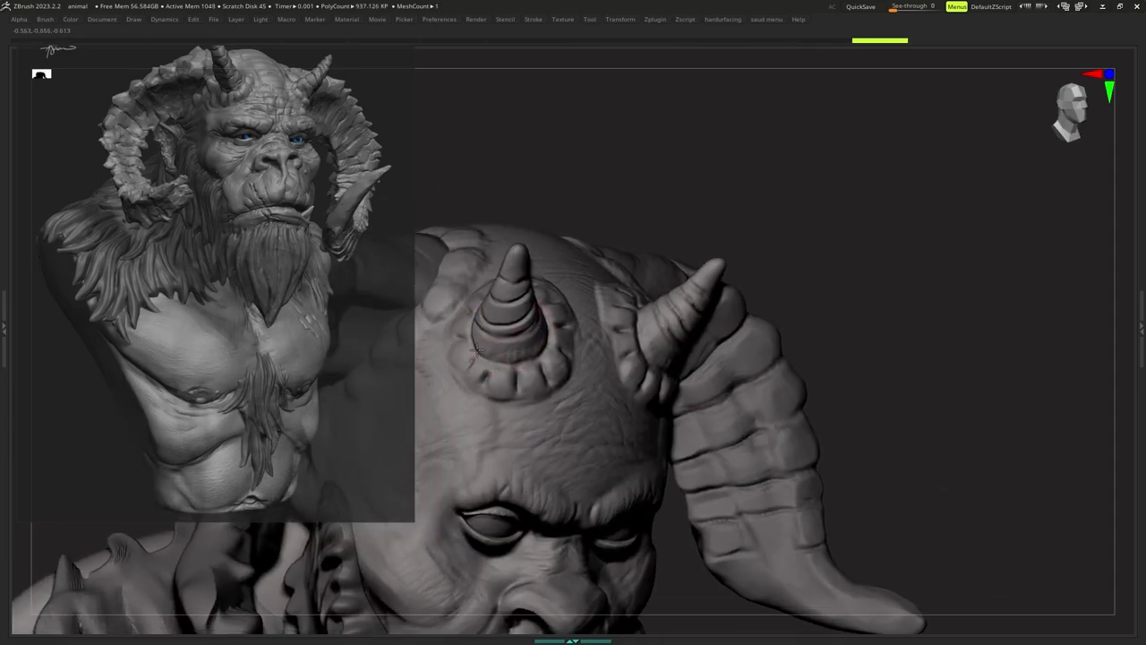
drag(497, 361, 540, 349)
right_drag(518, 296, 507, 408)
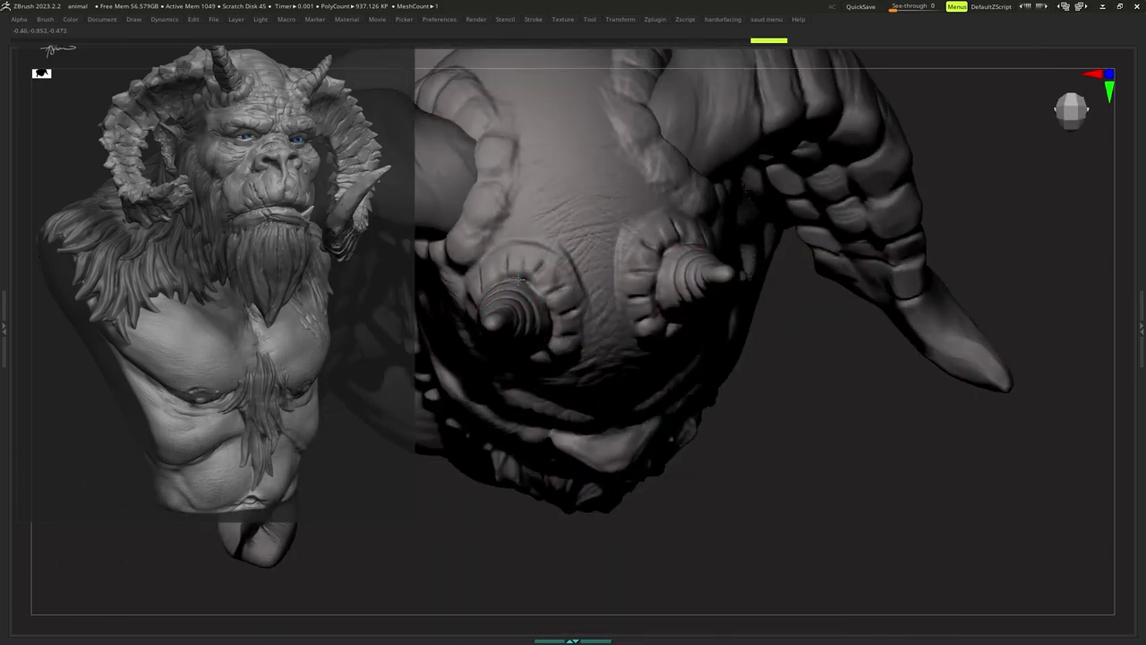
drag(547, 312, 542, 339)
Sharpen the grooves between the rings on the front of the small horns with a smaller DamStandard brush.
mouse_move(542, 339)
right_down()
mouse_move(557, 309)
mouse_move(542, 292)
mouse_move(547, 319)
mouse_move(530, 321)
mouse_move(524, 305)
mouse_move(524, 344)
mouse_move(512, 309)
right_up()
key(s)
right_click(506, 310)
key(s)
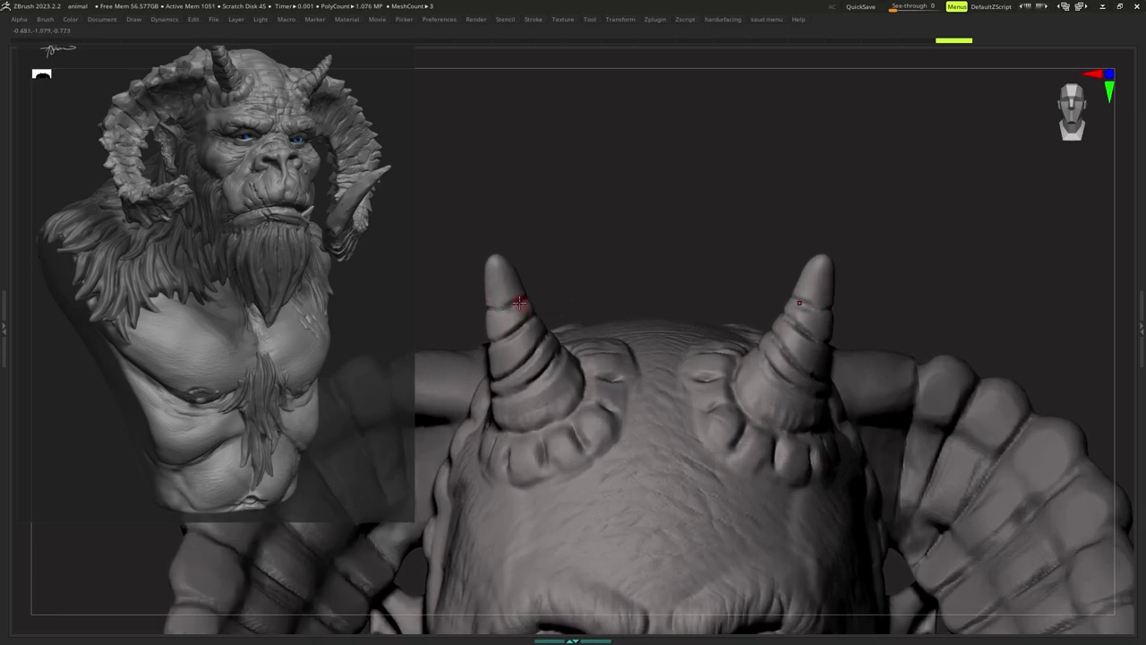
mouse_move(518, 303)
mouse_down()
mouse_move(527, 297)
mouse_move(516, 307)
mouse_up()
mouse_move(543, 339)
mouse_down()
mouse_move(529, 351)
mouse_move(554, 359)
mouse_up()
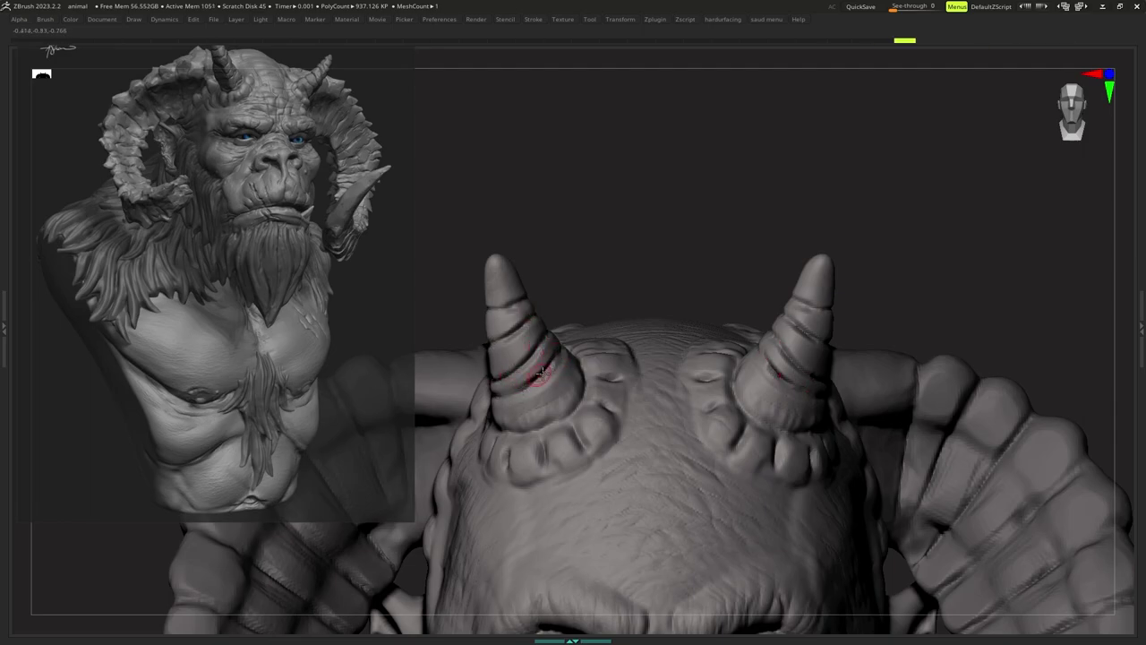
Resize the DamStandard brush and deepen the ring grooves along the outer side of the small horns.
mouse_move(515, 388)
ctrl+right_down()
mouse_move(514, 350)
mouse_move(469, 368)
mouse_move(501, 401)
mouse_move(529, 396)
mouse_move(543, 368)
mouse_move(525, 395)
ctrl+right_up()
key(s)
drag(525, 395, 529, 396)
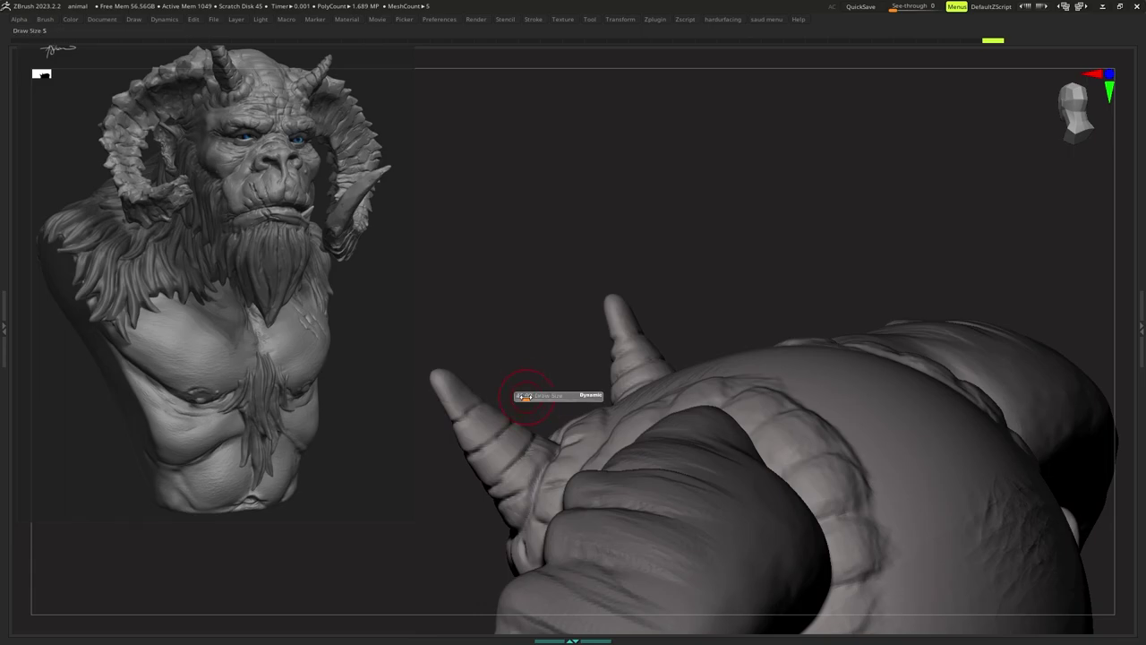
right_drag(529, 397, 517, 401)
key(s)
click(520, 401)
drag(519, 401, 522, 401)
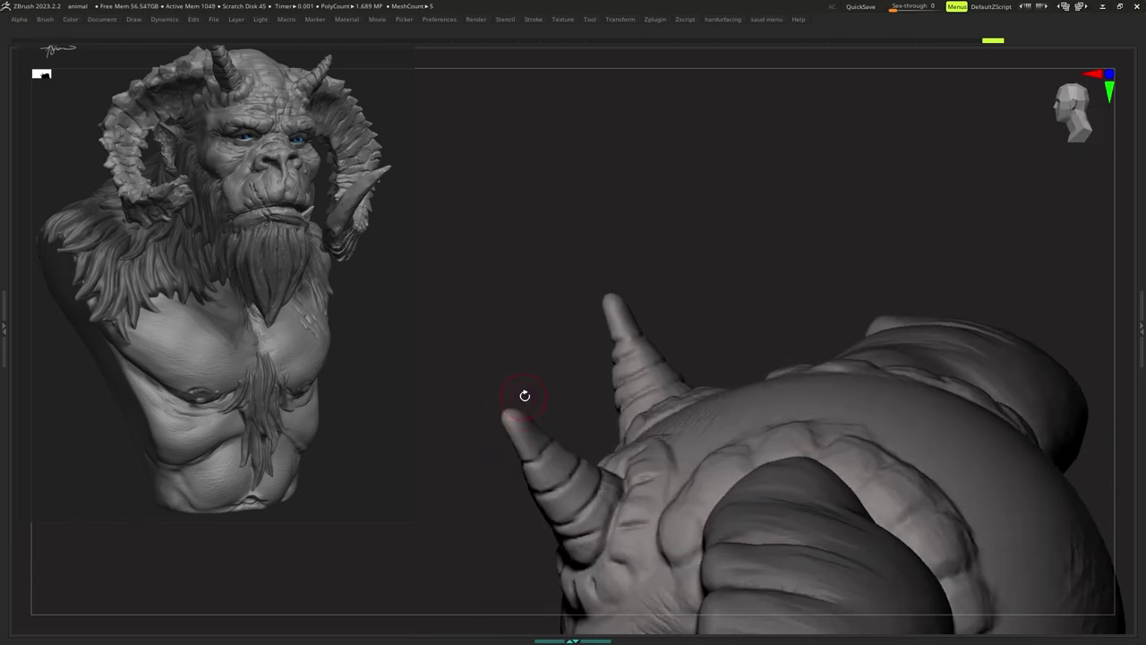
mouse_move(525, 397)
right_down()
mouse_move(512, 403)
mouse_move(568, 376)
mouse_move(471, 435)
right_up()
key(space)
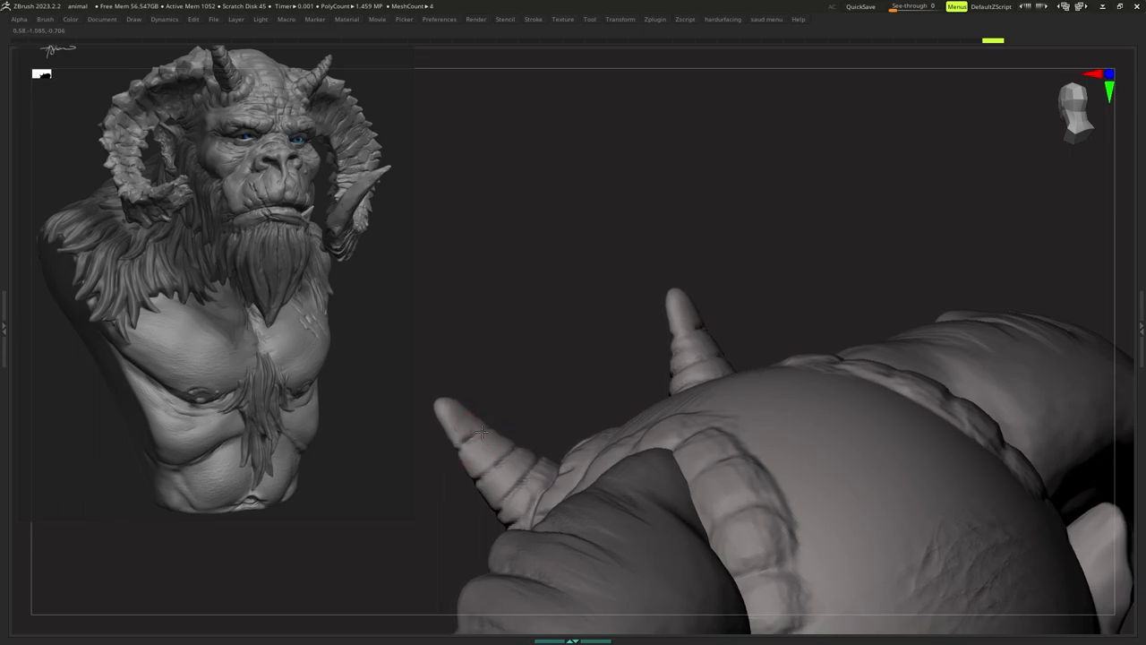
drag(455, 451, 452, 454)
Continue the ring grooves around the back of the small horns.
right_drag(452, 454, 483, 476)
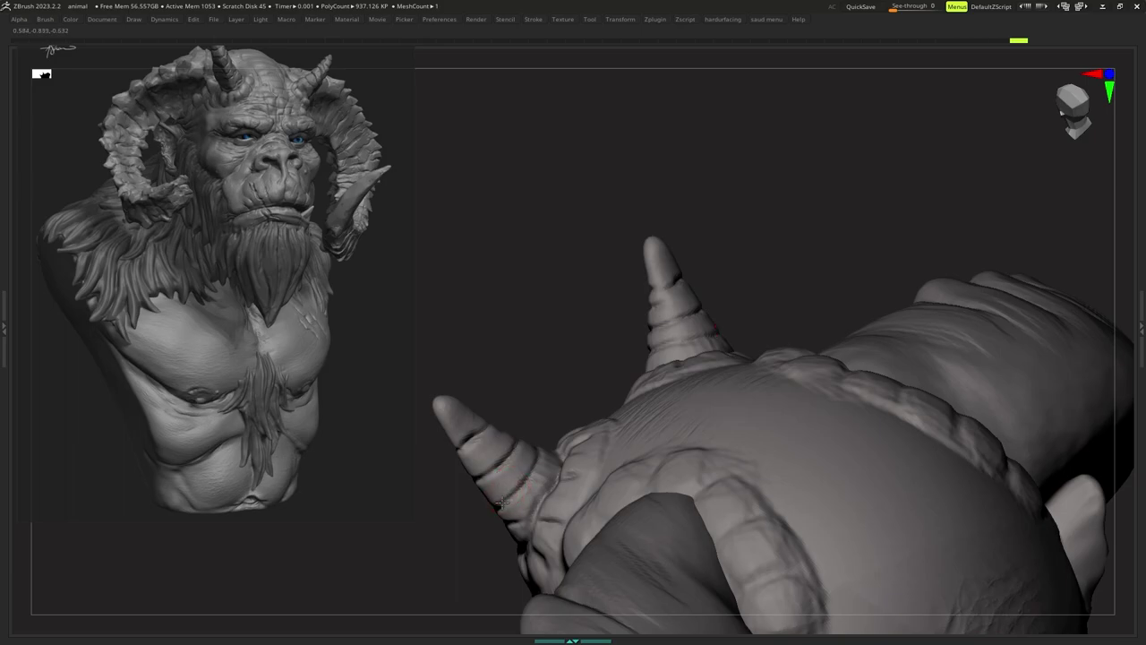
right_drag(538, 440, 527, 427)
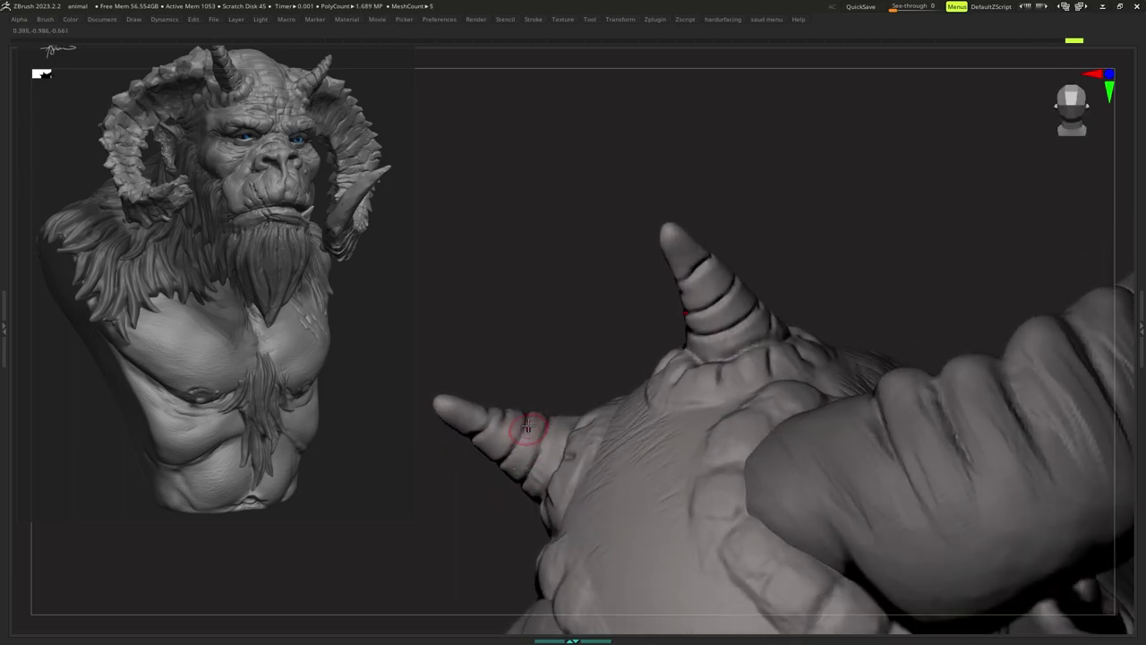
drag(546, 420, 541, 415)
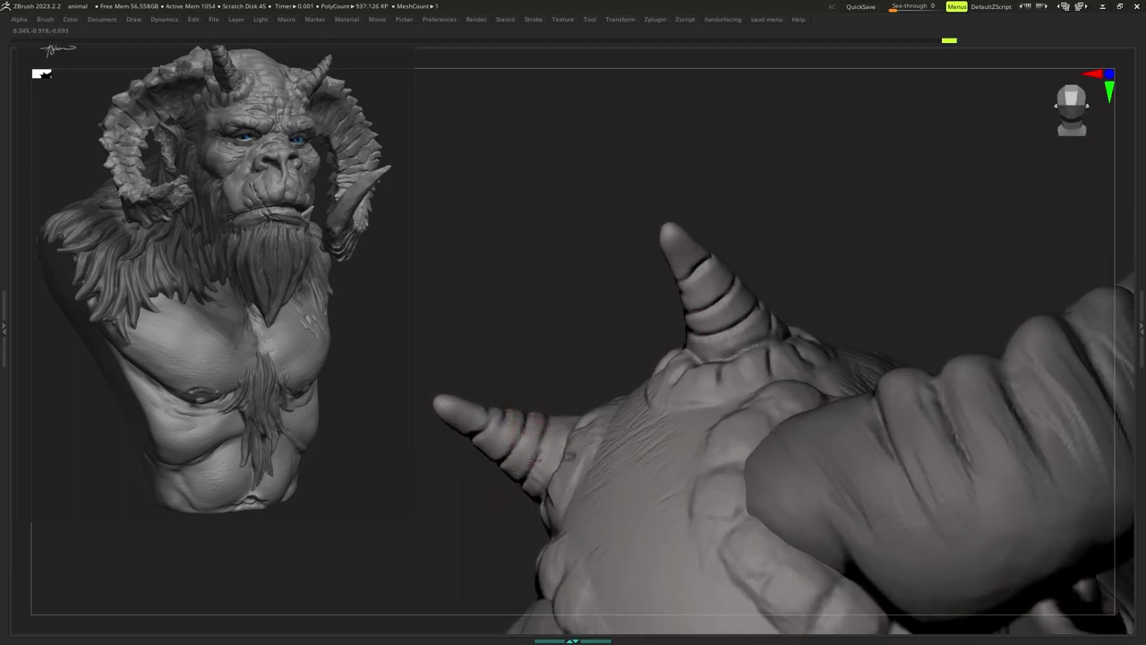
mouse_move(532, 419)
right_down()
mouse_move(507, 435)
mouse_move(505, 402)
mouse_move(546, 384)
mouse_move(589, 385)
mouse_move(596, 400)
mouse_move(524, 399)
mouse_move(570, 398)
mouse_move(540, 427)
mouse_move(524, 394)
mouse_move(552, 410)
mouse_move(532, 428)
mouse_move(540, 402)
mouse_move(536, 432)
mouse_move(526, 395)
mouse_move(524, 421)
mouse_move(537, 406)
right_up()
Adjust the DamStandard brush's Z Intensity and change its alpha for carving fine wrinkles on the face.
right_click(537, 407)
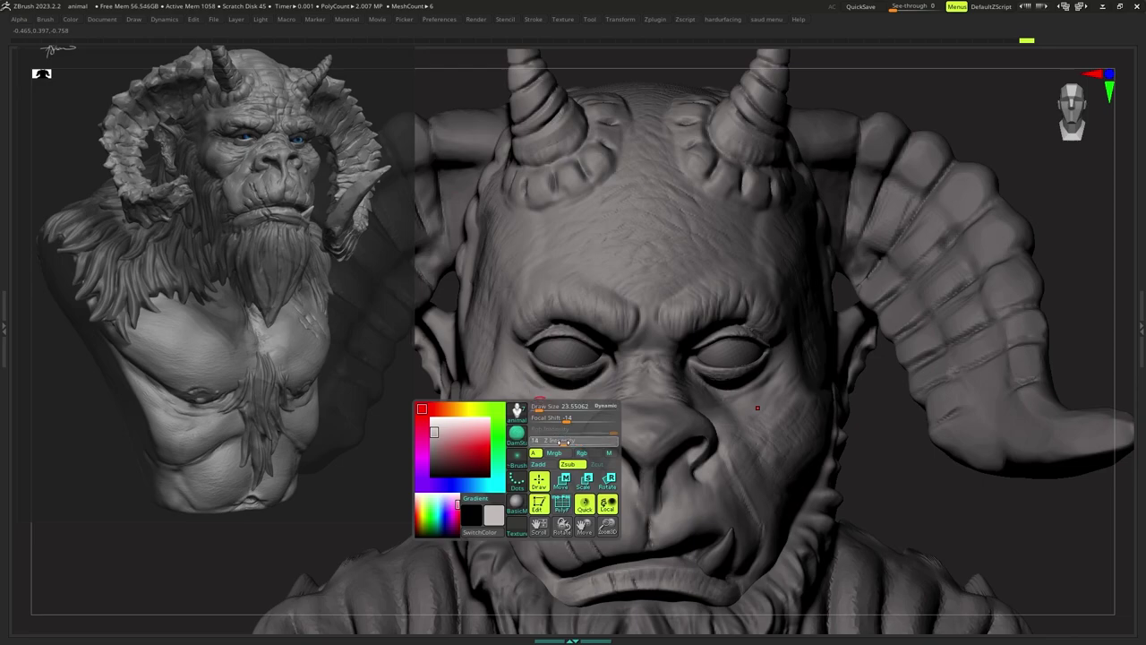
key(s)
drag(558, 421, 566, 422)
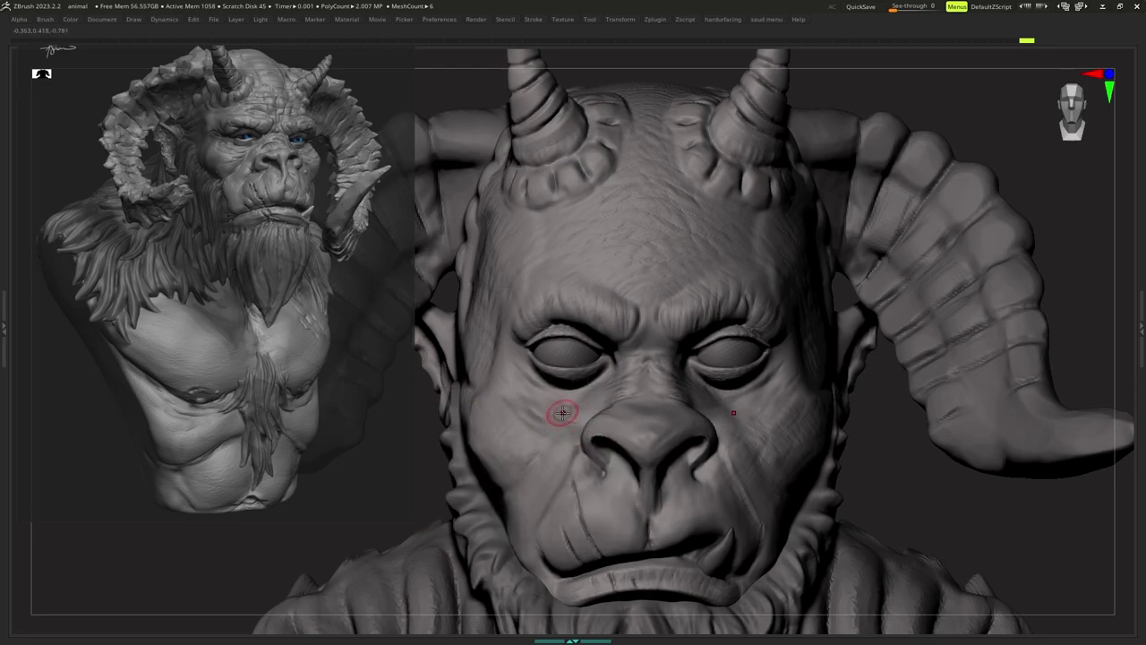
right_click(564, 411)
click(538, 464)
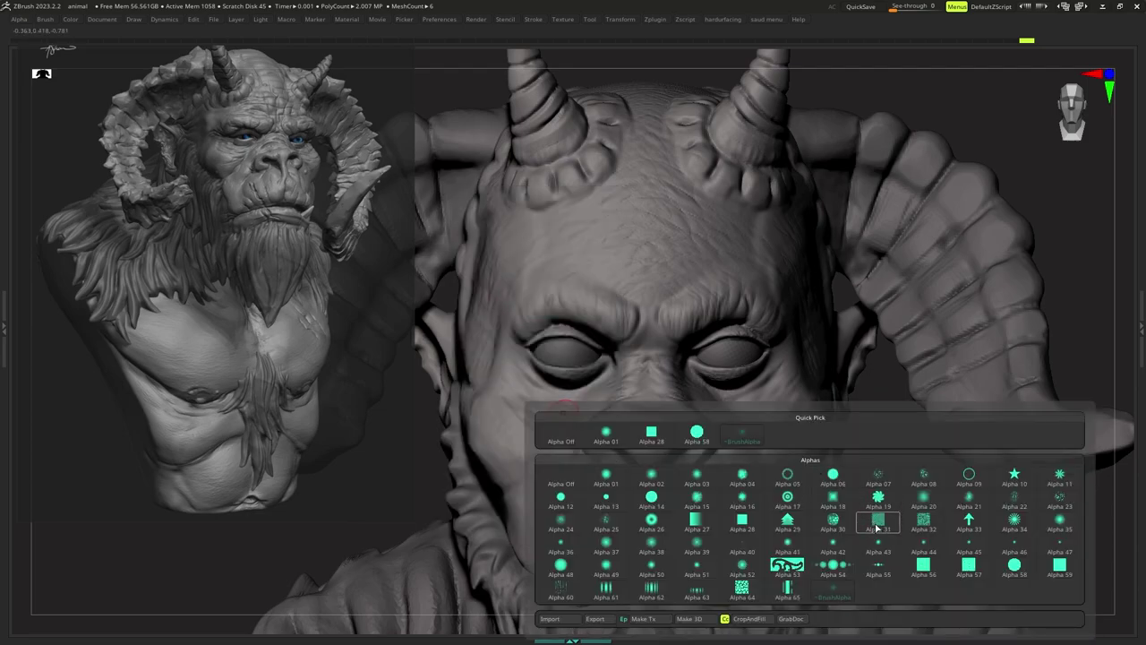
click(924, 545)
Resize the DamStandard brush and carve fine wrinkles beneath the eyes, adjusting the brush settings between strokes.
mouse_move(565, 427)
ctrl+right_down()
mouse_move(557, 399)
mouse_move(571, 427)
ctrl+right_up()
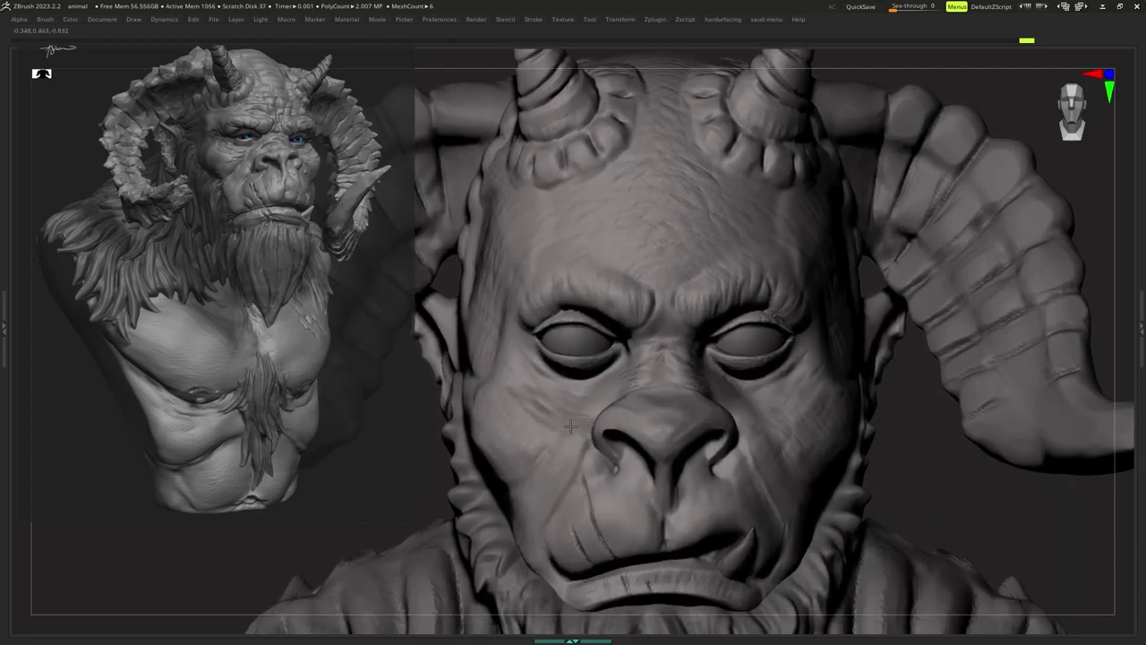
key(s)
drag(579, 411, 575, 411)
ctrl+right_drag(575, 412, 560, 439)
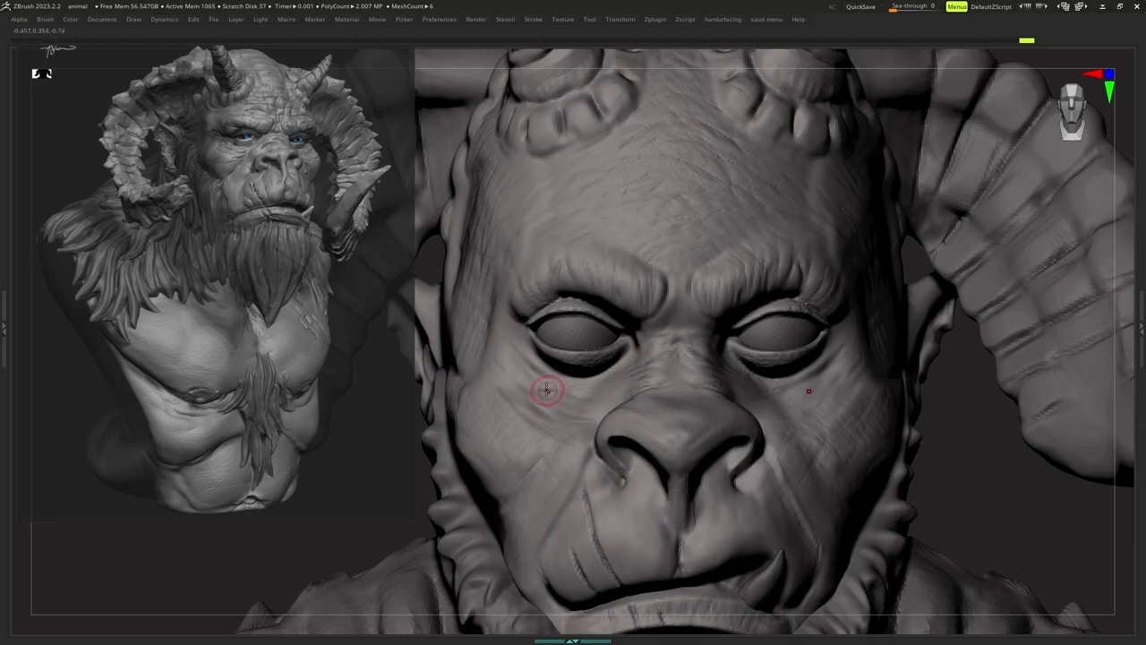
key(space)
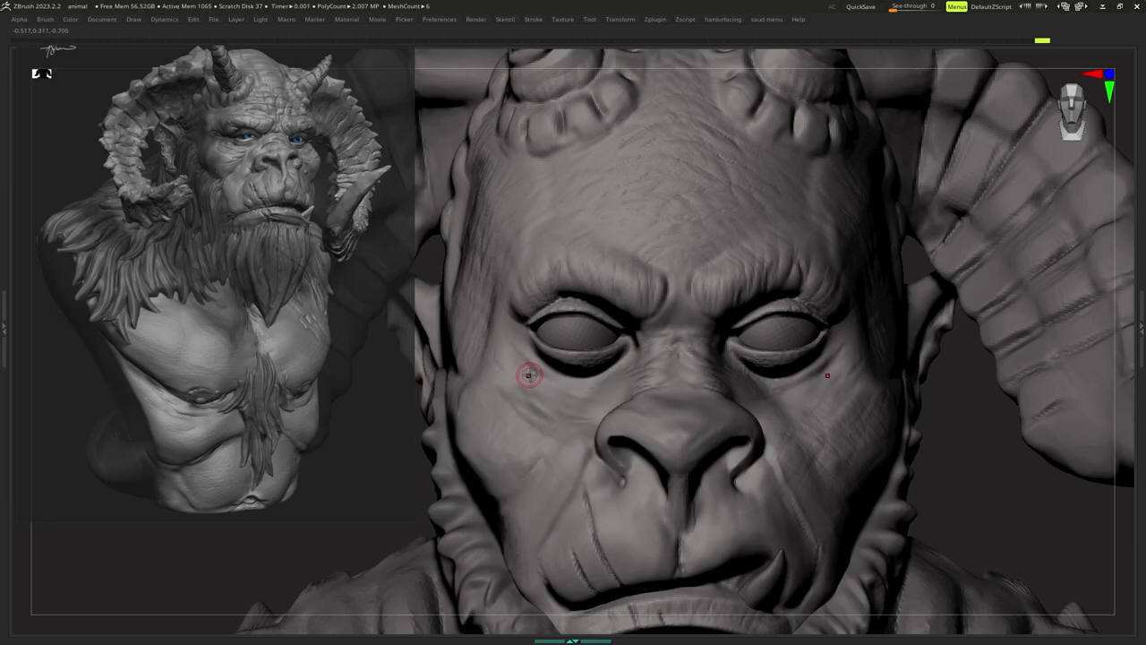
key(space)
drag(552, 411, 561, 412)
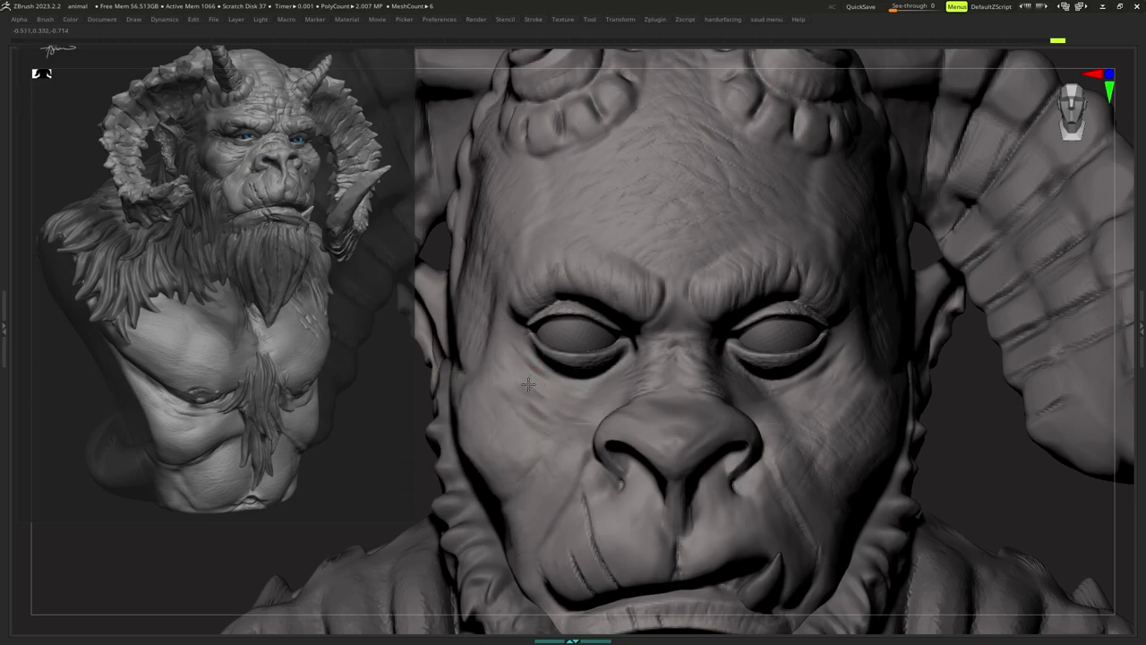
drag(525, 384, 528, 386)
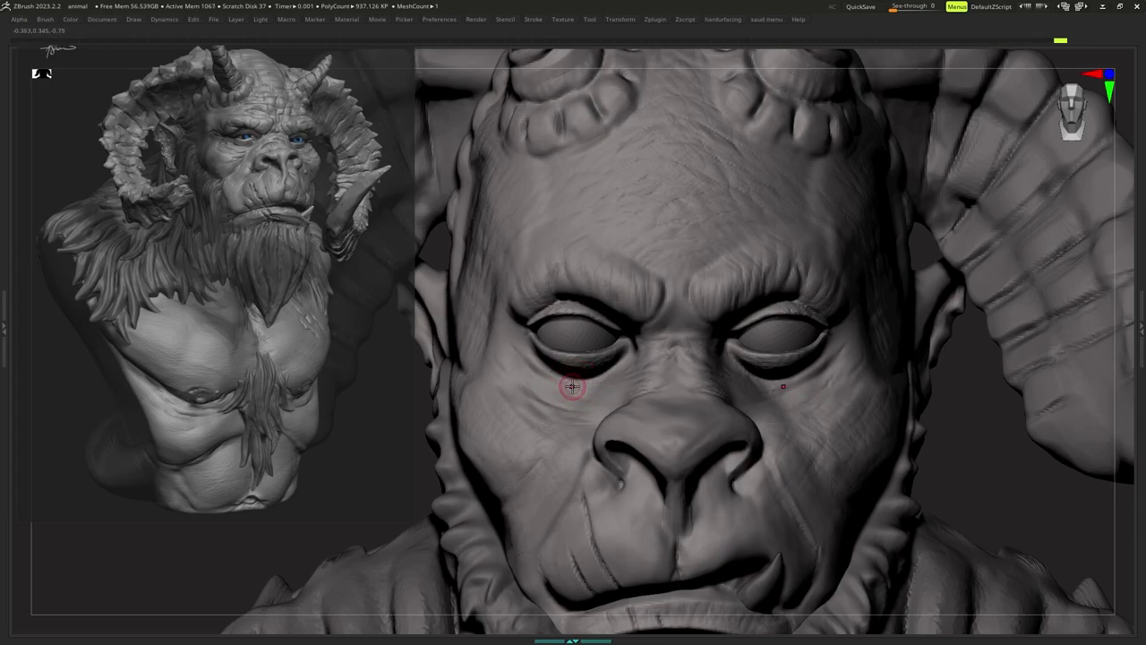
key(space)
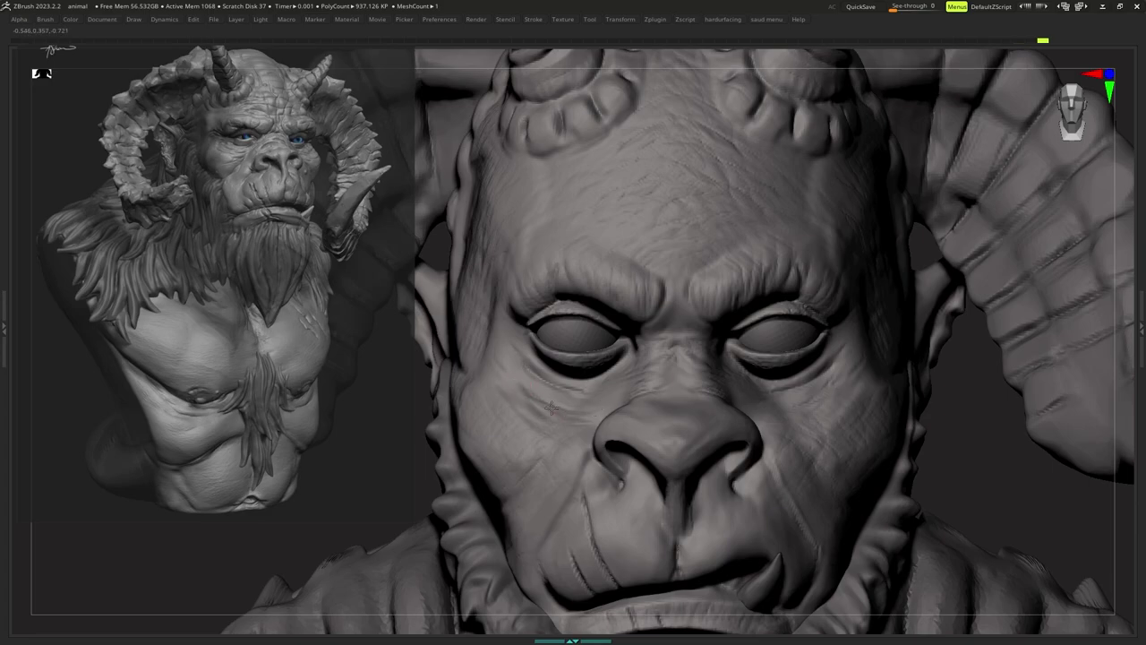
Carve a diagonal crease across each cheek beside the nose with the DamStandard brush.
mouse_move(552, 407)
ctrl+right_down()
mouse_move(564, 348)
mouse_move(548, 379)
mouse_move(561, 395)
ctrl+right_up()
key(space)
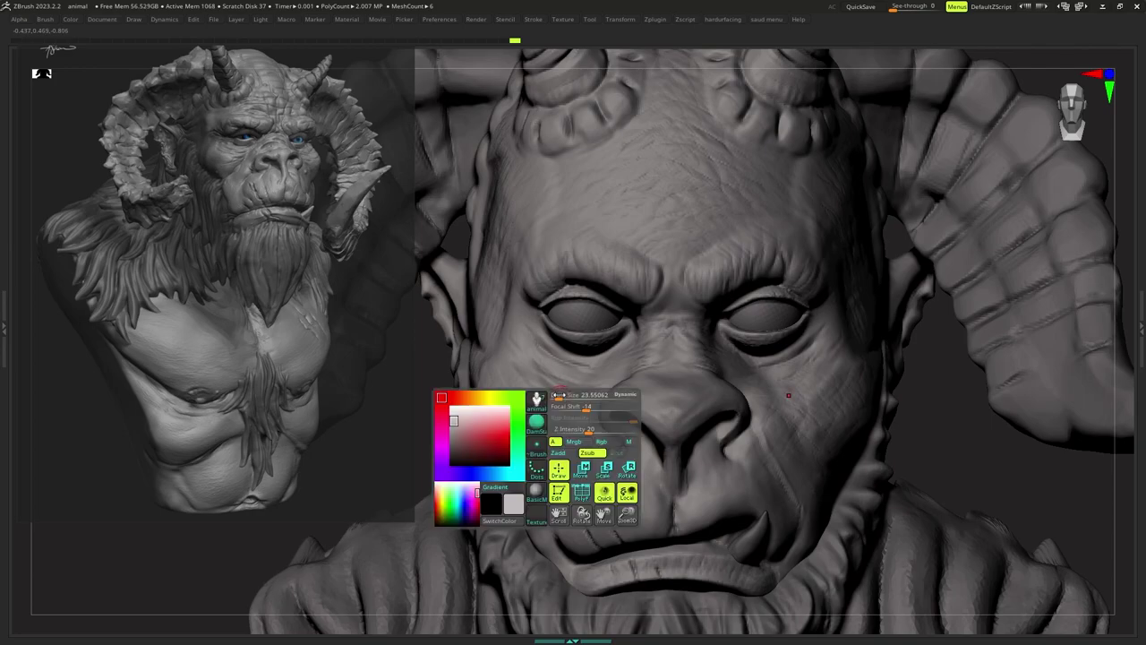
drag(559, 395, 520, 436)
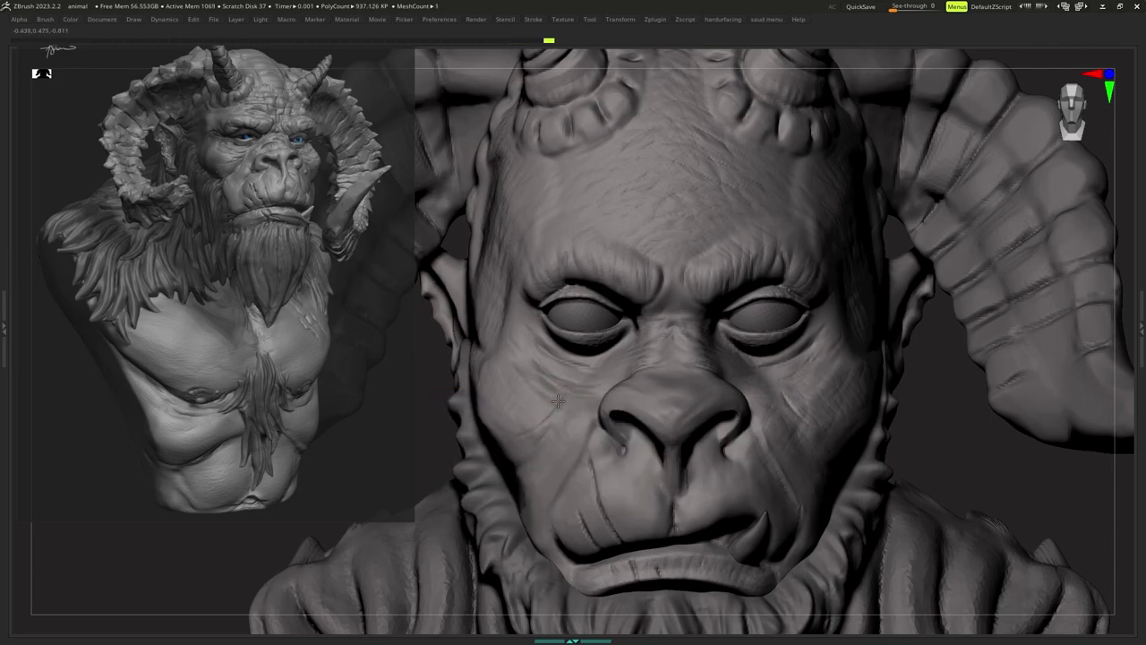
ctrl+right_drag(535, 419, 570, 410)
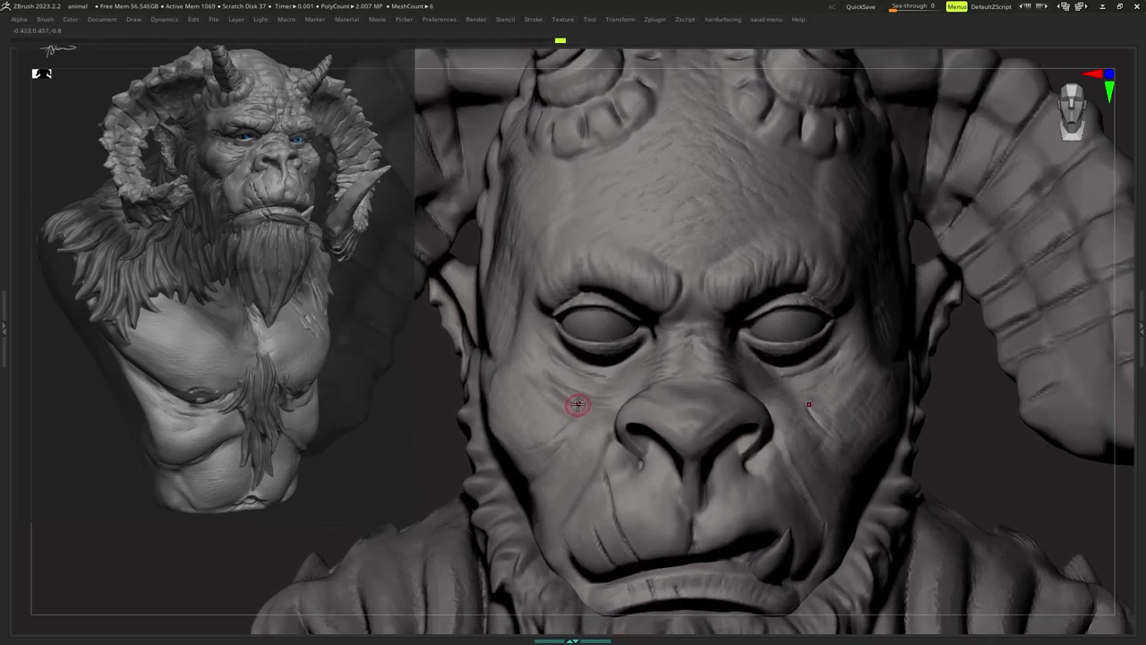
drag(577, 403, 562, 412)
Resize the brush and refine the wrinkles on the upper cheeks between the lower eyelids and the nose.
mouse_move(562, 412)
ctrl+right_down()
mouse_move(541, 402)
mouse_move(556, 417)
ctrl+right_up()
key(s)
drag(560, 419, 557, 418)
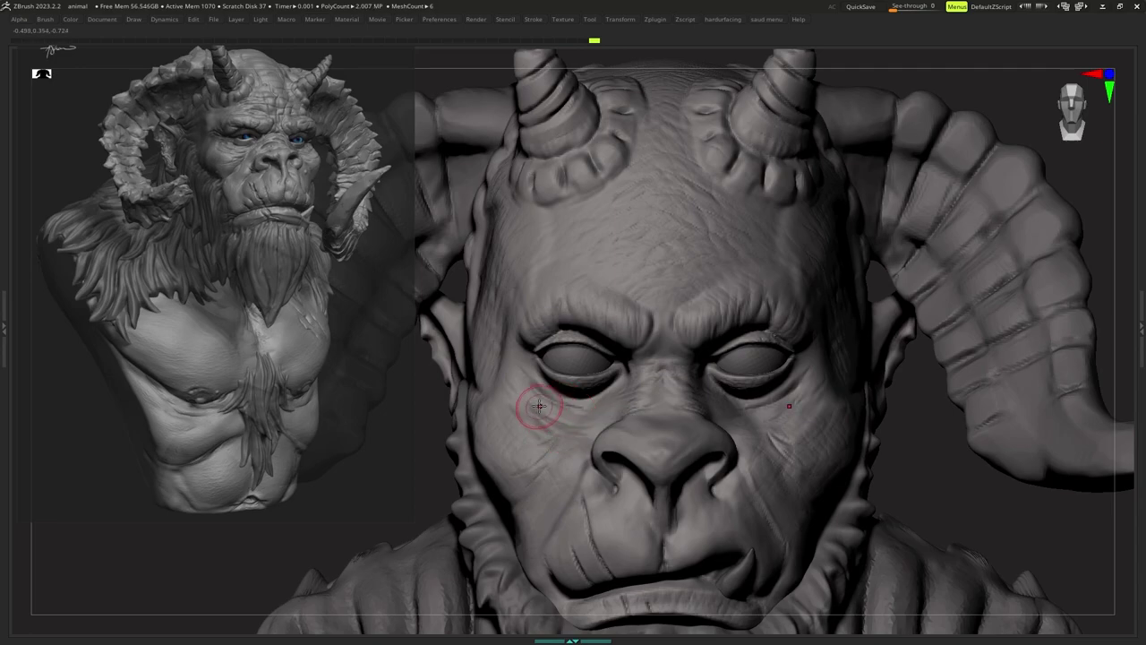
mouse_move(598, 413)
ctrl+right_down()
mouse_move(548, 360)
mouse_move(548, 383)
mouse_move(580, 394)
mouse_move(578, 430)
ctrl+right_up()
mouse_move(577, 431)
mouse_down()
mouse_move(561, 447)
mouse_move(578, 427)
mouse_up()
drag(578, 428, 587, 422)
ctrl+right_drag(592, 422, 576, 382)
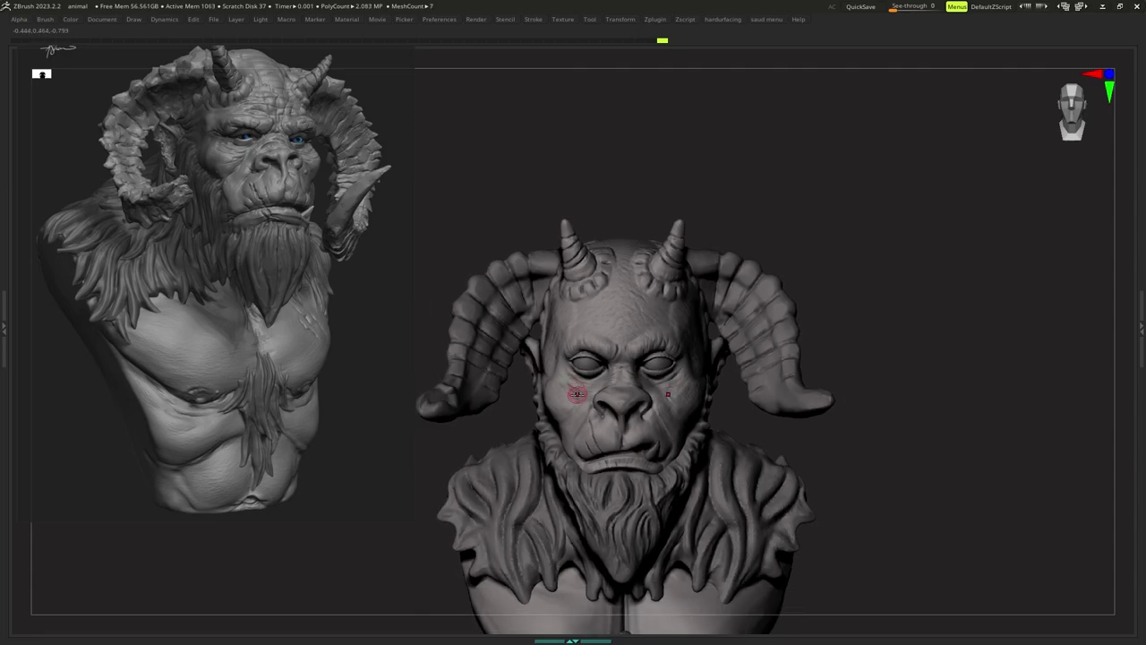
Load the ZBGs skin detail brush and set its stroke type to Color Spray.
key(b)
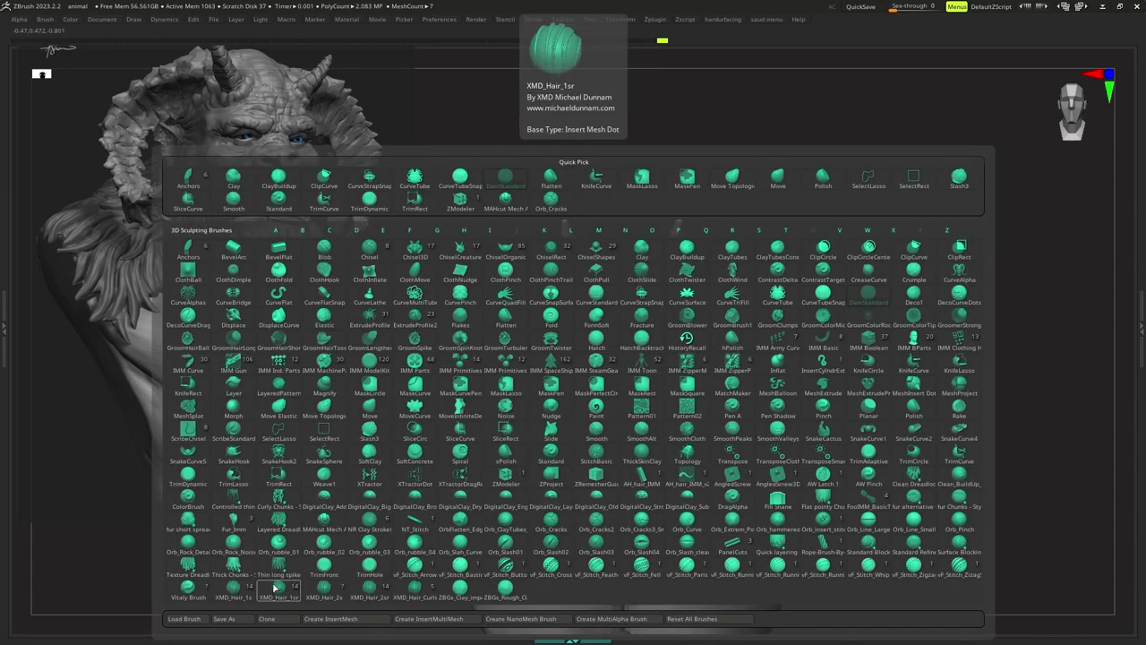
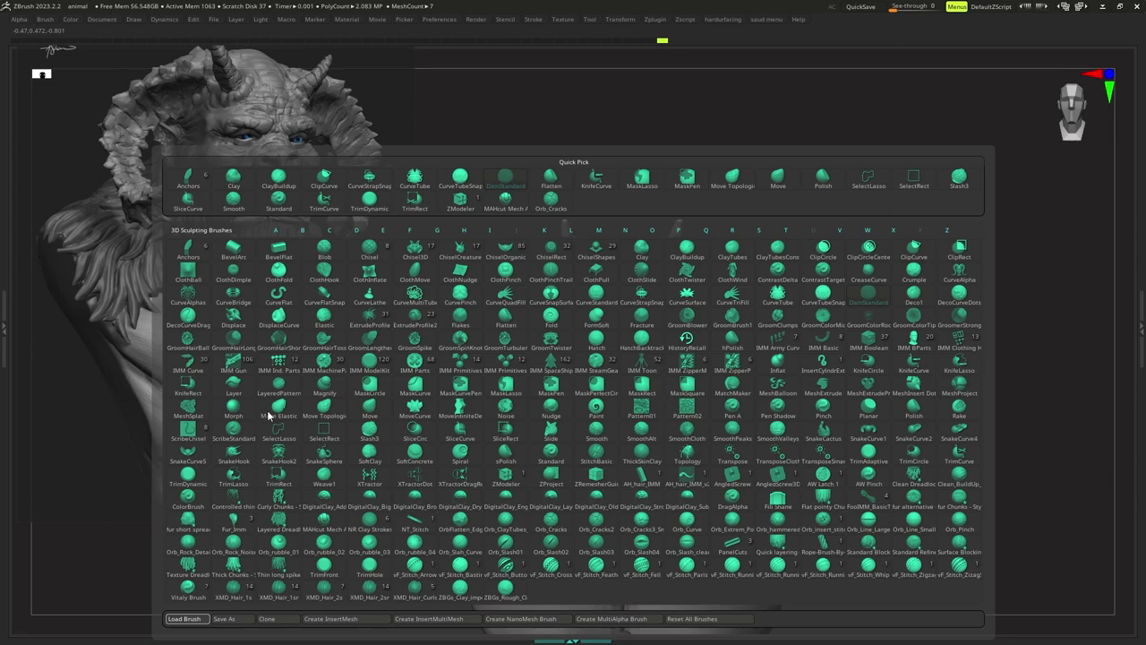
click(231, 542)
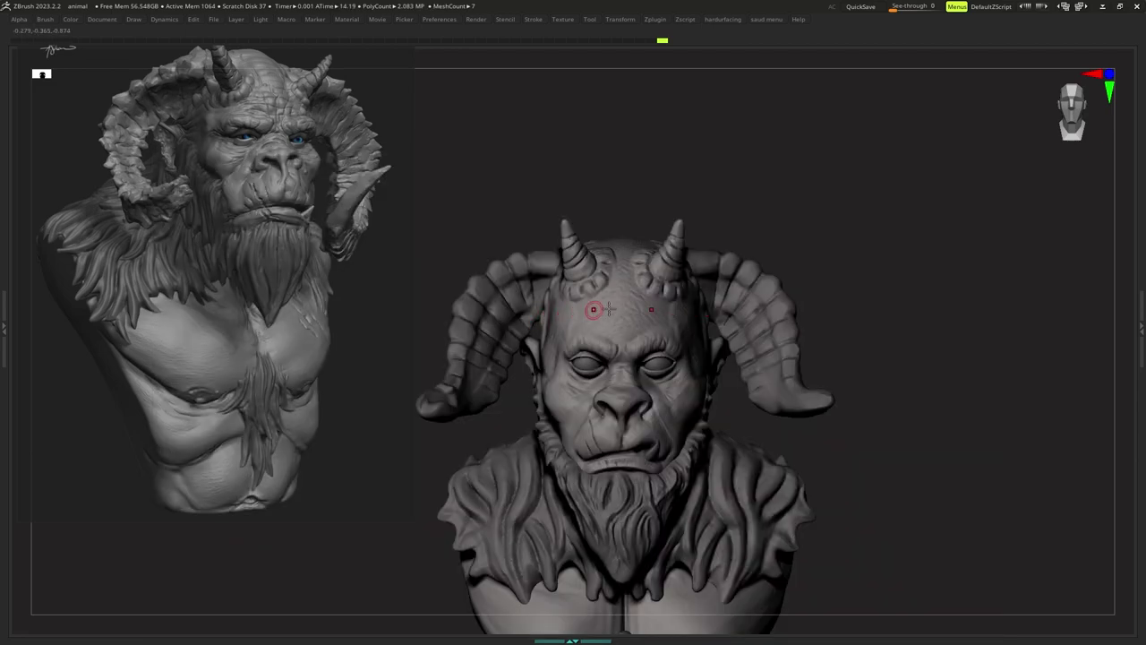
ctrl+right_drag(618, 333, 621, 311)
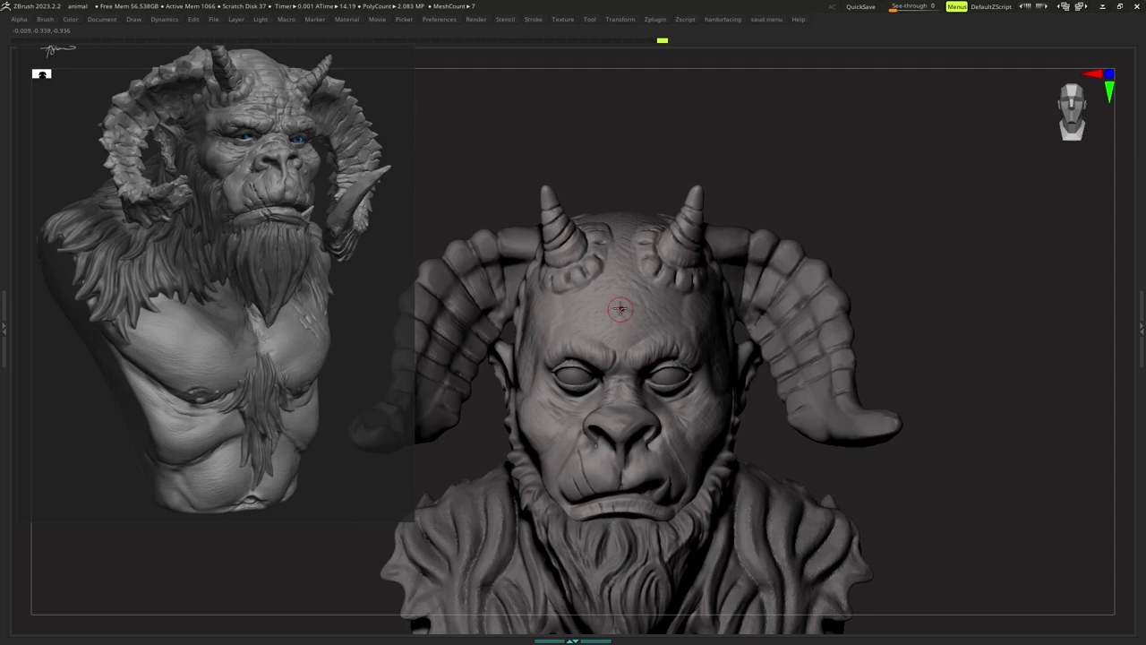
right_click(647, 319)
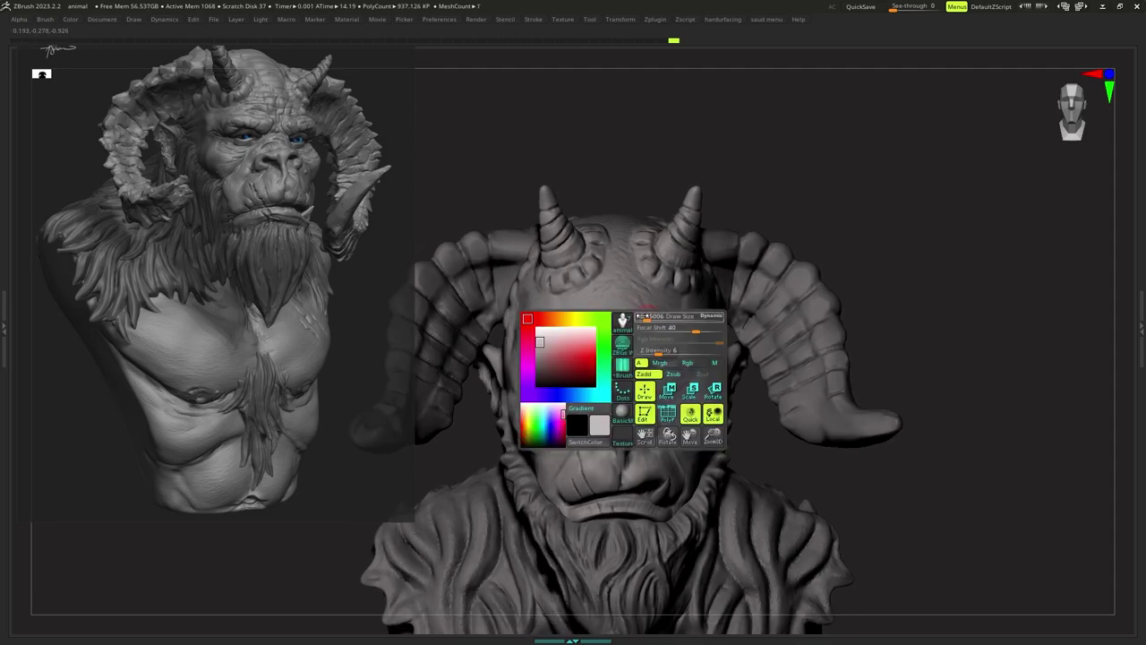
click(659, 351)
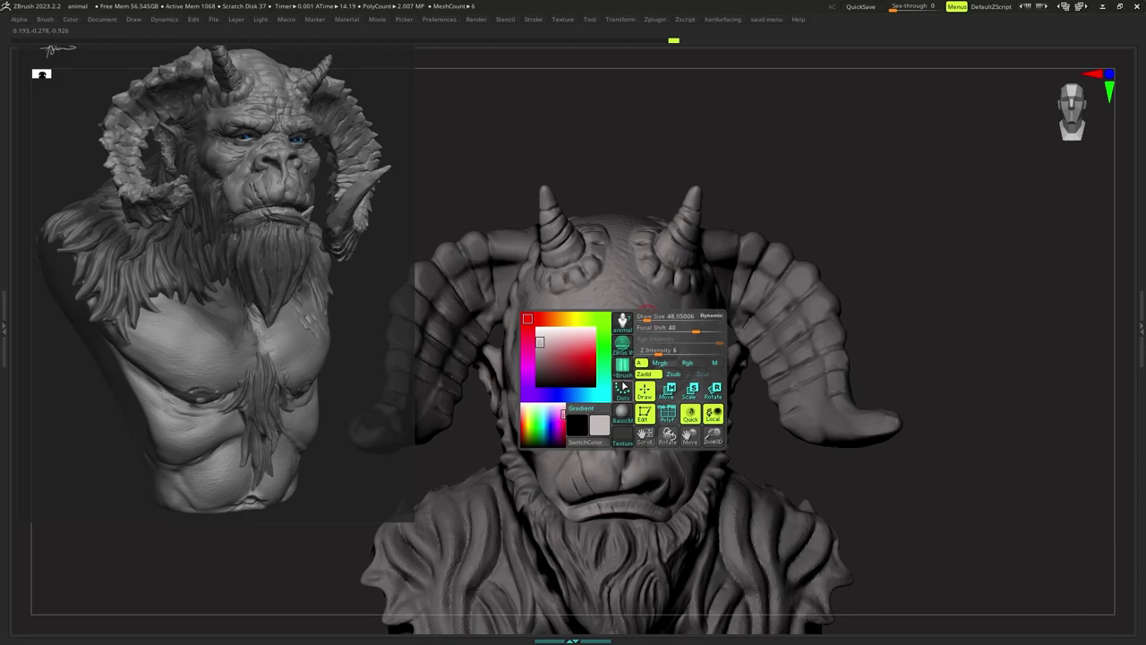
click(624, 388)
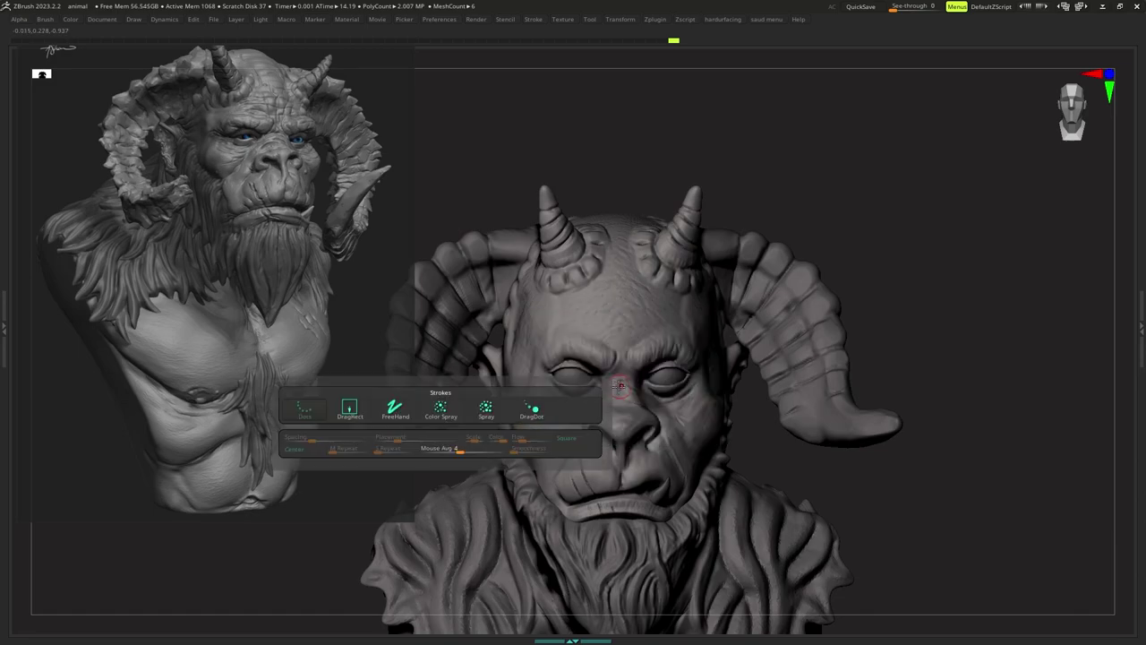
click(447, 415)
key(space)
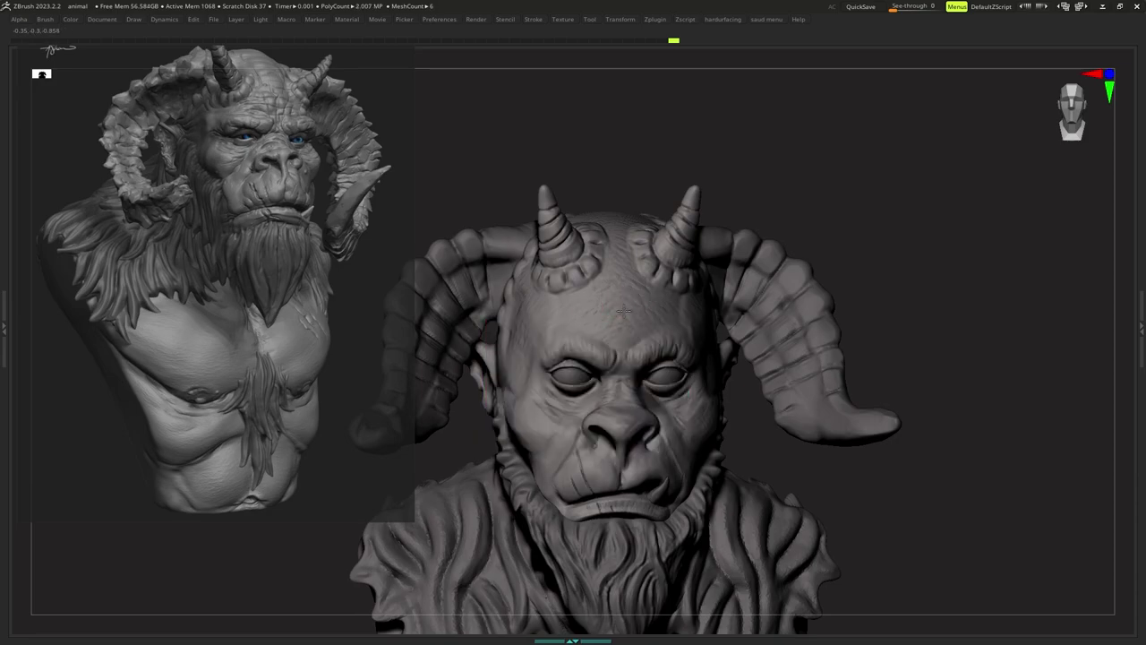
Raise the brush's Z Intensity to 27 and spray fine skin texture under the eyes and across the cheeks.
right_drag(618, 315, 625, 315)
key(space)
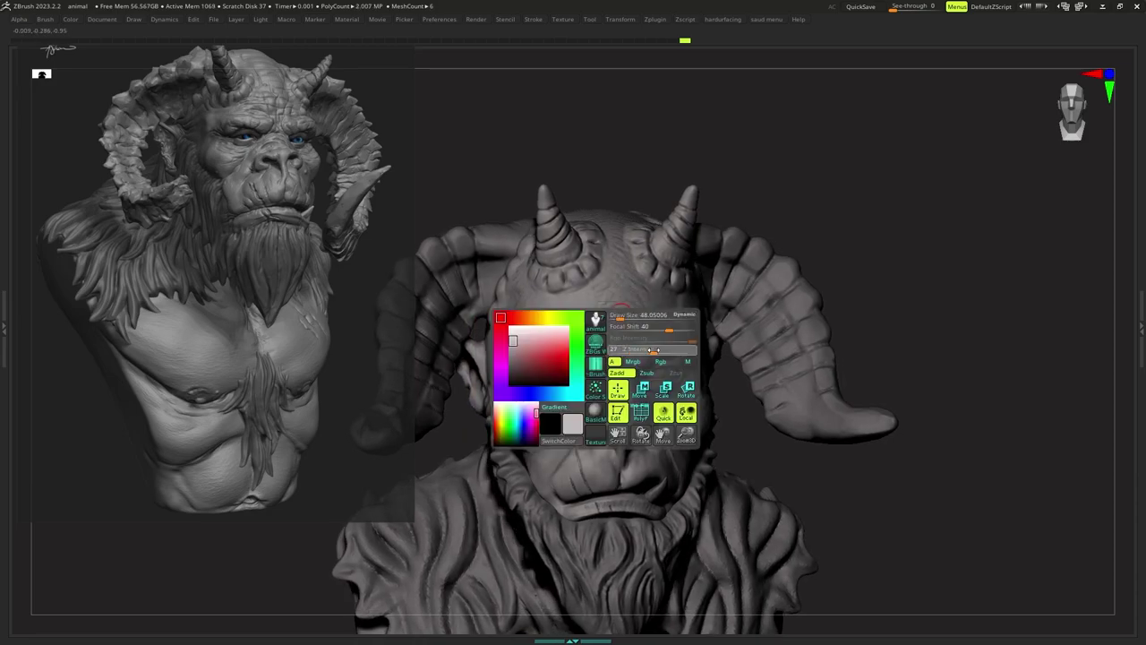
drag(639, 336, 639, 336)
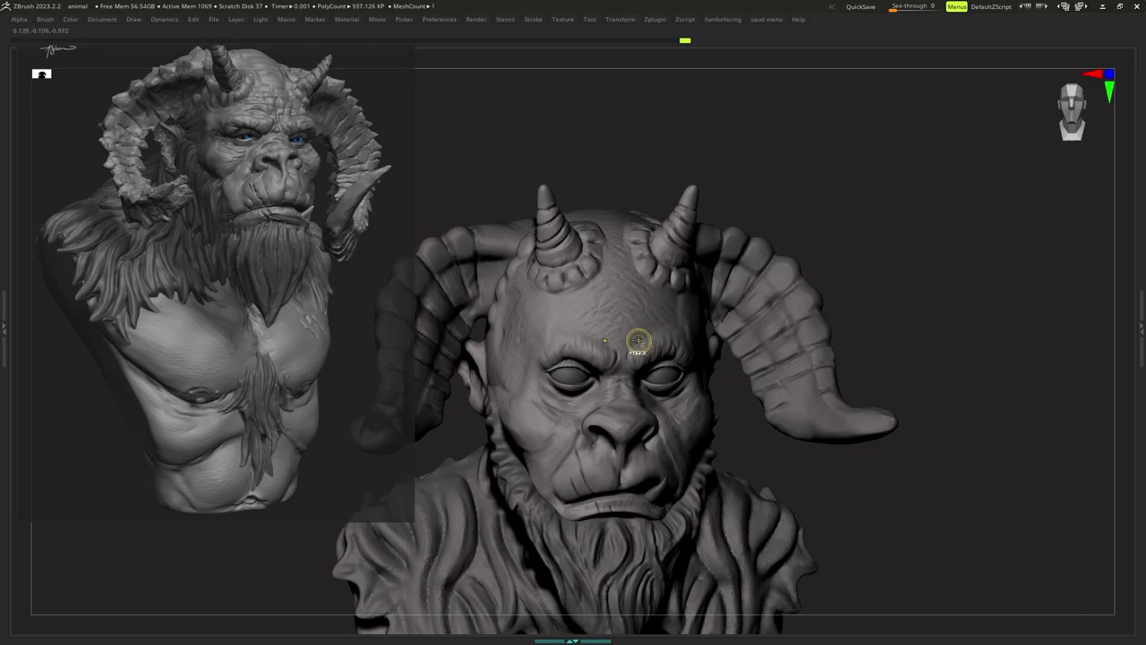
right_drag(639, 340, 602, 373)
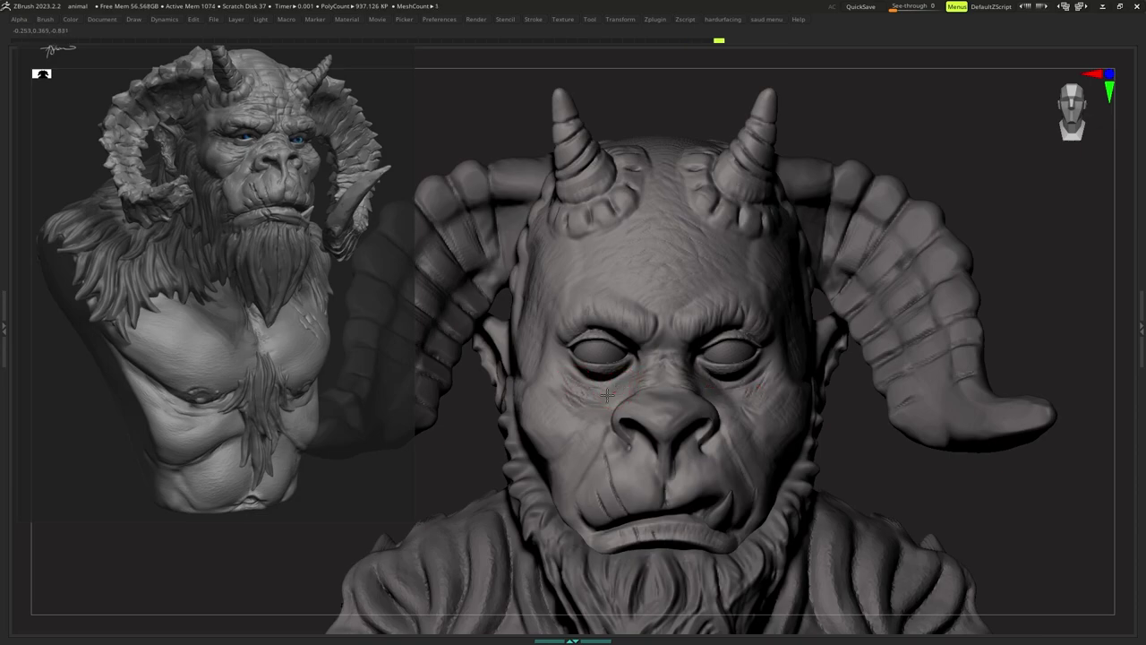
mouse_move(592, 400)
ctrl+right_down()
mouse_move(583, 369)
mouse_move(588, 389)
mouse_move(618, 344)
ctrl+right_up()
Try the DragRect stroke on the forehead, undo it, and try the DragDot stroke type instead.
key(space)
click(607, 397)
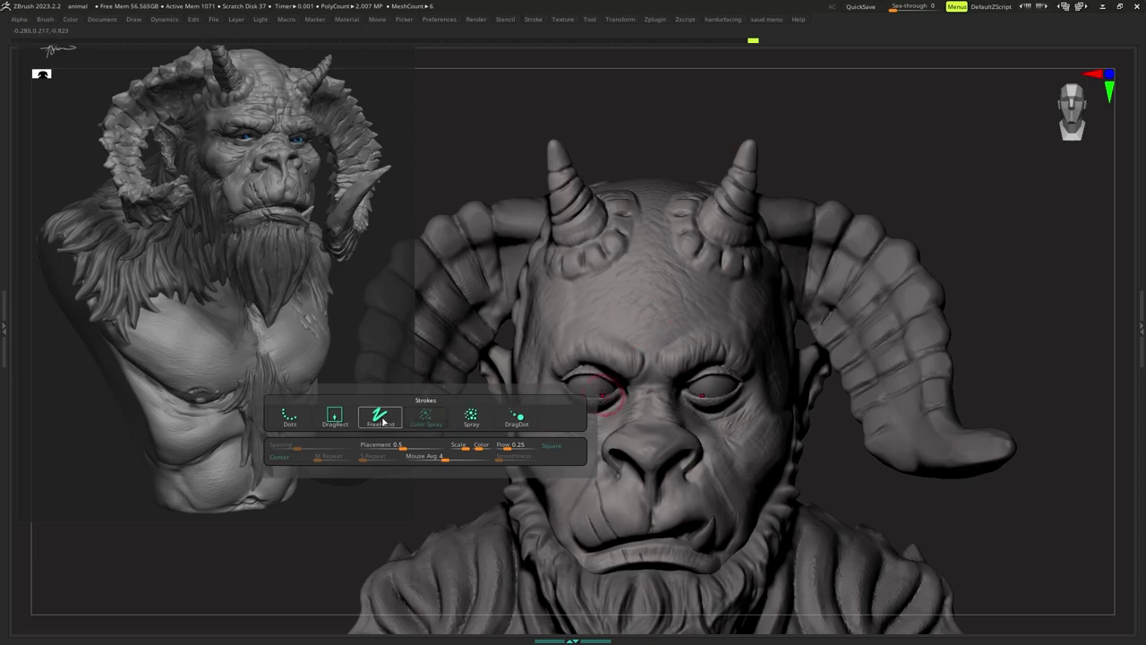
click(346, 421)
key(s)
drag(642, 319, 672, 334)
key(ctrl+z)
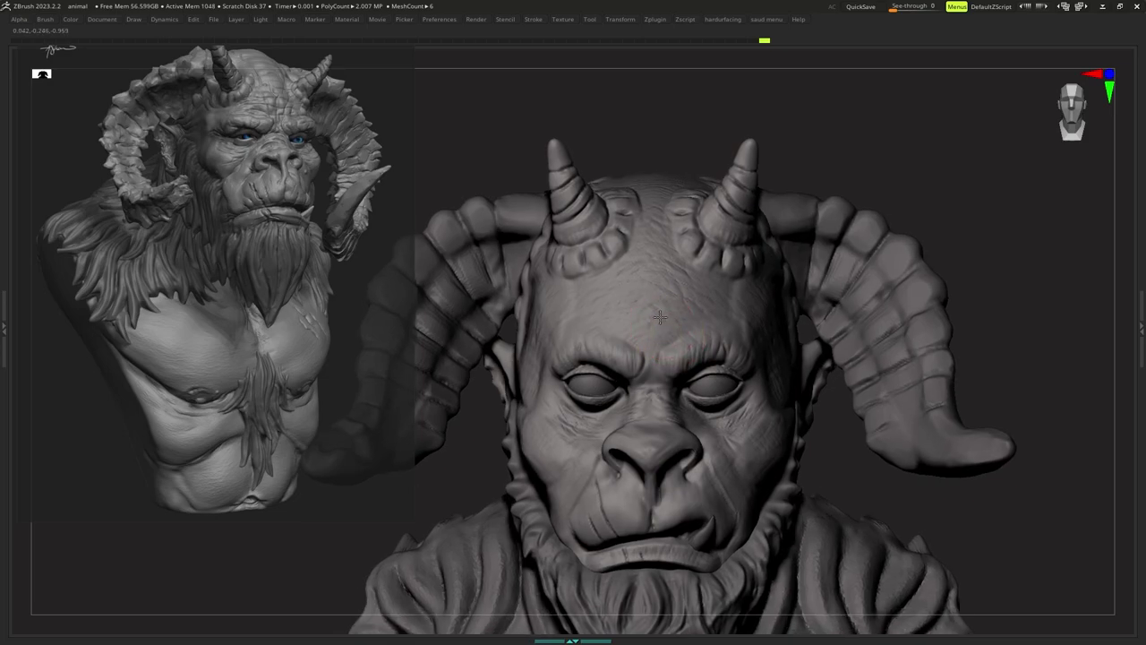
key(space)
click(634, 365)
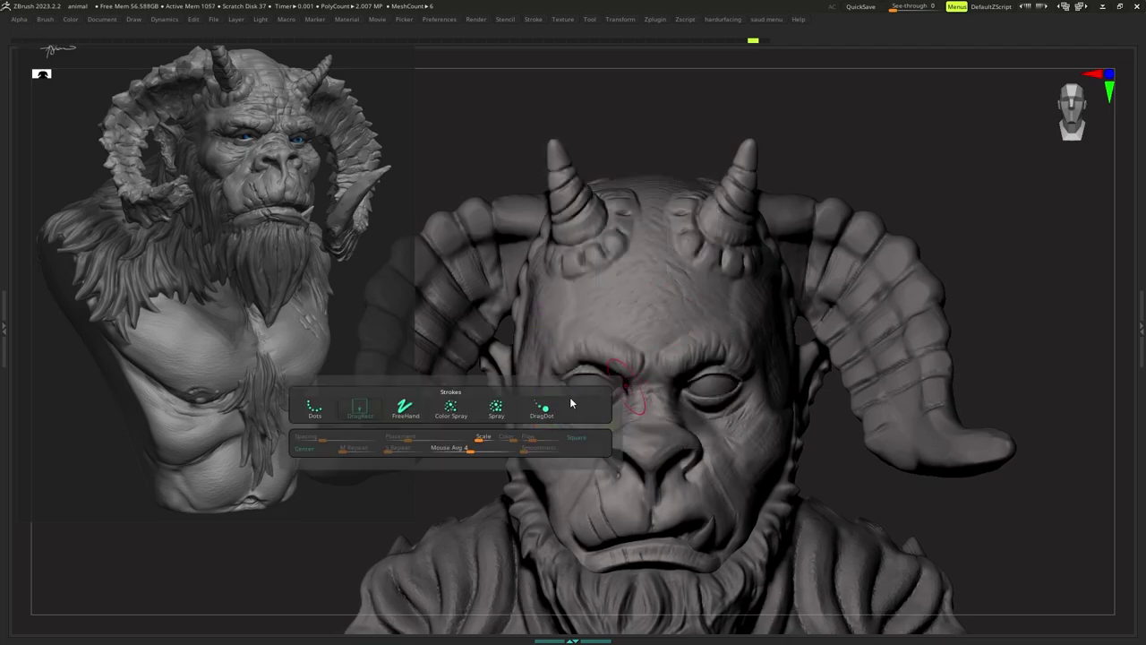
click(530, 410)
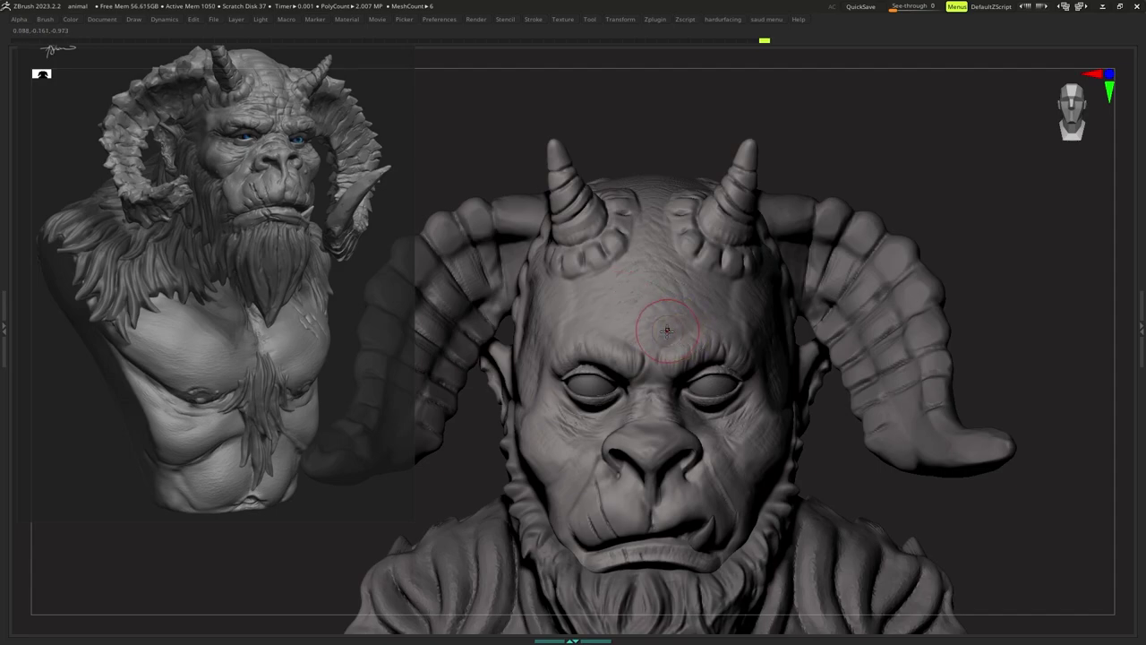
Switch the stroke back to Color Spray, resize the brush and spray wrinkled skin texture over the forehead.
key(space)
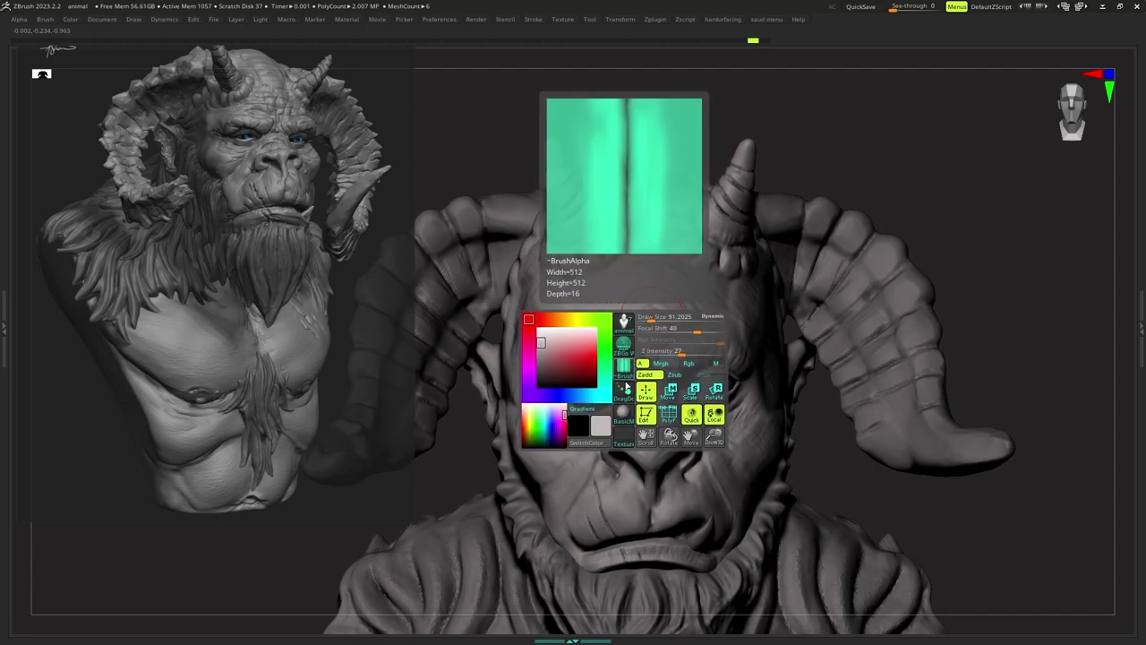
click(624, 390)
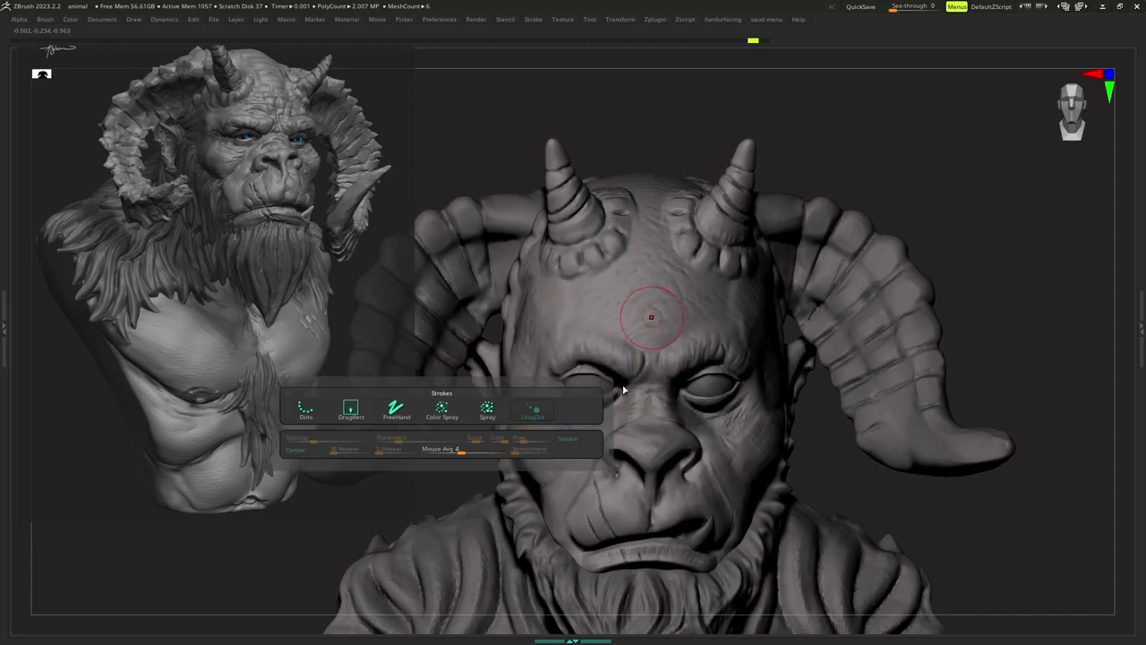
click(451, 412)
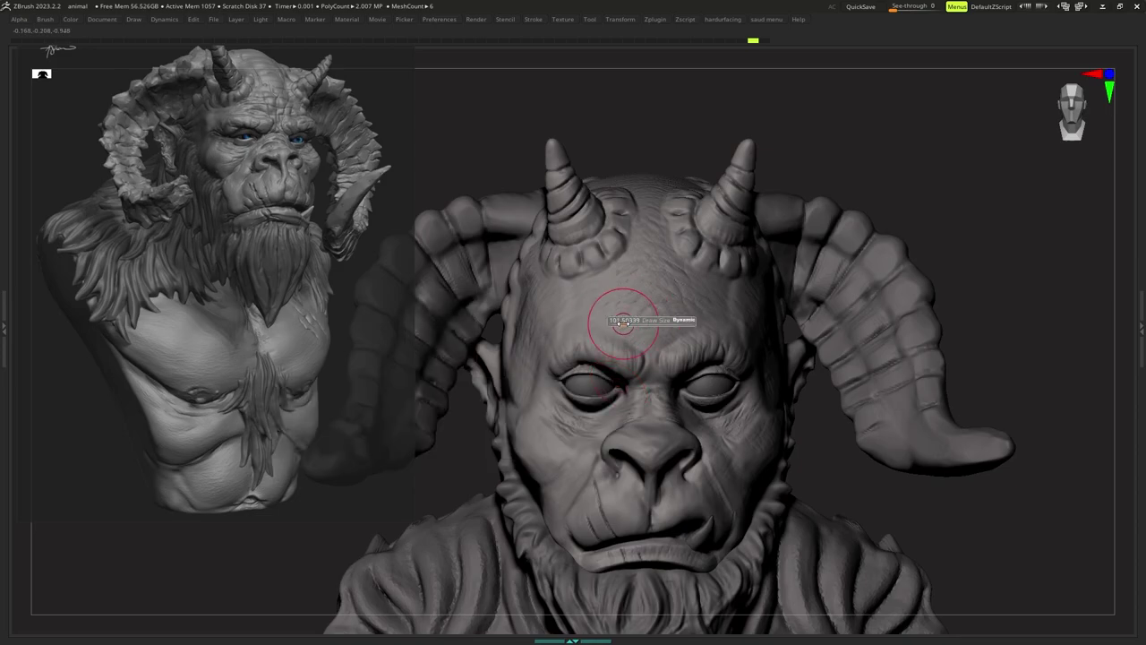
drag(599, 301, 636, 314)
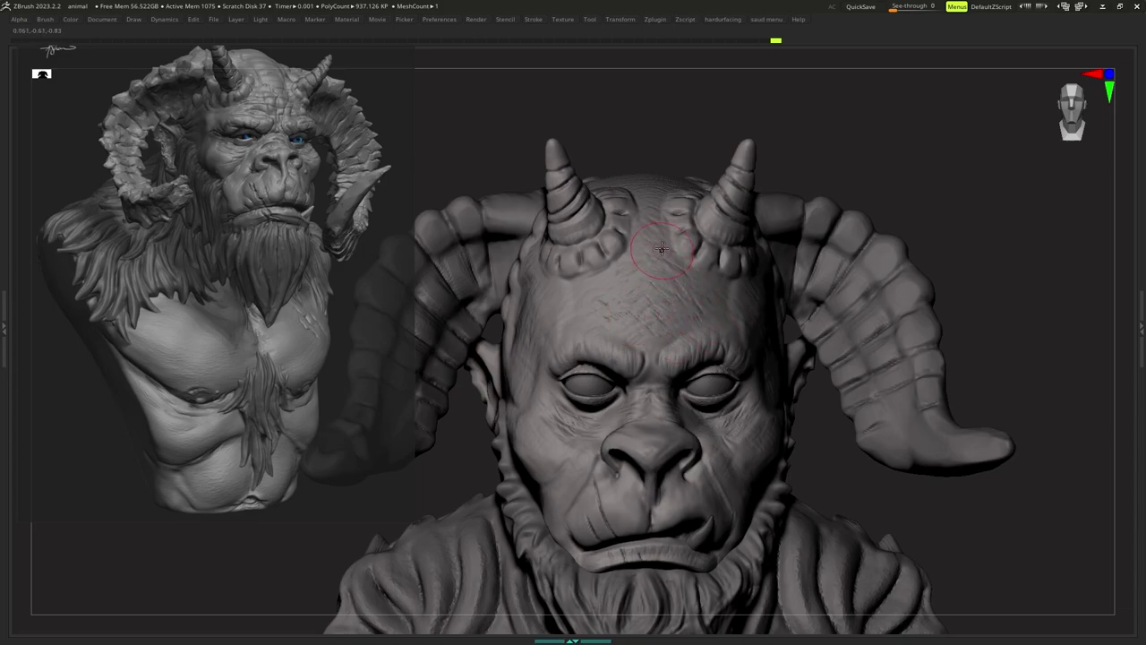
drag(662, 249, 651, 240)
mouse_move(569, 292)
mouse_down()
mouse_move(600, 307)
mouse_move(561, 314)
mouse_up()
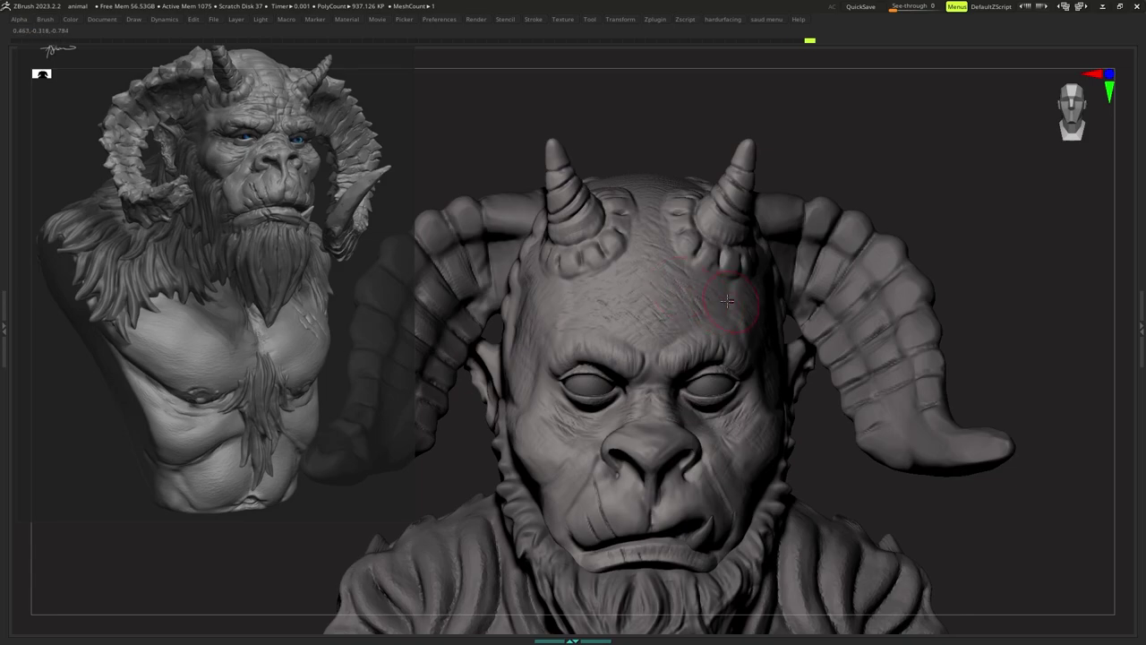
drag(656, 260, 631, 285)
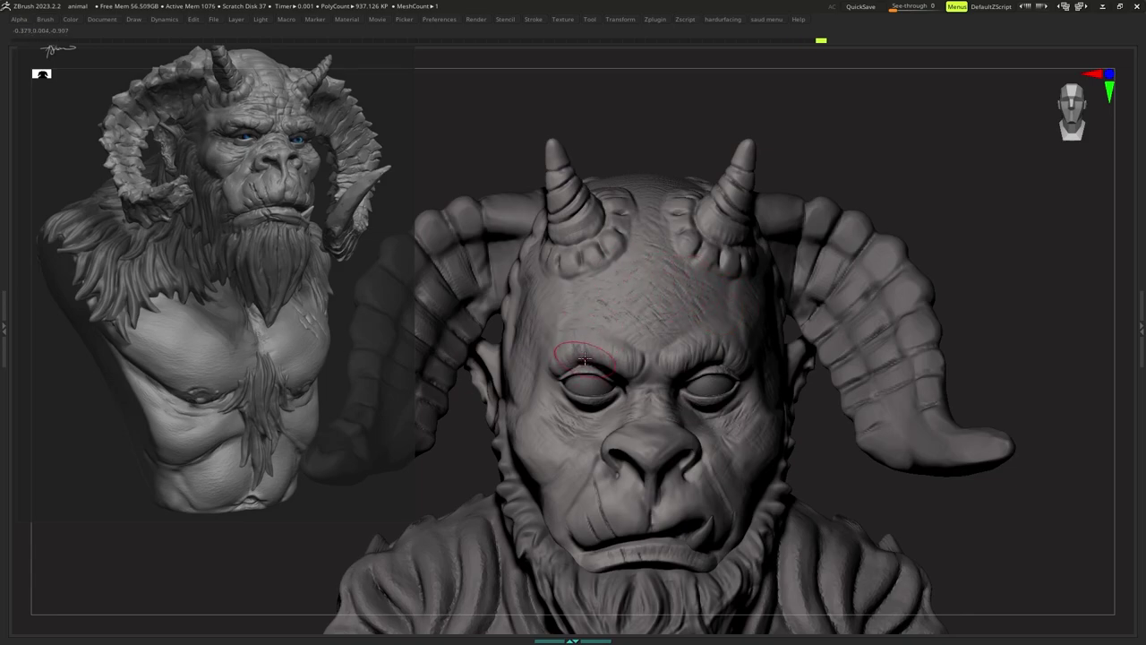
Spray wrinkled skin texture over the brow, then resize the brush and spray it across the temple and side of the head.
drag(584, 341, 598, 346)
mouse_move(712, 376)
ctrl+right_down()
mouse_move(666, 360)
mouse_move(637, 324)
mouse_move(634, 347)
mouse_move(623, 346)
mouse_move(620, 315)
mouse_move(629, 350)
mouse_move(627, 325)
ctrl+right_up()
key(s)
right_click(618, 358)
key(s)
right_click(628, 324)
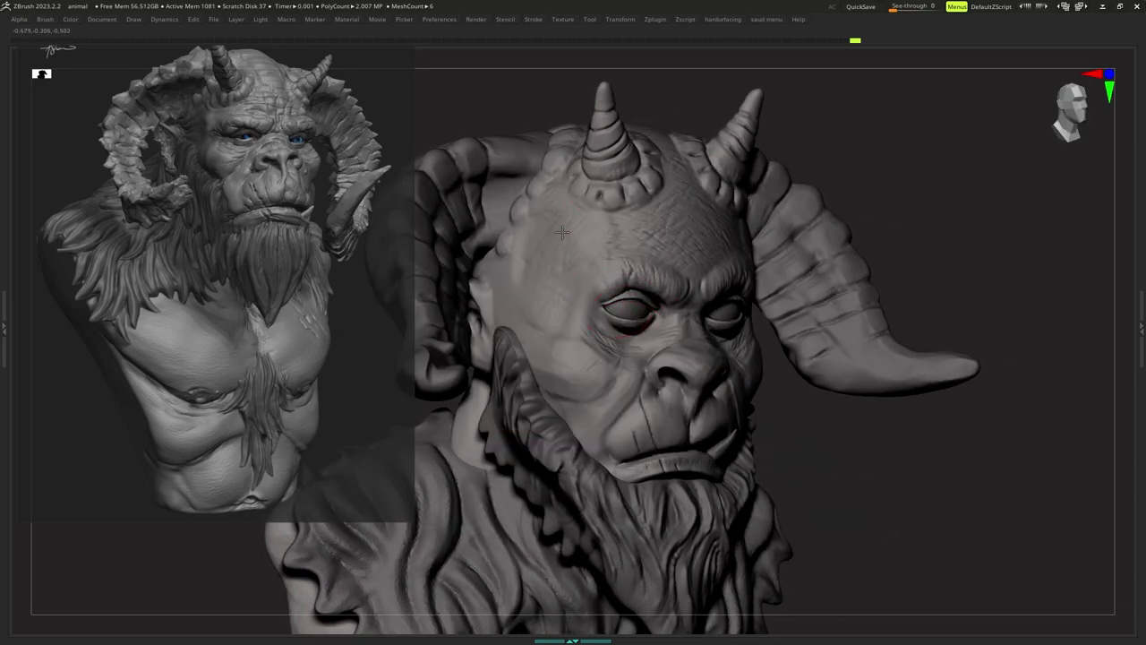
mouse_move(558, 239)
mouse_down()
mouse_move(534, 283)
mouse_move(557, 309)
mouse_up()
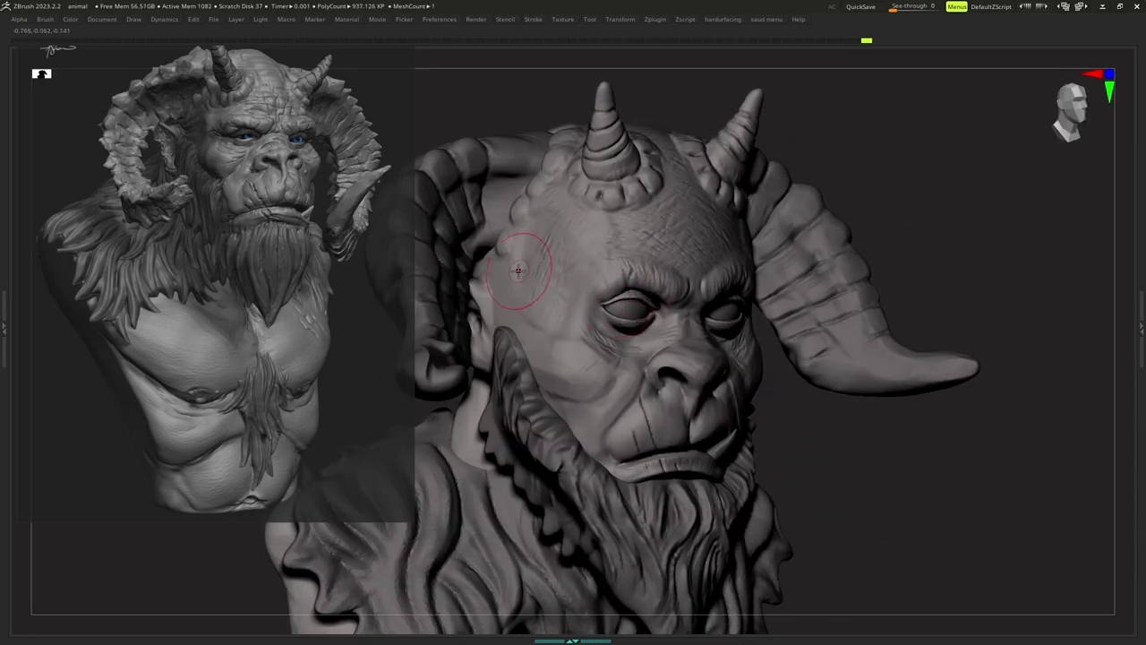
mouse_move(519, 272)
mouse_down()
mouse_move(563, 312)
mouse_move(498, 301)
mouse_move(528, 324)
mouse_up()
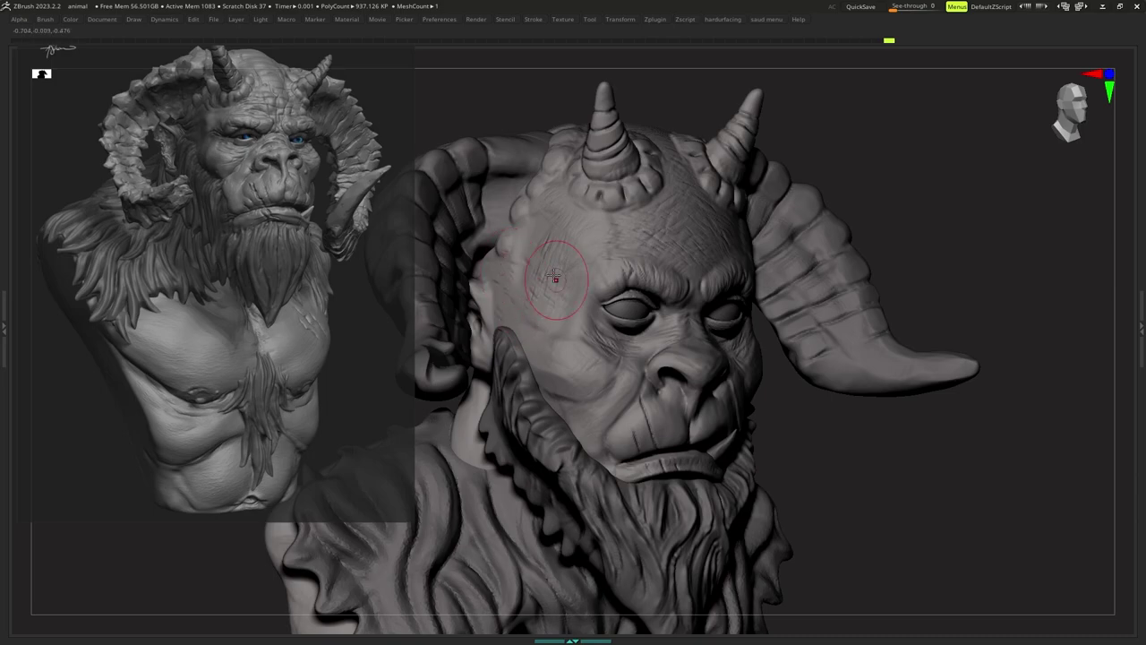
drag(554, 274, 566, 283)
Load the ZBGs lip detail brush and add fine vertical creases along the lower lip.
mouse_move(573, 276)
right_down()
mouse_move(664, 259)
mouse_move(768, 264)
right_up()
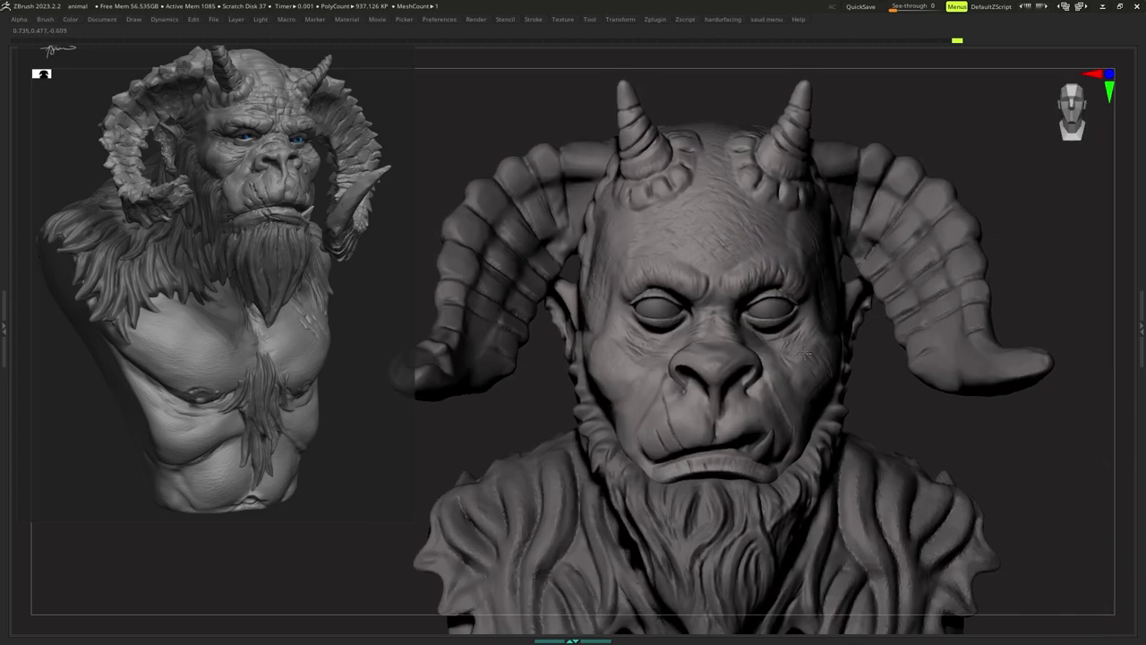
key(f)
ctrl+right_drag(753, 347, 740, 357)
key(b)
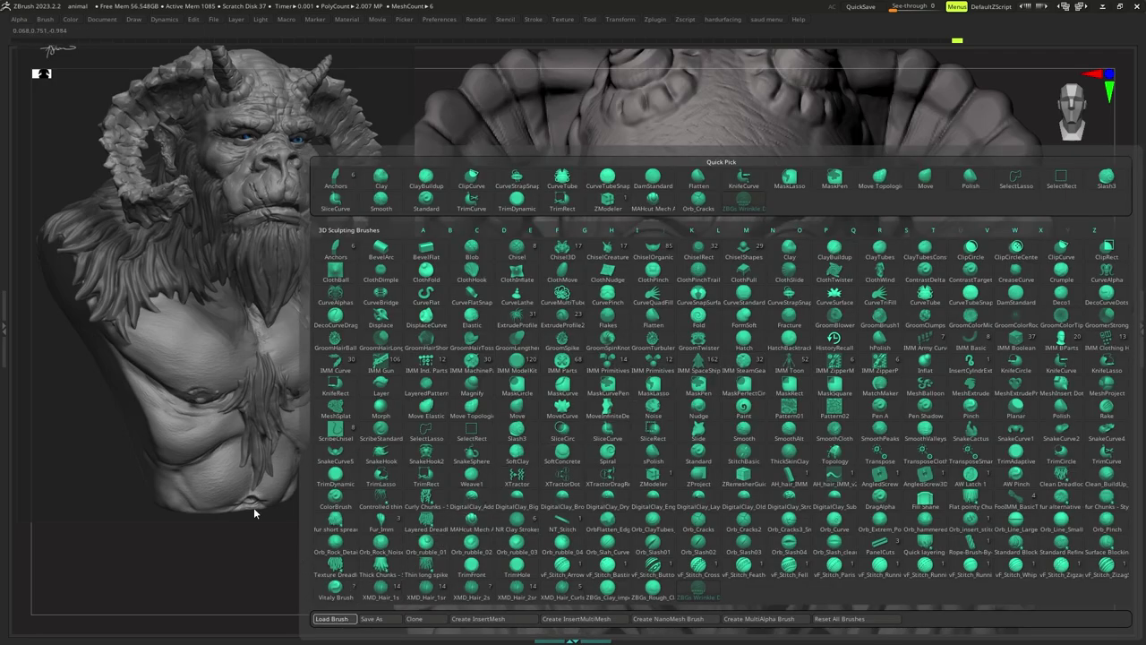
click(174, 223)
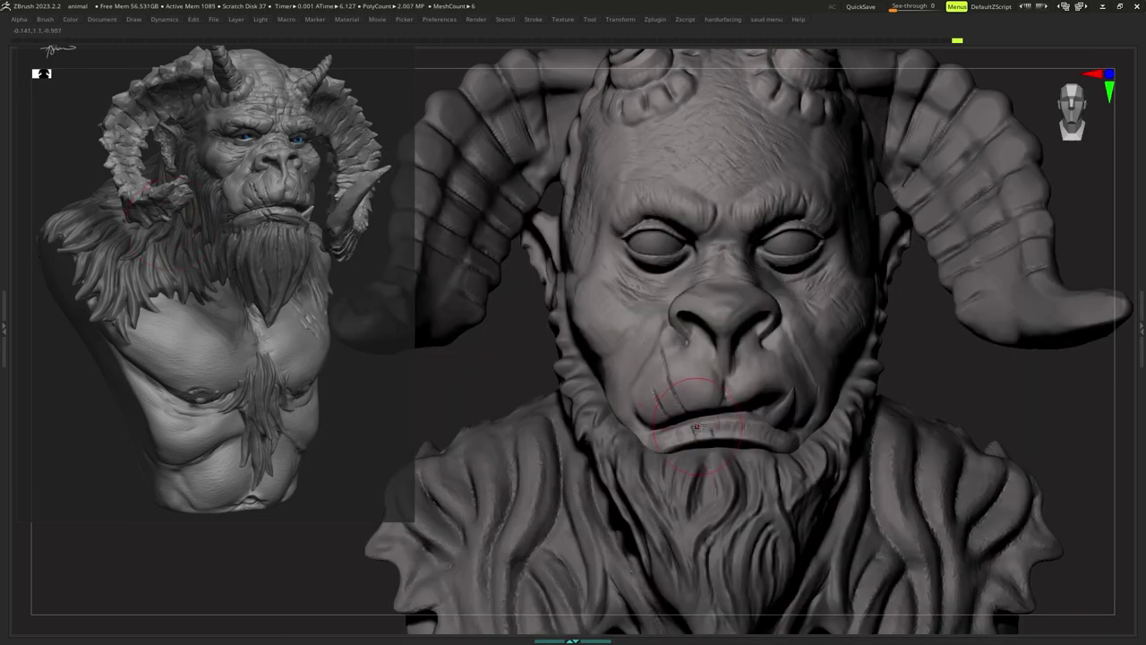
drag(720, 434, 724, 436)
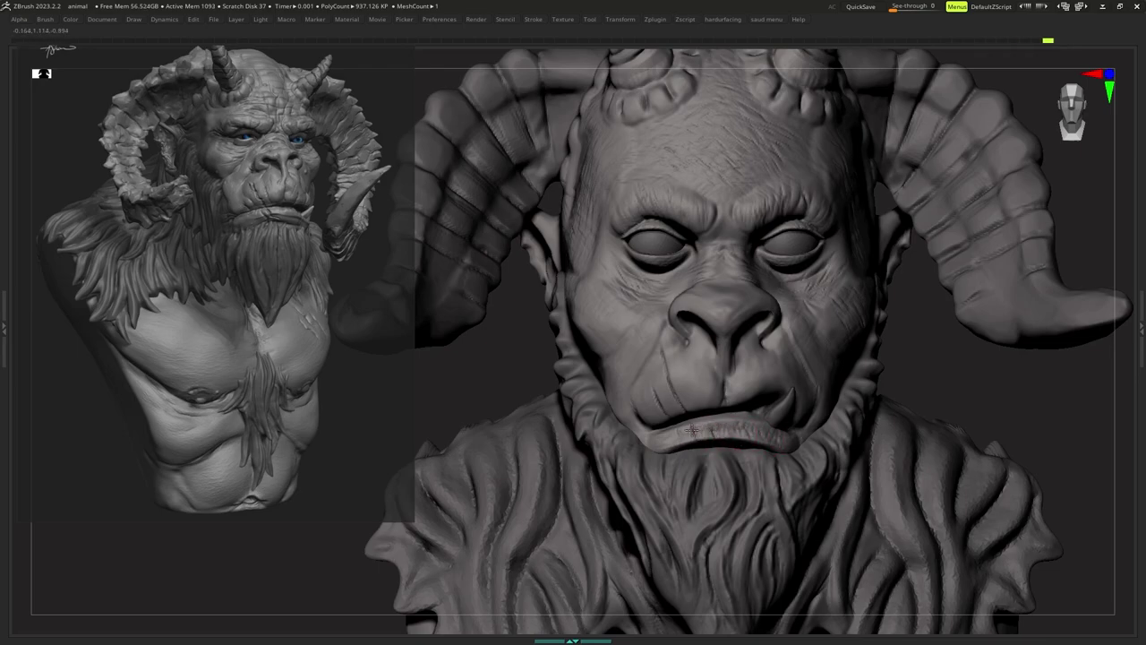
drag(659, 436, 661, 443)
Load another ZBGs skin detail brush, test it on the upper lip and set its stroke type to Color Spray.
mouse_move(661, 442)
ctrl+right_down()
mouse_move(658, 407)
mouse_move(653, 430)
mouse_move(666, 418)
ctrl+right_up()
key(b)
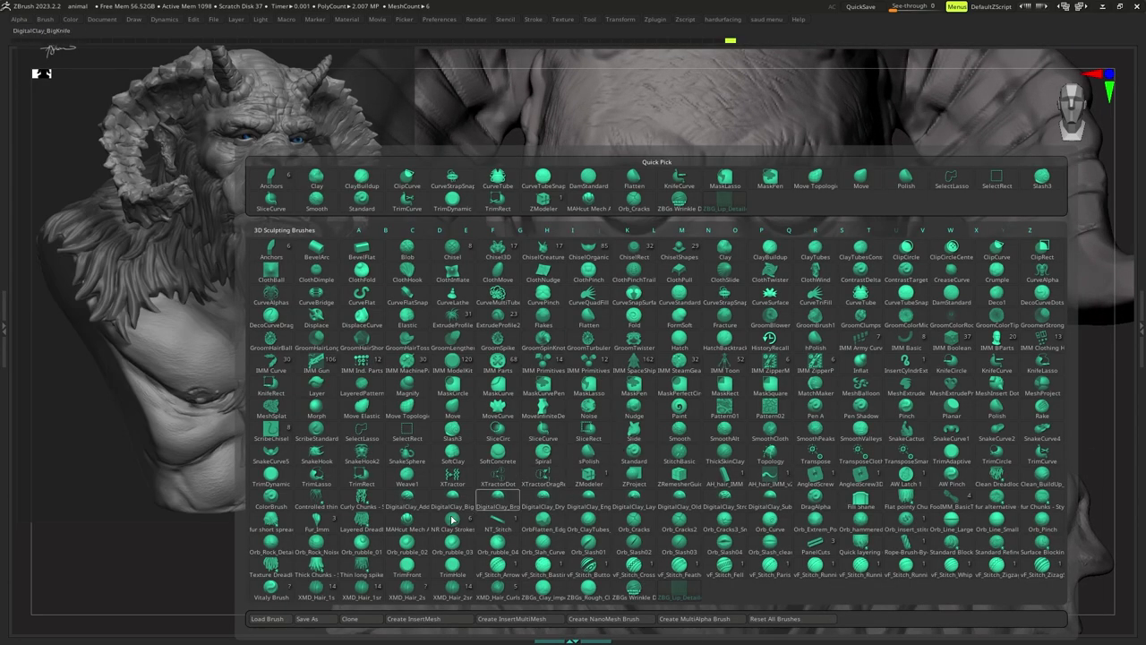
click(279, 618)
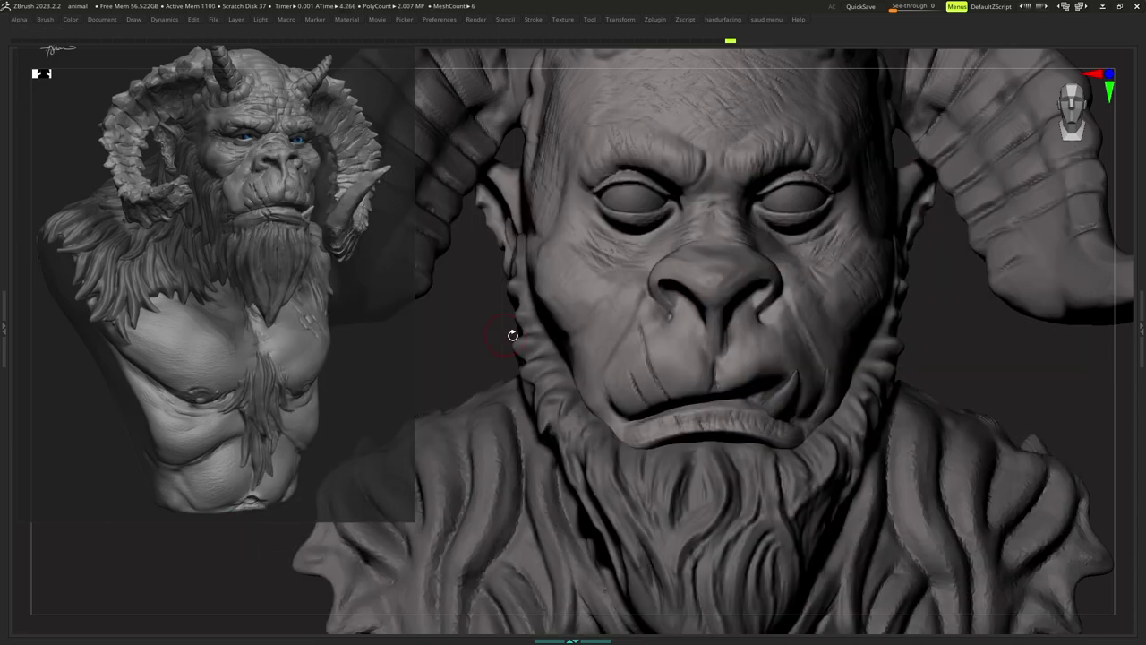
drag(676, 366, 678, 347)
drag(755, 368, 771, 383)
right_click(754, 349)
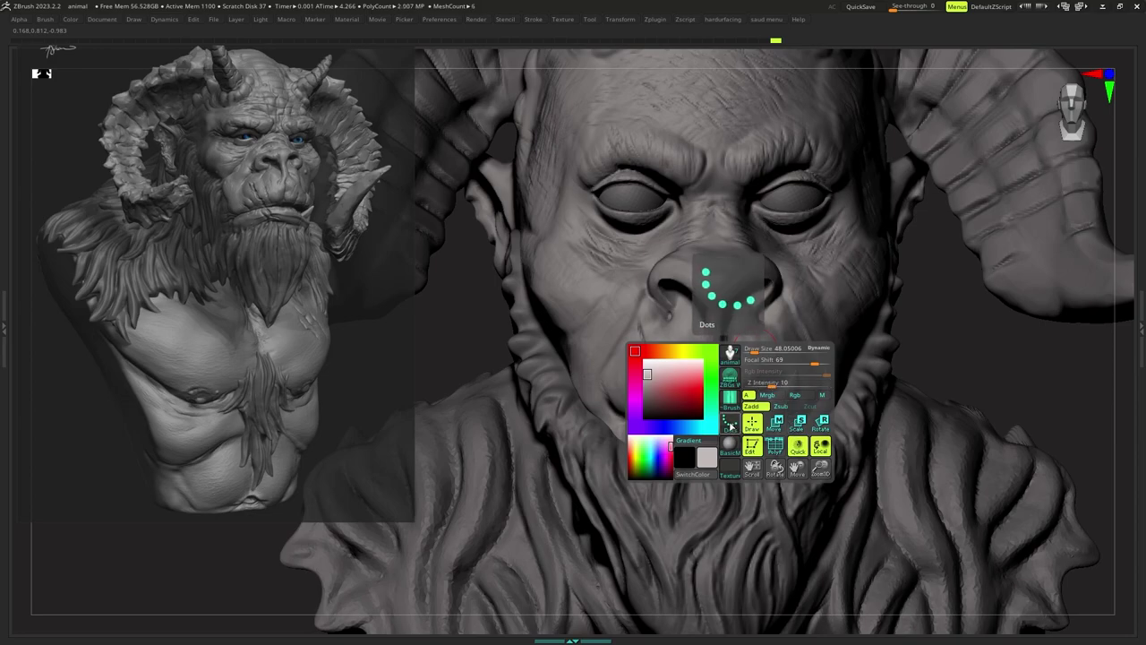
click(727, 425)
click(542, 447)
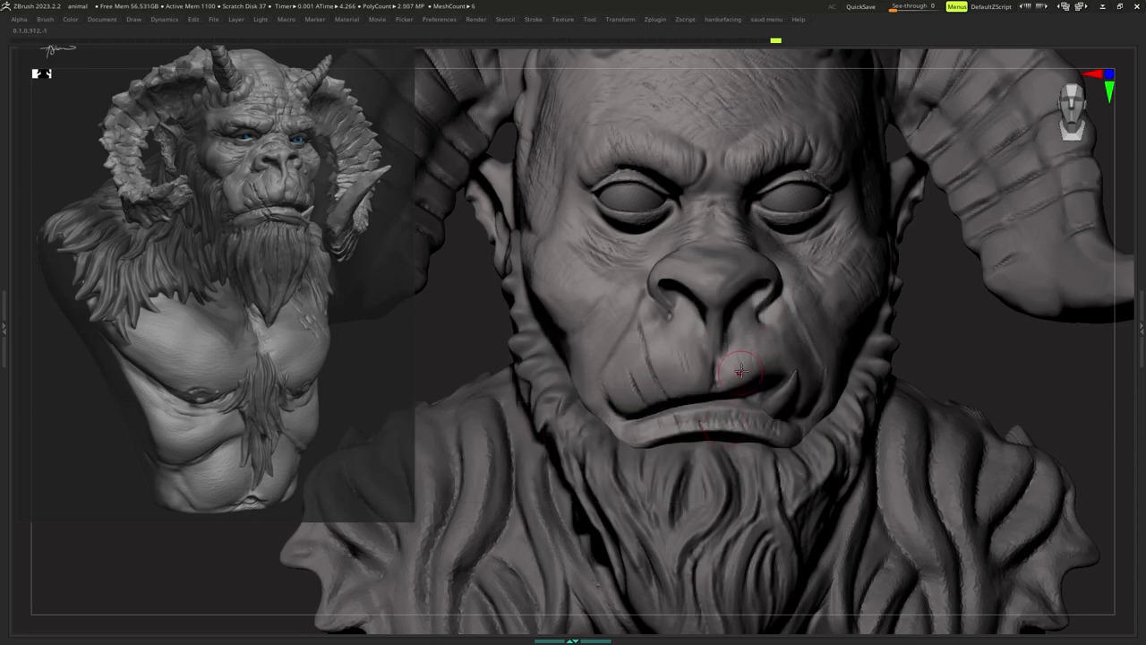
Adjust the brush's draw size and spray fine skin wrinkles across the upper lip.
drag(748, 383, 768, 378)
right_click(754, 361)
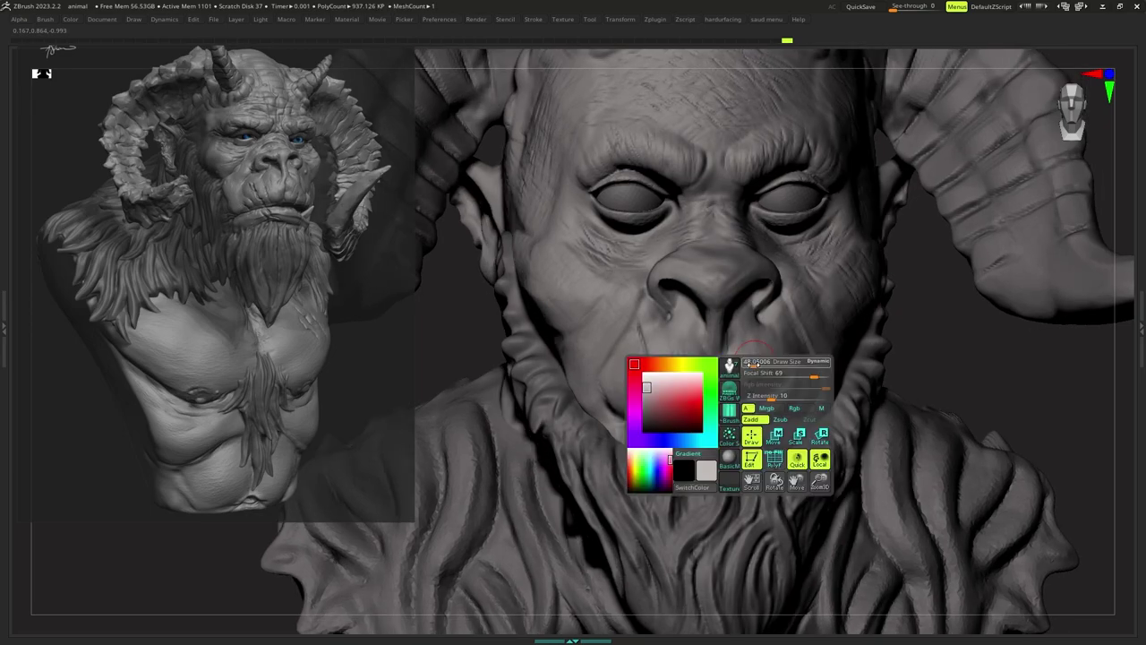
key(Return)
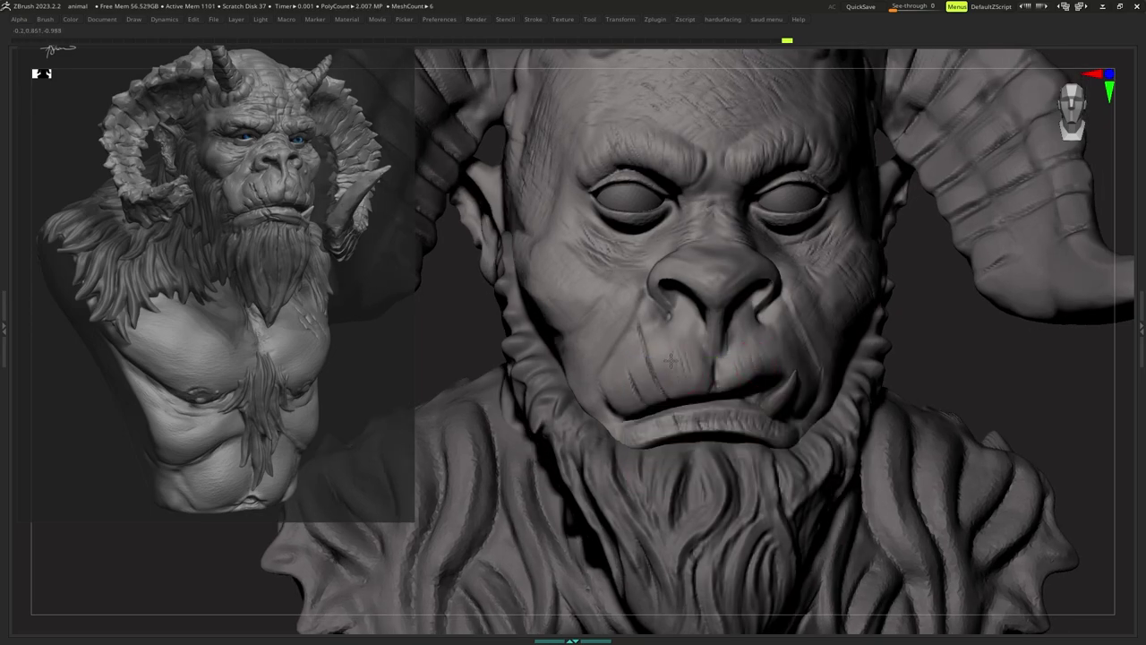
drag(760, 380, 752, 374)
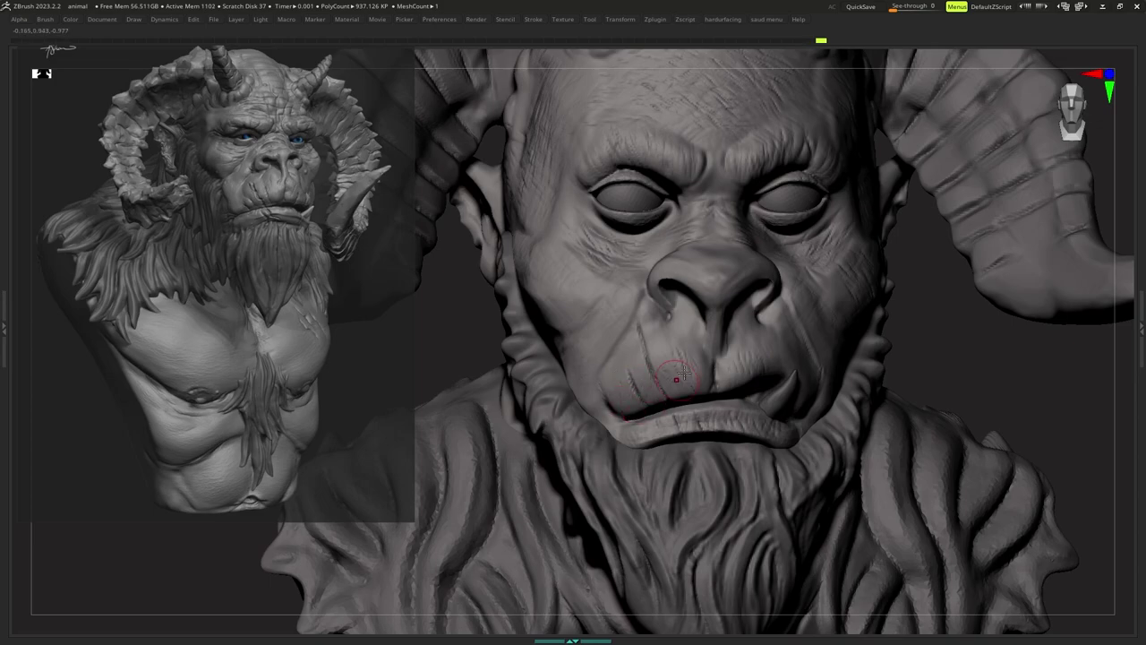
drag(736, 383, 746, 374)
Resize the brush and spray fine skin texture beside the nose and across the cheeks.
mouse_move(746, 373)
ctrl+right_down()
mouse_move(729, 358)
mouse_move(688, 384)
ctrl+right_up()
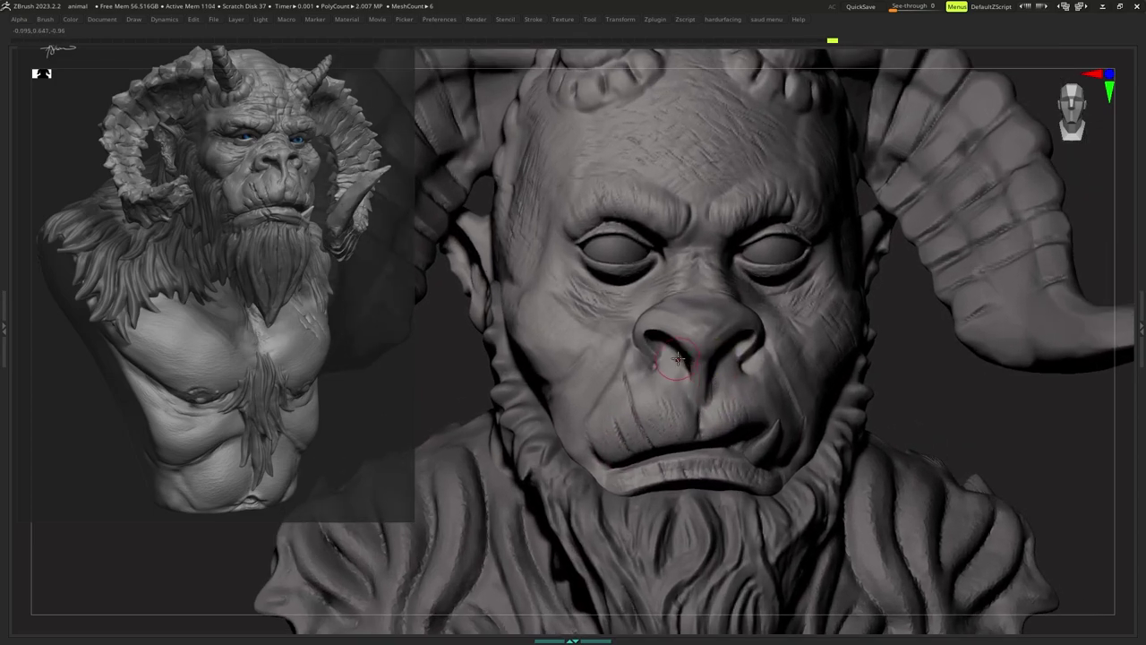
key(s)
drag(670, 358, 674, 358)
mouse_move(561, 333)
mouse_down()
mouse_move(546, 321)
mouse_move(527, 331)
mouse_up()
right_drag(574, 359, 512, 355)
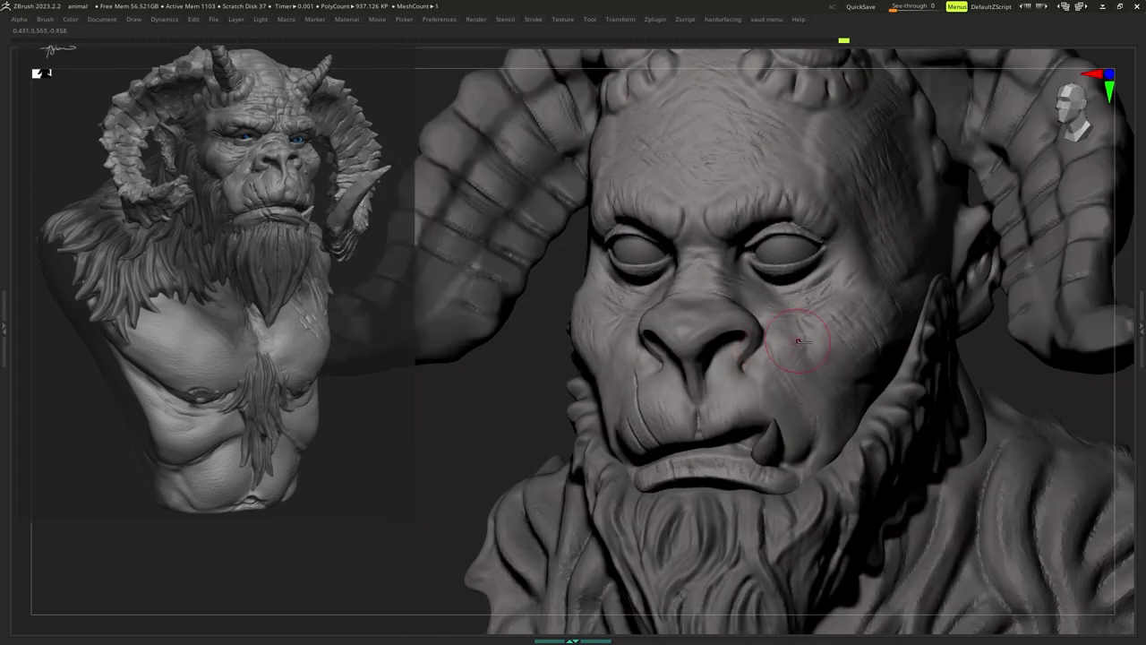
mouse_move(813, 317)
mouse_down()
mouse_move(835, 337)
mouse_move(864, 333)
mouse_up()
shift+right_drag(864, 333, 903, 335)
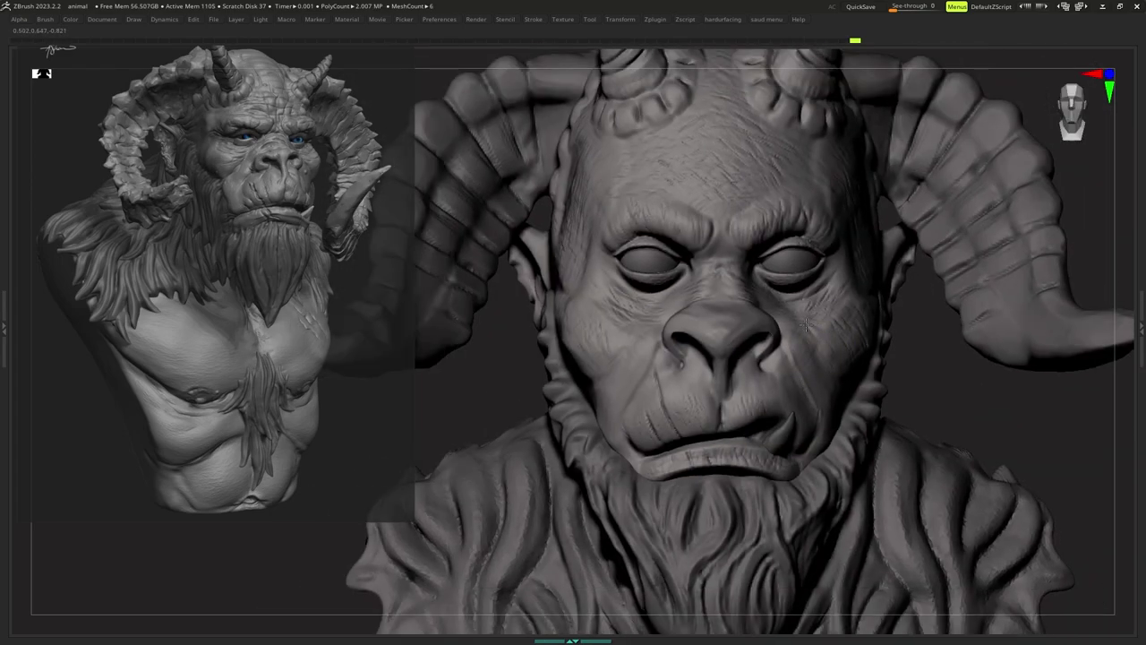
Save the tool file and the project to disk.
mouse_move(824, 359)
ctrl+right_down()
mouse_move(795, 307)
mouse_move(742, 353)
mouse_move(737, 304)
mouse_move(736, 328)
ctrl+right_up()
key(ctrl+space)
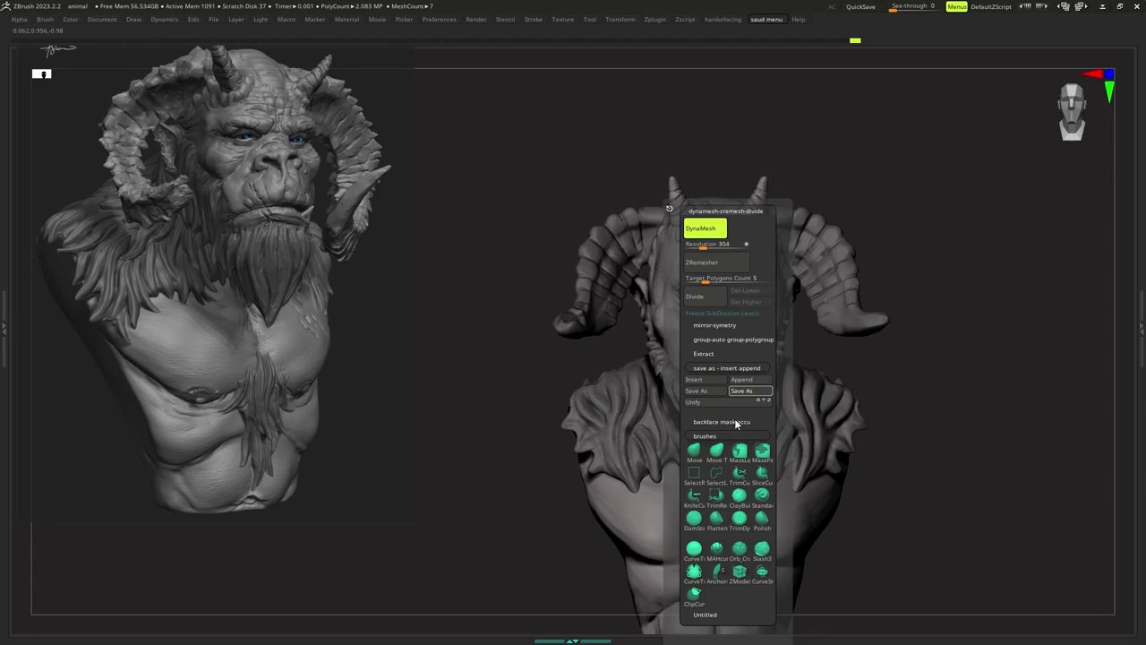
click(605, 311)
key(ctrl+space)
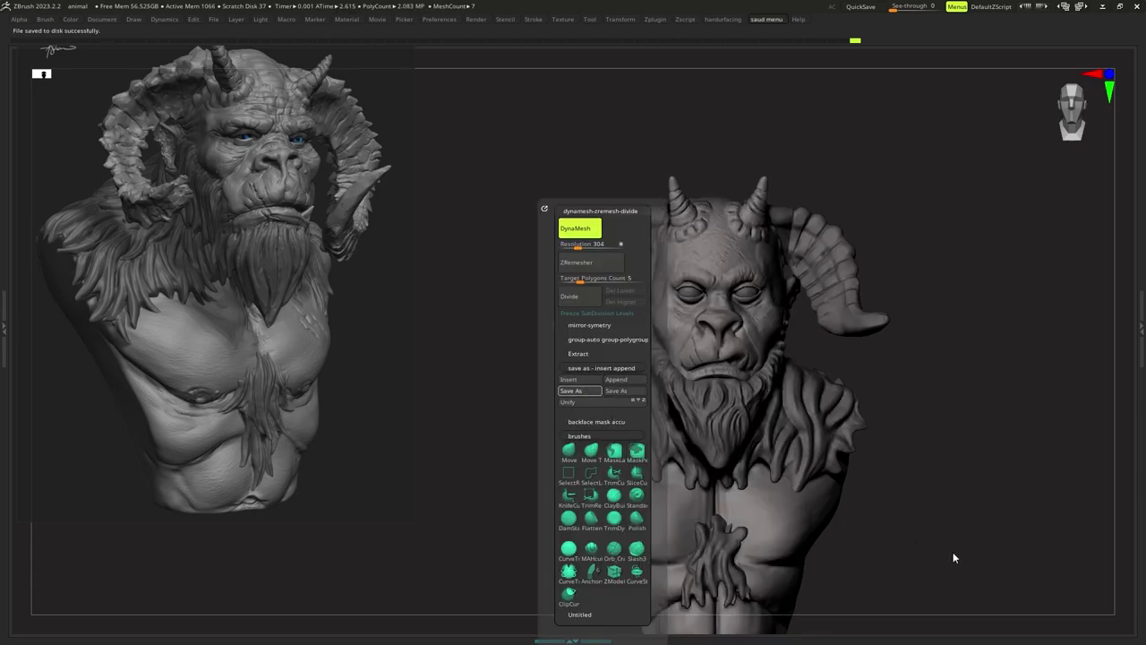
click(614, 317)
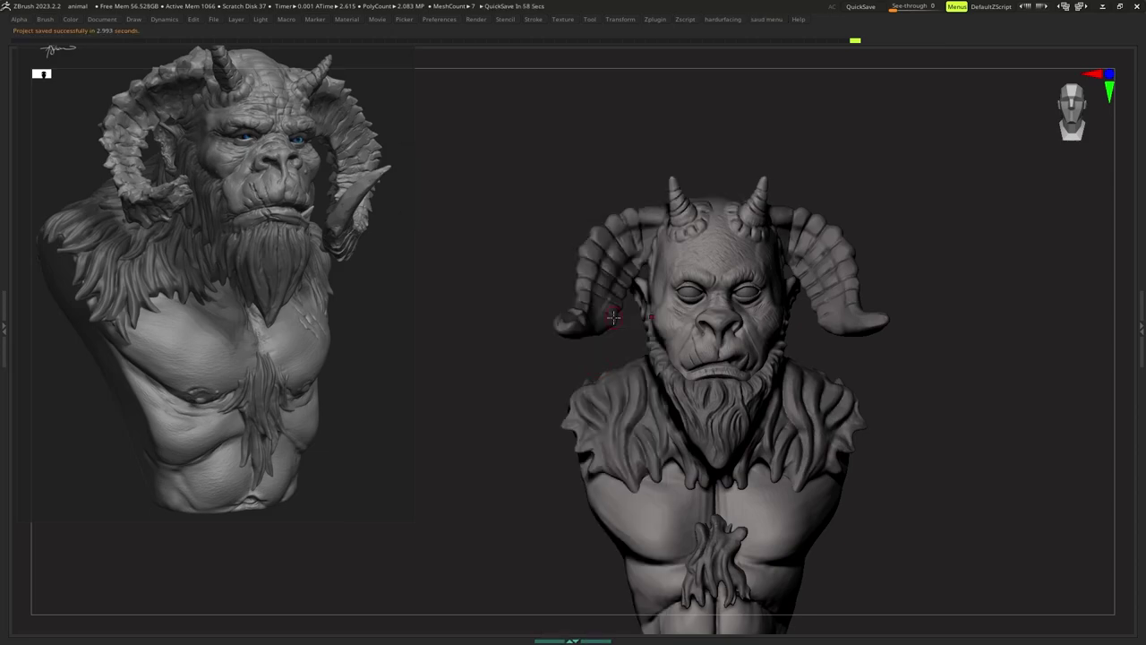